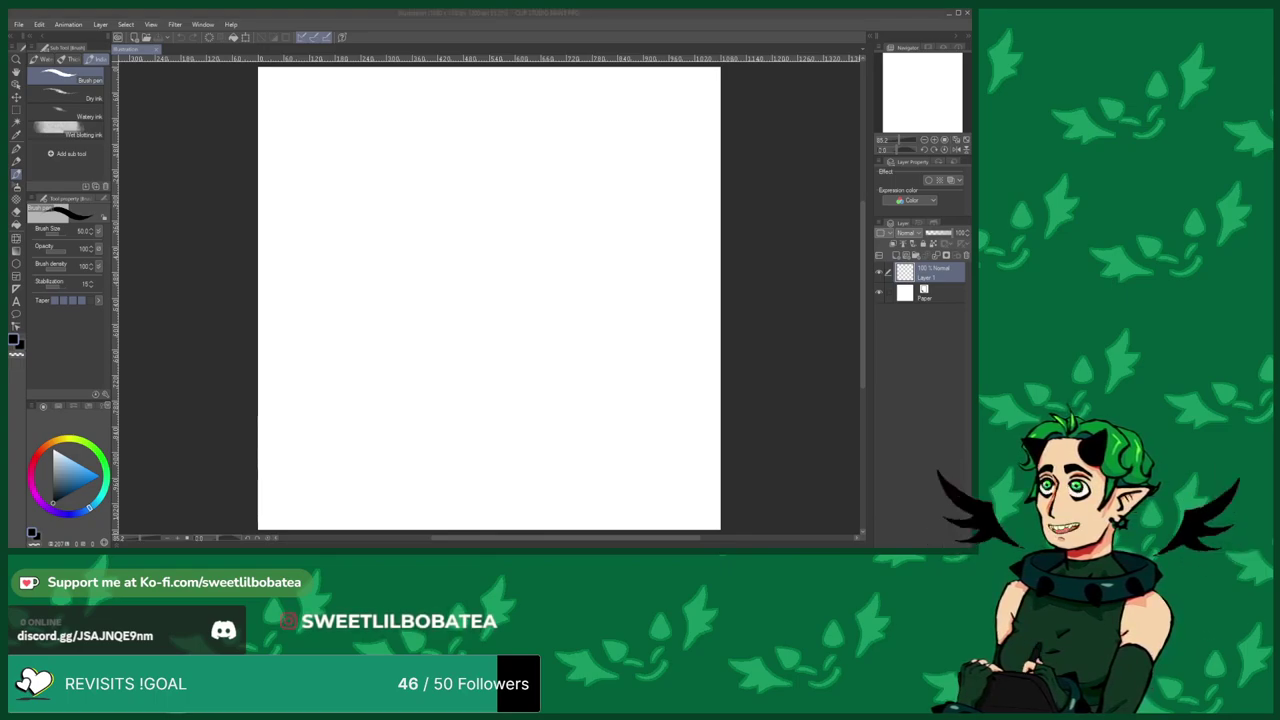
Sketch an oval head in the canvas's upper left, with a curved facial centre line and curved horizontal eye guides.
{"action": "scroll", "coordinate": [347, 290], "scroll_direction": "down", "scroll_amount": 2}
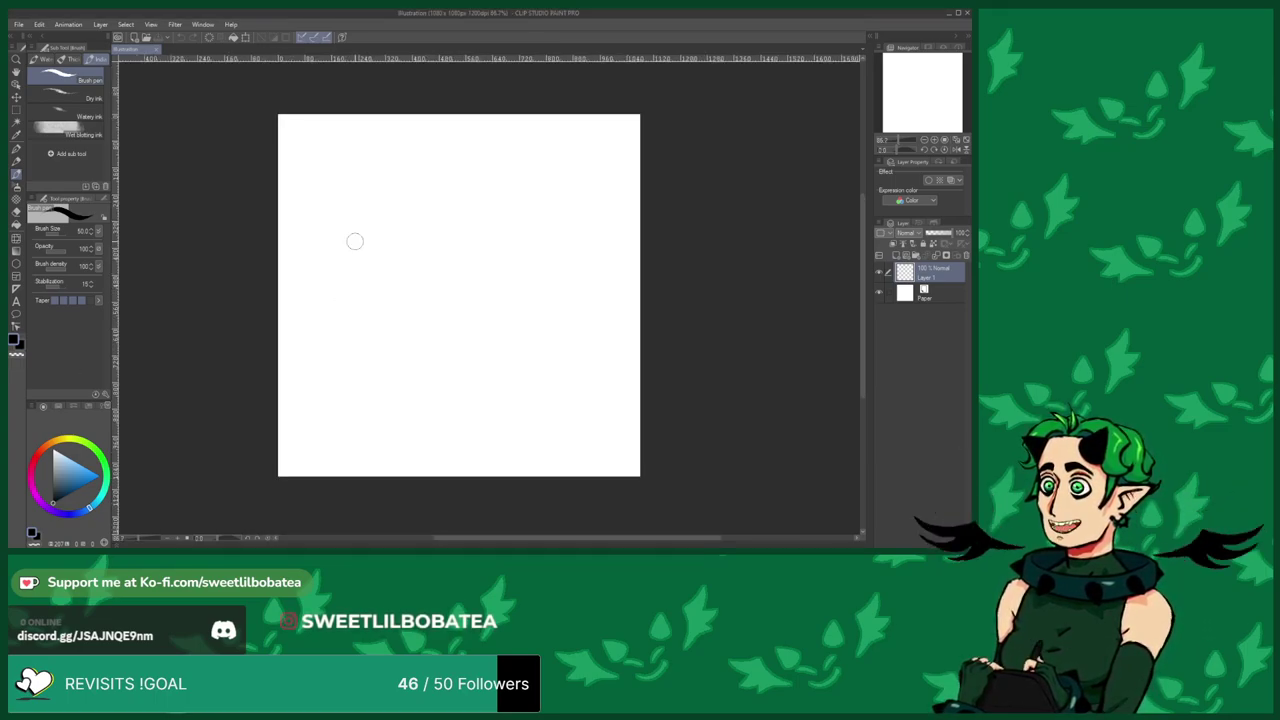
{"action": "scroll", "coordinate": [365, 146], "scroll_direction": "up", "scroll_amount": 4}
{"action": "scroll", "coordinate": [360, 187], "scroll_direction": "up", "scroll_amount": 1}
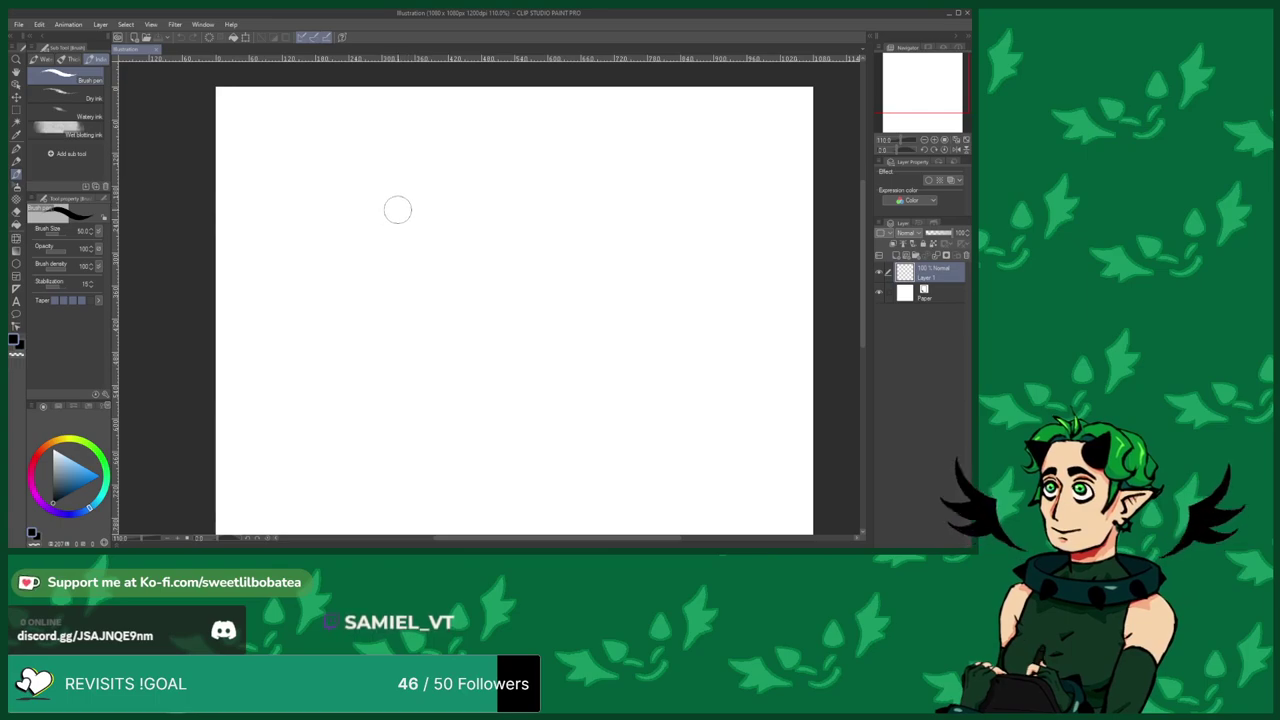
{"action": "scroll", "coordinate": [329, 183], "scroll_direction": "up", "scroll_amount": 1}
{"action": "scroll", "coordinate": [412, 268], "scroll_direction": "up", "scroll_amount": 1}
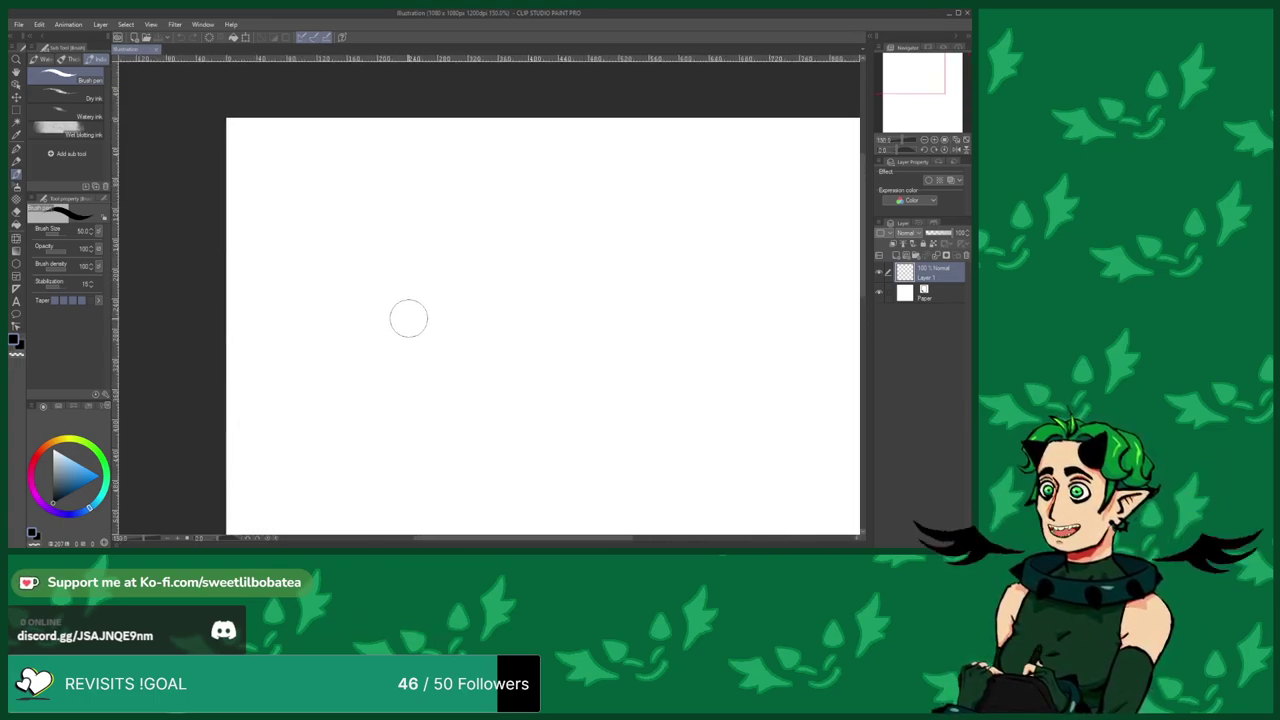
{"action": "mouse_move", "coordinate": [408, 325]}
{"action": "left_mouse_down"}
{"action": "mouse_move", "coordinate": [434, 282]}
{"action": "mouse_move", "coordinate": [443, 223]}
{"action": "mouse_move", "coordinate": [443, 237]}
{"action": "mouse_move", "coordinate": [426, 203]}
{"action": "mouse_move", "coordinate": [394, 191]}
{"action": "mouse_move", "coordinate": [351, 229]}
{"action": "mouse_move", "coordinate": [357, 200]}
{"action": "mouse_move", "coordinate": [333, 258]}
{"action": "mouse_move", "coordinate": [349, 312]}
{"action": "mouse_move", "coordinate": [377, 329]}
{"action": "mouse_move", "coordinate": [406, 325]}
{"action": "mouse_move", "coordinate": [388, 331]}
{"action": "left_mouse_up"}
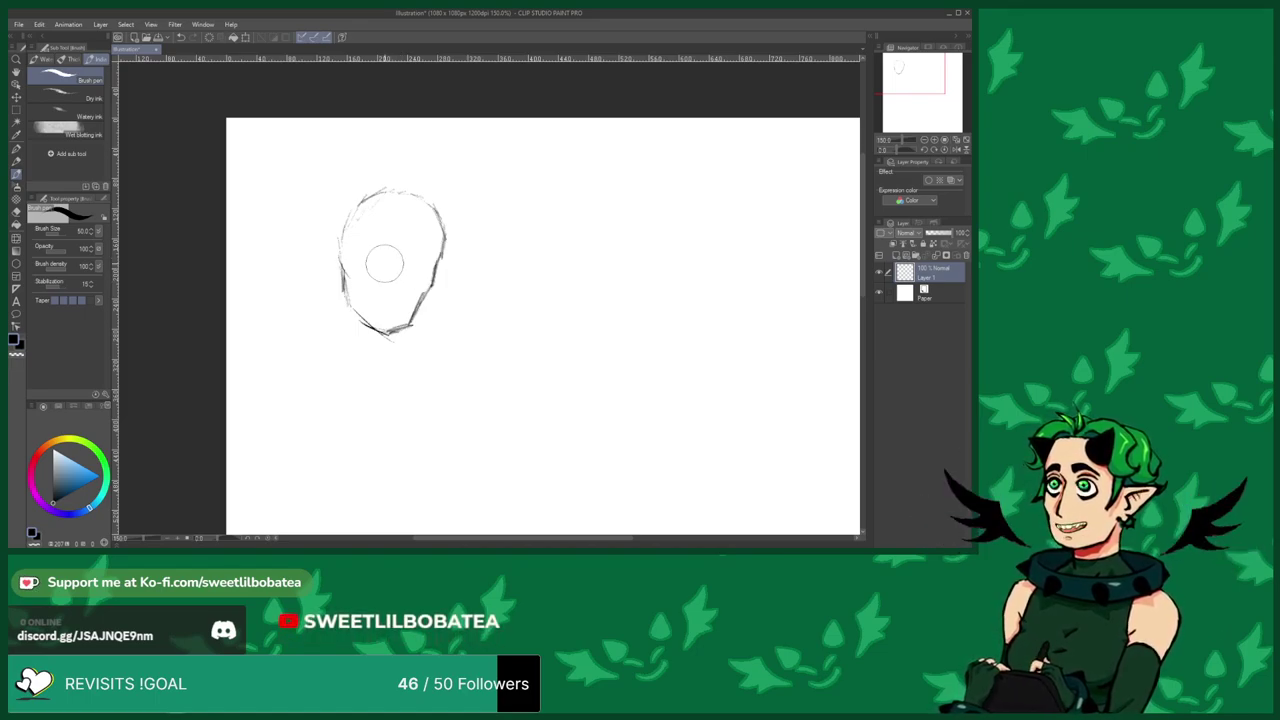
{"action": "left_click_drag", "start_coordinate": [386, 330], "coordinate": [417, 212]}
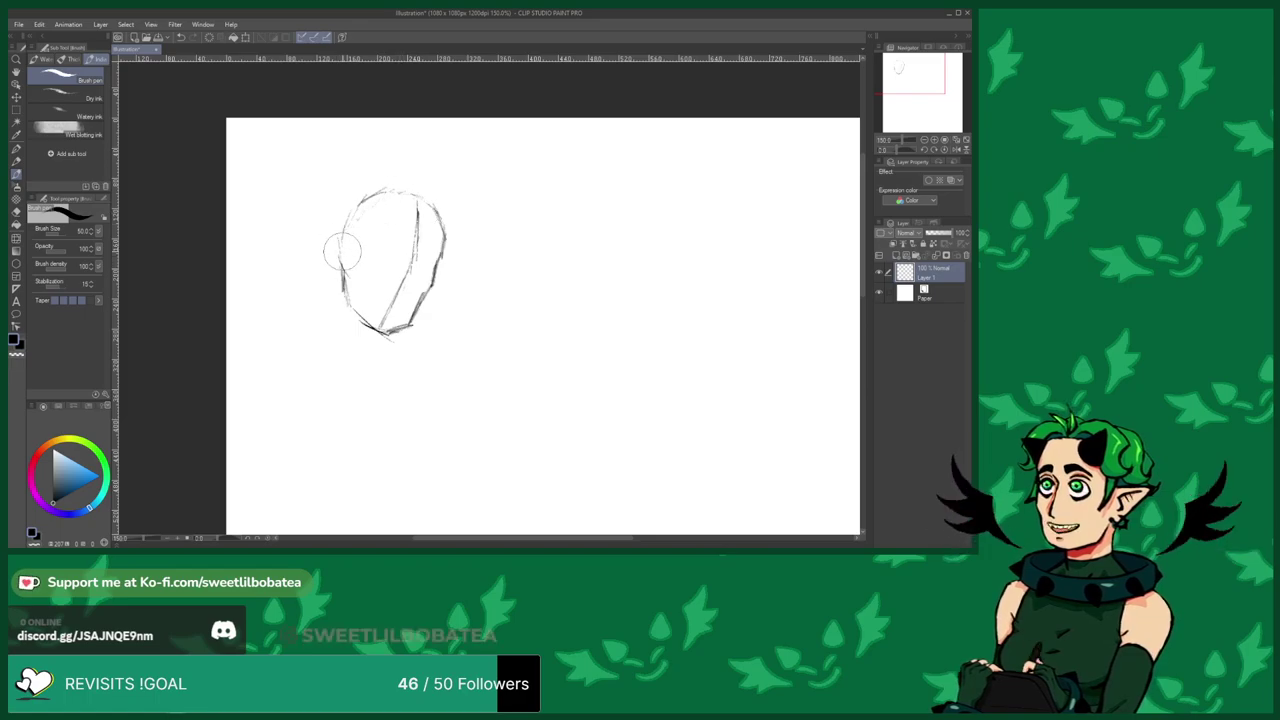
{"action": "left_click_drag", "start_coordinate": [449, 264], "coordinate": [405, 267]}
{"action": "left_click_drag", "start_coordinate": [340, 236], "coordinate": [400, 278]}
Erase the whole oval head sketch with the Hard eraser.
{"action": "left_click", "coordinate": [17, 211]}
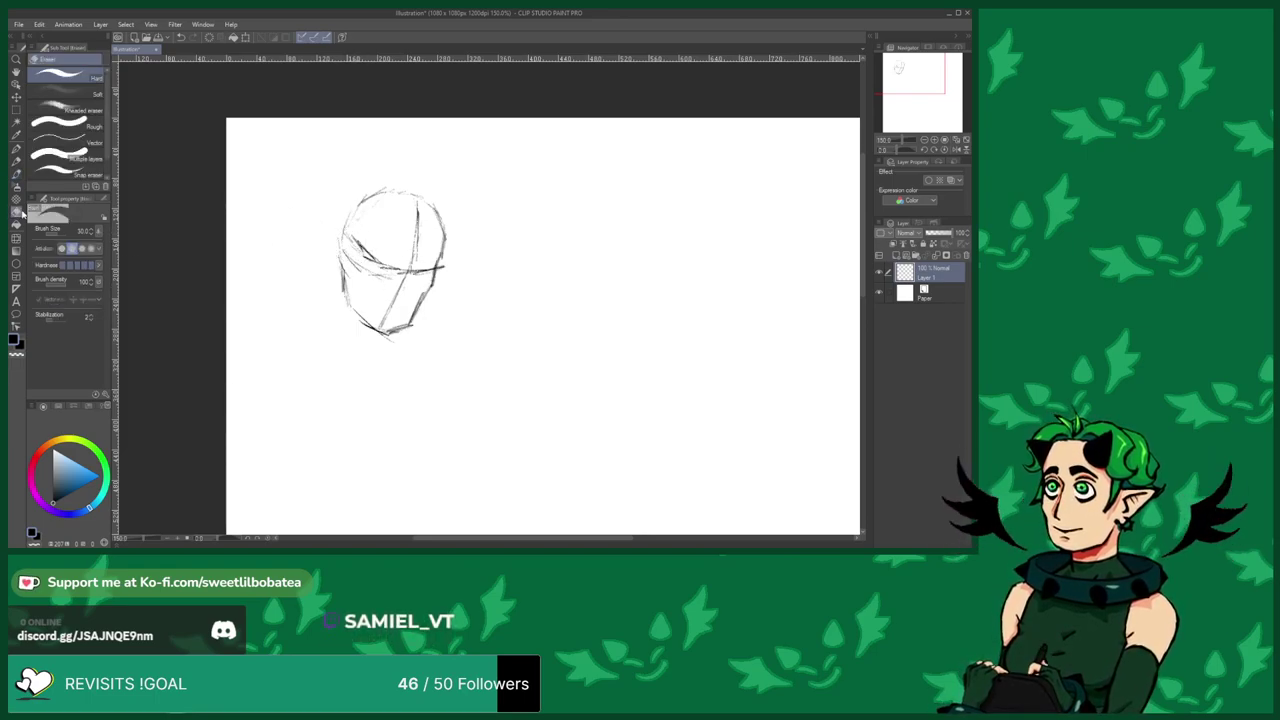
{"action": "mouse_move", "coordinate": [345, 319]}
{"action": "left_mouse_down"}
{"action": "mouse_move", "coordinate": [359, 374]}
{"action": "mouse_move", "coordinate": [381, 381]}
{"action": "mouse_move", "coordinate": [329, 214]}
{"action": "mouse_move", "coordinate": [346, 159]}
{"action": "mouse_move", "coordinate": [381, 333]}
{"action": "left_mouse_up"}
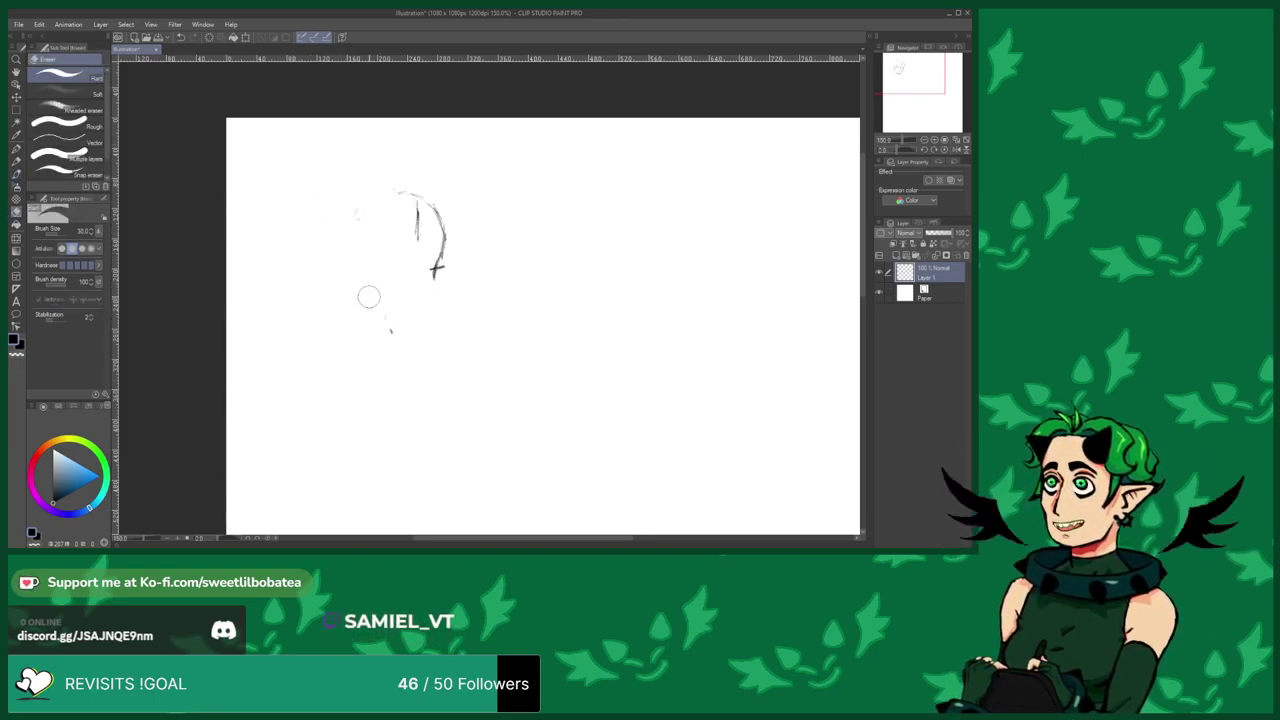
{"action": "left_click_drag", "start_coordinate": [436, 285], "coordinate": [432, 218]}
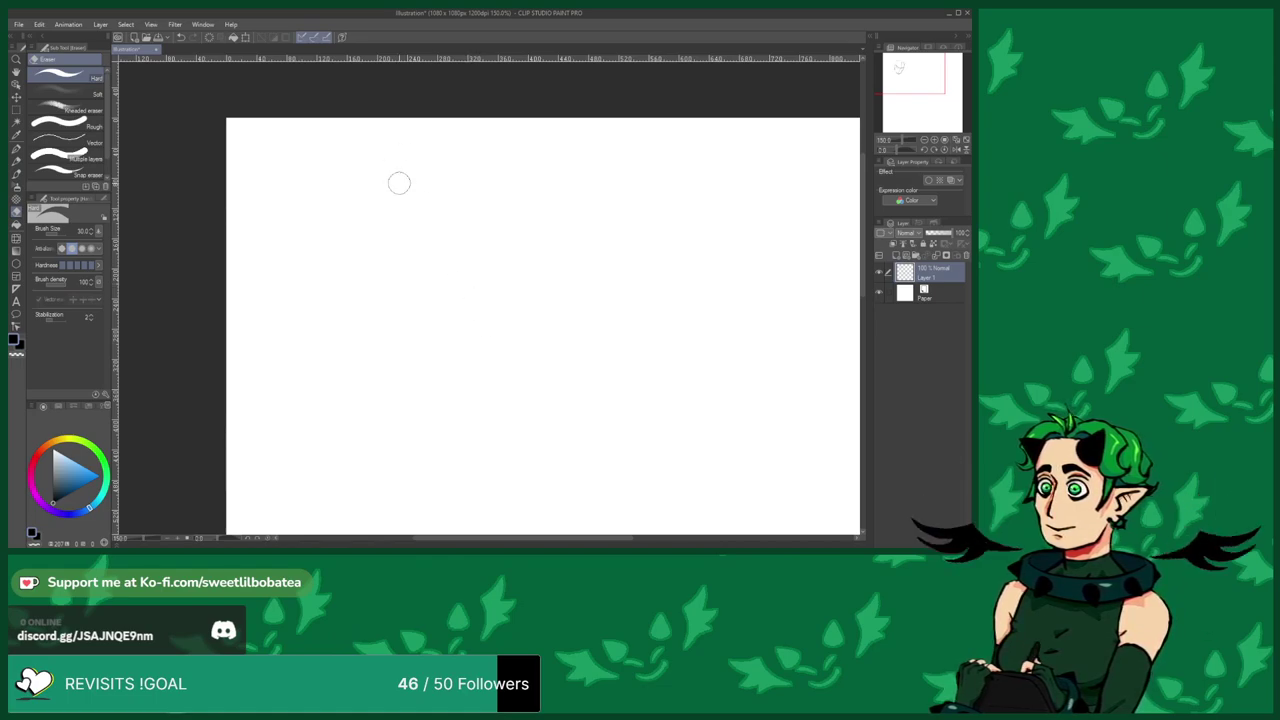
Sketch a head with the Brush pen: a round cranium, a centre line, a curved brow guide and a rounded jaw.
{"action": "key", "text": "b"}
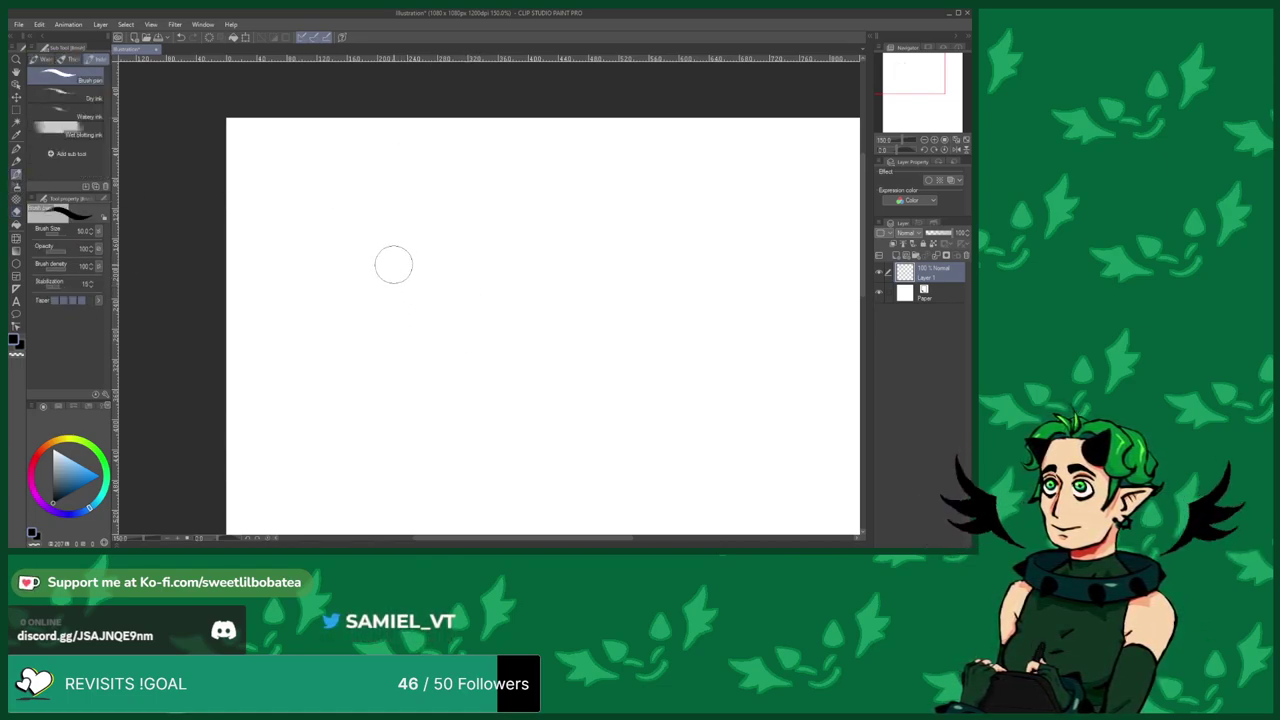
{"action": "mouse_move", "coordinate": [416, 290]}
{"action": "left_mouse_down"}
{"action": "mouse_move", "coordinate": [472, 311]}
{"action": "mouse_move", "coordinate": [503, 325]}
{"action": "mouse_move", "coordinate": [487, 327]}
{"action": "mouse_move", "coordinate": [509, 282]}
{"action": "mouse_move", "coordinate": [490, 251]}
{"action": "mouse_move", "coordinate": [440, 241]}
{"action": "mouse_move", "coordinate": [417, 290]}
{"action": "mouse_move", "coordinate": [422, 251]}
{"action": "mouse_move", "coordinate": [490, 244]}
{"action": "mouse_move", "coordinate": [506, 269]}
{"action": "mouse_move", "coordinate": [456, 268]}
{"action": "mouse_move", "coordinate": [453, 317]}
{"action": "mouse_move", "coordinate": [424, 299]}
{"action": "mouse_move", "coordinate": [506, 292]}
{"action": "left_mouse_up"}
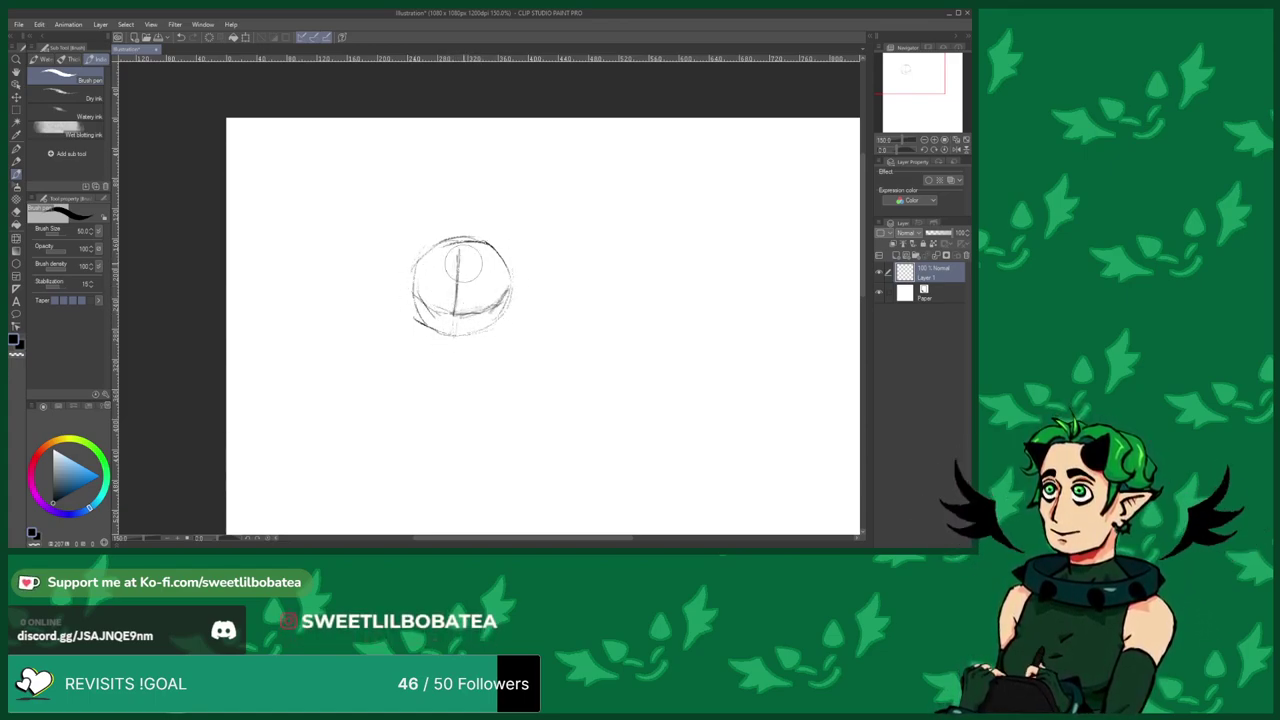
{"action": "mouse_move", "coordinate": [414, 292]}
{"action": "left_mouse_down"}
{"action": "mouse_move", "coordinate": [410, 325]}
{"action": "mouse_move", "coordinate": [434, 383]}
{"action": "mouse_move", "coordinate": [487, 382]}
{"action": "left_mouse_up"}
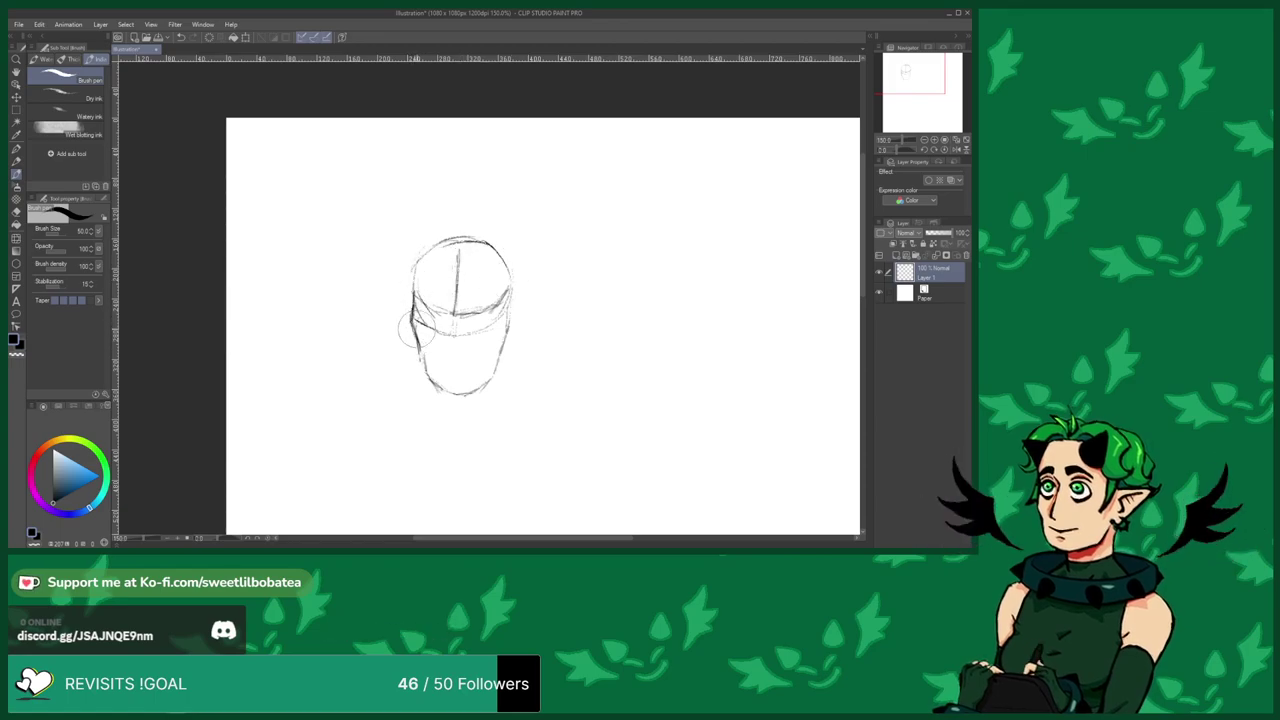
{"action": "left_click_drag", "start_coordinate": [416, 292], "coordinate": [425, 364]}
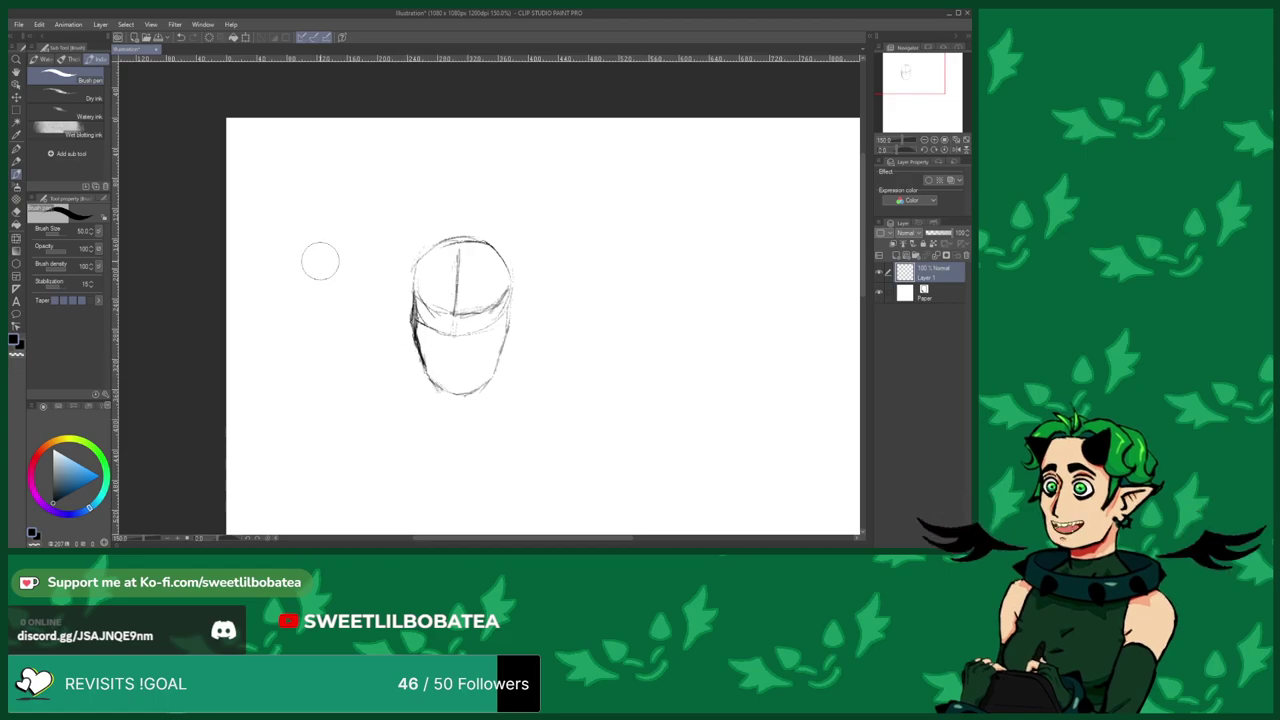
Trim the dark cheek line on the left side of the face, and erase the entire round-cranium head sketch.
{"action": "left_click", "coordinate": [17, 211]}
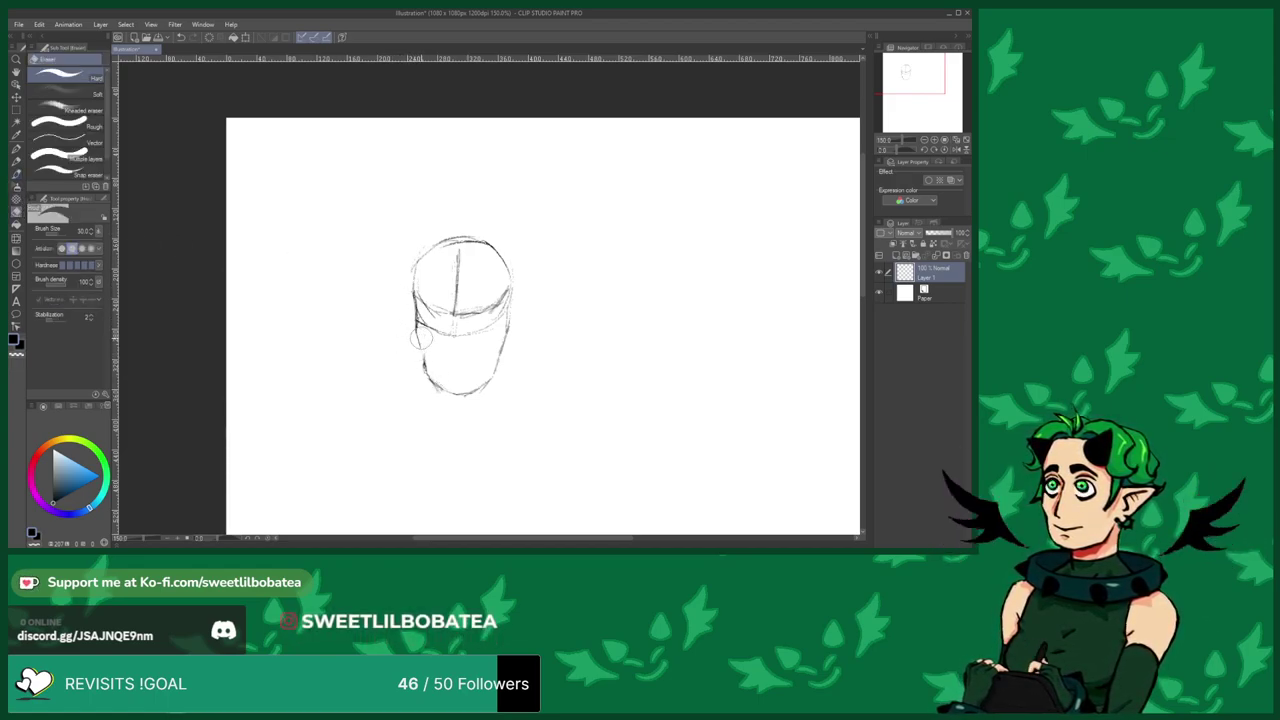
{"action": "left_click_drag", "start_coordinate": [418, 328], "coordinate": [421, 316]}
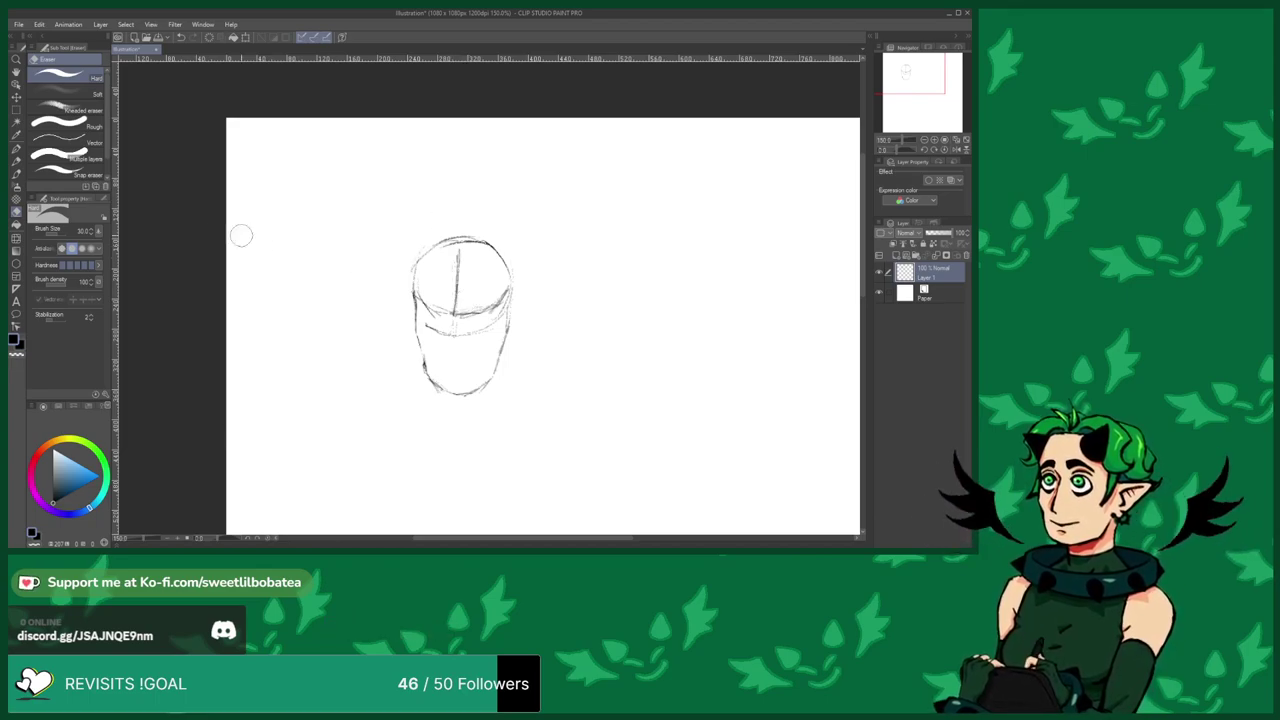
{"action": "mouse_move", "coordinate": [388, 308]}
{"action": "left_mouse_down"}
{"action": "mouse_move", "coordinate": [443, 404]}
{"action": "mouse_move", "coordinate": [414, 306]}
{"action": "mouse_move", "coordinate": [412, 206]}
{"action": "left_mouse_up"}
{"action": "mouse_move", "coordinate": [436, 348]}
{"action": "left_mouse_down"}
{"action": "mouse_move", "coordinate": [503, 374]}
{"action": "mouse_move", "coordinate": [491, 220]}
{"action": "left_mouse_up"}
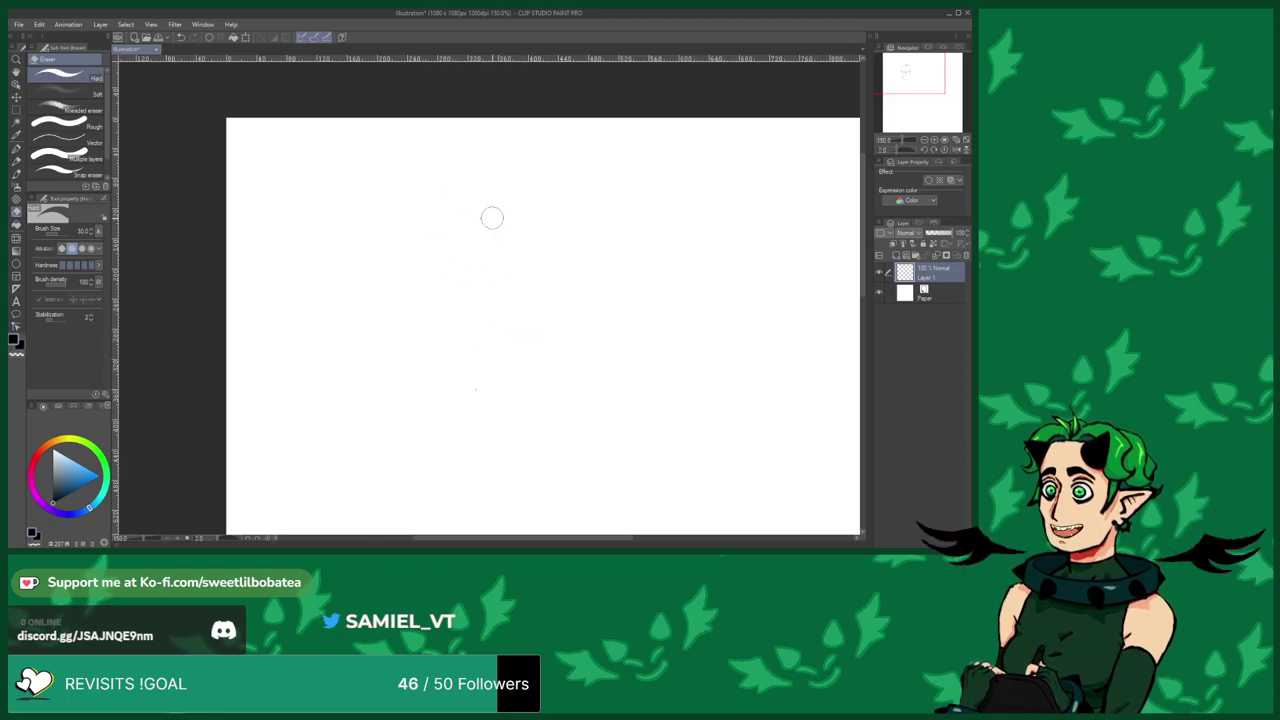
Sketch a larger round cranium with the Brush pen, adding a vertical centre line and a downward-curving eye guide across it.
{"action": "left_click", "coordinate": [16, 173]}
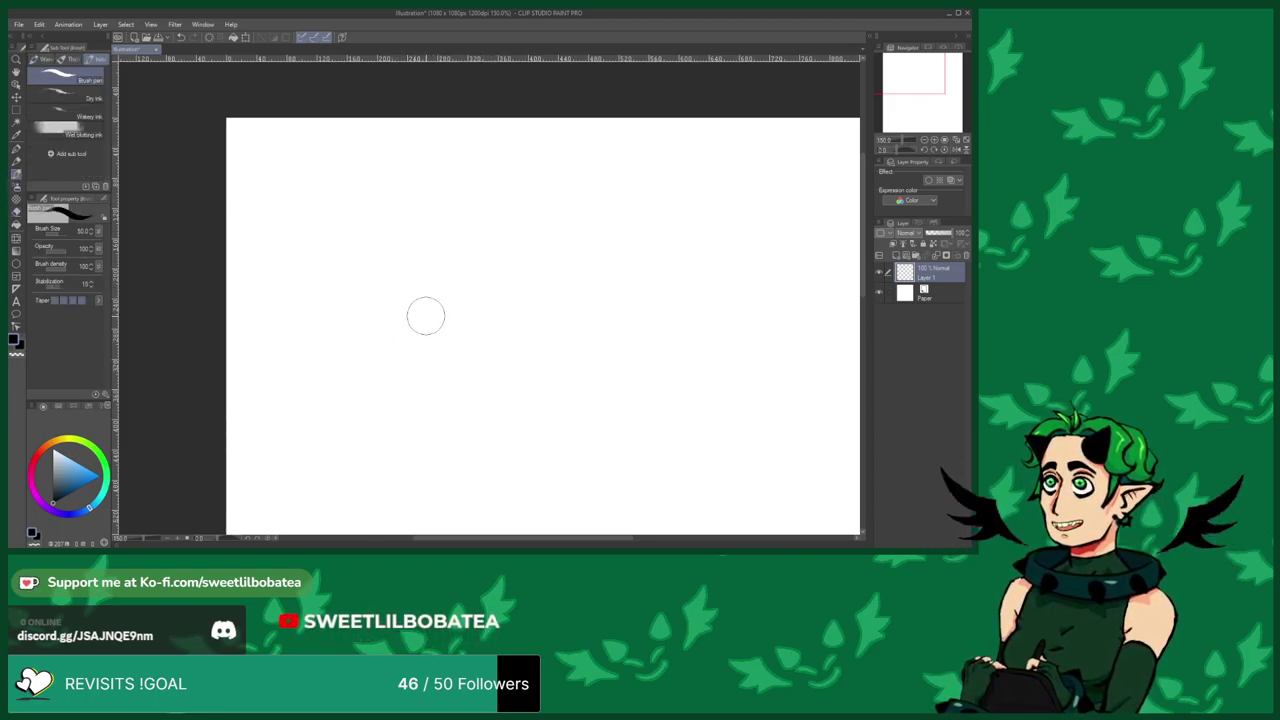
{"action": "mouse_move", "coordinate": [397, 303]}
{"action": "left_mouse_down"}
{"action": "mouse_move", "coordinate": [435, 362]}
{"action": "mouse_move", "coordinate": [506, 345]}
{"action": "mouse_move", "coordinate": [512, 283]}
{"action": "mouse_move", "coordinate": [486, 244]}
{"action": "mouse_move", "coordinate": [455, 245]}
{"action": "mouse_move", "coordinate": [393, 290]}
{"action": "mouse_move", "coordinate": [443, 243]}
{"action": "left_mouse_up"}
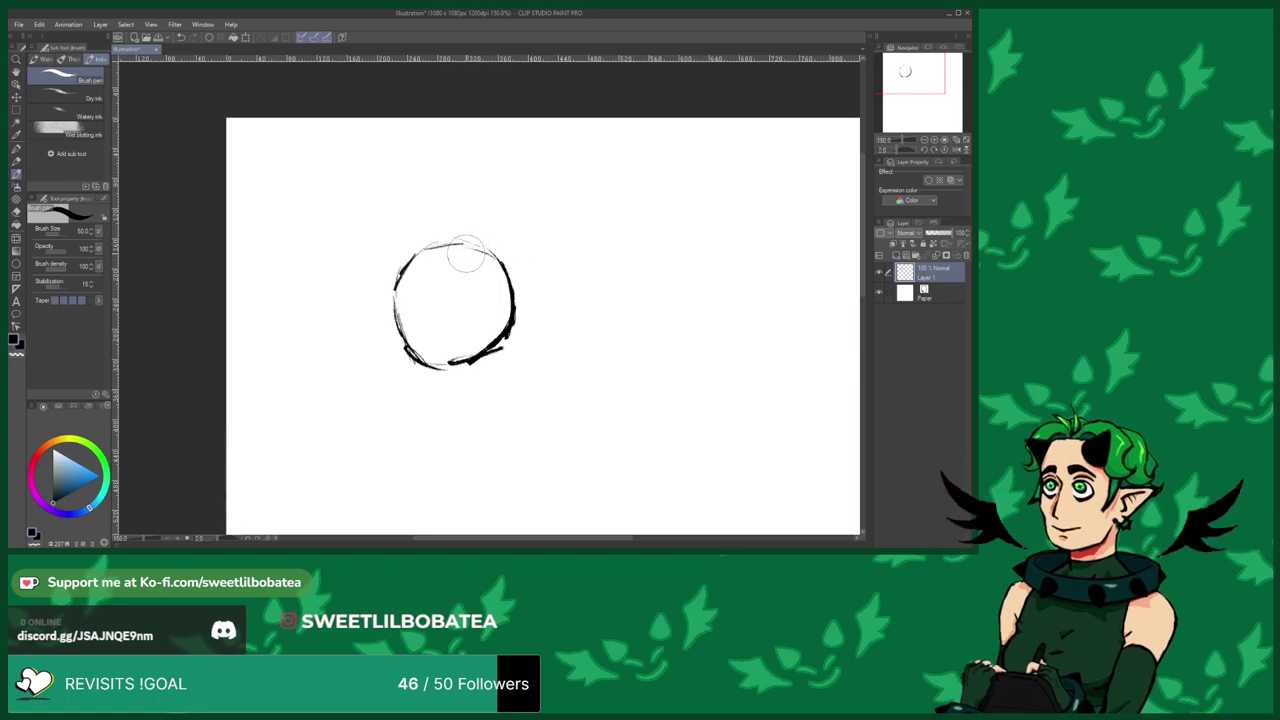
{"action": "left_click_drag", "start_coordinate": [455, 252], "coordinate": [452, 365]}
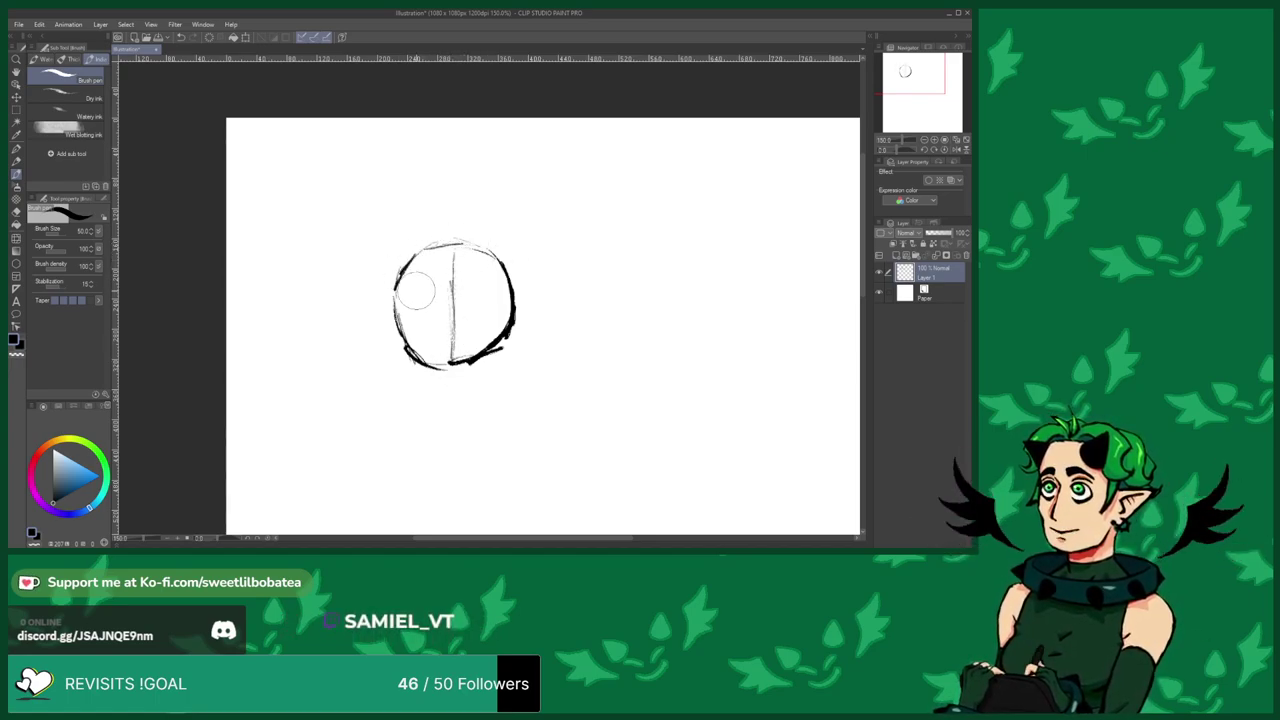
{"action": "mouse_move", "coordinate": [448, 340]}
{"action": "left_mouse_down"}
{"action": "mouse_move", "coordinate": [497, 326]}
{"action": "mouse_move", "coordinate": [508, 301]}
{"action": "left_mouse_up"}
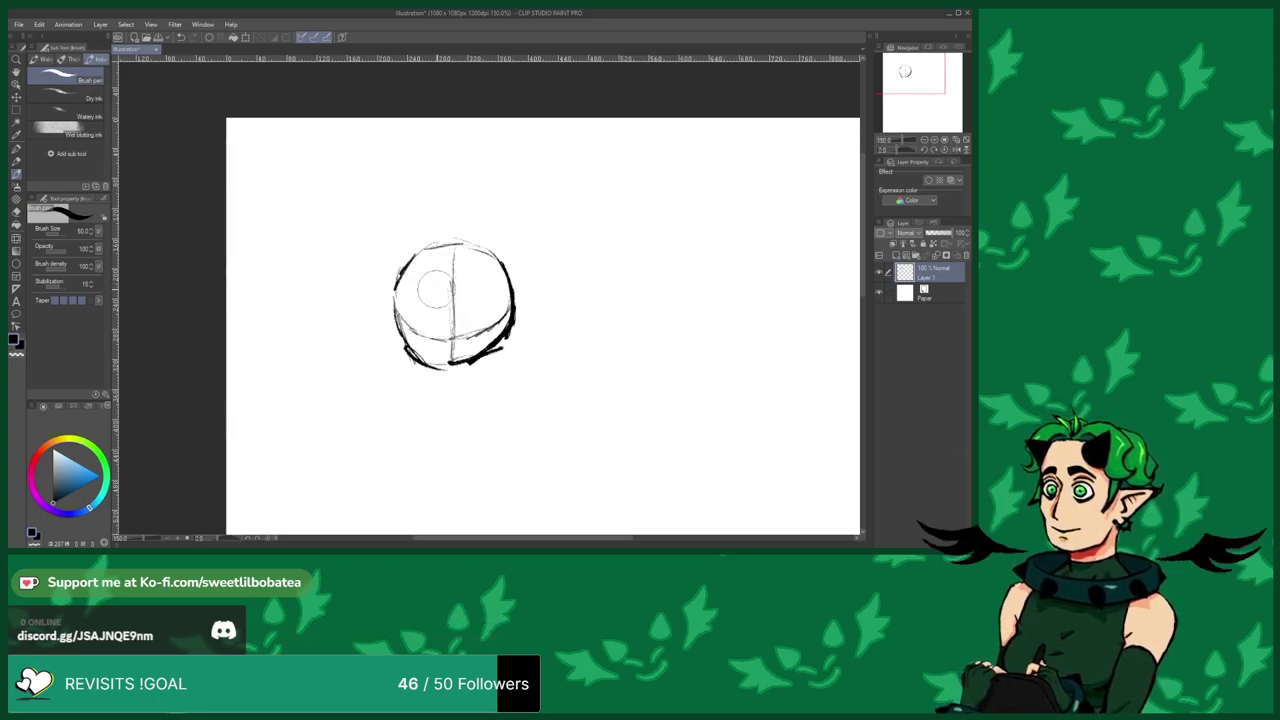
Extend the head below the circle with a tapering jaw, and rough in the nose and two narrow eyes.
{"action": "left_click_drag", "start_coordinate": [413, 356], "coordinate": [443, 368]}
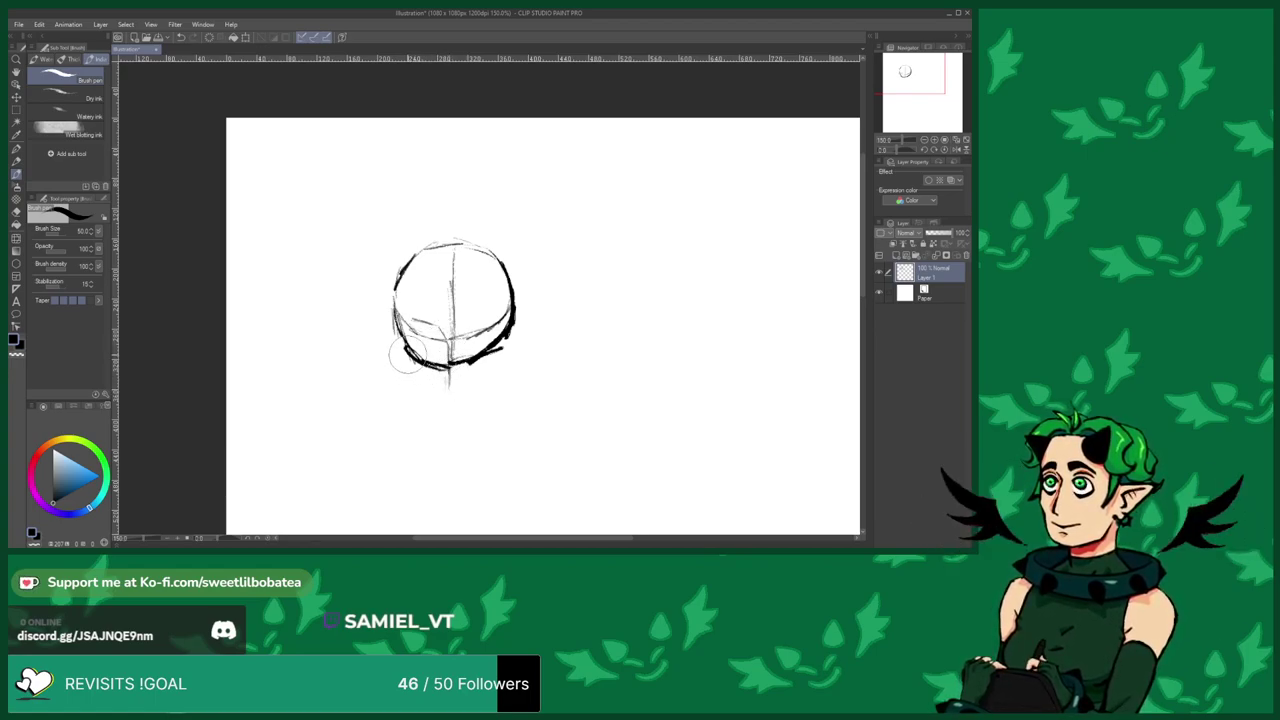
{"action": "mouse_move", "coordinate": [399, 331]}
{"action": "left_mouse_down"}
{"action": "mouse_move", "coordinate": [411, 404]}
{"action": "mouse_move", "coordinate": [411, 391]}
{"action": "mouse_move", "coordinate": [451, 439]}
{"action": "mouse_move", "coordinate": [505, 355]}
{"action": "left_mouse_up"}
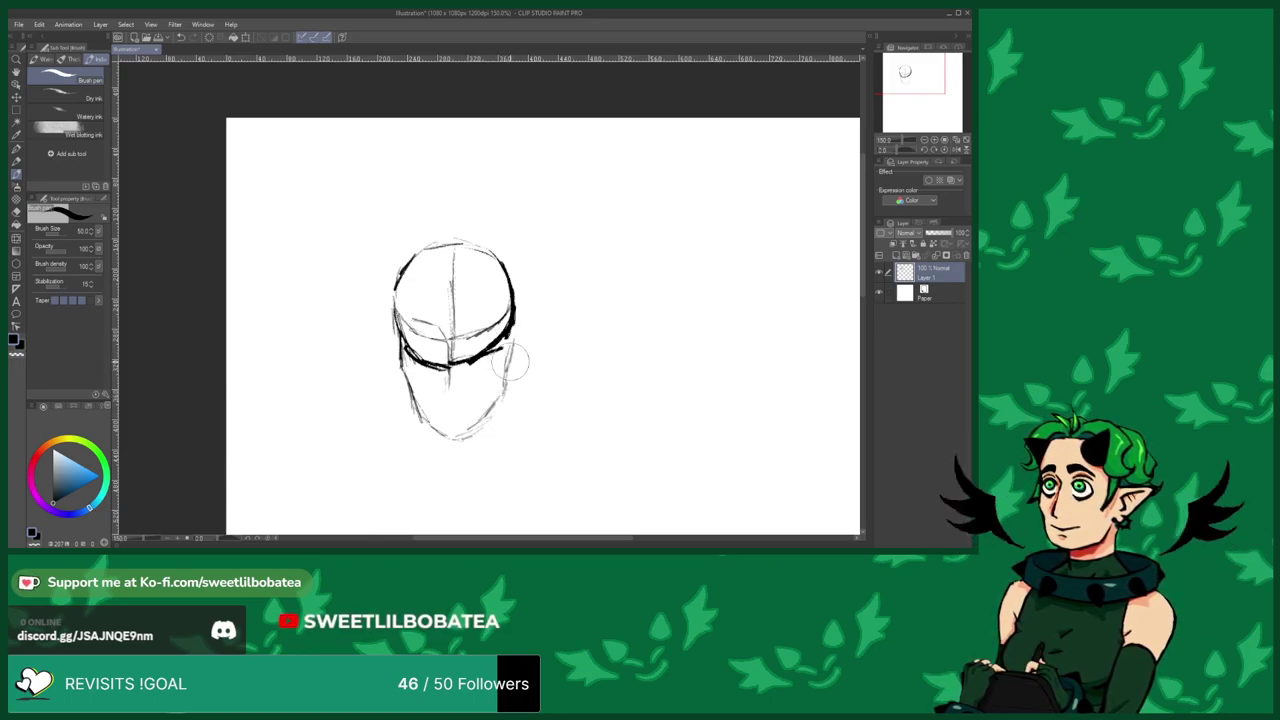
{"action": "mouse_move", "coordinate": [514, 307]}
{"action": "left_mouse_down"}
{"action": "mouse_move", "coordinate": [495, 408]}
{"action": "mouse_move", "coordinate": [464, 434]}
{"action": "mouse_move", "coordinate": [432, 433]}
{"action": "mouse_move", "coordinate": [443, 440]}
{"action": "mouse_move", "coordinate": [437, 405]}
{"action": "left_mouse_up"}
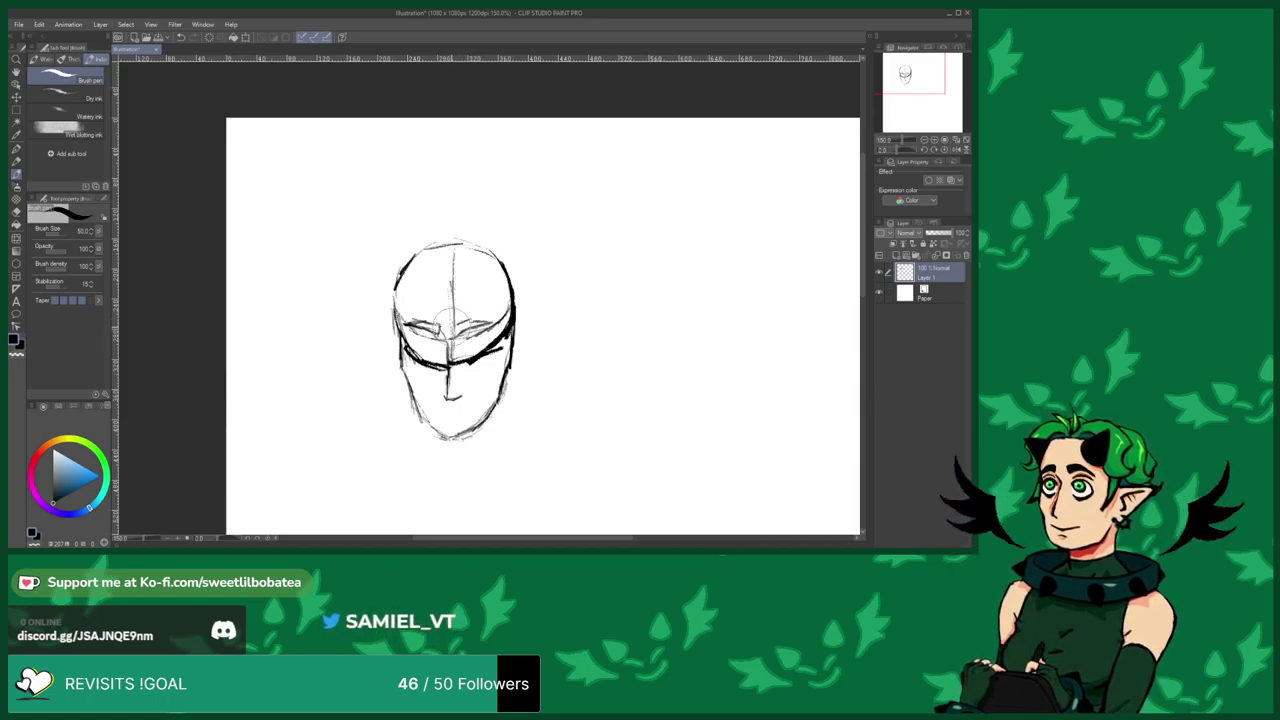
Undo and redraw the eye on the right, and replace the nose with a straight bridge and small V-shaped tip.
{"action": "left_click", "coordinate": [180, 38]}
{"action": "left_click", "coordinate": [180, 38]}
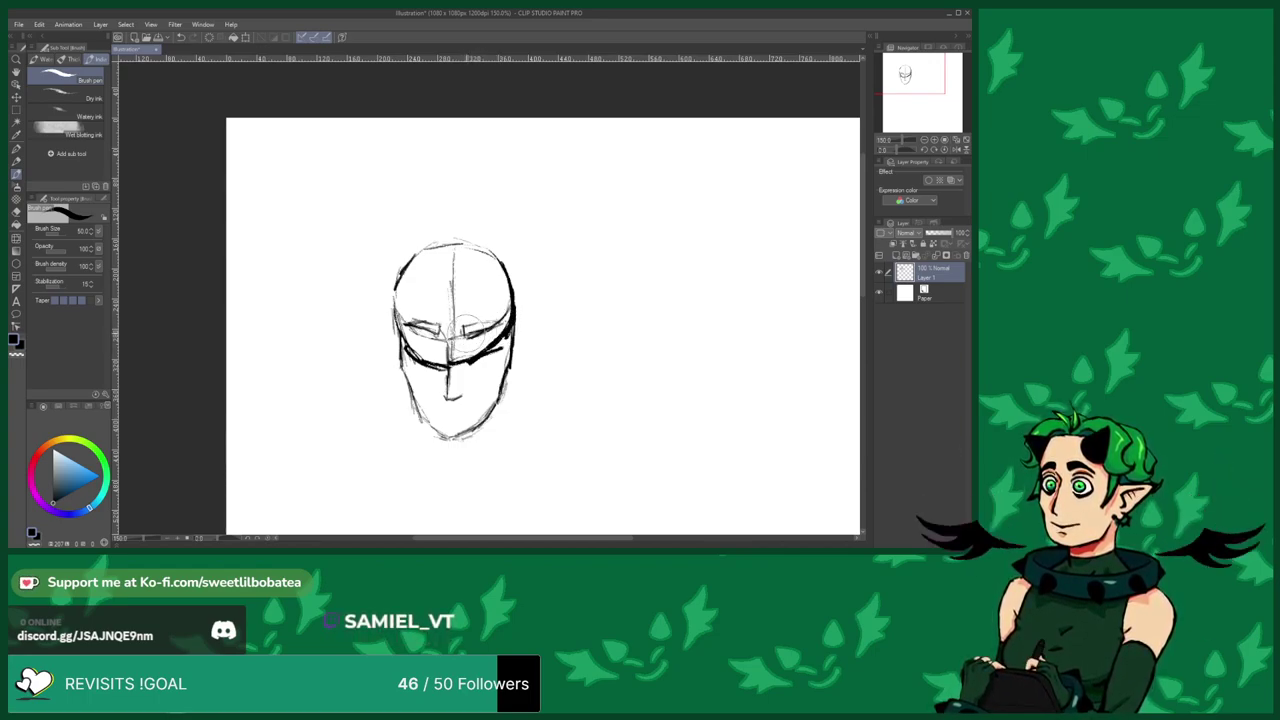
{"action": "left_click", "coordinate": [16, 212]}
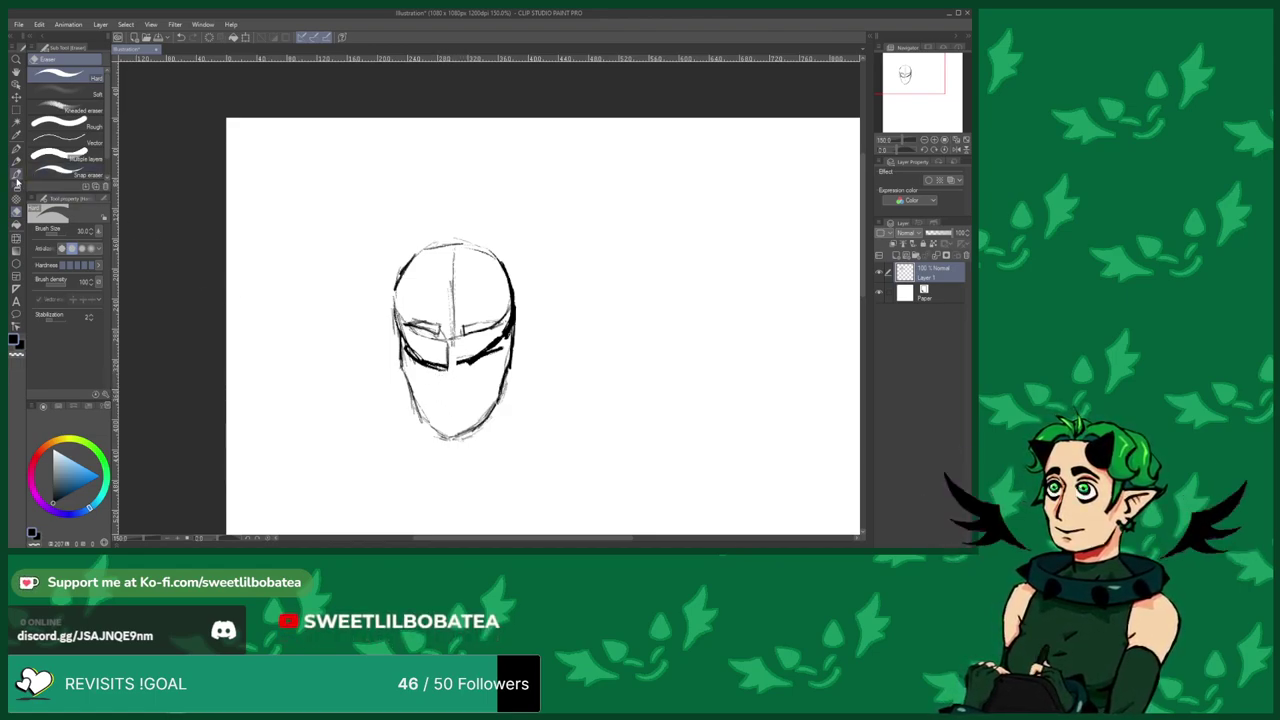
{"action": "left_click", "coordinate": [16, 174]}
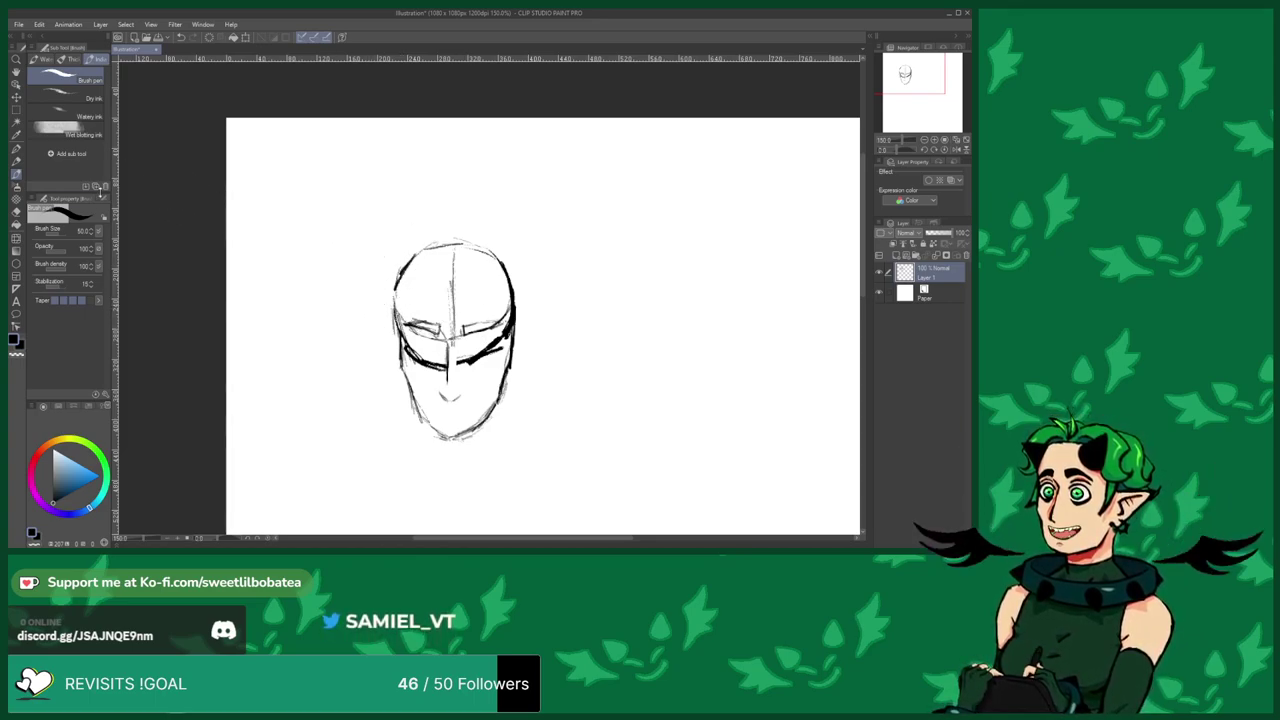
Erase the chin and lower jaw, and redraw them slightly higher to shorten the face.
{"action": "left_click", "coordinate": [15, 214]}
{"action": "mouse_move", "coordinate": [404, 397]}
{"action": "left_mouse_down"}
{"action": "mouse_move", "coordinate": [449, 446]}
{"action": "mouse_move", "coordinate": [459, 441]}
{"action": "mouse_move", "coordinate": [422, 421]}
{"action": "mouse_move", "coordinate": [460, 434]}
{"action": "left_mouse_up"}
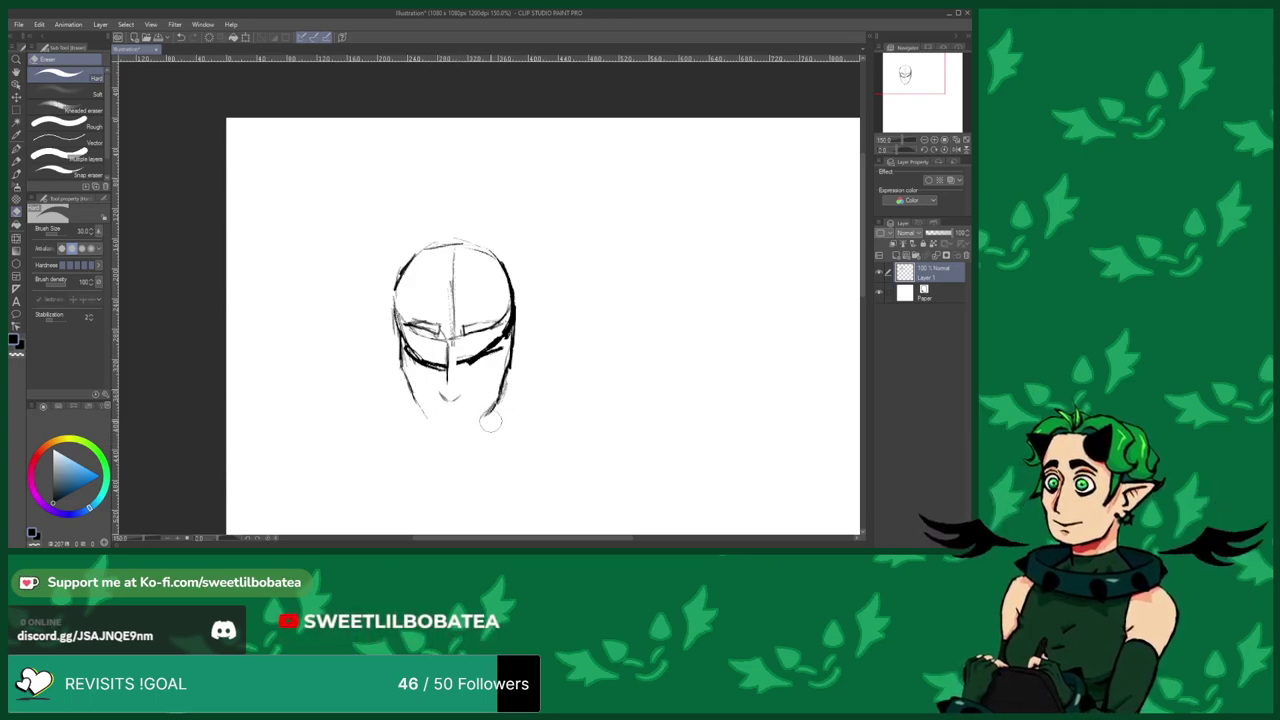
{"action": "key", "text": "p"}
{"action": "mouse_move", "coordinate": [408, 396]}
{"action": "left_mouse_down"}
{"action": "mouse_move", "coordinate": [440, 432]}
{"action": "mouse_move", "coordinate": [485, 412]}
{"action": "left_mouse_up"}
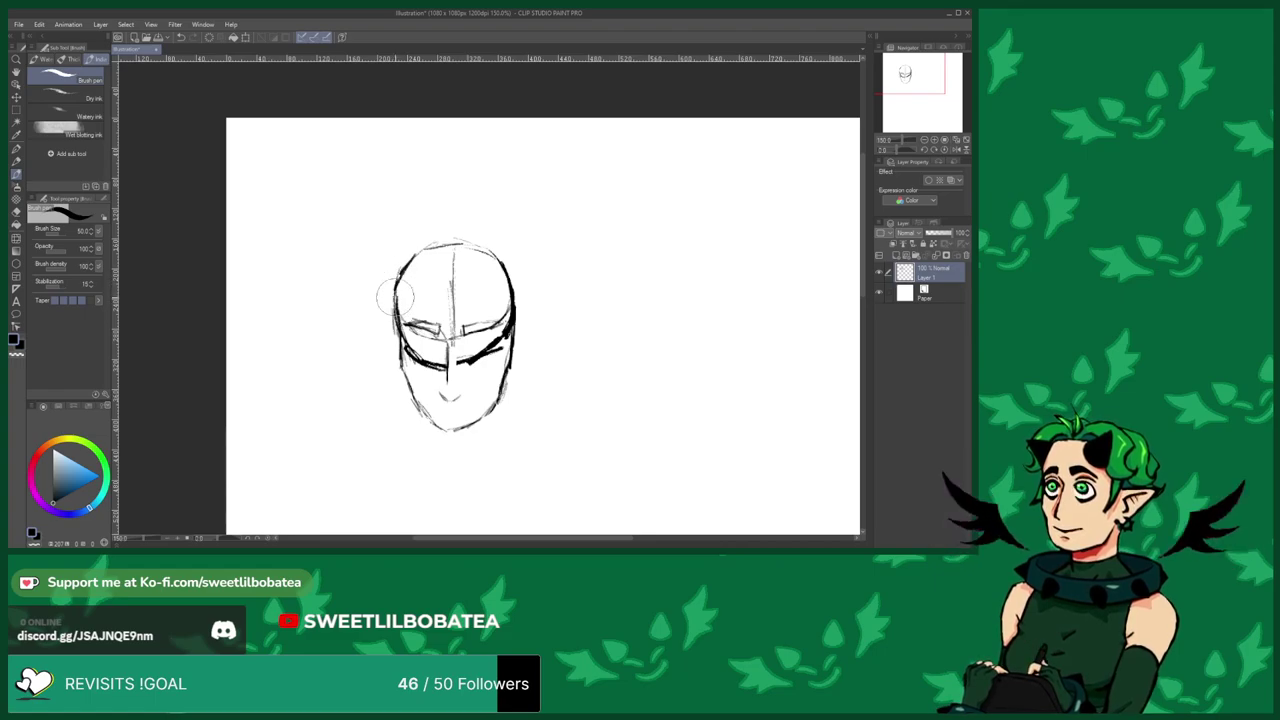
Erase the centre line, curved guides and stray outline strokes, leaving only the face outline, eyes and nose.
{"action": "left_click", "coordinate": [15, 212]}
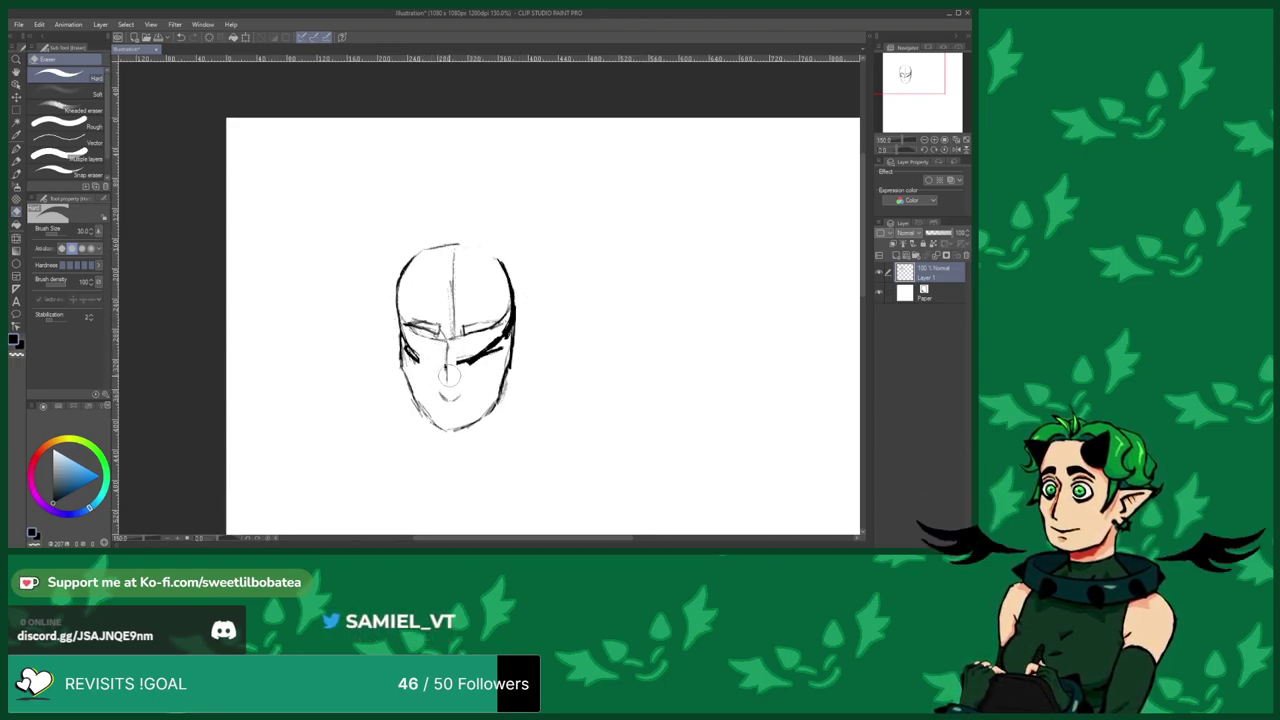
{"action": "mouse_move", "coordinate": [404, 362]}
{"action": "left_mouse_down"}
{"action": "mouse_move", "coordinate": [405, 326]}
{"action": "mouse_move", "coordinate": [436, 341]}
{"action": "mouse_move", "coordinate": [456, 325]}
{"action": "mouse_move", "coordinate": [454, 342]}
{"action": "mouse_move", "coordinate": [442, 322]}
{"action": "mouse_move", "coordinate": [442, 334]}
{"action": "mouse_move", "coordinate": [456, 337]}
{"action": "mouse_move", "coordinate": [454, 254]}
{"action": "left_mouse_up"}
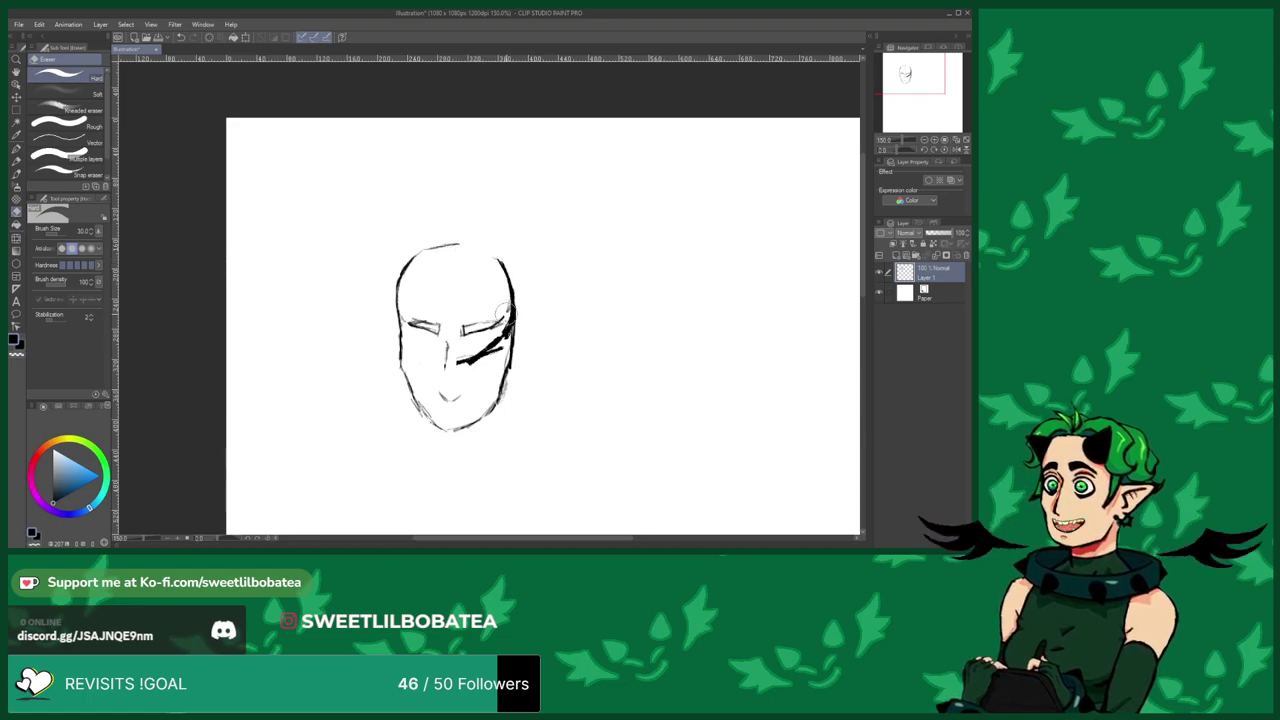
{"action": "mouse_move", "coordinate": [507, 318]}
{"action": "left_mouse_down"}
{"action": "mouse_move", "coordinate": [508, 336]}
{"action": "mouse_move", "coordinate": [461, 357]}
{"action": "left_mouse_up"}
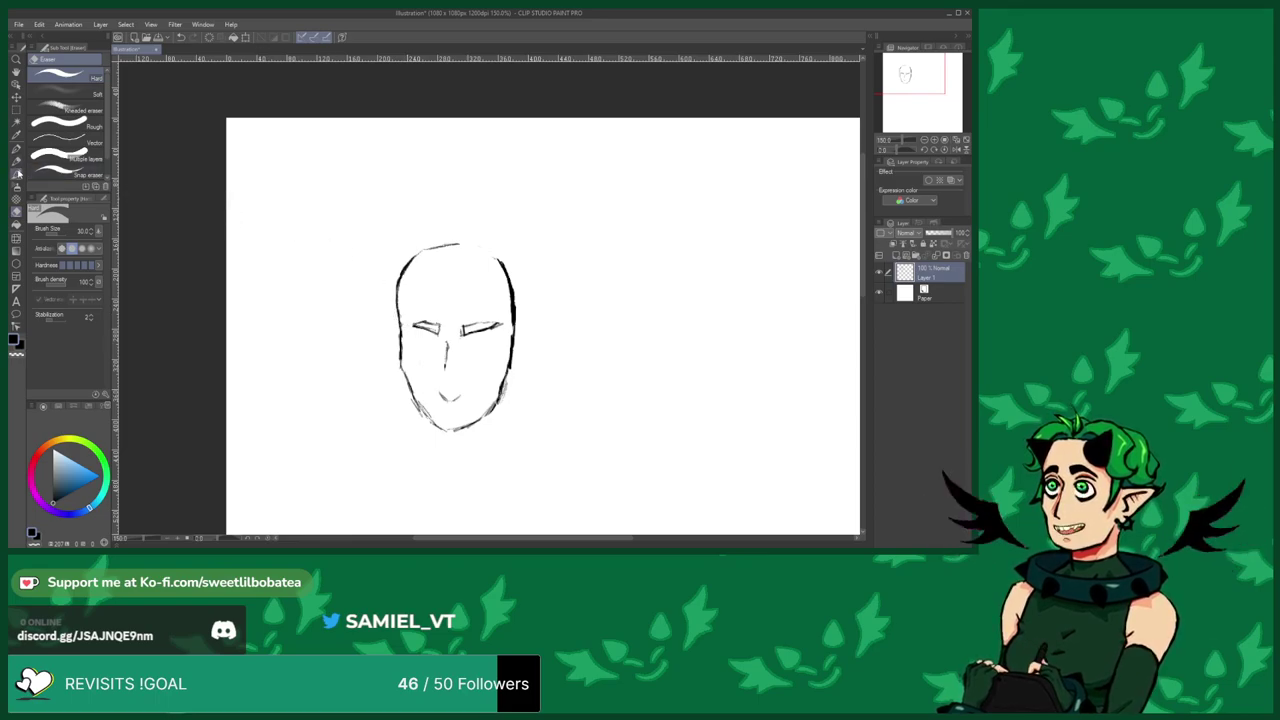
Redraw the upper lids and outer corners of both eyes with the Brush pen to give them pointed shapes.
{"action": "left_click", "coordinate": [16, 174]}
{"action": "left_click_drag", "start_coordinate": [417, 324], "coordinate": [407, 326]}
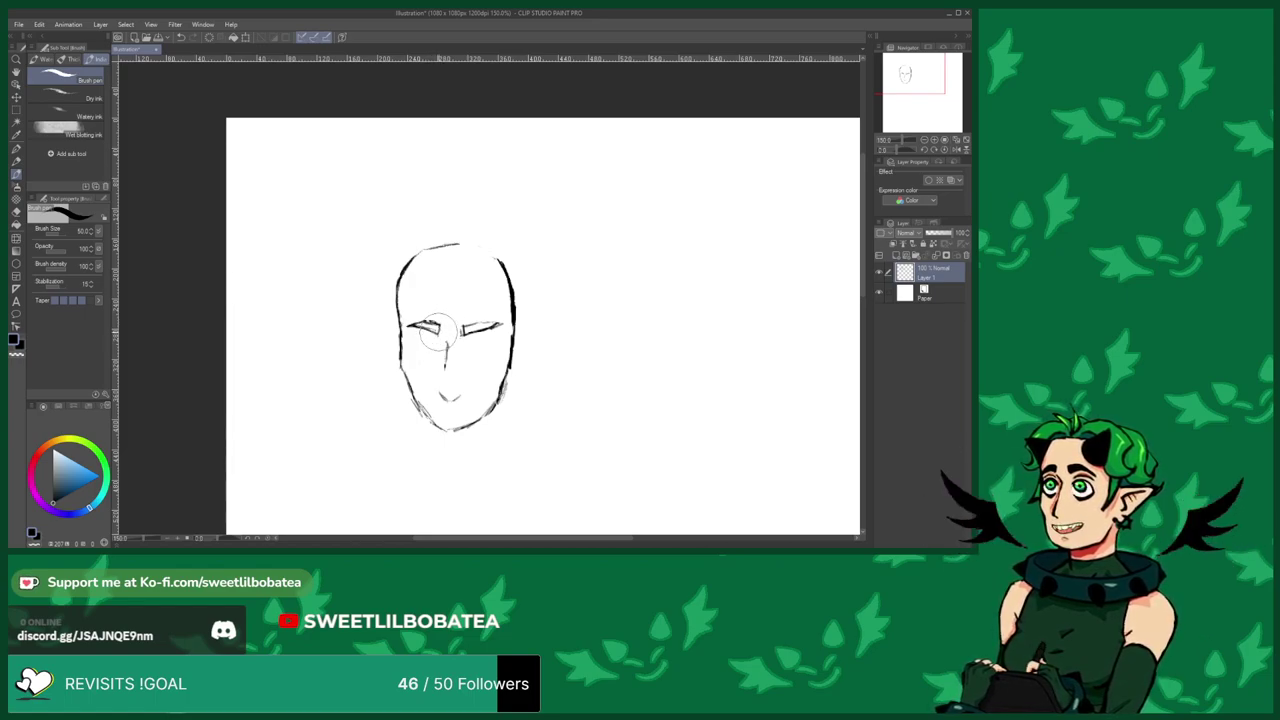
{"action": "left_click_drag", "start_coordinate": [505, 324], "coordinate": [481, 323]}
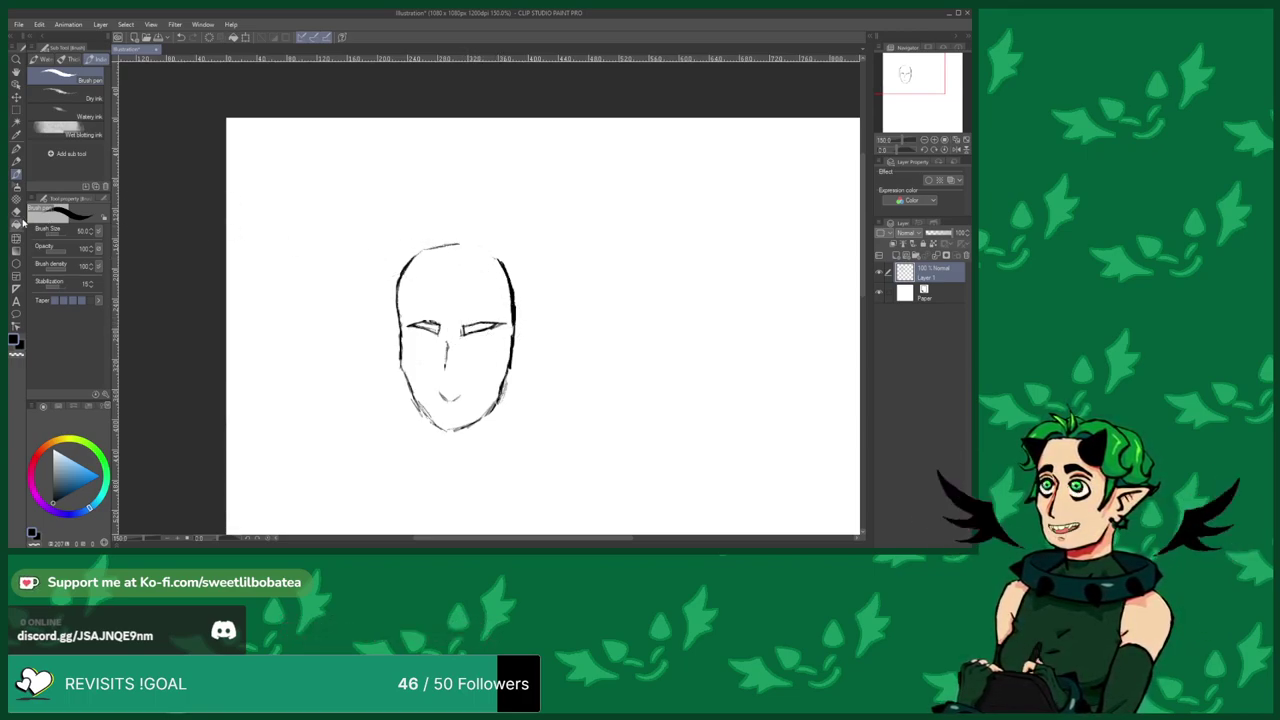
Rework the two slanted shapes into tapered eyebrows, redrawing the right one's outer end, and outline a round eye beneath the left eyebrow.
{"action": "key", "text": "e"}
{"action": "left_click_drag", "start_coordinate": [482, 330], "coordinate": [492, 330]}
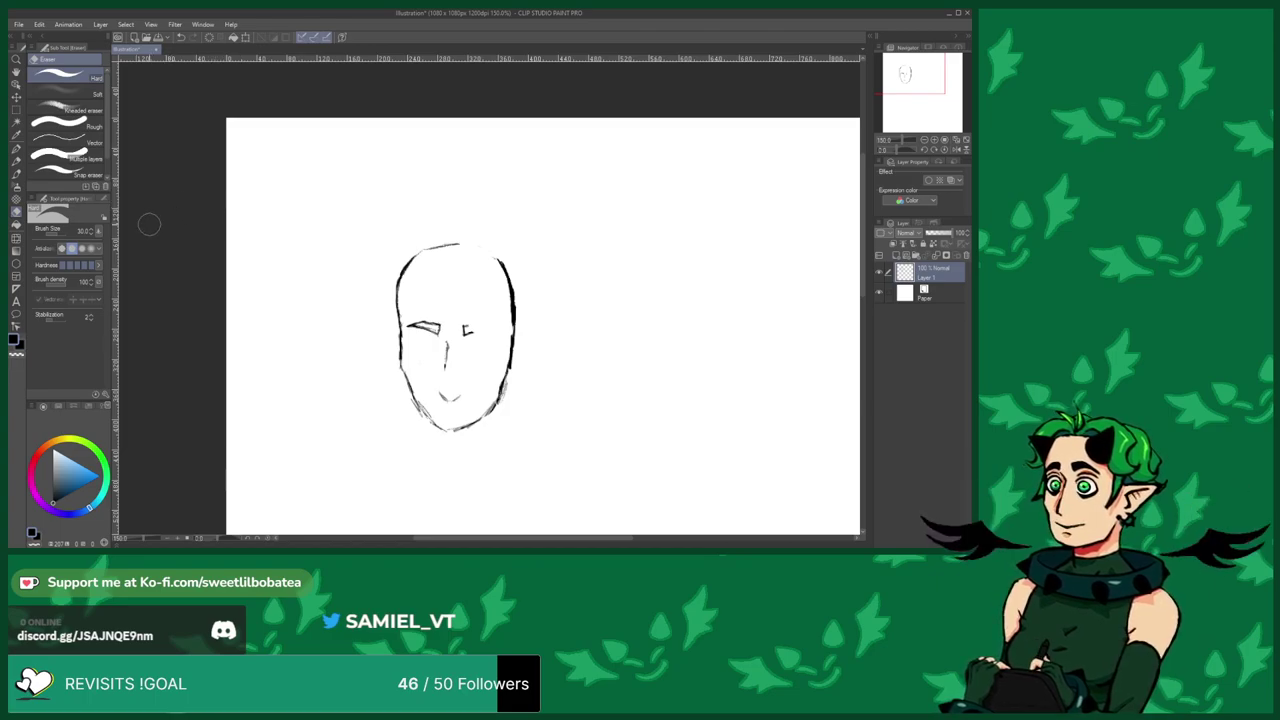
{"action": "left_click", "coordinate": [17, 176]}
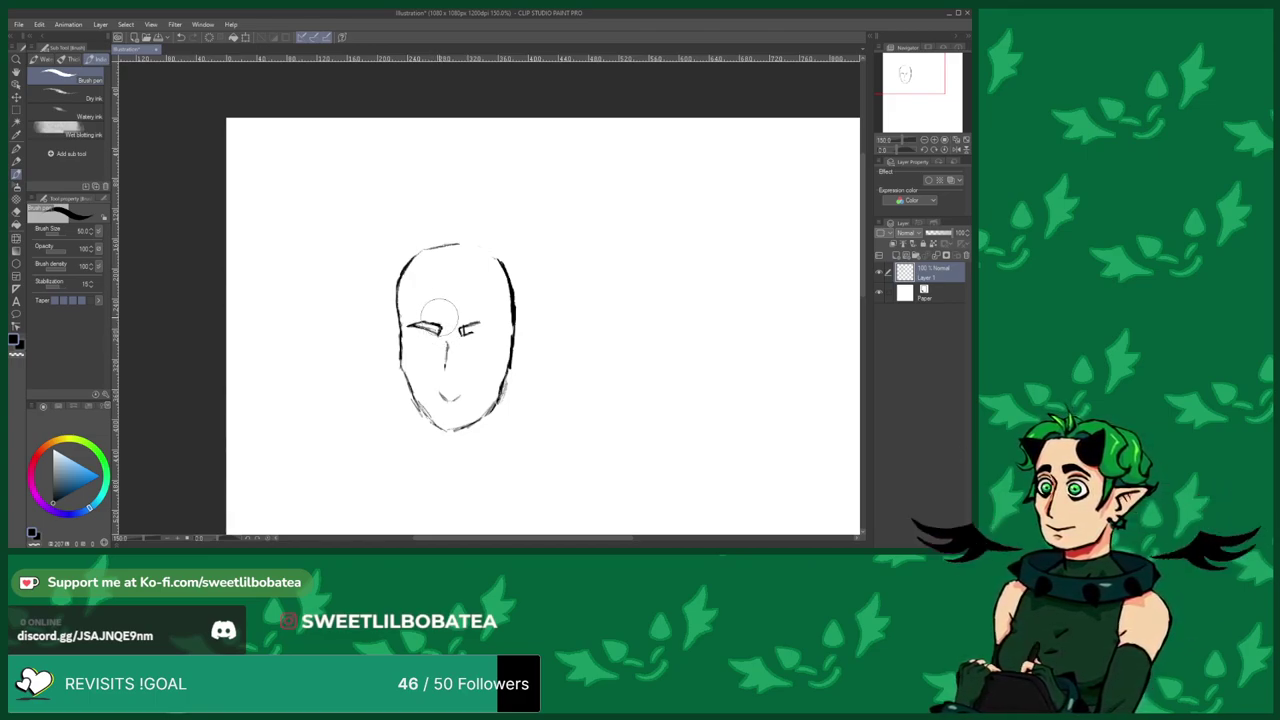
{"action": "key", "text": "e"}
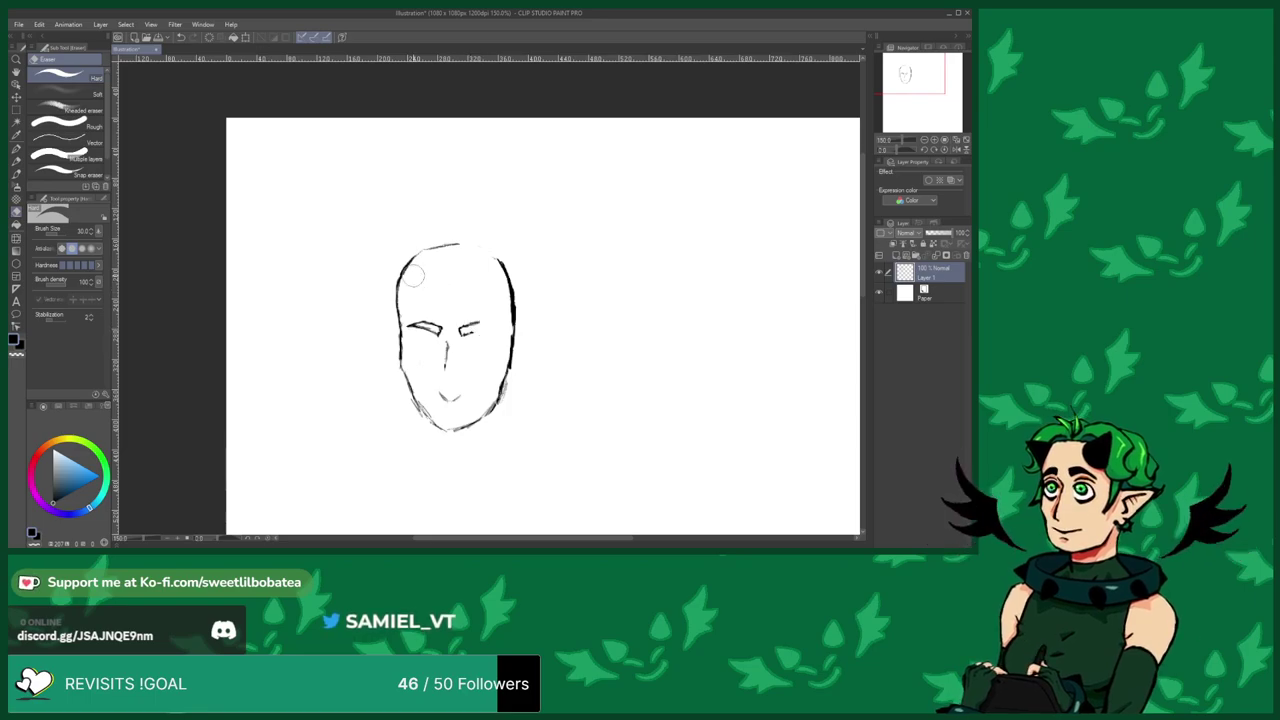
{"action": "left_click", "coordinate": [17, 175]}
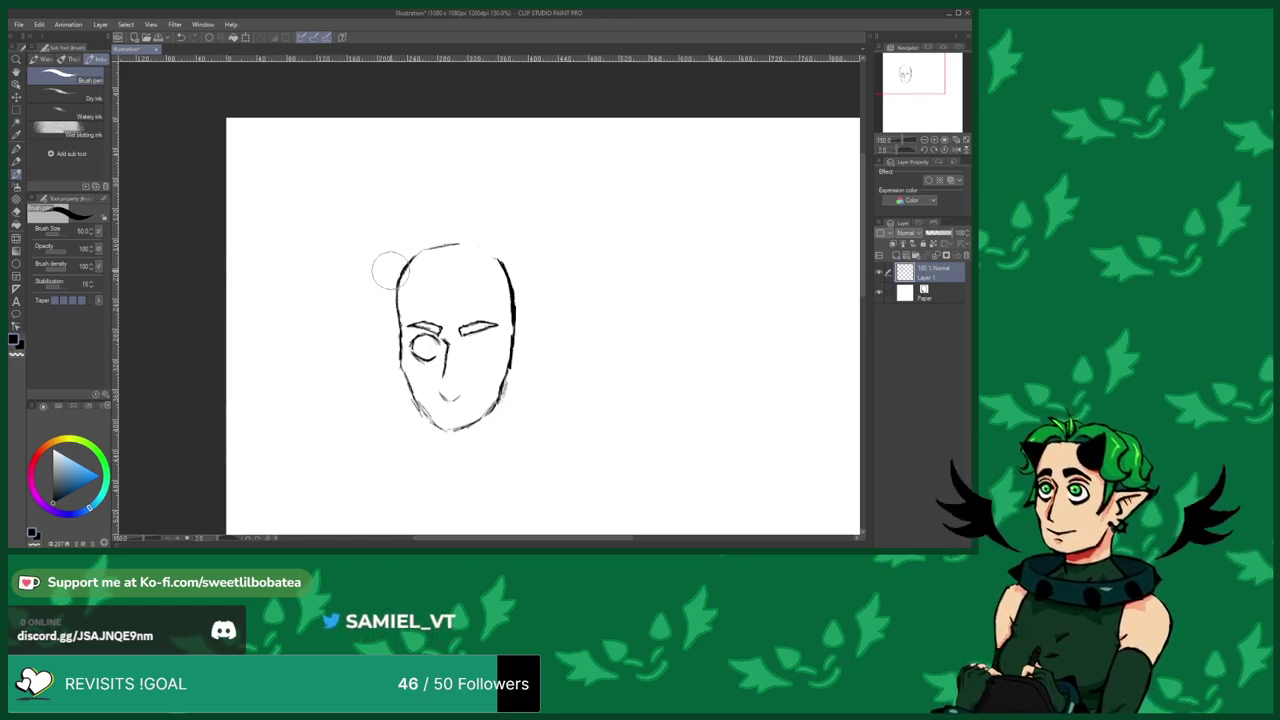
Clean up the outline of the eye on the left with the Hard eraser and draw a circular iris inside it.
{"action": "scroll", "coordinate": [402, 300], "scroll_direction": "up", "scroll_amount": 2}
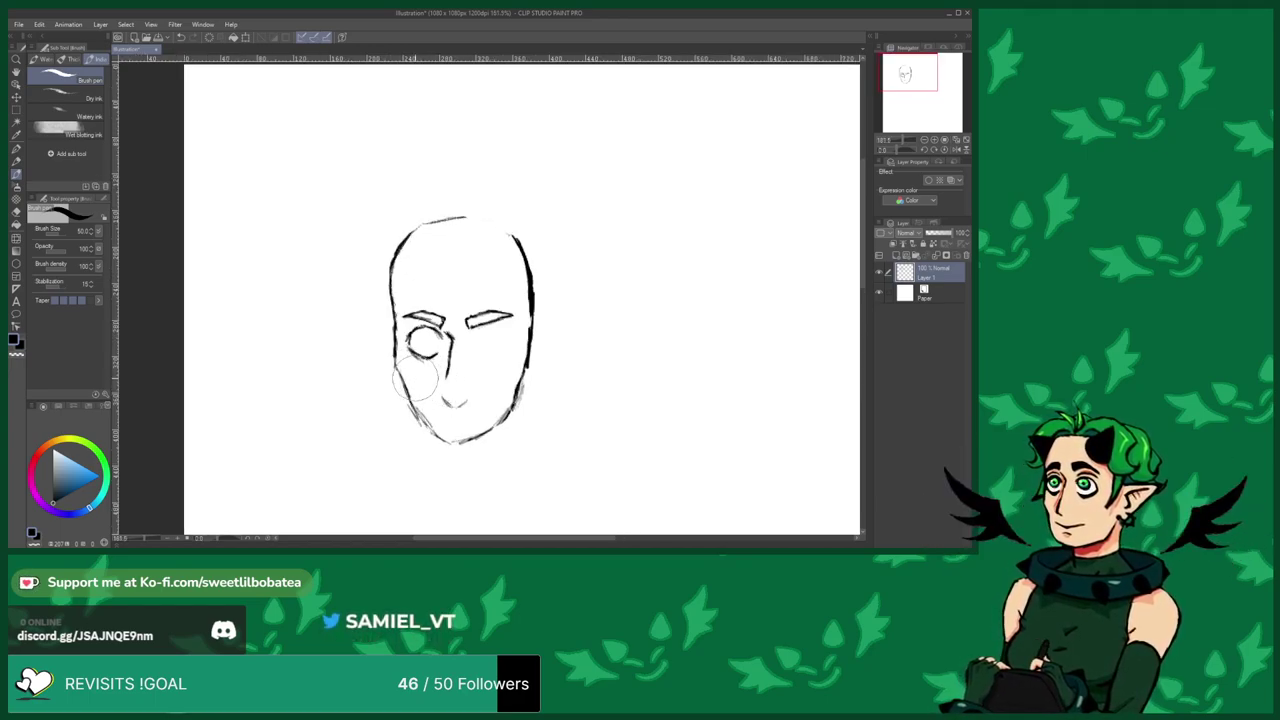
{"action": "scroll", "coordinate": [418, 380], "scroll_direction": "up", "scroll_amount": 3}
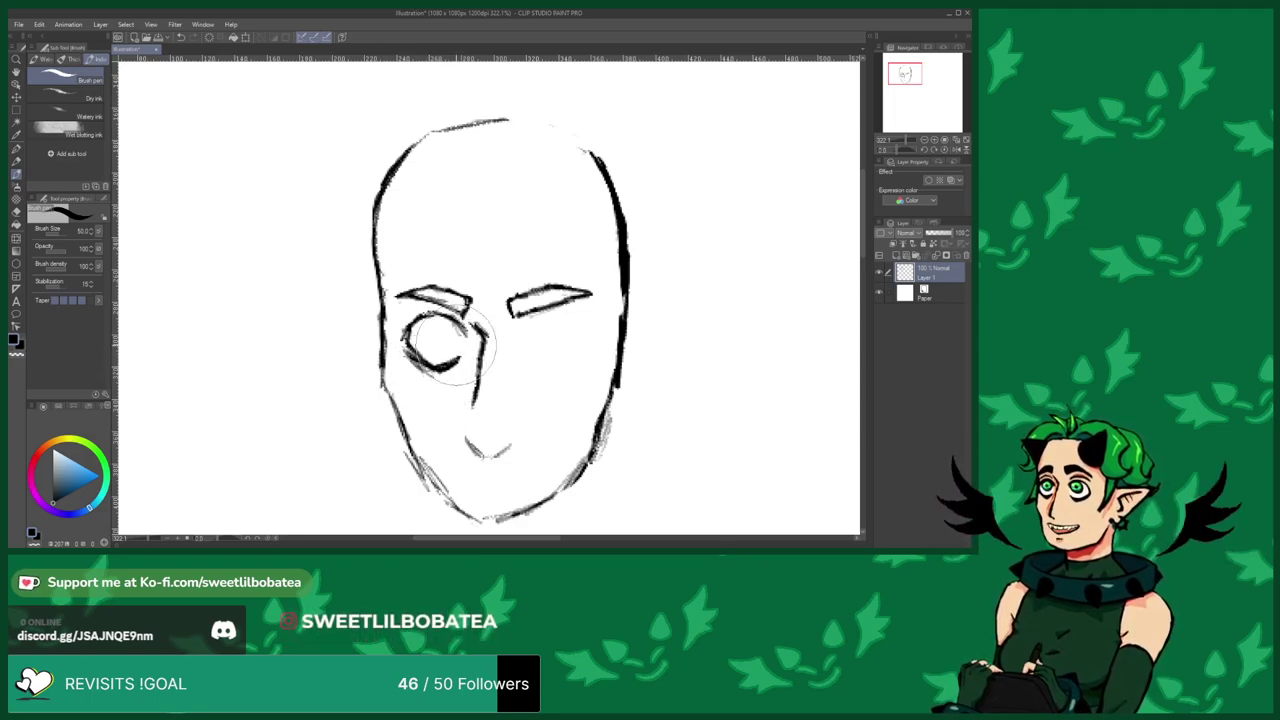
{"action": "left_click", "coordinate": [15, 212]}
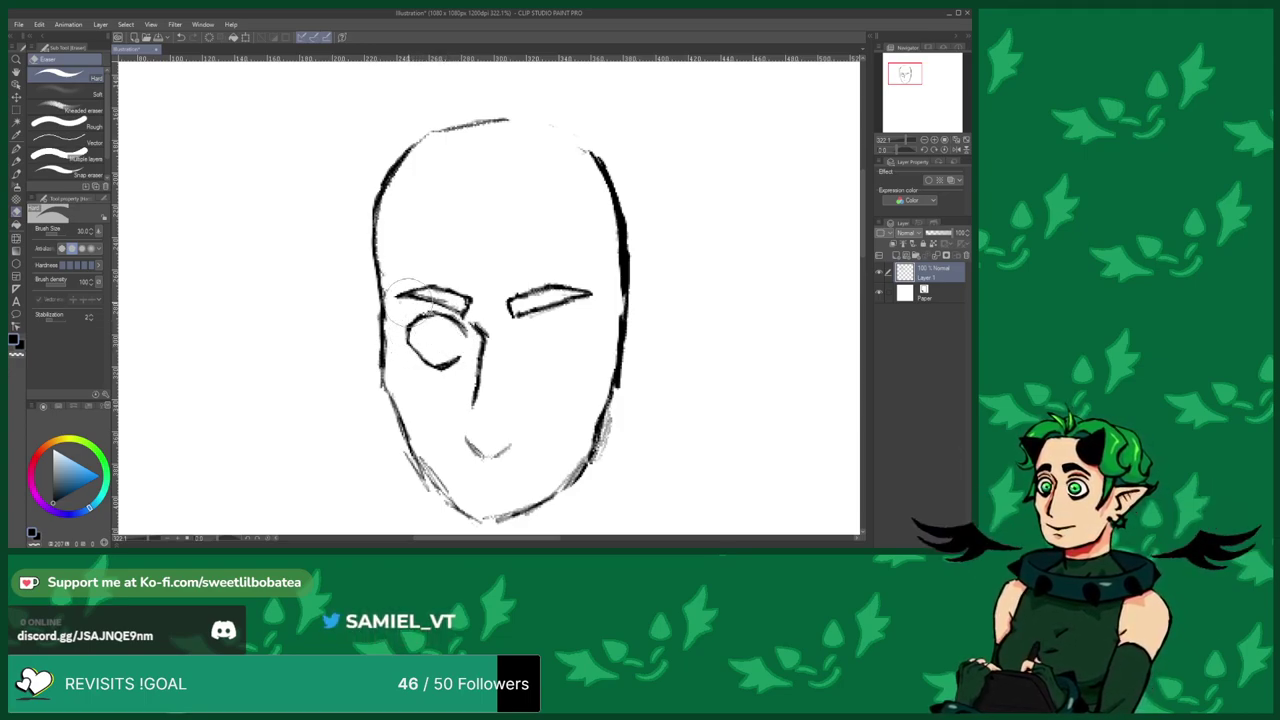
{"action": "left_click", "coordinate": [15, 175]}
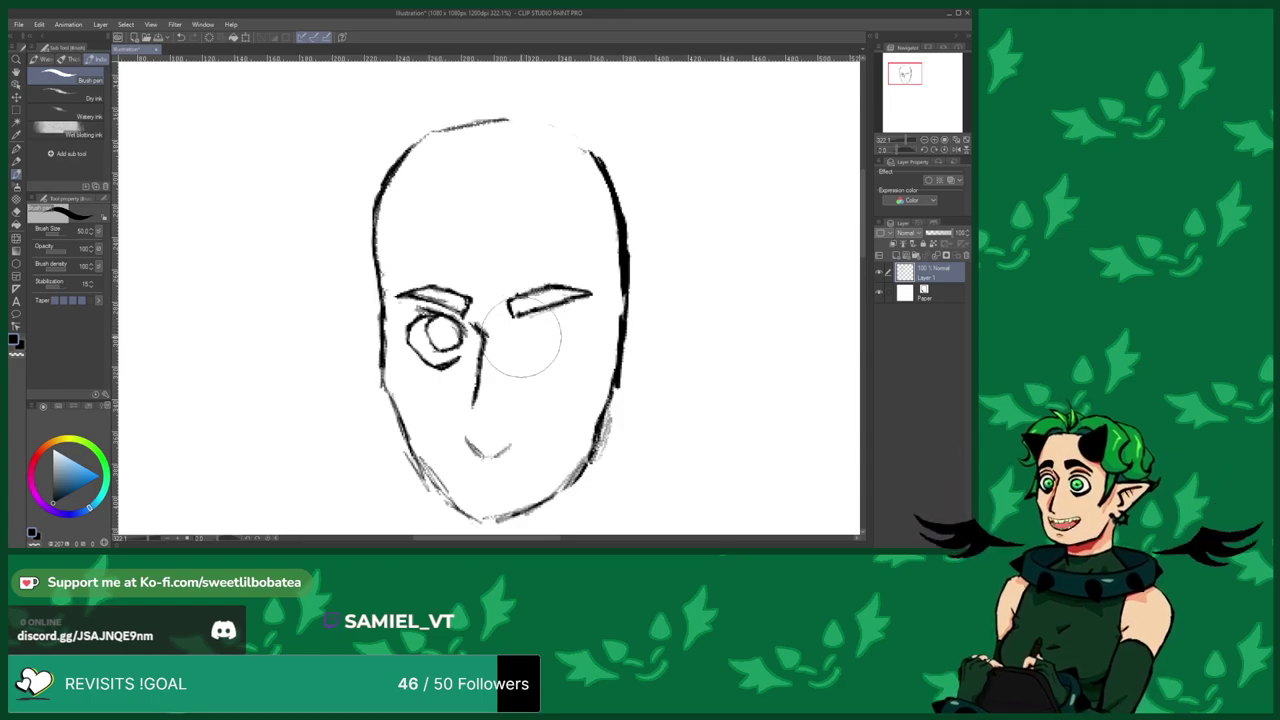
Draw a matching eye under the right eyebrow, with curved upper lid, angular lower lid and round iris.
{"action": "mouse_move", "coordinate": [520, 337]}
{"action": "left_mouse_down"}
{"action": "mouse_move", "coordinate": [563, 316]}
{"action": "mouse_move", "coordinate": [582, 330]}
{"action": "left_mouse_up"}
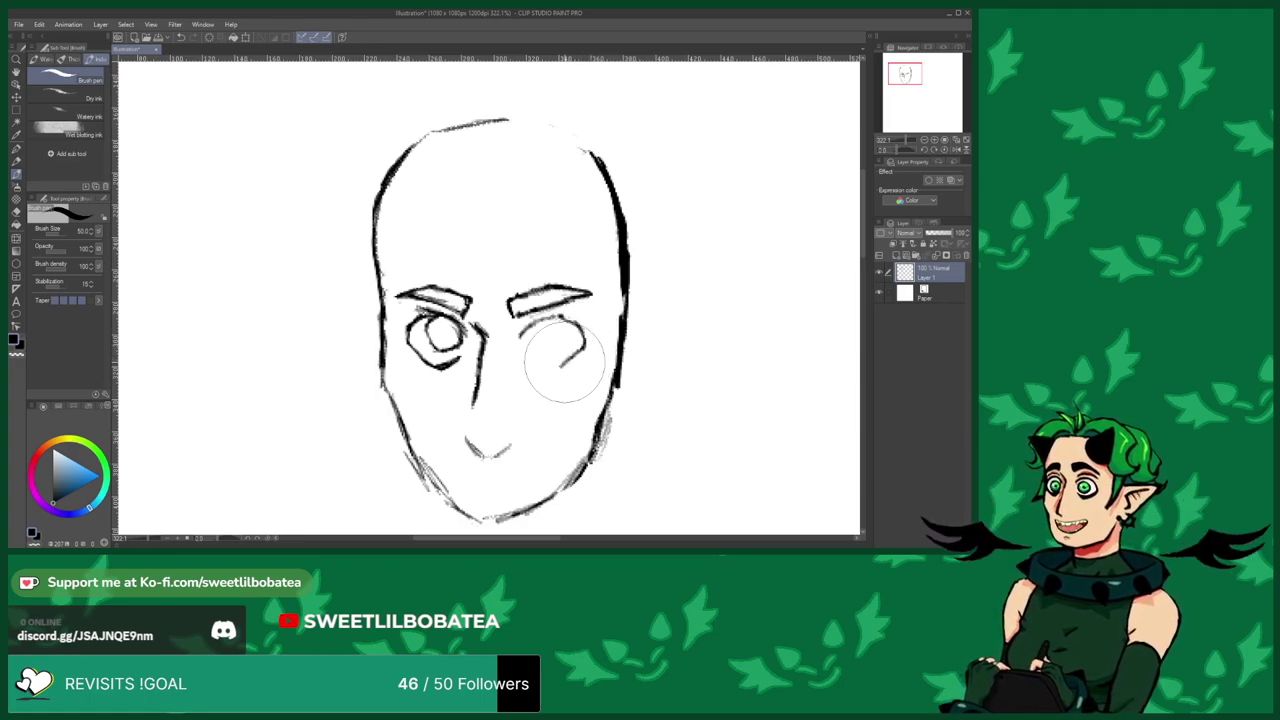
{"action": "left_click_drag", "start_coordinate": [545, 366], "coordinate": [520, 352]}
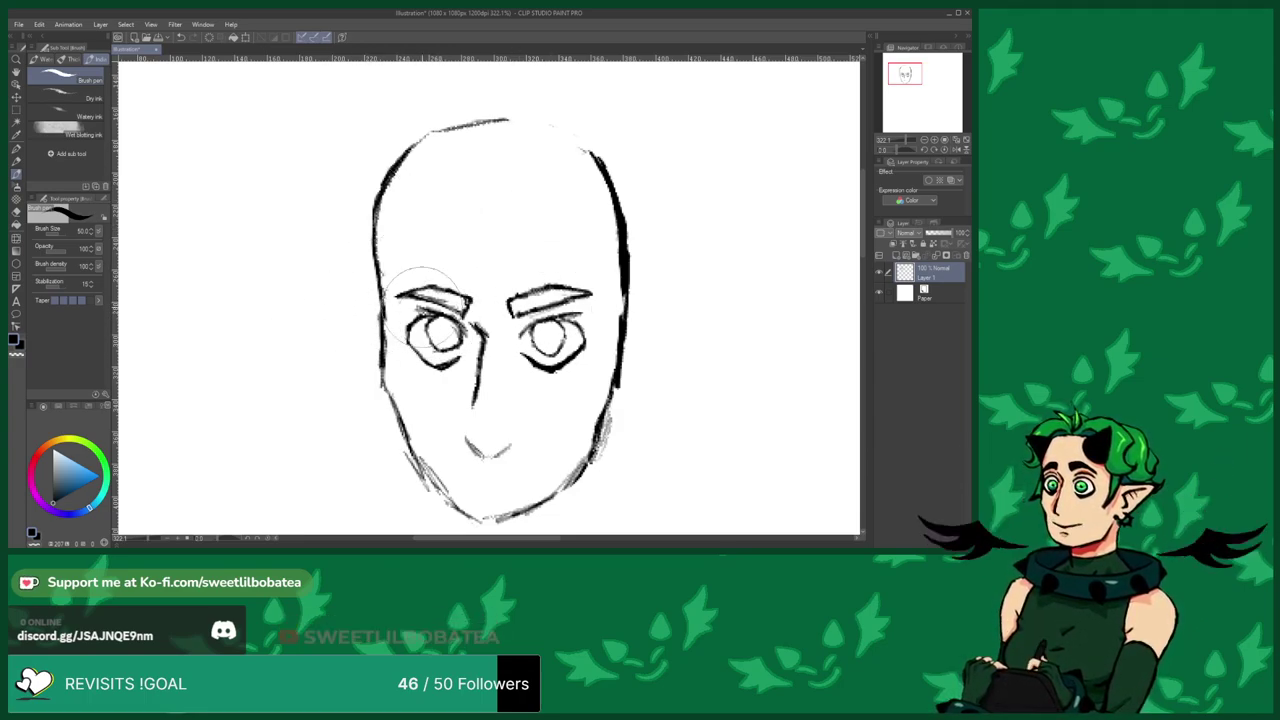
{"action": "scroll", "coordinate": [550, 345], "scroll_direction": "up", "scroll_amount": 4}
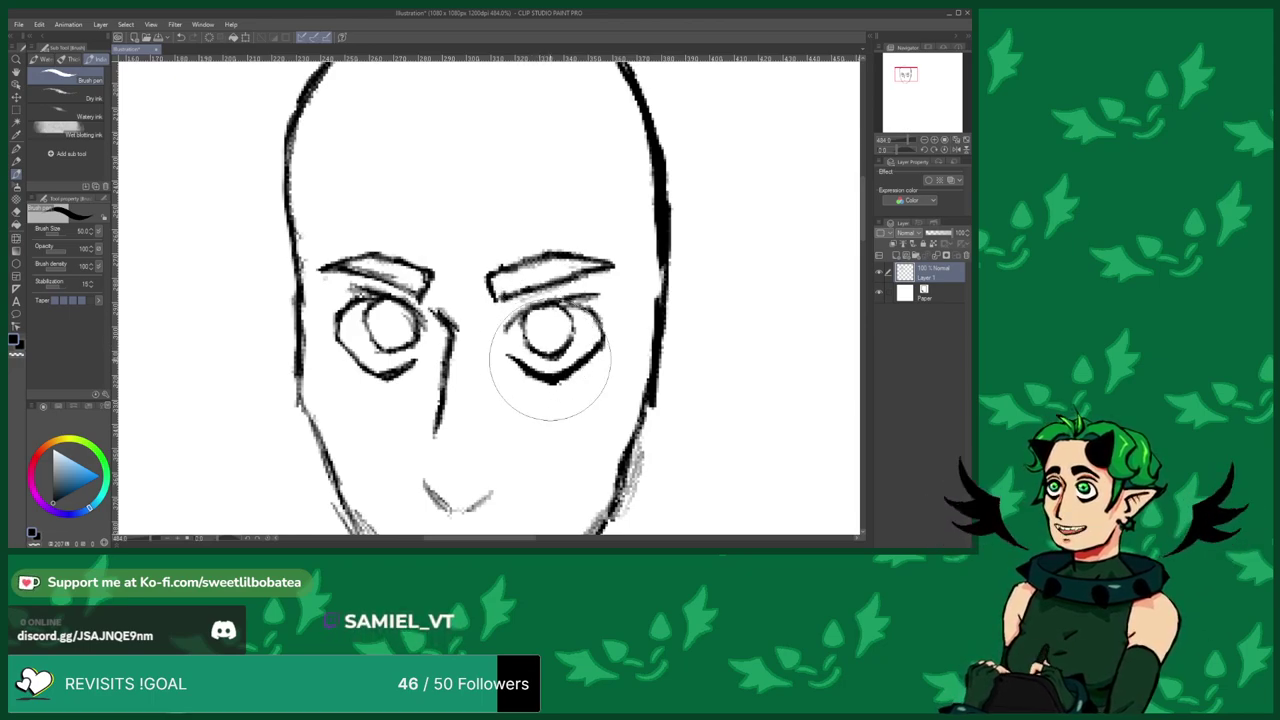
Tidy the iris of the eye on the left and dot a solid black pupil in the centre of both eyes.
{"action": "key", "text": "e"}
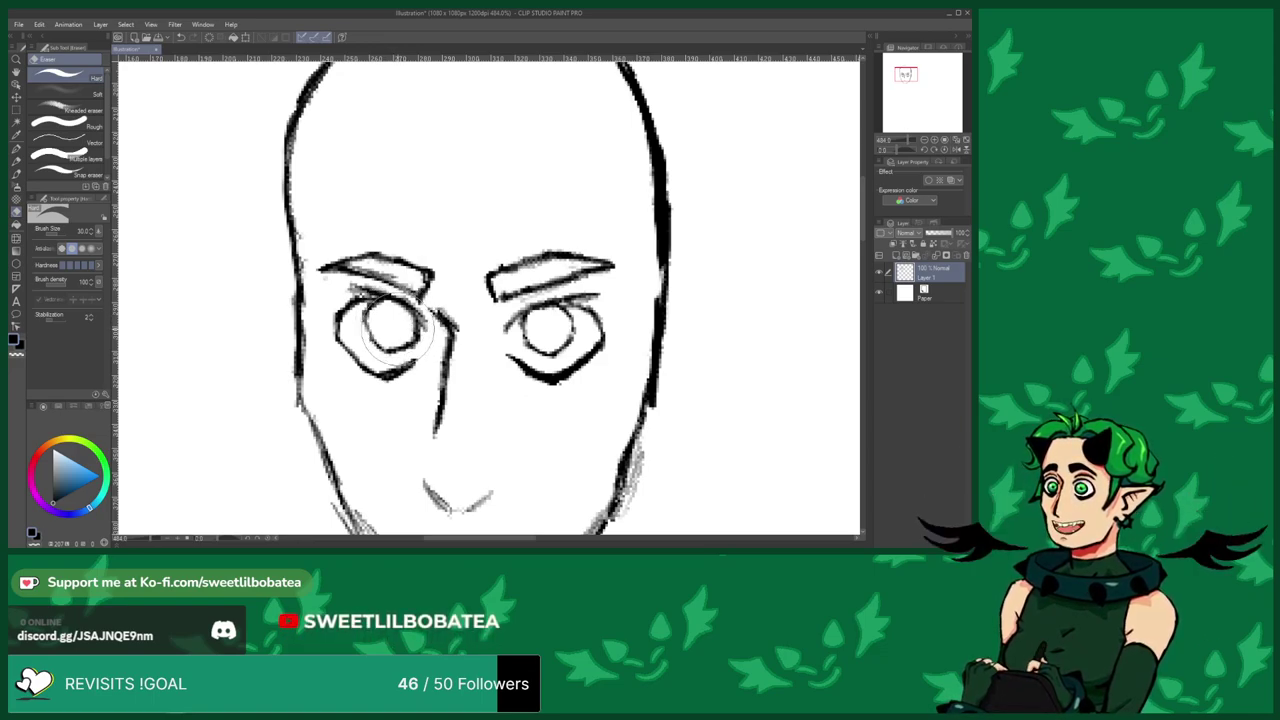
{"action": "left_click", "coordinate": [16, 176]}
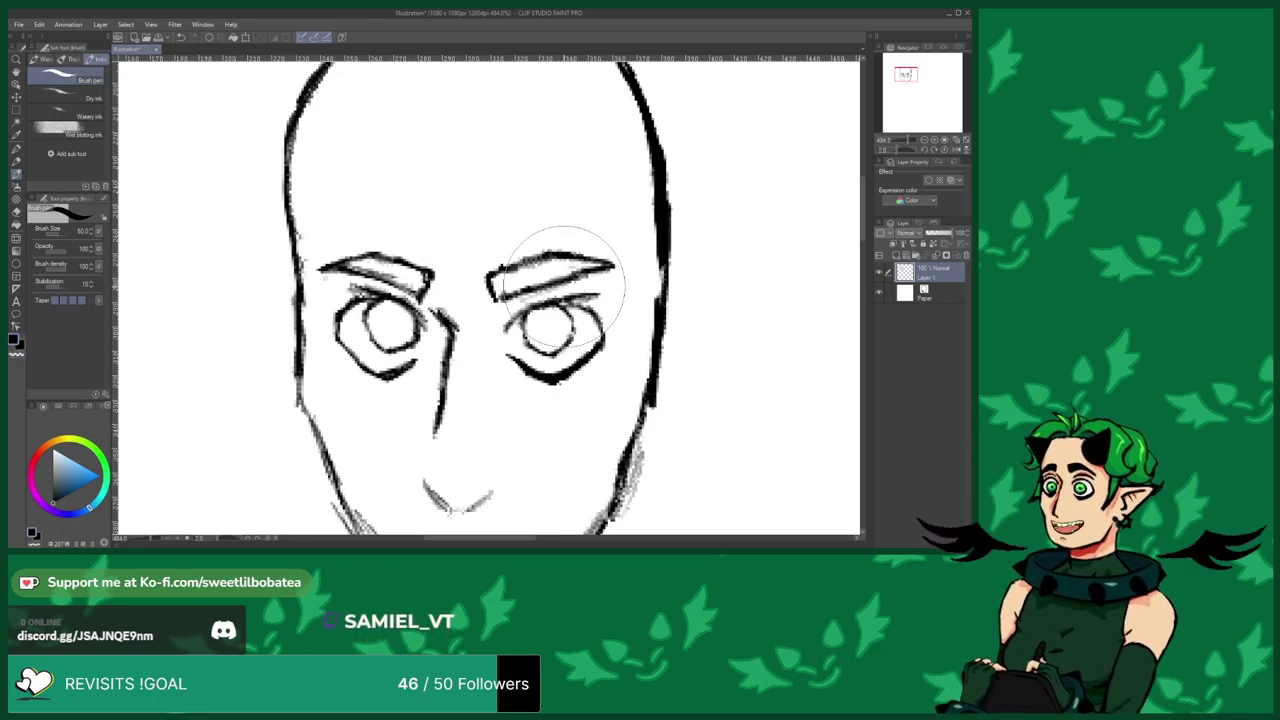
{"action": "left_click", "coordinate": [391, 322]}
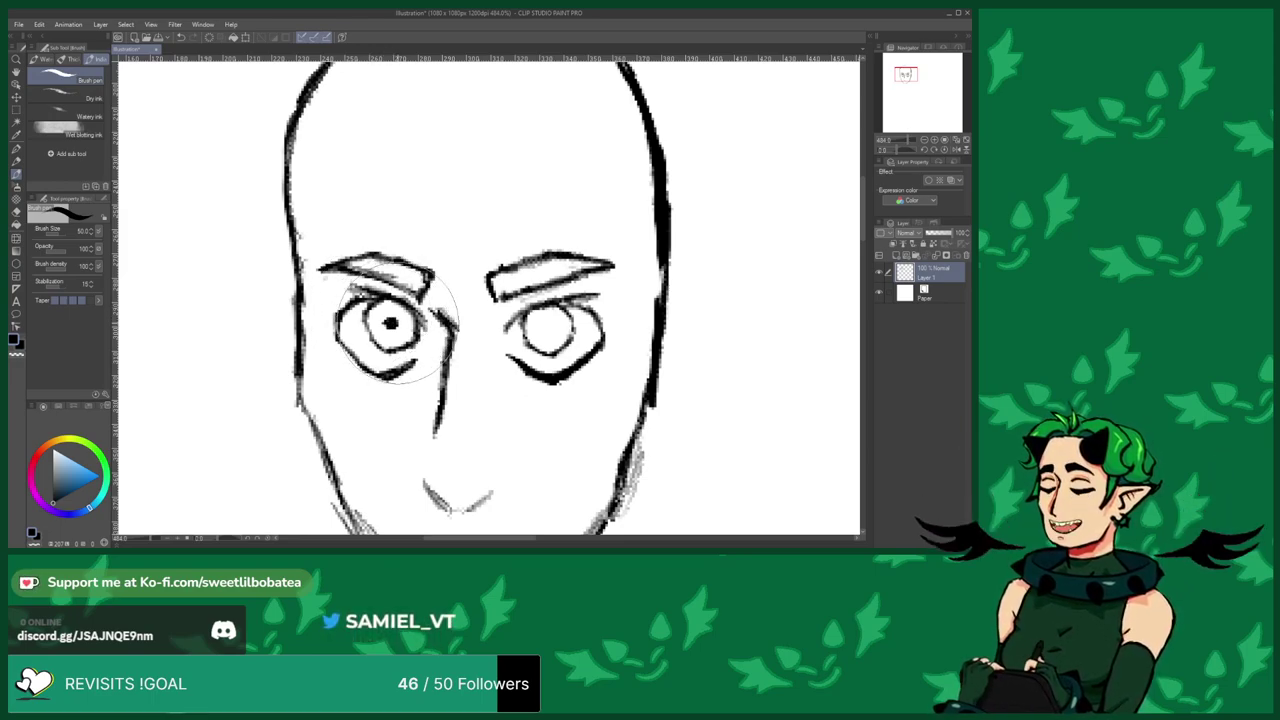
{"action": "left_click", "coordinate": [547, 327]}
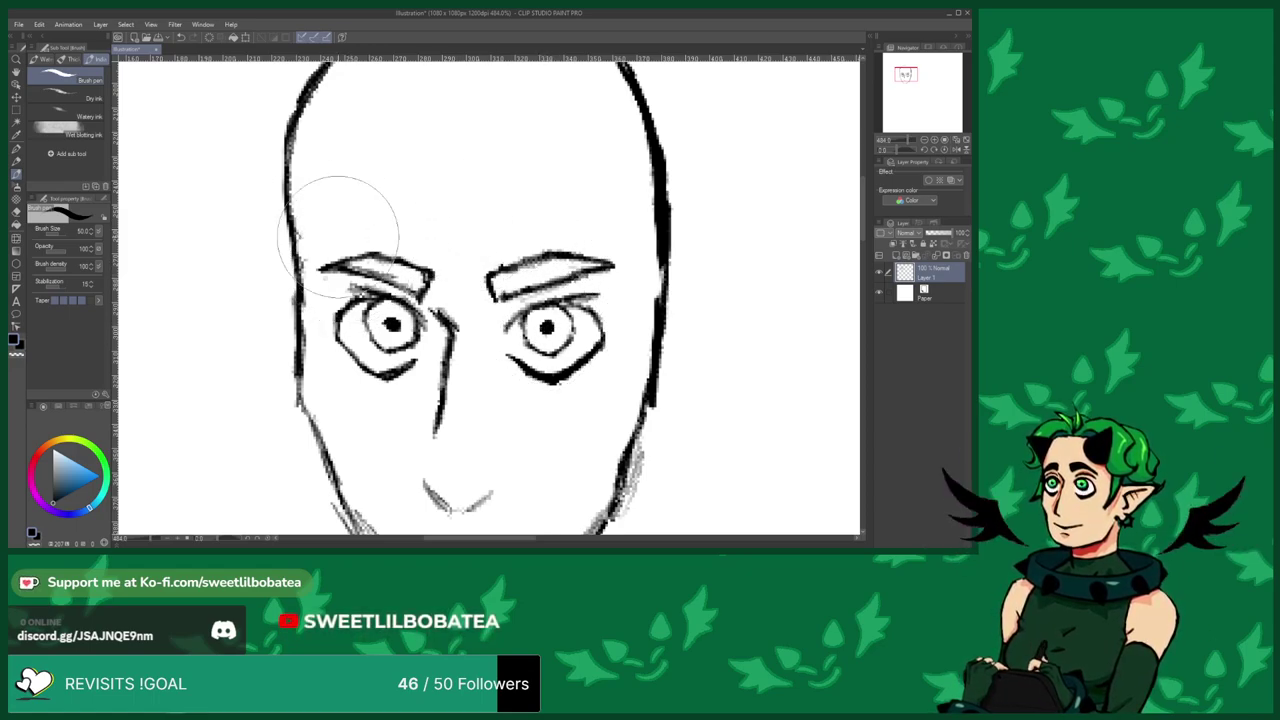
Erase the rough overlapping strokes along both sides of the lower jaw with the Hard eraser.
{"action": "scroll", "coordinate": [350, 262], "scroll_direction": "down", "scroll_amount": 2}
{"action": "scroll", "coordinate": [478, 316], "scroll_direction": "up", "scroll_amount": 5}
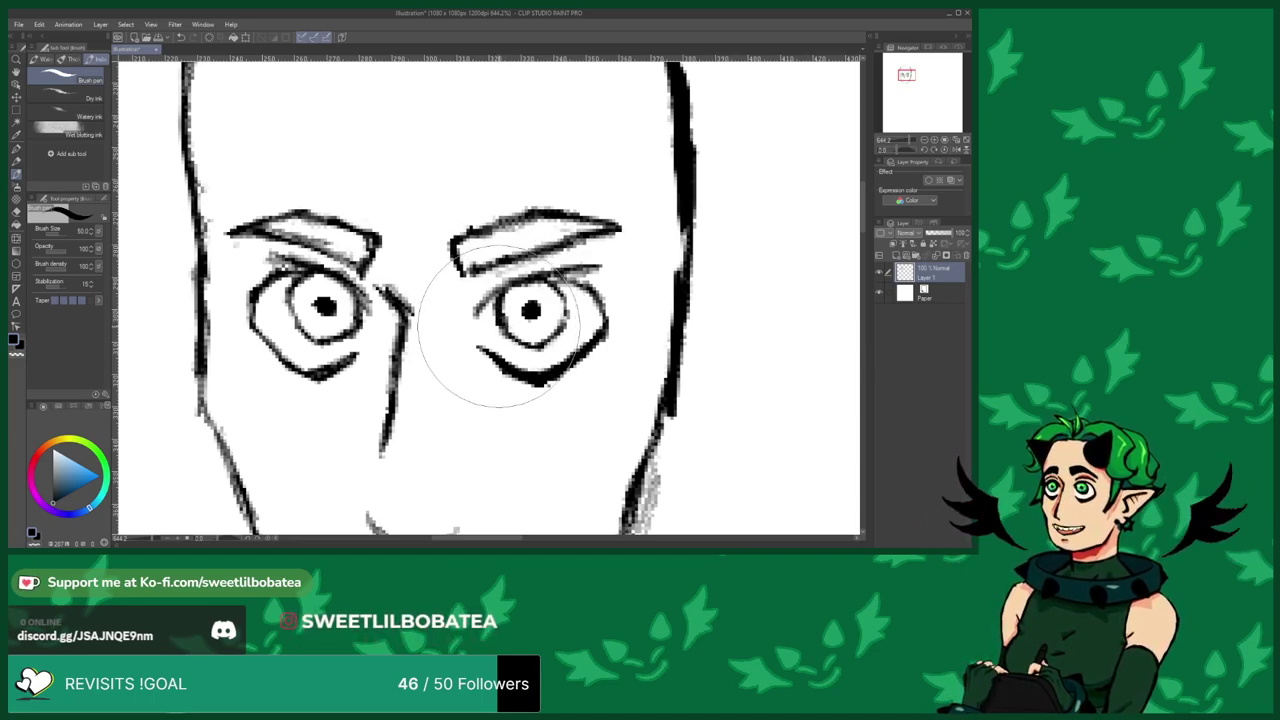
{"action": "left_click", "coordinate": [16, 212]}
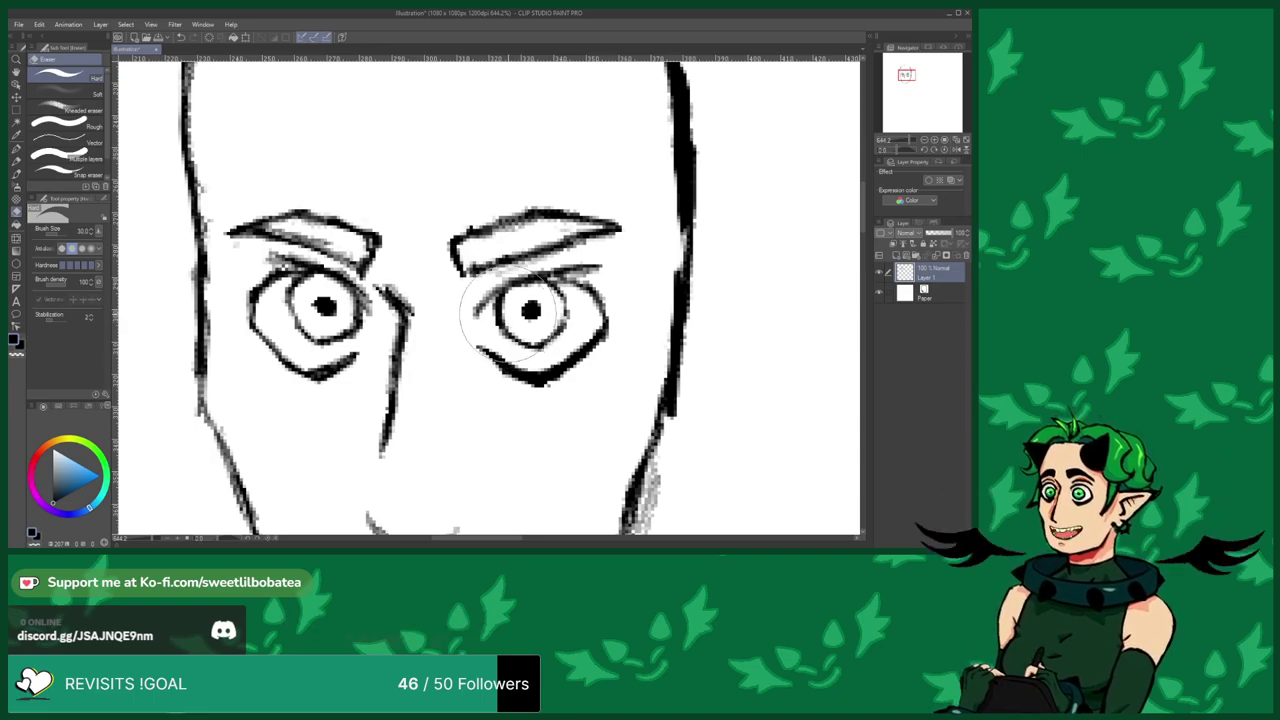
{"action": "scroll", "coordinate": [412, 272], "scroll_direction": "down", "scroll_amount": 1}
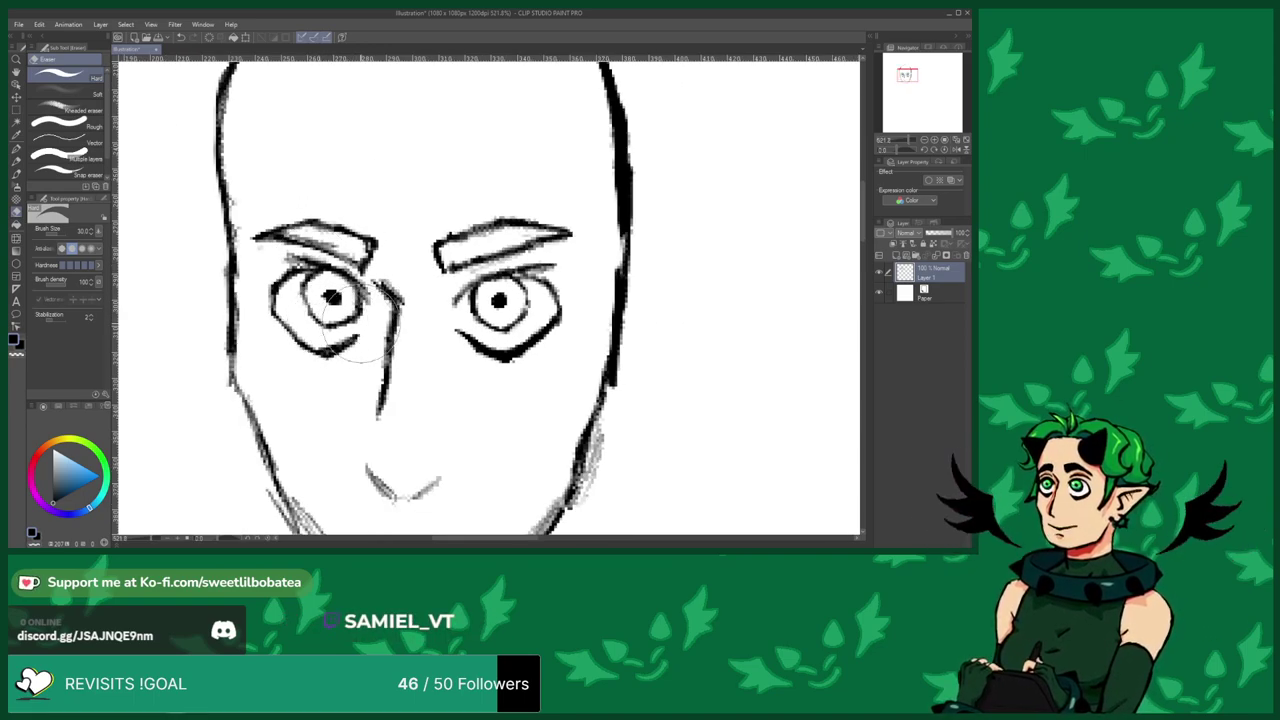
{"action": "scroll", "coordinate": [340, 318], "scroll_direction": "down", "scroll_amount": 6}
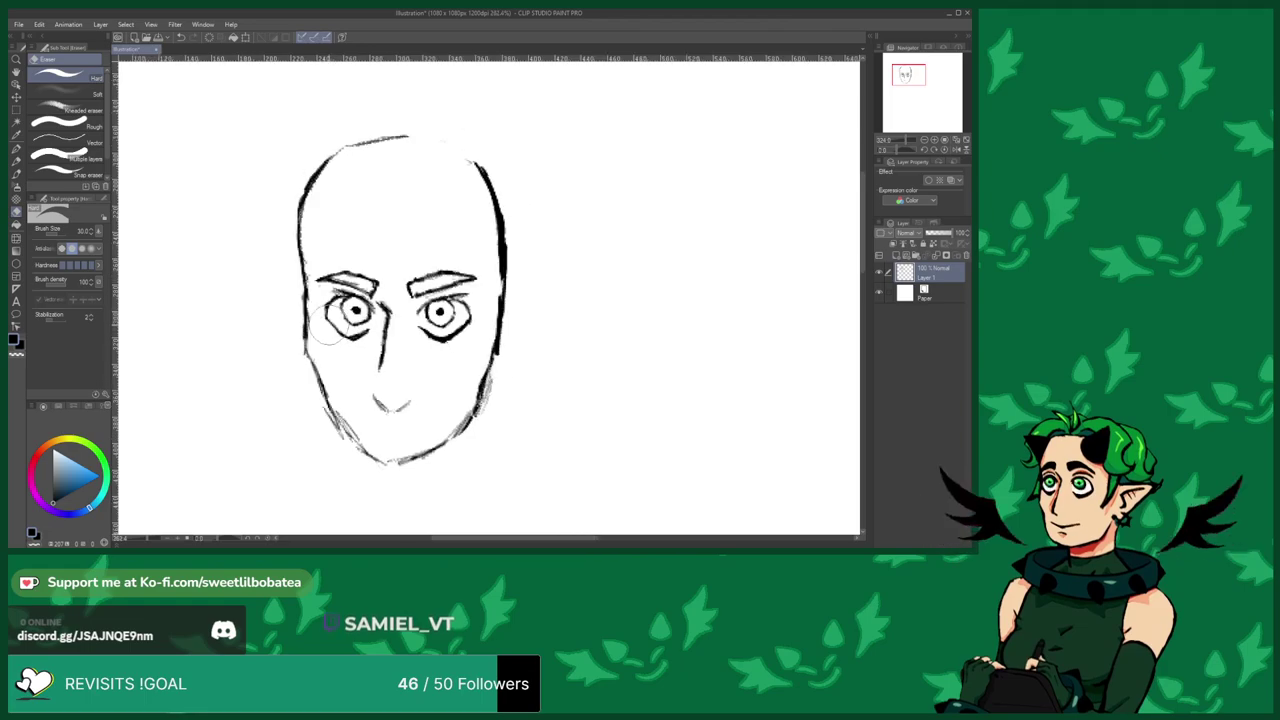
{"action": "scroll", "coordinate": [434, 323], "scroll_direction": "up", "scroll_amount": 2}
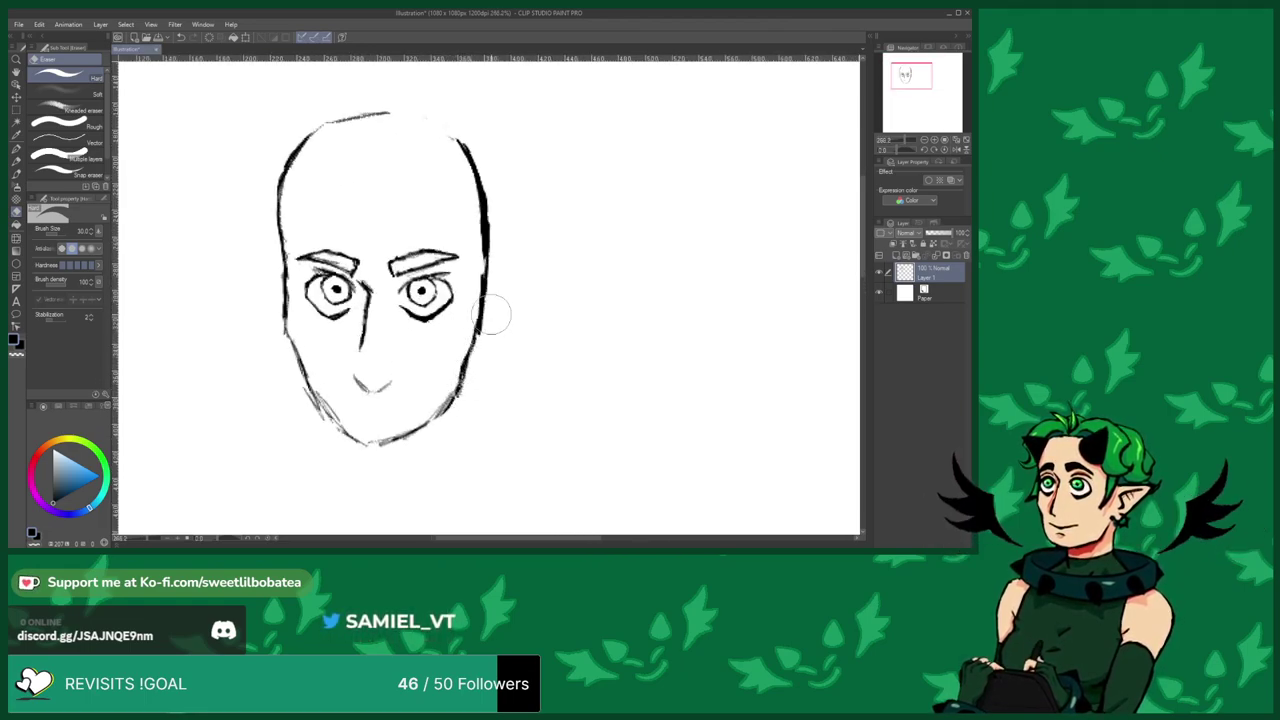
{"action": "scroll", "coordinate": [420, 208], "scroll_direction": "down", "scroll_amount": 2}
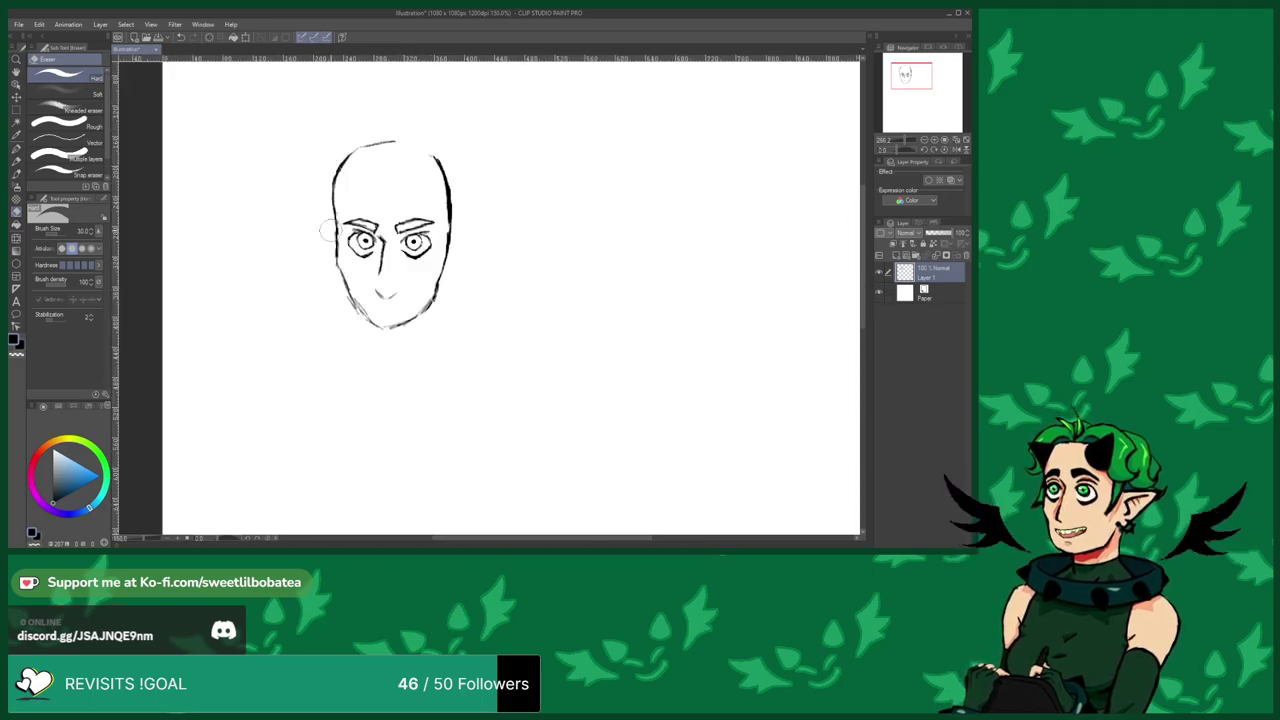
{"action": "scroll", "coordinate": [329, 220], "scroll_direction": "up", "scroll_amount": 2}
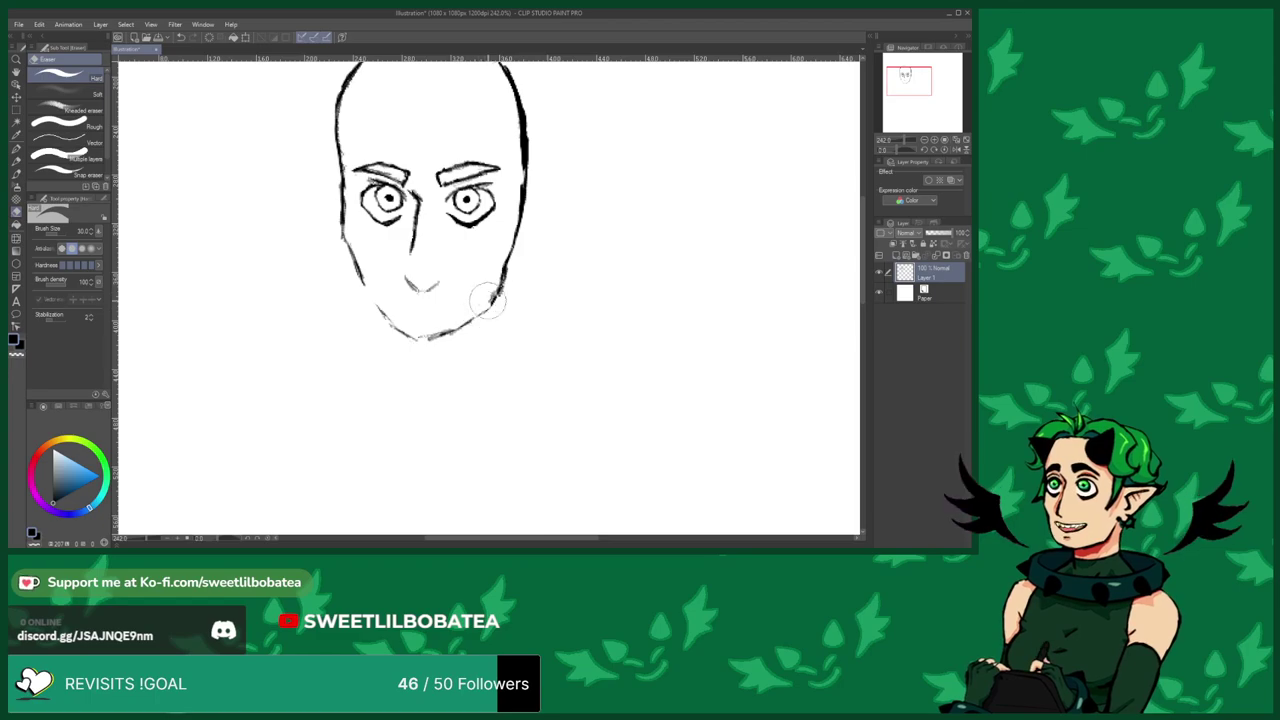
Redraw the lower jaw and chin with the Brush pen, joining both cheeks in a darker line.
{"action": "key", "text": "b"}
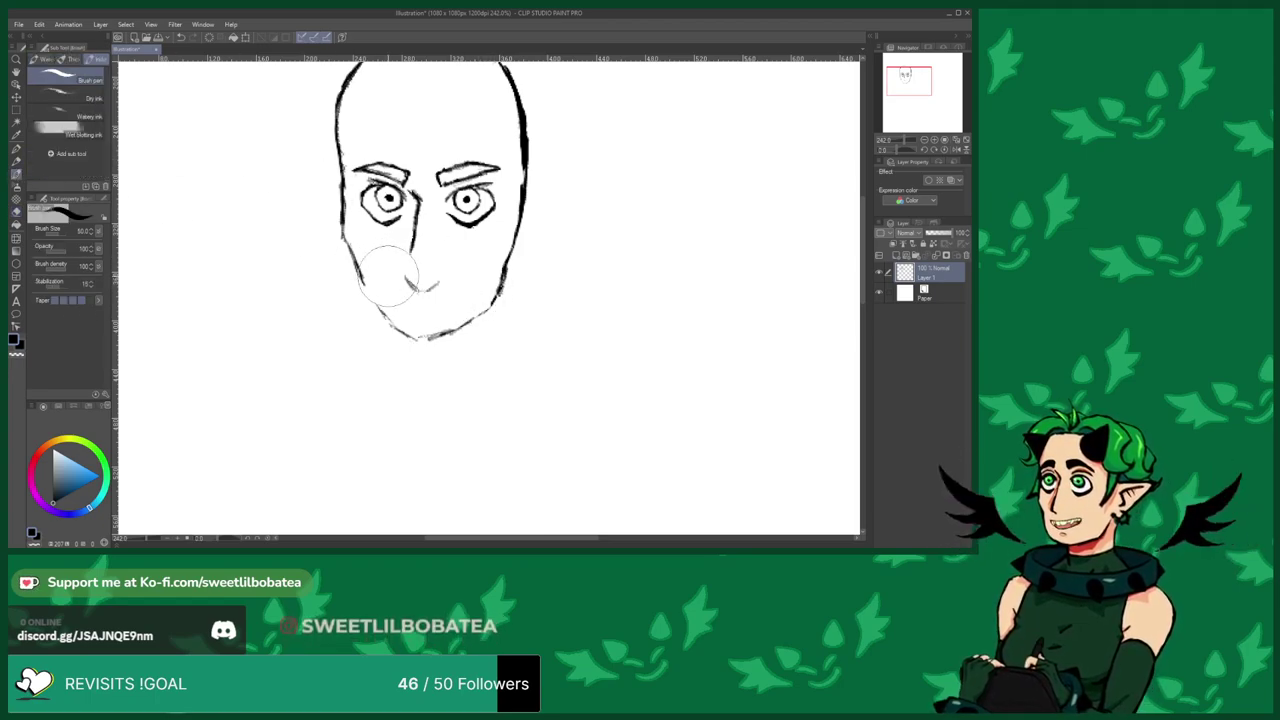
{"action": "scroll", "coordinate": [388, 270], "scroll_direction": "up", "scroll_amount": 1}
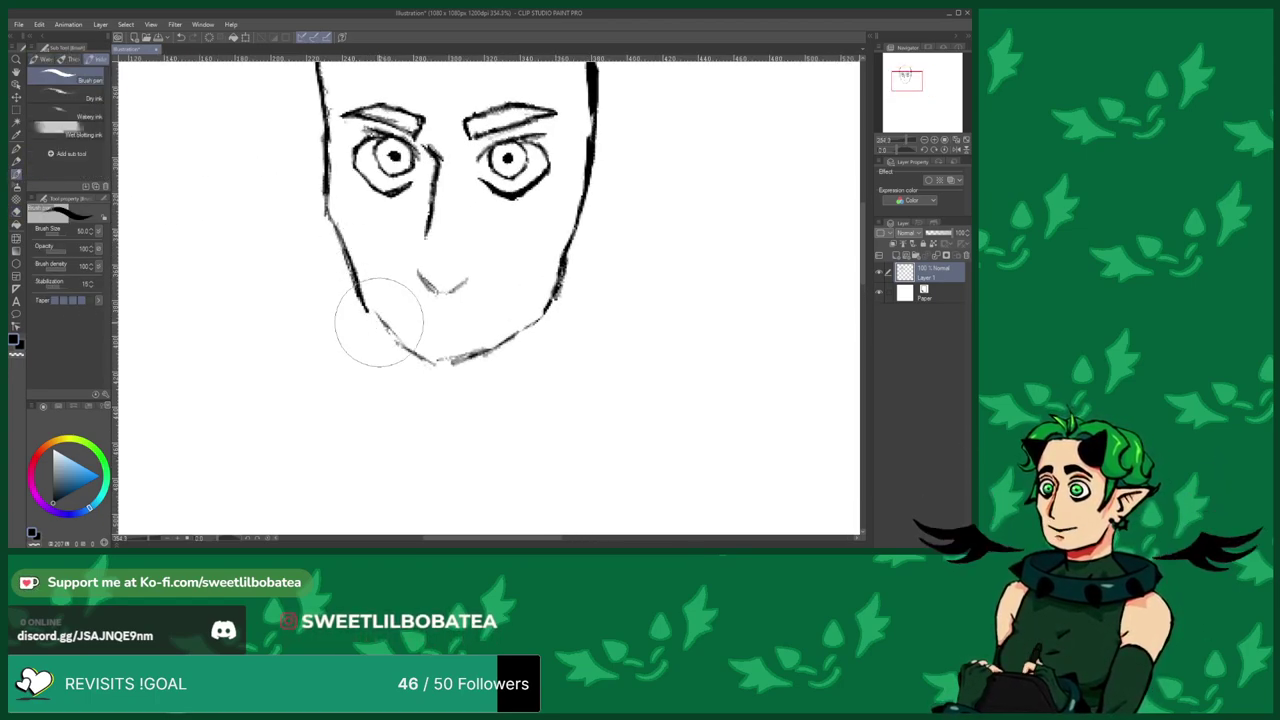
{"action": "mouse_move", "coordinate": [371, 314]}
{"action": "left_mouse_down"}
{"action": "mouse_move", "coordinate": [437, 362]}
{"action": "mouse_move", "coordinate": [462, 354]}
{"action": "mouse_move", "coordinate": [448, 370]}
{"action": "mouse_move", "coordinate": [553, 300]}
{"action": "left_mouse_up"}
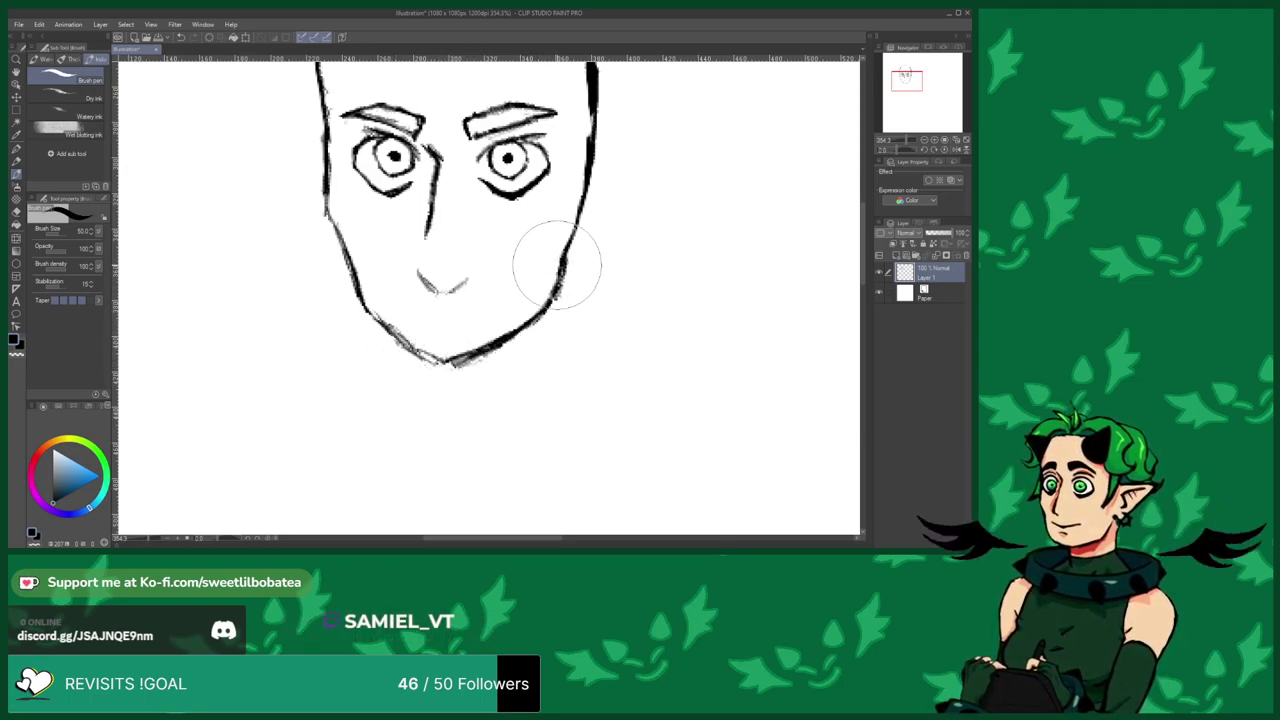
Draw a wide, gently smiling mouth line above the chin and erase the old V-shaped nose tip.
{"action": "scroll", "coordinate": [435, 380], "scroll_direction": "down", "scroll_amount": 2}
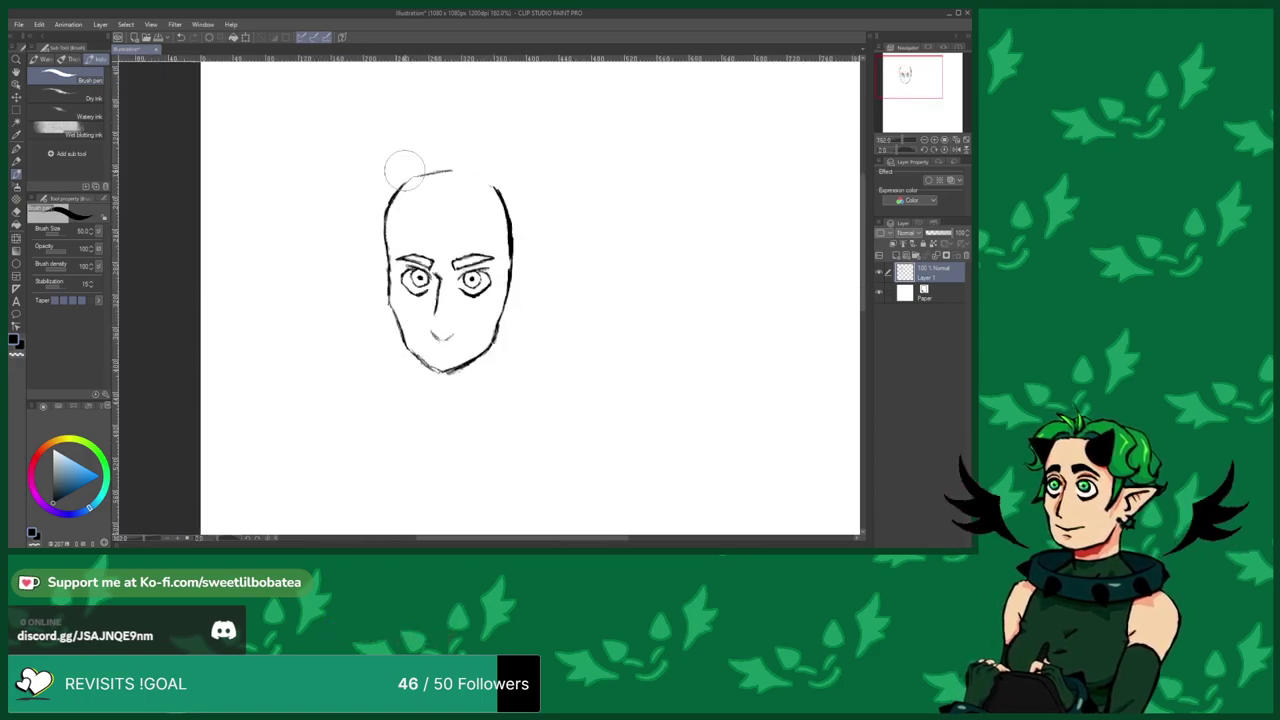
{"action": "scroll", "coordinate": [418, 383], "scroll_direction": "up", "scroll_amount": 3}
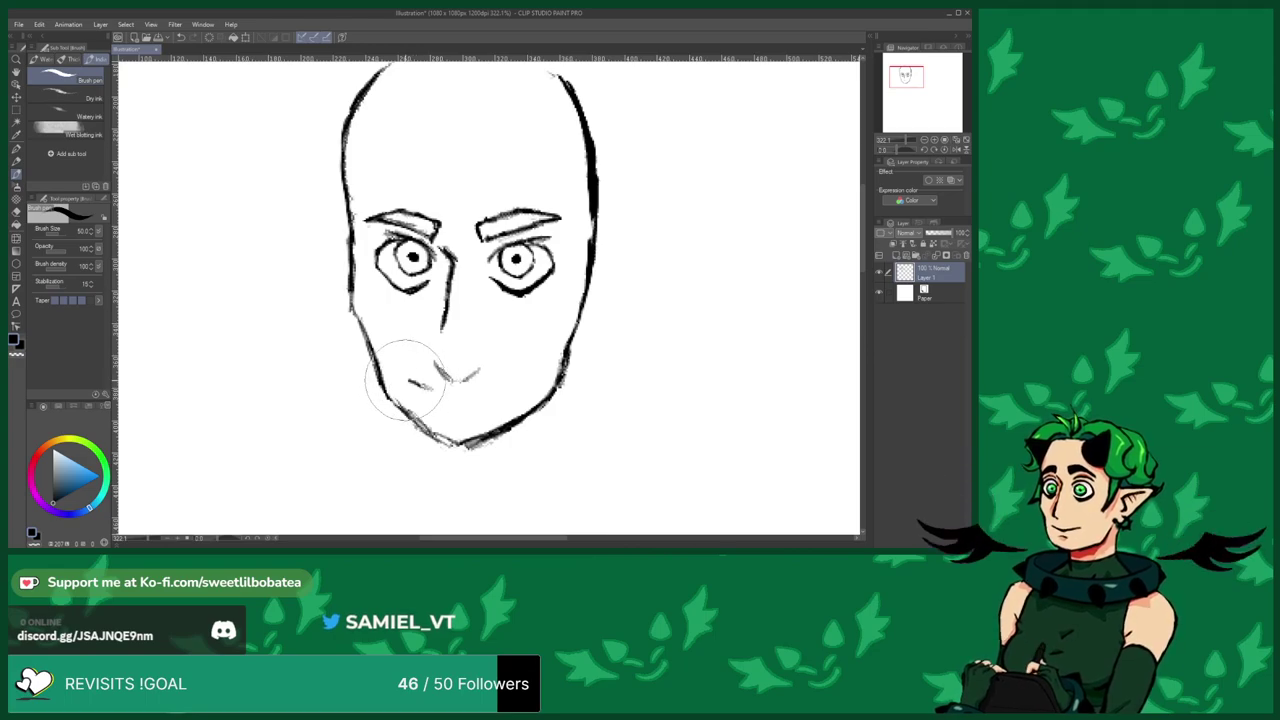
{"action": "left_click_drag", "start_coordinate": [445, 394], "coordinate": [478, 392]}
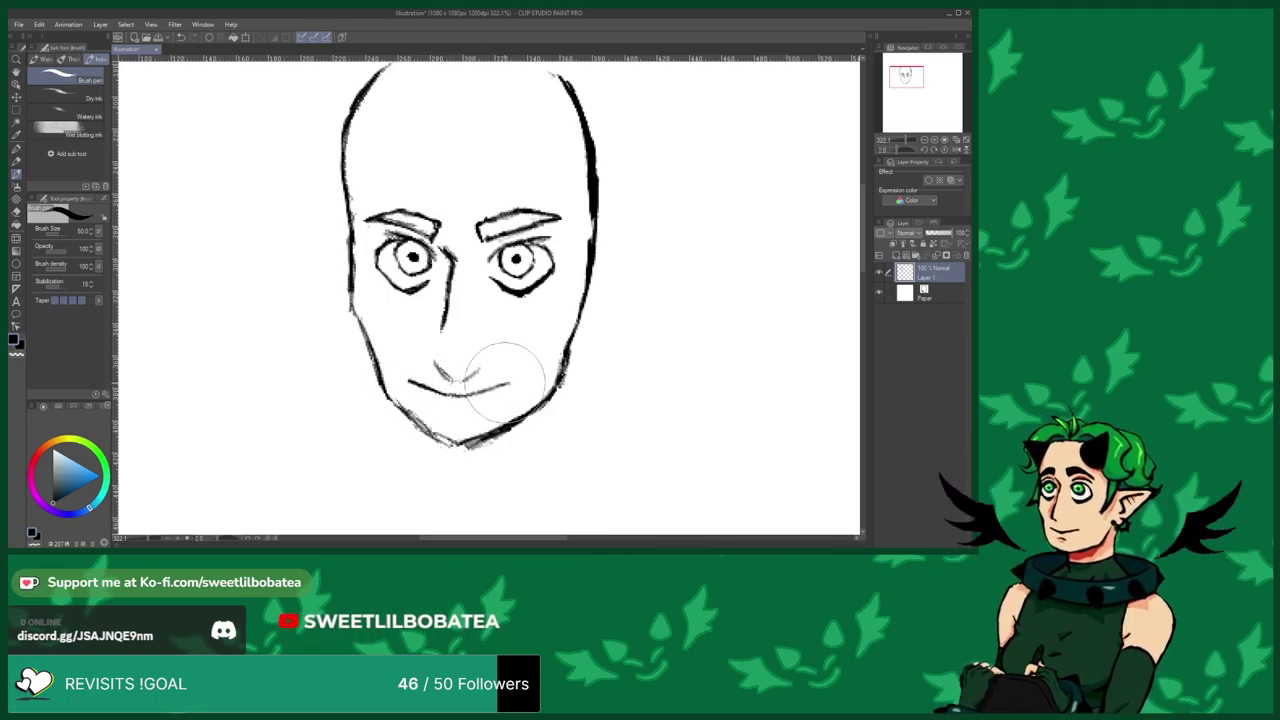
{"action": "key", "text": "e"}
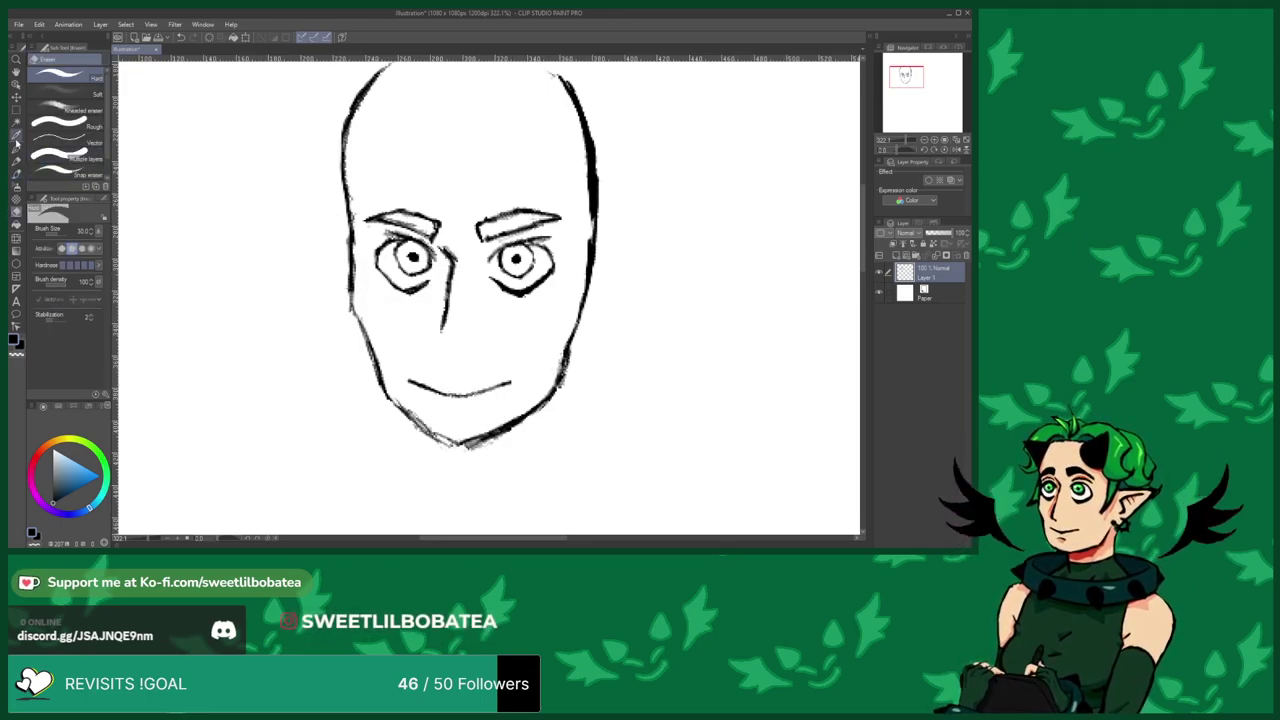
Extend the nose bridge downward with the Brush pen and finish it with a small angled tip above the mouth.
{"action": "key", "text": "p"}
{"action": "scroll", "coordinate": [444, 320], "scroll_direction": "up", "scroll_amount": 1}
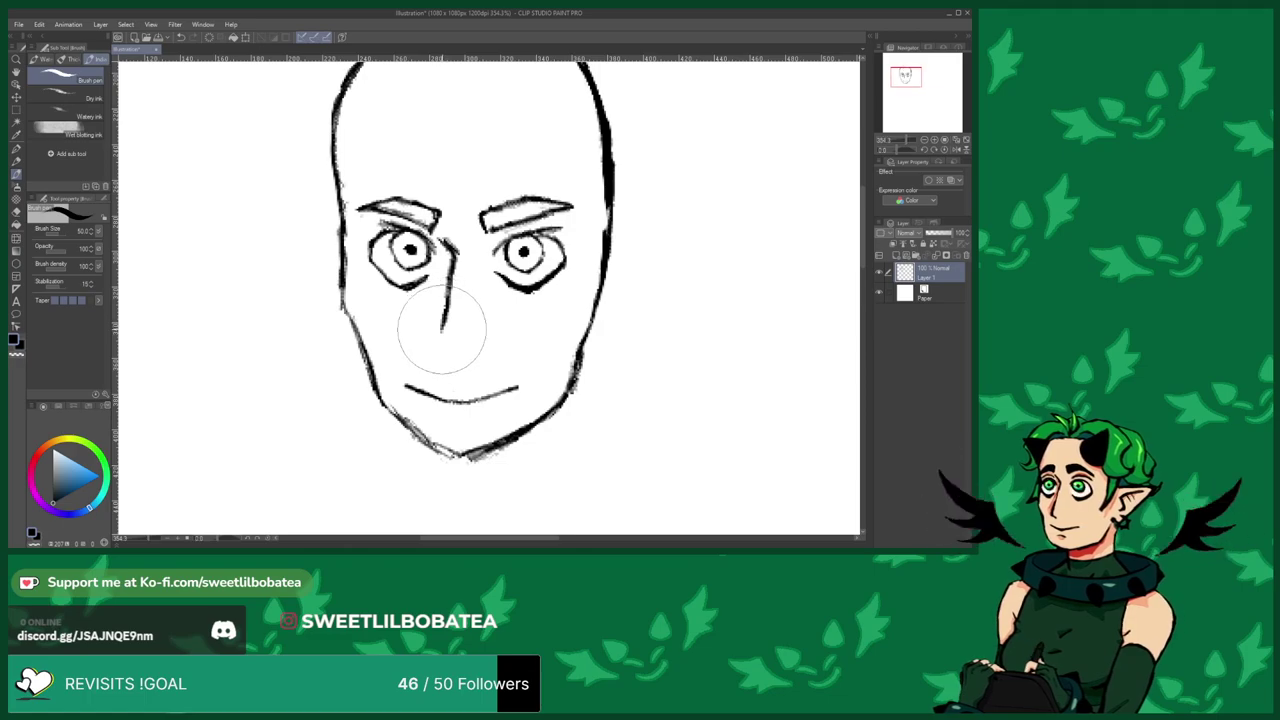
{"action": "mouse_move", "coordinate": [442, 327]}
{"action": "left_mouse_down"}
{"action": "mouse_move", "coordinate": [435, 349]}
{"action": "mouse_move", "coordinate": [457, 370]}
{"action": "mouse_move", "coordinate": [478, 357]}
{"action": "left_mouse_up"}
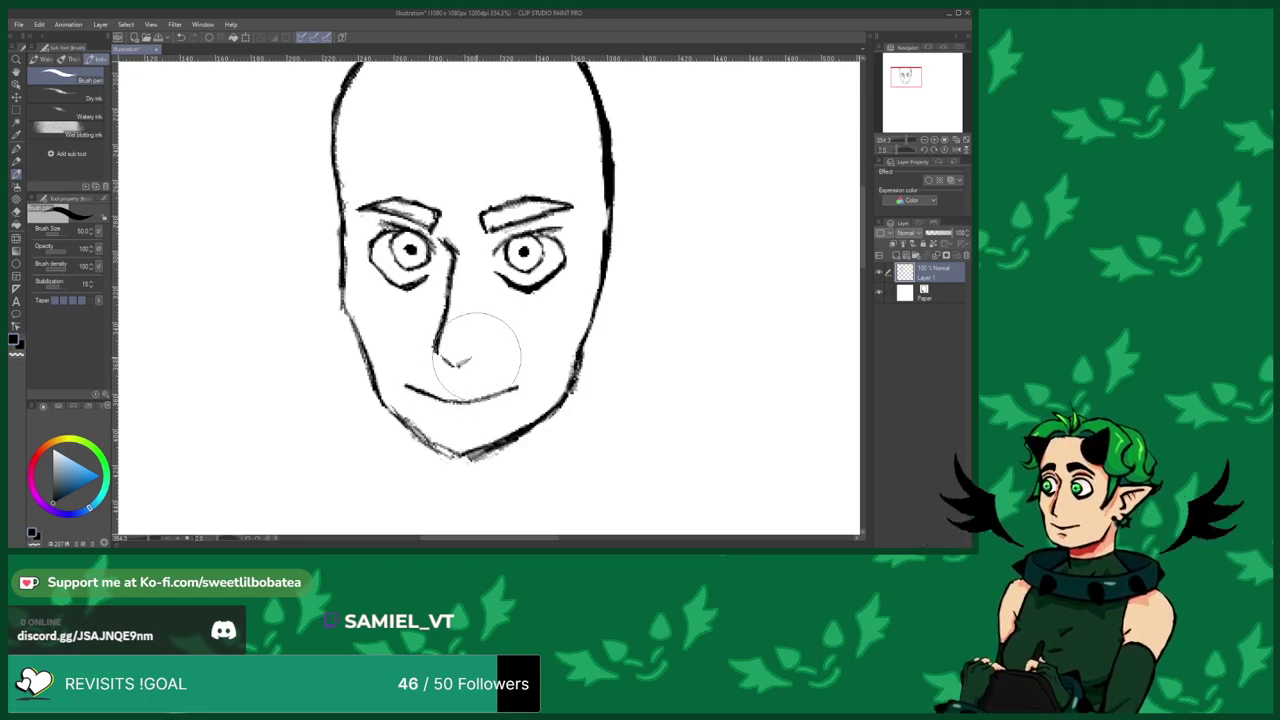
Thin the left cheek and jaw outline with the Hard eraser, and erase the pointed bottom of the chin.
{"action": "left_click", "coordinate": [16, 200]}
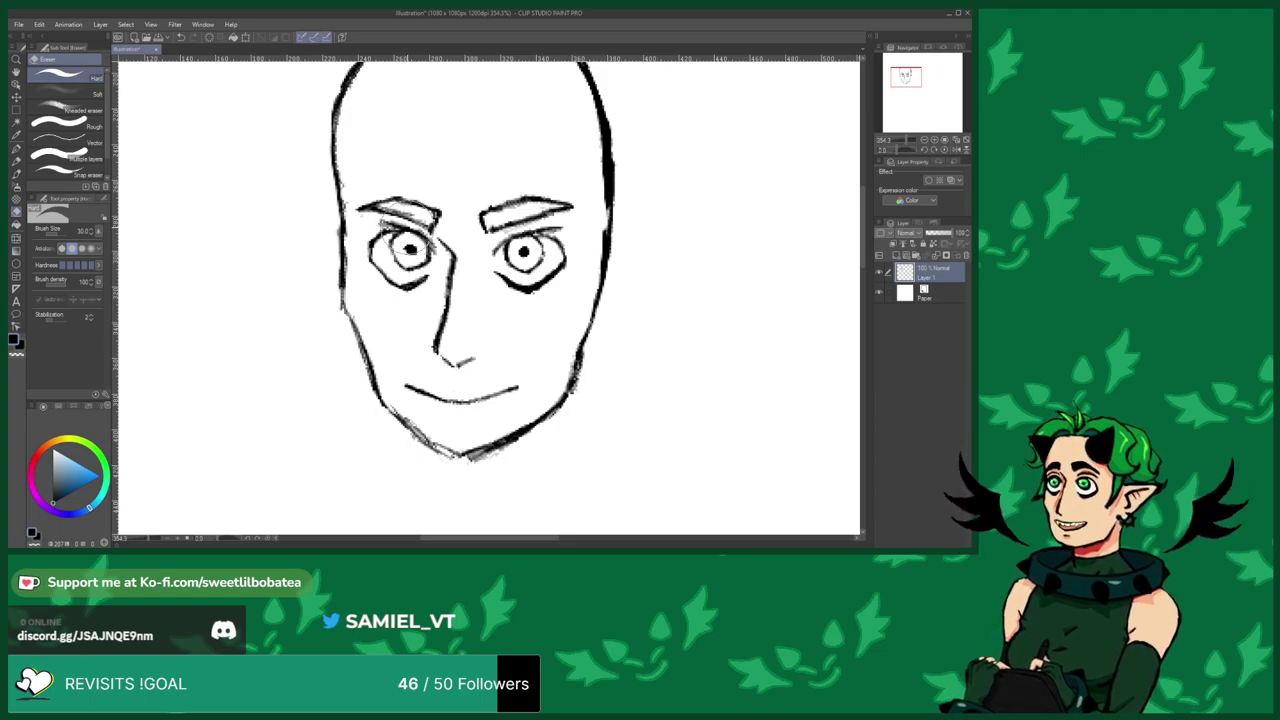
{"action": "scroll", "coordinate": [460, 220], "scroll_direction": "down", "scroll_amount": 4}
{"action": "scroll", "coordinate": [466, 306], "scroll_direction": "up", "scroll_amount": 2}
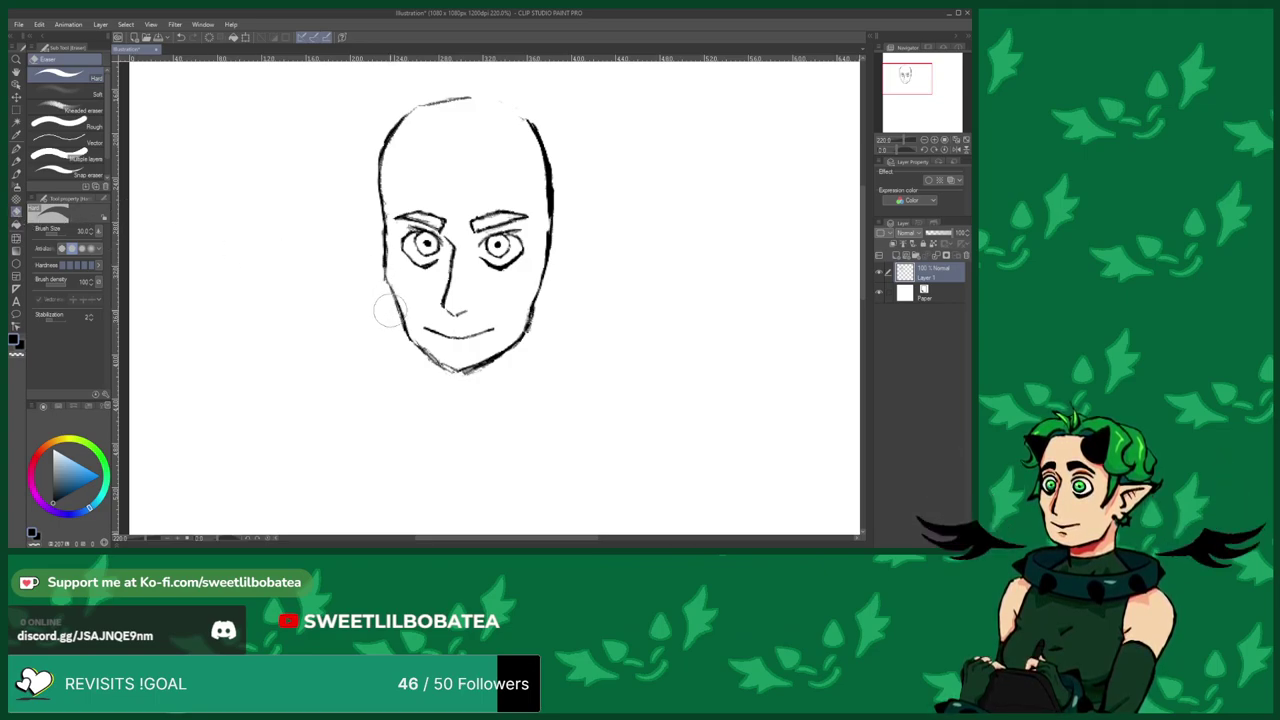
{"action": "scroll", "coordinate": [391, 311], "scroll_direction": "up", "scroll_amount": 2}
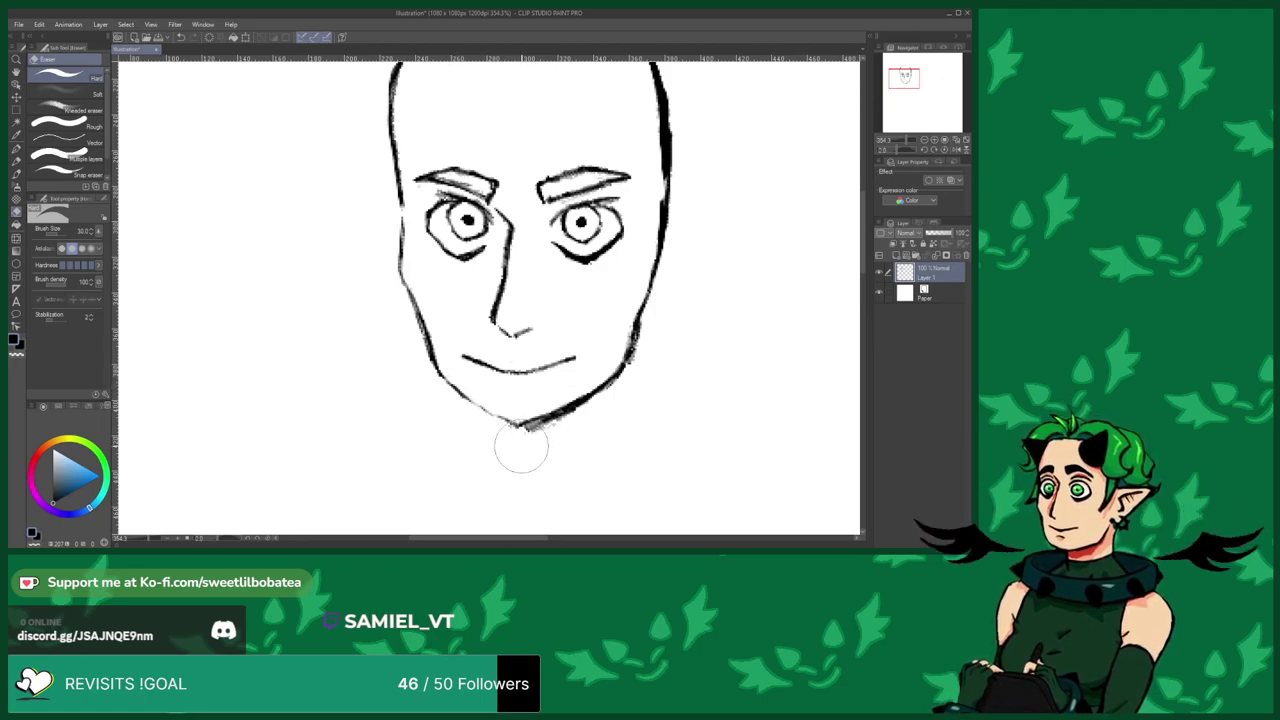
{"action": "mouse_move", "coordinate": [514, 443]}
{"action": "left_mouse_down"}
{"action": "mouse_move", "coordinate": [594, 417]}
{"action": "mouse_move", "coordinate": [593, 404]}
{"action": "mouse_move", "coordinate": [558, 424]}
{"action": "mouse_move", "coordinate": [557, 411]}
{"action": "mouse_move", "coordinate": [497, 419]}
{"action": "mouse_move", "coordinate": [538, 438]}
{"action": "left_mouse_up"}
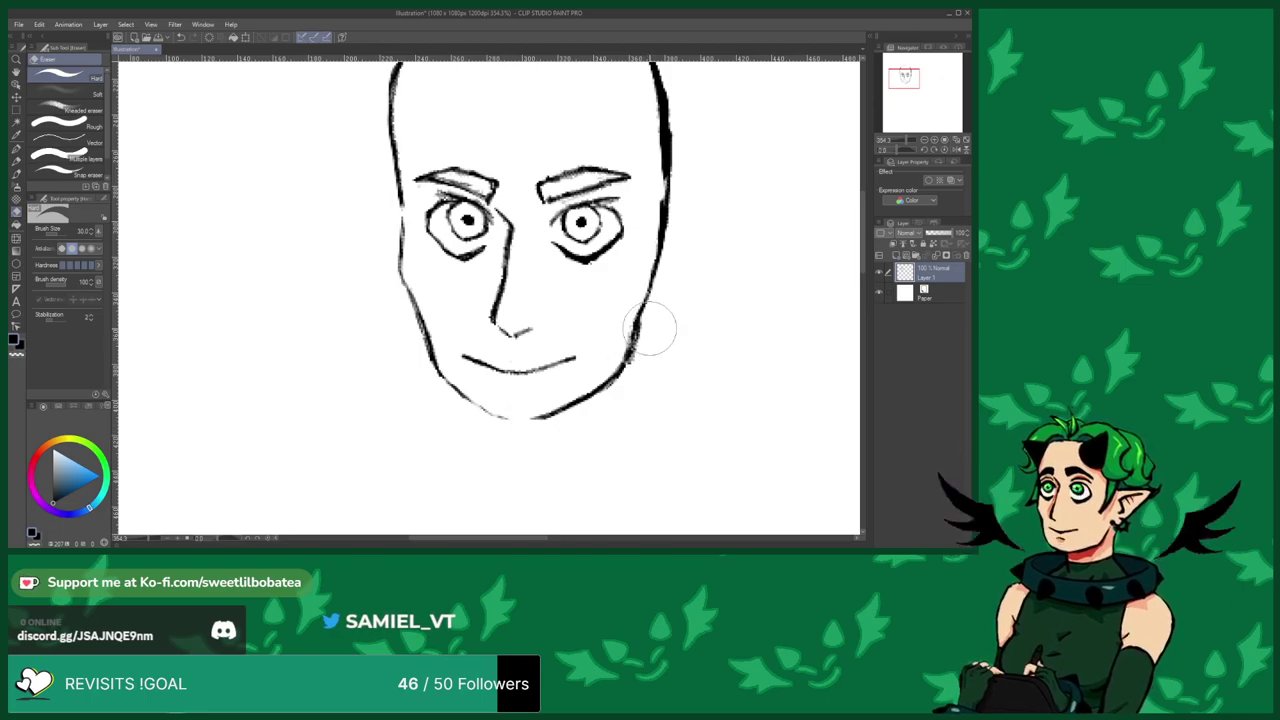
Thin the right cheek and temple outline with the Hard eraser and clear the stray fragments at the upper right of the skull.
{"action": "scroll", "coordinate": [494, 428], "scroll_direction": "down", "scroll_amount": 3}
{"action": "scroll", "coordinate": [611, 269], "scroll_direction": "up", "scroll_amount": 3}
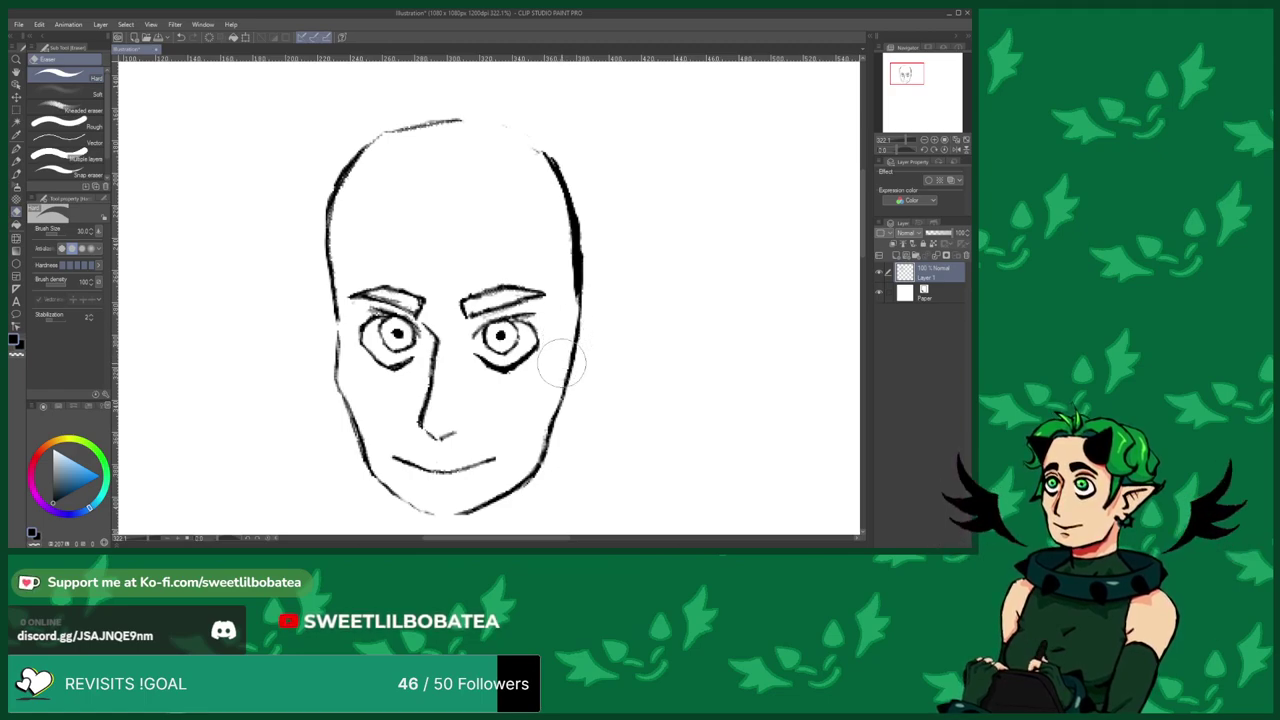
{"action": "left_click_drag", "start_coordinate": [557, 240], "coordinate": [566, 247]}
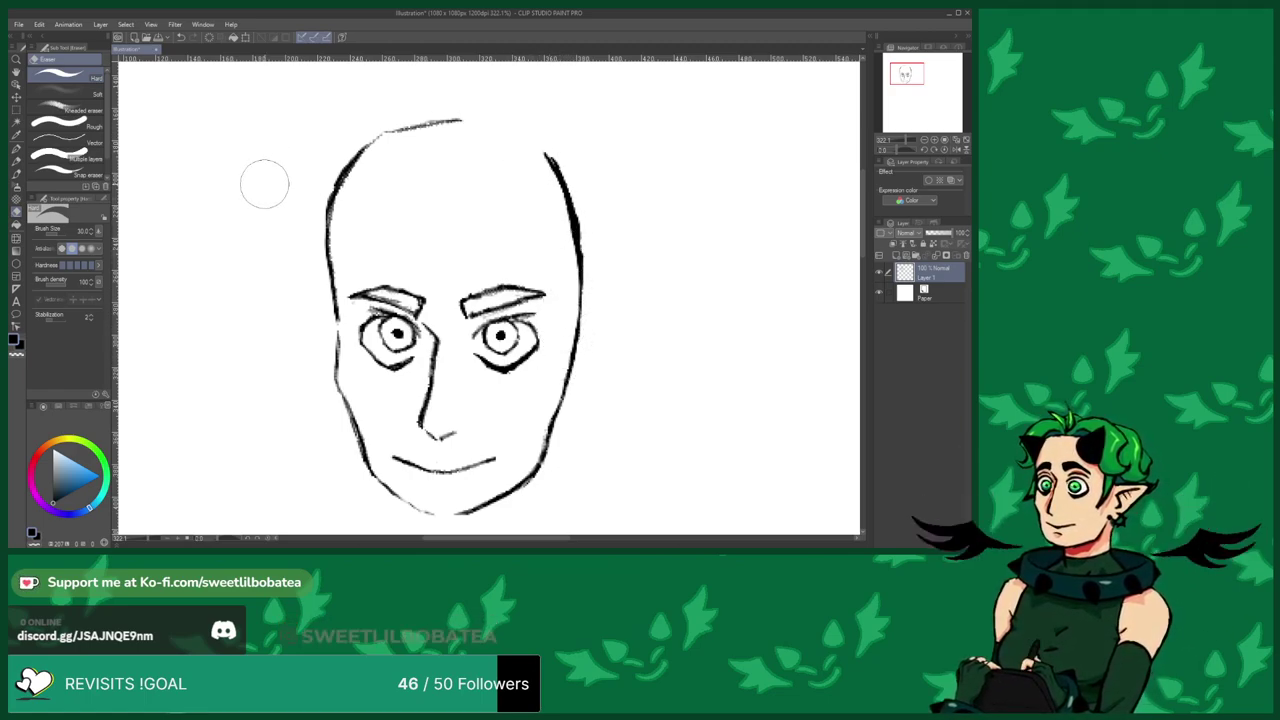
Draw the skull's upper right curve from the crown to the temple with the Brush pen, and erase the old inner line.
{"action": "key", "text": "b"}
{"action": "mouse_move", "coordinate": [449, 114]}
{"action": "left_mouse_down"}
{"action": "mouse_move", "coordinate": [505, 128]}
{"action": "mouse_move", "coordinate": [556, 158]}
{"action": "mouse_move", "coordinate": [584, 239]}
{"action": "mouse_move", "coordinate": [586, 280]}
{"action": "left_mouse_up"}
{"action": "mouse_move", "coordinate": [571, 197]}
{"action": "left_mouse_down"}
{"action": "mouse_move", "coordinate": [584, 260]}
{"action": "mouse_move", "coordinate": [579, 200]}
{"action": "mouse_move", "coordinate": [542, 143]}
{"action": "left_mouse_up"}
{"action": "key", "text": "e"}
{"action": "mouse_move", "coordinate": [578, 262]}
{"action": "left_mouse_down"}
{"action": "mouse_move", "coordinate": [569, 227]}
{"action": "mouse_move", "coordinate": [531, 160]}
{"action": "left_mouse_up"}
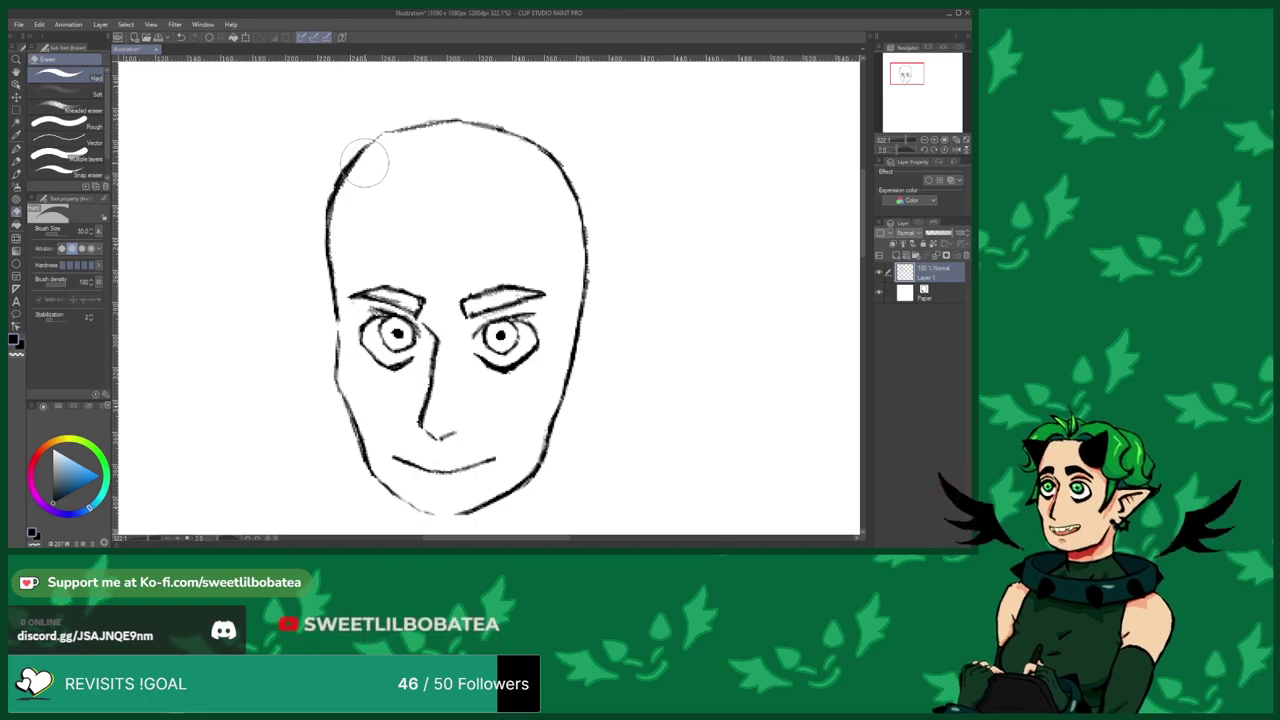
Close the gaps in the head outline at the left temple and under the chin with the Brush pen.
{"action": "left_click", "coordinate": [16, 172]}
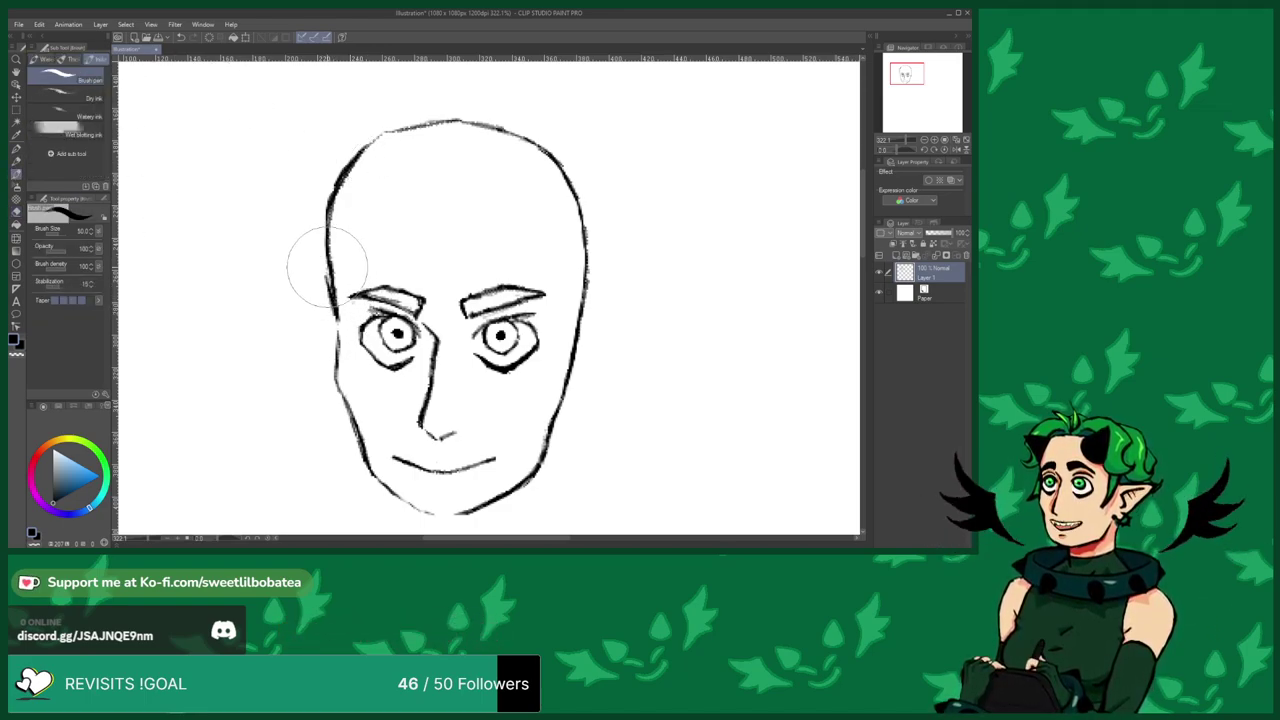
{"action": "left_click", "coordinate": [16, 211]}
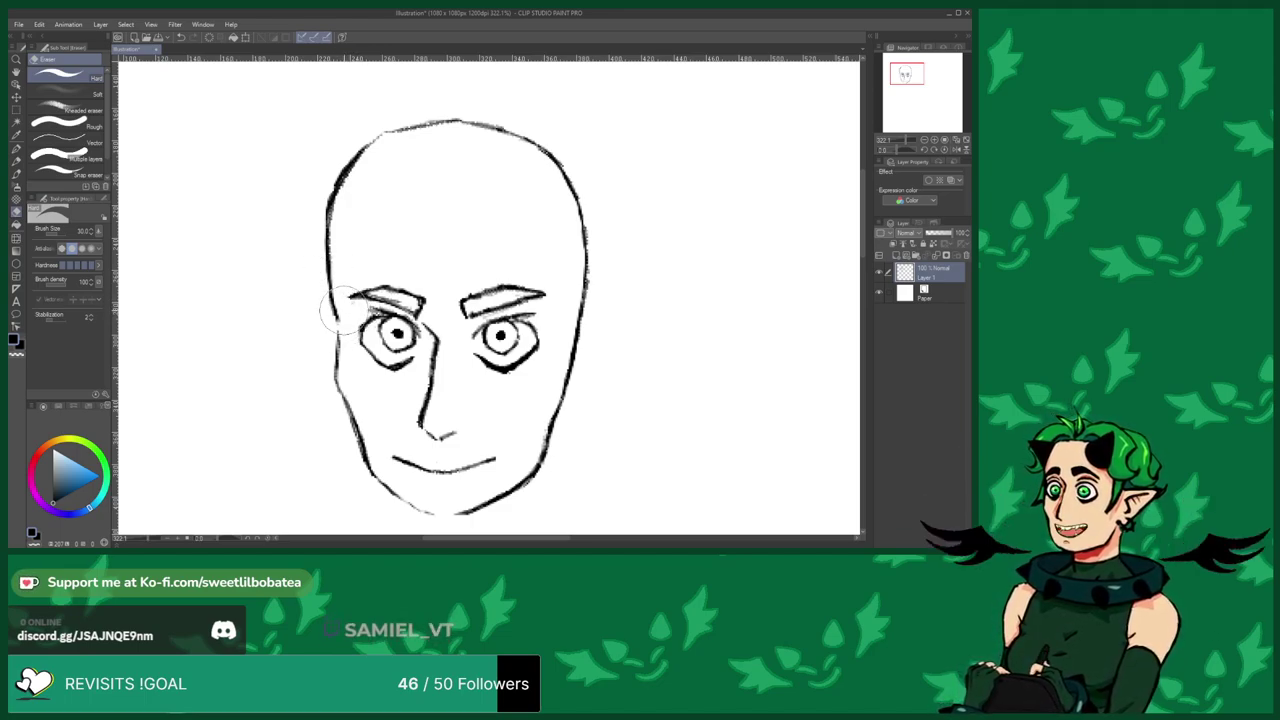
{"action": "key", "text": "b"}
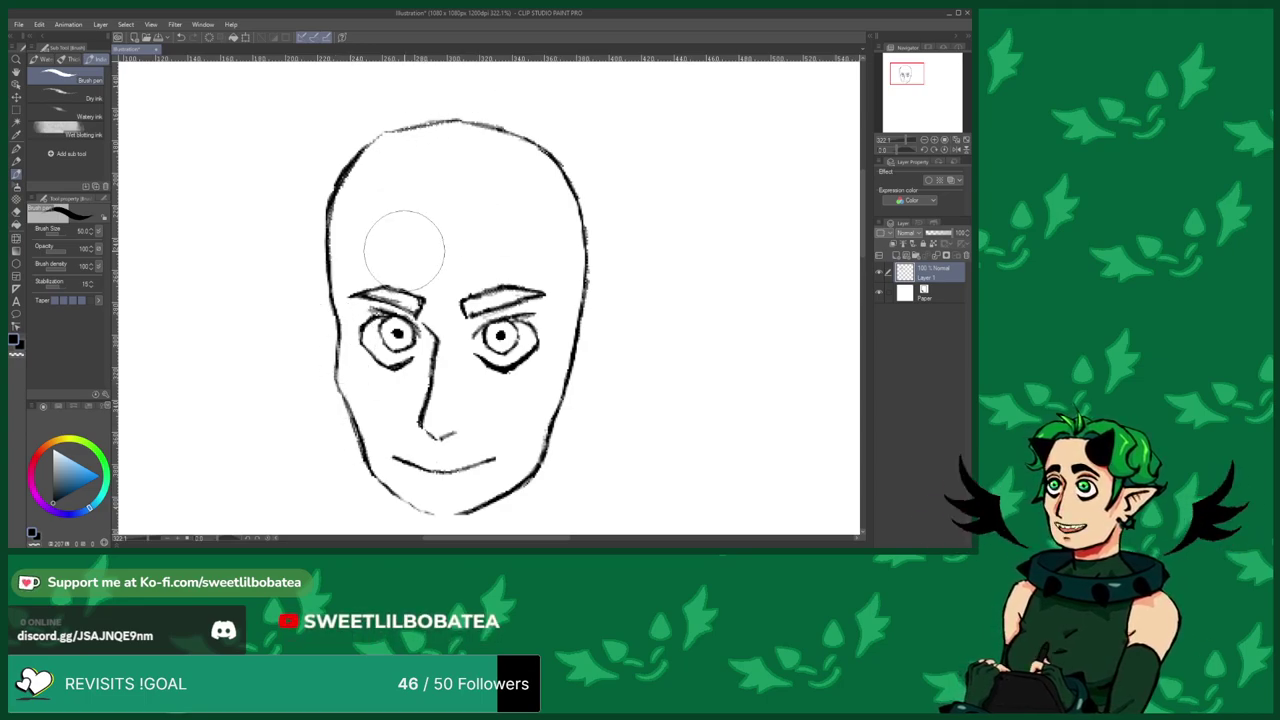
{"action": "scroll", "coordinate": [400, 243], "scroll_direction": "down", "scroll_amount": 2}
{"action": "scroll", "coordinate": [414, 314], "scroll_direction": "up", "scroll_amount": 5}
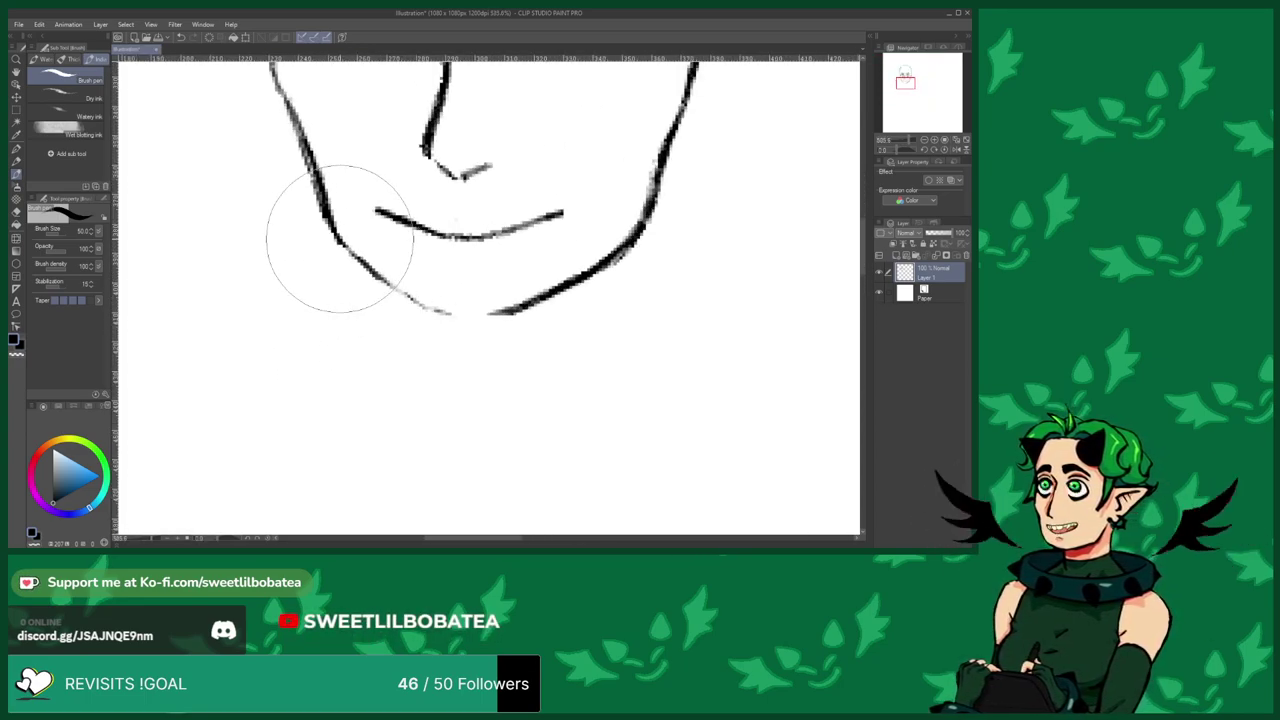
{"action": "mouse_move", "coordinate": [421, 302]}
{"action": "left_mouse_down"}
{"action": "mouse_move", "coordinate": [445, 317]}
{"action": "mouse_move", "coordinate": [496, 316]}
{"action": "left_mouse_up"}
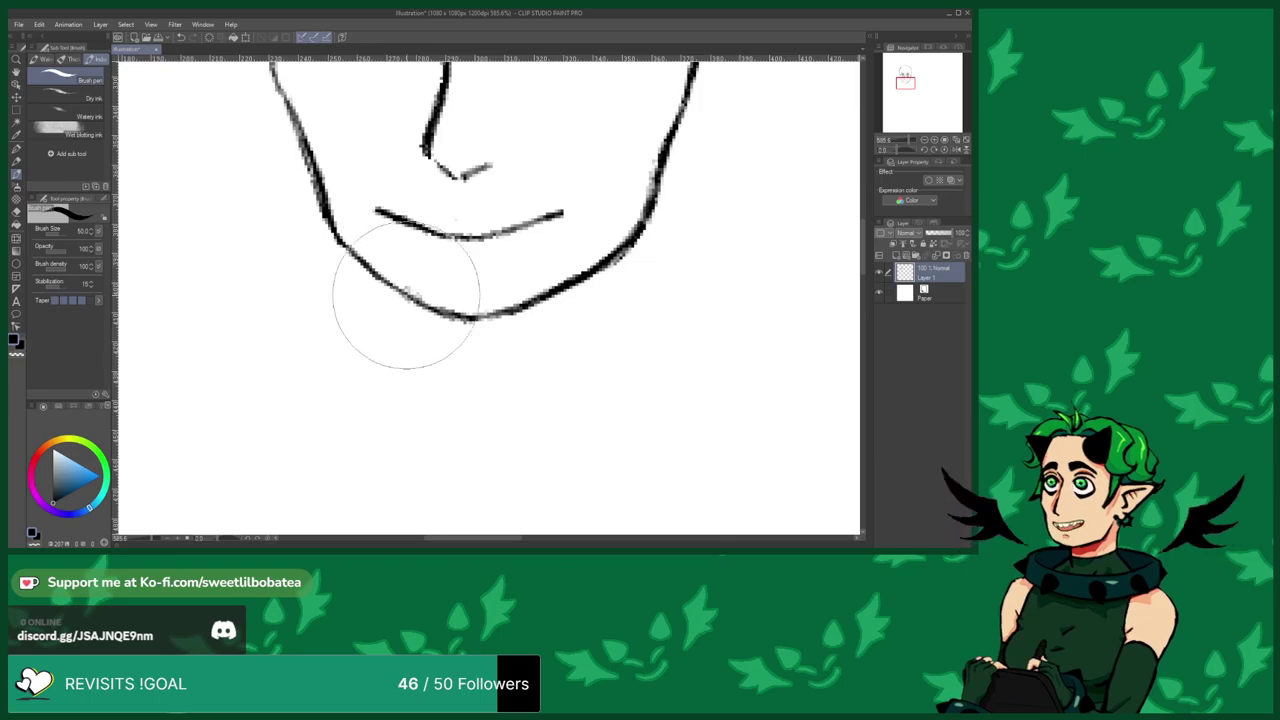
{"action": "scroll", "coordinate": [394, 343], "scroll_direction": "down", "scroll_amount": 2}
{"action": "scroll", "coordinate": [437, 325], "scroll_direction": "up", "scroll_amount": 2}
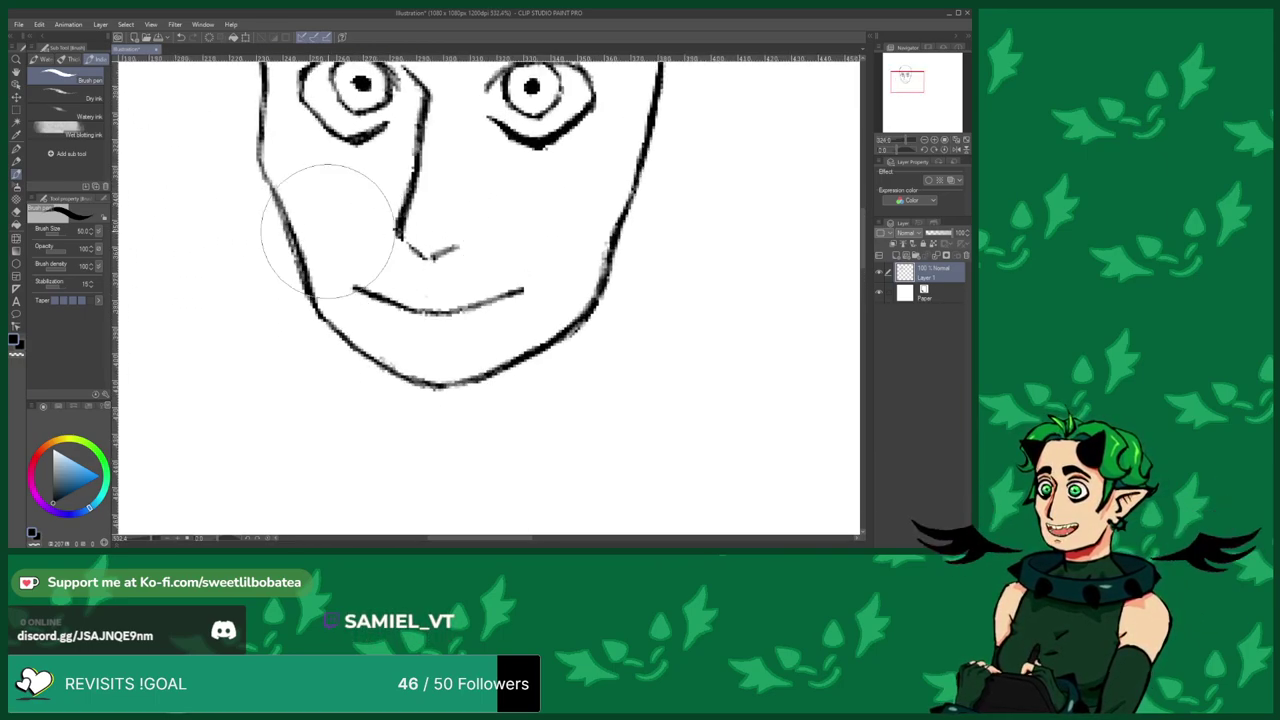
Erase the angled link between the nose bridge and tip, and redraw it as a soft curve with the Brush pen.
{"action": "left_click", "coordinate": [16, 216]}
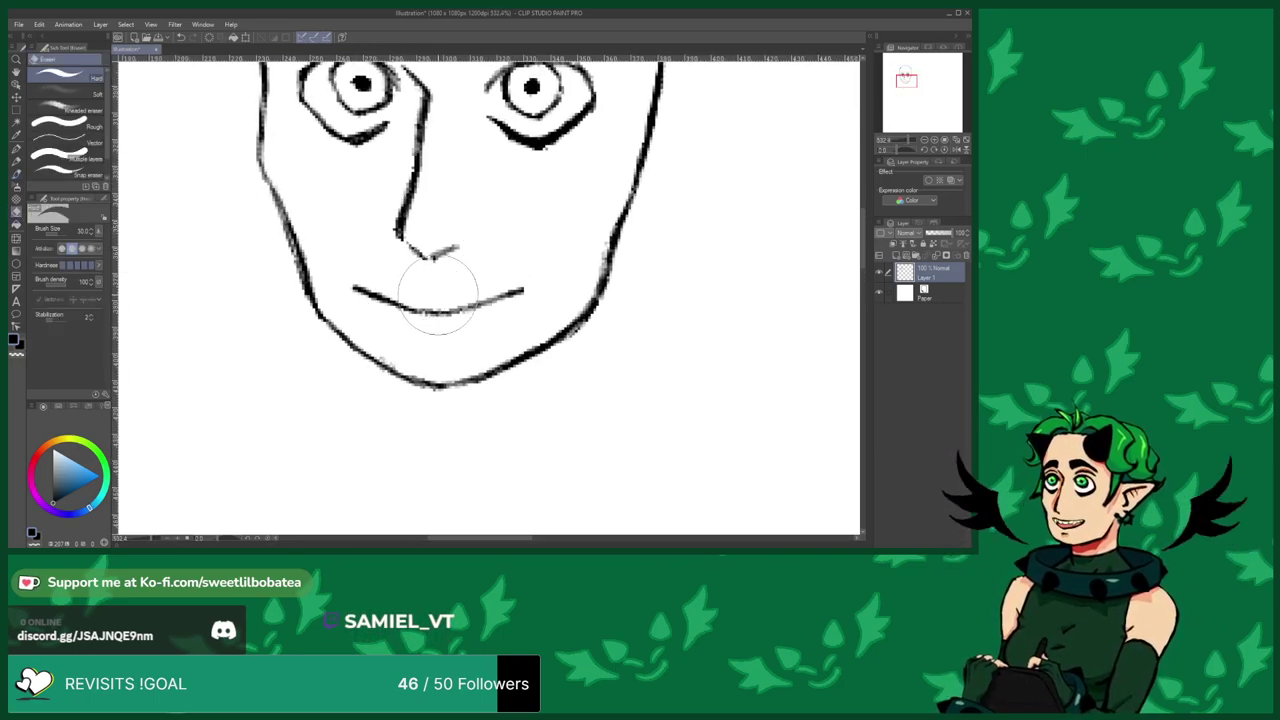
{"action": "scroll", "coordinate": [440, 250], "scroll_direction": "down", "scroll_amount": 1}
{"action": "scroll", "coordinate": [382, 323], "scroll_direction": "down", "scroll_amount": 2}
{"action": "scroll", "coordinate": [320, 263], "scroll_direction": "up", "scroll_amount": 3}
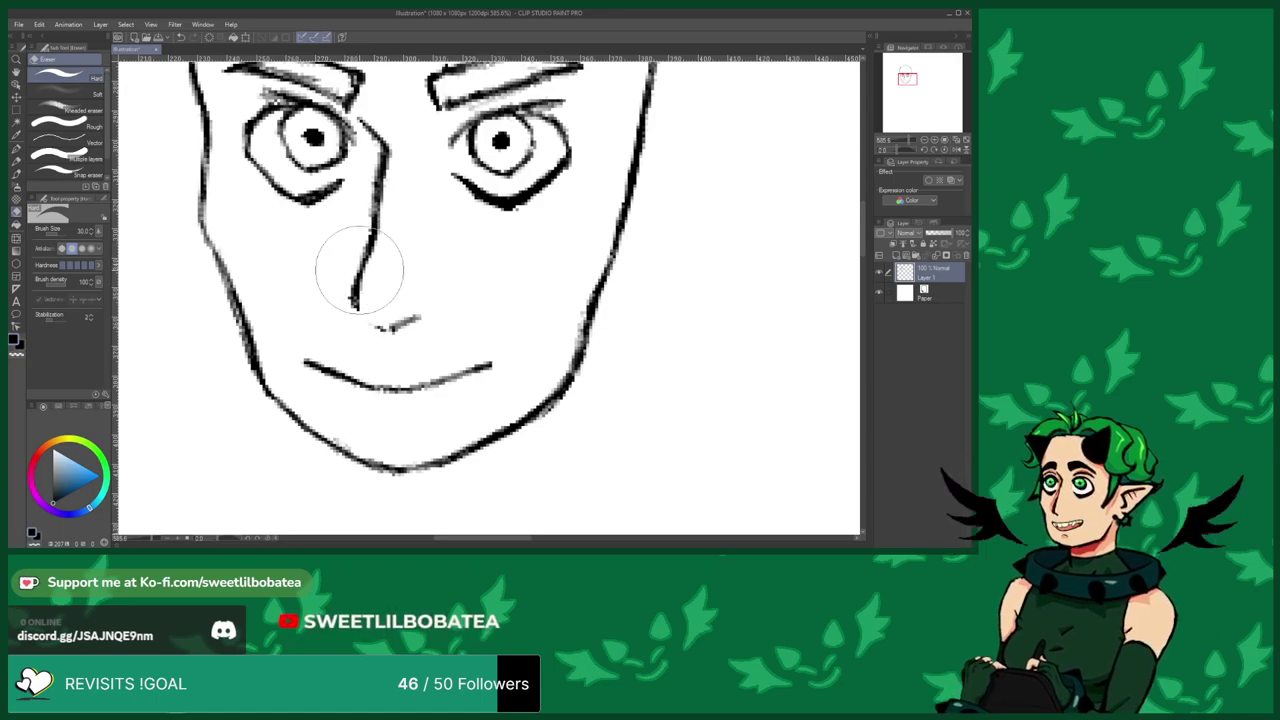
{"action": "left_click", "coordinate": [16, 173]}
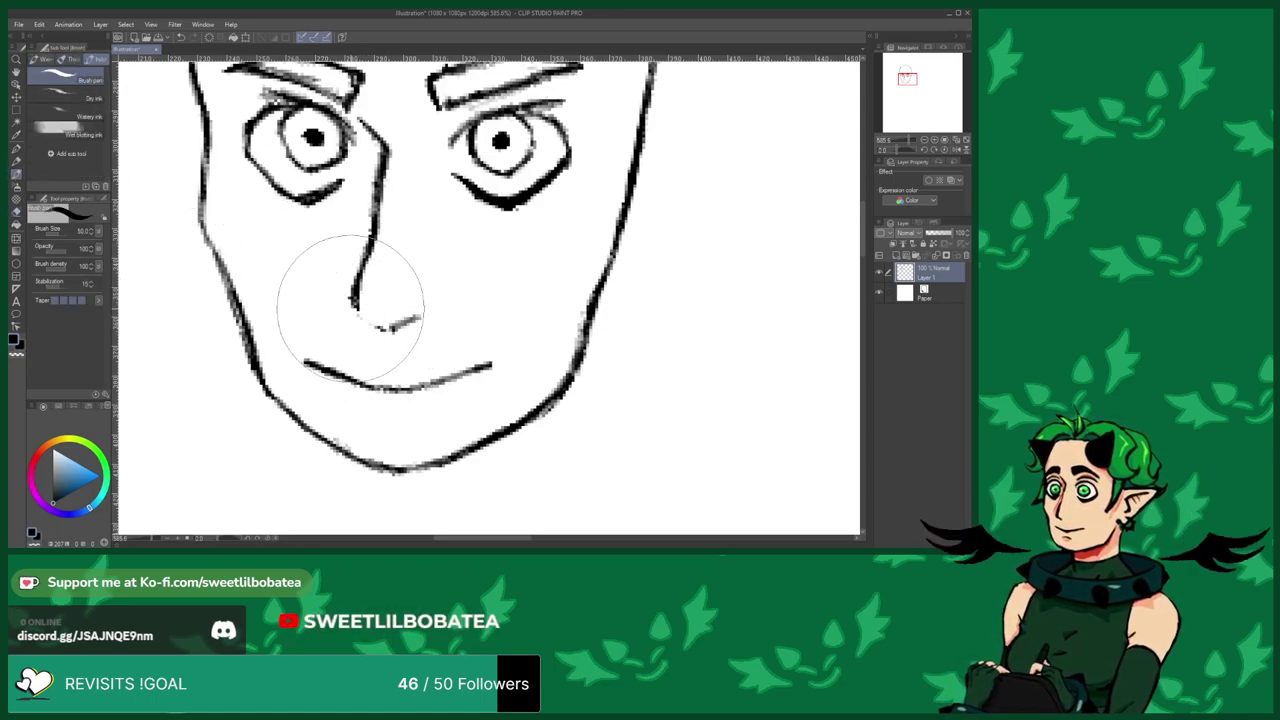
{"action": "scroll", "coordinate": [357, 290], "scroll_direction": "down", "scroll_amount": 3}
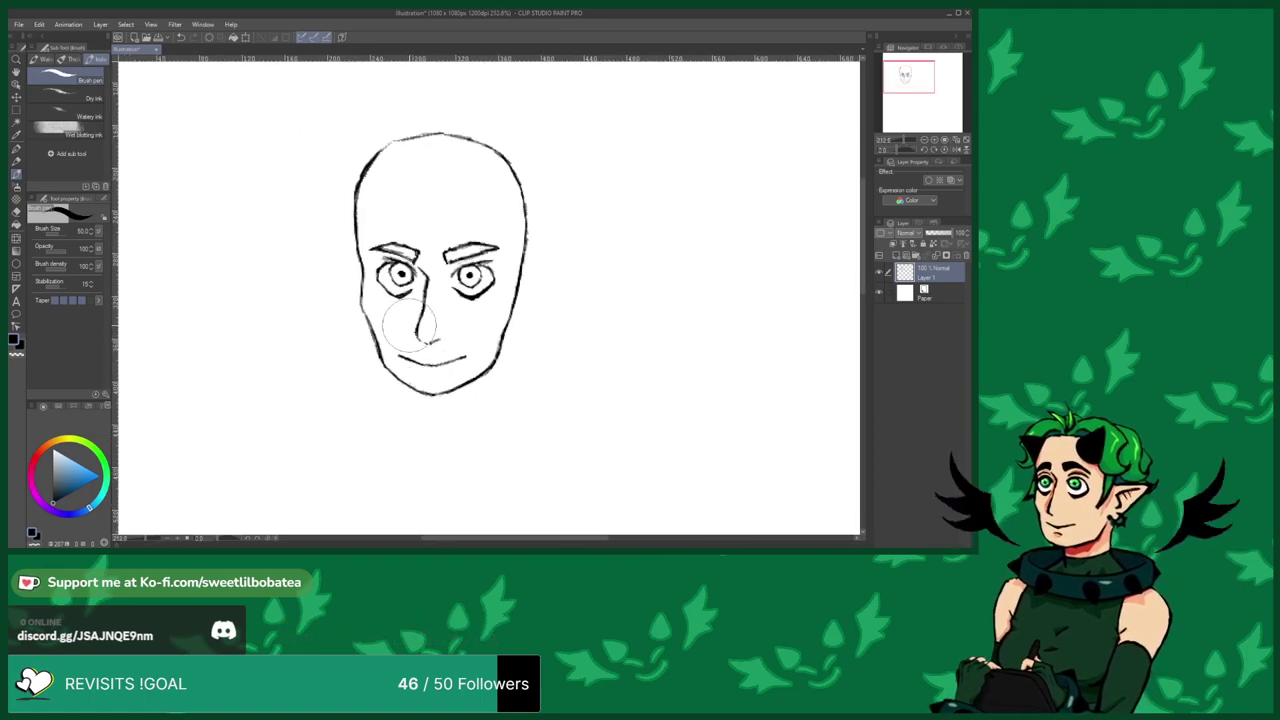
{"action": "scroll", "coordinate": [430, 338], "scroll_direction": "up", "scroll_amount": 2}
{"action": "scroll", "coordinate": [450, 365], "scroll_direction": "down", "scroll_amount": 4}
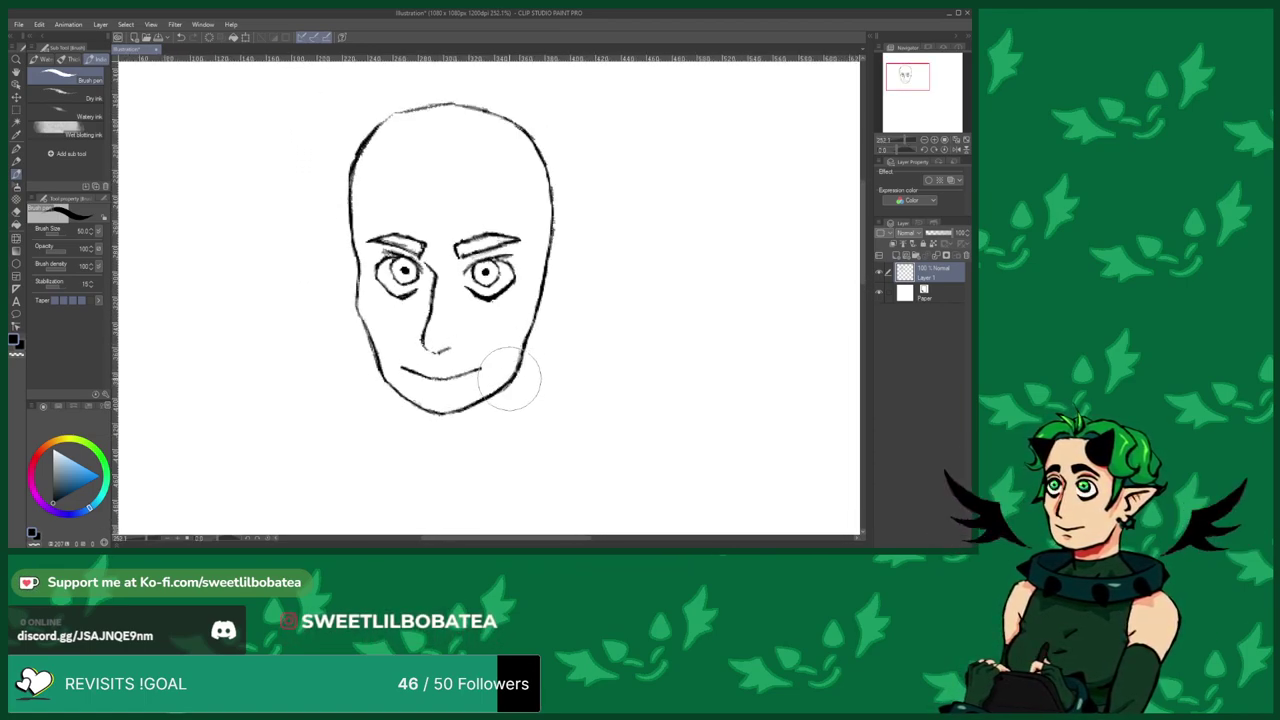
{"action": "scroll", "coordinate": [541, 254], "scroll_direction": "up", "scroll_amount": 2}
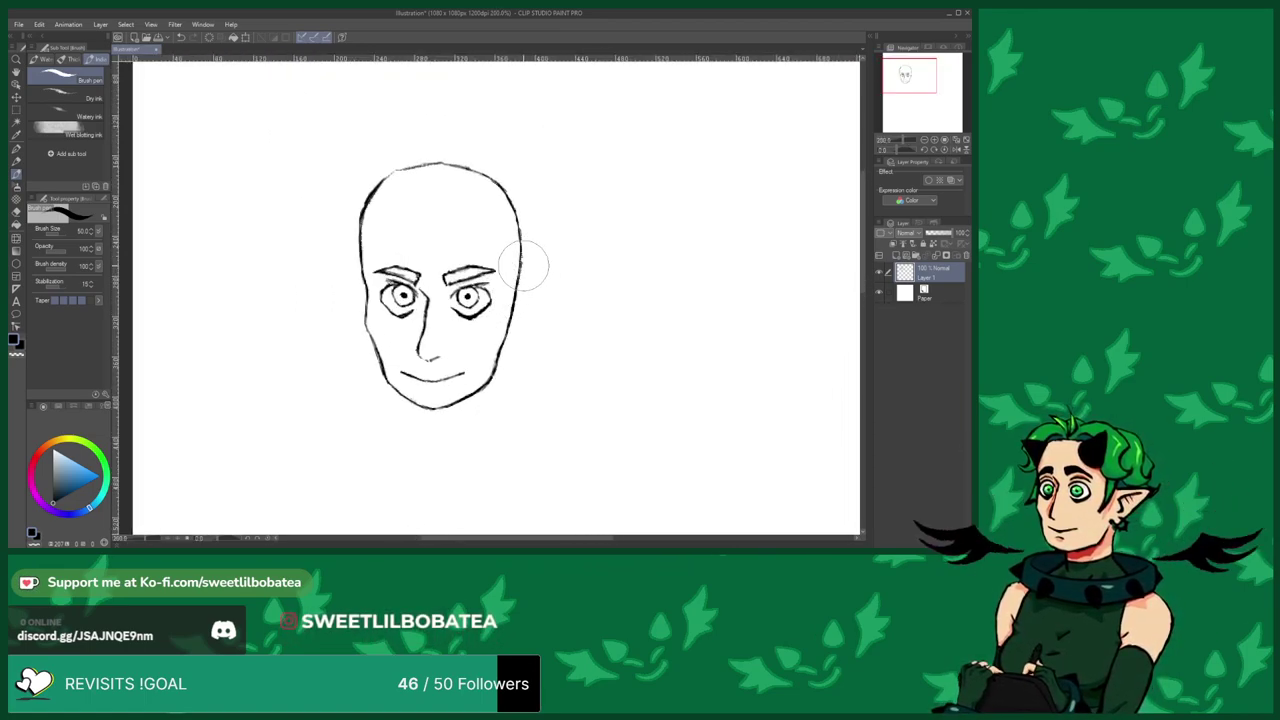
Try to sketch a long pointed ear on the right side of the head with the Brush pen.
{"action": "mouse_move", "coordinate": [521, 264]}
{"action": "left_mouse_down"}
{"action": "mouse_move", "coordinate": [555, 247]}
{"action": "mouse_move", "coordinate": [545, 251]}
{"action": "left_mouse_up"}
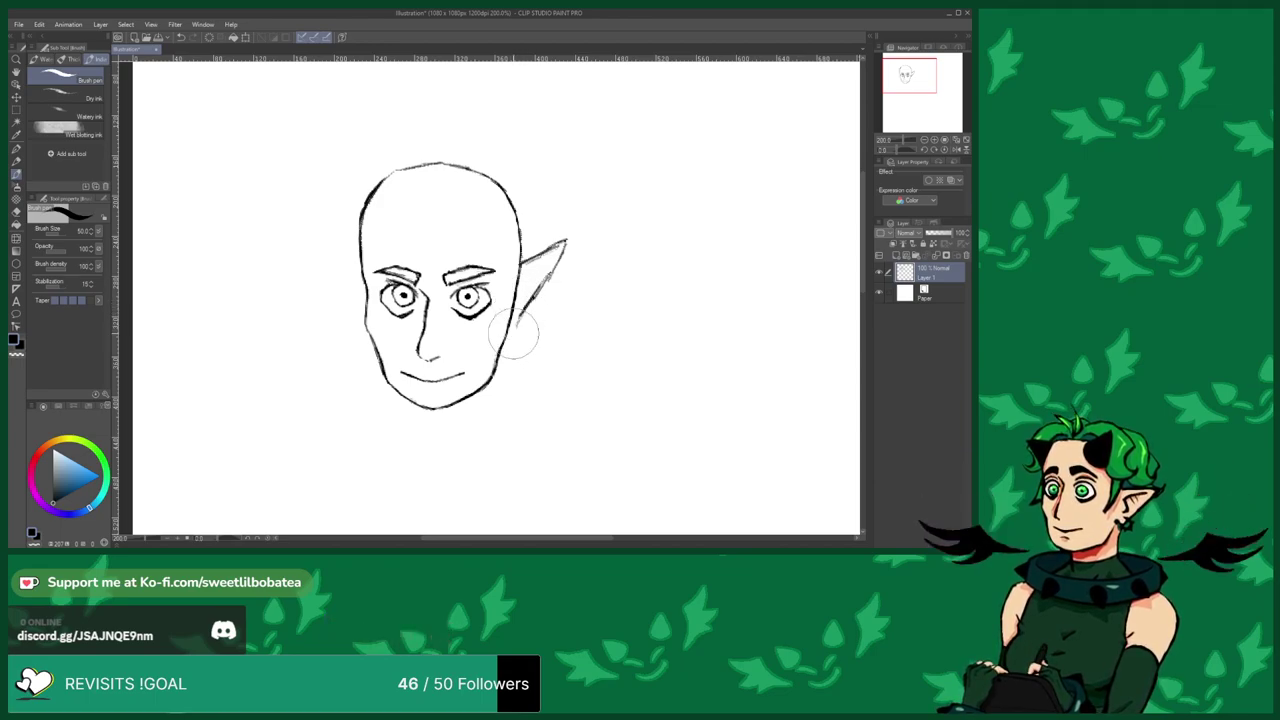
{"action": "left_click_drag", "start_coordinate": [518, 328], "coordinate": [509, 348]}
{"action": "scroll", "coordinate": [500, 330], "scroll_direction": "down", "scroll_amount": 4}
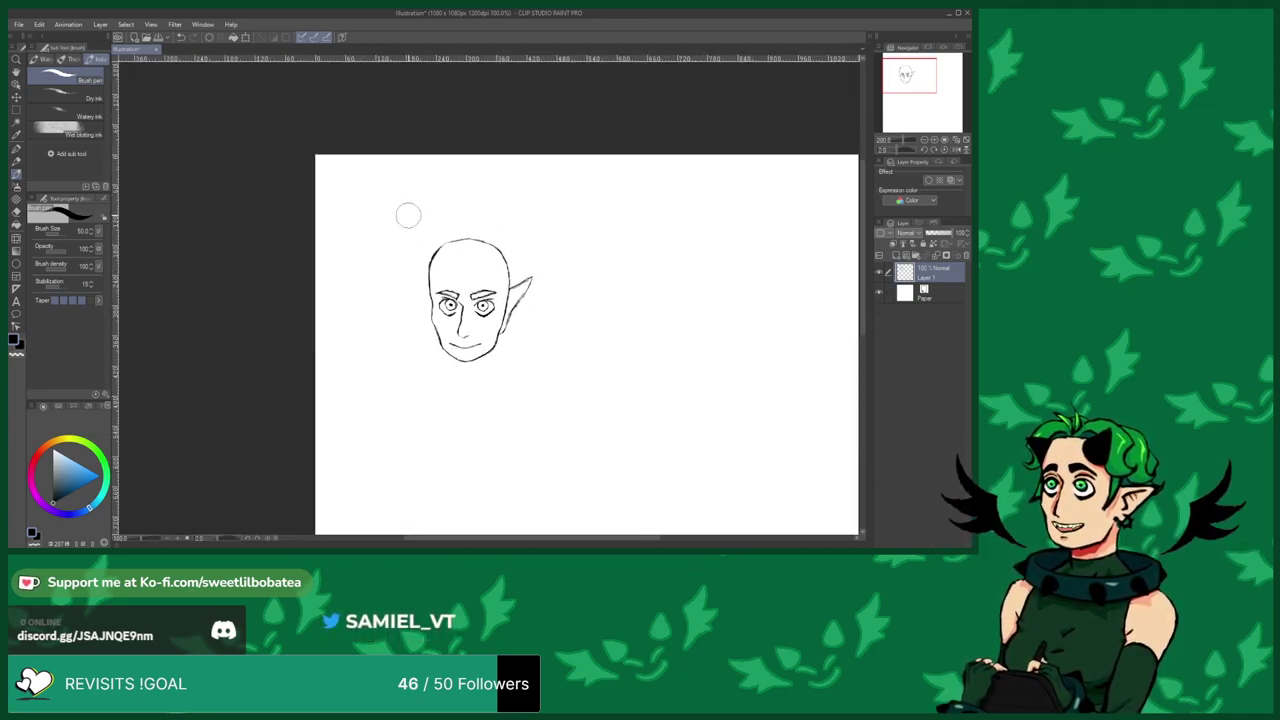
{"action": "scroll", "coordinate": [373, 189], "scroll_direction": "up", "scroll_amount": 5}
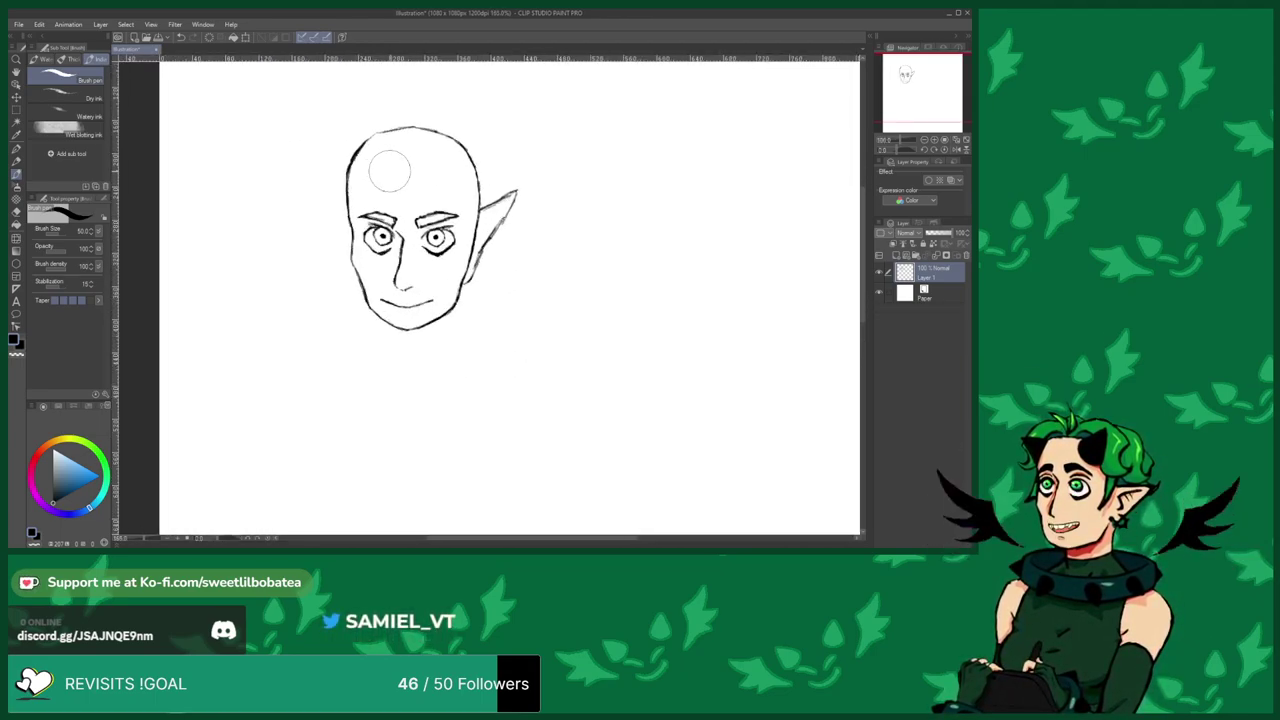
{"action": "scroll", "coordinate": [367, 192], "scroll_direction": "down", "scroll_amount": 2}
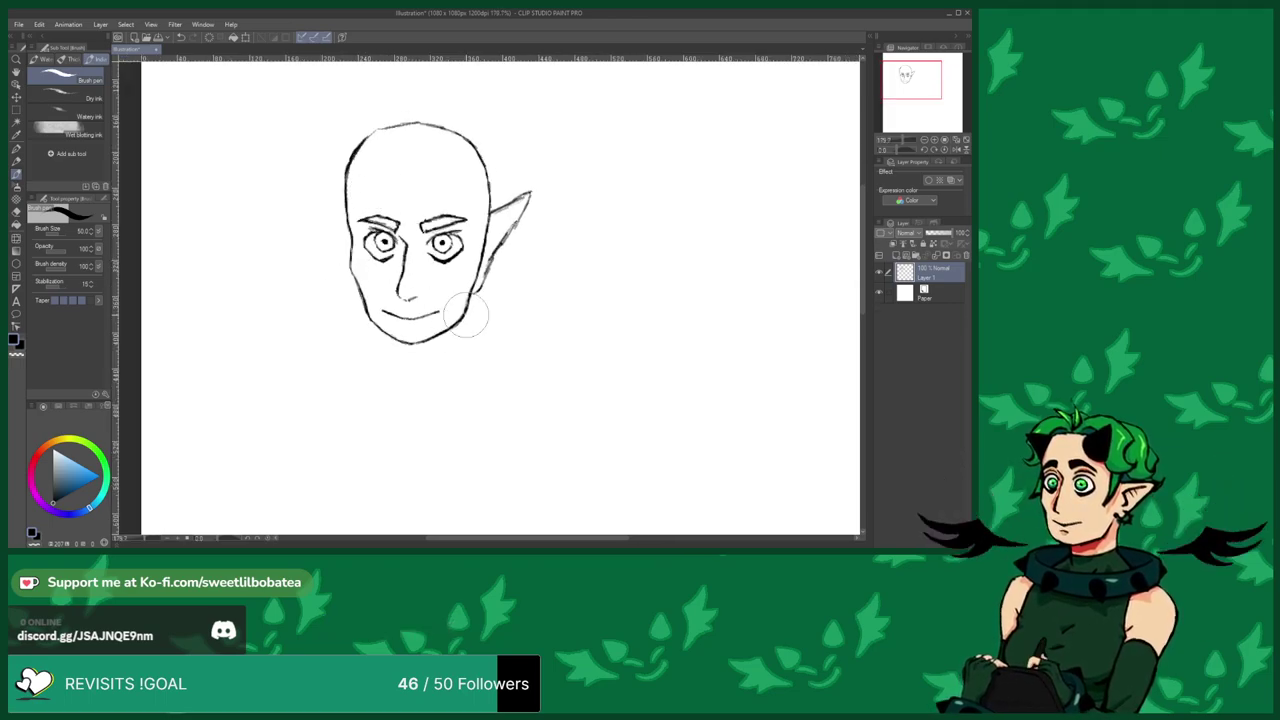
{"action": "scroll", "coordinate": [430, 222], "scroll_direction": "down", "scroll_amount": 1}
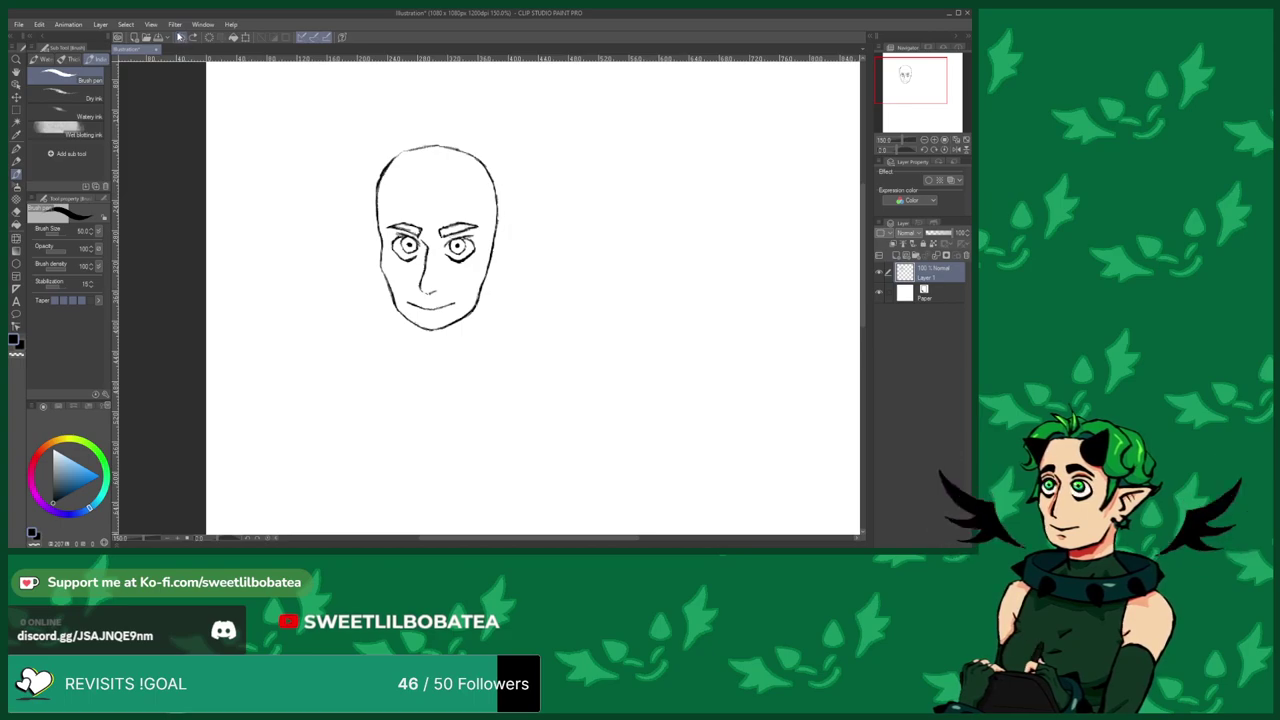
Select the whole head with a rectangular marquee, rotate it counterclockwise by about 10 degrees and move it toward the canvas centre.
{"action": "scroll", "coordinate": [354, 271], "scroll_direction": "down", "scroll_amount": 2}
{"action": "key", "text": "m"}
{"action": "left_click_drag", "start_coordinate": [320, 127], "coordinate": [509, 371]}
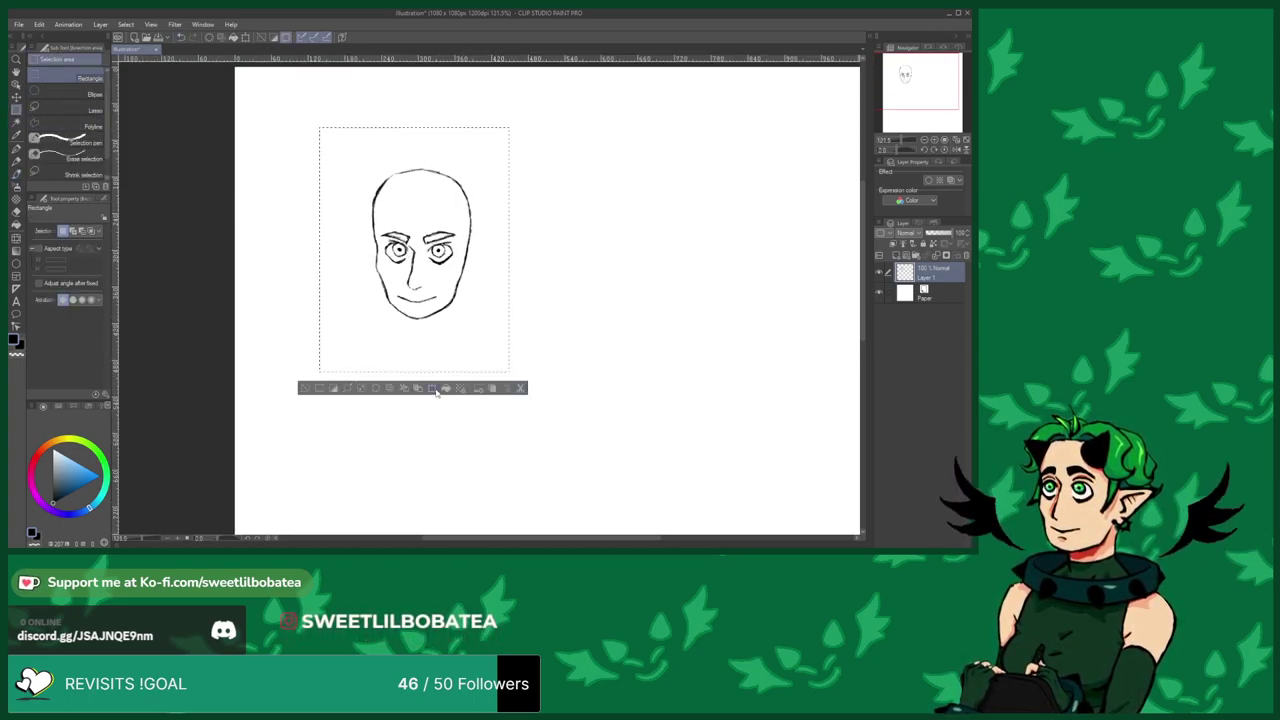
{"action": "left_click", "coordinate": [435, 391]}
{"action": "mouse_move", "coordinate": [280, 309]}
{"action": "left_mouse_down"}
{"action": "mouse_move", "coordinate": [274, 326]}
{"action": "mouse_move", "coordinate": [269, 314]}
{"action": "mouse_move", "coordinate": [283, 342]}
{"action": "left_mouse_up"}
{"action": "left_click_drag", "start_coordinate": [371, 309], "coordinate": [457, 323]}
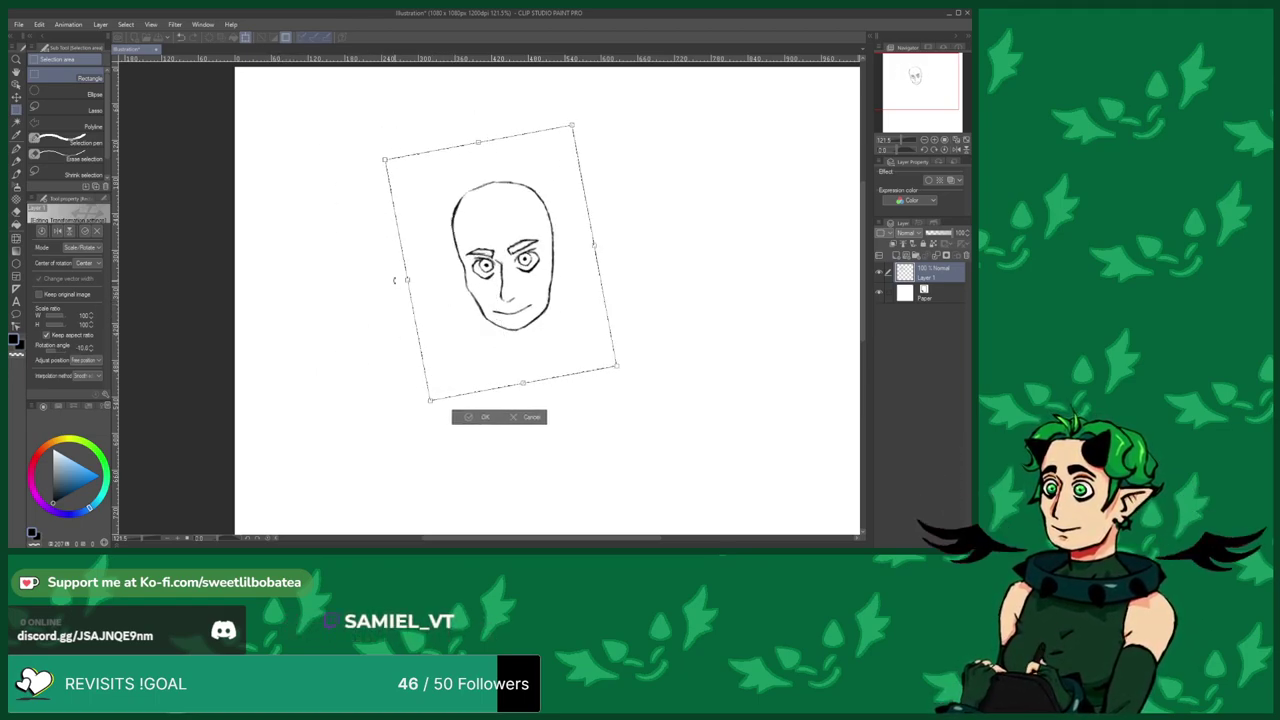
{"action": "scroll", "coordinate": [404, 283], "scroll_direction": "down", "scroll_amount": 2}
{"action": "scroll", "coordinate": [420, 290], "scroll_direction": "up", "scroll_amount": 1}
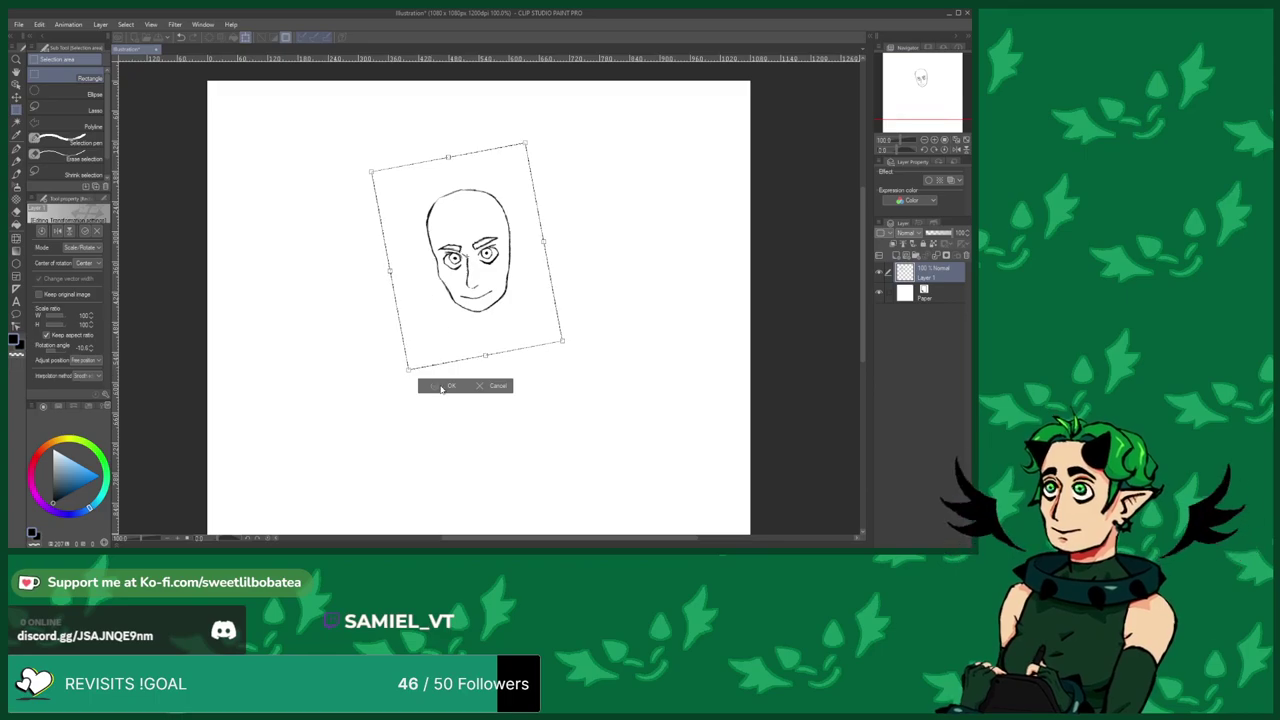
{"action": "left_click", "coordinate": [441, 388]}
Extend the inner corners of both upper eyelids with short Brush pen strokes.
{"action": "left_click", "coordinate": [16, 172]}
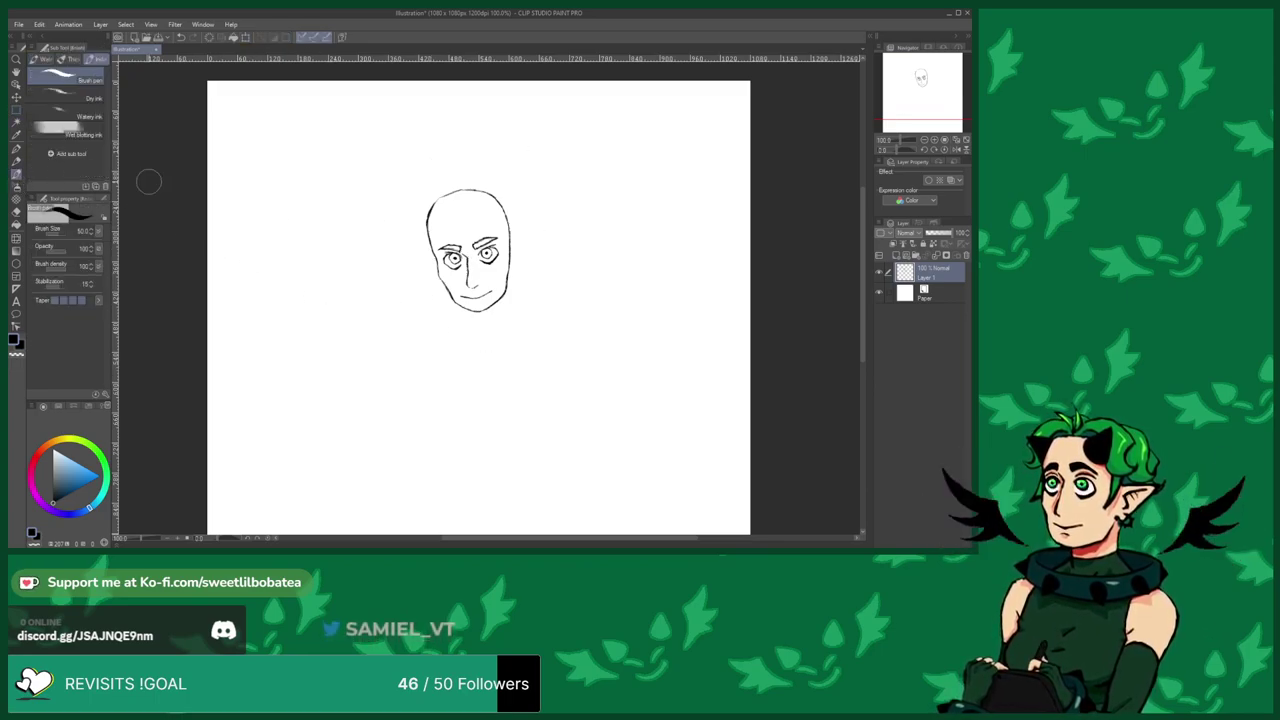
{"action": "scroll", "coordinate": [475, 240], "scroll_direction": "up", "scroll_amount": 5}
{"action": "scroll", "coordinate": [546, 232], "scroll_direction": "down", "scroll_amount": 3}
{"action": "scroll", "coordinate": [352, 278], "scroll_direction": "up", "scroll_amount": 3}
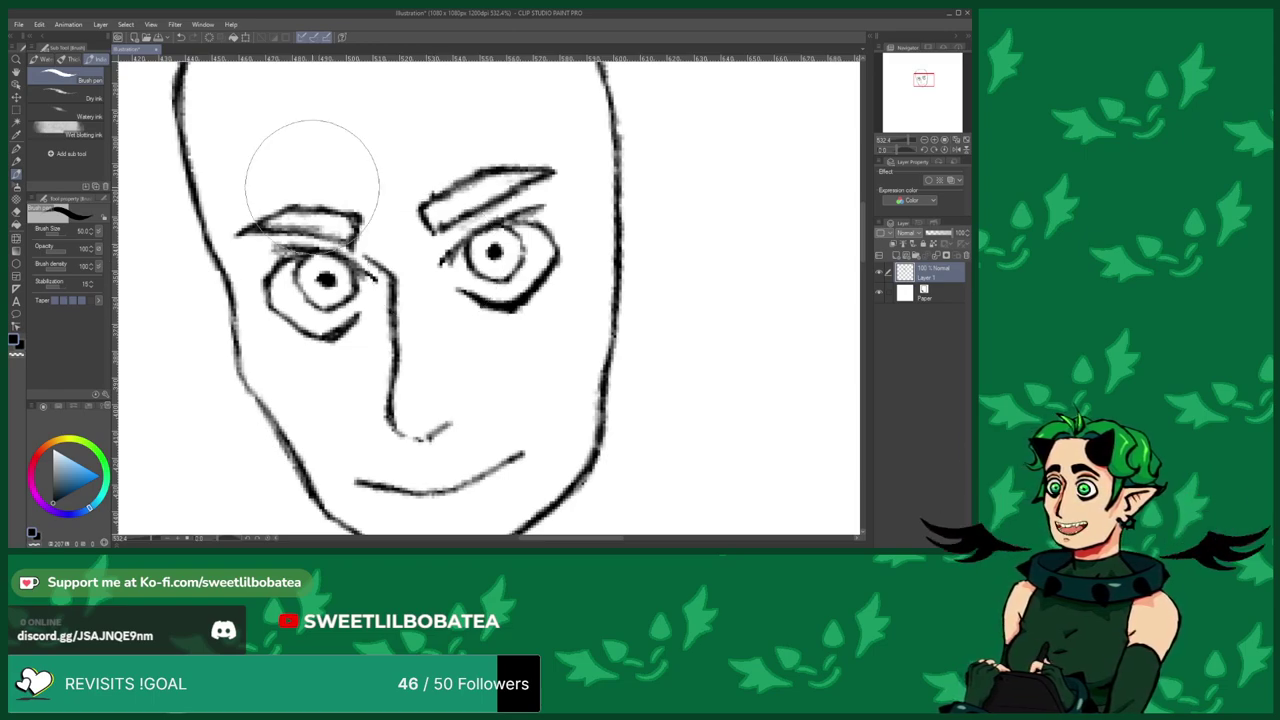
{"action": "scroll", "coordinate": [370, 305], "scroll_direction": "down", "scroll_amount": 4}
{"action": "scroll", "coordinate": [423, 214], "scroll_direction": "up", "scroll_amount": 2}
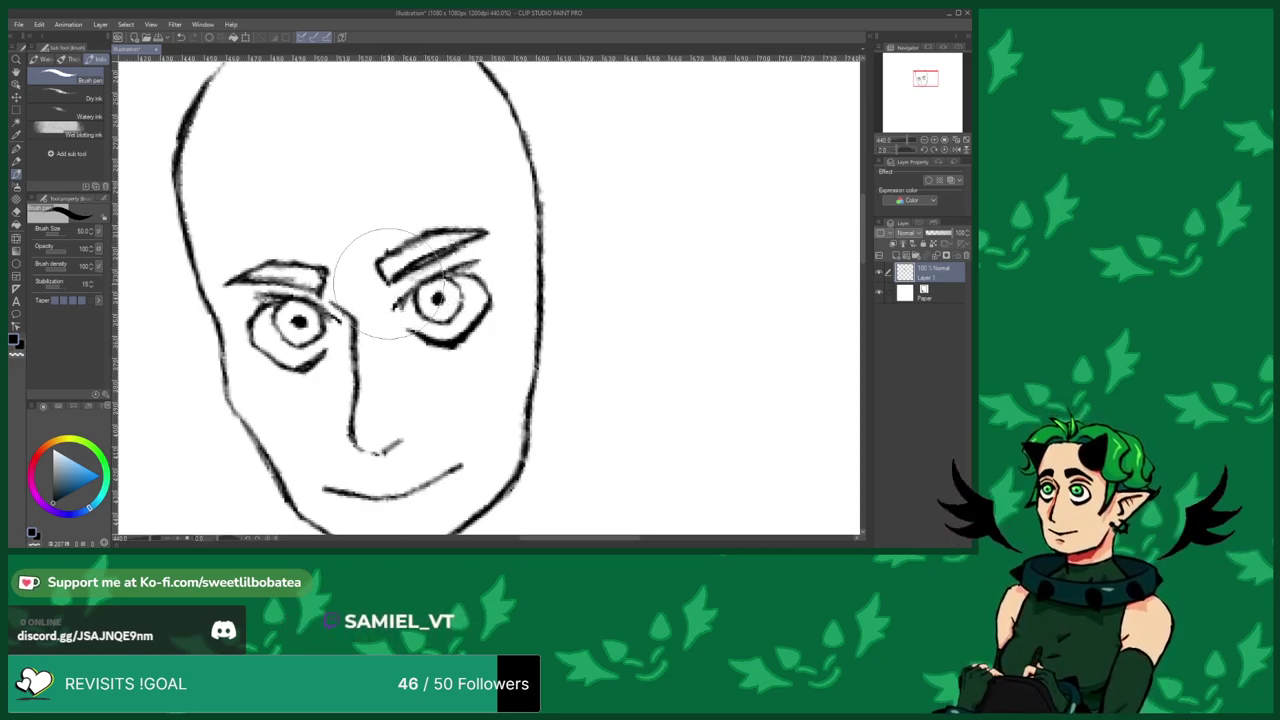
Clean up the right eyebrow's outer end with the Hard eraser and extend it into a finer tip with the Brush pen.
{"action": "left_click", "coordinate": [16, 208]}
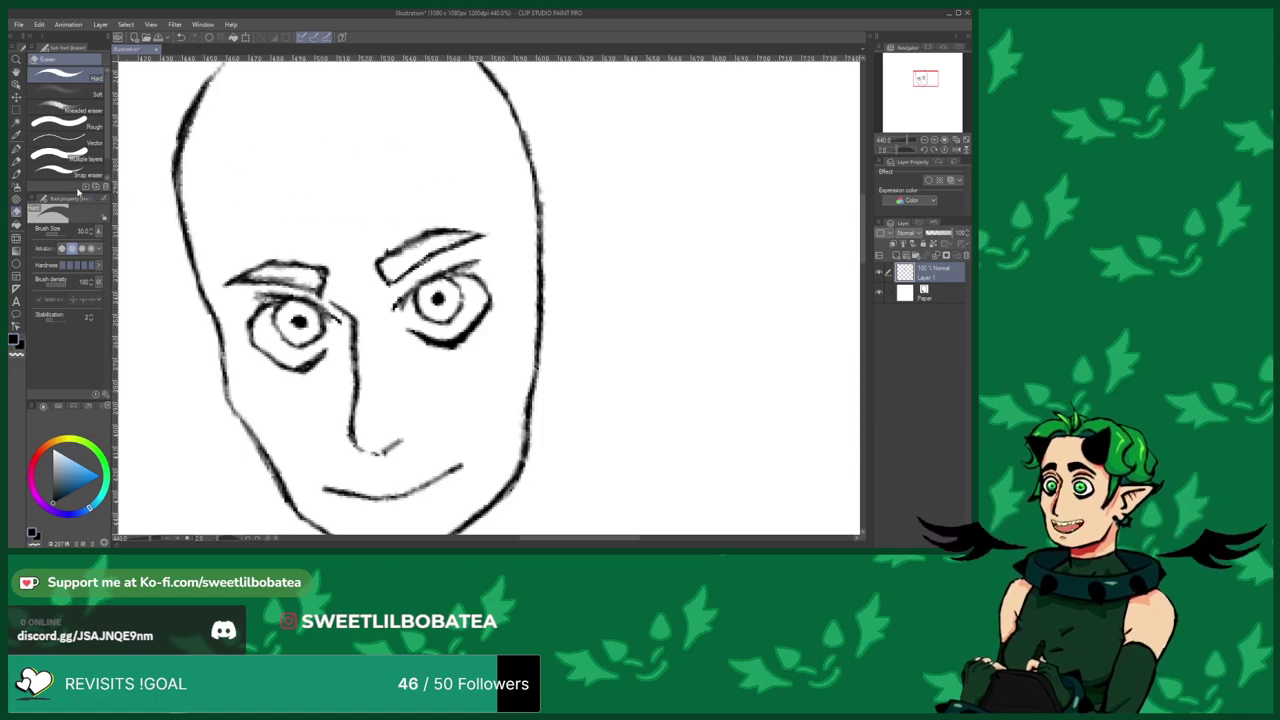
{"action": "left_click", "coordinate": [16, 177]}
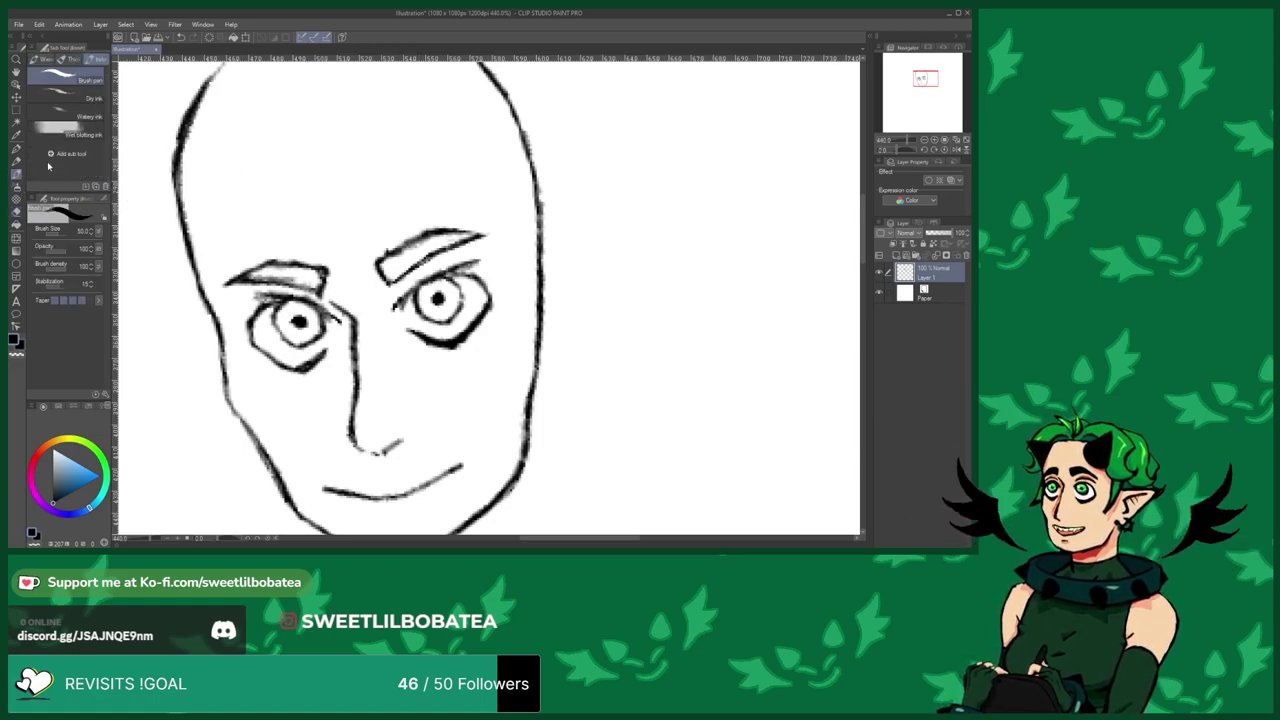
{"action": "left_click_drag", "start_coordinate": [491, 234], "coordinate": [495, 234]}
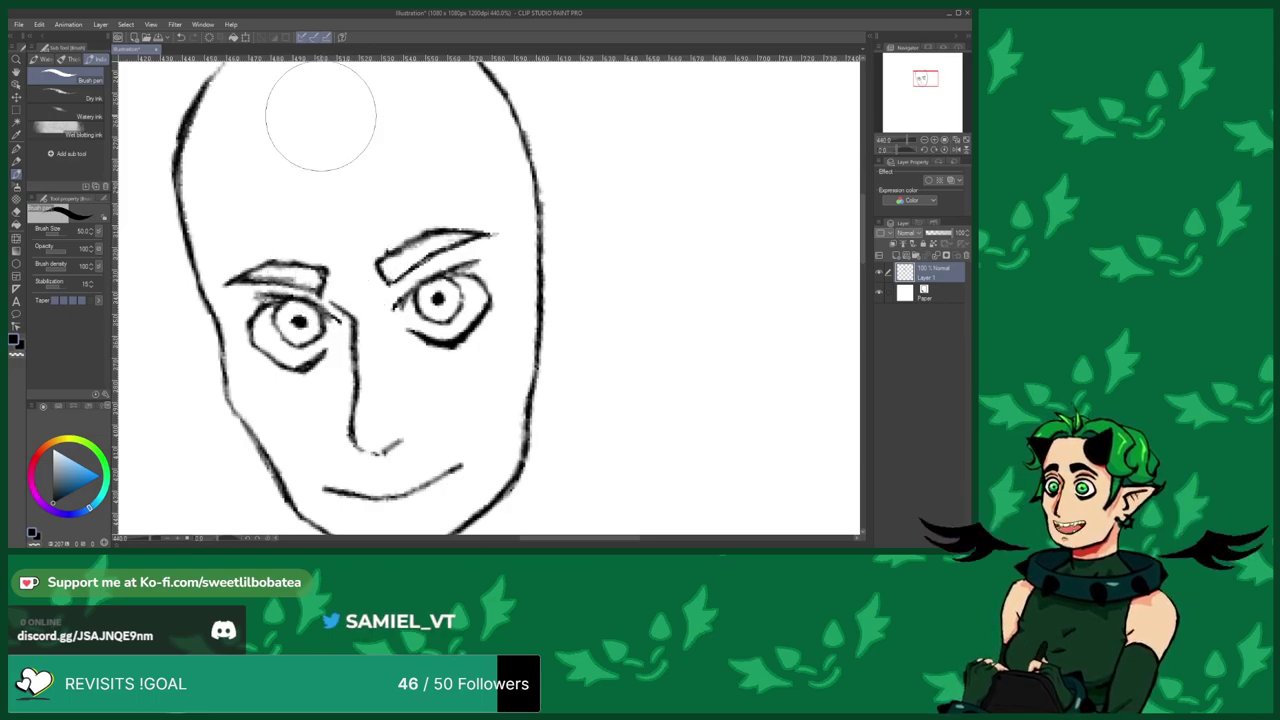
{"action": "scroll", "coordinate": [326, 214], "scroll_direction": "down", "scroll_amount": 1}
{"action": "scroll", "coordinate": [305, 200], "scroll_direction": "down", "scroll_amount": 2}
{"action": "scroll", "coordinate": [334, 250], "scroll_direction": "up", "scroll_amount": 3}
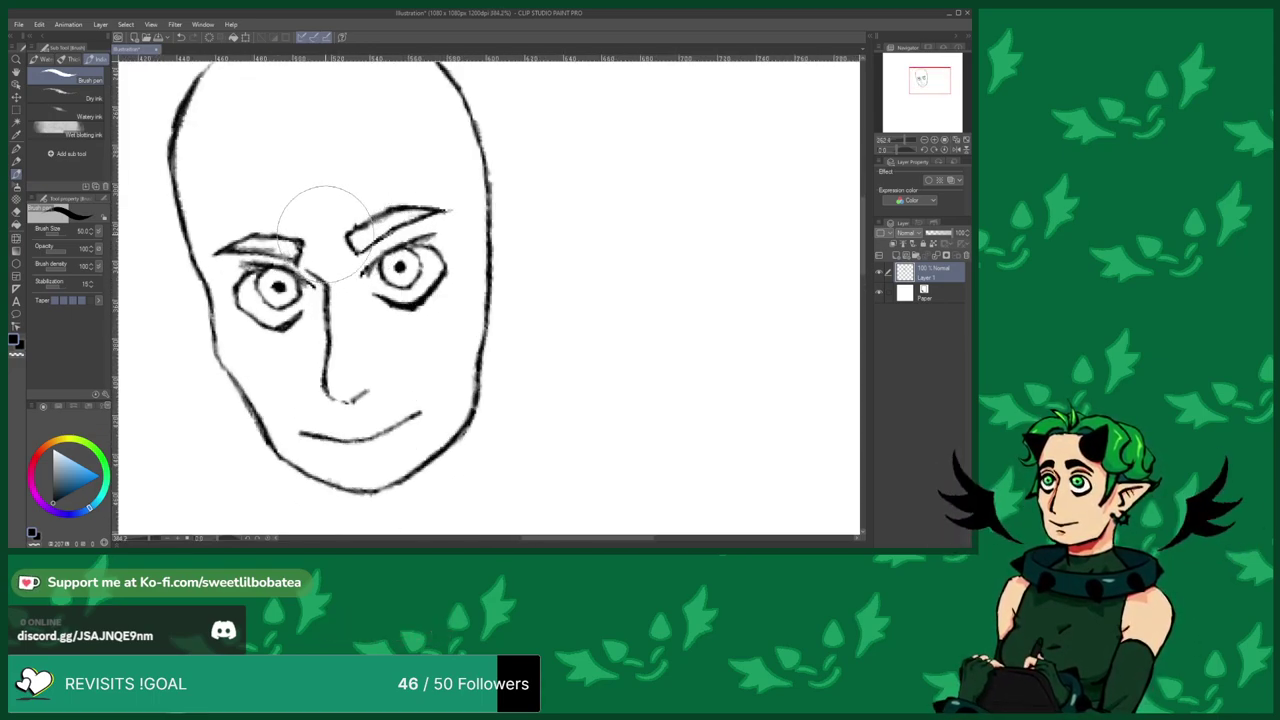
Redraw the right eyebrow's inner end as a sharper corner with the Brush pen and erase the excess line inside it.
{"action": "scroll", "coordinate": [340, 243], "scroll_direction": "down", "scroll_amount": 2}
{"action": "scroll", "coordinate": [350, 253], "scroll_direction": "up", "scroll_amount": 2}
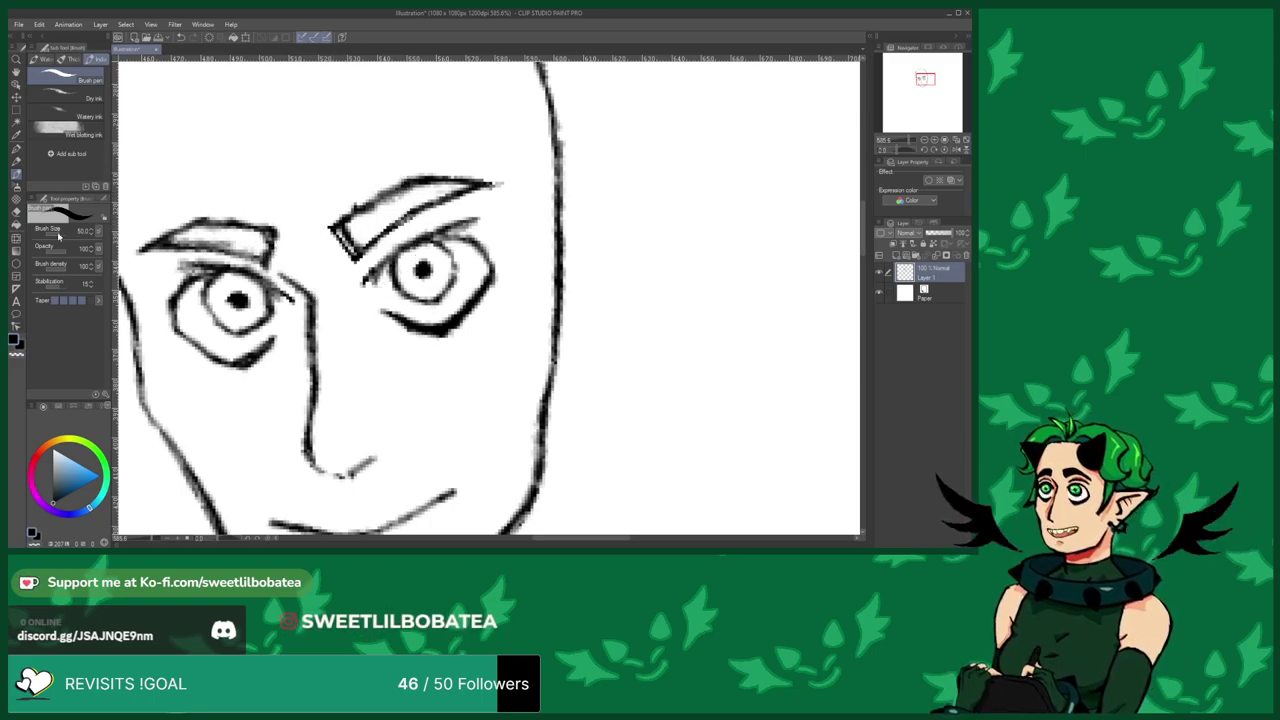
{"action": "left_click", "coordinate": [14, 207]}
{"action": "left_click_drag", "start_coordinate": [346, 232], "coordinate": [356, 246]}
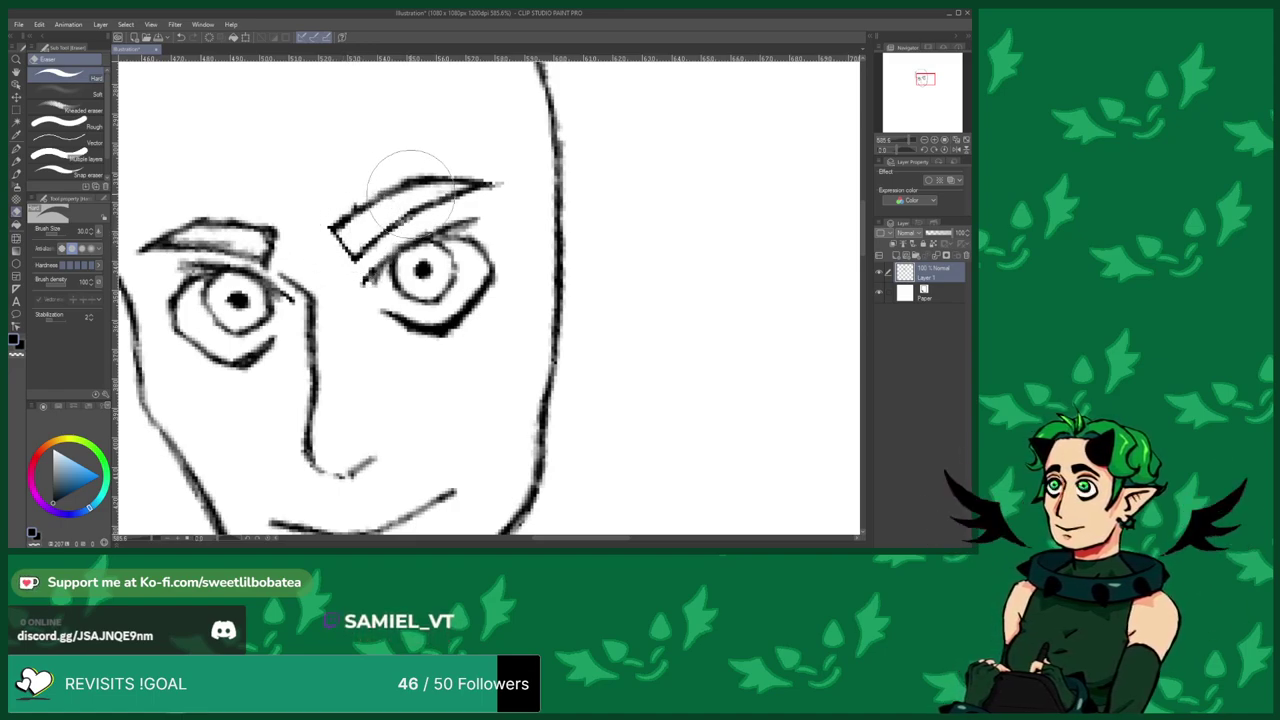
Thin the left eyebrow's inner end and trim the top of the nose bridge with the Hard eraser.
{"action": "scroll", "coordinate": [441, 195], "scroll_direction": "down", "scroll_amount": 2}
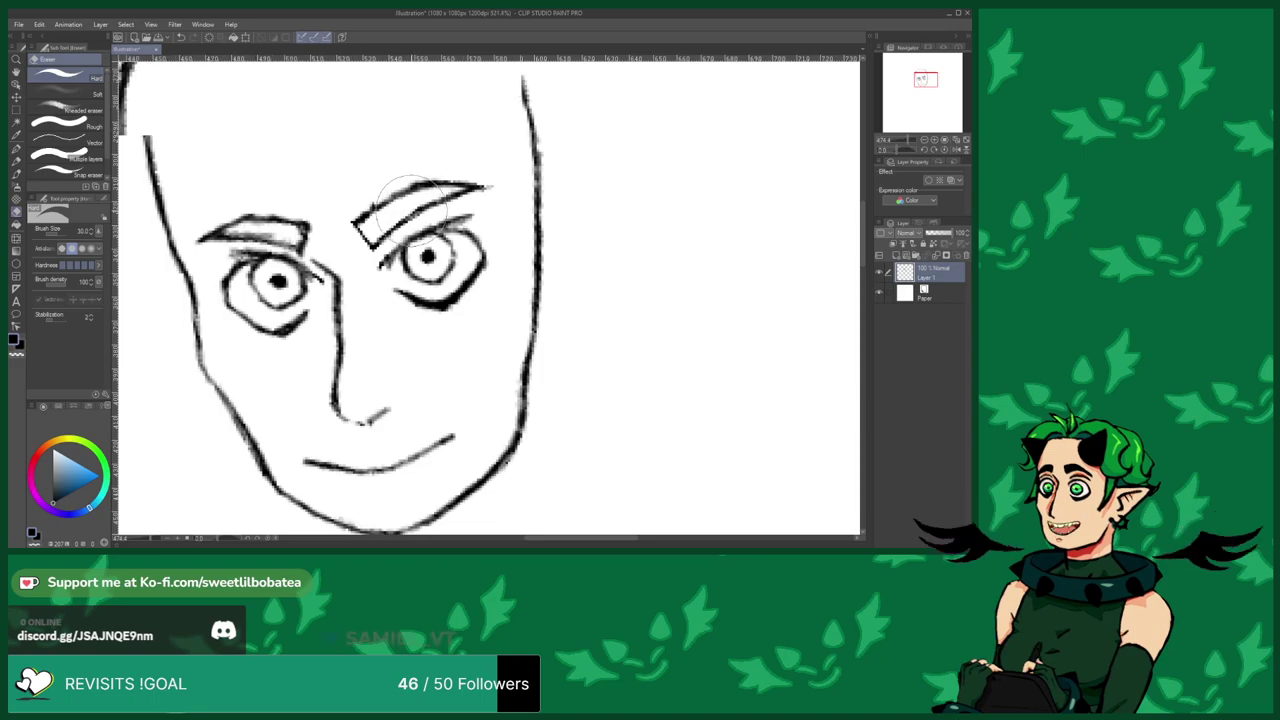
{"action": "scroll", "coordinate": [405, 207], "scroll_direction": "up", "scroll_amount": 2}
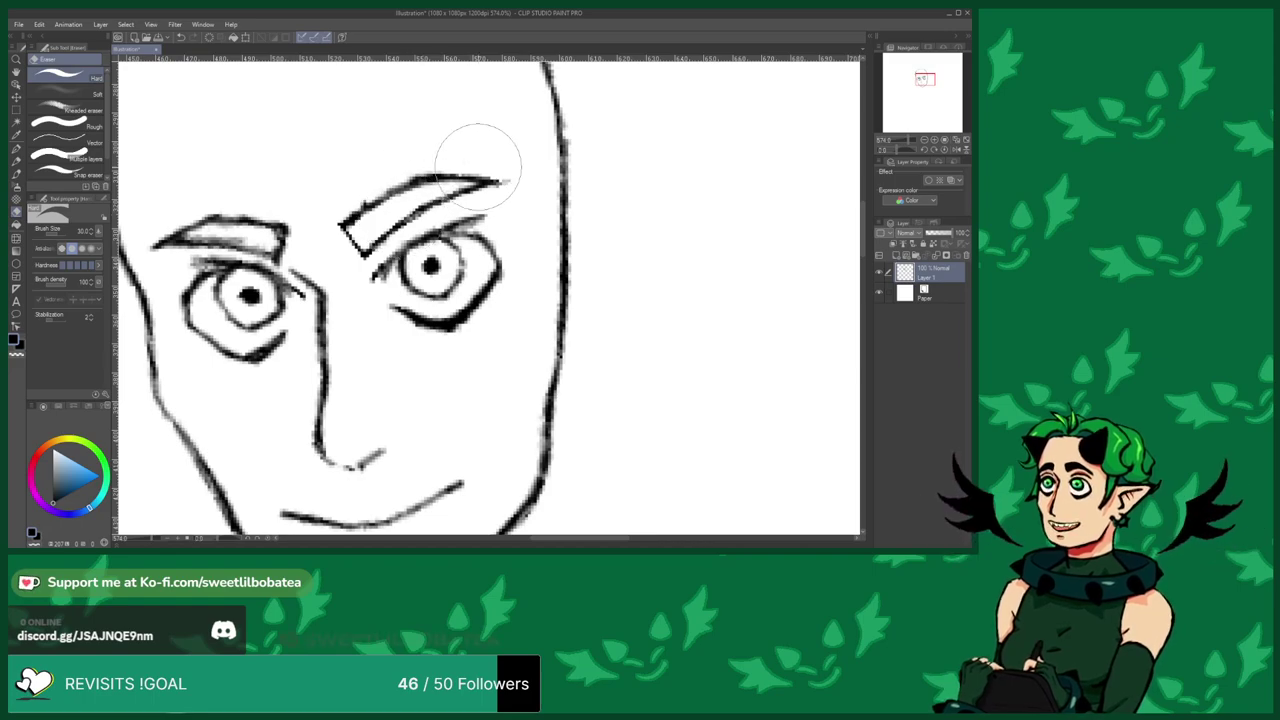
{"action": "scroll", "coordinate": [435, 312], "scroll_direction": "down", "scroll_amount": 2}
{"action": "scroll", "coordinate": [300, 231], "scroll_direction": "up", "scroll_amount": 1}
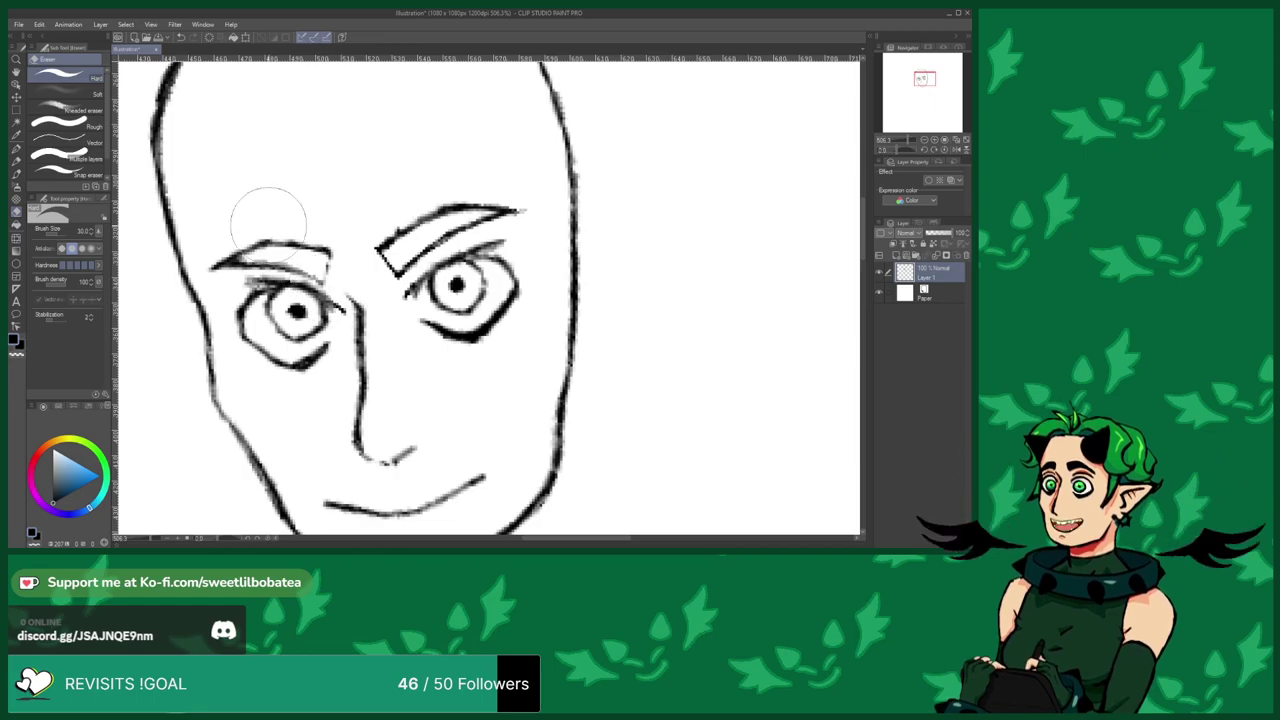
Redraw the left eyebrow's inner end and top edge with the Brush pen, trimming the excess lines with the Hard eraser.
{"action": "key", "text": "b"}
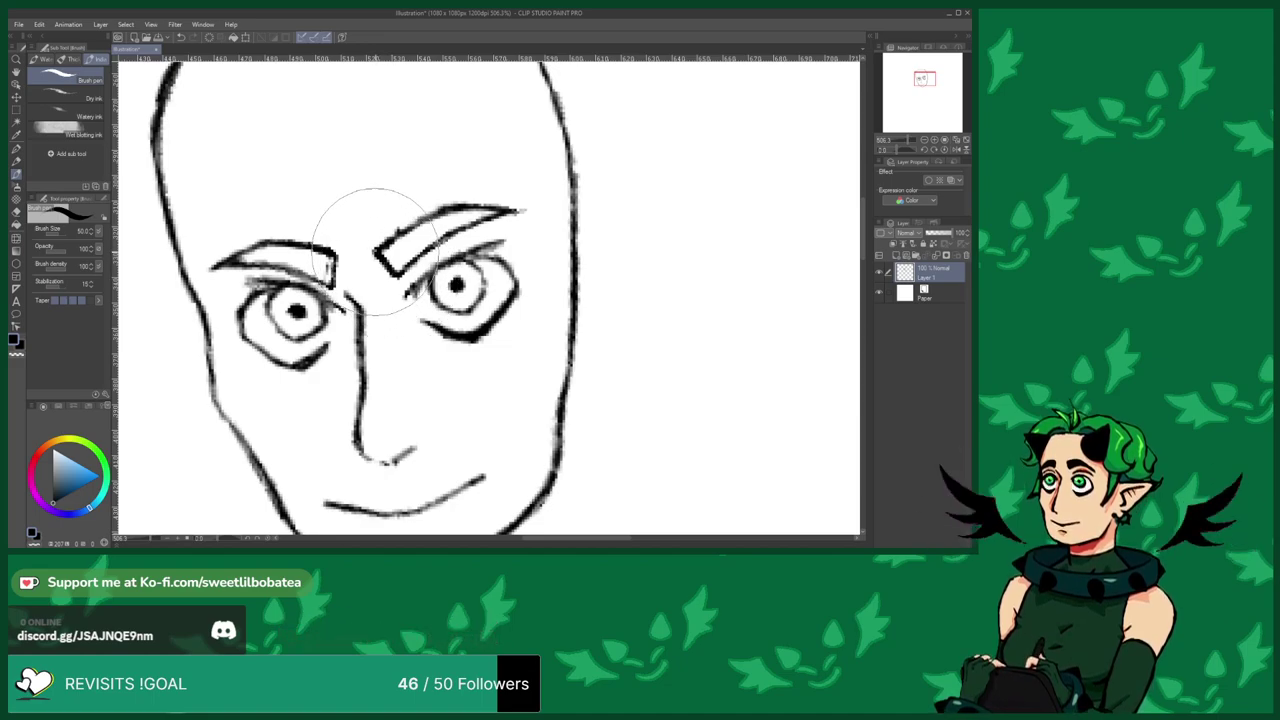
{"action": "scroll", "coordinate": [322, 226], "scroll_direction": "down", "scroll_amount": 1}
{"action": "scroll", "coordinate": [283, 222], "scroll_direction": "up", "scroll_amount": 2}
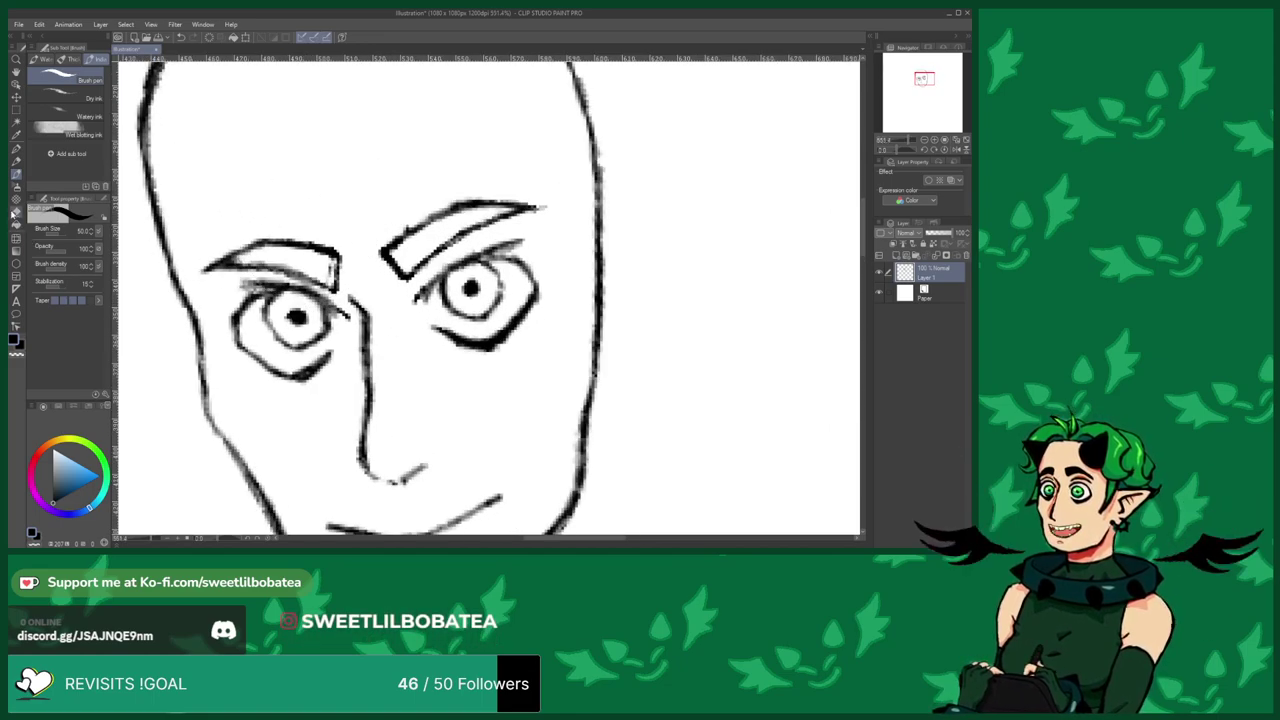
{"action": "left_click", "coordinate": [16, 210]}
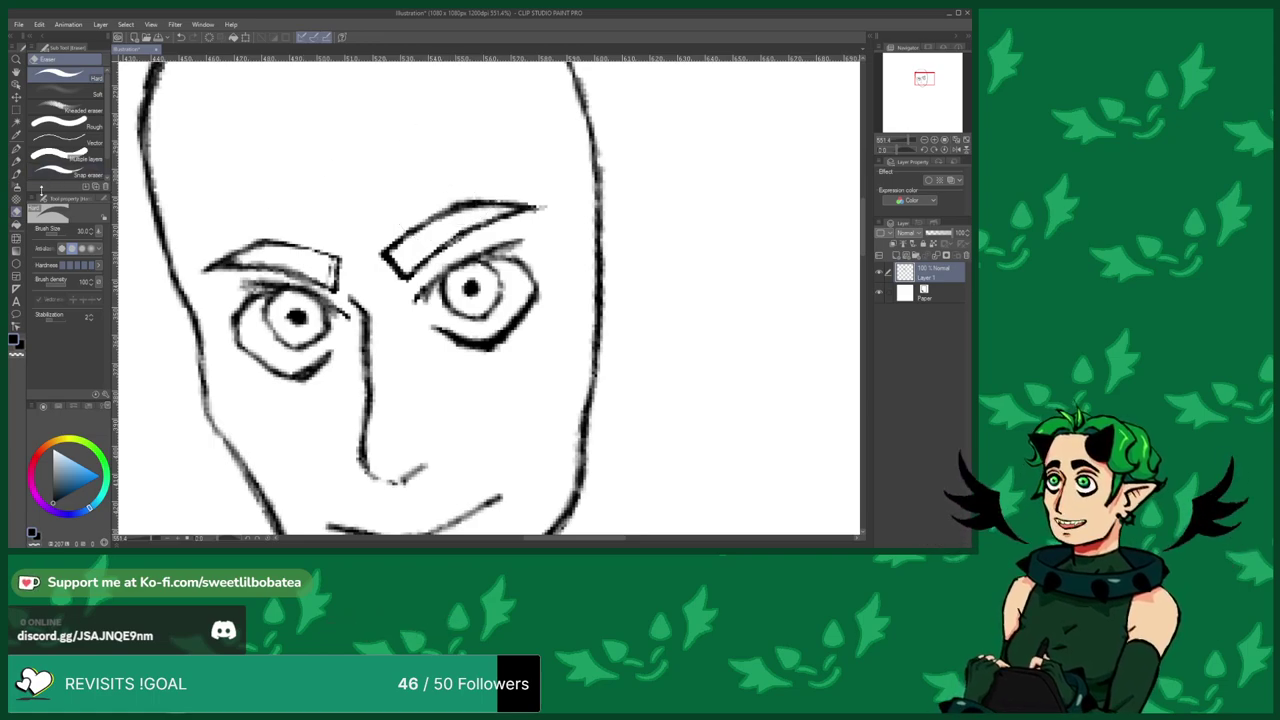
{"action": "left_click", "coordinate": [16, 175]}
{"action": "scroll", "coordinate": [287, 258], "scroll_direction": "up", "scroll_amount": 1}
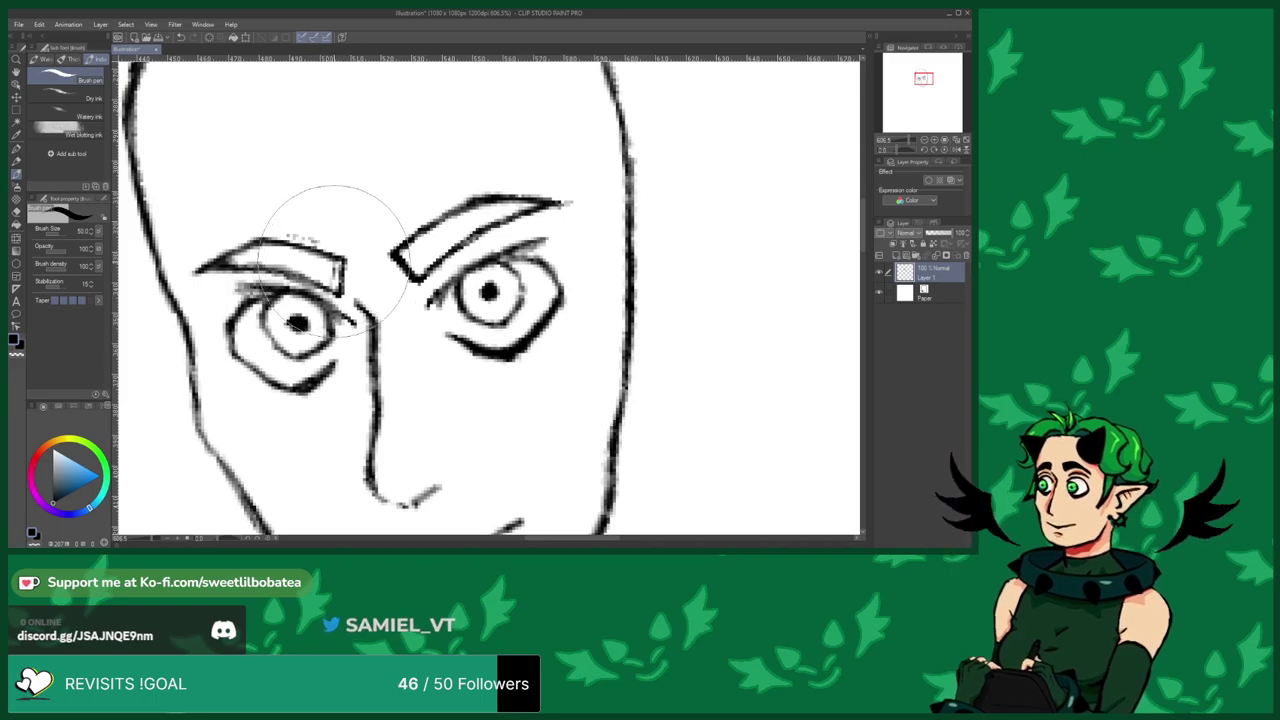
{"action": "left_click", "coordinate": [15, 205]}
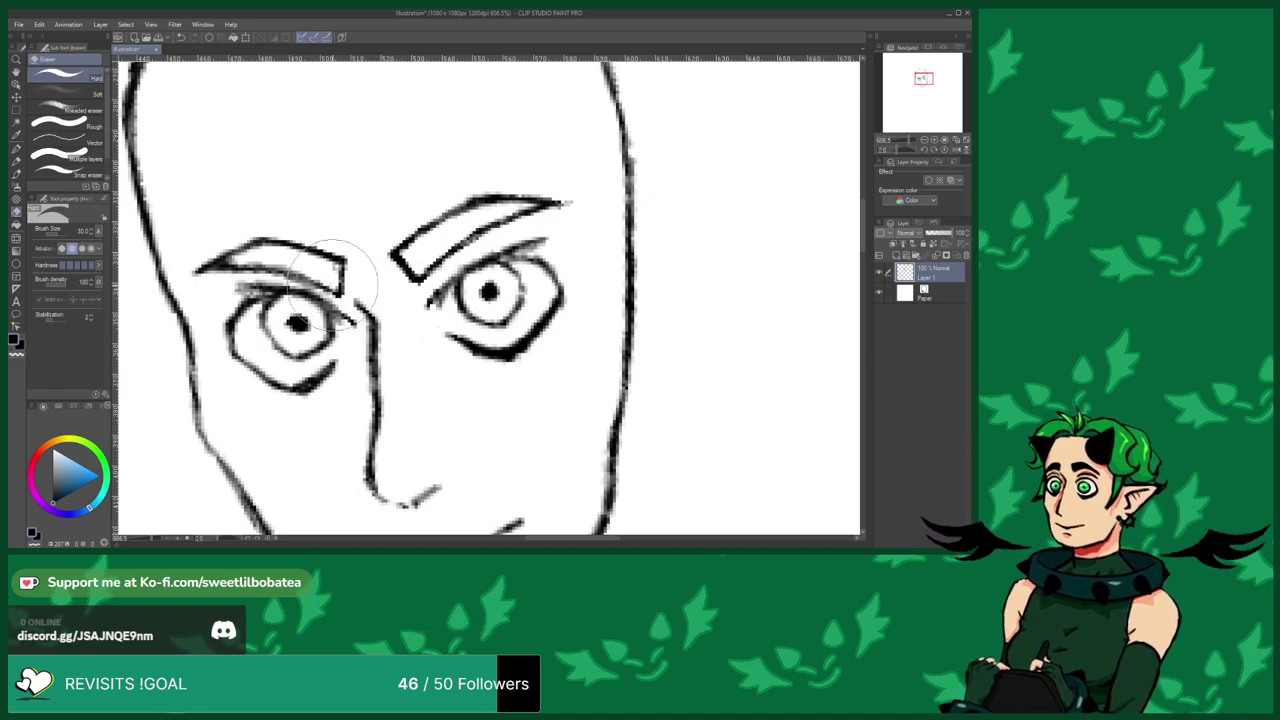
Extend the left eyebrow's outer tip with the Brush pen and clean up its edge with the Hard eraser.
{"action": "left_click", "coordinate": [15, 173]}
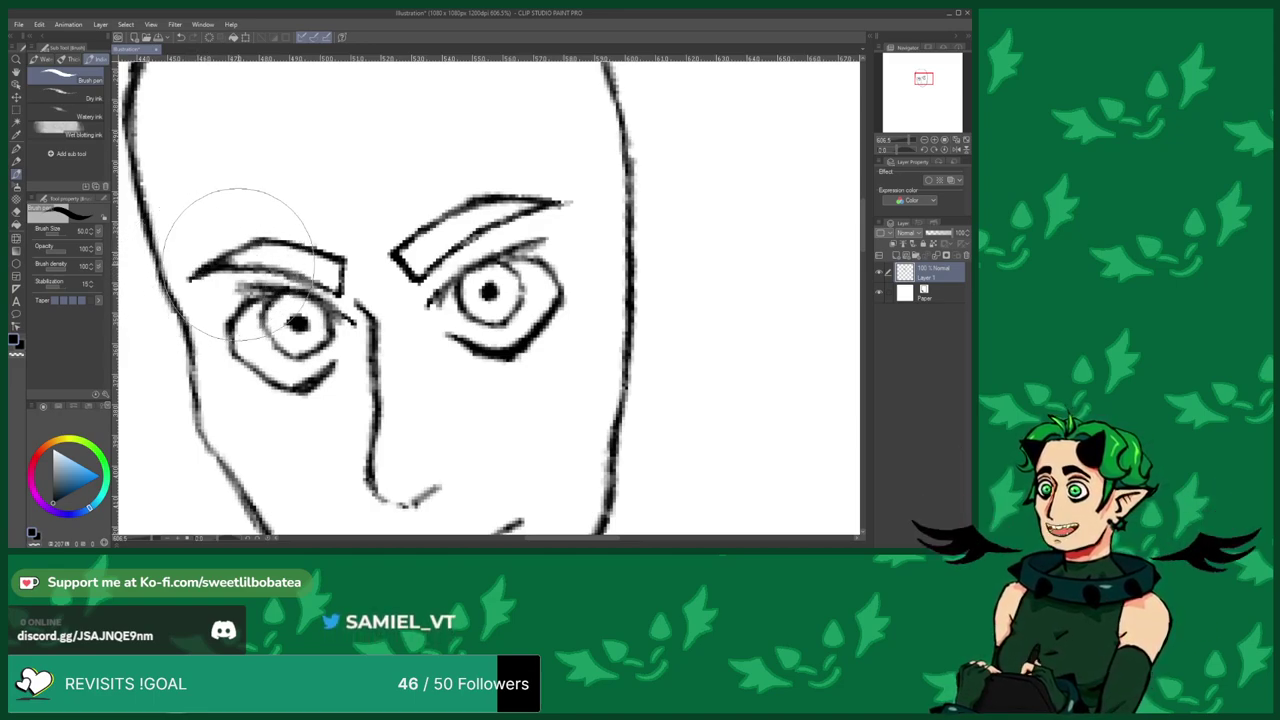
{"action": "left_click", "coordinate": [16, 202]}
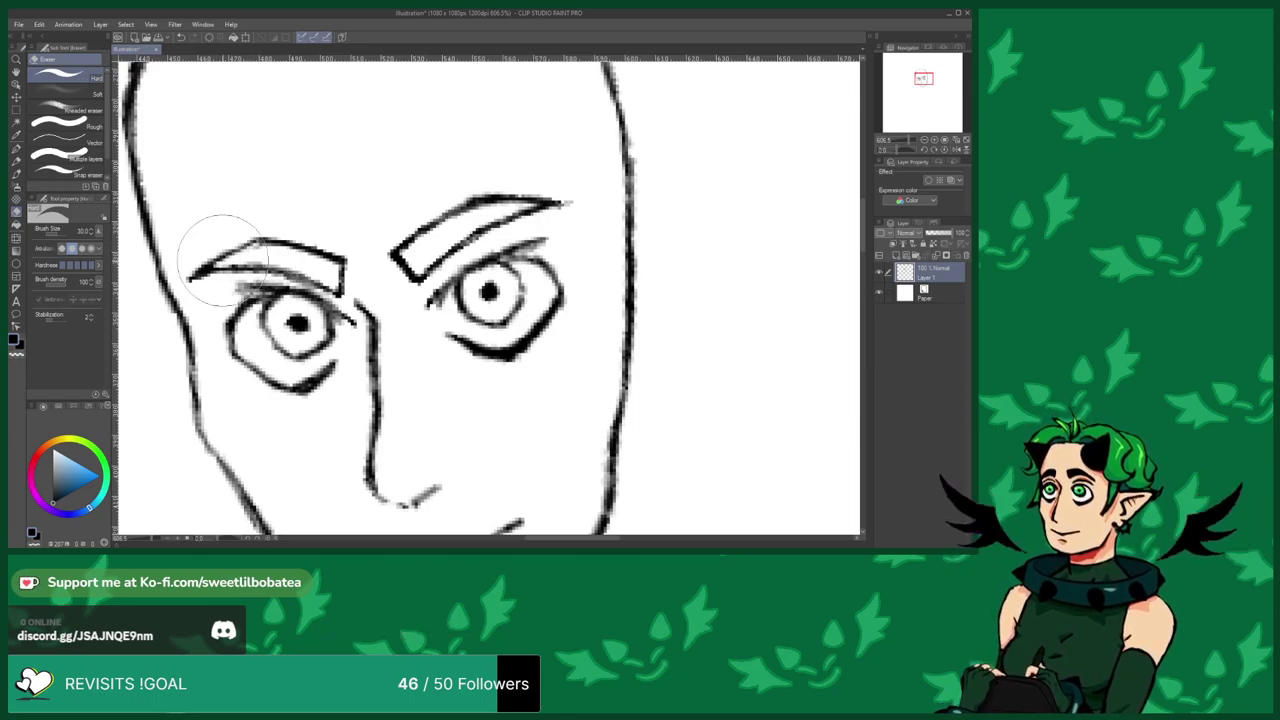
{"action": "key", "text": "b"}
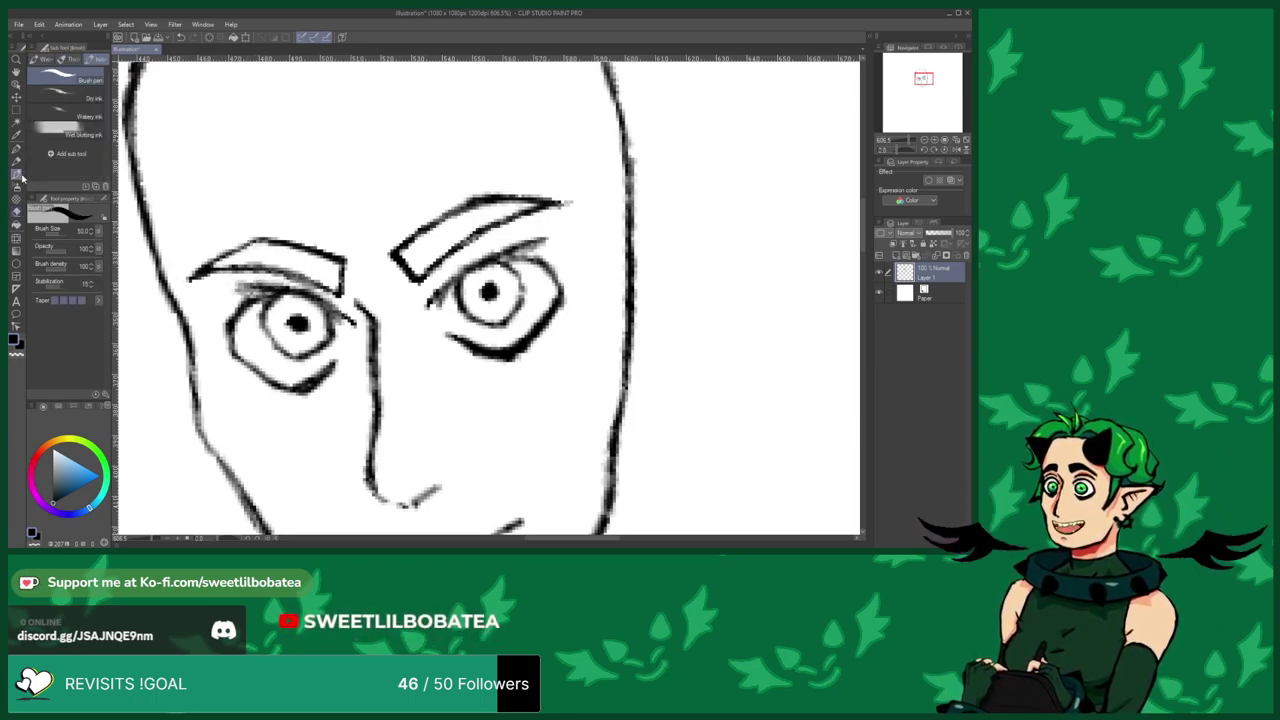
Sketch a curved horn base on each side of the upper forehead with the Brush pen.
{"action": "scroll", "coordinate": [262, 213], "scroll_direction": "down", "scroll_amount": 5}
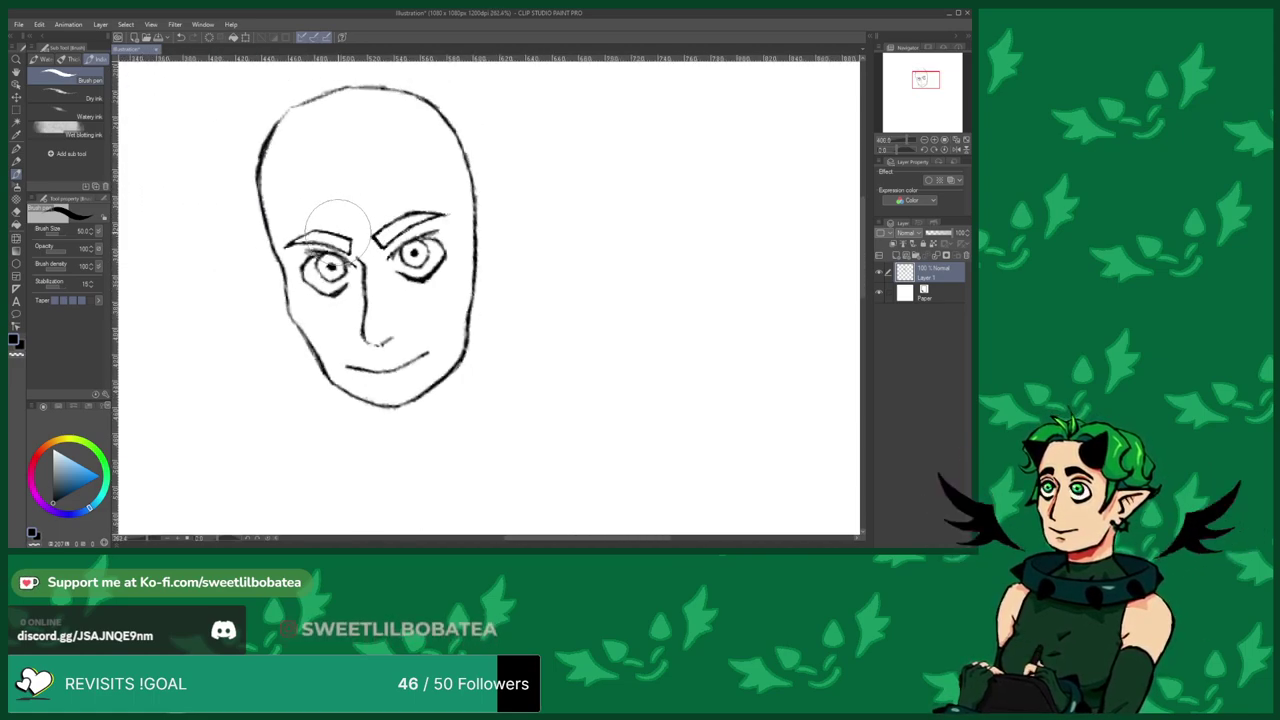
{"action": "scroll", "coordinate": [338, 222], "scroll_direction": "down", "scroll_amount": 4}
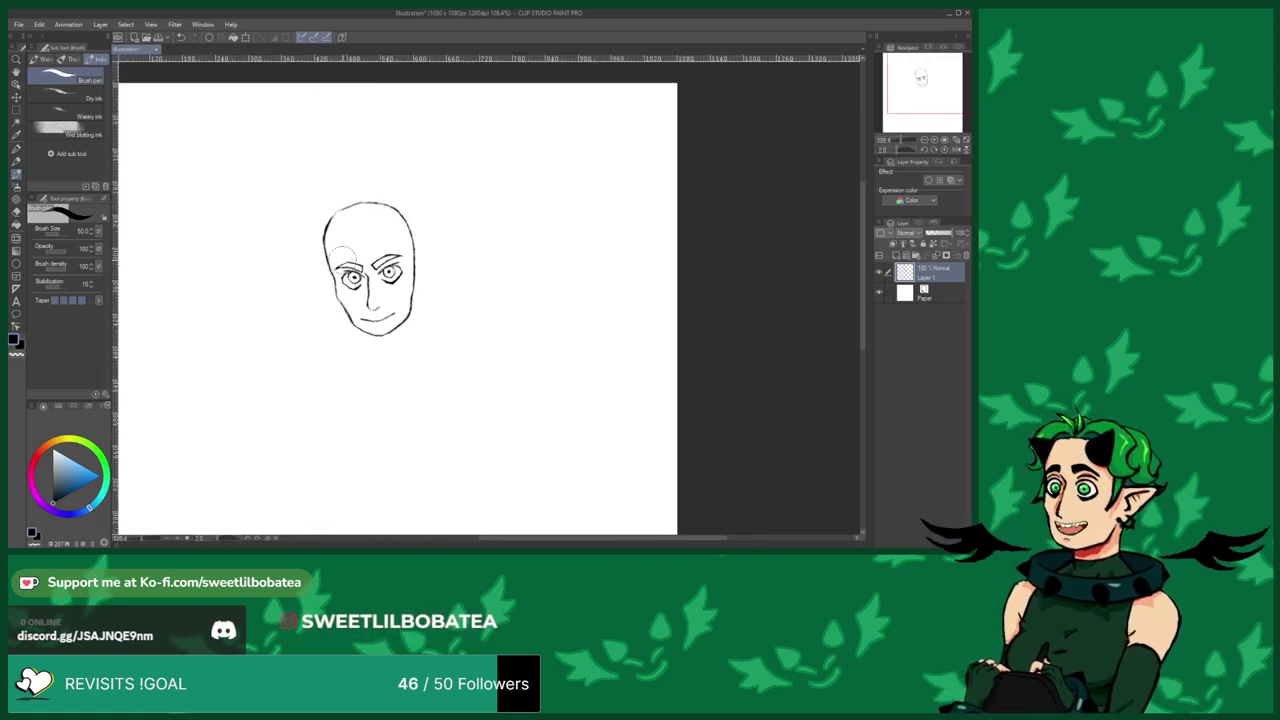
{"action": "scroll", "coordinate": [350, 259], "scroll_direction": "up", "scroll_amount": 4}
{"action": "mouse_move", "coordinate": [358, 274]}
{"action": "left_mouse_down"}
{"action": "mouse_move", "coordinate": [374, 268]}
{"action": "mouse_move", "coordinate": [375, 238]}
{"action": "left_mouse_up"}
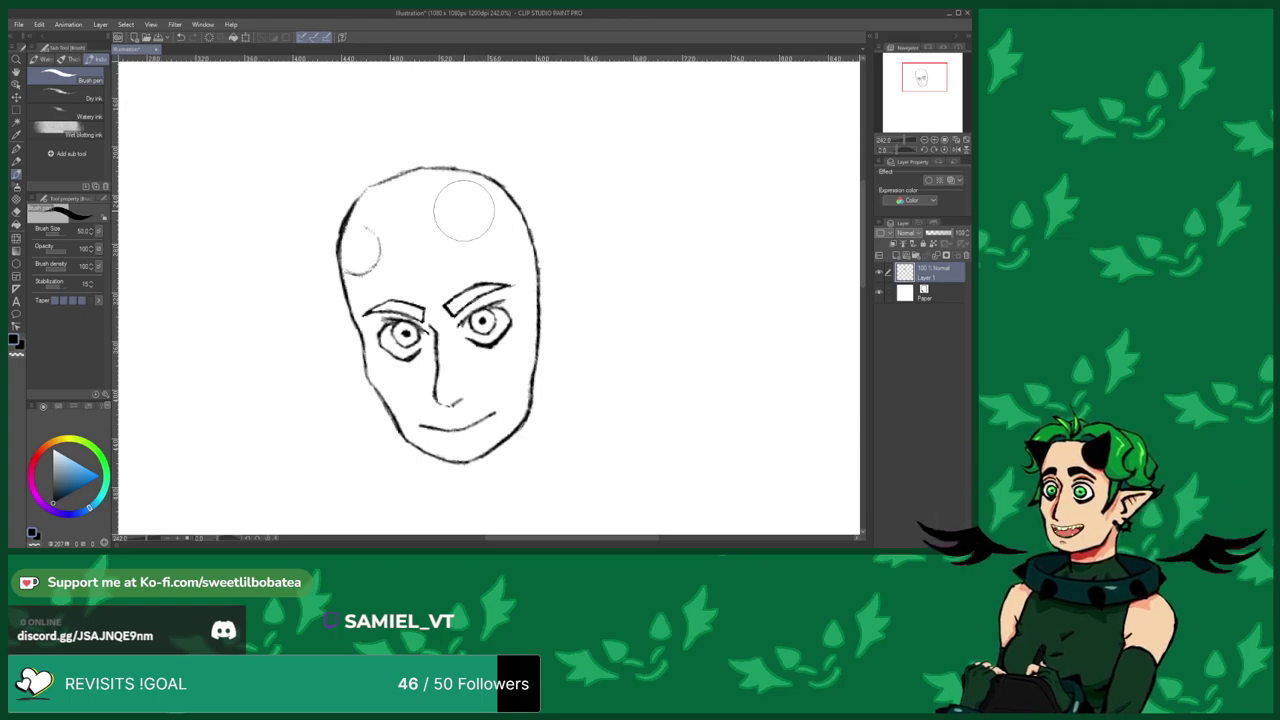
{"action": "mouse_move", "coordinate": [465, 214]}
{"action": "left_mouse_down"}
{"action": "mouse_move", "coordinate": [463, 230]}
{"action": "mouse_move", "coordinate": [502, 250]}
{"action": "left_mouse_up"}
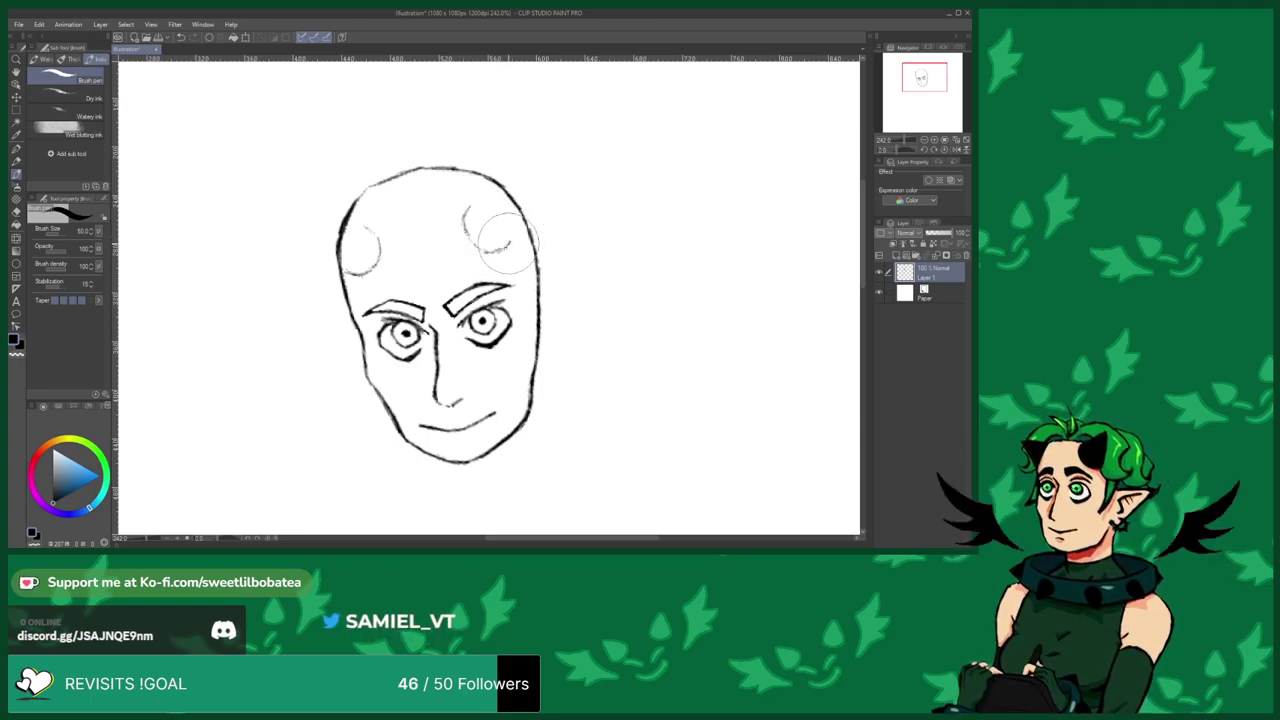
Try to sketch a pointed ear on the head's right side with the Brush pen and erase the attempt.
{"action": "scroll", "coordinate": [323, 214], "scroll_direction": "down", "scroll_amount": 3}
{"action": "scroll", "coordinate": [349, 161], "scroll_direction": "down", "scroll_amount": 4}
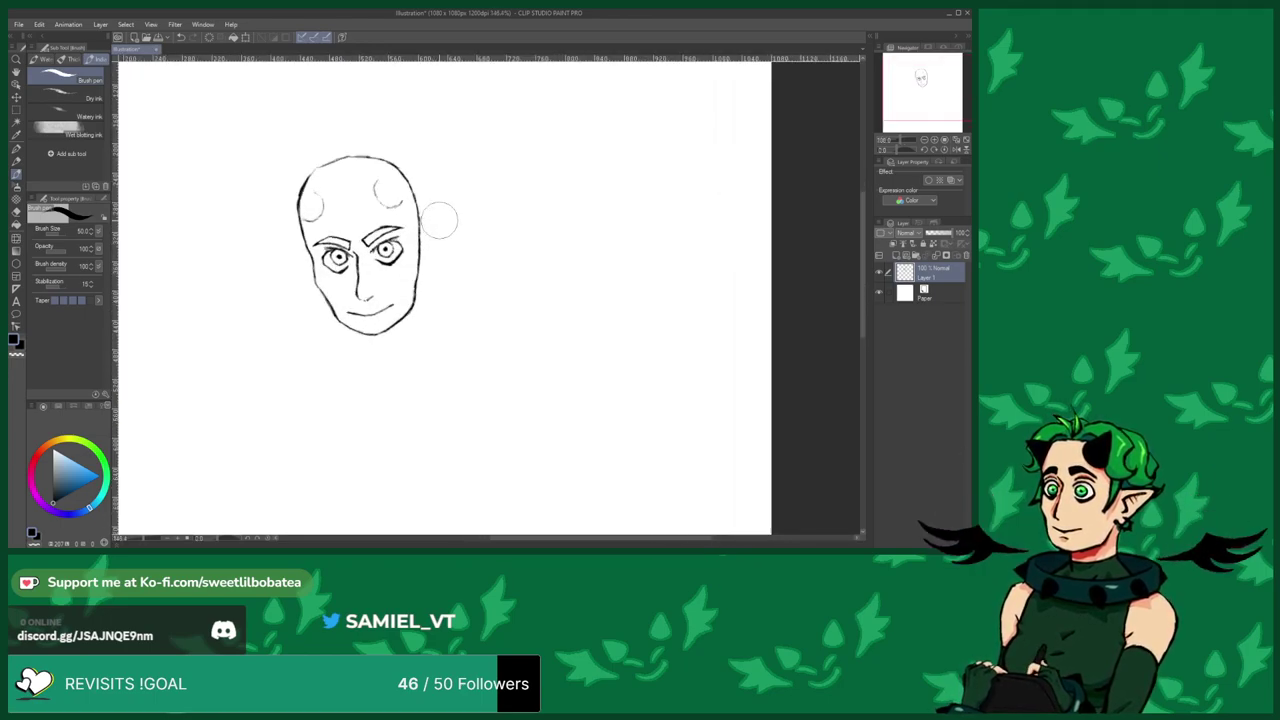
{"action": "scroll", "coordinate": [362, 222], "scroll_direction": "up", "scroll_amount": 1}
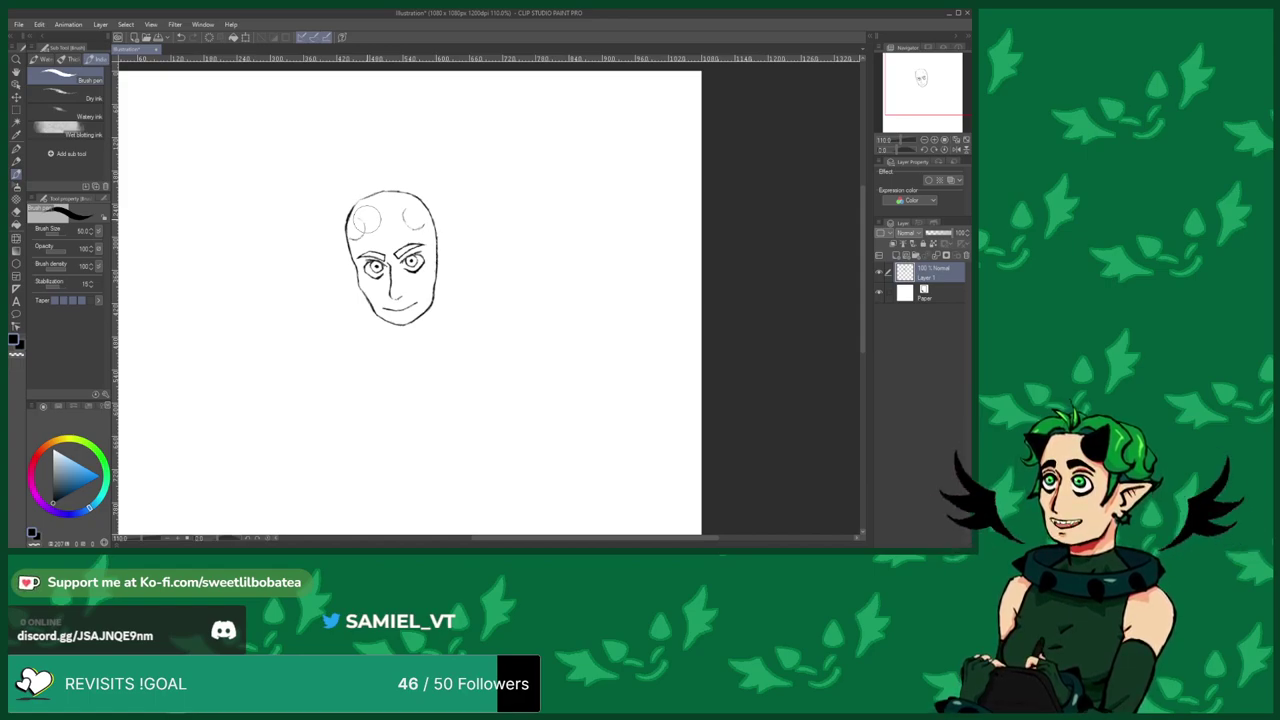
{"action": "scroll", "coordinate": [451, 211], "scroll_direction": "up", "scroll_amount": 5}
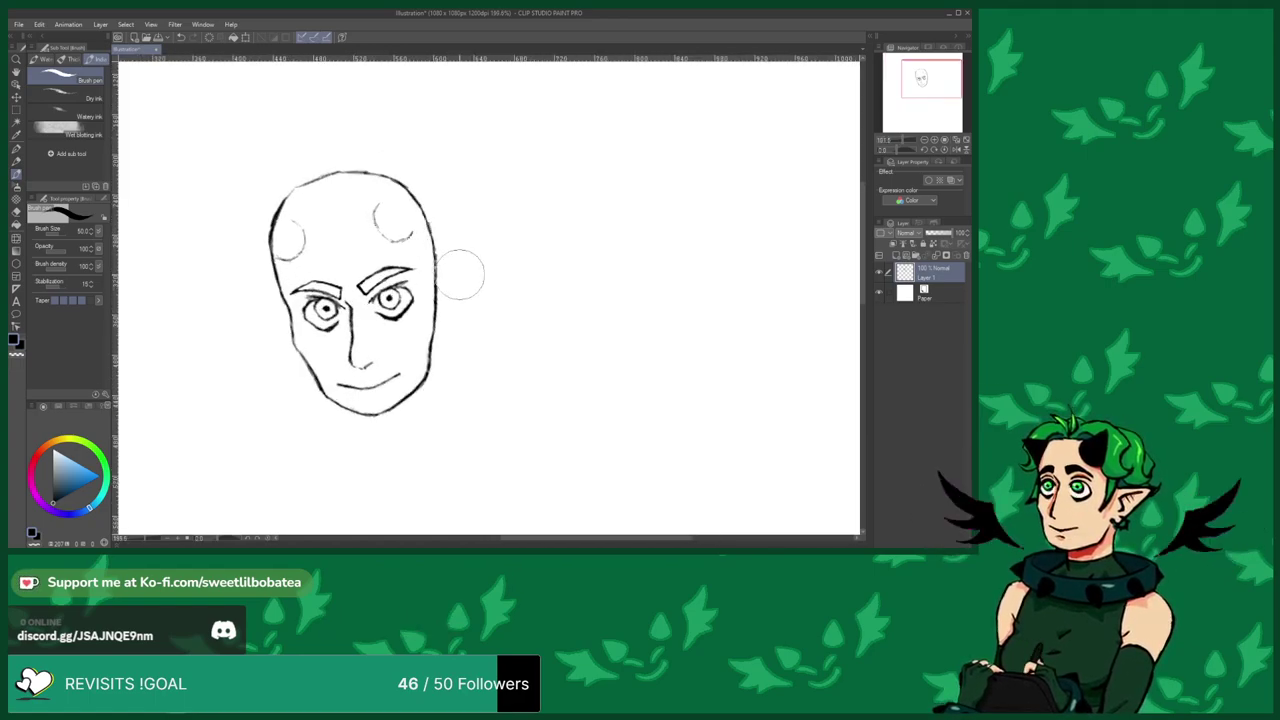
{"action": "scroll", "coordinate": [366, 217], "scroll_direction": "down", "scroll_amount": 3}
{"action": "scroll", "coordinate": [366, 250], "scroll_direction": "up", "scroll_amount": 2}
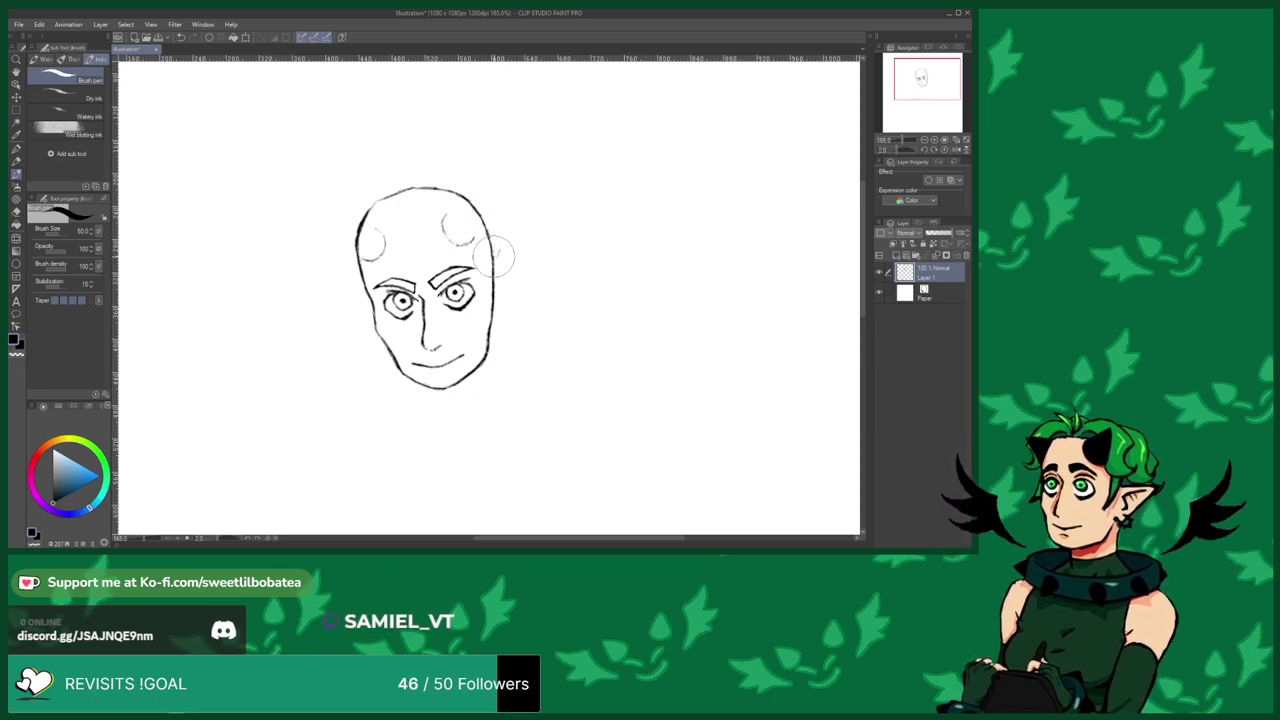
{"action": "mouse_move", "coordinate": [508, 233]}
{"action": "left_mouse_down"}
{"action": "mouse_move", "coordinate": [521, 219]}
{"action": "mouse_move", "coordinate": [524, 244]}
{"action": "left_mouse_up"}
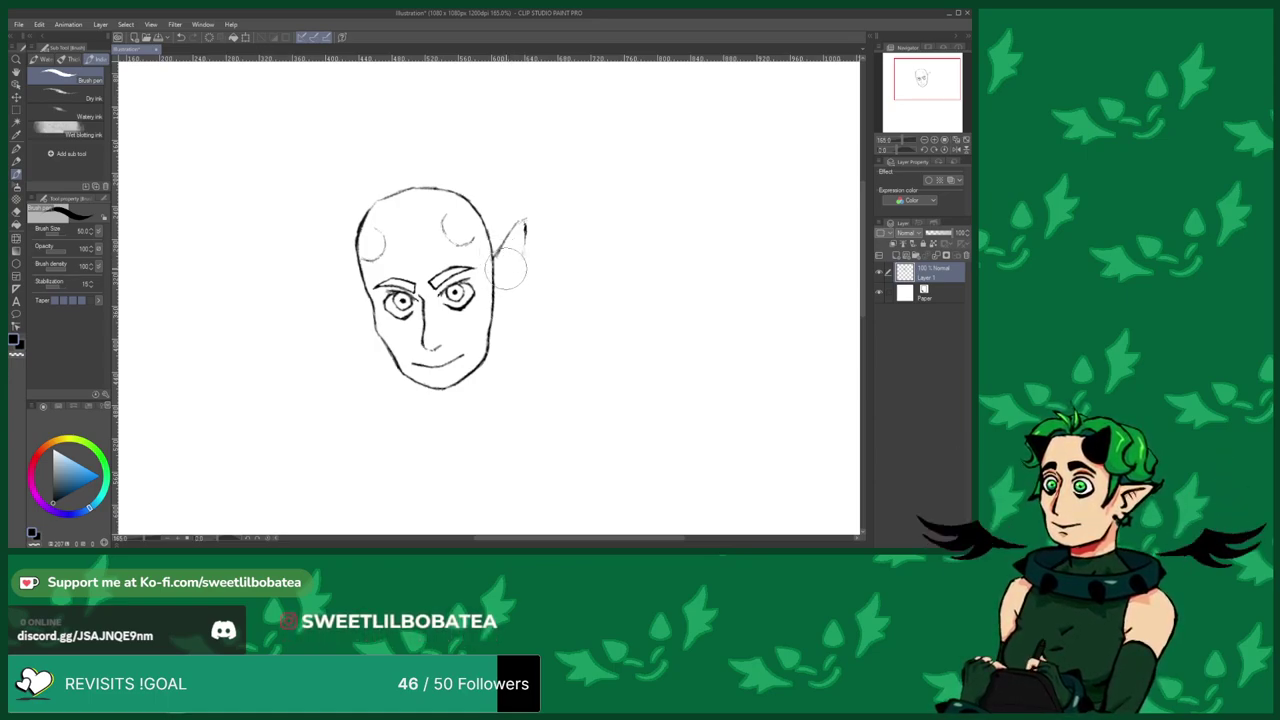
{"action": "left_click_drag", "start_coordinate": [525, 228], "coordinate": [506, 310]}
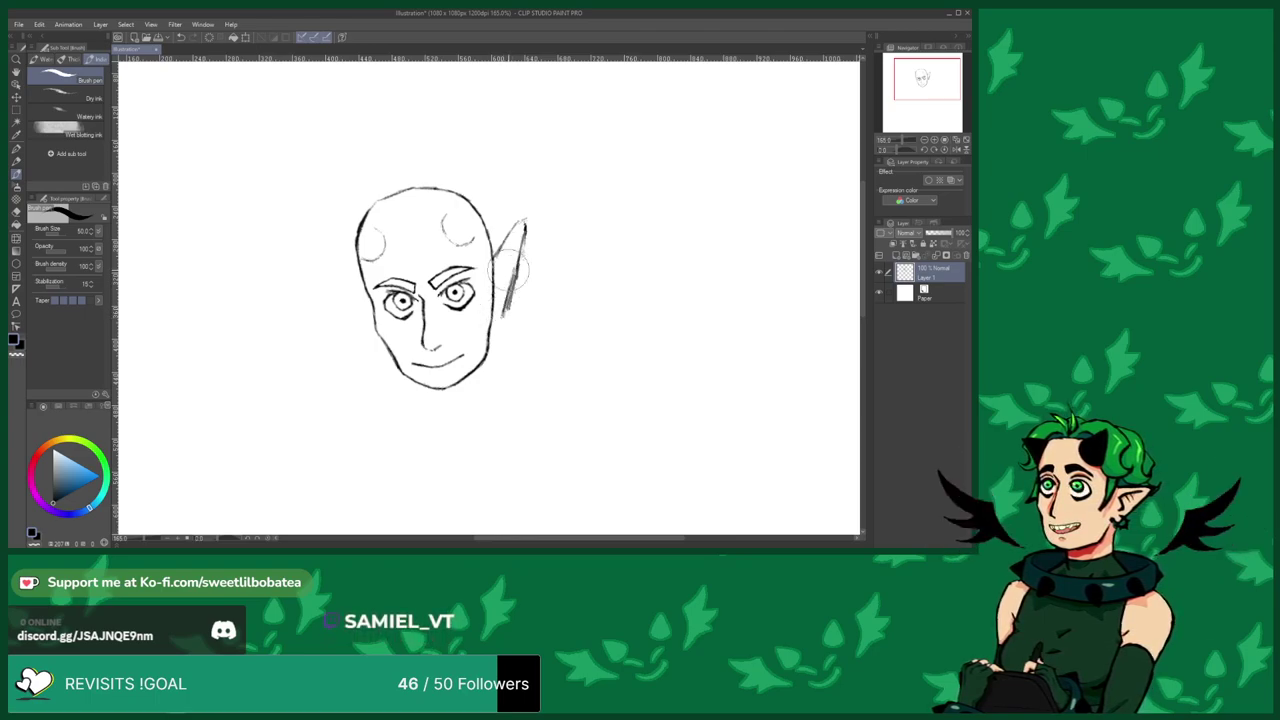
{"action": "left_click", "coordinate": [16, 212]}
{"action": "mouse_move", "coordinate": [526, 289]}
{"action": "left_mouse_down"}
{"action": "mouse_move", "coordinate": [512, 302]}
{"action": "mouse_move", "coordinate": [525, 245]}
{"action": "mouse_move", "coordinate": [503, 222]}
{"action": "mouse_move", "coordinate": [500, 253]}
{"action": "left_mouse_up"}
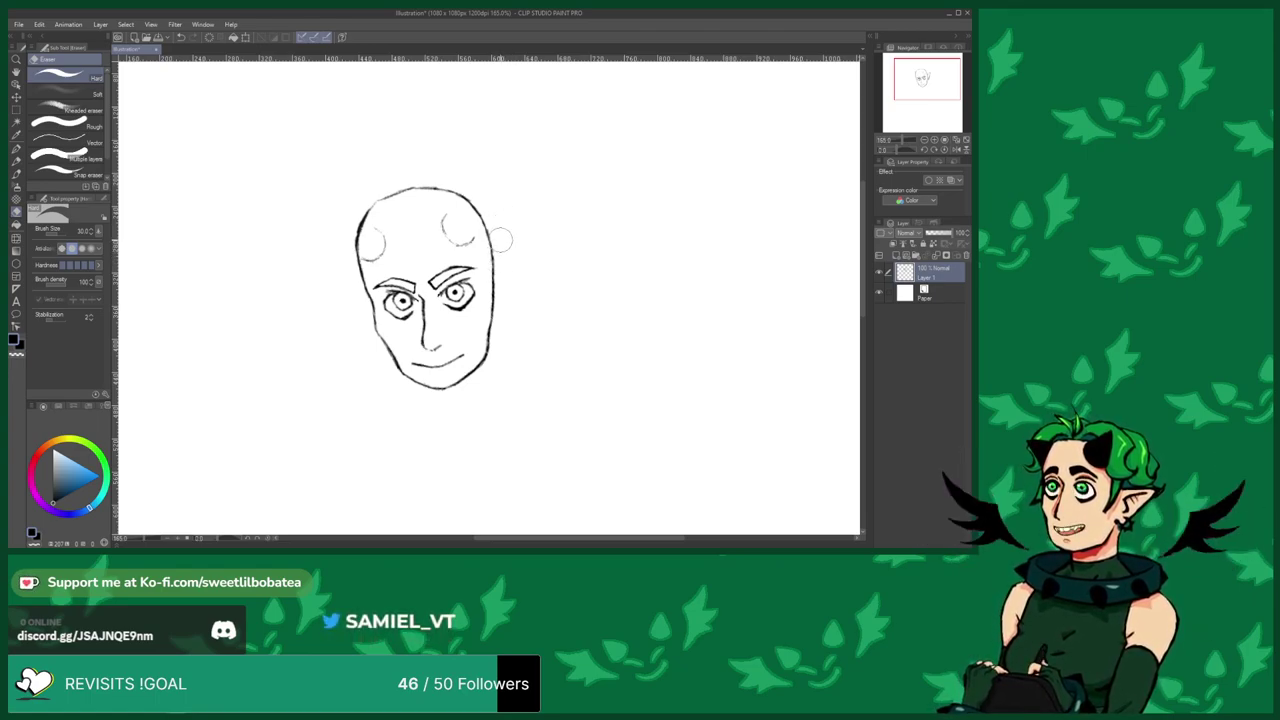
Draw a tall, narrow pointed ear from the right temple down to eye level with the Brush pen and erase its stray lines.
{"action": "left_click", "coordinate": [16, 173]}
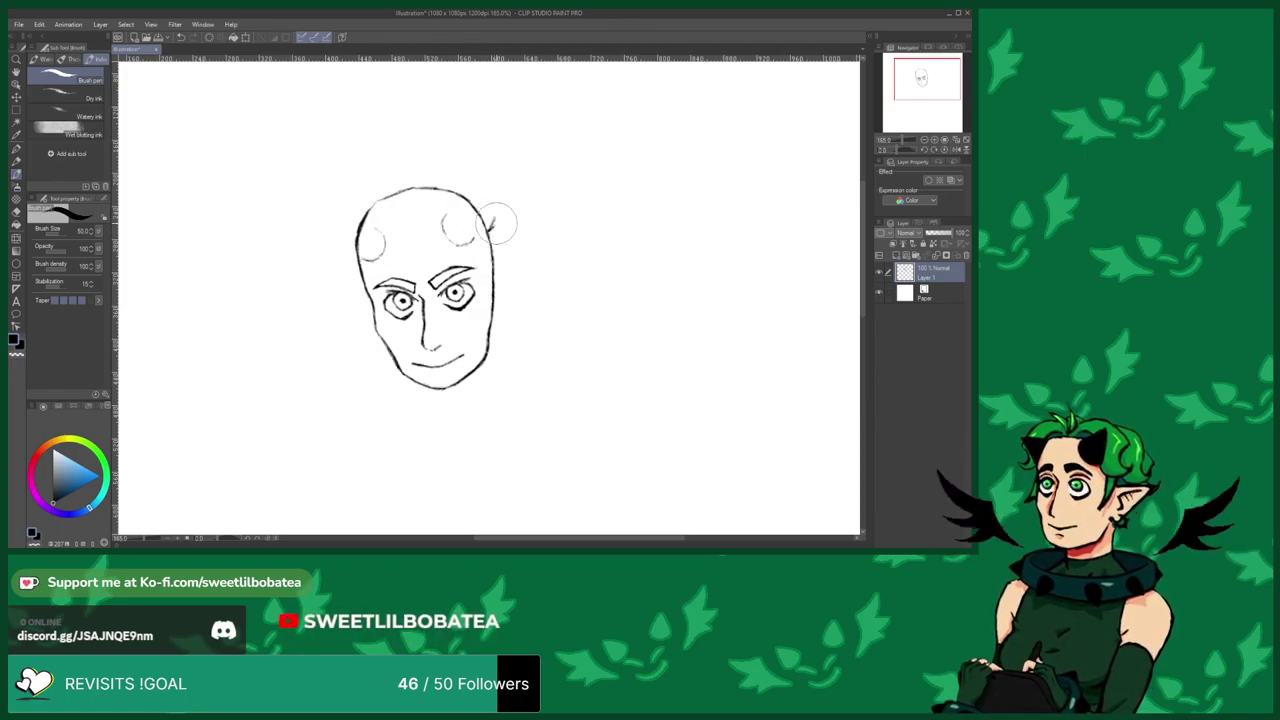
{"action": "mouse_move", "coordinate": [489, 231]}
{"action": "left_mouse_down"}
{"action": "mouse_move", "coordinate": [517, 196]}
{"action": "mouse_move", "coordinate": [505, 298]}
{"action": "left_mouse_up"}
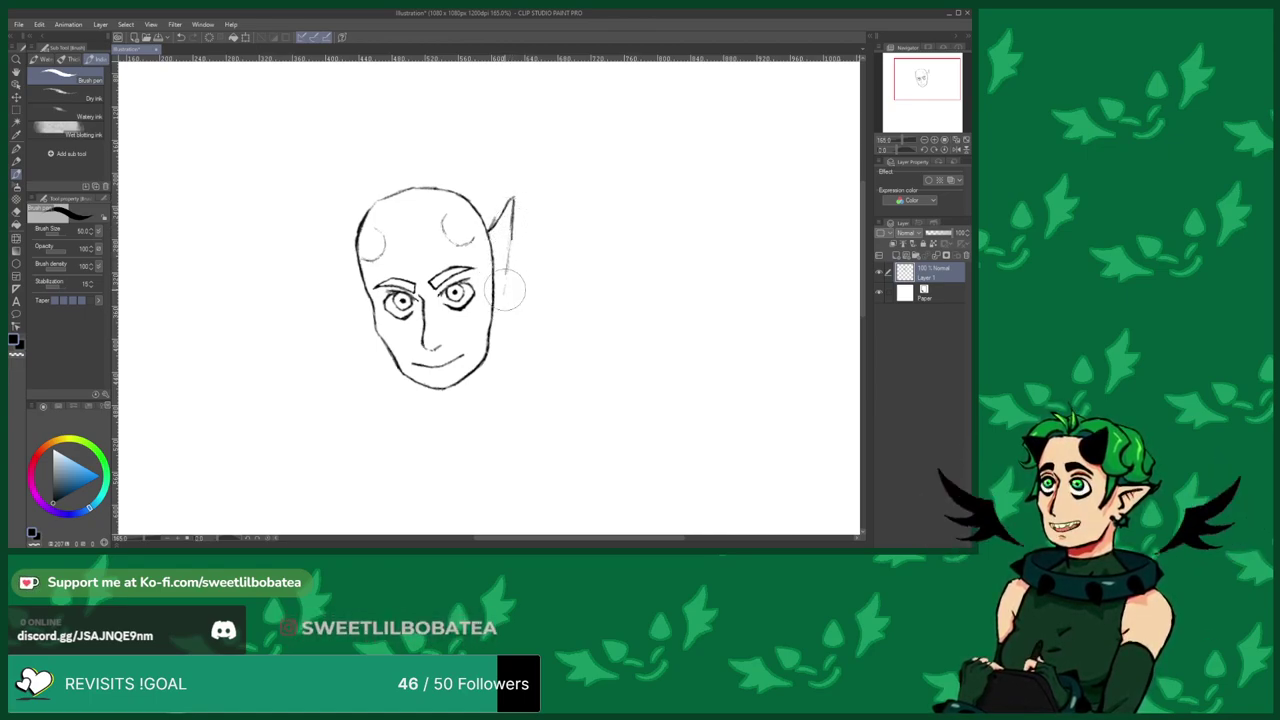
{"action": "left_click_drag", "start_coordinate": [513, 240], "coordinate": [494, 317]}
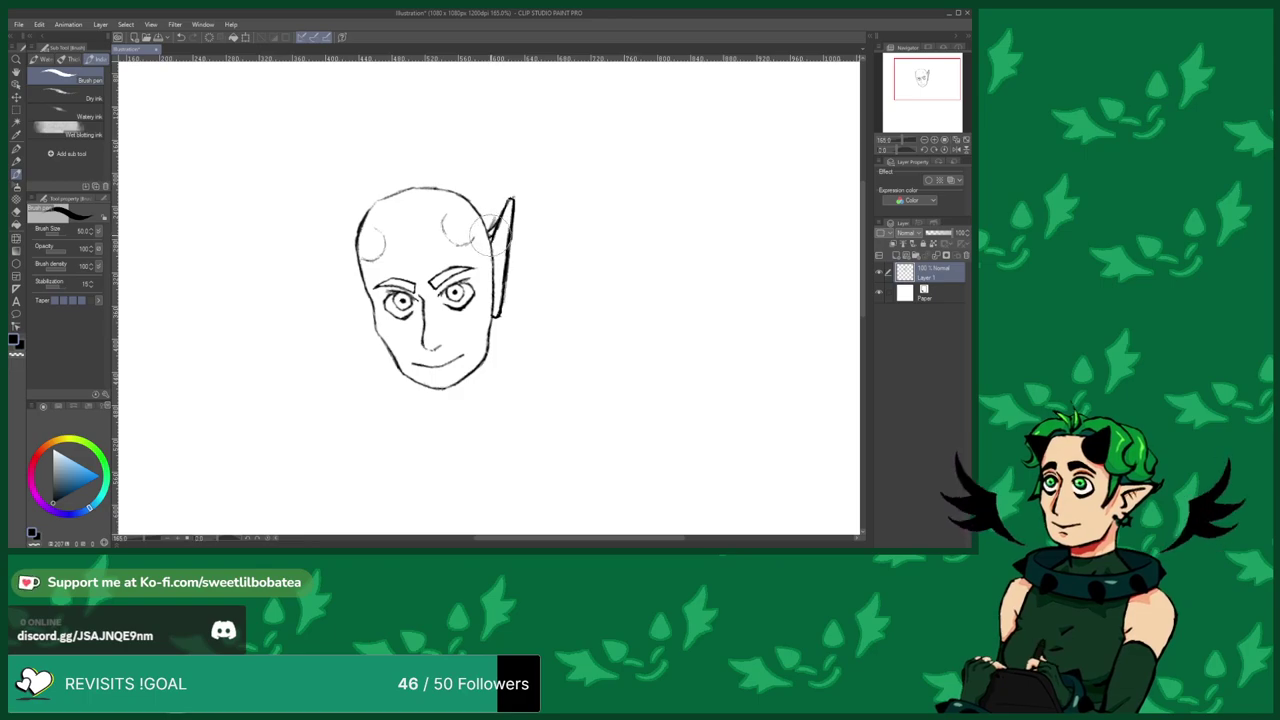
{"action": "key", "text": "e"}
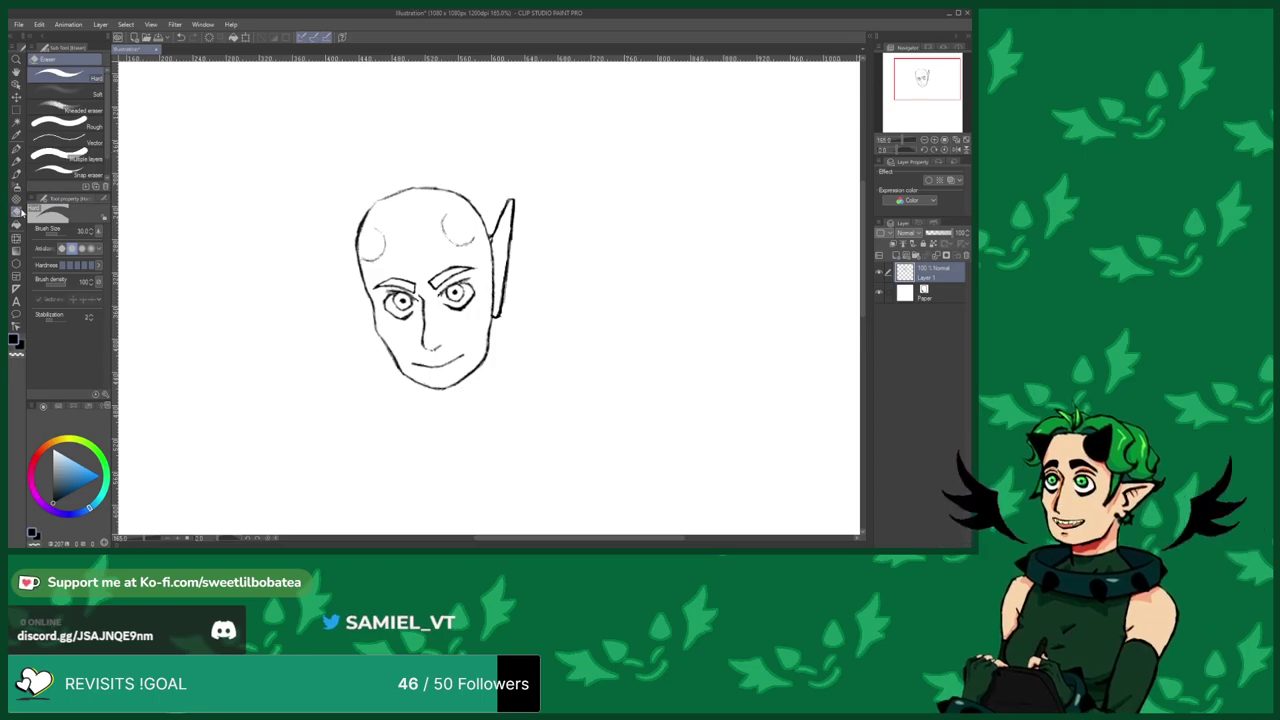
Add an inner fold line to the right ear, erase its lower half and redraw a narrower lobe with the Brush pen.
{"action": "left_click", "coordinate": [15, 174]}
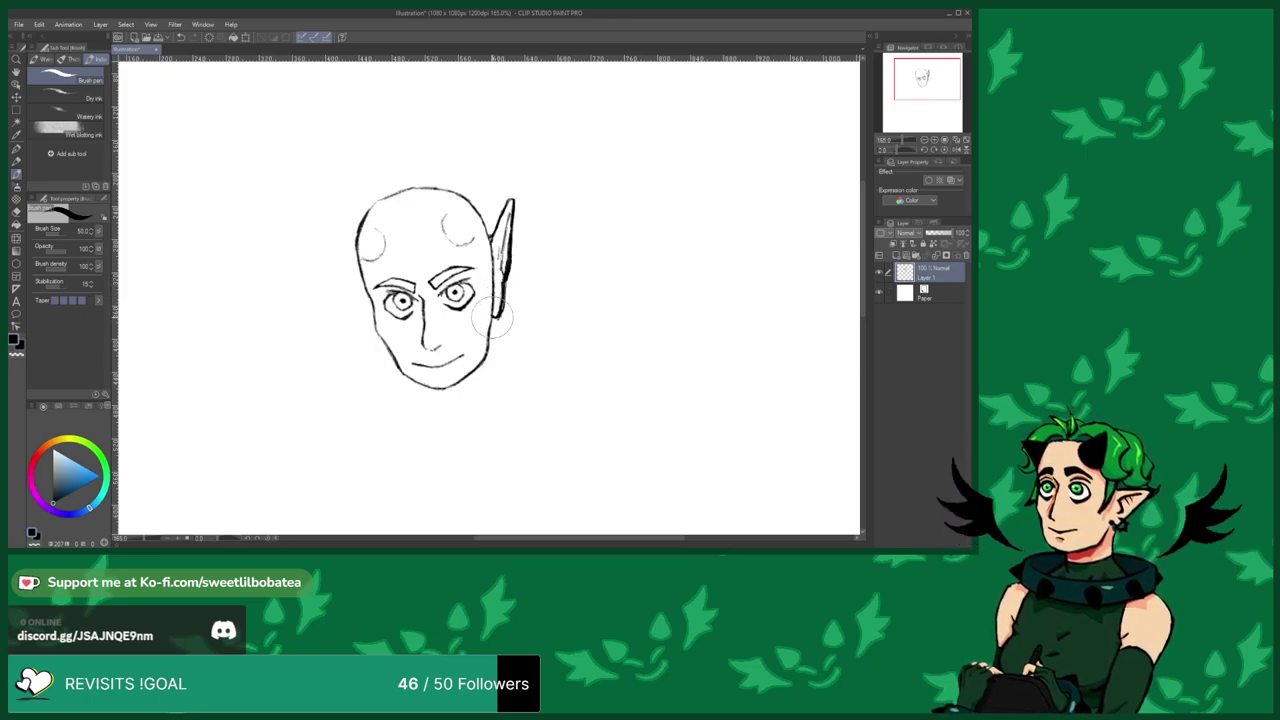
{"action": "left_click", "coordinate": [15, 213]}
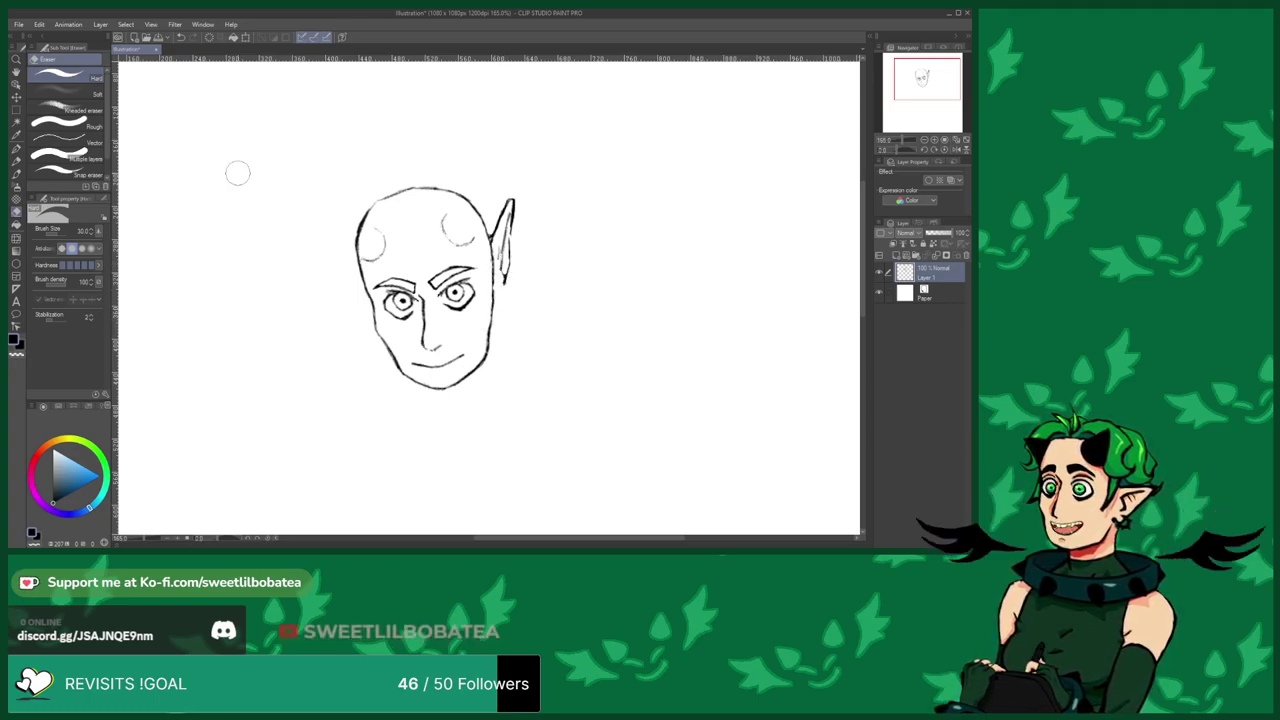
{"action": "key", "text": "b"}
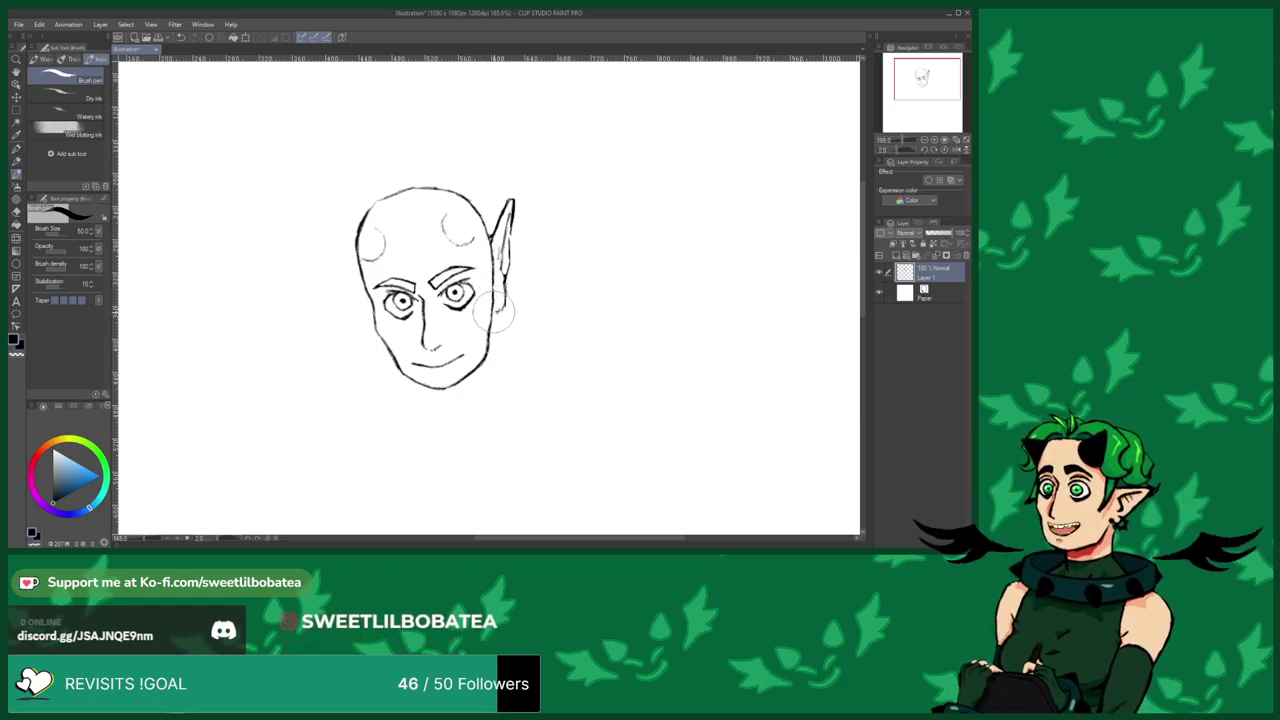
{"action": "scroll", "coordinate": [338, 330], "scroll_direction": "up", "scroll_amount": 1}
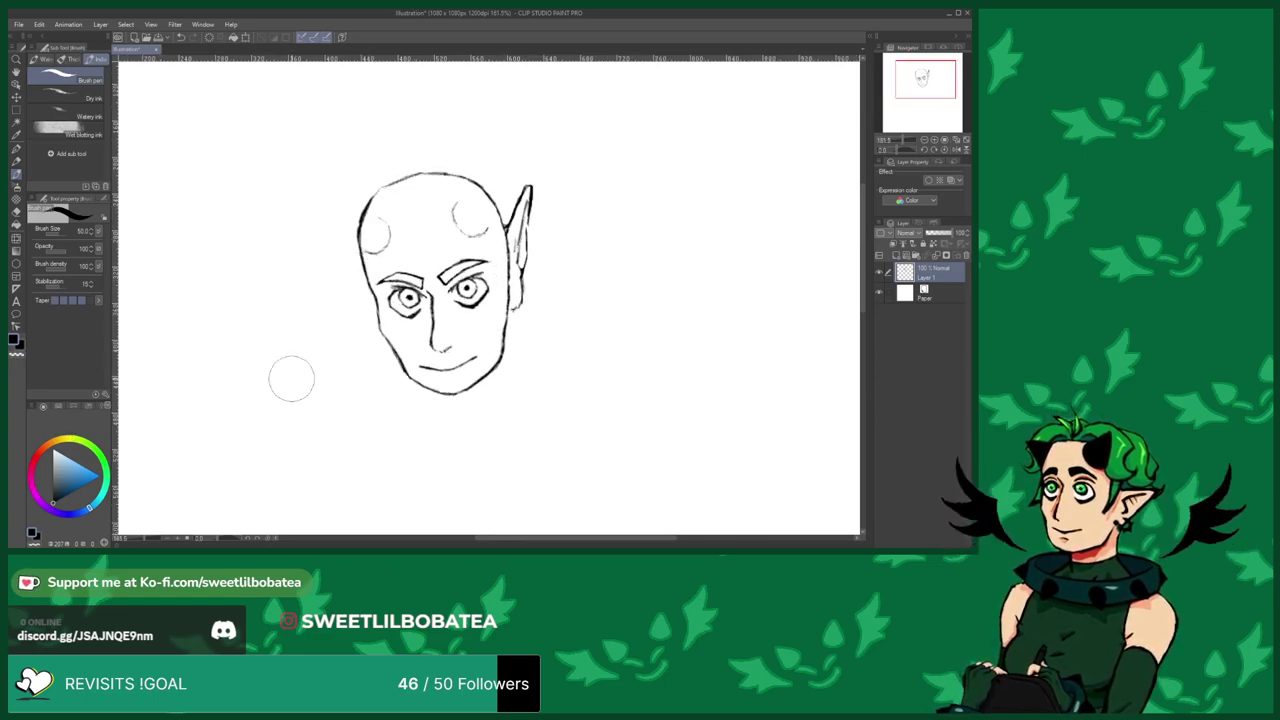
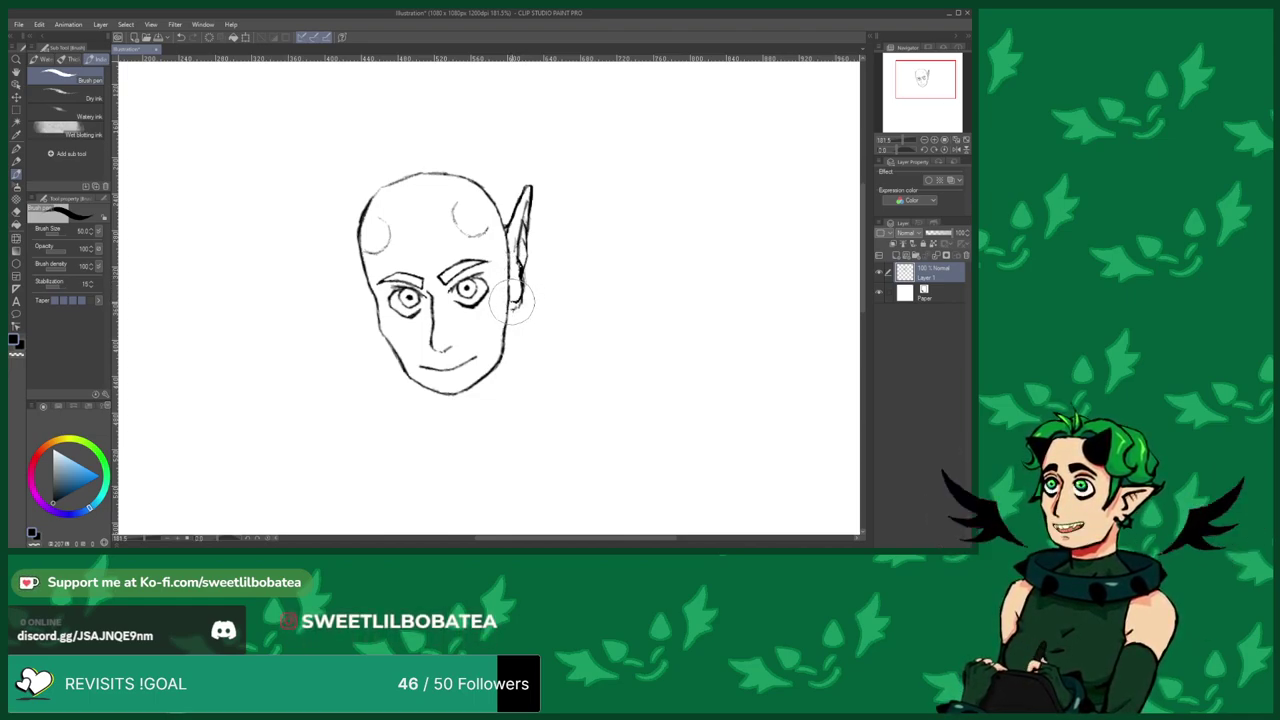
Clean up the right ear's lobe with the Hard eraser and refine its inner contour with the Brush pen.
{"action": "key", "text": "e"}
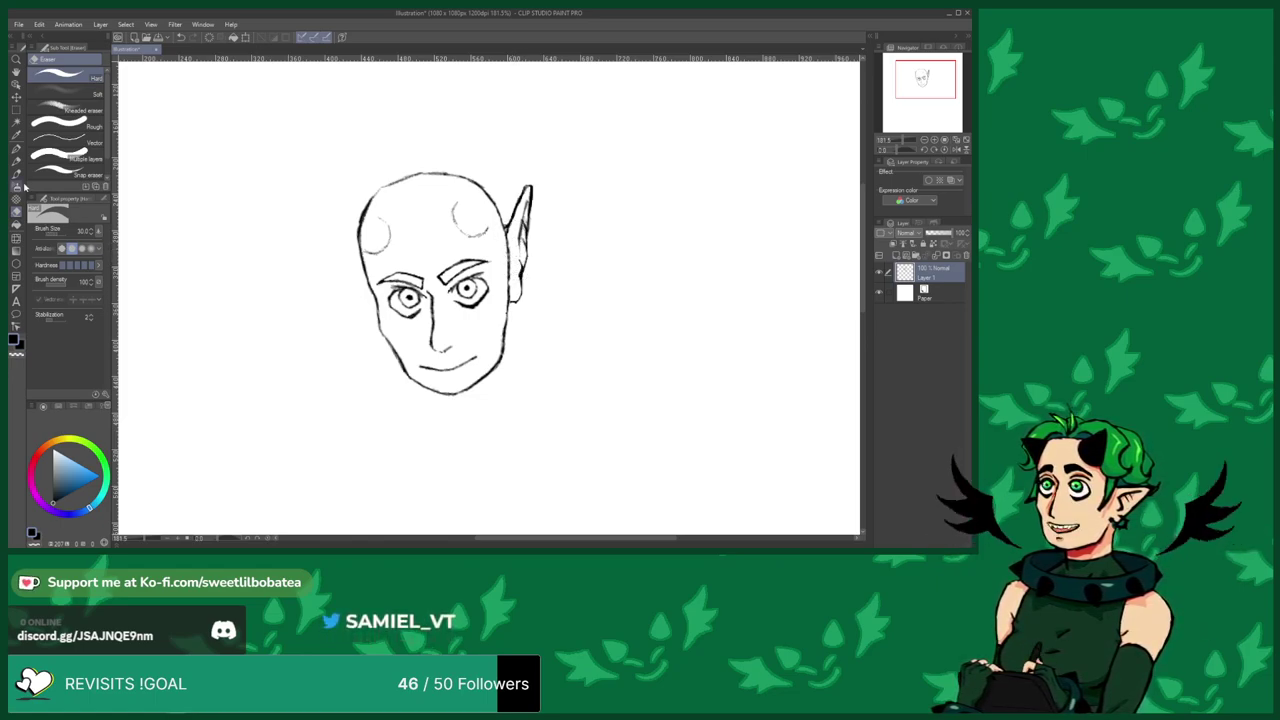
{"action": "key", "text": "p"}
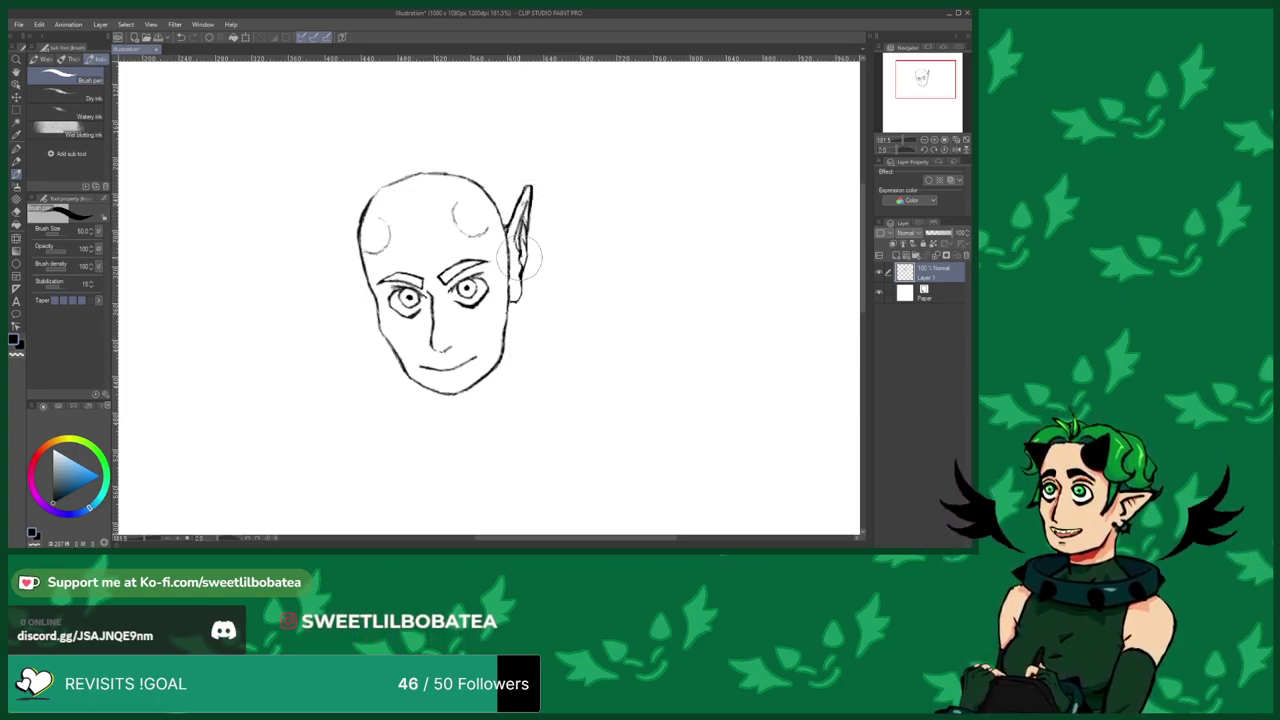
{"action": "key", "text": "e"}
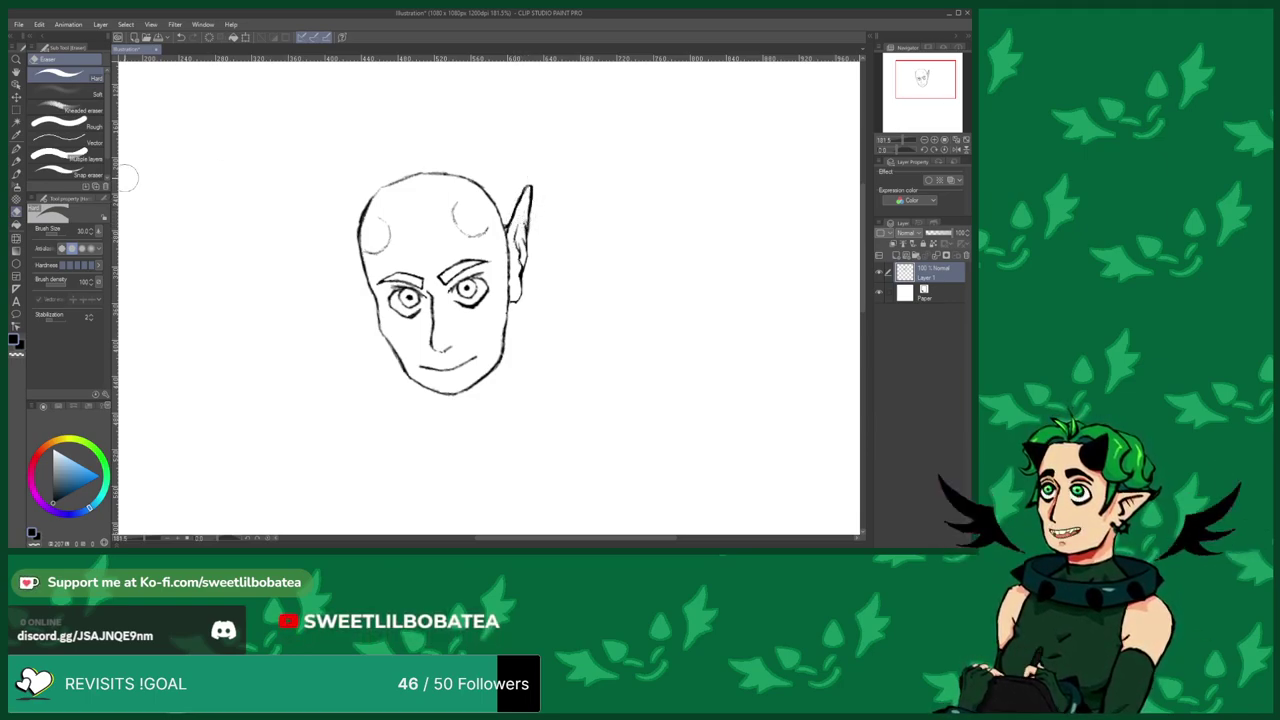
Draw a matching pointed ear on the head's left side with the Brush pen, erasing its tip and redrawing it finer.
{"action": "key", "text": "b"}
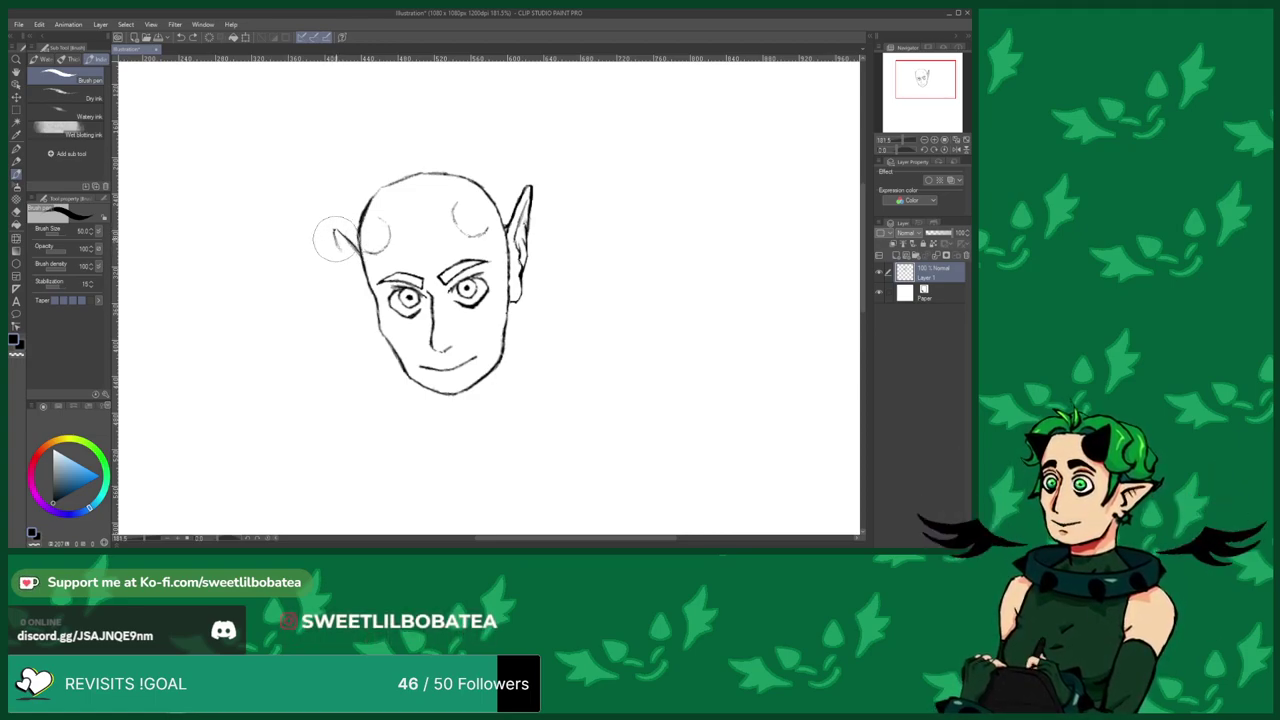
{"action": "left_click_drag", "start_coordinate": [352, 274], "coordinate": [378, 334]}
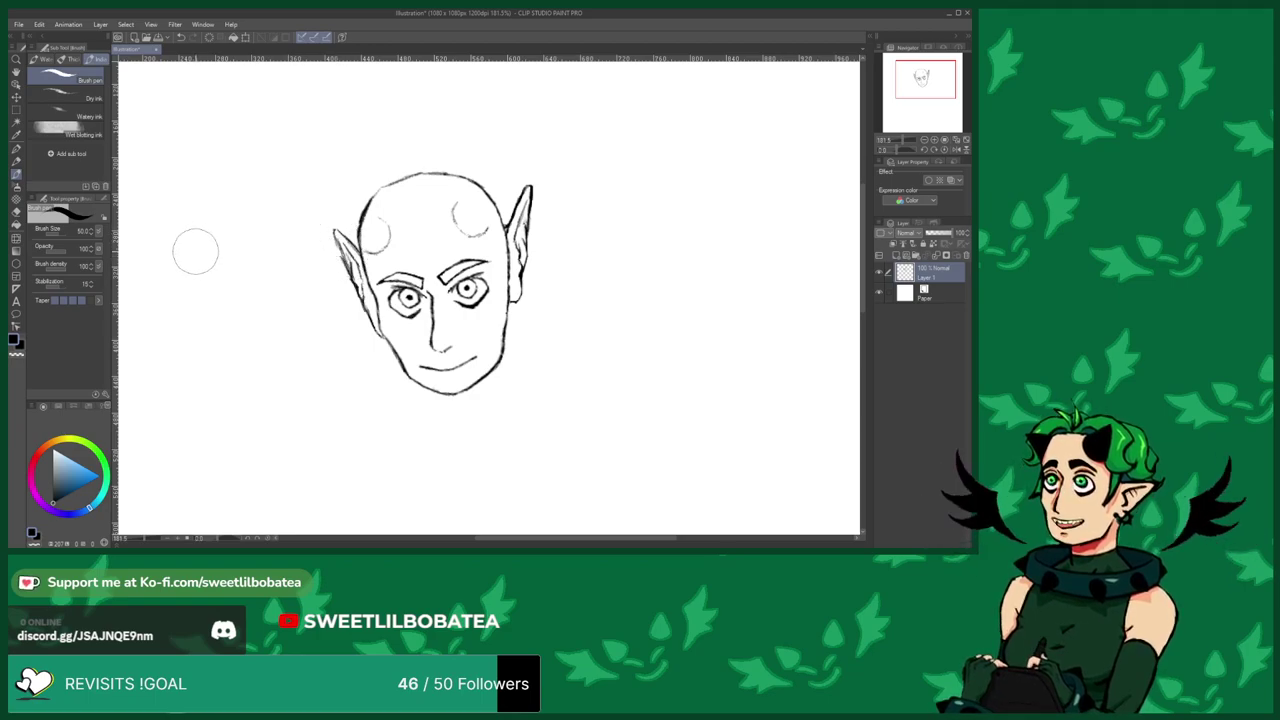
{"action": "key", "text": "e"}
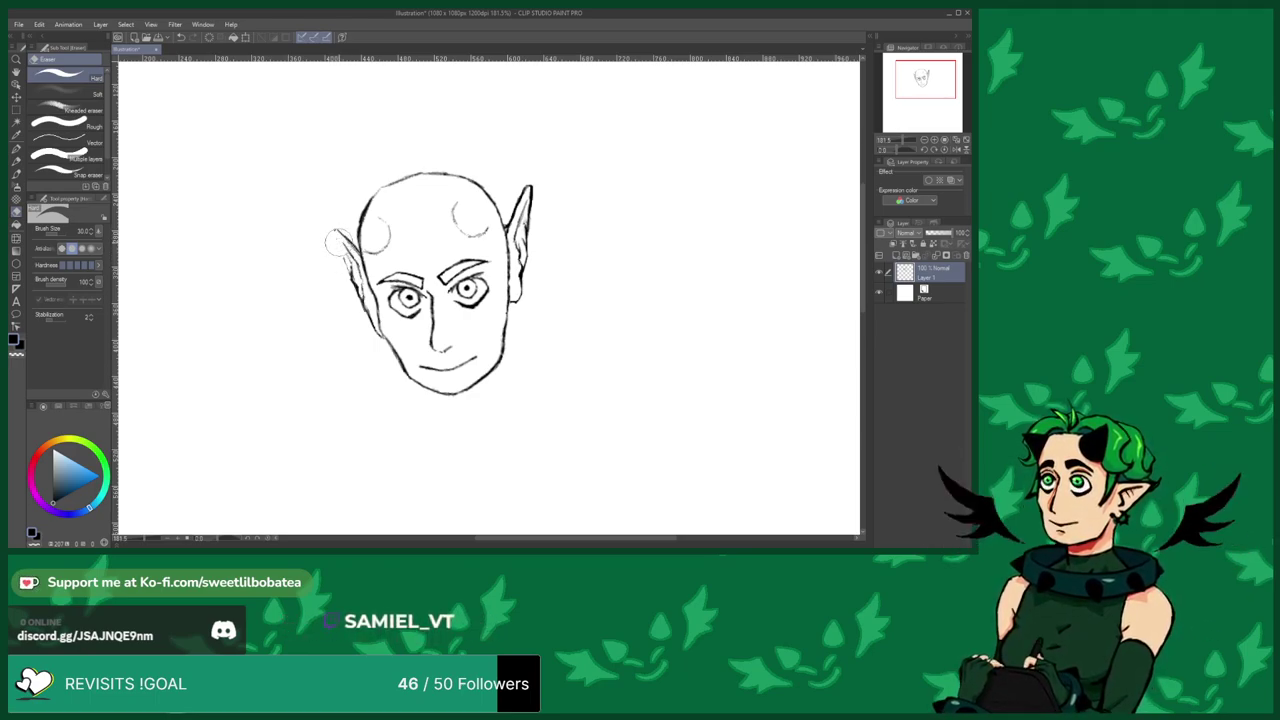
{"action": "left_click", "coordinate": [14, 173]}
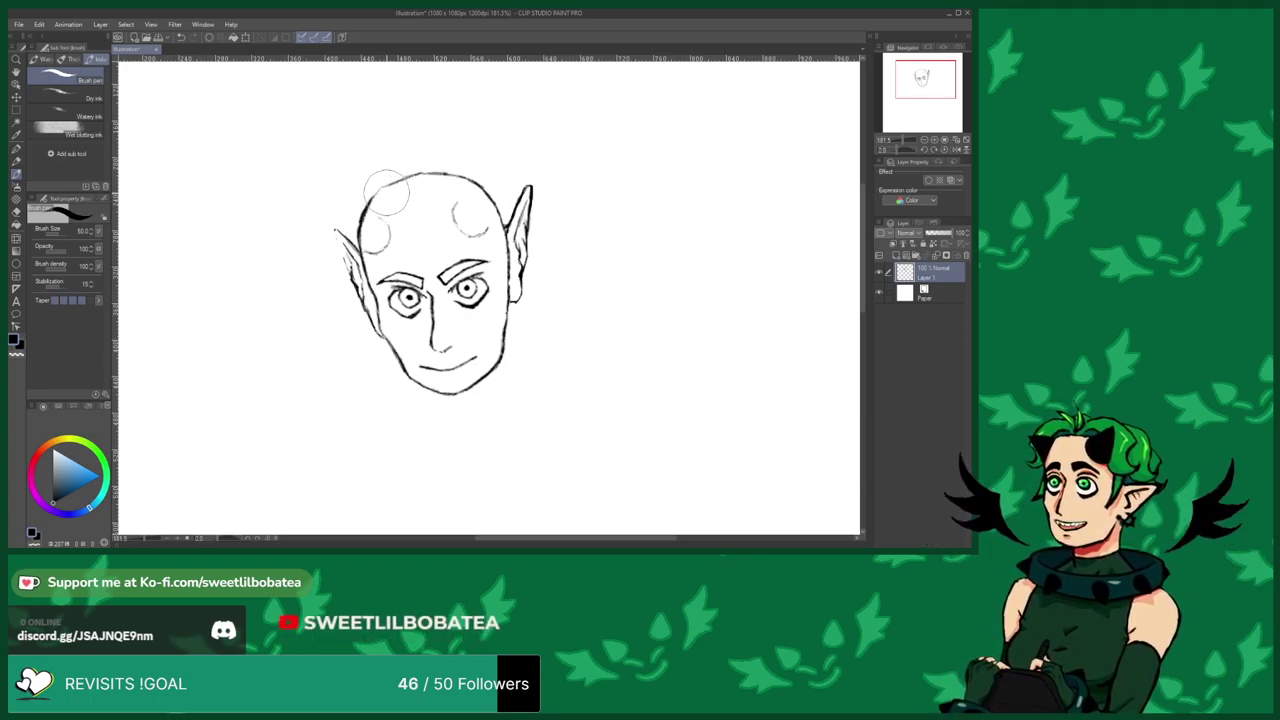
Erase the left ear and sketch a thin hairline across the forehead between the horn bases with the Brush pen, cleaning its stray strokes.
{"action": "left_click", "coordinate": [16, 213]}
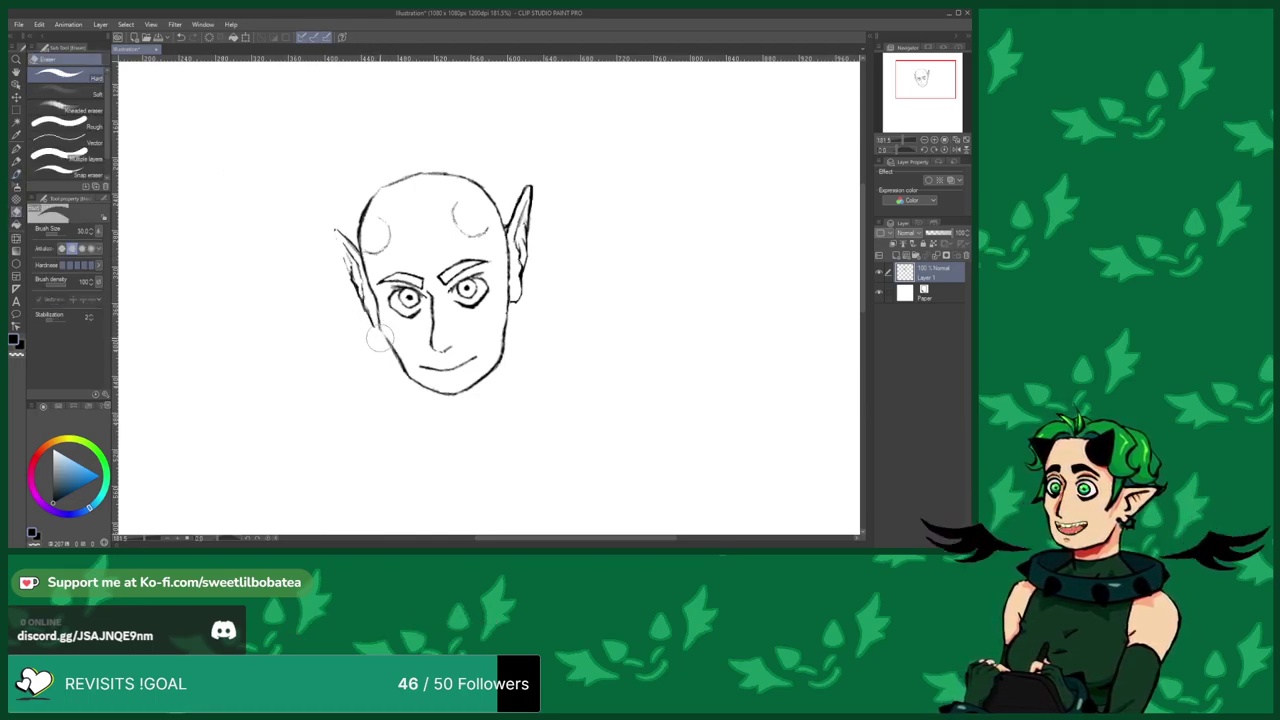
{"action": "mouse_move", "coordinate": [365, 322]}
{"action": "left_mouse_down"}
{"action": "mouse_move", "coordinate": [340, 242]}
{"action": "mouse_move", "coordinate": [345, 252]}
{"action": "left_mouse_up"}
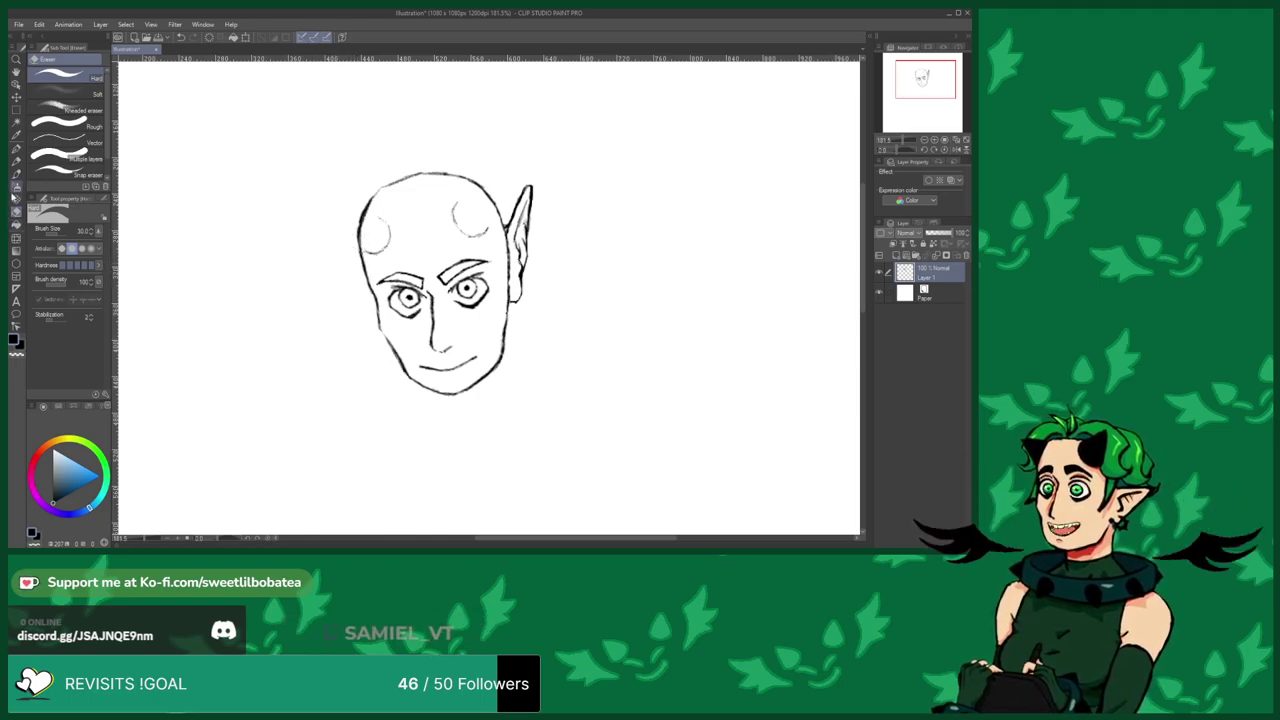
{"action": "left_click", "coordinate": [16, 173]}
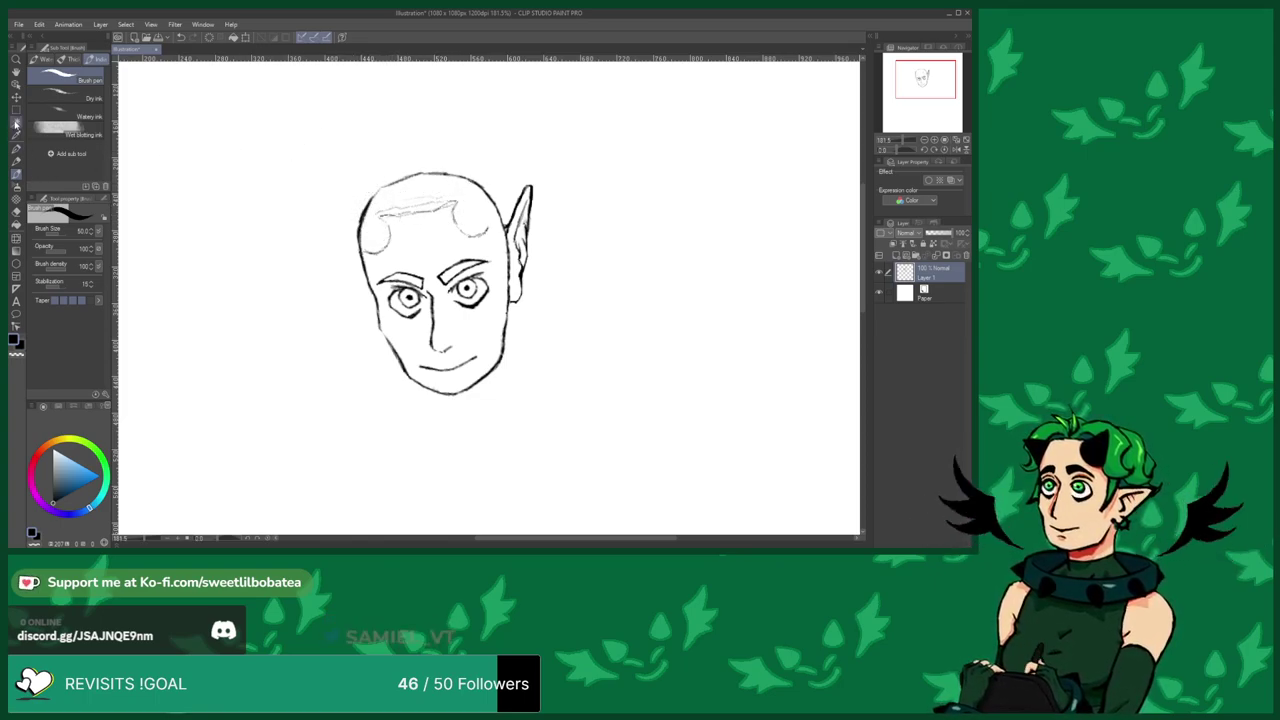
{"action": "left_click", "coordinate": [14, 210]}
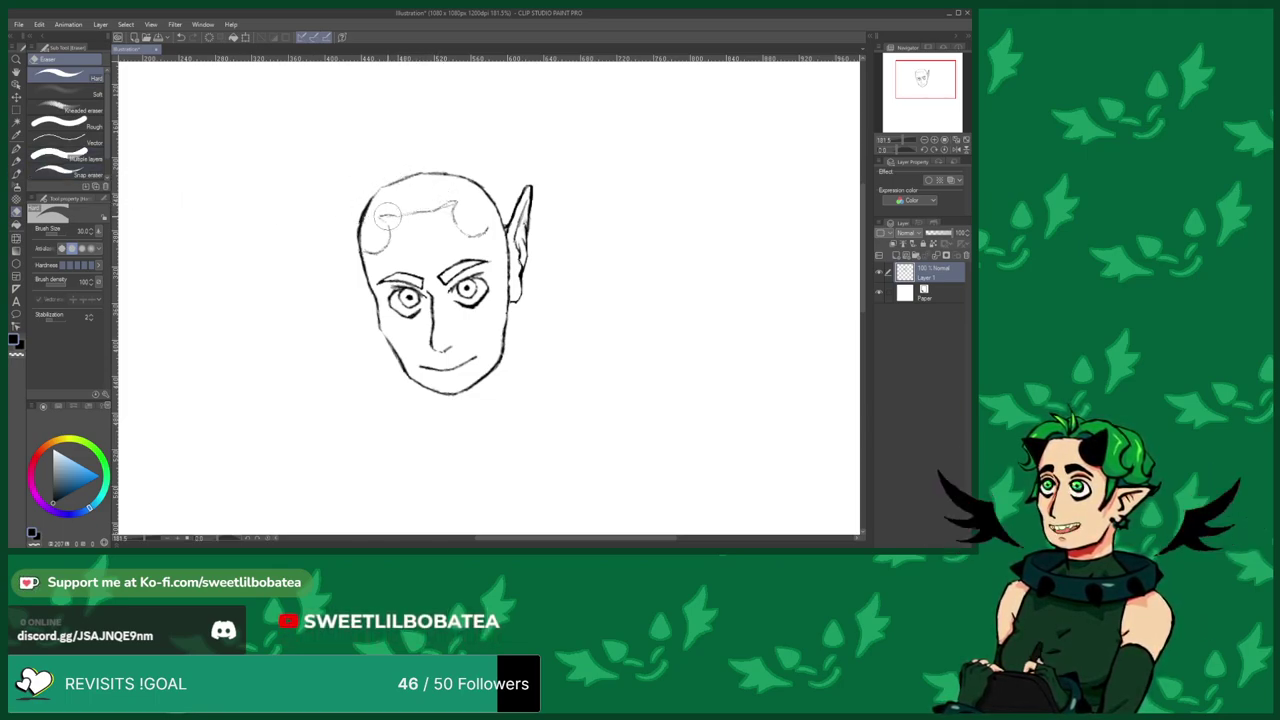
Lasso the left and right horn bases one after the other and shift each slightly downward on the forehead.
{"action": "left_click", "coordinate": [16, 111]}
{"action": "left_click", "coordinate": [55, 106]}
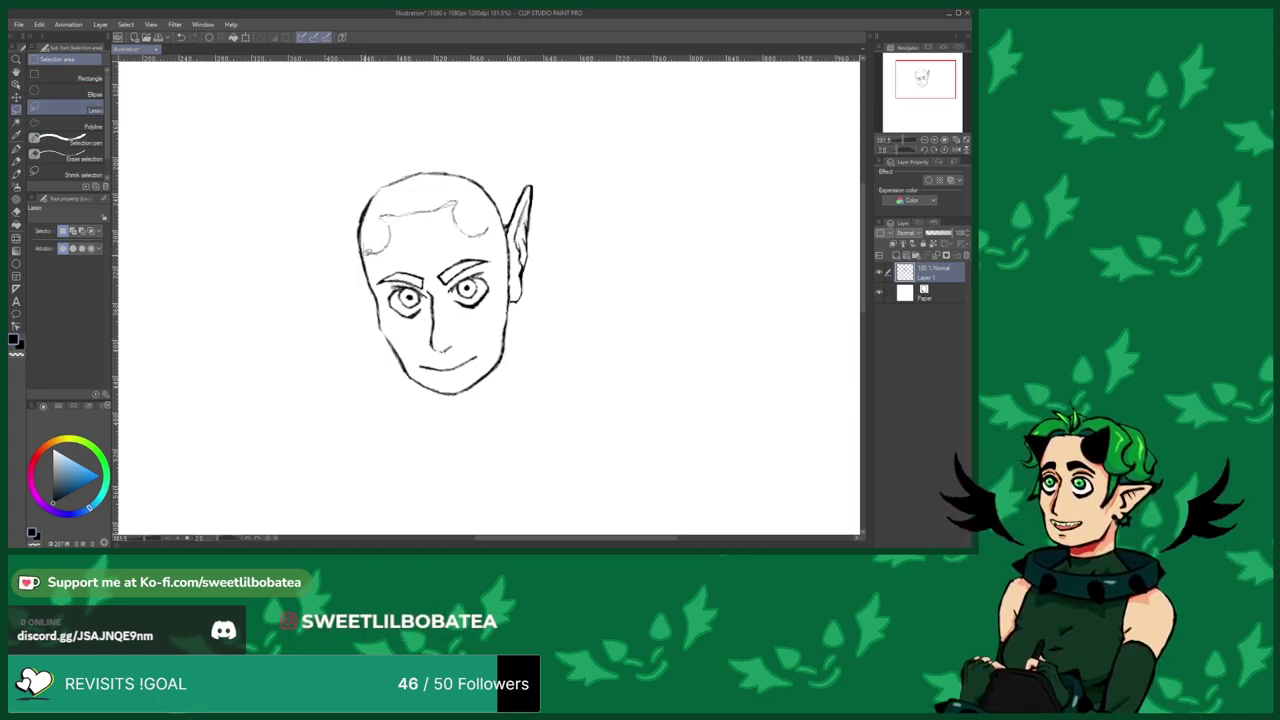
{"action": "mouse_move", "coordinate": [378, 210]}
{"action": "left_mouse_down"}
{"action": "mouse_move", "coordinate": [394, 242]}
{"action": "mouse_move", "coordinate": [370, 230]}
{"action": "mouse_move", "coordinate": [382, 257]}
{"action": "left_mouse_up"}
{"action": "left_click", "coordinate": [398, 277]}
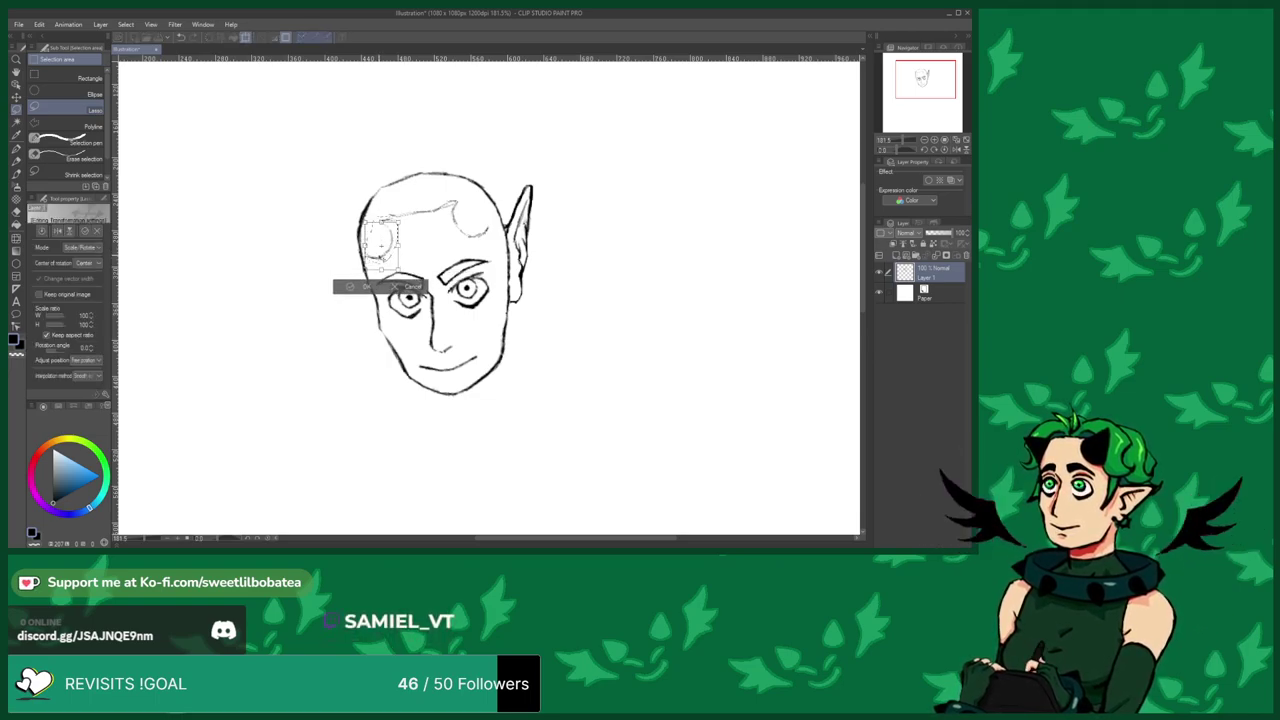
{"action": "left_click", "coordinate": [353, 290]}
{"action": "key", "text": "ctrl+d"}
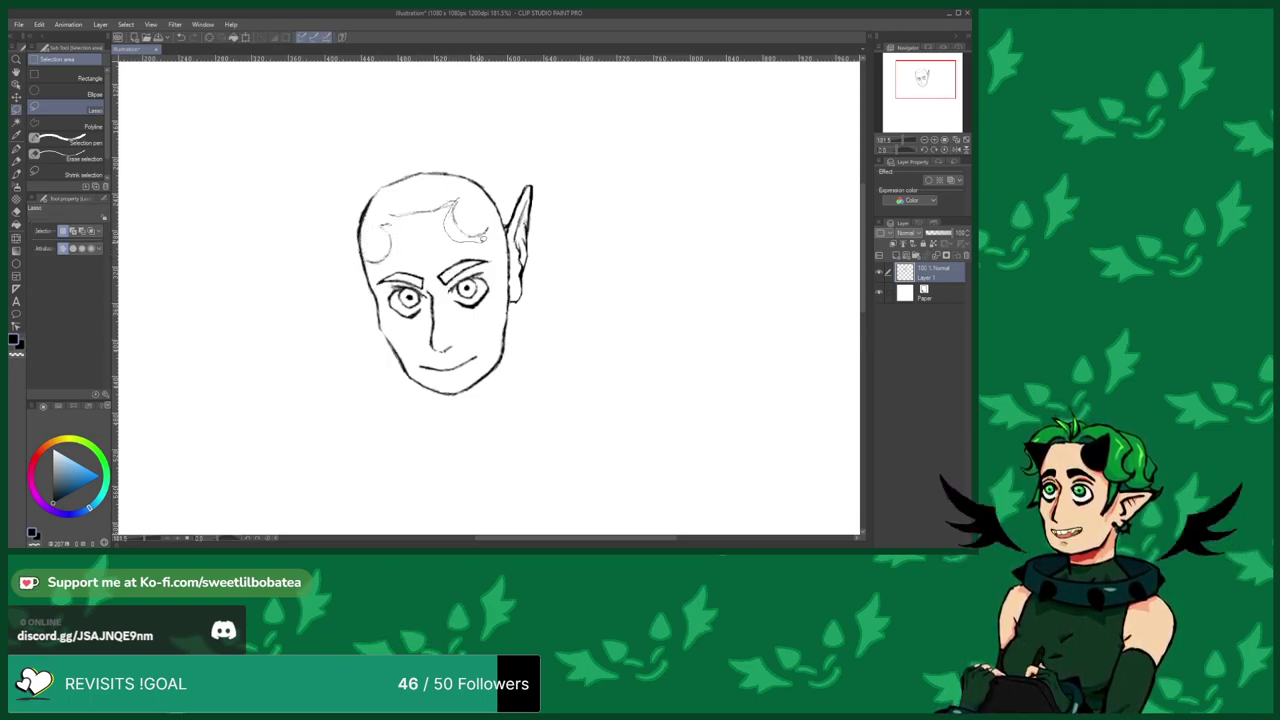
{"action": "mouse_move", "coordinate": [490, 212]}
{"action": "left_mouse_down"}
{"action": "mouse_move", "coordinate": [476, 200]}
{"action": "mouse_move", "coordinate": [459, 234]}
{"action": "left_mouse_up"}
{"action": "left_click", "coordinate": [497, 258]}
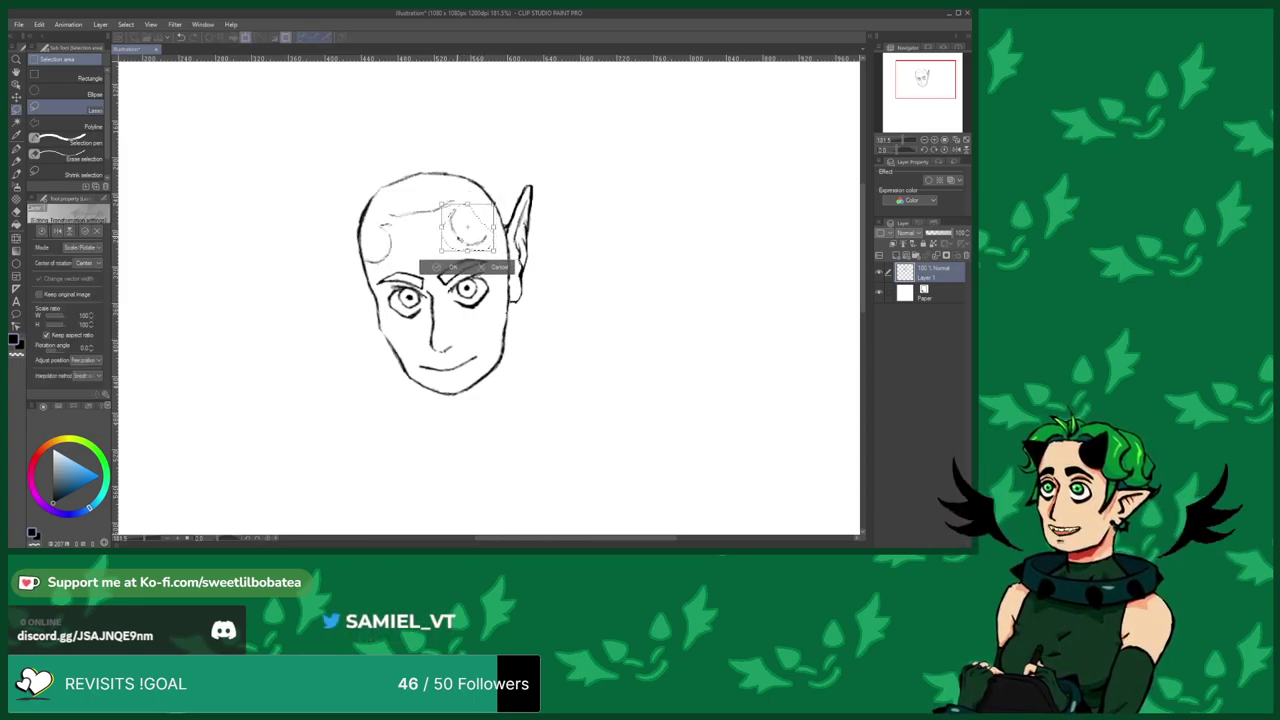
{"action": "key", "text": "Return"}
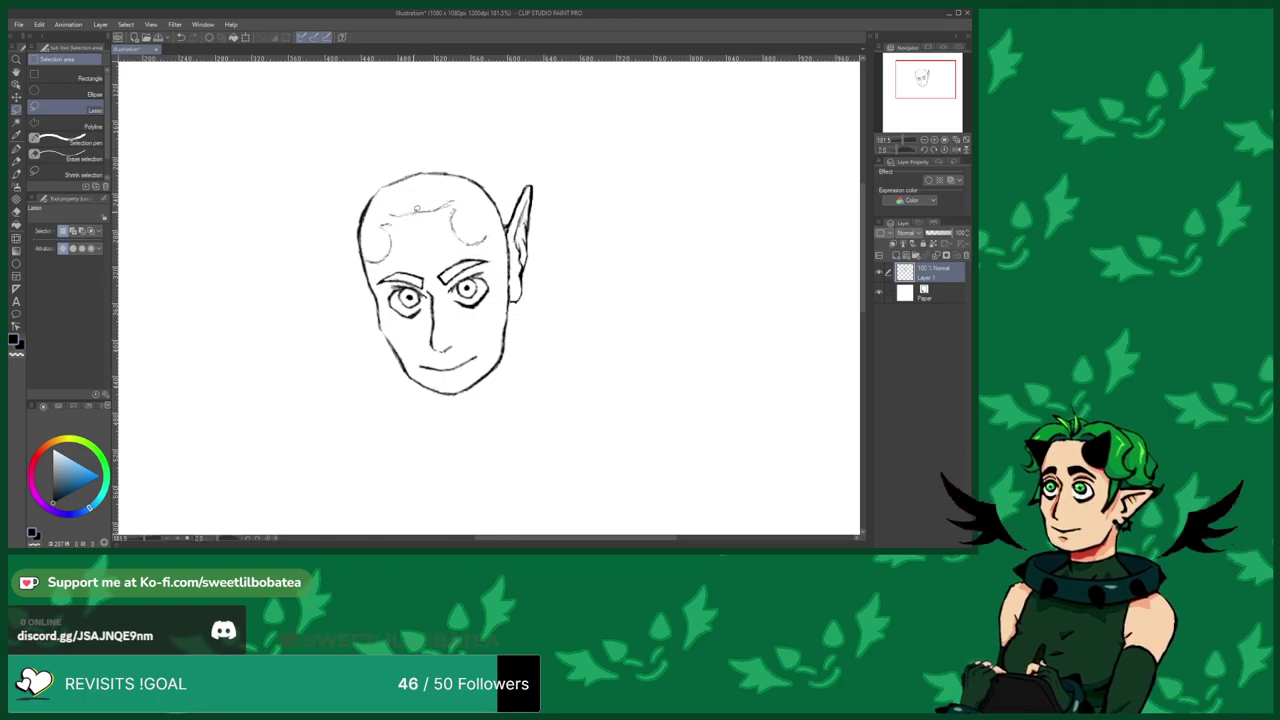
Erase the hairline's right end and redraw it with the Brush pen so it meets the right horn base cleanly.
{"action": "left_click", "coordinate": [17, 212]}
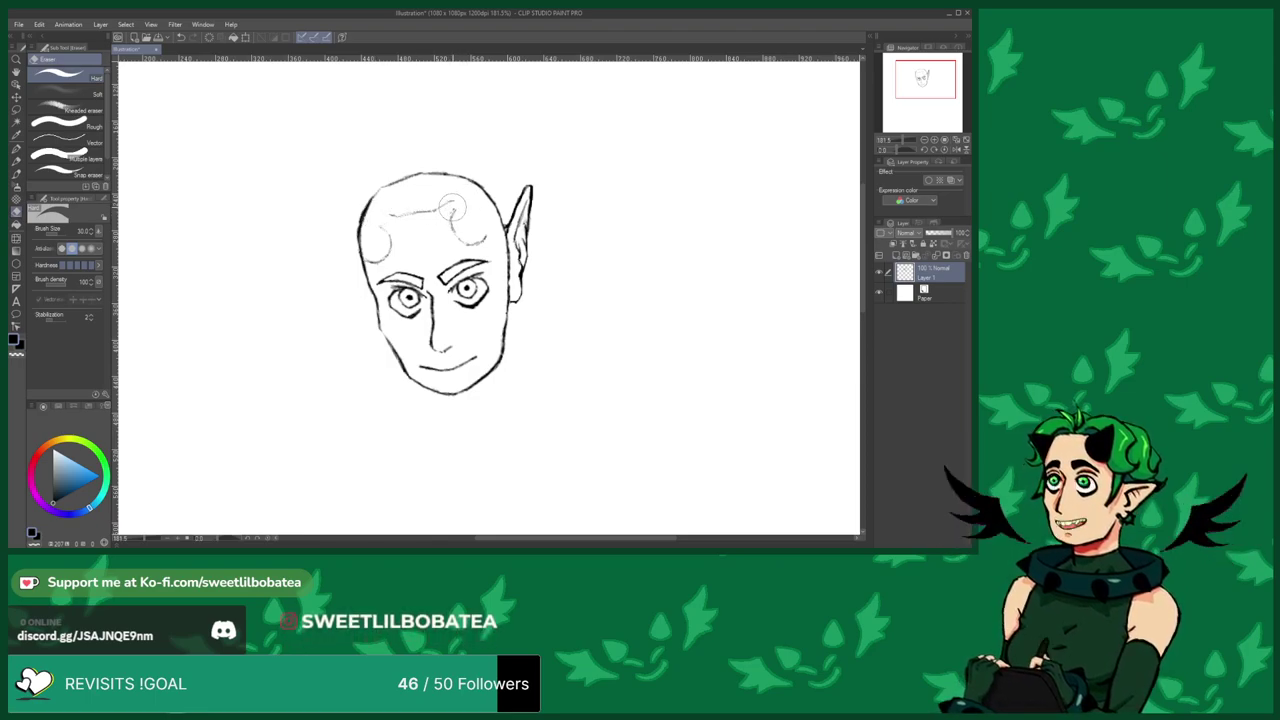
{"action": "left_click", "coordinate": [15, 172]}
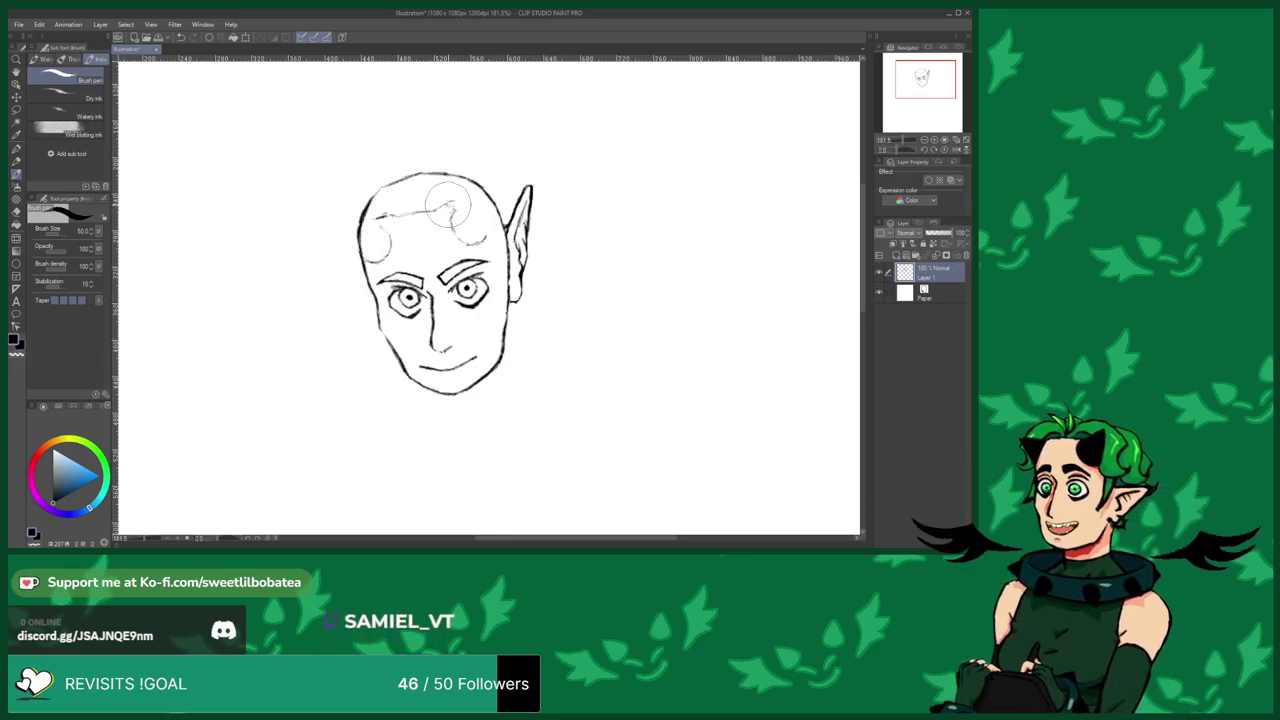
{"action": "key", "text": "e"}
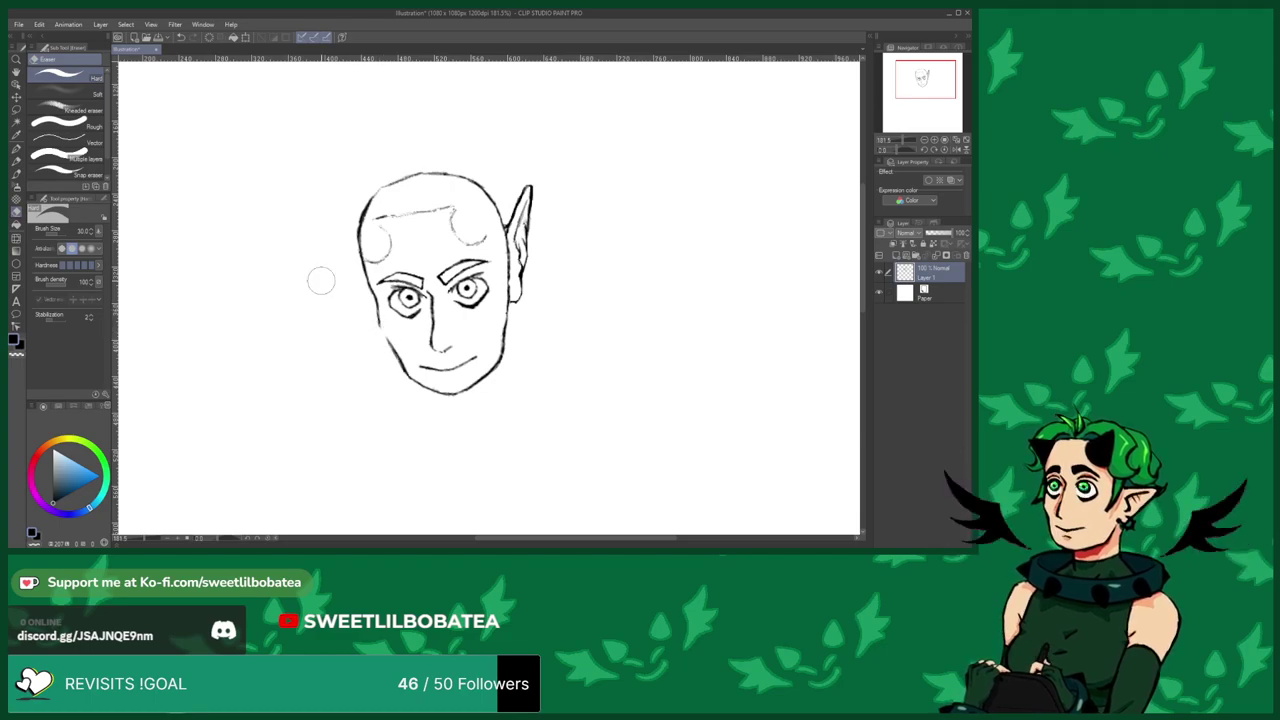
Undo the last erasure on the left cheek outline and erase the head outline beside the right ear with the Hard eraser.
{"action": "left_click", "coordinate": [180, 38]}
{"action": "key", "text": "p"}
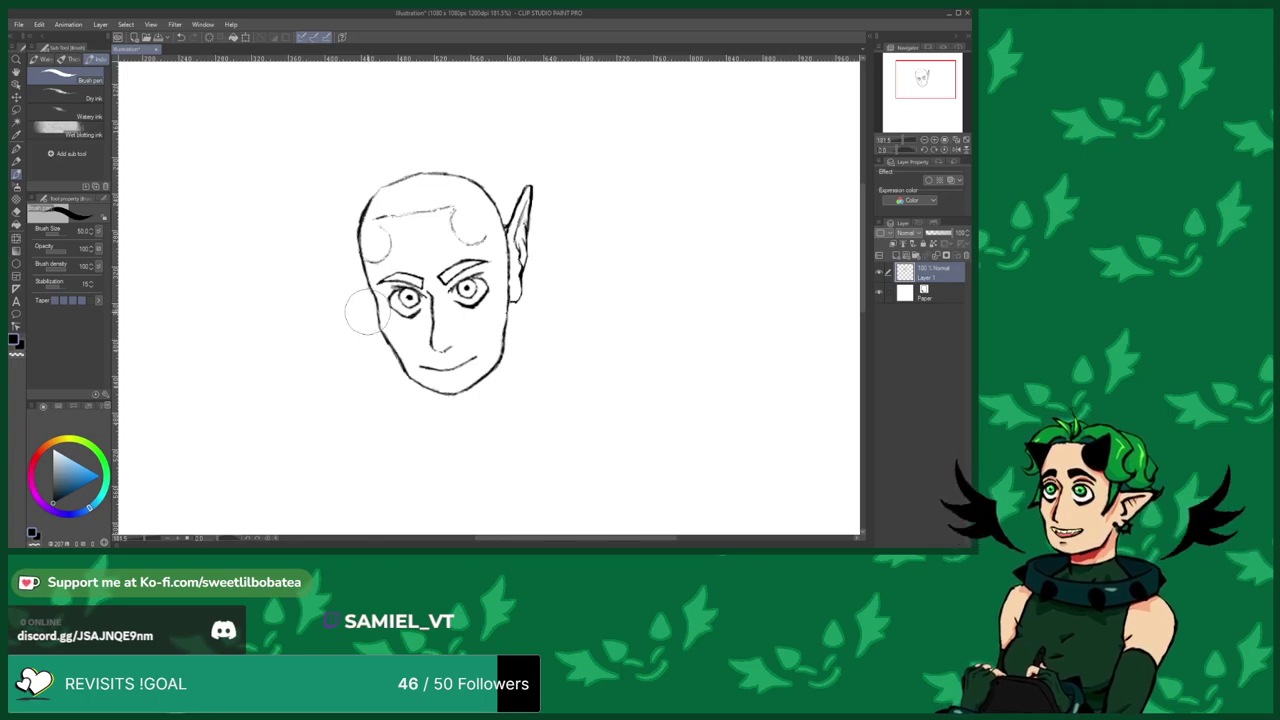
{"action": "key", "text": "e"}
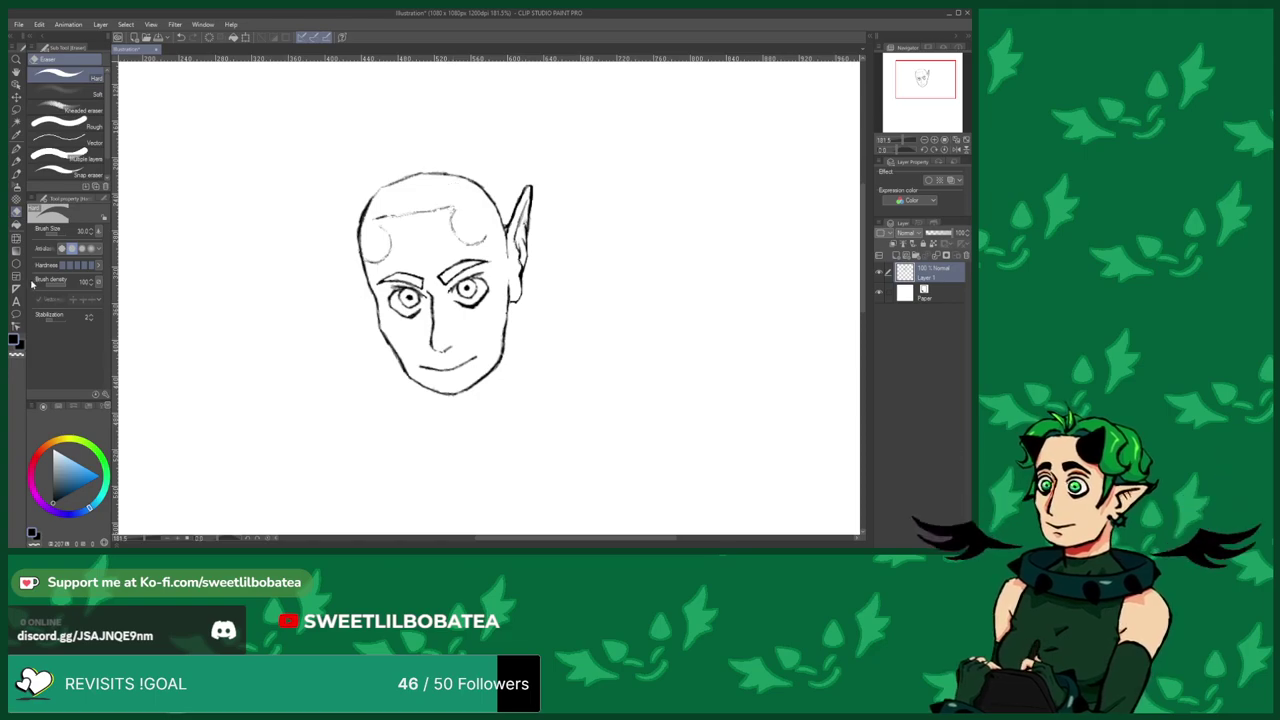
Draw two short neck lines below the jaw with the Brush pen, one on each side.
{"action": "left_click", "coordinate": [15, 174]}
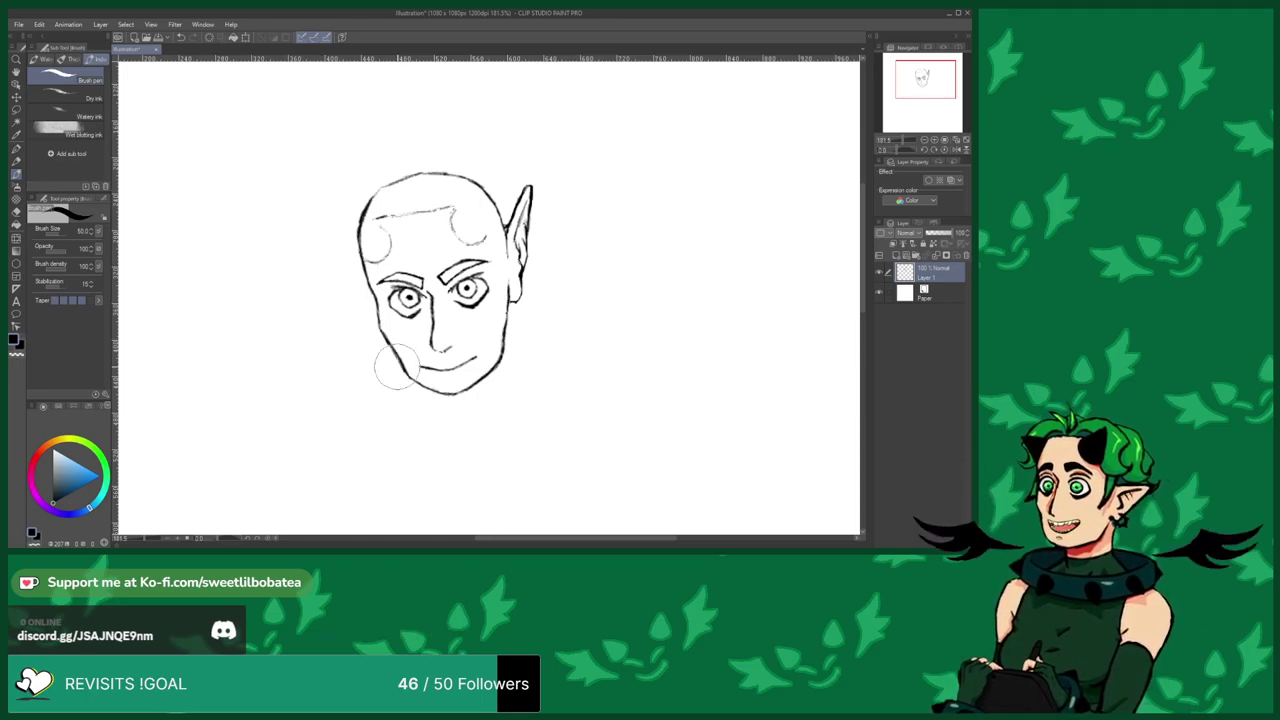
{"action": "scroll", "coordinate": [410, 305], "scroll_direction": "up", "scroll_amount": 5}
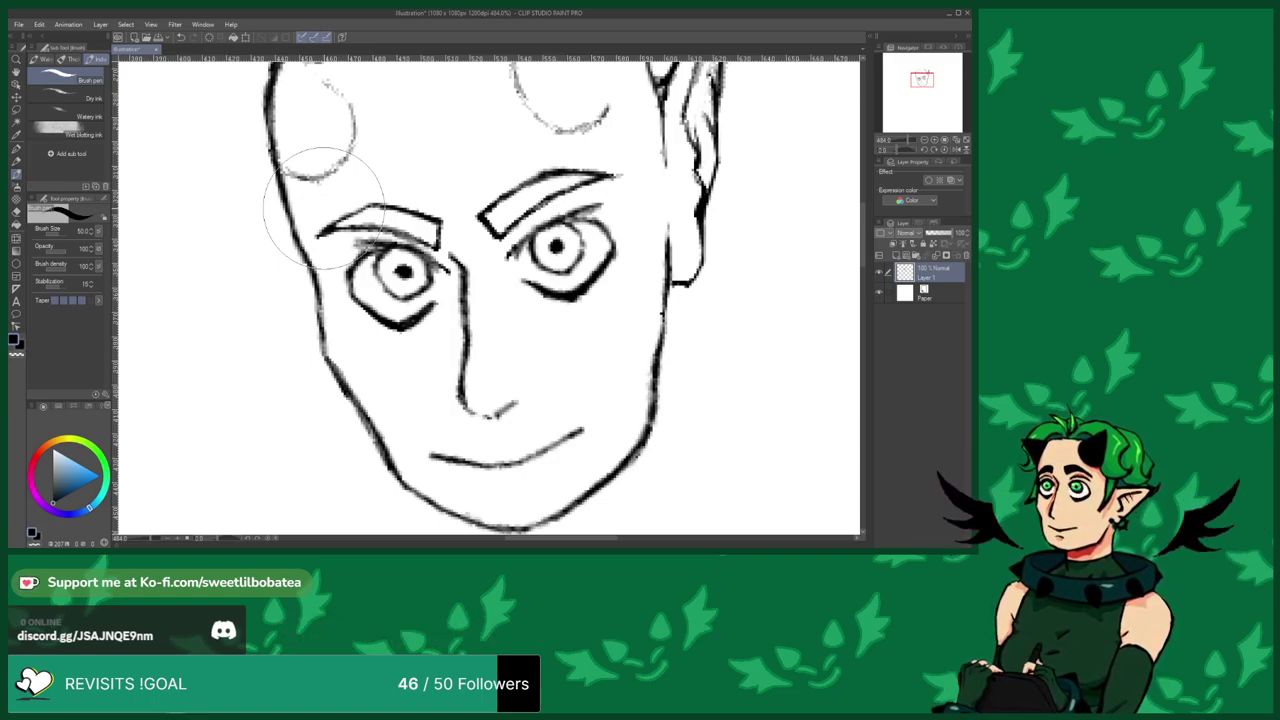
{"action": "scroll", "coordinate": [330, 130], "scroll_direction": "down", "scroll_amount": 5}
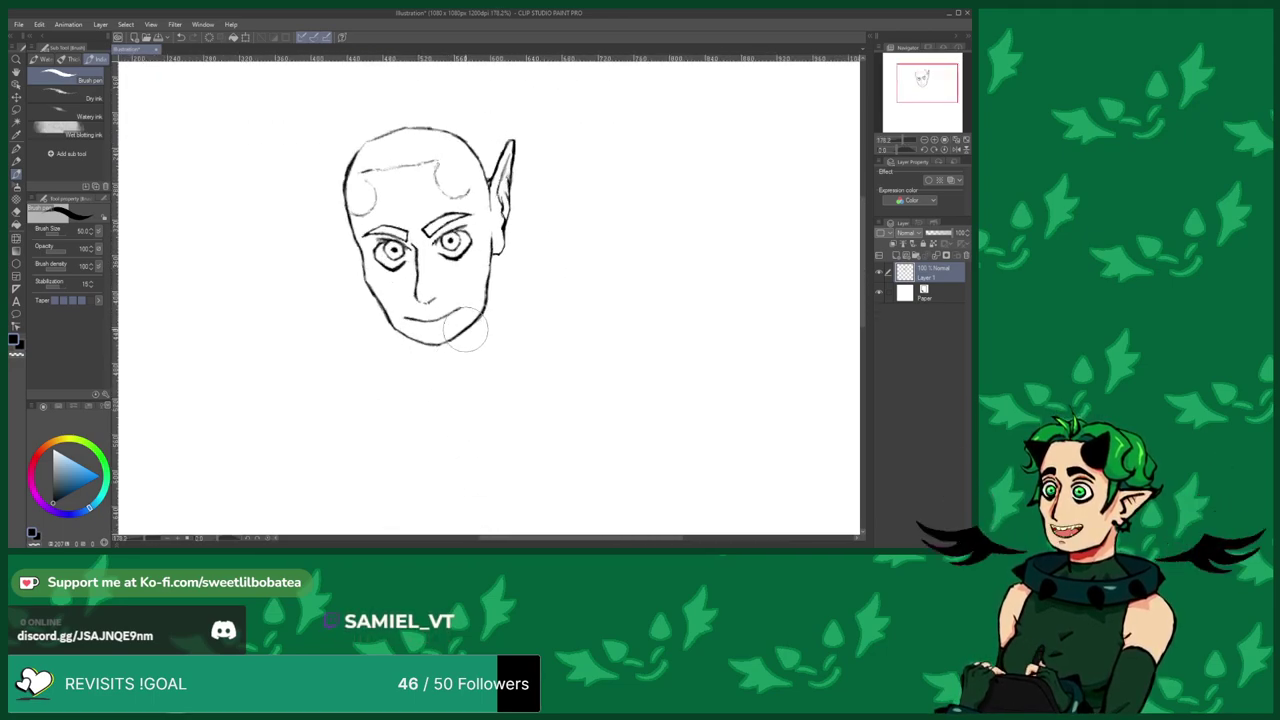
{"action": "left_click_drag", "start_coordinate": [474, 323], "coordinate": [472, 351]}
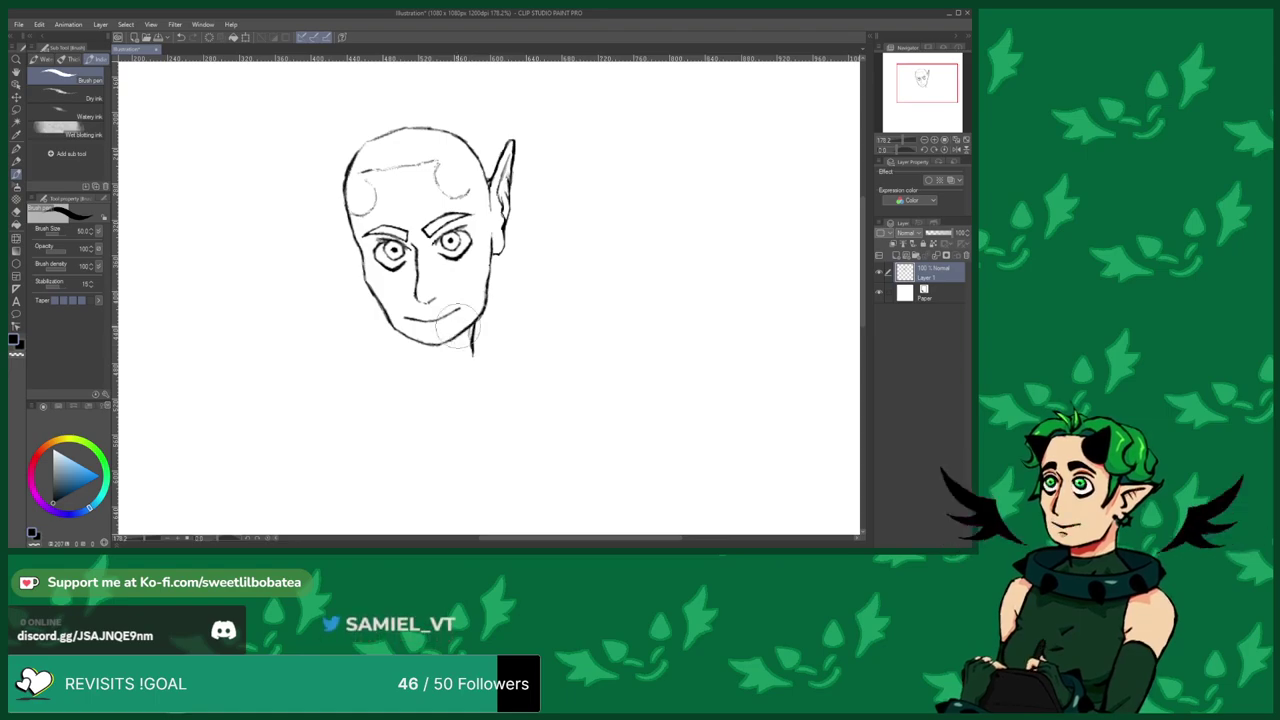
{"action": "left_click_drag", "start_coordinate": [409, 357], "coordinate": [406, 356]}
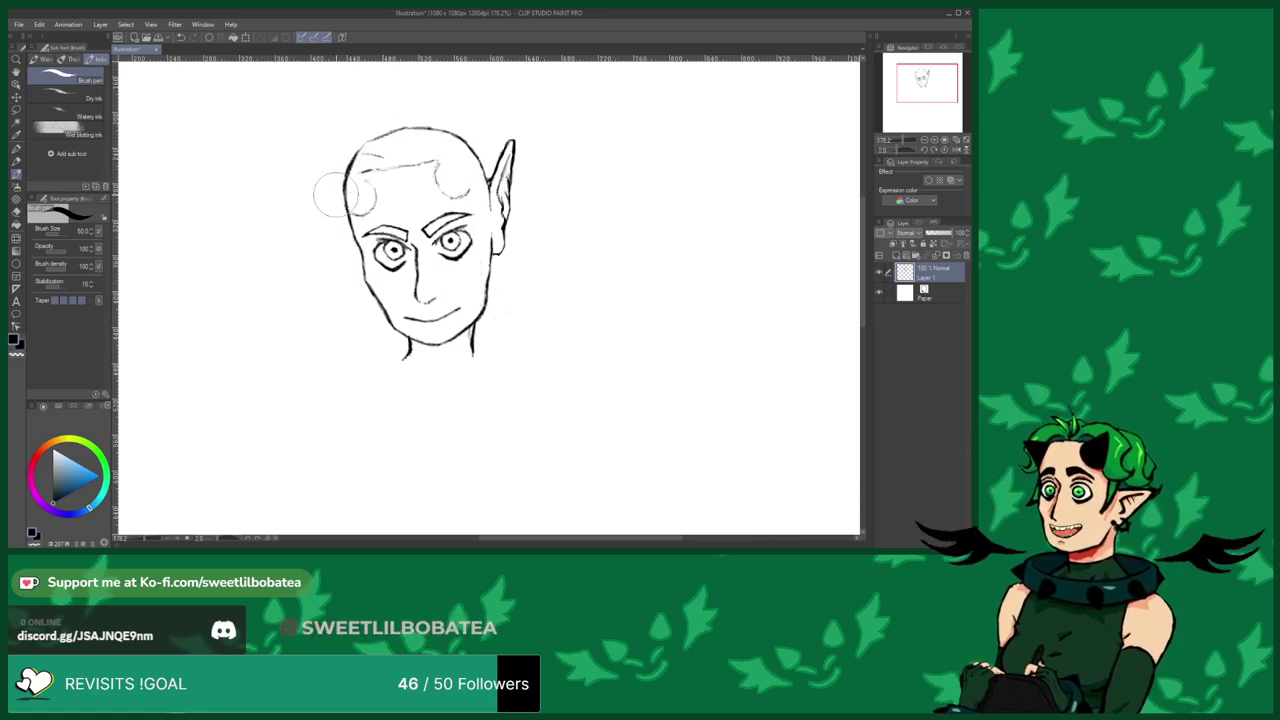
Sketch the swept, curling hair outline around both sides of the head with the Brush pen, undoing and redrawing strokes near the right ear.
{"action": "mouse_move", "coordinate": [349, 216]}
{"action": "left_mouse_down"}
{"action": "mouse_move", "coordinate": [331, 240]}
{"action": "mouse_move", "coordinate": [309, 236]}
{"action": "mouse_move", "coordinate": [298, 214]}
{"action": "mouse_move", "coordinate": [332, 193]}
{"action": "mouse_move", "coordinate": [305, 174]}
{"action": "mouse_move", "coordinate": [353, 124]}
{"action": "mouse_move", "coordinate": [390, 133]}
{"action": "left_mouse_up"}
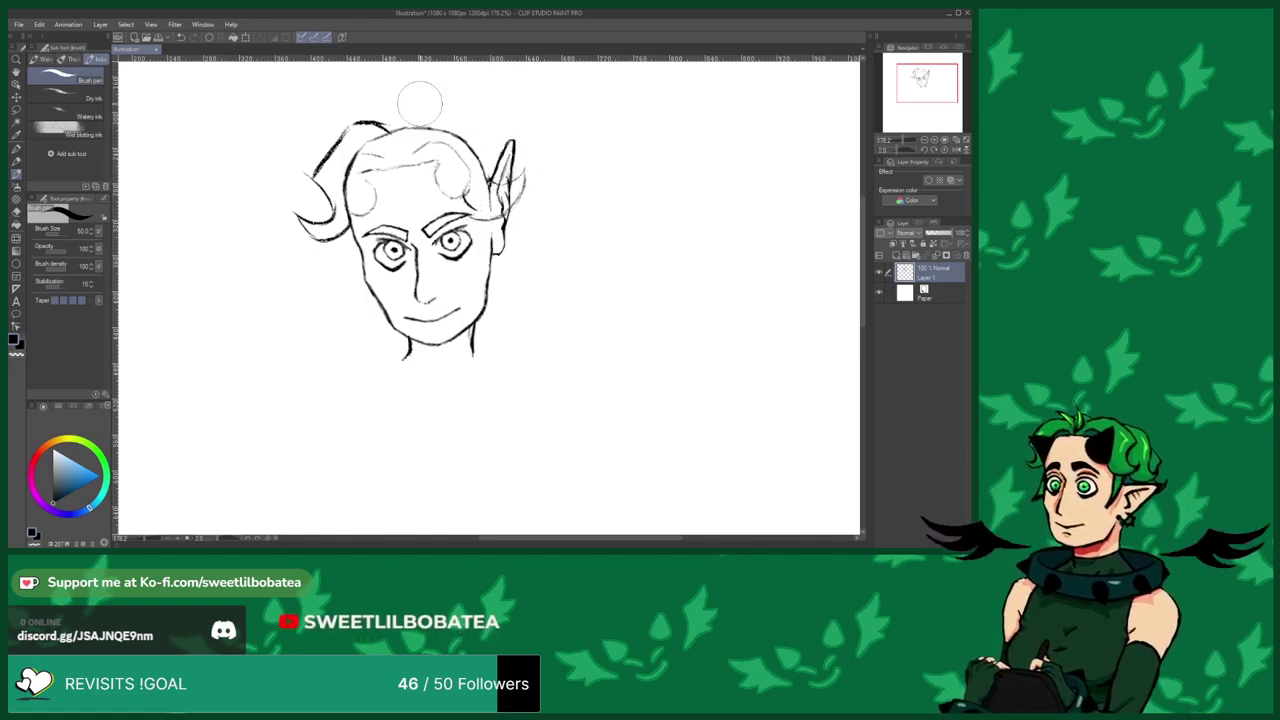
{"action": "key", "text": "ctrl+z"}
{"action": "key", "text": "ctrl+z"}
{"action": "key", "text": "ctrl+z"}
{"action": "key", "text": "ctrl+z"}
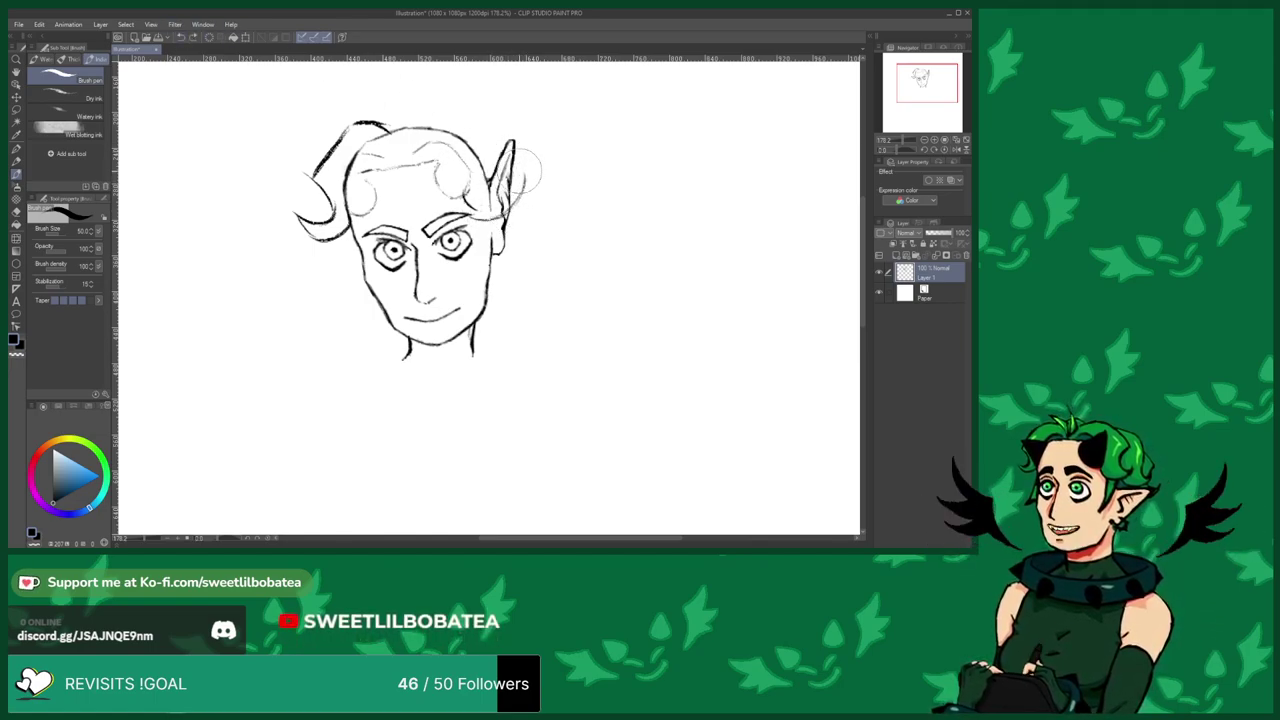
{"action": "key", "text": "ctrl+z"}
{"action": "key", "text": "ctrl+z"}
{"action": "key", "text": "ctrl+z"}
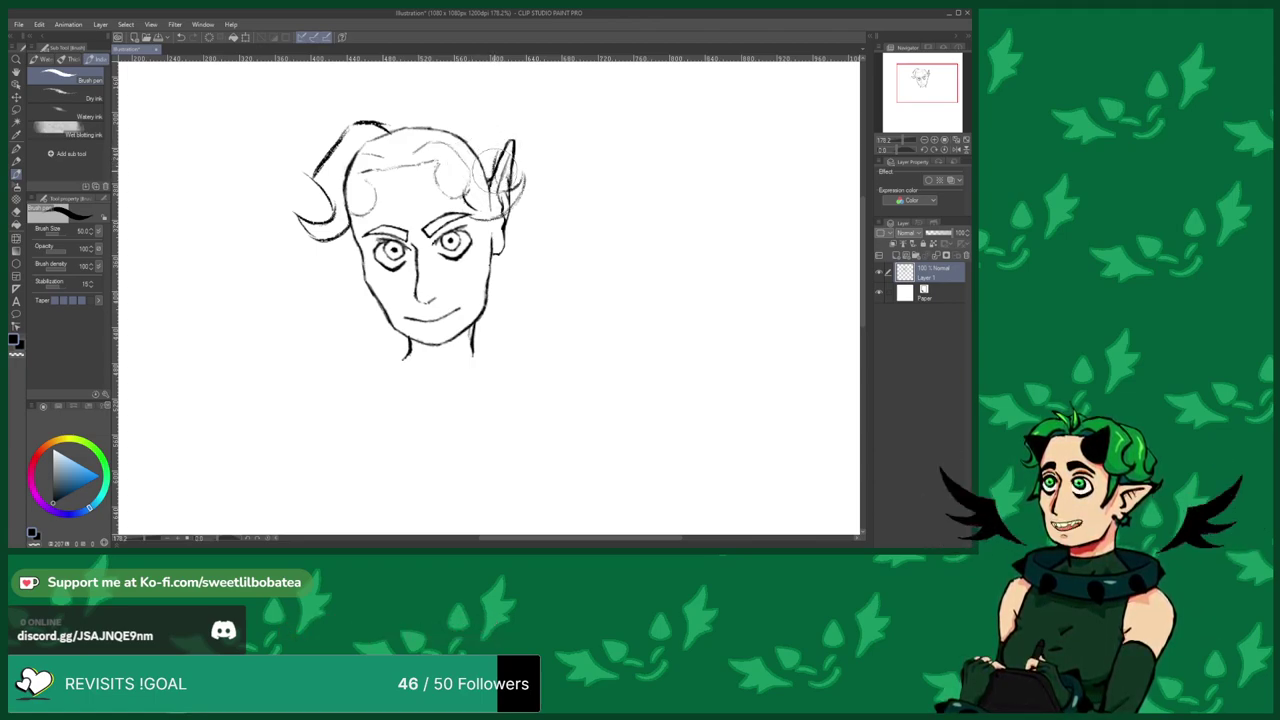
{"action": "left_click_drag", "start_coordinate": [504, 140], "coordinate": [452, 114]}
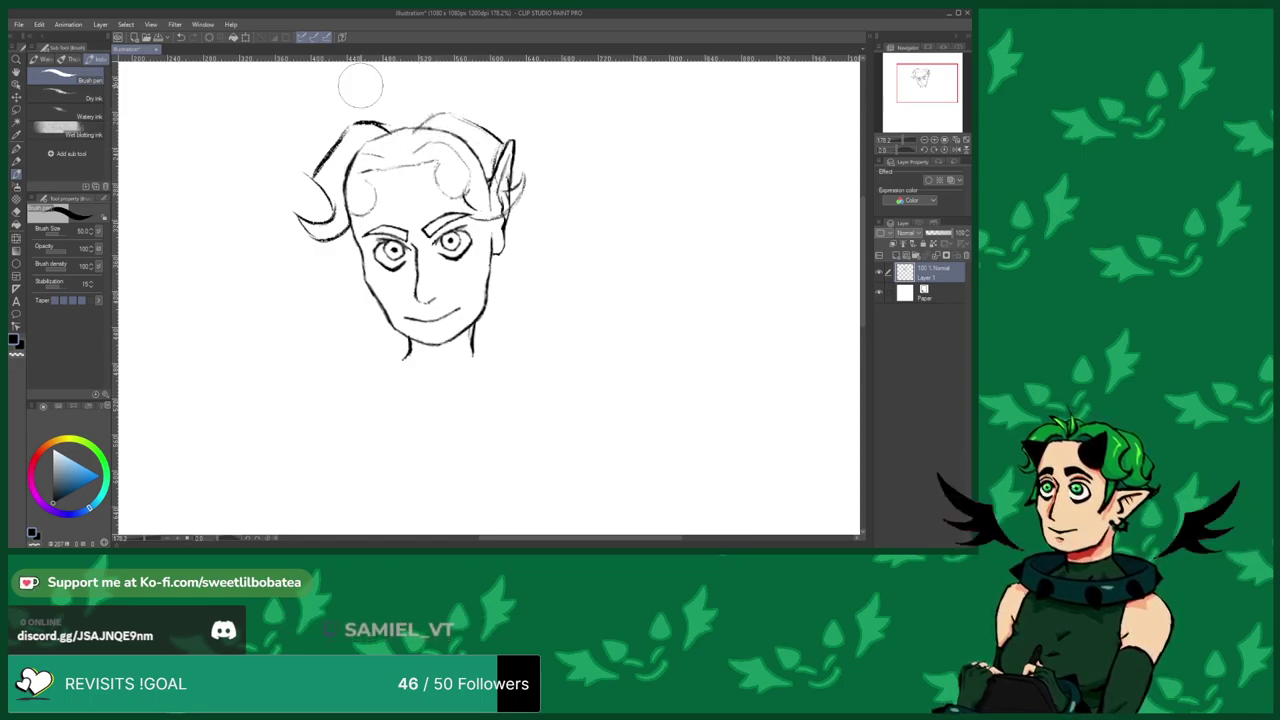
{"action": "mouse_move", "coordinate": [390, 153]}
{"action": "left_mouse_down"}
{"action": "mouse_move", "coordinate": [322, 120]}
{"action": "mouse_move", "coordinate": [365, 114]}
{"action": "mouse_move", "coordinate": [388, 149]}
{"action": "mouse_move", "coordinate": [362, 88]}
{"action": "mouse_move", "coordinate": [388, 112]}
{"action": "left_mouse_up"}
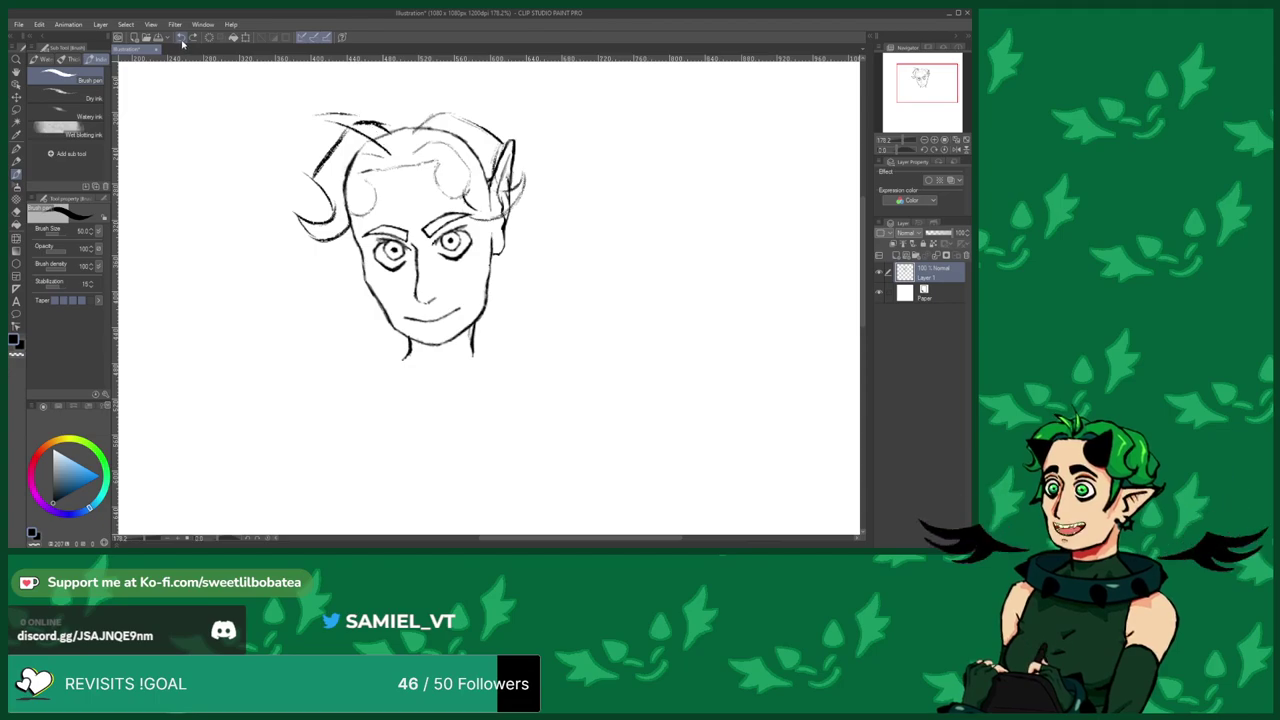
{"action": "left_click", "coordinate": [180, 41]}
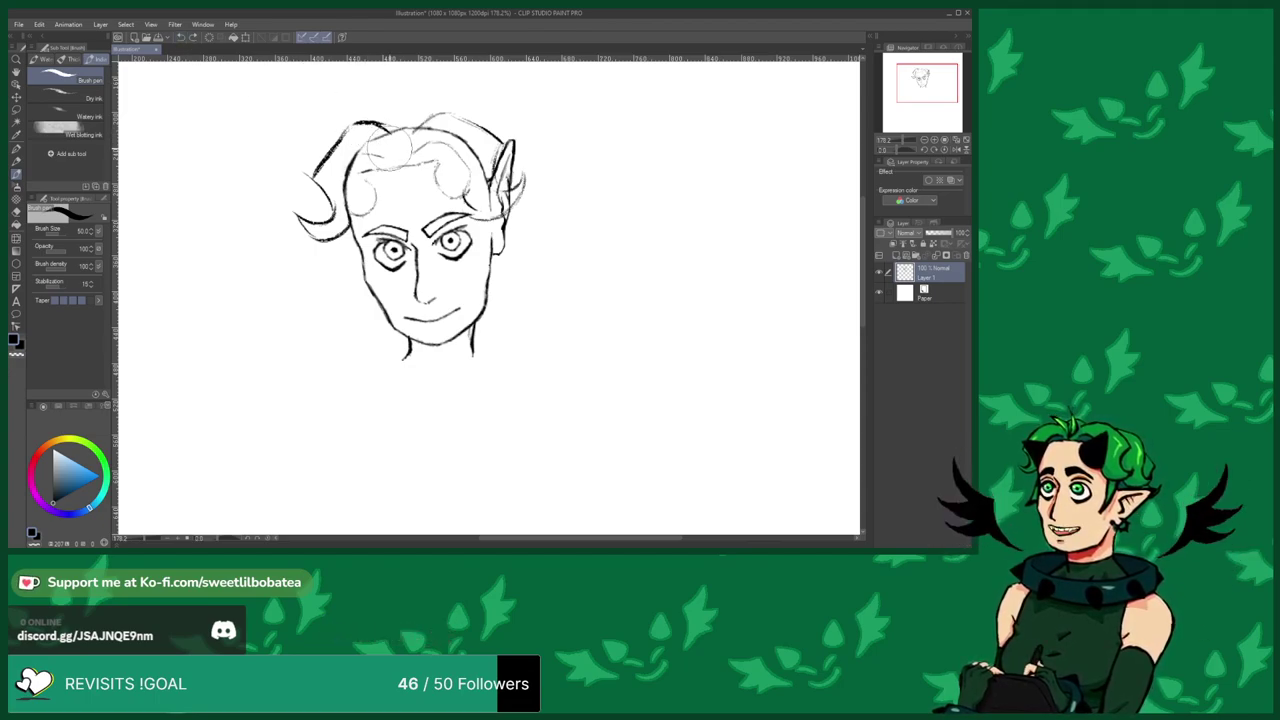
{"action": "mouse_move", "coordinate": [332, 112]}
{"action": "left_mouse_down"}
{"action": "mouse_move", "coordinate": [383, 121]}
{"action": "mouse_move", "coordinate": [392, 148]}
{"action": "left_mouse_up"}
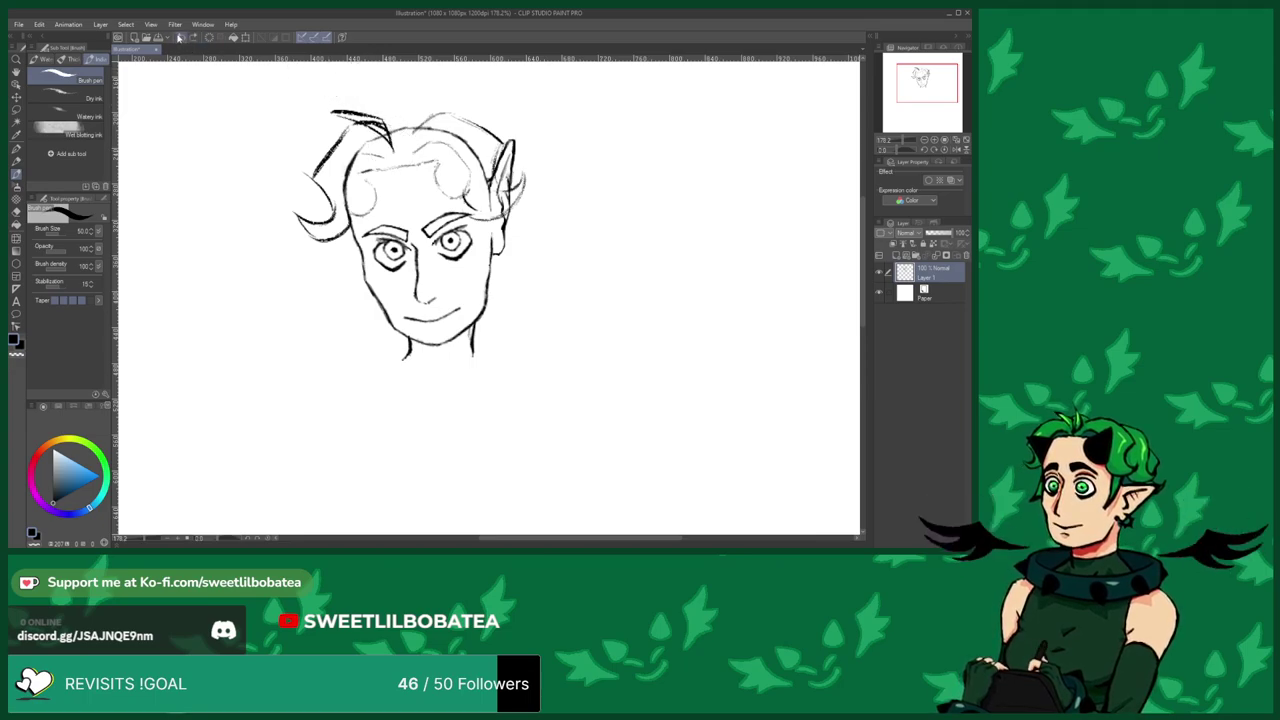
{"action": "left_click", "coordinate": [181, 38]}
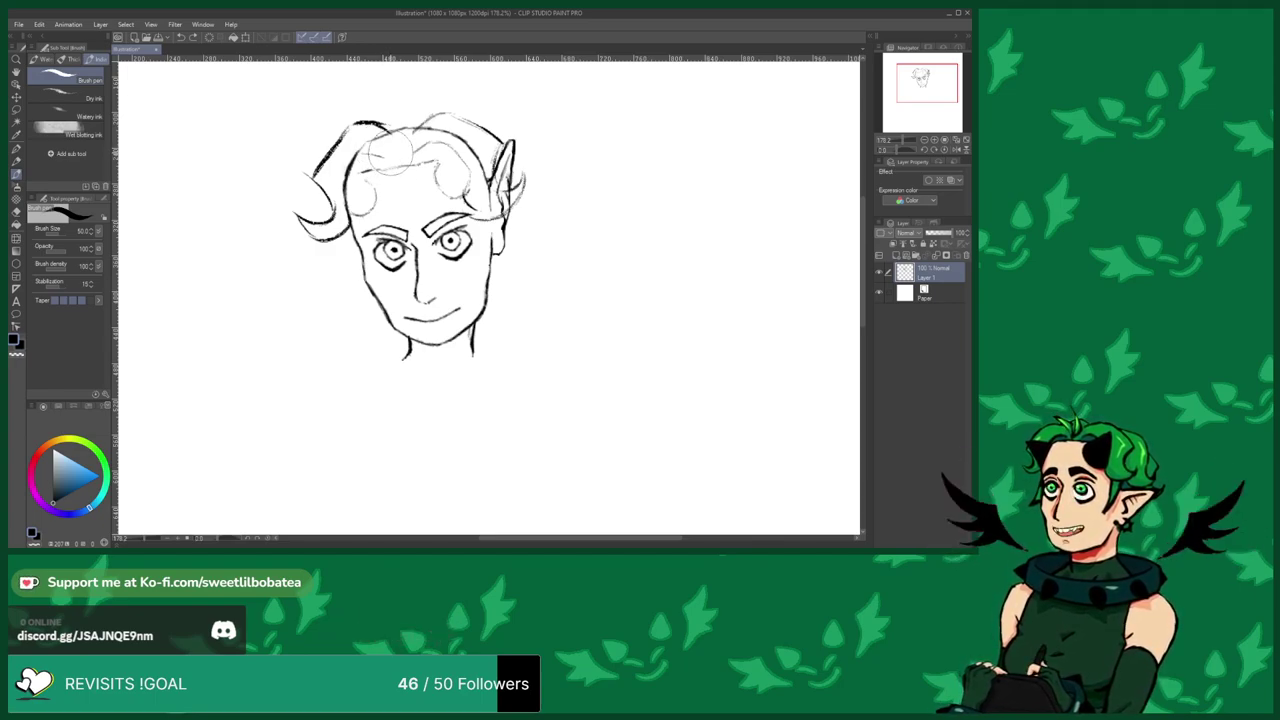
{"action": "mouse_move", "coordinate": [399, 157]}
{"action": "left_mouse_down"}
{"action": "mouse_move", "coordinate": [331, 125]}
{"action": "mouse_move", "coordinate": [390, 131]}
{"action": "left_mouse_up"}
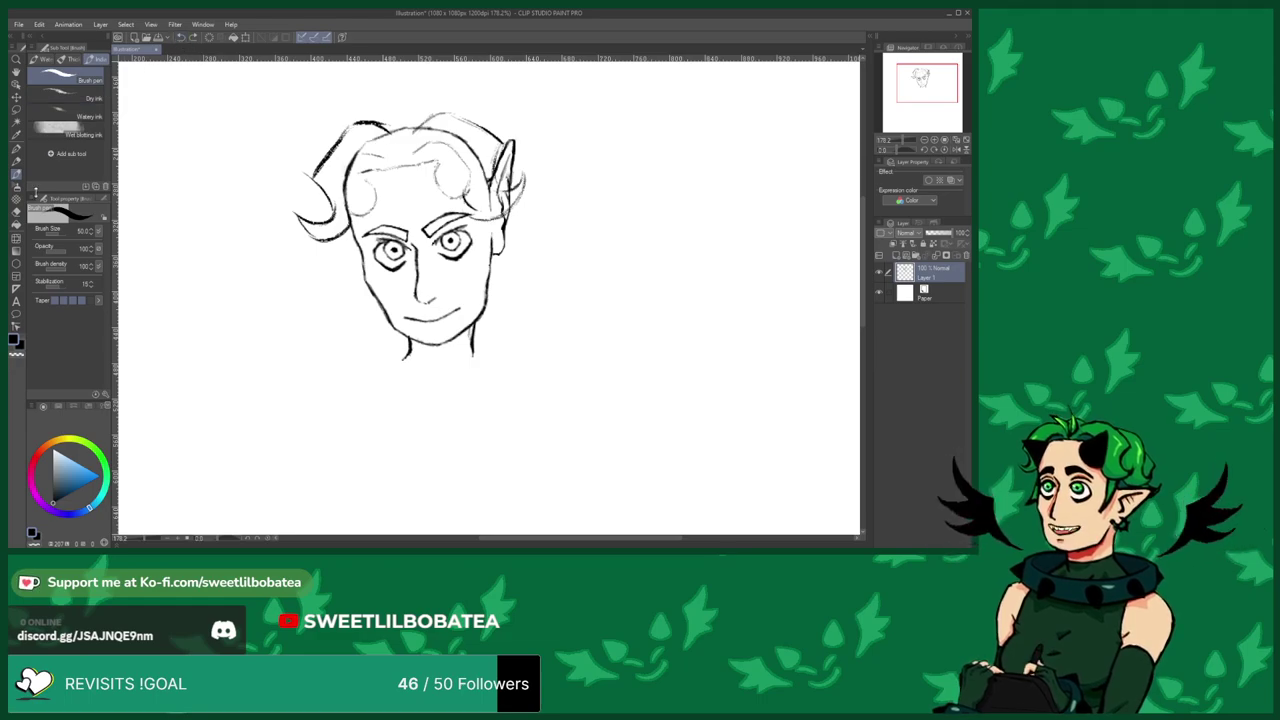
Redraw the inner curve of the left hair curl with the Brush pen and clean it to a thinner line with the Hard eraser.
{"action": "left_click", "coordinate": [16, 215]}
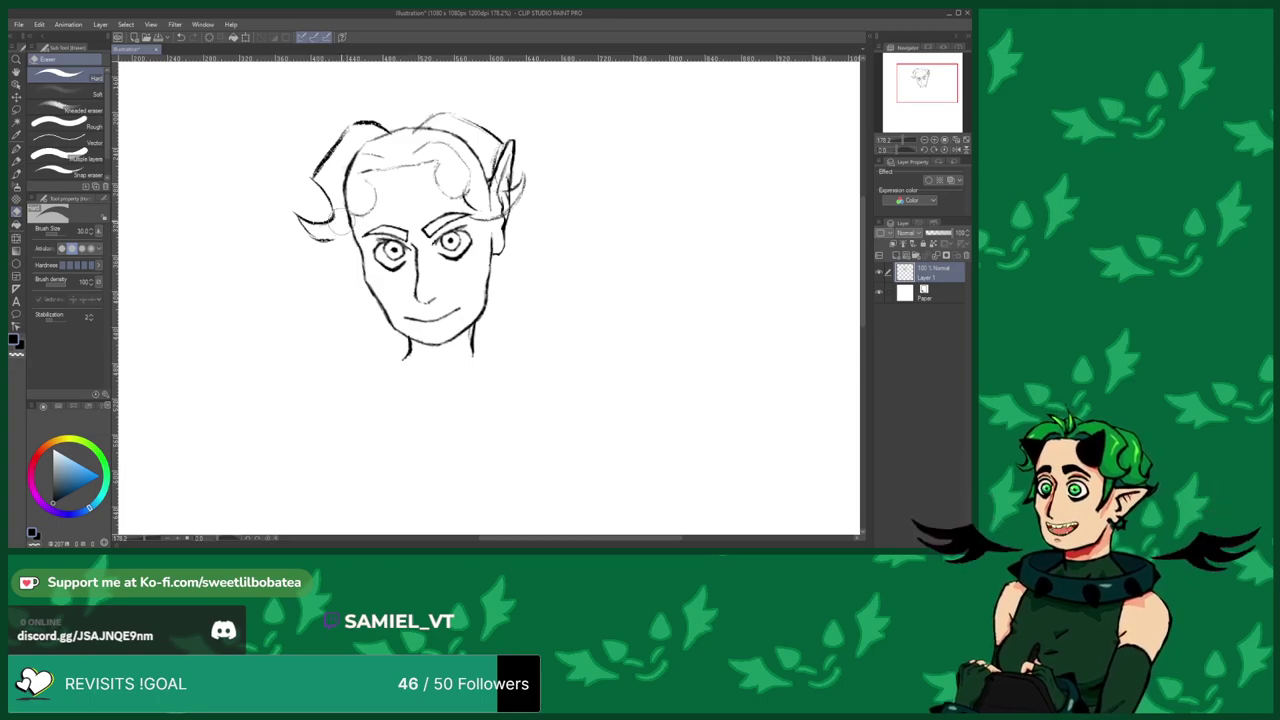
{"action": "left_click", "coordinate": [16, 174]}
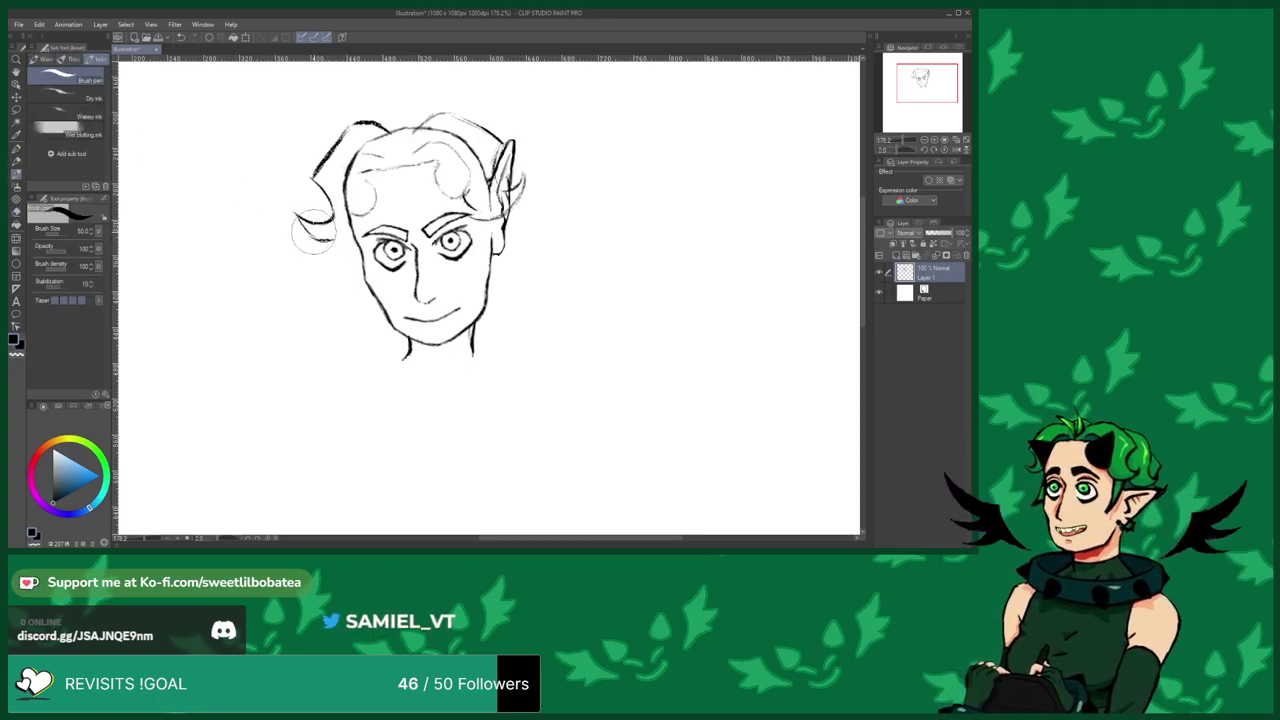
{"action": "scroll", "coordinate": [313, 233], "scroll_direction": "up", "scroll_amount": 5}
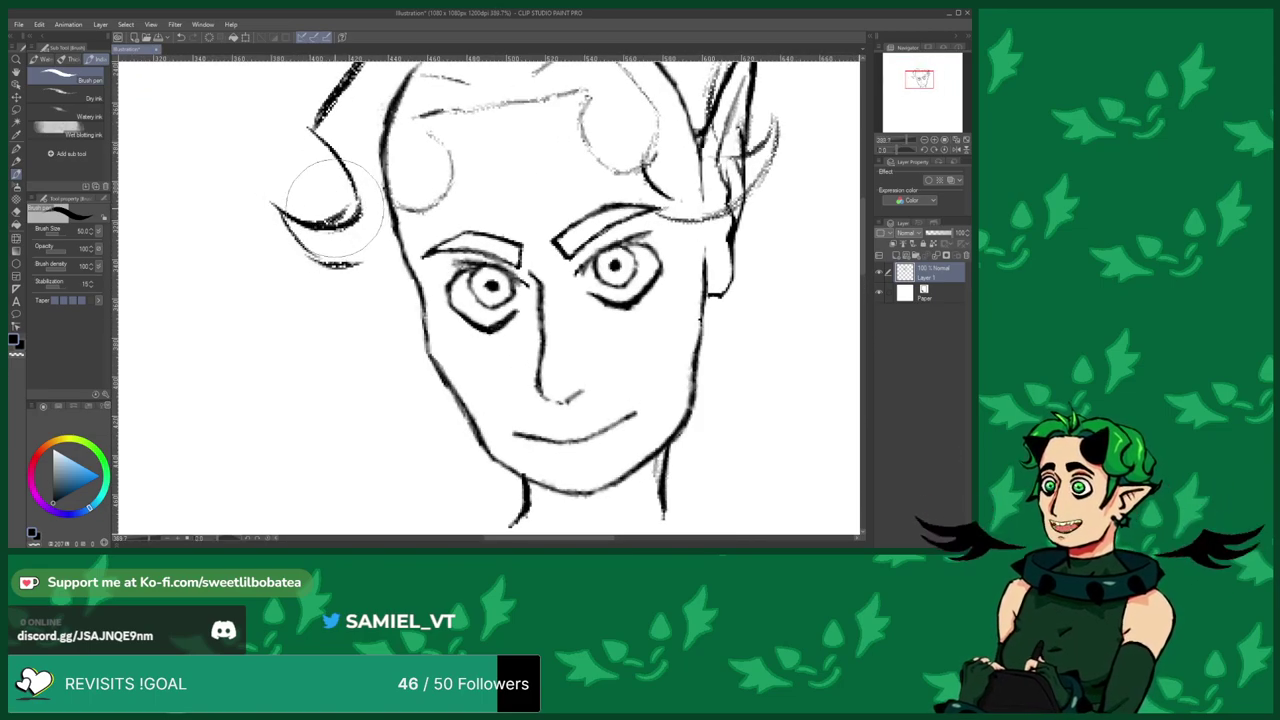
{"action": "left_click_drag", "start_coordinate": [335, 164], "coordinate": [344, 210]}
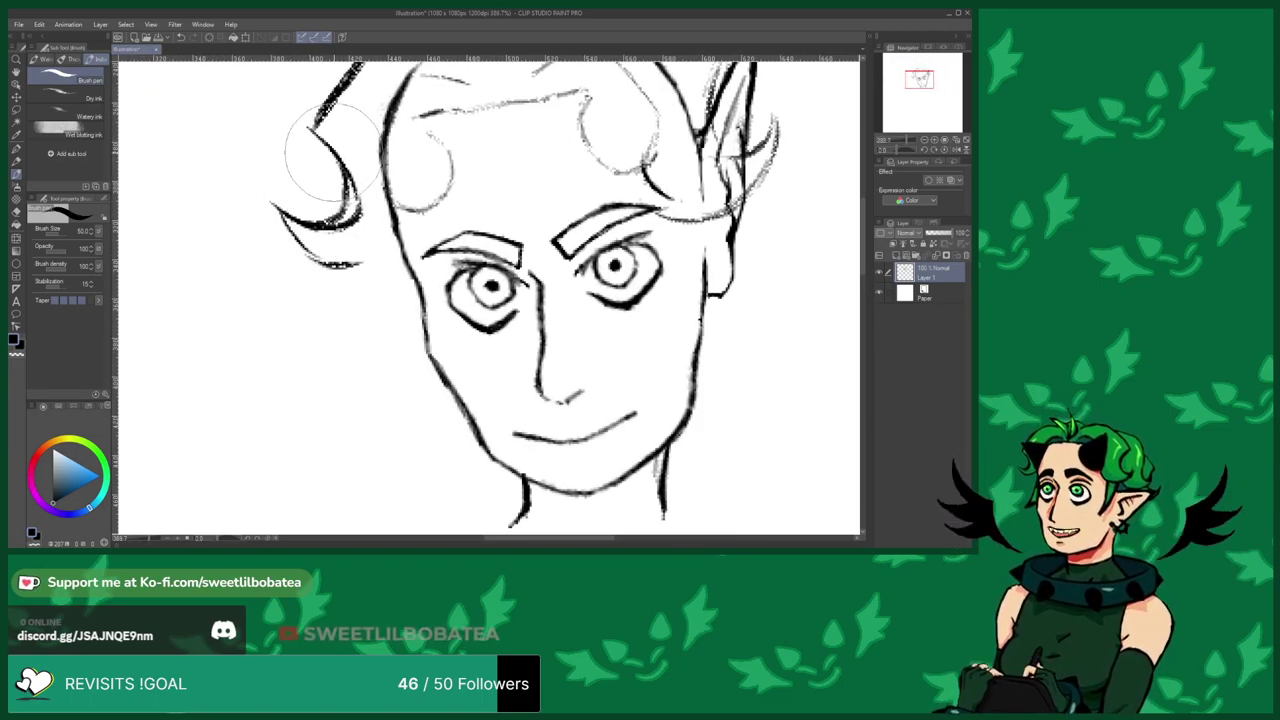
{"action": "left_click", "coordinate": [16, 210]}
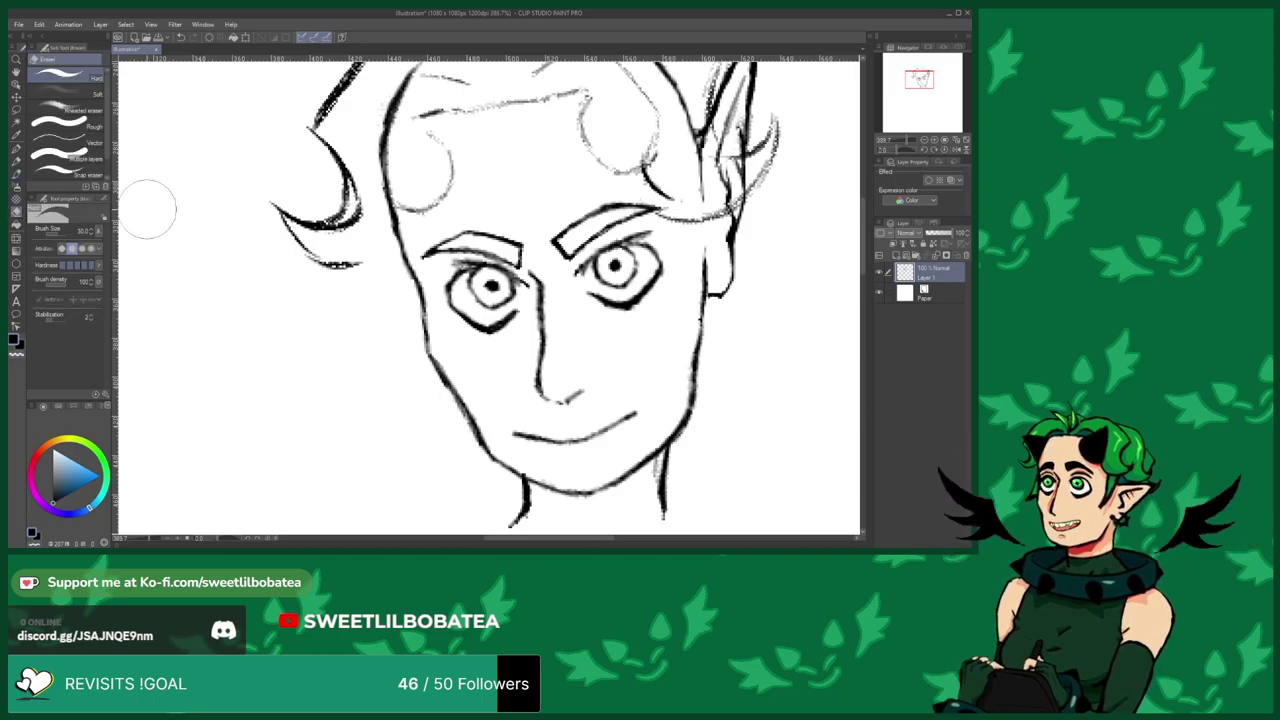
{"action": "mouse_move", "coordinate": [335, 228]}
{"action": "left_mouse_down"}
{"action": "mouse_move", "coordinate": [340, 143]}
{"action": "mouse_move", "coordinate": [366, 140]}
{"action": "mouse_move", "coordinate": [368, 86]}
{"action": "left_mouse_up"}
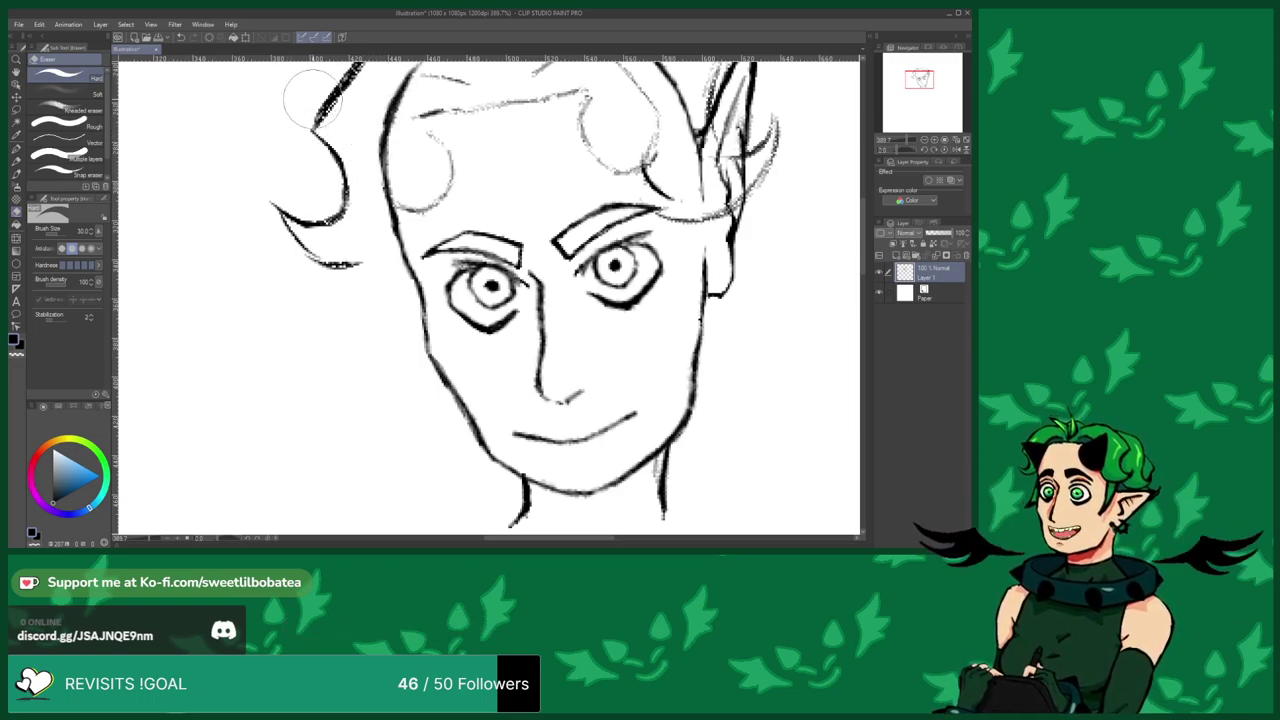
Join the left curl's lower edge to the head and draw a pointed strand beside the left cheek, erasing stray overlapping lines.
{"action": "left_click", "coordinate": [16, 174]}
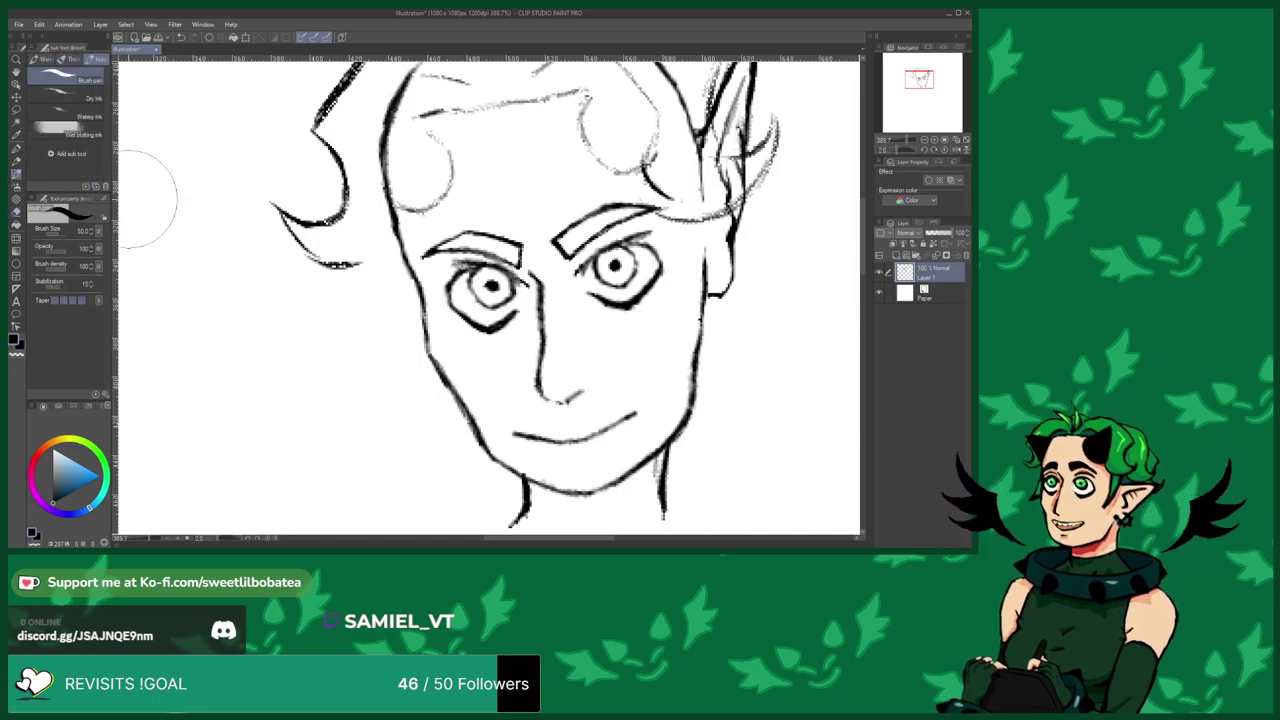
{"action": "mouse_move", "coordinate": [343, 268]}
{"action": "left_mouse_down"}
{"action": "mouse_move", "coordinate": [380, 263]}
{"action": "mouse_move", "coordinate": [399, 243]}
{"action": "left_mouse_up"}
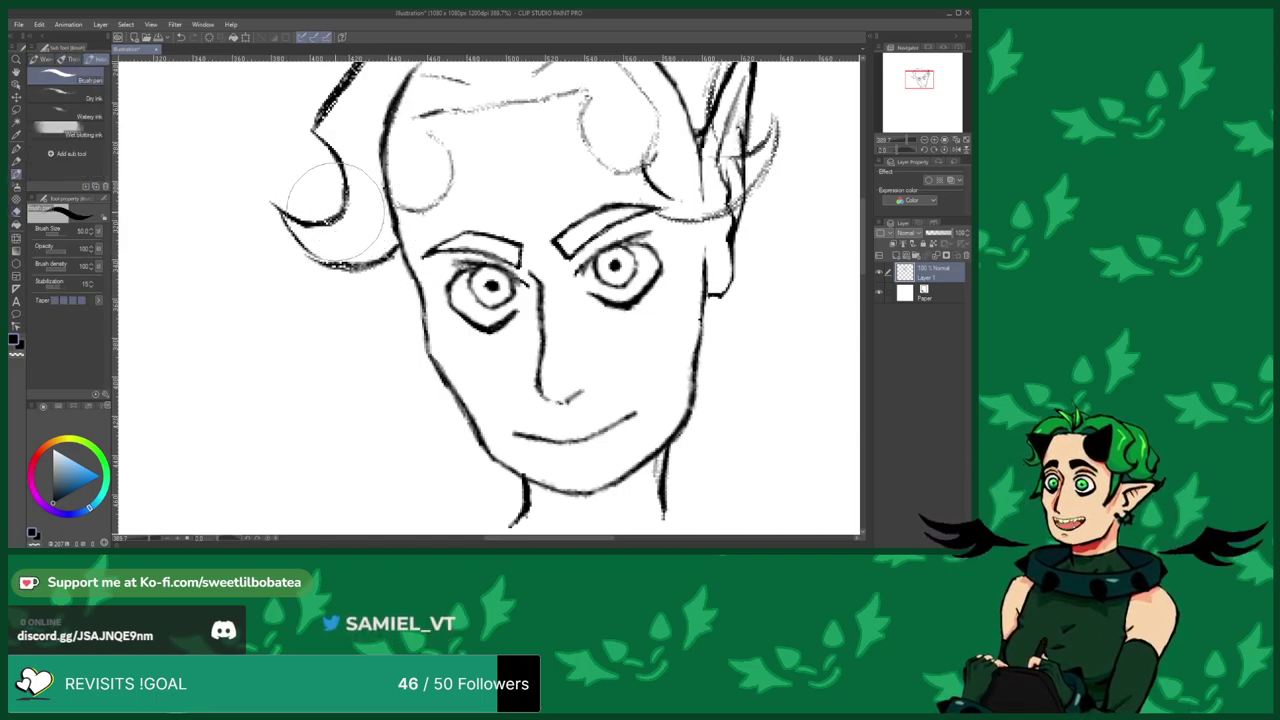
{"action": "mouse_move", "coordinate": [388, 256]}
{"action": "left_mouse_down"}
{"action": "mouse_move", "coordinate": [384, 370]}
{"action": "mouse_move", "coordinate": [390, 325]}
{"action": "mouse_move", "coordinate": [361, 416]}
{"action": "mouse_move", "coordinate": [411, 348]}
{"action": "left_mouse_up"}
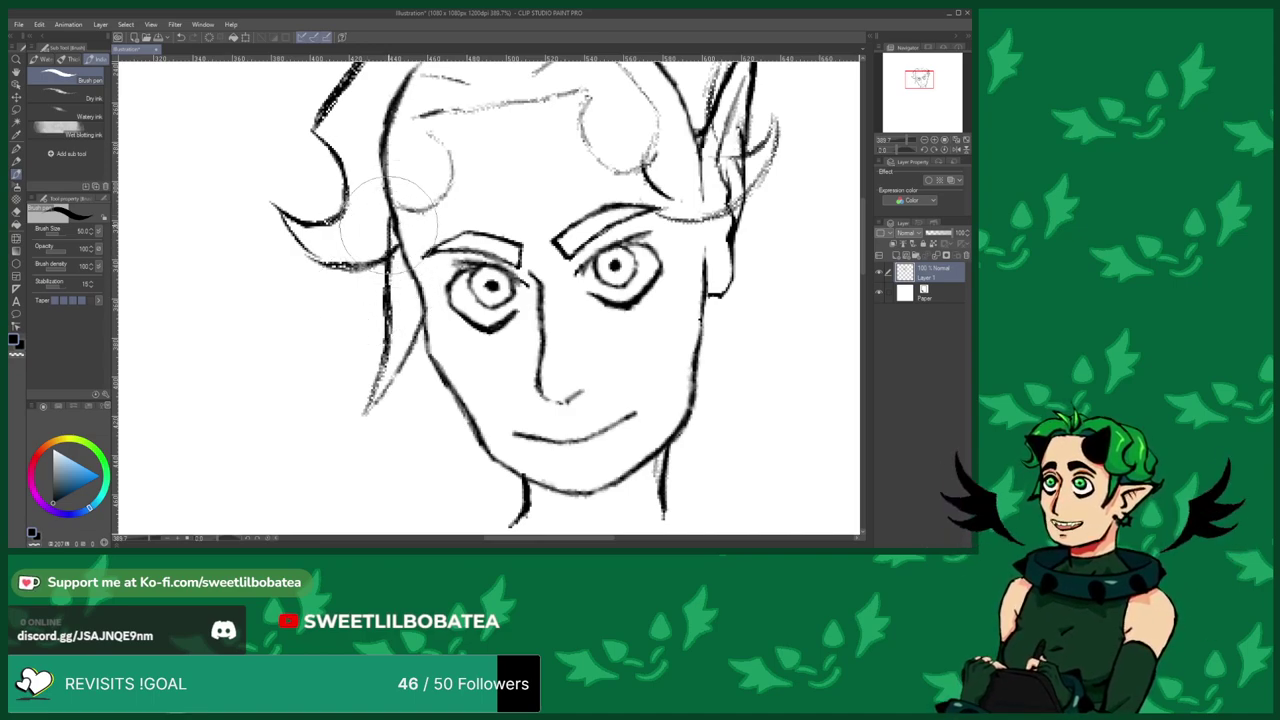
{"action": "scroll", "coordinate": [399, 309], "scroll_direction": "down", "scroll_amount": 2}
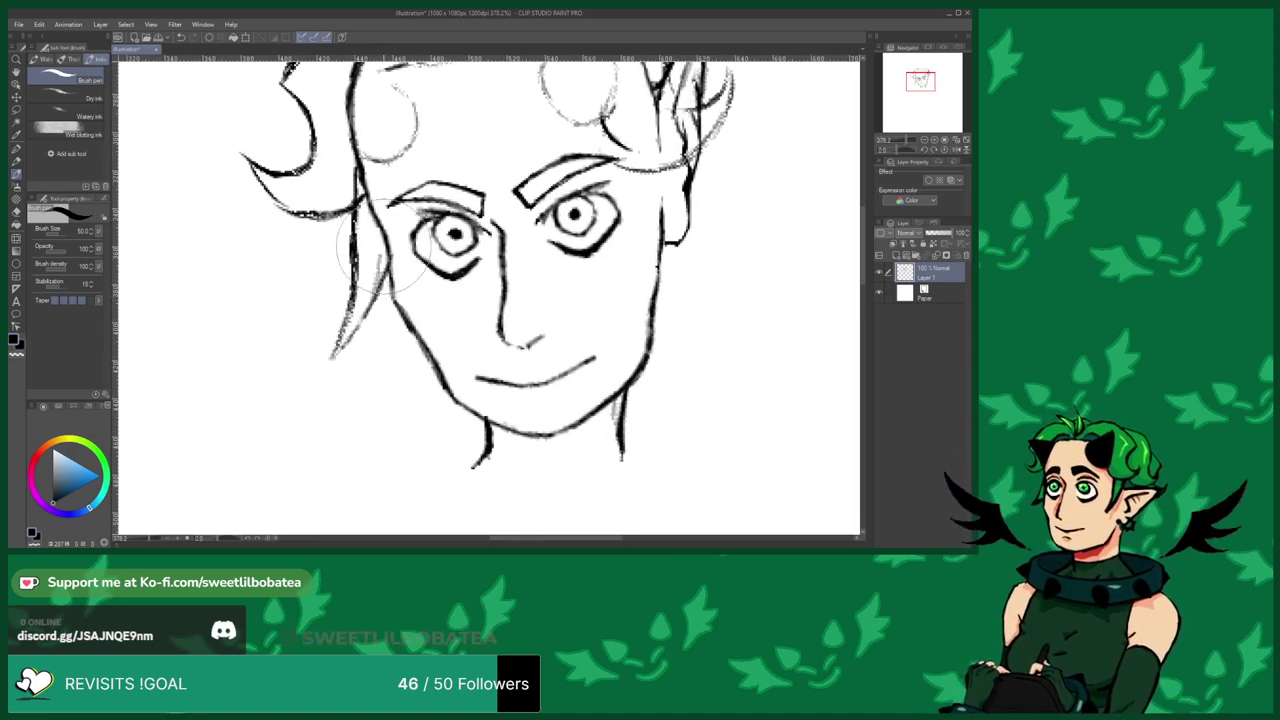
{"action": "left_click", "coordinate": [16, 213]}
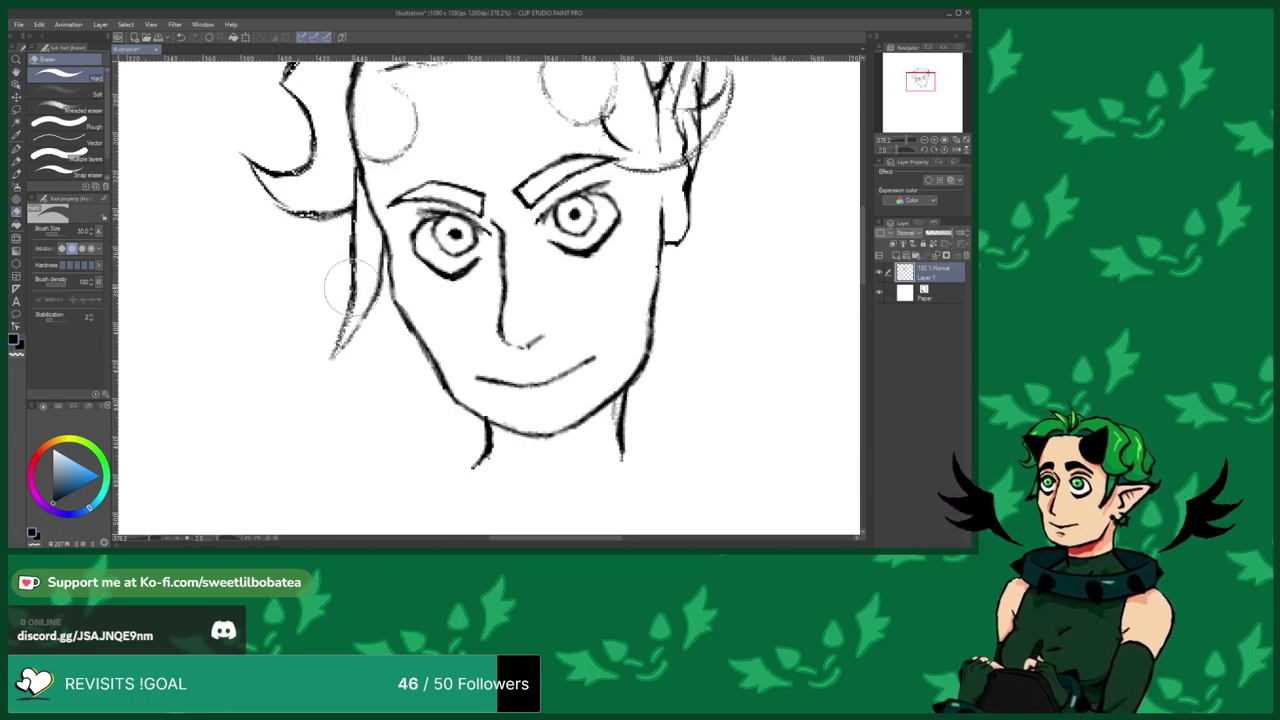
{"action": "scroll", "coordinate": [302, 279], "scroll_direction": "down", "scroll_amount": 1}
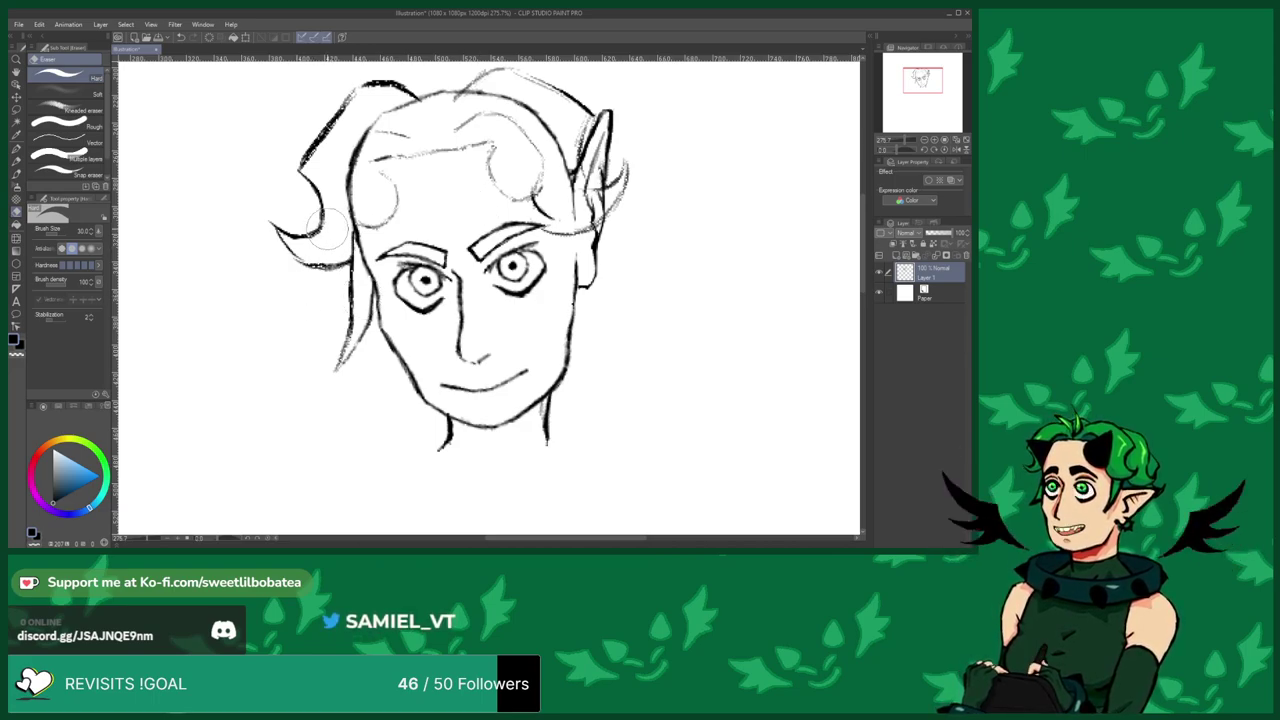
Draw the right horn's pointed outline and a thin sideburn strand beside the right ear with the Brush pen.
{"action": "left_click", "coordinate": [16, 175]}
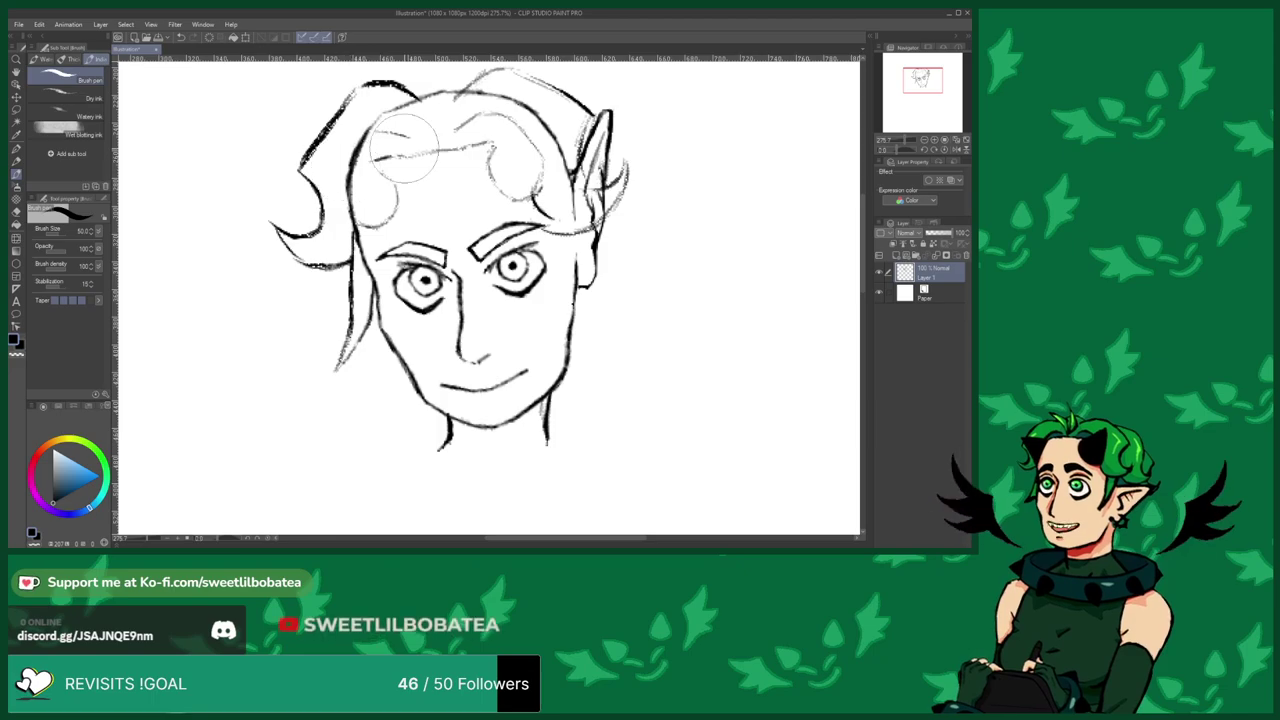
{"action": "scroll", "coordinate": [505, 150], "scroll_direction": "up", "scroll_amount": 1}
{"action": "left_click_drag", "start_coordinate": [560, 113], "coordinate": [505, 135]}
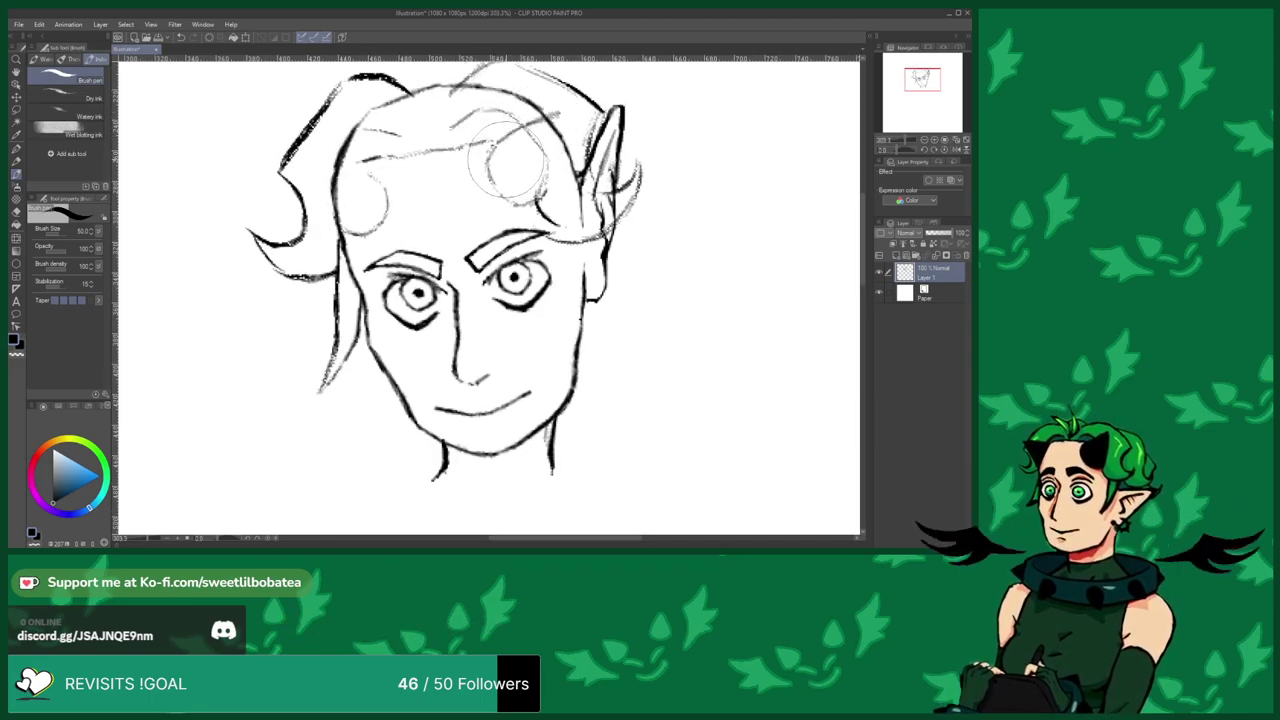
{"action": "mouse_move", "coordinate": [557, 114]}
{"action": "left_mouse_down"}
{"action": "mouse_move", "coordinate": [563, 155]}
{"action": "mouse_move", "coordinate": [528, 205]}
{"action": "left_mouse_up"}
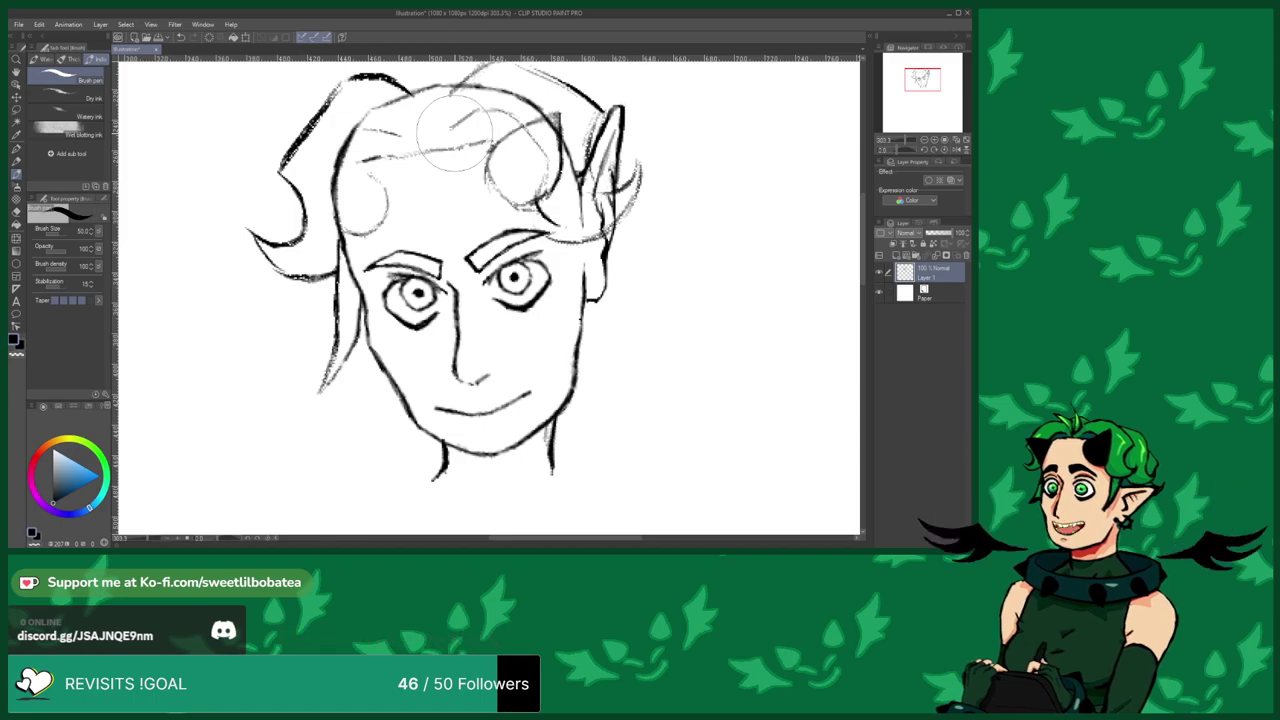
{"action": "mouse_move", "coordinate": [573, 248]}
{"action": "left_mouse_down"}
{"action": "mouse_move", "coordinate": [569, 346]}
{"action": "mouse_move", "coordinate": [606, 286]}
{"action": "mouse_move", "coordinate": [556, 210]}
{"action": "left_mouse_up"}
Erase the head outline and sketch lines around the right horn and ear, and redraw the hair edge below the horn with the Brush pen.
{"action": "key", "text": "e"}
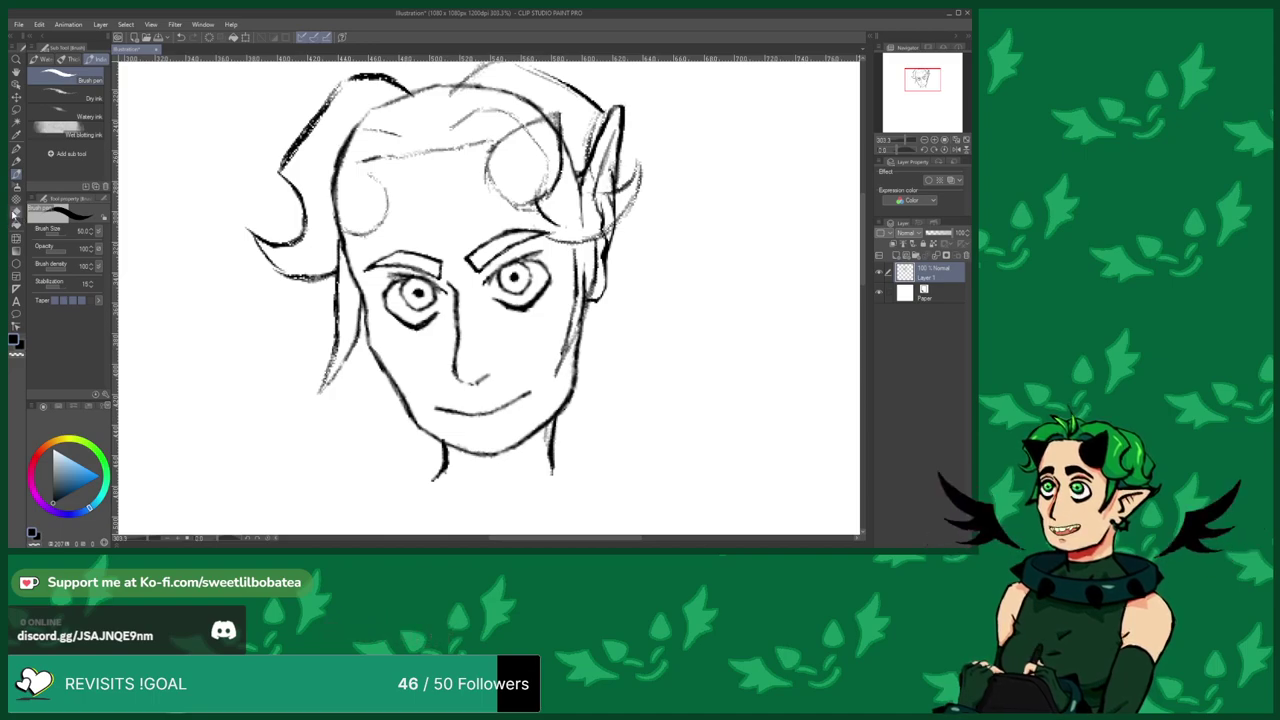
{"action": "mouse_move", "coordinate": [585, 198]}
{"action": "left_mouse_down"}
{"action": "mouse_move", "coordinate": [612, 196]}
{"action": "mouse_move", "coordinate": [618, 210]}
{"action": "mouse_move", "coordinate": [587, 212]}
{"action": "mouse_move", "coordinate": [580, 136]}
{"action": "mouse_move", "coordinate": [552, 140]}
{"action": "mouse_move", "coordinate": [553, 123]}
{"action": "left_mouse_up"}
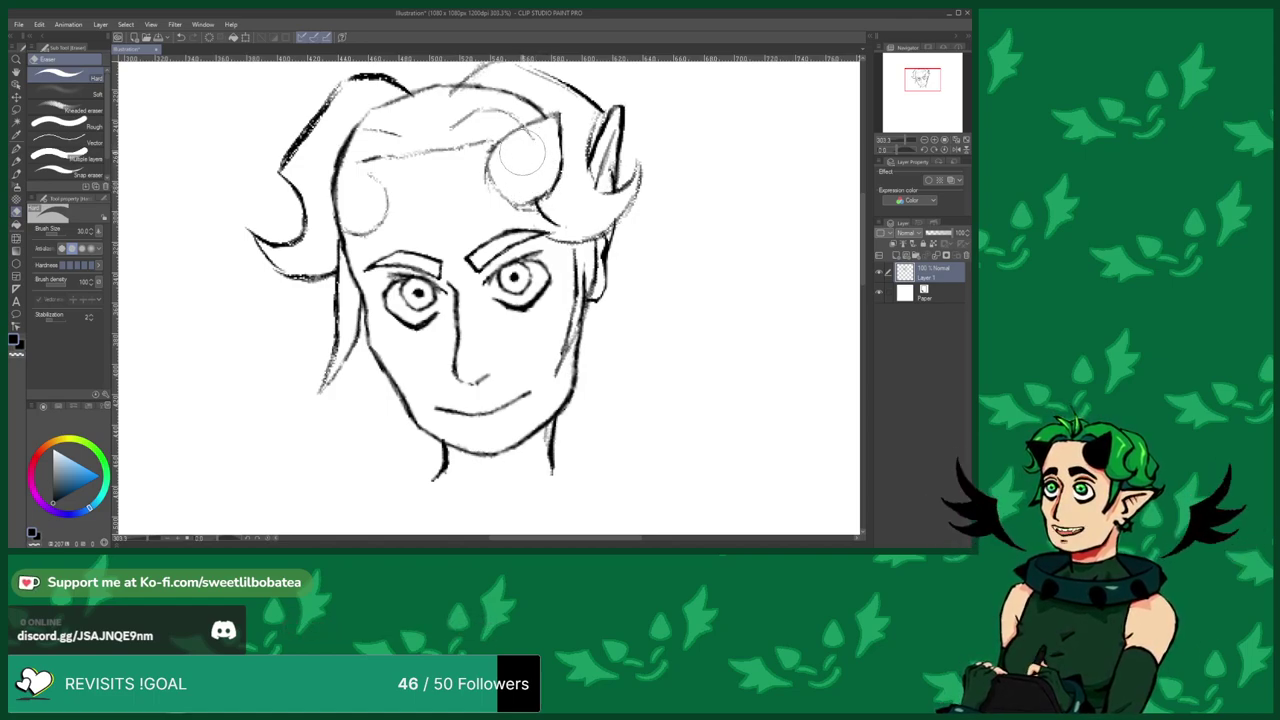
{"action": "left_click_drag", "start_coordinate": [556, 212], "coordinate": [536, 196]}
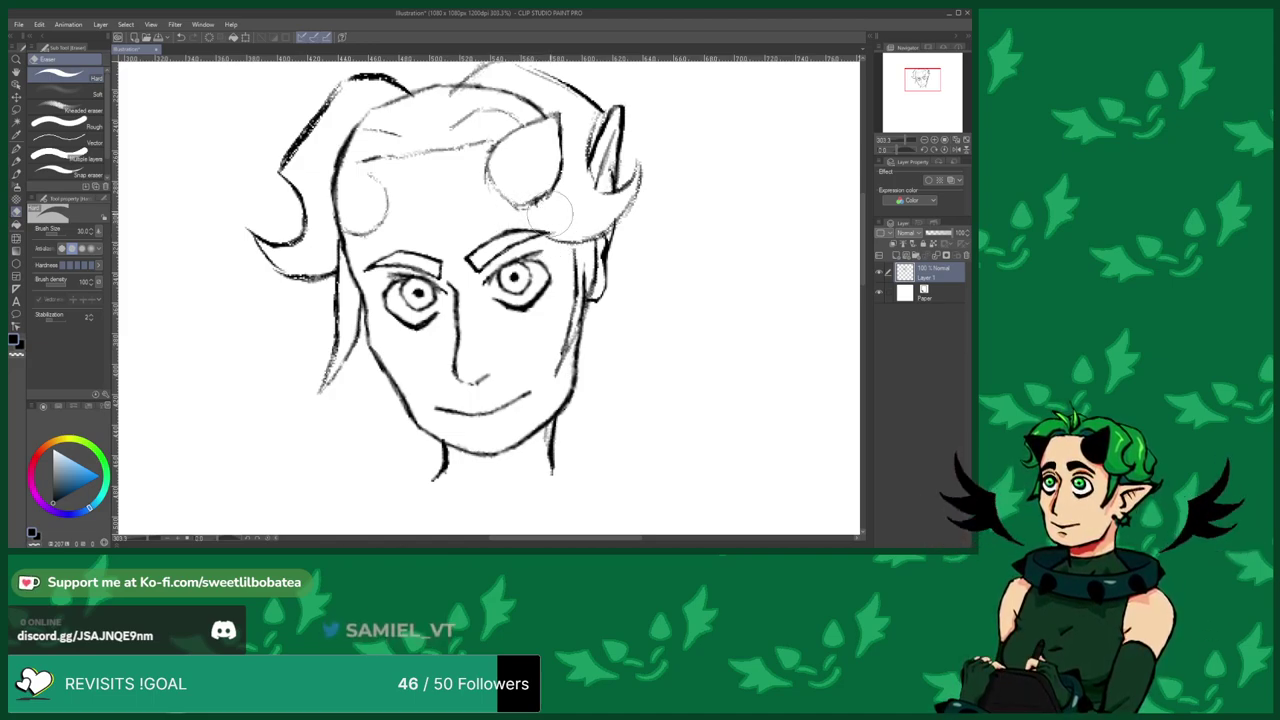
{"action": "left_click", "coordinate": [16, 173]}
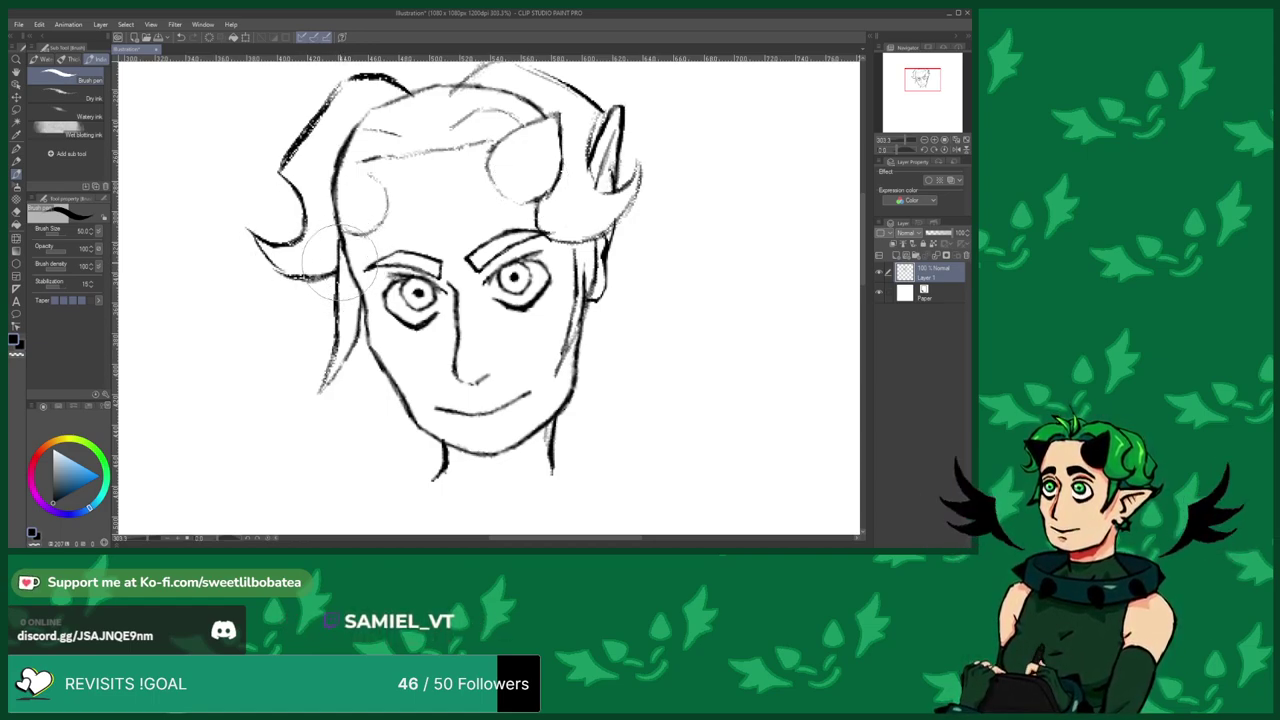
{"action": "key", "text": "e"}
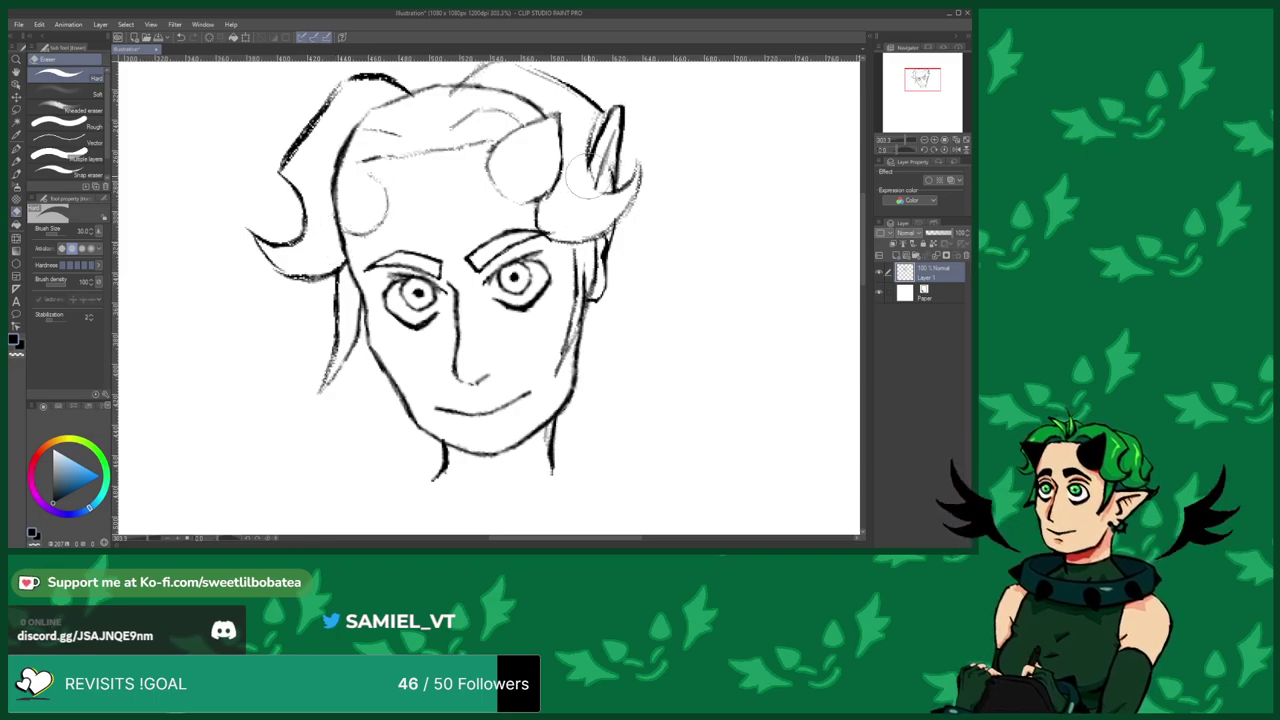
Draw the left horn and connect the hair outline across the crown with the Brush pen, erasing the skull line and excess outline thickness.
{"action": "left_click", "coordinate": [16, 172]}
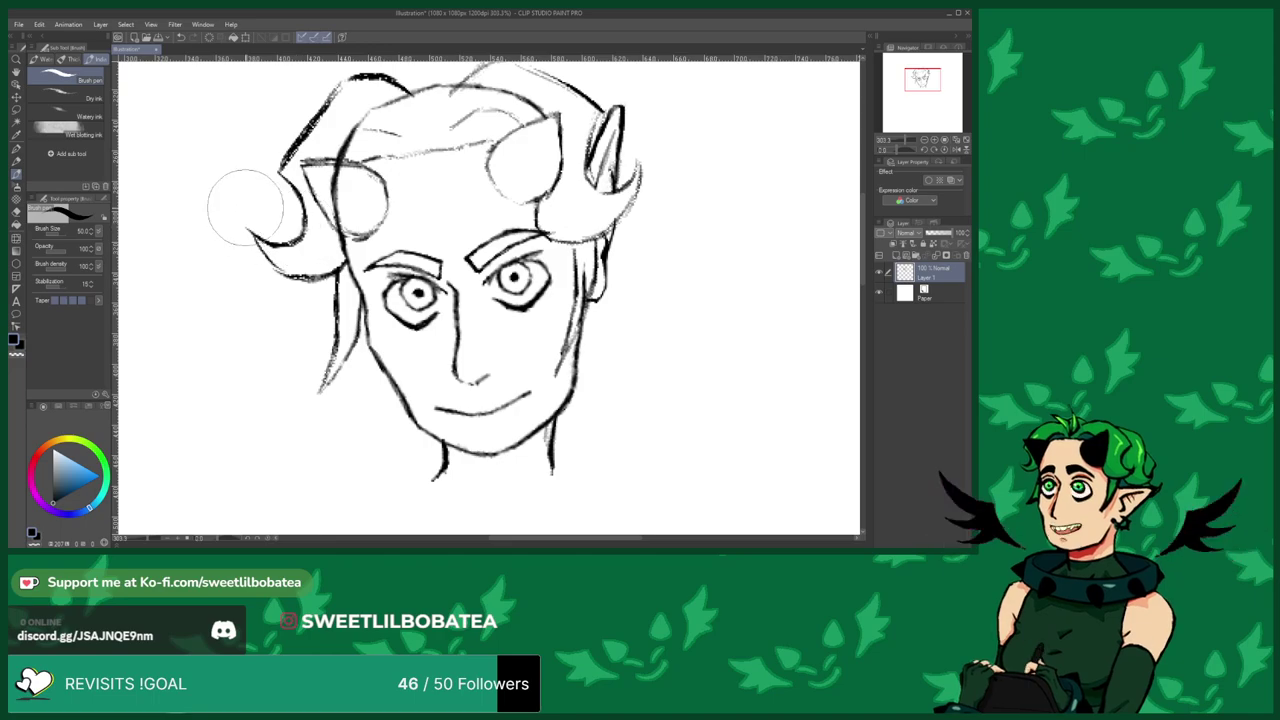
{"action": "left_click", "coordinate": [15, 213]}
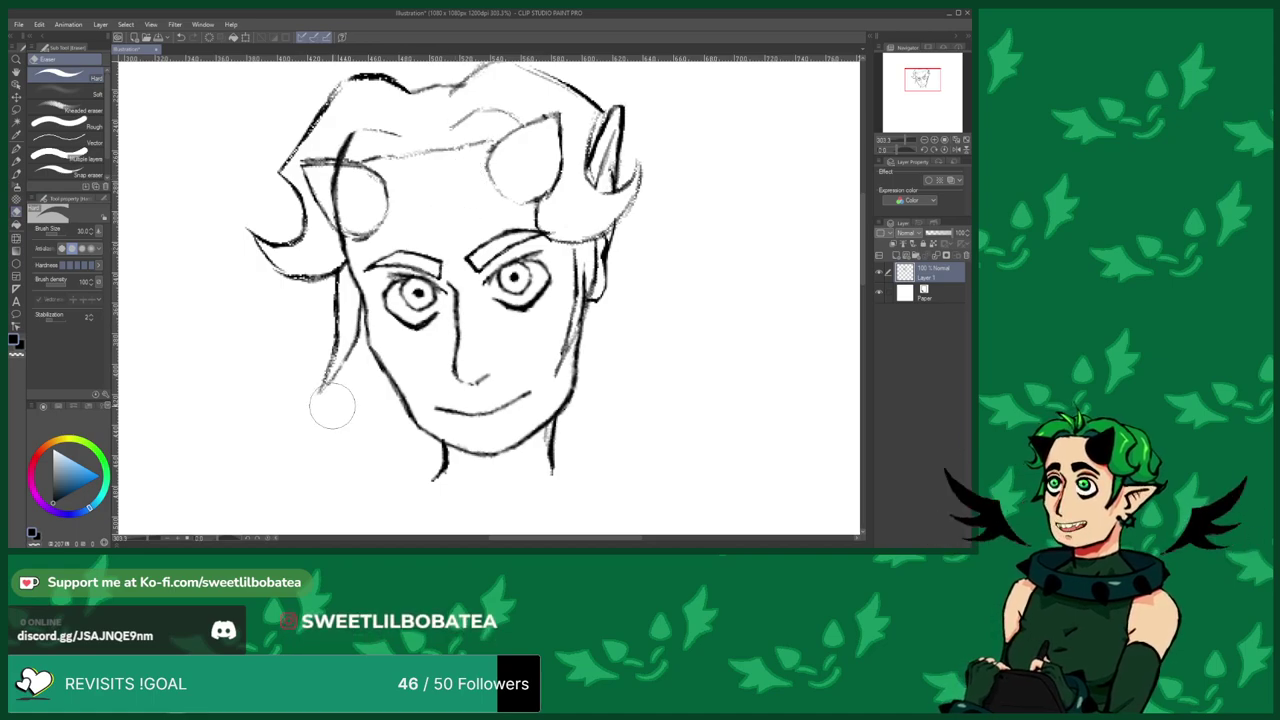
{"action": "scroll", "coordinate": [317, 466], "scroll_direction": "down", "scroll_amount": 4}
{"action": "scroll", "coordinate": [369, 211], "scroll_direction": "up", "scroll_amount": 4}
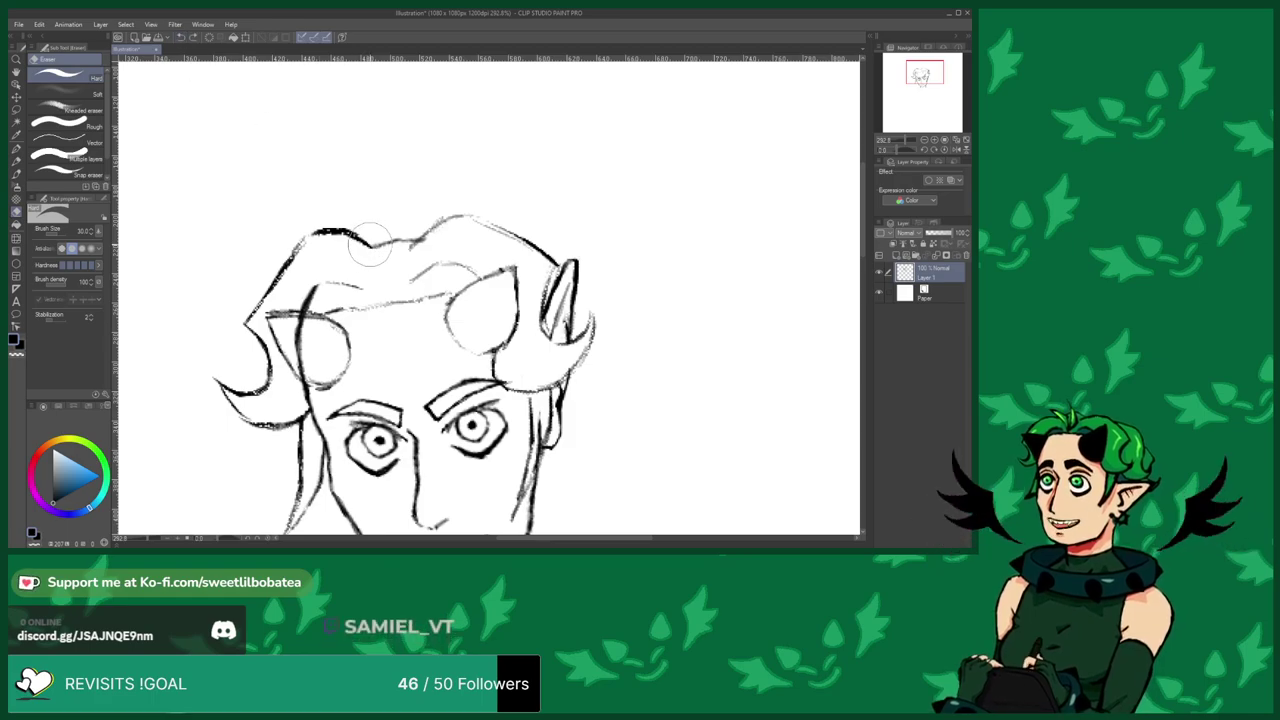
{"action": "left_click_drag", "start_coordinate": [345, 228], "coordinate": [306, 222]}
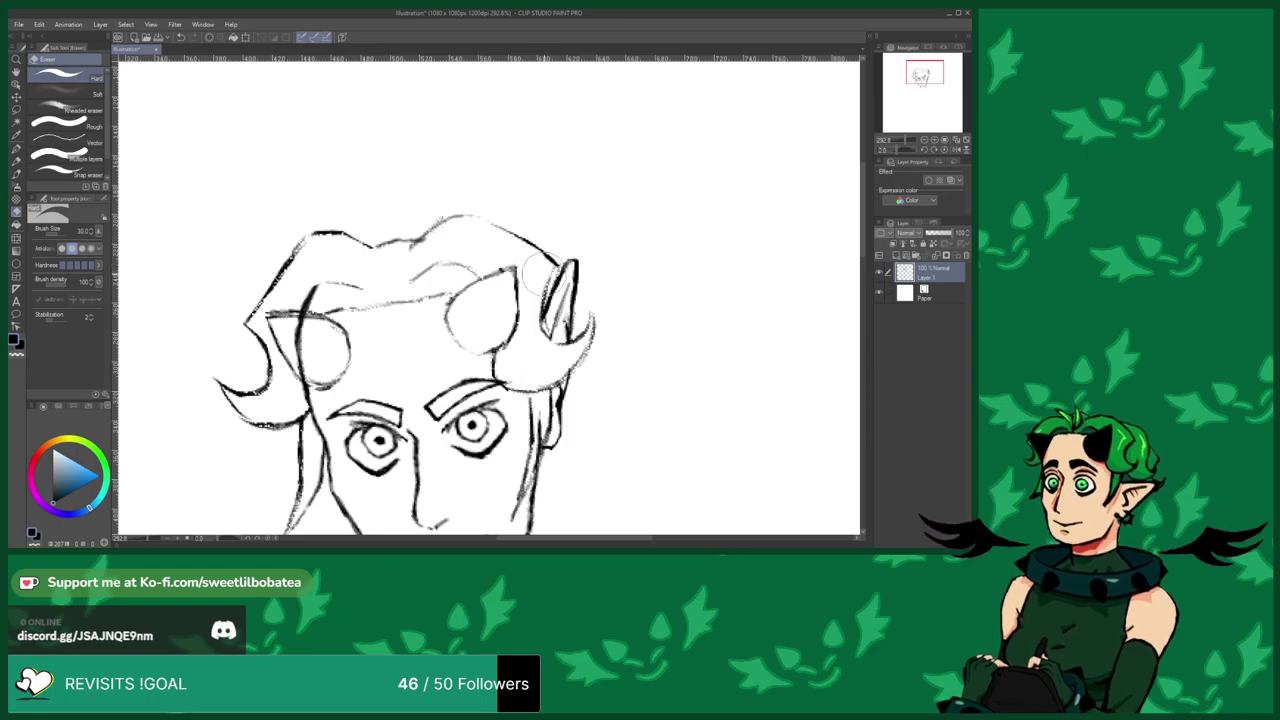
Extend the right hair curl's tip beside the ear with the Brush pen and erase the head outline crossing the left horn.
{"action": "key", "text": "b"}
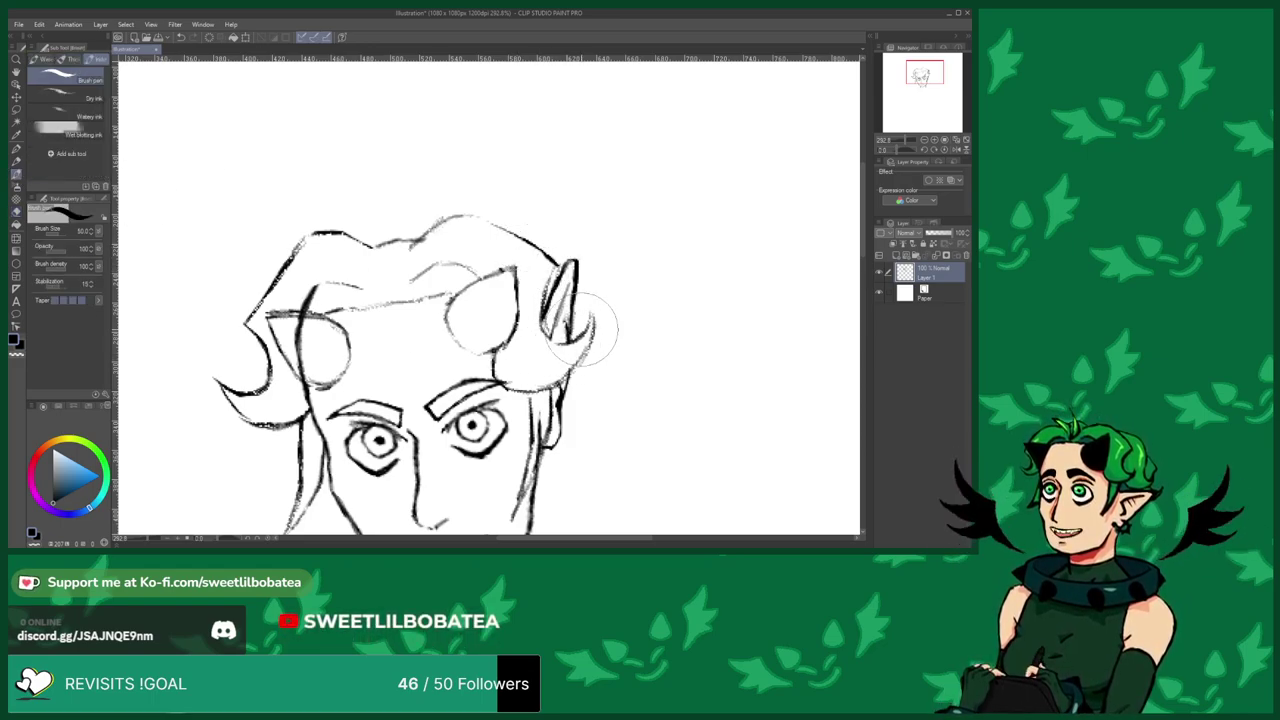
{"action": "left_click_drag", "start_coordinate": [594, 311], "coordinate": [576, 368]}
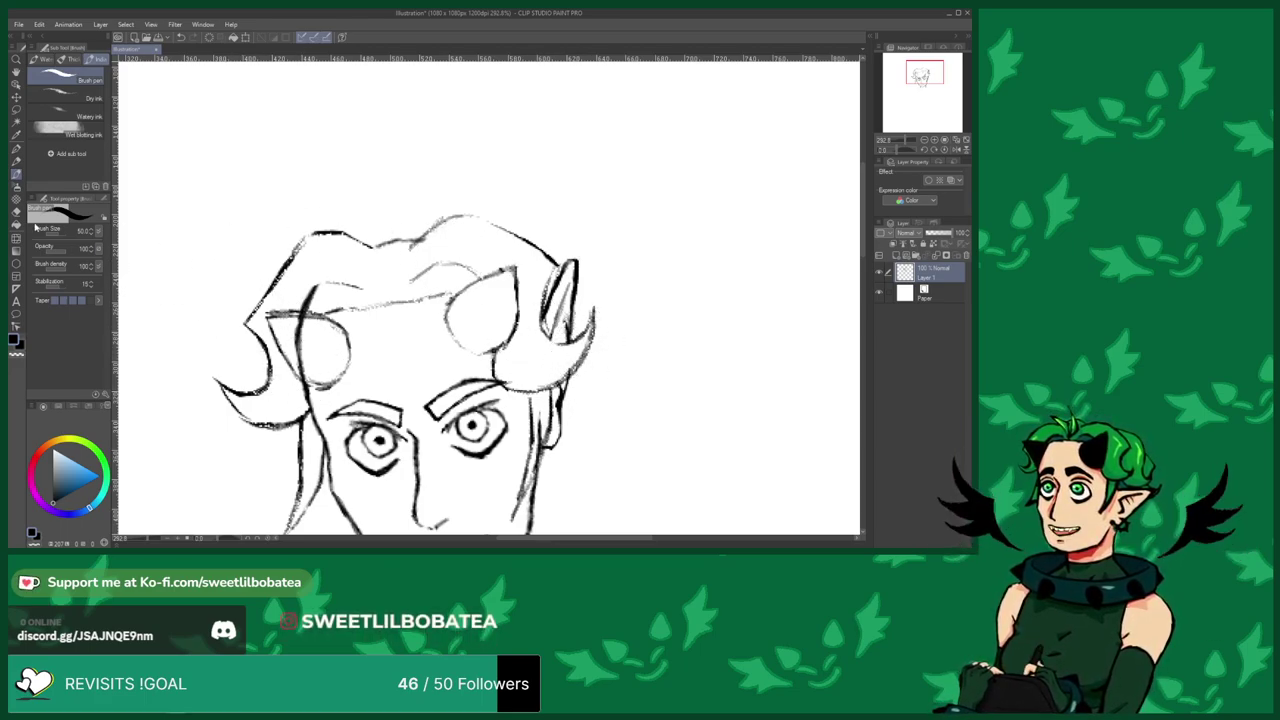
{"action": "left_click", "coordinate": [15, 209]}
{"action": "mouse_move", "coordinate": [322, 352]}
{"action": "left_mouse_down"}
{"action": "mouse_move", "coordinate": [302, 357]}
{"action": "mouse_move", "coordinate": [299, 338]}
{"action": "left_mouse_up"}
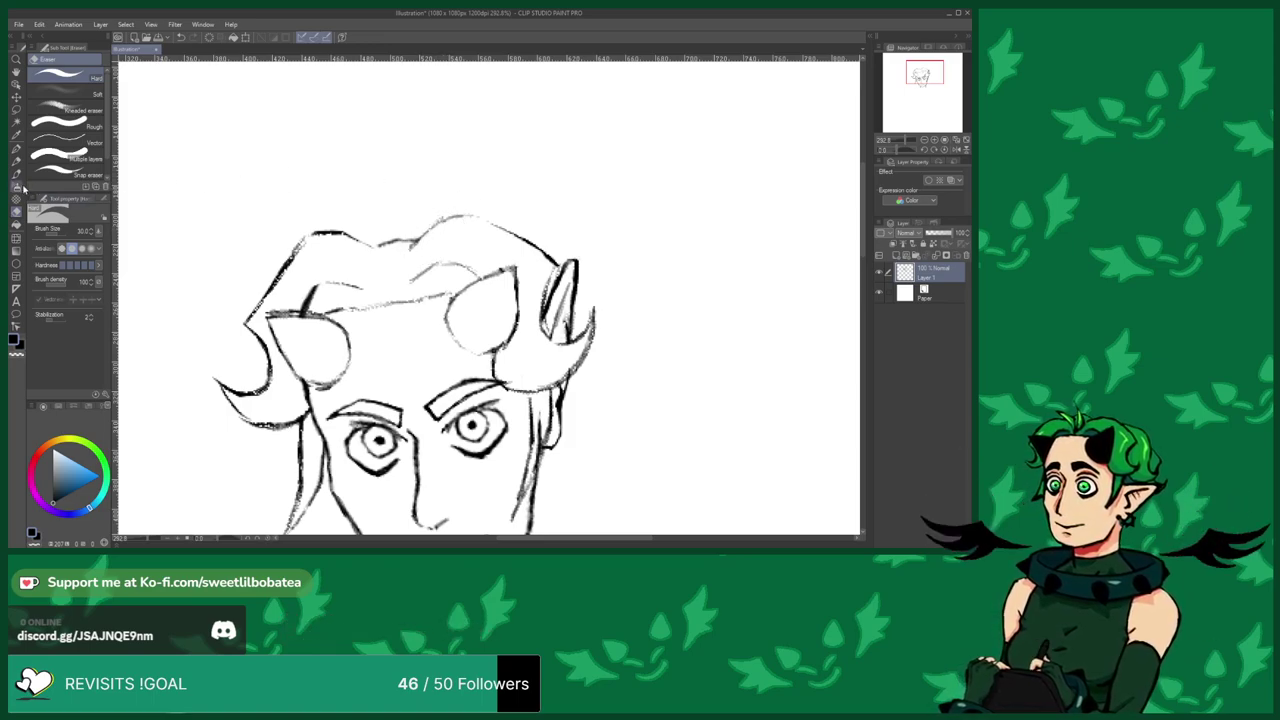
Draw small overlapping hair tufts at the crown's dip with the Brush pen and erase the old outline between them.
{"action": "key", "text": "p"}
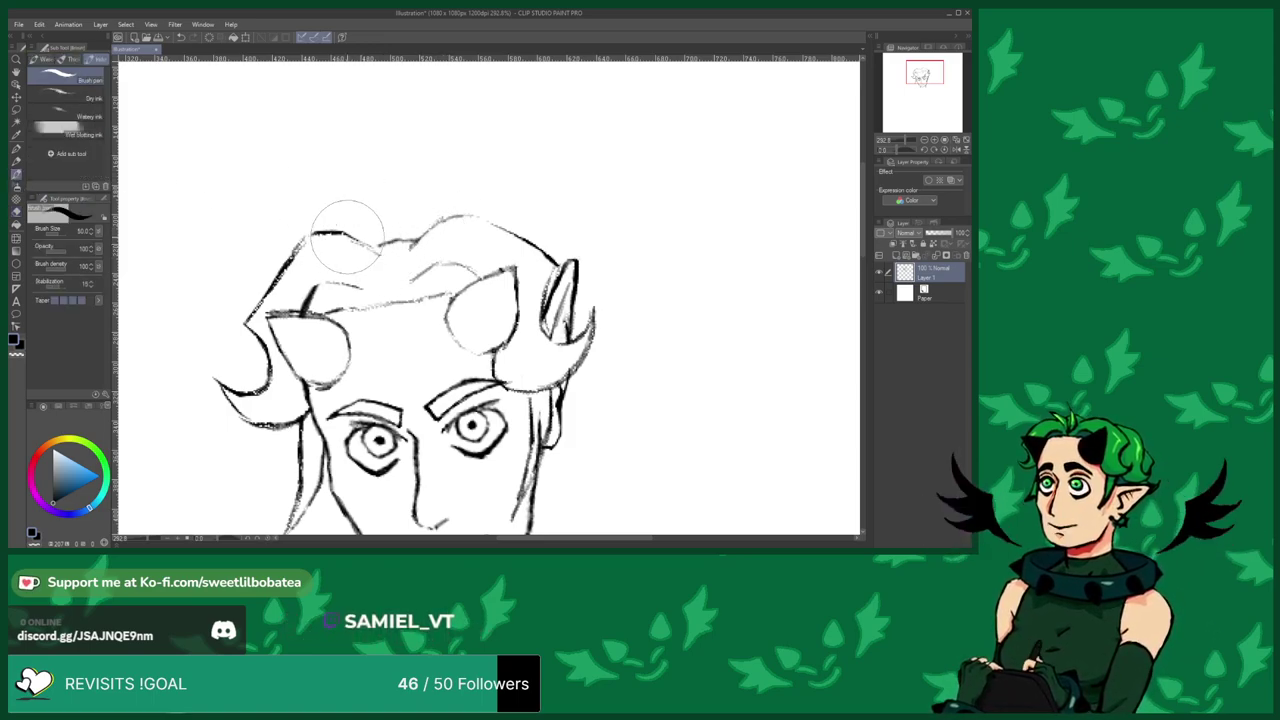
{"action": "left_click", "coordinate": [17, 214]}
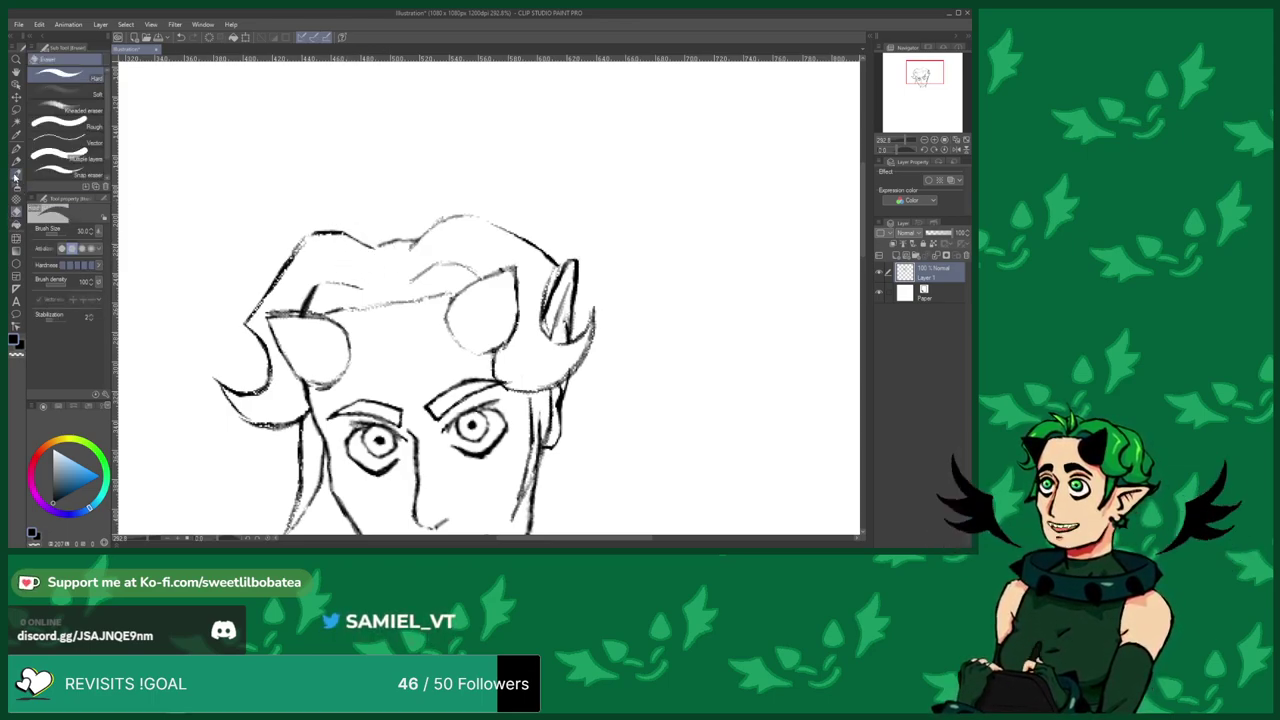
{"action": "left_click", "coordinate": [16, 174]}
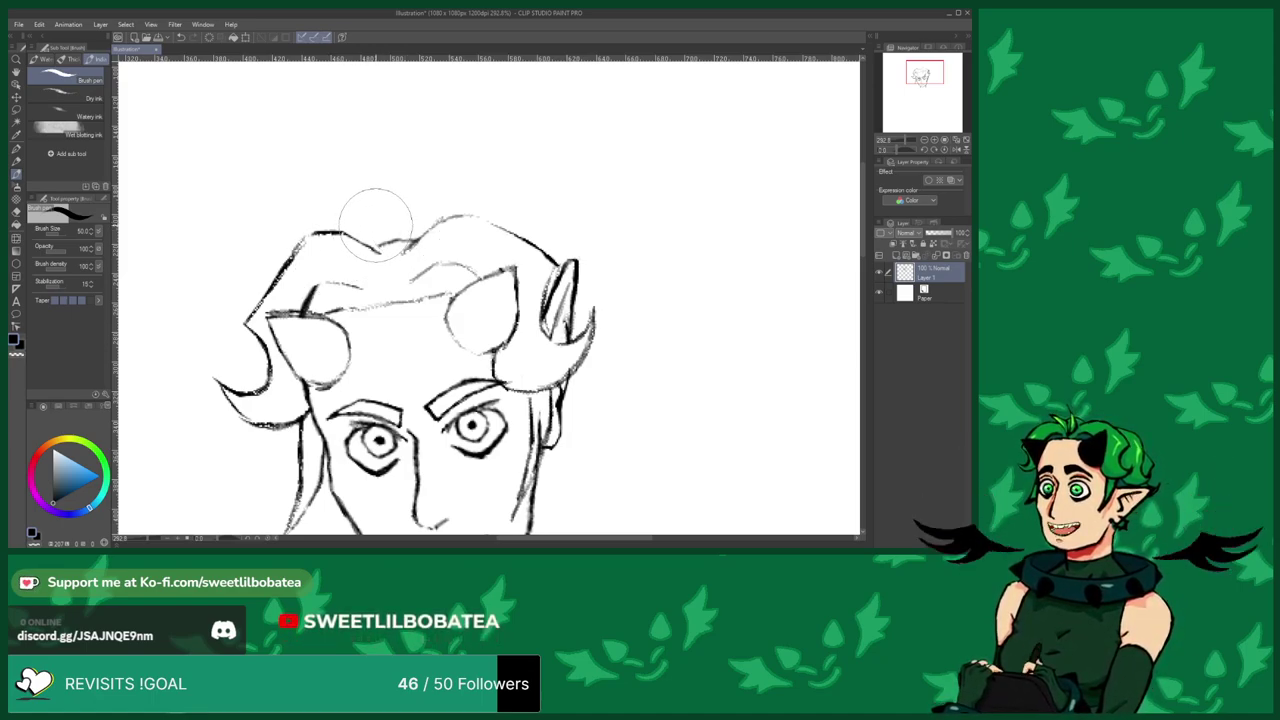
{"action": "mouse_move", "coordinate": [357, 223]}
{"action": "left_mouse_down"}
{"action": "mouse_move", "coordinate": [378, 231]}
{"action": "mouse_move", "coordinate": [365, 226]}
{"action": "left_mouse_up"}
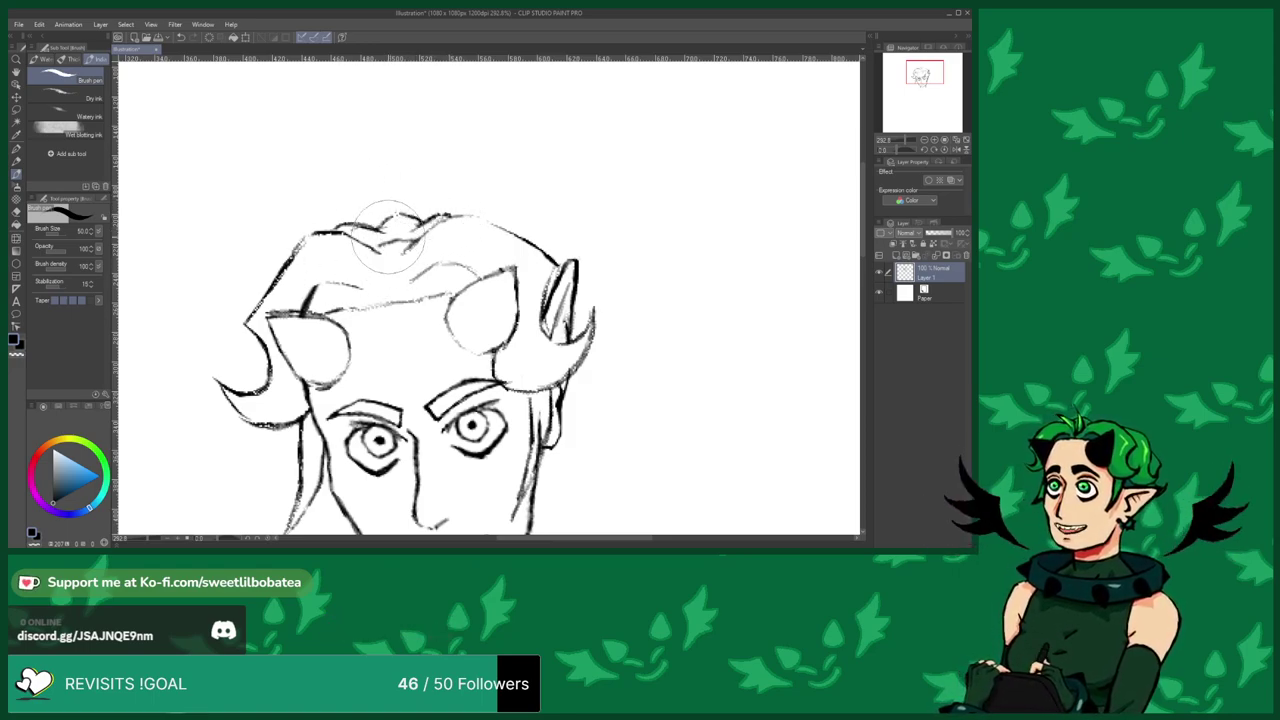
{"action": "key", "text": "e"}
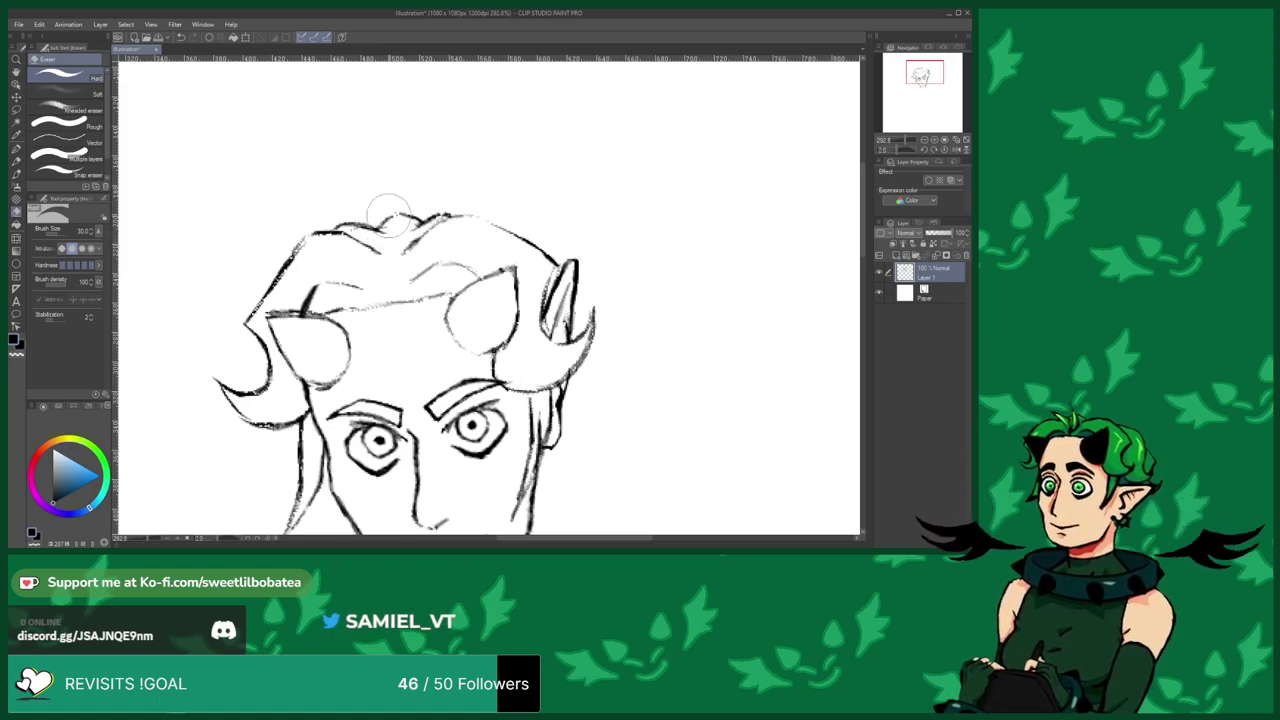
Redraw the hair outline's slanted edge above the left horn with the Brush pen and thin it with the Hard eraser.
{"action": "key", "text": "b"}
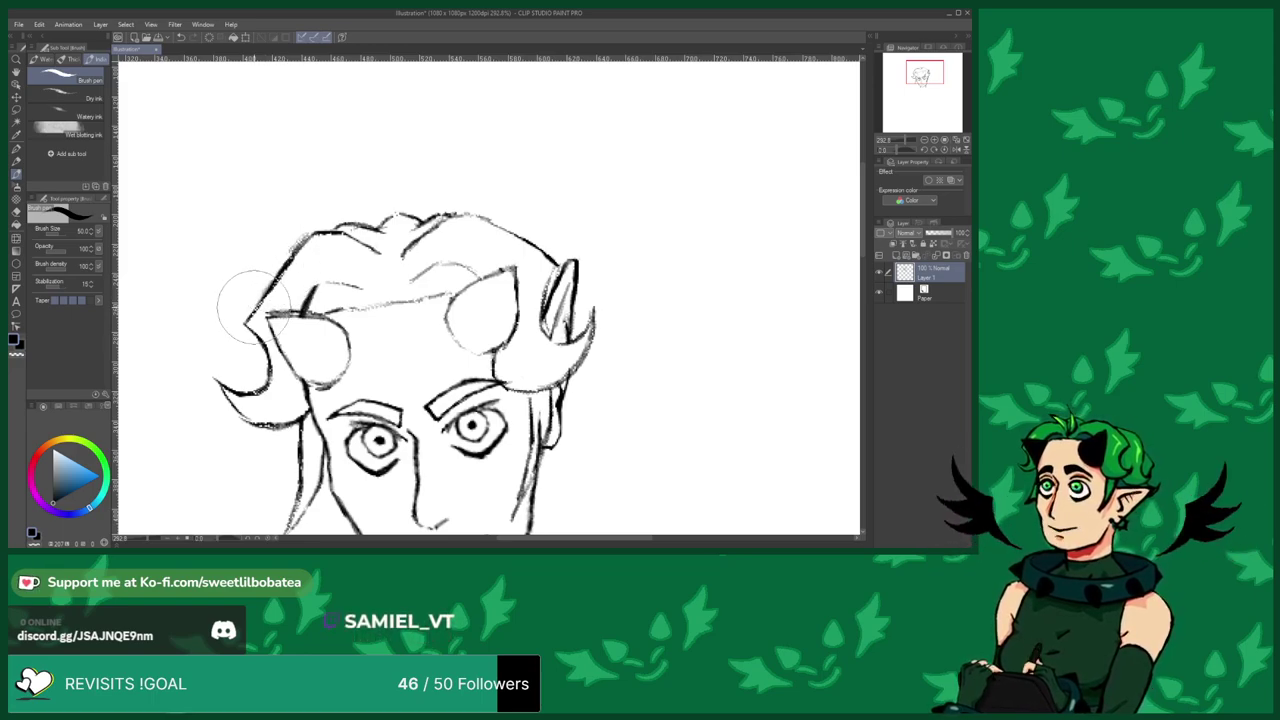
{"action": "left_click_drag", "start_coordinate": [259, 298], "coordinate": [243, 321]}
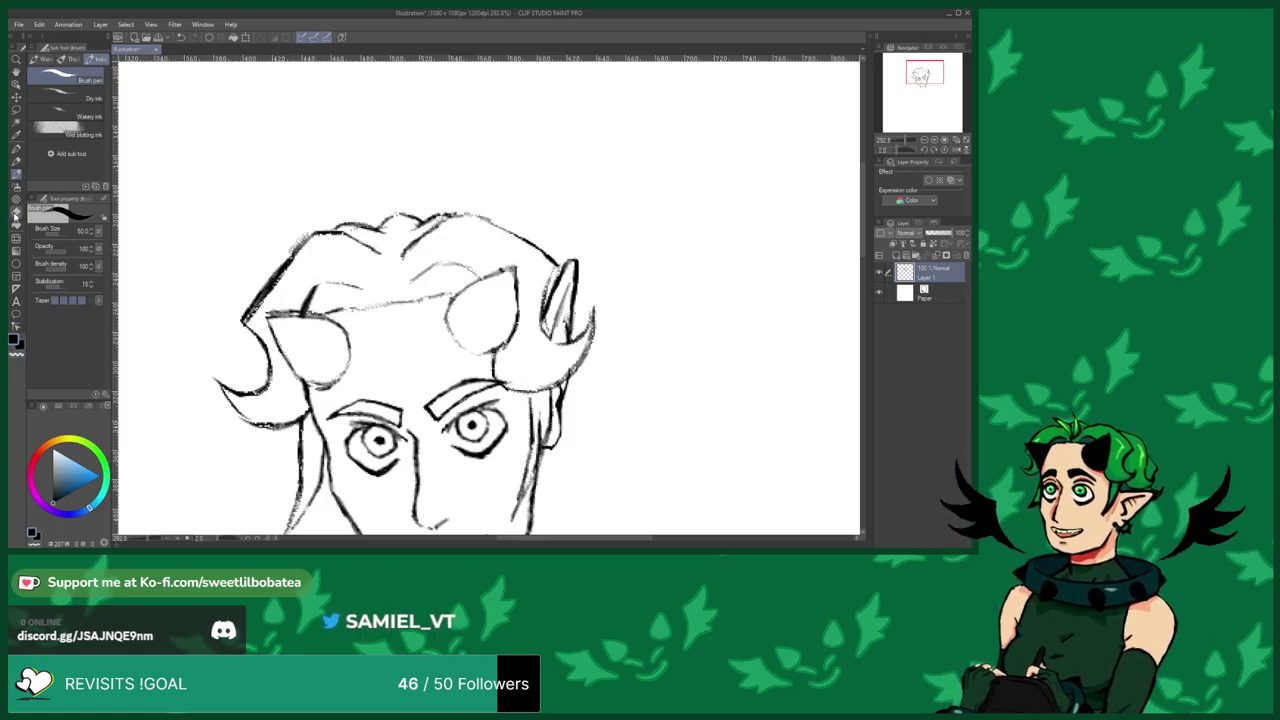
{"action": "left_click", "coordinate": [15, 215]}
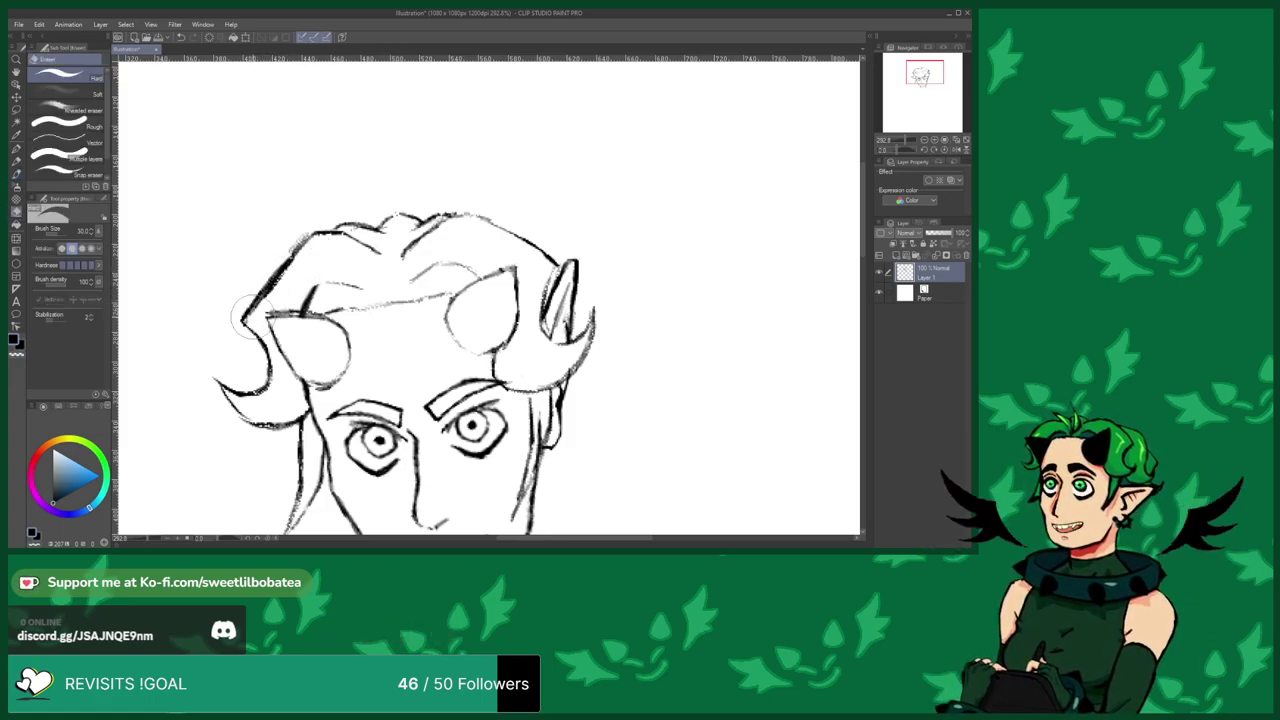
{"action": "mouse_move", "coordinate": [256, 307]}
{"action": "left_mouse_down"}
{"action": "mouse_move", "coordinate": [291, 266]}
{"action": "mouse_move", "coordinate": [245, 323]}
{"action": "mouse_move", "coordinate": [310, 250]}
{"action": "left_mouse_up"}
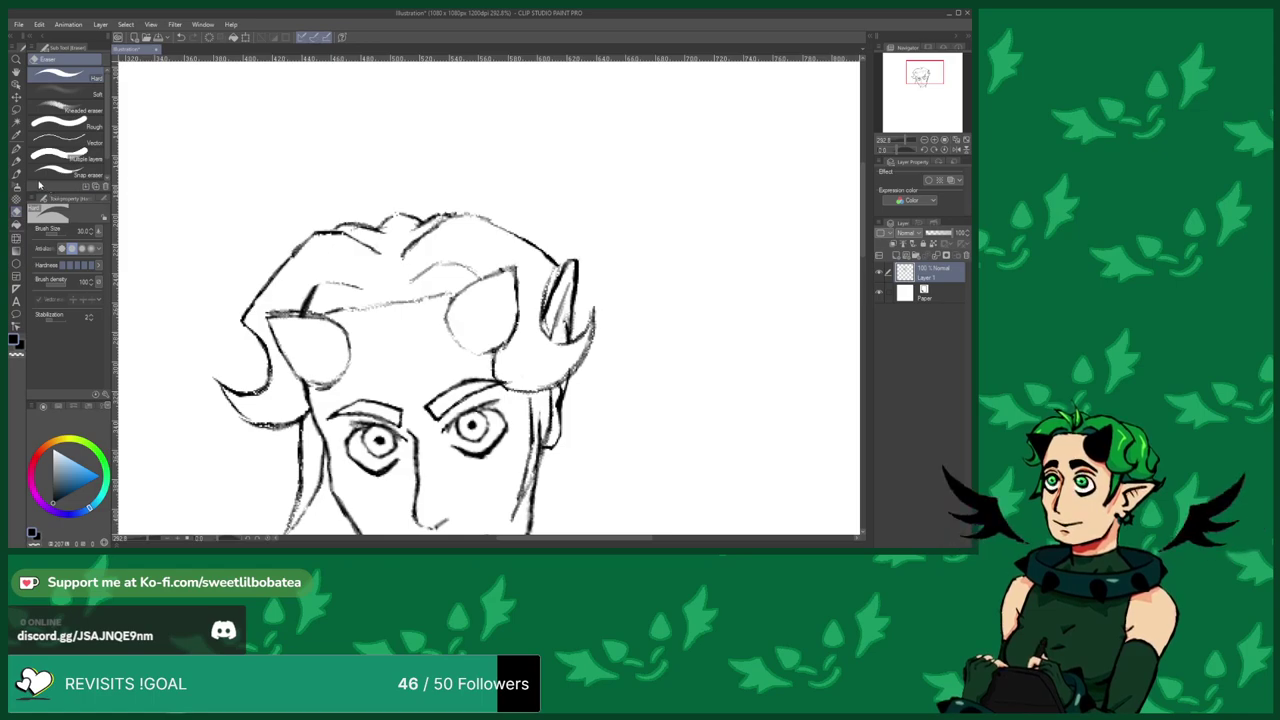
Darken the crown strand and the curved hair lines behind both horns with the Brush pen, cleaning their edges with the eraser.
{"action": "key", "text": "b"}
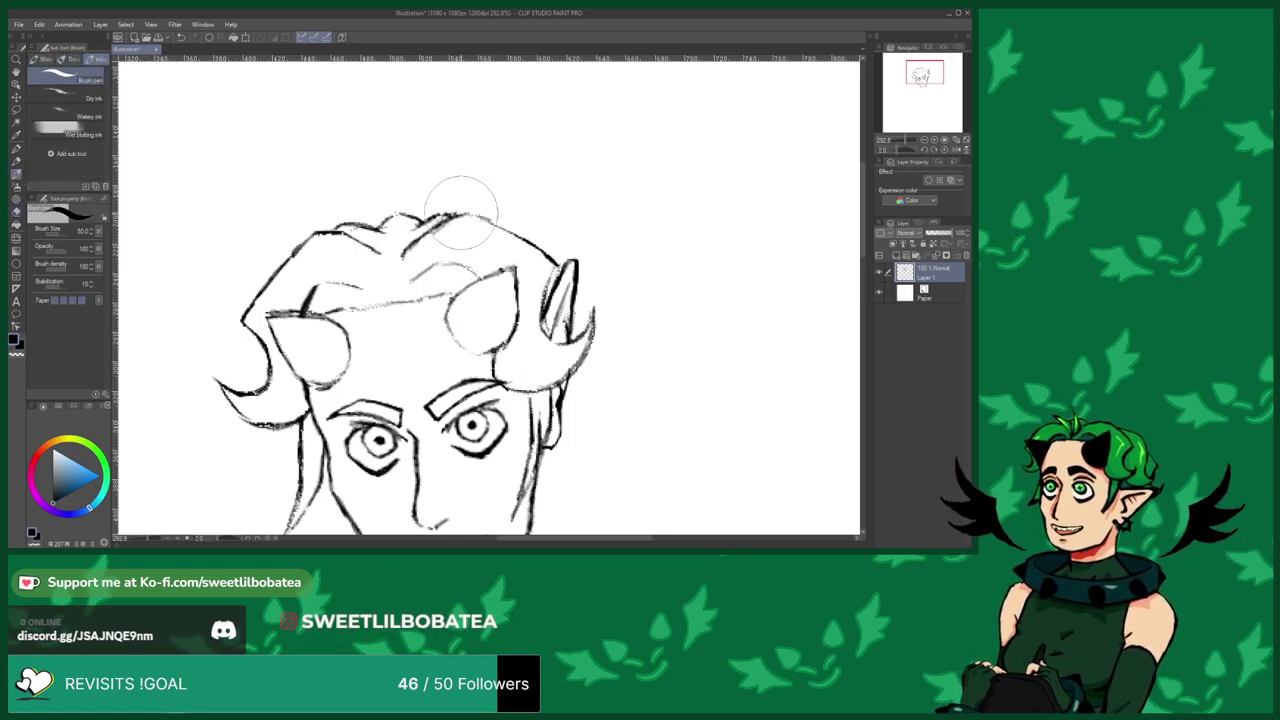
{"action": "left_click", "coordinate": [16, 212]}
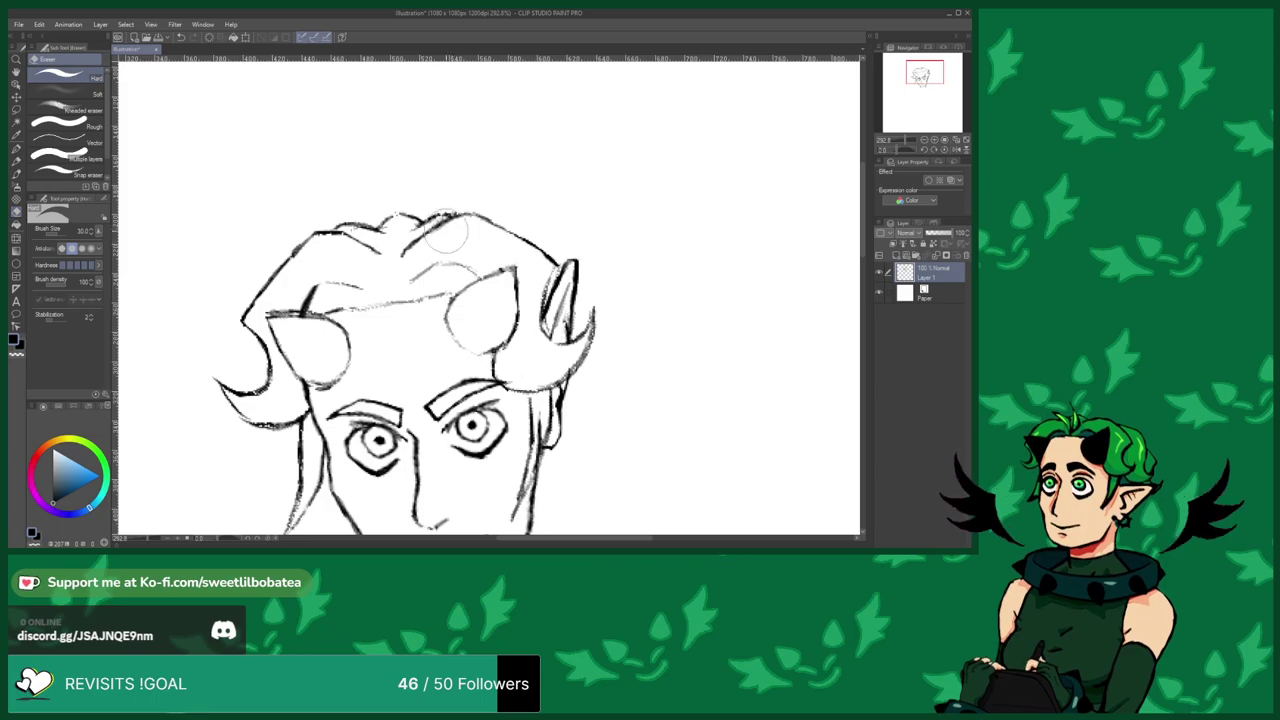
{"action": "left_click", "coordinate": [16, 175]}
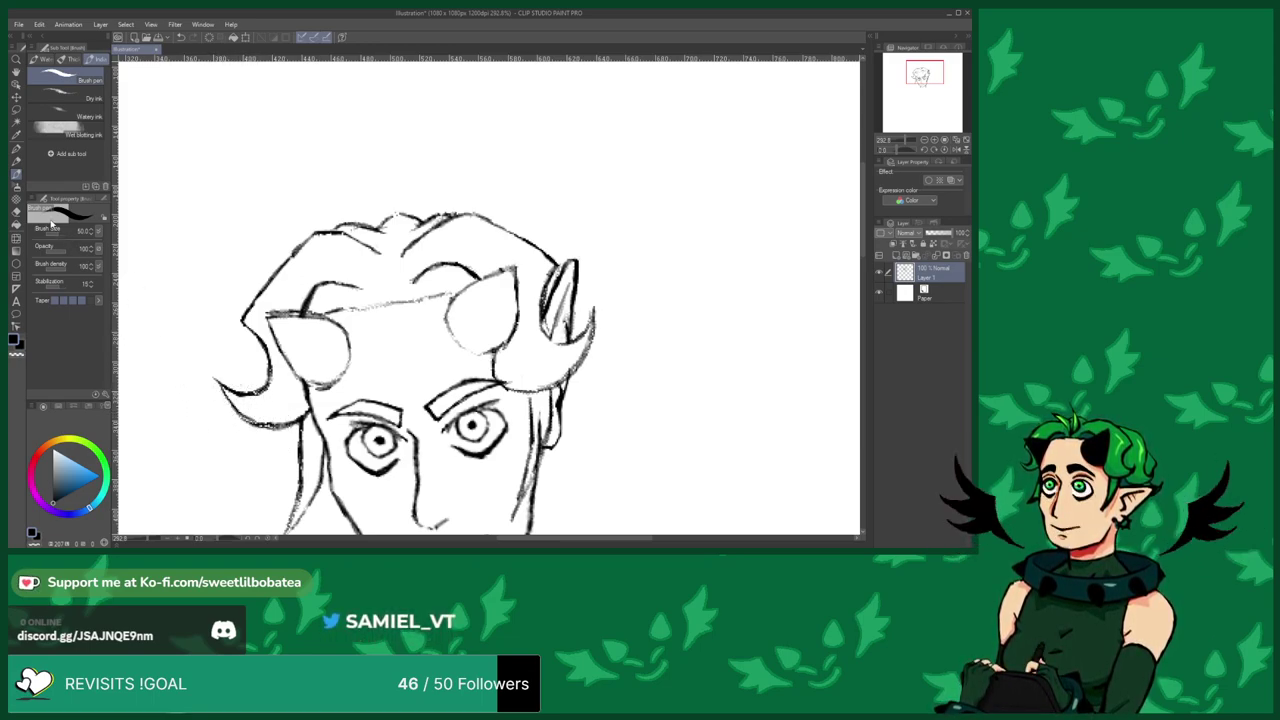
{"action": "left_click", "coordinate": [14, 212]}
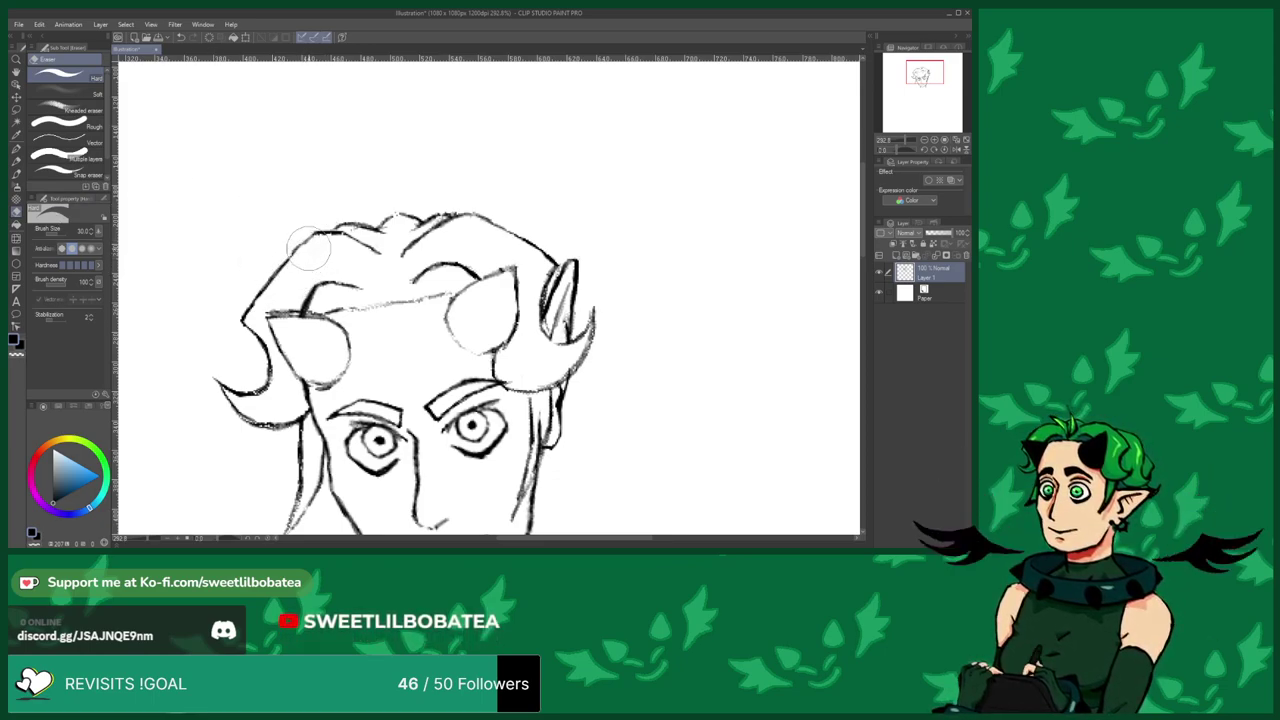
{"action": "left_click", "coordinate": [15, 177]}
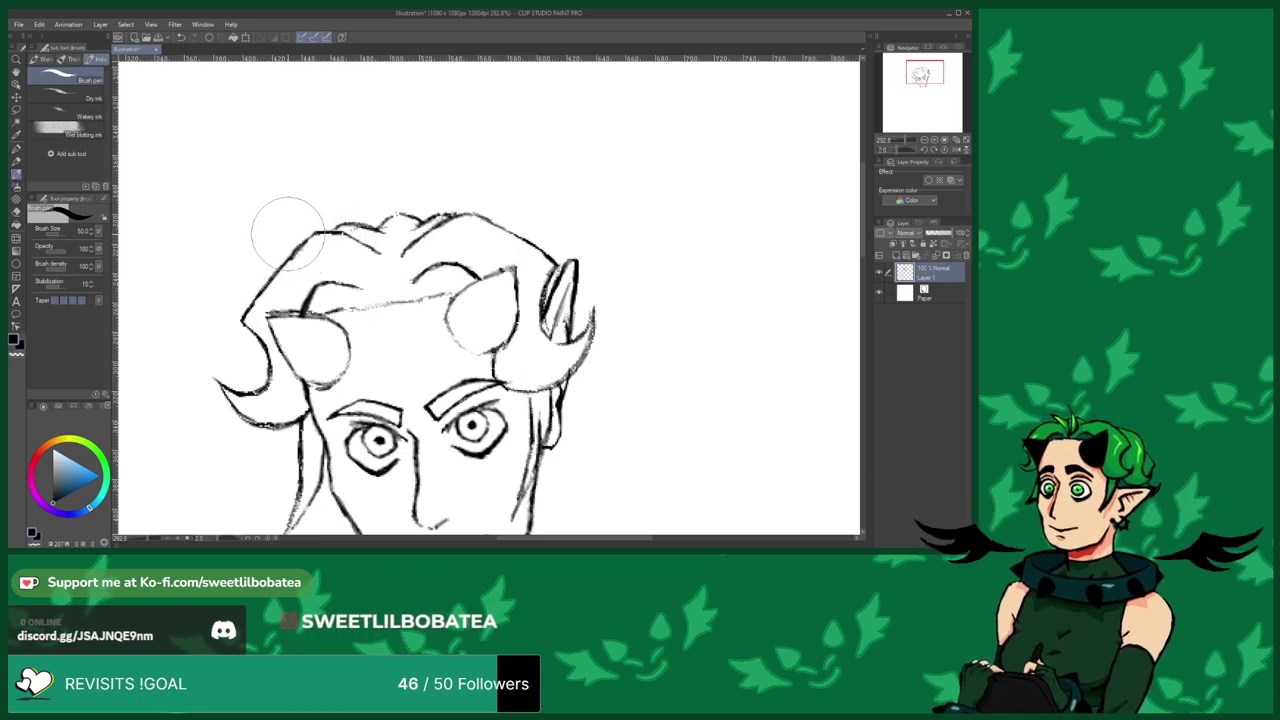
{"action": "left_click_drag", "start_coordinate": [383, 285], "coordinate": [262, 229]}
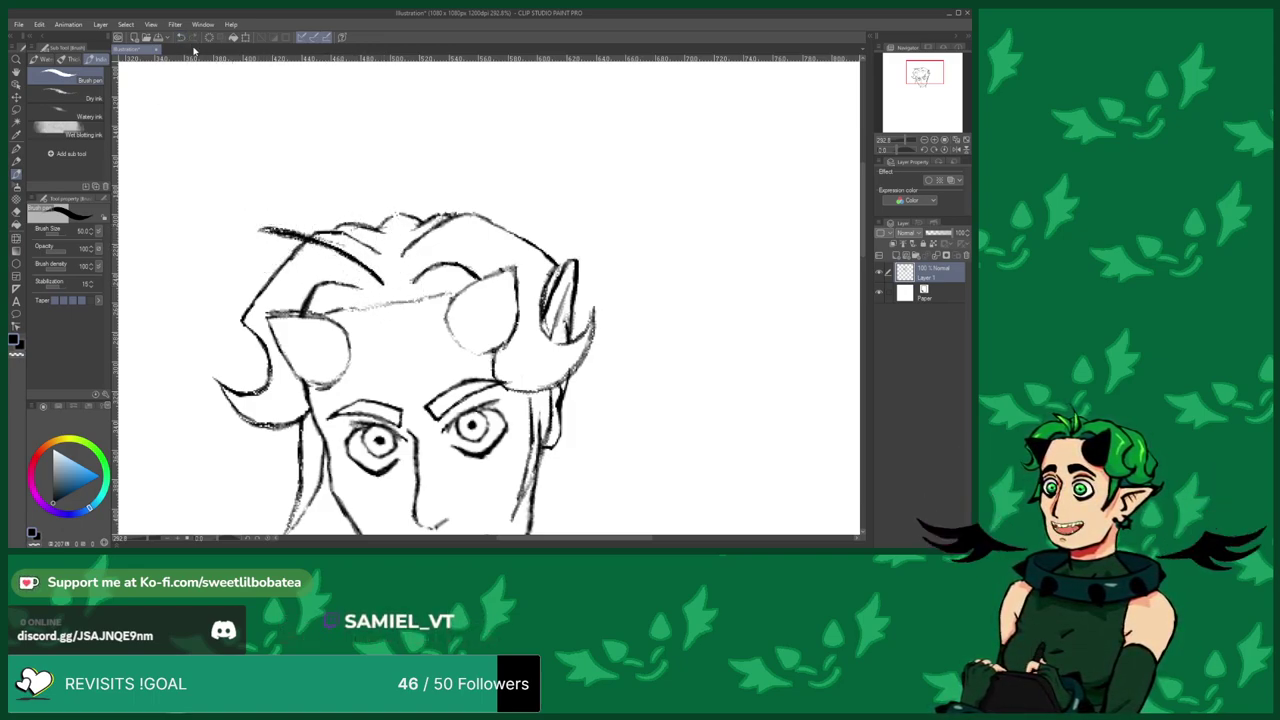
{"action": "left_click_drag", "start_coordinate": [262, 228], "coordinate": [380, 222]}
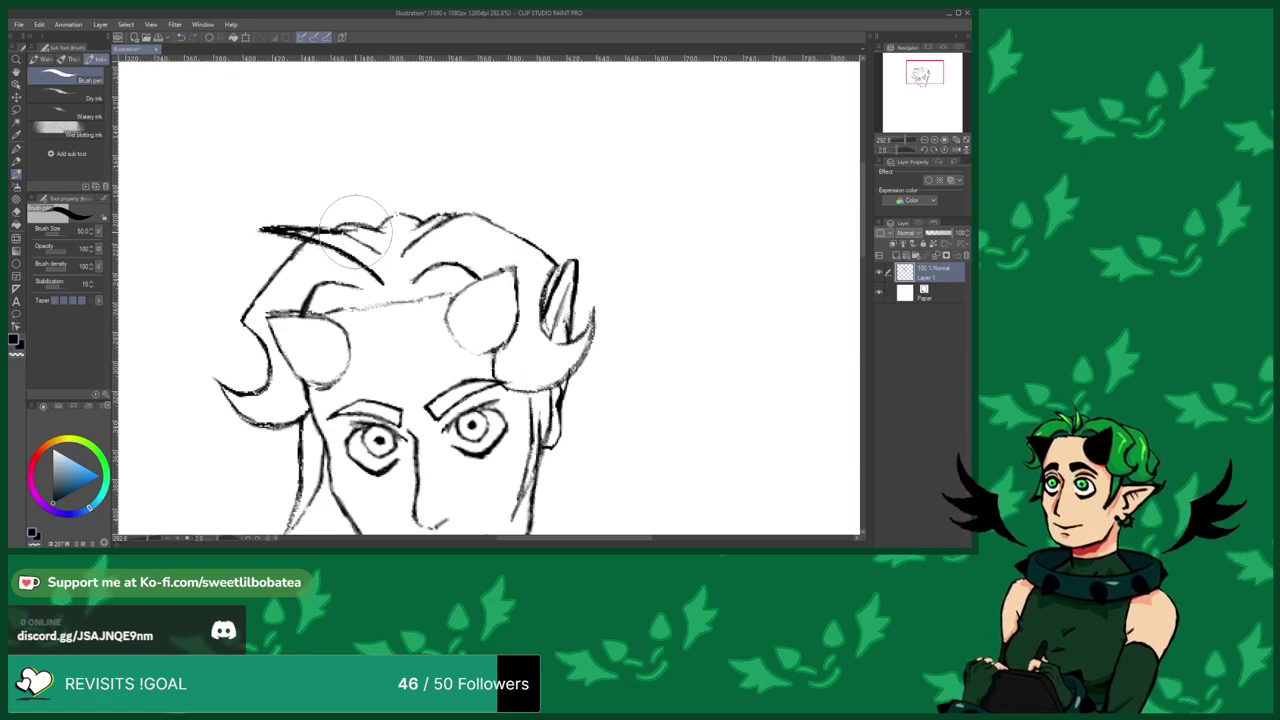
{"action": "left_click_drag", "start_coordinate": [383, 282], "coordinate": [325, 170]}
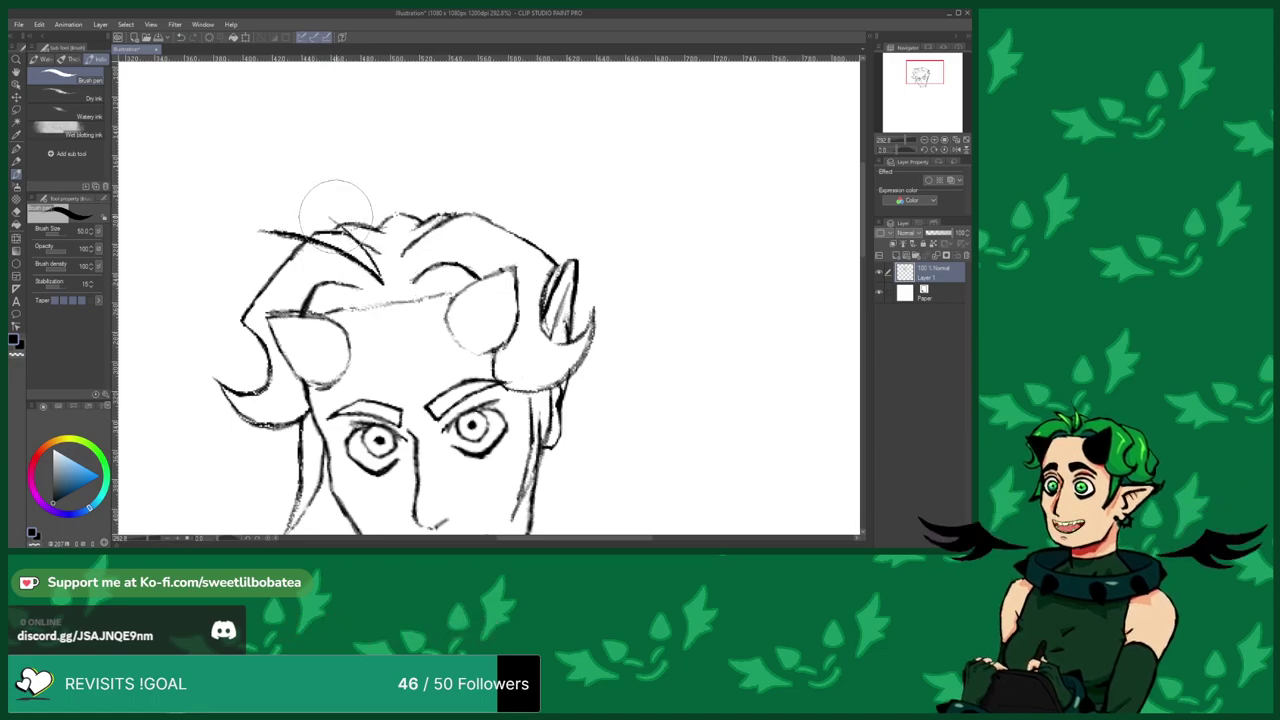
{"action": "left_click_drag", "start_coordinate": [382, 280], "coordinate": [340, 179]}
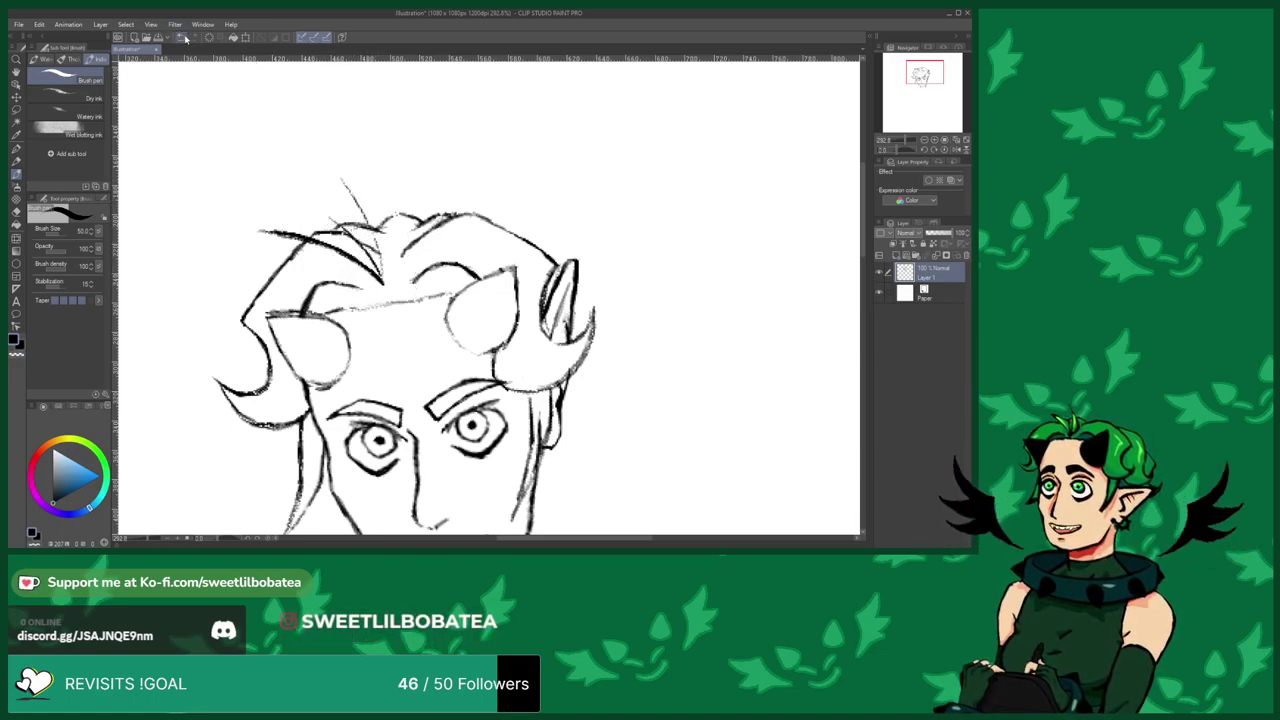
{"action": "left_click_drag", "start_coordinate": [376, 286], "coordinate": [310, 194]}
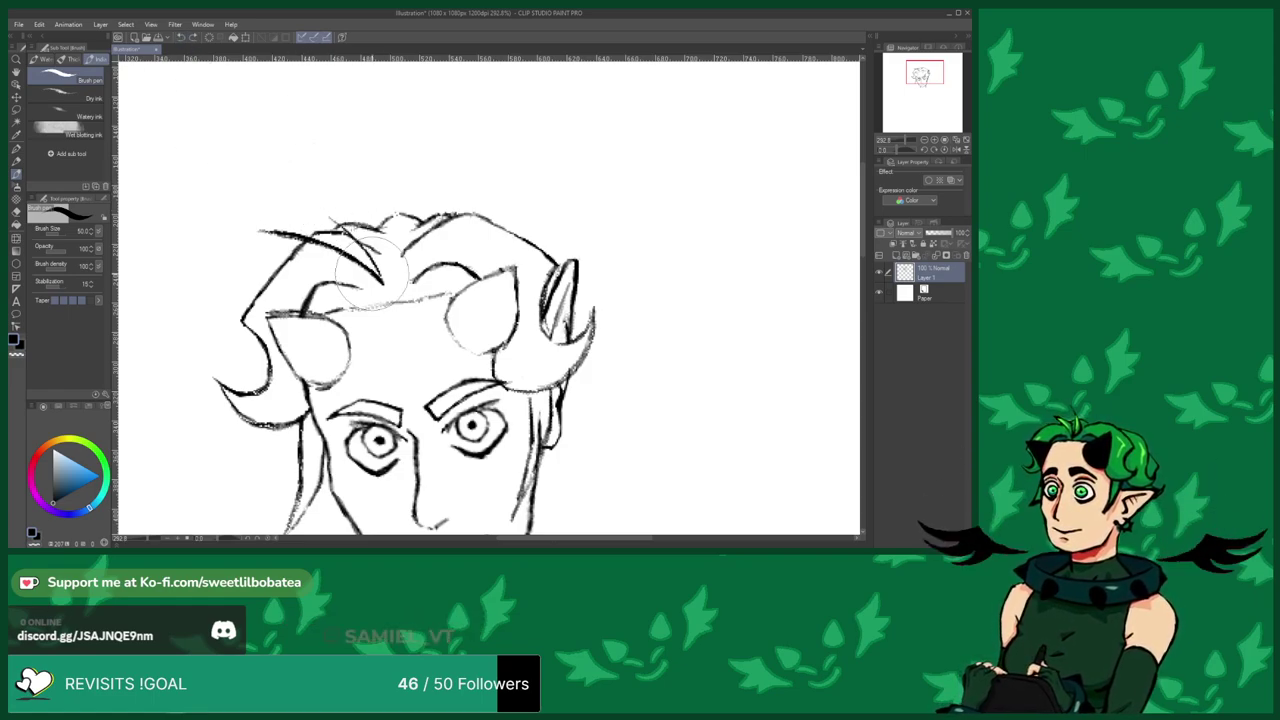
{"action": "scroll", "coordinate": [389, 265], "scroll_direction": "up", "scroll_amount": 2}
{"action": "left_click_drag", "start_coordinate": [390, 293], "coordinate": [279, 120]}
{"action": "key", "text": "ctrl+z"}
{"action": "scroll", "coordinate": [390, 345], "scroll_direction": "down", "scroll_amount": 2}
{"action": "scroll", "coordinate": [387, 297], "scroll_direction": "up", "scroll_amount": 1}
{"action": "left_click_drag", "start_coordinate": [390, 293], "coordinate": [303, 157]}
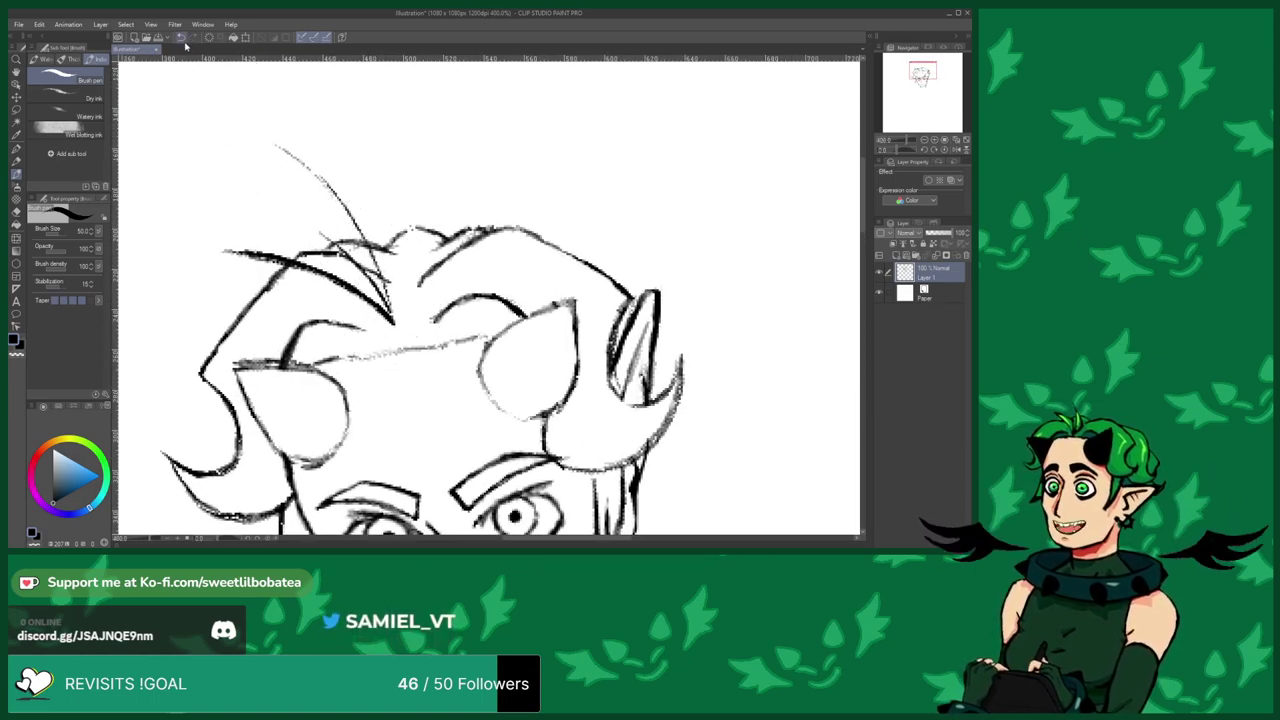
{"action": "mouse_move", "coordinate": [291, 142]}
{"action": "left_mouse_down"}
{"action": "mouse_move", "coordinate": [357, 186]}
{"action": "mouse_move", "coordinate": [393, 243]}
{"action": "left_mouse_up"}
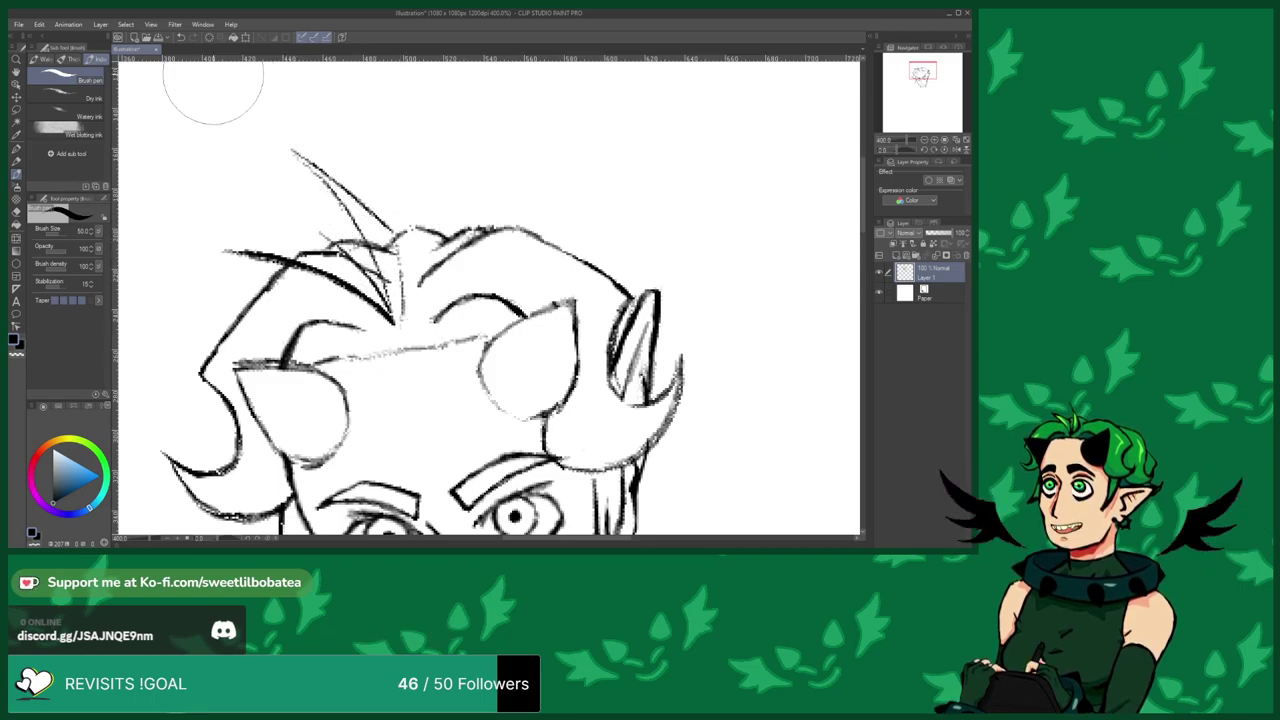
{"action": "left_click", "coordinate": [179, 37]}
{"action": "left_click", "coordinate": [180, 37]}
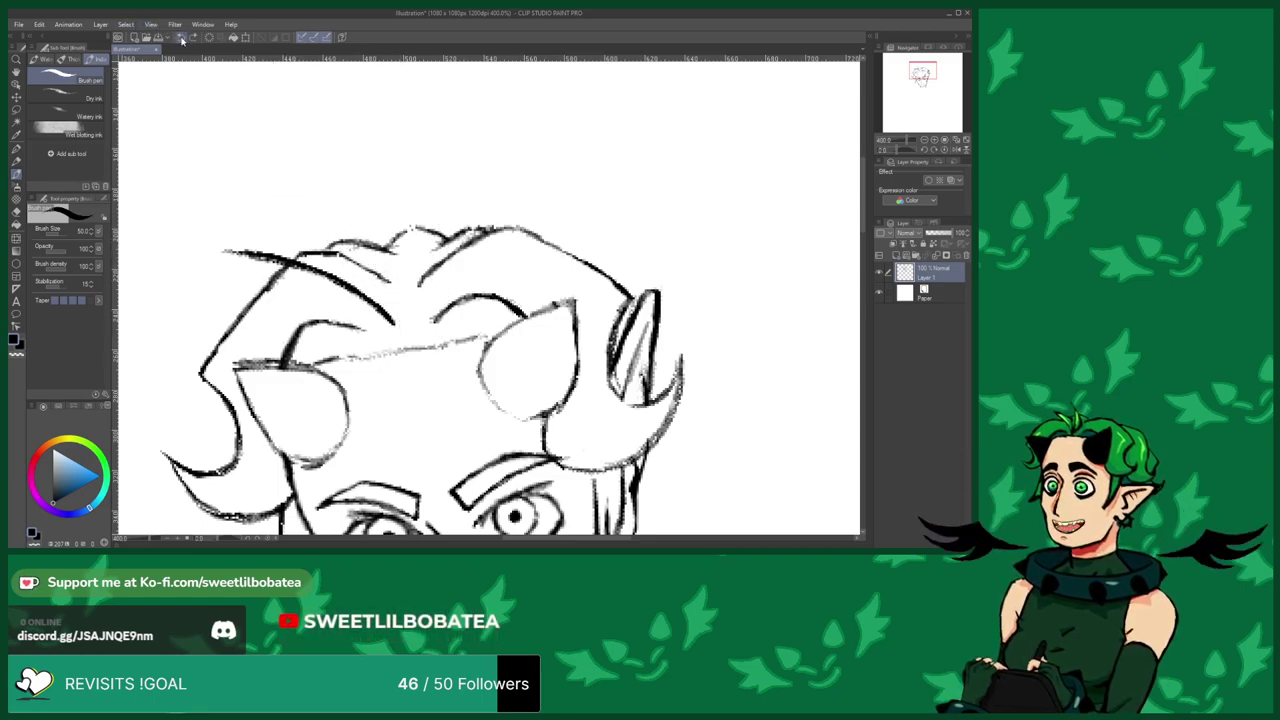
{"action": "left_click", "coordinate": [179, 37]}
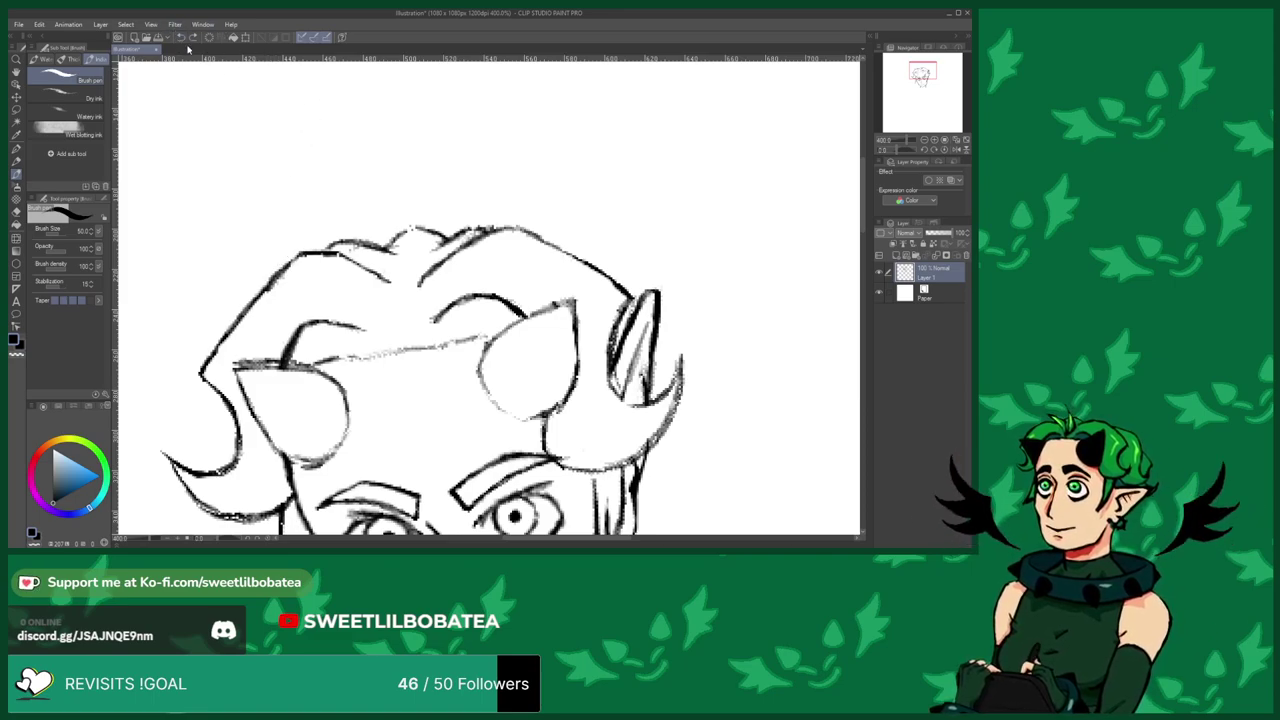
{"action": "mouse_move", "coordinate": [380, 320]}
{"action": "left_mouse_down"}
{"action": "mouse_move", "coordinate": [207, 228]}
{"action": "mouse_move", "coordinate": [349, 250]}
{"action": "mouse_move", "coordinate": [372, 314]}
{"action": "mouse_move", "coordinate": [329, 166]}
{"action": "left_mouse_up"}
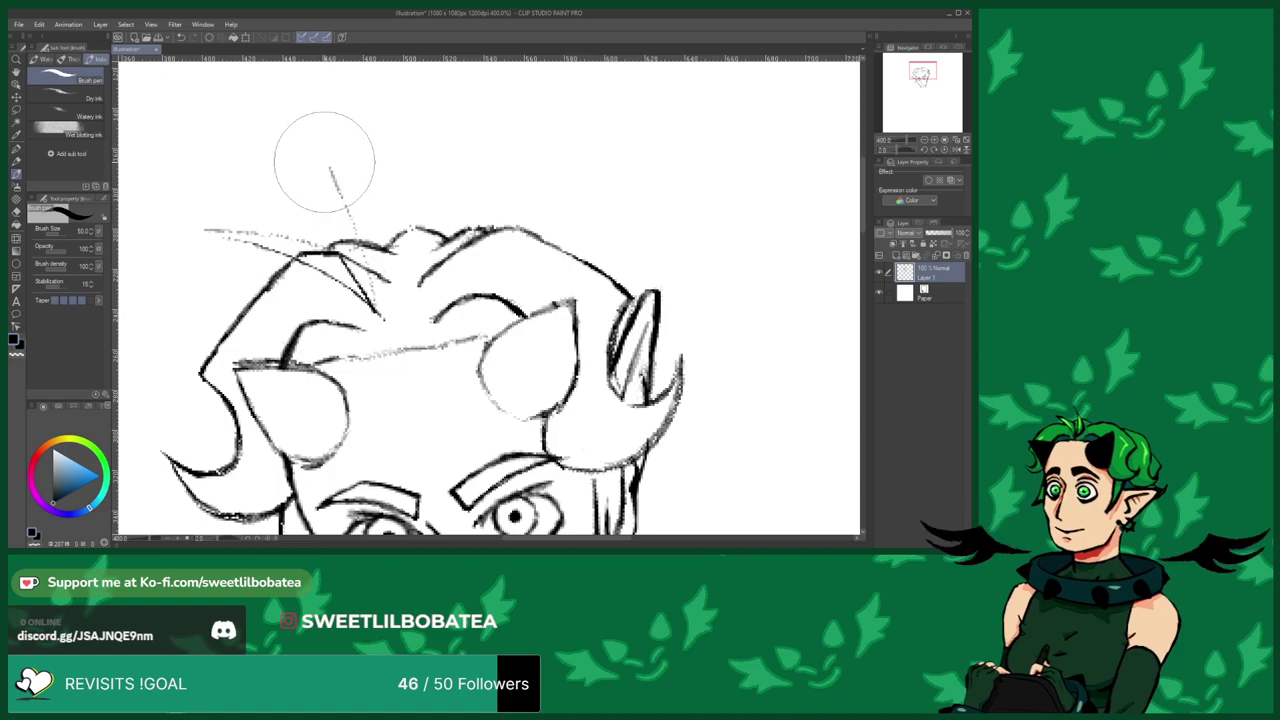
{"action": "left_click", "coordinate": [181, 40]}
{"action": "left_click", "coordinate": [183, 40]}
{"action": "left_click", "coordinate": [185, 39]}
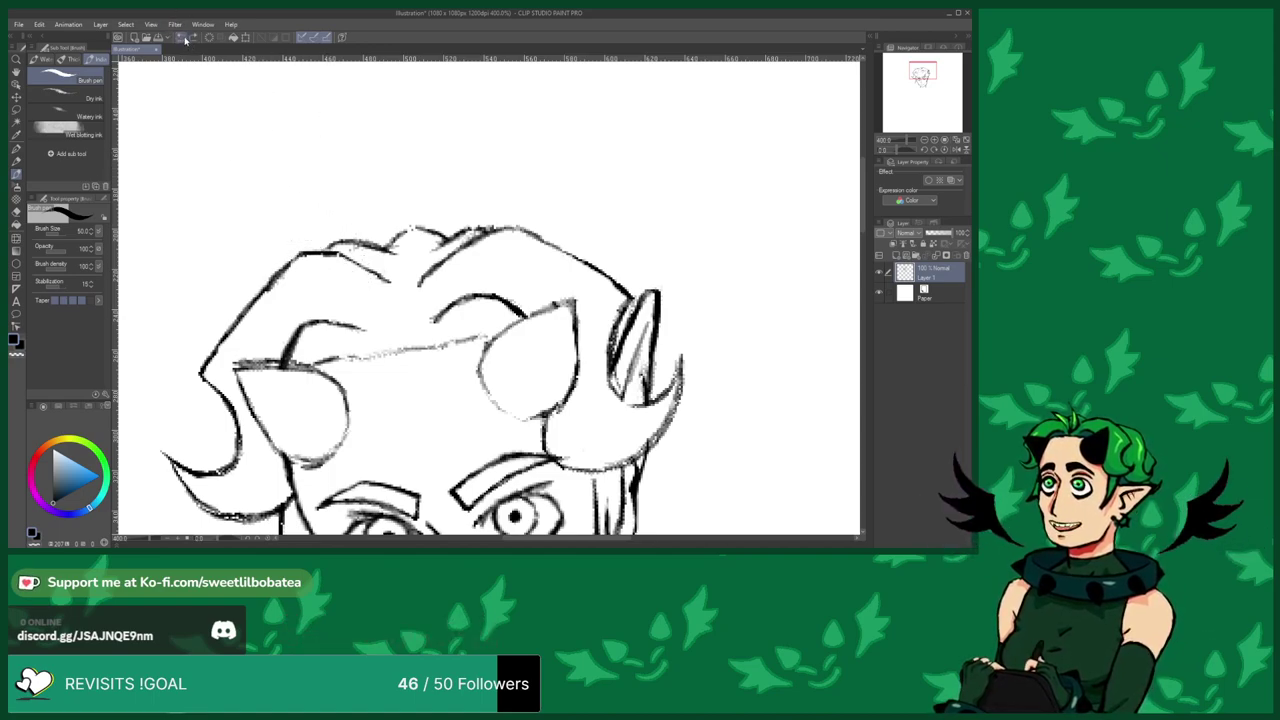
Add a new layer above the head sketch, lower the sketch layer's opacity to 49%, and make the new layer active.
{"action": "left_click", "coordinate": [899, 255]}
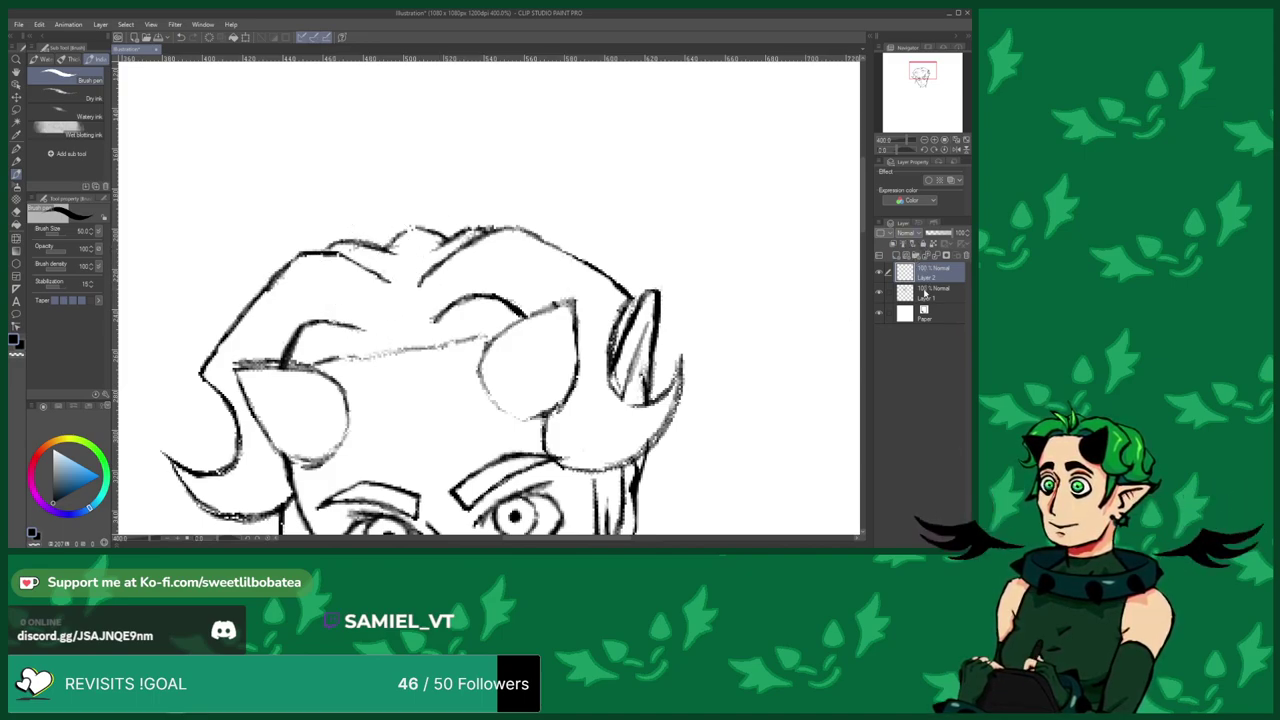
{"action": "left_click", "coordinate": [926, 292]}
{"action": "left_click_drag", "start_coordinate": [948, 233], "coordinate": [938, 233]}
{"action": "left_click", "coordinate": [909, 278]}
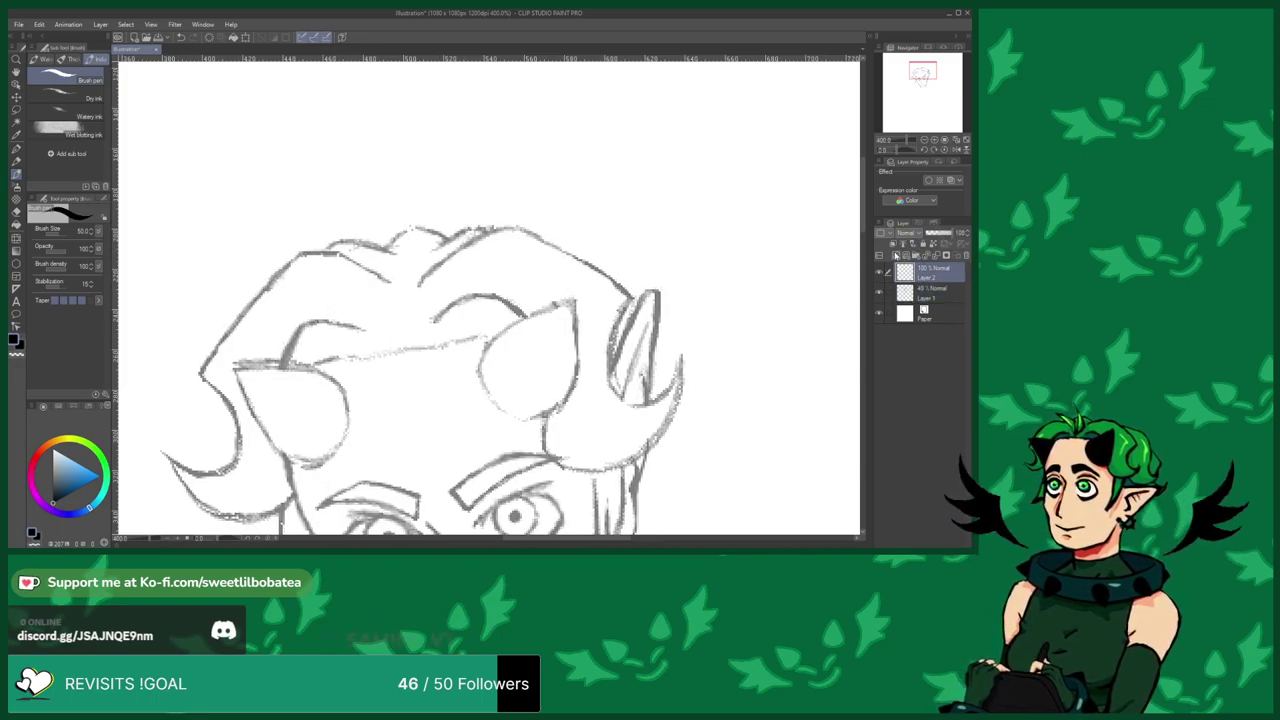
Draw a long pointed hair strand sweeping left from the middle of the hairline on the new layer with the Brush pen.
{"action": "mouse_move", "coordinate": [395, 330]}
{"action": "left_mouse_down"}
{"action": "mouse_move", "coordinate": [178, 243]}
{"action": "mouse_move", "coordinate": [323, 248]}
{"action": "left_mouse_up"}
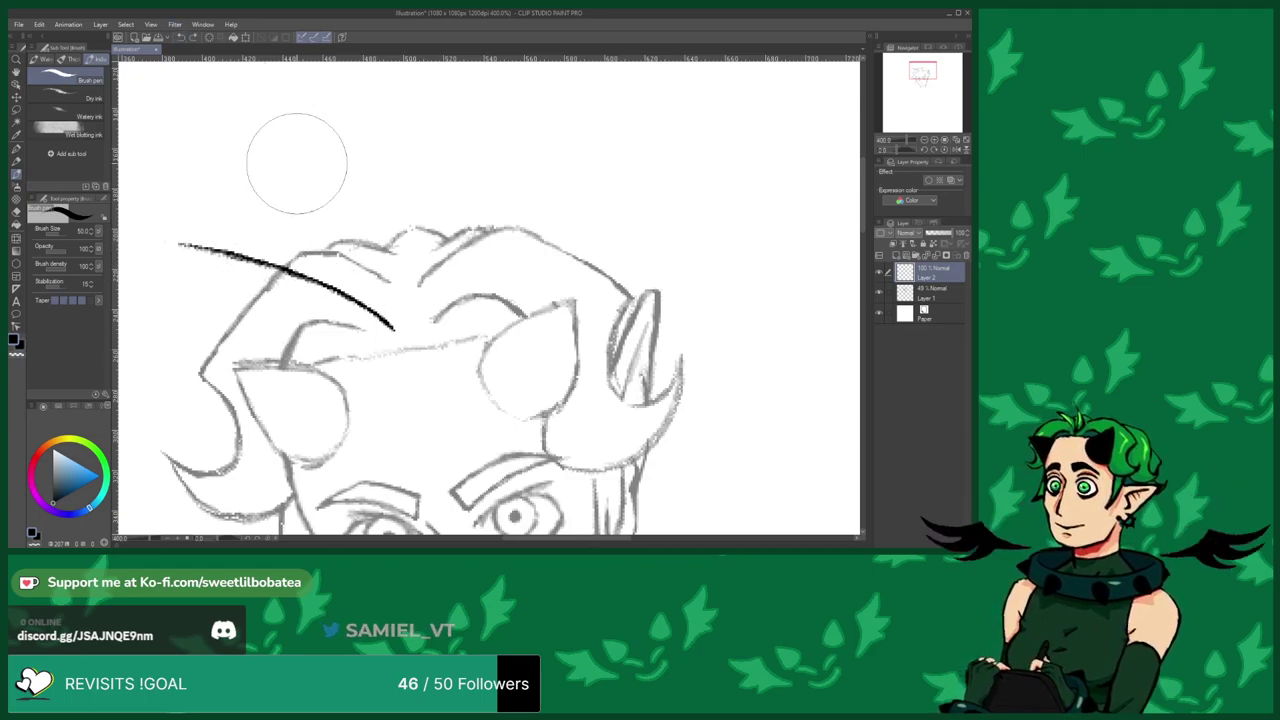
{"action": "left_click_drag", "start_coordinate": [393, 328], "coordinate": [314, 241]}
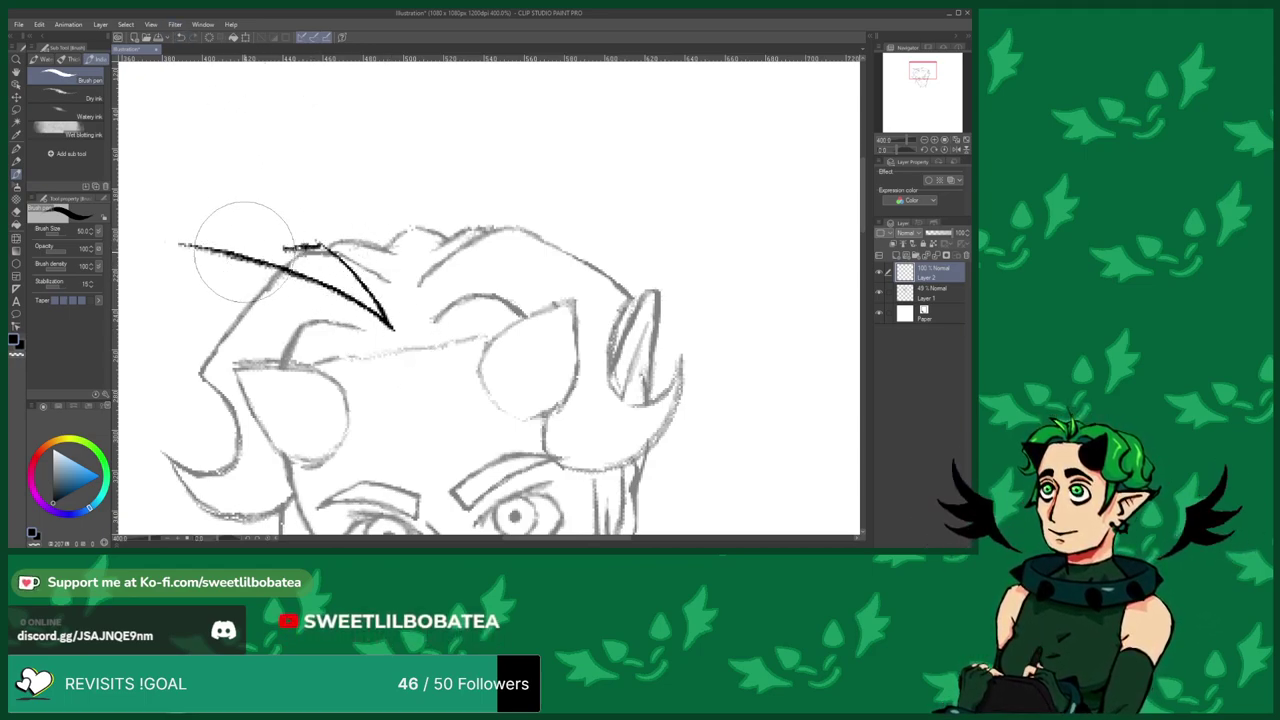
{"action": "left_click", "coordinate": [183, 38]}
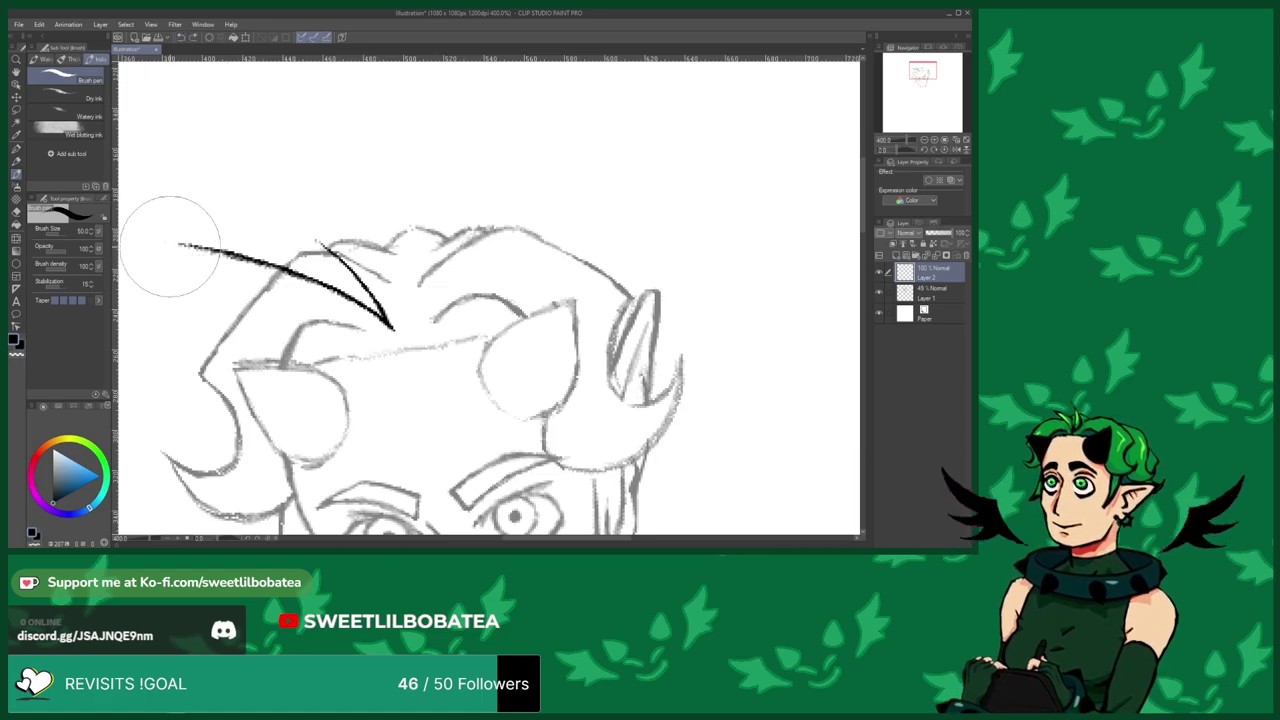
{"action": "left_click_drag", "start_coordinate": [170, 247], "coordinate": [326, 244]}
Draw a second, taller pointed strand rising up-left from the same root with the Brush pen, and erase the stray line past its bend.
{"action": "mouse_move", "coordinate": [395, 325]}
{"action": "left_mouse_down"}
{"action": "mouse_move", "coordinate": [331, 180]}
{"action": "mouse_move", "coordinate": [275, 125]}
{"action": "left_mouse_up"}
{"action": "left_click", "coordinate": [181, 37]}
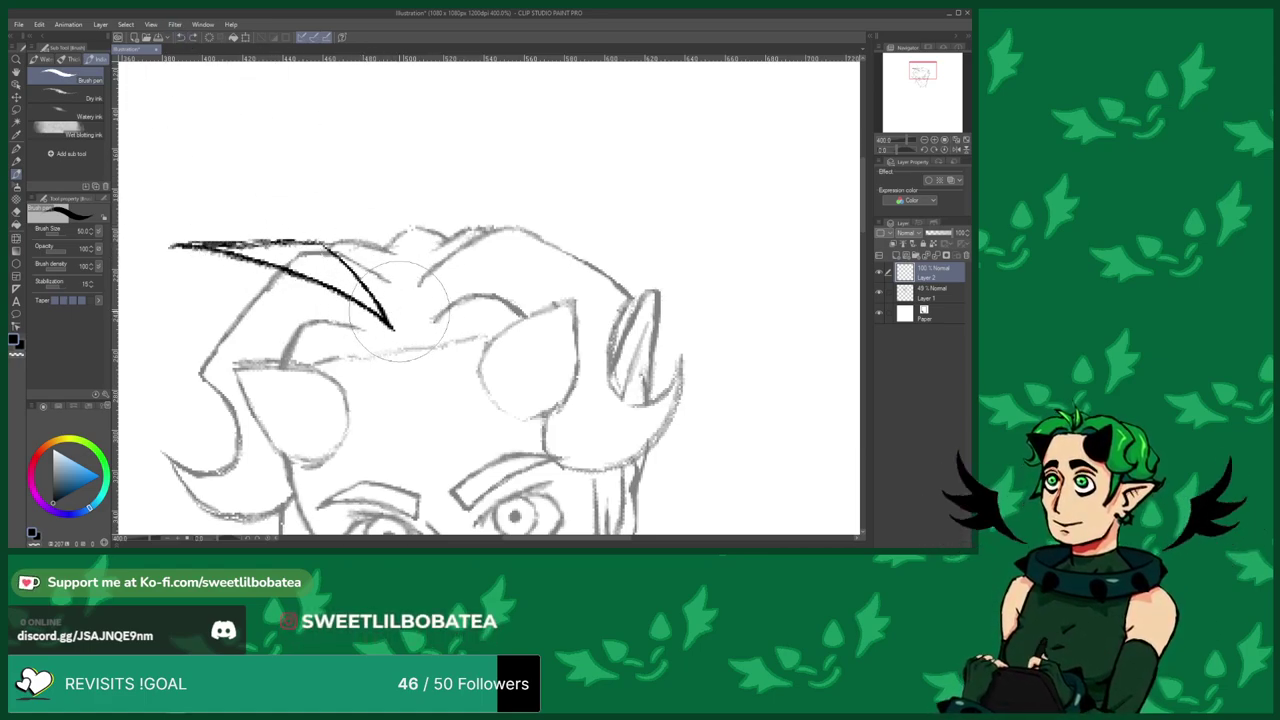
{"action": "left_click_drag", "start_coordinate": [383, 320], "coordinate": [337, 200]}
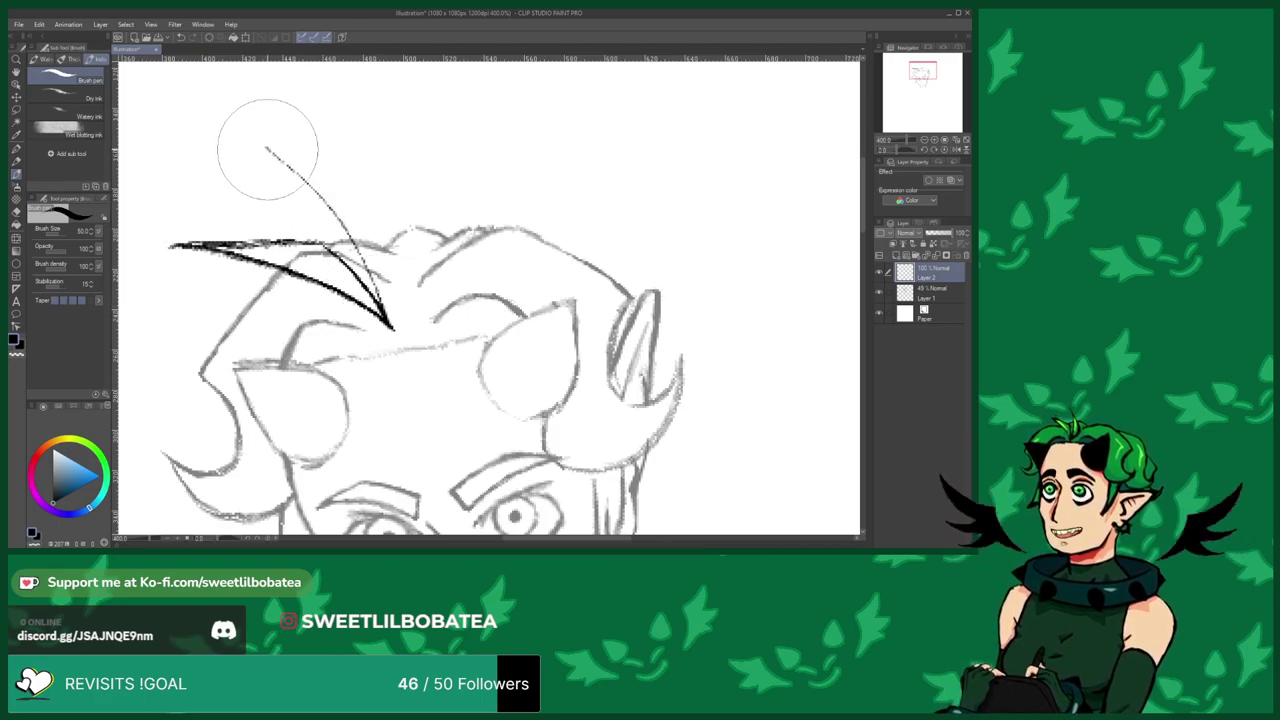
{"action": "left_click", "coordinate": [181, 37]}
{"action": "mouse_move", "coordinate": [392, 325]}
{"action": "left_mouse_down"}
{"action": "mouse_move", "coordinate": [215, 128]}
{"action": "mouse_move", "coordinate": [366, 214]}
{"action": "left_mouse_up"}
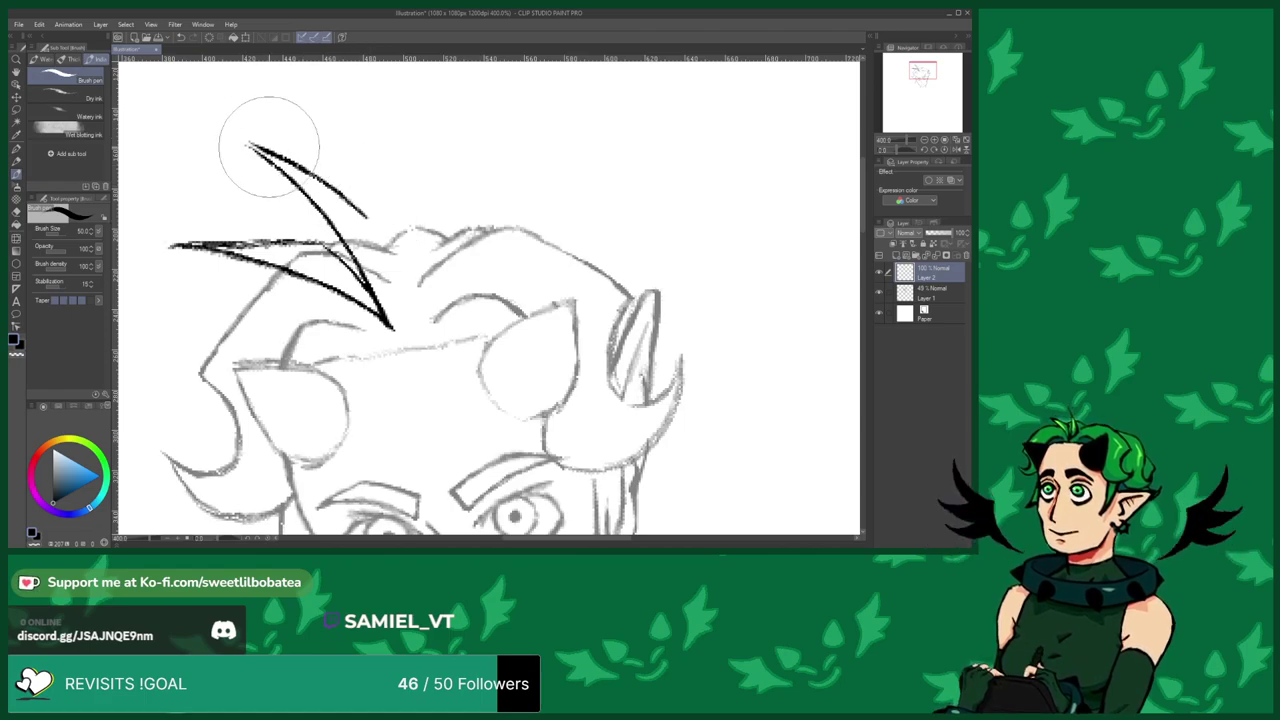
{"action": "left_click", "coordinate": [181, 37]}
{"action": "mouse_move", "coordinate": [250, 145]}
{"action": "left_mouse_down"}
{"action": "mouse_move", "coordinate": [366, 193]}
{"action": "mouse_move", "coordinate": [351, 233]}
{"action": "mouse_move", "coordinate": [366, 225]}
{"action": "mouse_move", "coordinate": [381, 245]}
{"action": "mouse_move", "coordinate": [376, 212]}
{"action": "mouse_move", "coordinate": [392, 326]}
{"action": "left_mouse_up"}
{"action": "left_click_drag", "start_coordinate": [376, 222], "coordinate": [392, 316]}
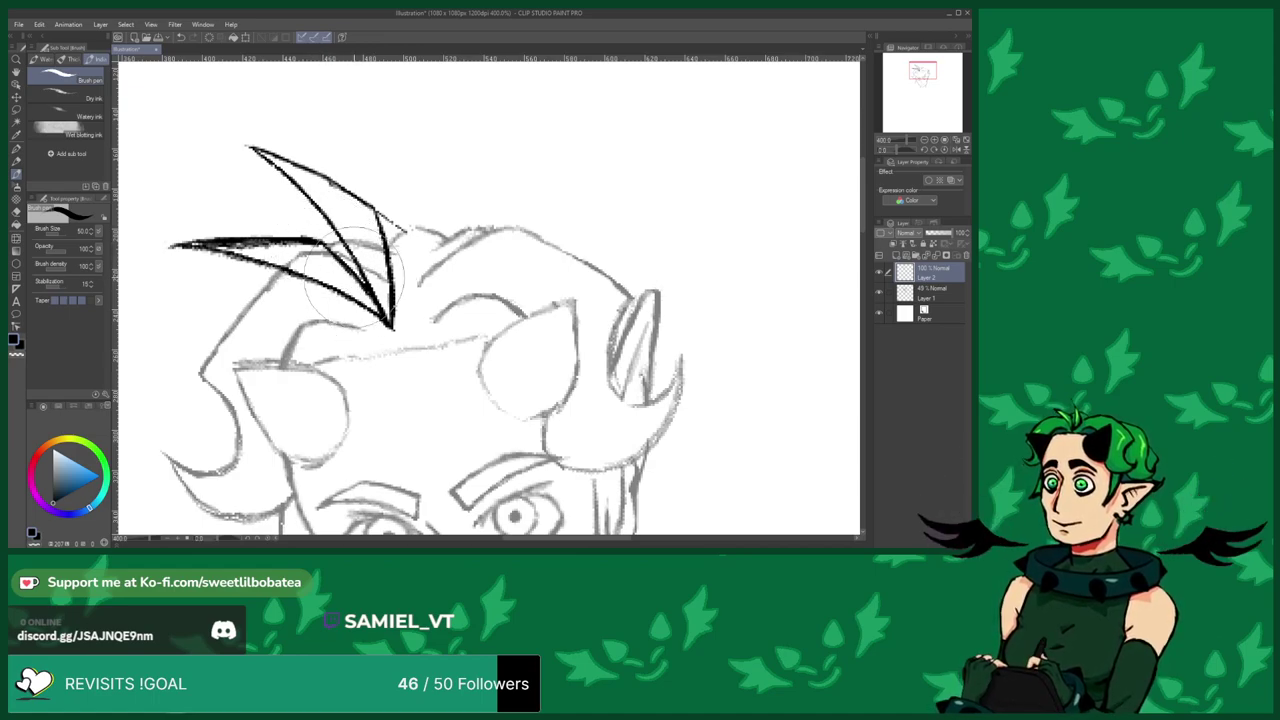
{"action": "key", "text": "e"}
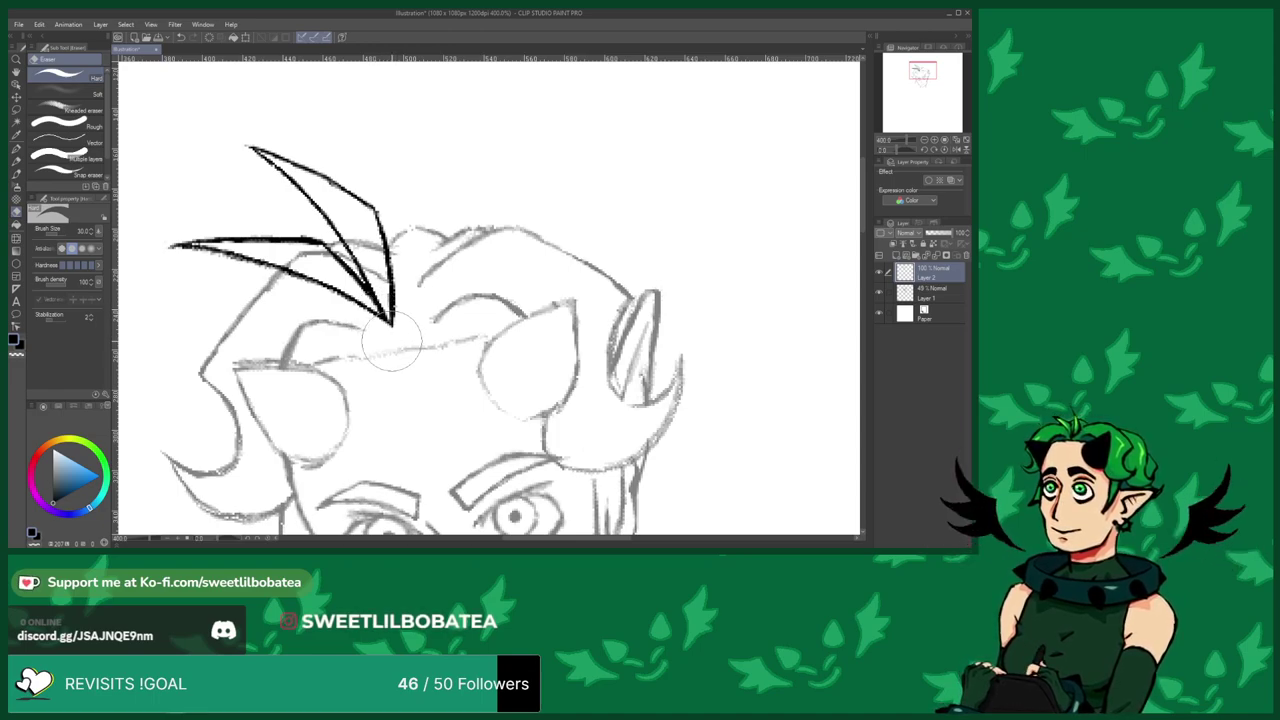
{"action": "left_click", "coordinate": [16, 173]}
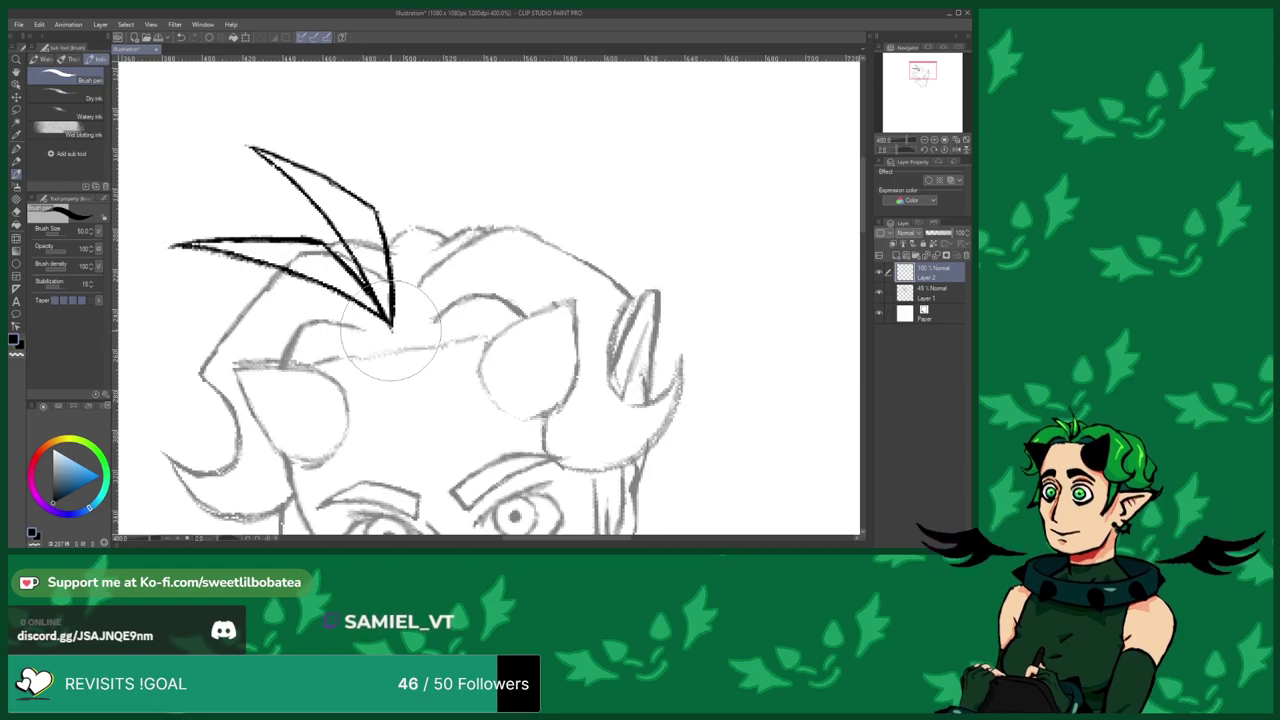
{"action": "scroll", "coordinate": [355, 295], "scroll_direction": "down", "scroll_amount": 4}
{"action": "scroll", "coordinate": [235, 241], "scroll_direction": "up", "scroll_amount": 1}
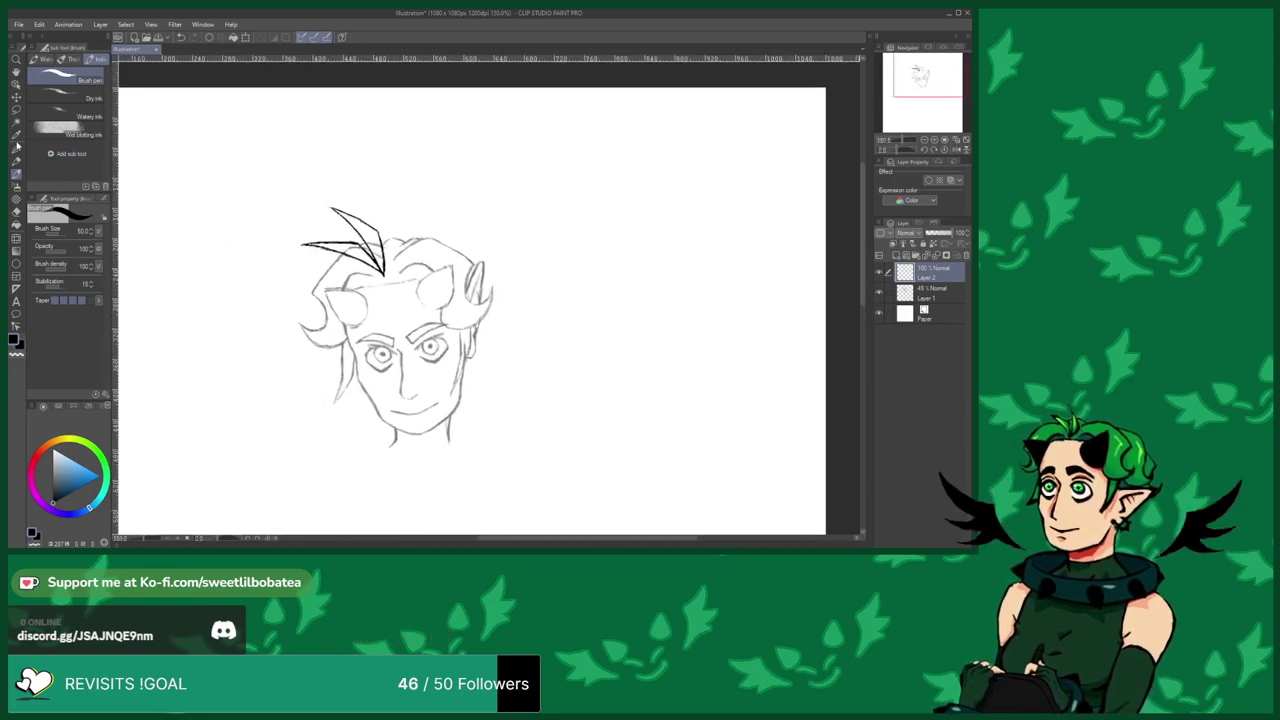
{"action": "left_click", "coordinate": [16, 110]}
{"action": "mouse_move", "coordinate": [263, 190]}
{"action": "left_mouse_down"}
{"action": "mouse_move", "coordinate": [321, 330]}
{"action": "mouse_move", "coordinate": [424, 227]}
{"action": "mouse_move", "coordinate": [286, 205]}
{"action": "left_mouse_up"}
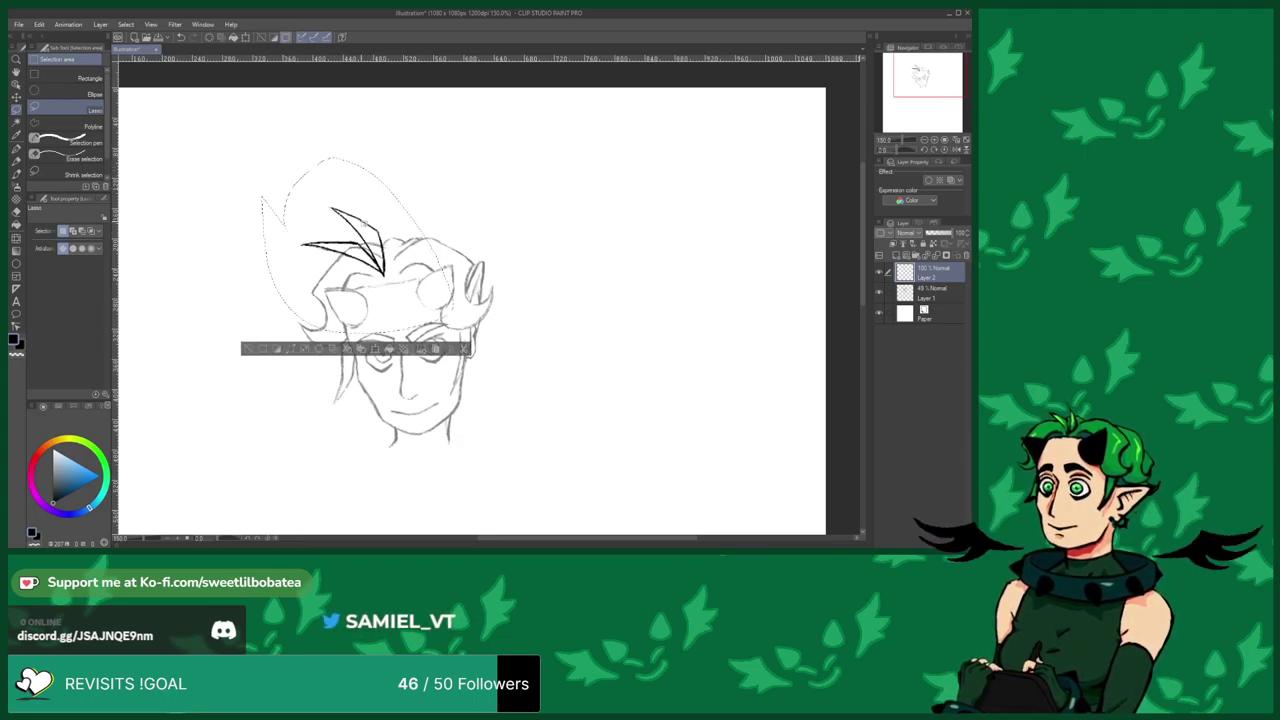
{"action": "key", "text": "ctrl+d"}
Erase the right edge of the taller strand between its bend and the root with the Hard eraser.
{"action": "scroll", "coordinate": [388, 270], "scroll_direction": "up", "scroll_amount": 5}
{"action": "left_click", "coordinate": [16, 211]}
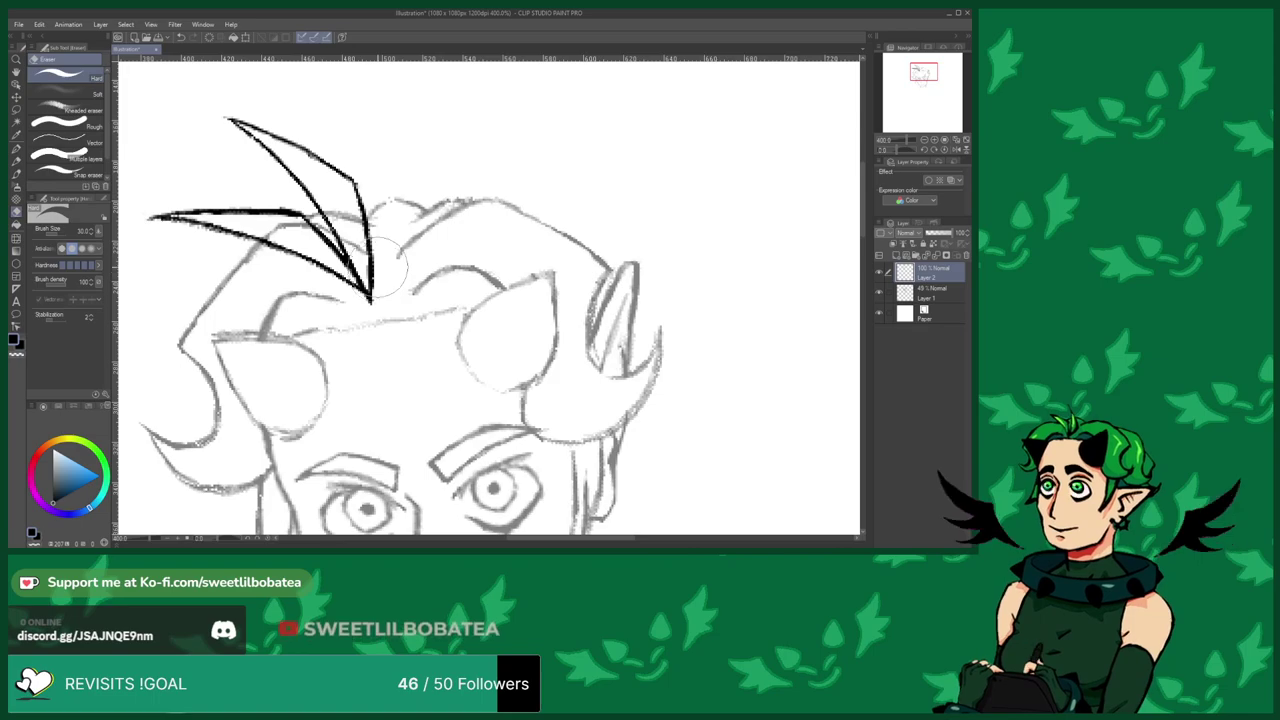
{"action": "left_click_drag", "start_coordinate": [378, 290], "coordinate": [368, 234]}
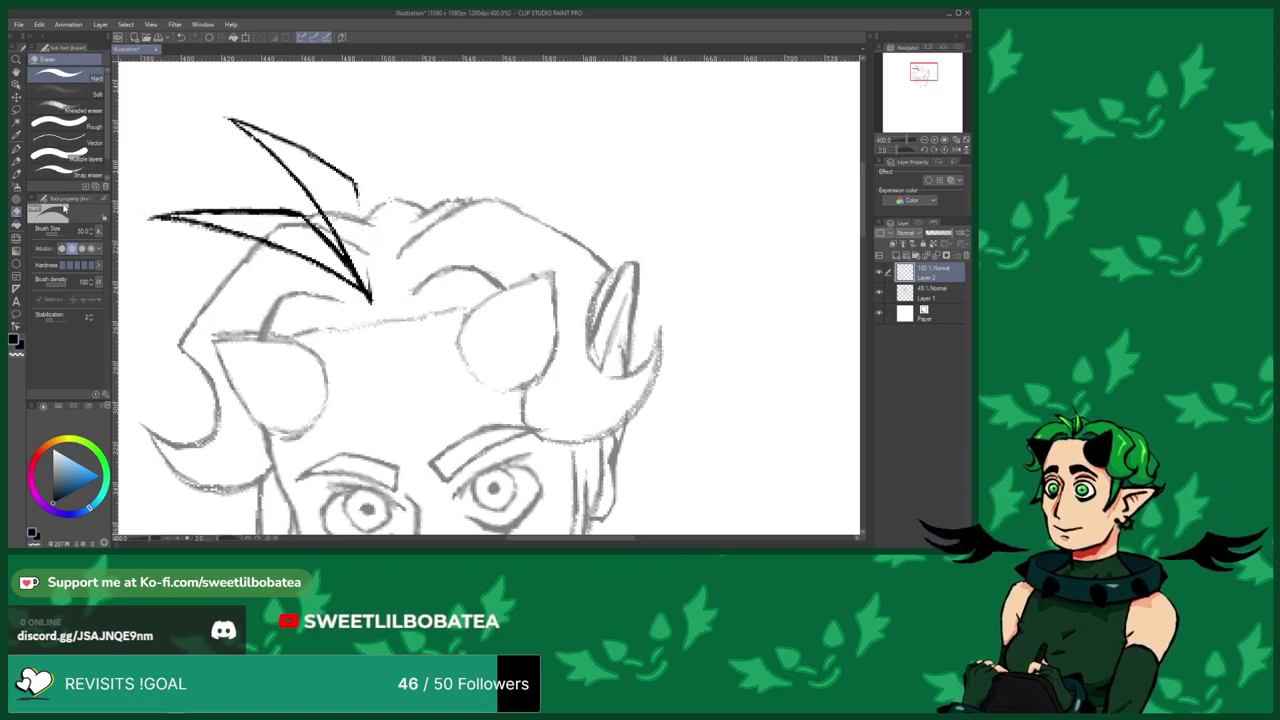
Redraw the taller strand's right edge from its bend down to the shared root with the Brush pen.
{"action": "left_click", "coordinate": [16, 173]}
{"action": "scroll", "coordinate": [360, 205], "scroll_direction": "up", "scroll_amount": 2}
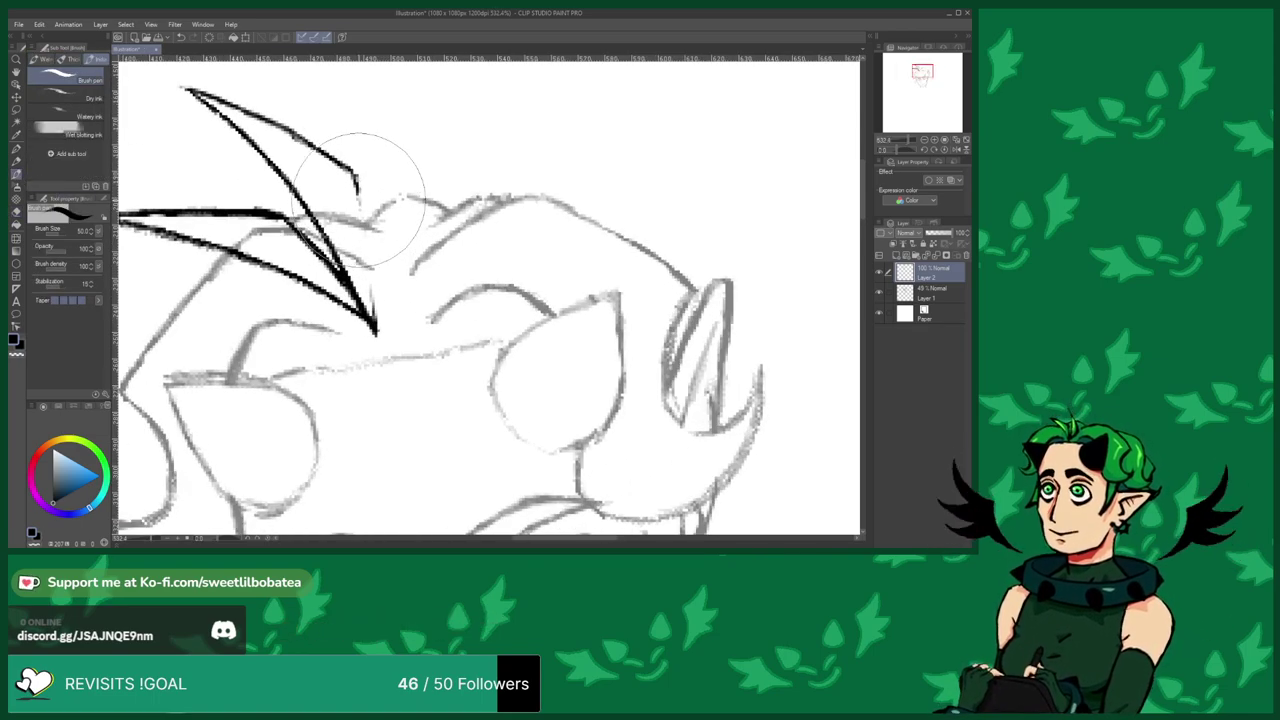
{"action": "mouse_move", "coordinate": [360, 212]}
{"action": "left_mouse_down"}
{"action": "mouse_move", "coordinate": [356, 180]}
{"action": "mouse_move", "coordinate": [369, 286]}
{"action": "left_mouse_up"}
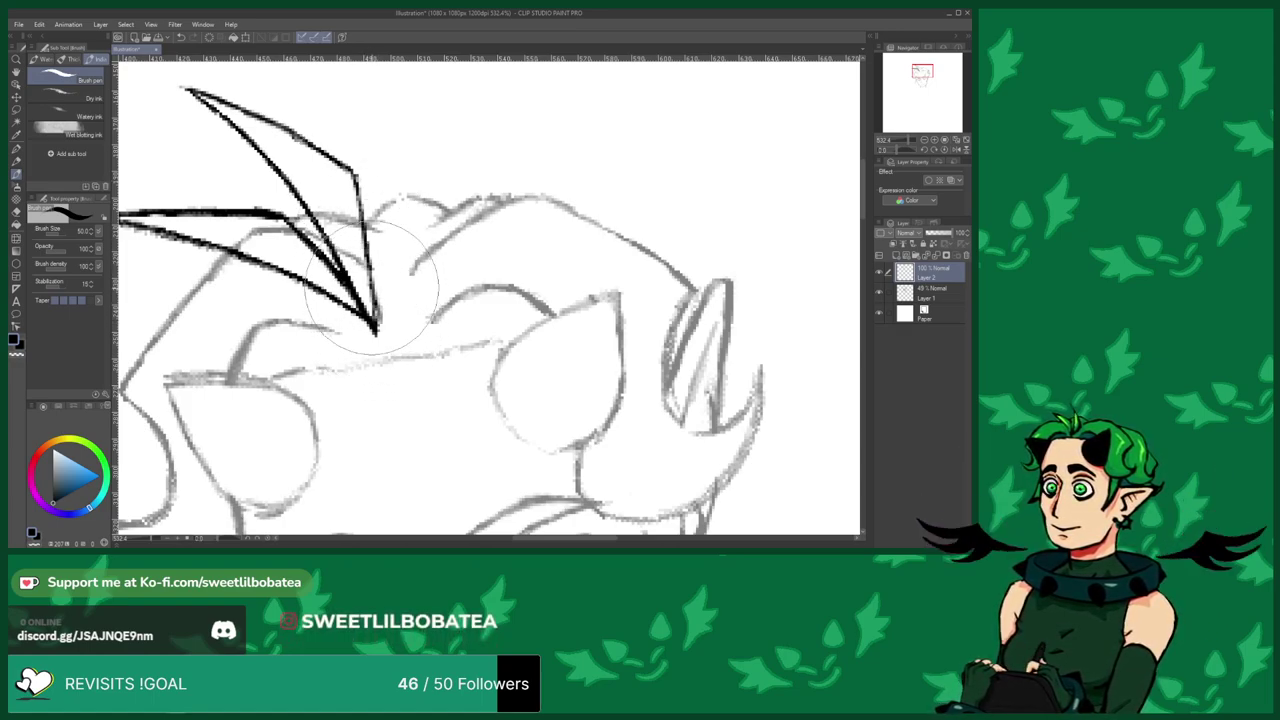
{"action": "key", "text": "e"}
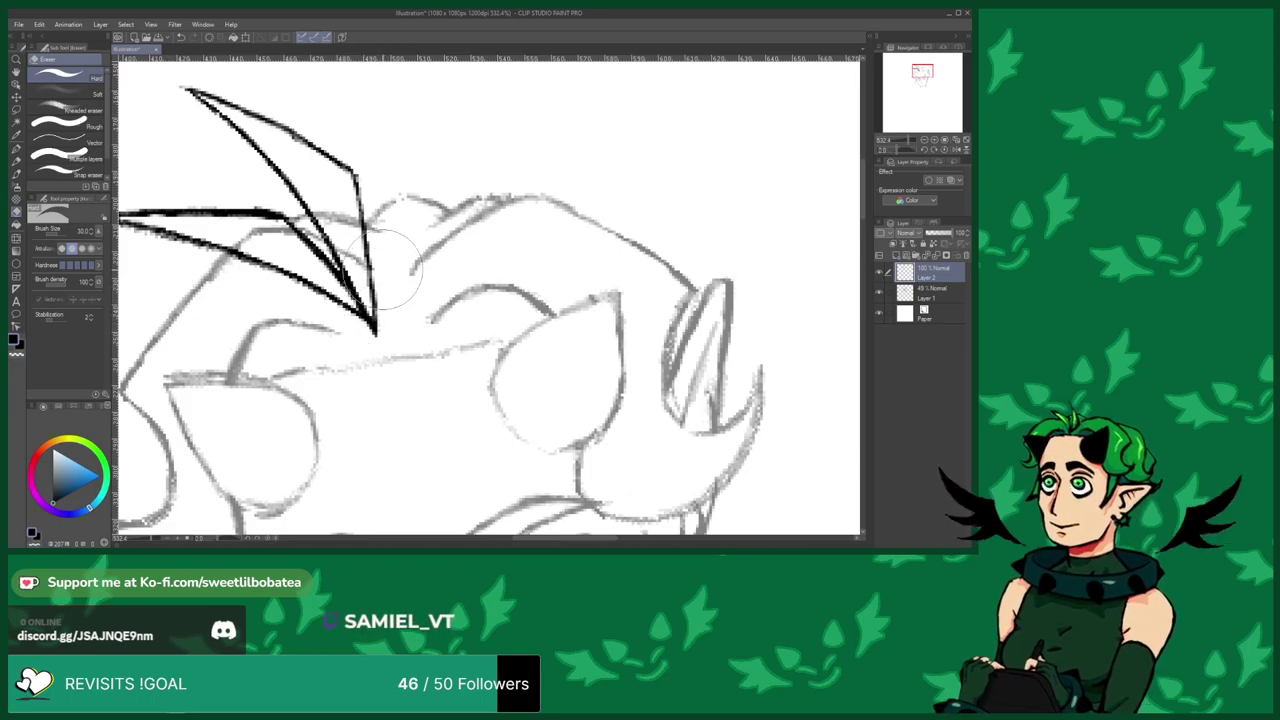
{"action": "scroll", "coordinate": [425, 258], "scroll_direction": "down", "scroll_amount": 3}
Lasso both hair strands, shrink them to about 75%, rotate them about 12° counterclockwise into place on the hairline, and deselect.
{"action": "left_click", "coordinate": [16, 109]}
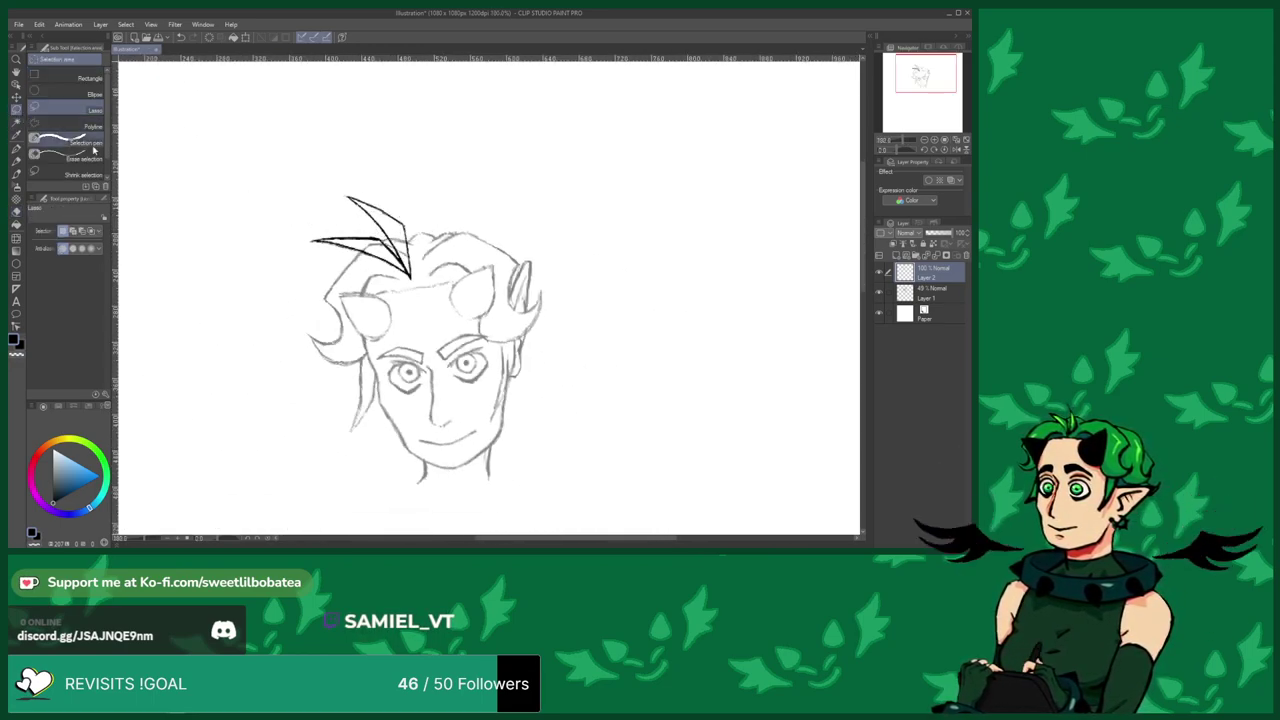
{"action": "left_click_drag", "start_coordinate": [274, 241], "coordinate": [272, 238]}
{"action": "key", "text": "ctrl+t"}
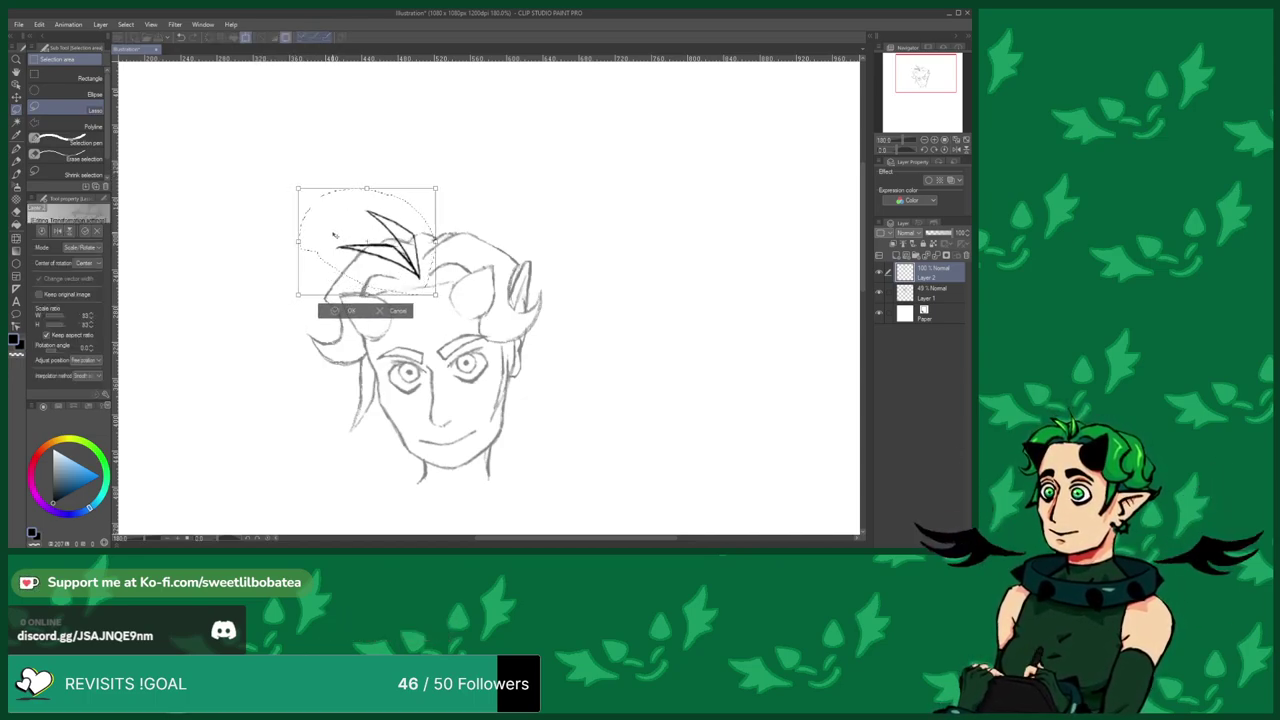
{"action": "left_click_drag", "start_coordinate": [335, 241], "coordinate": [330, 240]}
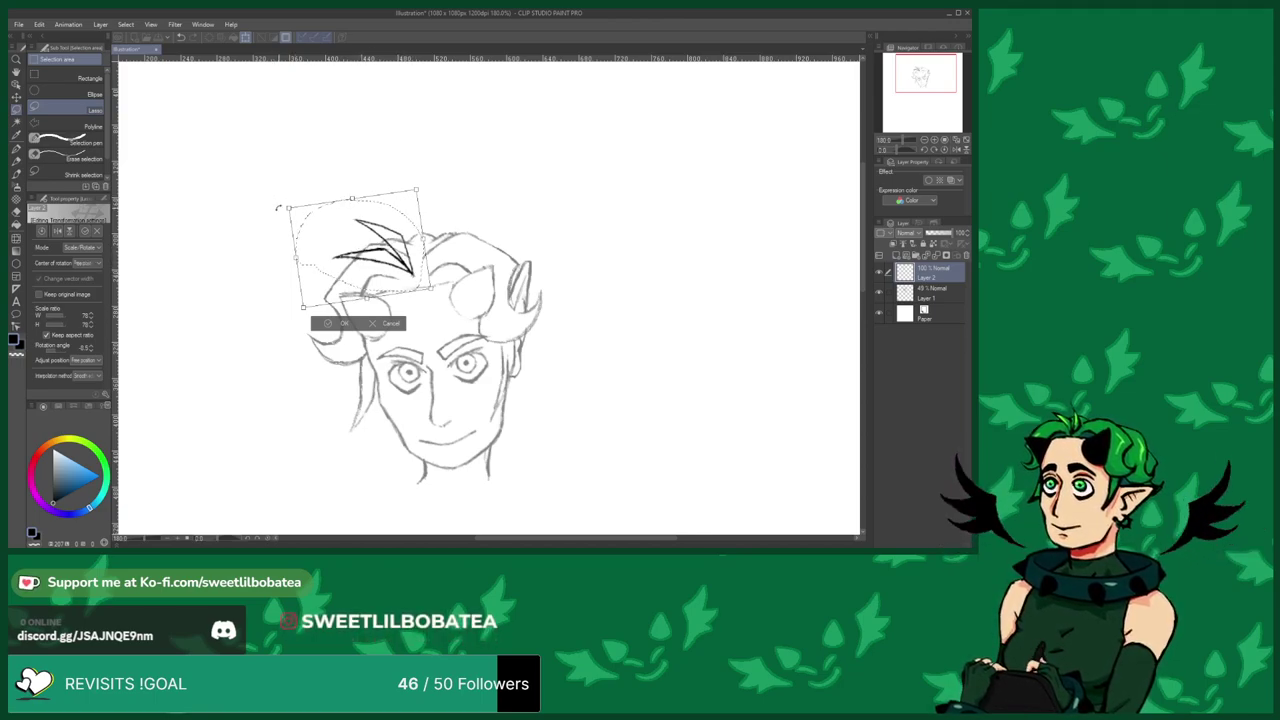
{"action": "left_click_drag", "start_coordinate": [338, 260], "coordinate": [341, 258]}
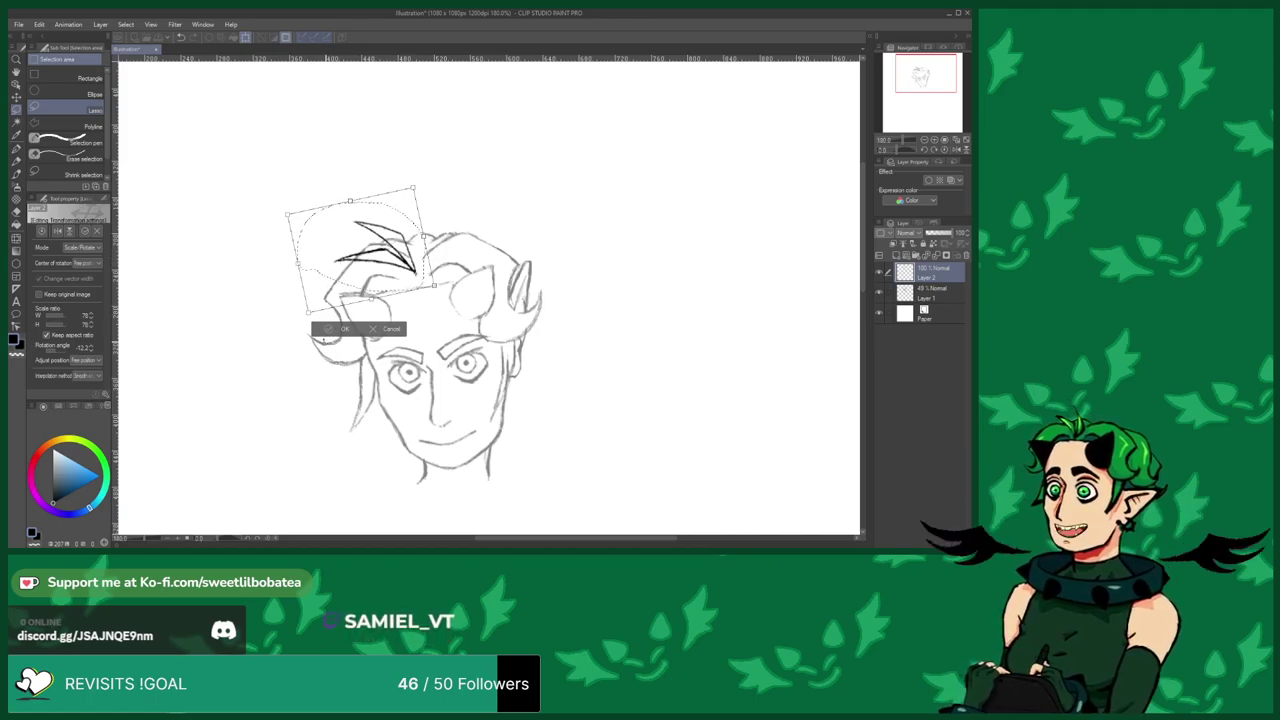
{"action": "left_click", "coordinate": [330, 330]}
{"action": "key", "text": "ctrl+d"}
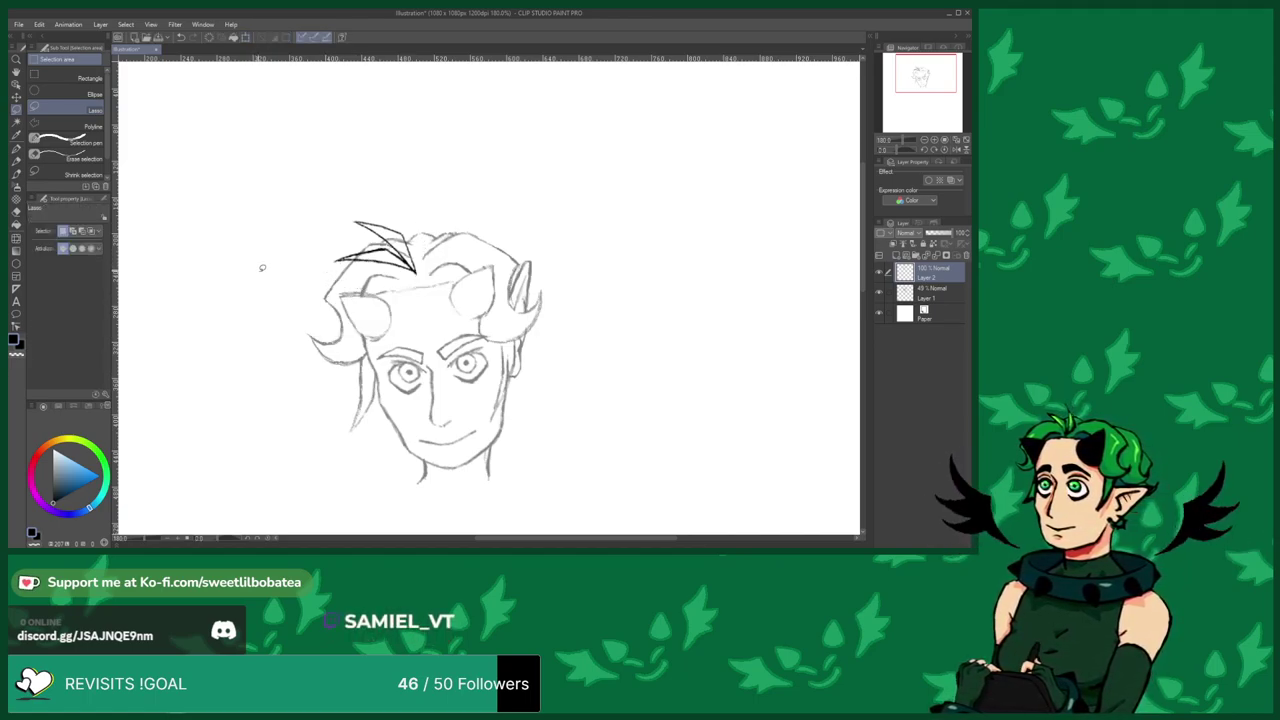
Restore the head sketch layer's opacity to 100%.
{"action": "left_click", "coordinate": [928, 292]}
{"action": "left_click_drag", "start_coordinate": [943, 233], "coordinate": [962, 243]}
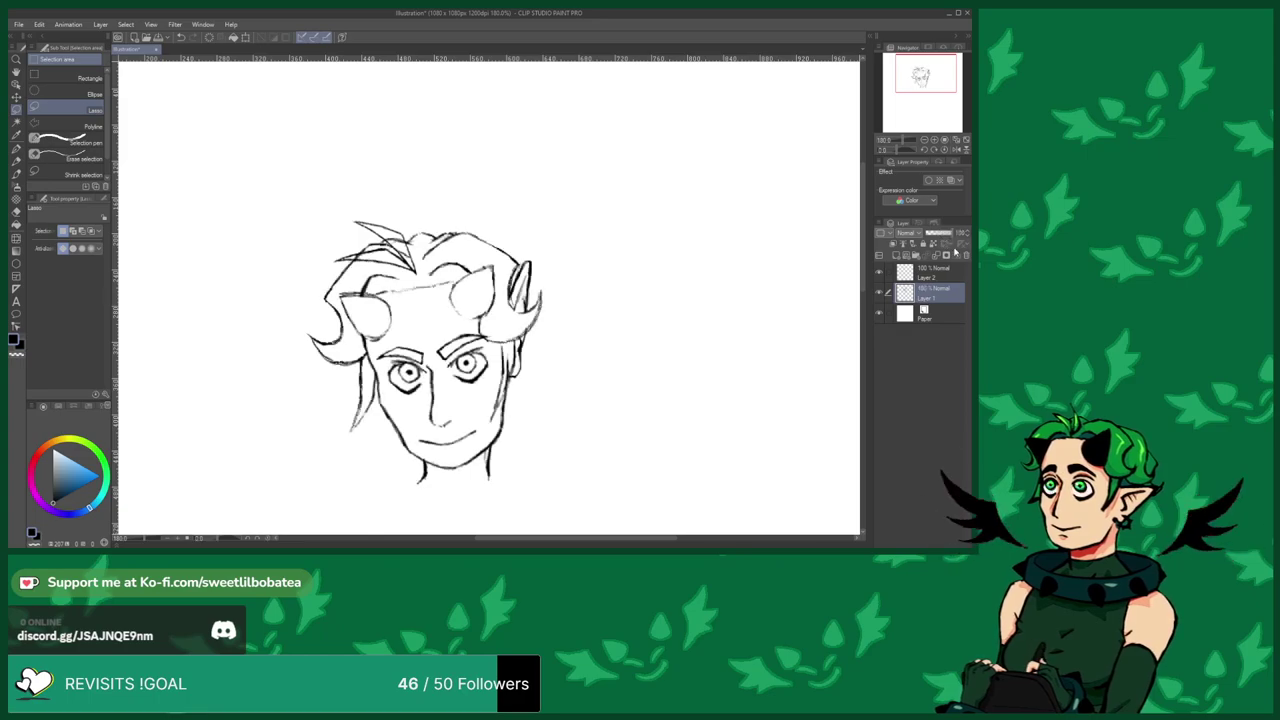
{"action": "scroll", "coordinate": [517, 234], "scroll_direction": "up", "scroll_amount": 3}
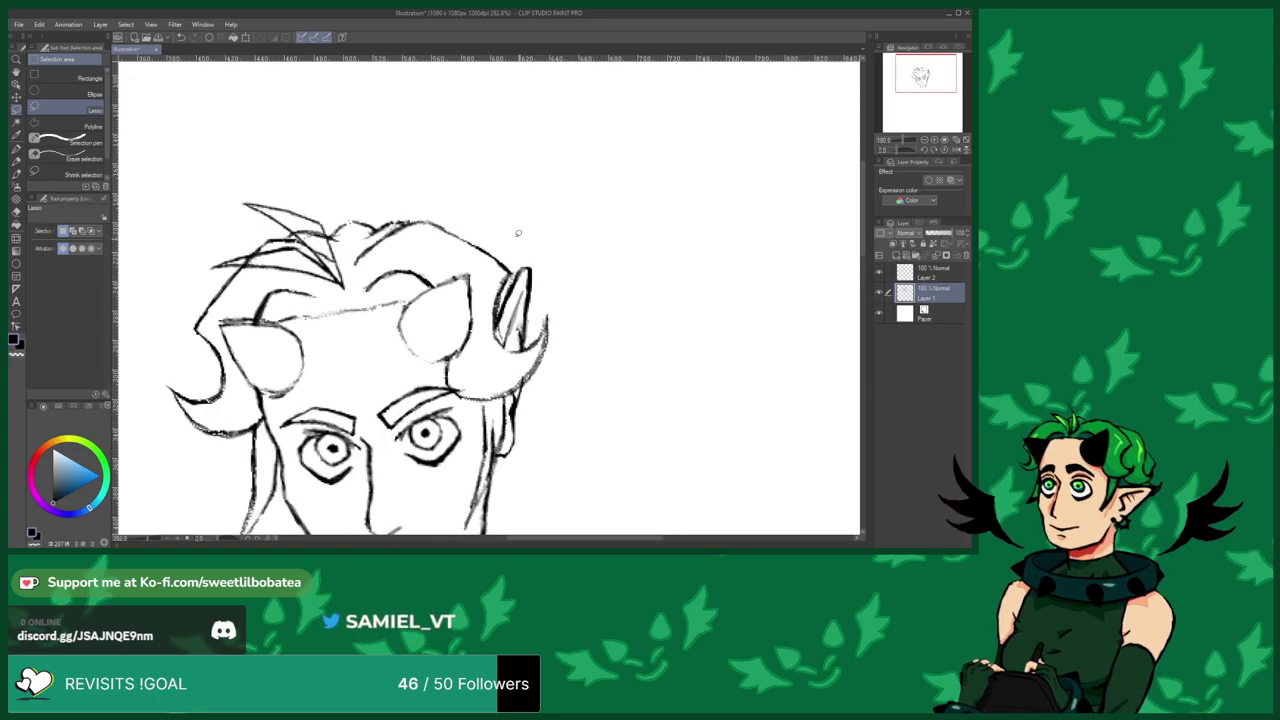
Erase the old sketch lines running through the new strands with the Hard eraser, and merge the strand layer into the sketch layer.
{"action": "left_click", "coordinate": [18, 215]}
{"action": "scroll", "coordinate": [245, 275], "scroll_direction": "up", "scroll_amount": 1}
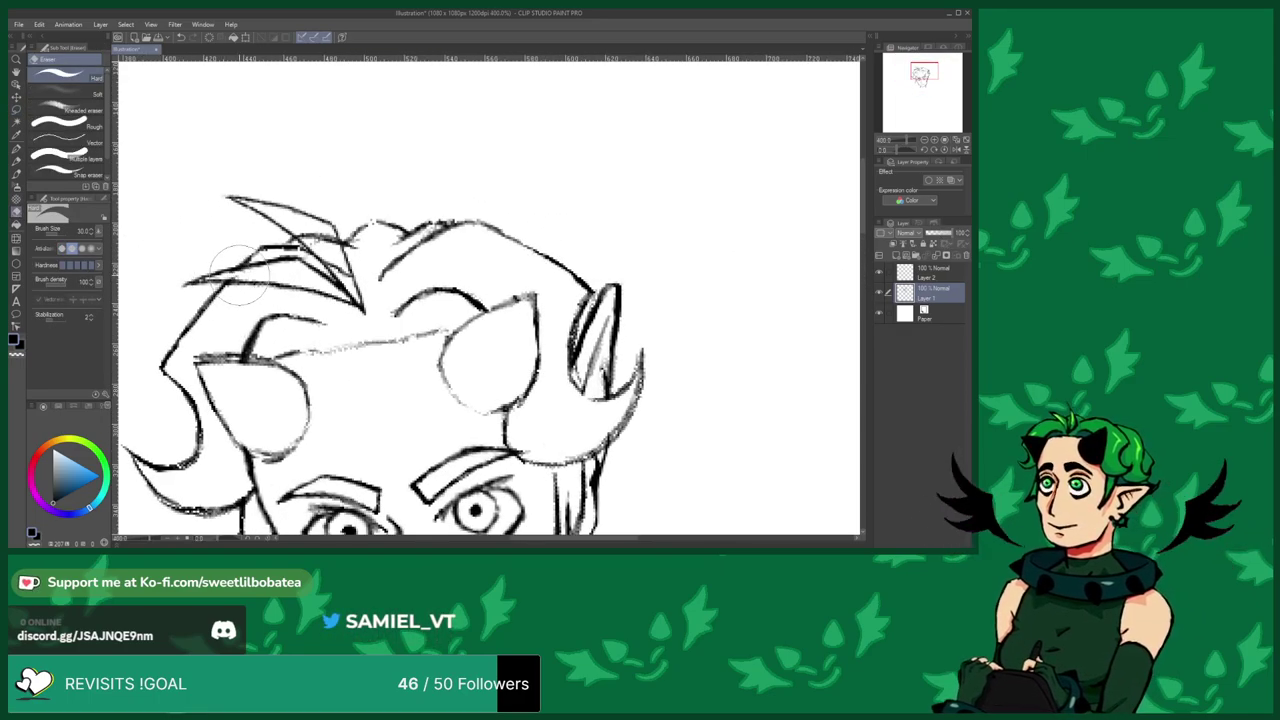
{"action": "mouse_move", "coordinate": [222, 272]}
{"action": "left_mouse_down"}
{"action": "mouse_move", "coordinate": [278, 290]}
{"action": "mouse_move", "coordinate": [330, 266]}
{"action": "left_mouse_up"}
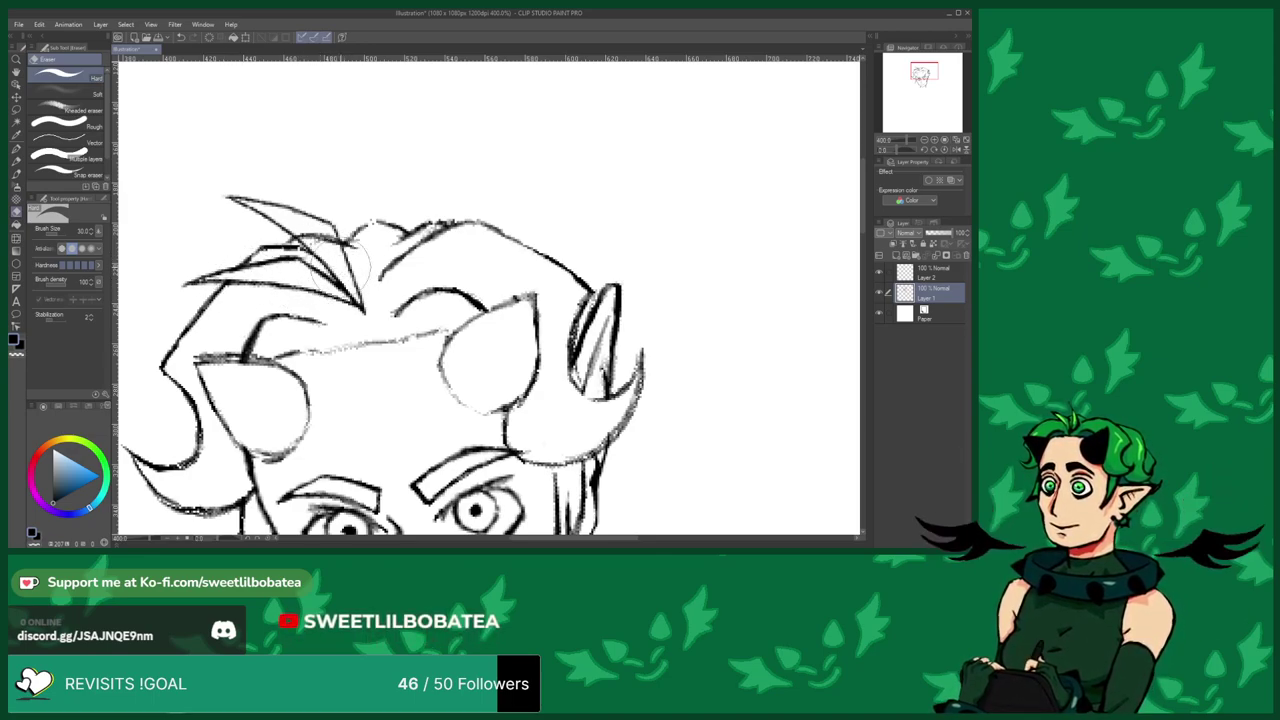
{"action": "left_click_drag", "start_coordinate": [335, 242], "coordinate": [301, 235]}
{"action": "scroll", "coordinate": [327, 222], "scroll_direction": "down", "scroll_amount": 3}
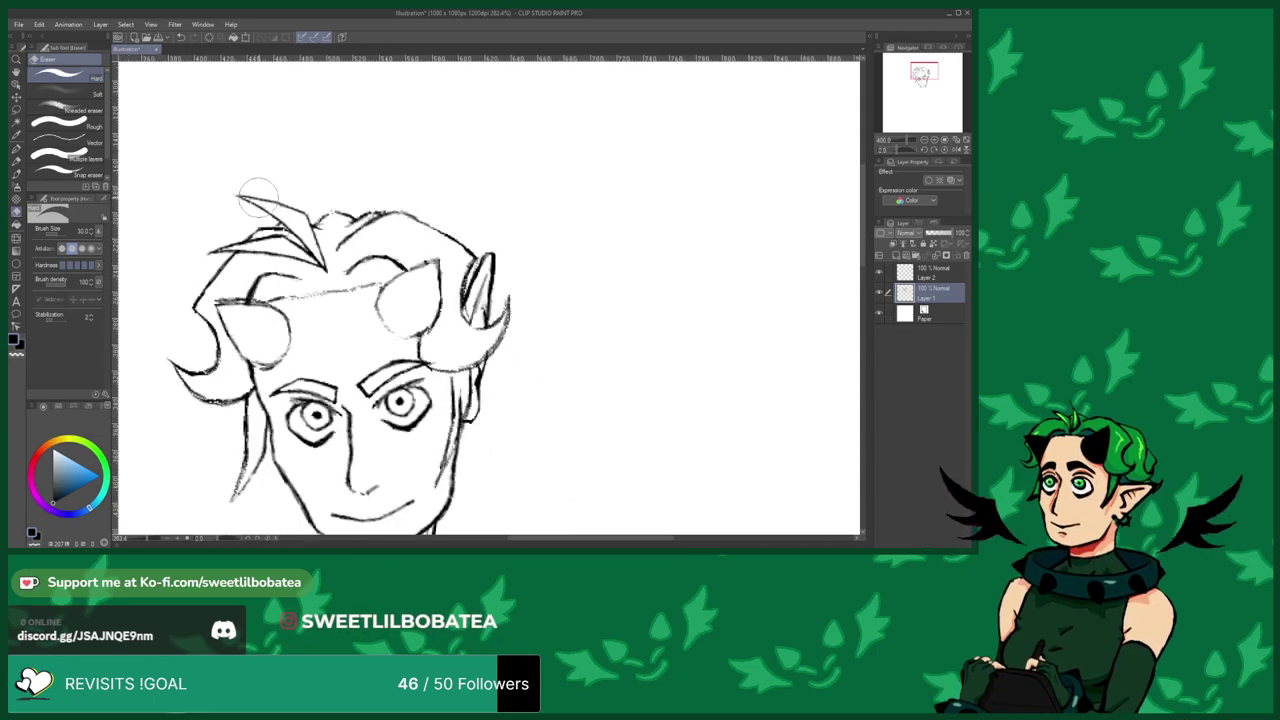
{"action": "left_click", "coordinate": [940, 255]}
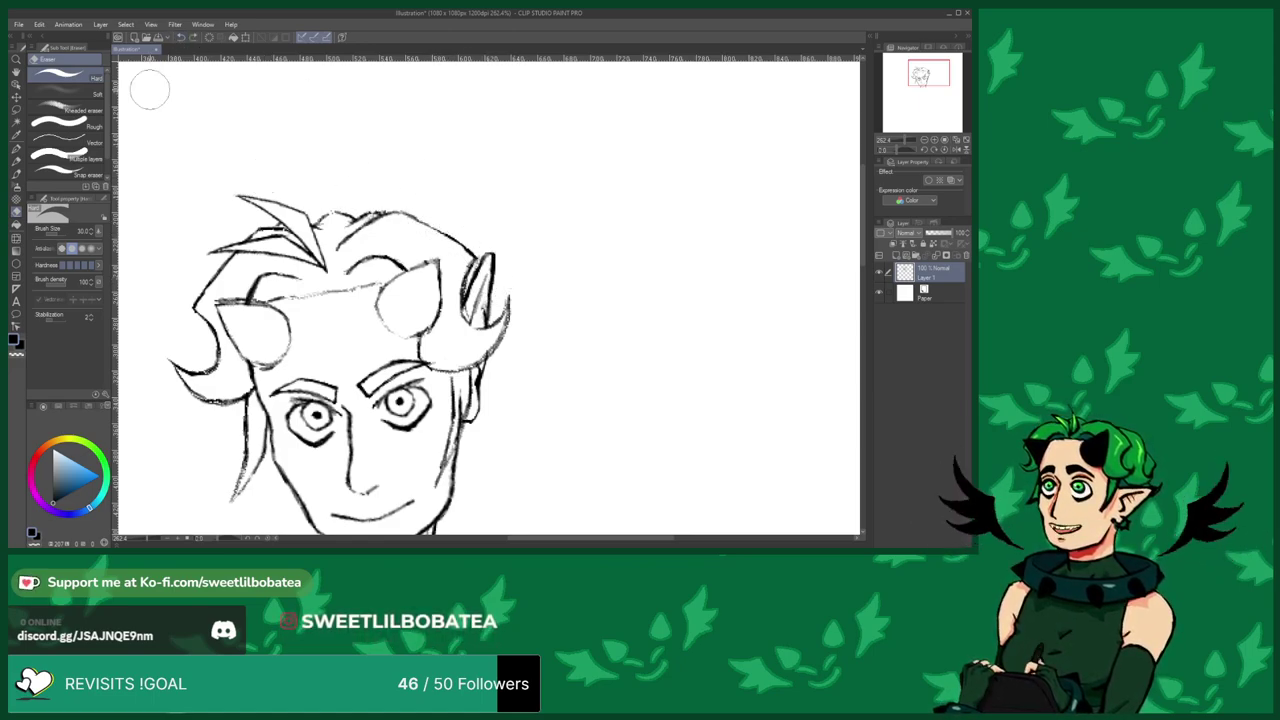
{"action": "left_click", "coordinate": [16, 173]}
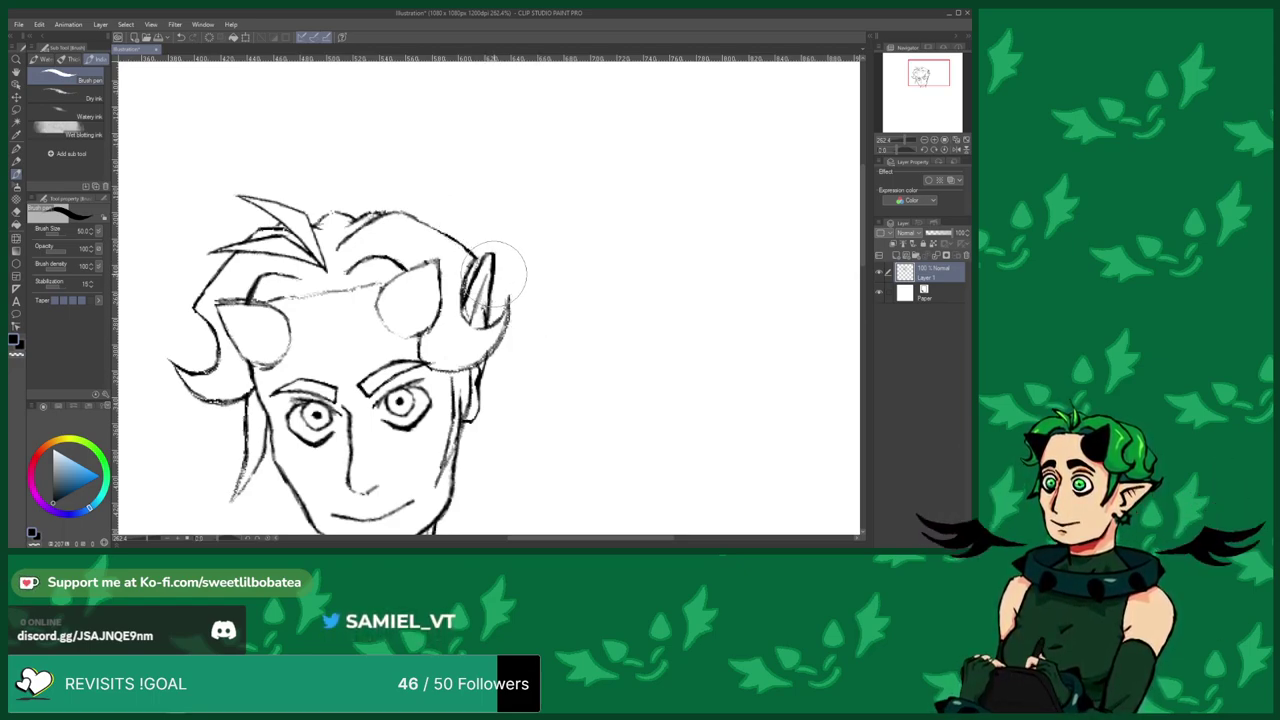
{"action": "left_click_drag", "start_coordinate": [516, 257], "coordinate": [505, 289]}
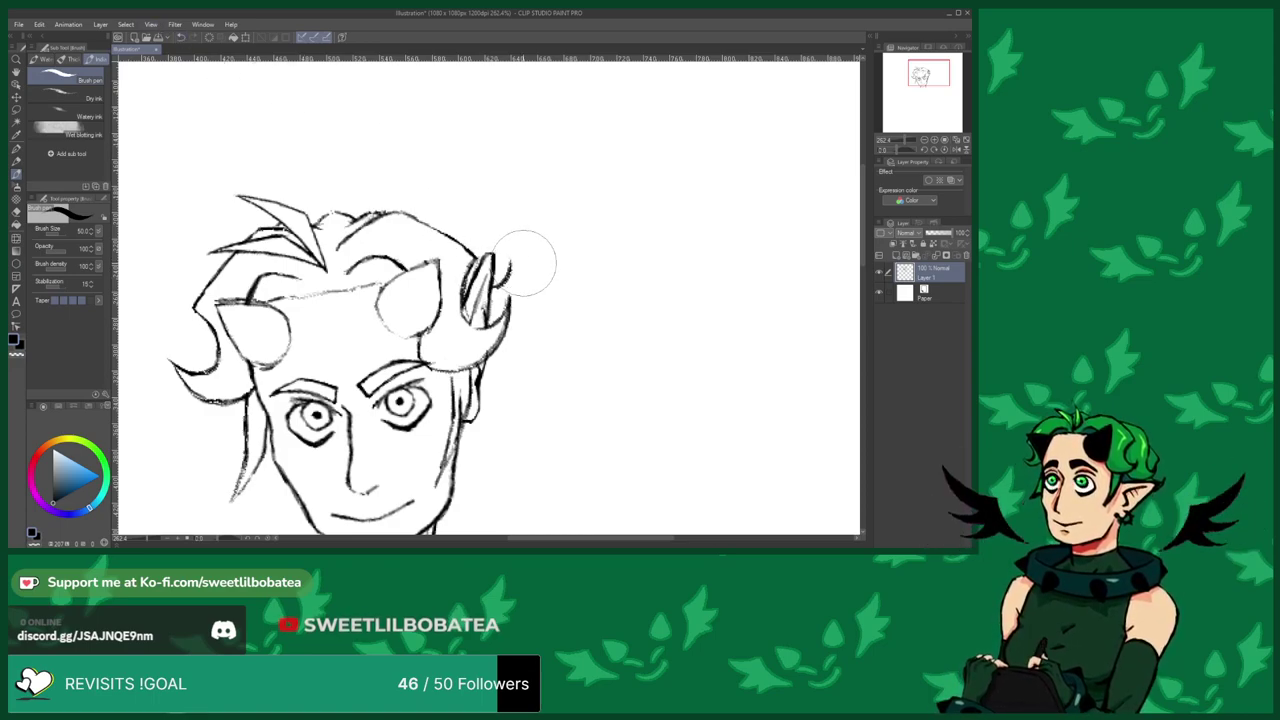
{"action": "left_click_drag", "start_coordinate": [515, 262], "coordinate": [519, 326]}
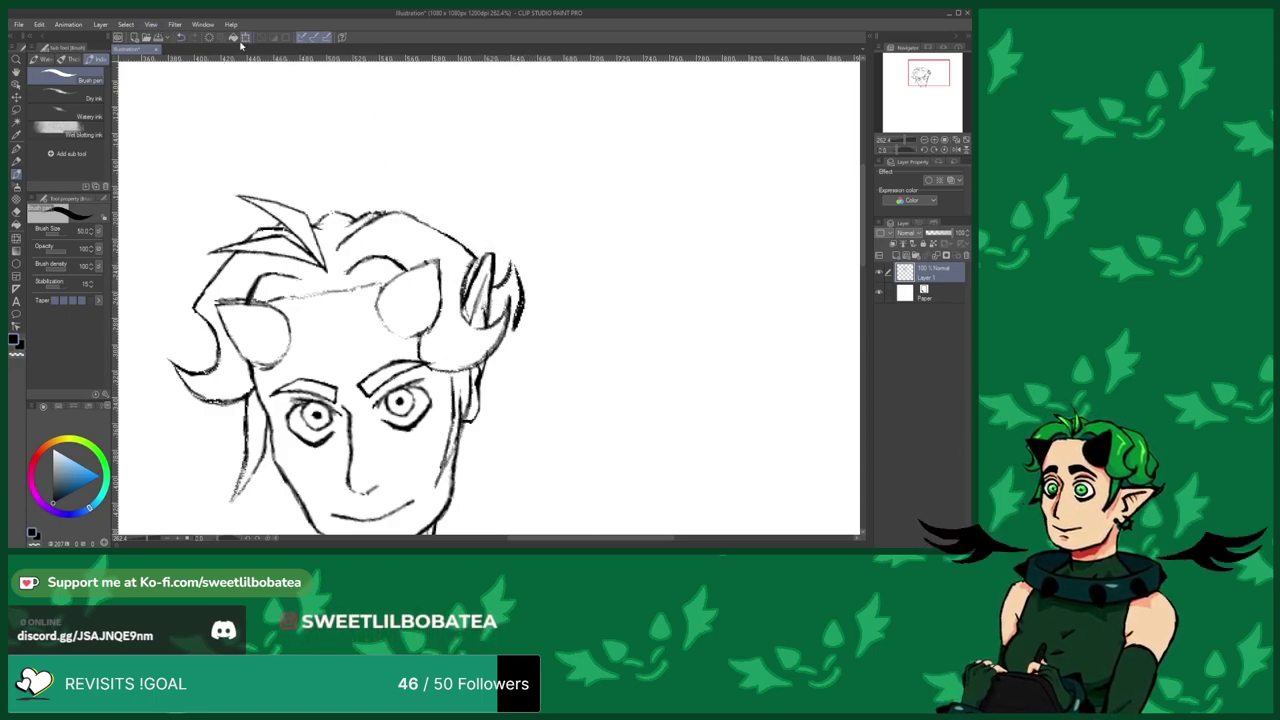
{"action": "left_click", "coordinate": [180, 38]}
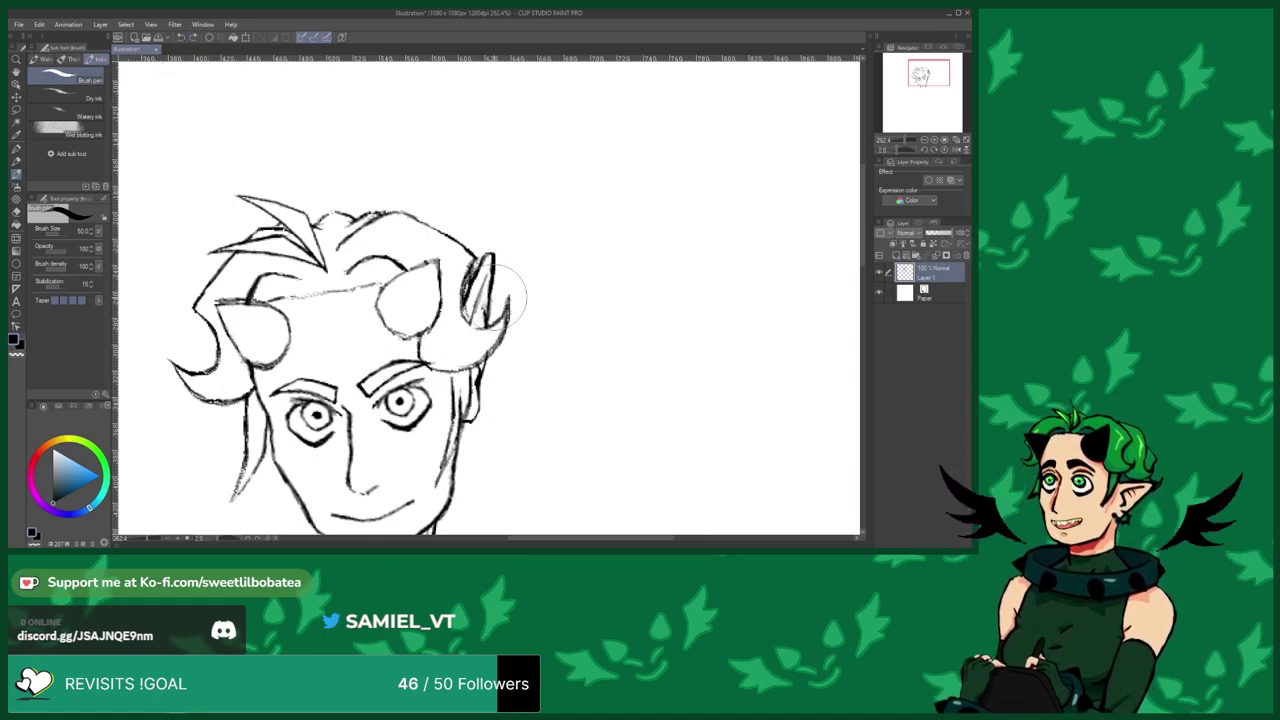
Draw a small upturned hair tip with a curved outer edge beside the pointed ear using the Brush pen, redoing the outer stroke once.
{"action": "mouse_move", "coordinate": [504, 300]}
{"action": "left_mouse_down"}
{"action": "mouse_move", "coordinate": [521, 278]}
{"action": "mouse_move", "coordinate": [503, 331]}
{"action": "left_mouse_up"}
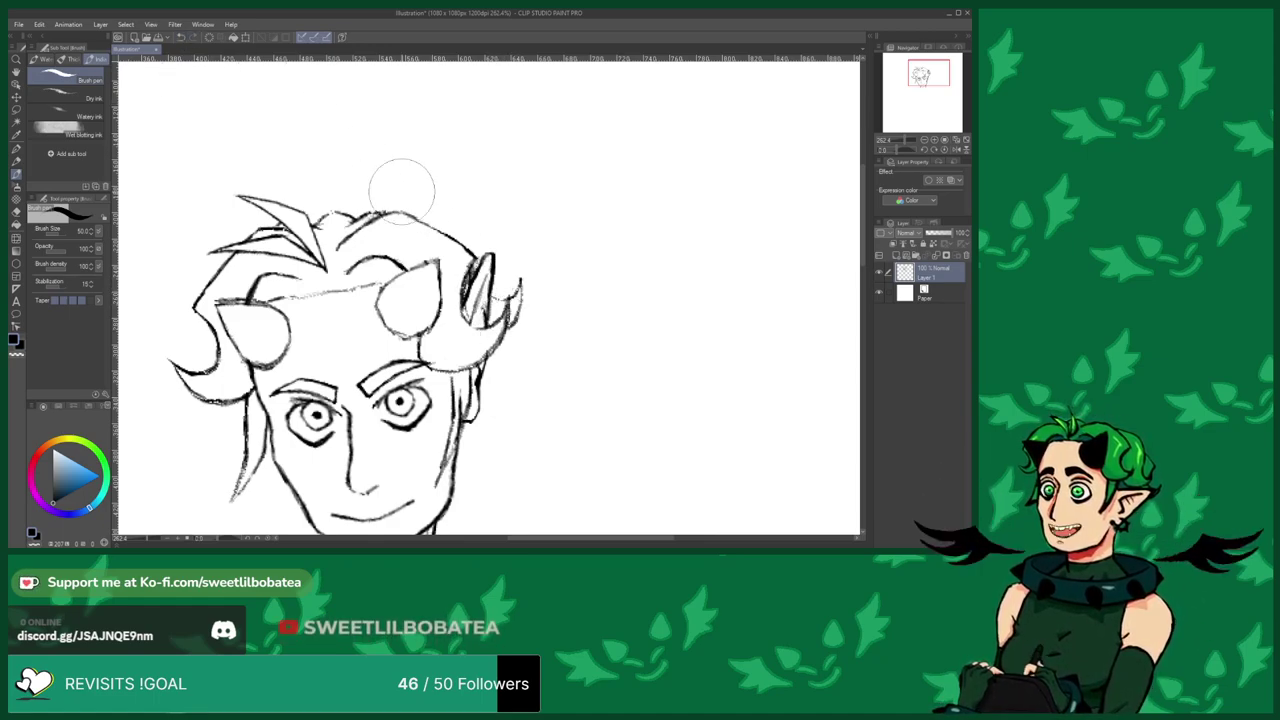
{"action": "left_click", "coordinate": [16, 214]}
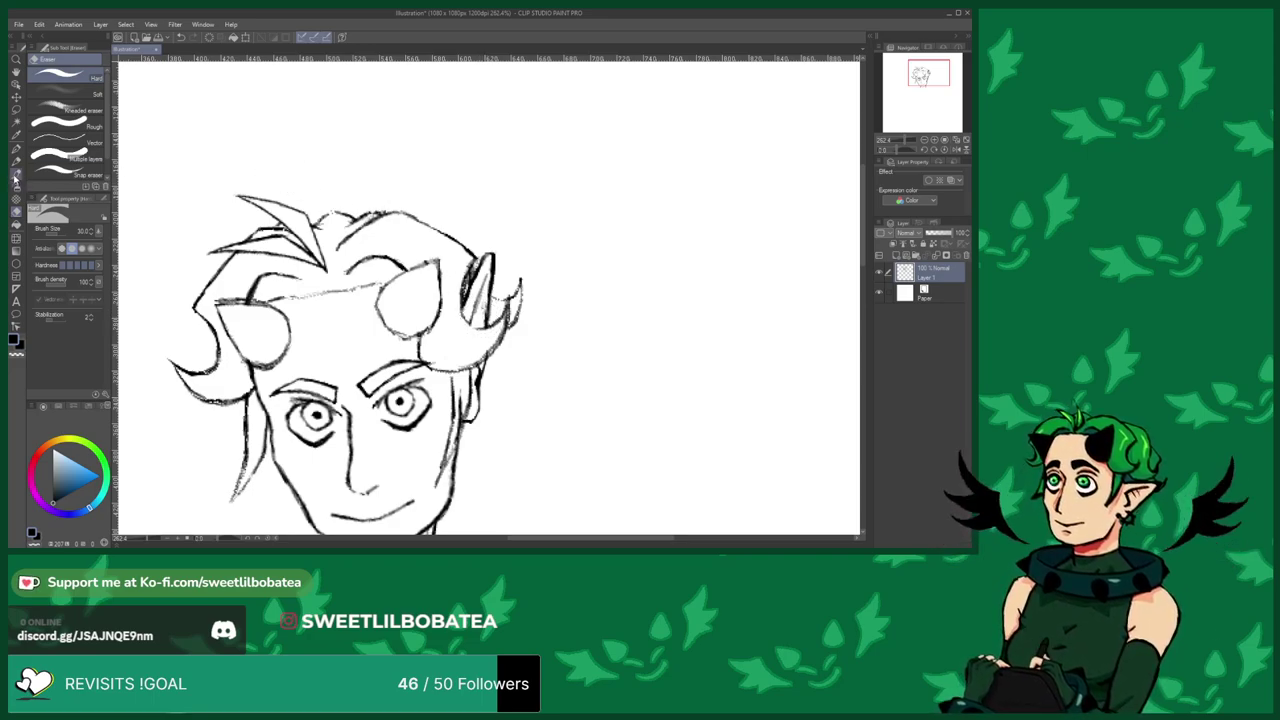
{"action": "left_click", "coordinate": [16, 174]}
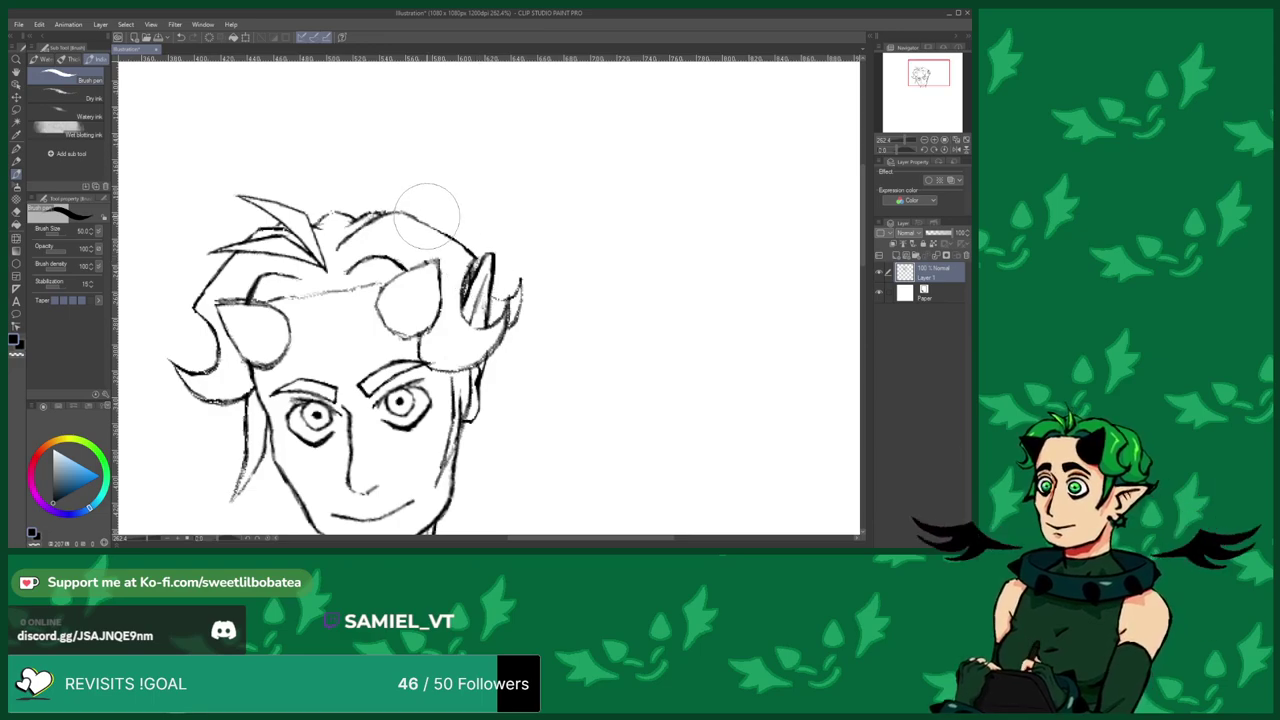
{"action": "left_click", "coordinate": [180, 37]}
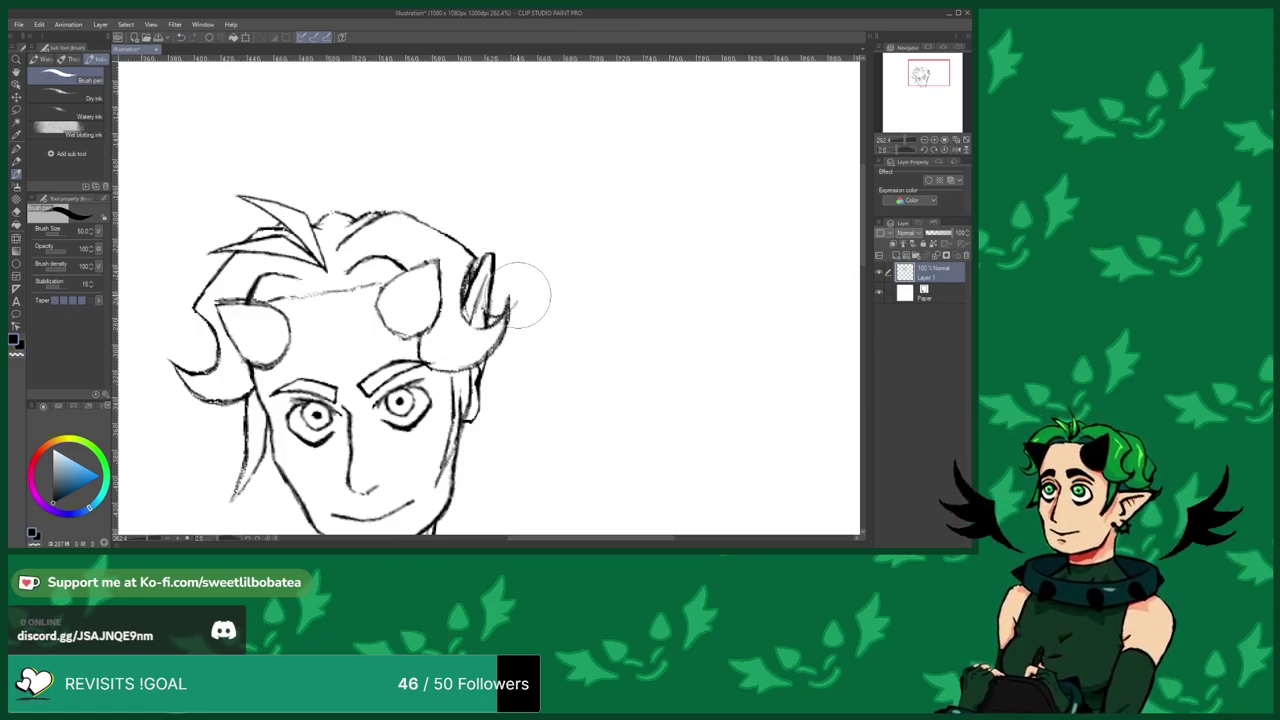
{"action": "left_click_drag", "start_coordinate": [519, 298], "coordinate": [506, 342]}
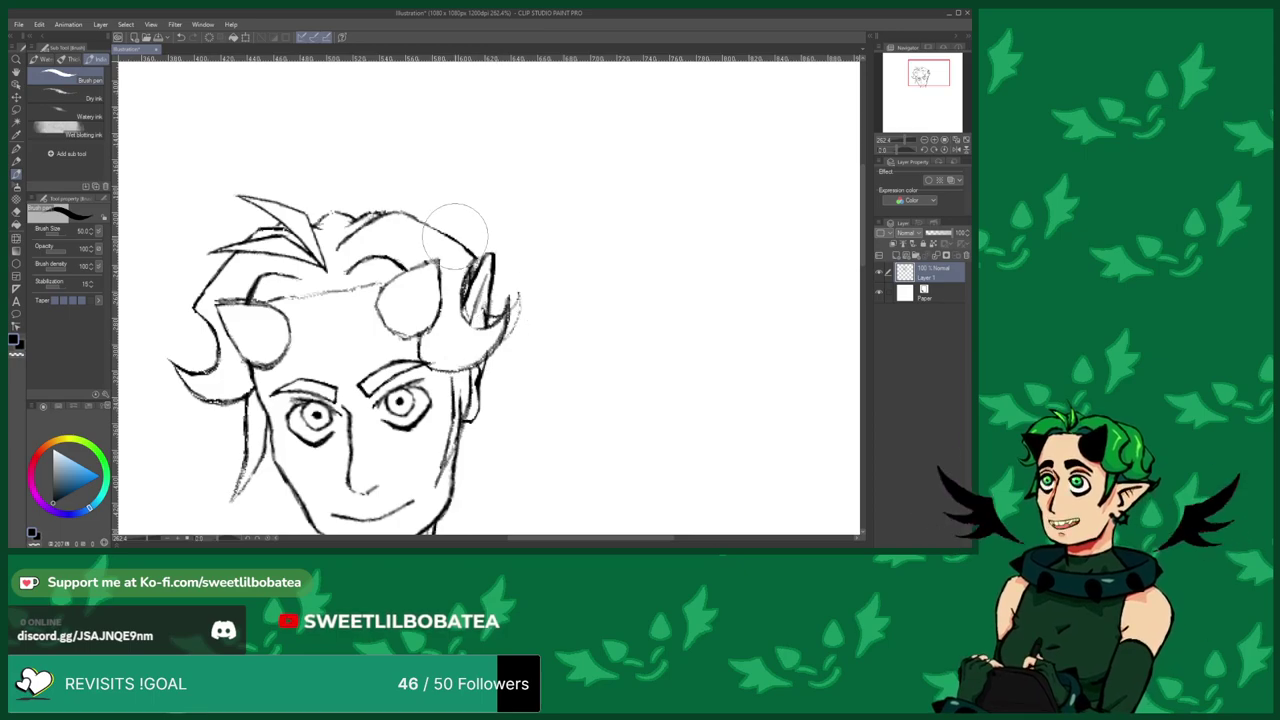
{"action": "scroll", "coordinate": [398, 234], "scroll_direction": "down", "scroll_amount": 3}
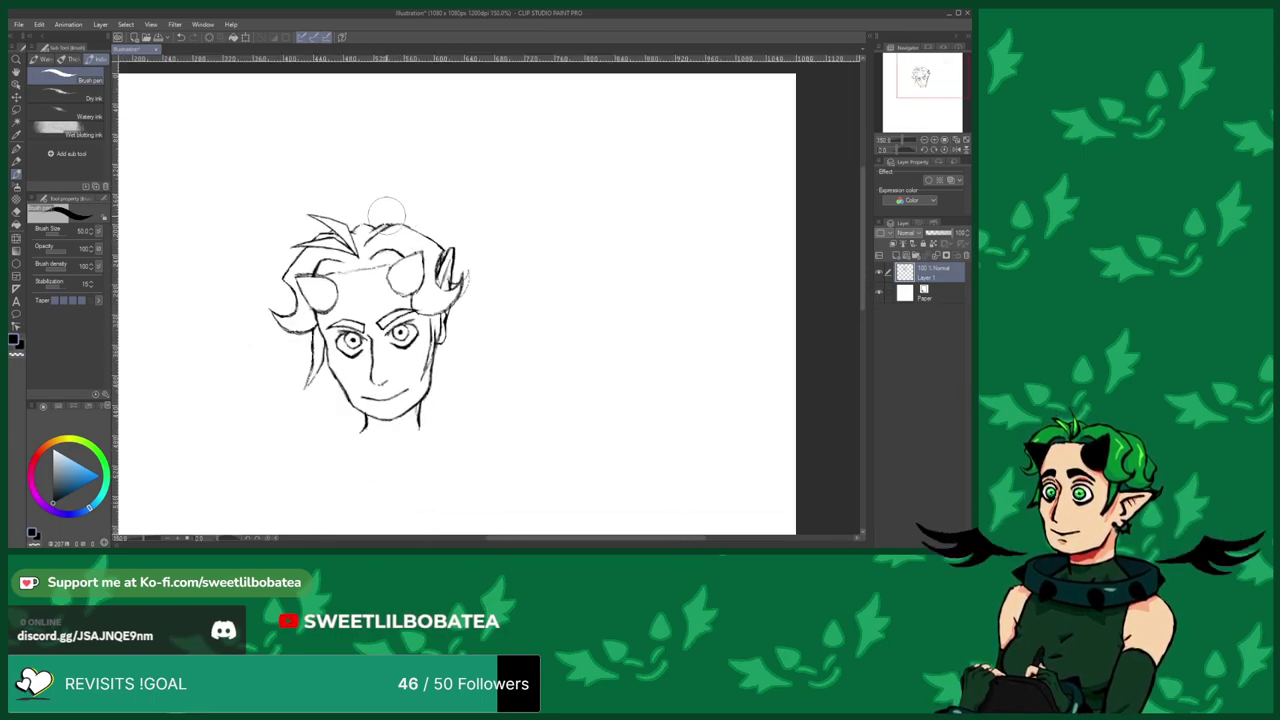
Strengthen the lower outer edge of the upturned hair tip beside the ear with the Brush pen.
{"action": "scroll", "coordinate": [408, 318], "scroll_direction": "up", "scroll_amount": 3}
{"action": "scroll", "coordinate": [453, 297], "scroll_direction": "up", "scroll_amount": 5}
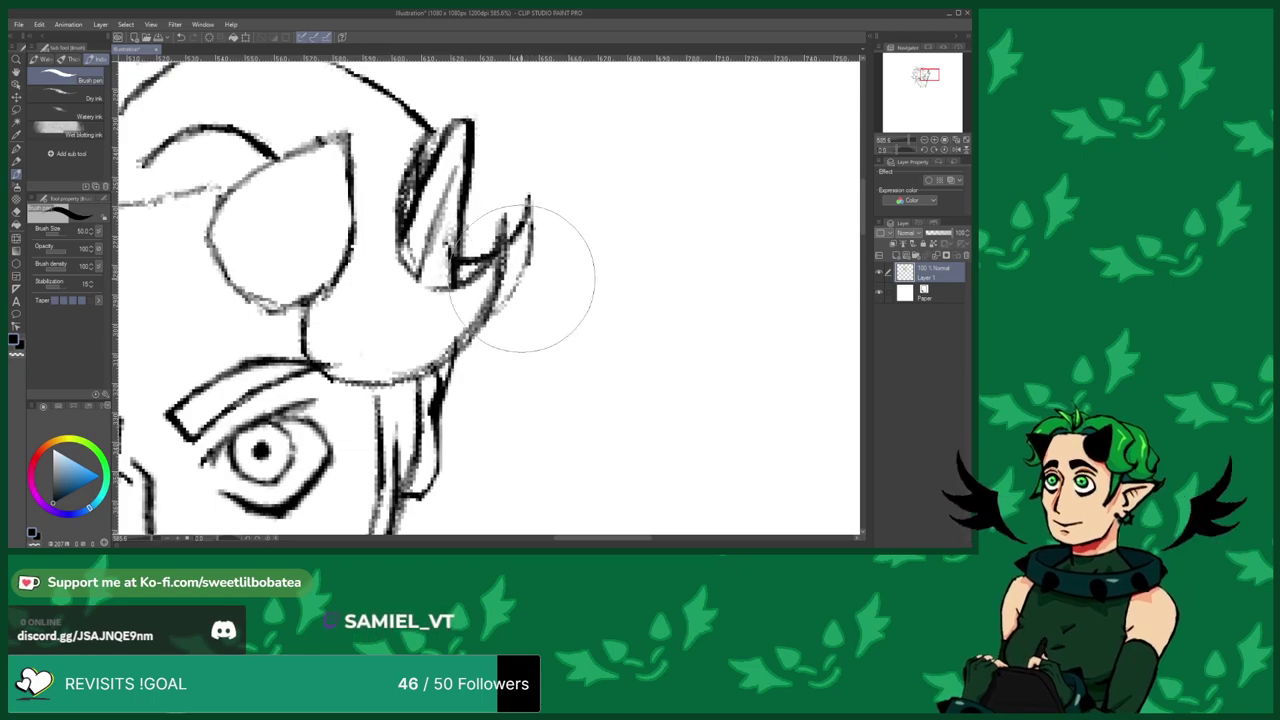
{"action": "scroll", "coordinate": [505, 250], "scroll_direction": "down", "scroll_amount": 3}
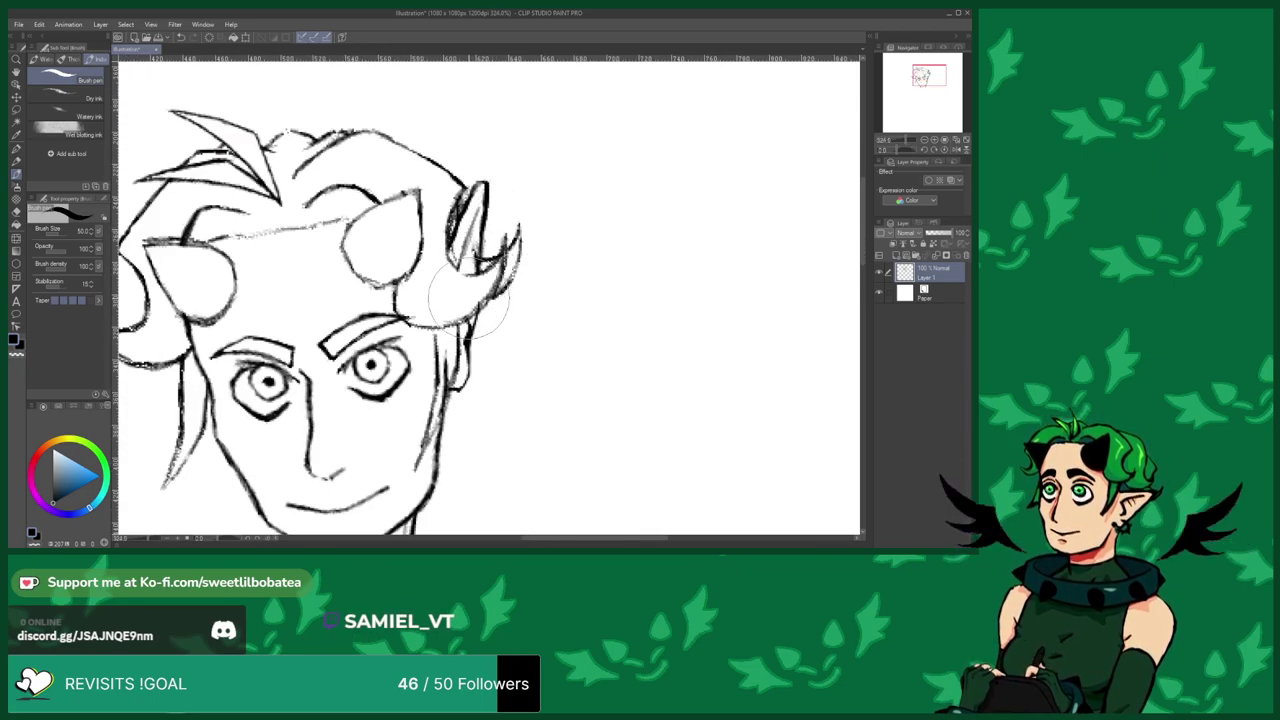
{"action": "scroll", "coordinate": [470, 285], "scroll_direction": "up", "scroll_amount": 1}
{"action": "scroll", "coordinate": [486, 300], "scroll_direction": "down", "scroll_amount": 3}
{"action": "scroll", "coordinate": [470, 325], "scroll_direction": "up", "scroll_amount": 2}
{"action": "scroll", "coordinate": [460, 330], "scroll_direction": "up", "scroll_amount": 1}
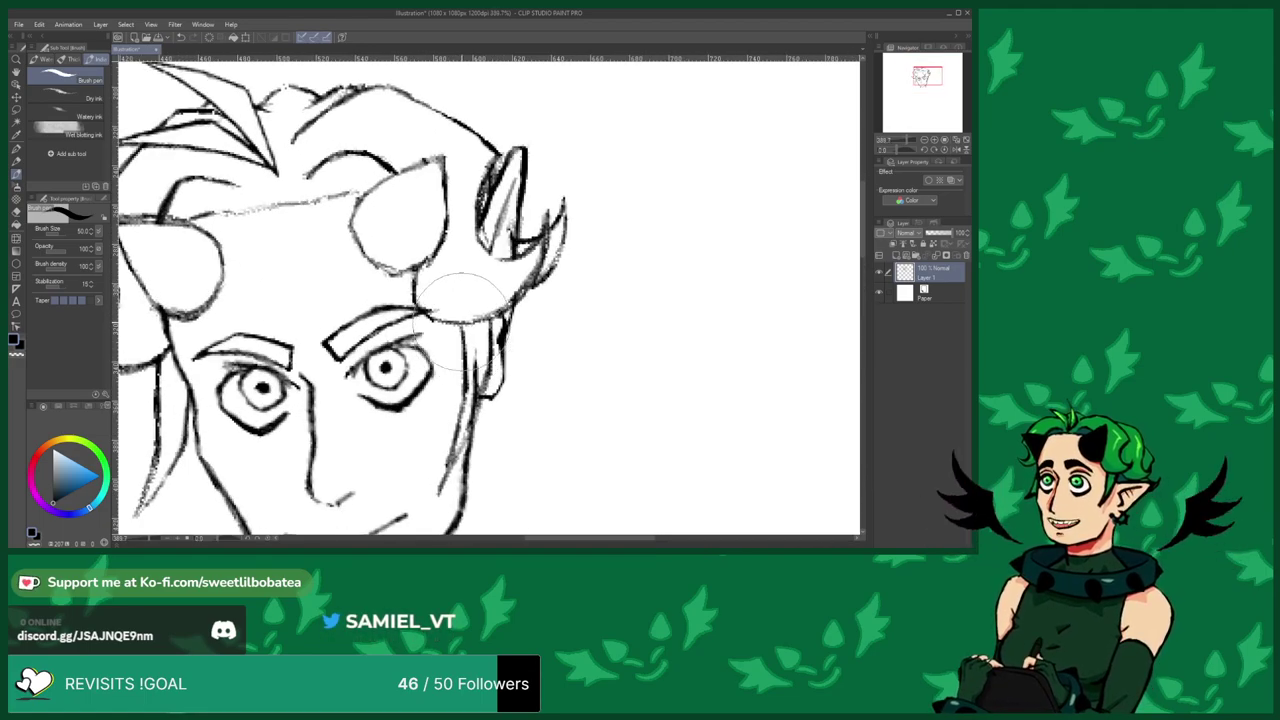
Clean up stray lines along the pointed ear's inner edge and beside the cheek below it with the Hard eraser.
{"action": "left_click", "coordinate": [16, 218]}
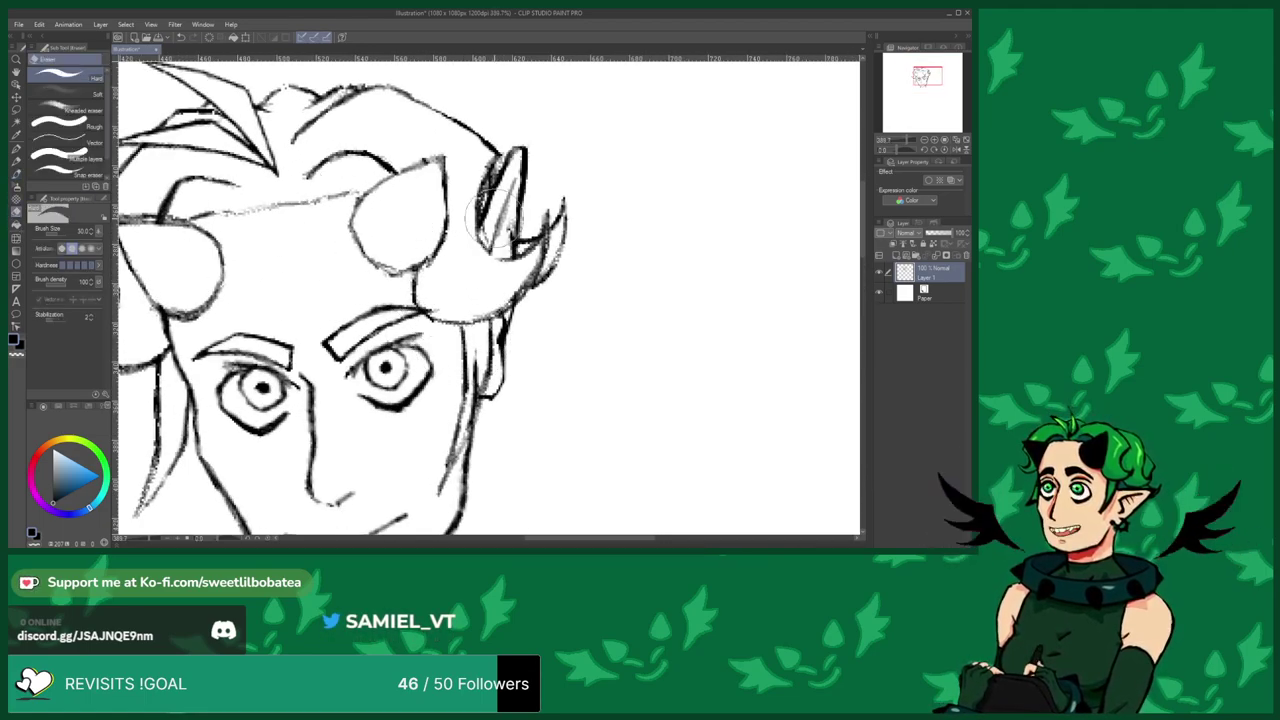
{"action": "left_click_drag", "start_coordinate": [493, 215], "coordinate": [483, 232]}
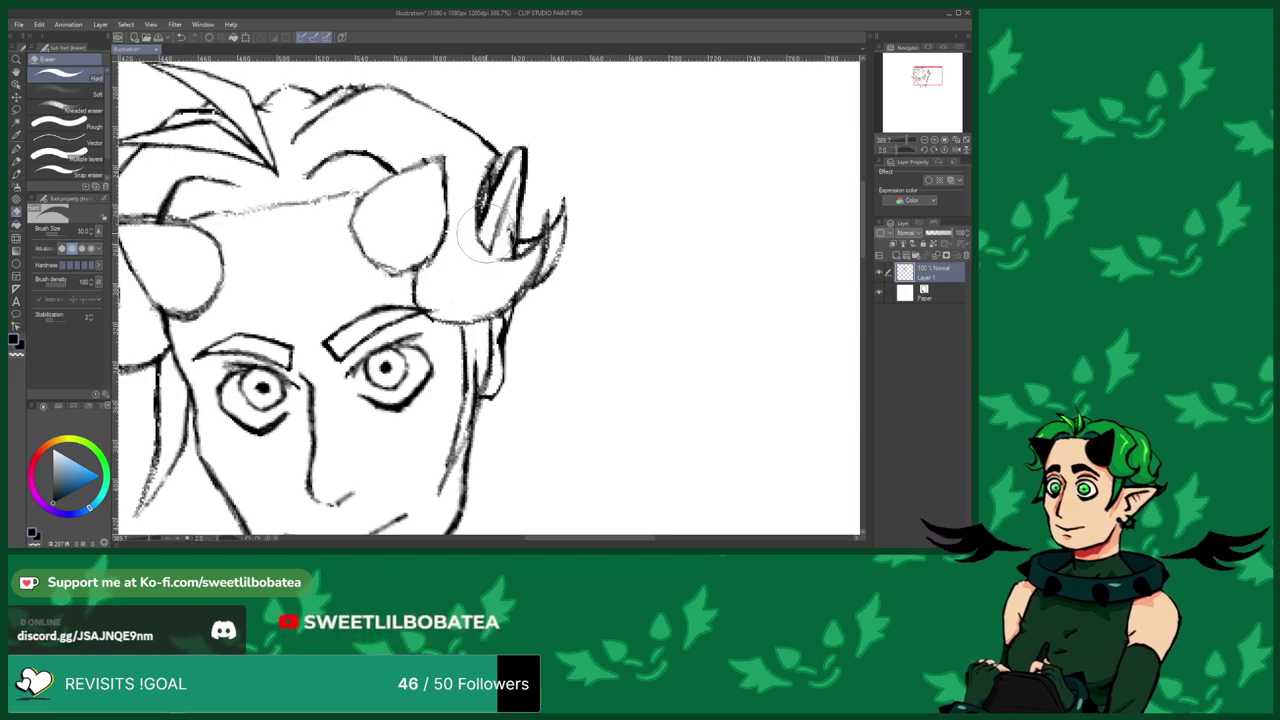
{"action": "left_click_drag", "start_coordinate": [476, 398], "coordinate": [474, 370]}
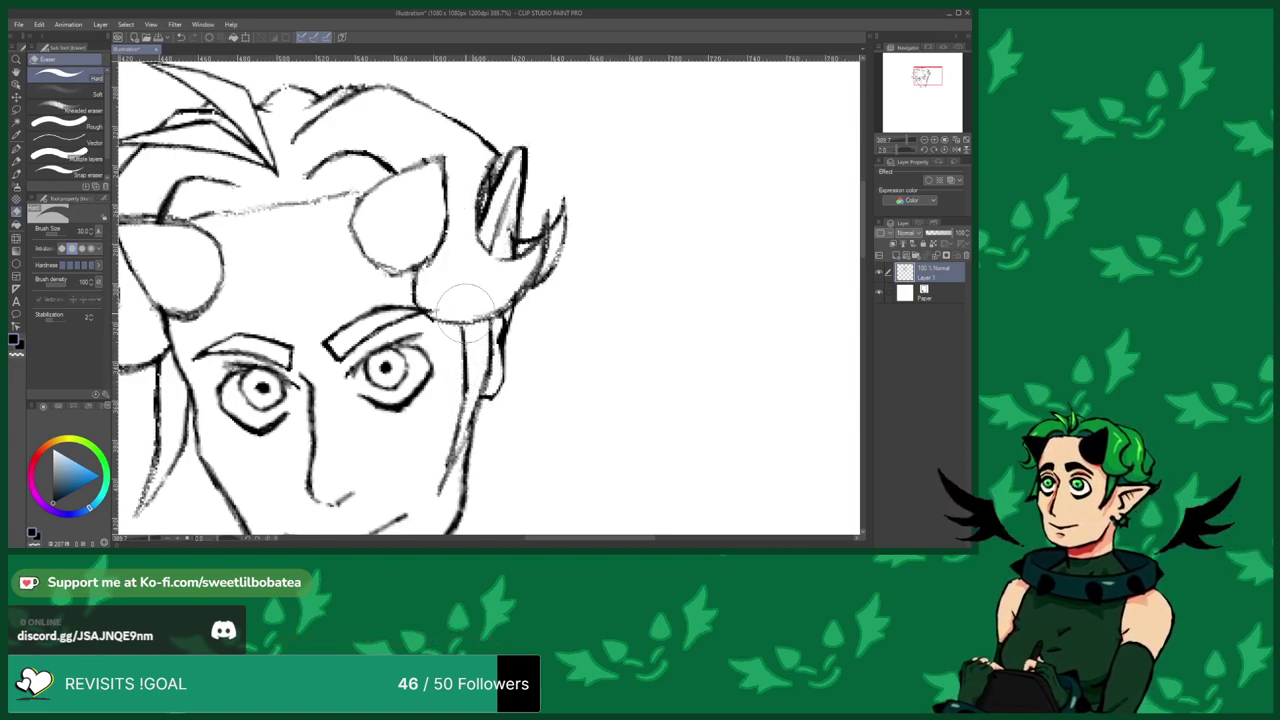
{"action": "scroll", "coordinate": [466, 315], "scroll_direction": "down", "scroll_amount": 6}
{"action": "scroll", "coordinate": [340, 290], "scroll_direction": "up", "scroll_amount": 2}
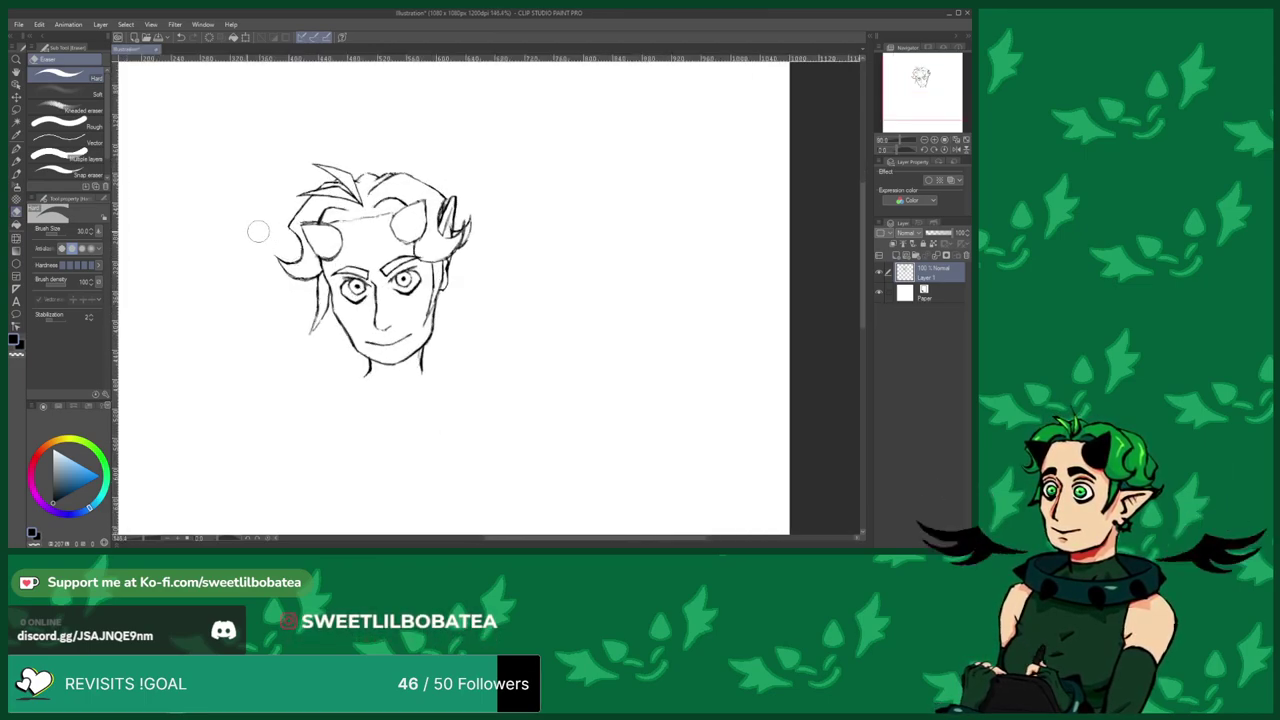
Examine the whole head sketch, then the eyes, horns, and the hair around the ear close up.
{"action": "left_click", "coordinate": [14, 175]}
{"action": "scroll", "coordinate": [400, 260], "scroll_direction": "up", "scroll_amount": 5}
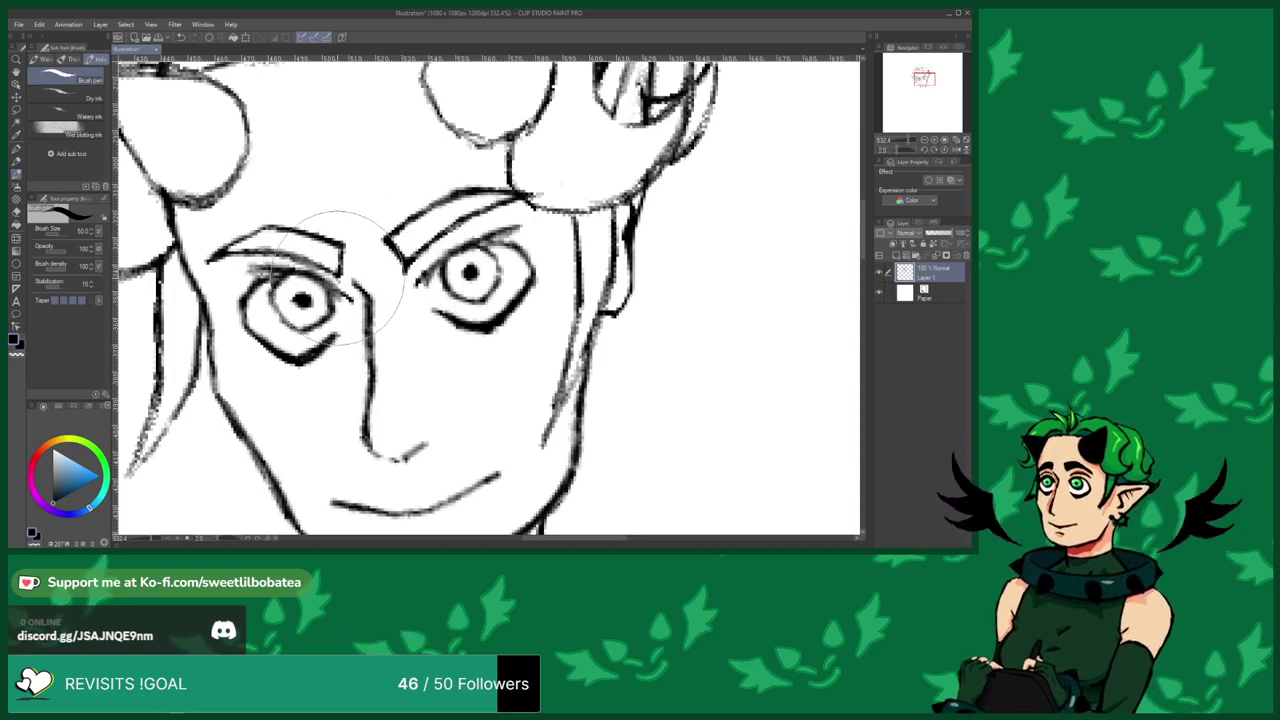
{"action": "scroll", "coordinate": [292, 215], "scroll_direction": "down", "scroll_amount": 8}
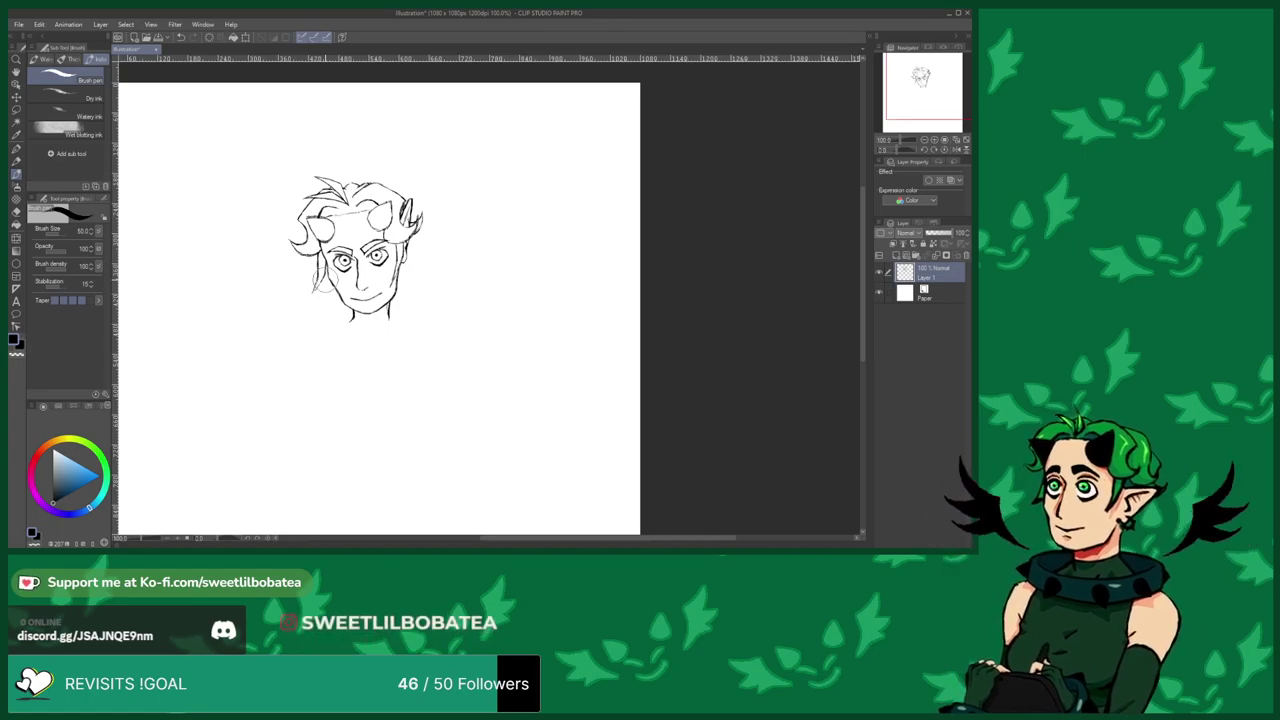
{"action": "scroll", "coordinate": [424, 256], "scroll_direction": "up", "scroll_amount": 8}
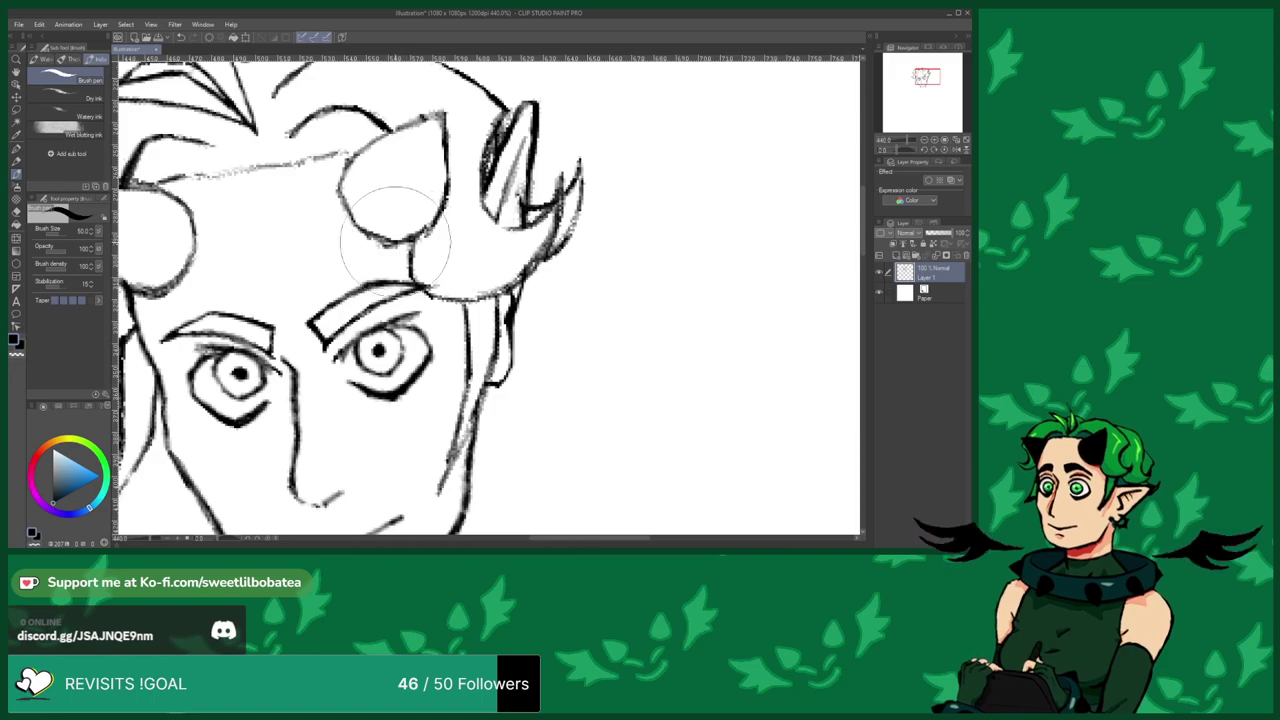
{"action": "scroll", "coordinate": [440, 190], "scroll_direction": "down", "scroll_amount": 6}
{"action": "scroll", "coordinate": [440, 190], "scroll_direction": "up", "scroll_amount": 4}
{"action": "left_click", "coordinate": [16, 212]}
{"action": "scroll", "coordinate": [240, 198], "scroll_direction": "up", "scroll_amount": 1}
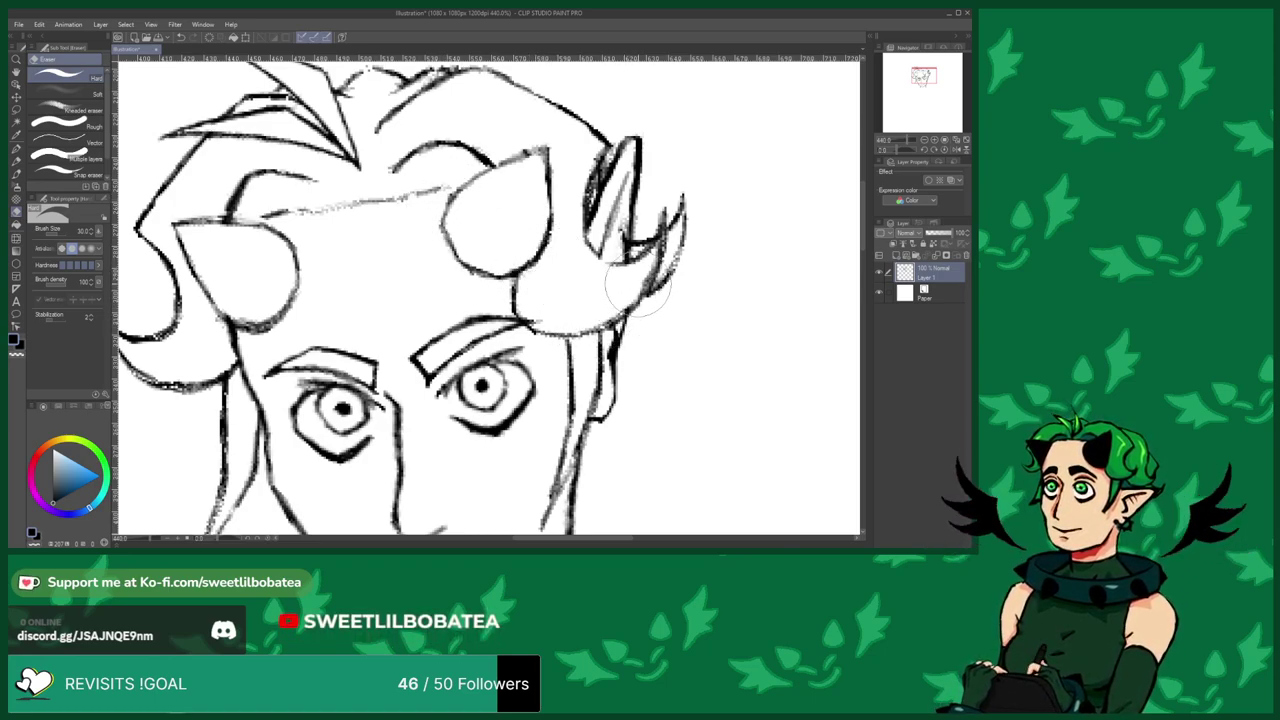
Examine the head sketch as a whole, then the horns, eyes and hair close up.
{"action": "scroll", "coordinate": [465, 200], "scroll_direction": "down", "scroll_amount": 6}
{"action": "scroll", "coordinate": [290, 245], "scroll_direction": "up", "scroll_amount": 5}
{"action": "scroll", "coordinate": [285, 245], "scroll_direction": "up", "scroll_amount": 1}
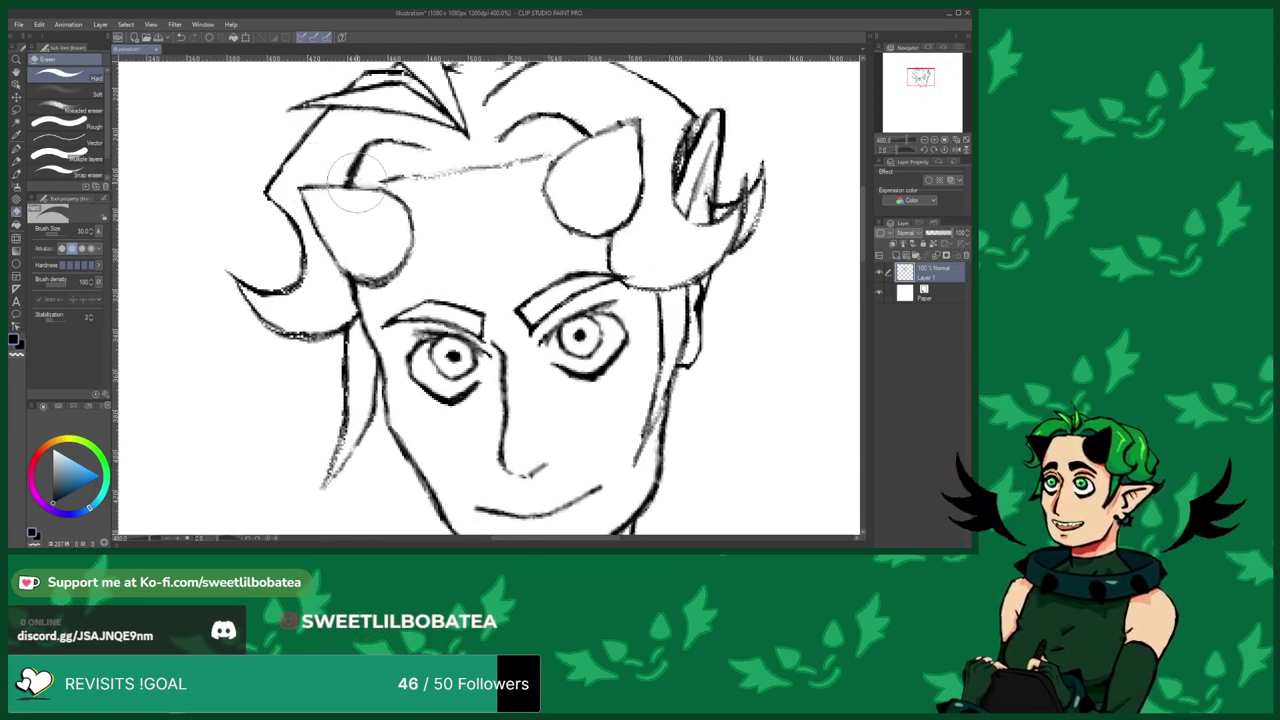
{"action": "scroll", "coordinate": [350, 190], "scroll_direction": "down", "scroll_amount": 3}
{"action": "scroll", "coordinate": [194, 163], "scroll_direction": "up", "scroll_amount": 3}
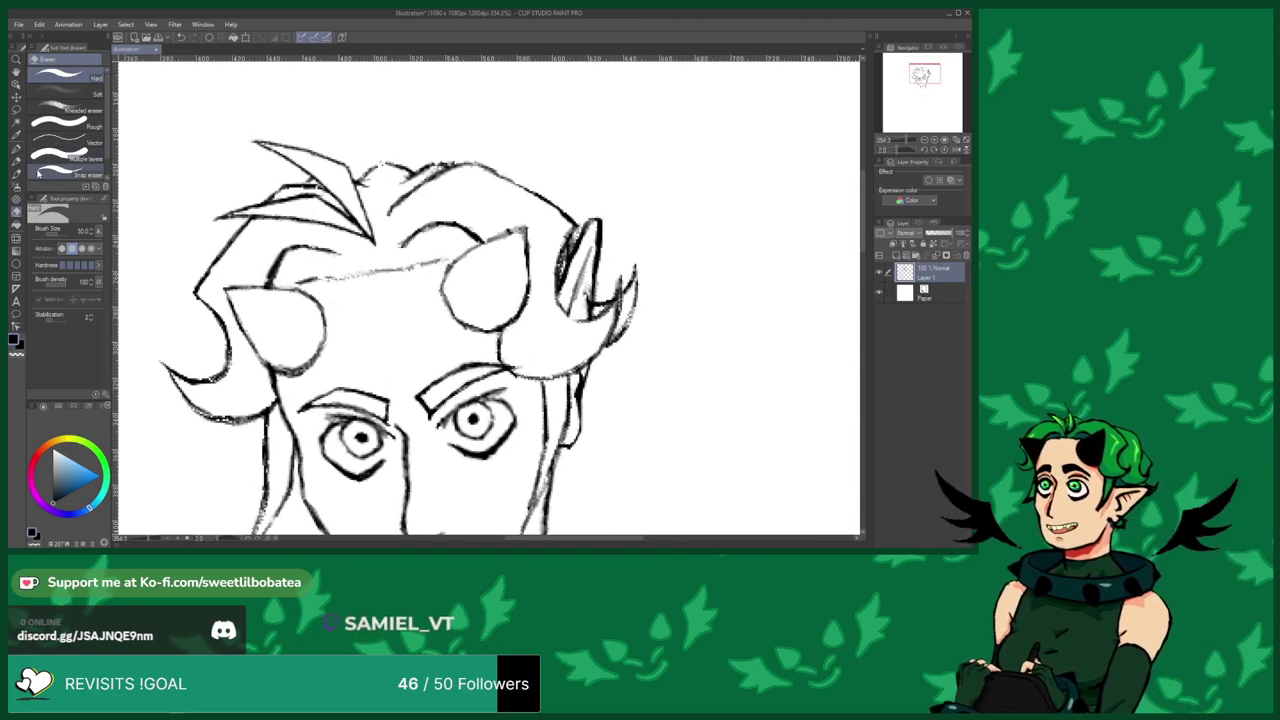
{"action": "left_click", "coordinate": [16, 171]}
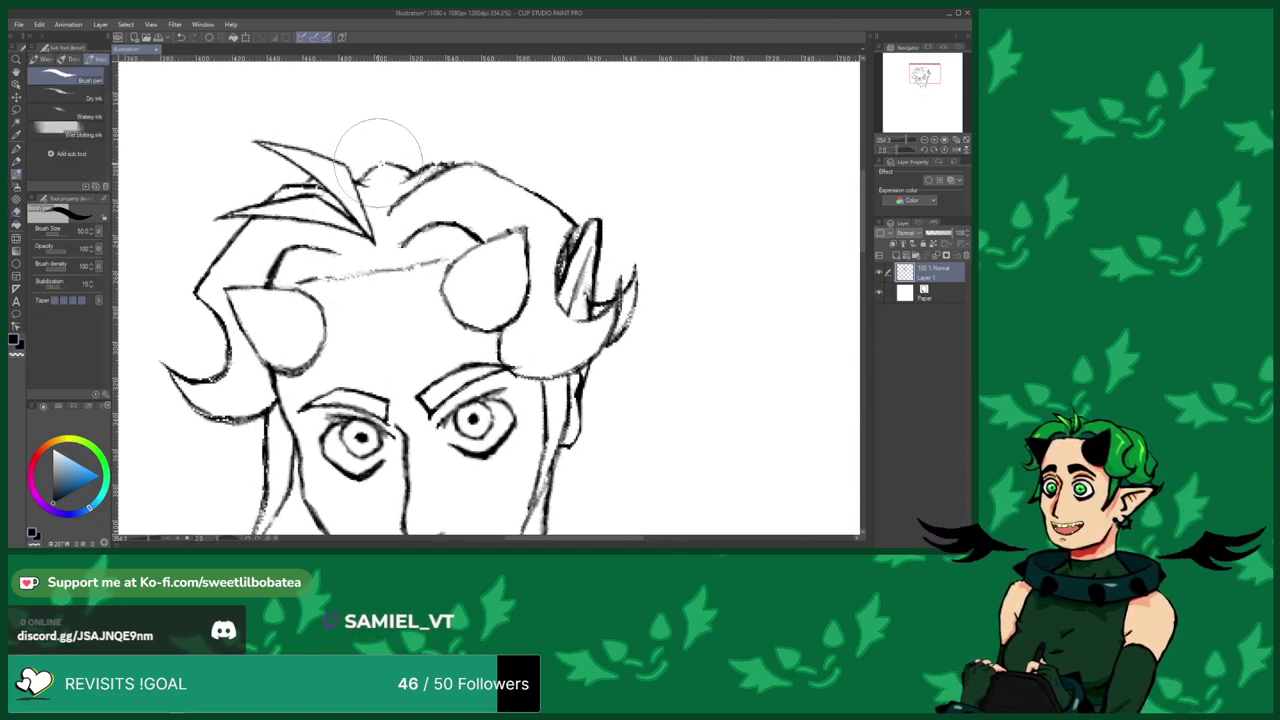
{"action": "scroll", "coordinate": [386, 140], "scroll_direction": "down", "scroll_amount": 2}
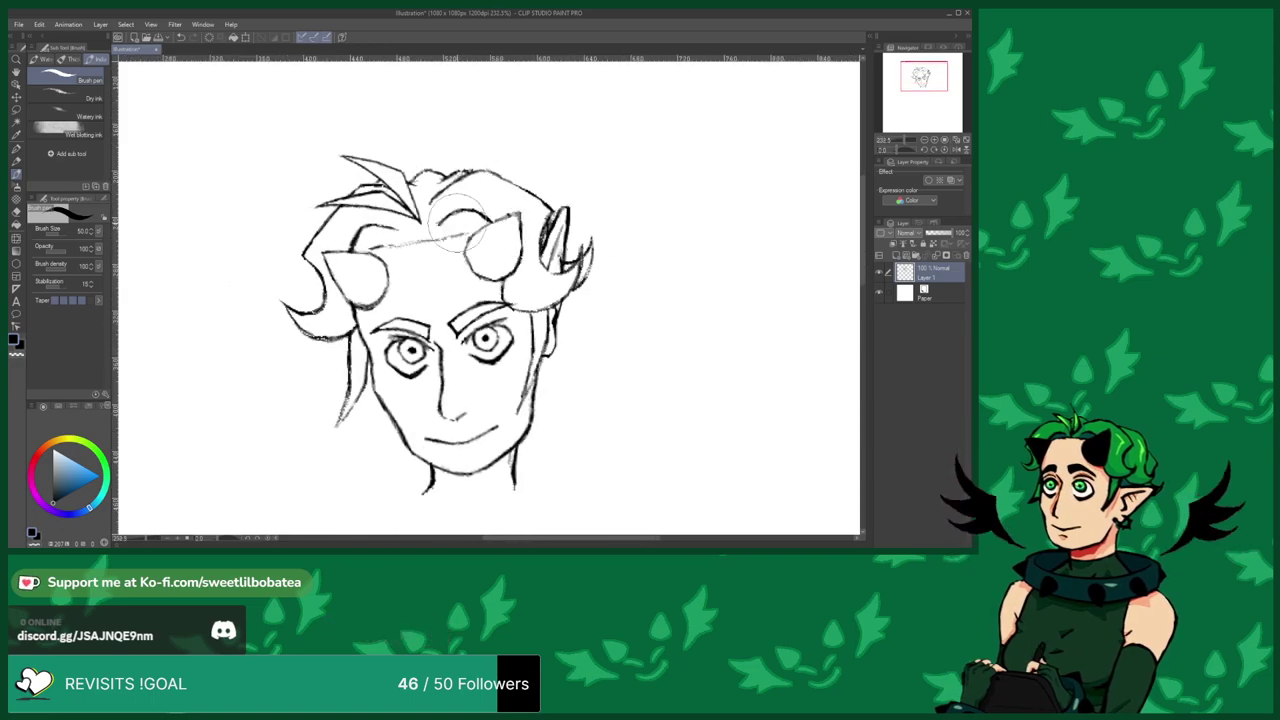
{"action": "scroll", "coordinate": [355, 260], "scroll_direction": "up", "scroll_amount": 2}
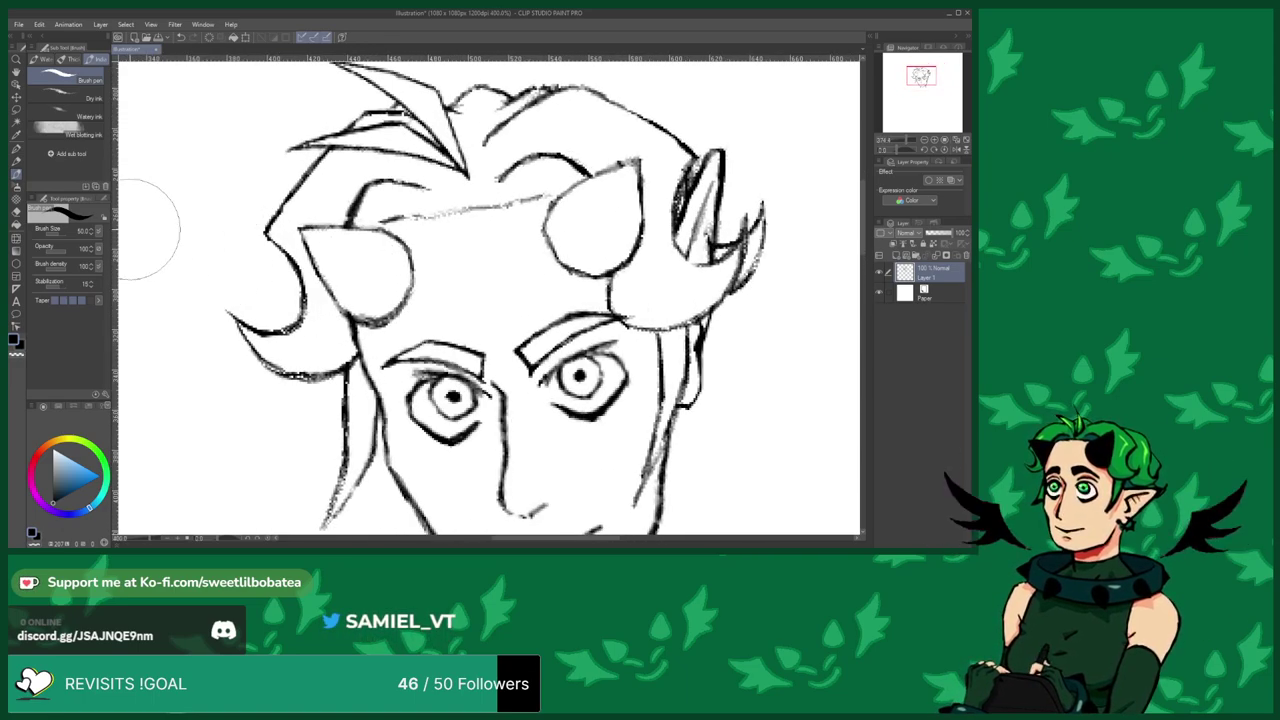
Erase the rough upper outer line of the long hair strand opposite the ear with the Hard eraser.
{"action": "left_click", "coordinate": [16, 213]}
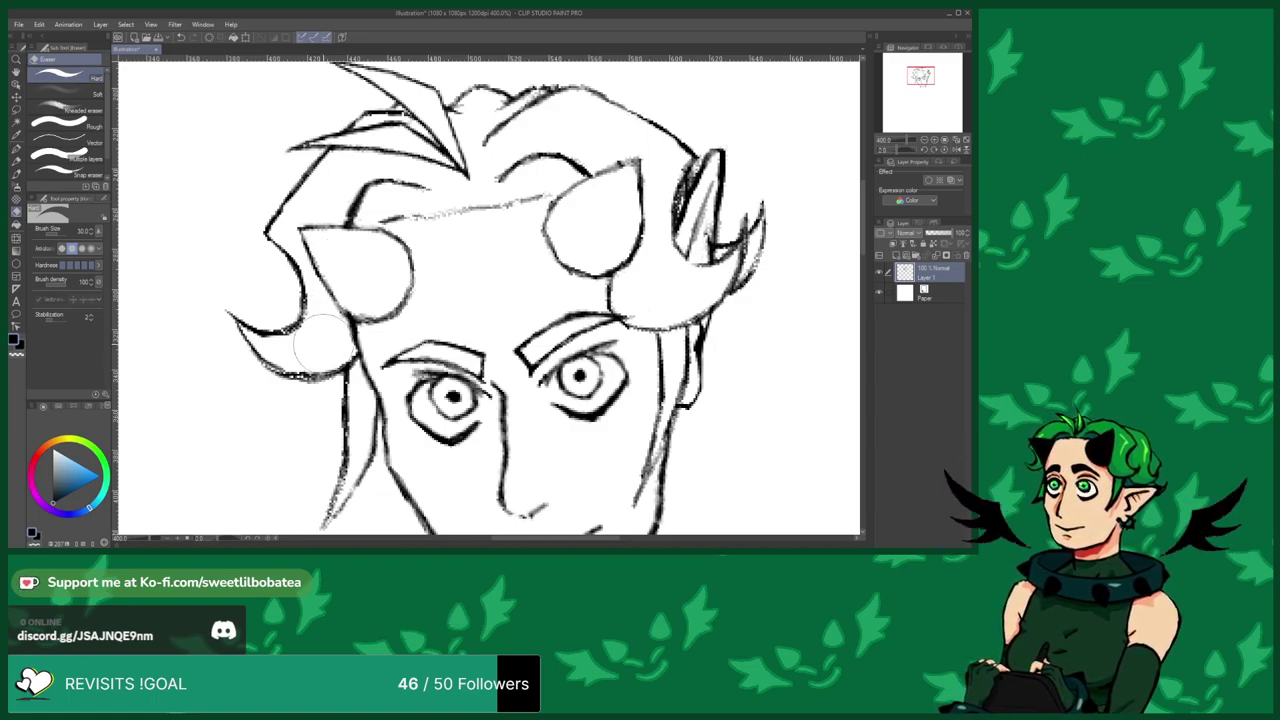
{"action": "scroll", "coordinate": [271, 220], "scroll_direction": "down", "scroll_amount": 3}
{"action": "scroll", "coordinate": [360, 262], "scroll_direction": "down", "scroll_amount": 3}
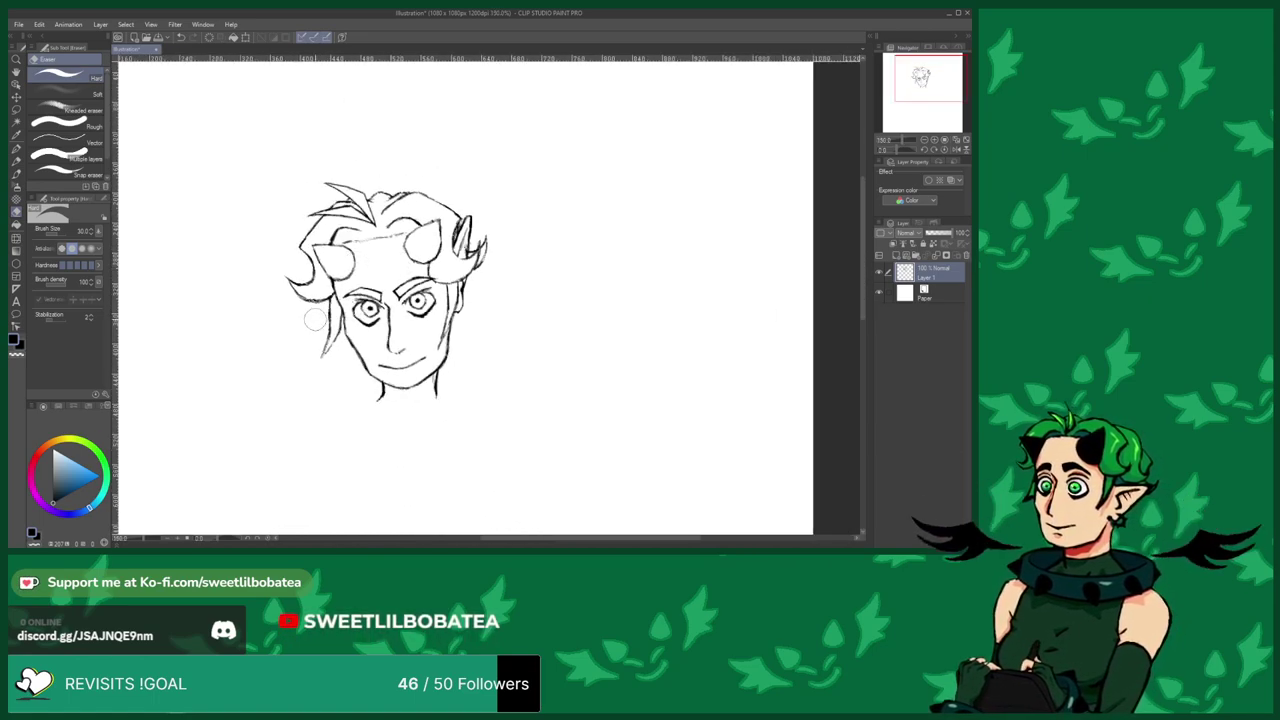
{"action": "scroll", "coordinate": [360, 262], "scroll_direction": "down", "scroll_amount": 2}
{"action": "scroll", "coordinate": [337, 297], "scroll_direction": "up", "scroll_amount": 3}
{"action": "scroll", "coordinate": [338, 296], "scroll_direction": "up", "scroll_amount": 1}
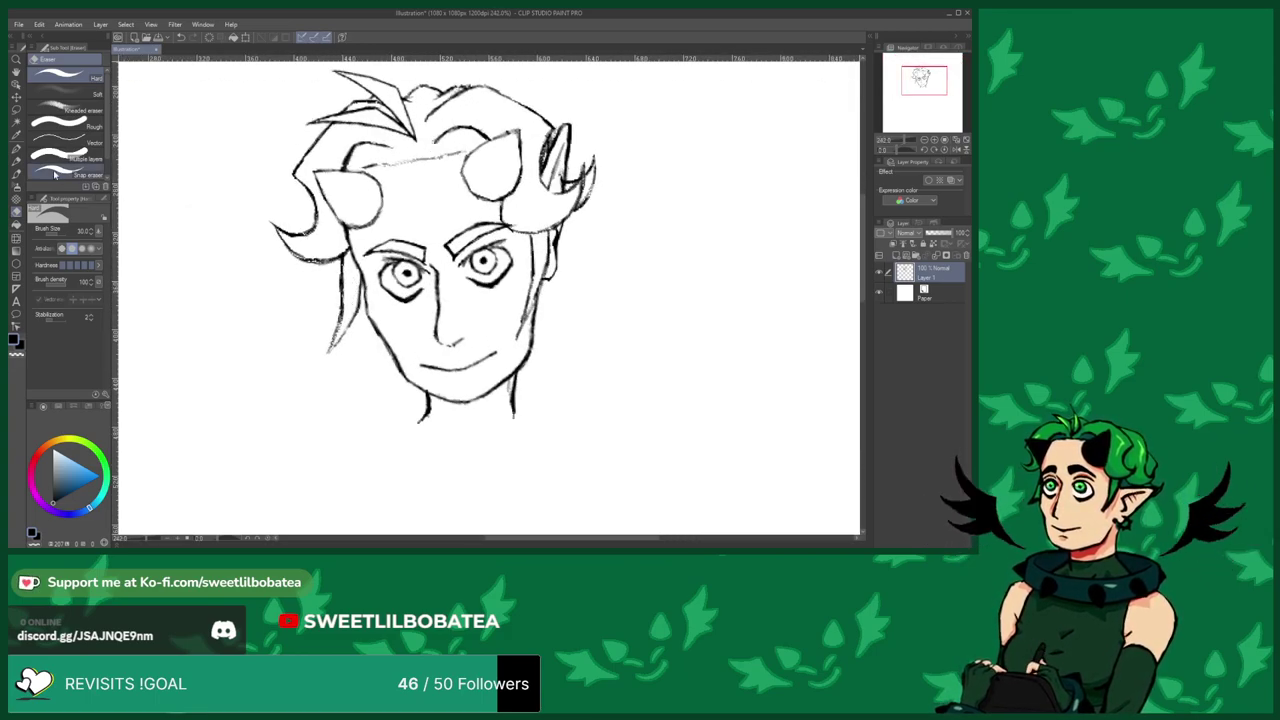
{"action": "scroll", "coordinate": [332, 303], "scroll_direction": "up", "scroll_amount": 2}
{"action": "left_click_drag", "start_coordinate": [349, 281], "coordinate": [354, 264]}
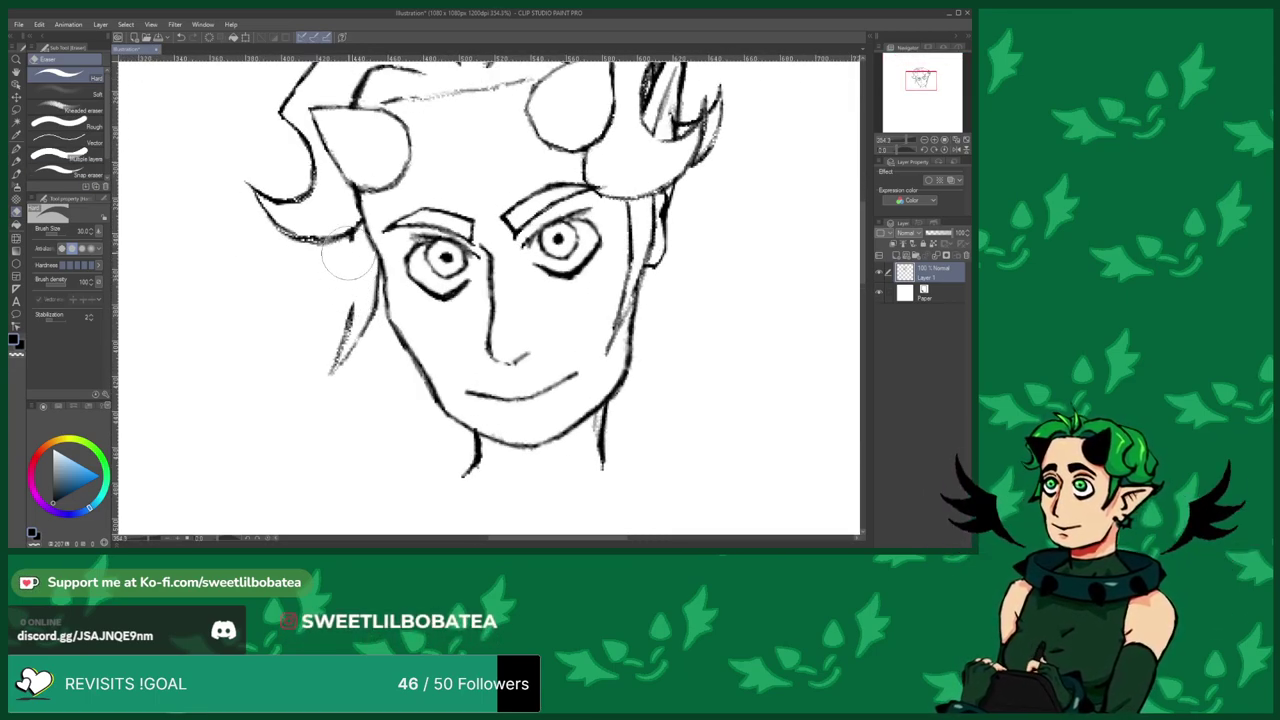
Redraw the erased outer strand line with the Brush pen and darken the sideburn strand in front of the ear.
{"action": "left_click", "coordinate": [16, 173]}
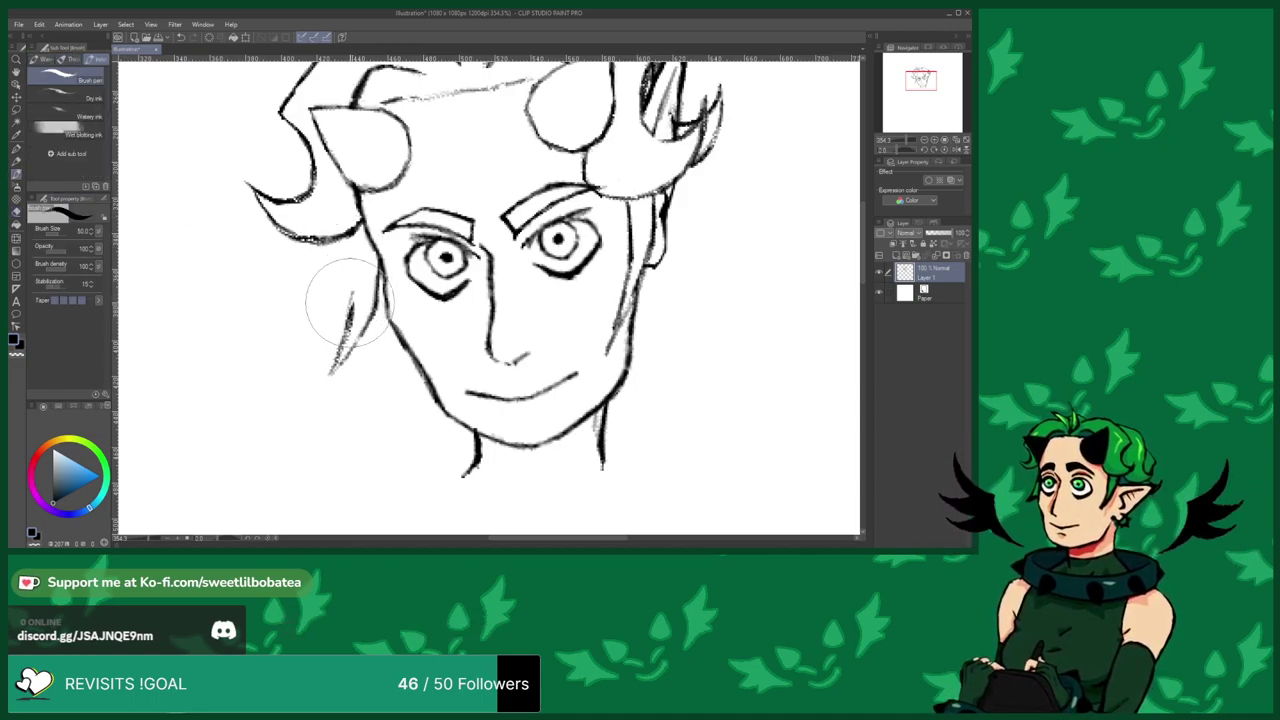
{"action": "left_click_drag", "start_coordinate": [347, 330], "coordinate": [357, 232]}
{"action": "left_click_drag", "start_coordinate": [354, 287], "coordinate": [355, 234]}
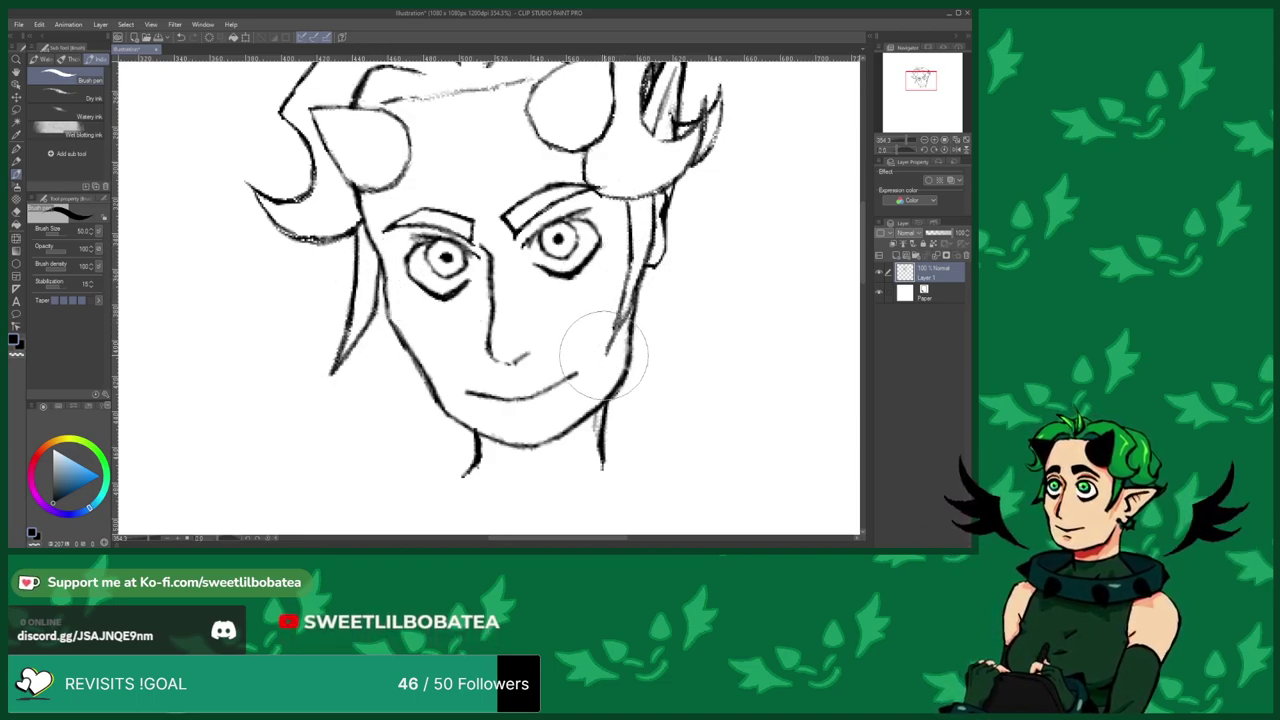
{"action": "left_click_drag", "start_coordinate": [628, 282], "coordinate": [610, 332]}
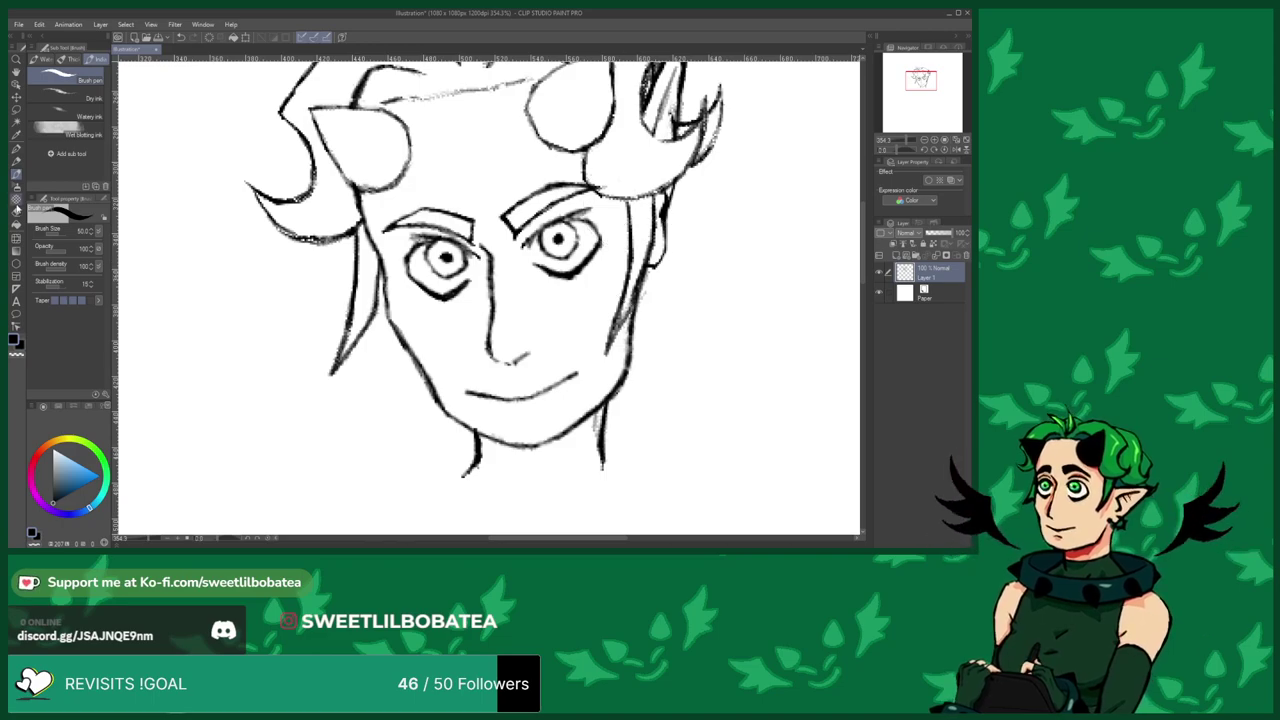
{"action": "left_click", "coordinate": [16, 211]}
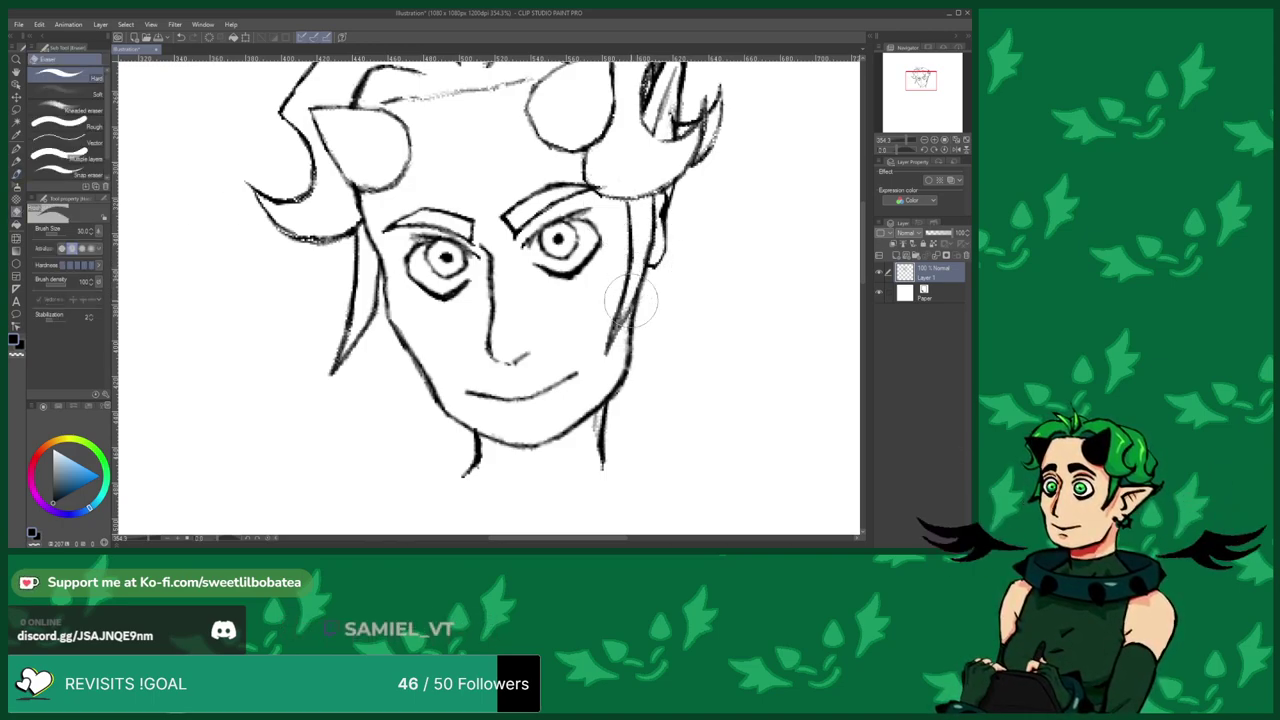
{"action": "scroll", "coordinate": [281, 295], "scroll_direction": "down", "scroll_amount": 2}
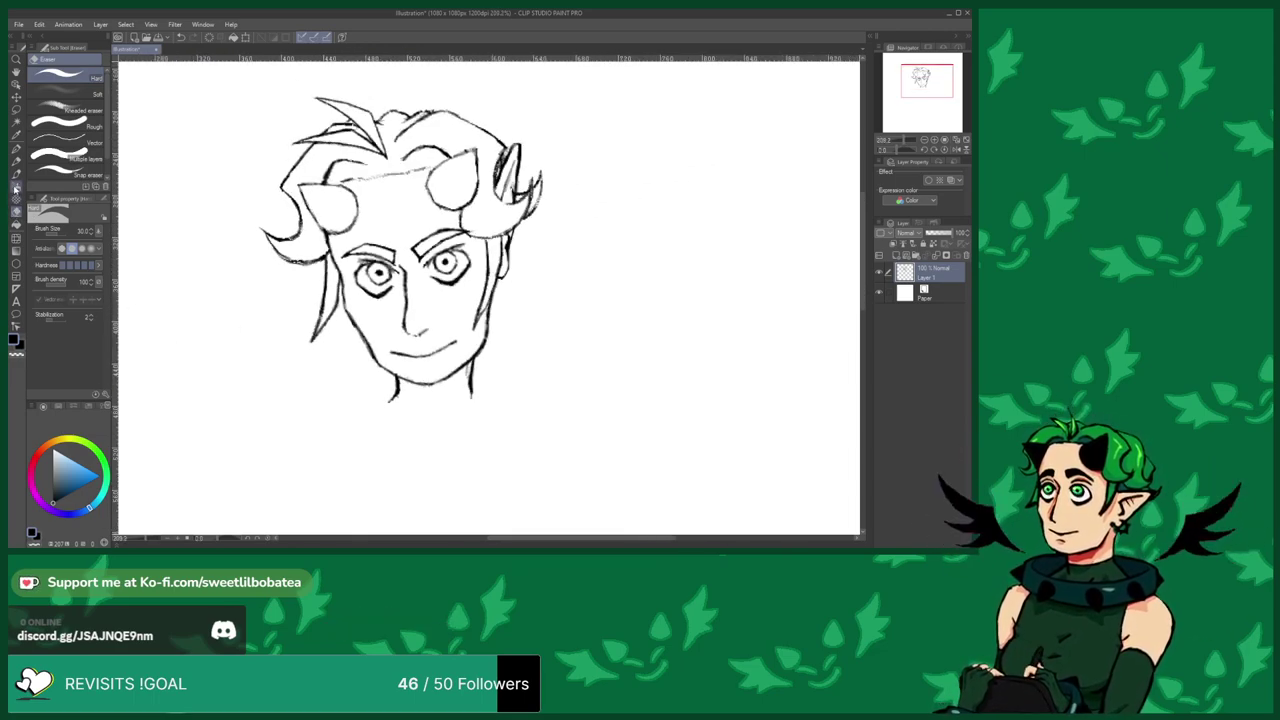
Draw a thick crescent earring around the earlobe with the Brush pen and add a small spike to its outer edge.
{"action": "left_click", "coordinate": [15, 173]}
{"action": "scroll", "coordinate": [505, 260], "scroll_direction": "up", "scroll_amount": 3}
{"action": "scroll", "coordinate": [502, 281], "scroll_direction": "up", "scroll_amount": 3}
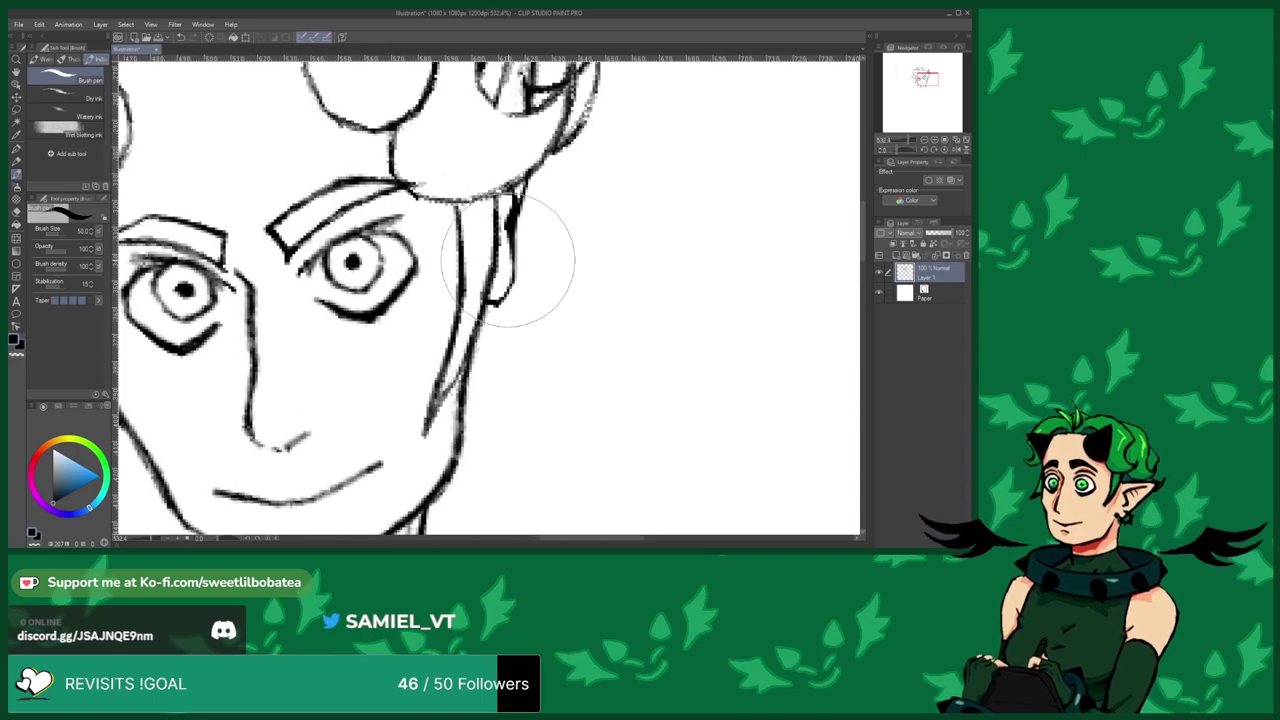
{"action": "mouse_move", "coordinate": [506, 250]}
{"action": "left_mouse_down"}
{"action": "mouse_move", "coordinate": [539, 284]}
{"action": "mouse_move", "coordinate": [522, 320]}
{"action": "mouse_move", "coordinate": [480, 312]}
{"action": "left_mouse_up"}
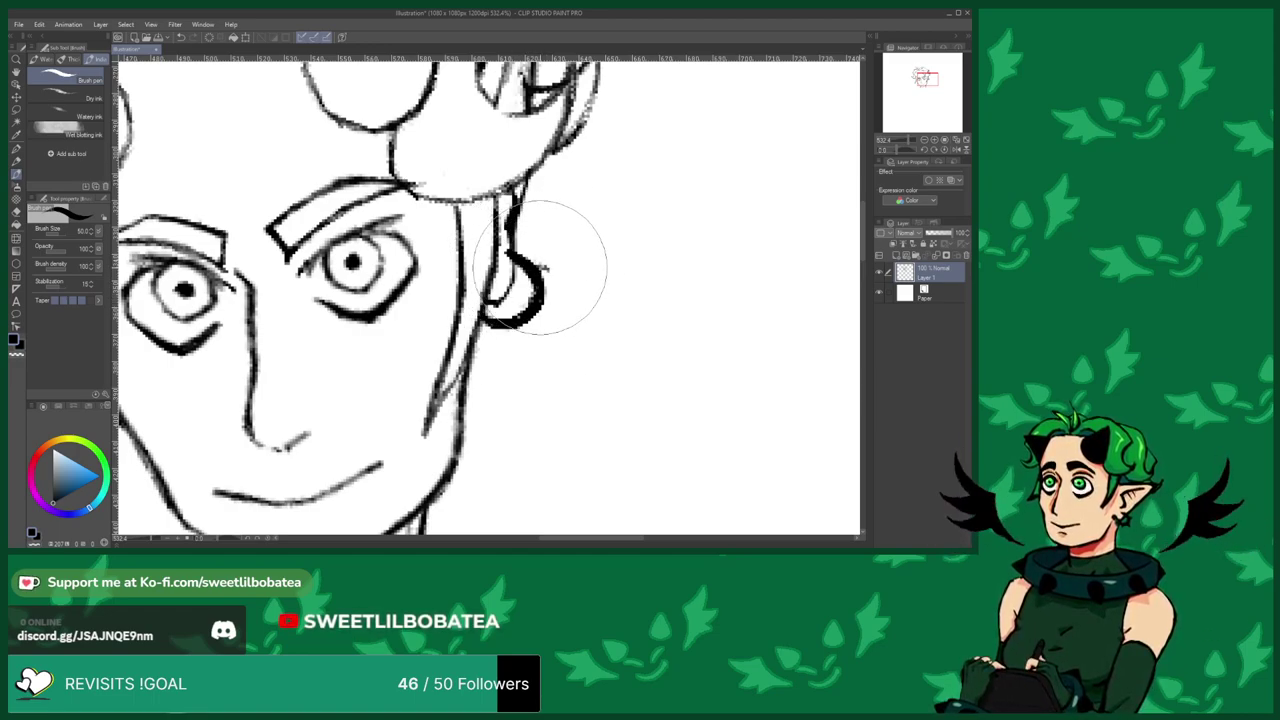
{"action": "left_click_drag", "start_coordinate": [535, 268], "coordinate": [546, 277]}
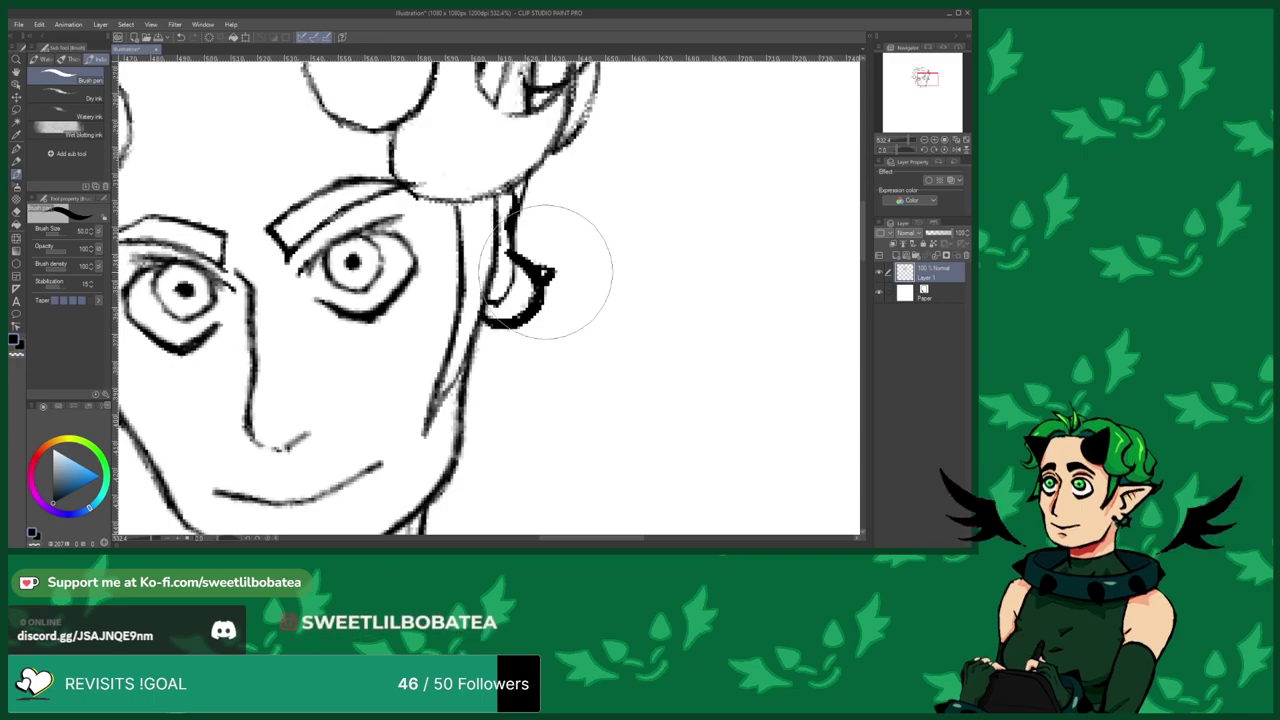
Change the Paper layer's color to light gray and reselect Layer 1 for drawing.
{"action": "left_click", "coordinate": [905, 292]}
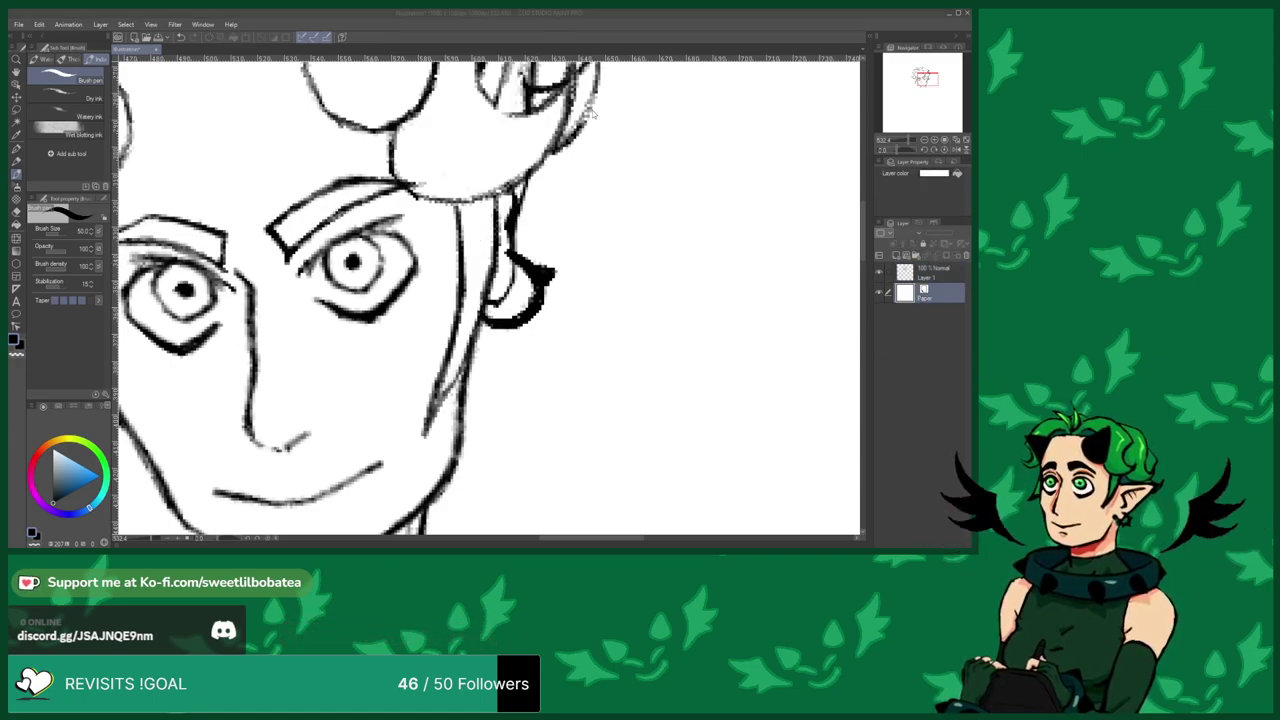
{"action": "left_click", "coordinate": [595, 112]}
{"action": "left_click", "coordinate": [935, 272]}
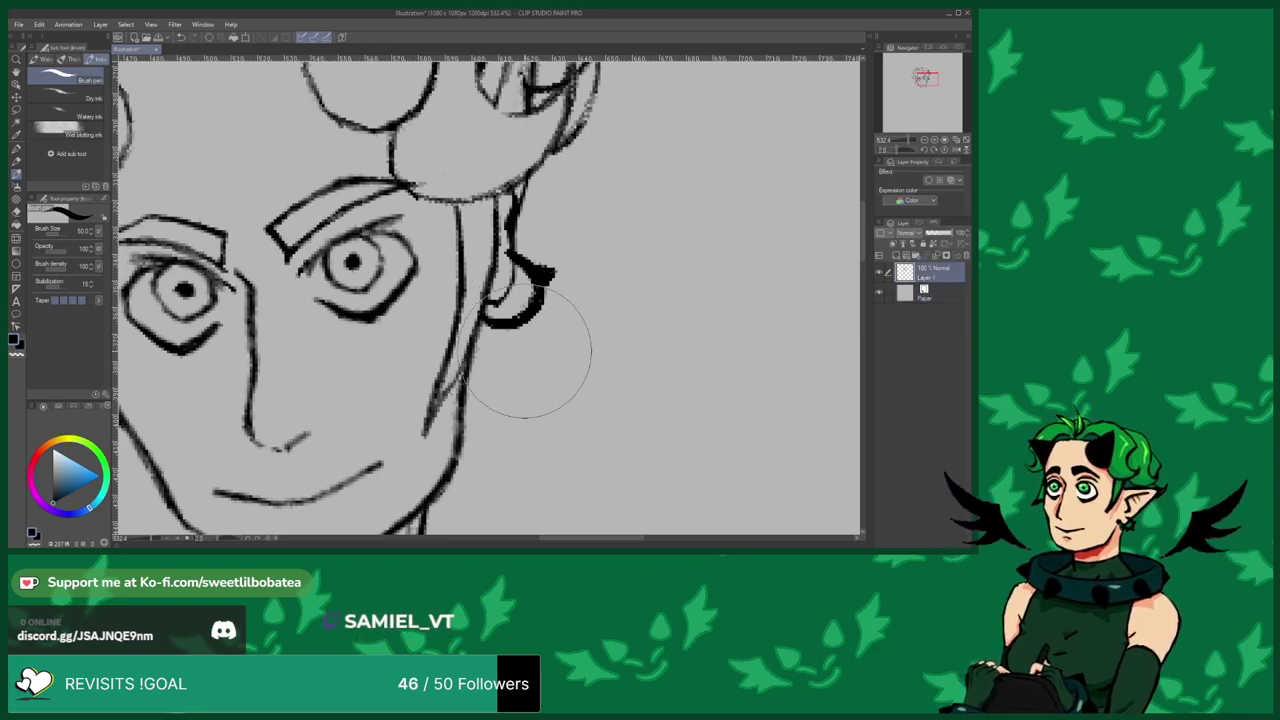
Add two more black spikes along the lower edge of the earring with the Brush pen.
{"action": "left_click_drag", "start_coordinate": [538, 315], "coordinate": [539, 329]}
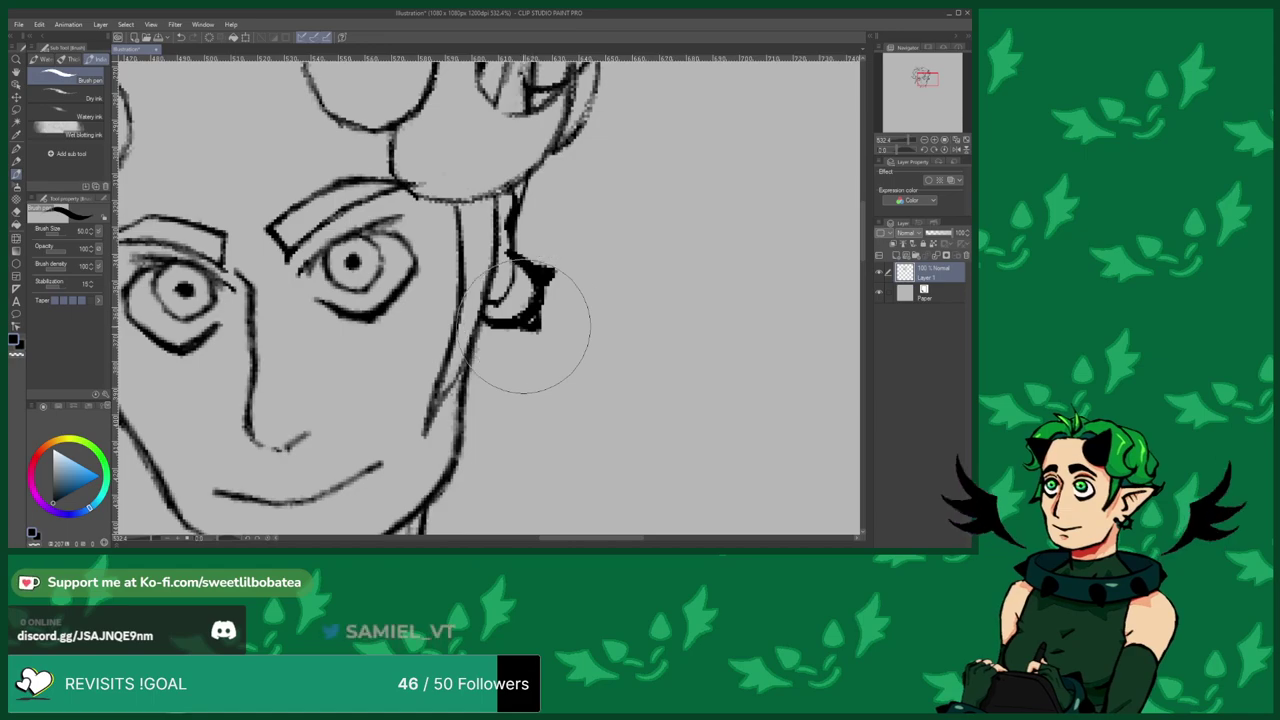
{"action": "left_click_drag", "start_coordinate": [498, 327], "coordinate": [489, 333]}
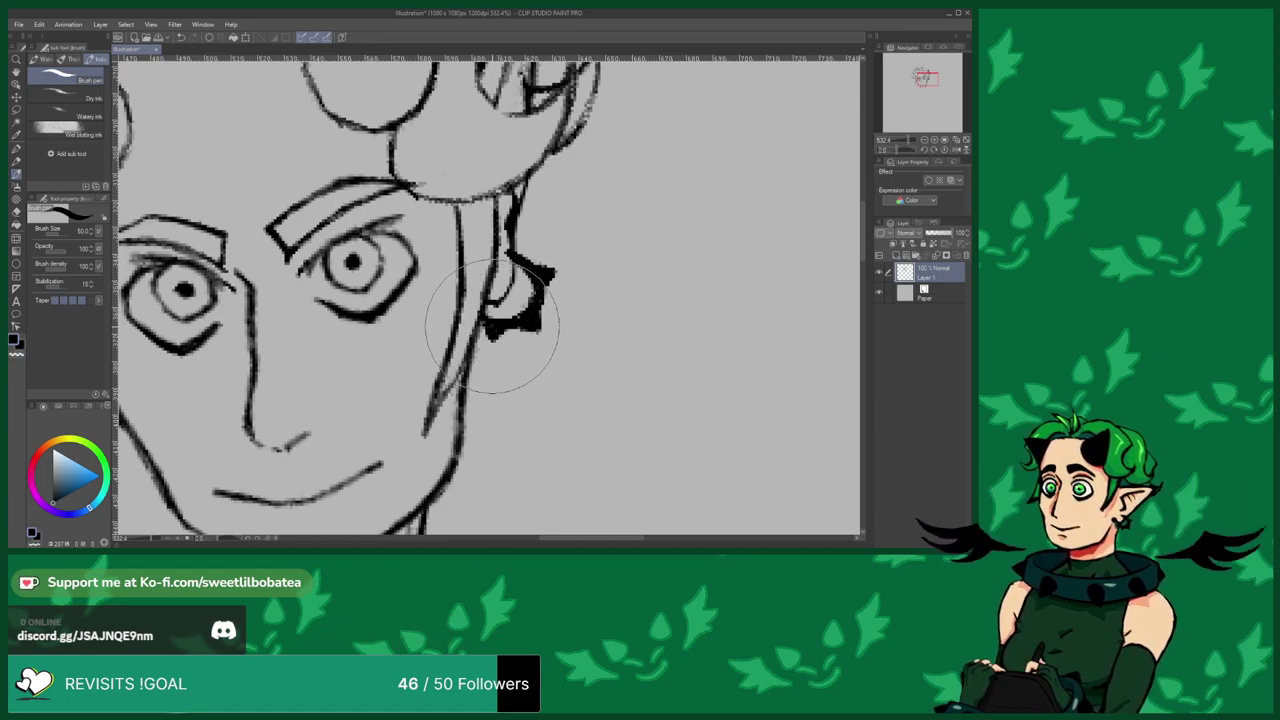
{"action": "scroll", "coordinate": [510, 324], "scroll_direction": "down", "scroll_amount": 3}
{"action": "key", "text": "ctrl+minus"}
{"action": "key", "text": "ctrl+minus"}
{"action": "key", "text": "ctrl+minus"}
{"action": "key", "text": "ctrl+minus"}
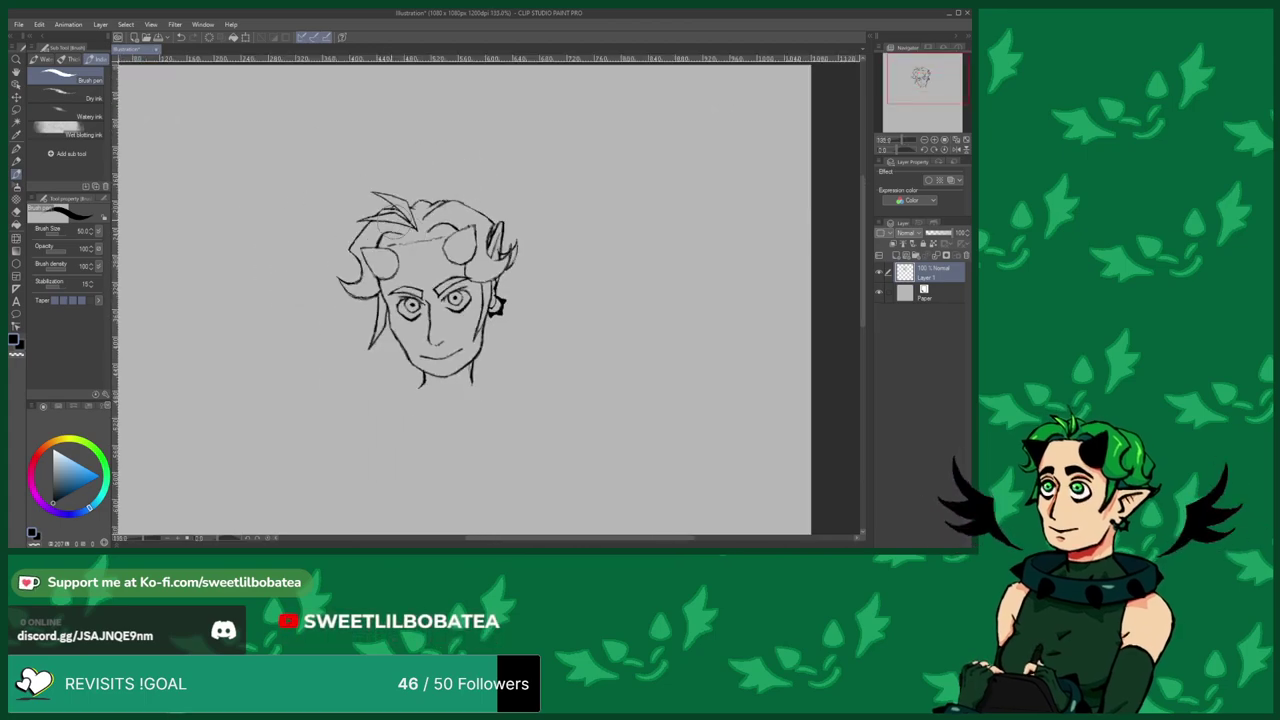
Sketch the start of the near shoulder at the neck, and the opposite shoulder curving down into an upper arm.
{"action": "scroll", "coordinate": [400, 367], "scroll_direction": "up", "scroll_amount": 4}
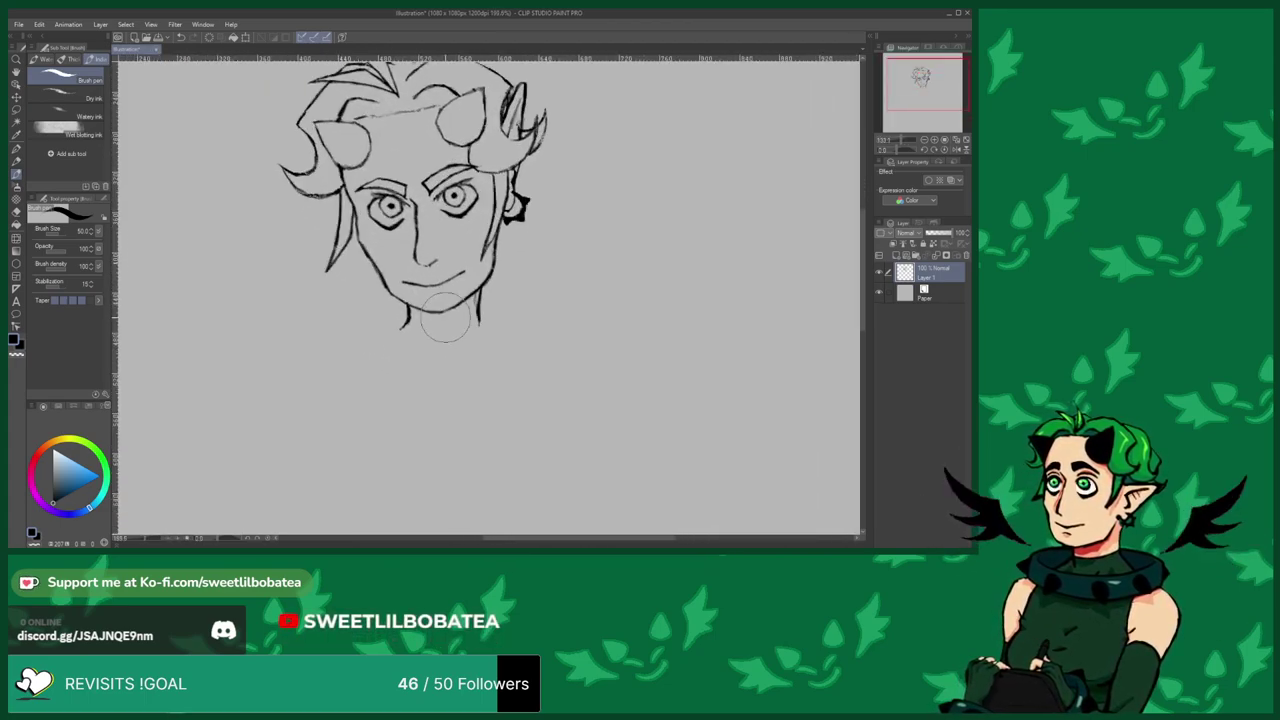
{"action": "key", "text": "e"}
{"action": "scroll", "coordinate": [472, 299], "scroll_direction": "up", "scroll_amount": 1}
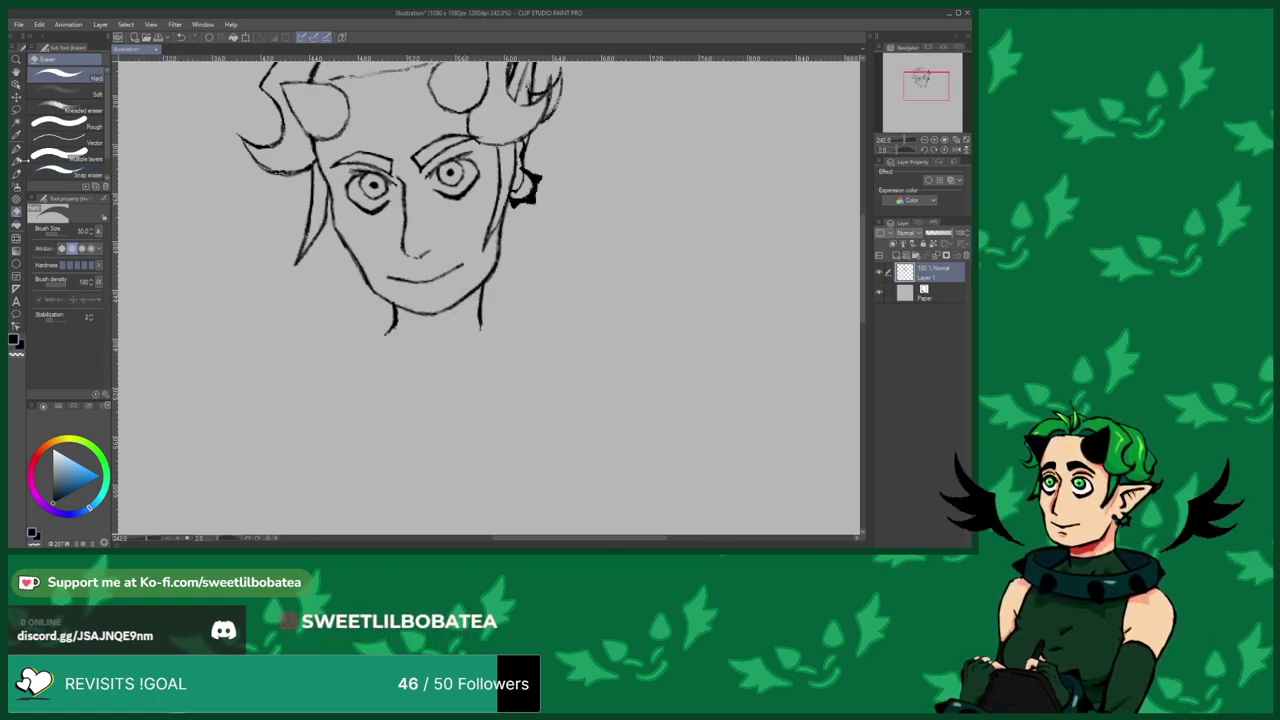
{"action": "key", "text": "b"}
{"action": "scroll", "coordinate": [486, 309], "scroll_direction": "down", "scroll_amount": 4}
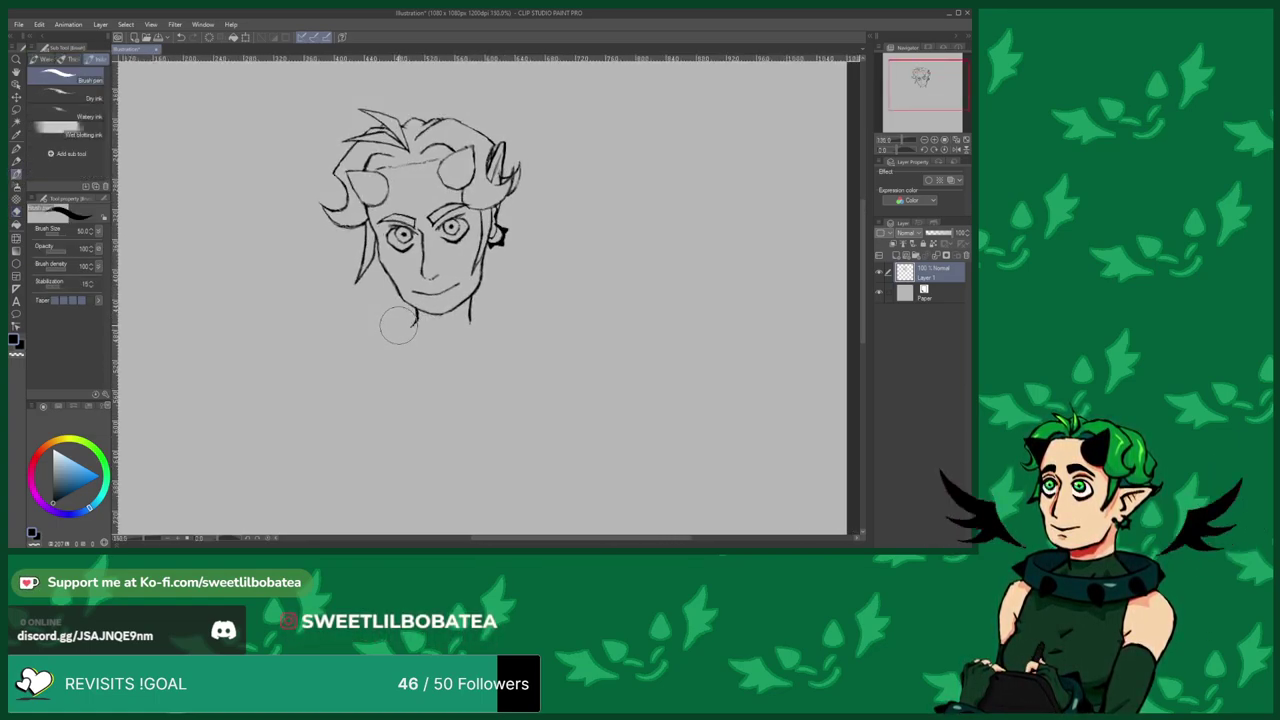
{"action": "mouse_move", "coordinate": [390, 326]}
{"action": "left_mouse_down"}
{"action": "mouse_move", "coordinate": [472, 321]}
{"action": "mouse_move", "coordinate": [531, 364]}
{"action": "mouse_move", "coordinate": [551, 468]}
{"action": "left_mouse_up"}
{"action": "scroll", "coordinate": [443, 281], "scroll_direction": "down", "scroll_amount": 1}
{"action": "scroll", "coordinate": [445, 280], "scroll_direction": "up", "scroll_amount": 1}
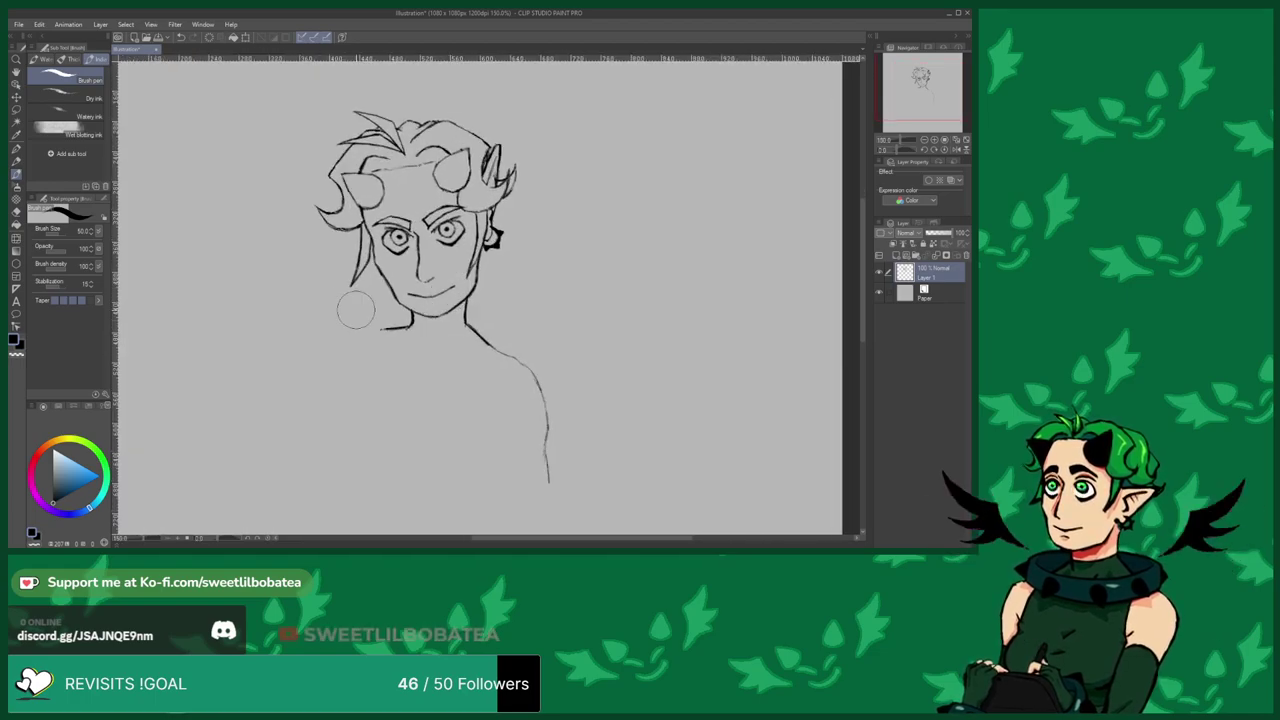
Extend the shoulder line opposite the earring outward as a roughly horizontal raised upper arm with the Brush pen.
{"action": "left_click_drag", "start_coordinate": [357, 312], "coordinate": [348, 311]}
{"action": "scroll", "coordinate": [403, 337], "scroll_direction": "down", "scroll_amount": 2}
{"action": "scroll", "coordinate": [280, 234], "scroll_direction": "up", "scroll_amount": 2}
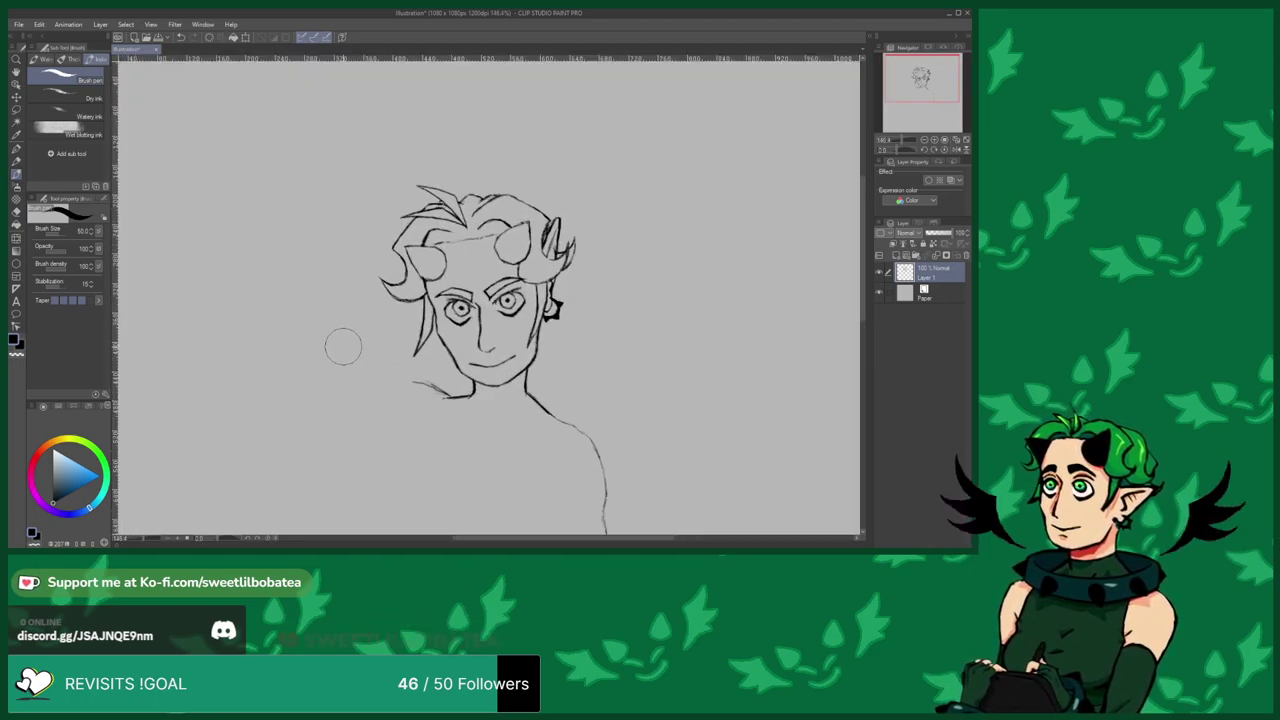
{"action": "left_click_drag", "start_coordinate": [386, 383], "coordinate": [346, 382]}
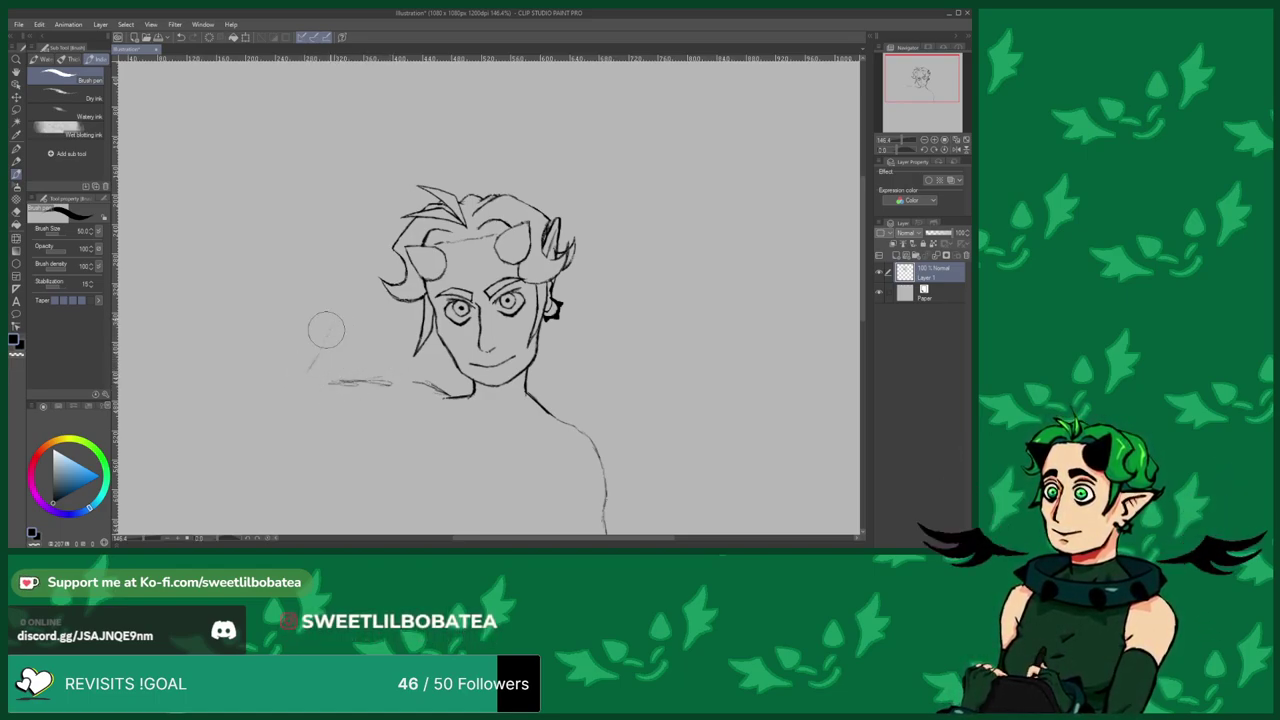
Try two slanted forearm lines at the raised arm's end, close the gap in the upper-arm line, and remove the forearm lines.
{"action": "left_click_drag", "start_coordinate": [337, 262], "coordinate": [303, 380]}
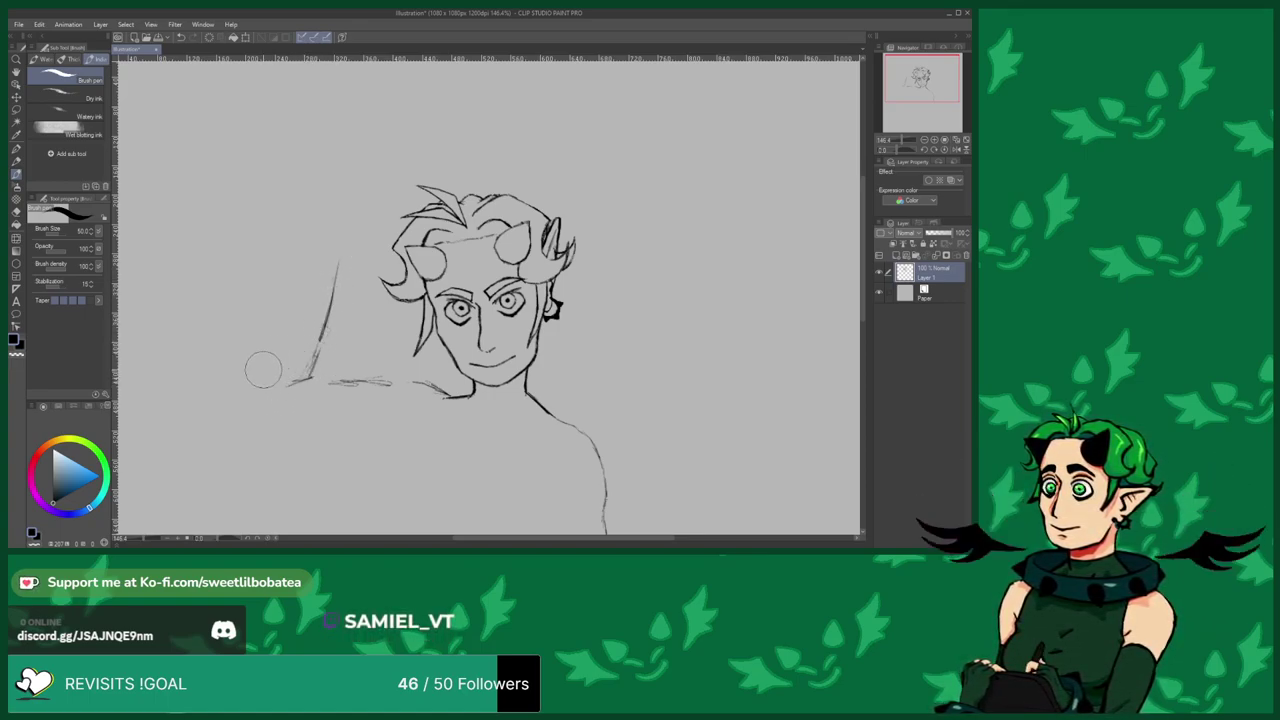
{"action": "left_click_drag", "start_coordinate": [259, 366], "coordinate": [257, 374]}
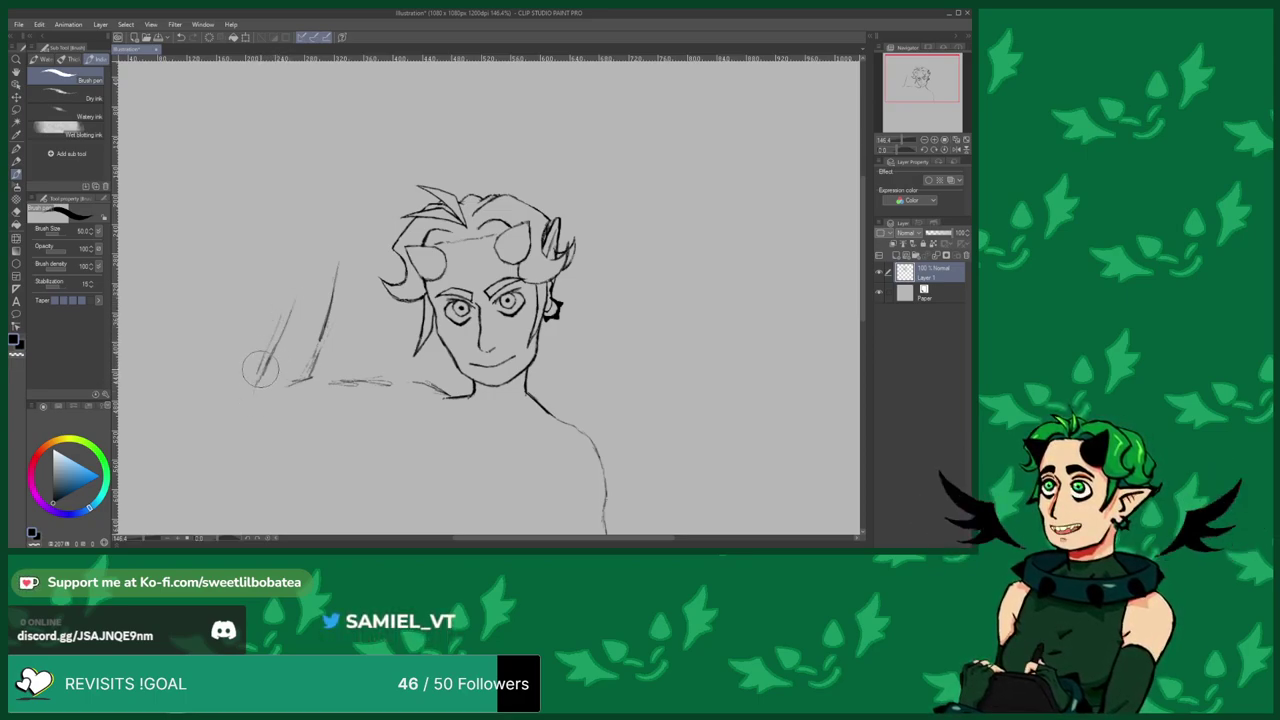
{"action": "left_click_drag", "start_coordinate": [424, 391], "coordinate": [389, 383]}
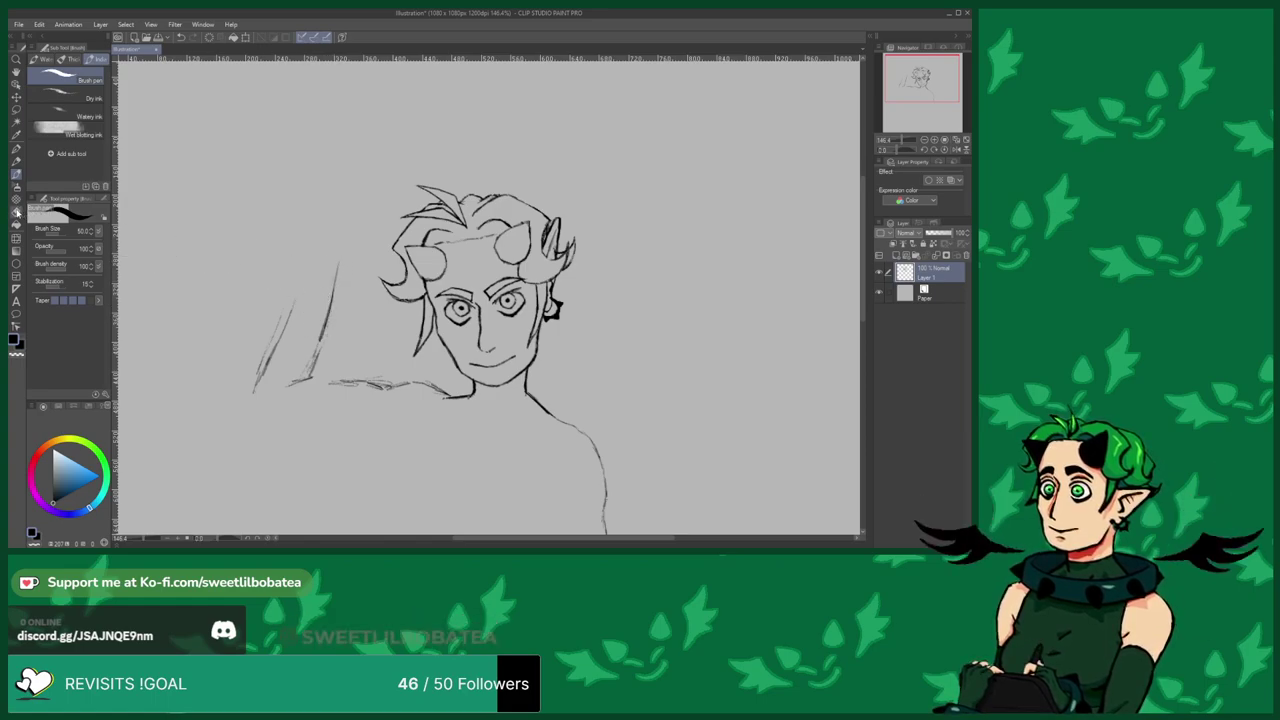
{"action": "key", "text": "e"}
{"action": "key", "text": "ctrl+z"}
Redraw the raised forearm as an upright line bending inward at the wrist, and add a curved line across the neck's base.
{"action": "left_click", "coordinate": [15, 172]}
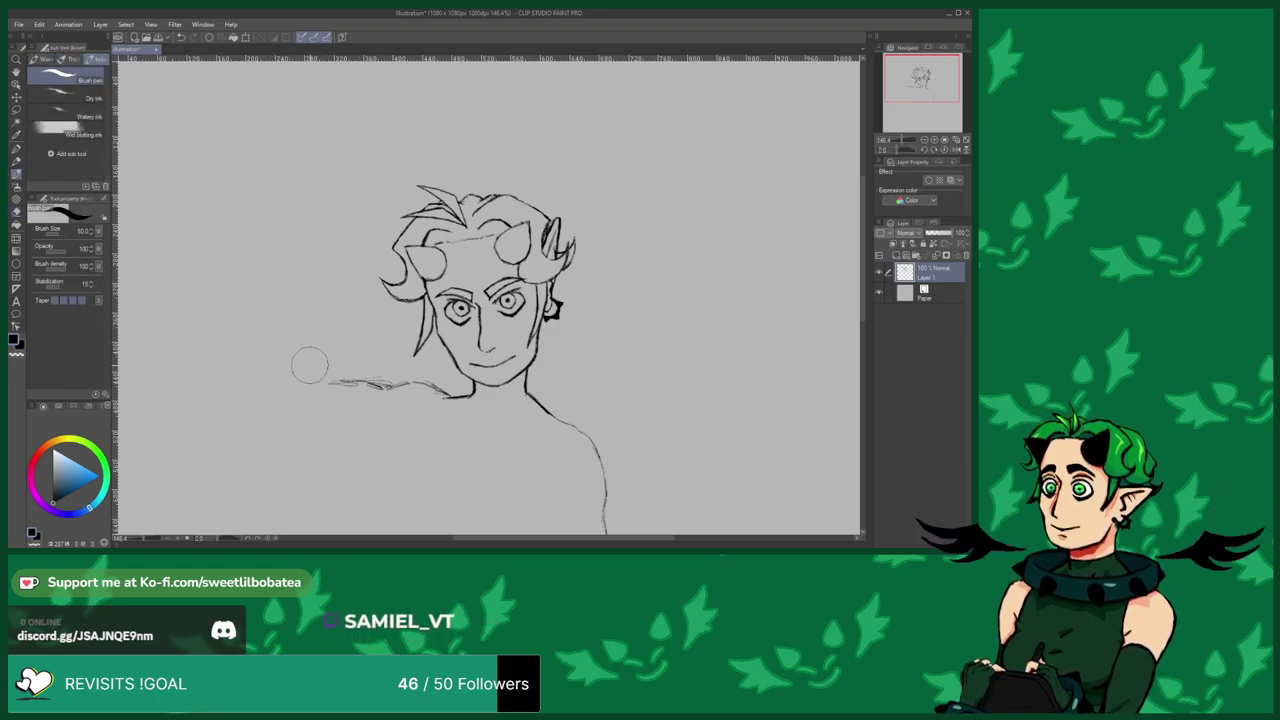
{"action": "left_click_drag", "start_coordinate": [319, 316], "coordinate": [314, 363]}
{"action": "left_click_drag", "start_coordinate": [320, 308], "coordinate": [314, 356]}
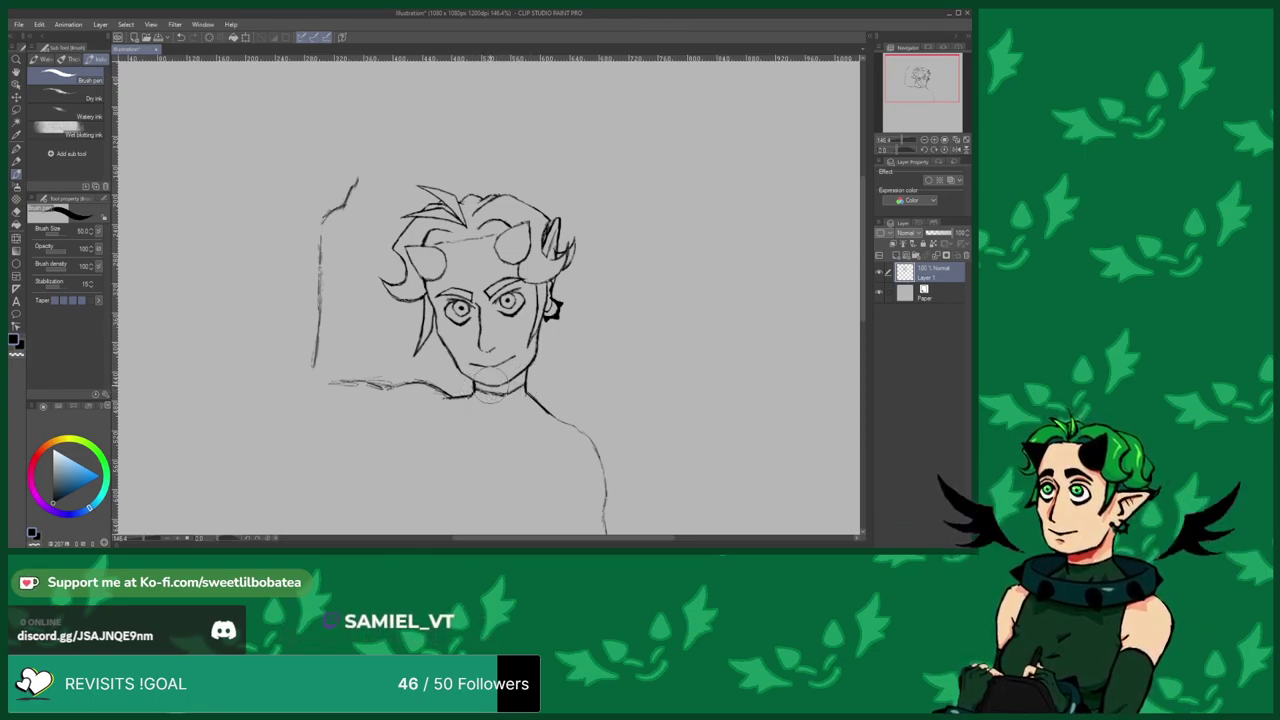
Darken the curved line across the neck's base and sketch two short slanted marks just below it with the Brush pen.
{"action": "scroll", "coordinate": [389, 287], "scroll_direction": "down", "scroll_amount": 3}
{"action": "scroll", "coordinate": [460, 406], "scroll_direction": "up", "scroll_amount": 7}
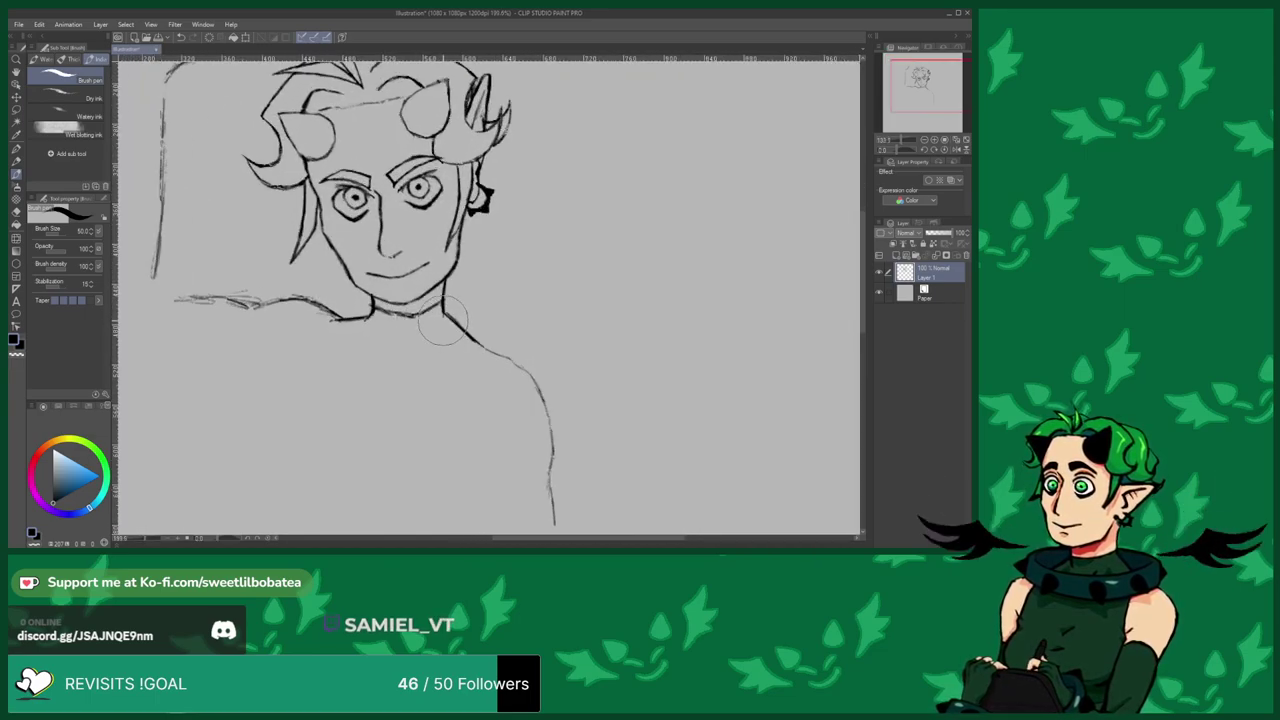
{"action": "left_click", "coordinate": [15, 210]}
{"action": "scroll", "coordinate": [391, 323], "scroll_direction": "up", "scroll_amount": 2}
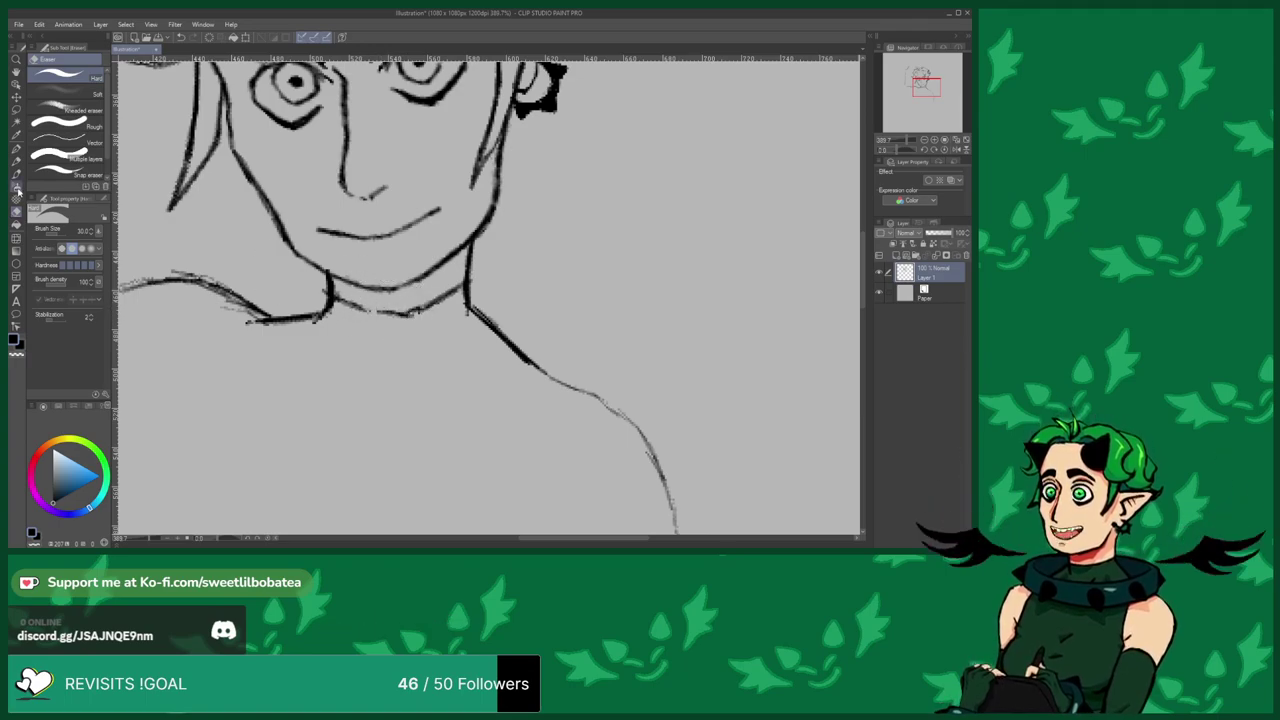
{"action": "left_click", "coordinate": [16, 173]}
{"action": "scroll", "coordinate": [356, 300], "scroll_direction": "up", "scroll_amount": 1}
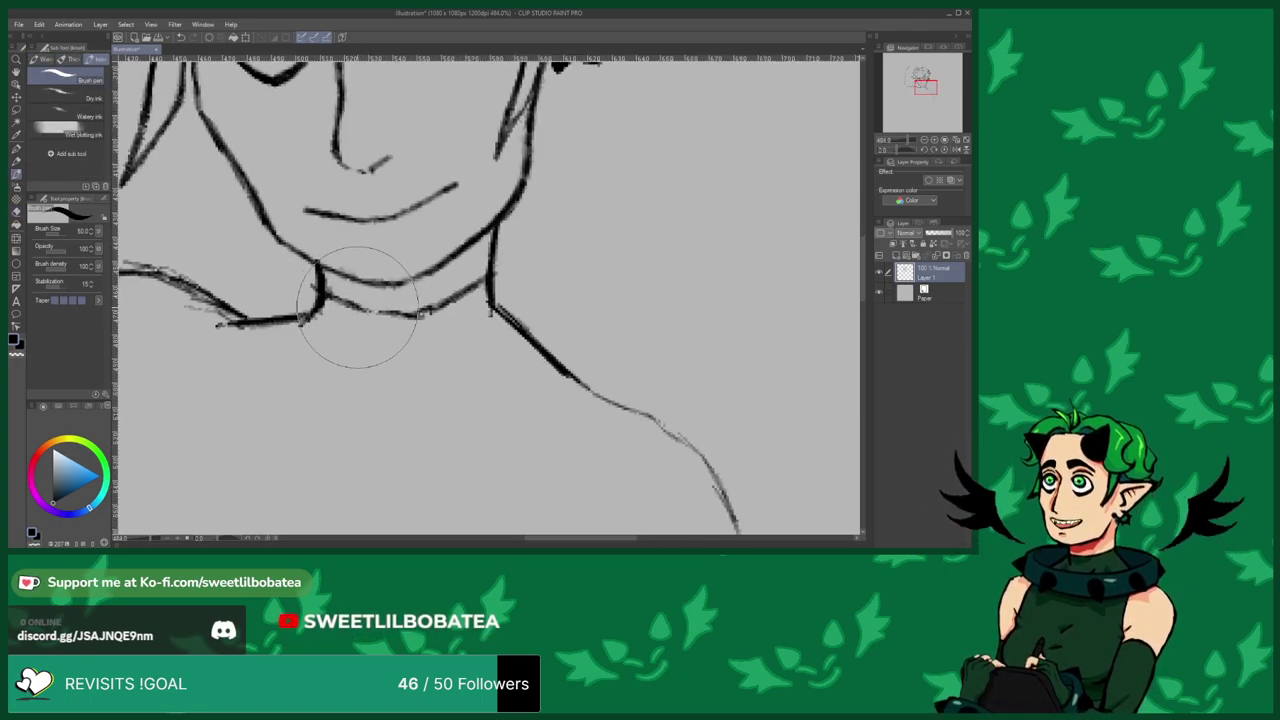
{"action": "scroll", "coordinate": [413, 316], "scroll_direction": "down", "scroll_amount": 4}
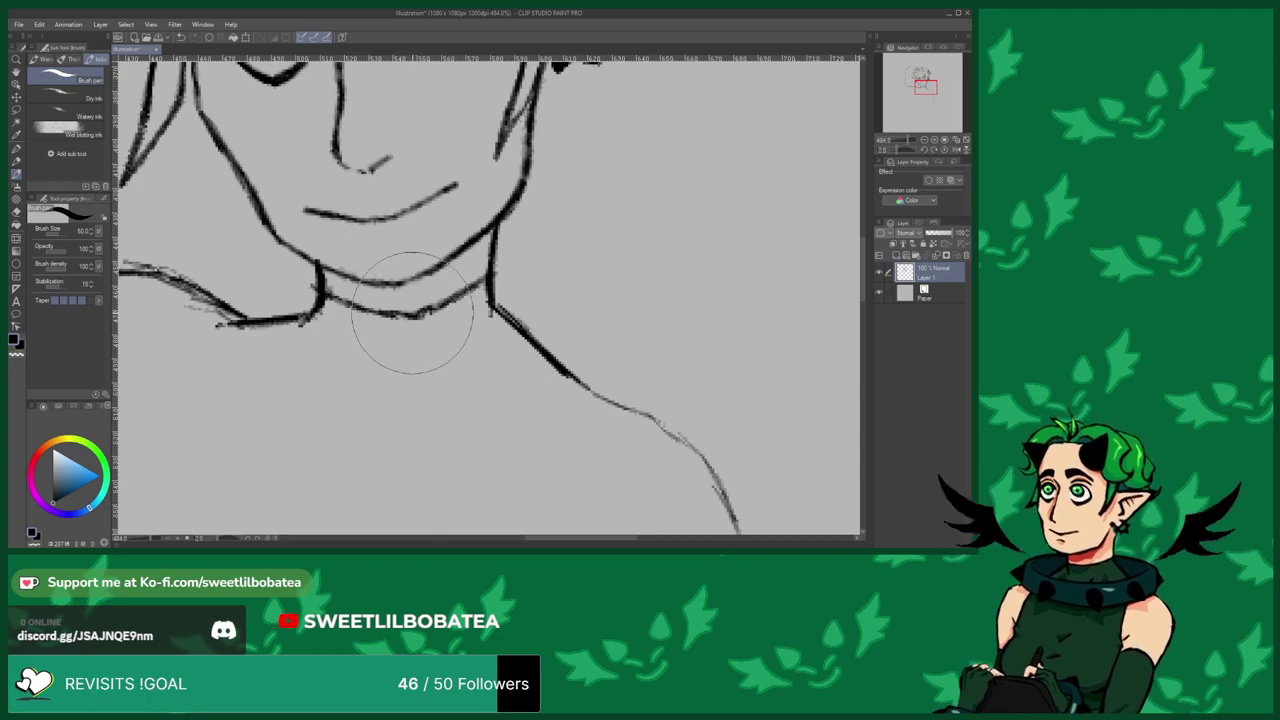
{"action": "mouse_move", "coordinate": [409, 354]}
{"action": "left_mouse_down"}
{"action": "mouse_move", "coordinate": [435, 325]}
{"action": "mouse_move", "coordinate": [362, 334]}
{"action": "left_mouse_up"}
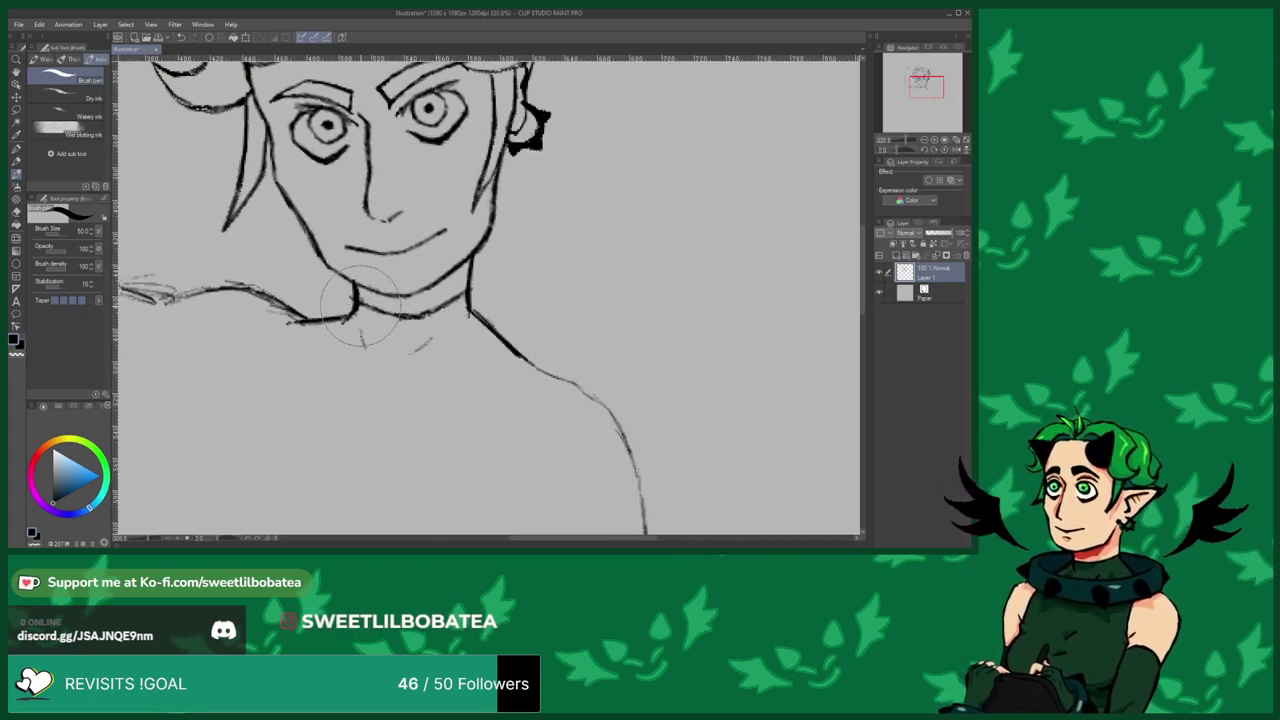
Sketch the back of the raised hand and a tilted elliptical ring above the head, with an inner contour along the ring.
{"action": "scroll", "coordinate": [312, 262], "scroll_direction": "down", "scroll_amount": 5}
{"action": "scroll", "coordinate": [312, 262], "scroll_direction": "down", "scroll_amount": 1}
{"action": "scroll", "coordinate": [345, 275], "scroll_direction": "up", "scroll_amount": 3}
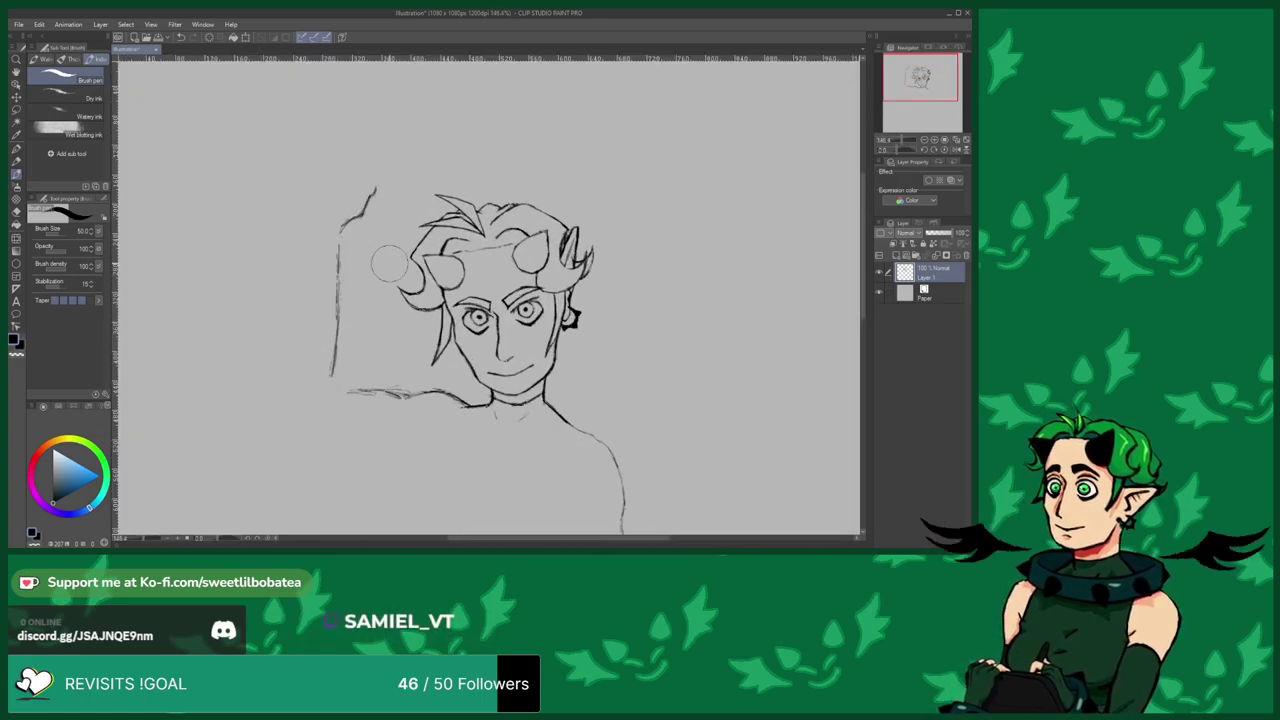
{"action": "scroll", "coordinate": [331, 209], "scroll_direction": "down", "scroll_amount": 2}
{"action": "scroll", "coordinate": [331, 254], "scroll_direction": "up", "scroll_amount": 3}
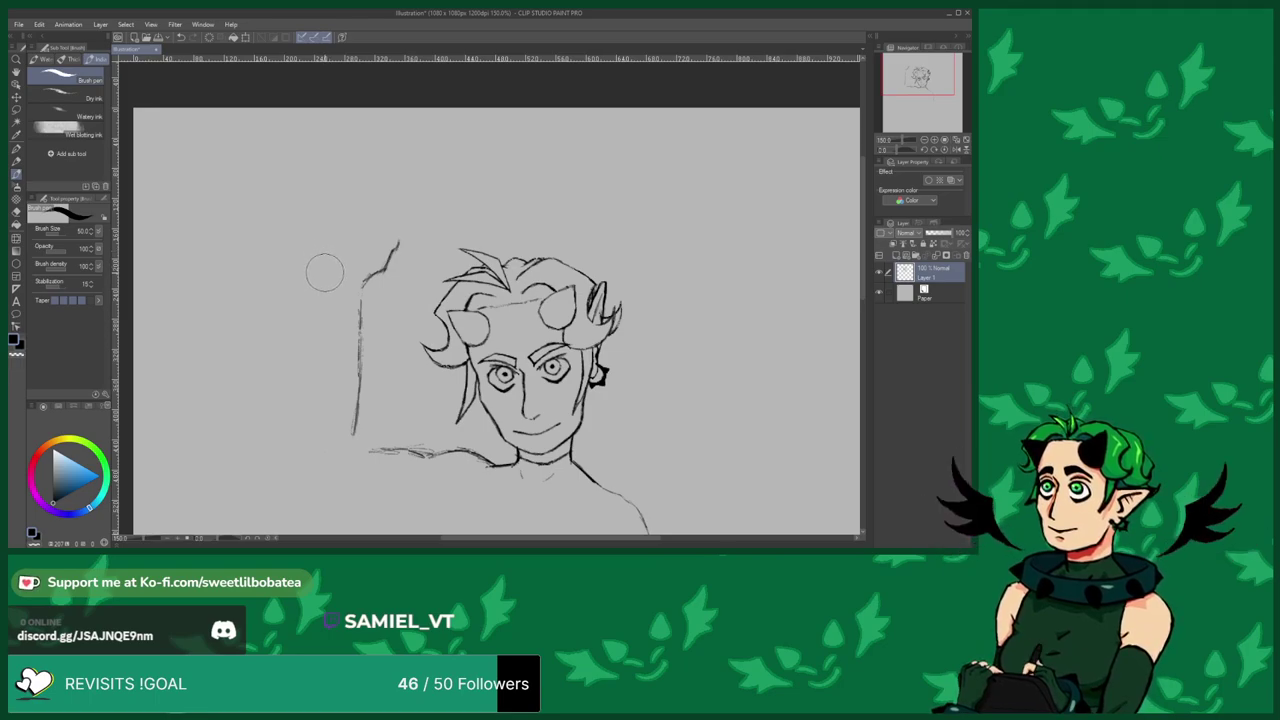
{"action": "left_click_drag", "start_coordinate": [325, 268], "coordinate": [322, 234]}
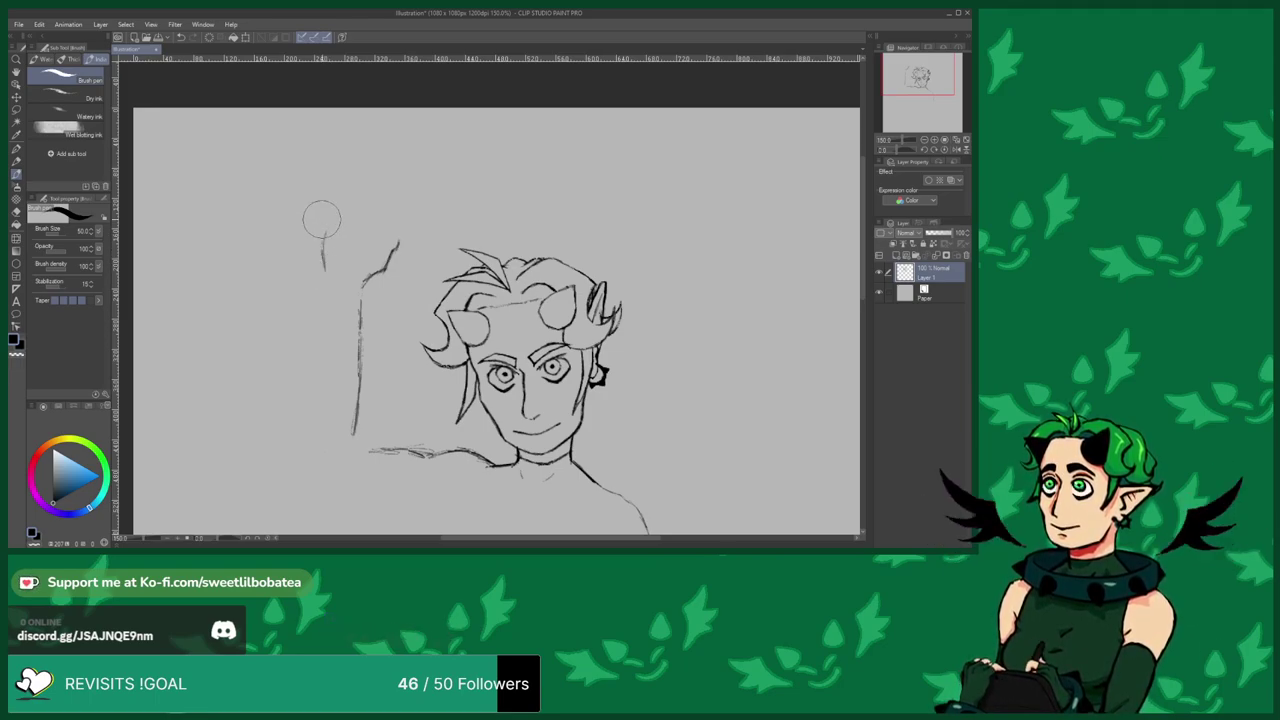
{"action": "left_click_drag", "start_coordinate": [320, 207], "coordinate": [331, 190]}
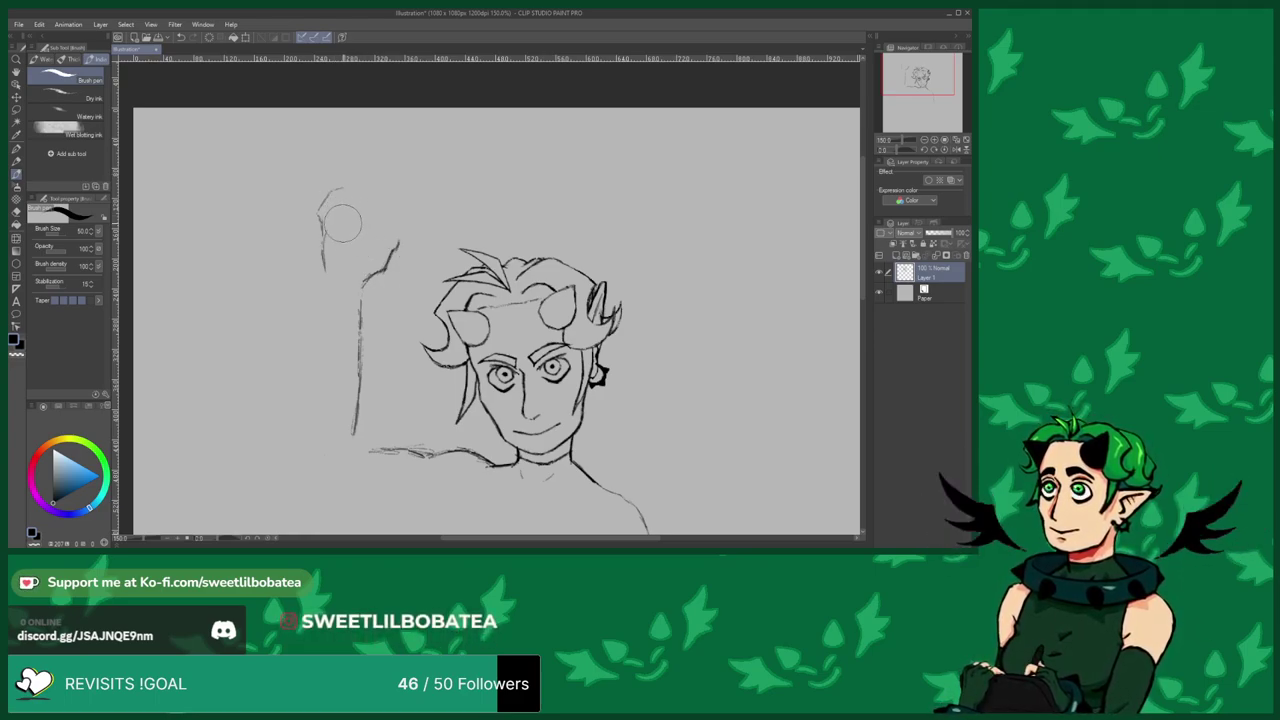
{"action": "mouse_move", "coordinate": [342, 210]}
{"action": "left_mouse_down"}
{"action": "mouse_move", "coordinate": [380, 170]}
{"action": "mouse_move", "coordinate": [362, 181]}
{"action": "mouse_move", "coordinate": [368, 171]}
{"action": "mouse_move", "coordinate": [459, 130]}
{"action": "mouse_move", "coordinate": [440, 141]}
{"action": "mouse_move", "coordinate": [523, 131]}
{"action": "mouse_move", "coordinate": [489, 127]}
{"action": "mouse_move", "coordinate": [537, 138]}
{"action": "mouse_move", "coordinate": [524, 134]}
{"action": "mouse_move", "coordinate": [547, 167]}
{"action": "mouse_move", "coordinate": [501, 214]}
{"action": "mouse_move", "coordinate": [453, 232]}
{"action": "mouse_move", "coordinate": [356, 237]}
{"action": "mouse_move", "coordinate": [340, 209]}
{"action": "mouse_move", "coordinate": [394, 198]}
{"action": "left_mouse_up"}
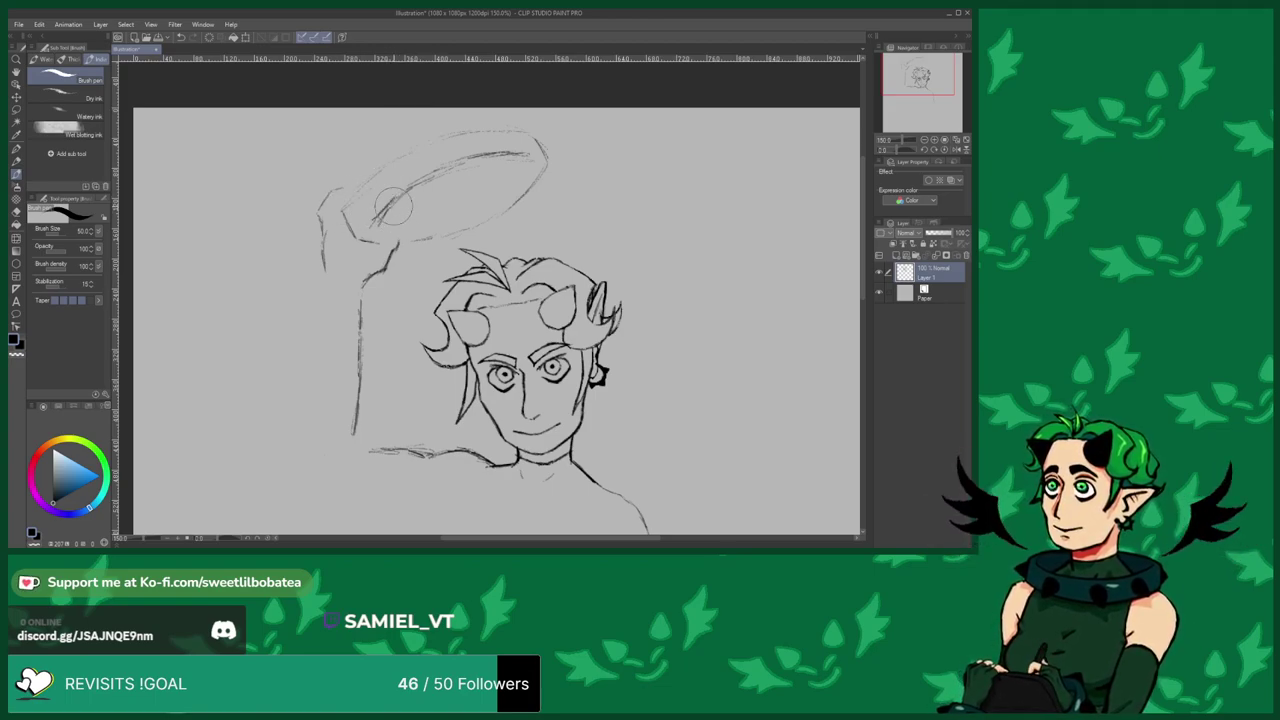
{"action": "mouse_move", "coordinate": [428, 206]}
{"action": "left_mouse_down"}
{"action": "mouse_move", "coordinate": [380, 215]}
{"action": "mouse_move", "coordinate": [480, 183]}
{"action": "left_mouse_up"}
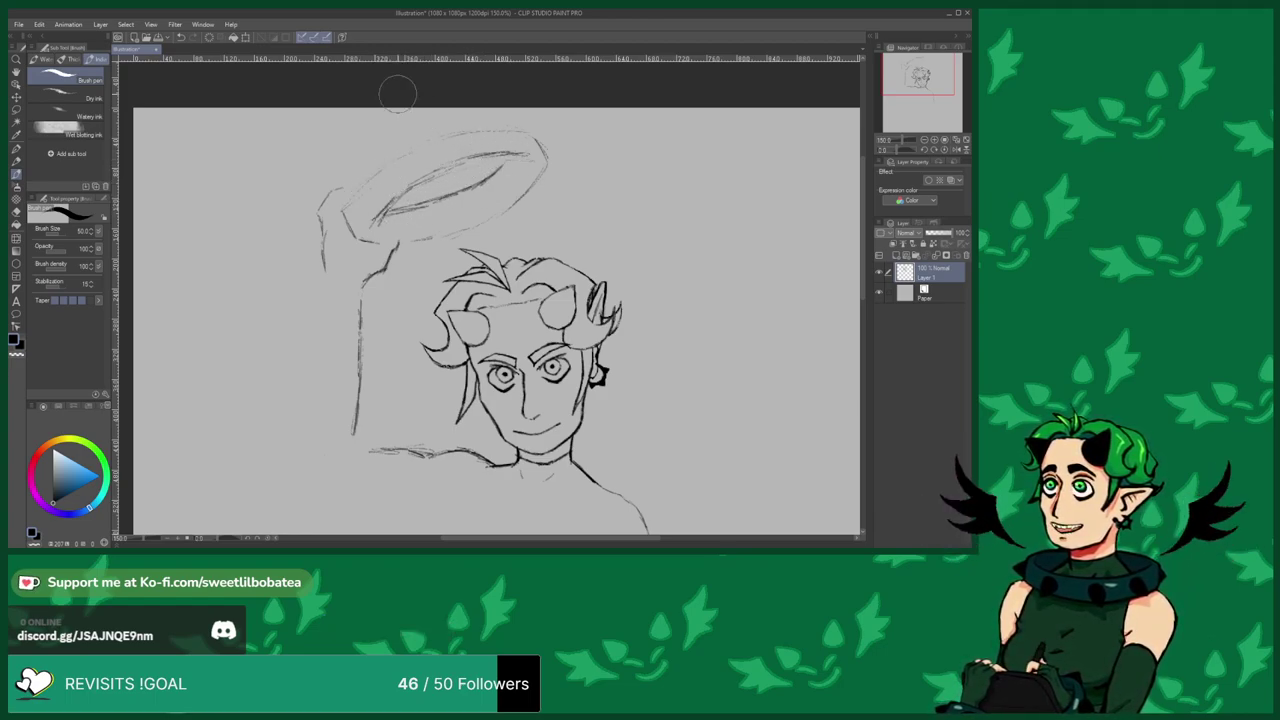
{"action": "left_click", "coordinate": [183, 38]}
{"action": "left_click", "coordinate": [182, 38]}
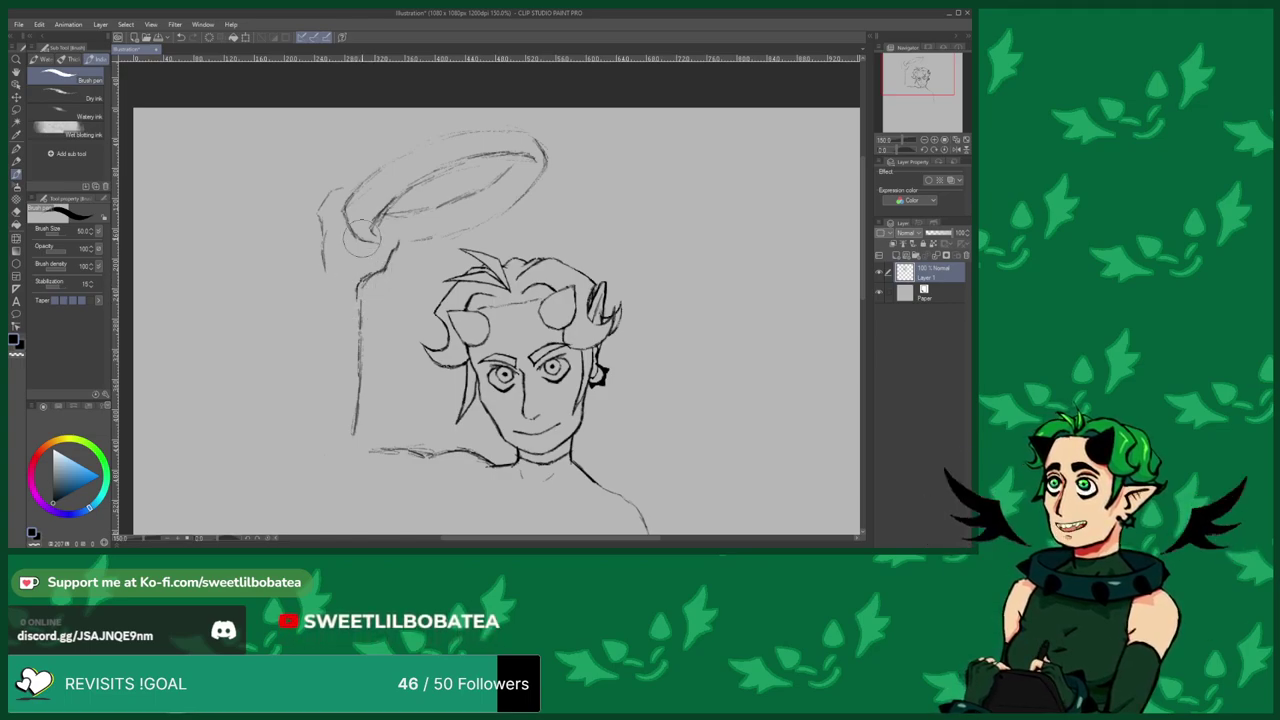
Strengthen the inner line of the raised forearm and sketch its outer line from the wrist down around the elbow.
{"action": "mouse_move", "coordinate": [358, 282]}
{"action": "left_mouse_down"}
{"action": "mouse_move", "coordinate": [360, 385]}
{"action": "mouse_move", "coordinate": [345, 405]}
{"action": "left_mouse_up"}
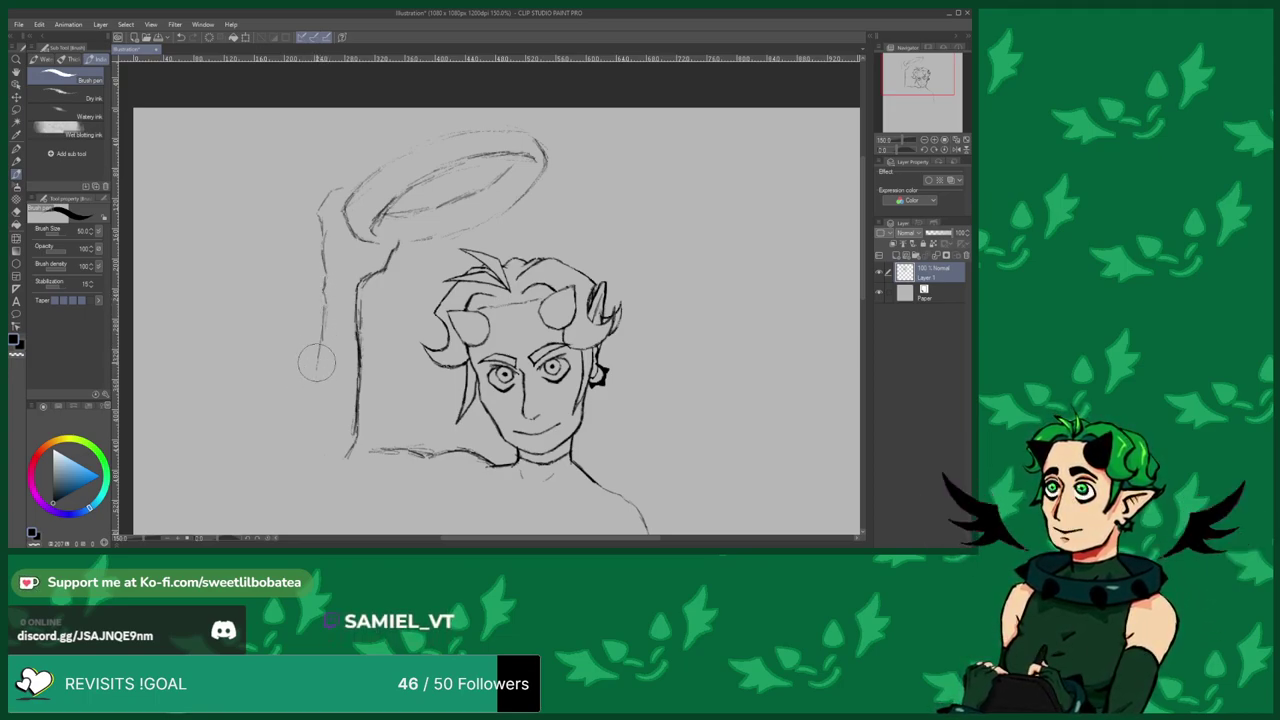
{"action": "left_click_drag", "start_coordinate": [315, 374], "coordinate": [295, 477]}
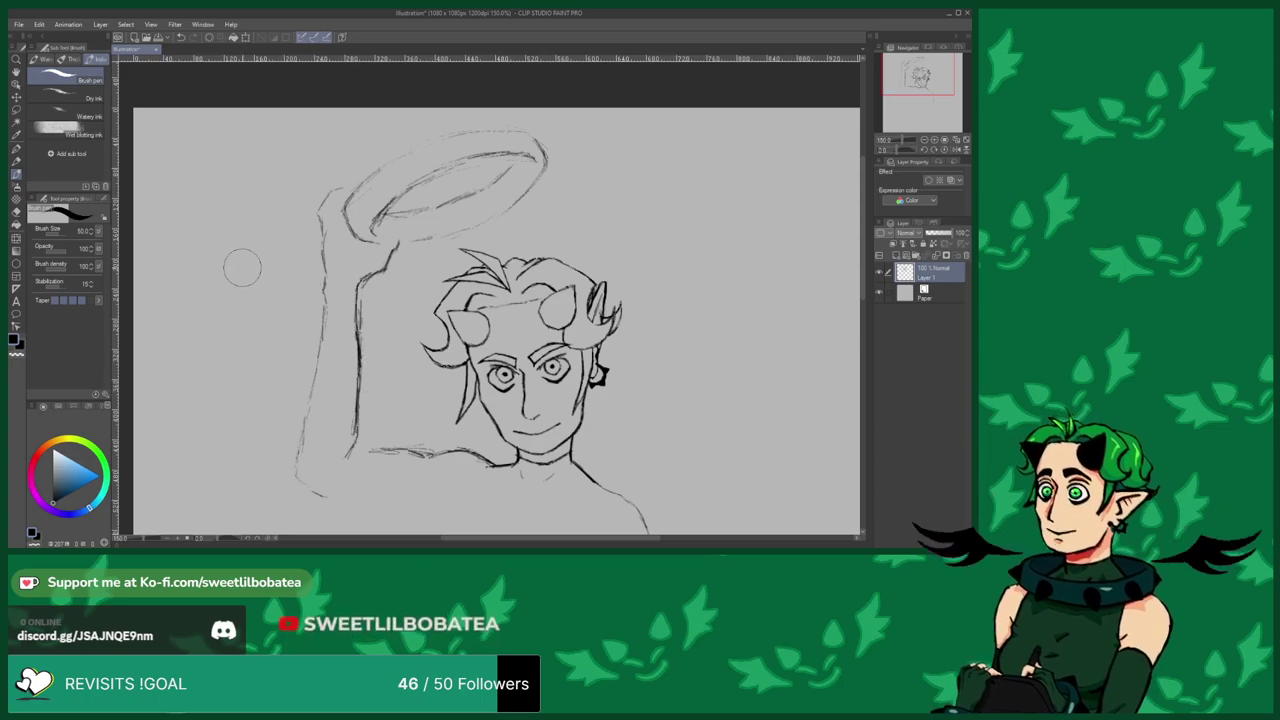
{"action": "scroll", "coordinate": [241, 267], "scroll_direction": "down", "scroll_amount": 5}
{"action": "scroll", "coordinate": [280, 290], "scroll_direction": "up", "scroll_amount": 6}
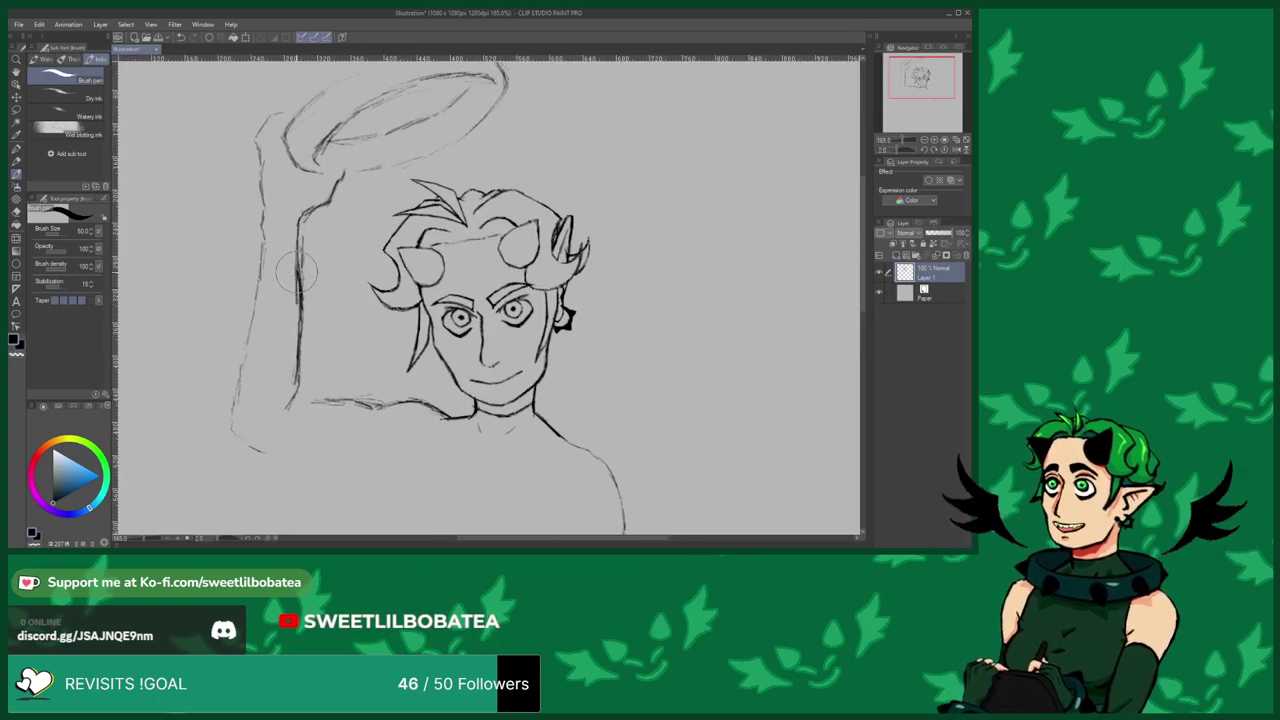
Draw the raised hand's fingers and thumb gripping the ring, and erase stray marks around the hand.
{"action": "key", "text": "e"}
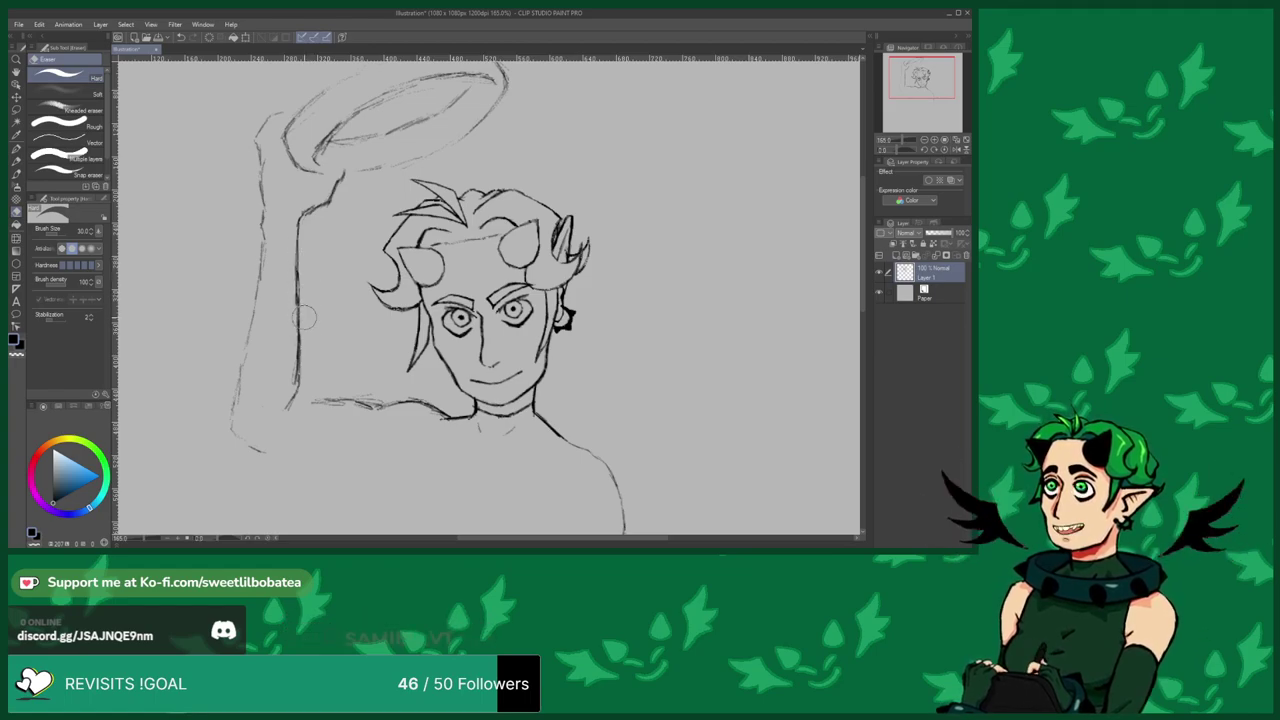
{"action": "key", "text": "b"}
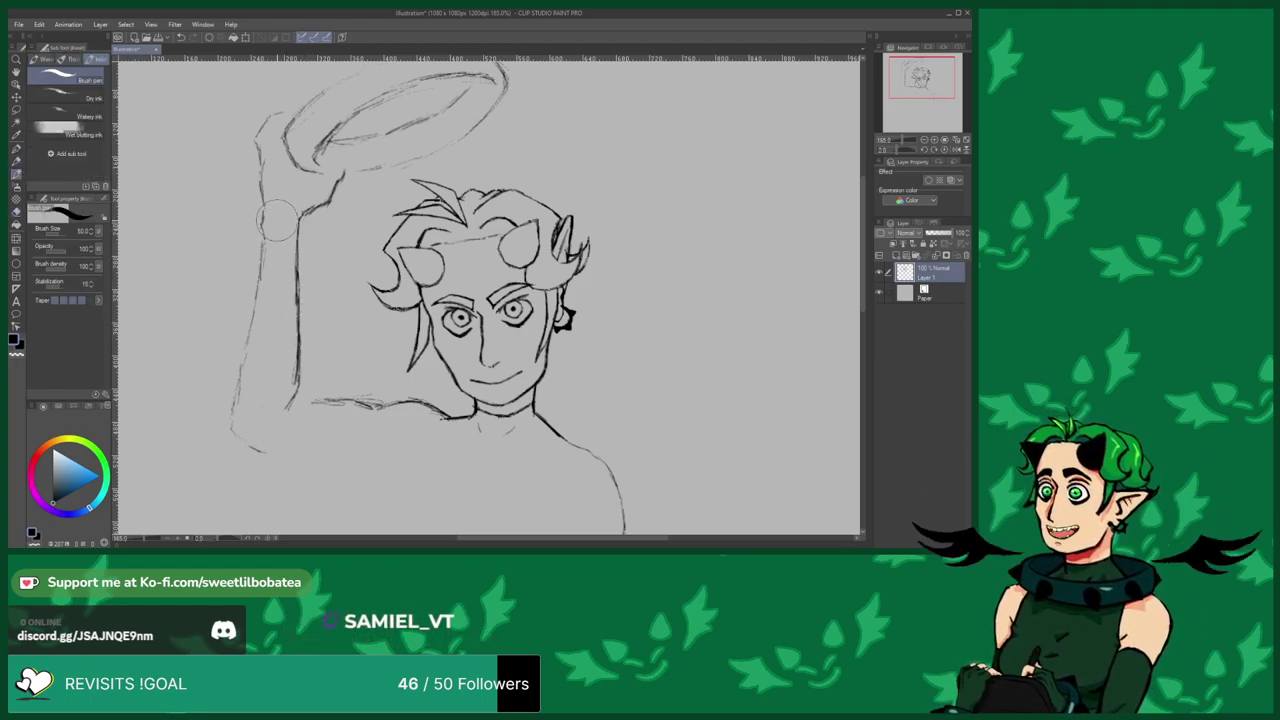
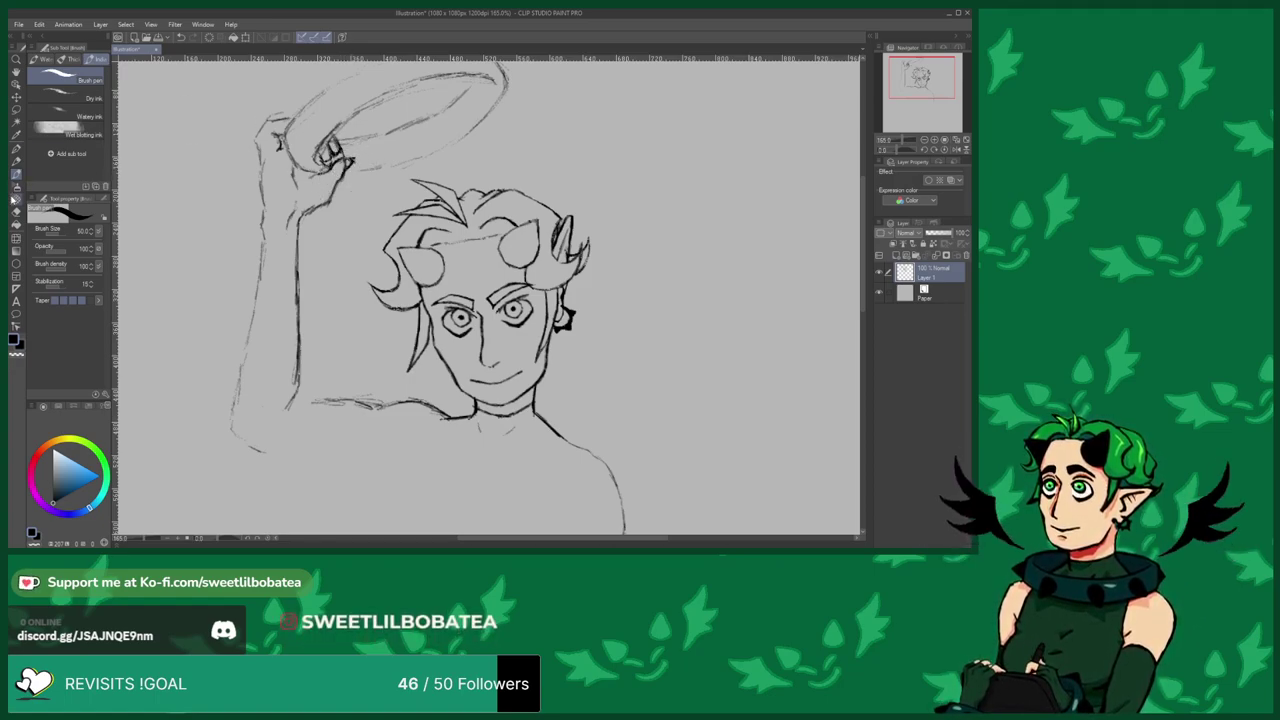
{"action": "left_click", "coordinate": [16, 212]}
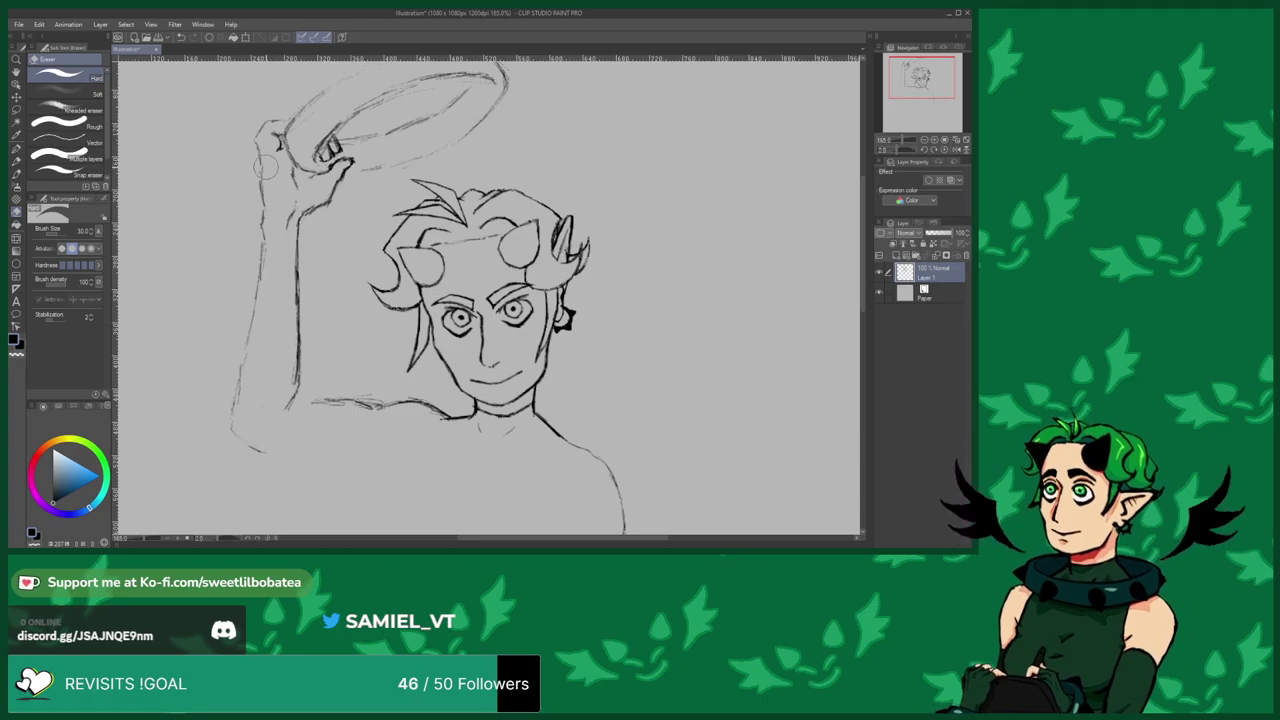
Go over the raised forearm's outer line with darker Brush pen strokes from the wrist to the elbow.
{"action": "left_click", "coordinate": [16, 153]}
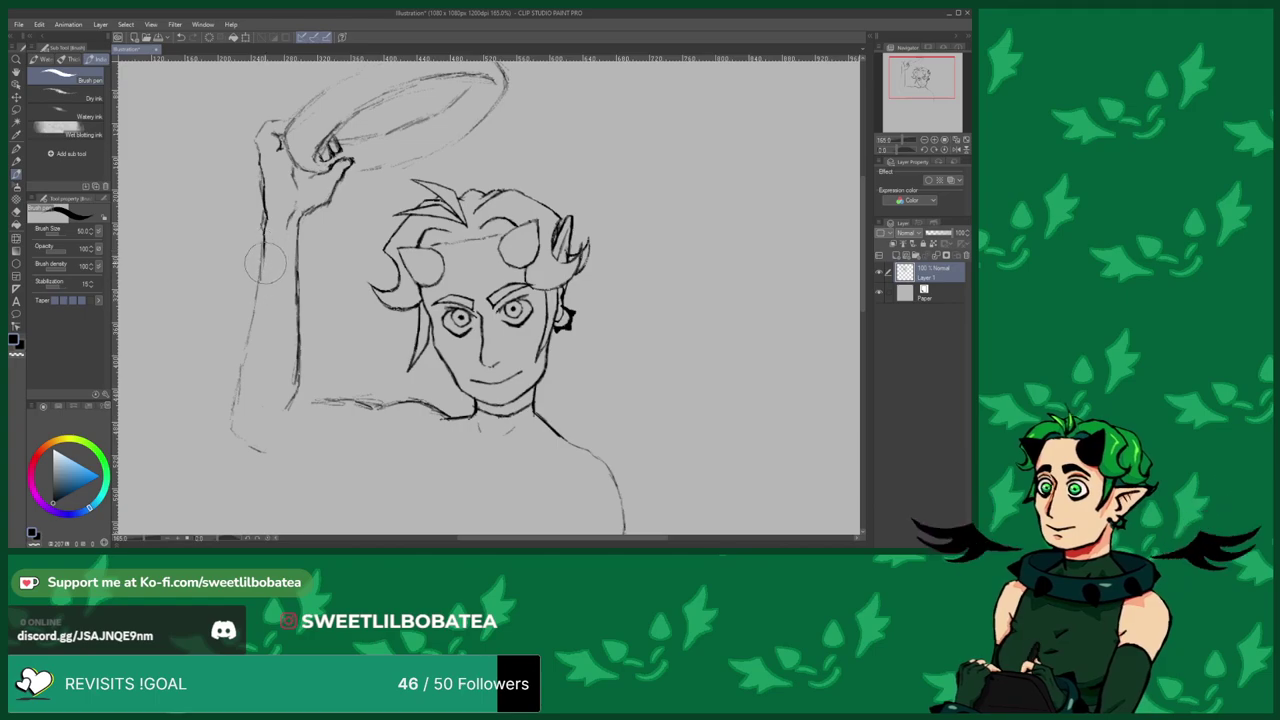
{"action": "left_click_drag", "start_coordinate": [262, 260], "coordinate": [237, 402]}
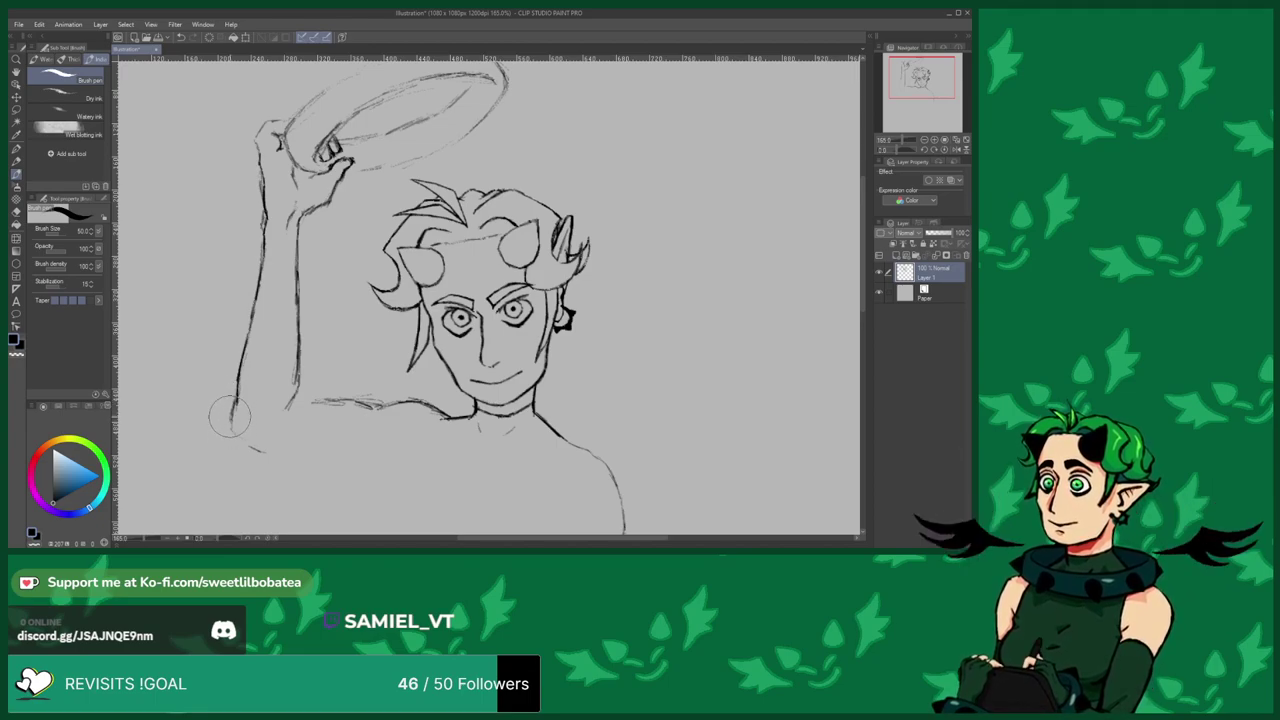
{"action": "left_click_drag", "start_coordinate": [234, 425], "coordinate": [266, 450]}
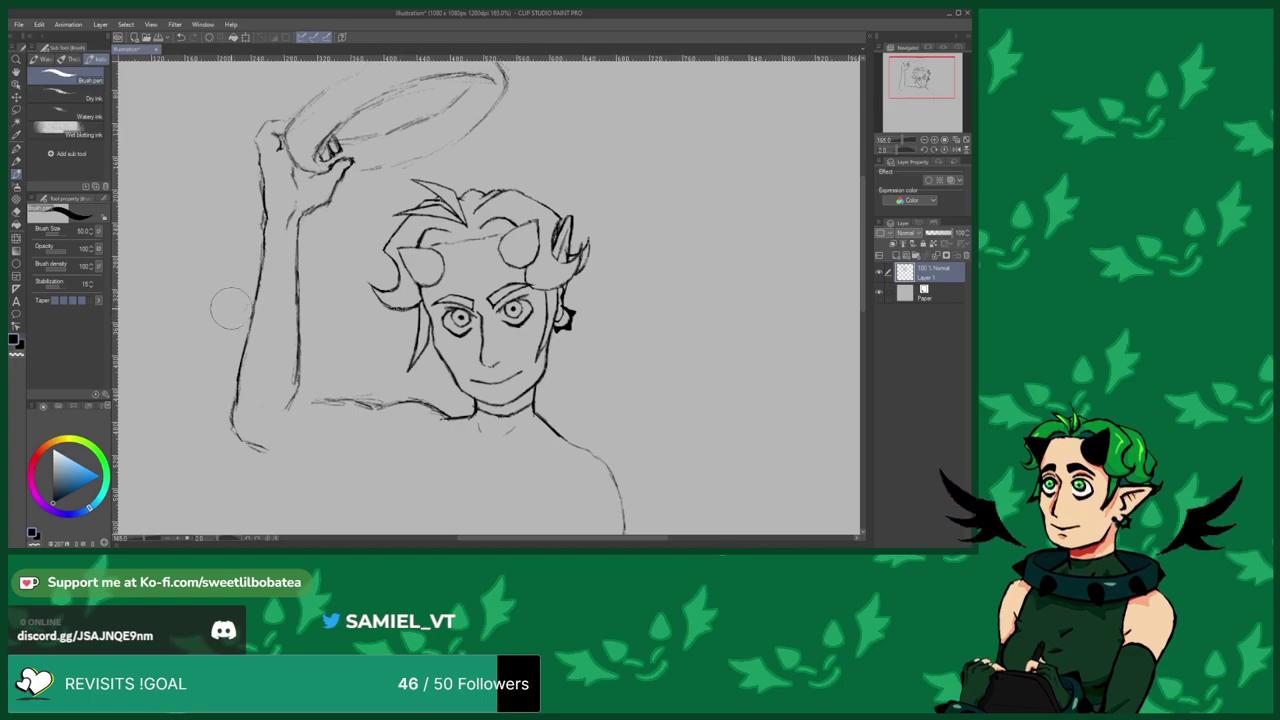
Clean up the lower inner forearm line with the Eraser and join it to a darkened top line of the upper arm.
{"action": "scroll", "coordinate": [215, 314], "scroll_direction": "down", "scroll_amount": 6}
{"action": "scroll", "coordinate": [243, 357], "scroll_direction": "up", "scroll_amount": 5}
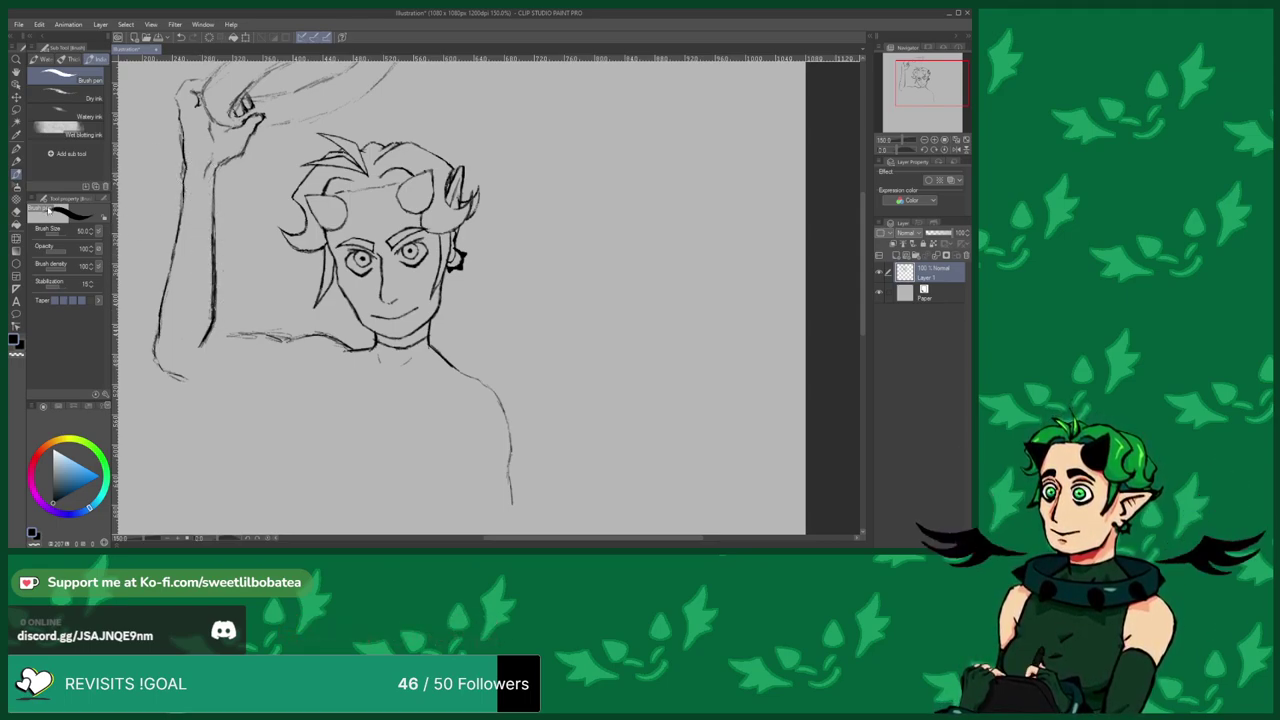
{"action": "left_click", "coordinate": [18, 213]}
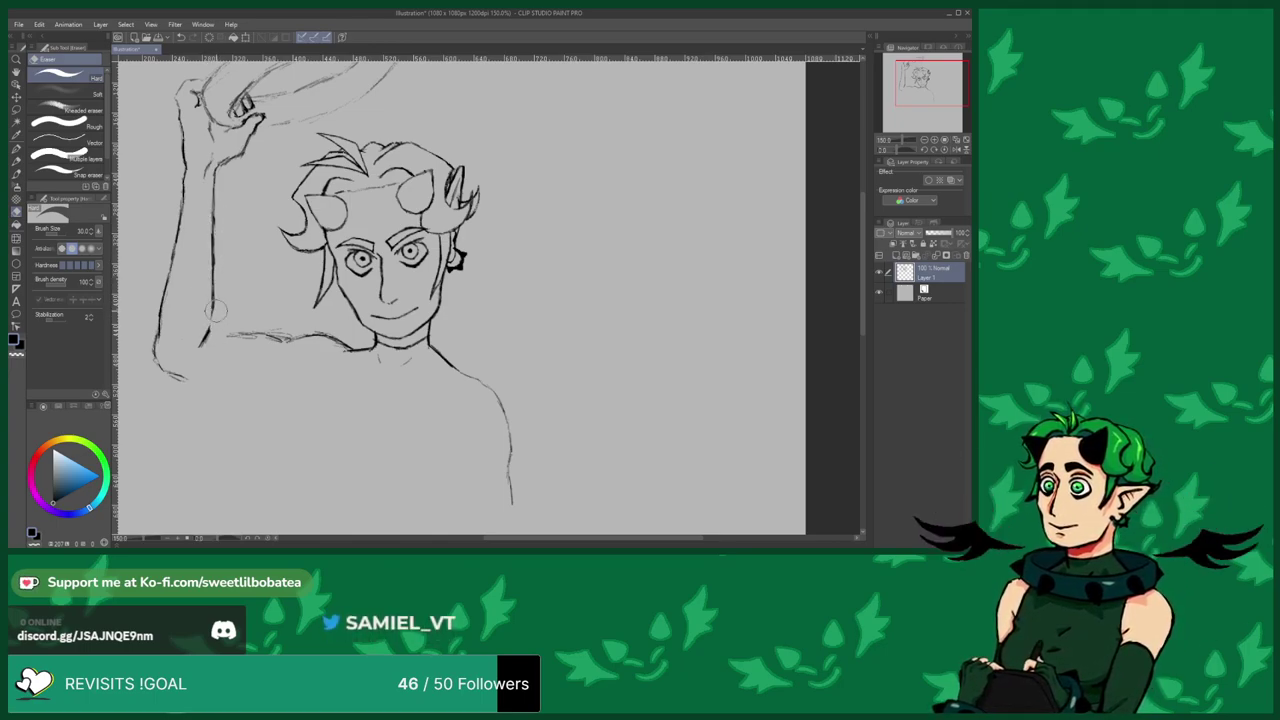
{"action": "left_click", "coordinate": [16, 173]}
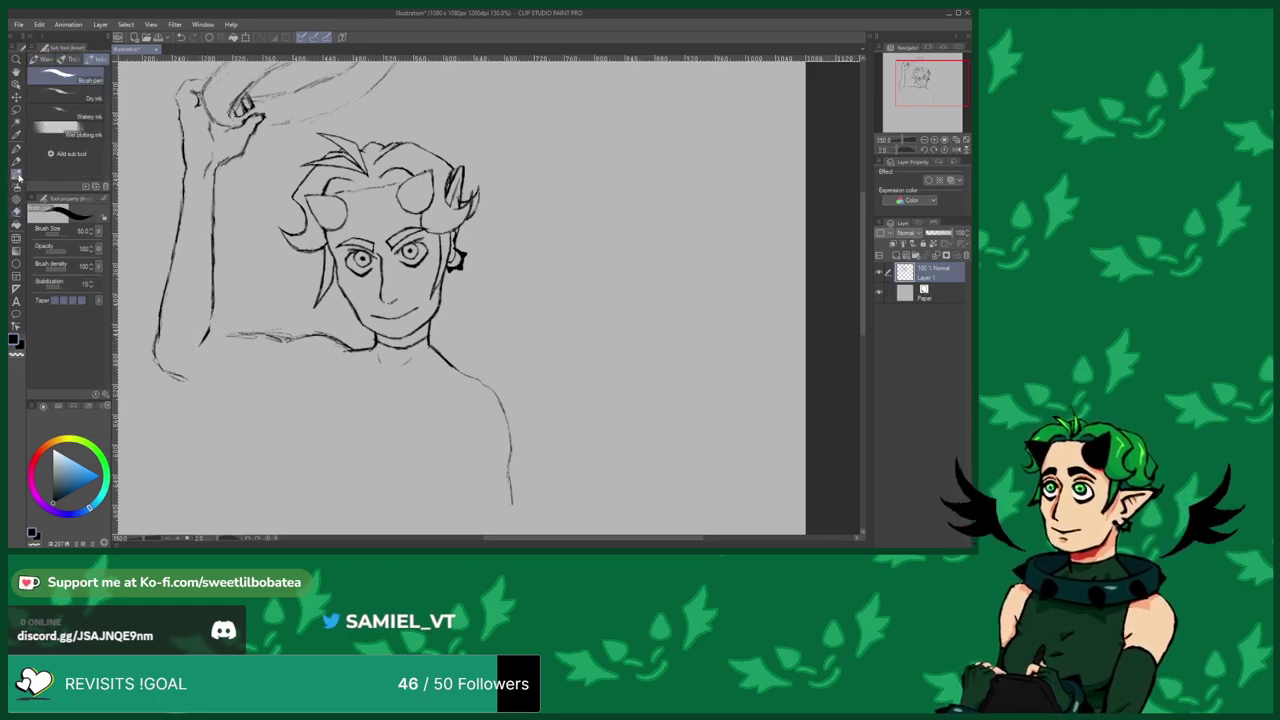
{"action": "scroll", "coordinate": [187, 293], "scroll_direction": "up", "scroll_amount": 2}
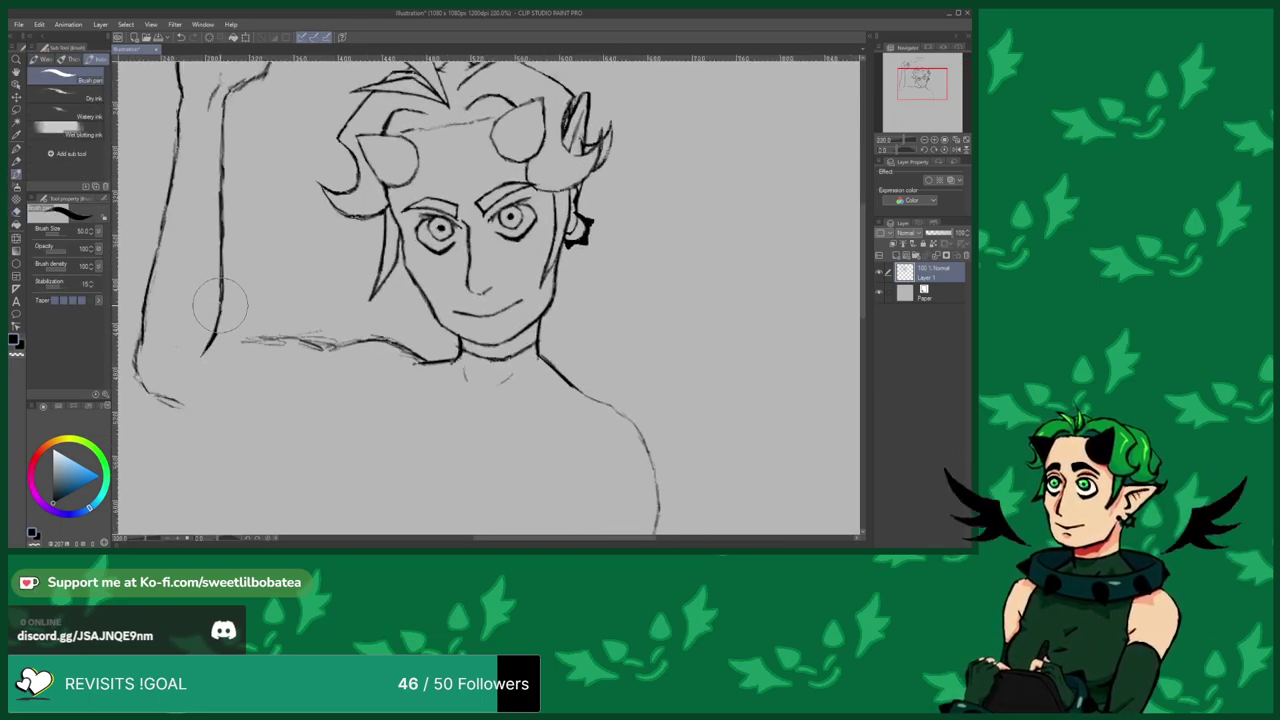
{"action": "mouse_move", "coordinate": [219, 333]}
{"action": "left_mouse_down"}
{"action": "mouse_move", "coordinate": [229, 323]}
{"action": "mouse_move", "coordinate": [303, 344]}
{"action": "left_mouse_up"}
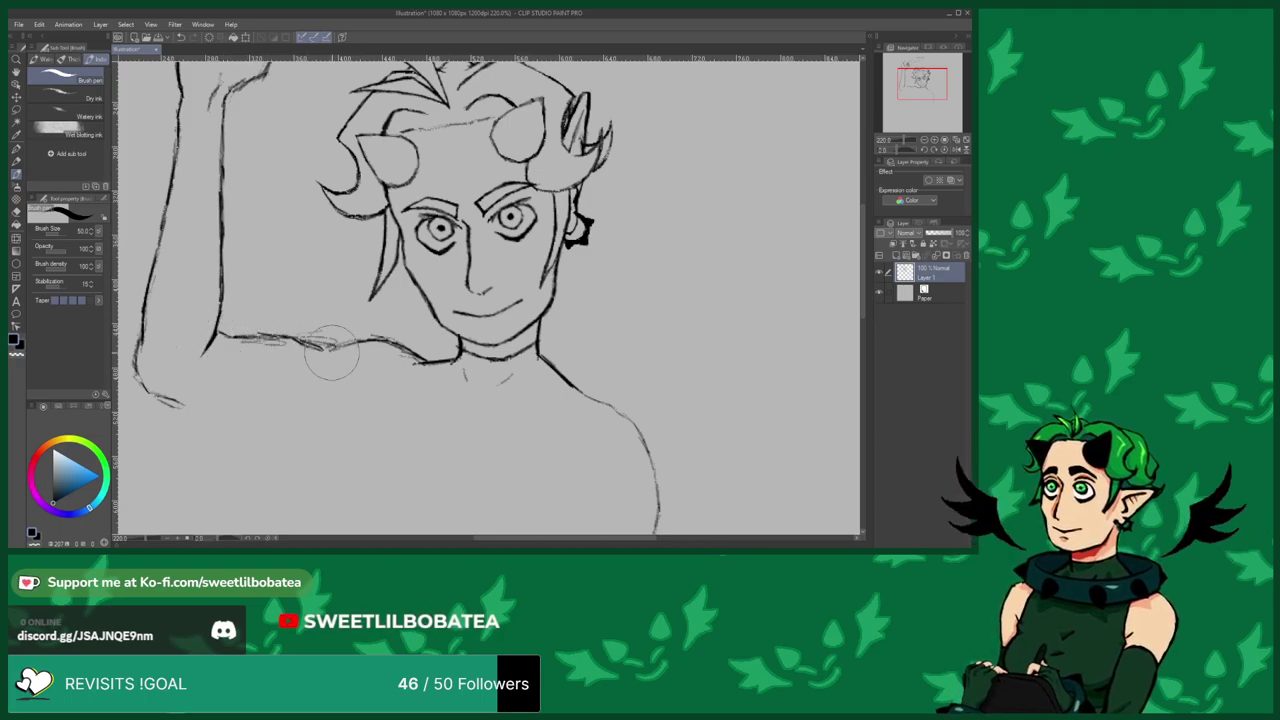
Sketch the underside of the raised upper arm to the armpit, a rounded chest contour below it, and the torso's side line.
{"action": "scroll", "coordinate": [222, 224], "scroll_direction": "down", "scroll_amount": 3}
{"action": "scroll", "coordinate": [214, 205], "scroll_direction": "down", "scroll_amount": 2}
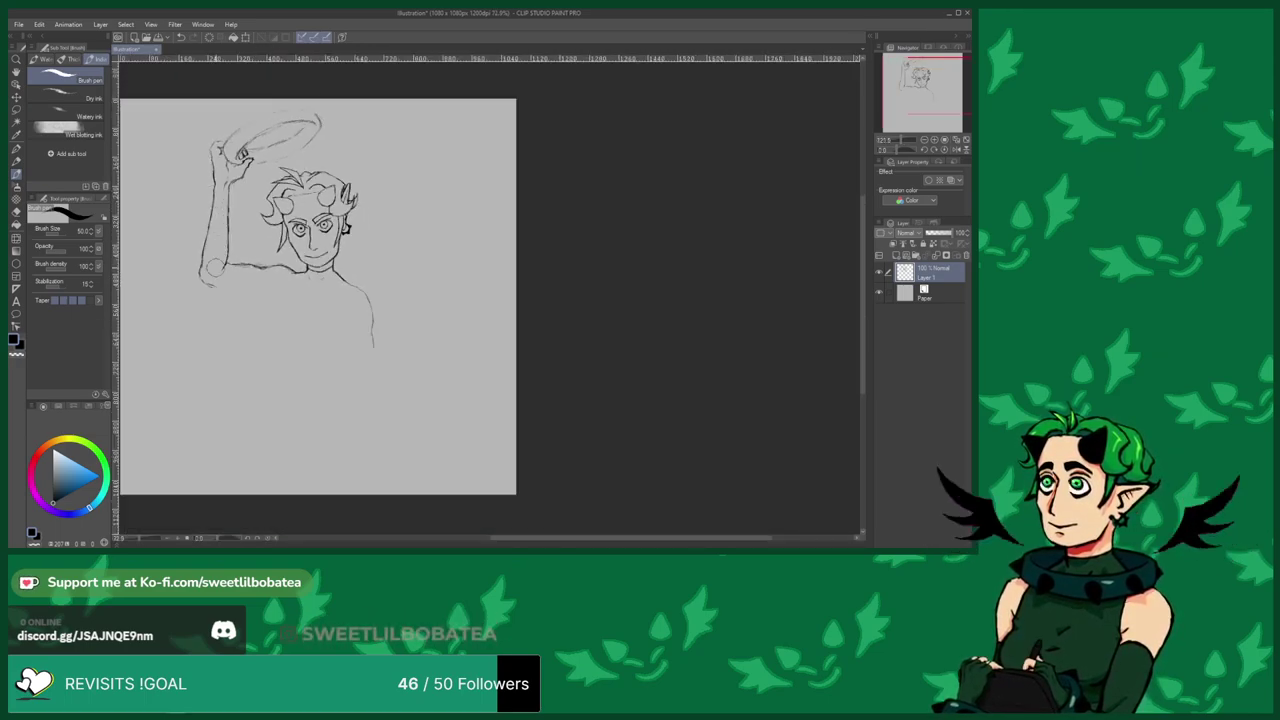
{"action": "scroll", "coordinate": [212, 278], "scroll_direction": "up", "scroll_amount": 3}
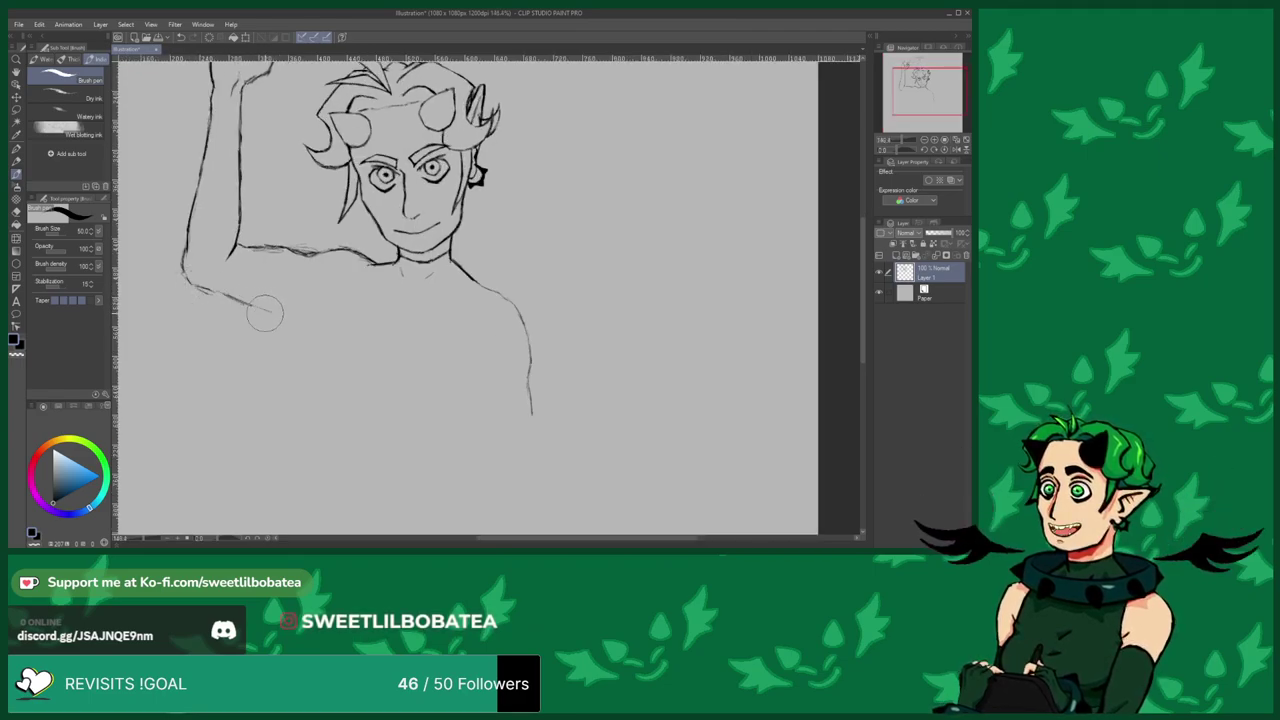
{"action": "left_click_drag", "start_coordinate": [270, 303], "coordinate": [301, 302]}
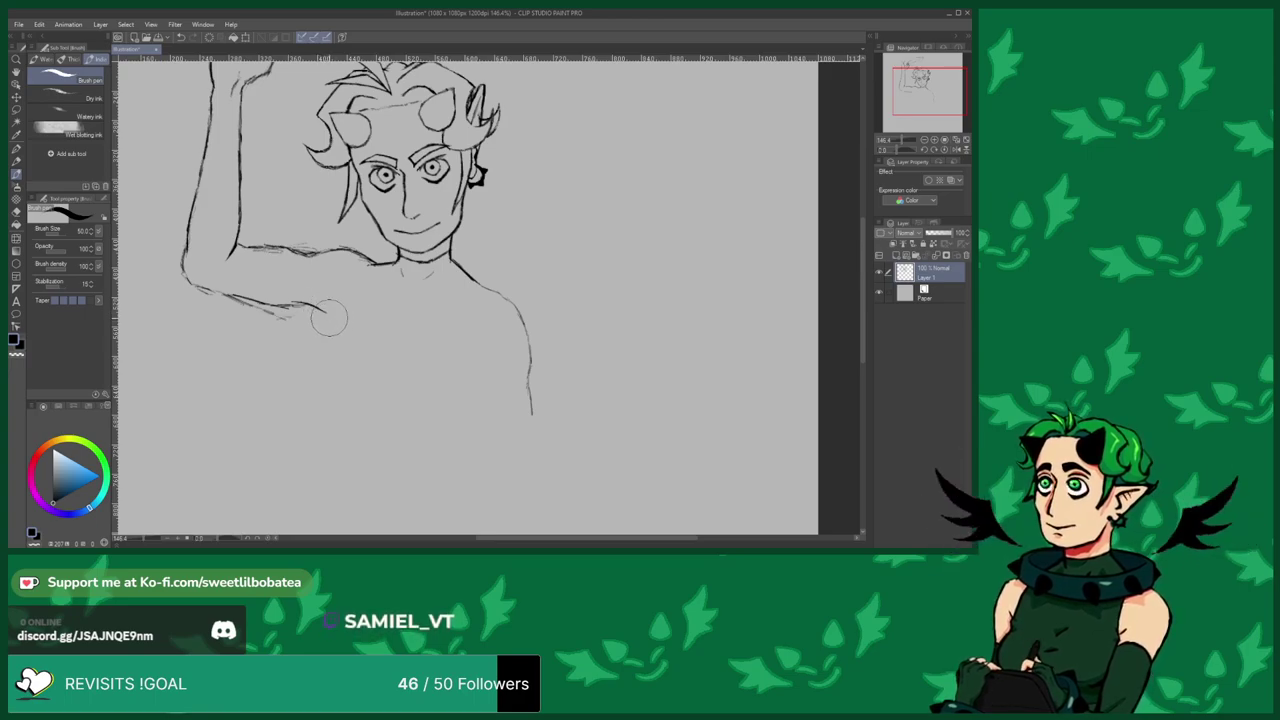
{"action": "mouse_move", "coordinate": [306, 300]}
{"action": "left_mouse_down"}
{"action": "mouse_move", "coordinate": [330, 320]}
{"action": "mouse_move", "coordinate": [332, 350]}
{"action": "mouse_move", "coordinate": [306, 369]}
{"action": "left_mouse_up"}
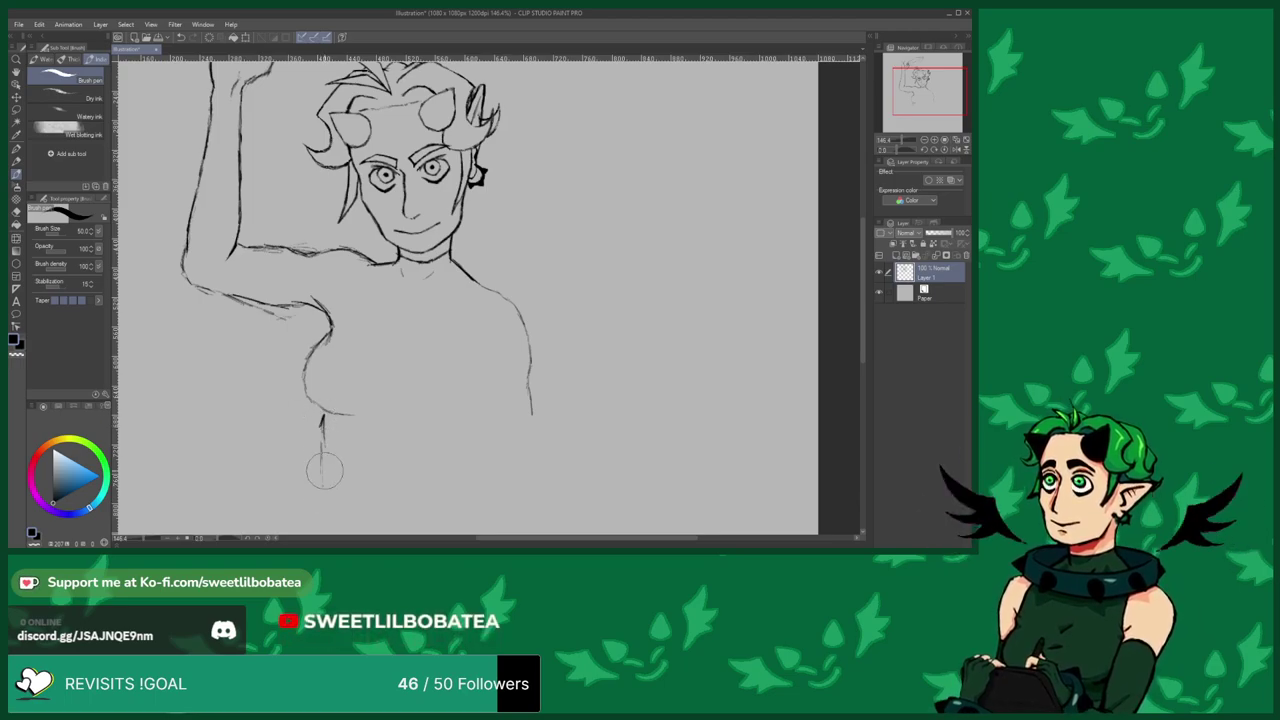
Draw the line from the raised shoulder down to the armpit and add short collarbone strokes below the neck.
{"action": "scroll", "coordinate": [319, 386], "scroll_direction": "down", "scroll_amount": 9}
{"action": "scroll", "coordinate": [366, 343], "scroll_direction": "up", "scroll_amount": 5}
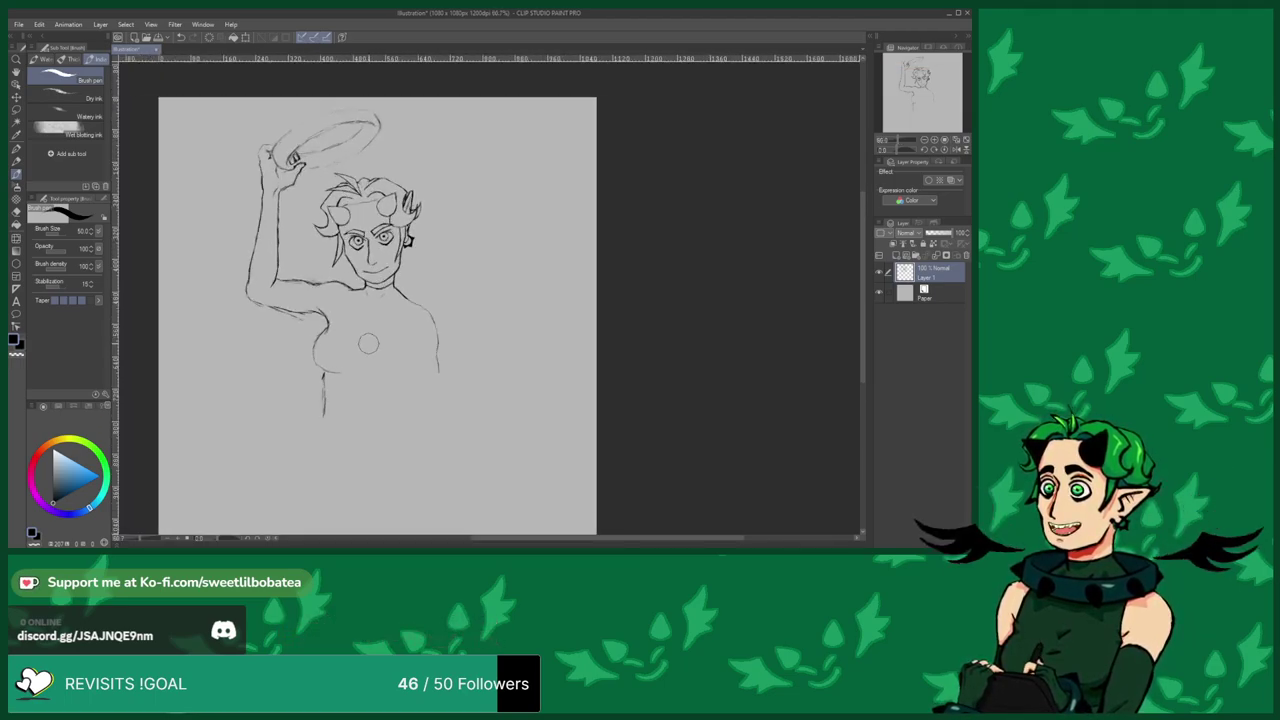
{"action": "scroll", "coordinate": [388, 352], "scroll_direction": "up", "scroll_amount": 2}
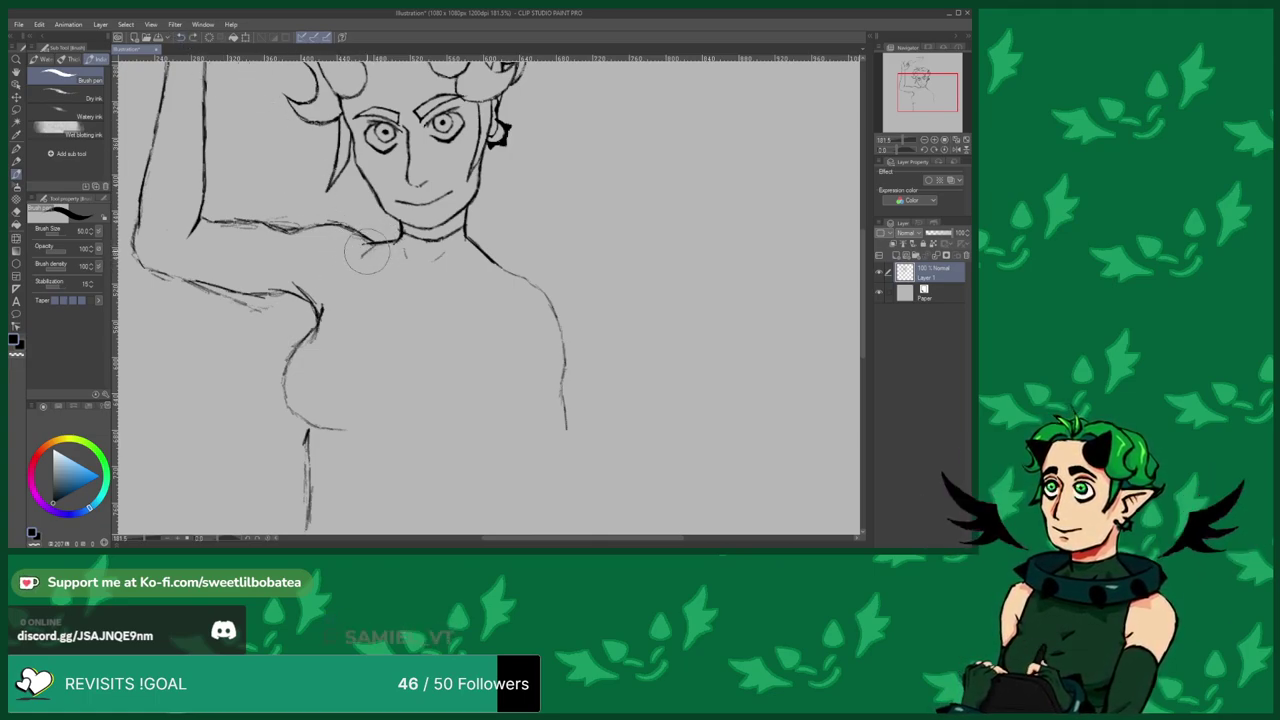
{"action": "left_click_drag", "start_coordinate": [358, 265], "coordinate": [341, 294]}
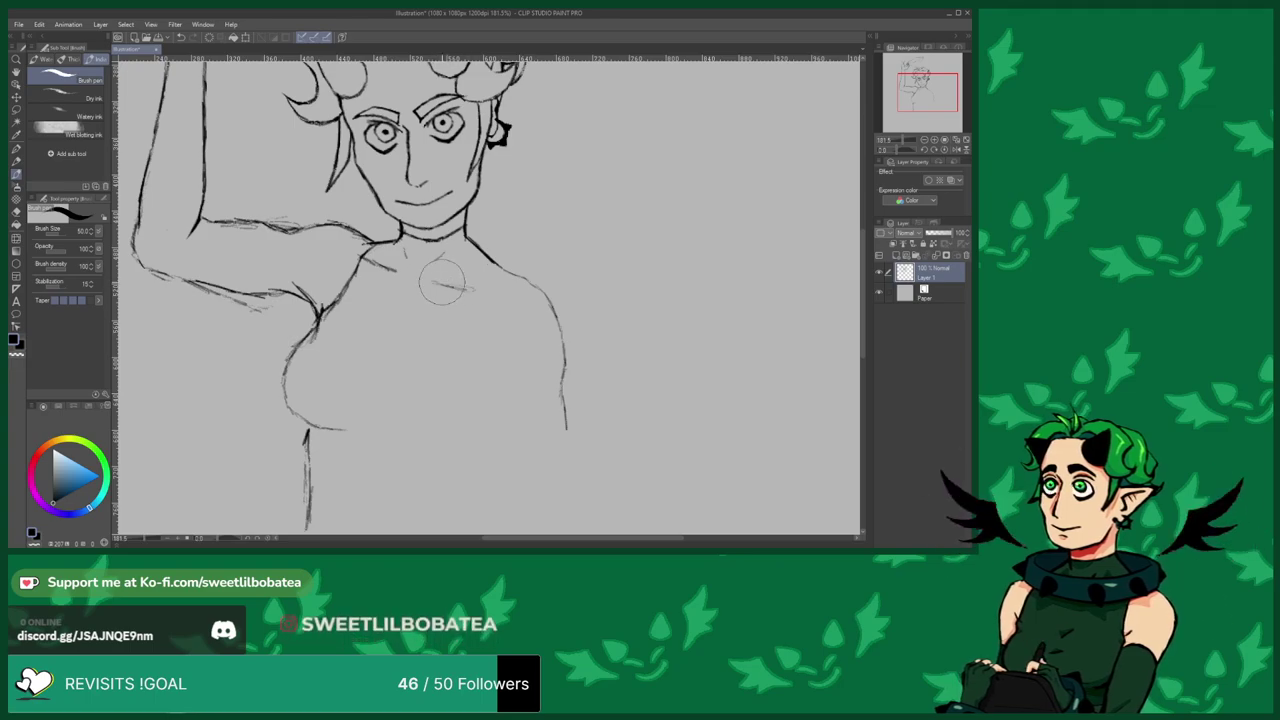
{"action": "left_click_drag", "start_coordinate": [435, 283], "coordinate": [476, 290]}
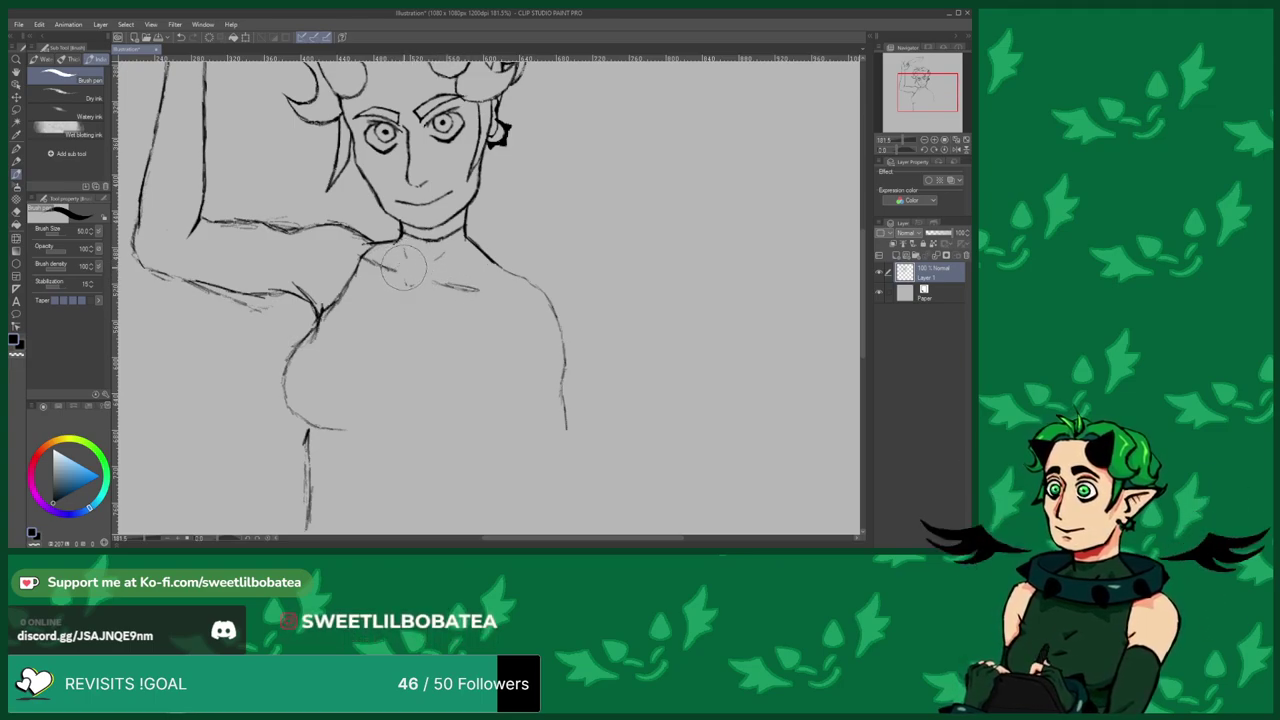
Draw the torso's opposite side line curving in at the waist and out to the hip, then darken and lengthen the existing side line.
{"action": "scroll", "coordinate": [416, 252], "scroll_direction": "down", "scroll_amount": 6}
{"action": "scroll", "coordinate": [434, 388], "scroll_direction": "up", "scroll_amount": 2}
{"action": "left_click_drag", "start_coordinate": [462, 338], "coordinate": [440, 398]}
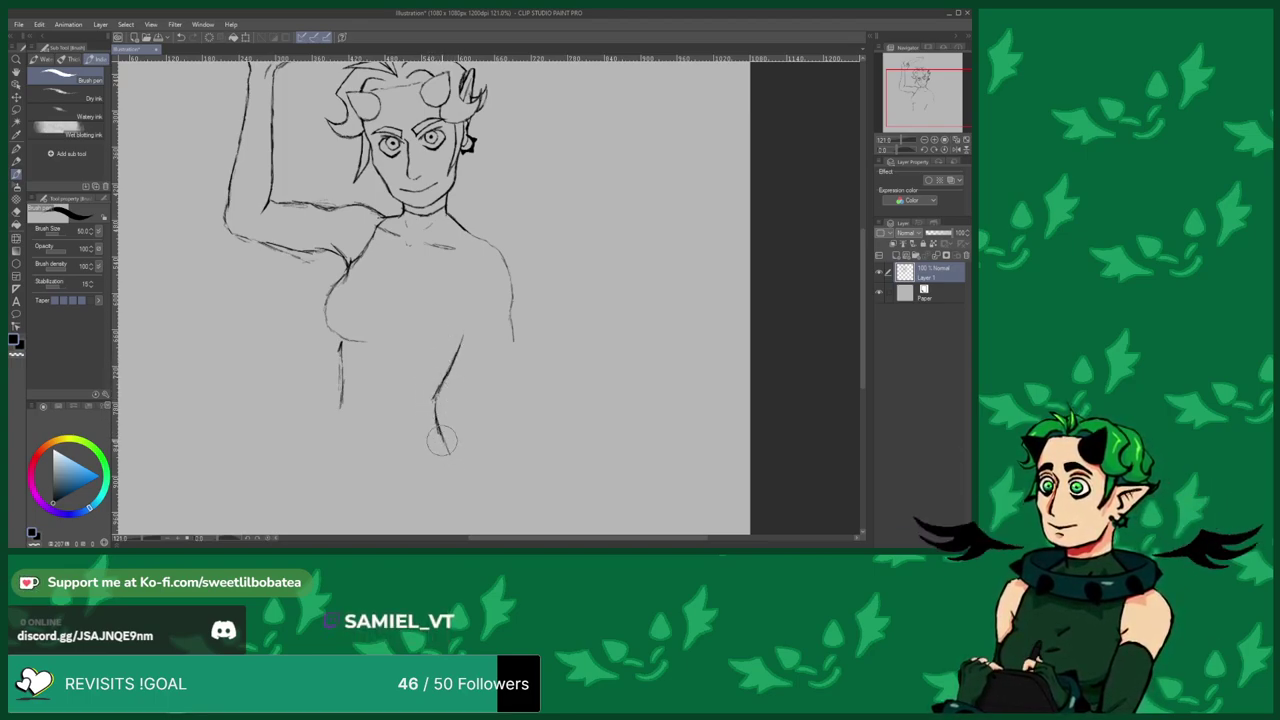
{"action": "scroll", "coordinate": [434, 404], "scroll_direction": "up", "scroll_amount": 2}
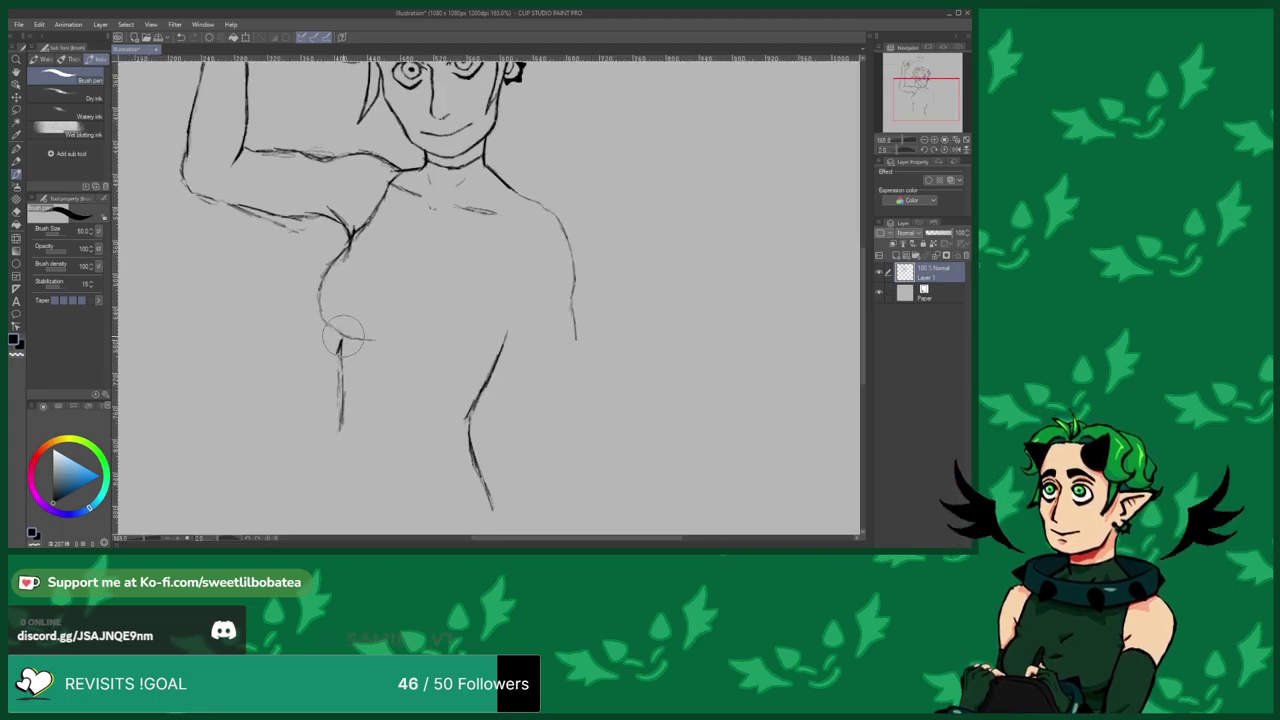
{"action": "left_click_drag", "start_coordinate": [338, 349], "coordinate": [339, 367]}
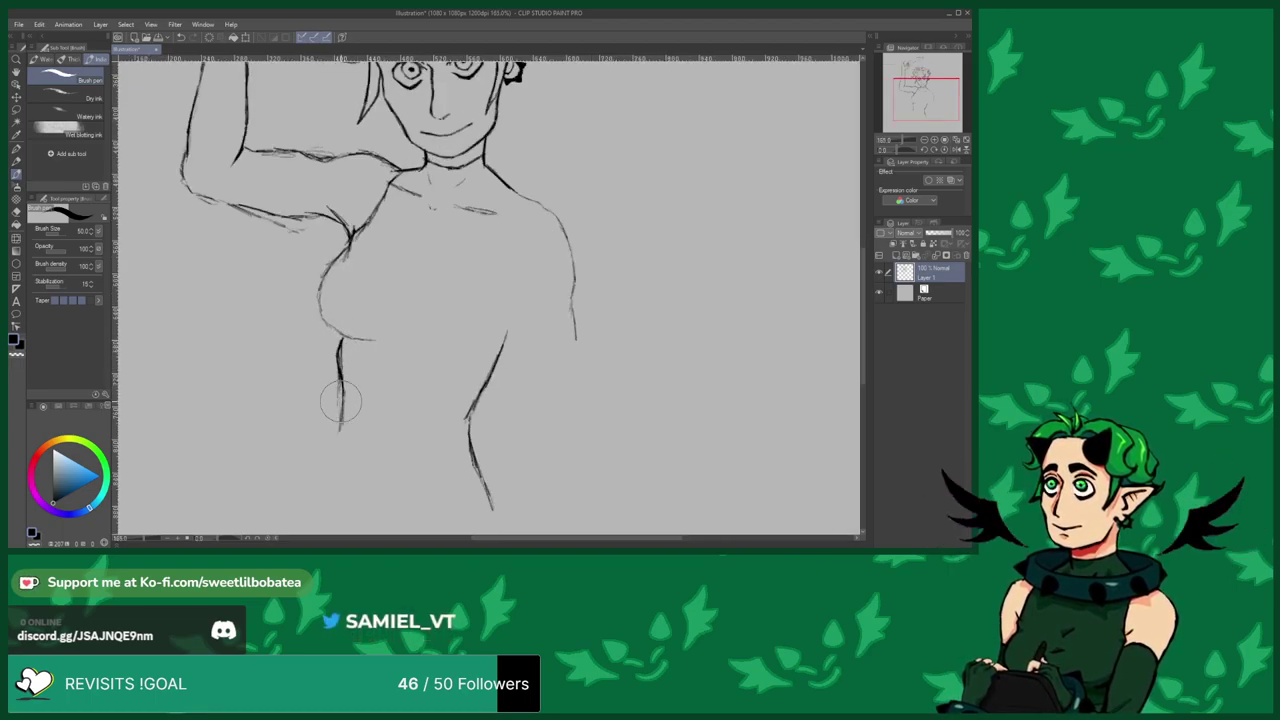
{"action": "left_click_drag", "start_coordinate": [340, 406], "coordinate": [338, 430]}
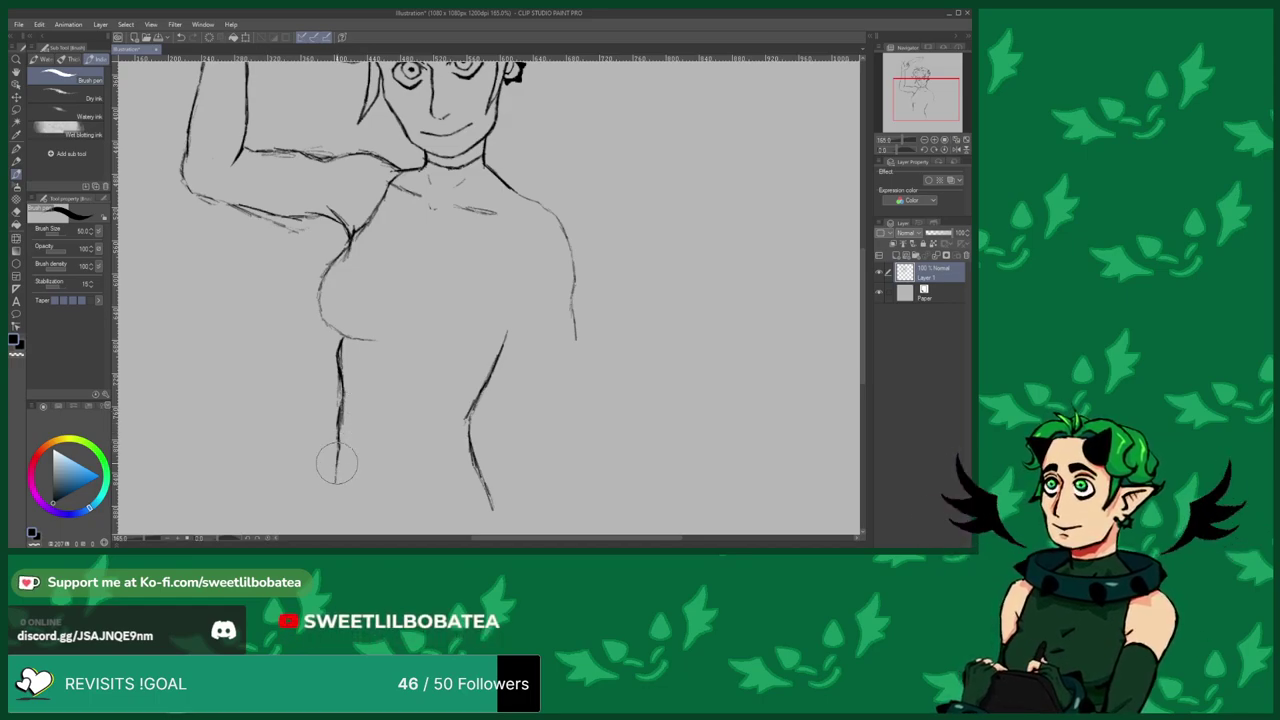
Sketch the second chest contour's underside, carry its outer line up to the lowered arm's shoulder, and add a short armpit crease.
{"action": "scroll", "coordinate": [340, 325], "scroll_direction": "down", "scroll_amount": 3}
{"action": "scroll", "coordinate": [357, 319], "scroll_direction": "up", "scroll_amount": 2}
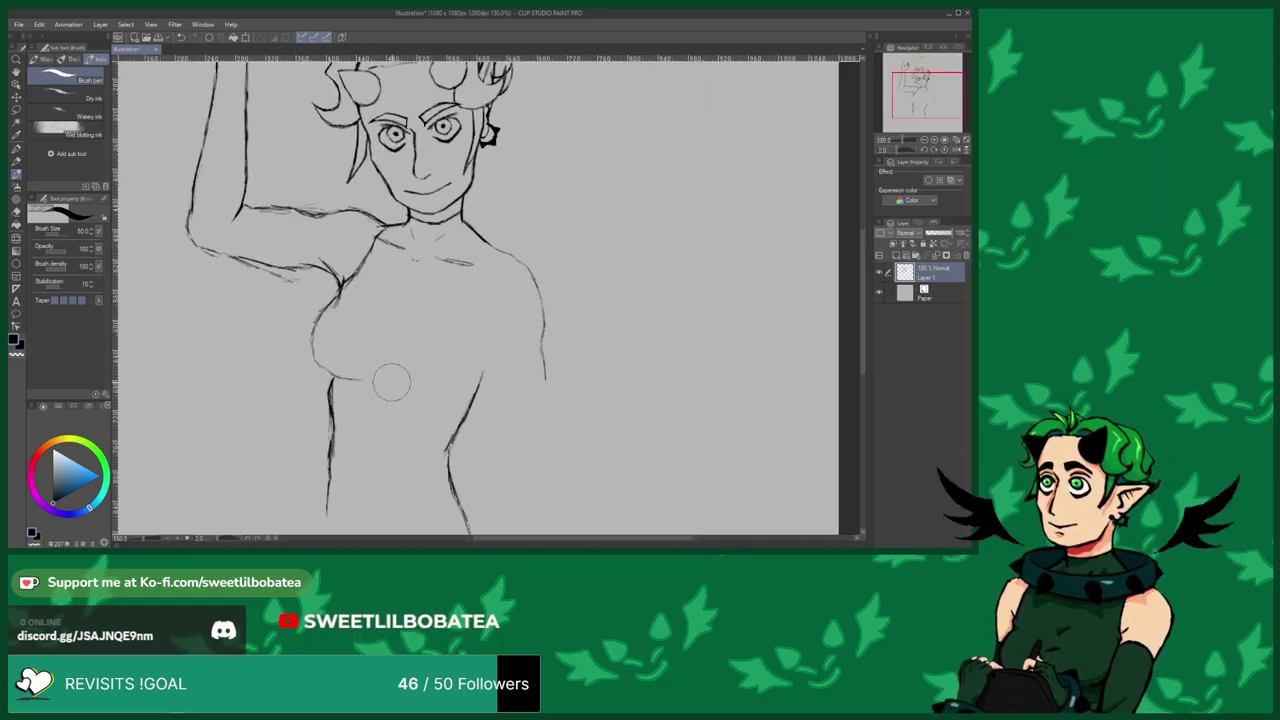
{"action": "mouse_move", "coordinate": [412, 390]}
{"action": "left_mouse_down"}
{"action": "mouse_move", "coordinate": [458, 393]}
{"action": "mouse_move", "coordinate": [478, 372]}
{"action": "mouse_move", "coordinate": [469, 380]}
{"action": "left_mouse_up"}
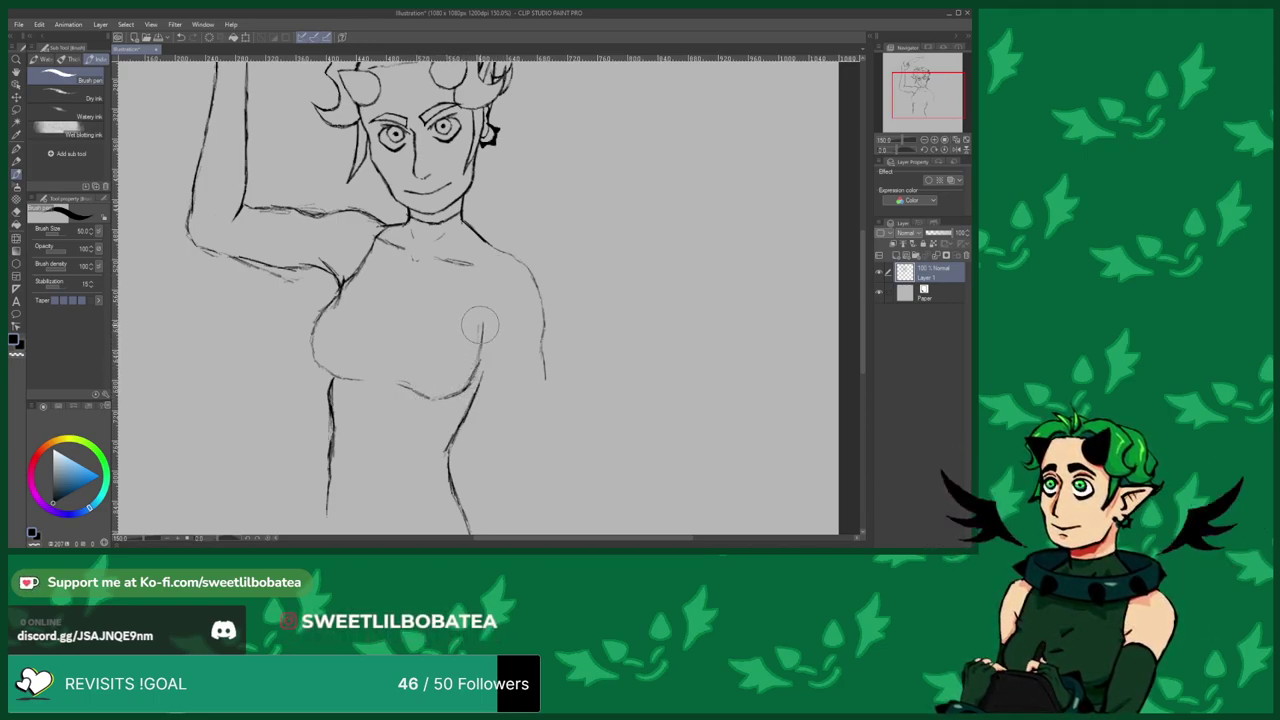
{"action": "left_click_drag", "start_coordinate": [481, 322], "coordinate": [480, 345]}
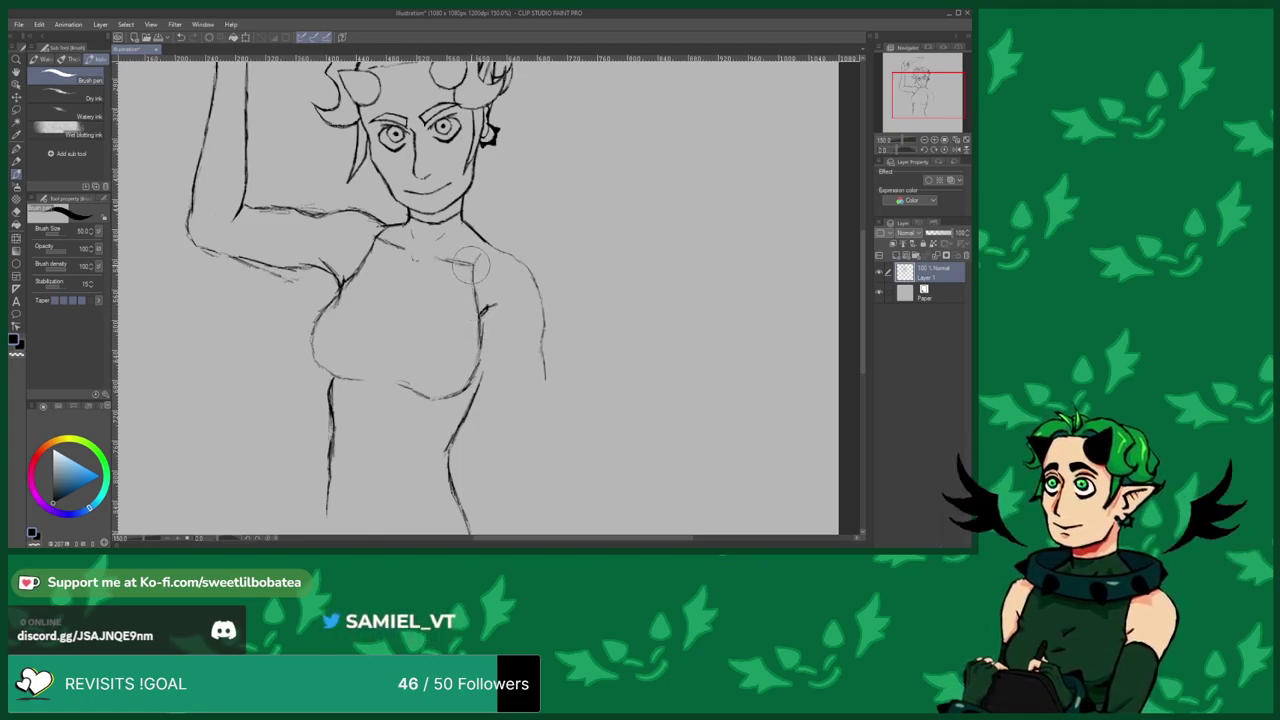
Go over the line from the raised shoulder down to the armpit with darker Brush pen strokes.
{"action": "scroll", "coordinate": [335, 228], "scroll_direction": "up", "scroll_amount": 2}
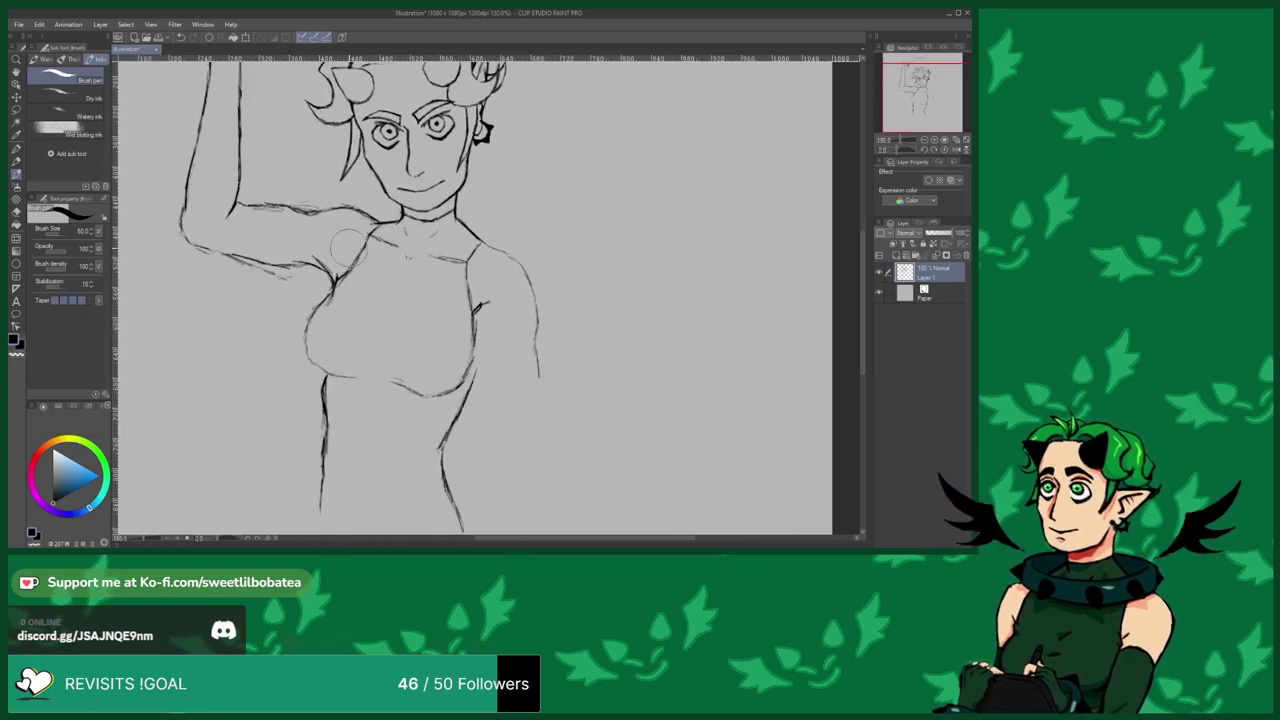
{"action": "left_click_drag", "start_coordinate": [364, 234], "coordinate": [336, 284]}
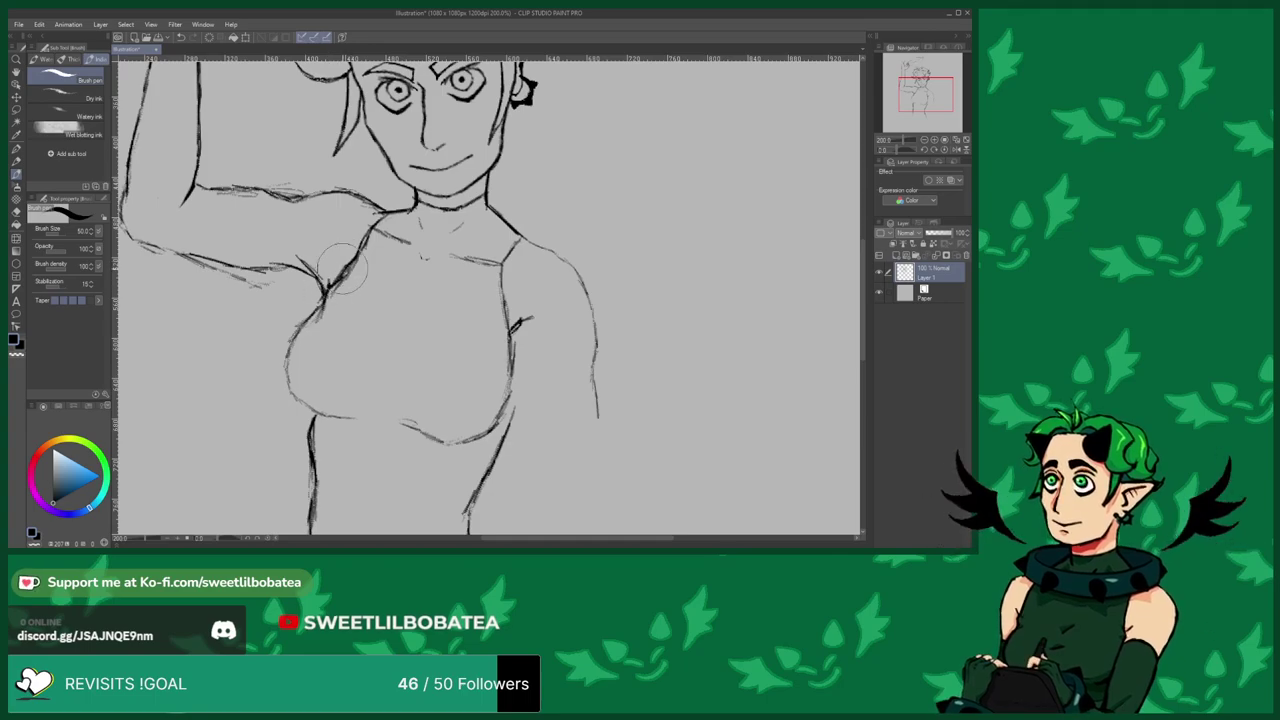
{"action": "key", "text": "e"}
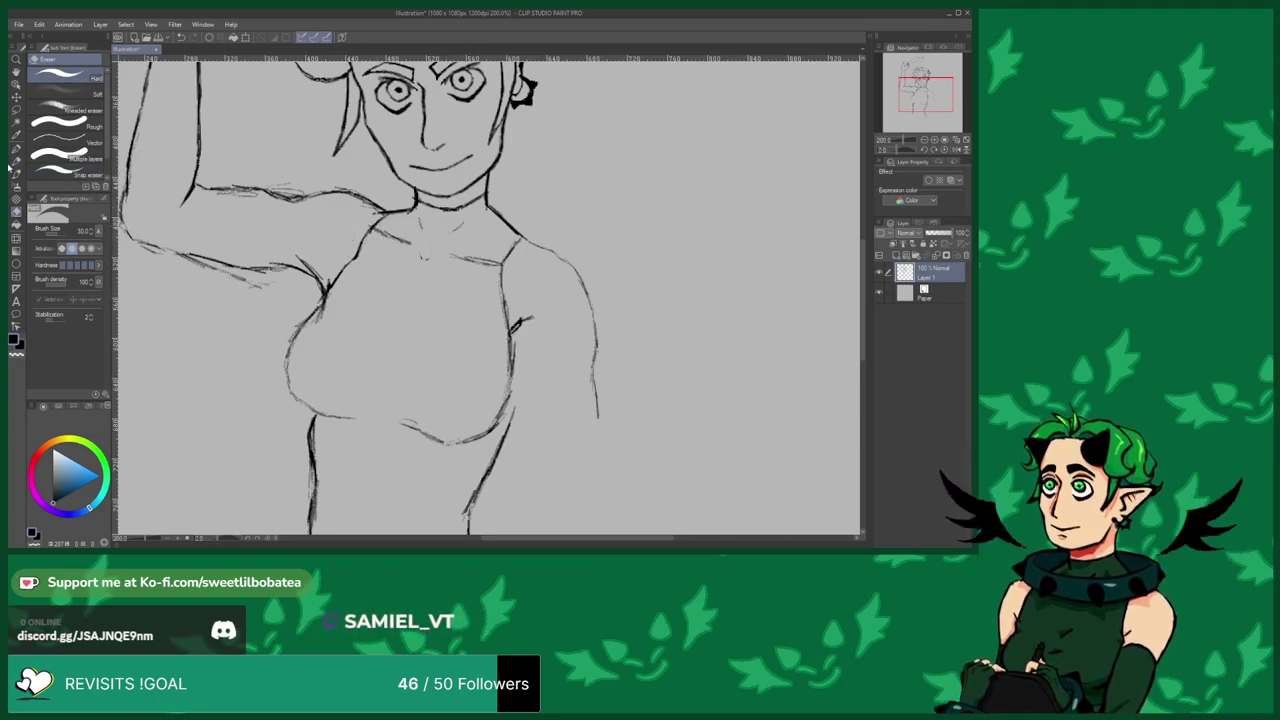
{"action": "left_click", "coordinate": [16, 176]}
{"action": "scroll", "coordinate": [350, 212], "scroll_direction": "up", "scroll_amount": 2}
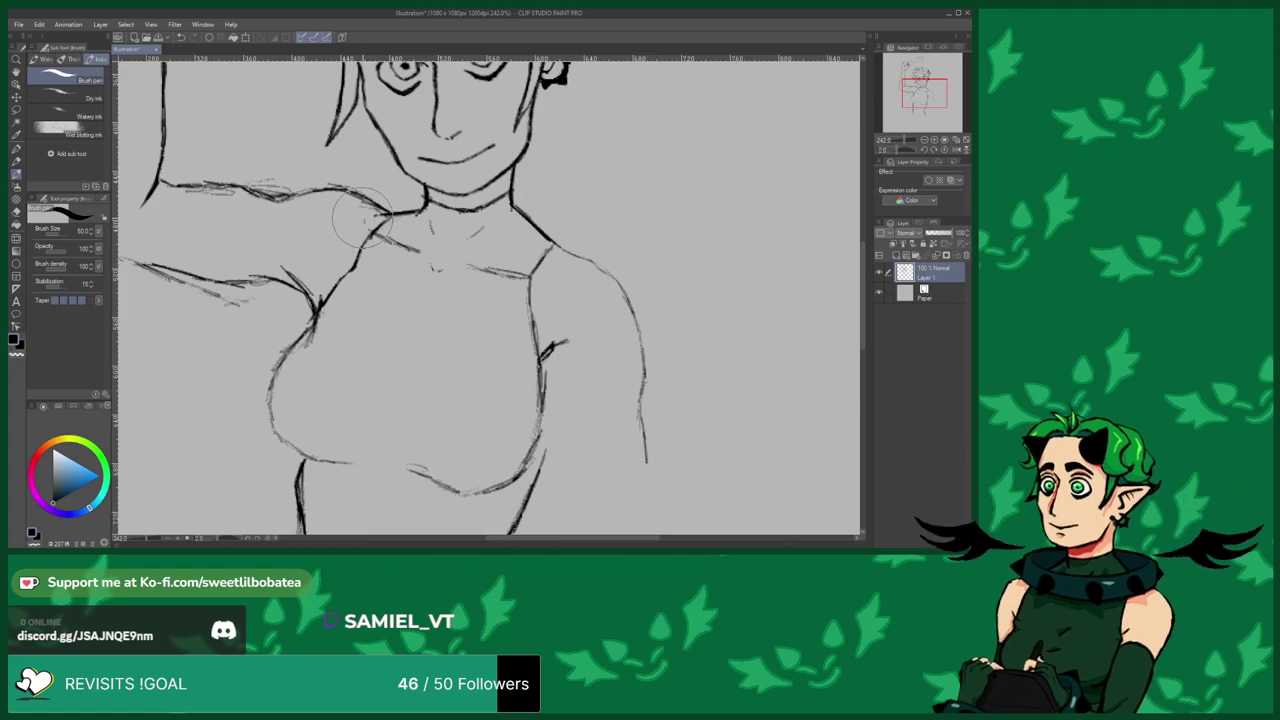
Darken the outline of the lowered arm's shoulder and outer upper arm, and extend the nearby collarbone line with brush strokes.
{"action": "mouse_move", "coordinate": [517, 273]}
{"action": "left_mouse_down"}
{"action": "mouse_move", "coordinate": [554, 279]}
{"action": "mouse_move", "coordinate": [567, 266]}
{"action": "left_mouse_up"}
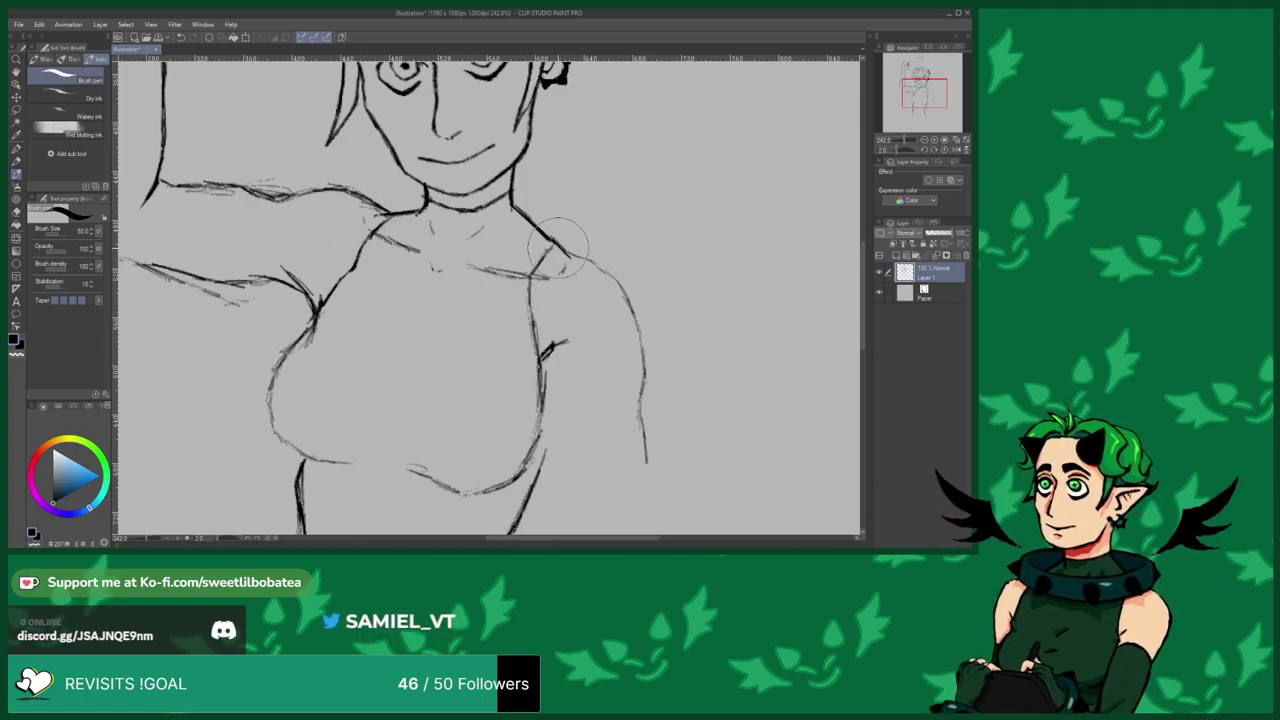
{"action": "left_click_drag", "start_coordinate": [574, 262], "coordinate": [603, 271]}
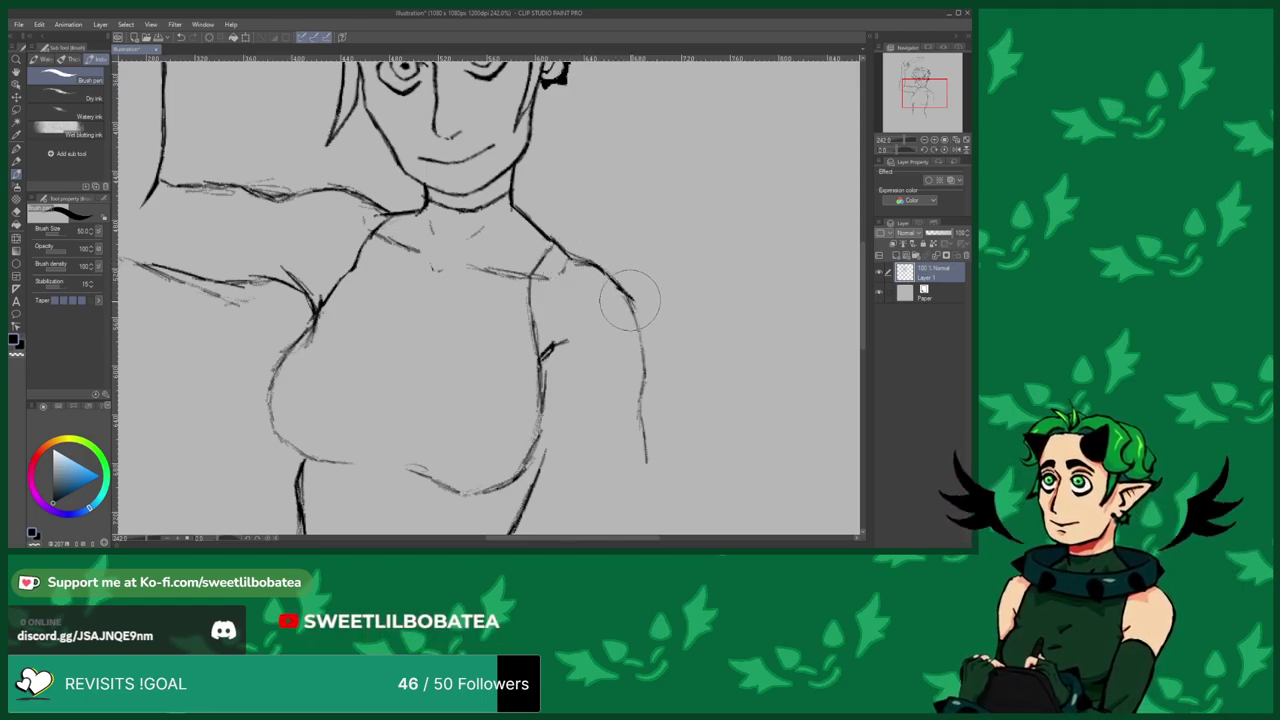
{"action": "left_click_drag", "start_coordinate": [638, 318], "coordinate": [643, 380]}
{"action": "scroll", "coordinate": [606, 262], "scroll_direction": "down", "scroll_amount": 3}
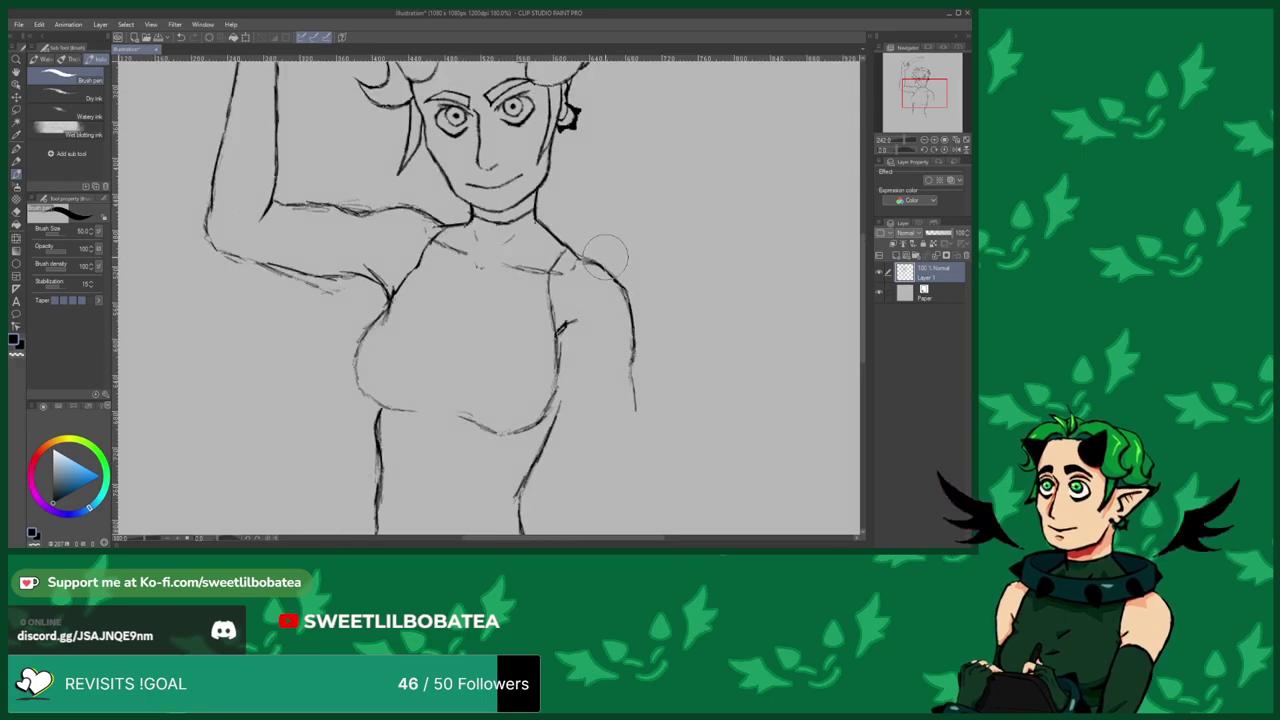
Erase the rough overlapping lines along the raised upper arm's top edge and the stray strokes beneath it.
{"action": "scroll", "coordinate": [441, 250], "scroll_direction": "up", "scroll_amount": 3}
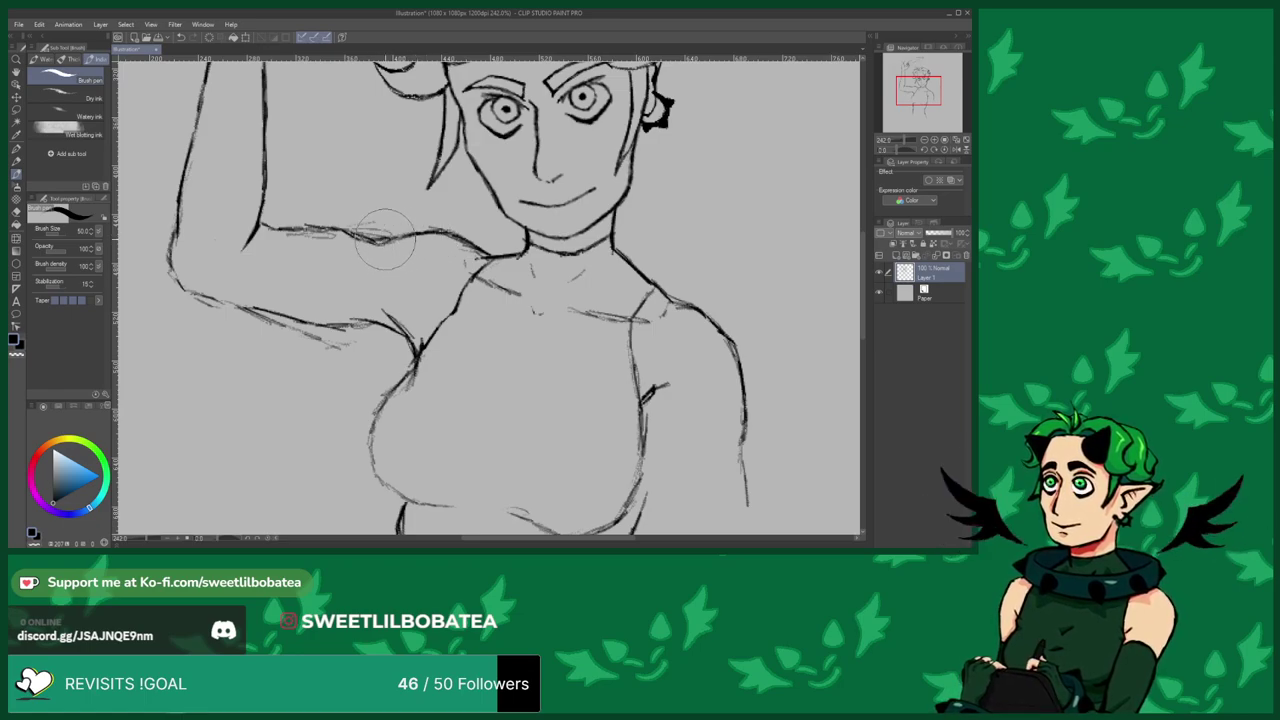
{"action": "key", "text": "e"}
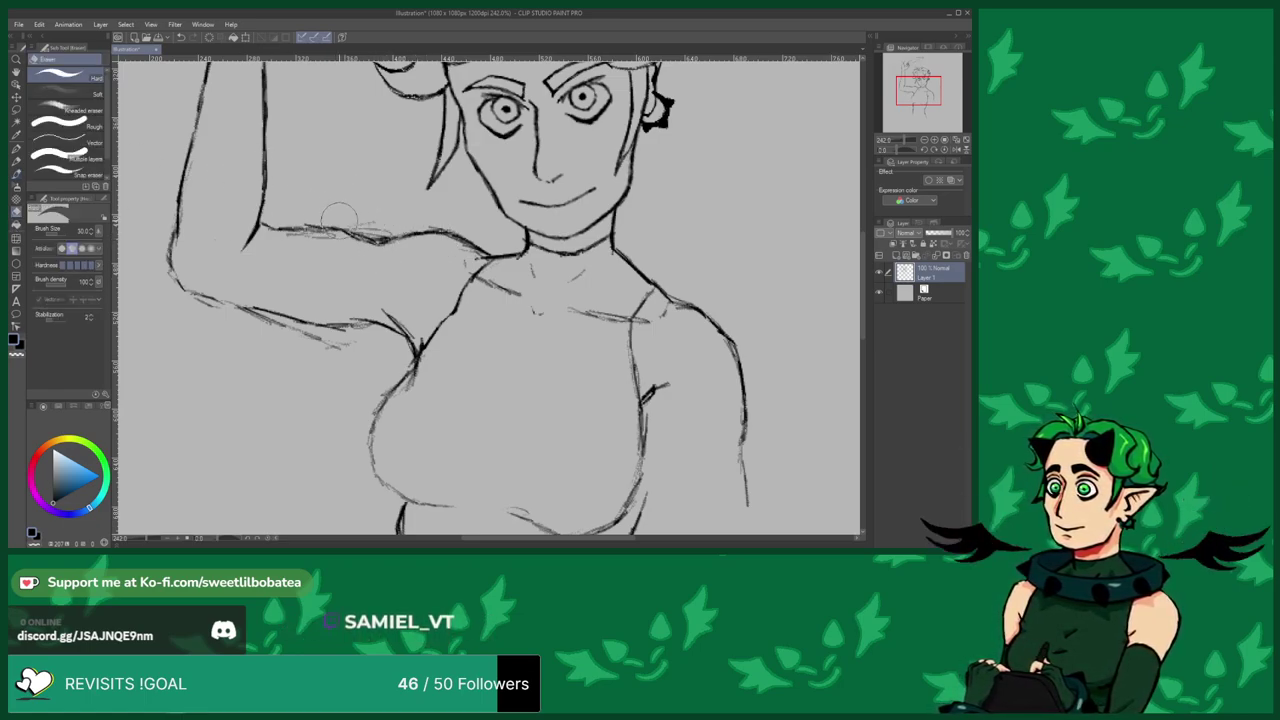
{"action": "mouse_move", "coordinate": [323, 217]}
{"action": "left_mouse_down"}
{"action": "mouse_move", "coordinate": [370, 210]}
{"action": "mouse_move", "coordinate": [386, 226]}
{"action": "mouse_move", "coordinate": [262, 238]}
{"action": "mouse_move", "coordinate": [315, 238]}
{"action": "left_mouse_up"}
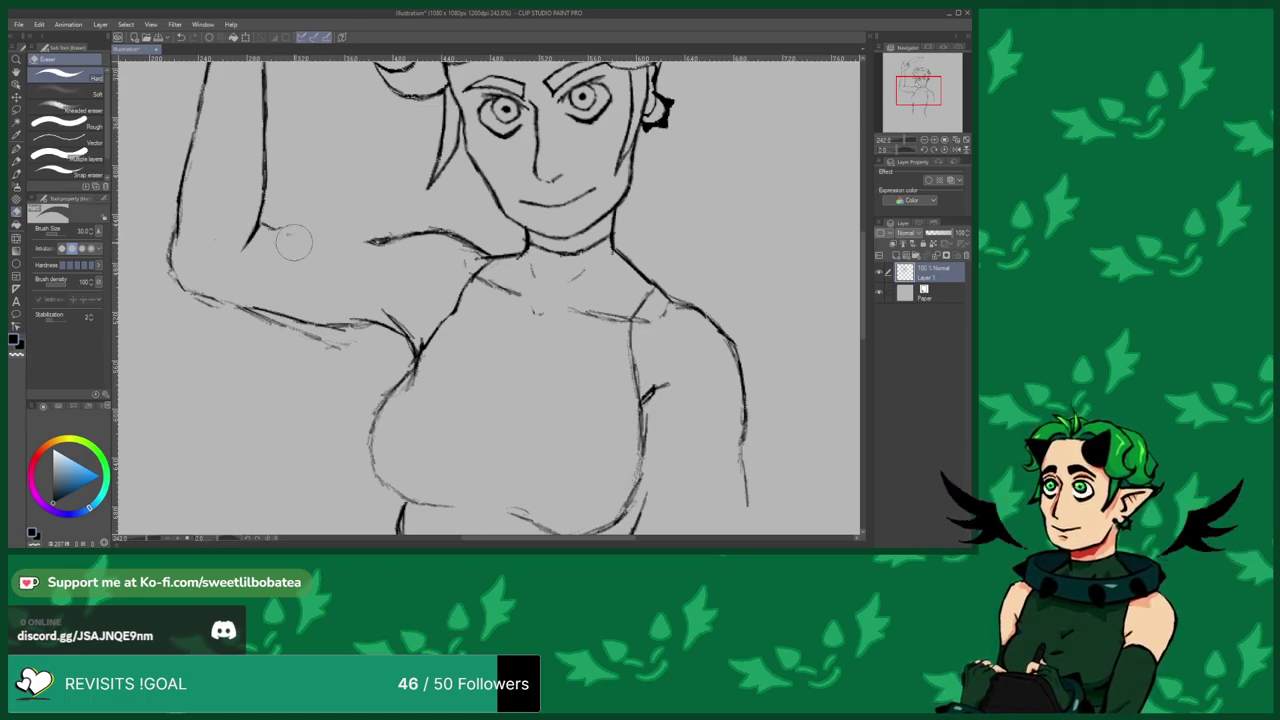
{"action": "mouse_move", "coordinate": [218, 300]}
{"action": "left_mouse_down"}
{"action": "mouse_move", "coordinate": [321, 350]}
{"action": "mouse_move", "coordinate": [283, 329]}
{"action": "mouse_move", "coordinate": [351, 347]}
{"action": "mouse_move", "coordinate": [369, 342]}
{"action": "mouse_move", "coordinate": [330, 336]}
{"action": "mouse_move", "coordinate": [366, 337]}
{"action": "left_mouse_up"}
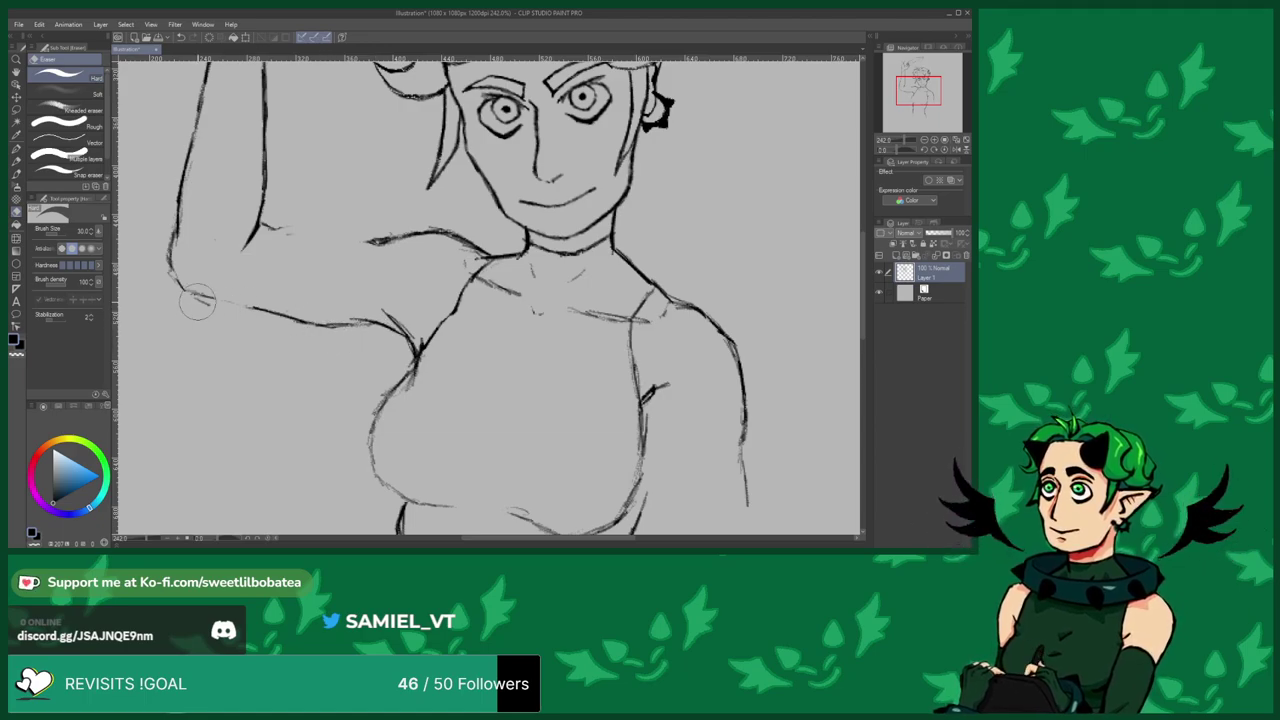
Redraw the raised arm's elbow, the top edge of its upper arm and its underside with dark brush lines.
{"action": "left_click", "coordinate": [15, 181]}
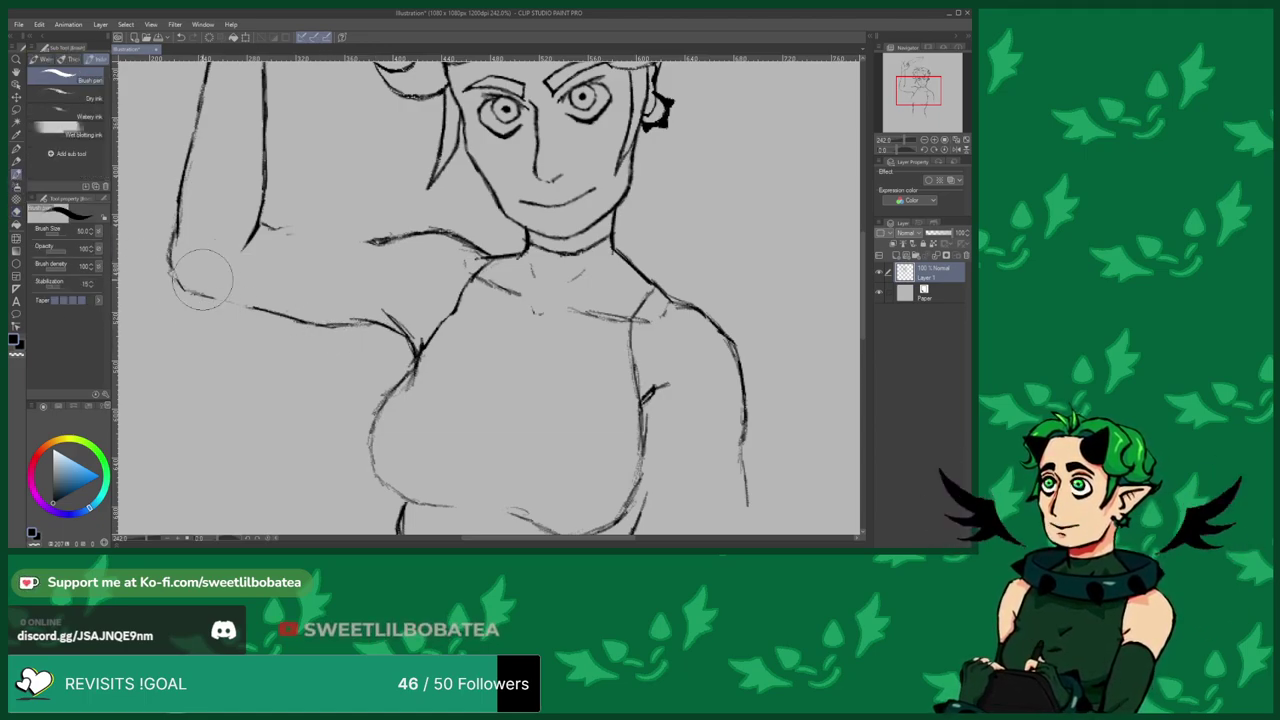
{"action": "scroll", "coordinate": [200, 260], "scroll_direction": "down", "scroll_amount": 3}
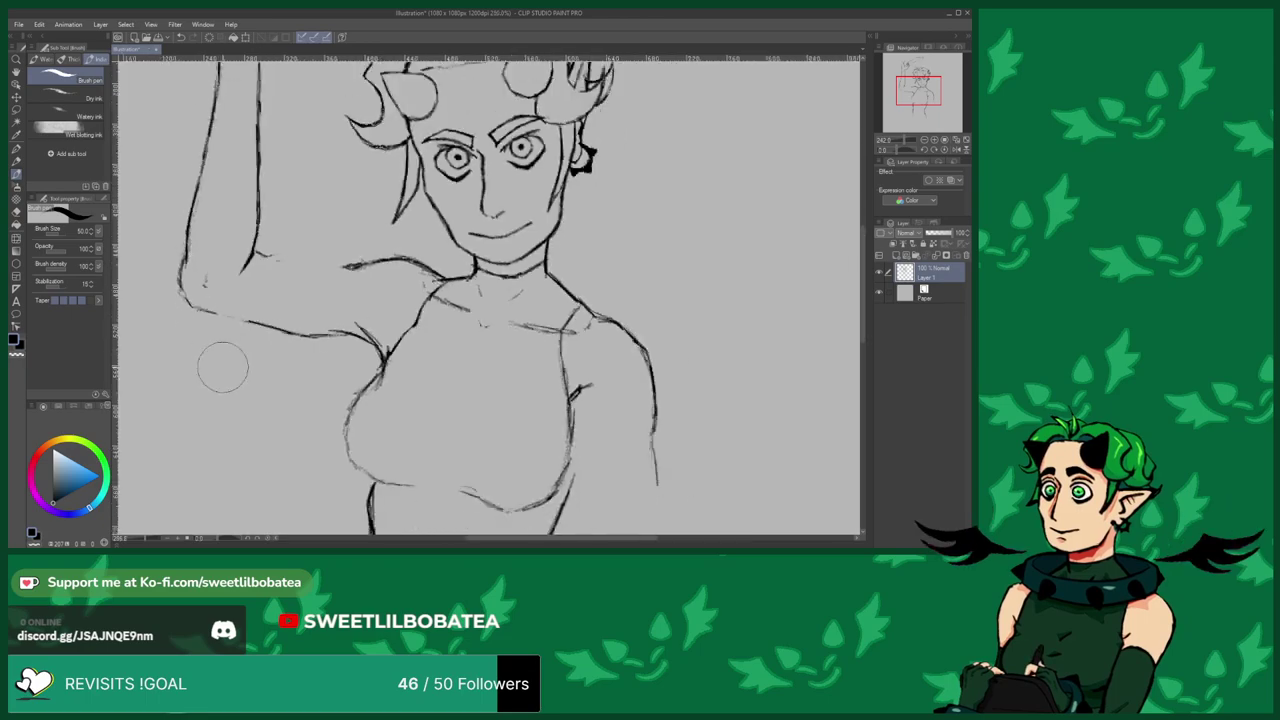
{"action": "scroll", "coordinate": [200, 275], "scroll_direction": "up", "scroll_amount": 2}
{"action": "mouse_move", "coordinate": [198, 283]}
{"action": "left_mouse_down"}
{"action": "mouse_move", "coordinate": [212, 345]}
{"action": "mouse_move", "coordinate": [264, 353]}
{"action": "left_mouse_up"}
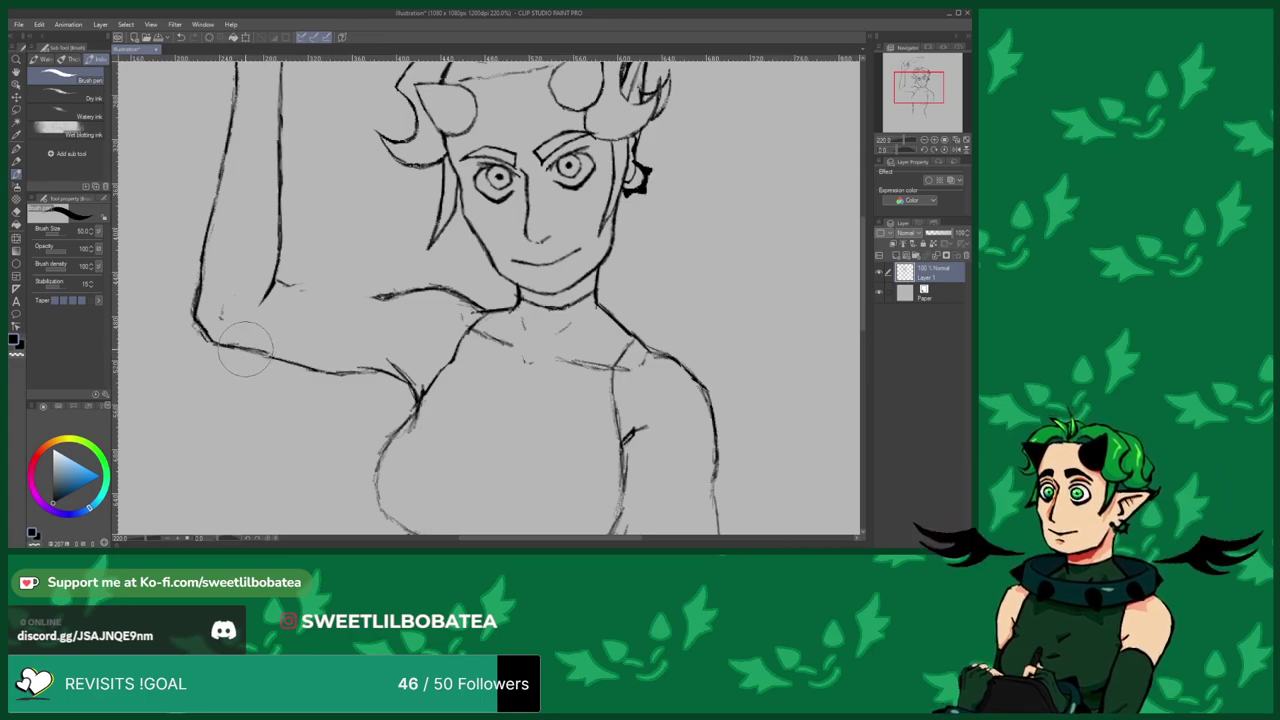
{"action": "scroll", "coordinate": [255, 340], "scroll_direction": "down", "scroll_amount": 2}
{"action": "scroll", "coordinate": [268, 285], "scroll_direction": "up", "scroll_amount": 3}
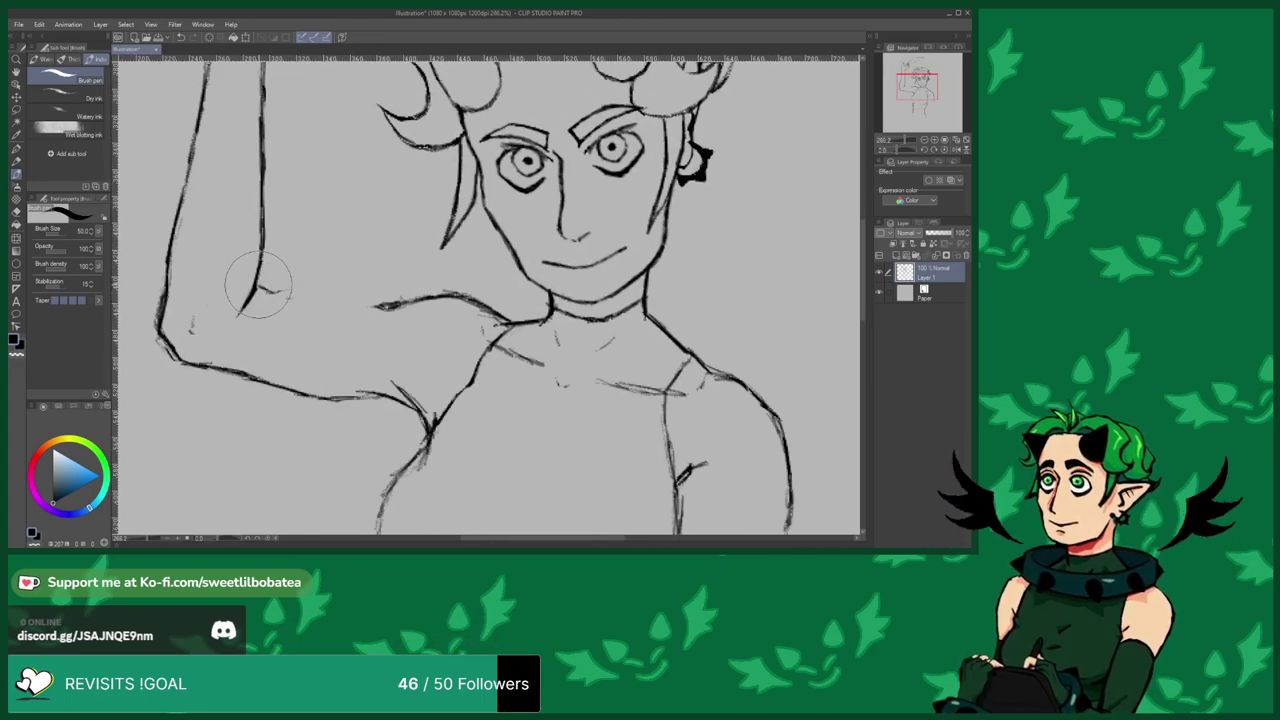
{"action": "left_click_drag", "start_coordinate": [270, 287], "coordinate": [358, 298]}
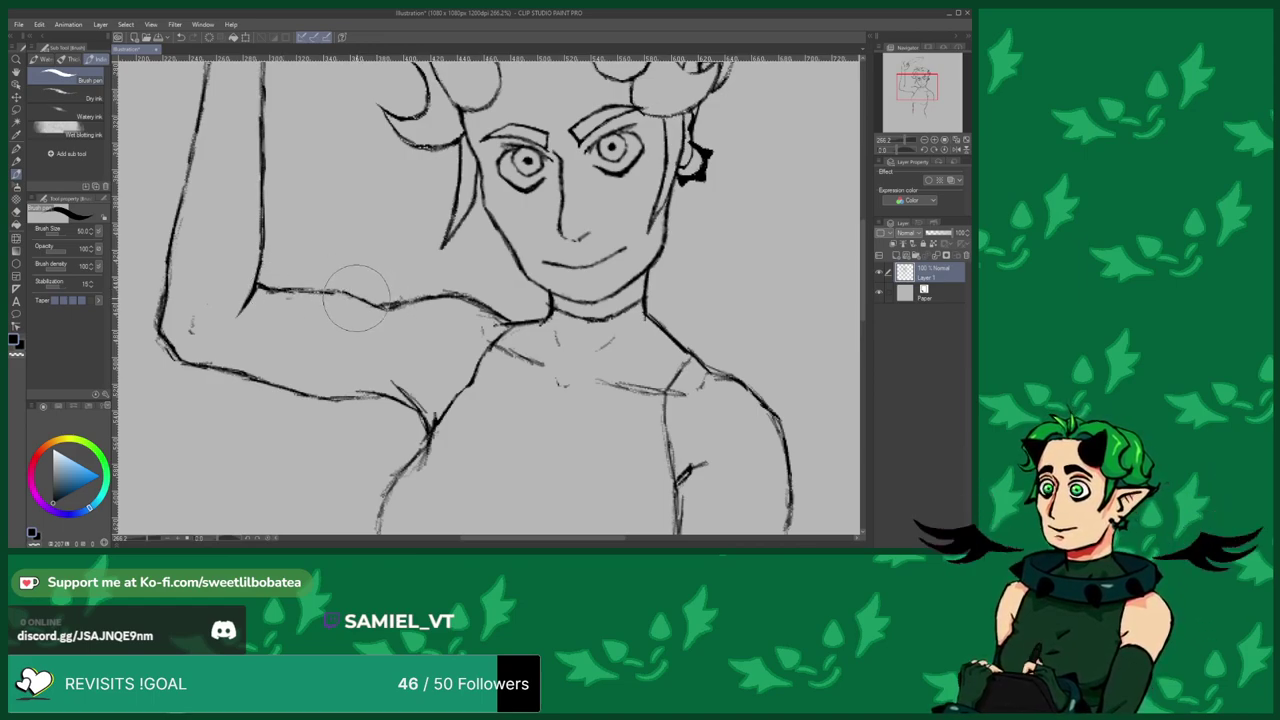
{"action": "mouse_move", "coordinate": [210, 360]}
{"action": "left_mouse_down"}
{"action": "mouse_move", "coordinate": [337, 377]}
{"action": "mouse_move", "coordinate": [345, 390]}
{"action": "left_mouse_up"}
{"action": "scroll", "coordinate": [345, 390], "scroll_direction": "down", "scroll_amount": 2}
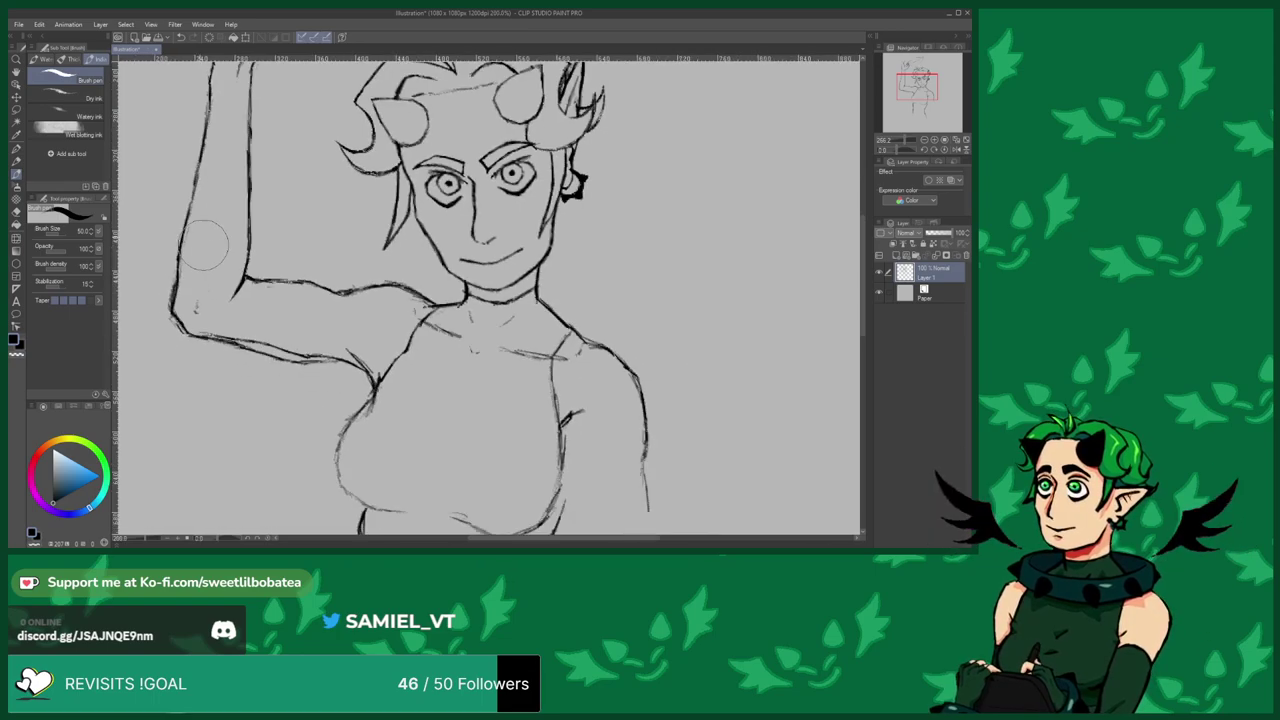
Erase the doubled lines at the raised arm's underside and armpit, and redraw the armpit curve with a short crease above it.
{"action": "left_click", "coordinate": [16, 211]}
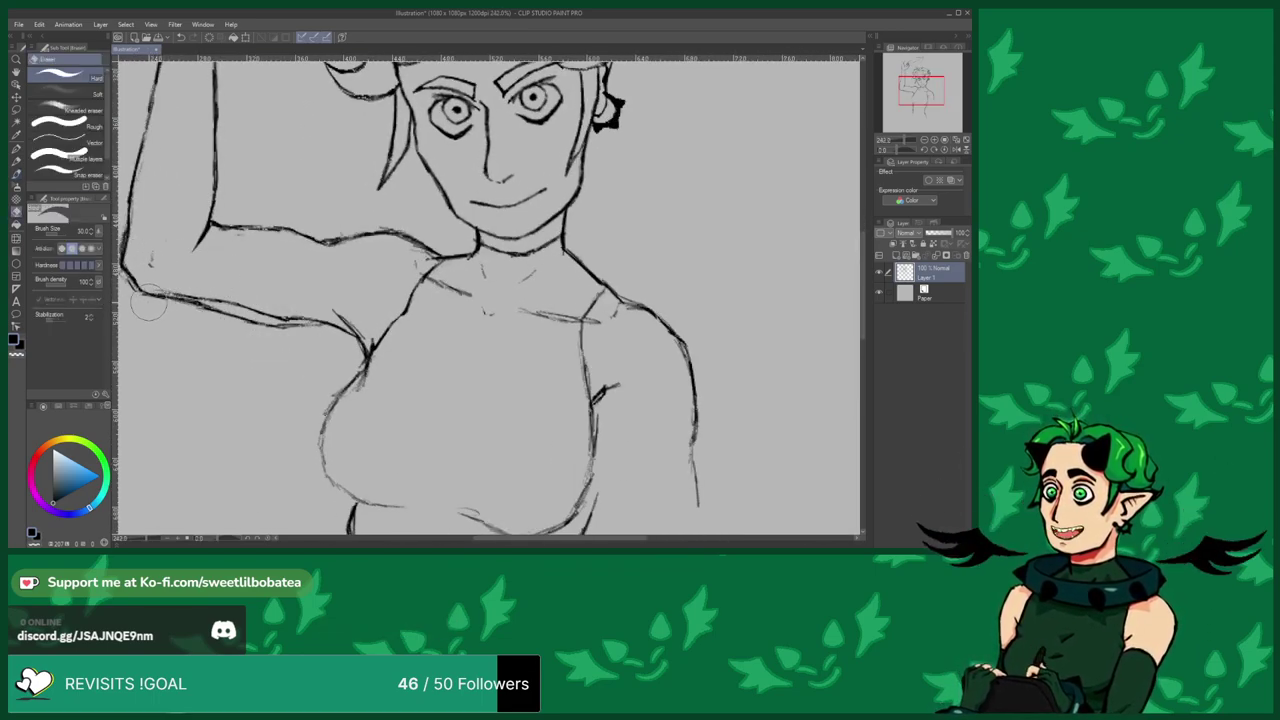
{"action": "left_click_drag", "start_coordinate": [205, 322], "coordinate": [263, 325]}
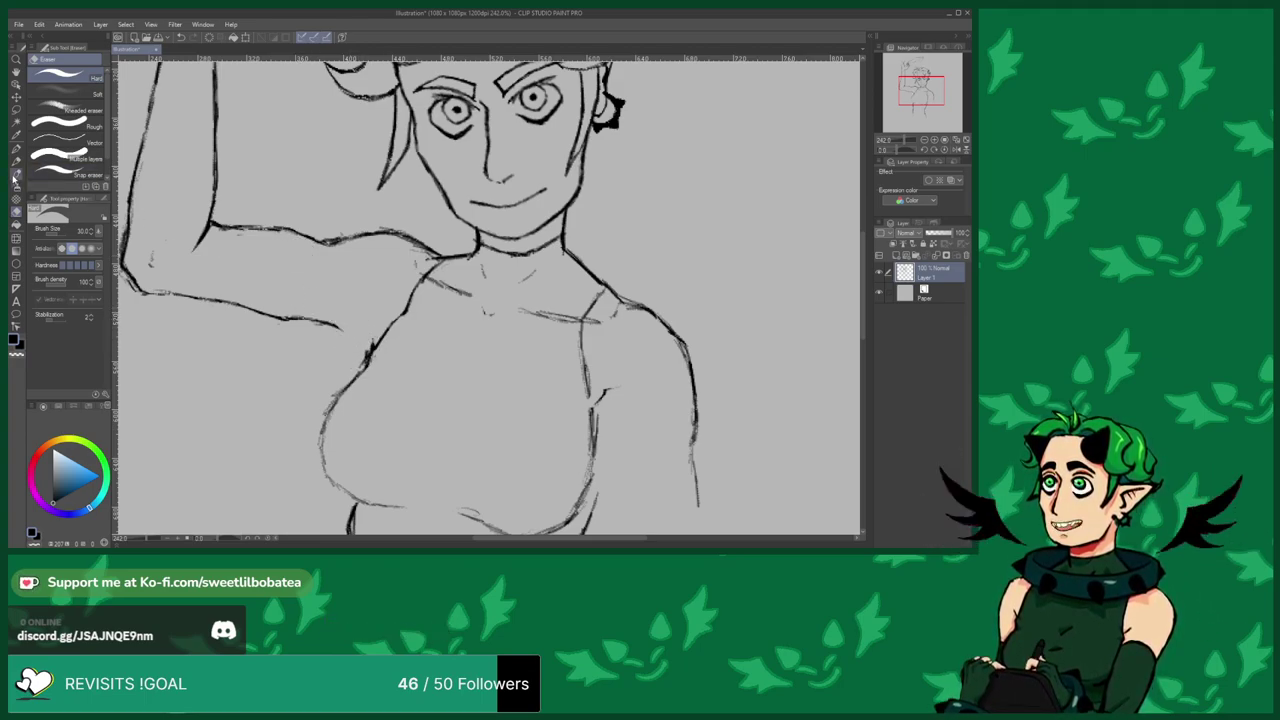
{"action": "left_click", "coordinate": [16, 174]}
{"action": "left_click_drag", "start_coordinate": [351, 284], "coordinate": [368, 326]}
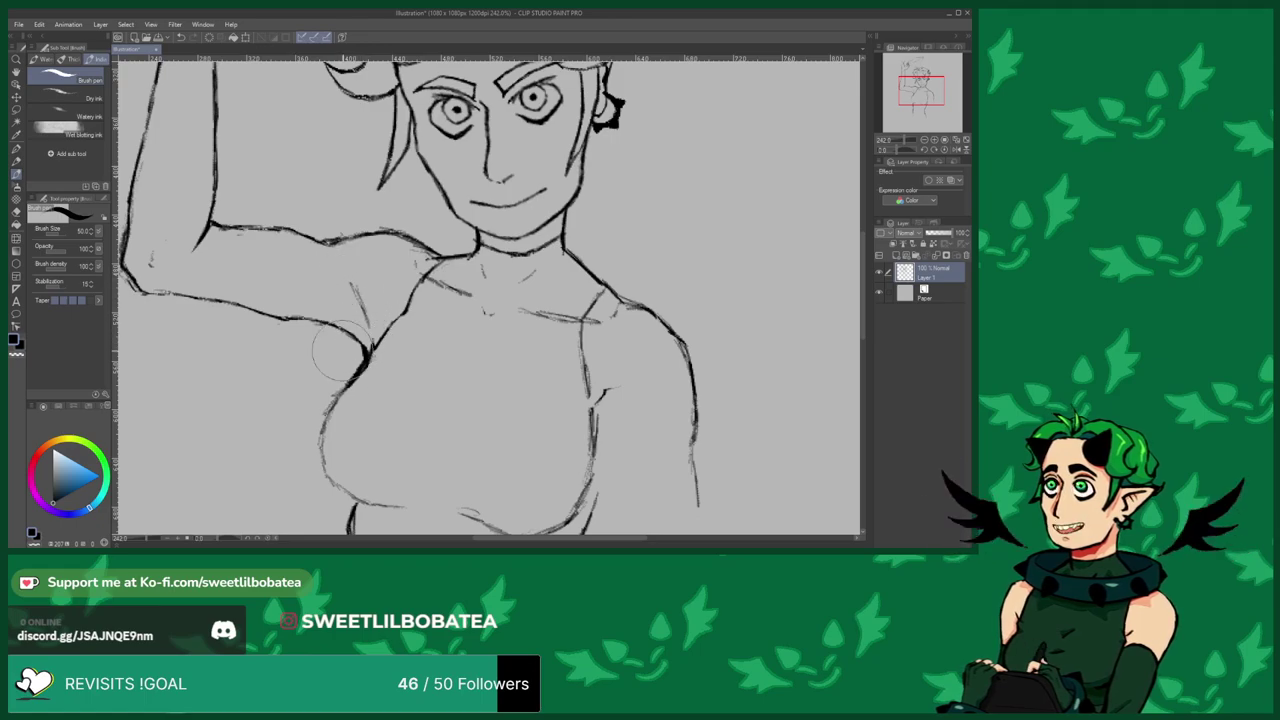
Darken the chest outline from the raised arm's armpit around to the underside, and add a small crease mark mid-chest.
{"action": "scroll", "coordinate": [342, 316], "scroll_direction": "down", "scroll_amount": 5}
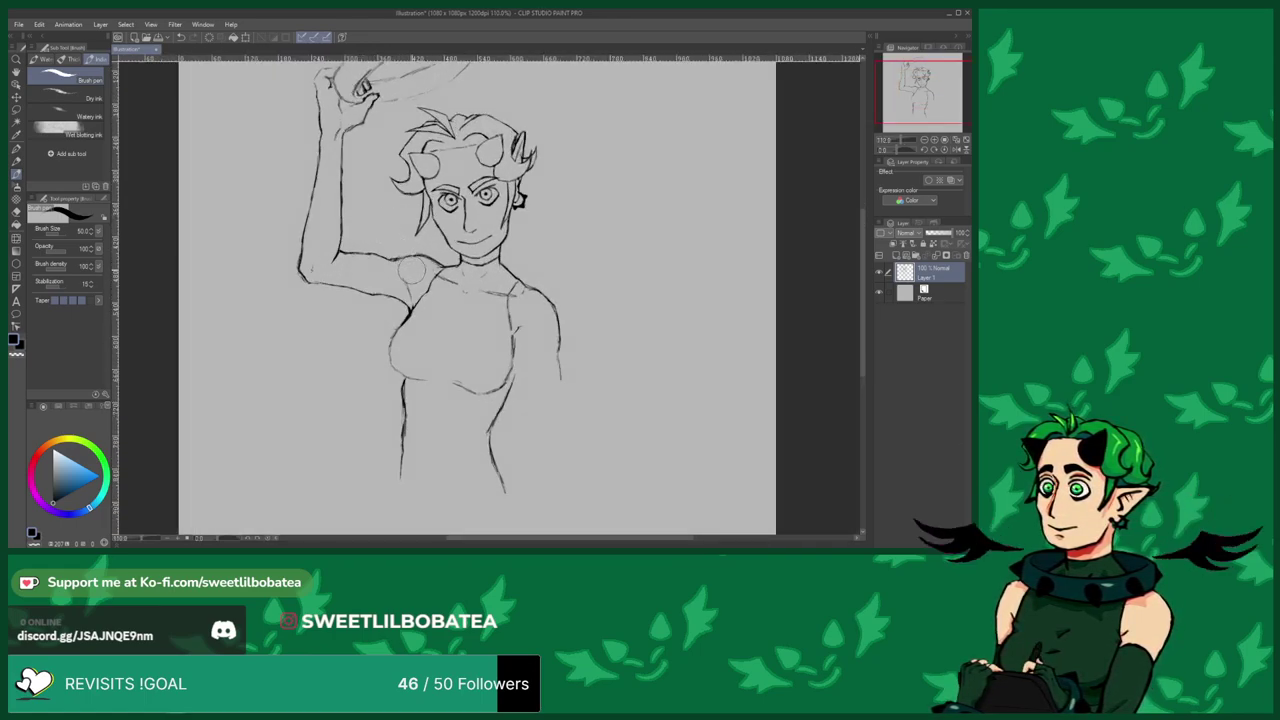
{"action": "scroll", "coordinate": [450, 328], "scroll_direction": "up", "scroll_amount": 5}
{"action": "scroll", "coordinate": [398, 312], "scroll_direction": "down", "scroll_amount": 2}
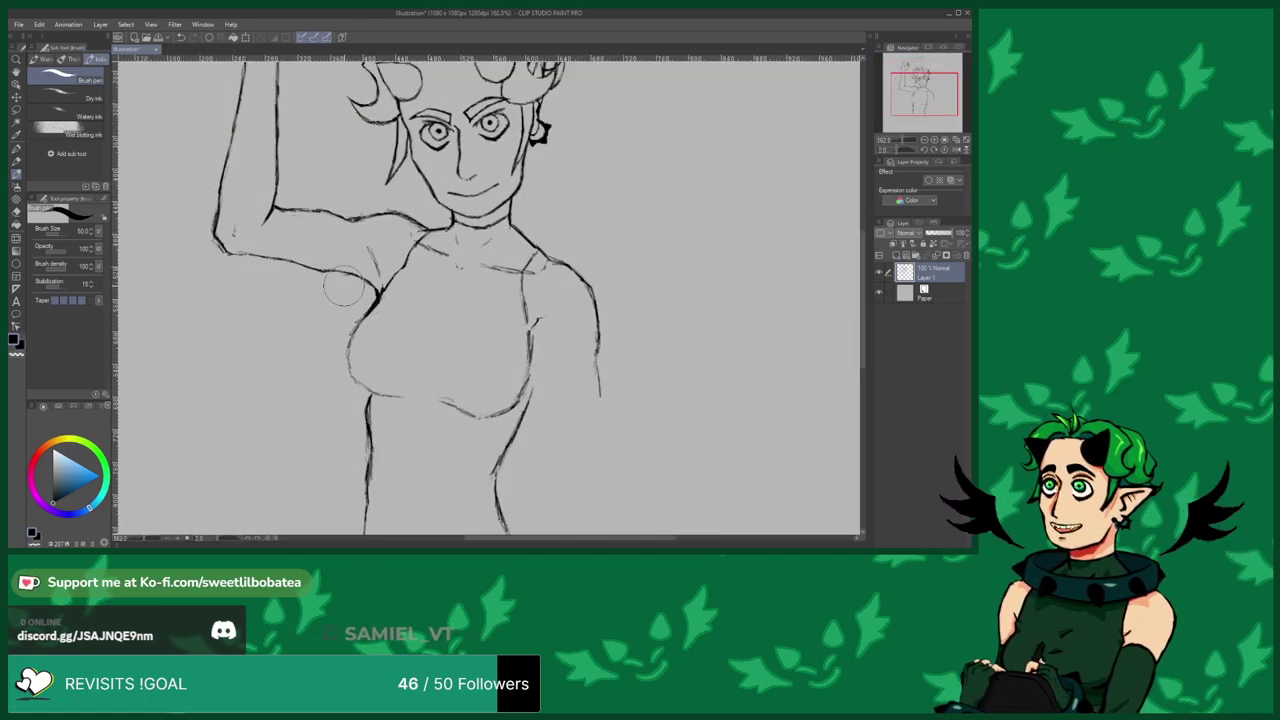
{"action": "scroll", "coordinate": [455, 318], "scroll_direction": "up", "scroll_amount": 1}
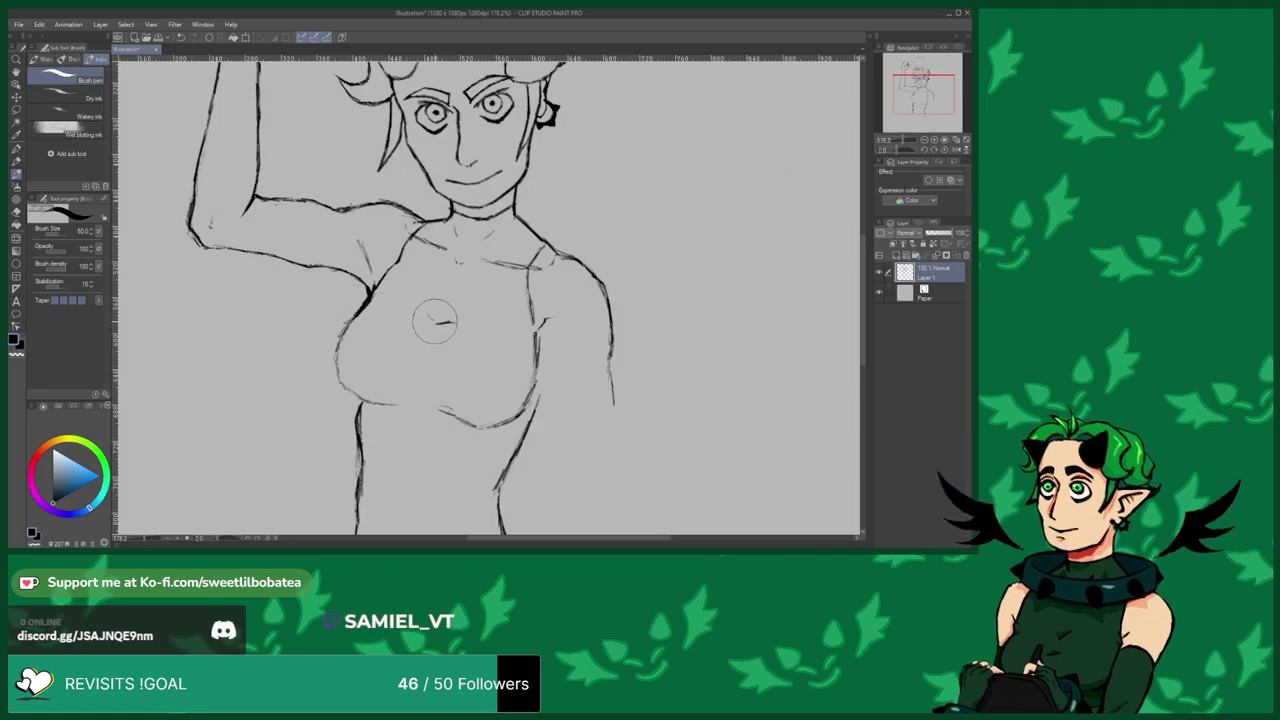
{"action": "scroll", "coordinate": [307, 234], "scroll_direction": "down", "scroll_amount": 2}
{"action": "scroll", "coordinate": [320, 263], "scroll_direction": "up", "scroll_amount": 3}
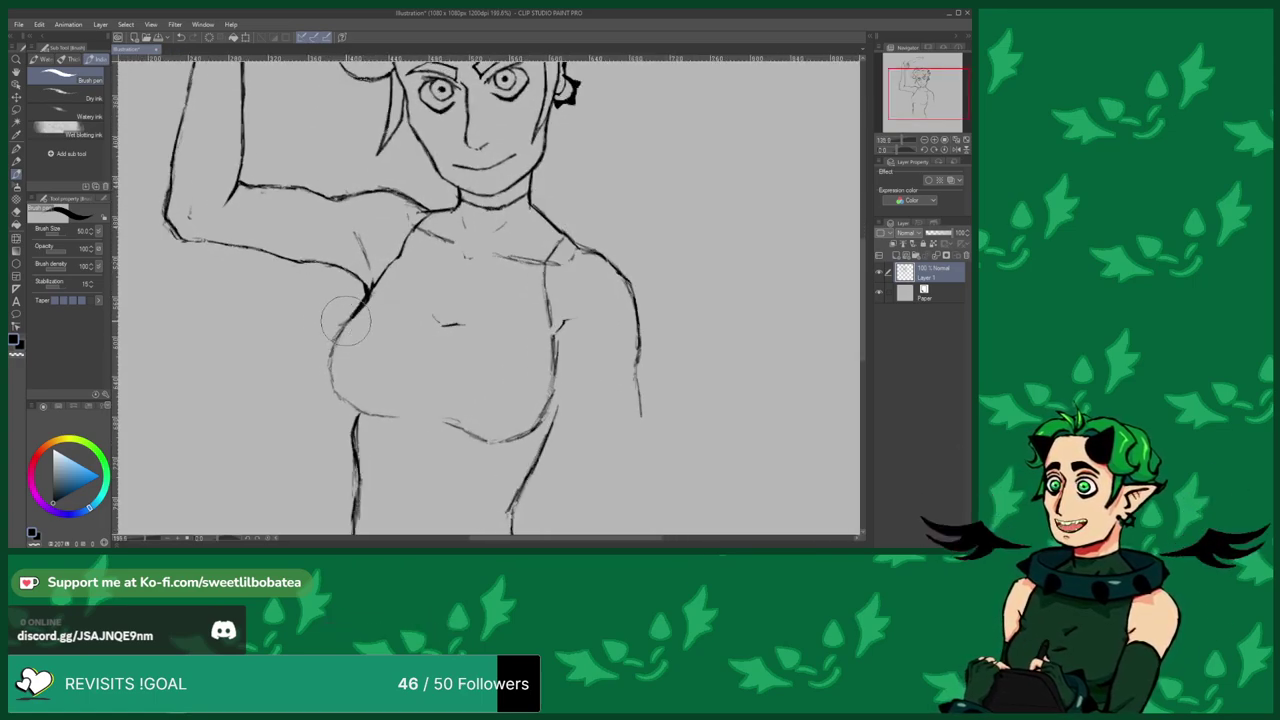
{"action": "left_click_drag", "start_coordinate": [356, 306], "coordinate": [331, 345]}
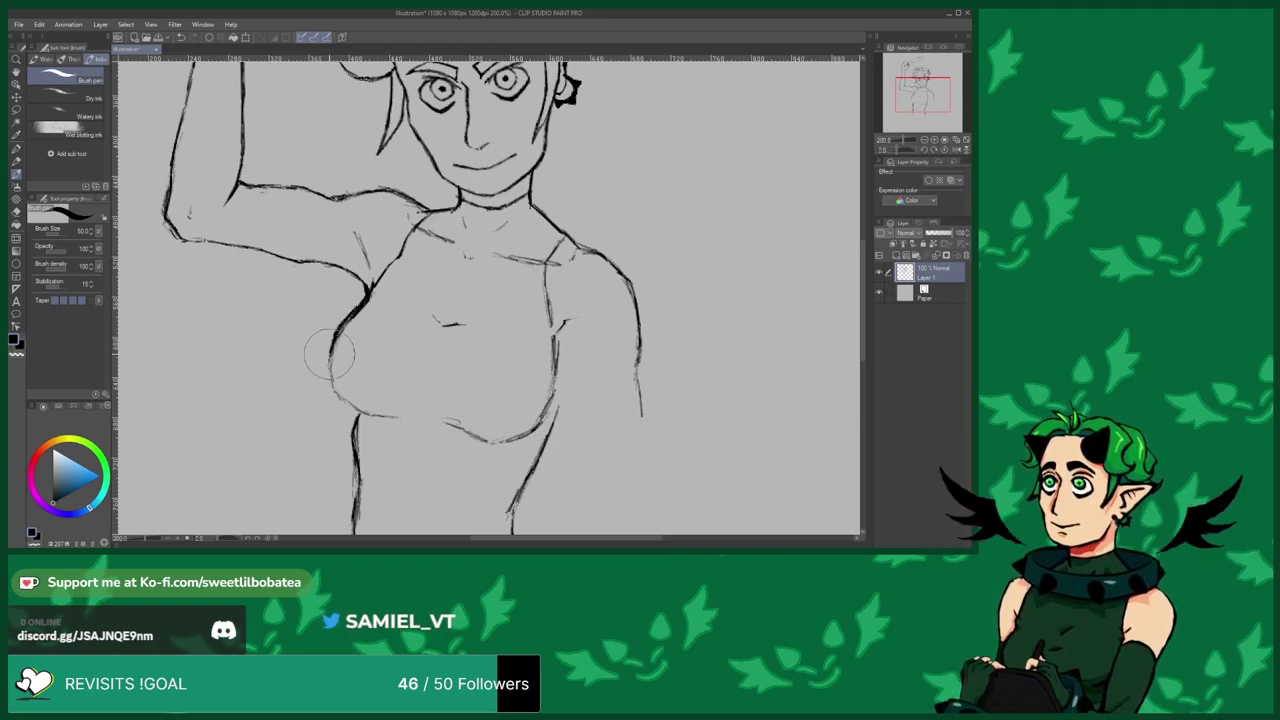
{"action": "mouse_move", "coordinate": [326, 368]}
{"action": "left_mouse_down"}
{"action": "mouse_move", "coordinate": [352, 404]}
{"action": "mouse_move", "coordinate": [403, 412]}
{"action": "left_mouse_up"}
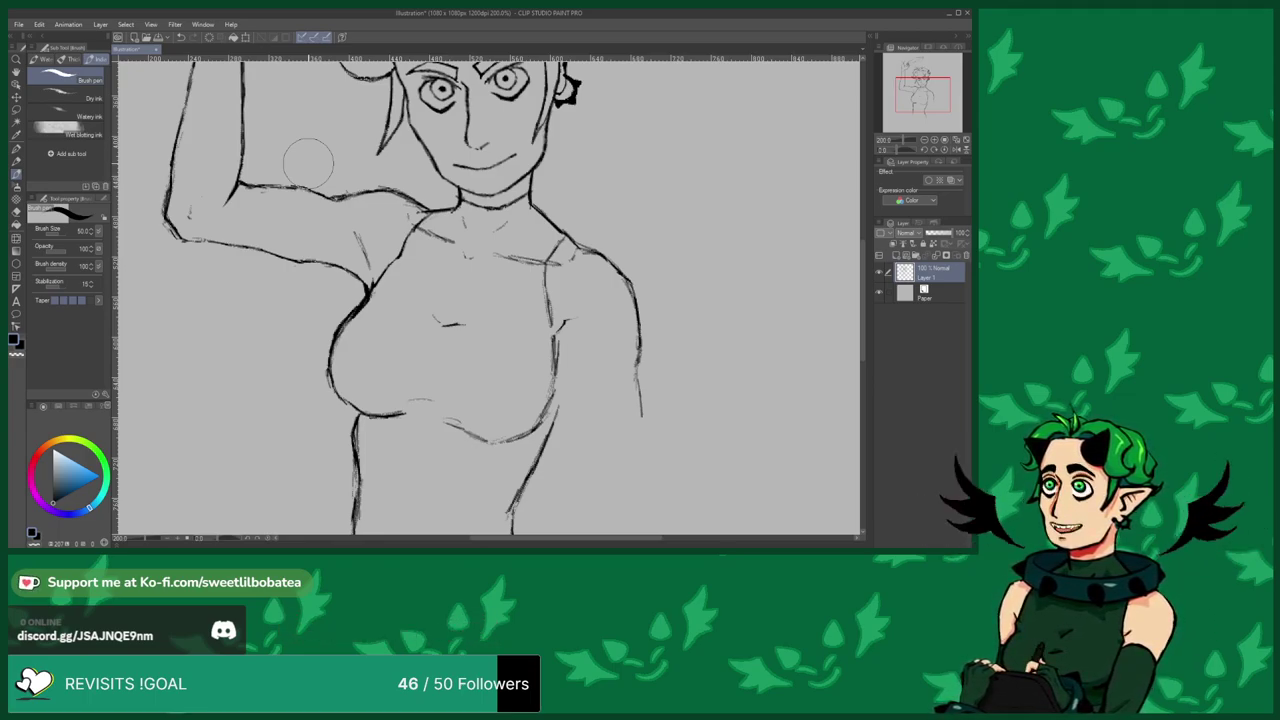
Thicken the raised upper arm's top edge near the elbow, and erase the excess to leave one clean line up to the shoulder.
{"action": "scroll", "coordinate": [423, 329], "scroll_direction": "down", "scroll_amount": 3}
{"action": "scroll", "coordinate": [277, 194], "scroll_direction": "up", "scroll_amount": 2}
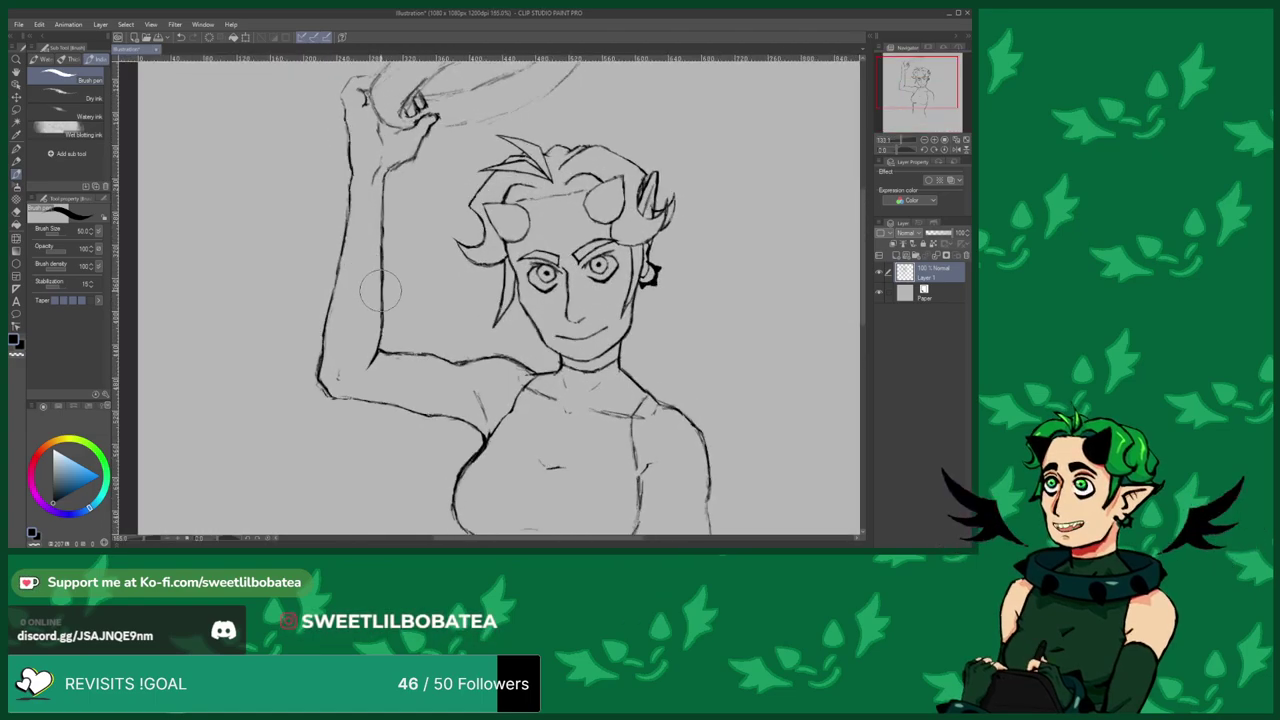
{"action": "scroll", "coordinate": [378, 289], "scroll_direction": "up", "scroll_amount": 4}
{"action": "left_click_drag", "start_coordinate": [354, 328], "coordinate": [415, 329]}
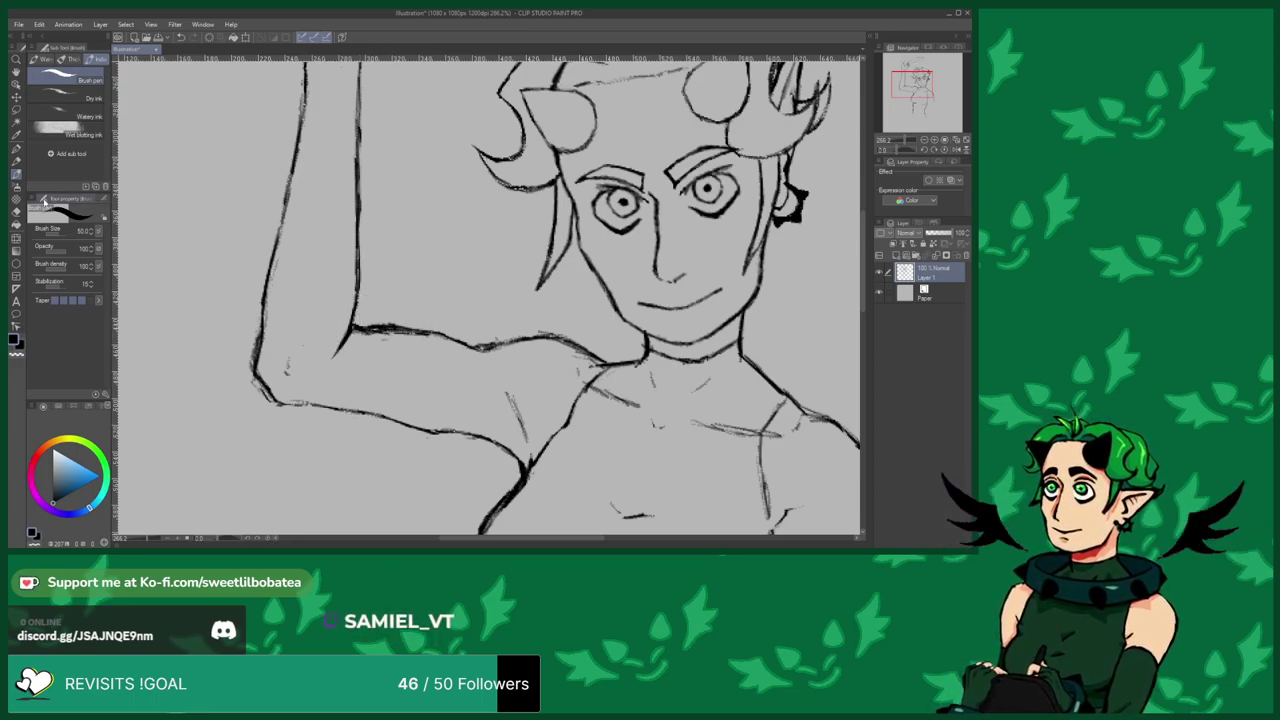
{"action": "left_click", "coordinate": [16, 211]}
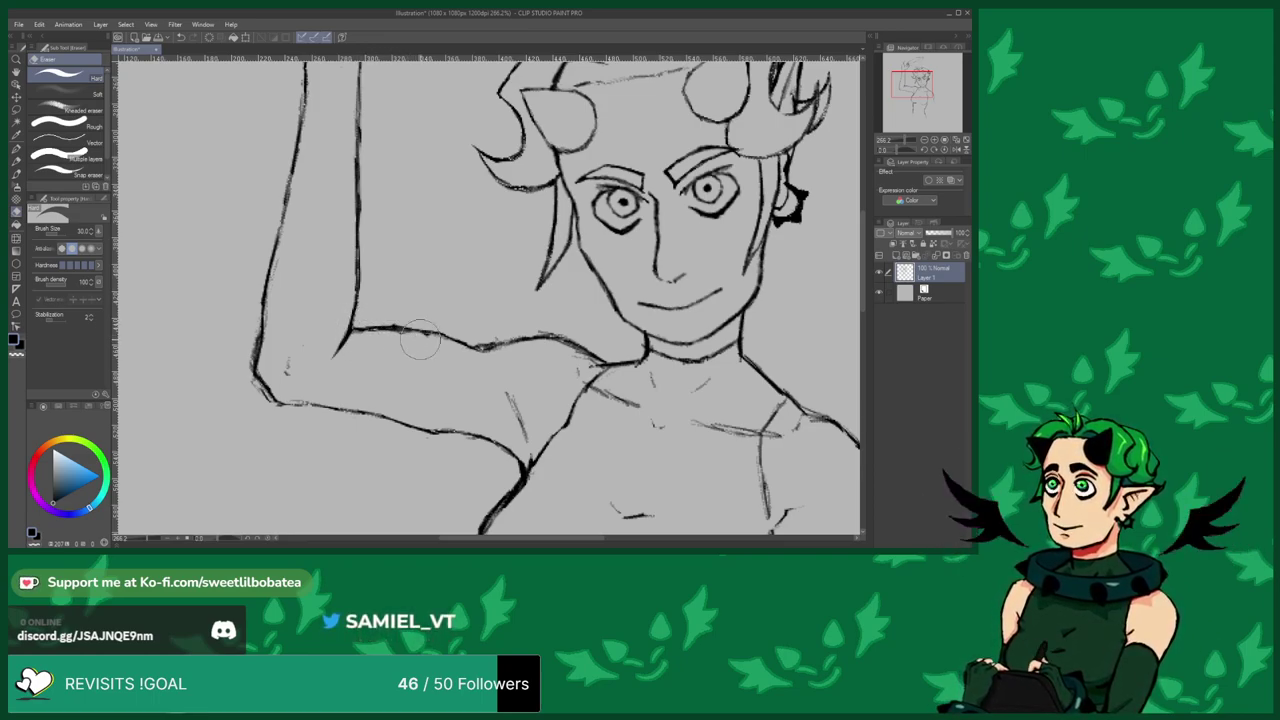
{"action": "right_click", "coordinate": [539, 318]}
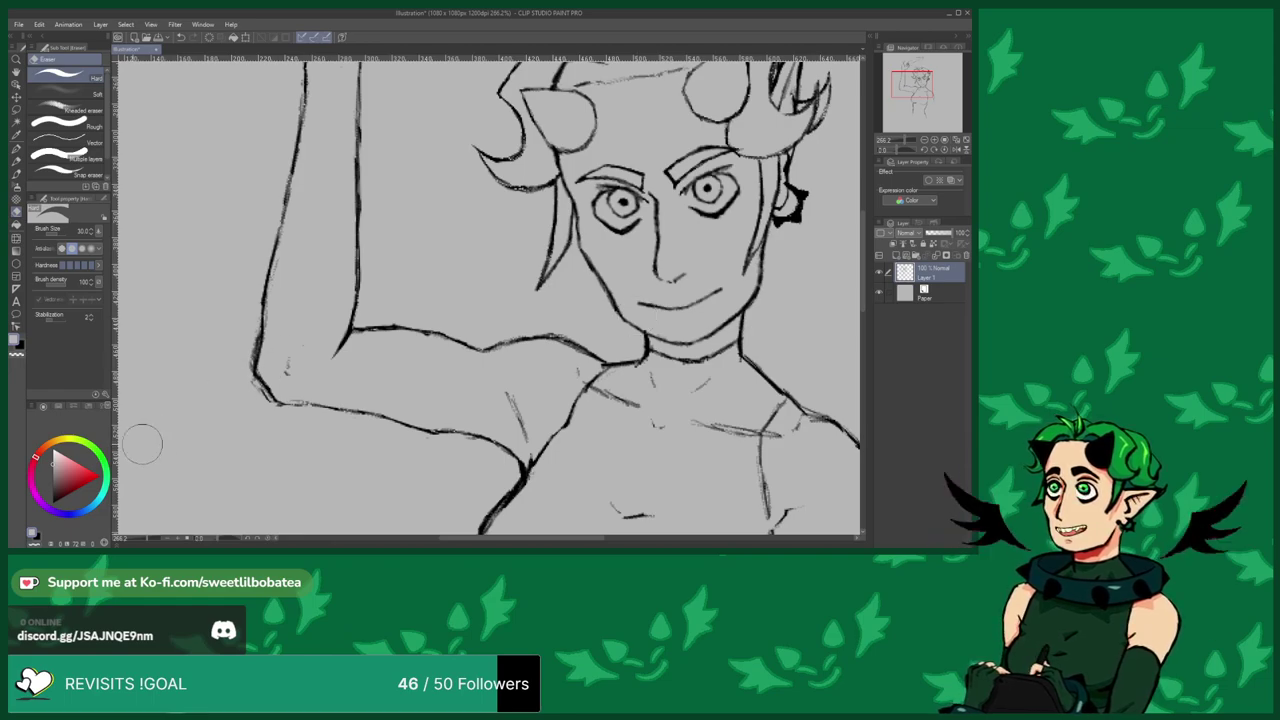
Erase the doubled lines at the raised elbow, redraw the corner as one dark brush line, and tidy its edges with the eraser.
{"action": "key", "text": "p"}
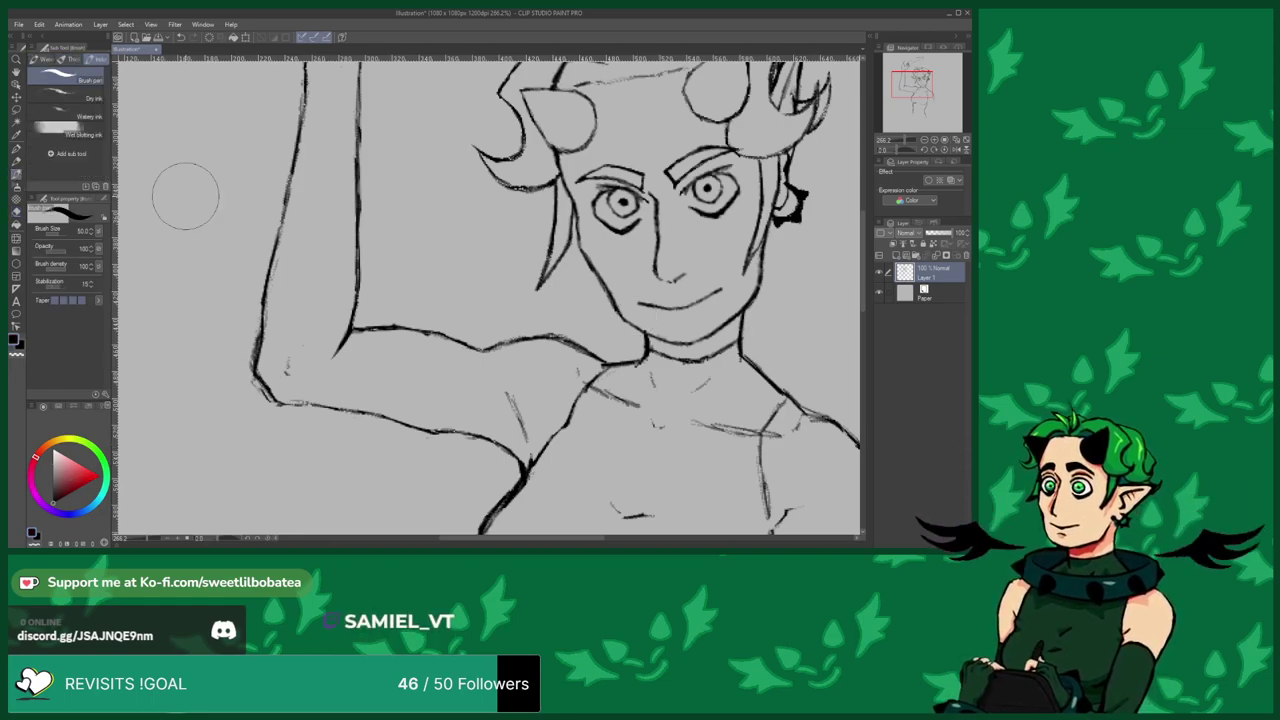
{"action": "scroll", "coordinate": [315, 412], "scroll_direction": "down", "scroll_amount": 4}
{"action": "scroll", "coordinate": [268, 370], "scroll_direction": "up", "scroll_amount": 5}
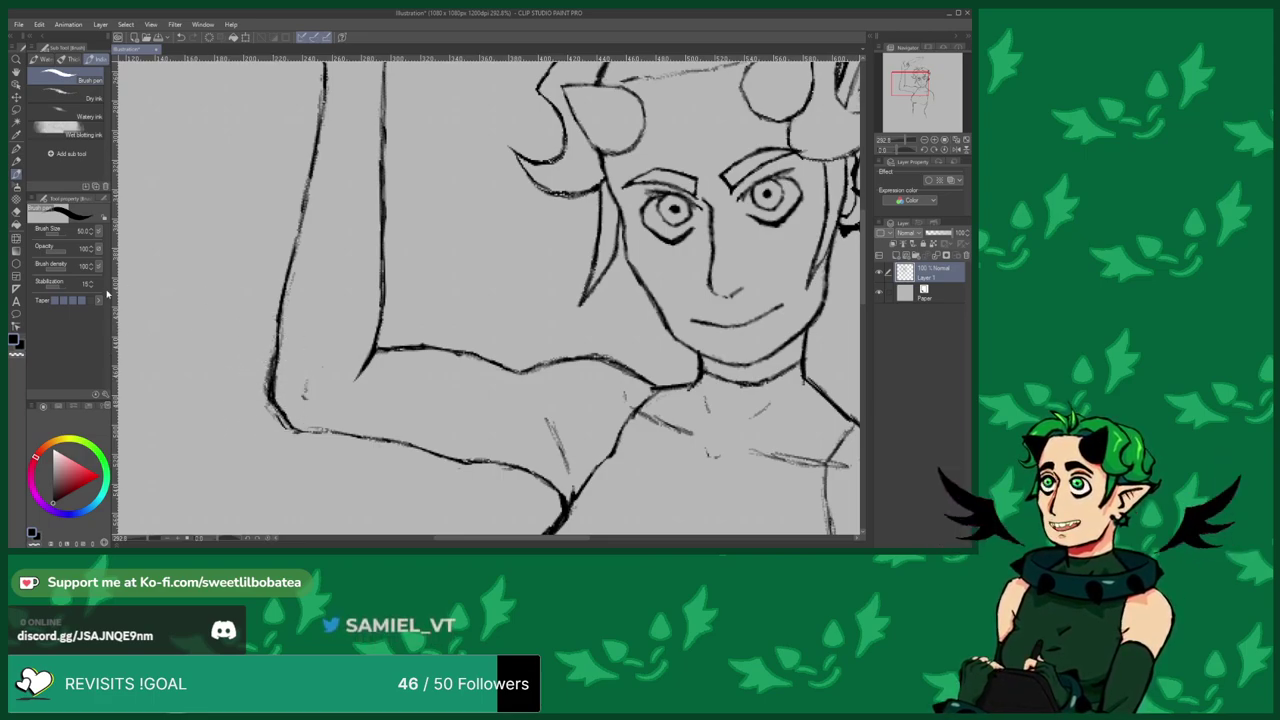
{"action": "key", "text": "e"}
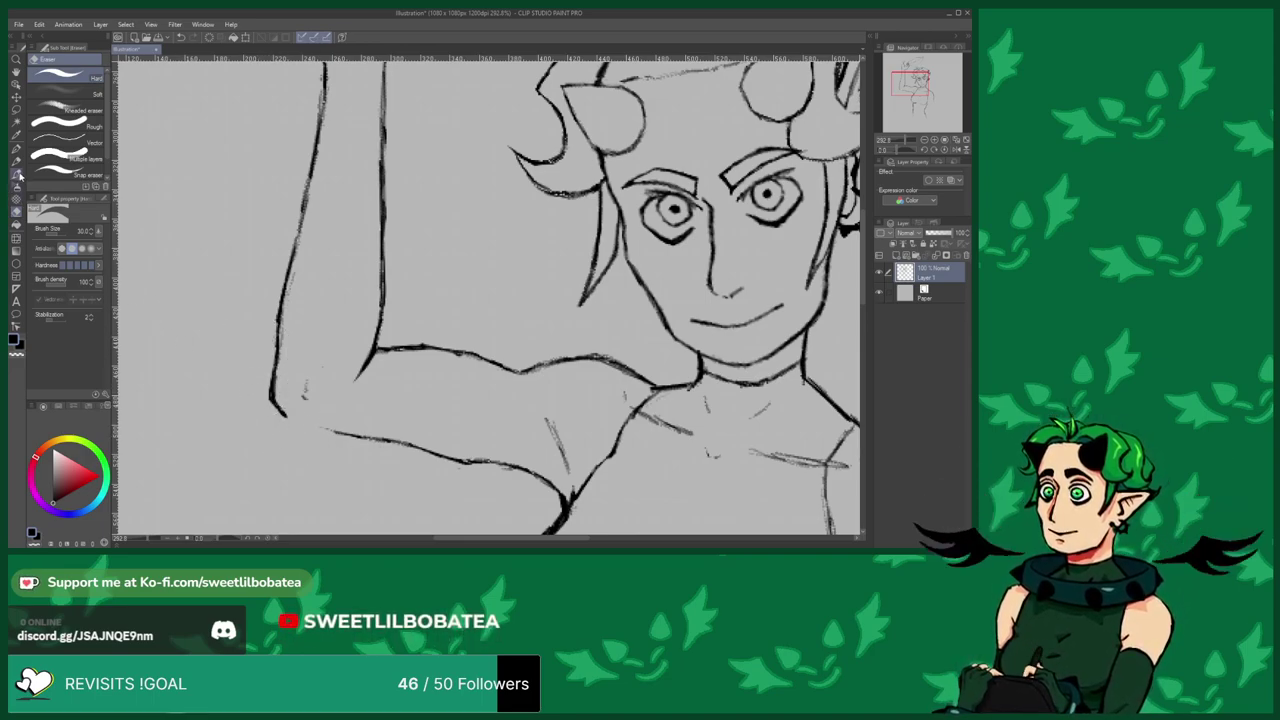
{"action": "left_click", "coordinate": [17, 172]}
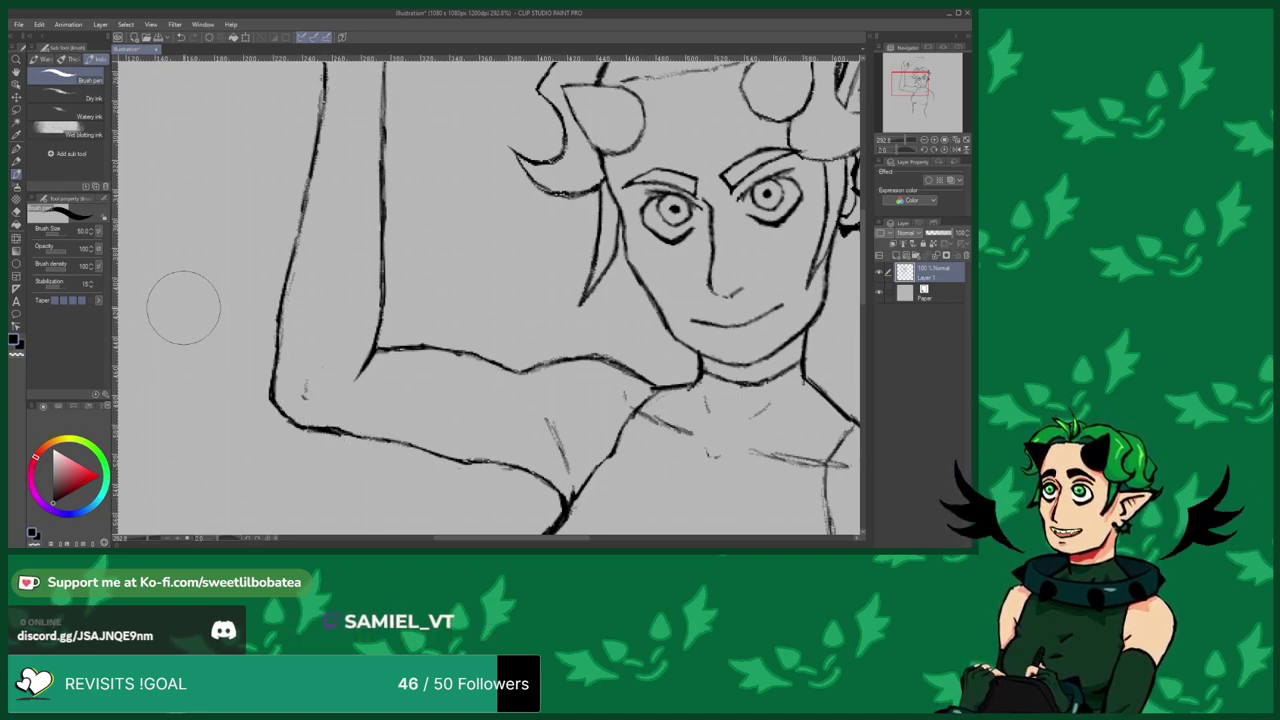
{"action": "left_click", "coordinate": [15, 214]}
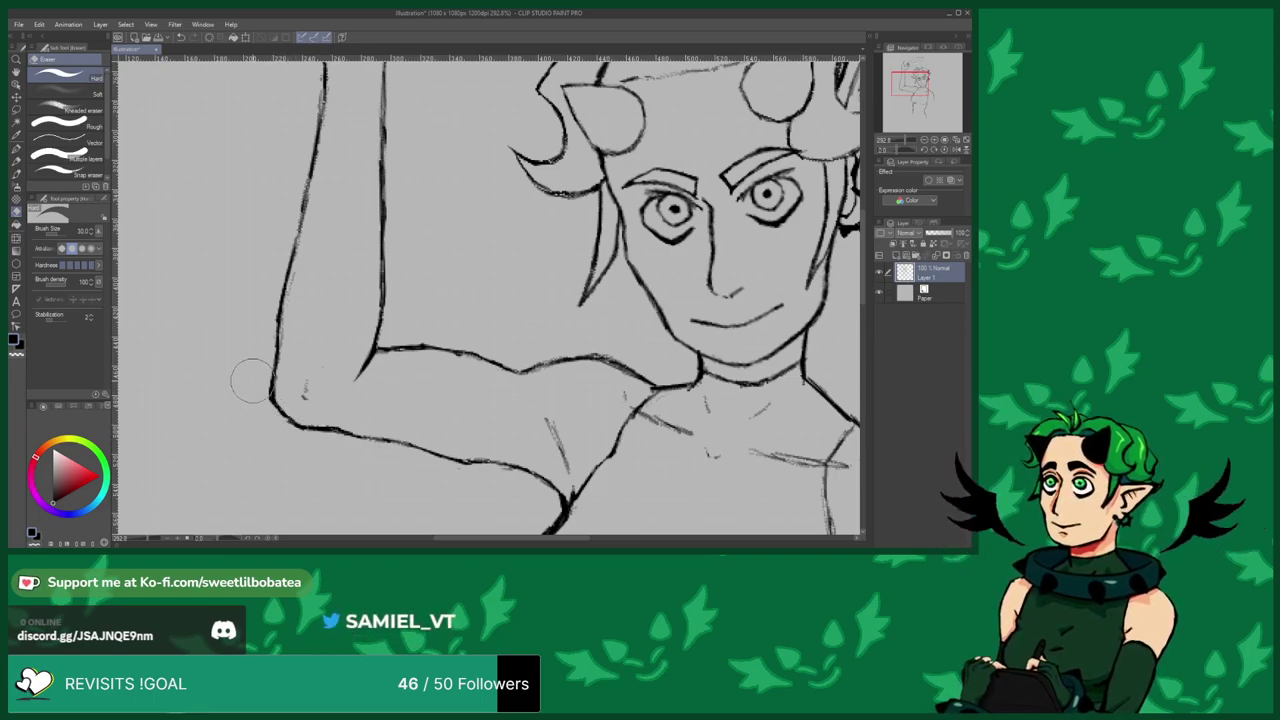
Erase the middle of the raised upper arm's underside and redraw it as a fuller curve joining the elbow to the armpit.
{"action": "scroll", "coordinate": [282, 368], "scroll_direction": "down", "scroll_amount": 5}
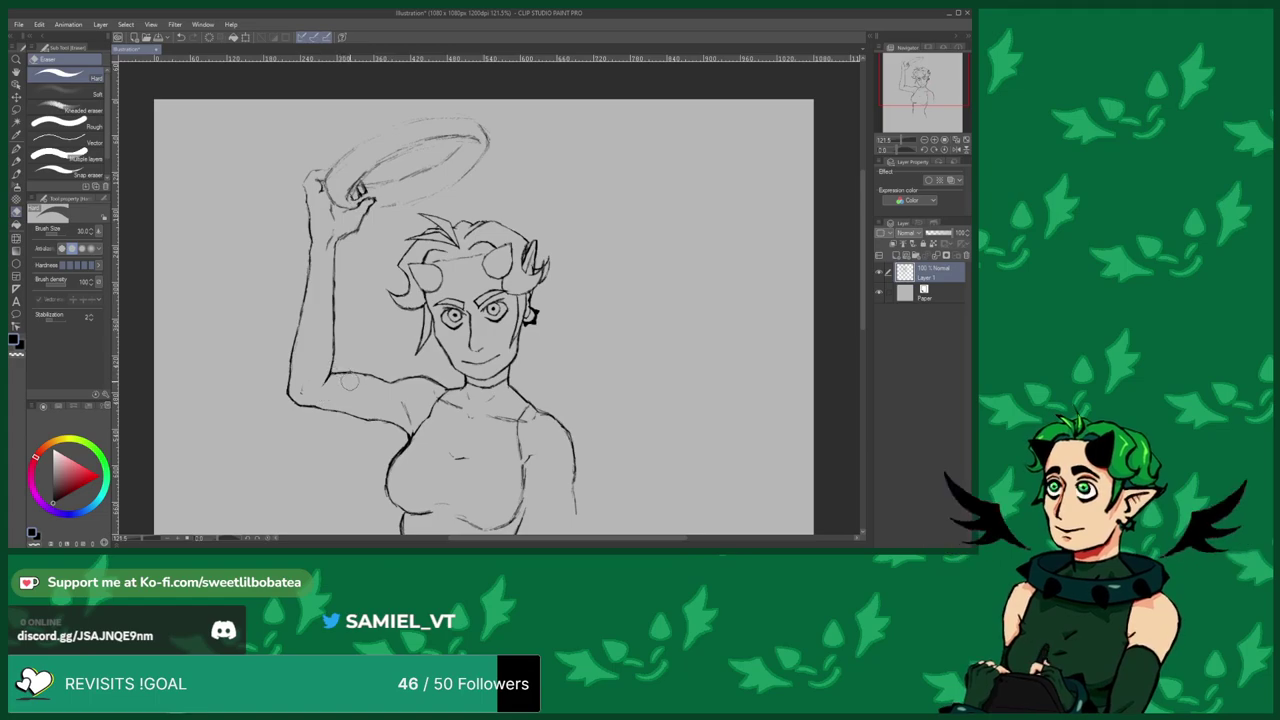
{"action": "scroll", "coordinate": [378, 376], "scroll_direction": "up", "scroll_amount": 3}
{"action": "scroll", "coordinate": [383, 377], "scroll_direction": "up", "scroll_amount": 3}
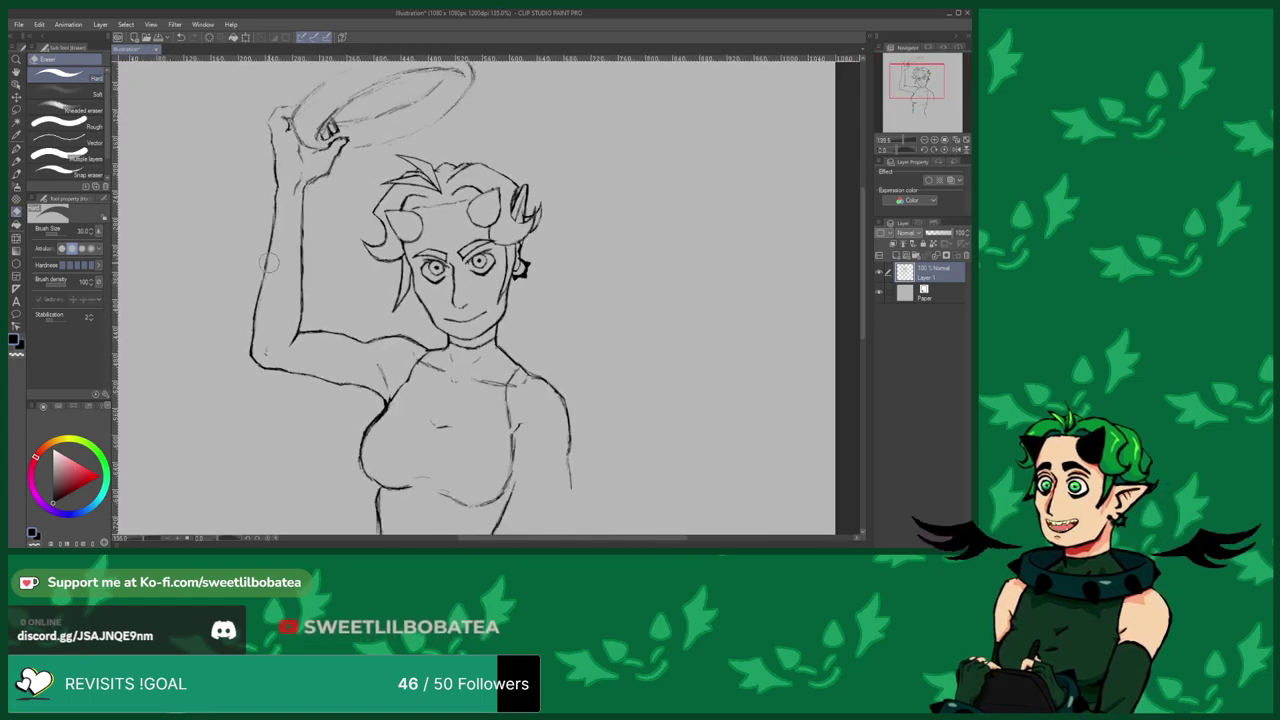
{"action": "left_click_drag", "start_coordinate": [350, 381], "coordinate": [280, 358]}
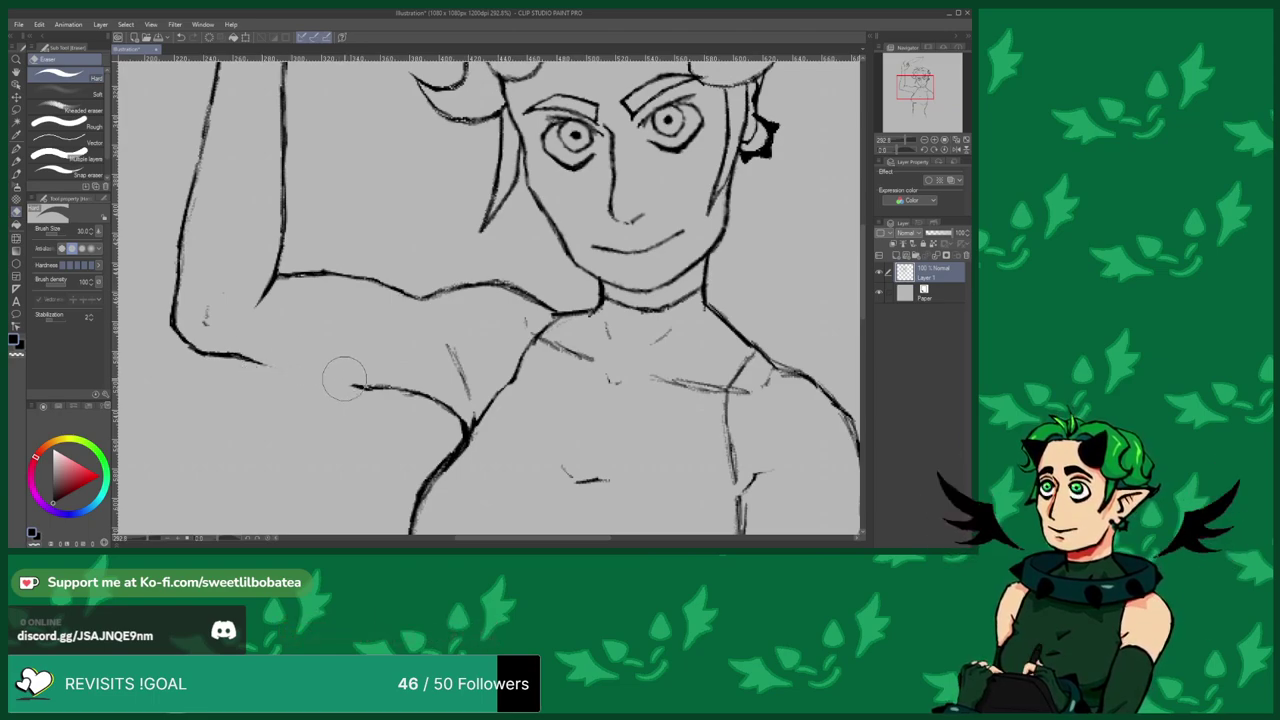
{"action": "key", "text": "p"}
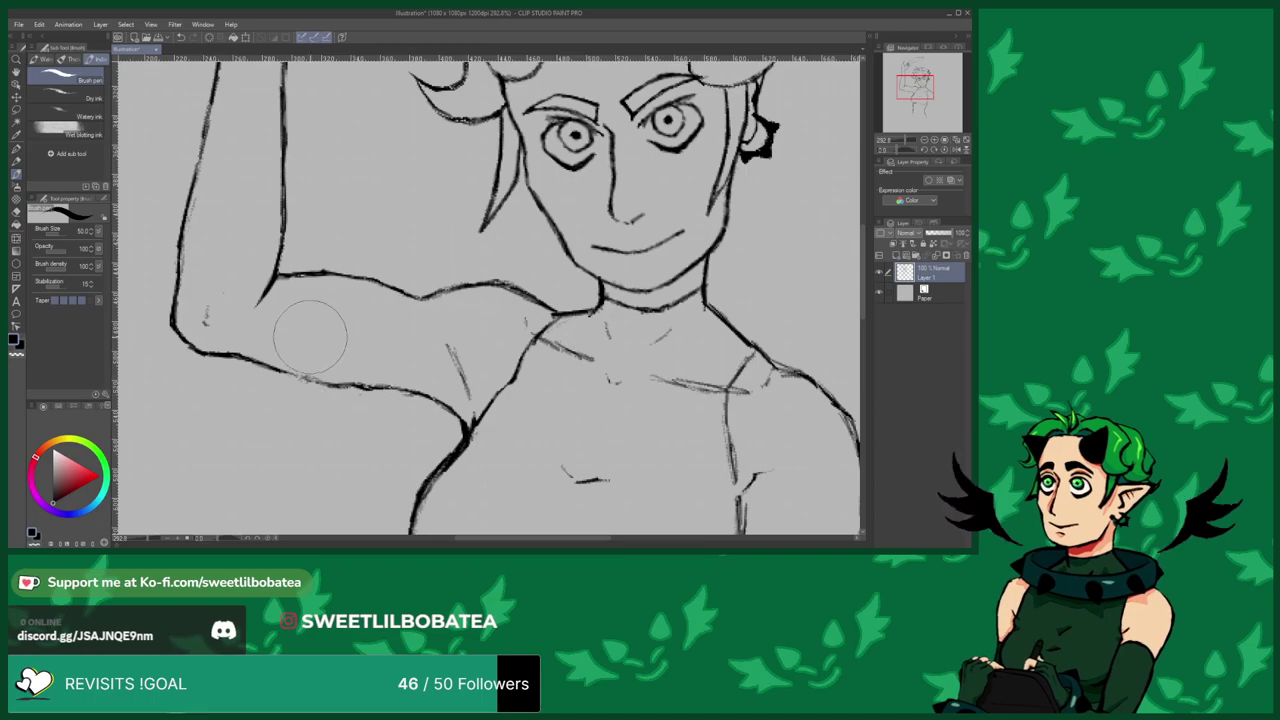
Redraw the short muscle crease above the raised arm's armpit and tidy it with the eraser.
{"action": "scroll", "coordinate": [370, 380], "scroll_direction": "down", "scroll_amount": 2}
{"action": "scroll", "coordinate": [388, 383], "scroll_direction": "up", "scroll_amount": 3}
{"action": "left_click_drag", "start_coordinate": [441, 391], "coordinate": [430, 358]}
{"action": "key", "text": "e"}
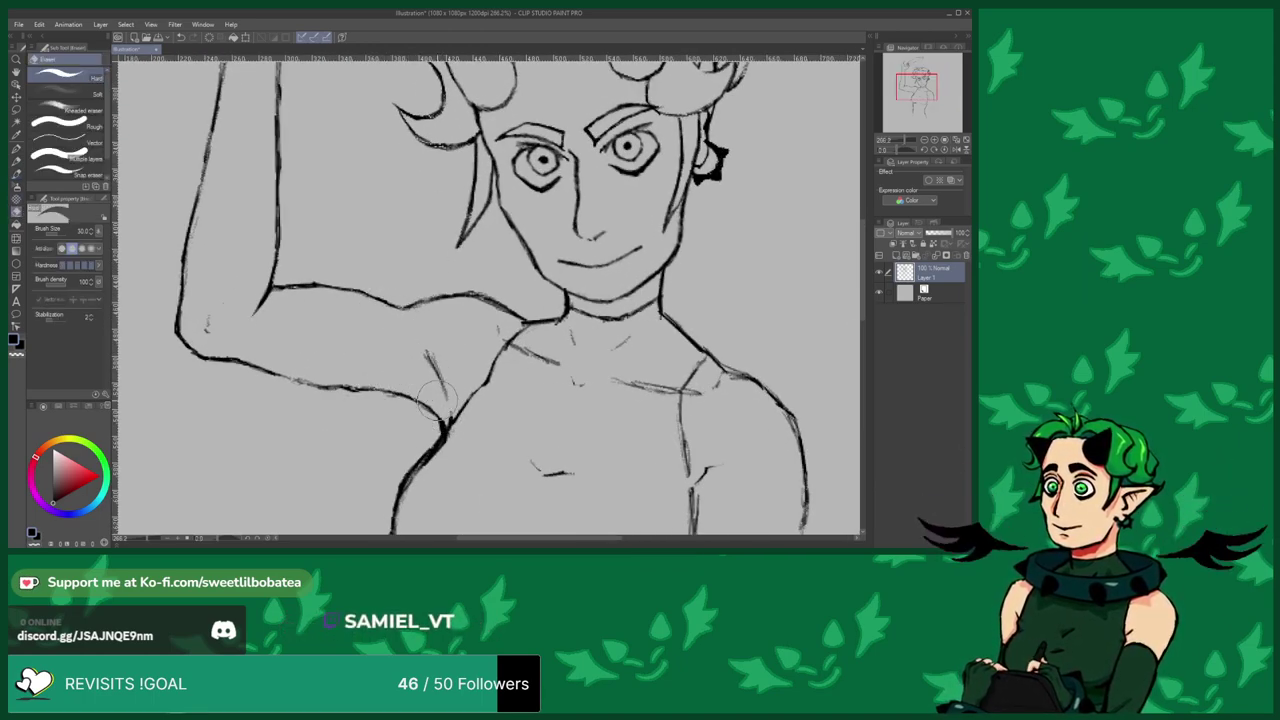
{"action": "scroll", "coordinate": [274, 342], "scroll_direction": "down", "scroll_amount": 3}
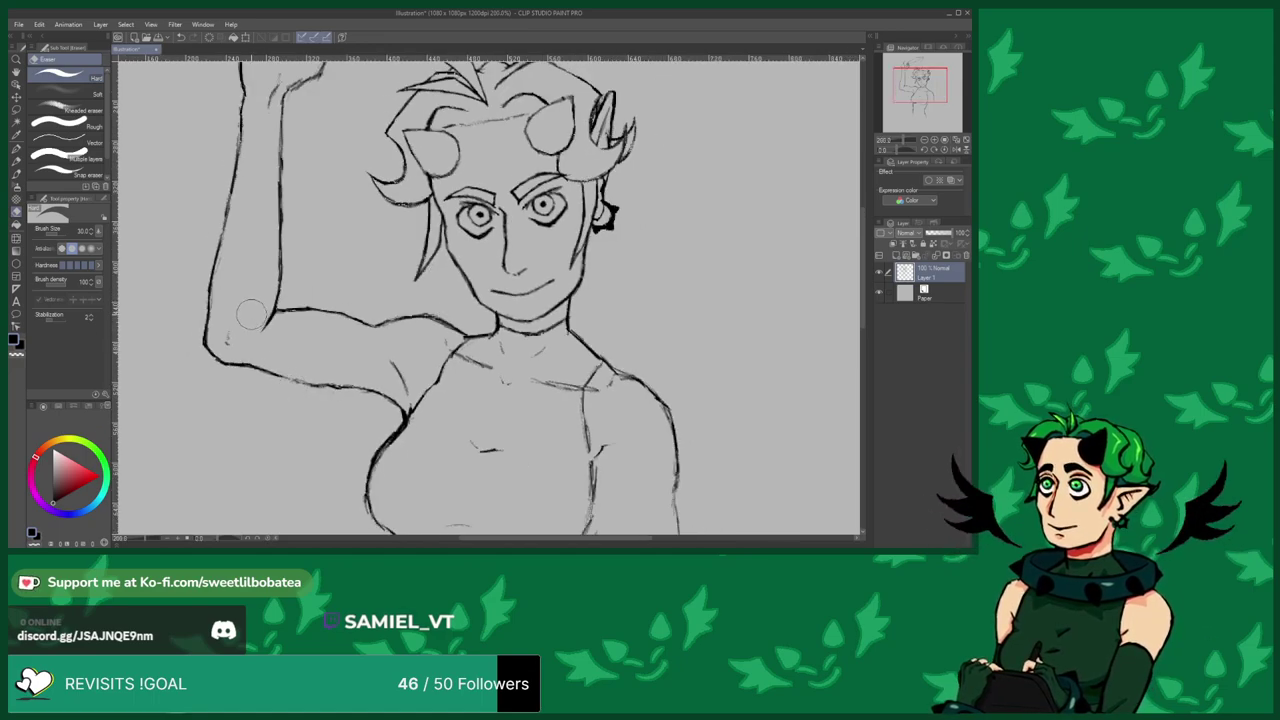
{"action": "scroll", "coordinate": [374, 347], "scroll_direction": "up", "scroll_amount": 3}
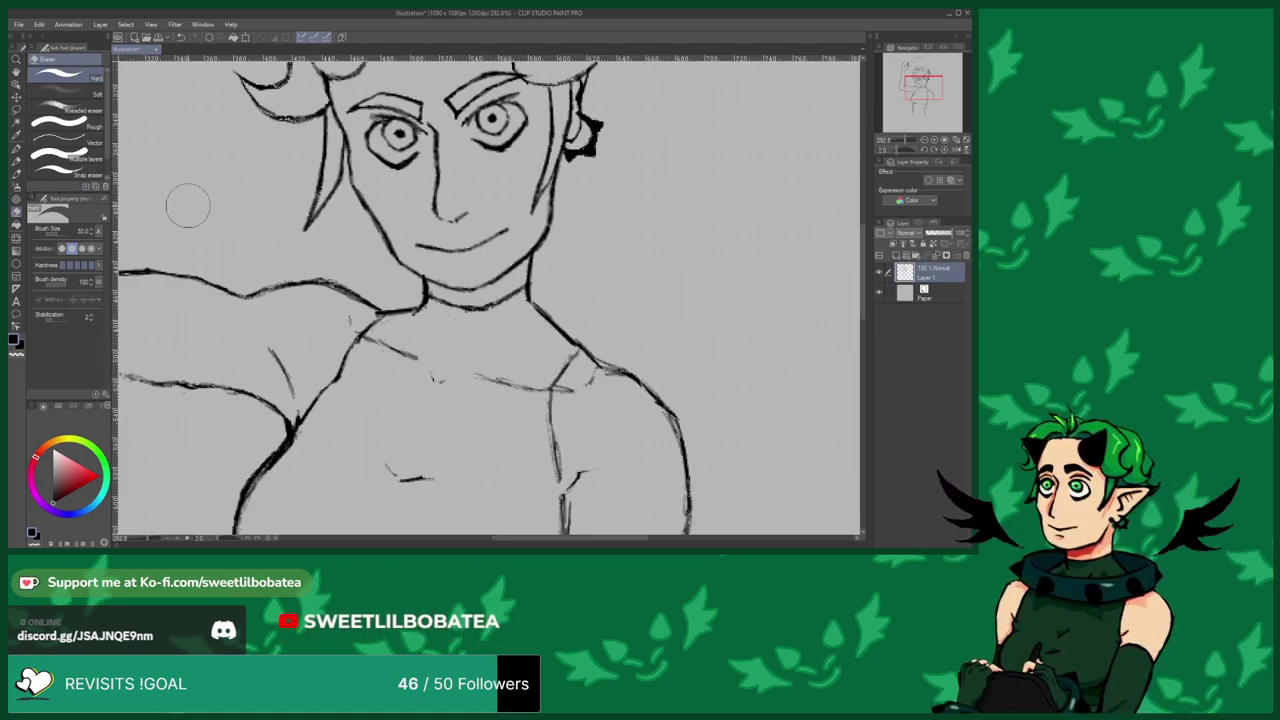
Darken the neck's edge where it meets the raised arm's shoulder, and redraw the short throat line above the collarbones.
{"action": "left_click", "coordinate": [20, 172]}
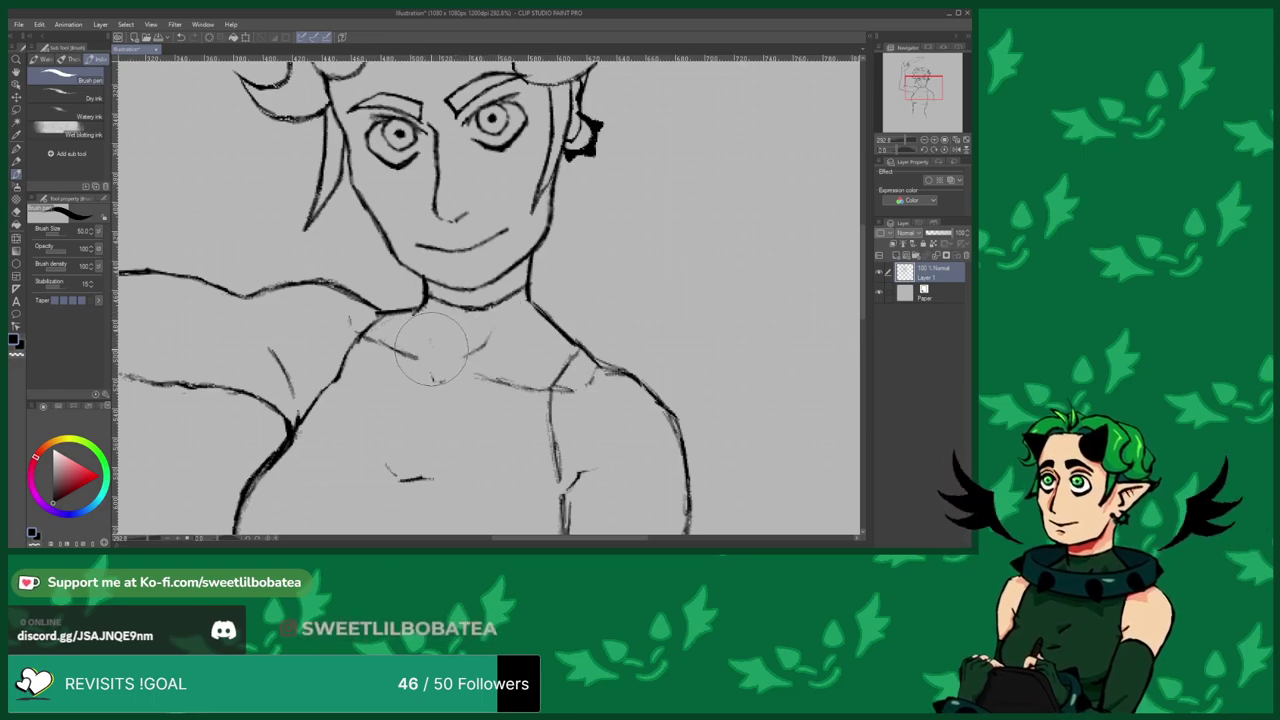
{"action": "scroll", "coordinate": [440, 323], "scroll_direction": "down", "scroll_amount": 5}
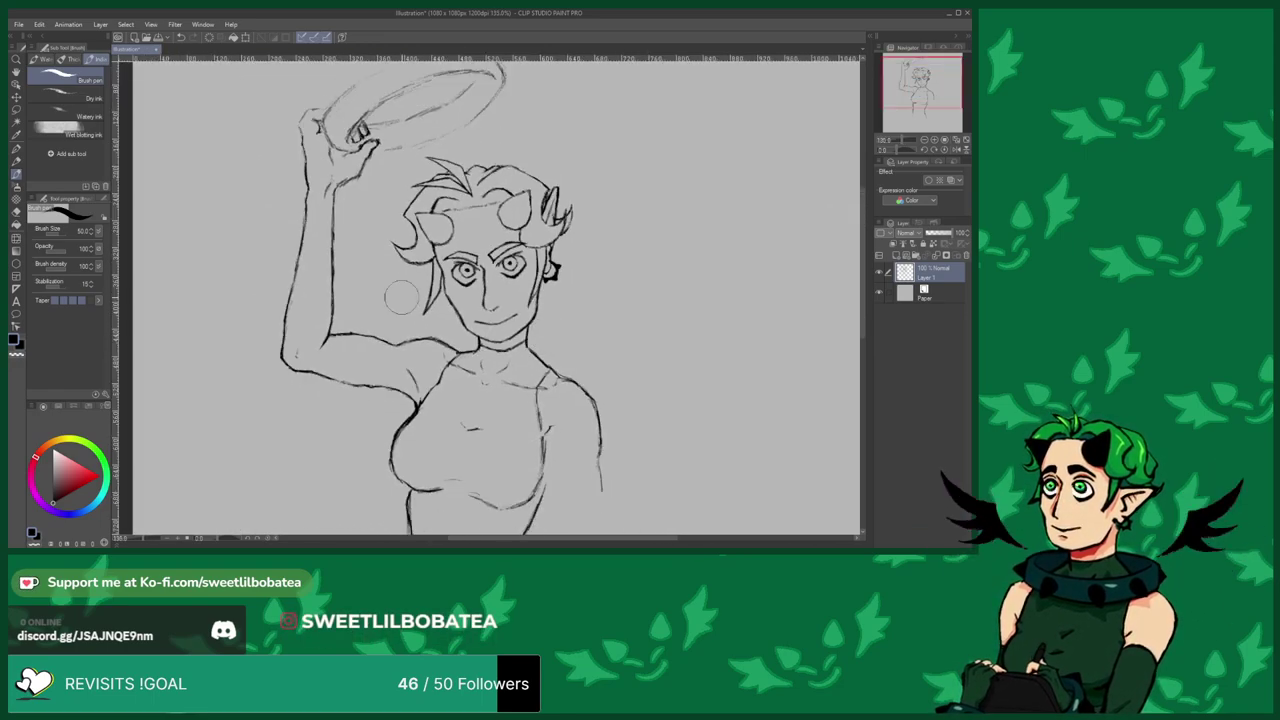
{"action": "scroll", "coordinate": [453, 385], "scroll_direction": "up", "scroll_amount": 4}
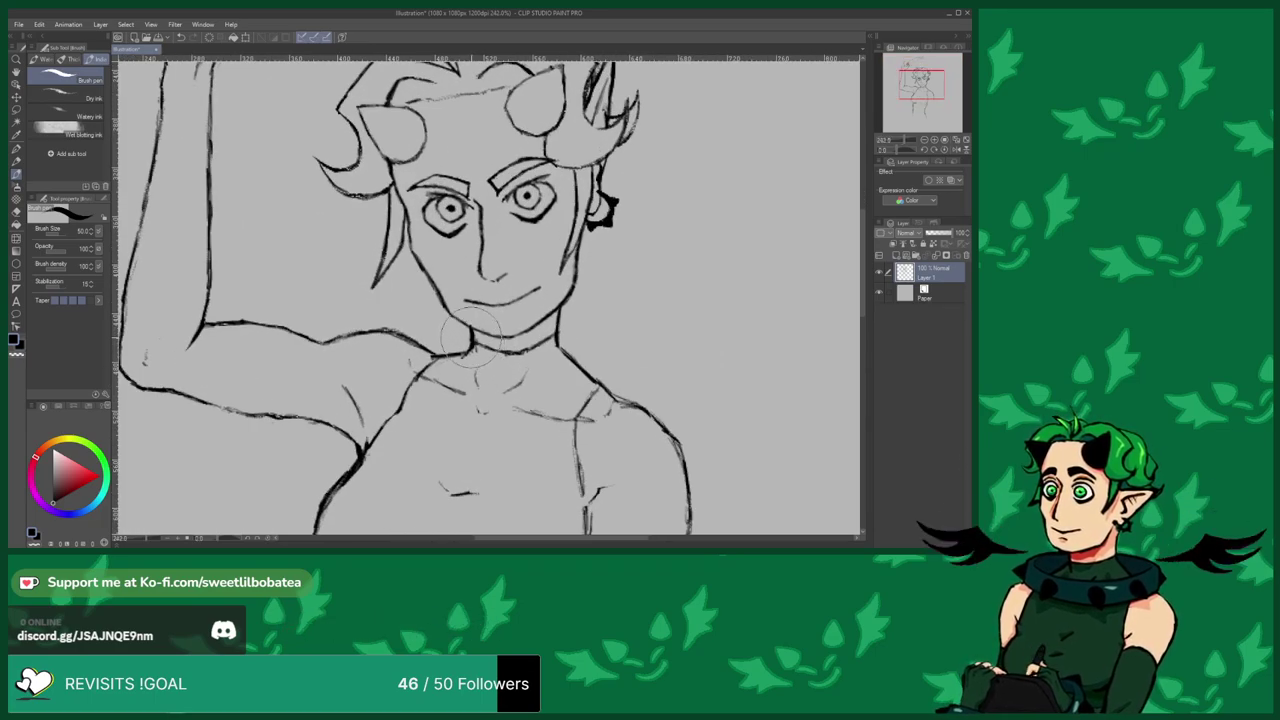
{"action": "scroll", "coordinate": [473, 335], "scroll_direction": "down", "scroll_amount": 5}
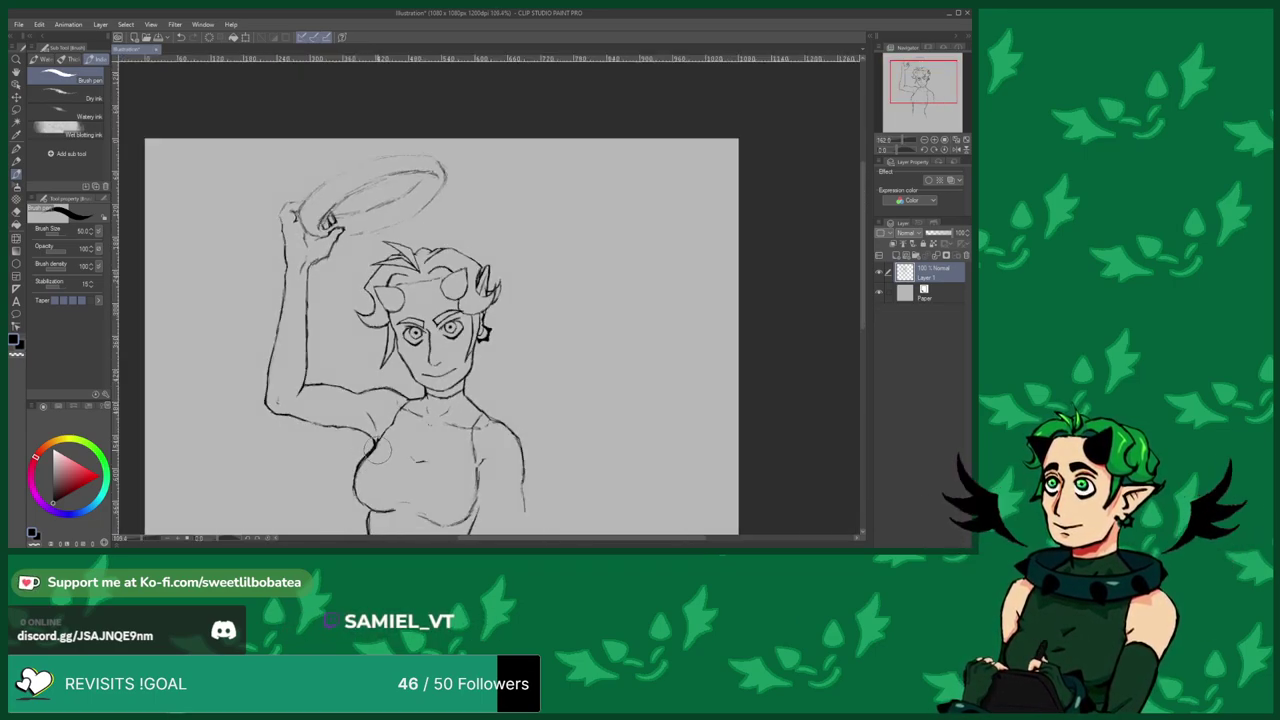
{"action": "scroll", "coordinate": [388, 445], "scroll_direction": "down", "scroll_amount": 1}
{"action": "scroll", "coordinate": [400, 440], "scroll_direction": "up", "scroll_amount": 5}
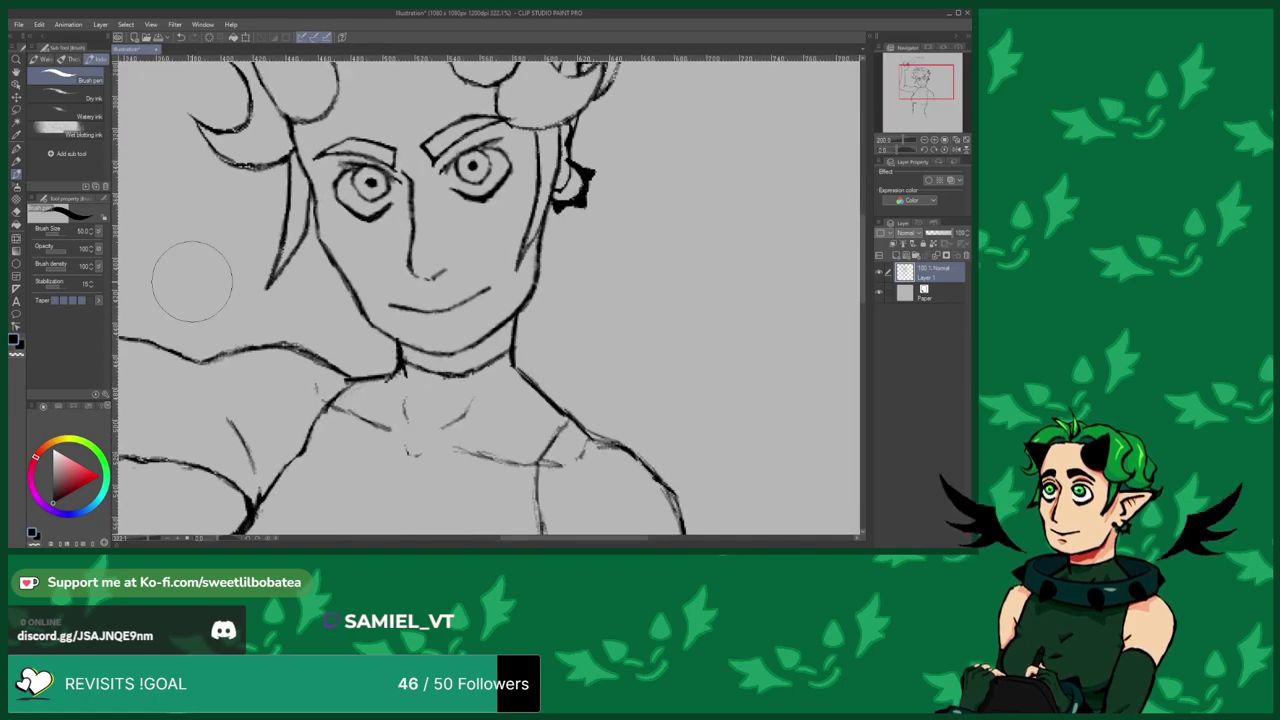
{"action": "left_click", "coordinate": [17, 212]}
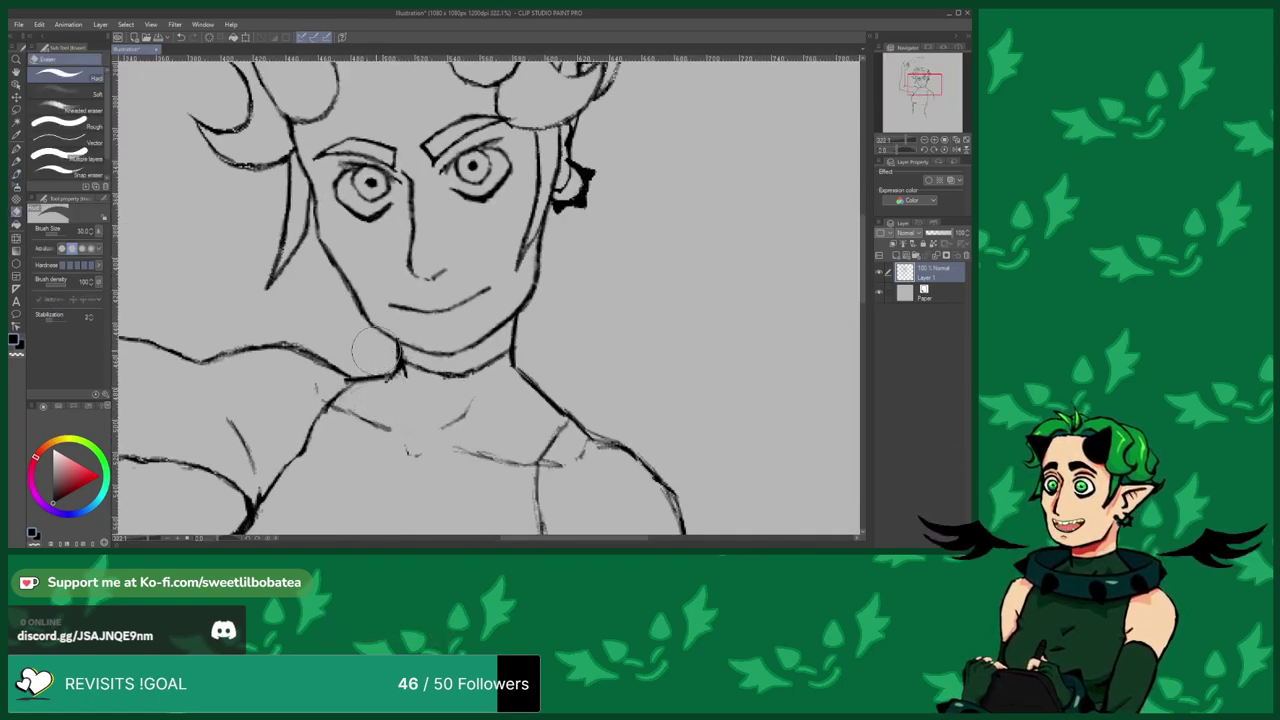
{"action": "key", "text": "b"}
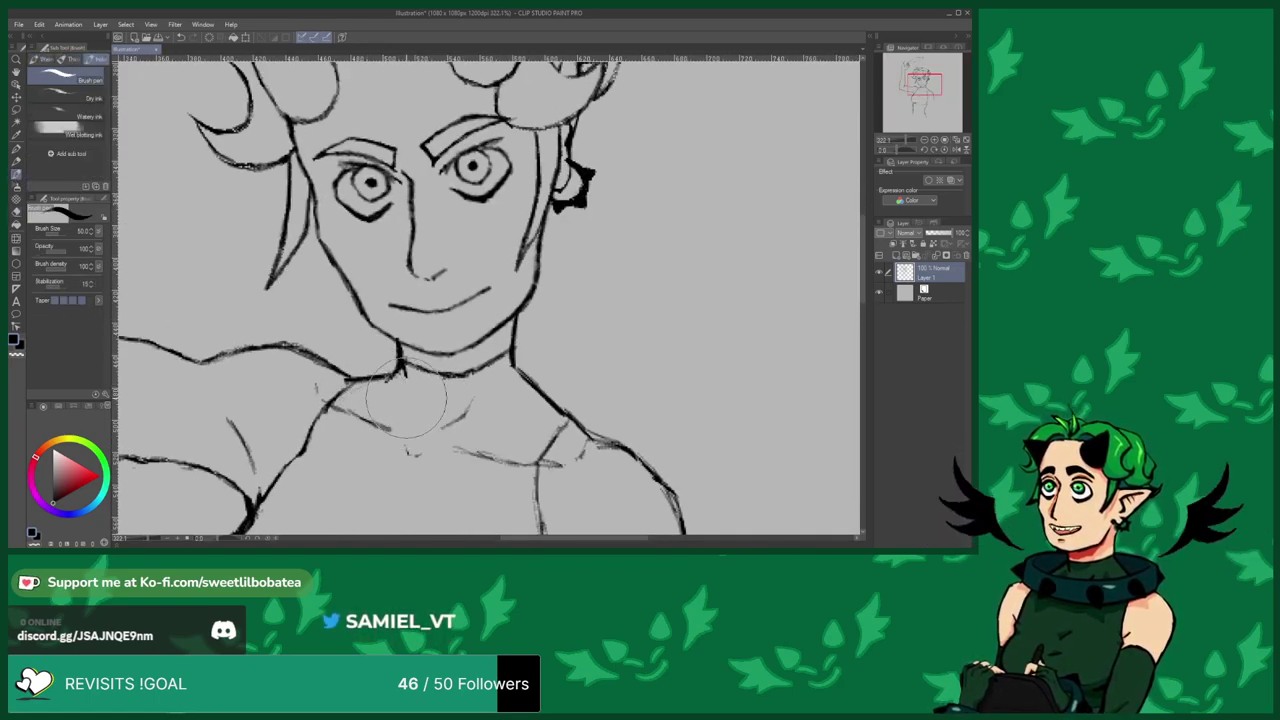
{"action": "scroll", "coordinate": [406, 409], "scroll_direction": "down", "scroll_amount": 4}
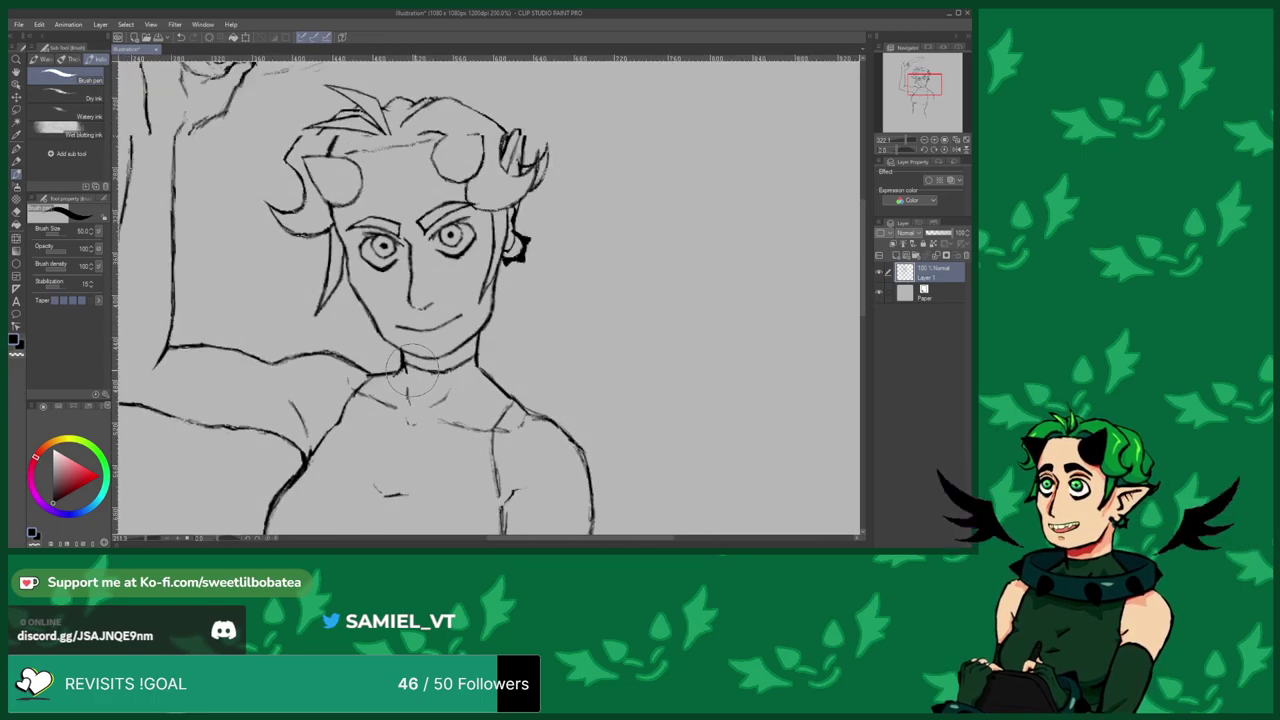
{"action": "scroll", "coordinate": [329, 314], "scroll_direction": "up", "scroll_amount": 3}
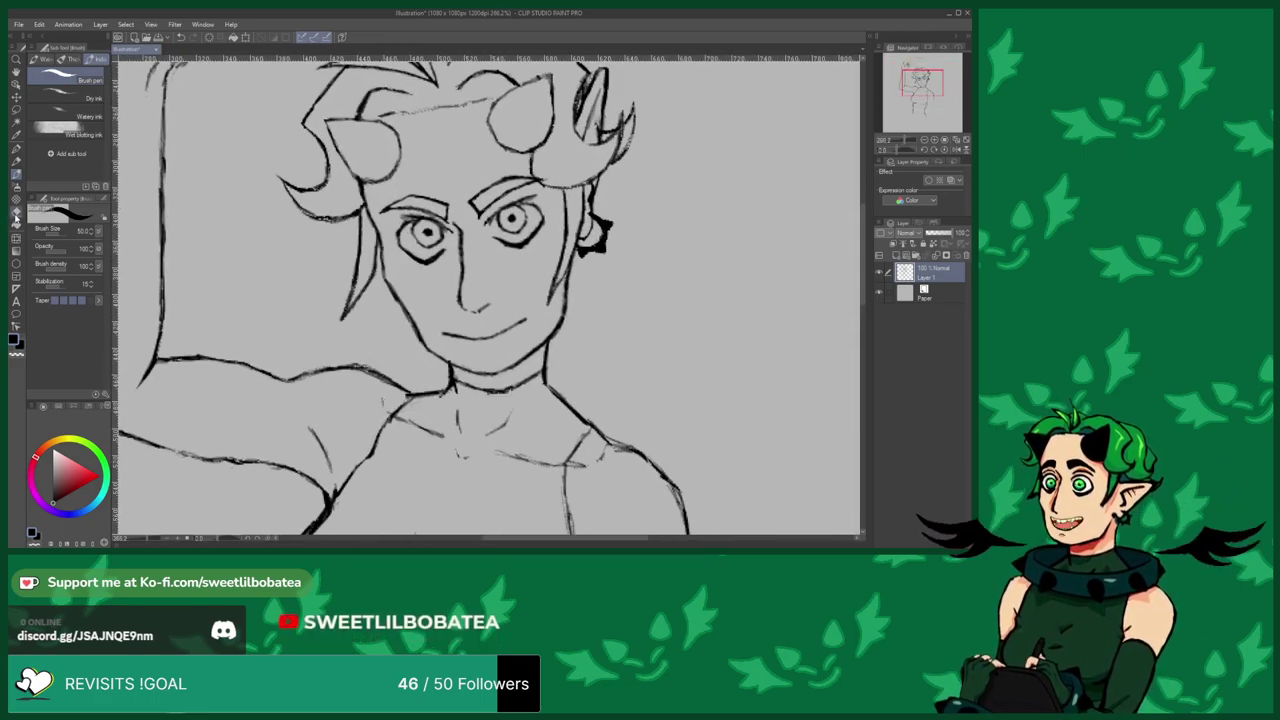
Tidy the raised shoulder's top line and the corner under the jaw where the neck joins it, using eraser and brush.
{"action": "key", "text": "e"}
{"action": "scroll", "coordinate": [378, 392], "scroll_direction": "up", "scroll_amount": 2}
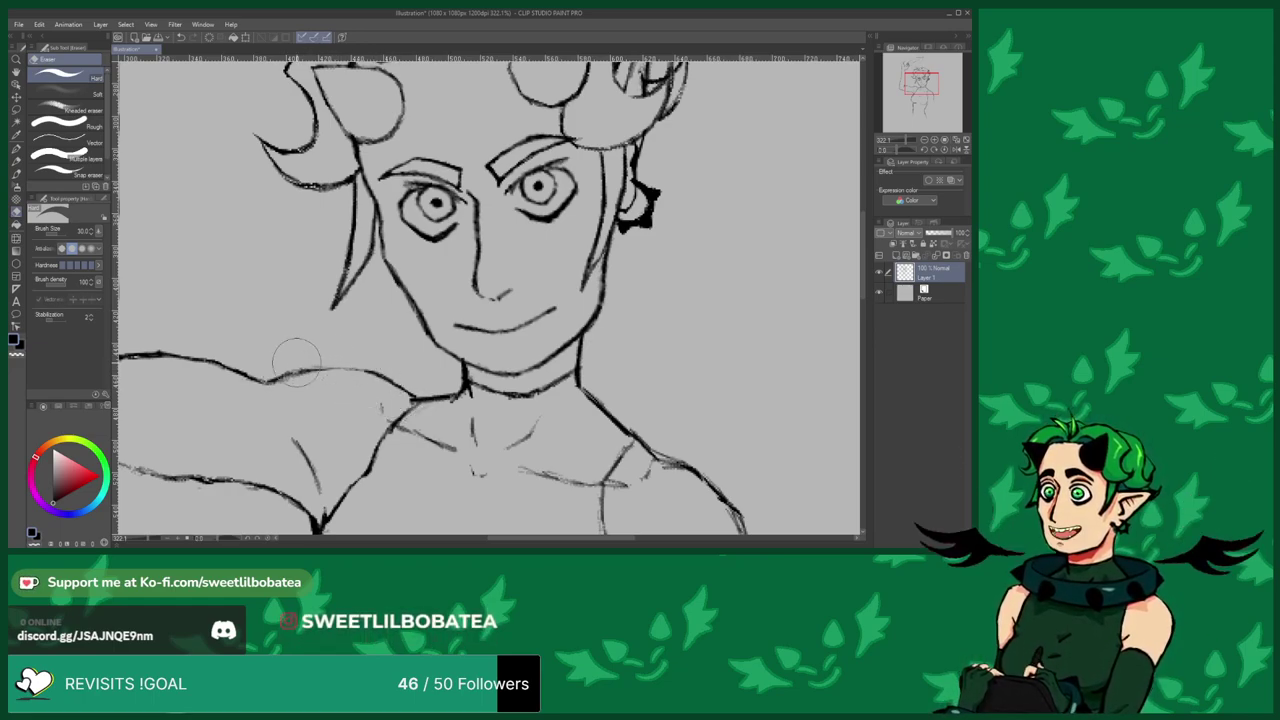
{"action": "key", "text": "b"}
{"action": "scroll", "coordinate": [337, 343], "scroll_direction": "up", "scroll_amount": 1}
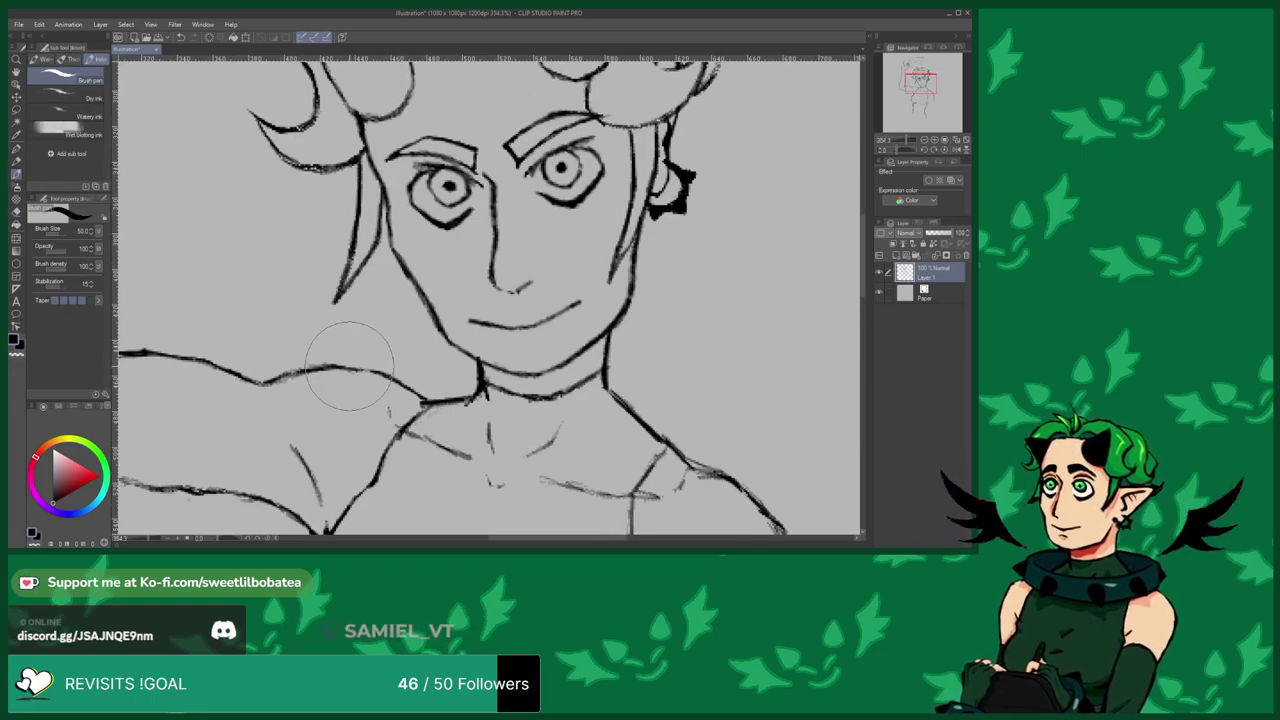
{"action": "scroll", "coordinate": [406, 400], "scroll_direction": "down", "scroll_amount": 7}
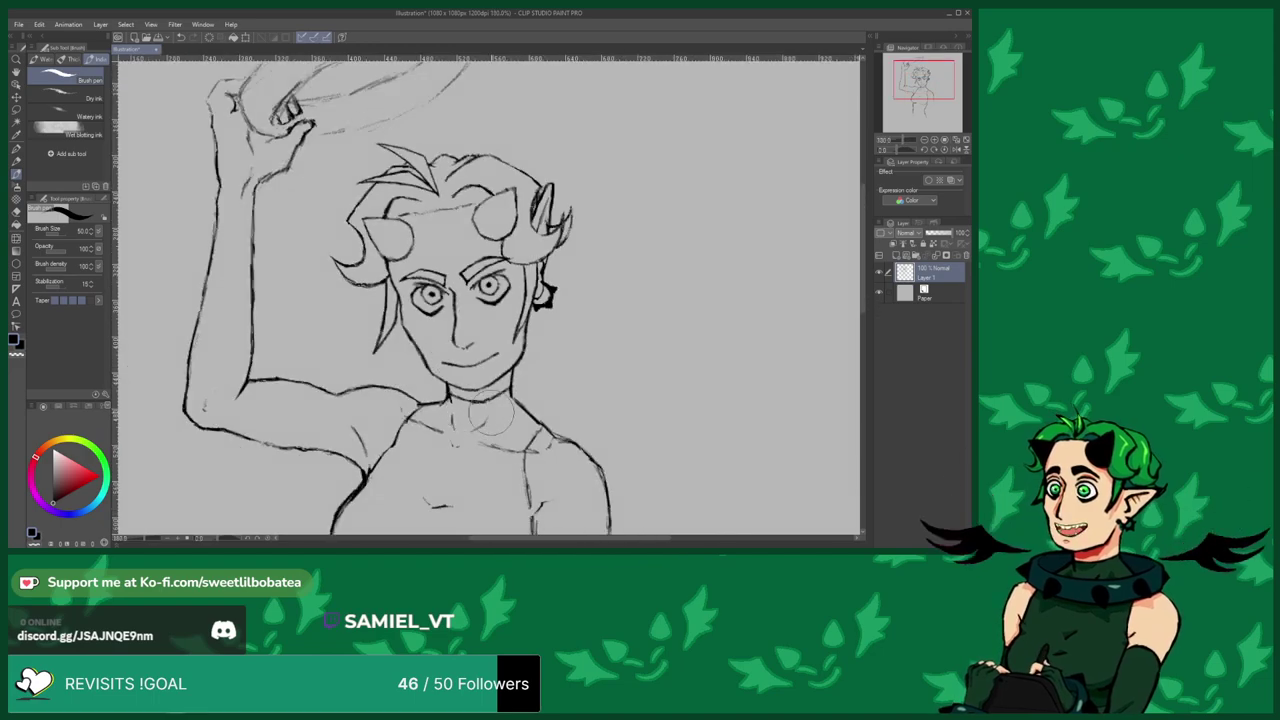
{"action": "scroll", "coordinate": [436, 335], "scroll_direction": "up", "scroll_amount": 8}
{"action": "key", "text": "e"}
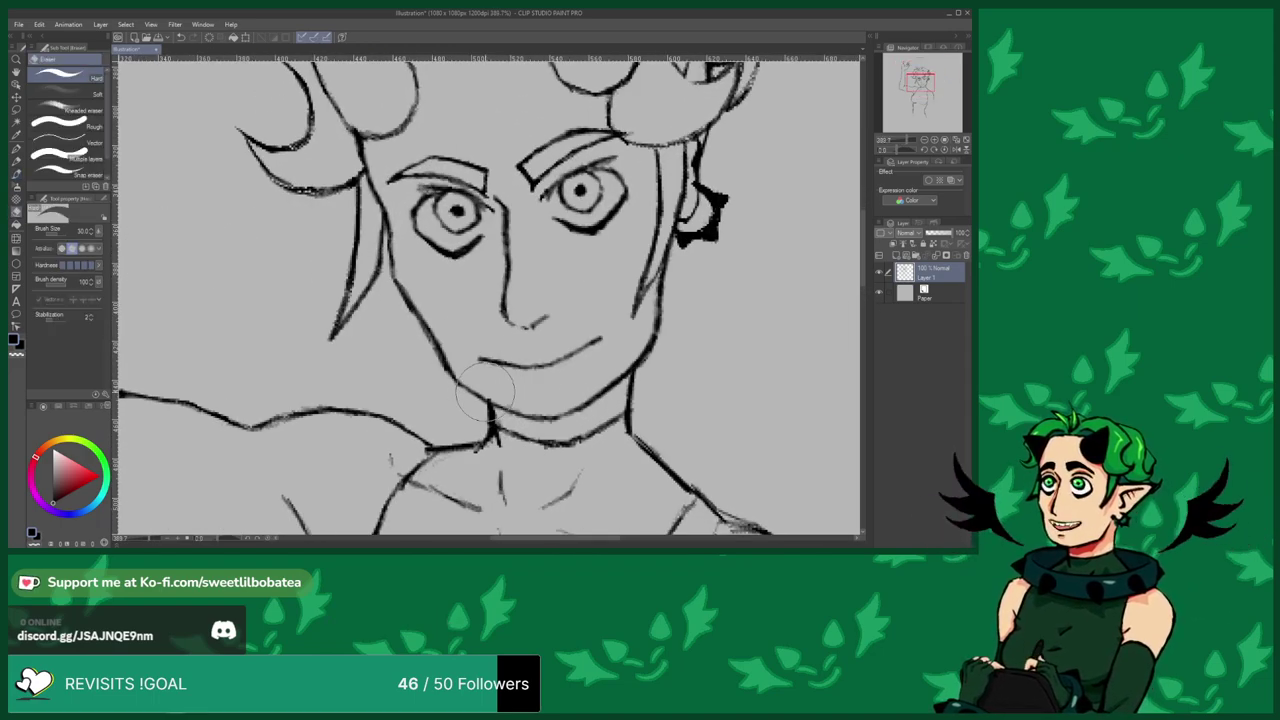
{"action": "scroll", "coordinate": [246, 257], "scroll_direction": "down", "scroll_amount": 4}
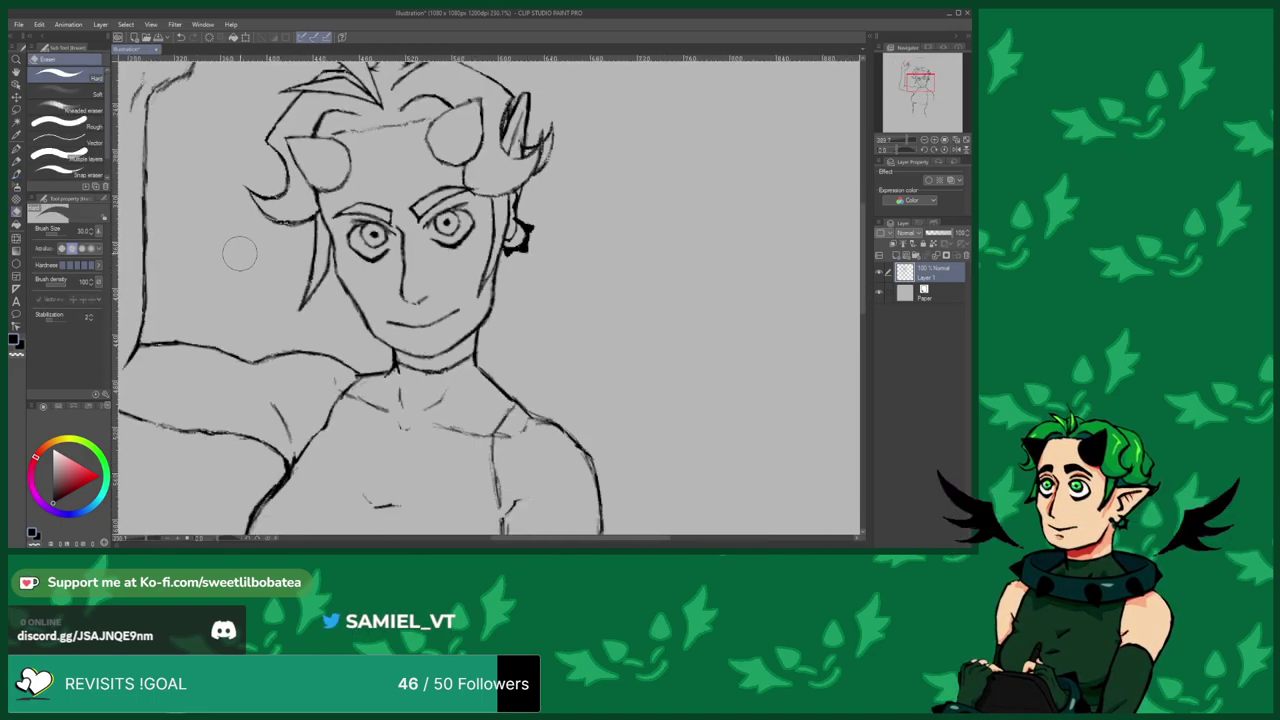
{"action": "scroll", "coordinate": [428, 357], "scroll_direction": "up", "scroll_amount": 4}
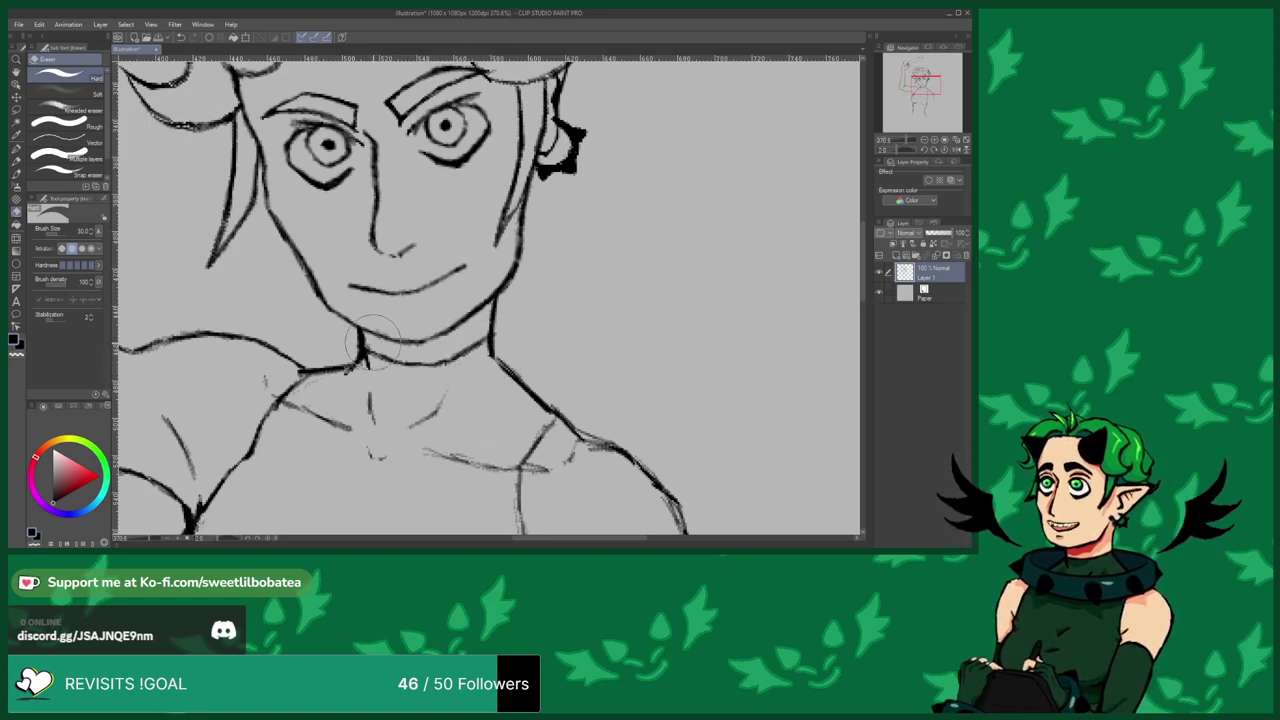
{"action": "scroll", "coordinate": [365, 330], "scroll_direction": "down", "scroll_amount": 5}
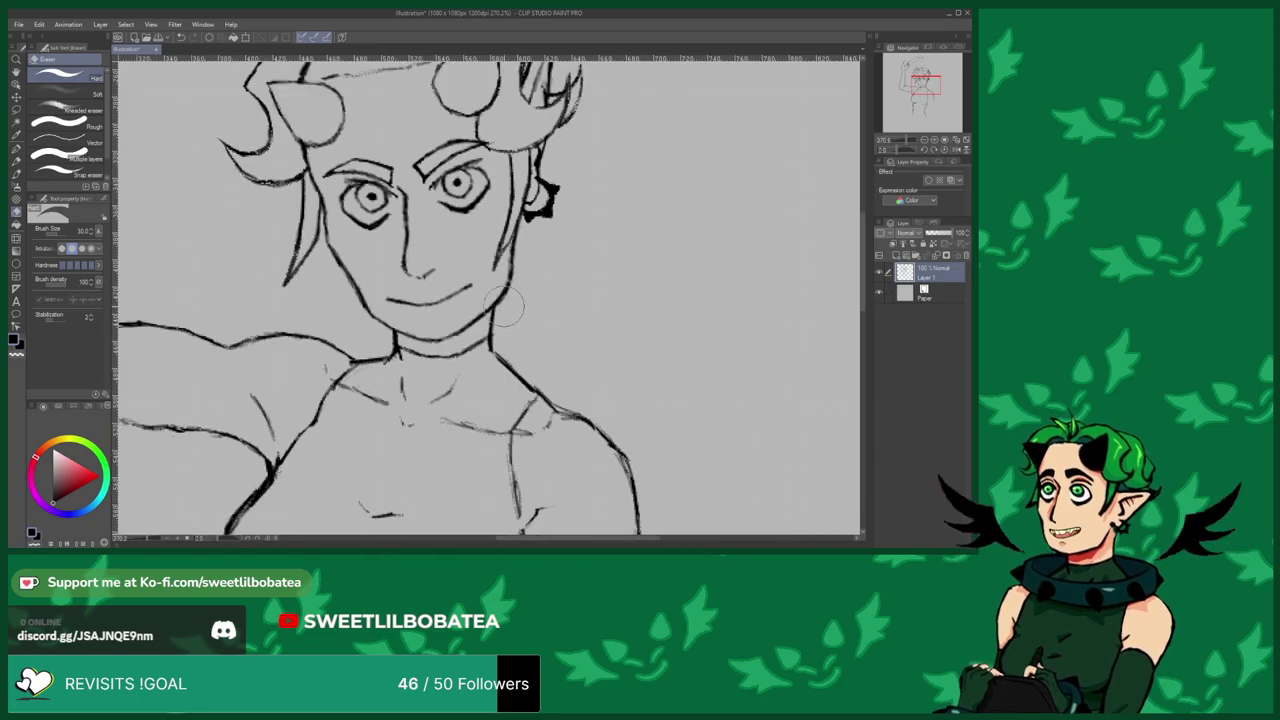
{"action": "scroll", "coordinate": [228, 248], "scroll_direction": "up", "scroll_amount": 2}
Clean up the raised wrist's inner edge, redrawing the line into the heel of the hand and erasing the stray marks.
{"action": "key", "text": "b"}
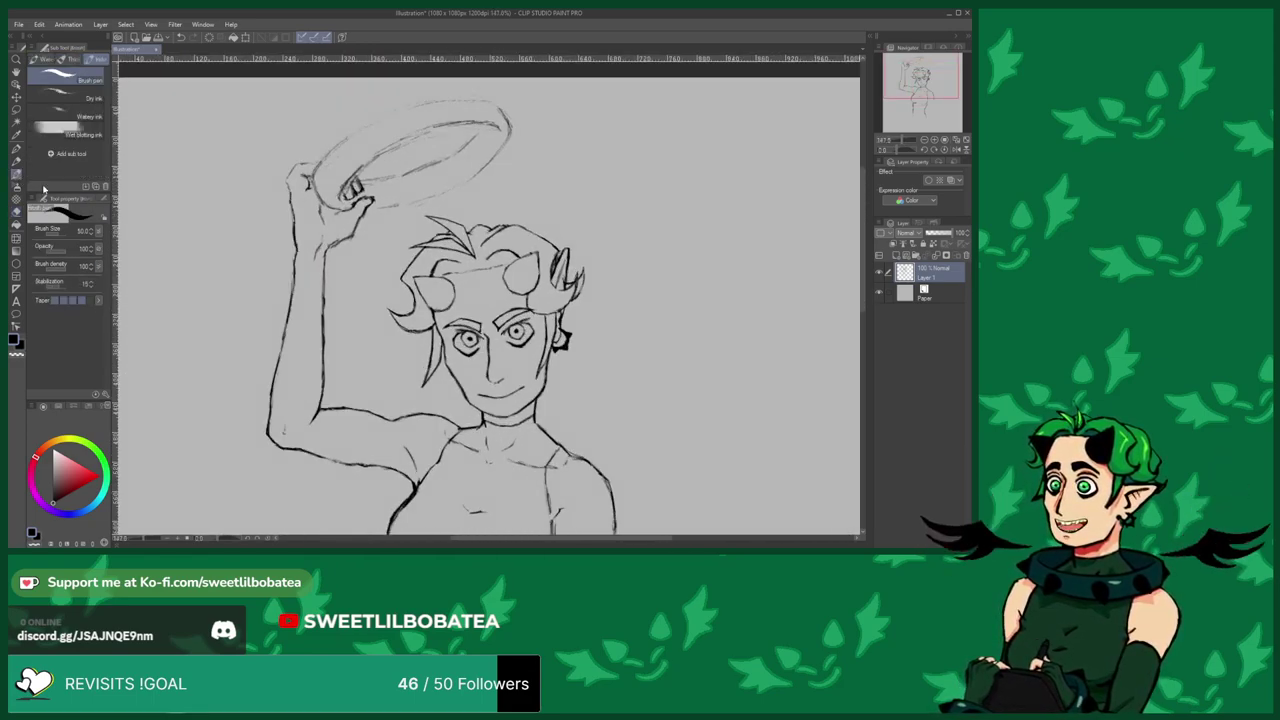
{"action": "scroll", "coordinate": [323, 255], "scroll_direction": "up", "scroll_amount": 2}
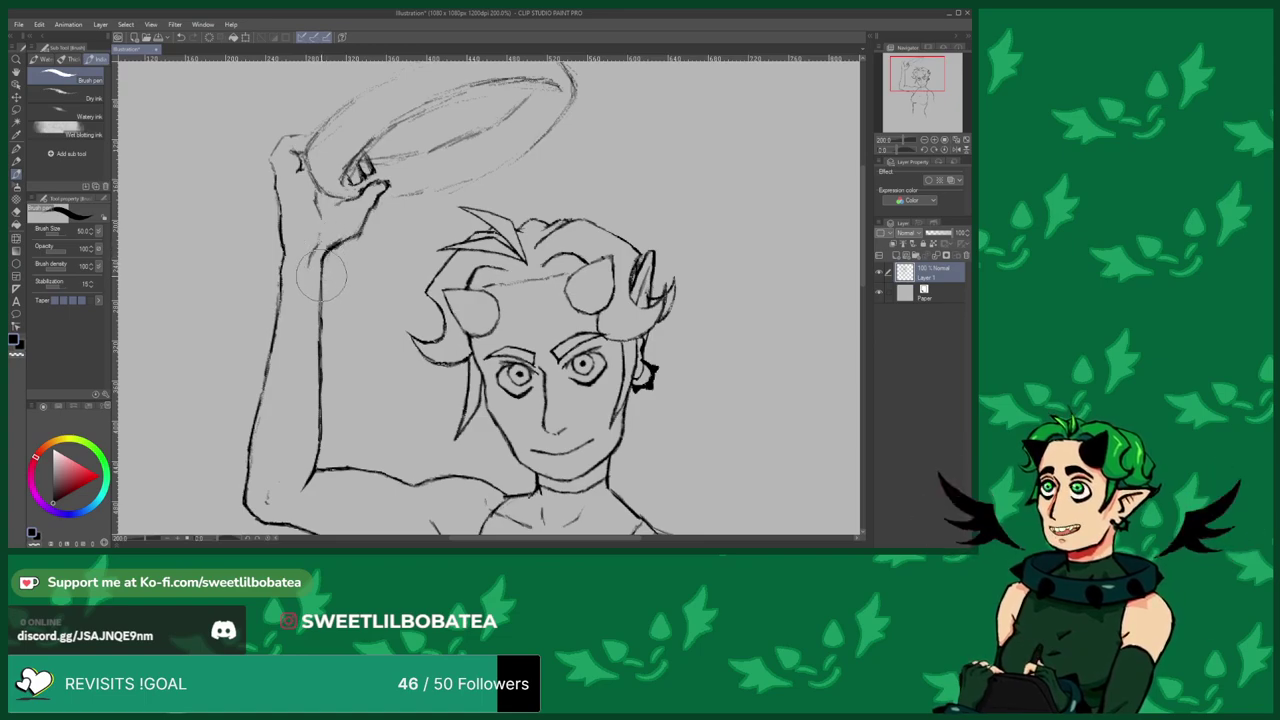
{"action": "key", "text": "e"}
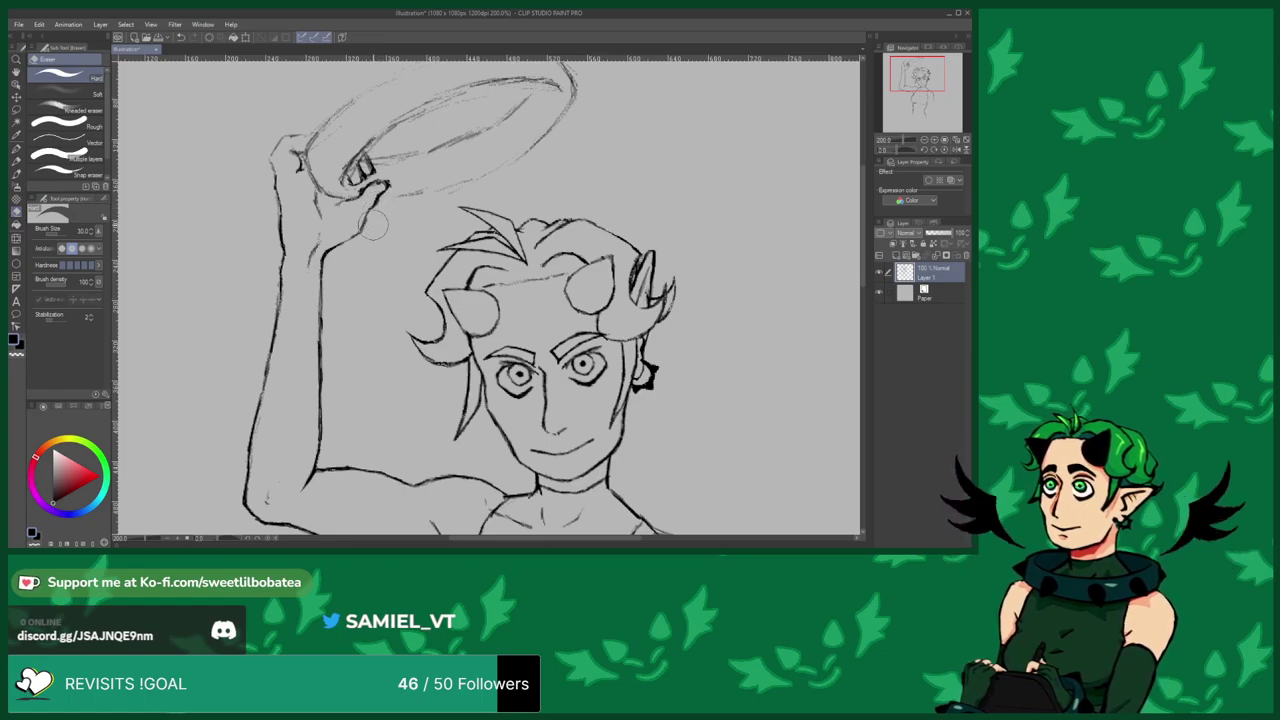
{"action": "scroll", "coordinate": [305, 351], "scroll_direction": "down", "scroll_amount": 1}
{"action": "scroll", "coordinate": [316, 242], "scroll_direction": "up", "scroll_amount": 2}
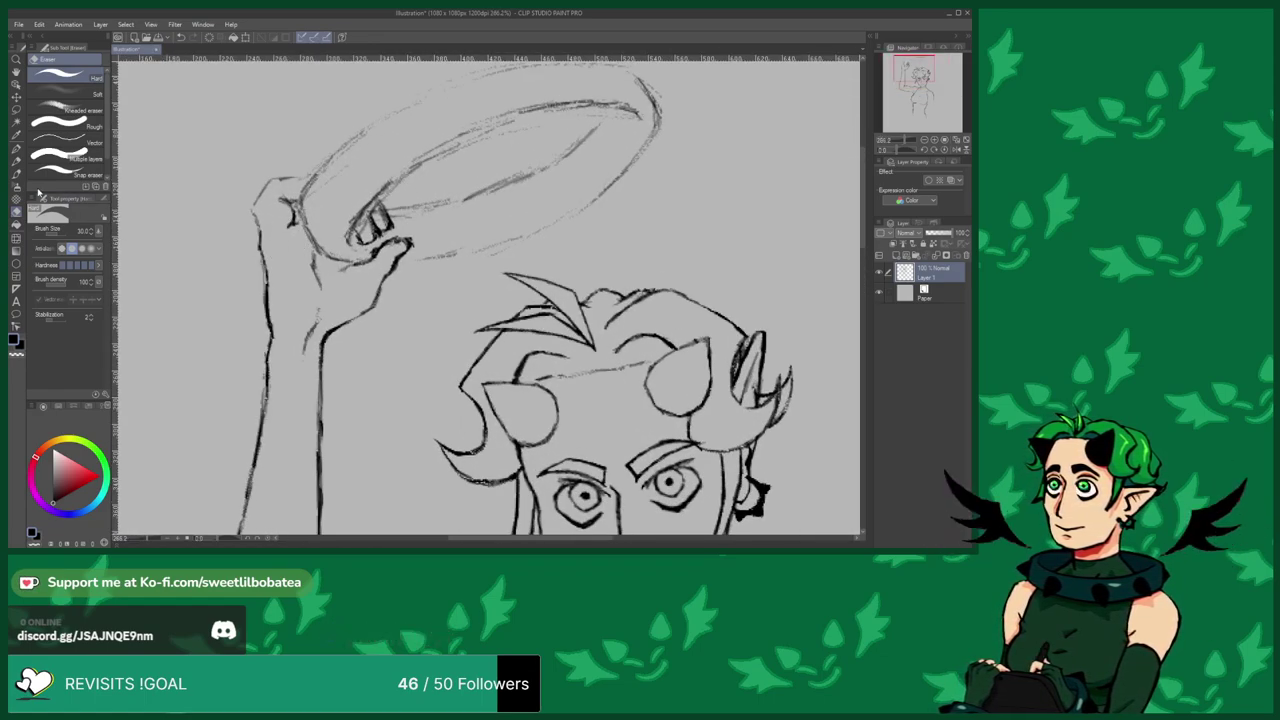
Darken the thumb's upper edge on the raised hand, then erase its tip and redraw it as a rounded end.
{"action": "key", "text": "b"}
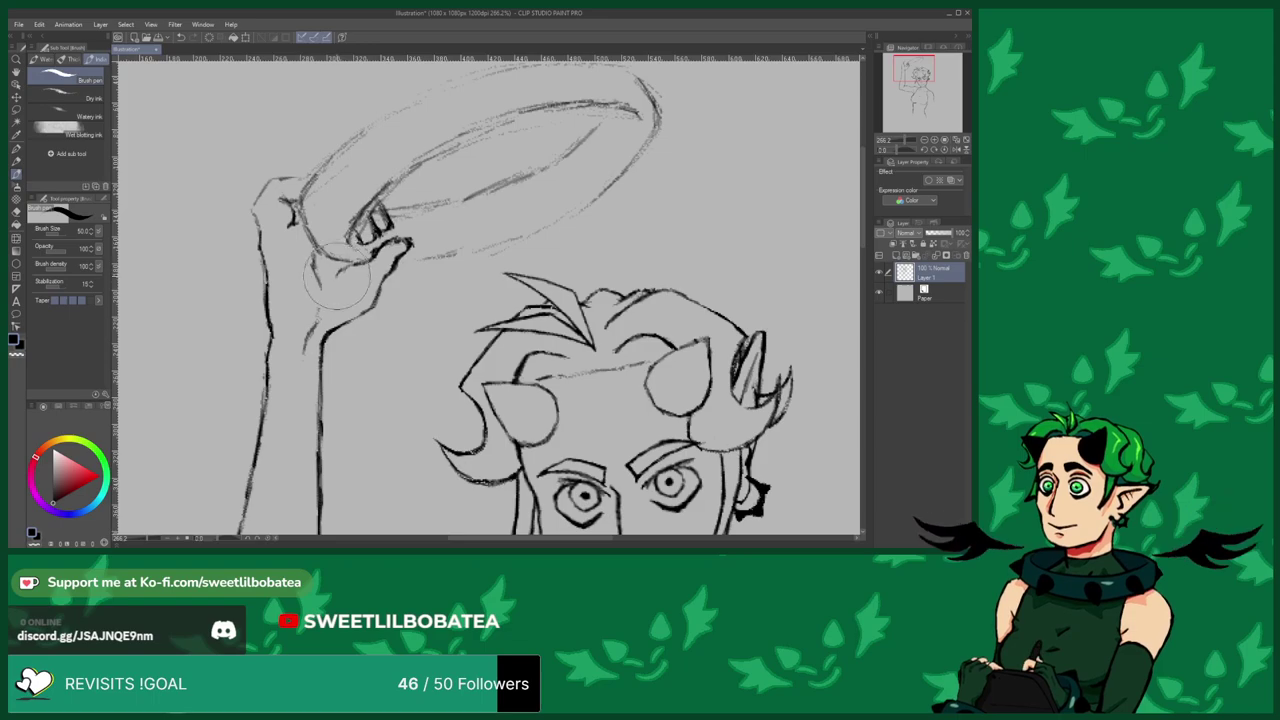
{"action": "left_click_drag", "start_coordinate": [349, 270], "coordinate": [373, 258]}
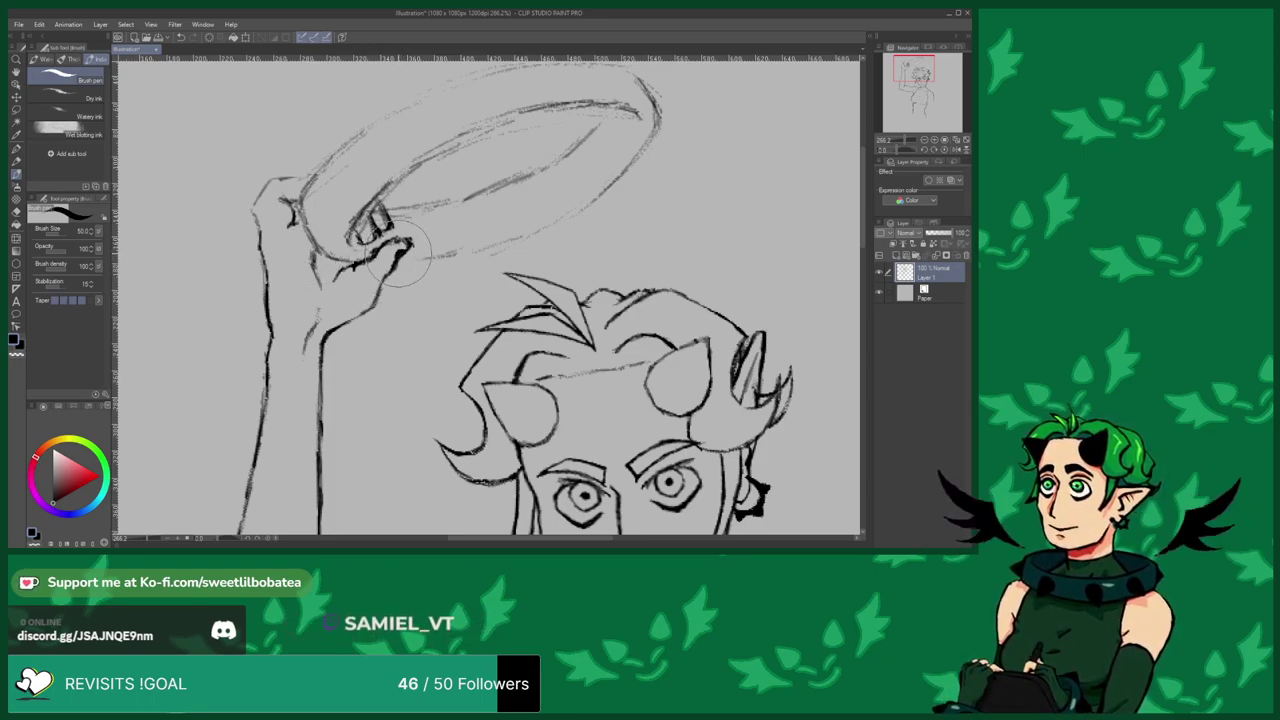
{"action": "key", "text": "e"}
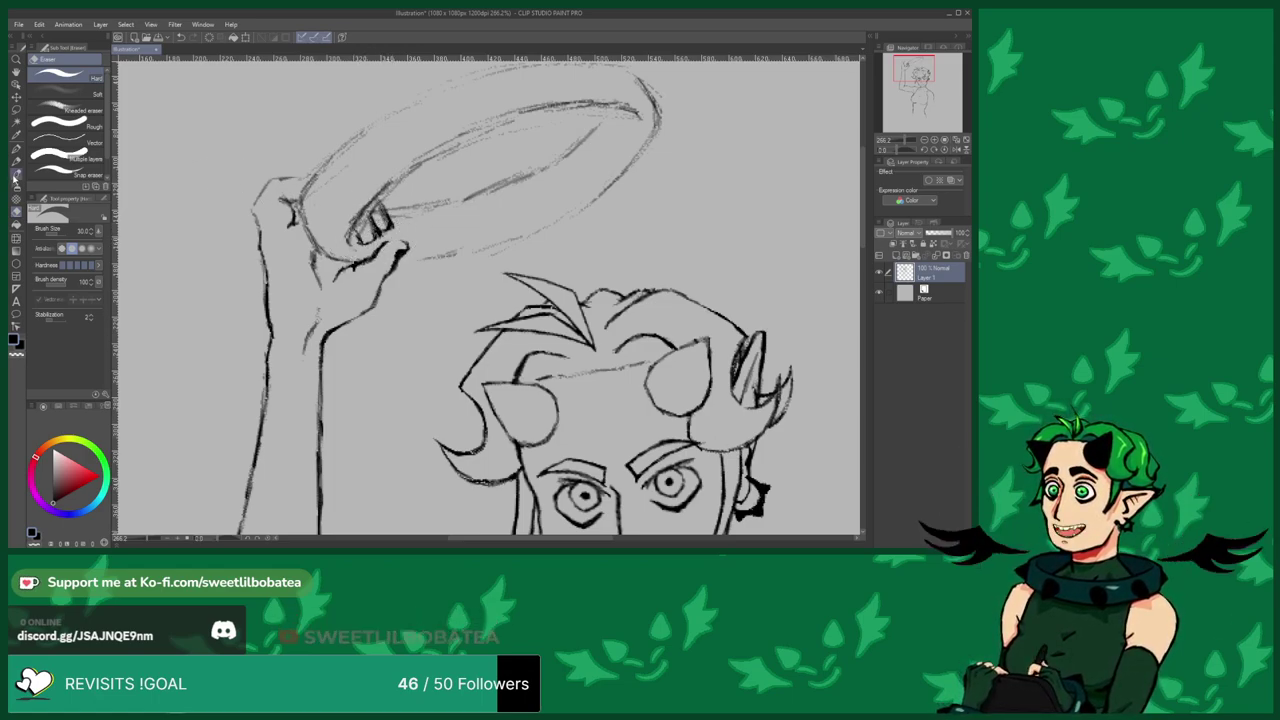
{"action": "key", "text": "b"}
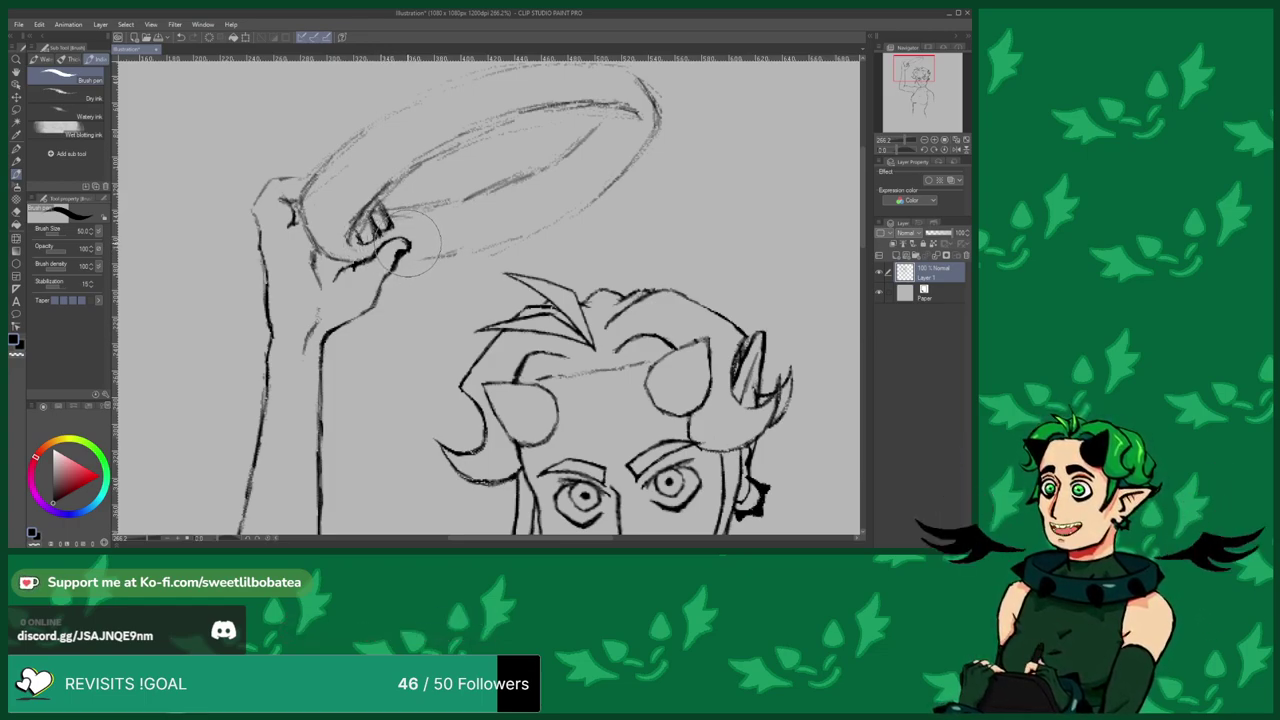
Redraw the fingertips gripping the ring with dark gaps between them, and clean up and darken the thumb's base.
{"action": "key", "text": "e"}
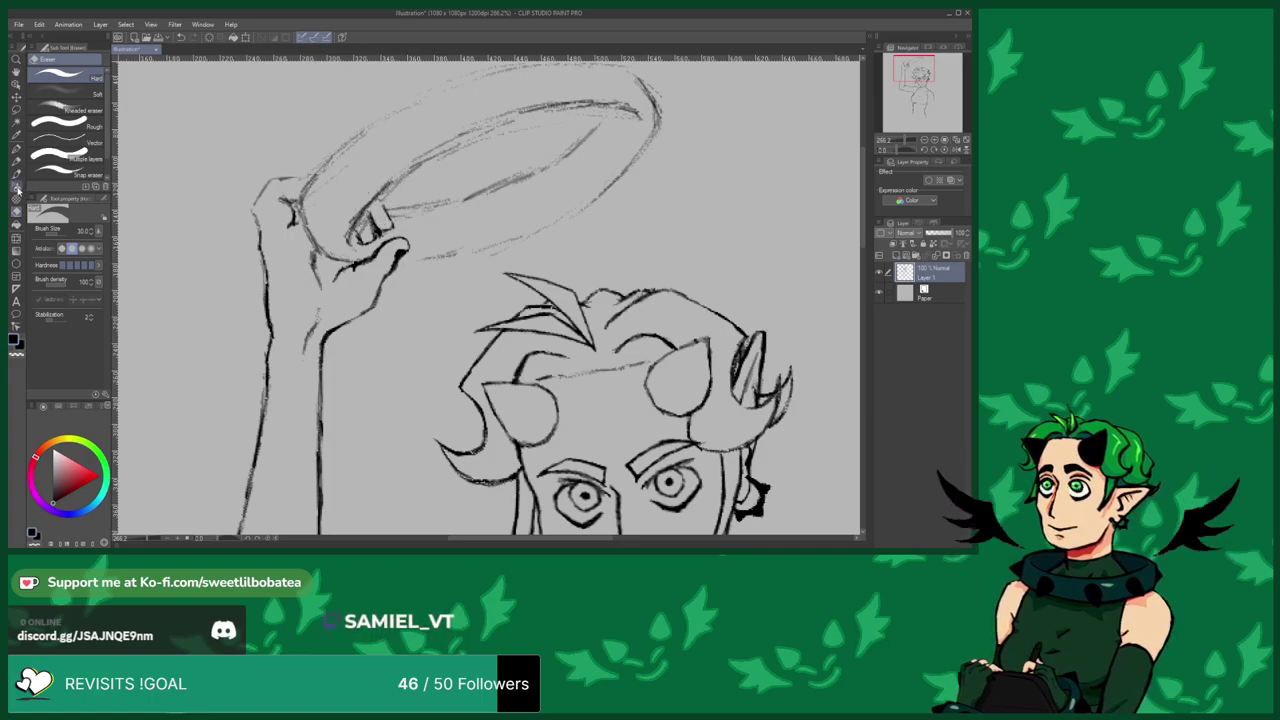
{"action": "left_click", "coordinate": [16, 174]}
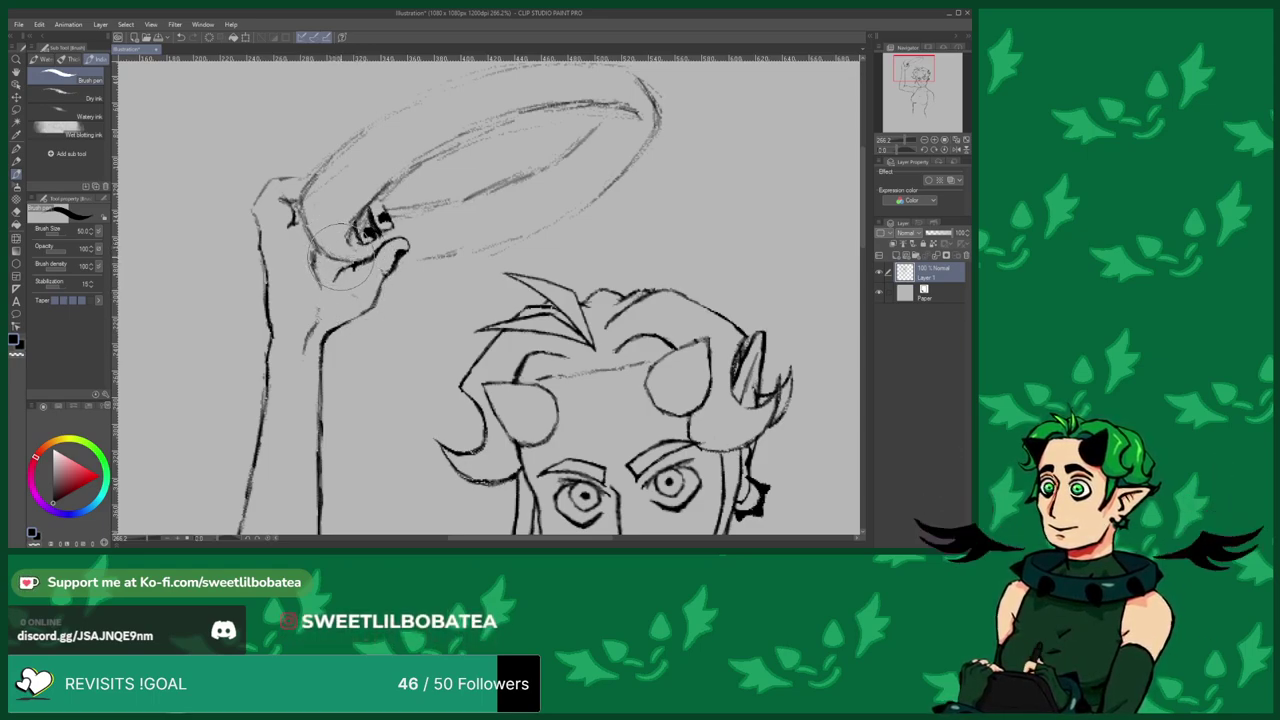
{"action": "left_click", "coordinate": [15, 212]}
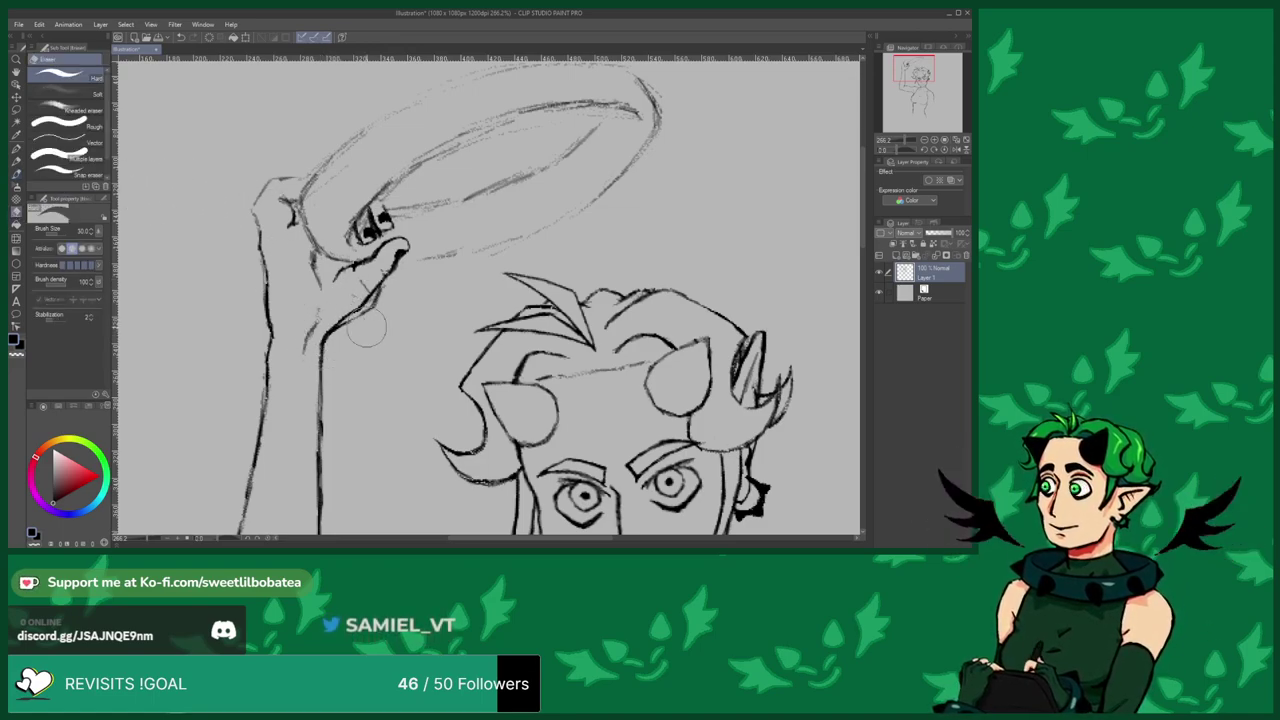
{"action": "left_click", "coordinate": [16, 174]}
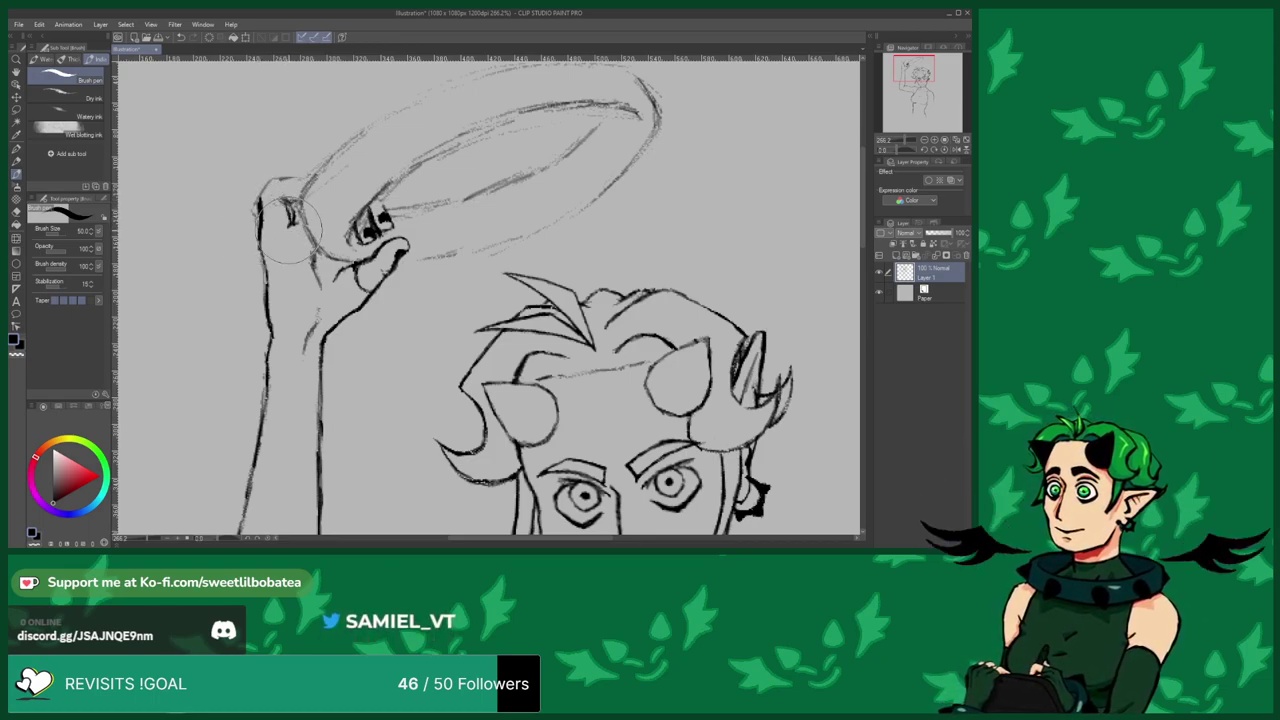
Erase the raised hand's outer edge and redraw it darker around the knuckle and bent top finger, adding a small palm mark.
{"action": "left_click", "coordinate": [16, 212]}
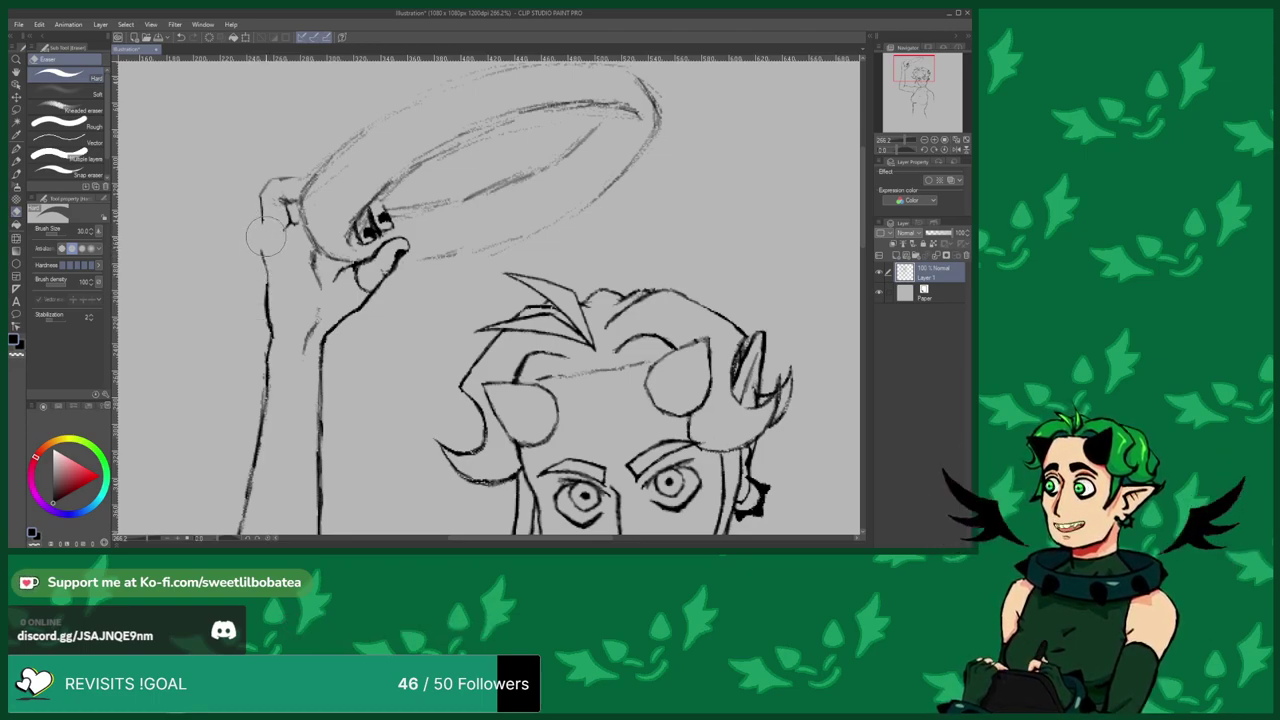
{"action": "left_click", "coordinate": [17, 175]}
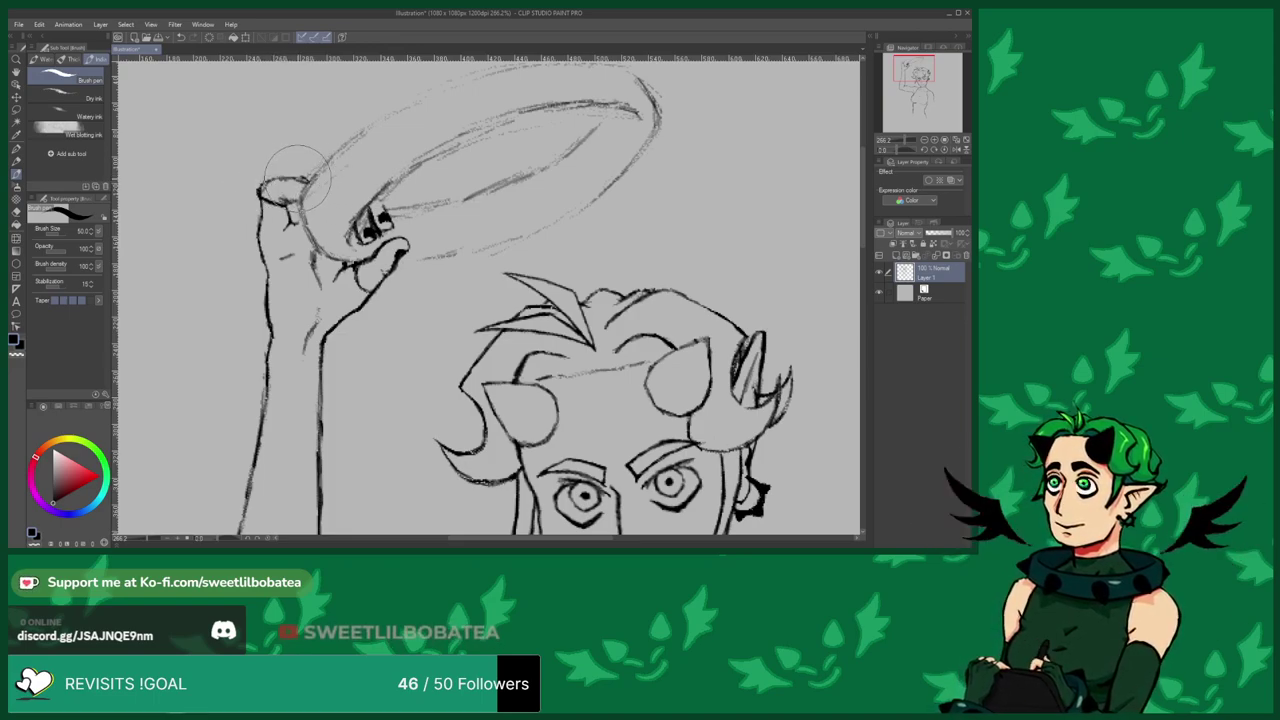
{"action": "left_click", "coordinate": [16, 211]}
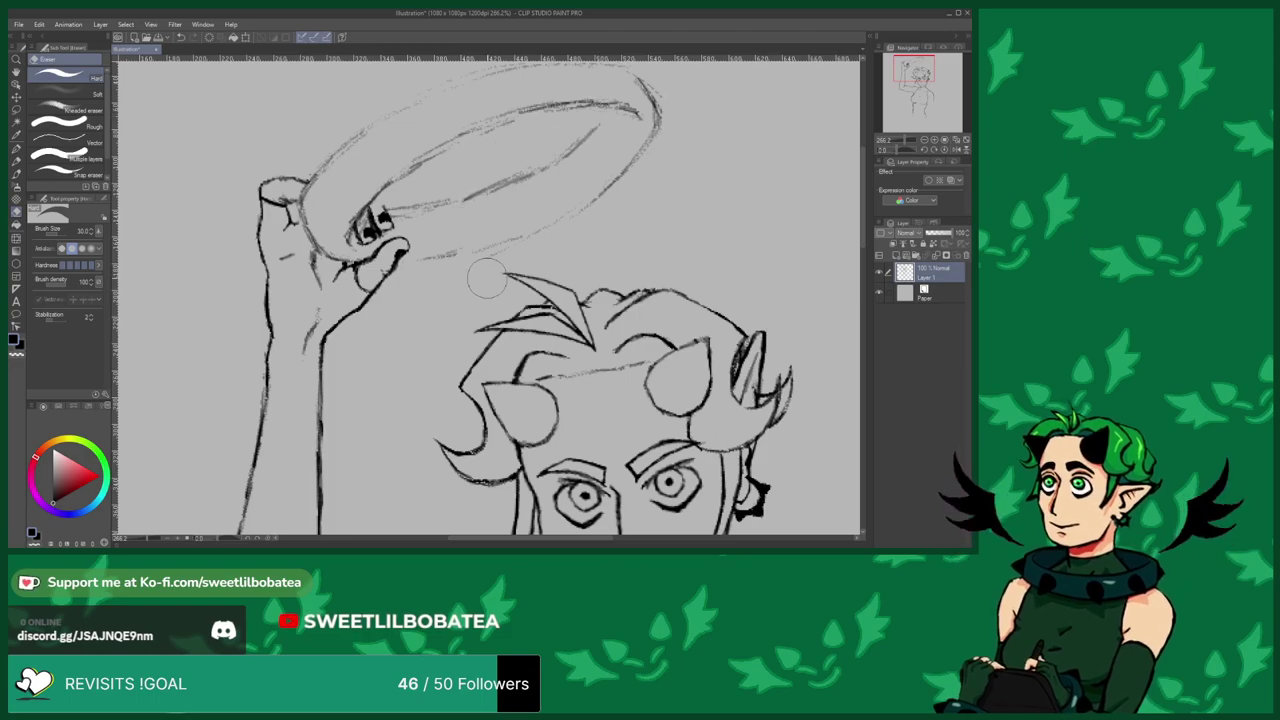
{"action": "left_click", "coordinate": [16, 175]}
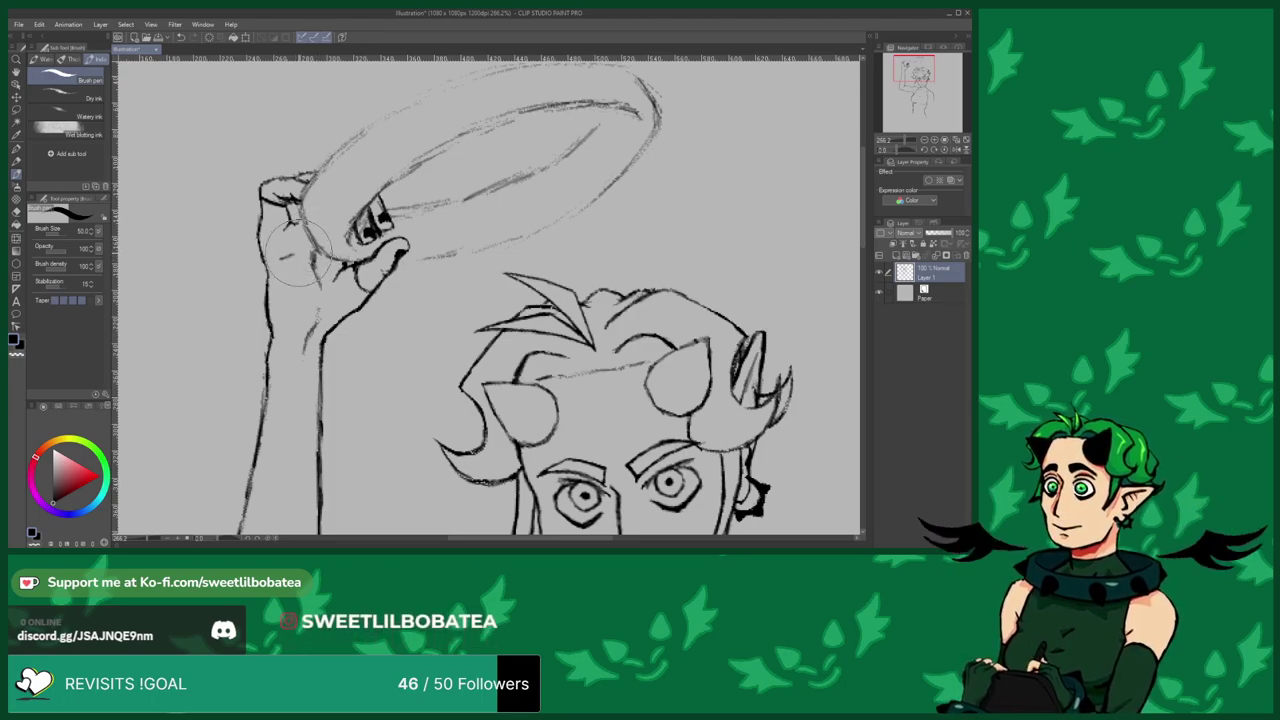
Draw a curved shoulder-muscle contour across the raised upper arm, with a short crease beside the armpit.
{"action": "scroll", "coordinate": [305, 374], "scroll_direction": "down", "scroll_amount": 4}
{"action": "scroll", "coordinate": [305, 374], "scroll_direction": "up", "scroll_amount": 4}
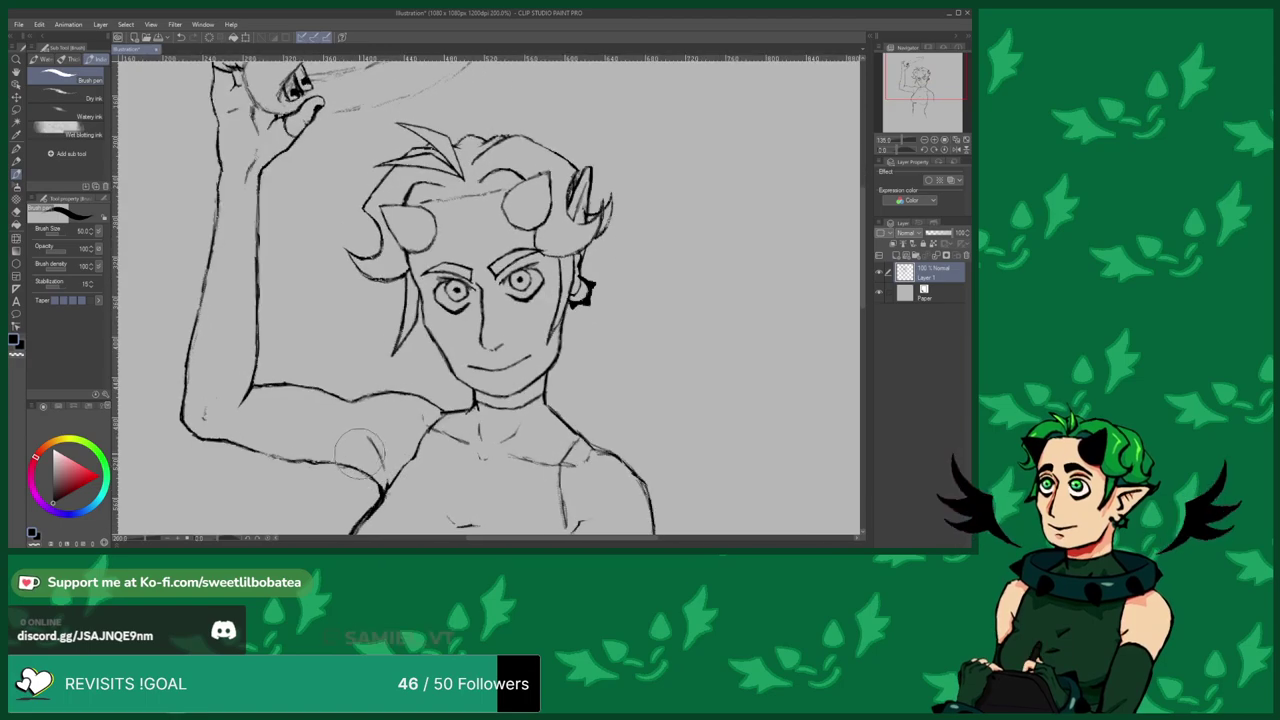
{"action": "left_click_drag", "start_coordinate": [338, 462], "coordinate": [342, 402]}
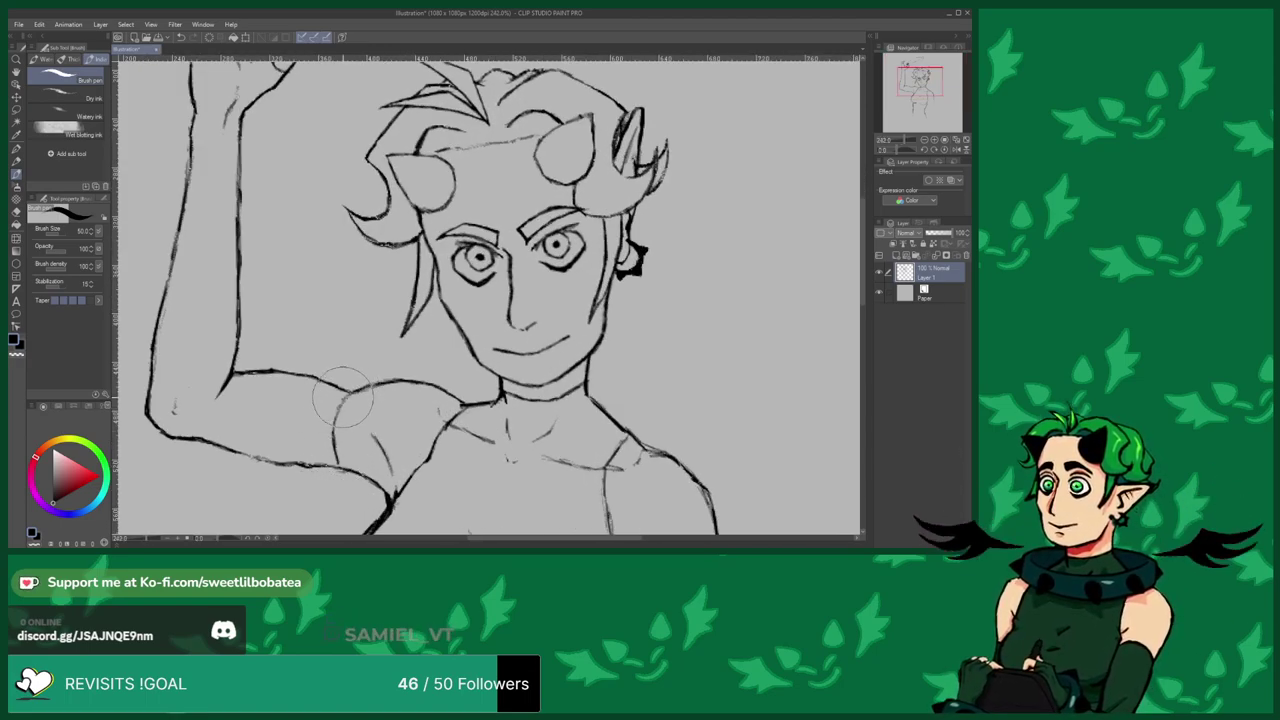
Sketch a loose, thick bracelet around the raised wrist with overlapping inner and outer ellipses.
{"action": "scroll", "coordinate": [336, 430], "scroll_direction": "down", "scroll_amount": 4}
{"action": "scroll", "coordinate": [251, 229], "scroll_direction": "up", "scroll_amount": 2}
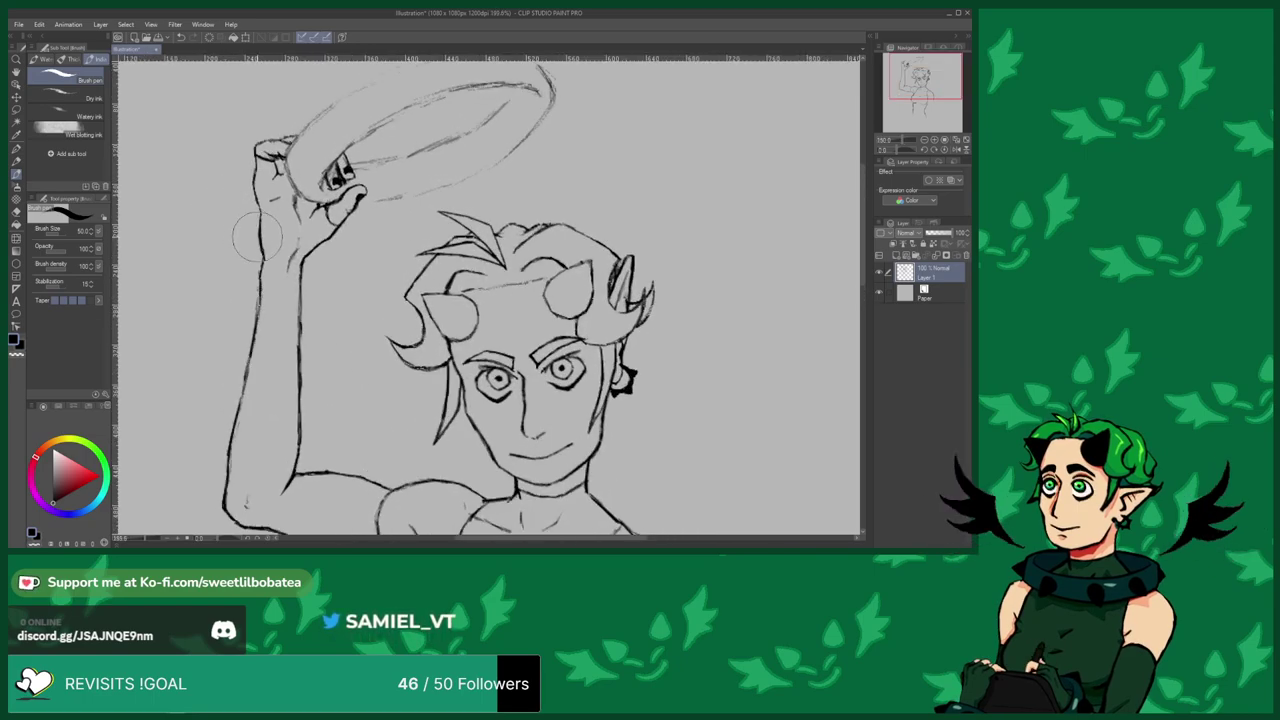
{"action": "left_click_drag", "start_coordinate": [305, 290], "coordinate": [230, 282]}
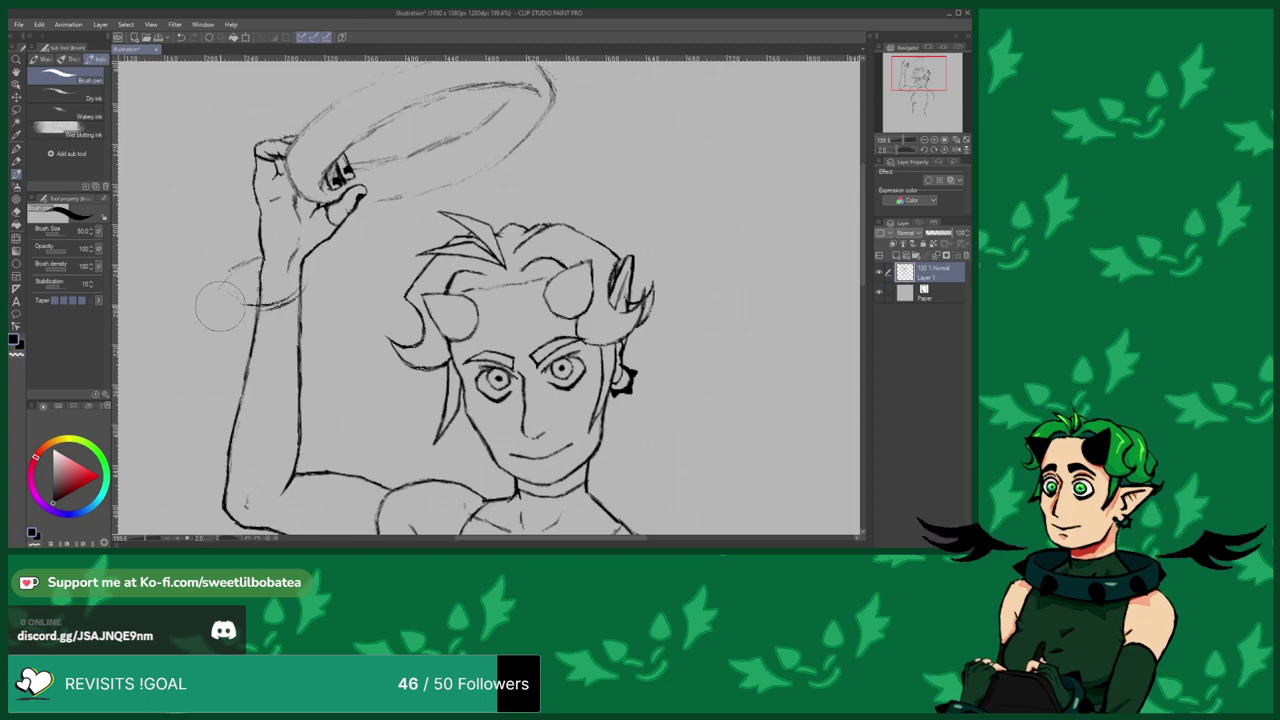
{"action": "mouse_move", "coordinate": [217, 291]}
{"action": "left_mouse_down"}
{"action": "mouse_move", "coordinate": [220, 314]}
{"action": "mouse_move", "coordinate": [278, 335]}
{"action": "left_mouse_up"}
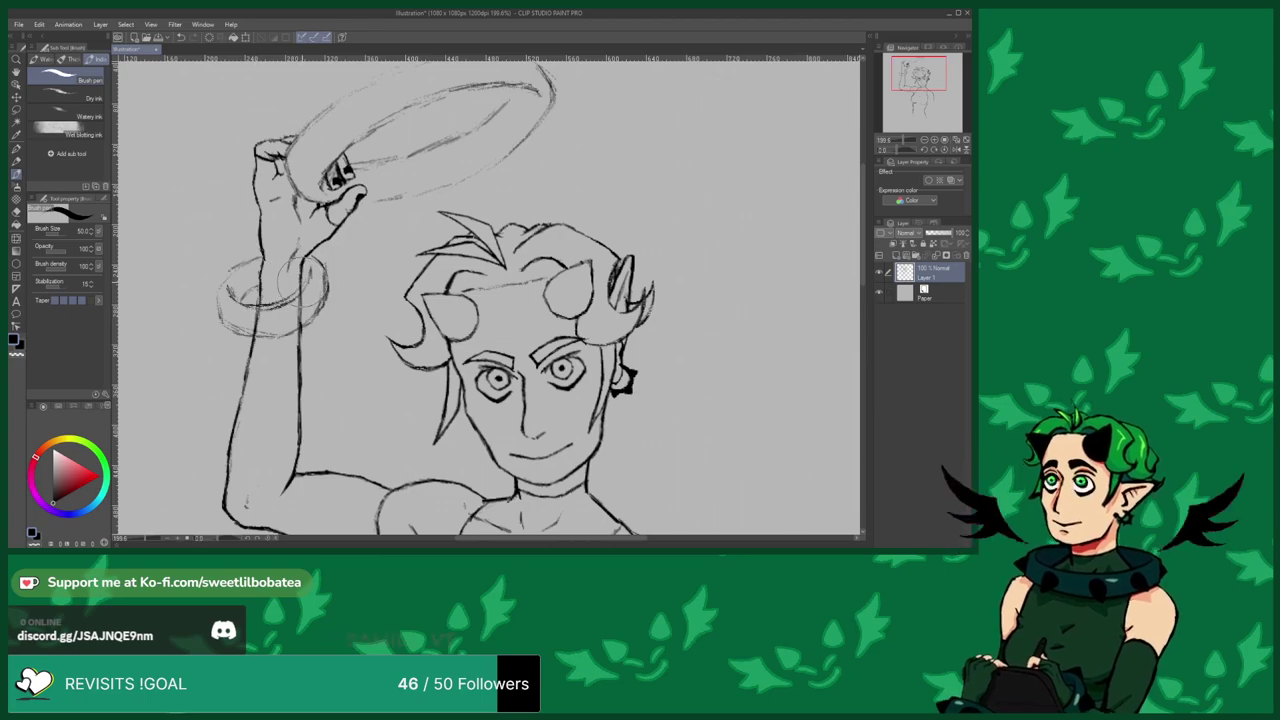
{"action": "scroll", "coordinate": [268, 228], "scroll_direction": "down", "scroll_amount": 2}
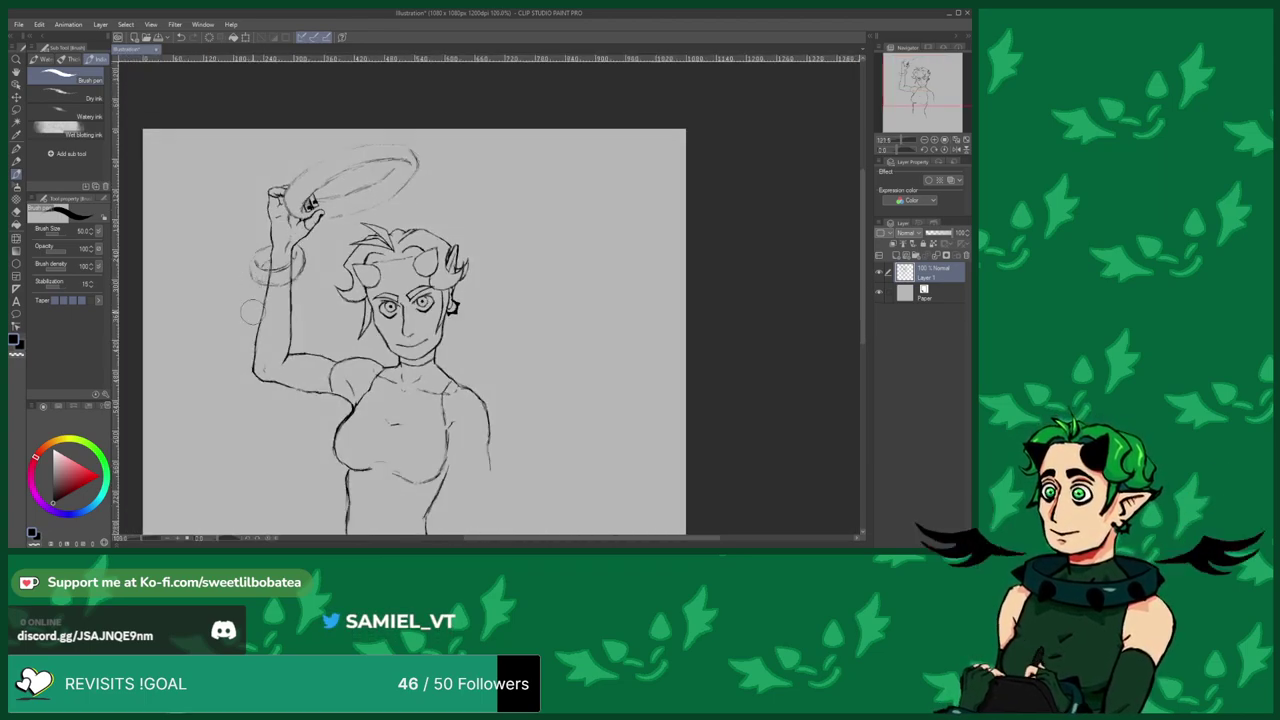
Sketch the lowered arm's inner edge below the armpit and add a curved contour across the upper arm.
{"action": "scroll", "coordinate": [288, 222], "scroll_direction": "down", "scroll_amount": 3}
{"action": "scroll", "coordinate": [366, 362], "scroll_direction": "up", "scroll_amount": 4}
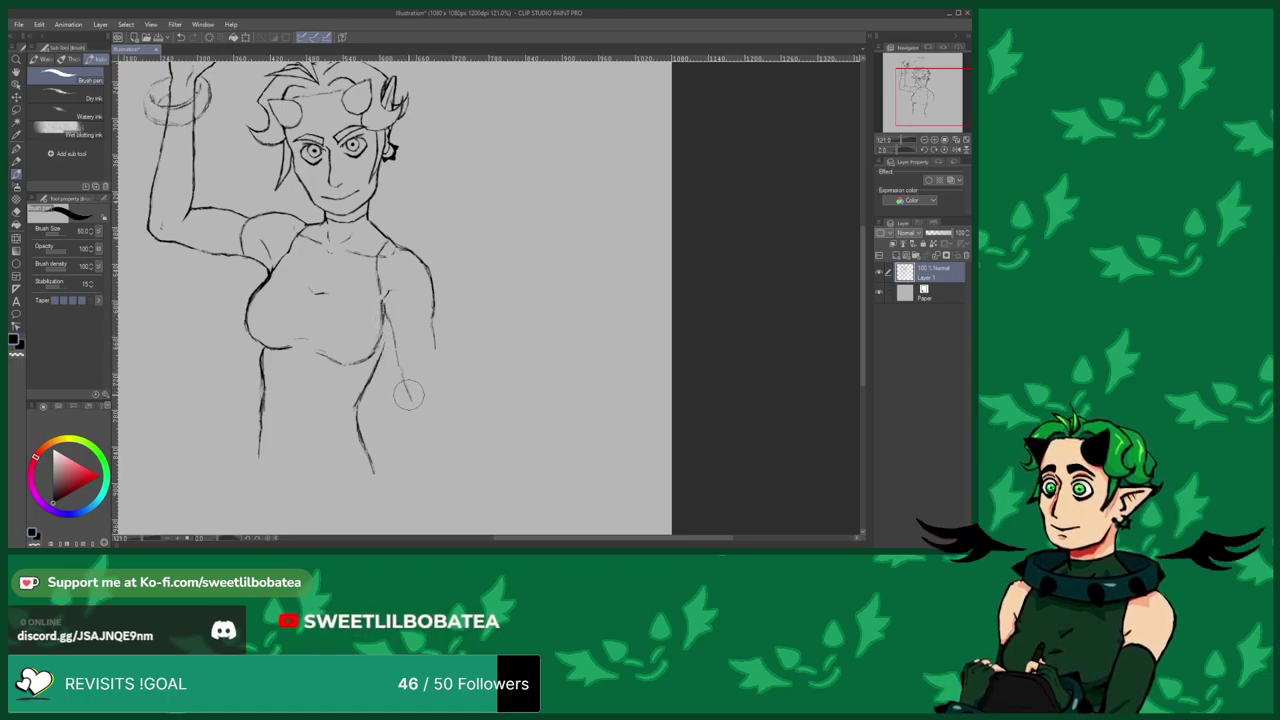
{"action": "scroll", "coordinate": [372, 320], "scroll_direction": "down", "scroll_amount": 1}
{"action": "scroll", "coordinate": [372, 300], "scroll_direction": "up", "scroll_amount": 2}
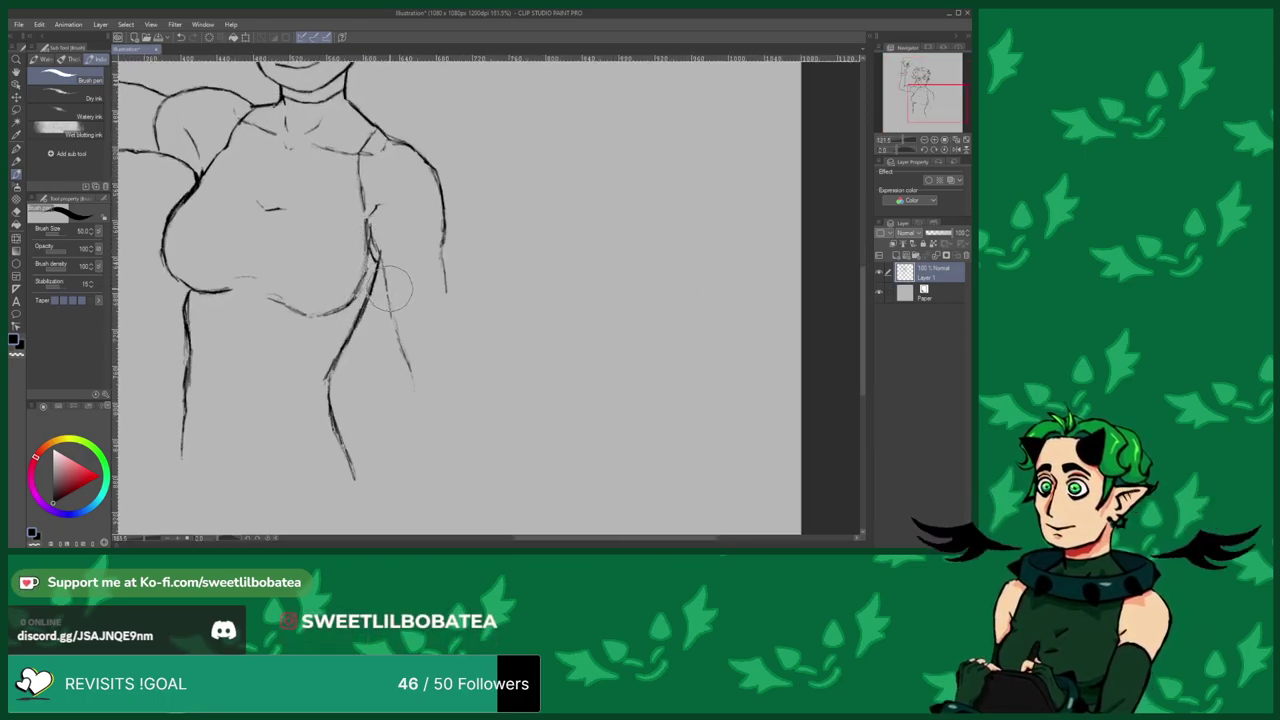
{"action": "scroll", "coordinate": [443, 277], "scroll_direction": "down", "scroll_amount": 2}
{"action": "scroll", "coordinate": [332, 384], "scroll_direction": "up", "scroll_amount": 3}
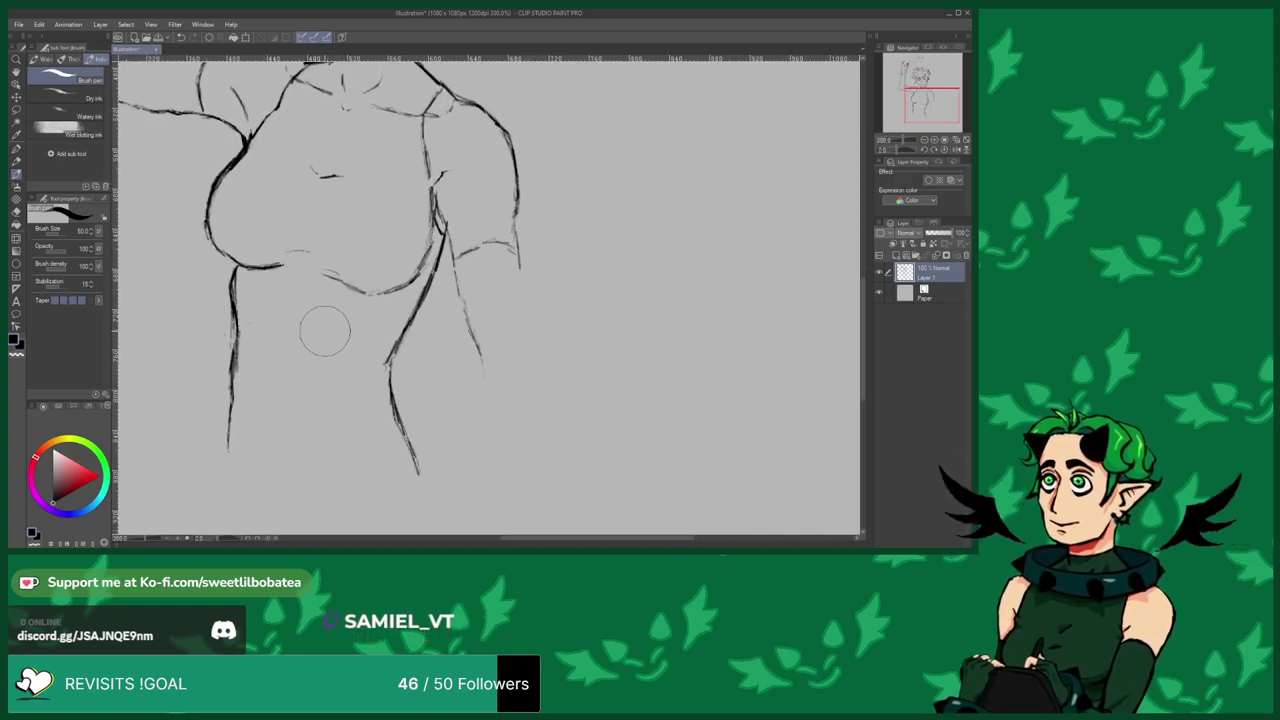
Add short rib and belly marks to the torso and extend the waist outline down into the hip.
{"action": "scroll", "coordinate": [271, 309], "scroll_direction": "down", "scroll_amount": 2}
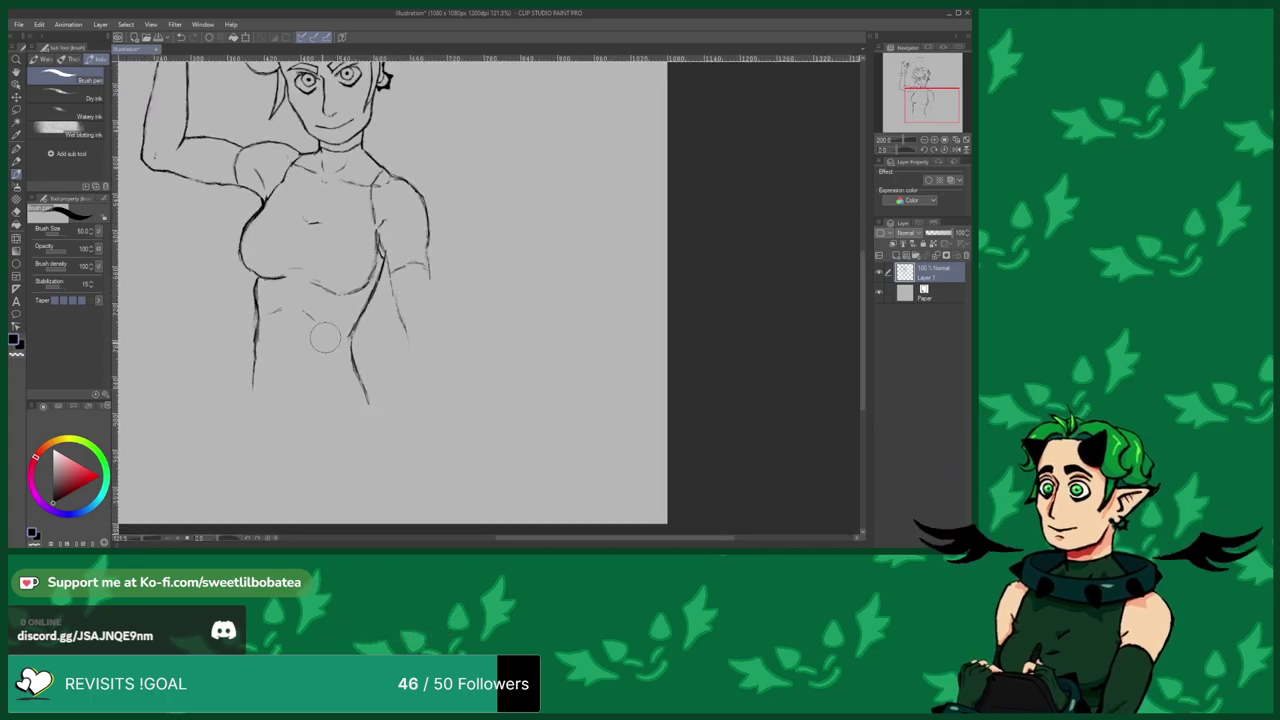
{"action": "scroll", "coordinate": [266, 345], "scroll_direction": "up", "scroll_amount": 1}
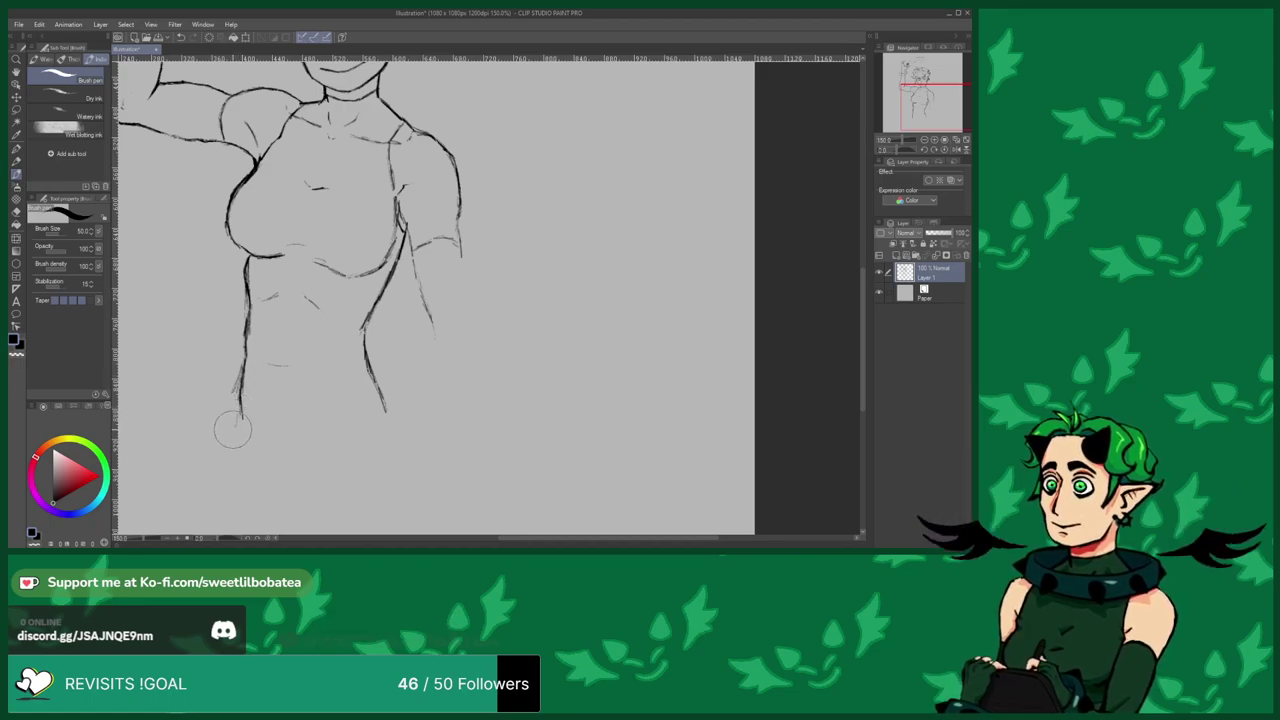
{"action": "scroll", "coordinate": [232, 431], "scroll_direction": "down", "scroll_amount": 2}
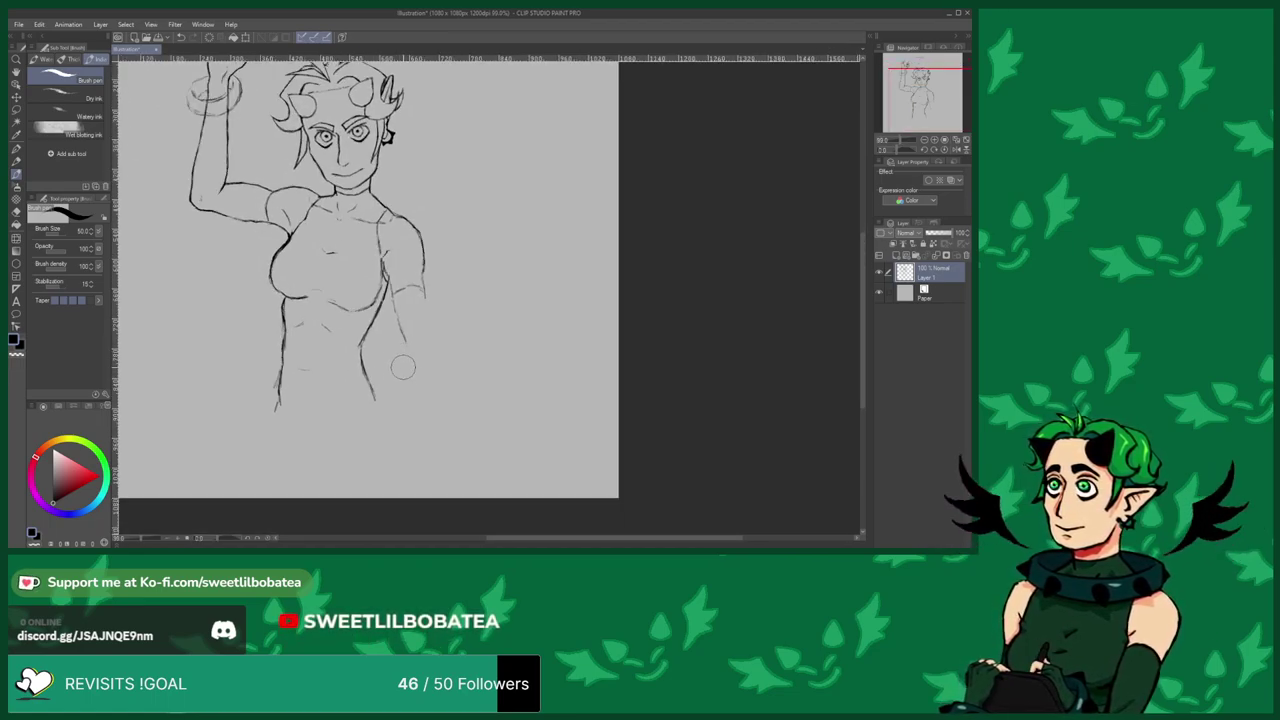
Sketch the inner and outer edges of the lowered forearm, continuing the outer line from the upper arm.
{"action": "scroll", "coordinate": [403, 374], "scroll_direction": "up", "scroll_amount": 1}
{"action": "mouse_move", "coordinate": [404, 395]}
{"action": "left_mouse_down"}
{"action": "mouse_move", "coordinate": [415, 429]}
{"action": "mouse_move", "coordinate": [434, 374]}
{"action": "left_mouse_up"}
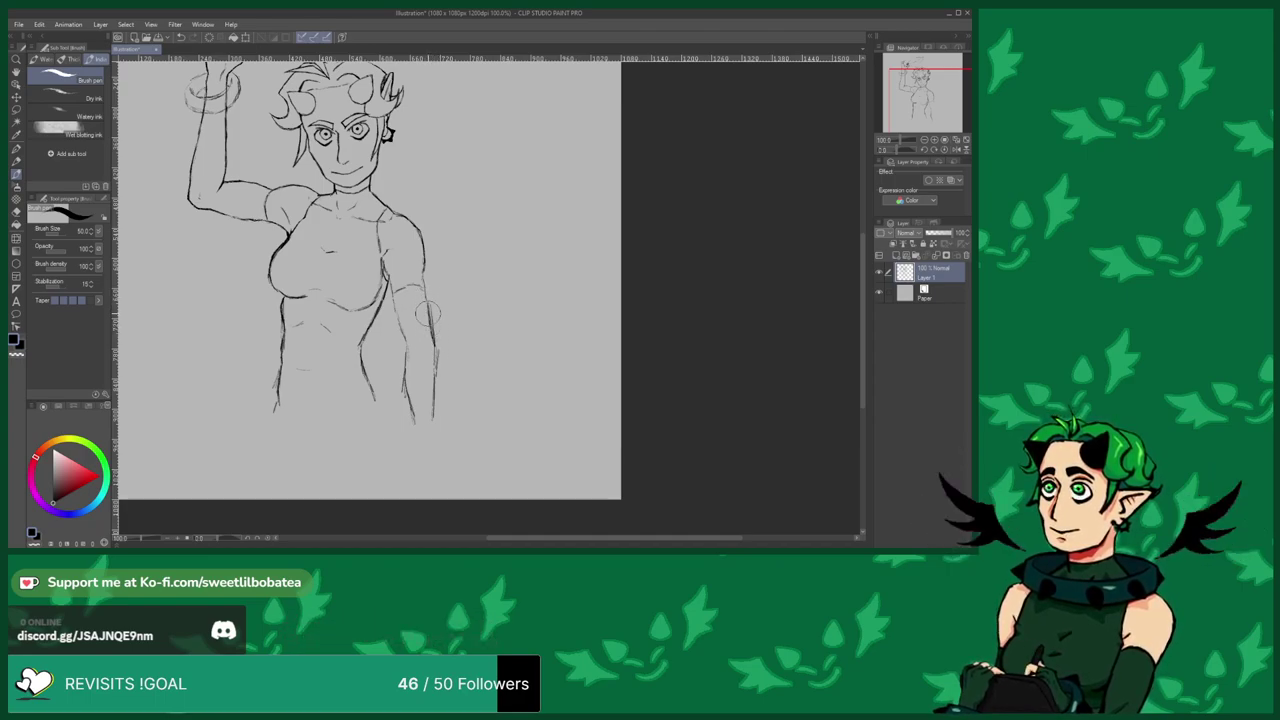
{"action": "scroll", "coordinate": [415, 390], "scroll_direction": "down", "scroll_amount": 2}
{"action": "scroll", "coordinate": [415, 385], "scroll_direction": "up", "scroll_amount": 3}
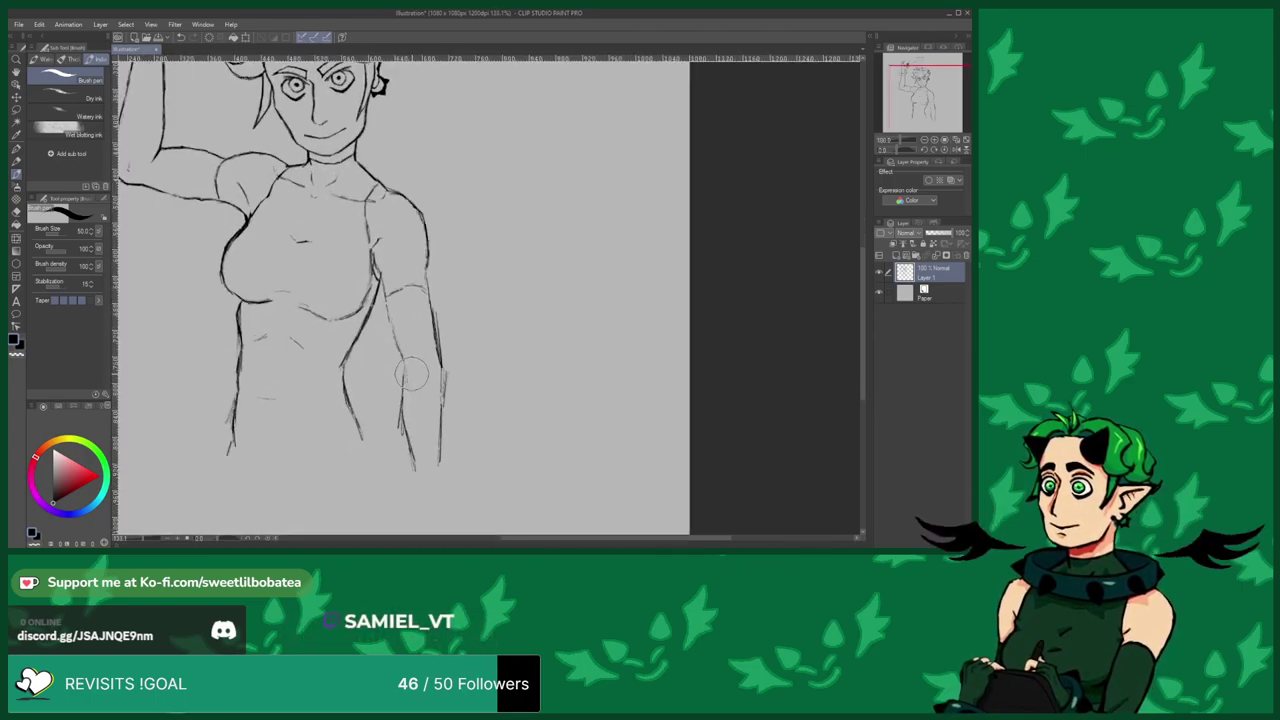
Add a small crease at the lowered arm's inner elbow and a short muscle mark below its shoulder.
{"action": "scroll", "coordinate": [395, 323], "scroll_direction": "down", "scroll_amount": 3}
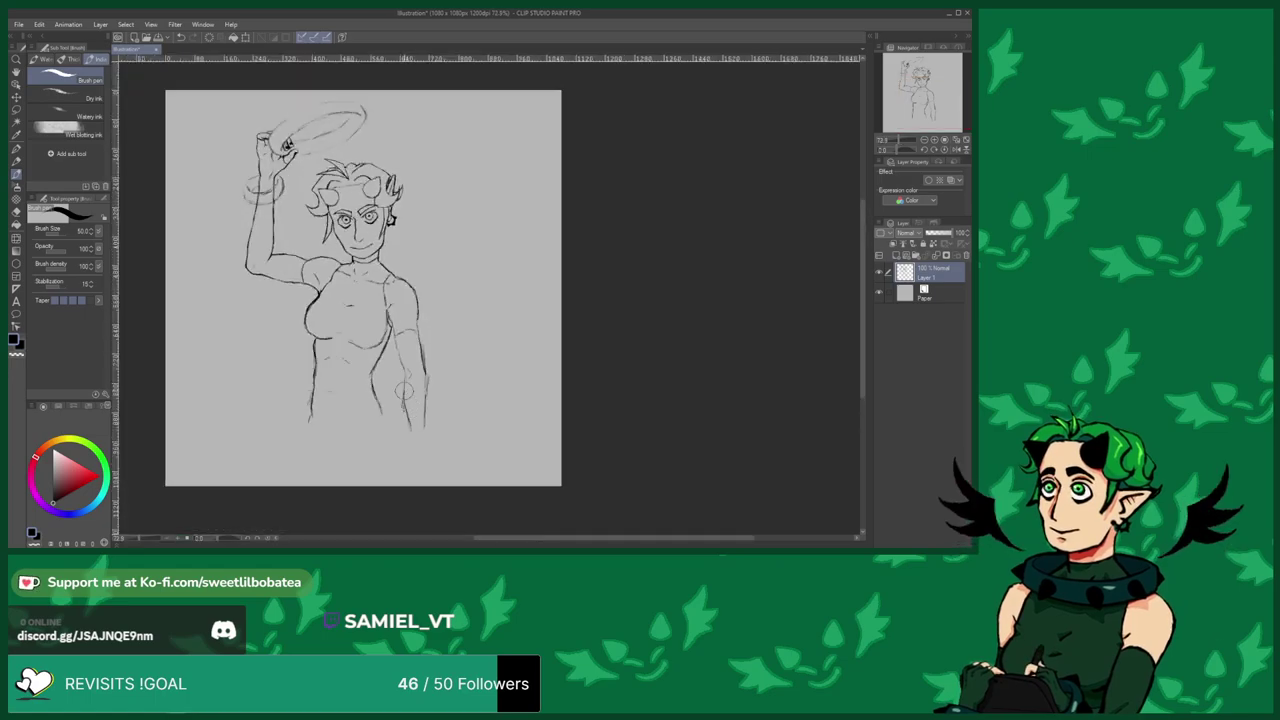
{"action": "scroll", "coordinate": [400, 322], "scroll_direction": "up", "scroll_amount": 4}
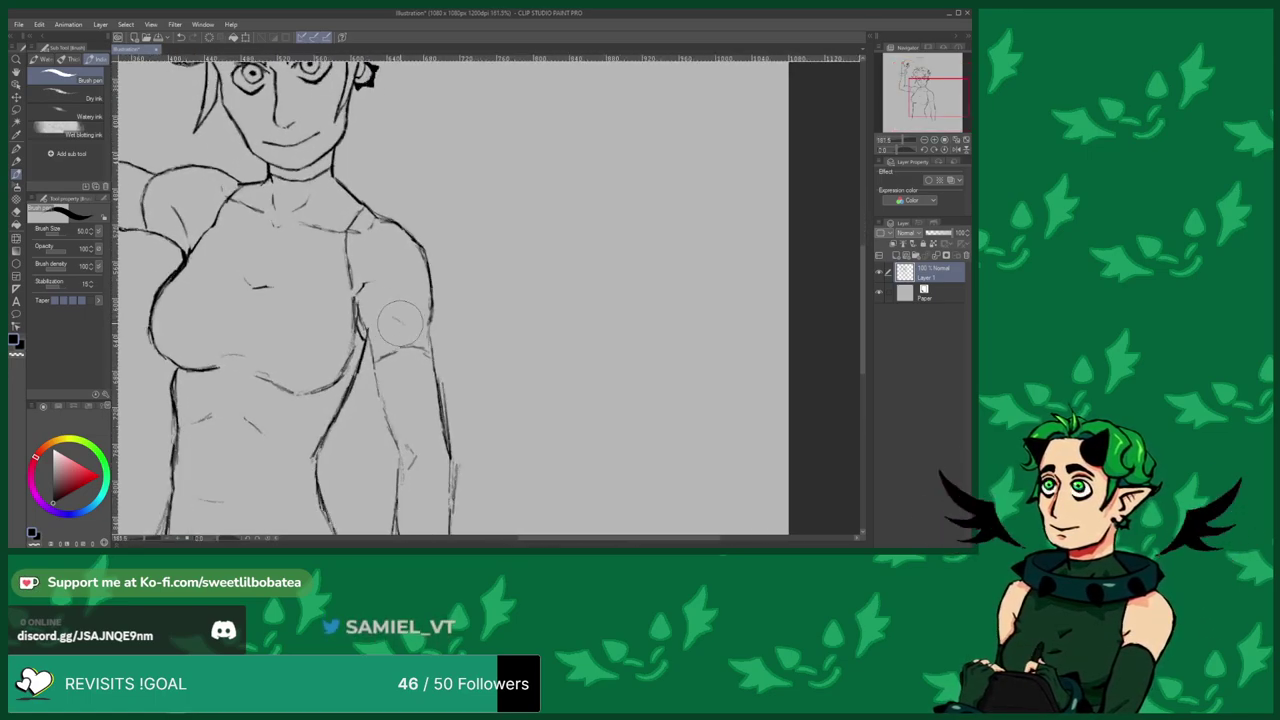
{"action": "scroll", "coordinate": [333, 280], "scroll_direction": "down", "scroll_amount": 3}
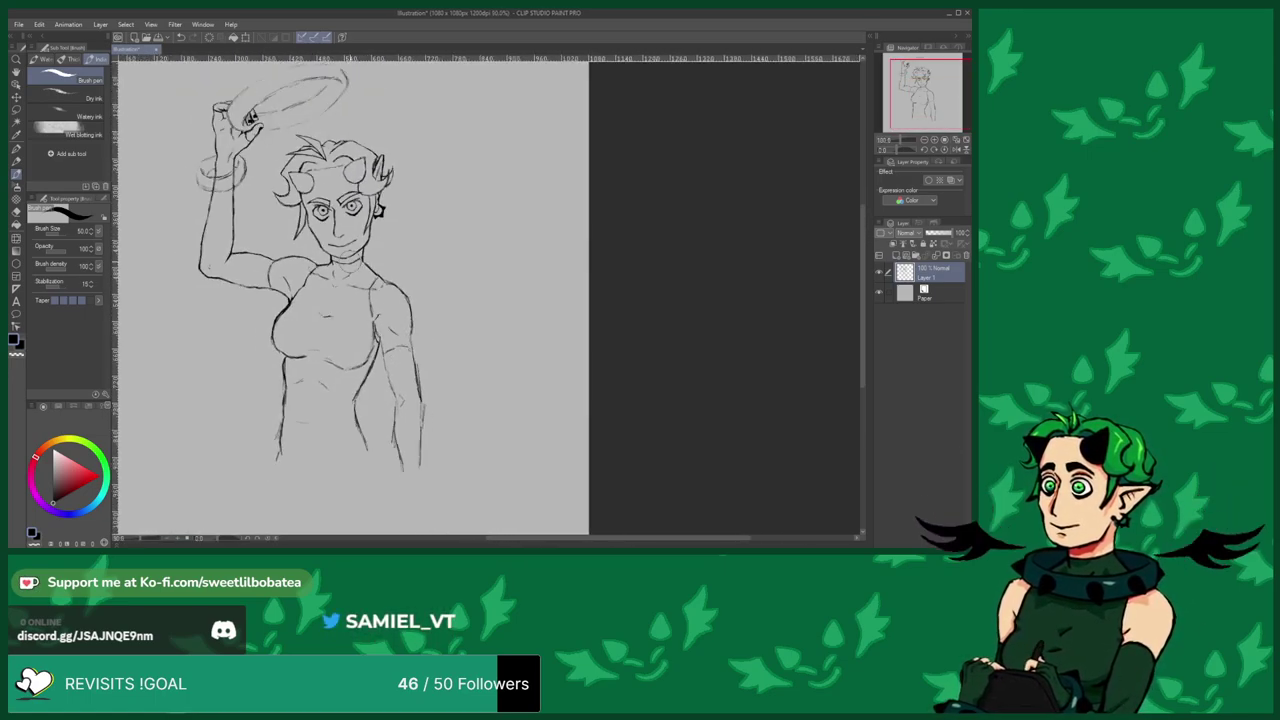
Darken the line from the neck to the raised shoulder, then erase its rough edges to thin it.
{"action": "scroll", "coordinate": [415, 315], "scroll_direction": "up", "scroll_amount": 5}
{"action": "scroll", "coordinate": [420, 318], "scroll_direction": "down", "scroll_amount": 2}
{"action": "scroll", "coordinate": [330, 295], "scroll_direction": "up", "scroll_amount": 3}
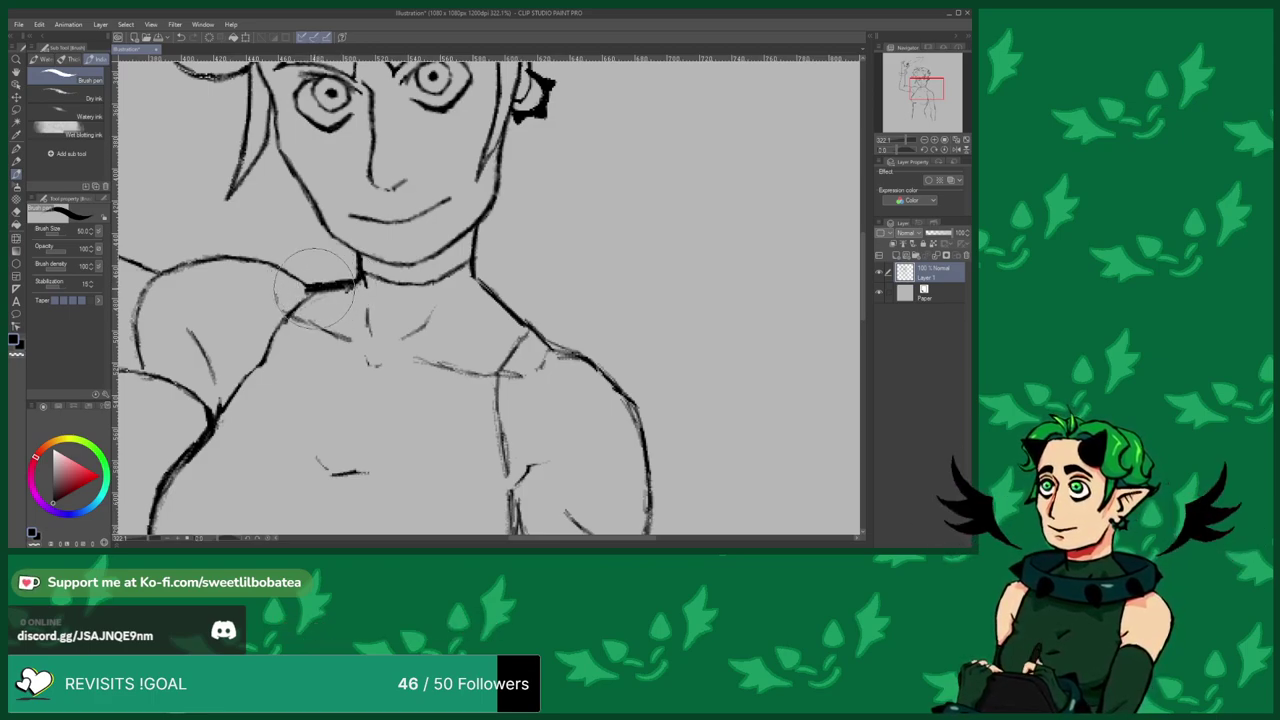
{"action": "left_click", "coordinate": [15, 214]}
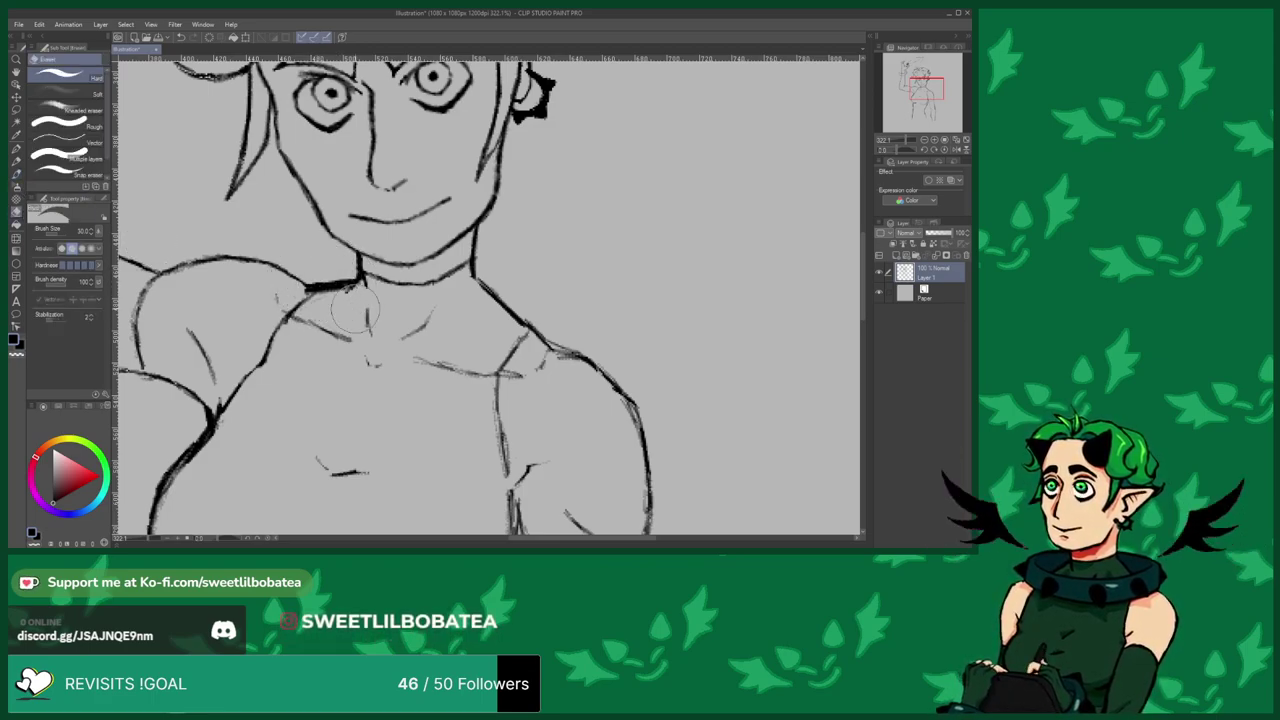
{"action": "scroll", "coordinate": [338, 298], "scroll_direction": "down", "scroll_amount": 3}
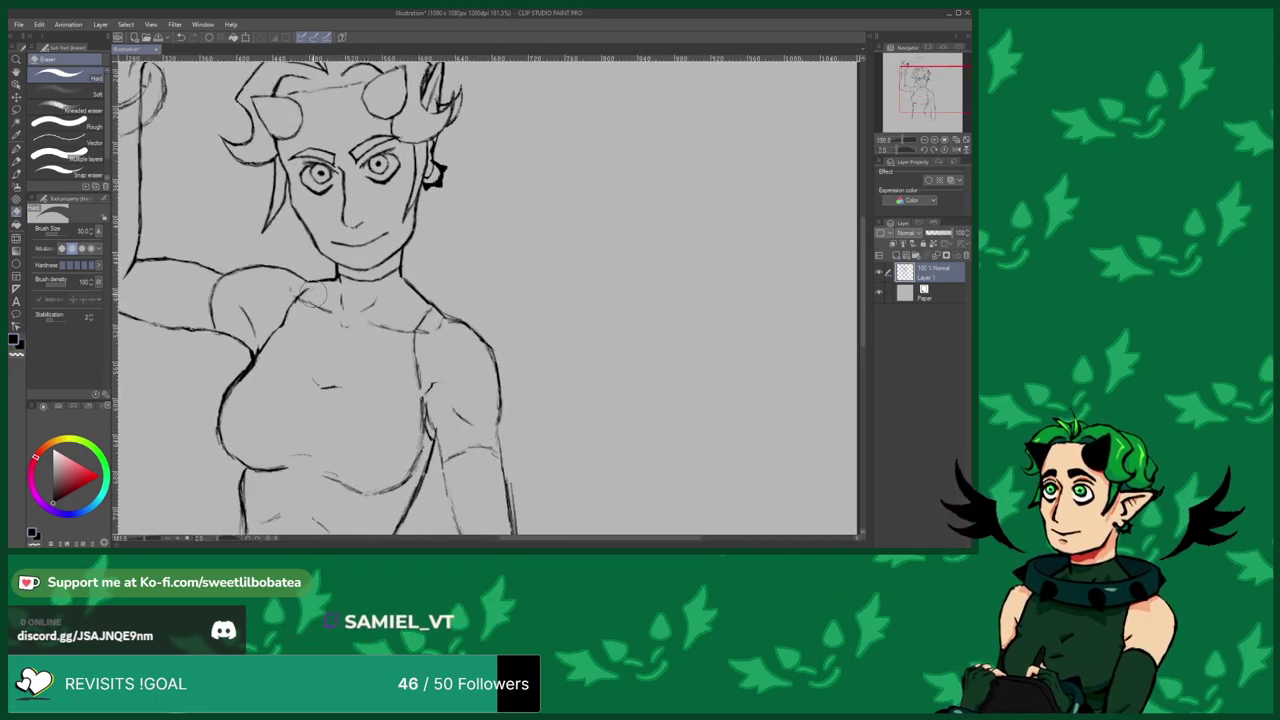
{"action": "scroll", "coordinate": [311, 294], "scroll_direction": "up", "scroll_amount": 2}
{"action": "left_click", "coordinate": [16, 174]}
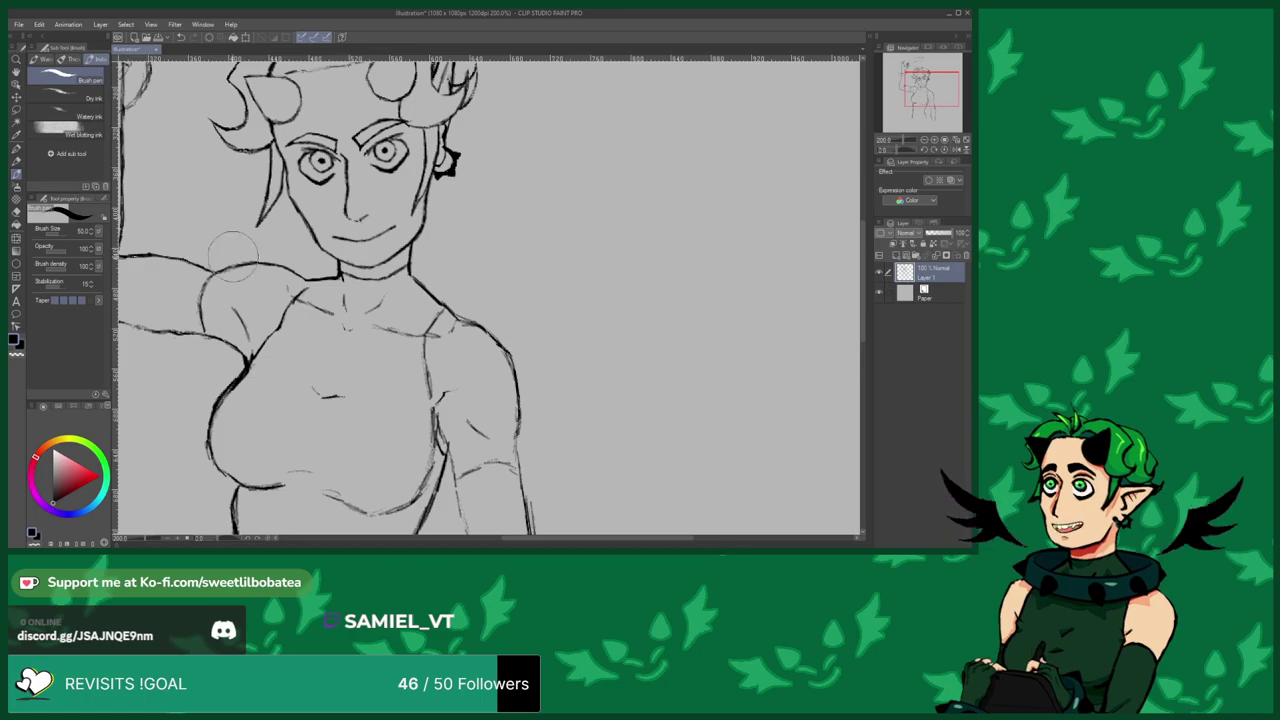
{"action": "scroll", "coordinate": [312, 287], "scroll_direction": "up", "scroll_amount": 3}
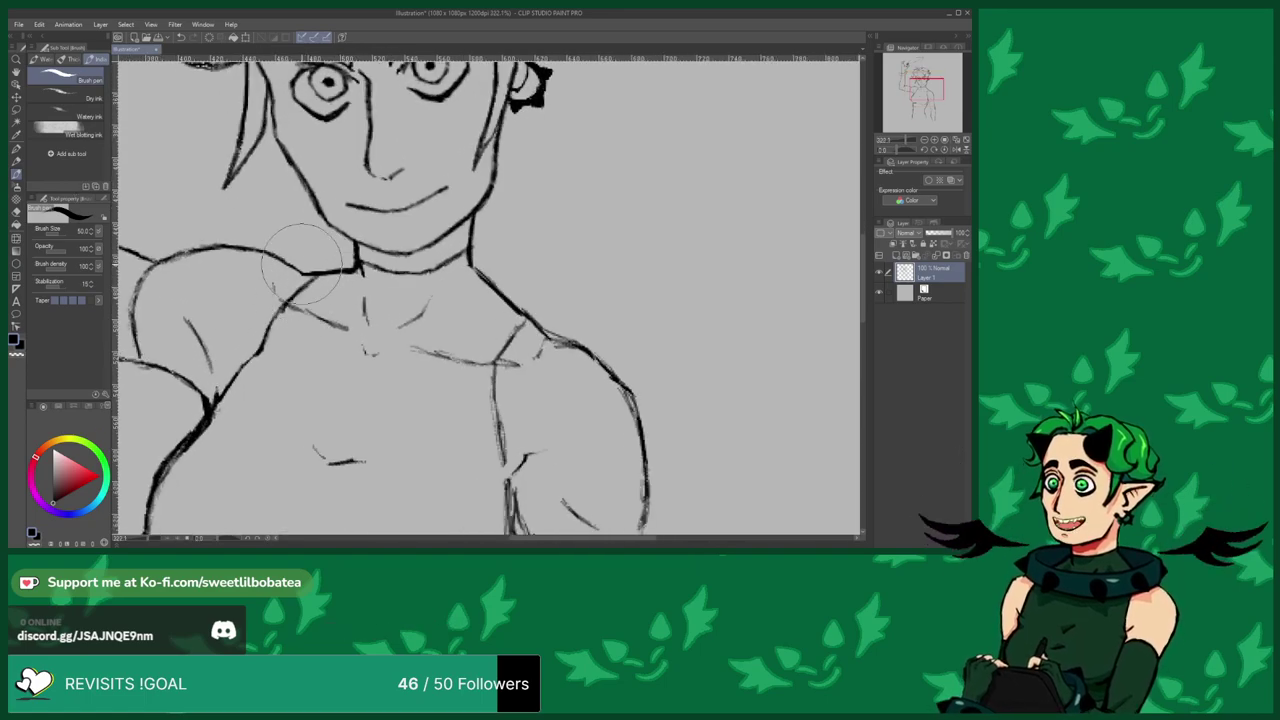
Sketch a fuller outer hair edge sloping from the crown towards the tuft above the earring side.
{"action": "scroll", "coordinate": [300, 262], "scroll_direction": "down", "scroll_amount": 4}
{"action": "scroll", "coordinate": [420, 132], "scroll_direction": "up", "scroll_amount": 5}
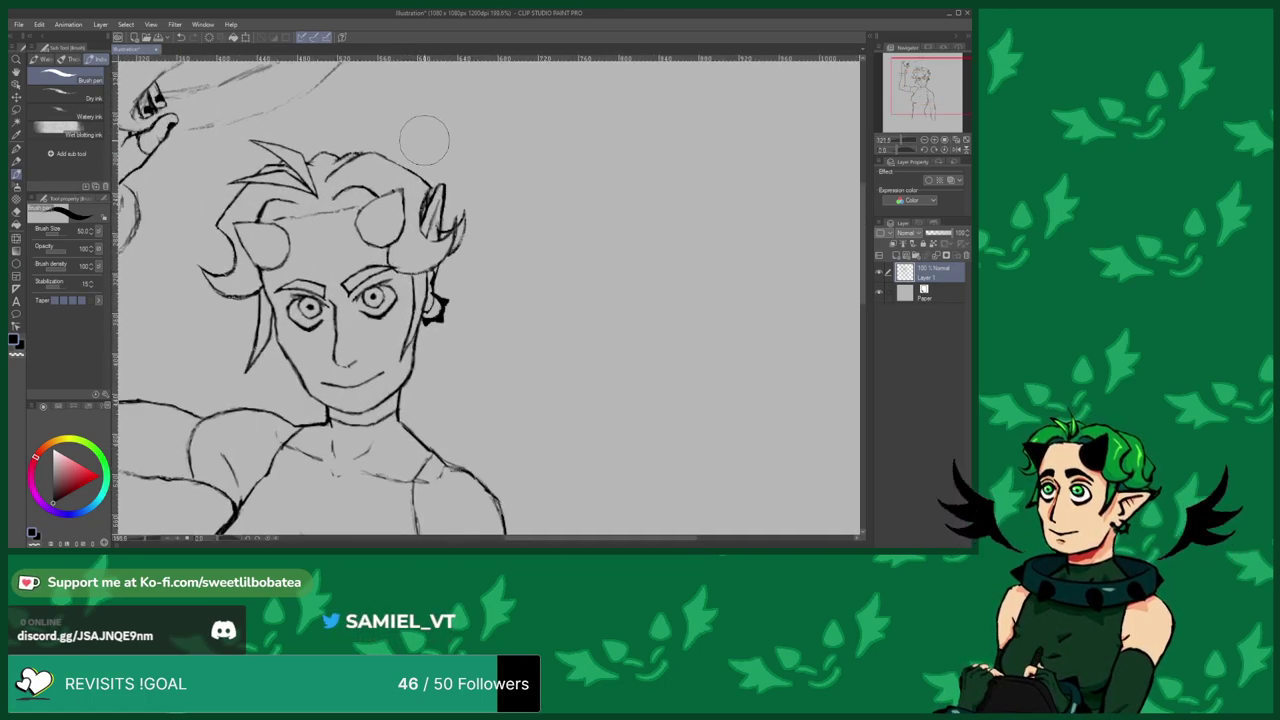
{"action": "mouse_move", "coordinate": [409, 162]}
{"action": "left_mouse_down"}
{"action": "mouse_move", "coordinate": [400, 155]}
{"action": "mouse_move", "coordinate": [425, 180]}
{"action": "mouse_move", "coordinate": [440, 165]}
{"action": "mouse_move", "coordinate": [456, 182]}
{"action": "left_mouse_up"}
{"action": "scroll", "coordinate": [456, 180], "scroll_direction": "down", "scroll_amount": 2}
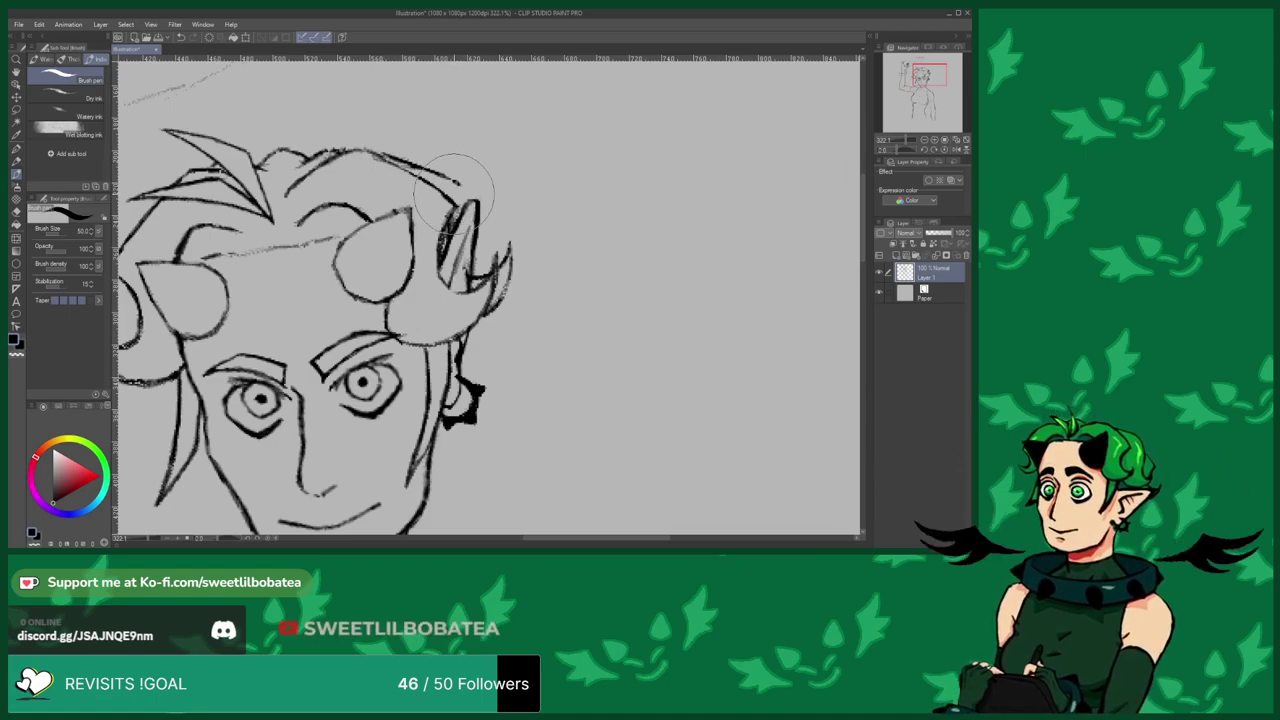
{"action": "scroll", "coordinate": [420, 150], "scroll_direction": "up", "scroll_amount": 2}
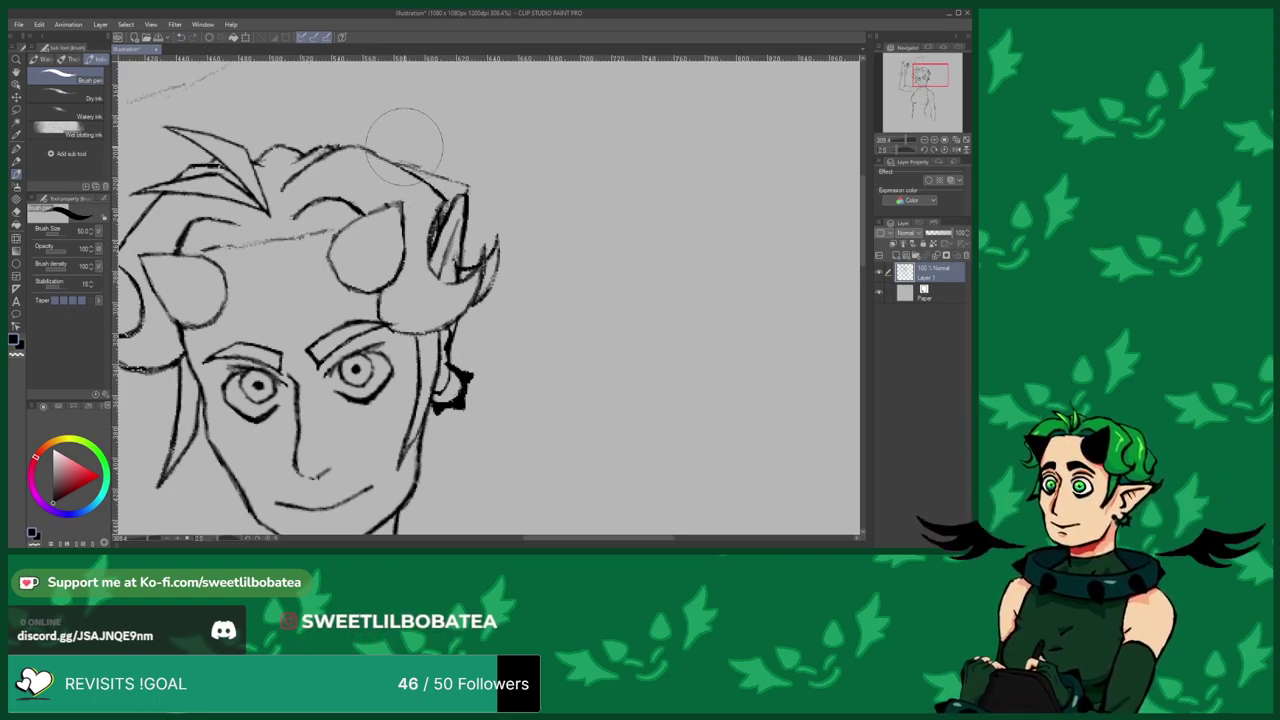
{"action": "scroll", "coordinate": [463, 180], "scroll_direction": "down", "scroll_amount": 2}
{"action": "scroll", "coordinate": [335, 325], "scroll_direction": "down", "scroll_amount": 1}
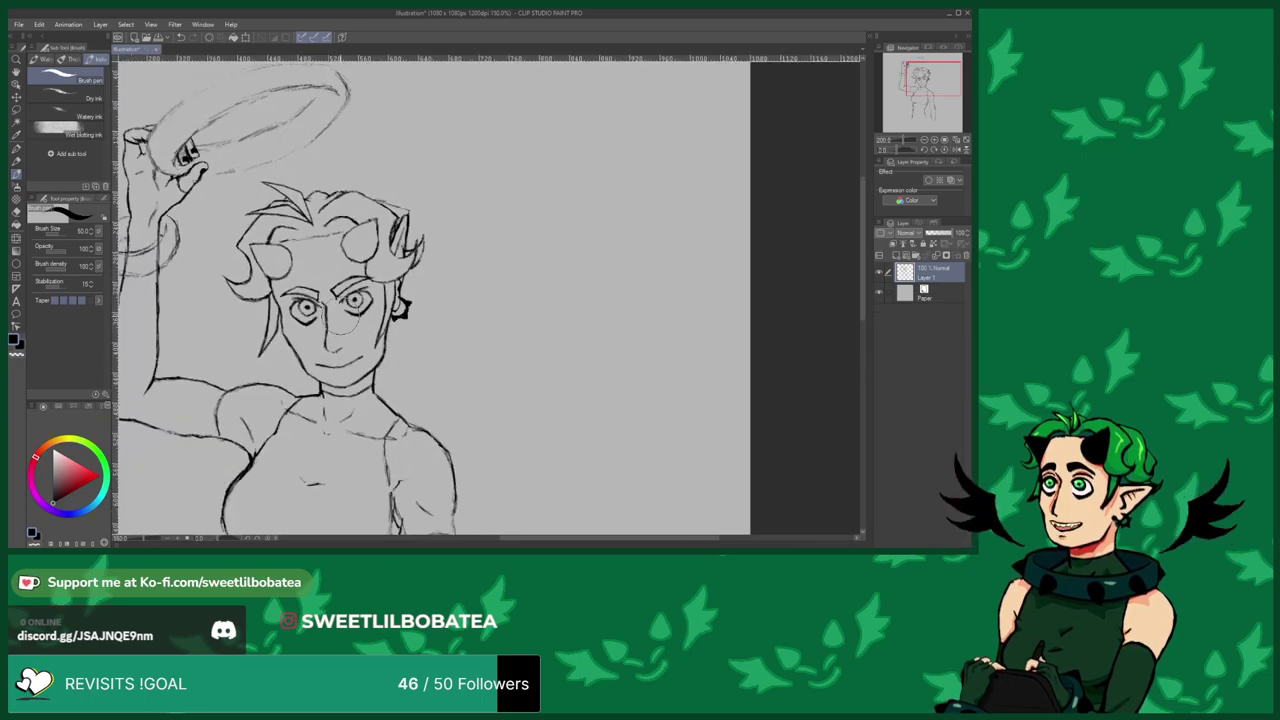
Redraw the sloping hair edge darker, joining its lower corner to the side tuft and its upper end to the crown.
{"action": "scroll", "coordinate": [382, 200], "scroll_direction": "up", "scroll_amount": 2}
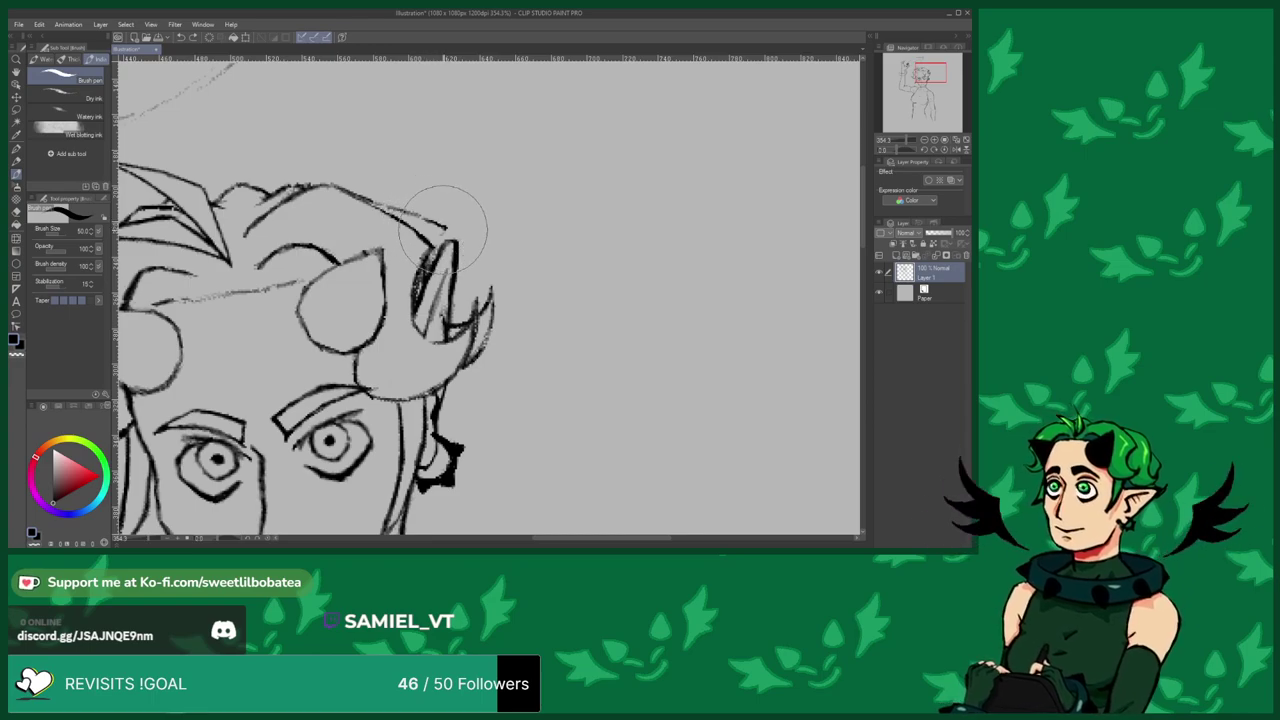
{"action": "scroll", "coordinate": [445, 228], "scroll_direction": "down", "scroll_amount": 2}
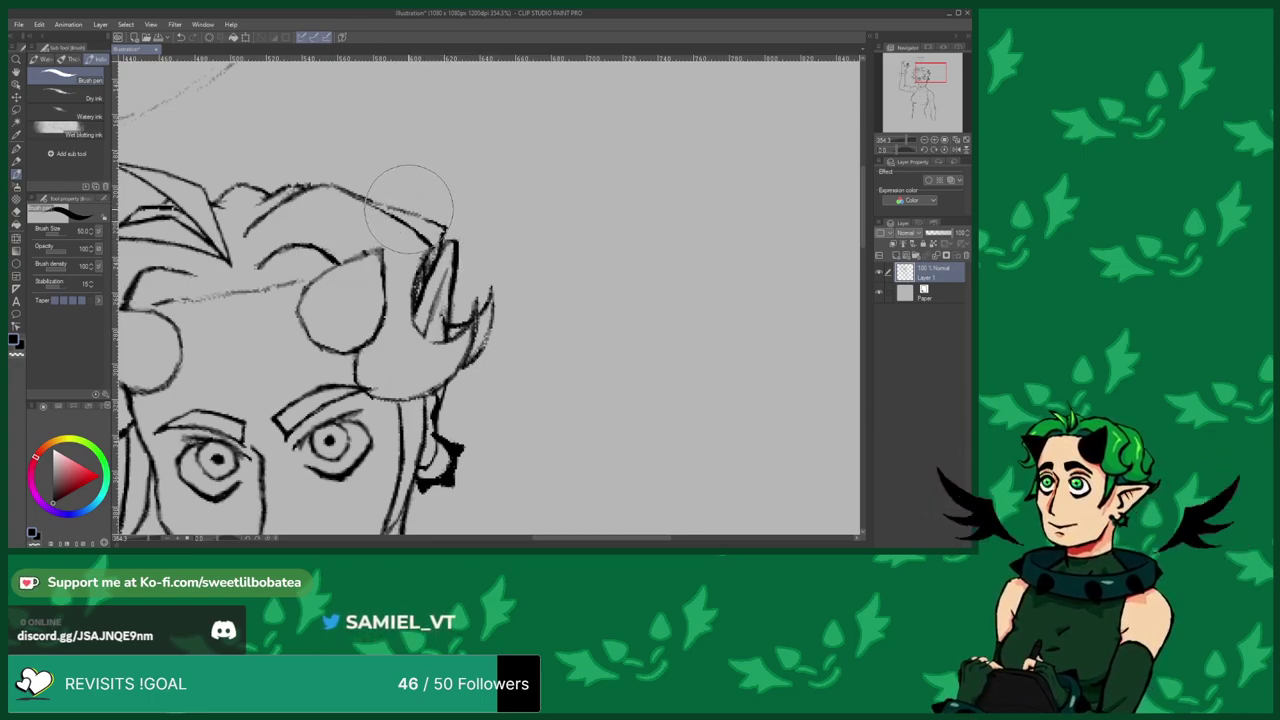
{"action": "scroll", "coordinate": [369, 180], "scroll_direction": "up", "scroll_amount": 2}
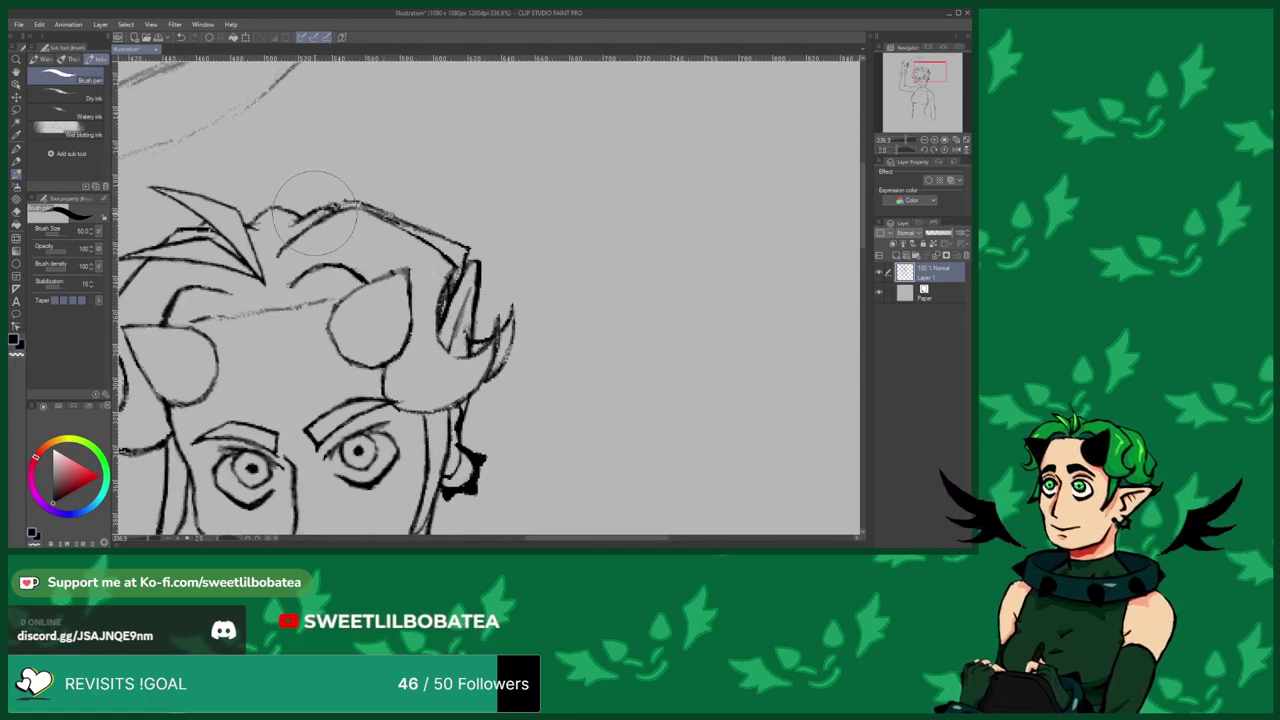
Thicken the hair outline over the crown's peak, then erase the overlapping strokes between the two hair lines.
{"action": "scroll", "coordinate": [386, 210], "scroll_direction": "down", "scroll_amount": 2}
{"action": "scroll", "coordinate": [300, 210], "scroll_direction": "up", "scroll_amount": 3}
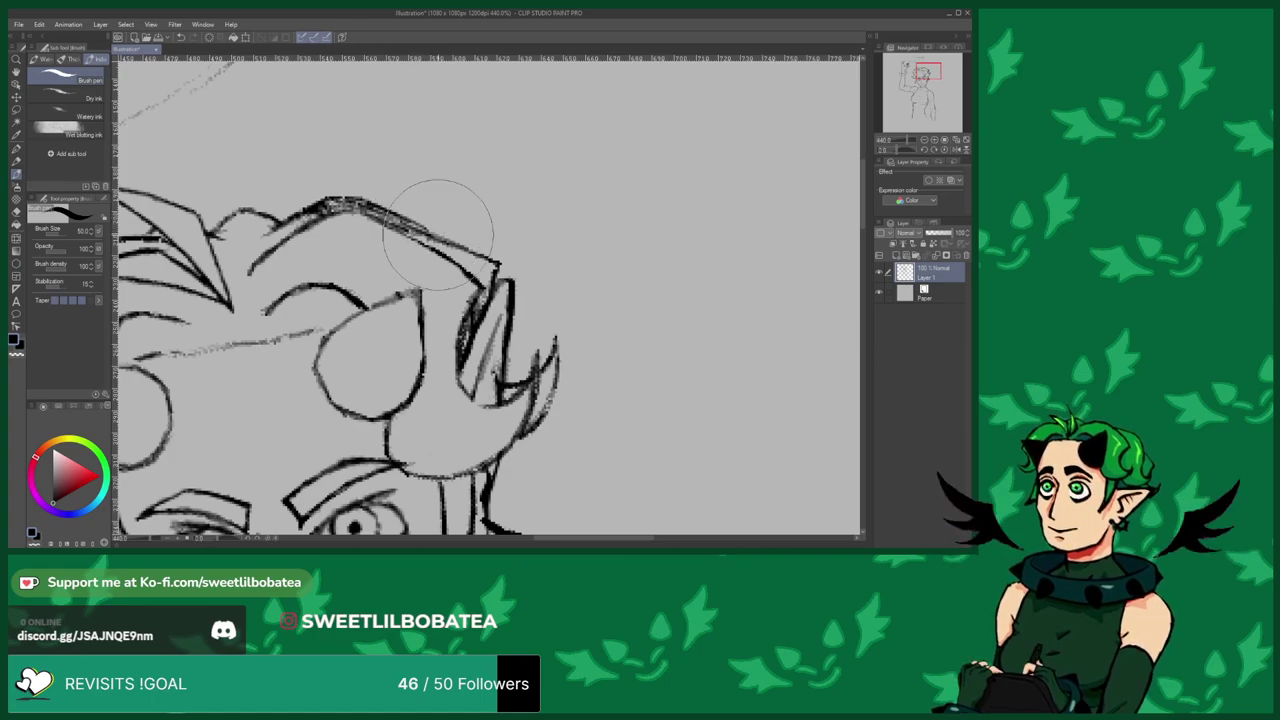
{"action": "key", "text": "e"}
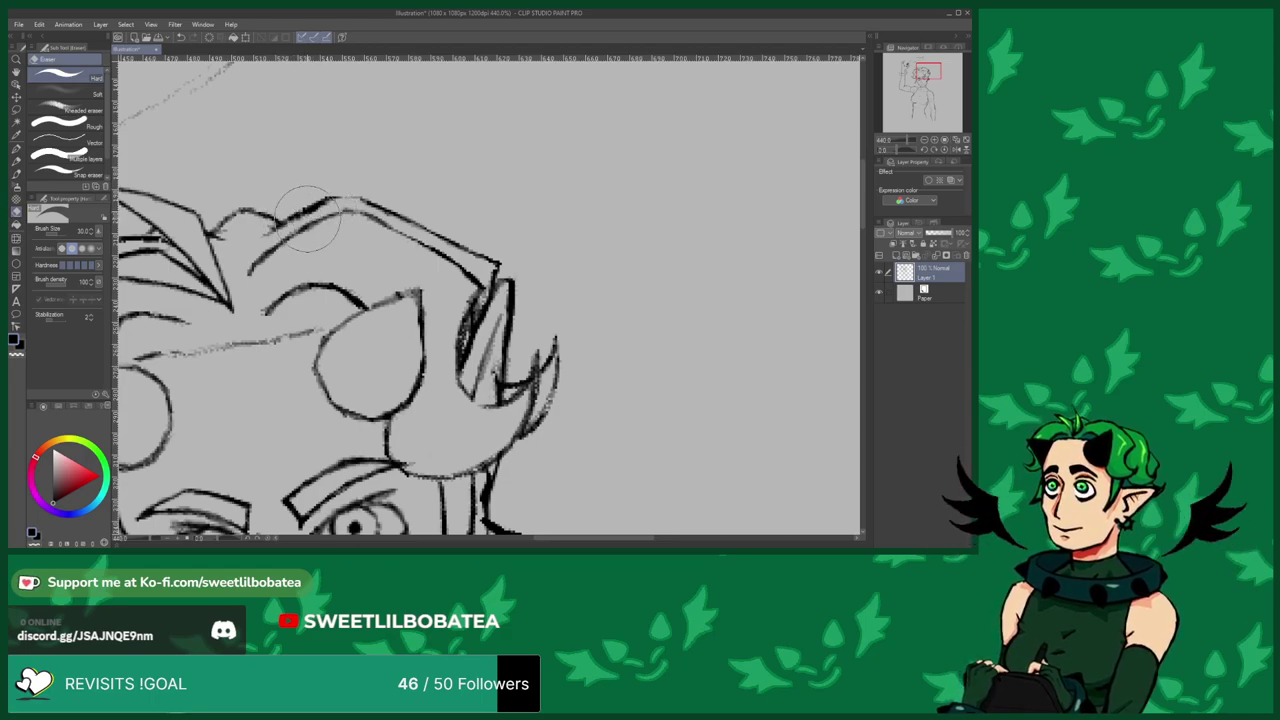
{"action": "scroll", "coordinate": [330, 203], "scroll_direction": "down", "scroll_amount": 5}
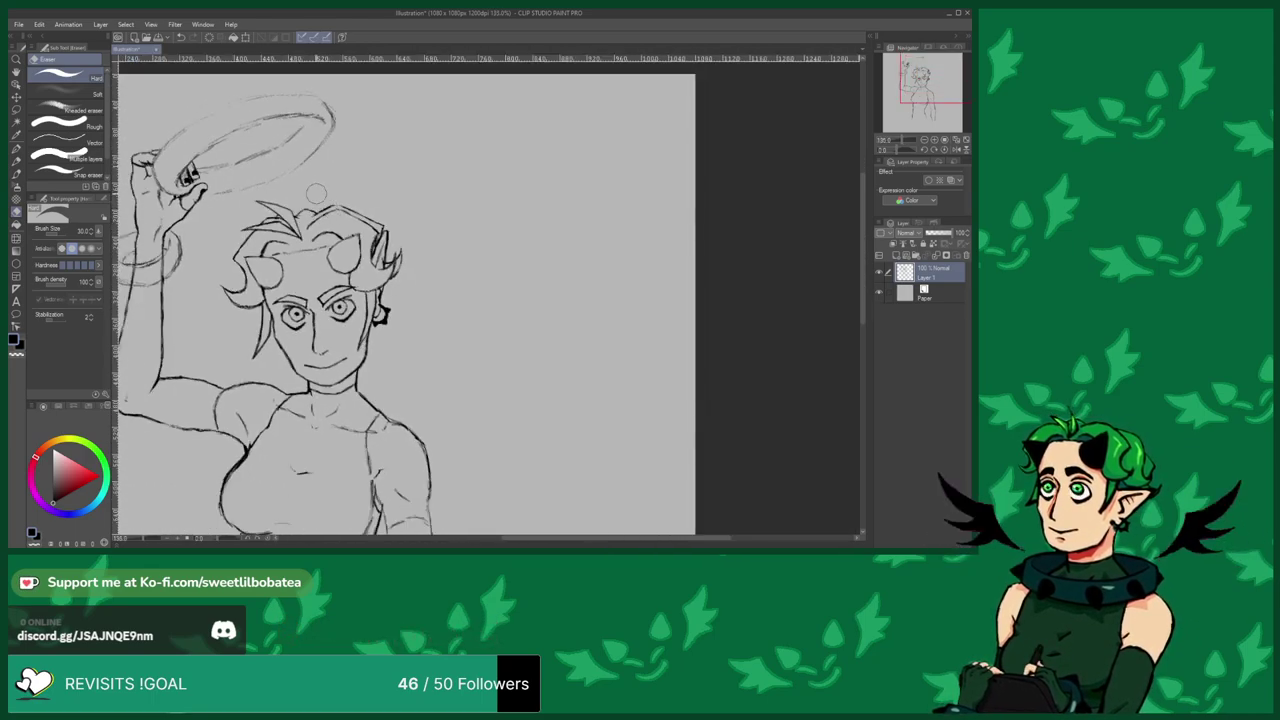
Trim and touch up the small rounded tuft between the pointed forelock and the crown.
{"action": "scroll", "coordinate": [302, 208], "scroll_direction": "up", "scroll_amount": 2}
{"action": "scroll", "coordinate": [302, 206], "scroll_direction": "up", "scroll_amount": 2}
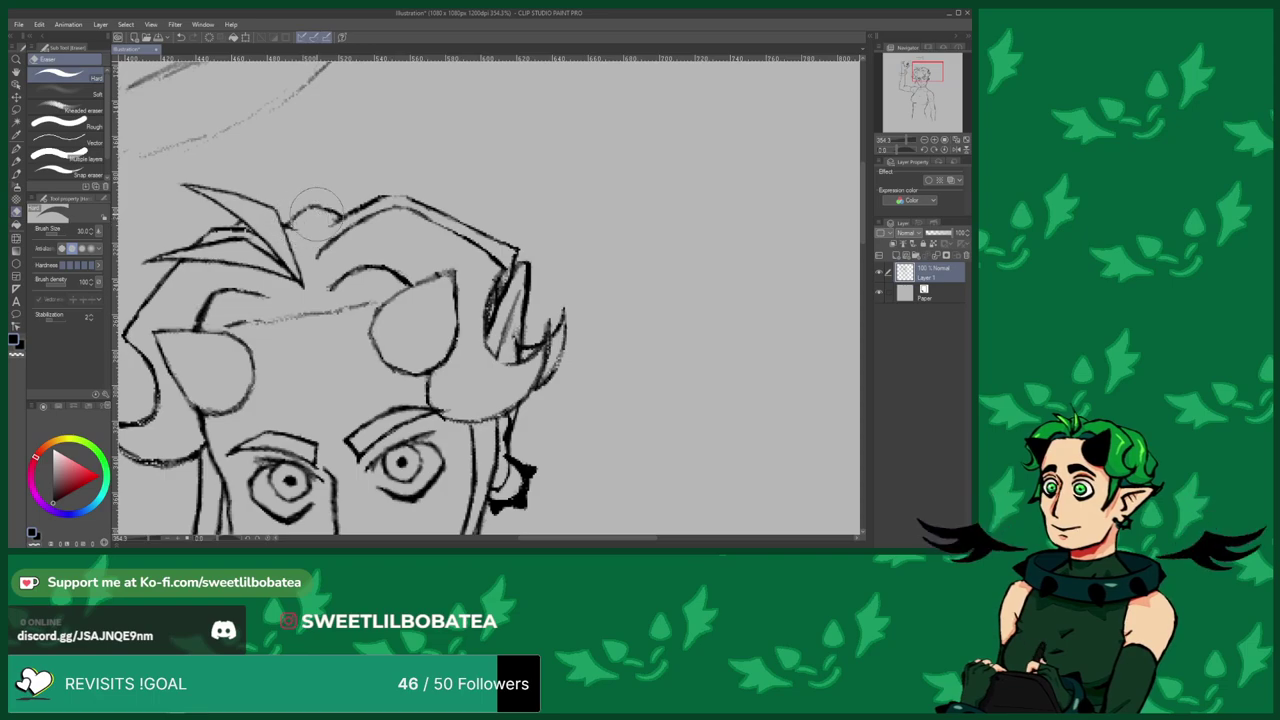
{"action": "key", "text": "b"}
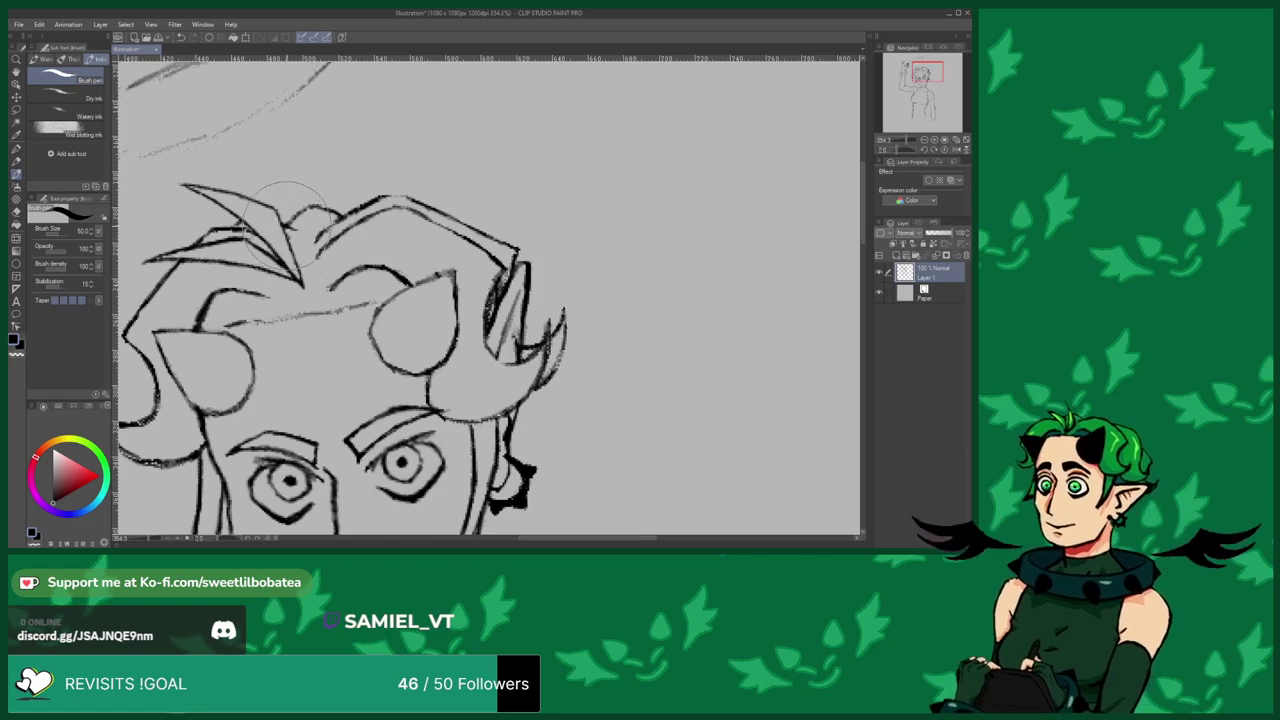
{"action": "scroll", "coordinate": [295, 230], "scroll_direction": "down", "scroll_amount": 8}
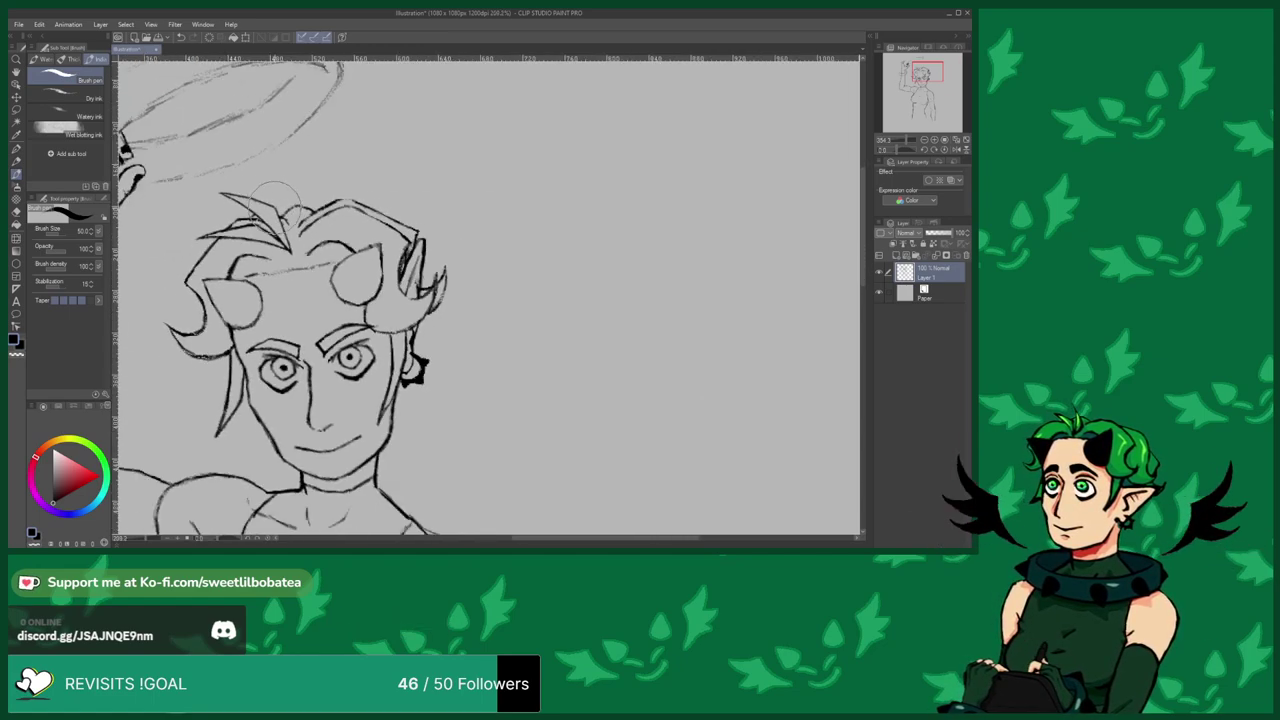
Lasso-select the entire canvas area around the full figure sketch.
{"action": "scroll", "coordinate": [282, 287], "scroll_direction": "down", "scroll_amount": 2}
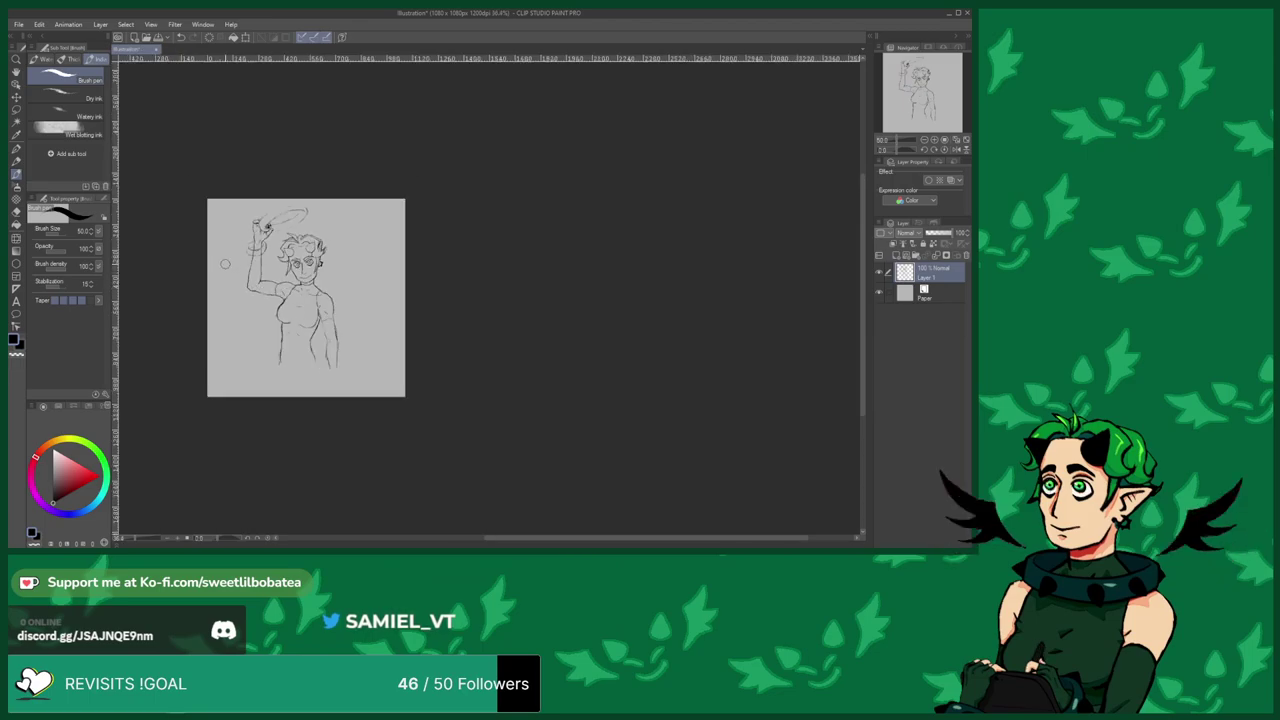
{"action": "scroll", "coordinate": [268, 281], "scroll_direction": "up", "scroll_amount": 3}
{"action": "scroll", "coordinate": [365, 258], "scroll_direction": "down", "scroll_amount": 3}
{"action": "scroll", "coordinate": [294, 288], "scroll_direction": "up", "scroll_amount": 4}
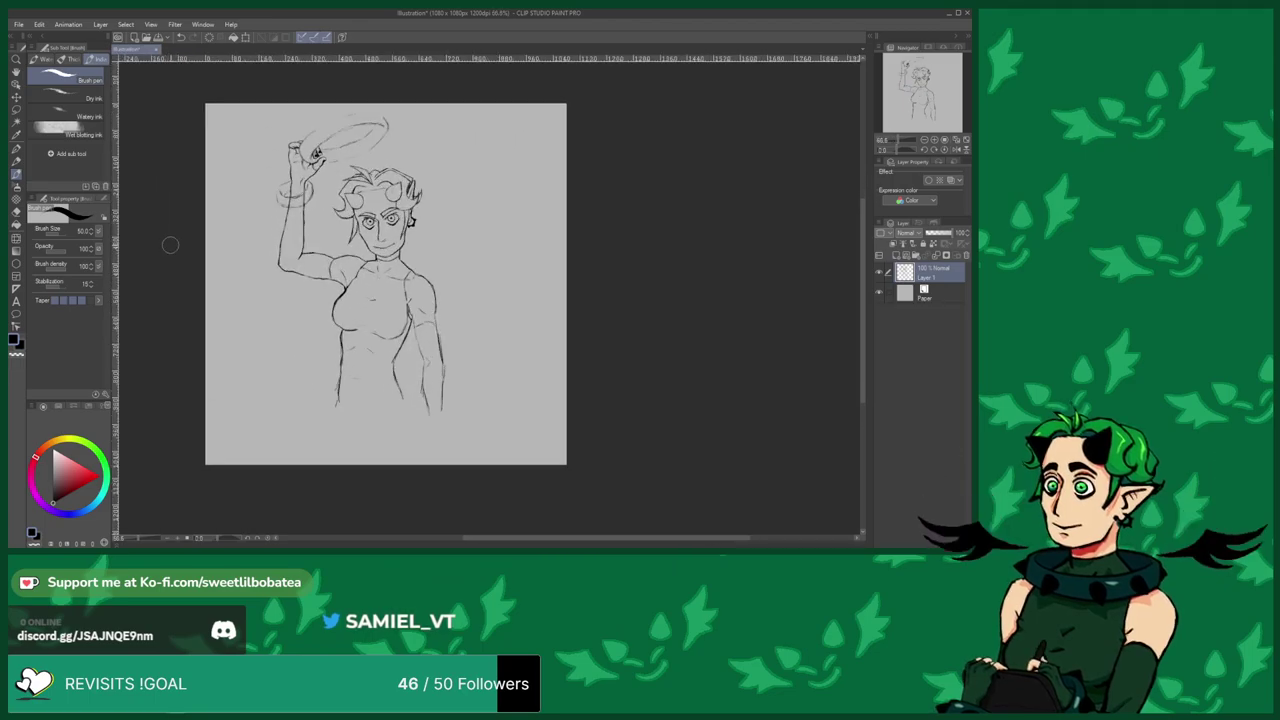
{"action": "key", "text": "m"}
{"action": "mouse_move", "coordinate": [512, 100]}
{"action": "left_mouse_down"}
{"action": "mouse_move", "coordinate": [355, 97]}
{"action": "mouse_move", "coordinate": [130, 96]}
{"action": "mouse_move", "coordinate": [200, 412]}
{"action": "mouse_move", "coordinate": [240, 490]}
{"action": "mouse_move", "coordinate": [689, 484]}
{"action": "mouse_move", "coordinate": [657, 101]}
{"action": "left_mouse_up"}
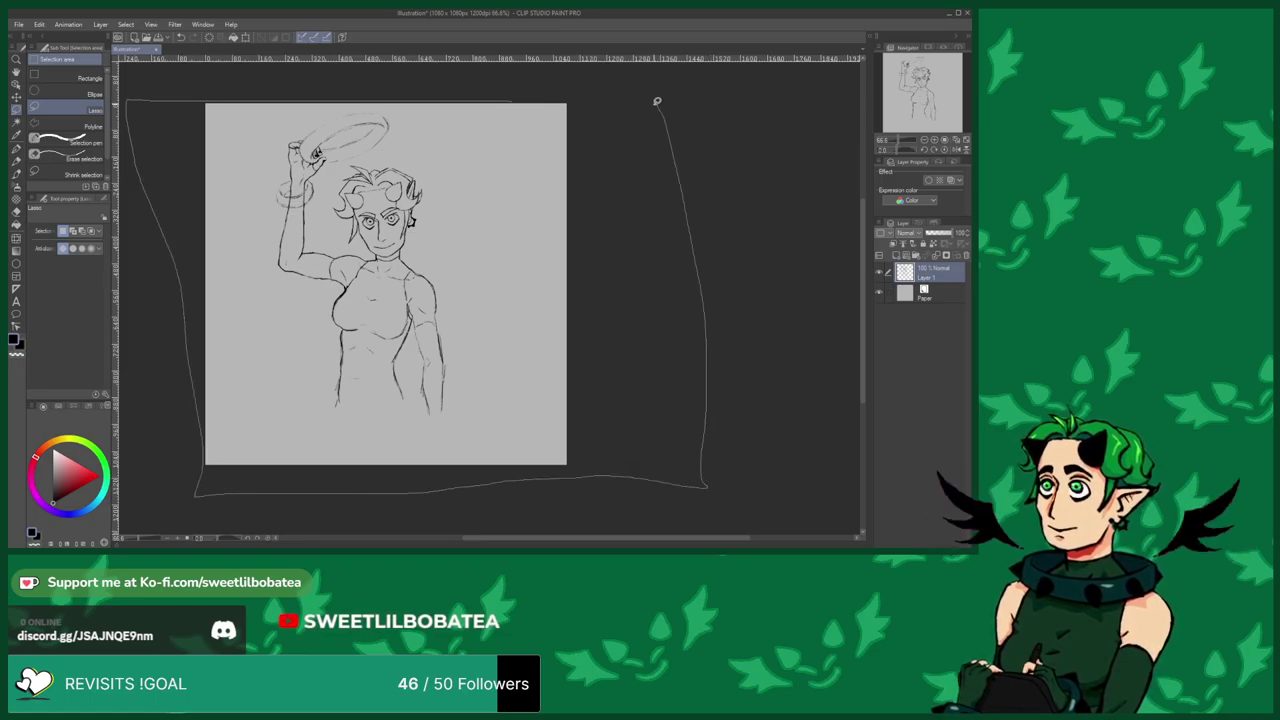
{"action": "left_click_drag", "start_coordinate": [536, 97], "coordinate": [209, 90]}
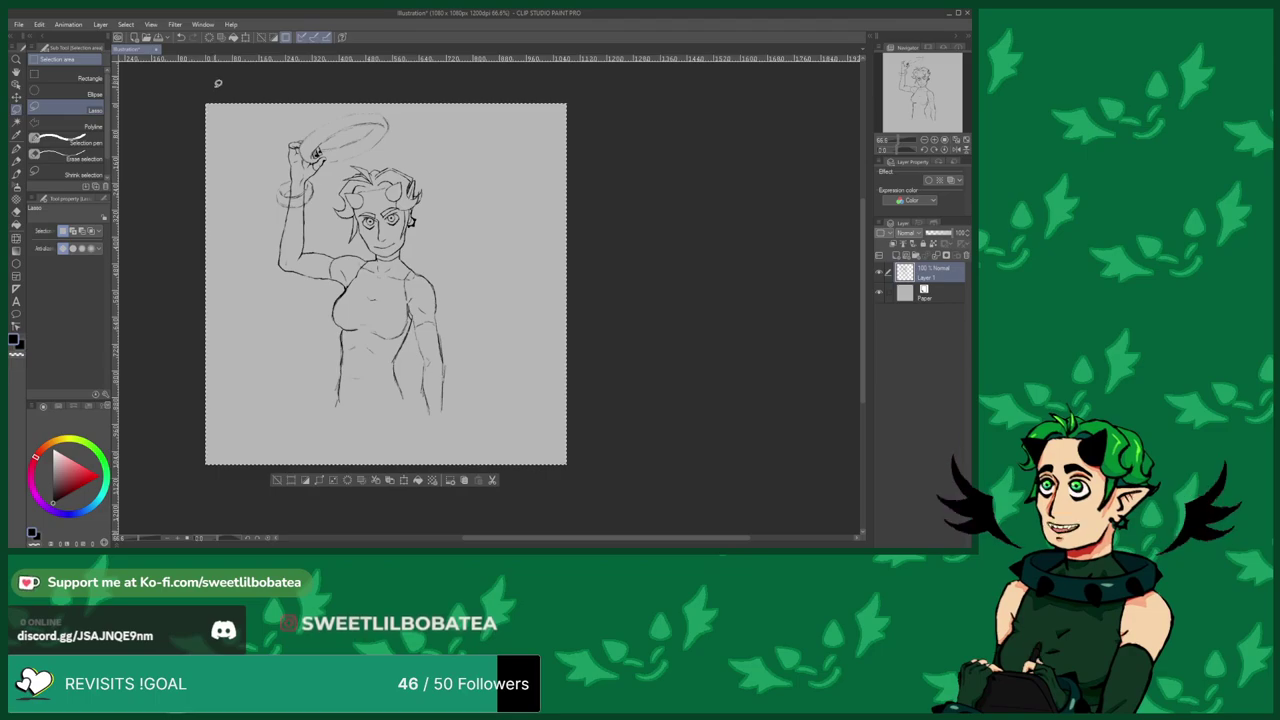
Scale the selected sketch up to 120%, position it so the raised hand fits and the waist meets the canvas's lower edge, and deselect.
{"action": "left_click", "coordinate": [405, 481]}
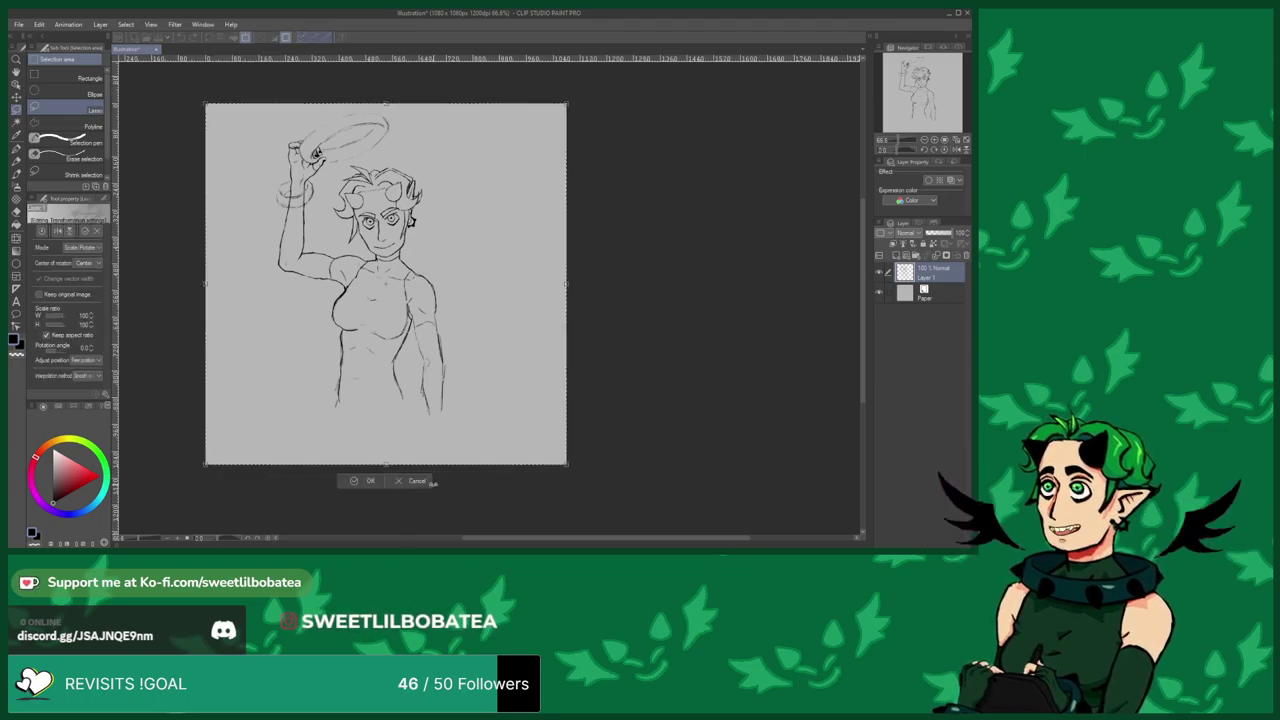
{"action": "mouse_move", "coordinate": [576, 467]}
{"action": "left_mouse_down"}
{"action": "mouse_move", "coordinate": [630, 532]}
{"action": "mouse_move", "coordinate": [628, 510]}
{"action": "mouse_move", "coordinate": [620, 528]}
{"action": "left_mouse_up"}
{"action": "left_click_drag", "start_coordinate": [474, 476], "coordinate": [474, 485]}
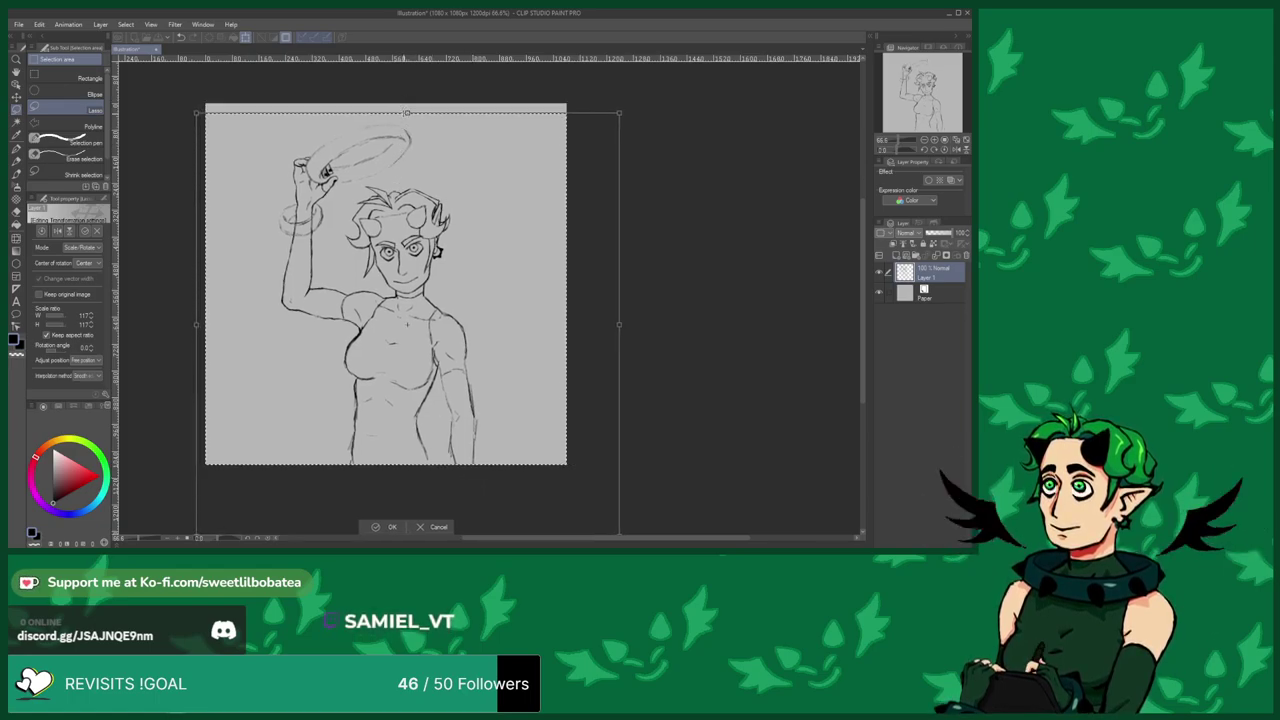
{"action": "left_click_drag", "start_coordinate": [407, 113], "coordinate": [407, 101]}
{"action": "left_click_drag", "start_coordinate": [410, 230], "coordinate": [407, 227]}
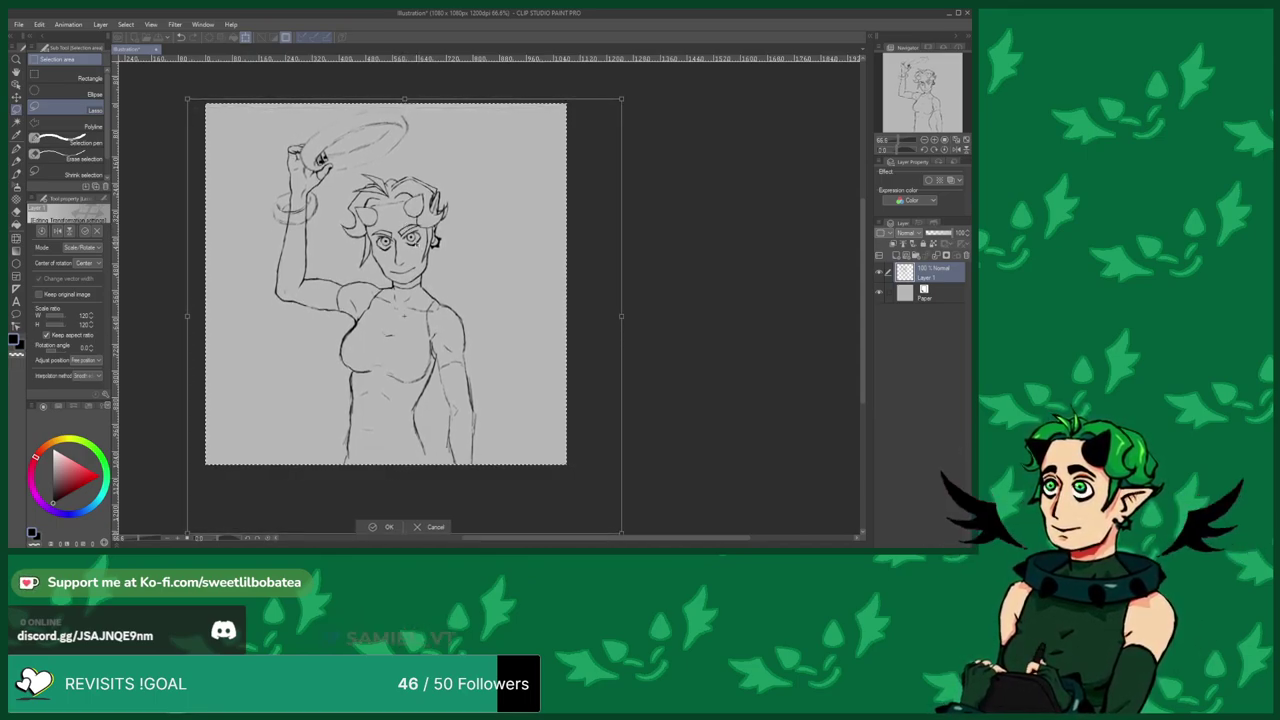
{"action": "left_click", "coordinate": [383, 527]}
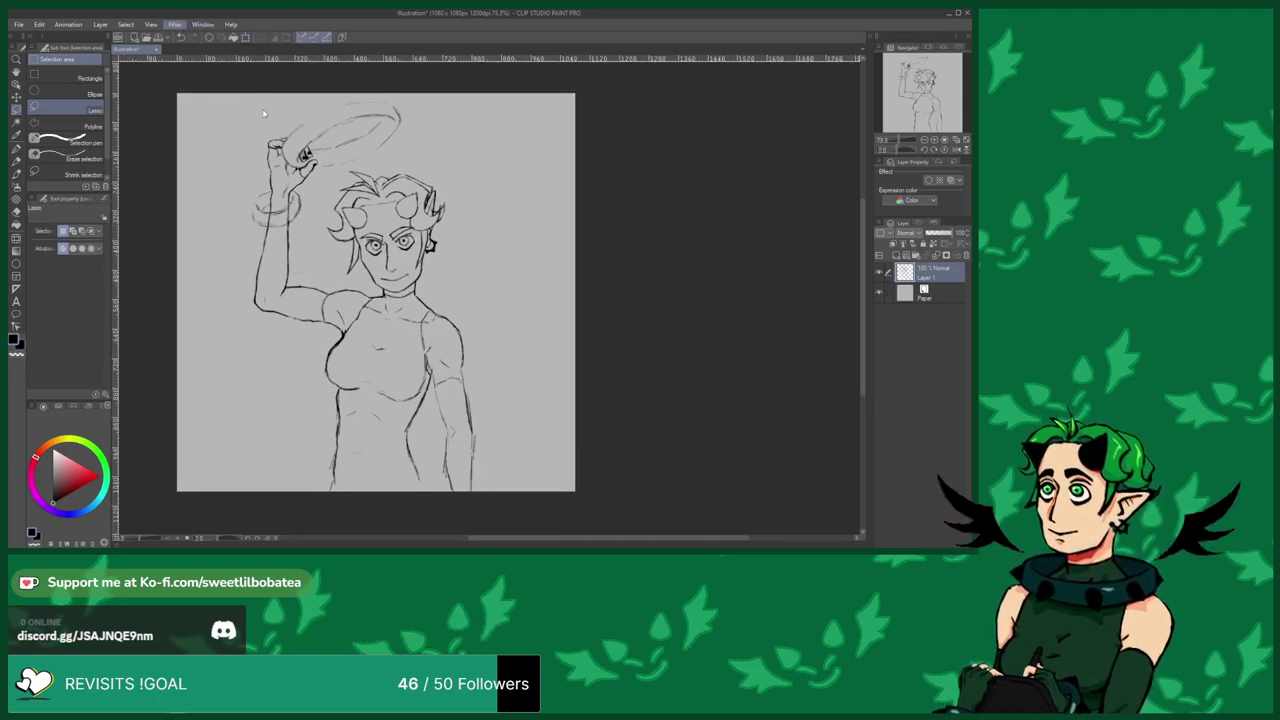
{"action": "scroll", "coordinate": [394, 310], "scroll_direction": "up", "scroll_amount": 4}
{"action": "scroll", "coordinate": [411, 199], "scroll_direction": "down", "scroll_amount": 6}
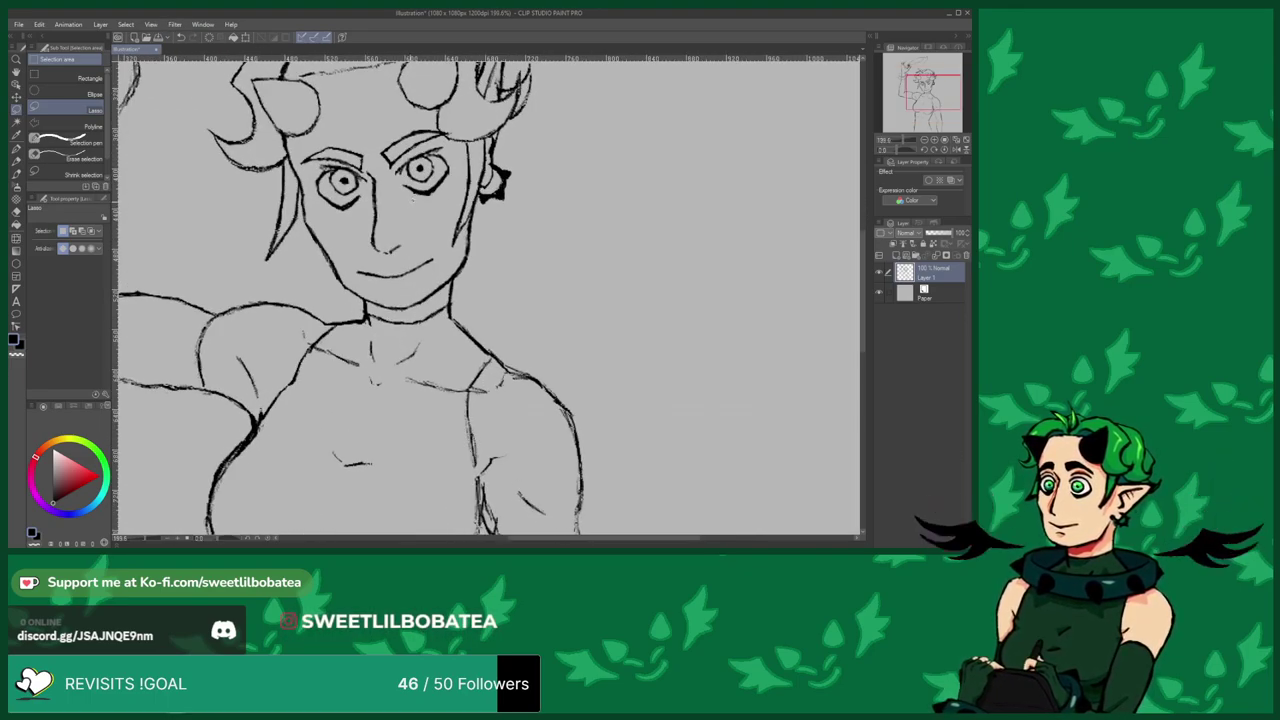
{"action": "scroll", "coordinate": [482, 266], "scroll_direction": "up", "scroll_amount": 2}
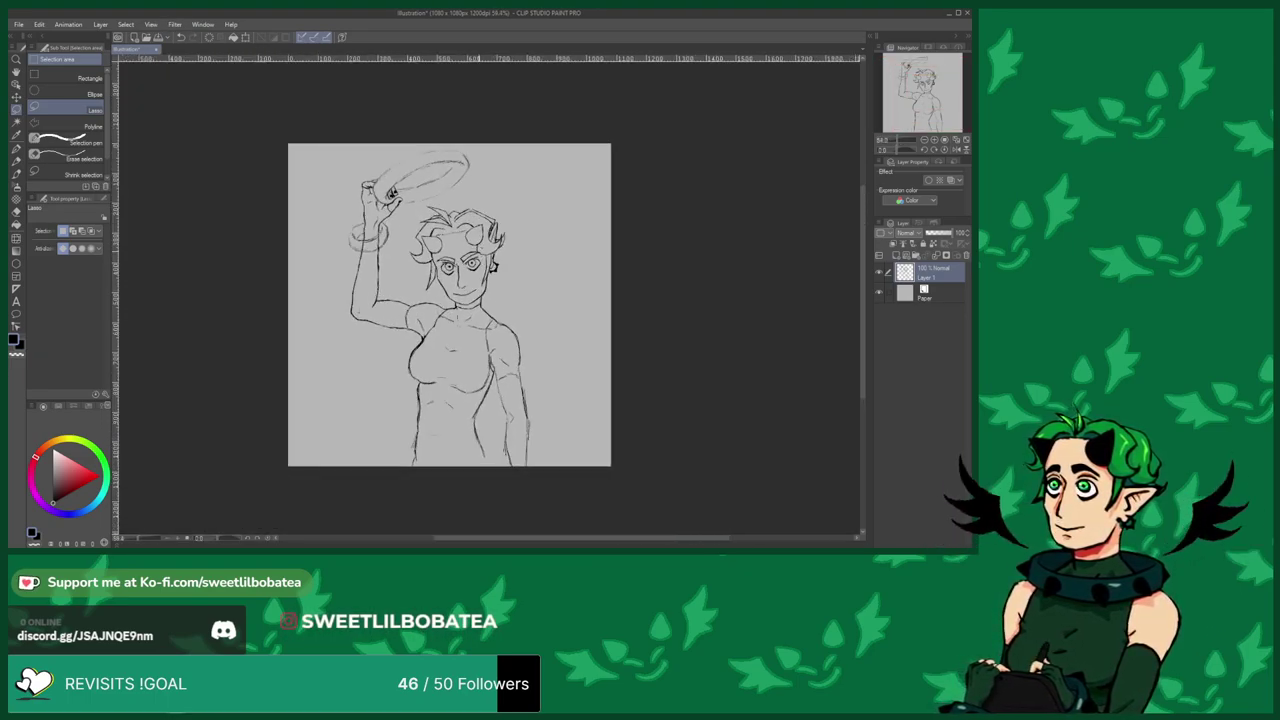
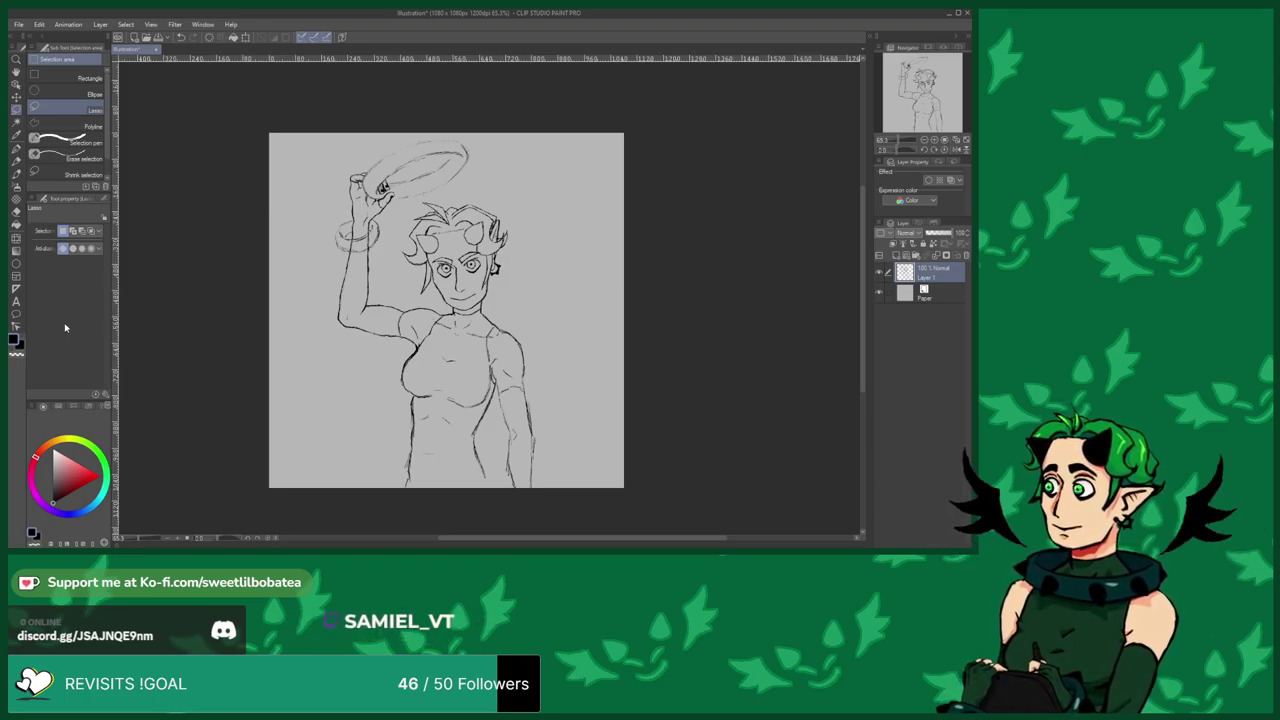
Redraw the chest's side outline darker below the raised arm, and erase its stray overlapping strokes and the upper end of the waist line.
{"action": "left_click", "coordinate": [16, 173]}
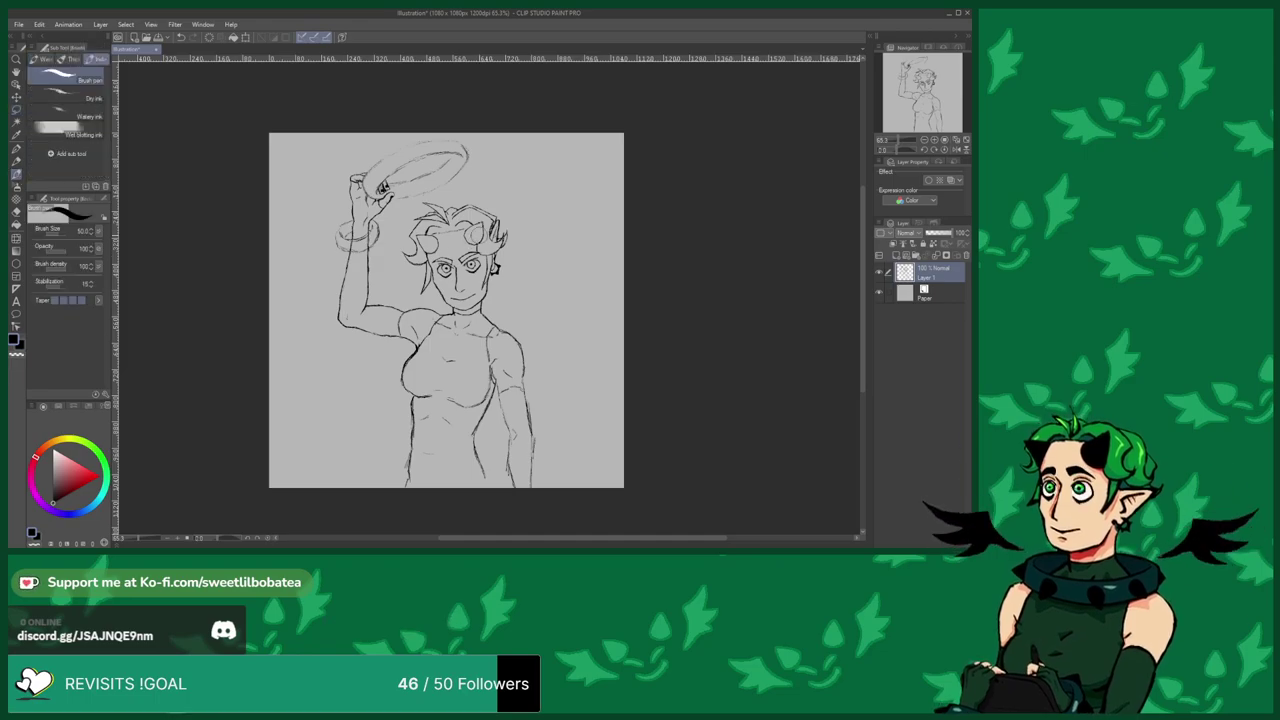
{"action": "scroll", "coordinate": [415, 380], "scroll_direction": "up", "scroll_amount": 4}
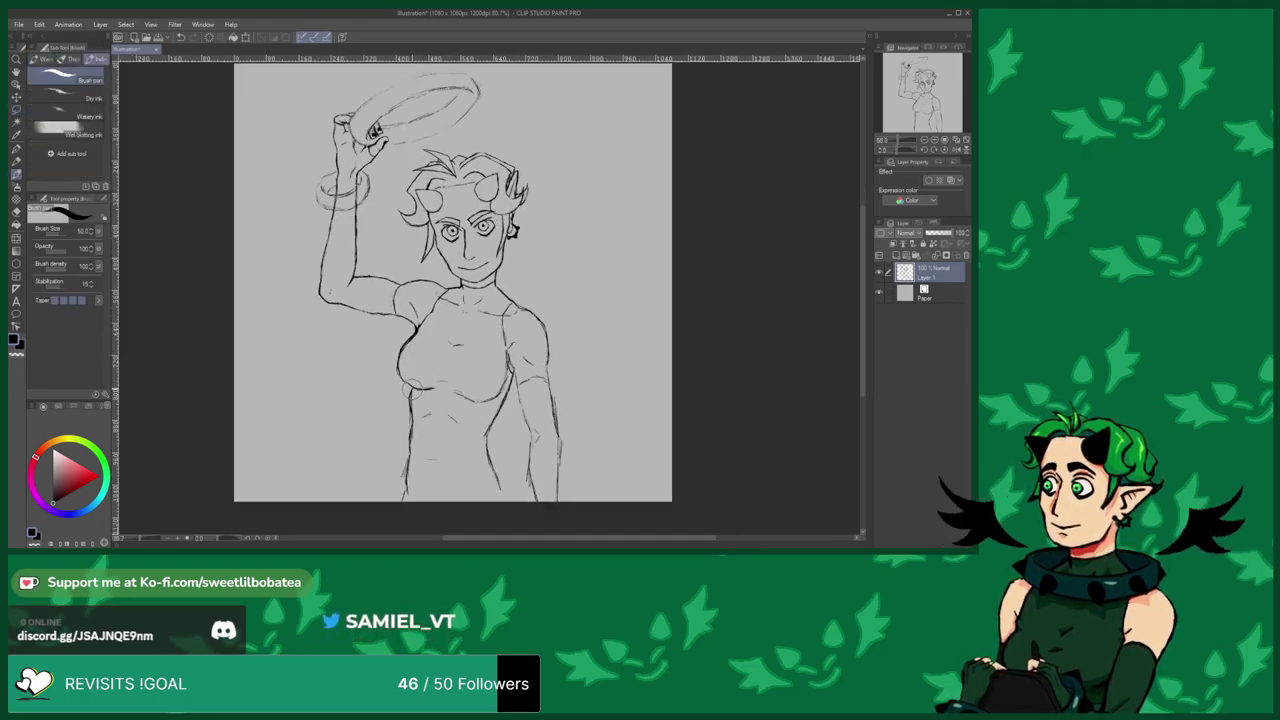
{"action": "scroll", "coordinate": [418, 314], "scroll_direction": "up", "scroll_amount": 1}
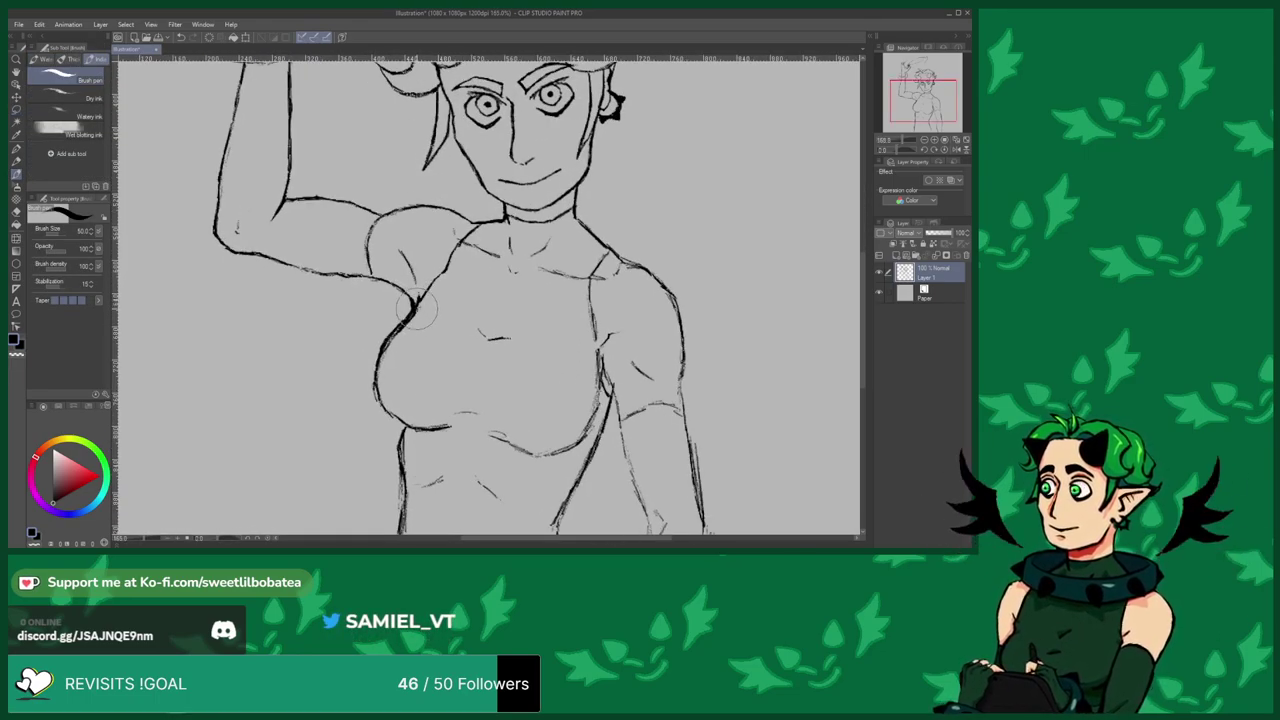
{"action": "mouse_move", "coordinate": [418, 305]}
{"action": "left_mouse_down"}
{"action": "mouse_move", "coordinate": [380, 368]}
{"action": "mouse_move", "coordinate": [392, 345]}
{"action": "mouse_move", "coordinate": [381, 392]}
{"action": "mouse_move", "coordinate": [418, 428]}
{"action": "mouse_move", "coordinate": [460, 425]}
{"action": "mouse_move", "coordinate": [425, 430]}
{"action": "mouse_move", "coordinate": [395, 415]}
{"action": "left_mouse_up"}
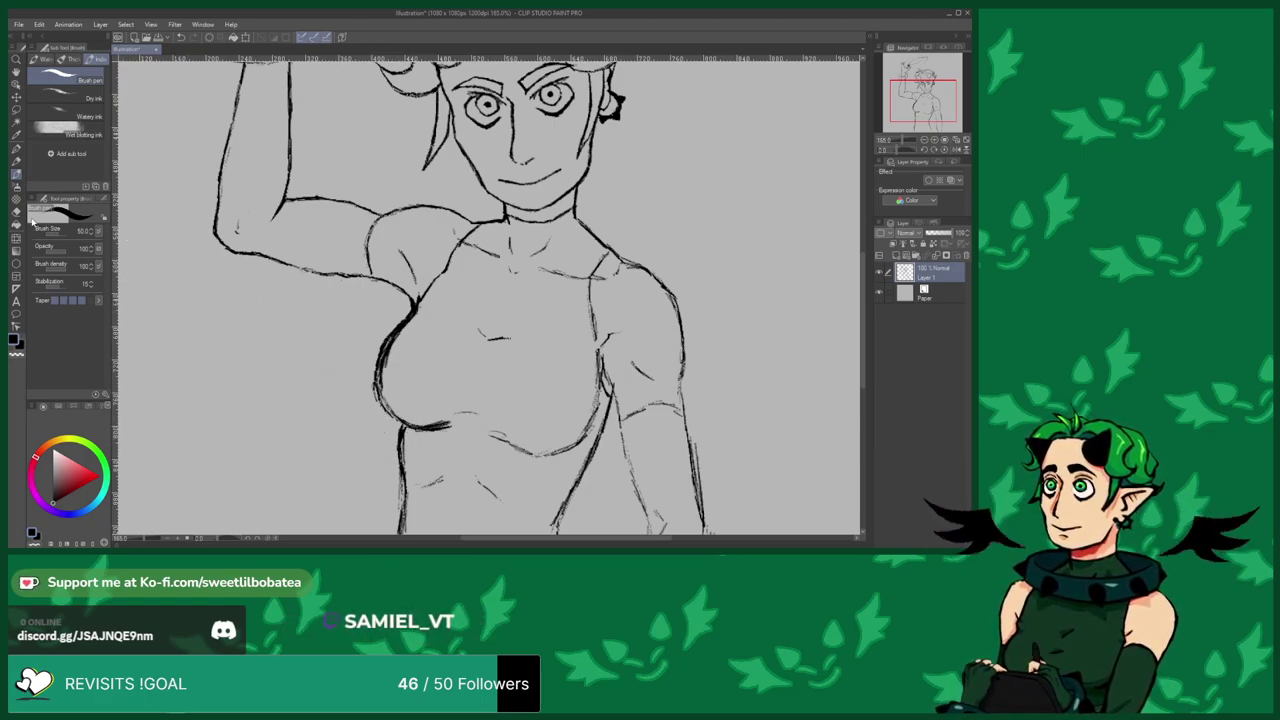
{"action": "left_click", "coordinate": [16, 213]}
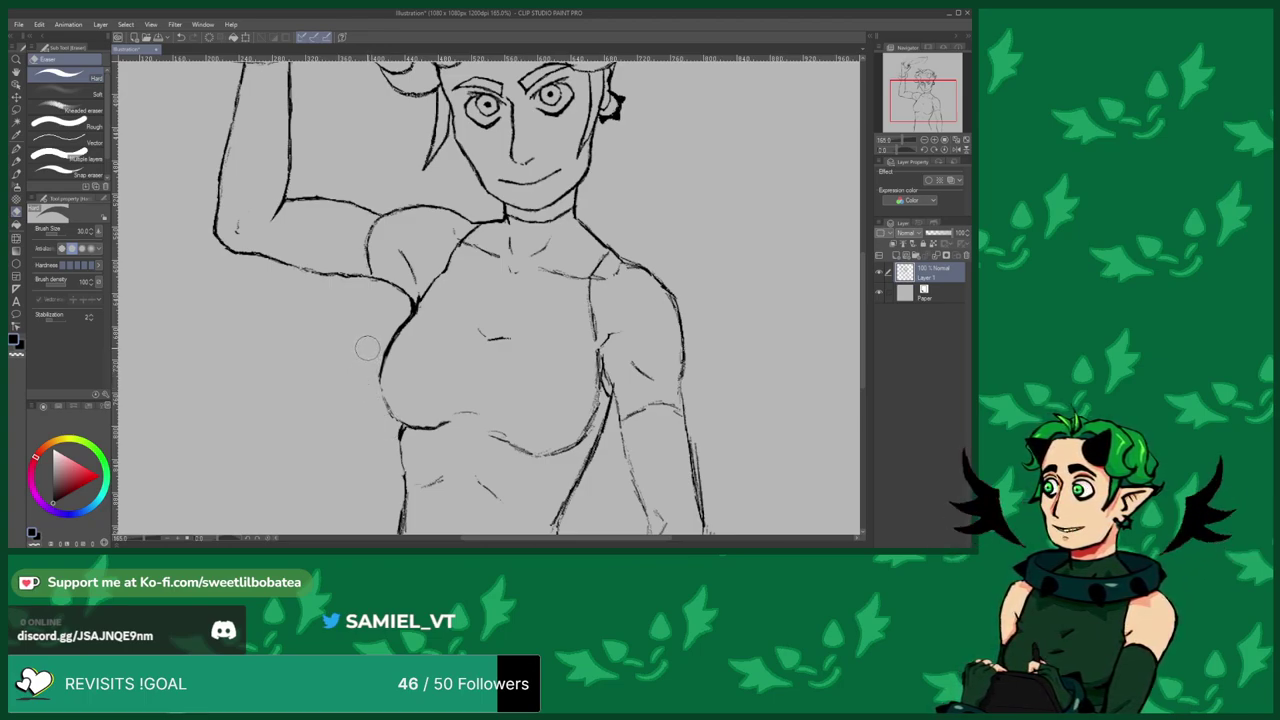
{"action": "scroll", "coordinate": [282, 215], "scroll_direction": "down", "scroll_amount": 2}
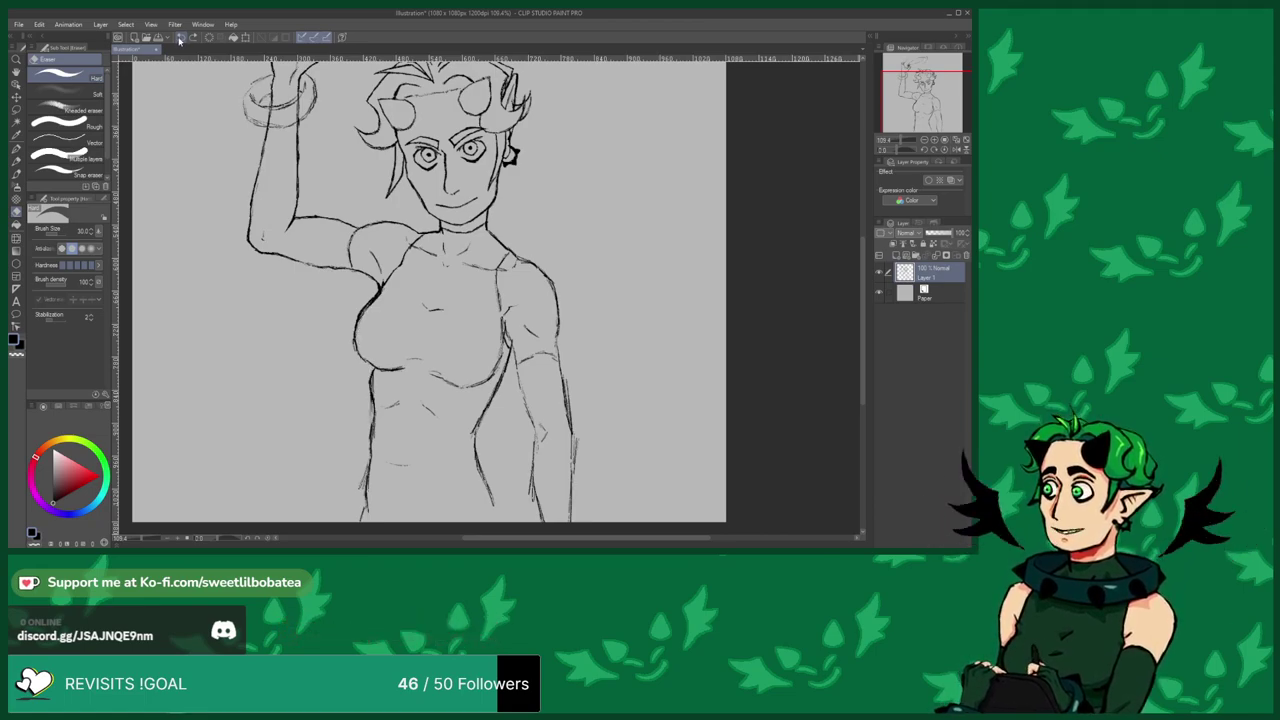
{"action": "scroll", "coordinate": [402, 309], "scroll_direction": "up", "scroll_amount": 4}
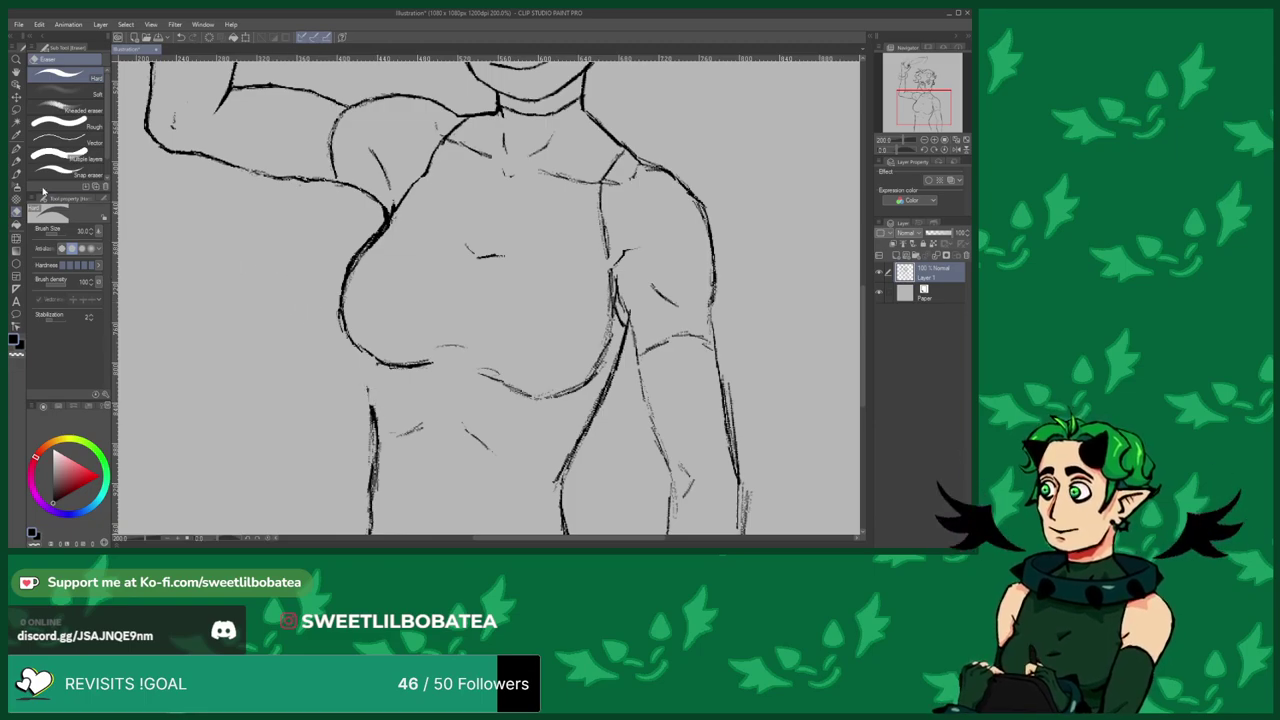
Extend the waist line on the raised-arm side up to the lower corner of the chest outline.
{"action": "left_click", "coordinate": [17, 175]}
{"action": "scroll", "coordinate": [375, 368], "scroll_direction": "up", "scroll_amount": 2}
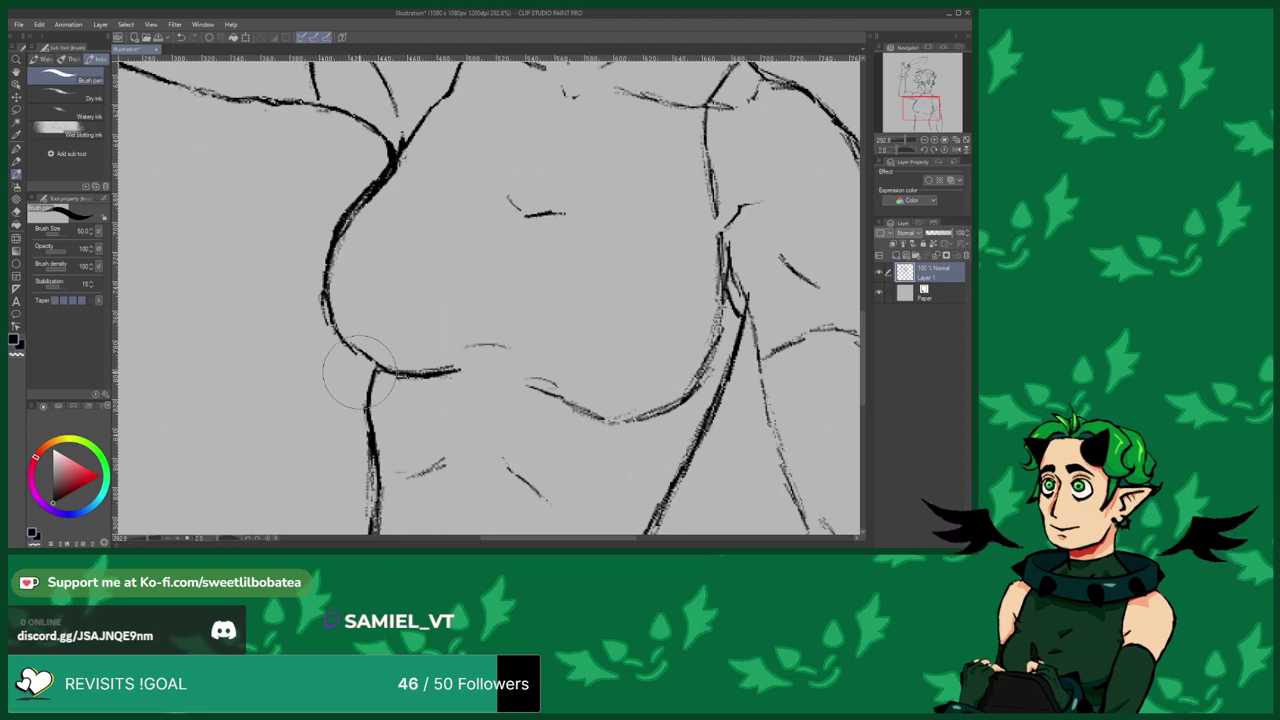
{"action": "scroll", "coordinate": [363, 365], "scroll_direction": "down", "scroll_amount": 8}
{"action": "scroll", "coordinate": [466, 414], "scroll_direction": "up", "scroll_amount": 9}
{"action": "scroll", "coordinate": [572, 360], "scroll_direction": "down", "scroll_amount": 4}
{"action": "scroll", "coordinate": [330, 305], "scroll_direction": "up", "scroll_amount": 6}
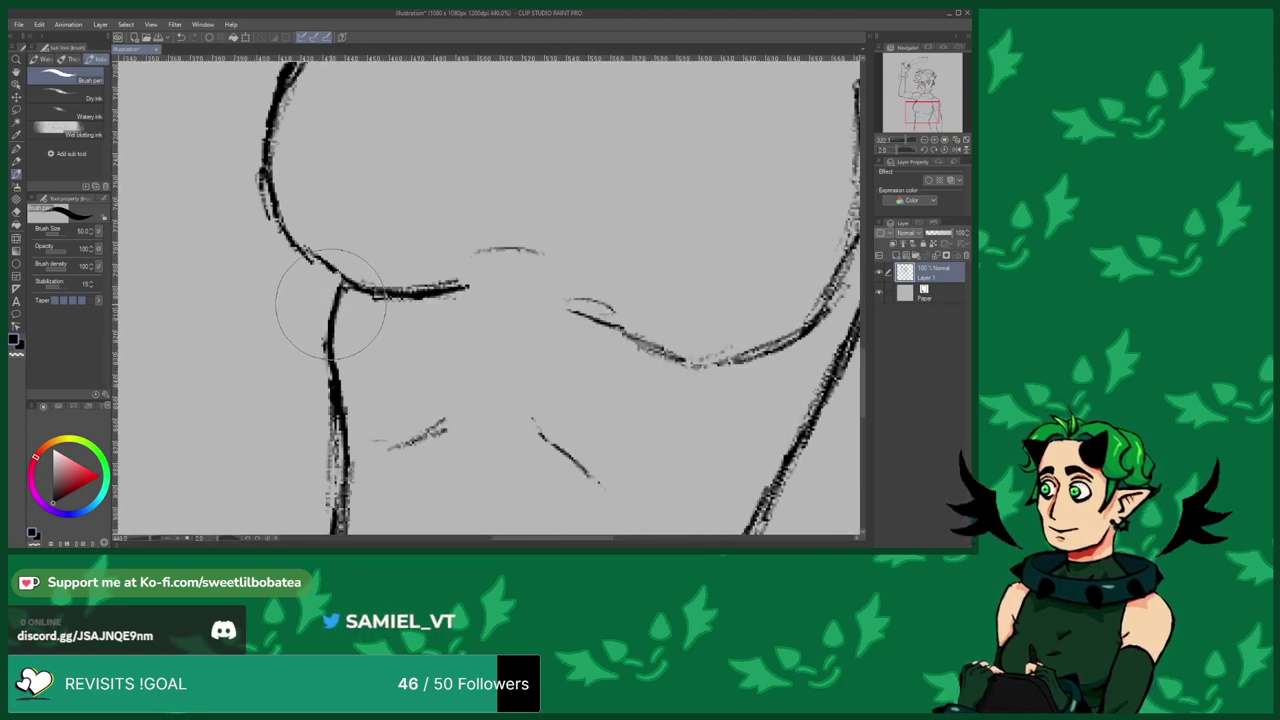
{"action": "scroll", "coordinate": [400, 350], "scroll_direction": "down", "scroll_amount": 6}
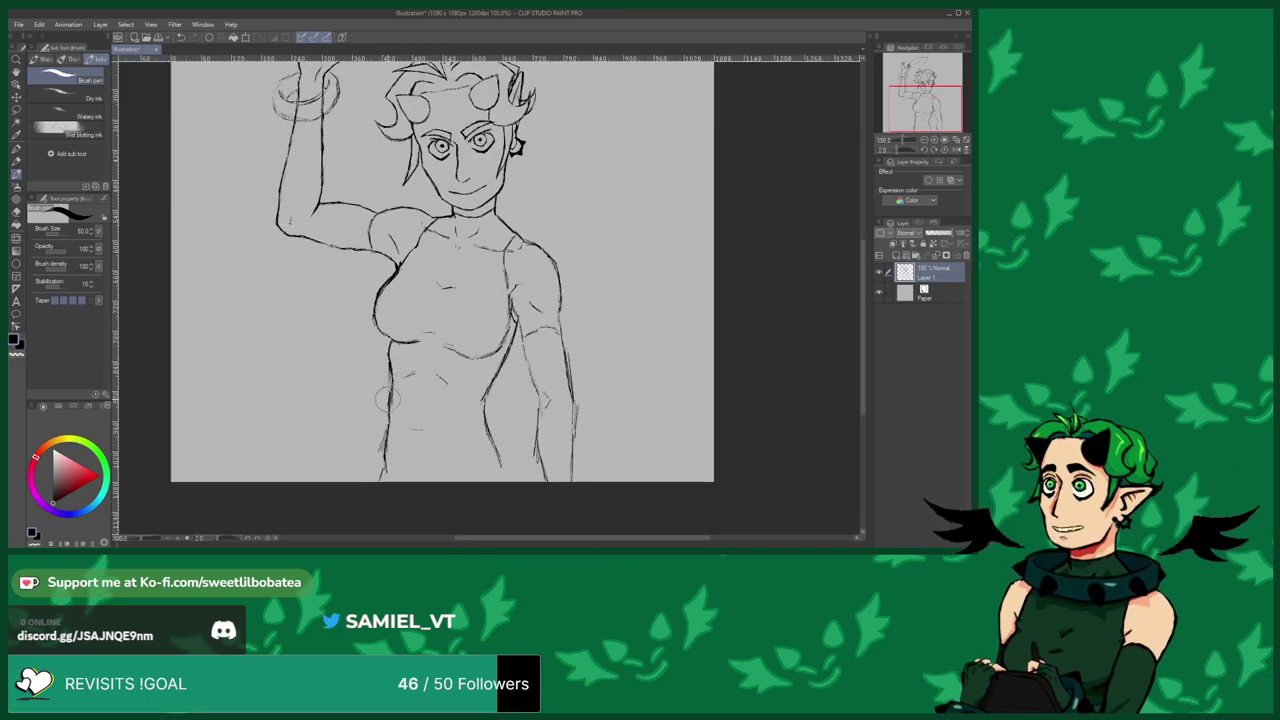
{"action": "scroll", "coordinate": [398, 318], "scroll_direction": "up", "scroll_amount": 5}
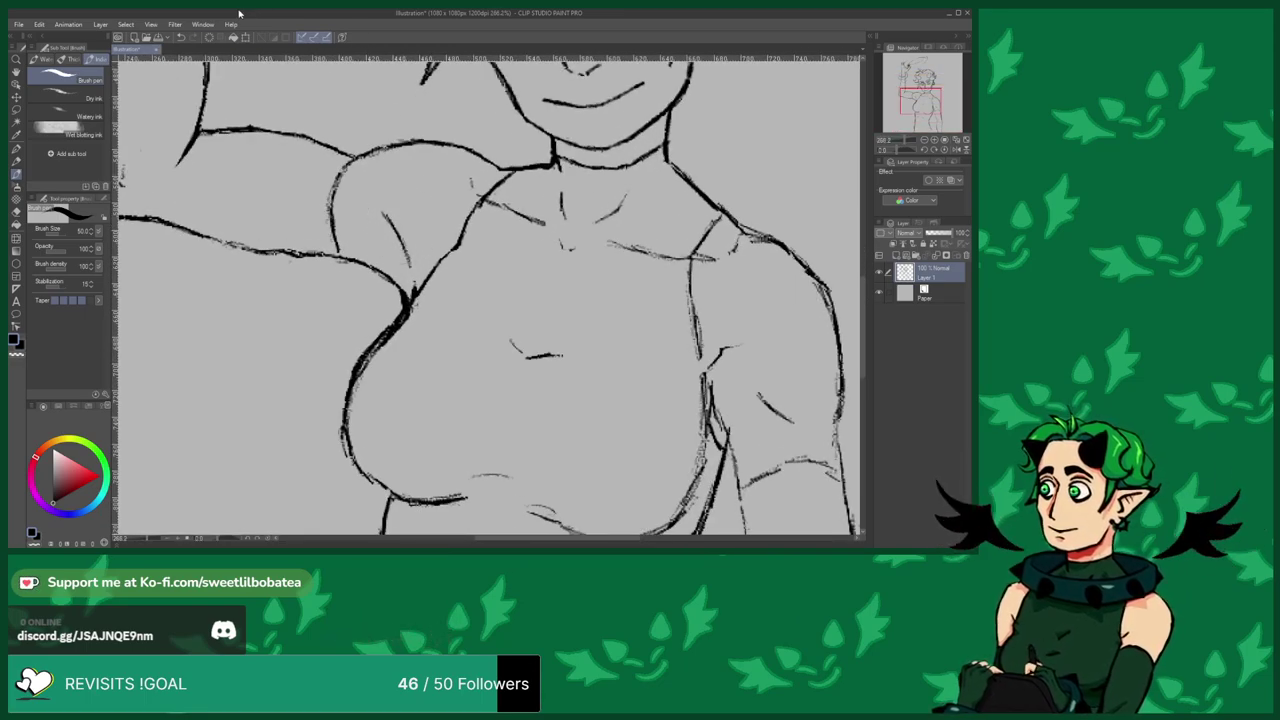
{"action": "left_click", "coordinate": [180, 38]}
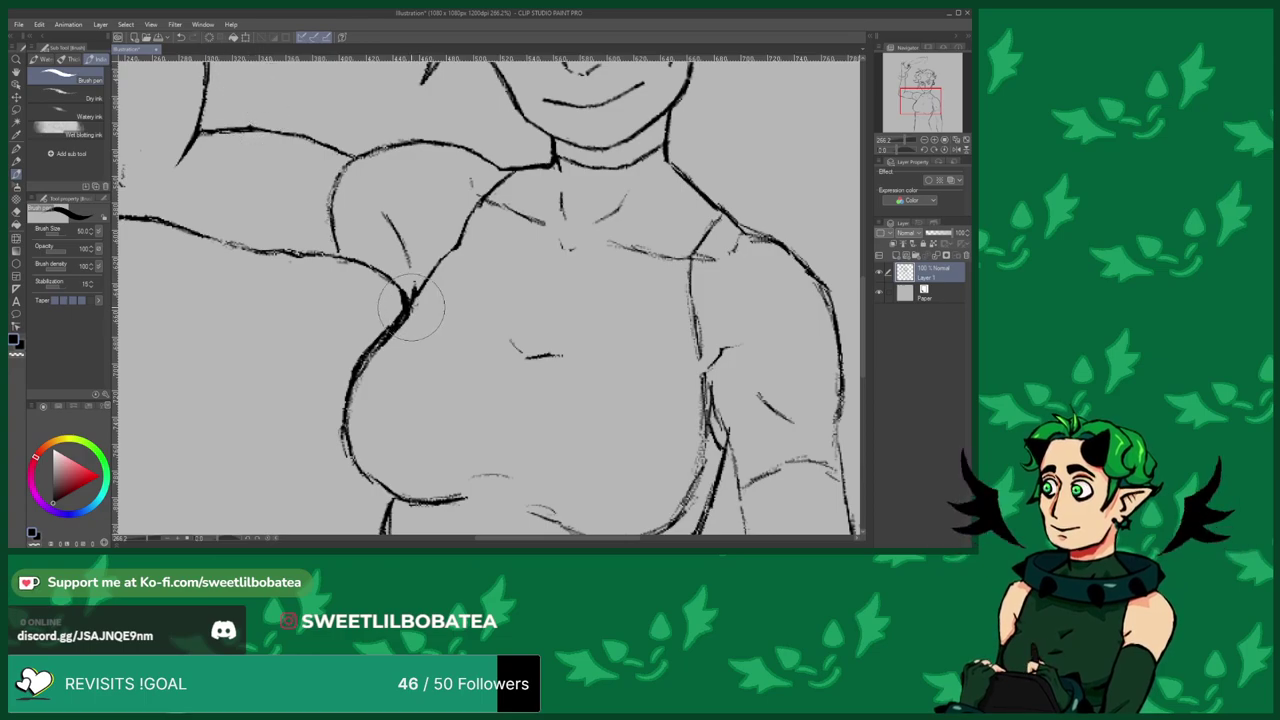
{"action": "scroll", "coordinate": [423, 314], "scroll_direction": "down", "scroll_amount": 1}
{"action": "scroll", "coordinate": [360, 390], "scroll_direction": "up", "scroll_amount": 2}
{"action": "left_click_drag", "start_coordinate": [352, 326], "coordinate": [326, 386]}
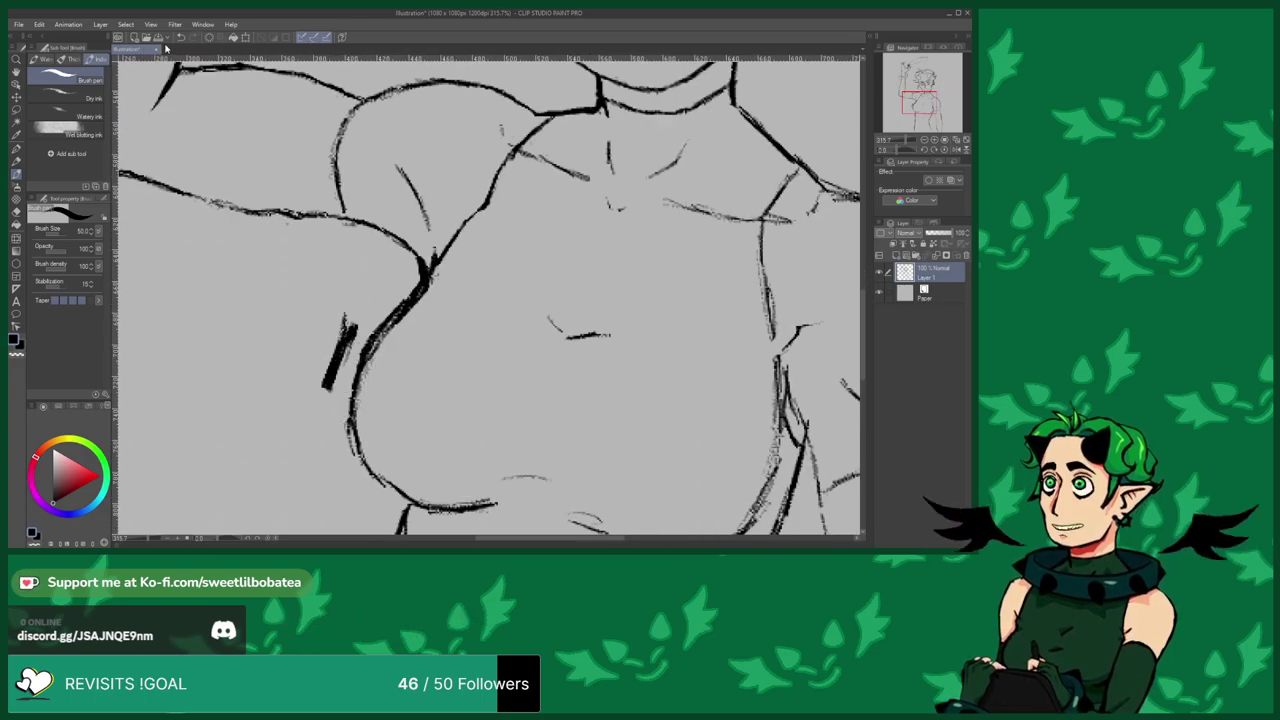
{"action": "key", "text": "ctrl+z"}
Thin the chest's side outline from the raised arm's armpit down to its lower corner, and erase the waist line's junction with it.
{"action": "left_click", "coordinate": [16, 211]}
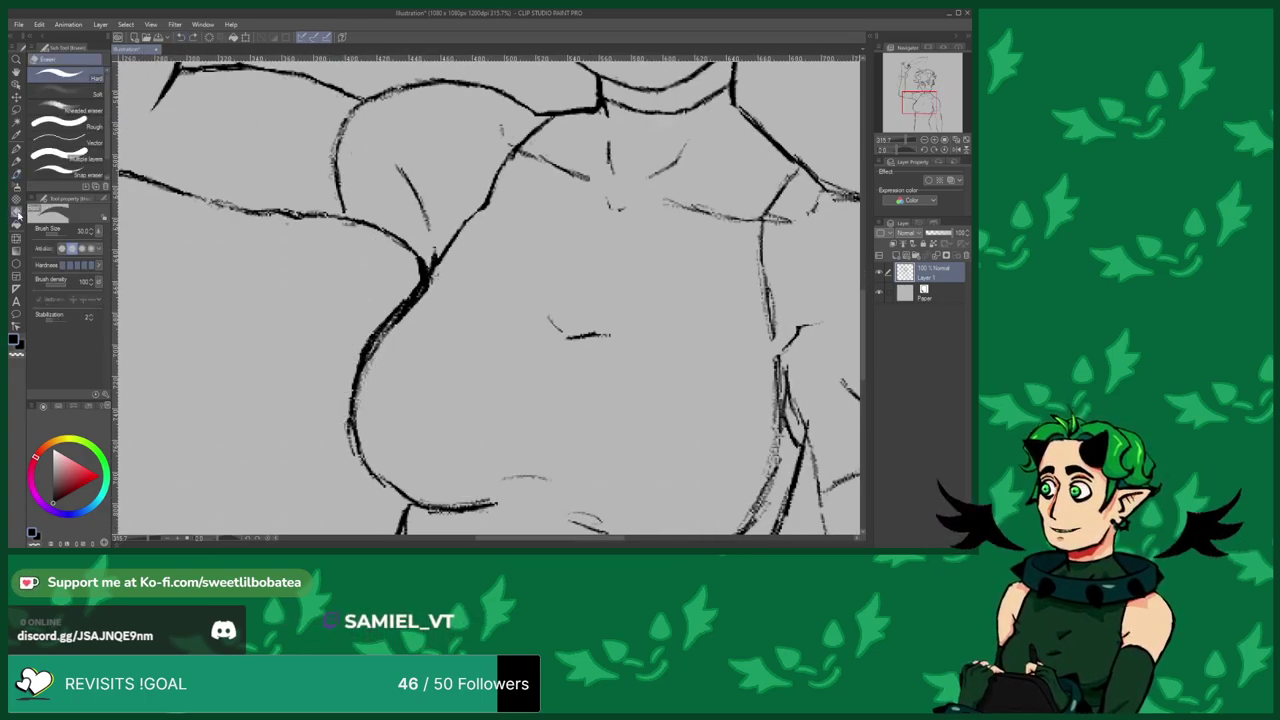
{"action": "mouse_move", "coordinate": [434, 283]}
{"action": "left_mouse_down"}
{"action": "mouse_move", "coordinate": [372, 367]}
{"action": "mouse_move", "coordinate": [400, 328]}
{"action": "left_mouse_up"}
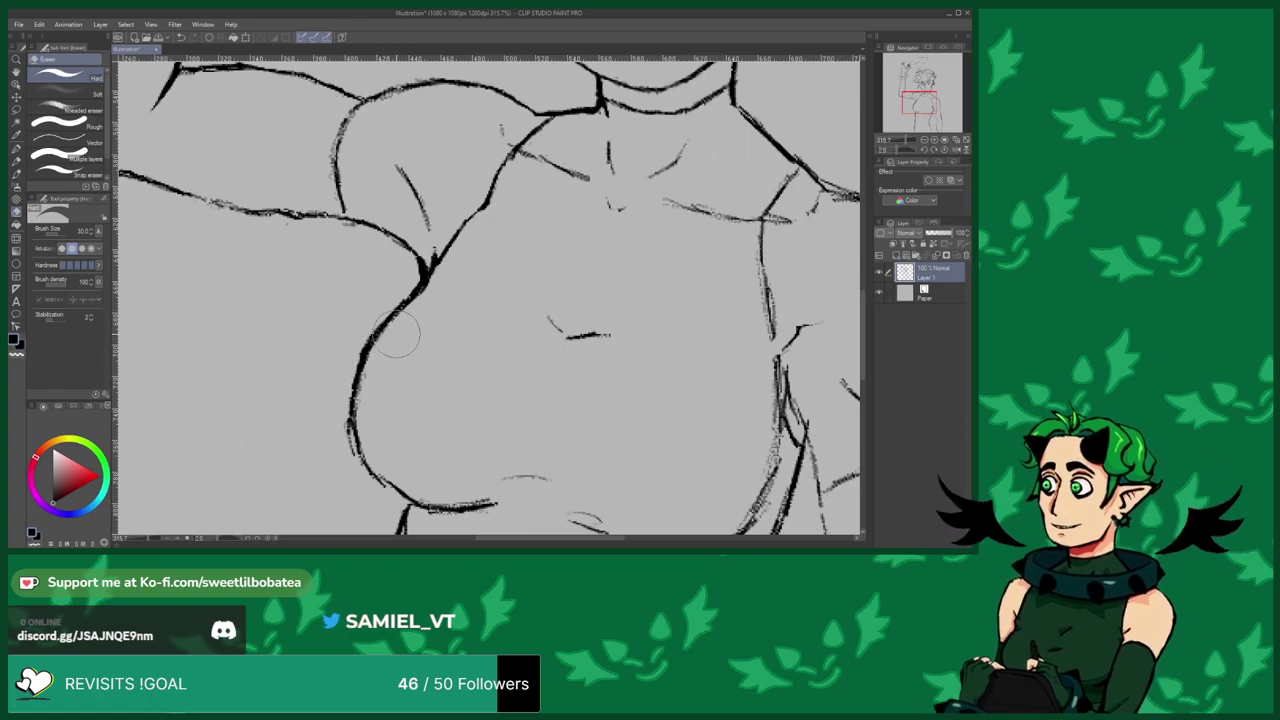
{"action": "left_click_drag", "start_coordinate": [368, 398], "coordinate": [368, 382]}
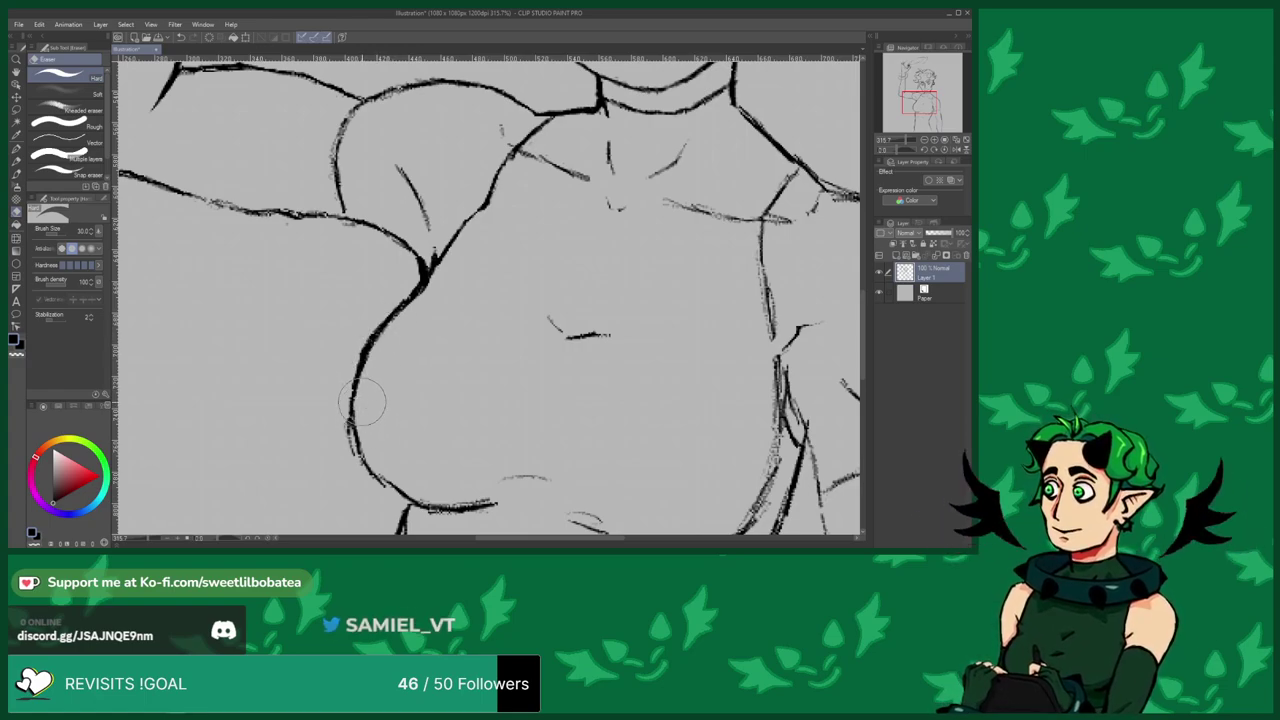
{"action": "scroll", "coordinate": [291, 269], "scroll_direction": "down", "scroll_amount": 1}
{"action": "left_click_drag", "start_coordinate": [341, 438], "coordinate": [327, 378]}
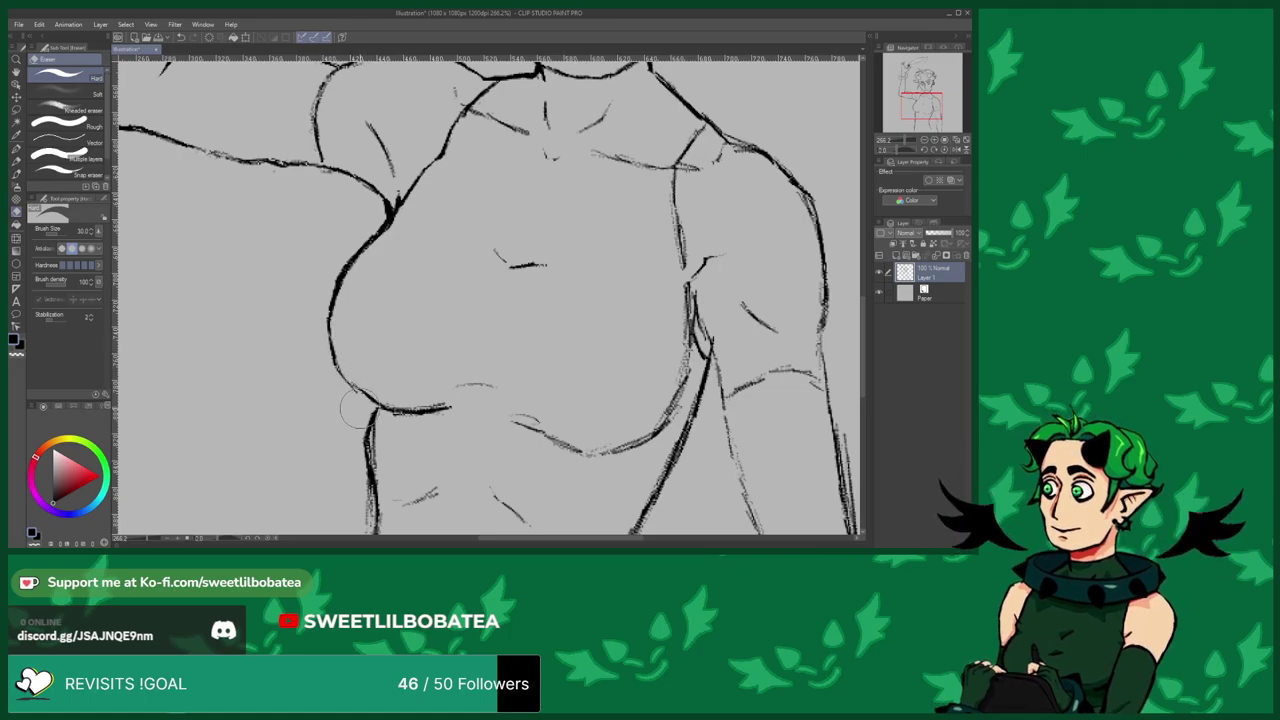
{"action": "scroll", "coordinate": [360, 400], "scroll_direction": "down", "scroll_amount": 2}
{"action": "scroll", "coordinate": [380, 390], "scroll_direction": "up", "scroll_amount": 1}
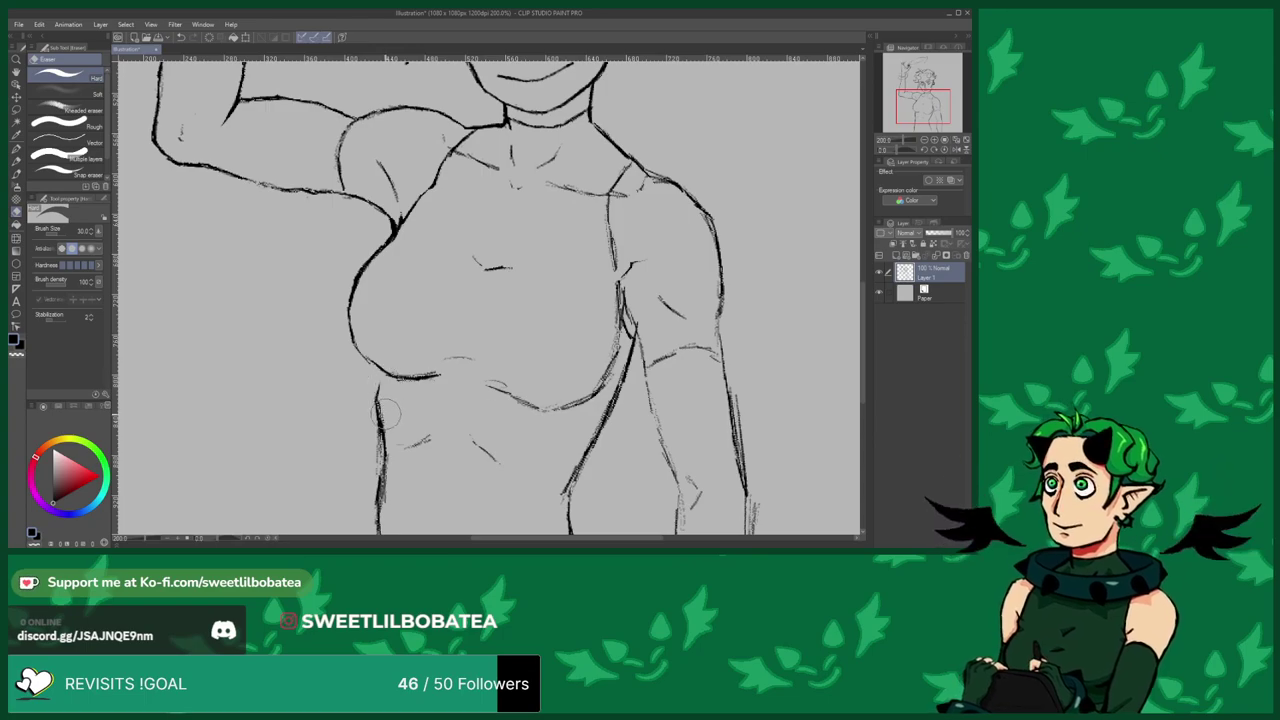
Rejoin the waist line to the chest and darken the lower chest curve from the lowered arm's armpit towards the torso's centre.
{"action": "left_click", "coordinate": [17, 174]}
{"action": "scroll", "coordinate": [397, 326], "scroll_direction": "down", "scroll_amount": 1}
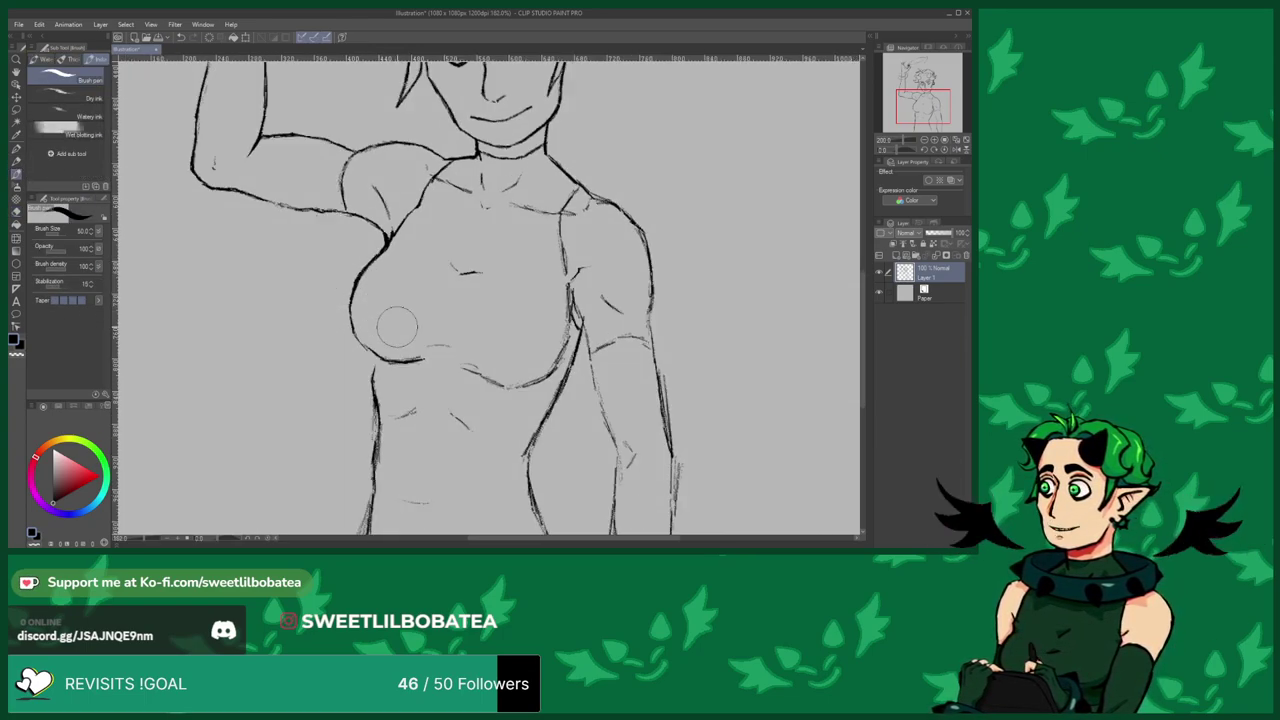
{"action": "scroll", "coordinate": [366, 391], "scroll_direction": "up", "scroll_amount": 2}
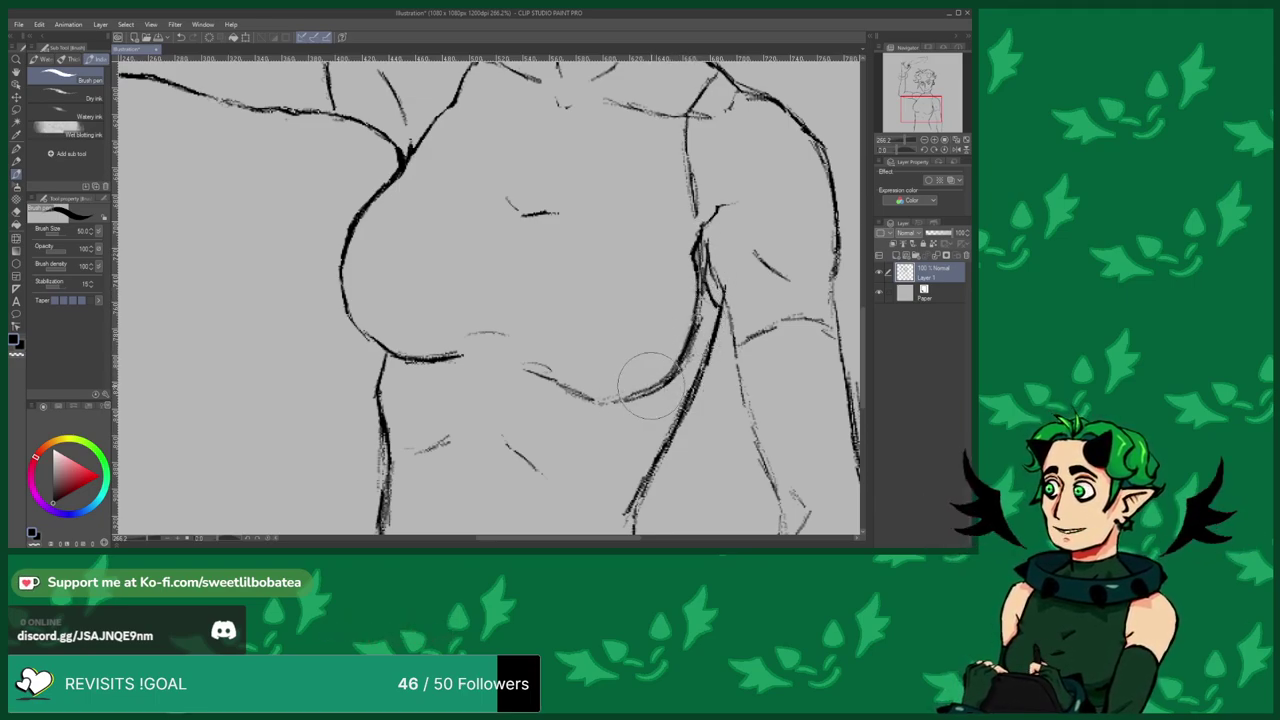
{"action": "left_click_drag", "start_coordinate": [636, 396], "coordinate": [546, 373]}
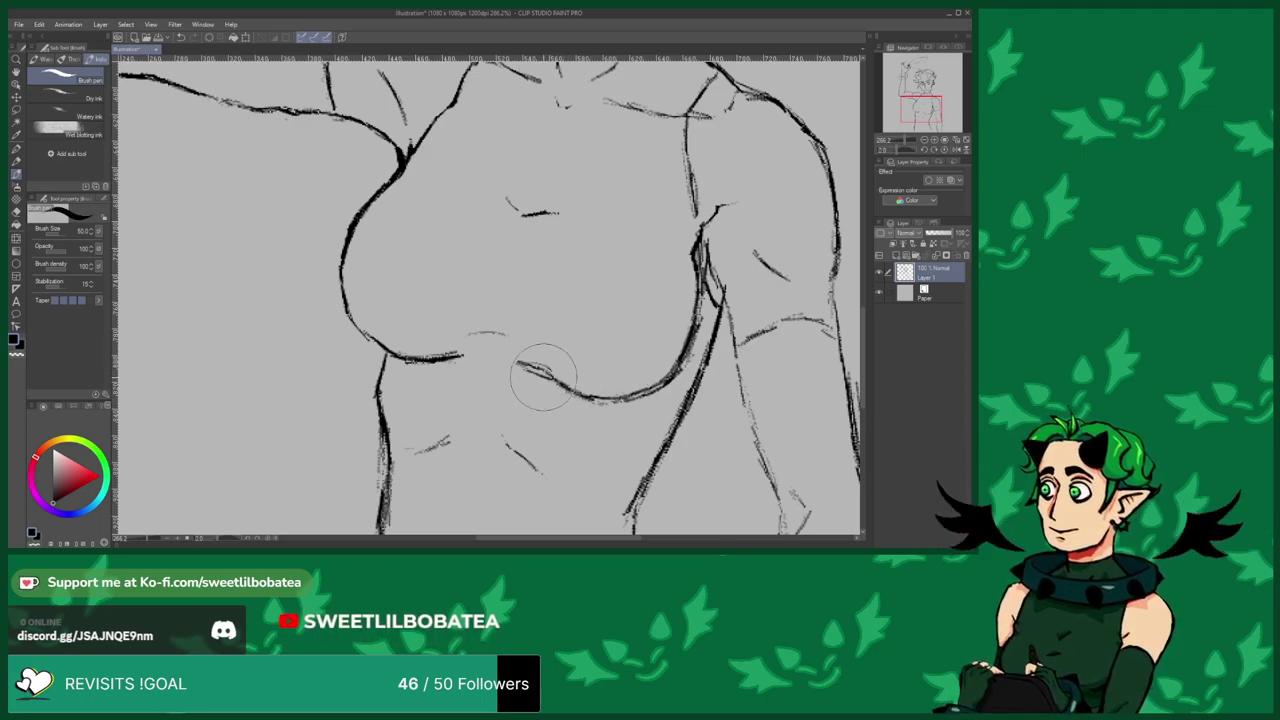
Erase the doubled strokes along the lower chest curve by the lowered arm and redraw its gap as one clean line.
{"action": "key", "text": "e"}
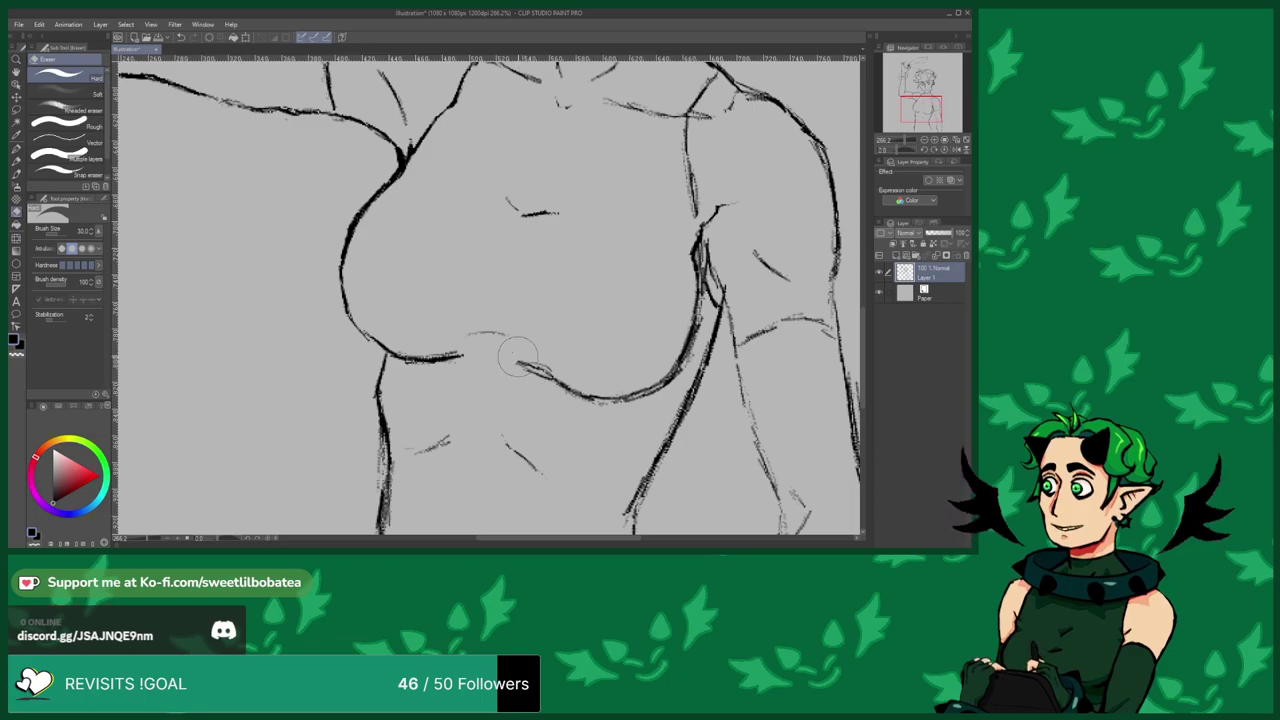
{"action": "left_click_drag", "start_coordinate": [536, 390], "coordinate": [574, 400]}
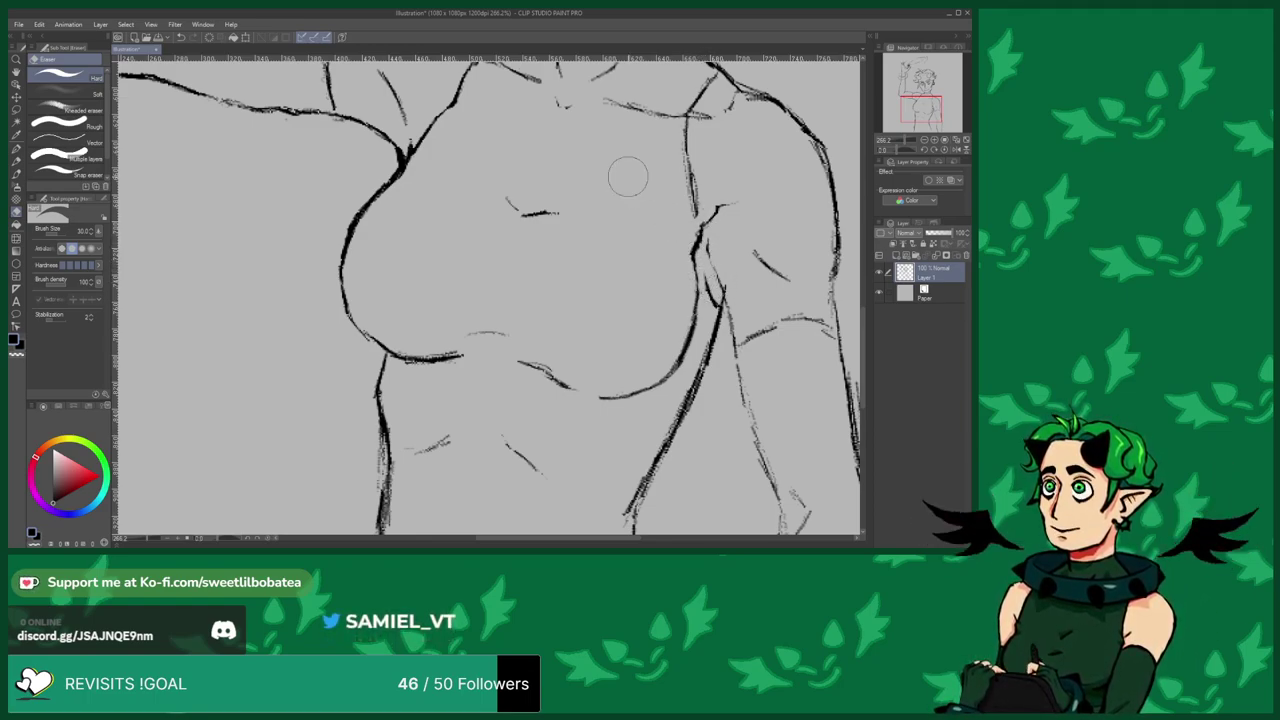
{"action": "left_click", "coordinate": [16, 162]}
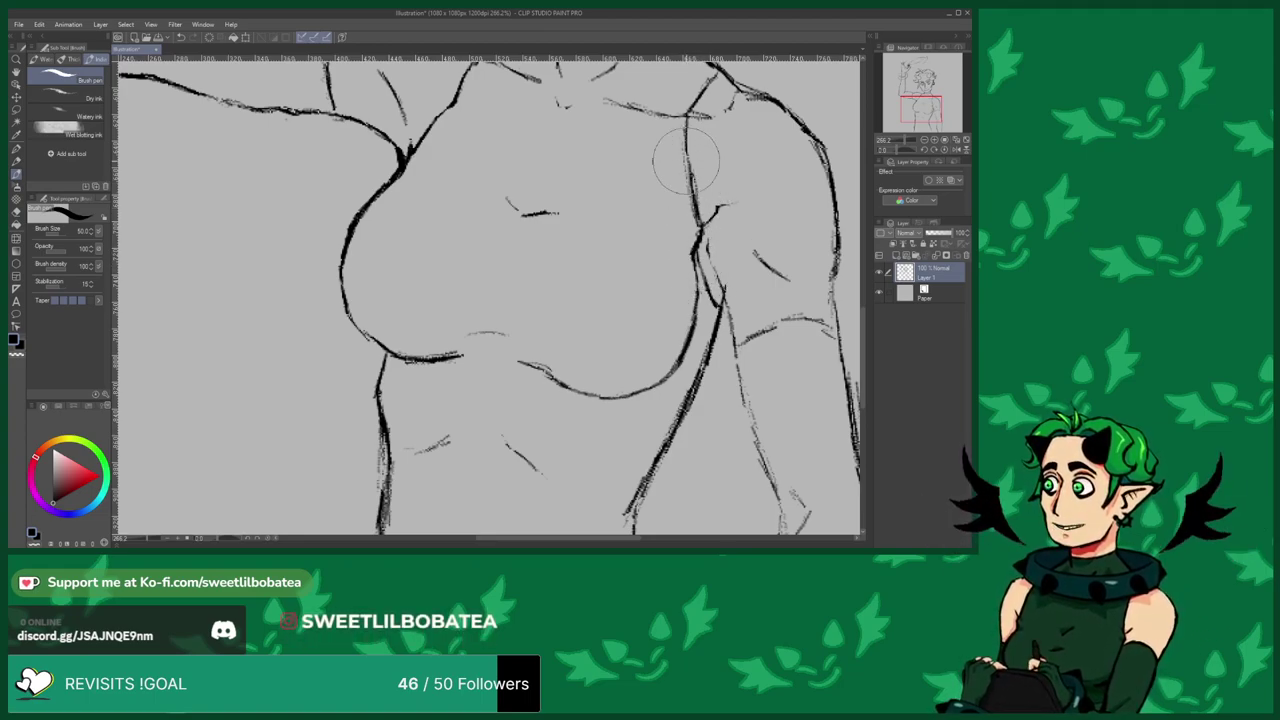
Thin the line running from the lowered arm's shoulder down to its armpit by erasing its rough edge.
{"action": "key", "text": "e"}
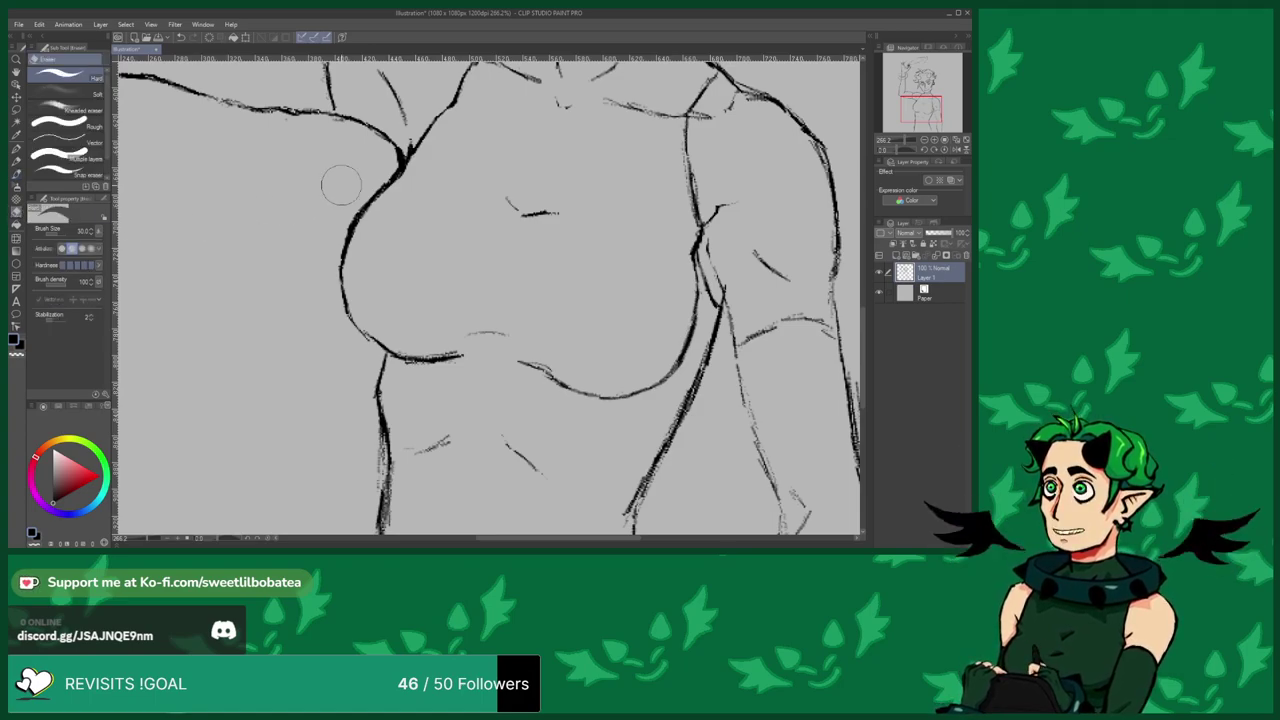
{"action": "left_click_drag", "start_coordinate": [683, 189], "coordinate": [676, 150]}
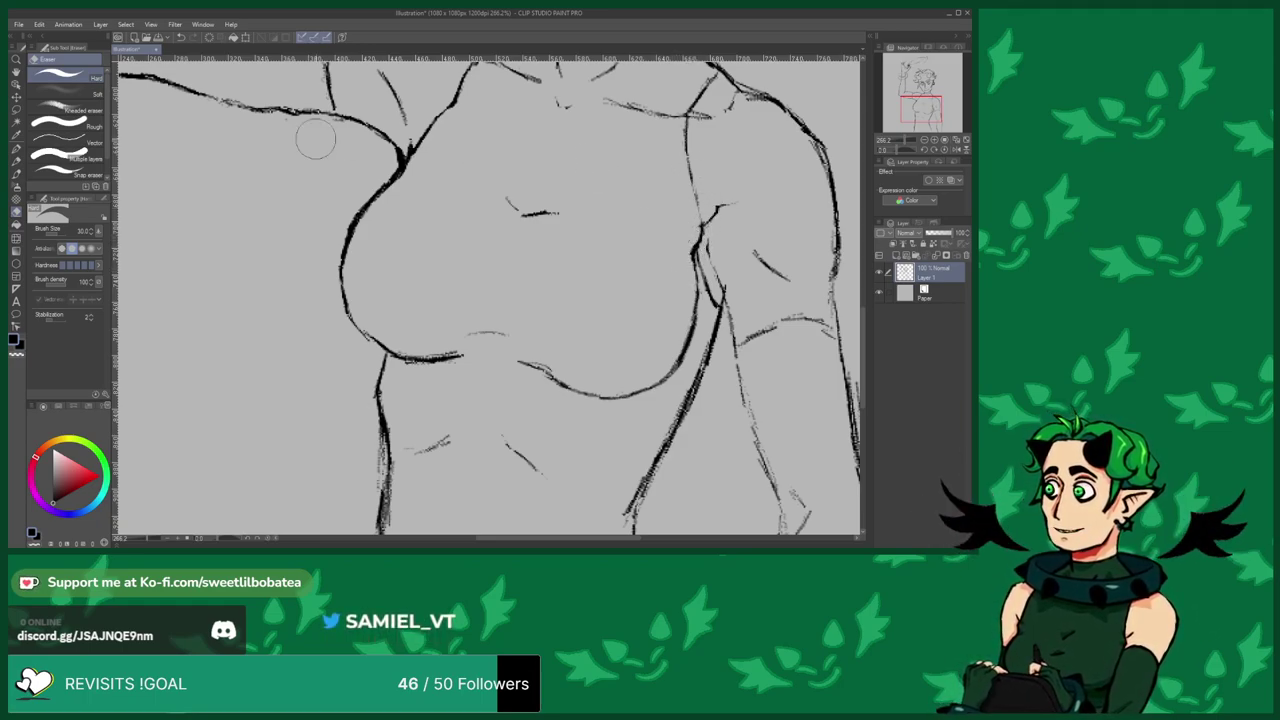
{"action": "left_click", "coordinate": [16, 176]}
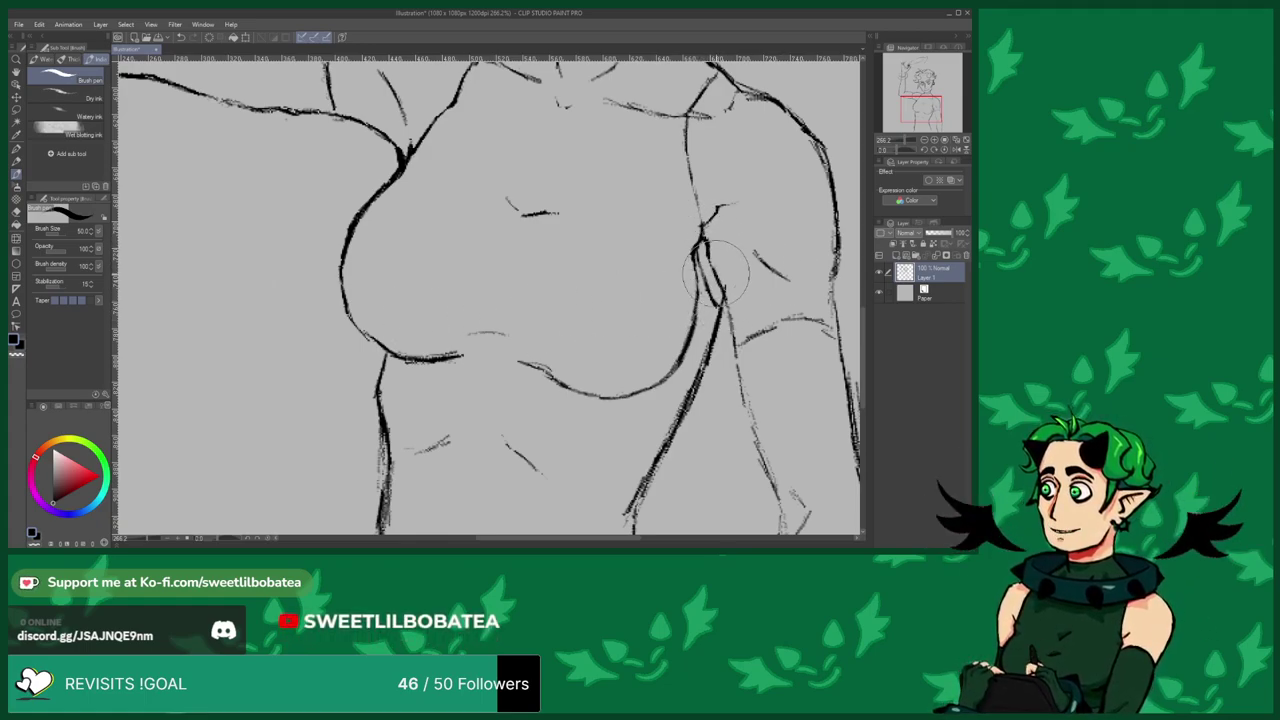
Darken the lowered arm's inner contour from the armpit to the elbow and erase its doubled strokes to leave one clean line.
{"action": "left_click_drag", "start_coordinate": [724, 305], "coordinate": [756, 438]}
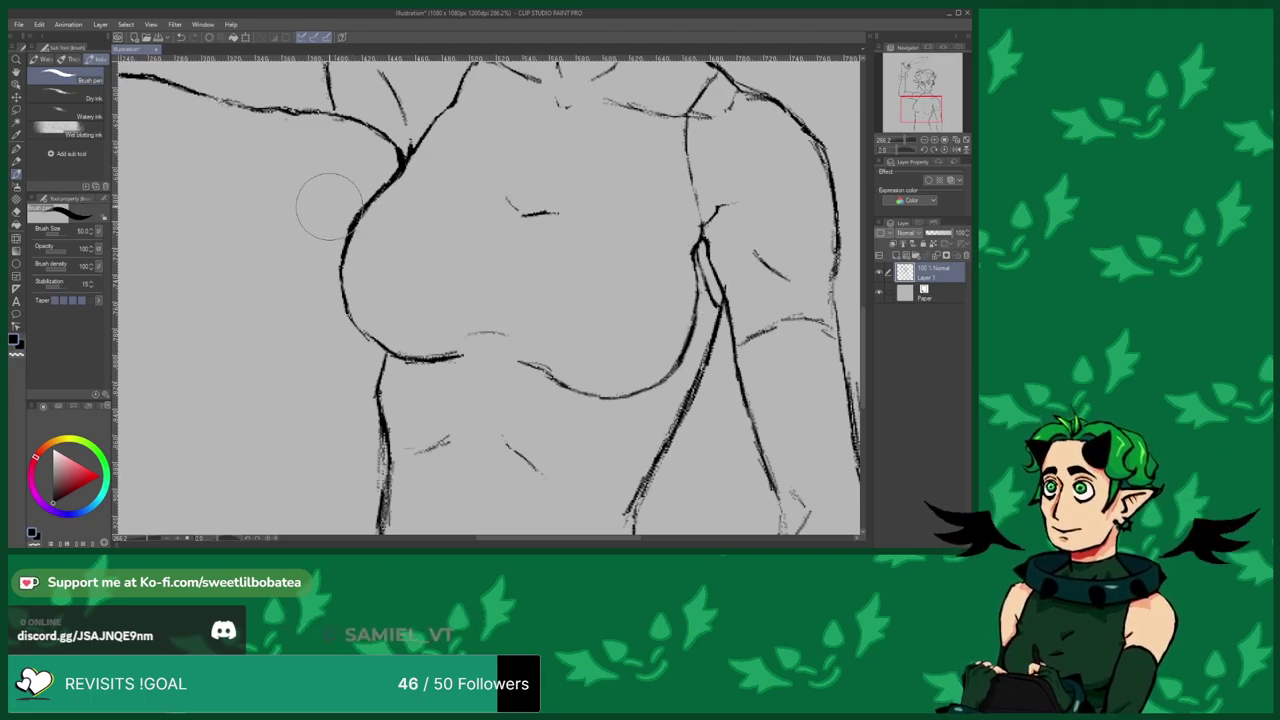
{"action": "scroll", "coordinate": [347, 277], "scroll_direction": "down", "scroll_amount": 3}
{"action": "scroll", "coordinate": [461, 276], "scroll_direction": "up", "scroll_amount": 2}
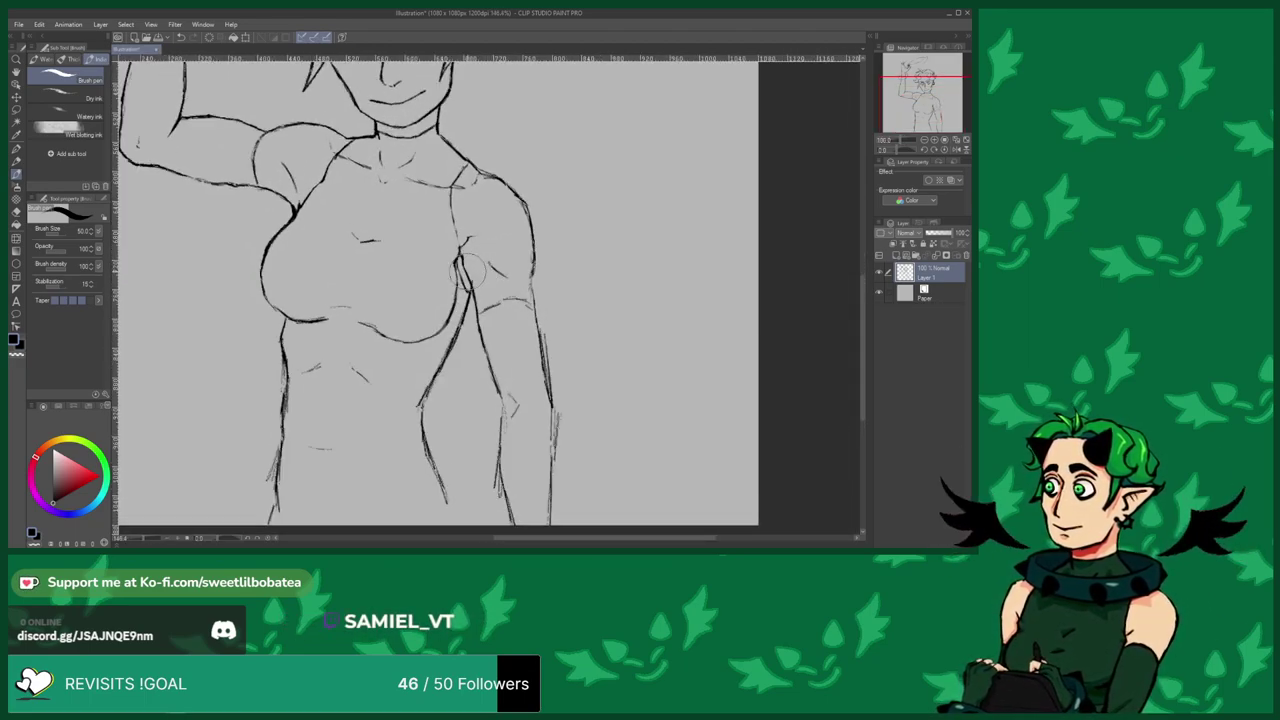
{"action": "scroll", "coordinate": [461, 276], "scroll_direction": "down", "scroll_amount": 1}
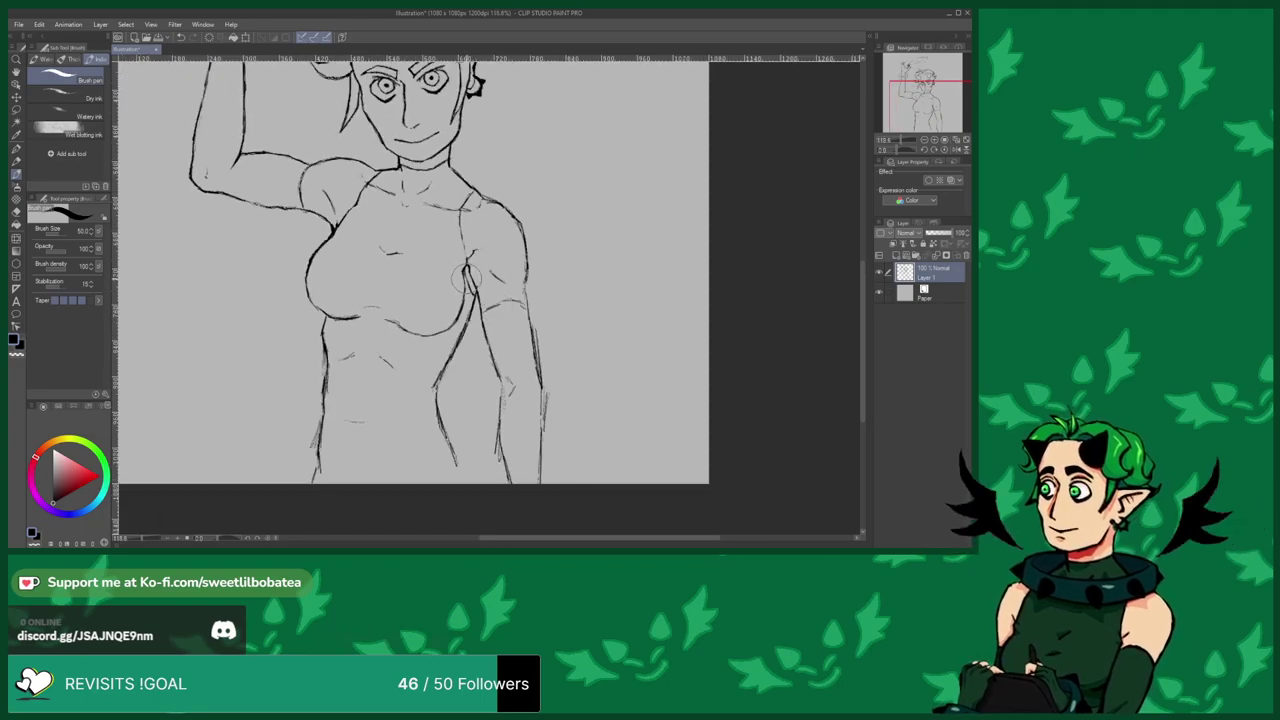
{"action": "scroll", "coordinate": [461, 276], "scroll_direction": "down", "scroll_amount": 1}
{"action": "scroll", "coordinate": [468, 283], "scroll_direction": "up", "scroll_amount": 3}
{"action": "scroll", "coordinate": [473, 285], "scroll_direction": "up", "scroll_amount": 1}
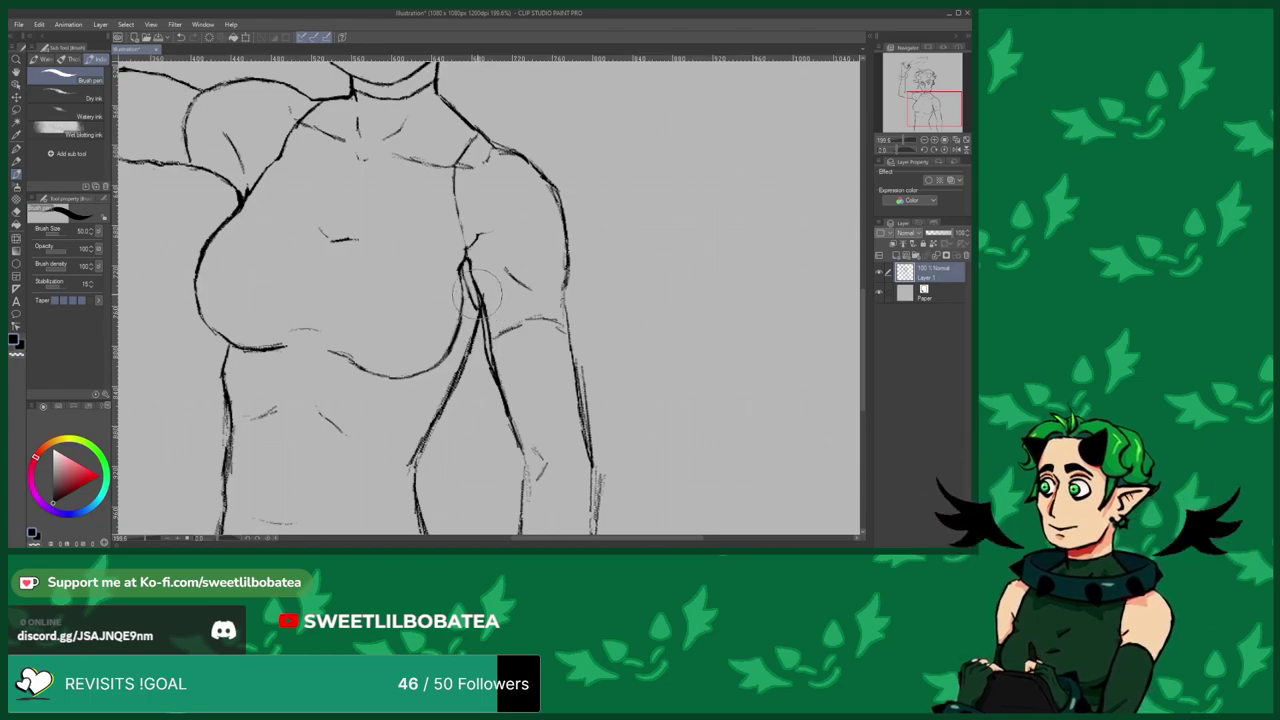
{"action": "left_click", "coordinate": [17, 210]}
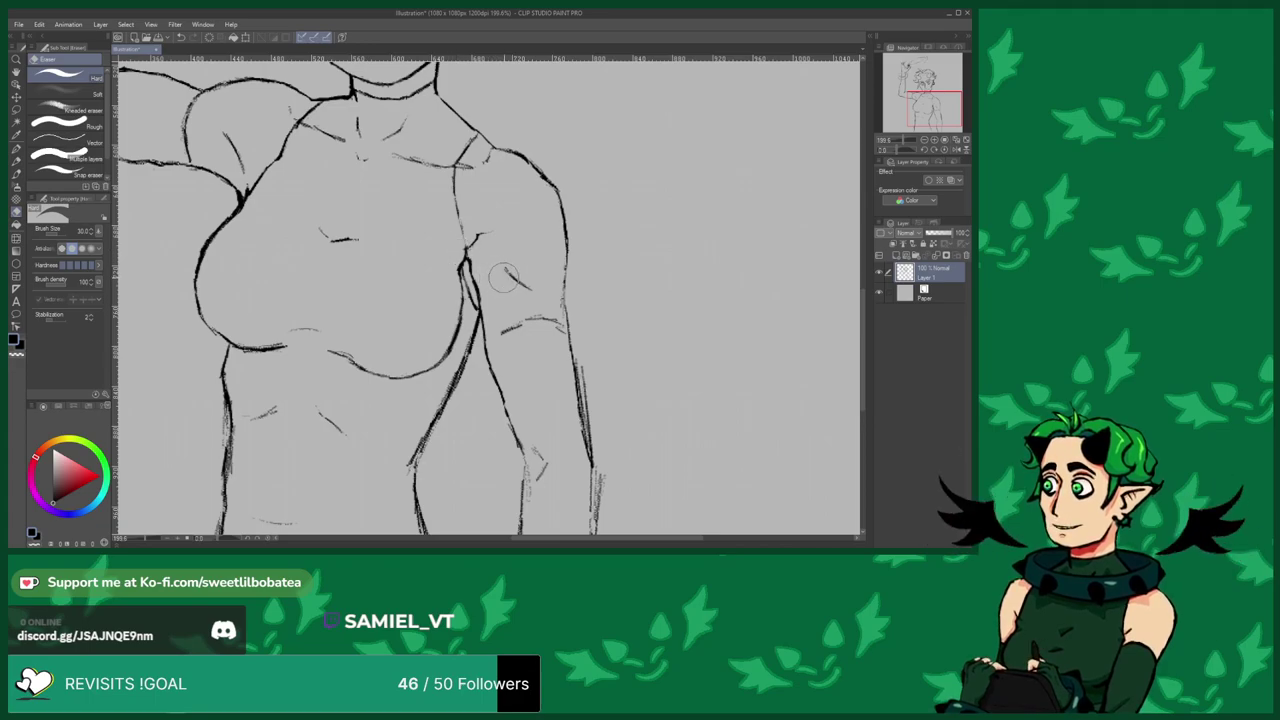
{"action": "left_click", "coordinate": [15, 174]}
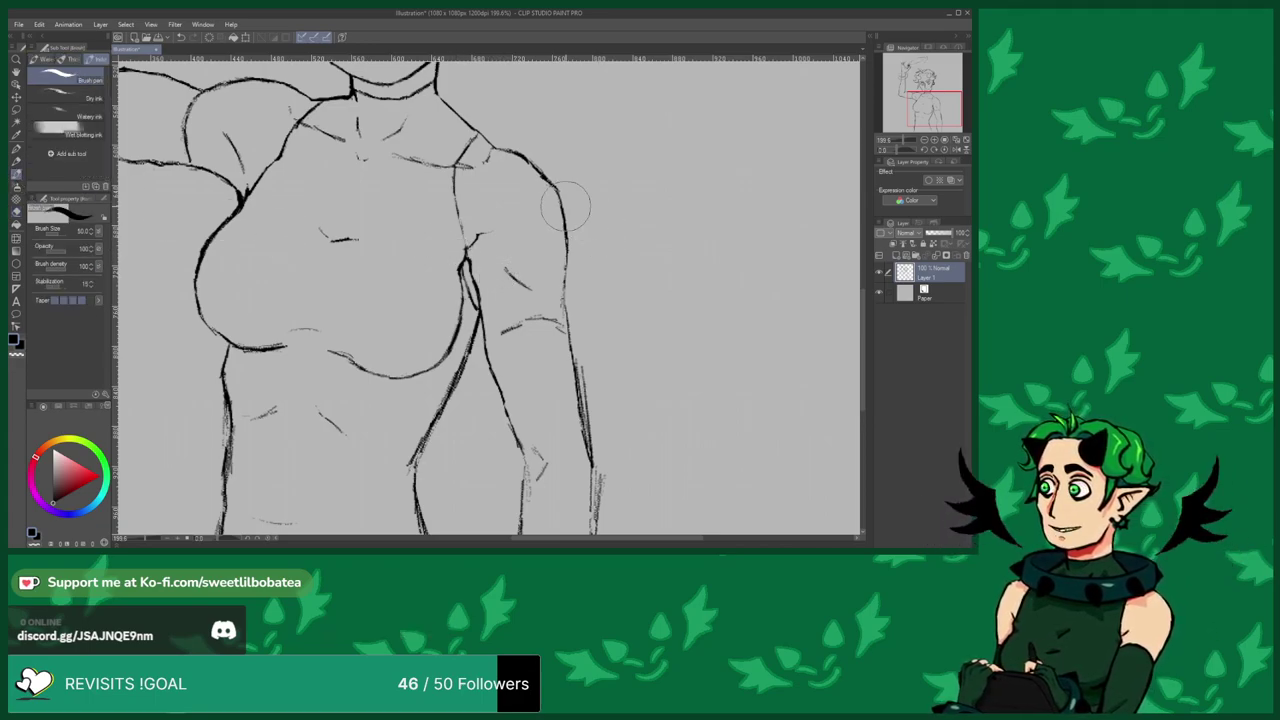
Erase the doubled strokes along the top of the raised arm's shoulder to leave a single thin line.
{"action": "scroll", "coordinate": [349, 334], "scroll_direction": "down", "scroll_amount": 3}
{"action": "scroll", "coordinate": [285, 212], "scroll_direction": "up", "scroll_amount": 5}
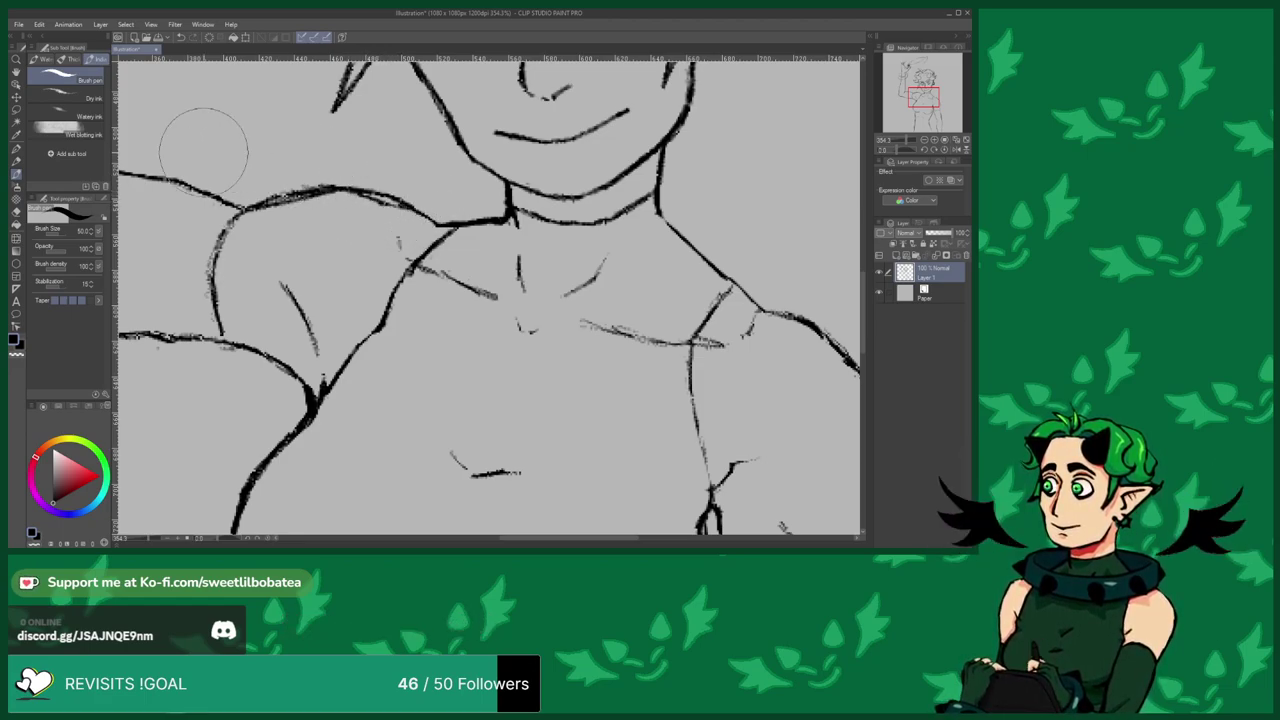
{"action": "key", "text": "e"}
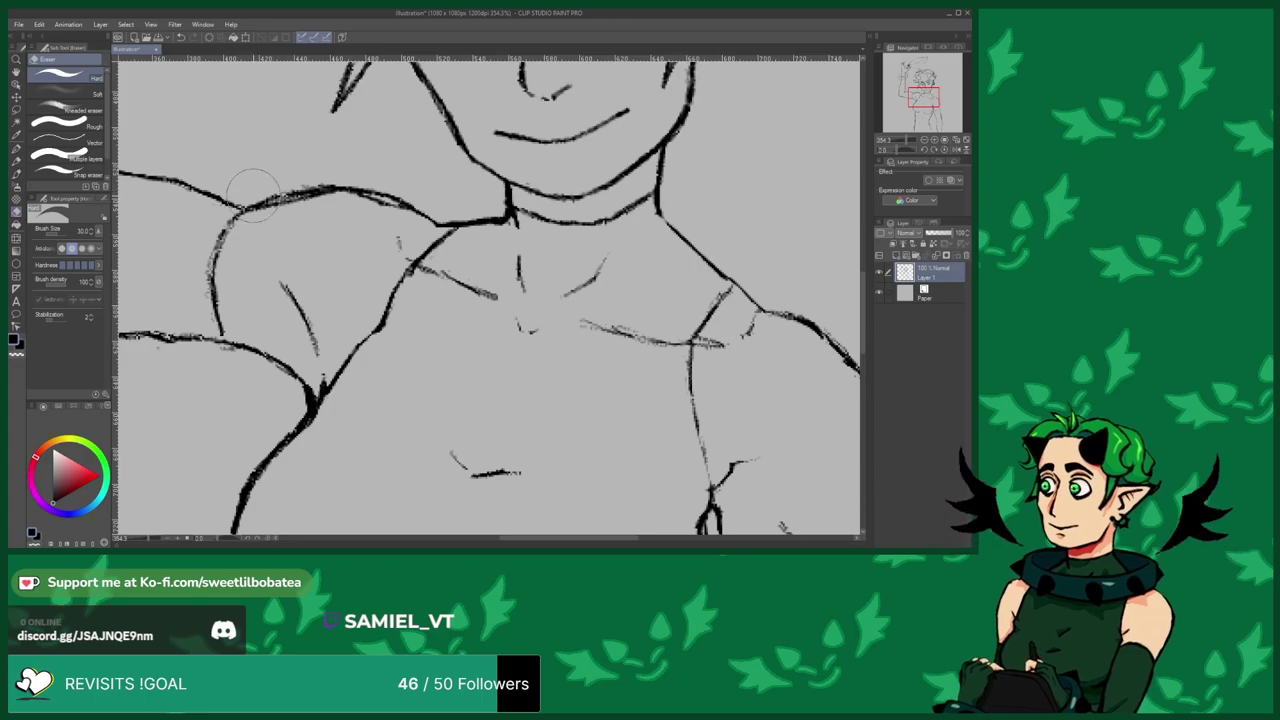
{"action": "mouse_move", "coordinate": [247, 190]}
{"action": "left_mouse_down"}
{"action": "mouse_move", "coordinate": [292, 190]}
{"action": "mouse_move", "coordinate": [254, 203]}
{"action": "mouse_move", "coordinate": [331, 186]}
{"action": "left_mouse_up"}
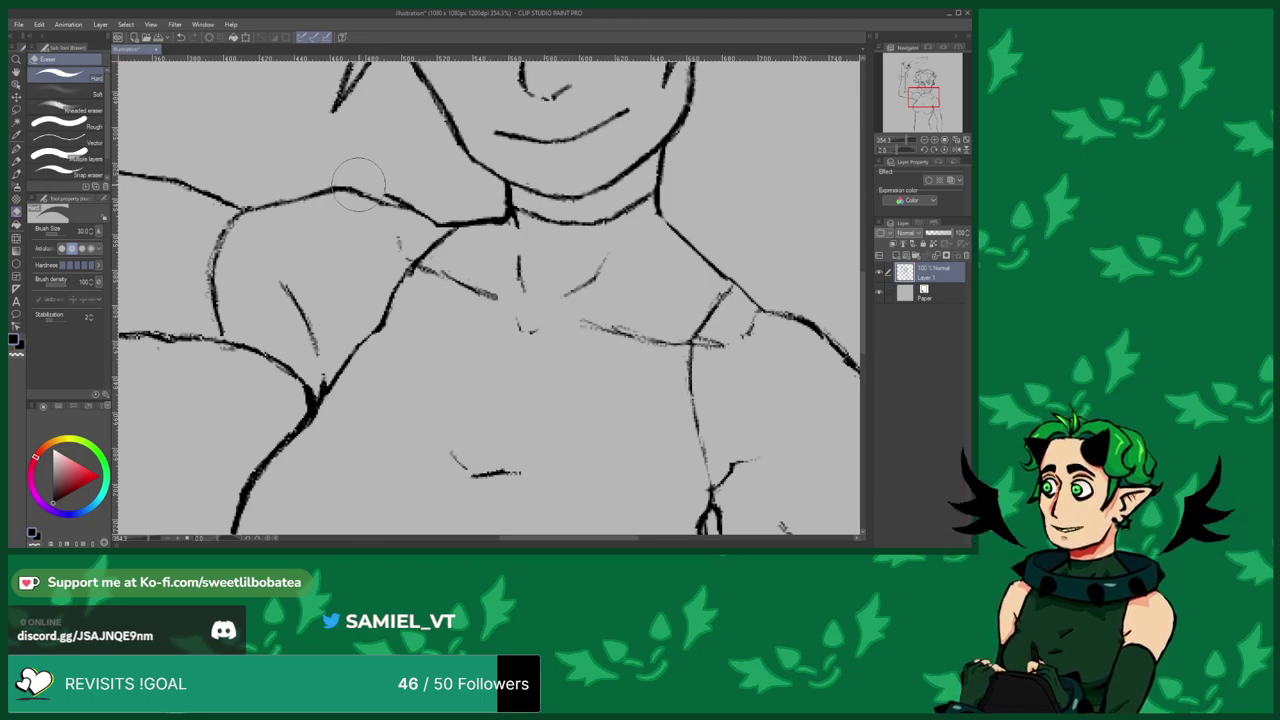
{"action": "left_click_drag", "start_coordinate": [352, 180], "coordinate": [387, 187]}
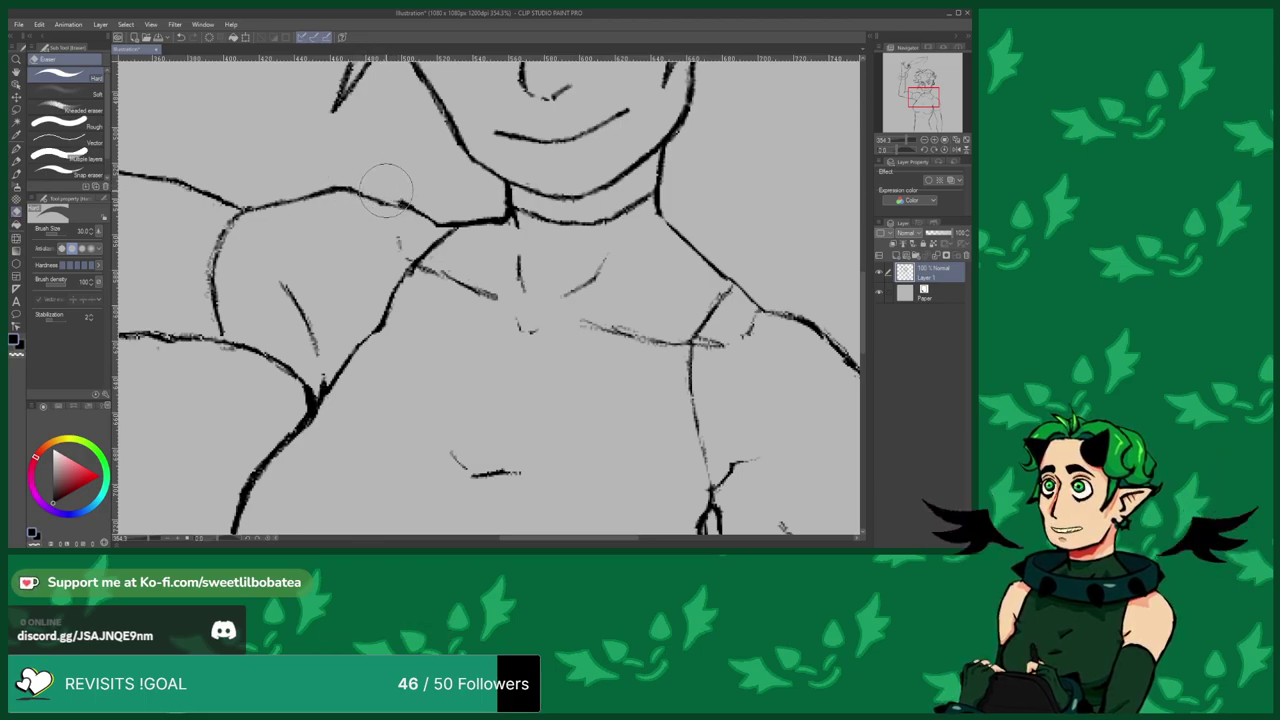
{"action": "scroll", "coordinate": [368, 223], "scroll_direction": "down", "scroll_amount": 4}
{"action": "scroll", "coordinate": [389, 294], "scroll_direction": "up", "scroll_amount": 3}
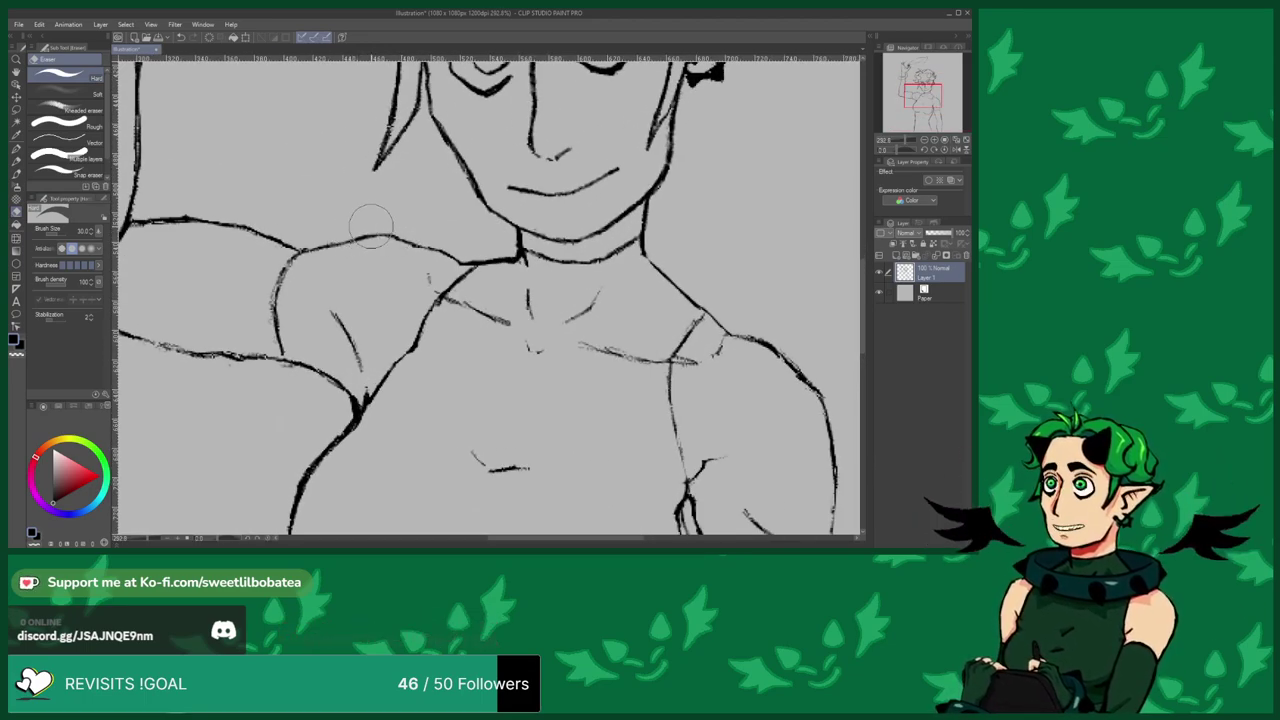
Redraw the curve between the raised arm and its shoulder and the underside line into the armpit, thinning both with the eraser.
{"action": "key", "text": "p"}
{"action": "scroll", "coordinate": [365, 220], "scroll_direction": "up", "scroll_amount": 1}
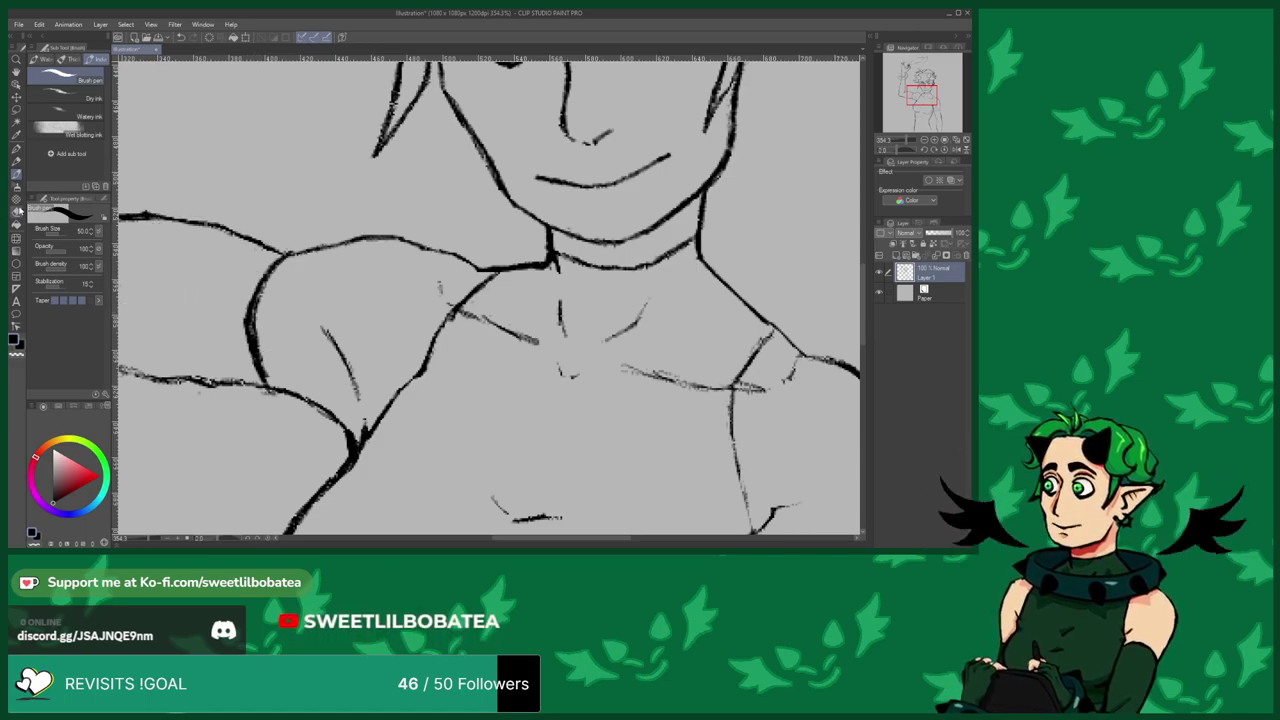
{"action": "left_click", "coordinate": [18, 211]}
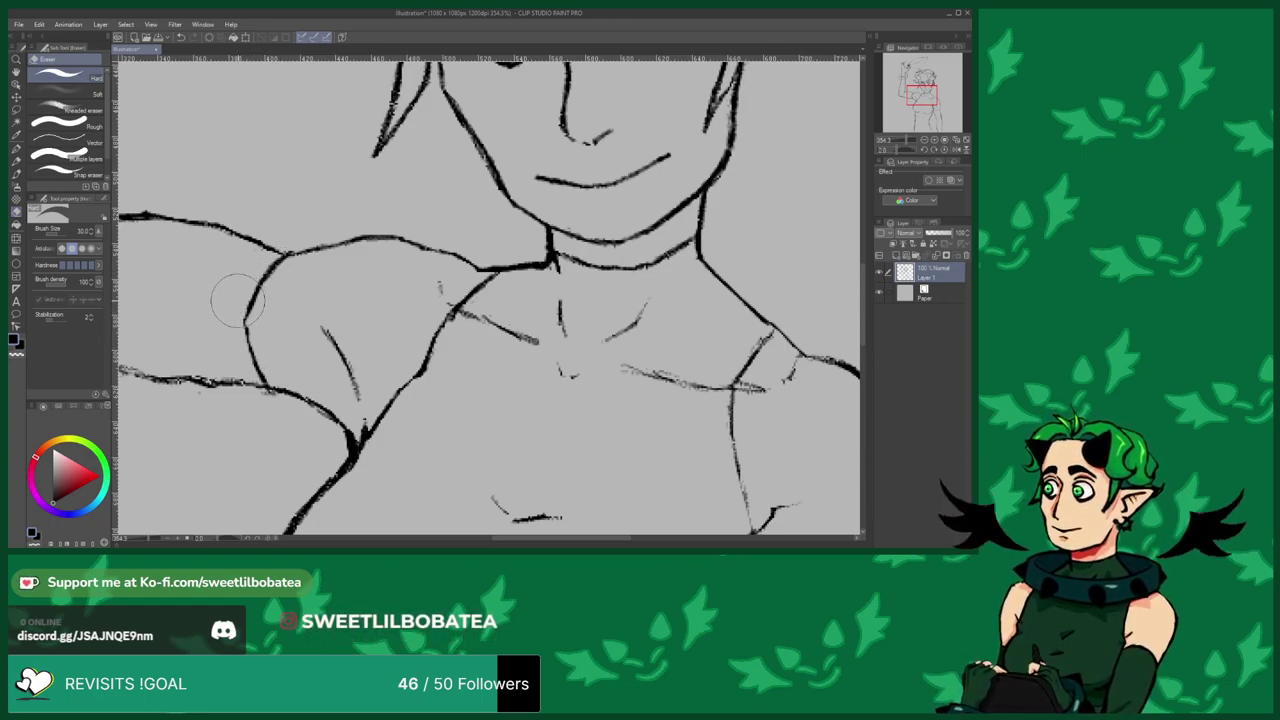
{"action": "left_click", "coordinate": [16, 172]}
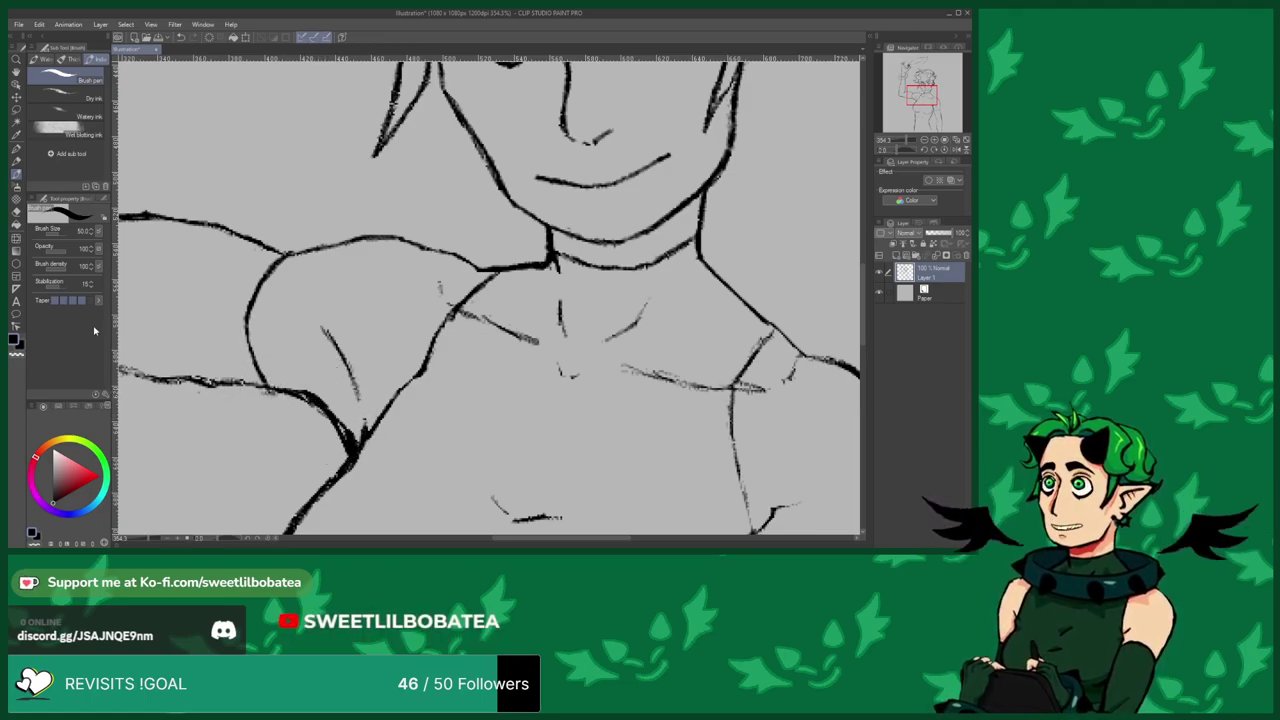
{"action": "left_click", "coordinate": [16, 213]}
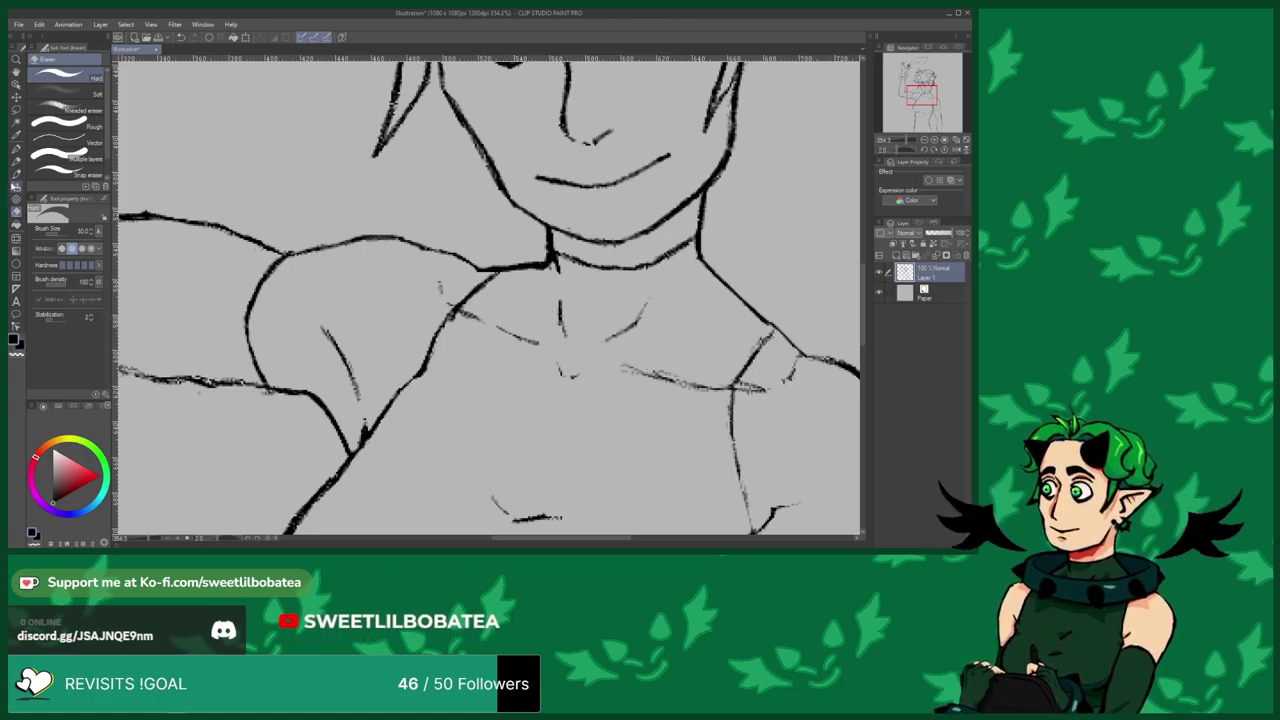
Darken both collarbone lines with the brush pen and trim them to clean, thin strokes with the eraser.
{"action": "left_click", "coordinate": [15, 173]}
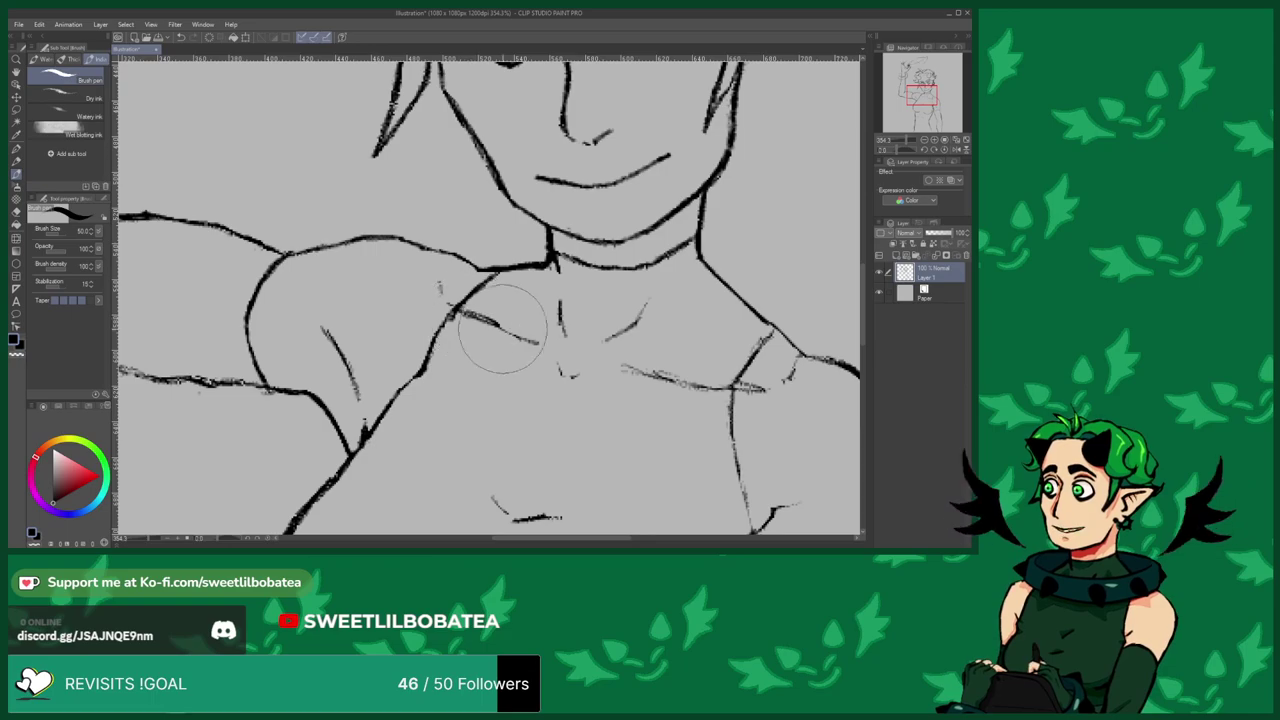
{"action": "left_click_drag", "start_coordinate": [485, 319], "coordinate": [539, 347]}
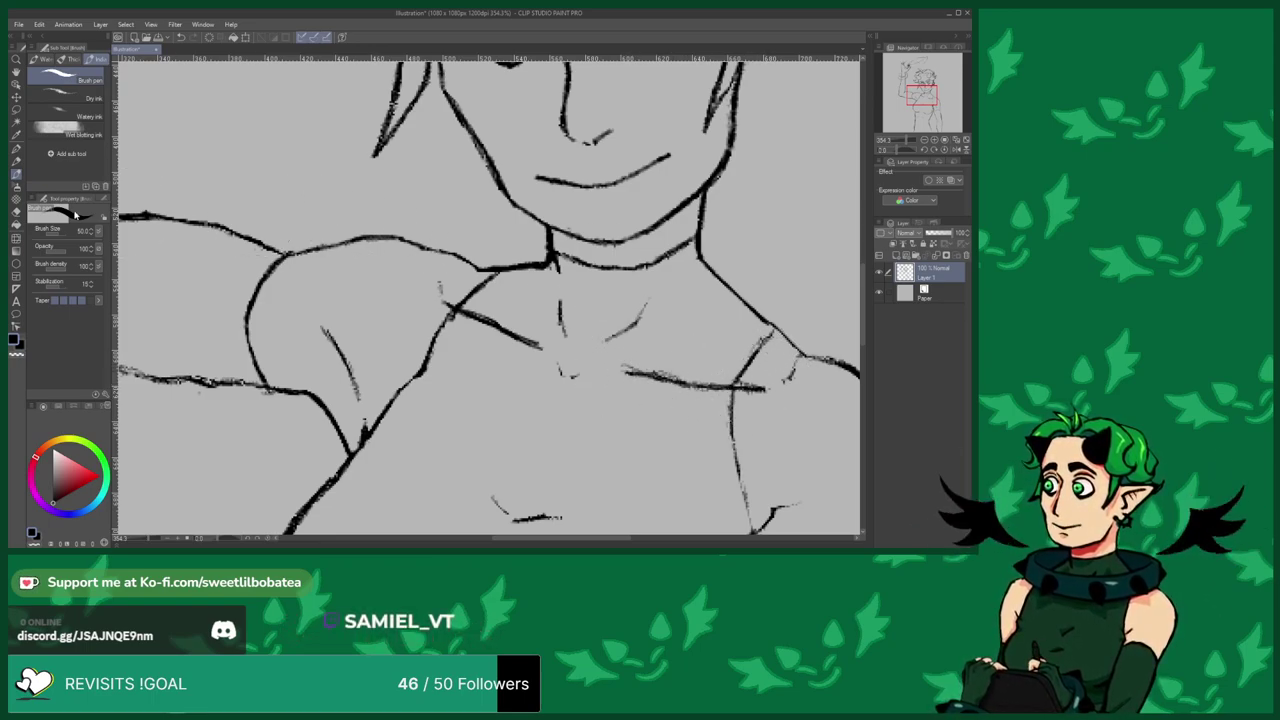
{"action": "left_click", "coordinate": [14, 214]}
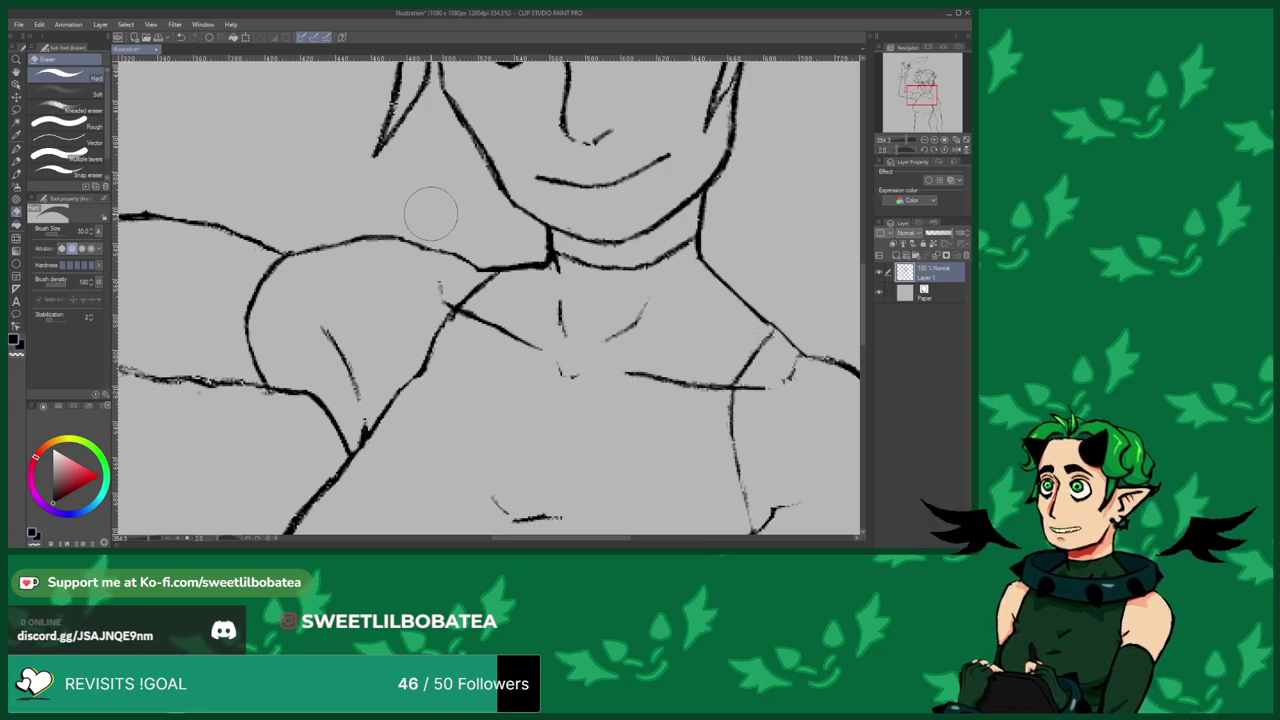
Erase the slope from the neck to the lowered arm's shoulder and redraw it as one smooth line.
{"action": "scroll", "coordinate": [276, 228], "scroll_direction": "down", "scroll_amount": 3}
{"action": "scroll", "coordinate": [560, 270], "scroll_direction": "up", "scroll_amount": 4}
{"action": "mouse_move", "coordinate": [436, 222]}
{"action": "left_mouse_down"}
{"action": "mouse_move", "coordinate": [526, 297]}
{"action": "mouse_move", "coordinate": [486, 263]}
{"action": "left_mouse_up"}
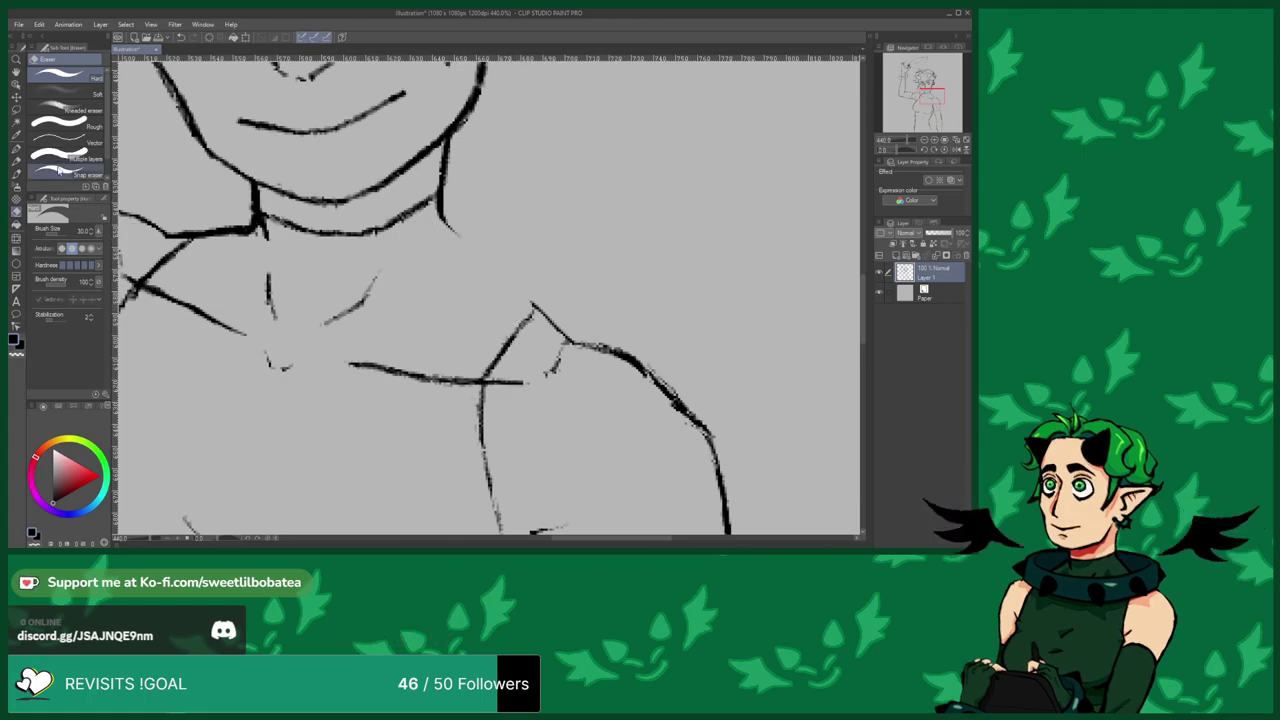
{"action": "left_click", "coordinate": [16, 174]}
{"action": "left_click_drag", "start_coordinate": [443, 219], "coordinate": [533, 305]}
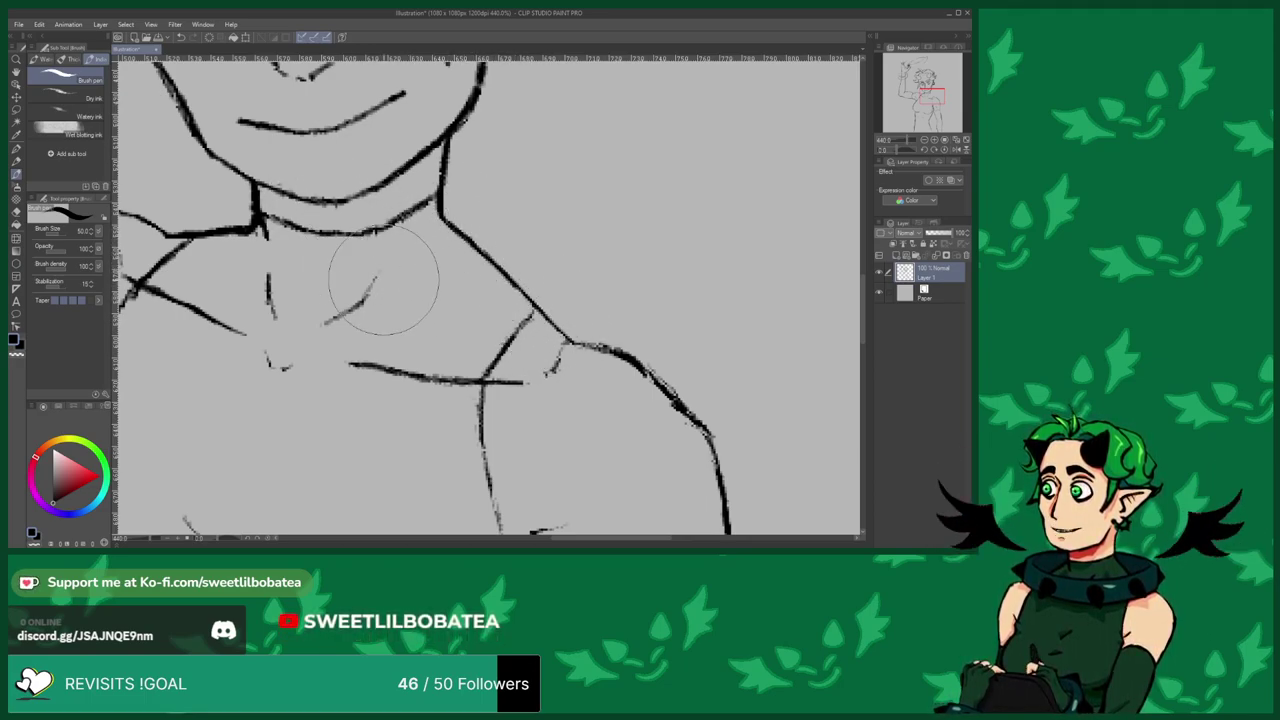
Redraw the line from the neck's base to the raised arm's shoulder and thin it and the neck line with the eraser.
{"action": "scroll", "coordinate": [526, 386], "scroll_direction": "down", "scroll_amount": 5}
{"action": "scroll", "coordinate": [334, 298], "scroll_direction": "up", "scroll_amount": 7}
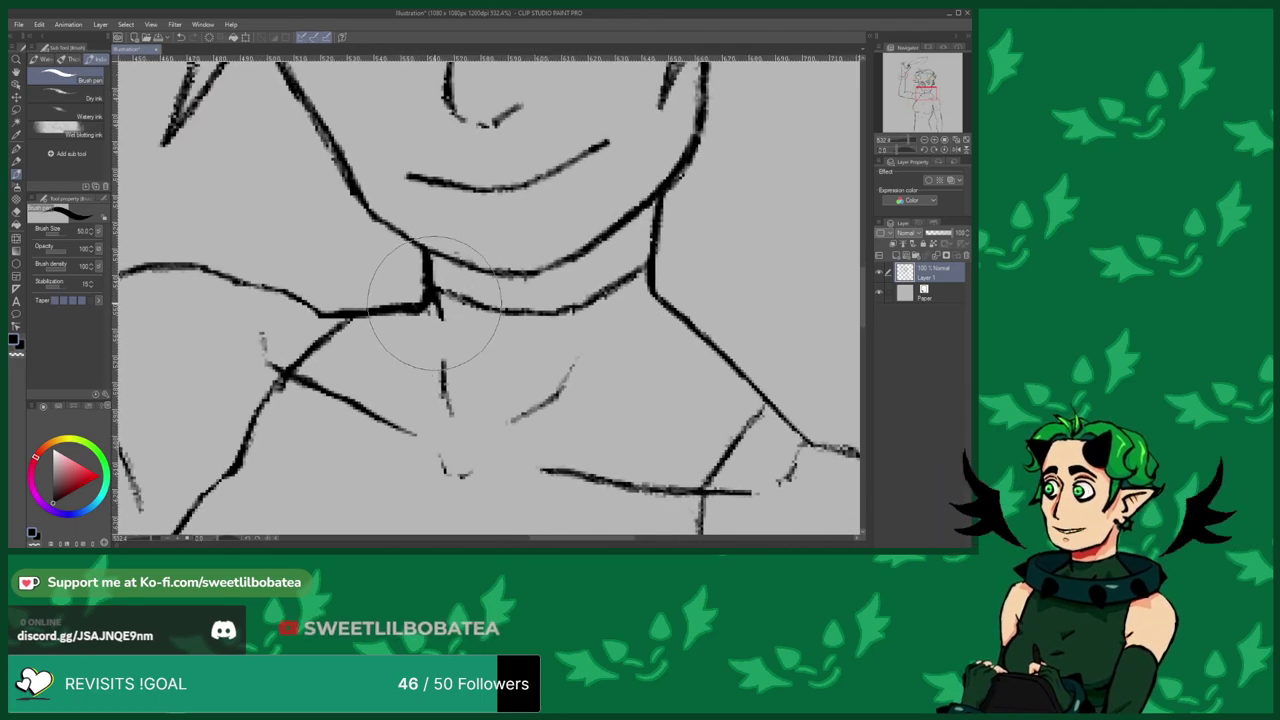
{"action": "left_click_drag", "start_coordinate": [425, 305], "coordinate": [322, 313]}
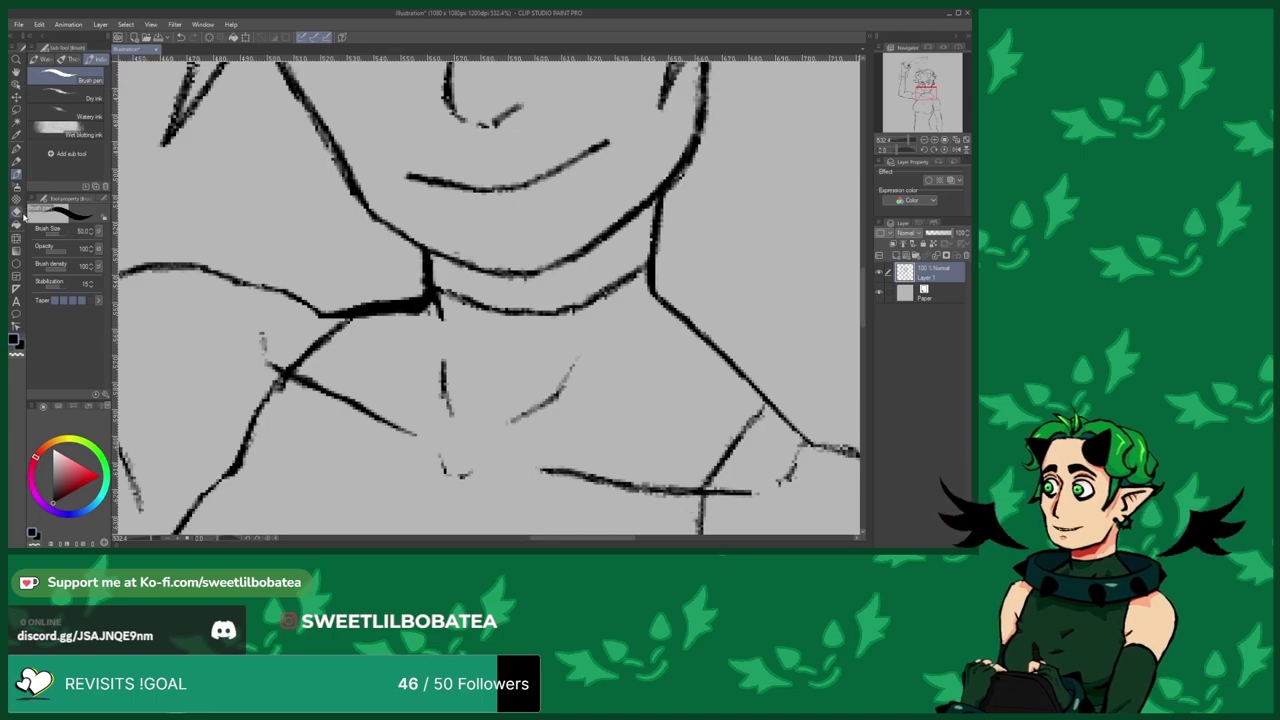
{"action": "left_click", "coordinate": [17, 211]}
{"action": "left_click_drag", "start_coordinate": [426, 325], "coordinate": [394, 331]}
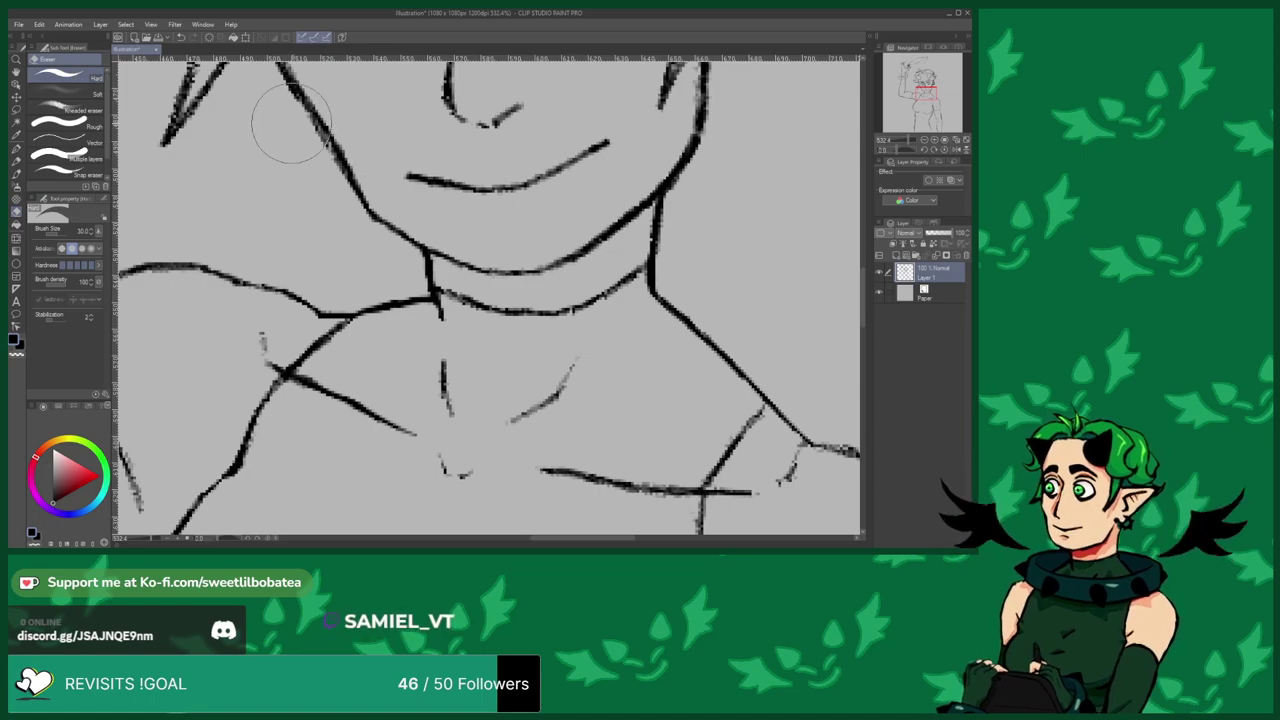
Erase the doubled strokes where the waist line bends inward beside the lowered arm.
{"action": "scroll", "coordinate": [426, 334], "scroll_direction": "down", "scroll_amount": 5}
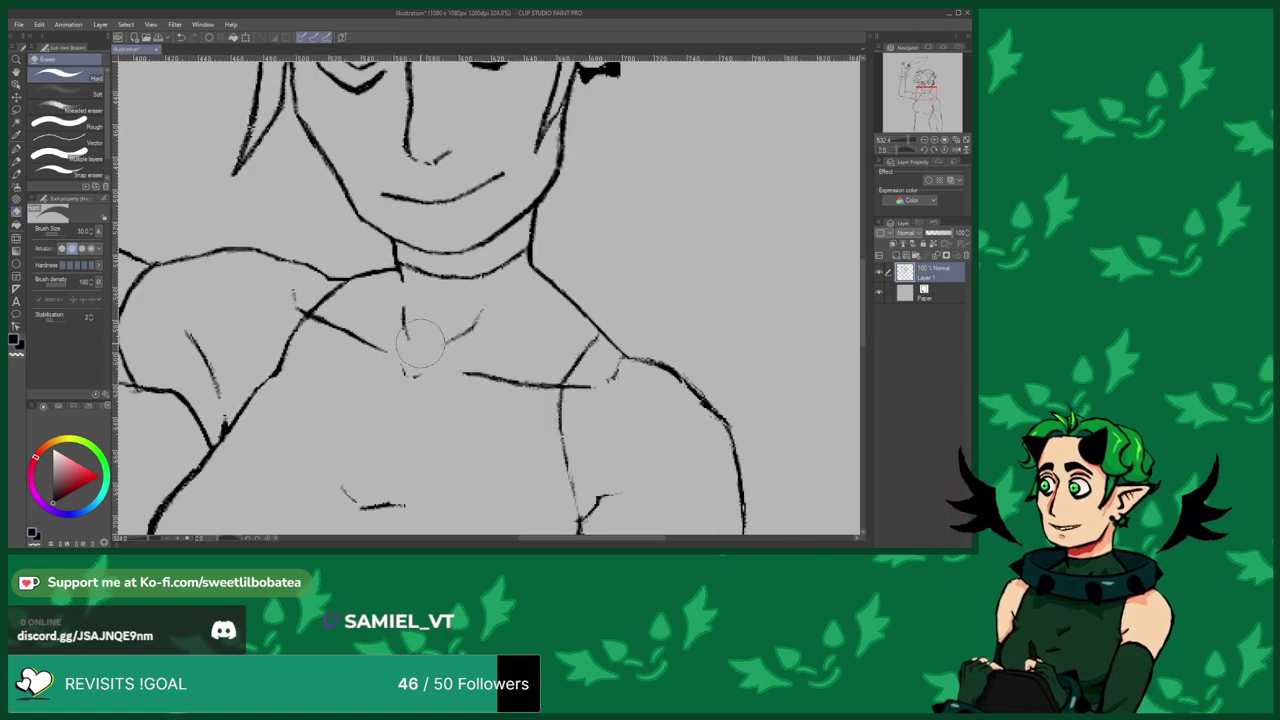
{"action": "scroll", "coordinate": [514, 187], "scroll_direction": "up", "scroll_amount": 3}
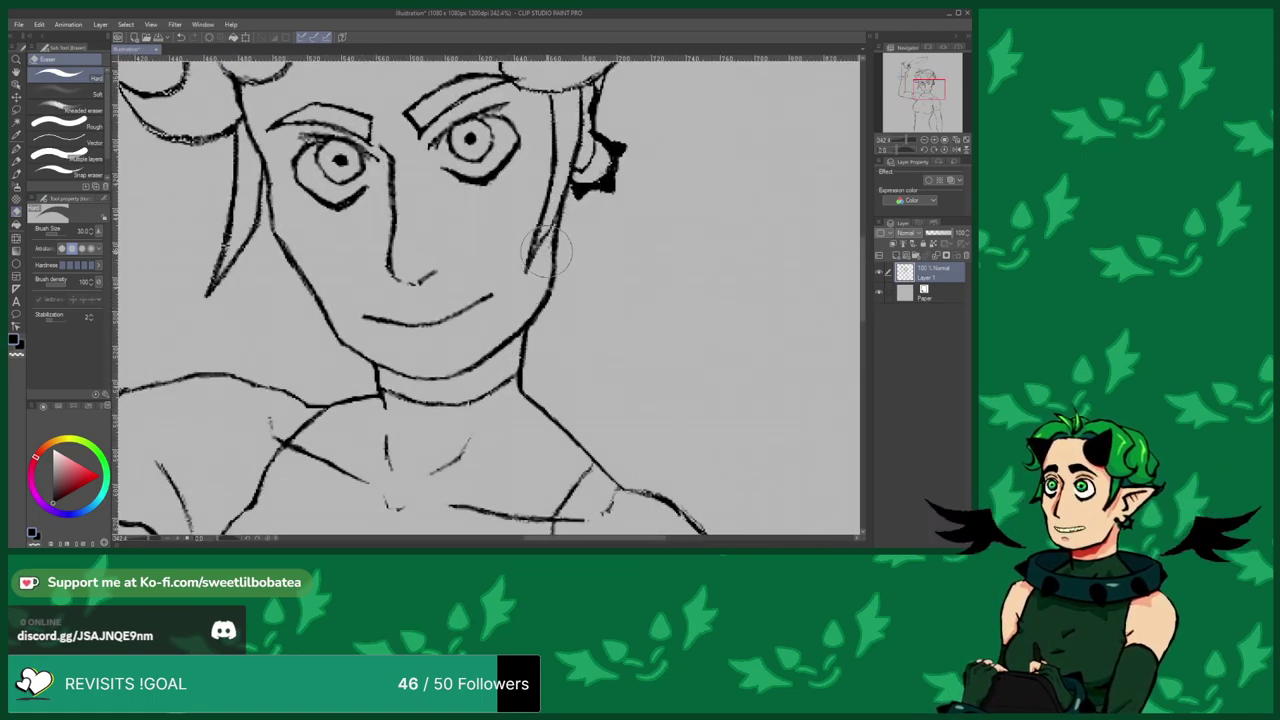
{"action": "scroll", "coordinate": [538, 268], "scroll_direction": "down", "scroll_amount": 3}
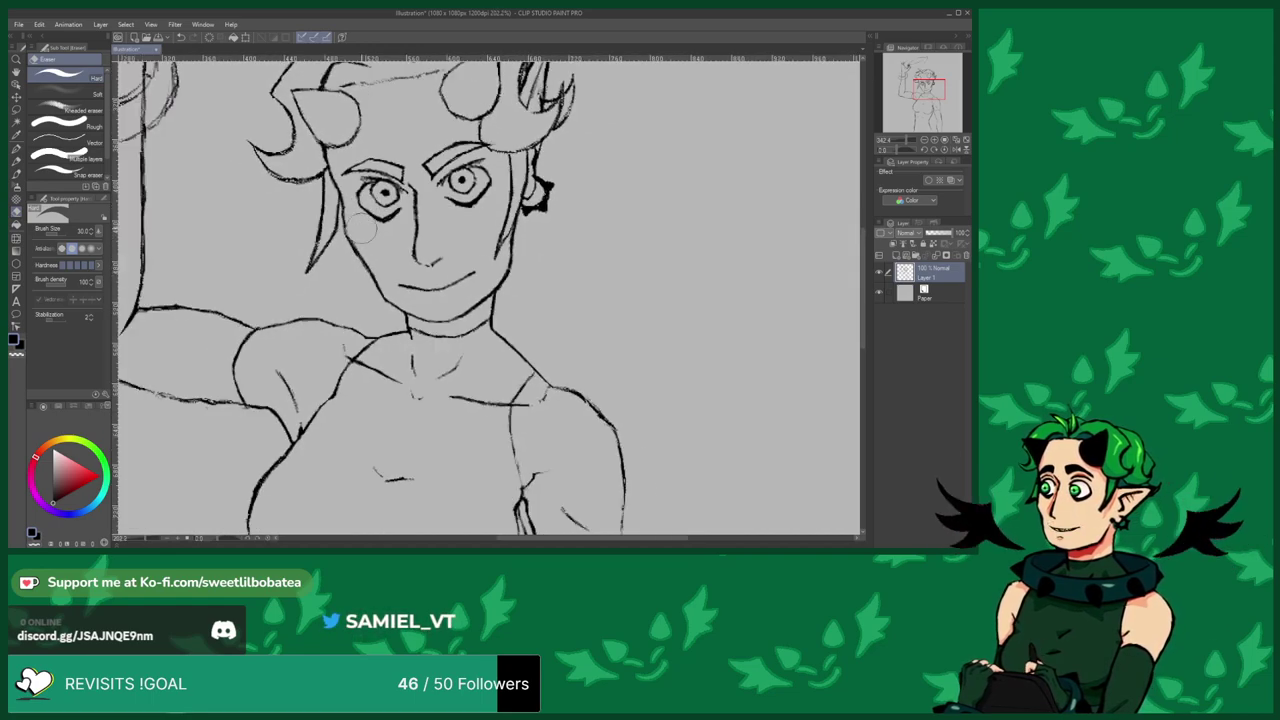
{"action": "scroll", "coordinate": [360, 270], "scroll_direction": "down", "scroll_amount": 2}
{"action": "scroll", "coordinate": [380, 300], "scroll_direction": "up", "scroll_amount": 1}
{"action": "scroll", "coordinate": [400, 350], "scroll_direction": "down", "scroll_amount": 4}
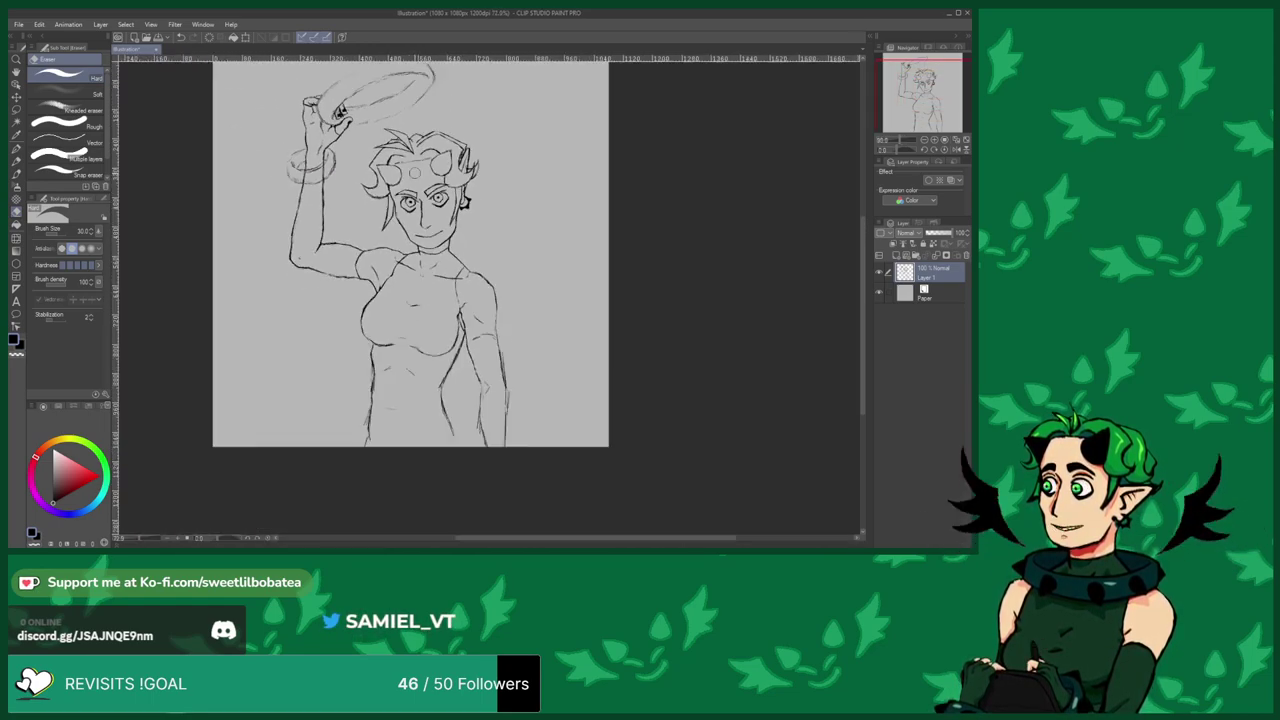
{"action": "scroll", "coordinate": [416, 380], "scroll_direction": "up", "scroll_amount": 4}
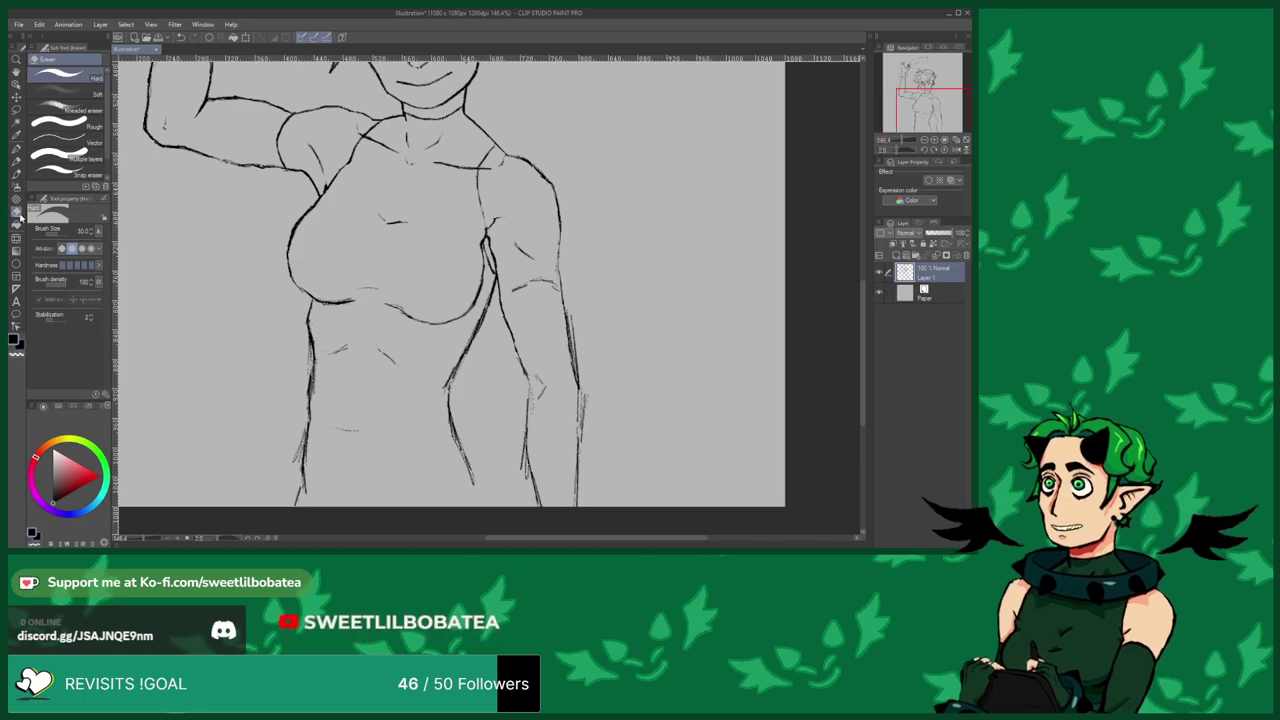
{"action": "scroll", "coordinate": [440, 365], "scroll_direction": "up", "scroll_amount": 2}
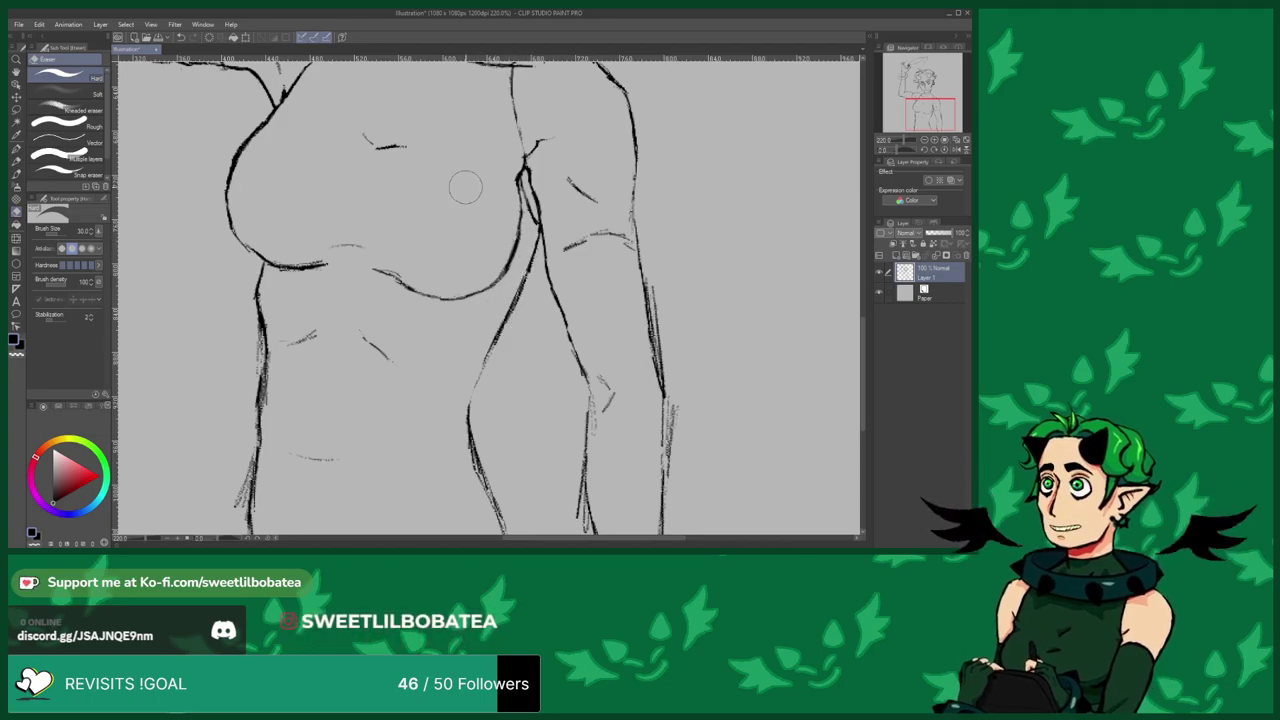
Redraw the inner elbow and forearm line of the lowered arm, erasing its doubled strokes and the scratchy outer forearm line.
{"action": "scroll", "coordinate": [468, 264], "scroll_direction": "down", "scroll_amount": 4}
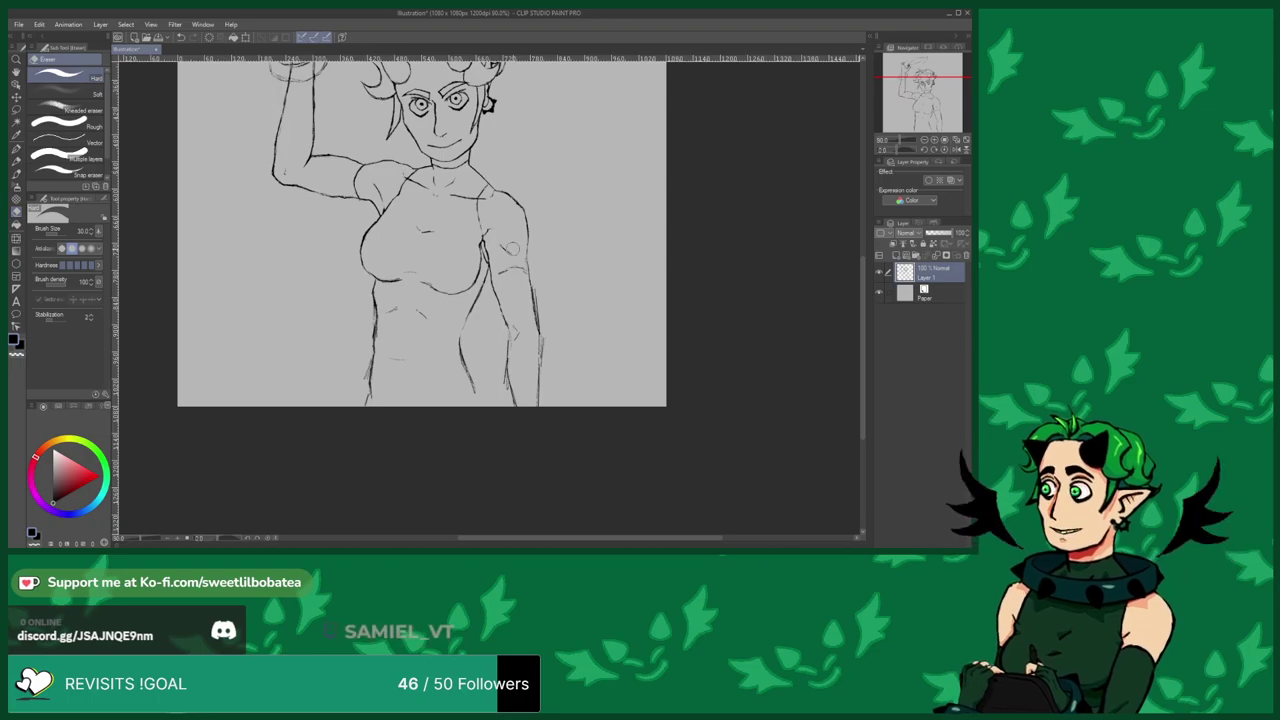
{"action": "scroll", "coordinate": [511, 328], "scroll_direction": "up", "scroll_amount": 6}
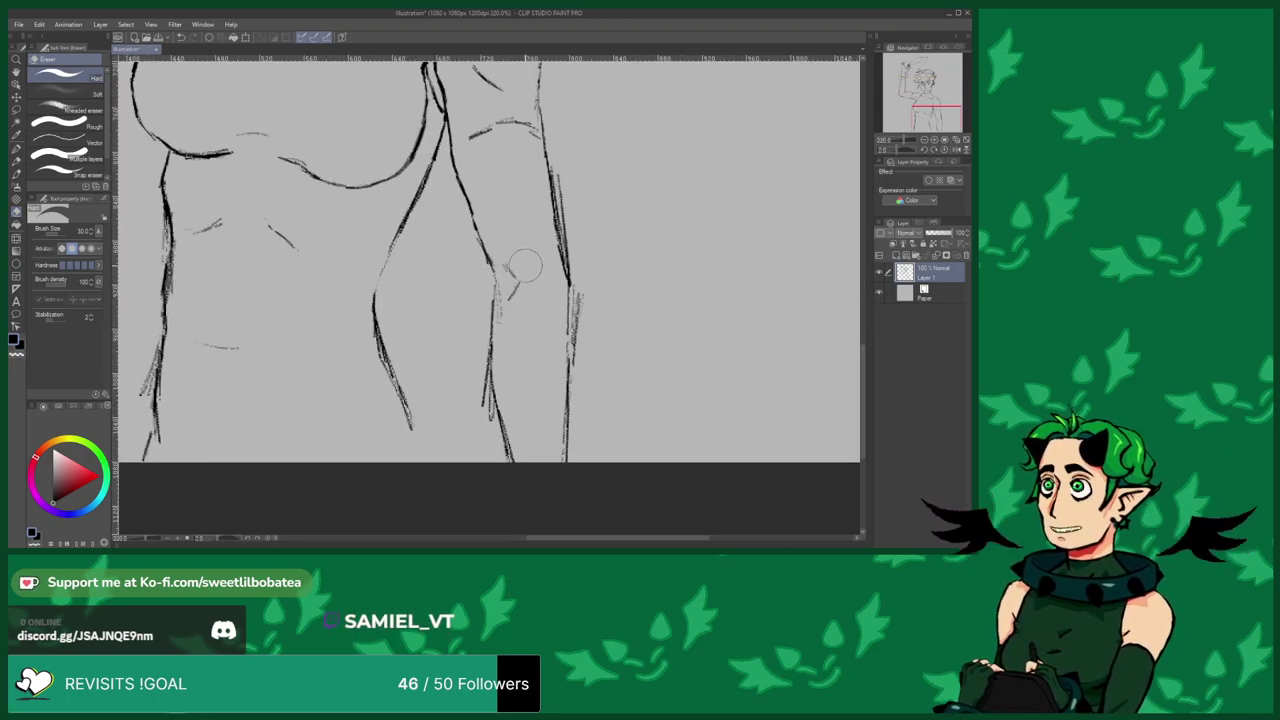
{"action": "left_click", "coordinate": [16, 173]}
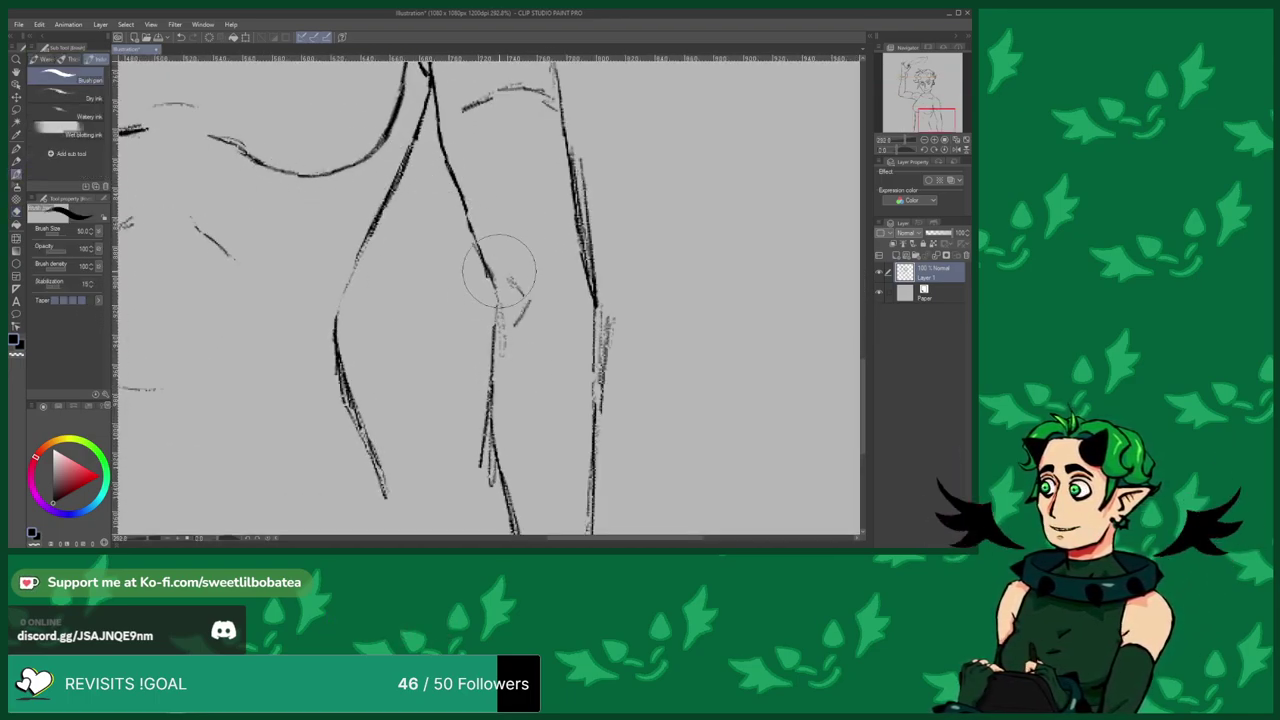
{"action": "scroll", "coordinate": [486, 276], "scroll_direction": "up", "scroll_amount": 1}
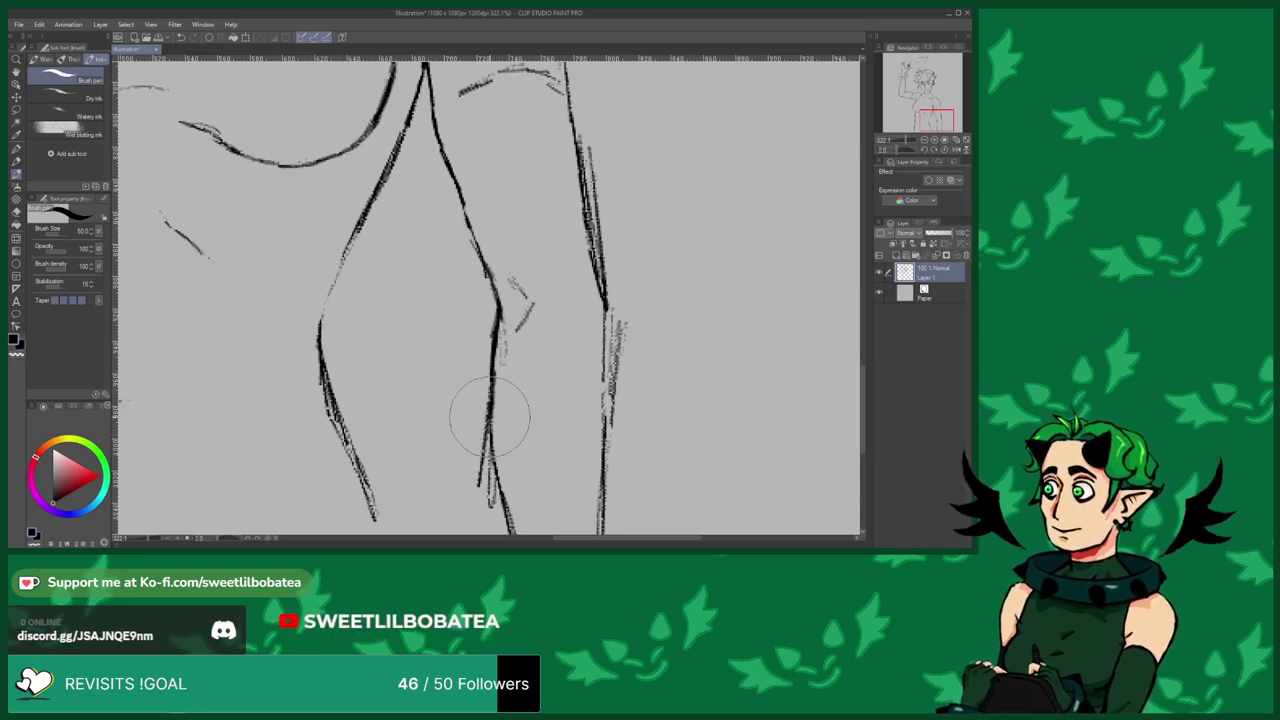
{"action": "scroll", "coordinate": [398, 200], "scroll_direction": "down", "scroll_amount": 7}
{"action": "scroll", "coordinate": [460, 362], "scroll_direction": "up", "scroll_amount": 5}
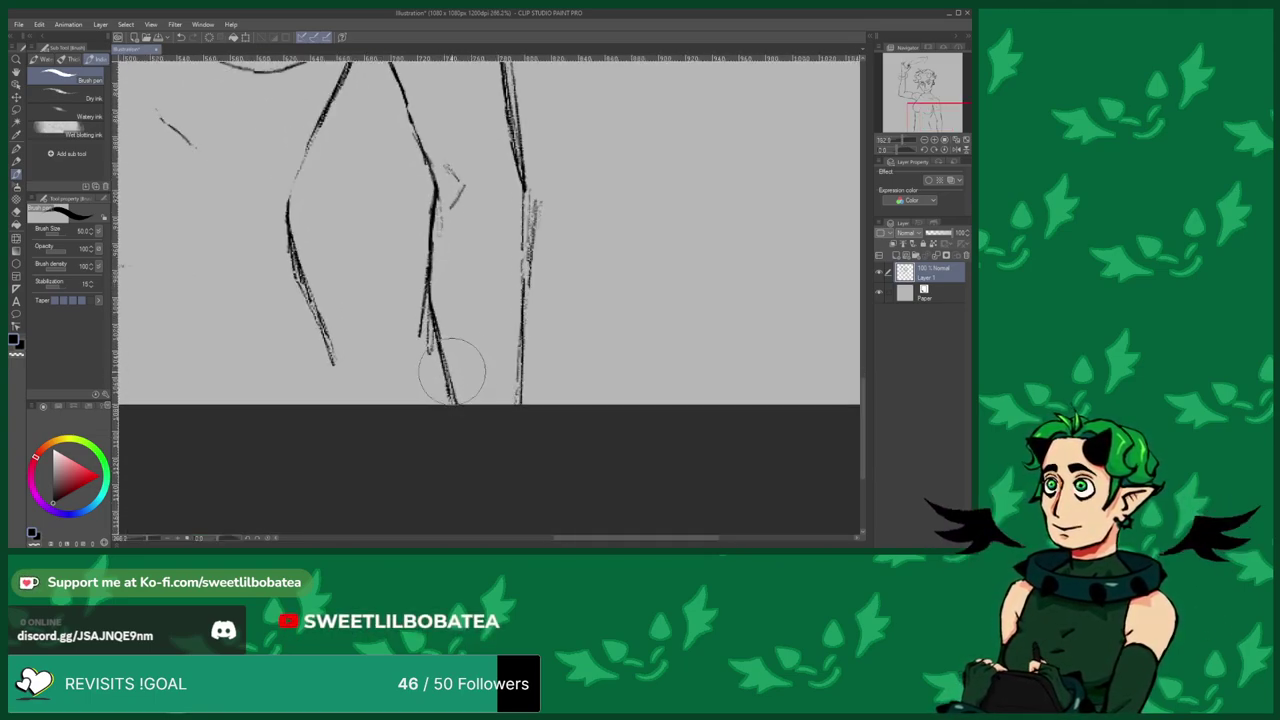
{"action": "left_click_drag", "start_coordinate": [431, 298], "coordinate": [440, 328]}
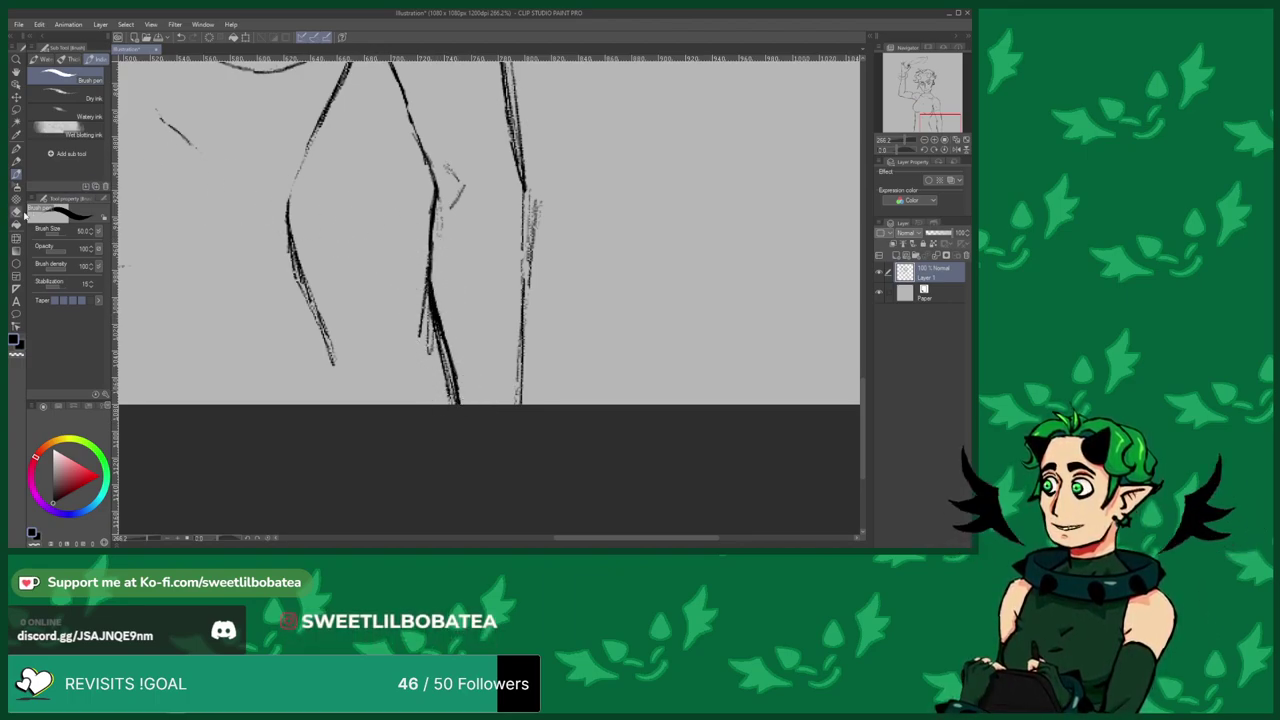
{"action": "key", "text": "e"}
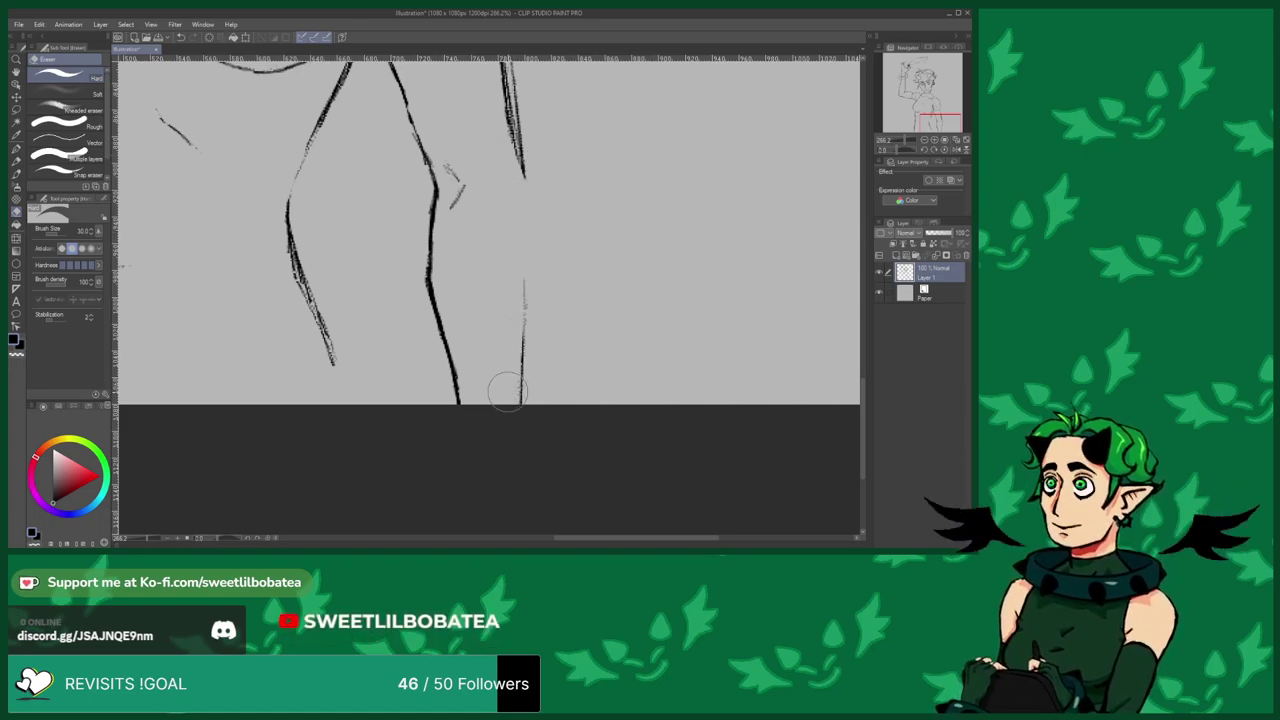
Redraw the outer forearm line of the lowered arm with the brush pen as one stroke from elbow to canvas edge.
{"action": "key", "text": "ctrl+minus"}
{"action": "left_click", "coordinate": [16, 174]}
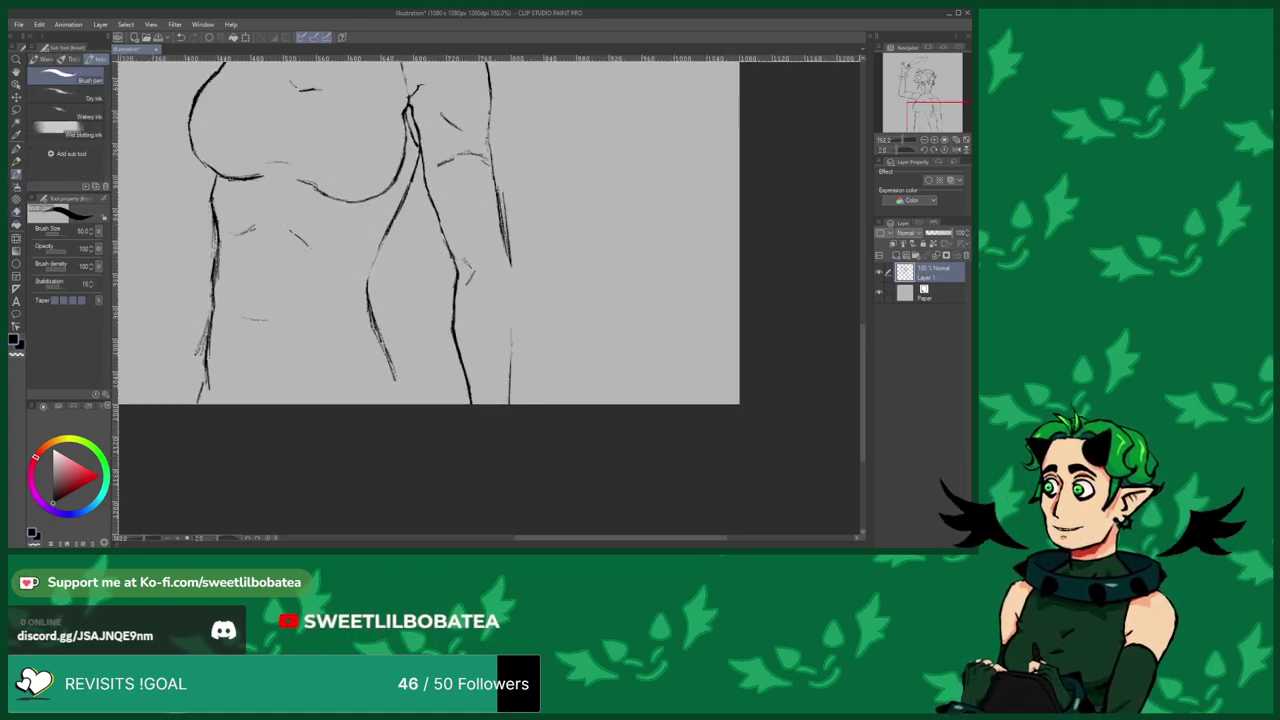
{"action": "scroll", "coordinate": [532, 318], "scroll_direction": "up", "scroll_amount": 3}
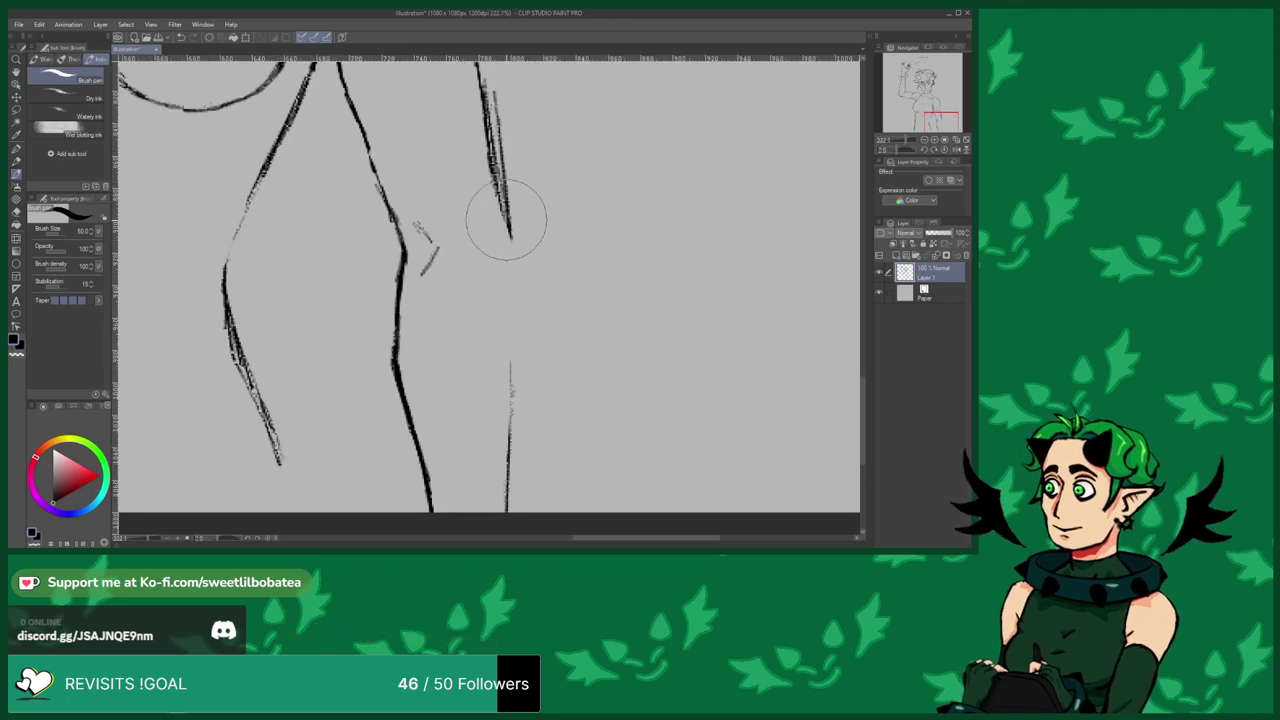
{"action": "left_click_drag", "start_coordinate": [512, 255], "coordinate": [509, 506]}
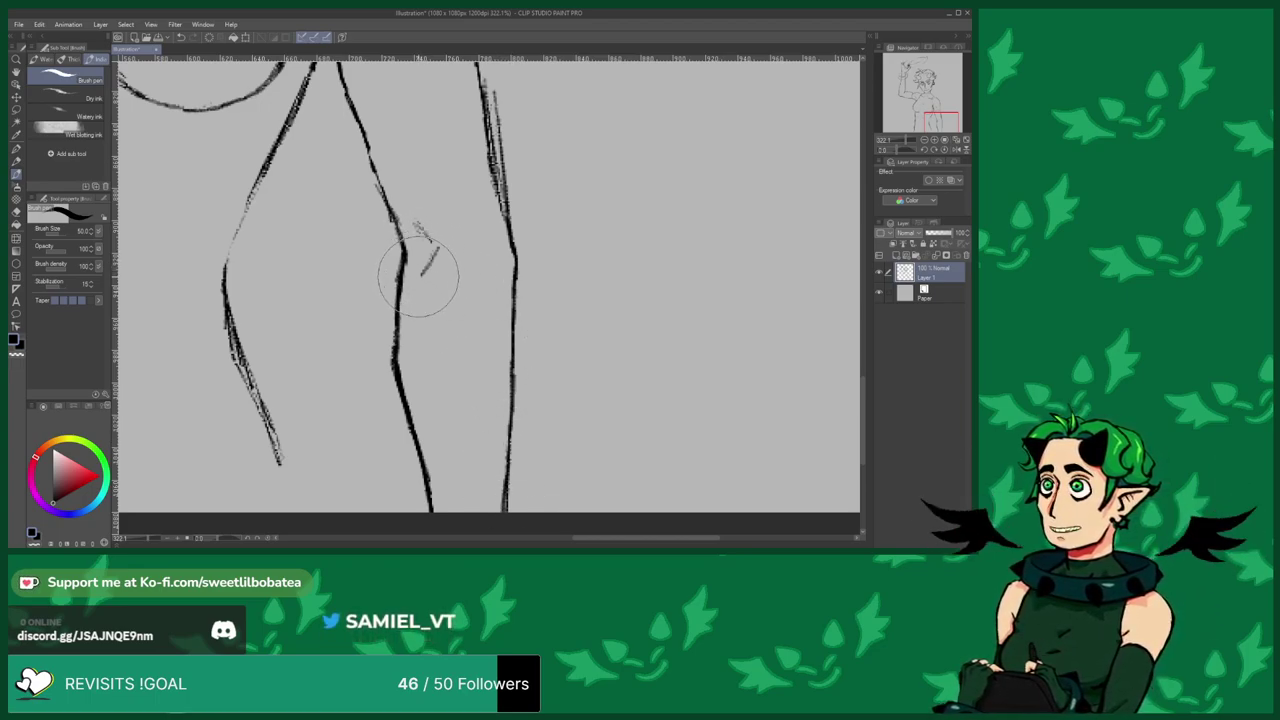
Darken the inner upper-arm line from armpit to elbow and erase the stray strokes beside it.
{"action": "scroll", "coordinate": [415, 408], "scroll_direction": "down", "scroll_amount": 7}
{"action": "scroll", "coordinate": [400, 290], "scroll_direction": "up", "scroll_amount": 8}
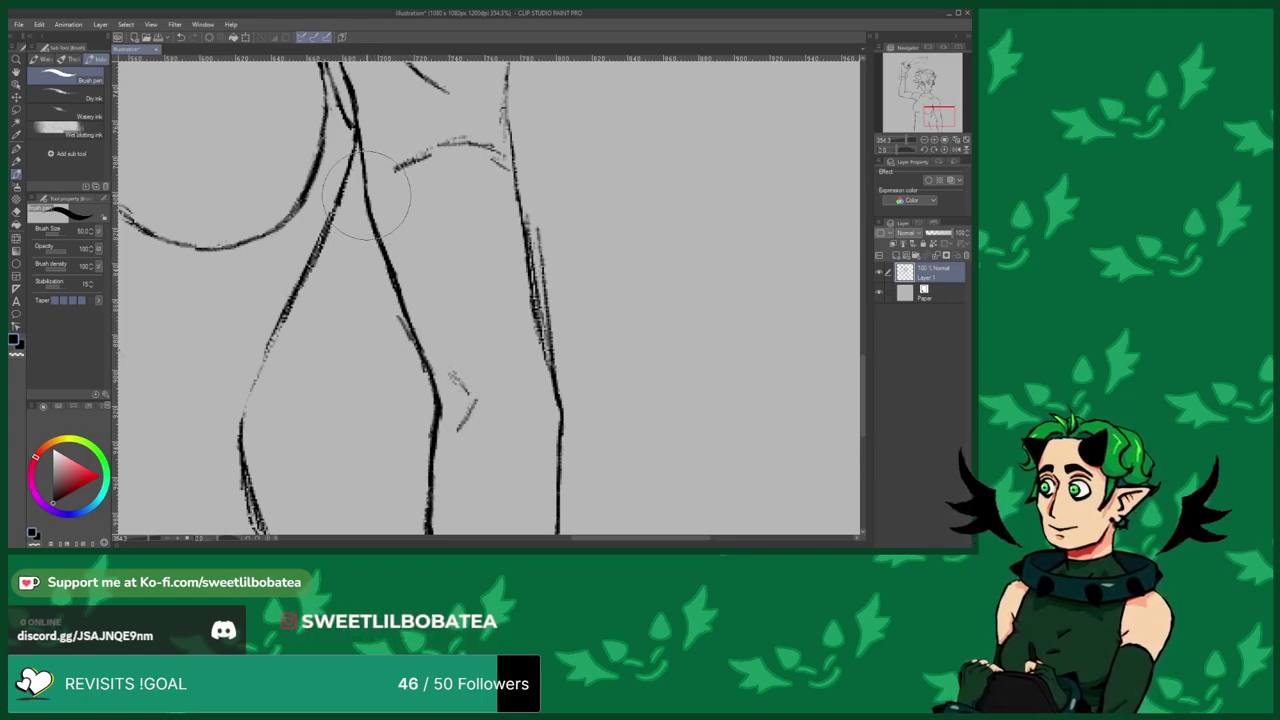
{"action": "key", "text": "e"}
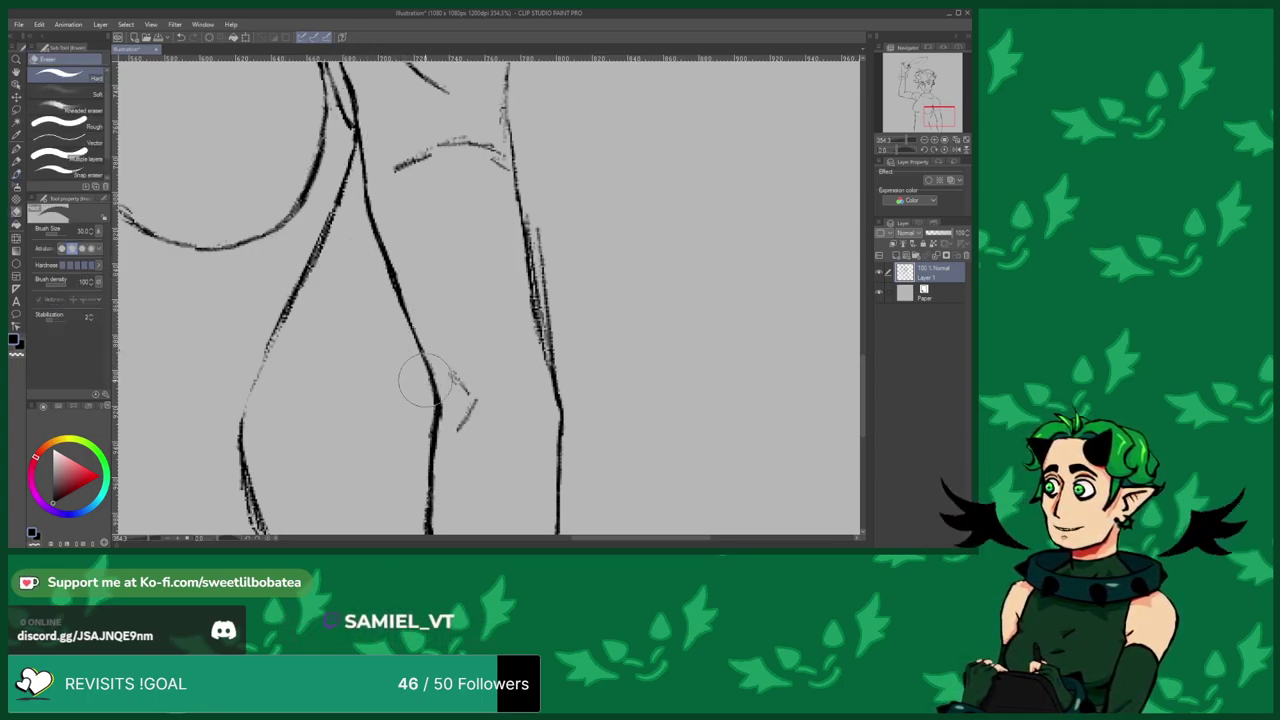
{"action": "scroll", "coordinate": [416, 428], "scroll_direction": "down", "scroll_amount": 4}
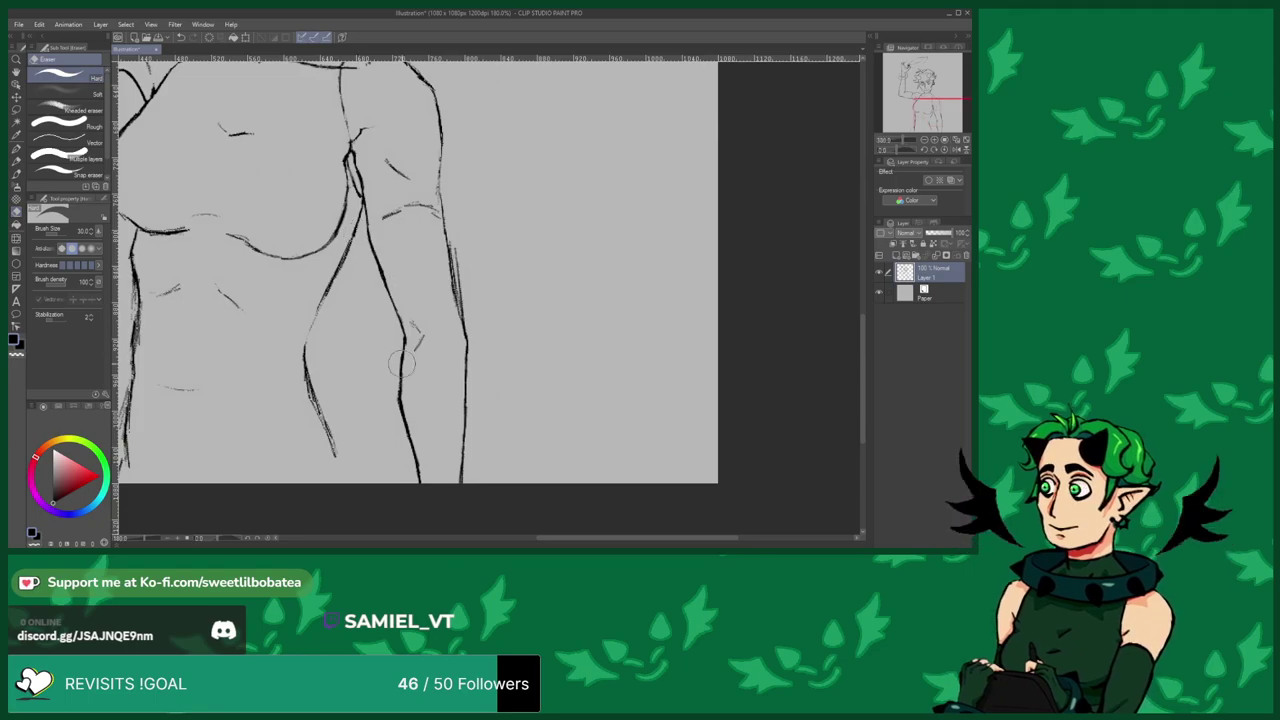
Erase the doubled strokes along the outer line of the lowered arm just above the elbow.
{"action": "scroll", "coordinate": [430, 426], "scroll_direction": "up", "scroll_amount": 3}
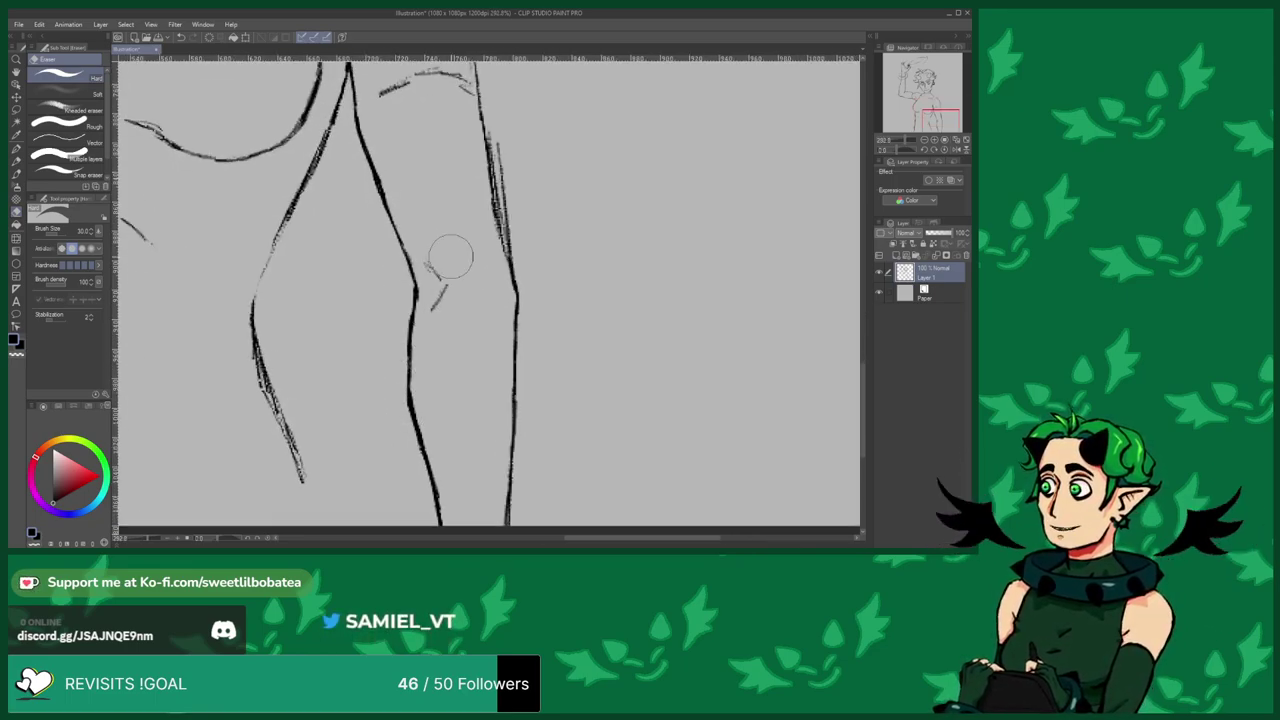
{"action": "scroll", "coordinate": [478, 256], "scroll_direction": "down", "scroll_amount": 4}
{"action": "scroll", "coordinate": [506, 215], "scroll_direction": "up", "scroll_amount": 5}
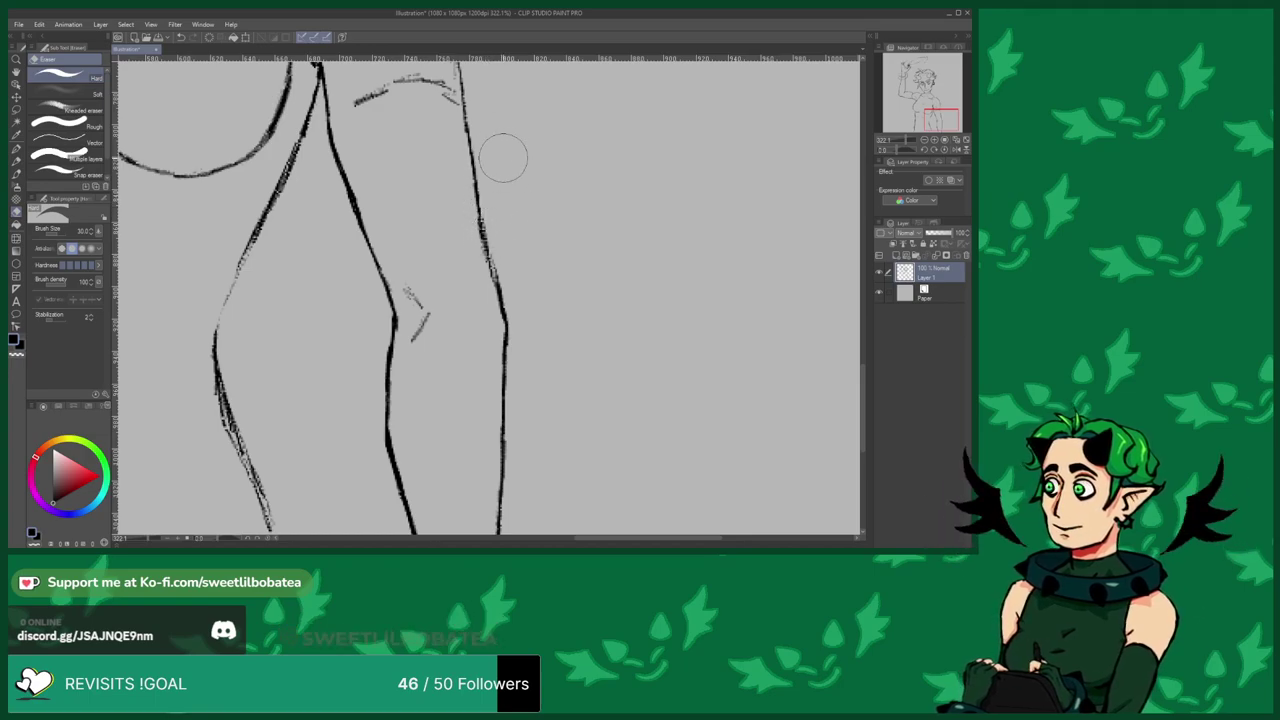
{"action": "scroll", "coordinate": [503, 165], "scroll_direction": "down", "scroll_amount": 3}
{"action": "scroll", "coordinate": [471, 300], "scroll_direction": "up", "scroll_amount": 3}
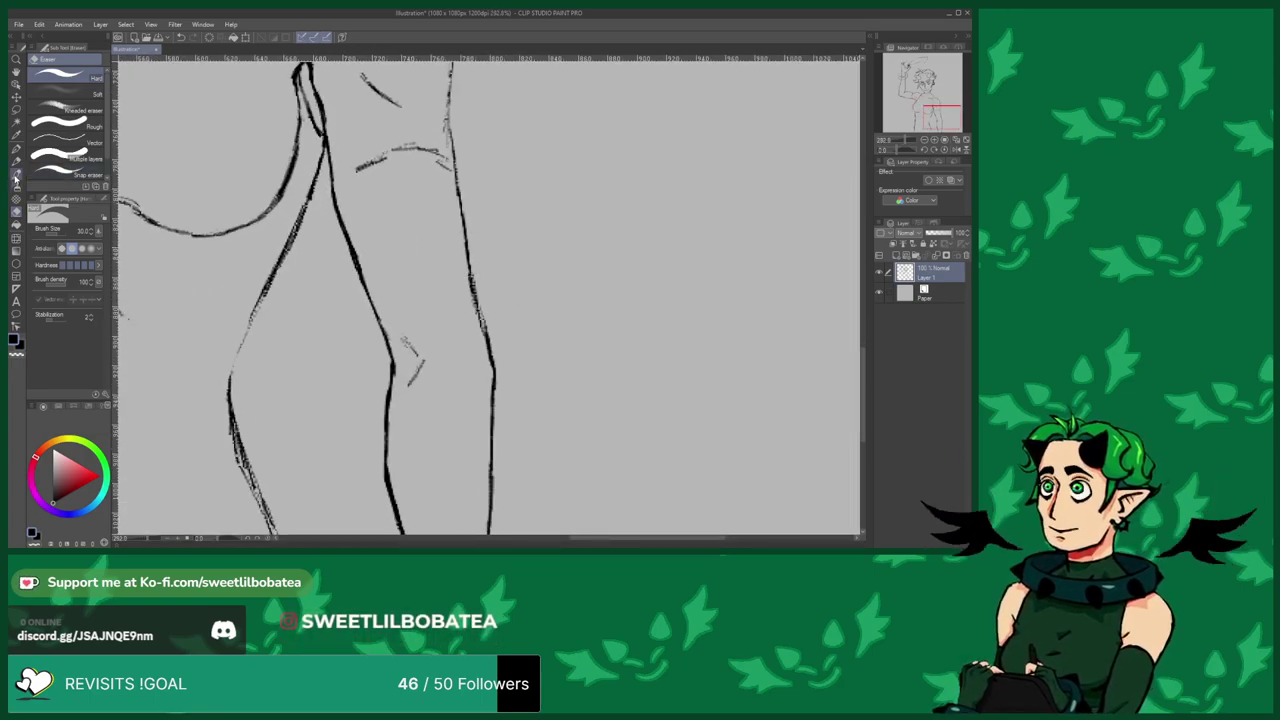
Darken the outer line of the lowered arm from the shoulder down to the elbow with the brush pen.
{"action": "key", "text": "p"}
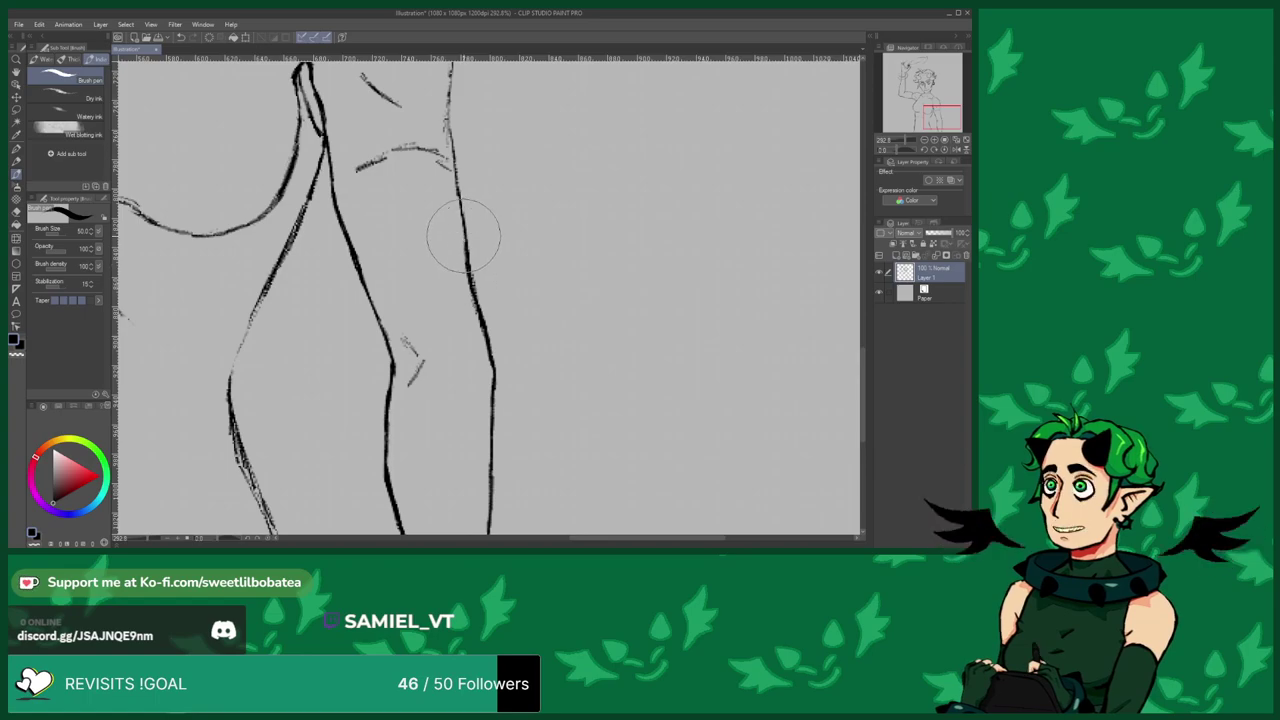
{"action": "scroll", "coordinate": [445, 420], "scroll_direction": "down", "scroll_amount": 1}
{"action": "scroll", "coordinate": [445, 420], "scroll_direction": "down", "scroll_amount": 3}
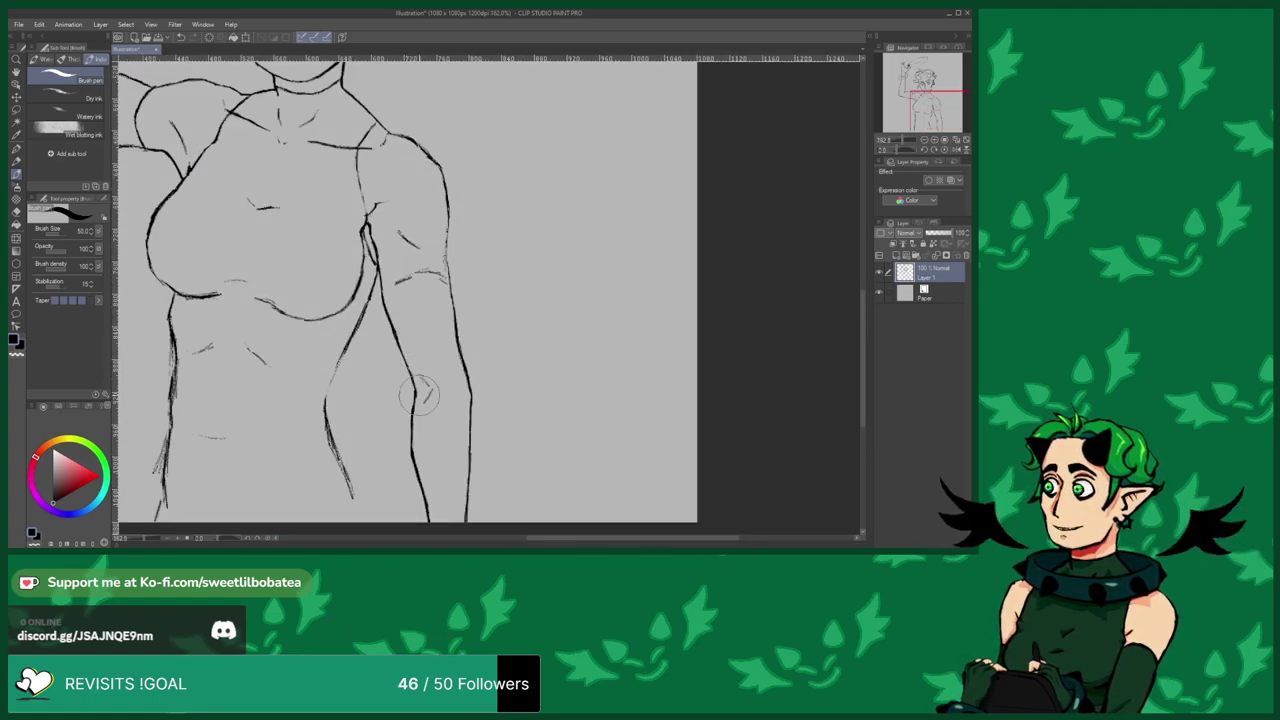
{"action": "scroll", "coordinate": [455, 415], "scroll_direction": "up", "scroll_amount": 4}
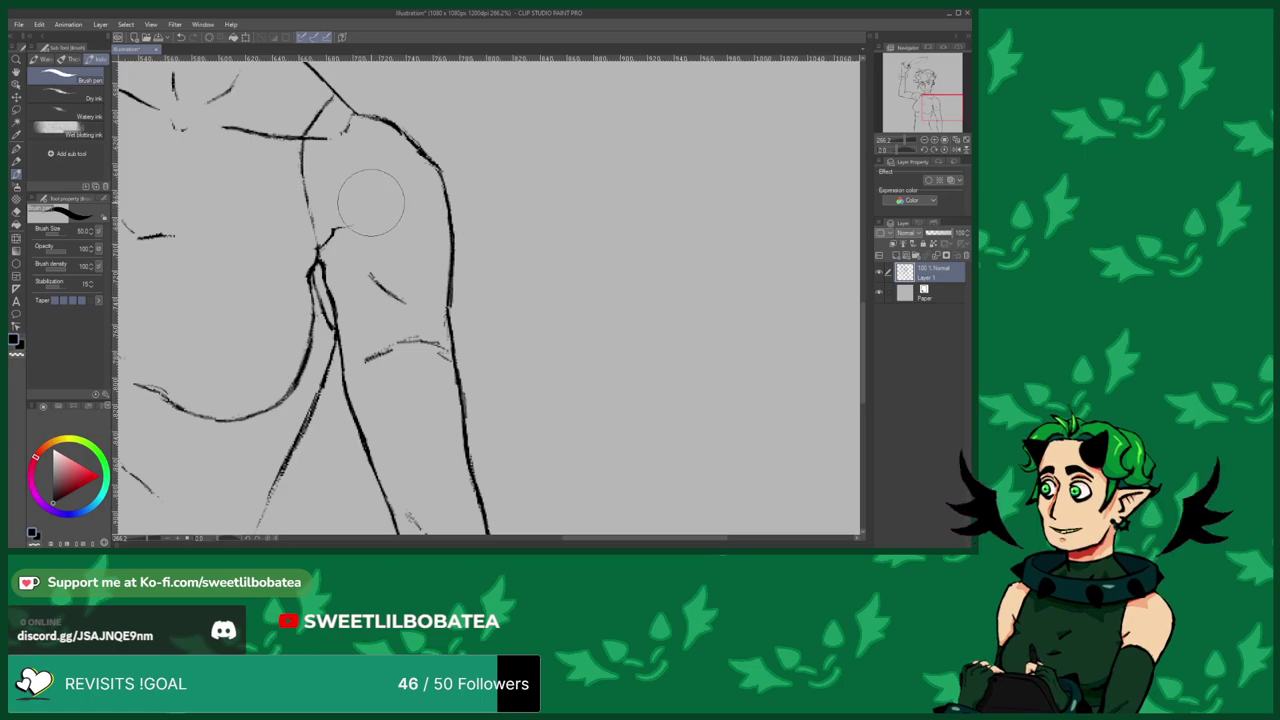
Erase the broken curved line across the lowered arm's upper arm and clean the outer line beside it.
{"action": "left_click", "coordinate": [16, 199]}
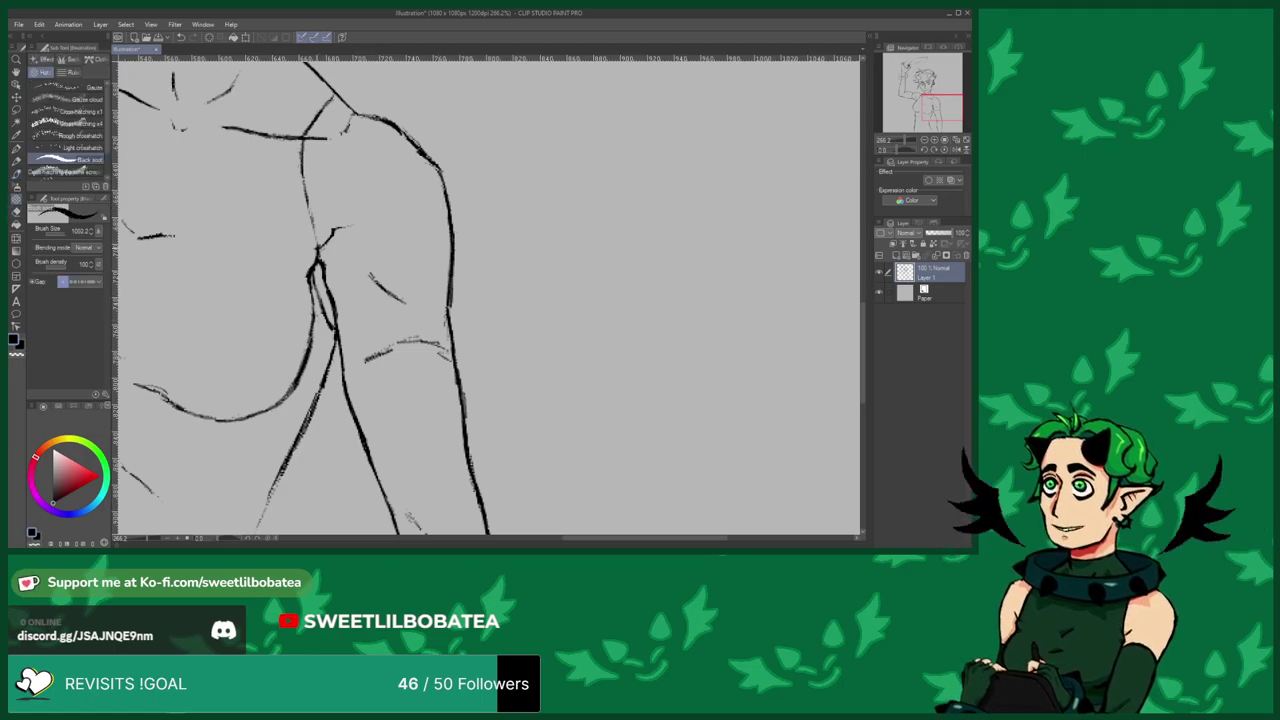
{"action": "left_click", "coordinate": [16, 212]}
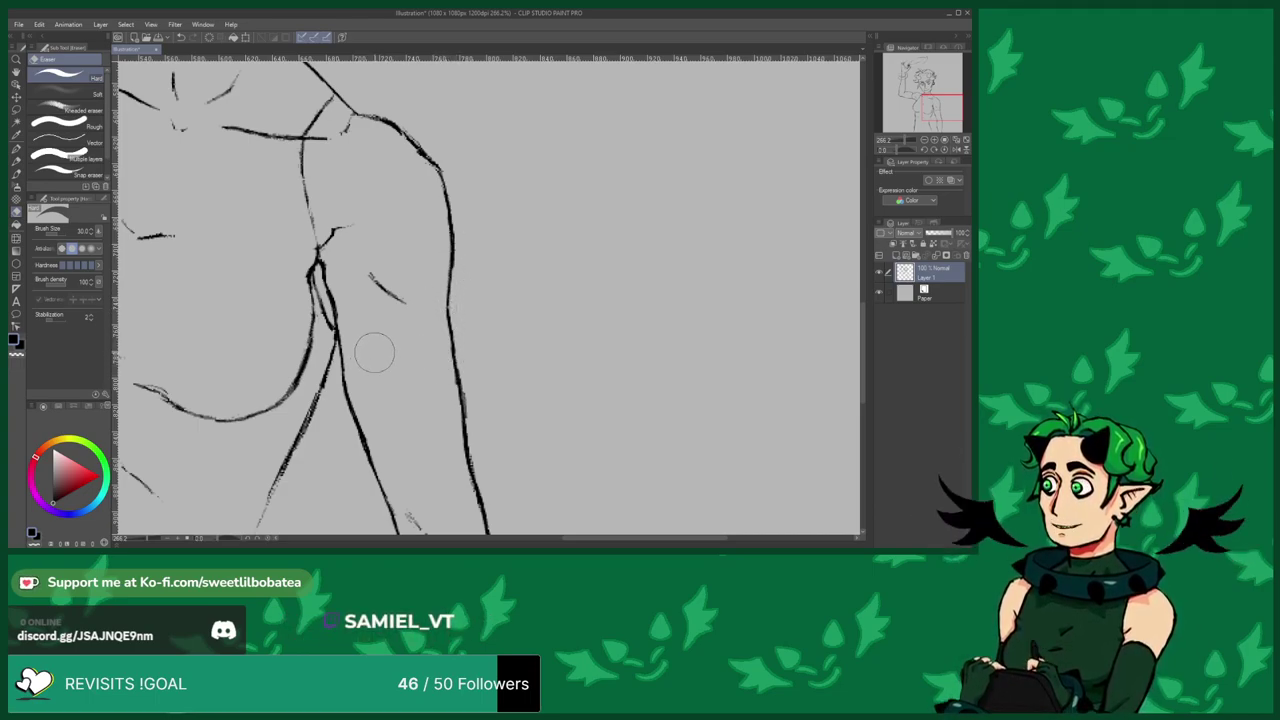
{"action": "scroll", "coordinate": [375, 350], "scroll_direction": "down", "scroll_amount": 3}
{"action": "scroll", "coordinate": [452, 372], "scroll_direction": "up", "scroll_amount": 2}
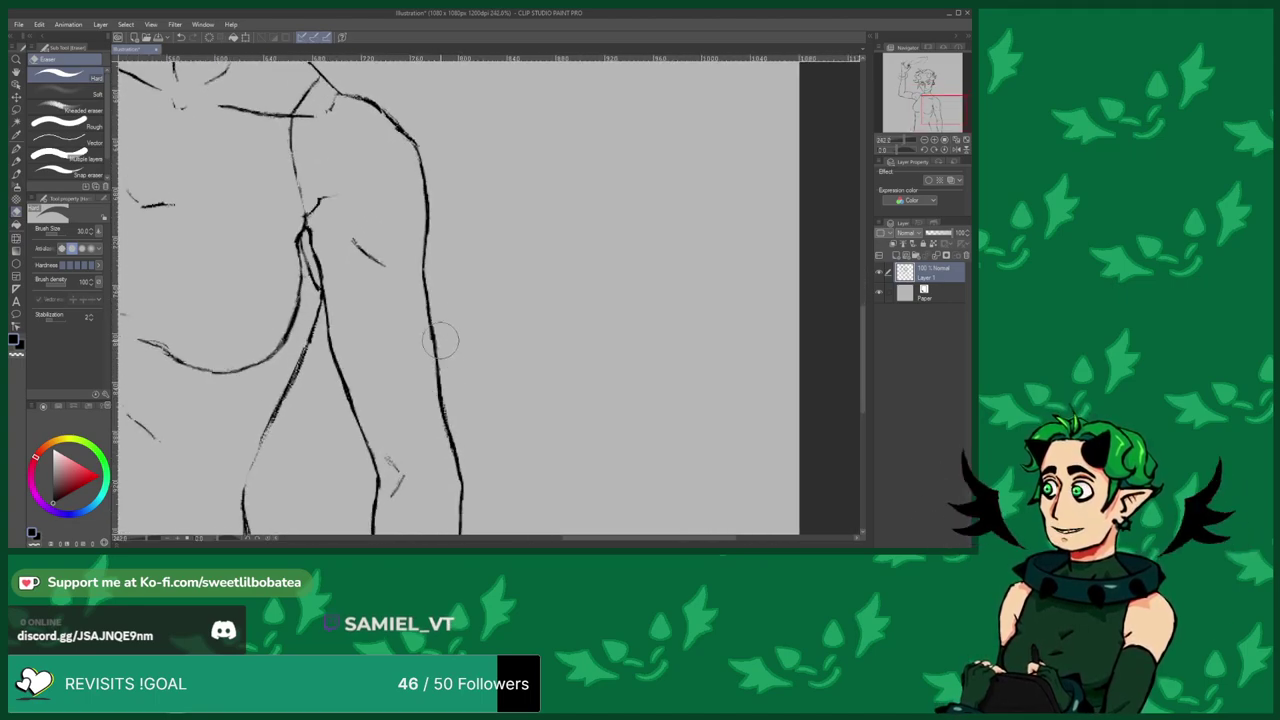
Erase the angled crease marks inside the lowered arm's elbow and replace them with one short slanted brush stroke.
{"action": "scroll", "coordinate": [443, 343], "scroll_direction": "down", "scroll_amount": 3}
{"action": "scroll", "coordinate": [404, 315], "scroll_direction": "up", "scroll_amount": 2}
{"action": "scroll", "coordinate": [410, 330], "scroll_direction": "up", "scroll_amount": 2}
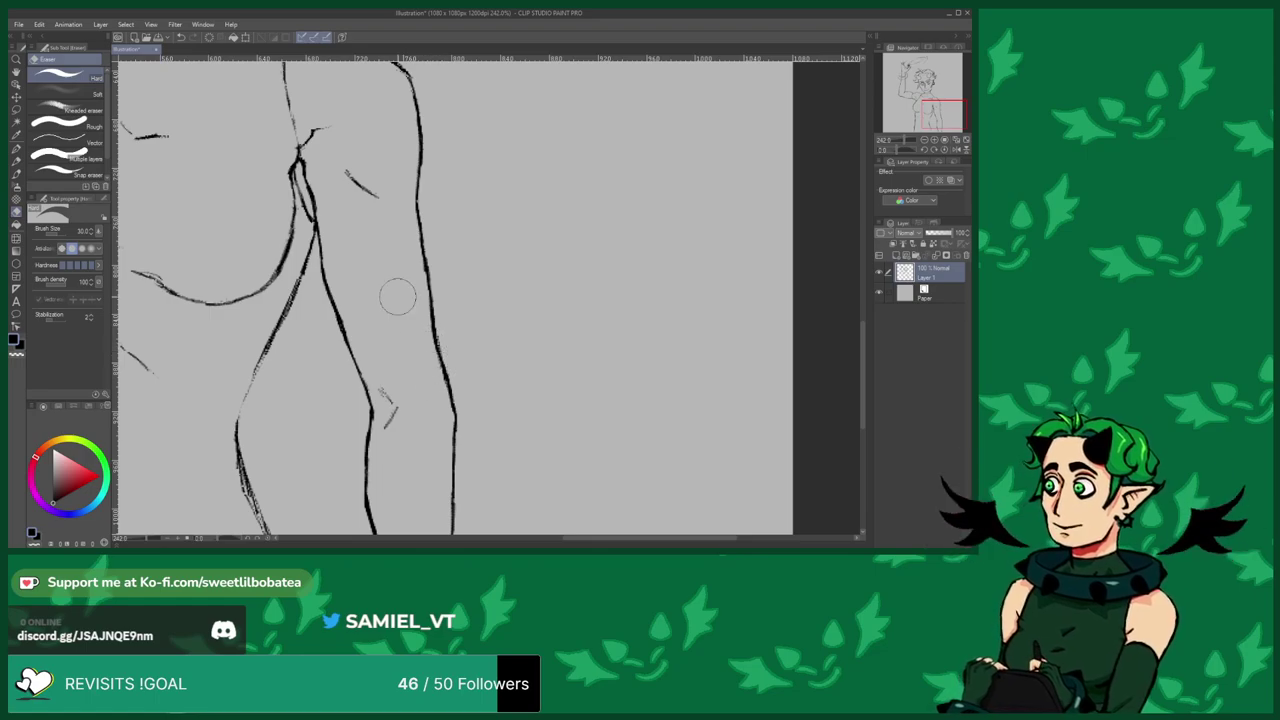
{"action": "scroll", "coordinate": [320, 246], "scroll_direction": "down", "scroll_amount": 3}
{"action": "scroll", "coordinate": [372, 356], "scroll_direction": "up", "scroll_amount": 2}
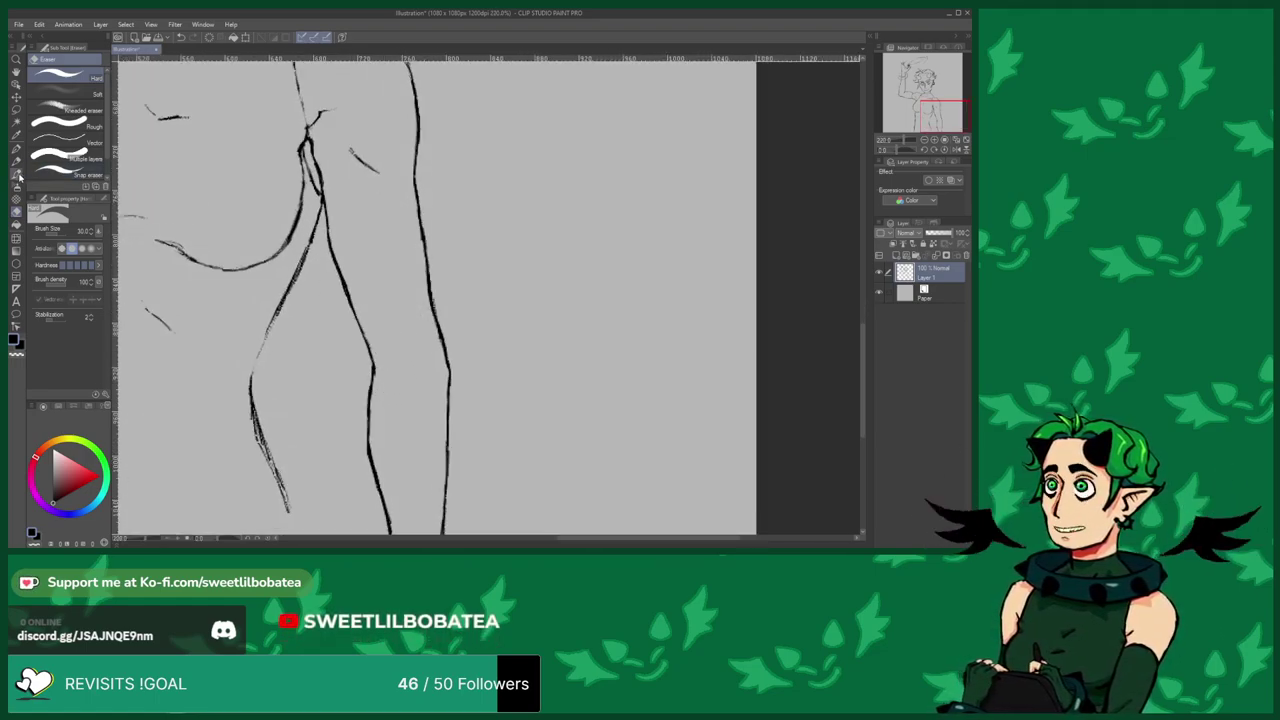
{"action": "key", "text": "b"}
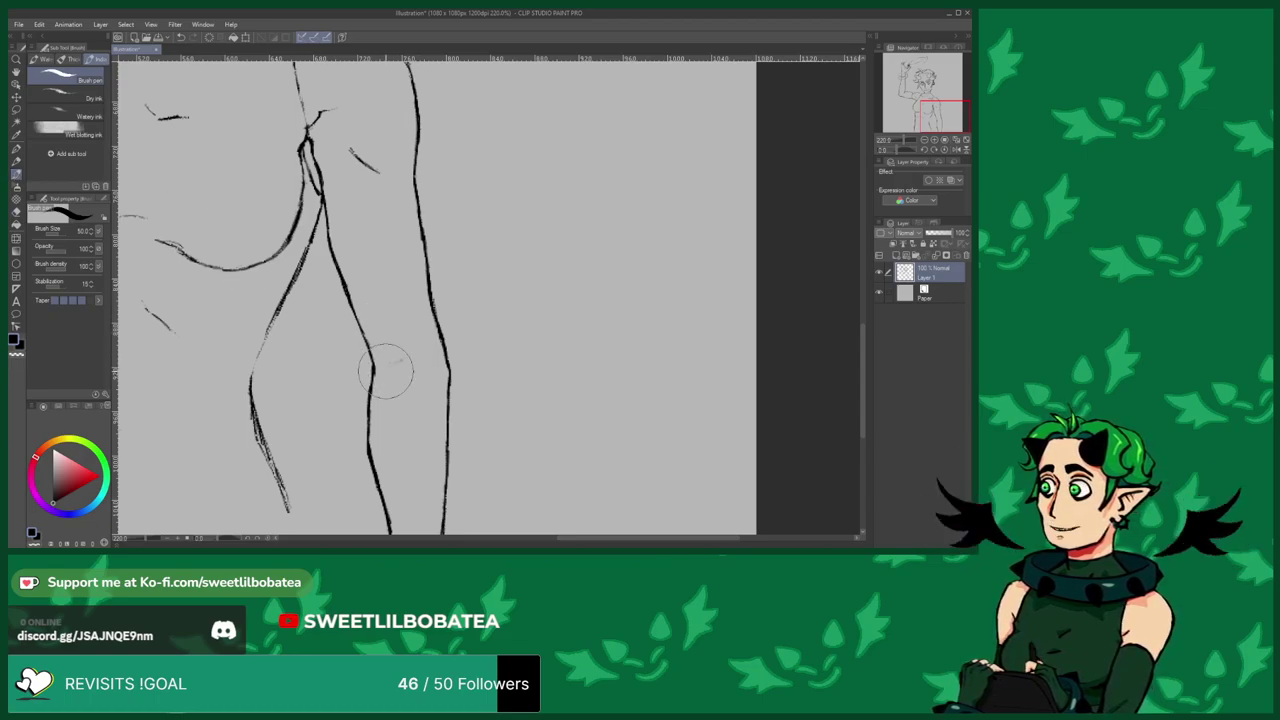
{"action": "left_click_drag", "start_coordinate": [388, 367], "coordinate": [410, 358]}
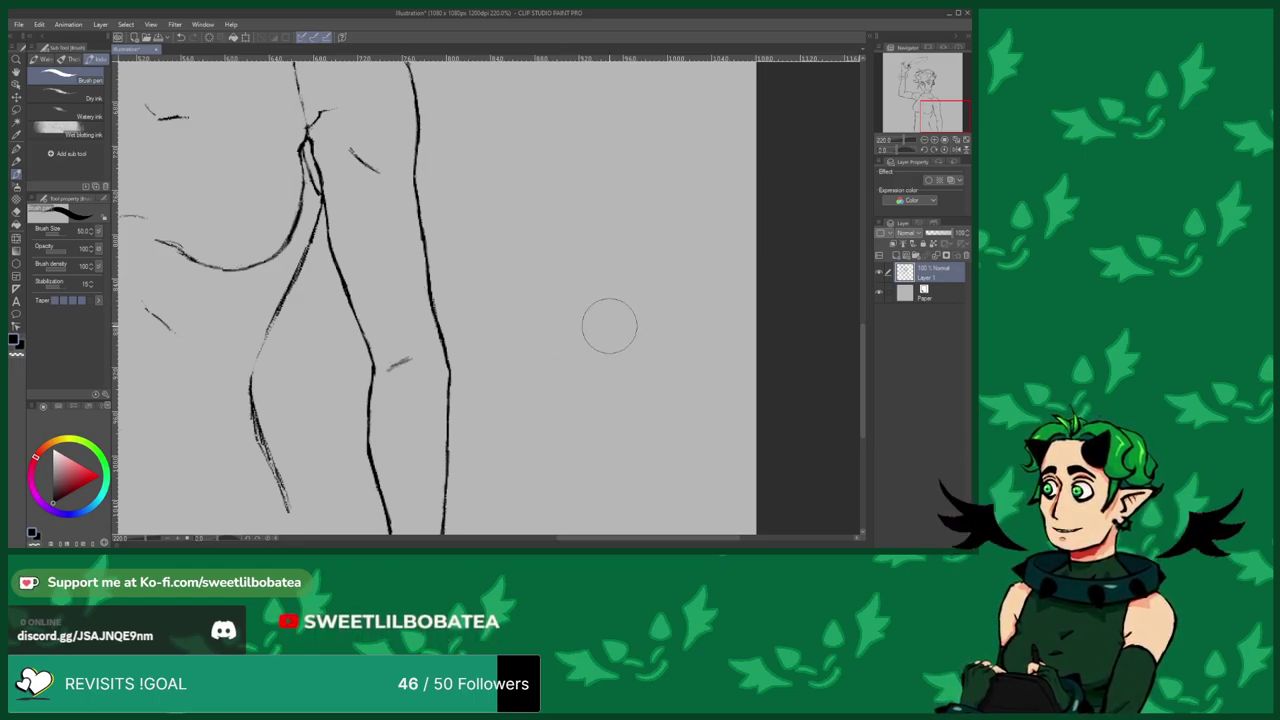
Draw a single curved line across the lowered arm's upper arm, from the armpit to the outer edge.
{"action": "scroll", "coordinate": [410, 399], "scroll_direction": "down", "scroll_amount": 1}
{"action": "scroll", "coordinate": [410, 399], "scroll_direction": "down", "scroll_amount": 4}
{"action": "scroll", "coordinate": [400, 303], "scroll_direction": "up", "scroll_amount": 6}
{"action": "scroll", "coordinate": [463, 300], "scroll_direction": "down", "scroll_amount": 5}
{"action": "scroll", "coordinate": [436, 300], "scroll_direction": "up", "scroll_amount": 5}
{"action": "scroll", "coordinate": [382, 271], "scroll_direction": "up", "scroll_amount": 5}
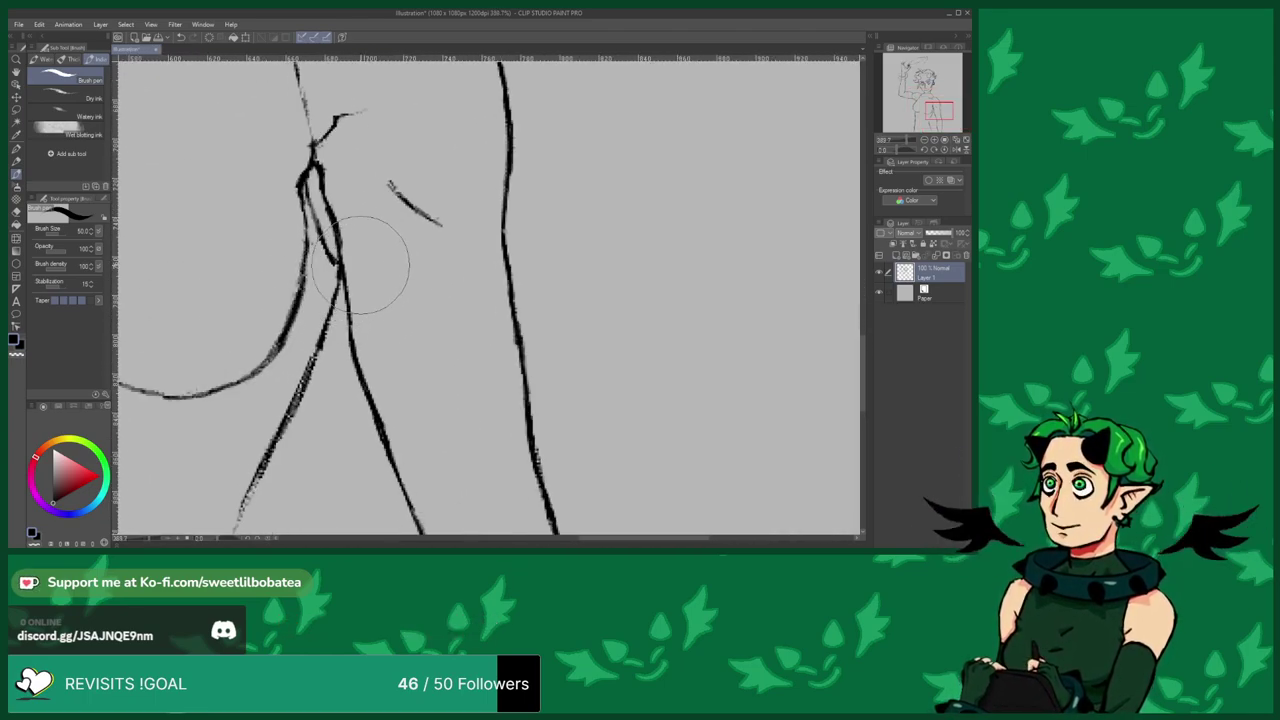
{"action": "mouse_move", "coordinate": [350, 281]}
{"action": "left_mouse_down"}
{"action": "mouse_move", "coordinate": [378, 262]}
{"action": "mouse_move", "coordinate": [348, 284]}
{"action": "mouse_move", "coordinate": [424, 238]}
{"action": "mouse_move", "coordinate": [503, 245]}
{"action": "left_mouse_up"}
{"action": "scroll", "coordinate": [497, 354], "scroll_direction": "down", "scroll_amount": 11}
{"action": "scroll", "coordinate": [460, 266], "scroll_direction": "up", "scroll_amount": 8}
{"action": "scroll", "coordinate": [517, 270], "scroll_direction": "up", "scroll_amount": 1}
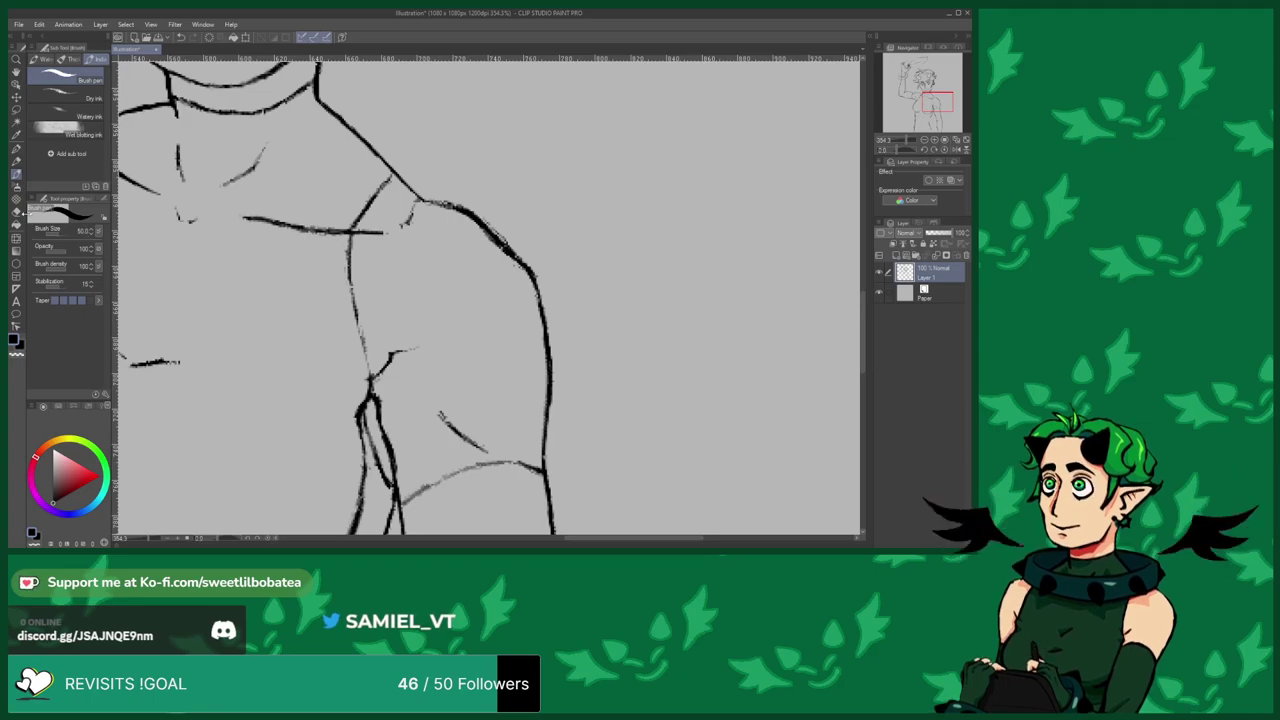
Erase the rough strokes on top of the lowered arm's shoulder and redraw the shoulder as one clean line.
{"action": "key", "text": "e"}
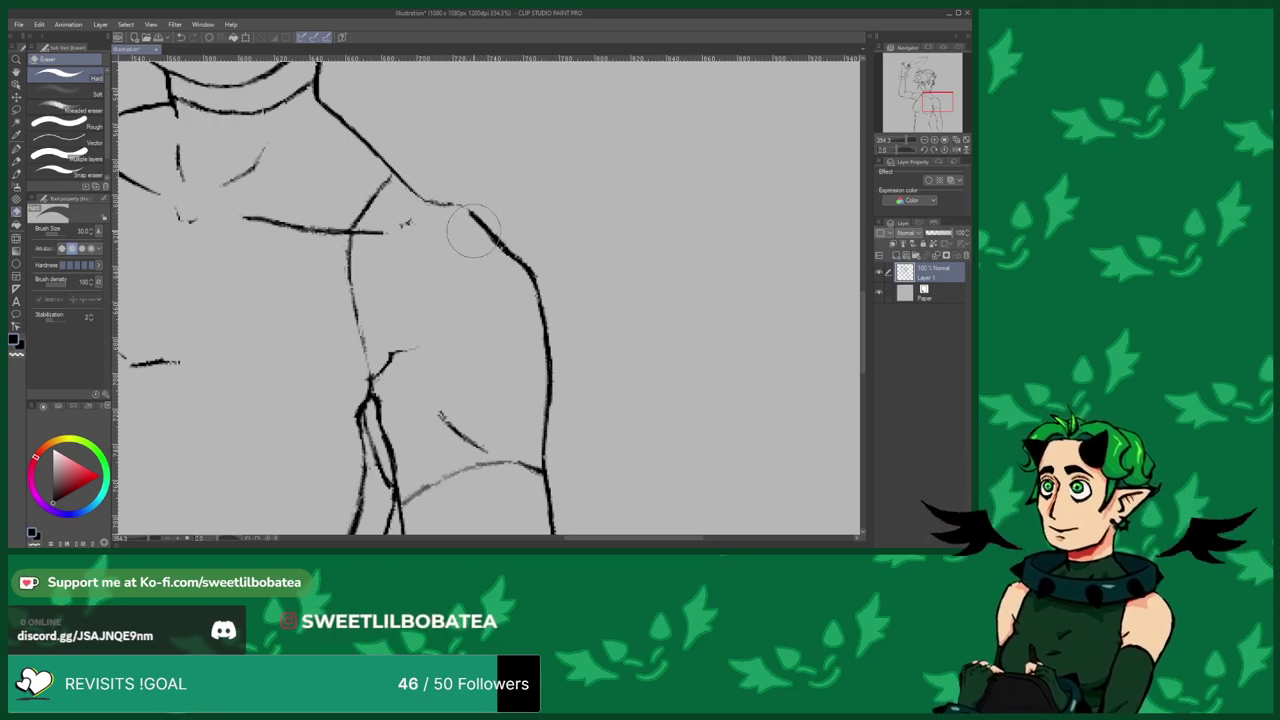
{"action": "left_click", "coordinate": [16, 174]}
{"action": "scroll", "coordinate": [424, 222], "scroll_direction": "up", "scroll_amount": 1}
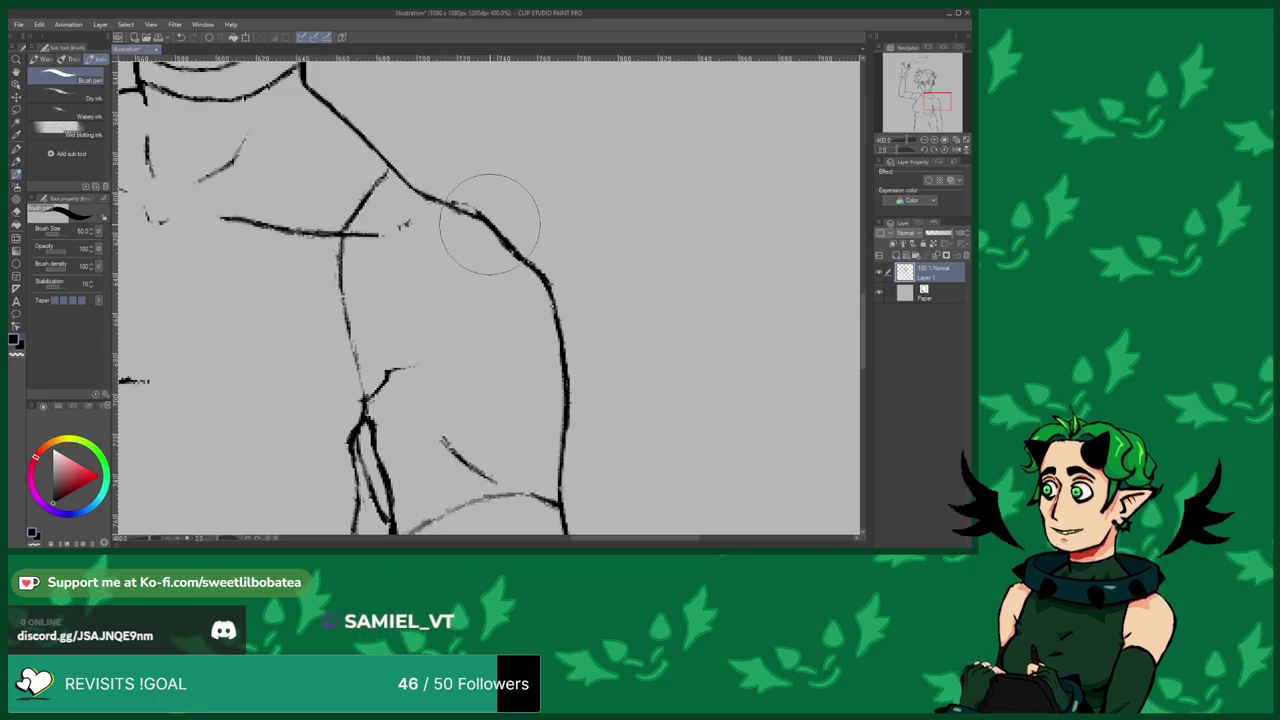
{"action": "scroll", "coordinate": [480, 300], "scroll_direction": "down", "scroll_amount": 1}
{"action": "scroll", "coordinate": [480, 300], "scroll_direction": "down", "scroll_amount": 4}
{"action": "scroll", "coordinate": [488, 231], "scroll_direction": "up", "scroll_amount": 2}
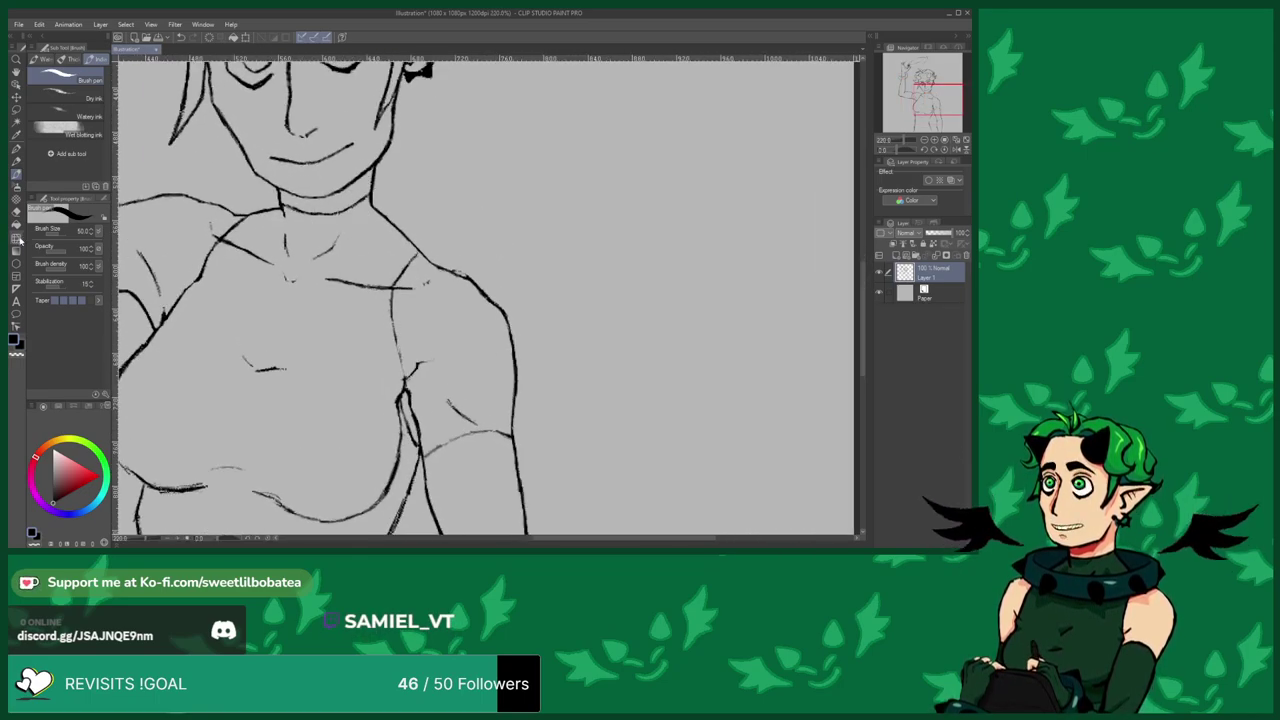
{"action": "left_click", "coordinate": [15, 213]}
{"action": "scroll", "coordinate": [443, 251], "scroll_direction": "up", "scroll_amount": 1}
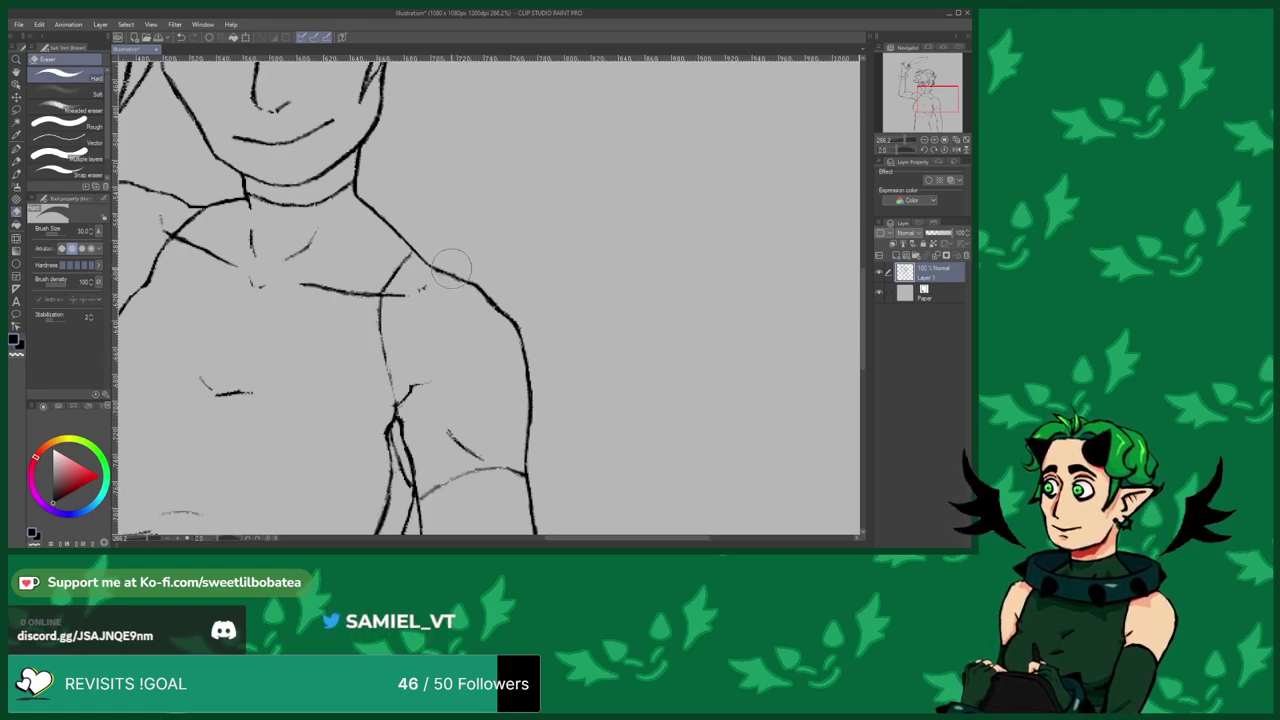
Darken the torso's side line below the chest on the raised arm's side and erase a short overlapping section of it.
{"action": "scroll", "coordinate": [461, 255], "scroll_direction": "down", "scroll_amount": 5}
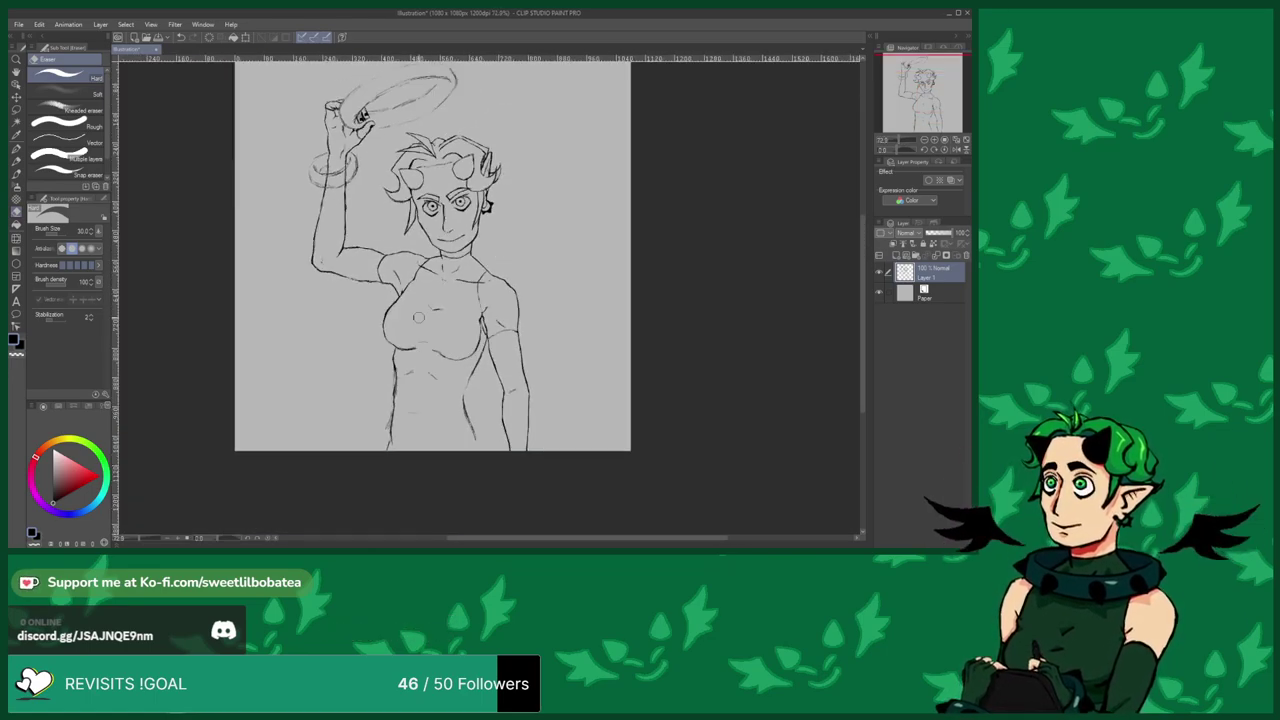
{"action": "scroll", "coordinate": [395, 310], "scroll_direction": "down", "scroll_amount": 1}
{"action": "scroll", "coordinate": [396, 311], "scroll_direction": "up", "scroll_amount": 5}
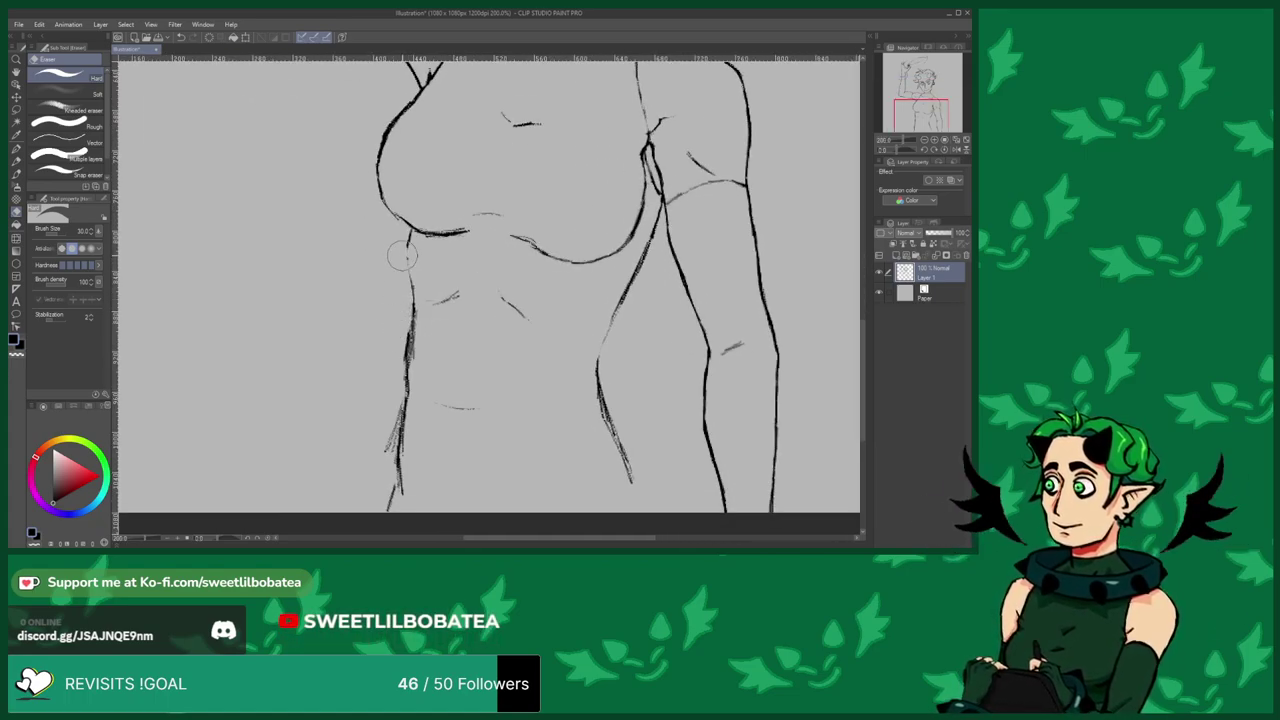
{"action": "left_click", "coordinate": [15, 174]}
{"action": "scroll", "coordinate": [403, 225], "scroll_direction": "up", "scroll_amount": 1}
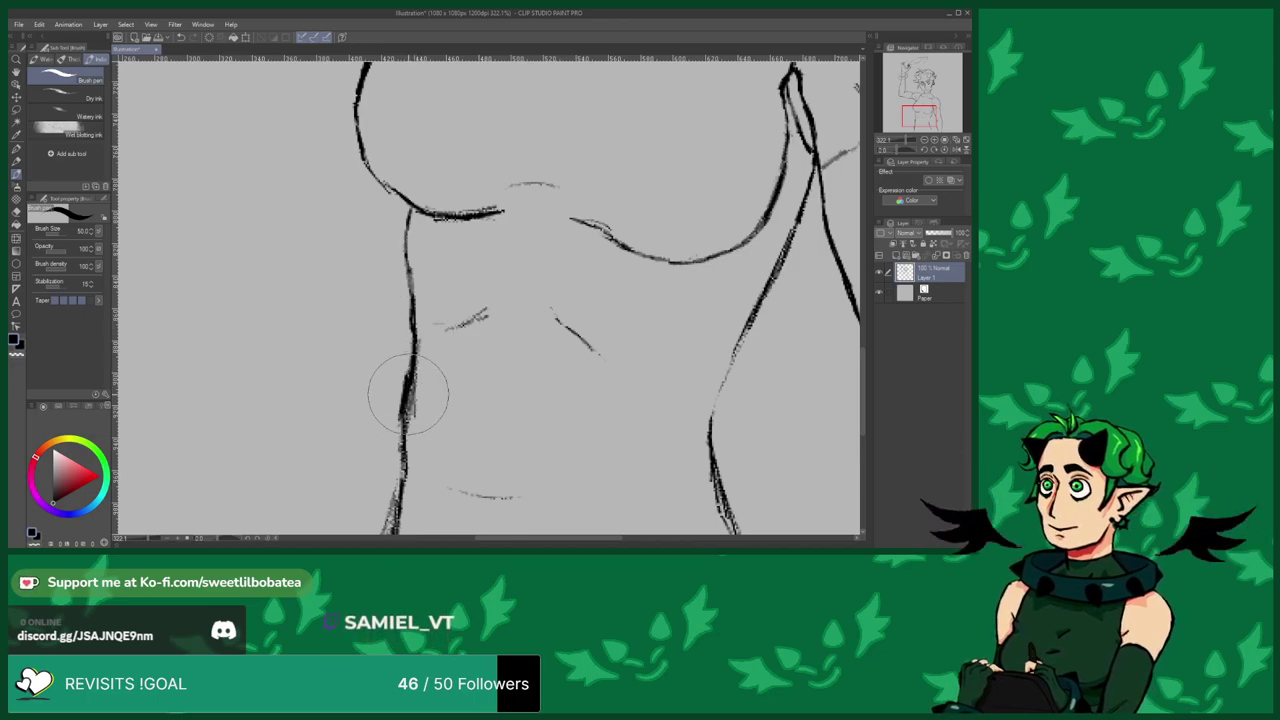
{"action": "left_click", "coordinate": [17, 211]}
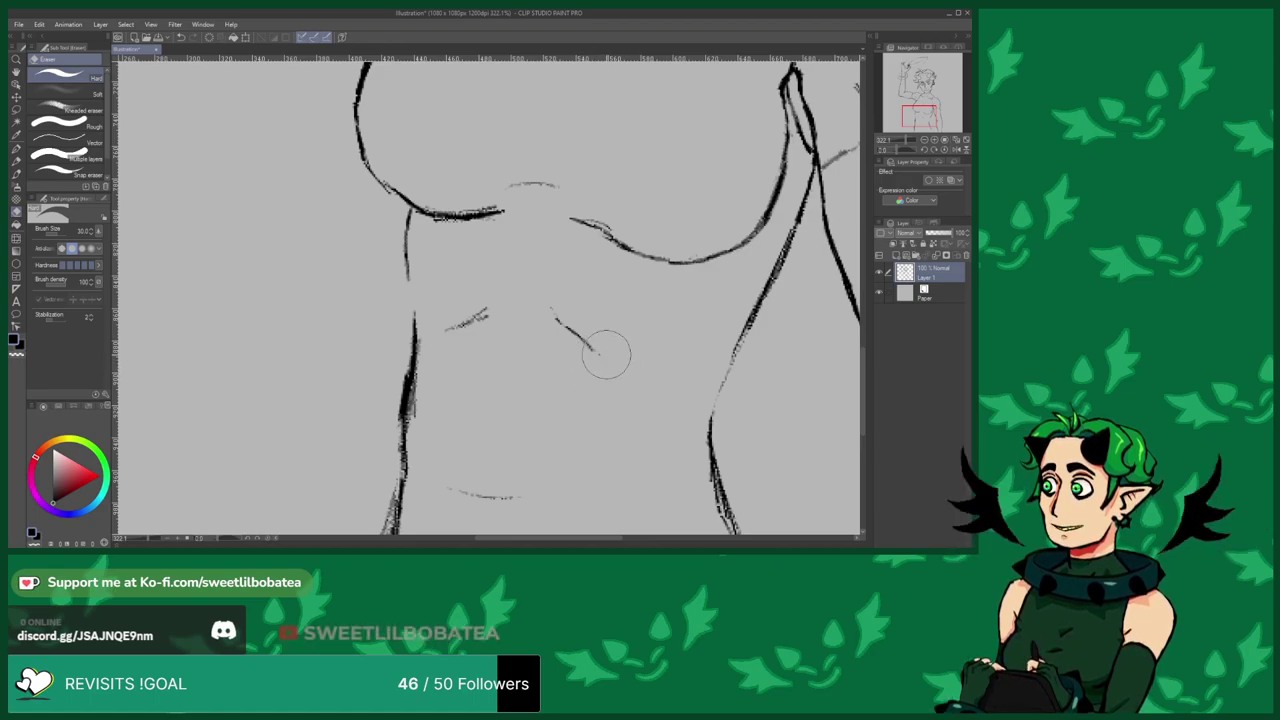
Redraw the torso's side line on the lowered arm's side as one solid brush line from below the armpit to the waist.
{"action": "left_click", "coordinate": [16, 186]}
{"action": "left_click", "coordinate": [16, 174]}
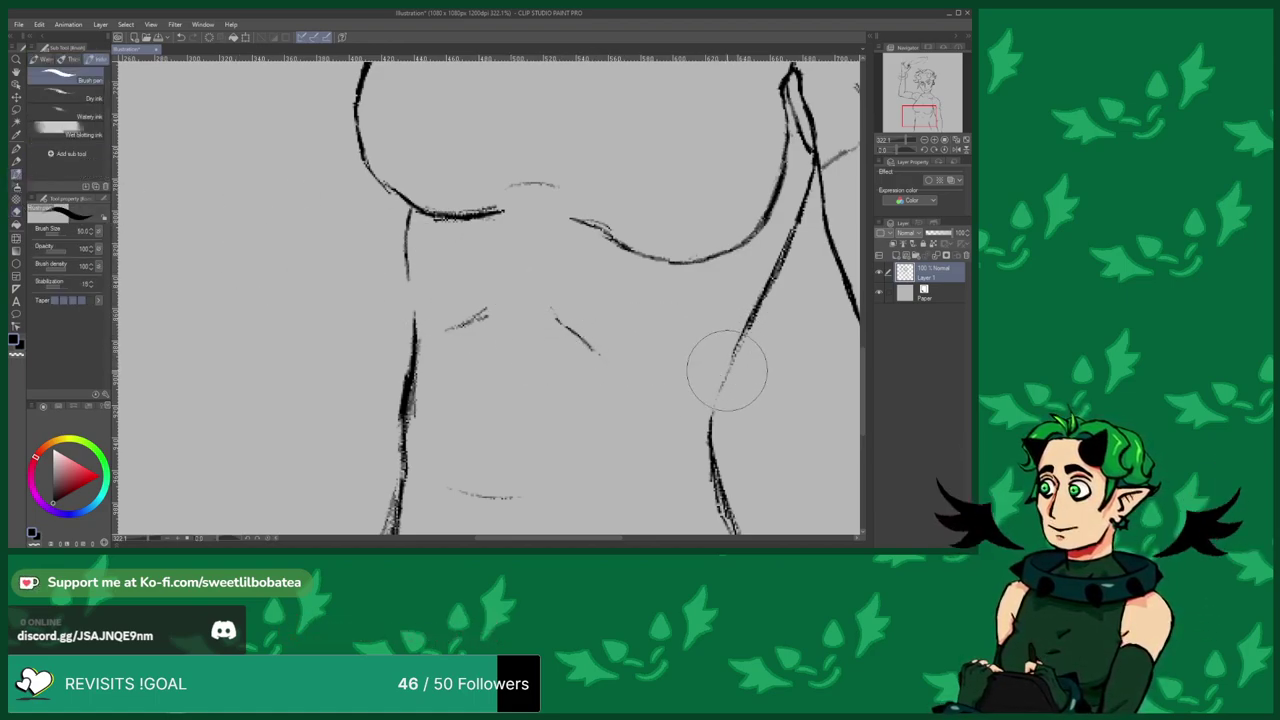
{"action": "left_click_drag", "start_coordinate": [753, 319], "coordinate": [709, 420]}
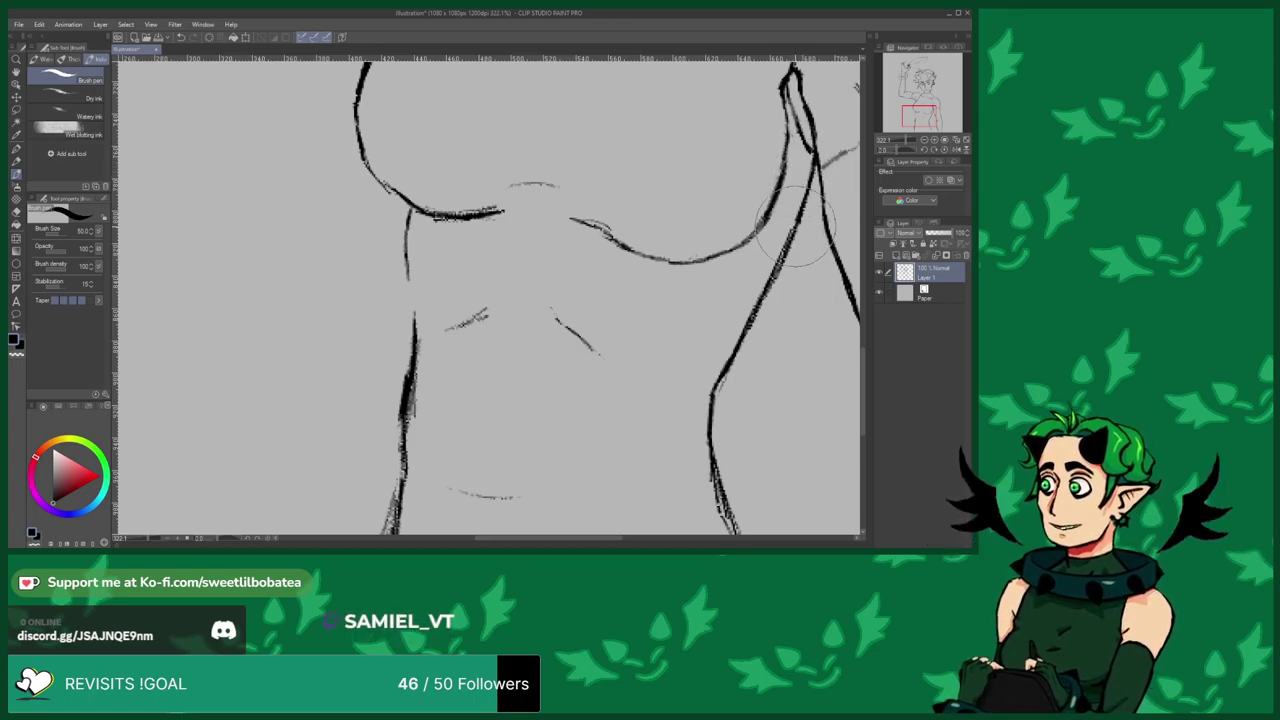
{"action": "left_click_drag", "start_coordinate": [788, 243], "coordinate": [751, 314]}
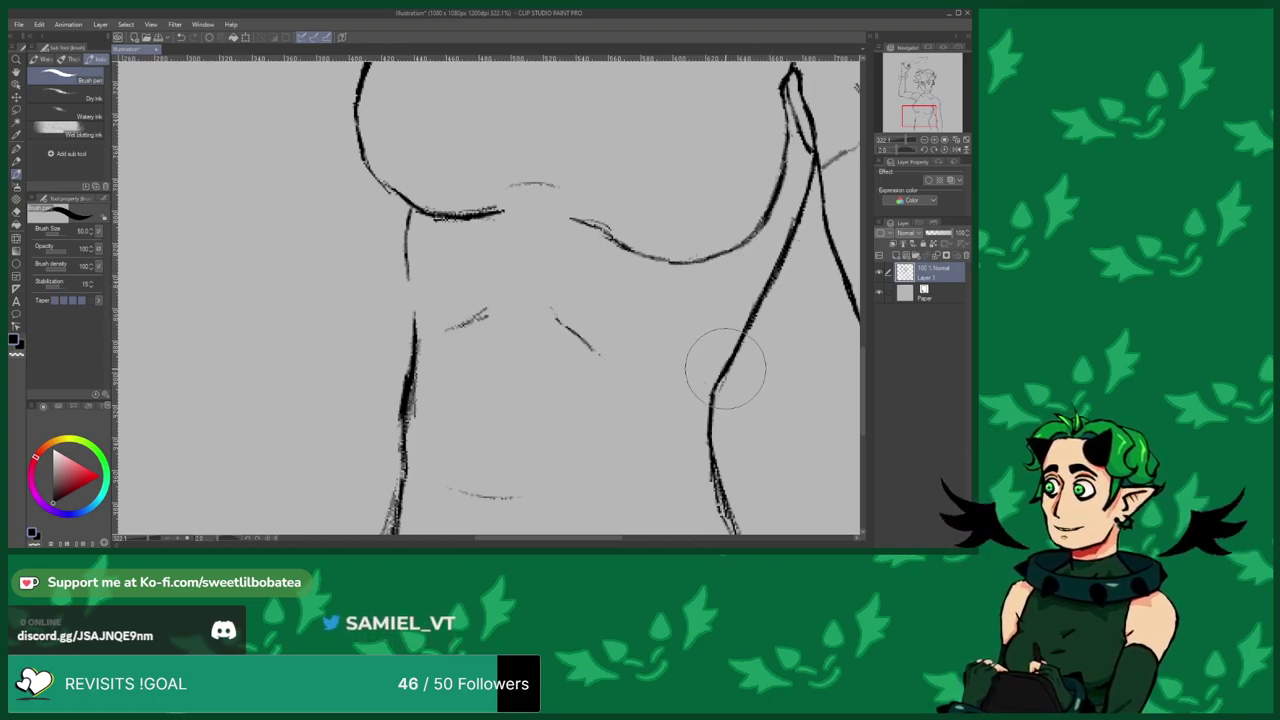
Reconnect the broken torso side line below the raised arm's side of the chest and erase its rough doubled strokes near the waist.
{"action": "left_click", "coordinate": [17, 212]}
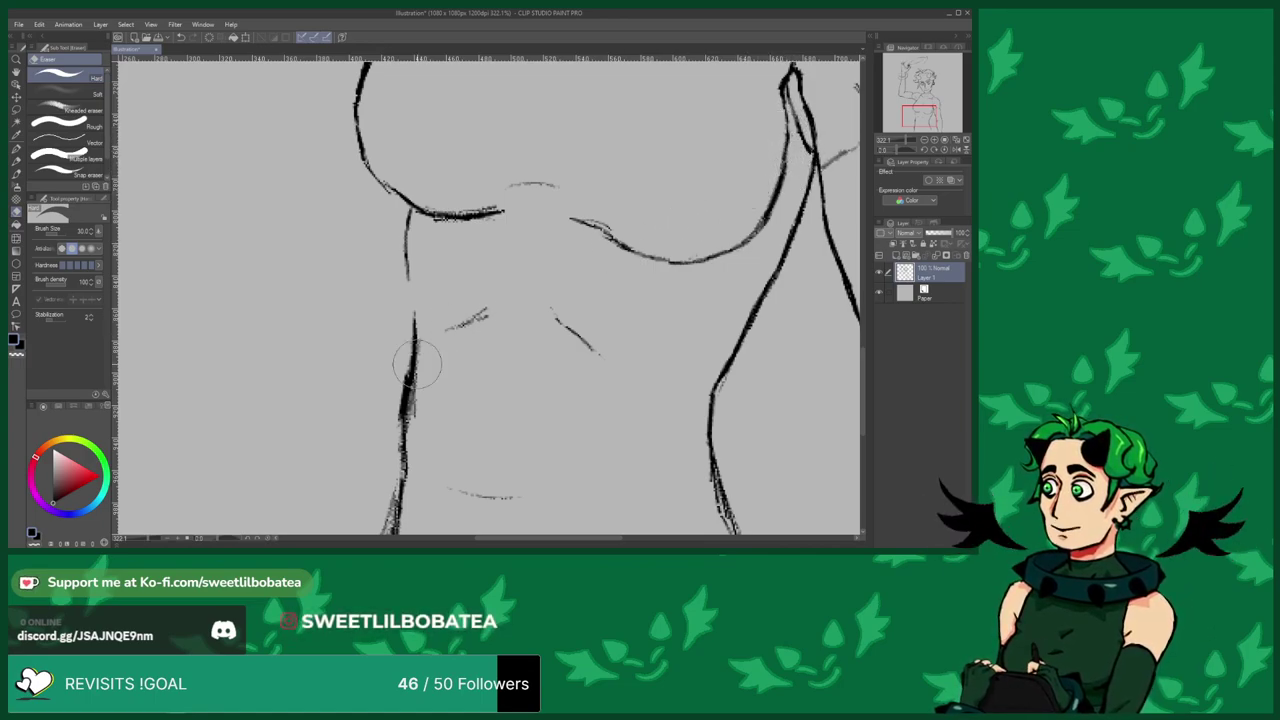
{"action": "scroll", "coordinate": [336, 454], "scroll_direction": "down", "scroll_amount": 9}
{"action": "scroll", "coordinate": [545, 310], "scroll_direction": "up", "scroll_amount": 7}
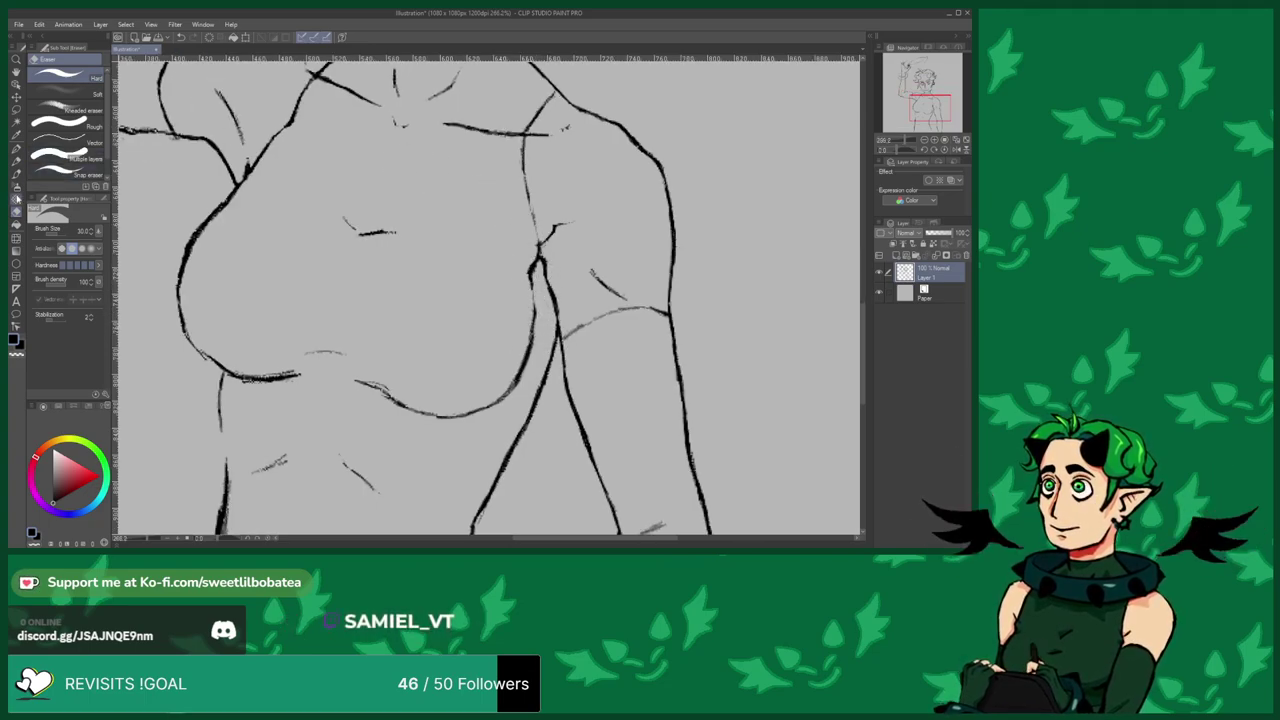
{"action": "left_click", "coordinate": [16, 174]}
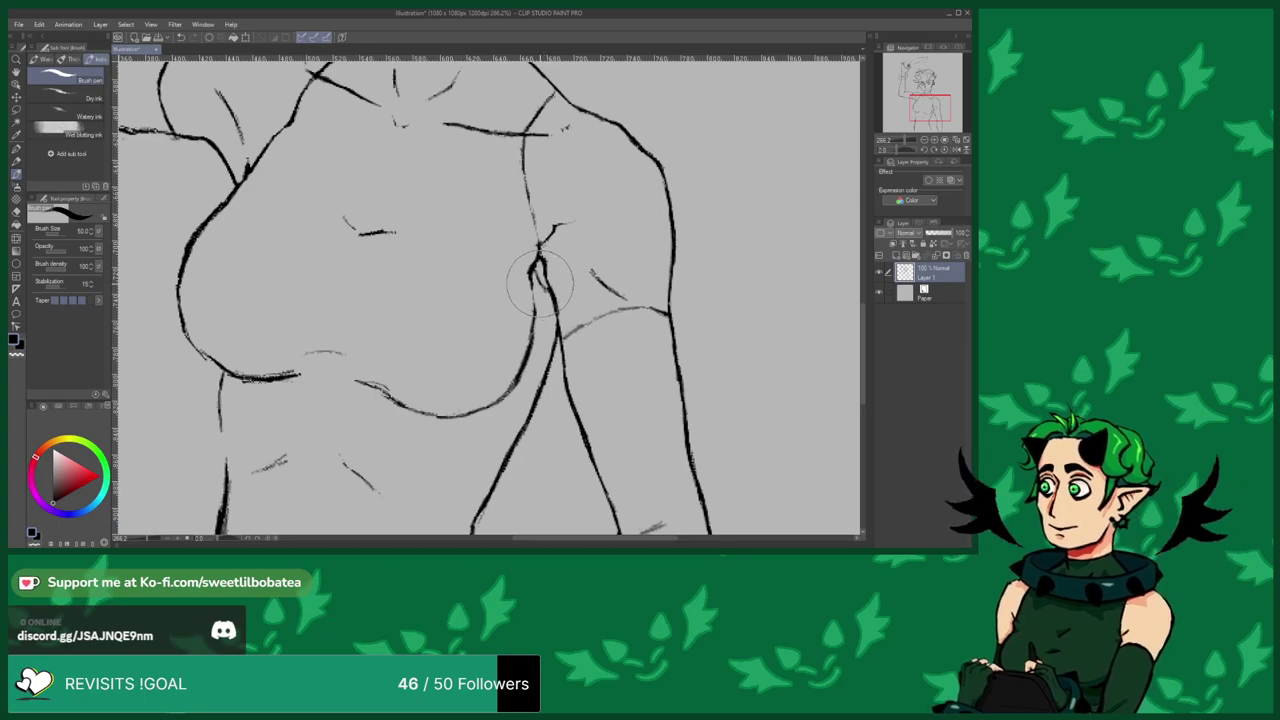
{"action": "scroll", "coordinate": [534, 260], "scroll_direction": "down", "scroll_amount": 8}
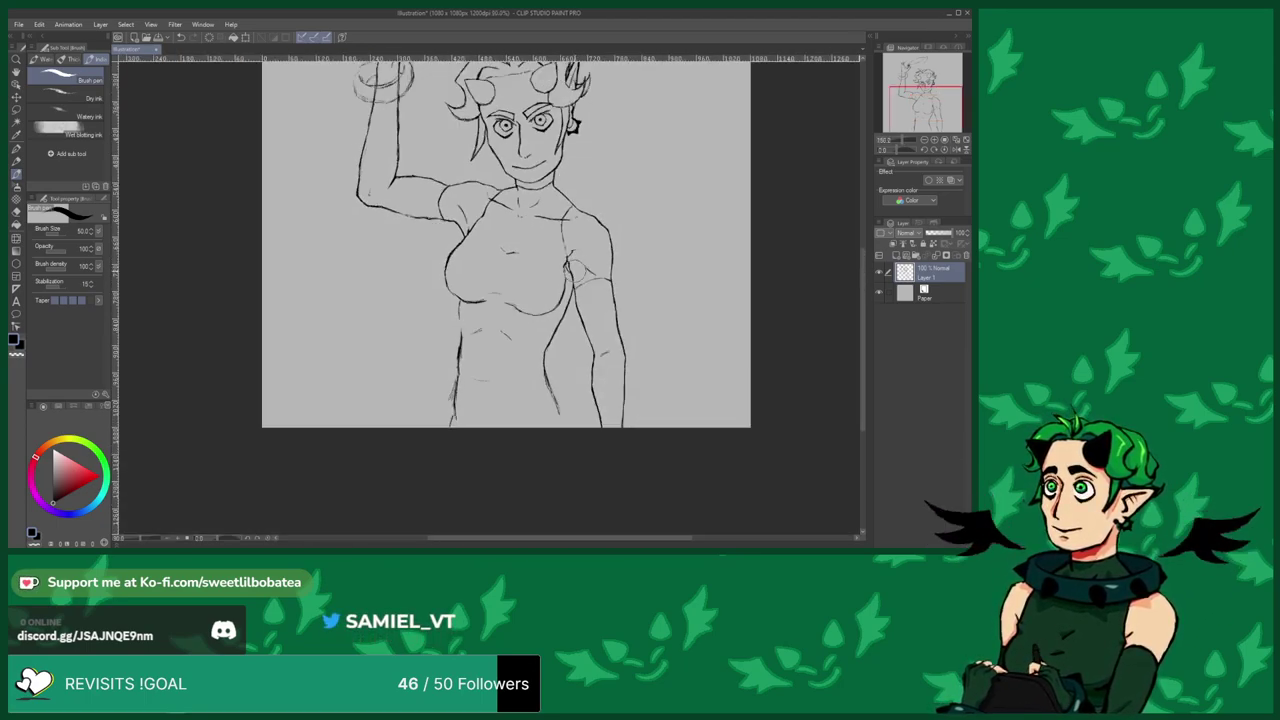
{"action": "scroll", "coordinate": [506, 312], "scroll_direction": "up", "scroll_amount": 6}
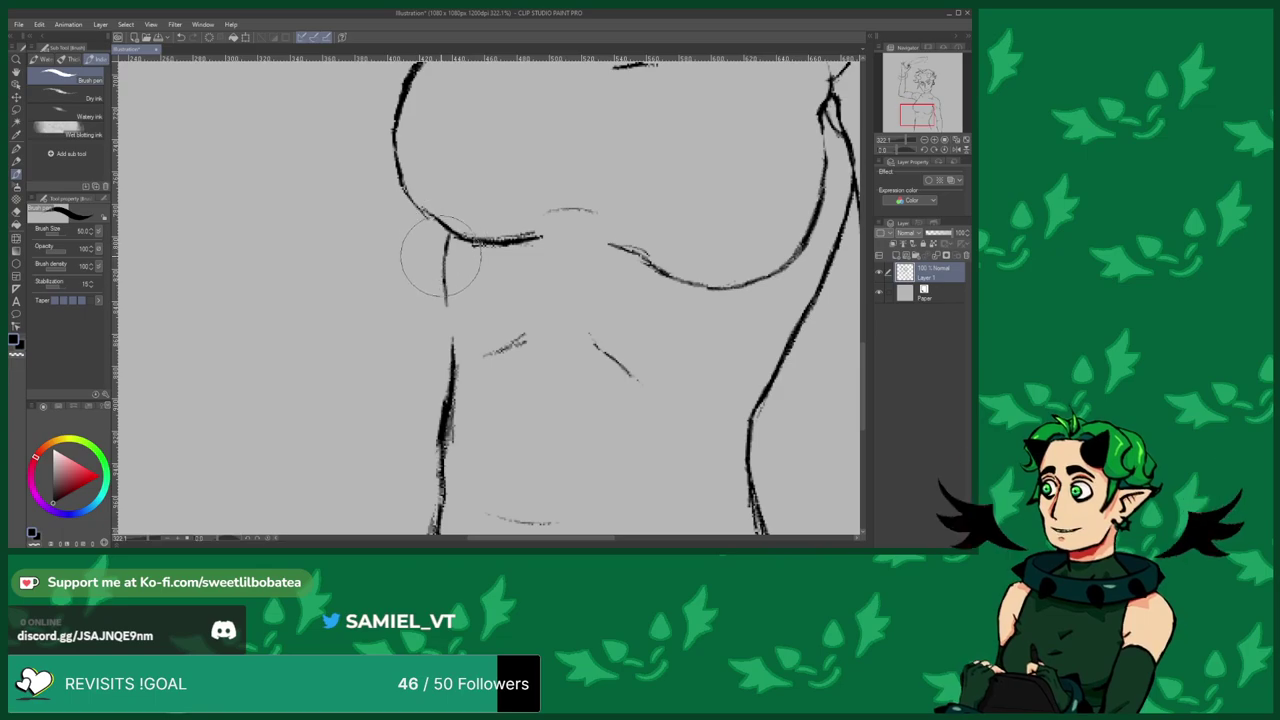
{"action": "left_click_drag", "start_coordinate": [444, 300], "coordinate": [449, 333]}
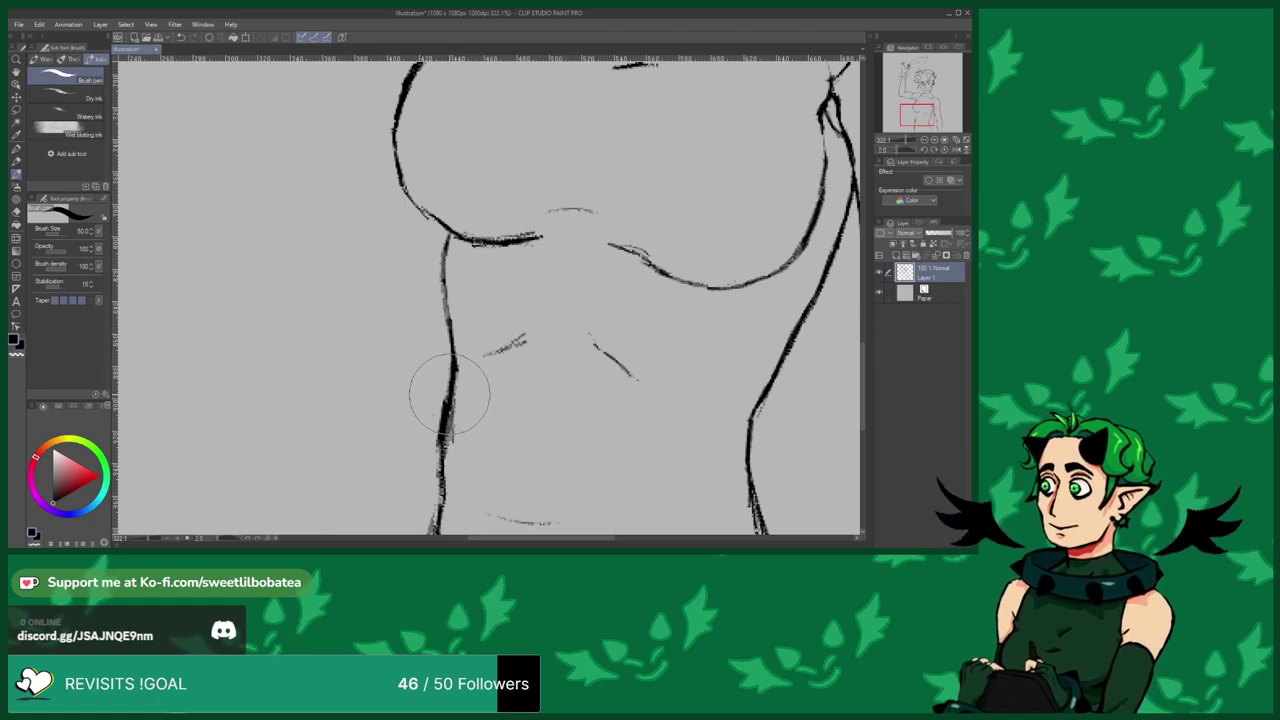
{"action": "left_click", "coordinate": [16, 211]}
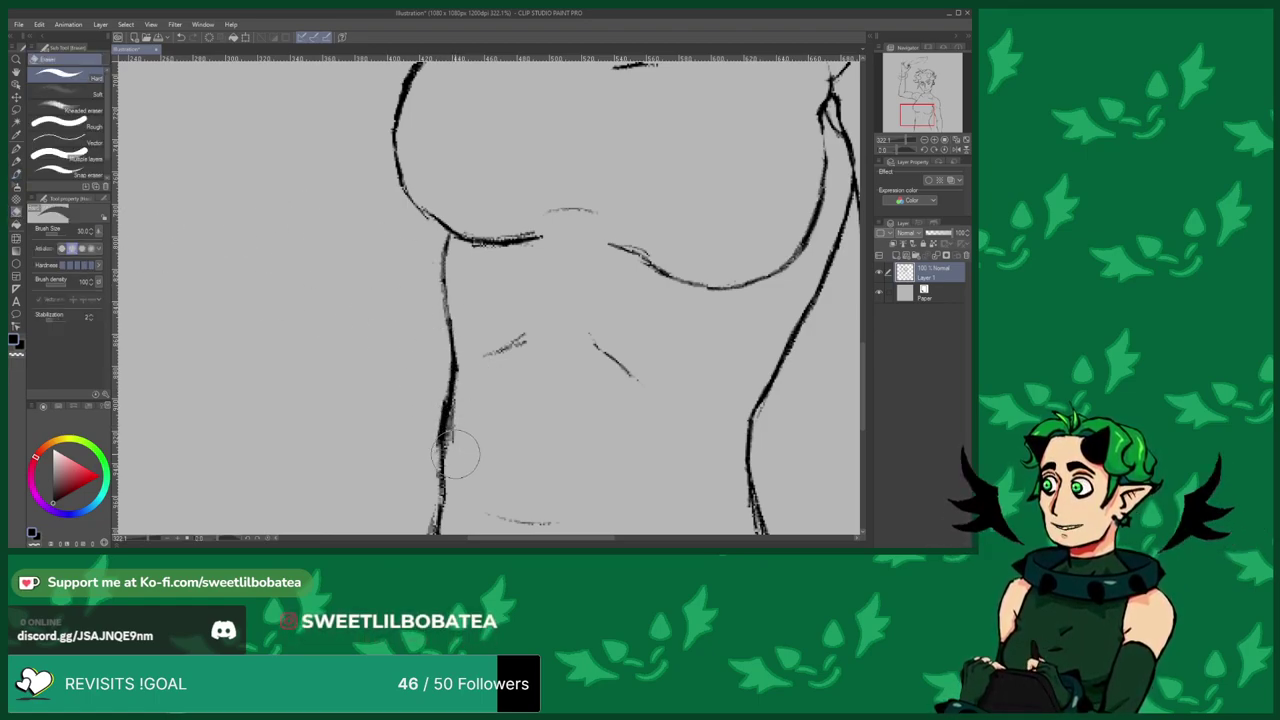
{"action": "left_click_drag", "start_coordinate": [458, 410], "coordinate": [453, 442]}
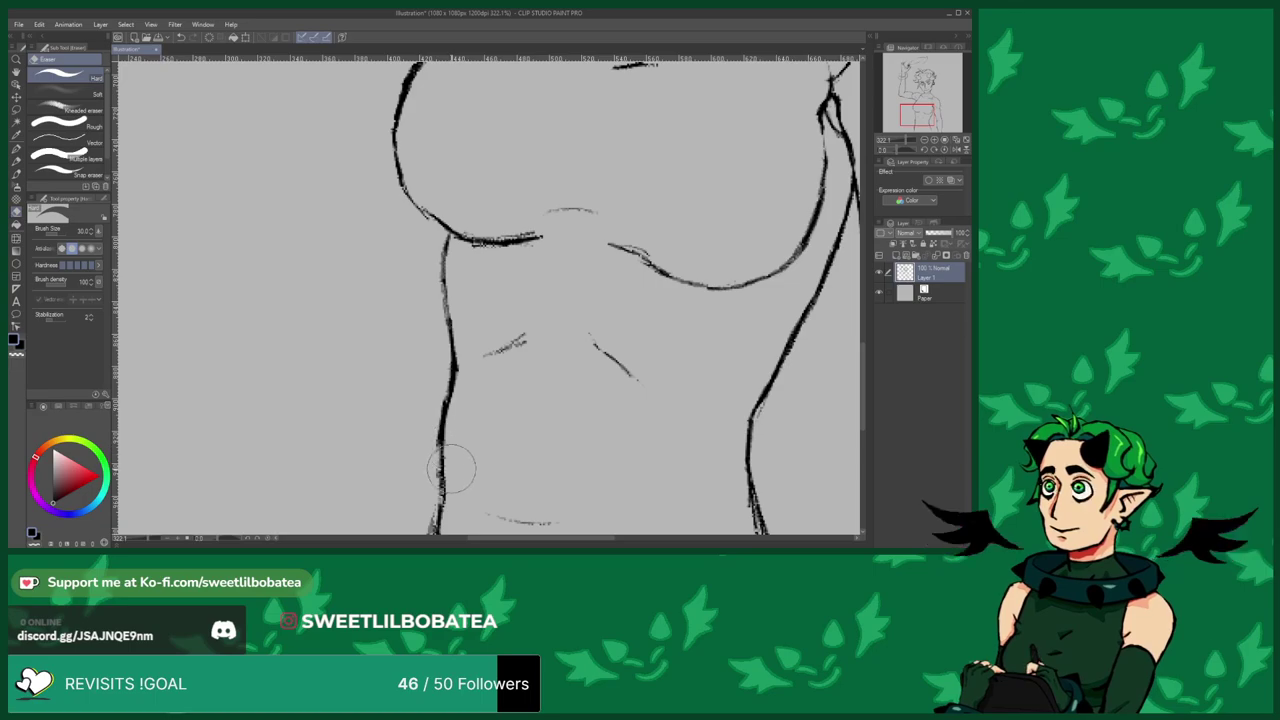
Erase the rough, overly thick parts of both lower chest curves, thinning them and clearing their uneven ends.
{"action": "scroll", "coordinate": [420, 380], "scroll_direction": "down", "scroll_amount": 5}
{"action": "scroll", "coordinate": [428, 306], "scroll_direction": "up", "scroll_amount": 6}
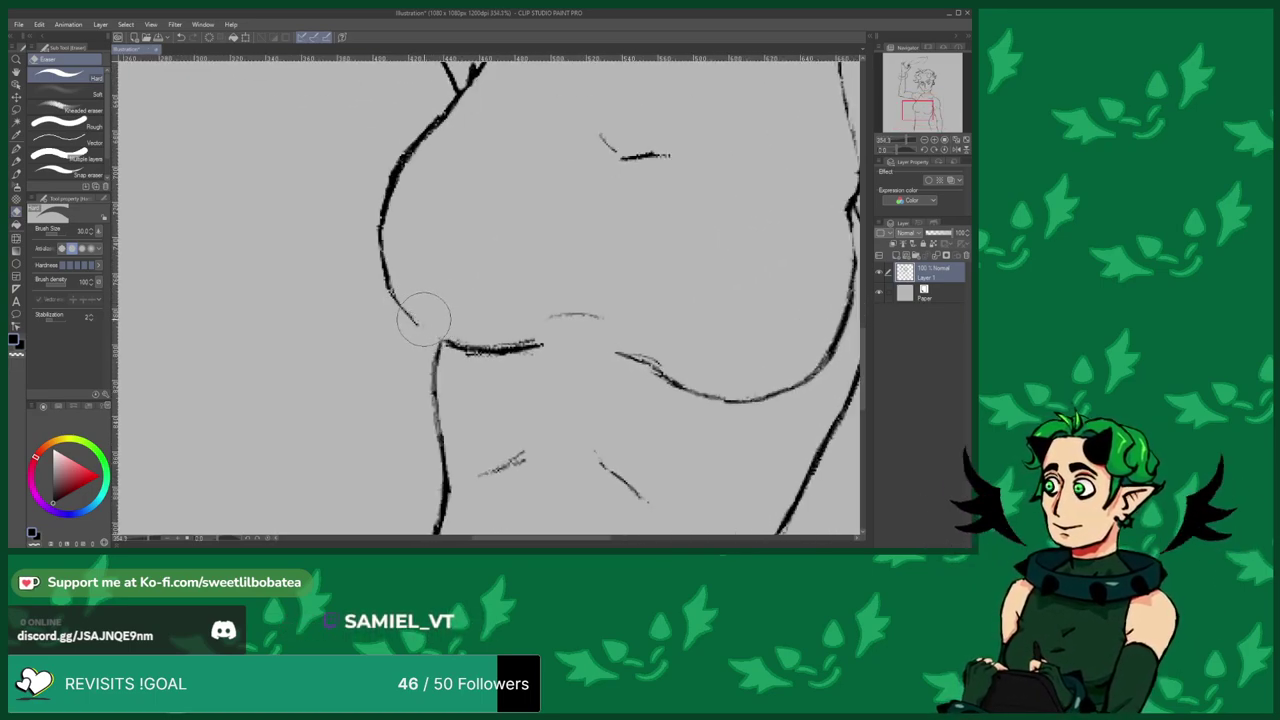
{"action": "left_click_drag", "start_coordinate": [474, 340], "coordinate": [525, 340]}
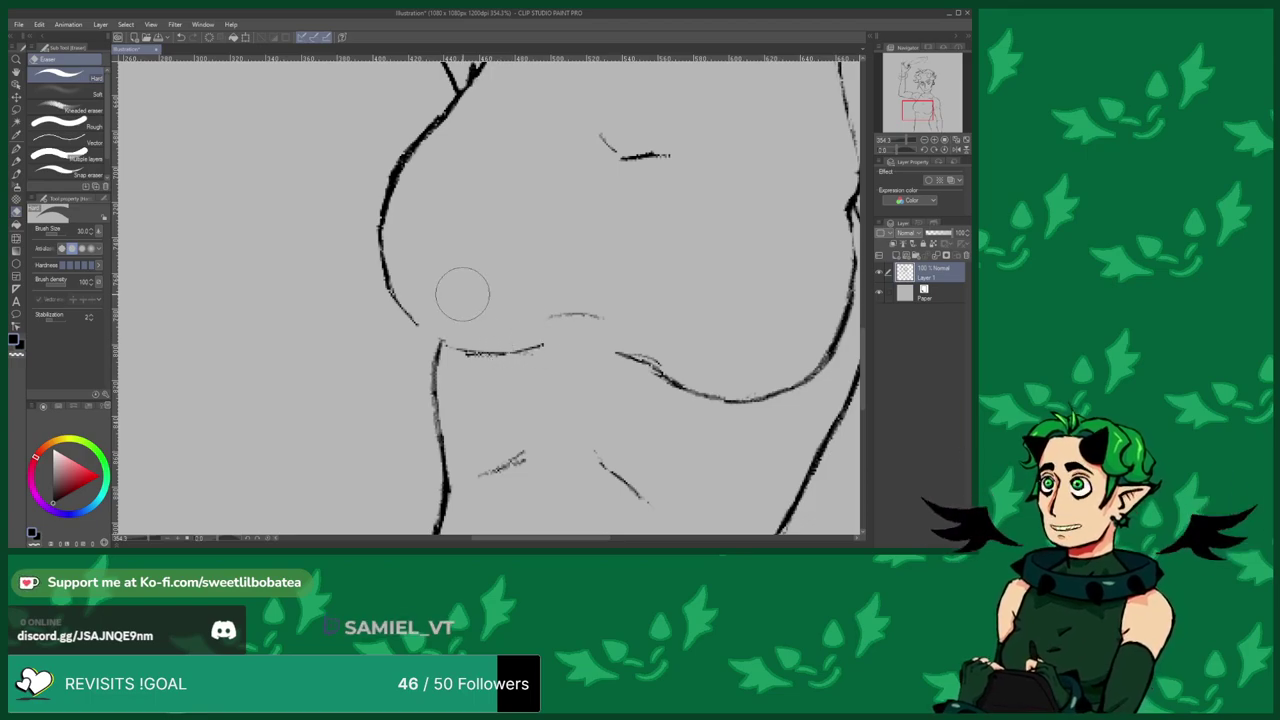
{"action": "scroll", "coordinate": [471, 289], "scroll_direction": "down", "scroll_amount": 1}
{"action": "scroll", "coordinate": [510, 333], "scroll_direction": "up", "scroll_amount": 3}
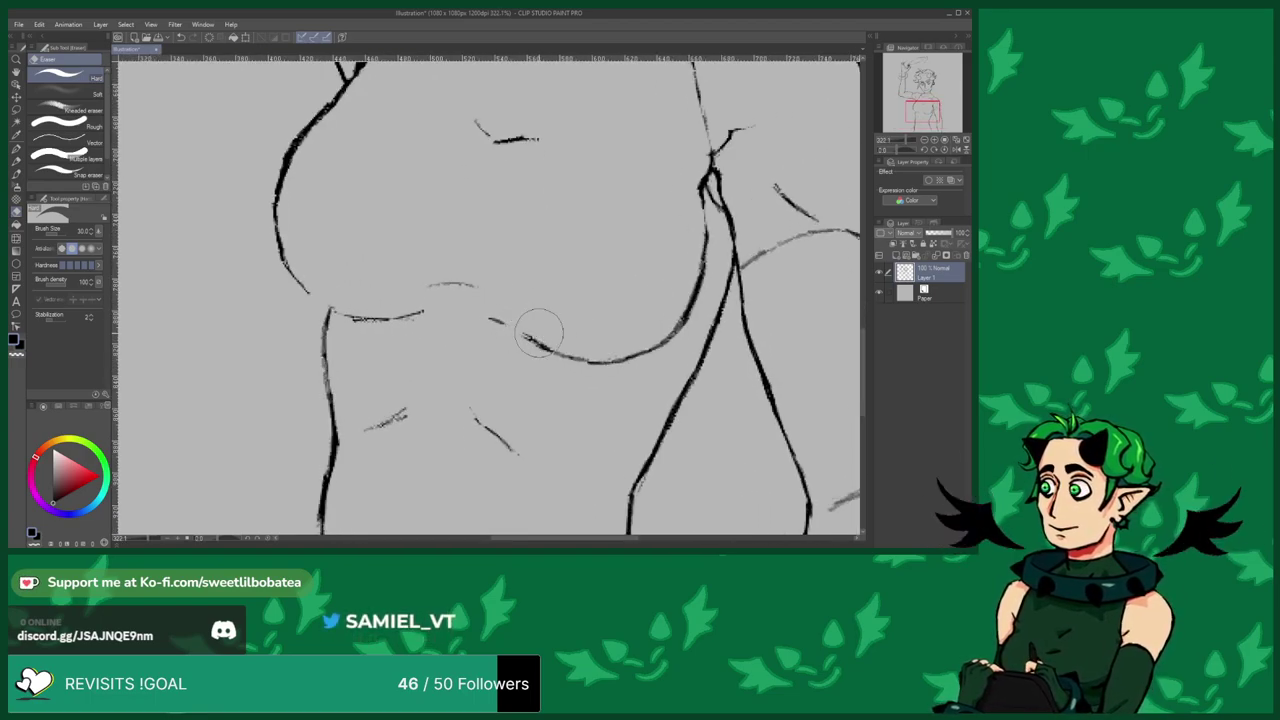
{"action": "scroll", "coordinate": [419, 358], "scroll_direction": "down", "scroll_amount": 1}
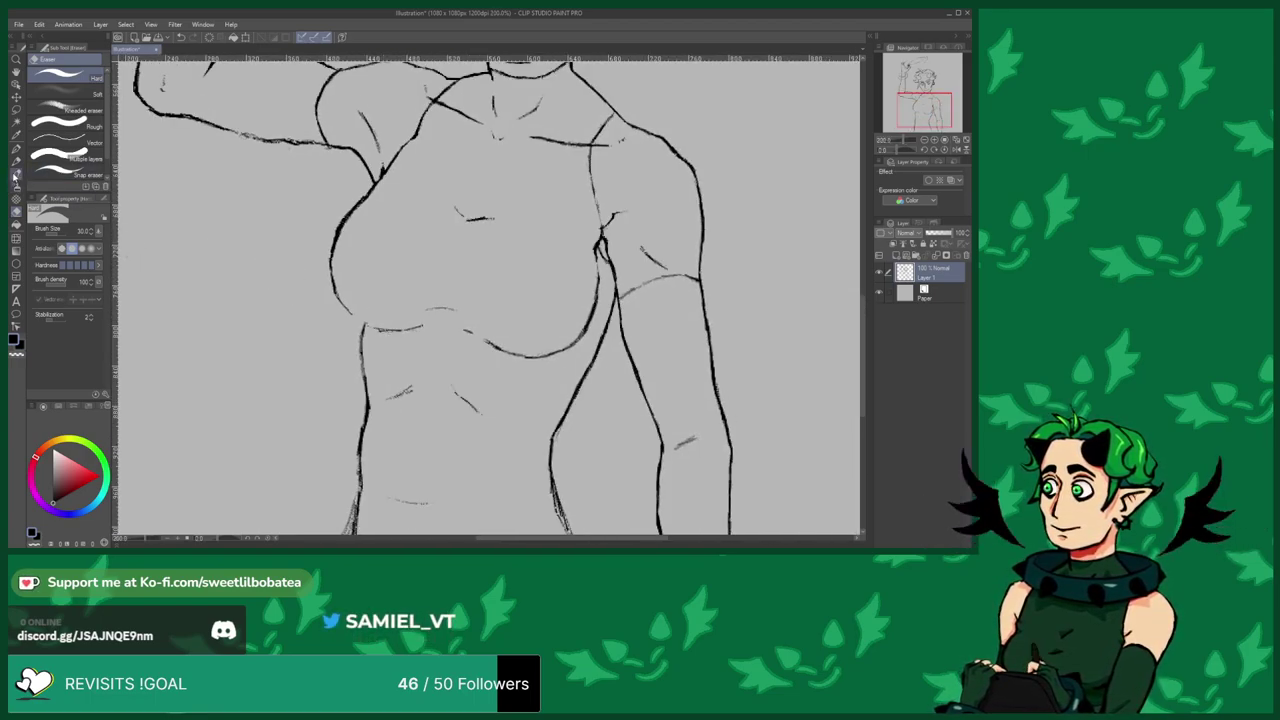
Redraw the lower chest curve on the raised arm's side as one clean line joining the torso's side line.
{"action": "left_click", "coordinate": [14, 173]}
{"action": "scroll", "coordinate": [329, 269], "scroll_direction": "up", "scroll_amount": 4}
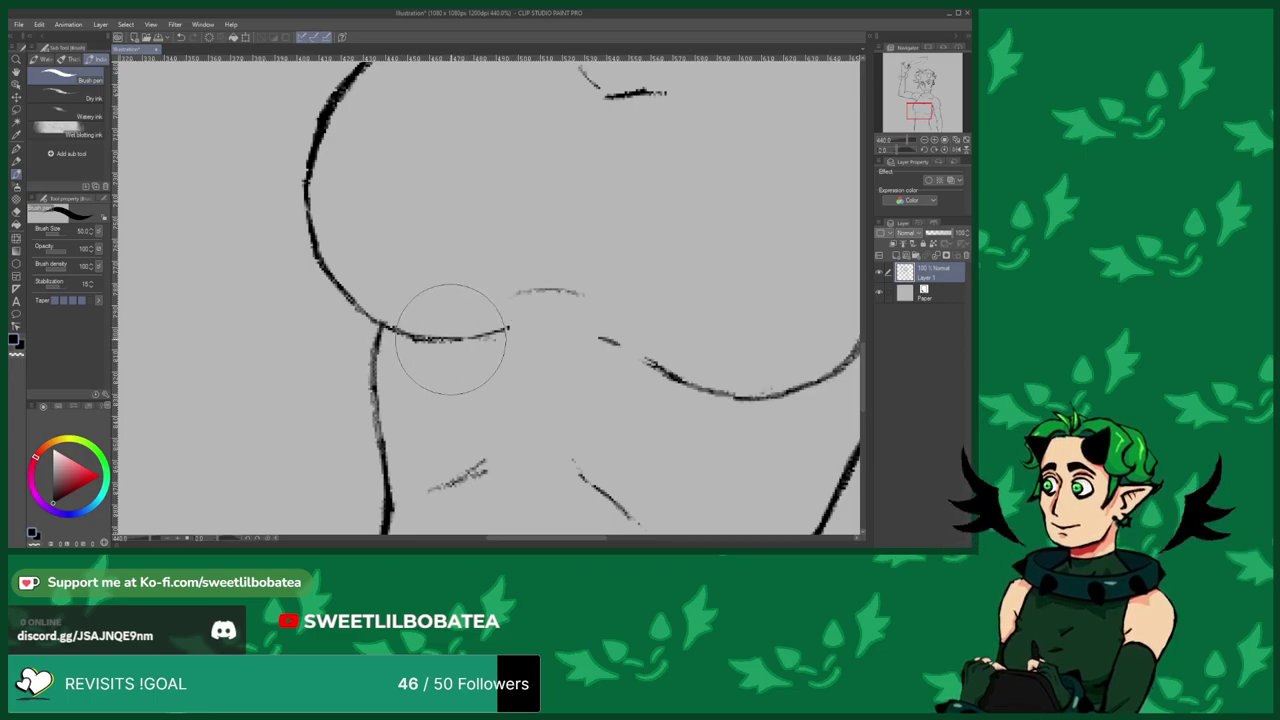
{"action": "left_click_drag", "start_coordinate": [484, 331], "coordinate": [519, 316]}
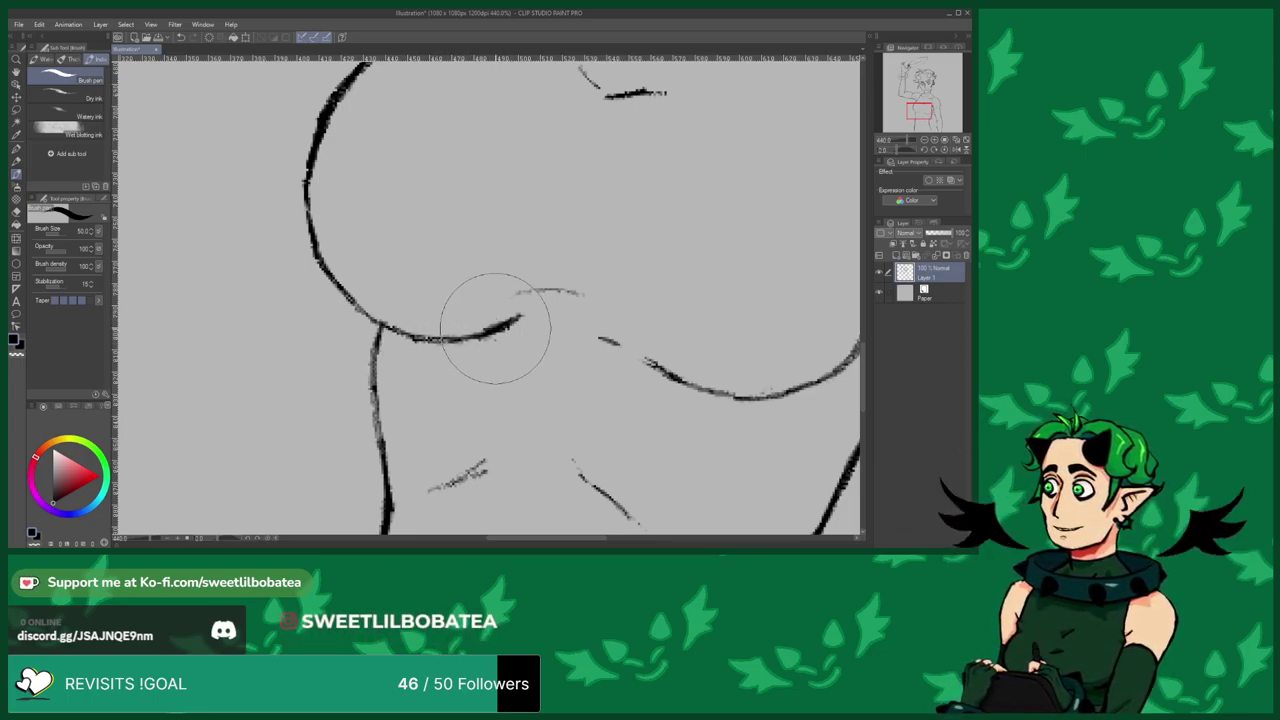
Redraw the lower chest curve on the lowered arm's side as a solid line running up to the armpit.
{"action": "scroll", "coordinate": [414, 332], "scroll_direction": "down", "scroll_amount": 4}
{"action": "scroll", "coordinate": [450, 292], "scroll_direction": "up", "scroll_amount": 4}
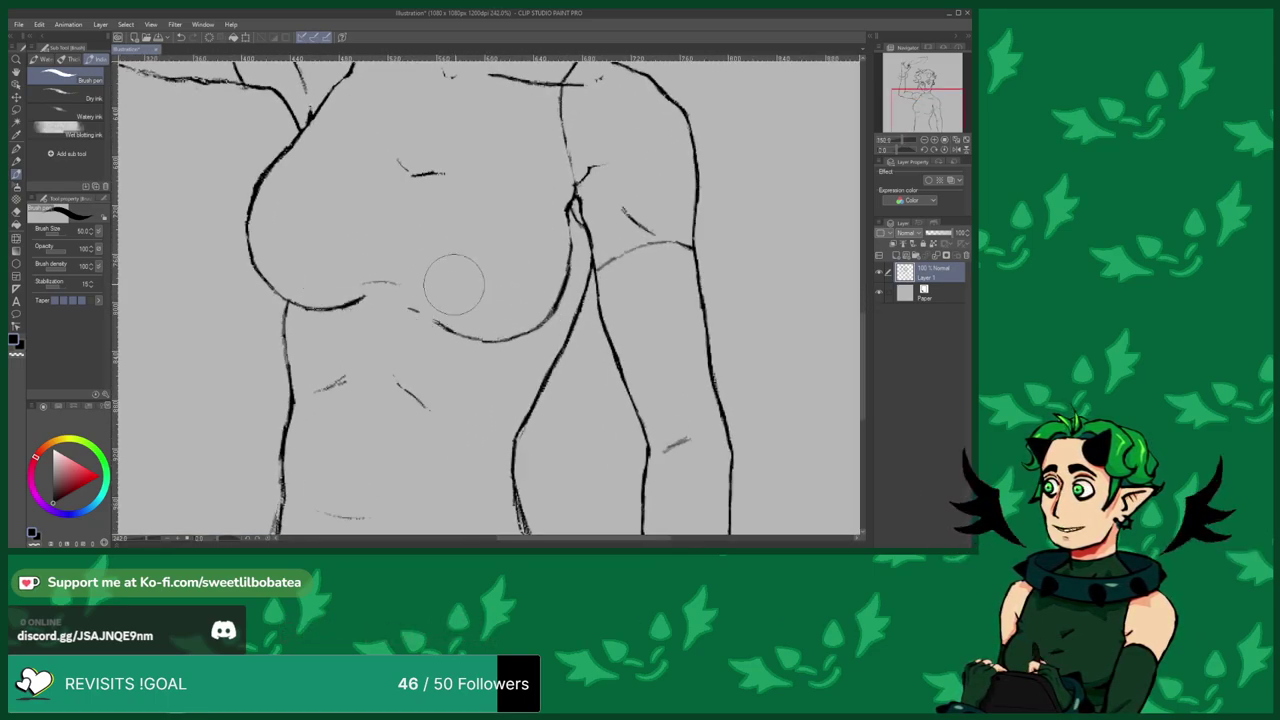
{"action": "scroll", "coordinate": [408, 308], "scroll_direction": "up", "scroll_amount": 3}
{"action": "mouse_move", "coordinate": [419, 308]}
{"action": "left_mouse_down"}
{"action": "mouse_move", "coordinate": [472, 348]}
{"action": "mouse_move", "coordinate": [562, 381]}
{"action": "left_mouse_up"}
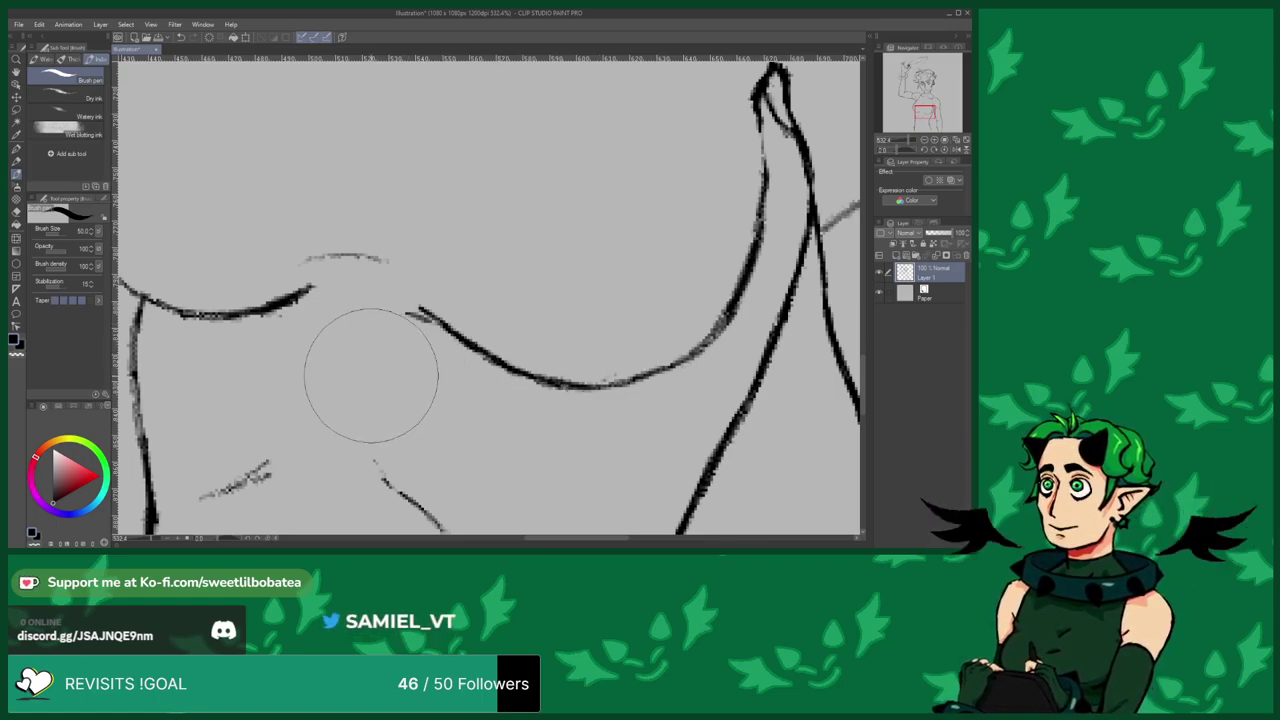
{"action": "scroll", "coordinate": [360, 395], "scroll_direction": "down", "scroll_amount": 2}
{"action": "scroll", "coordinate": [571, 243], "scroll_direction": "up", "scroll_amount": 1}
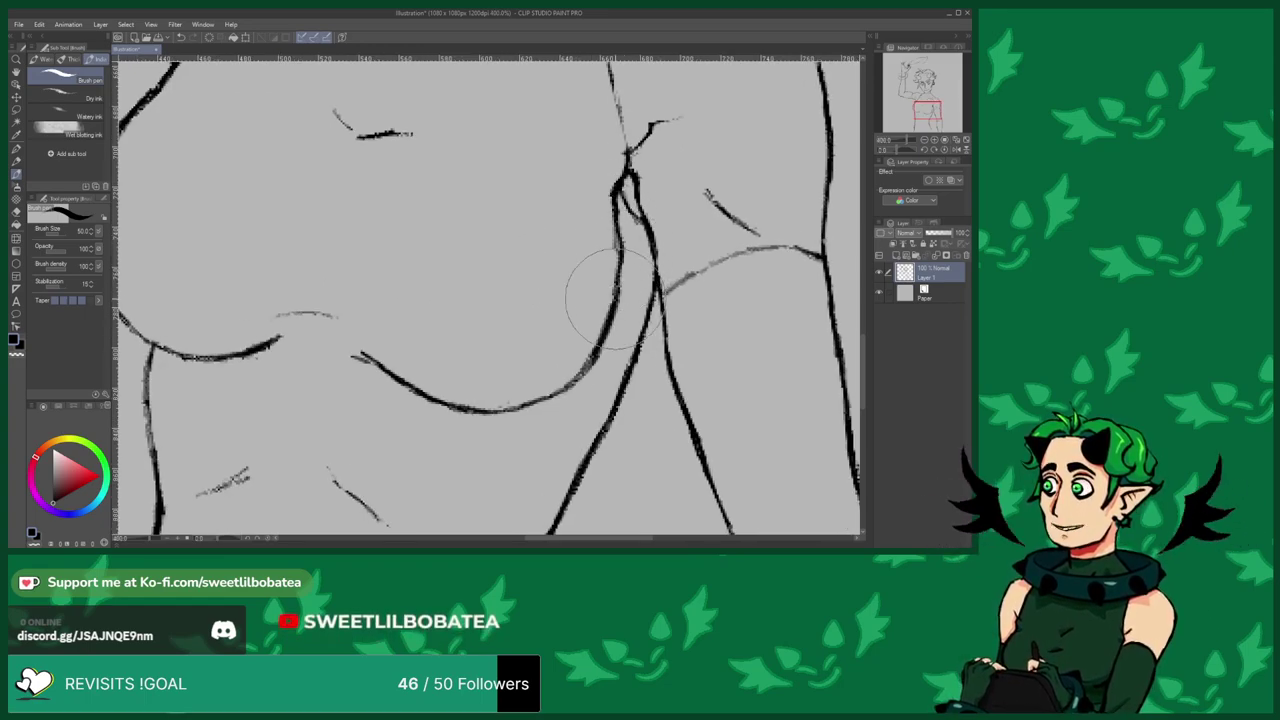
{"action": "scroll", "coordinate": [427, 357], "scroll_direction": "down", "scroll_amount": 1}
{"action": "scroll", "coordinate": [427, 357], "scroll_direction": "down", "scroll_amount": 4}
{"action": "scroll", "coordinate": [578, 262], "scroll_direction": "up", "scroll_amount": 4}
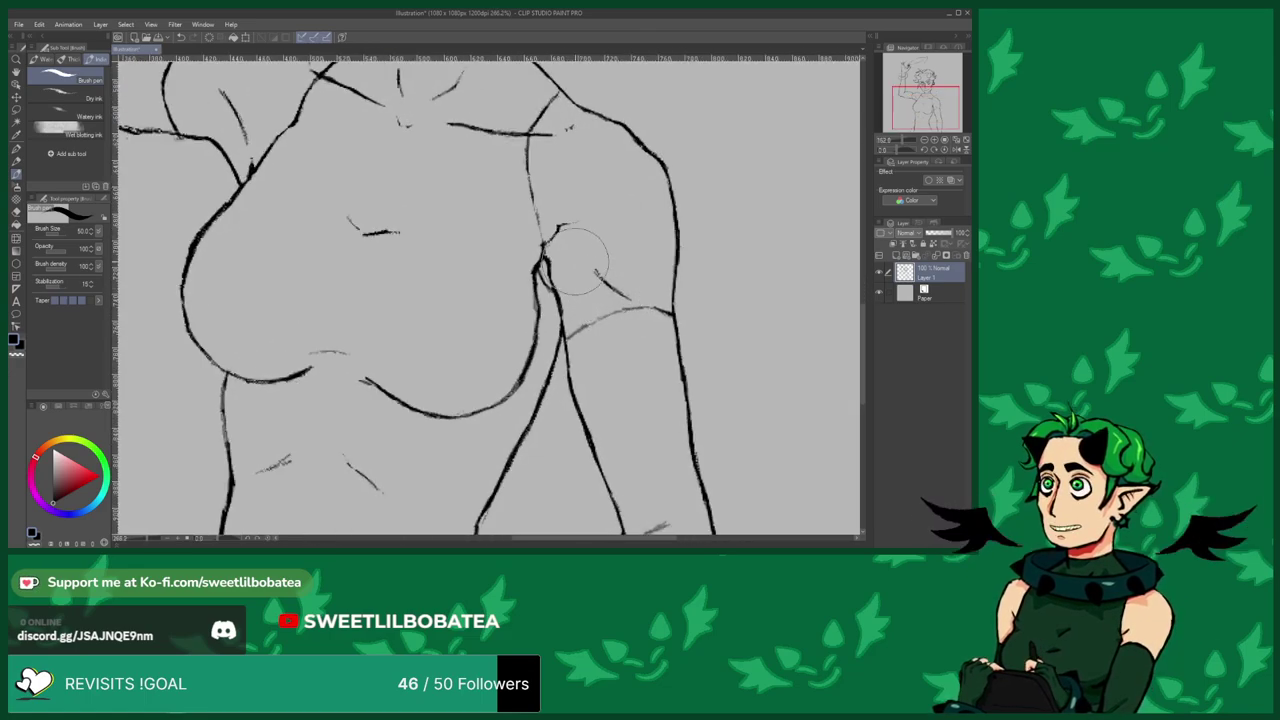
Thin the chest line just below the lowered arm's armpit with the eraser and touch it up with the brush.
{"action": "left_click", "coordinate": [16, 216]}
{"action": "scroll", "coordinate": [510, 275], "scroll_direction": "up", "scroll_amount": 2}
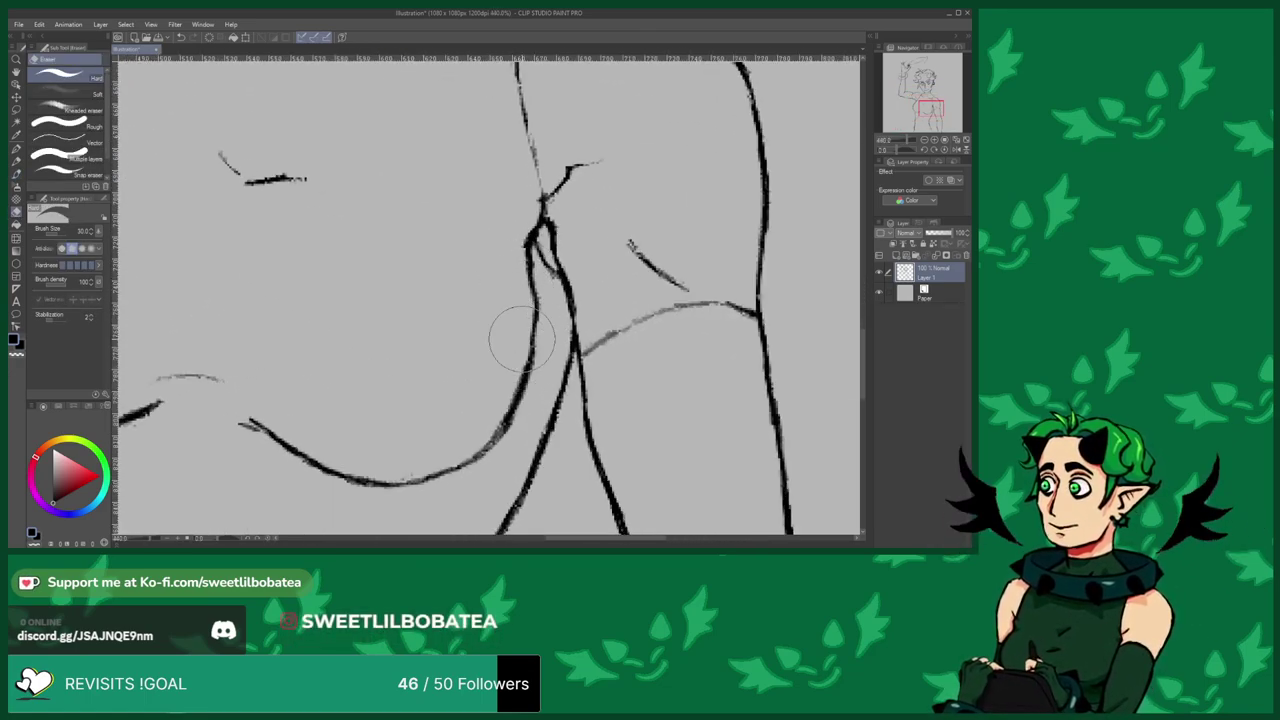
{"action": "scroll", "coordinate": [537, 300], "scroll_direction": "down", "scroll_amount": 4}
{"action": "scroll", "coordinate": [543, 321], "scroll_direction": "up", "scroll_amount": 3}
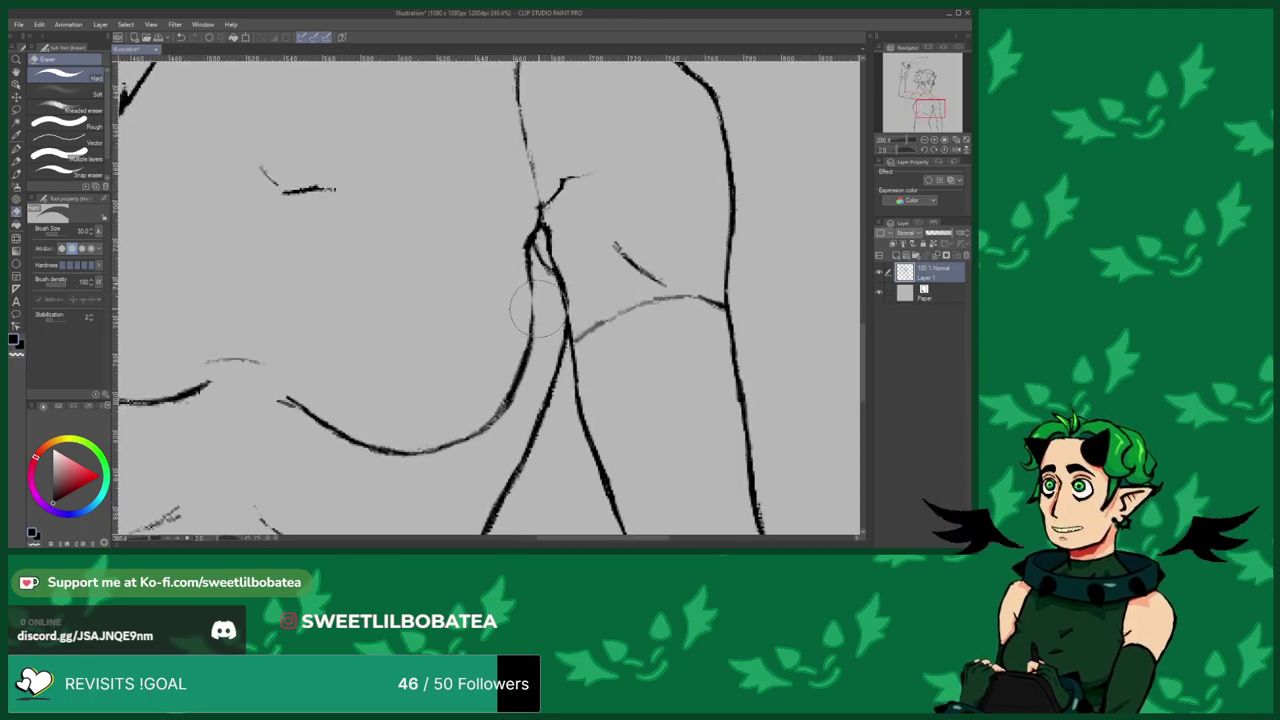
{"action": "left_click", "coordinate": [15, 174]}
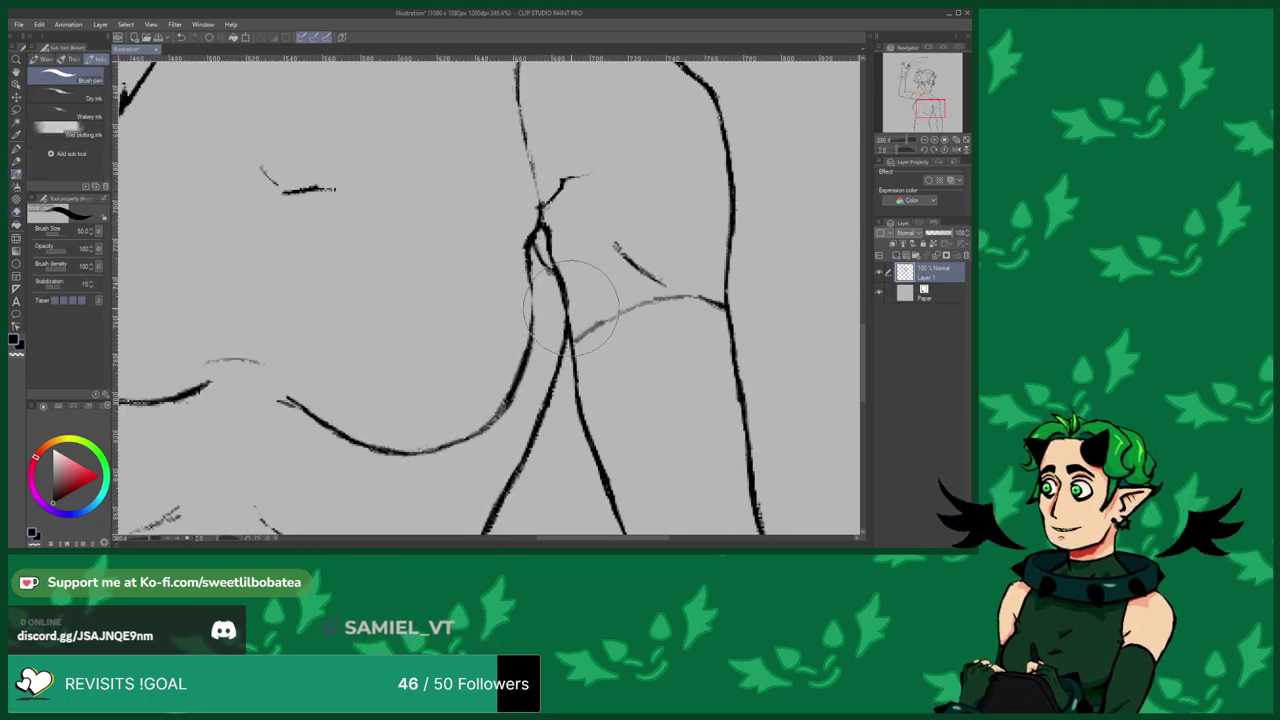
{"action": "scroll", "coordinate": [515, 255], "scroll_direction": "up", "scroll_amount": 2}
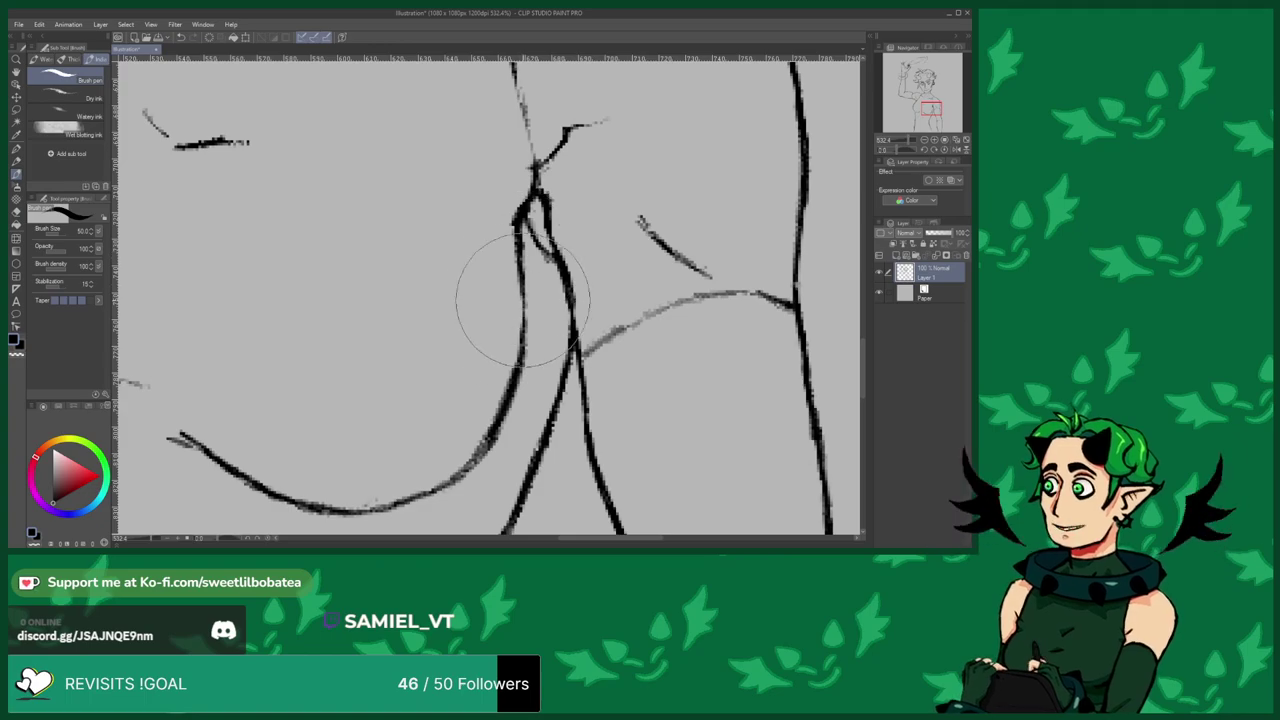
{"action": "scroll", "coordinate": [523, 345], "scroll_direction": "down", "scroll_amount": 5}
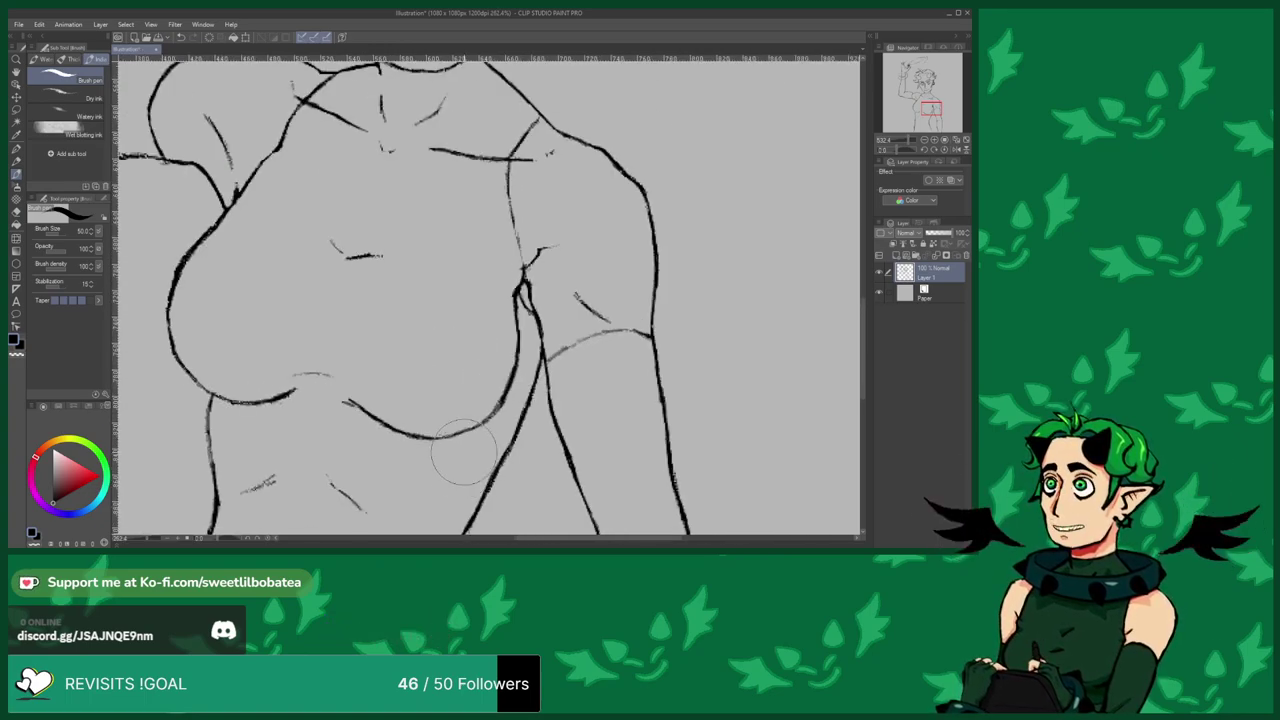
Darken the line from the lowered arm's armpit up to the collarbone and clean its edge with the eraser.
{"action": "scroll", "coordinate": [514, 290], "scroll_direction": "up", "scroll_amount": 2}
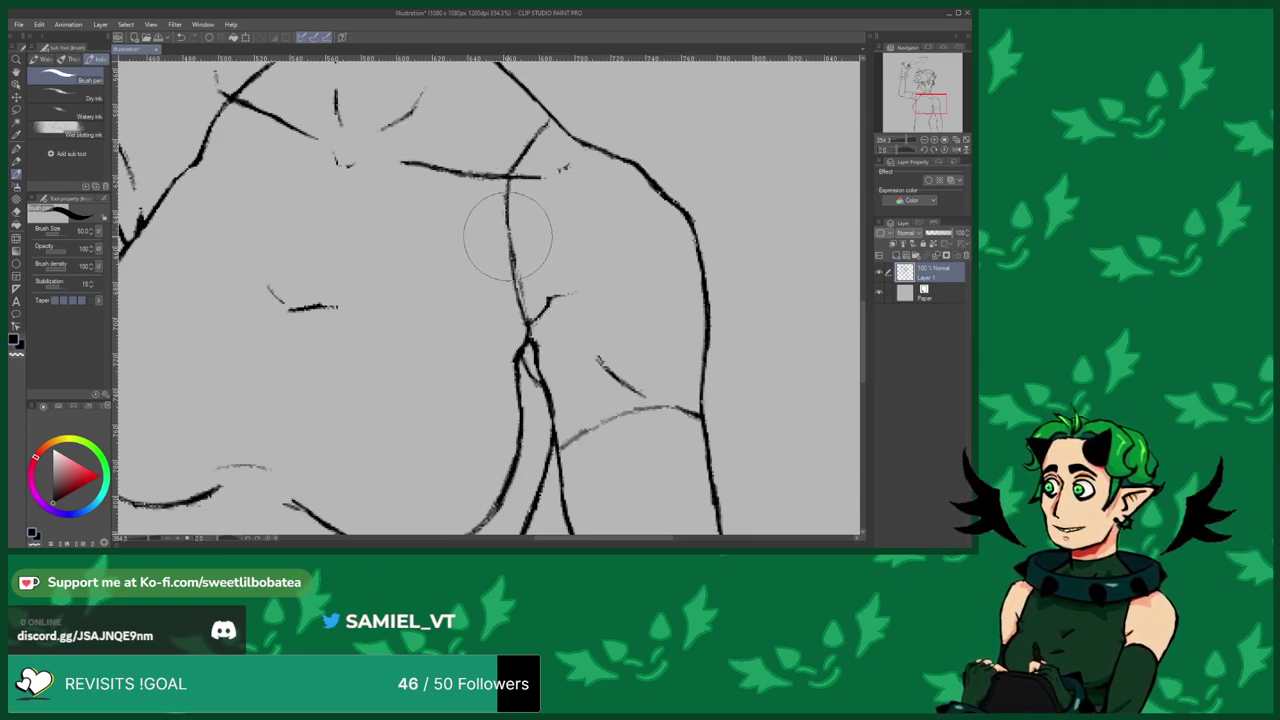
{"action": "left_click", "coordinate": [16, 212]}
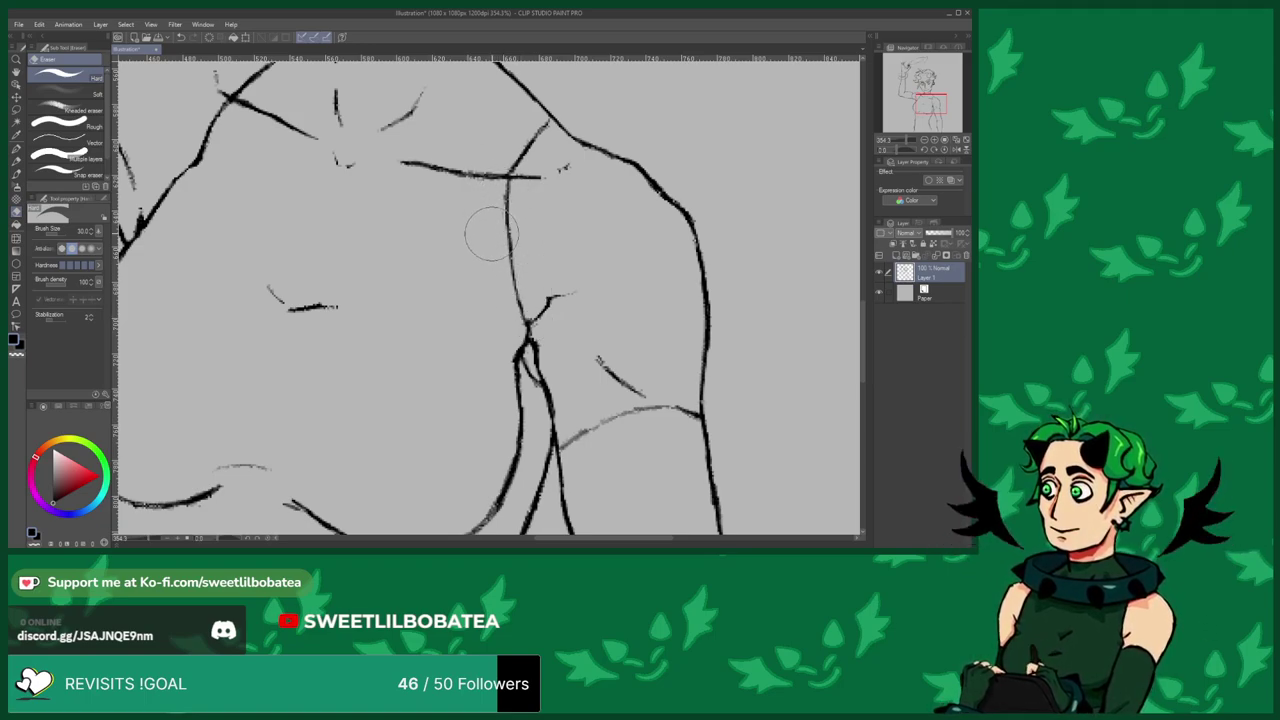
{"action": "key", "text": "b"}
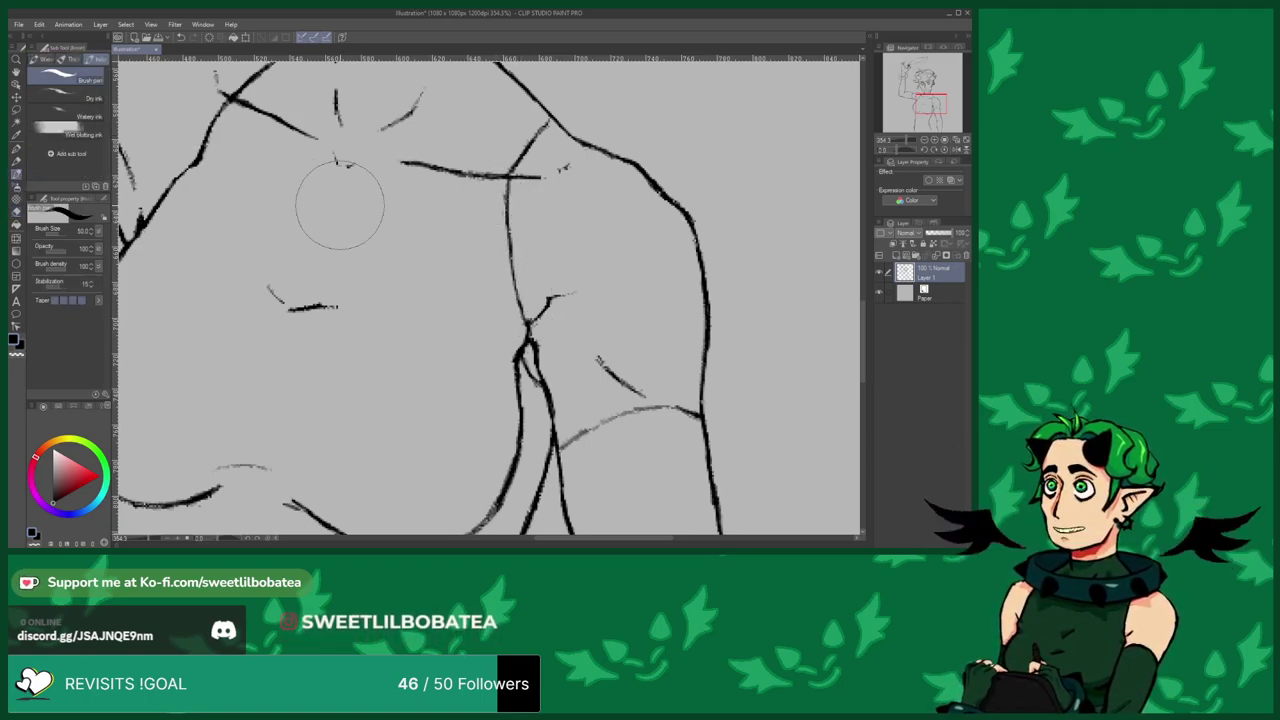
Darken the short slanted line connecting the collarbone to the top of the lowered arm's shoulder.
{"action": "scroll", "coordinate": [514, 157], "scroll_direction": "down", "scroll_amount": 3}
{"action": "scroll", "coordinate": [514, 229], "scroll_direction": "up", "scroll_amount": 4}
{"action": "scroll", "coordinate": [529, 214], "scroll_direction": "up", "scroll_amount": 1}
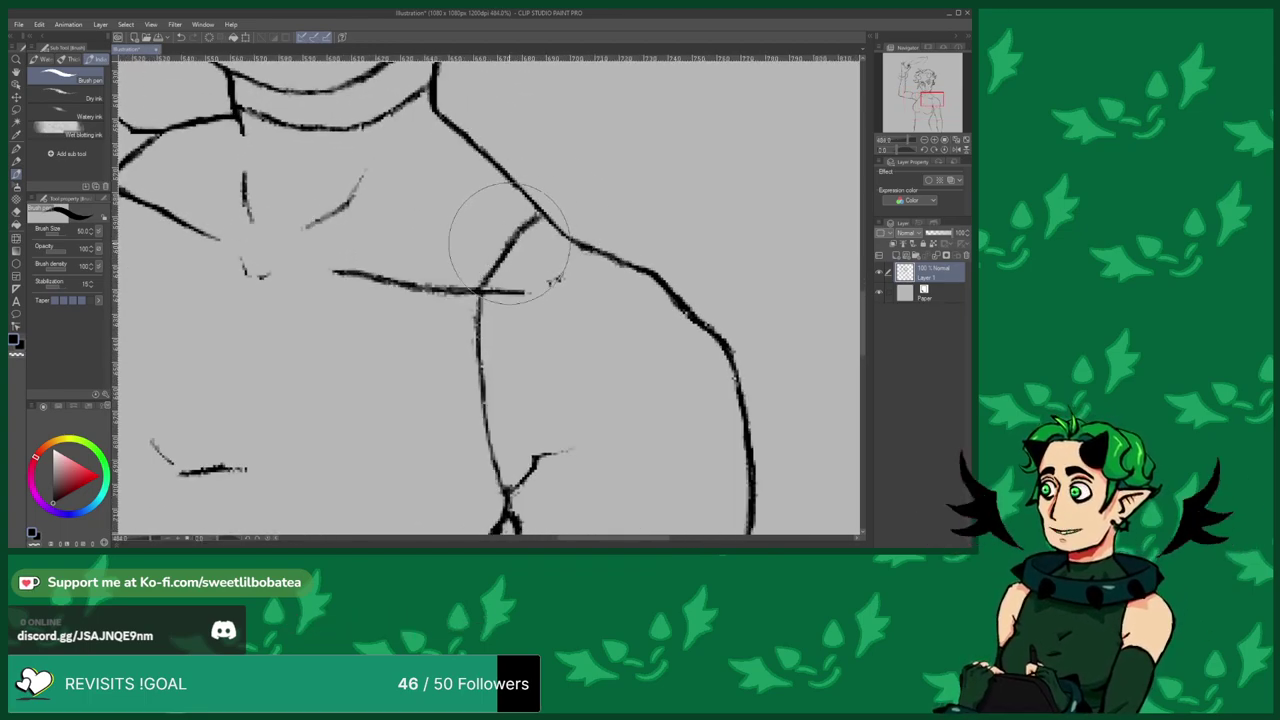
{"action": "scroll", "coordinate": [512, 240], "scroll_direction": "down", "scroll_amount": 4}
{"action": "scroll", "coordinate": [438, 325], "scroll_direction": "up", "scroll_amount": 2}
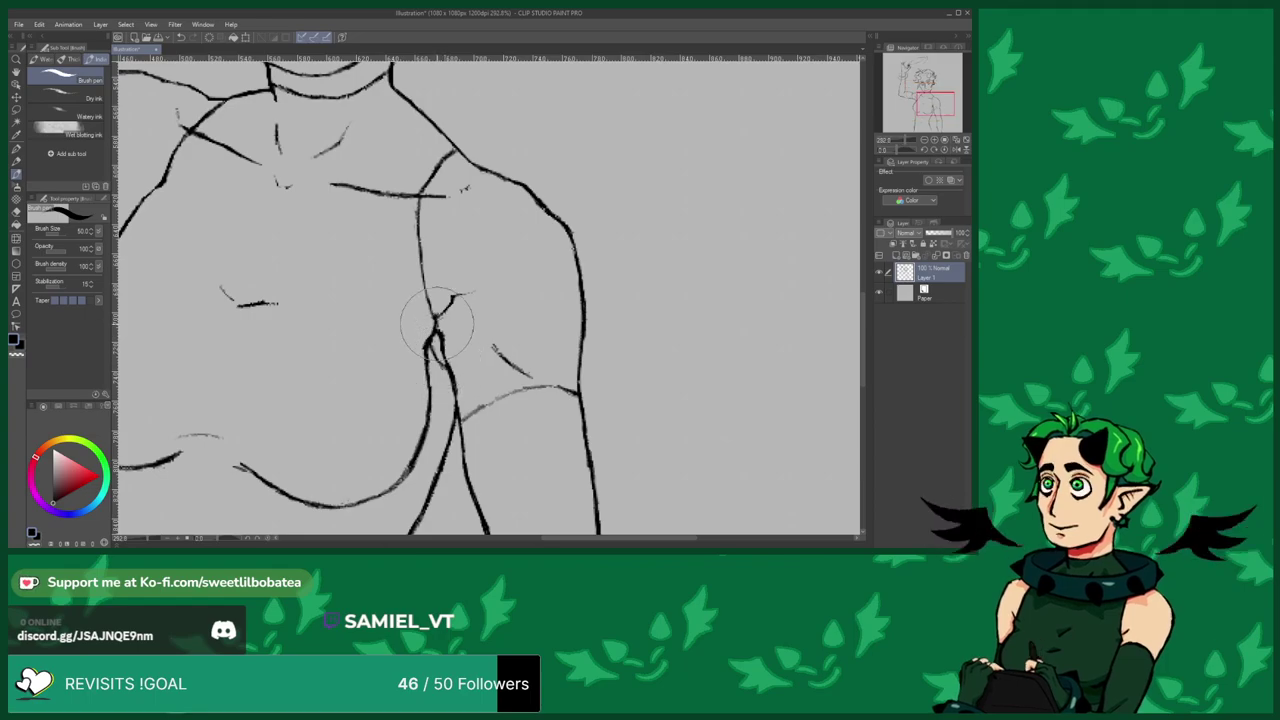
Thin the middle of the crease line running up from the raised arm's armpit with the eraser.
{"action": "scroll", "coordinate": [438, 325], "scroll_direction": "up", "scroll_amount": 2}
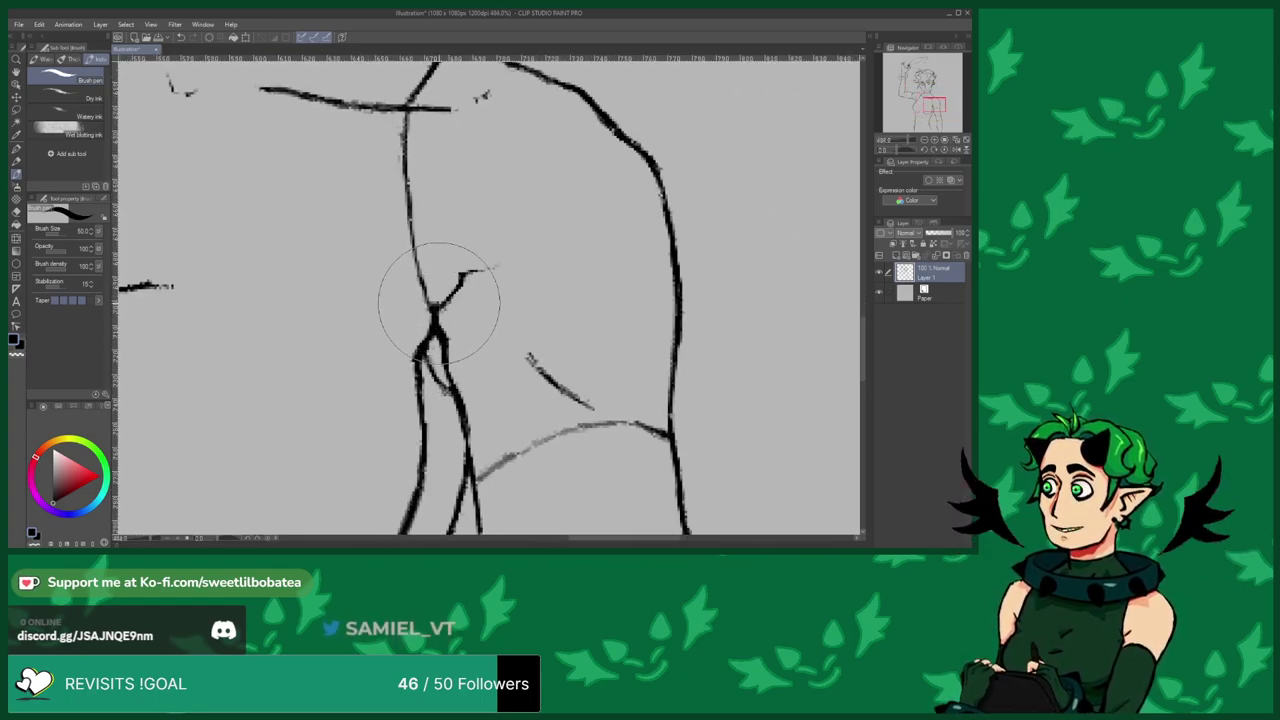
{"action": "scroll", "coordinate": [458, 288], "scroll_direction": "down", "scroll_amount": 2}
{"action": "scroll", "coordinate": [525, 270], "scroll_direction": "down", "scroll_amount": 3}
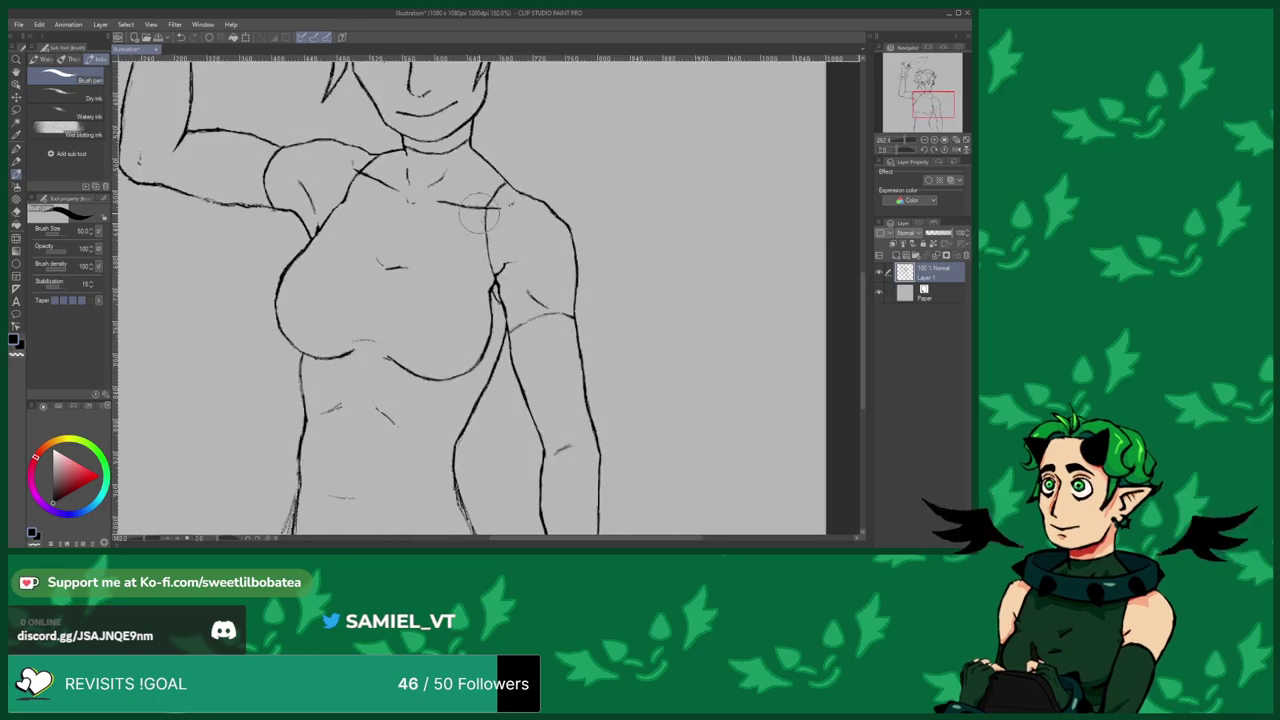
{"action": "scroll", "coordinate": [352, 250], "scroll_direction": "up", "scroll_amount": 3}
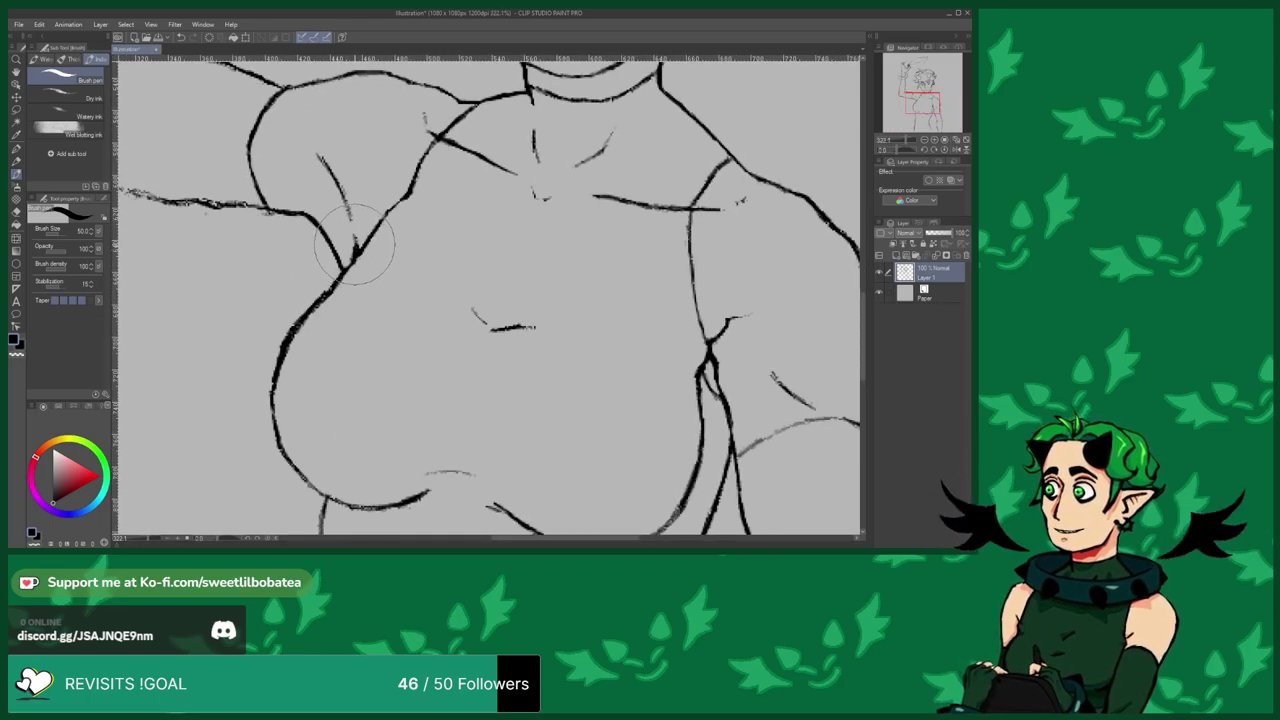
{"action": "scroll", "coordinate": [449, 314], "scroll_direction": "down", "scroll_amount": 2}
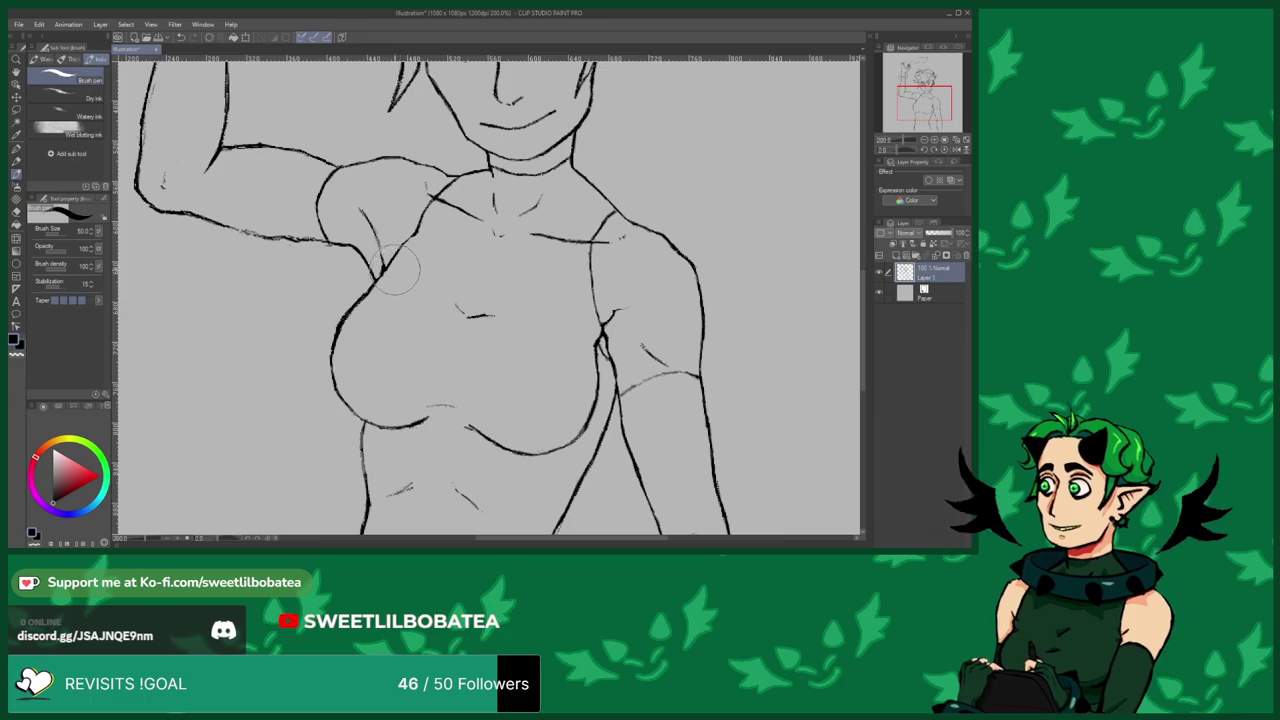
{"action": "scroll", "coordinate": [463, 305], "scroll_direction": "down", "scroll_amount": 3}
{"action": "scroll", "coordinate": [497, 367], "scroll_direction": "down", "scroll_amount": 1}
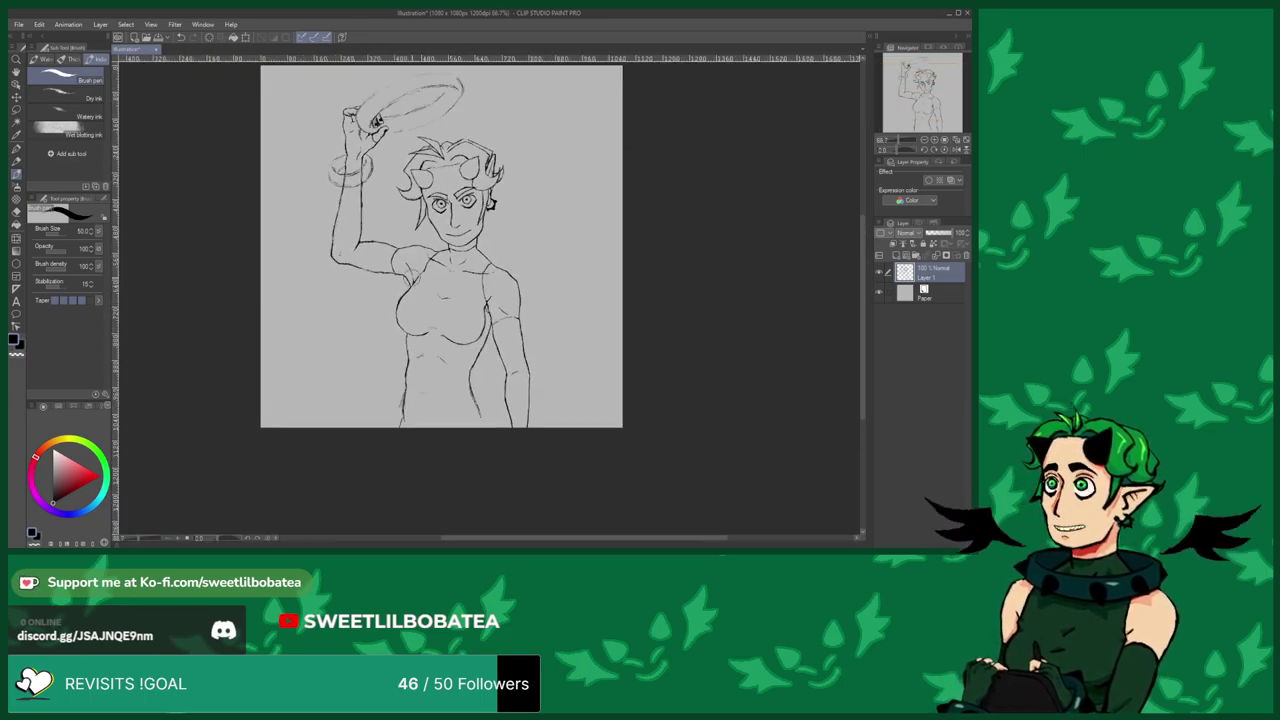
{"action": "scroll", "coordinate": [335, 270], "scroll_direction": "up", "scroll_amount": 6}
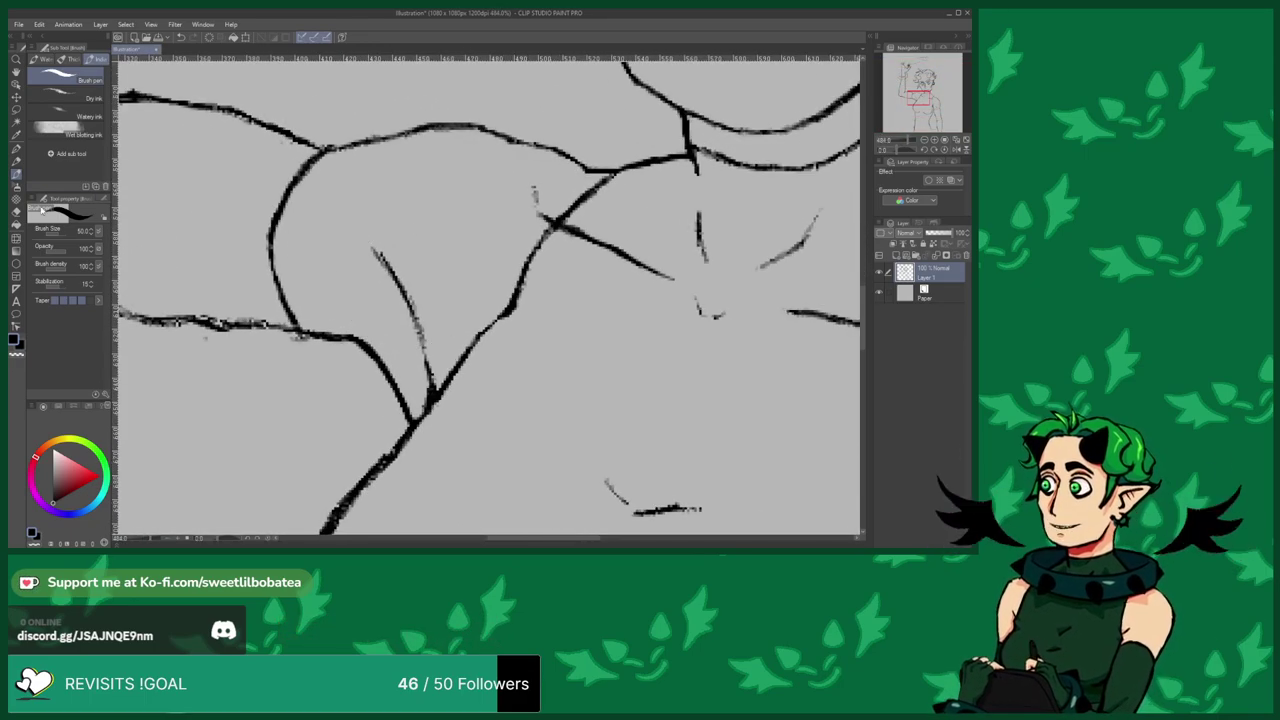
{"action": "key", "text": "e"}
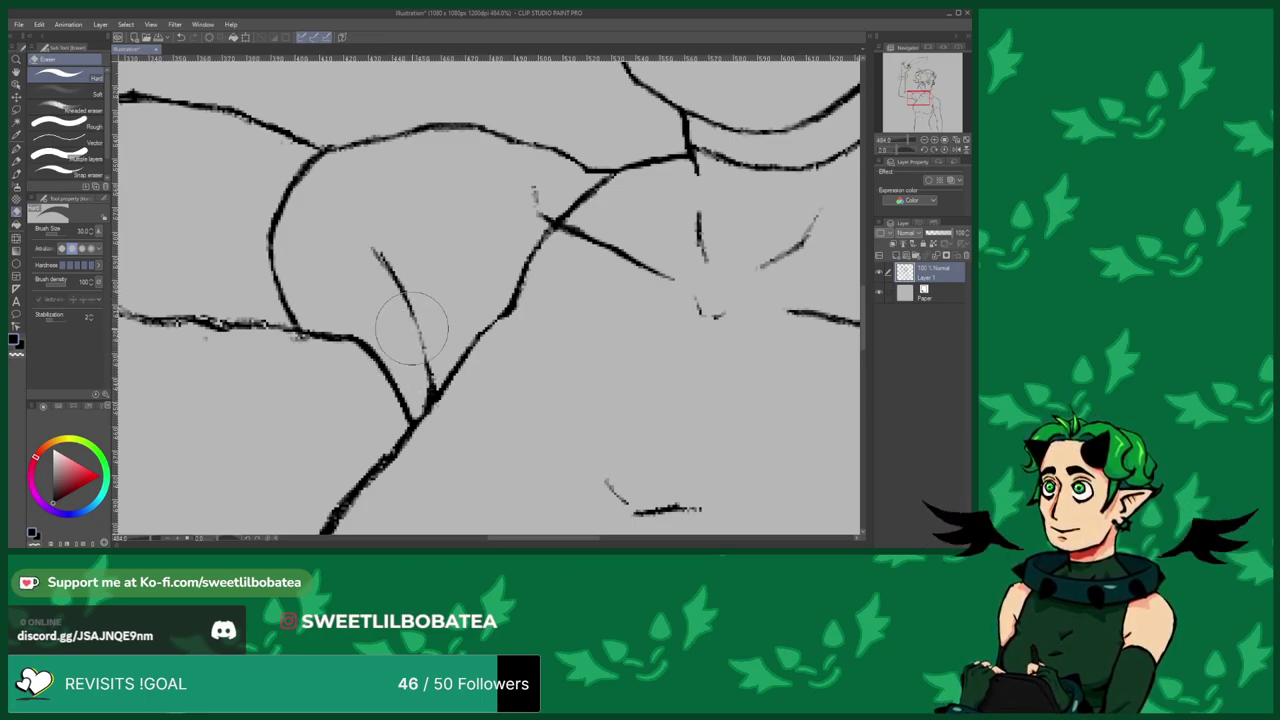
{"action": "left_click_drag", "start_coordinate": [412, 325], "coordinate": [416, 325]}
{"action": "key", "text": "p"}
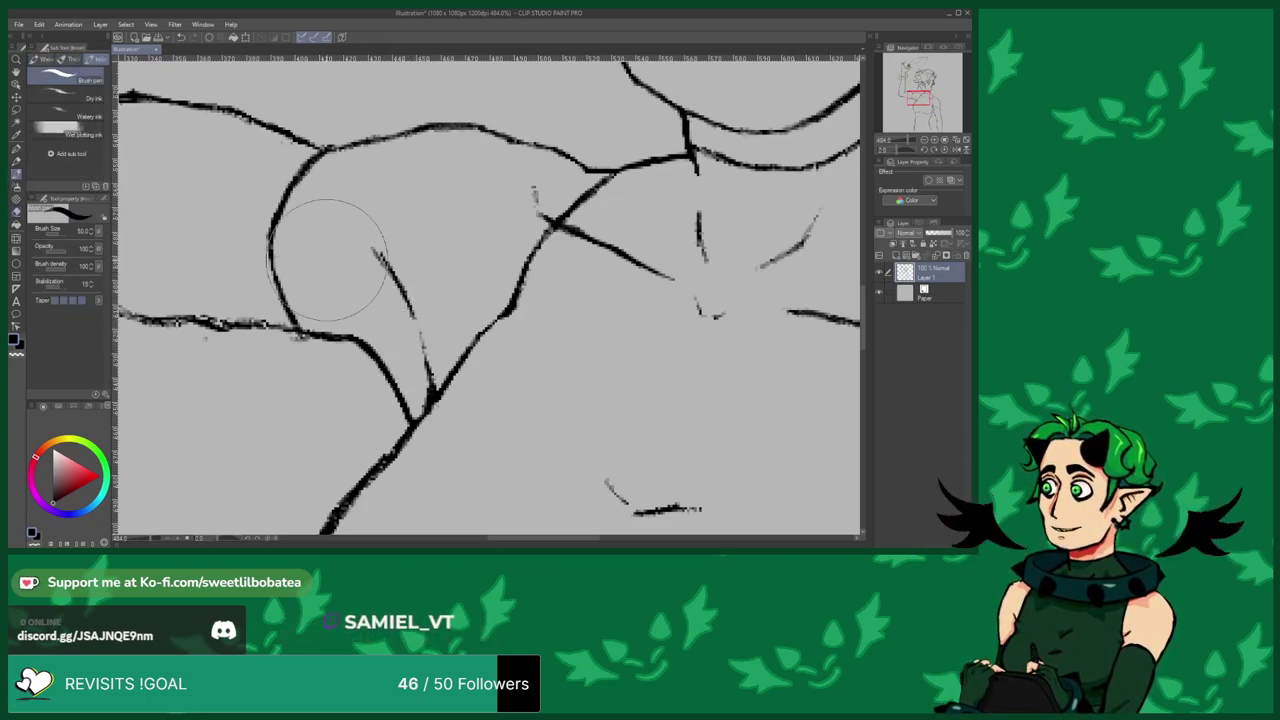
Darken the underside of the raised upper arm from elbow to armpit and thin the line with the eraser.
{"action": "scroll", "coordinate": [244, 282], "scroll_direction": "down", "scroll_amount": 4}
{"action": "scroll", "coordinate": [244, 282], "scroll_direction": "up", "scroll_amount": 5}
{"action": "scroll", "coordinate": [244, 282], "scroll_direction": "up", "scroll_amount": 2}
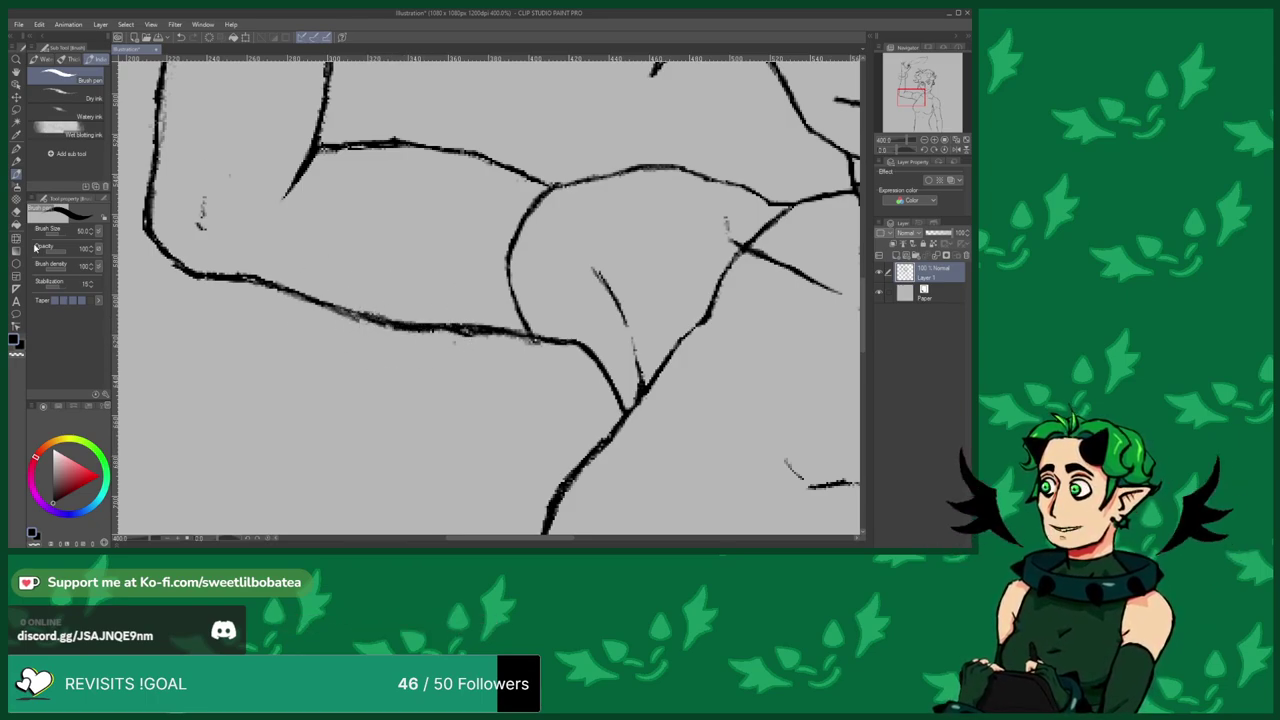
{"action": "left_click", "coordinate": [15, 213]}
{"action": "scroll", "coordinate": [365, 320], "scroll_direction": "up", "scroll_amount": 3}
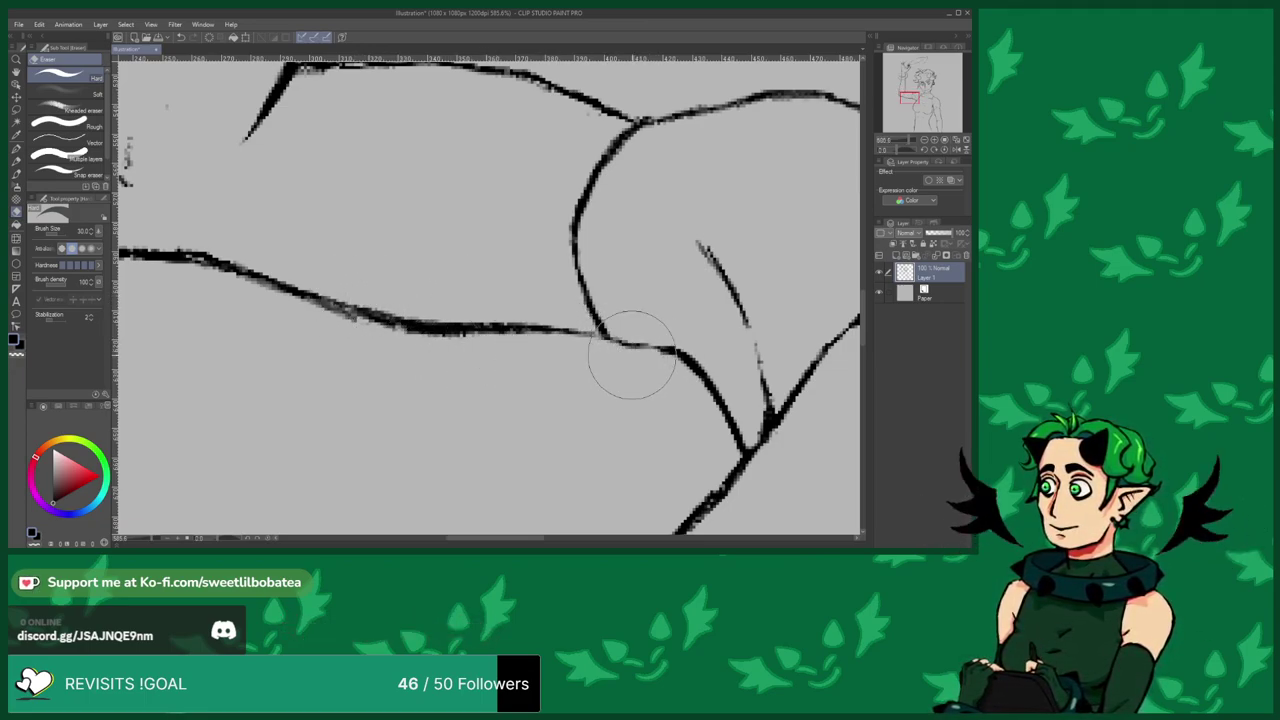
{"action": "scroll", "coordinate": [390, 320], "scroll_direction": "down", "scroll_amount": 1}
{"action": "left_click_drag", "start_coordinate": [363, 328], "coordinate": [440, 330]}
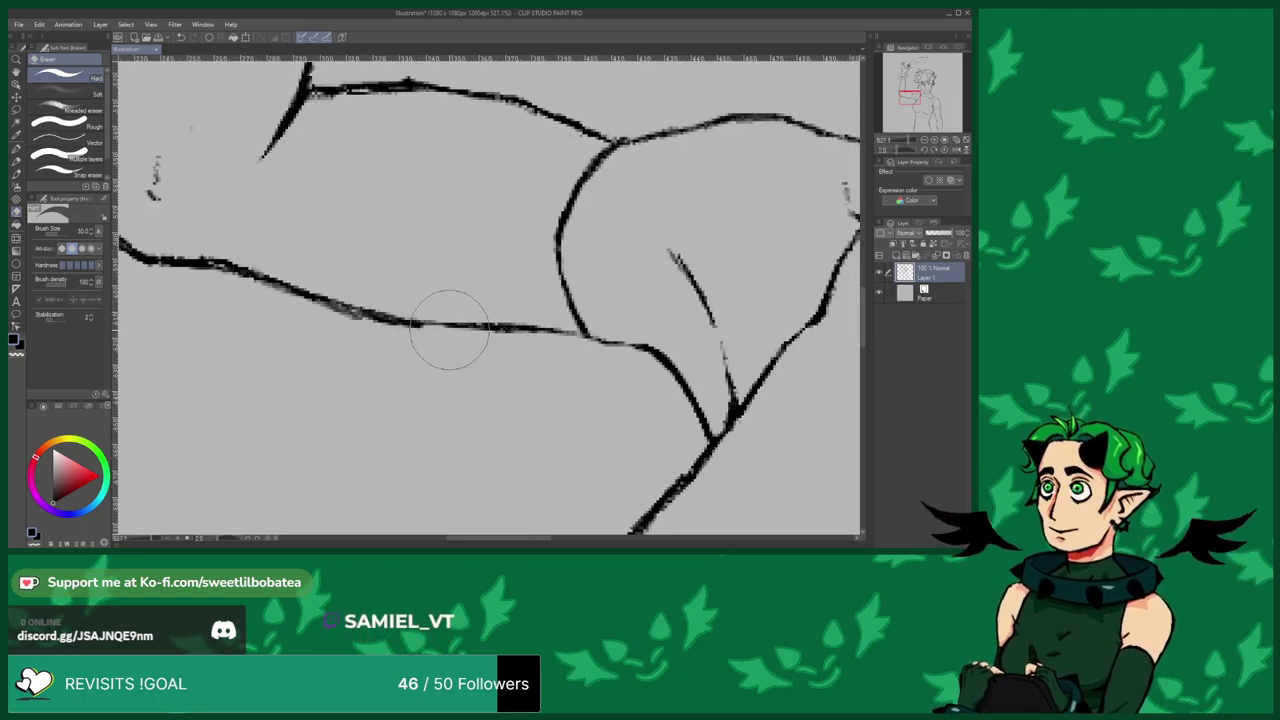
{"action": "scroll", "coordinate": [440, 325], "scroll_direction": "down", "scroll_amount": 6}
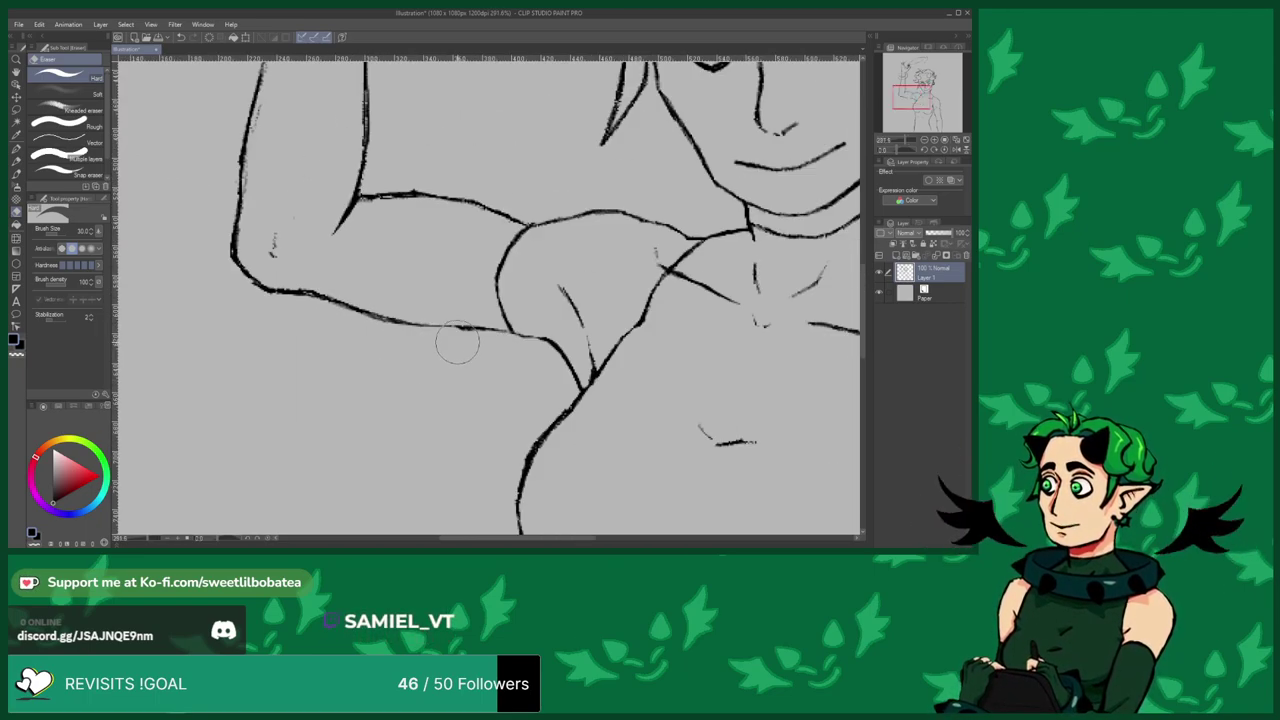
Touch up the thinned middle section of the raised upper arm's underside with the brush.
{"action": "scroll", "coordinate": [300, 223], "scroll_direction": "up", "scroll_amount": 3}
{"action": "left_click", "coordinate": [16, 174]}
{"action": "scroll", "coordinate": [468, 360], "scroll_direction": "up", "scroll_amount": 1}
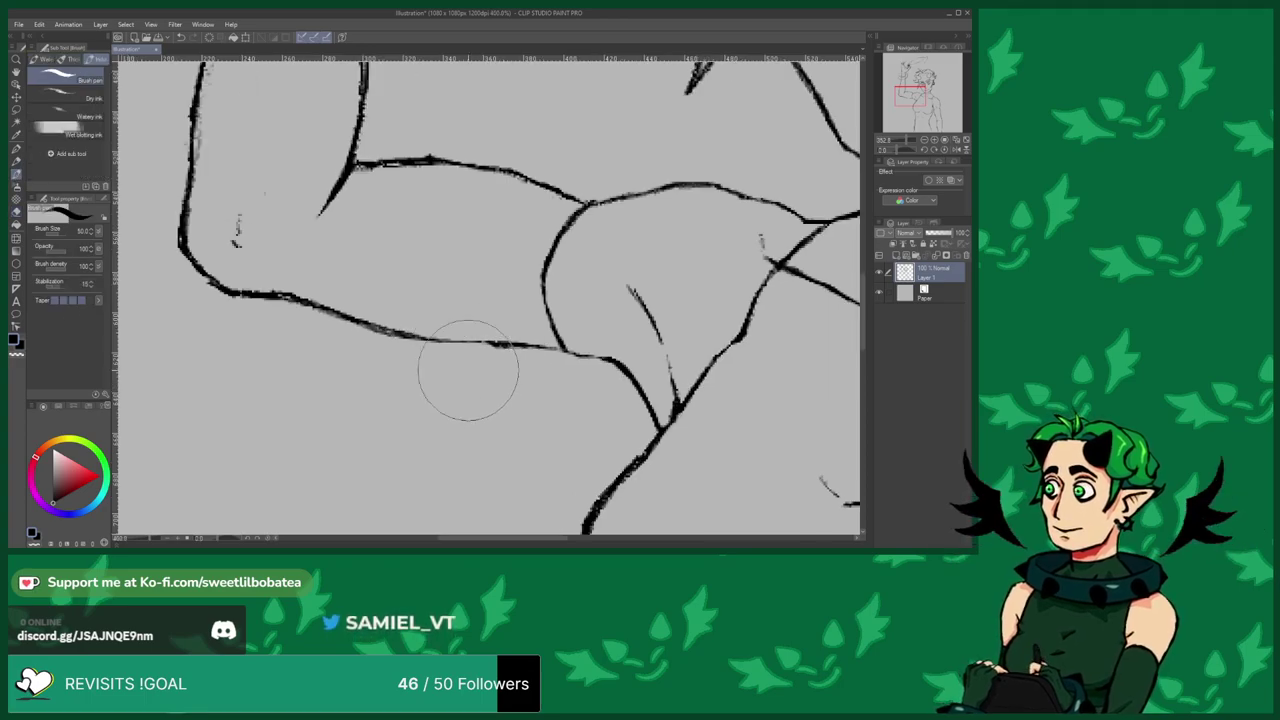
{"action": "left_click_drag", "start_coordinate": [460, 345], "coordinate": [422, 337]}
{"action": "scroll", "coordinate": [312, 260], "scroll_direction": "down", "scroll_amount": 3}
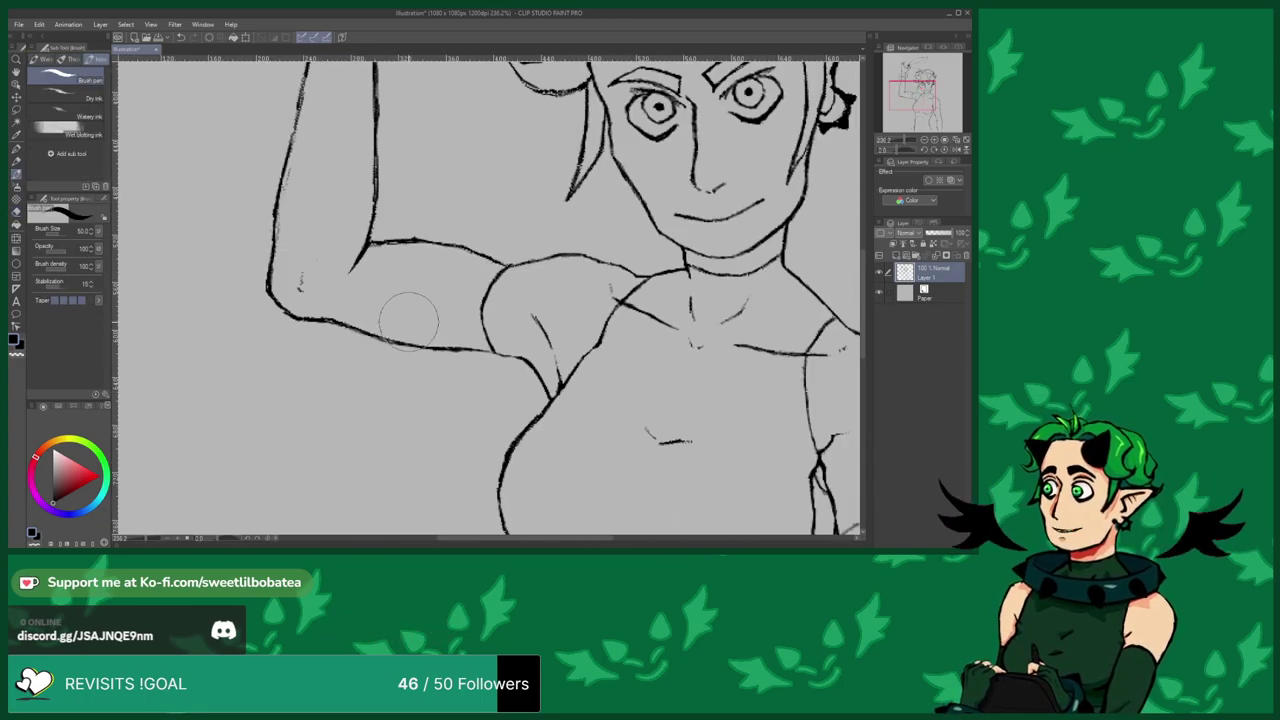
Redraw the outer elbow of the raised arm with the brush and erase the doubled line beneath it.
{"action": "scroll", "coordinate": [366, 343], "scroll_direction": "up", "scroll_amount": 3}
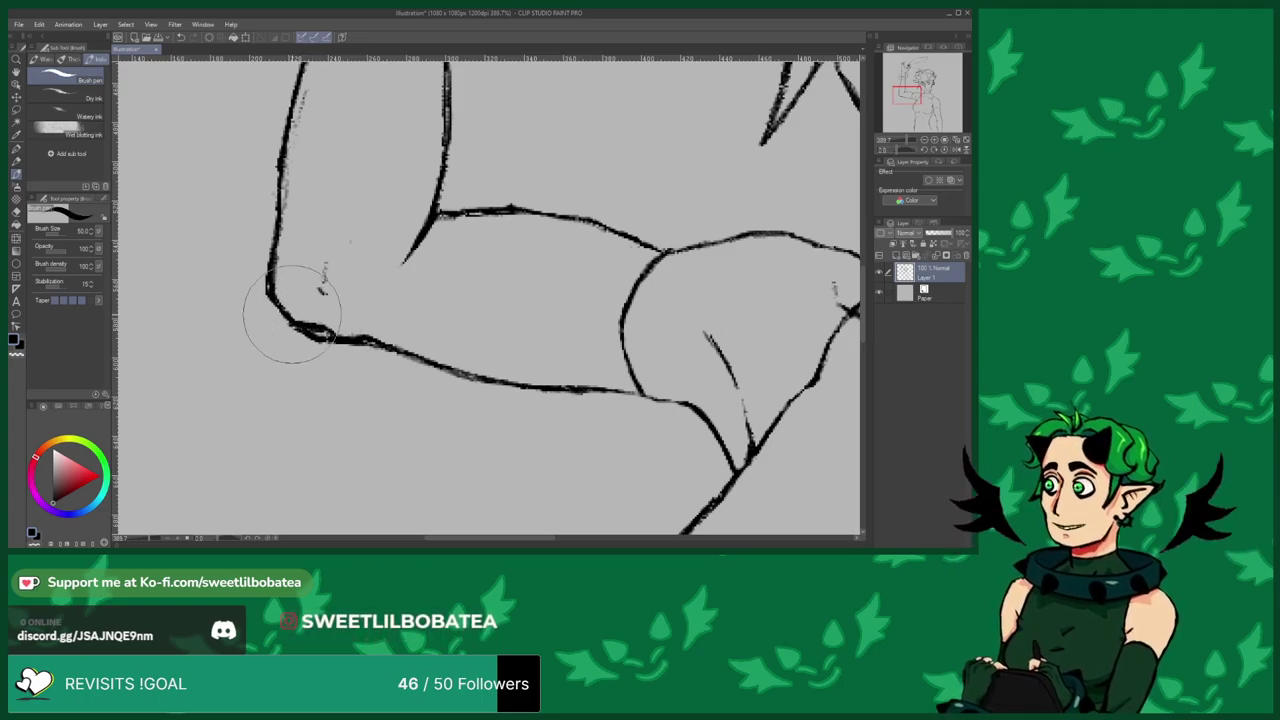
{"action": "key", "text": "e"}
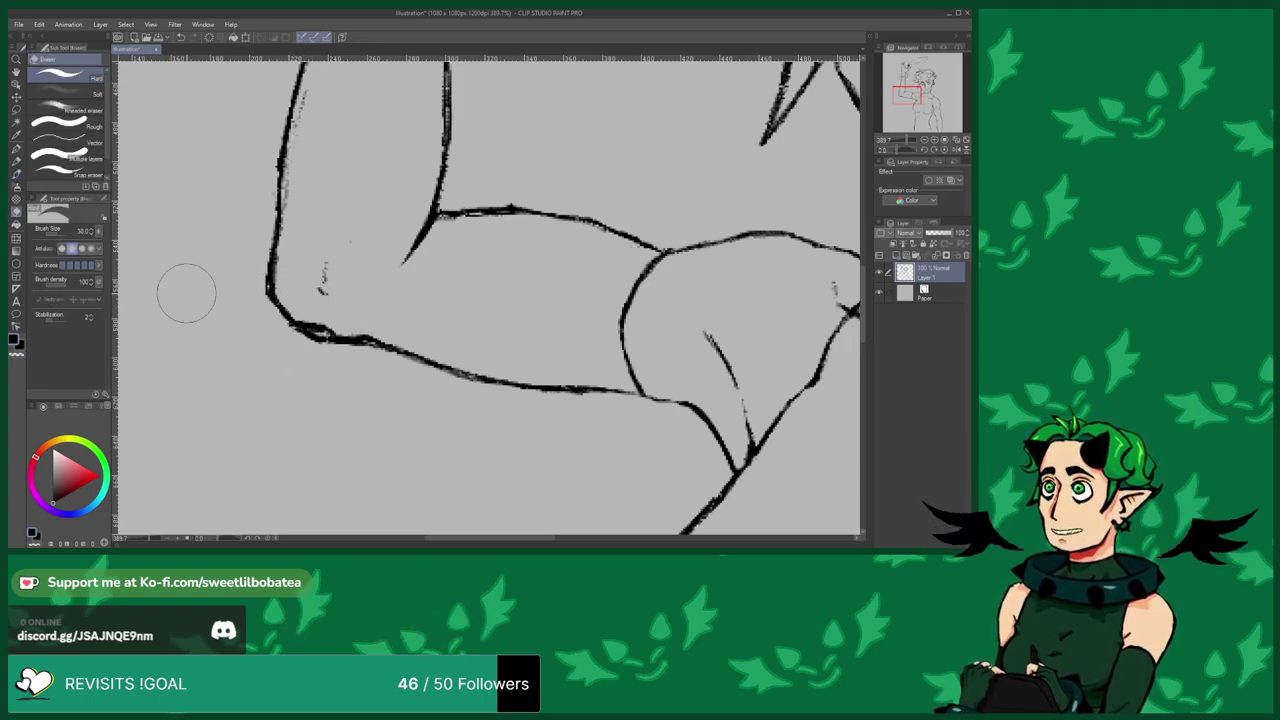
{"action": "left_click_drag", "start_coordinate": [285, 336], "coordinate": [318, 336]}
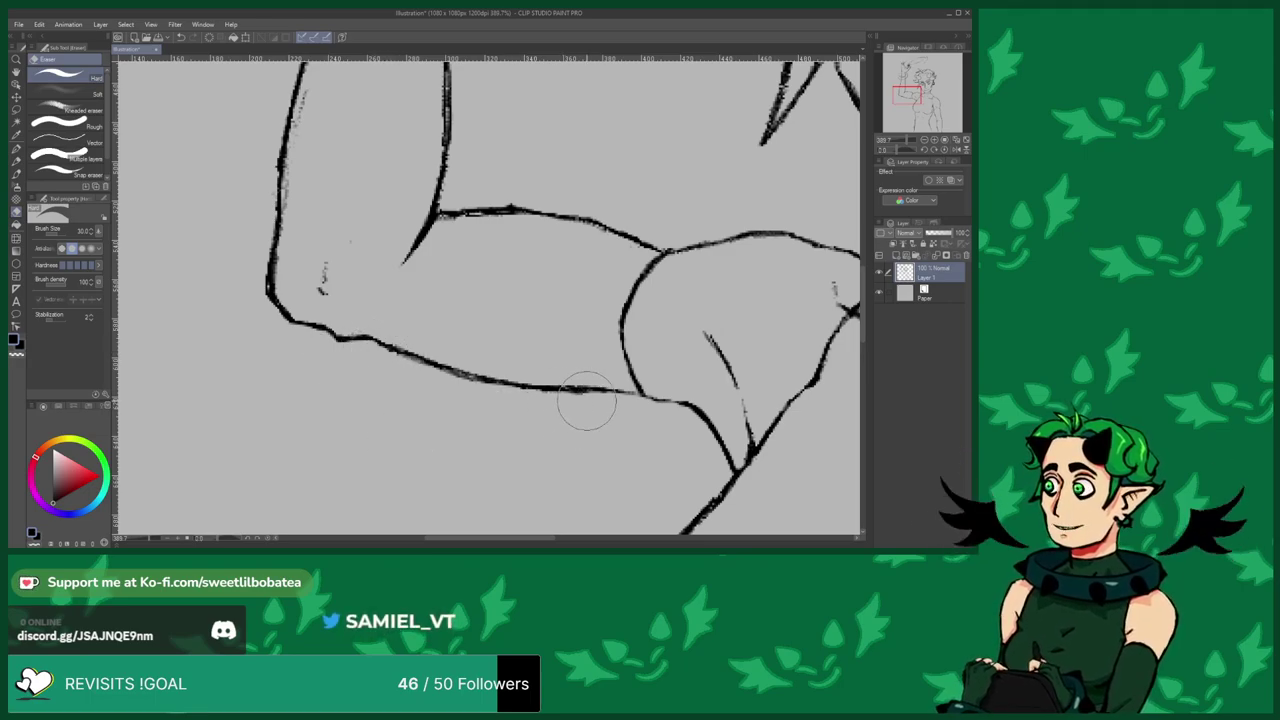
Erase the rough edge of the raised upper arm's top line beside the inner elbow.
{"action": "scroll", "coordinate": [349, 366], "scroll_direction": "down", "scroll_amount": 3}
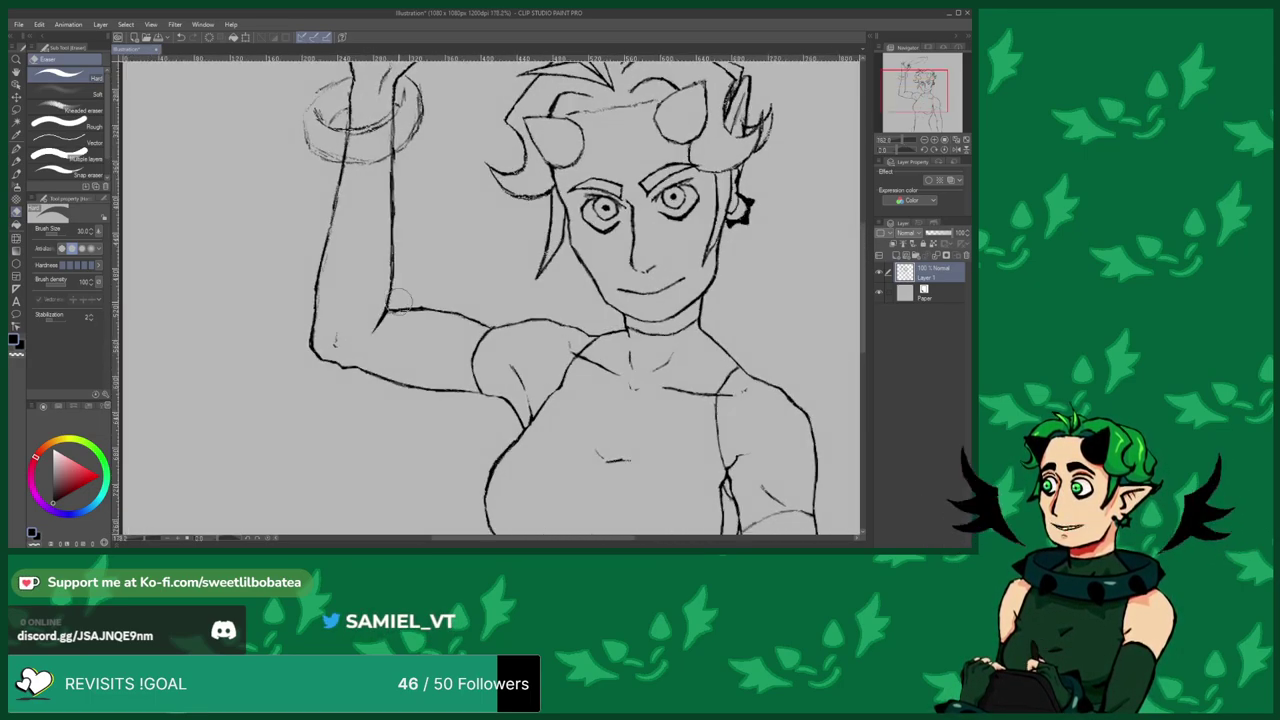
{"action": "scroll", "coordinate": [417, 320], "scroll_direction": "up", "scroll_amount": 3}
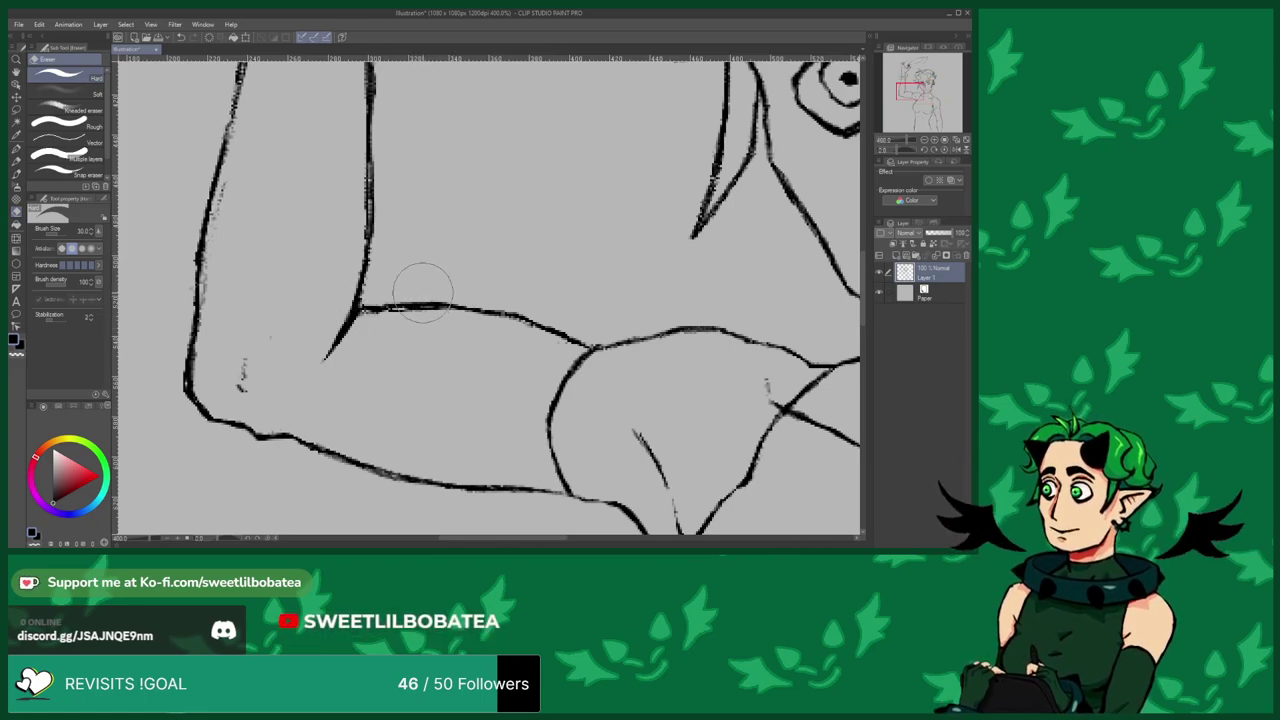
{"action": "scroll", "coordinate": [407, 271], "scroll_direction": "down", "scroll_amount": 5}
{"action": "scroll", "coordinate": [445, 289], "scroll_direction": "up", "scroll_amount": 4}
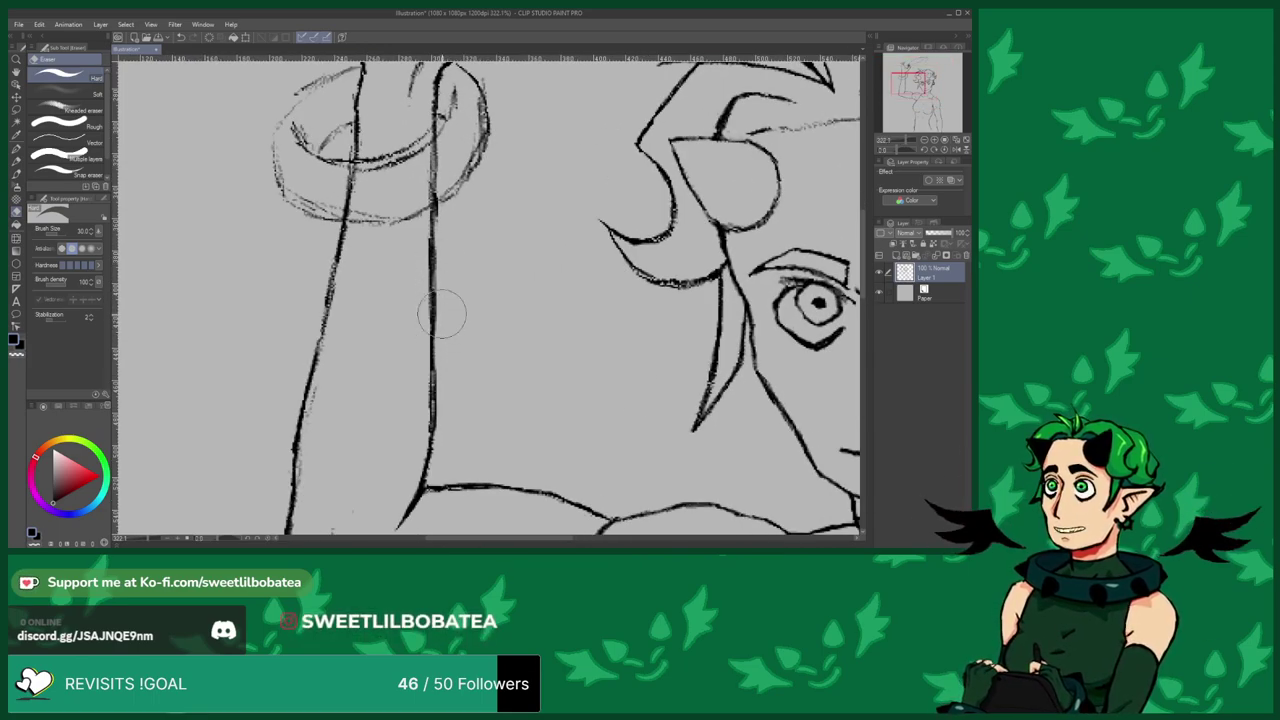
Darken the waist line on the raised arm's side from the chest curve down past the waist with the brush.
{"action": "scroll", "coordinate": [383, 255], "scroll_direction": "down", "scroll_amount": 4}
{"action": "scroll", "coordinate": [484, 267], "scroll_direction": "up", "scroll_amount": 6}
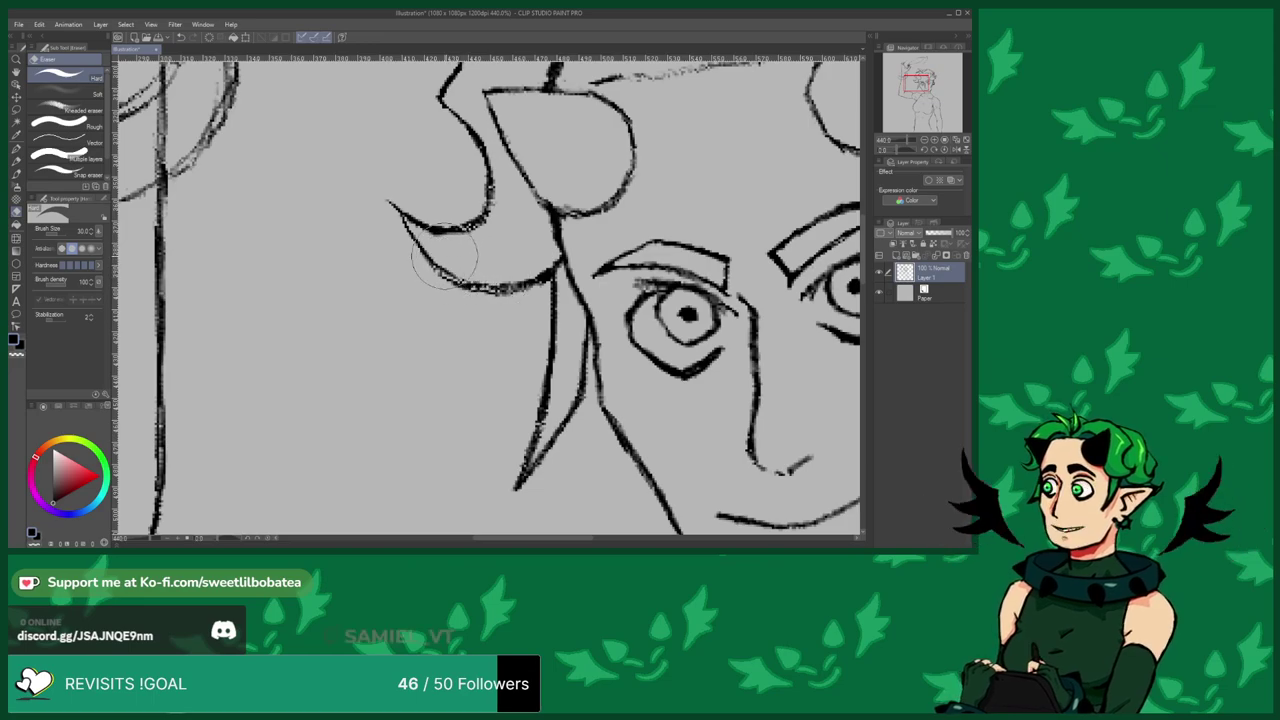
{"action": "scroll", "coordinate": [449, 268], "scroll_direction": "down", "scroll_amount": 5}
{"action": "scroll", "coordinate": [355, 228], "scroll_direction": "down", "scroll_amount": 4}
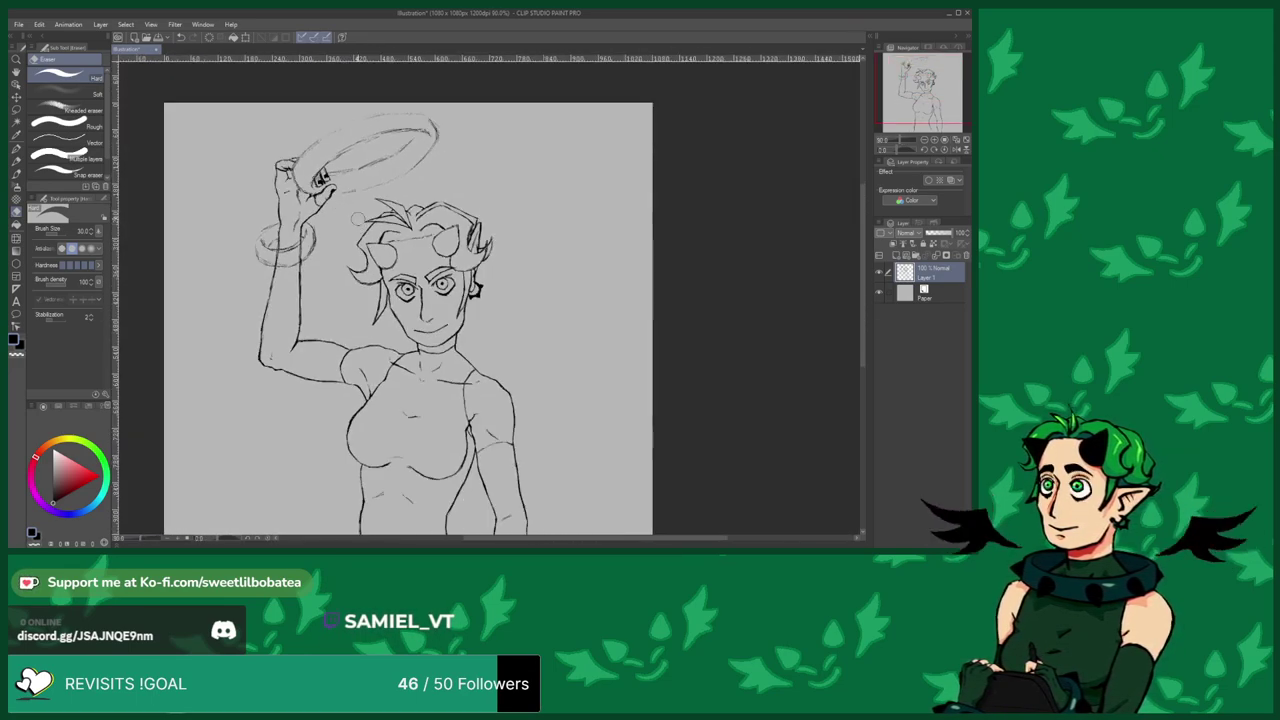
{"action": "scroll", "coordinate": [351, 419], "scroll_direction": "up", "scroll_amount": 4}
{"action": "scroll", "coordinate": [368, 390], "scroll_direction": "up", "scroll_amount": 3}
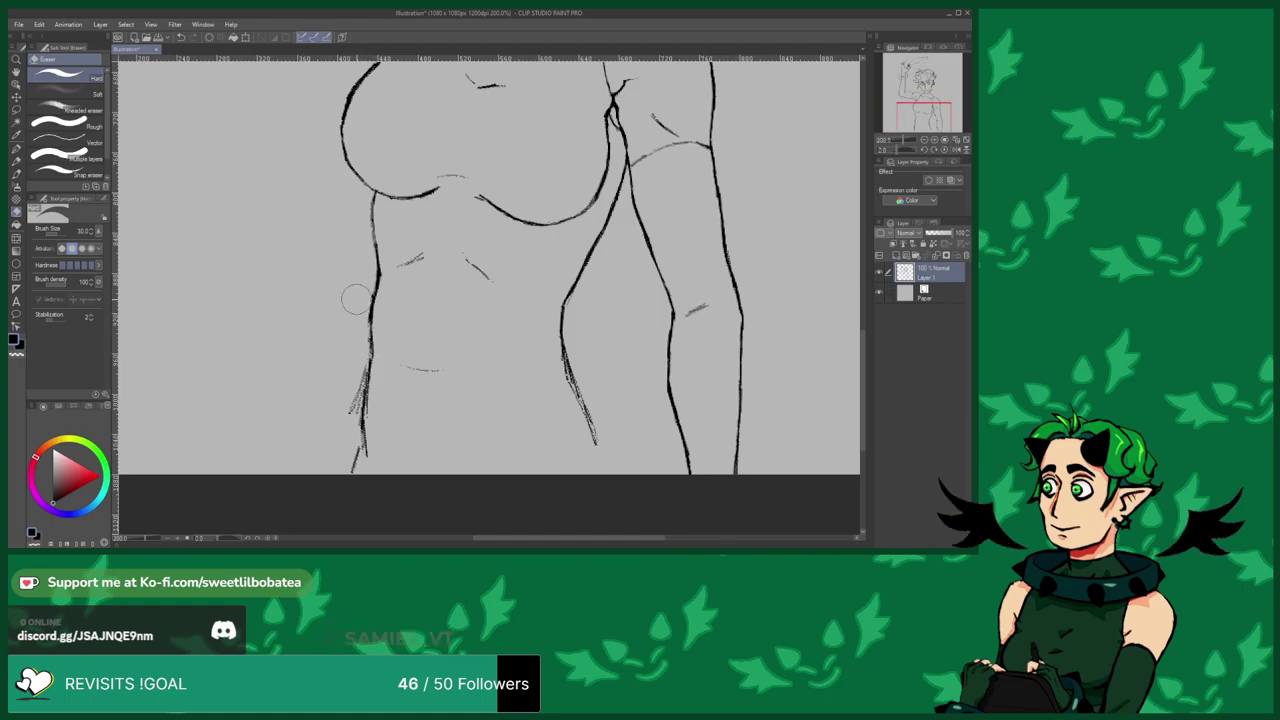
{"action": "left_click", "coordinate": [16, 175]}
{"action": "scroll", "coordinate": [362, 196], "scroll_direction": "up", "scroll_amount": 2}
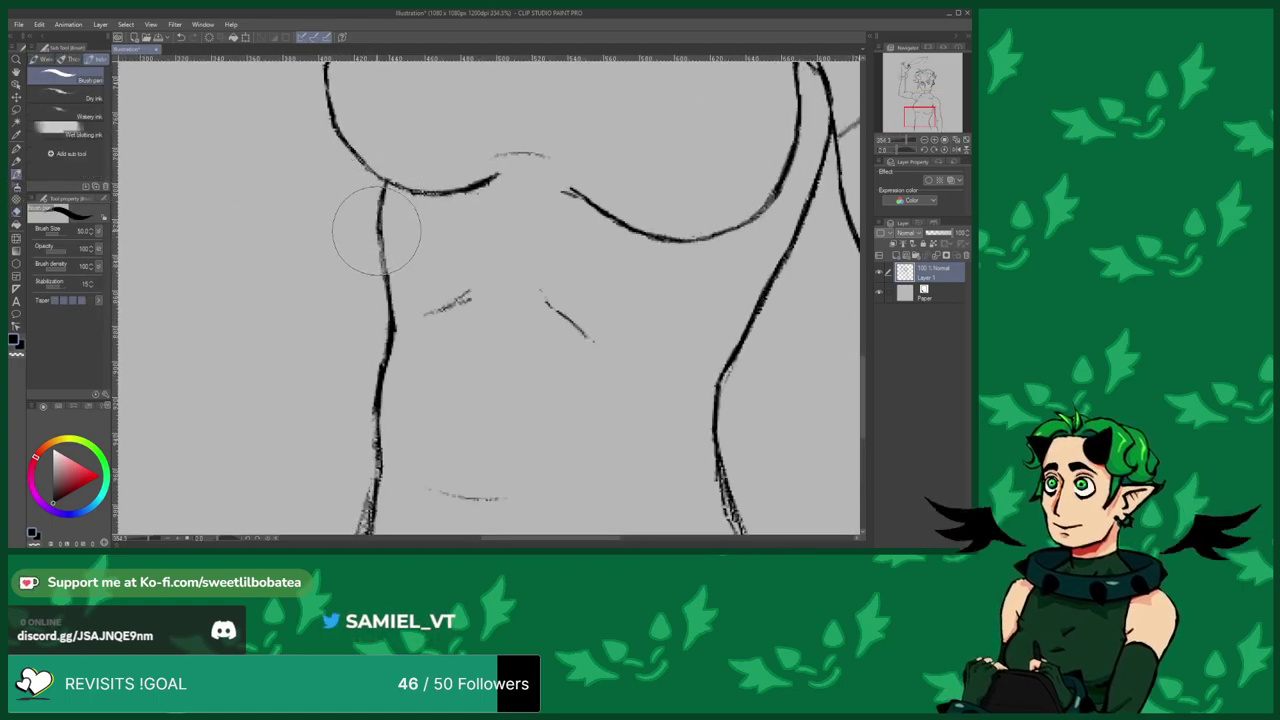
{"action": "scroll", "coordinate": [360, 235], "scroll_direction": "down", "scroll_amount": 3}
{"action": "scroll", "coordinate": [360, 240], "scroll_direction": "up", "scroll_amount": 3}
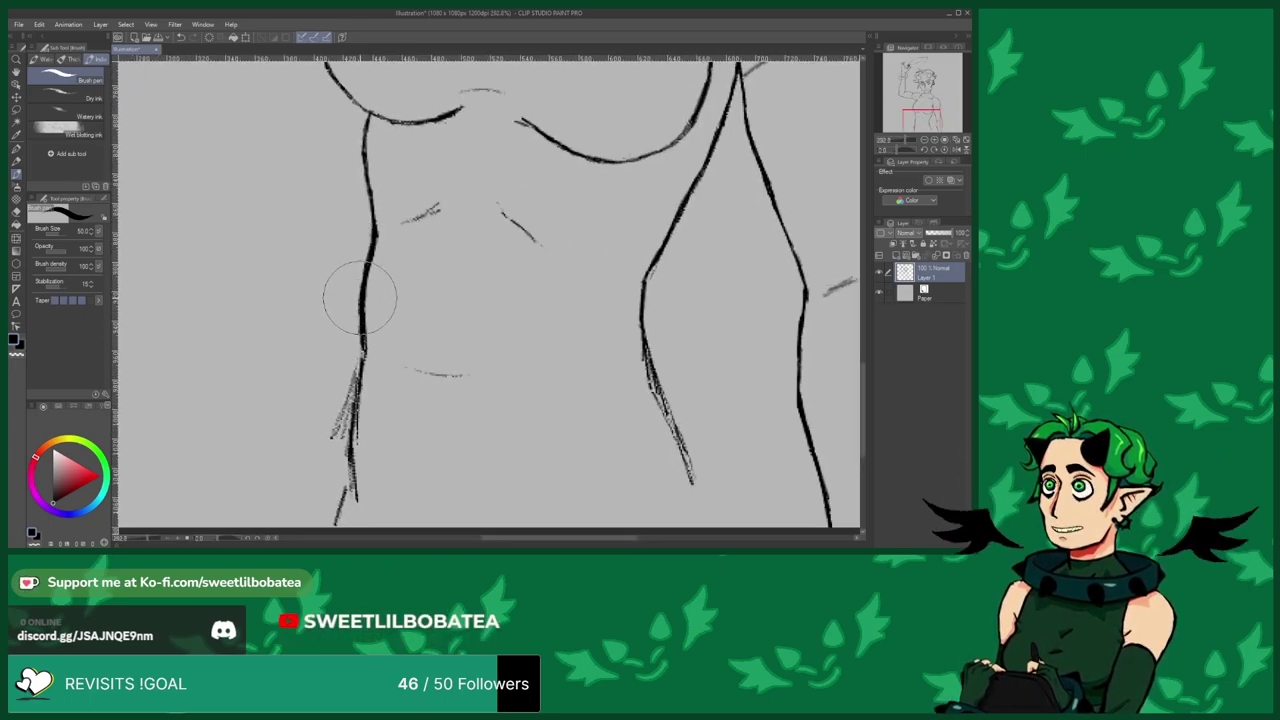
Darken the hip line on the raised arm's side and join it to the short line at the canvas's bottom edge.
{"action": "scroll", "coordinate": [371, 230], "scroll_direction": "down", "scroll_amount": 2}
{"action": "scroll", "coordinate": [358, 278], "scroll_direction": "up", "scroll_amount": 2}
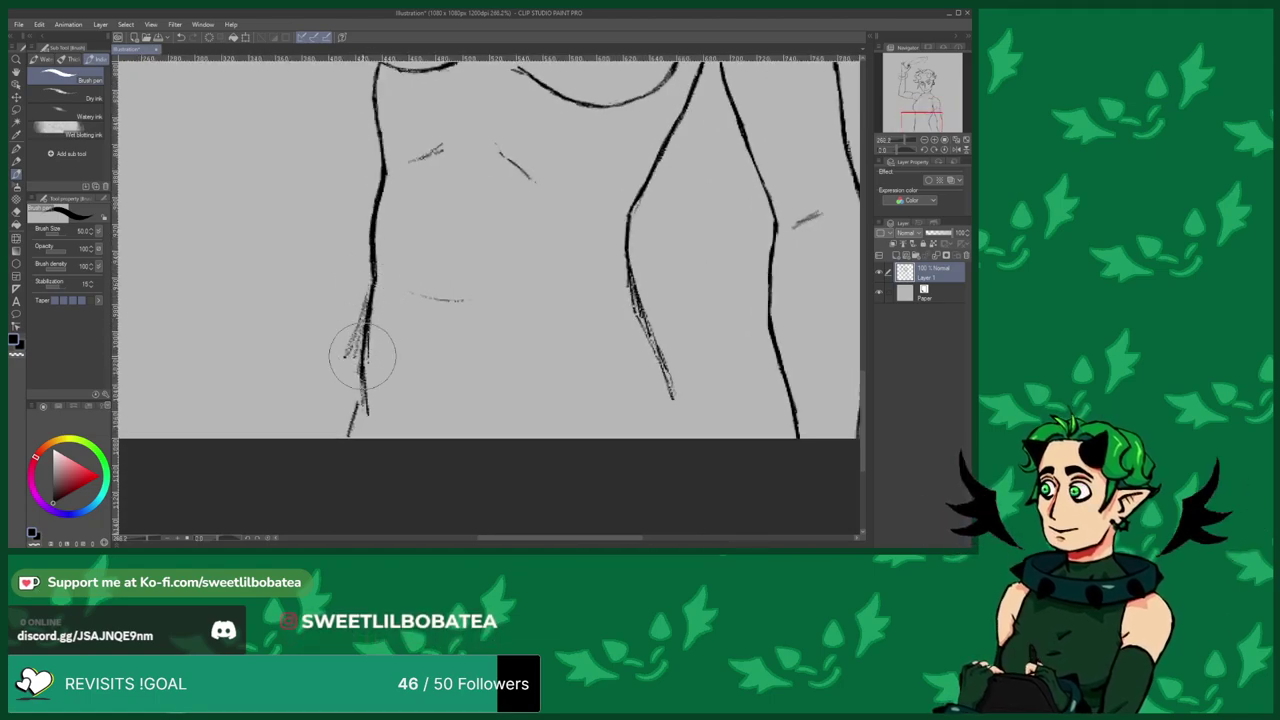
{"action": "mouse_move", "coordinate": [362, 381]}
{"action": "left_mouse_down"}
{"action": "mouse_move", "coordinate": [372, 424]}
{"action": "mouse_move", "coordinate": [349, 409]}
{"action": "left_mouse_up"}
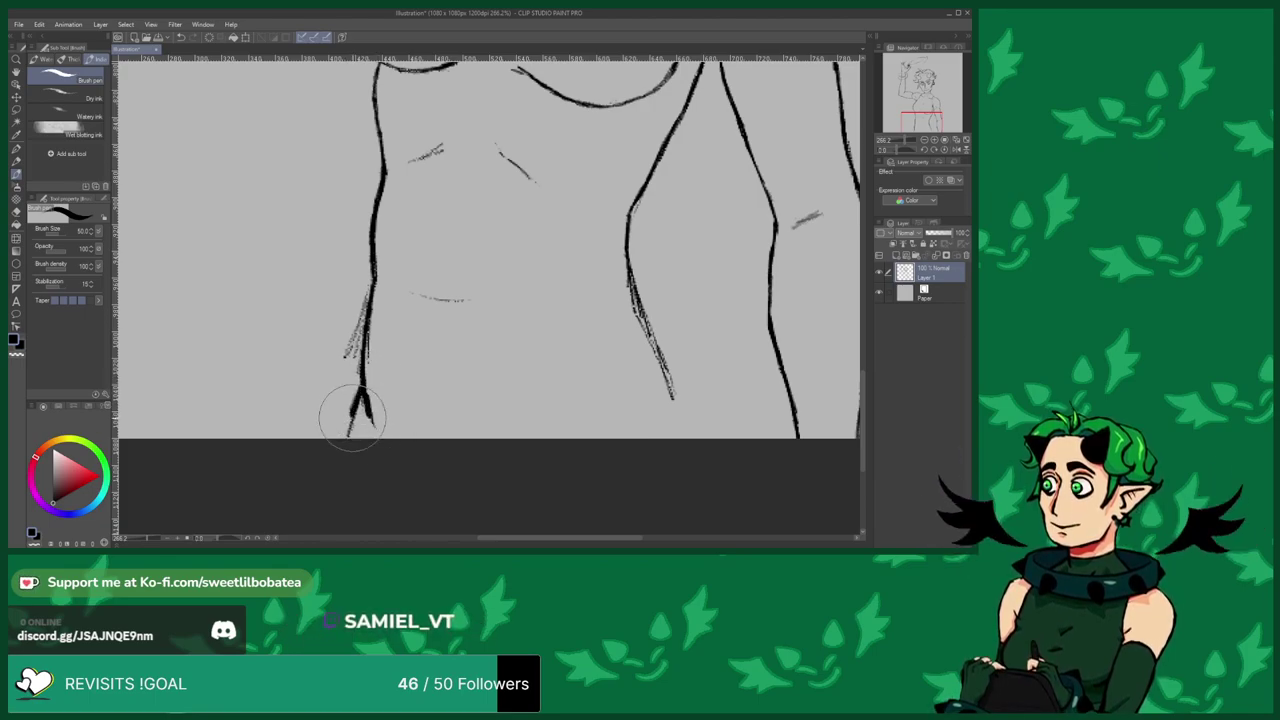
{"action": "scroll", "coordinate": [421, 437], "scroll_direction": "down", "scroll_amount": 3}
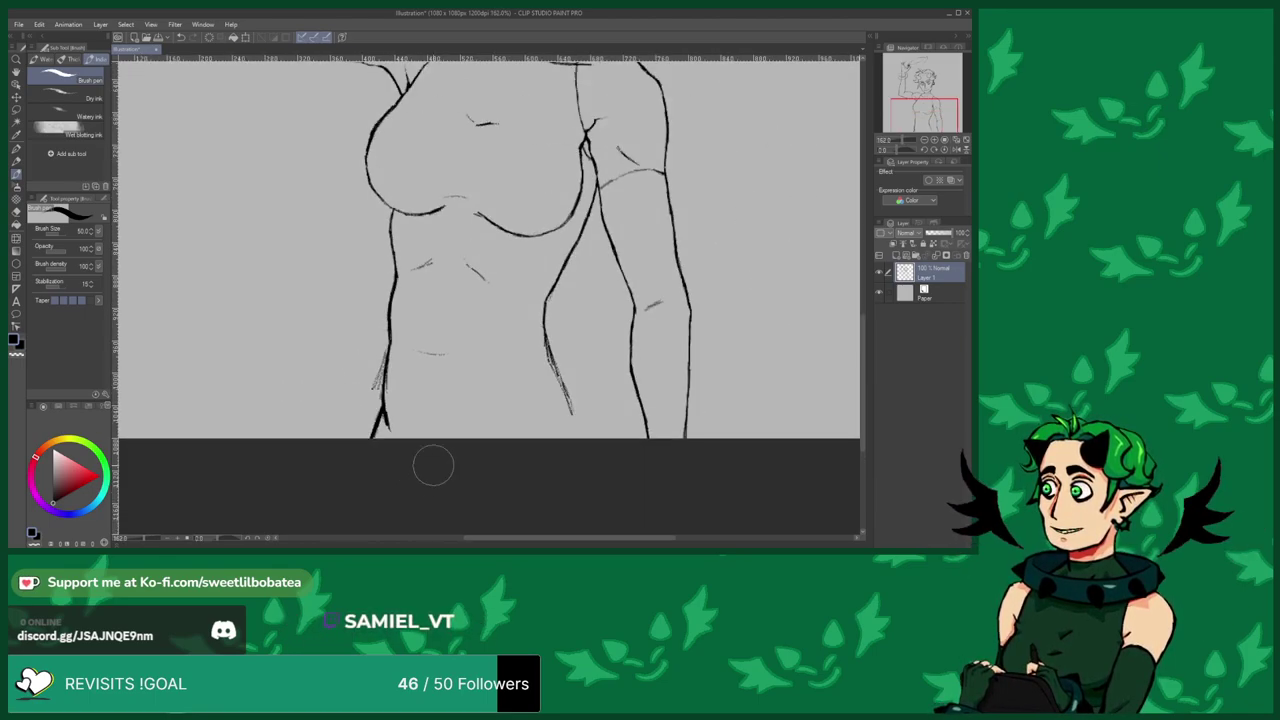
Darken the waist line on the lowered arm's side through the waist bend and down onto the hip.
{"action": "scroll", "coordinate": [557, 300], "scroll_direction": "up", "scroll_amount": 5}
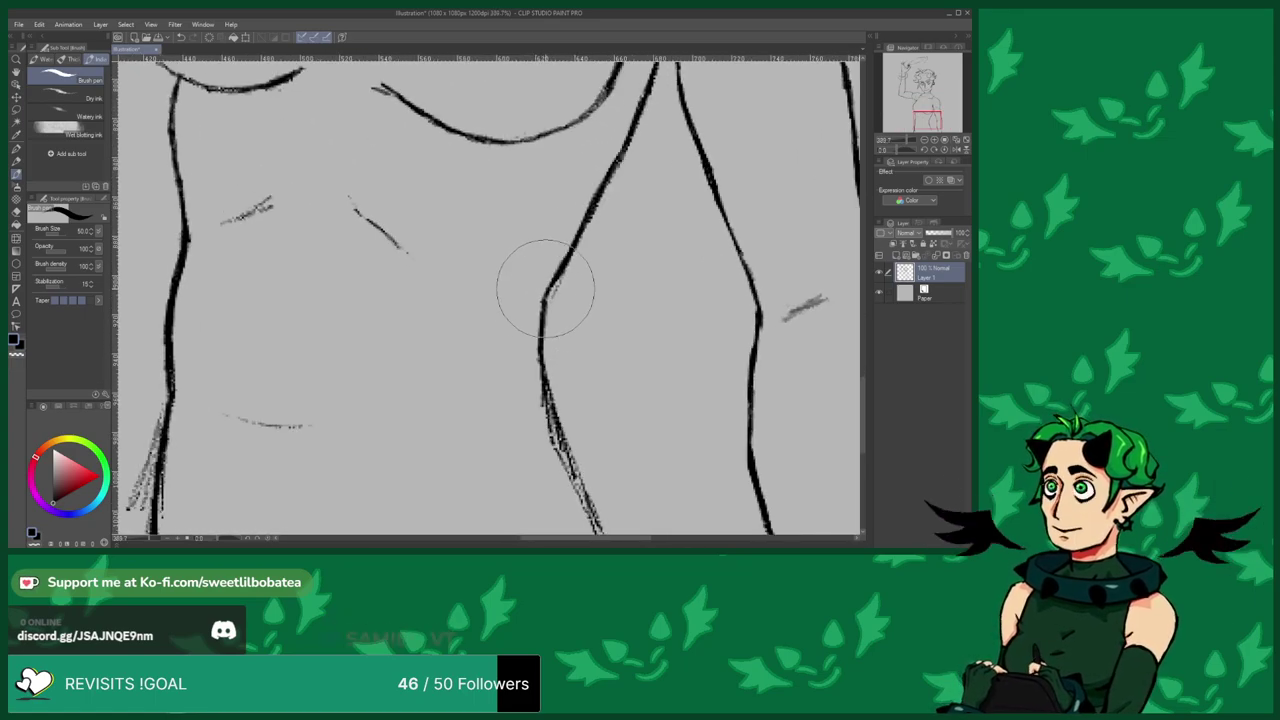
{"action": "scroll", "coordinate": [540, 312], "scroll_direction": "down", "scroll_amount": 3}
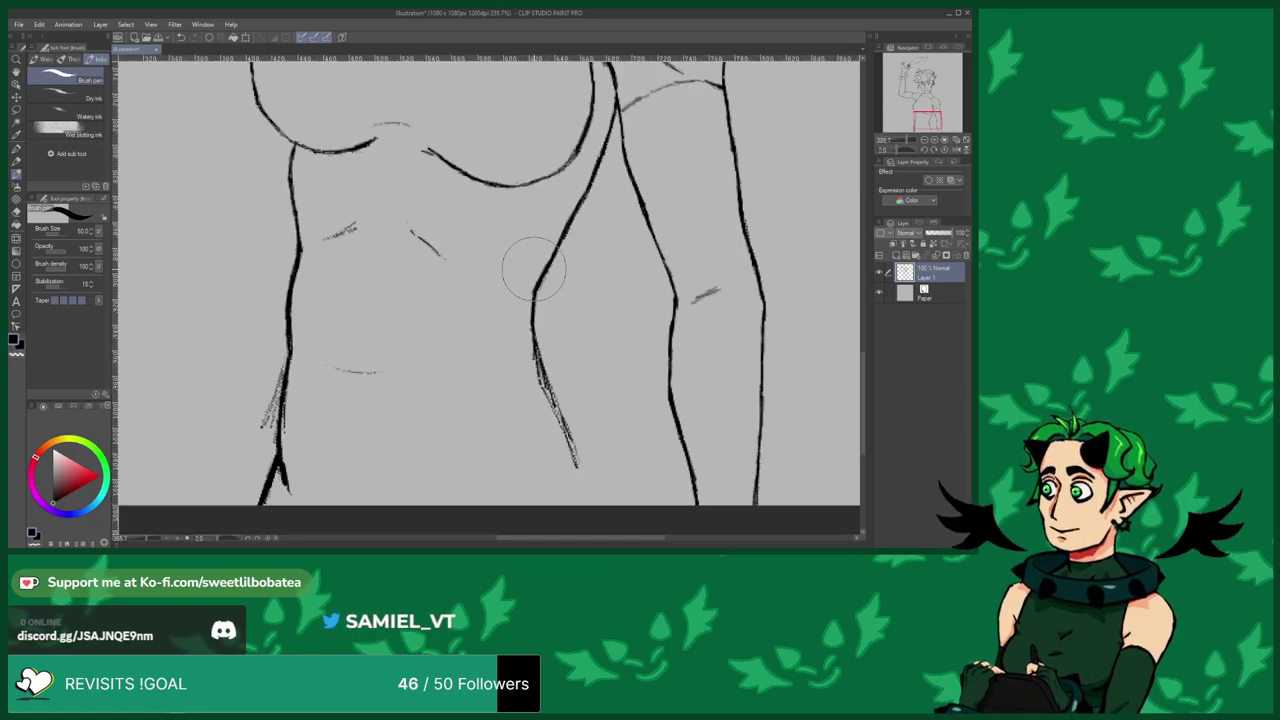
{"action": "scroll", "coordinate": [514, 320], "scroll_direction": "up", "scroll_amount": 3}
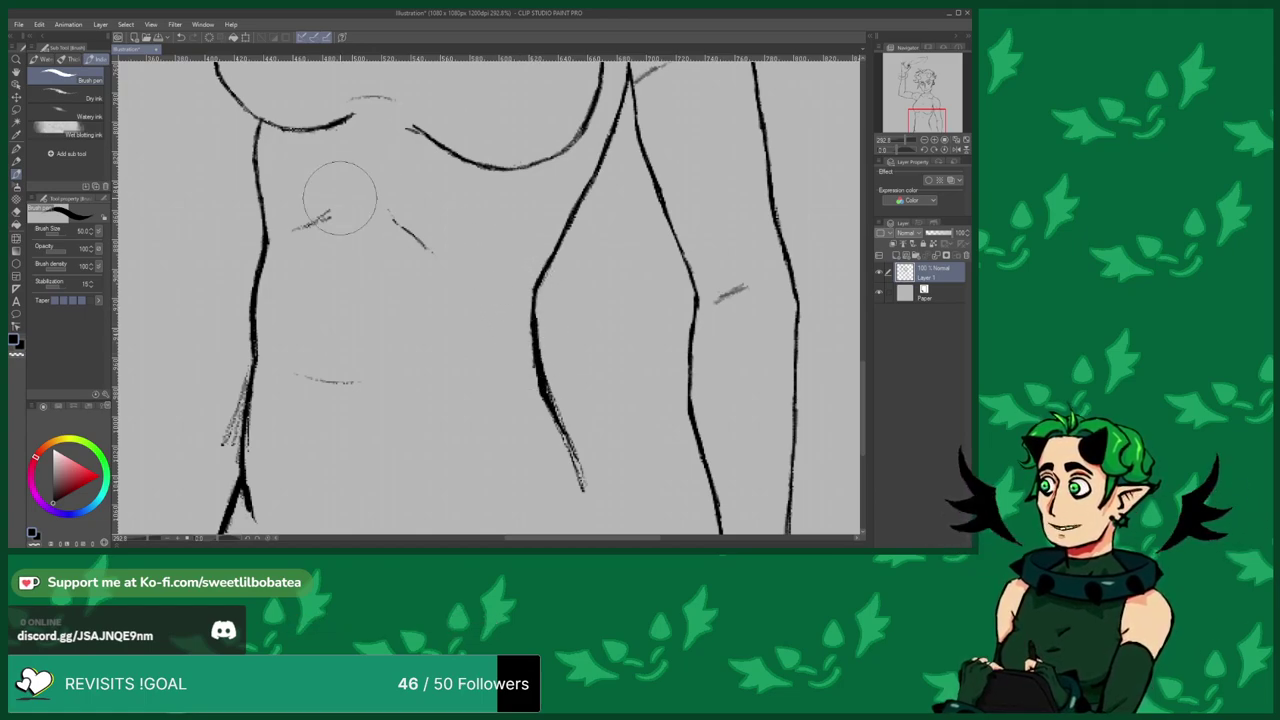
Extend the hip line on the lowered arm's side to the canvas's bottom edge and thin it with the eraser.
{"action": "scroll", "coordinate": [346, 198], "scroll_direction": "down", "scroll_amount": 6}
{"action": "scroll", "coordinate": [431, 320], "scroll_direction": "up", "scroll_amount": 5}
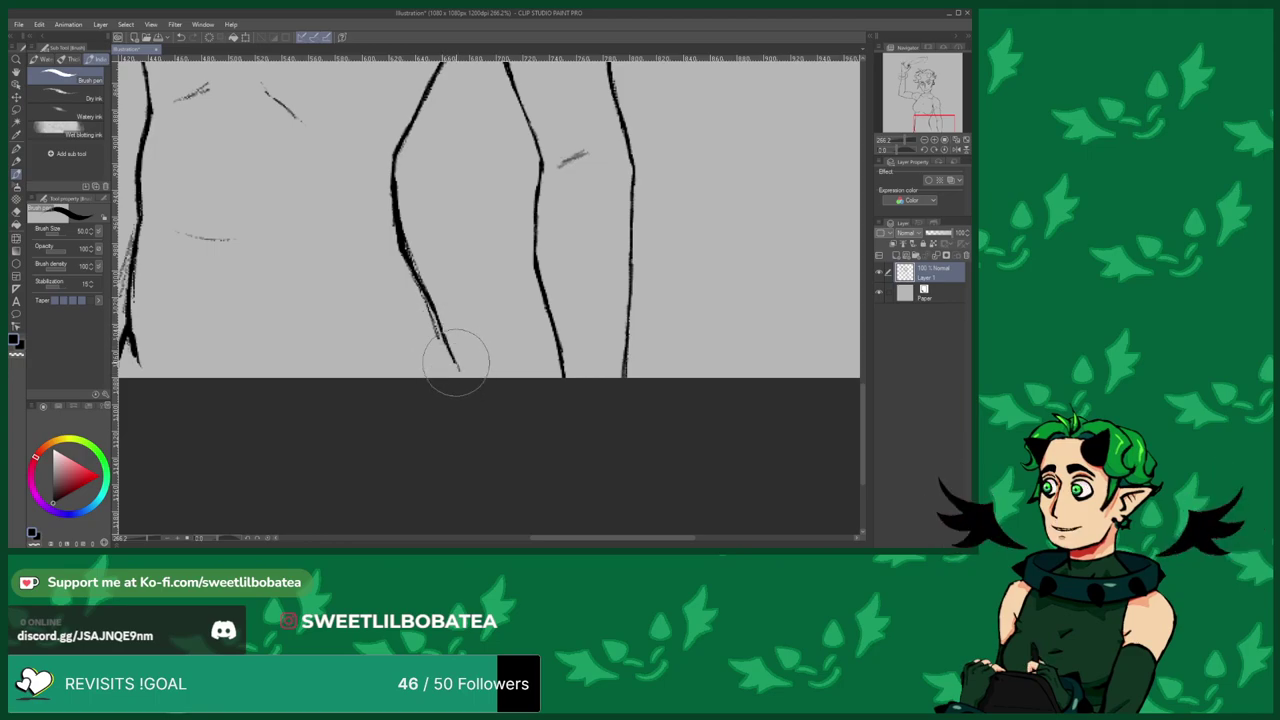
{"action": "left_click_drag", "start_coordinate": [457, 366], "coordinate": [462, 383]}
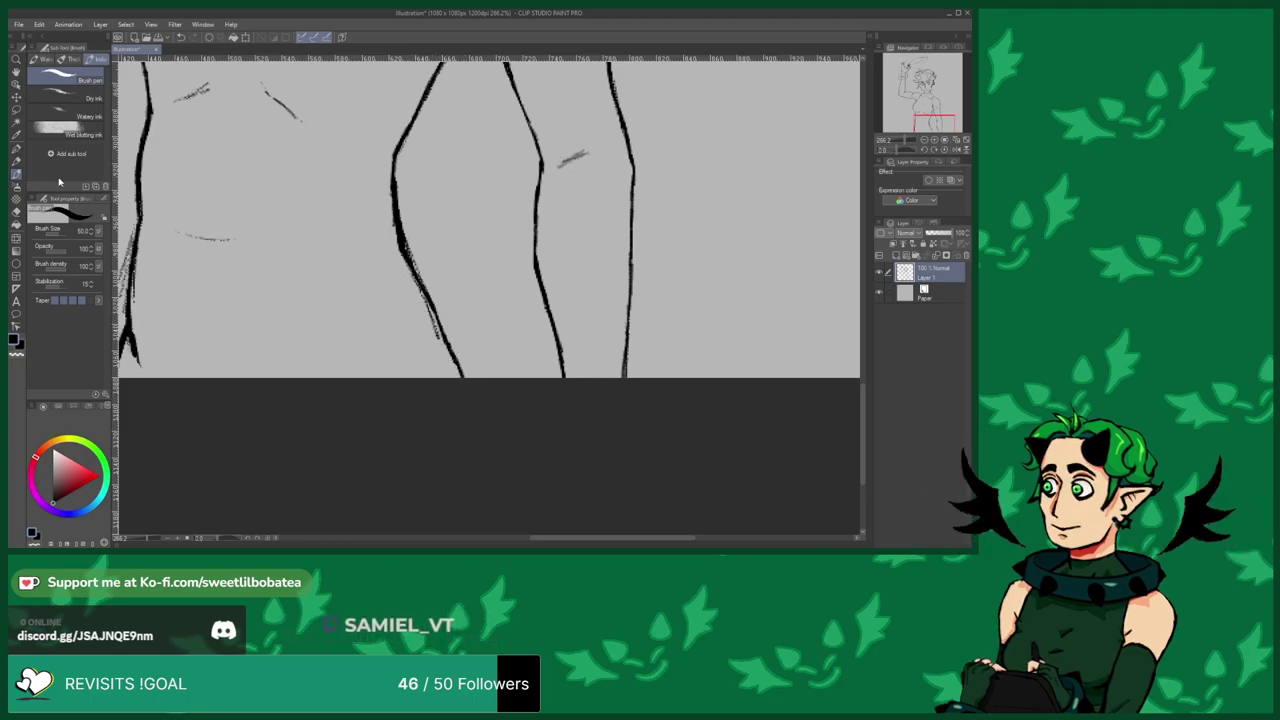
{"action": "key", "text": "e"}
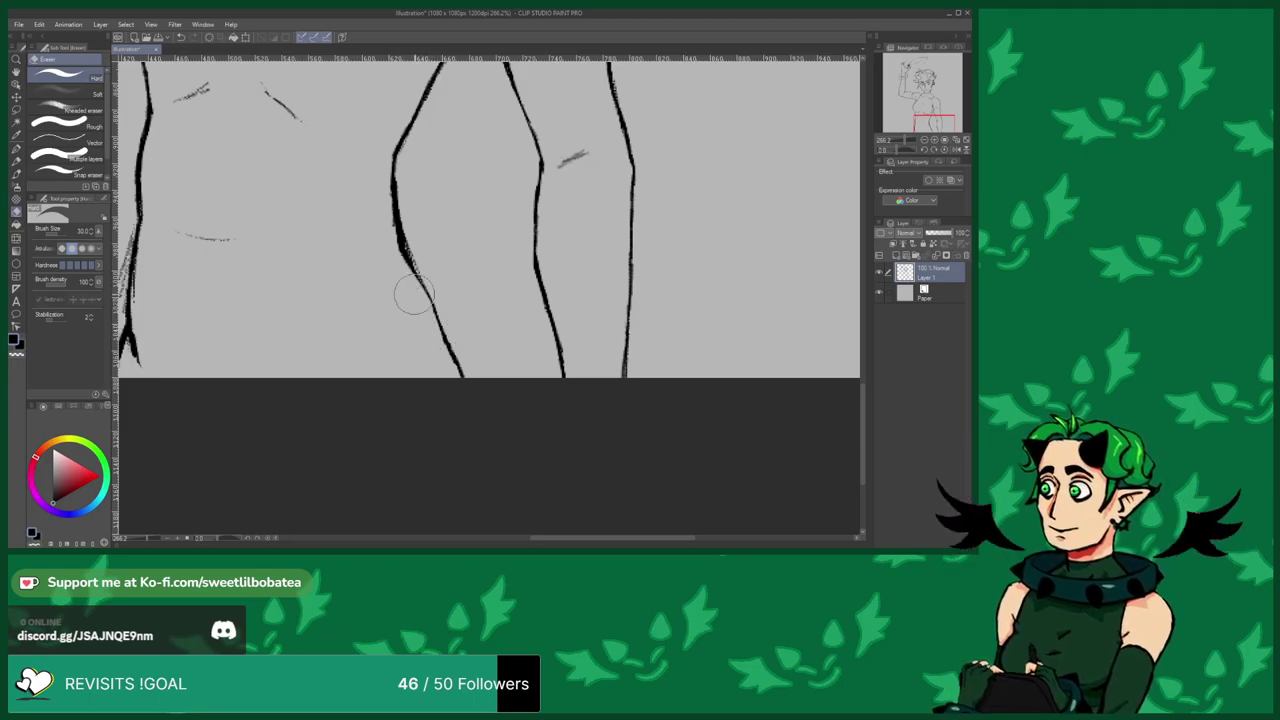
{"action": "left_click_drag", "start_coordinate": [380, 169], "coordinate": [391, 234]}
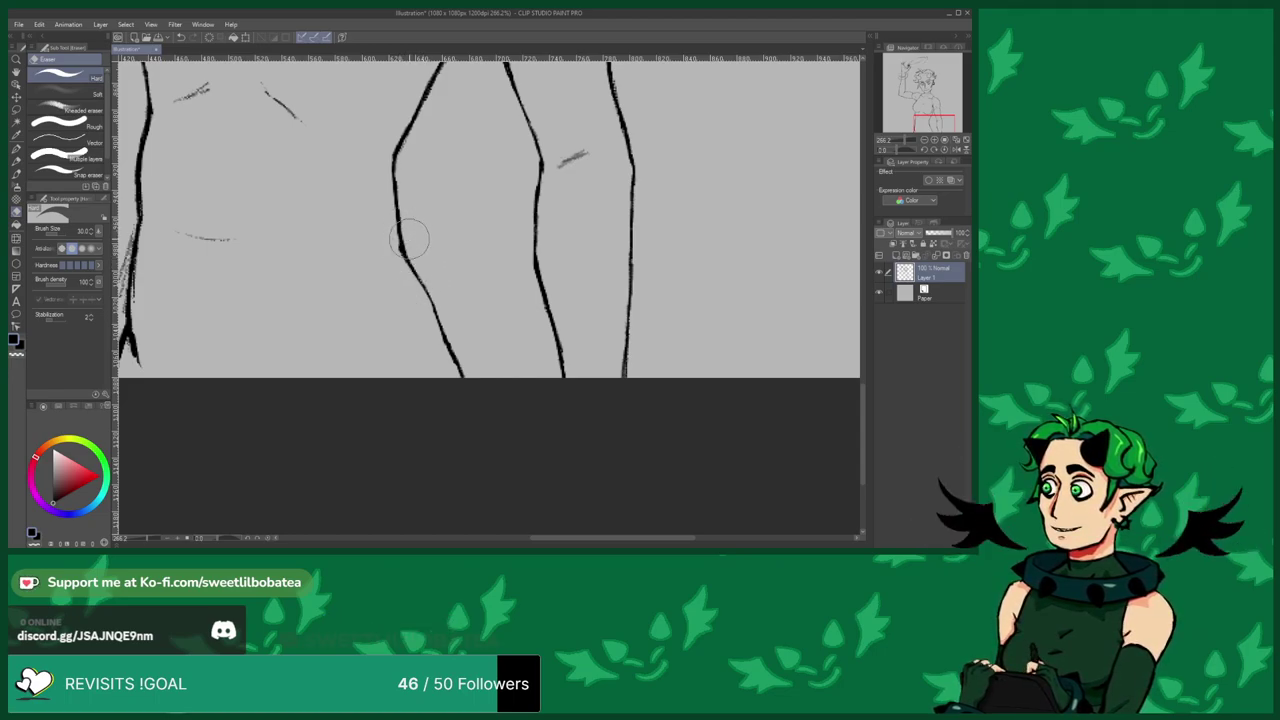
Erase the stray sketch marks beside the lower waist line on the raised arm's side.
{"action": "scroll", "coordinate": [411, 434], "scroll_direction": "down", "scroll_amount": 9}
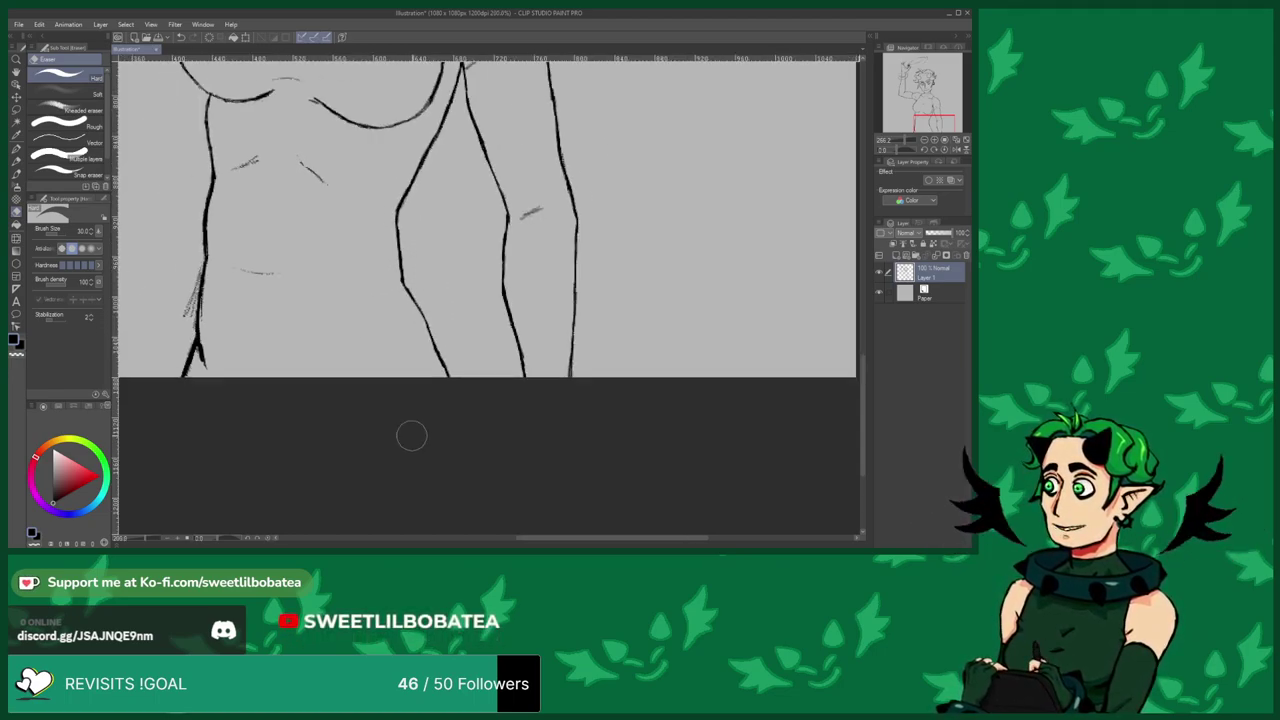
{"action": "scroll", "coordinate": [314, 340], "scroll_direction": "up", "scroll_amount": 9}
{"action": "scroll", "coordinate": [310, 349], "scroll_direction": "up", "scroll_amount": 1}
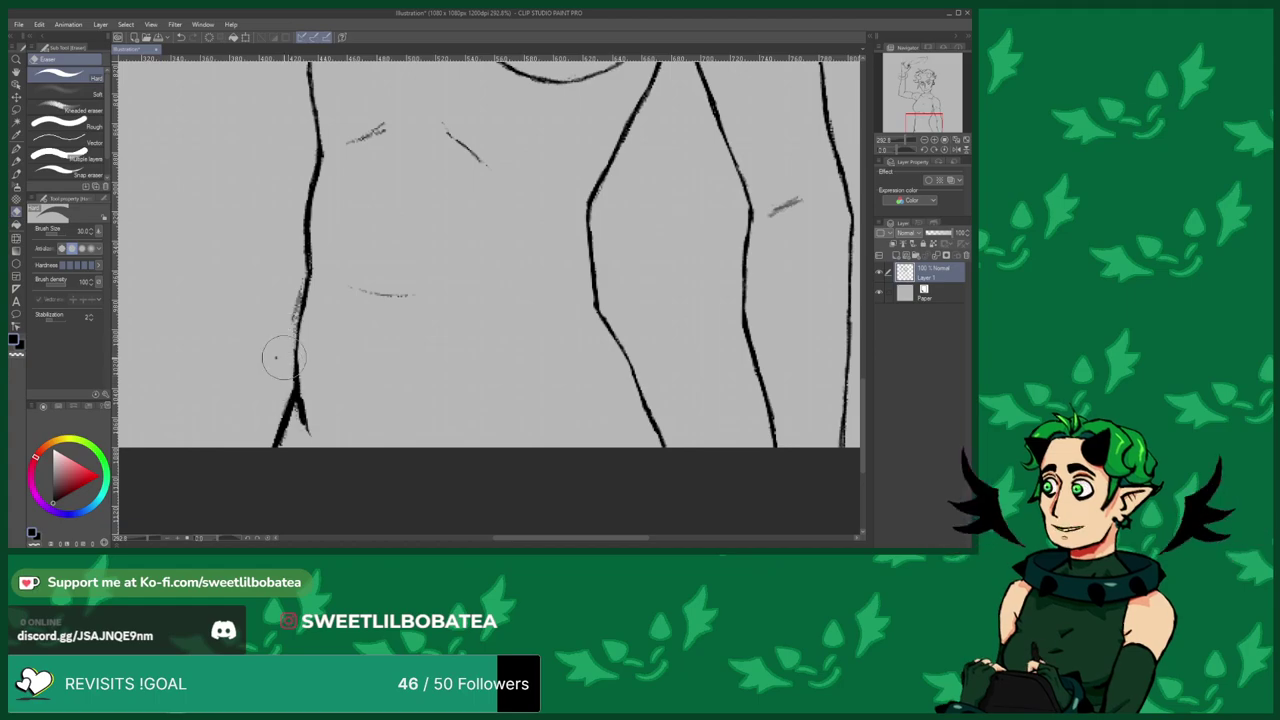
{"action": "left_click_drag", "start_coordinate": [287, 334], "coordinate": [292, 315]}
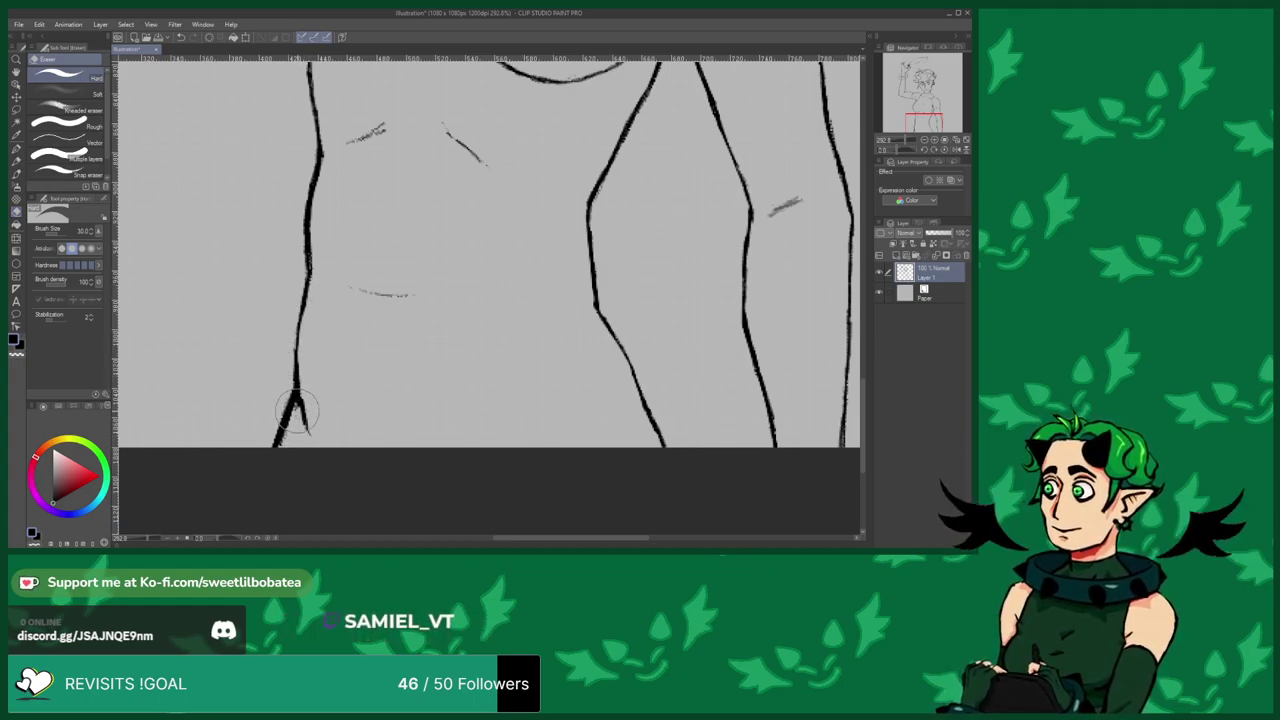
{"action": "scroll", "coordinate": [303, 360], "scroll_direction": "down", "scroll_amount": 5}
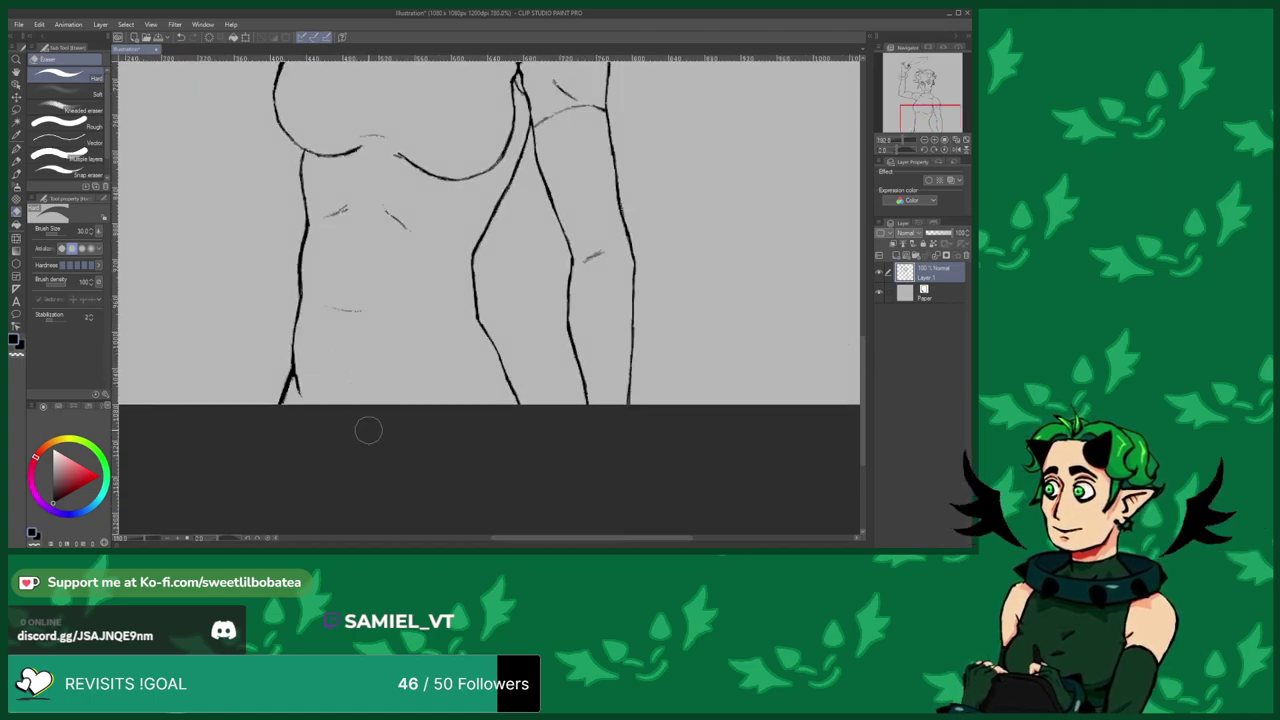
Brush in a small navel mark, a bent hip-bone stroke, and a curve meeting the lowered-arm-side hip line at the canvas's bottom edge.
{"action": "left_click_drag", "start_coordinate": [326, 283], "coordinate": [360, 340]}
{"action": "scroll", "coordinate": [360, 350], "scroll_direction": "up", "scroll_amount": 1}
{"action": "left_click", "coordinate": [17, 173]}
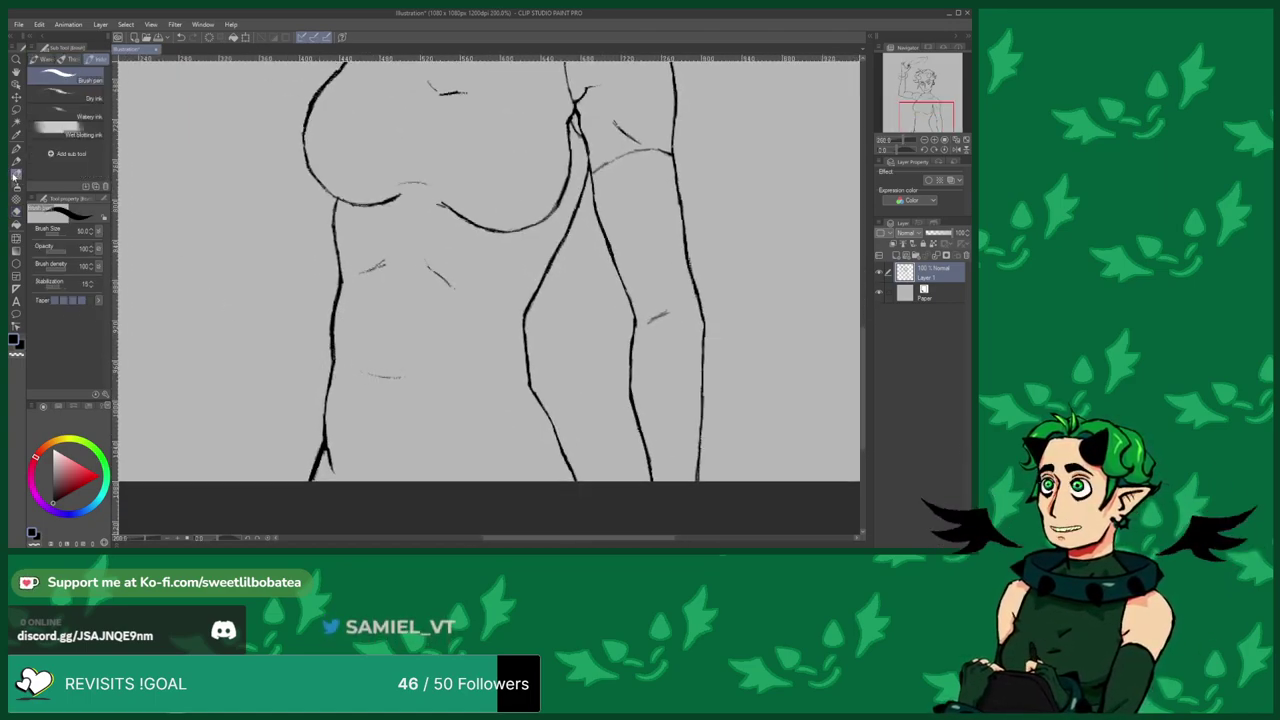
{"action": "scroll", "coordinate": [376, 392], "scroll_direction": "up", "scroll_amount": 1}
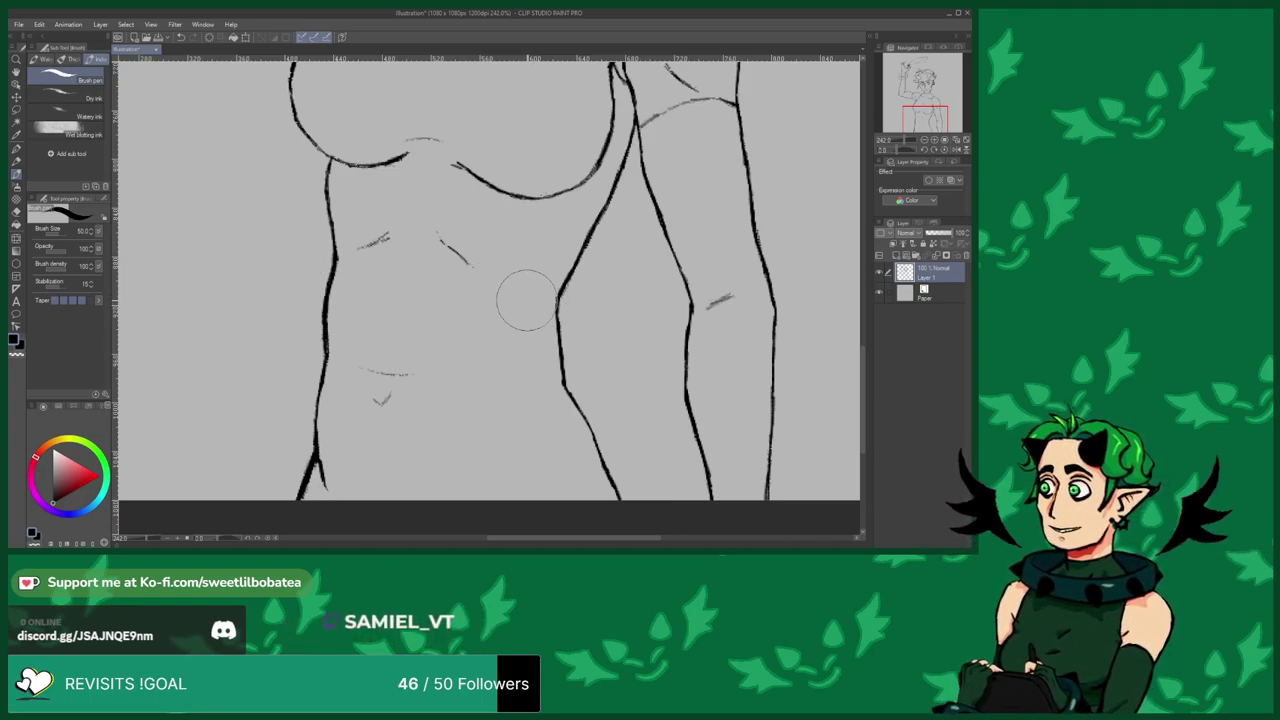
{"action": "mouse_move", "coordinate": [524, 437]}
{"action": "left_mouse_down"}
{"action": "mouse_move", "coordinate": [489, 442]}
{"action": "mouse_move", "coordinate": [474, 465]}
{"action": "left_mouse_up"}
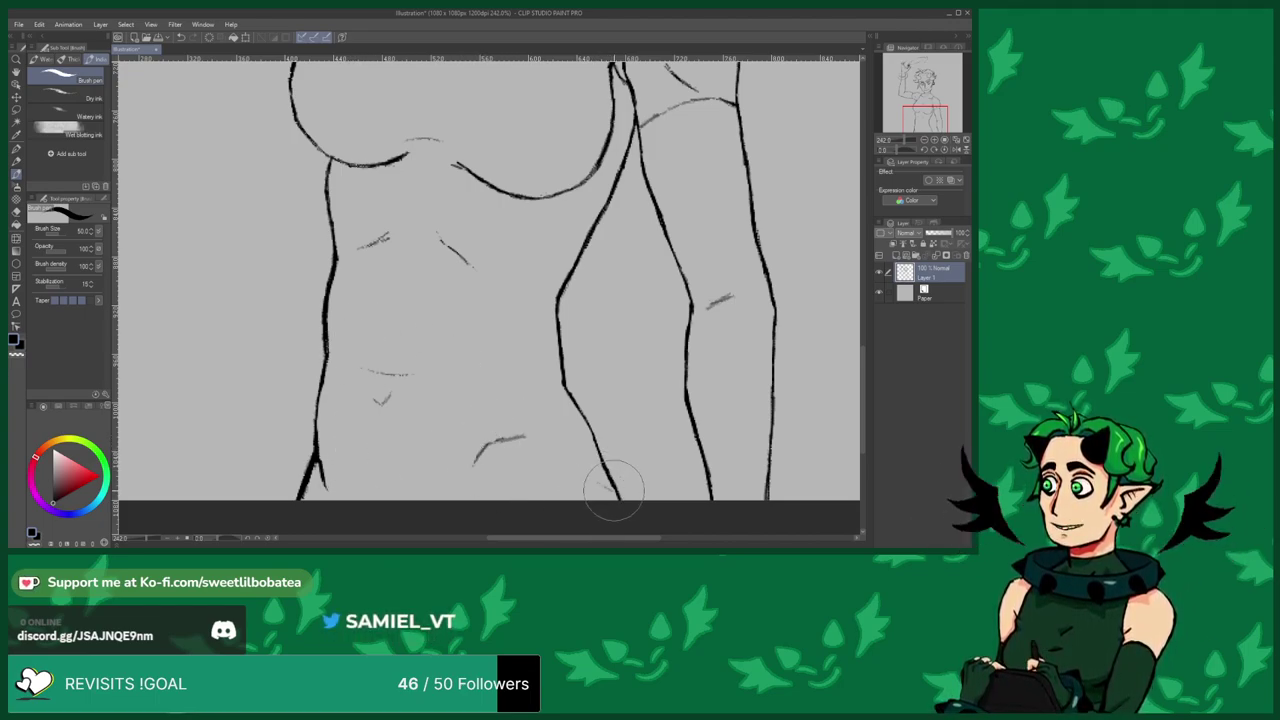
{"action": "mouse_move", "coordinate": [571, 480]}
{"action": "left_mouse_down"}
{"action": "mouse_move", "coordinate": [534, 499]}
{"action": "mouse_move", "coordinate": [583, 481]}
{"action": "left_mouse_up"}
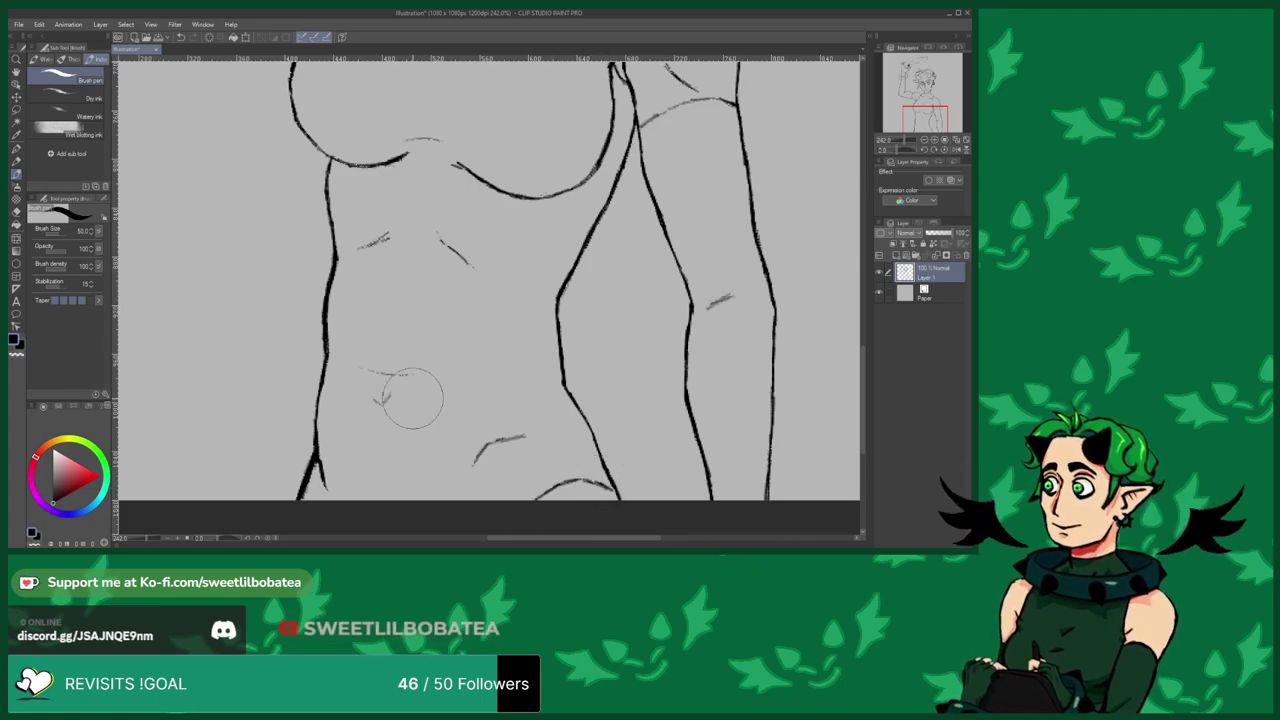
Add a short brush stroke inside the forked hip lines on the raised arm's side, at the canvas's bottom edge.
{"action": "scroll", "coordinate": [391, 467], "scroll_direction": "down", "scroll_amount": 3}
{"action": "scroll", "coordinate": [355, 400], "scroll_direction": "down", "scroll_amount": 4}
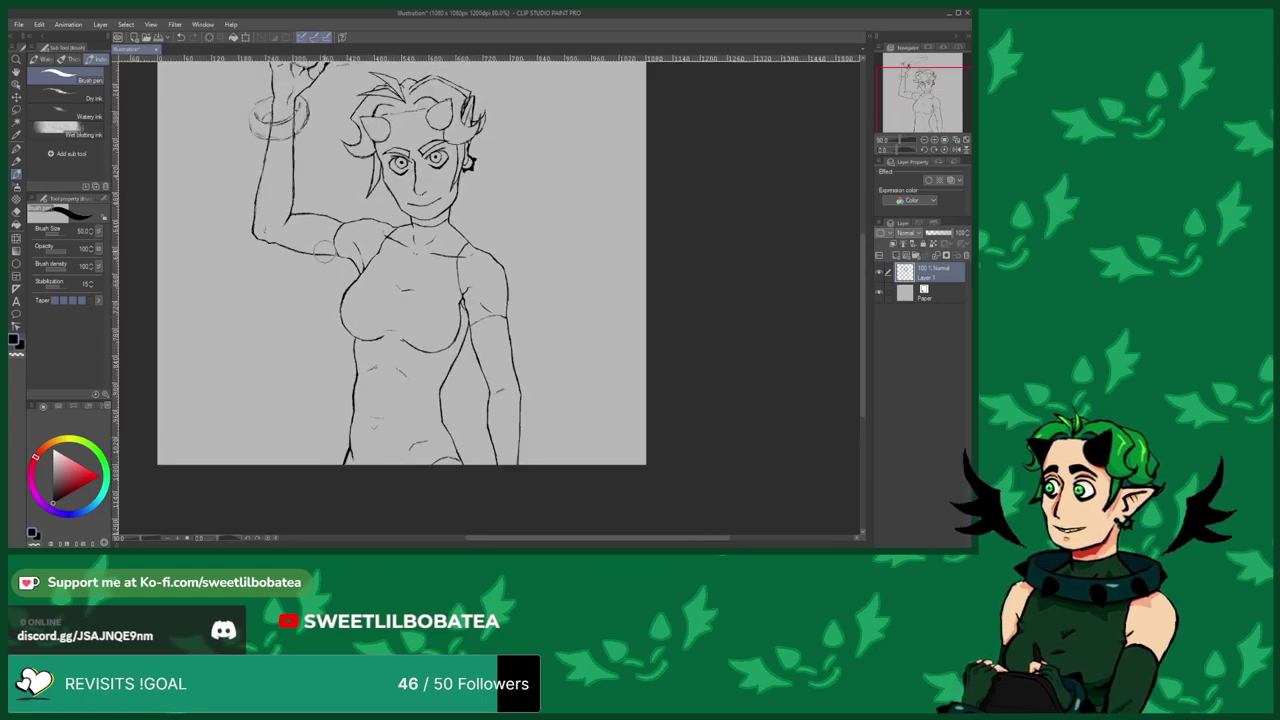
{"action": "scroll", "coordinate": [355, 215], "scroll_direction": "up", "scroll_amount": 2}
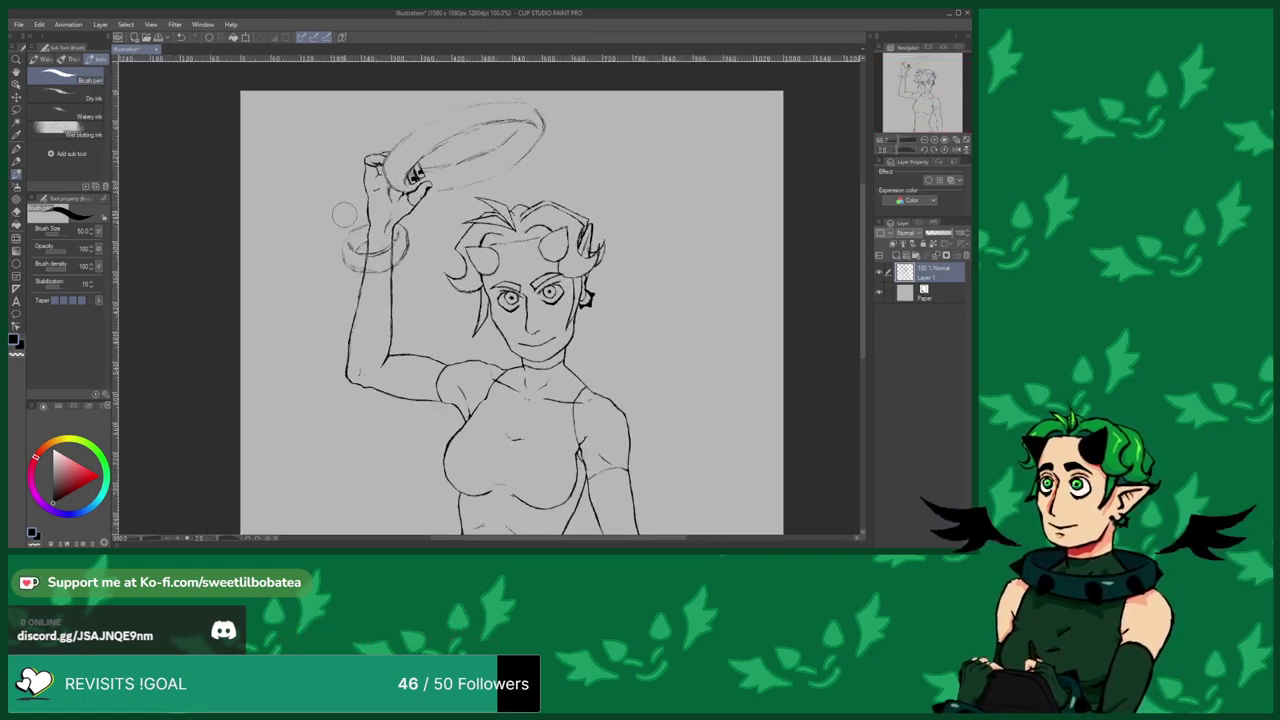
{"action": "scroll", "coordinate": [355, 215], "scroll_direction": "down", "scroll_amount": 3}
{"action": "scroll", "coordinate": [364, 344], "scroll_direction": "up", "scroll_amount": 1}
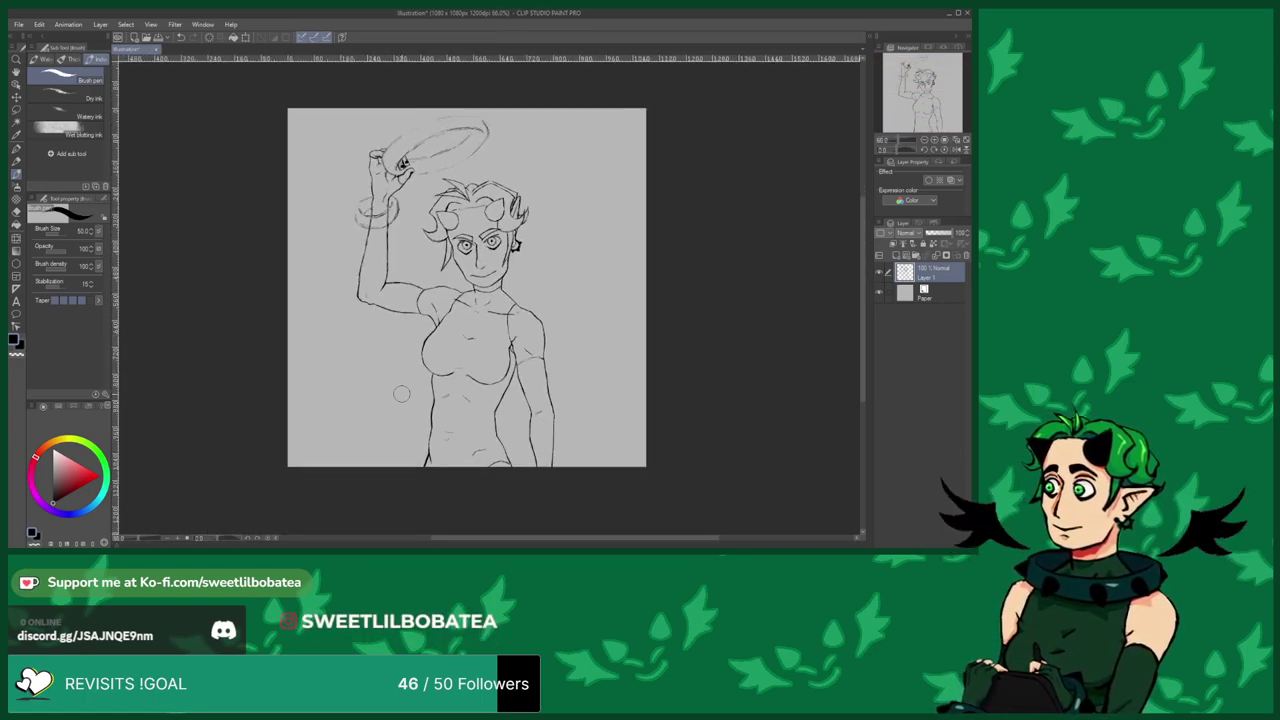
{"action": "scroll", "coordinate": [400, 390], "scroll_direction": "up", "scroll_amount": 6}
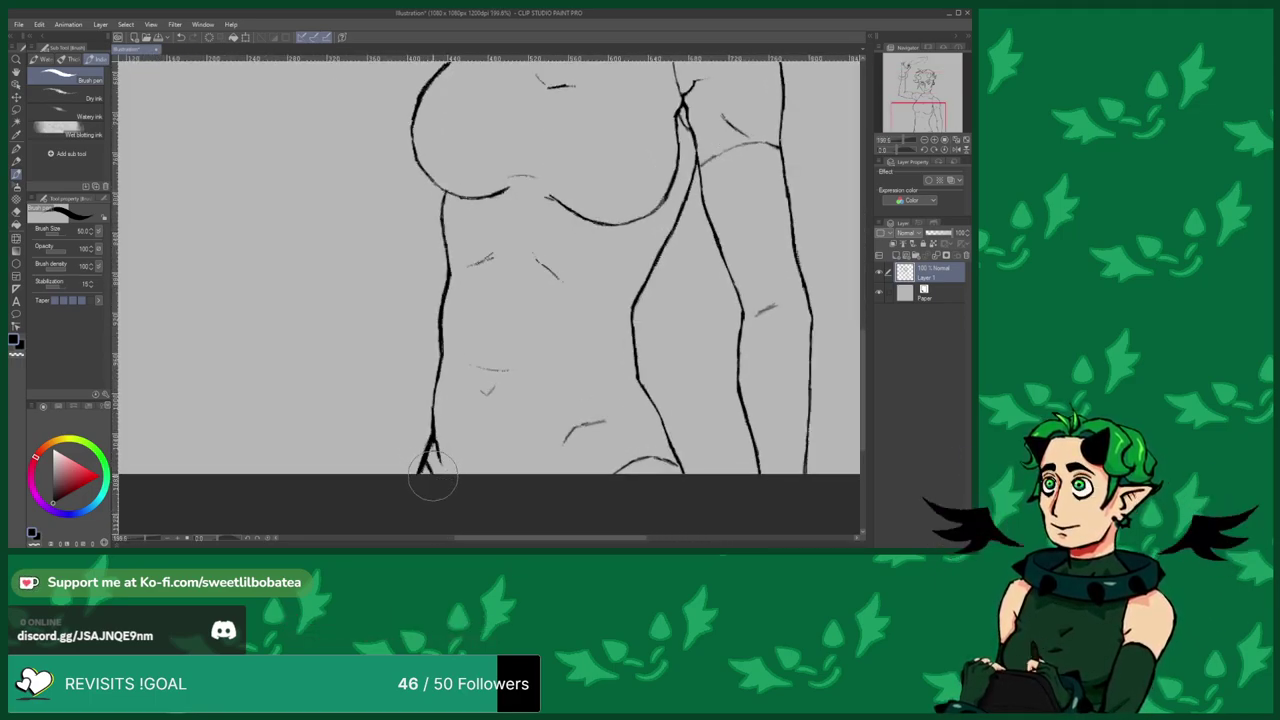
{"action": "scroll", "coordinate": [470, 421], "scroll_direction": "down", "scroll_amount": 1}
{"action": "scroll", "coordinate": [466, 462], "scroll_direction": "down", "scroll_amount": 3}
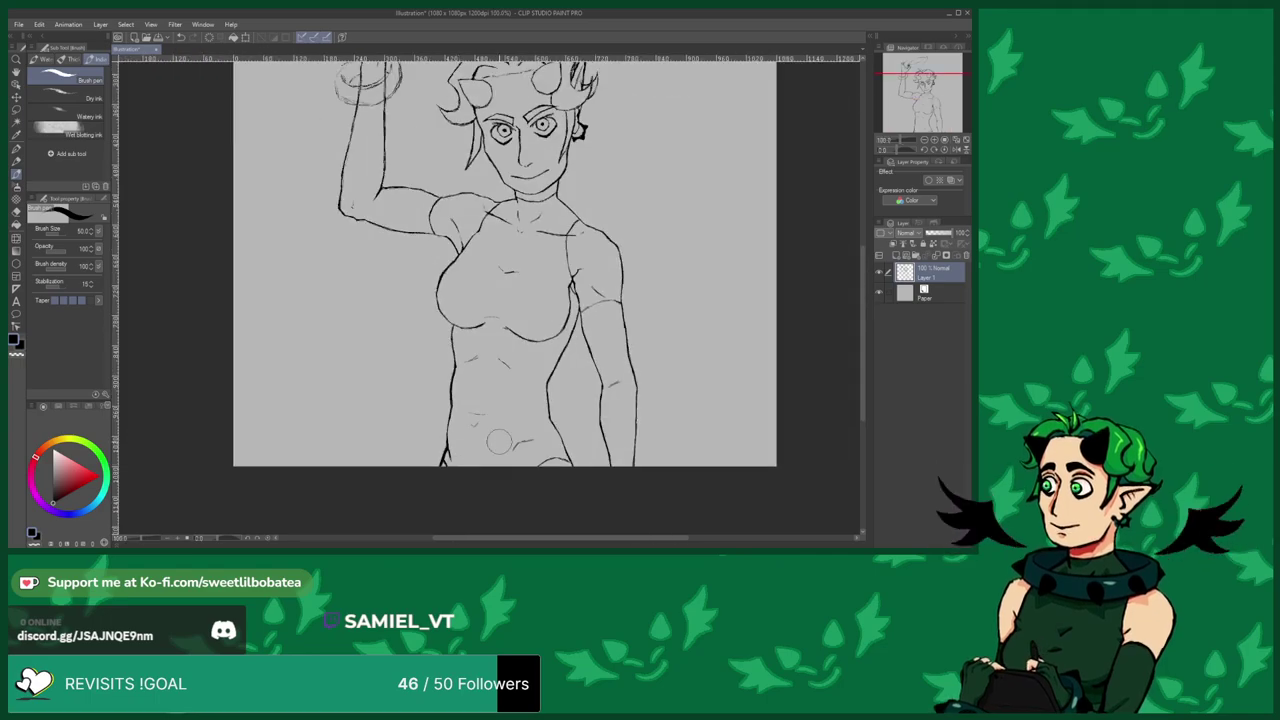
Extend the navel mark with the brush into a small diamond shape.
{"action": "scroll", "coordinate": [520, 450], "scroll_direction": "up", "scroll_amount": 4}
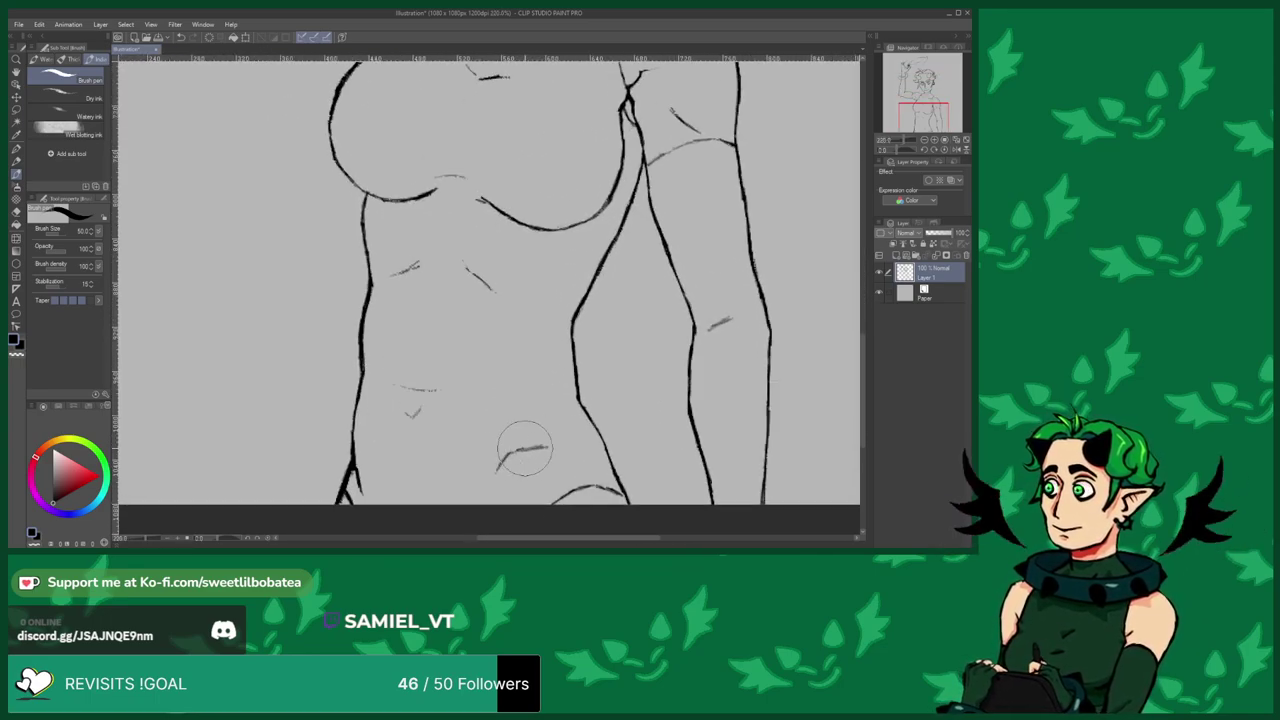
{"action": "scroll", "coordinate": [508, 425], "scroll_direction": "down", "scroll_amount": 3}
{"action": "scroll", "coordinate": [414, 423], "scroll_direction": "up", "scroll_amount": 4}
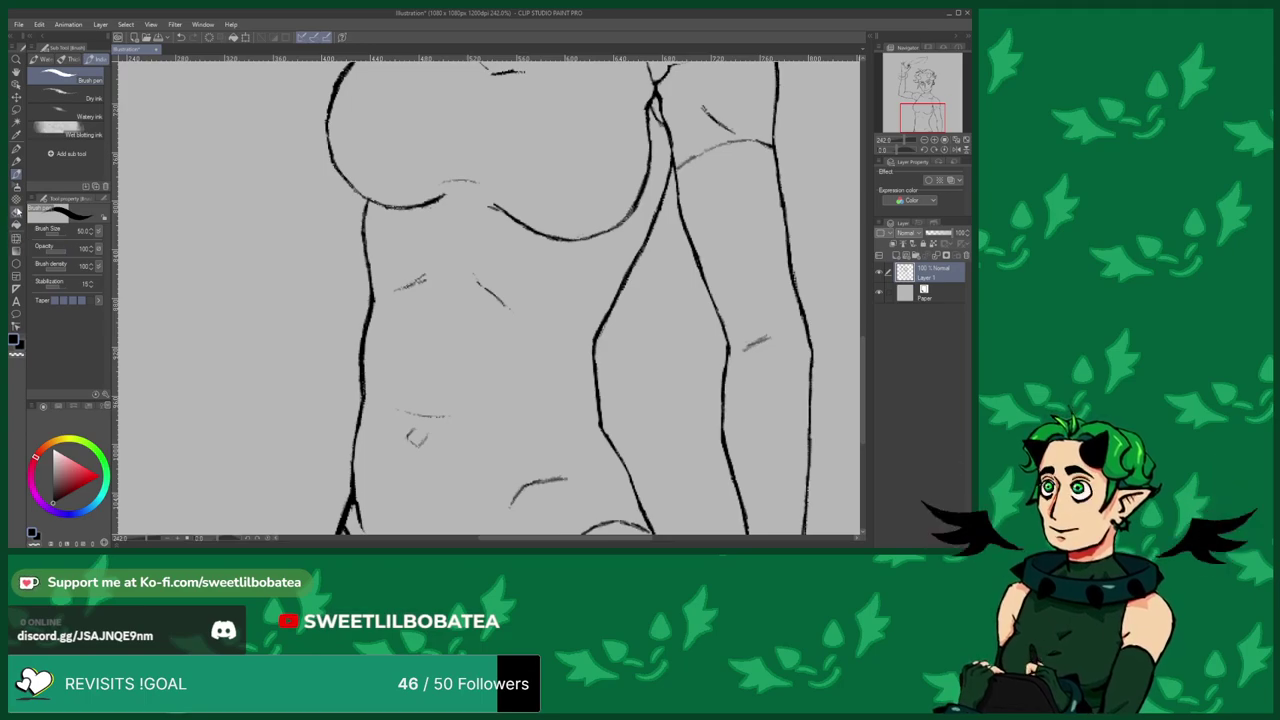
Erase the faint belly line and the waist bend on the lowered arm's side, and redraw the bend with the brush.
{"action": "key", "text": "e"}
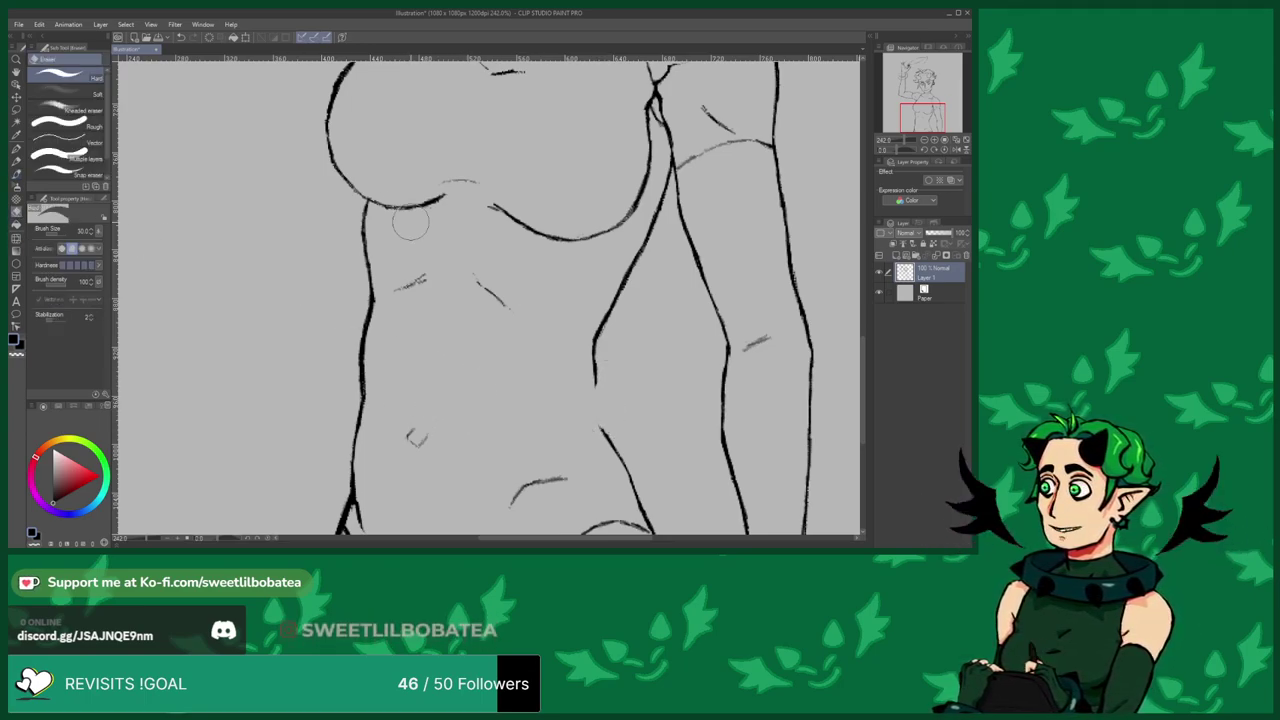
{"action": "key", "text": "p"}
{"action": "scroll", "coordinate": [592, 368], "scroll_direction": "up", "scroll_amount": 1}
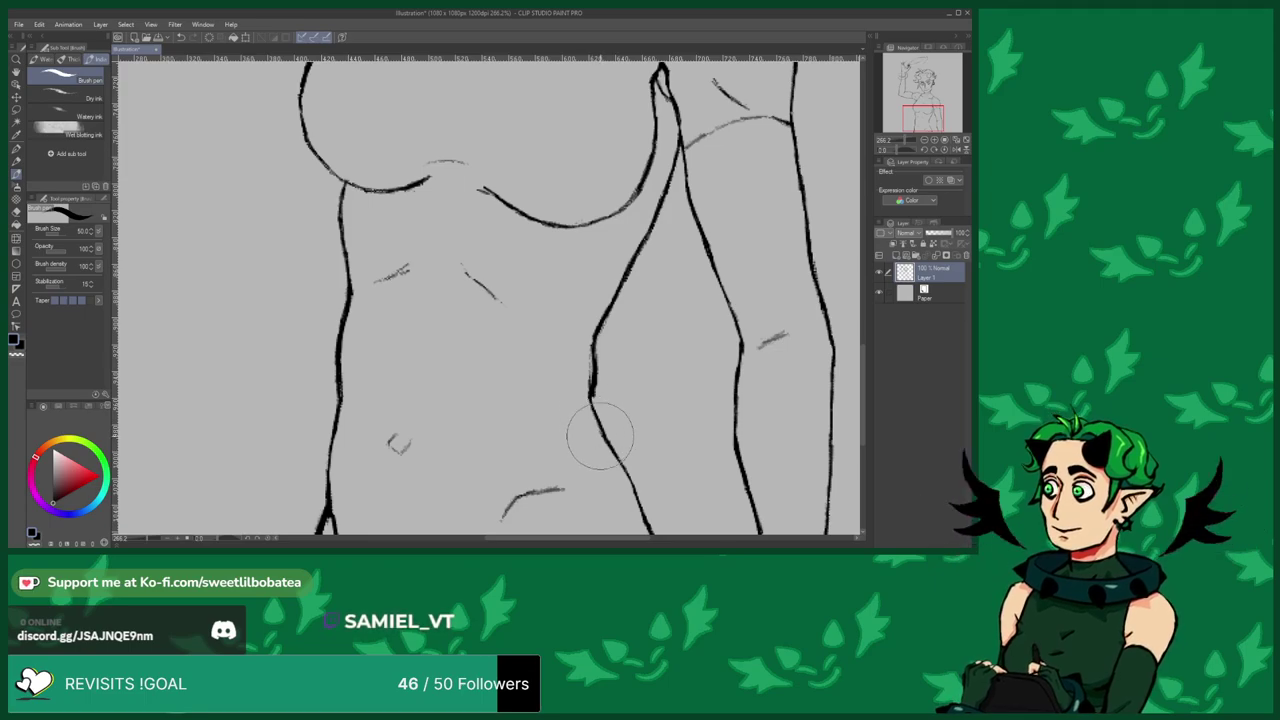
Thin the redrawn waist bend on the lowered arm's side with the eraser and restore its line with the brush.
{"action": "key", "text": "e"}
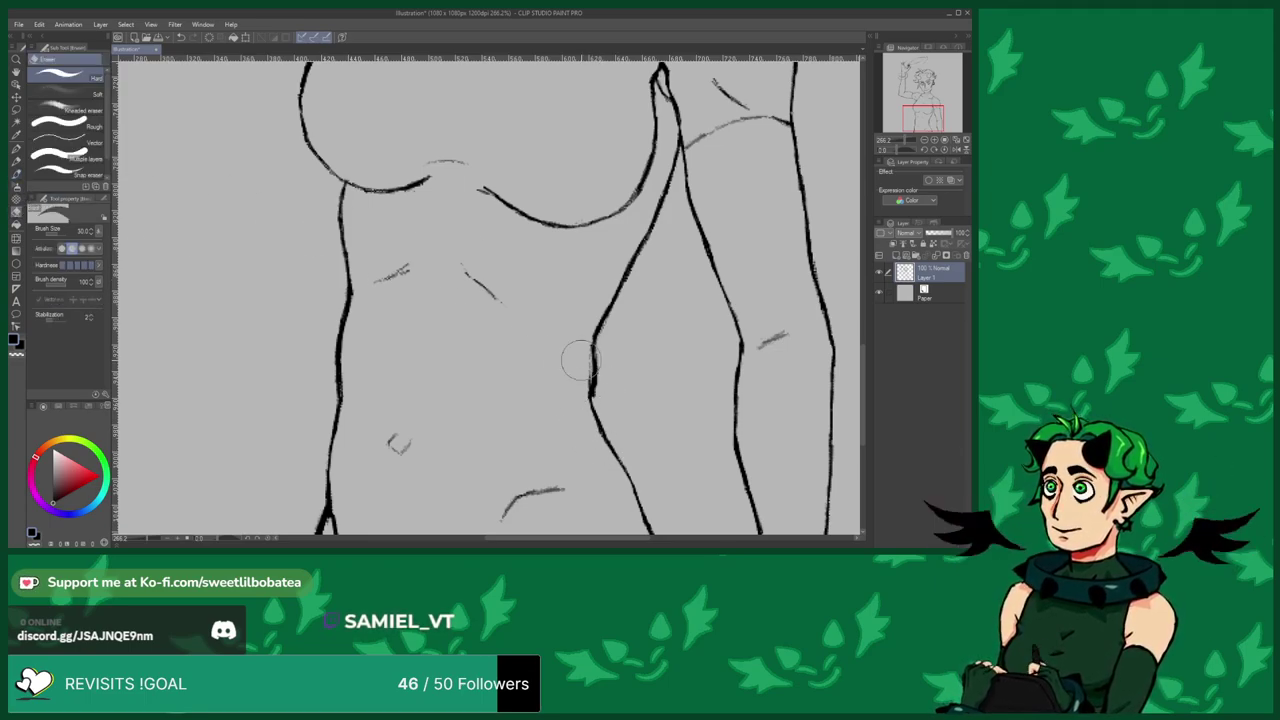
{"action": "left_click_drag", "start_coordinate": [599, 398], "coordinate": [606, 326]}
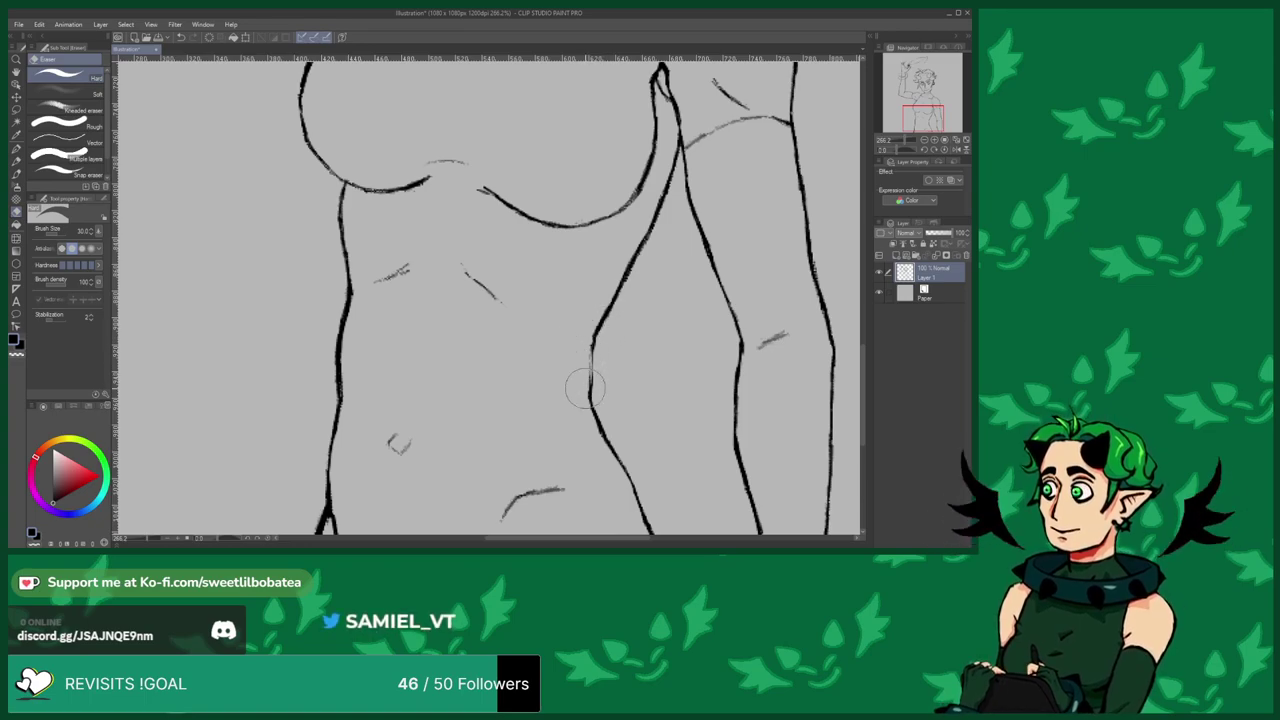
{"action": "left_click", "coordinate": [16, 176]}
{"action": "scroll", "coordinate": [572, 385], "scroll_direction": "up", "scroll_amount": 2}
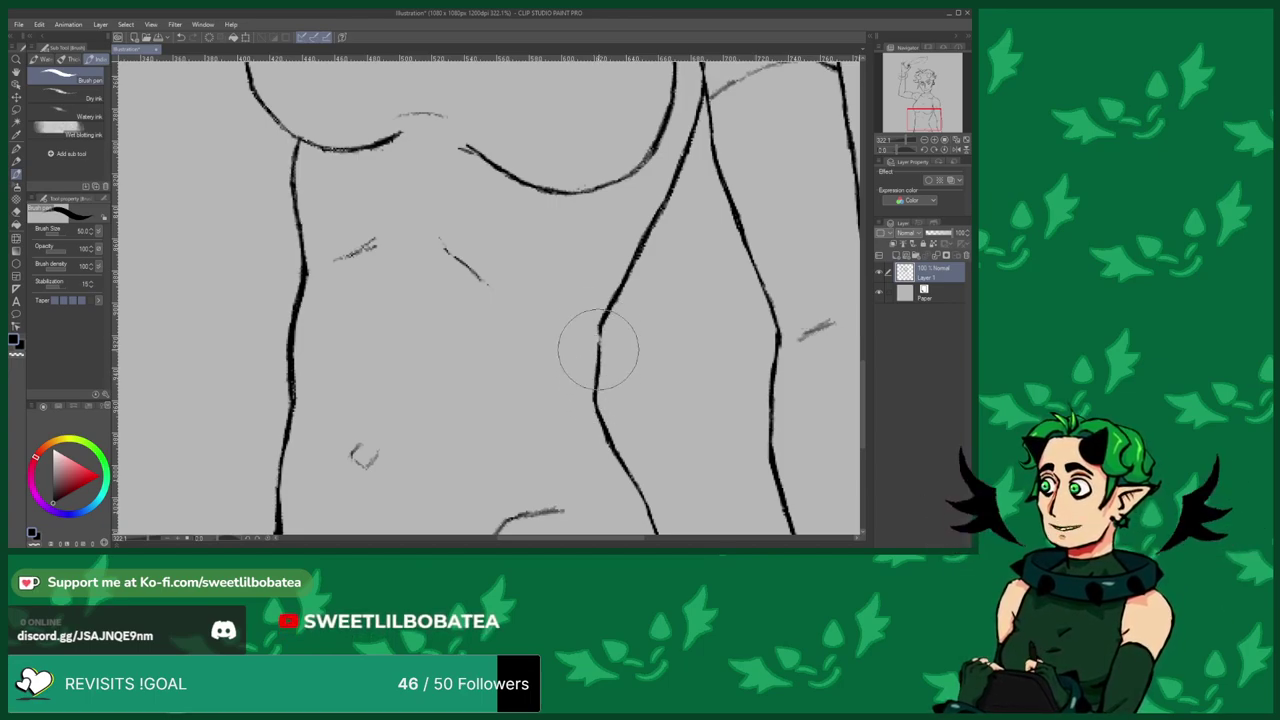
{"action": "scroll", "coordinate": [401, 342], "scroll_direction": "down", "scroll_amount": 2}
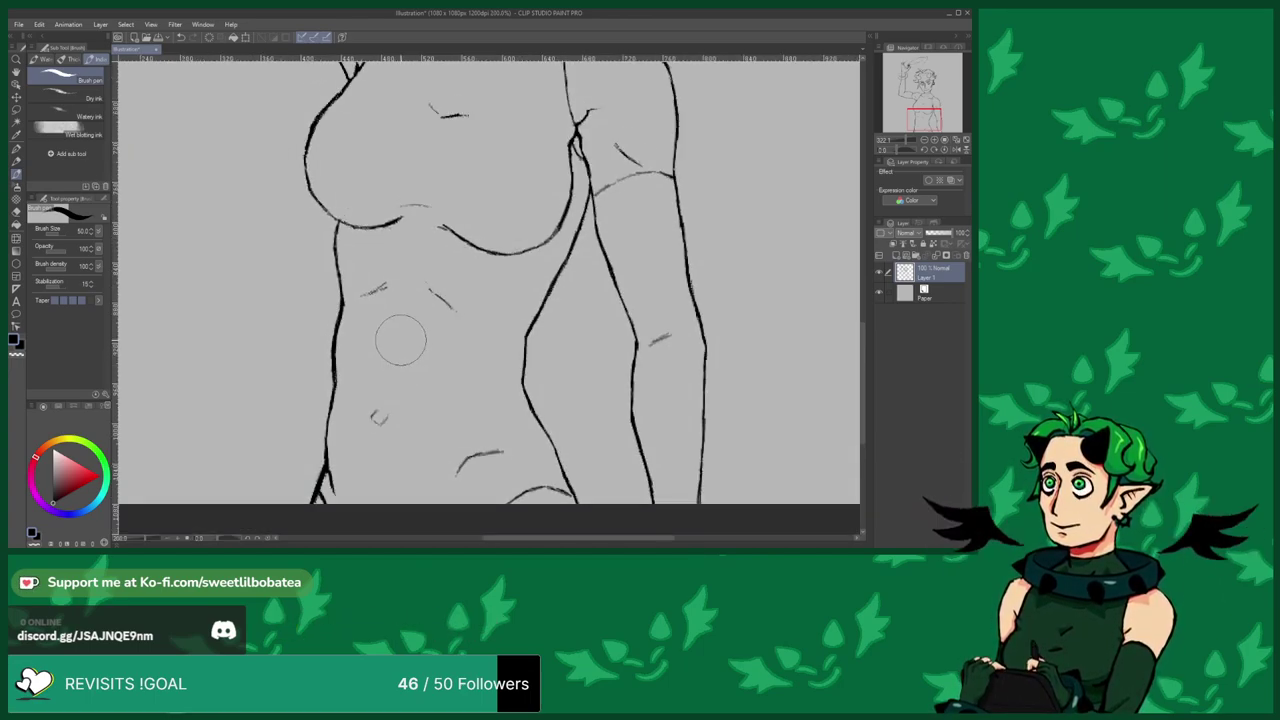
Redraw the faint belly line with the brush and erase the diamond-shaped navel below it.
{"action": "scroll", "coordinate": [401, 342], "scroll_direction": "down", "scroll_amount": 2}
{"action": "scroll", "coordinate": [371, 340], "scroll_direction": "up", "scroll_amount": 3}
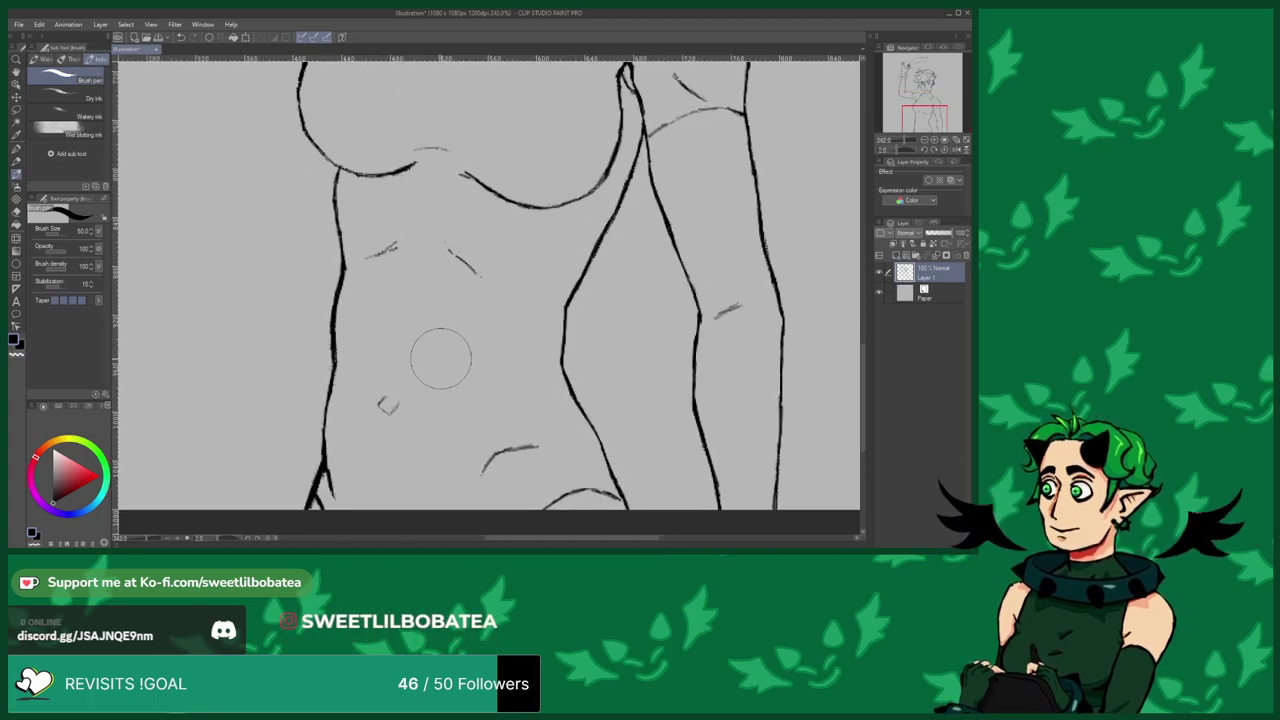
{"action": "scroll", "coordinate": [416, 356], "scroll_direction": "down", "scroll_amount": 3}
{"action": "scroll", "coordinate": [411, 434], "scroll_direction": "up", "scroll_amount": 3}
{"action": "left_click", "coordinate": [17, 209]}
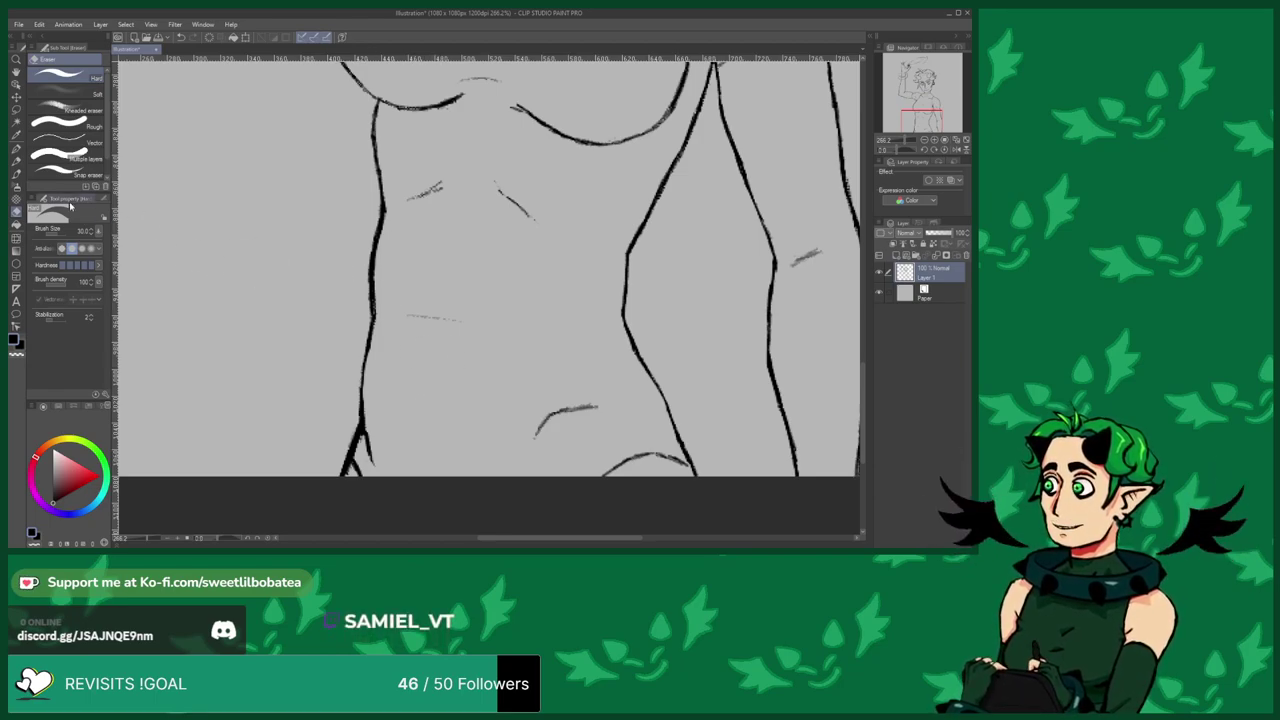
Try a U-shaped navel below the belly line with the brush, and erase it.
{"action": "left_click", "coordinate": [17, 172]}
{"action": "scroll", "coordinate": [443, 314], "scroll_direction": "up", "scroll_amount": 2}
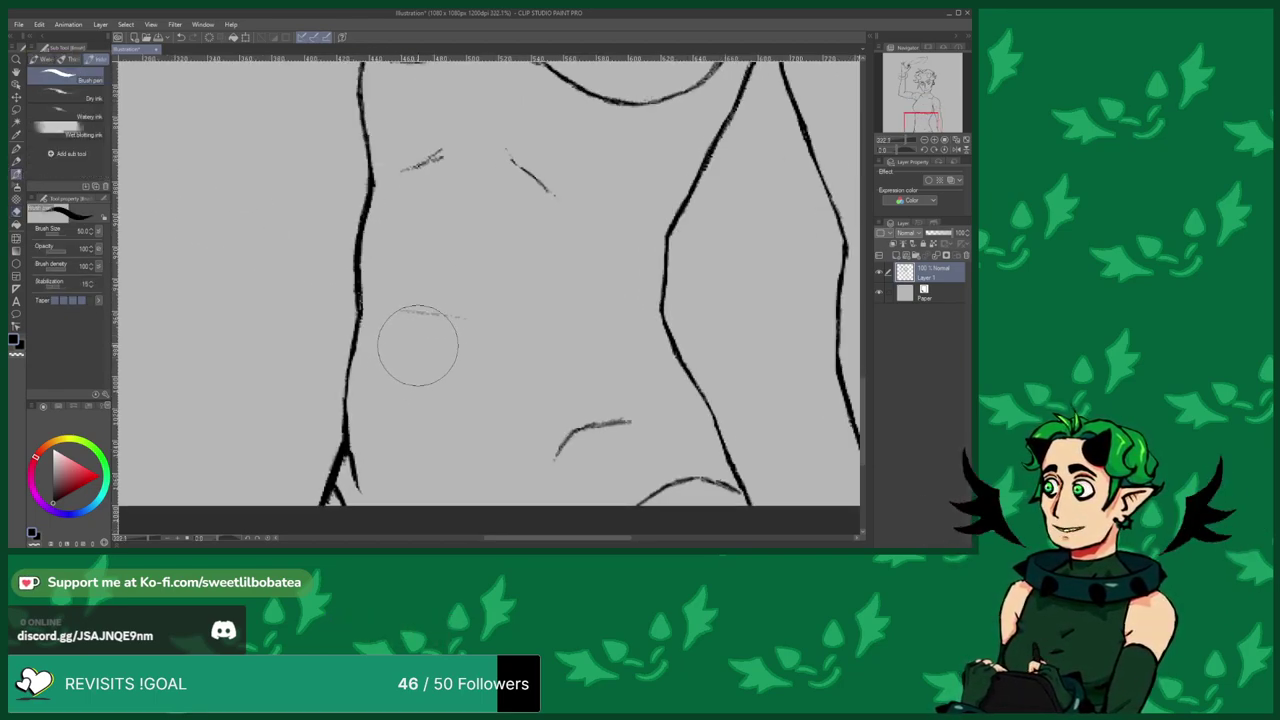
{"action": "left_click_drag", "start_coordinate": [417, 342], "coordinate": [427, 366]}
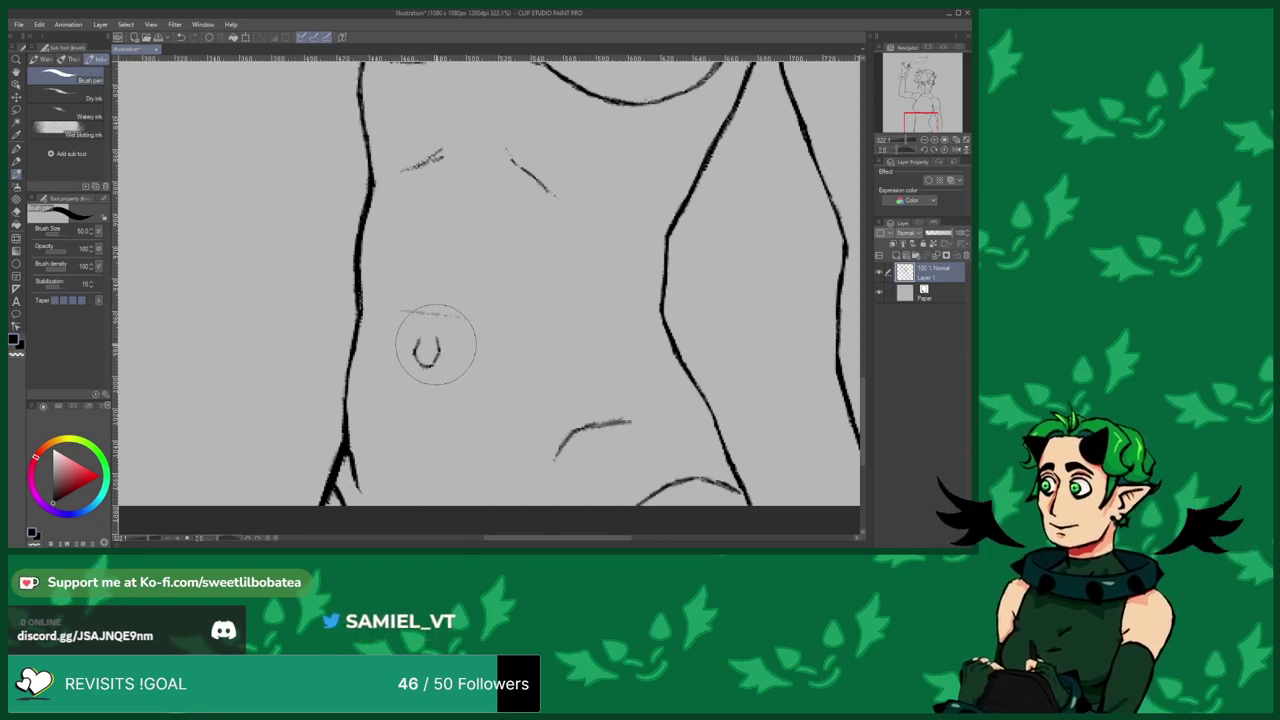
{"action": "scroll", "coordinate": [382, 326], "scroll_direction": "down", "scroll_amount": 3}
{"action": "scroll", "coordinate": [400, 443], "scroll_direction": "up", "scroll_amount": 3}
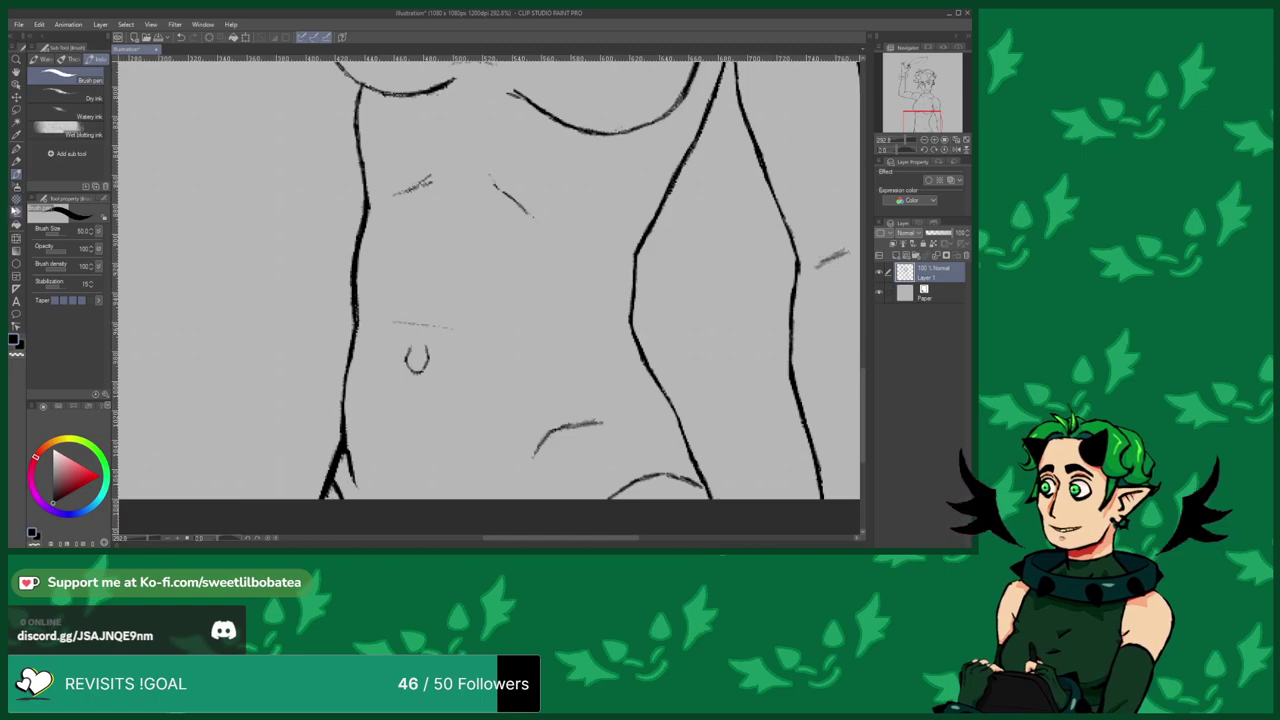
{"action": "left_click", "coordinate": [15, 211]}
{"action": "left_click_drag", "start_coordinate": [414, 352], "coordinate": [410, 365]}
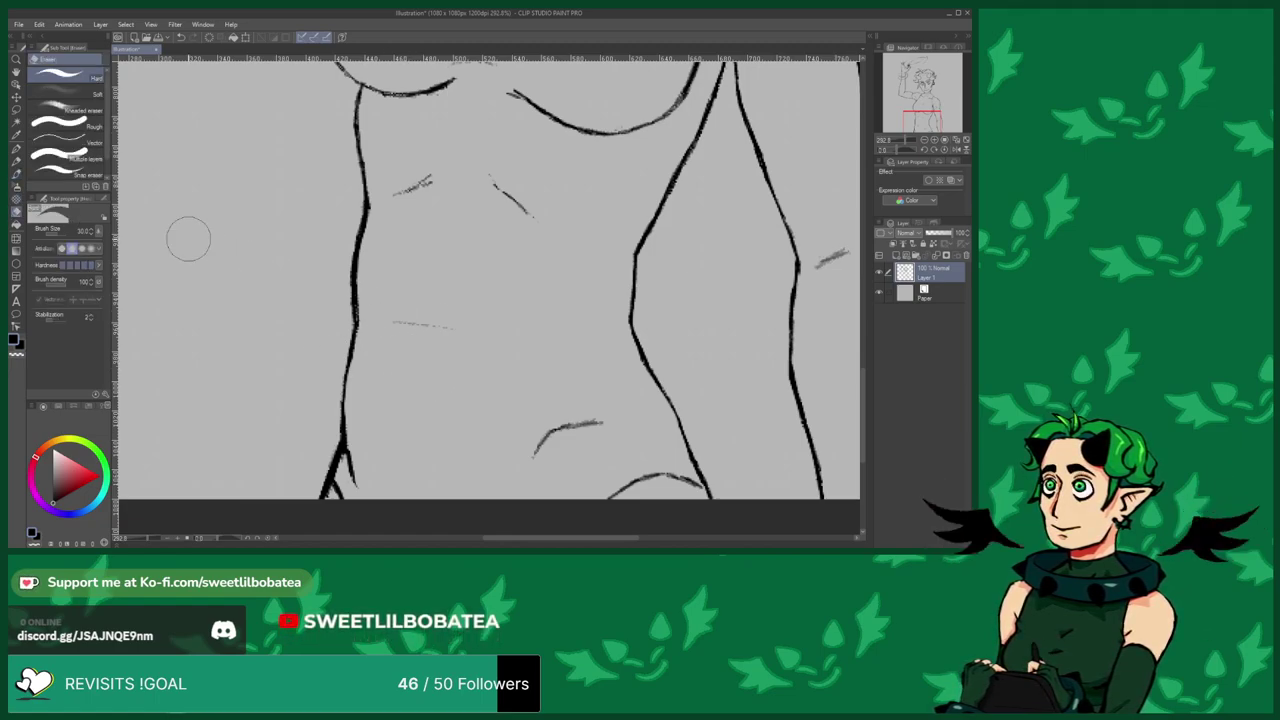
Brush in a short curved navel below the belly line and a short horizontal line below it near the canvas's bottom edge.
{"action": "left_click", "coordinate": [16, 176]}
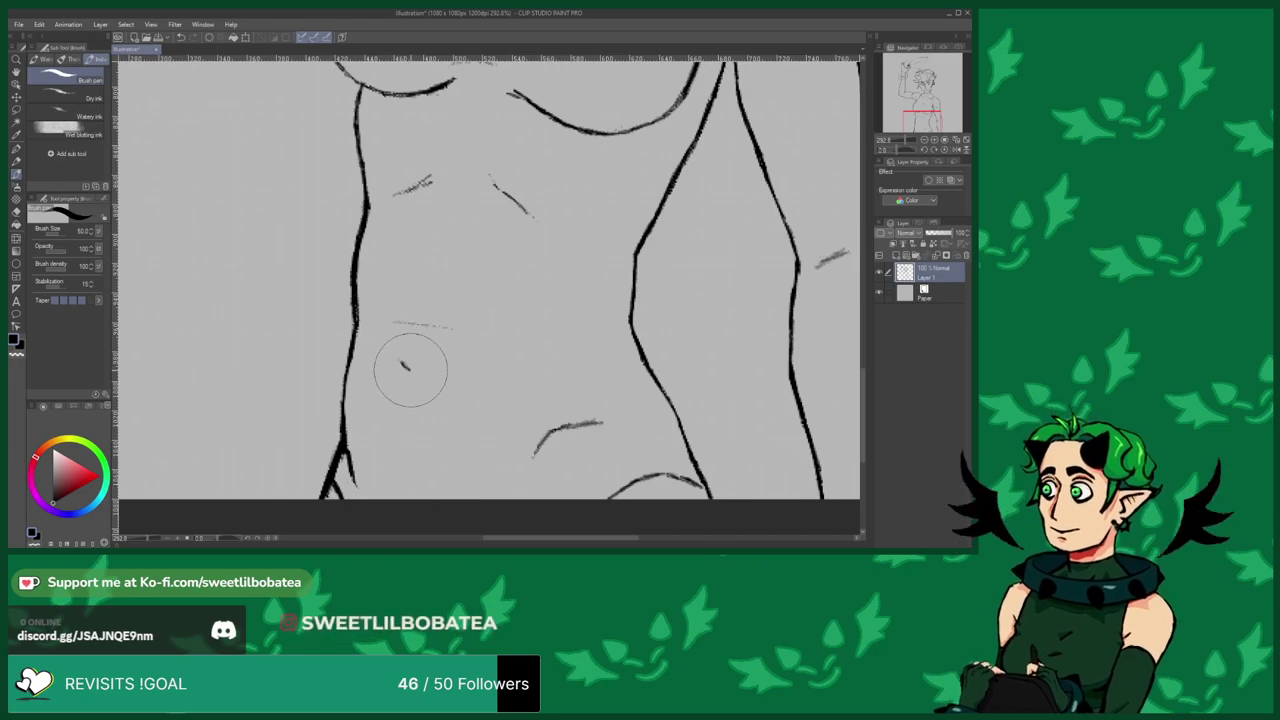
{"action": "left_click_drag", "start_coordinate": [398, 474], "coordinate": [443, 475]}
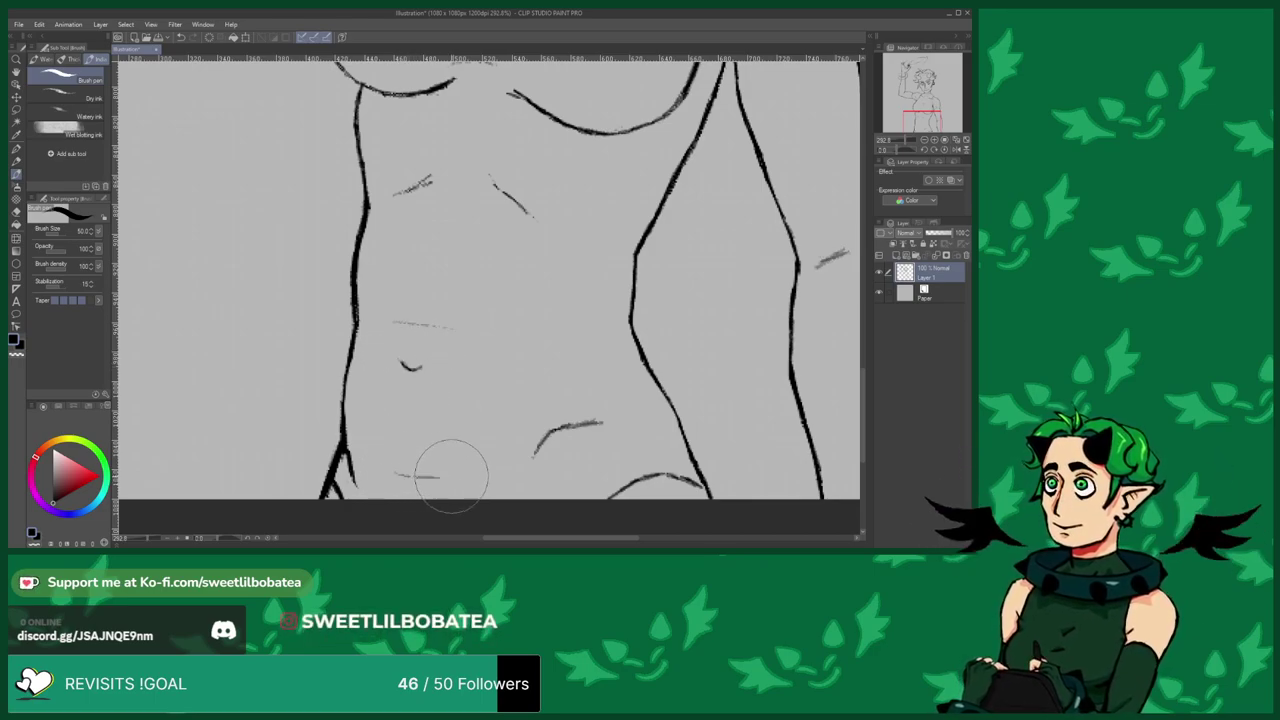
{"action": "scroll", "coordinate": [448, 510], "scroll_direction": "down", "scroll_amount": 2}
{"action": "scroll", "coordinate": [440, 530], "scroll_direction": "right", "scroll_amount": 3}
{"action": "scroll", "coordinate": [343, 393], "scroll_direction": "up", "scroll_amount": 2}
{"action": "scroll", "coordinate": [551, 357], "scroll_direction": "down", "scroll_amount": 1}
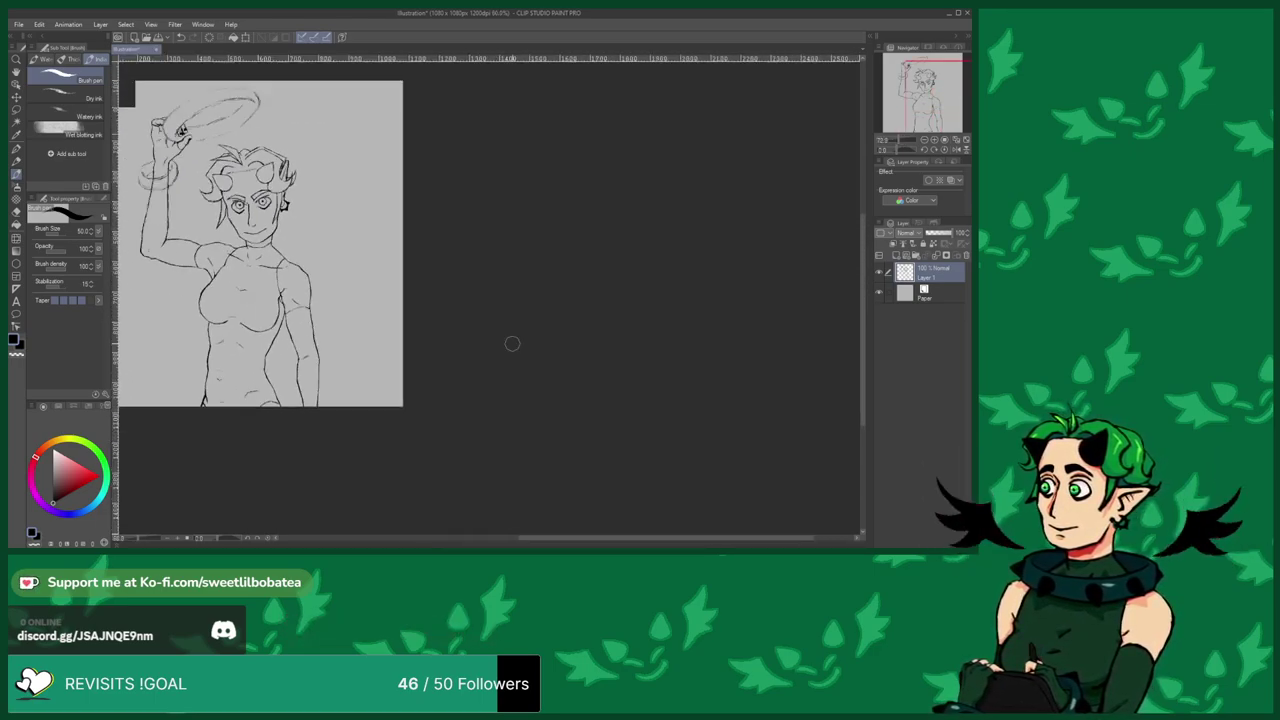
Erase the stray line end between the hairline and the horn on the raised arm's side.
{"action": "scroll", "coordinate": [514, 346], "scroll_direction": "down", "scroll_amount": 2}
{"action": "scroll", "coordinate": [183, 183], "scroll_direction": "up", "scroll_amount": 2}
{"action": "scroll", "coordinate": [420, 290], "scroll_direction": "up", "scroll_amount": 6}
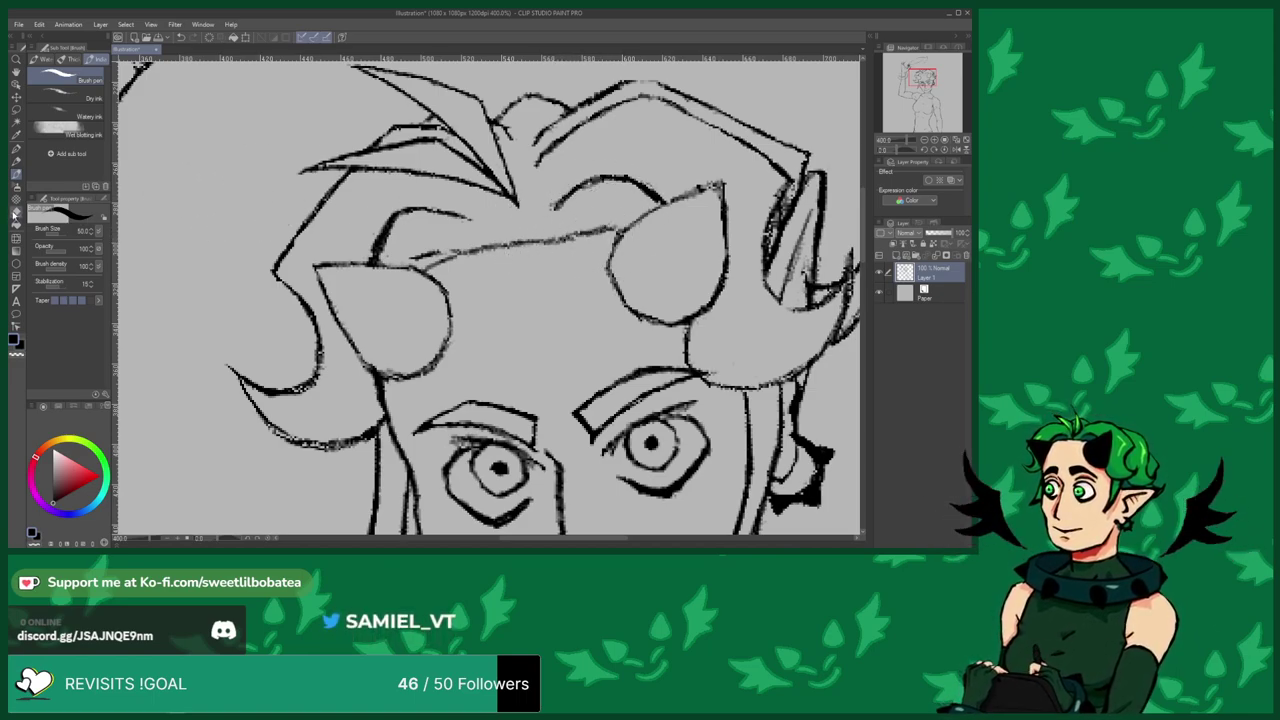
{"action": "left_click", "coordinate": [14, 213]}
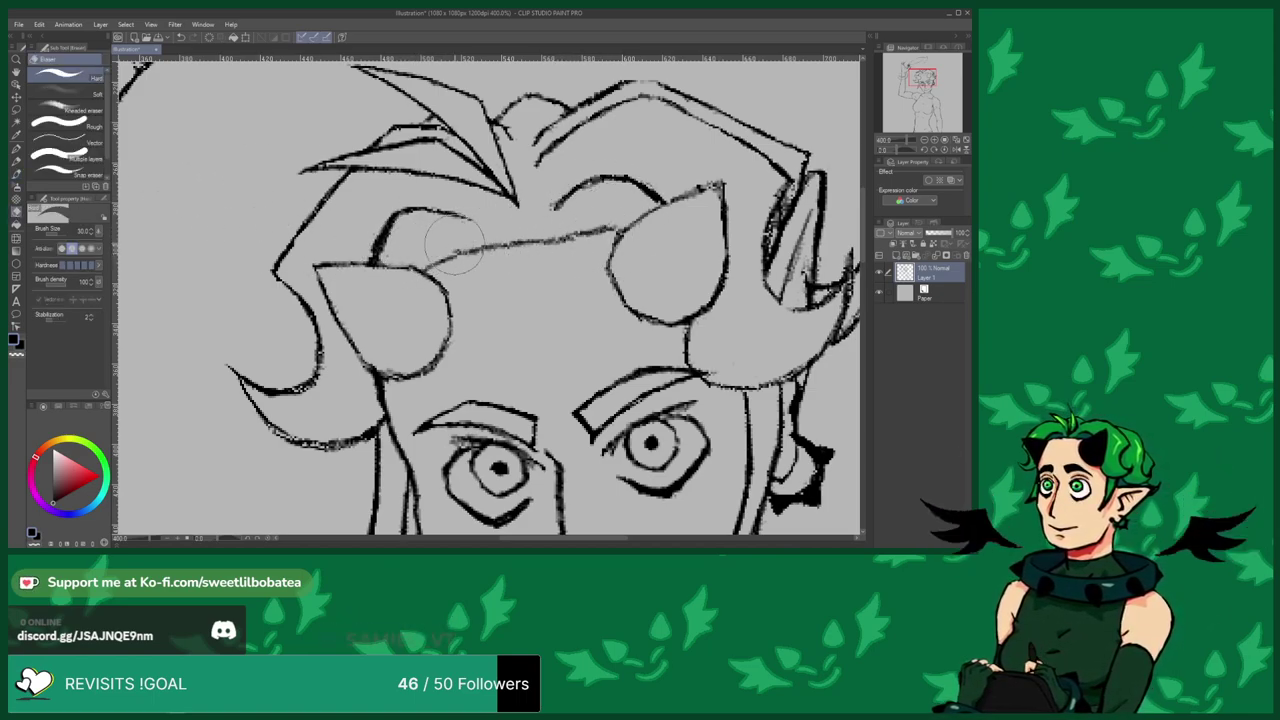
{"action": "scroll", "coordinate": [360, 239], "scroll_direction": "down", "scroll_amount": 3}
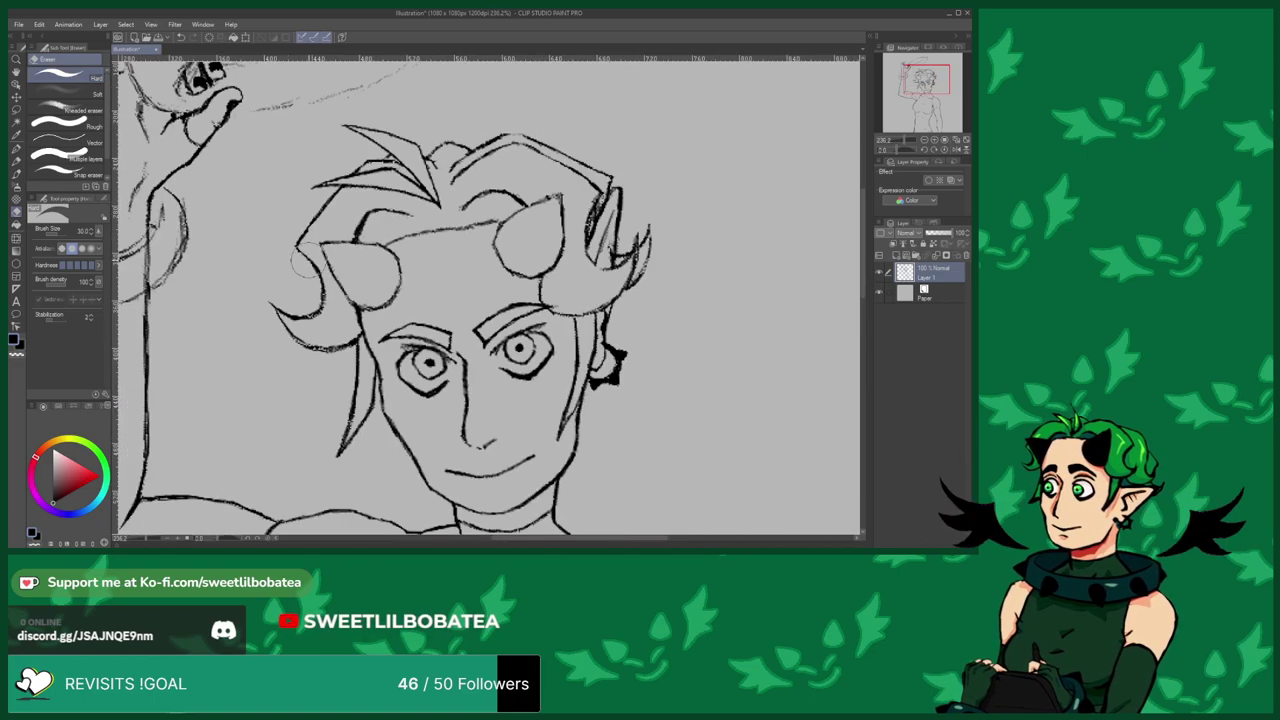
{"action": "scroll", "coordinate": [364, 290], "scroll_direction": "up", "scroll_amount": 3}
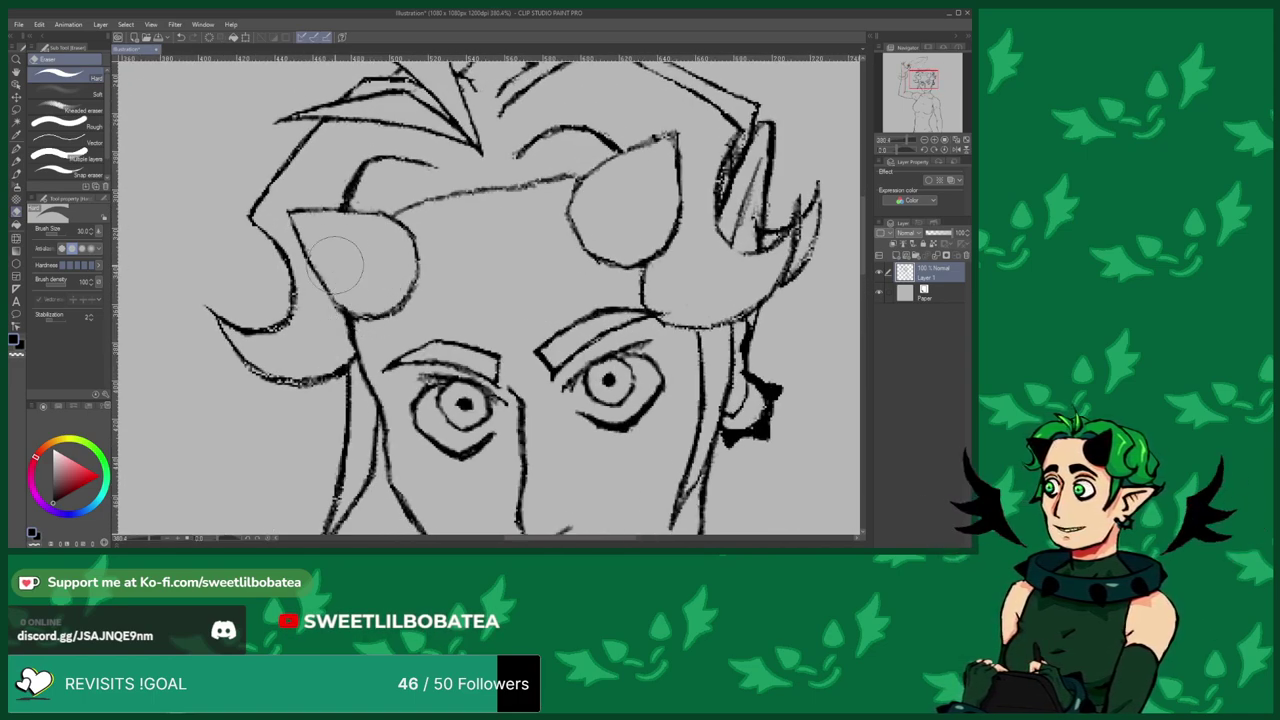
{"action": "scroll", "coordinate": [335, 250], "scroll_direction": "down", "scroll_amount": 3}
{"action": "scroll", "coordinate": [450, 345], "scroll_direction": "up", "scroll_amount": 3}
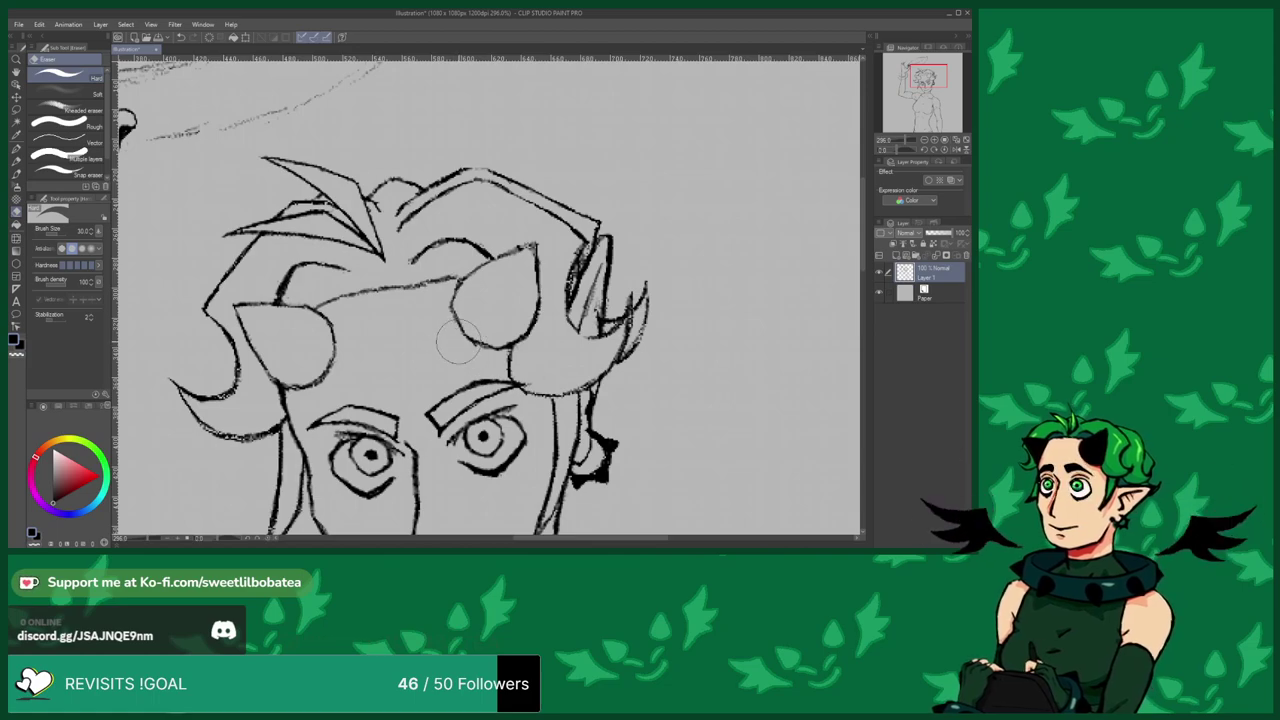
Erase stray marks and thin the heavy lines in the pointed hair tuft beside the horn opposite the raised arm.
{"action": "scroll", "coordinate": [458, 343], "scroll_direction": "up", "scroll_amount": 2}
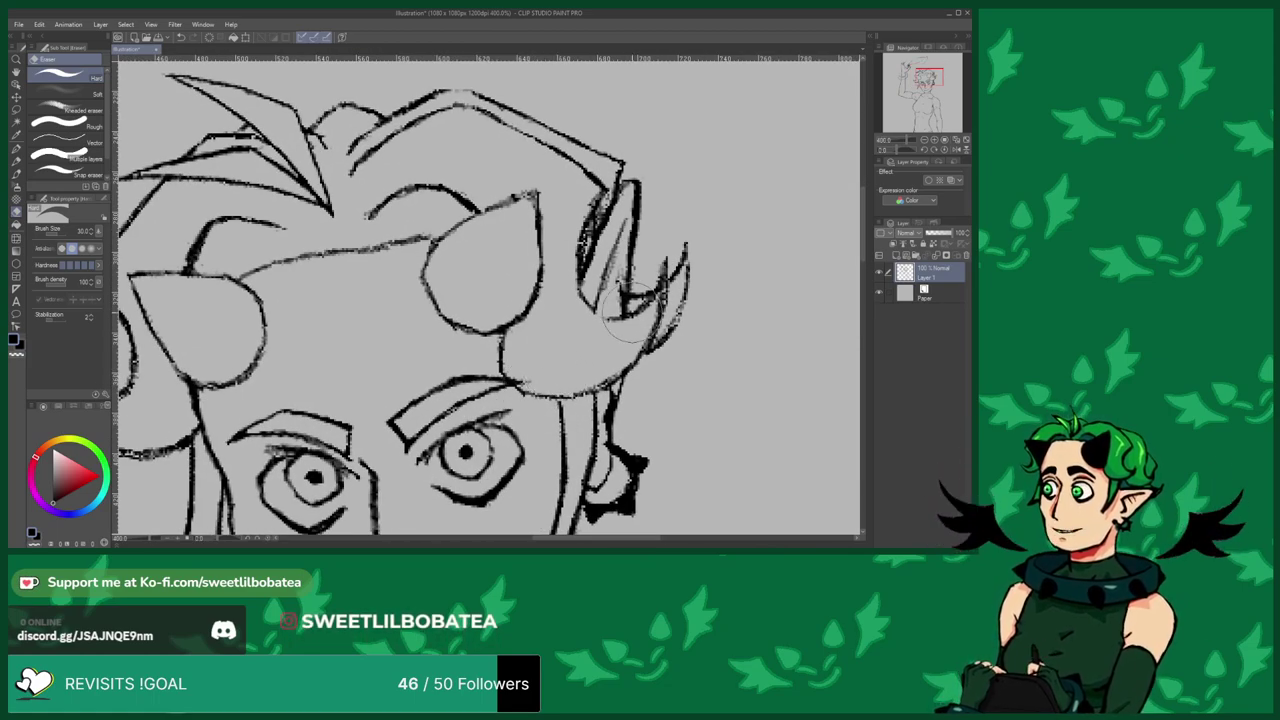
{"action": "mouse_move", "coordinate": [655, 300]}
{"action": "left_mouse_down"}
{"action": "mouse_move", "coordinate": [660, 275]}
{"action": "mouse_move", "coordinate": [665, 318]}
{"action": "mouse_move", "coordinate": [580, 357]}
{"action": "mouse_move", "coordinate": [598, 370]}
{"action": "left_mouse_up"}
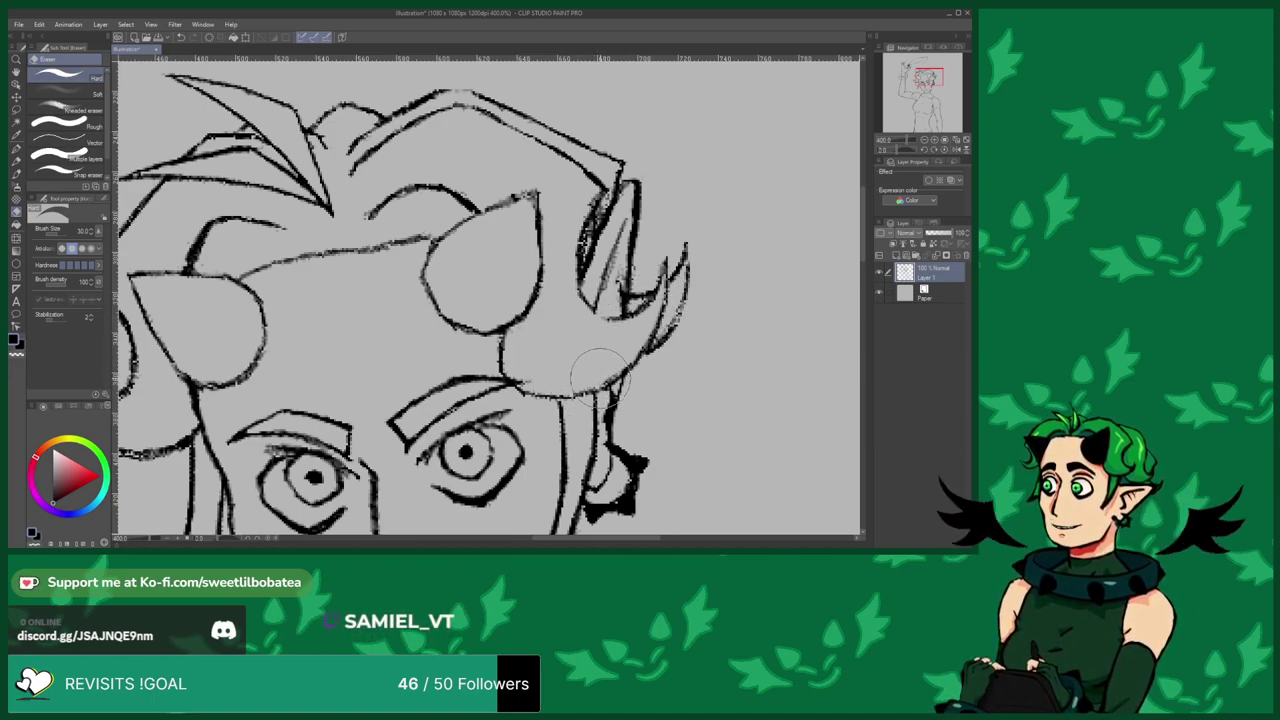
{"action": "left_click_drag", "start_coordinate": [565, 212], "coordinate": [568, 256]}
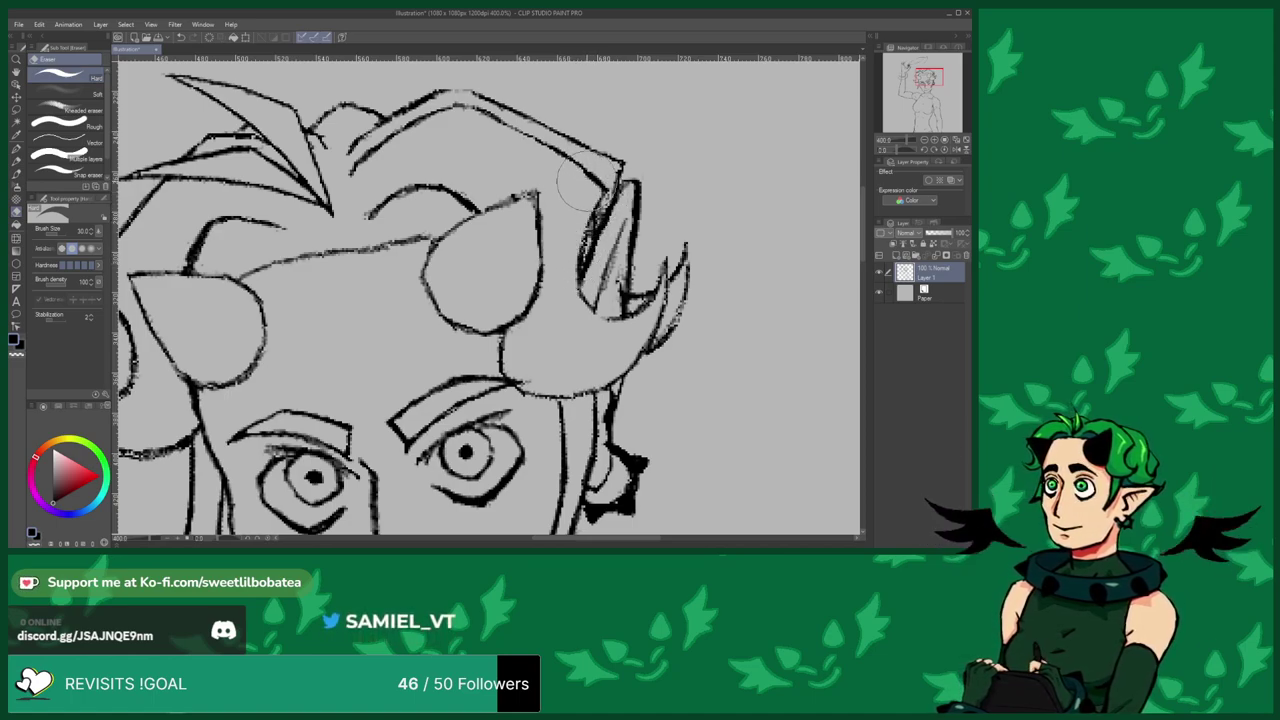
{"action": "left_click", "coordinate": [16, 174]}
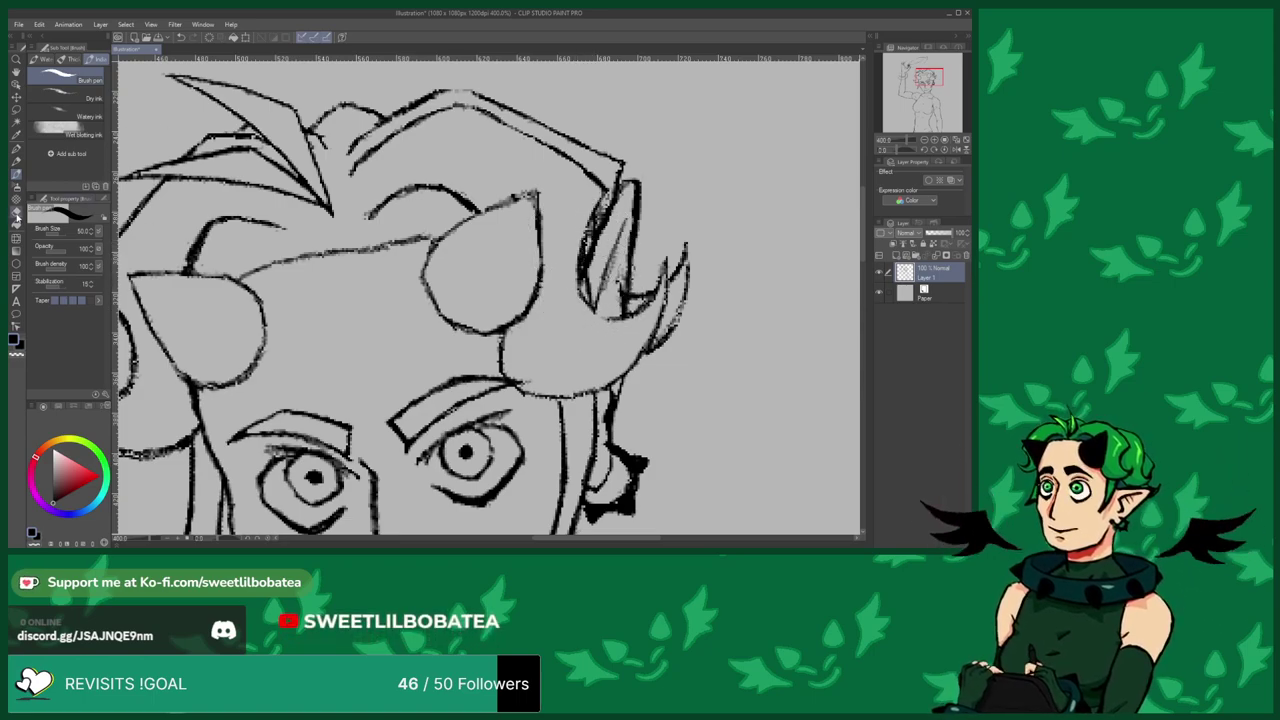
{"action": "left_click", "coordinate": [16, 213]}
{"action": "scroll", "coordinate": [558, 295], "scroll_direction": "up", "scroll_amount": 1}
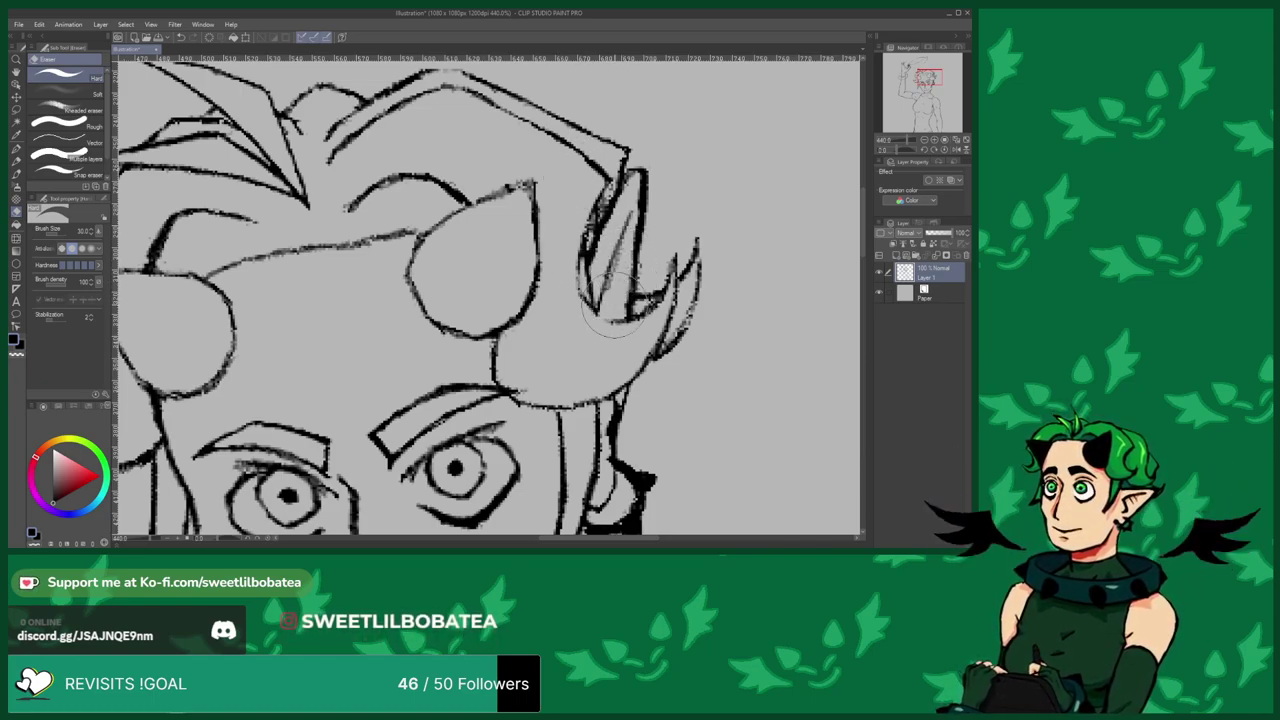
Brush in a short slanted strand line inside the pointed hair tuft beside the horn opposite the raised arm.
{"action": "key", "text": "b"}
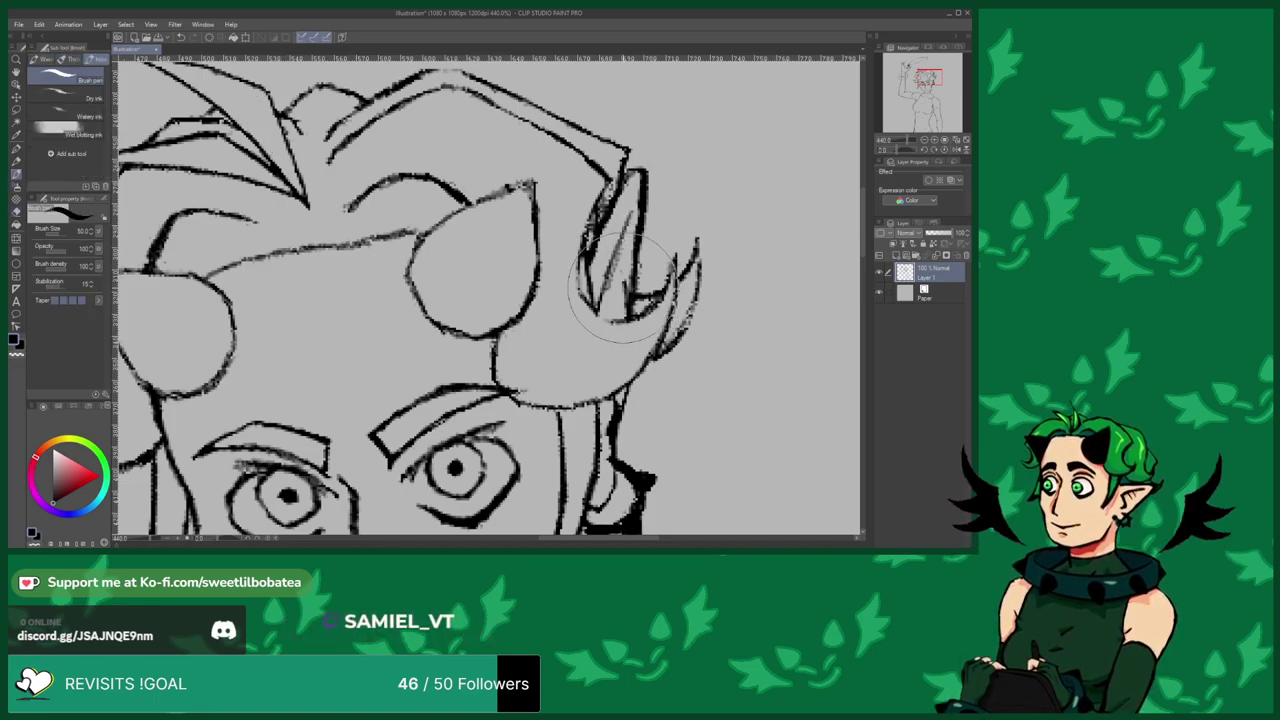
{"action": "scroll", "coordinate": [456, 302], "scroll_direction": "down", "scroll_amount": 5}
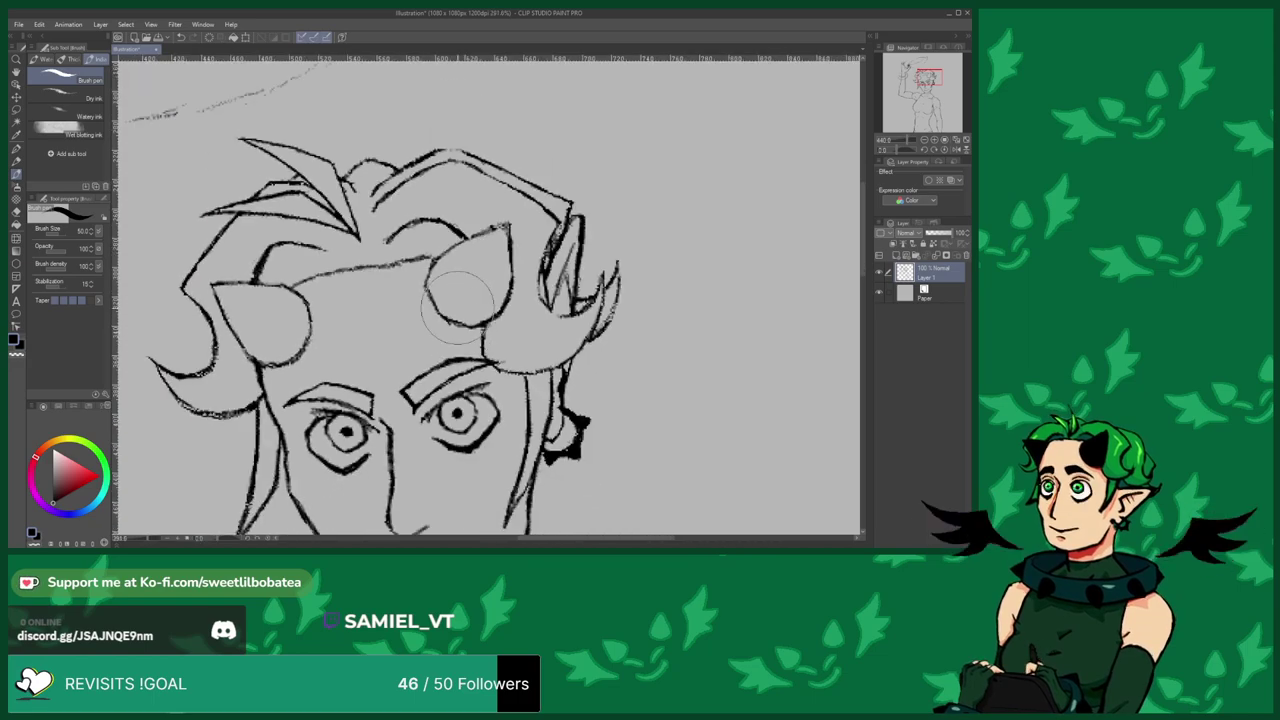
{"action": "scroll", "coordinate": [512, 279], "scroll_direction": "up", "scroll_amount": 1}
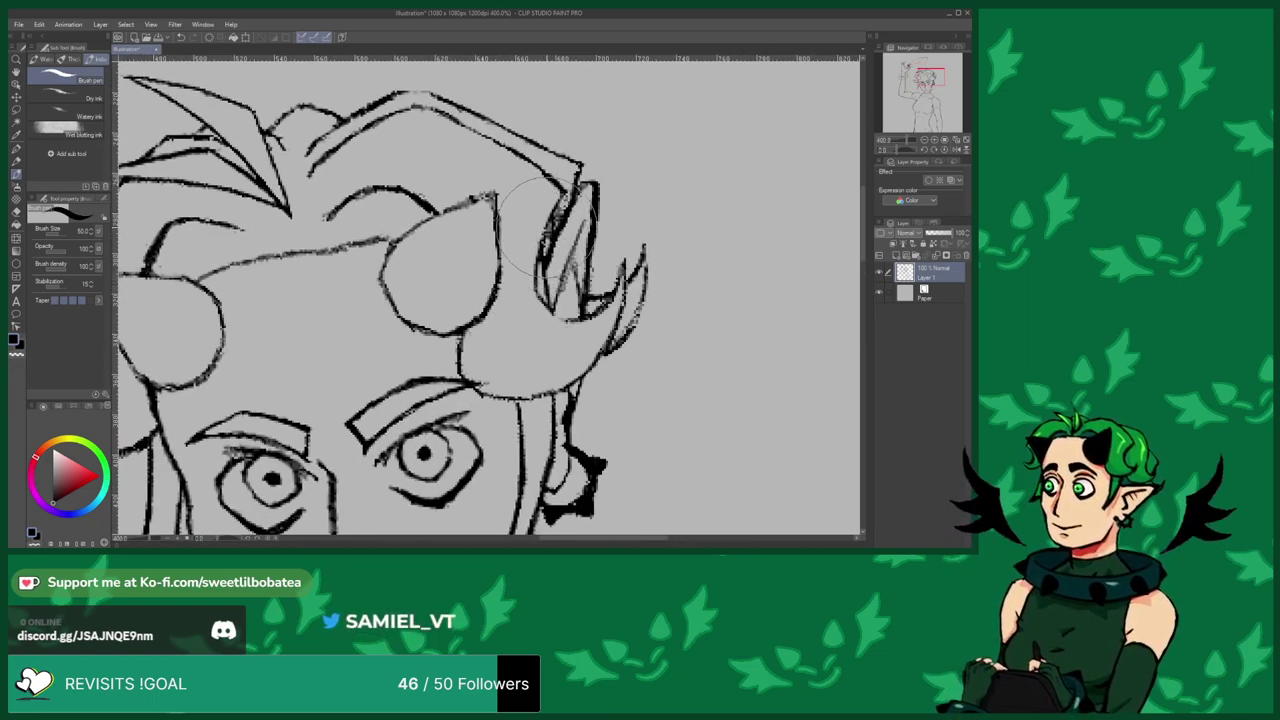
{"action": "scroll", "coordinate": [453, 307], "scroll_direction": "down", "scroll_amount": 2}
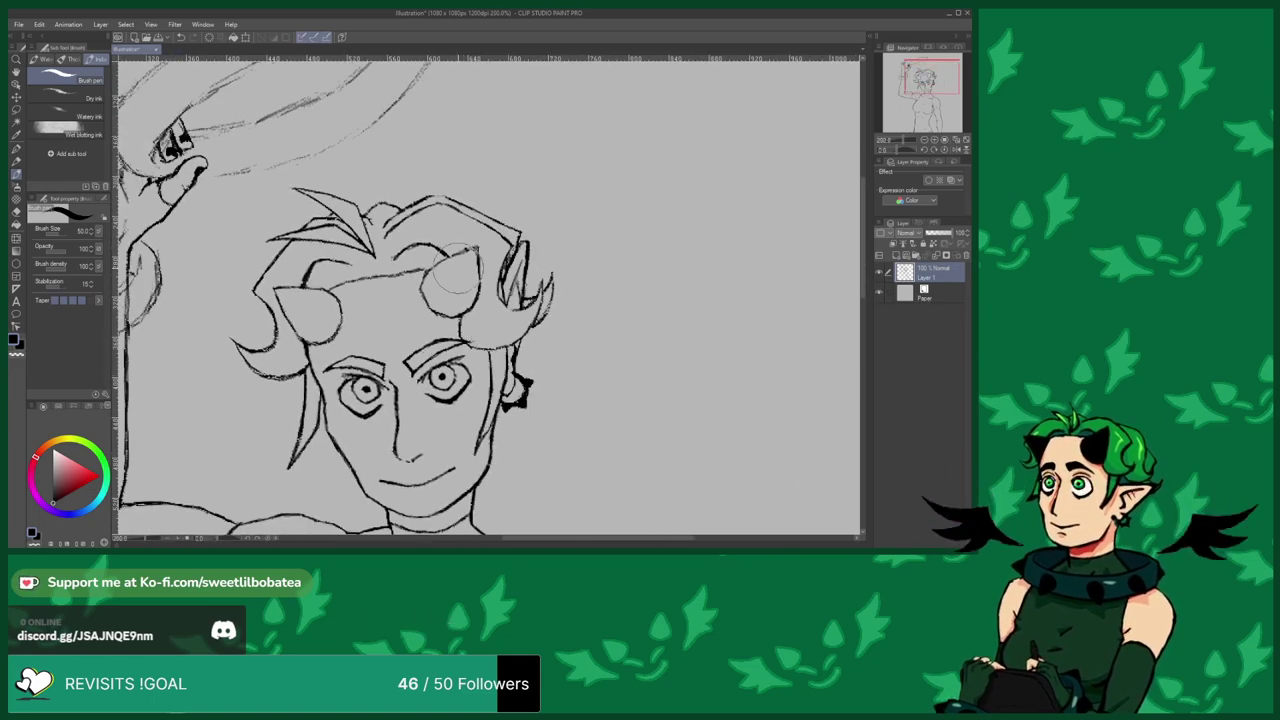
{"action": "scroll", "coordinate": [520, 293], "scroll_direction": "up", "scroll_amount": 3}
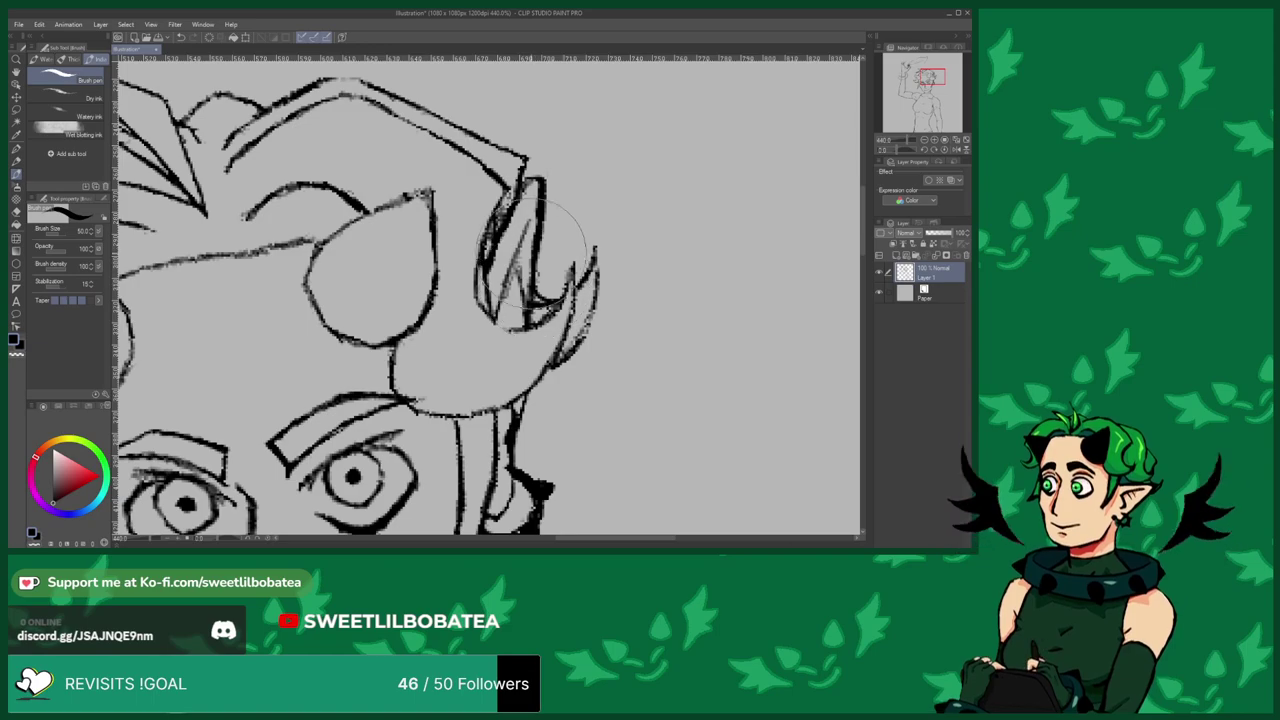
Erase the thick part of the curved hair strand above the horn on the raised arm's side, and redraw it thinner with the brush.
{"action": "left_click", "coordinate": [16, 213]}
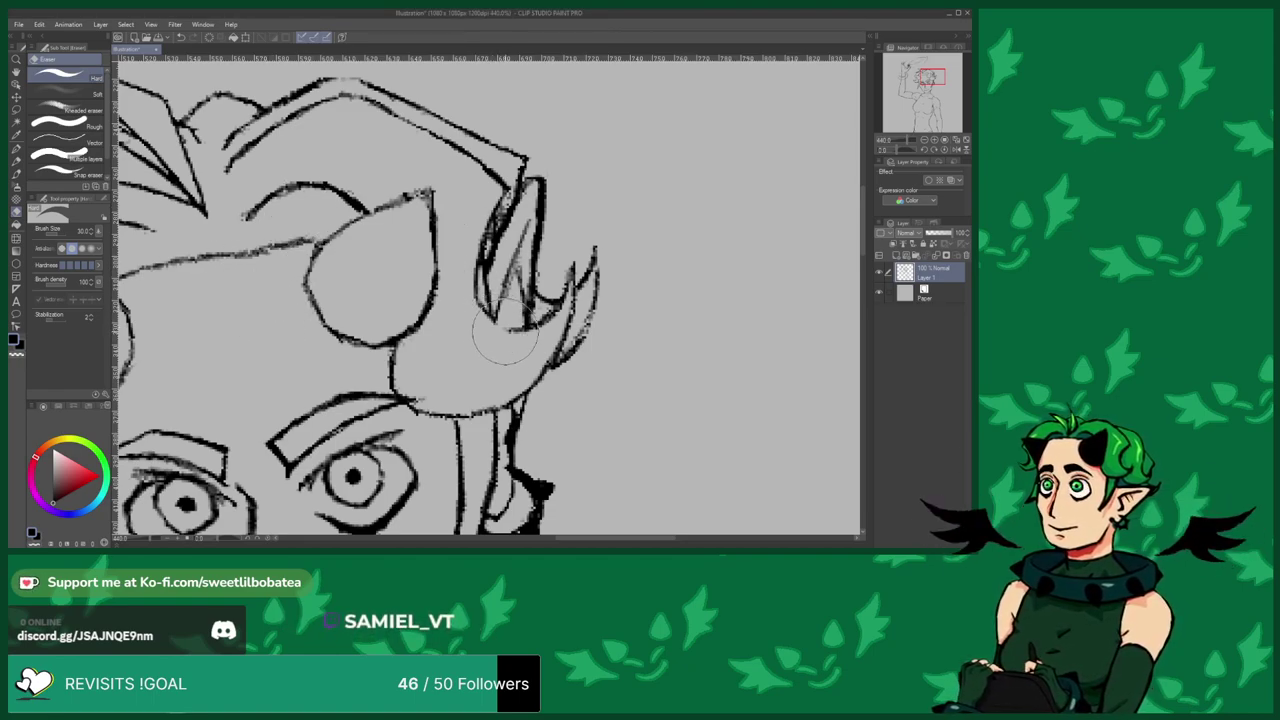
{"action": "scroll", "coordinate": [490, 315], "scroll_direction": "down", "scroll_amount": 5}
{"action": "scroll", "coordinate": [340, 215], "scroll_direction": "up", "scroll_amount": 2}
{"action": "scroll", "coordinate": [457, 209], "scroll_direction": "down", "scroll_amount": 2}
{"action": "scroll", "coordinate": [392, 286], "scroll_direction": "up", "scroll_amount": 5}
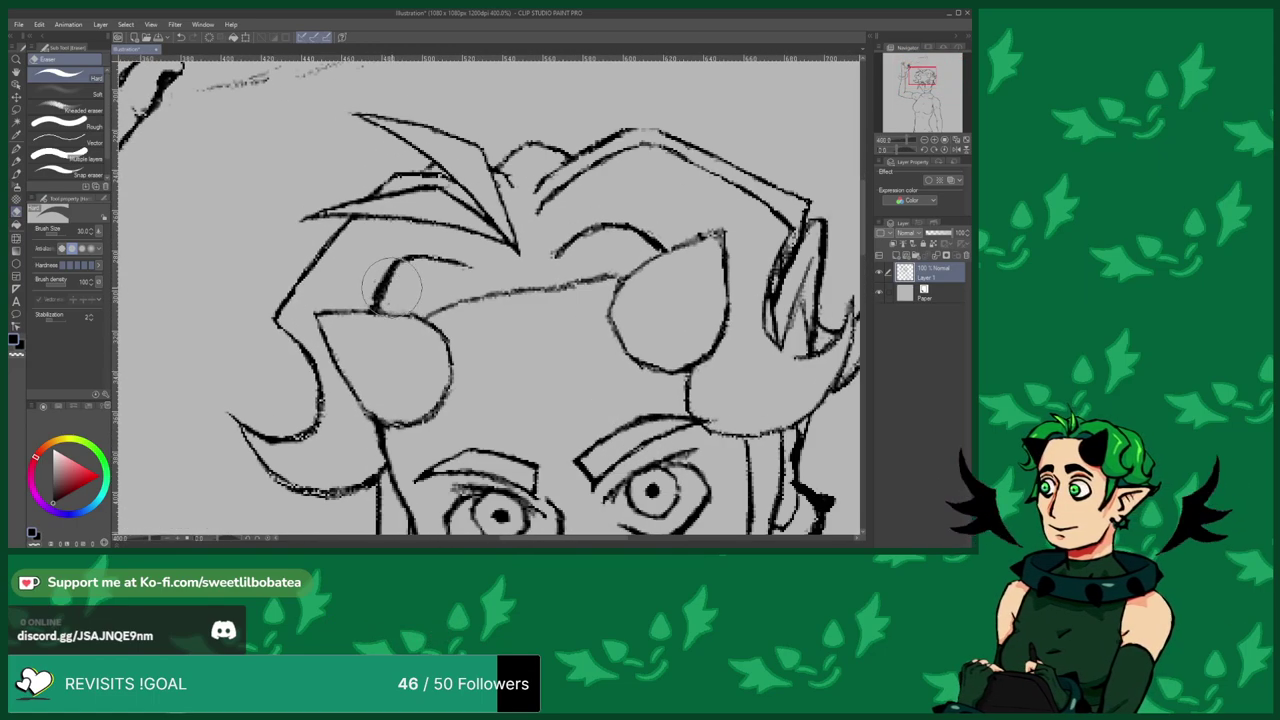
{"action": "mouse_move", "coordinate": [376, 283]}
{"action": "left_mouse_down"}
{"action": "mouse_move", "coordinate": [369, 305]}
{"action": "mouse_move", "coordinate": [403, 254]}
{"action": "mouse_move", "coordinate": [394, 265]}
{"action": "left_mouse_up"}
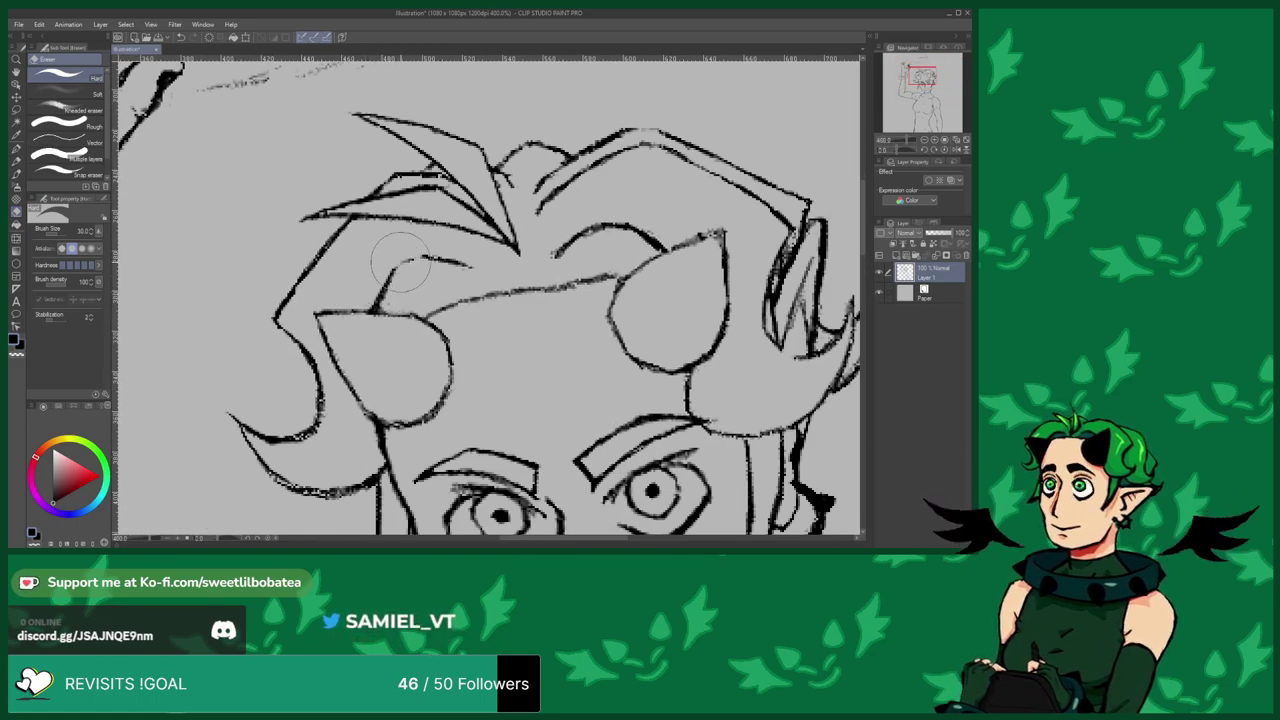
{"action": "left_click", "coordinate": [16, 173]}
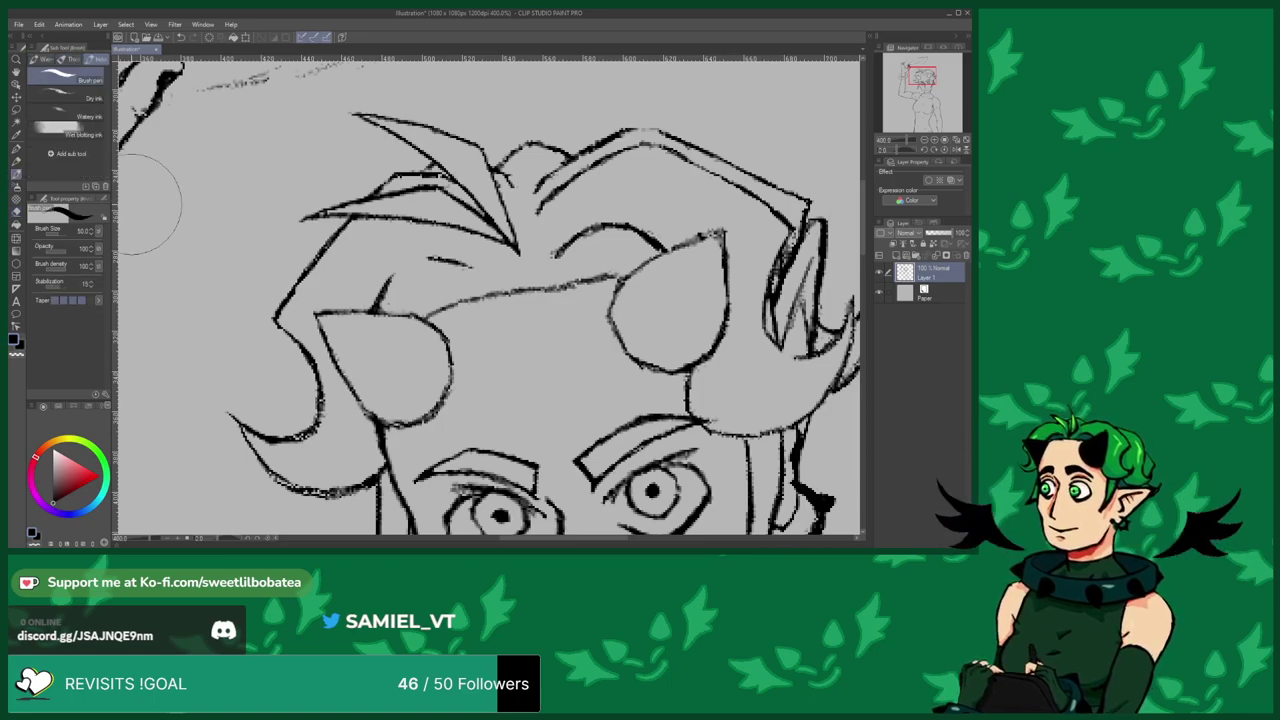
{"action": "left_click_drag", "start_coordinate": [438, 257], "coordinate": [390, 275]}
{"action": "scroll", "coordinate": [372, 312], "scroll_direction": "up", "scroll_amount": 2}
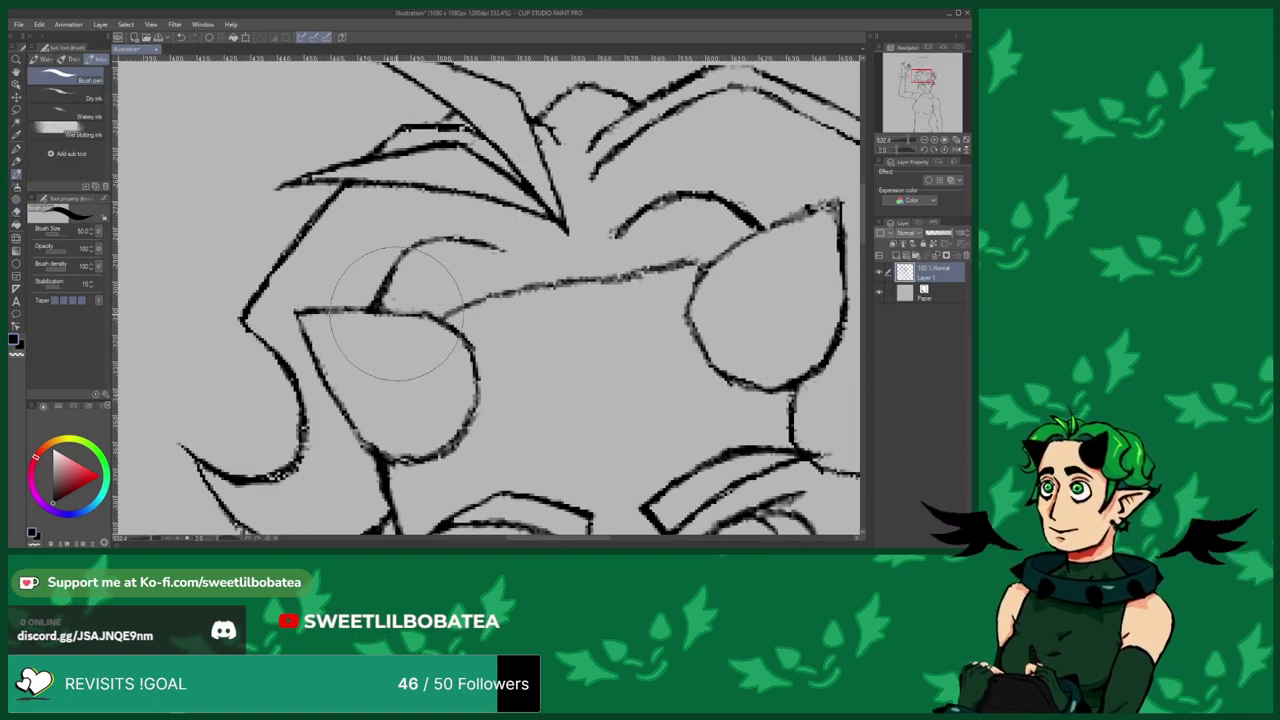
Brush three pointed spikes onto the bracelet around the raised wrist, one at each side and a diamond-shaped one at the front.
{"action": "scroll", "coordinate": [360, 307], "scroll_direction": "down", "scroll_amount": 6}
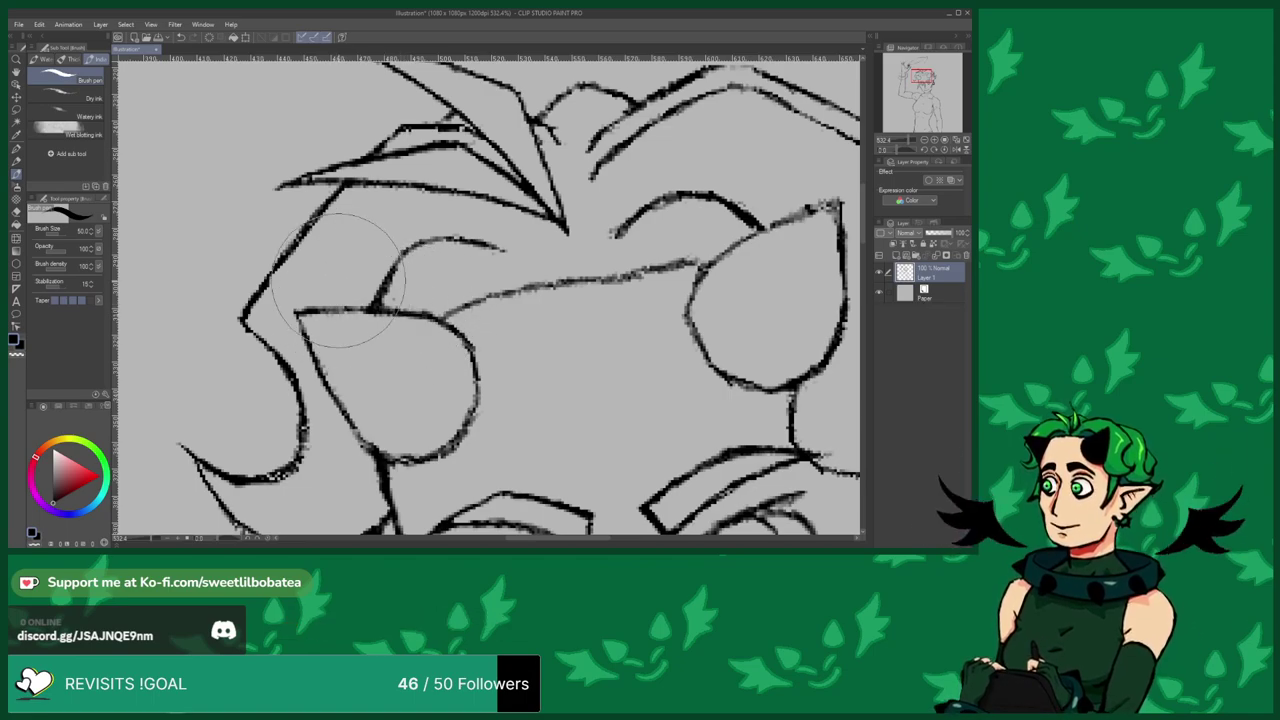
{"action": "scroll", "coordinate": [258, 250], "scroll_direction": "up", "scroll_amount": 6}
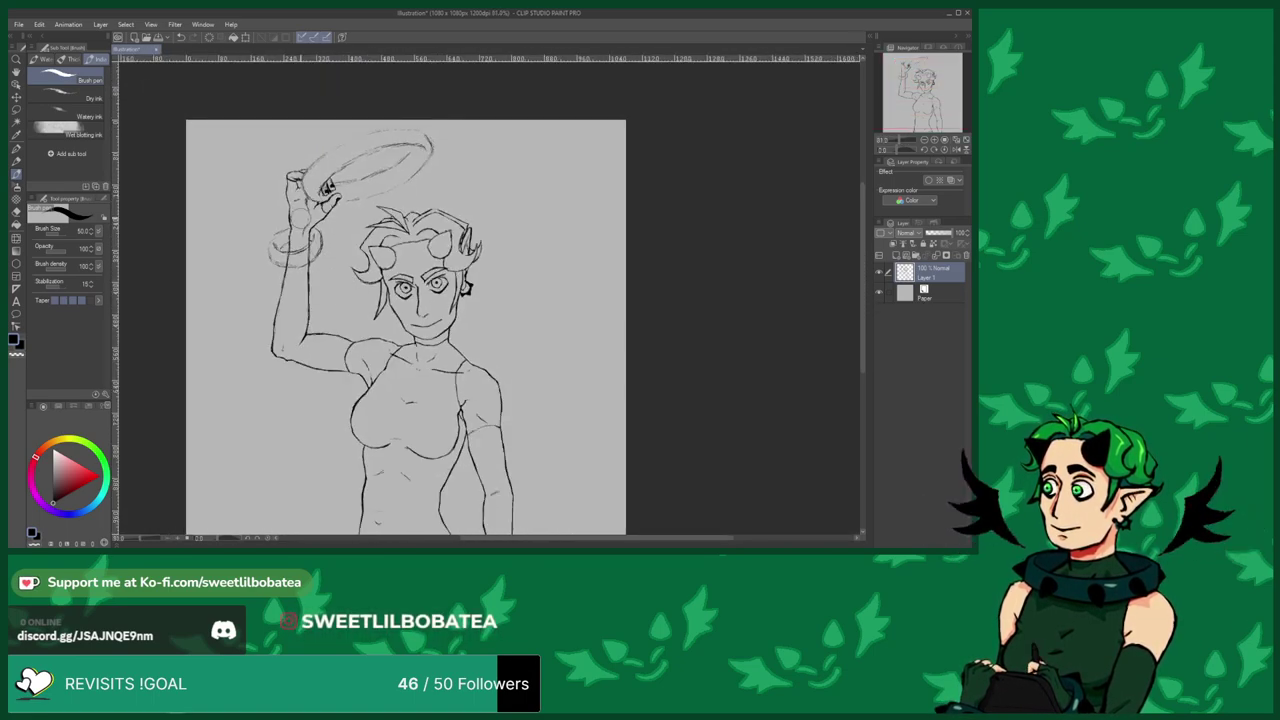
{"action": "scroll", "coordinate": [292, 294], "scroll_direction": "up", "scroll_amount": 1}
{"action": "left_click_drag", "start_coordinate": [266, 326], "coordinate": [292, 282]}
{"action": "left_click_drag", "start_coordinate": [268, 329], "coordinate": [300, 341]}
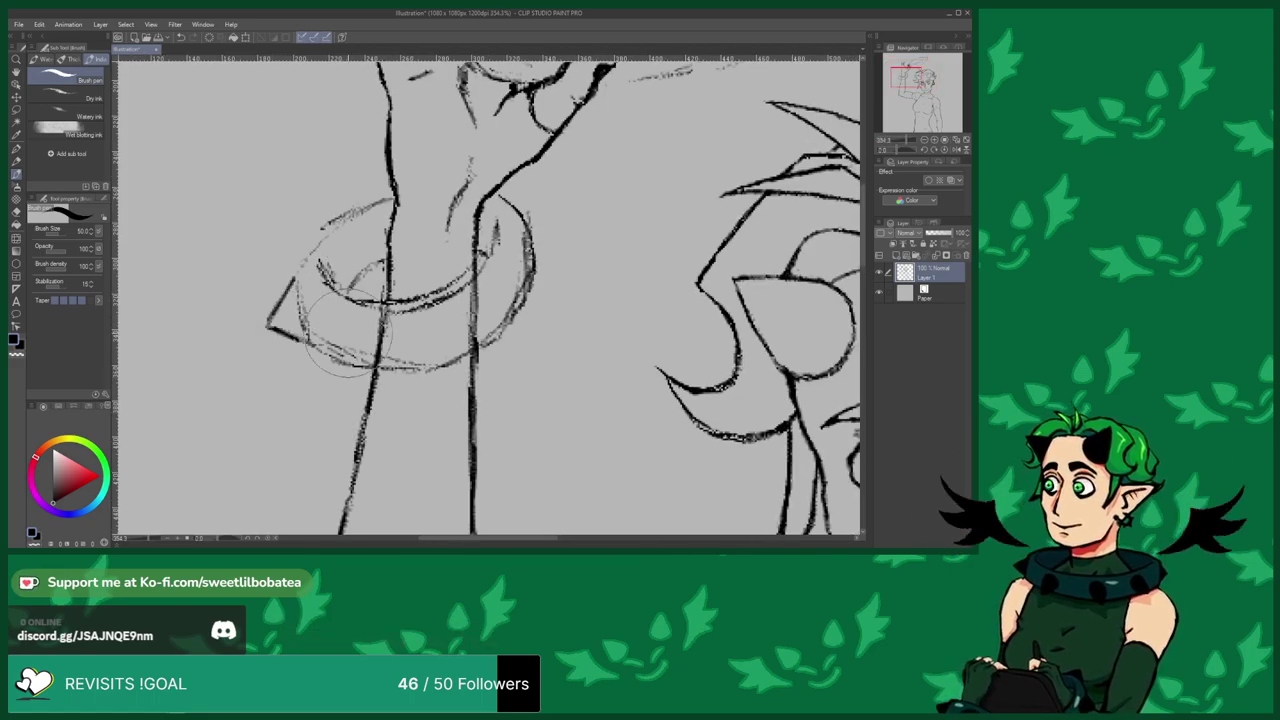
{"action": "left_click_drag", "start_coordinate": [390, 355], "coordinate": [428, 378]}
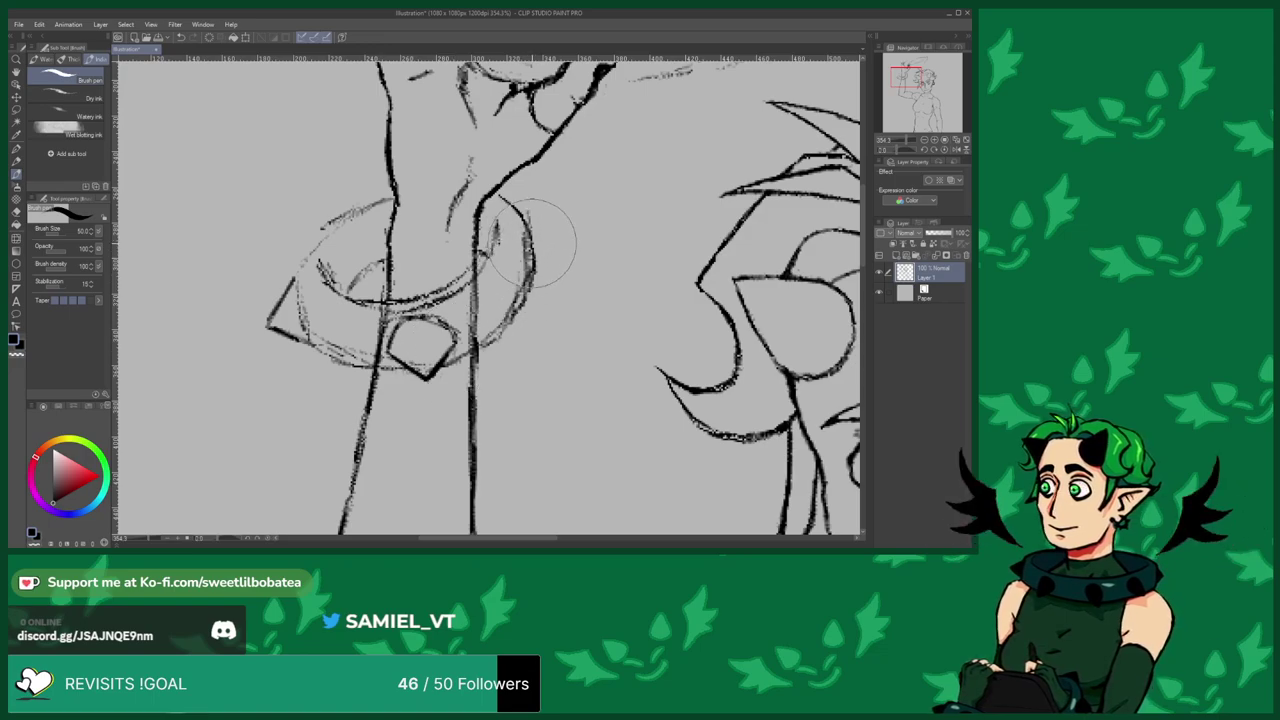
{"action": "mouse_move", "coordinate": [529, 225]}
{"action": "left_mouse_down"}
{"action": "mouse_move", "coordinate": [558, 243]}
{"action": "mouse_move", "coordinate": [537, 268]}
{"action": "left_mouse_up"}
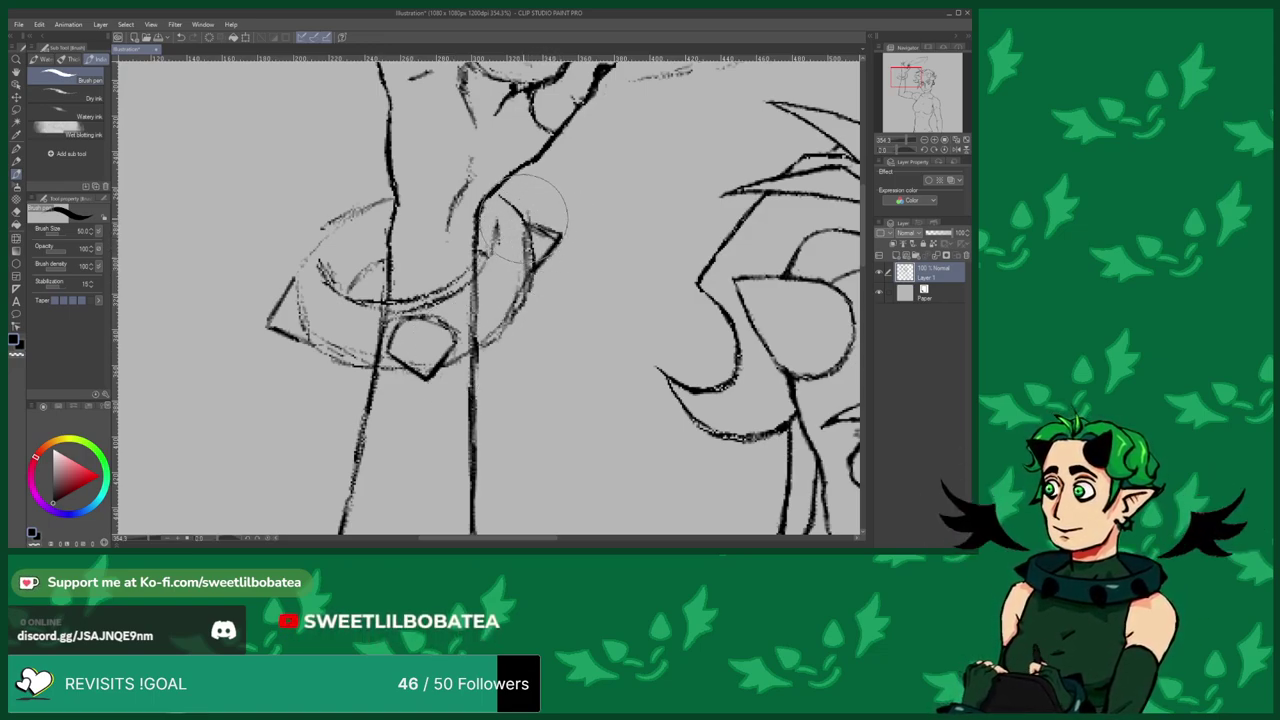
Retrace the lower and upper inner edges of the large ring held in the raised hand with darker brush lines.
{"action": "scroll", "coordinate": [320, 330], "scroll_direction": "down", "scroll_amount": 2}
{"action": "scroll", "coordinate": [320, 330], "scroll_direction": "up", "scroll_amount": 1}
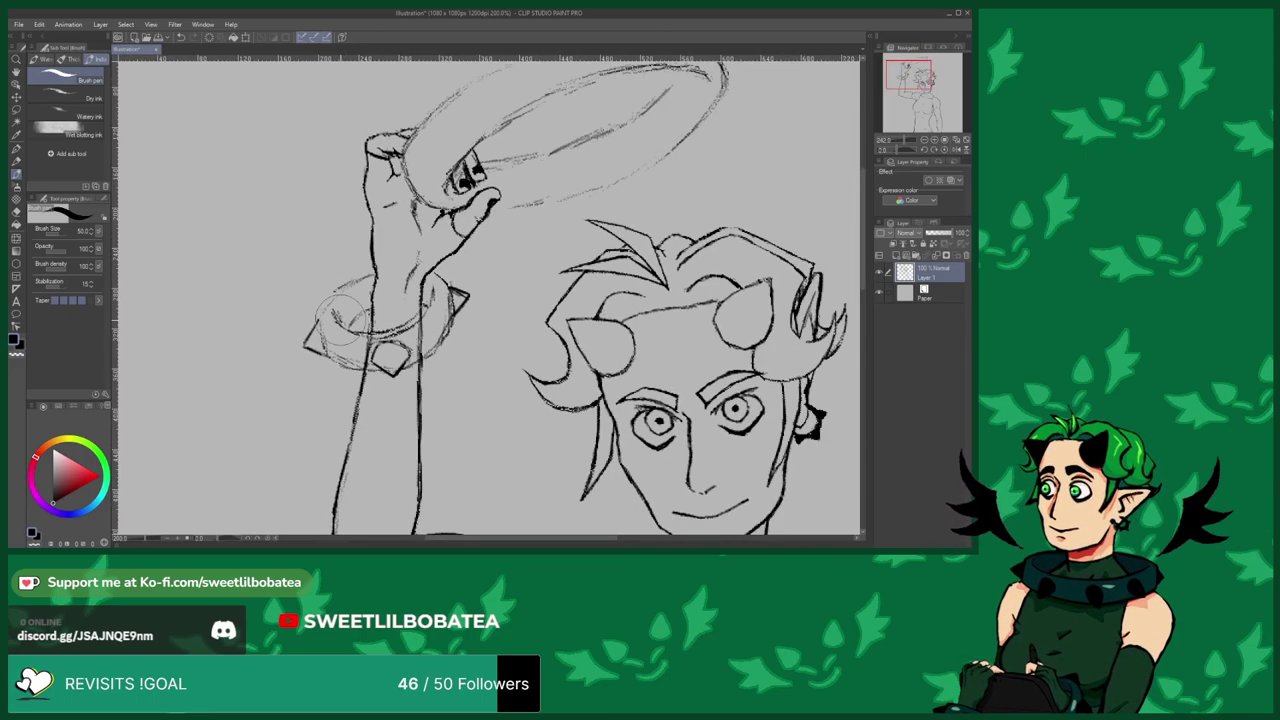
{"action": "scroll", "coordinate": [340, 280], "scroll_direction": "down", "scroll_amount": 3}
{"action": "scroll", "coordinate": [384, 207], "scroll_direction": "up", "scroll_amount": 3}
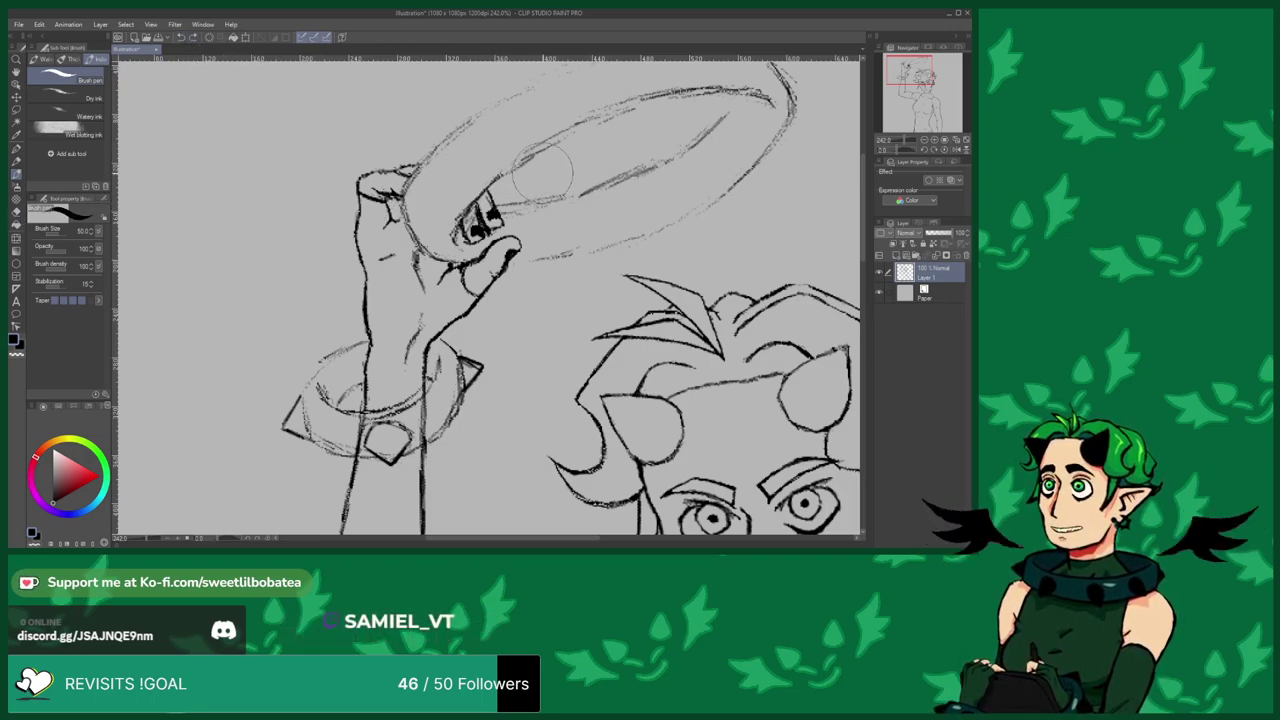
{"action": "mouse_move", "coordinate": [580, 193]}
{"action": "left_mouse_down"}
{"action": "mouse_move", "coordinate": [673, 162]}
{"action": "mouse_move", "coordinate": [632, 180]}
{"action": "mouse_move", "coordinate": [695, 146]}
{"action": "mouse_move", "coordinate": [683, 151]}
{"action": "mouse_move", "coordinate": [734, 101]}
{"action": "mouse_move", "coordinate": [740, 95]}
{"action": "left_mouse_up"}
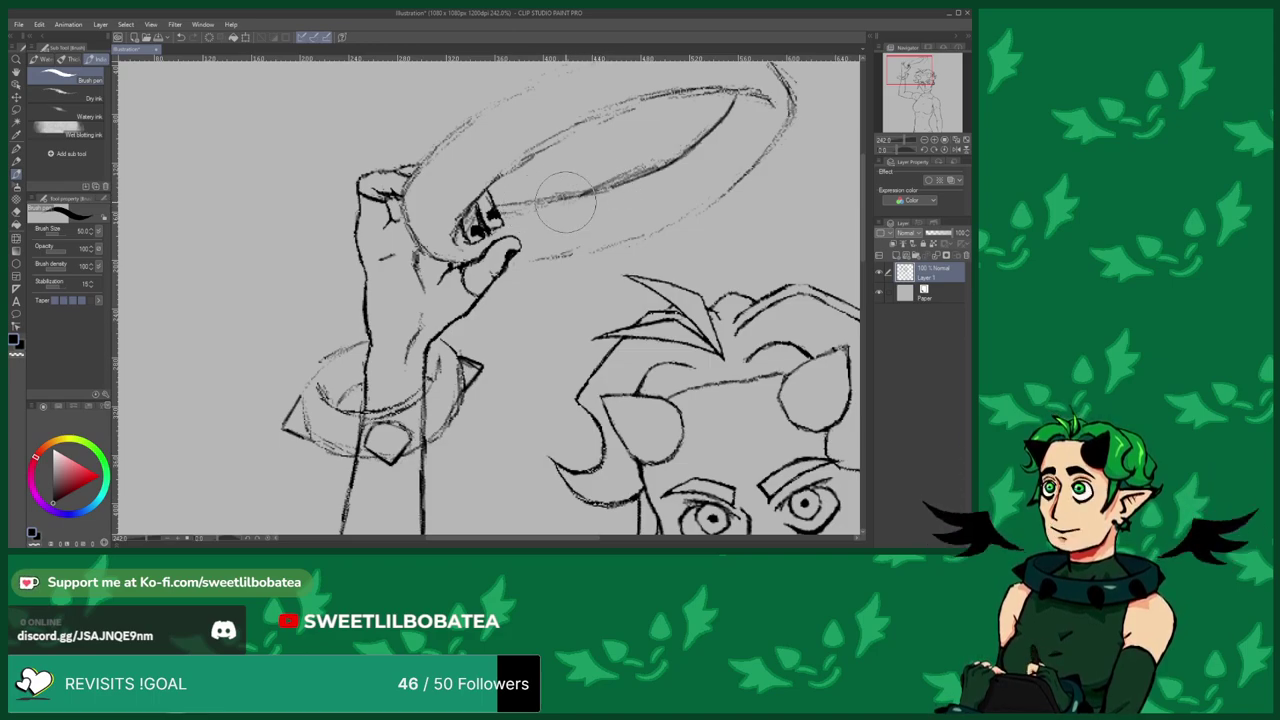
{"action": "left_click_drag", "start_coordinate": [550, 199], "coordinate": [497, 210]}
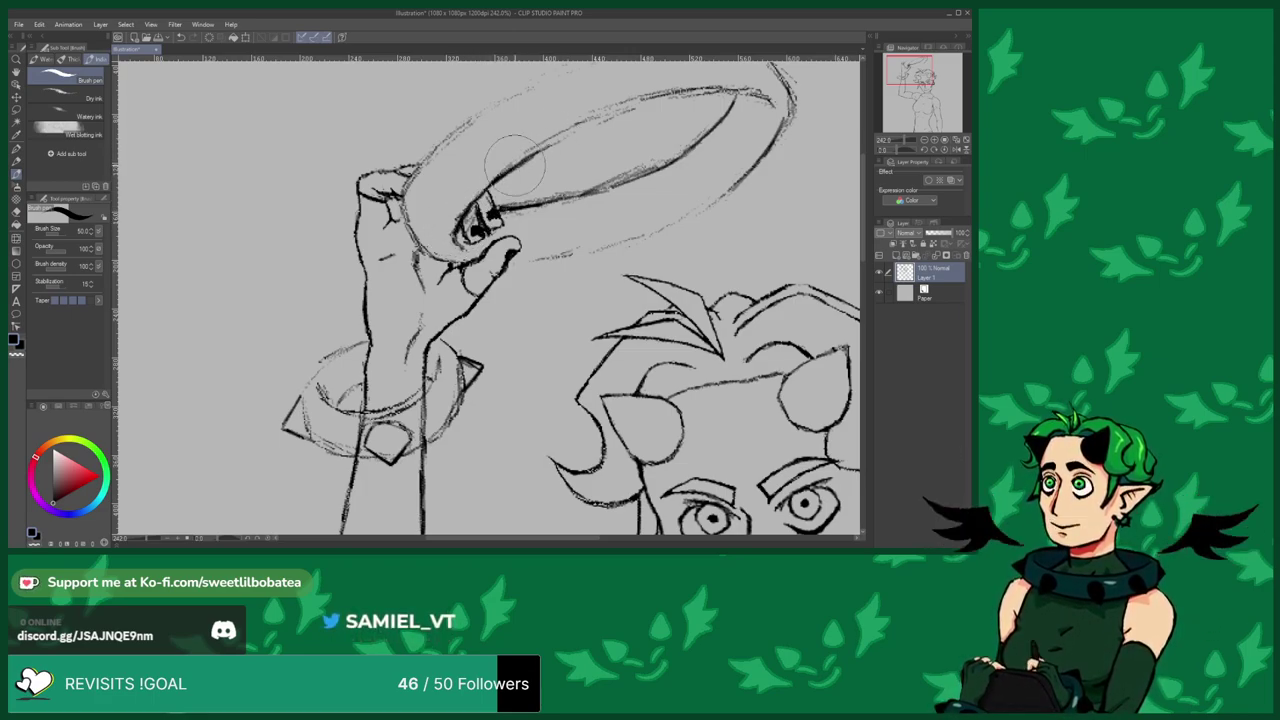
{"action": "left_click_drag", "start_coordinate": [576, 131], "coordinate": [674, 98]}
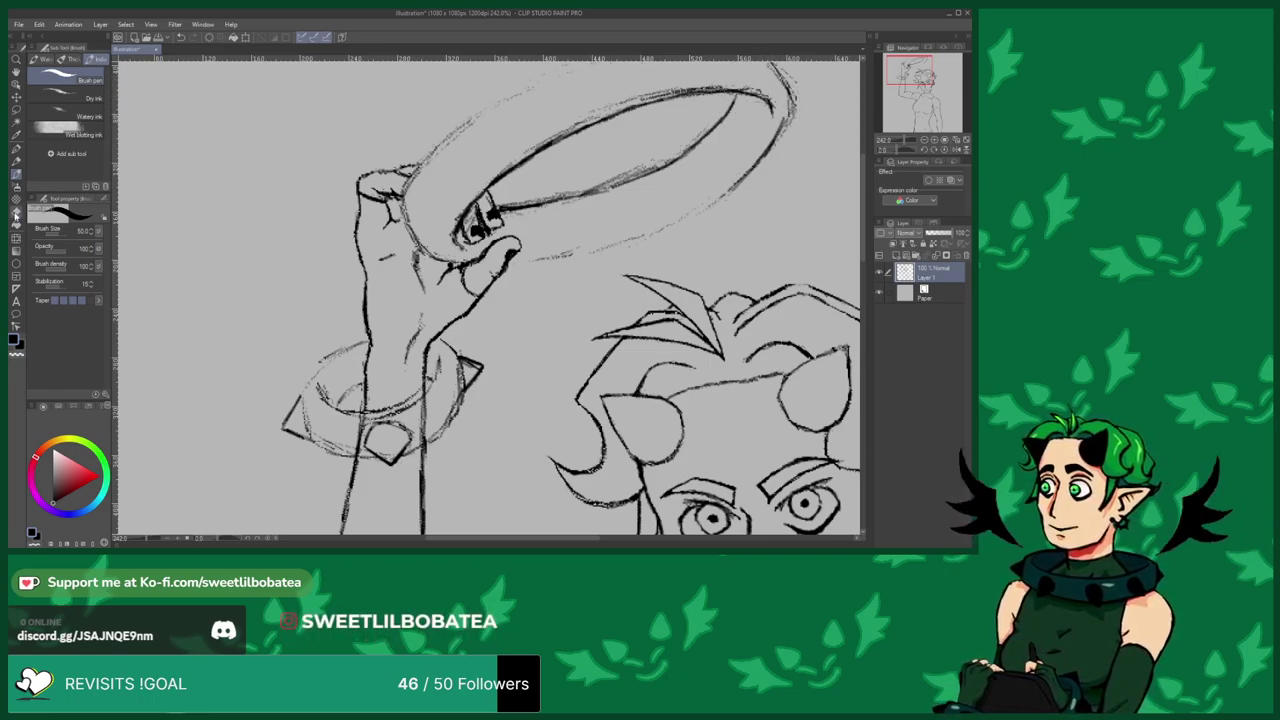
Erase the loose sketch lines along the ring's upper inner edge and redraw its curved end around the fingertips with the brush.
{"action": "left_click", "coordinate": [15, 212]}
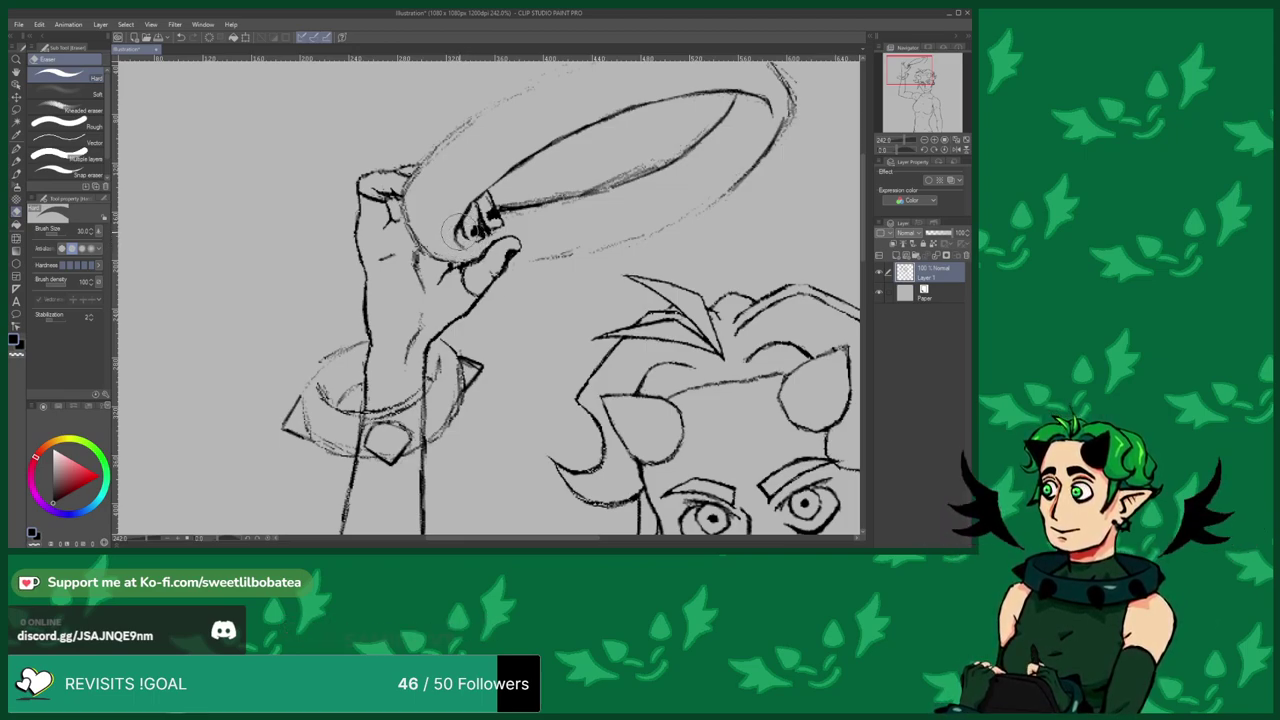
{"action": "left_click", "coordinate": [15, 161]}
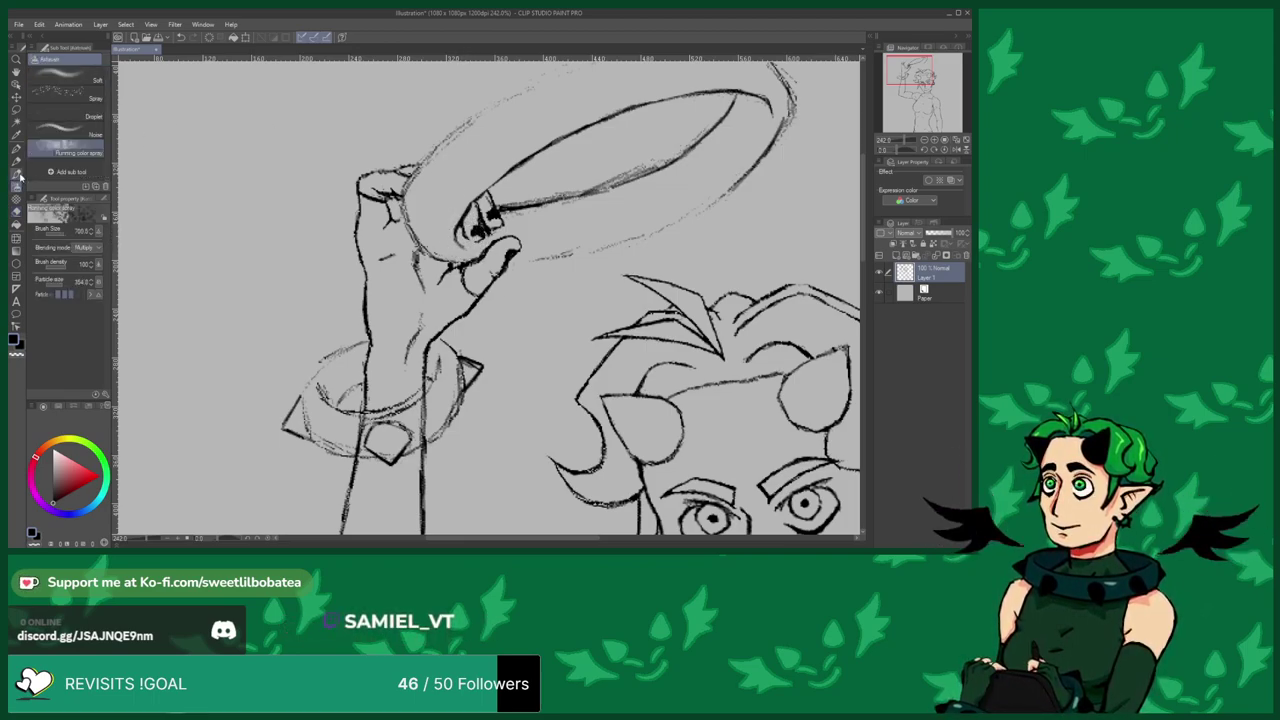
{"action": "left_click", "coordinate": [14, 175]}
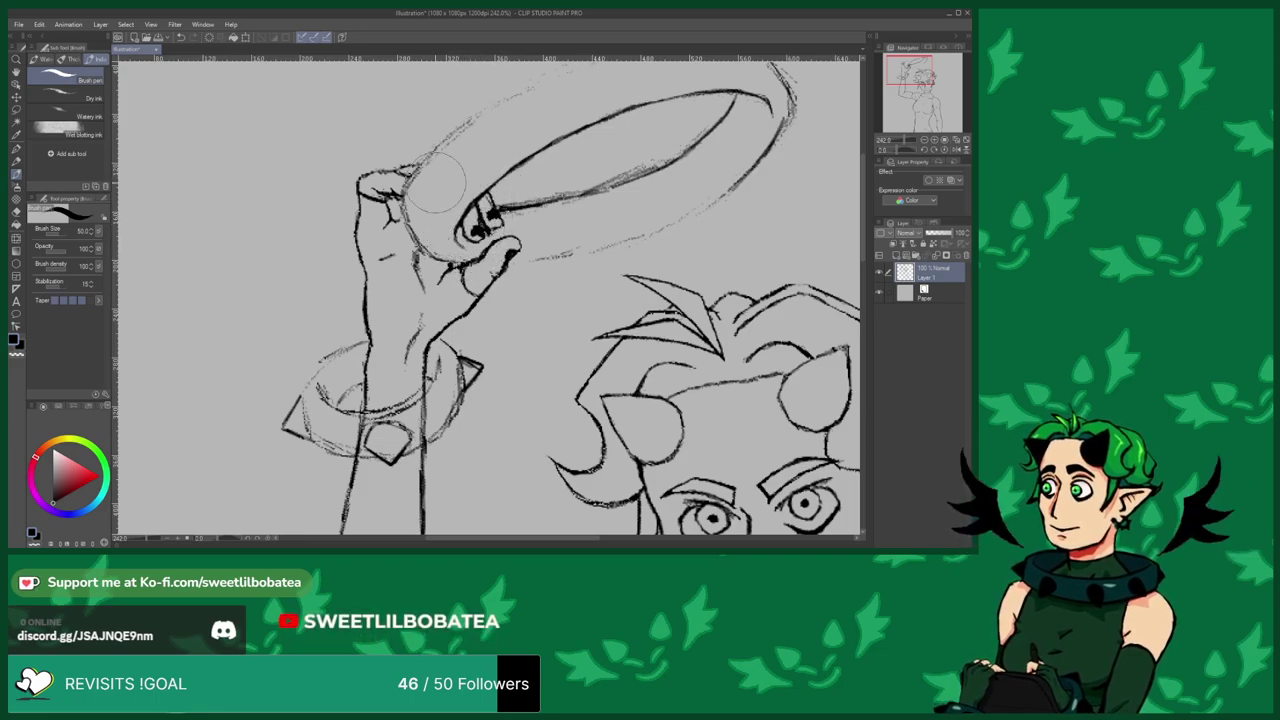
{"action": "scroll", "coordinate": [491, 224], "scroll_direction": "up", "scroll_amount": 2}
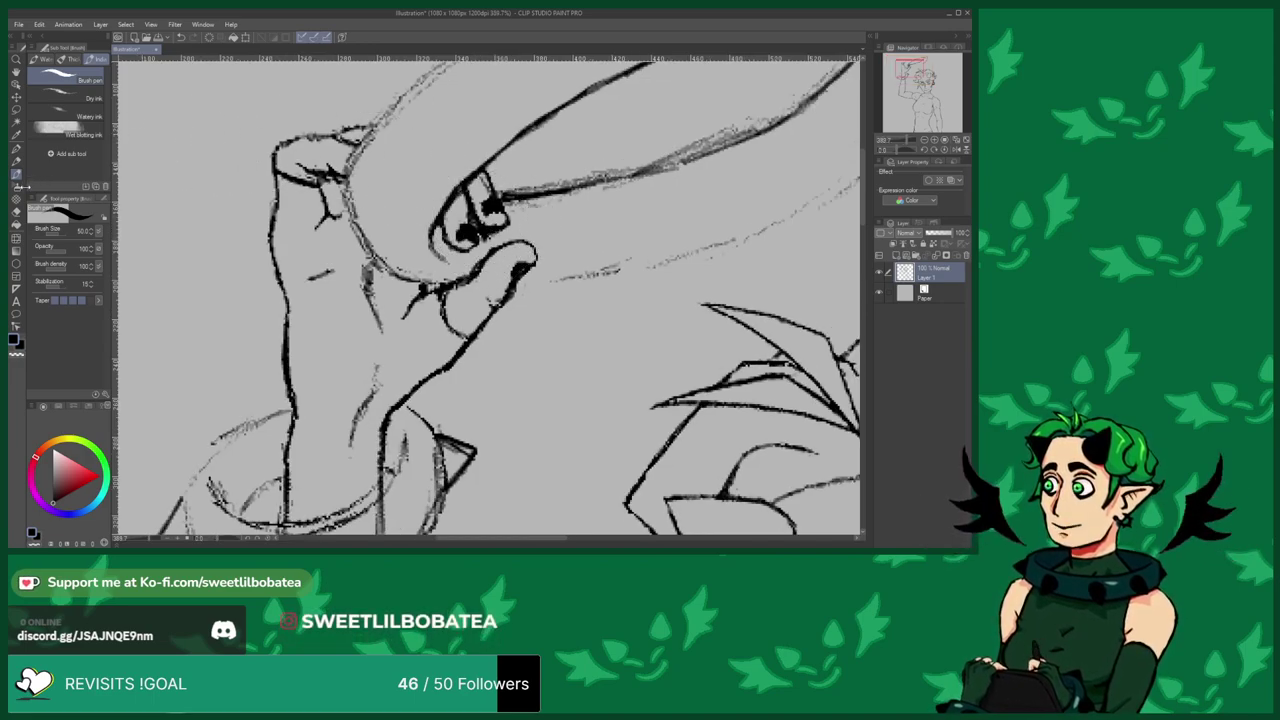
{"action": "left_click", "coordinate": [16, 211]}
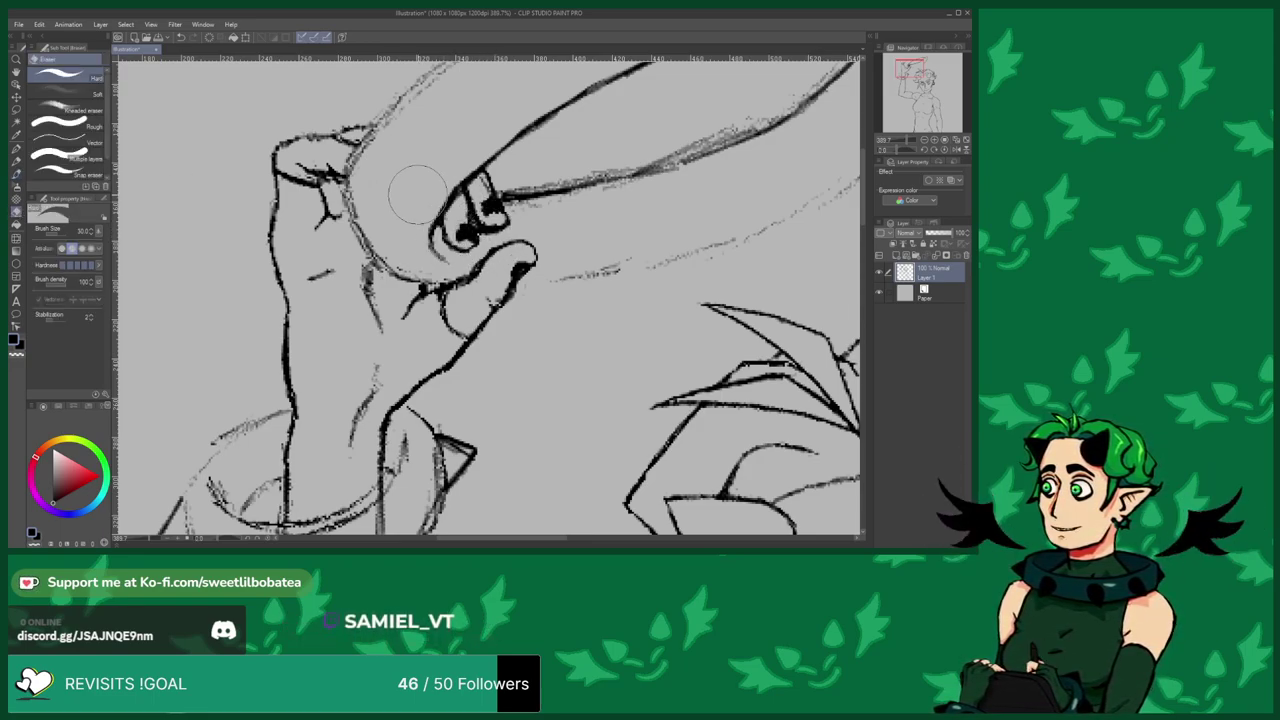
{"action": "scroll", "coordinate": [374, 371], "scroll_direction": "down", "scroll_amount": 1}
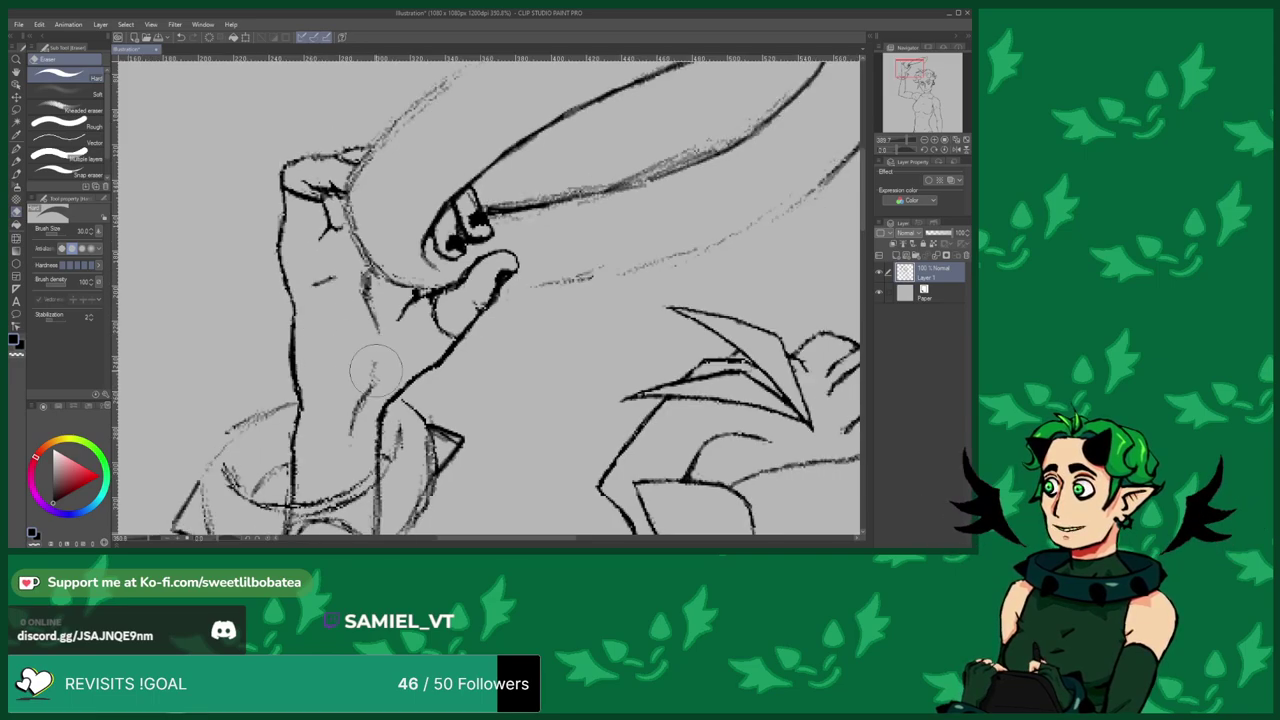
{"action": "scroll", "coordinate": [314, 222], "scroll_direction": "up", "scroll_amount": 1}
{"action": "scroll", "coordinate": [277, 323], "scroll_direction": "down", "scroll_amount": 3}
{"action": "scroll", "coordinate": [291, 314], "scroll_direction": "up", "scroll_amount": 3}
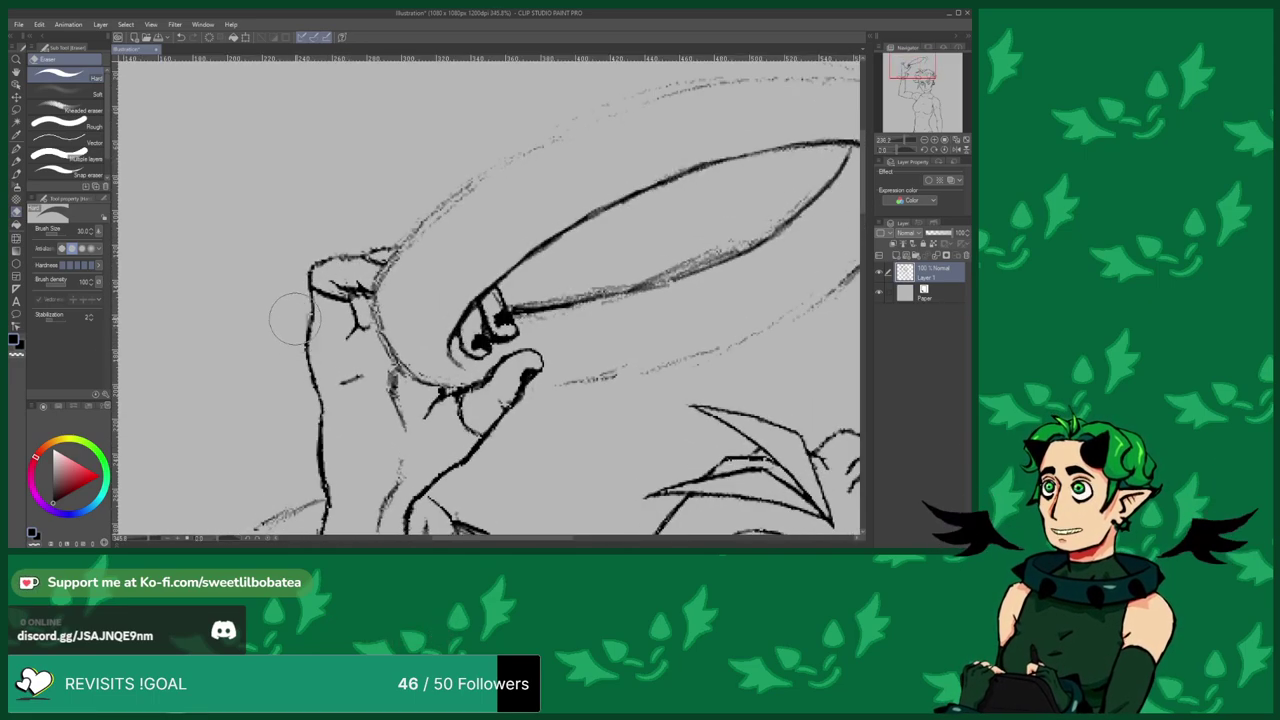
{"action": "scroll", "coordinate": [291, 277], "scroll_direction": "down", "scroll_amount": 4}
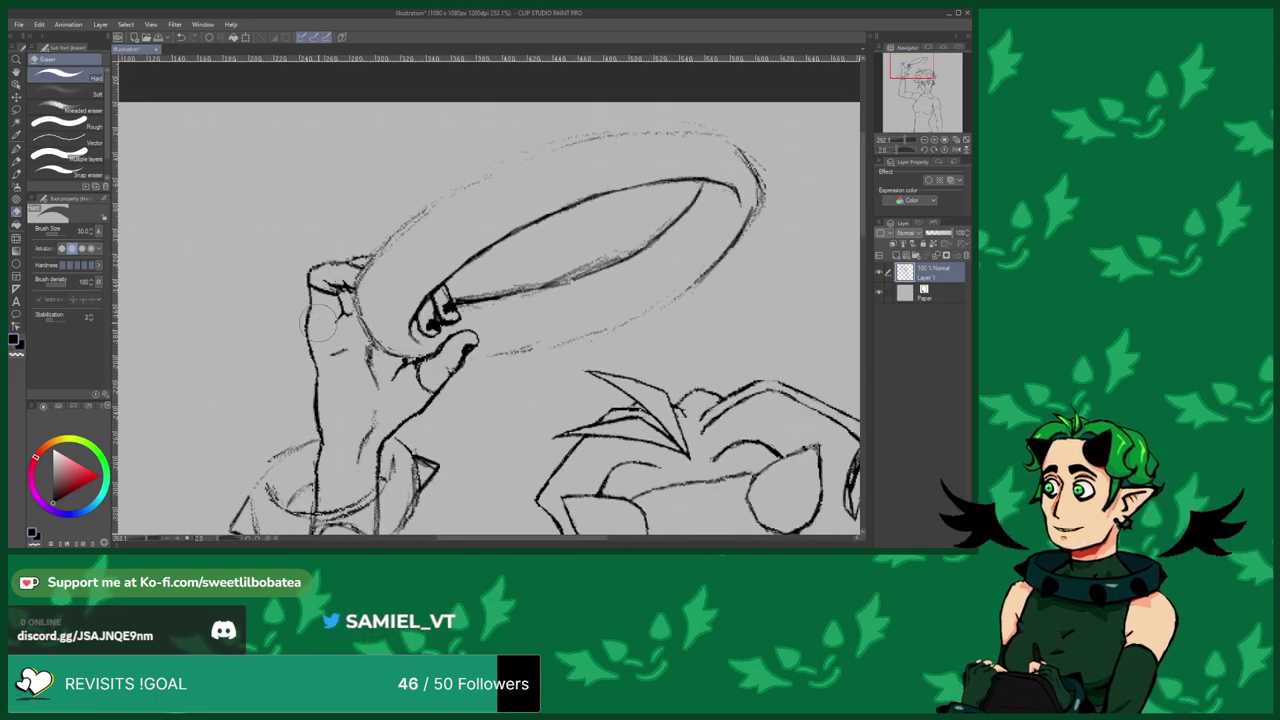
{"action": "scroll", "coordinate": [268, 265], "scroll_direction": "down", "scroll_amount": 1}
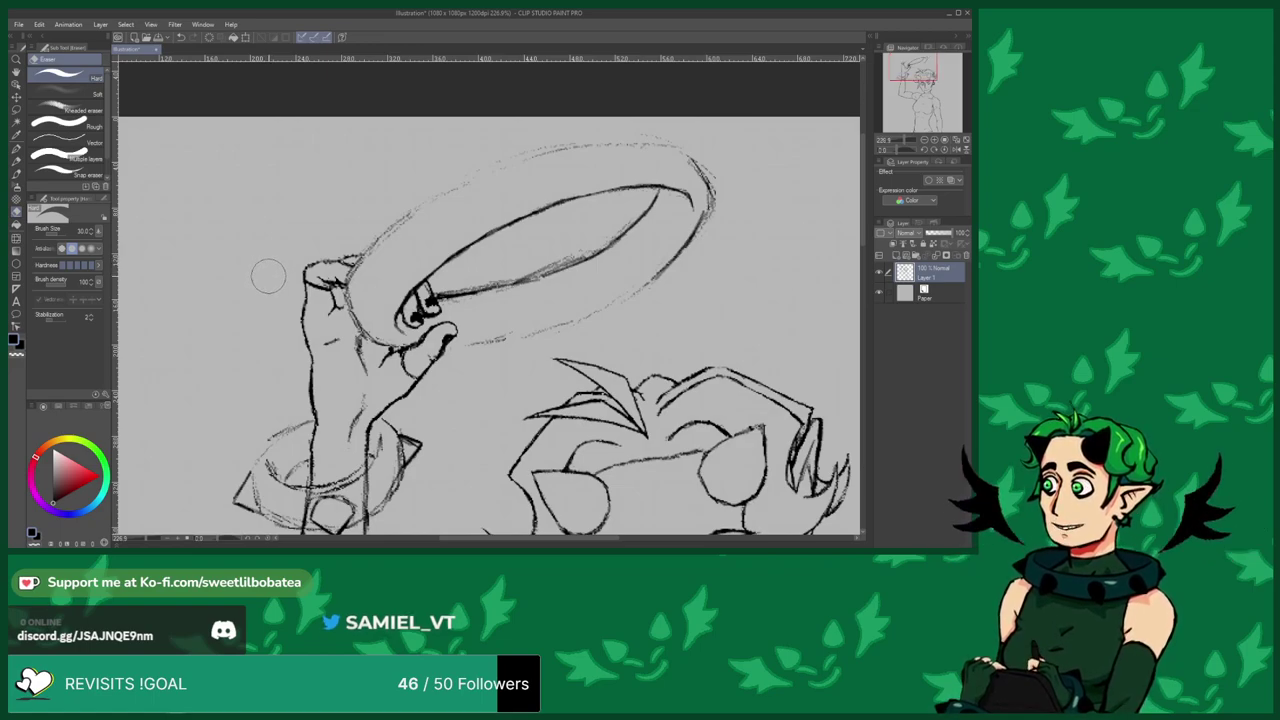
{"action": "scroll", "coordinate": [300, 305], "scroll_direction": "up", "scroll_amount": 2}
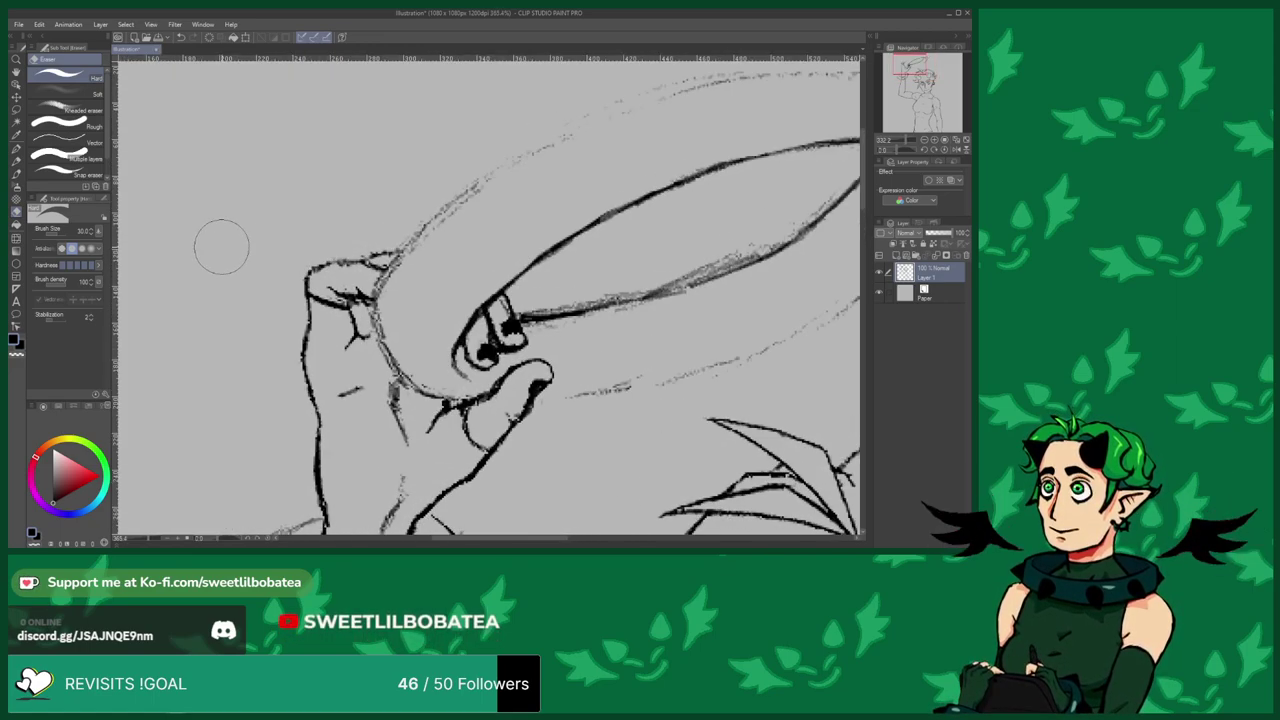
{"action": "scroll", "coordinate": [232, 250], "scroll_direction": "down", "scroll_amount": 4}
{"action": "scroll", "coordinate": [304, 304], "scroll_direction": "up", "scroll_amount": 3}
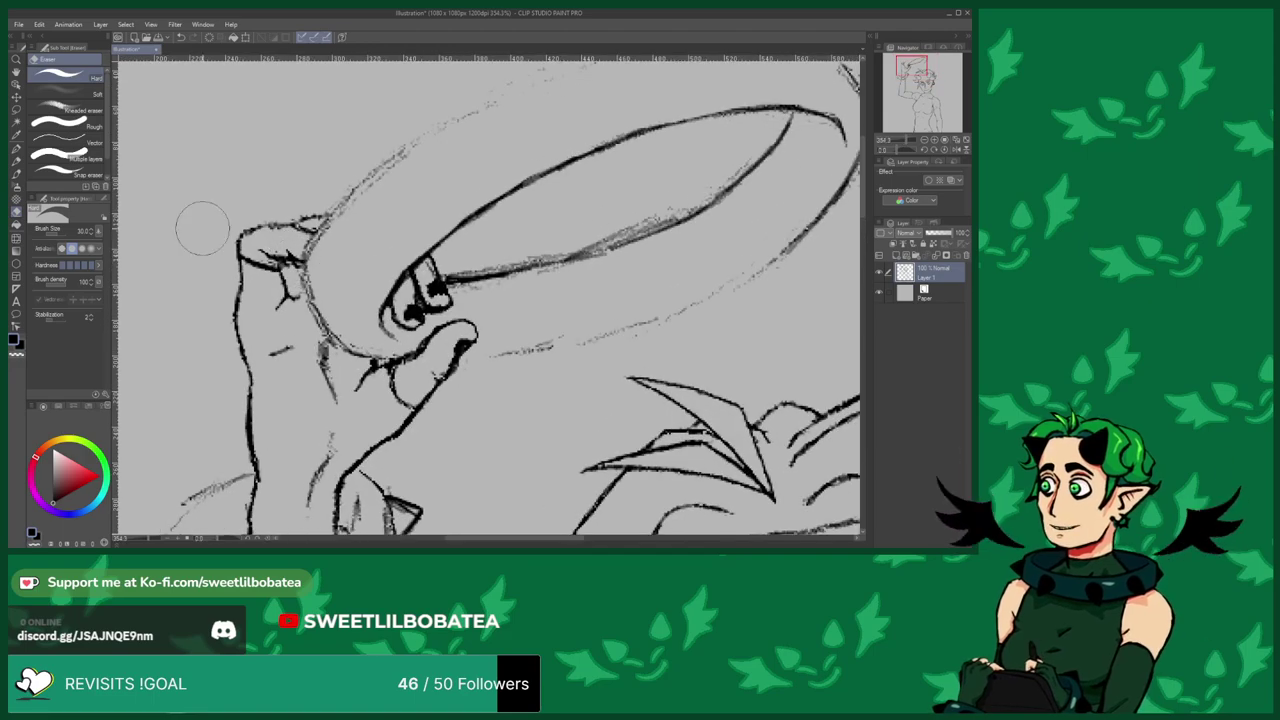
Retrace the ring's outer edge with darker brush lines where it passes through the raised hand.
{"action": "left_click", "coordinate": [17, 178]}
{"action": "scroll", "coordinate": [290, 250], "scroll_direction": "down", "scroll_amount": 1}
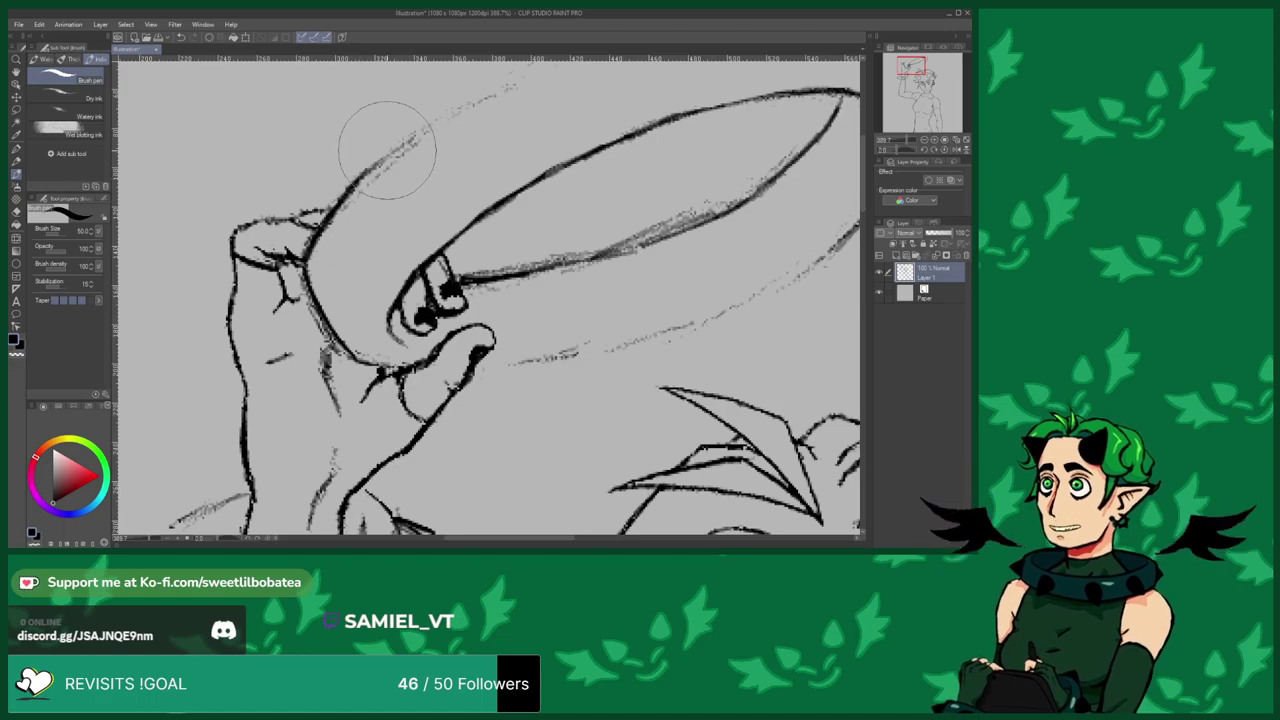
Ink the outer outline of the ring held in the raised hand, going over its upper edge, far end and lower edge.
{"action": "mouse_move", "coordinate": [351, 184]}
{"action": "left_mouse_down"}
{"action": "mouse_move", "coordinate": [408, 137]}
{"action": "mouse_move", "coordinate": [371, 134]}
{"action": "mouse_move", "coordinate": [478, 95]}
{"action": "mouse_move", "coordinate": [423, 98]}
{"action": "mouse_move", "coordinate": [514, 74]}
{"action": "mouse_move", "coordinate": [477, 100]}
{"action": "mouse_move", "coordinate": [535, 85]}
{"action": "left_mouse_up"}
{"action": "scroll", "coordinate": [321, 263], "scroll_direction": "down", "scroll_amount": 8}
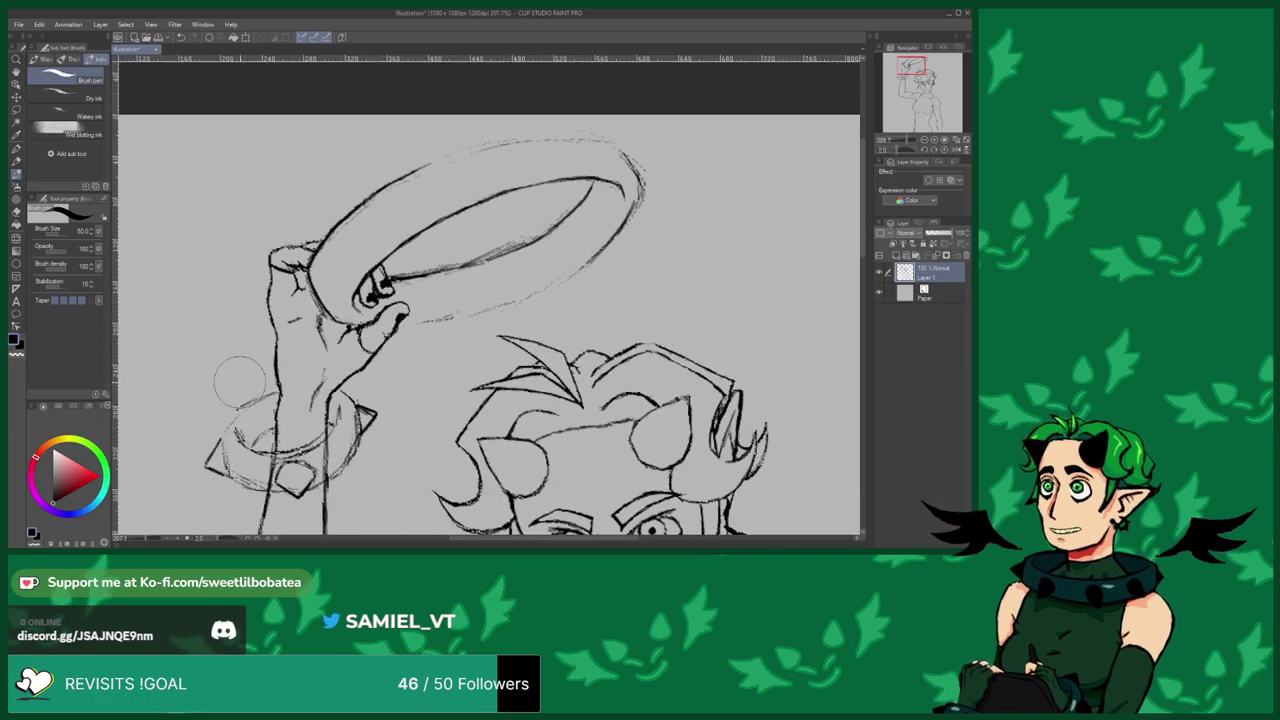
{"action": "scroll", "coordinate": [405, 187], "scroll_direction": "up", "scroll_amount": 3}
{"action": "mouse_move", "coordinate": [406, 191]}
{"action": "left_mouse_down"}
{"action": "mouse_move", "coordinate": [552, 160]}
{"action": "mouse_move", "coordinate": [600, 167]}
{"action": "left_mouse_up"}
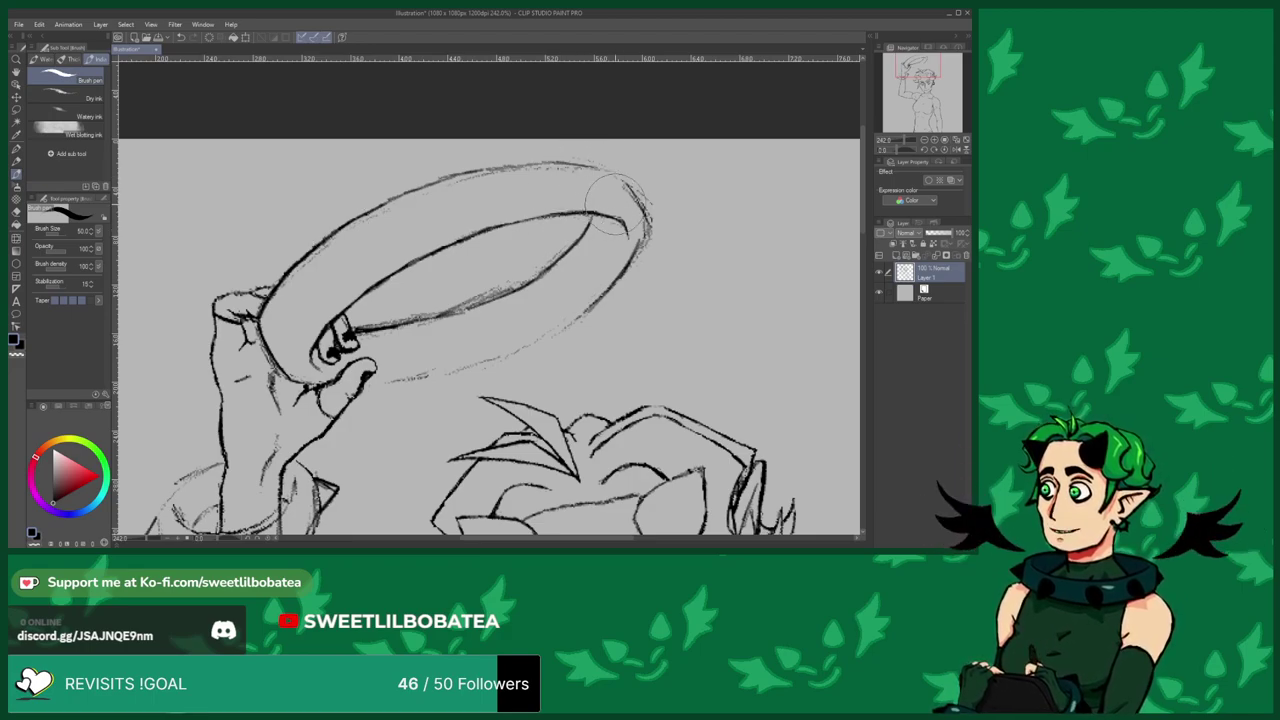
{"action": "mouse_move", "coordinate": [621, 182]}
{"action": "left_mouse_down"}
{"action": "mouse_move", "coordinate": [656, 232]}
{"action": "mouse_move", "coordinate": [645, 221]}
{"action": "mouse_move", "coordinate": [636, 257]}
{"action": "mouse_move", "coordinate": [645, 231]}
{"action": "mouse_move", "coordinate": [574, 327]}
{"action": "mouse_move", "coordinate": [600, 300]}
{"action": "mouse_move", "coordinate": [500, 358]}
{"action": "left_mouse_up"}
{"action": "mouse_move", "coordinate": [378, 387]}
{"action": "left_mouse_down"}
{"action": "mouse_move", "coordinate": [396, 381]}
{"action": "mouse_move", "coordinate": [383, 373]}
{"action": "mouse_move", "coordinate": [488, 359]}
{"action": "left_mouse_up"}
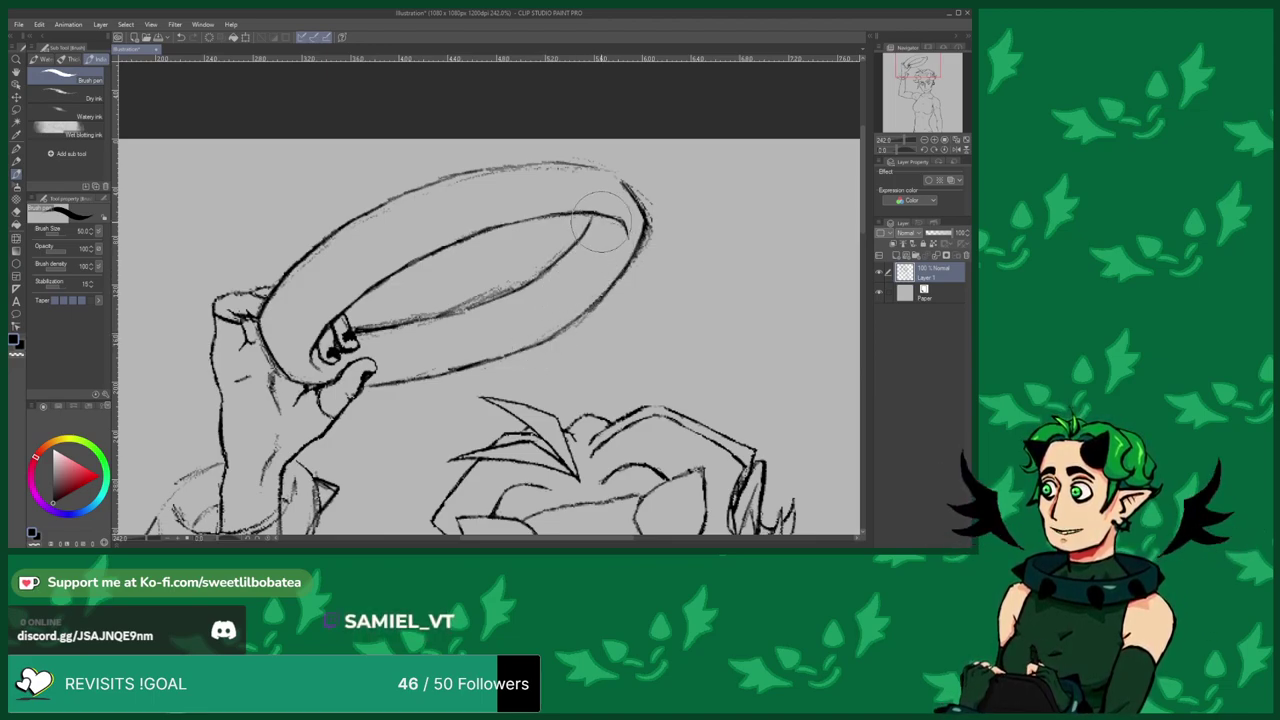
Clean the rough sketch marks off the ring's contours with the Hard eraser and re-ink the faint parts of its outline.
{"action": "left_click", "coordinate": [17, 212]}
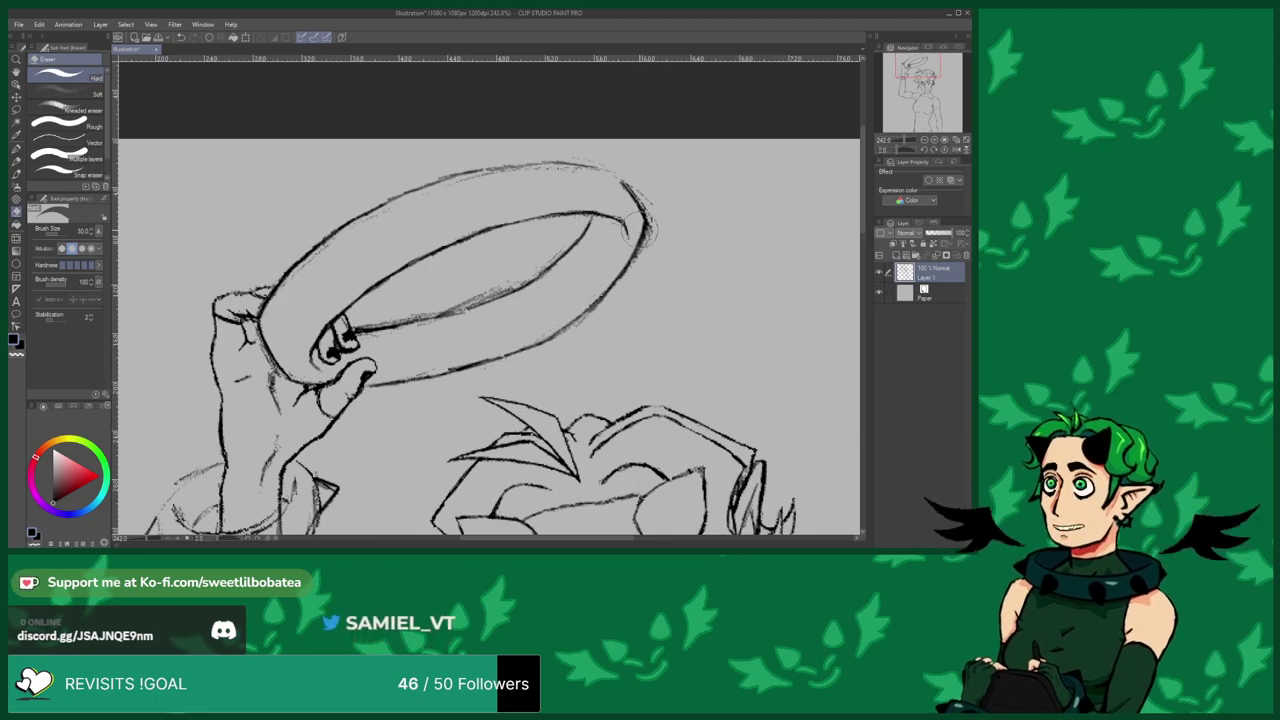
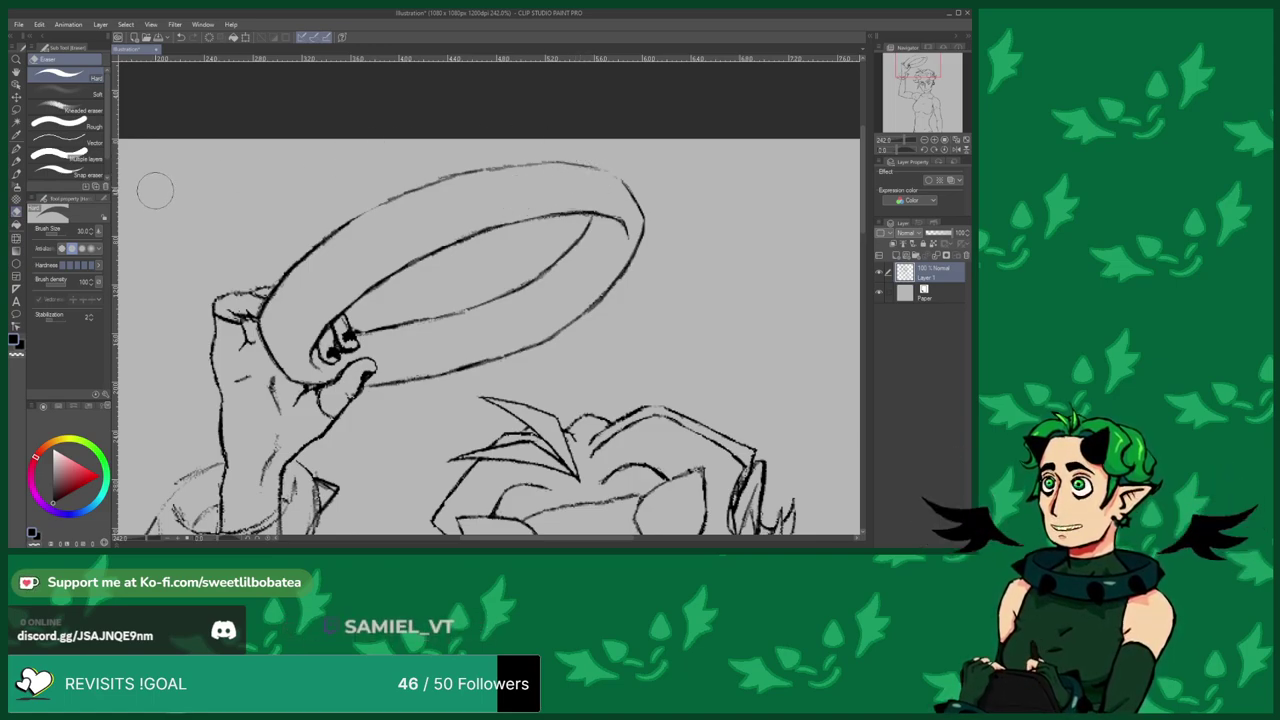
{"action": "key", "text": "b"}
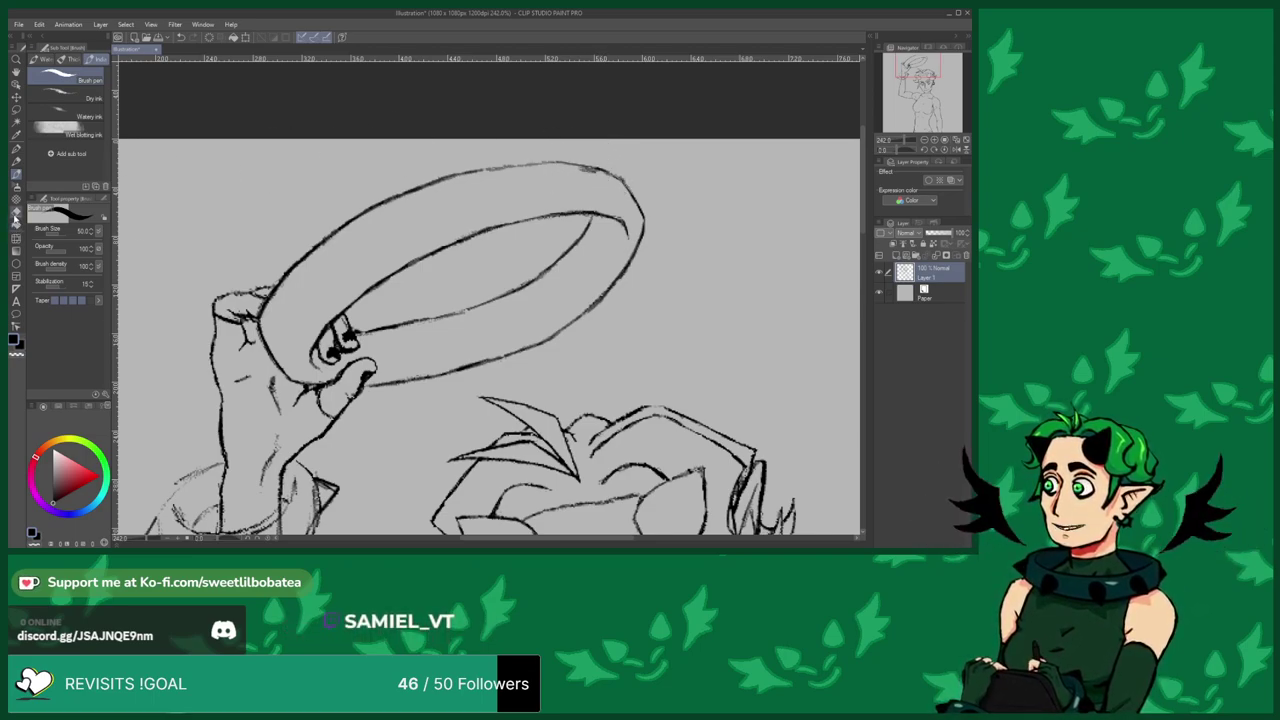
{"action": "left_click", "coordinate": [15, 212]}
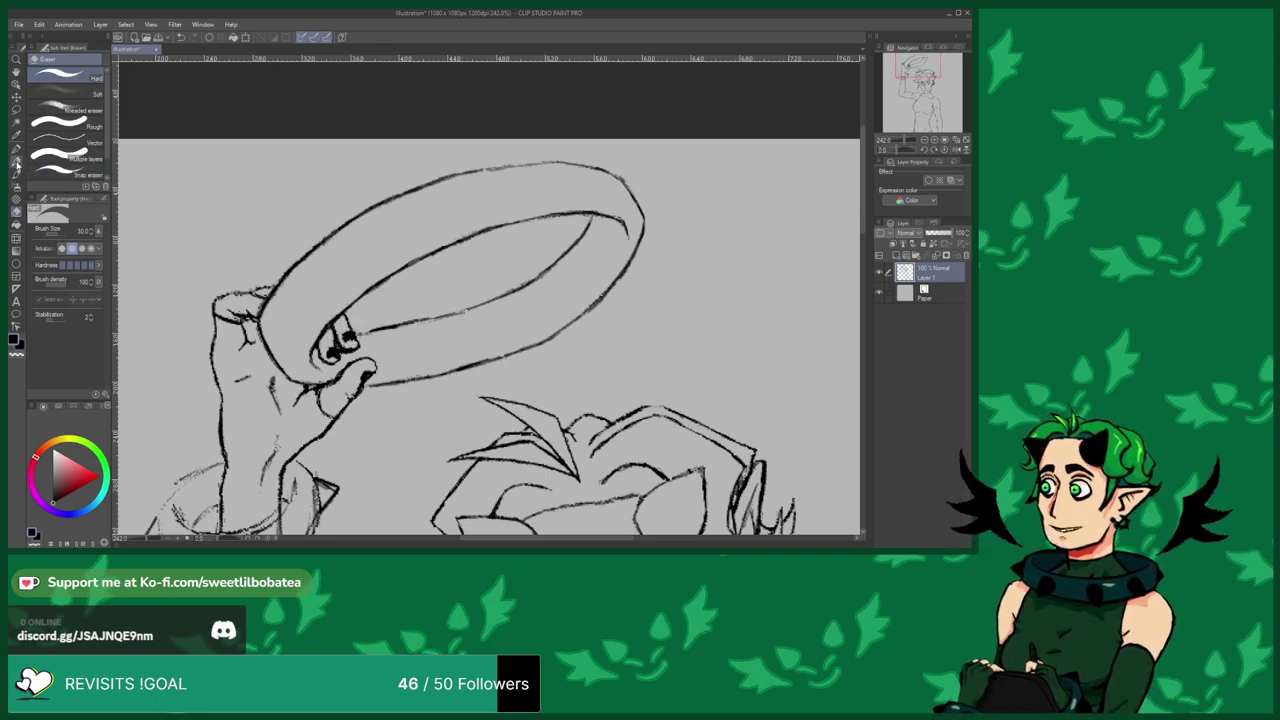
{"action": "key", "text": "p"}
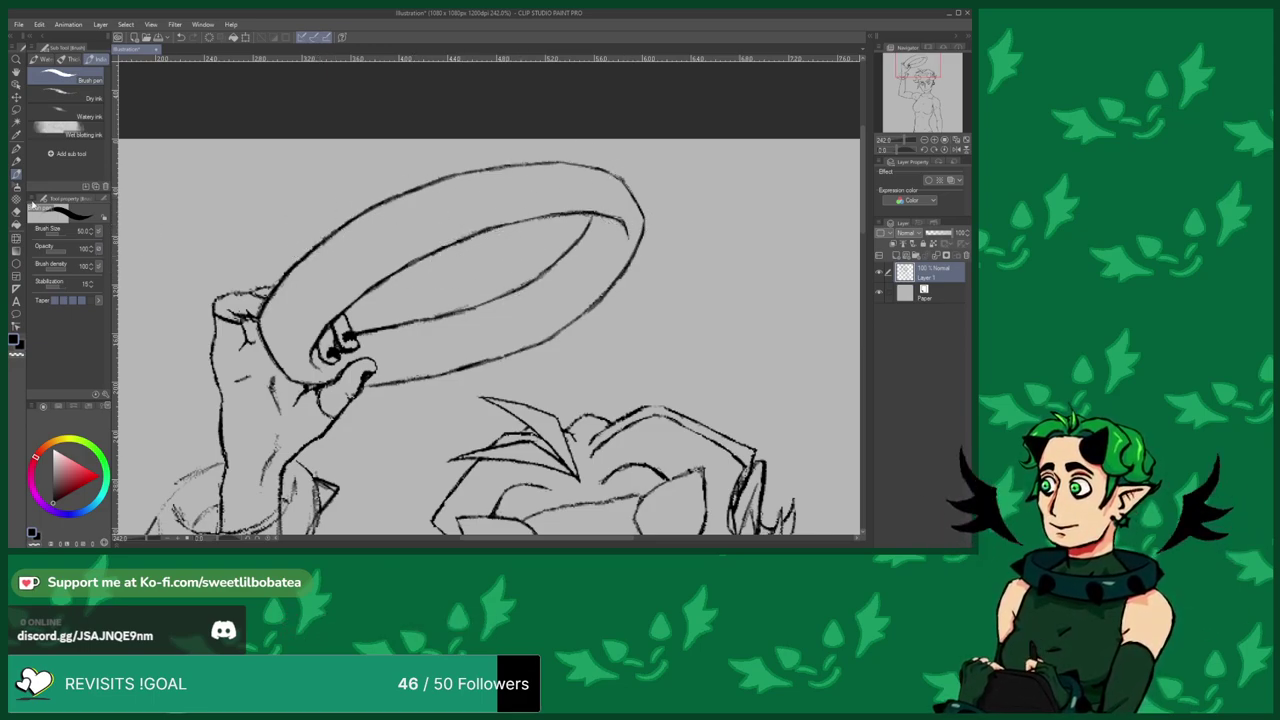
{"action": "left_click", "coordinate": [16, 213]}
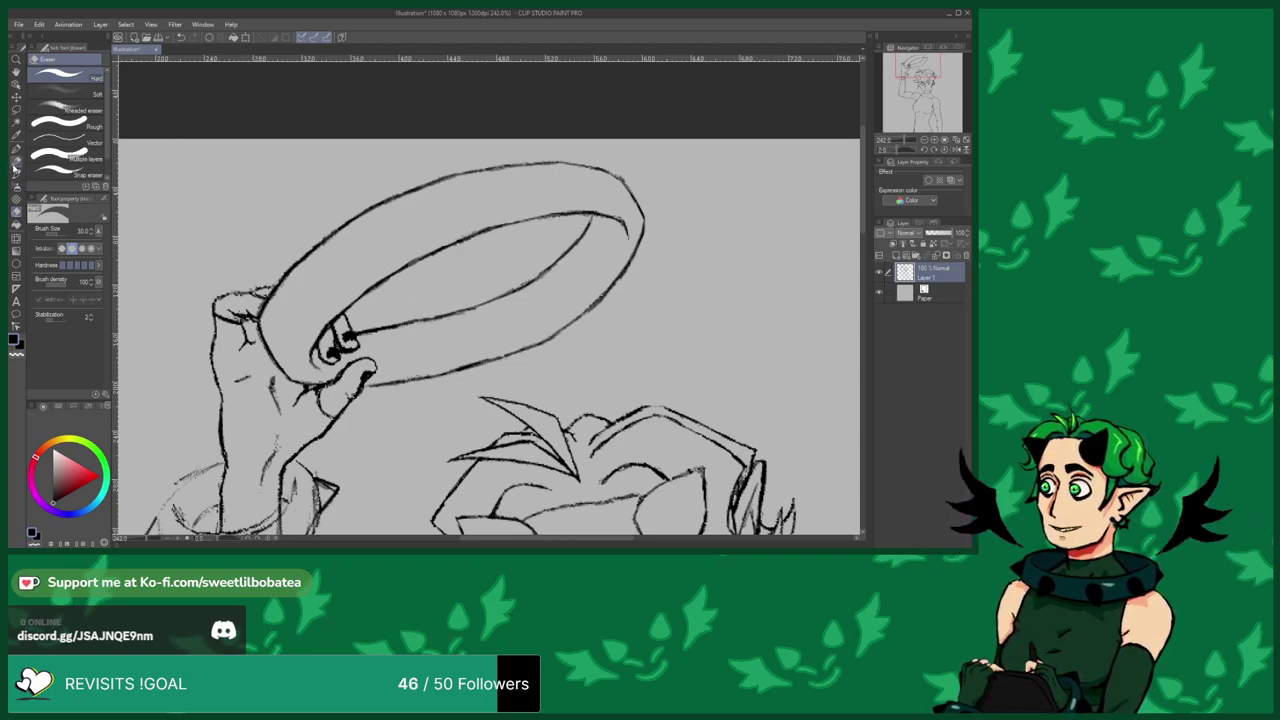
Ink the fingertip line and darken the small gap where the index finger meets the ring.
{"action": "left_click", "coordinate": [14, 172]}
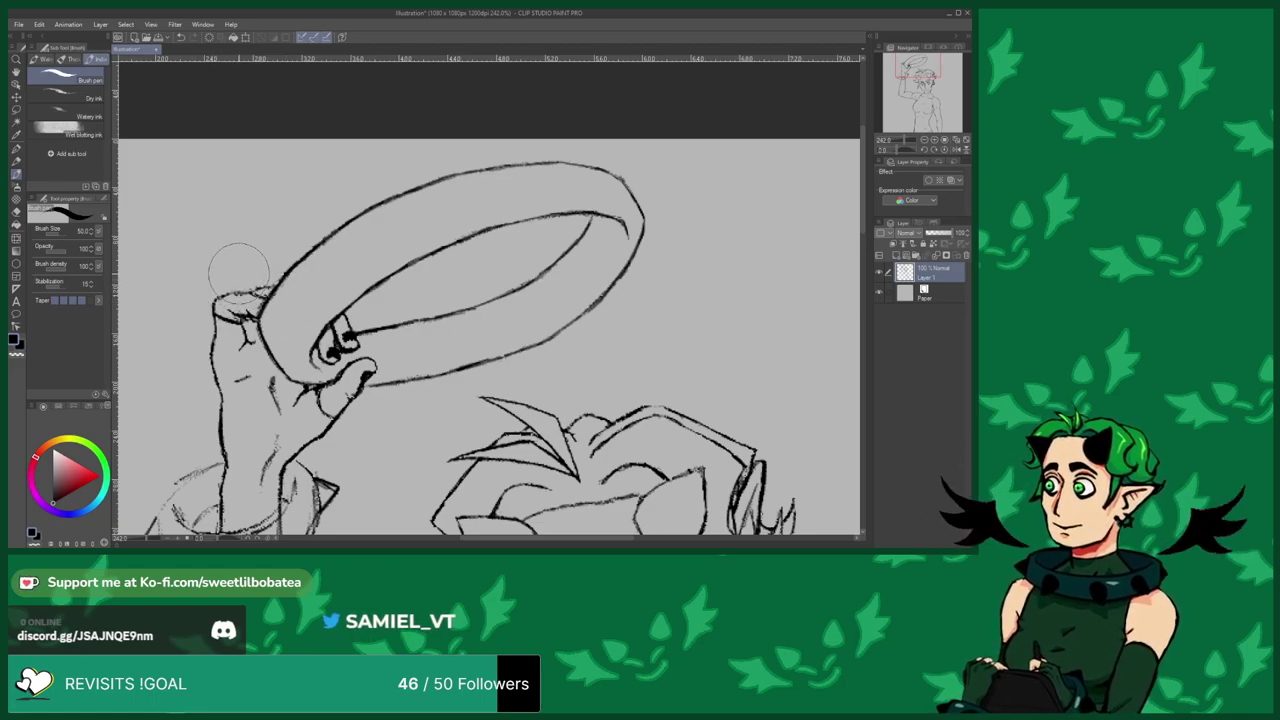
{"action": "scroll", "coordinate": [238, 270], "scroll_direction": "up", "scroll_amount": 3}
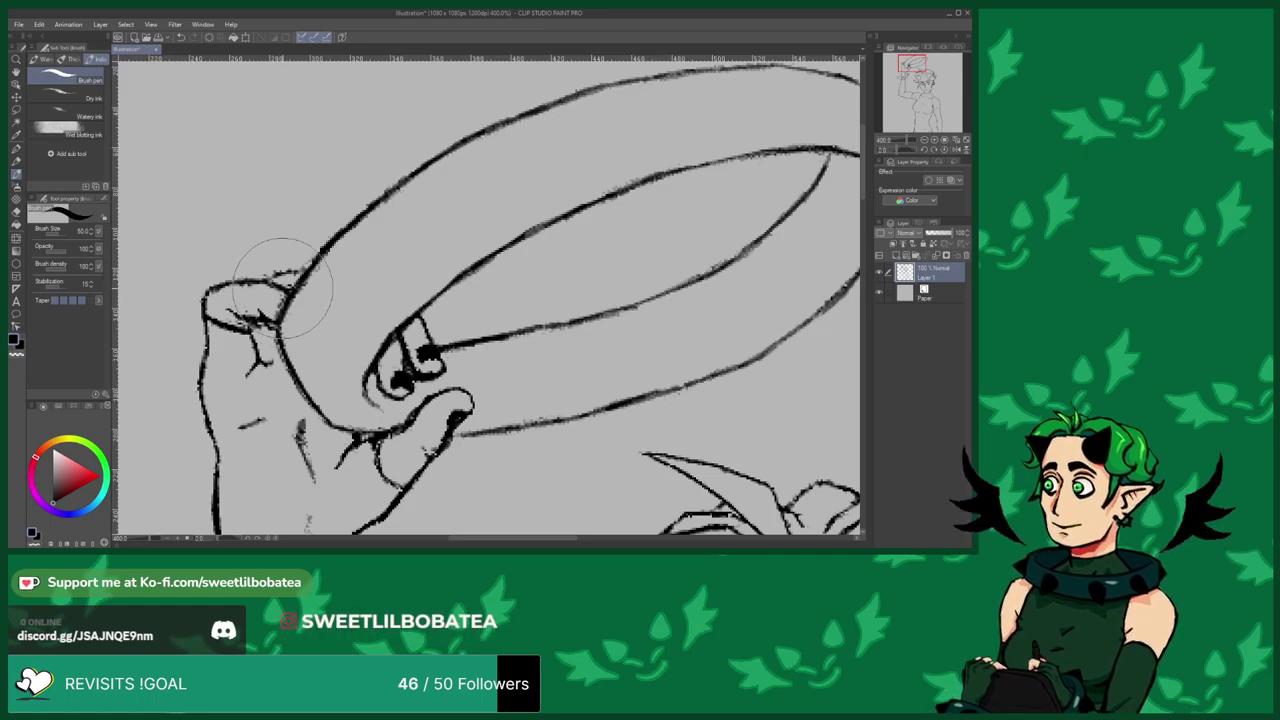
{"action": "left_click_drag", "start_coordinate": [283, 295], "coordinate": [281, 304]}
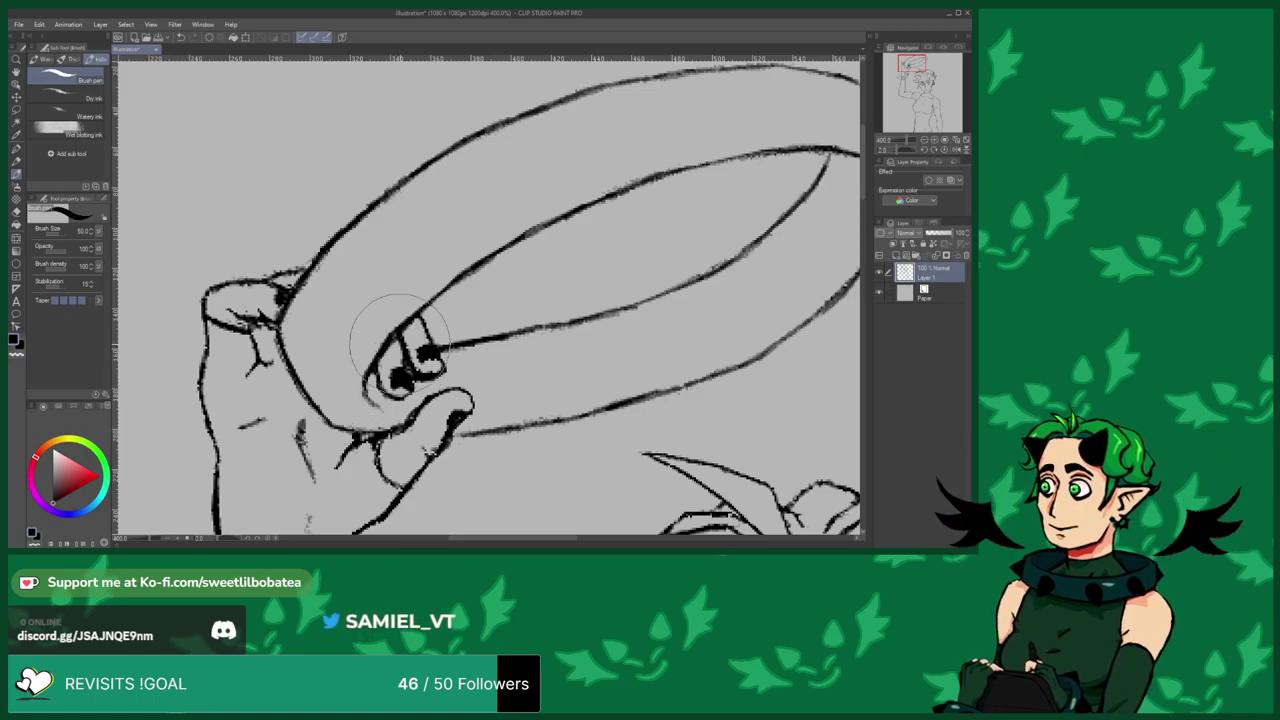
{"action": "left_click", "coordinate": [15, 211]}
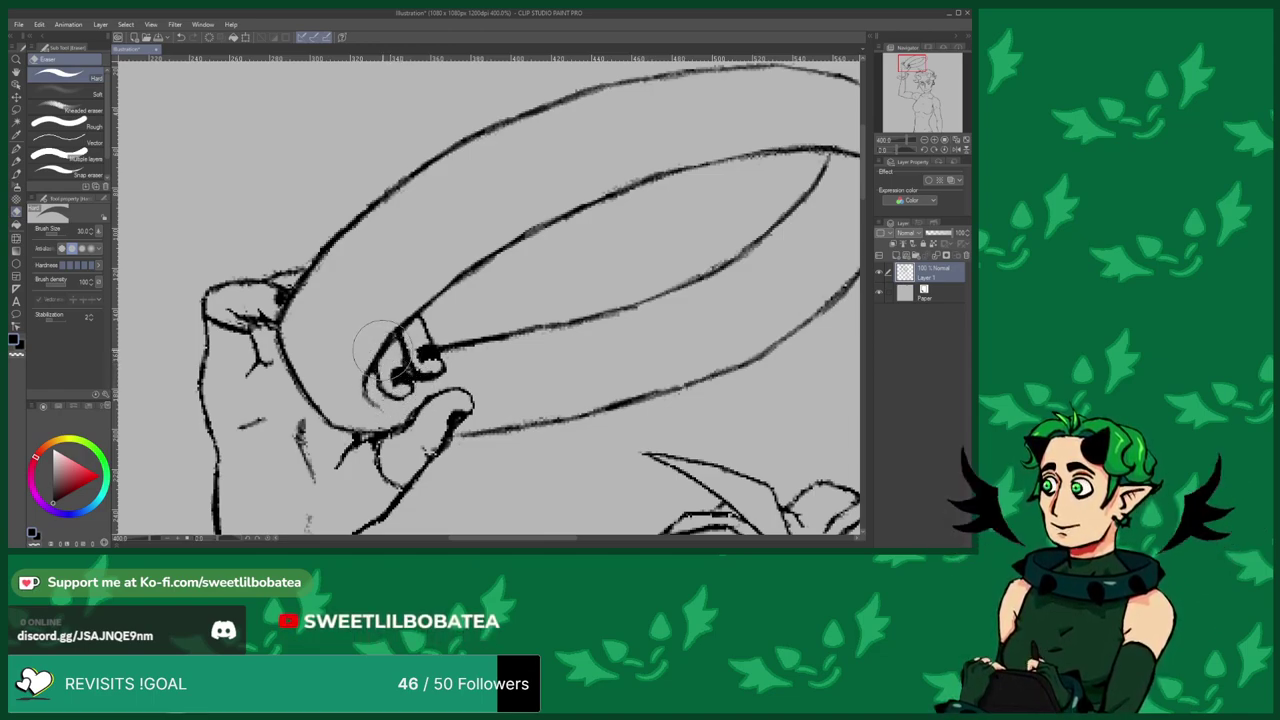
{"action": "left_click", "coordinate": [20, 182]}
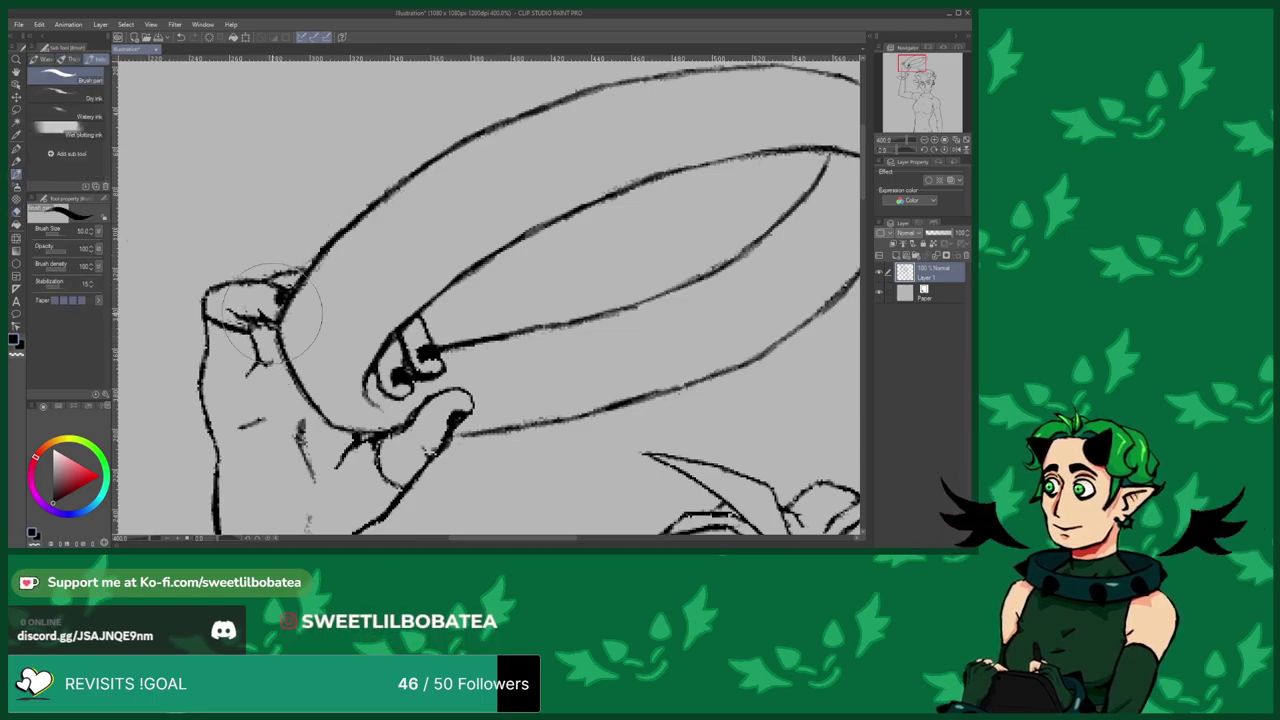
Draw a small pointed spike on the ring's lower-right outer edge, undoing the first version and redrawing it.
{"action": "scroll", "coordinate": [194, 432], "scroll_direction": "down", "scroll_amount": 5}
{"action": "scroll", "coordinate": [355, 425], "scroll_direction": "up", "scroll_amount": 6}
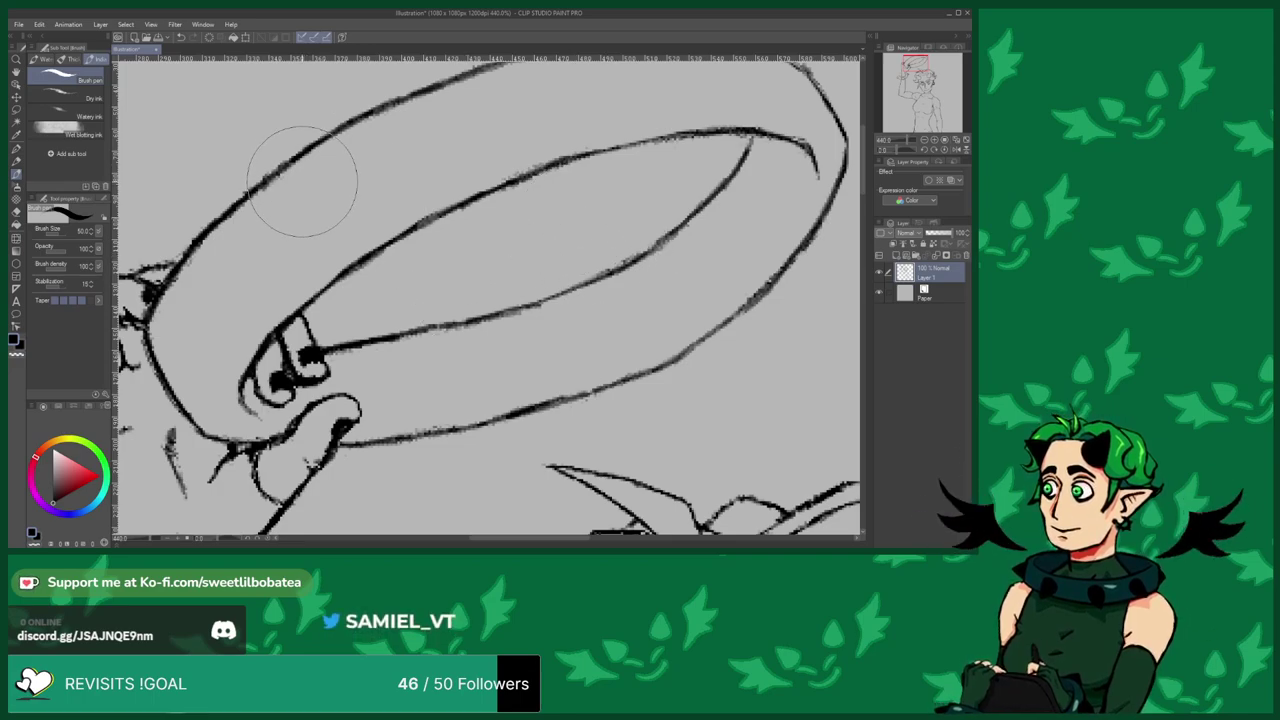
{"action": "scroll", "coordinate": [305, 270], "scroll_direction": "down", "scroll_amount": 3}
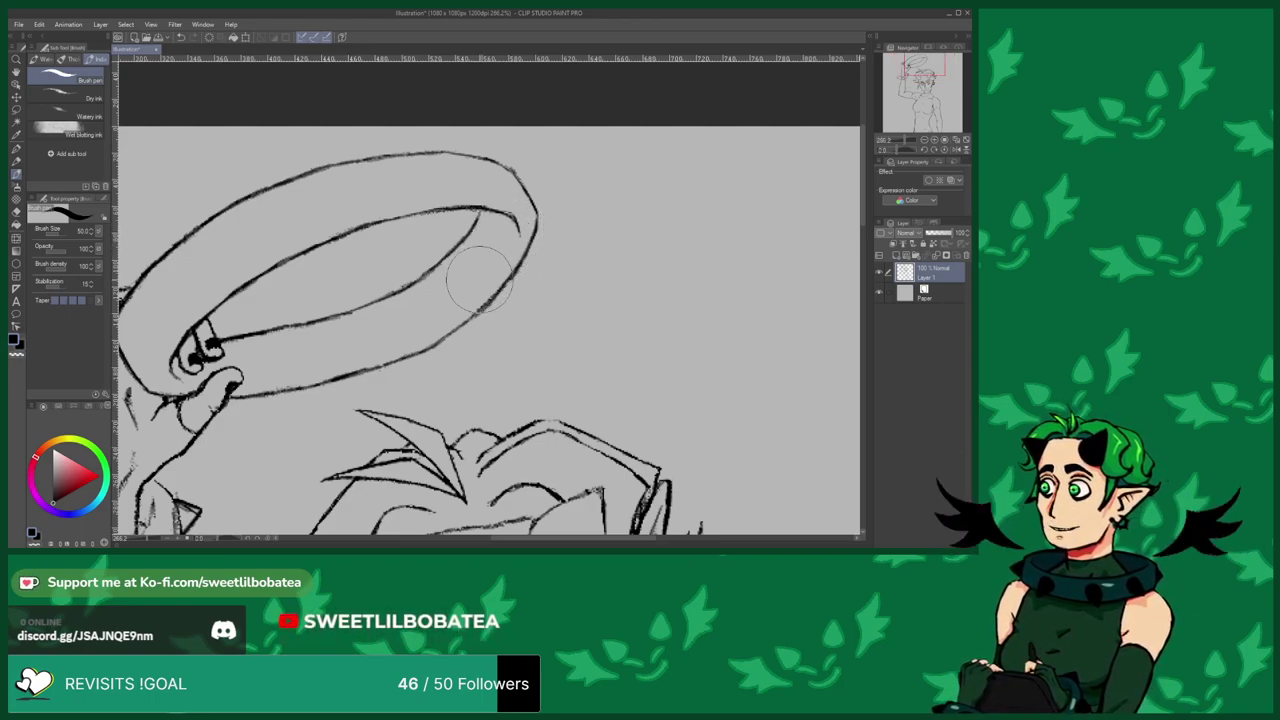
{"action": "left_click_drag", "start_coordinate": [486, 300], "coordinate": [530, 278]}
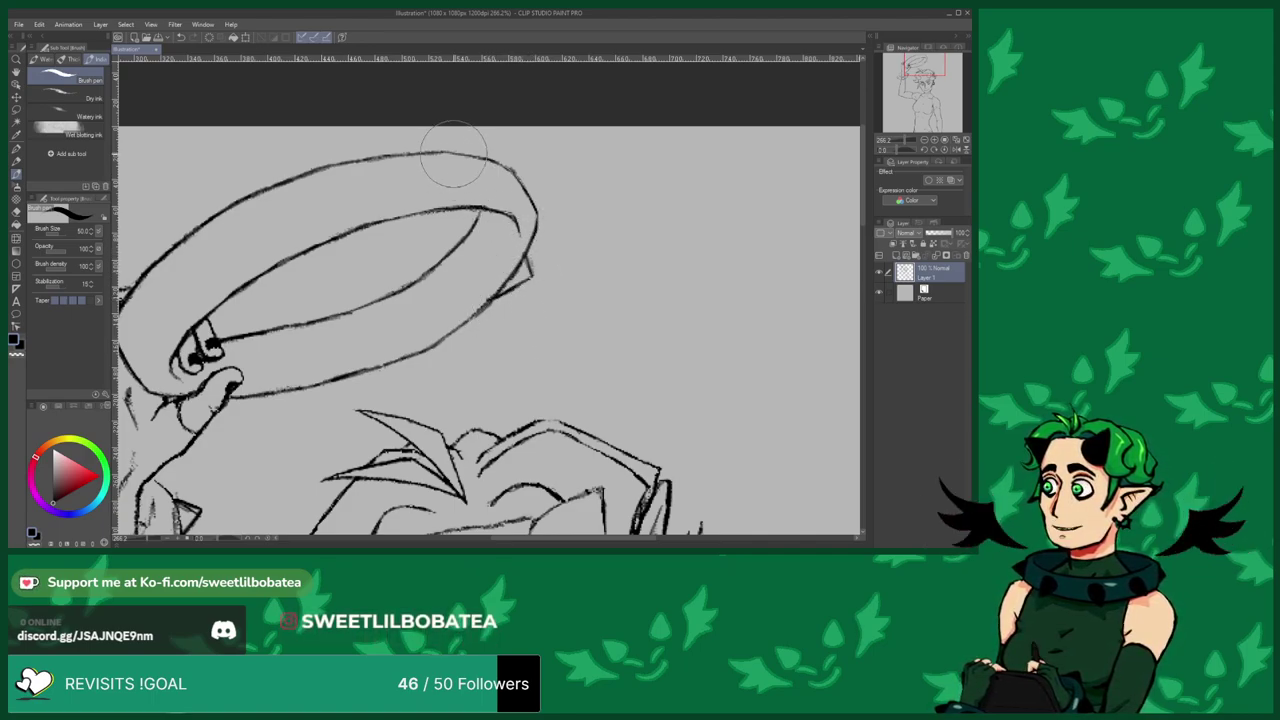
{"action": "left_click", "coordinate": [179, 37]}
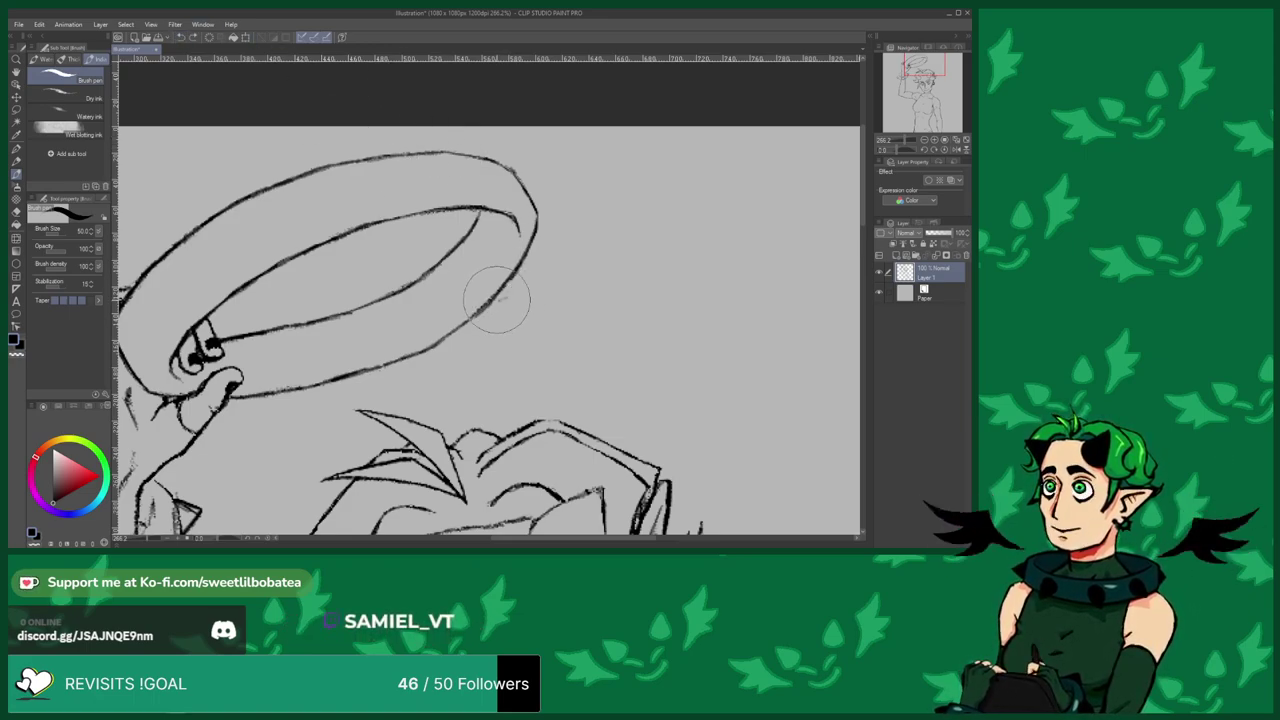
{"action": "mouse_move", "coordinate": [502, 298]}
{"action": "left_mouse_down"}
{"action": "mouse_move", "coordinate": [532, 283]}
{"action": "mouse_move", "coordinate": [522, 261]}
{"action": "left_mouse_up"}
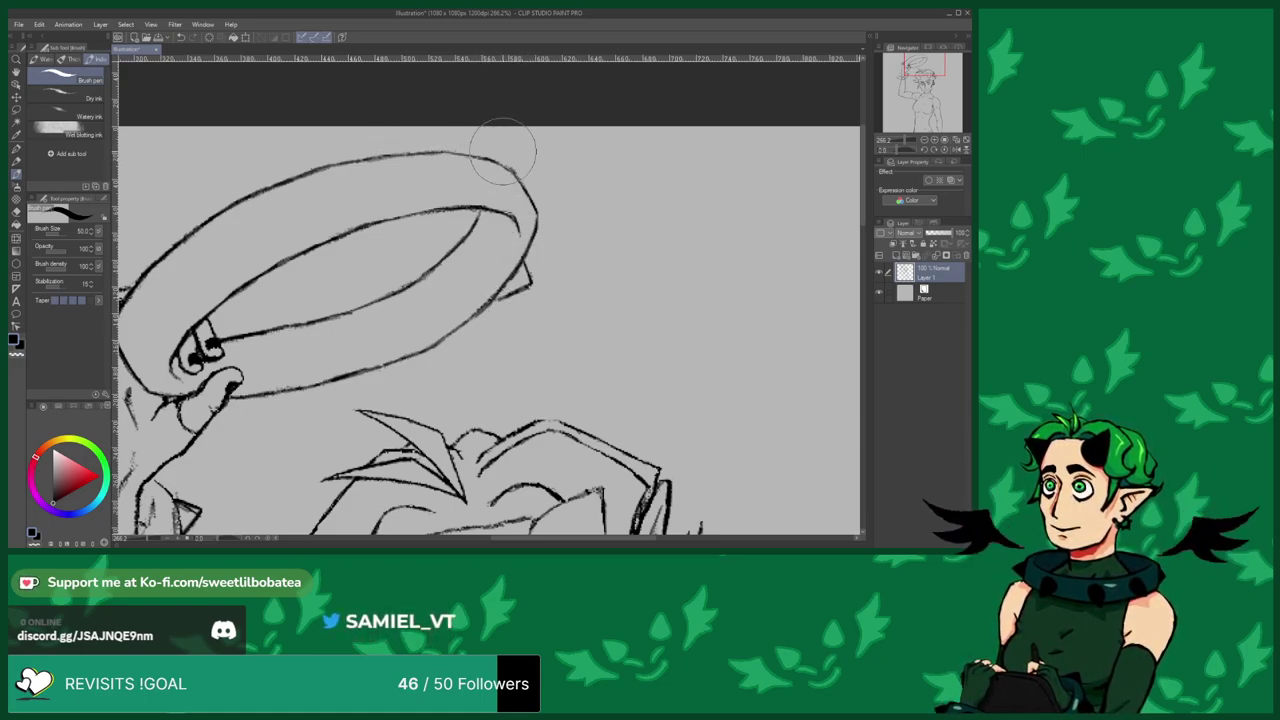
Draw a pointed spike with a rounded base at the ring's upper-right end.
{"action": "left_click_drag", "start_coordinate": [482, 158], "coordinate": [528, 146]}
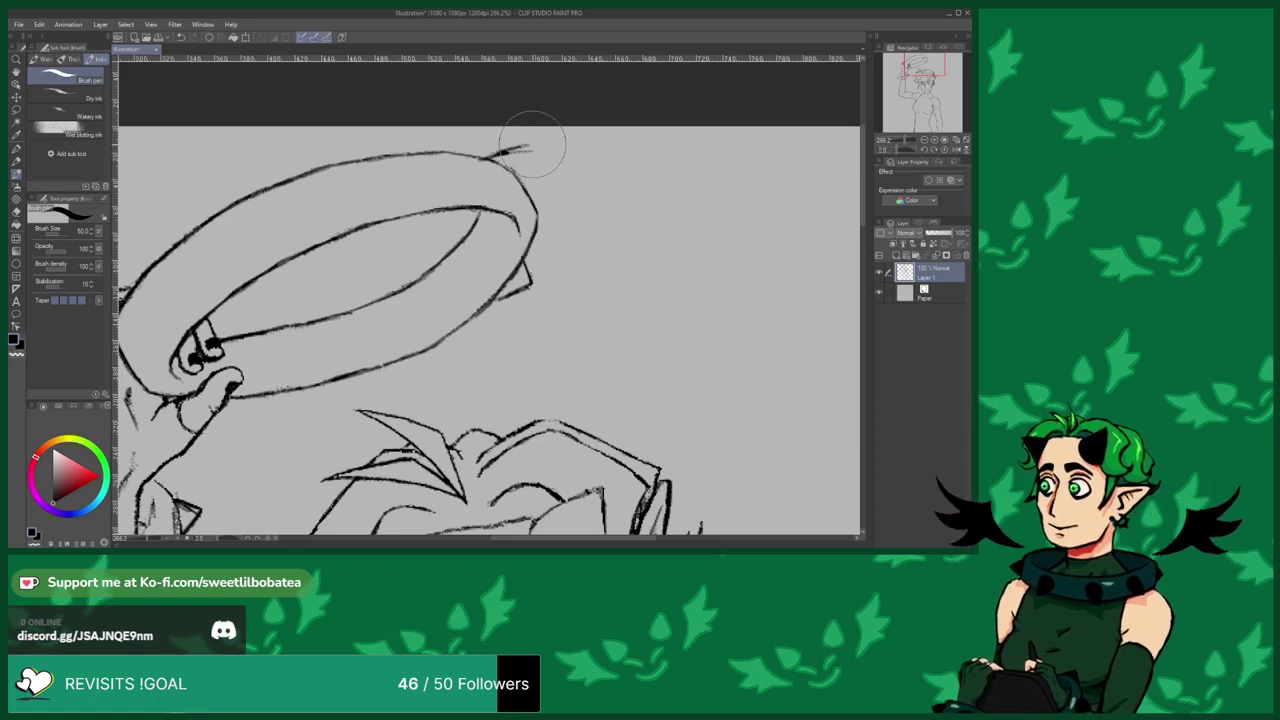
{"action": "left_click_drag", "start_coordinate": [533, 147], "coordinate": [536, 196]}
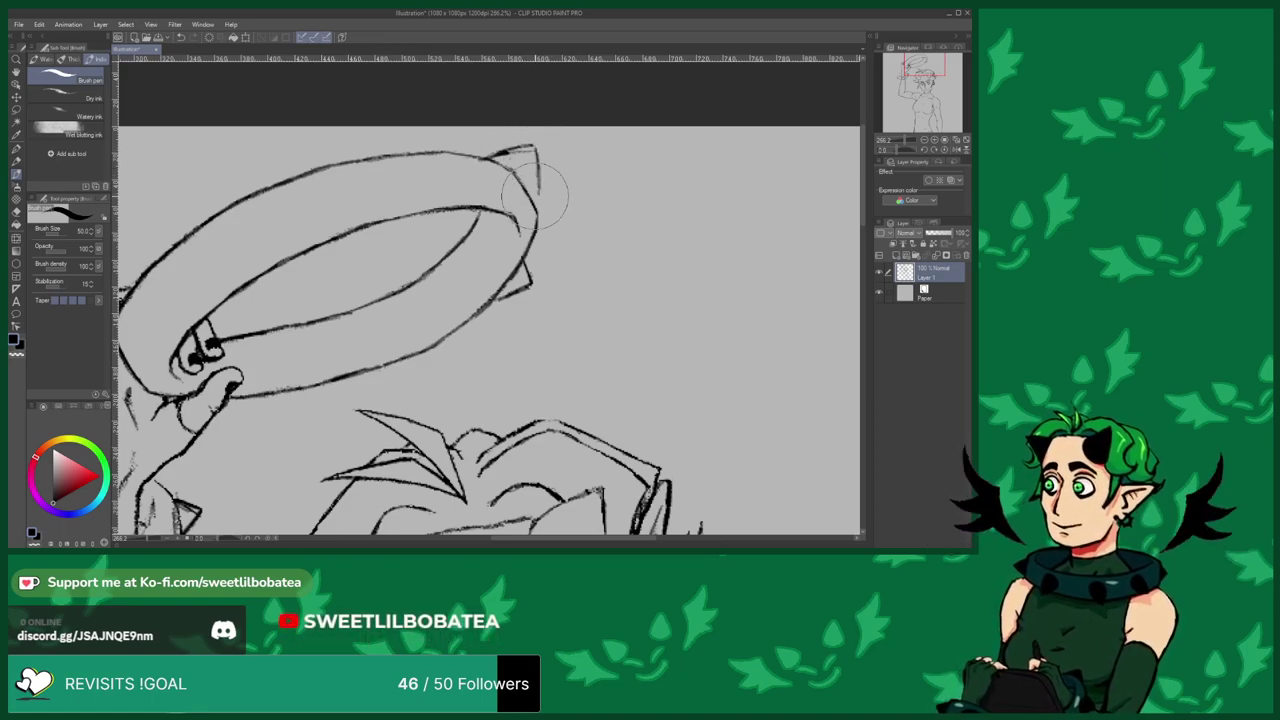
{"action": "left_click_drag", "start_coordinate": [532, 148], "coordinate": [537, 195]}
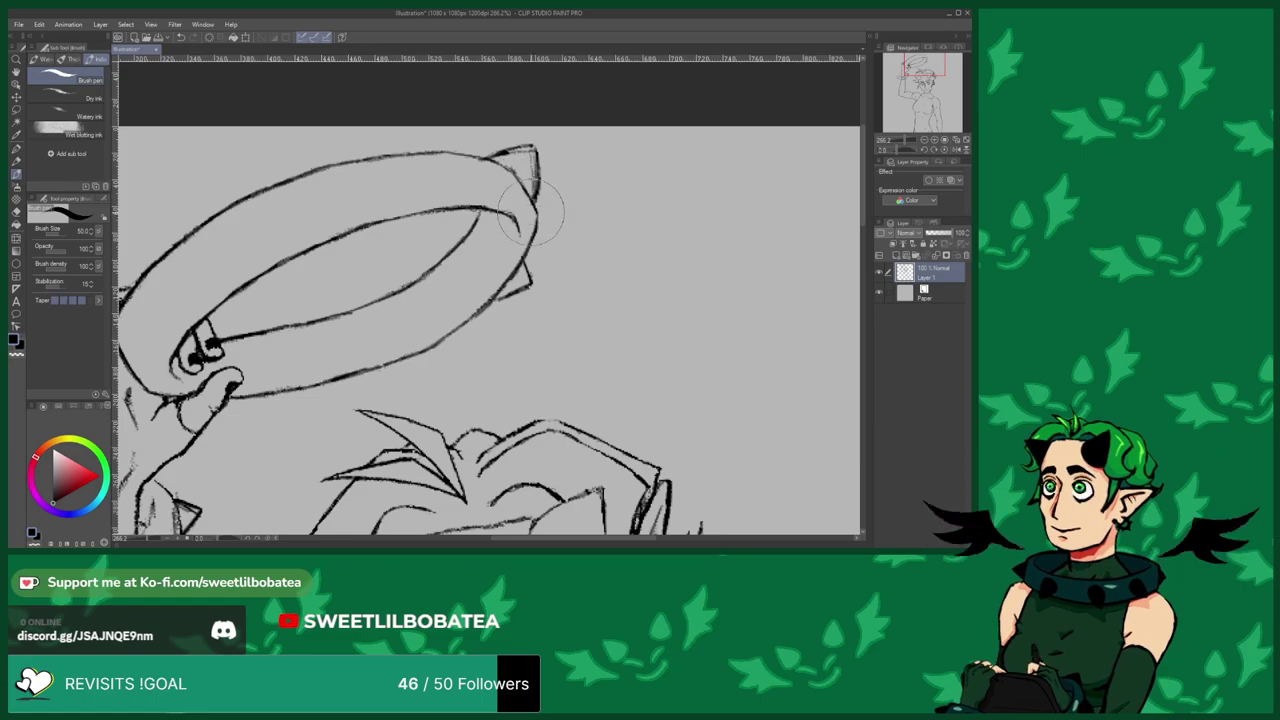
{"action": "mouse_move", "coordinate": [484, 159]}
{"action": "left_mouse_down"}
{"action": "mouse_move", "coordinate": [486, 188]}
{"action": "mouse_move", "coordinate": [530, 208]}
{"action": "left_mouse_up"}
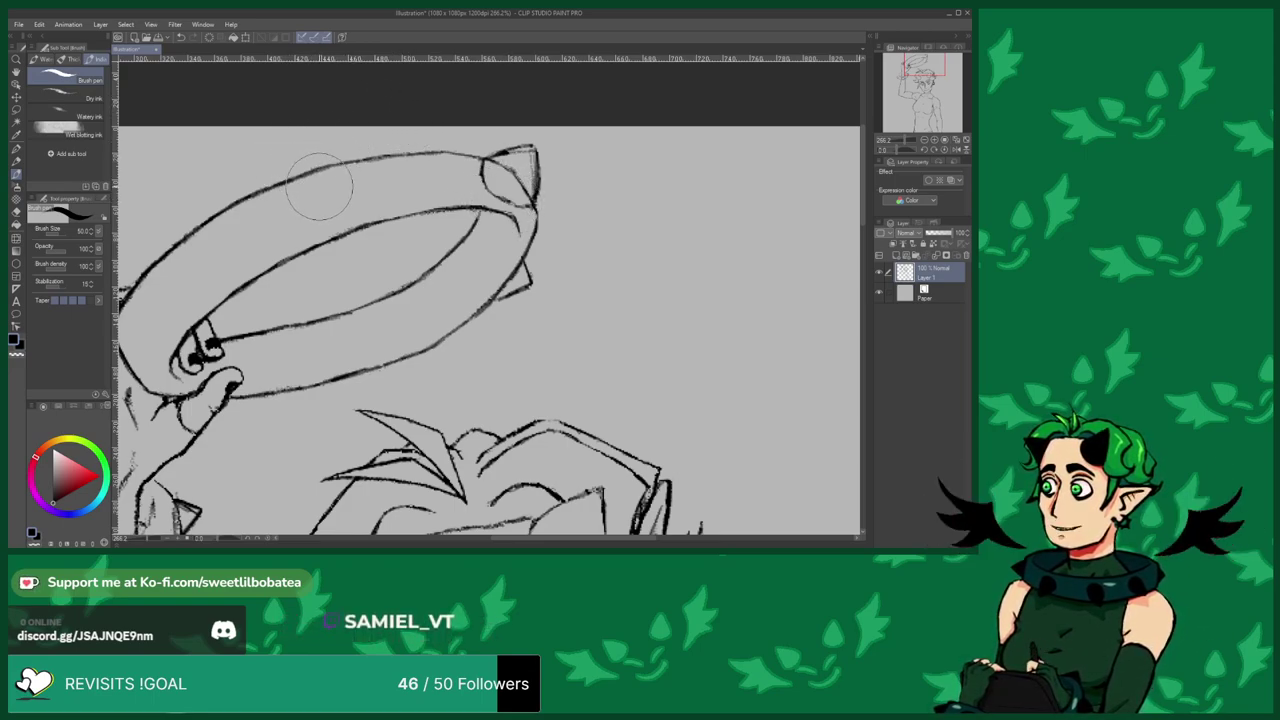
Draw a teardrop-shaped spike with a rounded base over the middle of the ring's upper edge.
{"action": "mouse_move", "coordinate": [320, 207]}
{"action": "left_mouse_down"}
{"action": "mouse_move", "coordinate": [366, 175]}
{"action": "mouse_move", "coordinate": [326, 210]}
{"action": "mouse_move", "coordinate": [312, 197]}
{"action": "mouse_move", "coordinate": [341, 215]}
{"action": "left_mouse_up"}
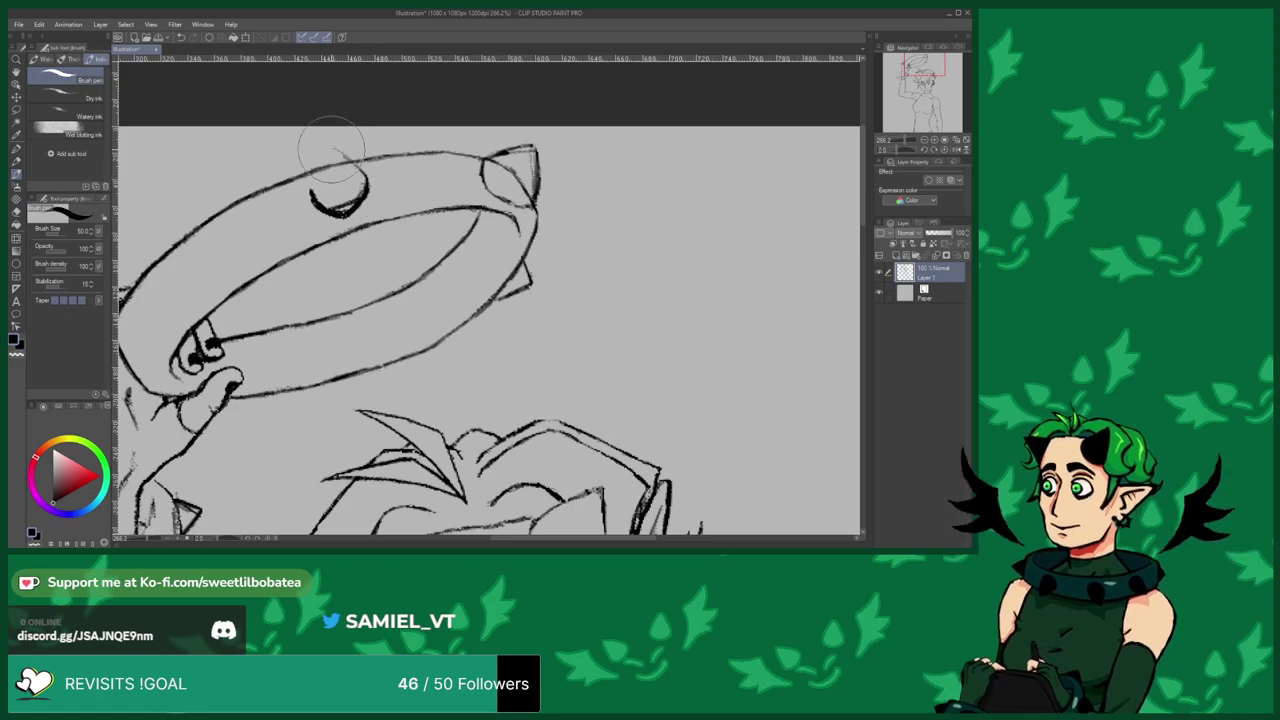
{"action": "mouse_move", "coordinate": [359, 166]}
{"action": "left_mouse_down"}
{"action": "mouse_move", "coordinate": [318, 140]}
{"action": "mouse_move", "coordinate": [310, 192]}
{"action": "left_mouse_up"}
{"action": "left_click_drag", "start_coordinate": [317, 142], "coordinate": [310, 195]}
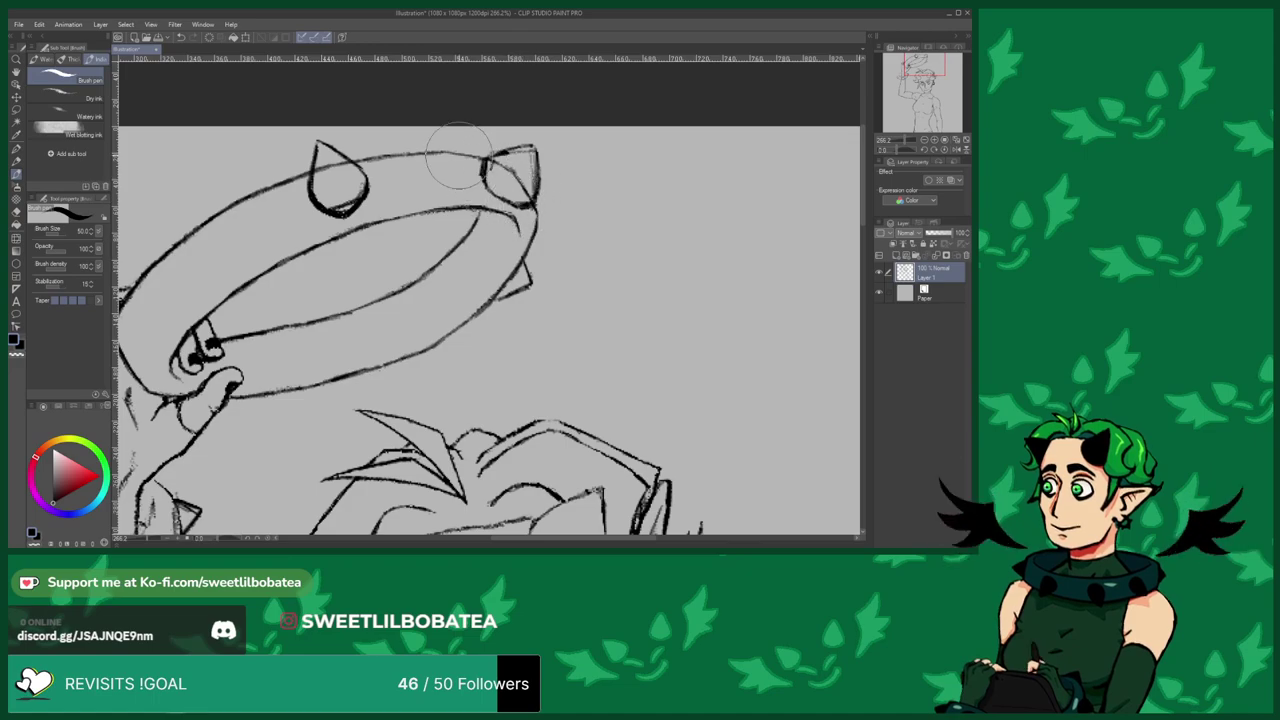
Erase the rough edges around the ring's two upper spikes and re-ink the outline of the upper-right one.
{"action": "key", "text": "e"}
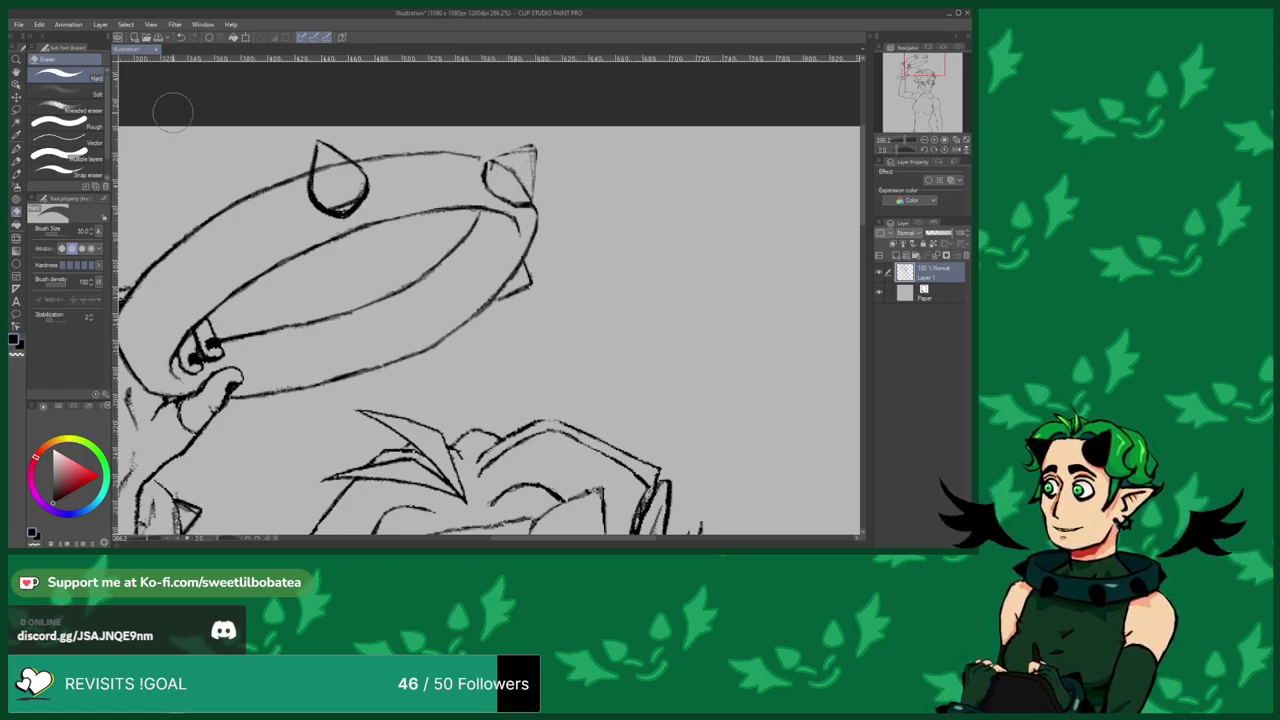
{"action": "key", "text": "b"}
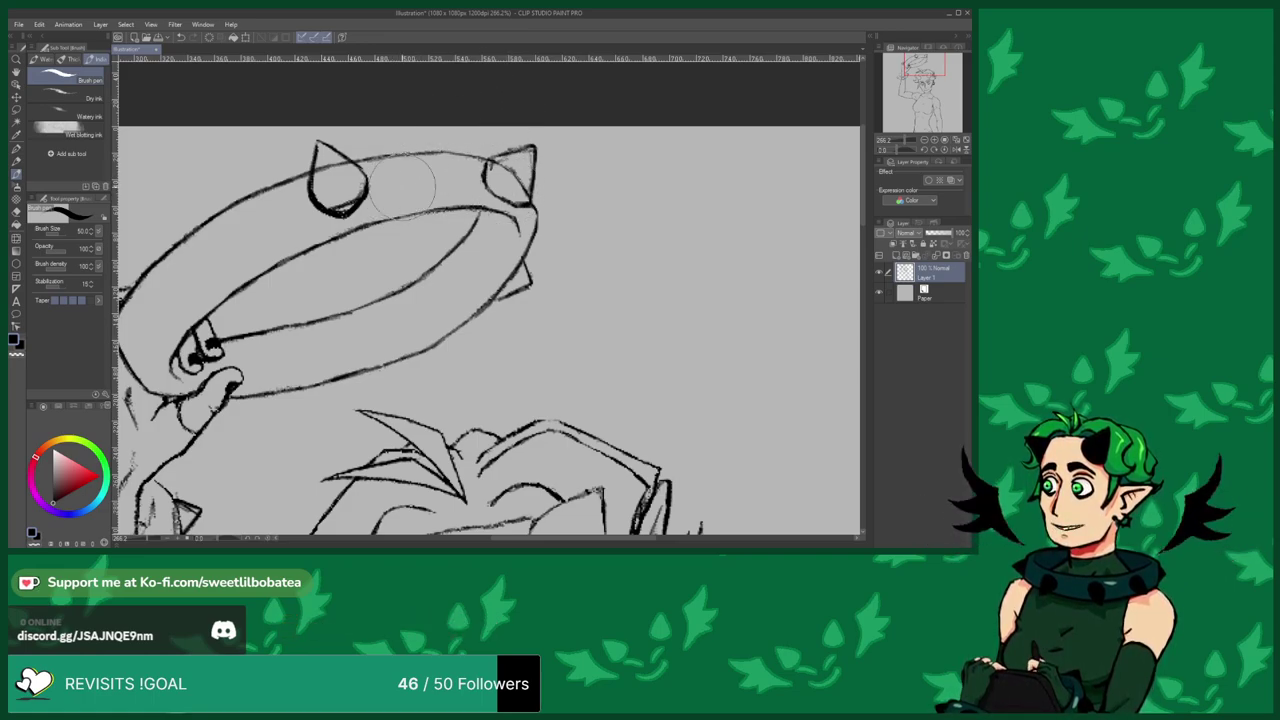
{"action": "left_click", "coordinate": [16, 212]}
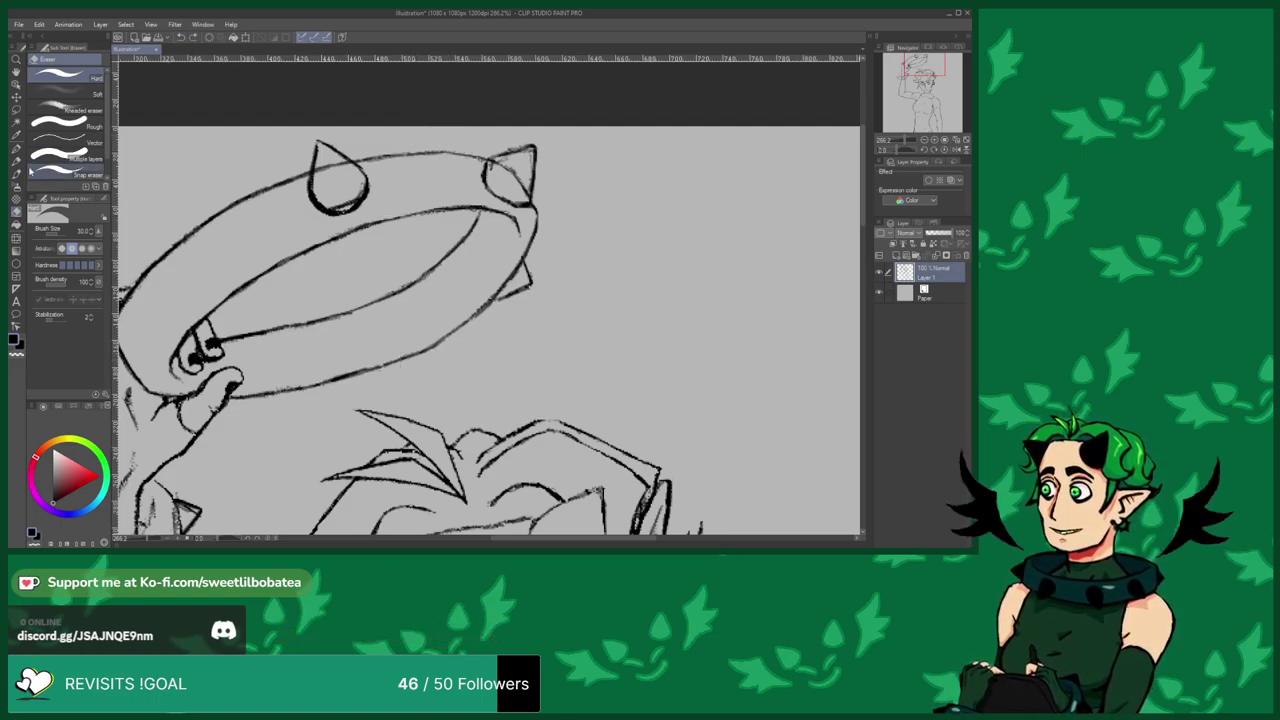
Try sketching more spikes on the ring's lower edge and on its front near the hand, undoing the one near the hand.
{"action": "left_click", "coordinate": [17, 176]}
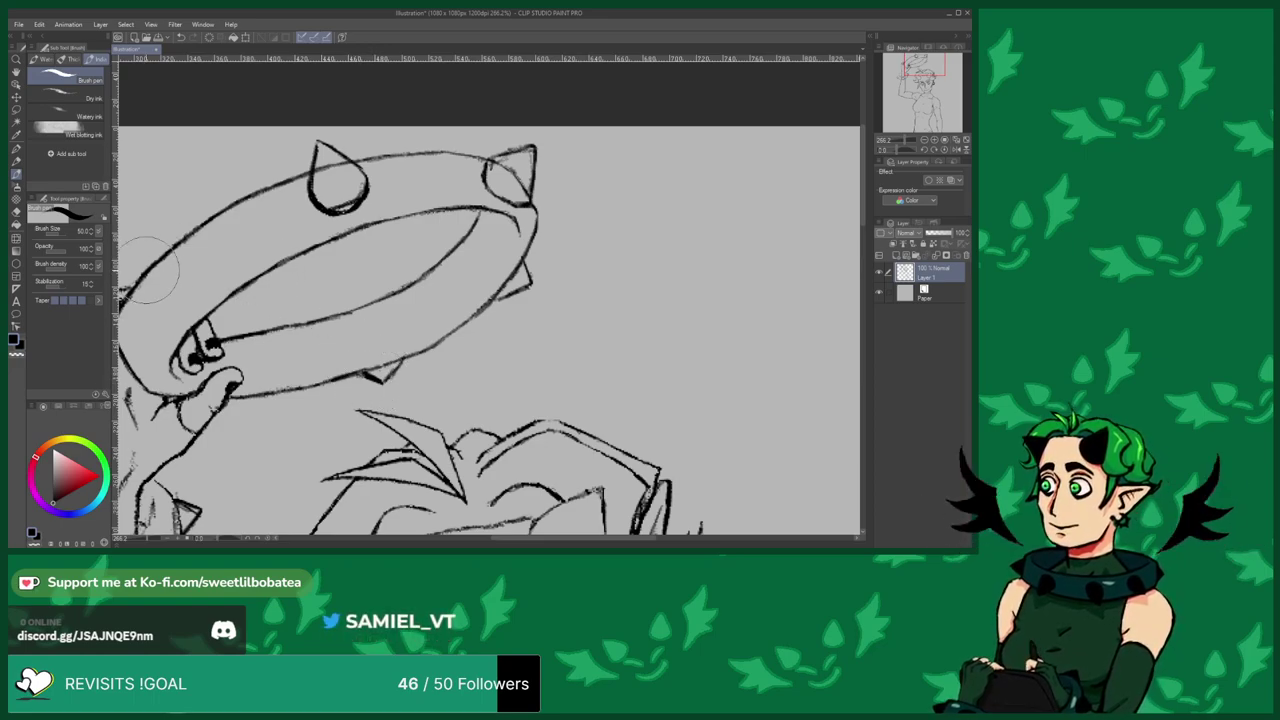
{"action": "left_click_drag", "start_coordinate": [241, 399], "coordinate": [222, 417]}
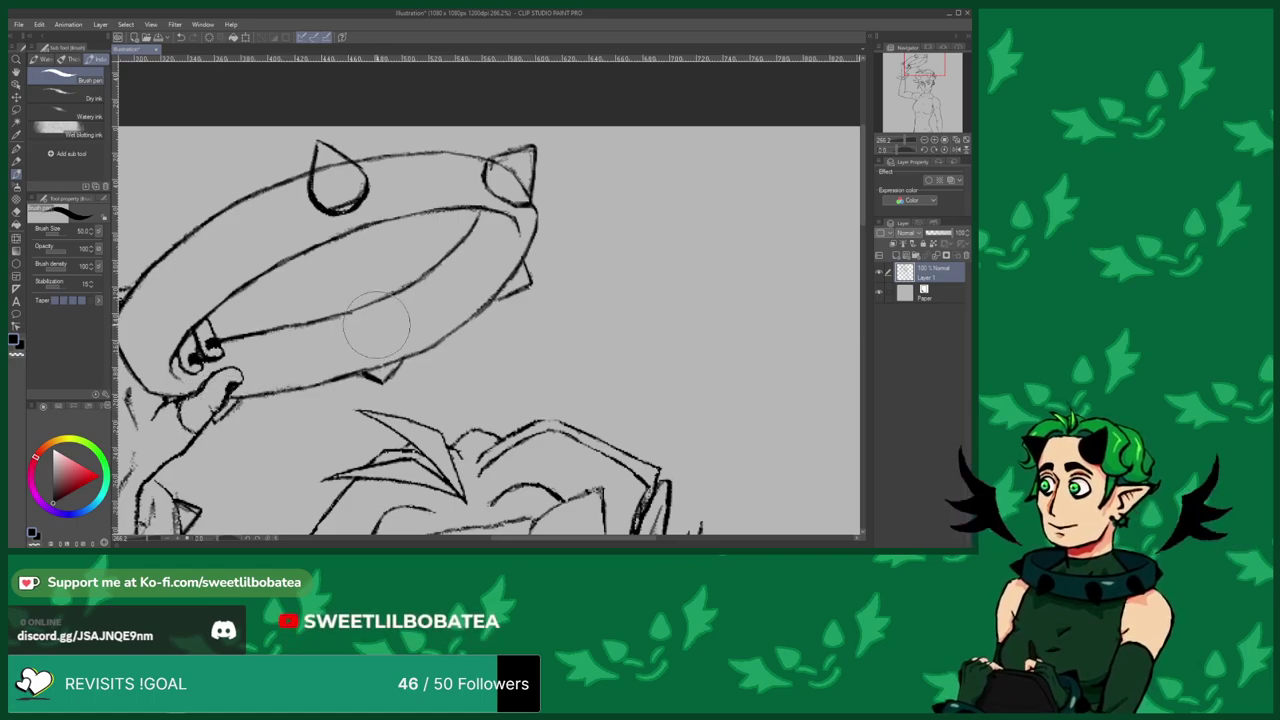
{"action": "scroll", "coordinate": [480, 250], "scroll_direction": "down", "scroll_amount": 3}
{"action": "scroll", "coordinate": [366, 217], "scroll_direction": "up", "scroll_amount": 2}
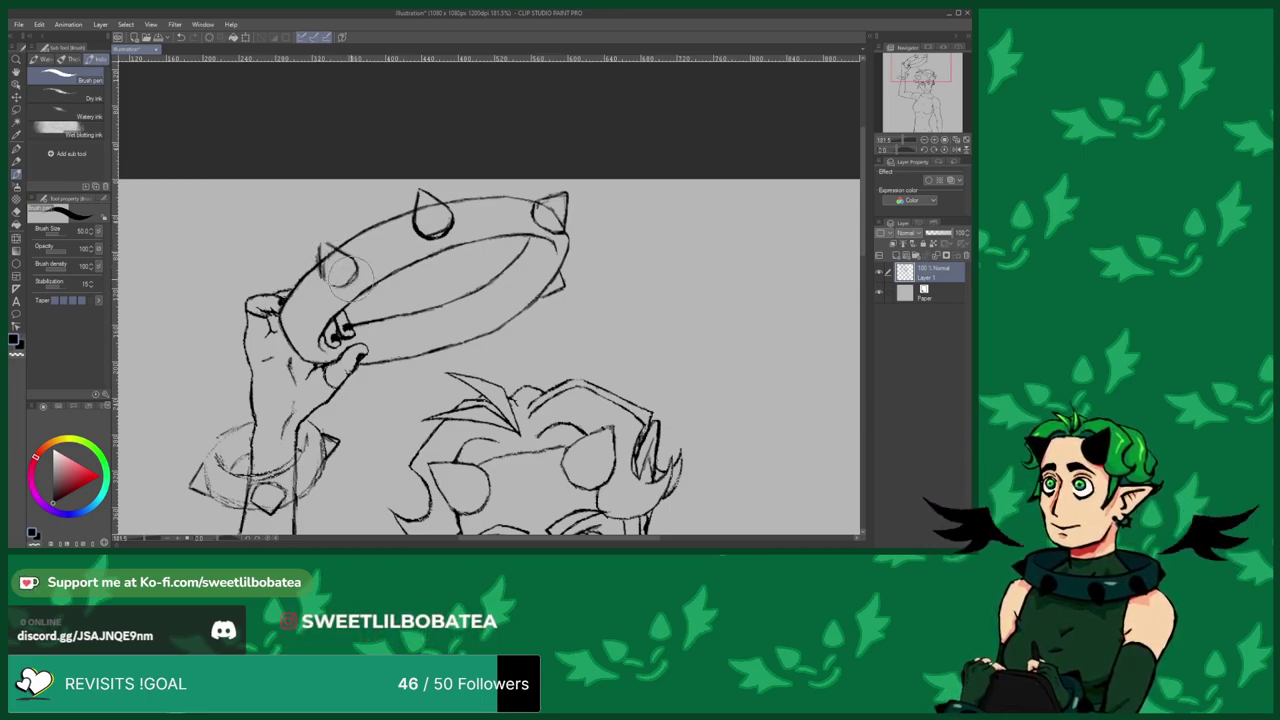
{"action": "left_click", "coordinate": [178, 37]}
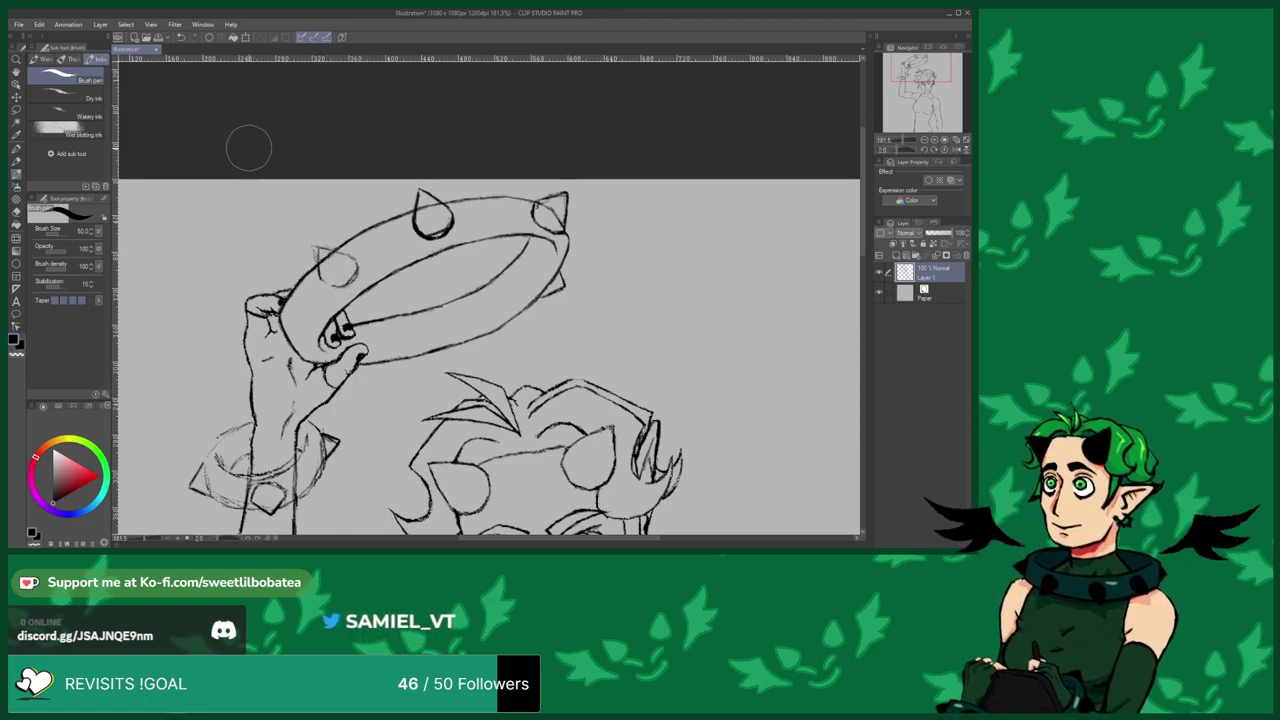
{"action": "left_click", "coordinate": [179, 38]}
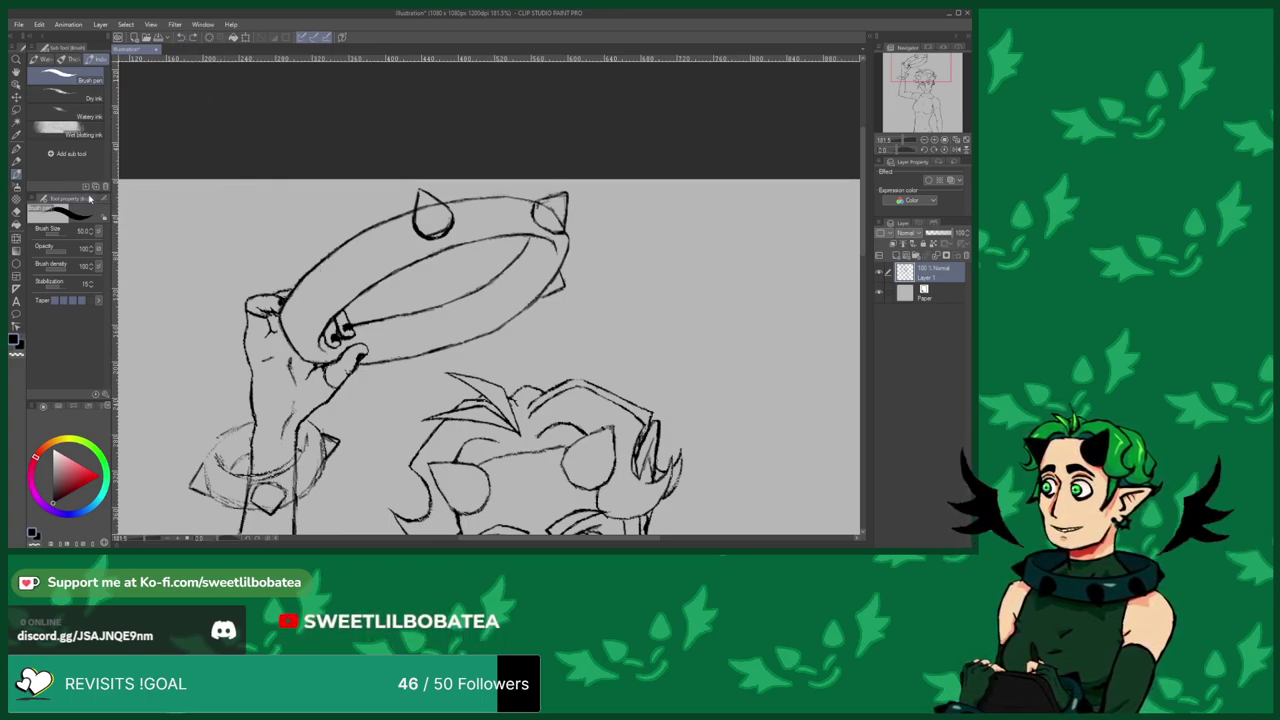
Lasso the teardrop spike on the ring's upper edge, then shift it slightly and rotate it to follow the ring's curve.
{"action": "left_click", "coordinate": [15, 111]}
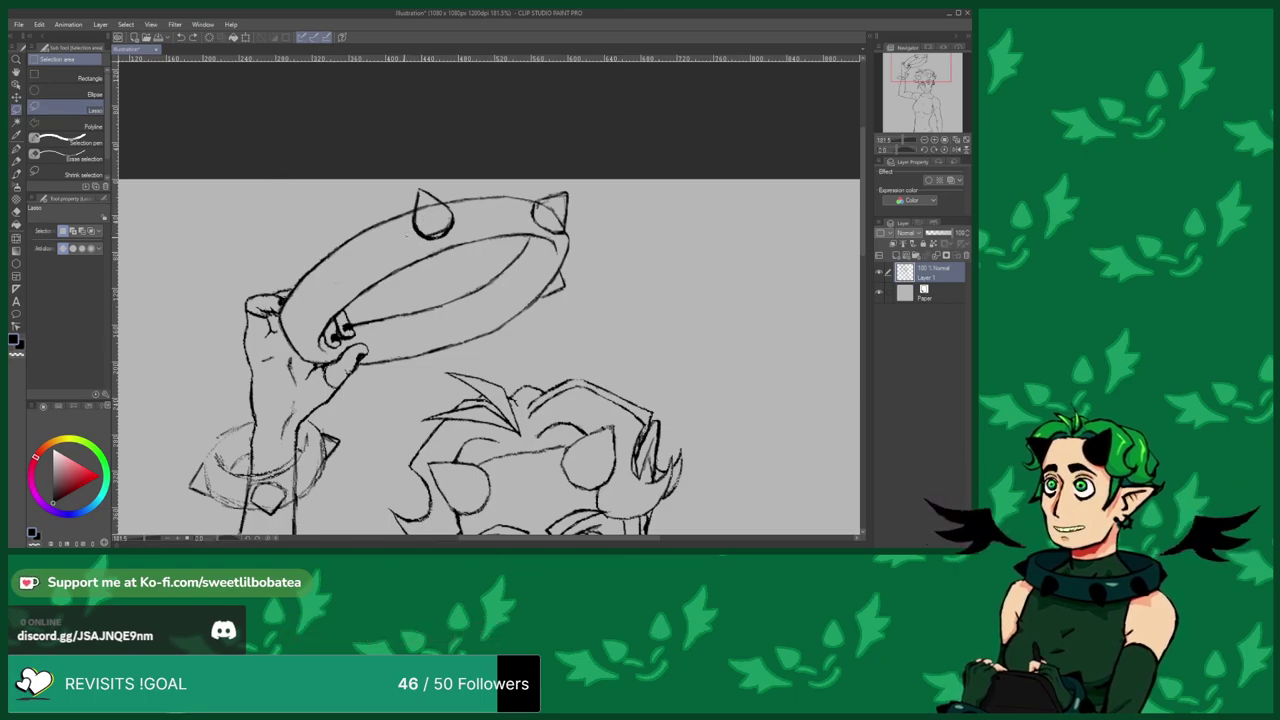
{"action": "mouse_move", "coordinate": [430, 240]}
{"action": "left_mouse_down"}
{"action": "mouse_move", "coordinate": [458, 229]}
{"action": "mouse_move", "coordinate": [458, 204]}
{"action": "mouse_move", "coordinate": [432, 178]}
{"action": "mouse_move", "coordinate": [425, 240]}
{"action": "mouse_move", "coordinate": [460, 247]}
{"action": "mouse_move", "coordinate": [438, 210]}
{"action": "left_mouse_up"}
{"action": "left_click", "coordinate": [446, 262]}
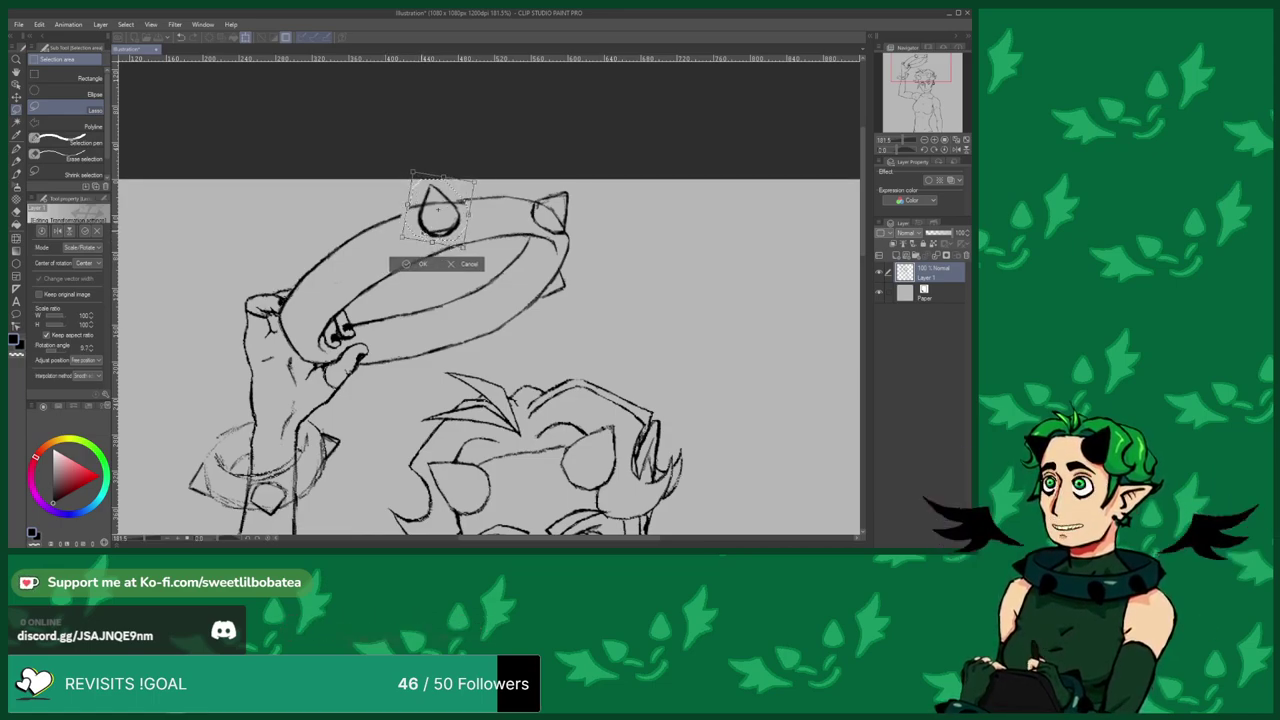
{"action": "left_click", "coordinate": [402, 265]}
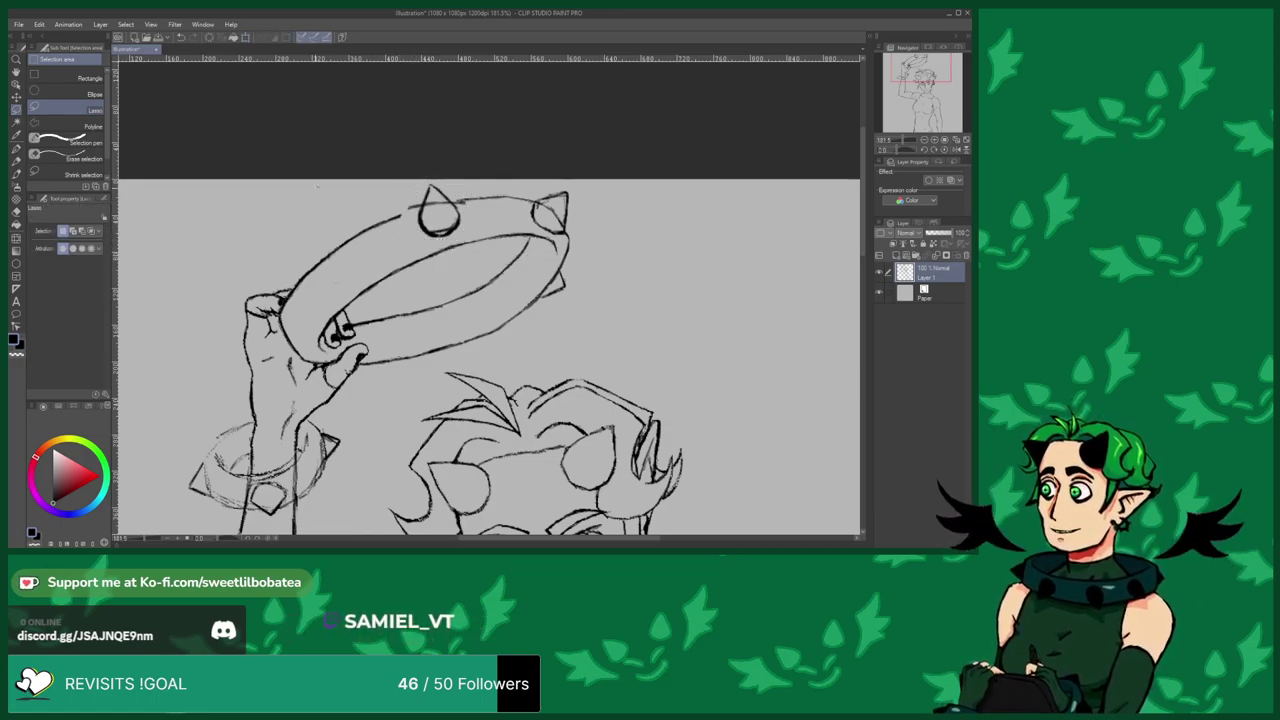
Clean up and reconnect the ring's edge beside the moved spike, and add another rounded-base spike on the ring's upper-left edge.
{"action": "left_click", "coordinate": [14, 212]}
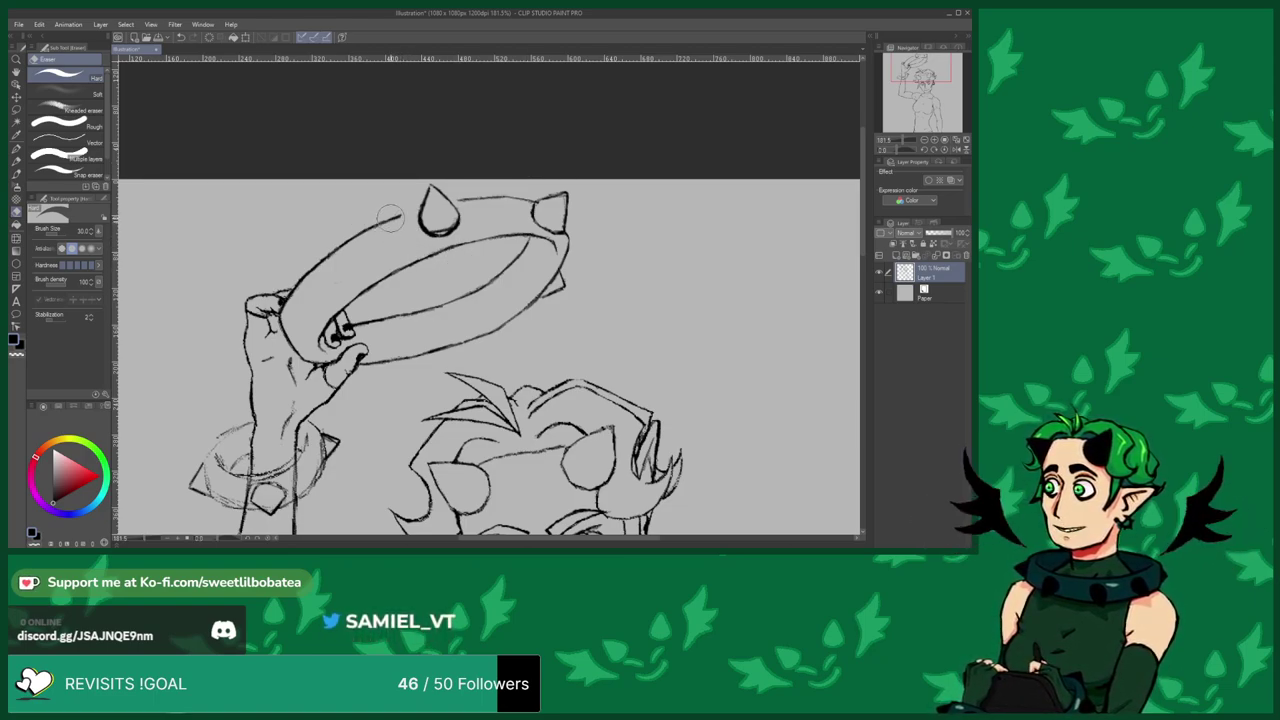
{"action": "left_click", "coordinate": [15, 175]}
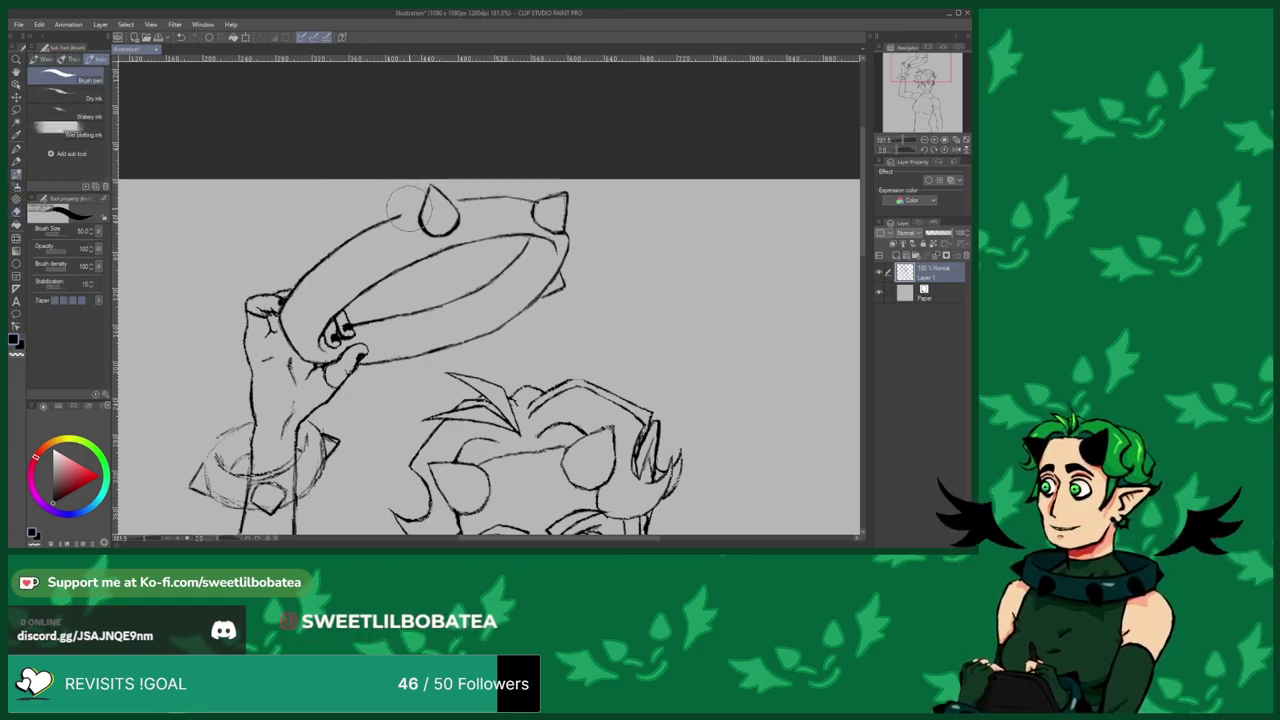
{"action": "left_click_drag", "start_coordinate": [396, 217], "coordinate": [423, 208]}
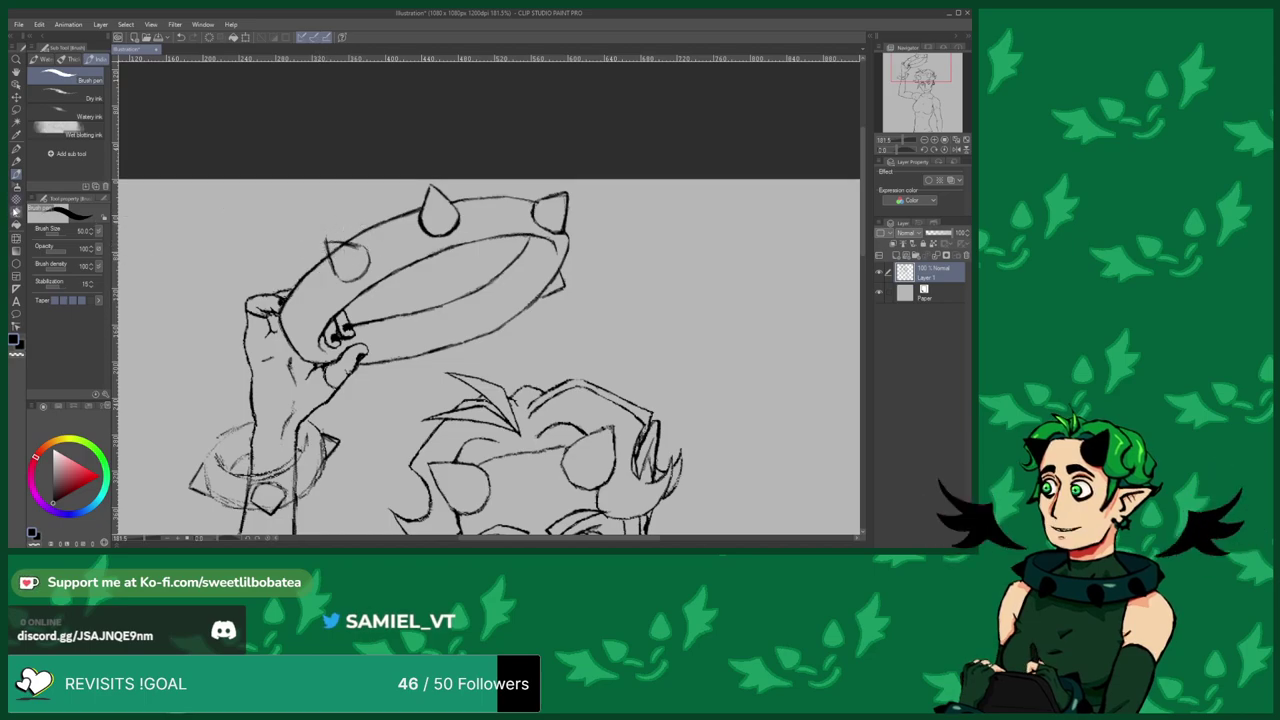
{"action": "key", "text": "e"}
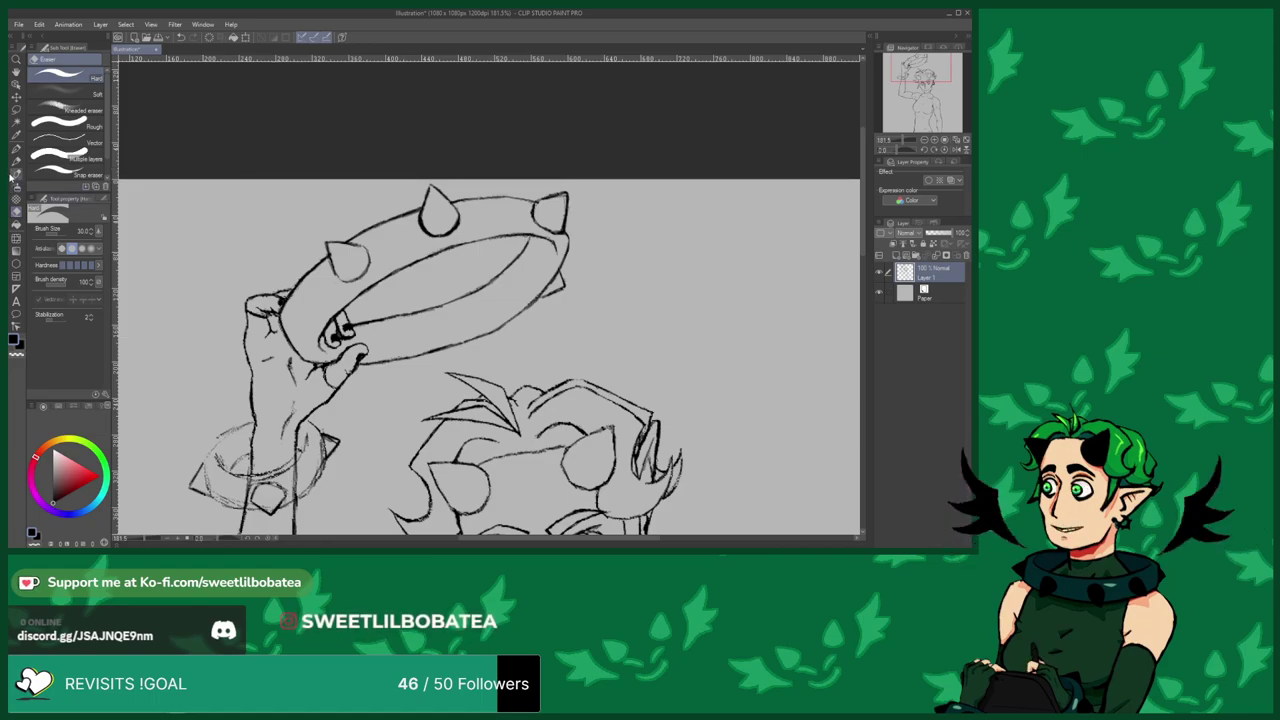
{"action": "key", "text": "b"}
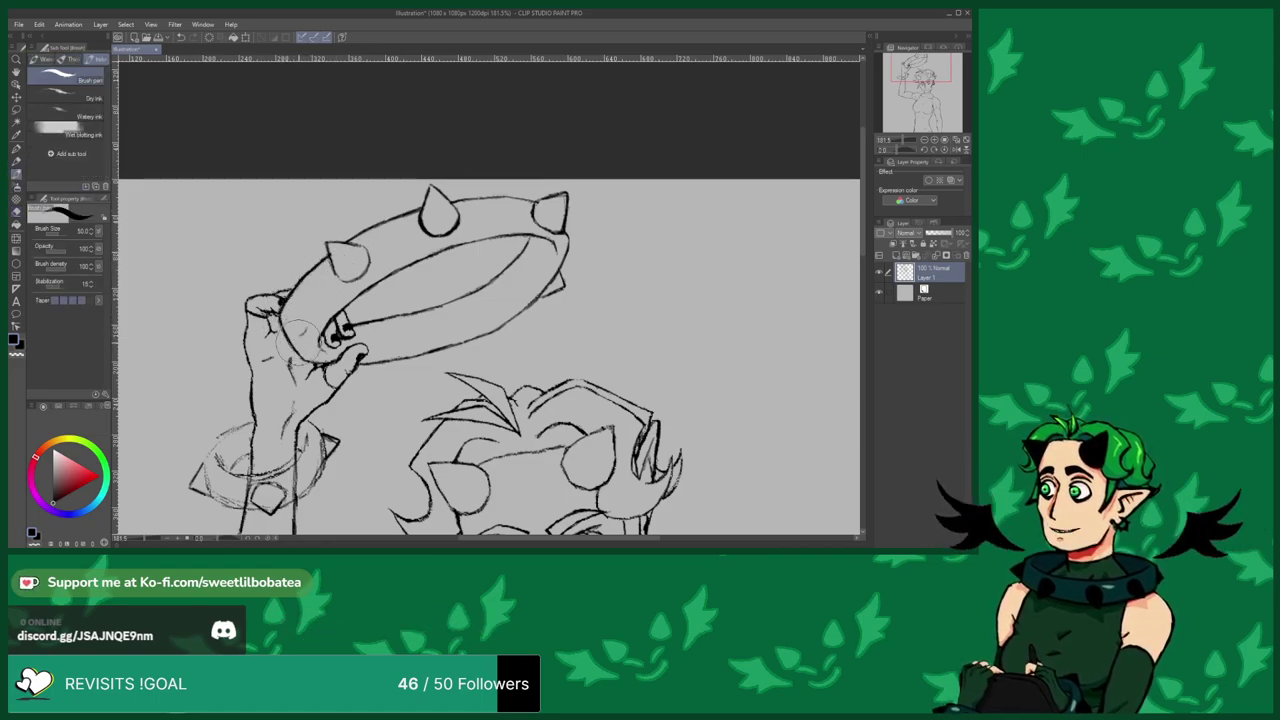
Draw a pointed spike with a round base on the ring's left end over the fingers, erasing the hand and ring lines it covers.
{"action": "mouse_move", "coordinate": [304, 329]}
{"action": "left_mouse_down"}
{"action": "mouse_move", "coordinate": [292, 310]}
{"action": "mouse_move", "coordinate": [266, 326]}
{"action": "left_mouse_up"}
{"action": "key", "text": "ctrl+z"}
{"action": "key", "text": "ctrl+z"}
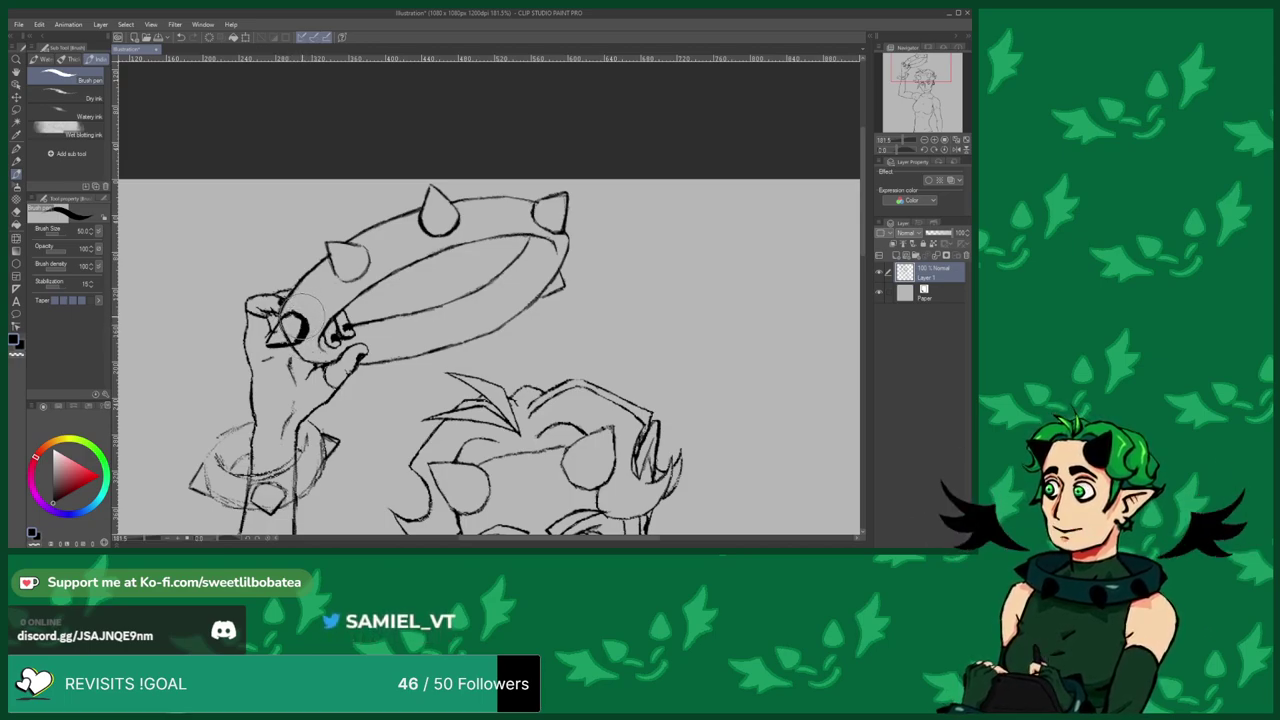
{"action": "left_click", "coordinate": [17, 213]}
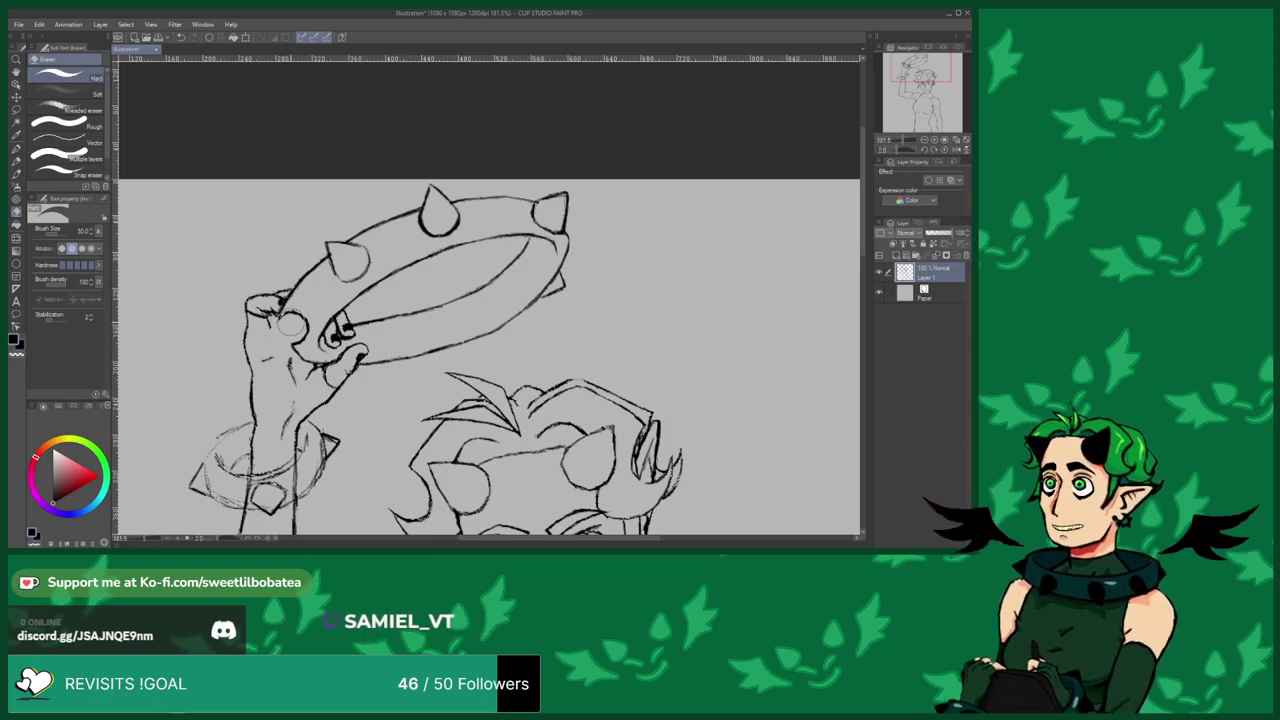
{"action": "key", "text": "b"}
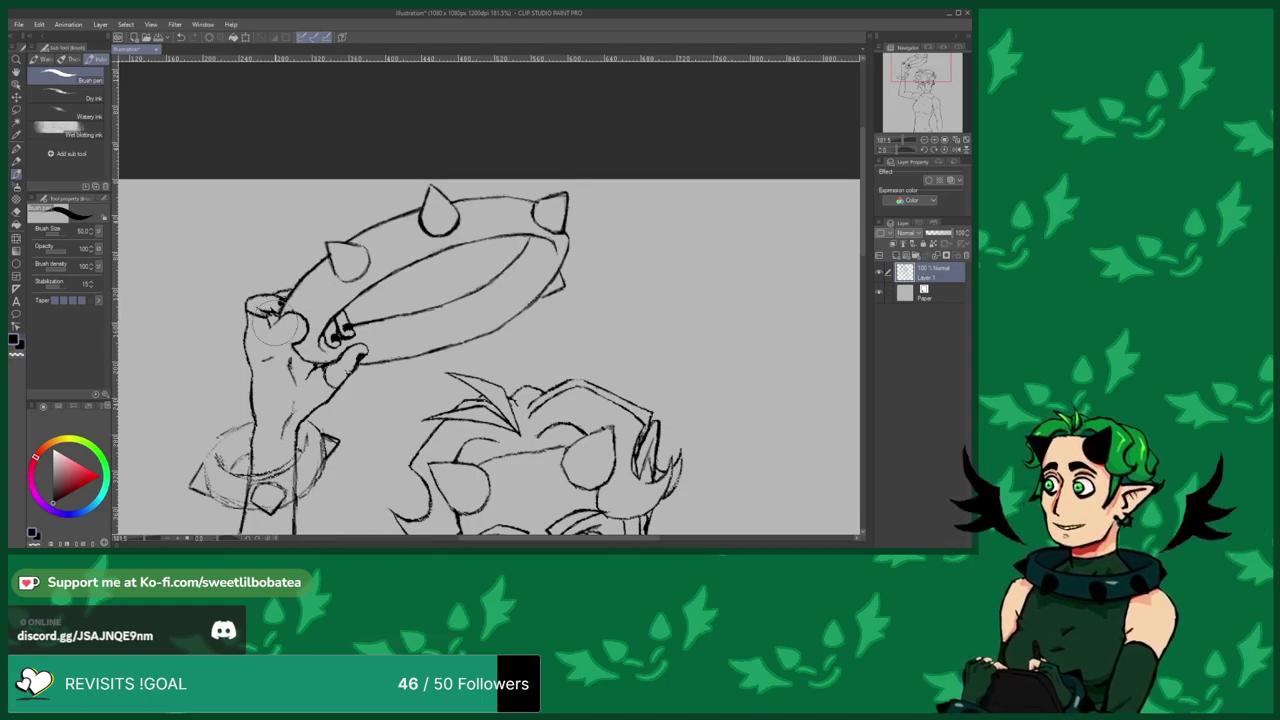
{"action": "left_click_drag", "start_coordinate": [268, 339], "coordinate": [284, 313]}
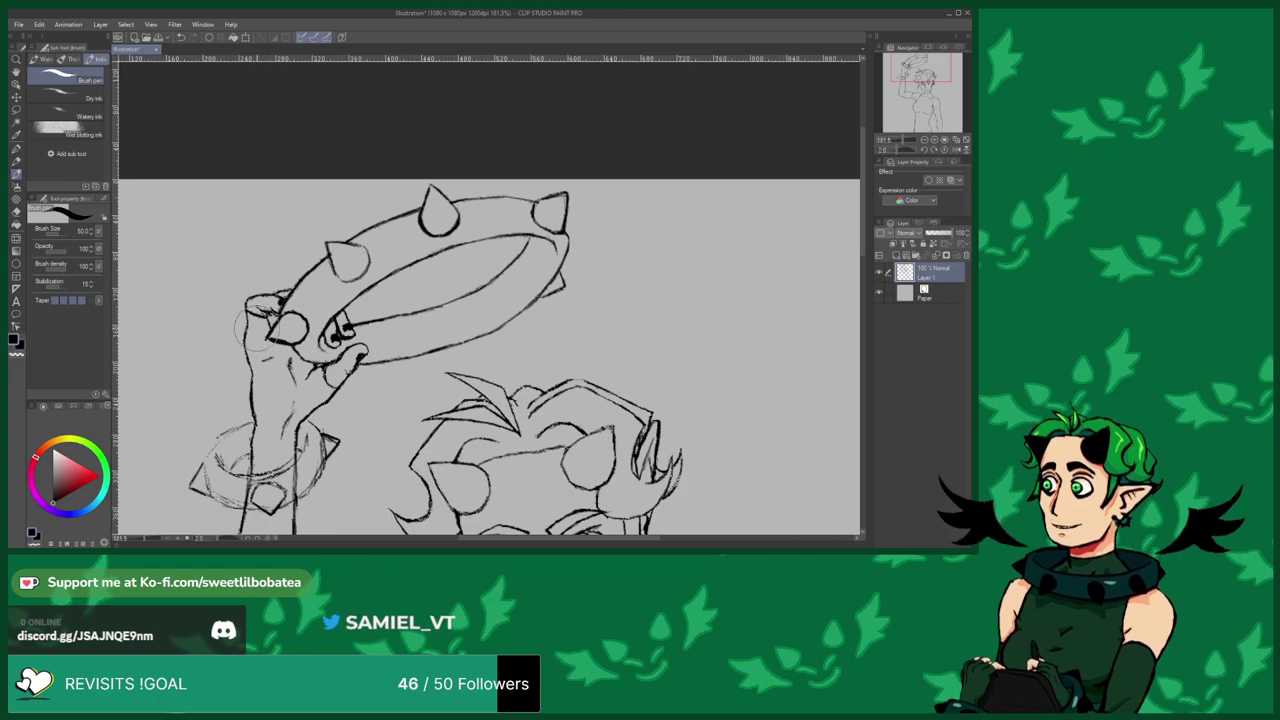
{"action": "key", "text": "e"}
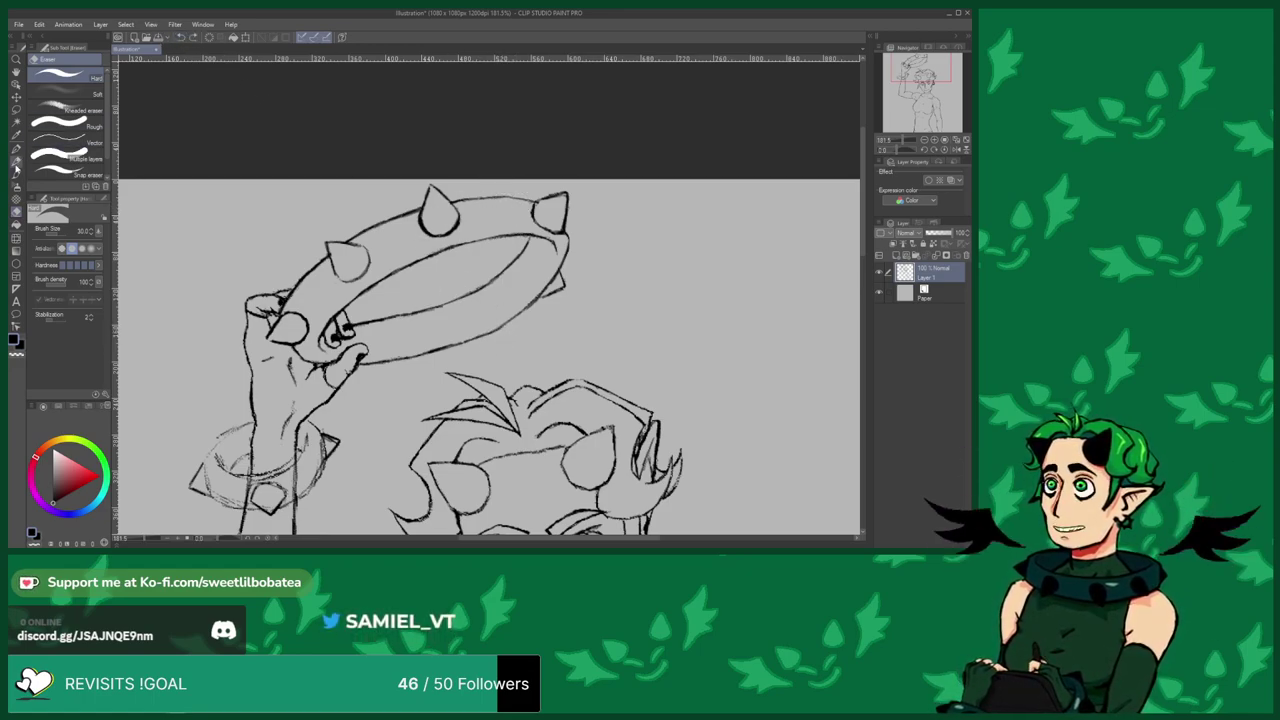
Add two small pointed spikes along the ring's lower outer edge, erasing and redrawing the right-hand one.
{"action": "key", "text": "p"}
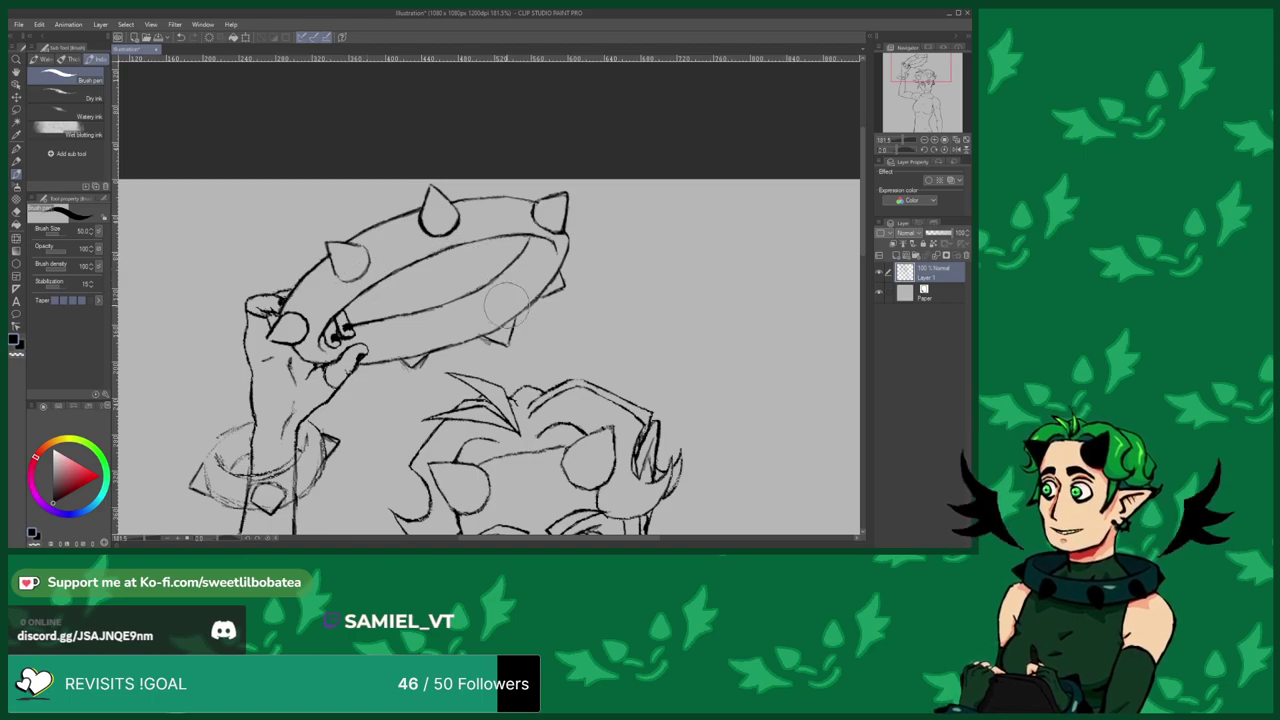
{"action": "key", "text": "e"}
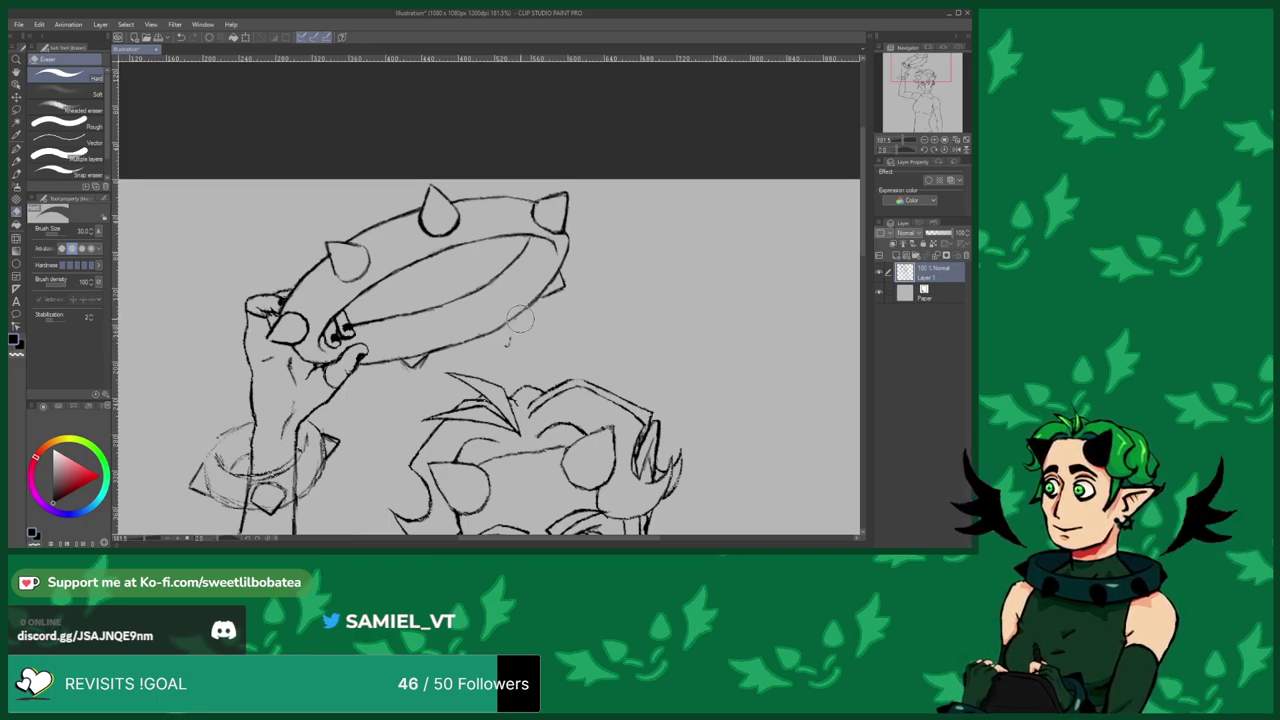
{"action": "left_click", "coordinate": [16, 174]}
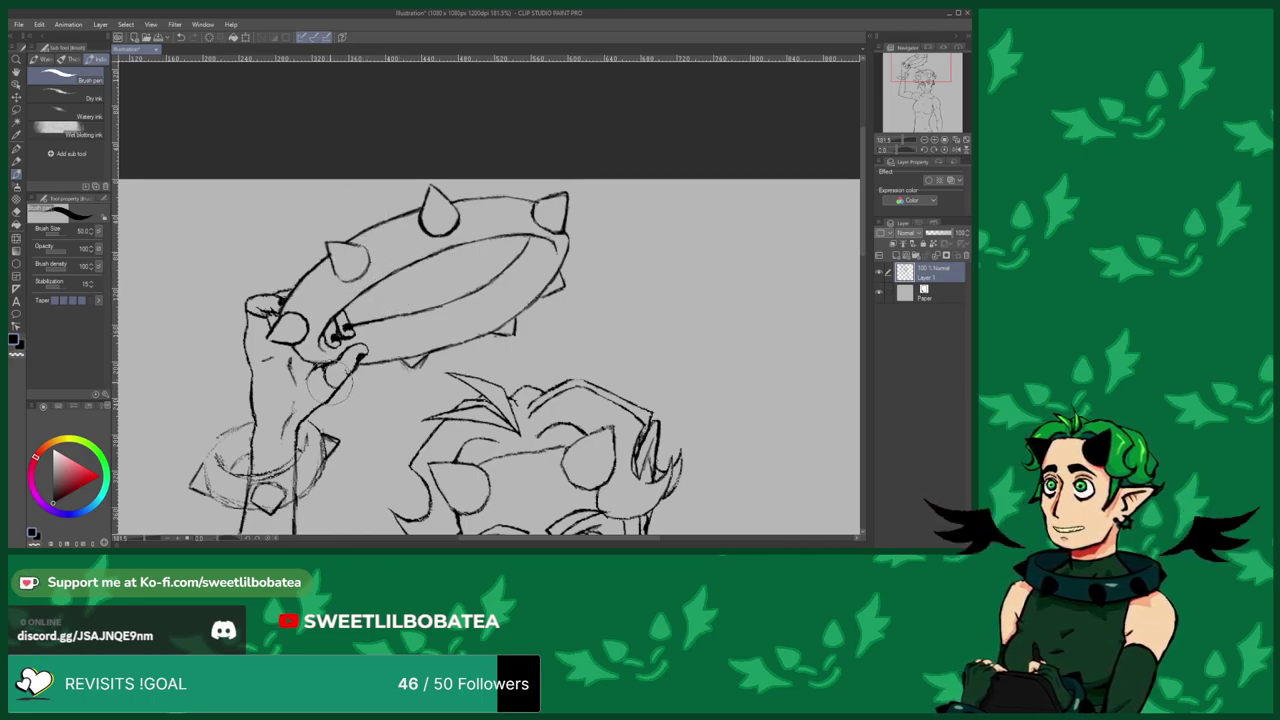
Erase and re-ink the ring's right end below the upper-right spike, and tidy the outline of the middle upper spike.
{"action": "key", "text": "e"}
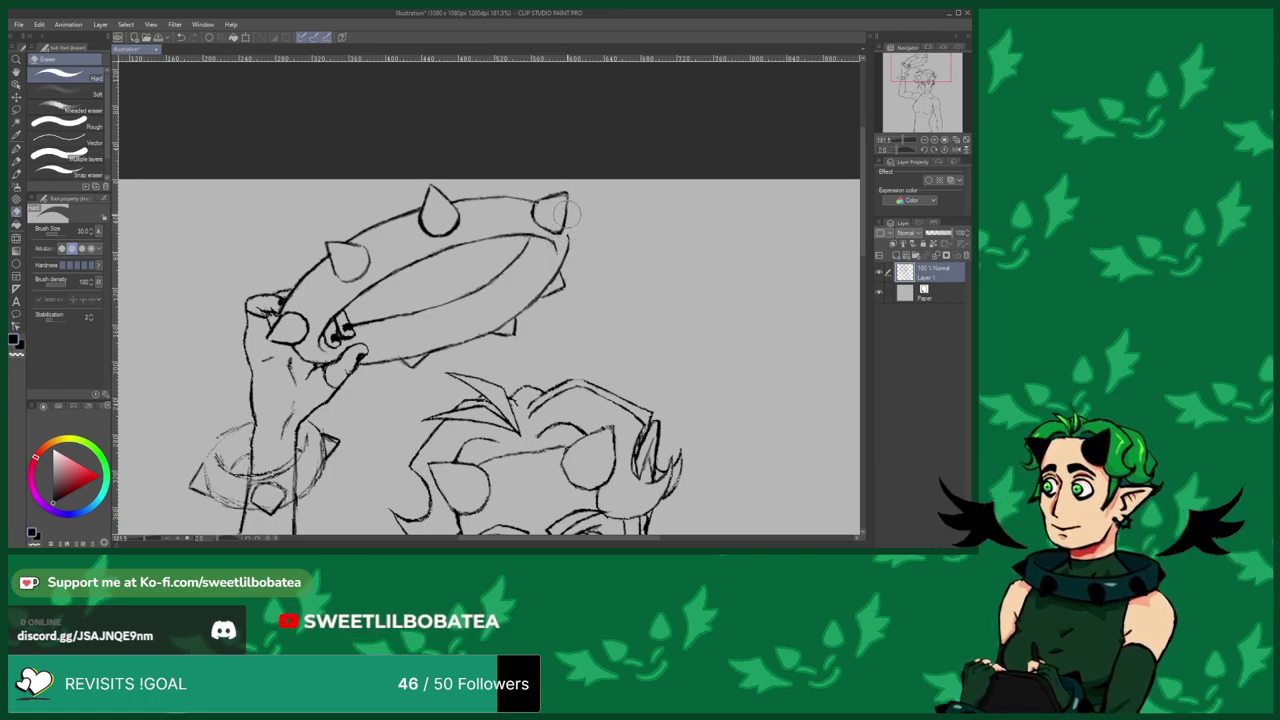
{"action": "key", "text": "b"}
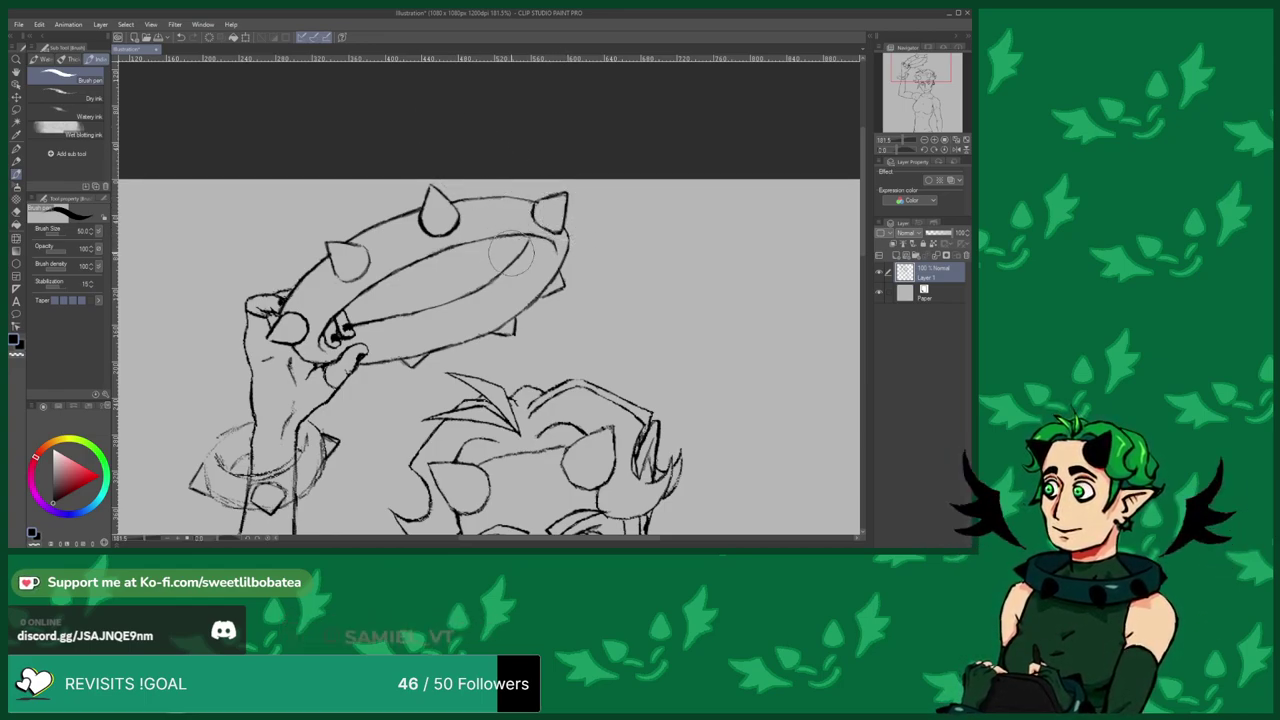
{"action": "scroll", "coordinate": [578, 186], "scroll_direction": "up", "scroll_amount": 5}
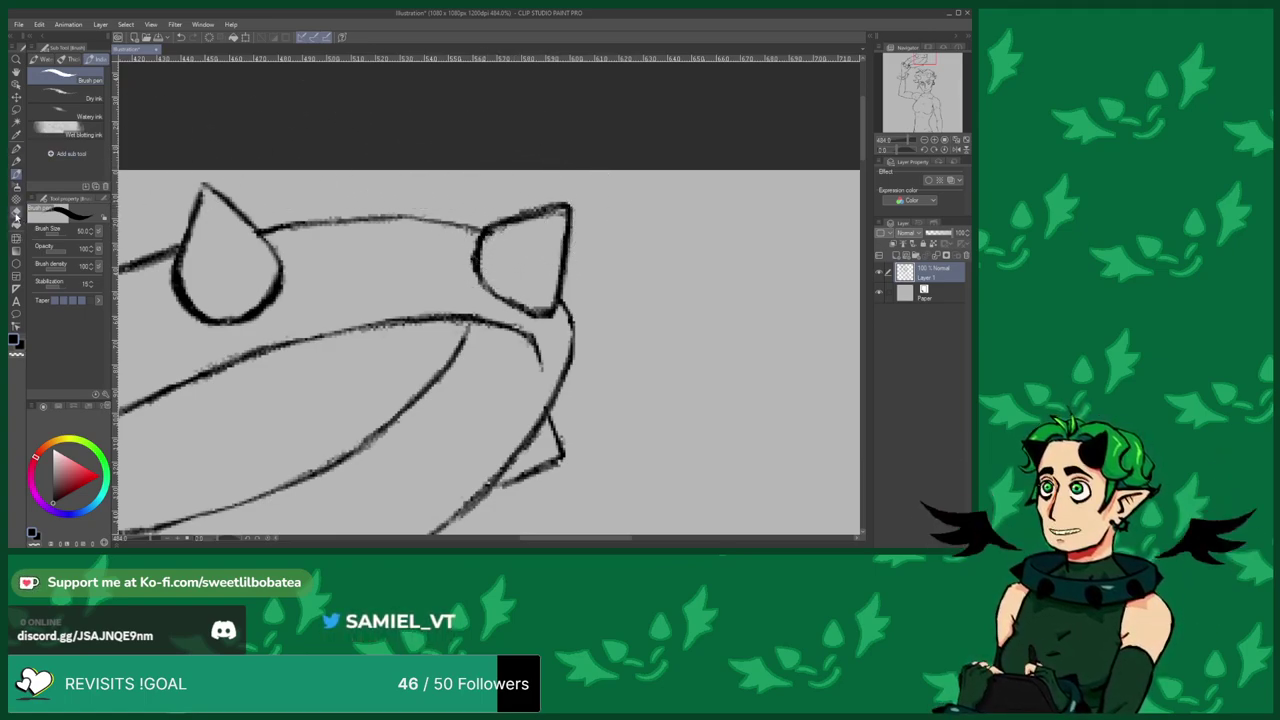
{"action": "left_click", "coordinate": [16, 213]}
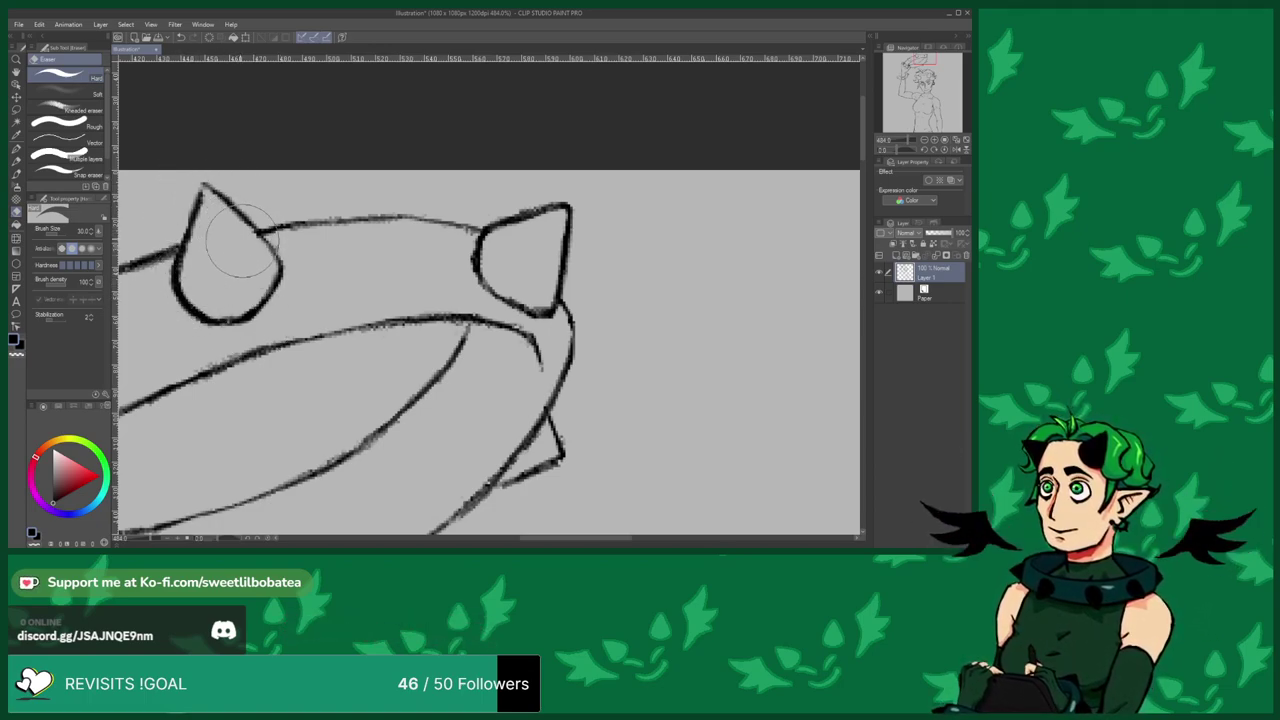
{"action": "key", "text": "b"}
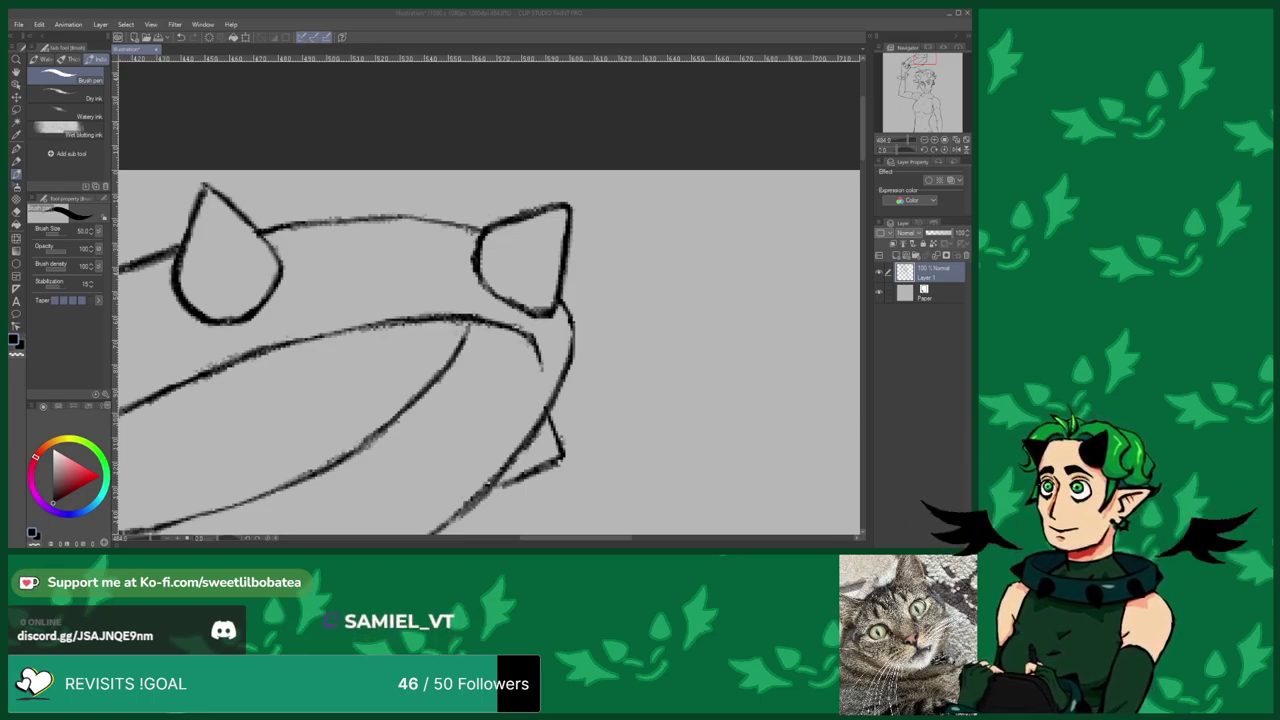
Erase the rough sketch lines of the spiked bracelet around the raised wrist and re-ink its outline.
{"action": "scroll", "coordinate": [495, 268], "scroll_direction": "down", "scroll_amount": 20}
{"action": "scroll", "coordinate": [211, 348], "scroll_direction": "up", "scroll_amount": 1}
{"action": "scroll", "coordinate": [290, 300], "scroll_direction": "up", "scroll_amount": 5}
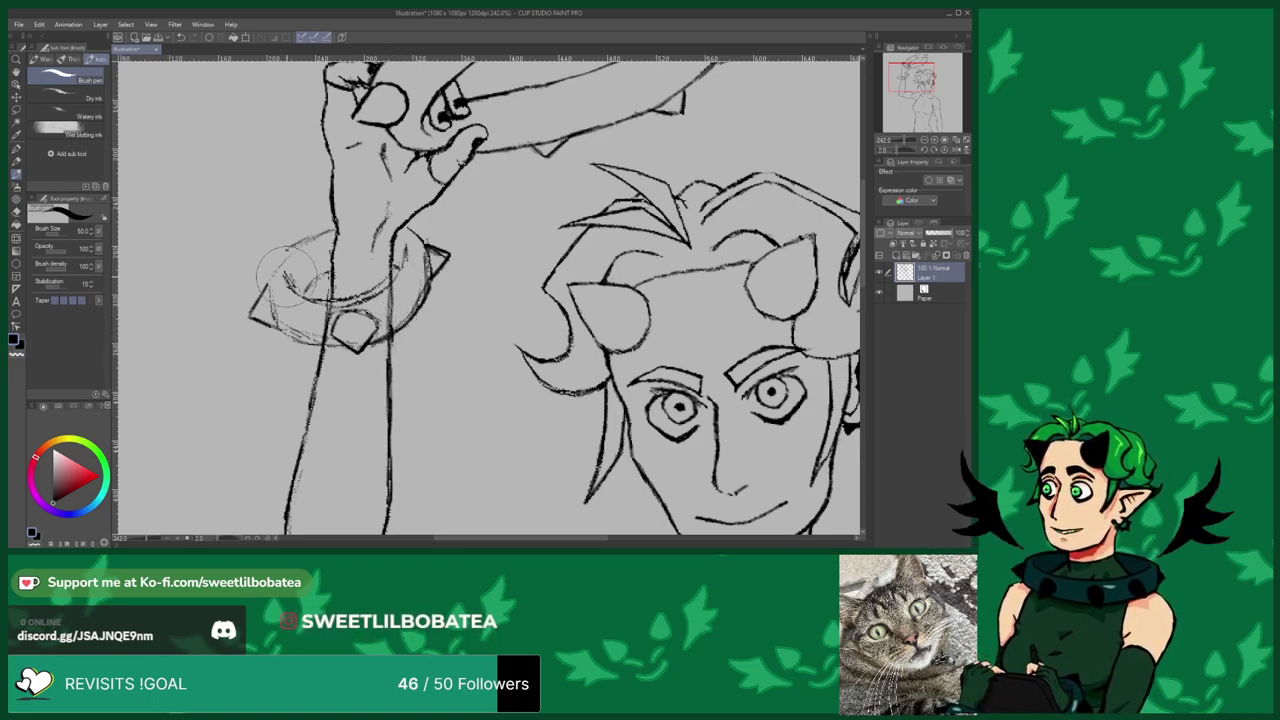
{"action": "key", "text": "e"}
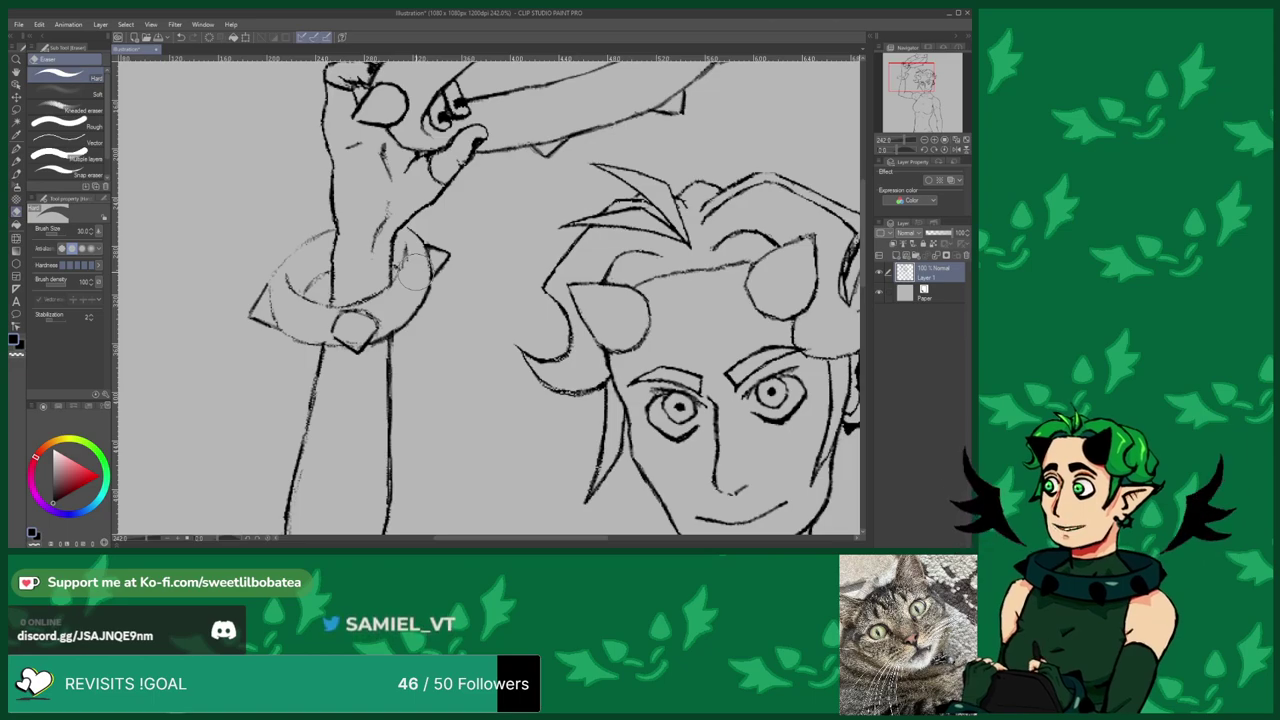
{"action": "left_click", "coordinate": [16, 173]}
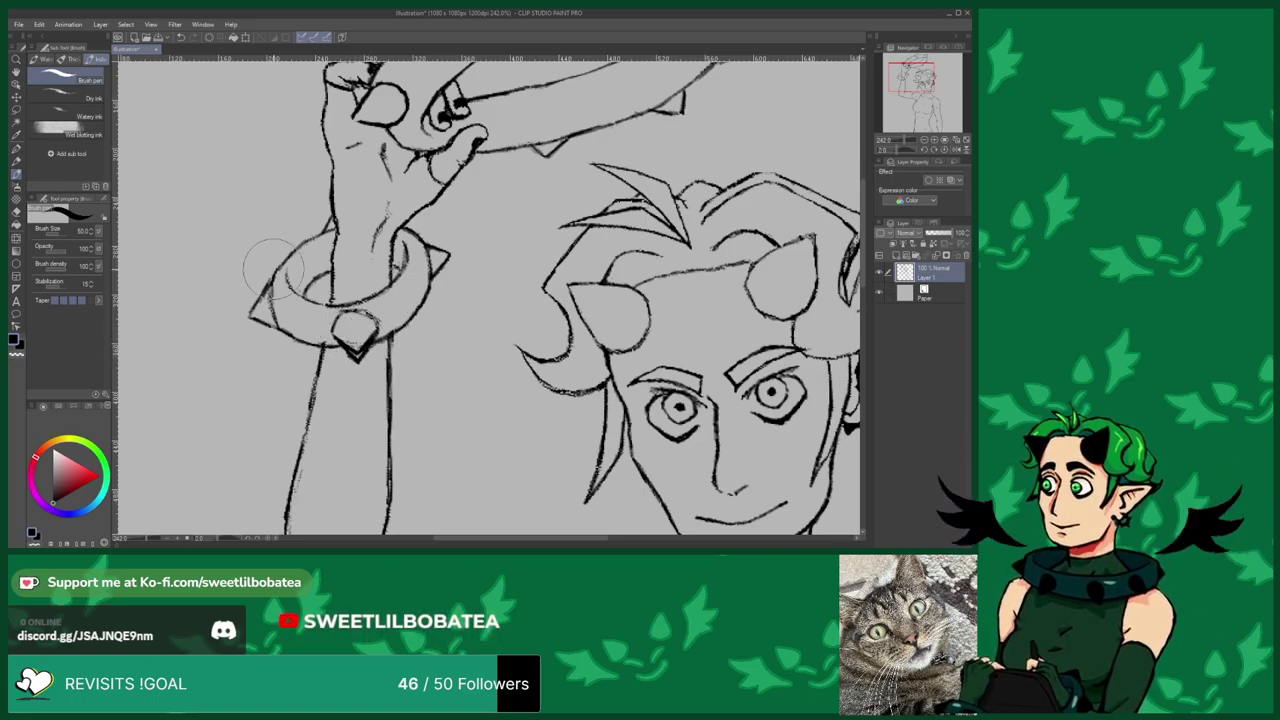
Thin and clean up the thick outline of the spike on the front of the bracelet.
{"action": "left_click", "coordinate": [16, 212]}
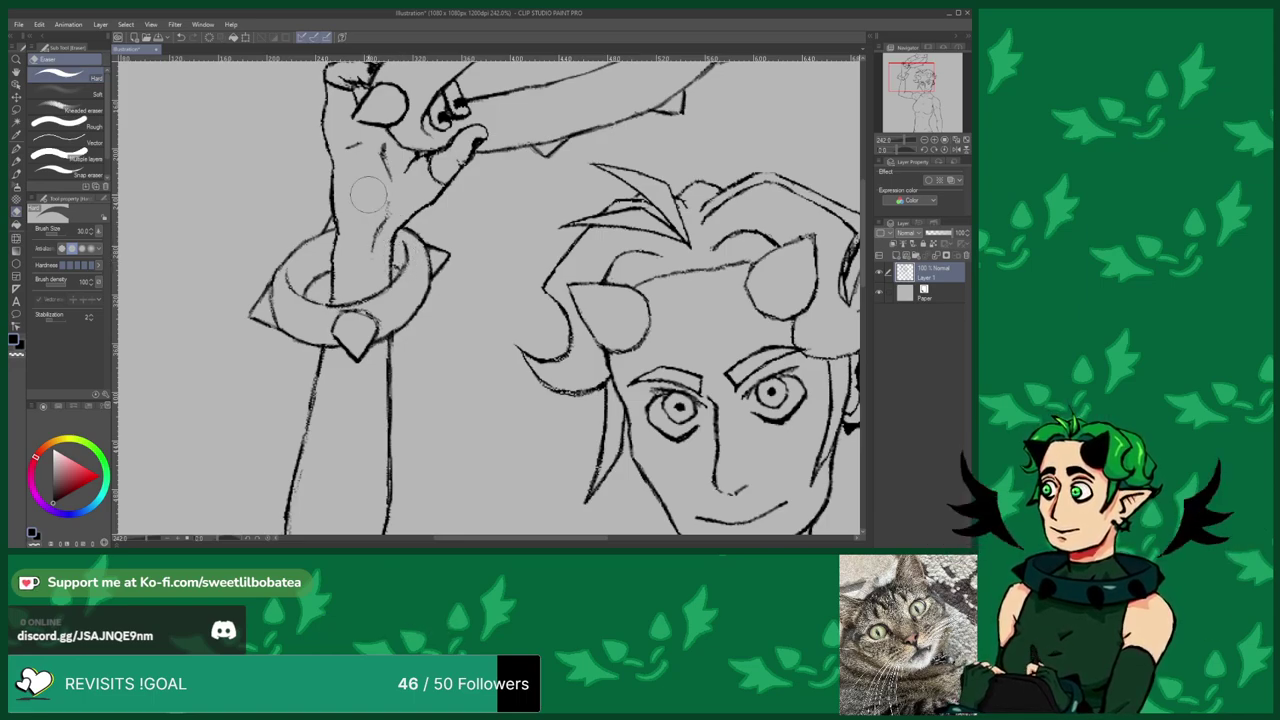
{"action": "left_click", "coordinate": [16, 189]}
{"action": "left_click", "coordinate": [16, 174]}
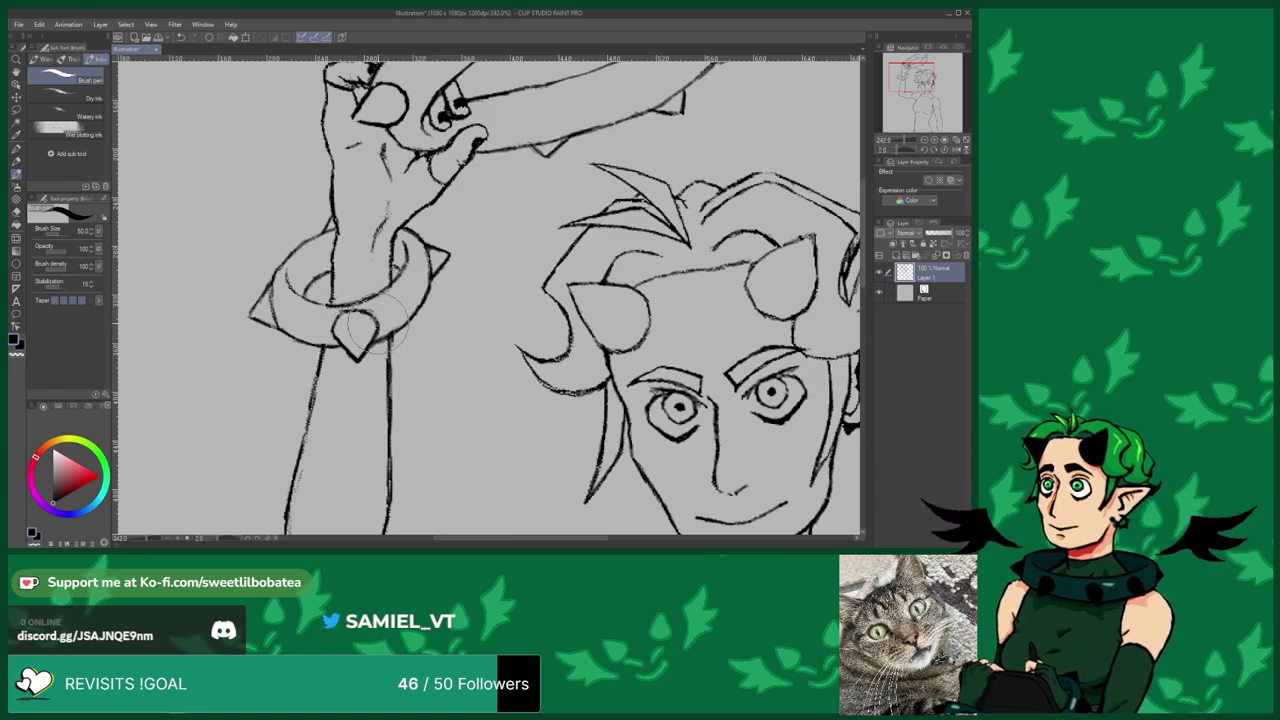
{"action": "key", "text": "e"}
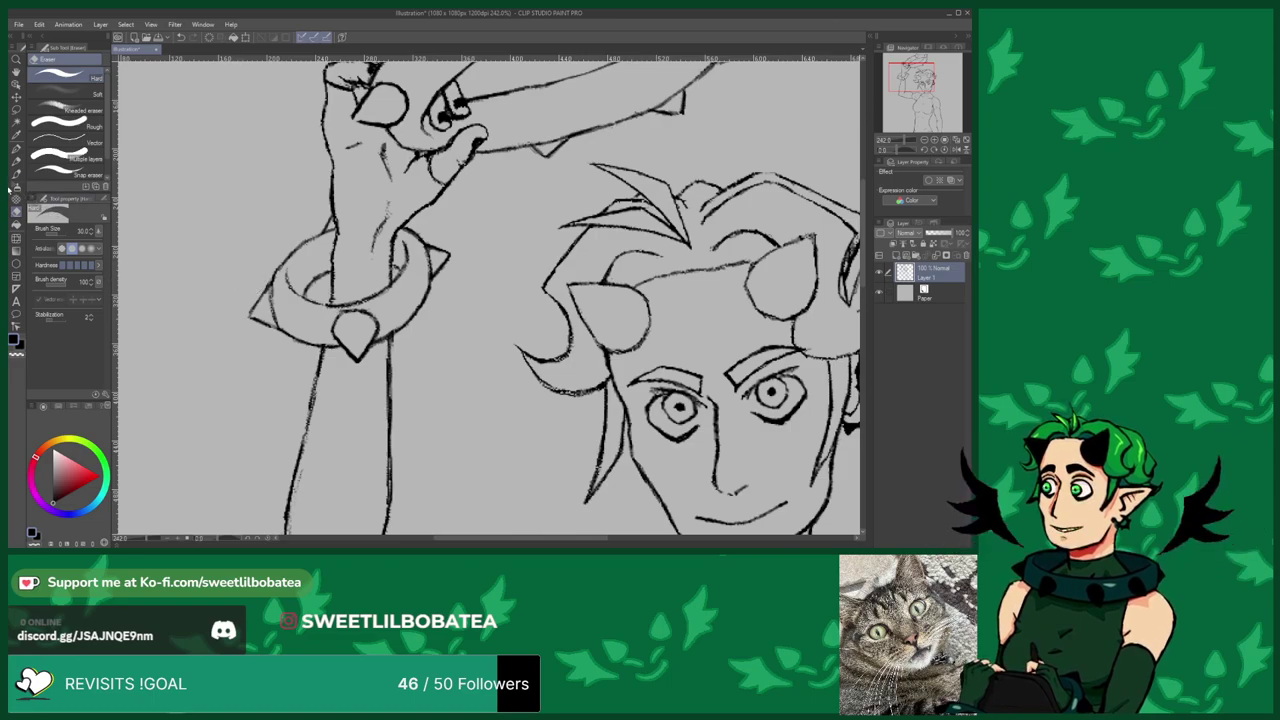
Draw a curved base line for the bracelet's left spike and erase the band line crossing it.
{"action": "left_click", "coordinate": [16, 175]}
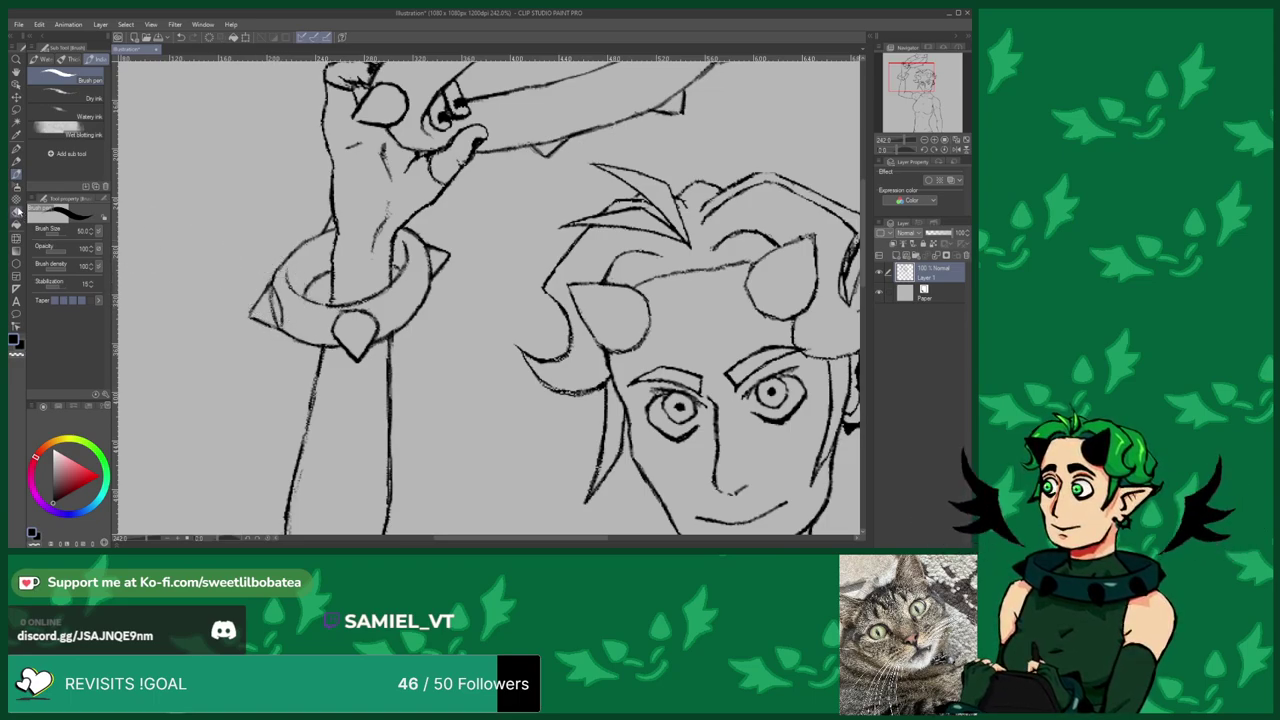
{"action": "key", "text": "e"}
{"action": "left_click_drag", "start_coordinate": [269, 315], "coordinate": [281, 323]}
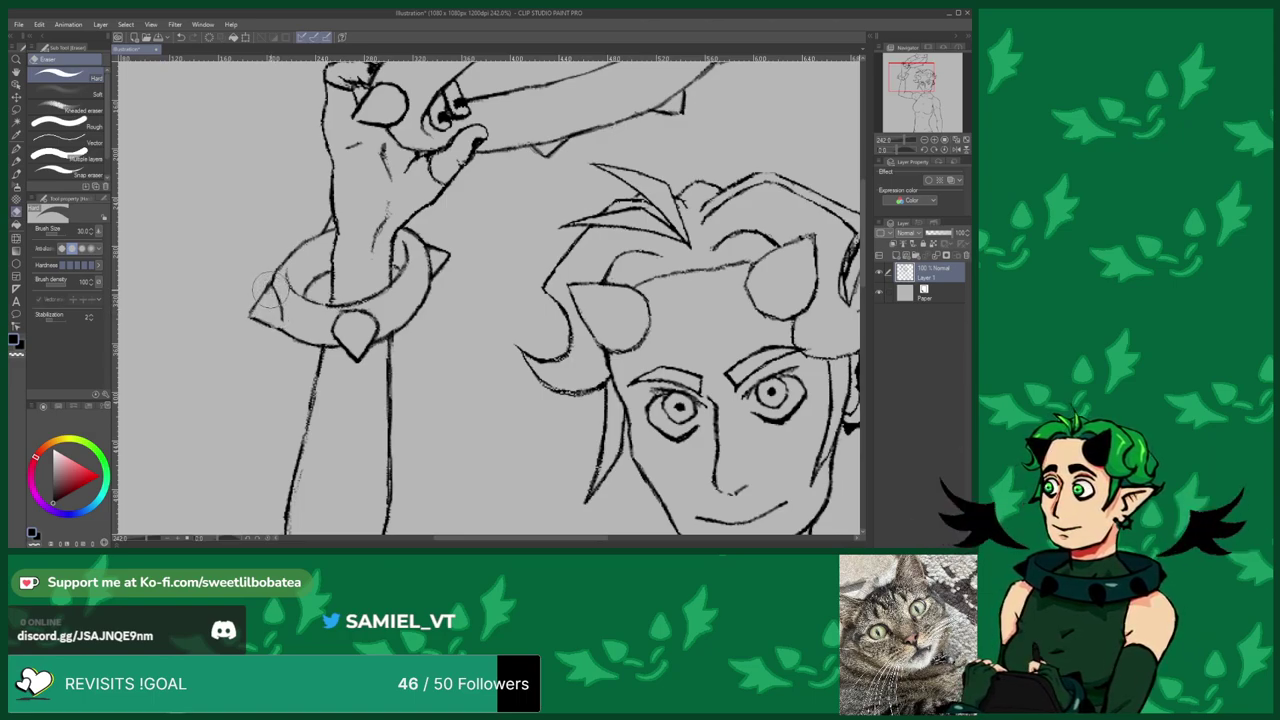
Re-ink the bracelet's inner rim around the wrist and erase its doubled and stray lines.
{"action": "key", "text": "b"}
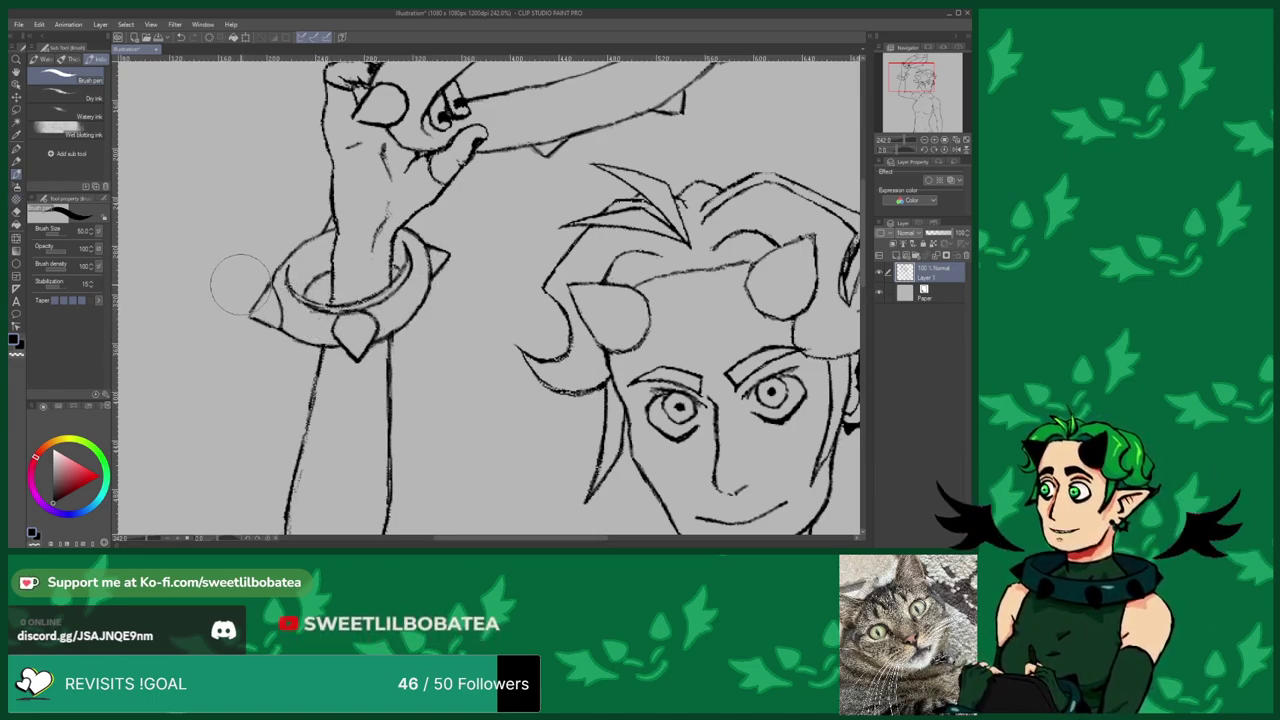
{"action": "left_click", "coordinate": [17, 212]}
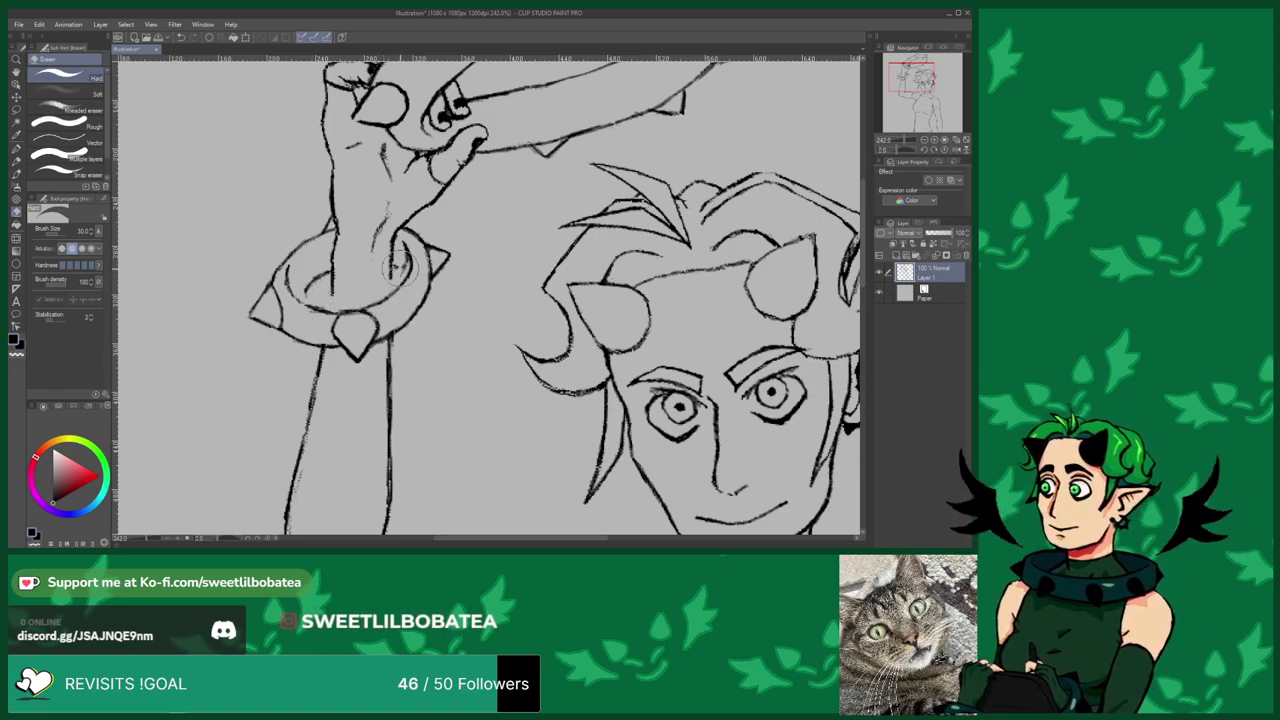
{"action": "mouse_move", "coordinate": [408, 270]}
{"action": "left_mouse_down"}
{"action": "mouse_move", "coordinate": [396, 266]}
{"action": "mouse_move", "coordinate": [405, 250]}
{"action": "left_mouse_up"}
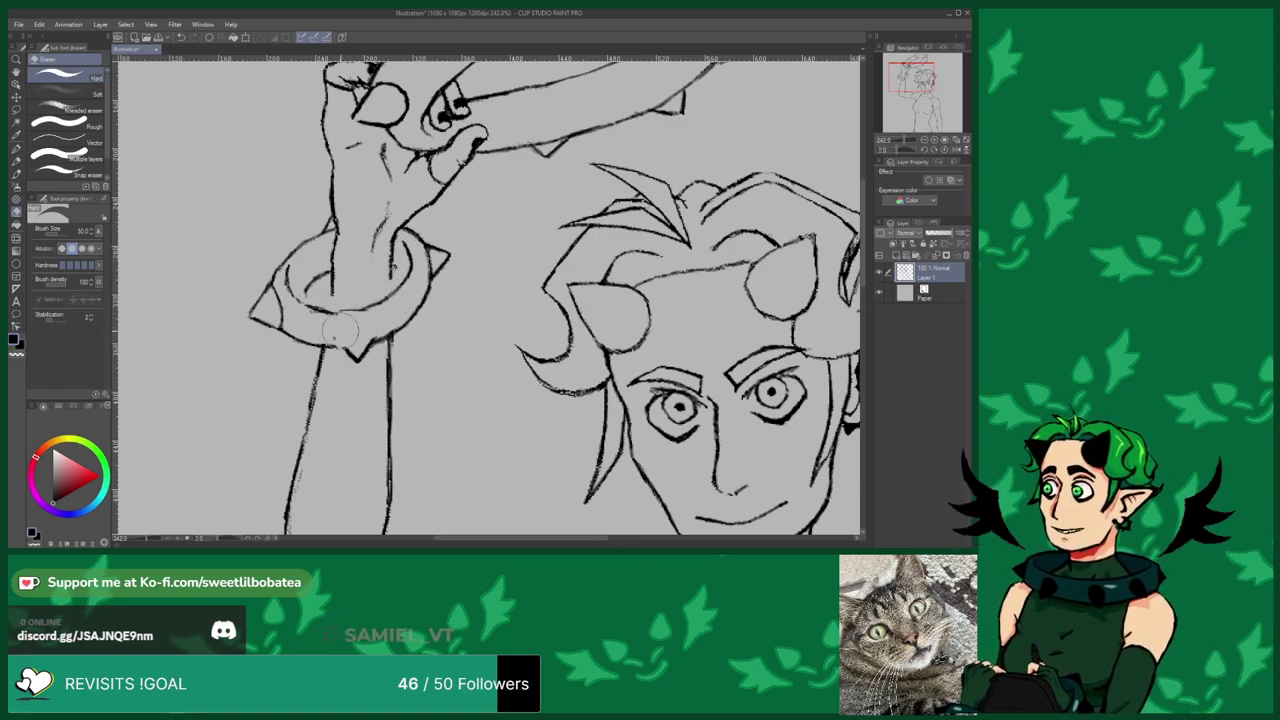
Erase the bracelet's front spike and redraw it with a rounded base and a downward point.
{"action": "mouse_move", "coordinate": [368, 336]}
{"action": "left_mouse_down"}
{"action": "mouse_move", "coordinate": [355, 363]}
{"action": "mouse_move", "coordinate": [366, 334]}
{"action": "mouse_move", "coordinate": [340, 338]}
{"action": "left_mouse_up"}
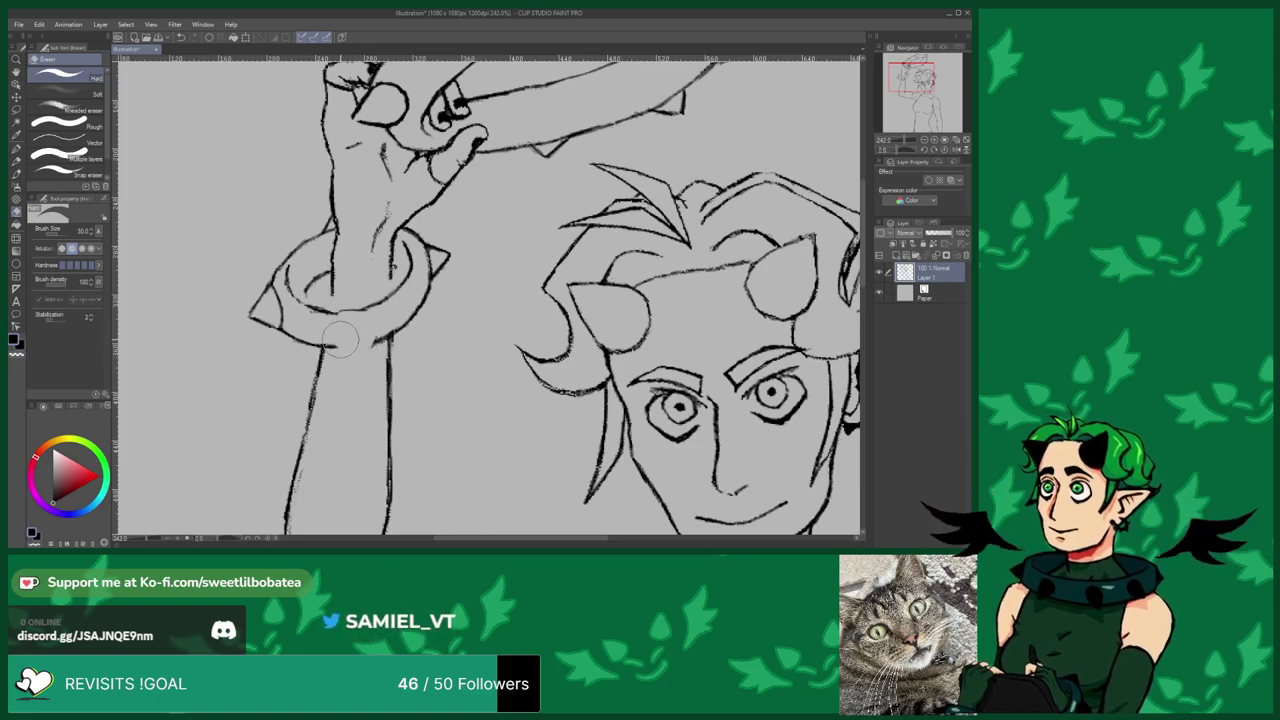
{"action": "left_click", "coordinate": [15, 175]}
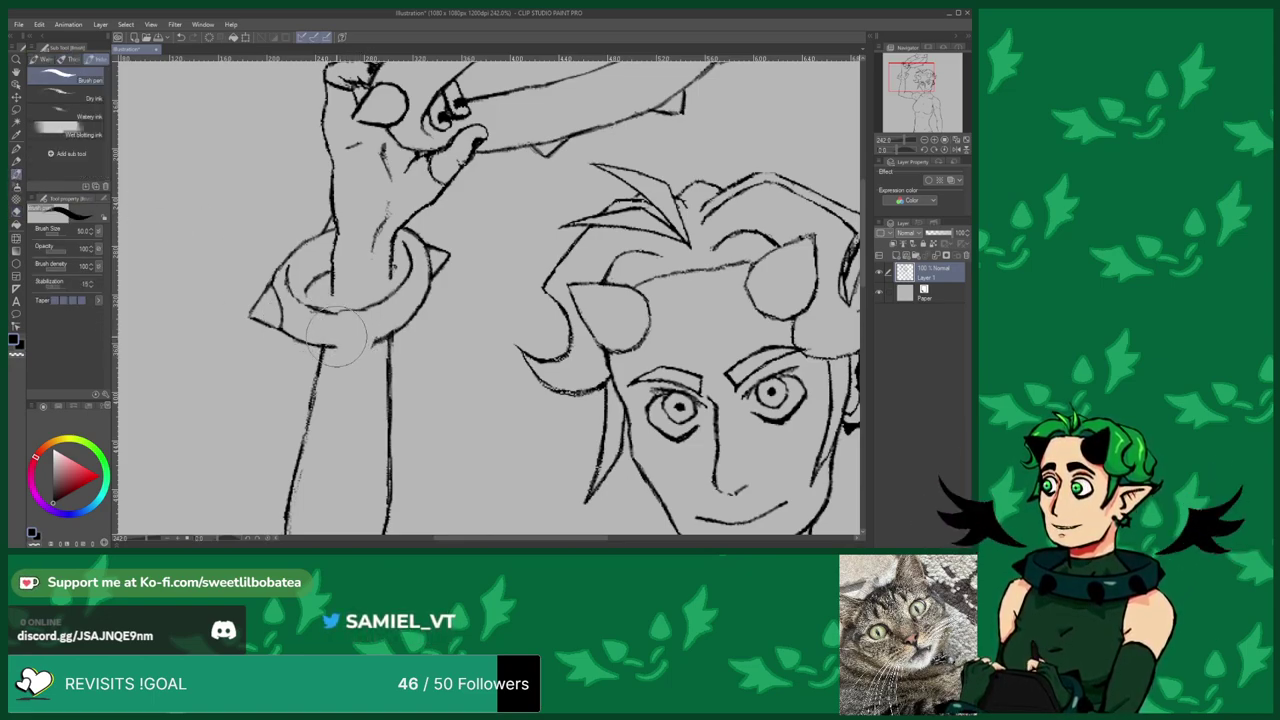
{"action": "mouse_move", "coordinate": [333, 341]}
{"action": "left_mouse_down"}
{"action": "mouse_move", "coordinate": [359, 366]}
{"action": "mouse_move", "coordinate": [379, 336]}
{"action": "mouse_move", "coordinate": [359, 362]}
{"action": "left_mouse_up"}
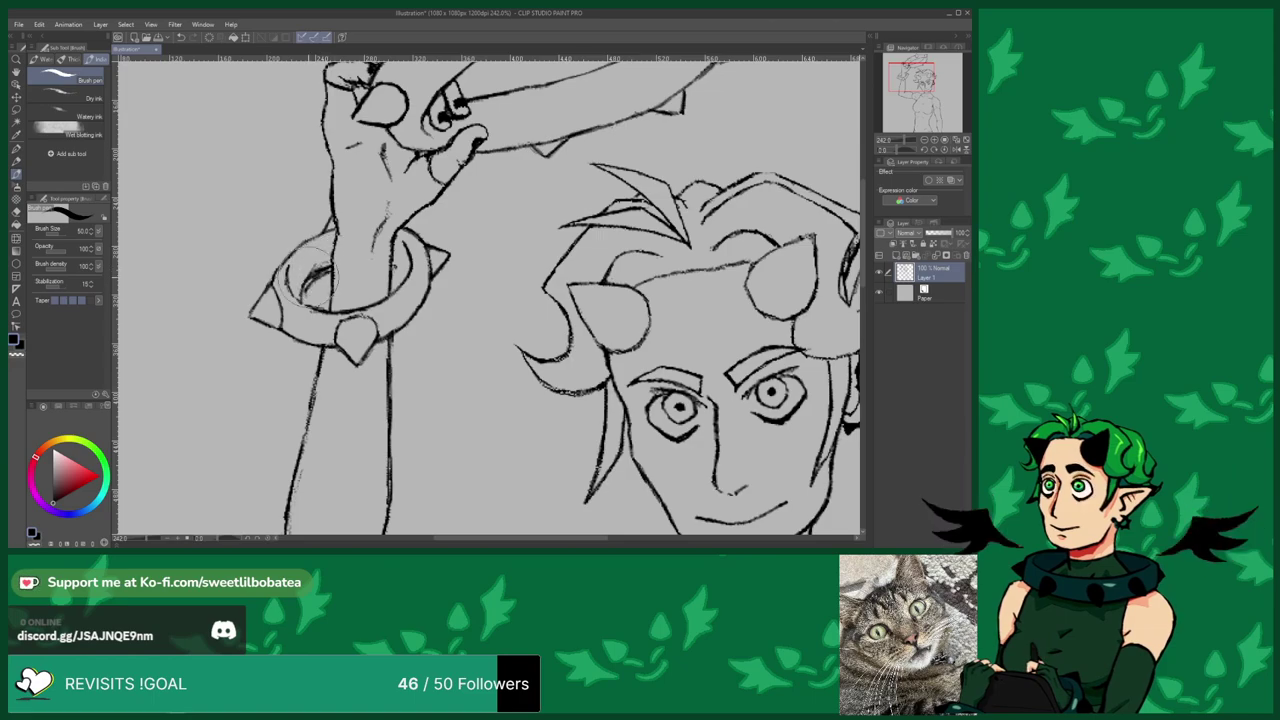
Erase the stray lines inside the bracelet, re-ink its inner rim beside the wrist, and clean up the forearm outlines below it.
{"action": "left_click", "coordinate": [16, 212]}
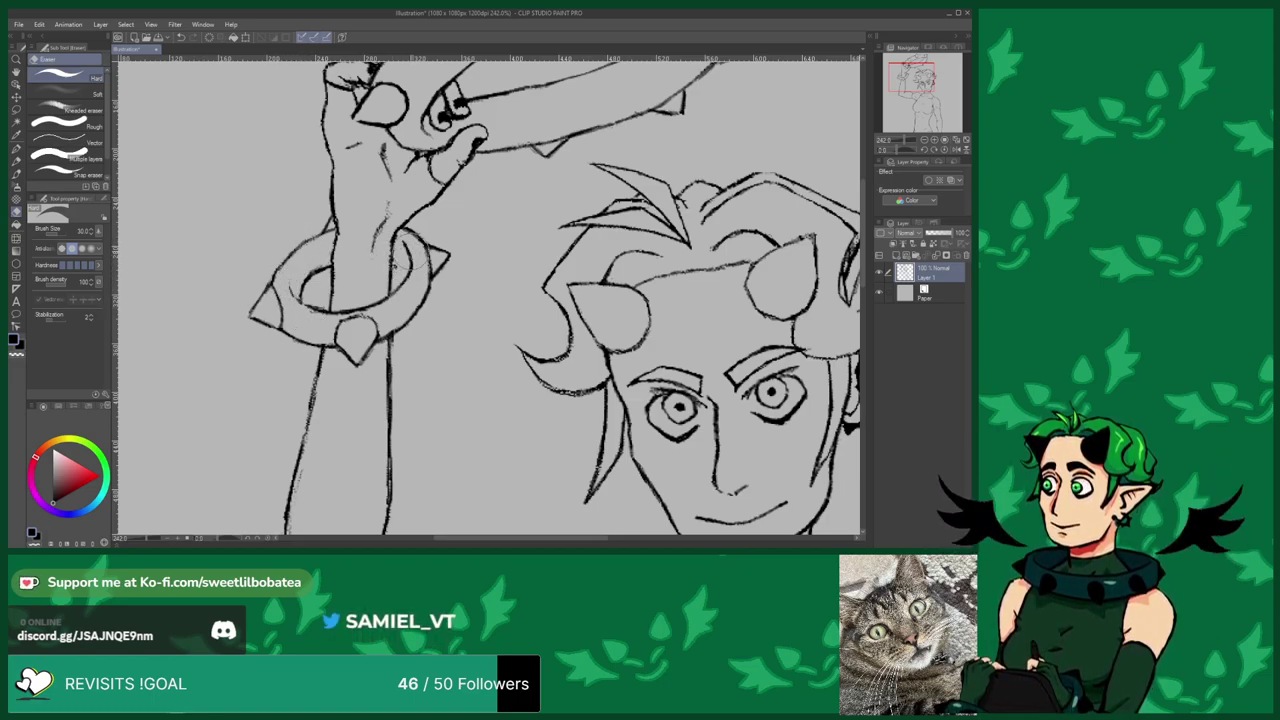
{"action": "key", "text": "p"}
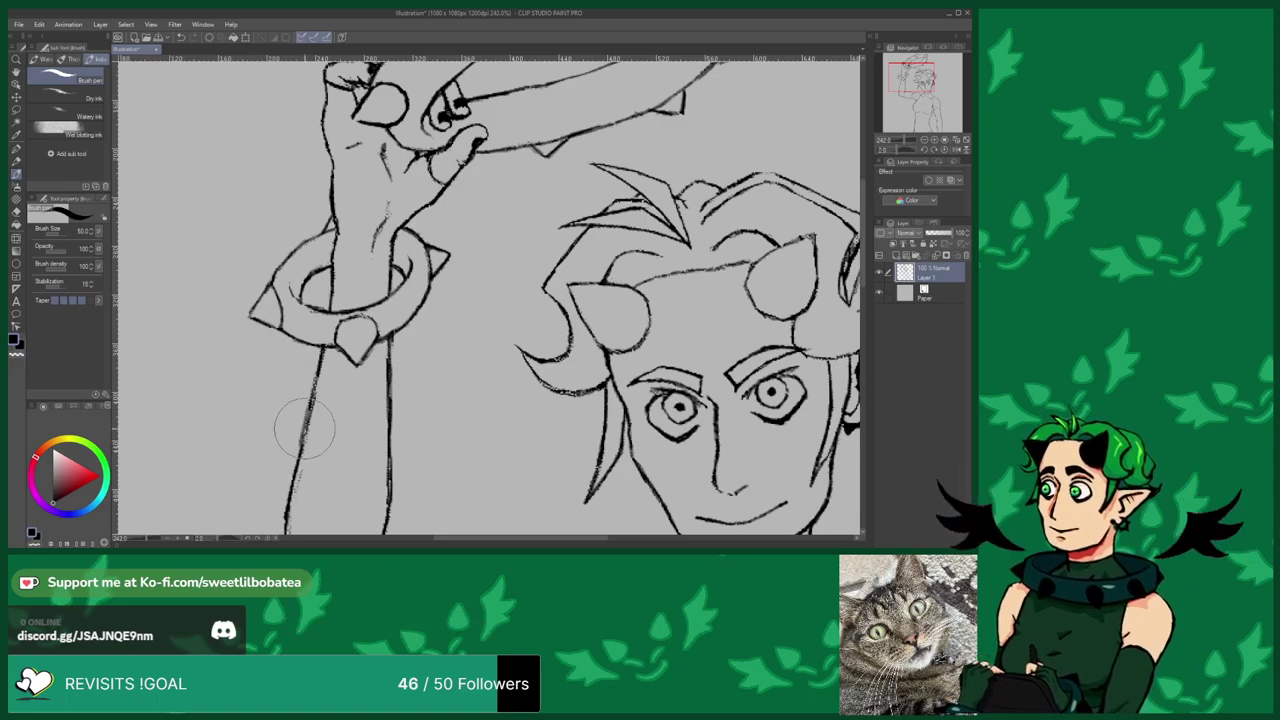
{"action": "key", "text": "e"}
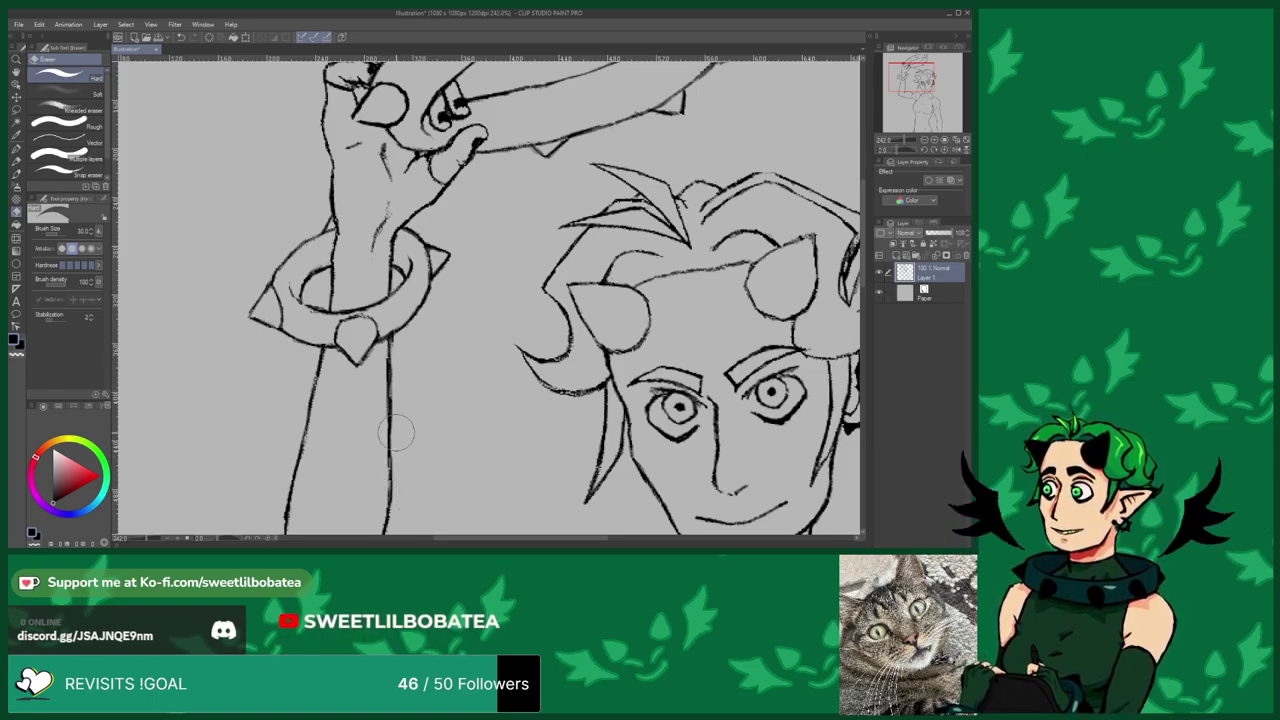
Erase the rough inner elbow corner of the raised arm and redraw it as a clean join between forearm and upper arm.
{"action": "scroll", "coordinate": [372, 234], "scroll_direction": "down", "scroll_amount": 5}
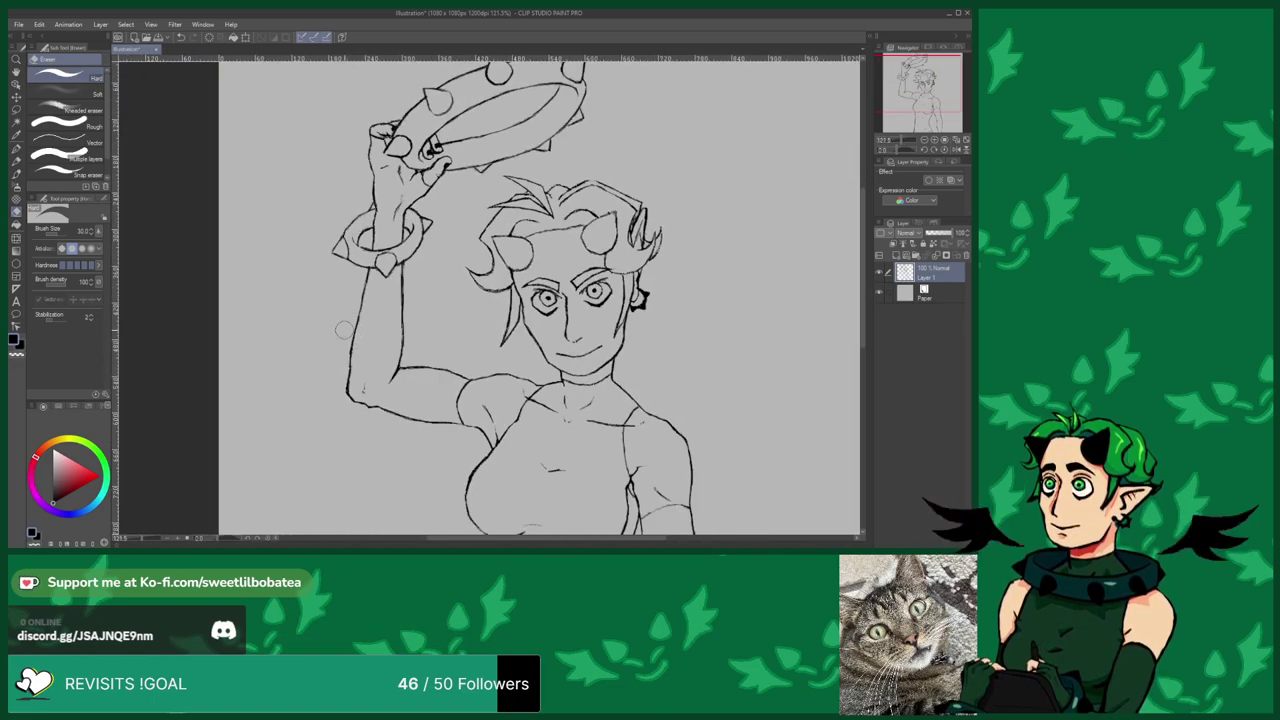
{"action": "scroll", "coordinate": [378, 382], "scroll_direction": "up", "scroll_amount": 5}
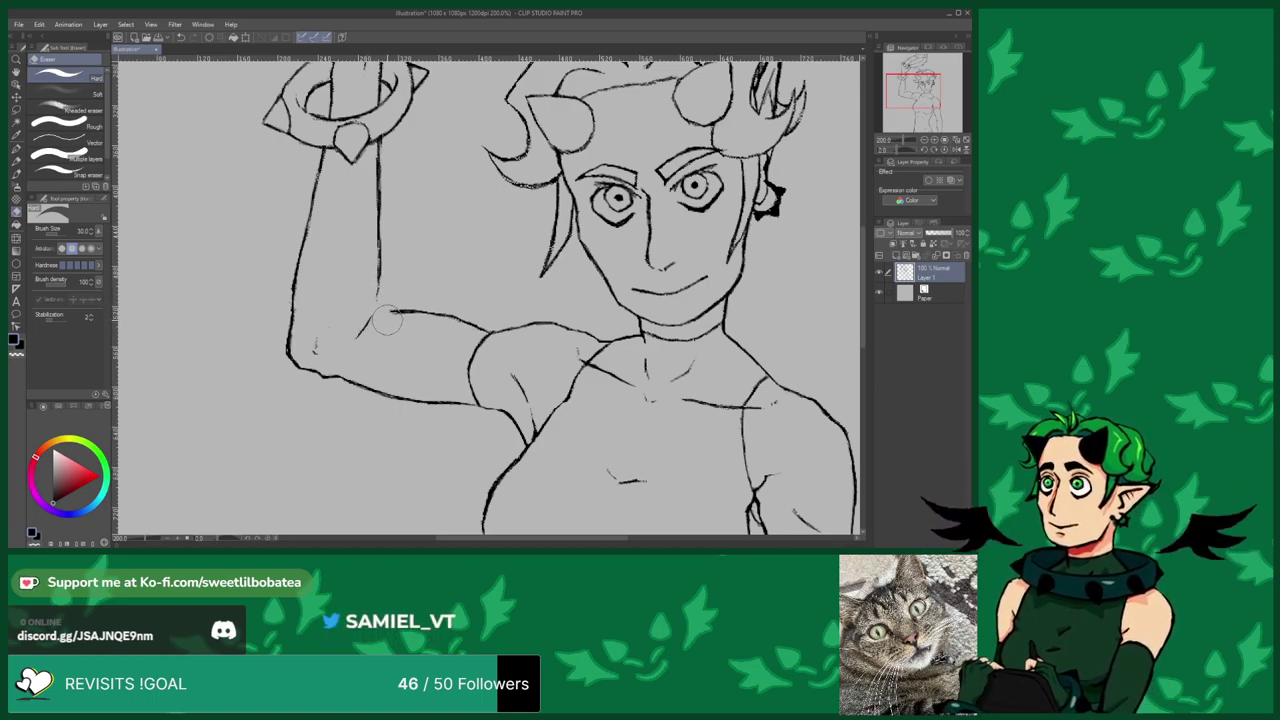
{"action": "key", "text": "b"}
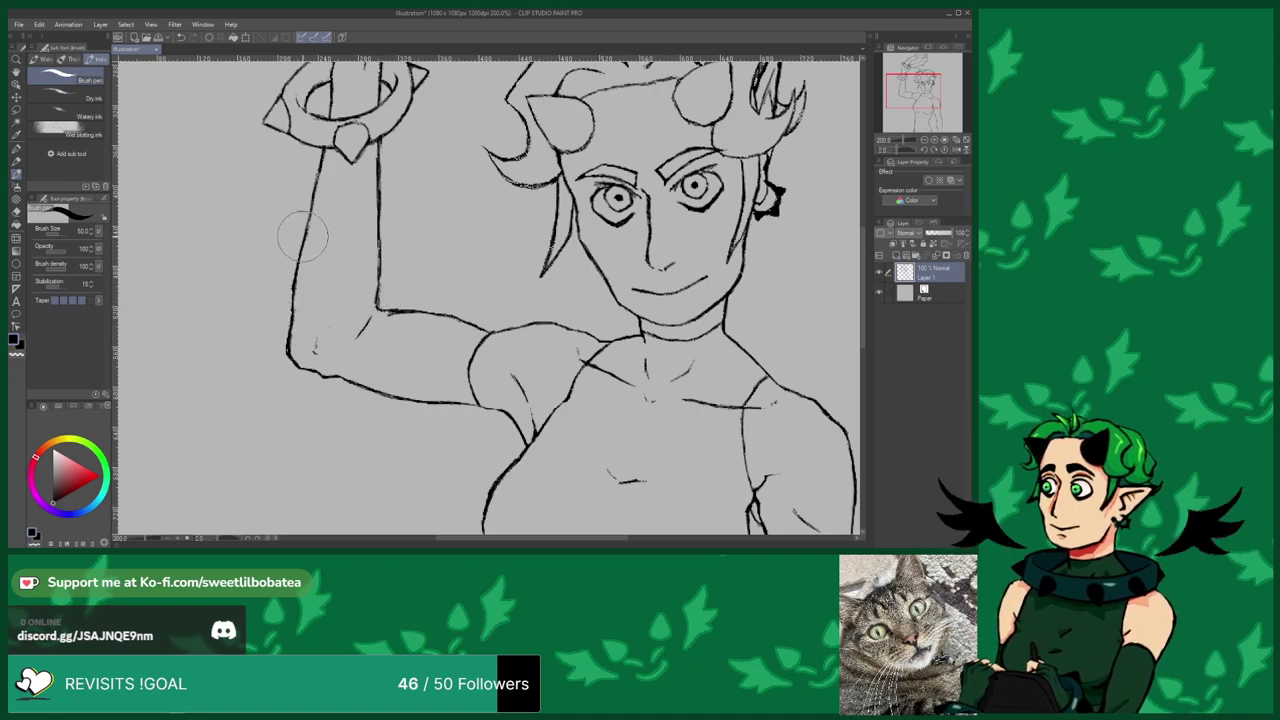
Redraw the raised forearm's outer contour slightly further inward down to the elbow and erase the old outline.
{"action": "mouse_move", "coordinate": [319, 186]}
{"action": "left_mouse_down"}
{"action": "mouse_move", "coordinate": [302, 252]}
{"action": "mouse_move", "coordinate": [301, 368]}
{"action": "left_mouse_up"}
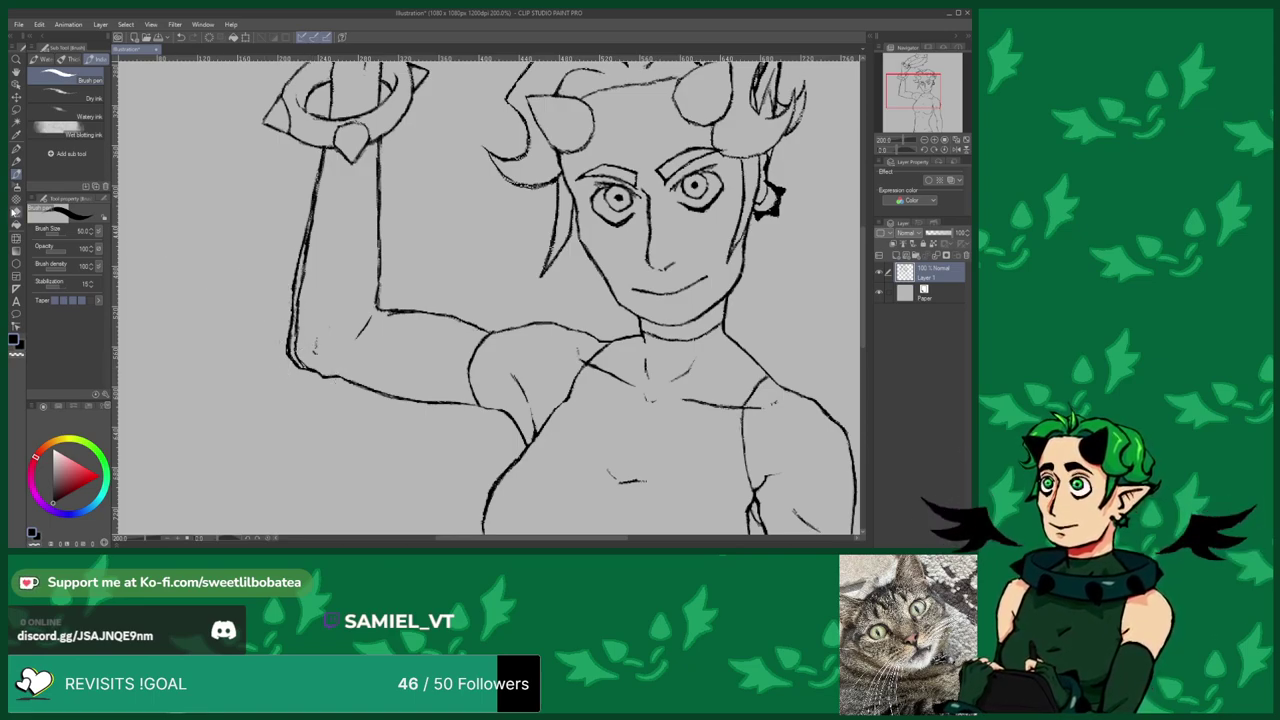
{"action": "key", "text": "e"}
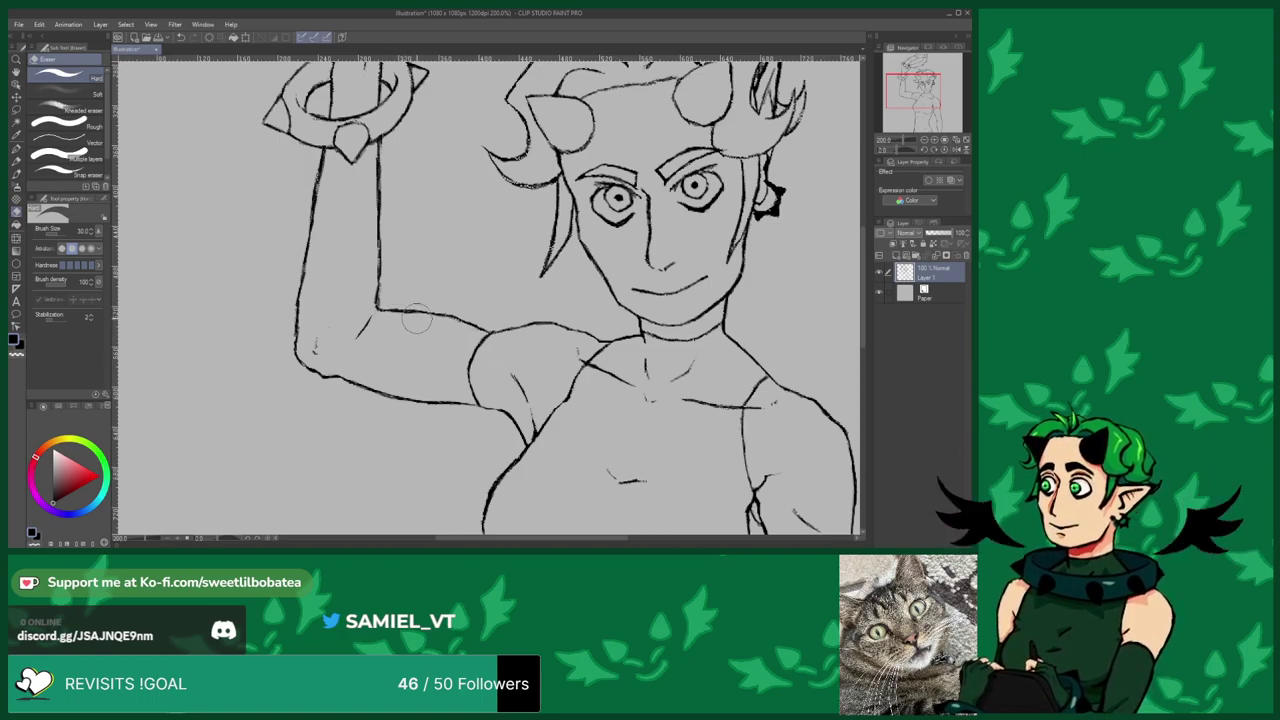
{"action": "key", "text": "b"}
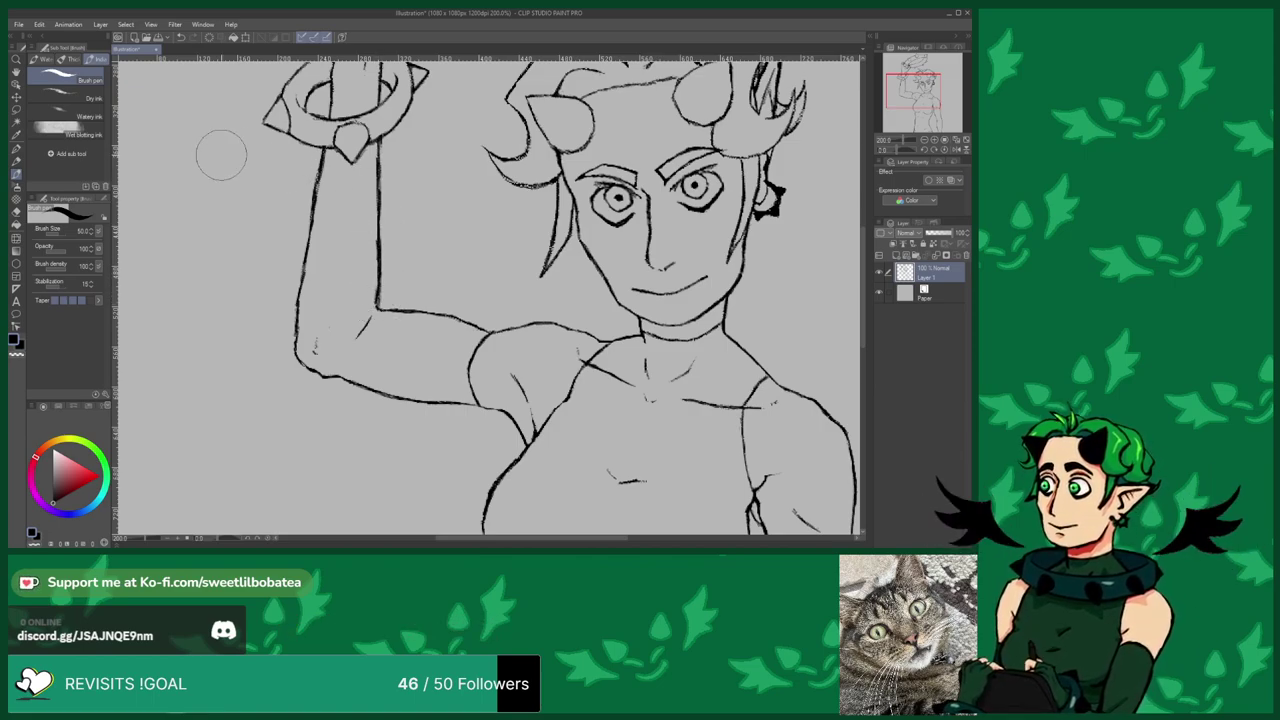
{"action": "left_click", "coordinate": [17, 214]}
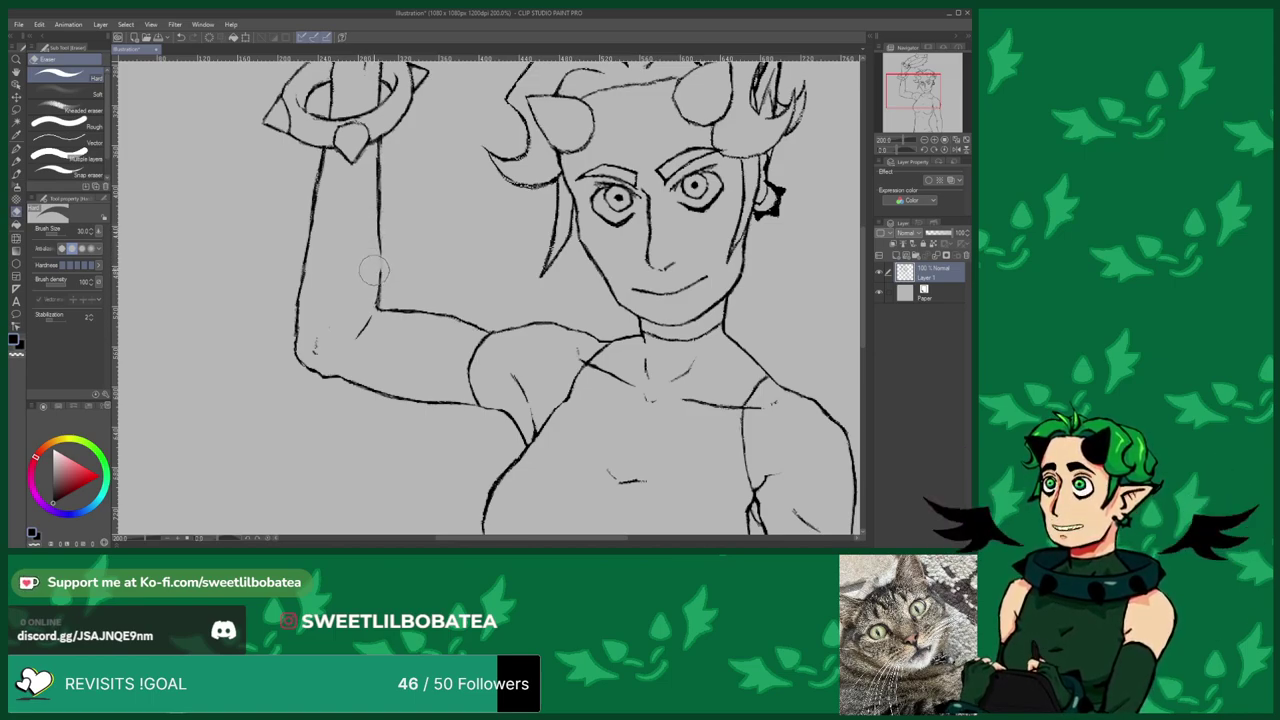
{"action": "left_click", "coordinate": [17, 187]}
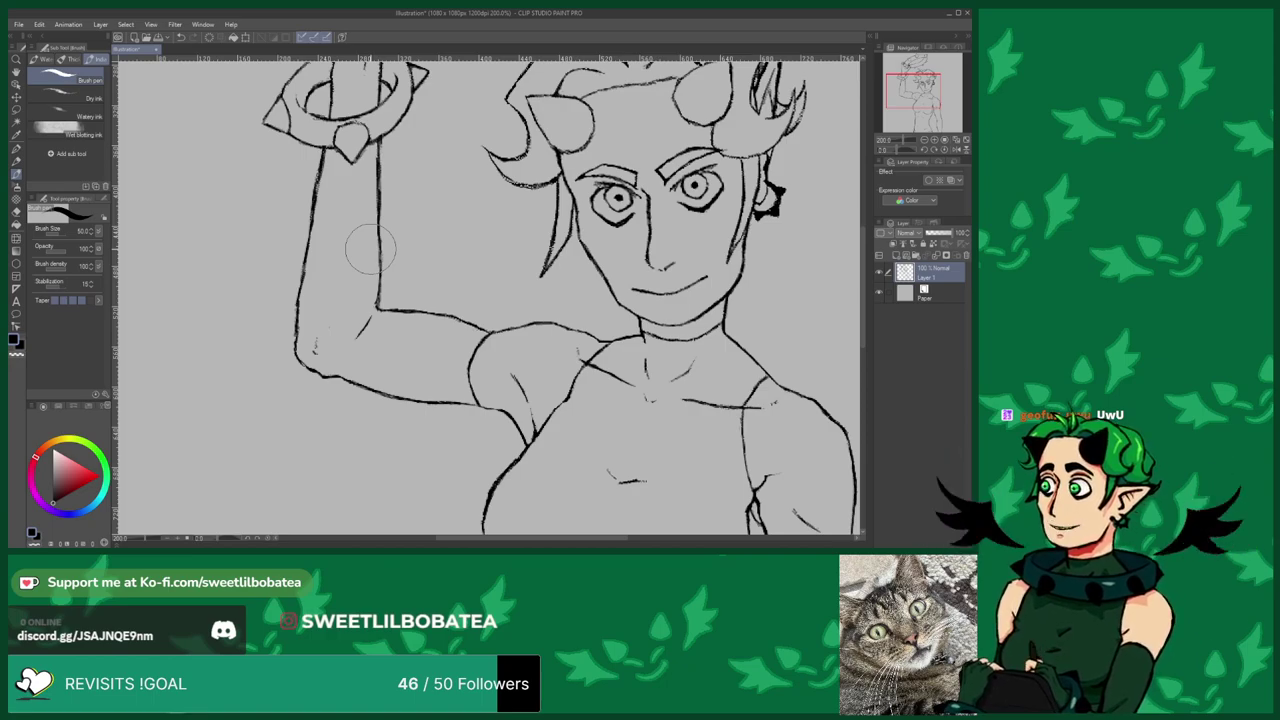
Examine the head's line art up close and compare it with the whole figure.
{"action": "scroll", "coordinate": [411, 266], "scroll_direction": "down", "scroll_amount": 3}
{"action": "scroll", "coordinate": [694, 169], "scroll_direction": "up", "scroll_amount": 4}
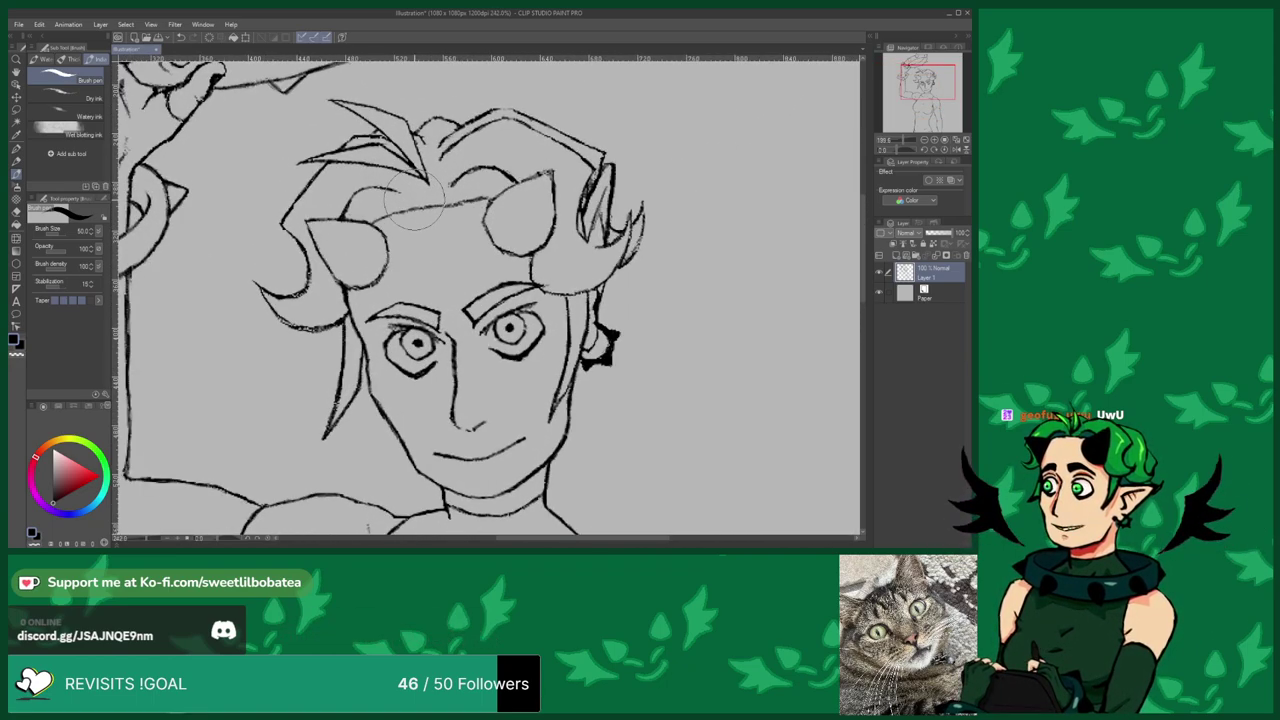
{"action": "scroll", "coordinate": [414, 199], "scroll_direction": "up", "scroll_amount": 1}
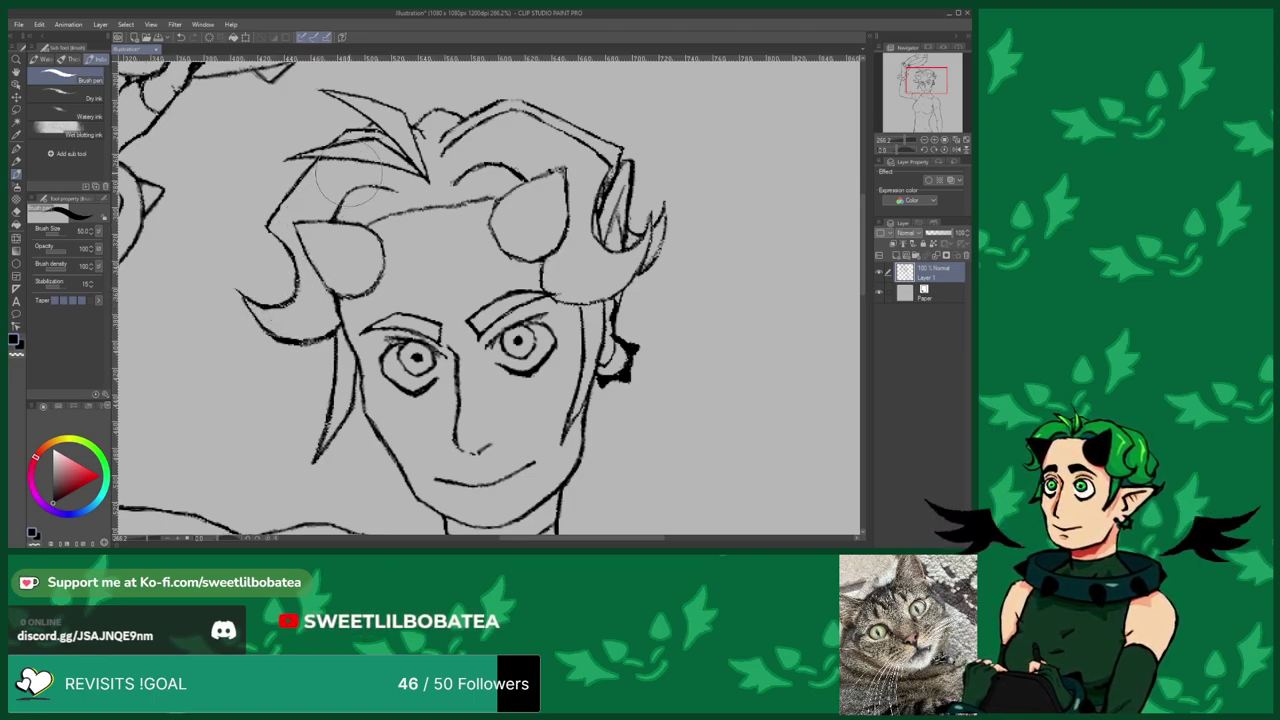
{"action": "scroll", "coordinate": [349, 177], "scroll_direction": "down", "scroll_amount": 5}
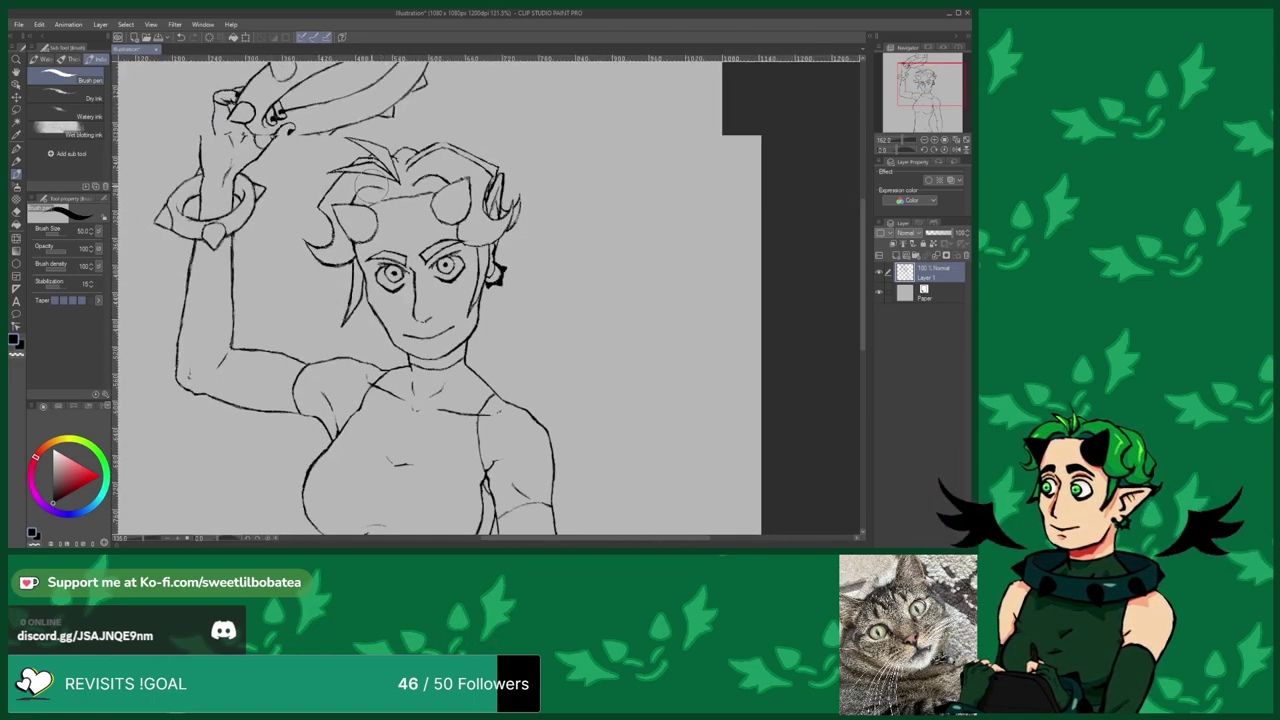
{"action": "scroll", "coordinate": [301, 213], "scroll_direction": "up", "scroll_amount": 2}
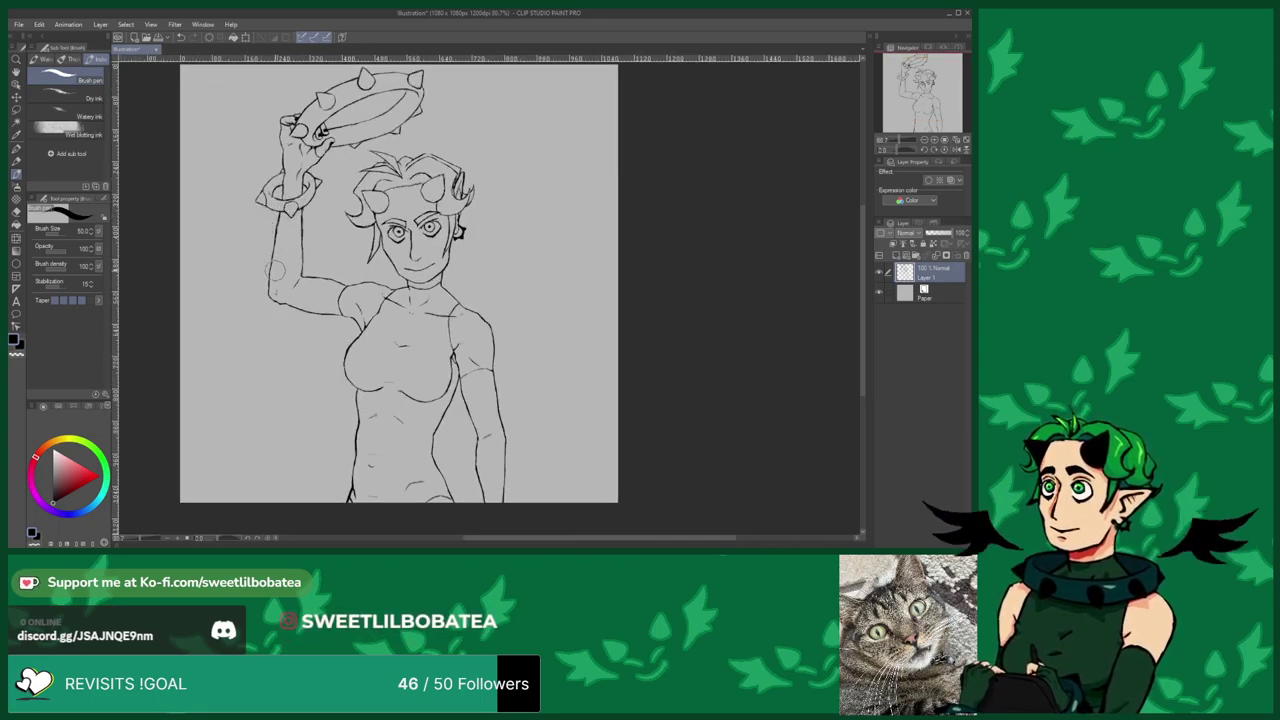
{"action": "scroll", "coordinate": [274, 268], "scroll_direction": "down", "scroll_amount": 1}
{"action": "scroll", "coordinate": [240, 150], "scroll_direction": "up", "scroll_amount": 2}
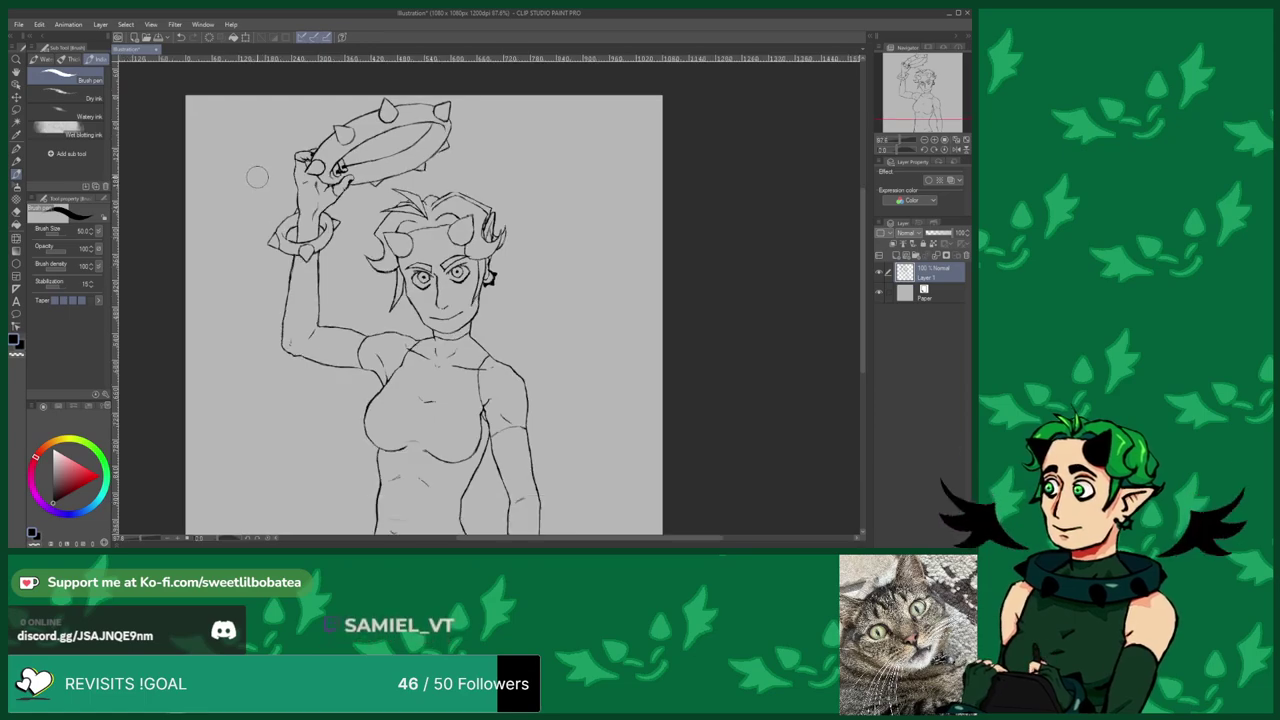
Erase the bracelet's right spike and redraw it with a wider base and a short outward point.
{"action": "scroll", "coordinate": [254, 172], "scroll_direction": "up", "scroll_amount": 5}
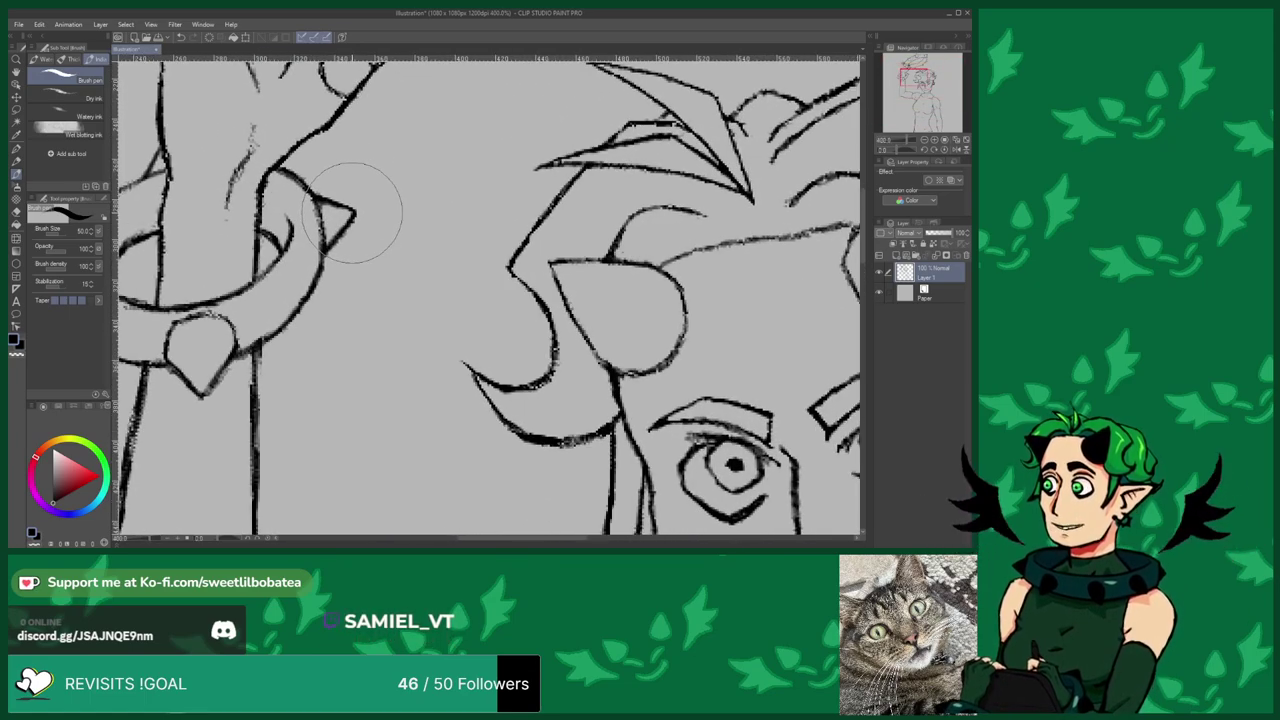
{"action": "left_click", "coordinate": [15, 212]}
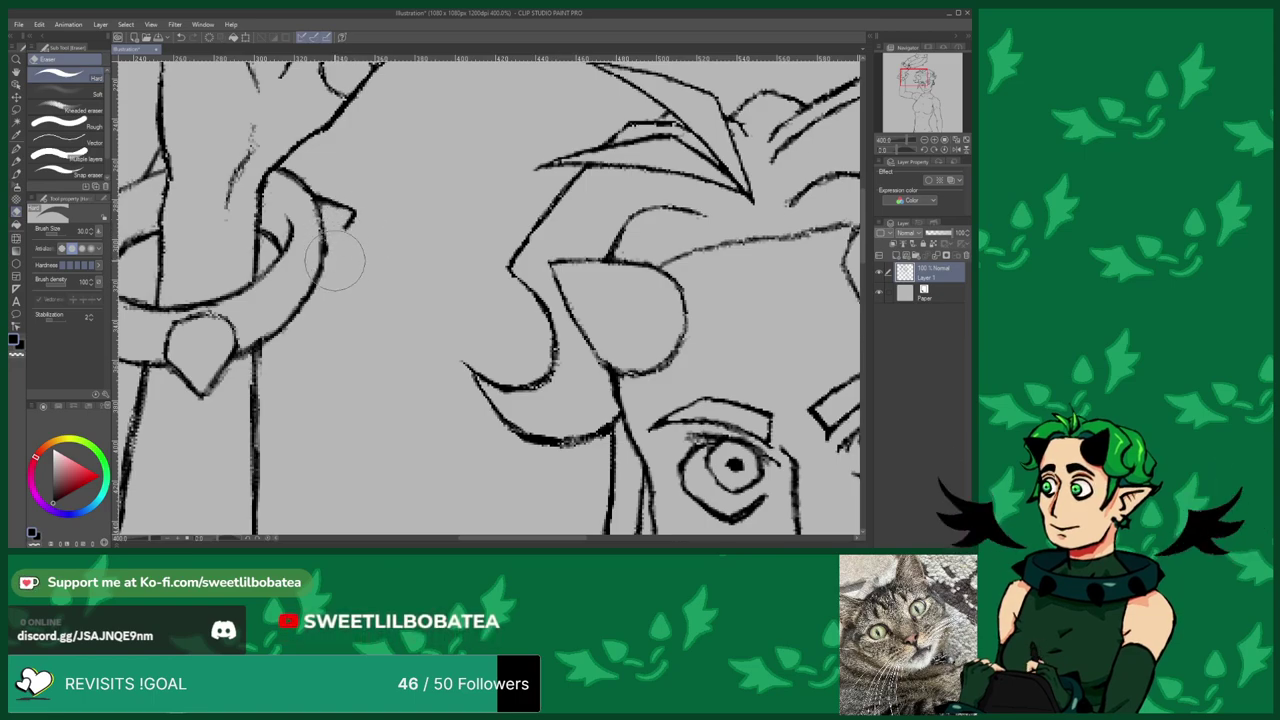
{"action": "mouse_move", "coordinate": [360, 232]}
{"action": "left_mouse_down"}
{"action": "mouse_move", "coordinate": [351, 202]}
{"action": "mouse_move", "coordinate": [338, 220]}
{"action": "left_mouse_up"}
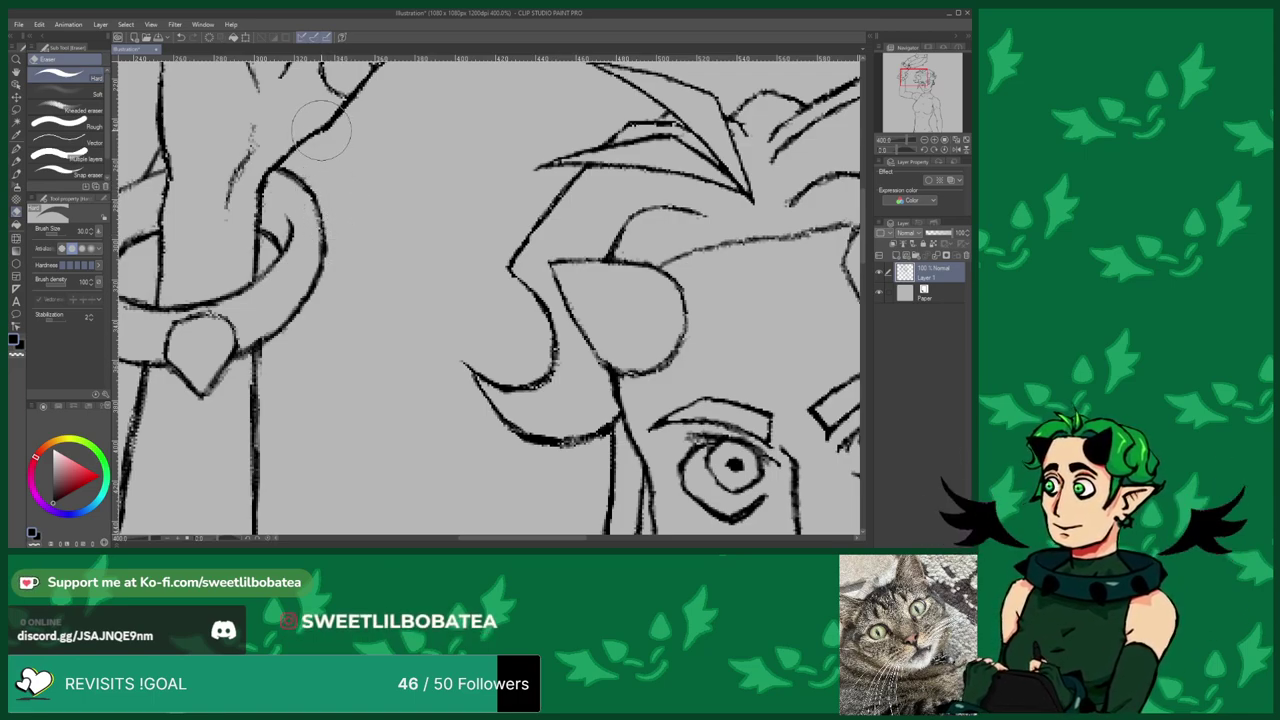
{"action": "scroll", "coordinate": [322, 130], "scroll_direction": "down", "scroll_amount": 4}
{"action": "scroll", "coordinate": [190, 160], "scroll_direction": "up", "scroll_amount": 3}
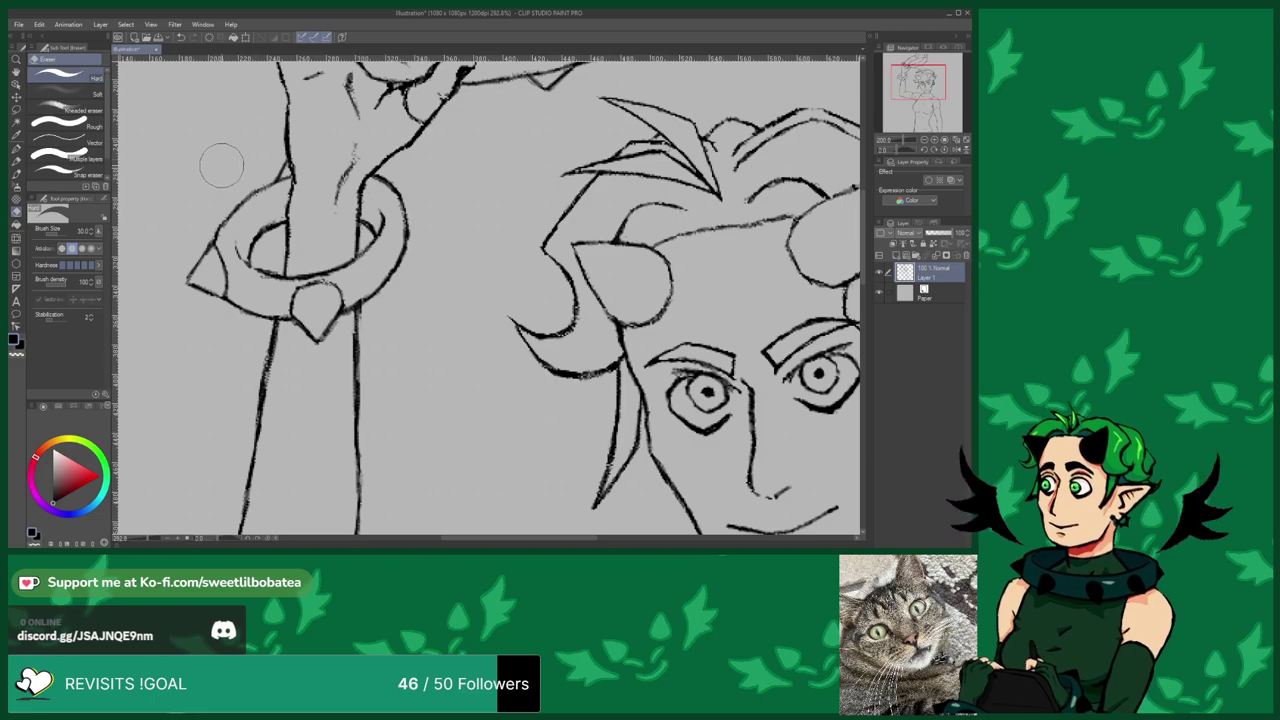
{"action": "scroll", "coordinate": [280, 163], "scroll_direction": "up", "scroll_amount": 1}
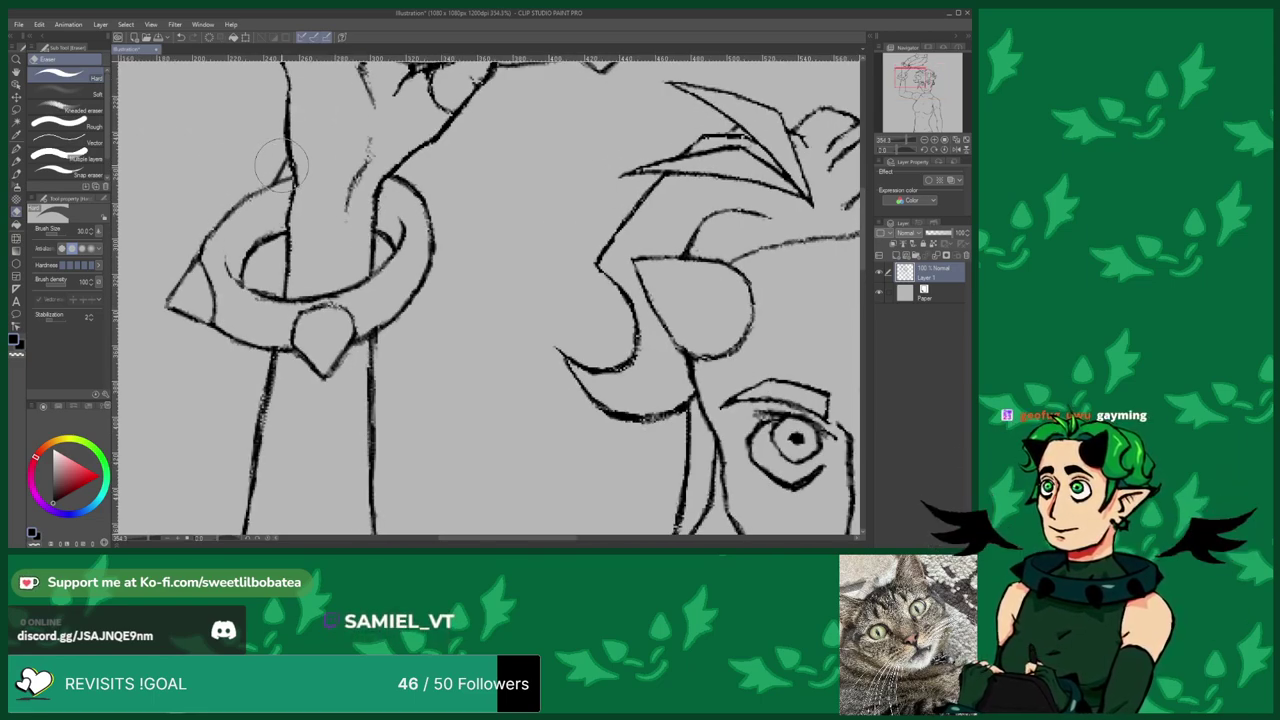
{"action": "left_click", "coordinate": [16, 174]}
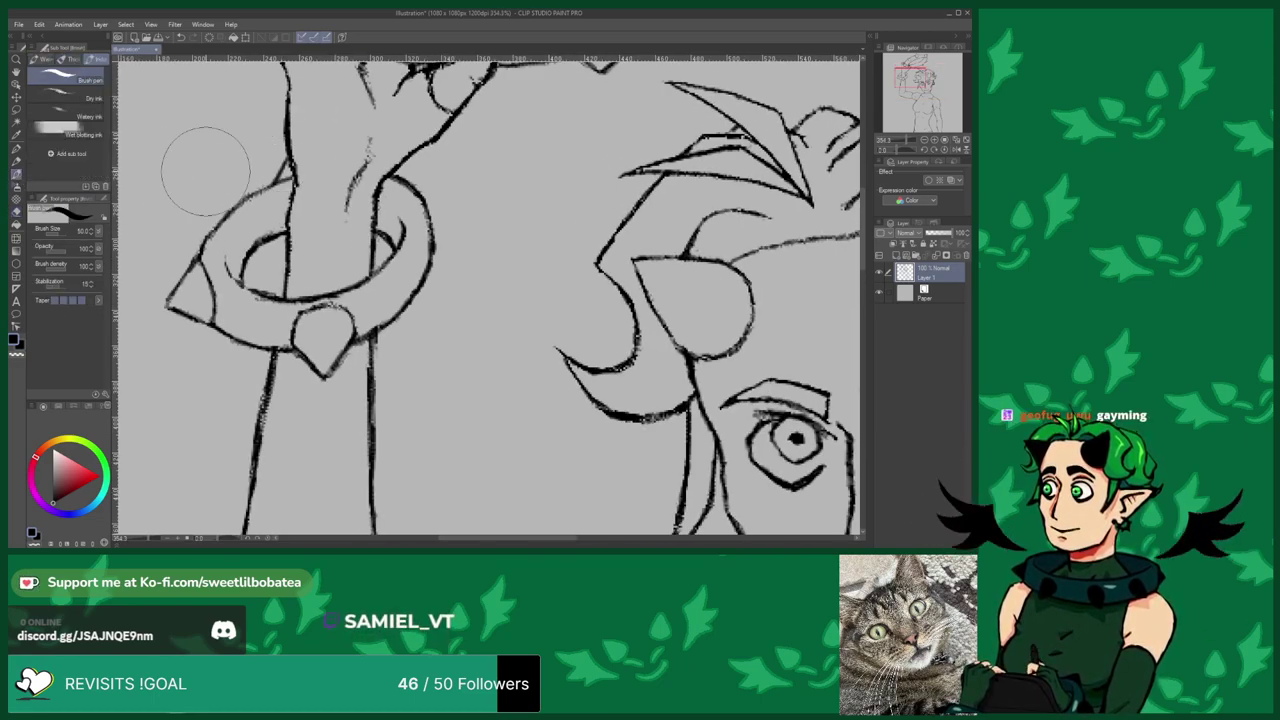
{"action": "left_click_drag", "start_coordinate": [425, 197], "coordinate": [454, 218]}
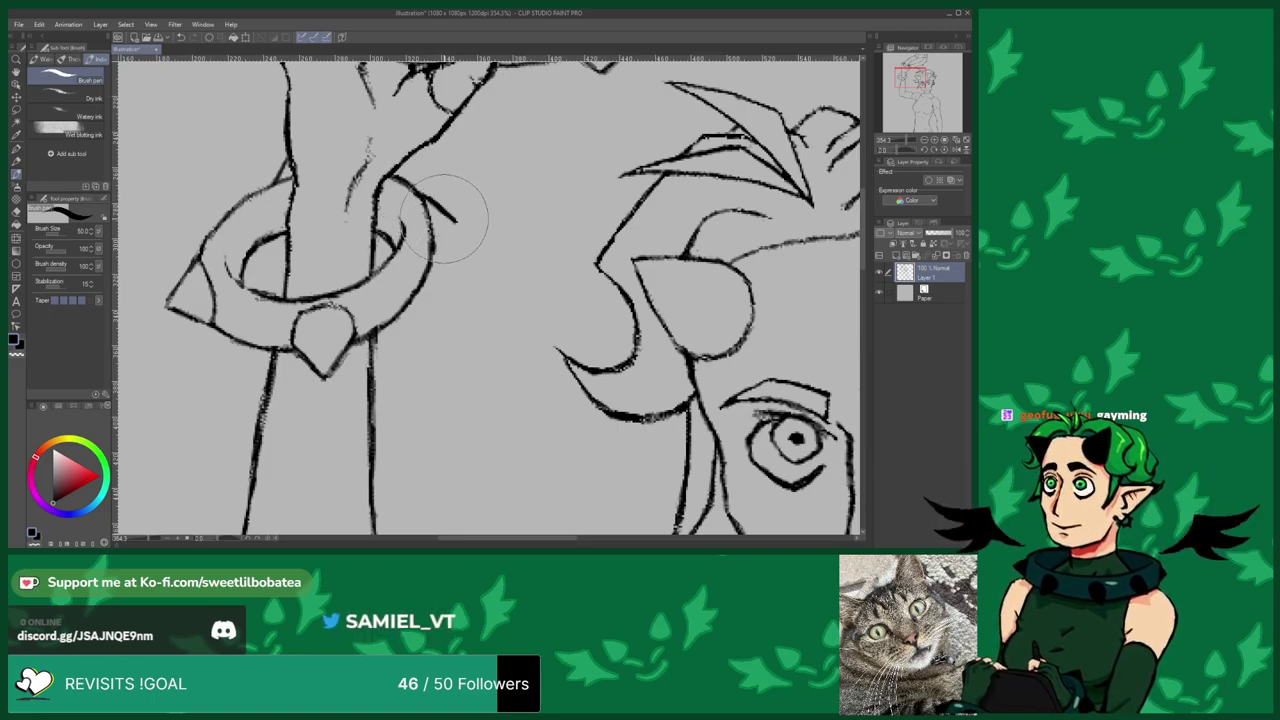
{"action": "mouse_move", "coordinate": [448, 237]}
{"action": "left_mouse_down"}
{"action": "mouse_move", "coordinate": [430, 266]}
{"action": "mouse_move", "coordinate": [457, 229]}
{"action": "left_mouse_up"}
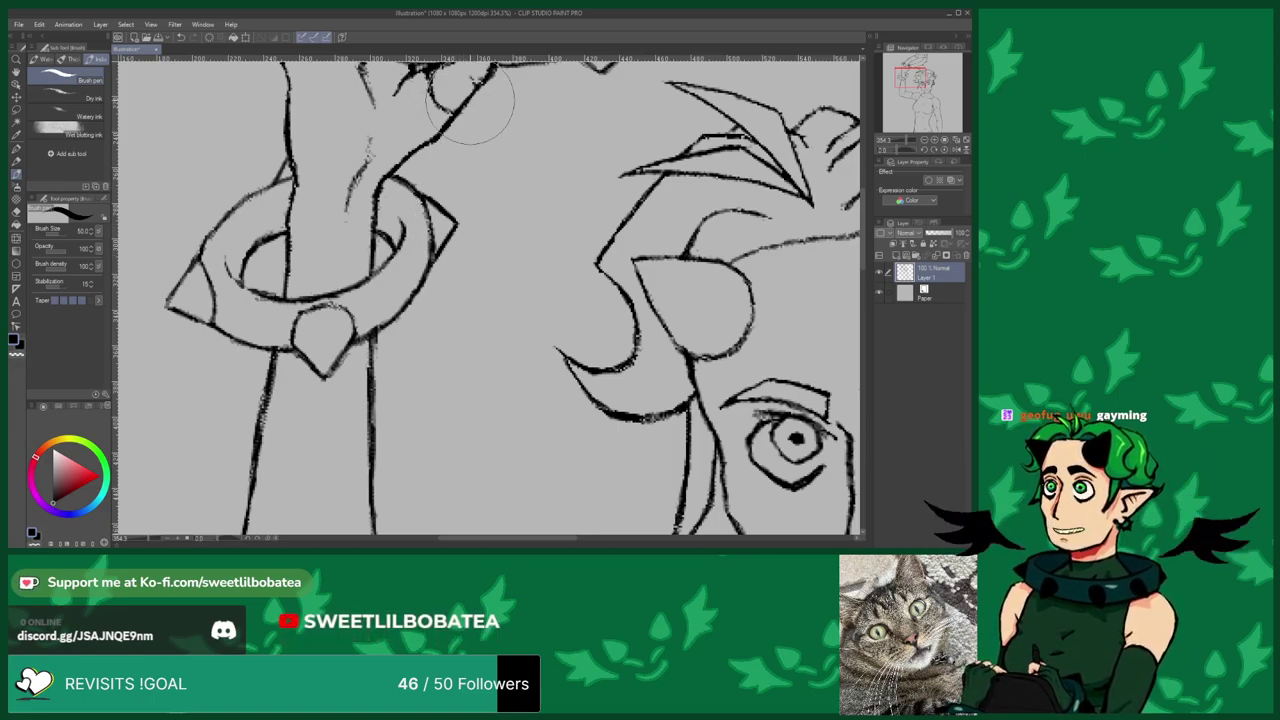
Examine the reworked bracelet, head and torso up close and within the full composition.
{"action": "scroll", "coordinate": [281, 257], "scroll_direction": "down", "scroll_amount": 8}
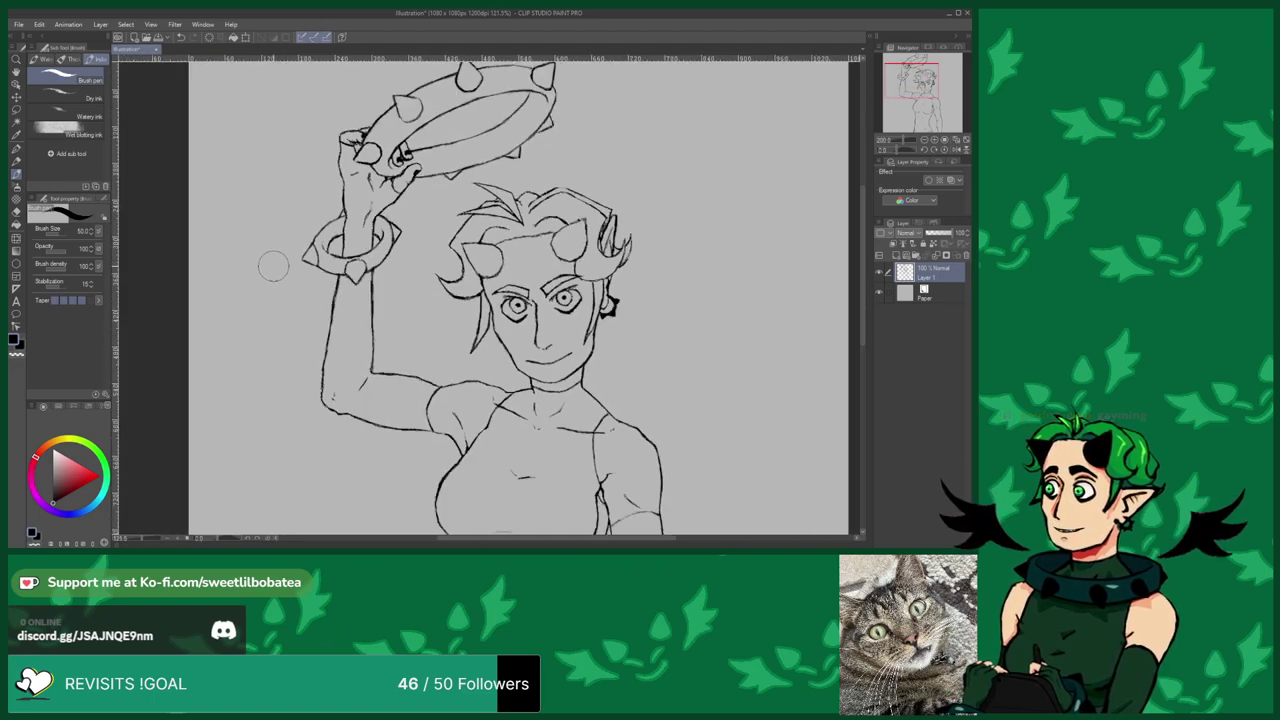
{"action": "scroll", "coordinate": [281, 257], "scroll_direction": "down", "scroll_amount": 3}
{"action": "scroll", "coordinate": [281, 257], "scroll_direction": "up", "scroll_amount": 5}
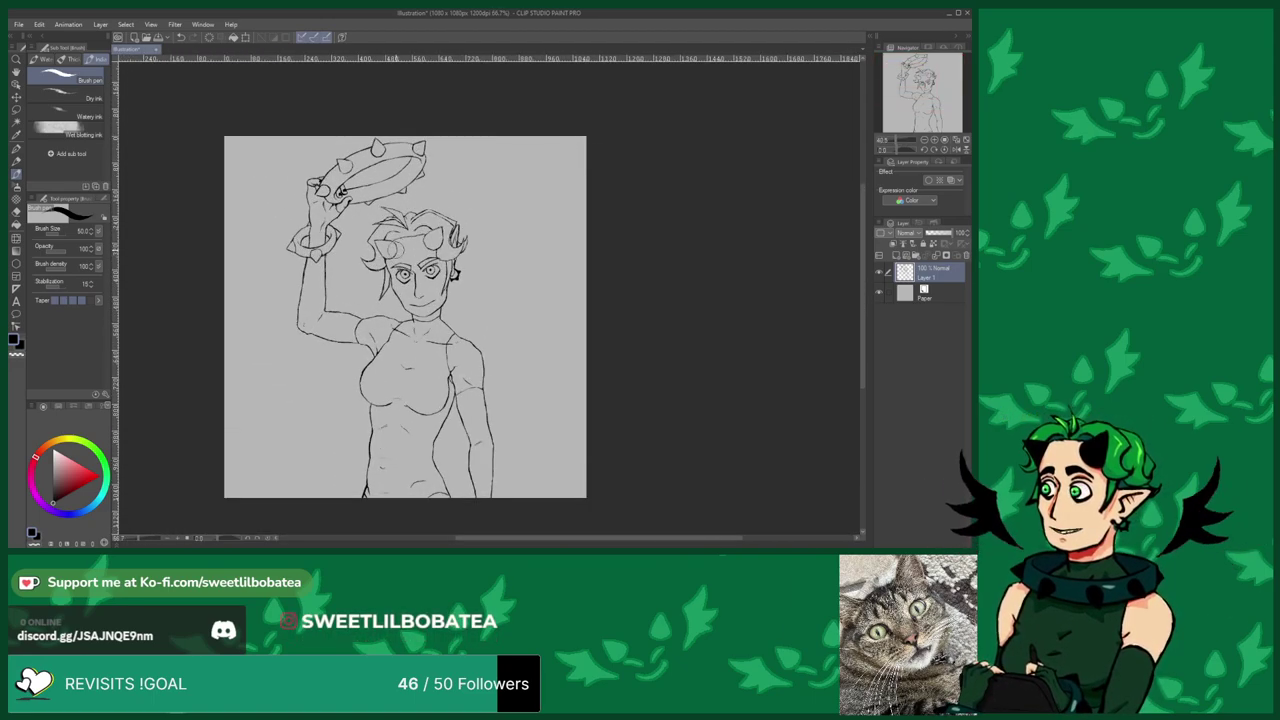
{"action": "scroll", "coordinate": [544, 256], "scroll_direction": "up", "scroll_amount": 4}
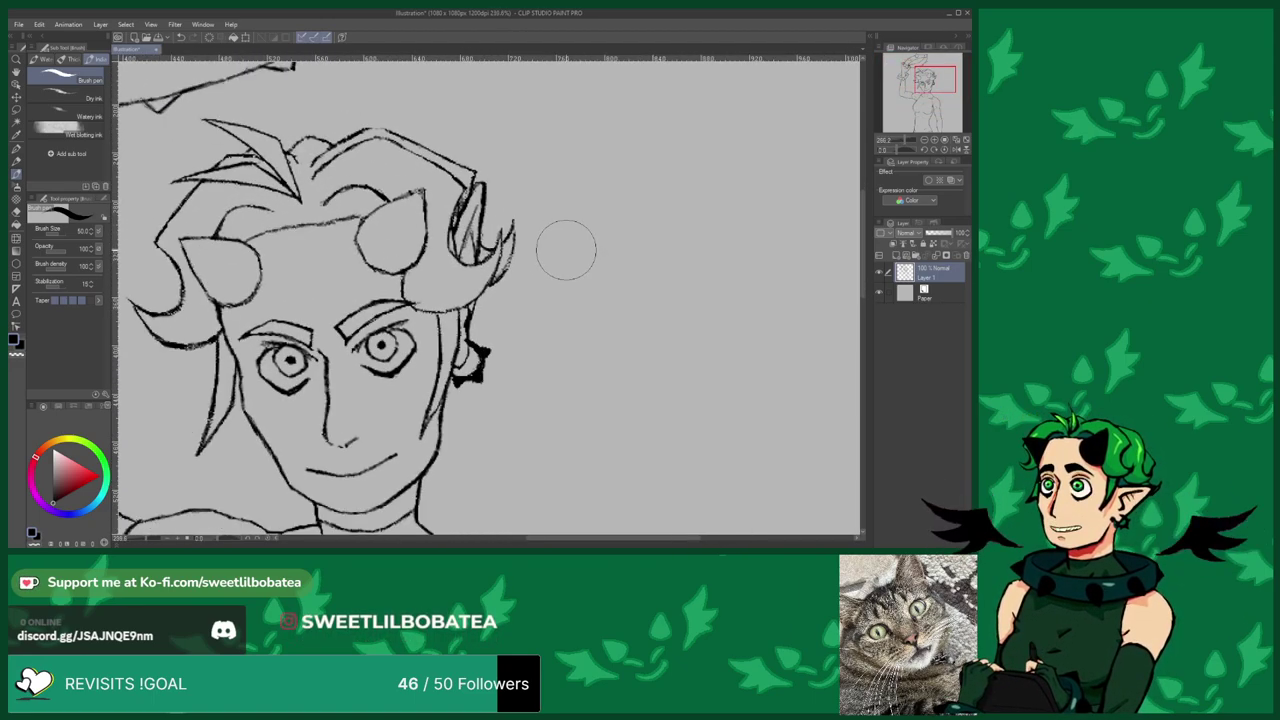
{"action": "scroll", "coordinate": [544, 256], "scroll_direction": "up", "scroll_amount": 1}
{"action": "scroll", "coordinate": [544, 256], "scroll_direction": "down", "scroll_amount": 3}
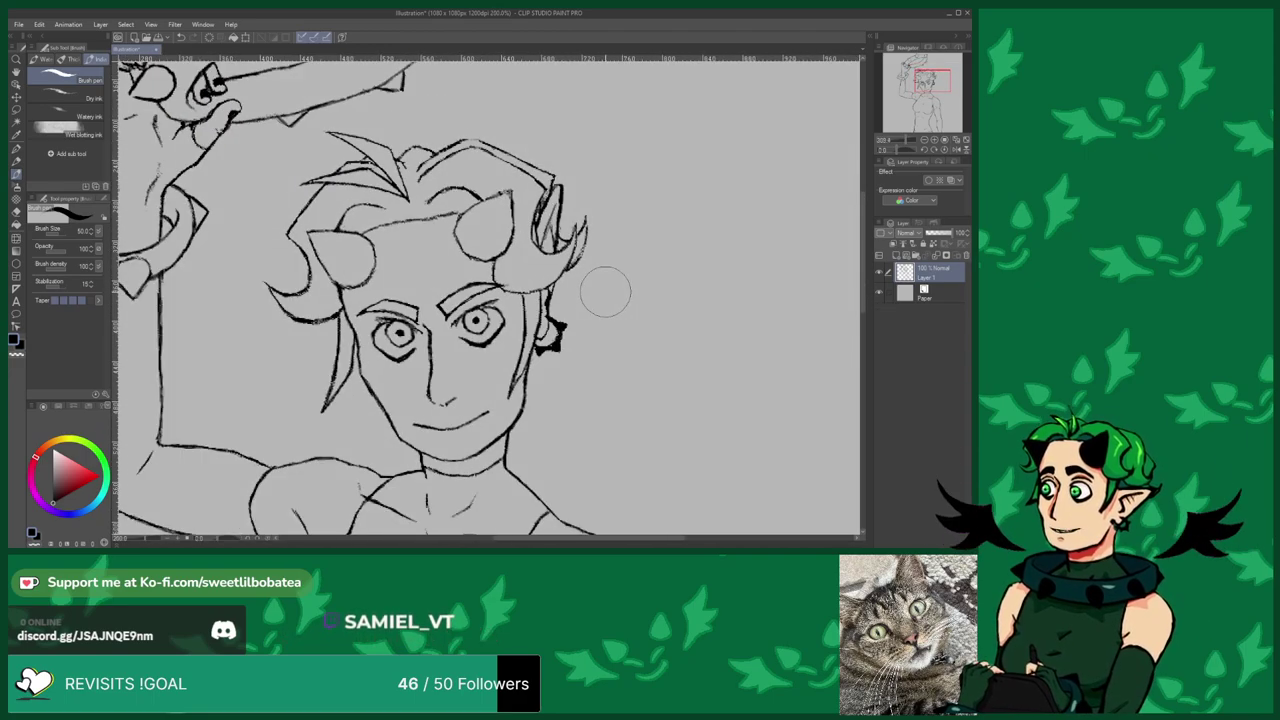
{"action": "scroll", "coordinate": [465, 268], "scroll_direction": "up", "scroll_amount": 2}
{"action": "scroll", "coordinate": [465, 268], "scroll_direction": "down", "scroll_amount": 5}
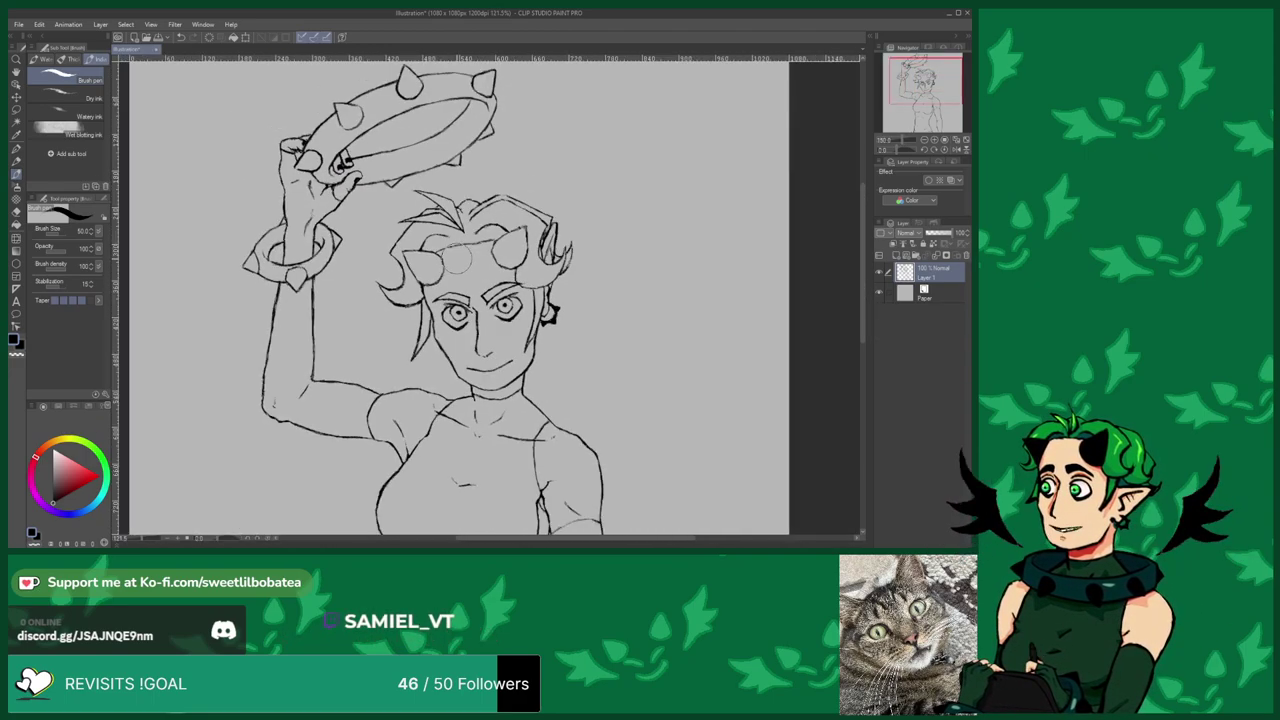
{"action": "scroll", "coordinate": [404, 445], "scroll_direction": "down", "scroll_amount": 2}
{"action": "scroll", "coordinate": [404, 445], "scroll_direction": "up", "scroll_amount": 3}
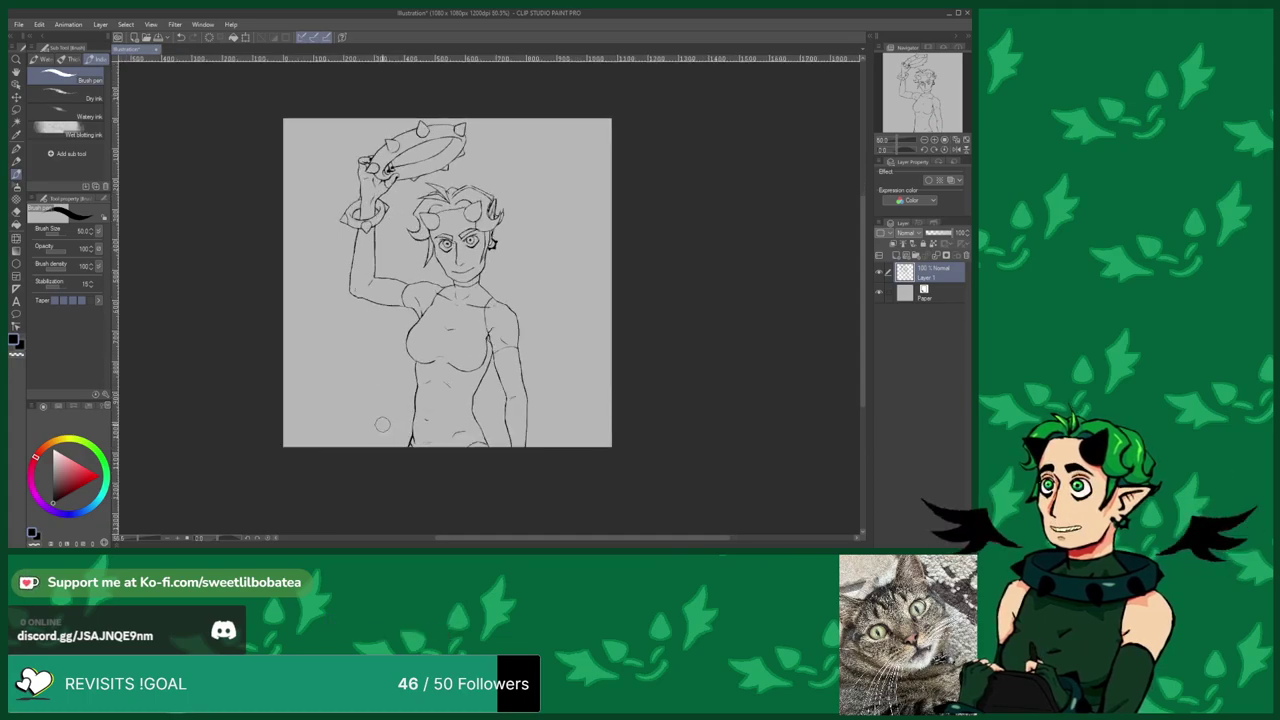
{"action": "scroll", "coordinate": [404, 445], "scroll_direction": "up", "scroll_amount": 3}
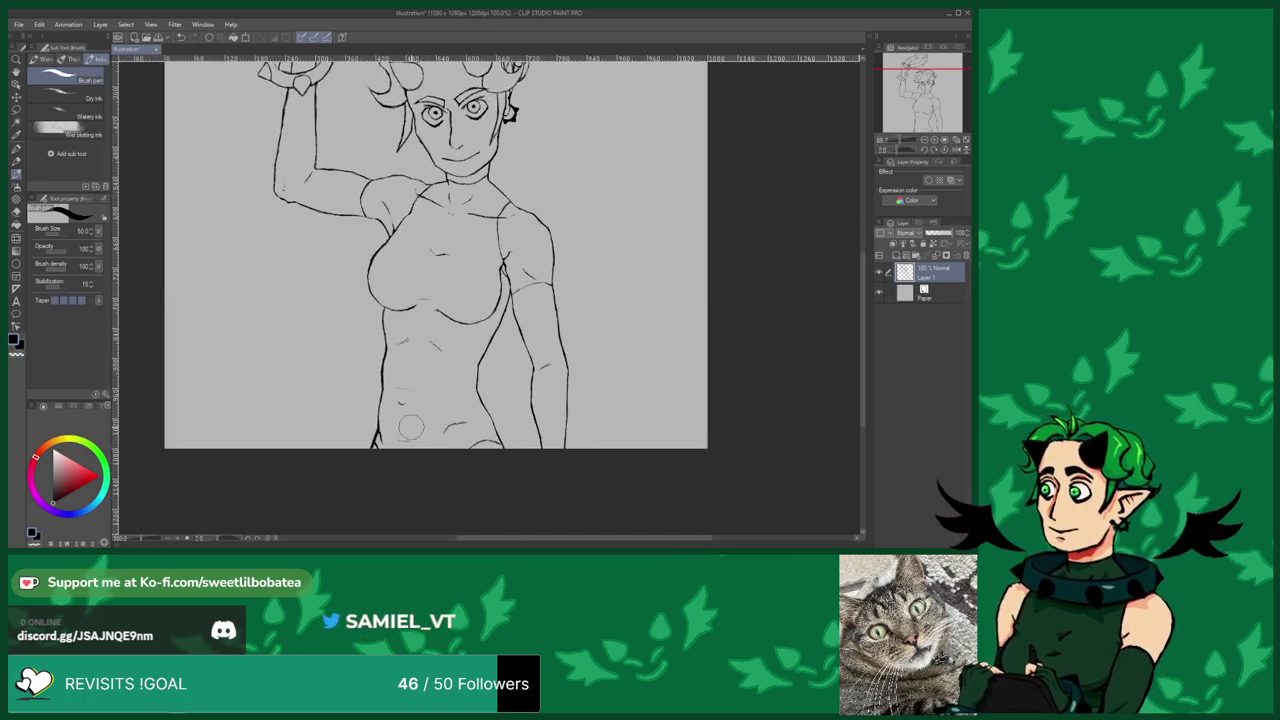
{"action": "scroll", "coordinate": [415, 340], "scroll_direction": "down", "scroll_amount": 1}
{"action": "scroll", "coordinate": [400, 380], "scroll_direction": "down", "scroll_amount": 3}
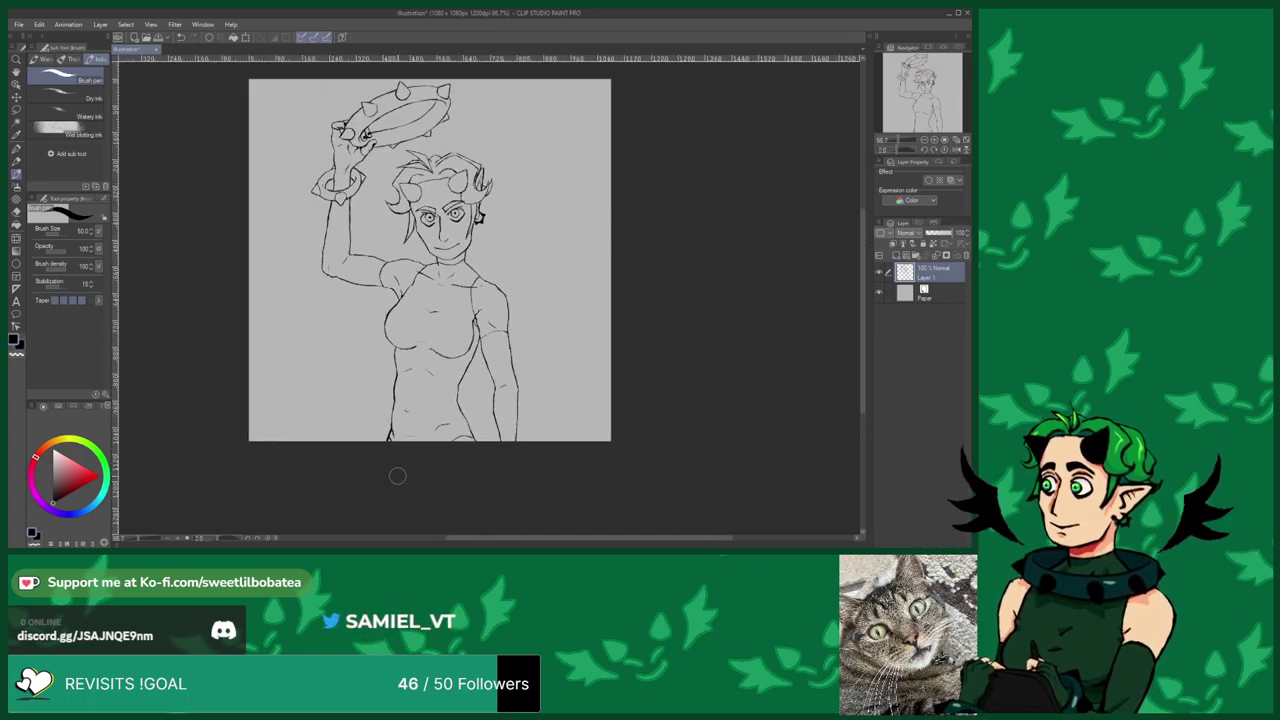
{"action": "scroll", "coordinate": [375, 290], "scroll_direction": "up", "scroll_amount": 1}
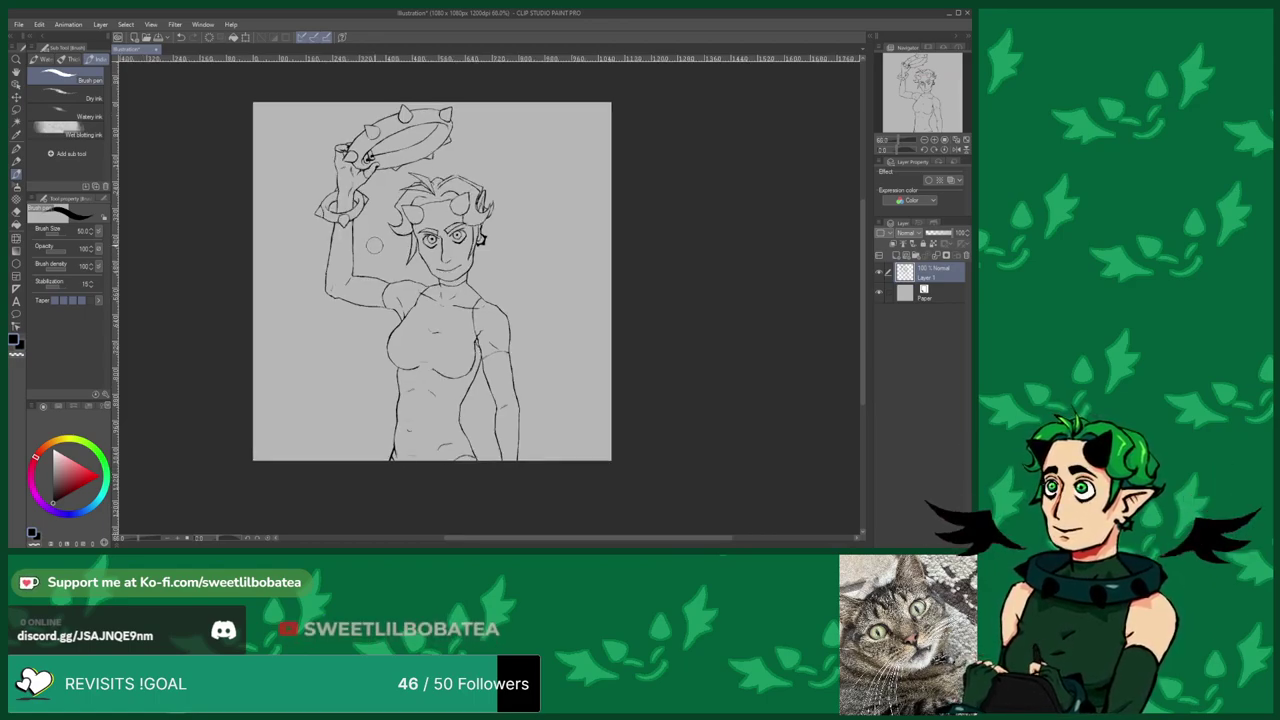
{"action": "scroll", "coordinate": [377, 277], "scroll_direction": "down", "scroll_amount": 1}
{"action": "scroll", "coordinate": [367, 186], "scroll_direction": "up", "scroll_amount": 1}
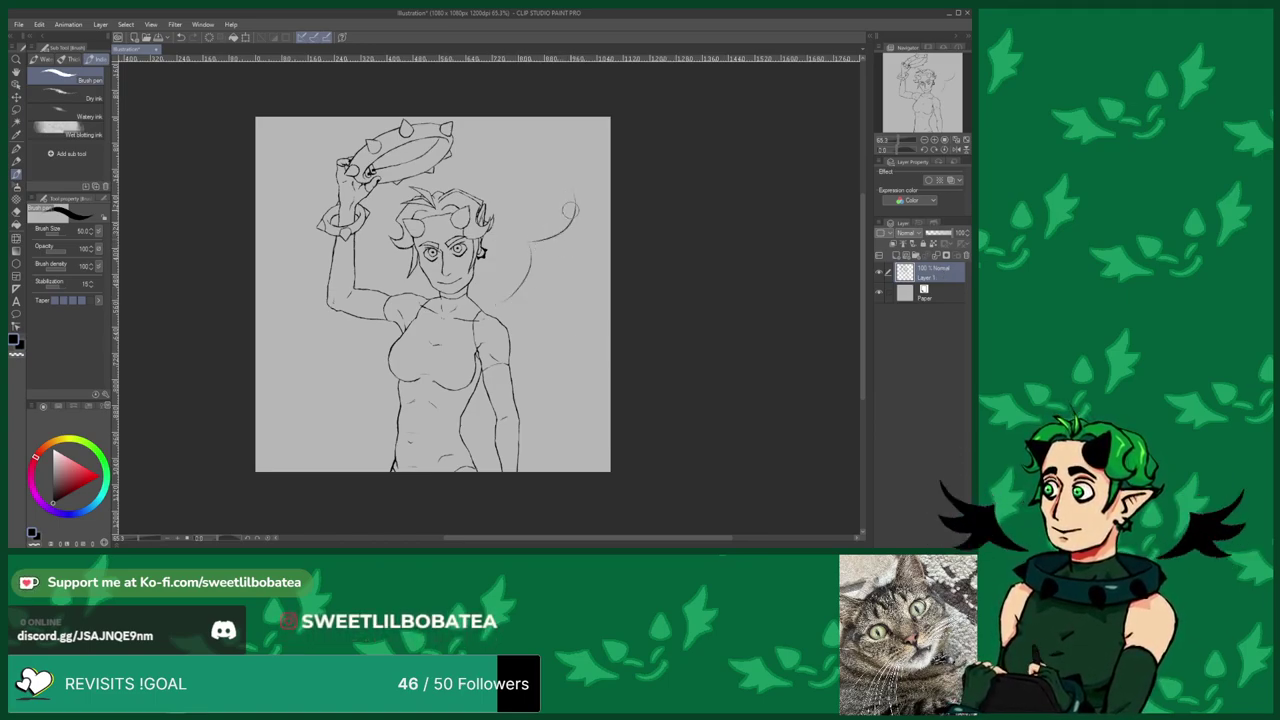
{"action": "left_click_drag", "start_coordinate": [582, 244], "coordinate": [560, 257]}
{"action": "left_click", "coordinate": [180, 38]}
{"action": "left_click_drag", "start_coordinate": [531, 244], "coordinate": [592, 230]}
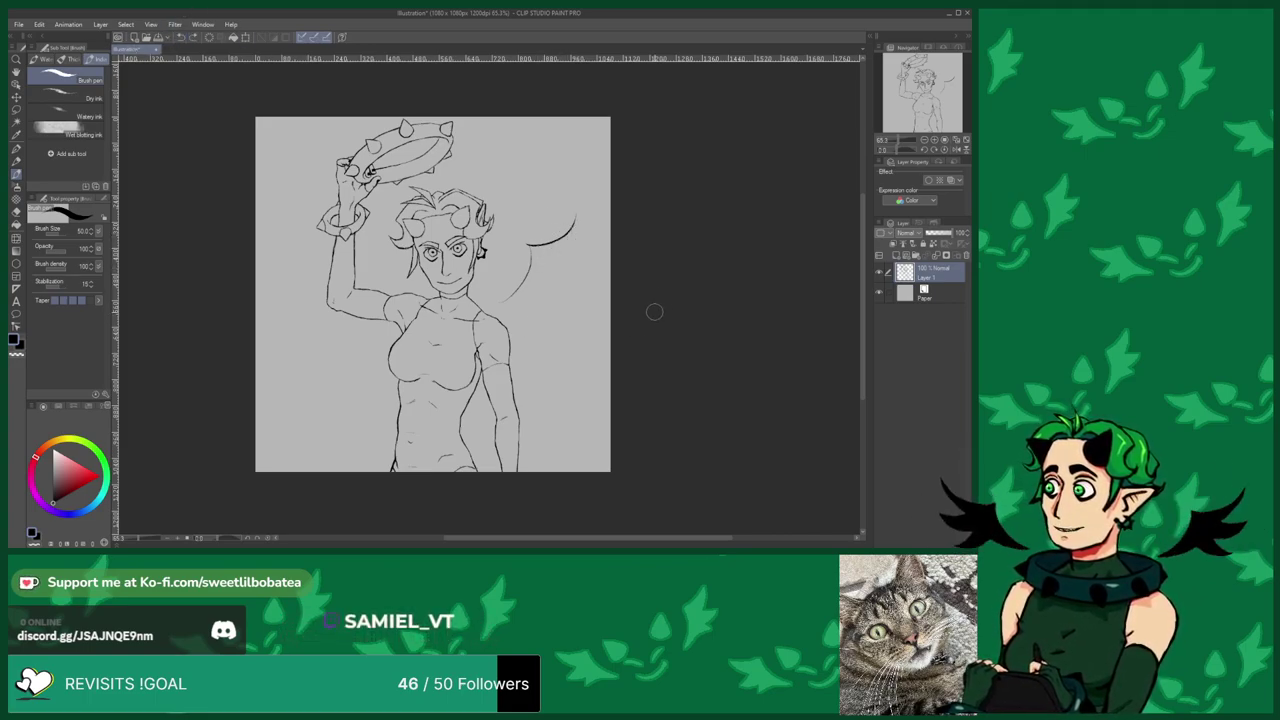
{"action": "scroll", "coordinate": [574, 213], "scroll_direction": "up", "scroll_amount": 5}
{"action": "scroll", "coordinate": [583, 262], "scroll_direction": "down", "scroll_amount": 3}
{"action": "scroll", "coordinate": [589, 394], "scroll_direction": "up", "scroll_amount": 3}
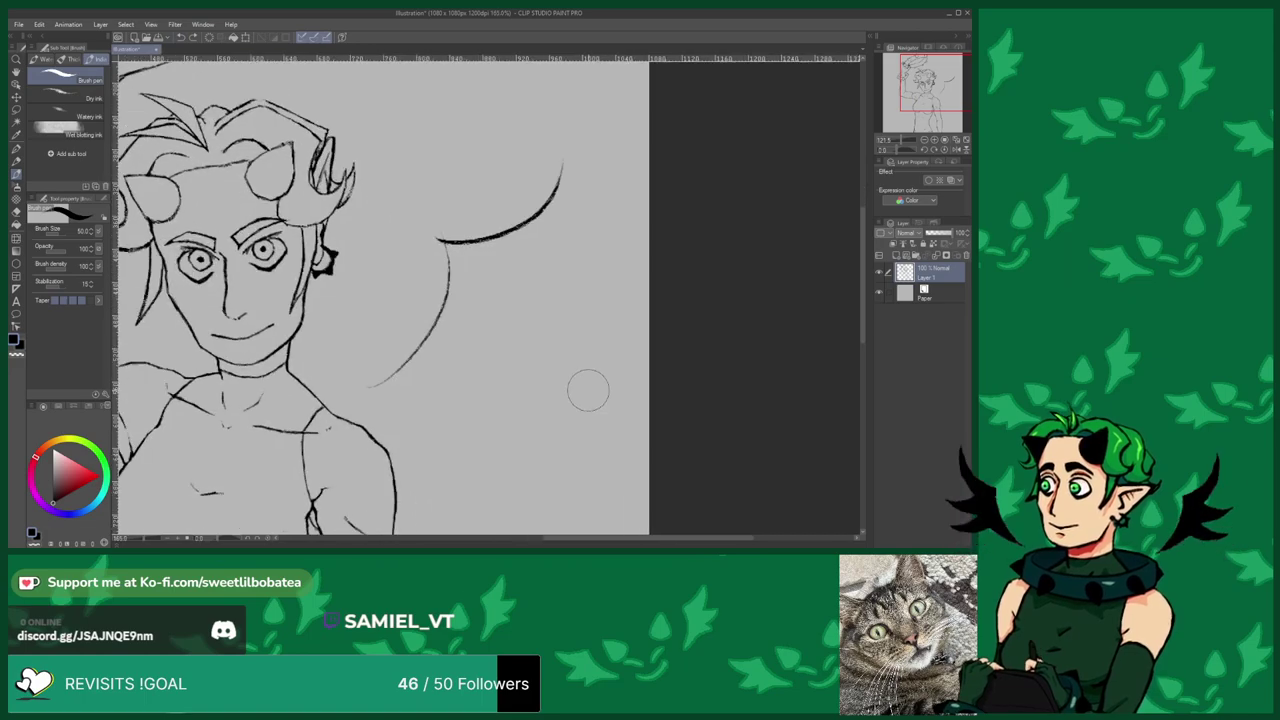
{"action": "scroll", "coordinate": [574, 308], "scroll_direction": "up", "scroll_amount": 1}
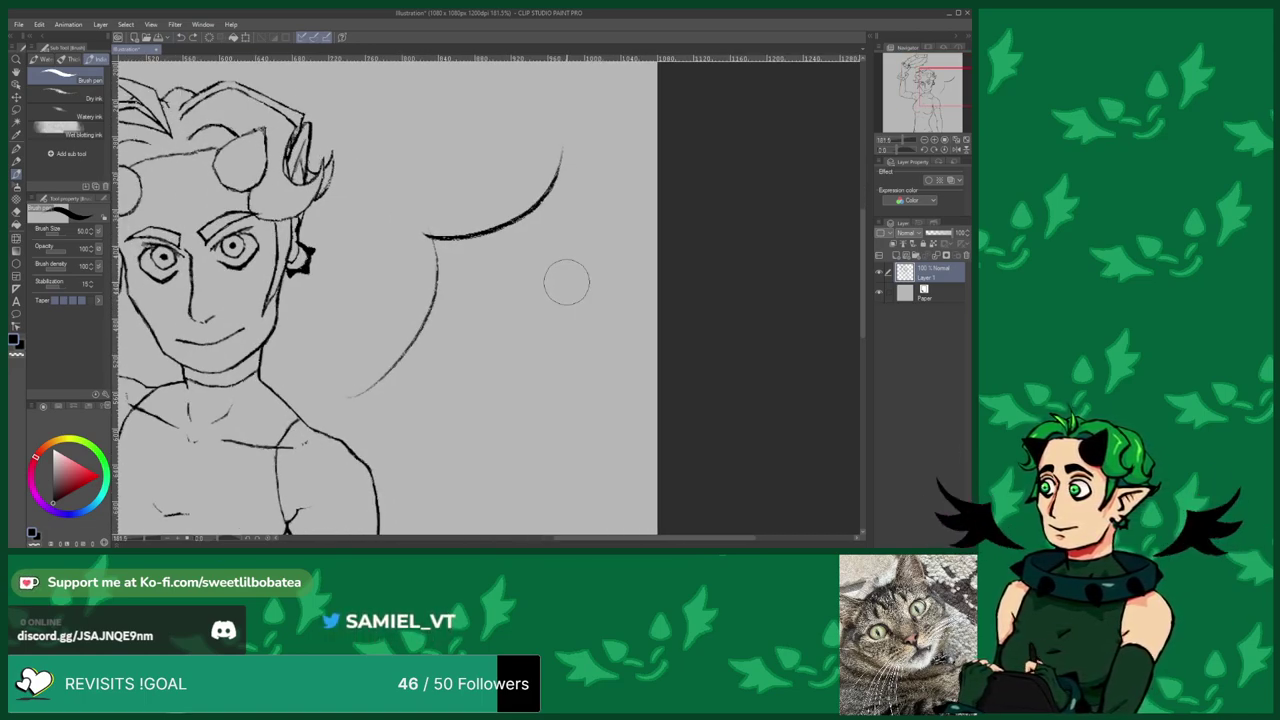
{"action": "mouse_move", "coordinate": [568, 175]}
{"action": "left_mouse_down"}
{"action": "mouse_move", "coordinate": [563, 150]}
{"action": "mouse_move", "coordinate": [505, 247]}
{"action": "left_mouse_up"}
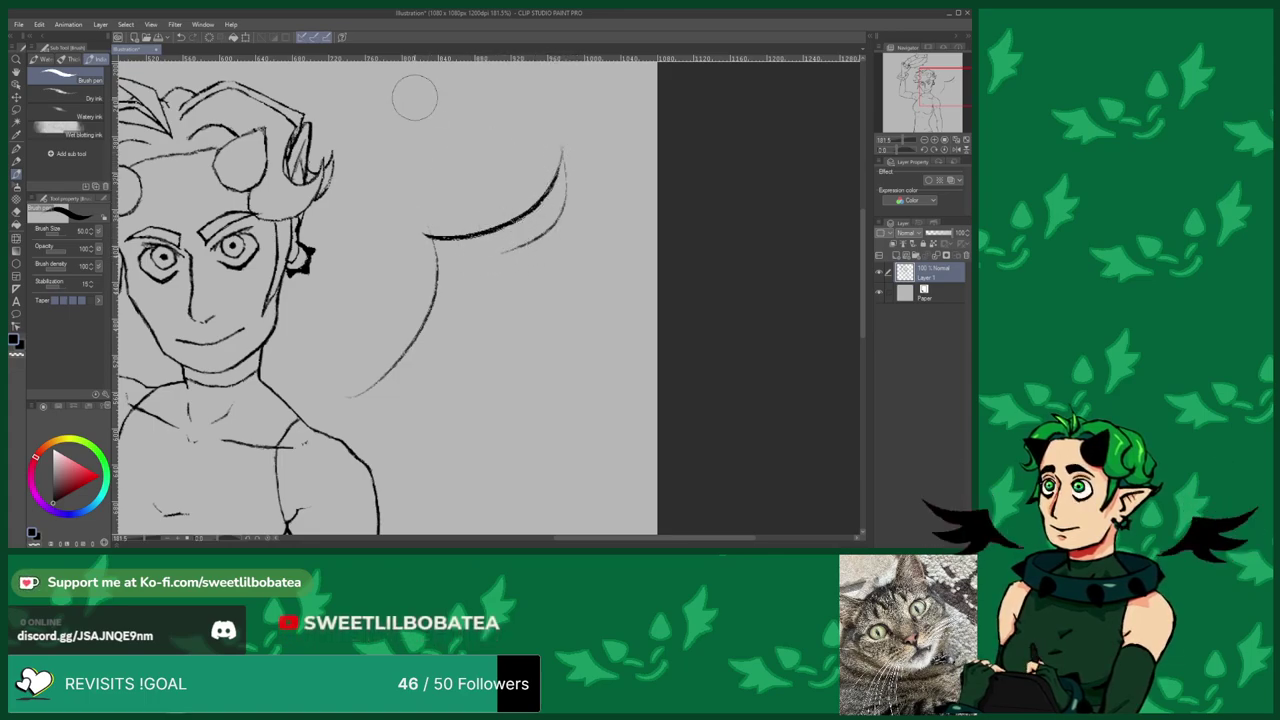
{"action": "key", "text": "ctrl+z"}
{"action": "mouse_move", "coordinate": [558, 148]}
{"action": "left_mouse_down"}
{"action": "mouse_move", "coordinate": [565, 188]}
{"action": "mouse_move", "coordinate": [492, 259]}
{"action": "mouse_move", "coordinate": [598, 239]}
{"action": "mouse_move", "coordinate": [588, 261]}
{"action": "mouse_move", "coordinate": [505, 291]}
{"action": "mouse_move", "coordinate": [472, 323]}
{"action": "mouse_move", "coordinate": [566, 341]}
{"action": "mouse_move", "coordinate": [442, 363]}
{"action": "left_mouse_up"}
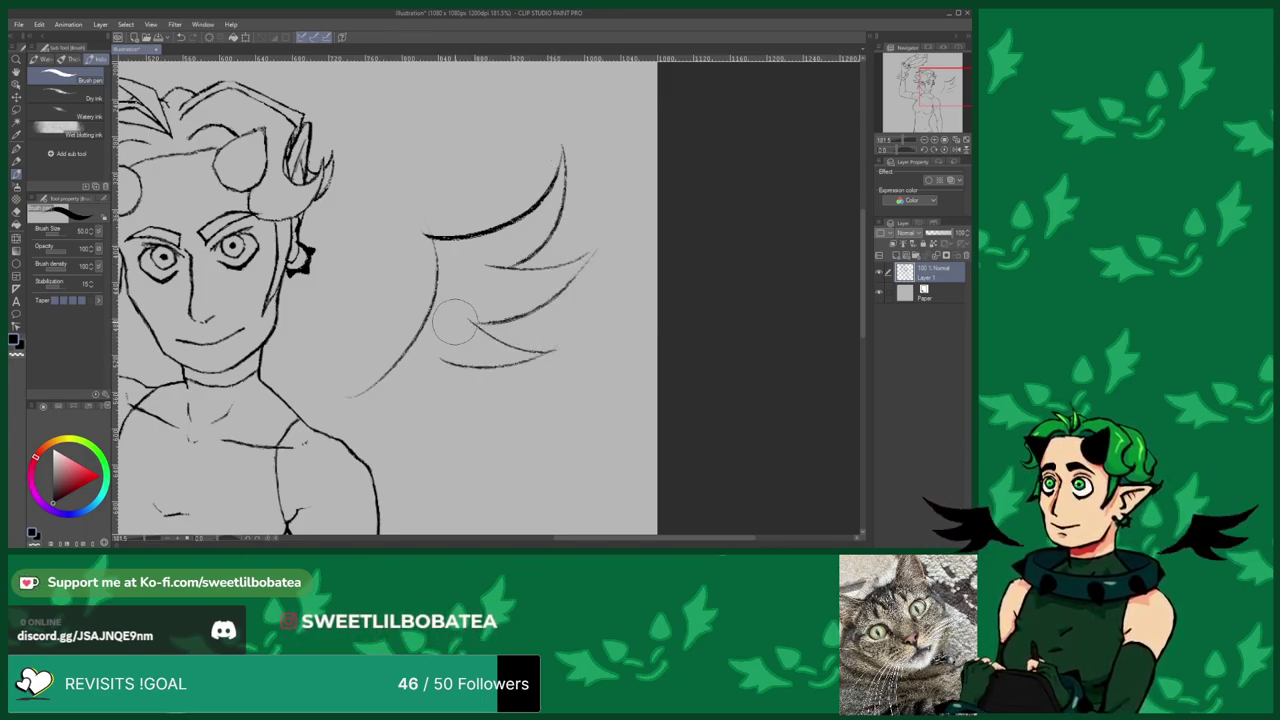
{"action": "mouse_move", "coordinate": [363, 397]}
{"action": "left_mouse_down"}
{"action": "mouse_move", "coordinate": [347, 399]}
{"action": "mouse_move", "coordinate": [438, 350]}
{"action": "left_mouse_up"}
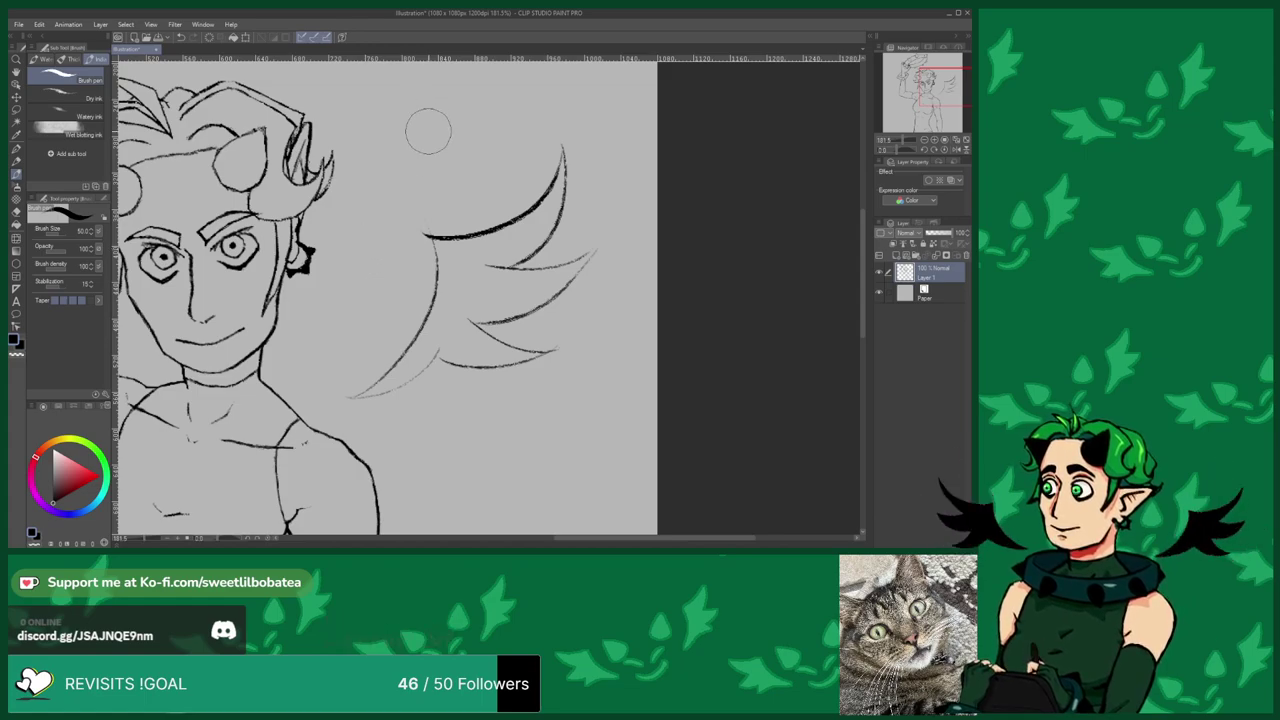
{"action": "scroll", "coordinate": [492, 280], "scroll_direction": "down", "scroll_amount": 3}
{"action": "scroll", "coordinate": [569, 311], "scroll_direction": "down", "scroll_amount": 1}
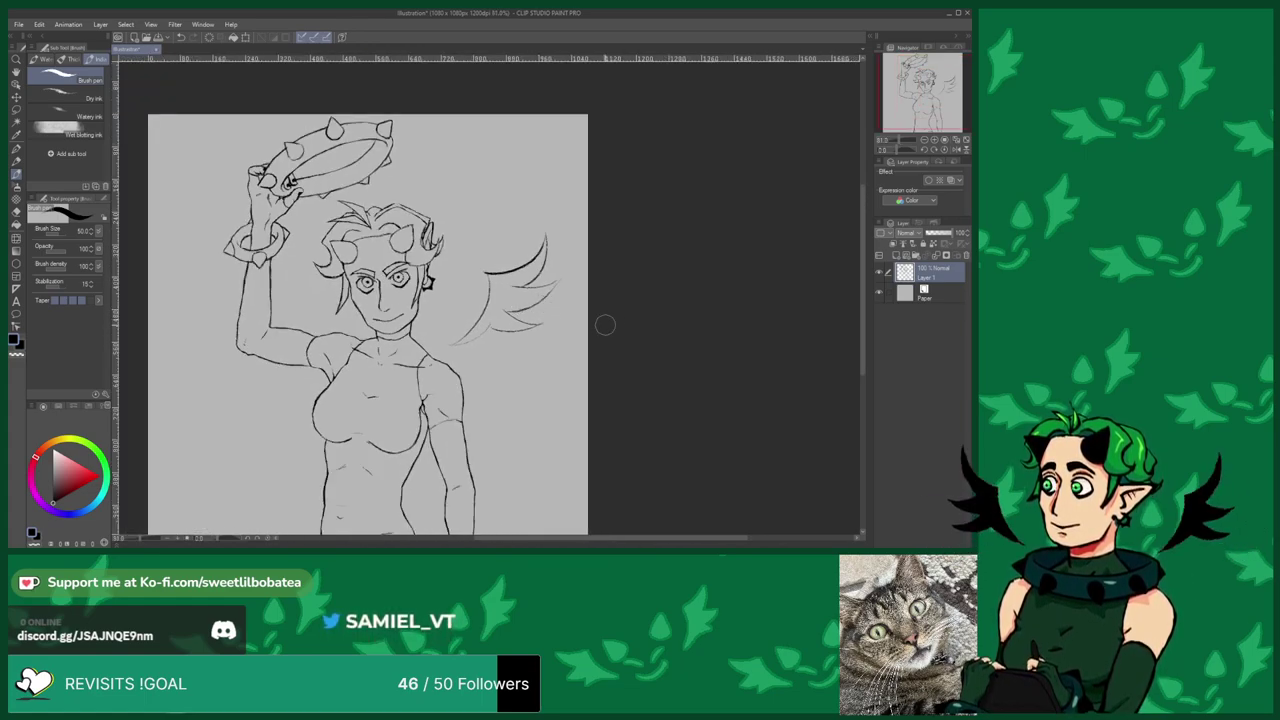
{"action": "scroll", "coordinate": [602, 313], "scroll_direction": "down", "scroll_amount": 1}
{"action": "scroll", "coordinate": [578, 256], "scroll_direction": "up", "scroll_amount": 2}
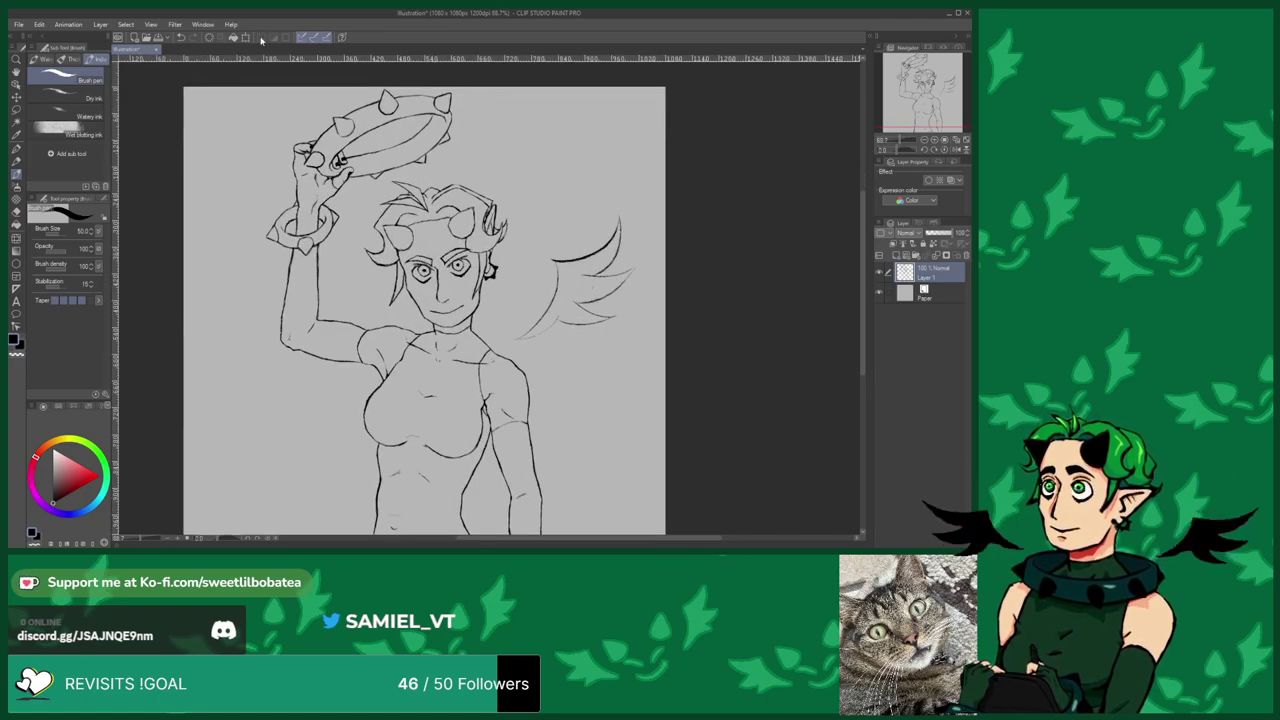
{"action": "left_click", "coordinate": [180, 37]}
{"action": "left_click", "coordinate": [180, 37]}
{"action": "left_click", "coordinate": [180, 37]}
{"action": "left_click", "coordinate": [180, 37]}
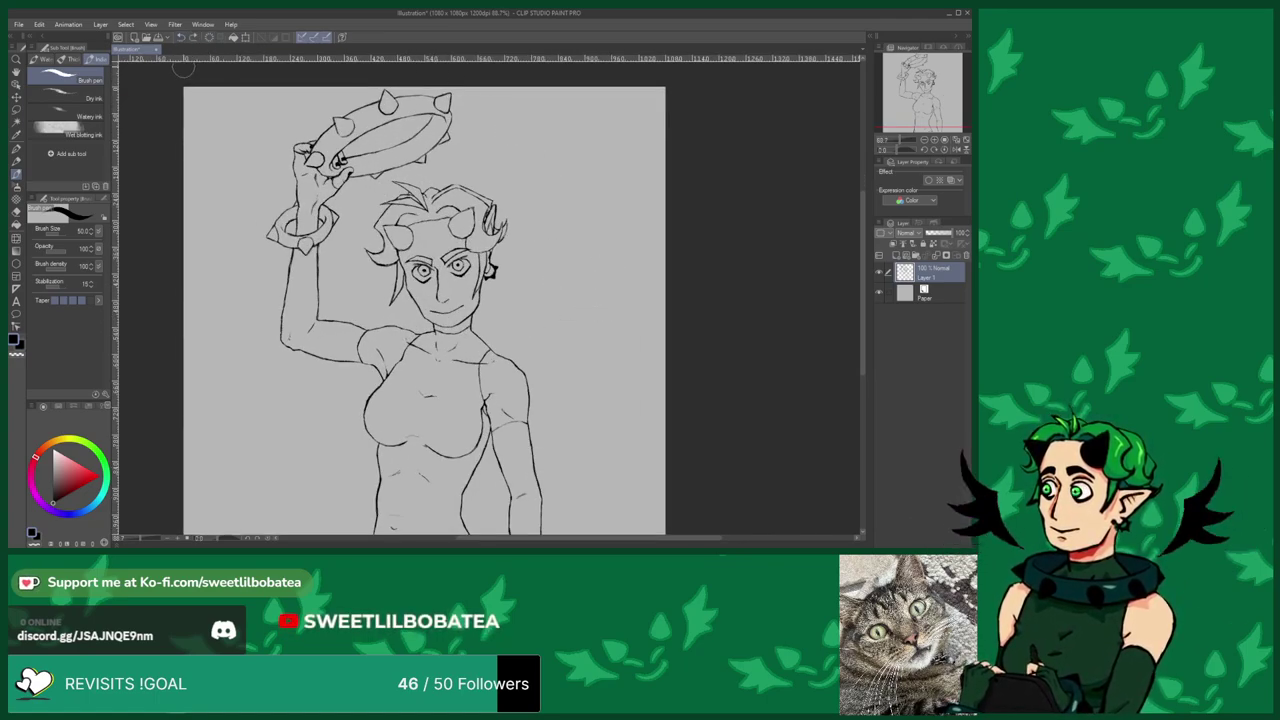
Open the SAMIEL REF SHEET file, examine the character's wing design up close, and return to the illustration.
{"action": "left_click", "coordinate": [149, 39]}
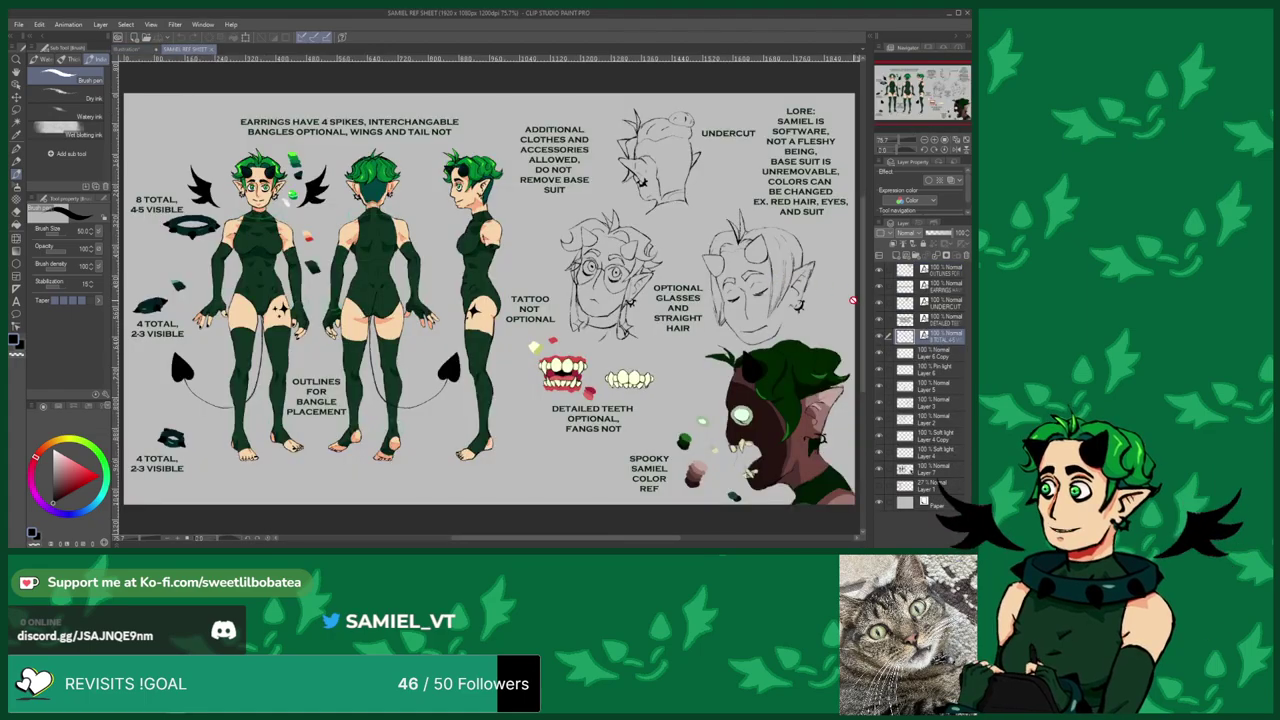
{"action": "scroll", "coordinate": [575, 298], "scroll_direction": "down", "scroll_amount": 2}
{"action": "scroll", "coordinate": [185, 162], "scroll_direction": "up", "scroll_amount": 3}
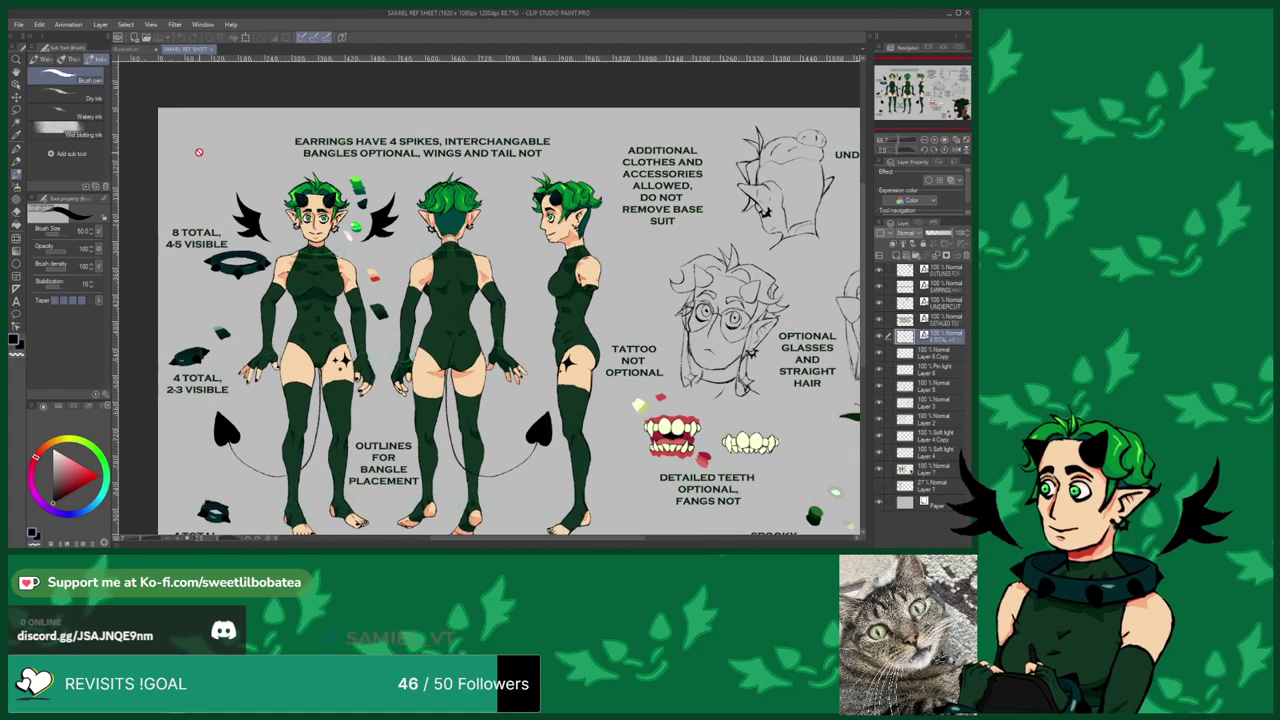
{"action": "left_click", "coordinate": [133, 50]}
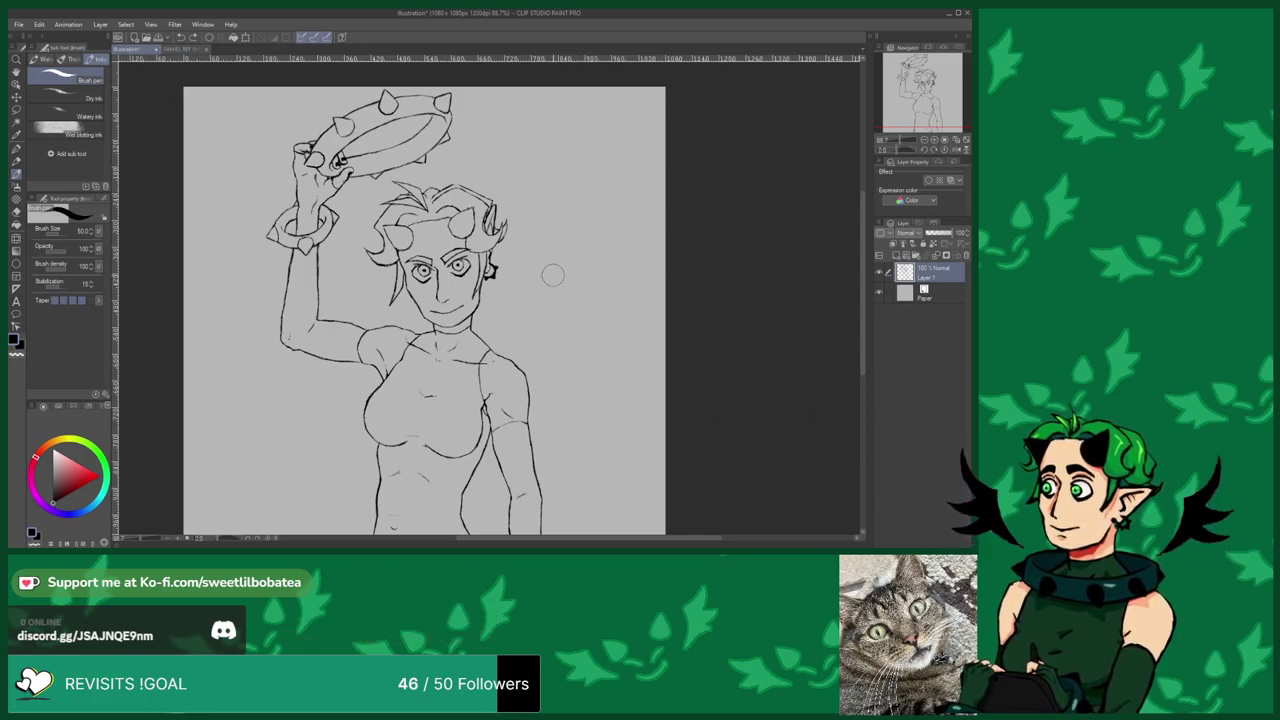
Draw a small feathered wing with several pointed feather tips beside the earring side of the head and clean up its lines.
{"action": "left_click_drag", "start_coordinate": [519, 321], "coordinate": [555, 270]}
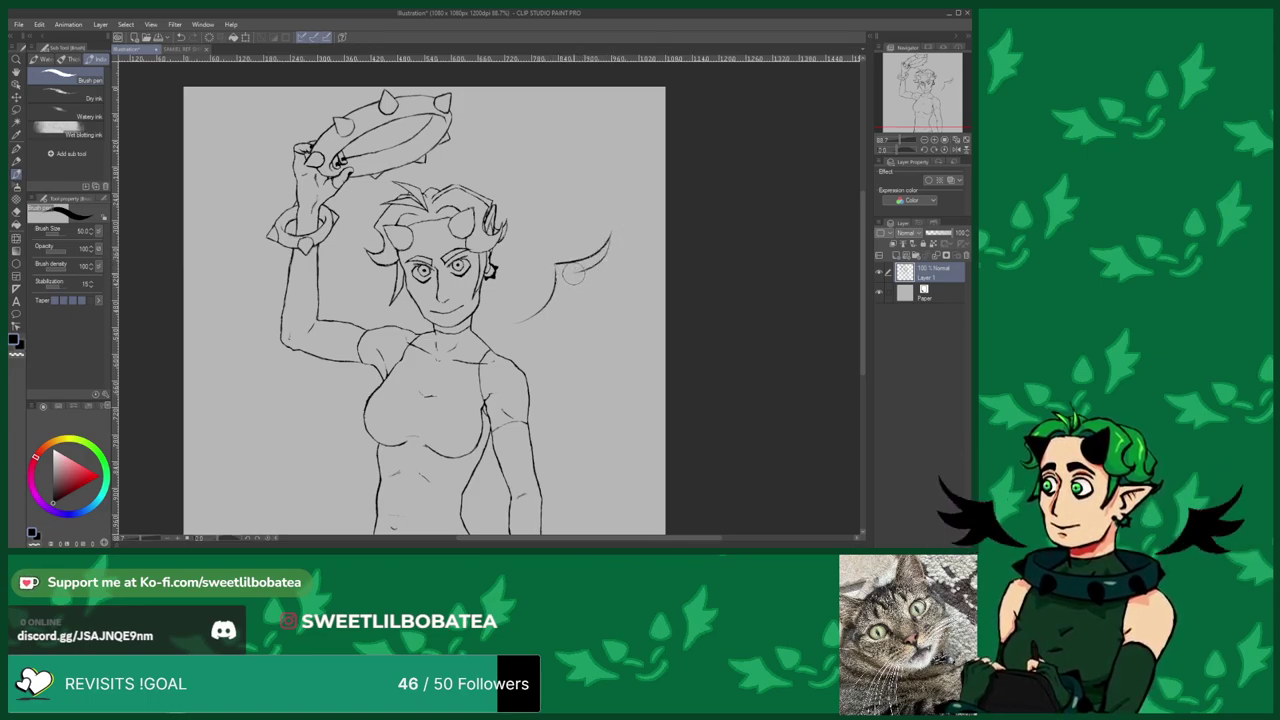
{"action": "left_click_drag", "start_coordinate": [572, 277], "coordinate": [619, 251]}
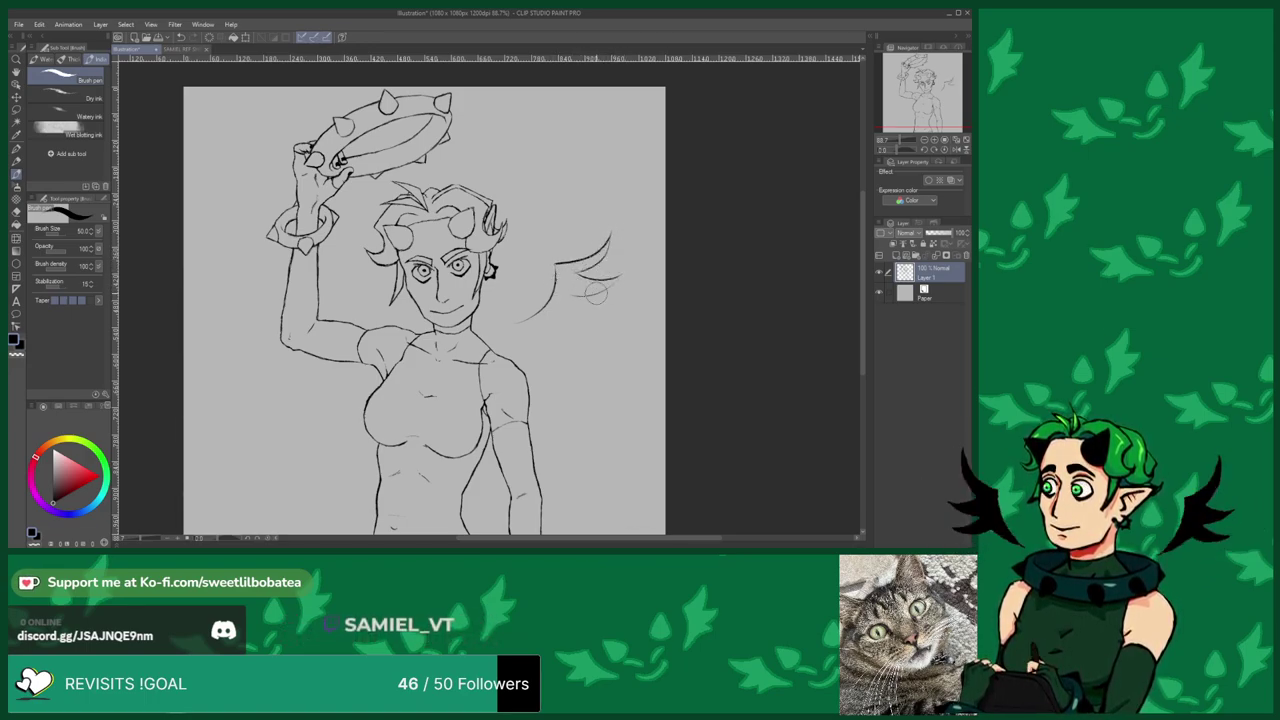
{"action": "left_click_drag", "start_coordinate": [573, 296], "coordinate": [611, 313]}
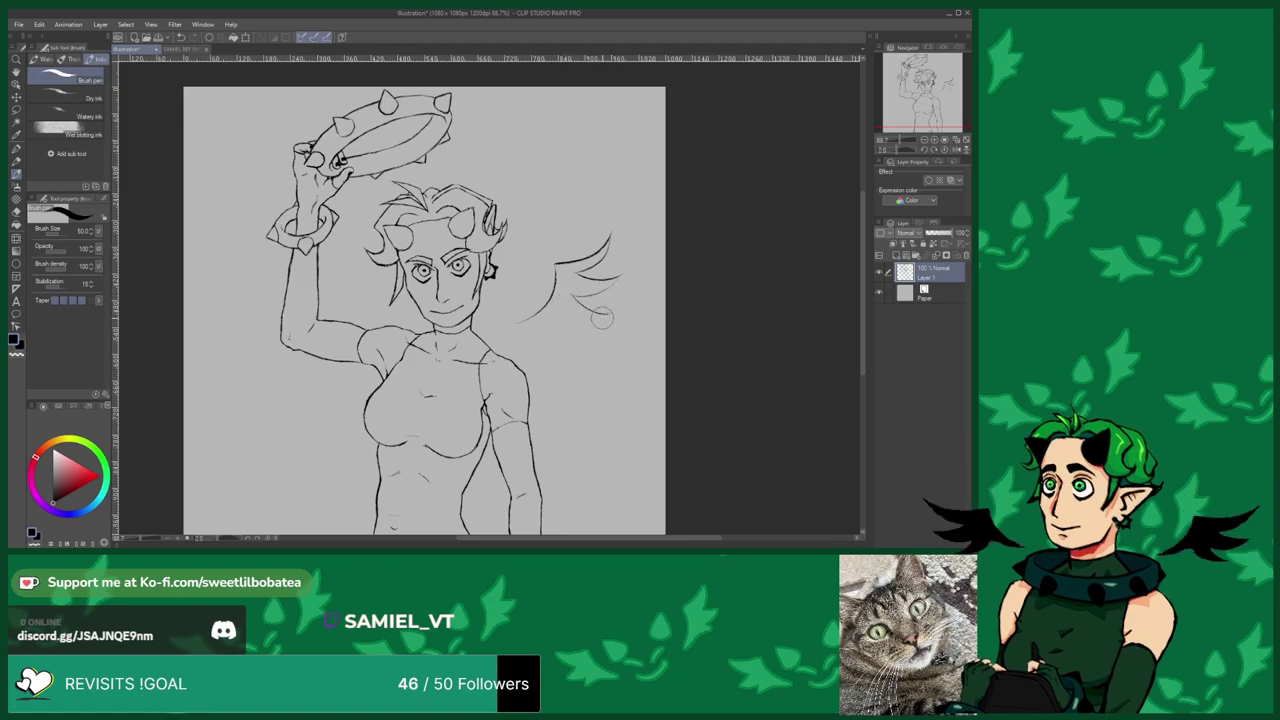
{"action": "left_click_drag", "start_coordinate": [513, 323], "coordinate": [558, 312]}
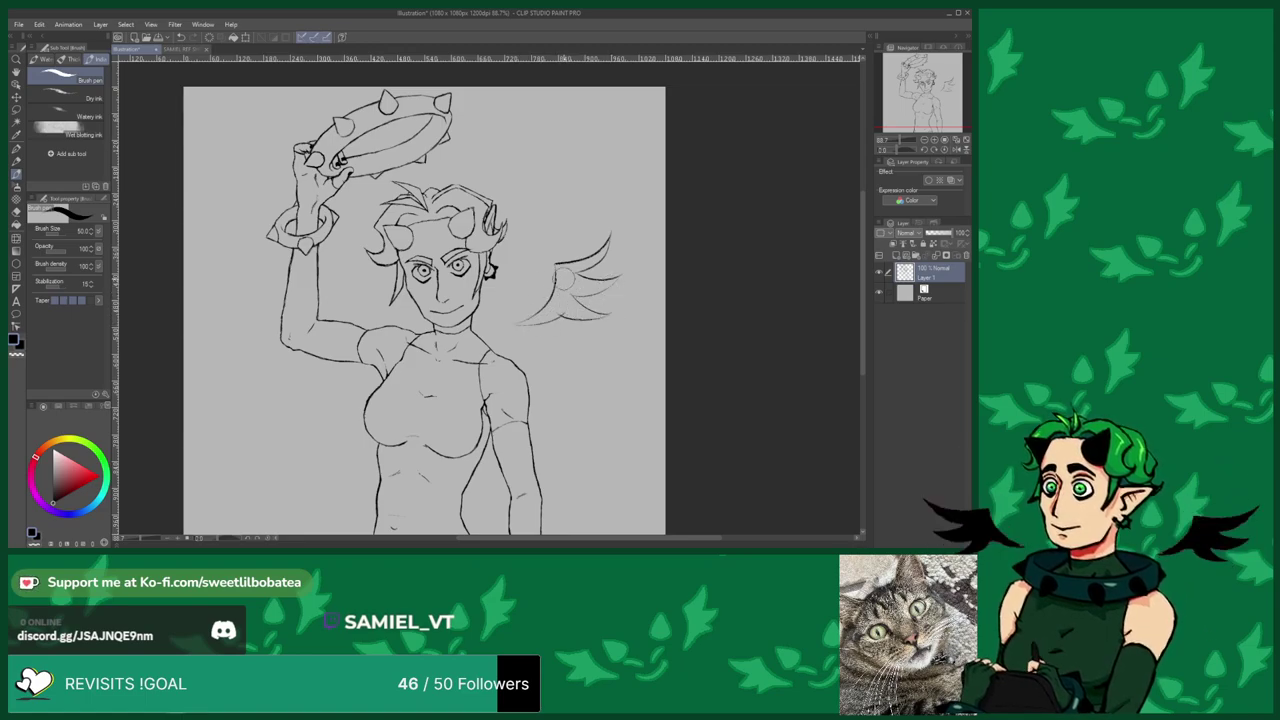
{"action": "left_click", "coordinate": [18, 208]}
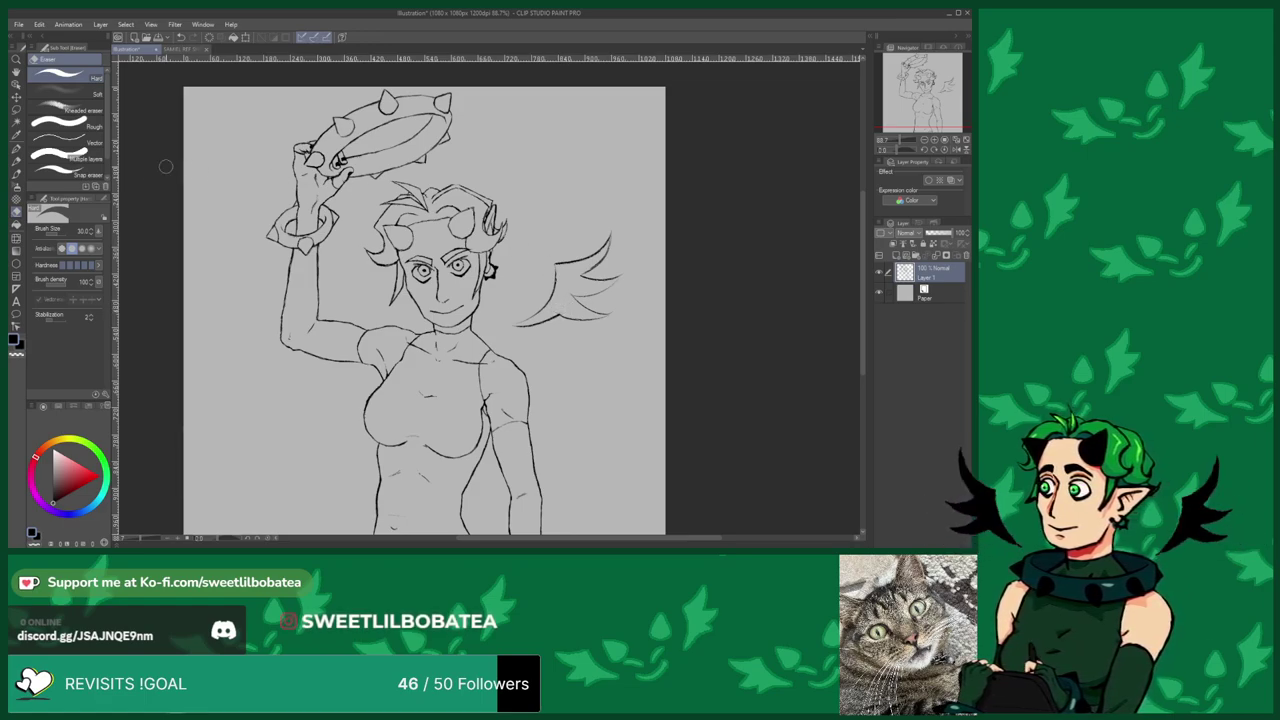
{"action": "left_click", "coordinate": [16, 173]}
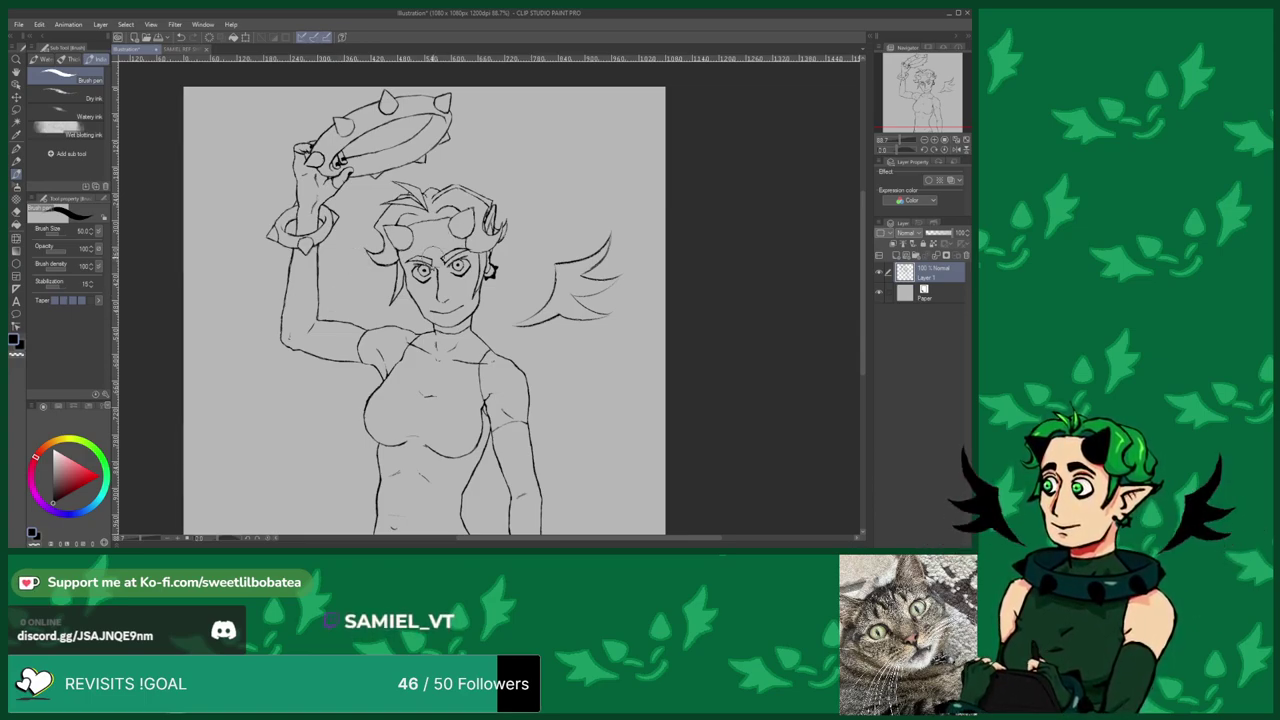
Draw the second feathered wing on a new layer, between the head and the raised forearm.
{"action": "left_click_drag", "start_coordinate": [348, 305], "coordinate": [345, 264]}
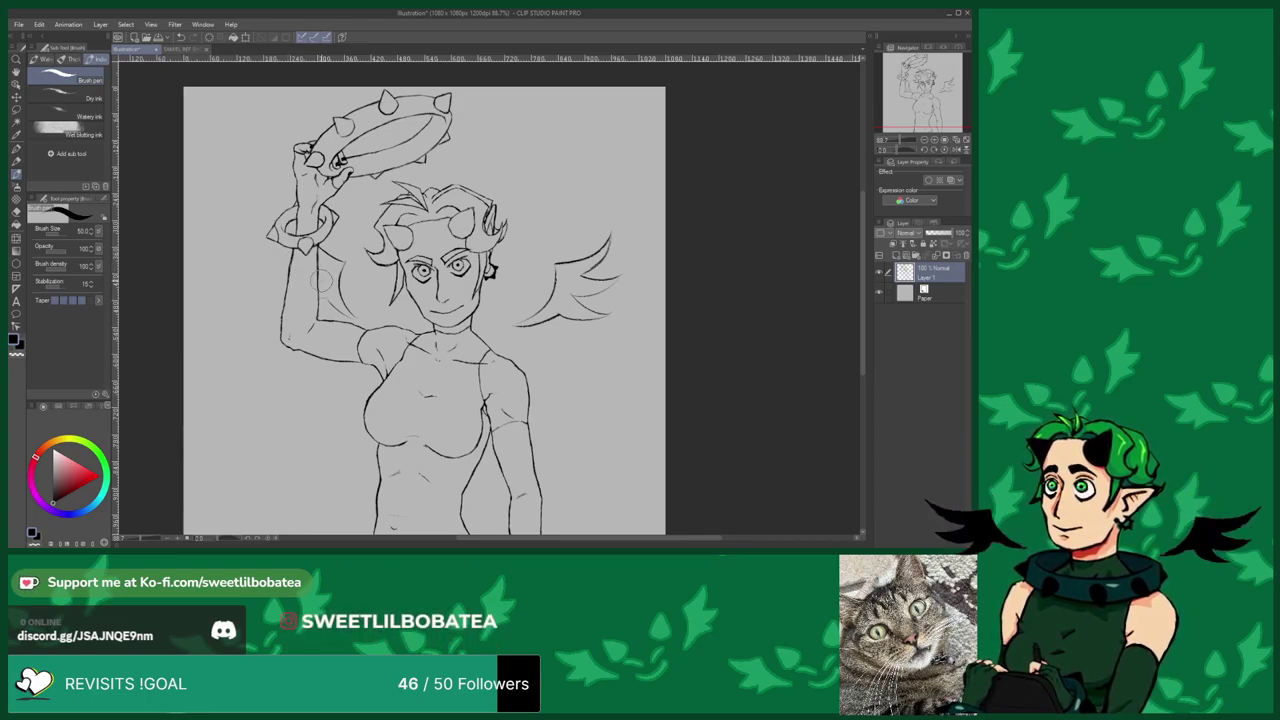
{"action": "left_click", "coordinate": [183, 40]}
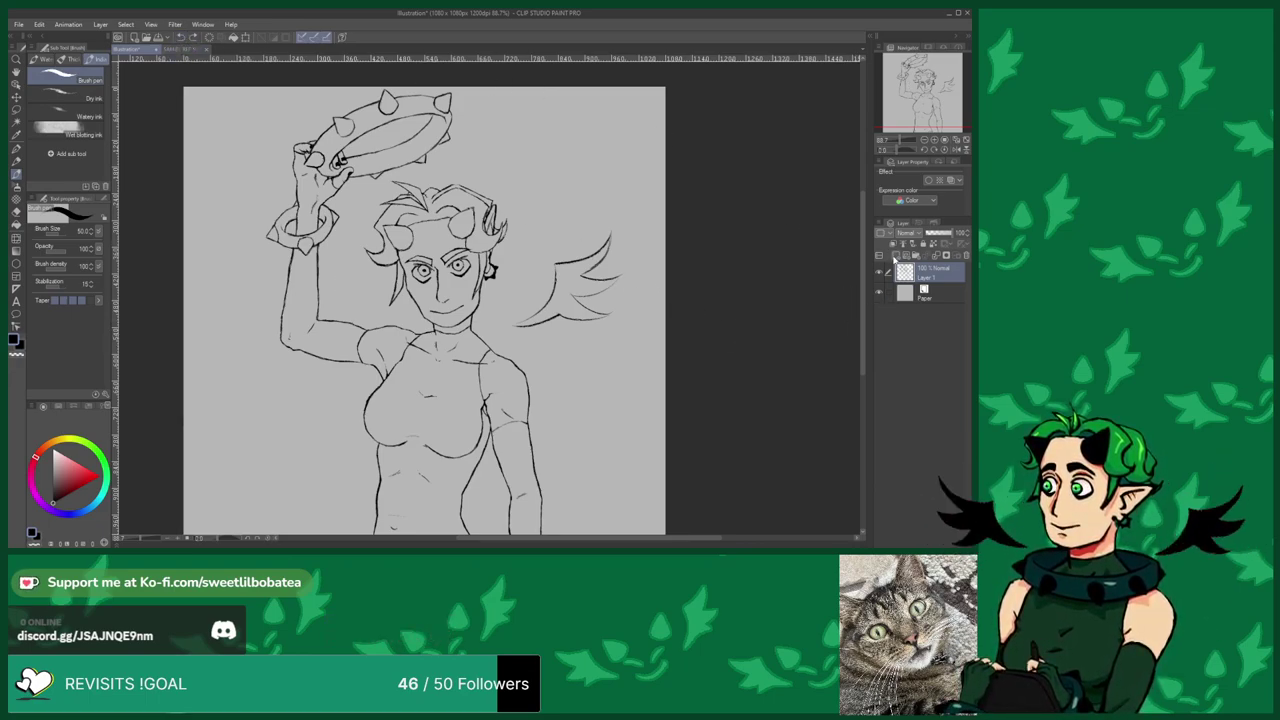
{"action": "left_click", "coordinate": [895, 258]}
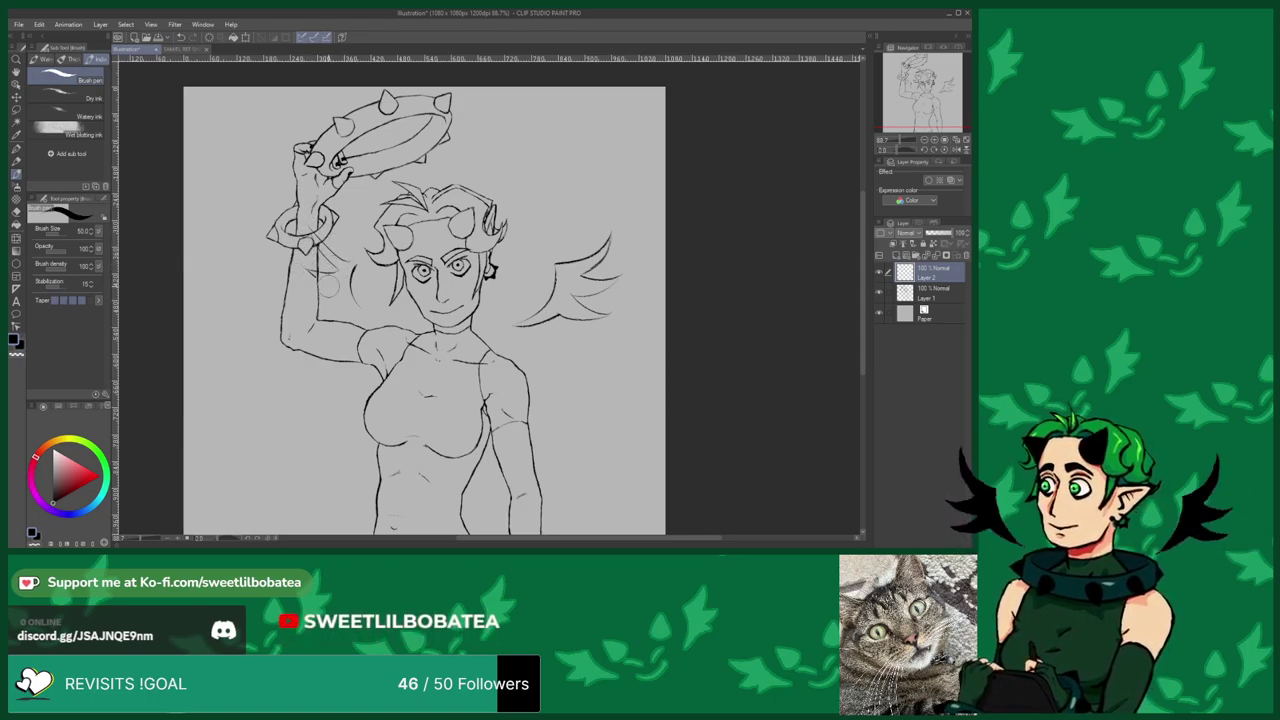
{"action": "left_click_drag", "start_coordinate": [305, 289], "coordinate": [352, 305]}
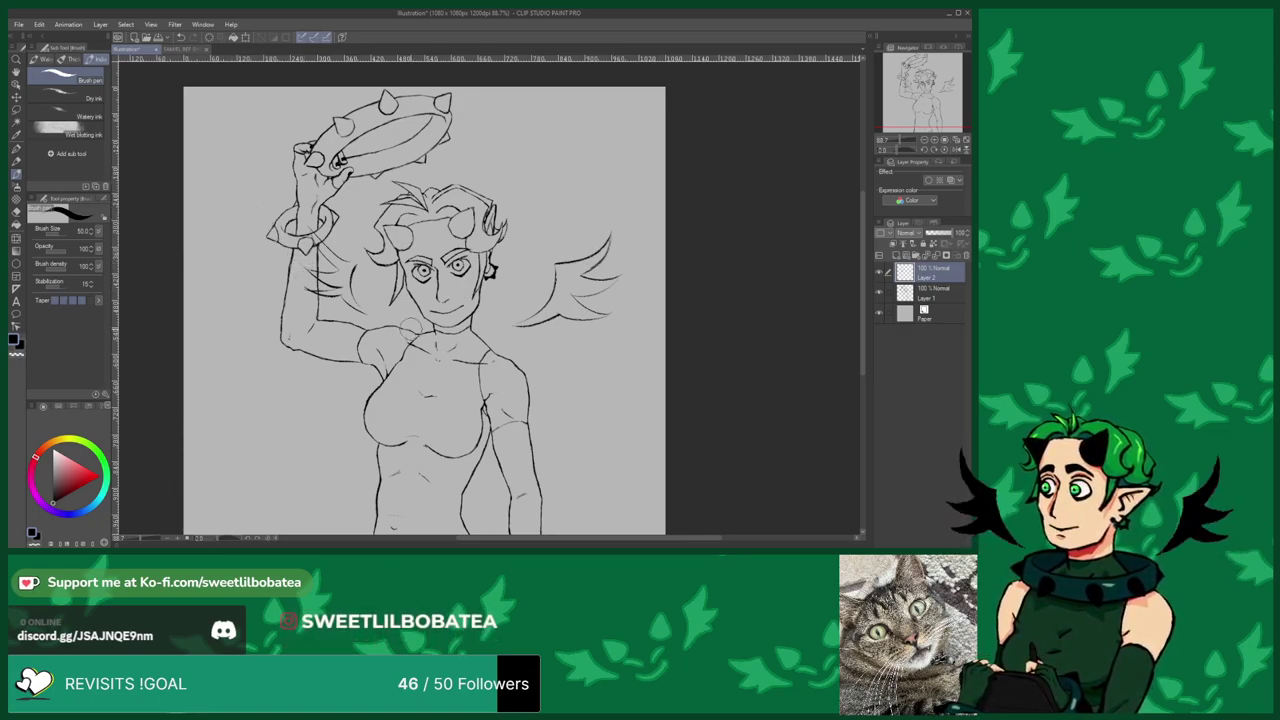
Erase the second wing's lines that overlap the raised forearm and bracelet, and merge its layer into the line art layer.
{"action": "key", "text": "e"}
{"action": "left_click_drag", "start_coordinate": [312, 275], "coordinate": [332, 280]}
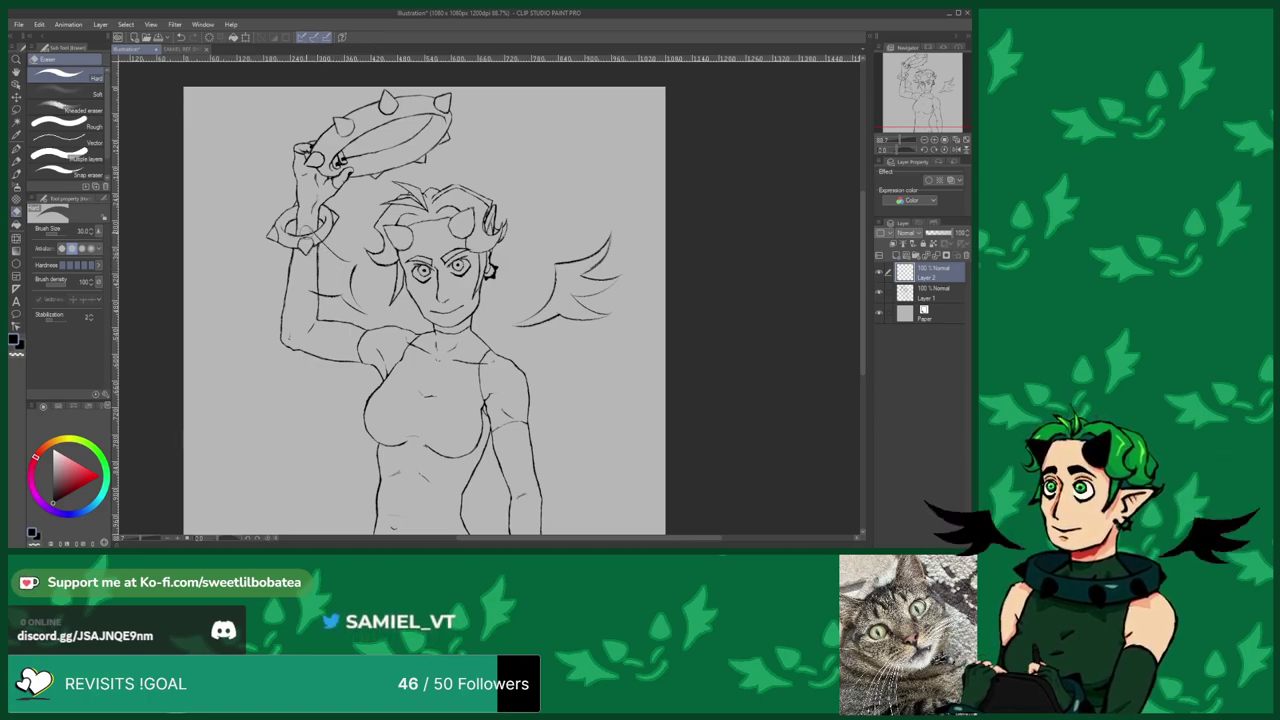
{"action": "key", "text": "b"}
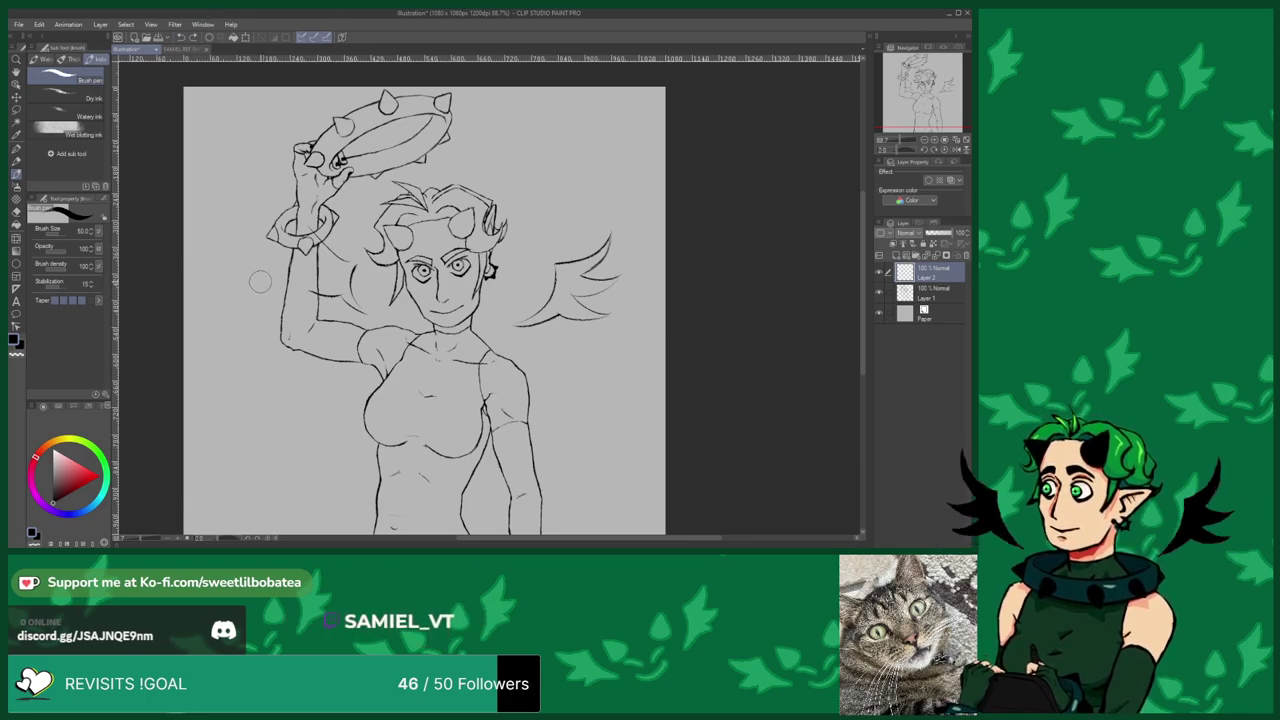
{"action": "scroll", "coordinate": [252, 270], "scroll_direction": "up", "scroll_amount": 1}
{"action": "scroll", "coordinate": [252, 270], "scroll_direction": "up", "scroll_amount": 1}
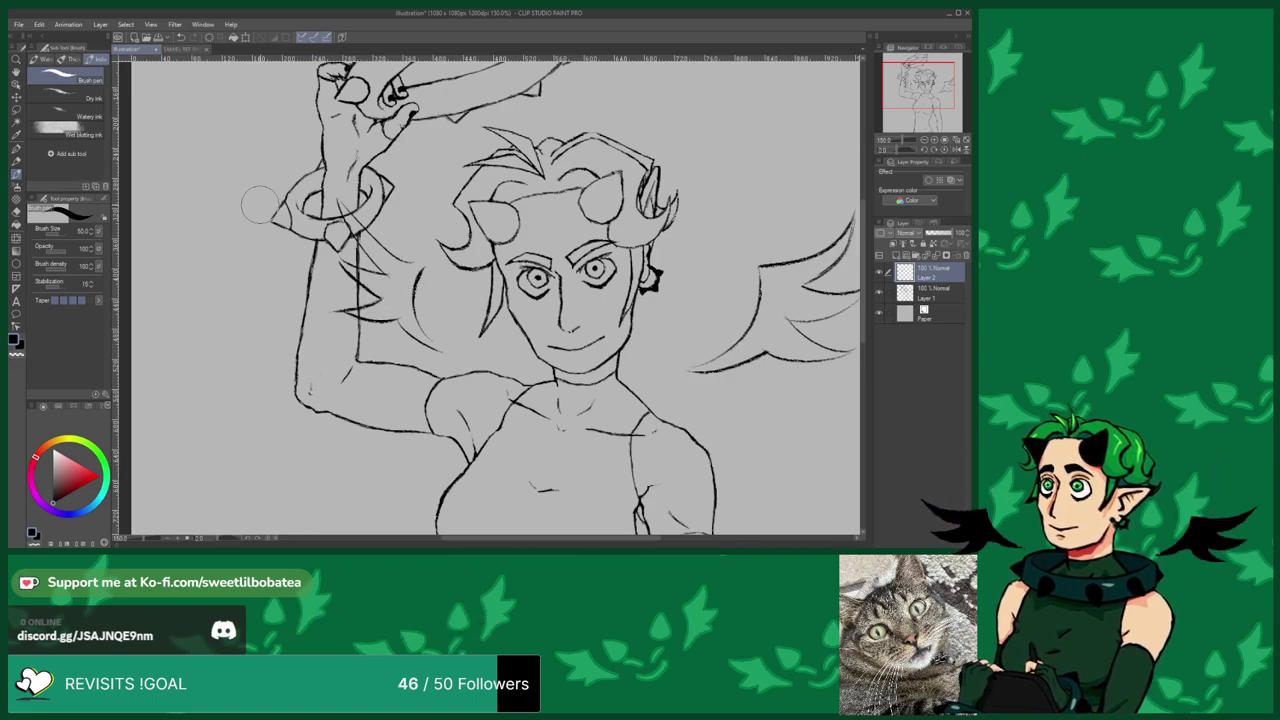
{"action": "key", "text": "e"}
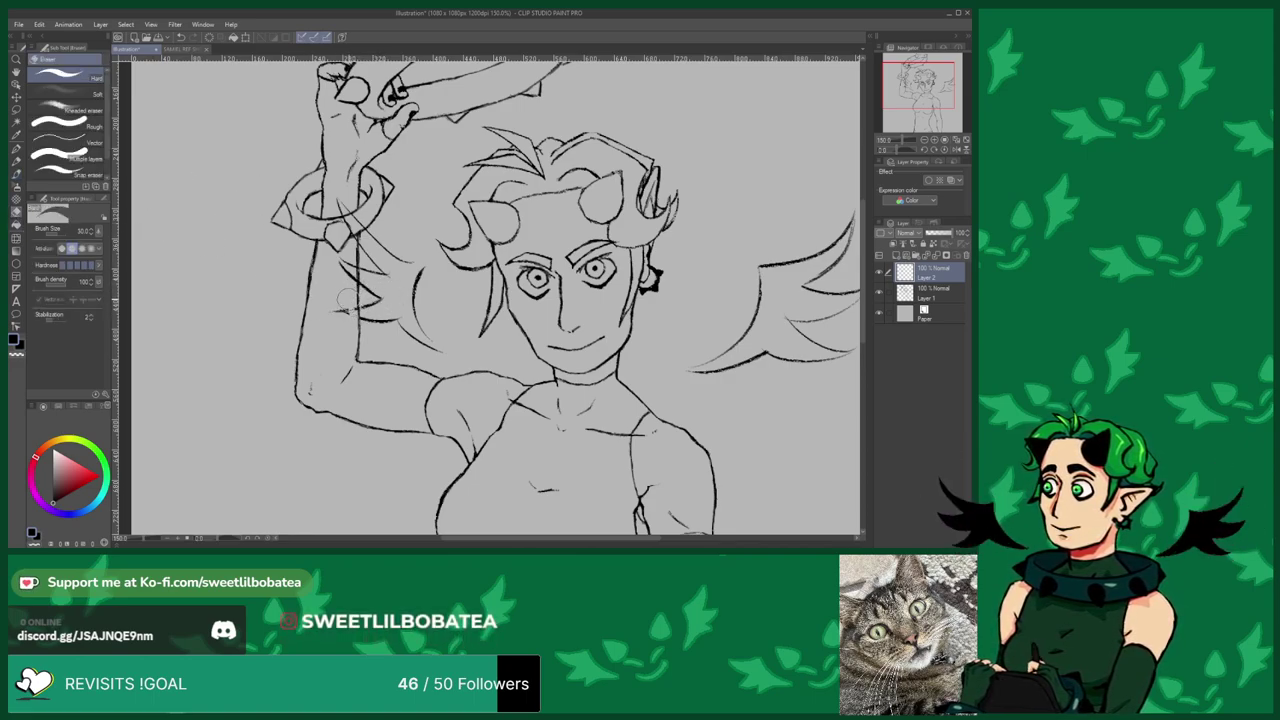
{"action": "left_click_drag", "start_coordinate": [338, 265], "coordinate": [352, 278]}
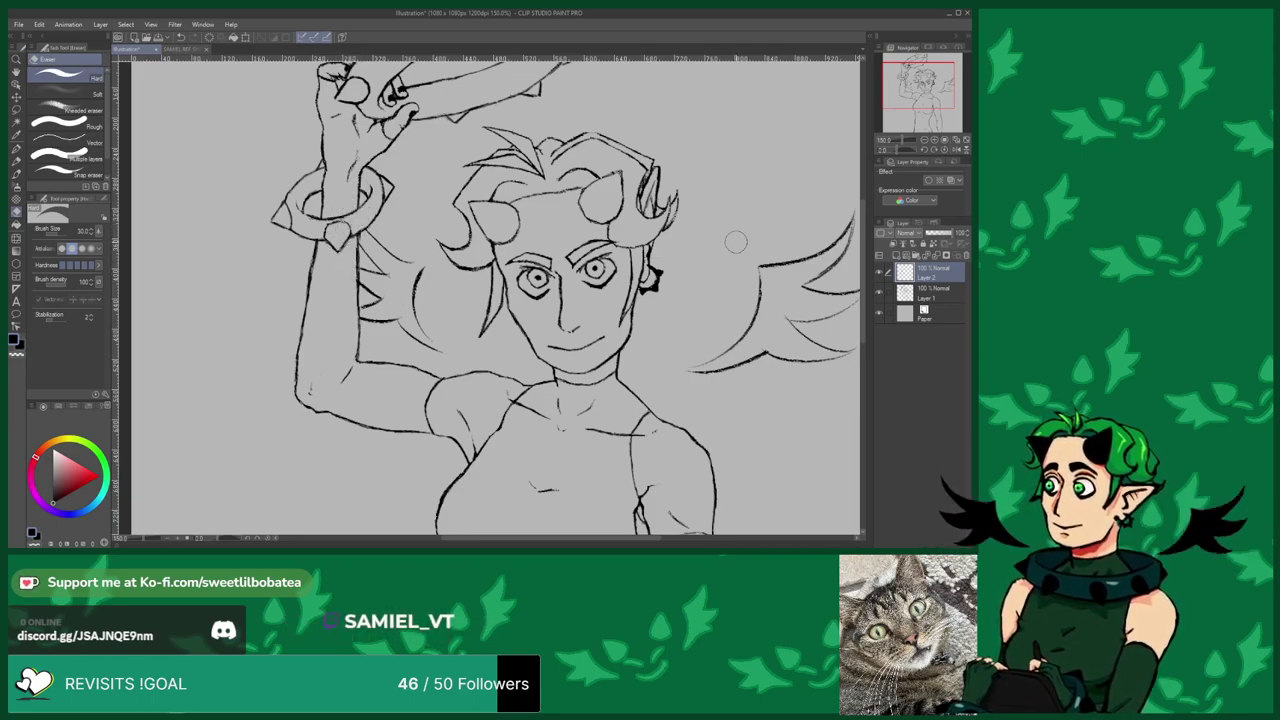
{"action": "left_click", "coordinate": [933, 256]}
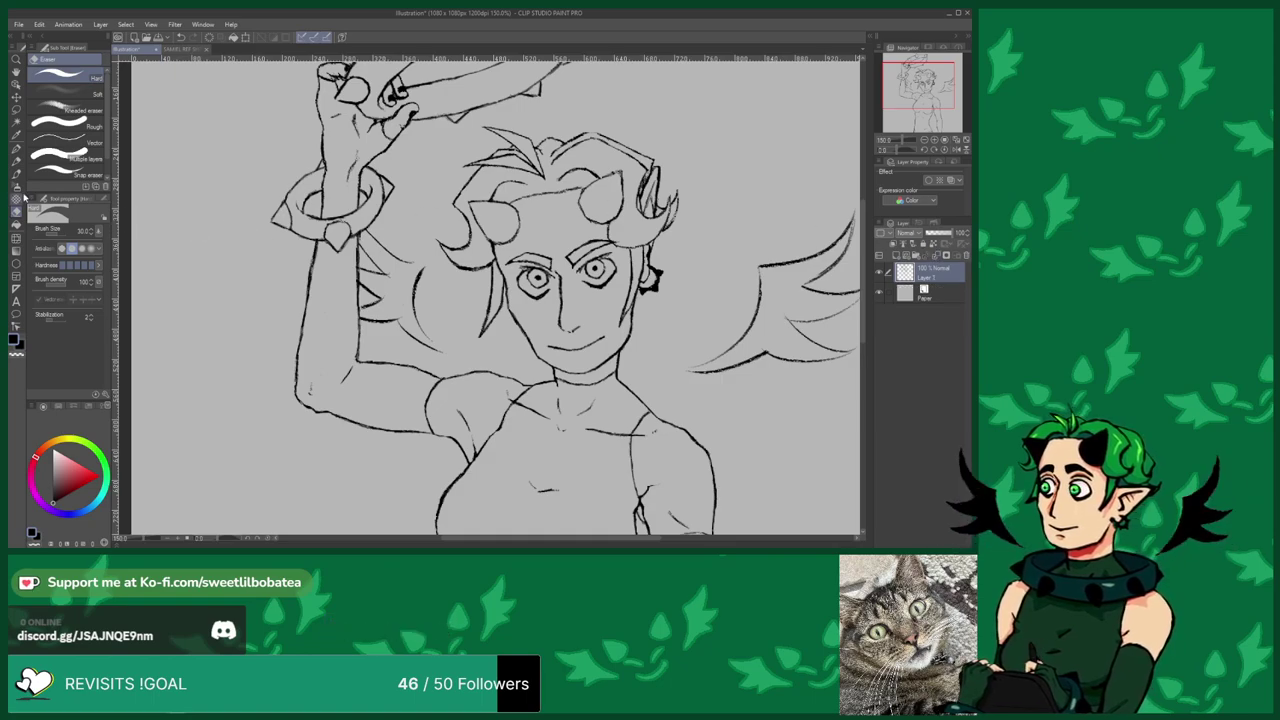
Thicken the feather lines of the wing beside the raised forearm and close its long lower feather into a sharp point.
{"action": "key", "text": "b"}
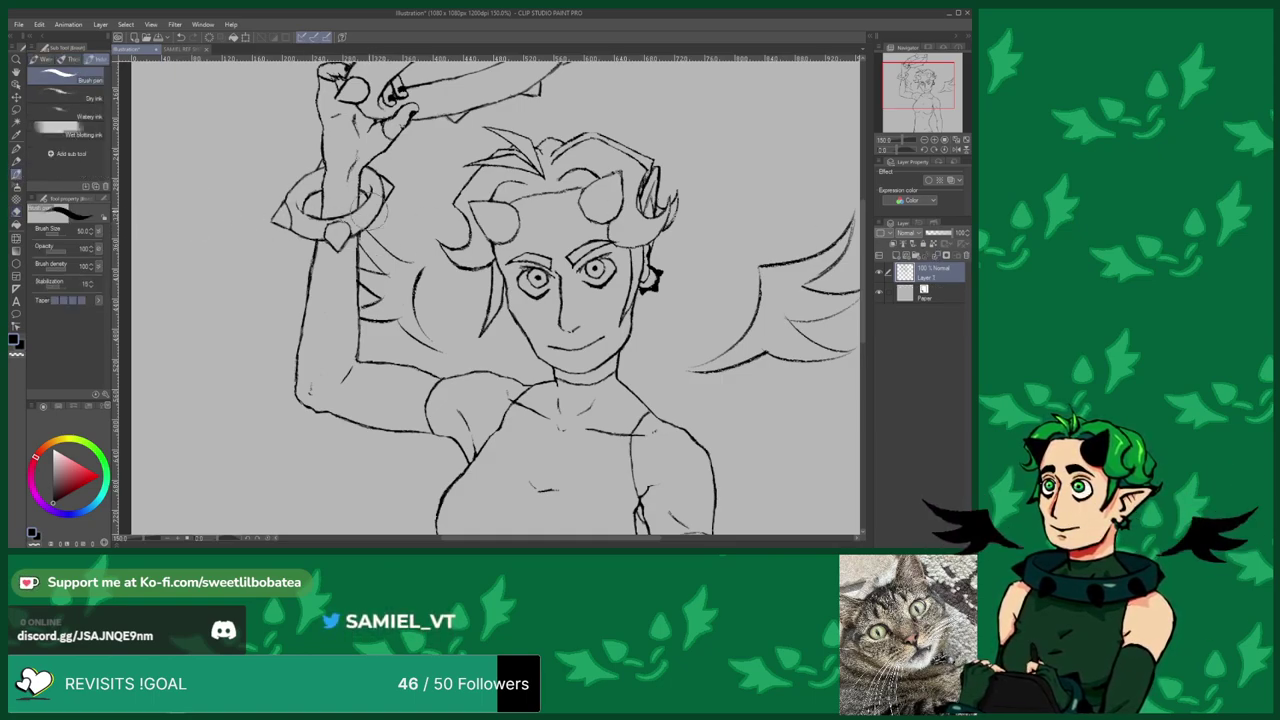
{"action": "scroll", "coordinate": [400, 222], "scroll_direction": "up", "scroll_amount": 5}
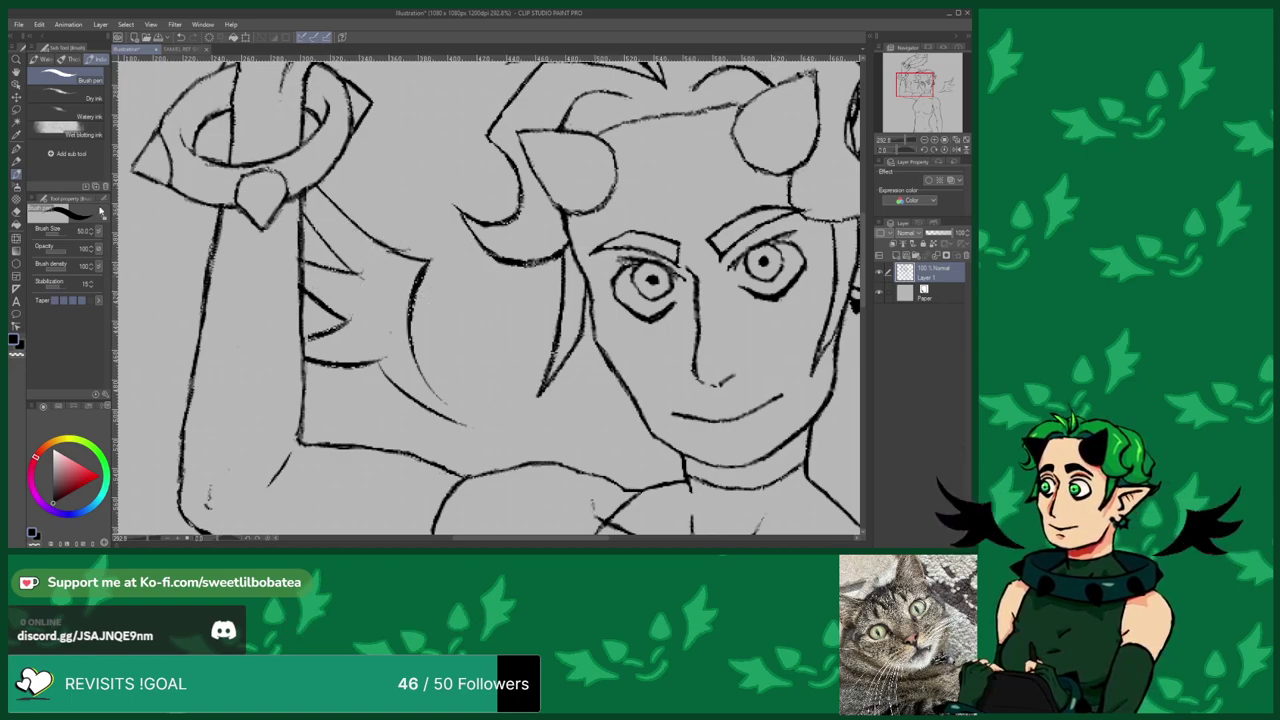
{"action": "left_click", "coordinate": [16, 212]}
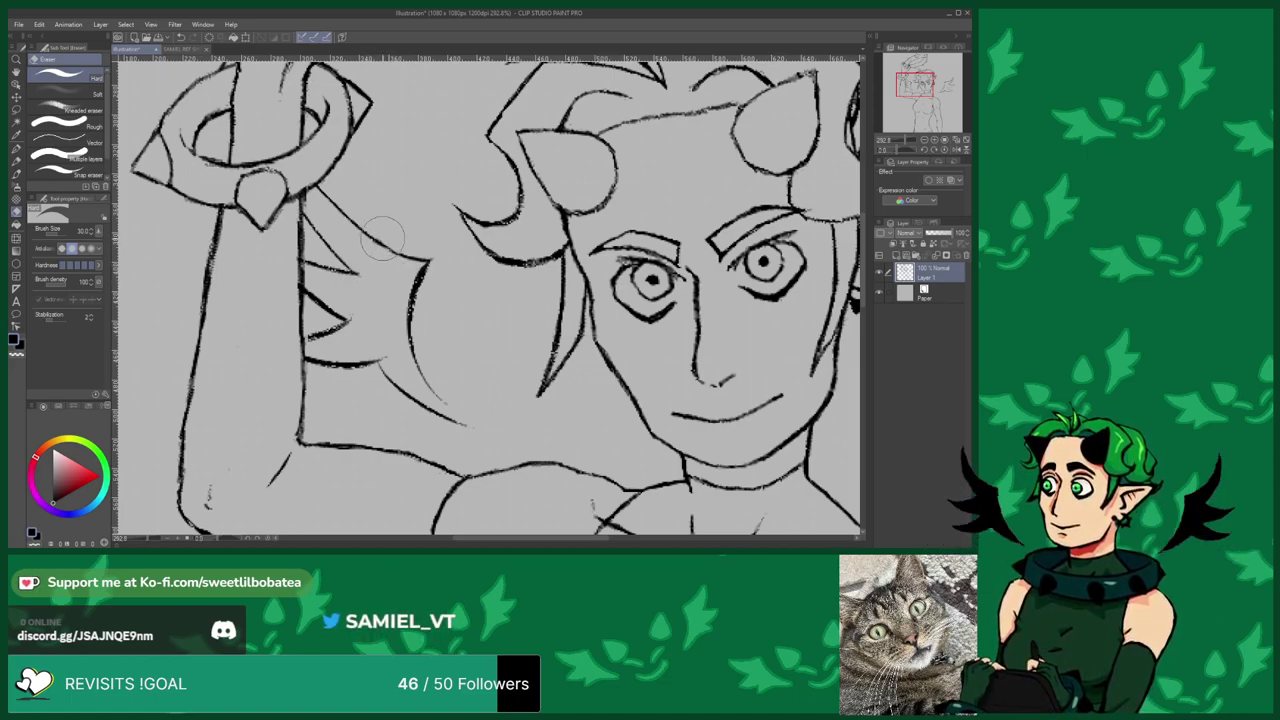
{"action": "key", "text": "b"}
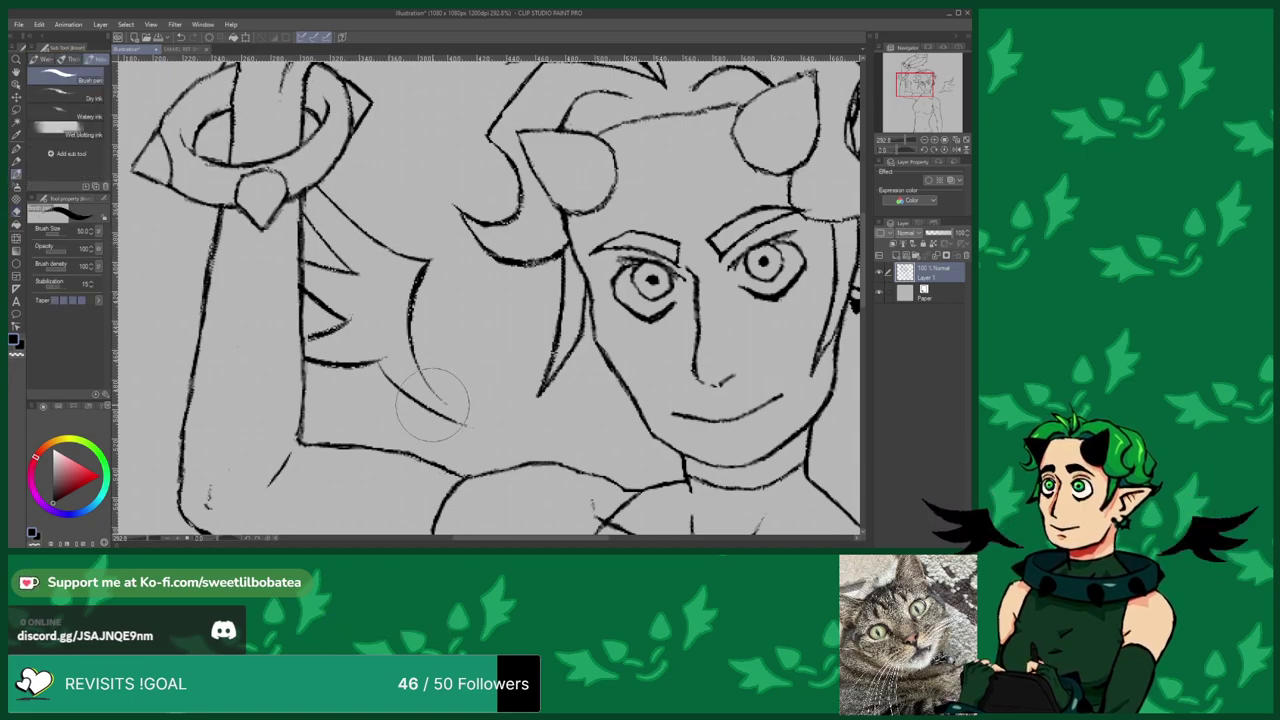
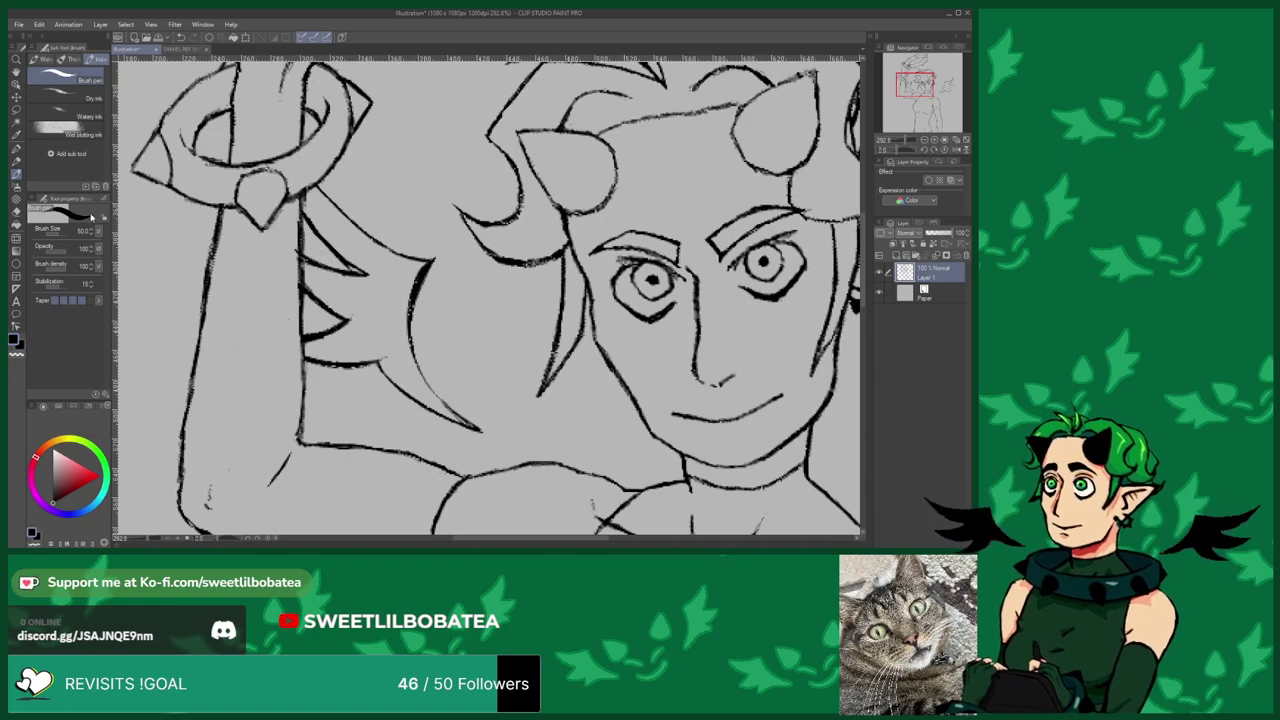
Erase the uppermost short feather's edge below the bracelet, then redraw it and the forearm line it touches.
{"action": "left_click", "coordinate": [17, 212]}
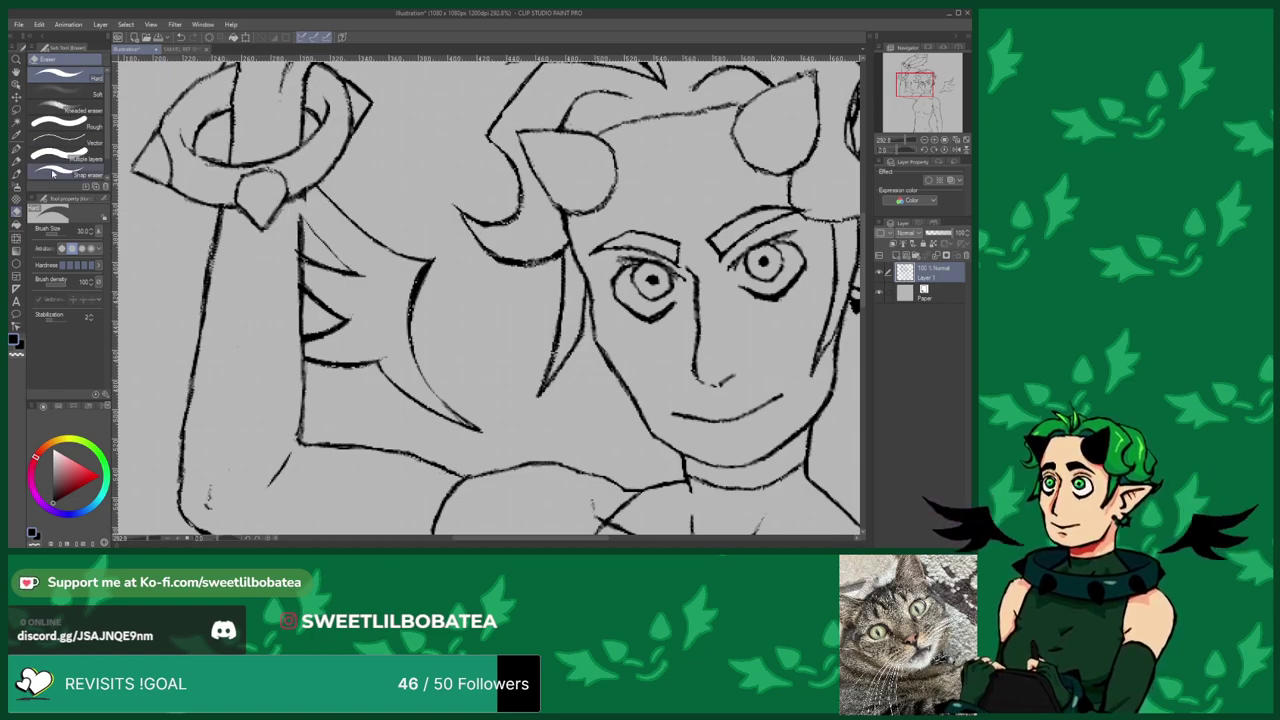
{"action": "key", "text": "b"}
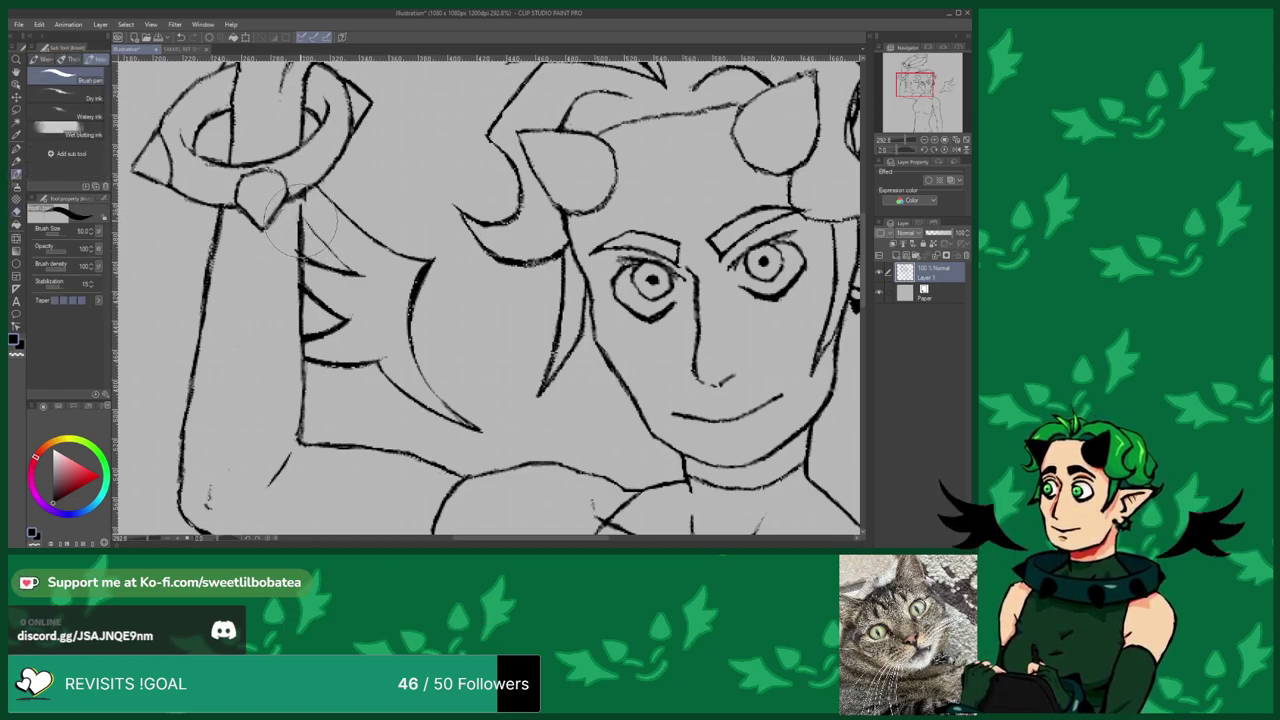
{"action": "left_click_drag", "start_coordinate": [301, 236], "coordinate": [301, 200]}
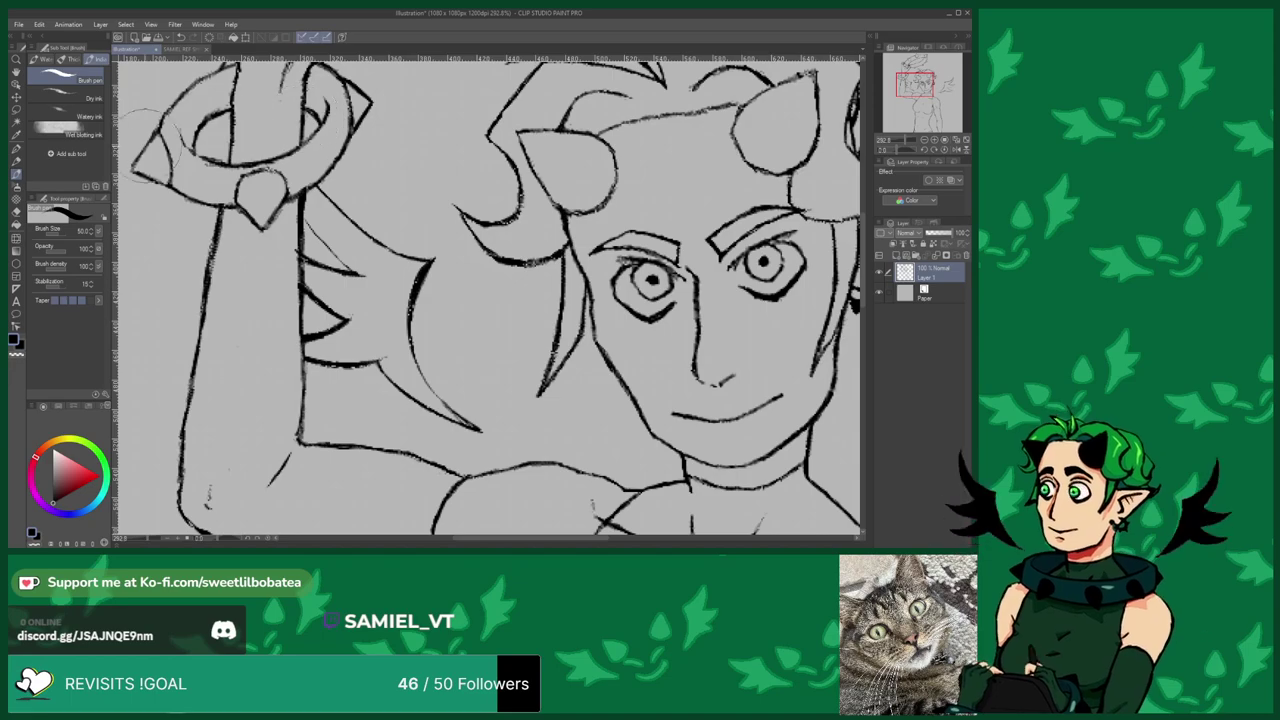
{"action": "left_click", "coordinate": [16, 213]}
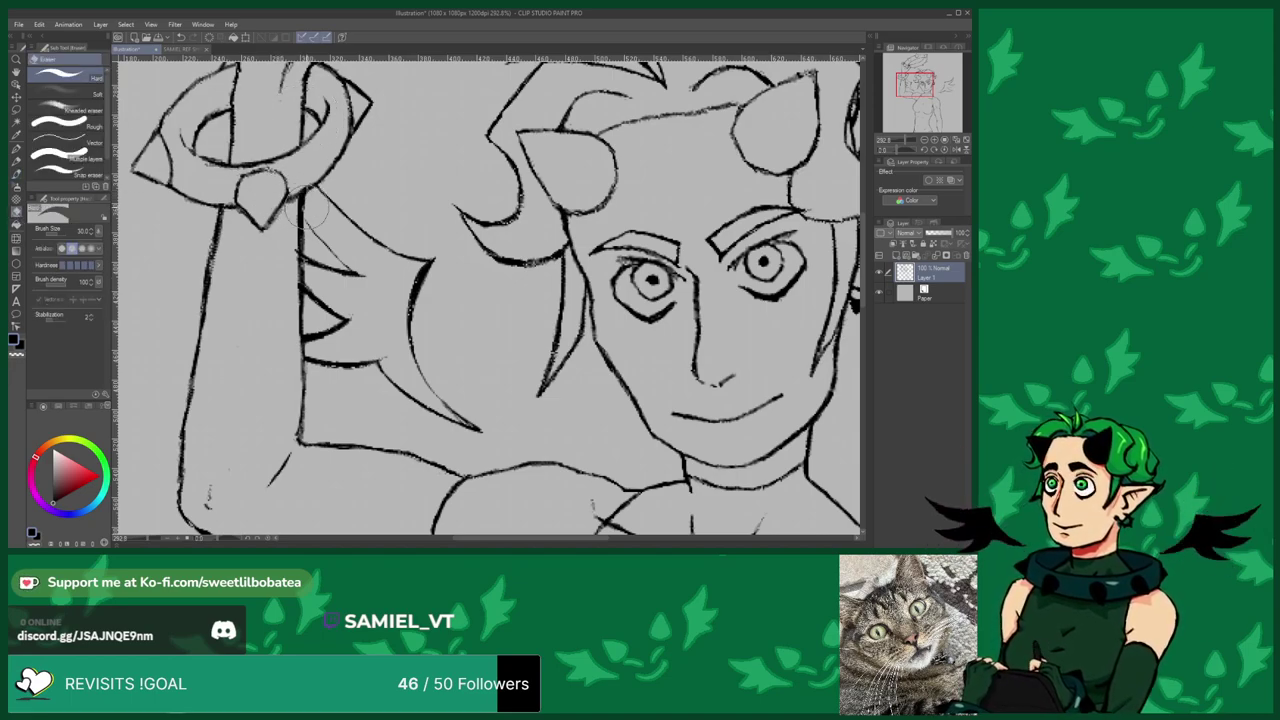
{"action": "left_click", "coordinate": [20, 172]}
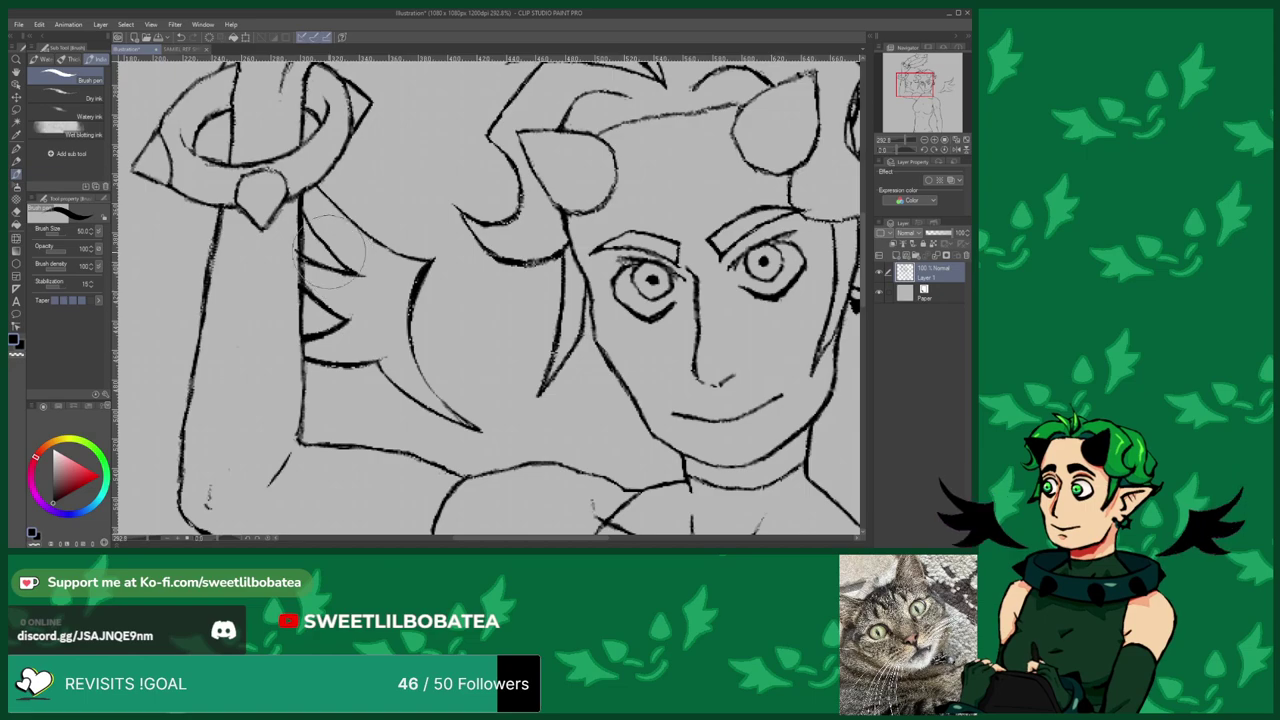
{"action": "mouse_move", "coordinate": [300, 205]}
{"action": "left_mouse_down"}
{"action": "mouse_move", "coordinate": [311, 261]}
{"action": "mouse_move", "coordinate": [263, 285]}
{"action": "left_mouse_up"}
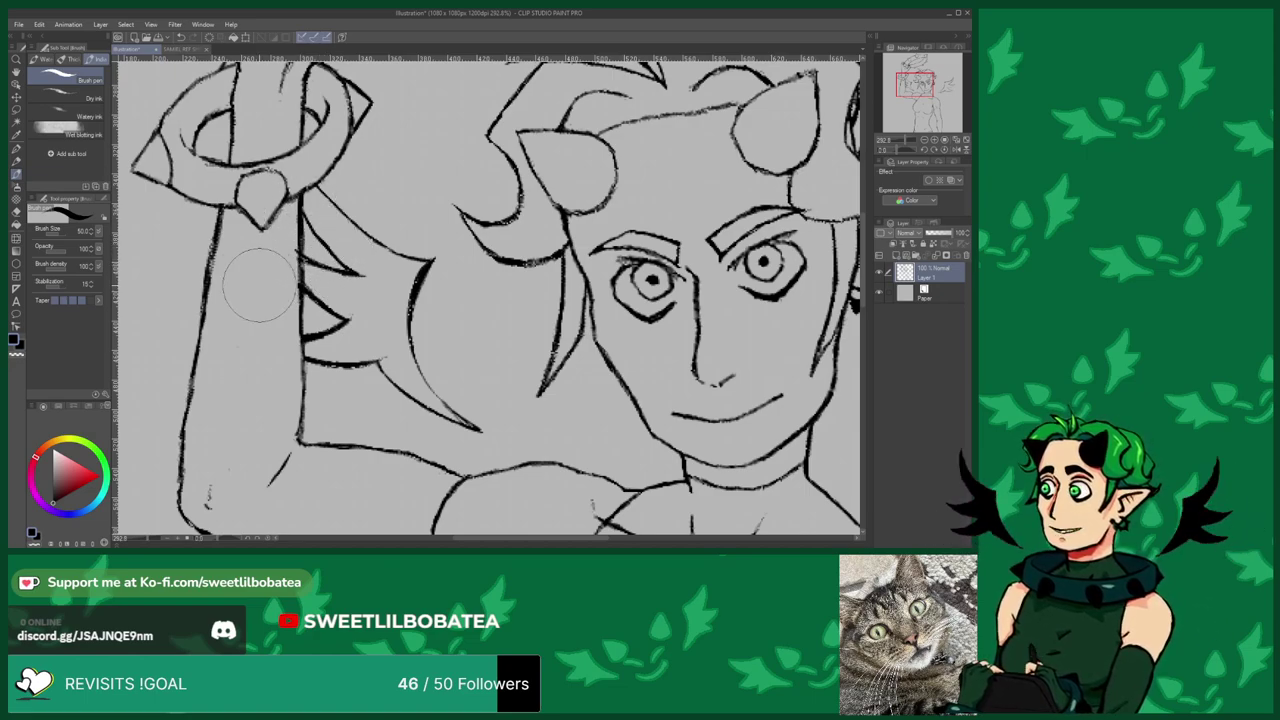
Thicken the curved edge of the forearm-side wing that faces the head and clean up its long feather tip.
{"action": "left_click", "coordinate": [17, 212]}
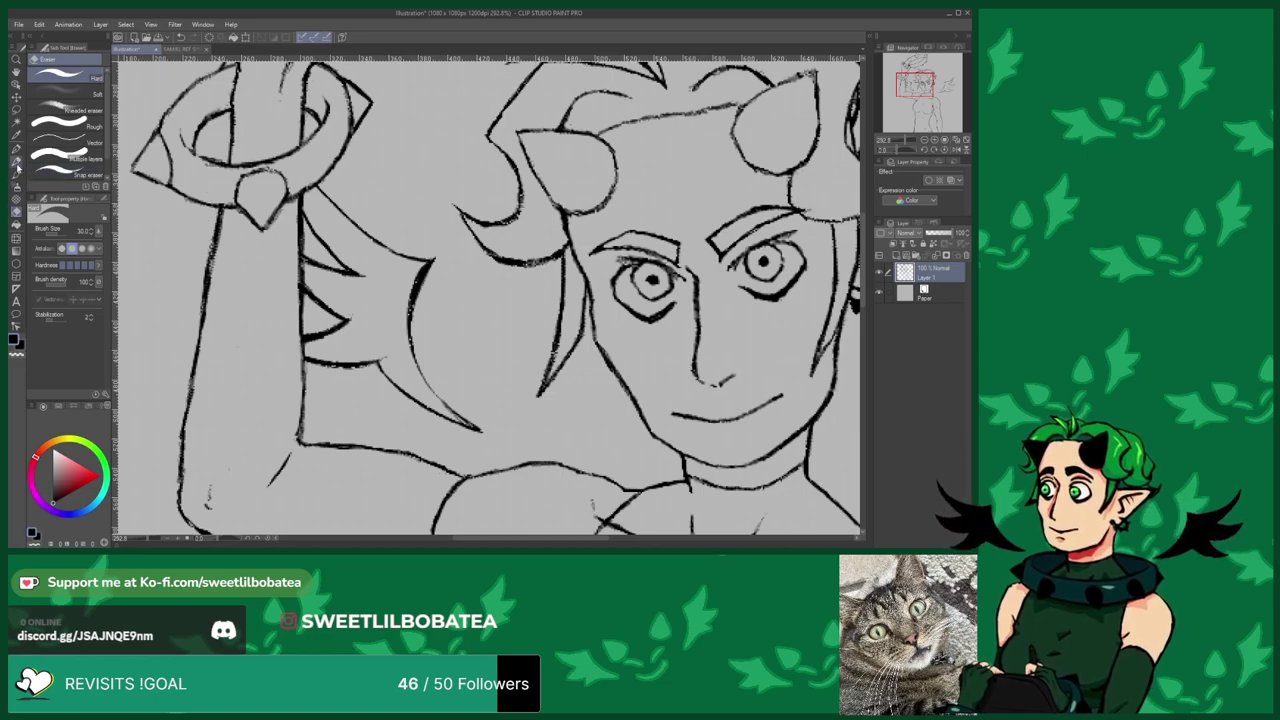
{"action": "left_click", "coordinate": [16, 178]}
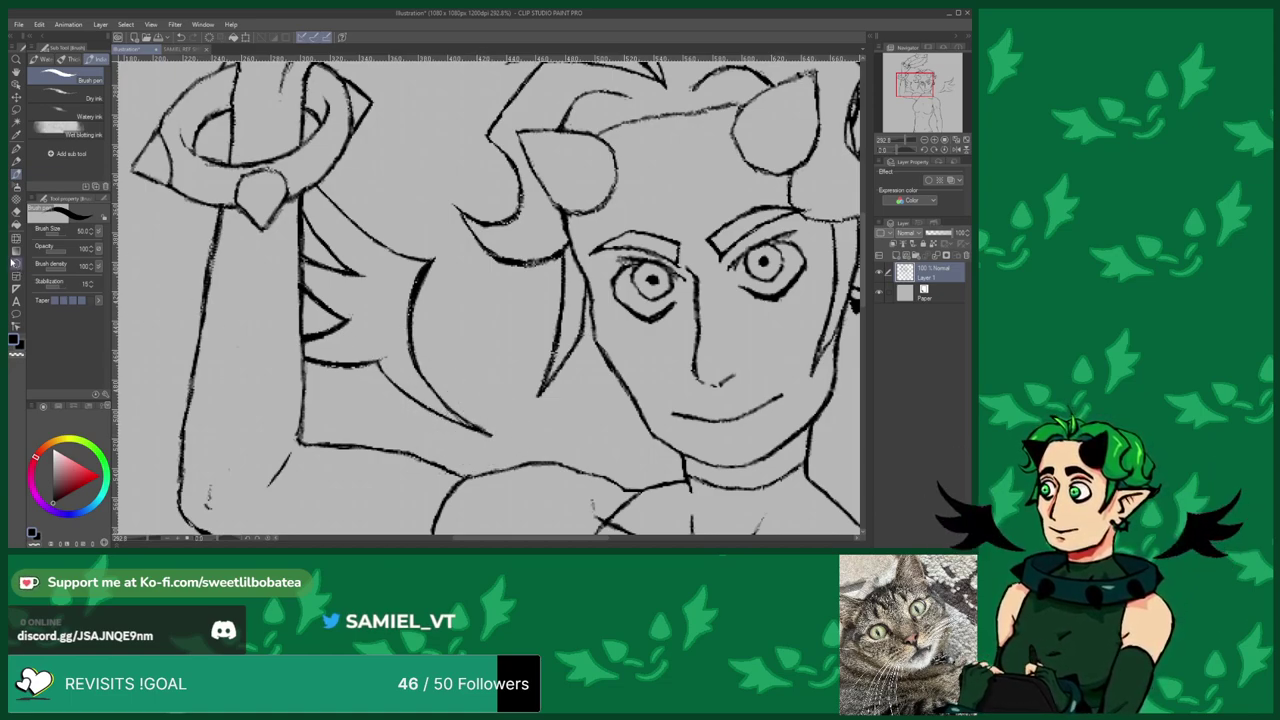
{"action": "key", "text": "e"}
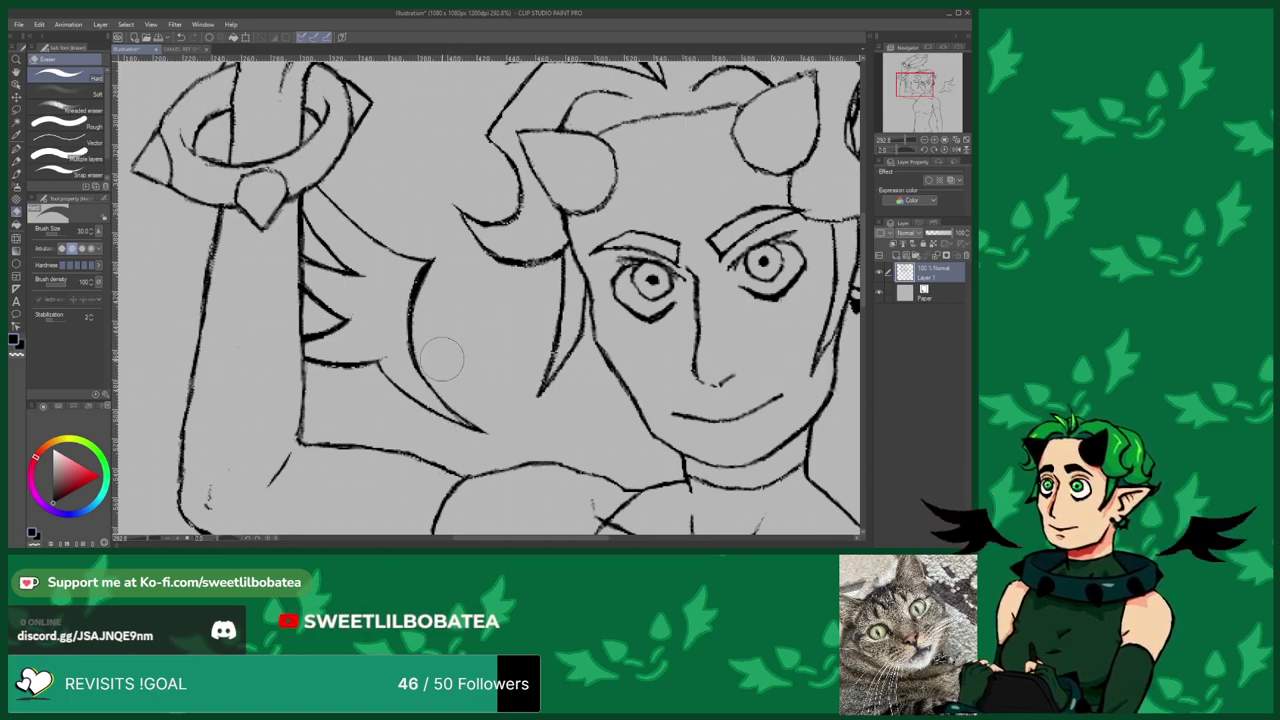
{"action": "key", "text": "b"}
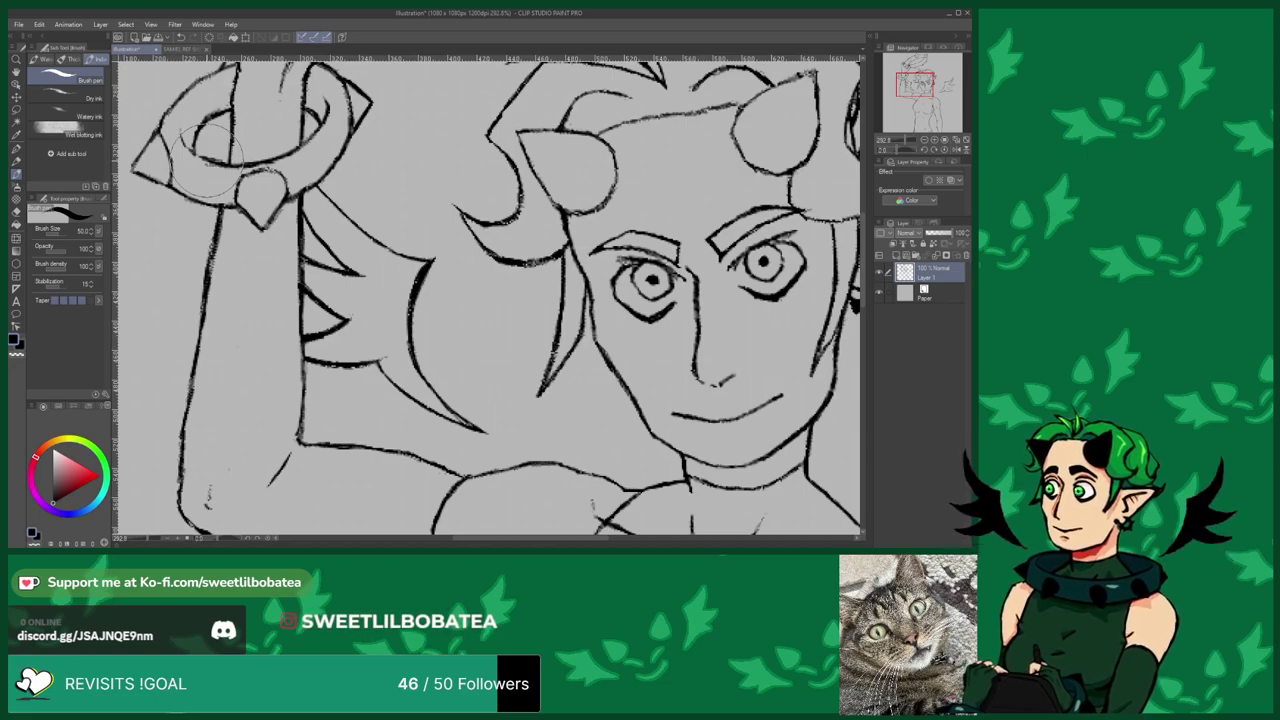
Fill the wing beside the raised forearm with solid black, covering all its feathers and remaining gaps up to the outline.
{"action": "mouse_move", "coordinate": [378, 298]}
{"action": "left_mouse_down"}
{"action": "mouse_move", "coordinate": [395, 300]}
{"action": "mouse_move", "coordinate": [383, 308]}
{"action": "mouse_move", "coordinate": [338, 236]}
{"action": "mouse_move", "coordinate": [365, 252]}
{"action": "mouse_move", "coordinate": [335, 262]}
{"action": "mouse_move", "coordinate": [340, 240]}
{"action": "mouse_move", "coordinate": [304, 200]}
{"action": "mouse_move", "coordinate": [316, 191]}
{"action": "mouse_move", "coordinate": [352, 214]}
{"action": "mouse_move", "coordinate": [372, 238]}
{"action": "mouse_move", "coordinate": [325, 203]}
{"action": "mouse_move", "coordinate": [378, 258]}
{"action": "mouse_move", "coordinate": [413, 268]}
{"action": "mouse_move", "coordinate": [420, 296]}
{"action": "mouse_move", "coordinate": [304, 266]}
{"action": "mouse_move", "coordinate": [316, 294]}
{"action": "mouse_move", "coordinate": [370, 300]}
{"action": "mouse_move", "coordinate": [345, 330]}
{"action": "mouse_move", "coordinate": [350, 345]}
{"action": "mouse_move", "coordinate": [385, 312]}
{"action": "mouse_move", "coordinate": [383, 342]}
{"action": "mouse_move", "coordinate": [370, 340]}
{"action": "mouse_move", "coordinate": [430, 408]}
{"action": "mouse_move", "coordinate": [409, 378]}
{"action": "left_mouse_up"}
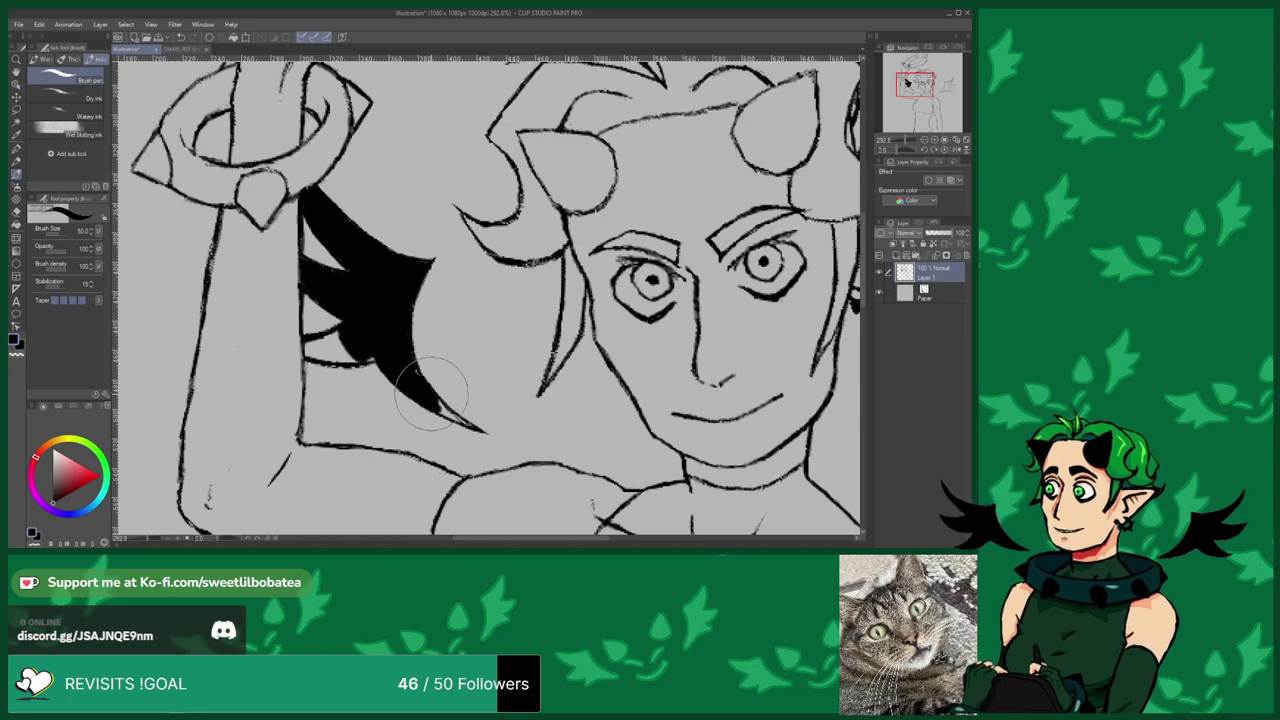
{"action": "mouse_move", "coordinate": [357, 338]}
{"action": "left_mouse_down"}
{"action": "mouse_move", "coordinate": [349, 351]}
{"action": "mouse_move", "coordinate": [362, 354]}
{"action": "mouse_move", "coordinate": [305, 350]}
{"action": "mouse_move", "coordinate": [348, 334]}
{"action": "left_mouse_up"}
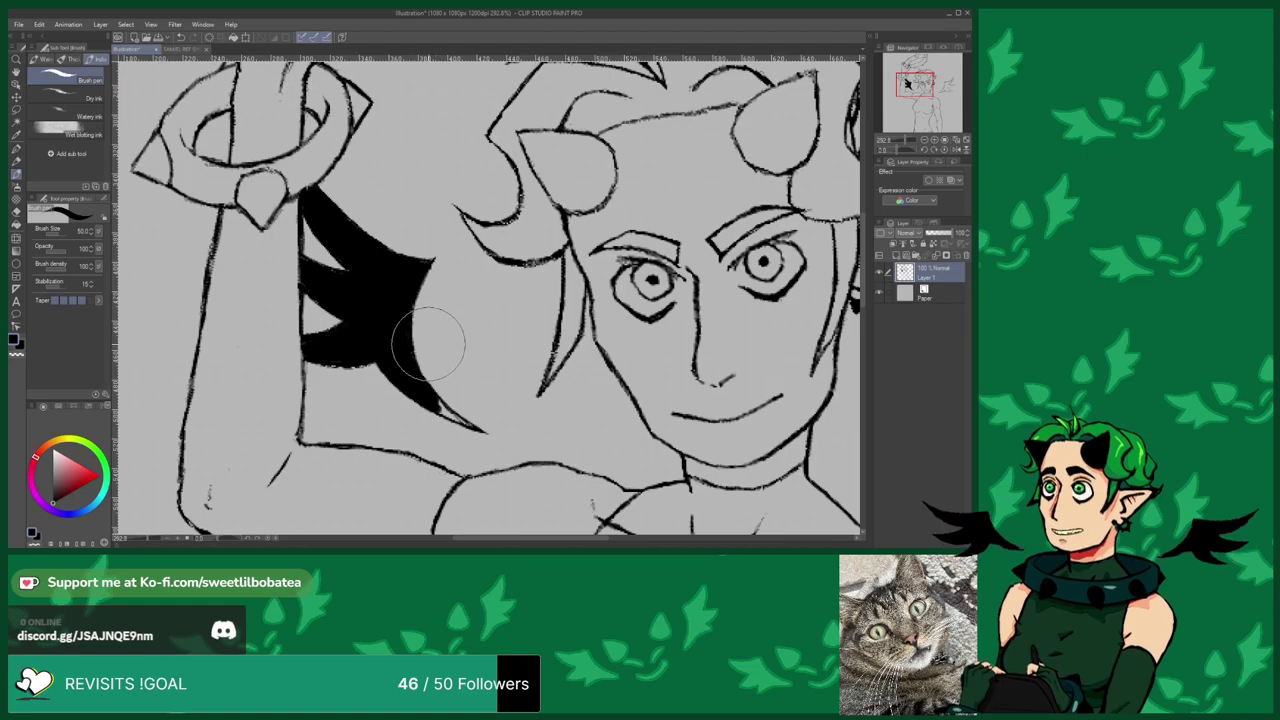
{"action": "mouse_move", "coordinate": [420, 370]}
{"action": "left_mouse_down"}
{"action": "mouse_move", "coordinate": [460, 405]}
{"action": "mouse_move", "coordinate": [445, 420]}
{"action": "mouse_move", "coordinate": [440, 410]}
{"action": "left_mouse_up"}
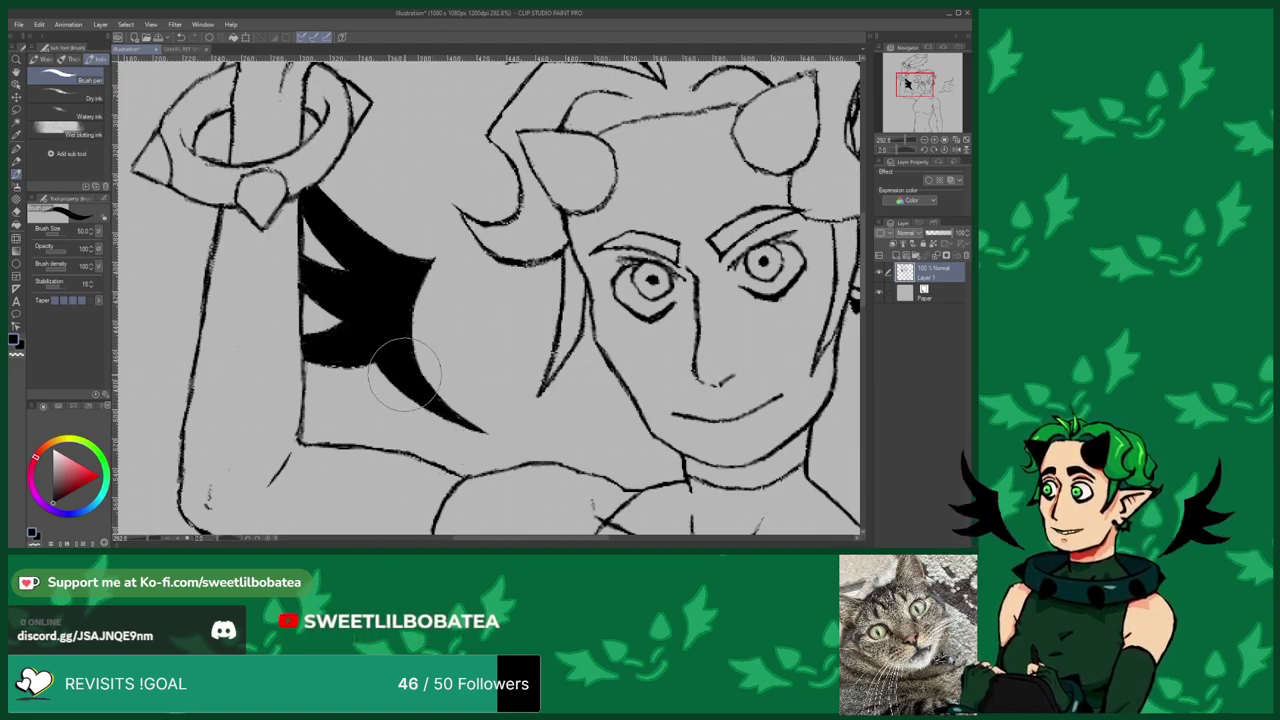
{"action": "mouse_move", "coordinate": [392, 327]}
{"action": "left_mouse_down"}
{"action": "mouse_move", "coordinate": [348, 266]}
{"action": "mouse_move", "coordinate": [304, 288]}
{"action": "mouse_move", "coordinate": [333, 292]}
{"action": "mouse_move", "coordinate": [325, 353]}
{"action": "mouse_move", "coordinate": [344, 362]}
{"action": "mouse_move", "coordinate": [306, 357]}
{"action": "mouse_move", "coordinate": [300, 298]}
{"action": "mouse_move", "coordinate": [315, 313]}
{"action": "mouse_move", "coordinate": [317, 277]}
{"action": "left_mouse_up"}
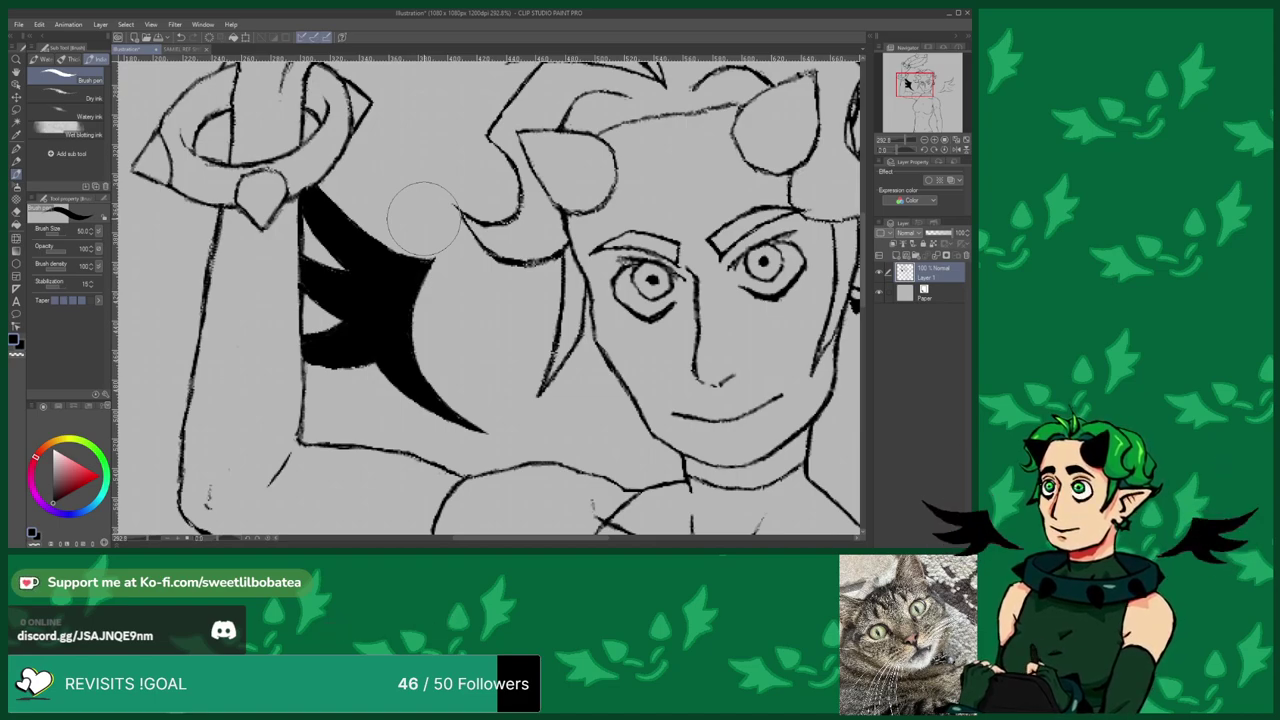
{"action": "scroll", "coordinate": [395, 240], "scroll_direction": "down", "scroll_amount": 4}
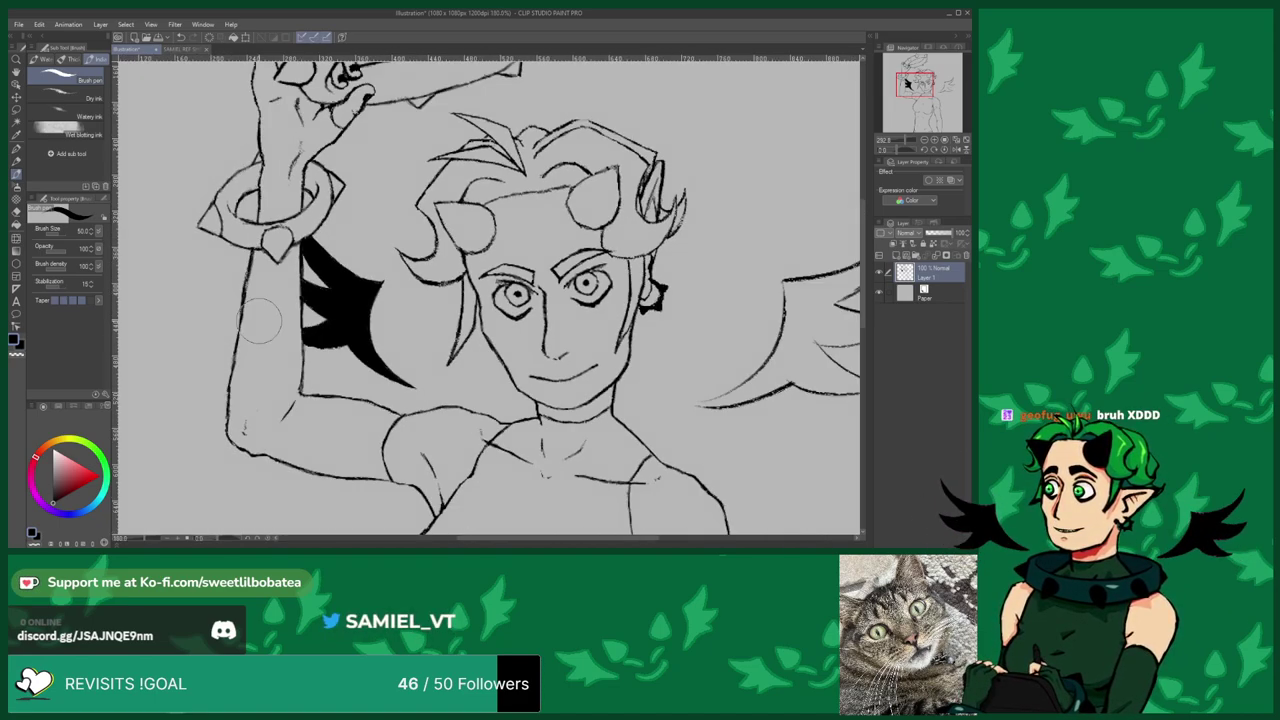
{"action": "scroll", "coordinate": [182, 330], "scroll_direction": "up", "scroll_amount": 5}
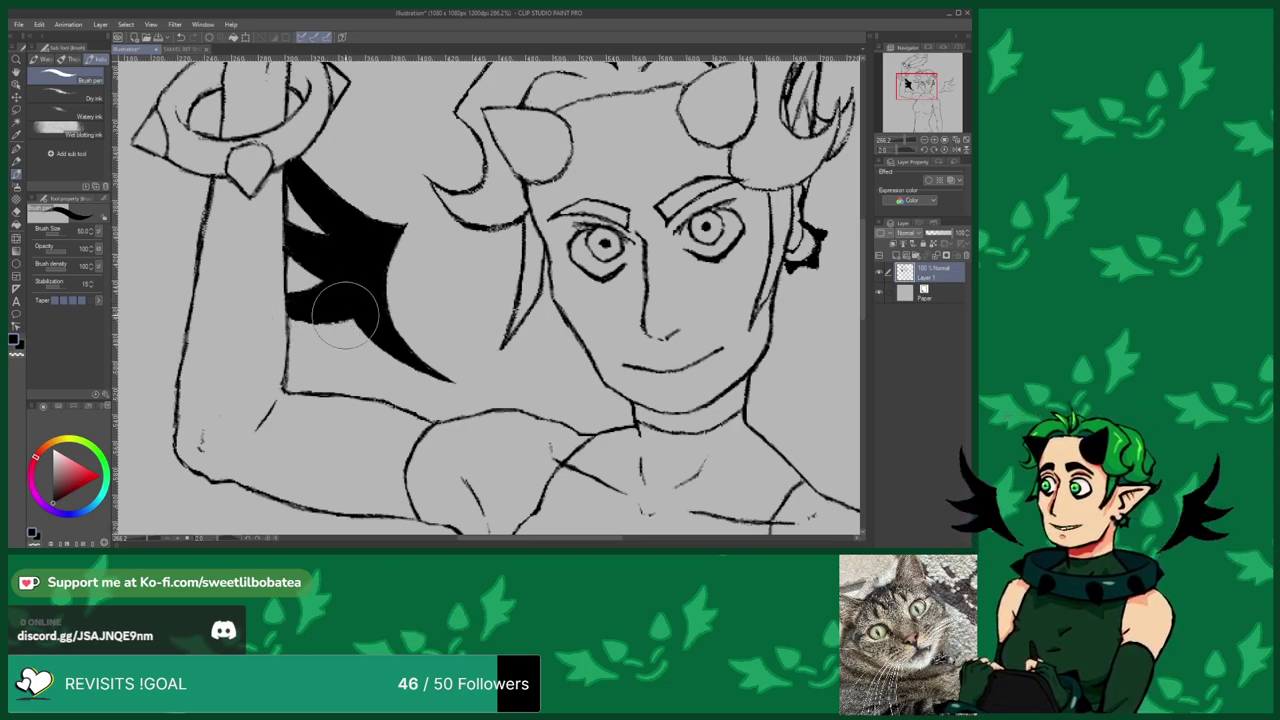
{"action": "mouse_move", "coordinate": [343, 320]}
{"action": "left_mouse_down"}
{"action": "mouse_move", "coordinate": [300, 321]}
{"action": "mouse_move", "coordinate": [355, 315]}
{"action": "mouse_move", "coordinate": [337, 320]}
{"action": "left_mouse_up"}
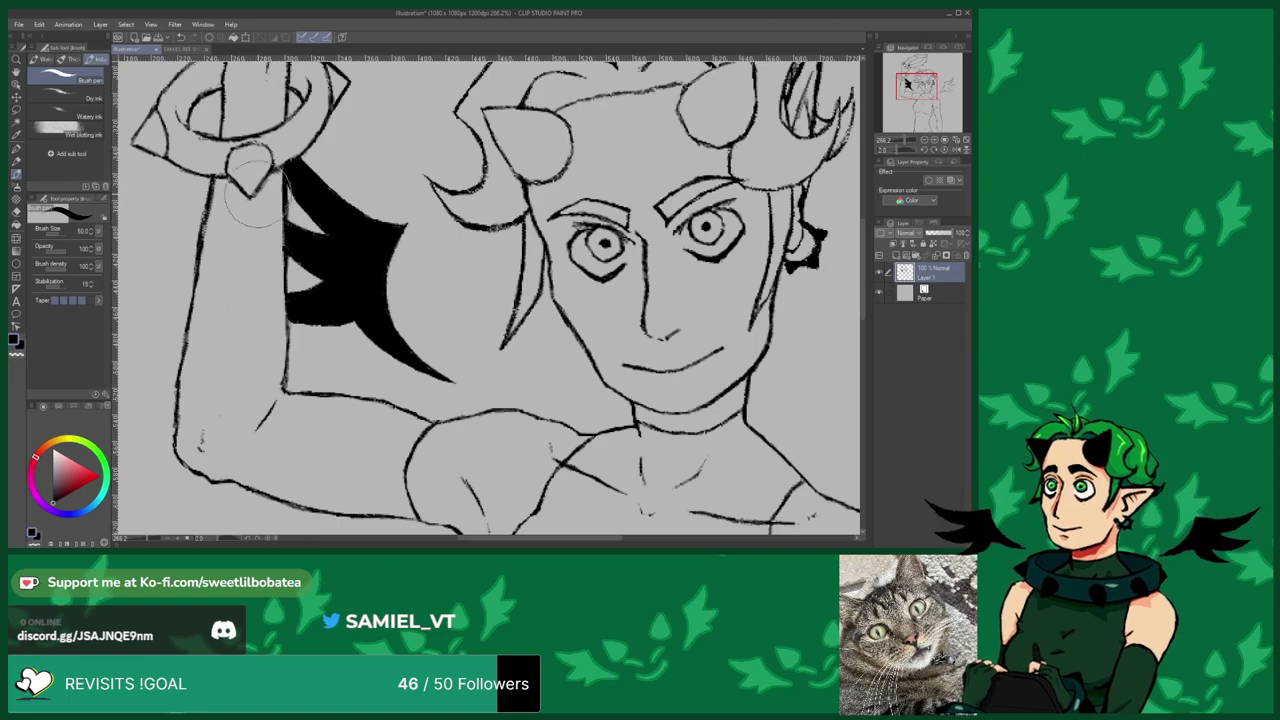
Try to fill the lowest feather of the earring-side wing with solid black, and undo the fill.
{"action": "scroll", "coordinate": [190, 180], "scroll_direction": "down", "scroll_amount": 8}
{"action": "scroll", "coordinate": [455, 290], "scroll_direction": "up", "scroll_amount": 6}
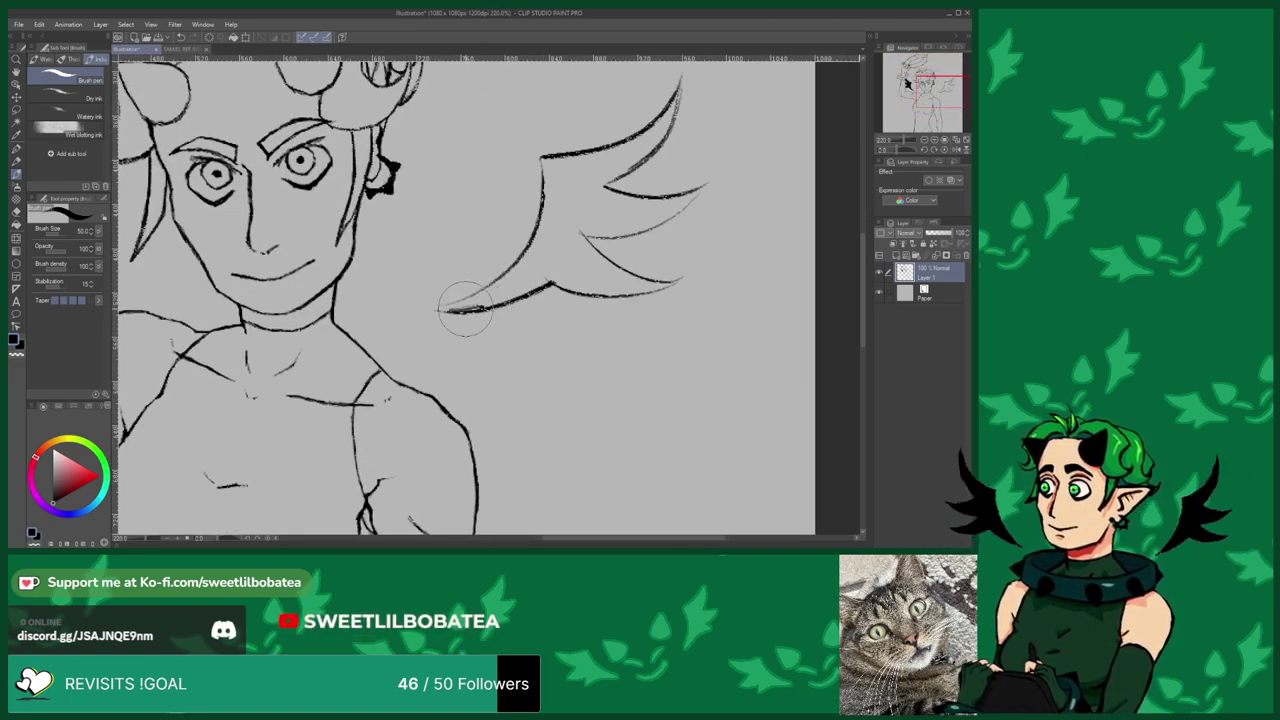
{"action": "mouse_move", "coordinate": [520, 287]}
{"action": "left_mouse_down"}
{"action": "mouse_move", "coordinate": [548, 260]}
{"action": "mouse_move", "coordinate": [504, 290]}
{"action": "mouse_move", "coordinate": [540, 246]}
{"action": "mouse_move", "coordinate": [461, 303]}
{"action": "mouse_move", "coordinate": [494, 289]}
{"action": "left_mouse_up"}
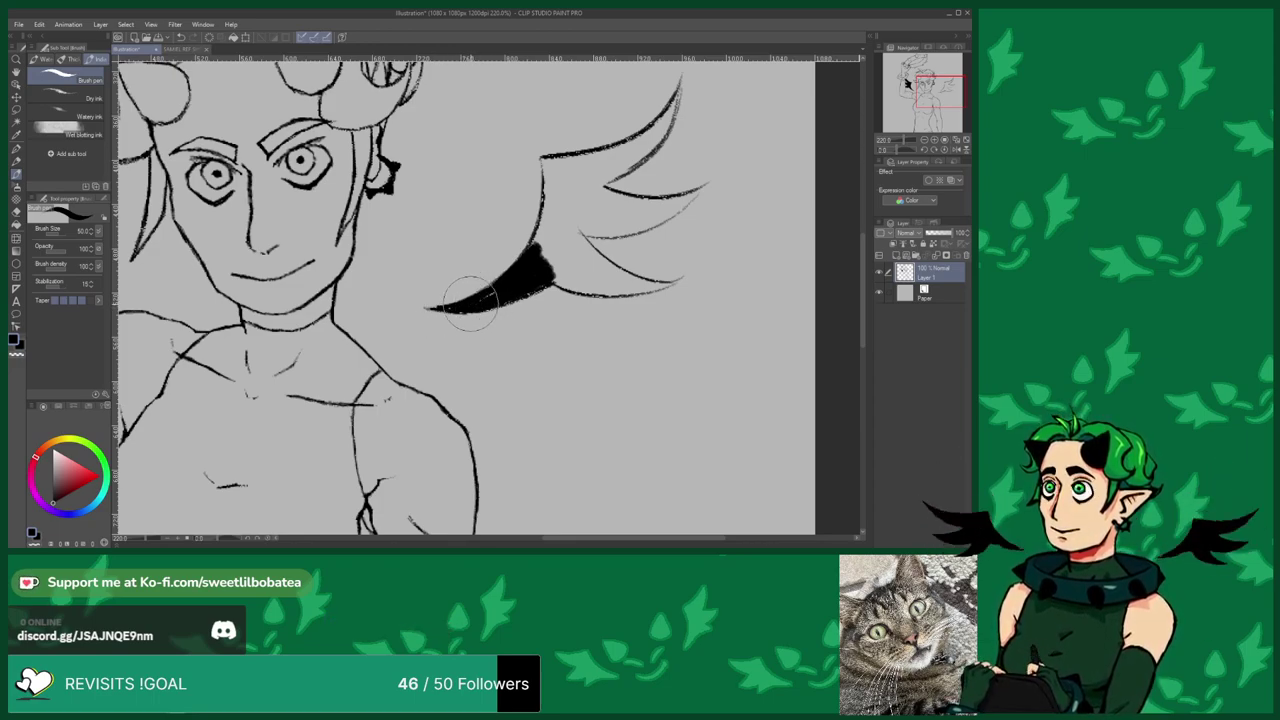
{"action": "mouse_move", "coordinate": [520, 285]}
{"action": "left_mouse_down"}
{"action": "mouse_move", "coordinate": [568, 197]}
{"action": "mouse_move", "coordinate": [530, 258]}
{"action": "mouse_move", "coordinate": [544, 208]}
{"action": "mouse_move", "coordinate": [537, 240]}
{"action": "left_mouse_up"}
{"action": "left_click", "coordinate": [182, 38]}
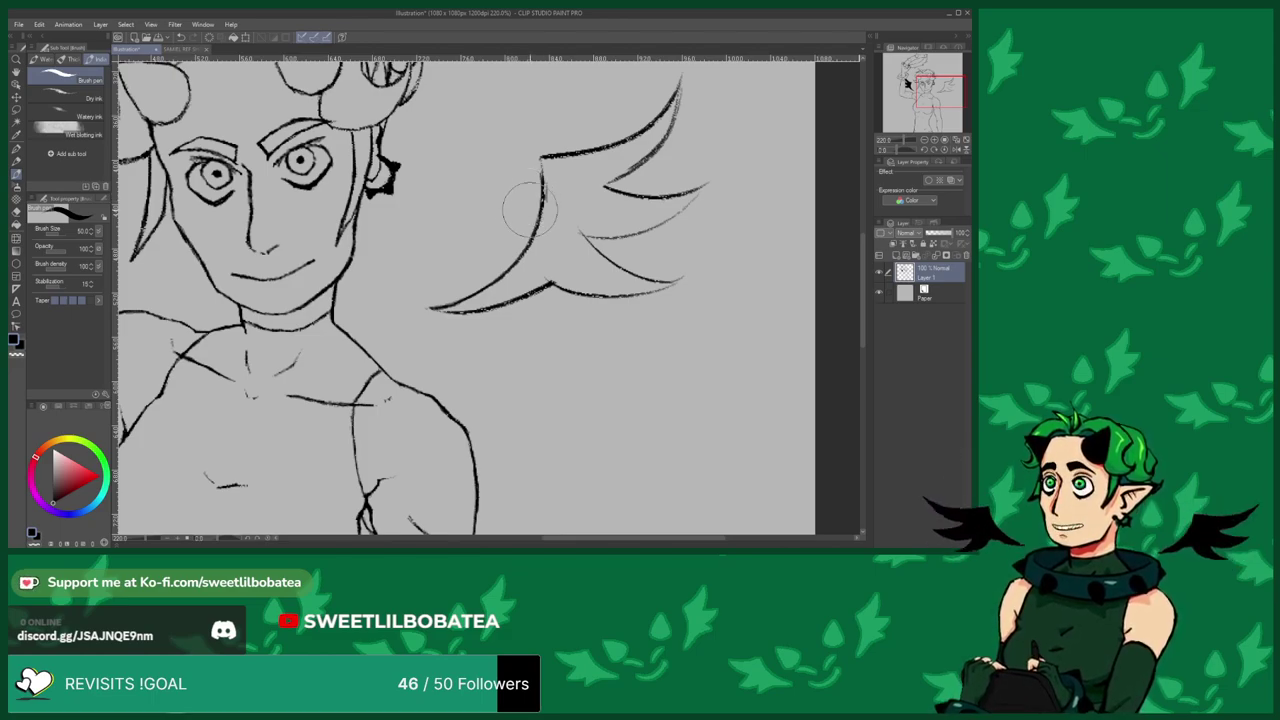
Thicken the outline of the earring-side wing's top feather and sharpen the notch between it and the second feather.
{"action": "scroll", "coordinate": [400, 228], "scroll_direction": "down", "scroll_amount": 1}
{"action": "scroll", "coordinate": [491, 177], "scroll_direction": "up", "scroll_amount": 4}
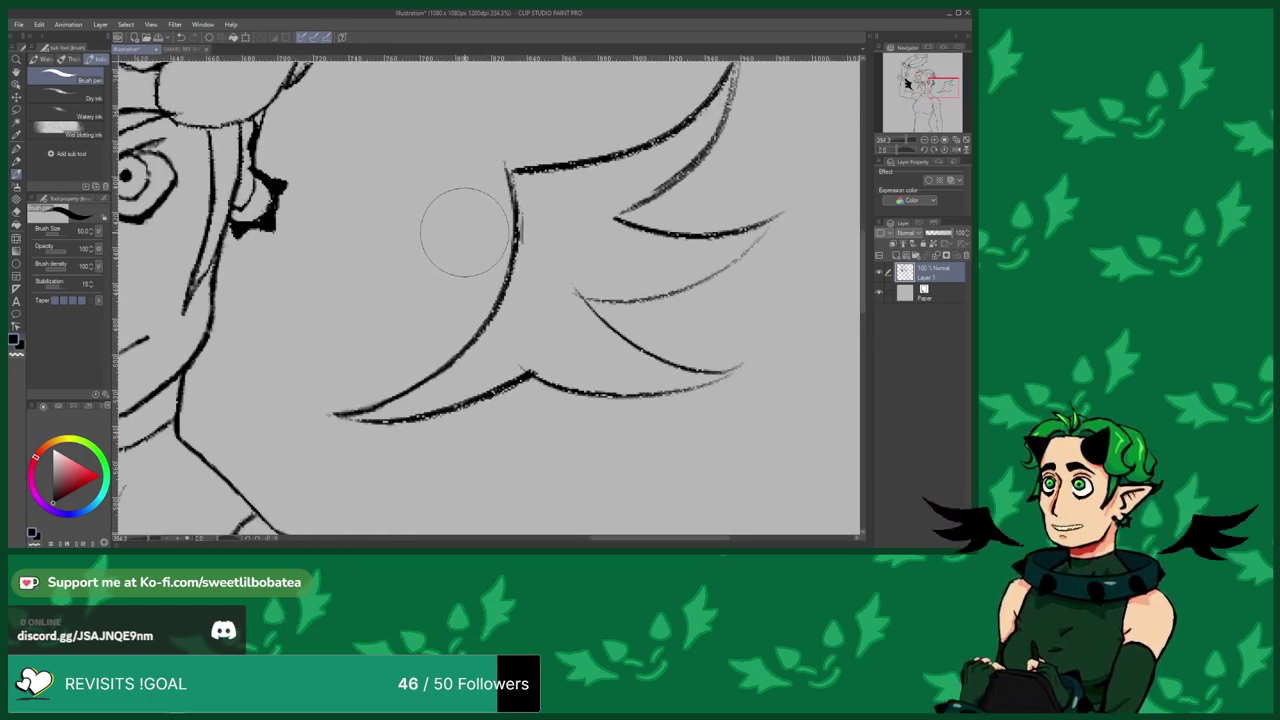
{"action": "scroll", "coordinate": [458, 220], "scroll_direction": "down", "scroll_amount": 2}
{"action": "scroll", "coordinate": [461, 247], "scroll_direction": "up", "scroll_amount": 4}
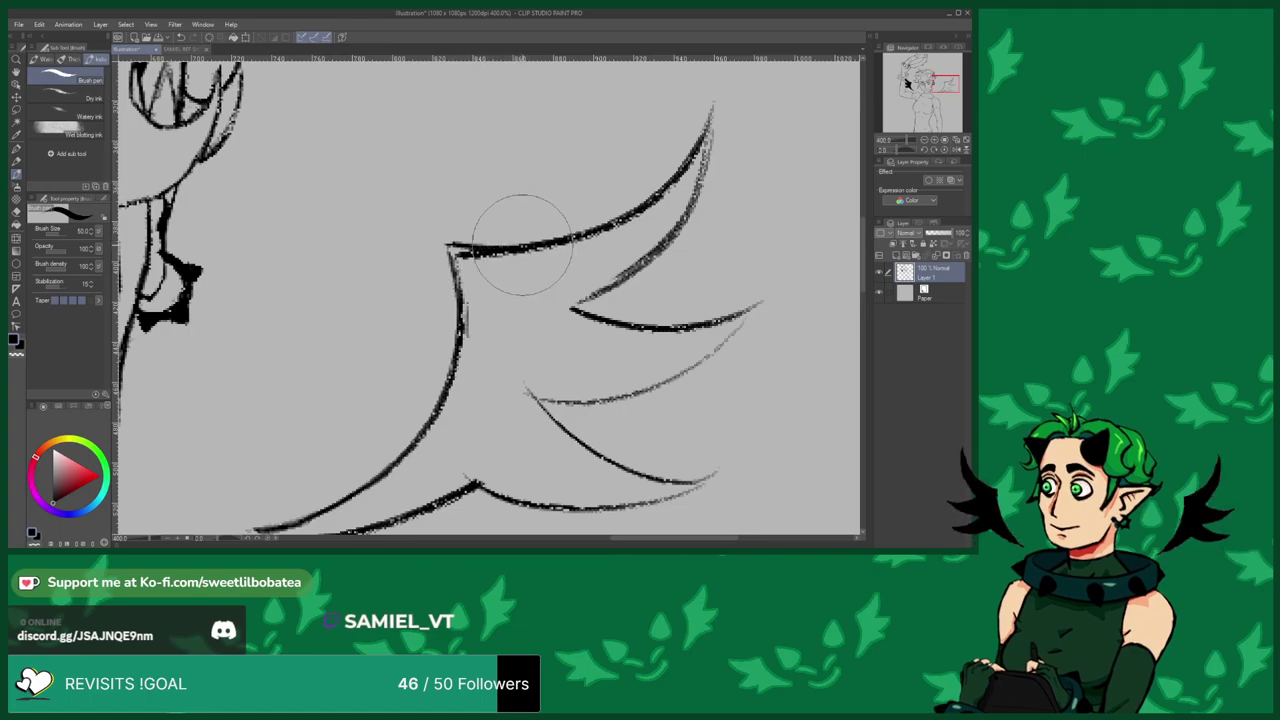
{"action": "scroll", "coordinate": [407, 257], "scroll_direction": "down", "scroll_amount": 2}
{"action": "scroll", "coordinate": [580, 178], "scroll_direction": "up", "scroll_amount": 2}
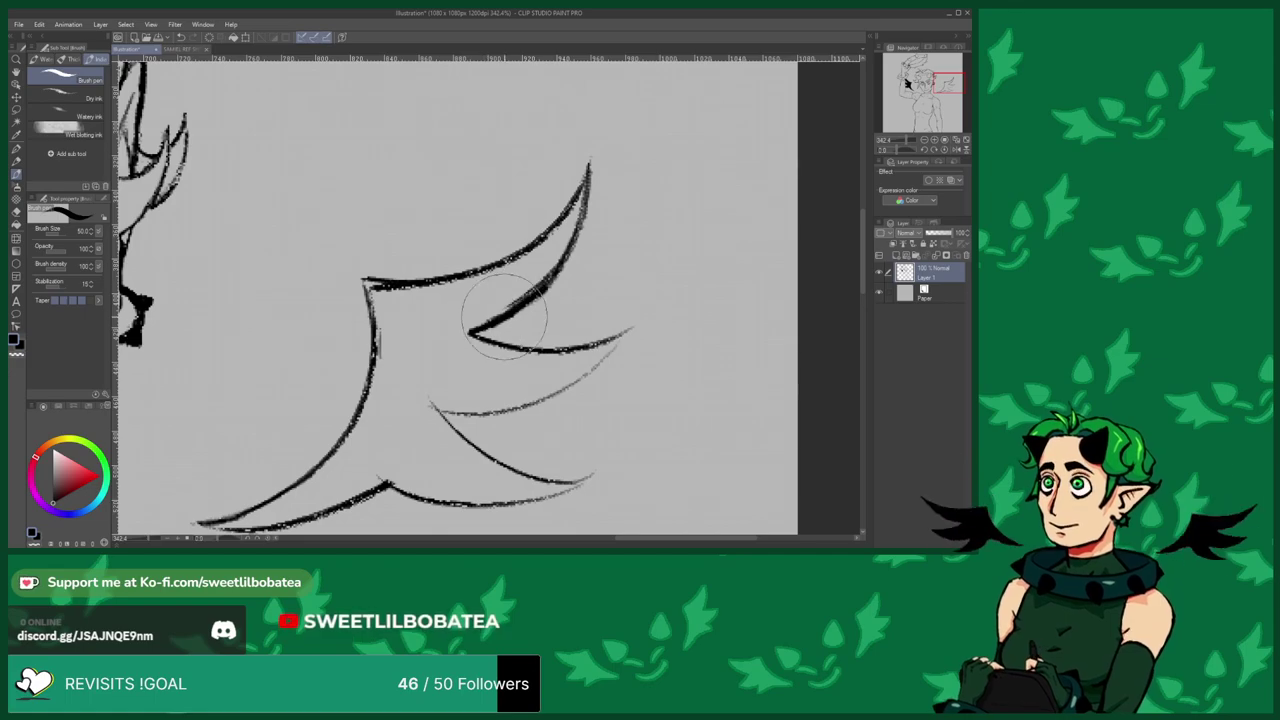
{"action": "scroll", "coordinate": [385, 166], "scroll_direction": "down", "scroll_amount": 5}
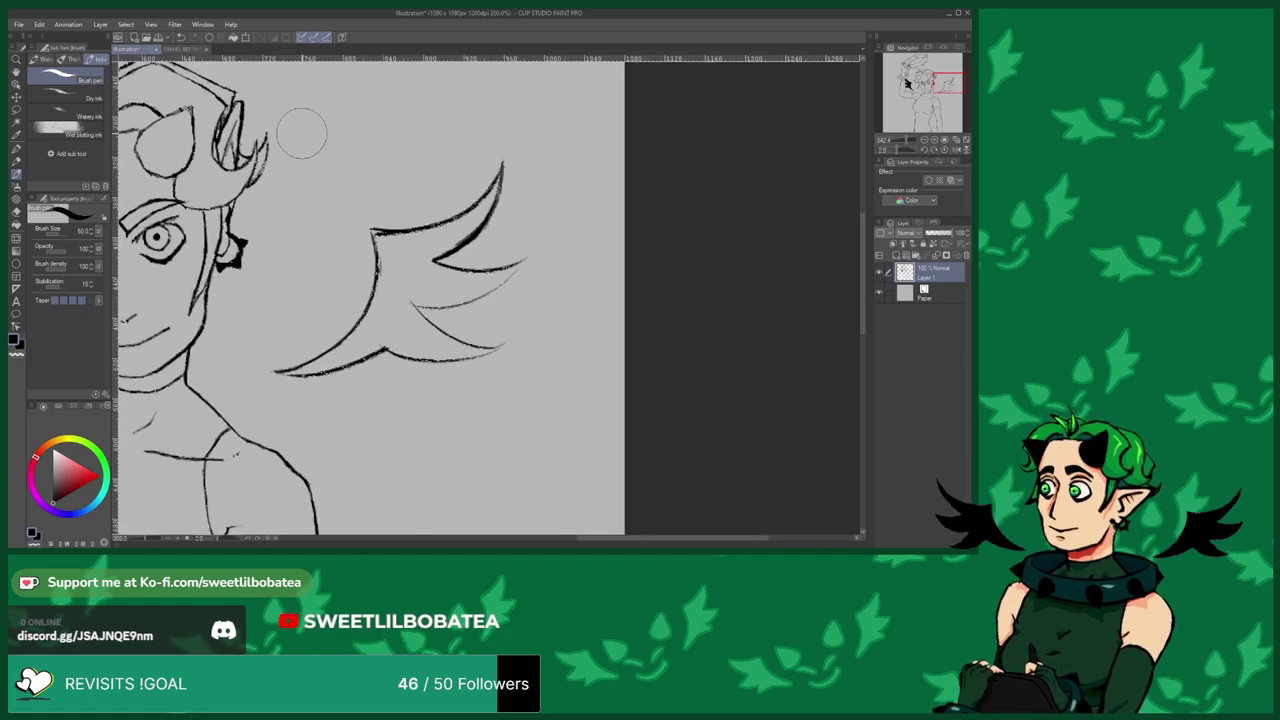
{"action": "scroll", "coordinate": [423, 263], "scroll_direction": "up", "scroll_amount": 4}
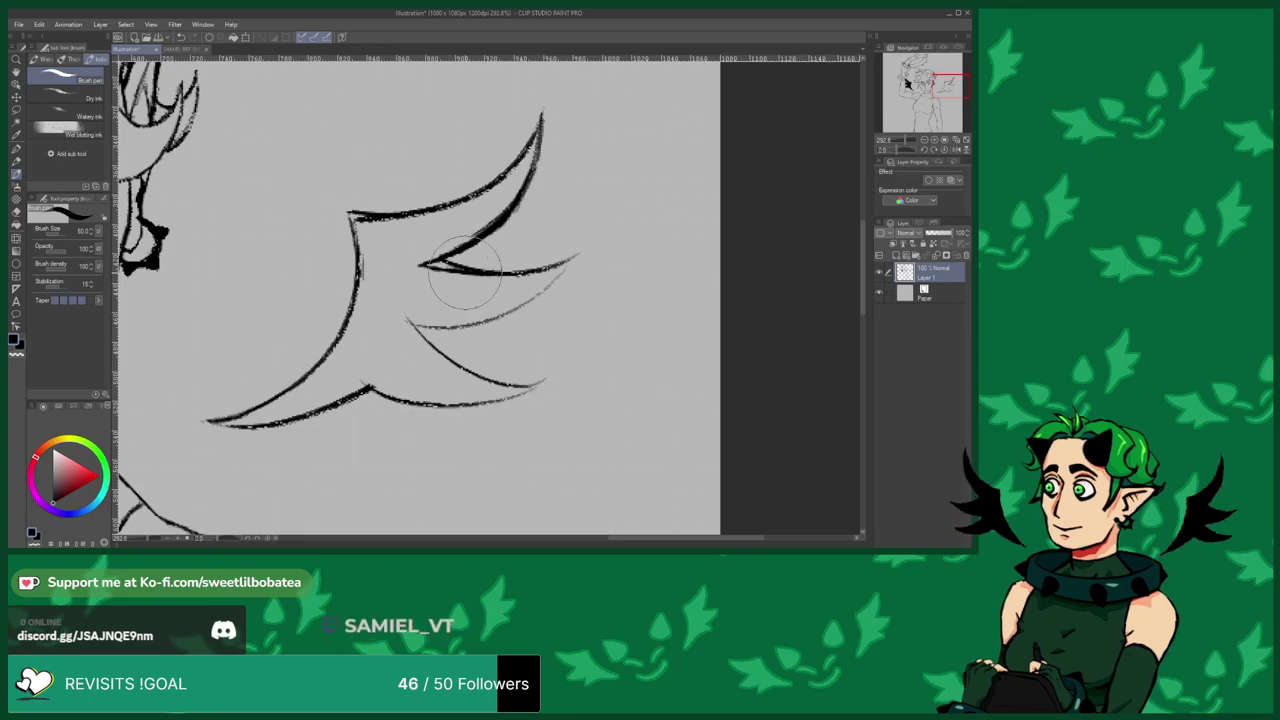
Clean up the notch below the earring-side wing's top feather and thicken the second feather's outline to a closed point.
{"action": "left_click", "coordinate": [20, 214]}
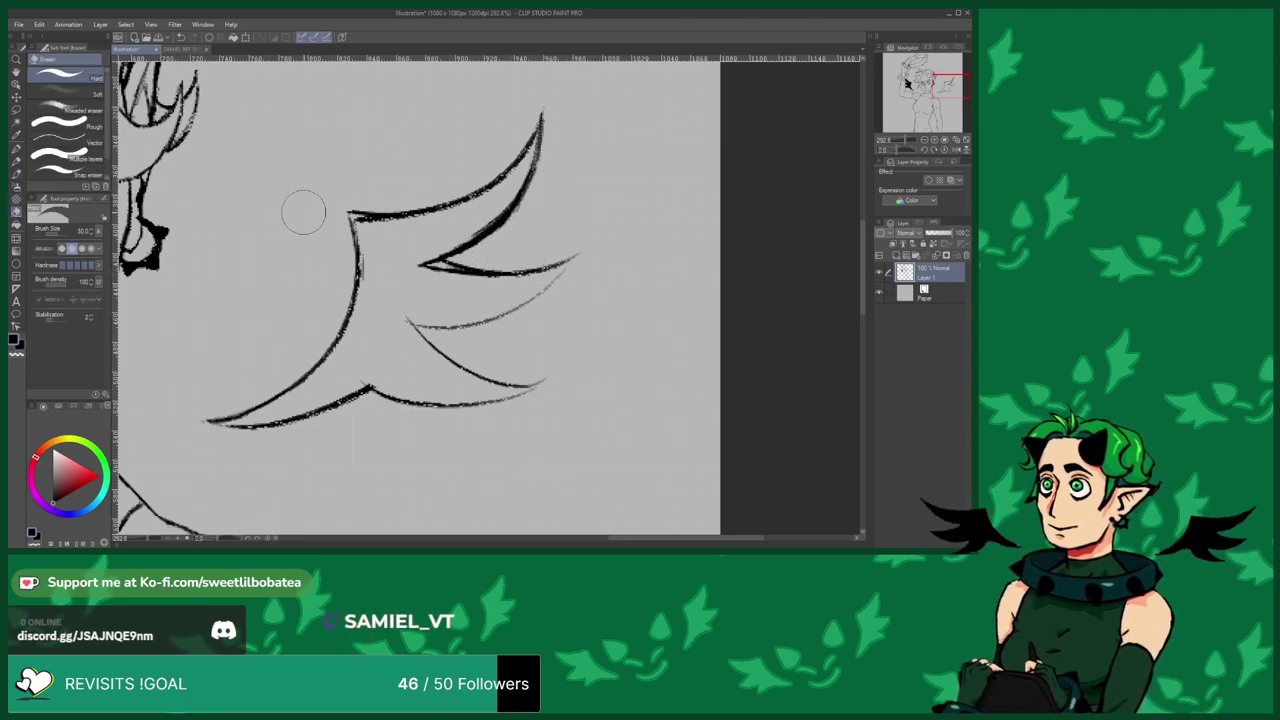
{"action": "scroll", "coordinate": [460, 225], "scroll_direction": "up", "scroll_amount": 2}
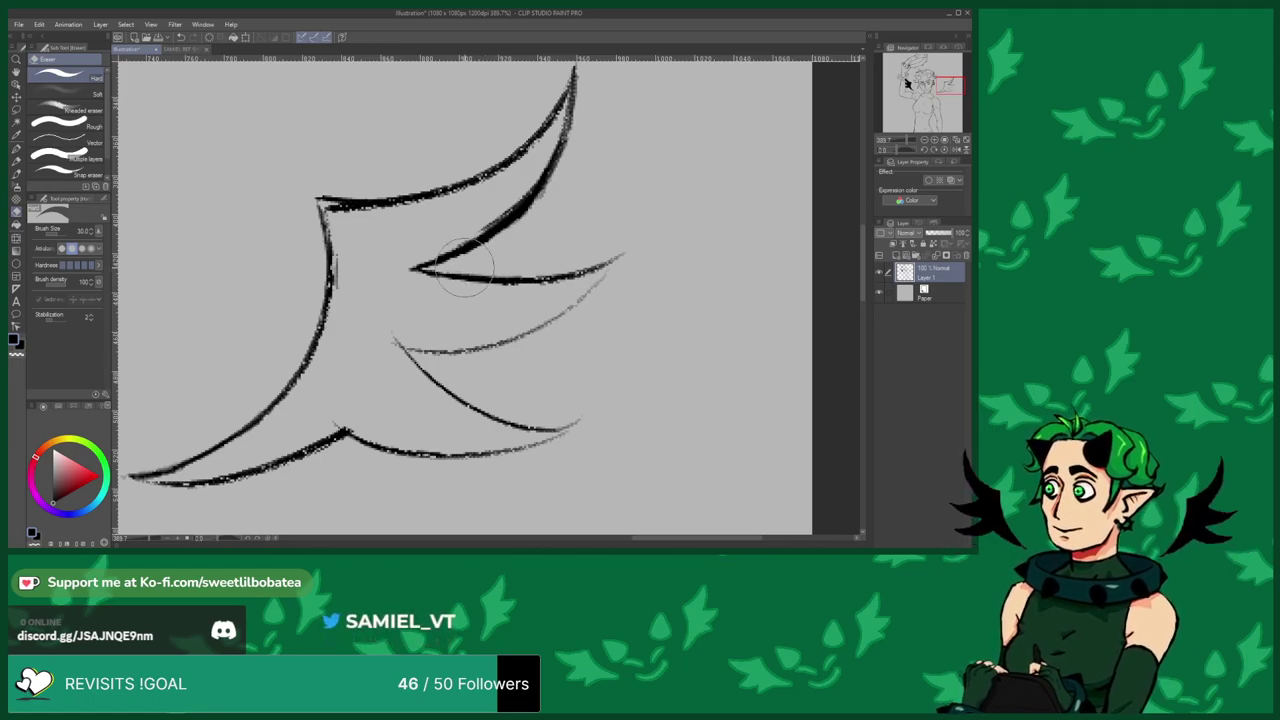
{"action": "left_click", "coordinate": [18, 172]}
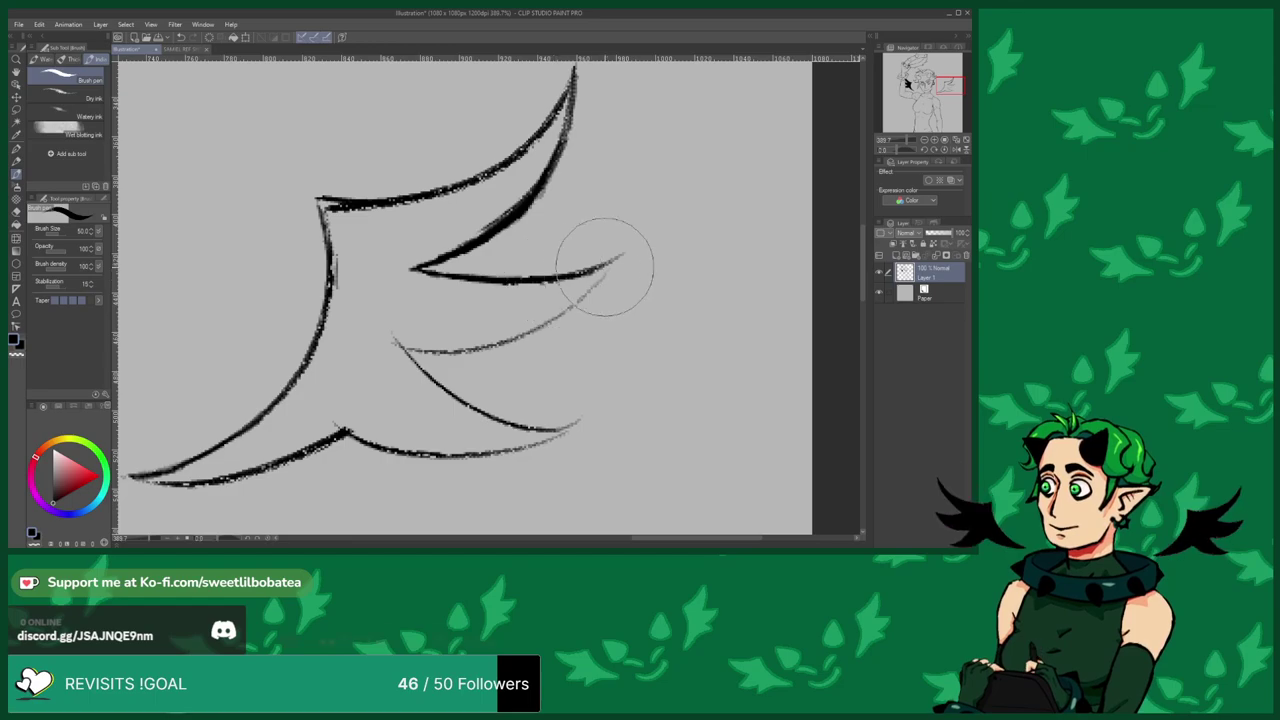
{"action": "mouse_move", "coordinate": [589, 271]}
{"action": "left_mouse_down"}
{"action": "mouse_move", "coordinate": [629, 249]}
{"action": "mouse_move", "coordinate": [544, 327]}
{"action": "mouse_move", "coordinate": [568, 312]}
{"action": "mouse_move", "coordinate": [451, 354]}
{"action": "left_mouse_up"}
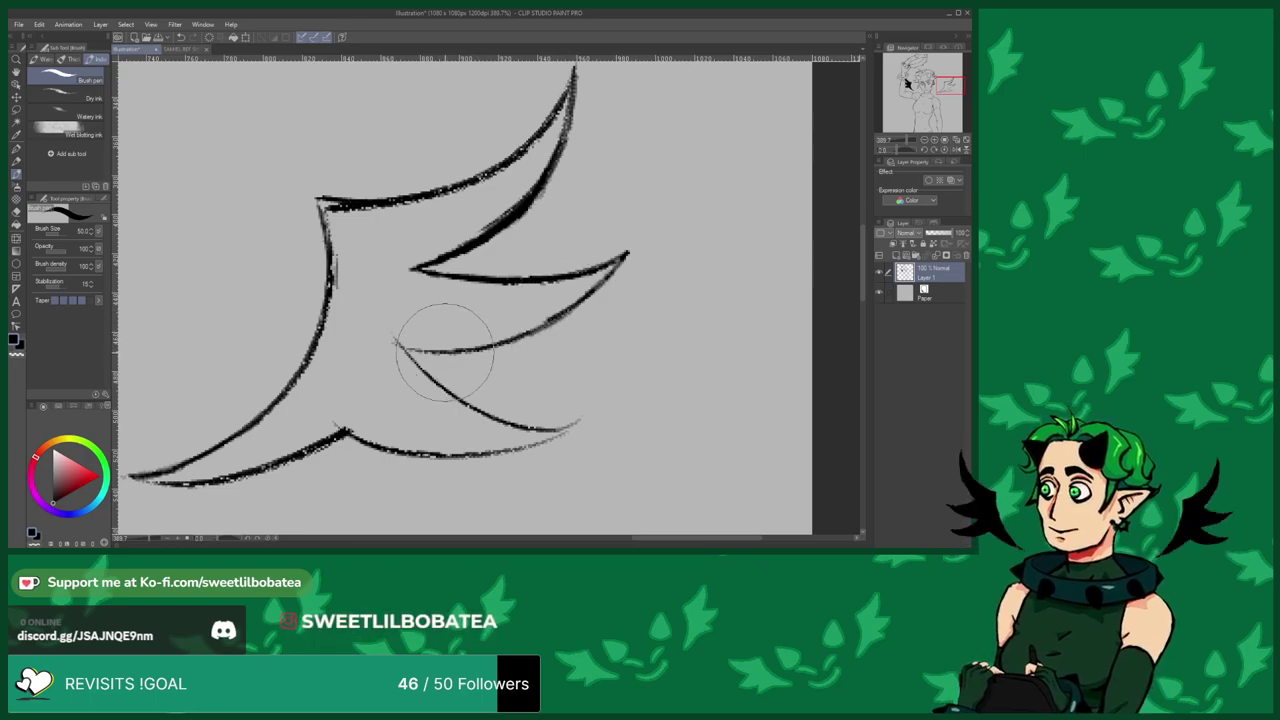
Fill the base and the whole top feather of the earring-side wing with solid black up to its outline.
{"action": "scroll", "coordinate": [266, 251], "scroll_direction": "down", "scroll_amount": 5}
{"action": "scroll", "coordinate": [312, 287], "scroll_direction": "up", "scroll_amount": 3}
{"action": "scroll", "coordinate": [312, 287], "scroll_direction": "up", "scroll_amount": 2}
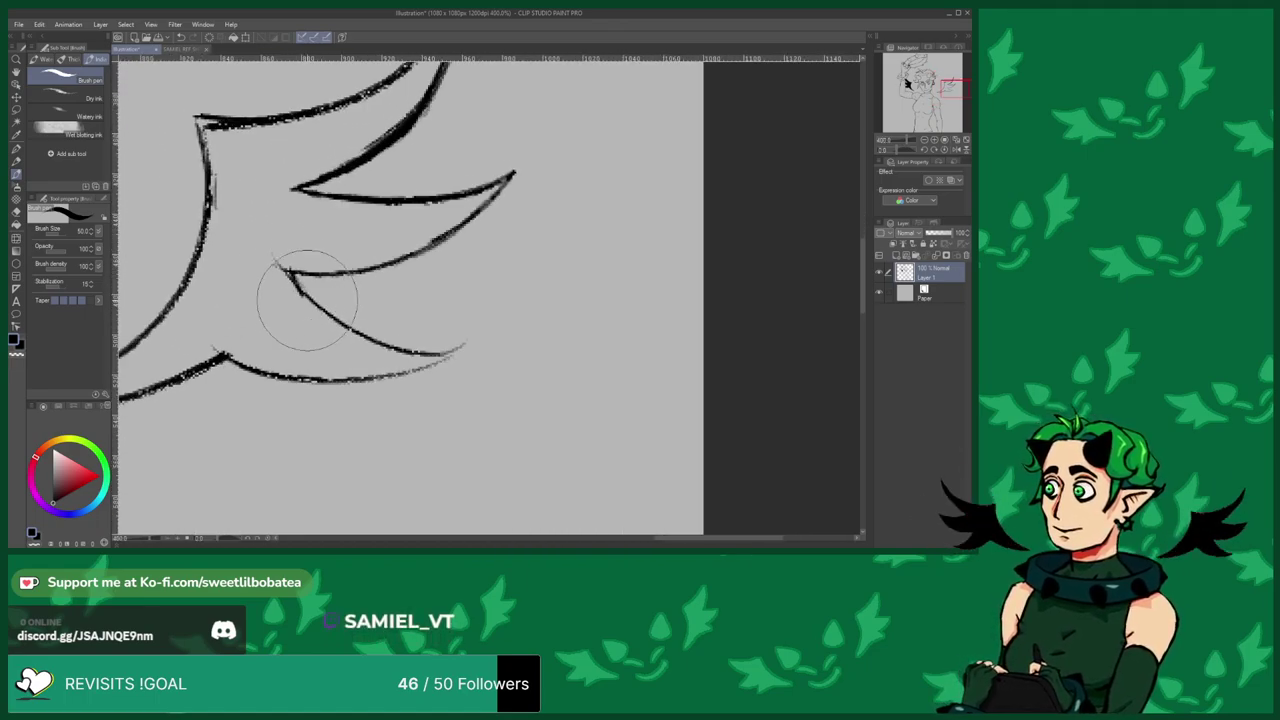
{"action": "mouse_move", "coordinate": [307, 297]}
{"action": "left_mouse_down"}
{"action": "mouse_move", "coordinate": [230, 230]}
{"action": "mouse_move", "coordinate": [218, 157]}
{"action": "mouse_move", "coordinate": [211, 225]}
{"action": "mouse_move", "coordinate": [215, 160]}
{"action": "mouse_move", "coordinate": [200, 120]}
{"action": "mouse_move", "coordinate": [241, 130]}
{"action": "mouse_move", "coordinate": [220, 168]}
{"action": "mouse_move", "coordinate": [245, 174]}
{"action": "mouse_move", "coordinate": [258, 158]}
{"action": "mouse_move", "coordinate": [256, 196]}
{"action": "mouse_move", "coordinate": [328, 140]}
{"action": "left_mouse_up"}
{"action": "scroll", "coordinate": [286, 375], "scroll_direction": "down", "scroll_amount": 2}
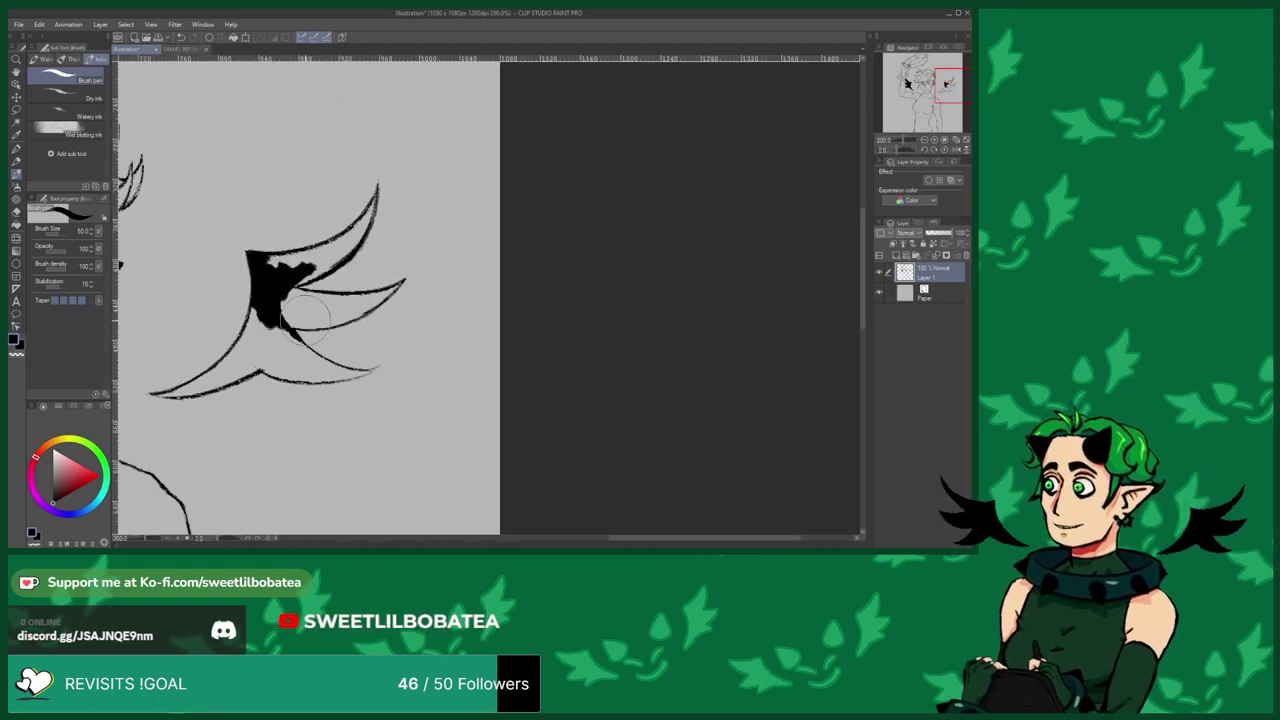
{"action": "scroll", "coordinate": [300, 257], "scroll_direction": "up", "scroll_amount": 2}
{"action": "mouse_move", "coordinate": [322, 256]}
{"action": "left_mouse_down"}
{"action": "mouse_move", "coordinate": [350, 268]}
{"action": "mouse_move", "coordinate": [291, 302]}
{"action": "mouse_move", "coordinate": [342, 285]}
{"action": "mouse_move", "coordinate": [296, 306]}
{"action": "mouse_move", "coordinate": [365, 264]}
{"action": "mouse_move", "coordinate": [355, 282]}
{"action": "mouse_move", "coordinate": [432, 200]}
{"action": "left_mouse_up"}
{"action": "mouse_move", "coordinate": [441, 155]}
{"action": "left_mouse_down"}
{"action": "mouse_move", "coordinate": [443, 168]}
{"action": "mouse_move", "coordinate": [416, 158]}
{"action": "mouse_move", "coordinate": [390, 220]}
{"action": "mouse_move", "coordinate": [335, 258]}
{"action": "mouse_move", "coordinate": [334, 225]}
{"action": "mouse_move", "coordinate": [267, 267]}
{"action": "mouse_move", "coordinate": [243, 263]}
{"action": "mouse_move", "coordinate": [334, 251]}
{"action": "mouse_move", "coordinate": [314, 266]}
{"action": "mouse_move", "coordinate": [348, 181]}
{"action": "left_mouse_up"}
Try to erase the edge of the black fill at the second feather's base, and undo the stroke.
{"action": "left_click", "coordinate": [17, 211]}
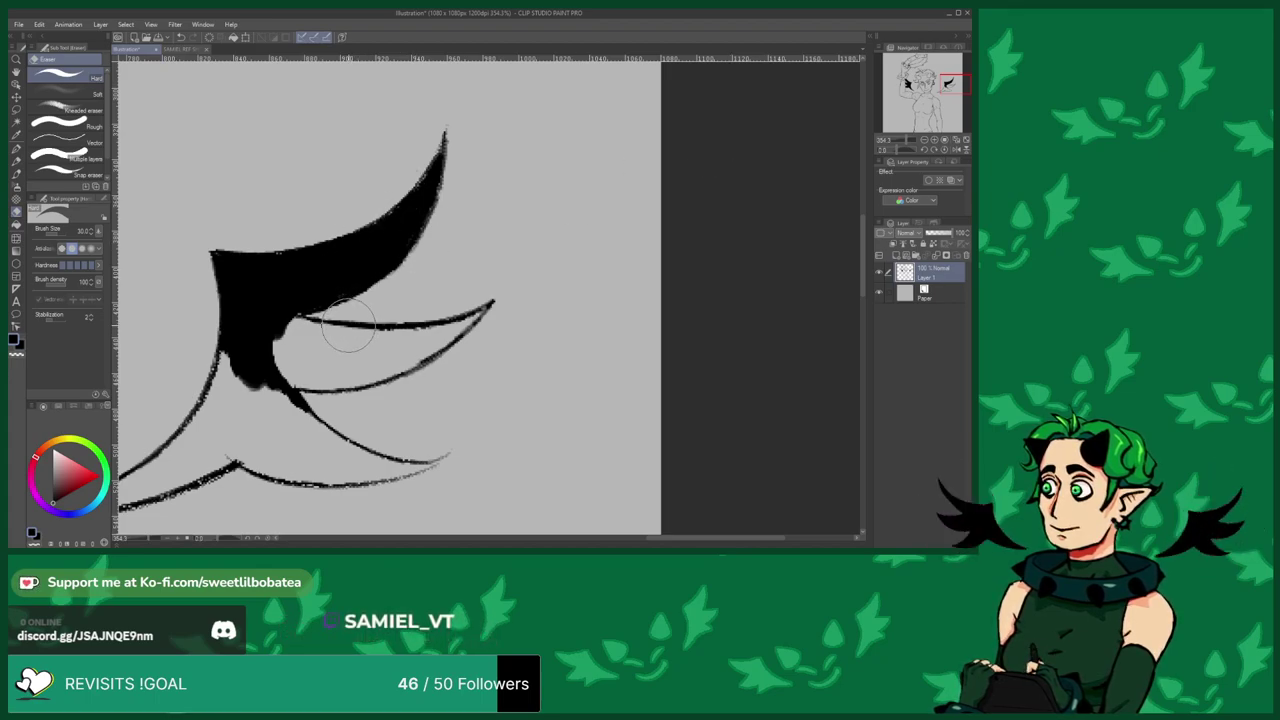
{"action": "left_click_drag", "start_coordinate": [281, 329], "coordinate": [282, 342]}
{"action": "left_click", "coordinate": [179, 37]}
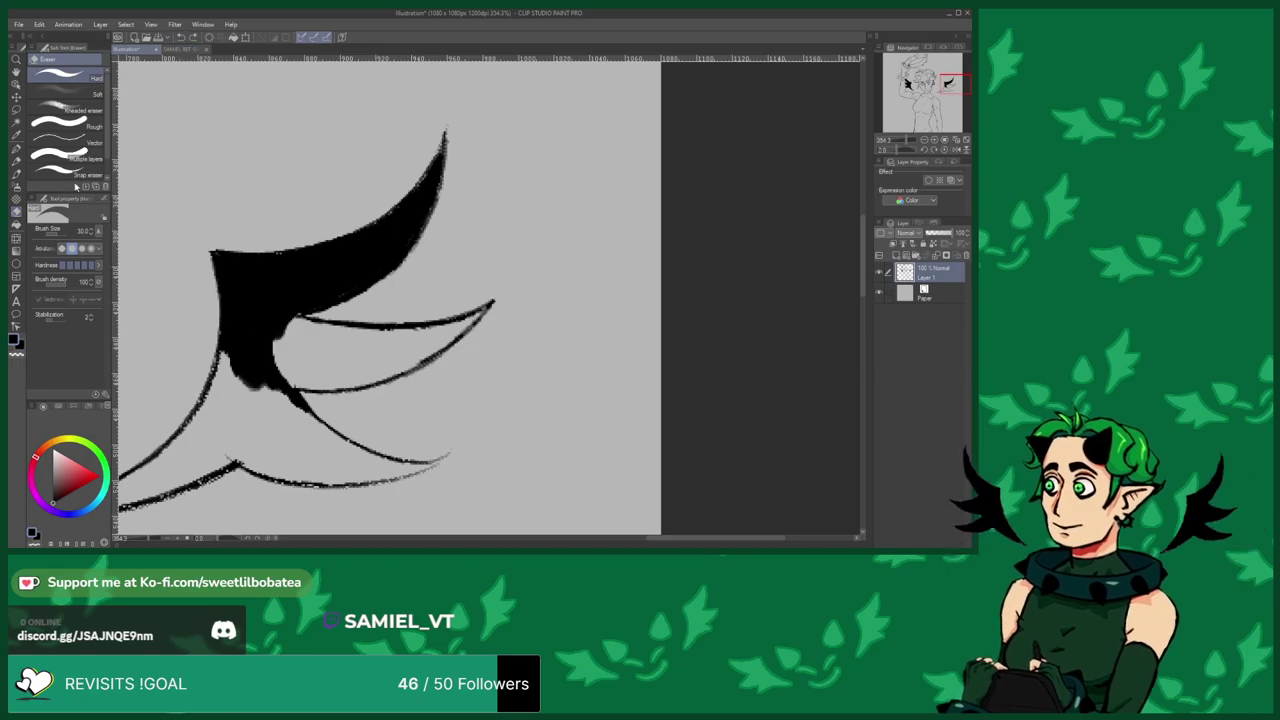
Fill the earring-side wing's second feather and central body with solid black, down to the base of the lowest feather.
{"action": "key", "text": "b"}
{"action": "mouse_move", "coordinate": [225, 285]}
{"action": "left_mouse_down"}
{"action": "mouse_move", "coordinate": [294, 284]}
{"action": "mouse_move", "coordinate": [262, 320]}
{"action": "mouse_move", "coordinate": [279, 329]}
{"action": "mouse_move", "coordinate": [291, 306]}
{"action": "mouse_move", "coordinate": [271, 334]}
{"action": "mouse_move", "coordinate": [276, 353]}
{"action": "mouse_move", "coordinate": [261, 358]}
{"action": "mouse_move", "coordinate": [315, 365]}
{"action": "mouse_move", "coordinate": [278, 379]}
{"action": "mouse_move", "coordinate": [369, 380]}
{"action": "mouse_move", "coordinate": [316, 381]}
{"action": "mouse_move", "coordinate": [380, 376]}
{"action": "mouse_move", "coordinate": [425, 354]}
{"action": "mouse_move", "coordinate": [407, 367]}
{"action": "mouse_move", "coordinate": [488, 308]}
{"action": "mouse_move", "coordinate": [414, 338]}
{"action": "mouse_move", "coordinate": [470, 319]}
{"action": "mouse_move", "coordinate": [399, 360]}
{"action": "mouse_move", "coordinate": [333, 374]}
{"action": "mouse_move", "coordinate": [379, 367]}
{"action": "mouse_move", "coordinate": [313, 362]}
{"action": "mouse_move", "coordinate": [397, 344]}
{"action": "mouse_move", "coordinate": [330, 344]}
{"action": "mouse_move", "coordinate": [389, 337]}
{"action": "mouse_move", "coordinate": [311, 327]}
{"action": "mouse_move", "coordinate": [357, 349]}
{"action": "mouse_move", "coordinate": [418, 334]}
{"action": "left_mouse_up"}
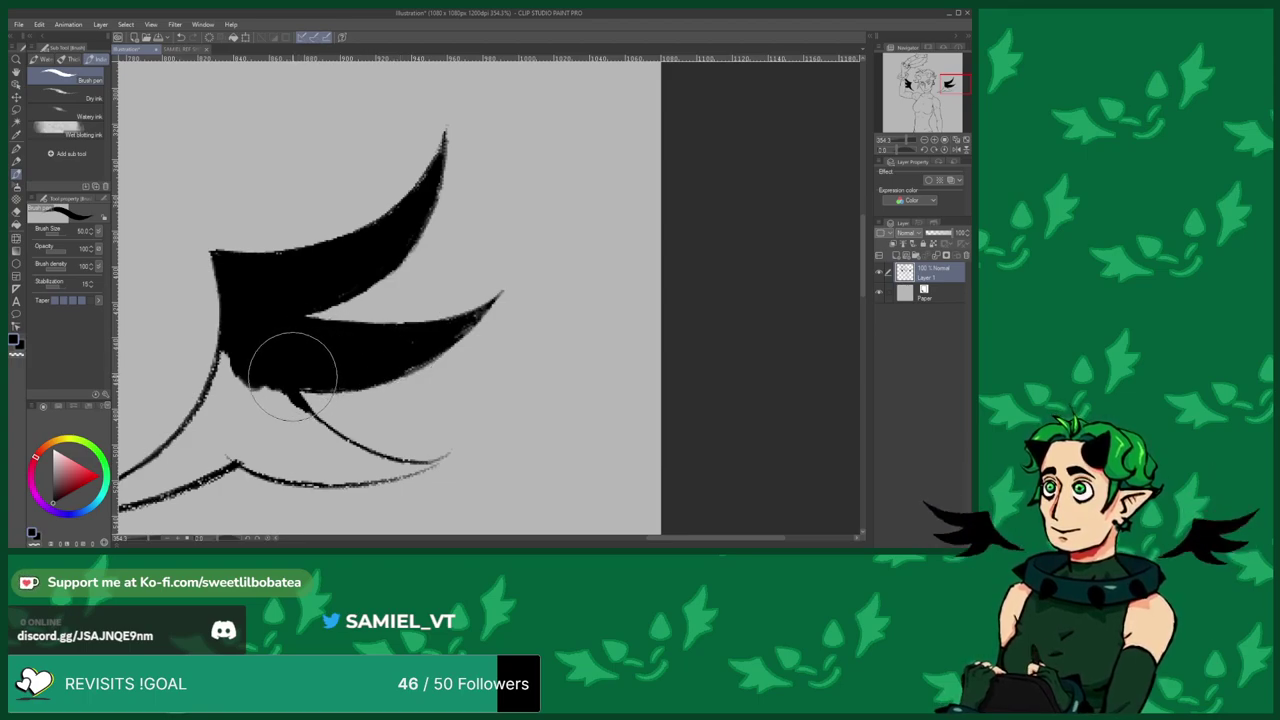
{"action": "mouse_move", "coordinate": [315, 383]}
{"action": "left_mouse_down"}
{"action": "mouse_move", "coordinate": [251, 337]}
{"action": "mouse_move", "coordinate": [282, 352]}
{"action": "mouse_move", "coordinate": [251, 343]}
{"action": "mouse_move", "coordinate": [214, 386]}
{"action": "mouse_move", "coordinate": [227, 353]}
{"action": "mouse_move", "coordinate": [200, 390]}
{"action": "mouse_move", "coordinate": [235, 425]}
{"action": "mouse_move", "coordinate": [210, 432]}
{"action": "mouse_move", "coordinate": [216, 455]}
{"action": "mouse_move", "coordinate": [229, 429]}
{"action": "mouse_move", "coordinate": [257, 437]}
{"action": "mouse_move", "coordinate": [288, 420]}
{"action": "mouse_move", "coordinate": [277, 374]}
{"action": "mouse_move", "coordinate": [251, 429]}
{"action": "mouse_move", "coordinate": [289, 329]}
{"action": "left_mouse_up"}
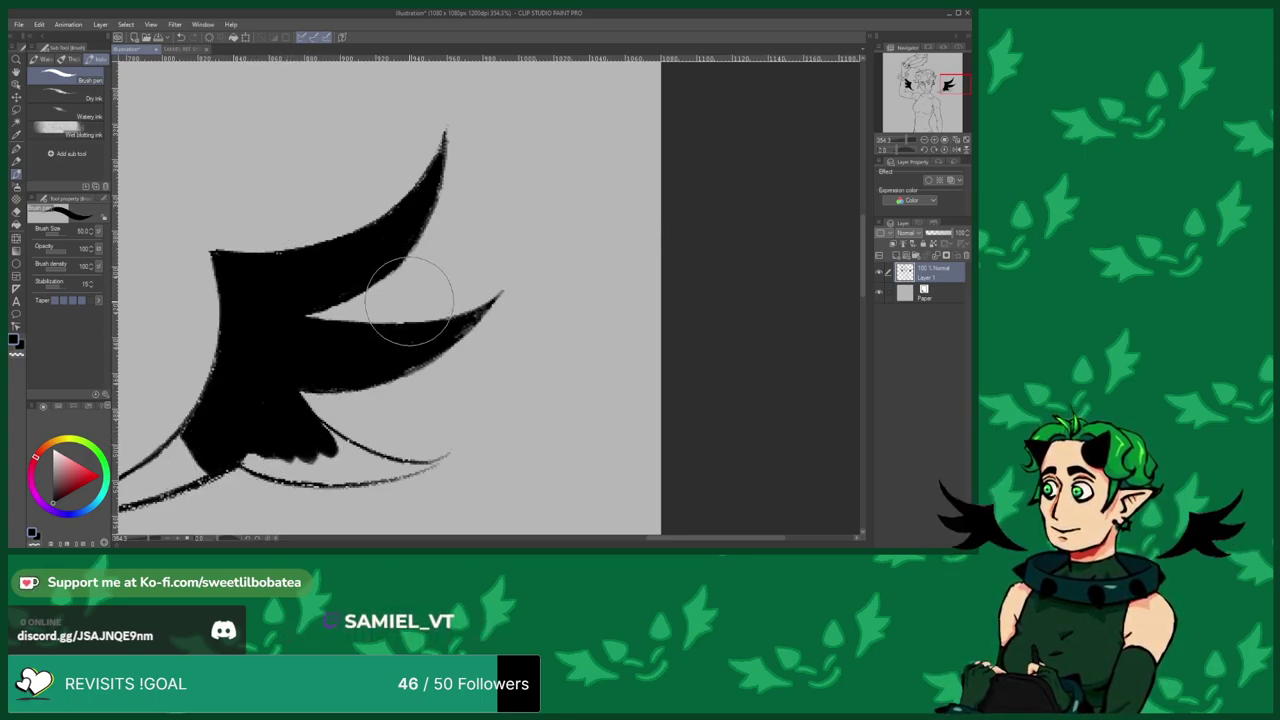
Fill the earring-side wing's long inner tip, the one pointing toward the neck, with solid black.
{"action": "scroll", "coordinate": [462, 272], "scroll_direction": "down", "scroll_amount": 10}
{"action": "scroll", "coordinate": [333, 355], "scroll_direction": "up", "scroll_amount": 8}
{"action": "scroll", "coordinate": [335, 357], "scroll_direction": "up", "scroll_amount": 2}
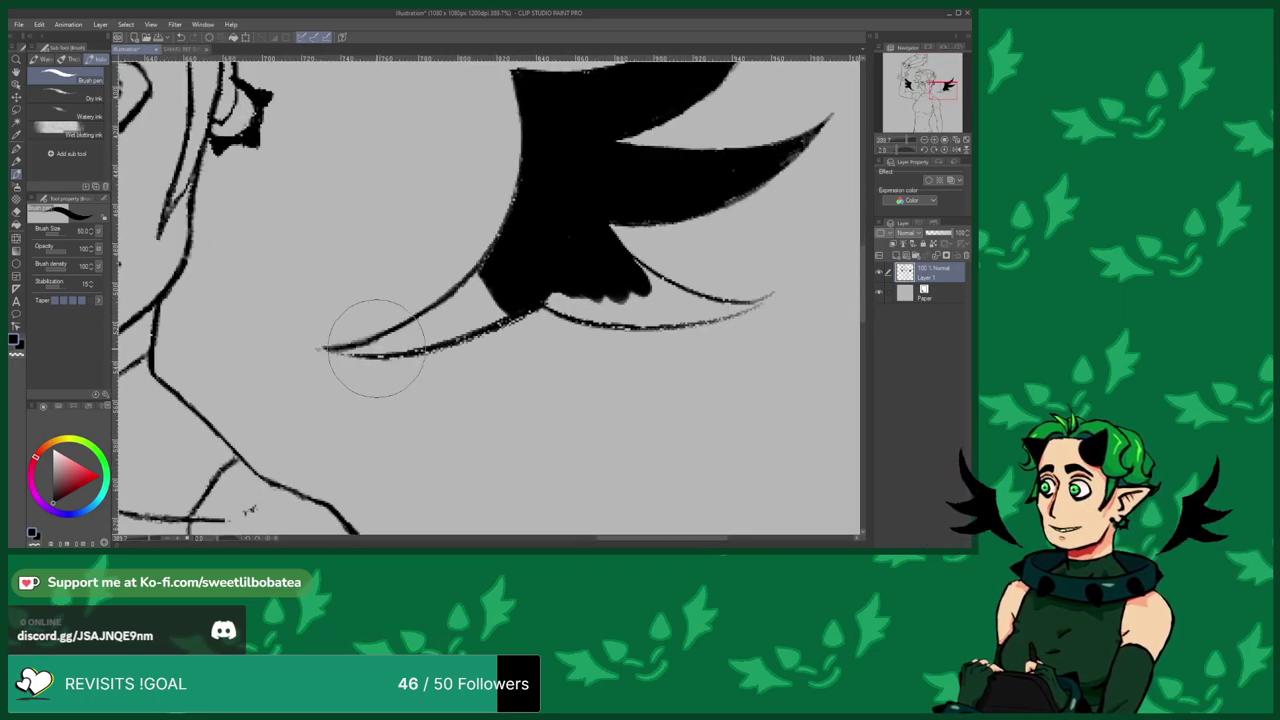
{"action": "left_click_drag", "start_coordinate": [368, 350], "coordinate": [326, 349]}
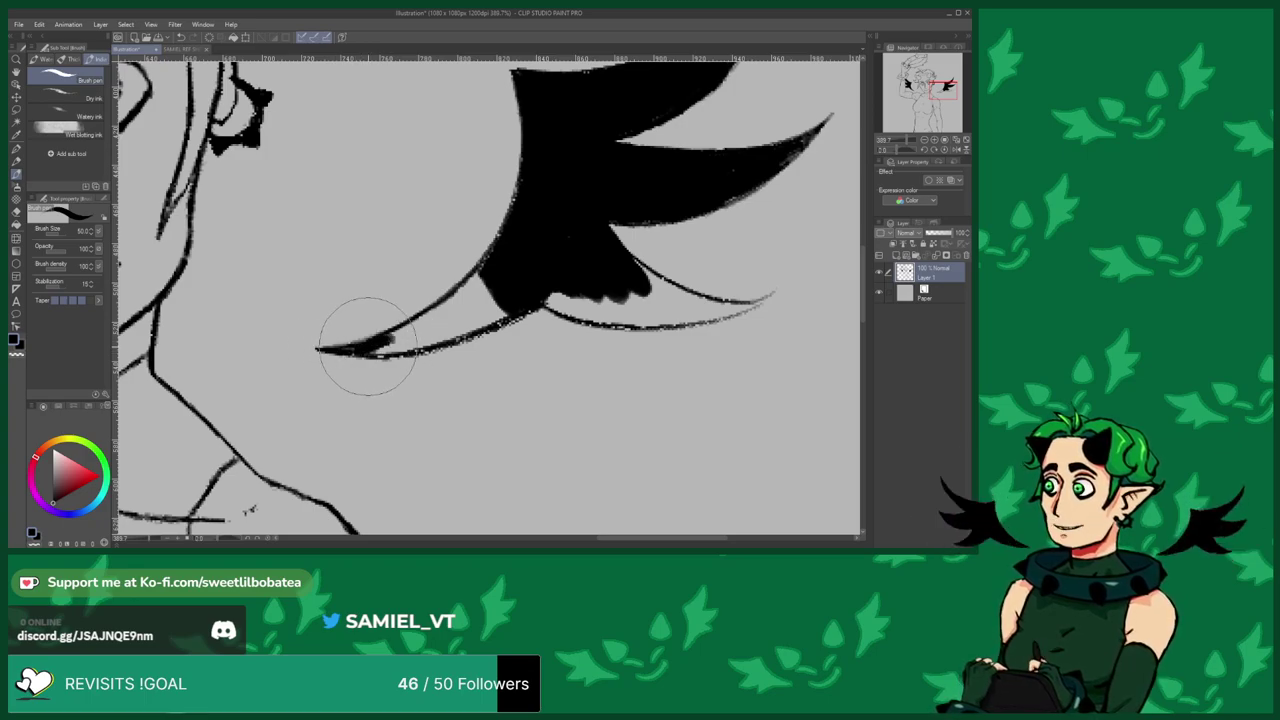
{"action": "mouse_move", "coordinate": [383, 345]}
{"action": "left_mouse_down"}
{"action": "mouse_move", "coordinate": [480, 300]}
{"action": "mouse_move", "coordinate": [445, 335]}
{"action": "mouse_move", "coordinate": [510, 307]}
{"action": "left_mouse_up"}
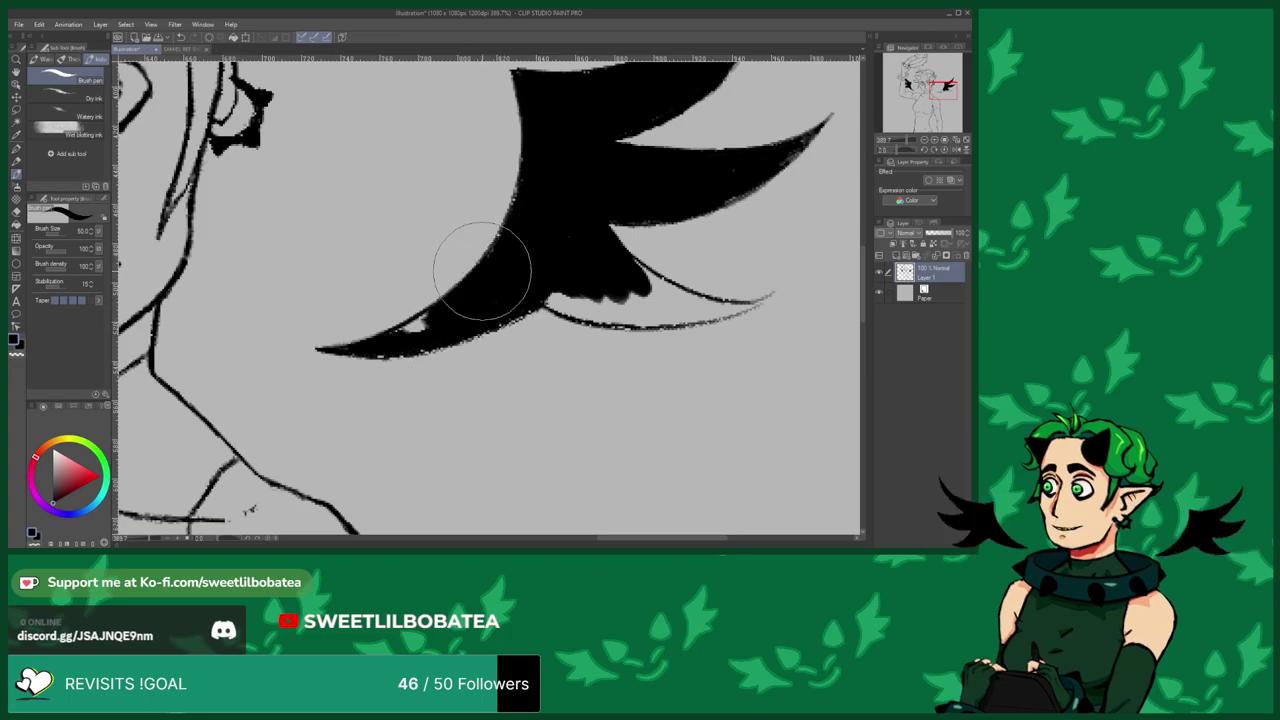
{"action": "scroll", "coordinate": [345, 335], "scroll_direction": "down", "scroll_amount": 4}
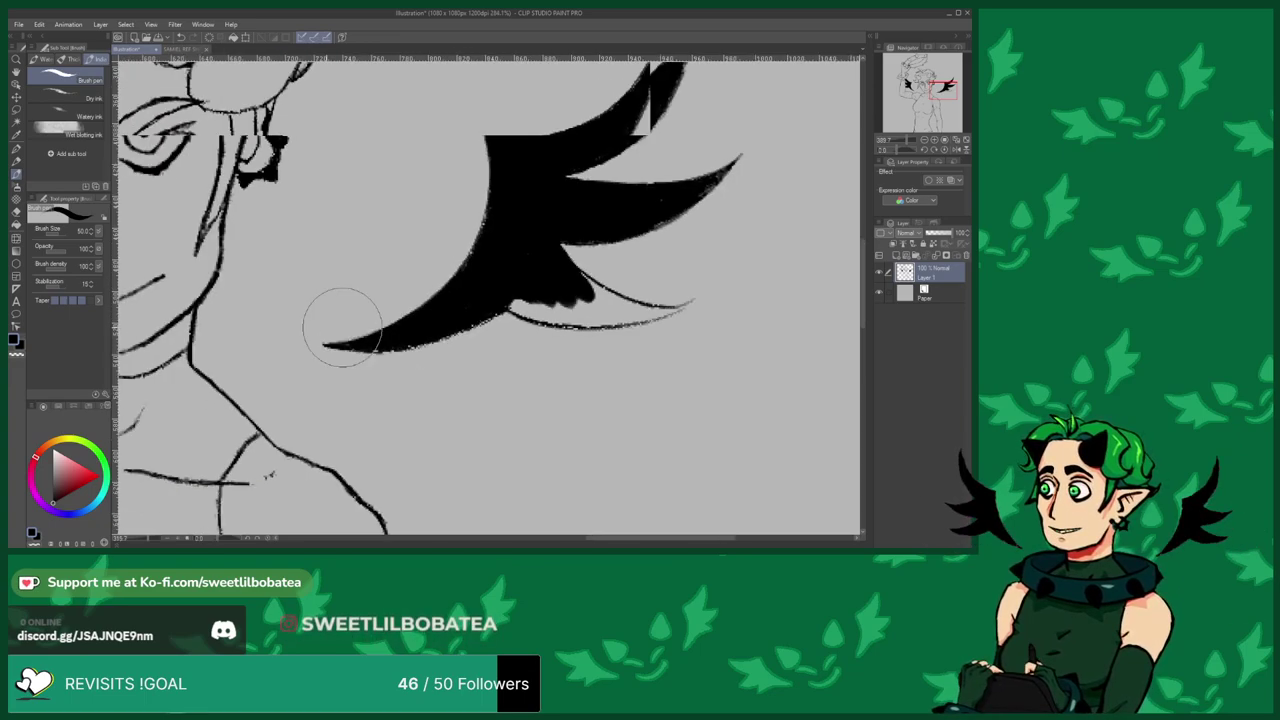
Fill the earring-side wing's lowest outer feather with solid black up to its tip, closing all remaining gaps.
{"action": "scroll", "coordinate": [462, 310], "scroll_direction": "up", "scroll_amount": 4}
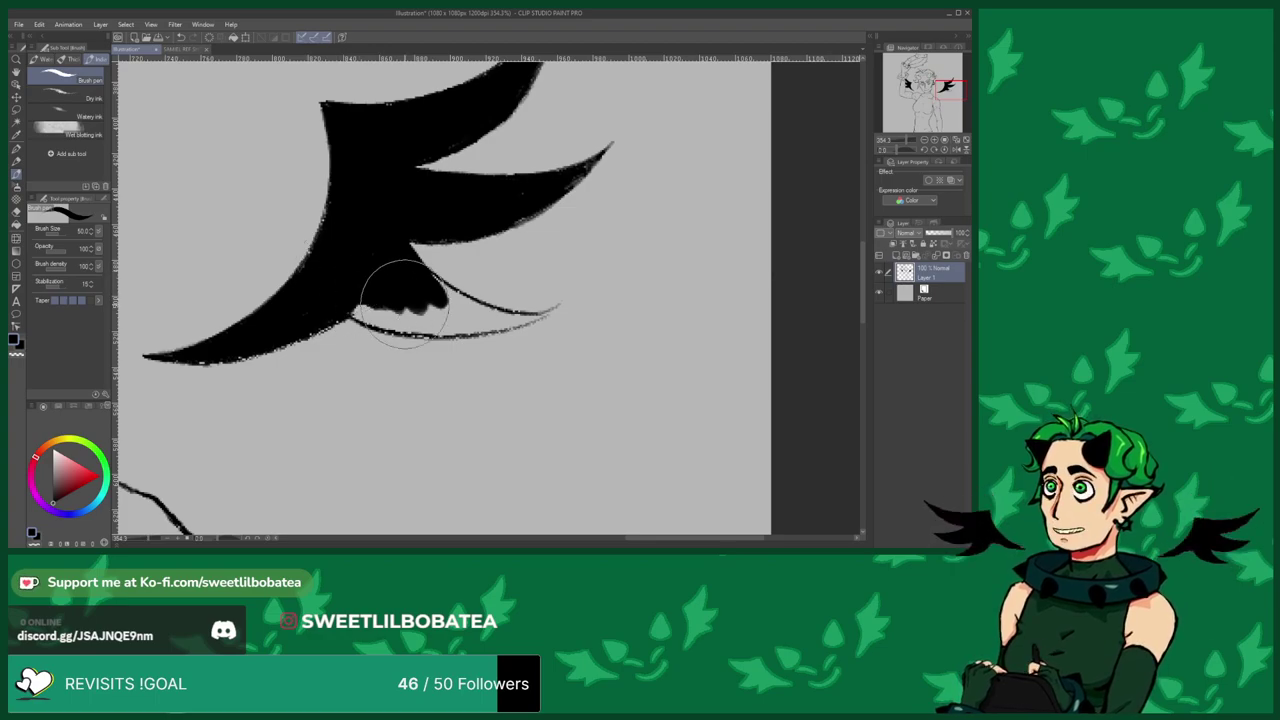
{"action": "mouse_move", "coordinate": [372, 315]}
{"action": "left_mouse_down"}
{"action": "mouse_move", "coordinate": [357, 311]}
{"action": "mouse_move", "coordinate": [430, 327]}
{"action": "left_mouse_up"}
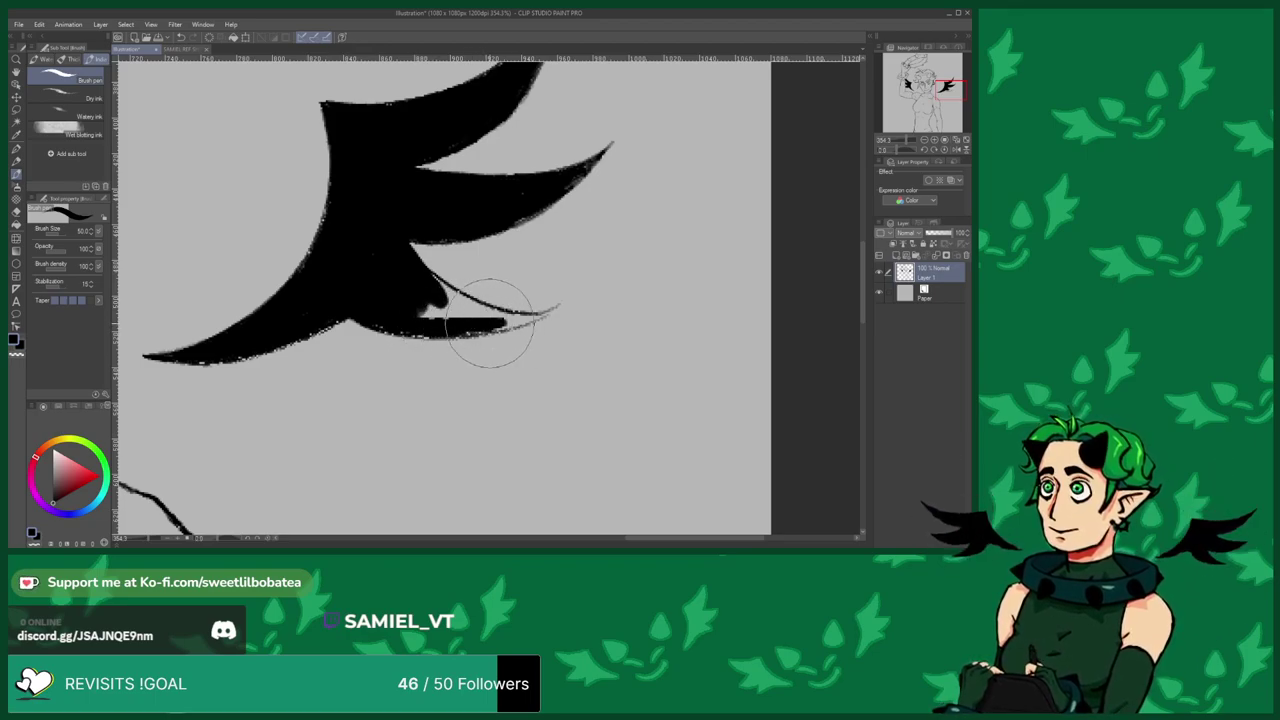
{"action": "mouse_move", "coordinate": [468, 325]}
{"action": "left_mouse_down"}
{"action": "mouse_move", "coordinate": [567, 302]}
{"action": "mouse_move", "coordinate": [529, 318]}
{"action": "left_mouse_up"}
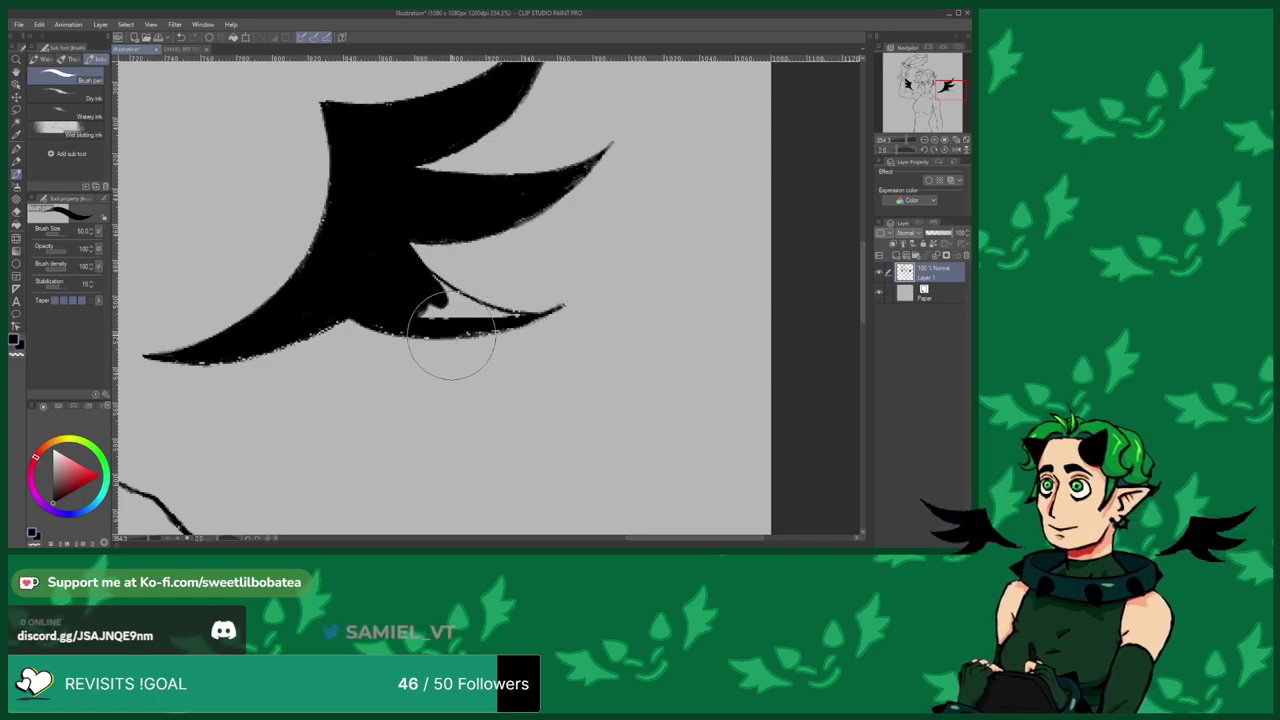
{"action": "mouse_move", "coordinate": [449, 312]}
{"action": "left_mouse_down"}
{"action": "mouse_move", "coordinate": [401, 305]}
{"action": "mouse_move", "coordinate": [444, 304]}
{"action": "left_mouse_up"}
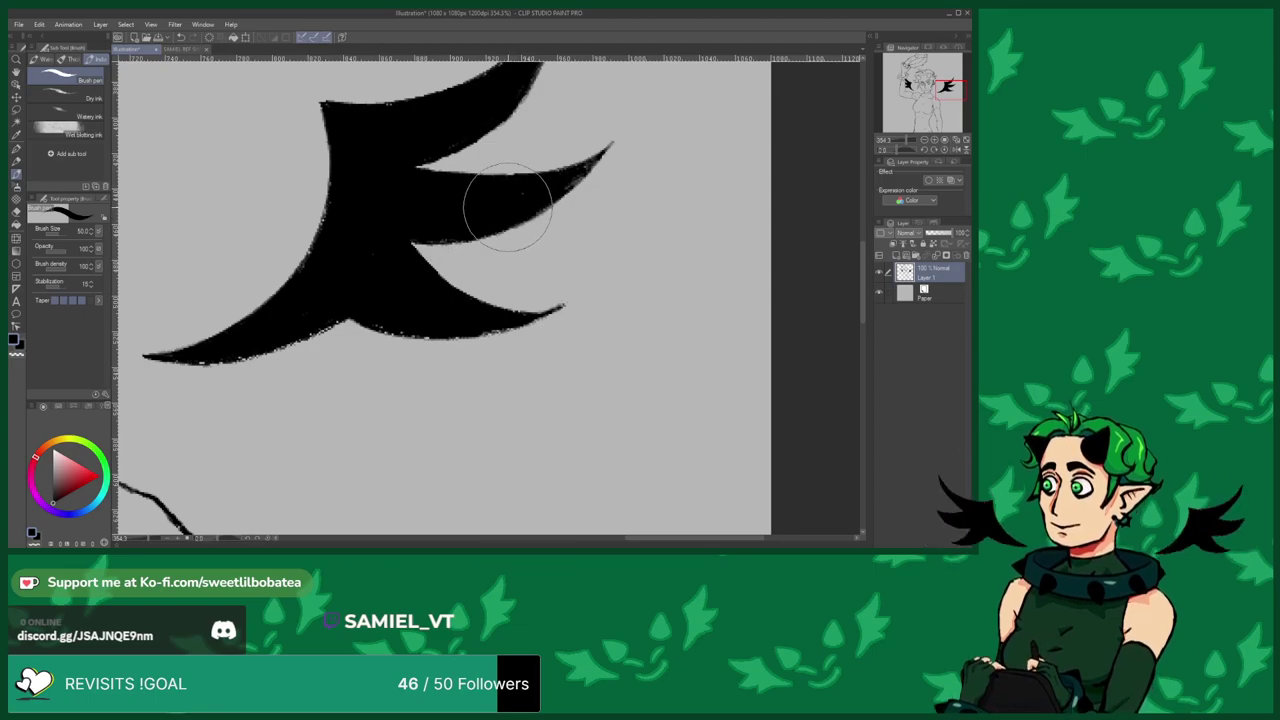
Touch up the black edge of the other wing's lowest feather where it meets the raised forearm's outline.
{"action": "scroll", "coordinate": [505, 193], "scroll_direction": "down", "scroll_amount": 6}
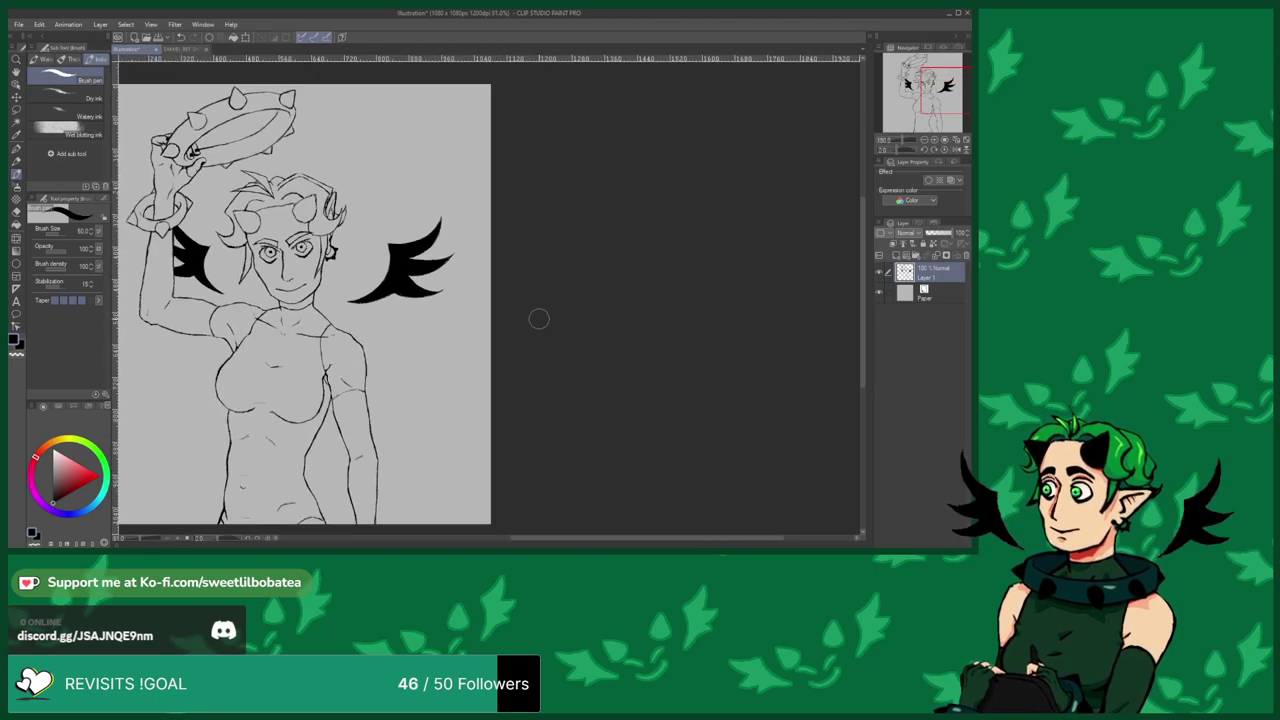
{"action": "scroll", "coordinate": [503, 257], "scroll_direction": "down", "scroll_amount": 1}
{"action": "scroll", "coordinate": [322, 270], "scroll_direction": "up", "scroll_amount": 6}
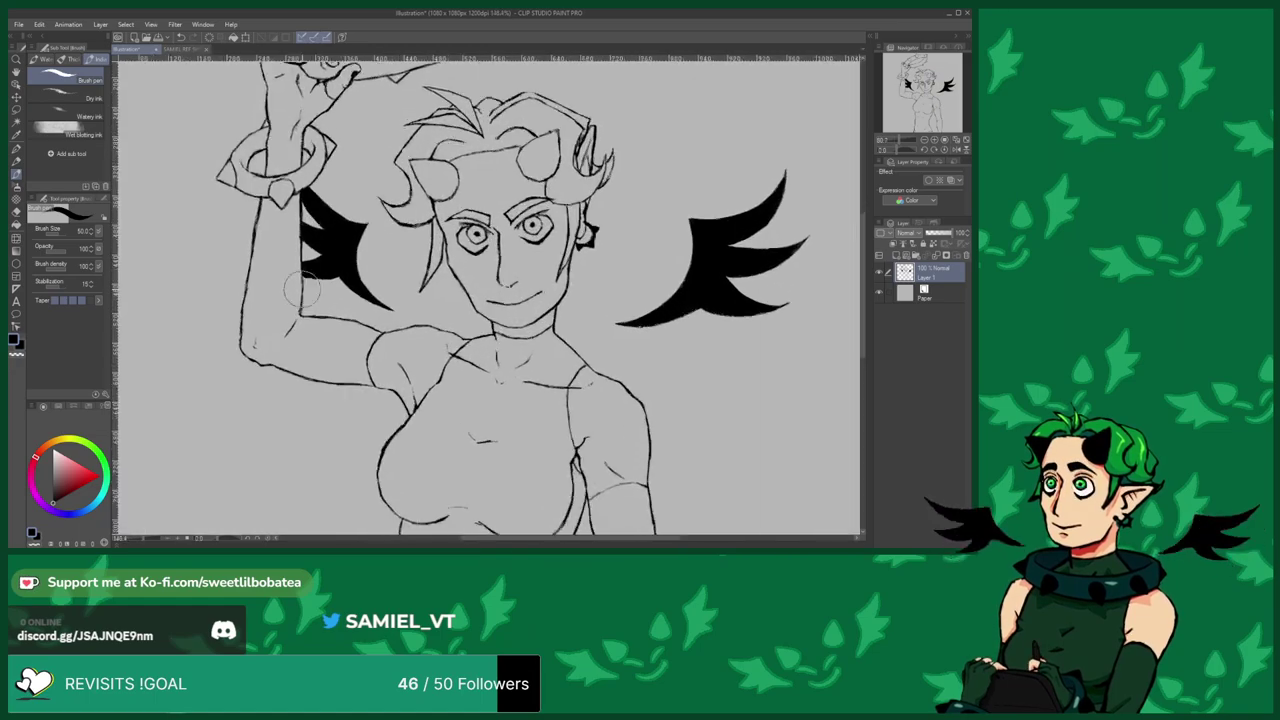
{"action": "scroll", "coordinate": [322, 275], "scroll_direction": "up", "scroll_amount": 1}
{"action": "left_click_drag", "start_coordinate": [345, 272], "coordinate": [287, 272]}
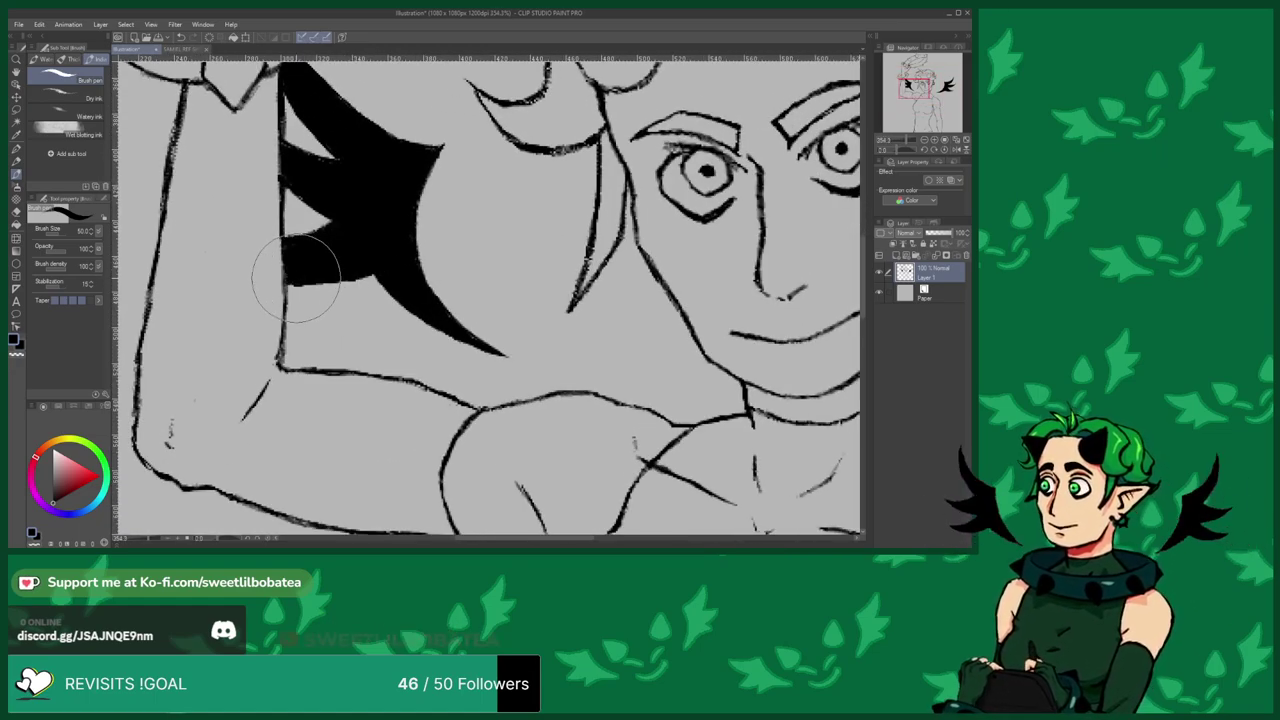
{"action": "scroll", "coordinate": [311, 245], "scroll_direction": "down", "scroll_amount": 5}
{"action": "scroll", "coordinate": [311, 245], "scroll_direction": "down", "scroll_amount": 4}
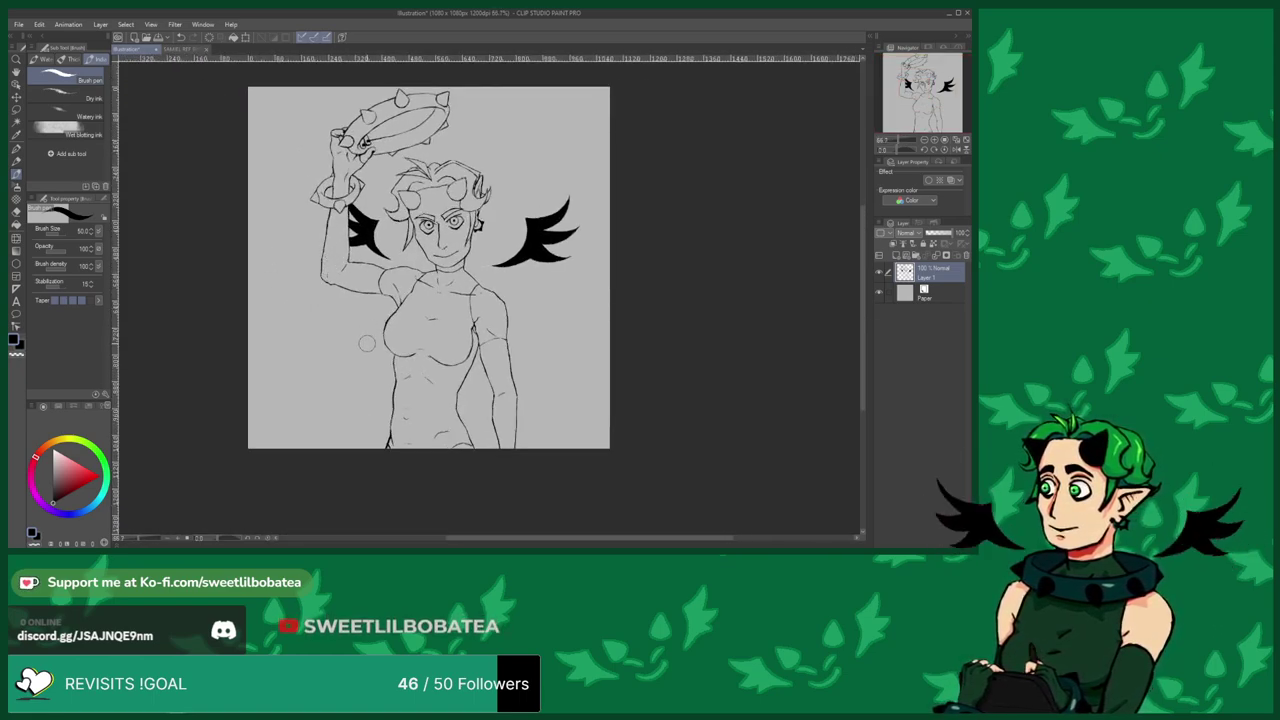
{"action": "scroll", "coordinate": [366, 342], "scroll_direction": "down", "scroll_amount": 1}
{"action": "scroll", "coordinate": [404, 224], "scroll_direction": "up", "scroll_amount": 1}
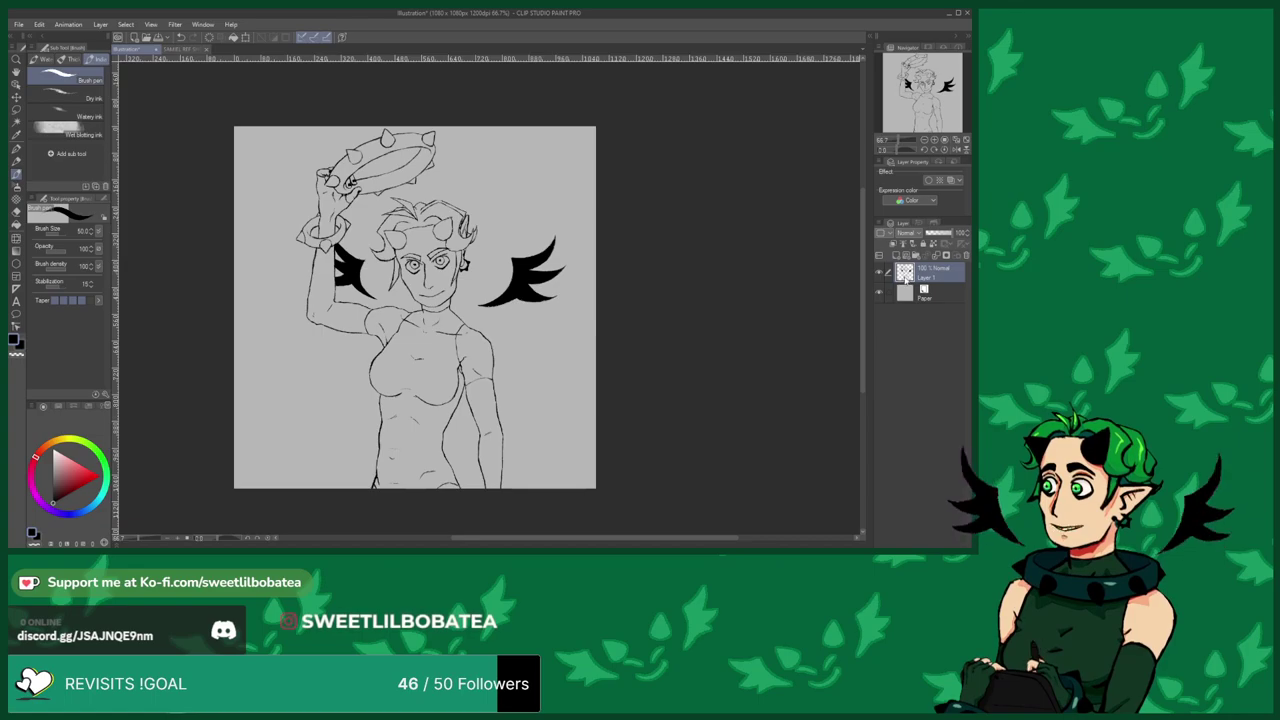
Add a new layer above the line art and sketch a small angular shape at the base of the throat.
{"action": "left_click", "coordinate": [896, 256]}
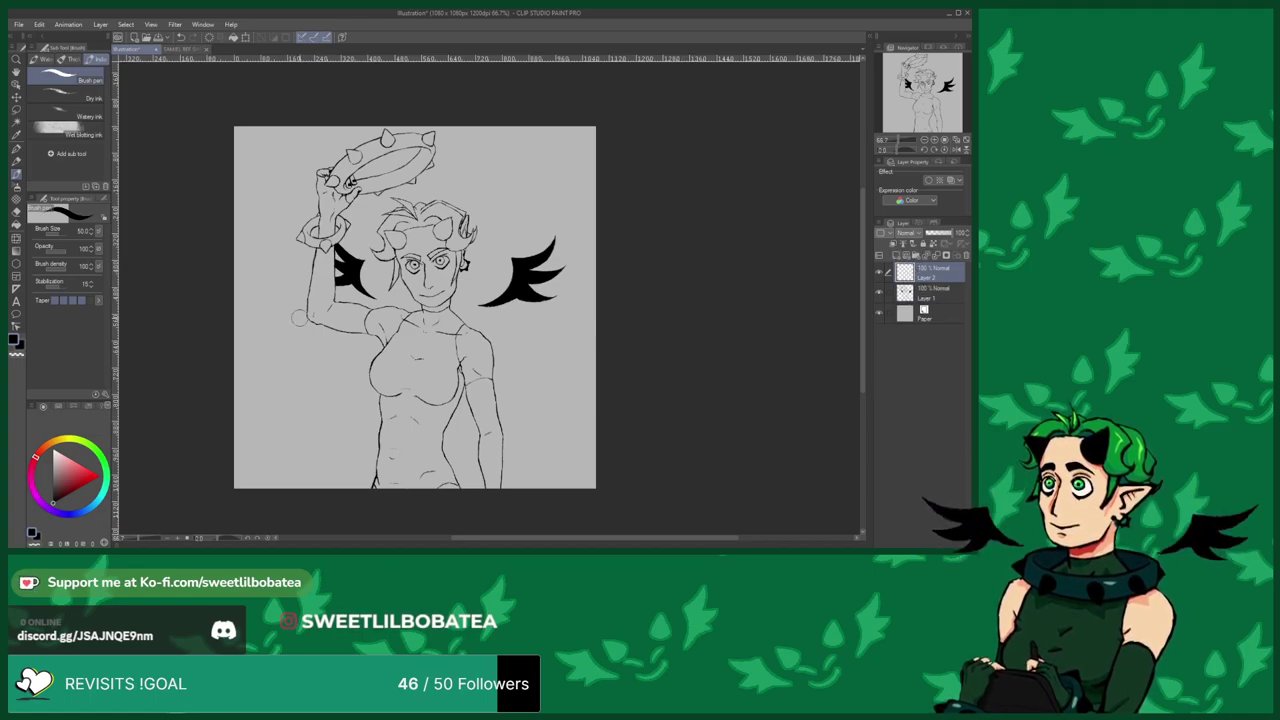
{"action": "scroll", "coordinate": [503, 288], "scroll_direction": "up", "scroll_amount": 5}
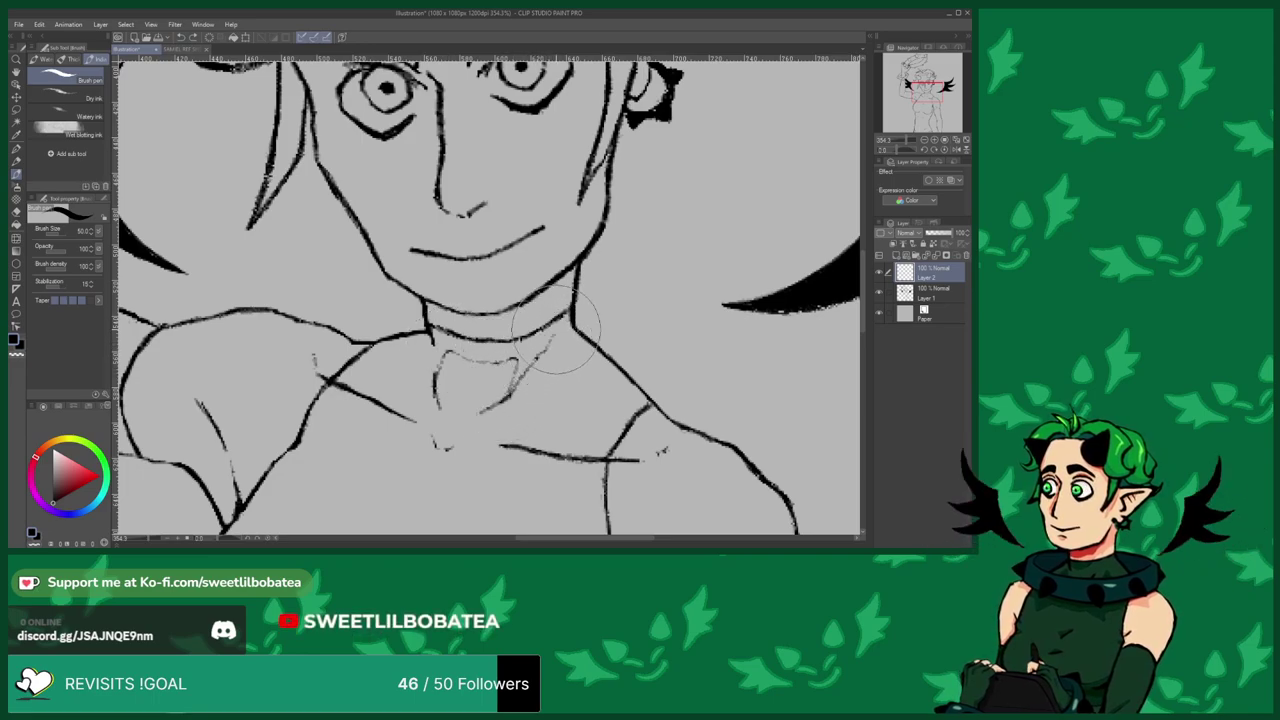
{"action": "scroll", "coordinate": [390, 292], "scroll_direction": "down", "scroll_amount": 2}
{"action": "scroll", "coordinate": [408, 340], "scroll_direction": "up", "scroll_amount": 3}
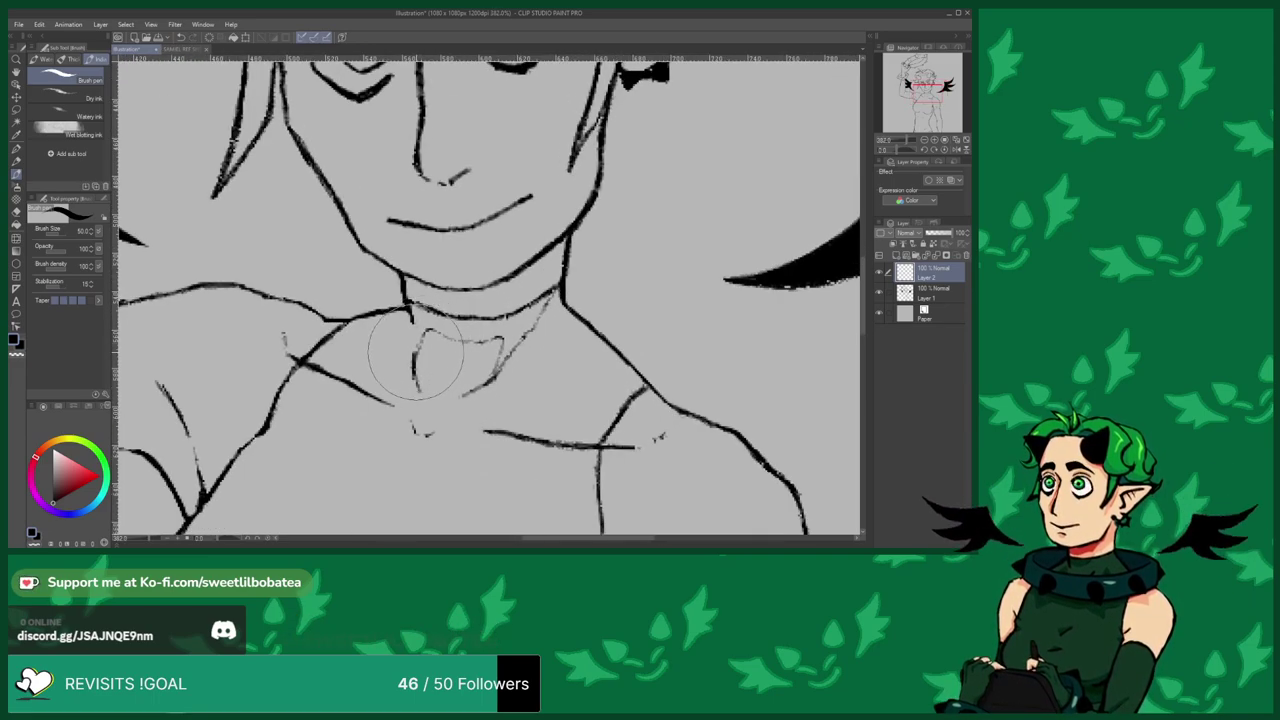
Sketch curved shapes from the neck along both collarbones, joining the collarbone lines in a point below the throat.
{"action": "scroll", "coordinate": [367, 262], "scroll_direction": "down", "scroll_amount": 3}
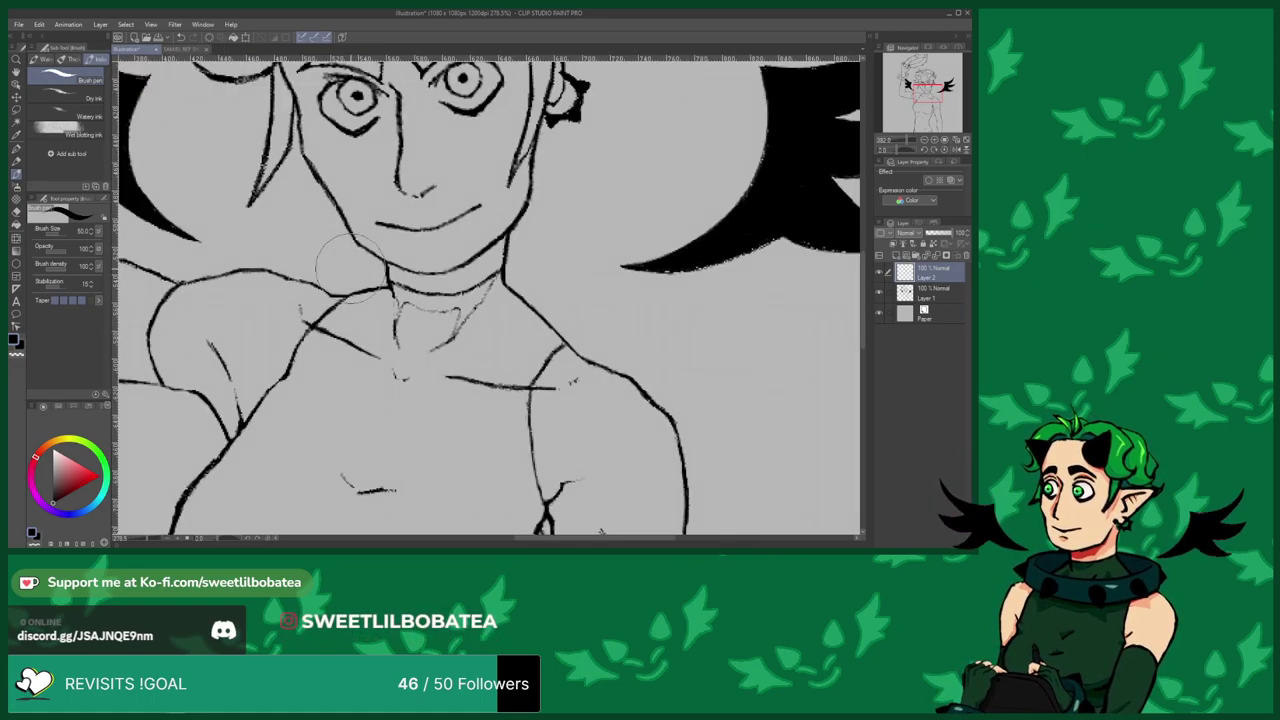
{"action": "scroll", "coordinate": [305, 303], "scroll_direction": "up", "scroll_amount": 3}
{"action": "mouse_move", "coordinate": [399, 289]}
{"action": "left_mouse_down"}
{"action": "mouse_move", "coordinate": [322, 325]}
{"action": "mouse_move", "coordinate": [287, 307]}
{"action": "left_mouse_up"}
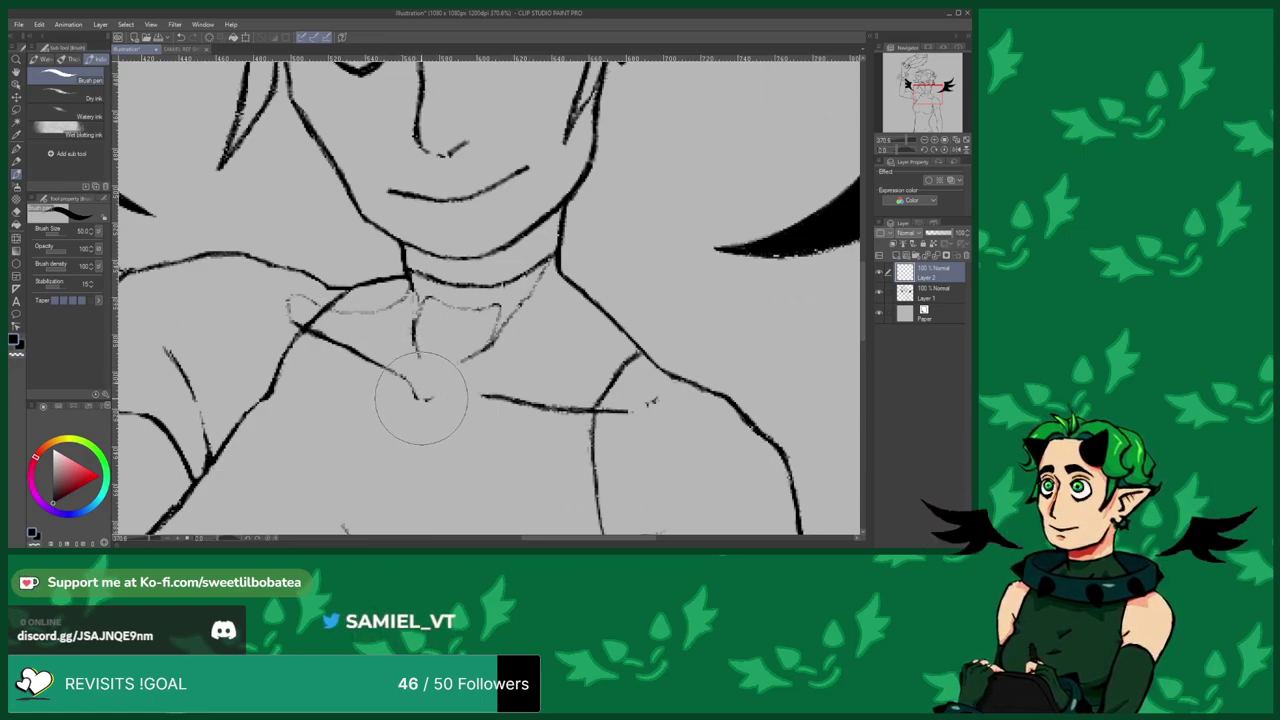
{"action": "mouse_move", "coordinate": [410, 385]}
{"action": "left_mouse_down"}
{"action": "mouse_move", "coordinate": [457, 400]}
{"action": "mouse_move", "coordinate": [521, 388]}
{"action": "left_mouse_up"}
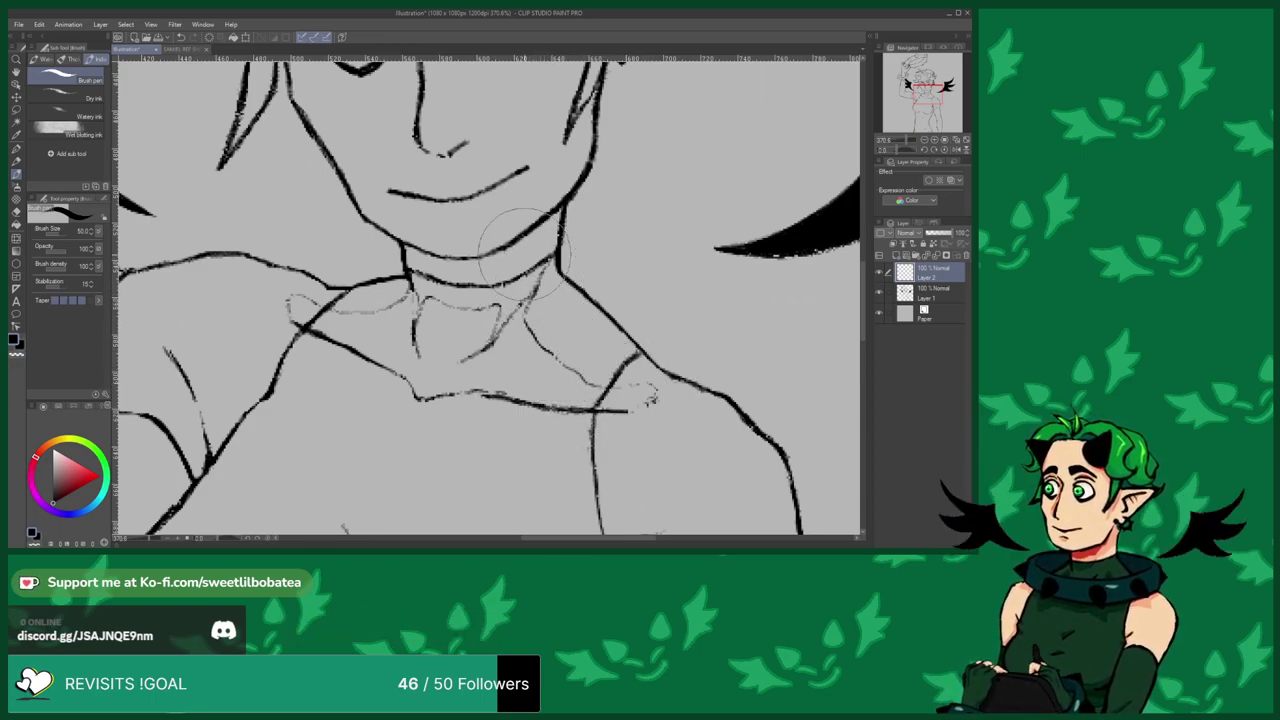
Erase the stray line between the neck and the throat shape, and close the throat shape to a point.
{"action": "key", "text": "e"}
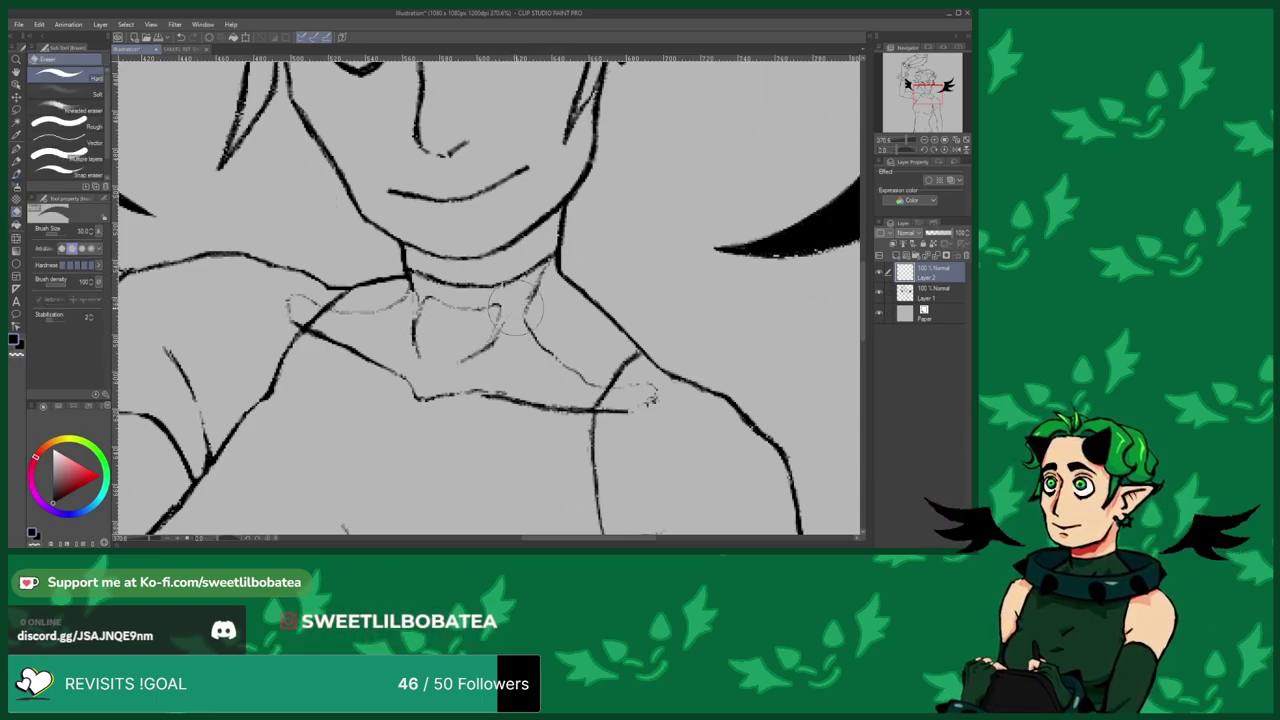
{"action": "left_click_drag", "start_coordinate": [527, 290], "coordinate": [495, 343]}
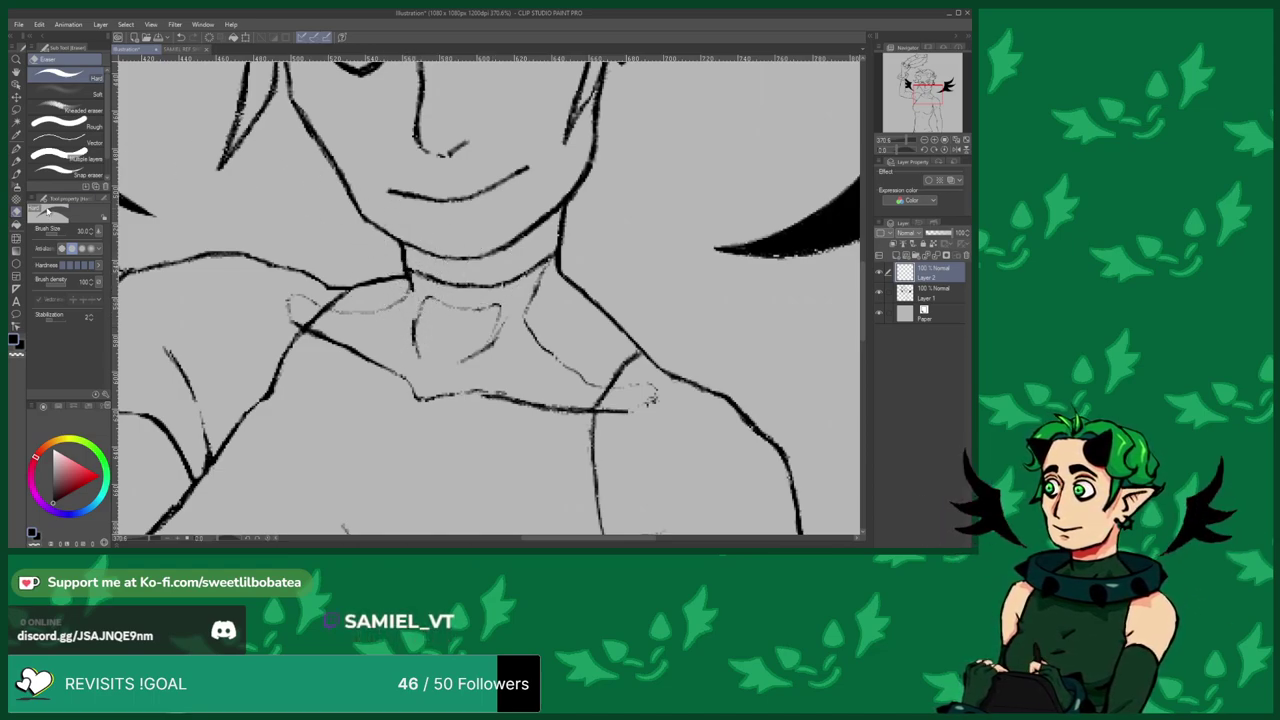
{"action": "left_click", "coordinate": [16, 174]}
{"action": "left_click_drag", "start_coordinate": [416, 349], "coordinate": [433, 377]}
Try to sketch a pointed triangular shape on each side of the upper chest below the collarbones.
{"action": "scroll", "coordinate": [457, 357], "scroll_direction": "down", "scroll_amount": 5}
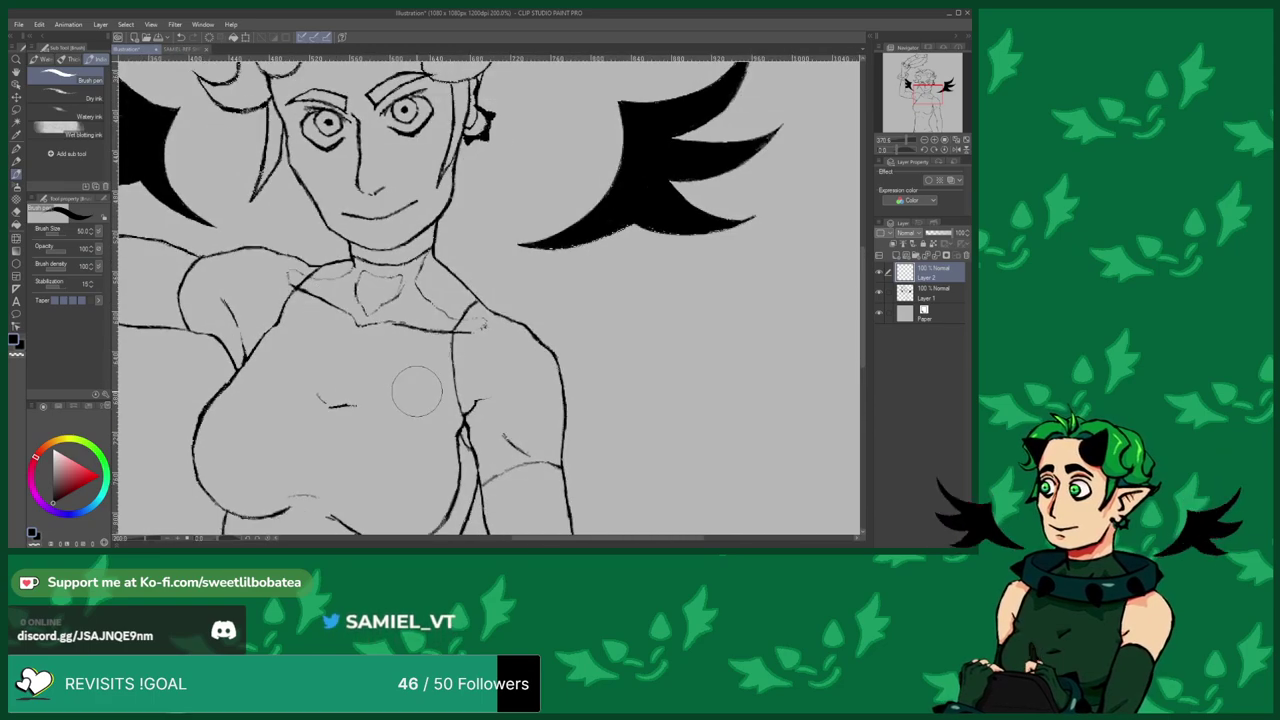
{"action": "scroll", "coordinate": [340, 320], "scroll_direction": "up", "scroll_amount": 5}
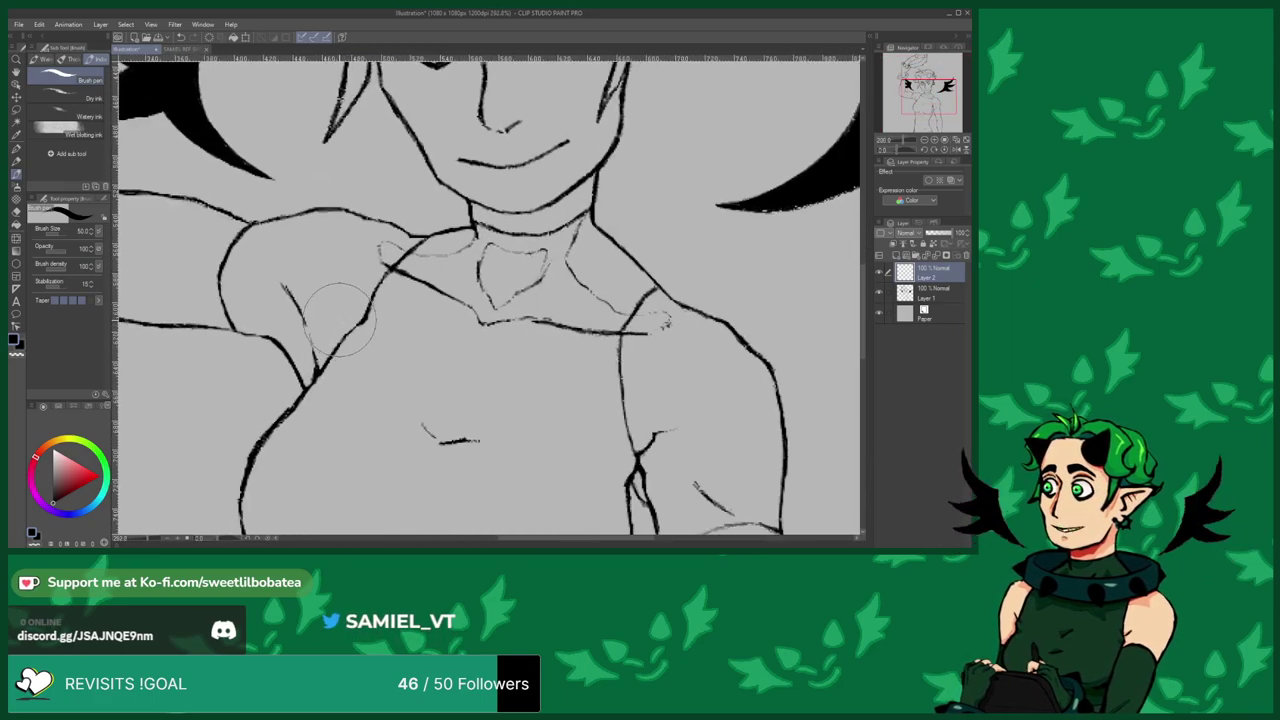
{"action": "mouse_move", "coordinate": [328, 288]}
{"action": "left_mouse_down"}
{"action": "mouse_move", "coordinate": [371, 378]}
{"action": "mouse_move", "coordinate": [453, 376]}
{"action": "mouse_move", "coordinate": [399, 316]}
{"action": "mouse_move", "coordinate": [333, 275]}
{"action": "left_mouse_up"}
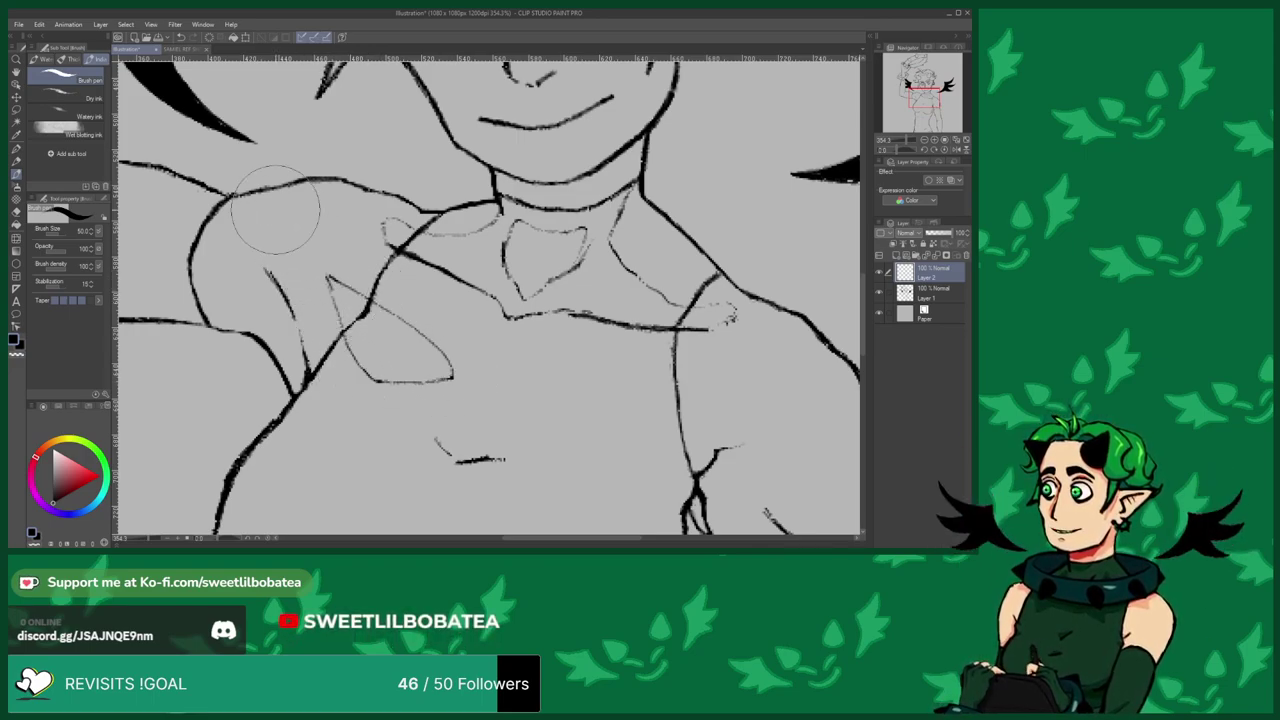
{"action": "left_click", "coordinate": [180, 37]}
{"action": "mouse_move", "coordinate": [345, 282]}
{"action": "left_mouse_down"}
{"action": "mouse_move", "coordinate": [460, 343]}
{"action": "mouse_move", "coordinate": [400, 357]}
{"action": "mouse_move", "coordinate": [350, 310]}
{"action": "mouse_move", "coordinate": [349, 282]}
{"action": "left_mouse_up"}
{"action": "scroll", "coordinate": [266, 166], "scroll_direction": "down", "scroll_amount": 4}
{"action": "scroll", "coordinate": [466, 298], "scroll_direction": "up", "scroll_amount": 2}
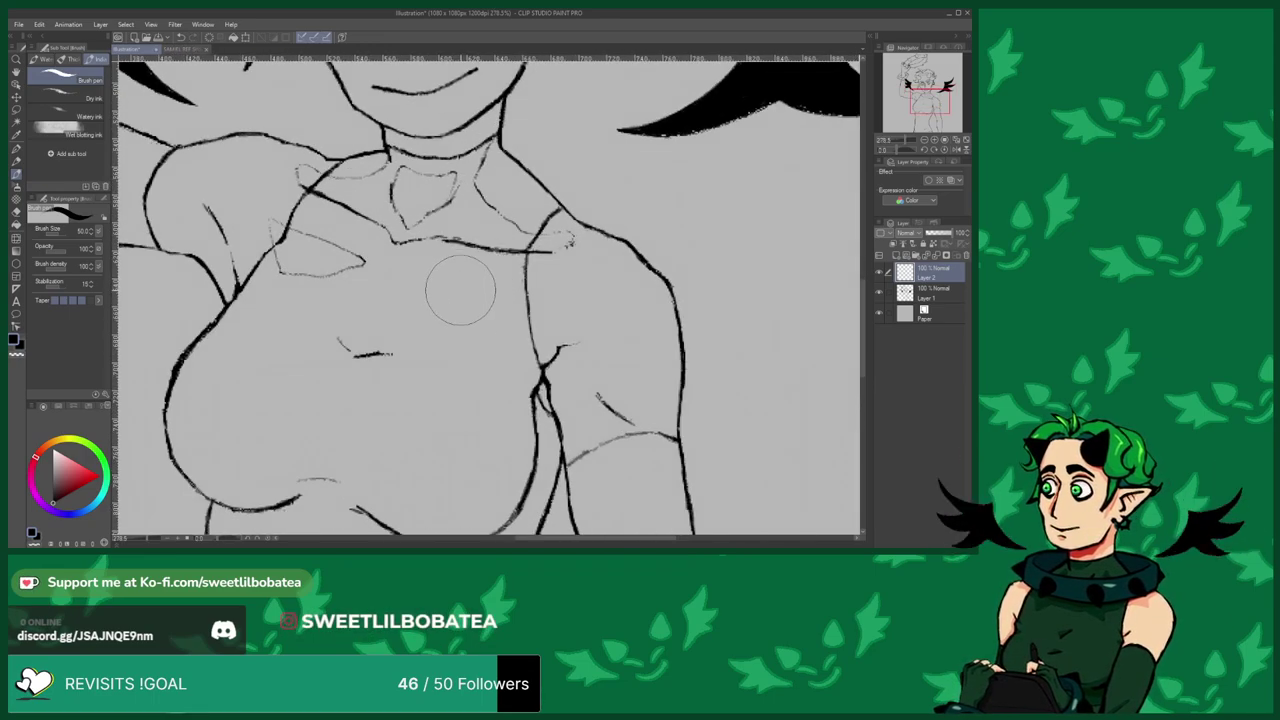
{"action": "scroll", "coordinate": [447, 270], "scroll_direction": "down", "scroll_amount": 3}
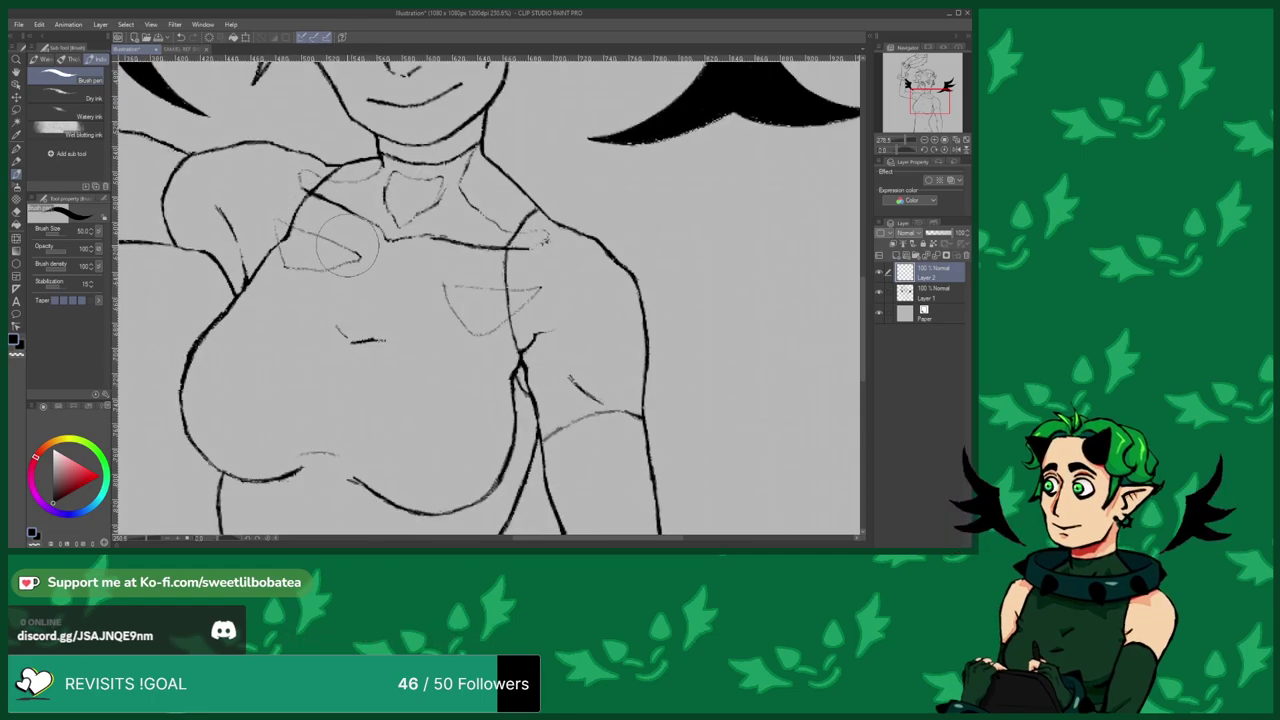
Sketch larger pointed triangular outlines on both sides of the upper chest, each crossing the nearby shoulder line.
{"action": "scroll", "coordinate": [303, 265], "scroll_direction": "up", "scroll_amount": 4}
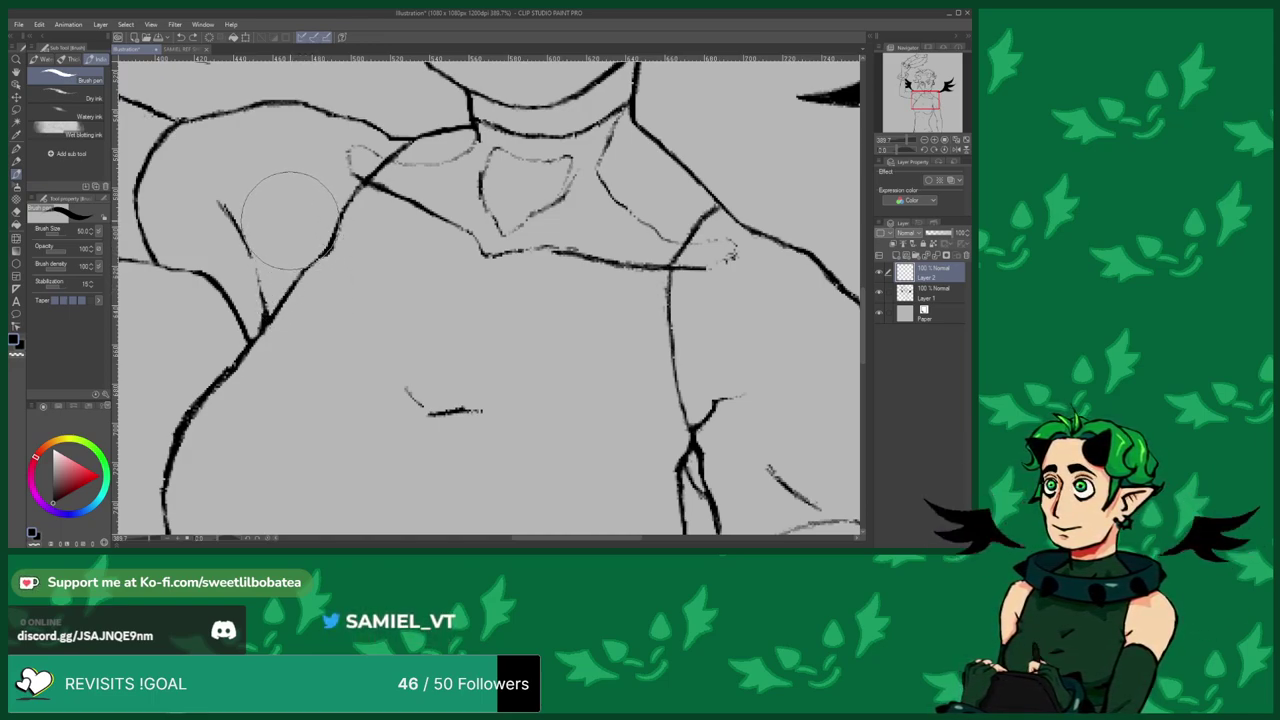
{"action": "mouse_move", "coordinate": [330, 243]}
{"action": "left_mouse_down"}
{"action": "mouse_move", "coordinate": [443, 287]}
{"action": "mouse_move", "coordinate": [339, 322]}
{"action": "mouse_move", "coordinate": [297, 225]}
{"action": "mouse_move", "coordinate": [330, 248]}
{"action": "left_mouse_up"}
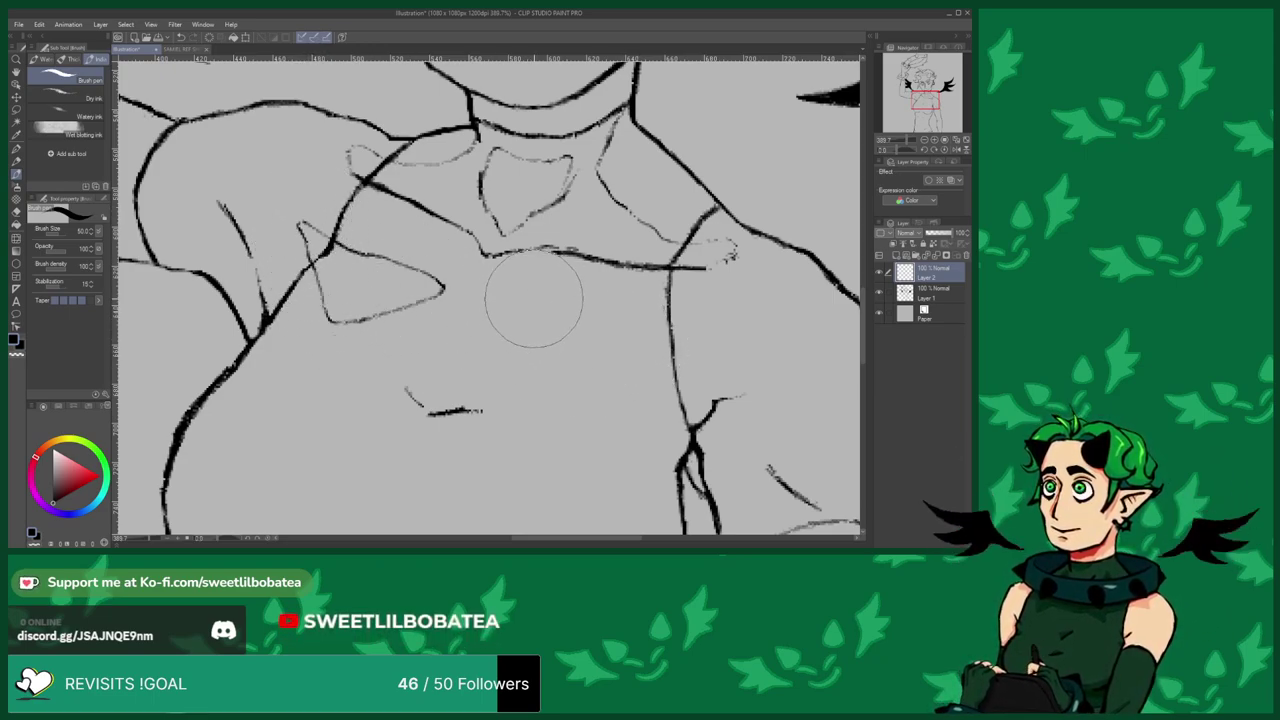
{"action": "mouse_move", "coordinate": [560, 302]}
{"action": "left_mouse_down"}
{"action": "mouse_move", "coordinate": [711, 326]}
{"action": "mouse_move", "coordinate": [657, 351]}
{"action": "mouse_move", "coordinate": [563, 365]}
{"action": "mouse_move", "coordinate": [530, 300]}
{"action": "left_mouse_up"}
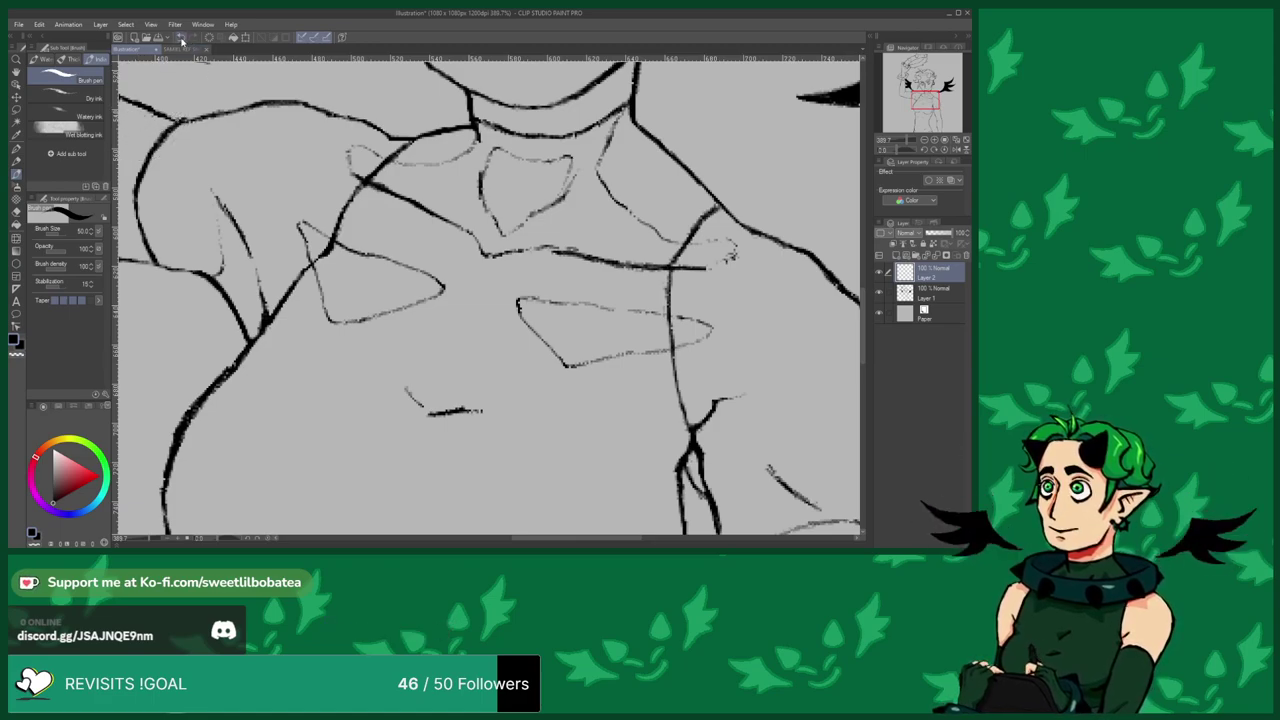
Sketch a pointed outline on the raised arm's shoulder, and an angled line with a small hook at the lowered arm's armpit.
{"action": "mouse_move", "coordinate": [223, 210]}
{"action": "left_mouse_down"}
{"action": "mouse_move", "coordinate": [199, 168]}
{"action": "mouse_move", "coordinate": [194, 243]}
{"action": "mouse_move", "coordinate": [163, 264]}
{"action": "left_mouse_up"}
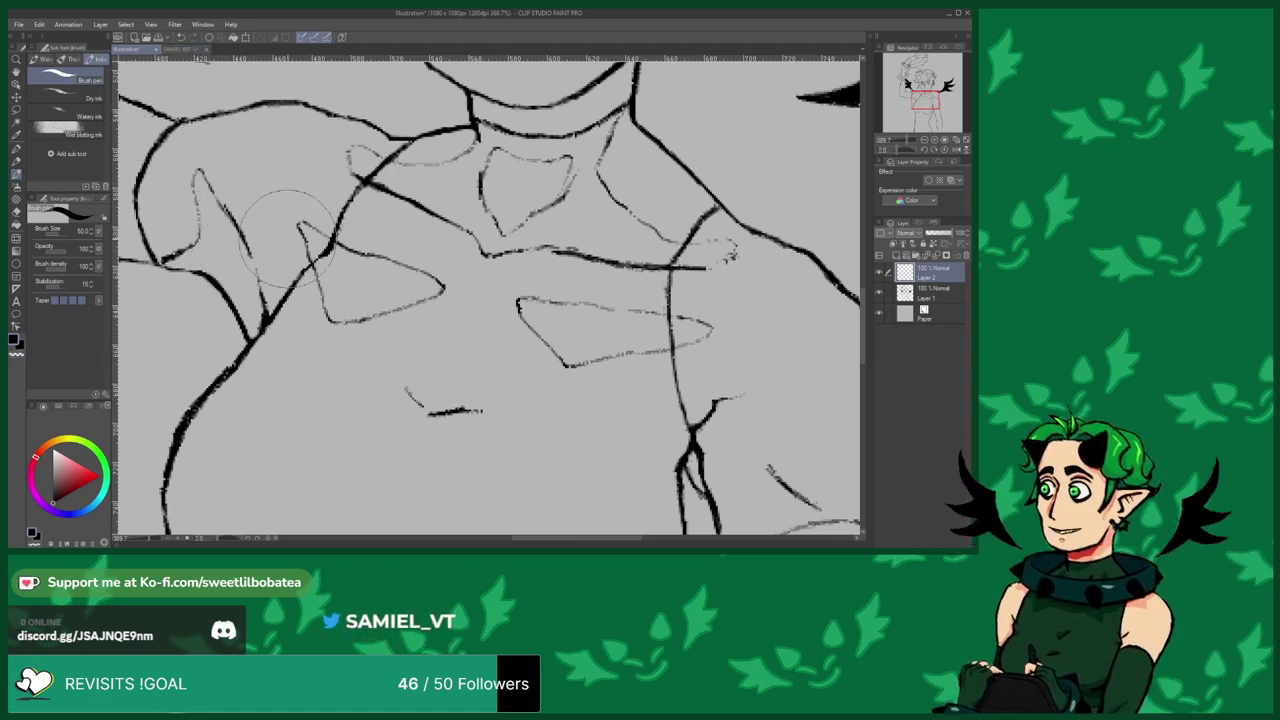
{"action": "scroll", "coordinate": [318, 236], "scroll_direction": "down", "scroll_amount": 5}
{"action": "scroll", "coordinate": [474, 310], "scroll_direction": "up", "scroll_amount": 3}
{"action": "scroll", "coordinate": [468, 270], "scroll_direction": "up", "scroll_amount": 3}
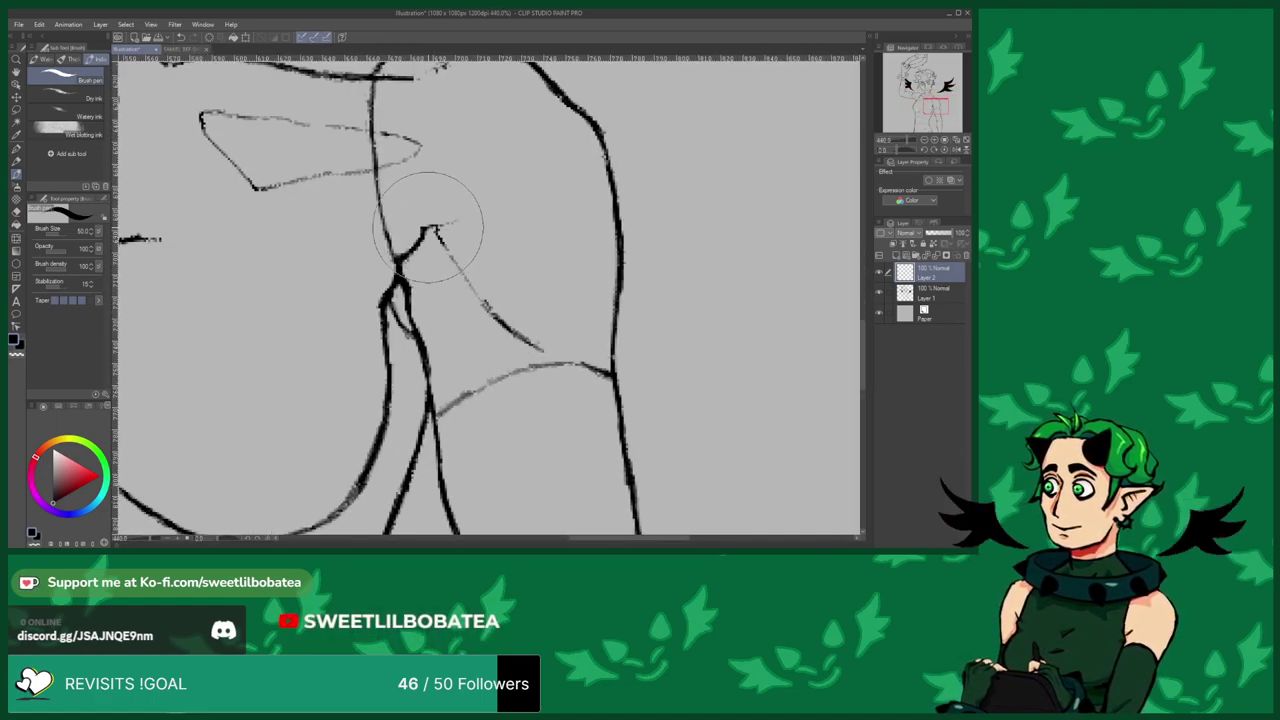
{"action": "left_click_drag", "start_coordinate": [482, 309], "coordinate": [448, 302]}
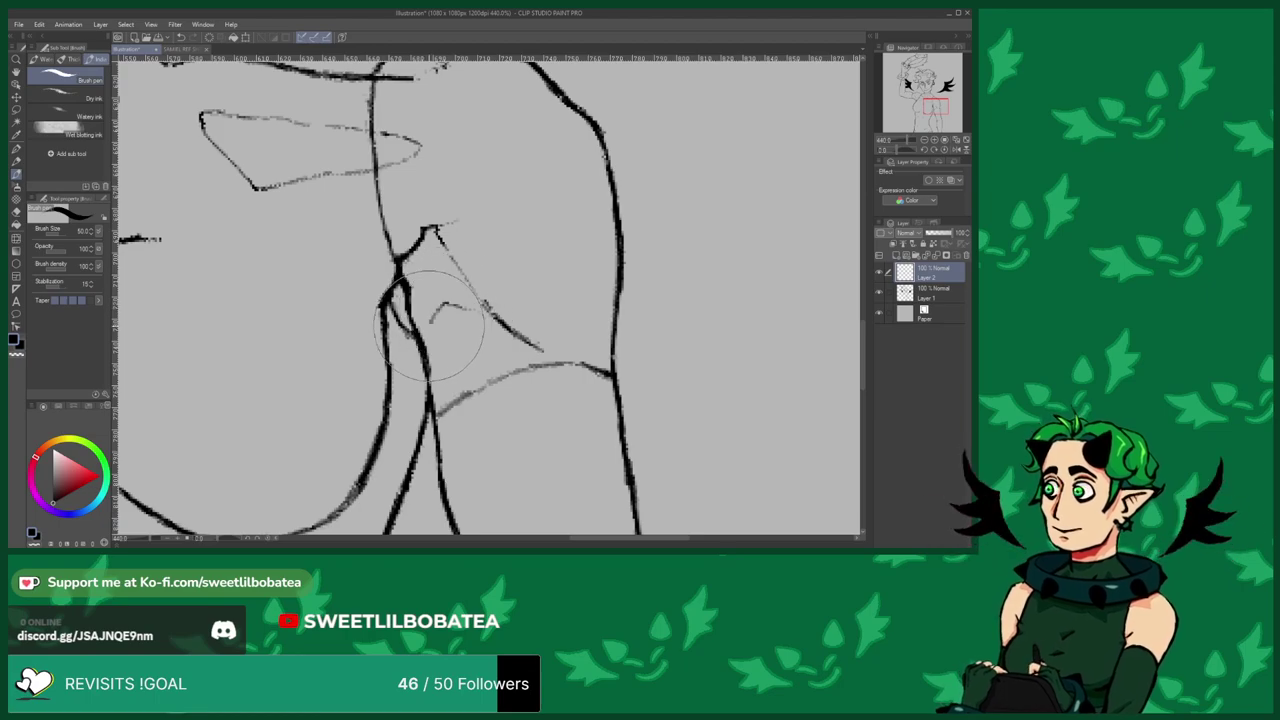
Sketch a thin wavy line across the torso beneath the chest curves, from one side of the body to the other.
{"action": "scroll", "coordinate": [330, 400], "scroll_direction": "down", "scroll_amount": 3}
{"action": "scroll", "coordinate": [330, 400], "scroll_direction": "up", "scroll_amount": 2}
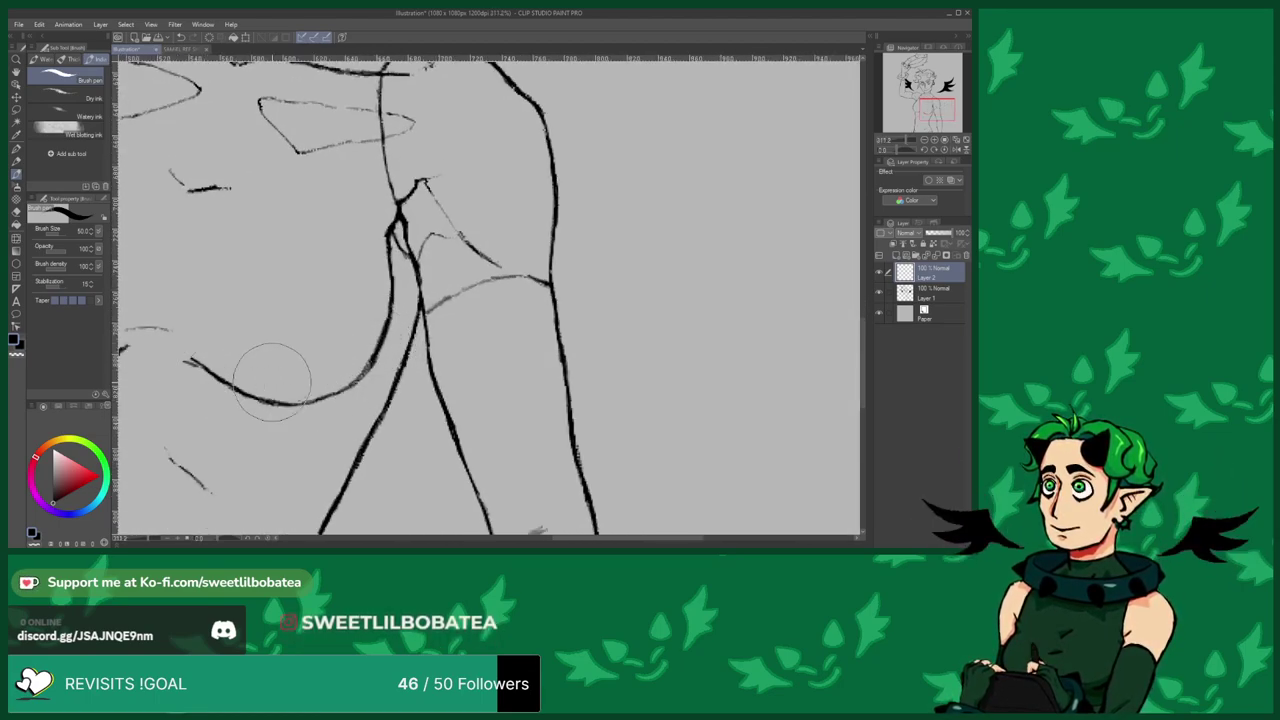
{"action": "scroll", "coordinate": [251, 366], "scroll_direction": "down", "scroll_amount": 3}
{"action": "scroll", "coordinate": [240, 368], "scroll_direction": "up", "scroll_amount": 4}
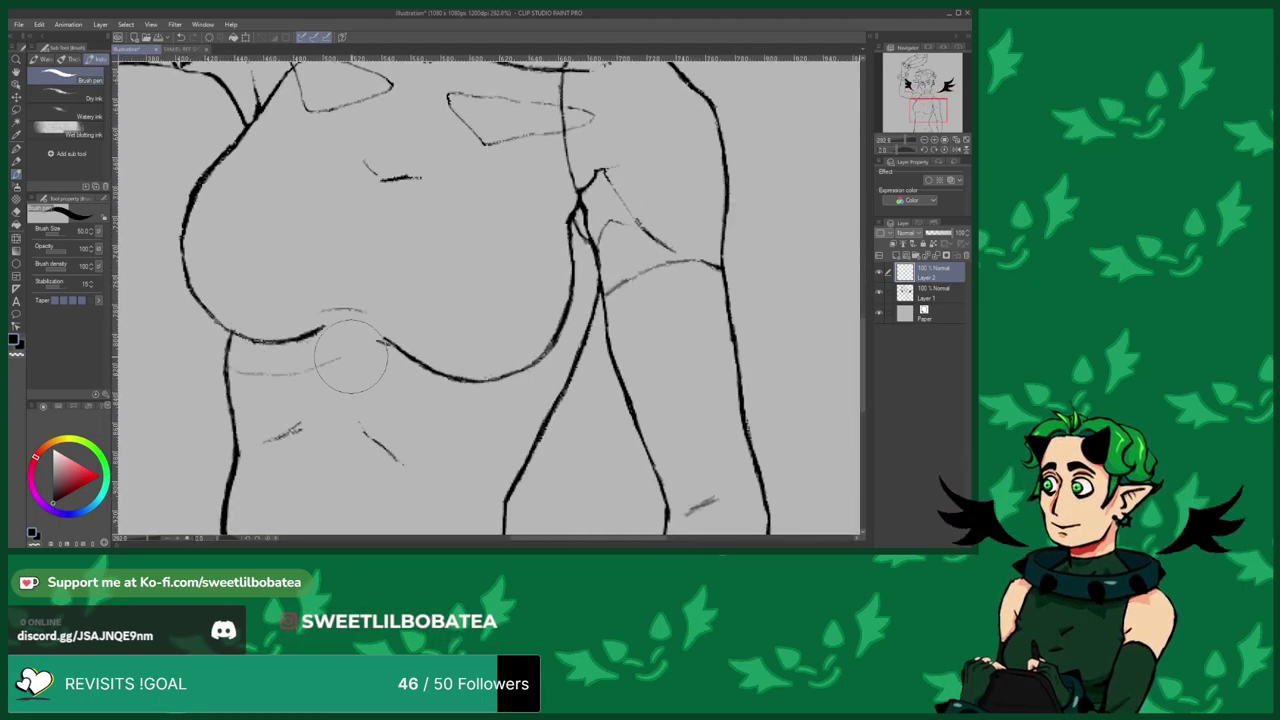
{"action": "scroll", "coordinate": [396, 318], "scroll_direction": "down", "scroll_amount": 2}
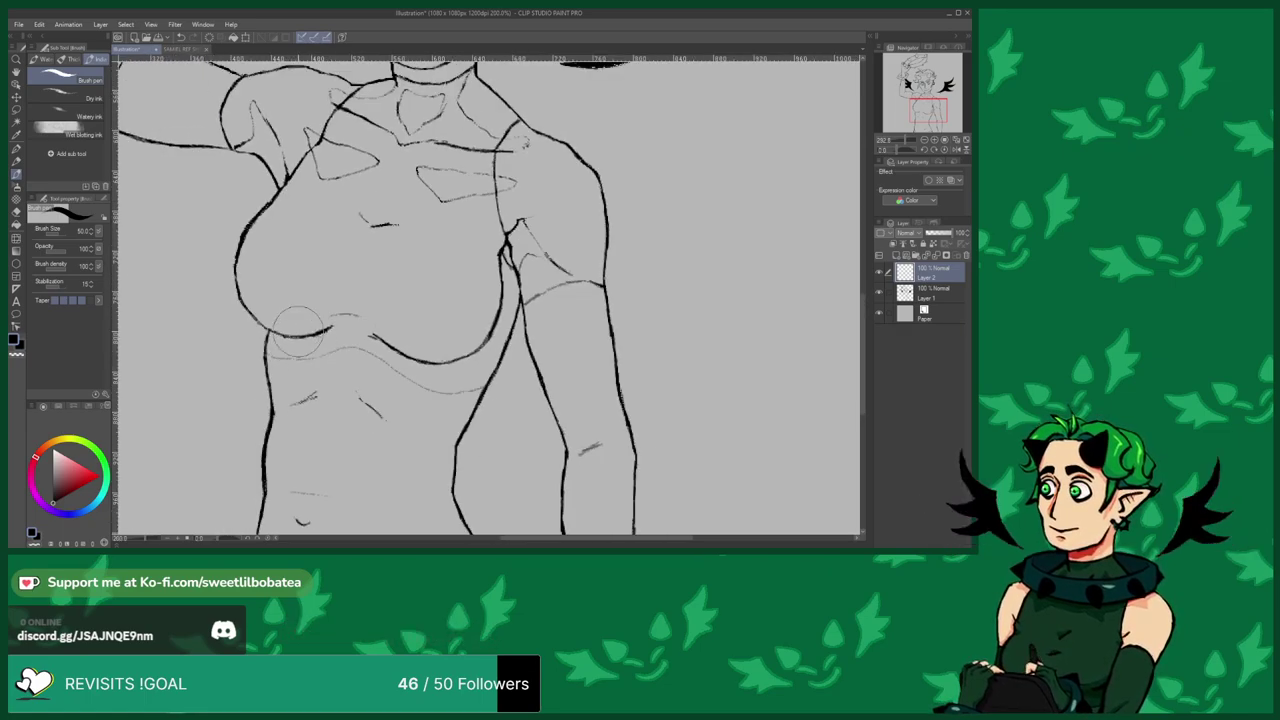
Connect the inner ends of the two lower chest curves to the short arch between them.
{"action": "scroll", "coordinate": [323, 277], "scroll_direction": "up", "scroll_amount": 3}
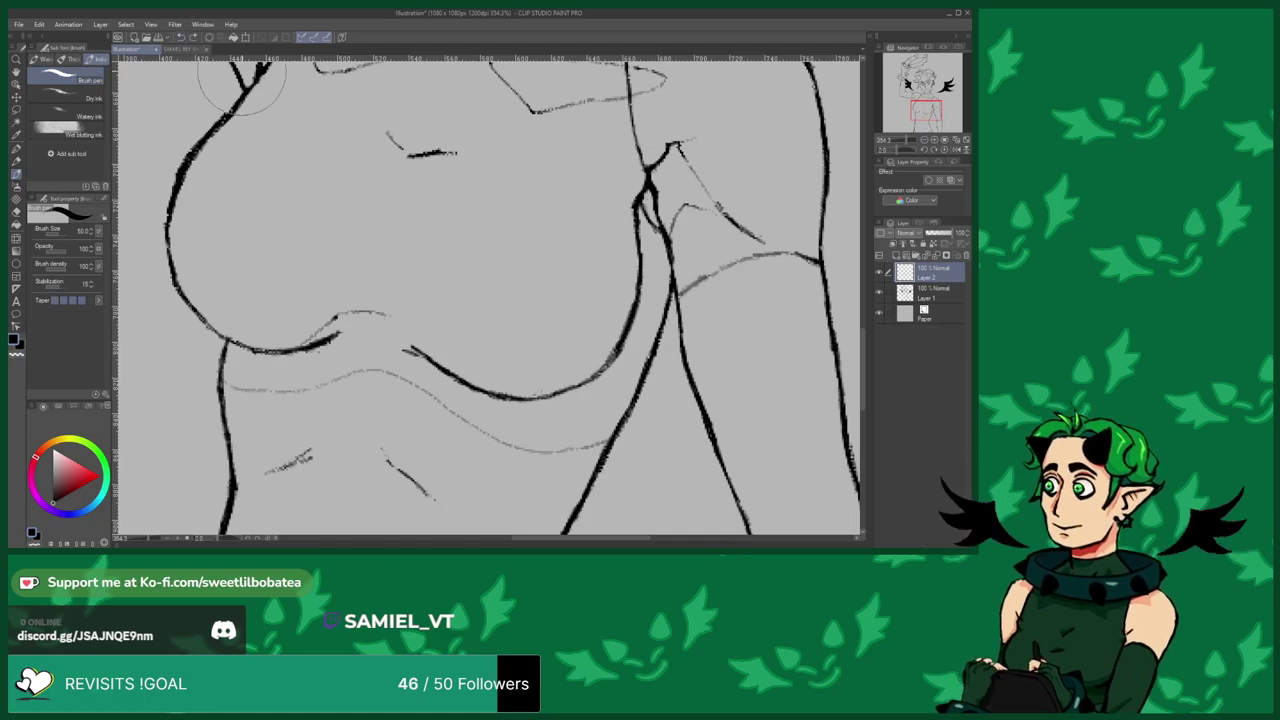
{"action": "scroll", "coordinate": [396, 252], "scroll_direction": "up", "scroll_amount": 2}
{"action": "left_click_drag", "start_coordinate": [385, 320], "coordinate": [430, 368]}
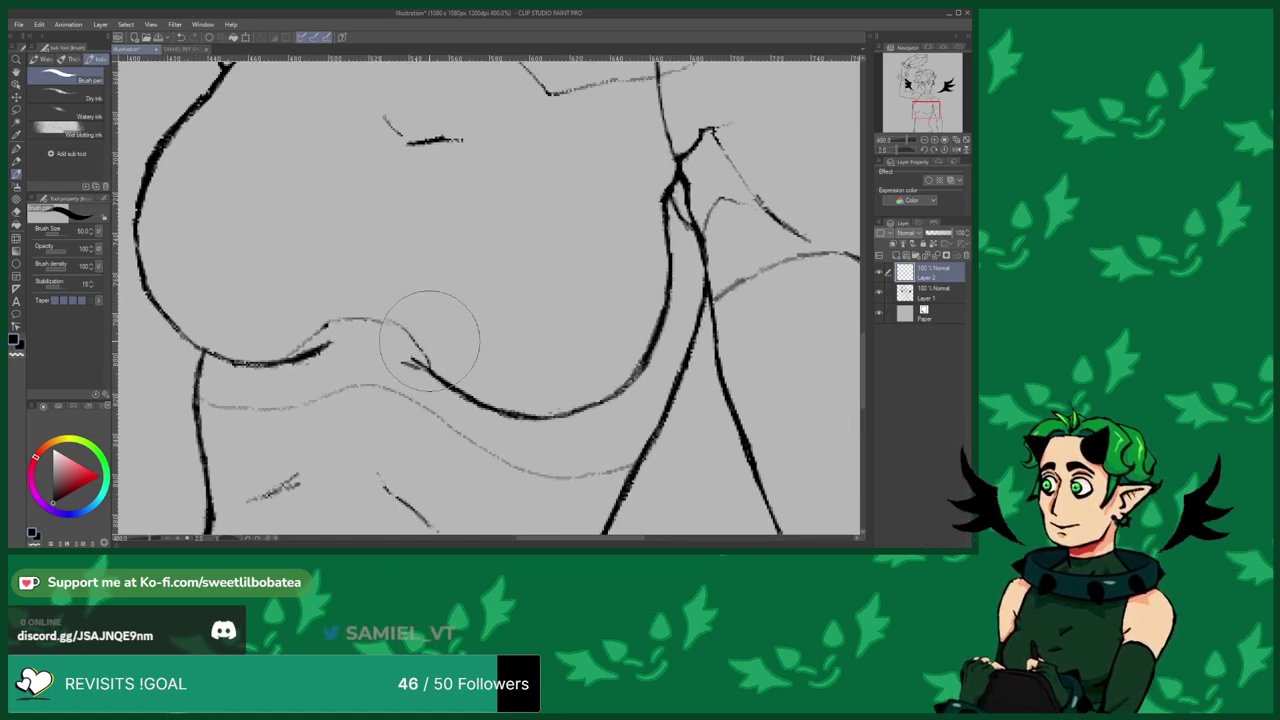
Close the small mark at mid-chest into a pointed shape, and sketch an open angular shape below it.
{"action": "scroll", "coordinate": [414, 186], "scroll_direction": "down", "scroll_amount": 3}
{"action": "scroll", "coordinate": [357, 177], "scroll_direction": "up", "scroll_amount": 4}
{"action": "left_click_drag", "start_coordinate": [362, 179], "coordinate": [443, 200]}
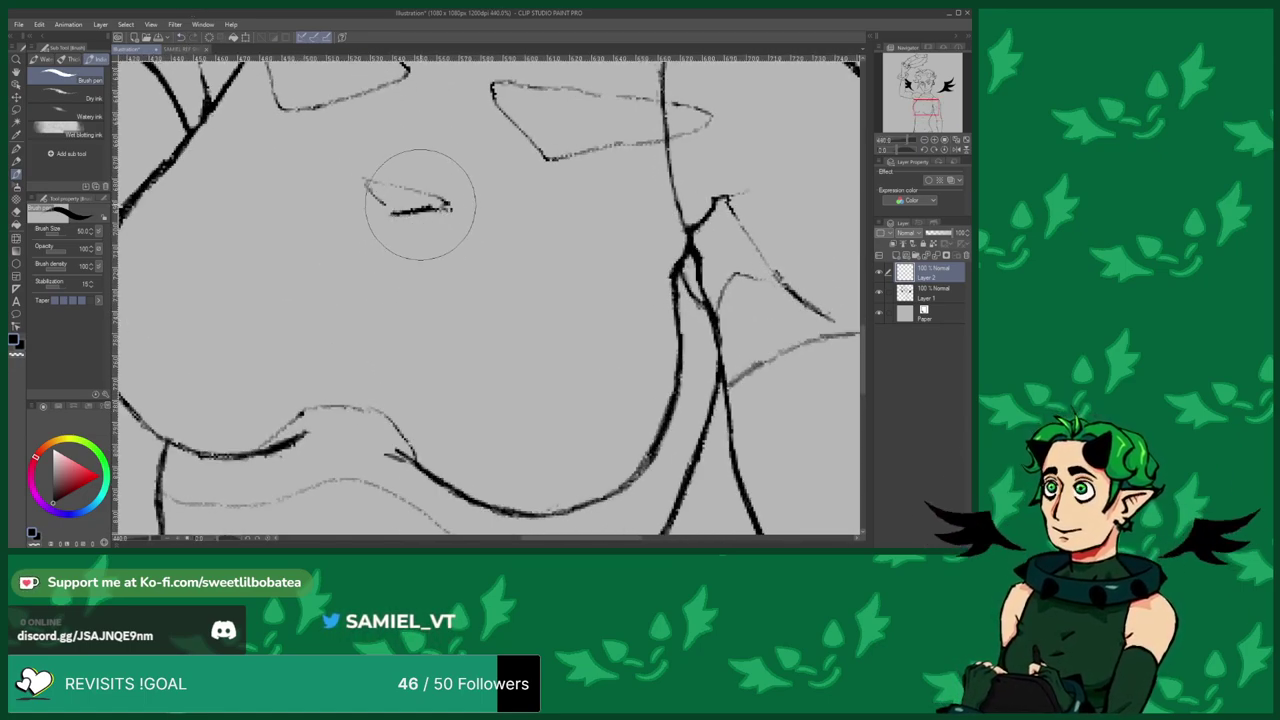
{"action": "scroll", "coordinate": [360, 218], "scroll_direction": "down", "scroll_amount": 2}
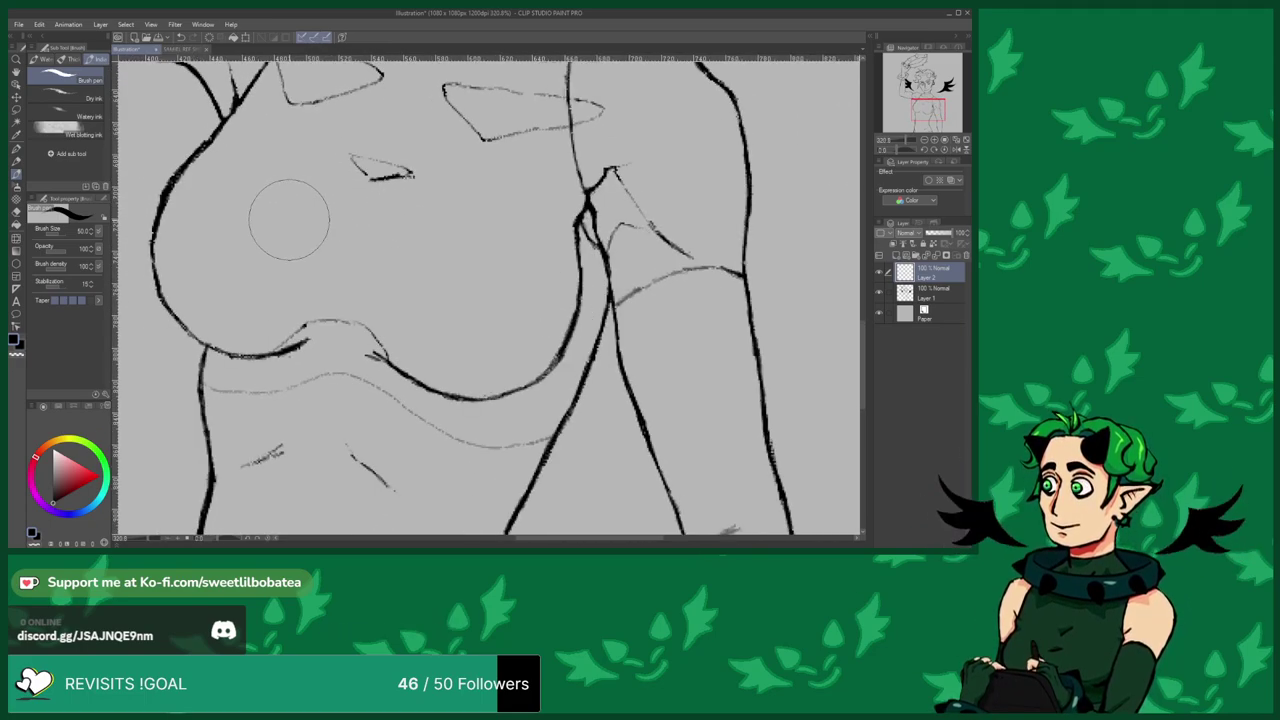
{"action": "mouse_move", "coordinate": [297, 238]}
{"action": "left_mouse_down"}
{"action": "mouse_move", "coordinate": [293, 219]}
{"action": "mouse_move", "coordinate": [342, 230]}
{"action": "left_mouse_up"}
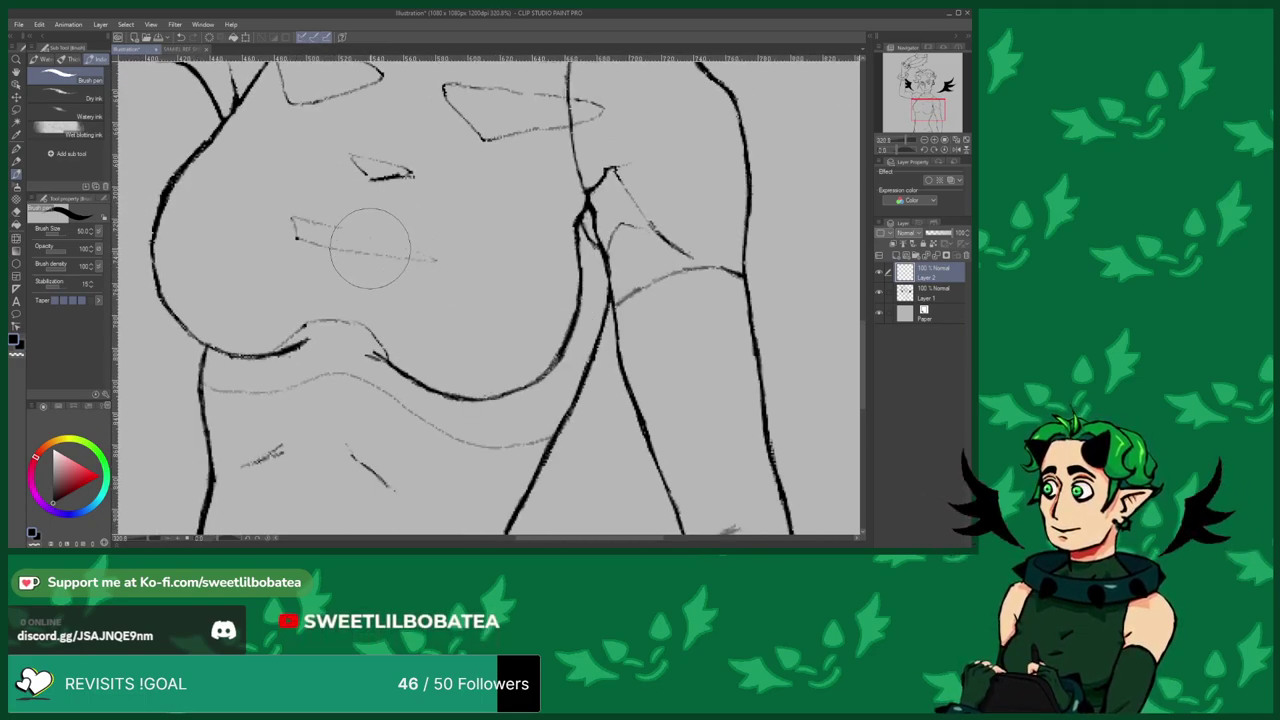
Turn the two slanted marks on the upper abdomen into closed outlines with rounded lower edges.
{"action": "scroll", "coordinate": [340, 210], "scroll_direction": "down", "scroll_amount": 5}
{"action": "scroll", "coordinate": [252, 92], "scroll_direction": "up", "scroll_amount": 4}
{"action": "scroll", "coordinate": [391, 246], "scroll_direction": "down", "scroll_amount": 8}
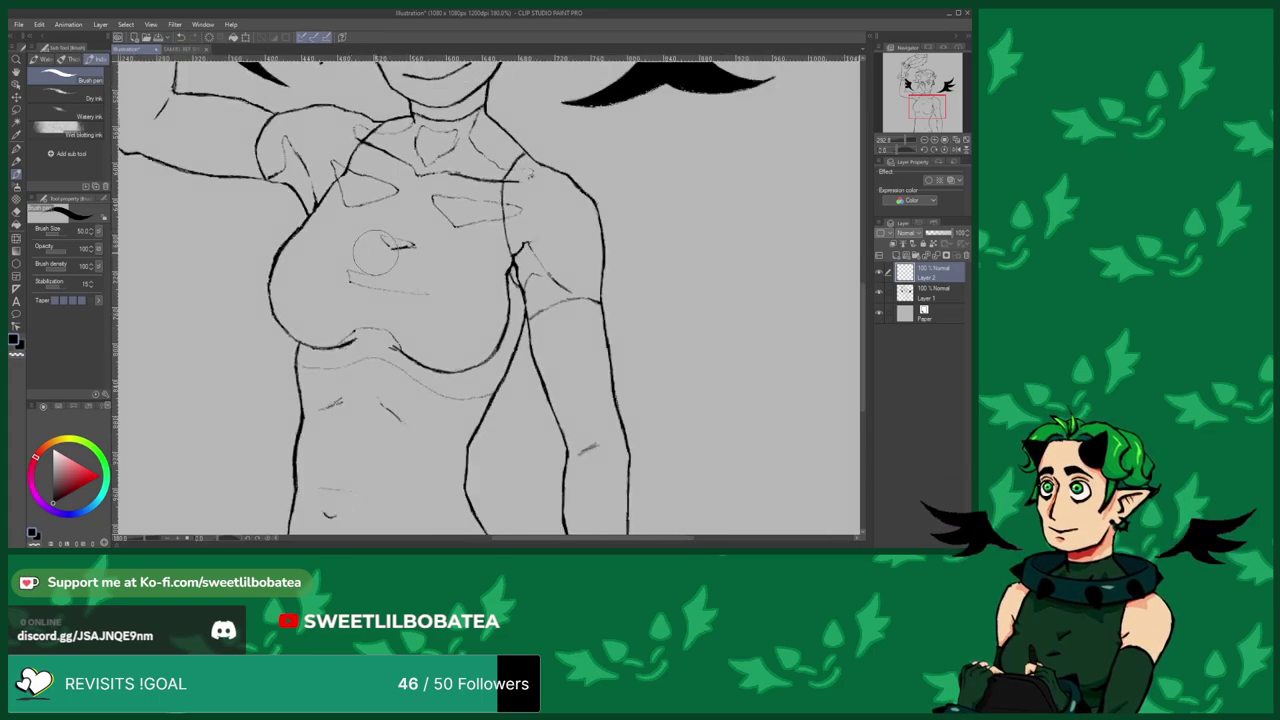
{"action": "scroll", "coordinate": [420, 298], "scroll_direction": "down", "scroll_amount": 1}
{"action": "scroll", "coordinate": [419, 297], "scroll_direction": "up", "scroll_amount": 6}
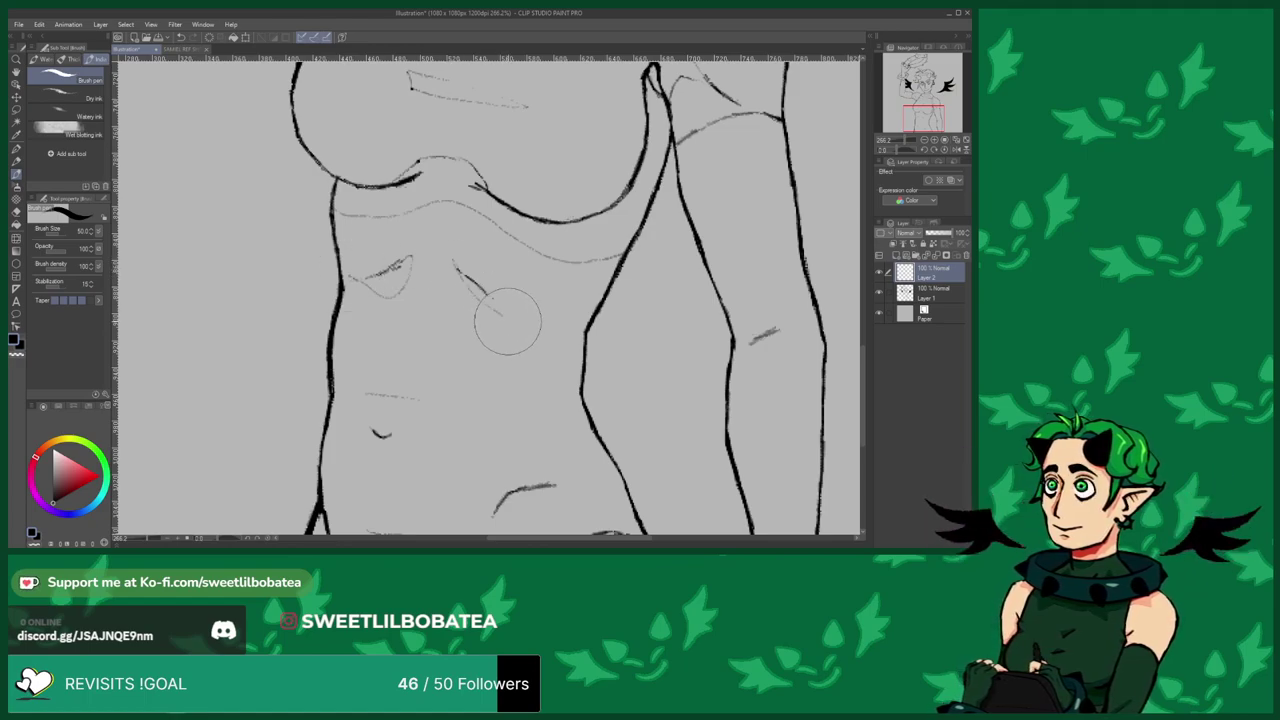
{"action": "left_click_drag", "start_coordinate": [507, 321], "coordinate": [508, 322]}
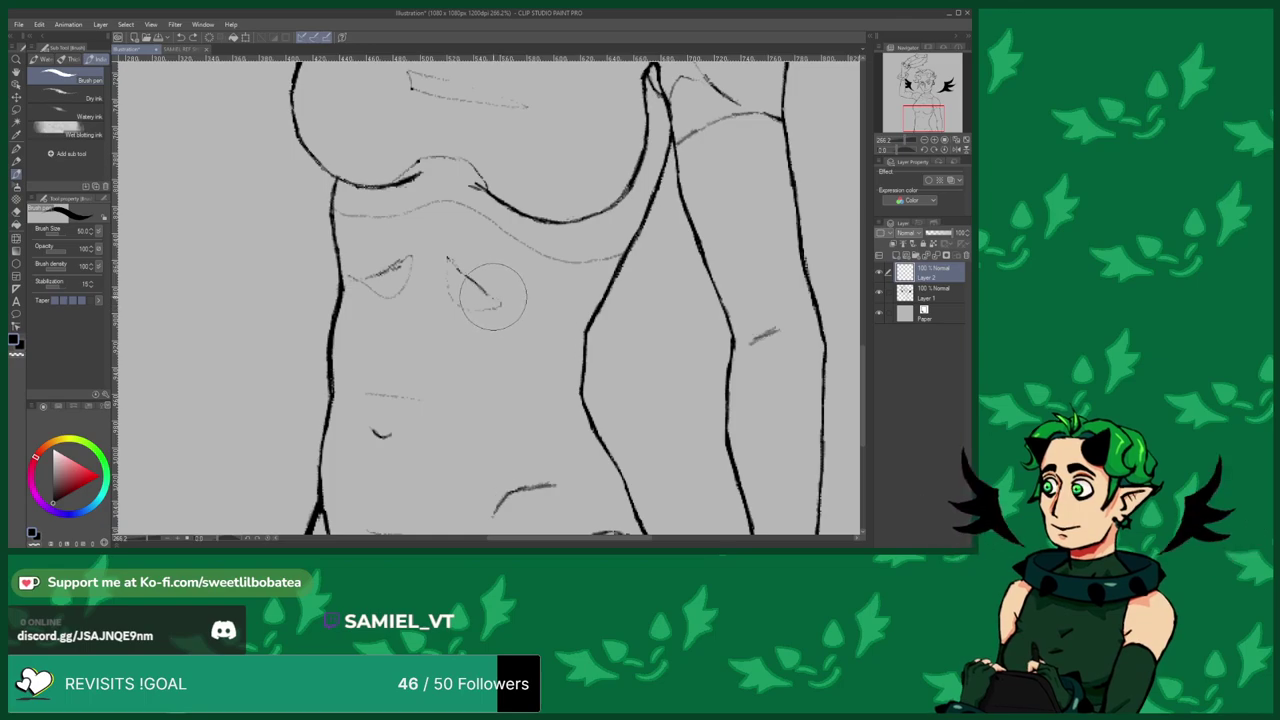
{"action": "scroll", "coordinate": [366, 228], "scroll_direction": "up", "scroll_amount": 2}
{"action": "key", "text": "e"}
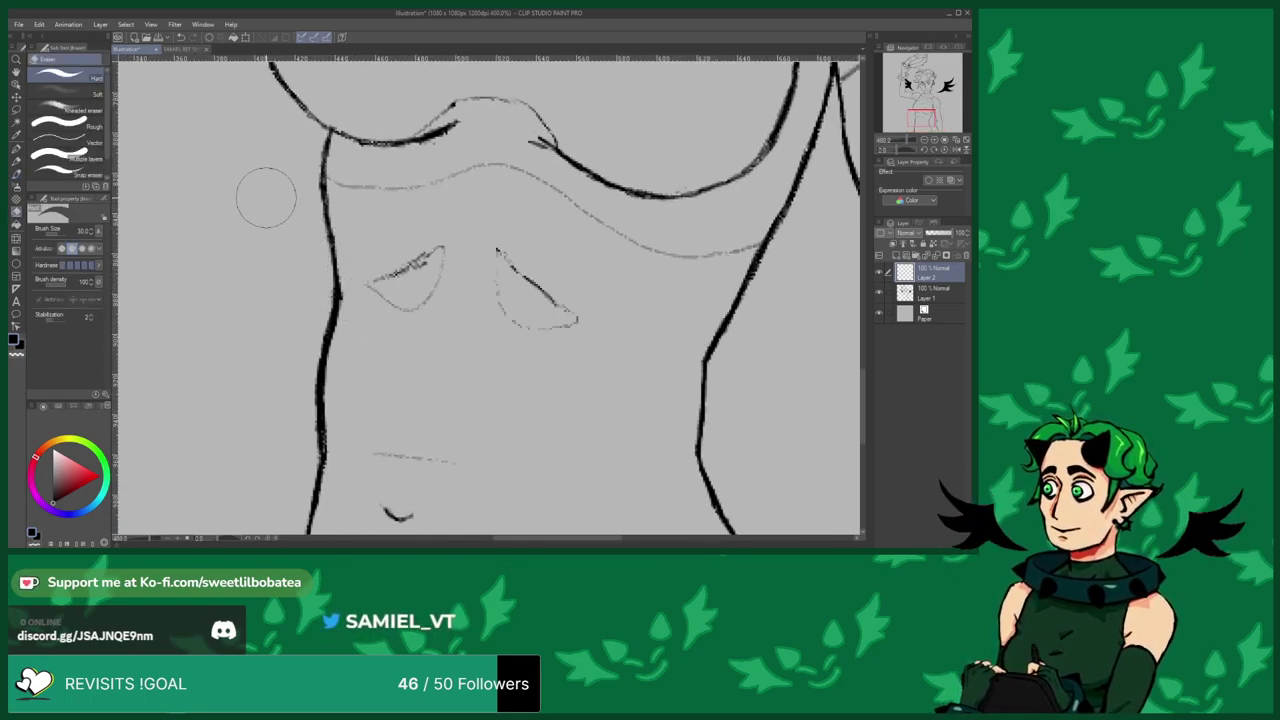
{"action": "left_click", "coordinate": [16, 176]}
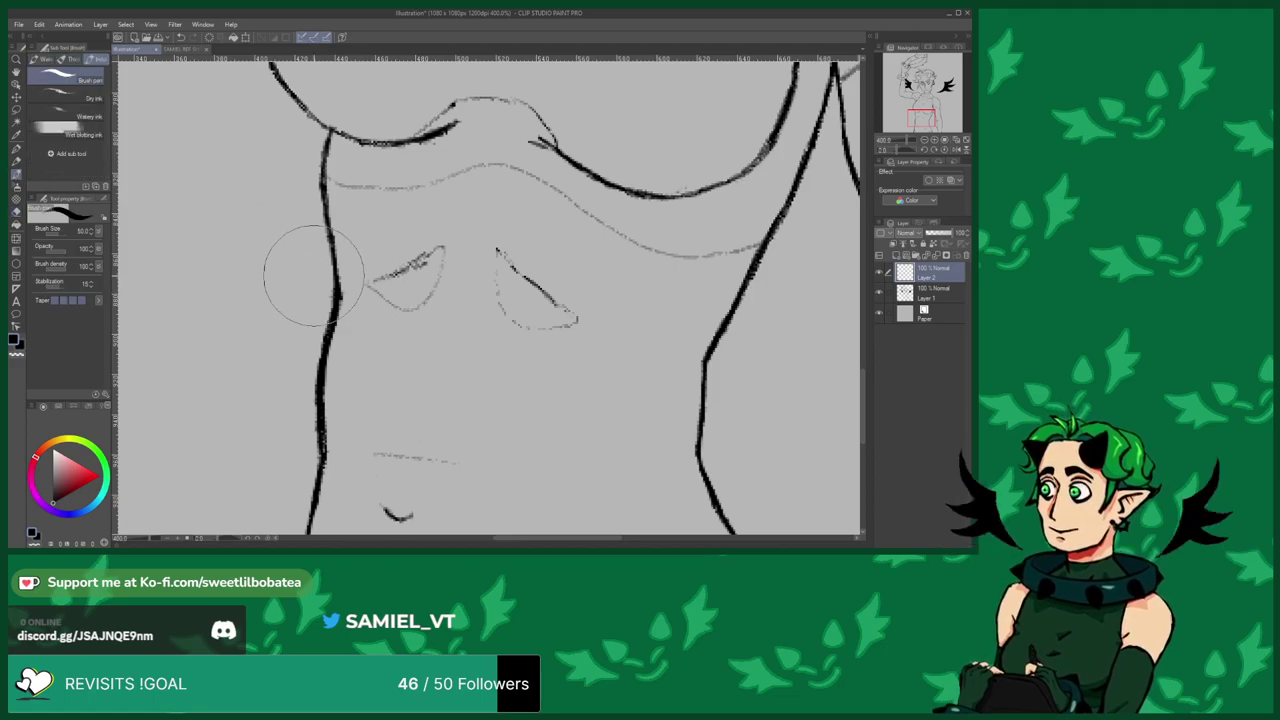
Sketch a narrow, nearly horizontal outline around the faint line above the navel.
{"action": "scroll", "coordinate": [312, 276], "scroll_direction": "down", "scroll_amount": 5}
{"action": "scroll", "coordinate": [340, 314], "scroll_direction": "up", "scroll_amount": 3}
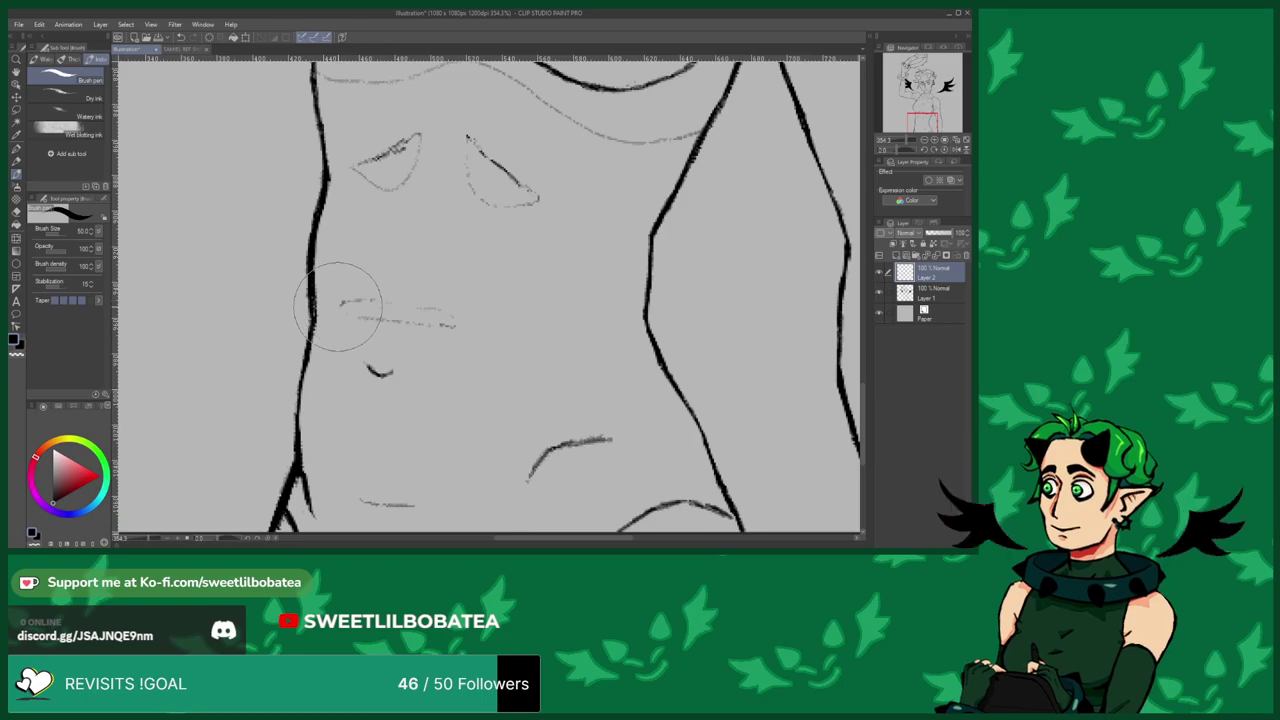
{"action": "scroll", "coordinate": [350, 229], "scroll_direction": "down", "scroll_amount": 7}
{"action": "scroll", "coordinate": [365, 329], "scroll_direction": "up", "scroll_amount": 6}
Try to complete the navel mark into a small circle.
{"action": "mouse_move", "coordinate": [362, 286]}
{"action": "left_mouse_down"}
{"action": "mouse_move", "coordinate": [374, 263]}
{"action": "mouse_move", "coordinate": [343, 263]}
{"action": "left_mouse_up"}
{"action": "scroll", "coordinate": [350, 255], "scroll_direction": "down", "scroll_amount": 4}
{"action": "scroll", "coordinate": [314, 206], "scroll_direction": "up", "scroll_amount": 3}
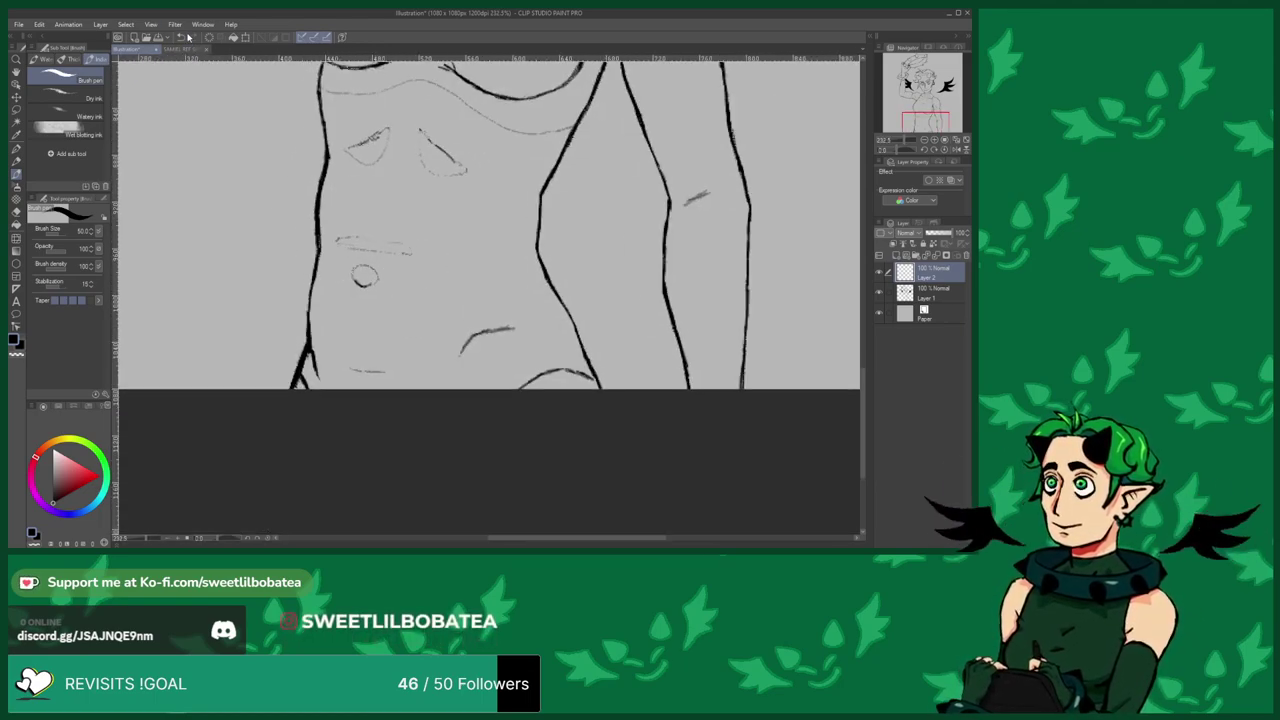
{"action": "key", "text": "ctrl+z"}
Check the character's reference sheet, and complete the navel mark into a small circle in the illustration.
{"action": "left_click", "coordinate": [185, 50]}
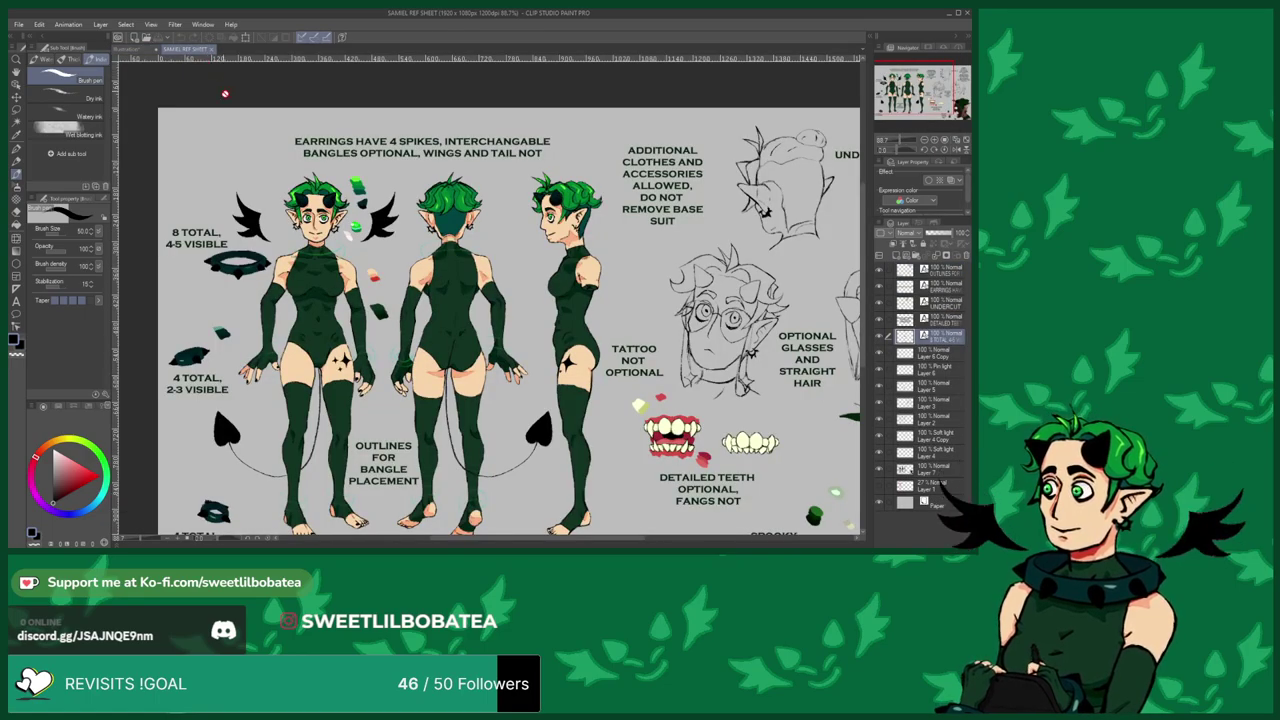
{"action": "scroll", "coordinate": [288, 298], "scroll_direction": "up", "scroll_amount": 1}
{"action": "left_click", "coordinate": [133, 49]}
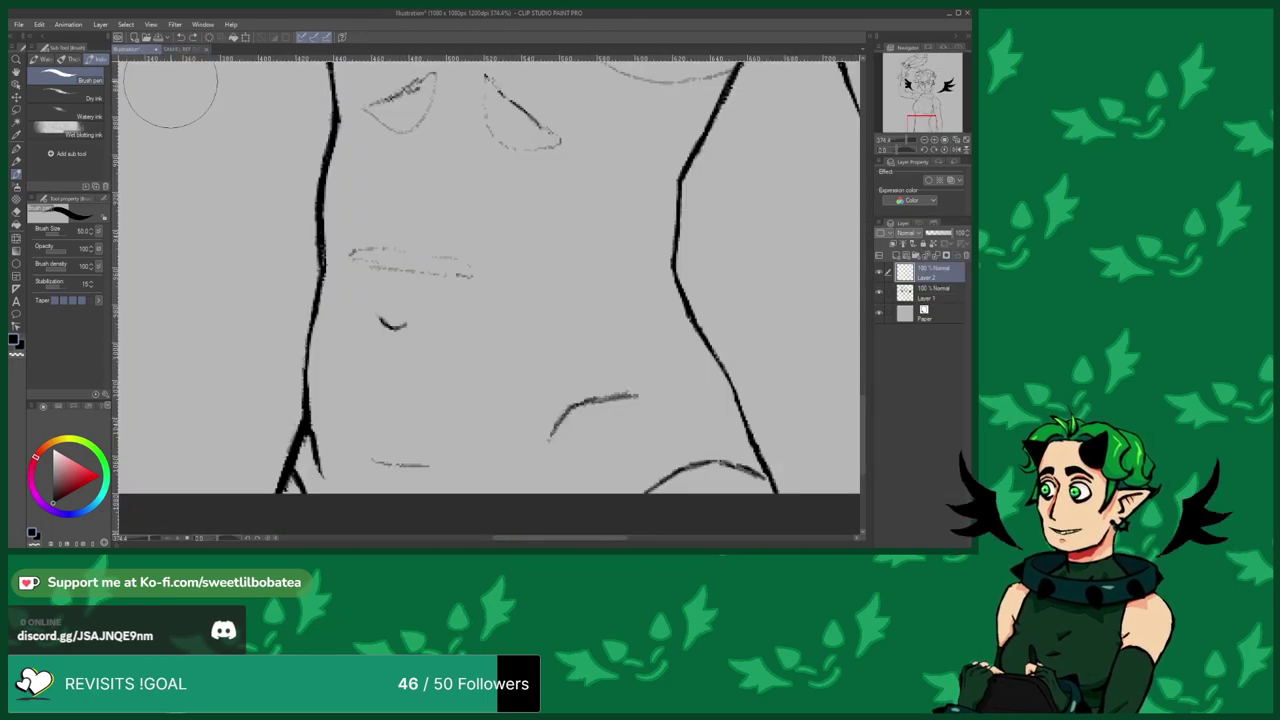
{"action": "scroll", "coordinate": [341, 302], "scroll_direction": "down", "scroll_amount": 5}
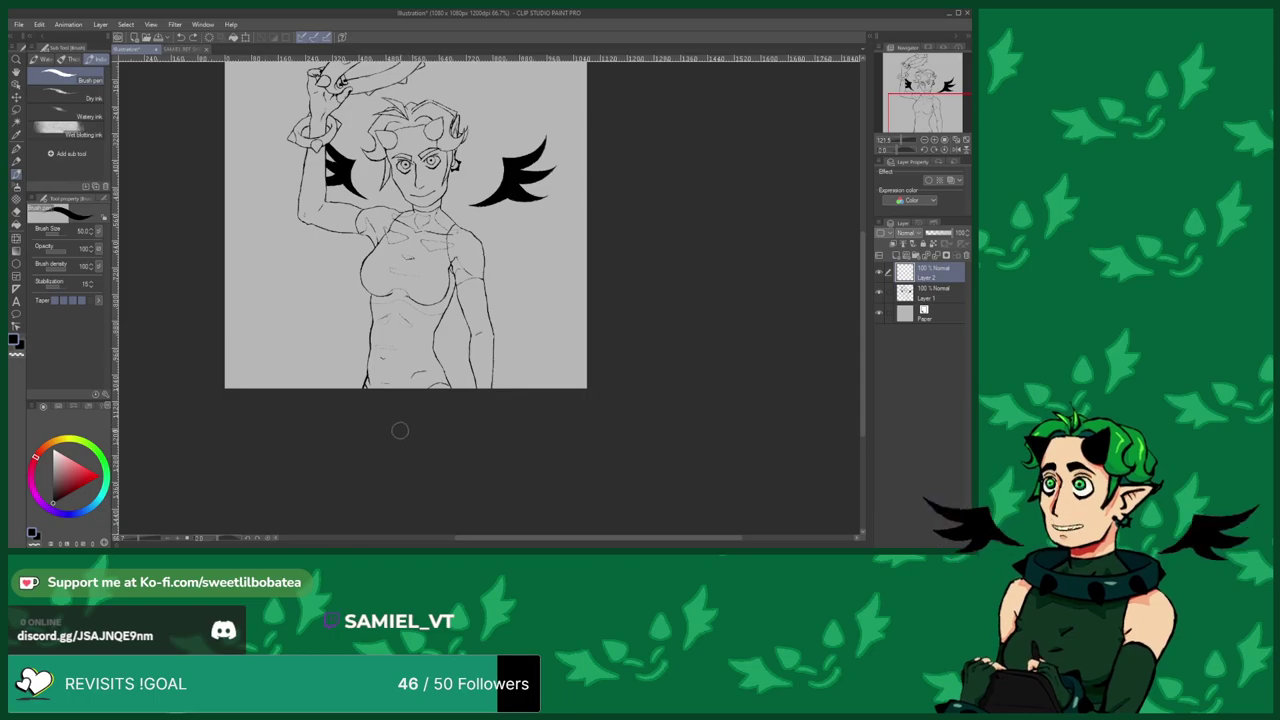
{"action": "scroll", "coordinate": [386, 383], "scroll_direction": "up", "scroll_amount": 5}
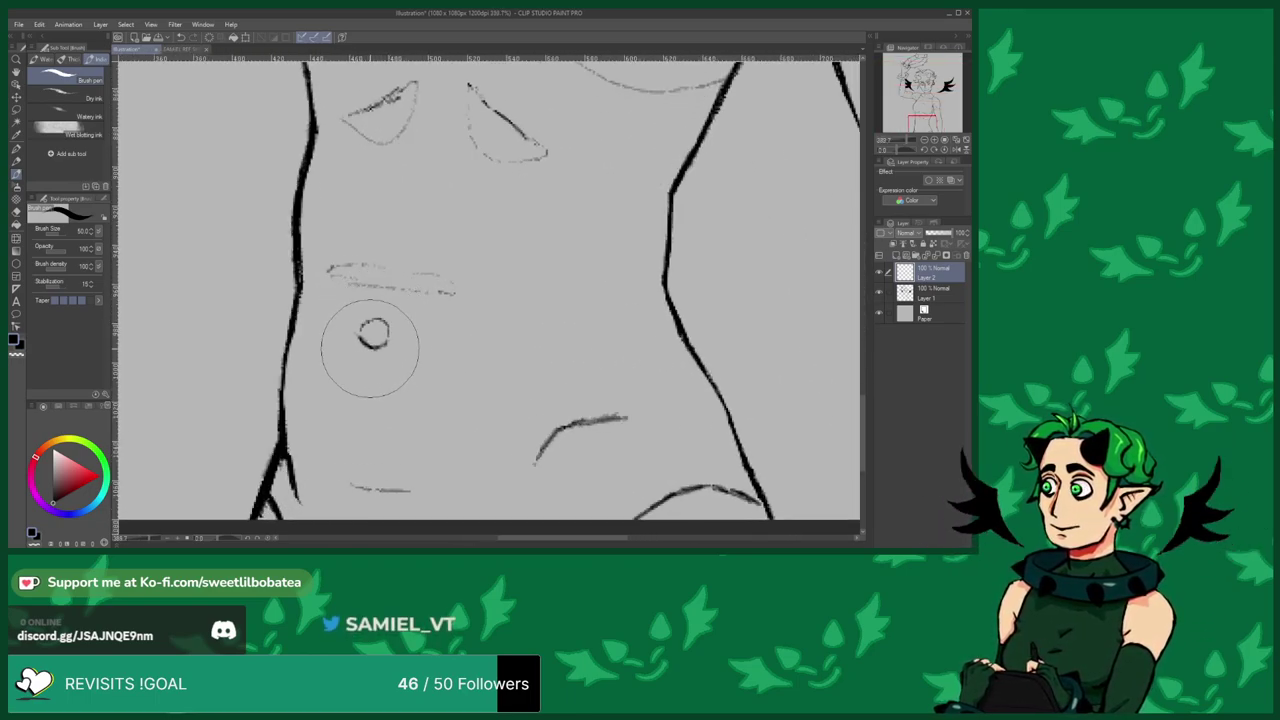
Sketch a curved pointed shape around the hip mark and a small triangle under the lower abdomen line.
{"action": "scroll", "coordinate": [370, 330], "scroll_direction": "down", "scroll_amount": 2}
{"action": "left_click_drag", "start_coordinate": [456, 391], "coordinate": [474, 348]}
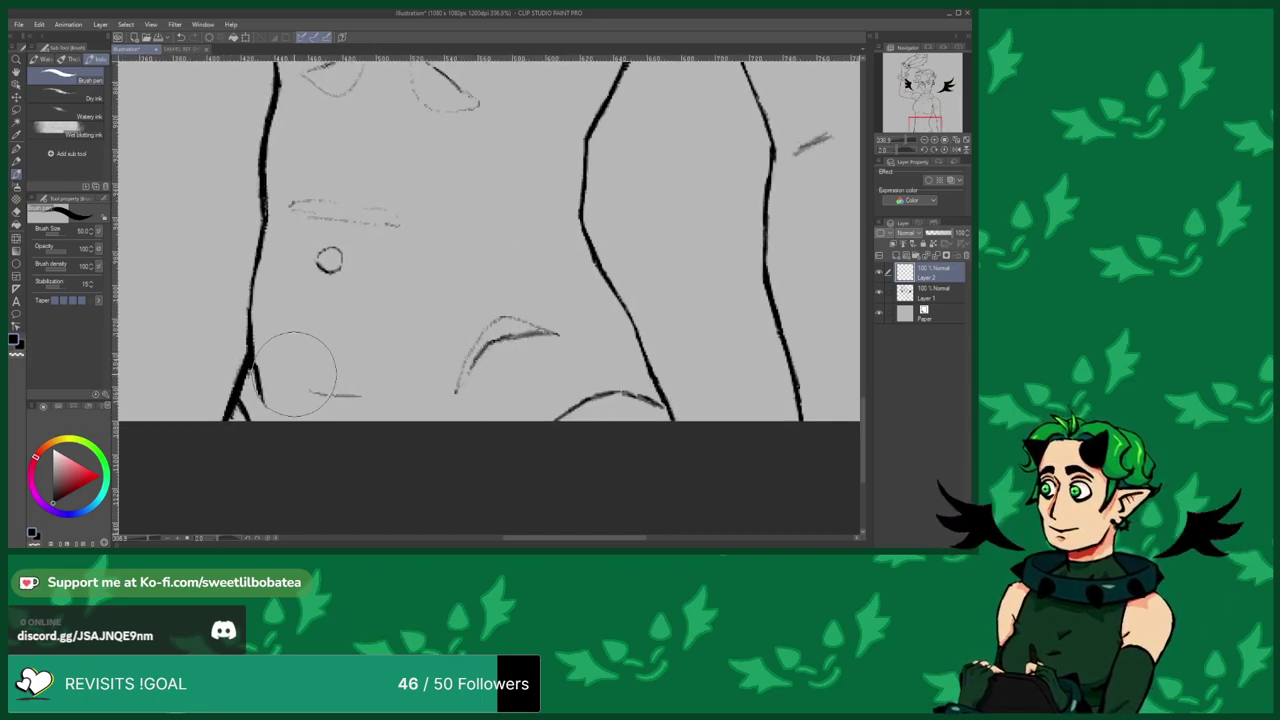
{"action": "left_click_drag", "start_coordinate": [292, 386], "coordinate": [355, 397]}
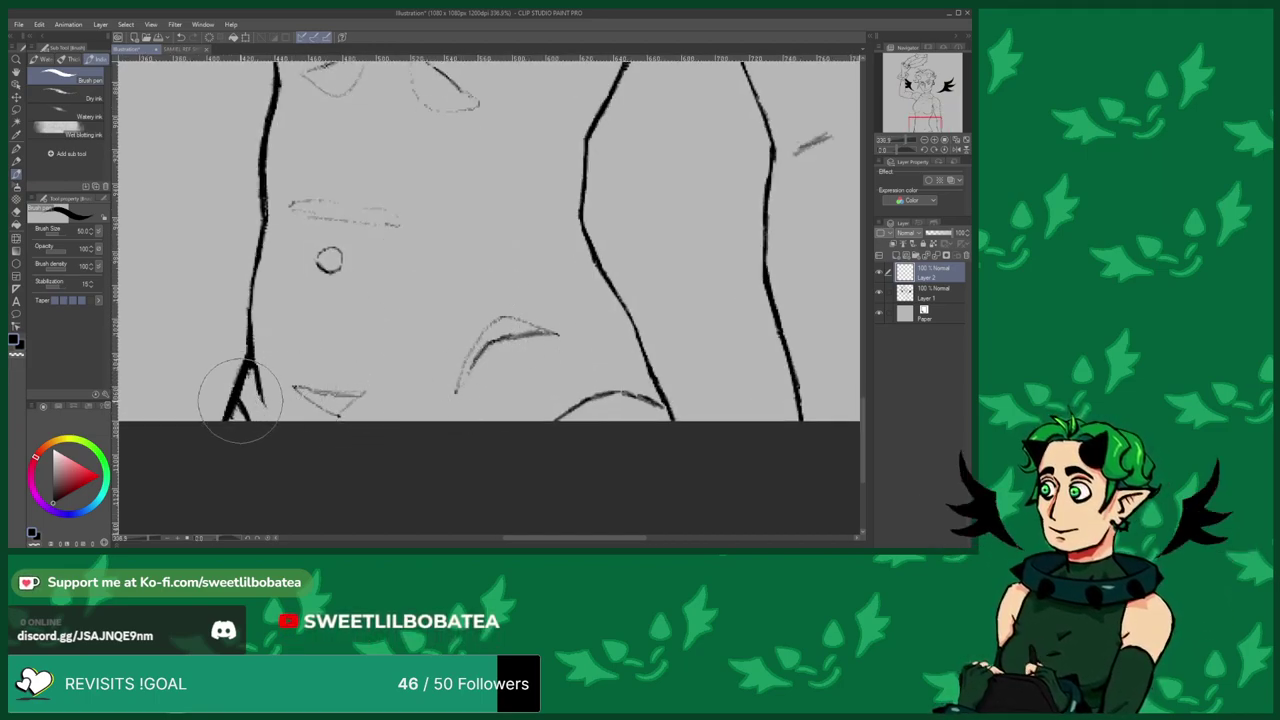
Sketch a narrow pointed shape around the short mark at the lowered arm's inner elbow.
{"action": "scroll", "coordinate": [340, 450], "scroll_direction": "down", "scroll_amount": 7}
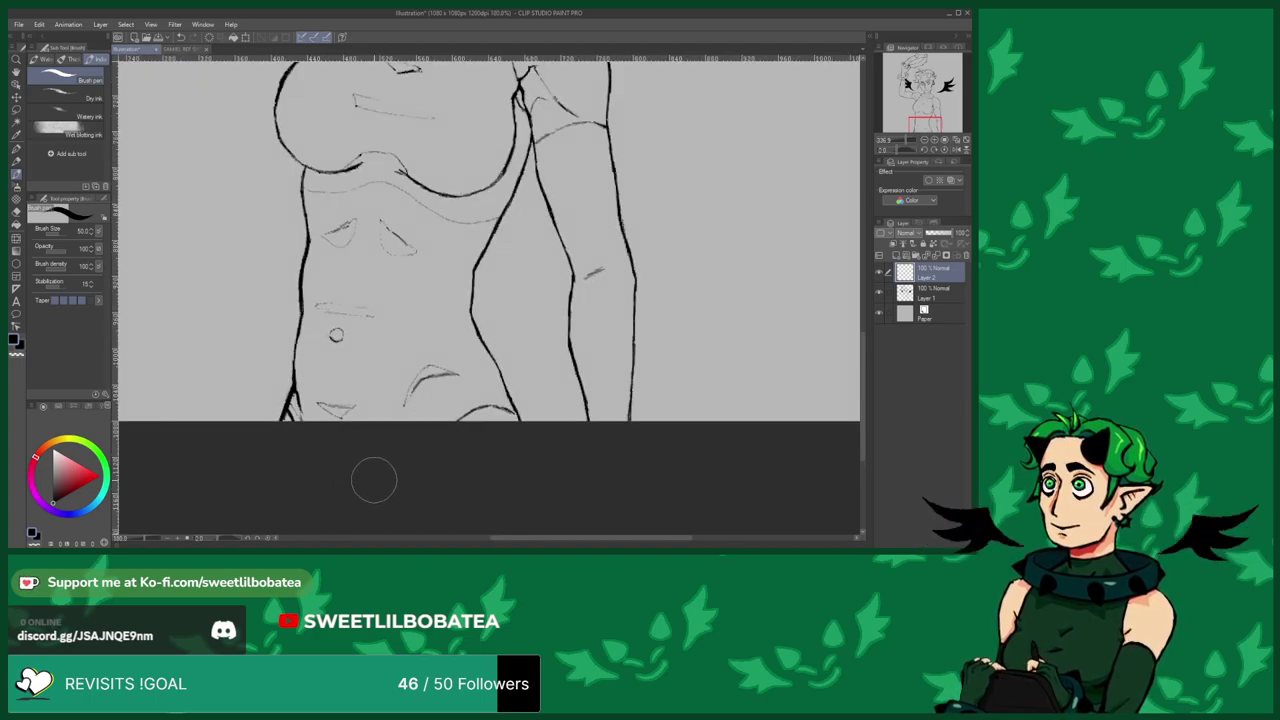
{"action": "scroll", "coordinate": [475, 327], "scroll_direction": "up", "scroll_amount": 1}
{"action": "scroll", "coordinate": [476, 327], "scroll_direction": "up", "scroll_amount": 5}
{"action": "left_click_drag", "start_coordinate": [475, 395], "coordinate": [522, 377]}
{"action": "scroll", "coordinate": [458, 365], "scroll_direction": "down", "scroll_amount": 4}
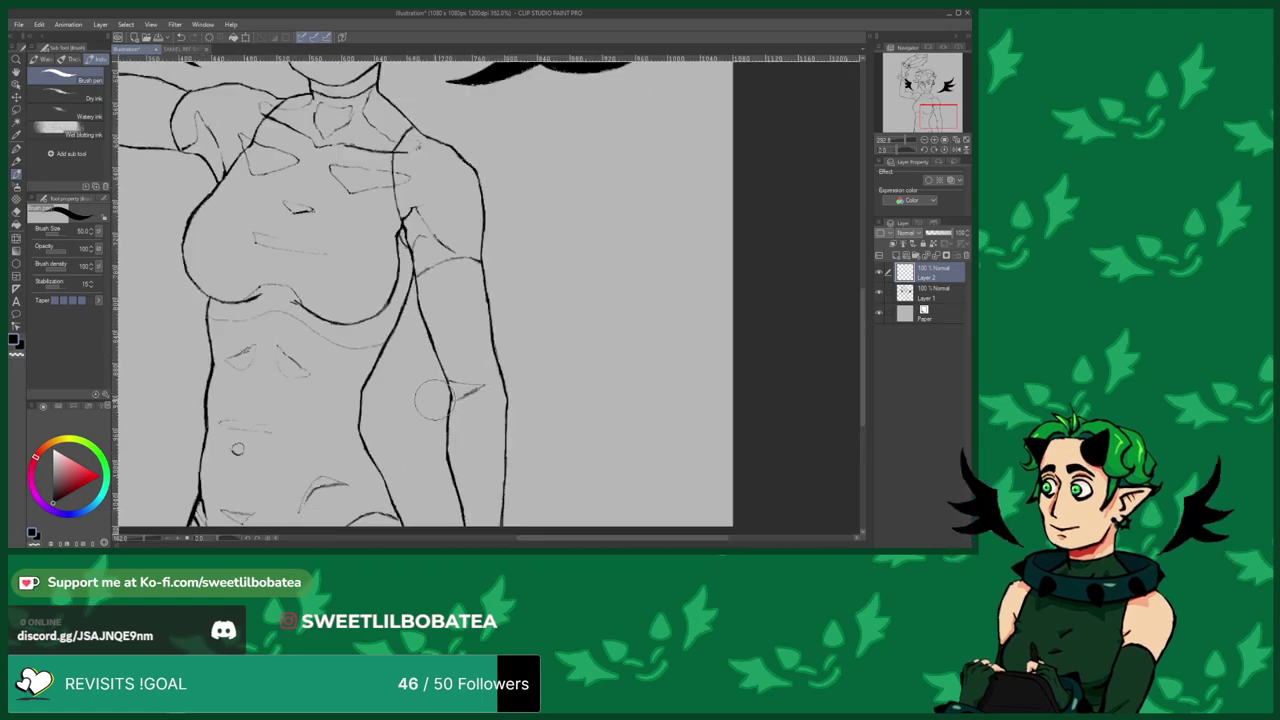
Sketch a small downward triangle below the mouth and a curved outline around the tip of the nose.
{"action": "scroll", "coordinate": [505, 475], "scroll_direction": "down", "scroll_amount": 2}
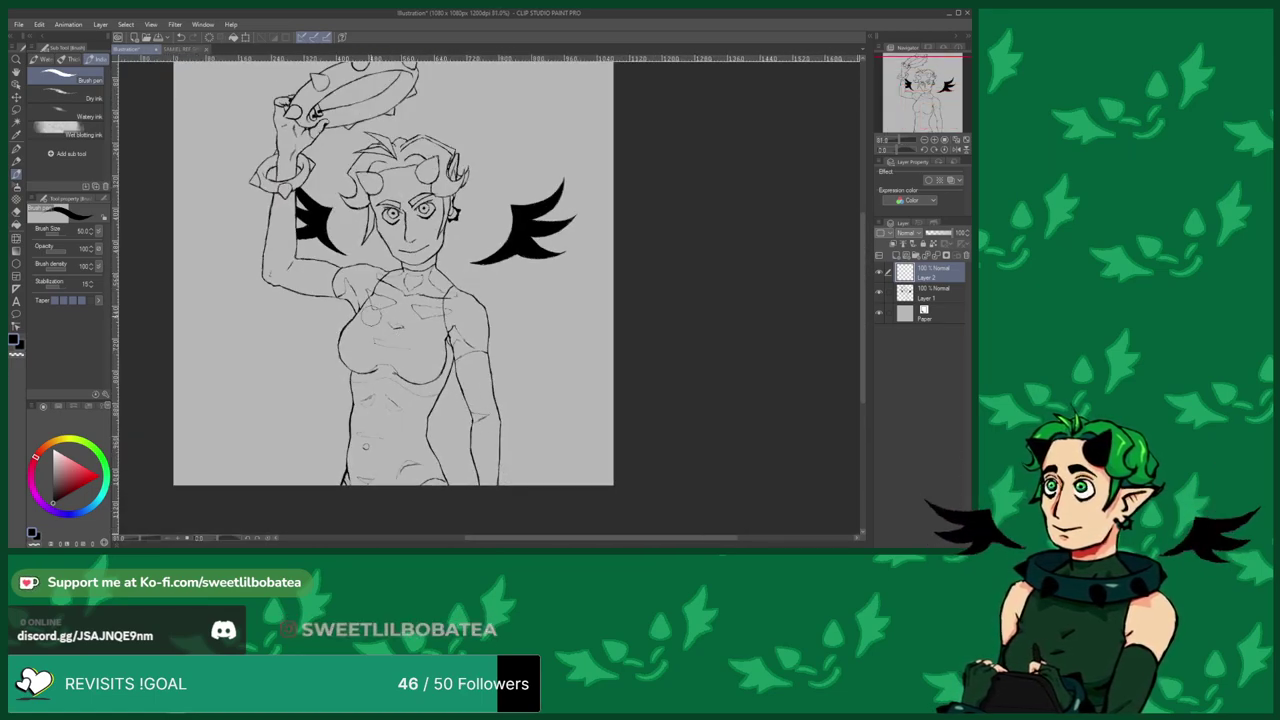
{"action": "scroll", "coordinate": [505, 475], "scroll_direction": "up", "scroll_amount": 3}
{"action": "scroll", "coordinate": [480, 385], "scroll_direction": "down", "scroll_amount": 3}
{"action": "scroll", "coordinate": [262, 240], "scroll_direction": "up", "scroll_amount": 5}
{"action": "scroll", "coordinate": [435, 375], "scroll_direction": "down", "scroll_amount": 4}
{"action": "scroll", "coordinate": [475, 296], "scroll_direction": "up", "scroll_amount": 4}
{"action": "scroll", "coordinate": [475, 287], "scroll_direction": "up", "scroll_amount": 3}
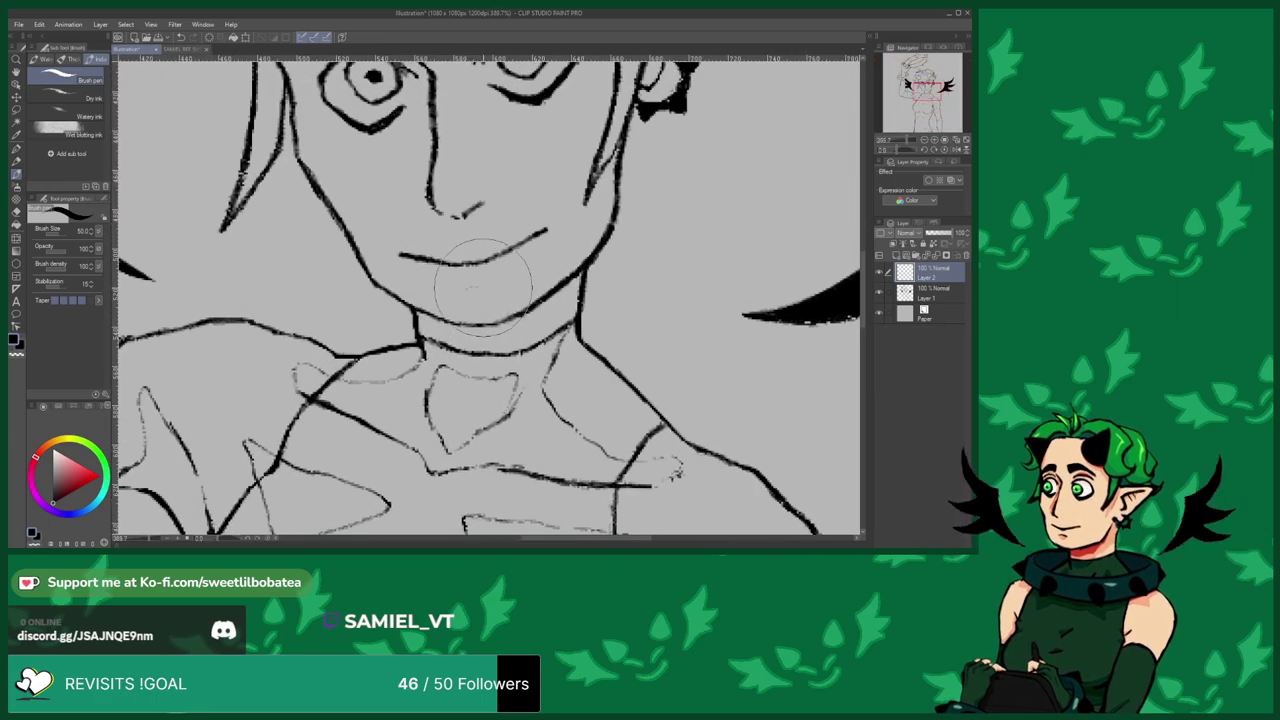
{"action": "scroll", "coordinate": [478, 290], "scroll_direction": "down", "scroll_amount": 3}
{"action": "scroll", "coordinate": [450, 288], "scroll_direction": "up", "scroll_amount": 4}
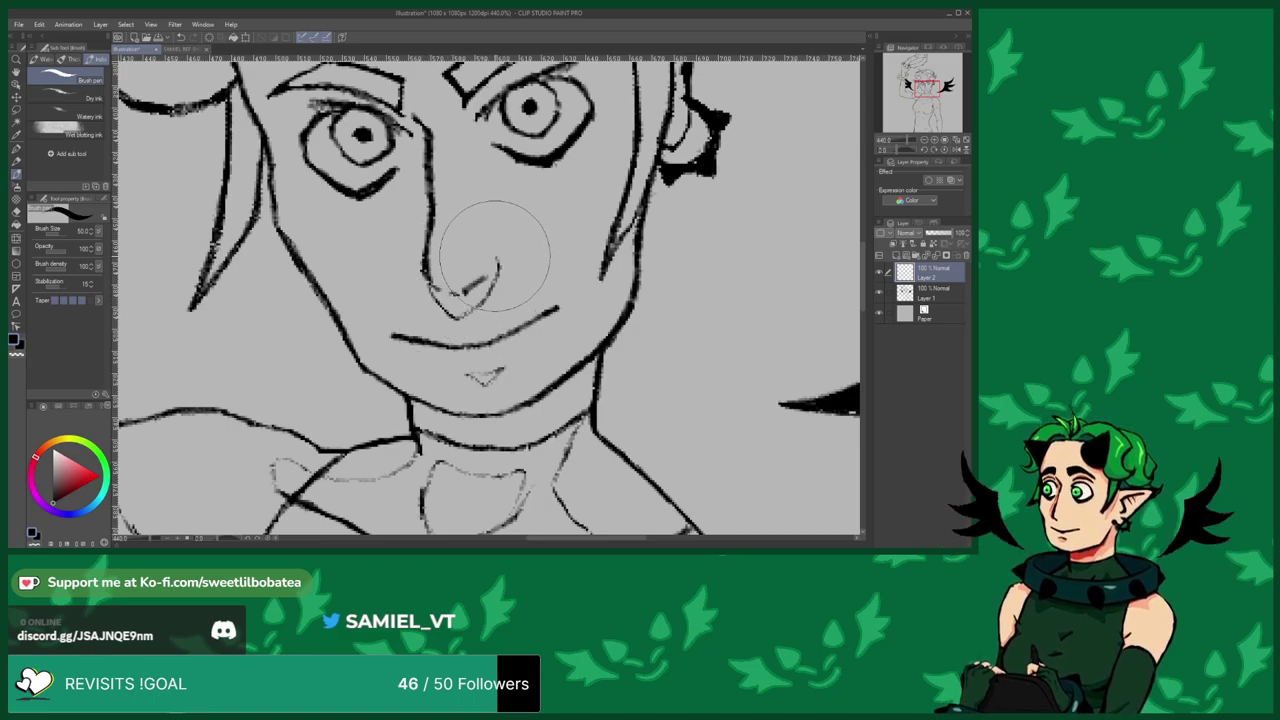
Sketch shadow outlines below the brow, horn and temple on the earring side, erasing the part that crosses the brow's outer end.
{"action": "scroll", "coordinate": [443, 272], "scroll_direction": "down", "scroll_amount": 3}
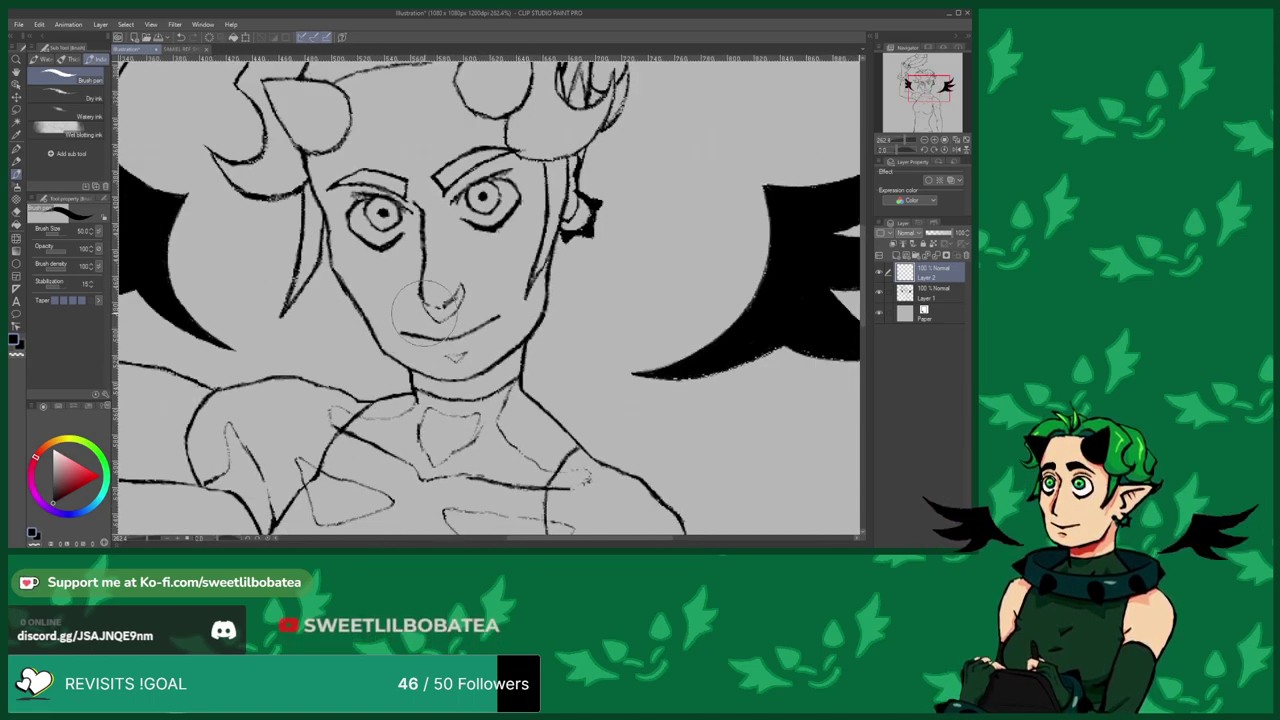
{"action": "scroll", "coordinate": [428, 302], "scroll_direction": "up", "scroll_amount": 3}
{"action": "scroll", "coordinate": [350, 171], "scroll_direction": "down", "scroll_amount": 3}
{"action": "scroll", "coordinate": [400, 235], "scroll_direction": "up", "scroll_amount": 4}
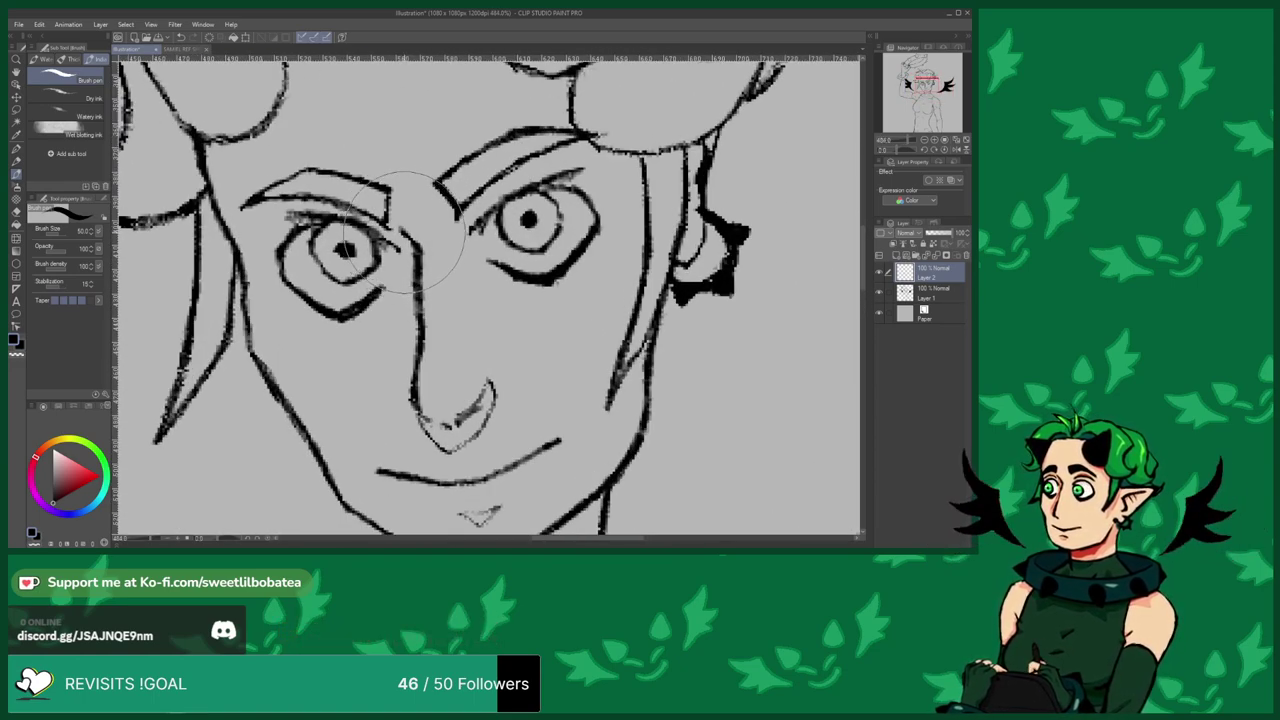
{"action": "scroll", "coordinate": [418, 228], "scroll_direction": "down", "scroll_amount": 2}
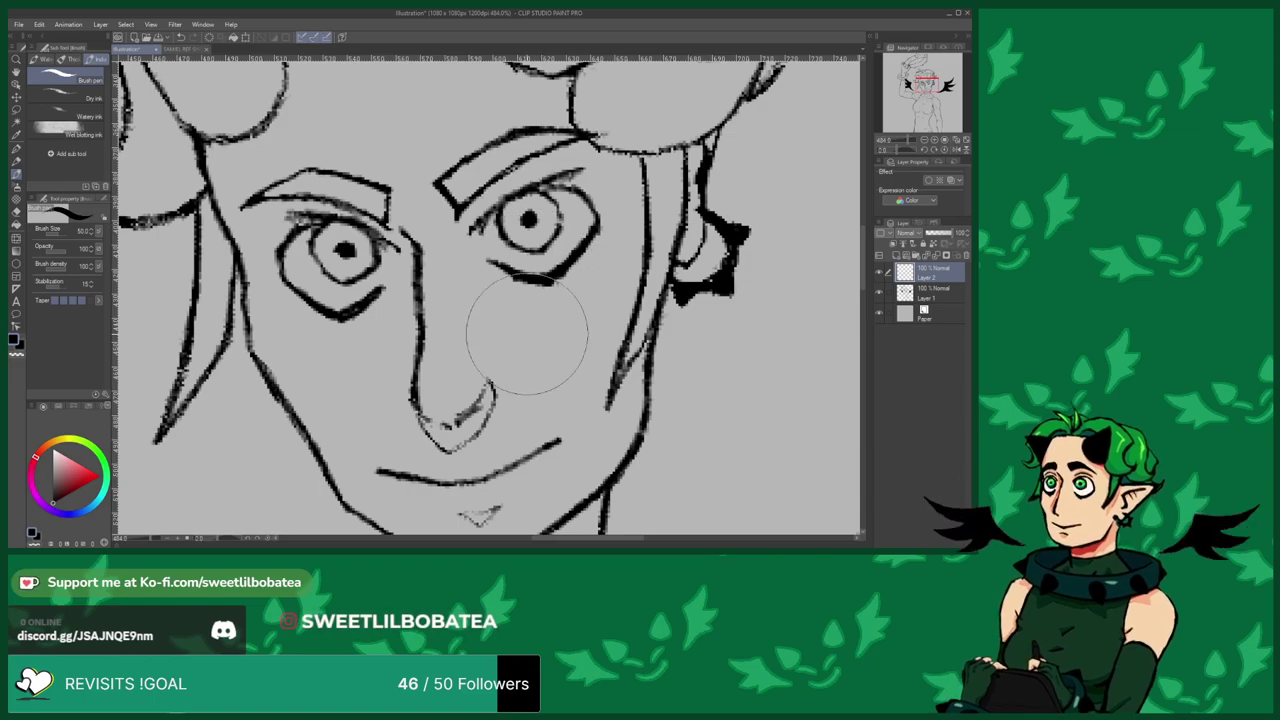
{"action": "scroll", "coordinate": [551, 234], "scroll_direction": "up", "scroll_amount": 2}
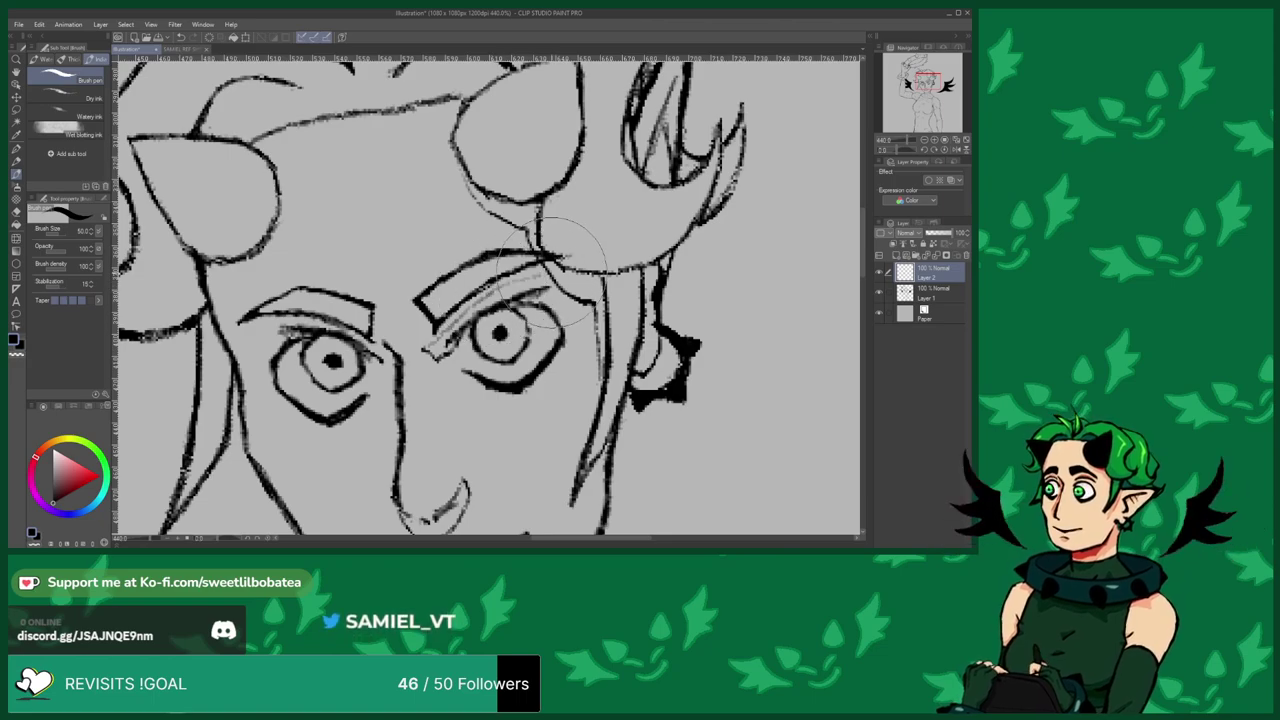
{"action": "left_click", "coordinate": [16, 222]}
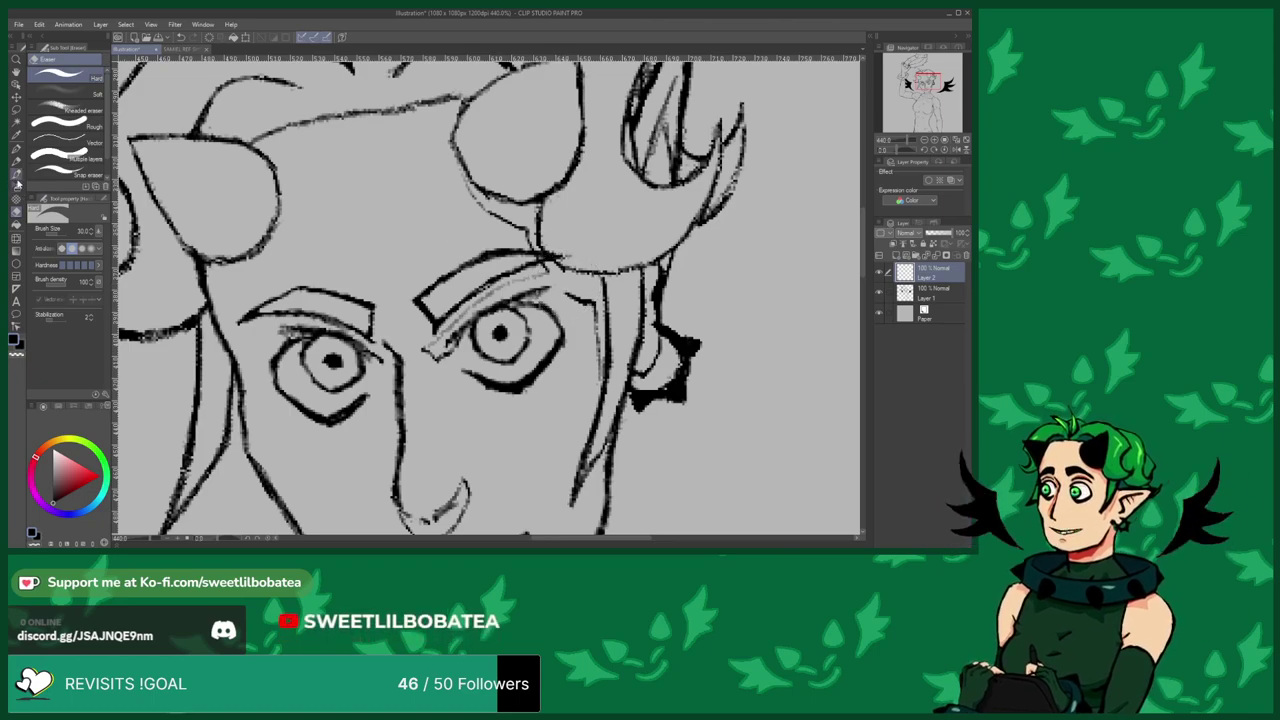
{"action": "left_click", "coordinate": [16, 185]}
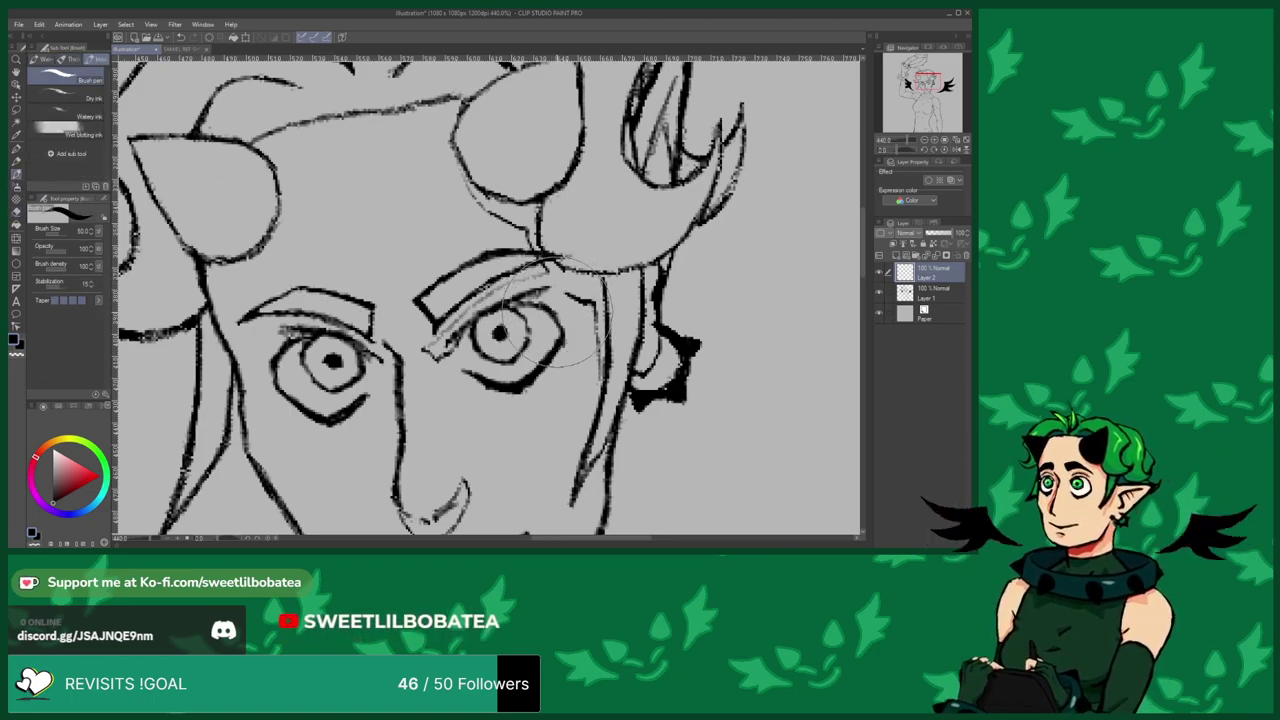
Sketch a shadow line around the horn opposite the earring down to the brow, and a small curve at that eye's outer corner.
{"action": "scroll", "coordinate": [571, 243], "scroll_direction": "down", "scroll_amount": 5}
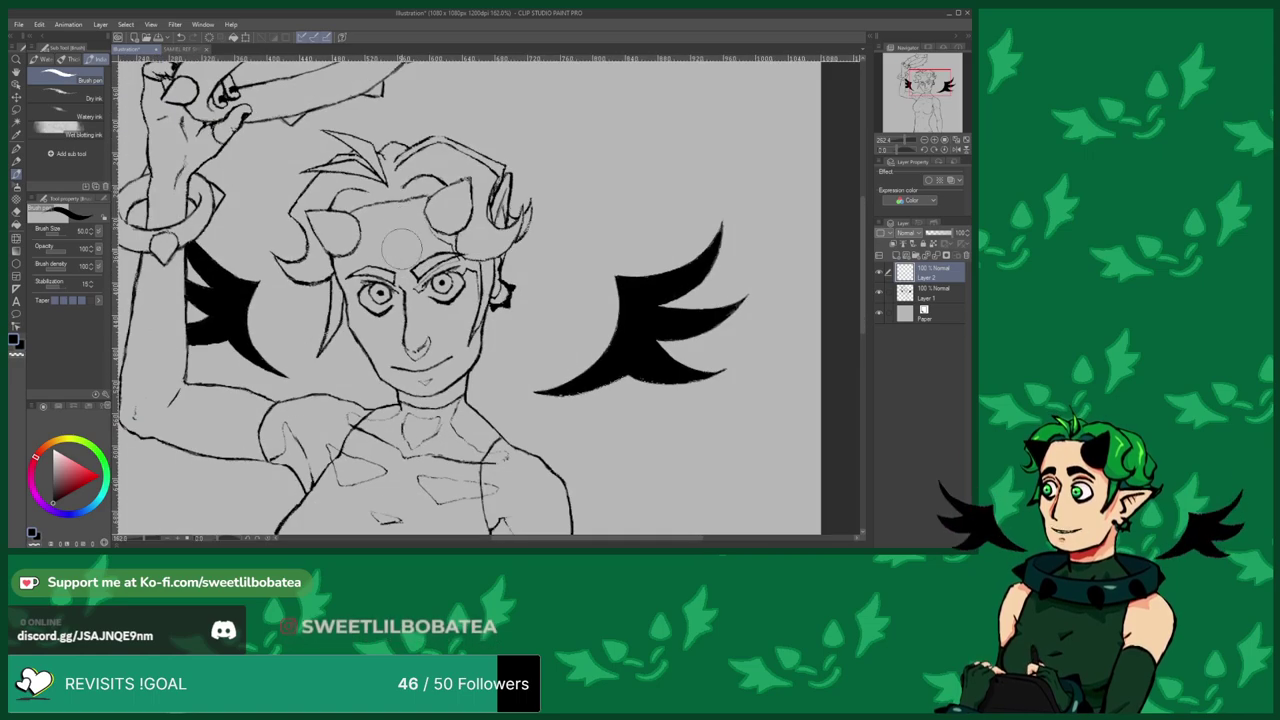
{"action": "scroll", "coordinate": [400, 288], "scroll_direction": "up", "scroll_amount": 3}
{"action": "scroll", "coordinate": [402, 307], "scroll_direction": "down", "scroll_amount": 2}
{"action": "scroll", "coordinate": [400, 300], "scroll_direction": "up", "scroll_amount": 4}
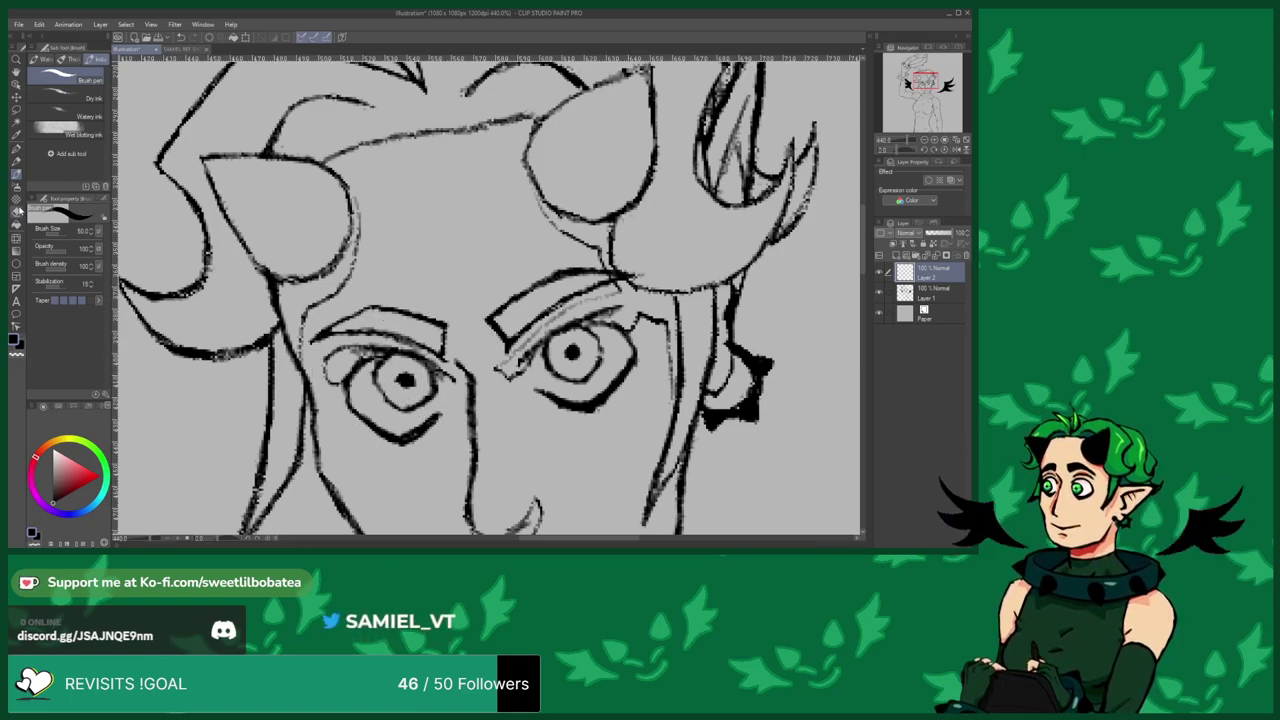
Try erasing parts of the shadow outlines between the brows and the eyes.
{"action": "key", "text": "e"}
{"action": "left_click_drag", "start_coordinate": [515, 352], "coordinate": [588, 292]}
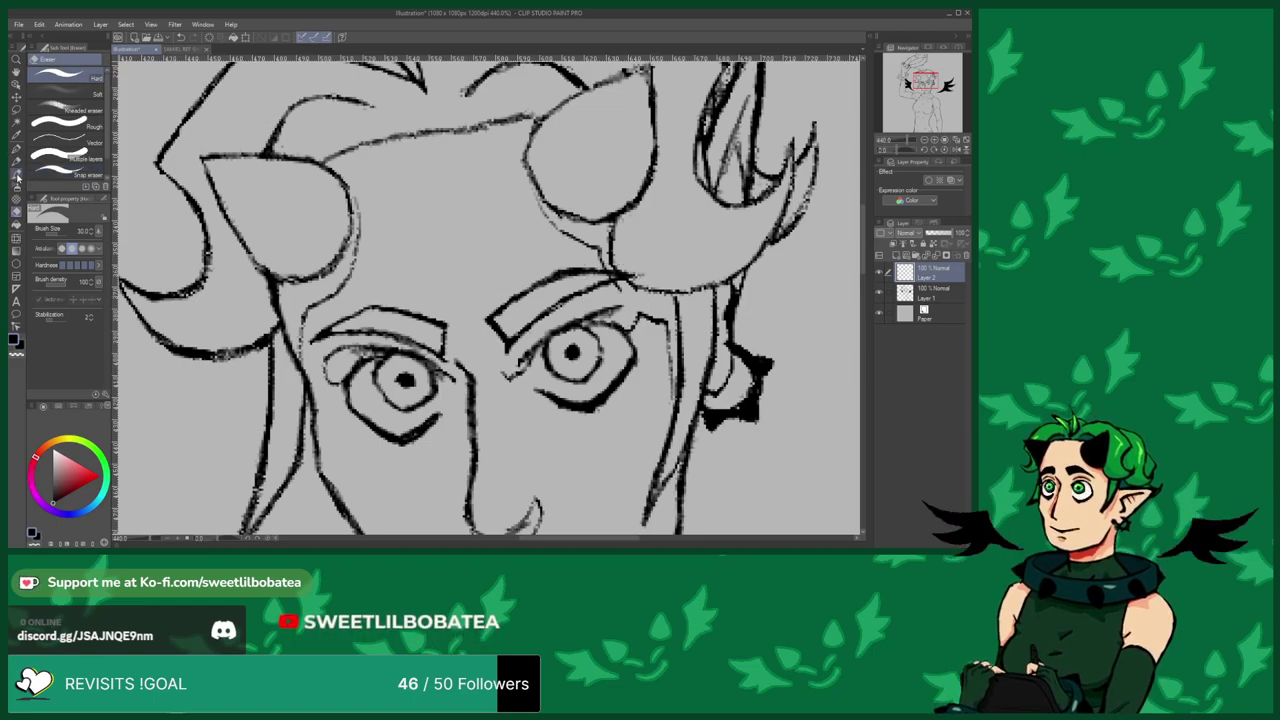
{"action": "key", "text": "p"}
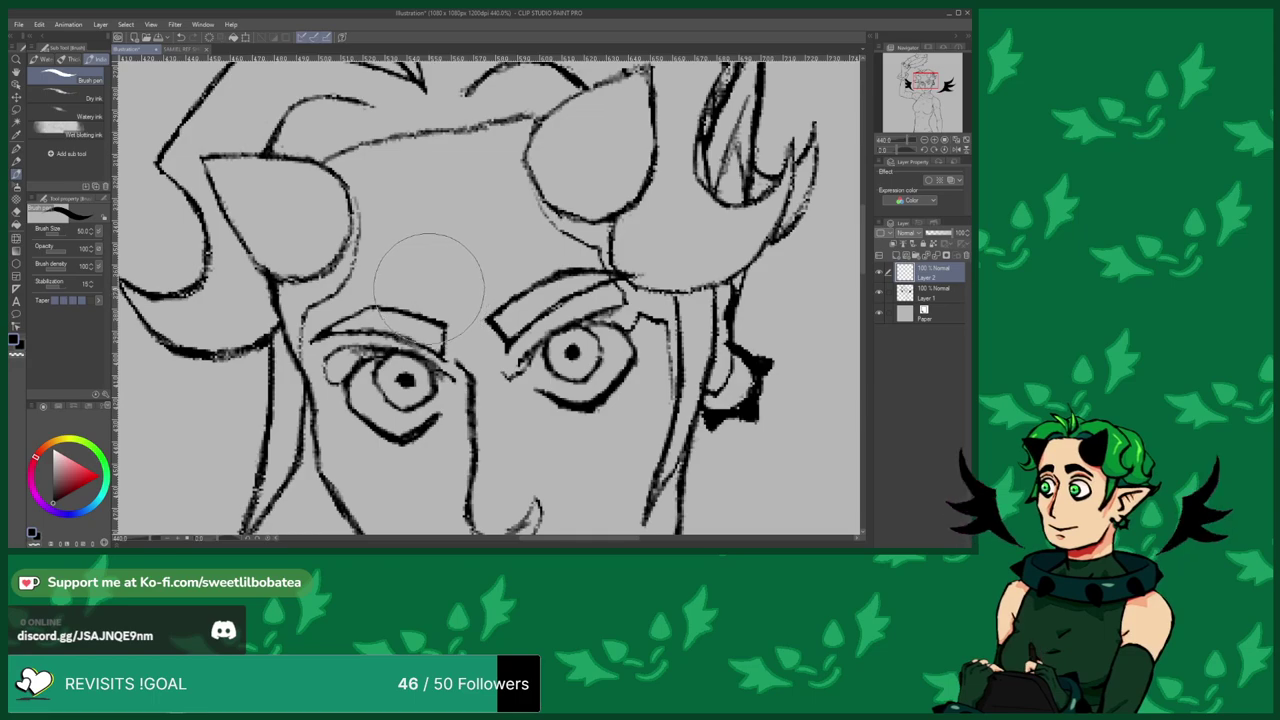
{"action": "scroll", "coordinate": [421, 267], "scroll_direction": "down", "scroll_amount": 3}
{"action": "scroll", "coordinate": [450, 285], "scroll_direction": "up", "scroll_amount": 3}
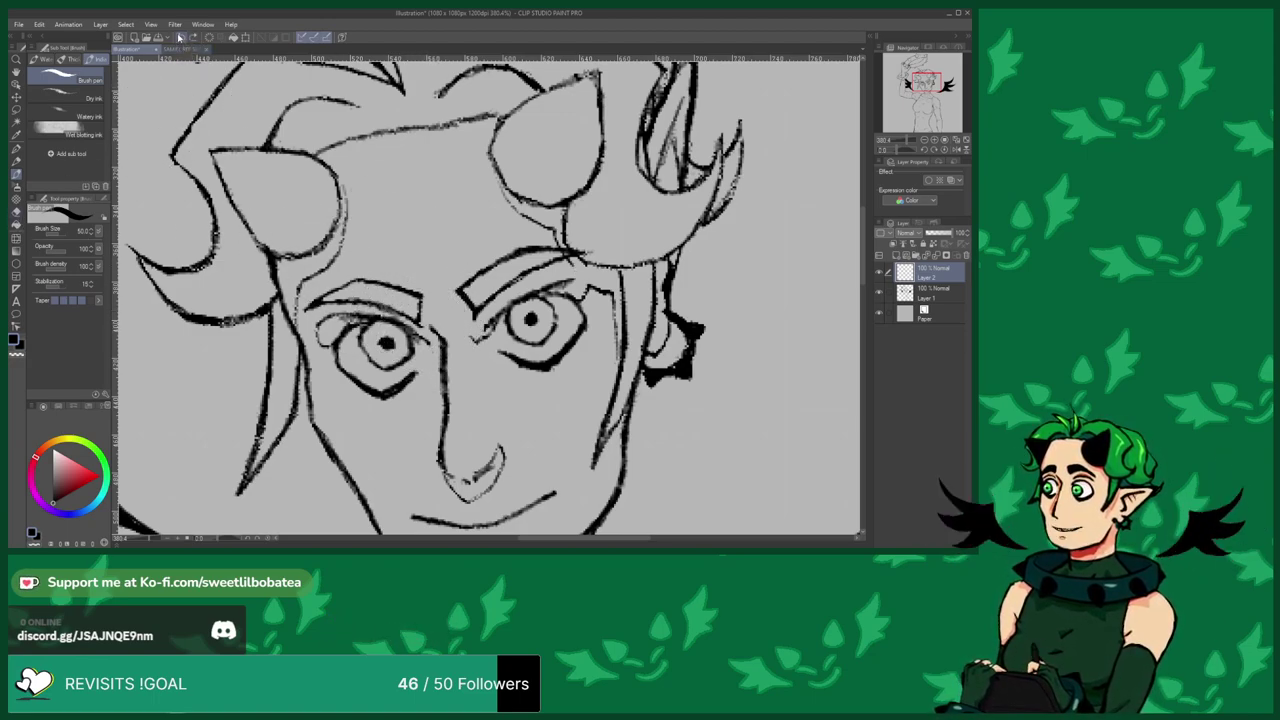
{"action": "scroll", "coordinate": [419, 343], "scroll_direction": "up", "scroll_amount": 2}
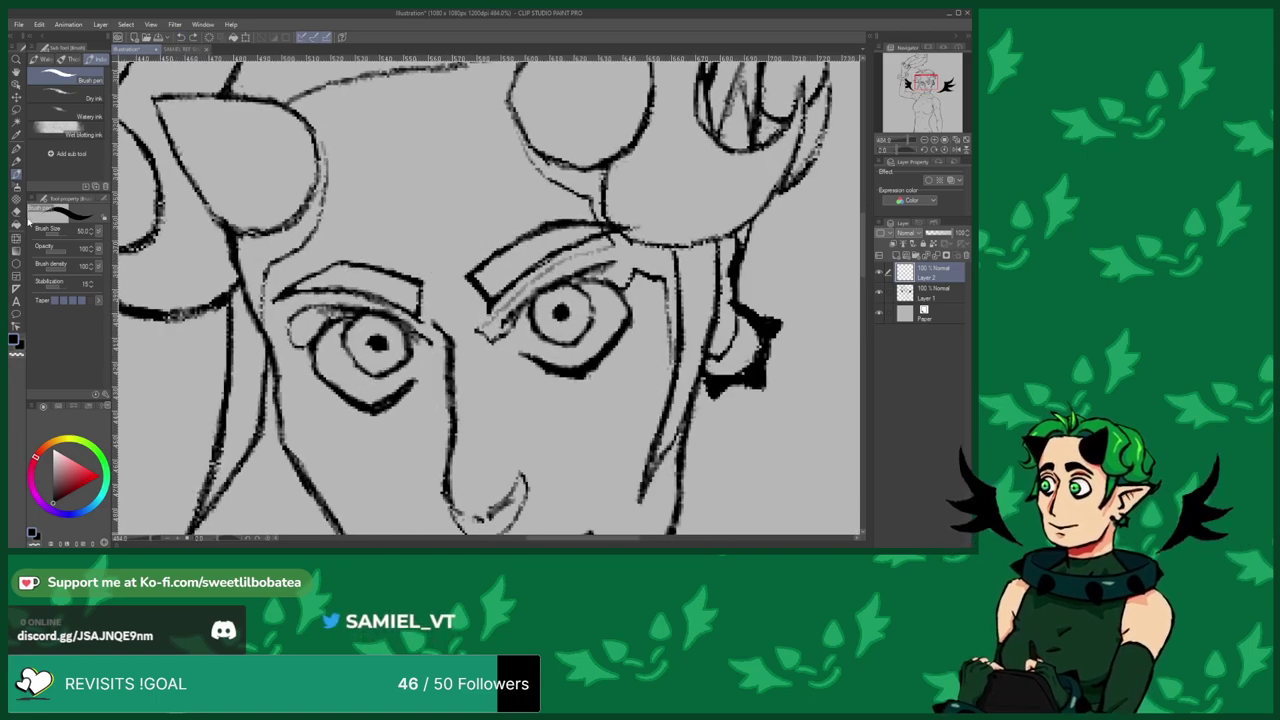
{"action": "left_click", "coordinate": [16, 211]}
{"action": "left_click_drag", "start_coordinate": [312, 314], "coordinate": [304, 308]}
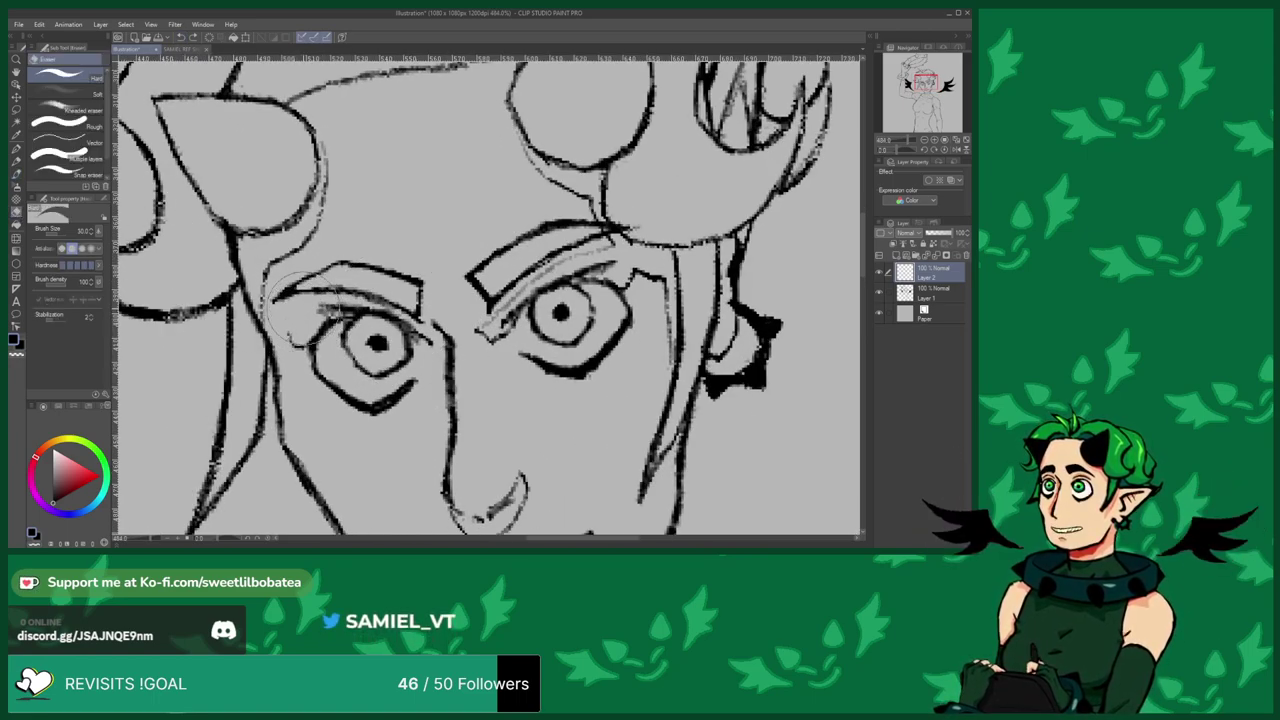
{"action": "left_click", "coordinate": [16, 174]}
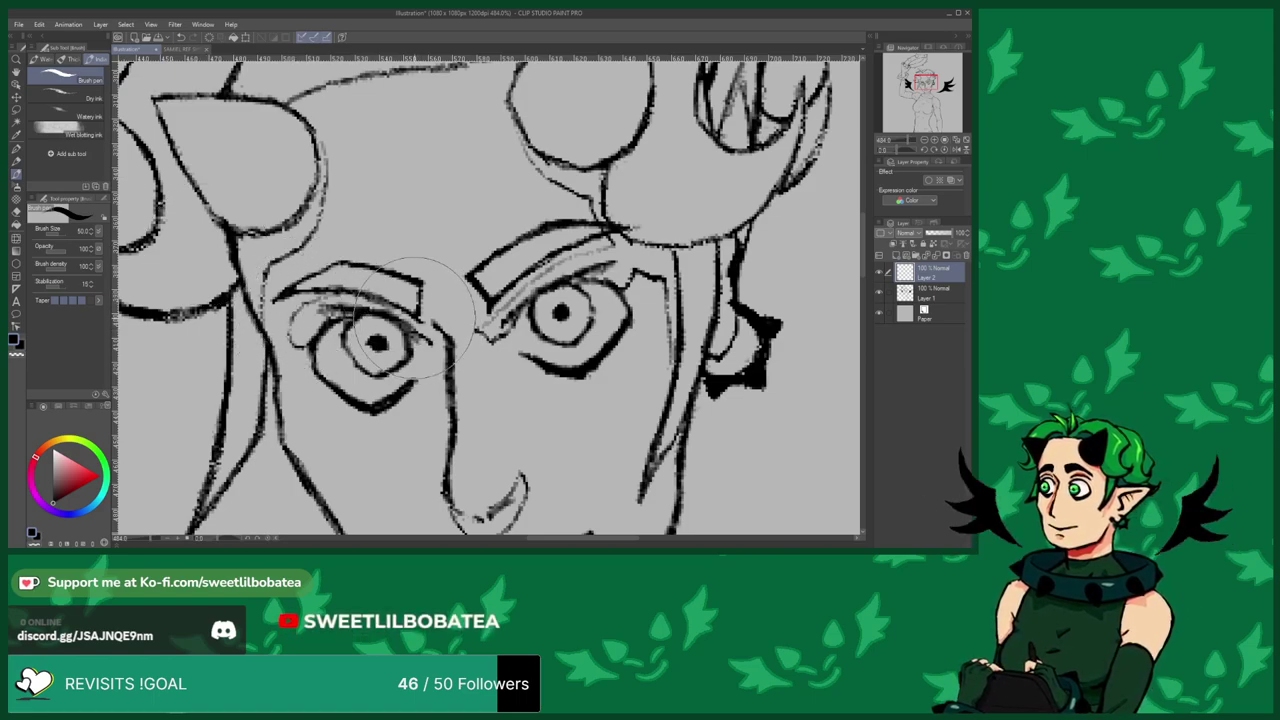
Sketch a shadow outline along the side of the nose, from the inner eye corner down to the nose tip.
{"action": "scroll", "coordinate": [392, 240], "scroll_direction": "down", "scroll_amount": 4}
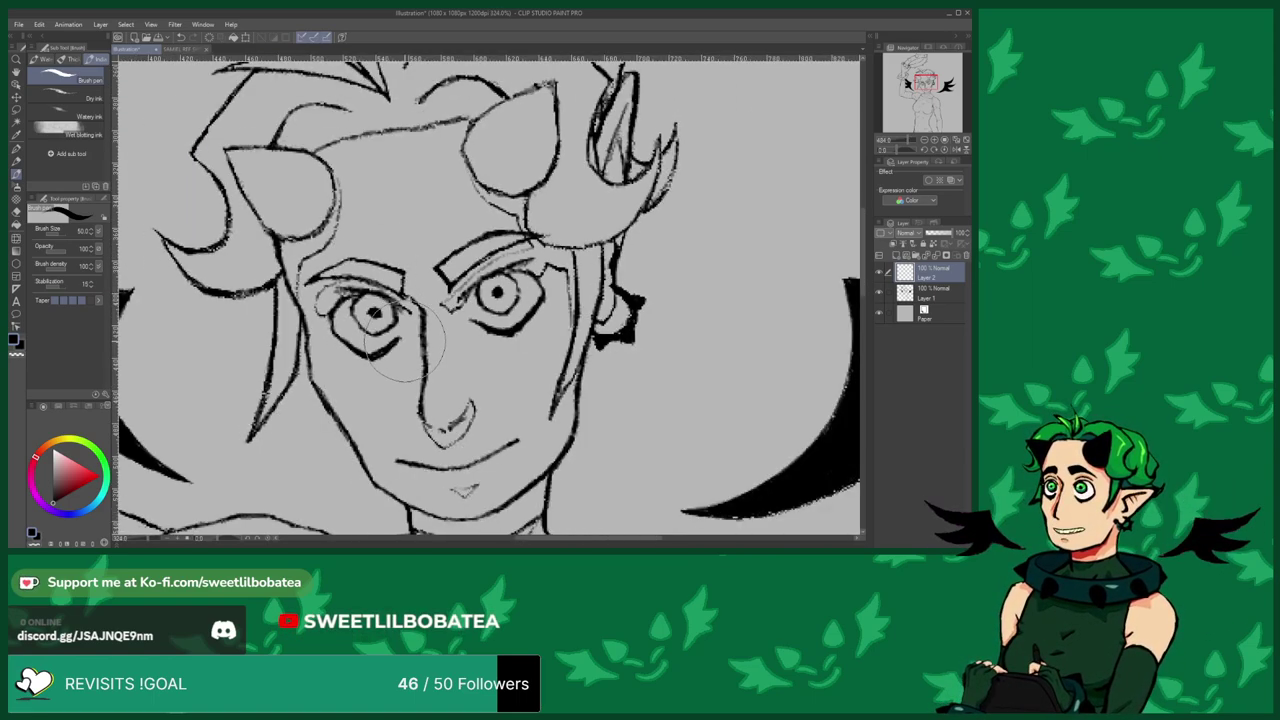
{"action": "scroll", "coordinate": [418, 320], "scroll_direction": "up", "scroll_amount": 5}
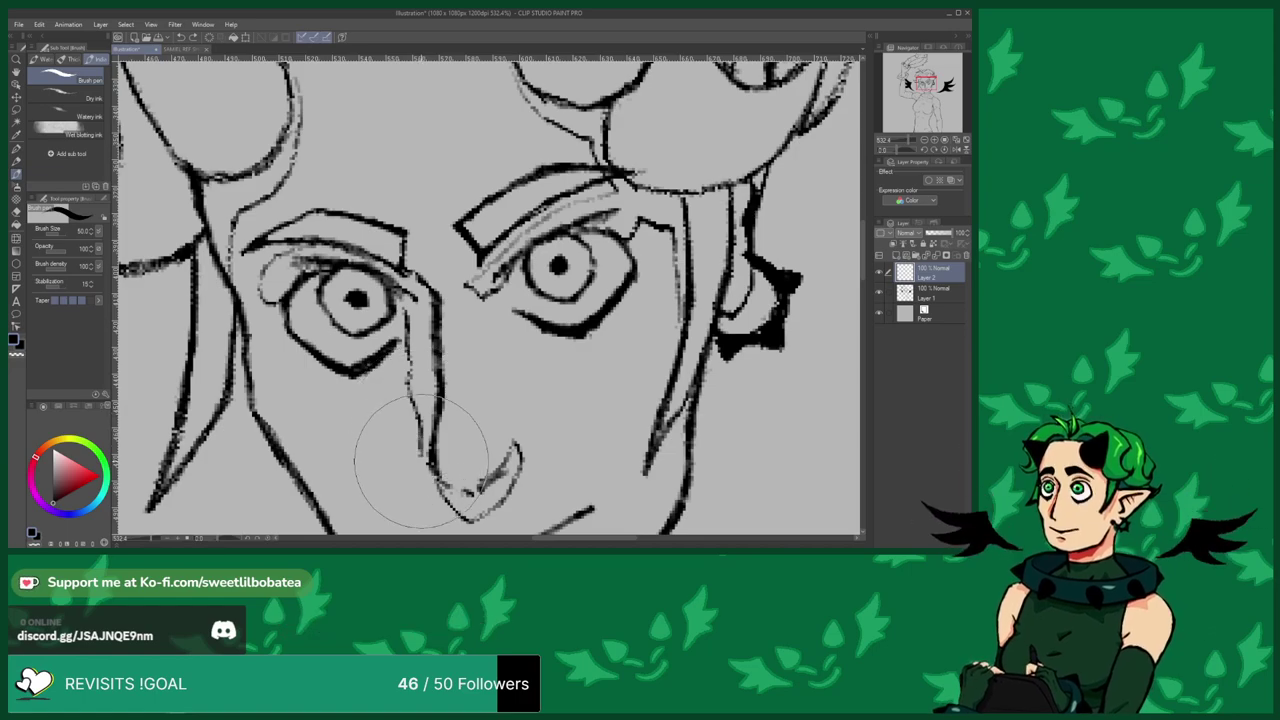
{"action": "scroll", "coordinate": [250, 210], "scroll_direction": "down", "scroll_amount": 6}
{"action": "scroll", "coordinate": [434, 439], "scroll_direction": "up", "scroll_amount": 4}
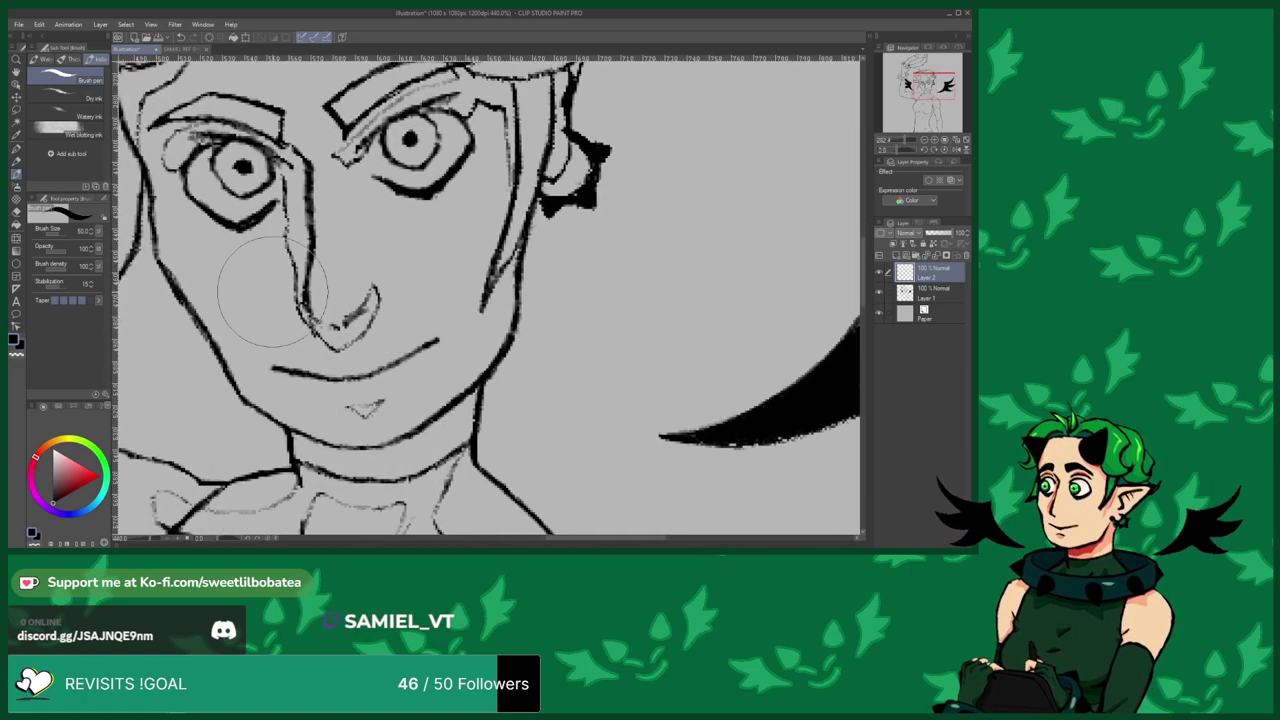
{"action": "left_click", "coordinate": [18, 198]}
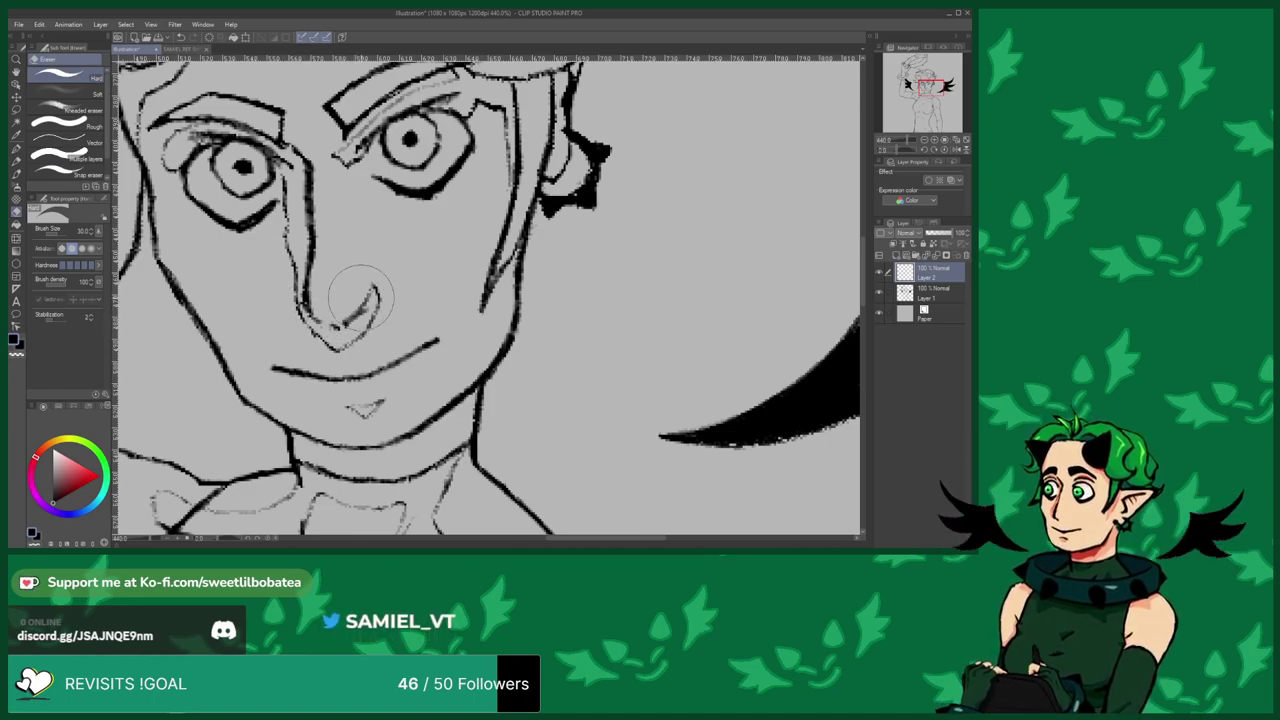
{"action": "left_click", "coordinate": [19, 176]}
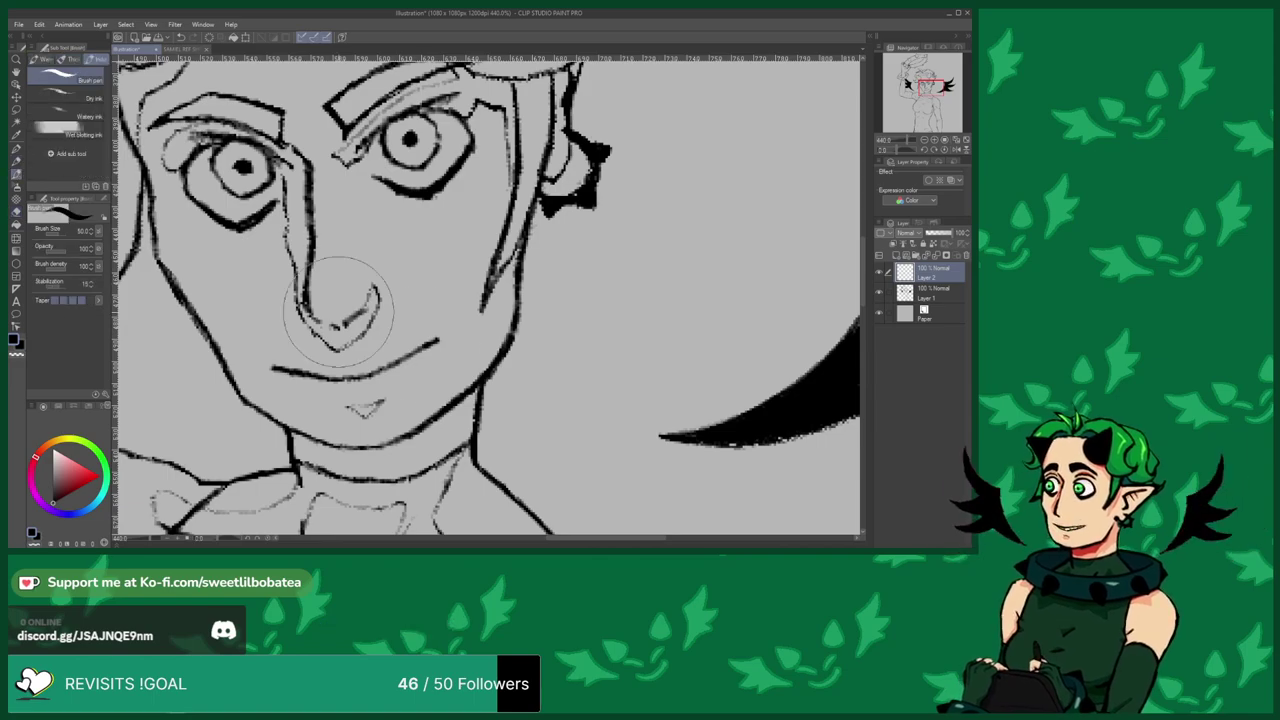
Sketch a narrow pointed shape beside the nose bridge, below the inner corner of the eye on the earring side.
{"action": "scroll", "coordinate": [412, 390], "scroll_direction": "down", "scroll_amount": 3}
{"action": "scroll", "coordinate": [382, 303], "scroll_direction": "up", "scroll_amount": 3}
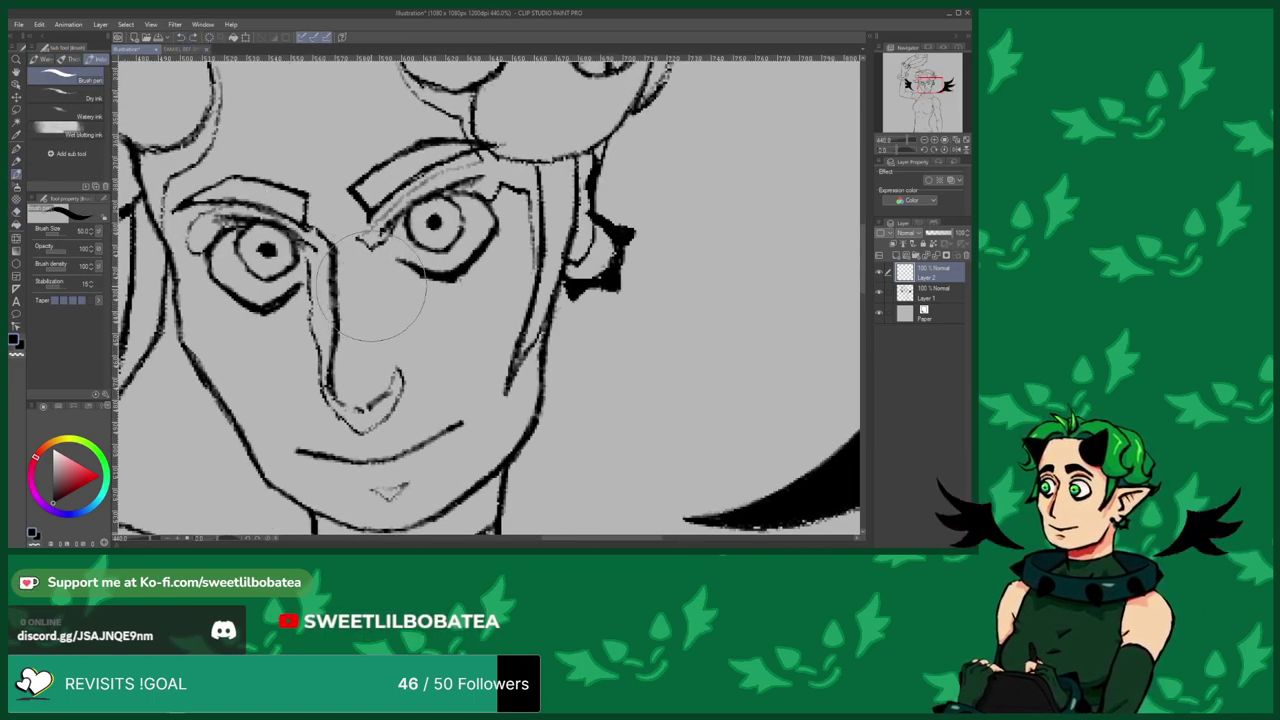
{"action": "mouse_move", "coordinate": [366, 298]}
{"action": "left_mouse_down"}
{"action": "mouse_move", "coordinate": [377, 333]}
{"action": "mouse_move", "coordinate": [385, 295]}
{"action": "mouse_move", "coordinate": [367, 265]}
{"action": "left_mouse_up"}
{"action": "scroll", "coordinate": [365, 260], "scroll_direction": "down", "scroll_amount": 8}
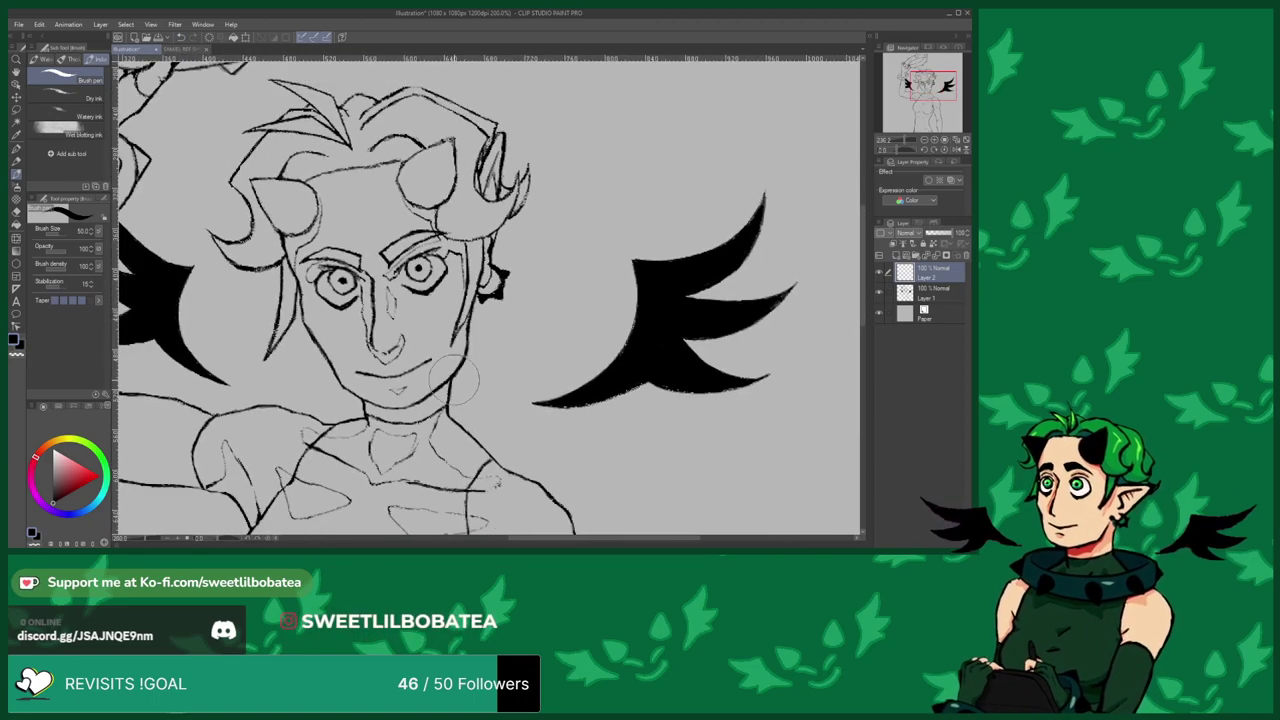
Sketch curved shadow lines in the front hair, linking the strands above the horns with the forelock and the hairline.
{"action": "scroll", "coordinate": [330, 200], "scroll_direction": "up", "scroll_amount": 5}
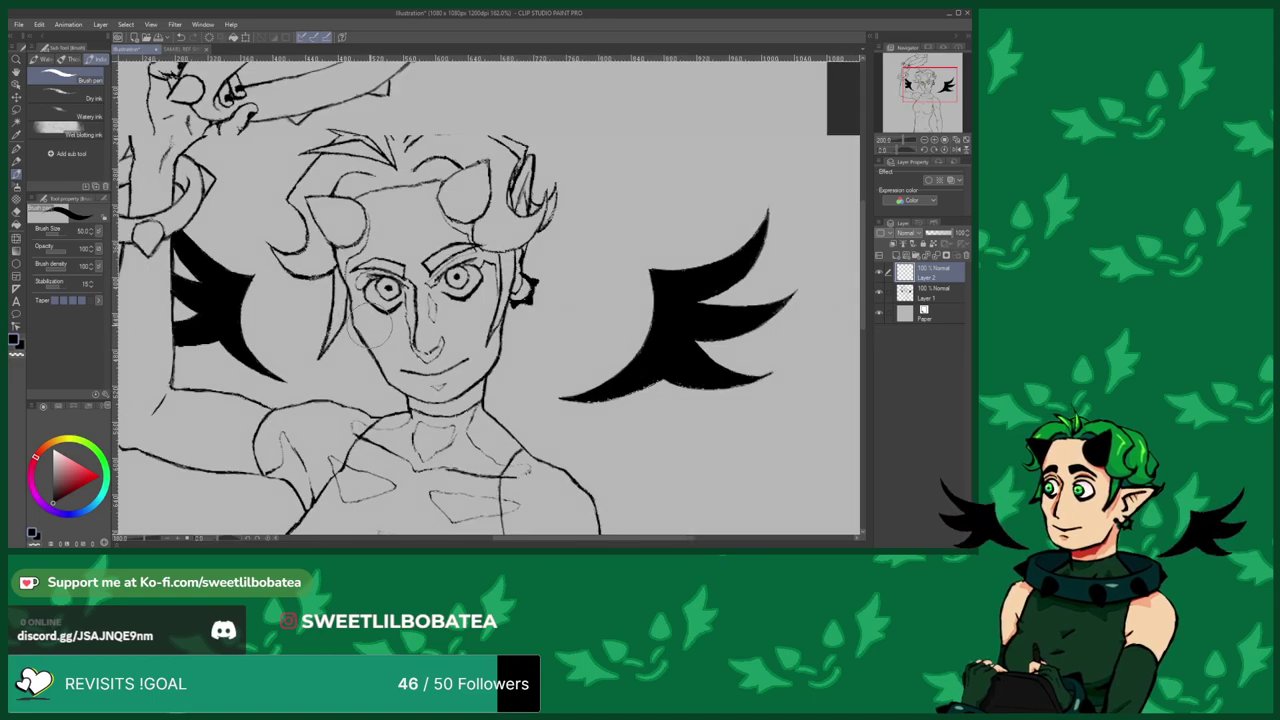
{"action": "scroll", "coordinate": [363, 191], "scroll_direction": "up", "scroll_amount": 4}
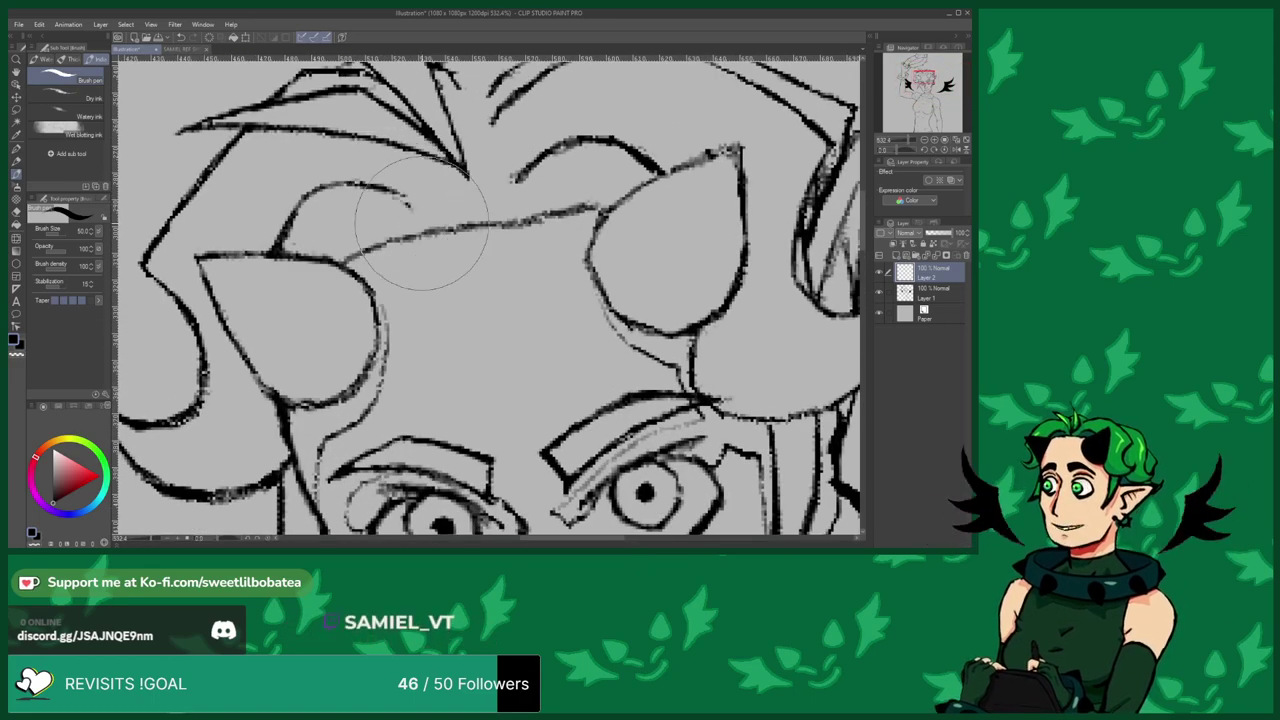
{"action": "scroll", "coordinate": [514, 185], "scroll_direction": "down", "scroll_amount": 3}
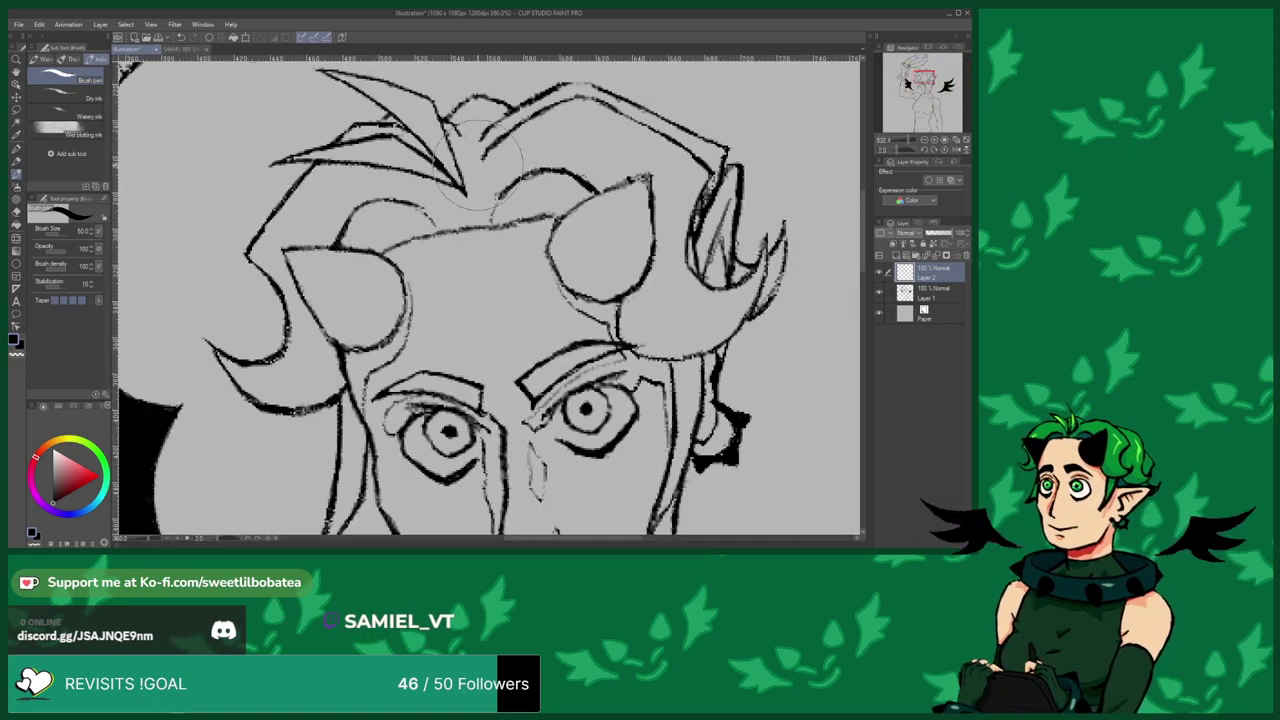
{"action": "scroll", "coordinate": [518, 172], "scroll_direction": "up", "scroll_amount": 3}
{"action": "scroll", "coordinate": [510, 180], "scroll_direction": "down", "scroll_amount": 3}
{"action": "scroll", "coordinate": [508, 128], "scroll_direction": "up", "scroll_amount": 3}
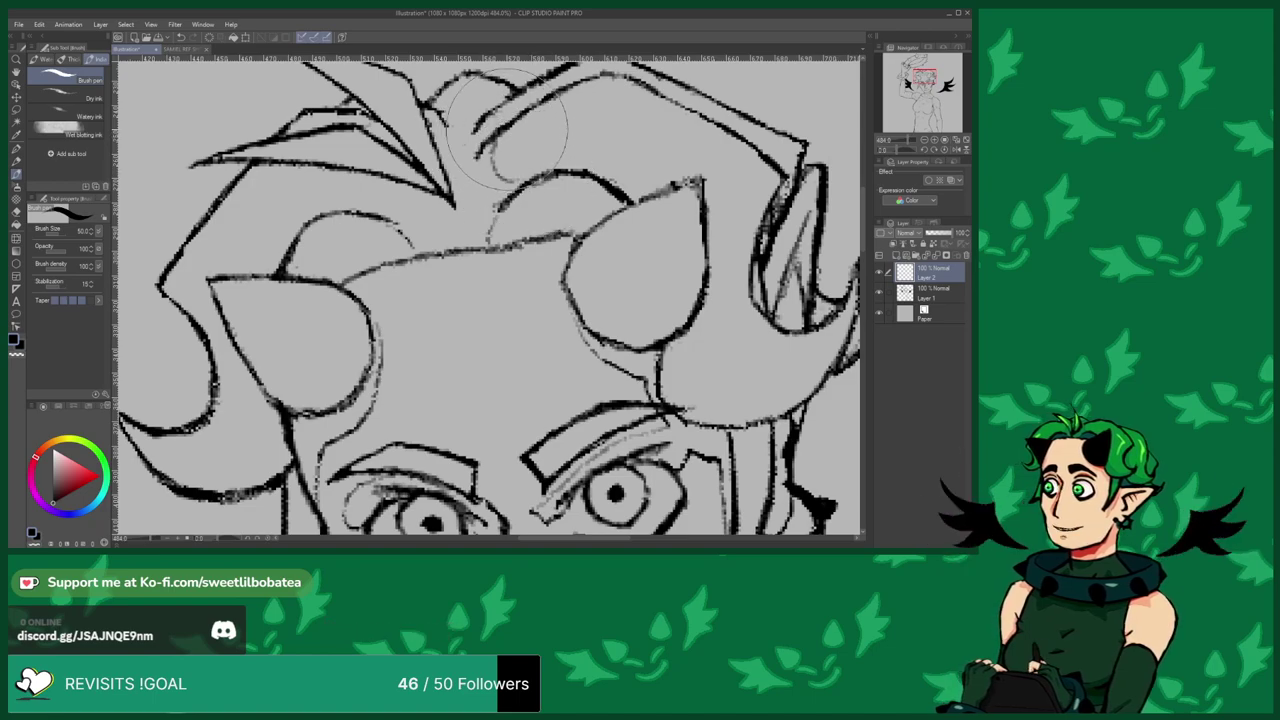
{"action": "scroll", "coordinate": [494, 120], "scroll_direction": "down", "scroll_amount": 3}
{"action": "scroll", "coordinate": [498, 110], "scroll_direction": "up", "scroll_amount": 4}
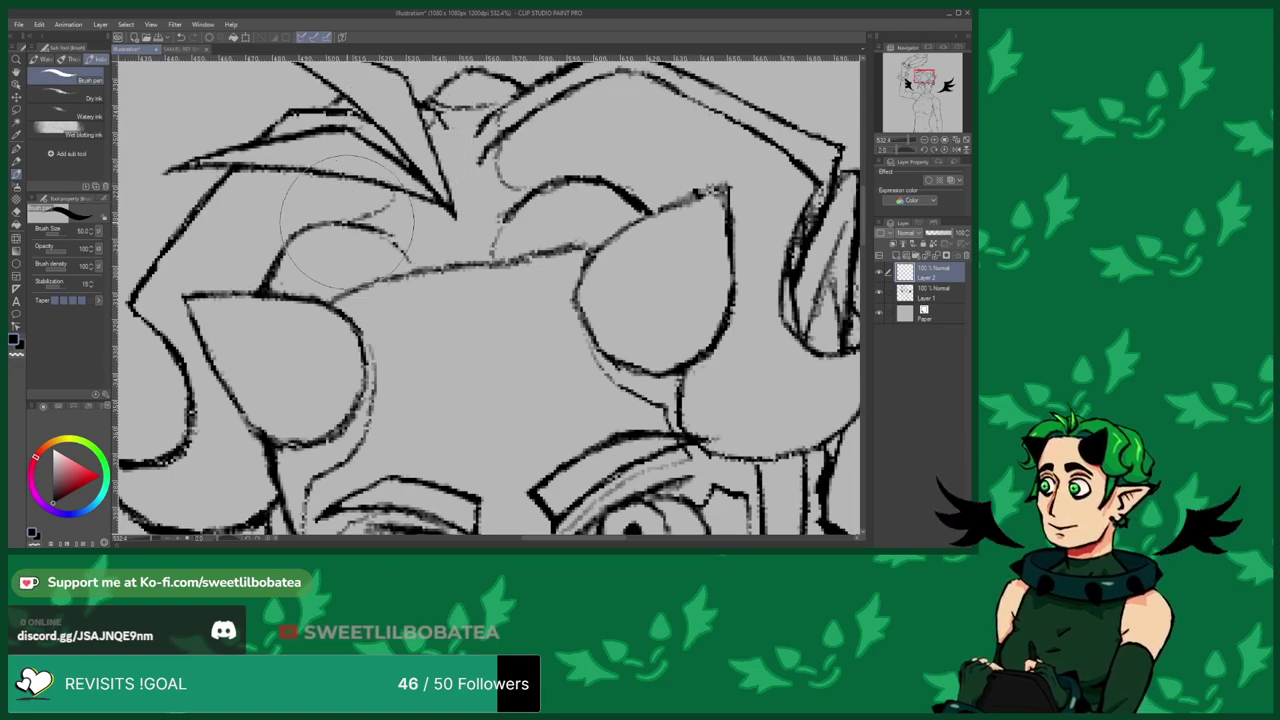
{"action": "scroll", "coordinate": [390, 195], "scroll_direction": "down", "scroll_amount": 4}
{"action": "scroll", "coordinate": [487, 288], "scroll_direction": "up", "scroll_amount": 3}
{"action": "scroll", "coordinate": [487, 288], "scroll_direction": "down", "scroll_amount": 4}
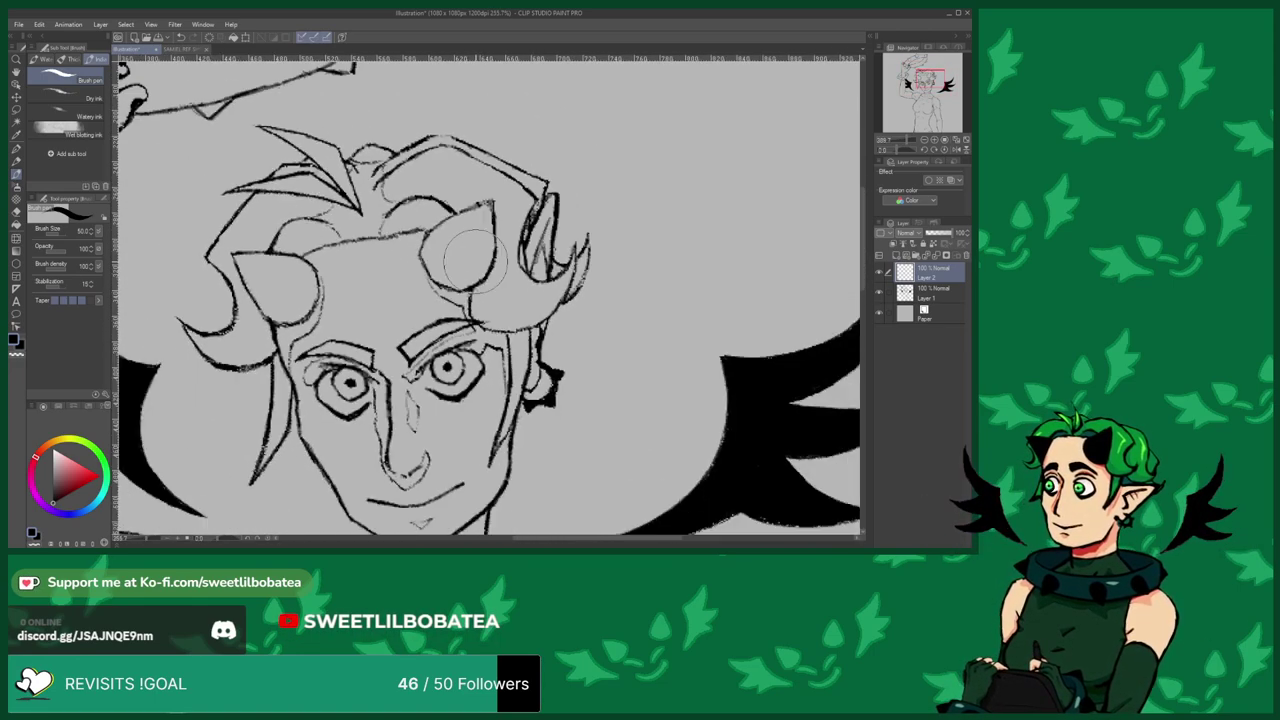
Sketch a short shadow line across the upper part of the sidelock opposite the earring.
{"action": "scroll", "coordinate": [540, 236], "scroll_direction": "up", "scroll_amount": 3}
{"action": "scroll", "coordinate": [538, 232], "scroll_direction": "up", "scroll_amount": 2}
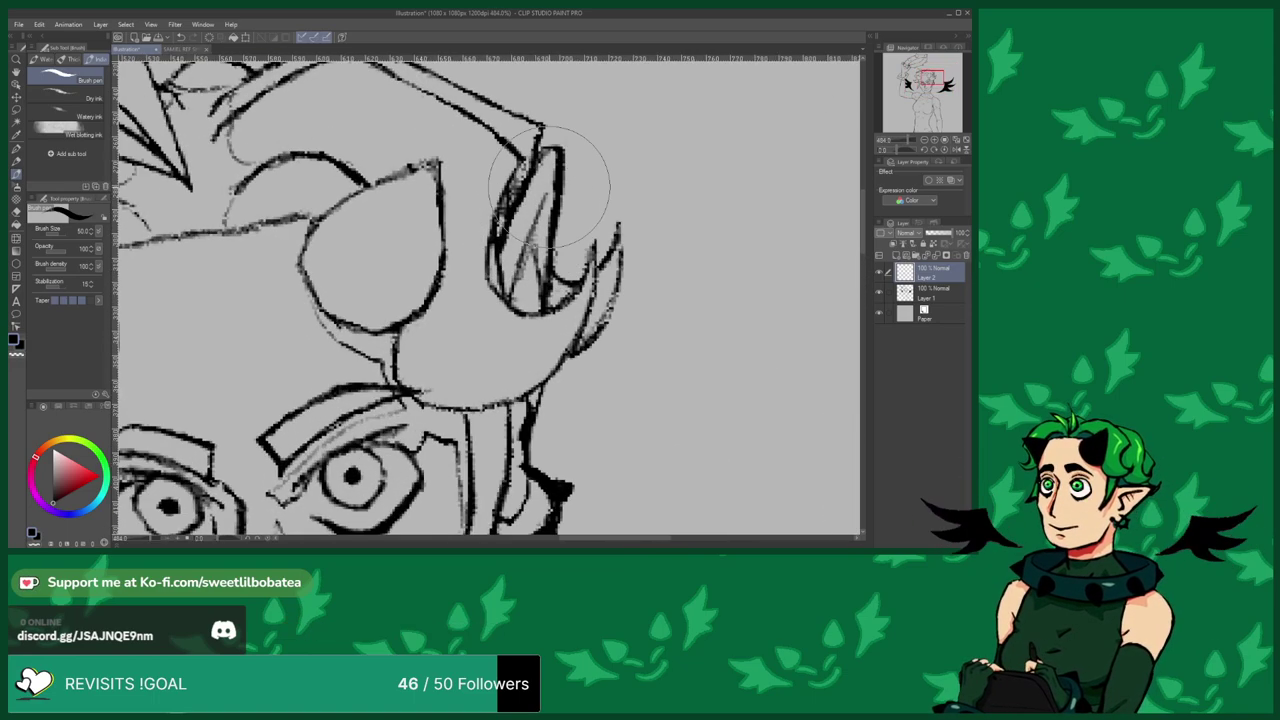
{"action": "scroll", "coordinate": [545, 265], "scroll_direction": "down", "scroll_amount": 4}
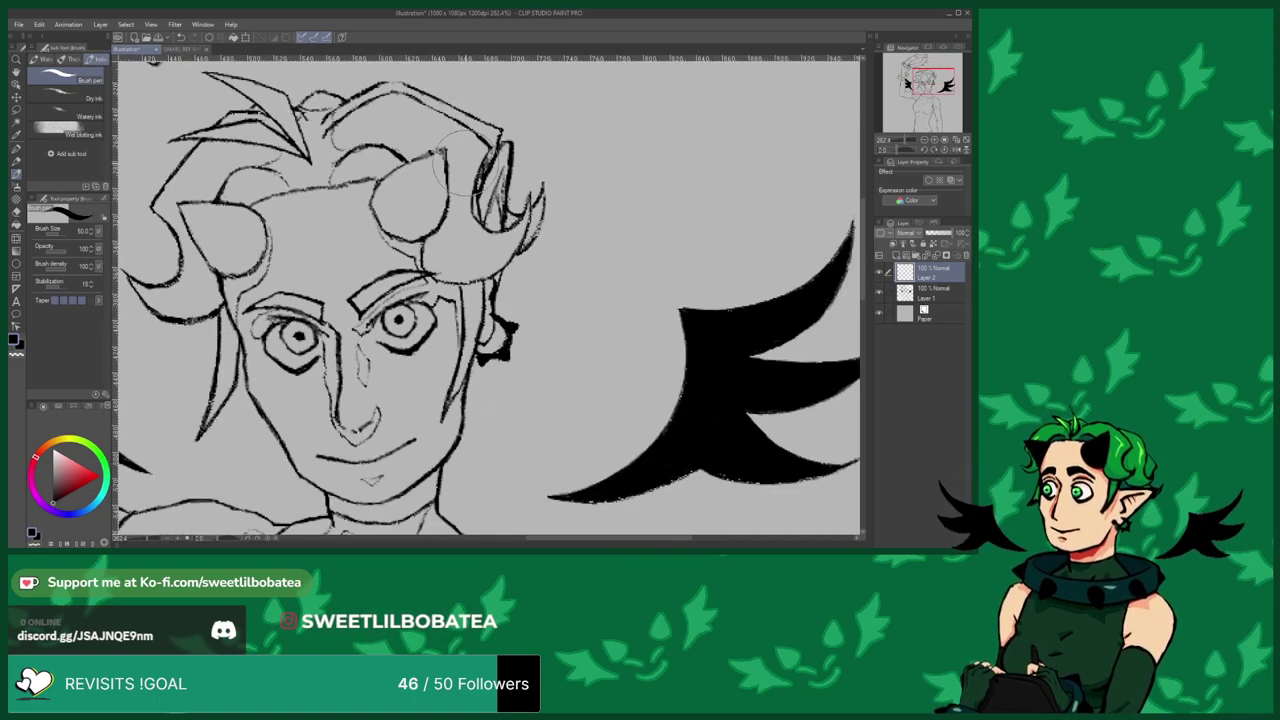
{"action": "scroll", "coordinate": [487, 288], "scroll_direction": "up", "scroll_amount": 4}
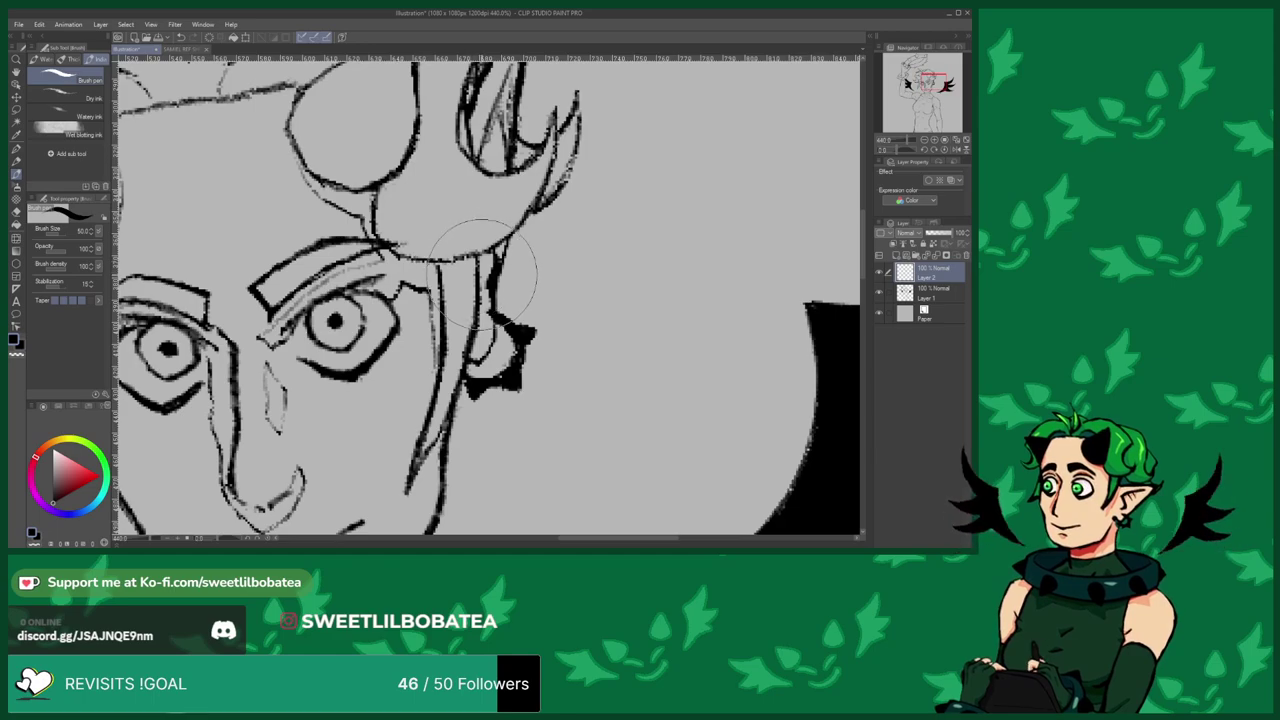
{"action": "scroll", "coordinate": [483, 274], "scroll_direction": "down", "scroll_amount": 3}
{"action": "scroll", "coordinate": [400, 250], "scroll_direction": "up", "scroll_amount": 1}
{"action": "scroll", "coordinate": [278, 199], "scroll_direction": "down", "scroll_amount": 2}
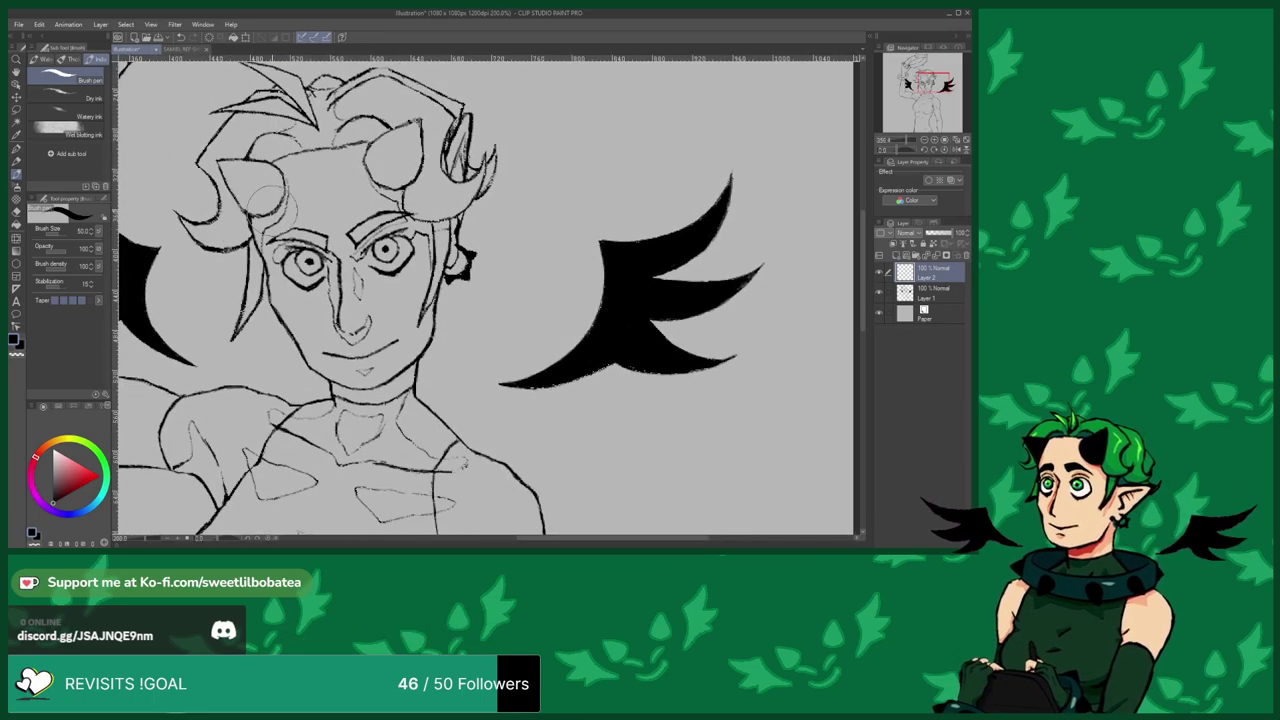
{"action": "scroll", "coordinate": [278, 199], "scroll_direction": "up", "scroll_amount": 2}
{"action": "scroll", "coordinate": [387, 198], "scroll_direction": "down", "scroll_amount": 1}
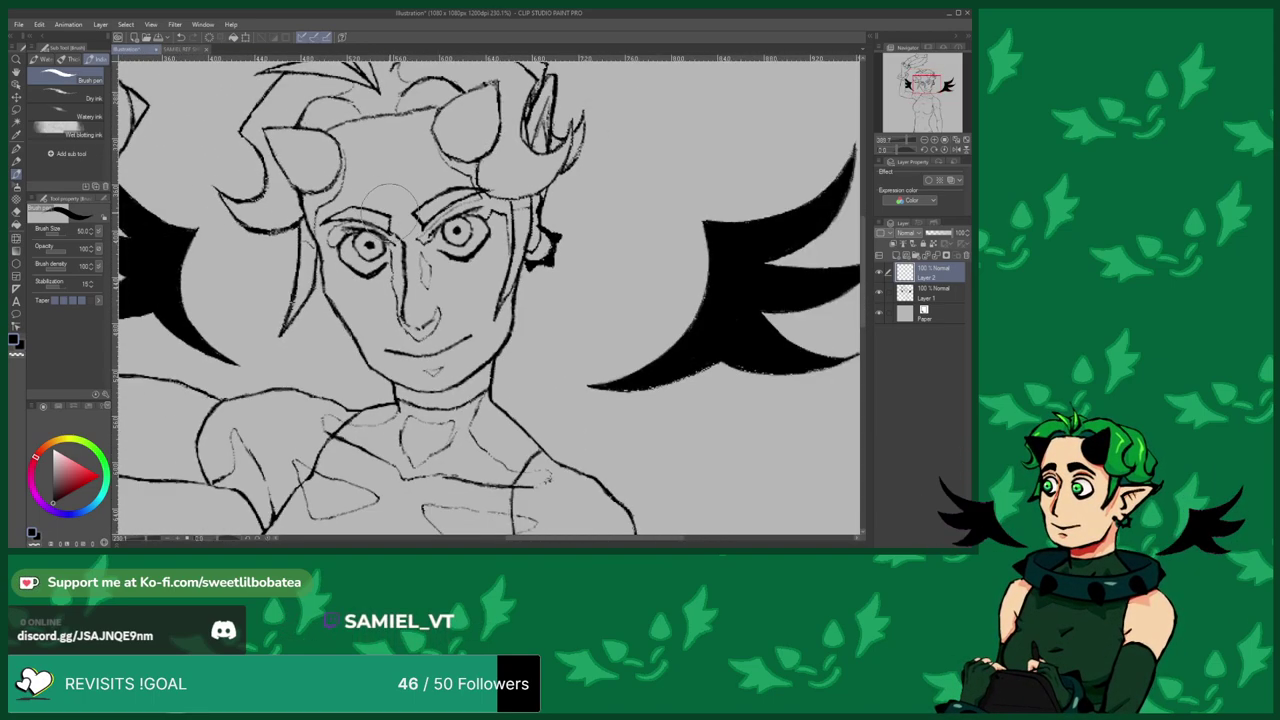
Sketch a thin shadow shape along the raised arm's inner elbow crease and a small triangle near the elbow's tip.
{"action": "scroll", "coordinate": [390, 197], "scroll_direction": "down", "scroll_amount": 5}
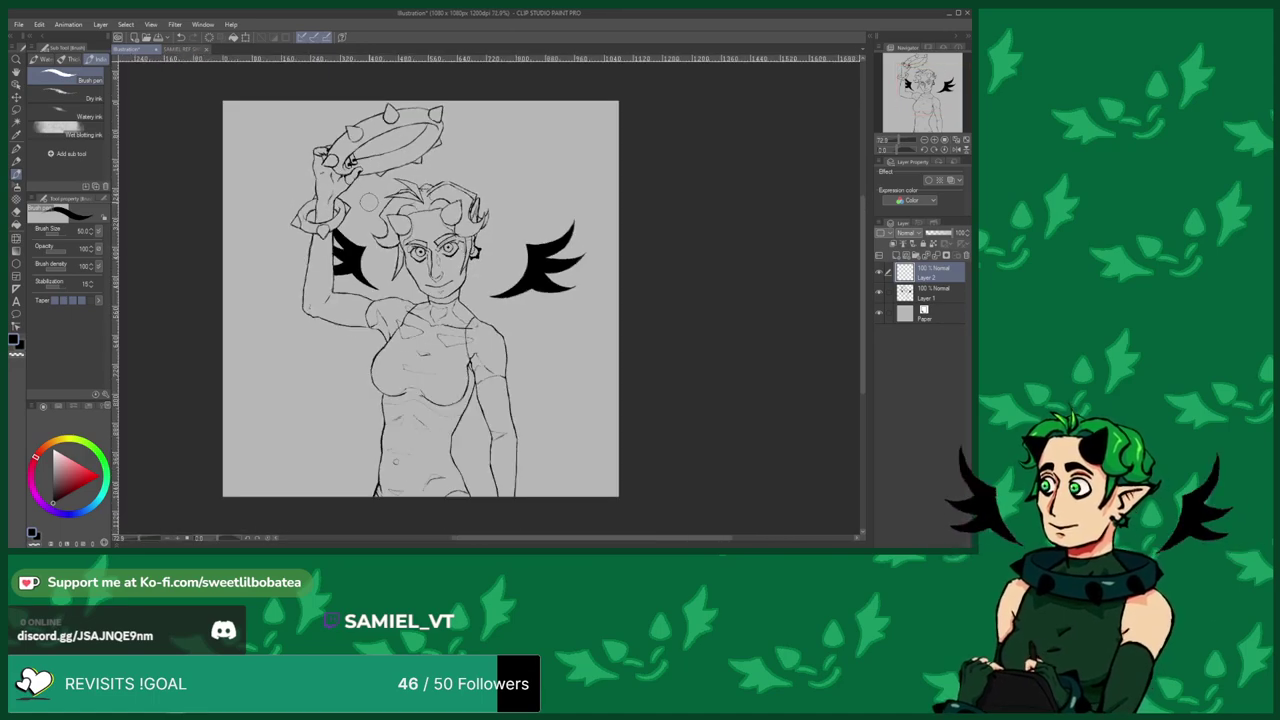
{"action": "scroll", "coordinate": [350, 225], "scroll_direction": "up", "scroll_amount": 5}
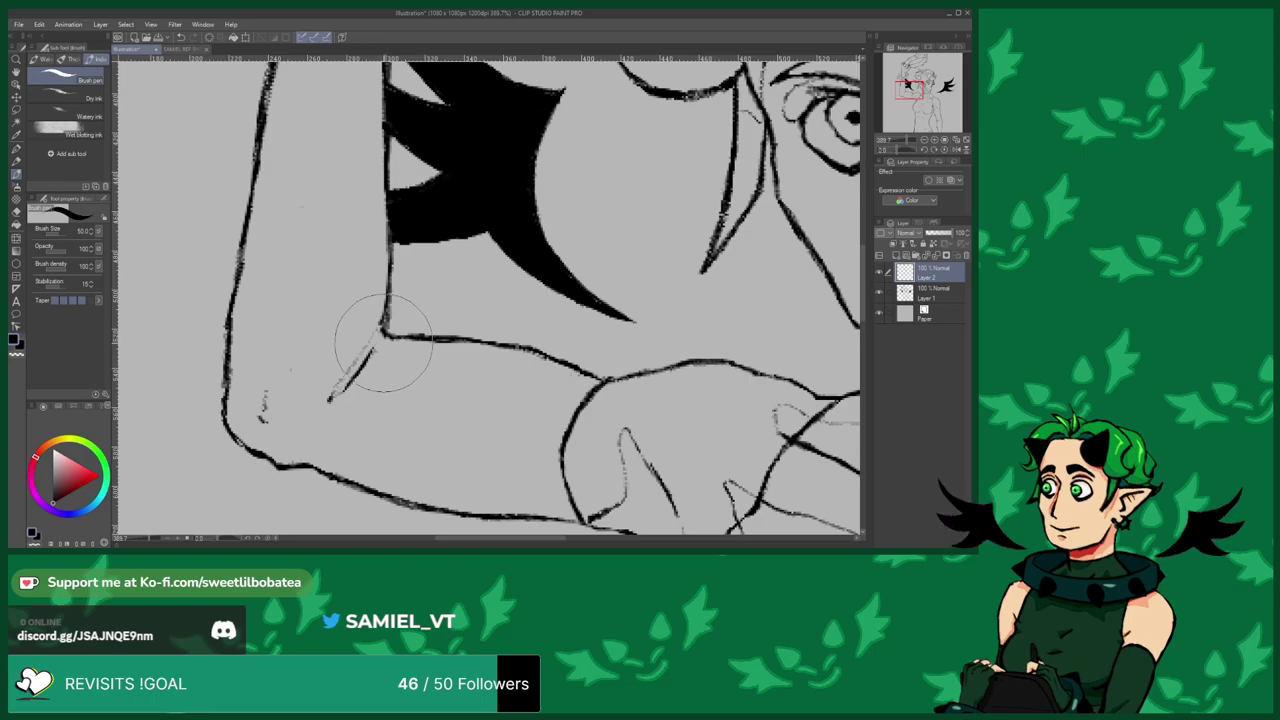
{"action": "scroll", "coordinate": [385, 327], "scroll_direction": "down", "scroll_amount": 3}
{"action": "scroll", "coordinate": [347, 349], "scroll_direction": "up", "scroll_amount": 3}
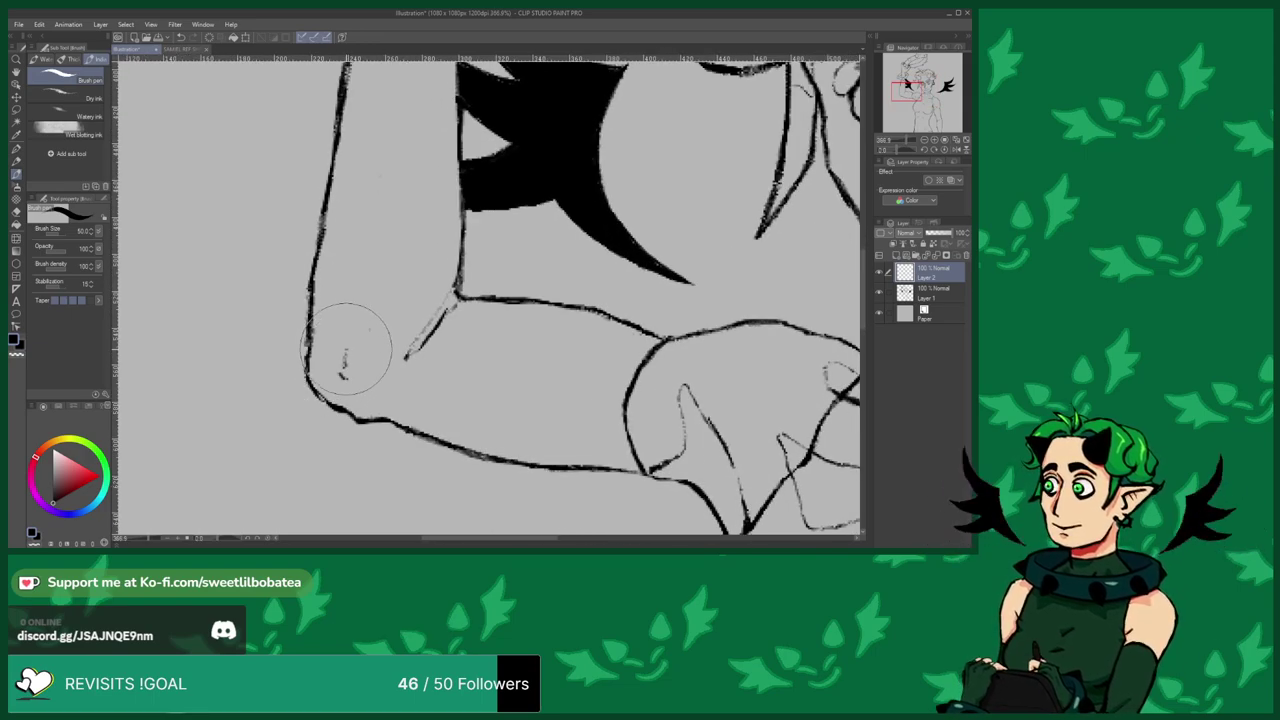
{"action": "mouse_move", "coordinate": [350, 344]}
{"action": "left_mouse_down"}
{"action": "mouse_move", "coordinate": [366, 386]}
{"action": "mouse_move", "coordinate": [340, 376]}
{"action": "left_mouse_up"}
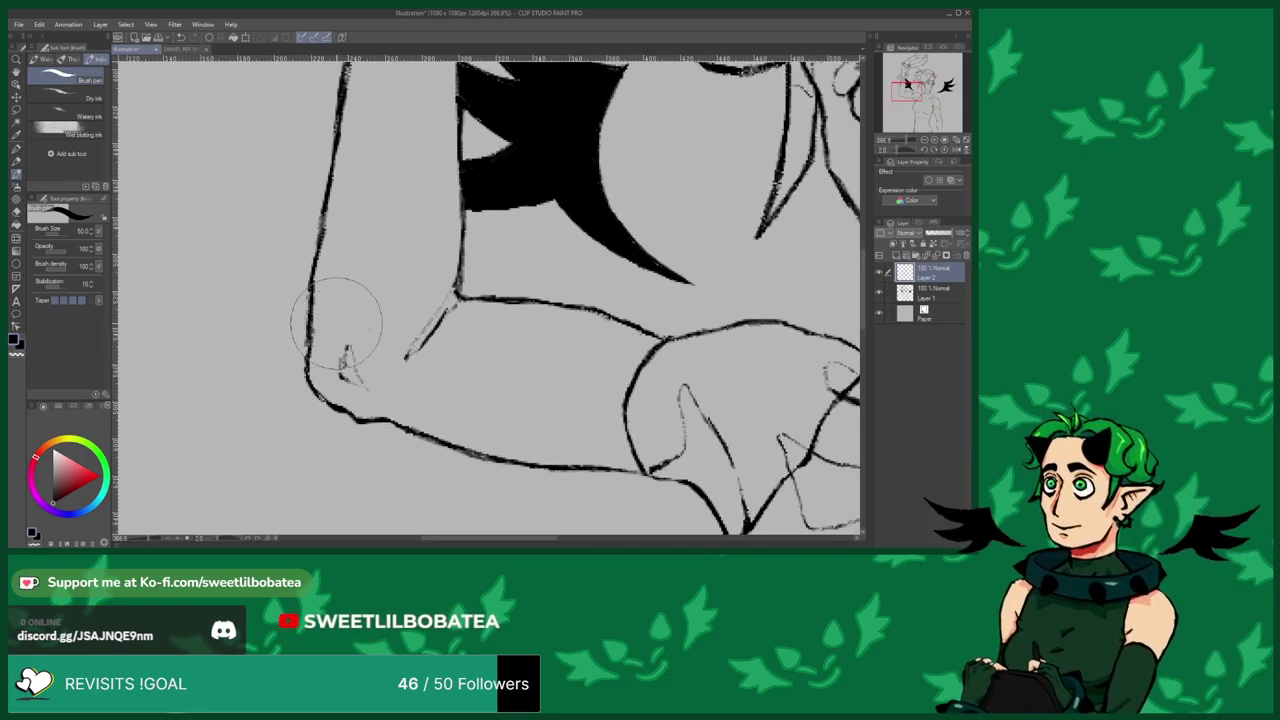
Sketch a long narrow pointed shape along the raised arm's upper arm, between elbow and shoulder.
{"action": "scroll", "coordinate": [371, 460], "scroll_direction": "down", "scroll_amount": 4}
{"action": "scroll", "coordinate": [383, 363], "scroll_direction": "up", "scroll_amount": 2}
{"action": "scroll", "coordinate": [390, 370], "scroll_direction": "down", "scroll_amount": 3}
{"action": "scroll", "coordinate": [446, 434], "scroll_direction": "up", "scroll_amount": 3}
{"action": "scroll", "coordinate": [486, 414], "scroll_direction": "down", "scroll_amount": 2}
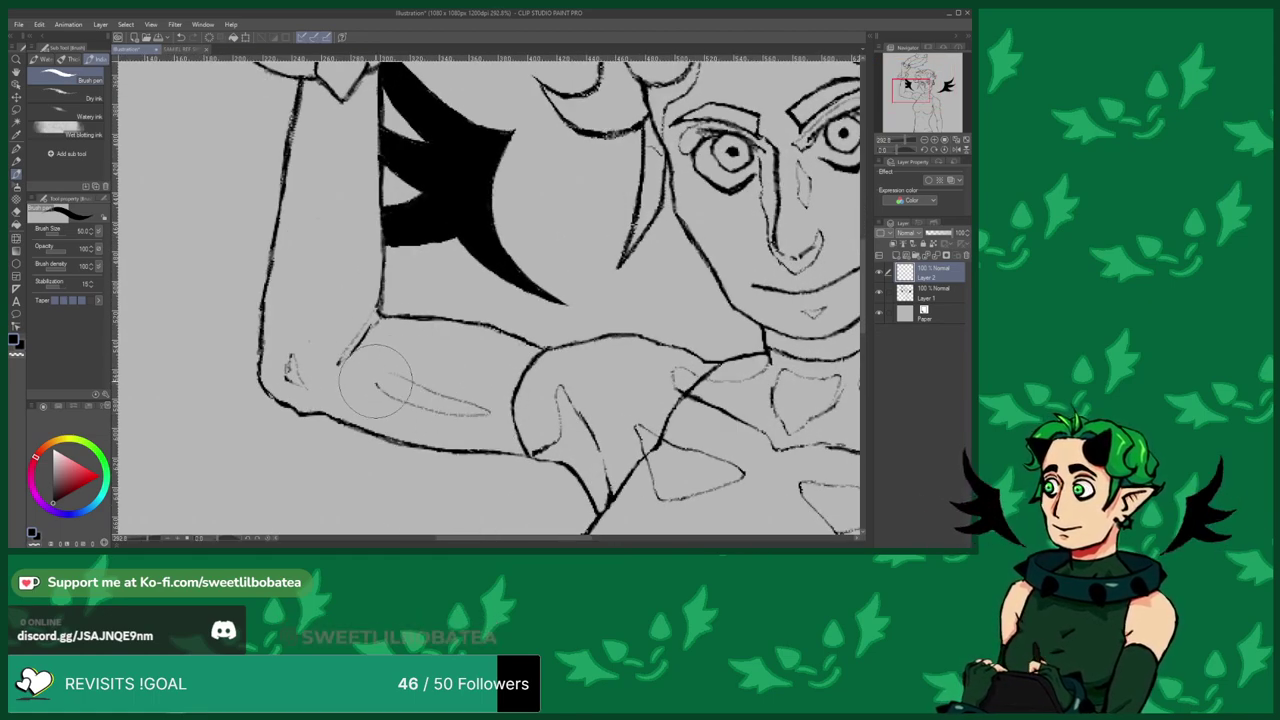
Sketch a slim pointed shape along the raised wrist and a jagged cast-shadow edge across the forearm below the spiked bracelet.
{"action": "scroll", "coordinate": [486, 414], "scroll_direction": "down", "scroll_amount": 2}
{"action": "scroll", "coordinate": [400, 225], "scroll_direction": "up", "scroll_amount": 4}
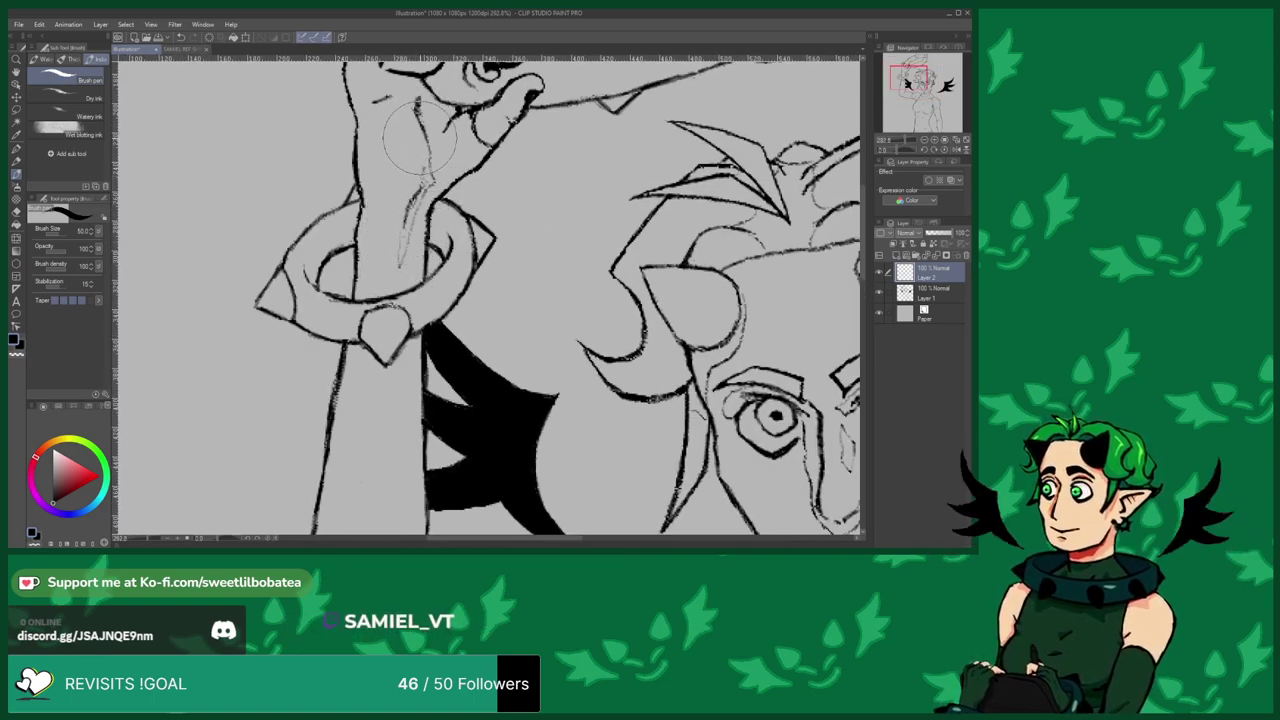
{"action": "scroll", "coordinate": [356, 368], "scroll_direction": "up", "scroll_amount": 2}
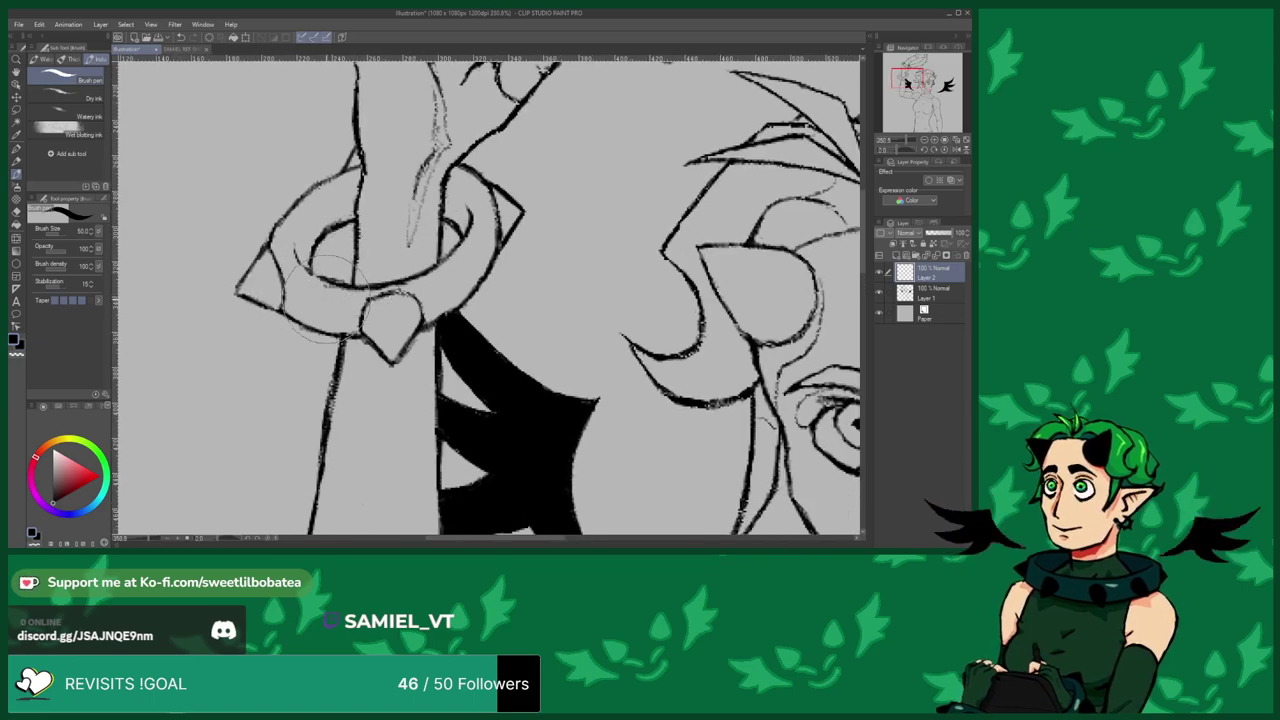
{"action": "mouse_move", "coordinate": [338, 421]}
{"action": "left_mouse_down"}
{"action": "mouse_move", "coordinate": [395, 470]}
{"action": "mouse_move", "coordinate": [437, 432]}
{"action": "left_mouse_up"}
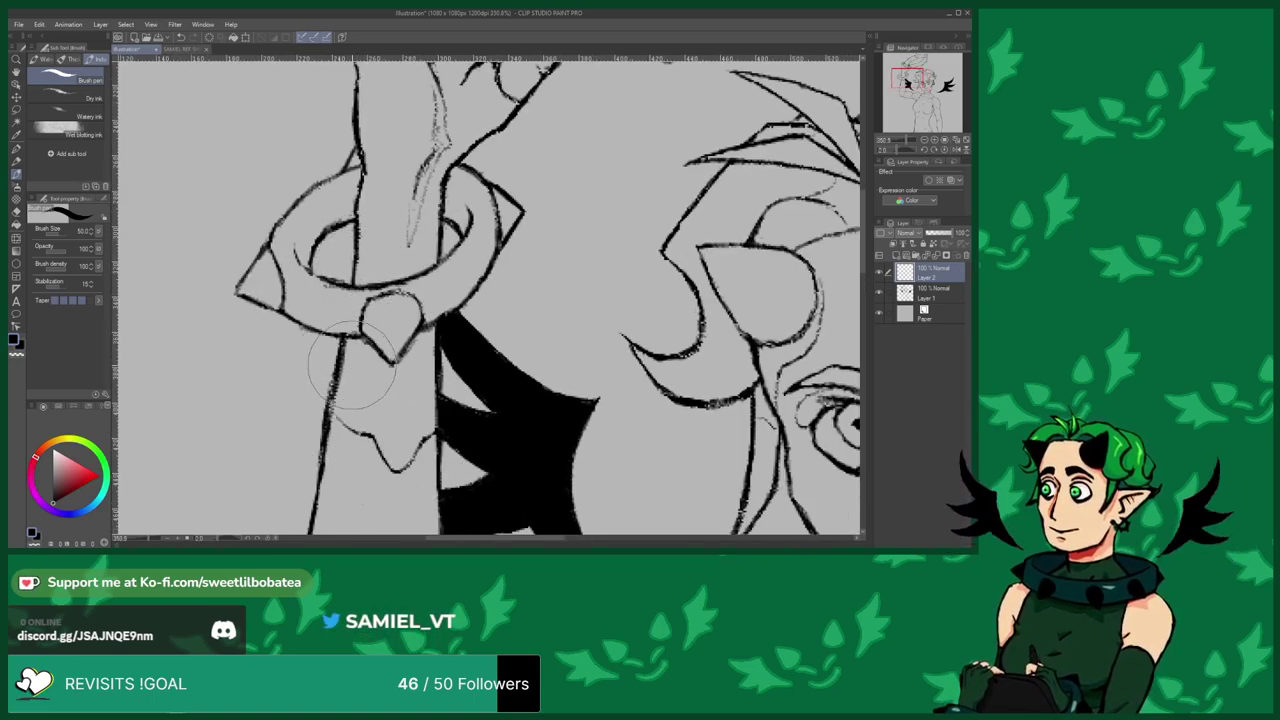
{"action": "scroll", "coordinate": [420, 360], "scroll_direction": "down", "scroll_amount": 5}
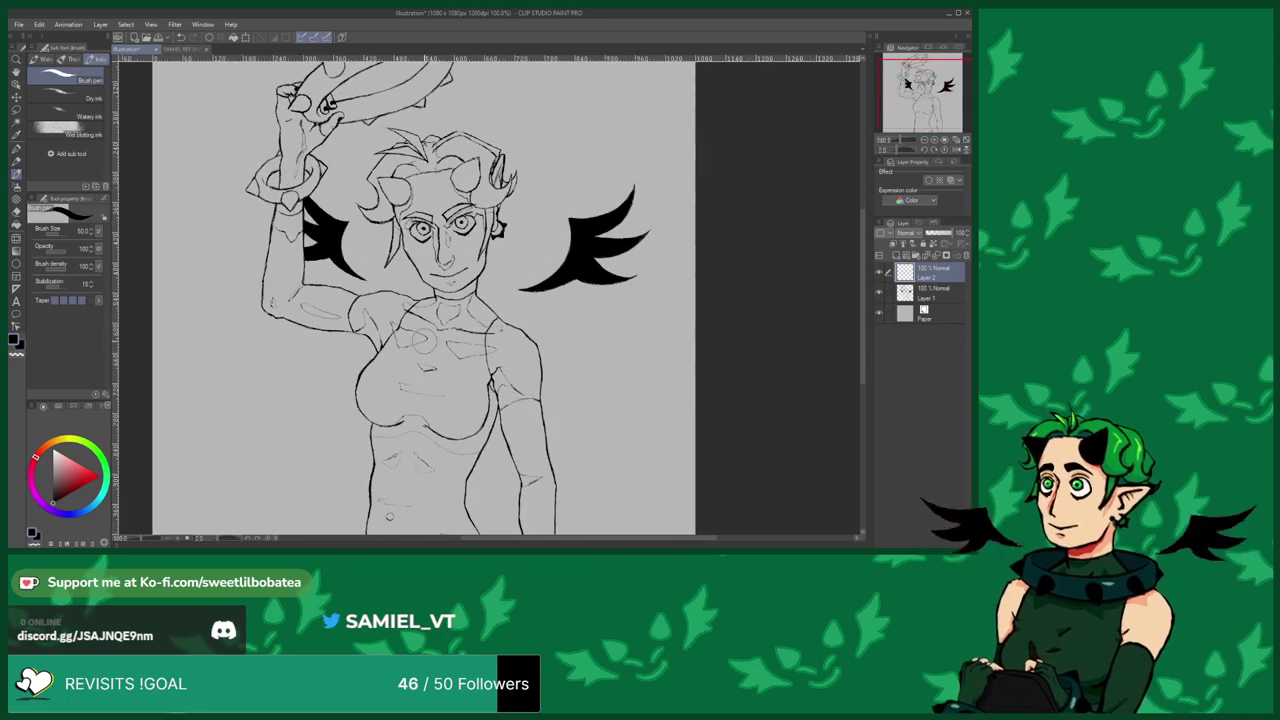
Examine the shadow outlines across the whole figure, from the raised spiked ring down to the waist.
{"action": "scroll", "coordinate": [380, 480], "scroll_direction": "up", "scroll_amount": 3}
{"action": "scroll", "coordinate": [375, 420], "scroll_direction": "down", "scroll_amount": 5}
{"action": "scroll", "coordinate": [400, 178], "scroll_direction": "up", "scroll_amount": 4}
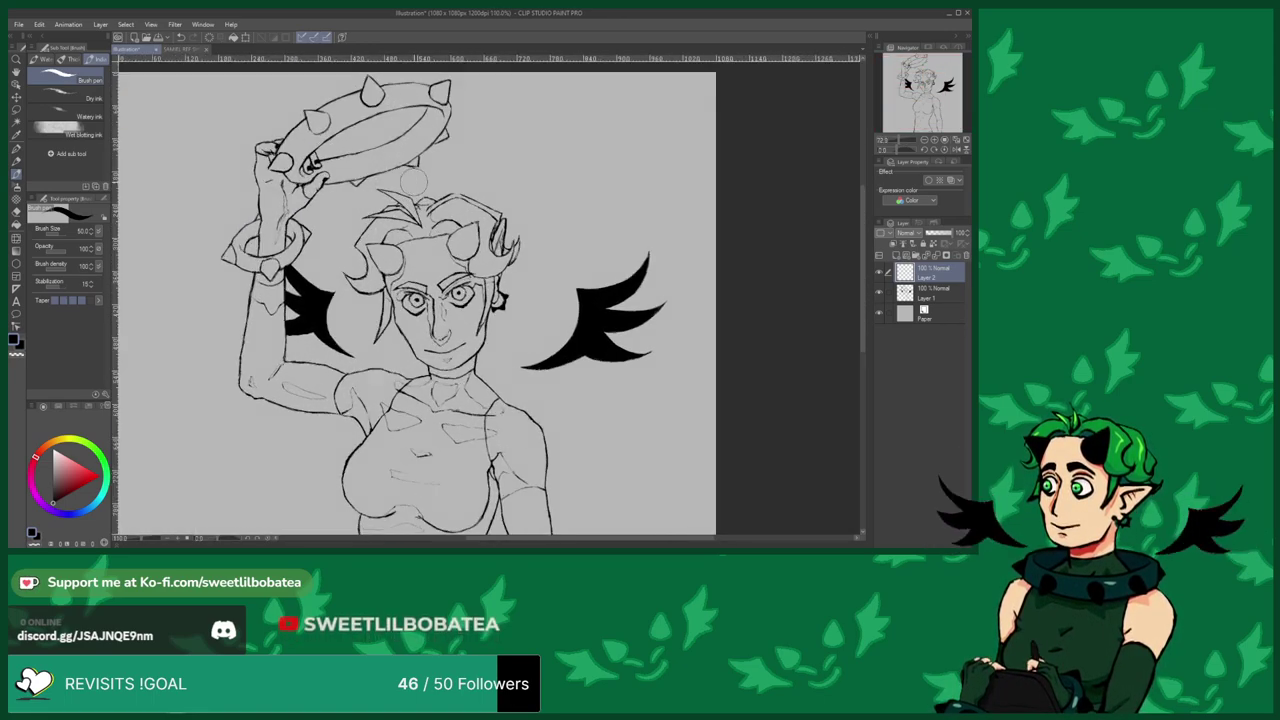
{"action": "scroll", "coordinate": [370, 250], "scroll_direction": "up", "scroll_amount": 2}
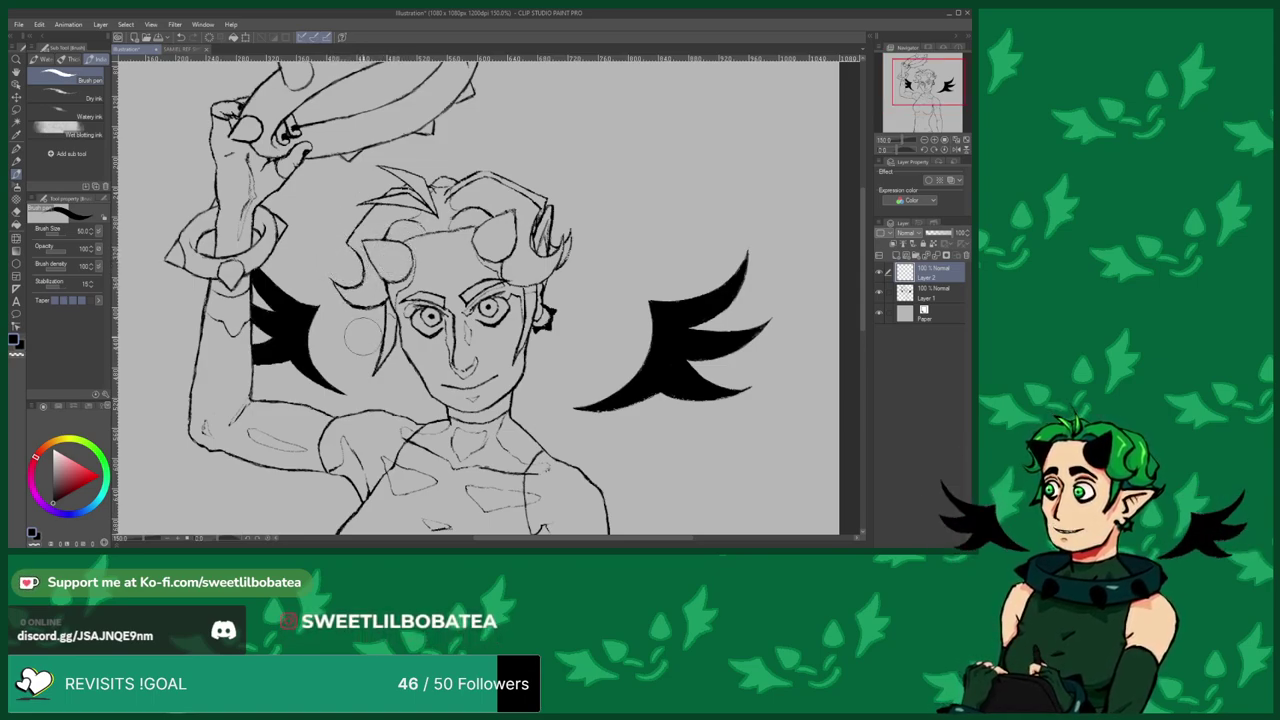
{"action": "scroll", "coordinate": [362, 330], "scroll_direction": "down", "scroll_amount": 2}
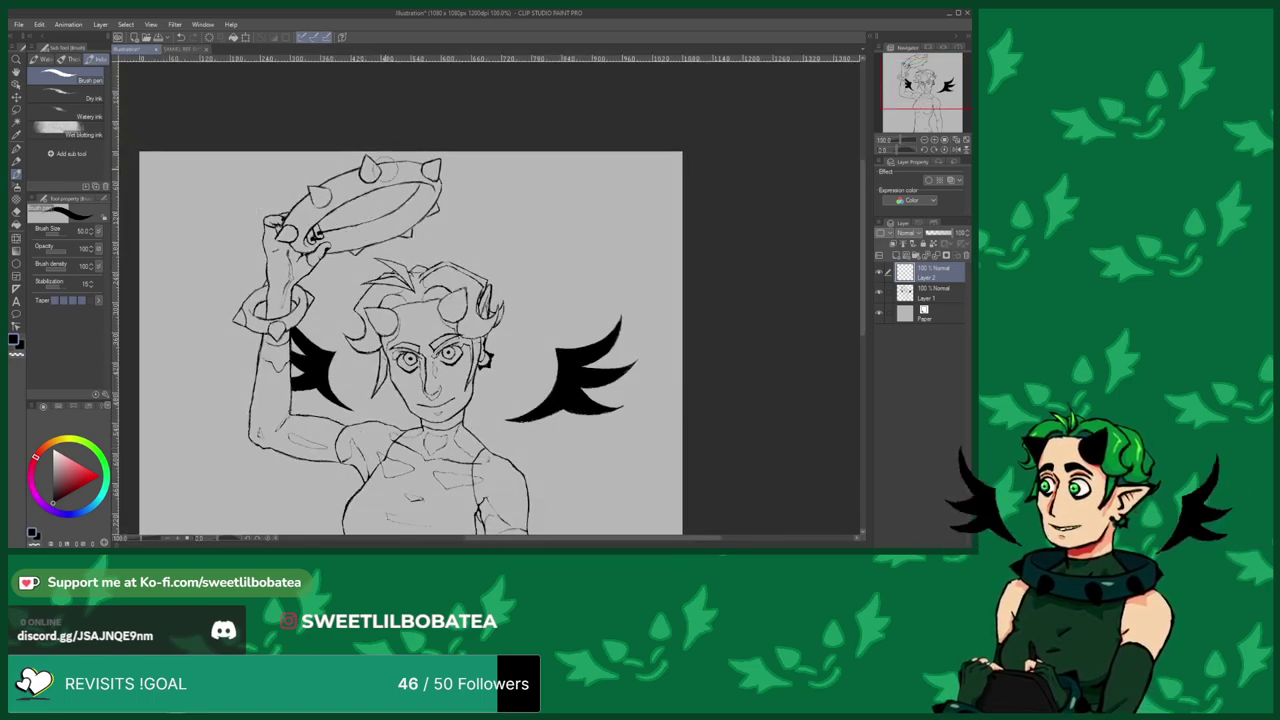
{"action": "scroll", "coordinate": [335, 156], "scroll_direction": "down", "scroll_amount": 2}
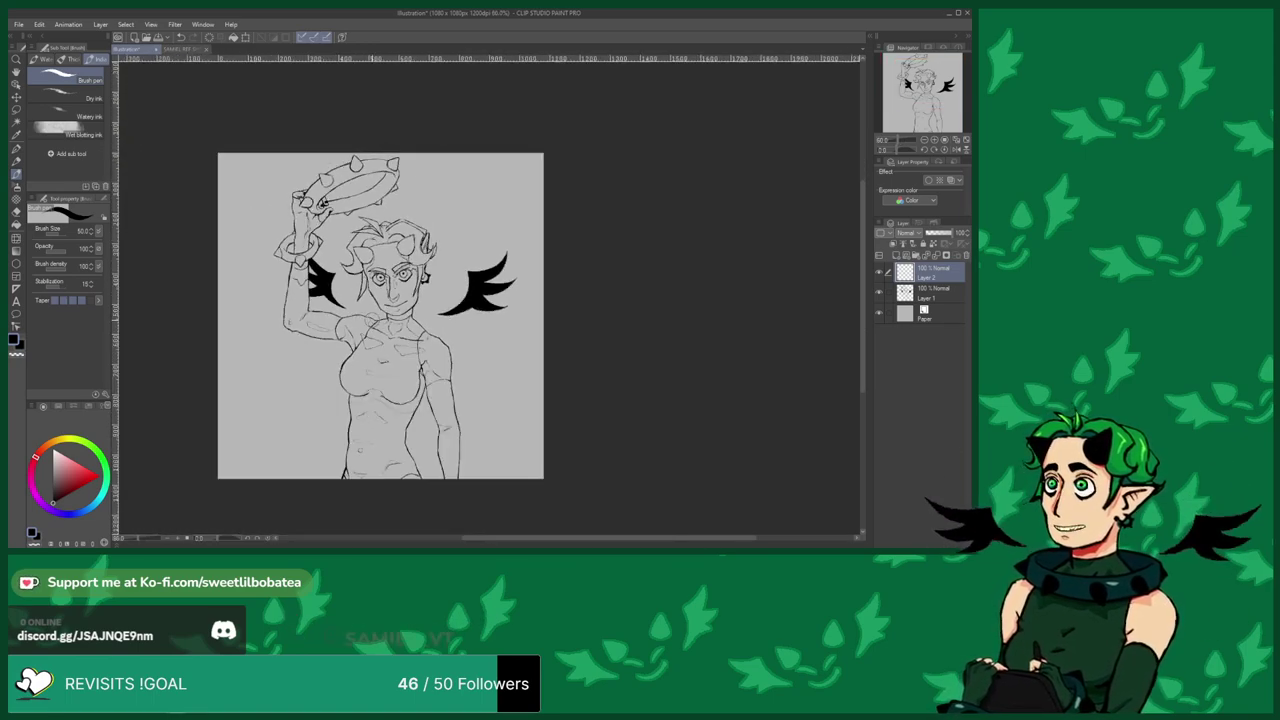
{"action": "scroll", "coordinate": [361, 313], "scroll_direction": "up", "scroll_amount": 1}
{"action": "scroll", "coordinate": [361, 313], "scroll_direction": "down", "scroll_amount": 1}
{"action": "scroll", "coordinate": [361, 313], "scroll_direction": "up", "scroll_amount": 3}
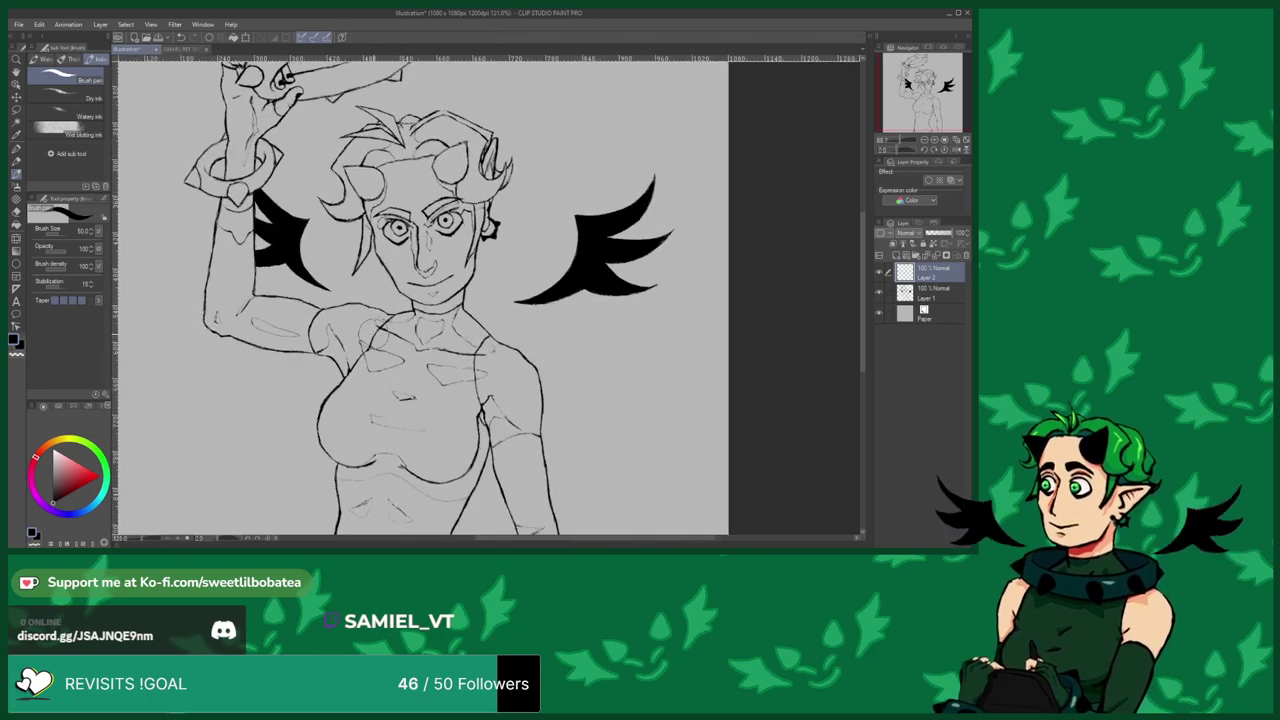
{"action": "scroll", "coordinate": [352, 292], "scroll_direction": "down", "scroll_amount": 2}
{"action": "scroll", "coordinate": [372, 265], "scroll_direction": "up", "scroll_amount": 2}
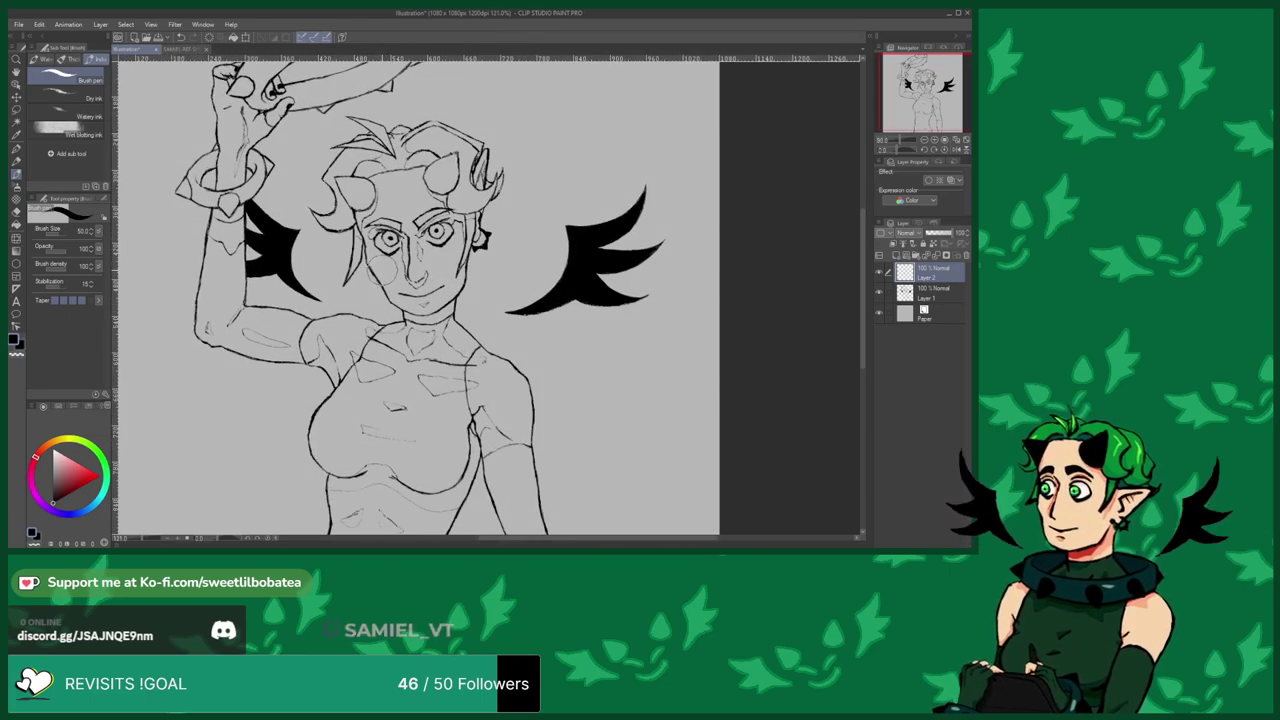
{"action": "scroll", "coordinate": [380, 280], "scroll_direction": "down", "scroll_amount": 3}
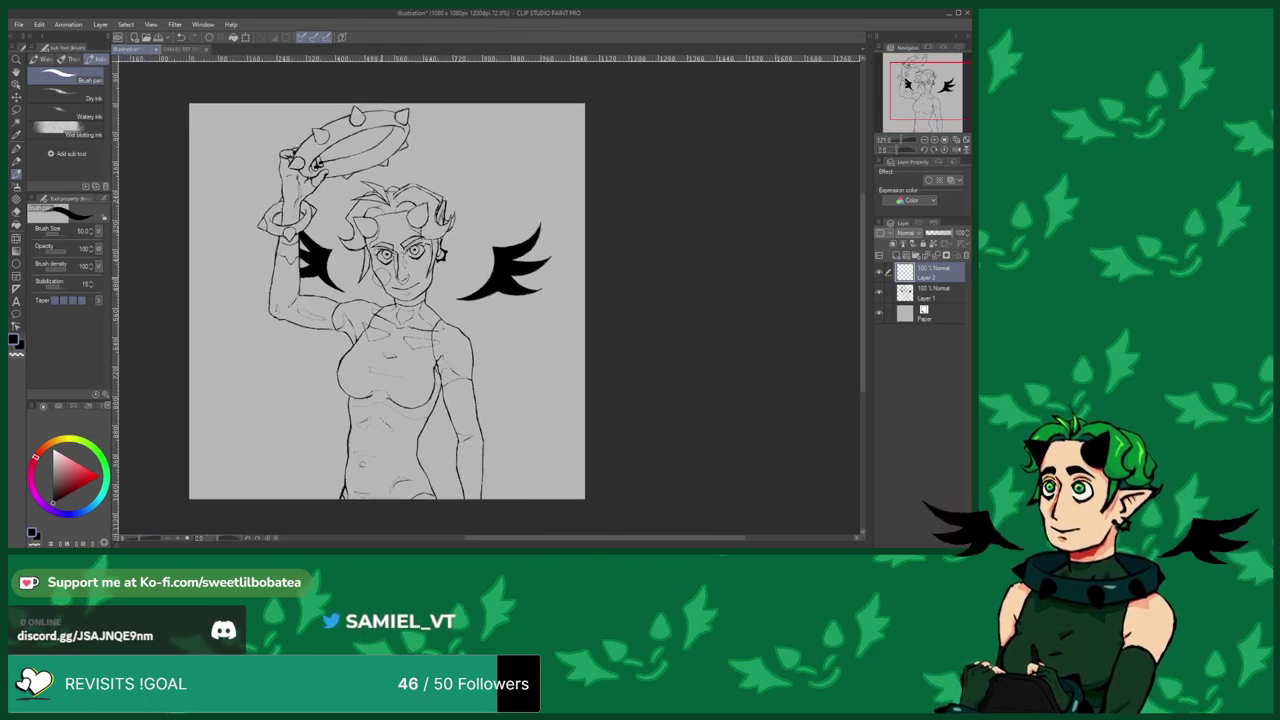
{"action": "scroll", "coordinate": [380, 270], "scroll_direction": "down", "scroll_amount": 2}
{"action": "scroll", "coordinate": [380, 270], "scroll_direction": "up", "scroll_amount": 1}
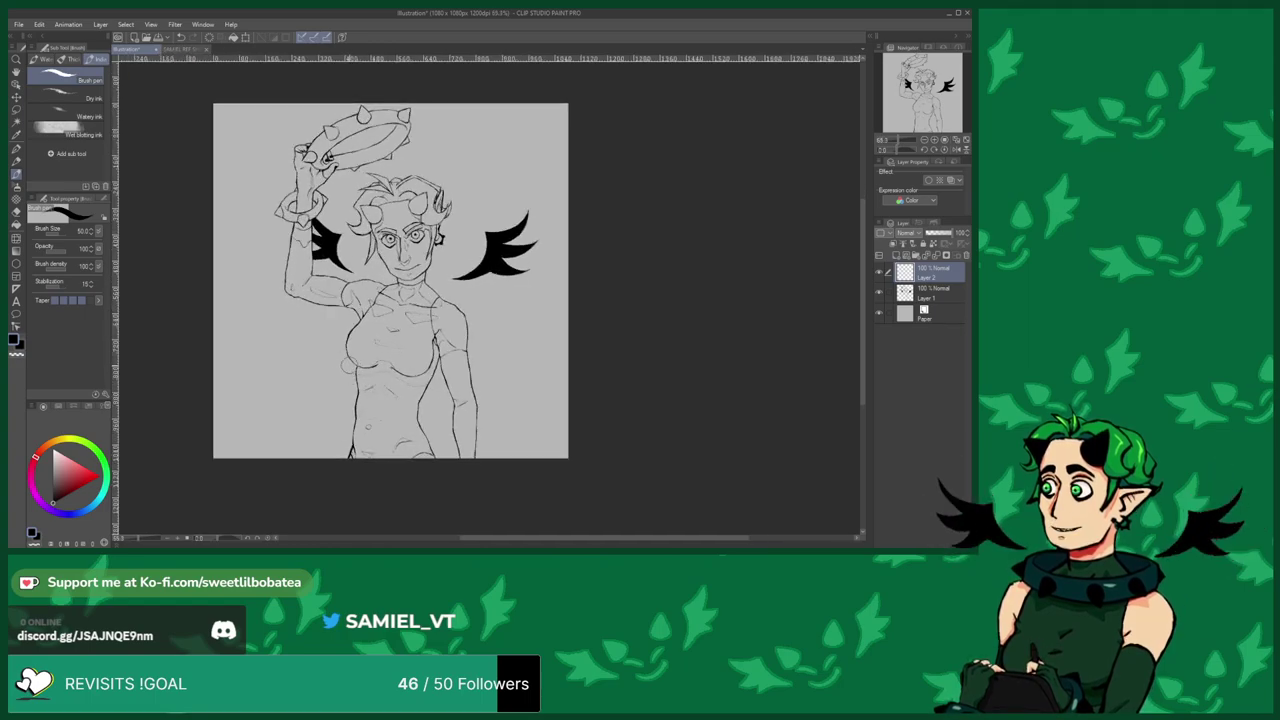
{"action": "scroll", "coordinate": [341, 262], "scroll_direction": "up", "scroll_amount": 3}
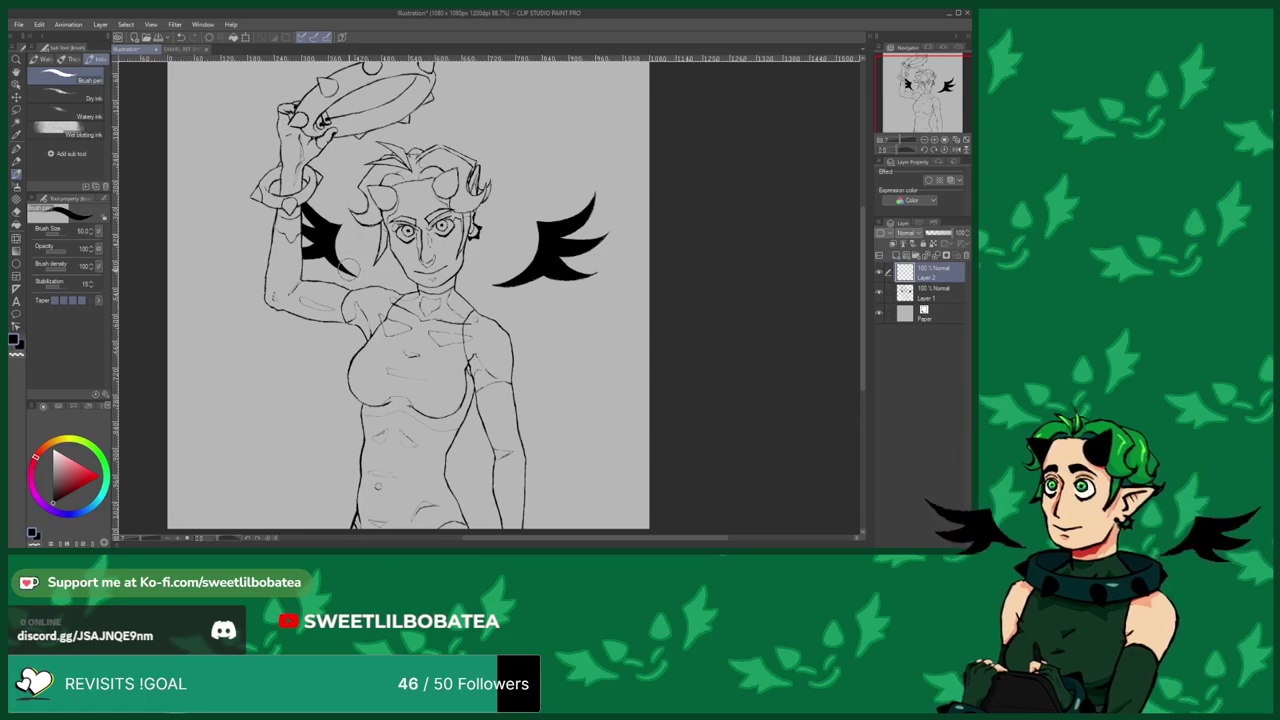
Sketch two thin curved shadow lines across the chest, running from one underarm side to the other.
{"action": "scroll", "coordinate": [376, 360], "scroll_direction": "up", "scroll_amount": 6}
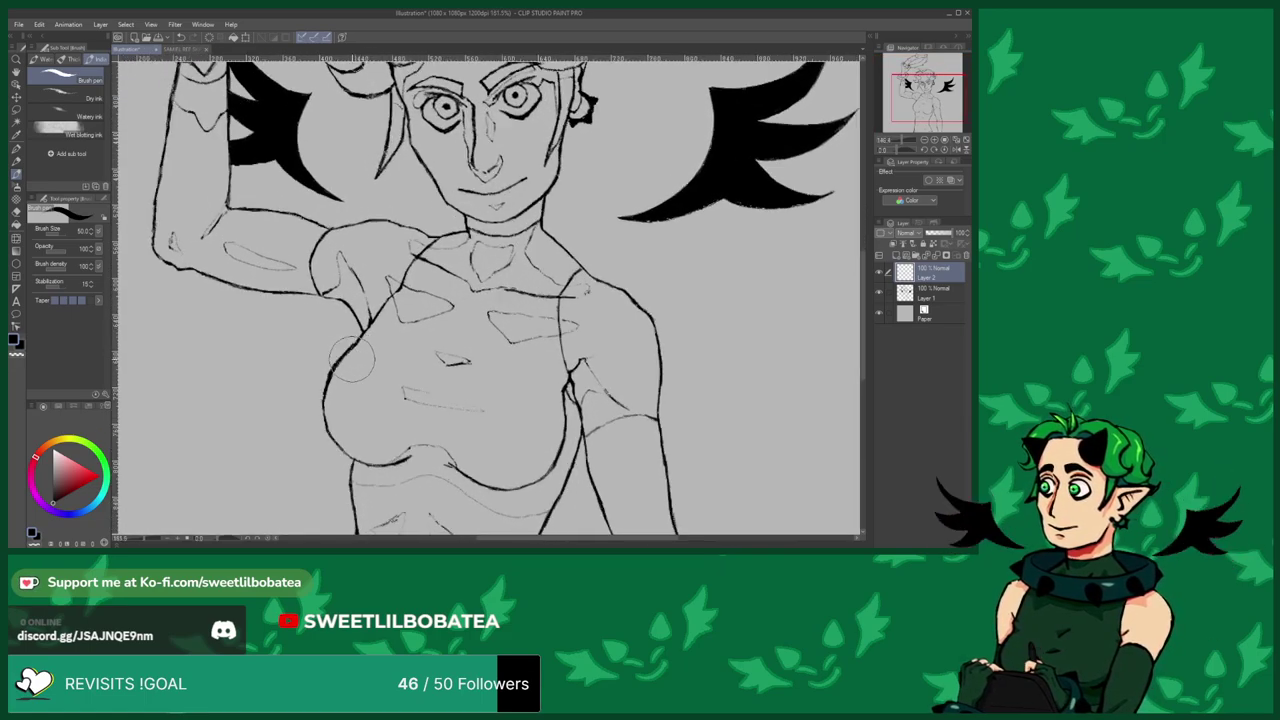
{"action": "left_click_drag", "start_coordinate": [432, 389], "coordinate": [508, 386]}
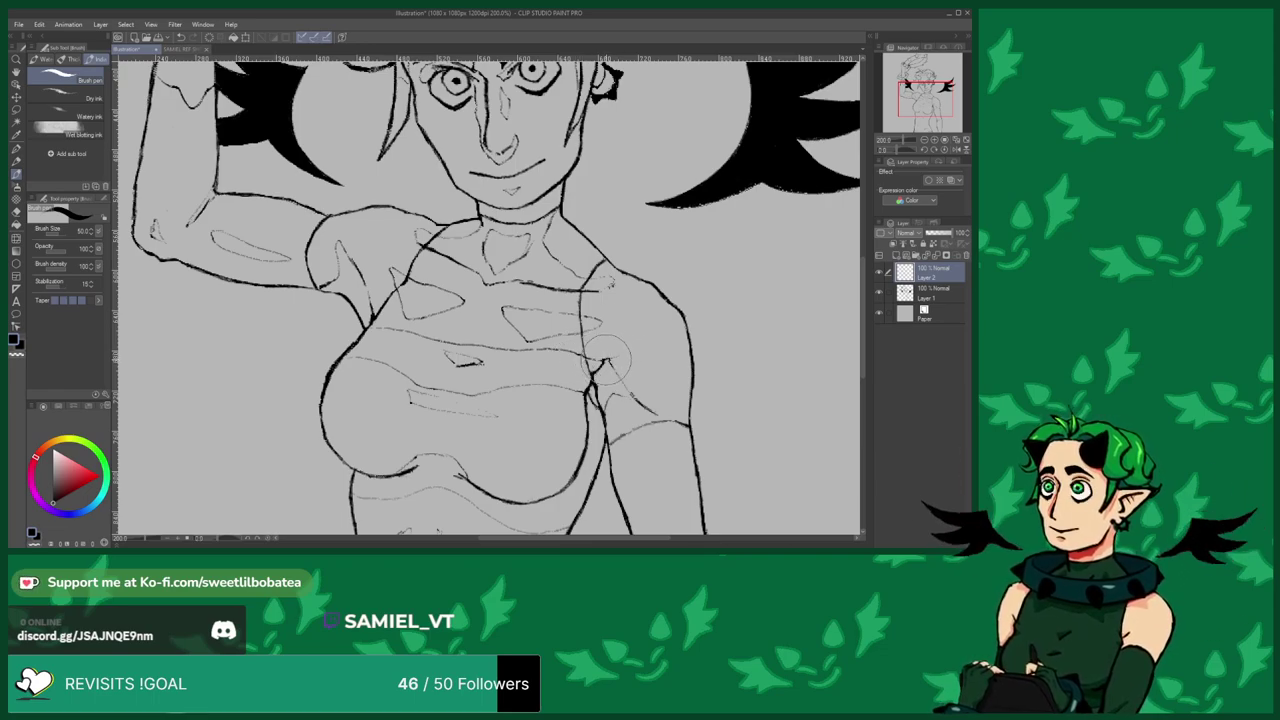
{"action": "key", "text": "ctrl+minus"}
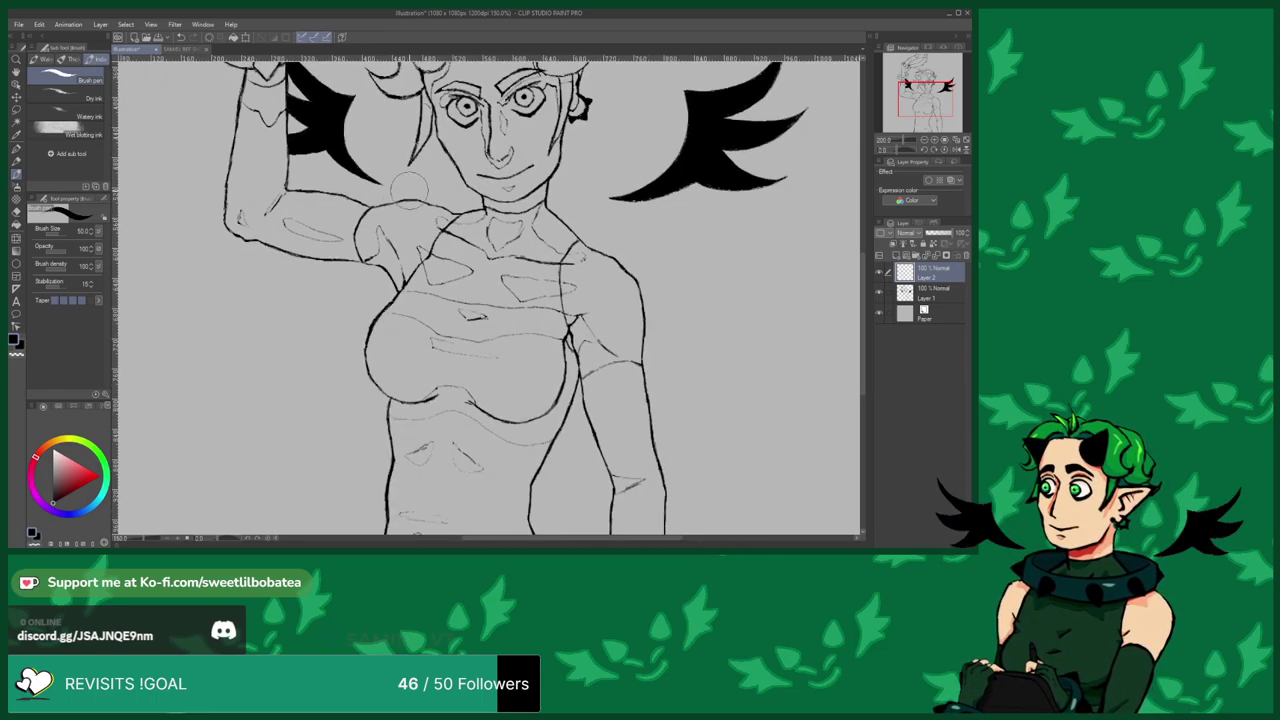
{"action": "key", "text": "ctrl+minus"}
{"action": "key", "text": "ctrl+minus"}
{"action": "scroll", "coordinate": [336, 335], "scroll_direction": "up", "scroll_amount": 5}
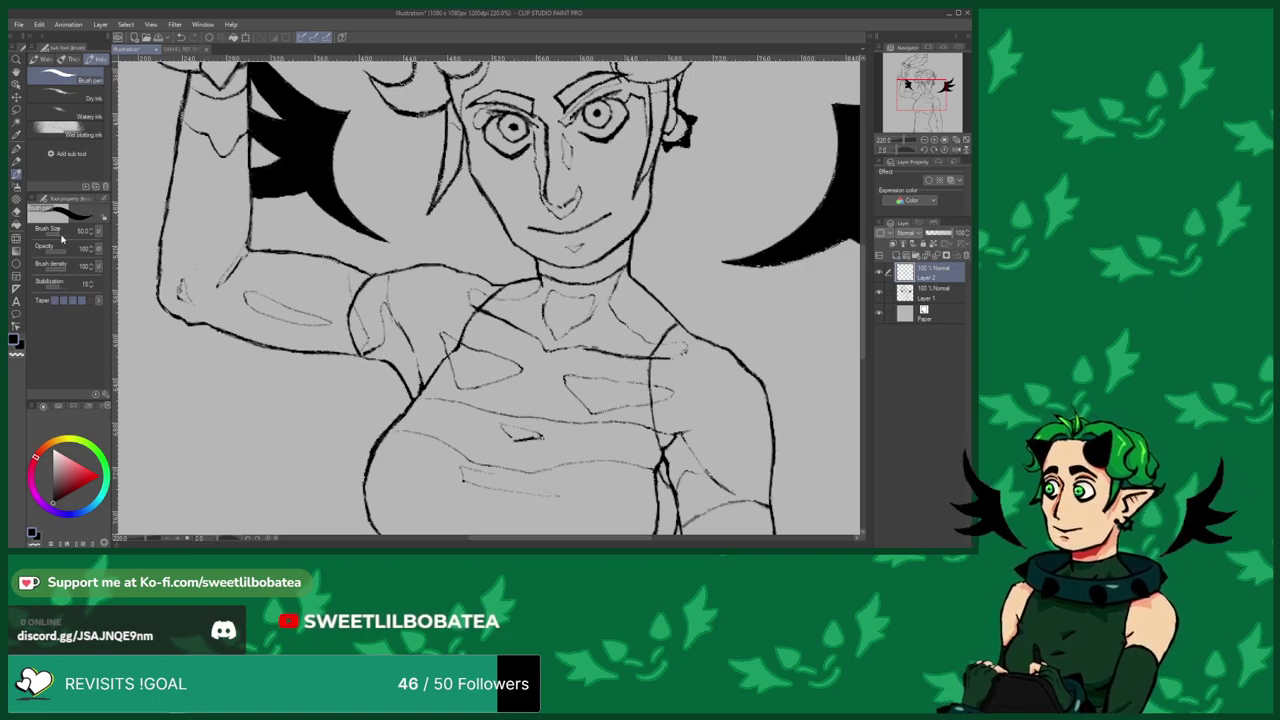
{"action": "left_click", "coordinate": [16, 212]}
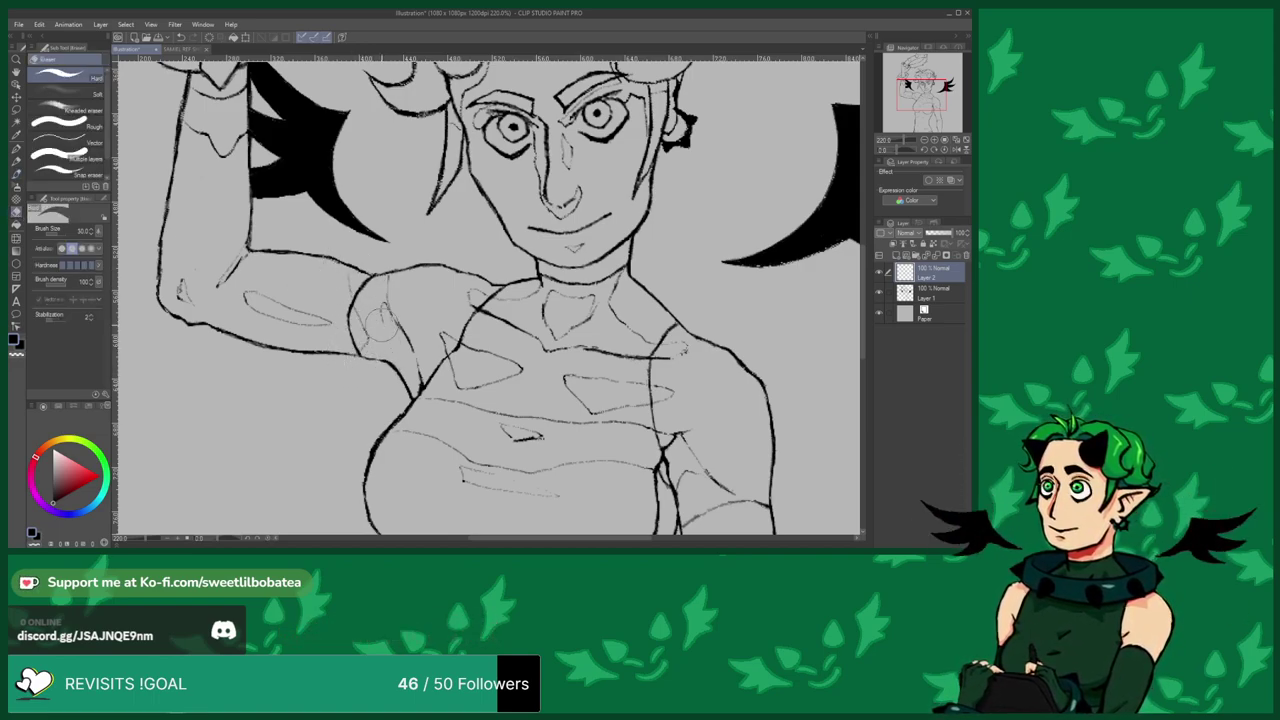
{"action": "scroll", "coordinate": [379, 293], "scroll_direction": "down", "scroll_amount": 4}
{"action": "scroll", "coordinate": [460, 392], "scroll_direction": "up", "scroll_amount": 5}
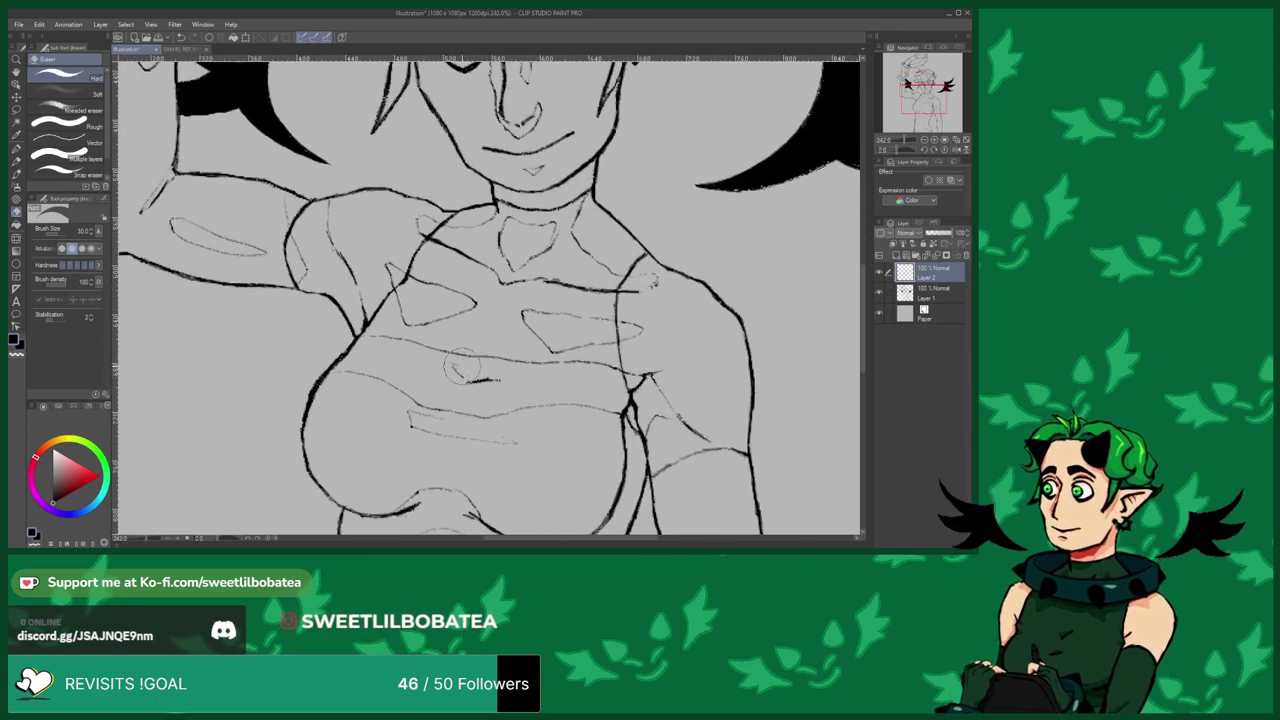
{"action": "left_click", "coordinate": [183, 36]}
Review the chest and torso shadow lines, comparing them up close and against the whole figure.
{"action": "scroll", "coordinate": [405, 302], "scroll_direction": "down", "scroll_amount": 3}
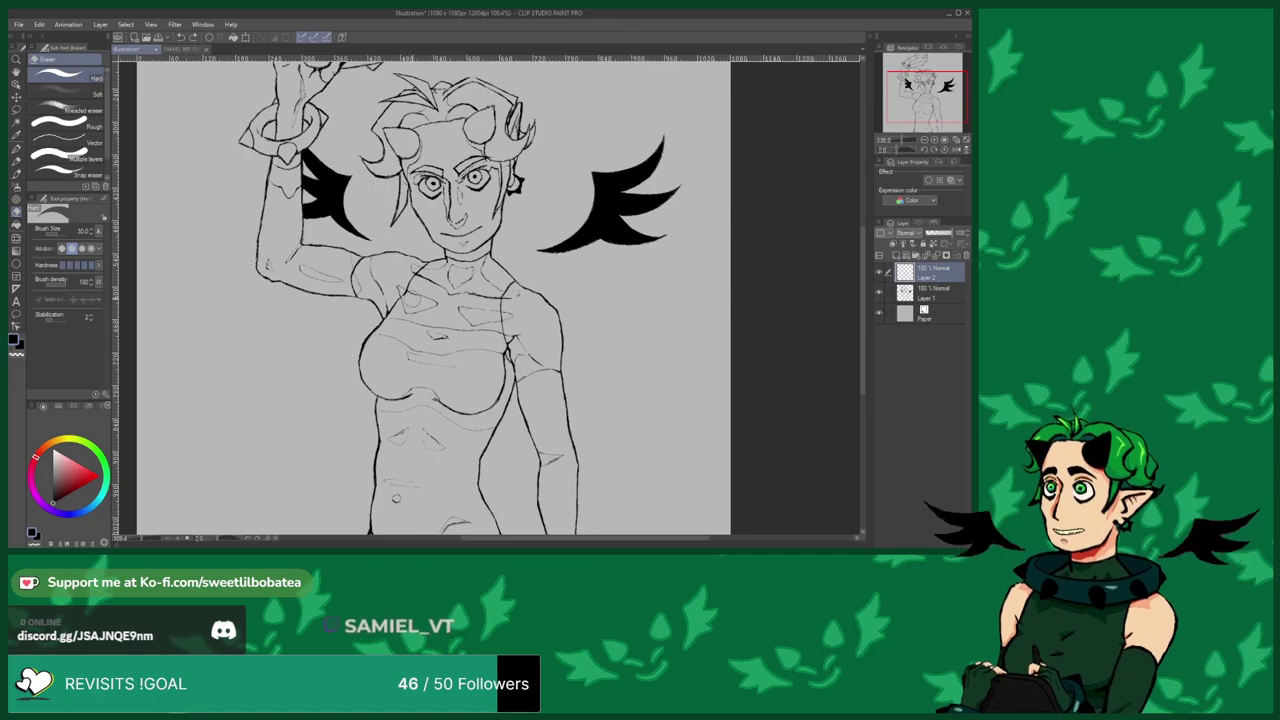
{"action": "scroll", "coordinate": [407, 267], "scroll_direction": "up", "scroll_amount": 3}
{"action": "scroll", "coordinate": [398, 323], "scroll_direction": "down", "scroll_amount": 2}
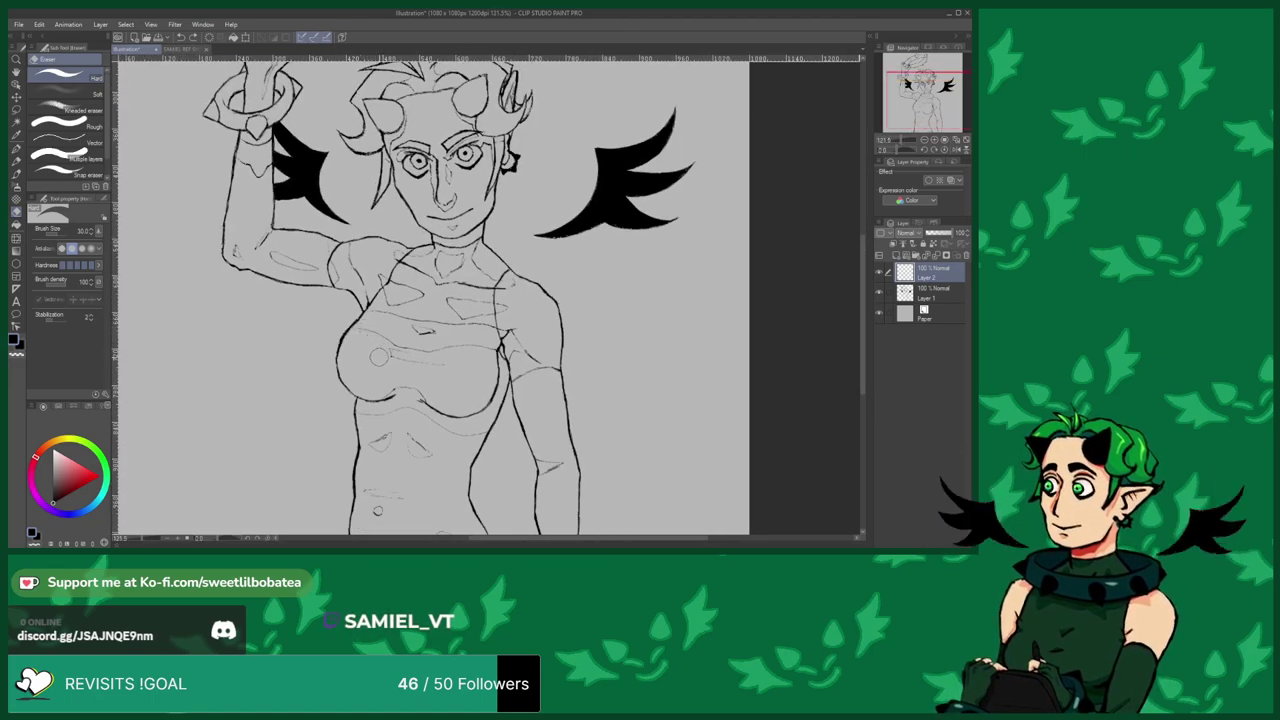
{"action": "scroll", "coordinate": [358, 280], "scroll_direction": "up", "scroll_amount": 3}
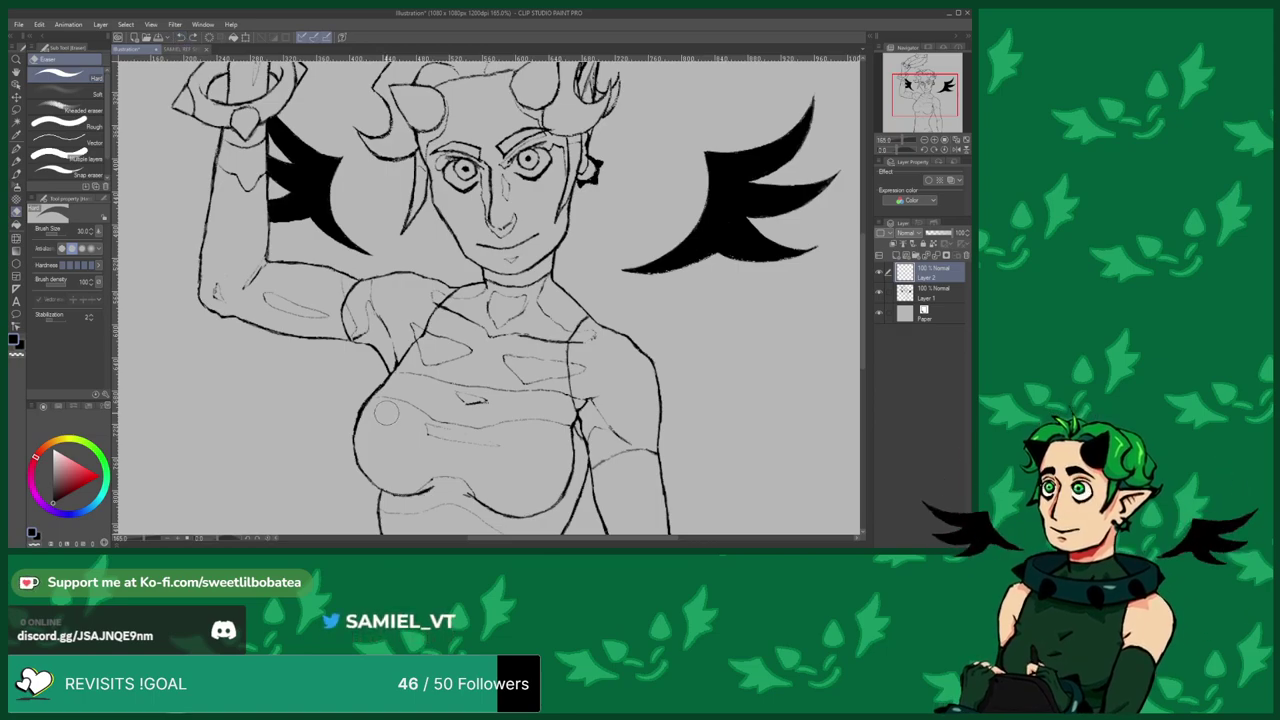
{"action": "scroll", "coordinate": [237, 79], "scroll_direction": "down", "scroll_amount": 4}
{"action": "scroll", "coordinate": [368, 420], "scroll_direction": "down", "scroll_amount": 1}
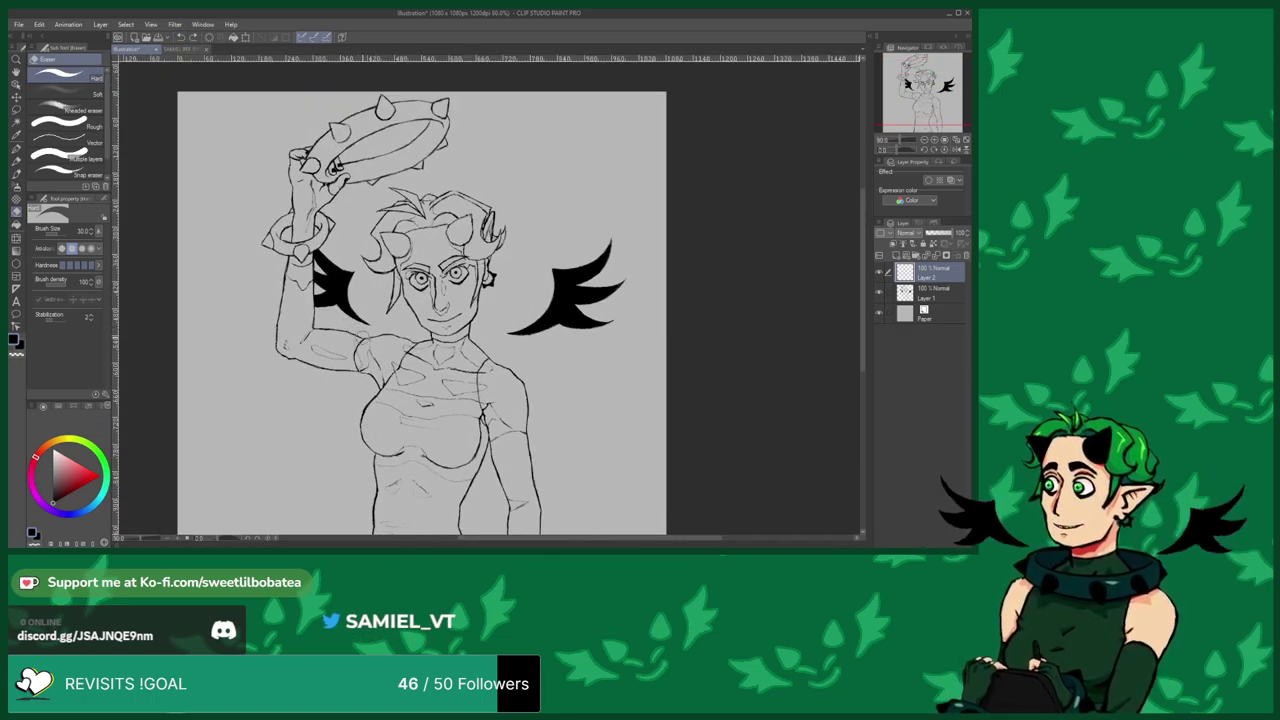
{"action": "scroll", "coordinate": [361, 332], "scroll_direction": "up", "scroll_amount": 3}
{"action": "scroll", "coordinate": [459, 383], "scroll_direction": "down", "scroll_amount": 2}
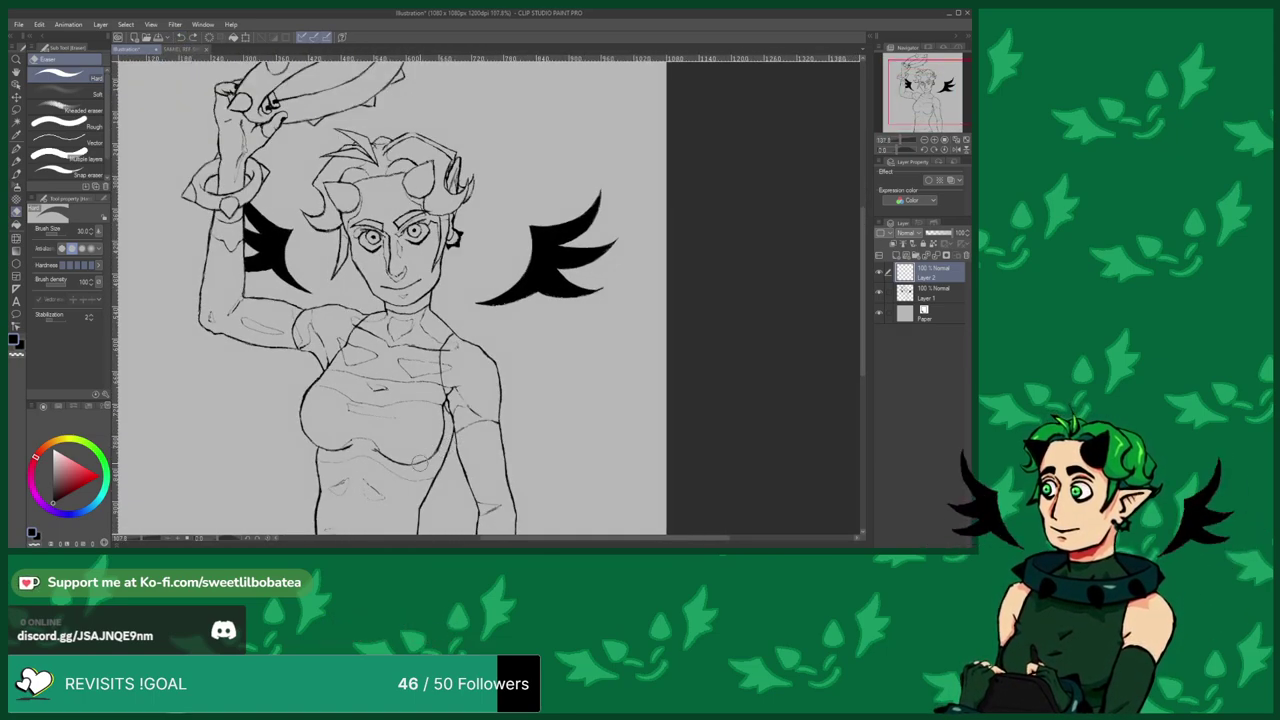
{"action": "scroll", "coordinate": [455, 368], "scroll_direction": "up", "scroll_amount": 4}
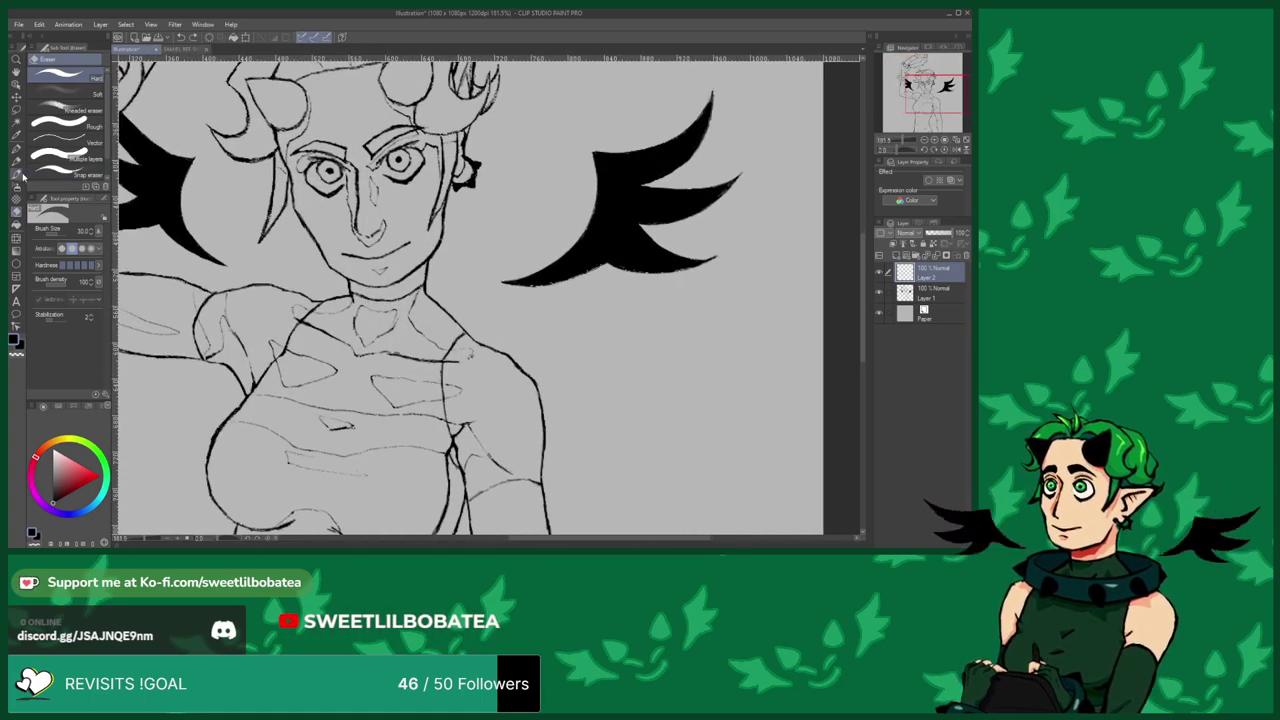
Sketch thin shadow lines with the brush pen in the hair above the earring-side horn and across that horn.
{"action": "left_click", "coordinate": [24, 176]}
{"action": "scroll", "coordinate": [455, 368], "scroll_direction": "down", "scroll_amount": 2}
{"action": "scroll", "coordinate": [423, 400], "scroll_direction": "down", "scroll_amount": 2}
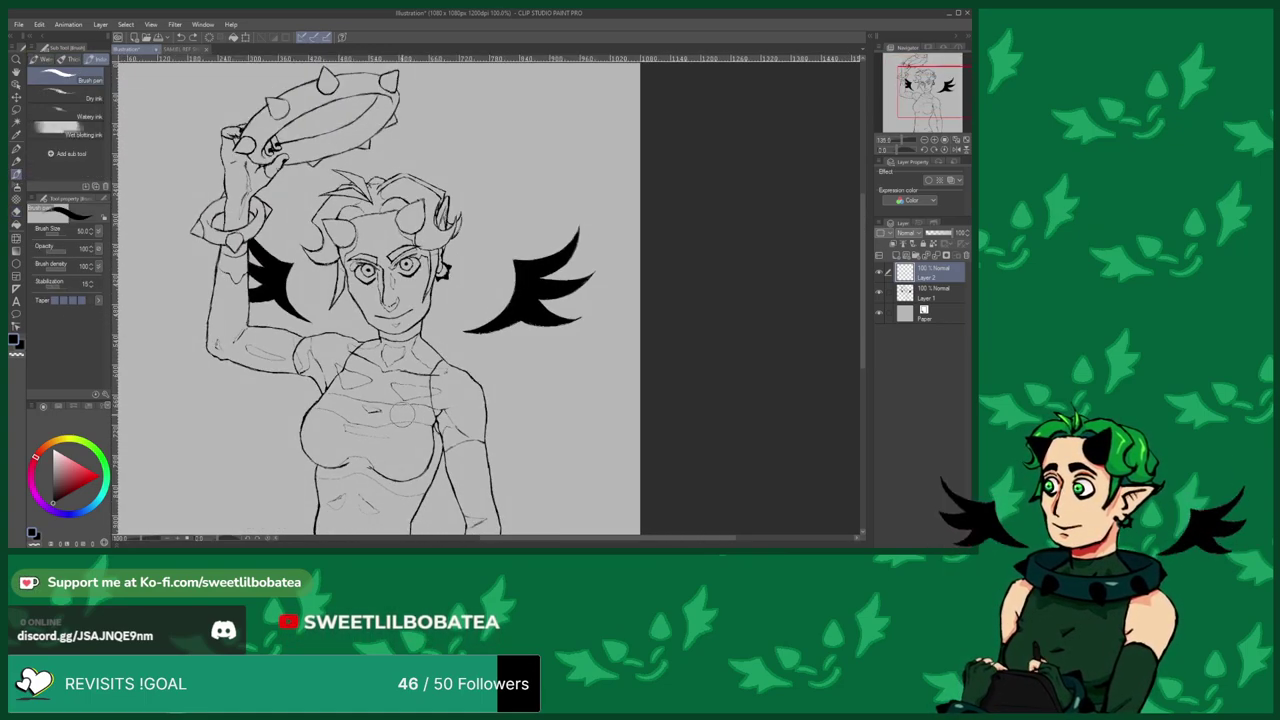
{"action": "scroll", "coordinate": [400, 190], "scroll_direction": "up", "scroll_amount": 4}
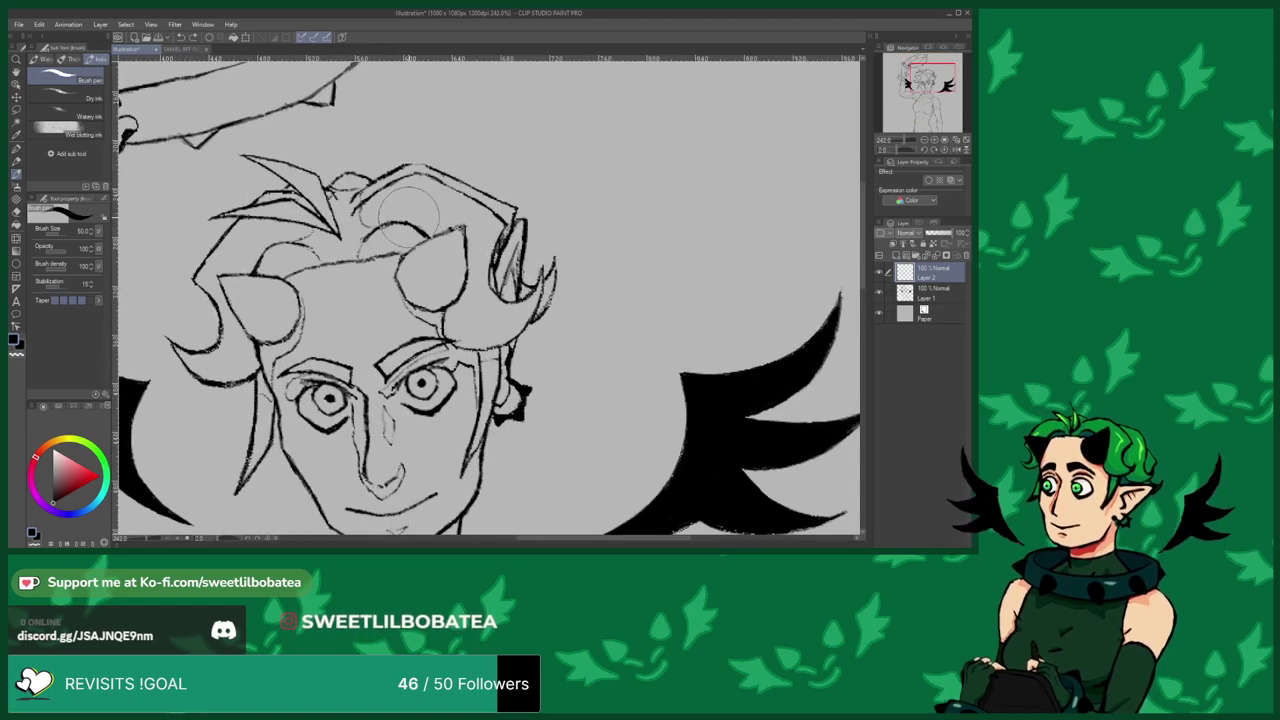
{"action": "scroll", "coordinate": [410, 160], "scroll_direction": "down", "scroll_amount": 2}
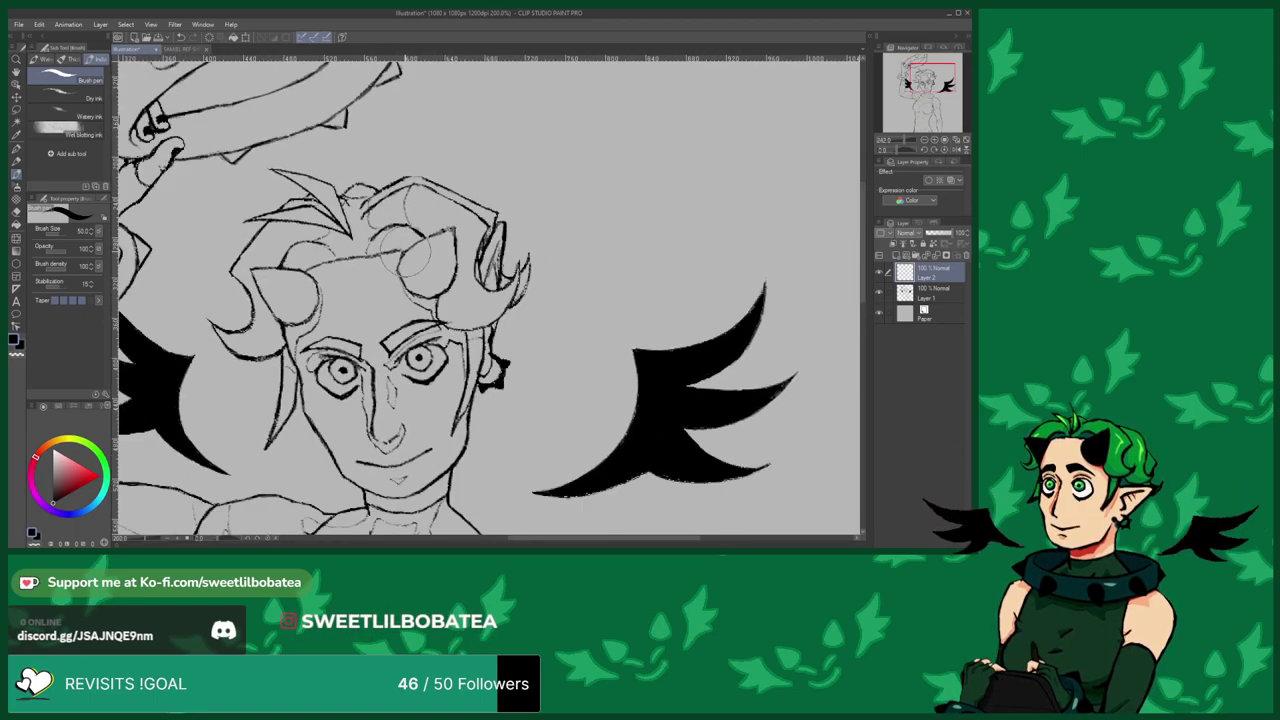
{"action": "scroll", "coordinate": [410, 215], "scroll_direction": "up", "scroll_amount": 2}
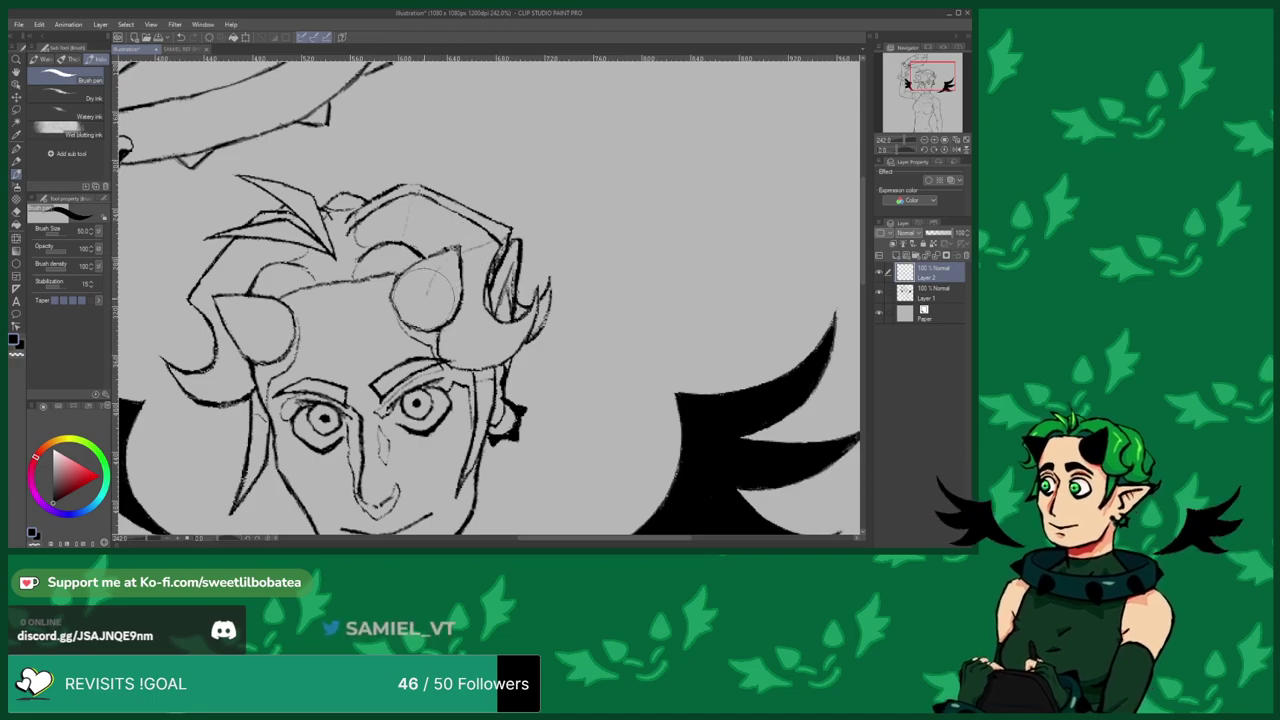
Inspect the hair and horn shadow lines against the rest of the figure.
{"action": "scroll", "coordinate": [308, 167], "scroll_direction": "down", "scroll_amount": 2}
{"action": "scroll", "coordinate": [347, 304], "scroll_direction": "down", "scroll_amount": 2}
{"action": "scroll", "coordinate": [365, 295], "scroll_direction": "up", "scroll_amount": 3}
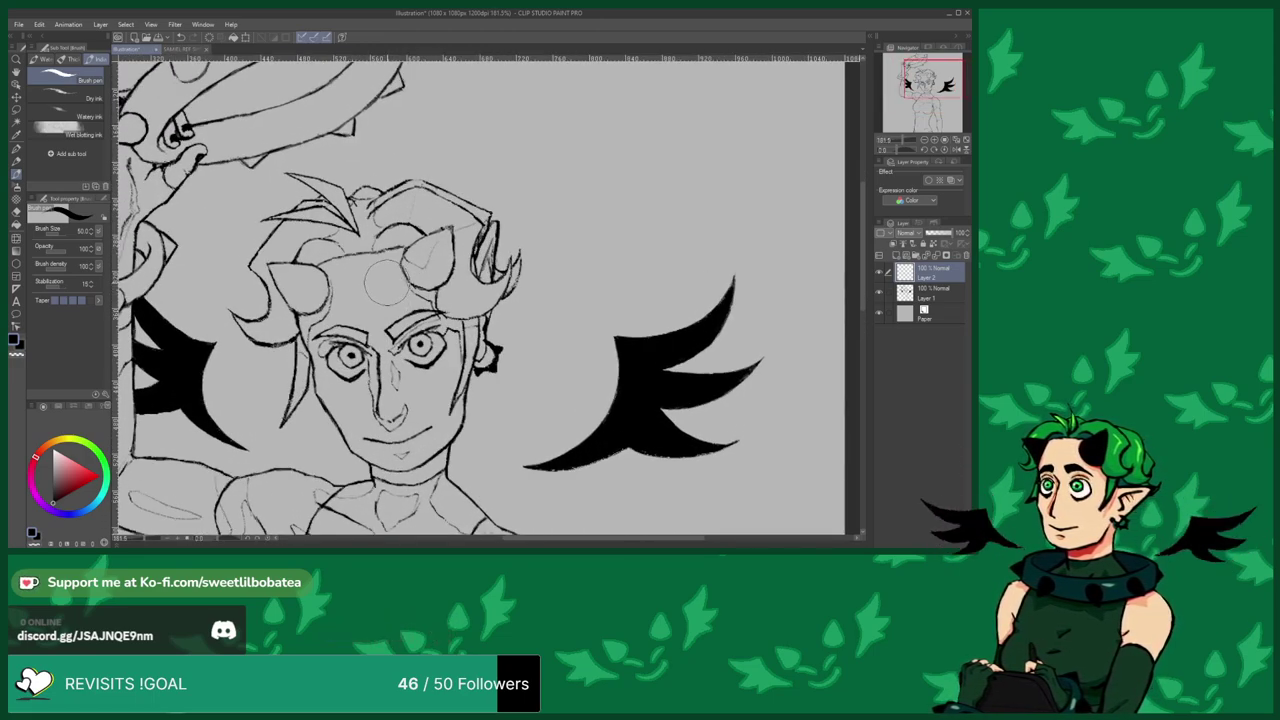
{"action": "scroll", "coordinate": [385, 283], "scroll_direction": "down", "scroll_amount": 2}
{"action": "scroll", "coordinate": [388, 278], "scroll_direction": "up", "scroll_amount": 1}
{"action": "scroll", "coordinate": [392, 270], "scroll_direction": "down", "scroll_amount": 1}
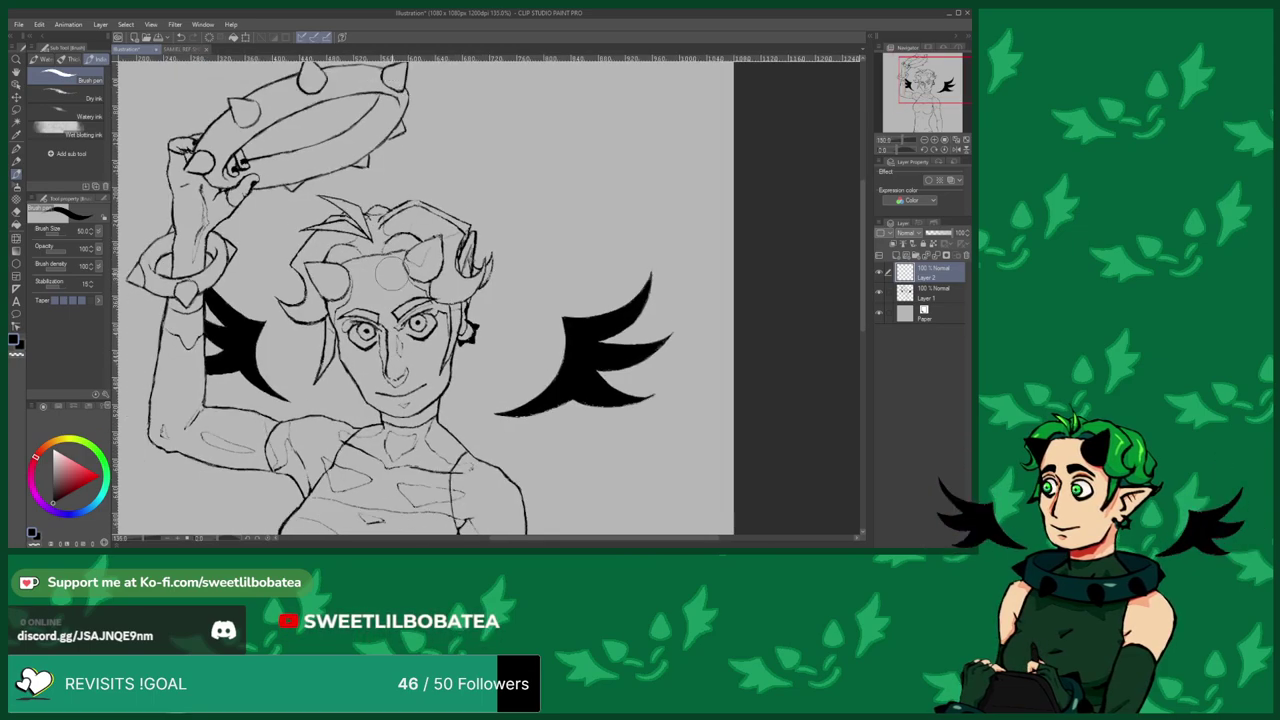
{"action": "scroll", "coordinate": [390, 270], "scroll_direction": "down", "scroll_amount": 3}
{"action": "scroll", "coordinate": [366, 320], "scroll_direction": "up", "scroll_amount": 2}
{"action": "scroll", "coordinate": [366, 320], "scroll_direction": "up", "scroll_amount": 1}
{"action": "scroll", "coordinate": [362, 335], "scroll_direction": "down", "scroll_amount": 4}
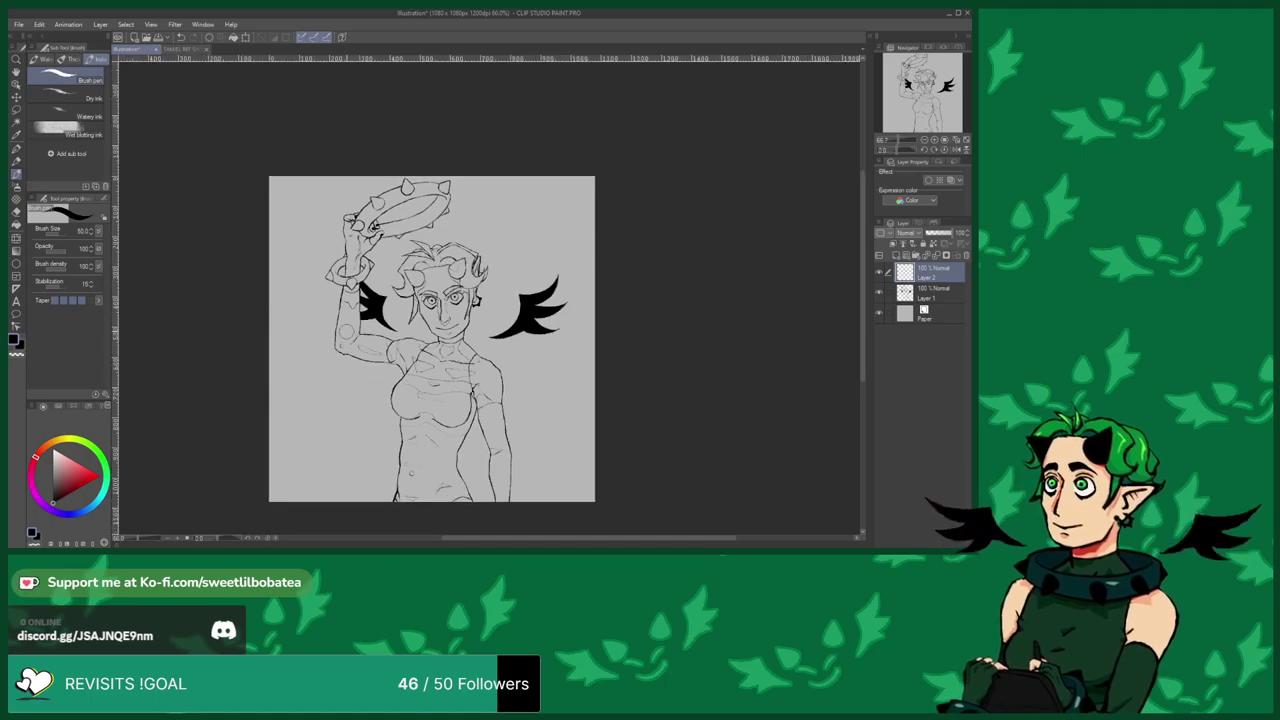
{"action": "scroll", "coordinate": [403, 419], "scroll_direction": "up", "scroll_amount": 2}
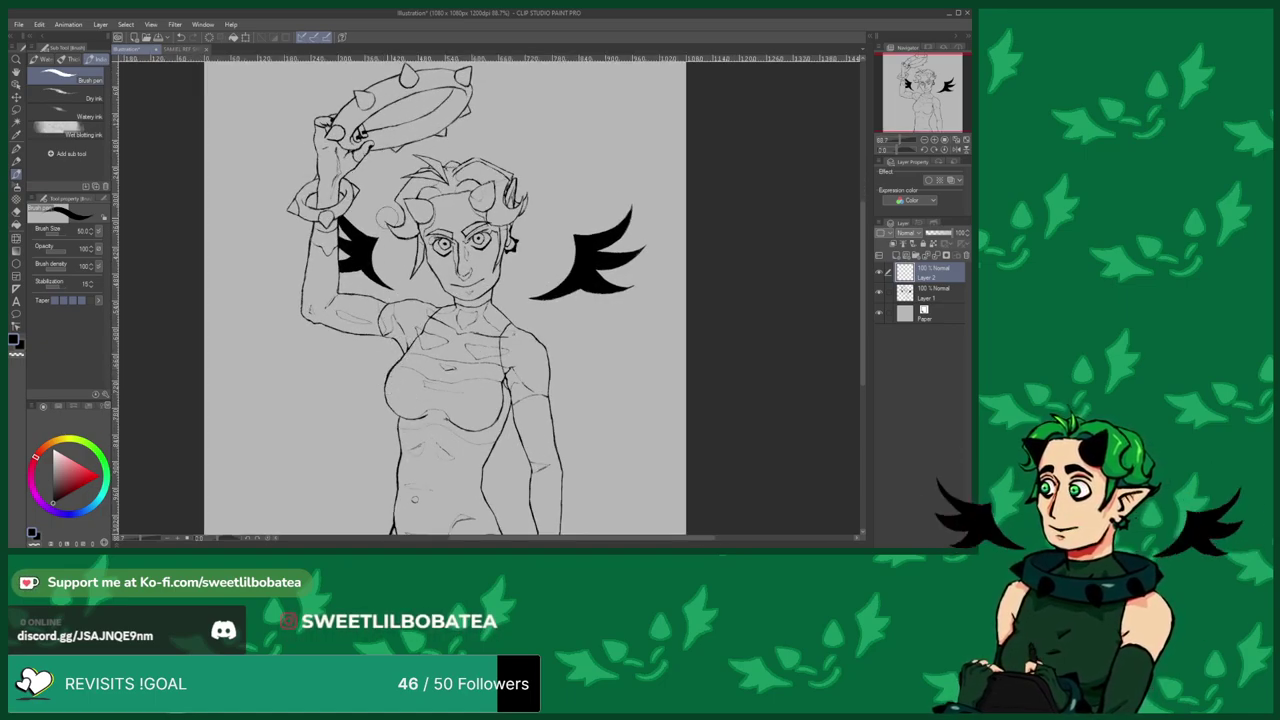
{"action": "scroll", "coordinate": [440, 74], "scroll_direction": "up", "scroll_amount": 2}
{"action": "scroll", "coordinate": [431, 166], "scroll_direction": "down", "scroll_amount": 2}
Sketch a thin shadow line along the raised spiked ring's upper band, between its two topmost spikes.
{"action": "scroll", "coordinate": [433, 438], "scroll_direction": "up", "scroll_amount": 2}
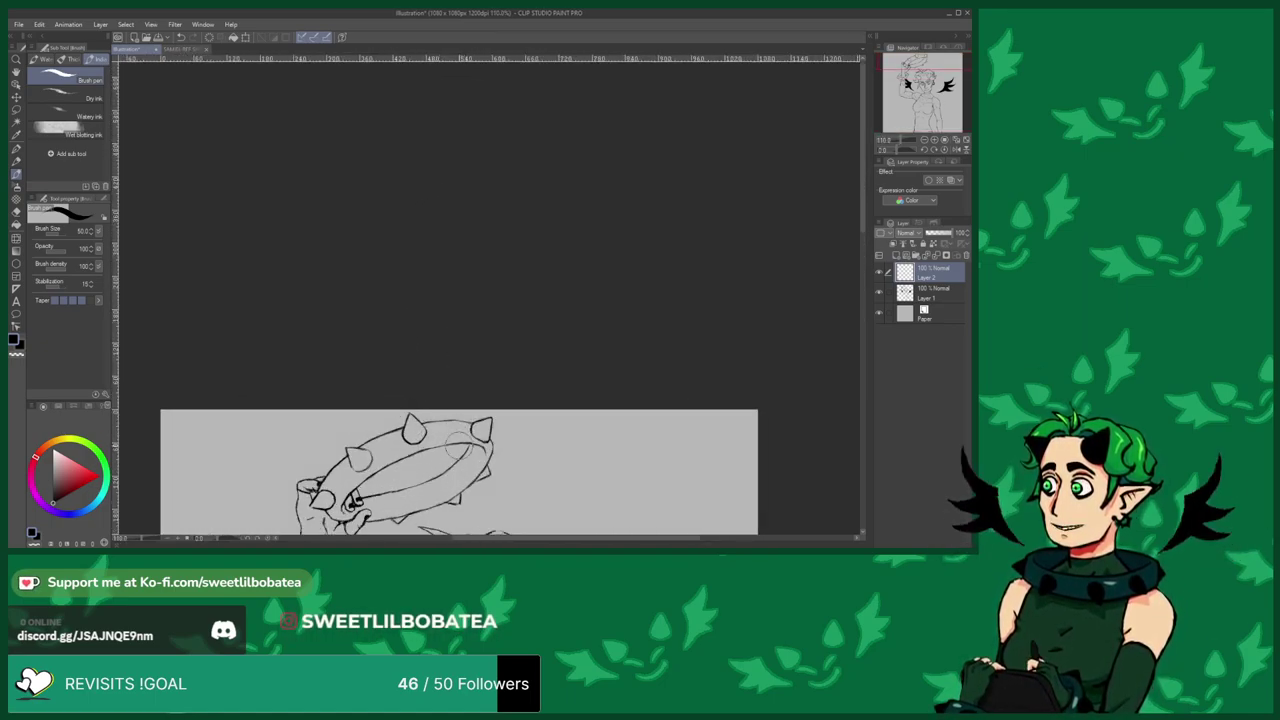
{"action": "scroll", "coordinate": [377, 409], "scroll_direction": "down", "scroll_amount": 2}
{"action": "scroll", "coordinate": [391, 487], "scroll_direction": "up", "scroll_amount": 5}
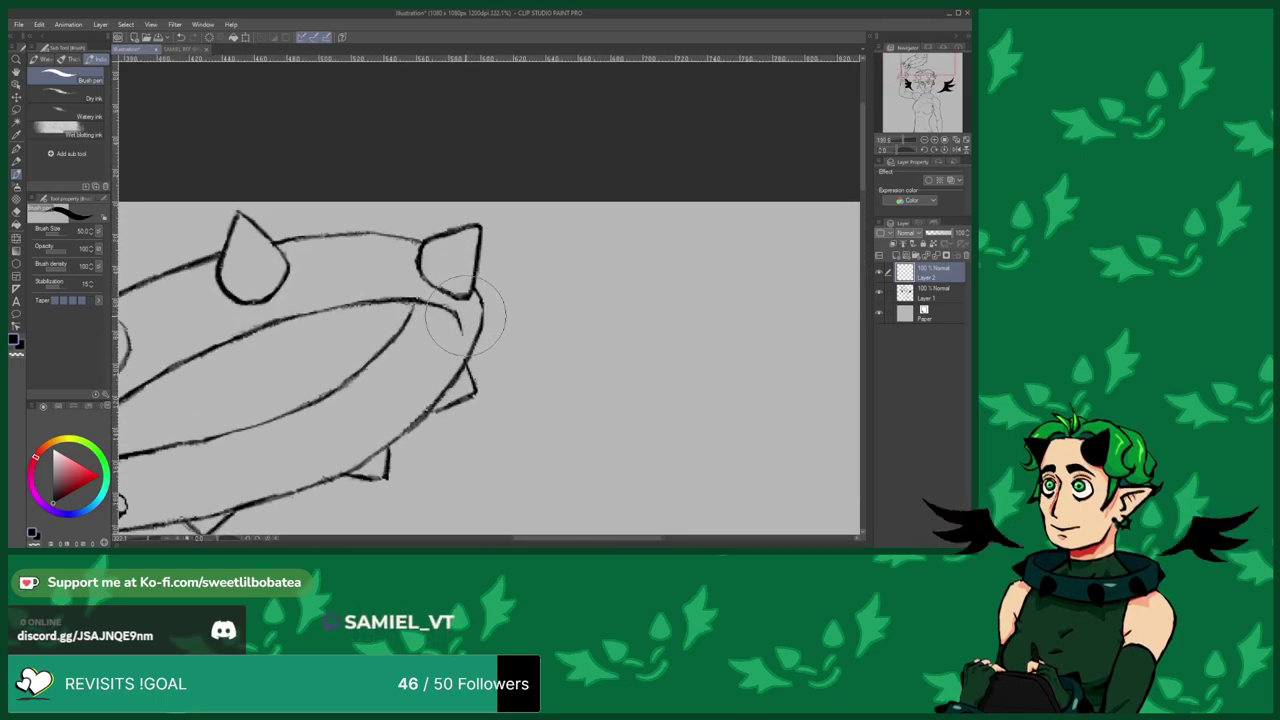
{"action": "scroll", "coordinate": [467, 311], "scroll_direction": "up", "scroll_amount": 3}
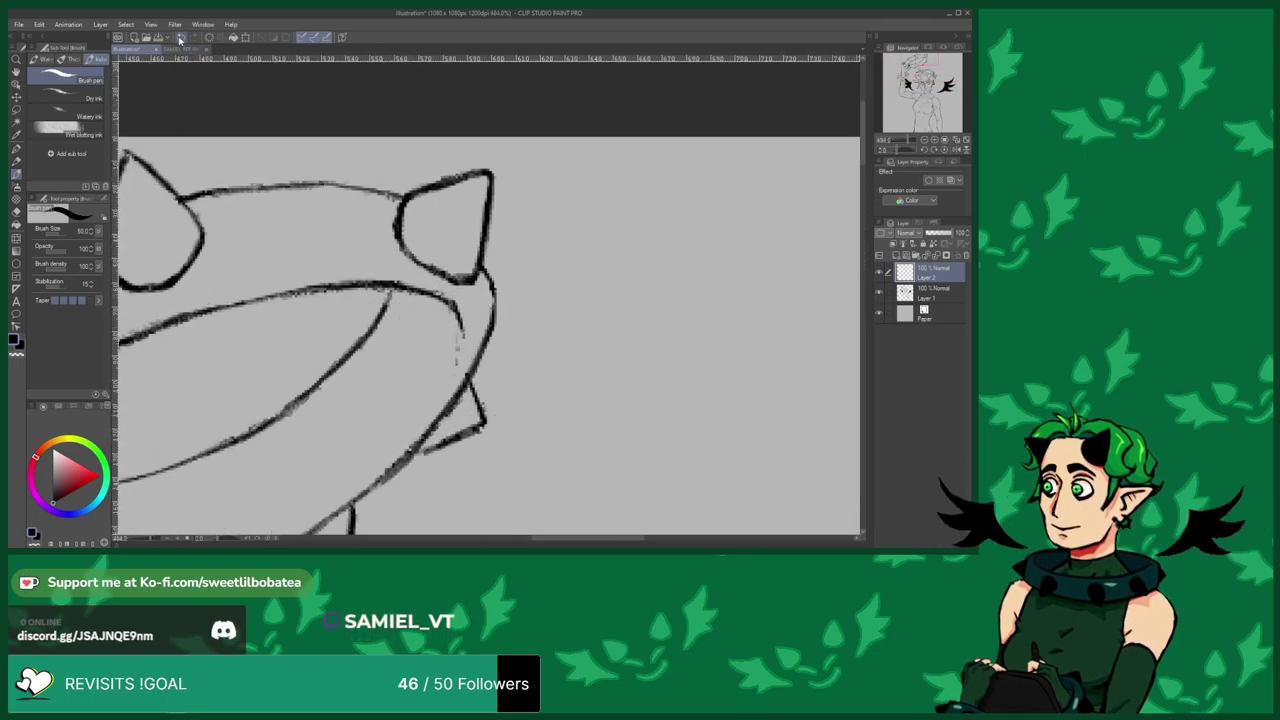
{"action": "scroll", "coordinate": [478, 334], "scroll_direction": "down", "scroll_amount": 1}
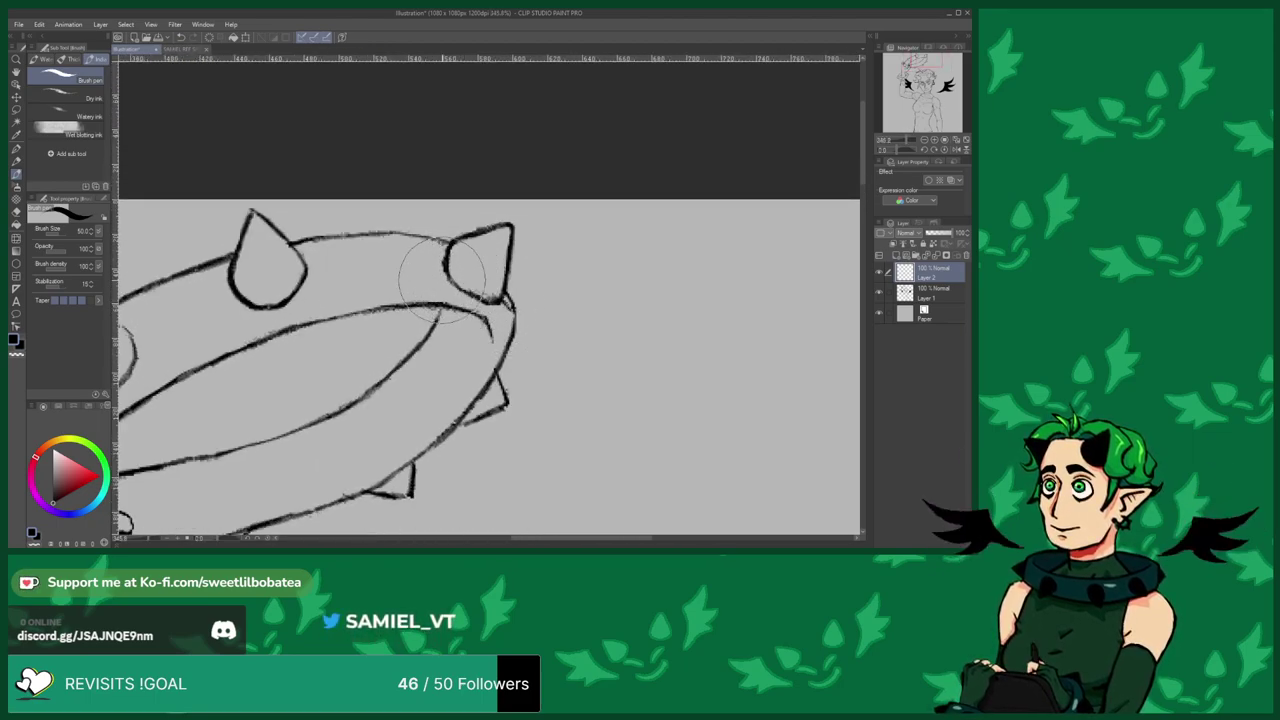
{"action": "left_click_drag", "start_coordinate": [425, 287], "coordinate": [310, 295]}
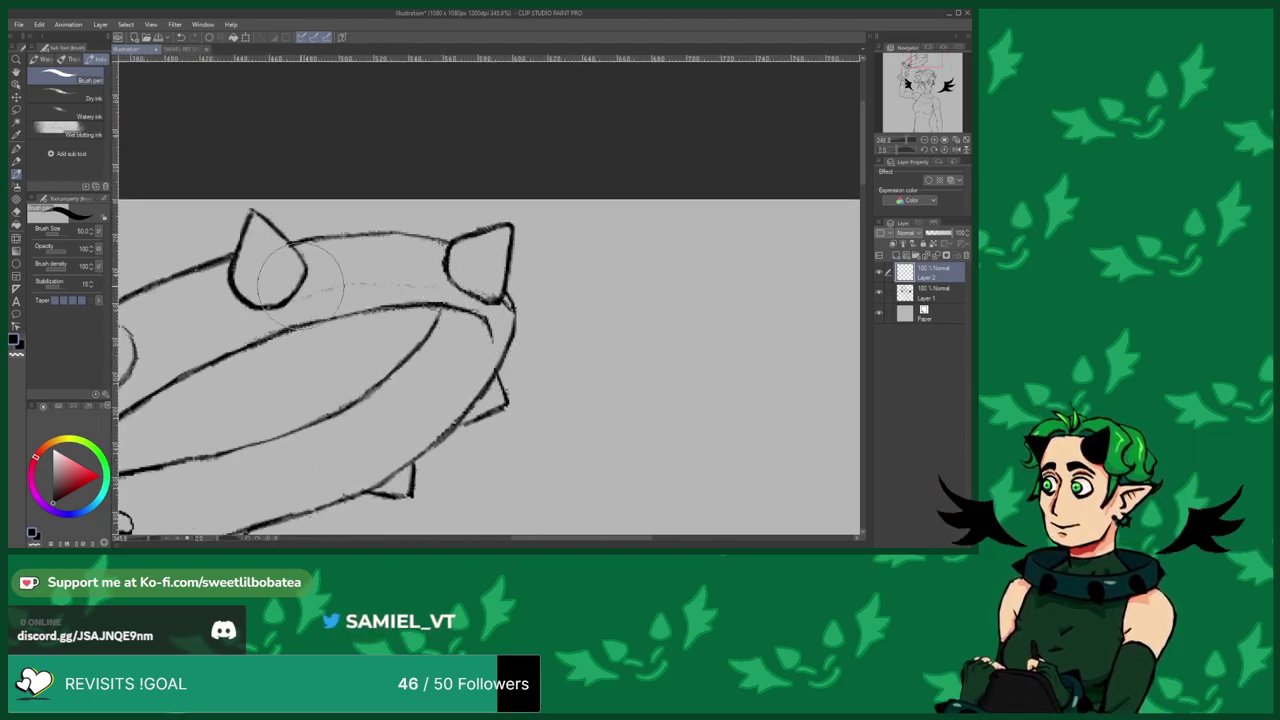
{"action": "scroll", "coordinate": [290, 270], "scroll_direction": "down", "scroll_amount": 3}
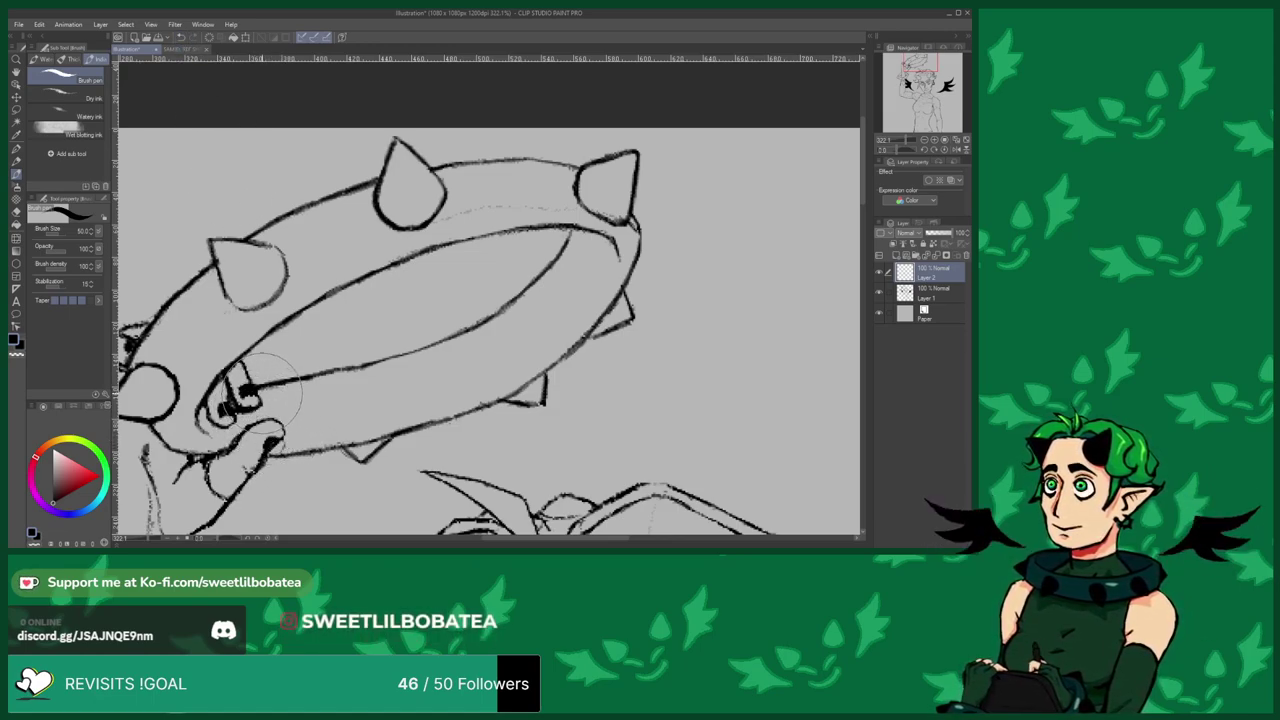
Sketch thin shadow lines along the raised ring's upper band between the remaining spikes and along its lower band.
{"action": "scroll", "coordinate": [262, 353], "scroll_direction": "down", "scroll_amount": 2}
{"action": "scroll", "coordinate": [178, 420], "scroll_direction": "up", "scroll_amount": 2}
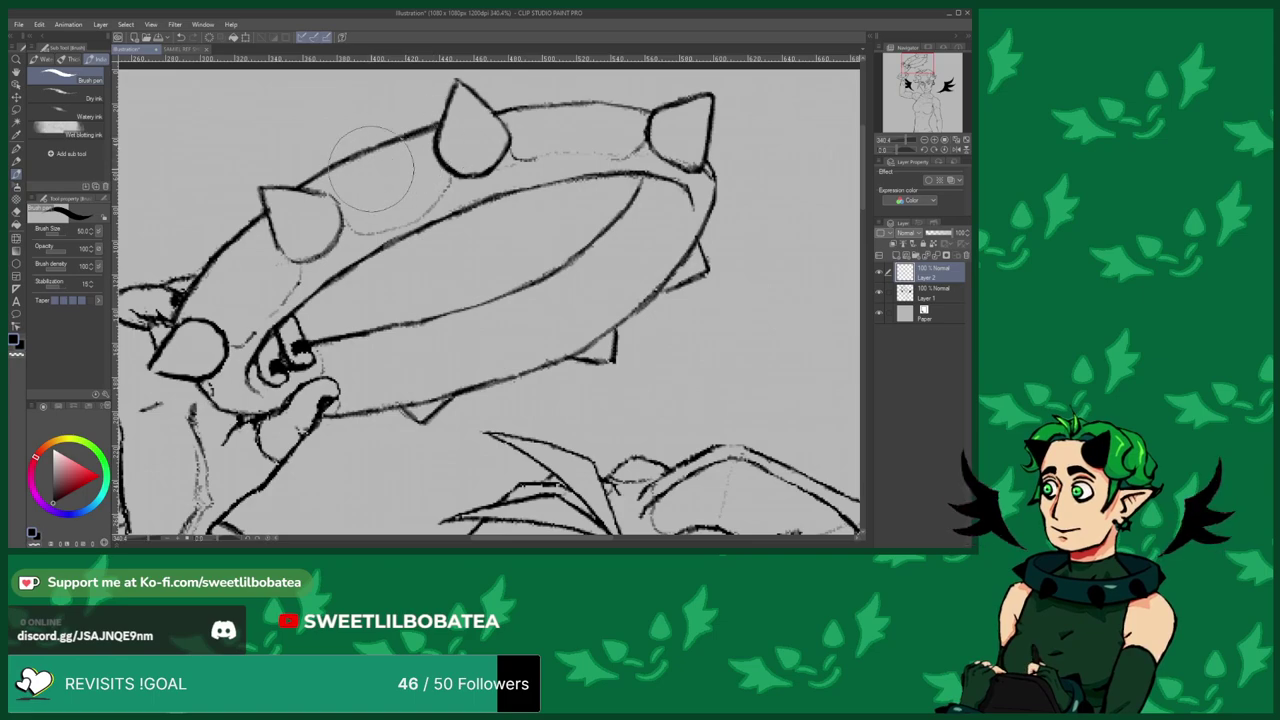
{"action": "scroll", "coordinate": [320, 225], "scroll_direction": "down", "scroll_amount": 4}
{"action": "scroll", "coordinate": [525, 228], "scroll_direction": "up", "scroll_amount": 4}
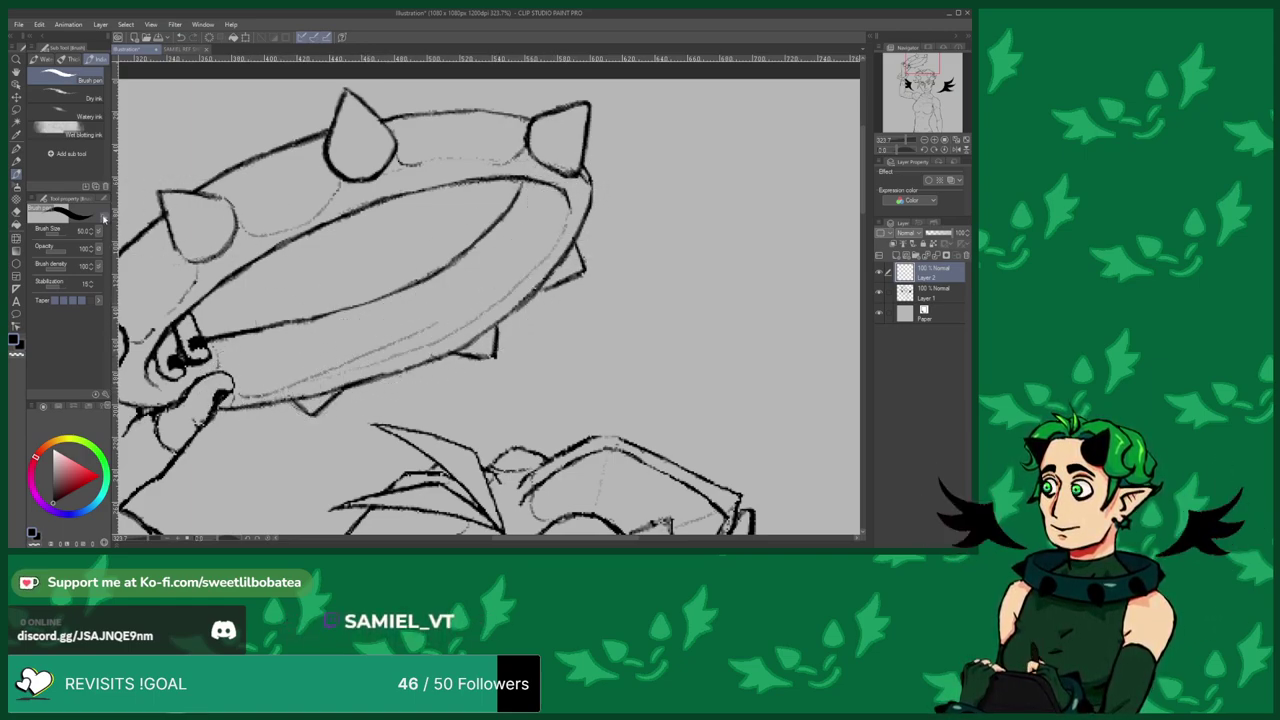
Clean up the raised ring's shadow lines, erasing the doubled stroke along the lower band beside the gripping hand.
{"action": "key", "text": "e"}
{"action": "left_click_drag", "start_coordinate": [339, 362], "coordinate": [463, 303]}
{"action": "scroll", "coordinate": [455, 290], "scroll_direction": "down", "scroll_amount": 3}
{"action": "scroll", "coordinate": [313, 328], "scroll_direction": "up", "scroll_amount": 2}
{"action": "scroll", "coordinate": [308, 350], "scroll_direction": "up", "scroll_amount": 1}
{"action": "scroll", "coordinate": [313, 355], "scroll_direction": "down", "scroll_amount": 2}
{"action": "scroll", "coordinate": [313, 355], "scroll_direction": "up", "scroll_amount": 3}
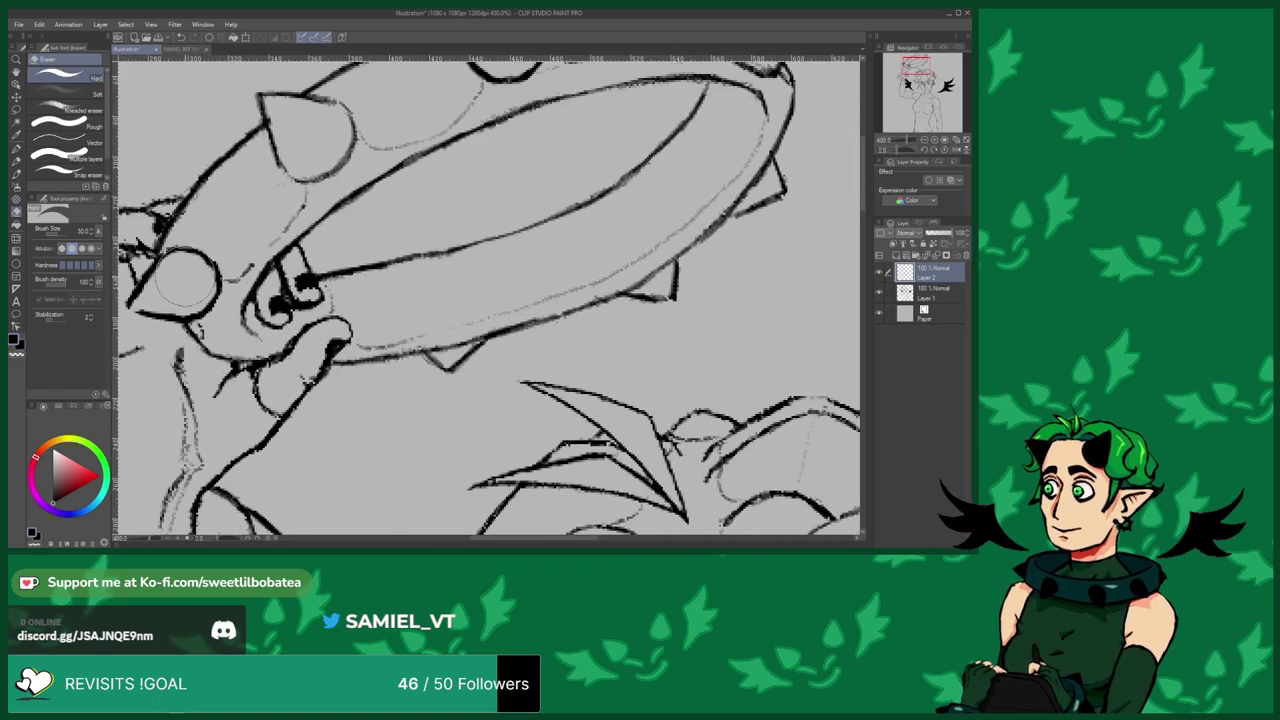
{"action": "left_click", "coordinate": [16, 176]}
{"action": "scroll", "coordinate": [340, 375], "scroll_direction": "down", "scroll_amount": 4}
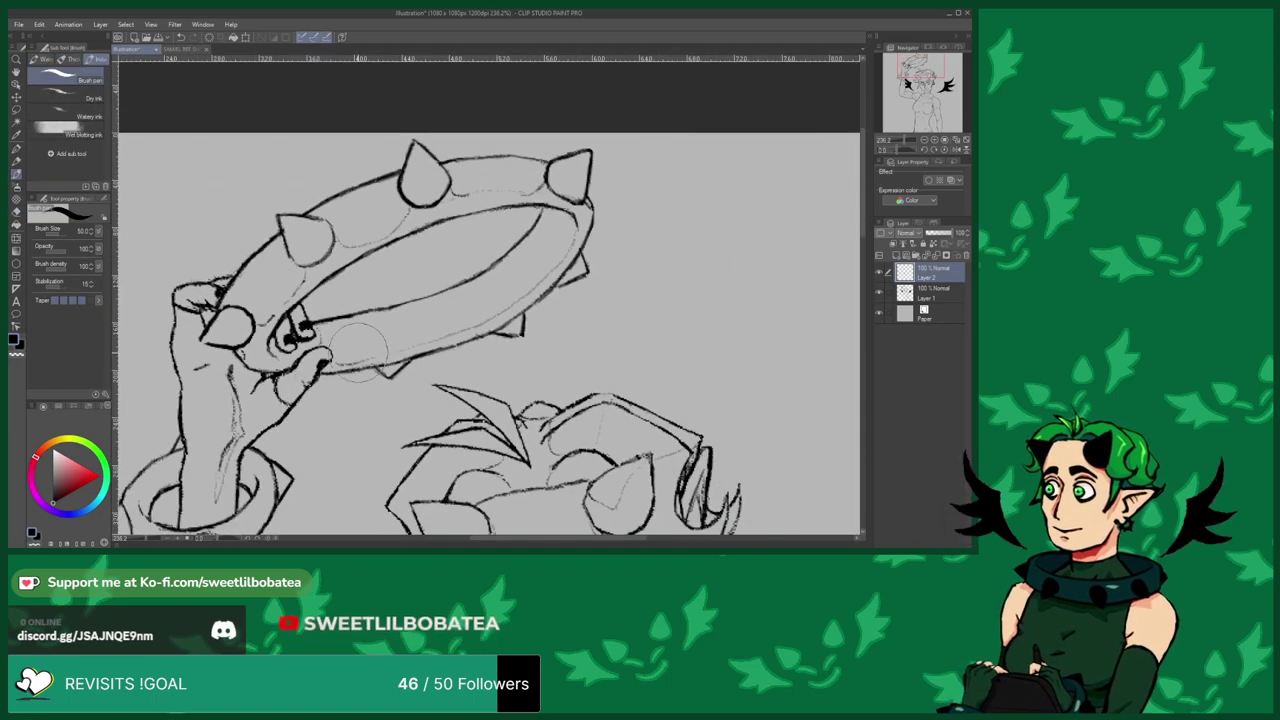
{"action": "scroll", "coordinate": [500, 172], "scroll_direction": "up", "scroll_amount": 3}
{"action": "key", "text": "e"}
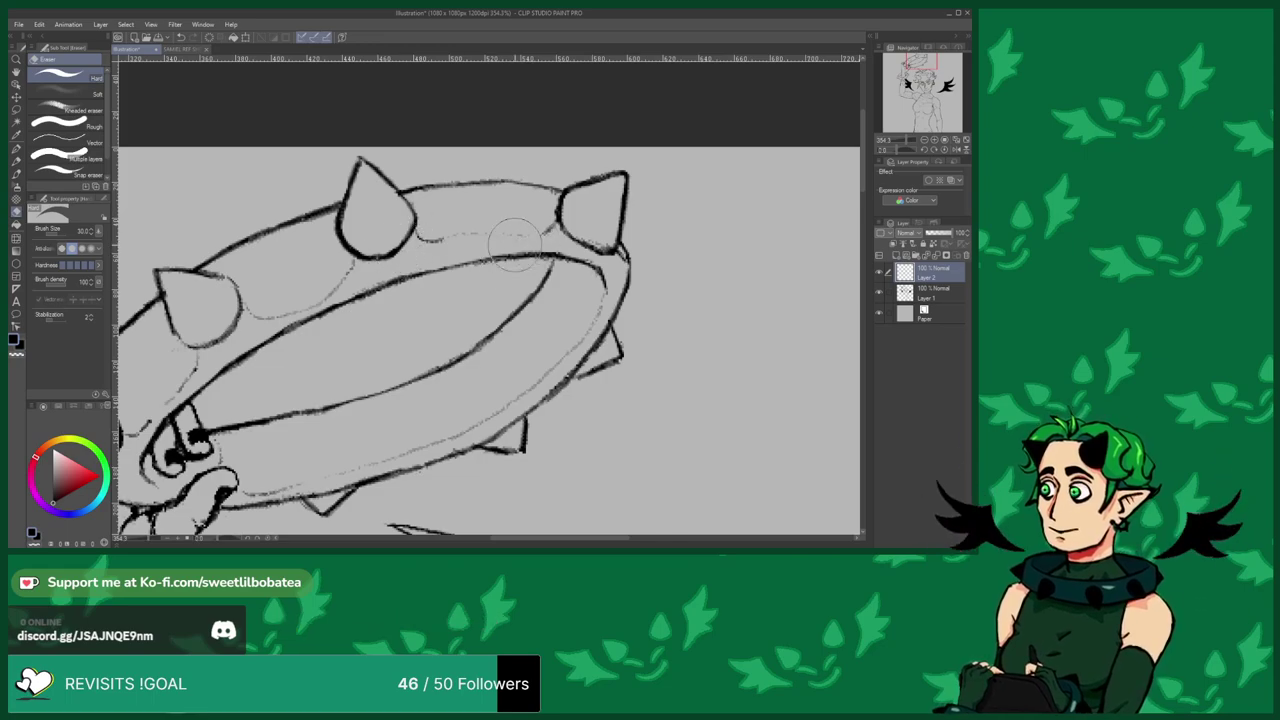
{"action": "scroll", "coordinate": [556, 214], "scroll_direction": "down", "scroll_amount": 5}
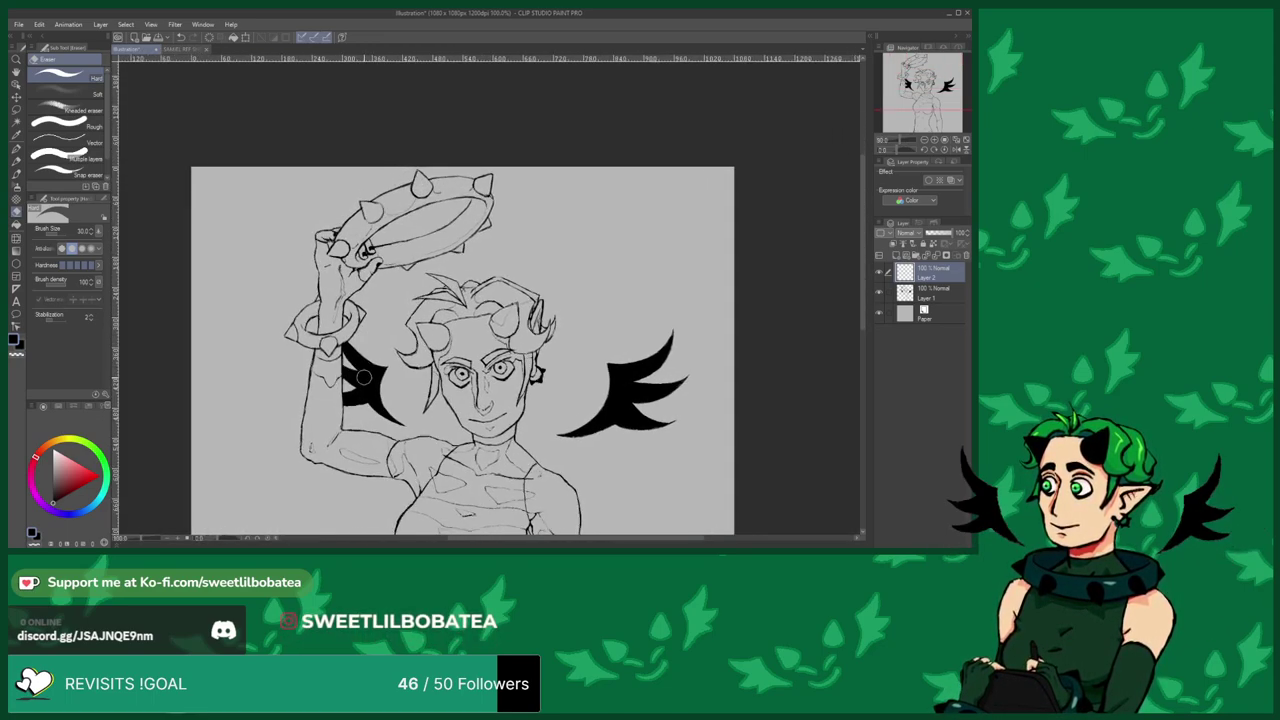
Inspect the spiked wrist cuff and the face up close, comparing their shadow lines with the whole figure.
{"action": "scroll", "coordinate": [265, 310], "scroll_direction": "up", "scroll_amount": 5}
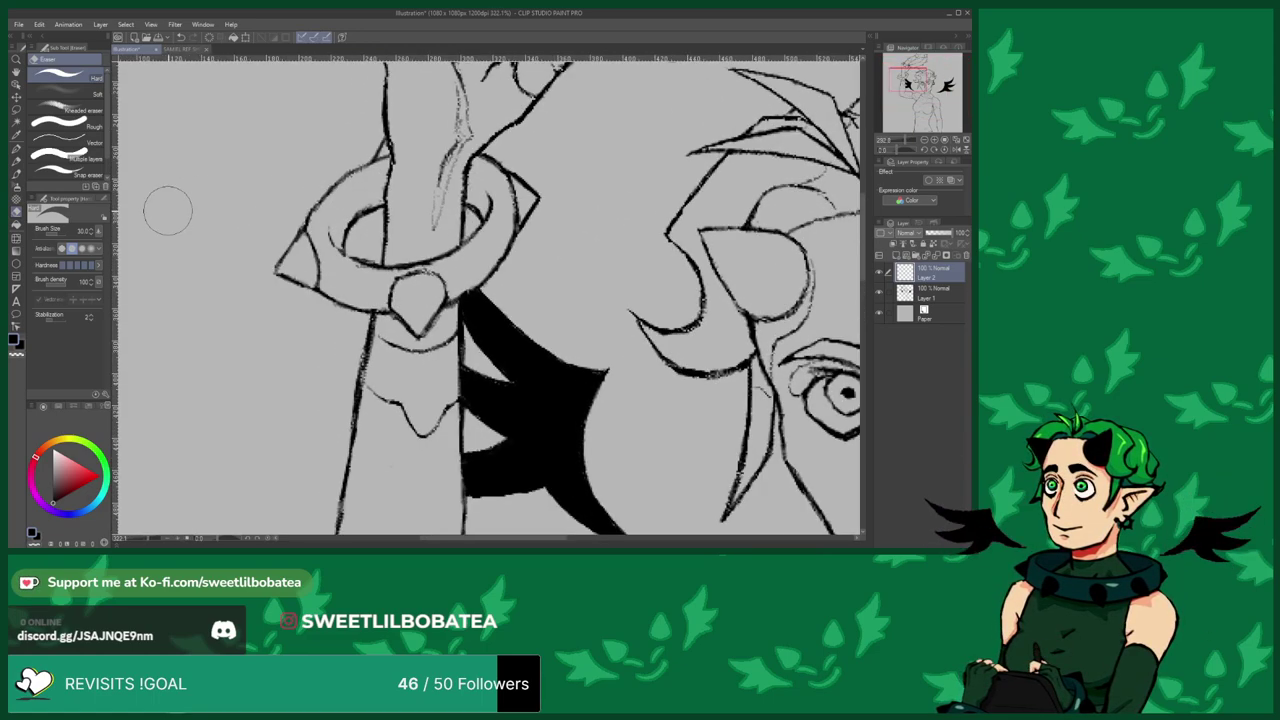
{"action": "left_click", "coordinate": [16, 174]}
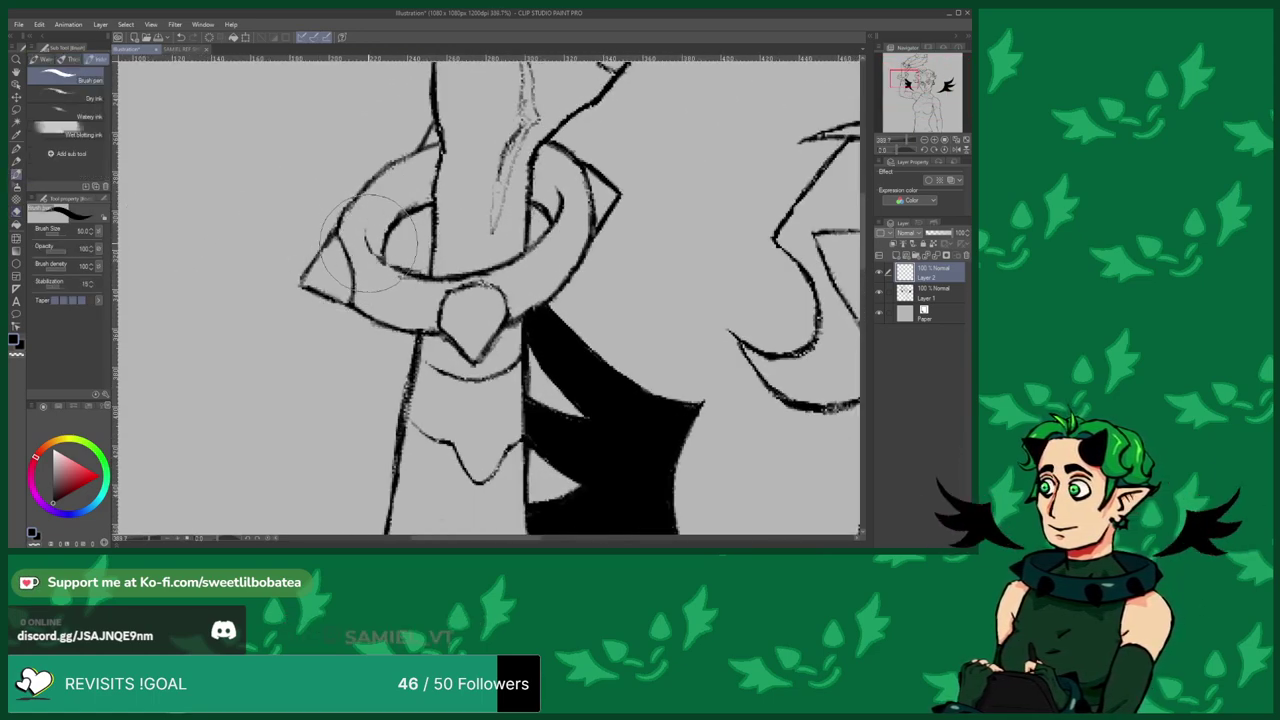
{"action": "scroll", "coordinate": [318, 205], "scroll_direction": "down", "scroll_amount": 1}
{"action": "scroll", "coordinate": [318, 205], "scroll_direction": "down", "scroll_amount": 1}
{"action": "scroll", "coordinate": [356, 200], "scroll_direction": "down", "scroll_amount": 6}
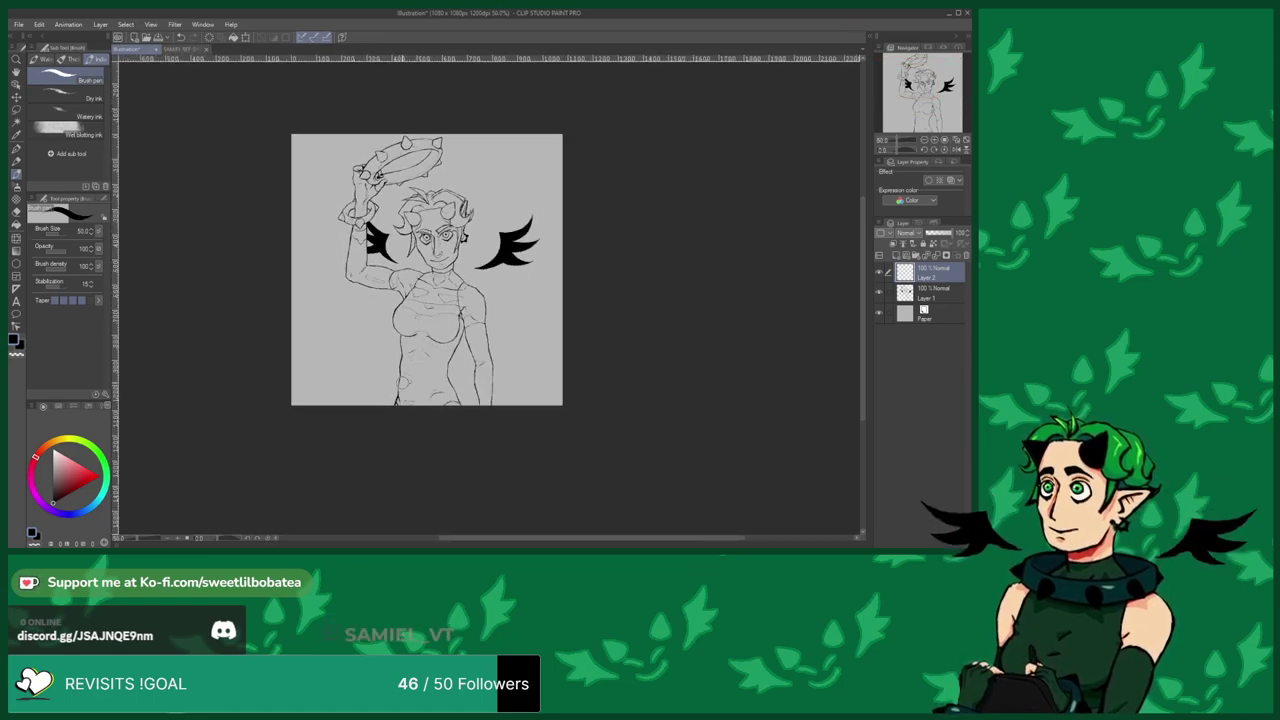
{"action": "scroll", "coordinate": [414, 252], "scroll_direction": "up", "scroll_amount": 2}
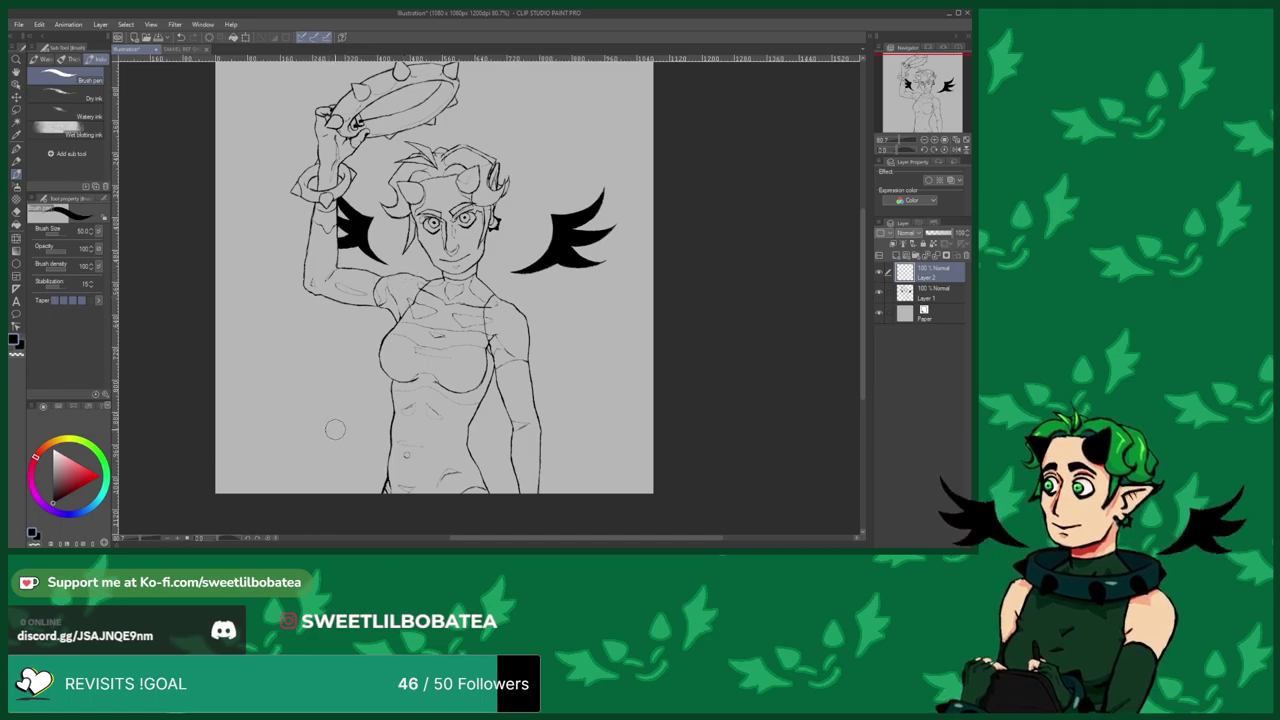
{"action": "scroll", "coordinate": [354, 411], "scroll_direction": "down", "scroll_amount": 1}
{"action": "scroll", "coordinate": [366, 396], "scroll_direction": "up", "scroll_amount": 3}
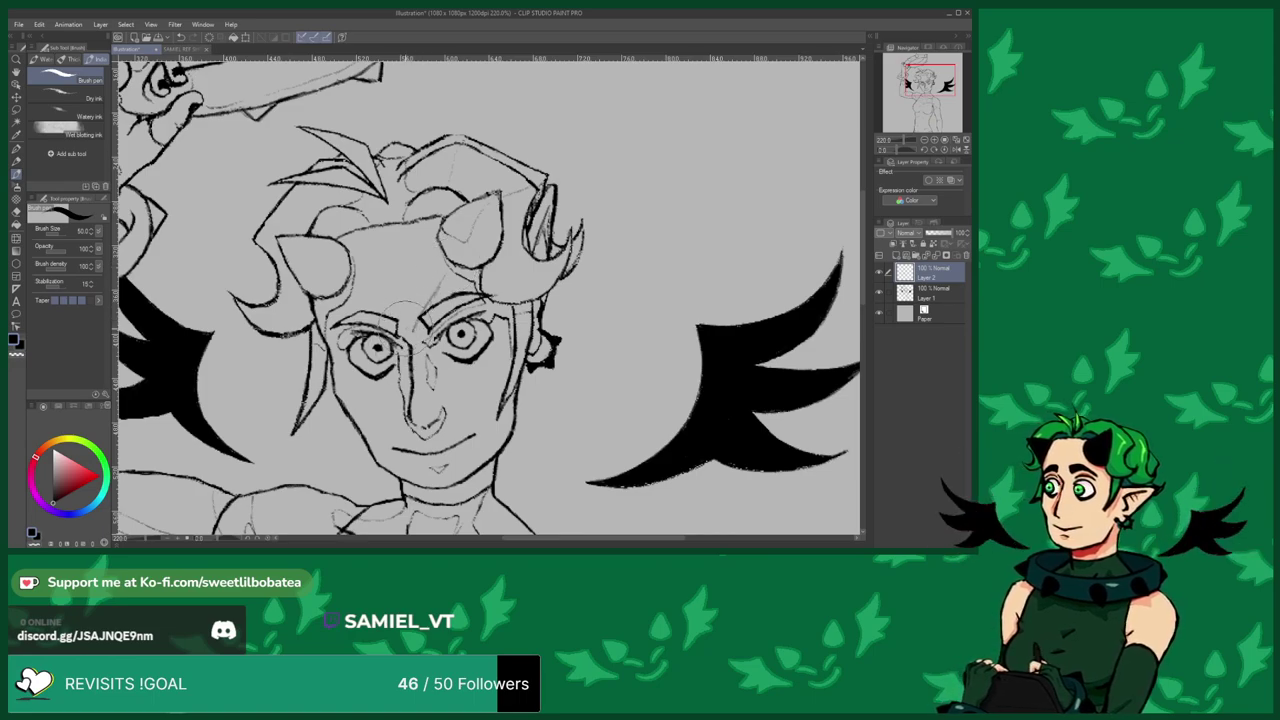
Sketch thin diagonal shadow lines across the face, running from the hairline over the forehead to the cheek.
{"action": "scroll", "coordinate": [384, 366], "scroll_direction": "down", "scroll_amount": 2}
{"action": "scroll", "coordinate": [384, 366], "scroll_direction": "up", "scroll_amount": 2}
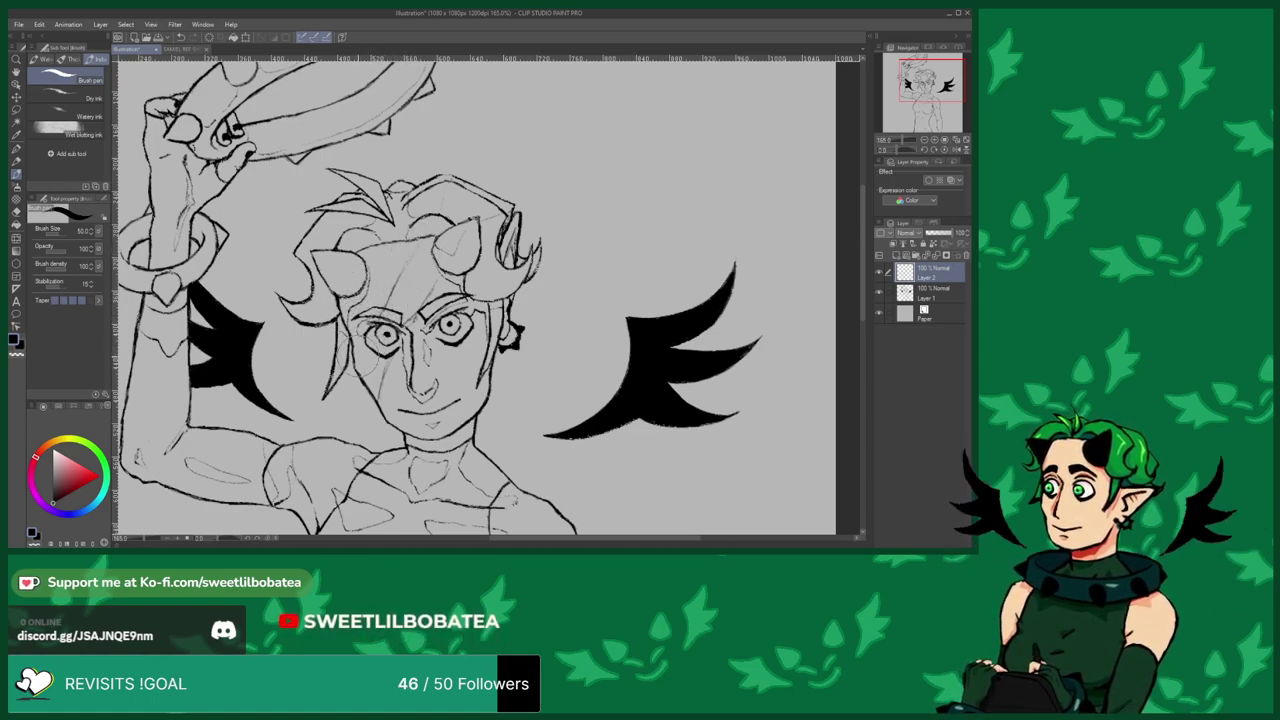
{"action": "scroll", "coordinate": [292, 207], "scroll_direction": "down", "scroll_amount": 2}
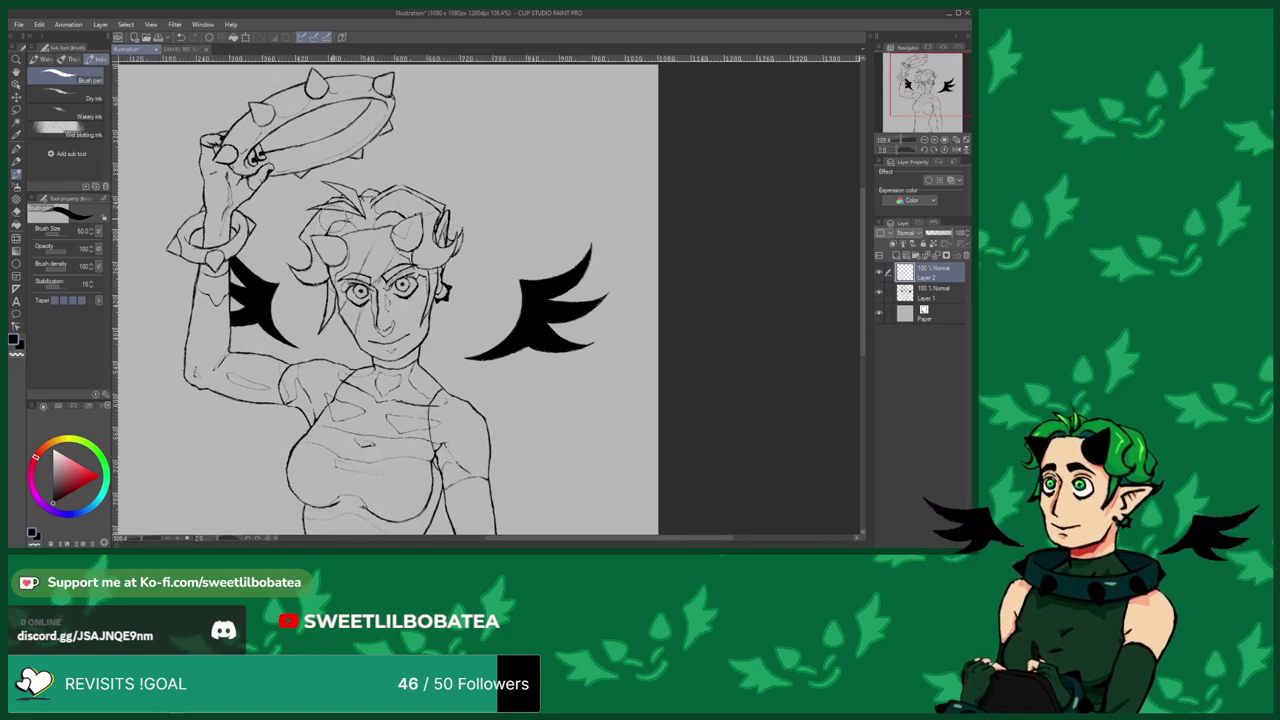
{"action": "scroll", "coordinate": [338, 214], "scroll_direction": "down", "scroll_amount": 2}
{"action": "scroll", "coordinate": [312, 367], "scroll_direction": "up", "scroll_amount": 3}
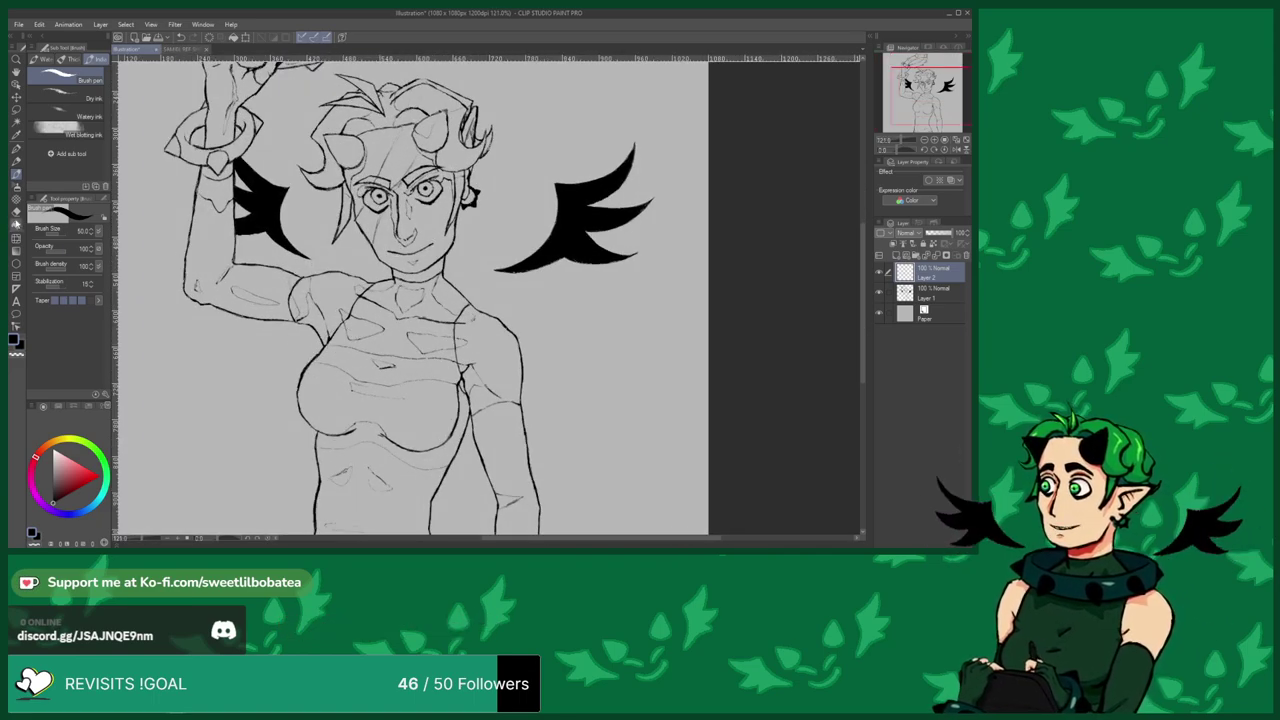
Erase stray shadow lines across the chest, leaving the separate shapes below the collarbones and between the breasts.
{"action": "left_click", "coordinate": [15, 222]}
{"action": "scroll", "coordinate": [300, 395], "scroll_direction": "up", "scroll_amount": 2}
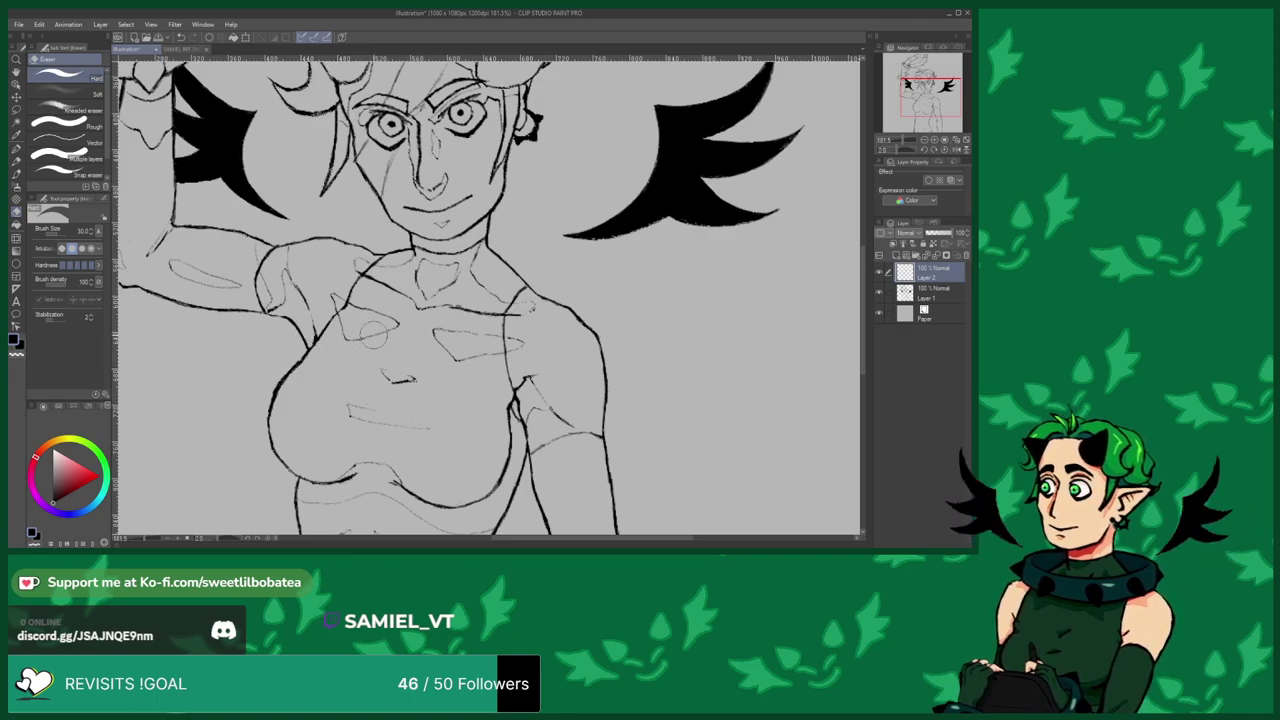
{"action": "scroll", "coordinate": [355, 350], "scroll_direction": "up", "scroll_amount": 2}
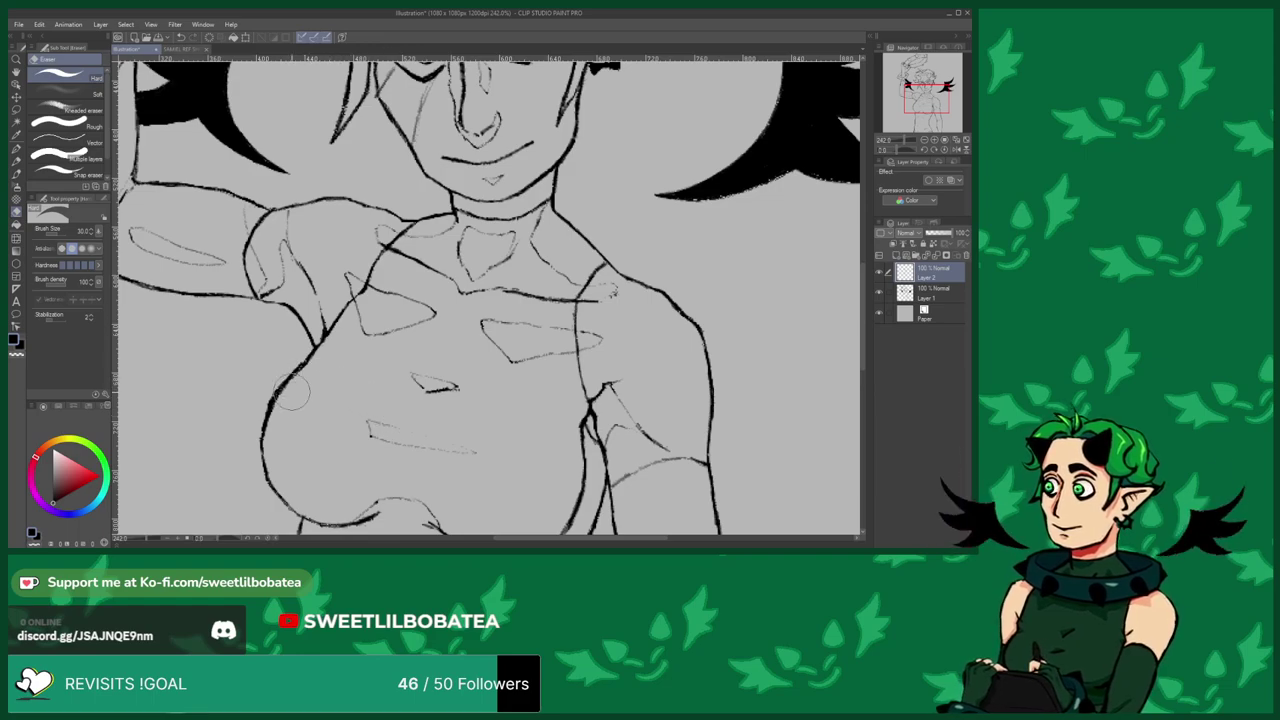
{"action": "scroll", "coordinate": [291, 465], "scroll_direction": "down", "scroll_amount": 7}
{"action": "scroll", "coordinate": [250, 350], "scroll_direction": "up", "scroll_amount": 6}
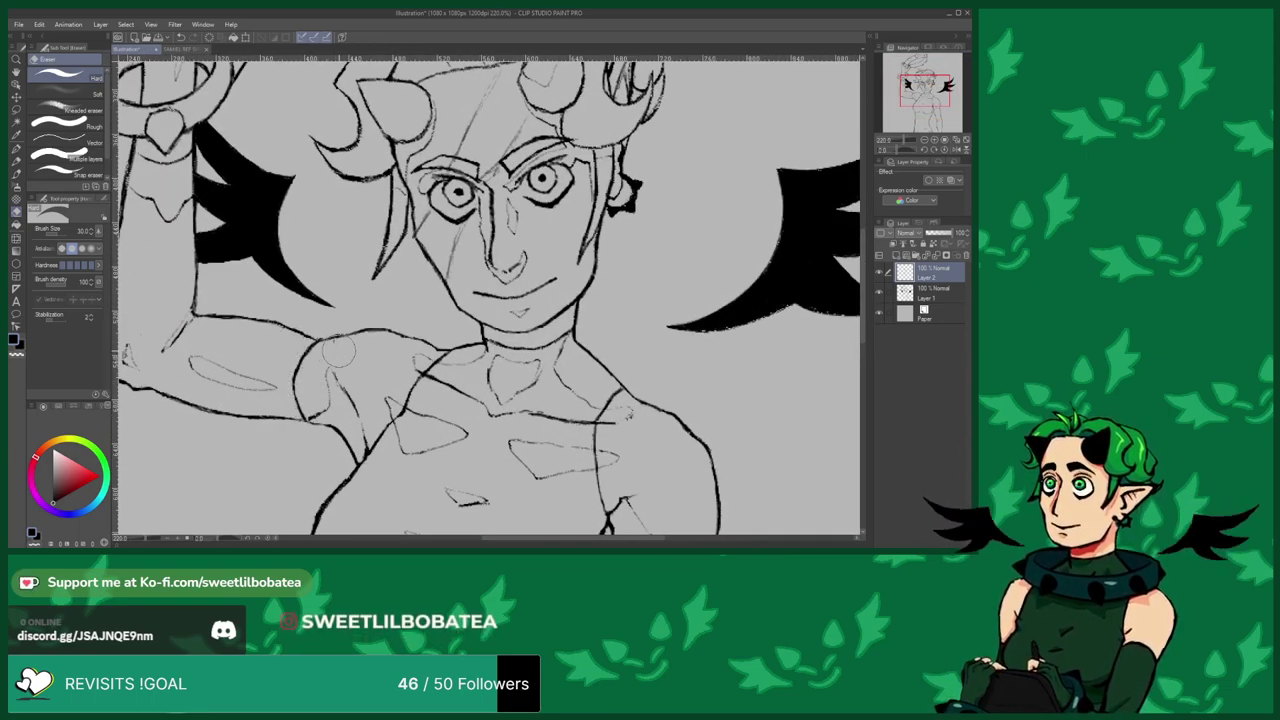
Trim the diagonal shadow lines across the forehead and cheek with the hard eraser.
{"action": "scroll", "coordinate": [310, 350], "scroll_direction": "down", "scroll_amount": 3}
{"action": "scroll", "coordinate": [310, 350], "scroll_direction": "up", "scroll_amount": 2}
{"action": "scroll", "coordinate": [410, 259], "scroll_direction": "up", "scroll_amount": 2}
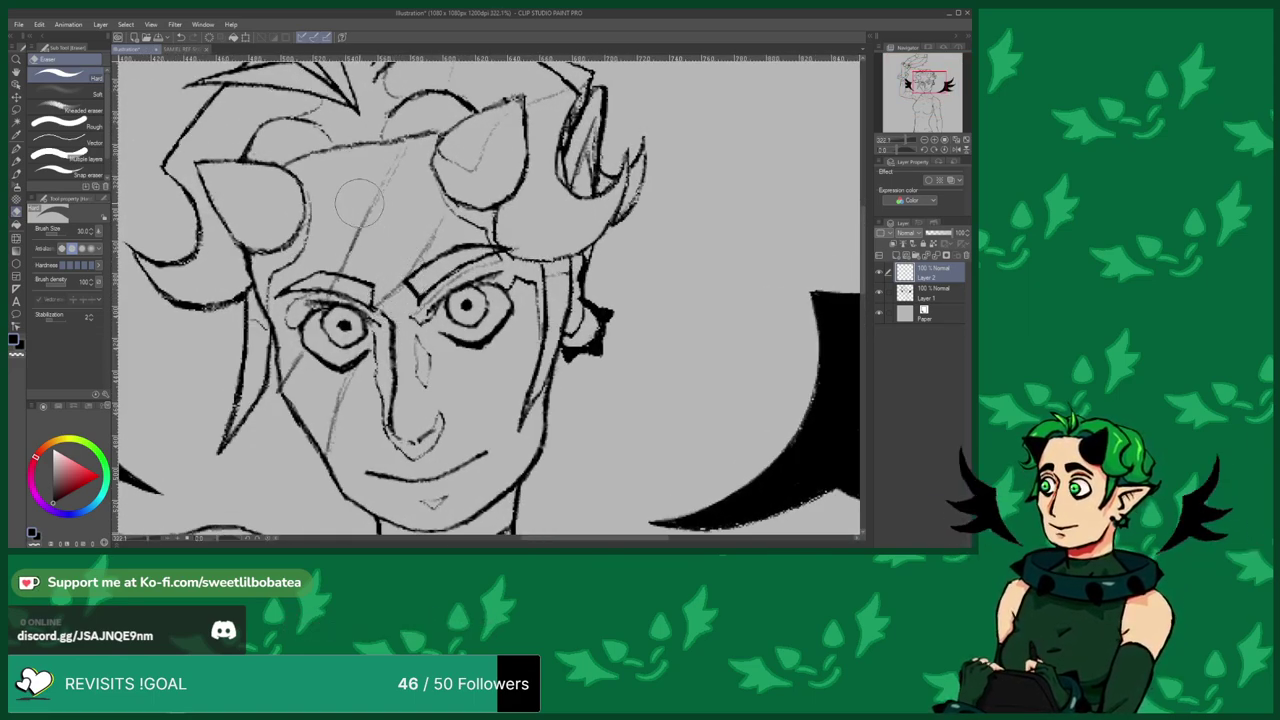
{"action": "scroll", "coordinate": [362, 205], "scroll_direction": "down", "scroll_amount": 2}
{"action": "scroll", "coordinate": [369, 336], "scroll_direction": "up", "scroll_amount": 4}
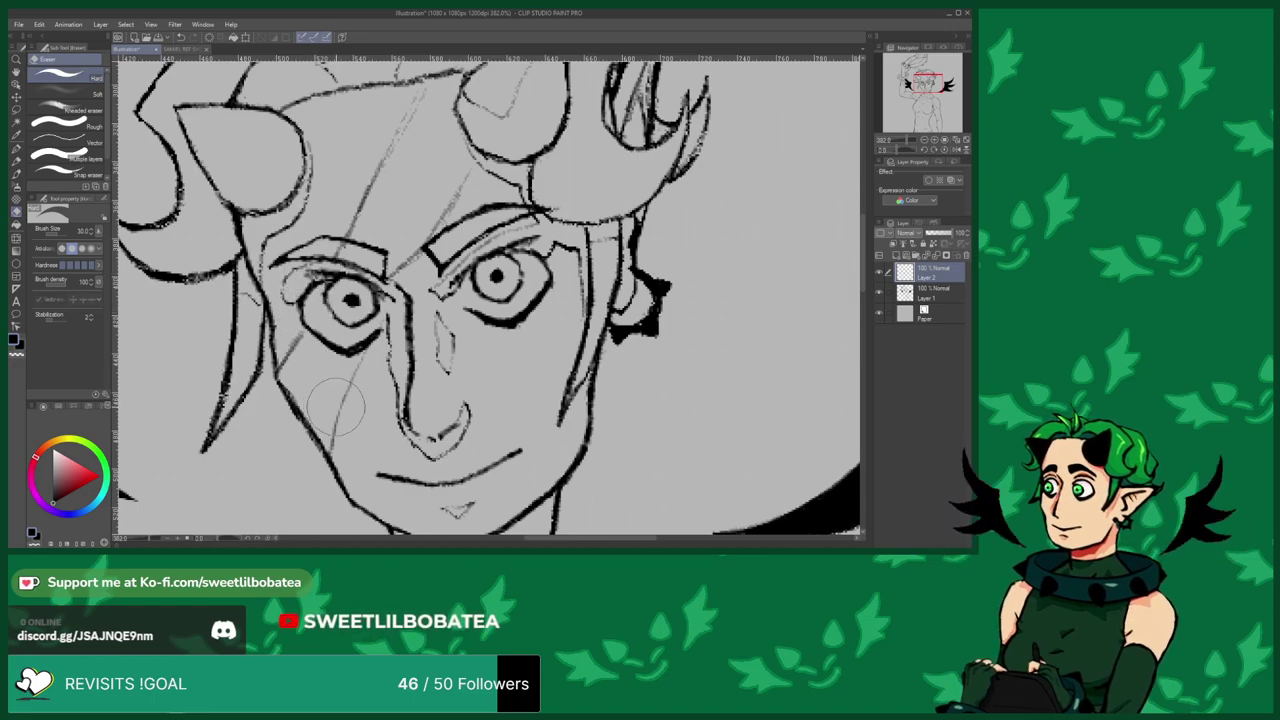
{"action": "scroll", "coordinate": [350, 405], "scroll_direction": "down", "scroll_amount": 2}
{"action": "scroll", "coordinate": [360, 372], "scroll_direction": "up", "scroll_amount": 2}
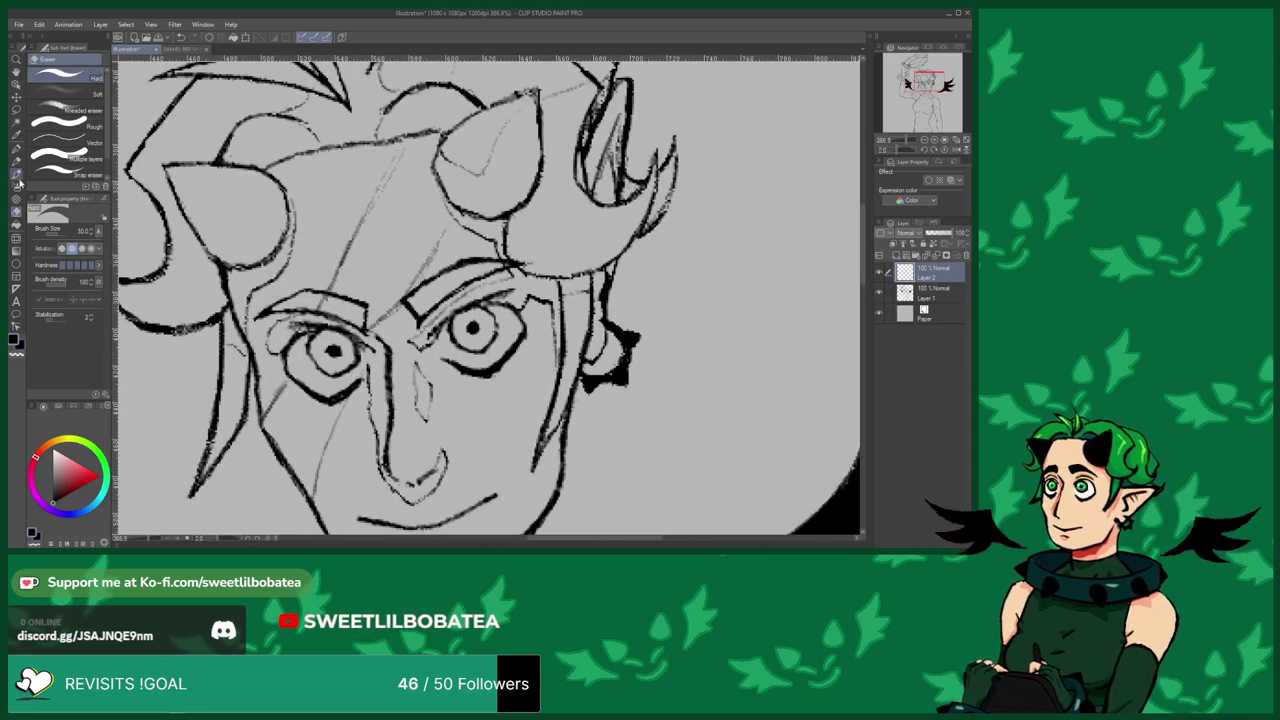
Refine the forehead diagonal above the earring-side brow and redraw the horn's shadow as a matching diagonal, erasing its old outline.
{"action": "key", "text": "b"}
{"action": "scroll", "coordinate": [372, 320], "scroll_direction": "up", "scroll_amount": 1}
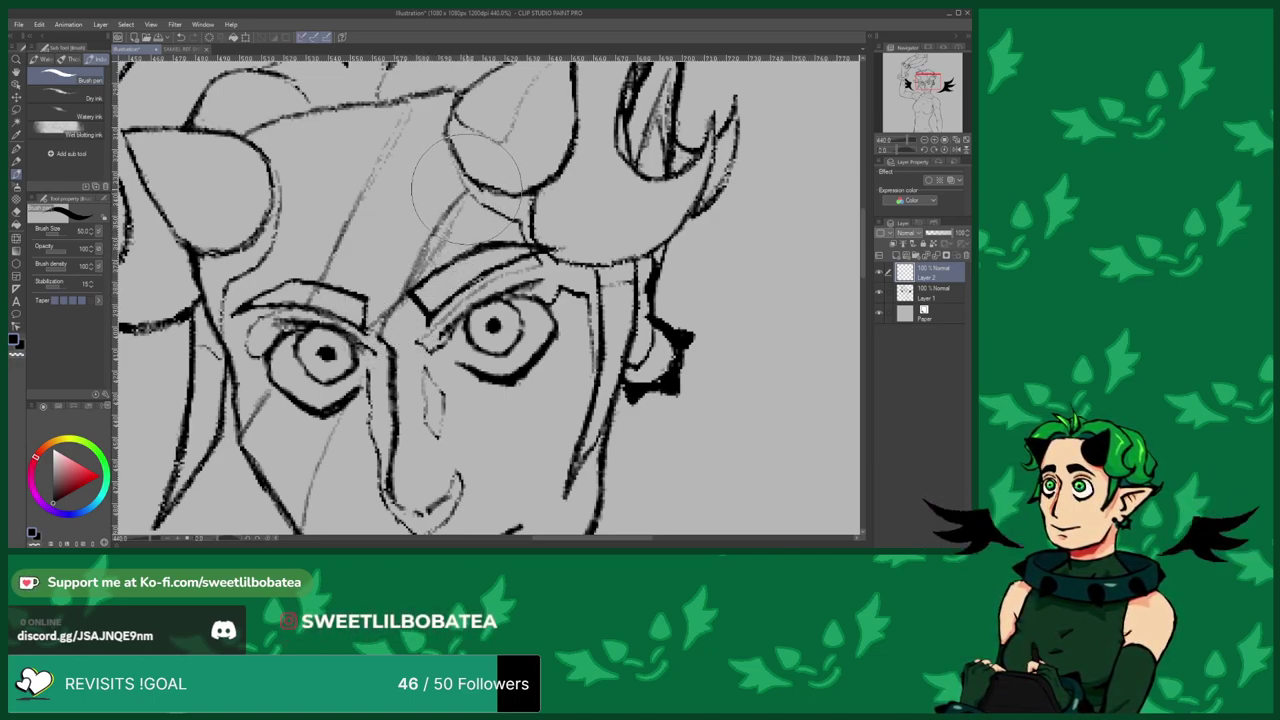
{"action": "key", "text": "e"}
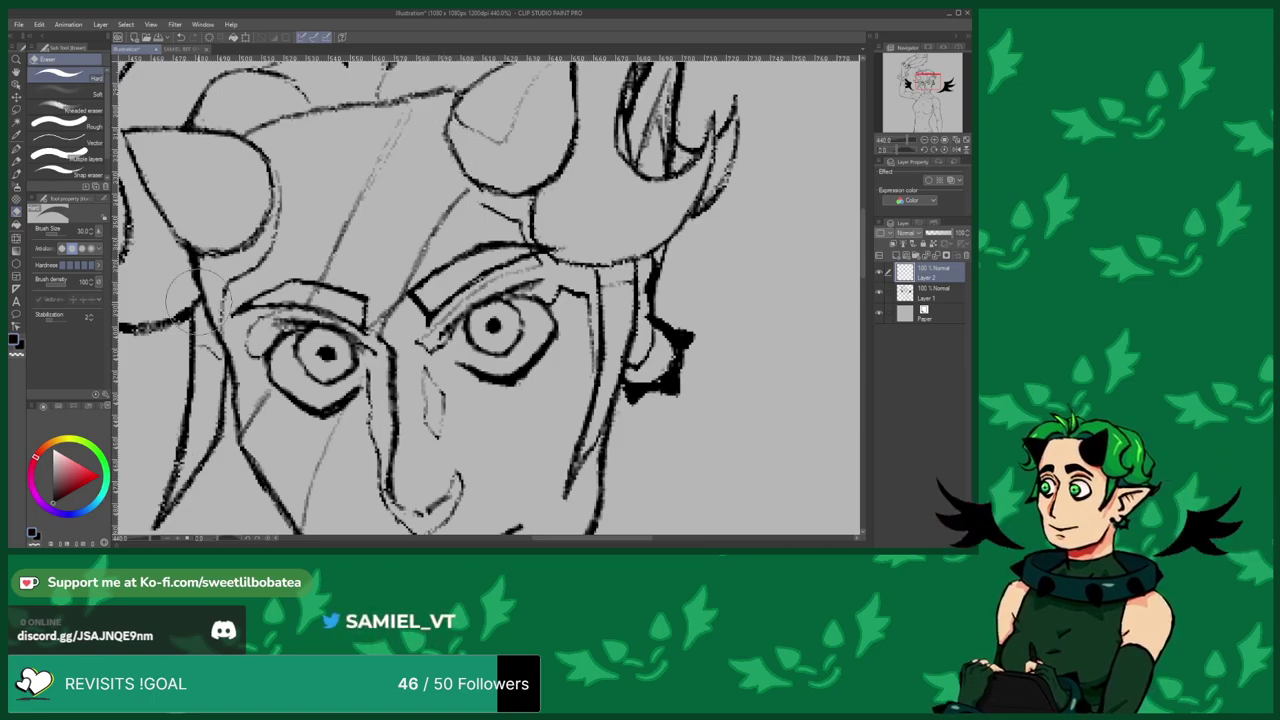
{"action": "left_click", "coordinate": [16, 173]}
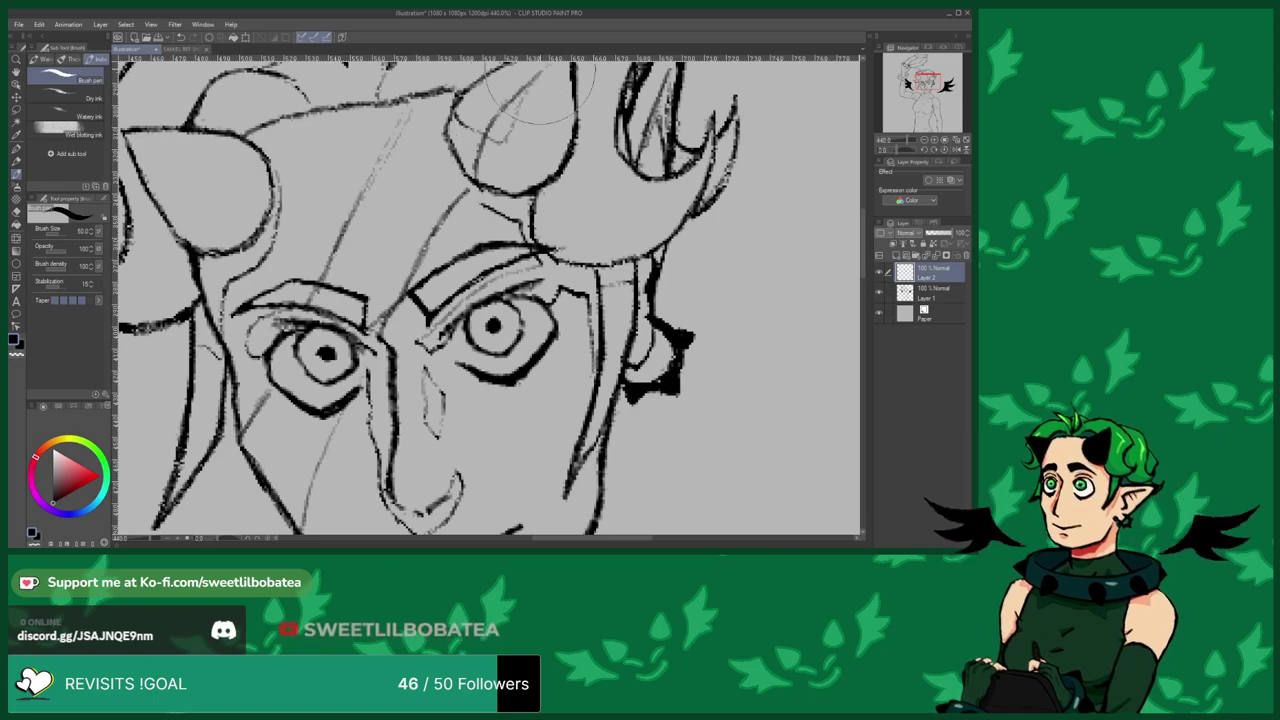
{"action": "left_click", "coordinate": [16, 212]}
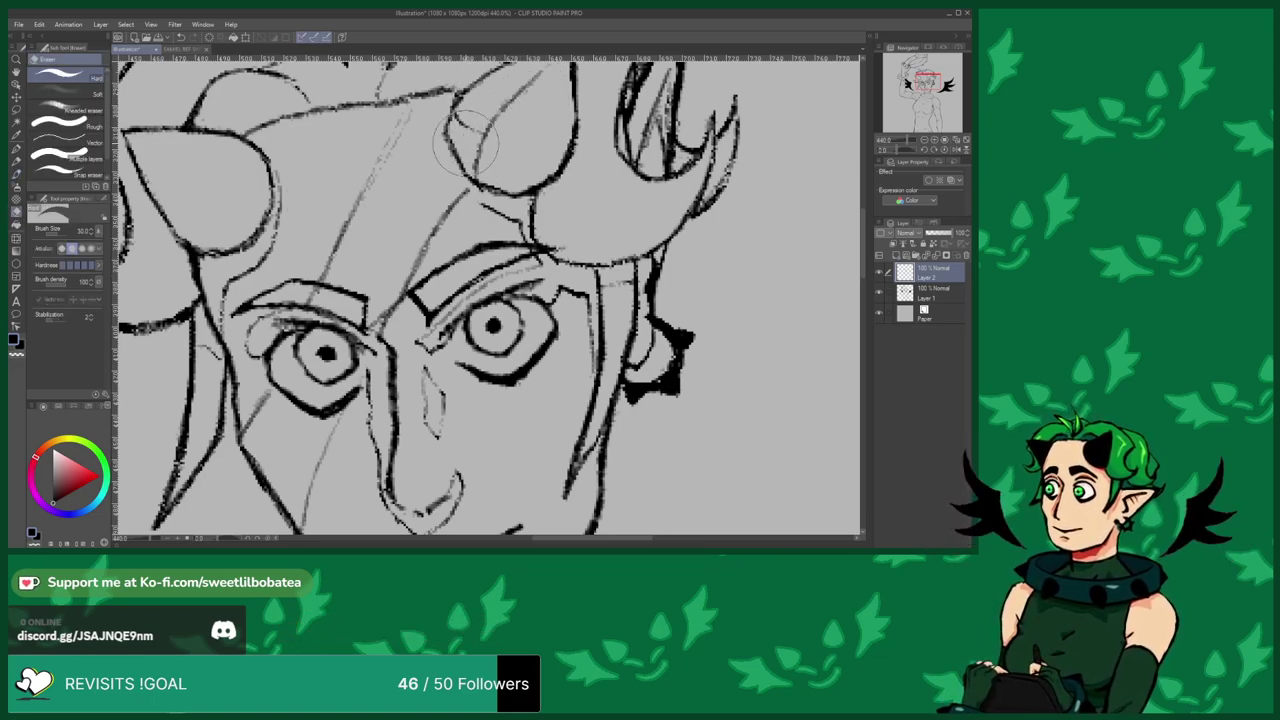
Join the forehead diagonal to the shadow line beneath the earring-side horn with the brush pen.
{"action": "scroll", "coordinate": [457, 129], "scroll_direction": "down", "scroll_amount": 3}
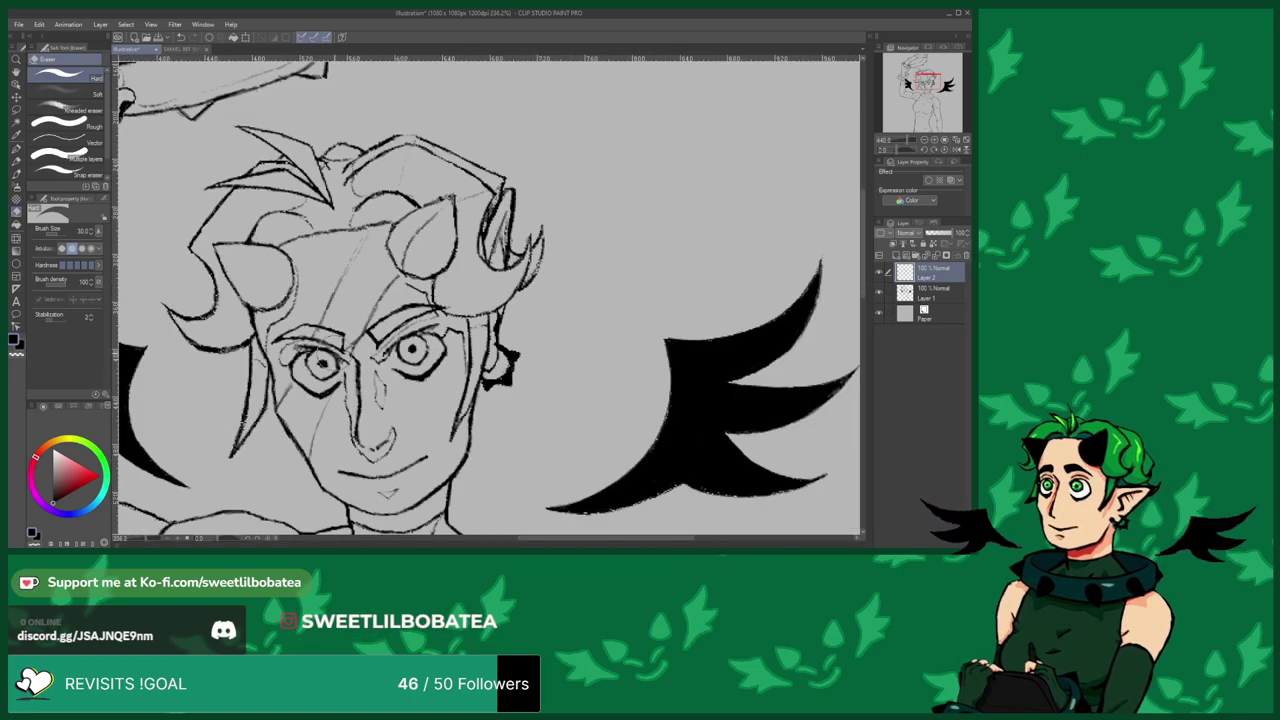
{"action": "scroll", "coordinate": [399, 282], "scroll_direction": "up", "scroll_amount": 3}
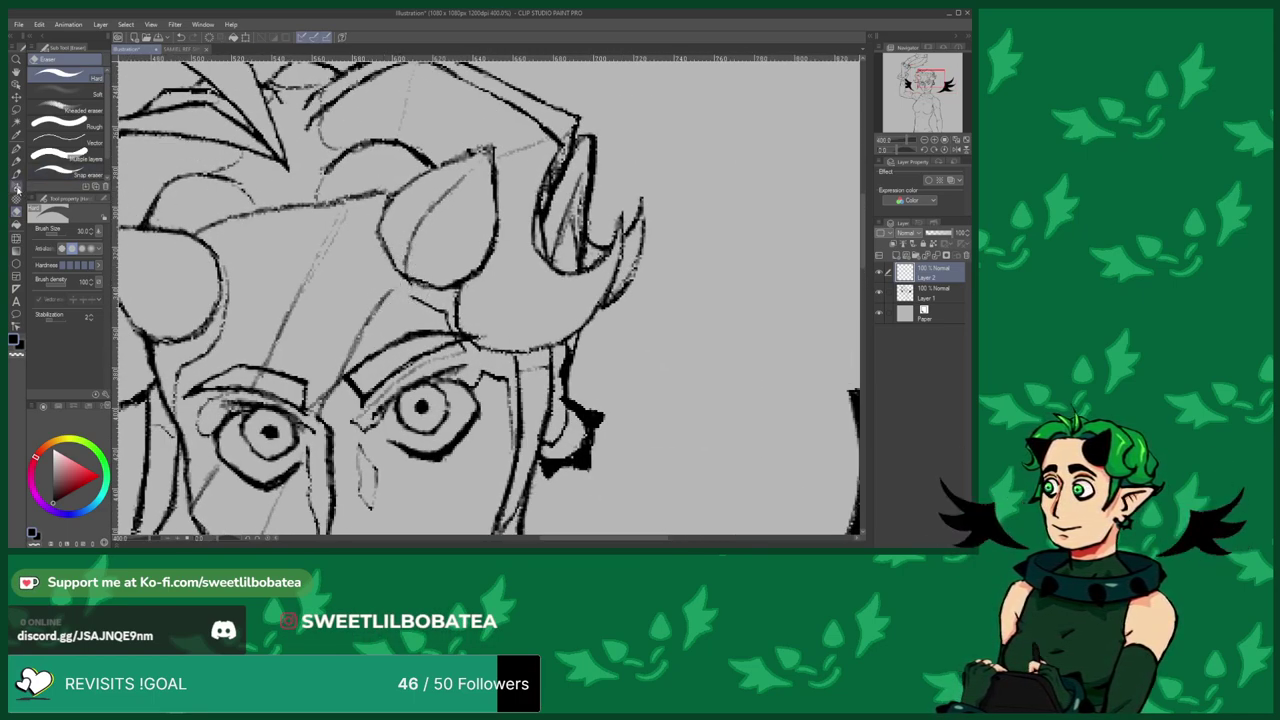
{"action": "left_click", "coordinate": [16, 186]}
{"action": "scroll", "coordinate": [410, 285], "scroll_direction": "up", "scroll_amount": 1}
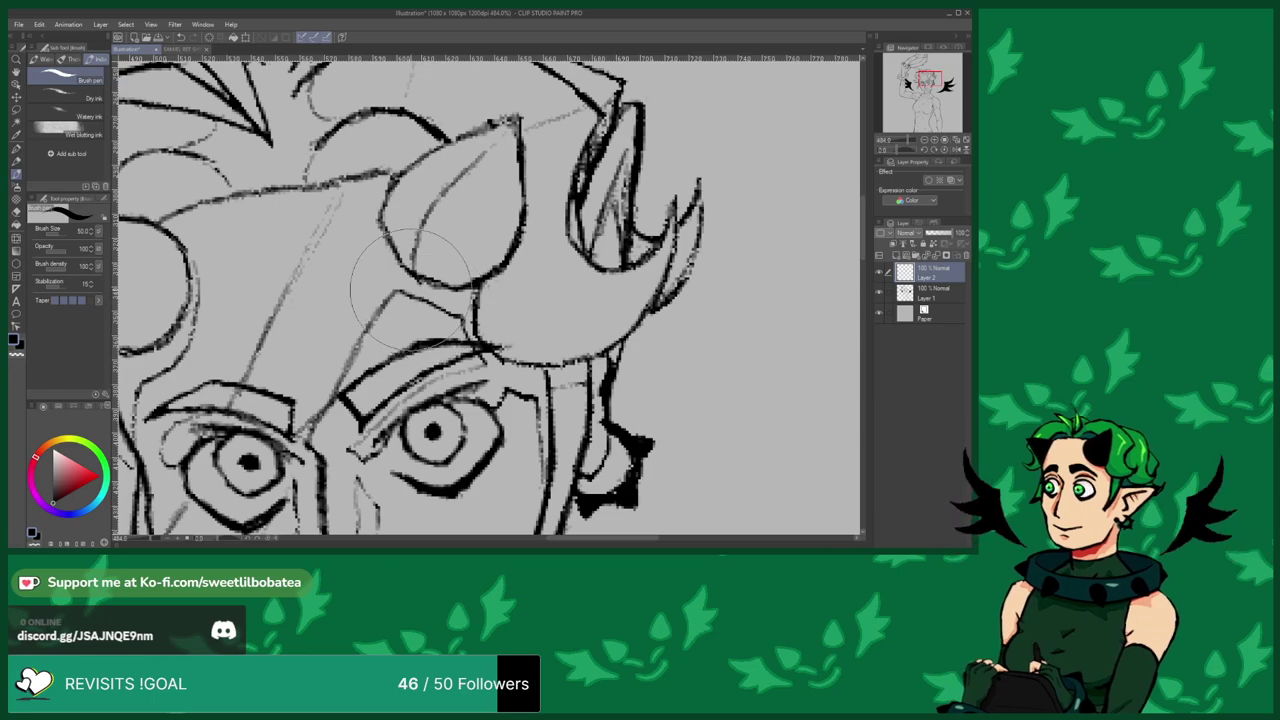
Review the new face and horn shadow lines against the hair and the whole figure.
{"action": "scroll", "coordinate": [412, 290], "scroll_direction": "down", "scroll_amount": 4}
{"action": "scroll", "coordinate": [438, 100], "scroll_direction": "up", "scroll_amount": 2}
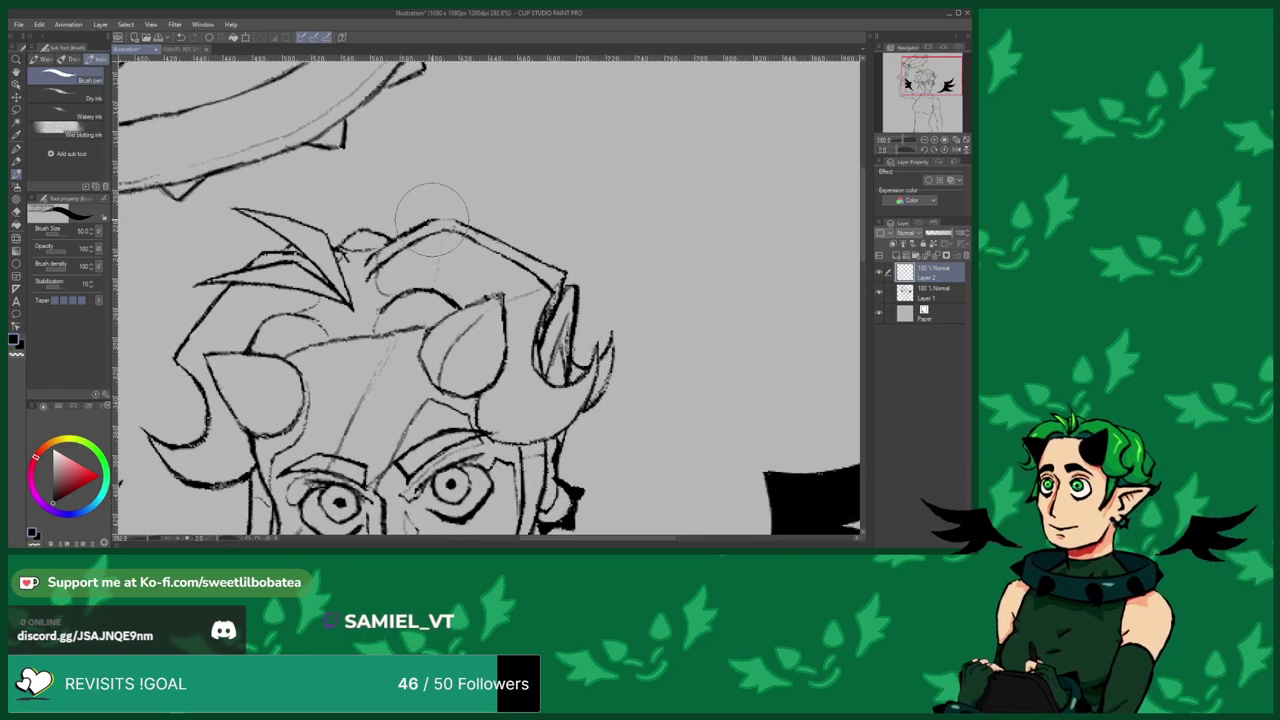
{"action": "scroll", "coordinate": [466, 209], "scroll_direction": "down", "scroll_amount": 2}
{"action": "scroll", "coordinate": [466, 209], "scroll_direction": "down", "scroll_amount": 2}
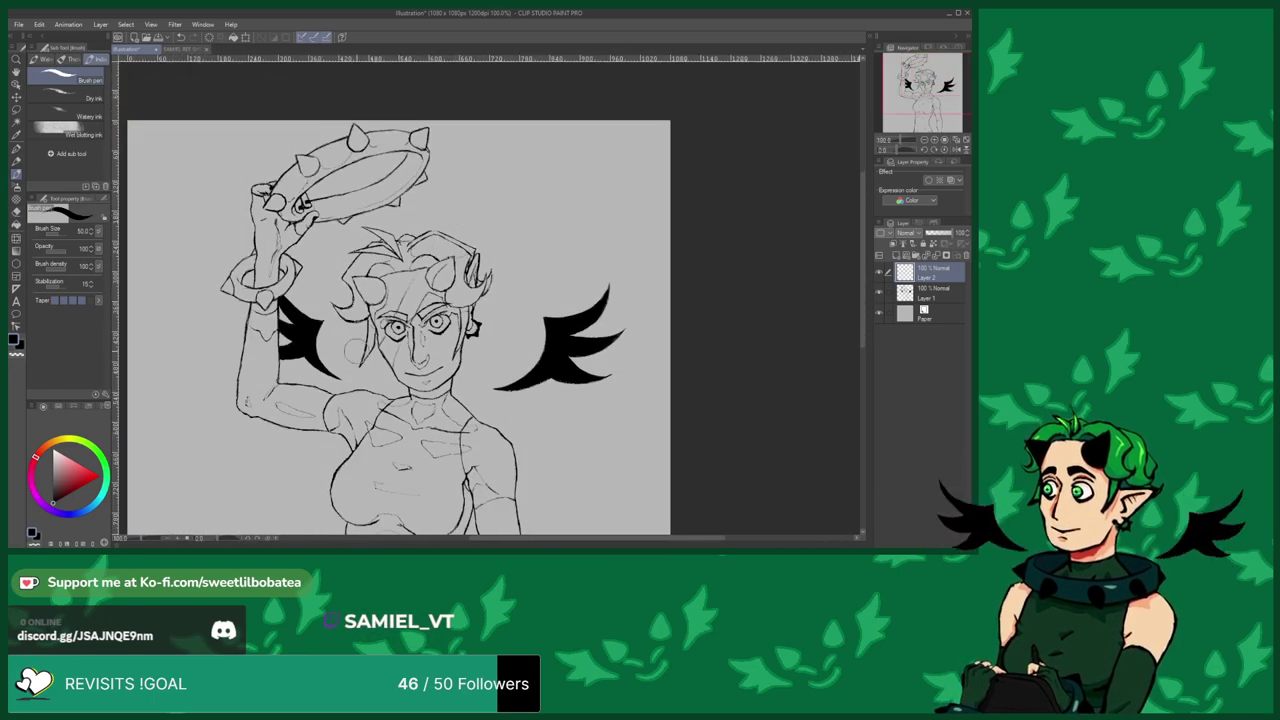
{"action": "scroll", "coordinate": [466, 209], "scroll_direction": "up", "scroll_amount": 1}
{"action": "scroll", "coordinate": [466, 209], "scroll_direction": "down", "scroll_amount": 1}
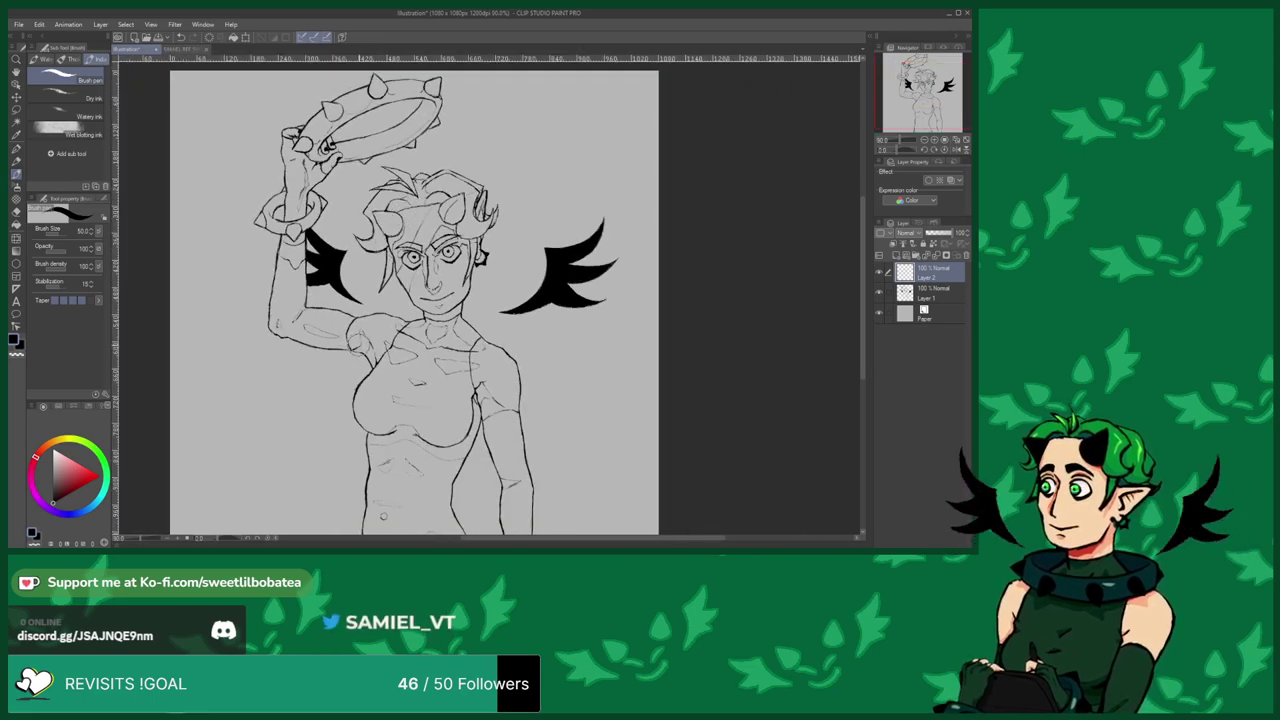
{"action": "scroll", "coordinate": [445, 201], "scroll_direction": "up", "scroll_amount": 1}
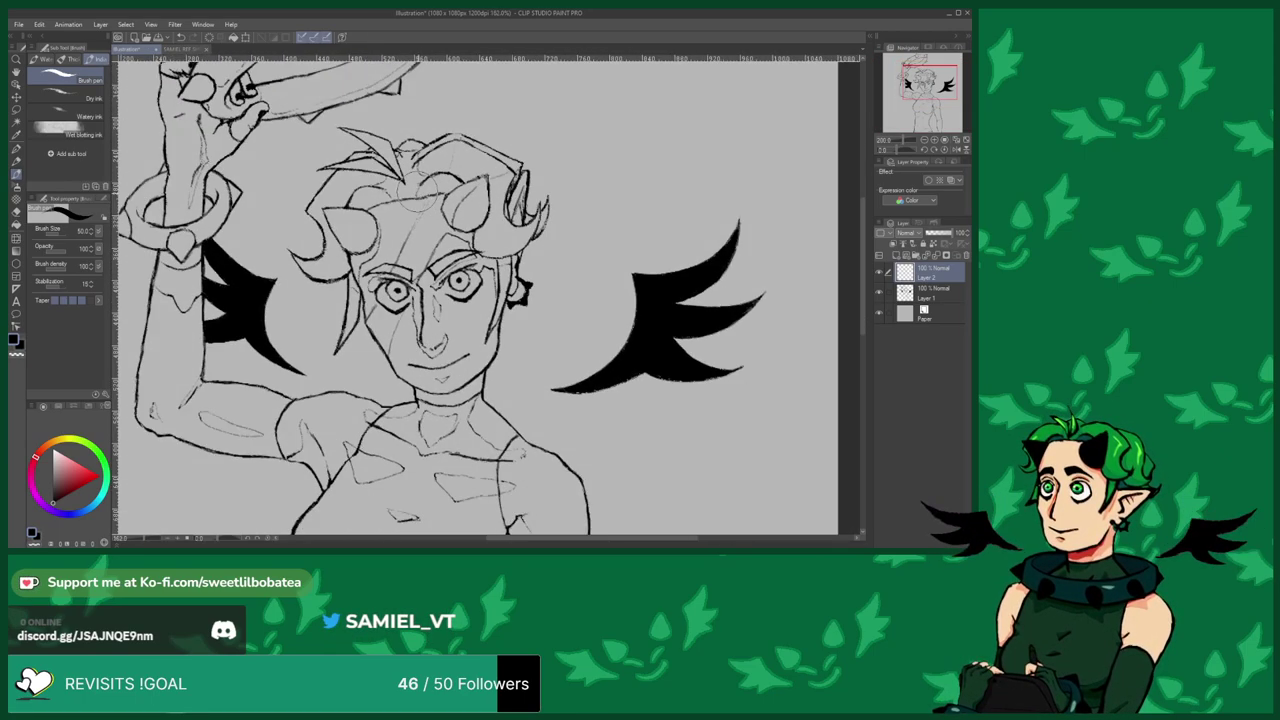
{"action": "scroll", "coordinate": [445, 201], "scroll_direction": "down", "scroll_amount": 1}
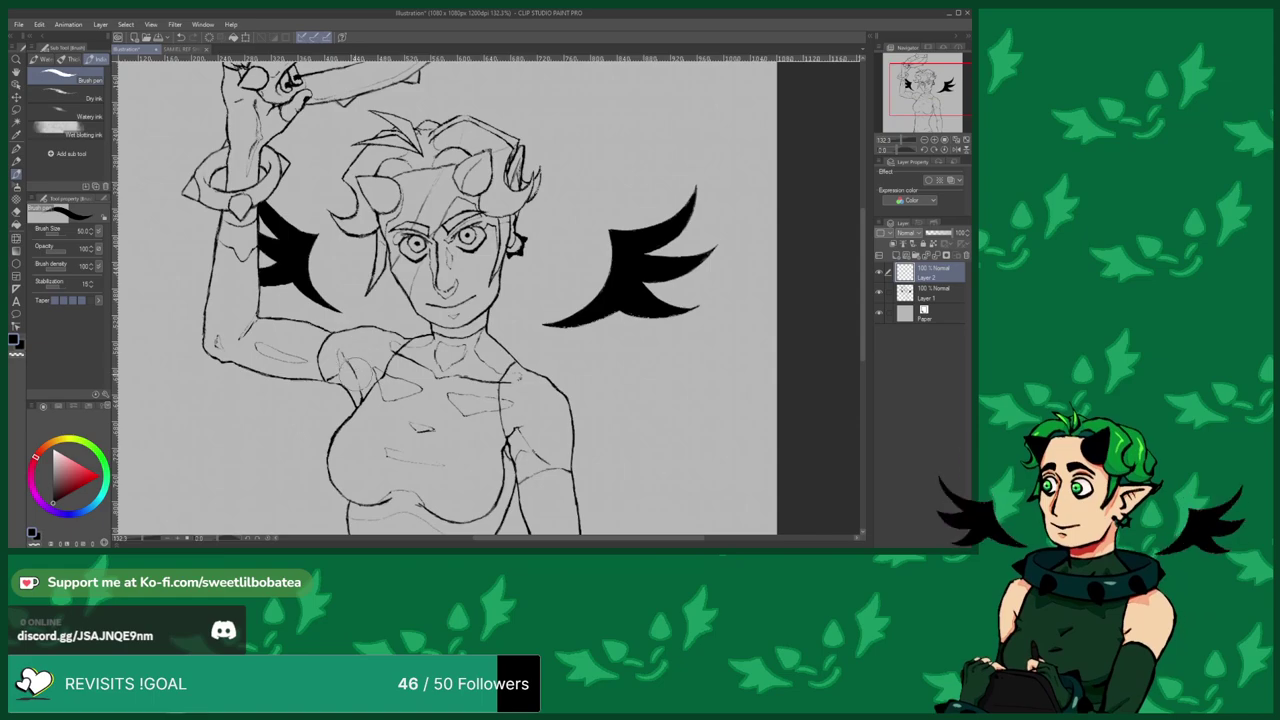
Sketch thin shadow lines across the raised arm's shoulder, over the collarbone and beside the armpit.
{"action": "scroll", "coordinate": [356, 356], "scroll_direction": "down", "scroll_amount": 1}
{"action": "scroll", "coordinate": [312, 372], "scroll_direction": "up", "scroll_amount": 2}
{"action": "scroll", "coordinate": [322, 318], "scroll_direction": "up", "scroll_amount": 1}
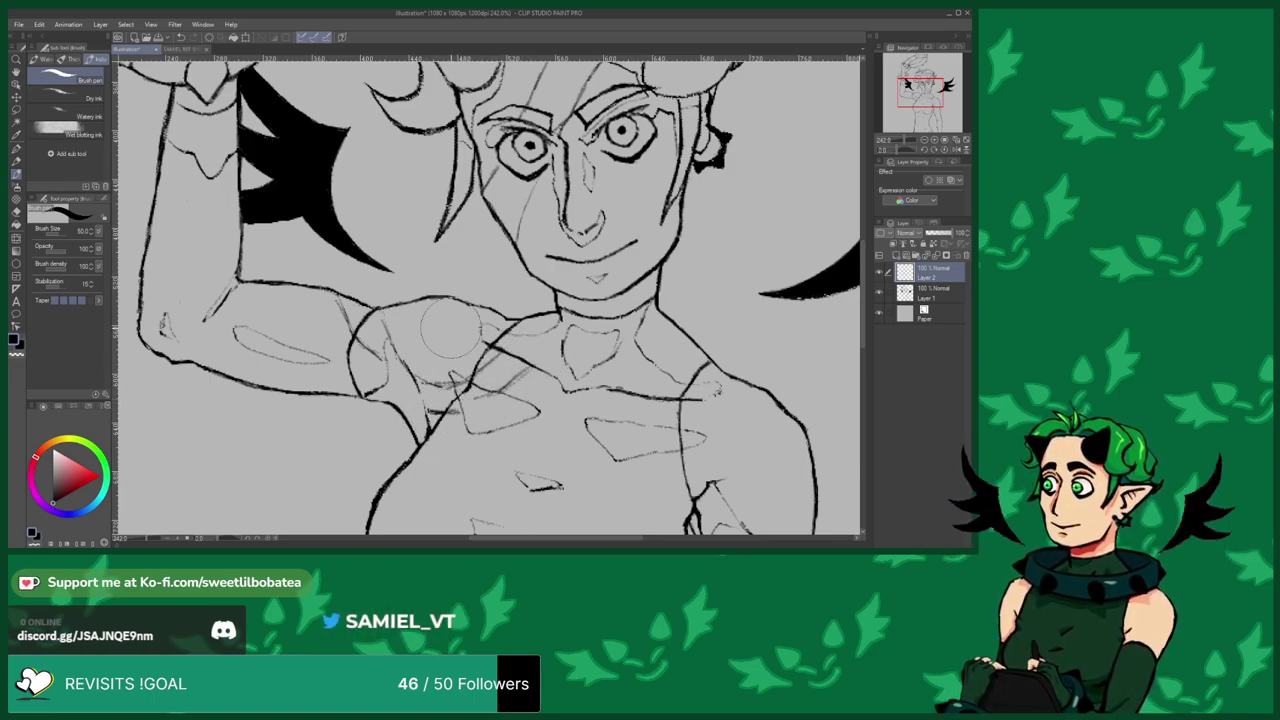
{"action": "scroll", "coordinate": [306, 160], "scroll_direction": "down", "scroll_amount": 2}
{"action": "scroll", "coordinate": [421, 406], "scroll_direction": "up", "scroll_amount": 2}
{"action": "scroll", "coordinate": [369, 298], "scroll_direction": "up", "scroll_amount": 2}
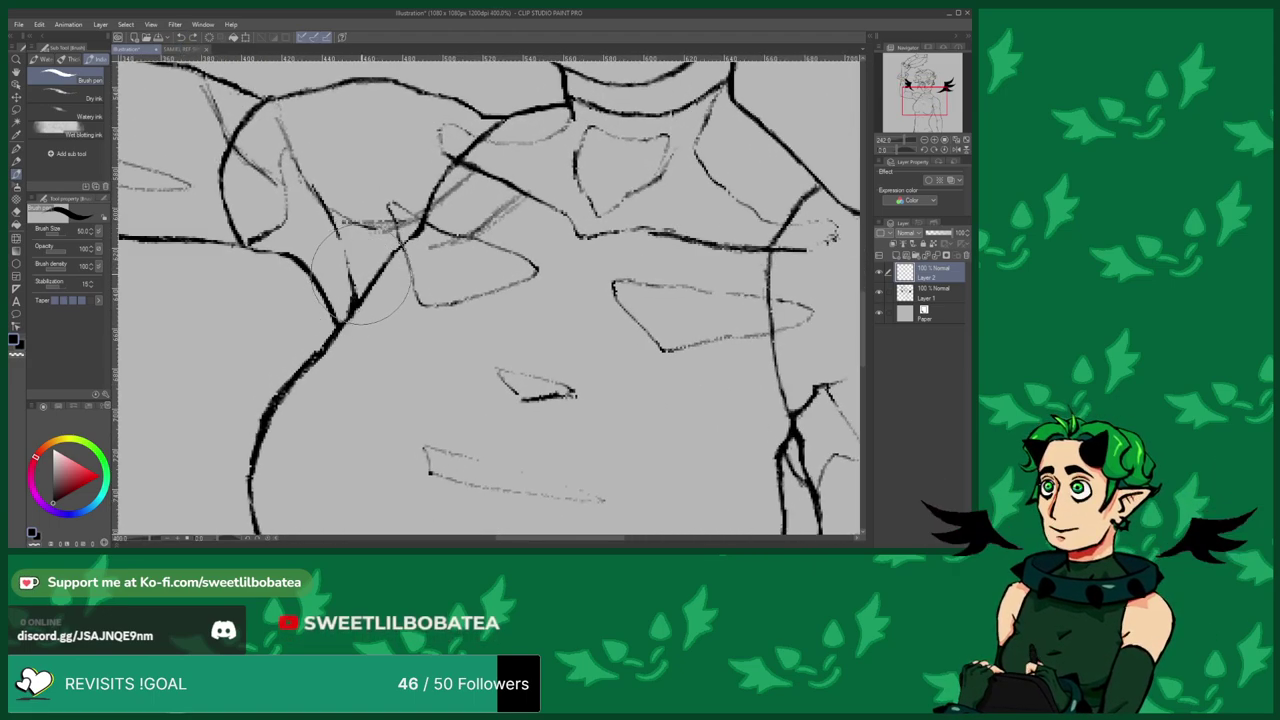
{"action": "left_click_drag", "start_coordinate": [356, 270], "coordinate": [398, 264]}
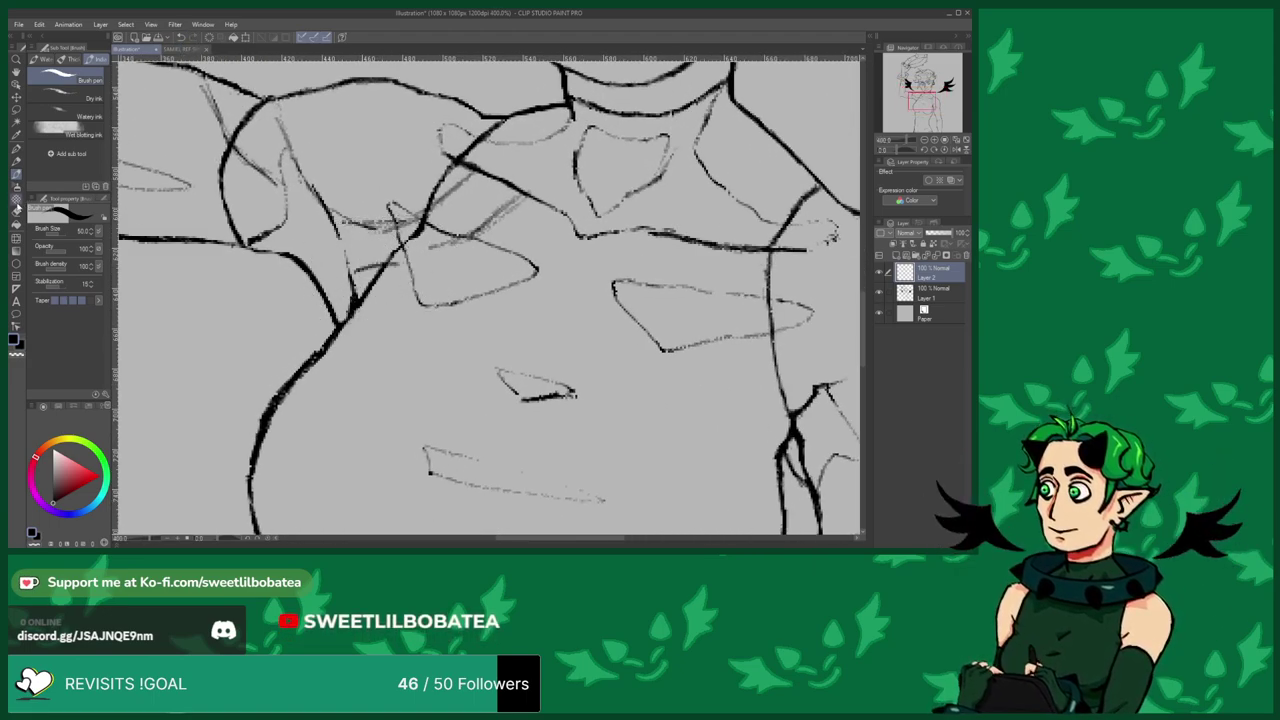
Erase the overlapping parts of the shadow lines beside the raised arm's armpit, shoulder and upper chest with the hard eraser.
{"action": "left_click", "coordinate": [16, 210]}
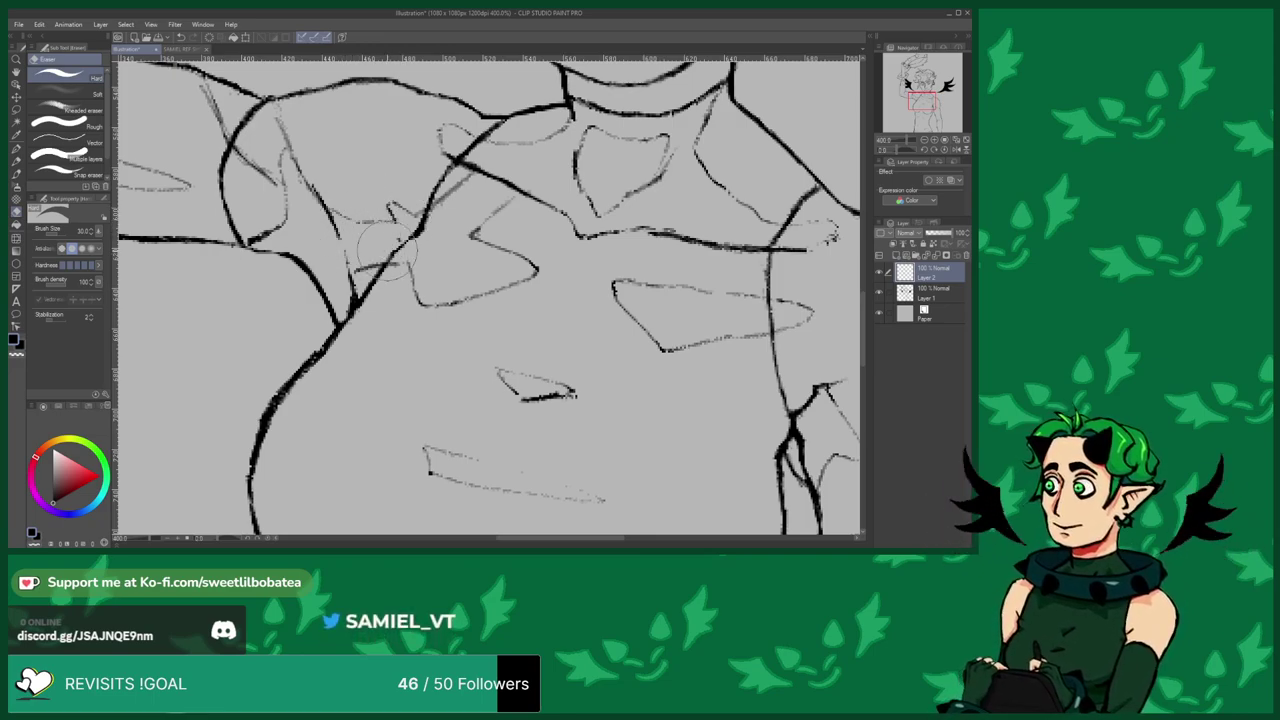
{"action": "scroll", "coordinate": [380, 343], "scroll_direction": "down", "scroll_amount": 2}
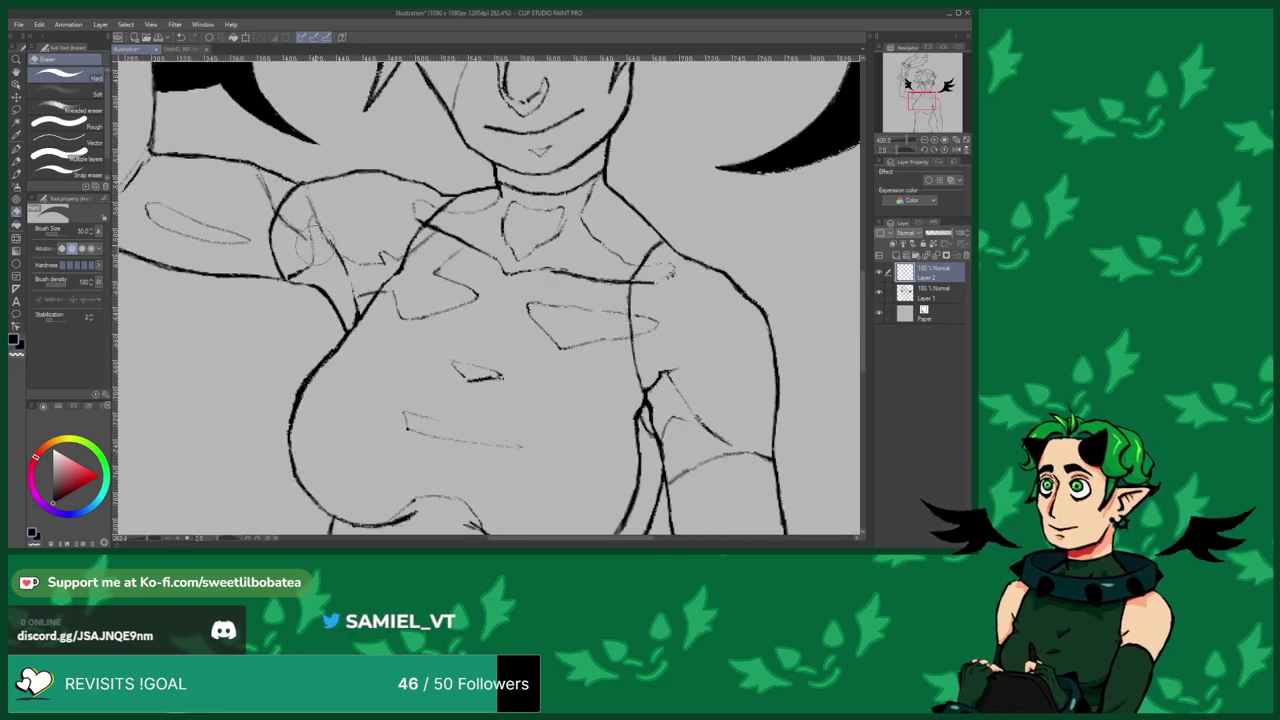
{"action": "scroll", "coordinate": [348, 285], "scroll_direction": "up", "scroll_amount": 2}
{"action": "scroll", "coordinate": [338, 292], "scroll_direction": "down", "scroll_amount": 2}
{"action": "scroll", "coordinate": [300, 246], "scroll_direction": "up", "scroll_amount": 2}
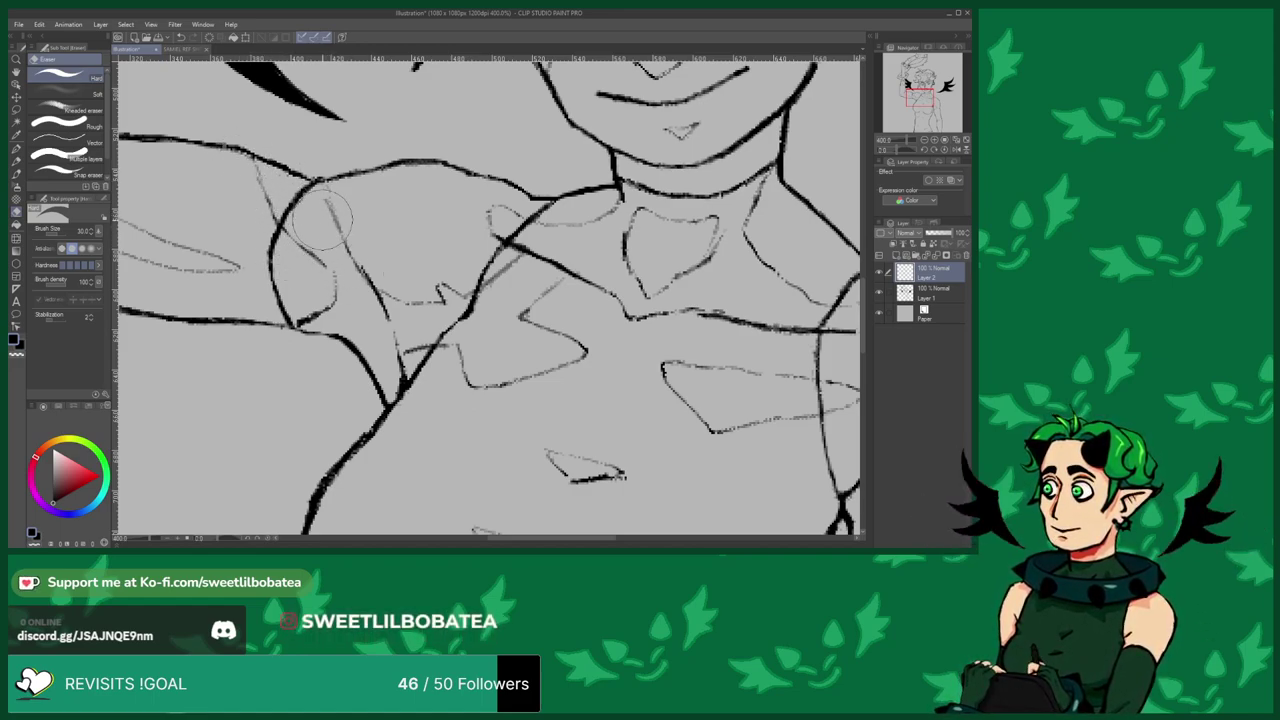
Review the cleaned shoulder and chest shadow outlines against the face, raised arm and whole figure.
{"action": "scroll", "coordinate": [323, 275], "scroll_direction": "down", "scroll_amount": 5}
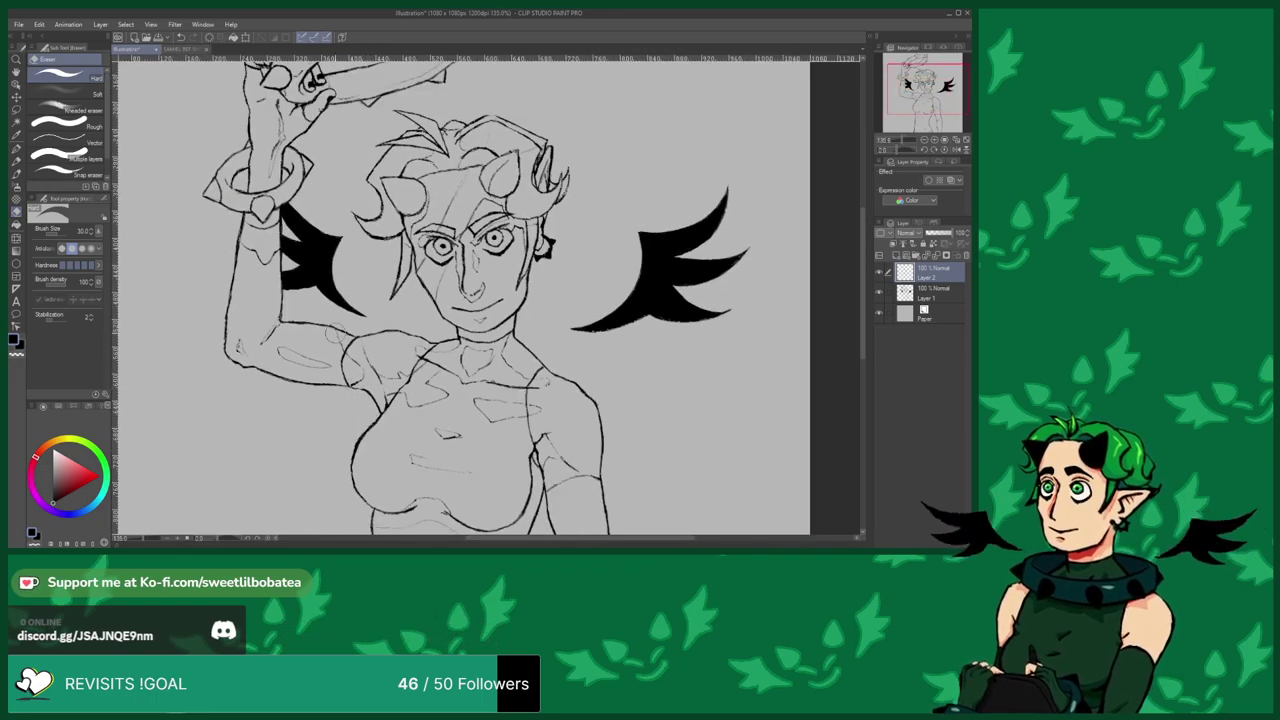
{"action": "scroll", "coordinate": [351, 390], "scroll_direction": "down", "scroll_amount": 2}
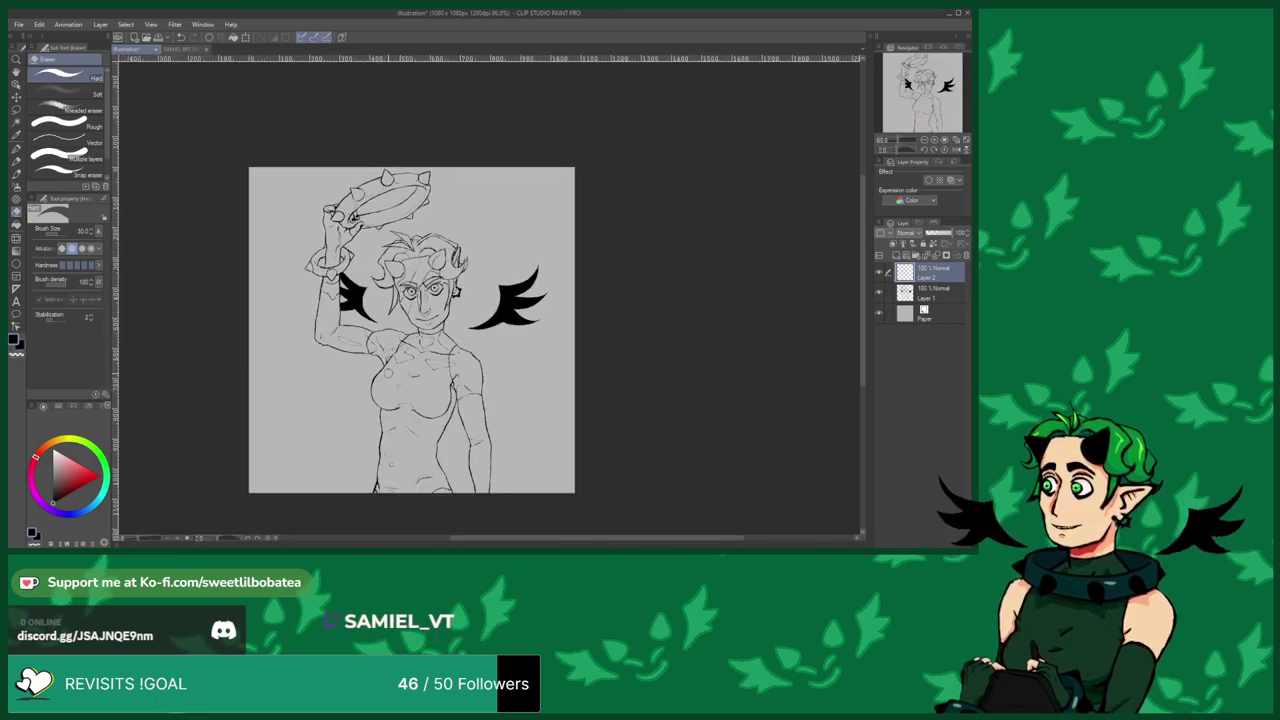
{"action": "scroll", "coordinate": [415, 336], "scroll_direction": "up", "scroll_amount": 4}
{"action": "scroll", "coordinate": [421, 268], "scroll_direction": "up", "scroll_amount": 2}
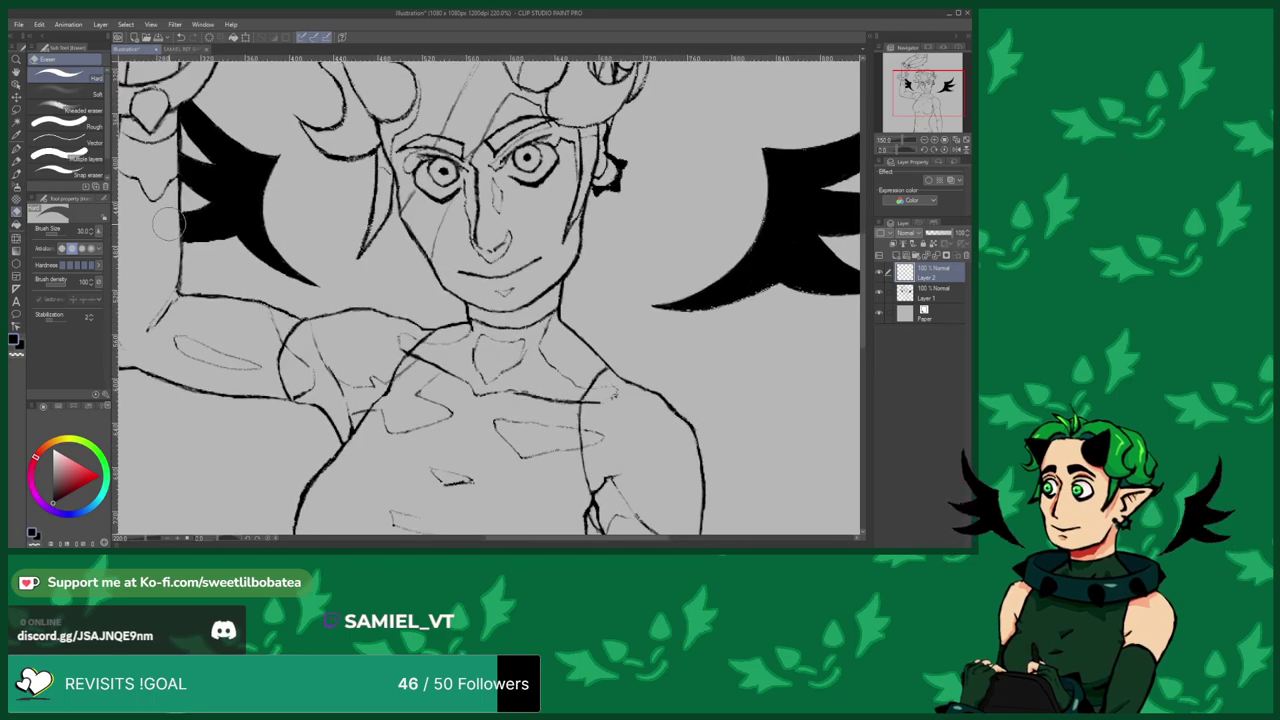
{"action": "scroll", "coordinate": [331, 370], "scroll_direction": "down", "scroll_amount": 1}
{"action": "scroll", "coordinate": [317, 402], "scroll_direction": "down", "scroll_amount": 4}
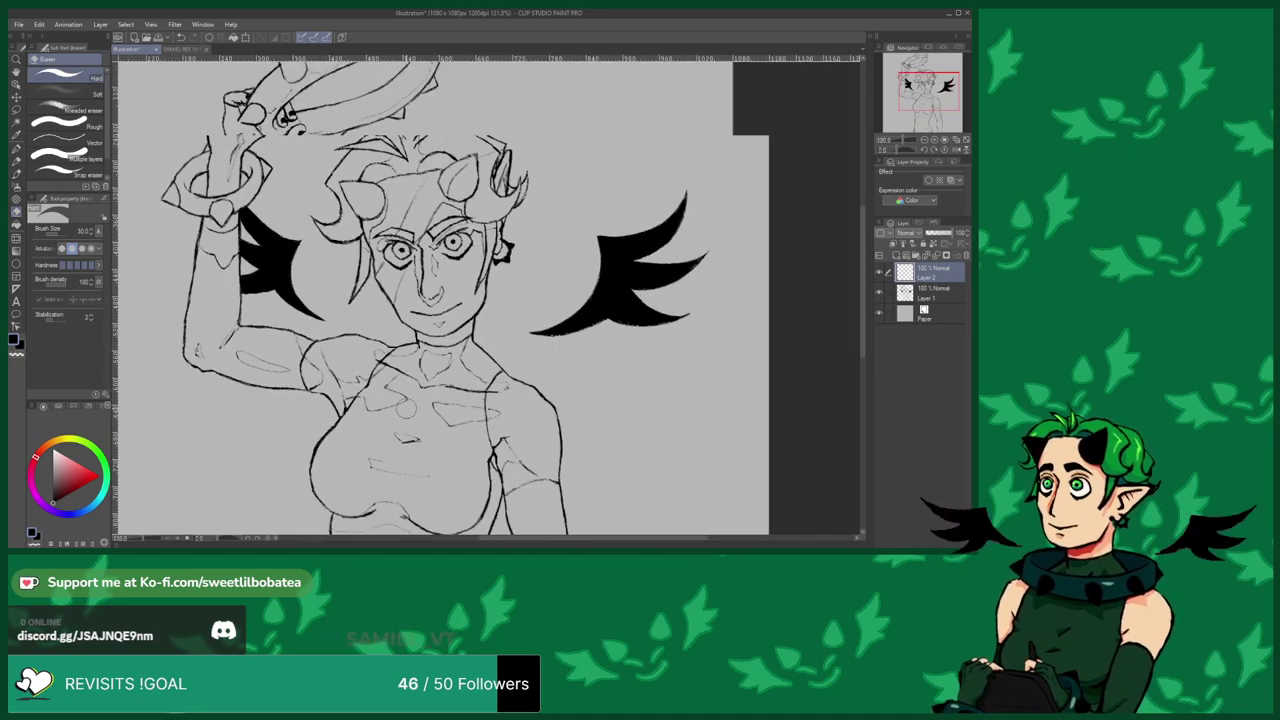
{"action": "scroll", "coordinate": [317, 402], "scroll_direction": "up", "scroll_amount": 1}
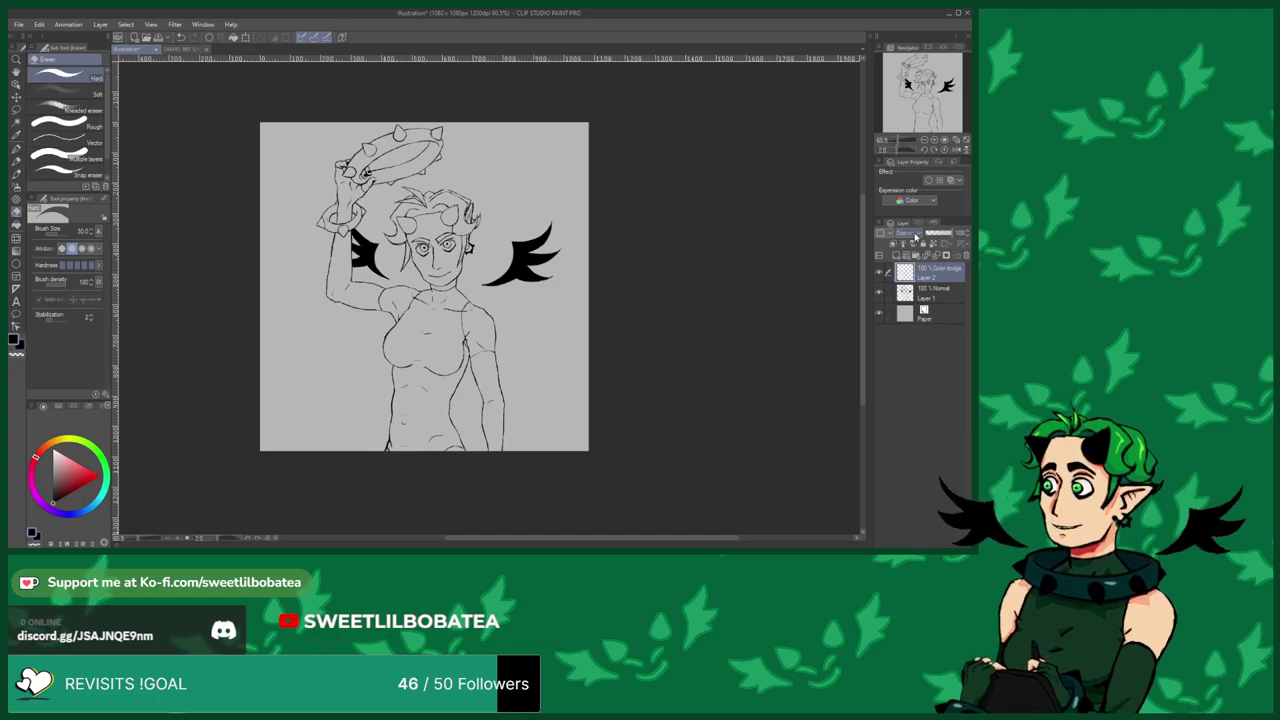
Set Layer 2's blending mode to Soft light and duplicate the layer.
{"action": "scroll", "coordinate": [915, 236], "scroll_direction": "down", "scroll_amount": 1}
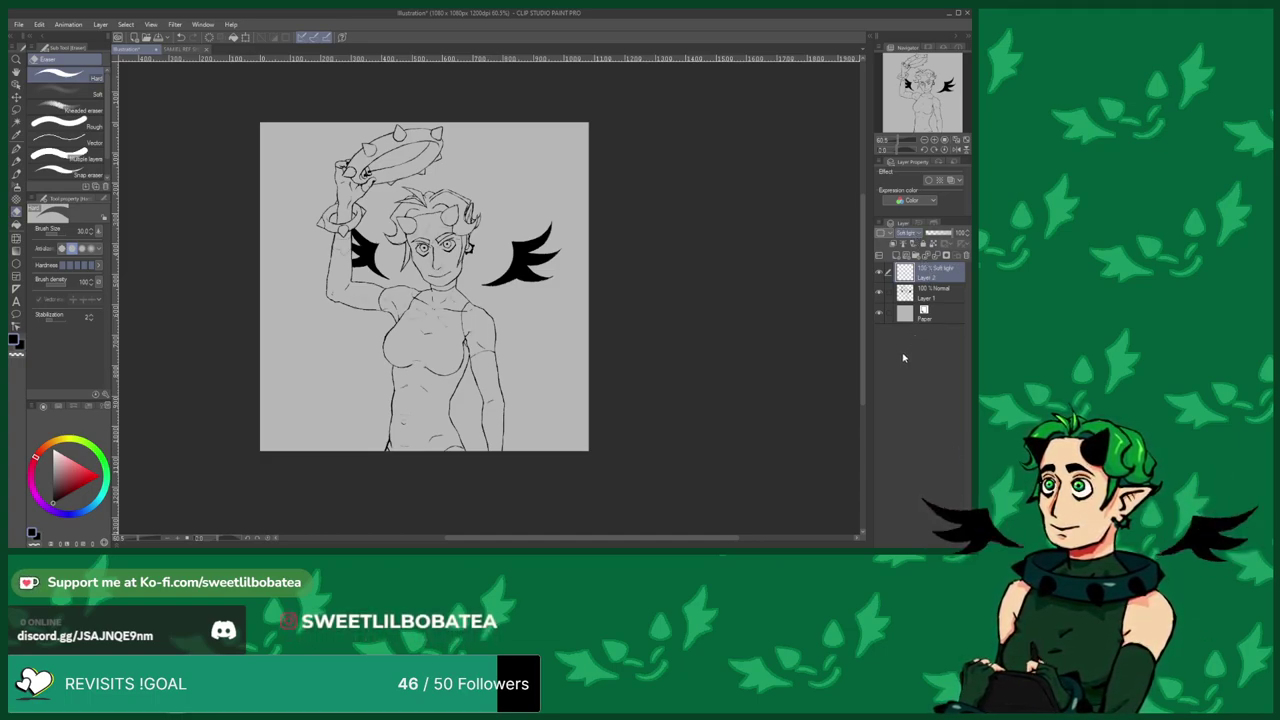
{"action": "key", "text": "ctrl+v"}
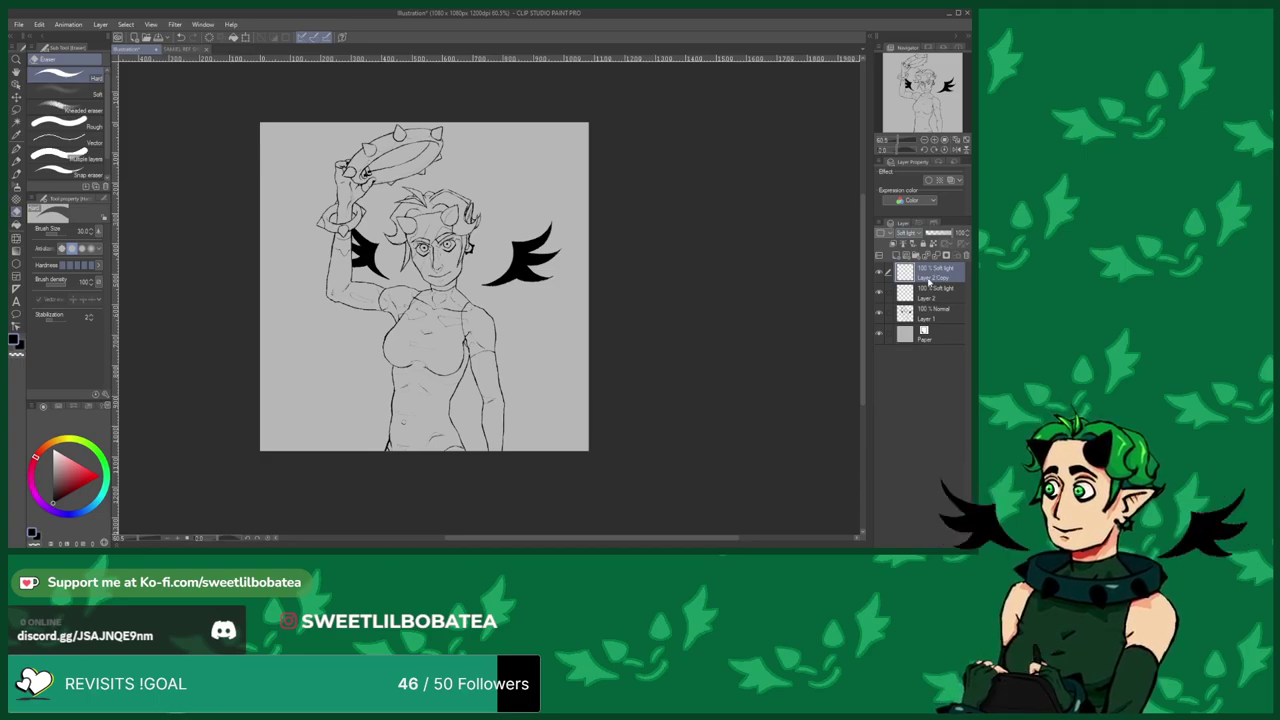
Add a new normal layer directly above the paper and rearrange the stack so the line art on Layer 1 is uppermost.
{"action": "left_click", "coordinate": [921, 318]}
{"action": "left_click", "coordinate": [898, 256]}
{"action": "left_click_drag", "start_coordinate": [932, 316], "coordinate": [933, 339]}
{"action": "left_click_drag", "start_coordinate": [939, 291], "coordinate": [934, 320]}
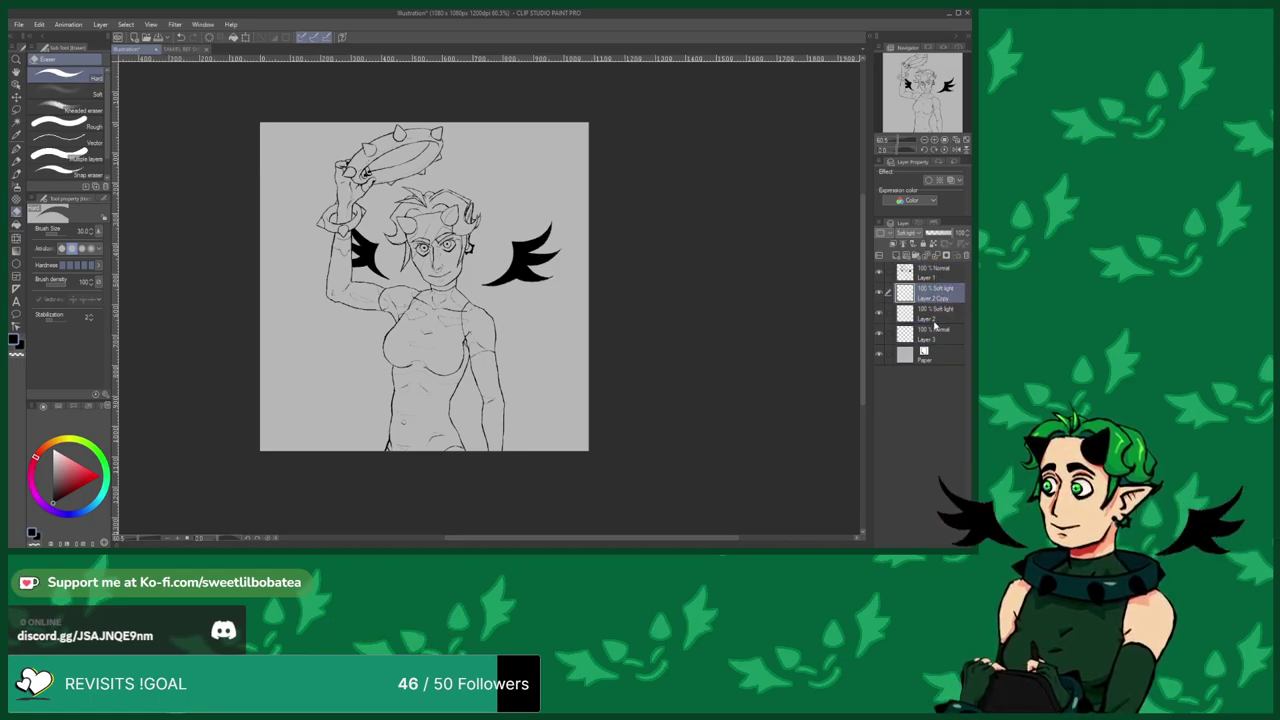
{"action": "left_click", "coordinate": [930, 336]}
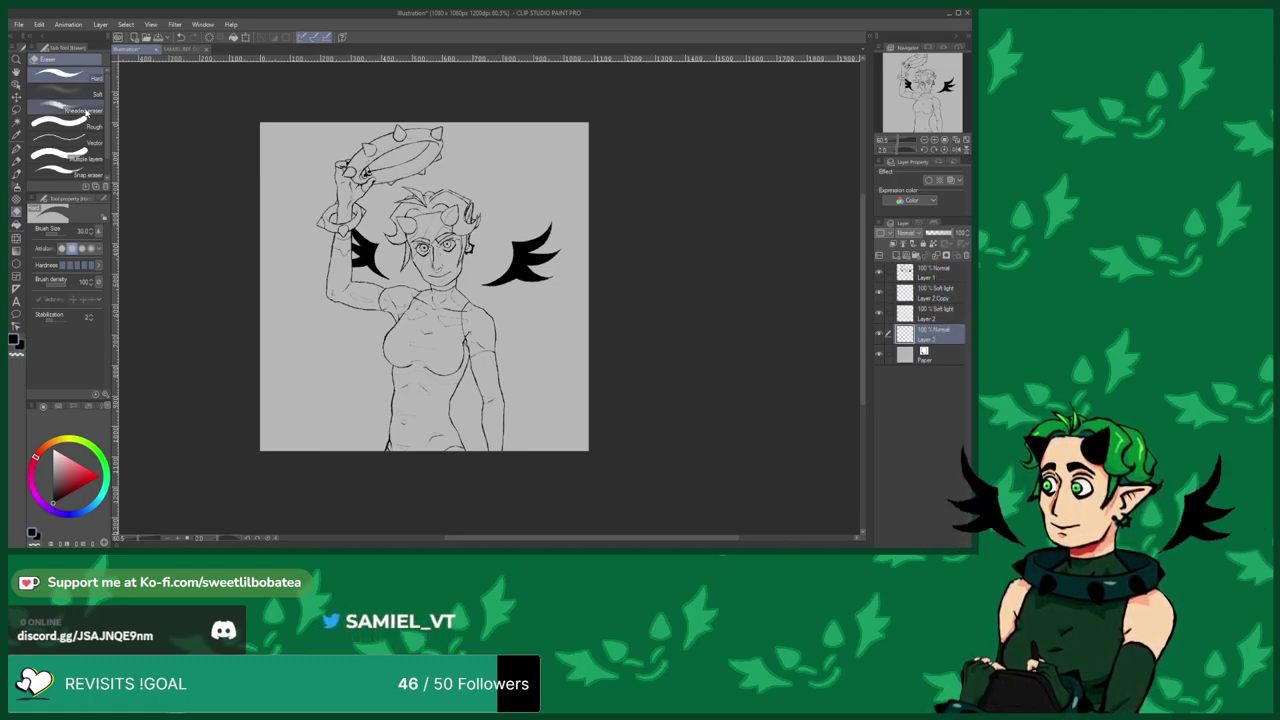
Choose the Brush pen with a dark green colour for painting on Layer 3.
{"action": "left_click", "coordinate": [18, 175]}
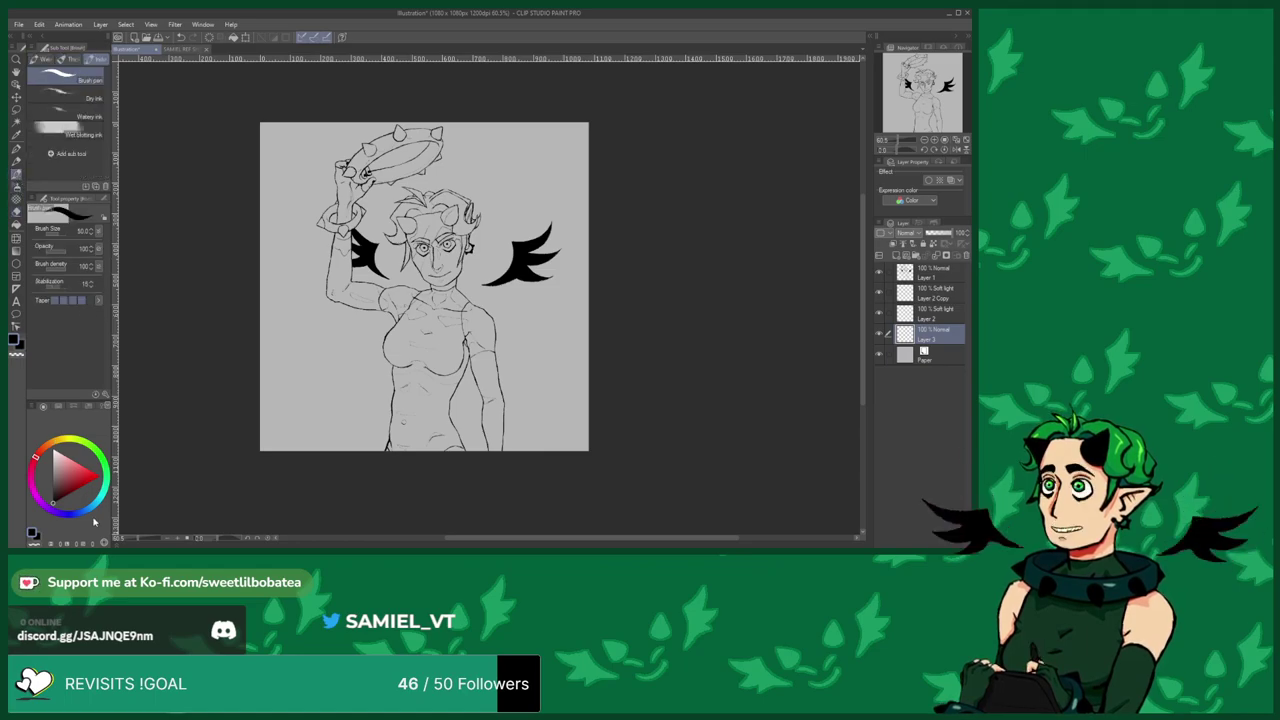
{"action": "scroll", "coordinate": [506, 189], "scroll_direction": "down", "scroll_amount": 1}
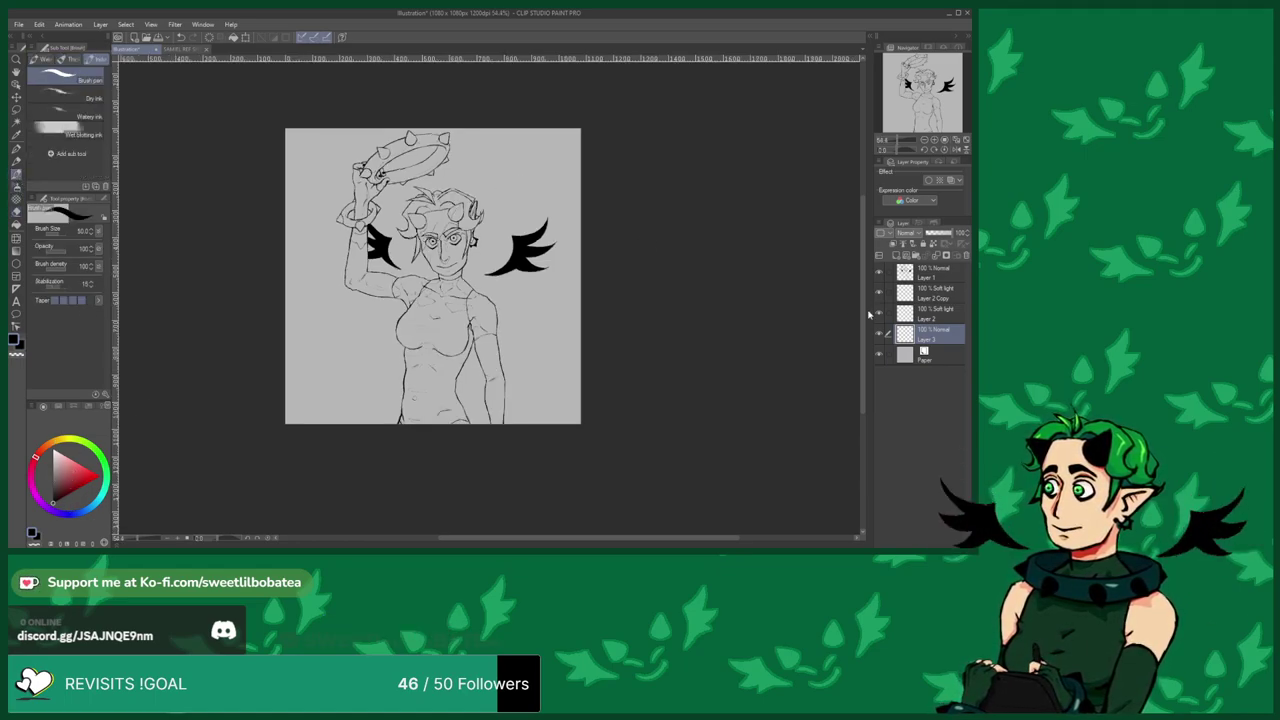
{"action": "left_click", "coordinate": [911, 358]}
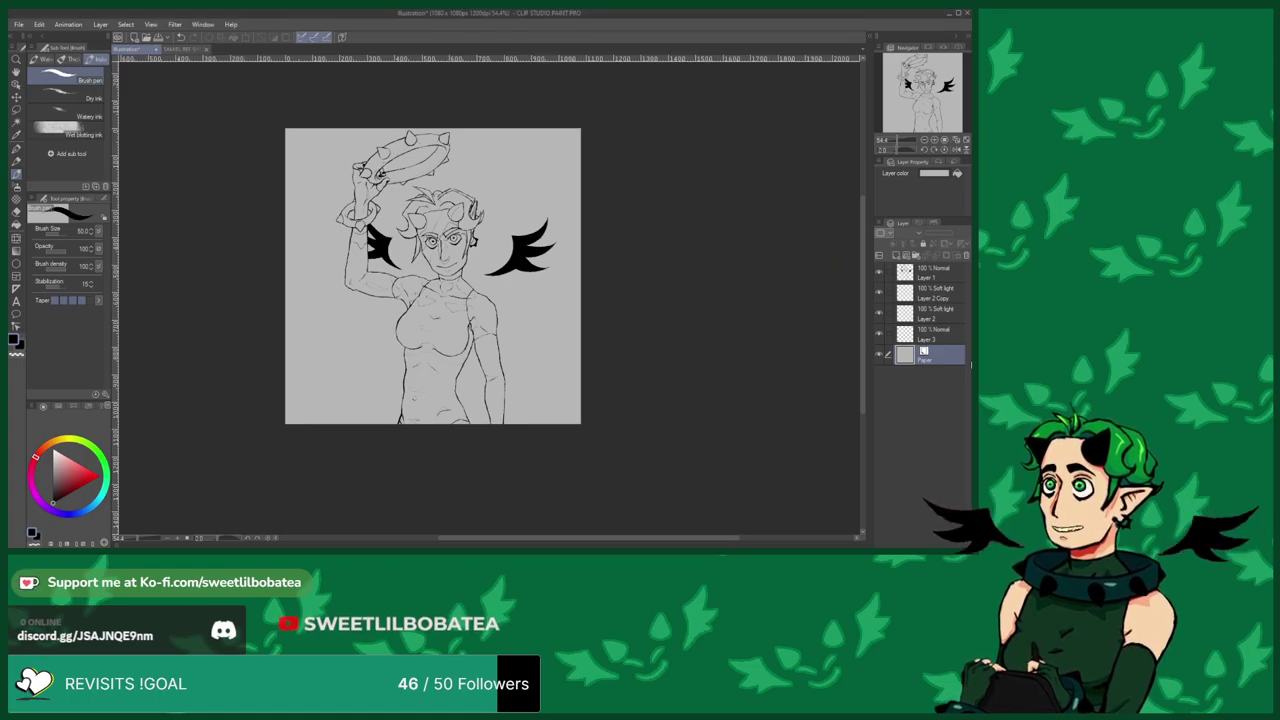
{"action": "left_click", "coordinate": [930, 335]}
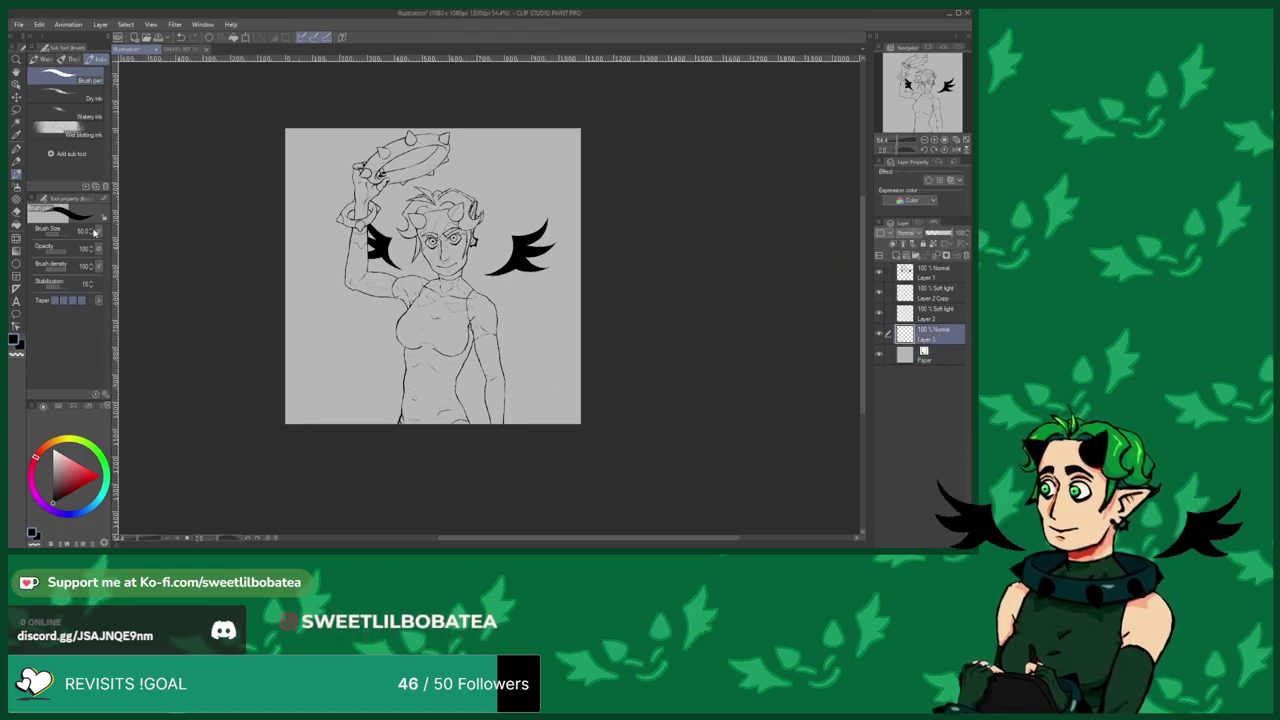
{"action": "left_click", "coordinate": [98, 456]}
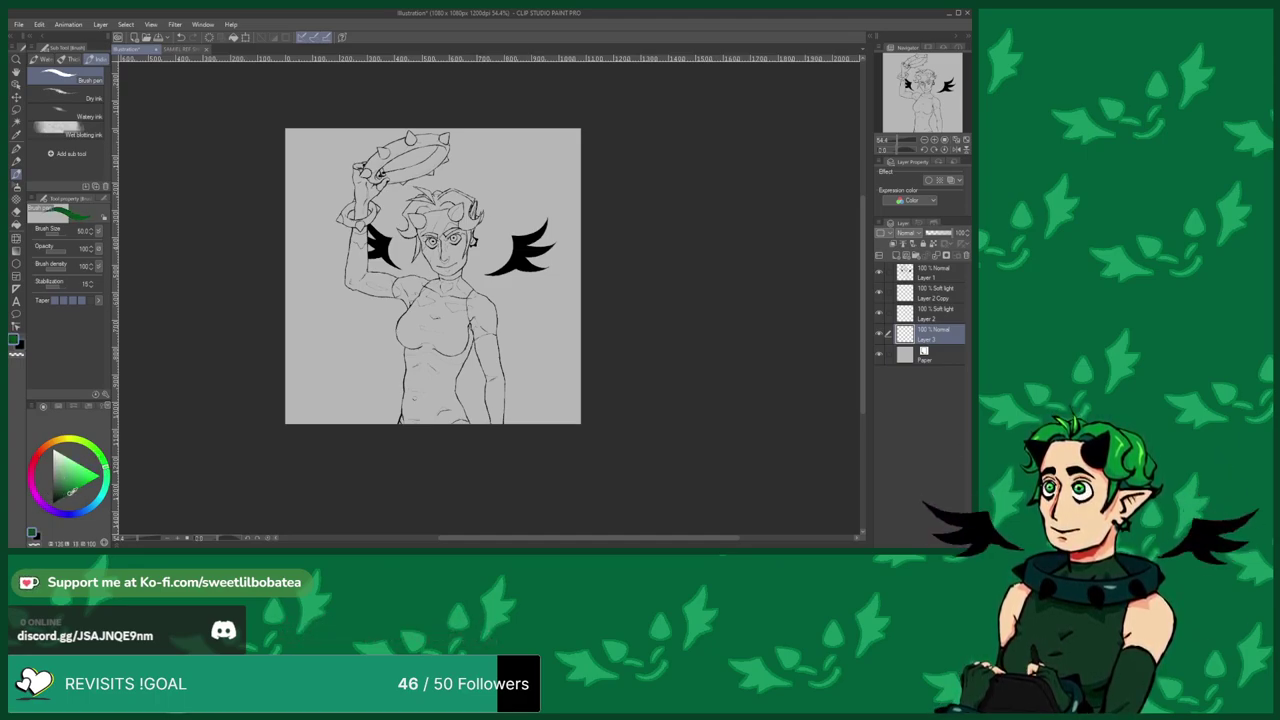
Try a green fill over the figure's lower torso and undo it.
{"action": "scroll", "coordinate": [442, 418], "scroll_direction": "up", "scroll_amount": 5}
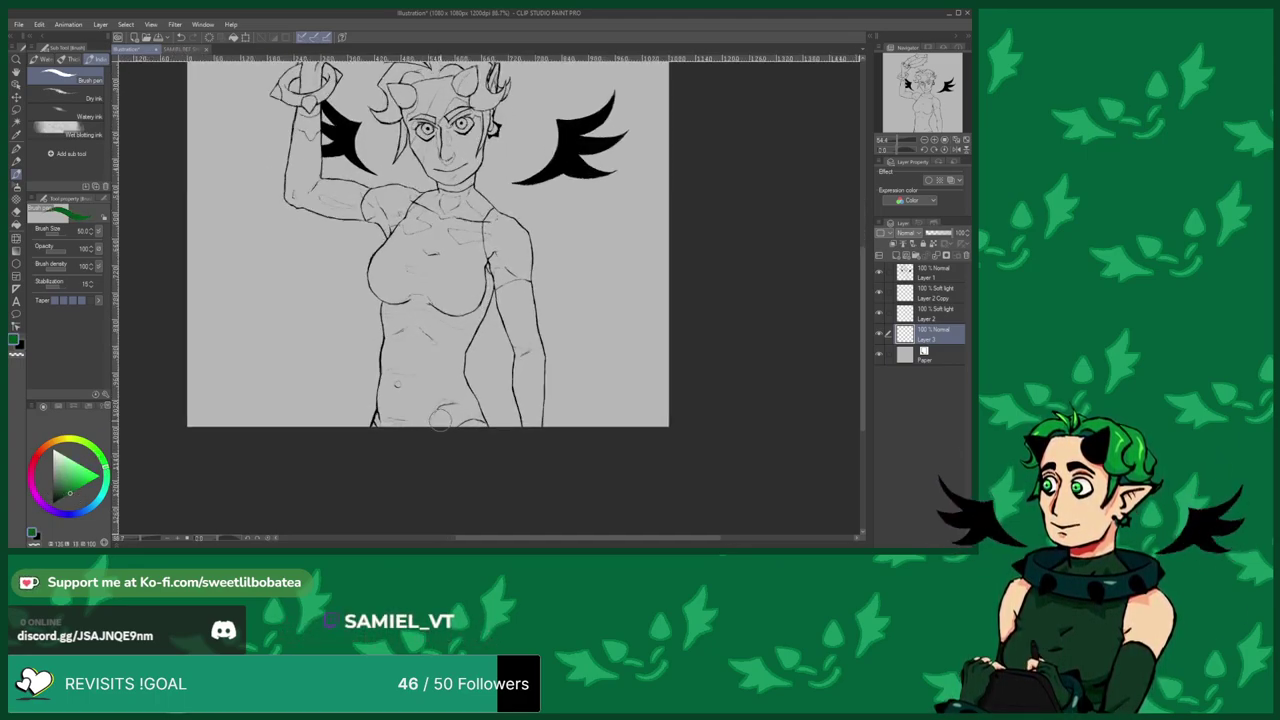
{"action": "mouse_move", "coordinate": [490, 408]}
{"action": "left_mouse_down"}
{"action": "mouse_move", "coordinate": [482, 370]}
{"action": "mouse_move", "coordinate": [442, 441]}
{"action": "mouse_move", "coordinate": [407, 353]}
{"action": "mouse_move", "coordinate": [393, 380]}
{"action": "mouse_move", "coordinate": [381, 361]}
{"action": "mouse_move", "coordinate": [368, 373]}
{"action": "mouse_move", "coordinate": [351, 407]}
{"action": "mouse_move", "coordinate": [345, 201]}
{"action": "mouse_move", "coordinate": [391, 198]}
{"action": "left_mouse_up"}
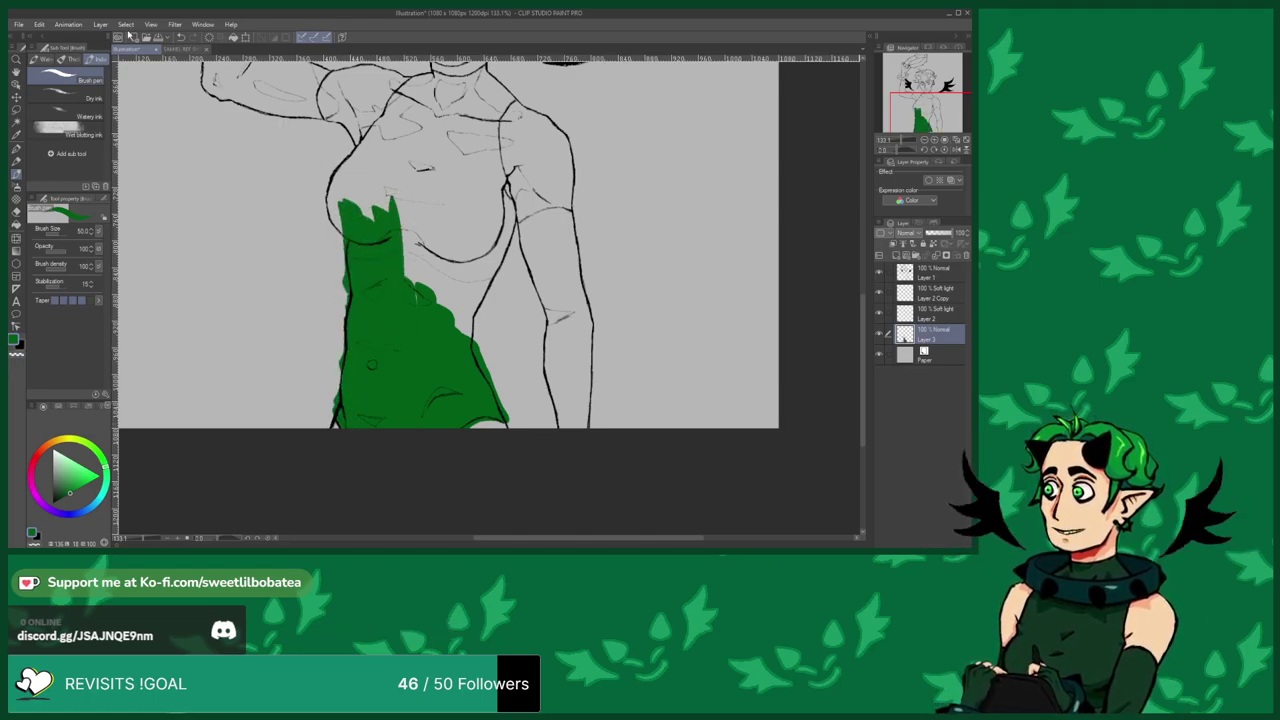
{"action": "left_click", "coordinate": [178, 36]}
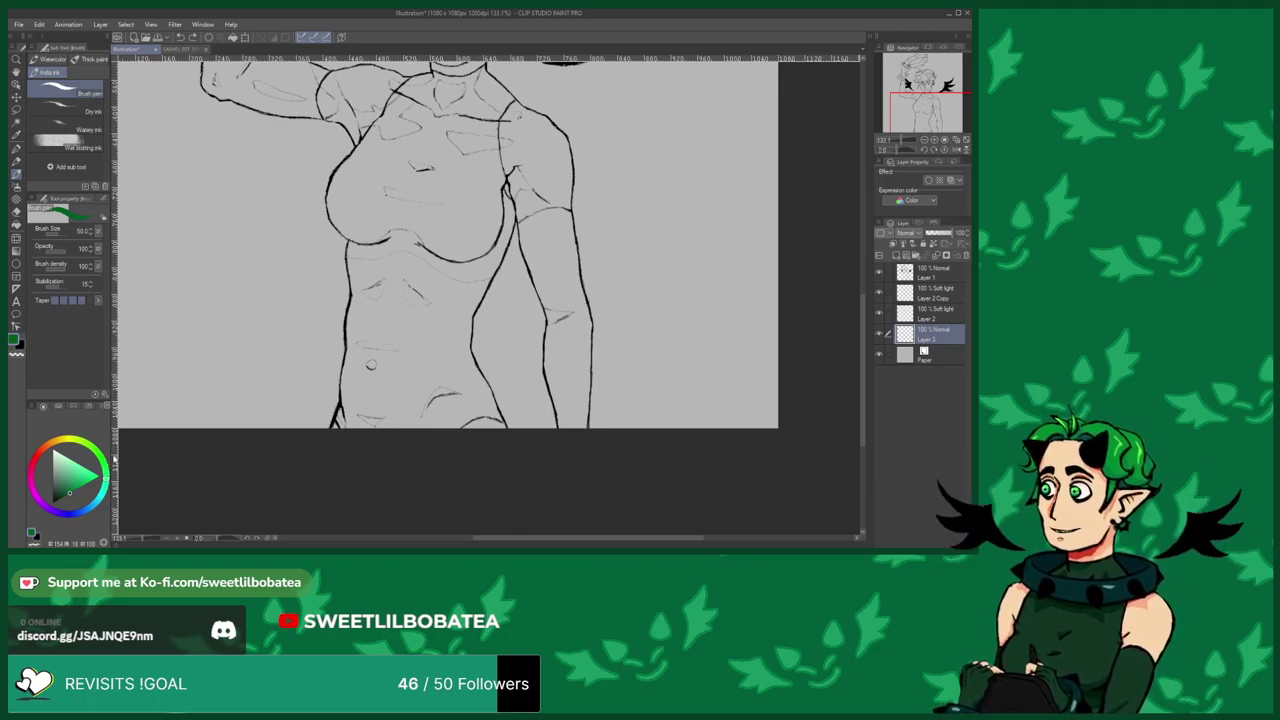
Block in the figure's sleeveless top and the lowered arm's long glove with a slightly bluer dark green on Layer 3.
{"action": "left_click_drag", "start_coordinate": [110, 452], "coordinate": [113, 452]}
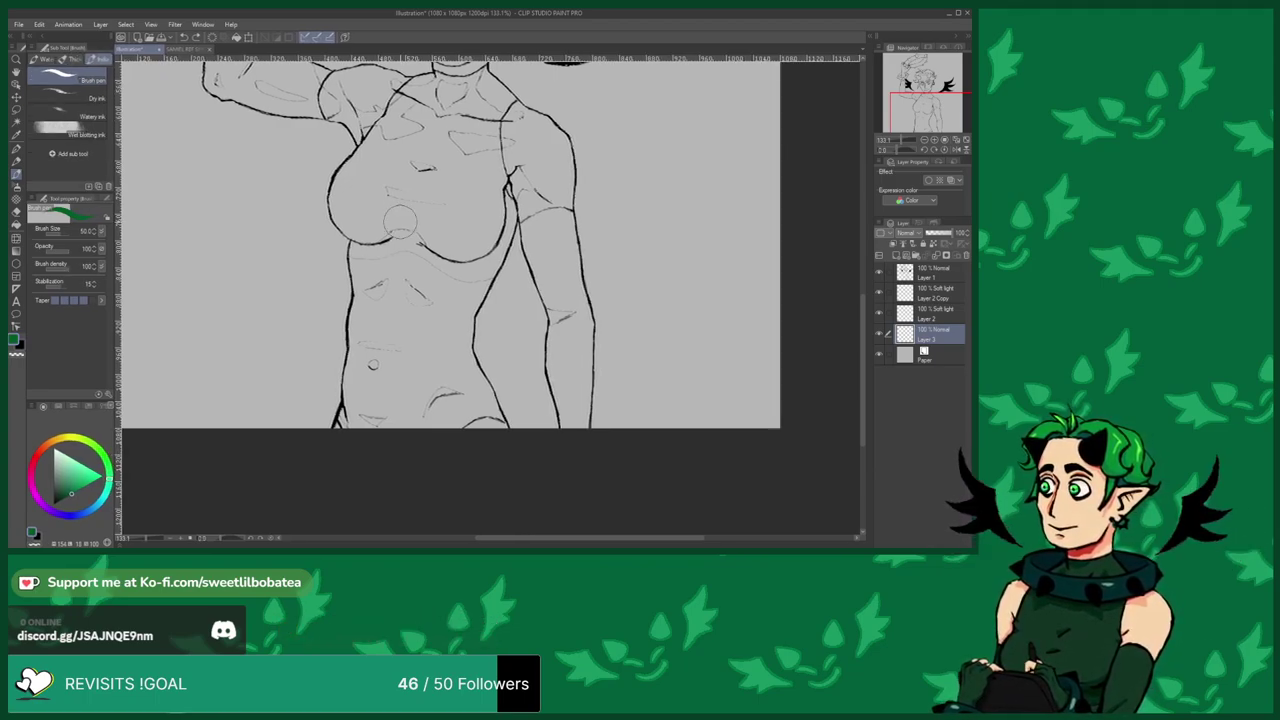
{"action": "mouse_move", "coordinate": [392, 292]}
{"action": "left_mouse_down"}
{"action": "mouse_move", "coordinate": [388, 395]}
{"action": "mouse_move", "coordinate": [365, 425]}
{"action": "mouse_move", "coordinate": [342, 420]}
{"action": "mouse_move", "coordinate": [346, 404]}
{"action": "left_mouse_up"}
{"action": "mouse_move", "coordinate": [376, 458]}
{"action": "left_mouse_down"}
{"action": "mouse_move", "coordinate": [392, 341]}
{"action": "mouse_move", "coordinate": [430, 300]}
{"action": "mouse_move", "coordinate": [476, 349]}
{"action": "mouse_move", "coordinate": [502, 417]}
{"action": "mouse_move", "coordinate": [486, 396]}
{"action": "mouse_move", "coordinate": [466, 408]}
{"action": "mouse_move", "coordinate": [447, 393]}
{"action": "mouse_move", "coordinate": [493, 203]}
{"action": "mouse_move", "coordinate": [504, 217]}
{"action": "mouse_move", "coordinate": [509, 206]}
{"action": "mouse_move", "coordinate": [505, 256]}
{"action": "mouse_move", "coordinate": [503, 208]}
{"action": "mouse_move", "coordinate": [471, 257]}
{"action": "mouse_move", "coordinate": [475, 136]}
{"action": "mouse_move", "coordinate": [515, 92]}
{"action": "mouse_move", "coordinate": [492, 72]}
{"action": "mouse_move", "coordinate": [433, 93]}
{"action": "mouse_move", "coordinate": [405, 87]}
{"action": "mouse_move", "coordinate": [344, 205]}
{"action": "mouse_move", "coordinate": [339, 196]}
{"action": "mouse_move", "coordinate": [354, 344]}
{"action": "mouse_move", "coordinate": [410, 238]}
{"action": "mouse_move", "coordinate": [421, 133]}
{"action": "mouse_move", "coordinate": [408, 209]}
{"action": "mouse_move", "coordinate": [392, 181]}
{"action": "mouse_move", "coordinate": [452, 214]}
{"action": "mouse_move", "coordinate": [446, 179]}
{"action": "mouse_move", "coordinate": [447, 282]}
{"action": "left_mouse_up"}
{"action": "mouse_move", "coordinate": [552, 335]}
{"action": "left_mouse_down"}
{"action": "mouse_move", "coordinate": [565, 425]}
{"action": "mouse_move", "coordinate": [558, 322]}
{"action": "left_mouse_up"}
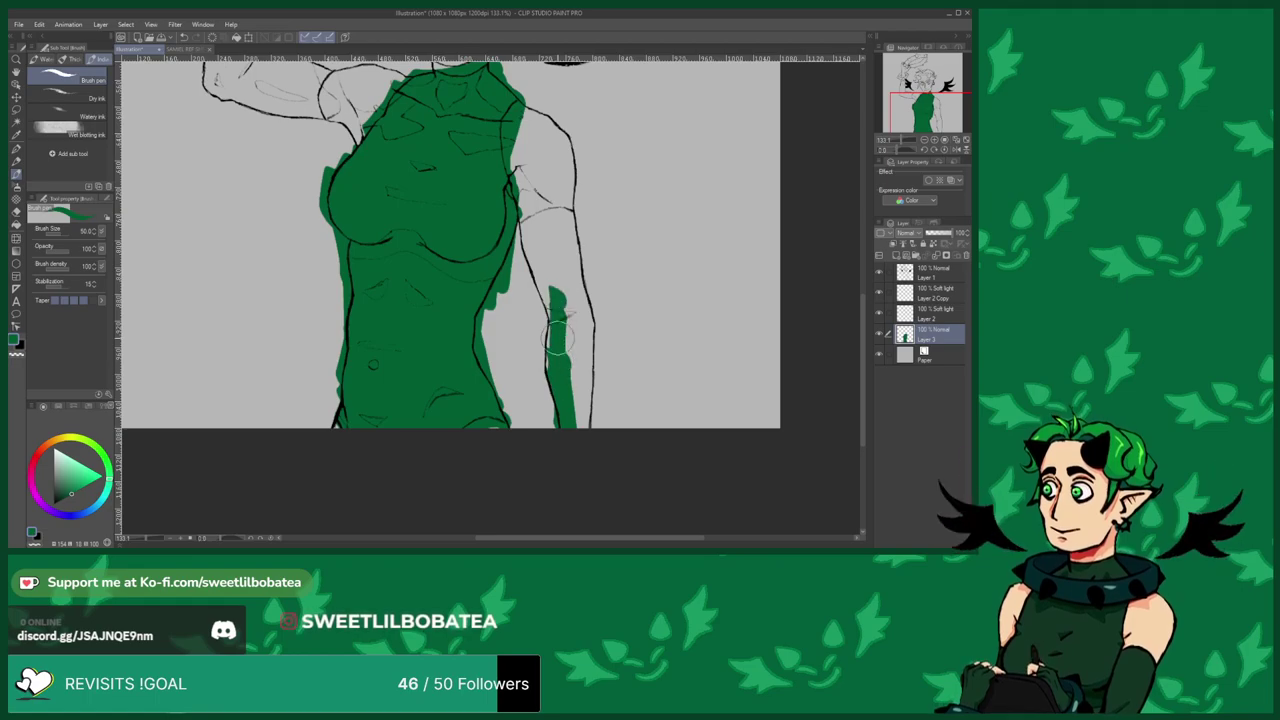
{"action": "mouse_move", "coordinate": [541, 242]}
{"action": "left_mouse_down"}
{"action": "mouse_move", "coordinate": [549, 320]}
{"action": "mouse_move", "coordinate": [557, 333]}
{"action": "mouse_move", "coordinate": [563, 315]}
{"action": "mouse_move", "coordinate": [583, 360]}
{"action": "mouse_move", "coordinate": [583, 411]}
{"action": "mouse_move", "coordinate": [572, 225]}
{"action": "left_mouse_up"}
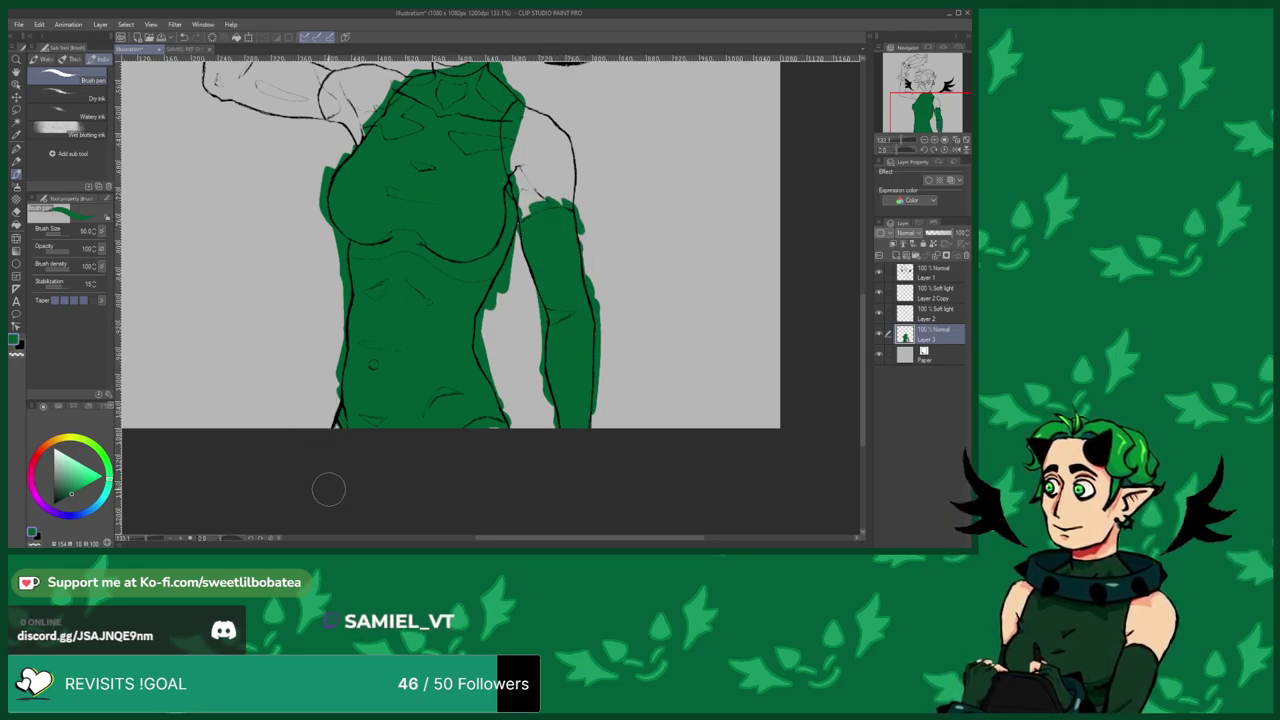
Block in the raised arm's long glove, from above the elbow up to the hand, with the same dark green.
{"action": "scroll", "coordinate": [331, 478], "scroll_direction": "down", "scroll_amount": 4}
{"action": "scroll", "coordinate": [310, 200], "scroll_direction": "up", "scroll_amount": 6}
{"action": "mouse_move", "coordinate": [351, 262]}
{"action": "left_mouse_down"}
{"action": "mouse_move", "coordinate": [354, 230]}
{"action": "mouse_move", "coordinate": [341, 202]}
{"action": "mouse_move", "coordinate": [362, 205]}
{"action": "mouse_move", "coordinate": [308, 272]}
{"action": "mouse_move", "coordinate": [315, 203]}
{"action": "mouse_move", "coordinate": [281, 185]}
{"action": "mouse_move", "coordinate": [268, 188]}
{"action": "mouse_move", "coordinate": [273, 217]}
{"action": "mouse_move", "coordinate": [256, 193]}
{"action": "mouse_move", "coordinate": [346, 204]}
{"action": "mouse_move", "coordinate": [223, 247]}
{"action": "mouse_move", "coordinate": [215, 130]}
{"action": "mouse_move", "coordinate": [245, 186]}
{"action": "mouse_move", "coordinate": [252, 85]}
{"action": "mouse_move", "coordinate": [272, 150]}
{"action": "left_mouse_up"}
{"action": "scroll", "coordinate": [345, 350], "scroll_direction": "down", "scroll_amount": 6}
{"action": "scroll", "coordinate": [310, 185], "scroll_direction": "up", "scroll_amount": 5}
{"action": "mouse_move", "coordinate": [300, 270]}
{"action": "left_mouse_down"}
{"action": "mouse_move", "coordinate": [318, 228]}
{"action": "mouse_move", "coordinate": [327, 180]}
{"action": "mouse_move", "coordinate": [326, 207]}
{"action": "mouse_move", "coordinate": [323, 130]}
{"action": "mouse_move", "coordinate": [314, 180]}
{"action": "mouse_move", "coordinate": [302, 122]}
{"action": "mouse_move", "coordinate": [328, 95]}
{"action": "mouse_move", "coordinate": [333, 127]}
{"action": "mouse_move", "coordinate": [360, 137]}
{"action": "mouse_move", "coordinate": [330, 170]}
{"action": "left_mouse_up"}
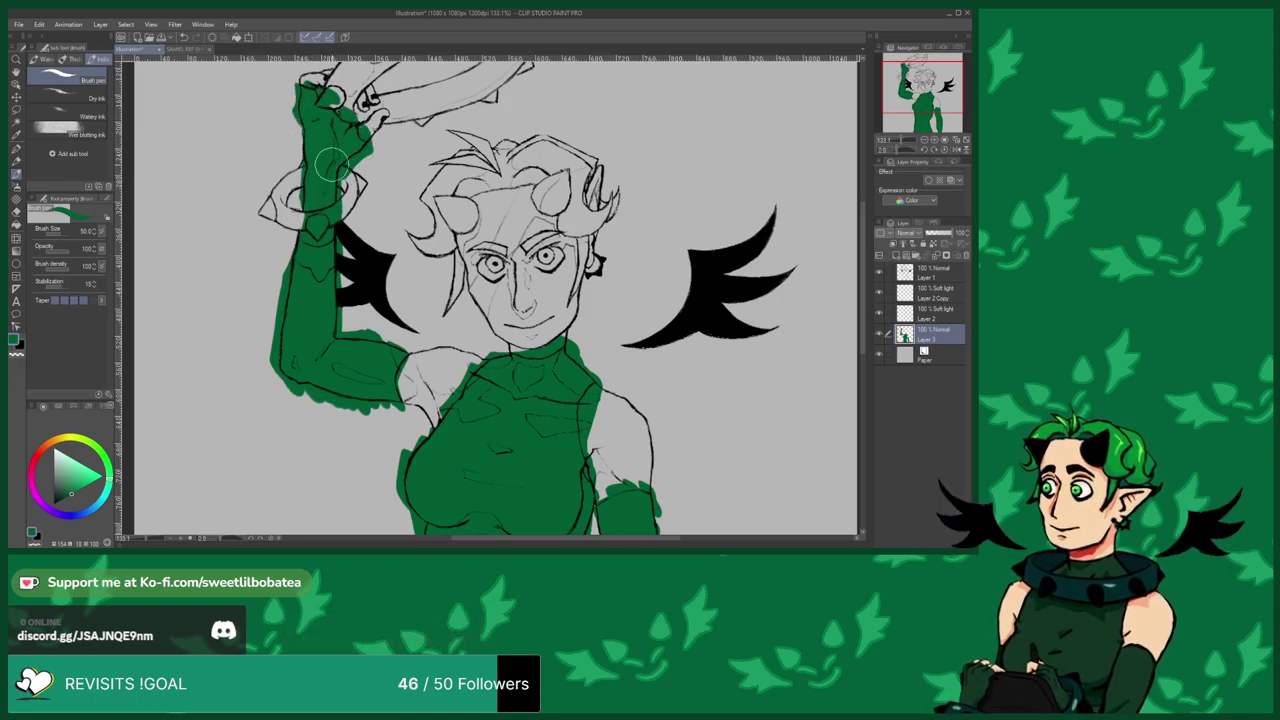
Block in the hair around the face and horns with the same dark green, including both side strands.
{"action": "scroll", "coordinate": [544, 292], "scroll_direction": "down", "scroll_amount": 3}
{"action": "scroll", "coordinate": [544, 292], "scroll_direction": "up", "scroll_amount": 5}
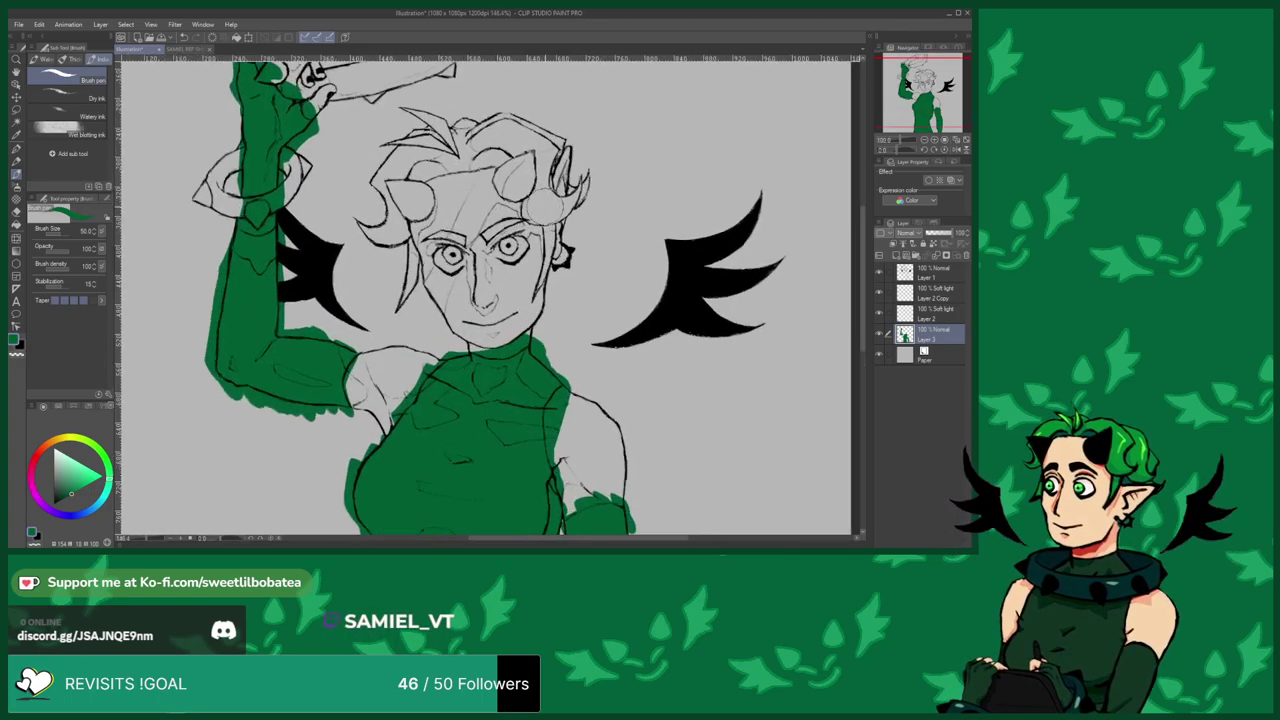
{"action": "mouse_move", "coordinate": [547, 300]}
{"action": "left_mouse_down"}
{"action": "mouse_move", "coordinate": [550, 195]}
{"action": "mouse_move", "coordinate": [575, 170]}
{"action": "mouse_move", "coordinate": [590, 185]}
{"action": "mouse_move", "coordinate": [530, 210]}
{"action": "mouse_move", "coordinate": [555, 135]}
{"action": "left_mouse_up"}
{"action": "mouse_move", "coordinate": [535, 205]}
{"action": "left_mouse_down"}
{"action": "mouse_move", "coordinate": [510, 127]}
{"action": "mouse_move", "coordinate": [530, 110]}
{"action": "mouse_move", "coordinate": [453, 158]}
{"action": "mouse_move", "coordinate": [478, 112]}
{"action": "mouse_move", "coordinate": [400, 165]}
{"action": "mouse_move", "coordinate": [415, 120]}
{"action": "mouse_move", "coordinate": [391, 95]}
{"action": "mouse_move", "coordinate": [360, 198]}
{"action": "mouse_move", "coordinate": [356, 187]}
{"action": "mouse_move", "coordinate": [371, 192]}
{"action": "mouse_move", "coordinate": [373, 248]}
{"action": "mouse_move", "coordinate": [371, 233]}
{"action": "mouse_move", "coordinate": [355, 238]}
{"action": "mouse_move", "coordinate": [373, 236]}
{"action": "mouse_move", "coordinate": [390, 268]}
{"action": "mouse_move", "coordinate": [383, 323]}
{"action": "mouse_move", "coordinate": [393, 230]}
{"action": "left_mouse_up"}
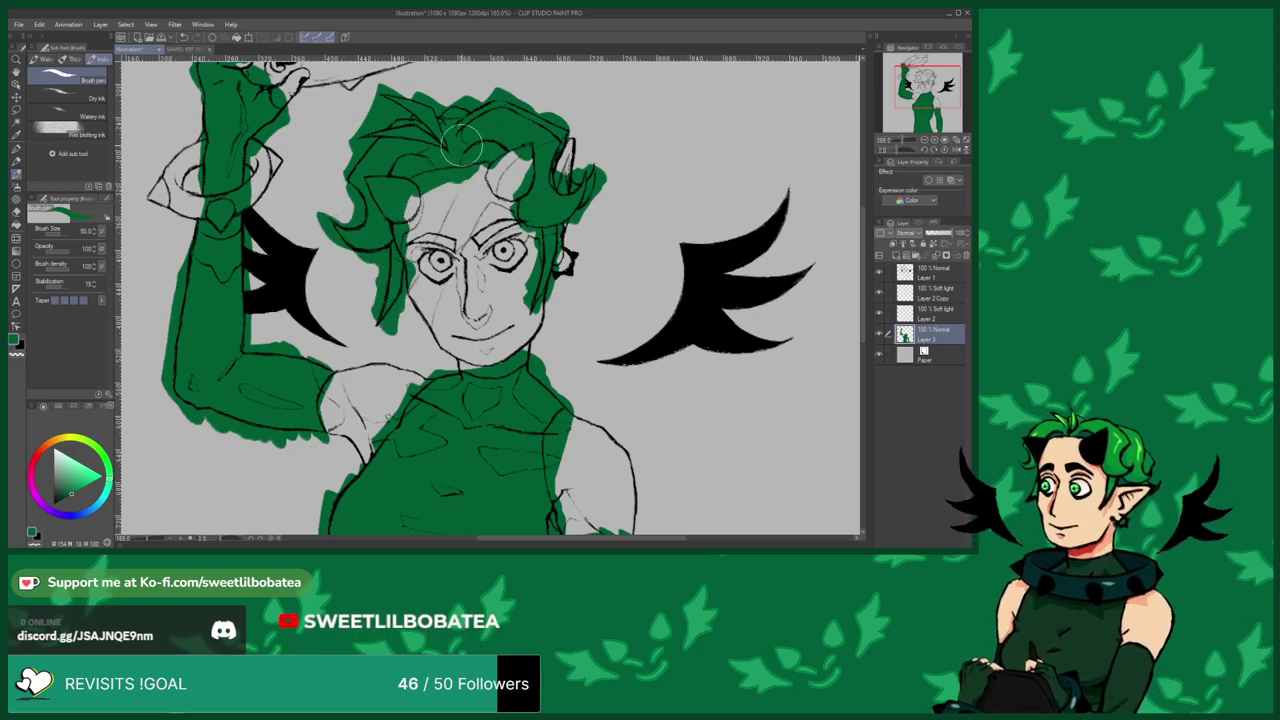
Paint a small black earring detail on Layer 1 where the left-hand hair strand meets the edge of the face.
{"action": "scroll", "coordinate": [330, 285], "scroll_direction": "down", "scroll_amount": 3}
{"action": "scroll", "coordinate": [368, 320], "scroll_direction": "up", "scroll_amount": 2}
{"action": "scroll", "coordinate": [368, 322], "scroll_direction": "up", "scroll_amount": 4}
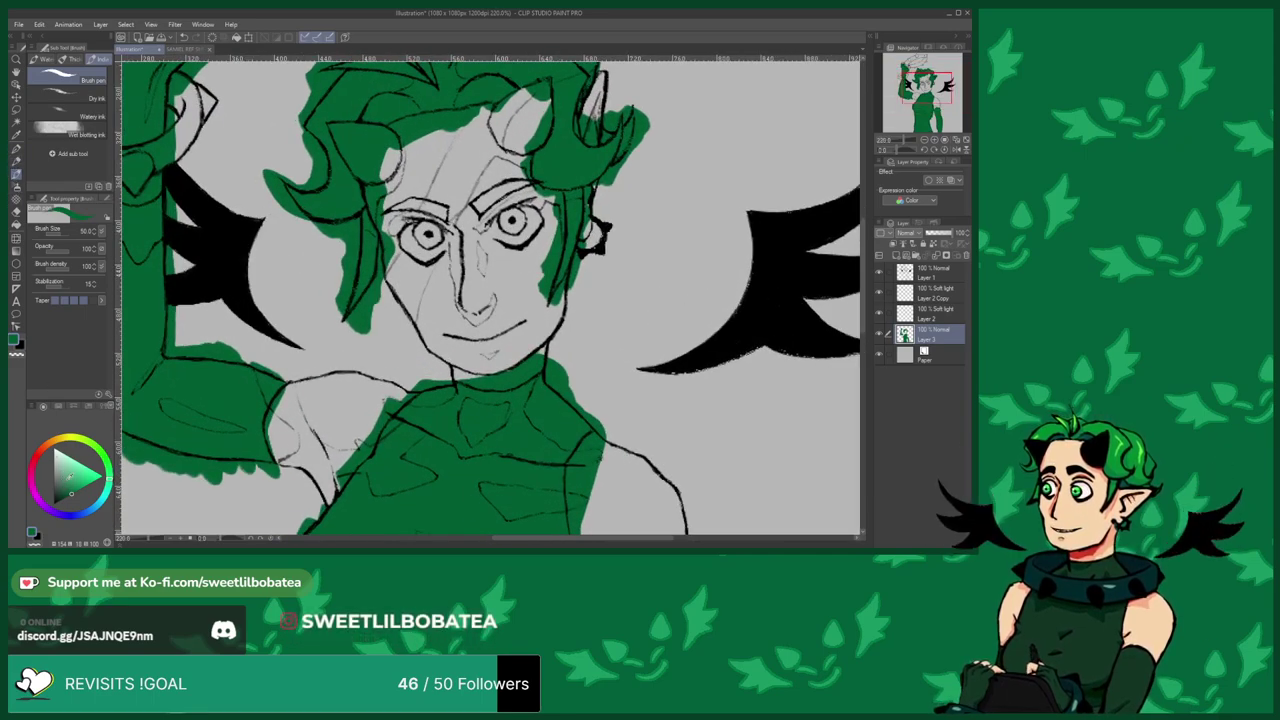
{"action": "left_click", "coordinate": [922, 272]}
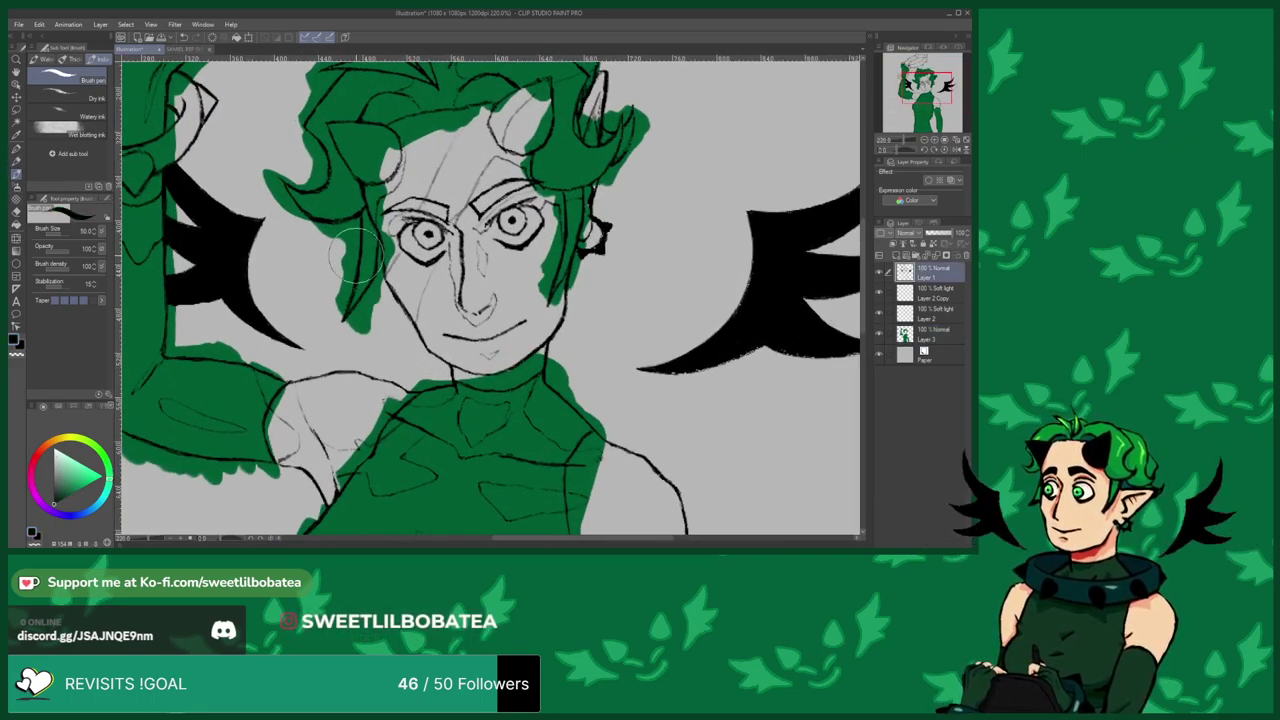
{"action": "scroll", "coordinate": [355, 262], "scroll_direction": "up", "scroll_amount": 3}
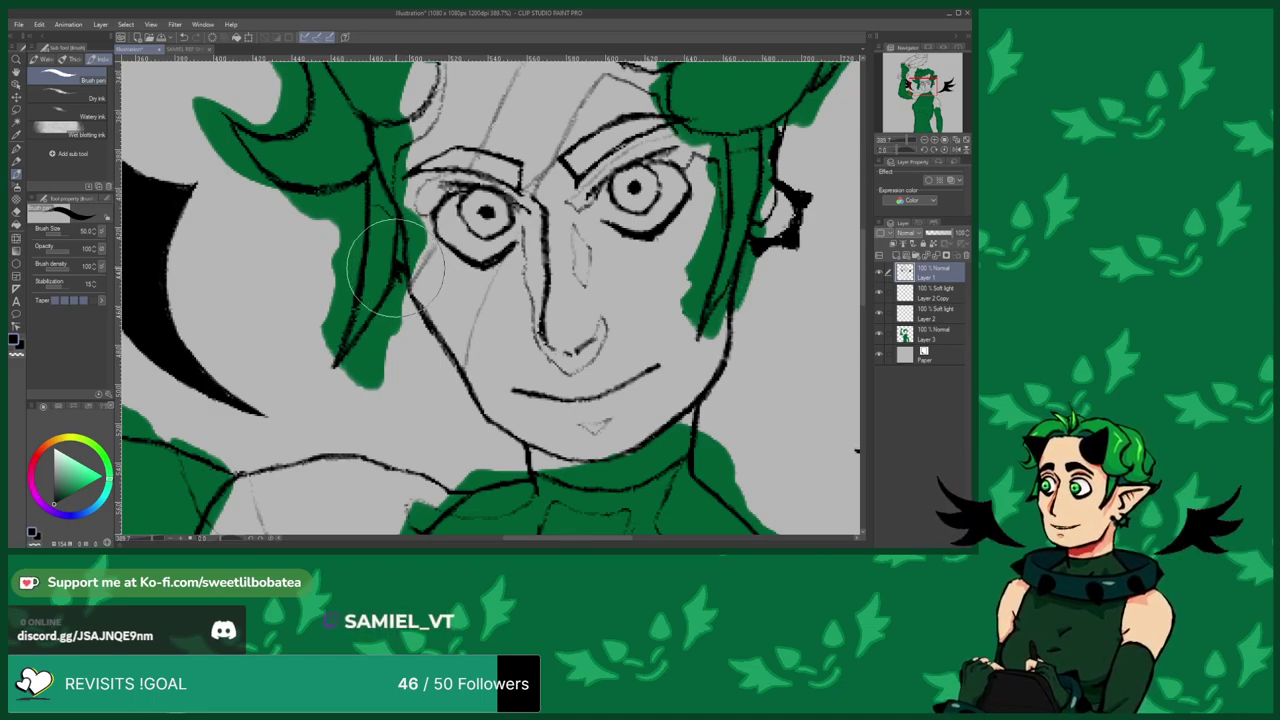
{"action": "scroll", "coordinate": [378, 226], "scroll_direction": "down", "scroll_amount": 4}
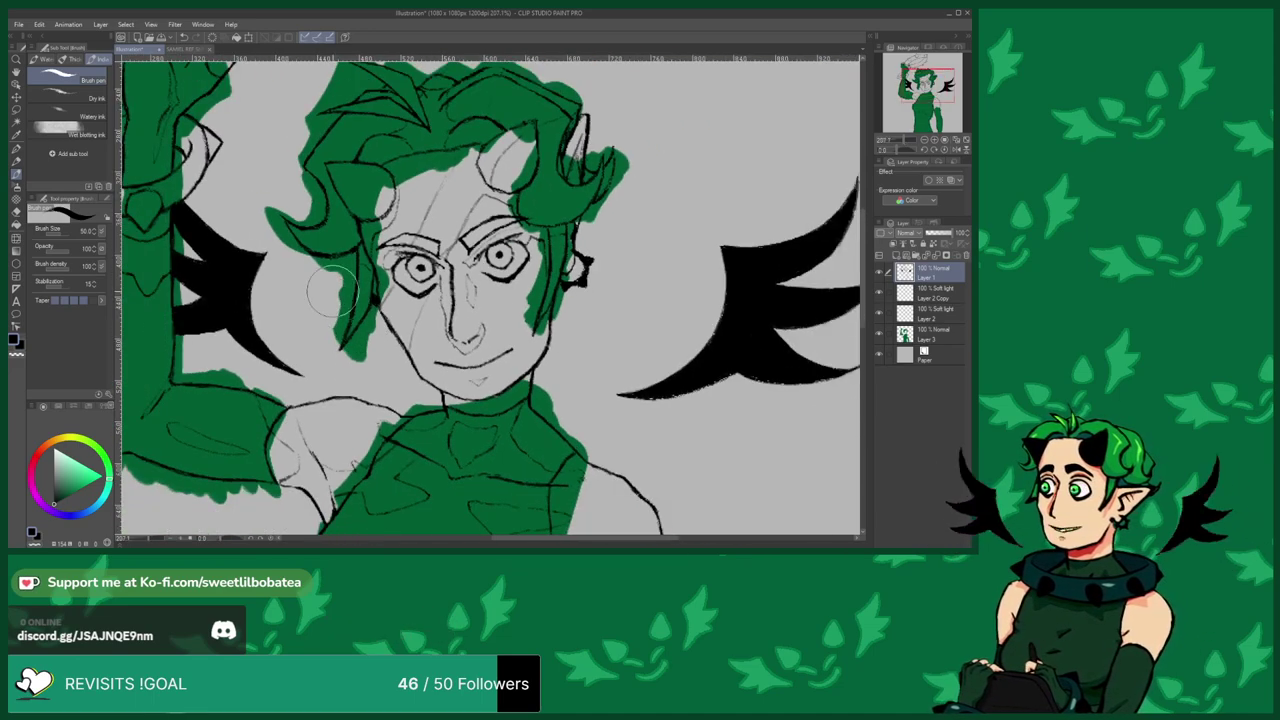
{"action": "scroll", "coordinate": [548, 288], "scroll_direction": "up", "scroll_amount": 2}
{"action": "scroll", "coordinate": [548, 288], "scroll_direction": "up", "scroll_amount": 1}
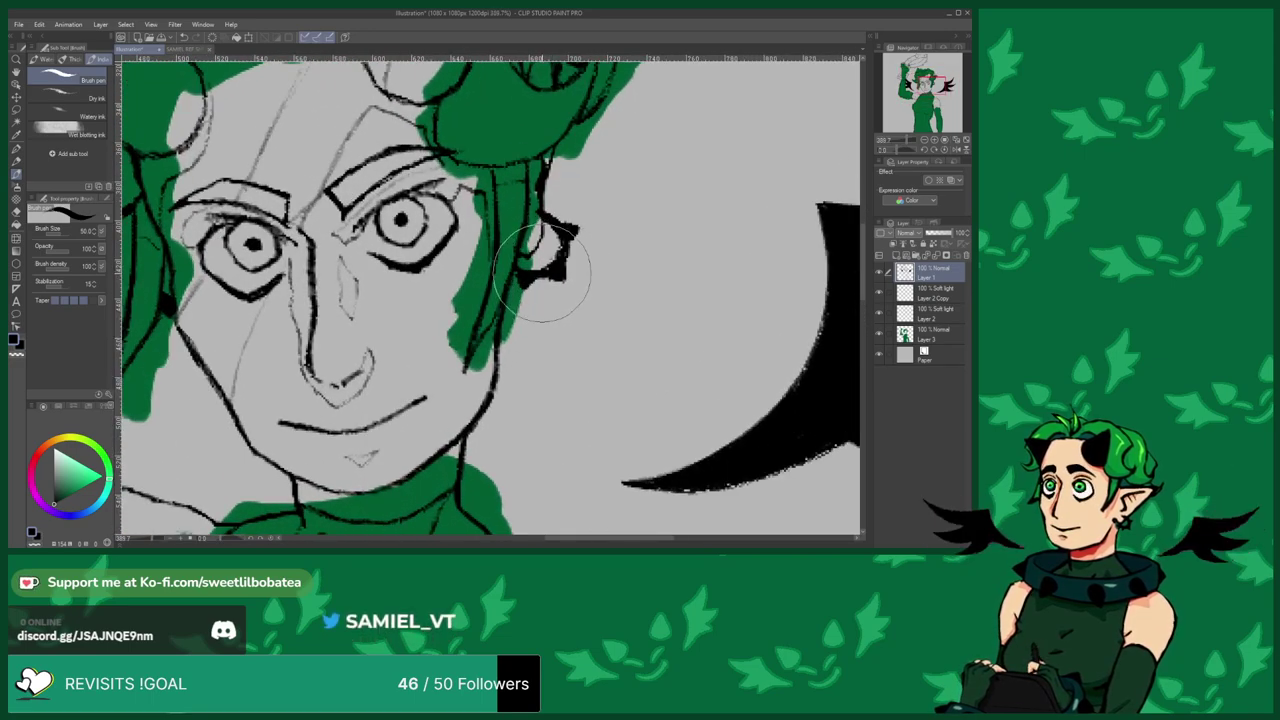
{"action": "scroll", "coordinate": [550, 270], "scroll_direction": "down", "scroll_amount": 3}
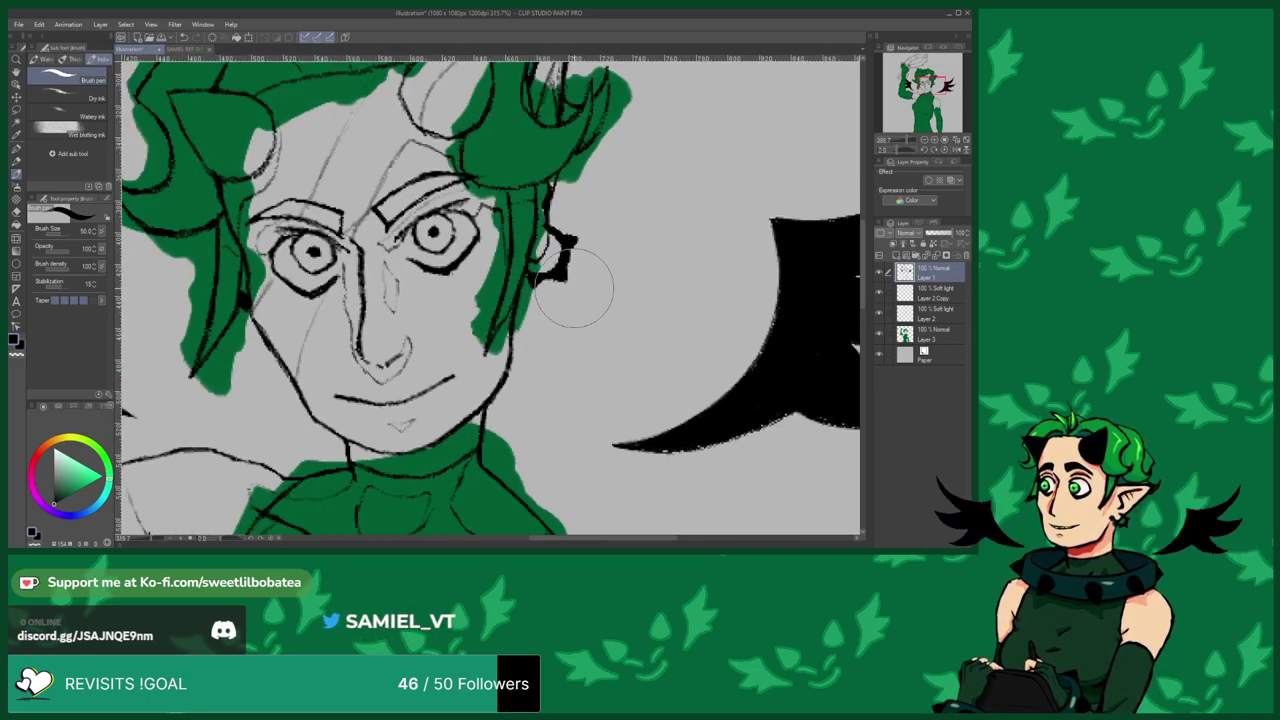
{"action": "scroll", "coordinate": [375, 300], "scroll_direction": "up", "scroll_amount": 3}
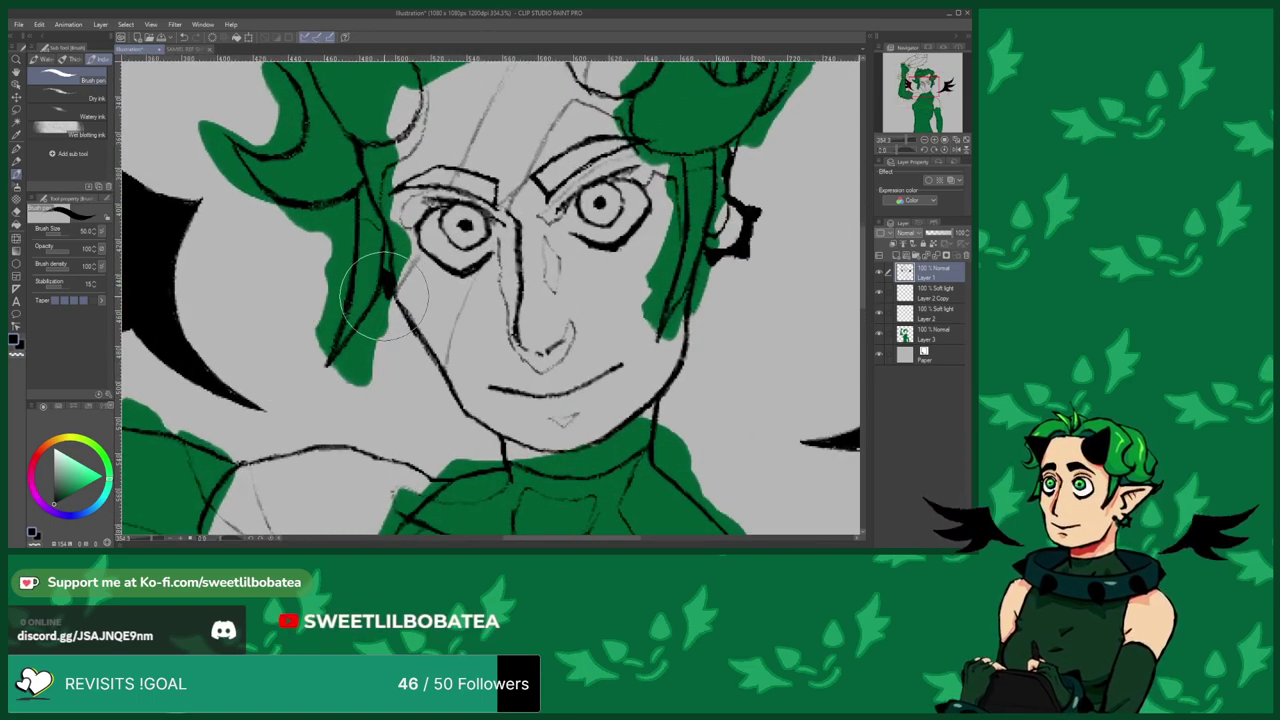
{"action": "scroll", "coordinate": [385, 270], "scroll_direction": "down", "scroll_amount": 2}
{"action": "scroll", "coordinate": [571, 343], "scroll_direction": "up", "scroll_amount": 1}
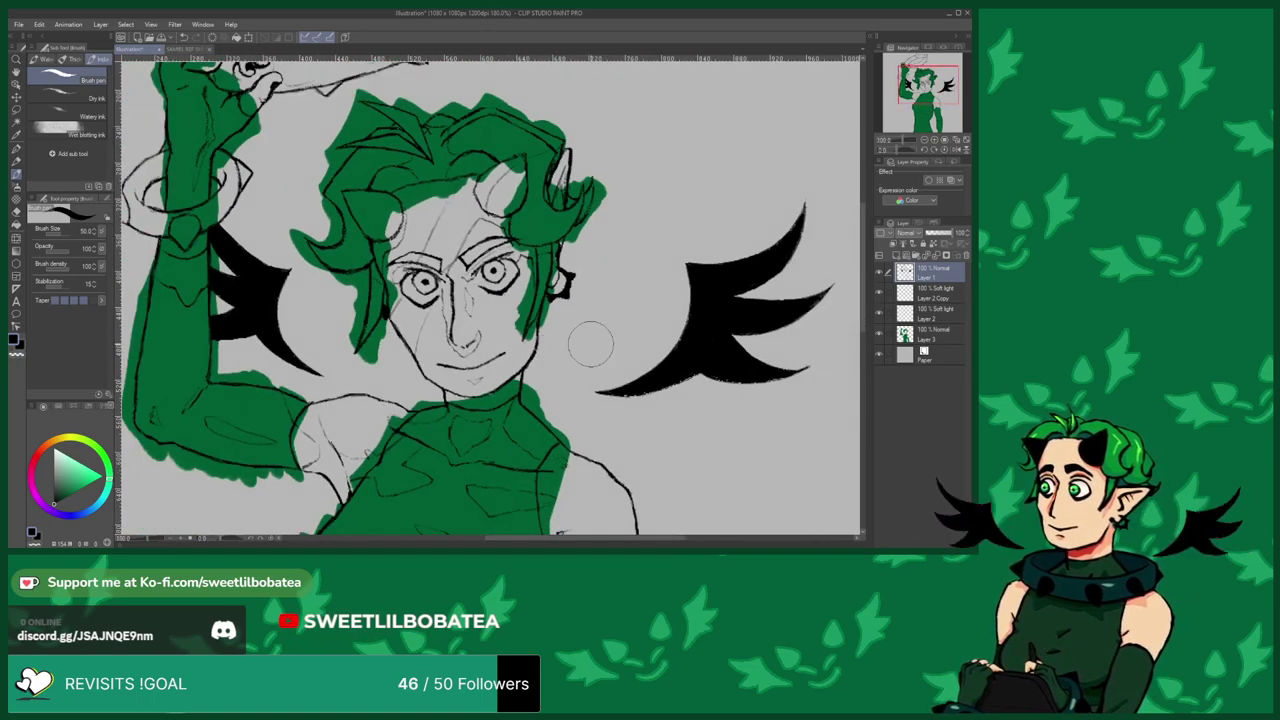
Fill the irises of both eyes with the hair's dark green on Layer 3.
{"action": "left_click", "coordinate": [910, 339]}
{"action": "scroll", "coordinate": [400, 265], "scroll_direction": "down", "scroll_amount": 5}
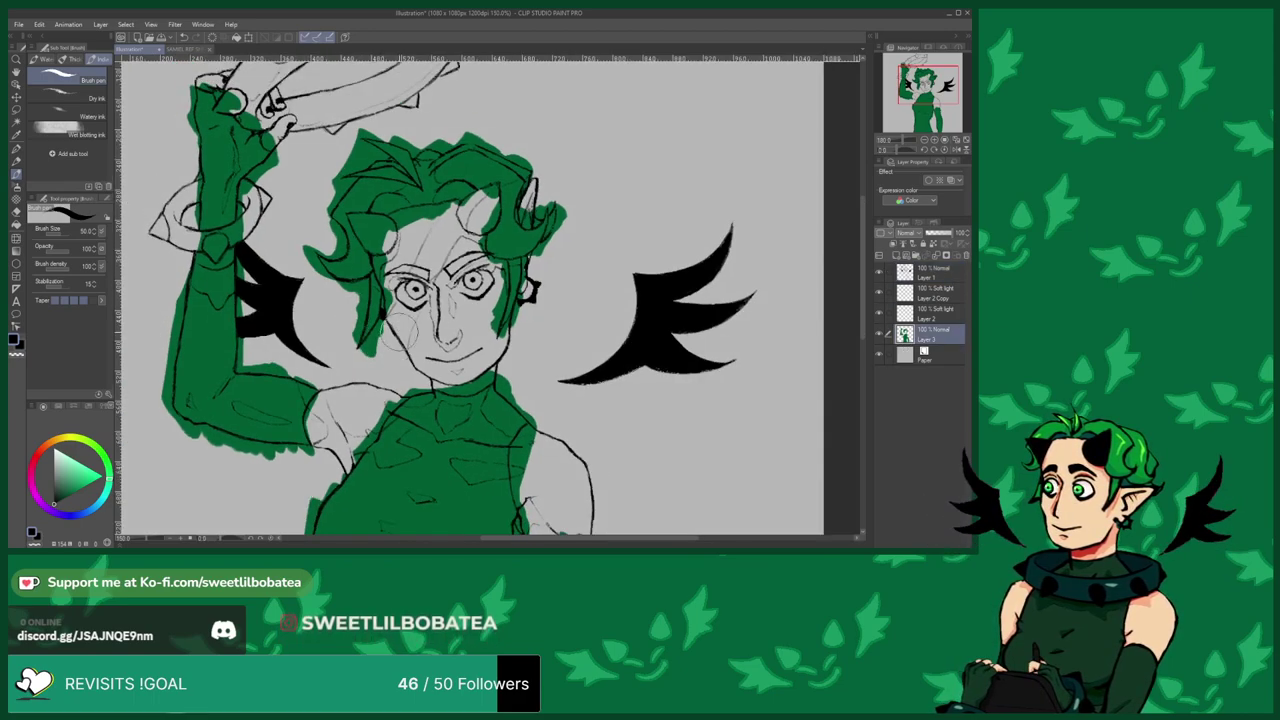
{"action": "scroll", "coordinate": [505, 185], "scroll_direction": "up", "scroll_amount": 4}
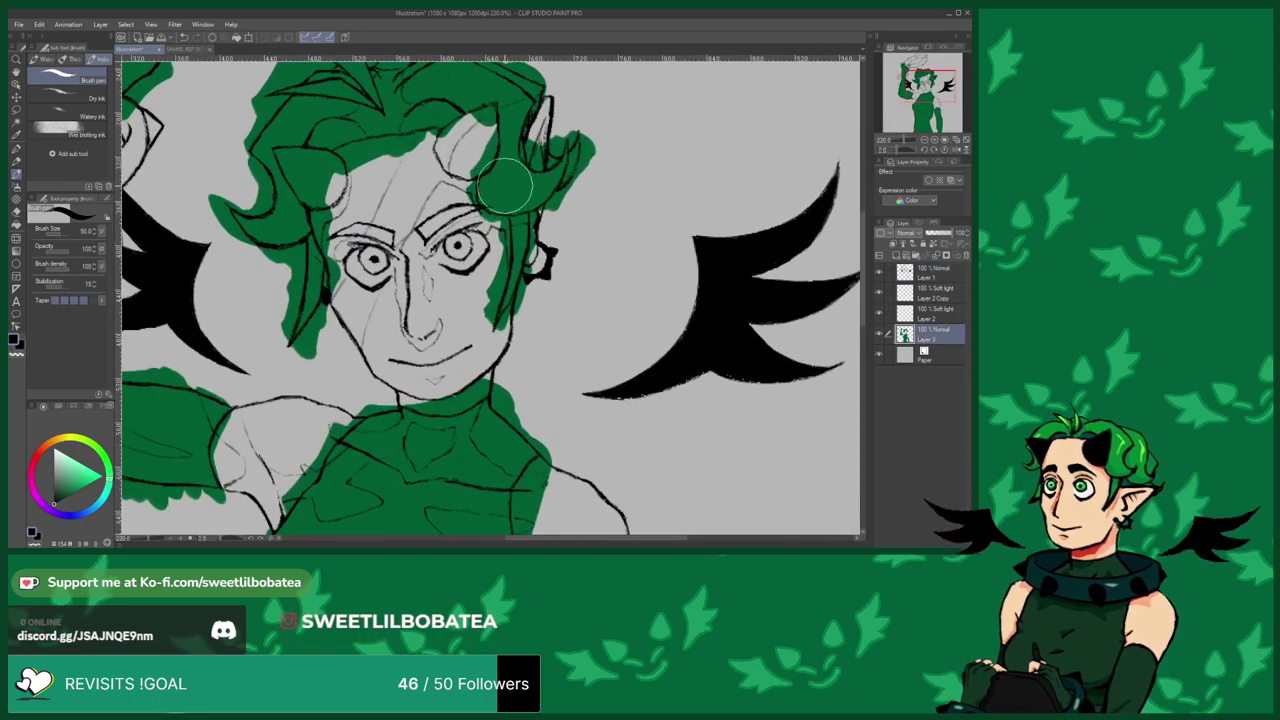
{"action": "scroll", "coordinate": [370, 250], "scroll_direction": "up", "scroll_amount": 2}
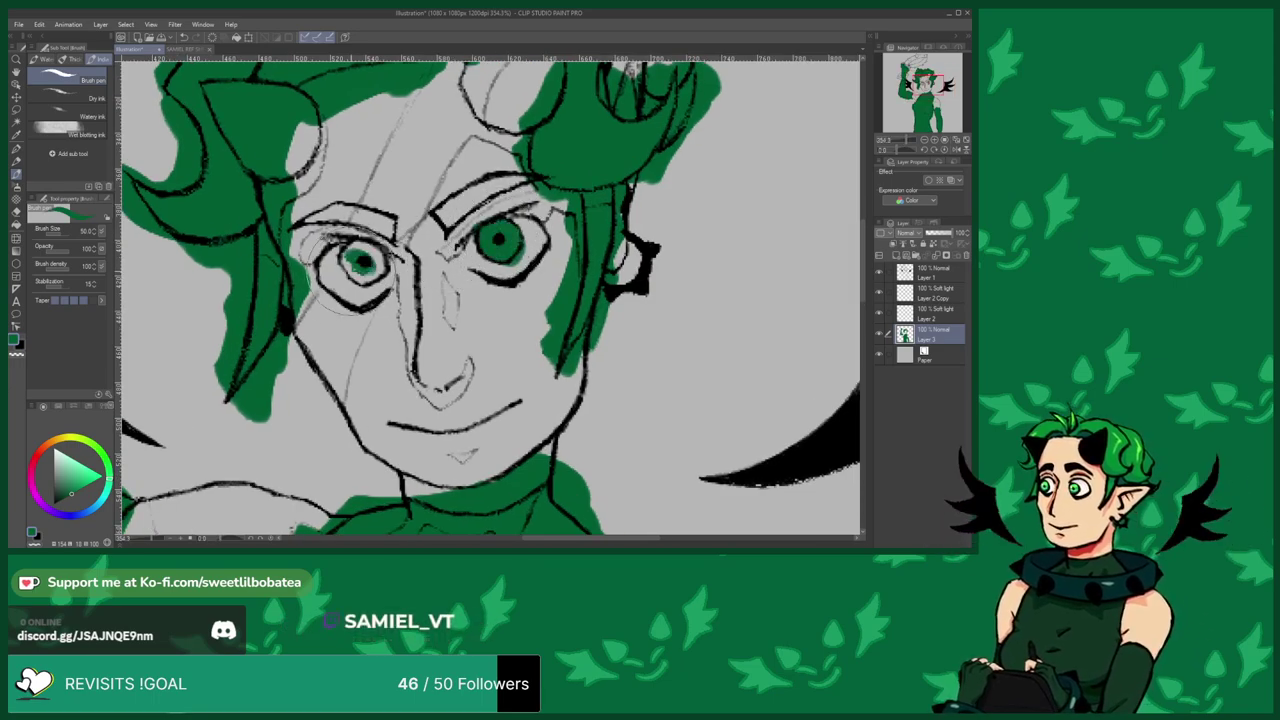
Shade the upper part of both irises with a darker teal.
{"action": "scroll", "coordinate": [404, 230], "scroll_direction": "up", "scroll_amount": 2}
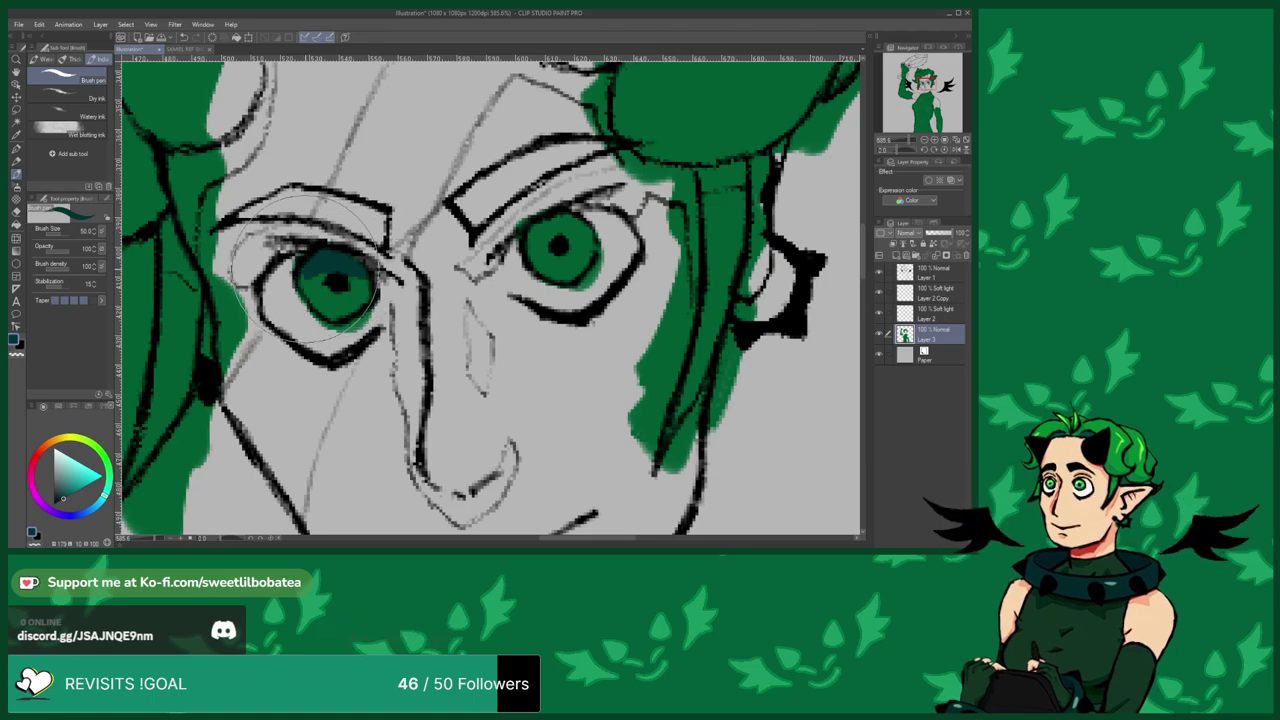
{"action": "scroll", "coordinate": [373, 320], "scroll_direction": "down", "scroll_amount": 3}
{"action": "scroll", "coordinate": [380, 275], "scroll_direction": "up", "scroll_amount": 3}
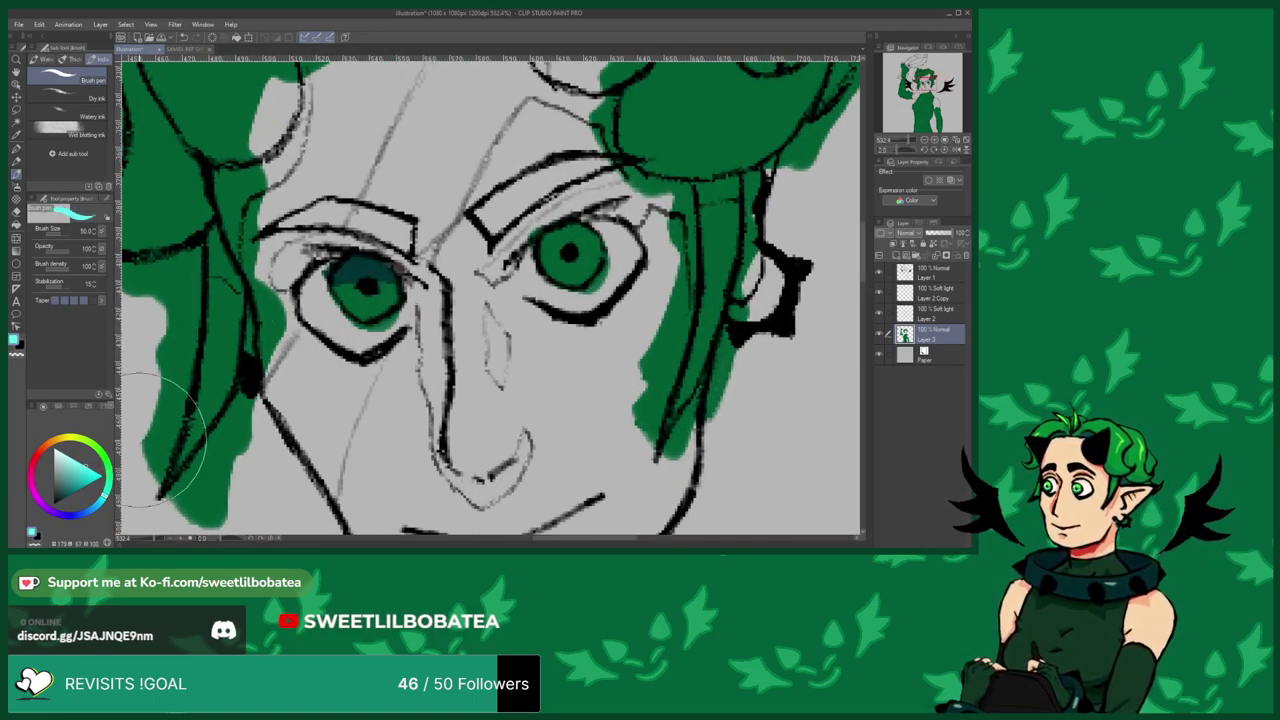
{"action": "left_click", "coordinate": [367, 259], "text": "alt"}
{"action": "left_click_drag", "start_coordinate": [566, 229], "coordinate": [535, 248]}
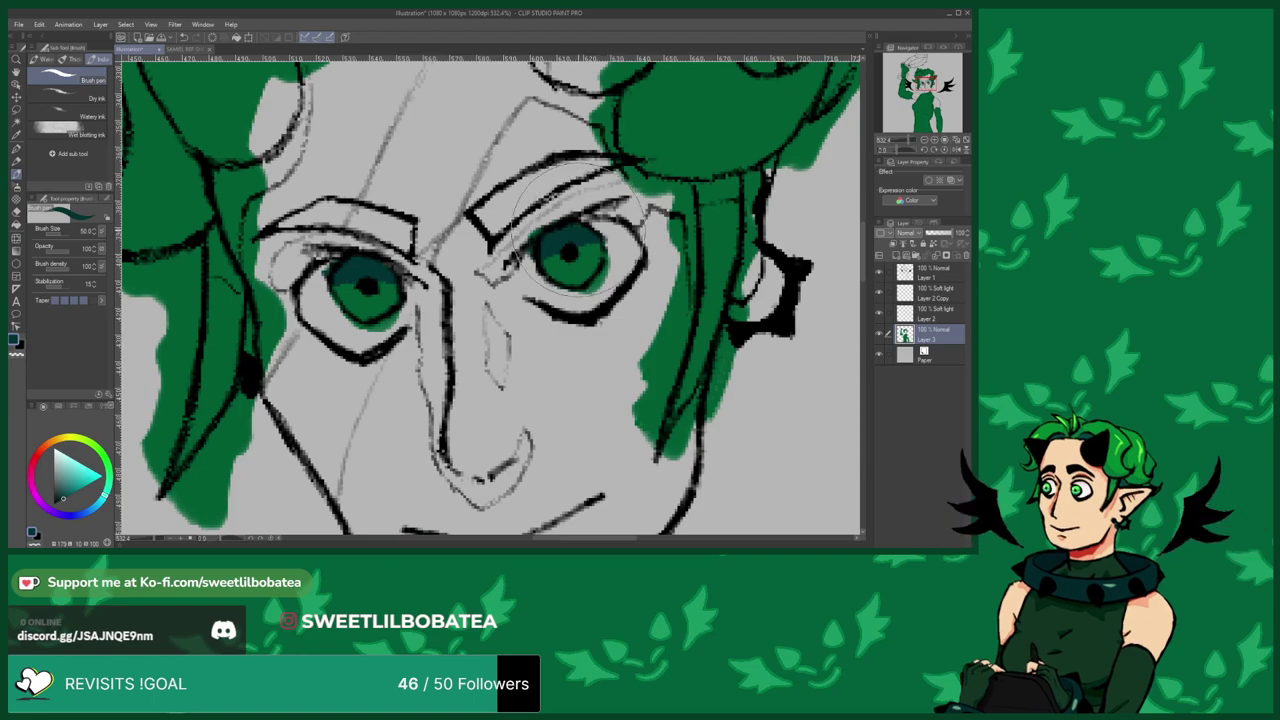
Brighten the lower part of both irises with a lighter green on Layer 3.
{"action": "scroll", "coordinate": [514, 136], "scroll_direction": "down", "scroll_amount": 7}
{"action": "scroll", "coordinate": [470, 218], "scroll_direction": "up", "scroll_amount": 5}
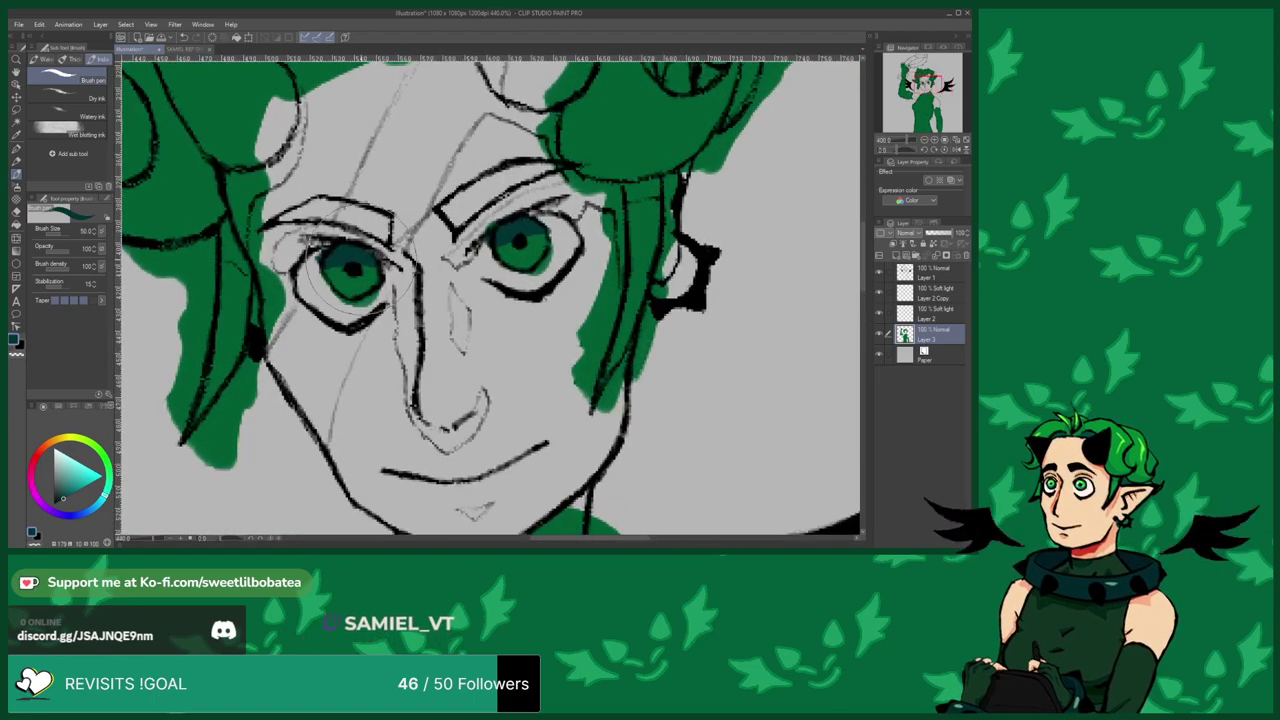
{"action": "scroll", "coordinate": [355, 262], "scroll_direction": "up", "scroll_amount": 1}
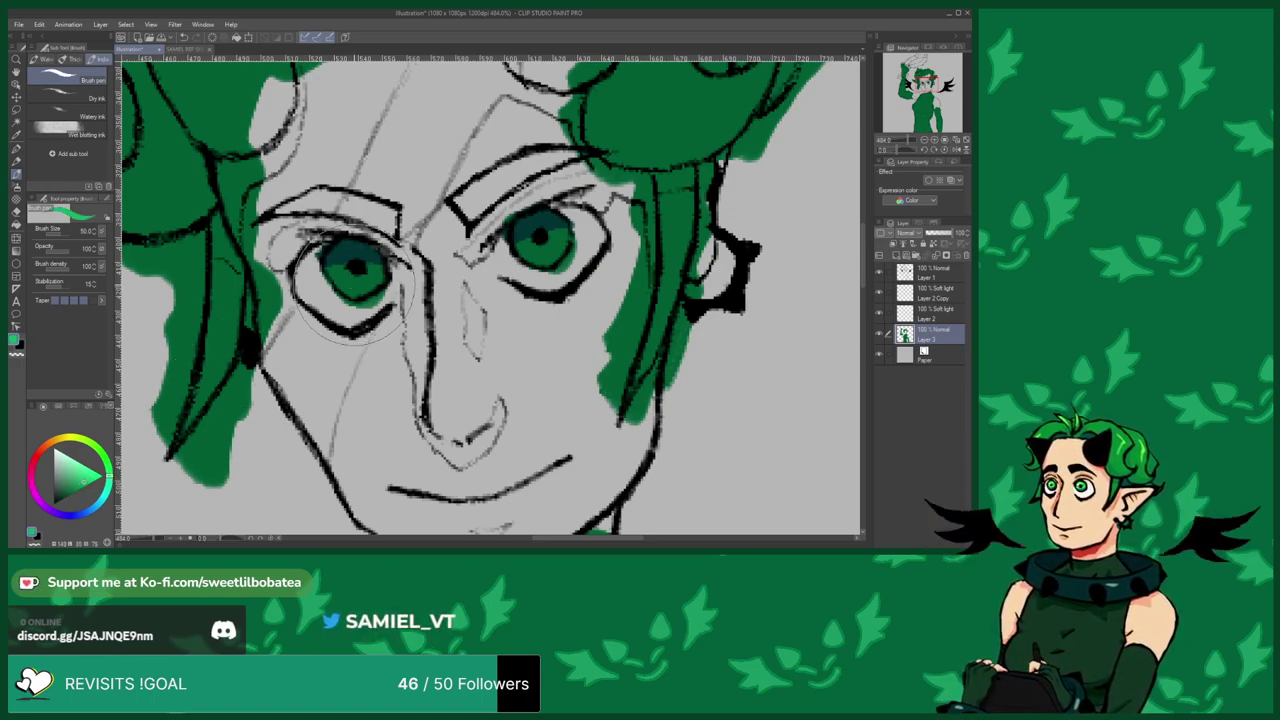
{"action": "left_click_drag", "start_coordinate": [346, 288], "coordinate": [355, 281]}
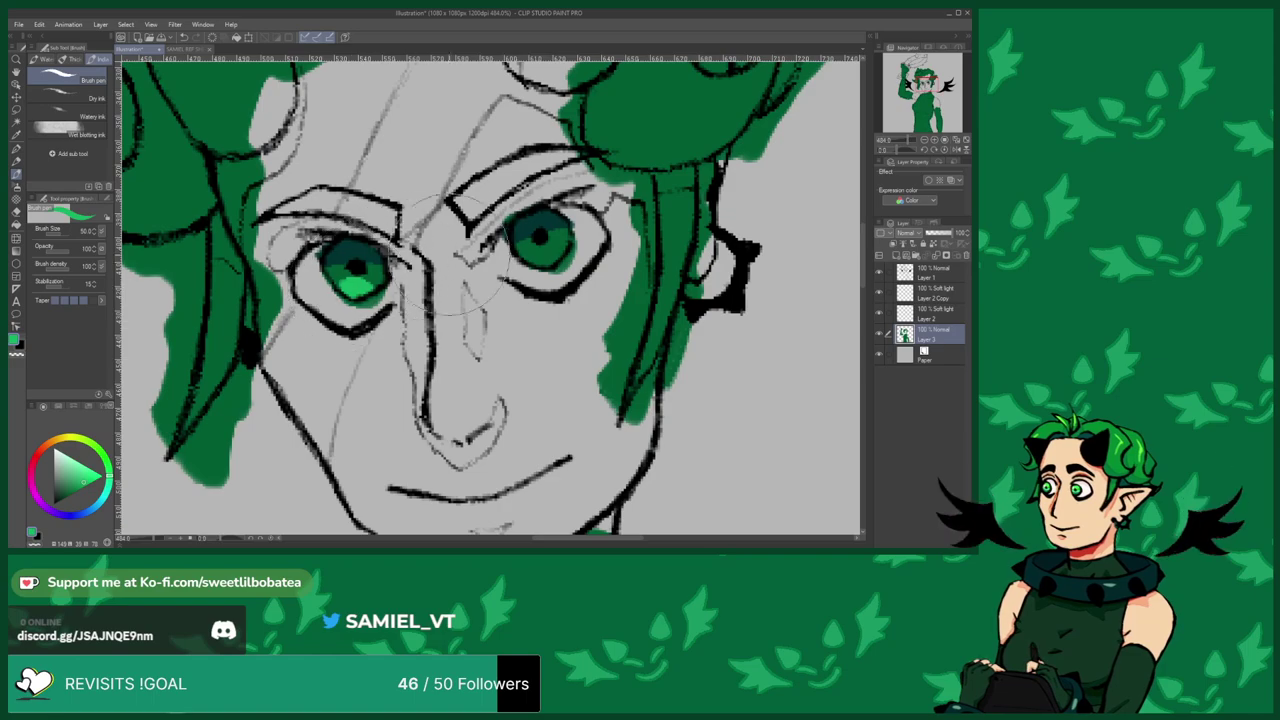
{"action": "left_click_drag", "start_coordinate": [538, 250], "coordinate": [556, 258]}
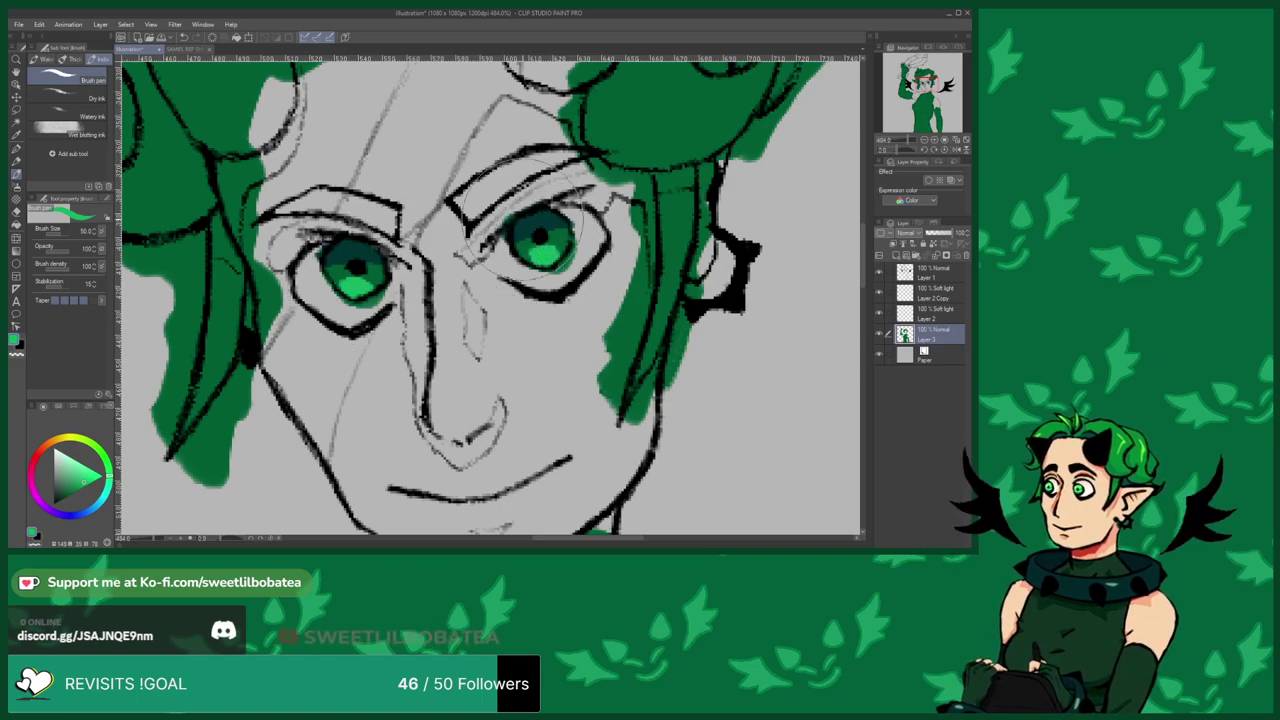
{"action": "scroll", "coordinate": [328, 280], "scroll_direction": "down", "scroll_amount": 1}
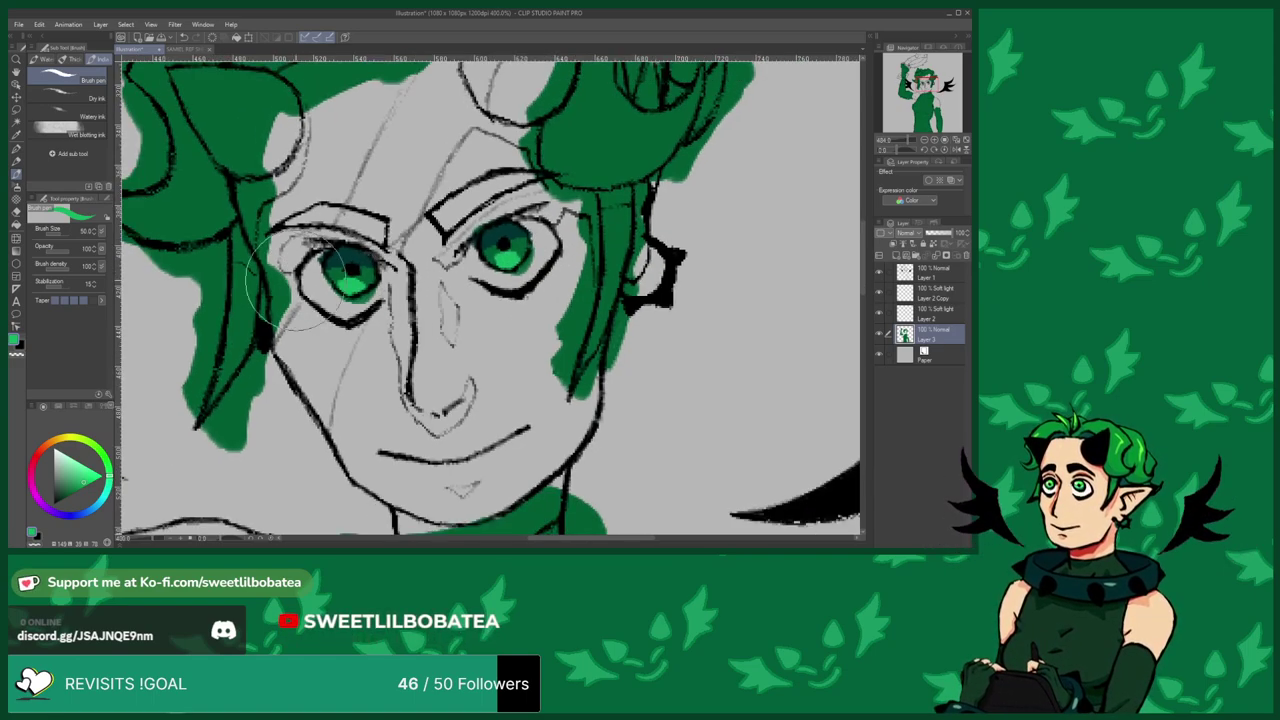
Check the eye colours on the reference sheet and paint light cyan highlights in the right-hand iris.
{"action": "left_click", "coordinate": [185, 50]}
{"action": "scroll", "coordinate": [316, 192], "scroll_direction": "up", "scroll_amount": 8}
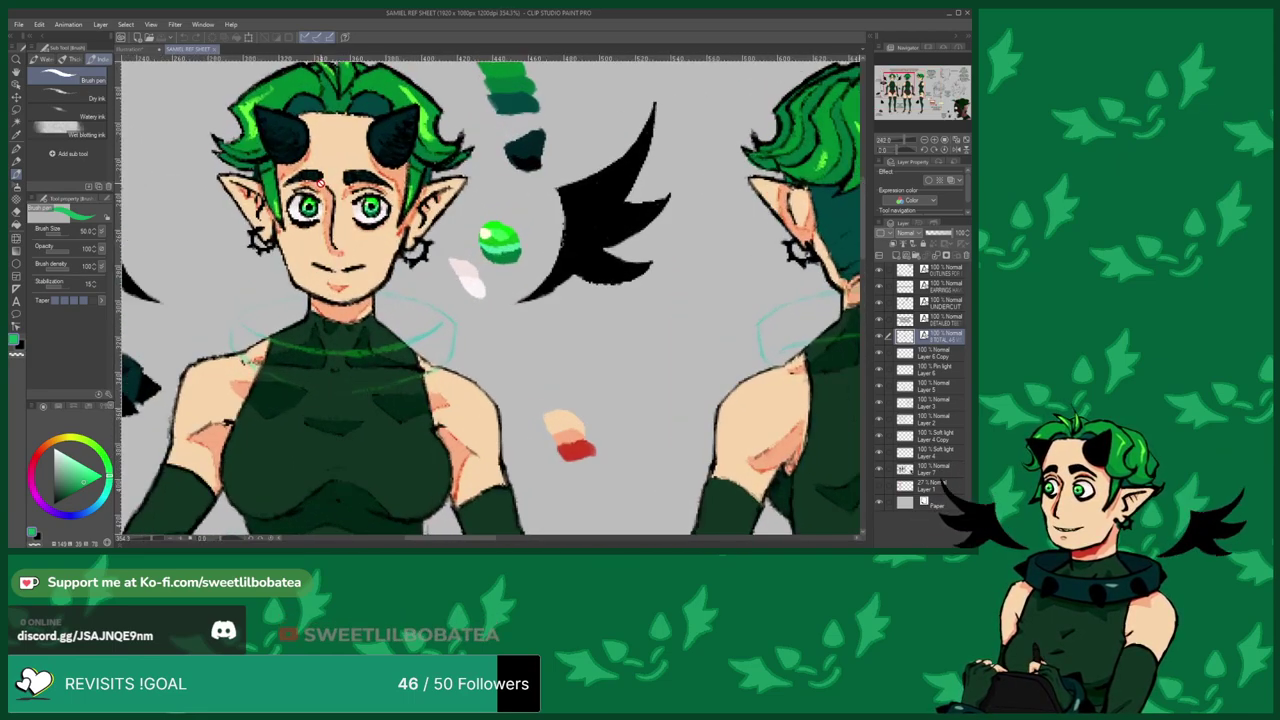
{"action": "left_click", "coordinate": [141, 49]}
{"action": "scroll", "coordinate": [440, 240], "scroll_direction": "down", "scroll_amount": 3}
{"action": "scroll", "coordinate": [415, 250], "scroll_direction": "up", "scroll_amount": 2}
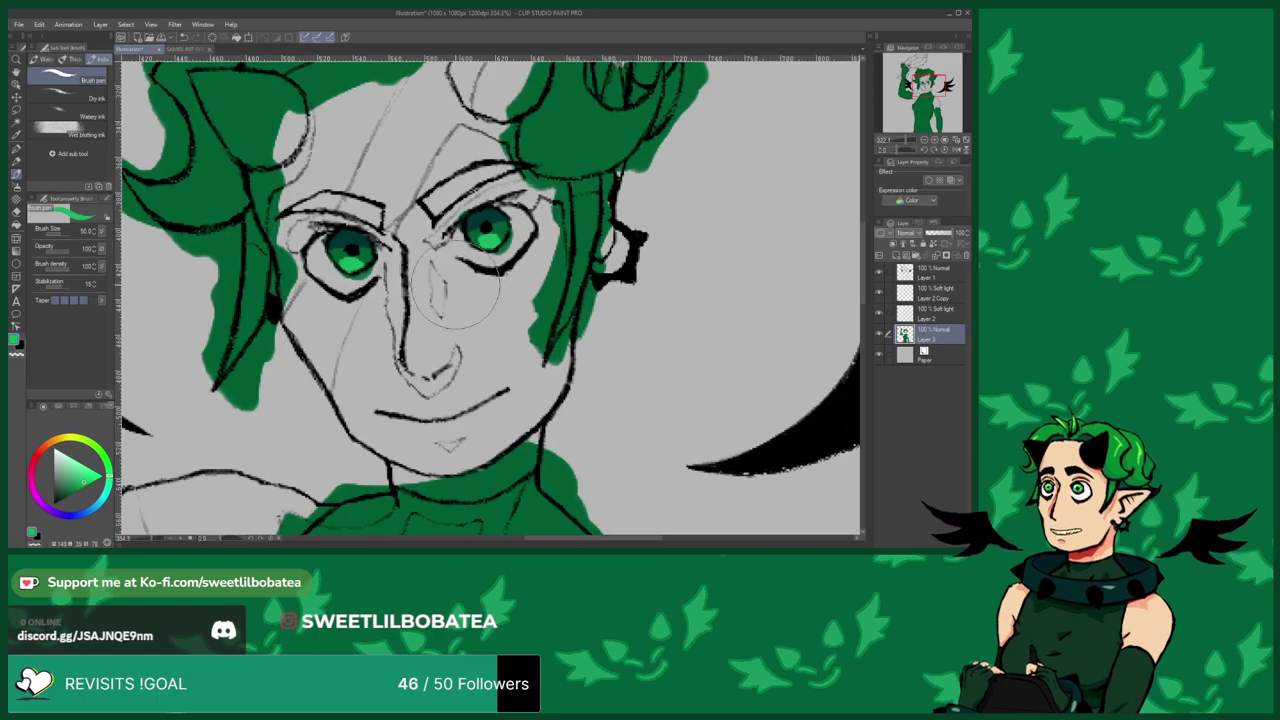
{"action": "scroll", "coordinate": [490, 245], "scroll_direction": "up", "scroll_amount": 2}
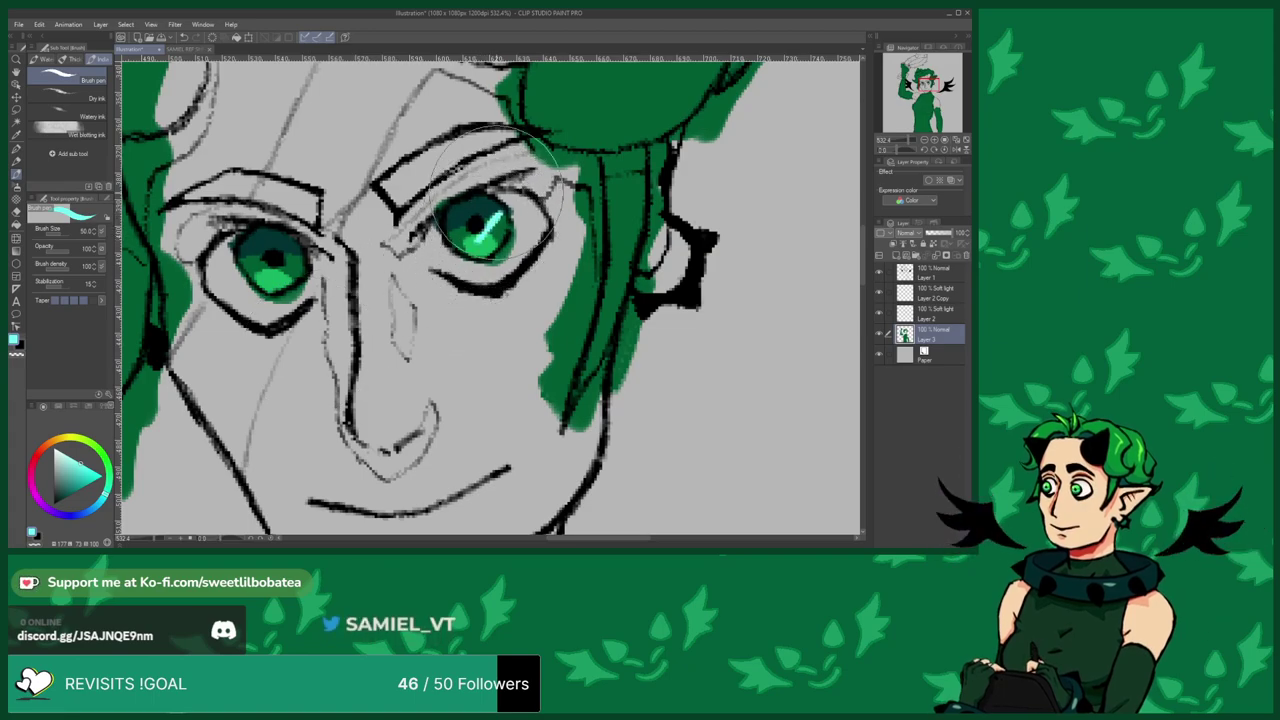
{"action": "scroll", "coordinate": [375, 273], "scroll_direction": "down", "scroll_amount": 4}
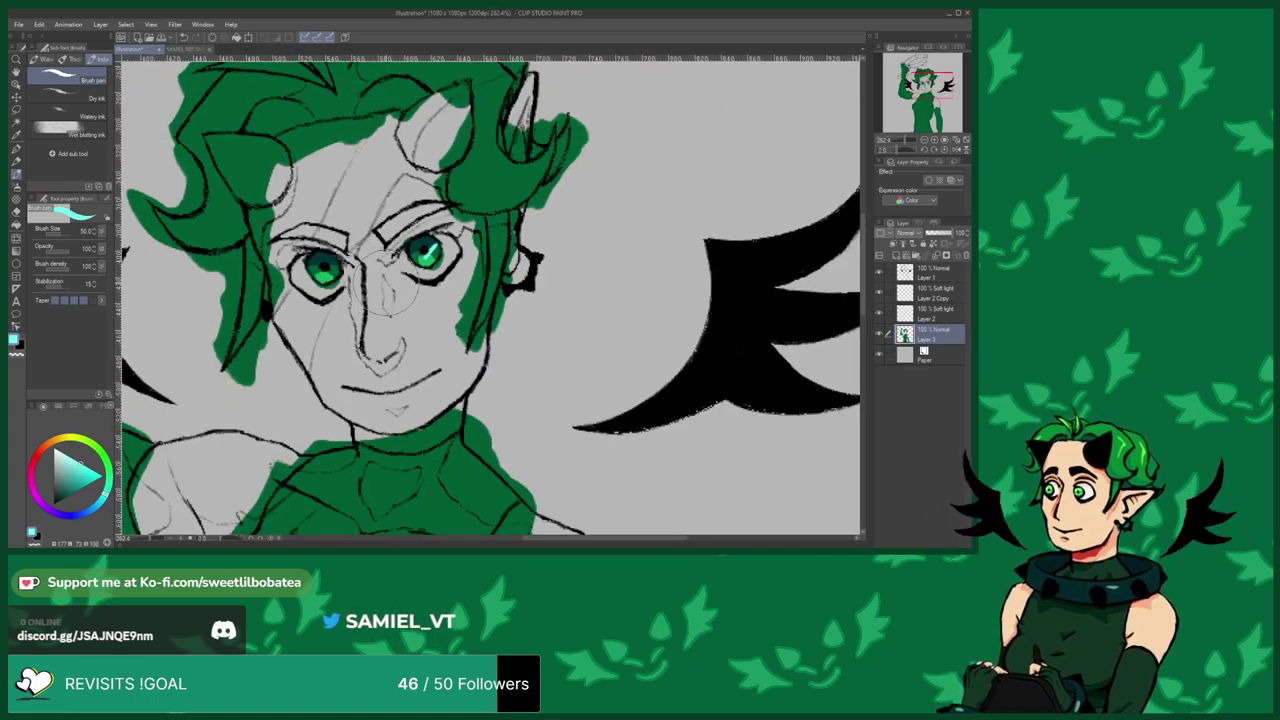
{"action": "scroll", "coordinate": [388, 280], "scroll_direction": "up", "scroll_amount": 3}
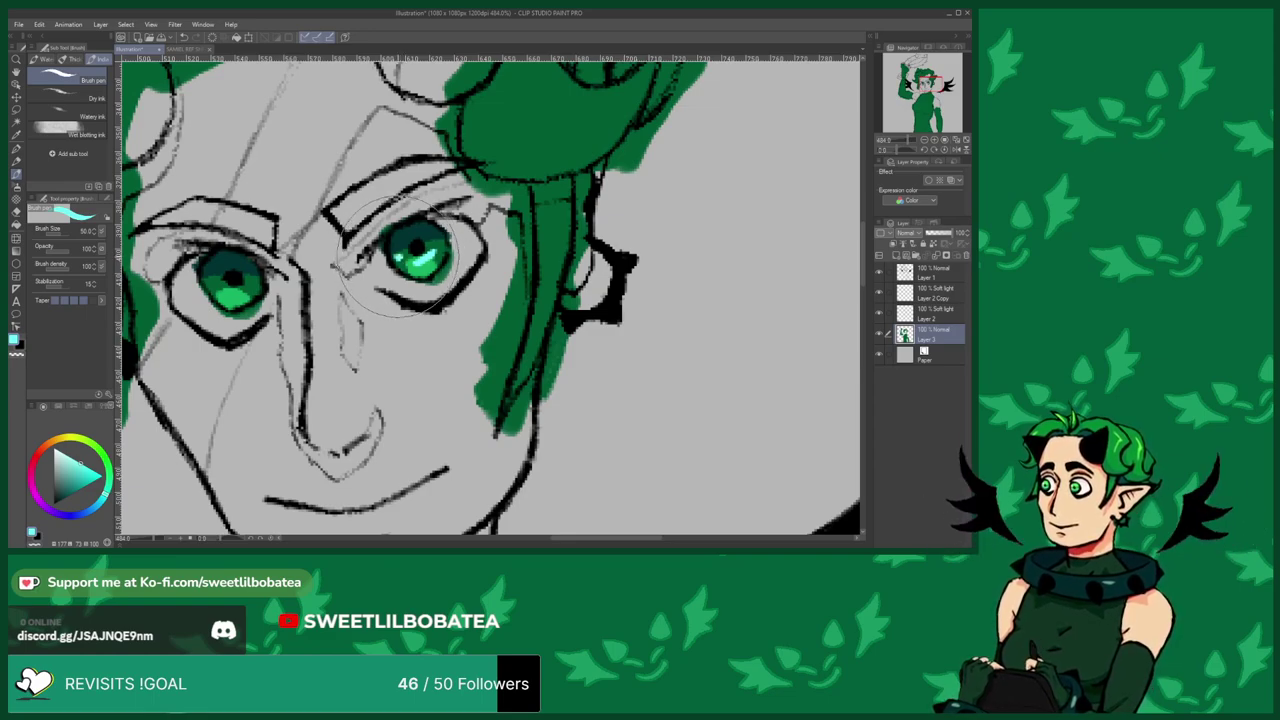
{"action": "scroll", "coordinate": [400, 256], "scroll_direction": "down", "scroll_amount": 5}
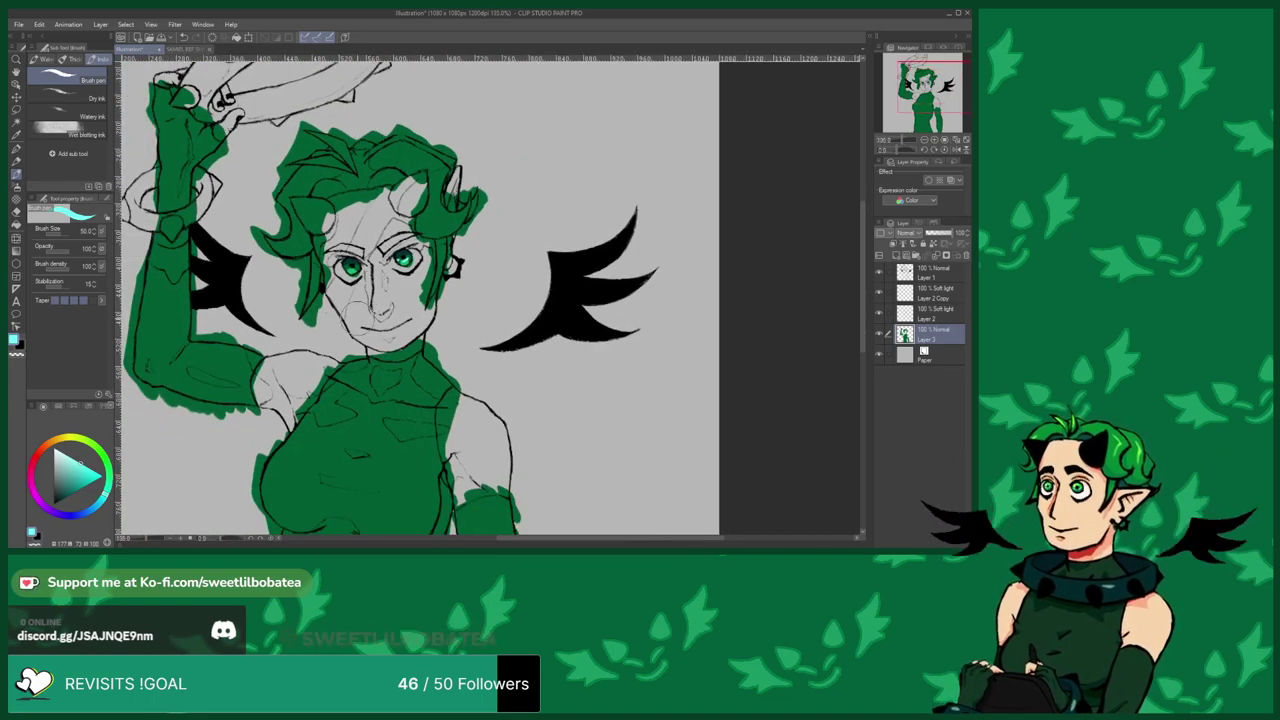
{"action": "scroll", "coordinate": [336, 330], "scroll_direction": "up", "scroll_amount": 5}
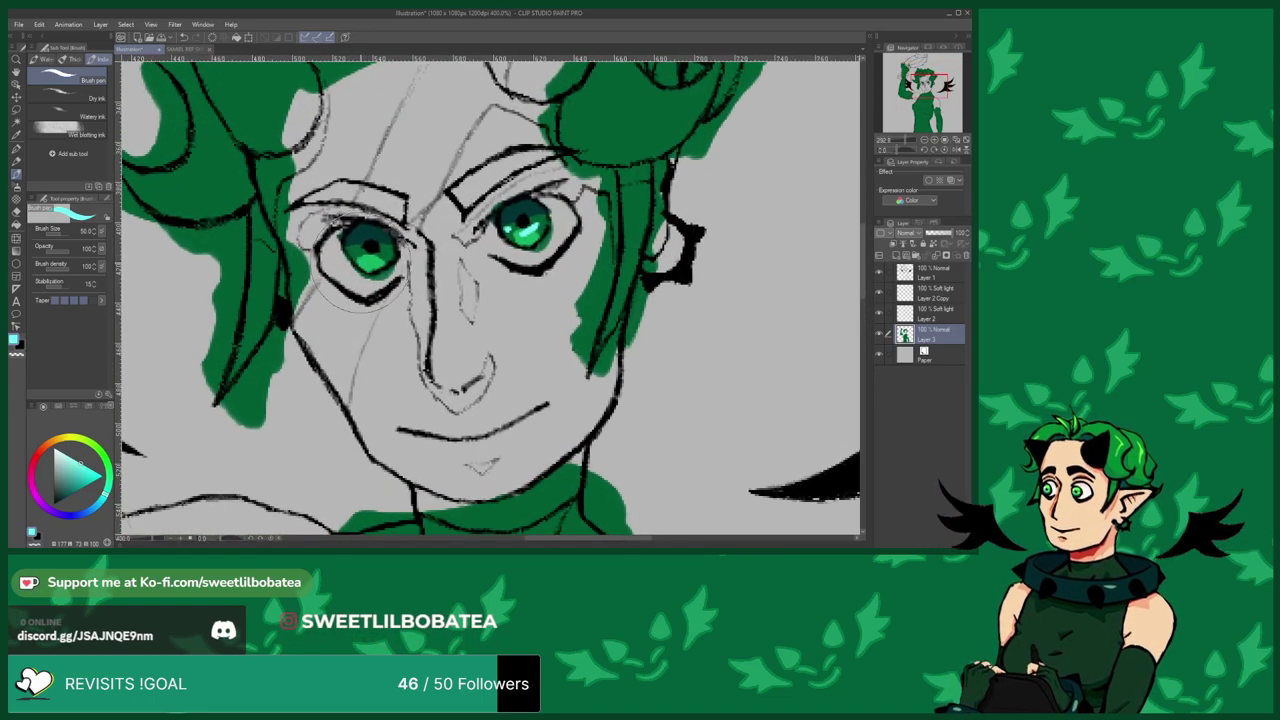
{"action": "scroll", "coordinate": [360, 263], "scroll_direction": "up", "scroll_amount": 2}
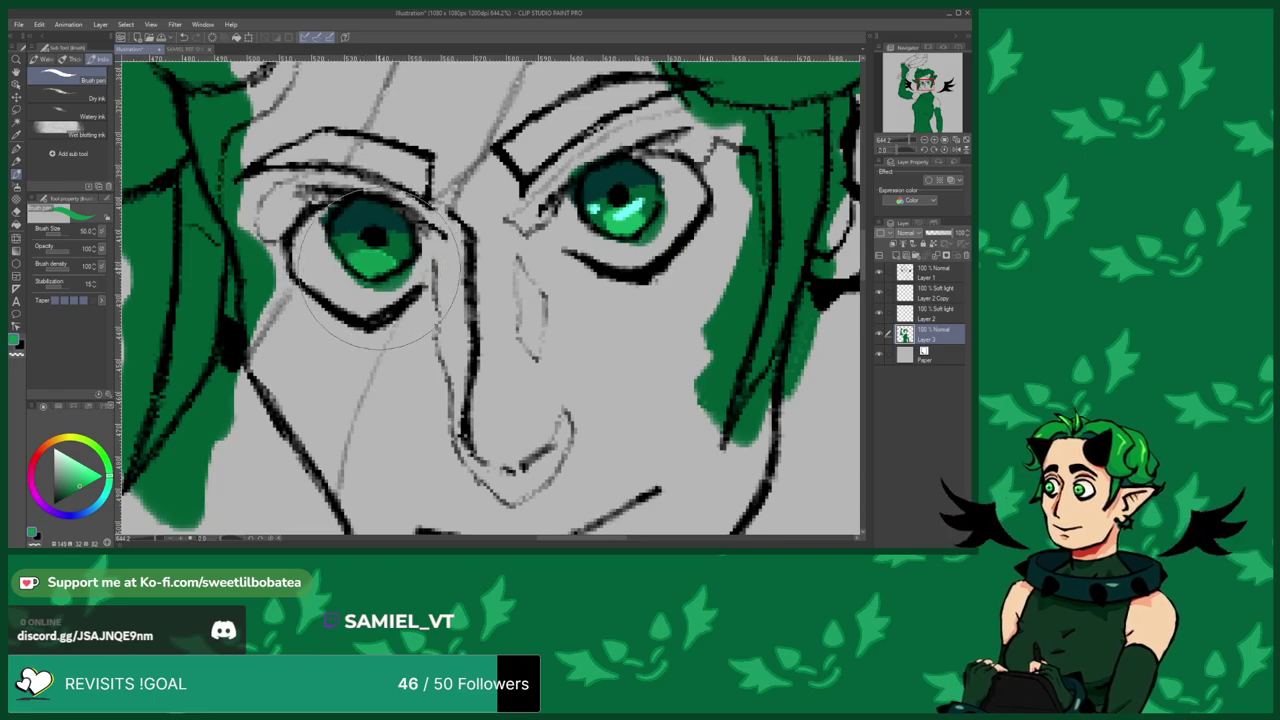
{"action": "scroll", "coordinate": [365, 262], "scroll_direction": "down", "scroll_amount": 5}
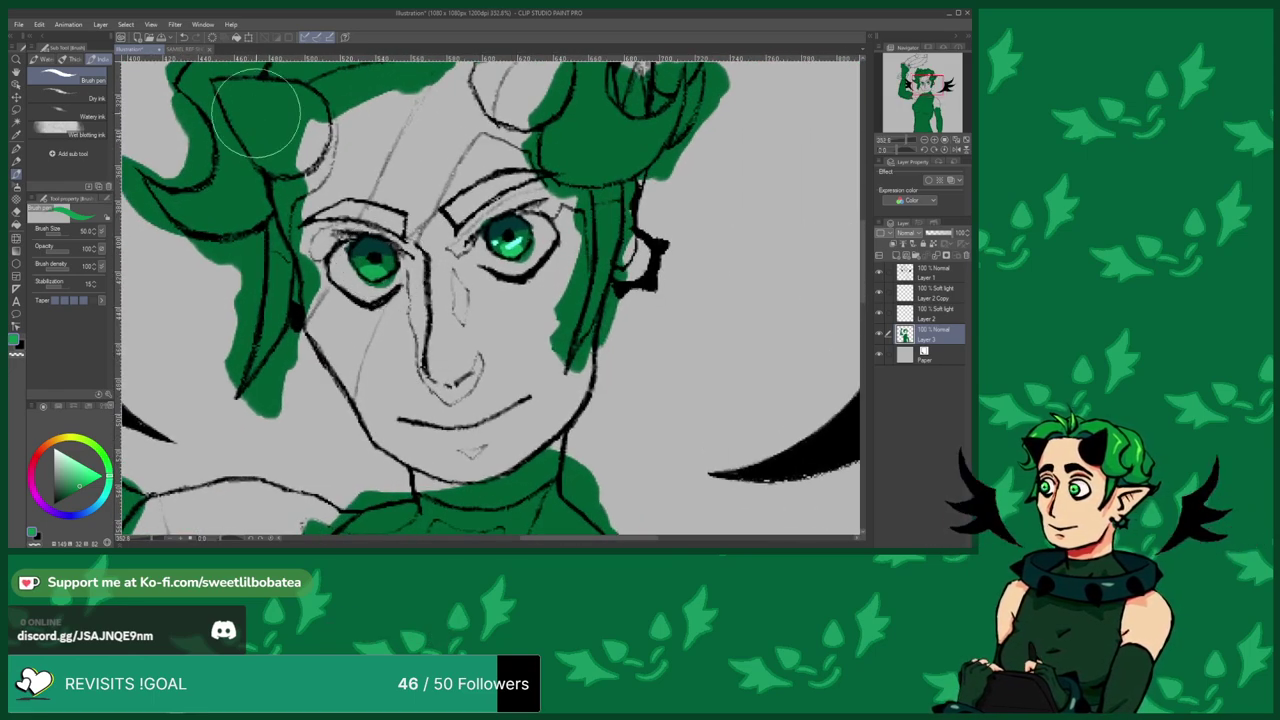
{"action": "scroll", "coordinate": [395, 268], "scroll_direction": "down", "scroll_amount": 5}
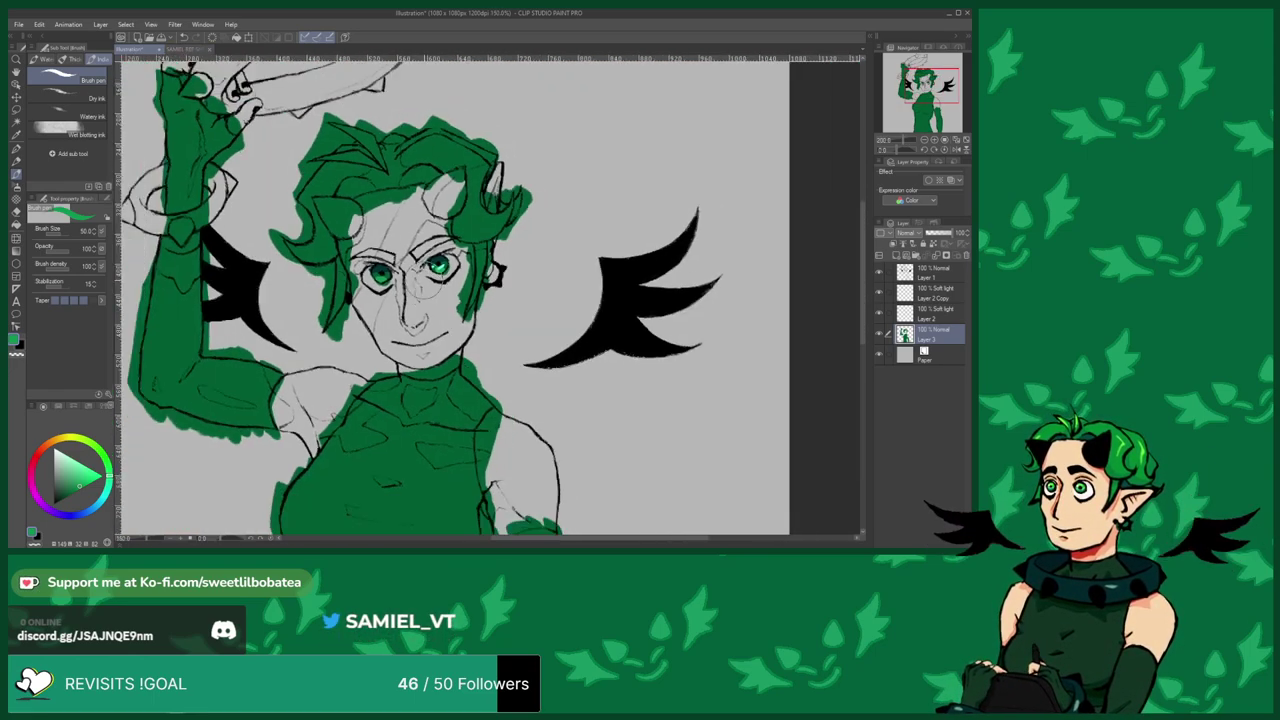
{"action": "scroll", "coordinate": [399, 348], "scroll_direction": "up", "scroll_amount": 2}
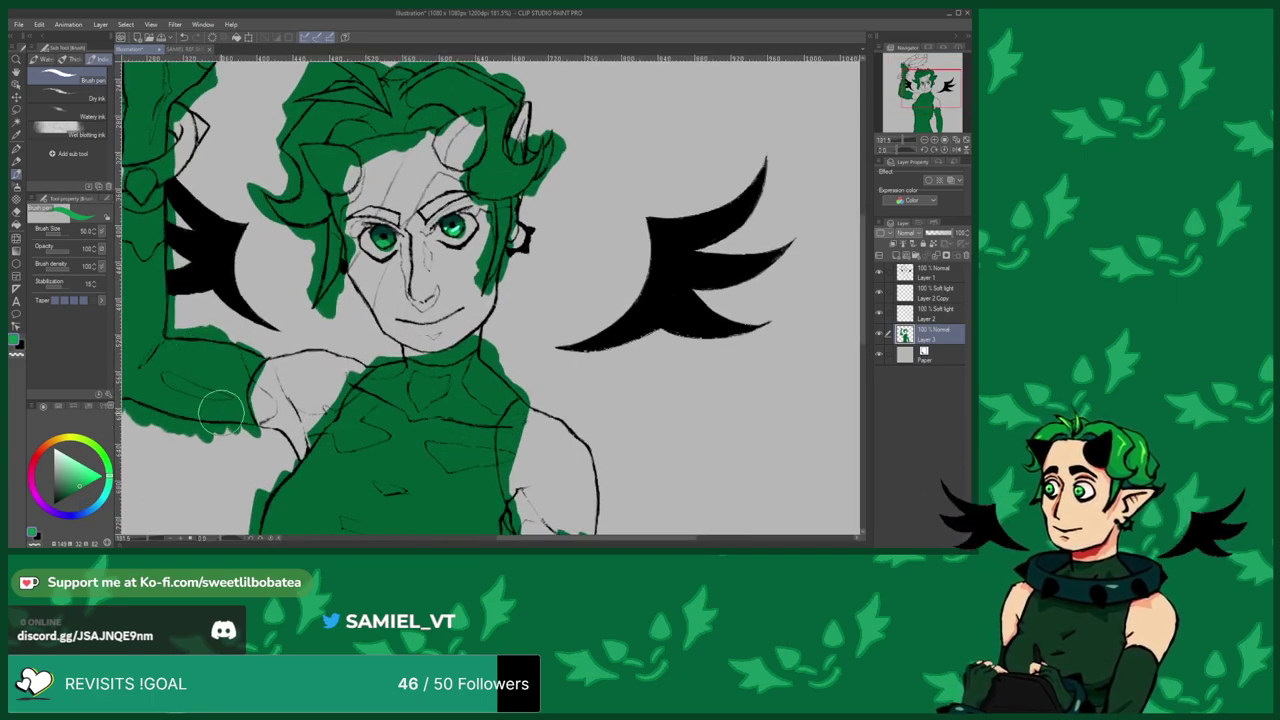
{"action": "scroll", "coordinate": [199, 425], "scroll_direction": "down", "scroll_amount": 2}
{"action": "scroll", "coordinate": [390, 250], "scroll_direction": "up", "scroll_amount": 4}
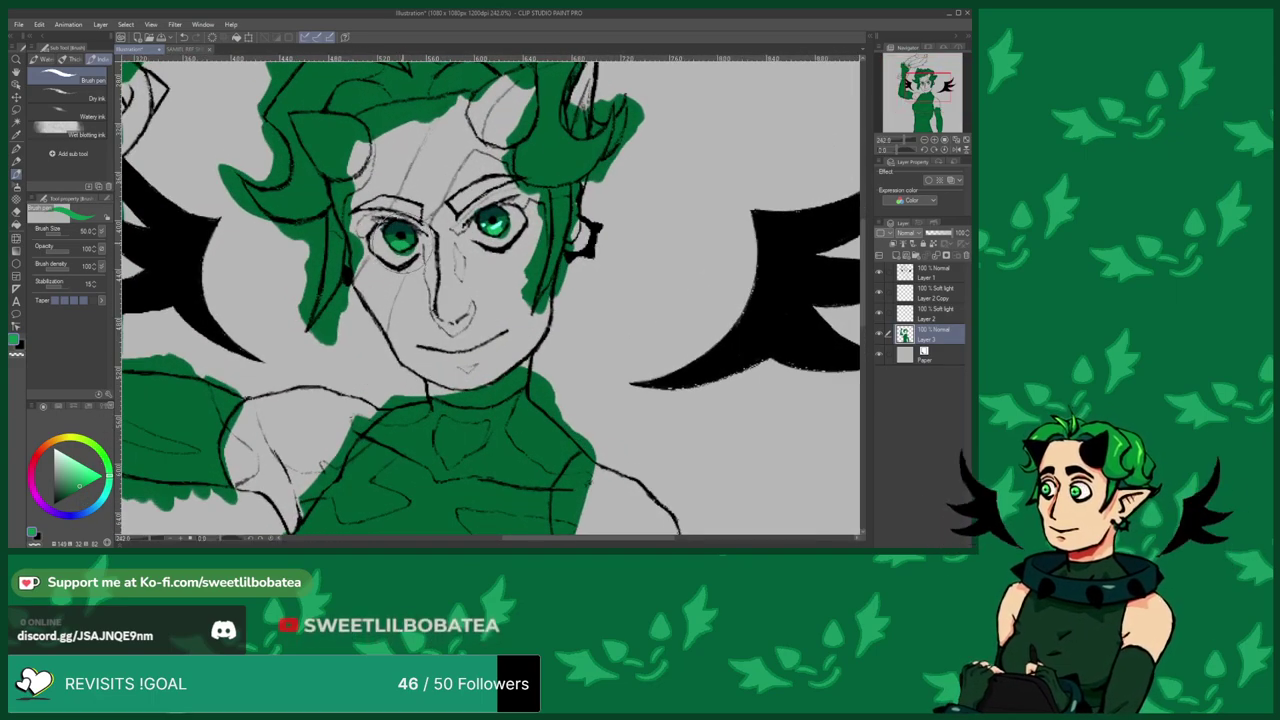
Shade the top of the right-hand side strand, just under the curl, with dark teal.
{"action": "scroll", "coordinate": [490, 222], "scroll_direction": "up", "scroll_amount": 2}
{"action": "mouse_move", "coordinate": [593, 157]}
{"action": "left_mouse_down"}
{"action": "mouse_move", "coordinate": [629, 163]}
{"action": "mouse_move", "coordinate": [590, 163]}
{"action": "left_mouse_up"}
{"action": "scroll", "coordinate": [603, 165], "scroll_direction": "down", "scroll_amount": 3}
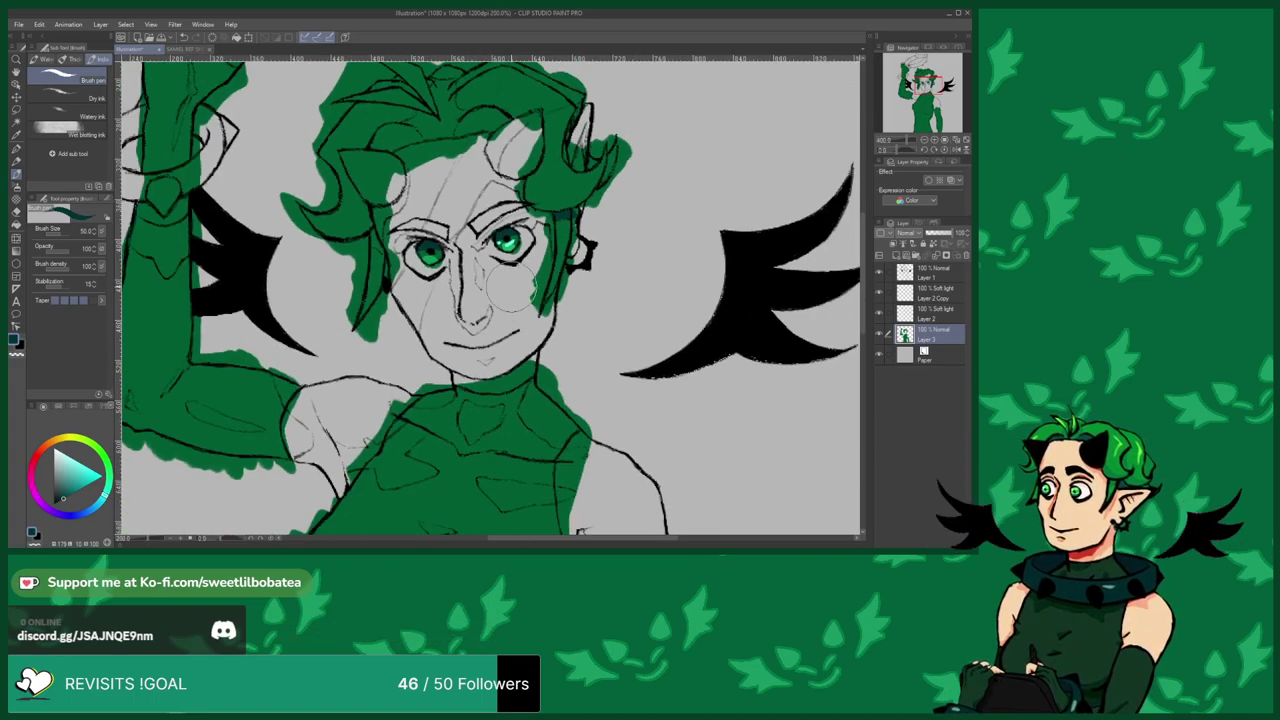
{"action": "scroll", "coordinate": [560, 168], "scroll_direction": "up", "scroll_amount": 2}
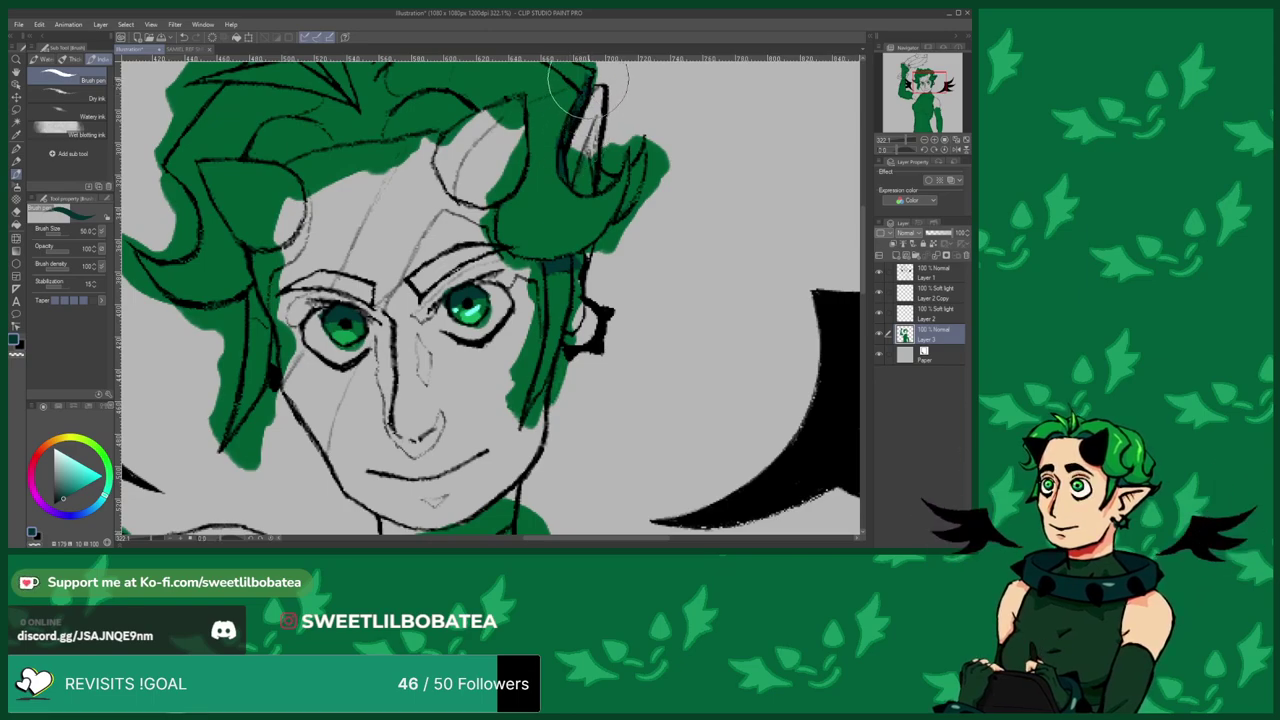
Paint the recessed hair across the crown and above the hairline dark teal, including the shadowed bits beneath the curls.
{"action": "scroll", "coordinate": [590, 88], "scroll_direction": "down", "scroll_amount": 3}
{"action": "scroll", "coordinate": [562, 122], "scroll_direction": "up", "scroll_amount": 3}
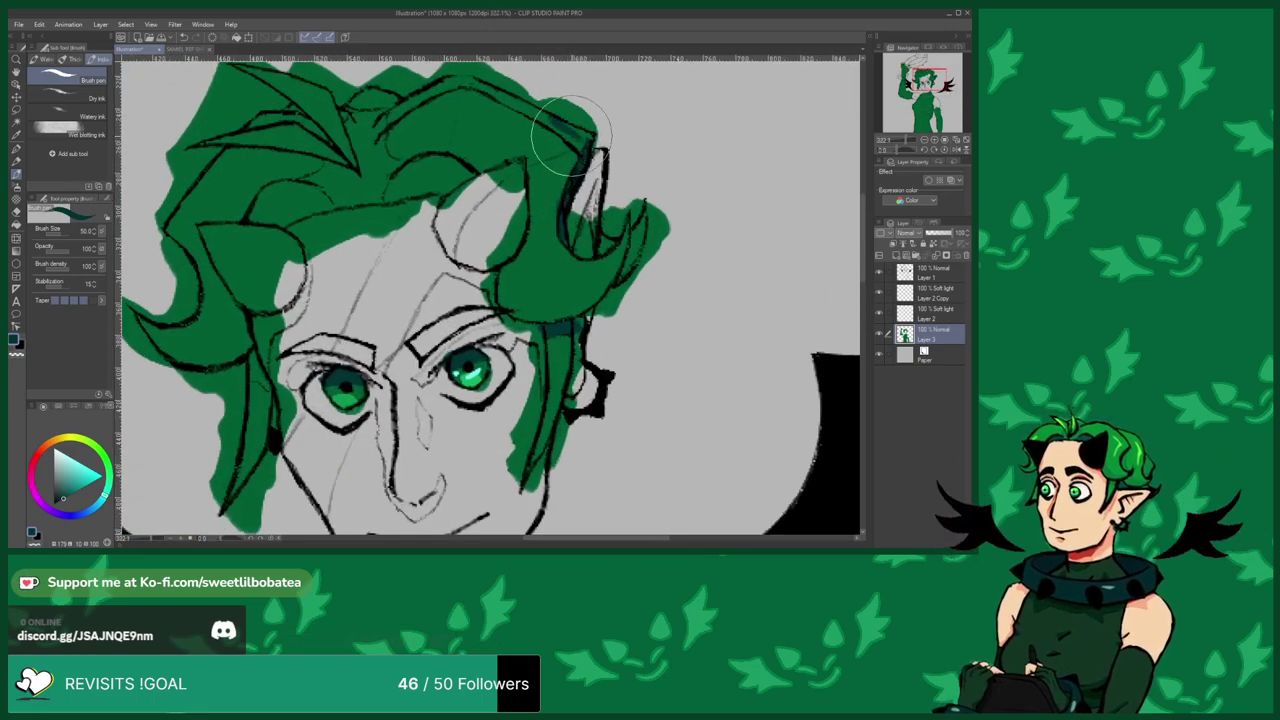
{"action": "mouse_move", "coordinate": [575, 138]}
{"action": "left_mouse_down"}
{"action": "mouse_move", "coordinate": [477, 90]}
{"action": "mouse_move", "coordinate": [497, 97]}
{"action": "mouse_move", "coordinate": [463, 146]}
{"action": "mouse_move", "coordinate": [474, 100]}
{"action": "mouse_move", "coordinate": [464, 153]}
{"action": "mouse_move", "coordinate": [494, 127]}
{"action": "mouse_move", "coordinate": [549, 117]}
{"action": "mouse_move", "coordinate": [497, 144]}
{"action": "mouse_move", "coordinate": [563, 135]}
{"action": "mouse_move", "coordinate": [523, 155]}
{"action": "left_mouse_up"}
{"action": "mouse_move", "coordinate": [421, 178]}
{"action": "left_mouse_down"}
{"action": "mouse_move", "coordinate": [453, 172]}
{"action": "mouse_move", "coordinate": [388, 189]}
{"action": "mouse_move", "coordinate": [406, 174]}
{"action": "mouse_move", "coordinate": [385, 171]}
{"action": "mouse_move", "coordinate": [393, 163]}
{"action": "mouse_move", "coordinate": [371, 149]}
{"action": "mouse_move", "coordinate": [369, 127]}
{"action": "mouse_move", "coordinate": [381, 118]}
{"action": "mouse_move", "coordinate": [356, 108]}
{"action": "mouse_move", "coordinate": [357, 189]}
{"action": "mouse_move", "coordinate": [321, 192]}
{"action": "mouse_move", "coordinate": [333, 161]}
{"action": "mouse_move", "coordinate": [291, 195]}
{"action": "mouse_move", "coordinate": [383, 190]}
{"action": "mouse_move", "coordinate": [291, 220]}
{"action": "mouse_move", "coordinate": [294, 193]}
{"action": "mouse_move", "coordinate": [261, 218]}
{"action": "mouse_move", "coordinate": [288, 185]}
{"action": "mouse_move", "coordinate": [255, 225]}
{"action": "left_mouse_up"}
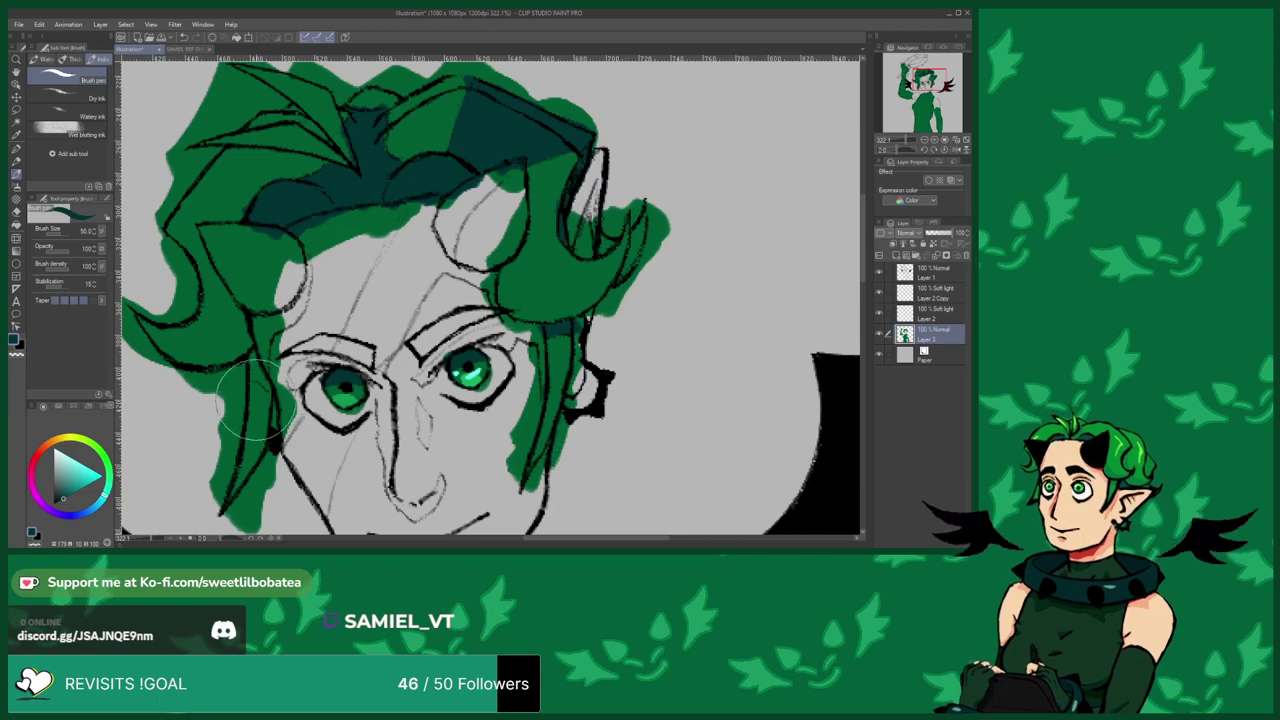
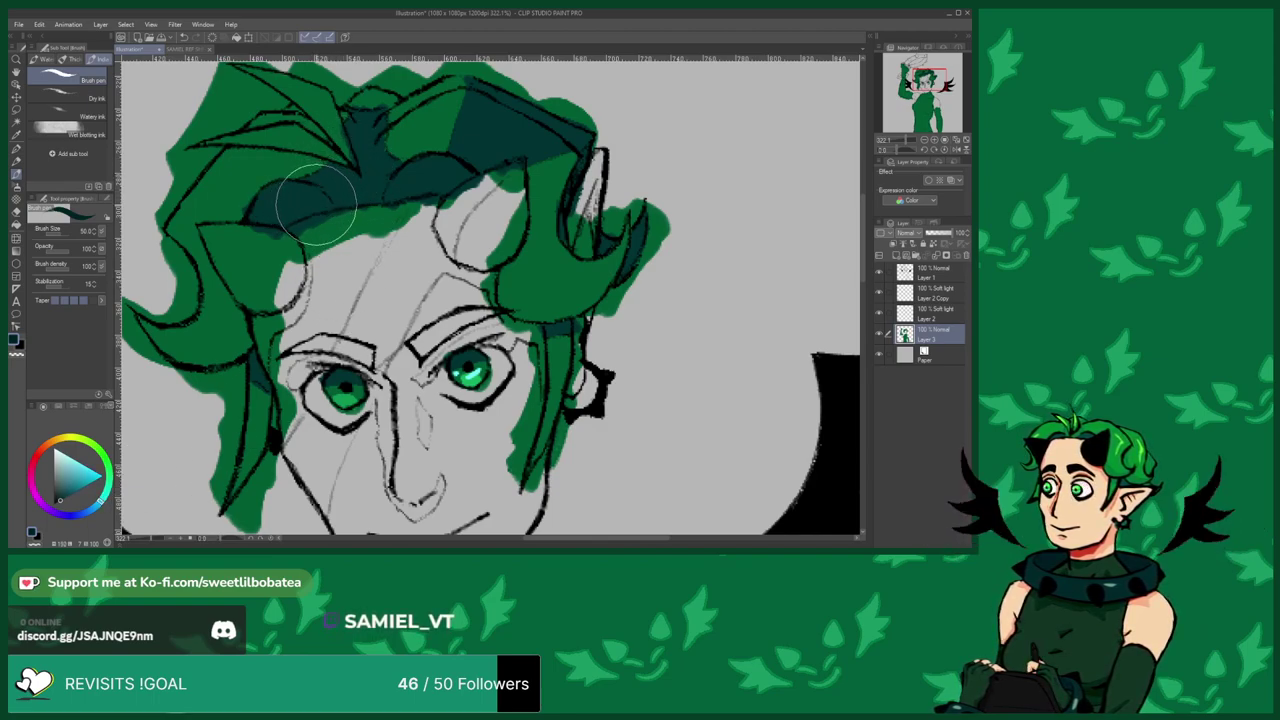
Deepen the two rounded hair shapes above the forehead with a darker teal.
{"action": "mouse_move", "coordinate": [286, 194]}
{"action": "left_mouse_down"}
{"action": "mouse_move", "coordinate": [269, 218]}
{"action": "mouse_move", "coordinate": [267, 201]}
{"action": "mouse_move", "coordinate": [300, 185]}
{"action": "mouse_move", "coordinate": [375, 180]}
{"action": "mouse_move", "coordinate": [398, 193]}
{"action": "left_mouse_up"}
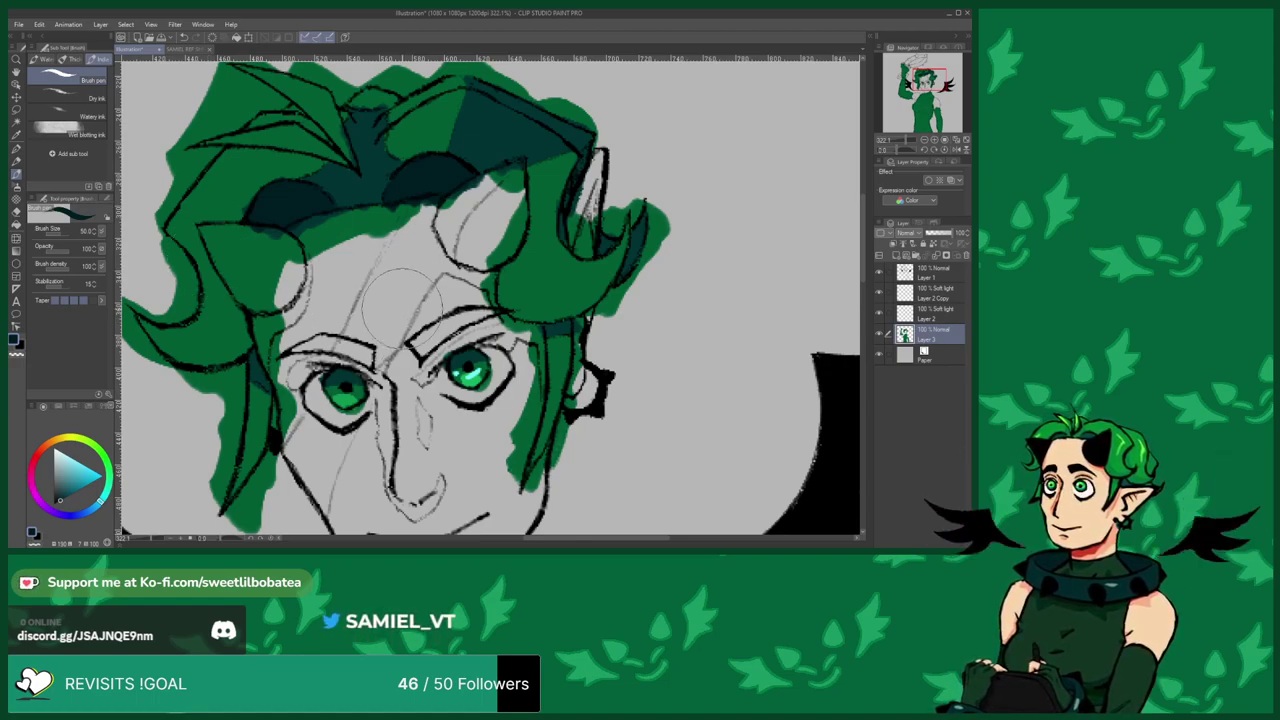
{"action": "scroll", "coordinate": [402, 308], "scroll_direction": "down", "scroll_amount": 5}
{"action": "scroll", "coordinate": [394, 195], "scroll_direction": "up", "scroll_amount": 2}
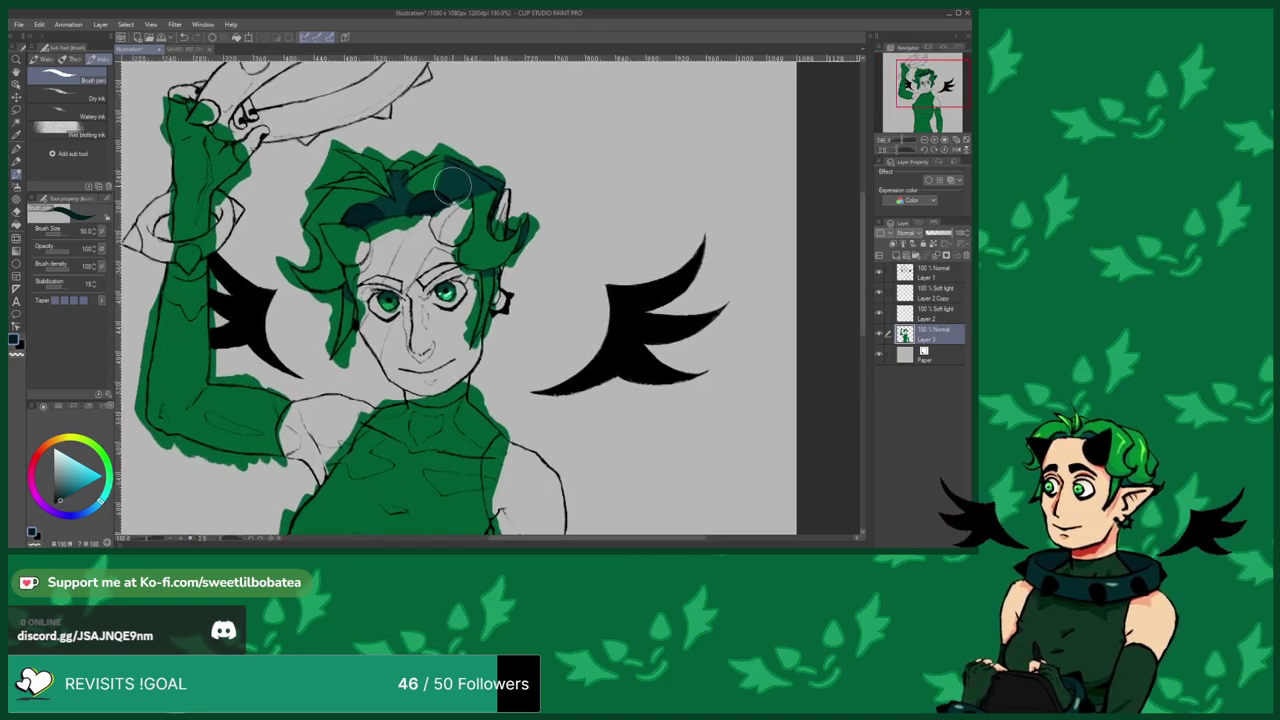
{"action": "scroll", "coordinate": [452, 185], "scroll_direction": "up", "scroll_amount": 1}
{"action": "left_click", "coordinate": [452, 165], "text": "alt"}
{"action": "scroll", "coordinate": [448, 155], "scroll_direction": "down", "scroll_amount": 4}
{"action": "scroll", "coordinate": [453, 380], "scroll_direction": "up", "scroll_amount": 5}
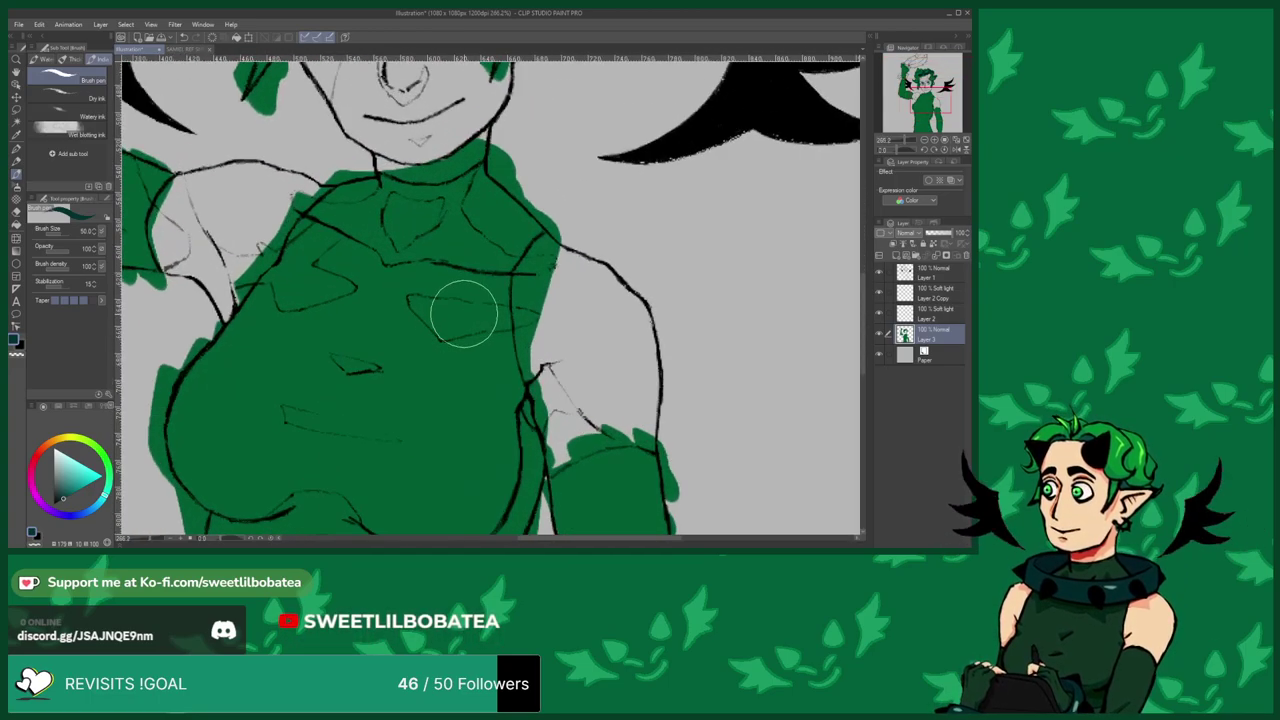
Sample the light cyan from the eye highlight and paint shine strokes on the left and right hair curls.
{"action": "scroll", "coordinate": [429, 404], "scroll_direction": "down", "scroll_amount": 3}
{"action": "scroll", "coordinate": [450, 195], "scroll_direction": "up", "scroll_amount": 6}
{"action": "left_click", "coordinate": [459, 202], "text": "alt"}
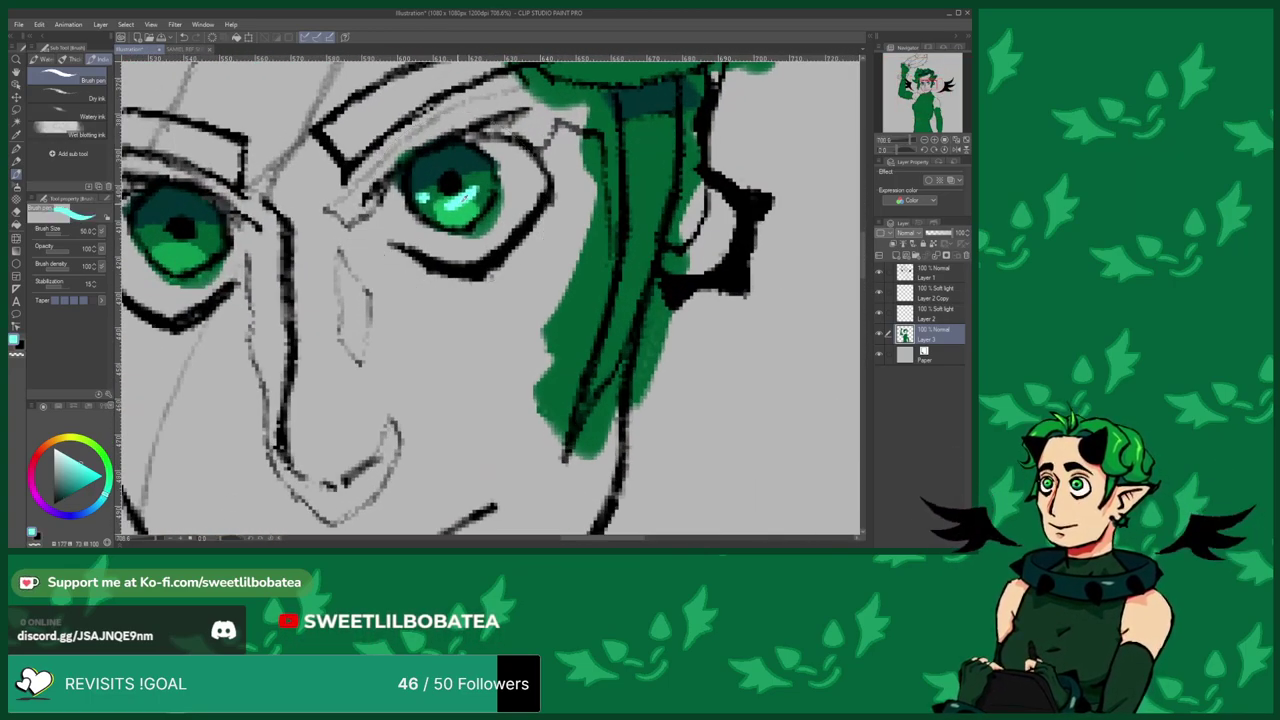
{"action": "scroll", "coordinate": [477, 220], "scroll_direction": "down", "scroll_amount": 6}
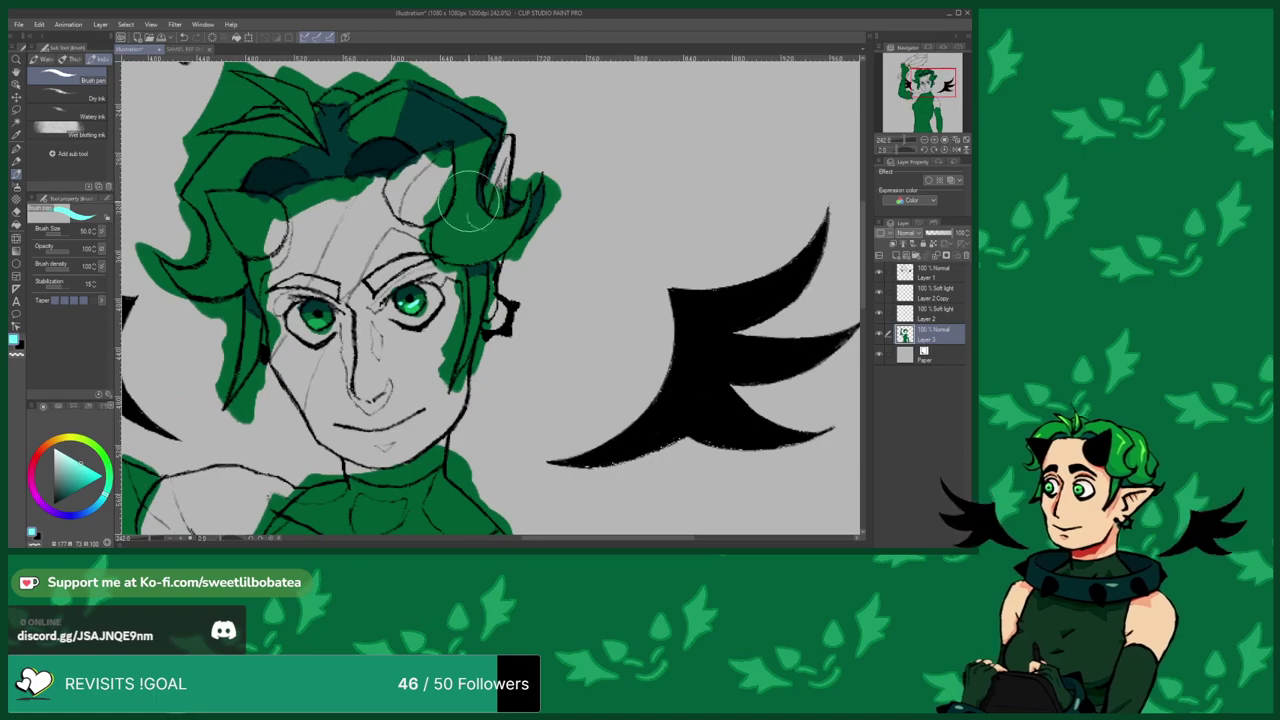
{"action": "scroll", "coordinate": [398, 205], "scroll_direction": "down", "scroll_amount": 4}
{"action": "scroll", "coordinate": [226, 101], "scroll_direction": "up", "scroll_amount": 1}
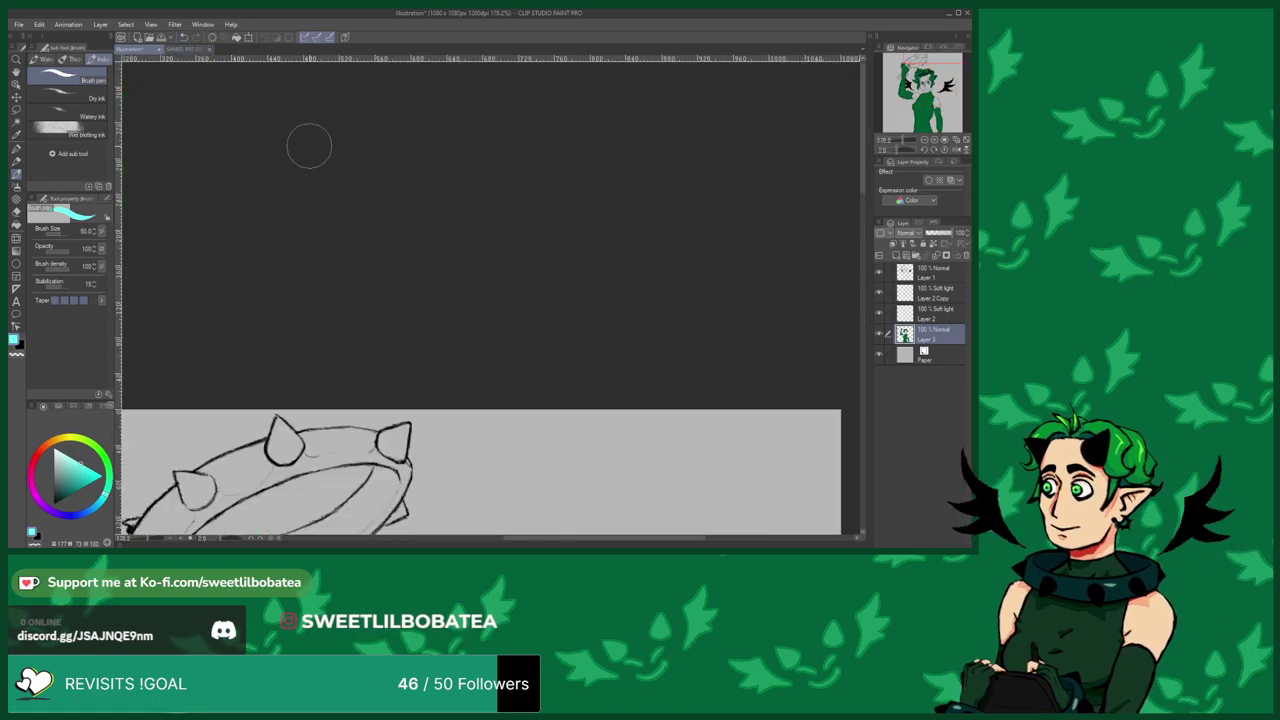
{"action": "scroll", "coordinate": [397, 83], "scroll_direction": "down", "scroll_amount": 7}
{"action": "scroll", "coordinate": [406, 514], "scroll_direction": "up", "scroll_amount": 5}
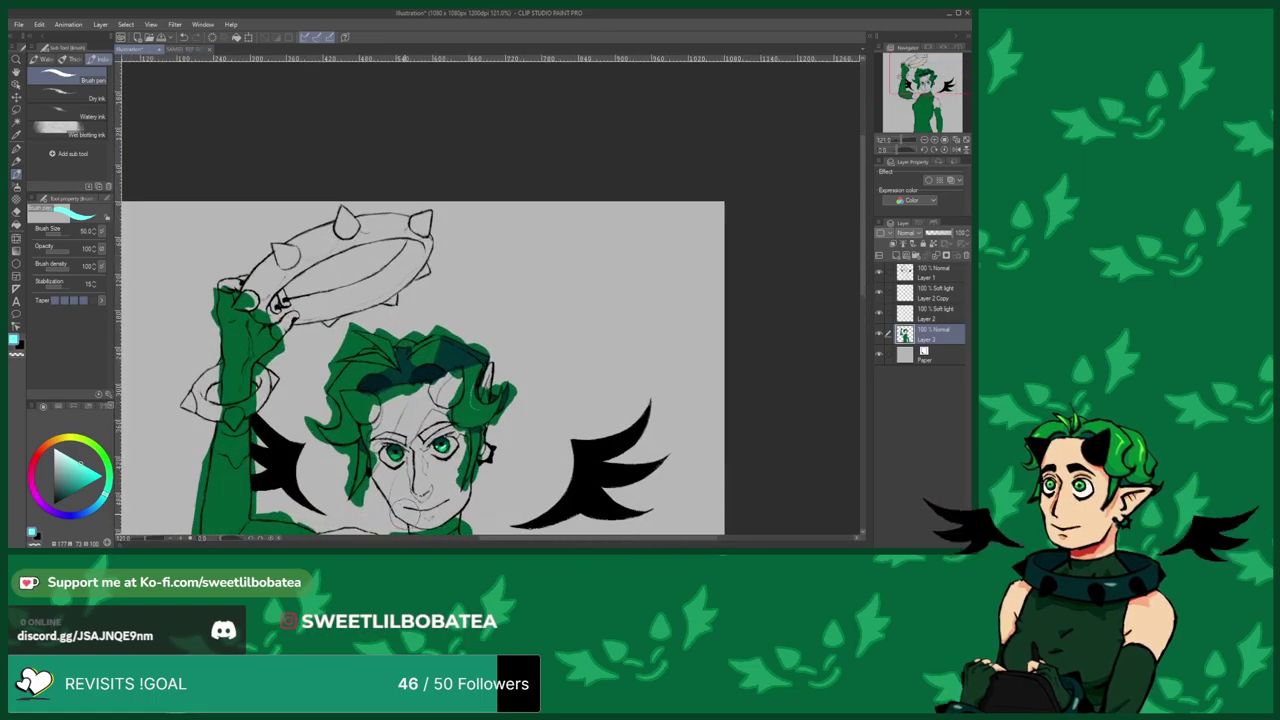
{"action": "scroll", "coordinate": [388, 487], "scroll_direction": "up", "scroll_amount": 5}
{"action": "left_click_drag", "start_coordinate": [222, 338], "coordinate": [273, 291]}
{"action": "scroll", "coordinate": [264, 258], "scroll_direction": "down", "scroll_amount": 2}
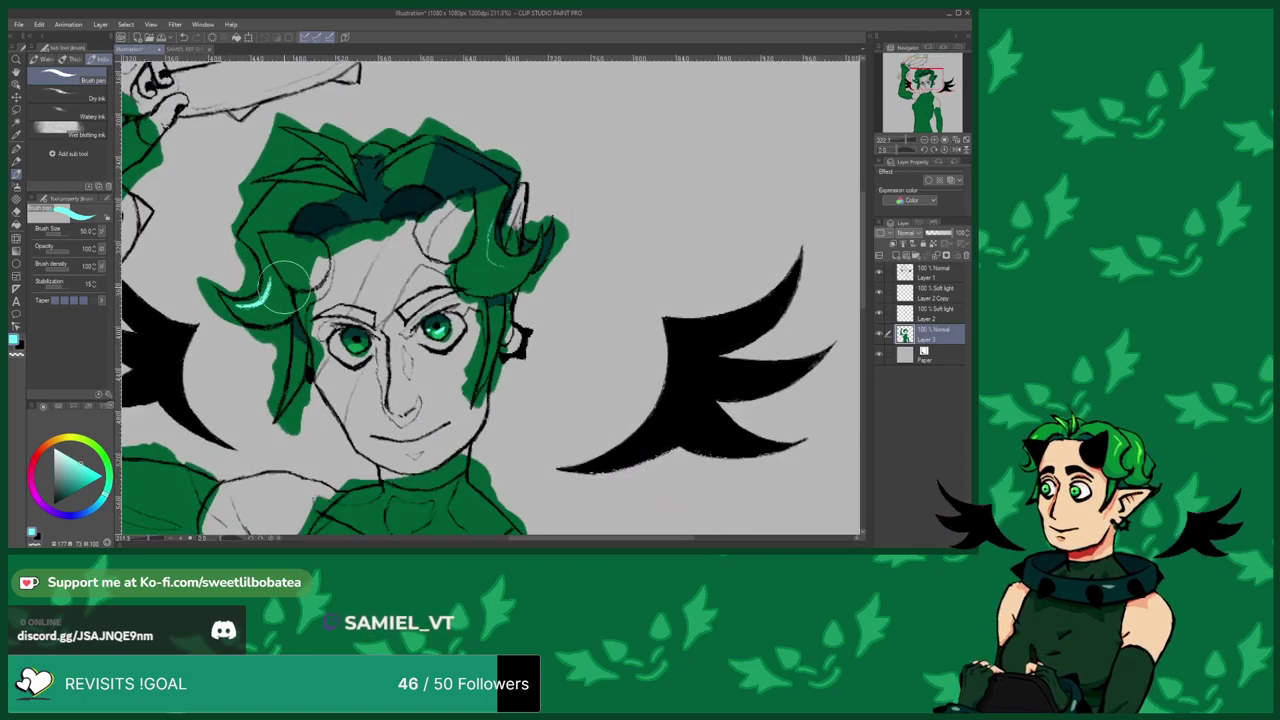
Add light cyan shine strokes to the pointed top tuft and the hair above the left-hand horn.
{"action": "scroll", "coordinate": [288, 240], "scroll_direction": "up", "scroll_amount": 1}
{"action": "scroll", "coordinate": [330, 120], "scroll_direction": "up", "scroll_amount": 2}
{"action": "left_click_drag", "start_coordinate": [314, 122], "coordinate": [346, 131]}
{"action": "left_click", "coordinate": [372, 160], "text": "alt"}
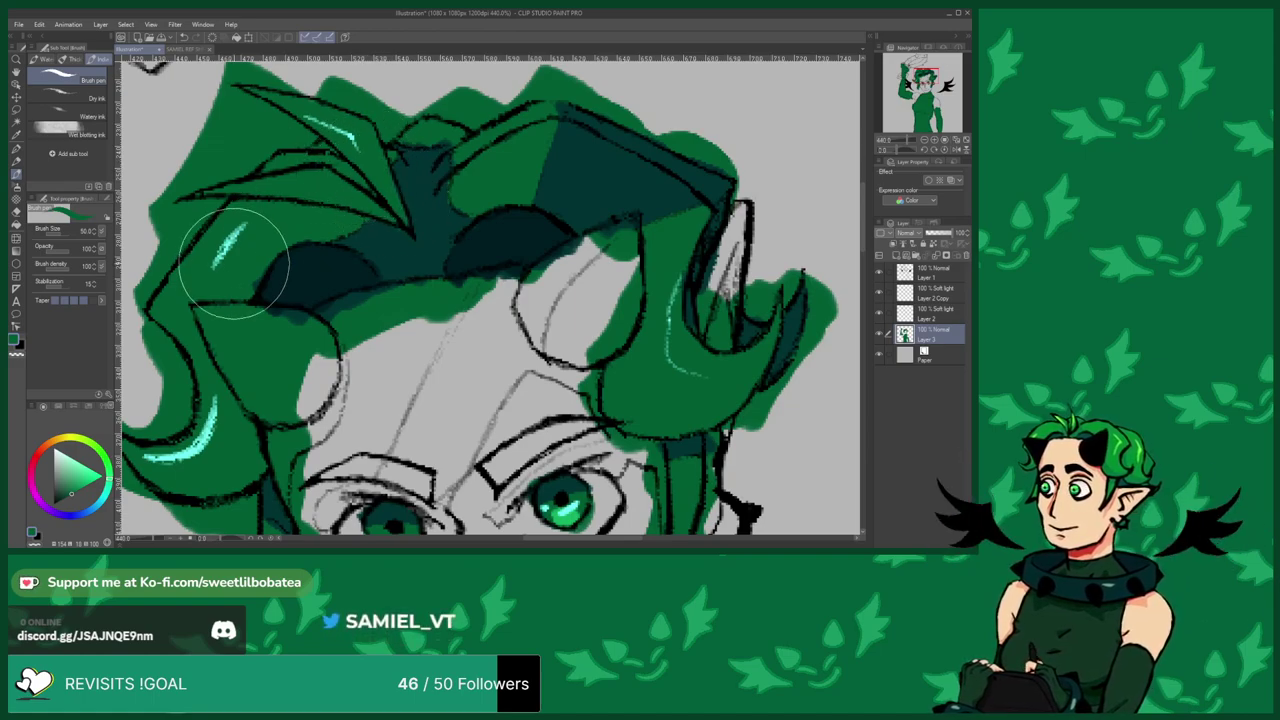
{"action": "left_click", "coordinate": [205, 435], "text": "alt"}
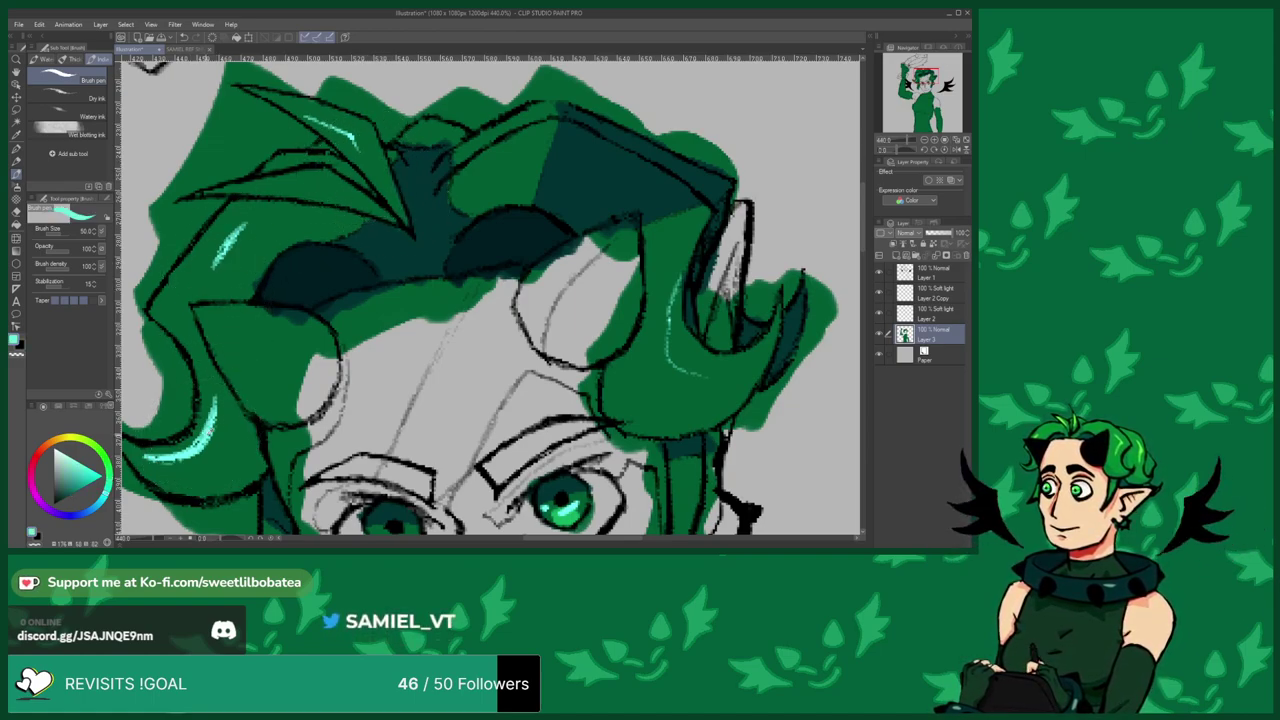
Add a light cyan shine stroke to the lower part of the right-hand side strand.
{"action": "scroll", "coordinate": [208, 433], "scroll_direction": "down", "scroll_amount": 4}
{"action": "scroll", "coordinate": [463, 349], "scroll_direction": "up", "scroll_amount": 2}
{"action": "left_click_drag", "start_coordinate": [460, 352], "coordinate": [446, 389]}
{"action": "scroll", "coordinate": [385, 190], "scroll_direction": "down", "scroll_amount": 3}
{"action": "scroll", "coordinate": [215, 400], "scroll_direction": "up", "scroll_amount": 6}
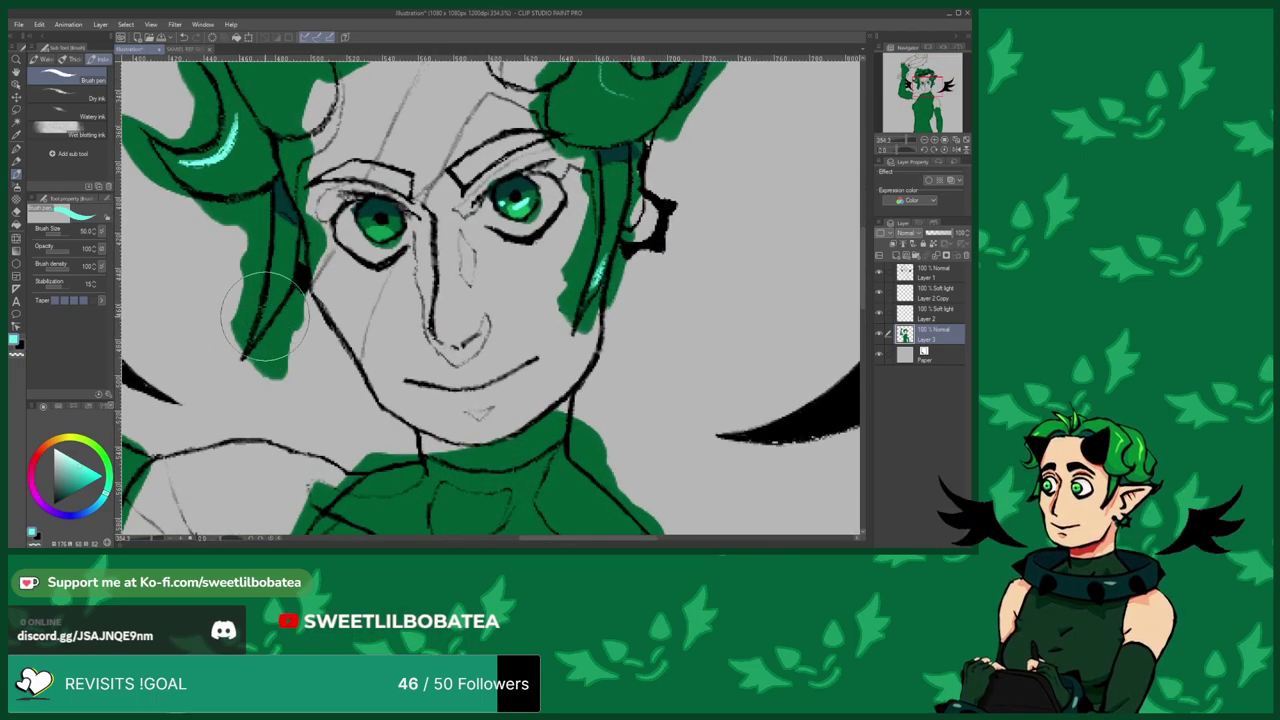
{"action": "scroll", "coordinate": [288, 335], "scroll_direction": "down", "scroll_amount": 3}
{"action": "scroll", "coordinate": [470, 320], "scroll_direction": "up", "scroll_amount": 3}
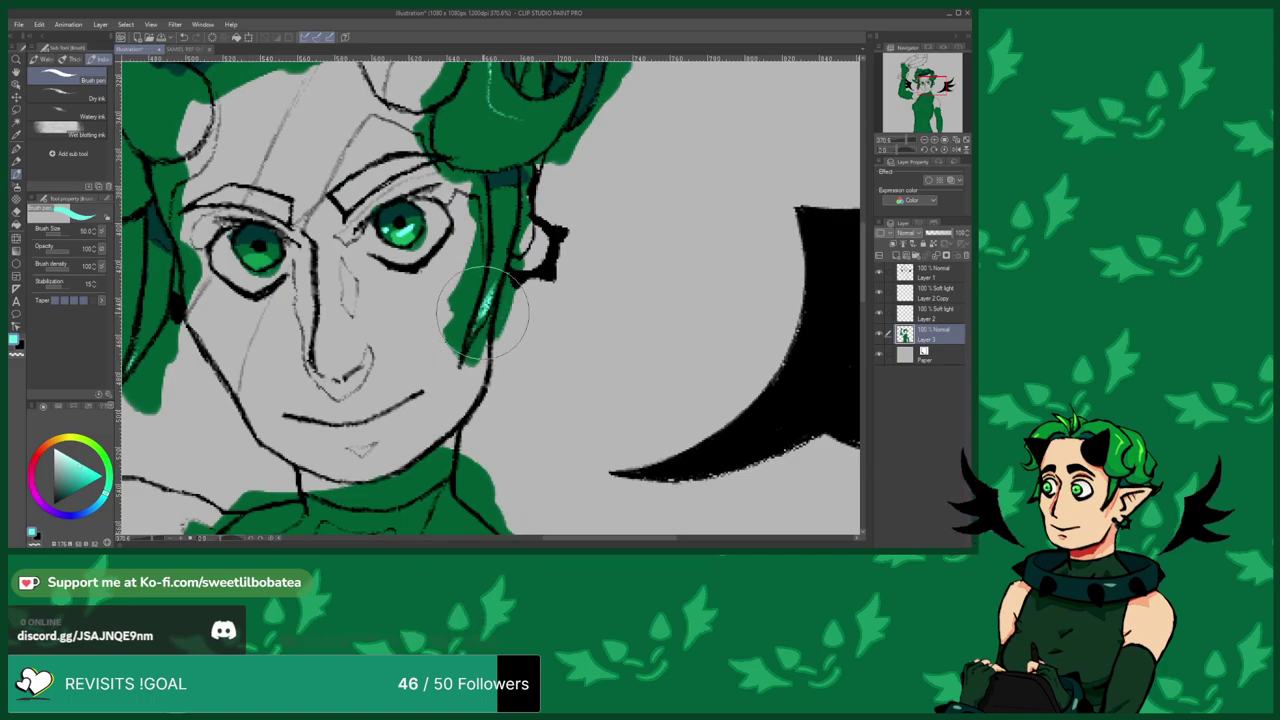
{"action": "scroll", "coordinate": [468, 342], "scroll_direction": "down", "scroll_amount": 5}
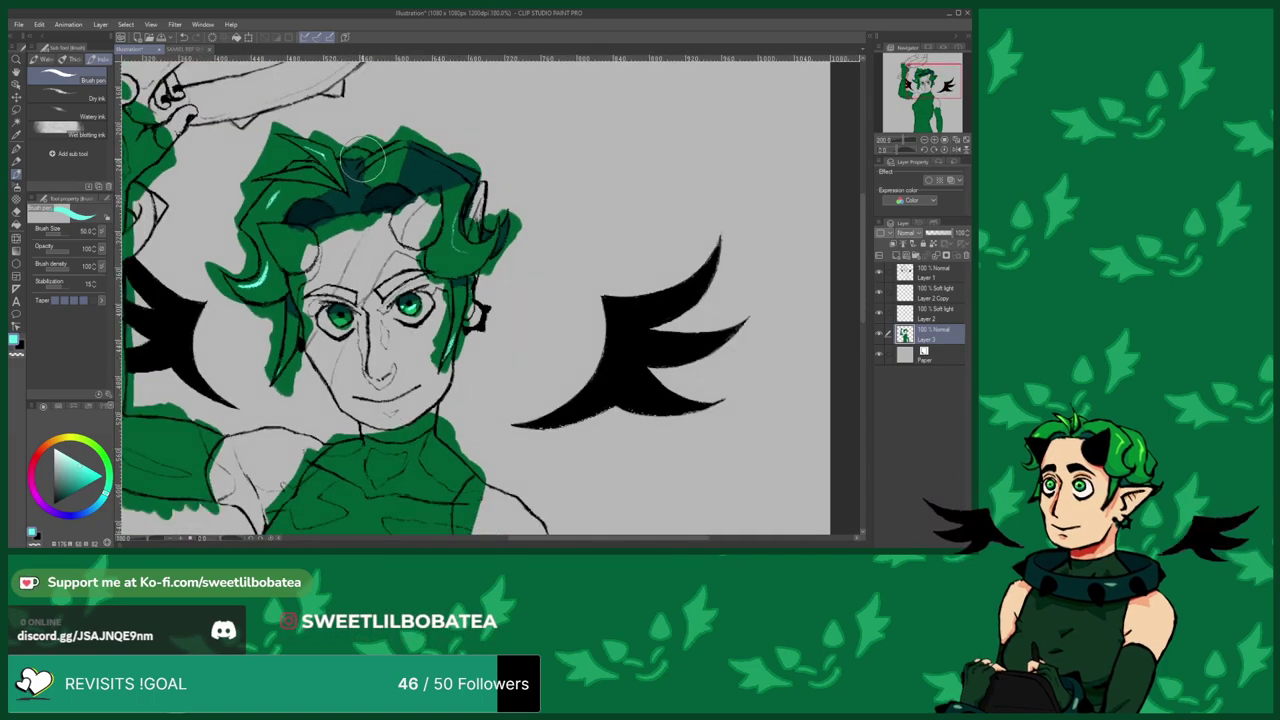
Choose a near-black navy and fill the right-hand horn with it on the colour layer.
{"action": "scroll", "coordinate": [418, 185], "scroll_direction": "down", "scroll_amount": 2}
{"action": "scroll", "coordinate": [405, 185], "scroll_direction": "up", "scroll_amount": 6}
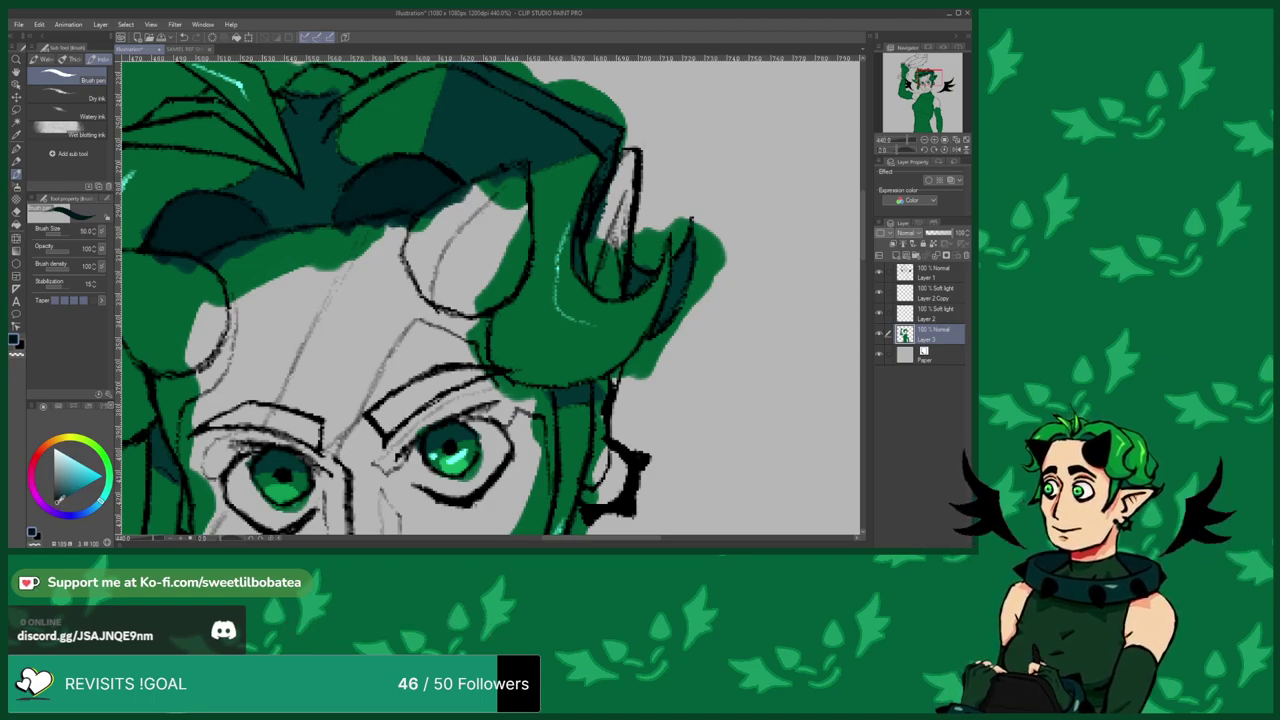
{"action": "left_click", "coordinate": [85, 514]}
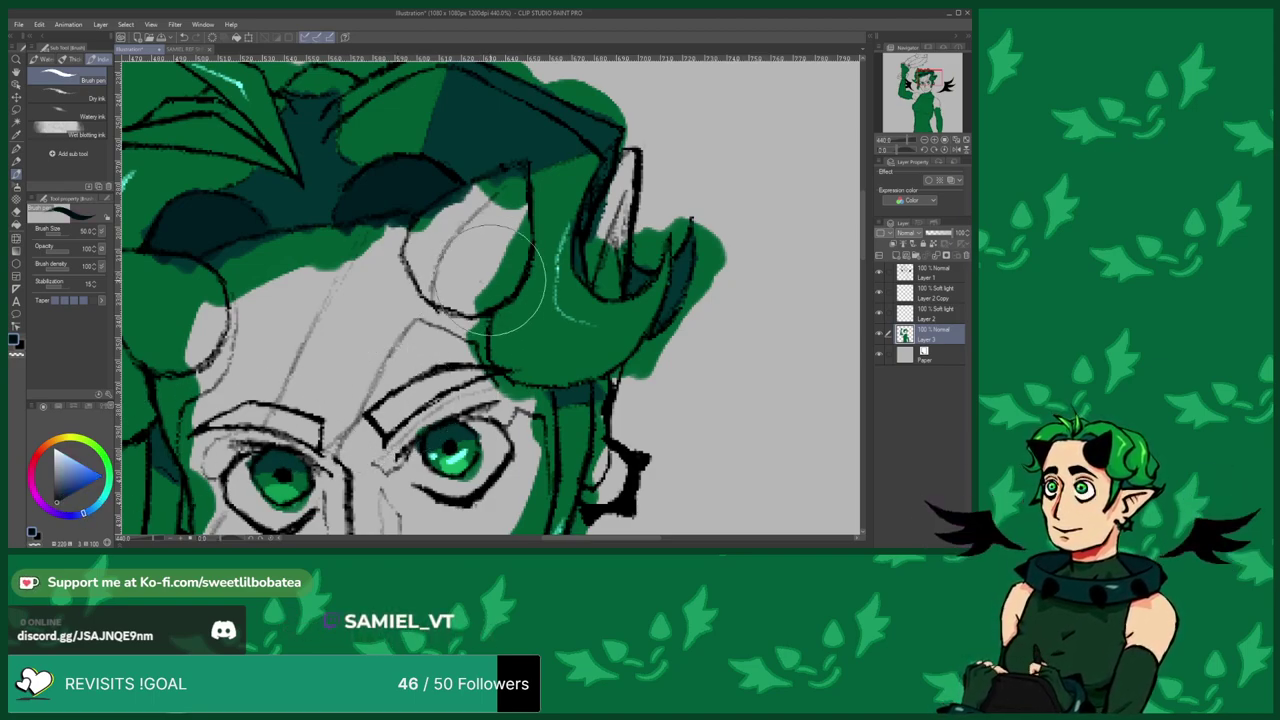
{"action": "left_click_drag", "start_coordinate": [500, 266], "coordinate": [487, 292]}
{"action": "mouse_move", "coordinate": [515, 240]}
{"action": "left_mouse_down"}
{"action": "mouse_move", "coordinate": [518, 169]}
{"action": "mouse_move", "coordinate": [507, 188]}
{"action": "mouse_move", "coordinate": [514, 175]}
{"action": "mouse_move", "coordinate": [467, 189]}
{"action": "mouse_move", "coordinate": [492, 185]}
{"action": "mouse_move", "coordinate": [426, 229]}
{"action": "mouse_move", "coordinate": [420, 283]}
{"action": "mouse_move", "coordinate": [482, 300]}
{"action": "mouse_move", "coordinate": [445, 292]}
{"action": "left_mouse_up"}
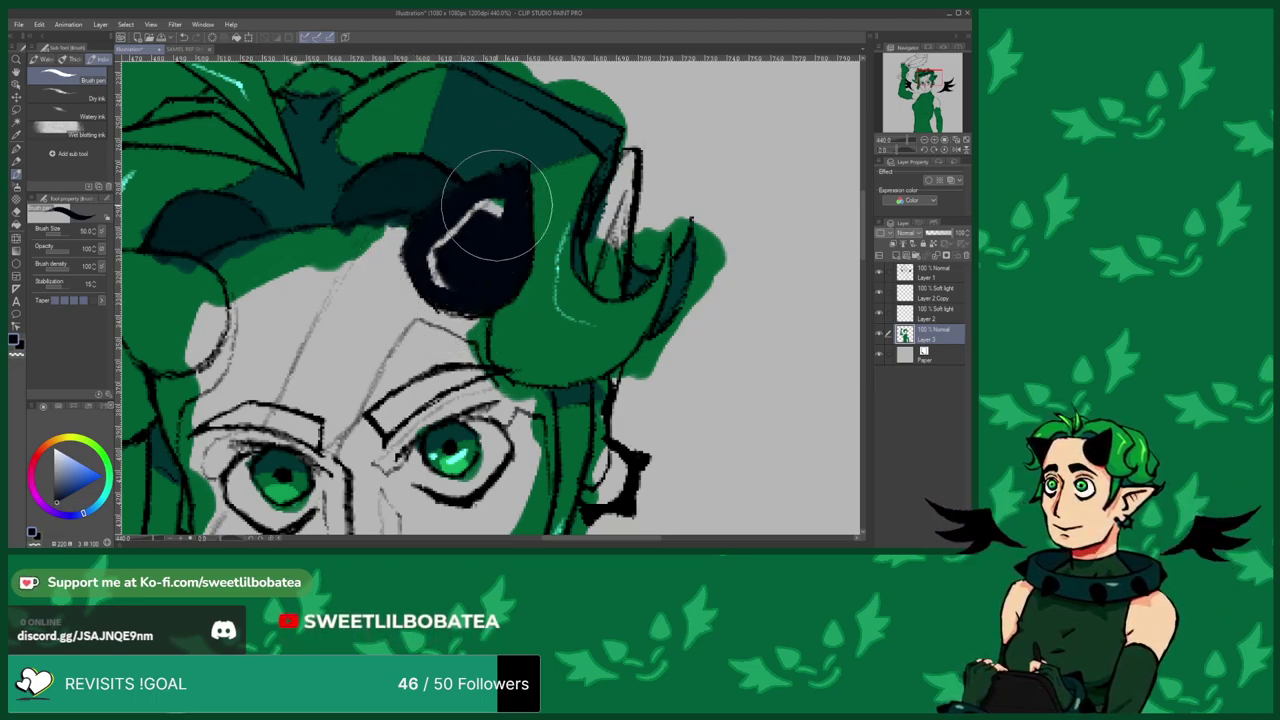
{"action": "left_click_drag", "start_coordinate": [453, 252], "coordinate": [473, 242]}
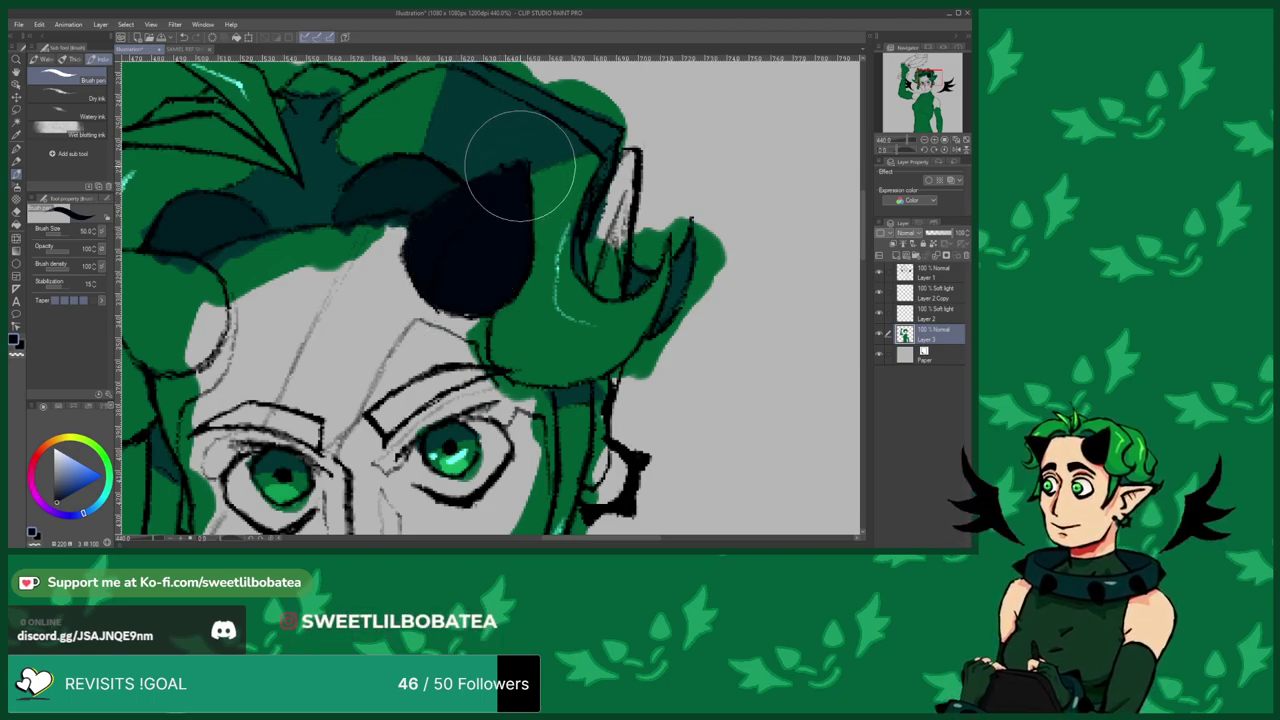
Fill the left-hand horn with the same near-black navy.
{"action": "scroll", "coordinate": [510, 176], "scroll_direction": "down", "scroll_amount": 3}
{"action": "scroll", "coordinate": [362, 243], "scroll_direction": "up", "scroll_amount": 3}
{"action": "mouse_move", "coordinate": [372, 271]}
{"action": "left_mouse_down"}
{"action": "mouse_move", "coordinate": [403, 263]}
{"action": "mouse_move", "coordinate": [410, 246]}
{"action": "left_mouse_up"}
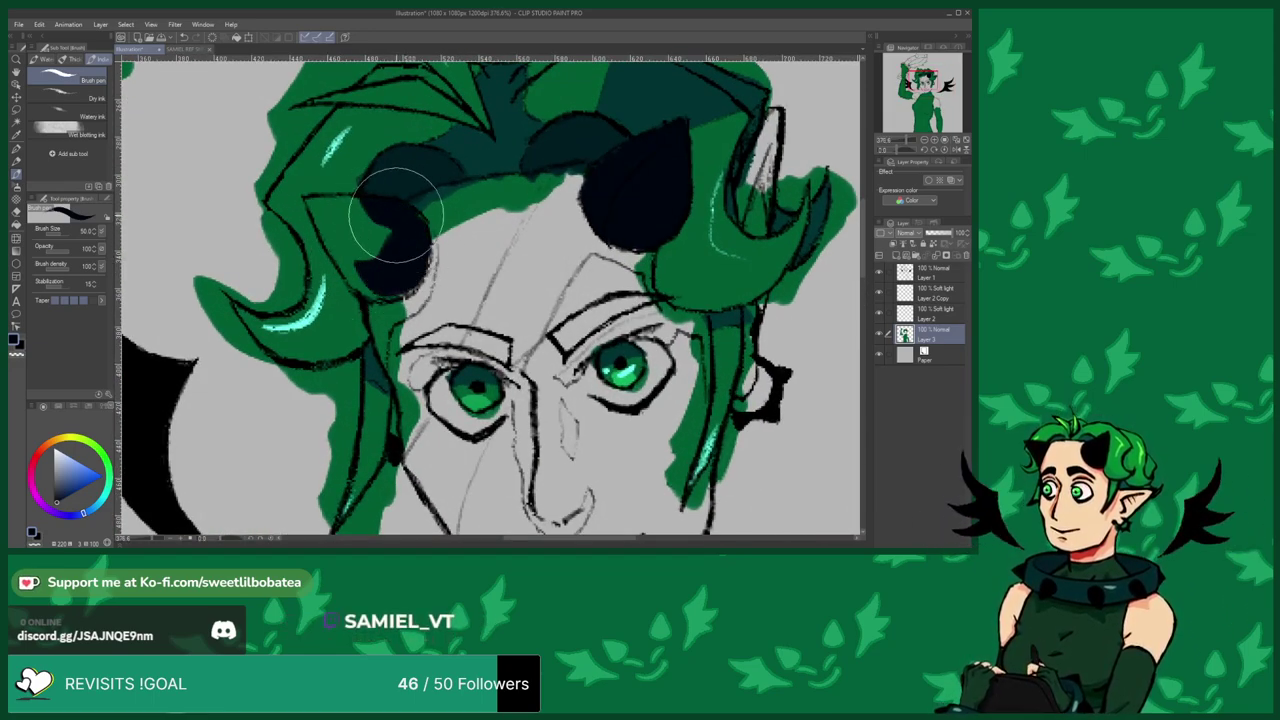
{"action": "mouse_move", "coordinate": [410, 225]}
{"action": "left_mouse_down"}
{"action": "mouse_move", "coordinate": [360, 241]}
{"action": "mouse_move", "coordinate": [354, 226]}
{"action": "mouse_move", "coordinate": [379, 209]}
{"action": "mouse_move", "coordinate": [328, 207]}
{"action": "left_mouse_up"}
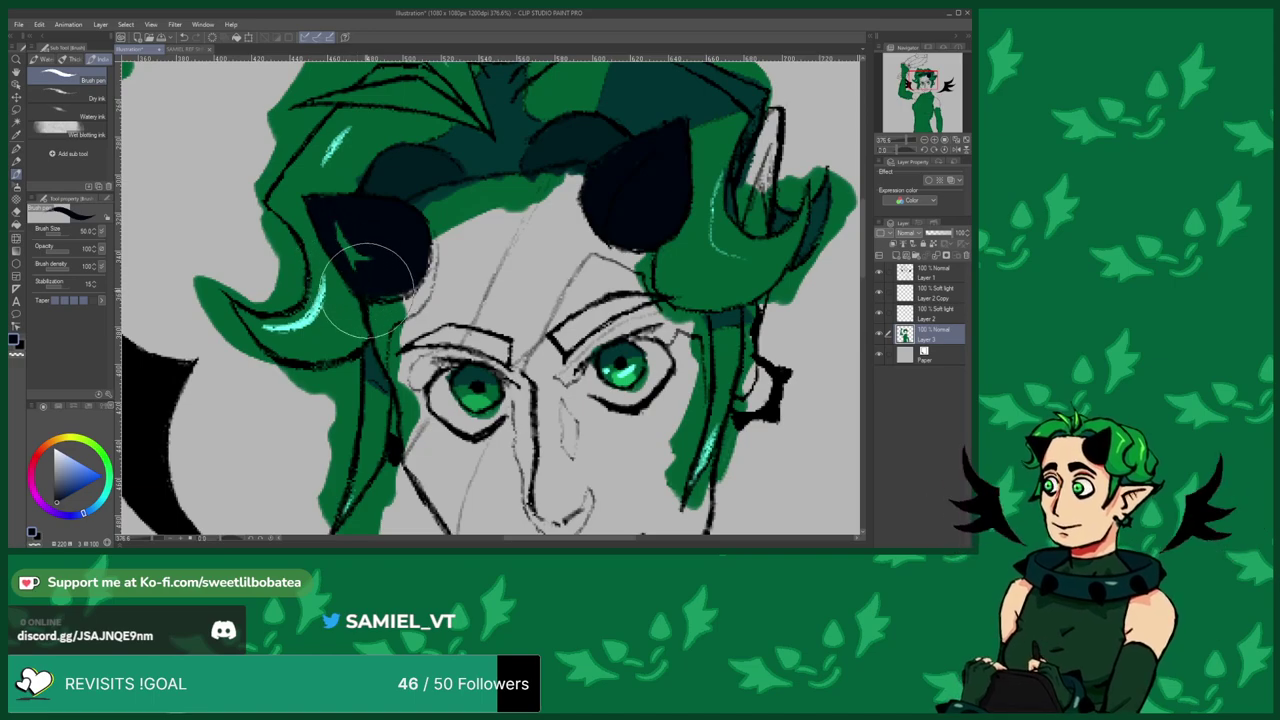
{"action": "left_click_drag", "start_coordinate": [367, 289], "coordinate": [401, 278]}
Paint the left-hand eyebrow solid near-black navy.
{"action": "scroll", "coordinate": [380, 286], "scroll_direction": "down", "scroll_amount": 1}
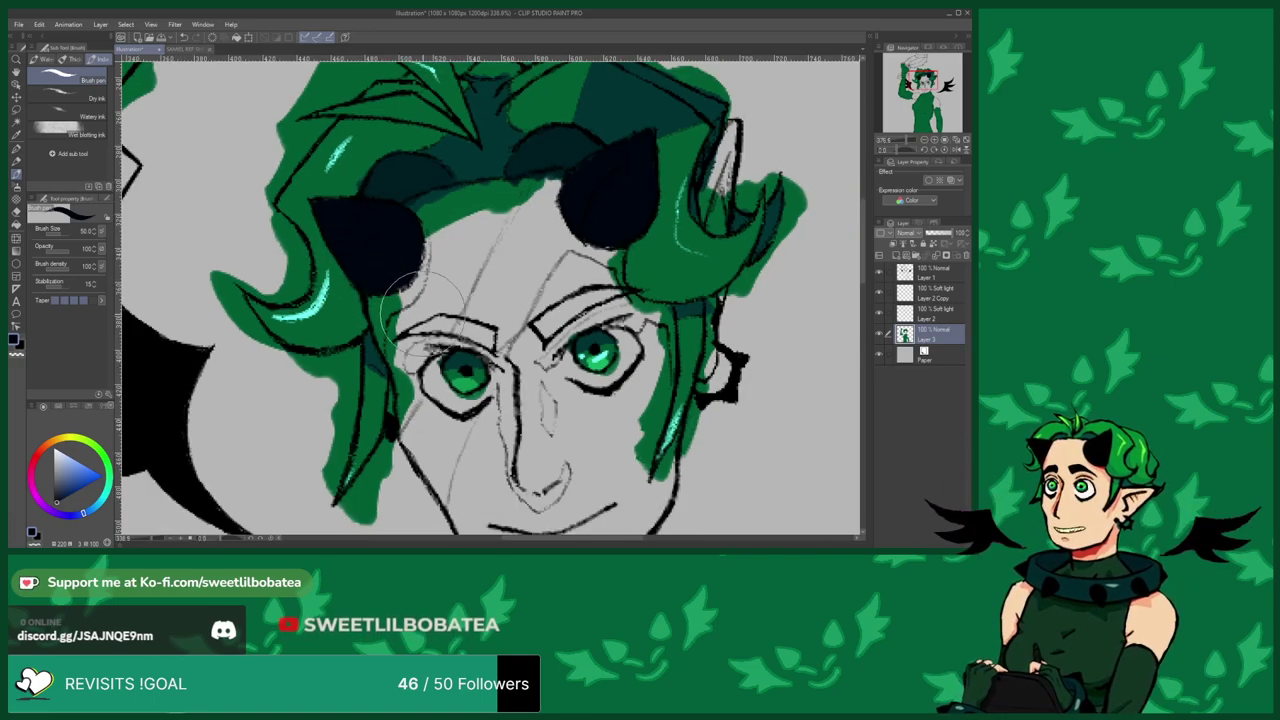
{"action": "scroll", "coordinate": [400, 335], "scroll_direction": "up", "scroll_amount": 3}
{"action": "mouse_move", "coordinate": [414, 345]}
{"action": "left_mouse_down"}
{"action": "mouse_move", "coordinate": [442, 319]}
{"action": "mouse_move", "coordinate": [402, 334]}
{"action": "mouse_move", "coordinate": [485, 325]}
{"action": "mouse_move", "coordinate": [453, 329]}
{"action": "mouse_move", "coordinate": [543, 351]}
{"action": "mouse_move", "coordinate": [513, 339]}
{"action": "mouse_move", "coordinate": [548, 335]}
{"action": "mouse_move", "coordinate": [482, 317]}
{"action": "mouse_move", "coordinate": [426, 331]}
{"action": "mouse_move", "coordinate": [480, 334]}
{"action": "left_mouse_up"}
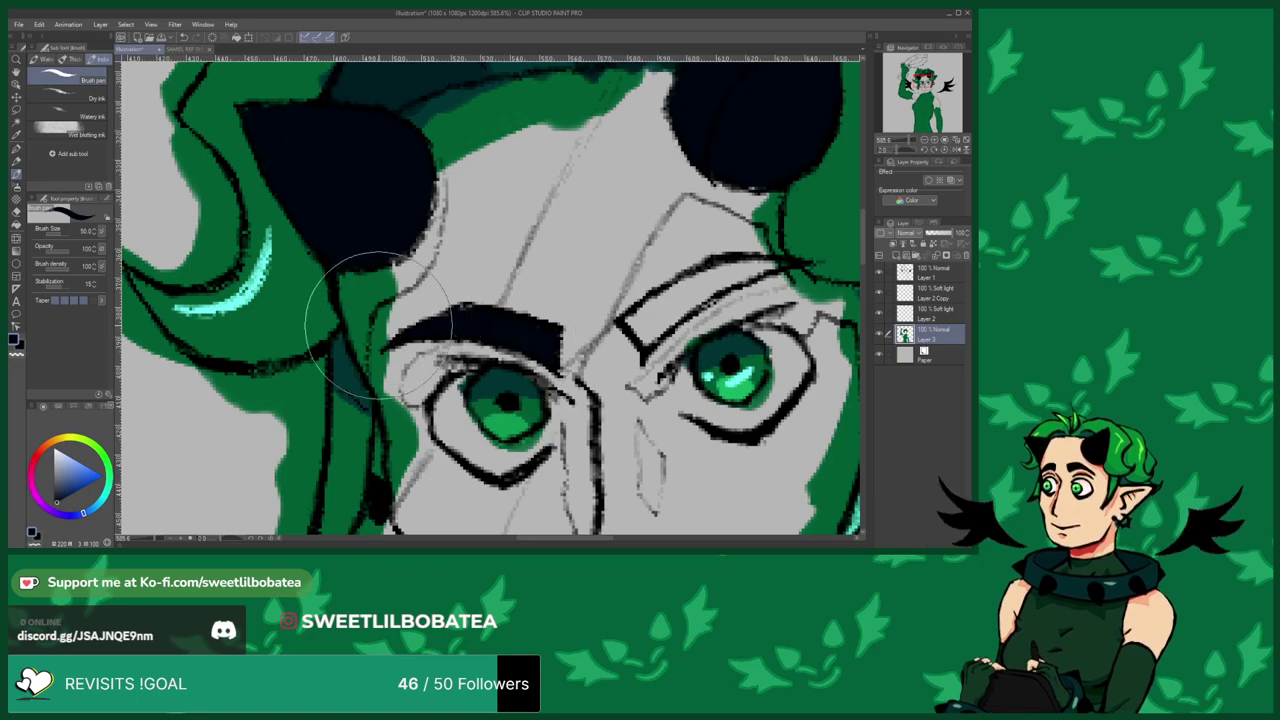
{"action": "scroll", "coordinate": [375, 320], "scroll_direction": "down", "scroll_amount": 6}
{"action": "scroll", "coordinate": [329, 212], "scroll_direction": "up", "scroll_amount": 5}
{"action": "left_click", "coordinate": [338, 208], "text": "alt"}
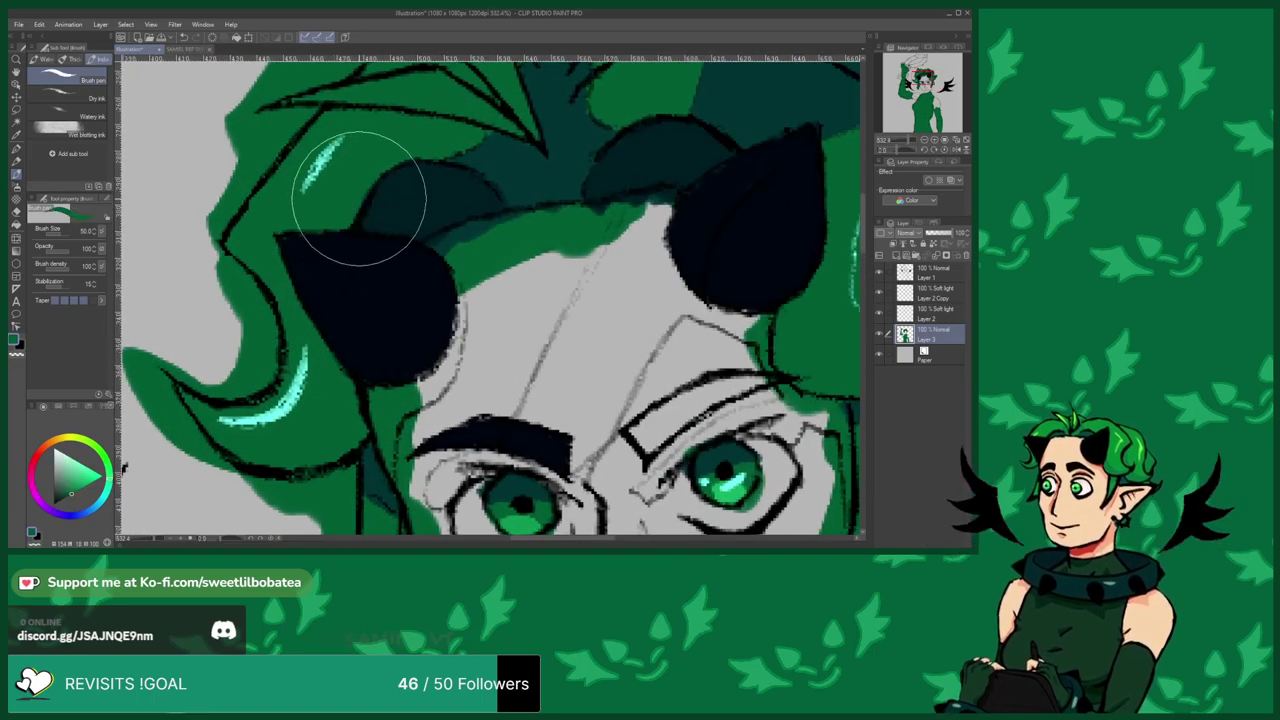
{"action": "scroll", "coordinate": [365, 210], "scroll_direction": "down", "scroll_amount": 2}
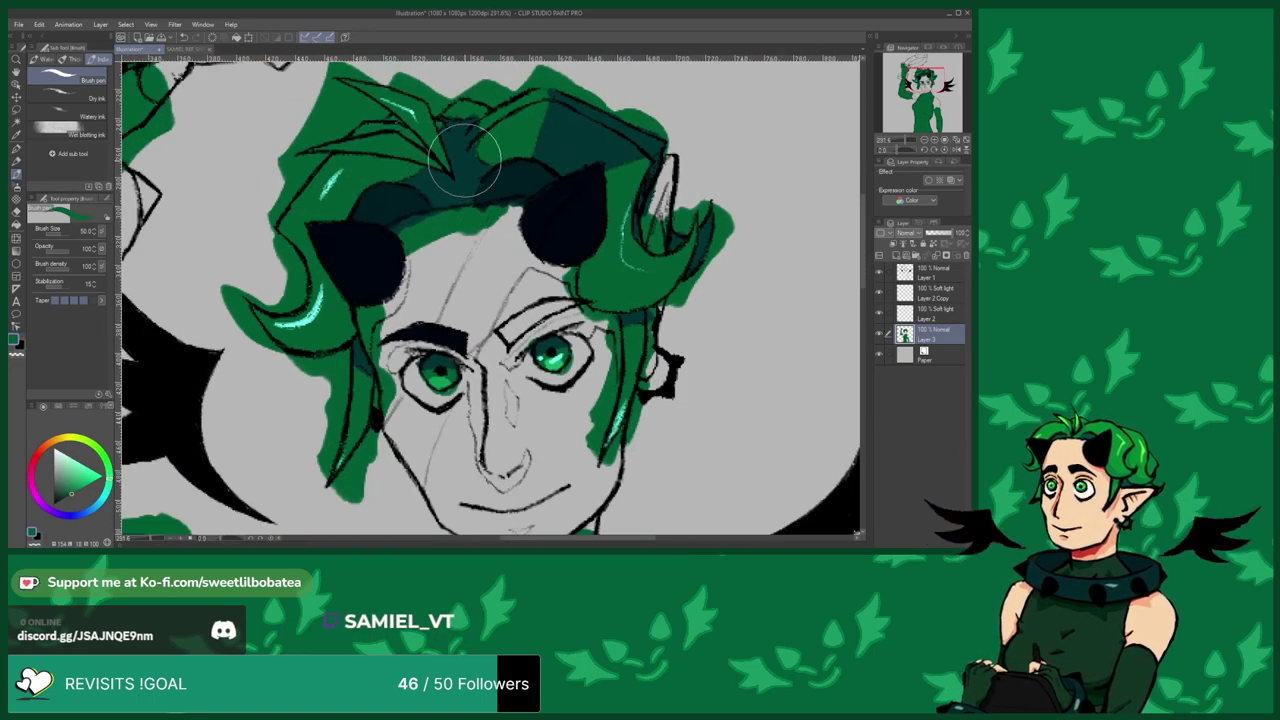
{"action": "scroll", "coordinate": [460, 175], "scroll_direction": "up", "scroll_amount": 1}
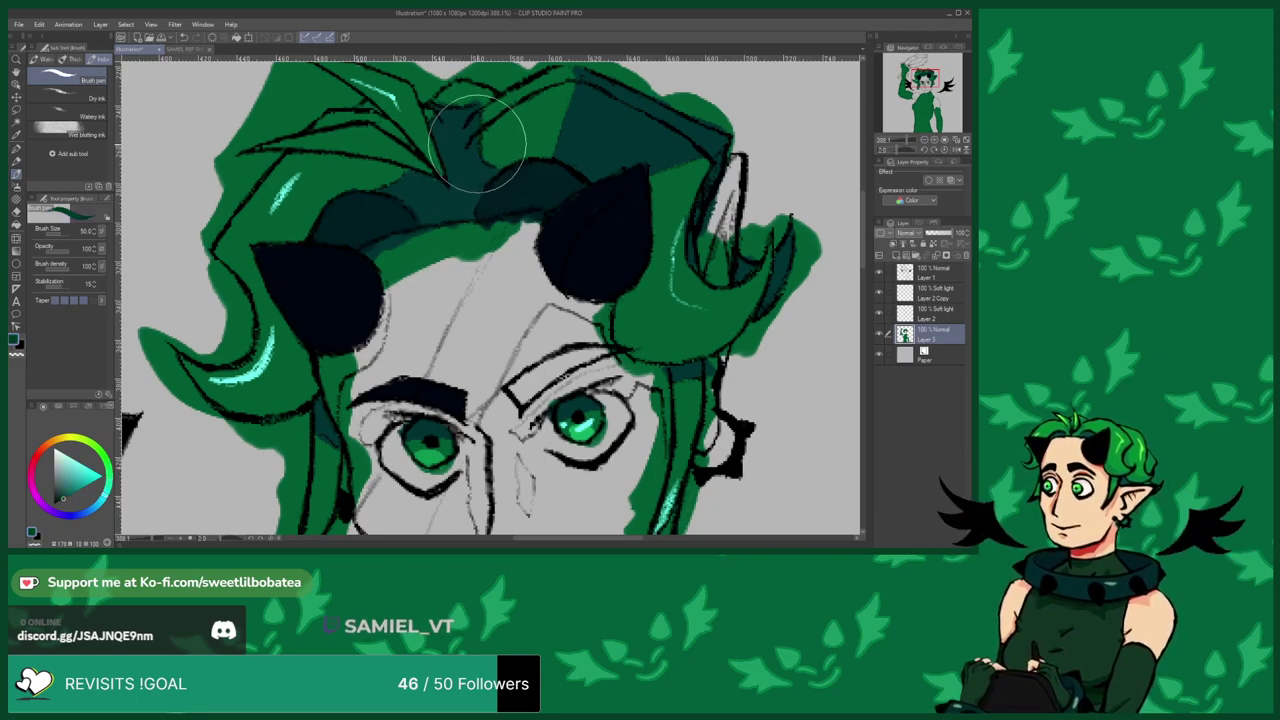
{"action": "left_click", "coordinate": [509, 142], "text": "alt"}
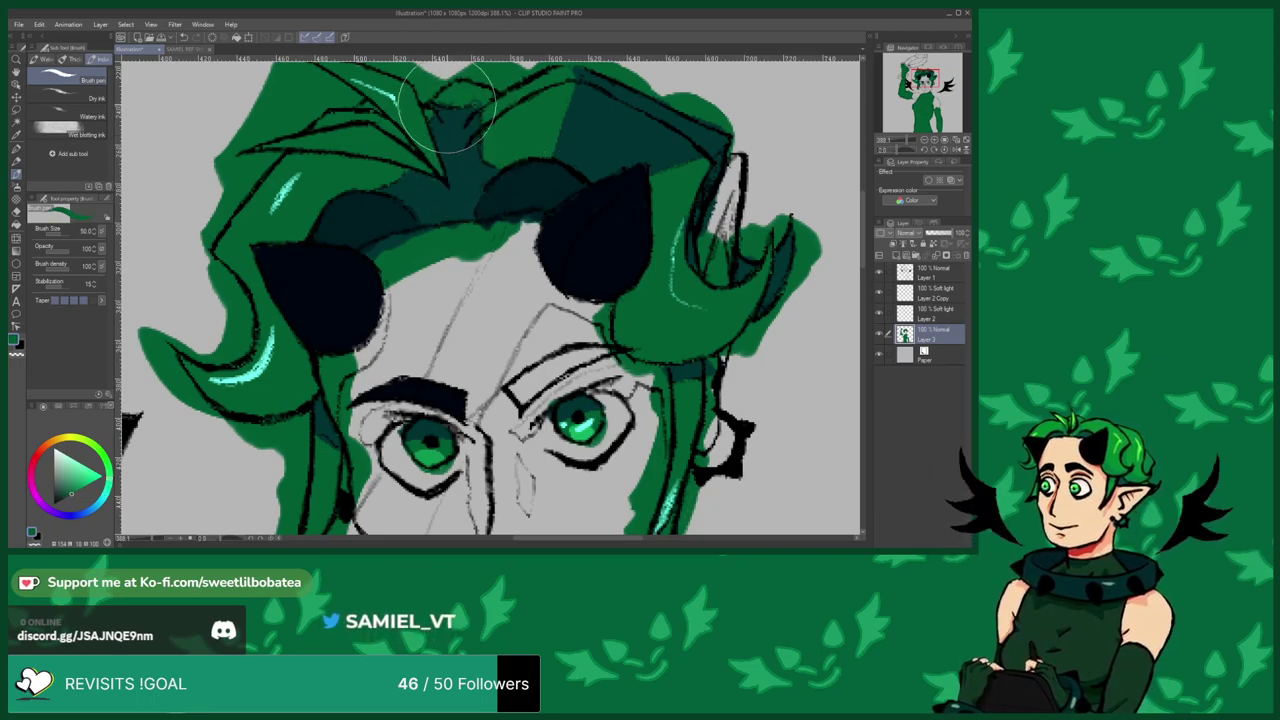
{"action": "scroll", "coordinate": [483, 105], "scroll_direction": "down", "scroll_amount": 3}
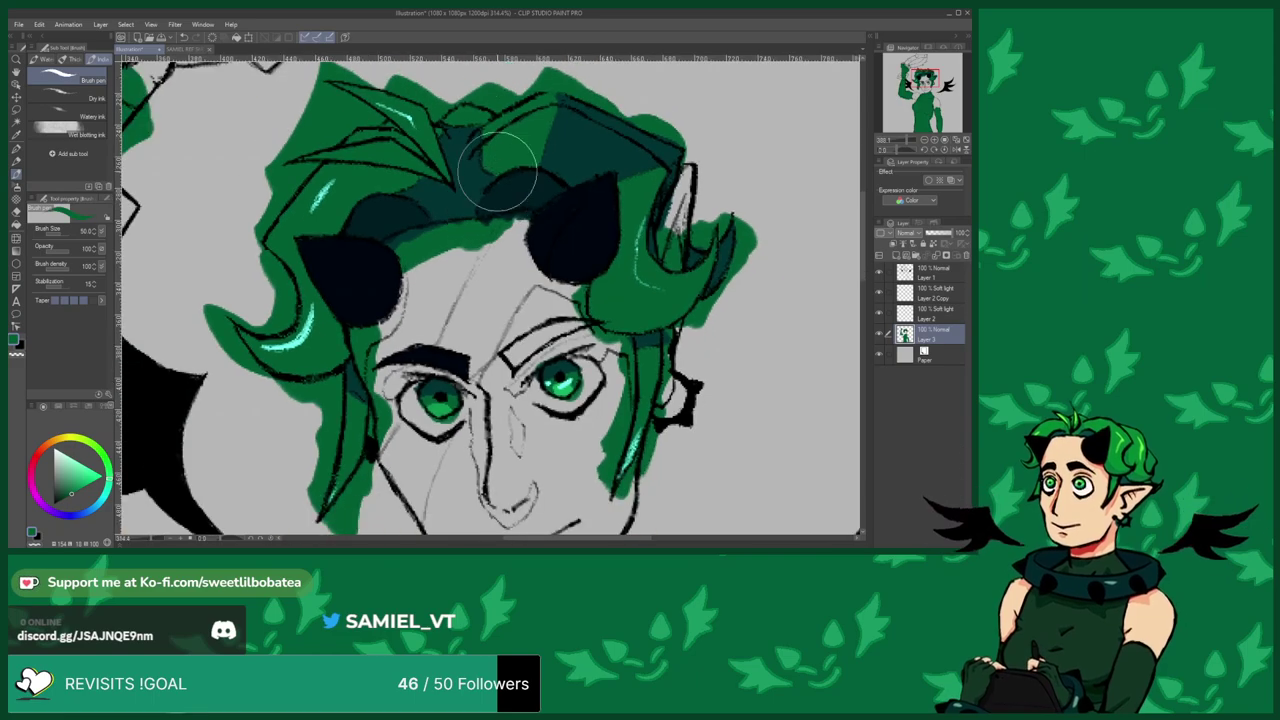
{"action": "scroll", "coordinate": [545, 112], "scroll_direction": "up", "scroll_amount": 3}
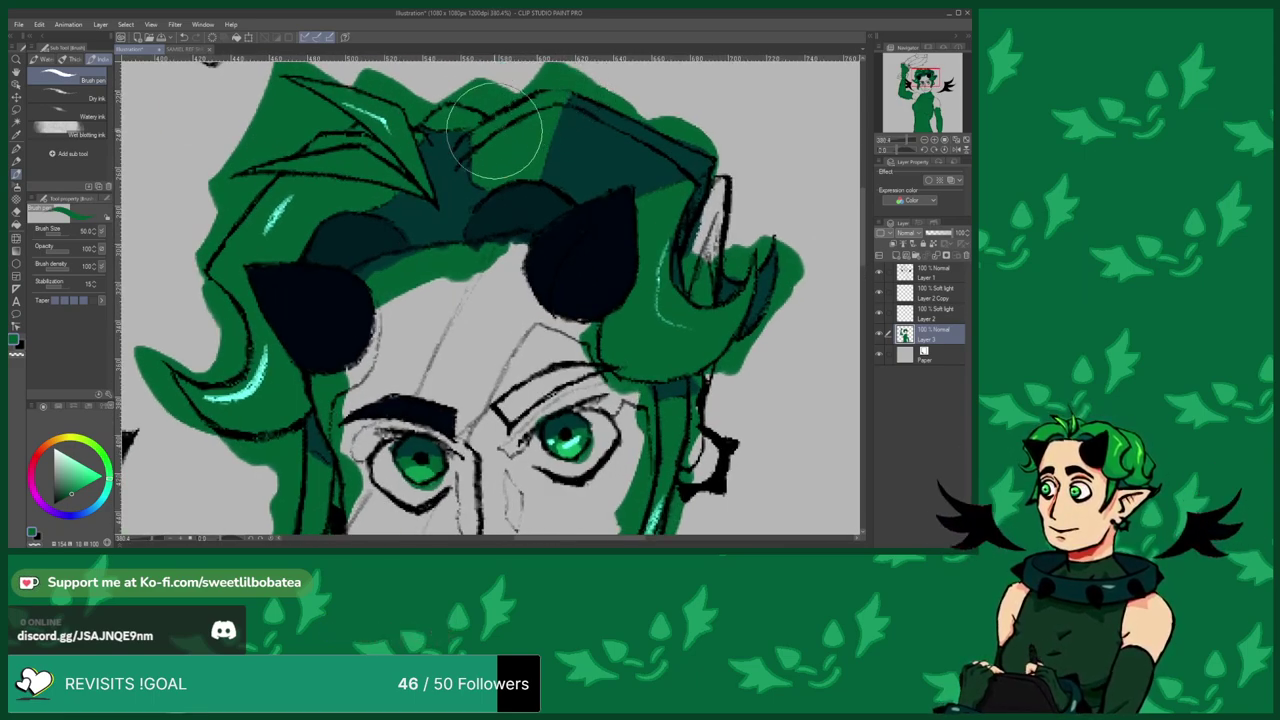
{"action": "scroll", "coordinate": [500, 128], "scroll_direction": "down", "scroll_amount": 2}
{"action": "scroll", "coordinate": [333, 242], "scroll_direction": "up", "scroll_amount": 2}
{"action": "scroll", "coordinate": [333, 242], "scroll_direction": "down", "scroll_amount": 2}
{"action": "scroll", "coordinate": [410, 212], "scroll_direction": "up", "scroll_amount": 2}
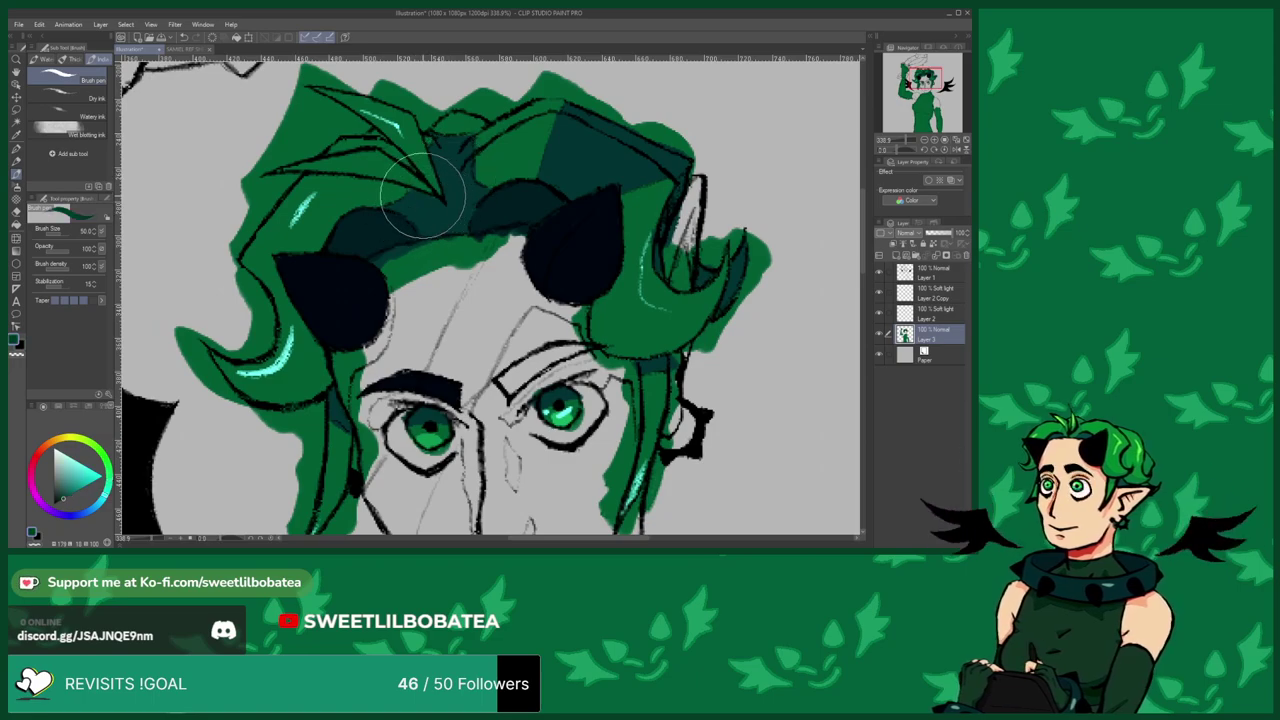
{"action": "scroll", "coordinate": [422, 196], "scroll_direction": "down", "scroll_amount": 2}
{"action": "scroll", "coordinate": [408, 190], "scroll_direction": "up", "scroll_amount": 2}
{"action": "scroll", "coordinate": [411, 173], "scroll_direction": "down", "scroll_amount": 2}
{"action": "scroll", "coordinate": [415, 170], "scroll_direction": "up", "scroll_amount": 2}
{"action": "scroll", "coordinate": [376, 128], "scroll_direction": "down", "scroll_amount": 2}
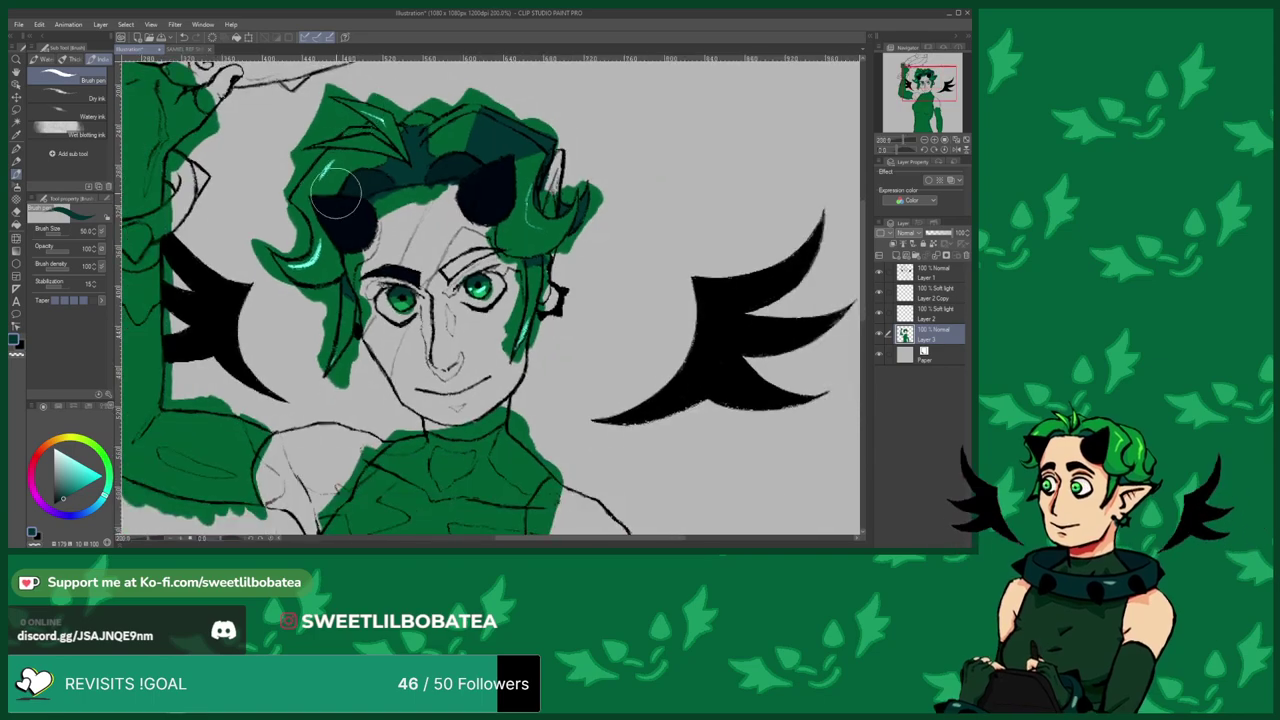
Sample the near-black navy from the left-hand horn and fill the right-hand eyebrow with it.
{"action": "scroll", "coordinate": [327, 263], "scroll_direction": "up", "scroll_amount": 2}
{"action": "left_click", "coordinate": [354, 197], "text": "alt"}
{"action": "scroll", "coordinate": [526, 266], "scroll_direction": "up", "scroll_amount": 1}
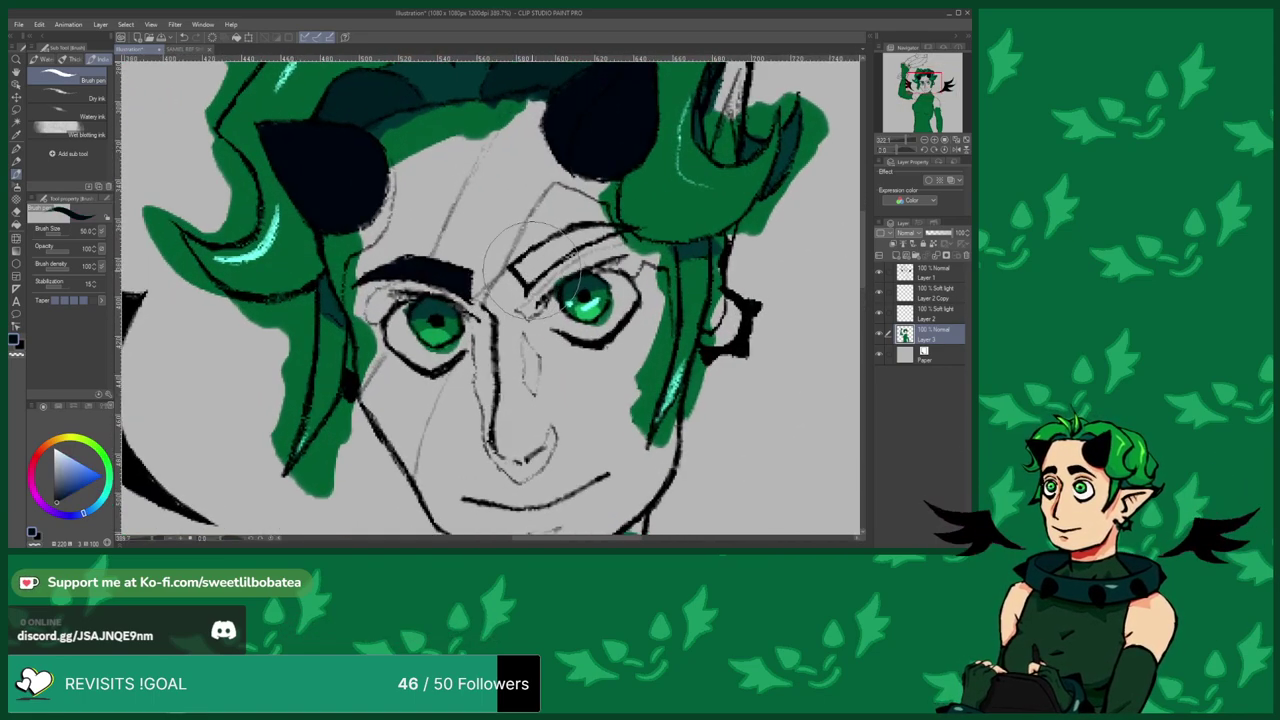
{"action": "mouse_move", "coordinate": [532, 273]}
{"action": "left_mouse_down"}
{"action": "mouse_move", "coordinate": [543, 260]}
{"action": "mouse_move", "coordinate": [522, 268]}
{"action": "mouse_move", "coordinate": [584, 239]}
{"action": "mouse_move", "coordinate": [570, 262]}
{"action": "mouse_move", "coordinate": [630, 222]}
{"action": "mouse_move", "coordinate": [590, 218]}
{"action": "left_mouse_up"}
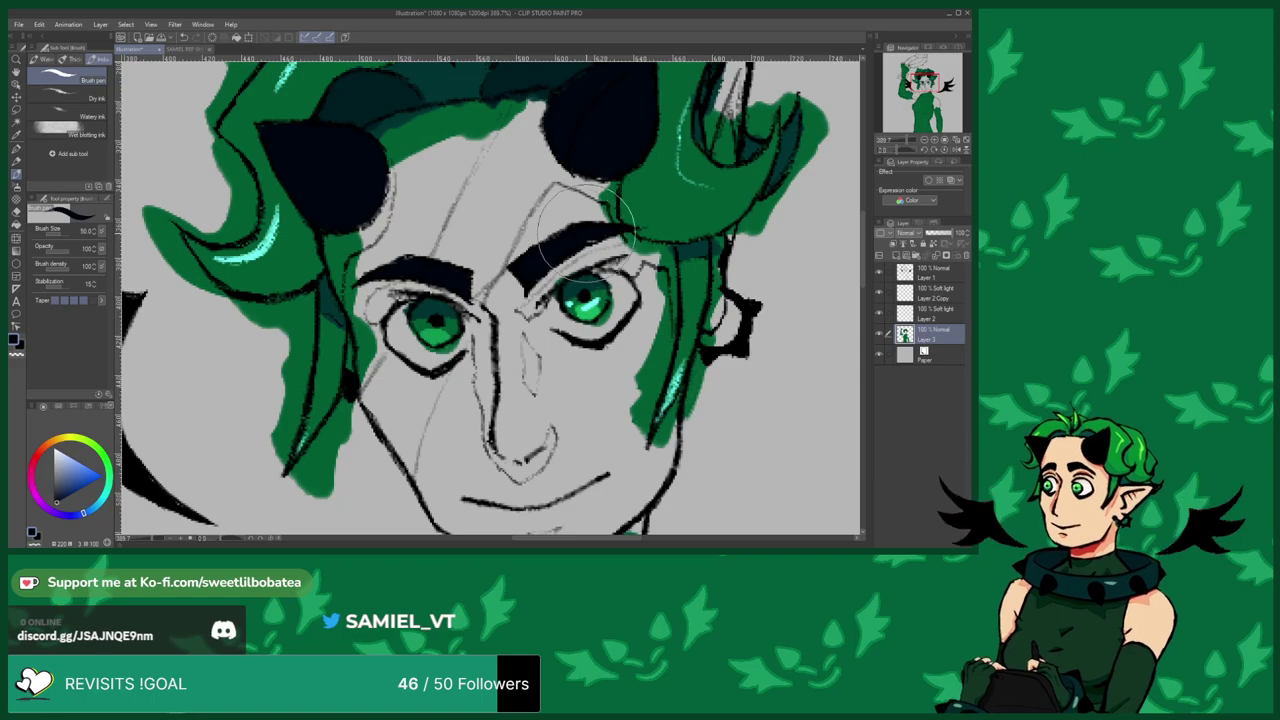
Fill the front and left-hand spikes of the raised wrist's bracelet with near-black navy.
{"action": "scroll", "coordinate": [460, 231], "scroll_direction": "down", "scroll_amount": 4}
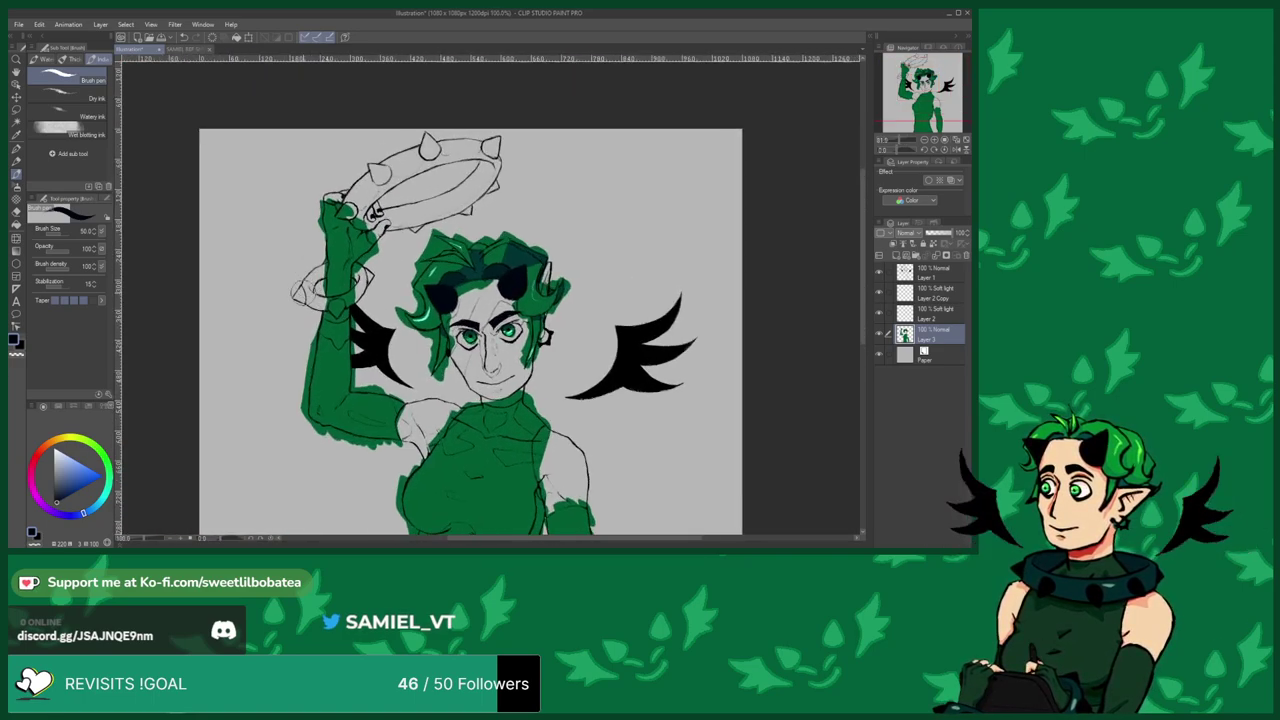
{"action": "scroll", "coordinate": [330, 312], "scroll_direction": "up", "scroll_amount": 2}
{"action": "scroll", "coordinate": [361, 306], "scroll_direction": "up", "scroll_amount": 3}
{"action": "mouse_move", "coordinate": [383, 304]}
{"action": "left_mouse_down"}
{"action": "mouse_move", "coordinate": [393, 290]}
{"action": "mouse_move", "coordinate": [358, 275]}
{"action": "mouse_move", "coordinate": [387, 273]}
{"action": "mouse_move", "coordinate": [333, 306]}
{"action": "mouse_move", "coordinate": [348, 278]}
{"action": "mouse_move", "coordinate": [357, 327]}
{"action": "mouse_move", "coordinate": [380, 286]}
{"action": "left_mouse_up"}
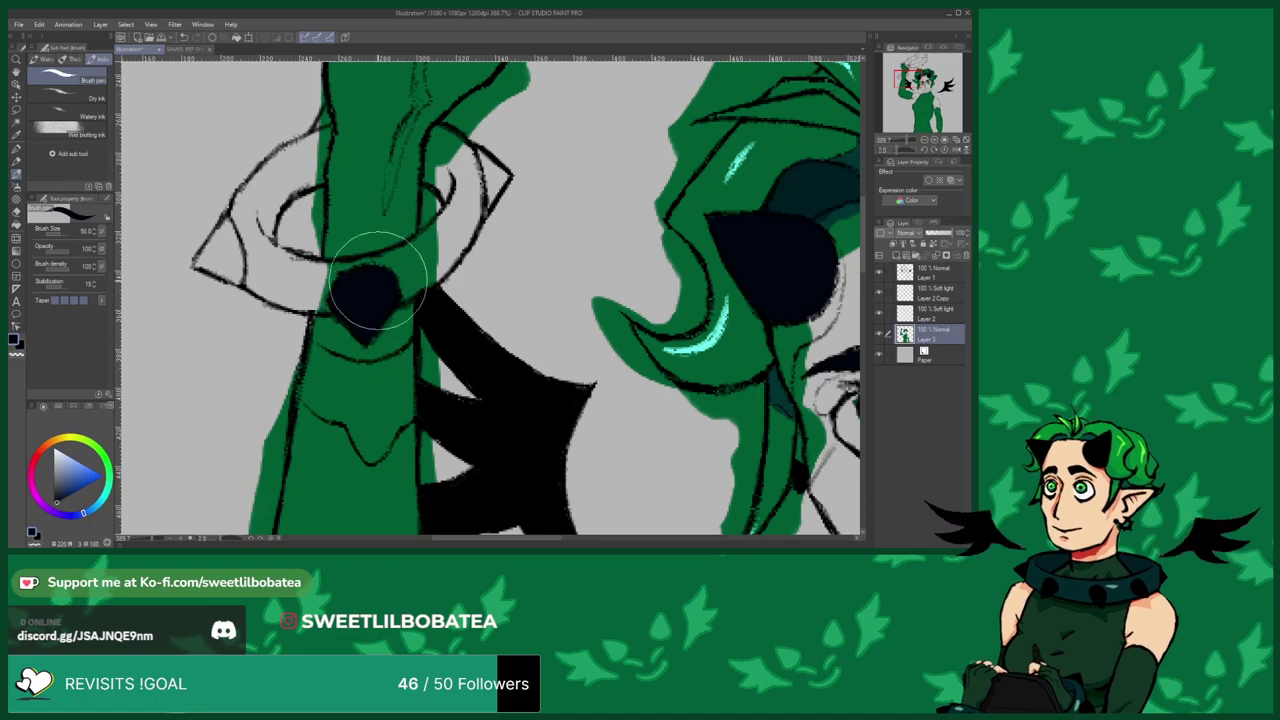
{"action": "mouse_move", "coordinate": [227, 266]}
{"action": "left_mouse_down"}
{"action": "mouse_move", "coordinate": [238, 245]}
{"action": "mouse_move", "coordinate": [202, 269]}
{"action": "mouse_move", "coordinate": [225, 220]}
{"action": "left_mouse_up"}
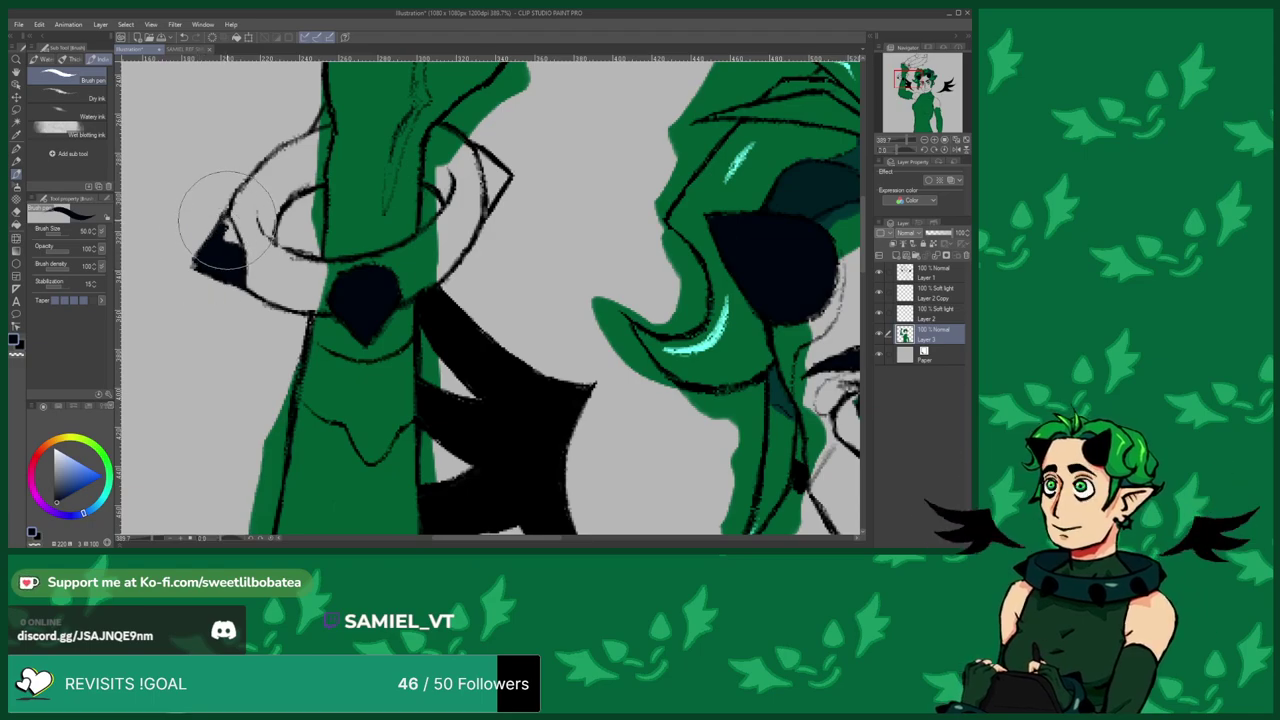
Fill the bracelet's right-hand spike with near-black navy and touch up the tip of its left-hand spike.
{"action": "scroll", "coordinate": [236, 334], "scroll_direction": "down", "scroll_amount": 2}
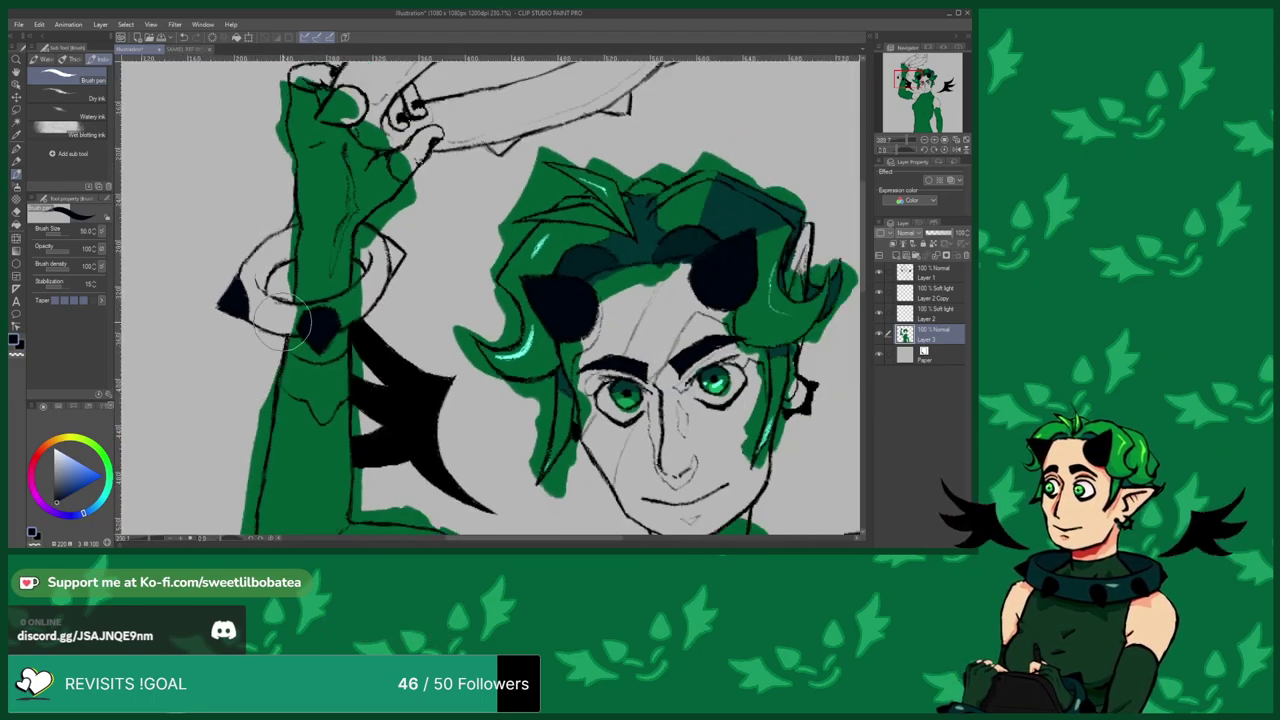
{"action": "scroll", "coordinate": [400, 250], "scroll_direction": "up", "scroll_amount": 3}
{"action": "left_click_drag", "start_coordinate": [420, 256], "coordinate": [398, 288]}
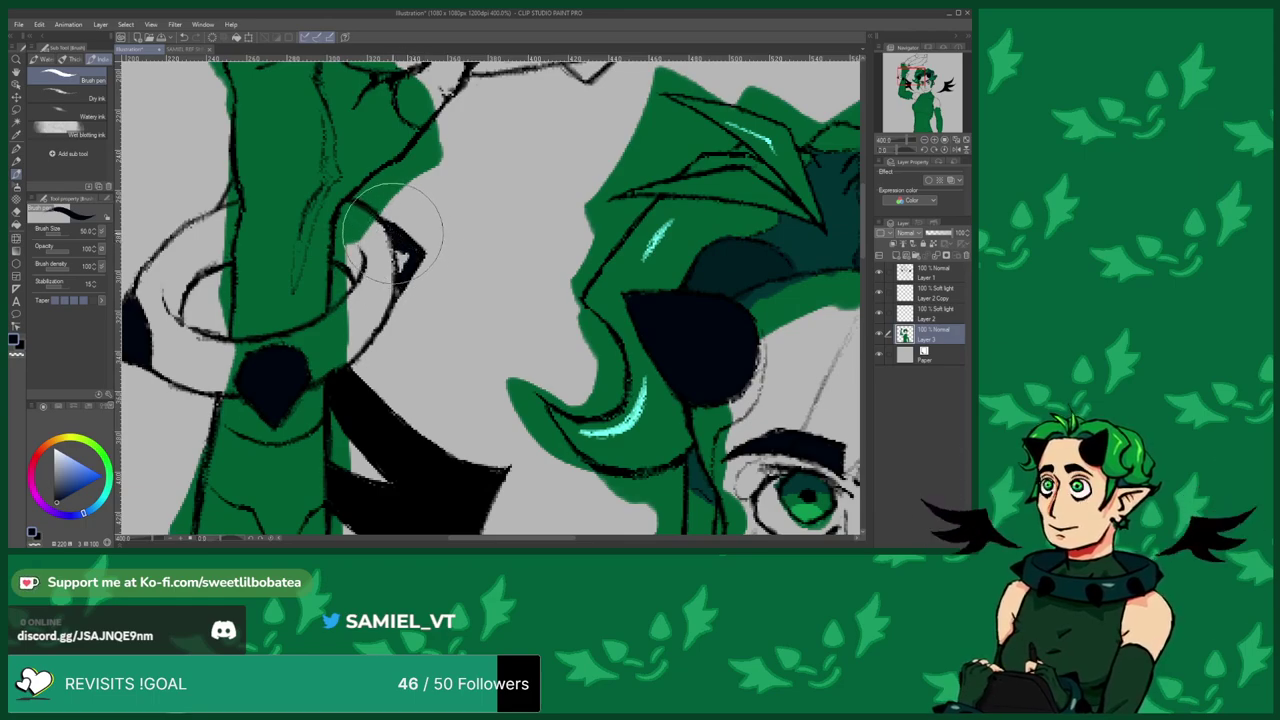
{"action": "mouse_move", "coordinate": [404, 272]}
{"action": "left_mouse_down"}
{"action": "mouse_move", "coordinate": [403, 246]}
{"action": "mouse_move", "coordinate": [397, 283]}
{"action": "left_mouse_up"}
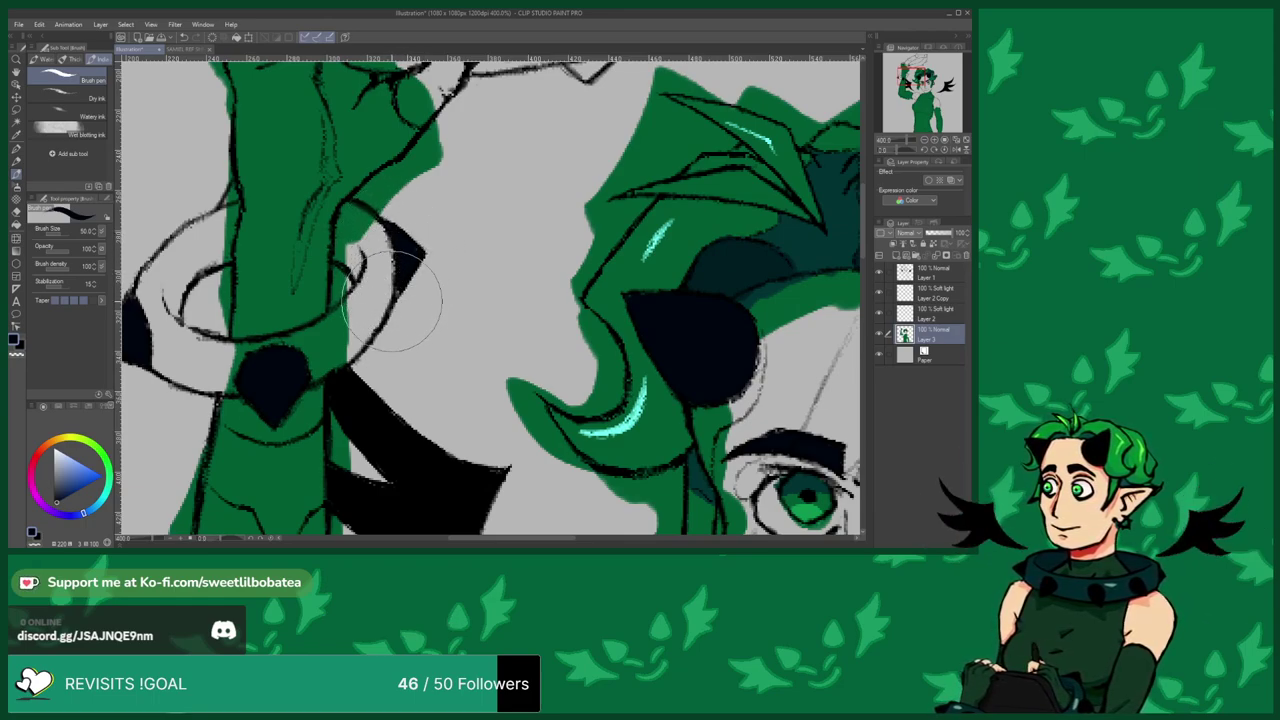
{"action": "scroll", "coordinate": [395, 290], "scroll_direction": "down", "scroll_amount": 3}
{"action": "scroll", "coordinate": [205, 423], "scroll_direction": "up", "scroll_amount": 3}
{"action": "left_click_drag", "start_coordinate": [206, 424], "coordinate": [192, 426]}
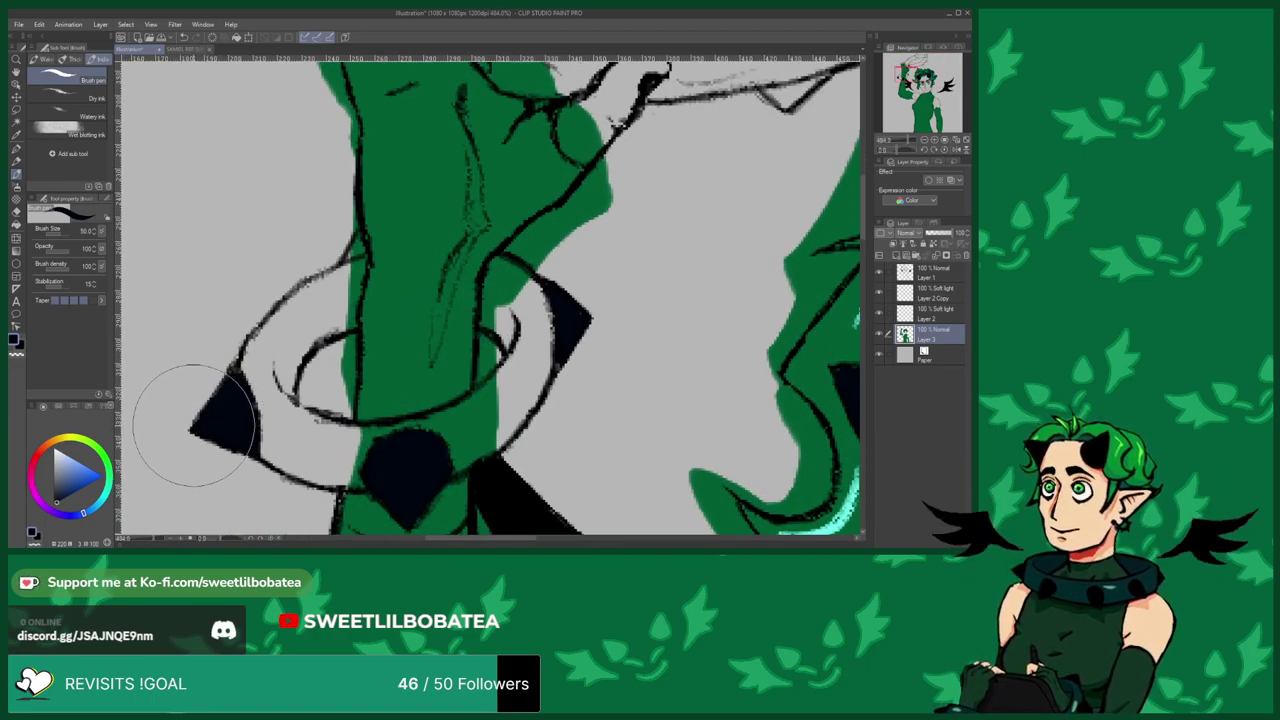
Fill the two spikes of the held collar nearest the raised hand with near-black navy.
{"action": "scroll", "coordinate": [194, 400], "scroll_direction": "down", "scroll_amount": 3}
{"action": "scroll", "coordinate": [287, 298], "scroll_direction": "up", "scroll_amount": 3}
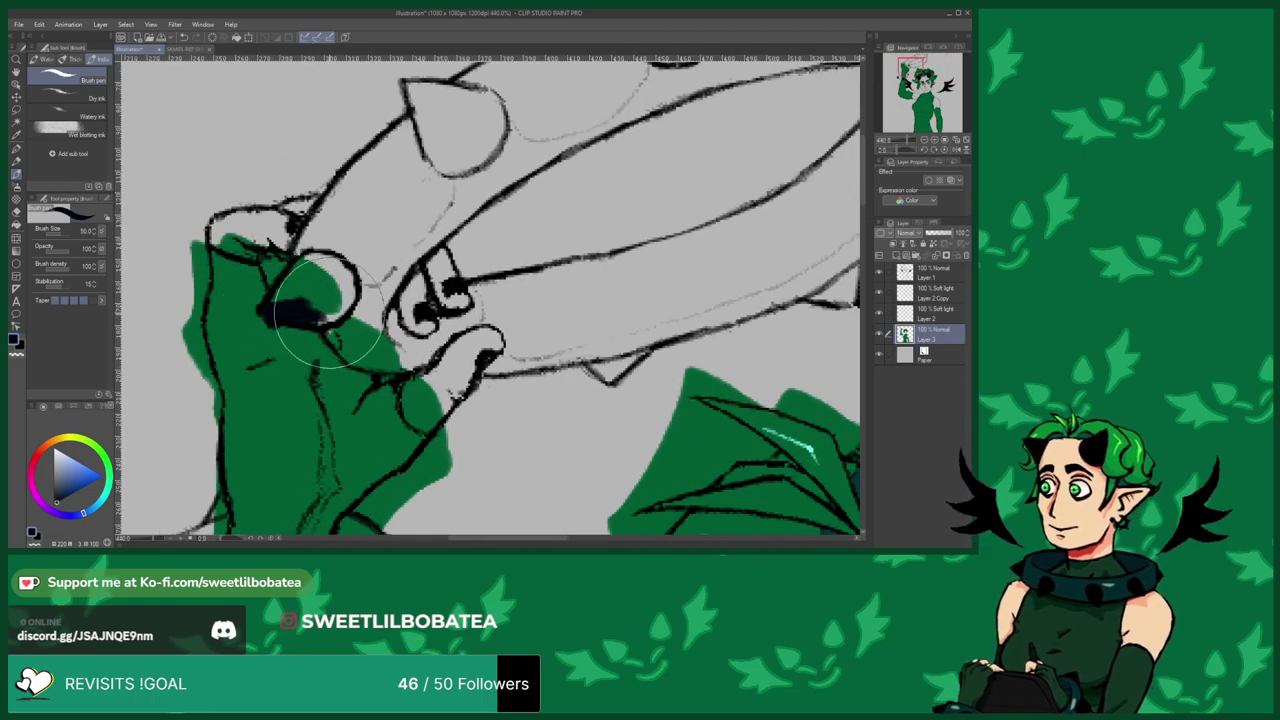
{"action": "left_click_drag", "start_coordinate": [330, 268], "coordinate": [305, 300]}
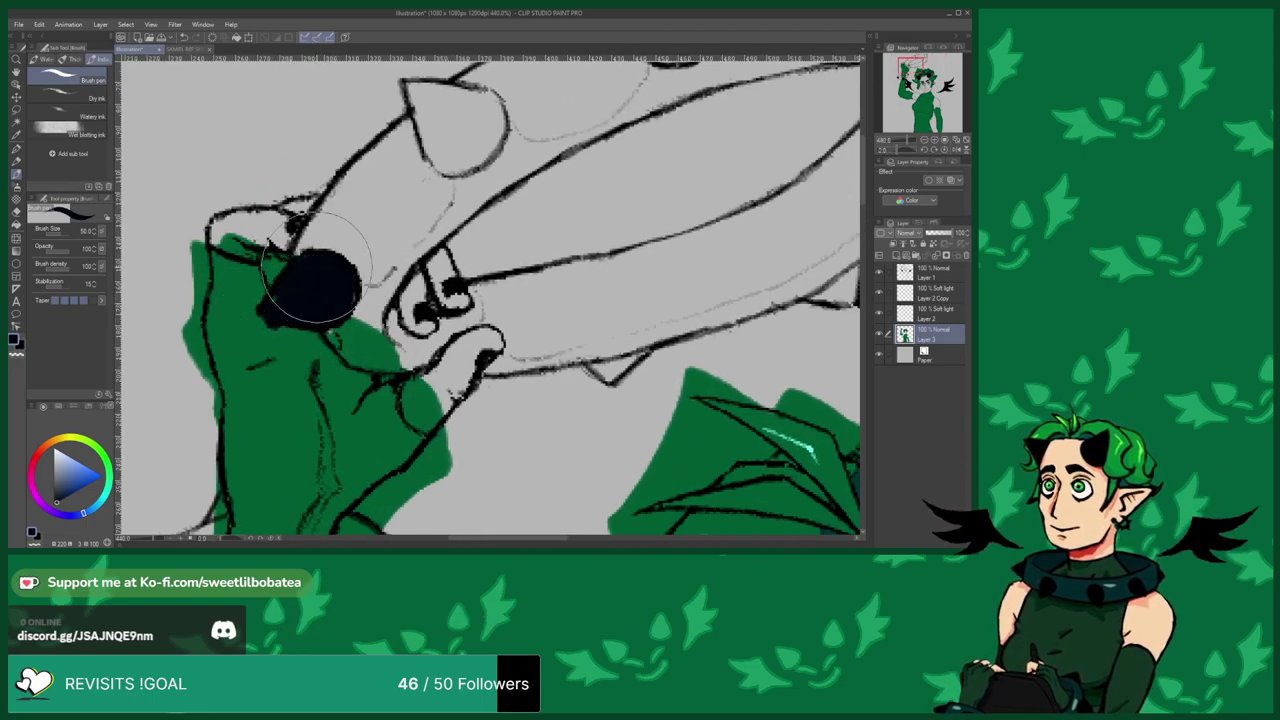
{"action": "scroll", "coordinate": [293, 297], "scroll_direction": "down", "scroll_amount": 3}
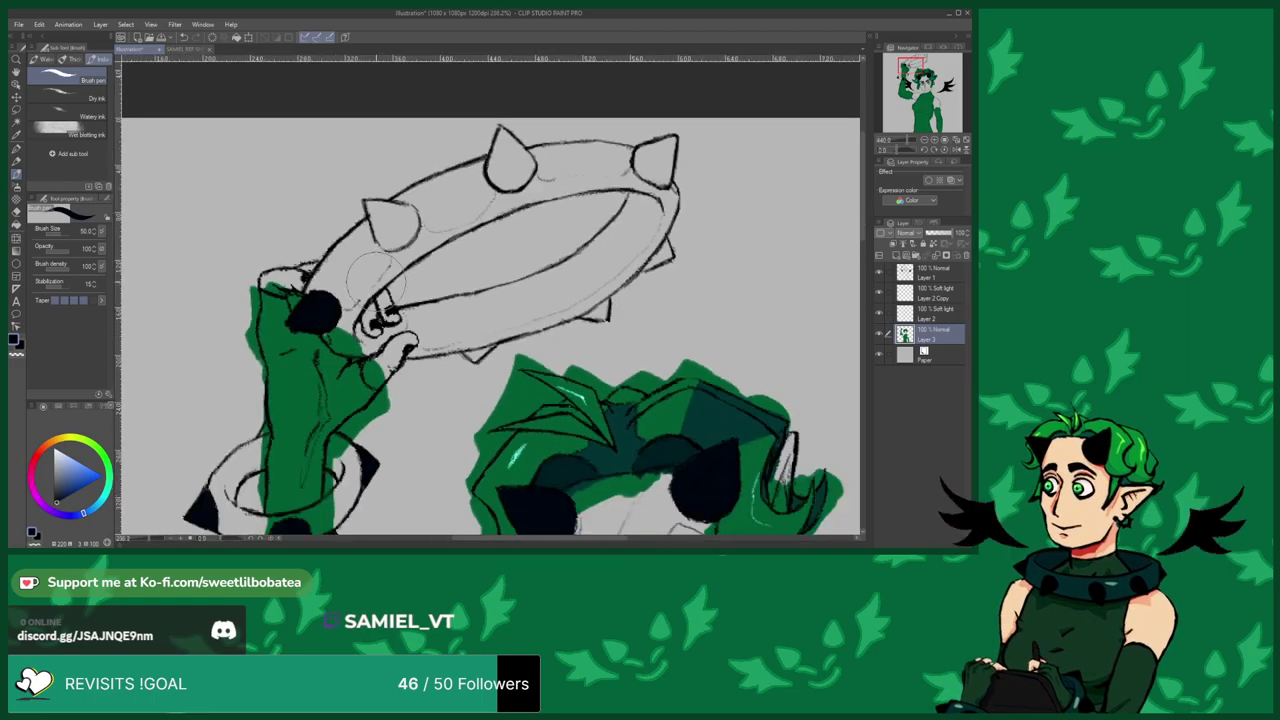
{"action": "scroll", "coordinate": [350, 388], "scroll_direction": "up", "scroll_amount": 3}
{"action": "scroll", "coordinate": [348, 352], "scroll_direction": "down", "scroll_amount": 3}
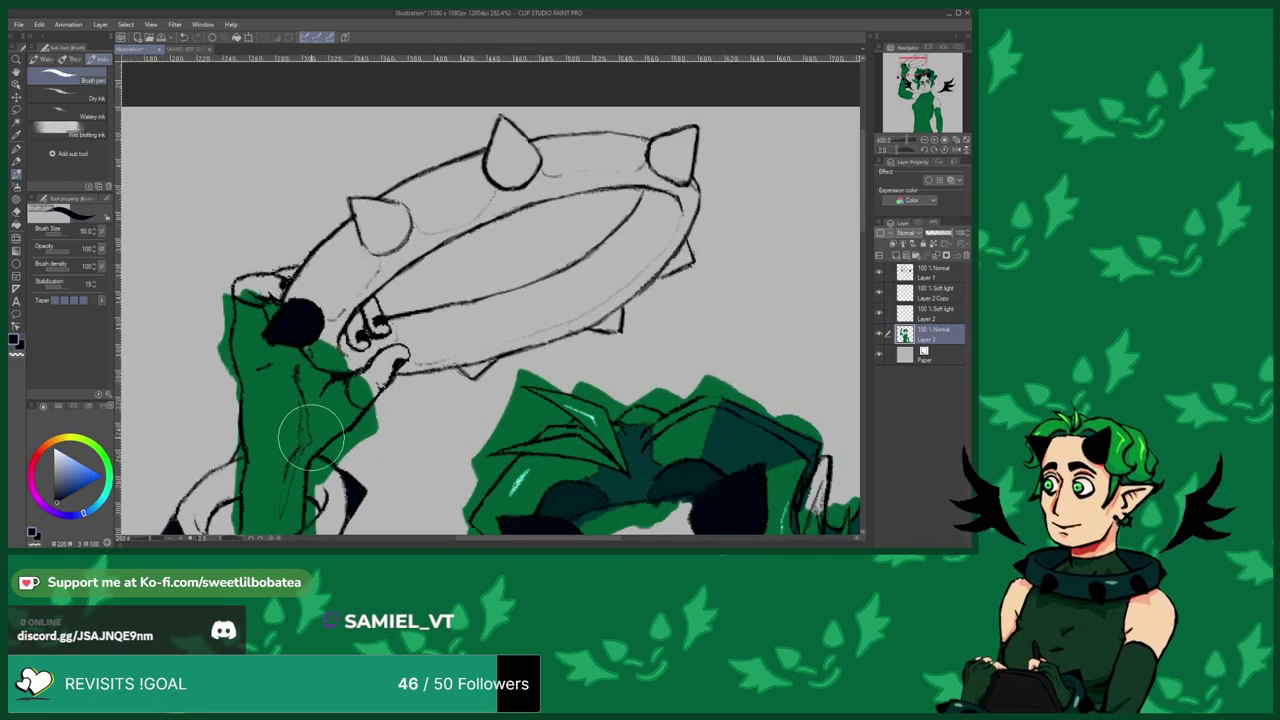
{"action": "scroll", "coordinate": [398, 245], "scroll_direction": "up", "scroll_amount": 3}
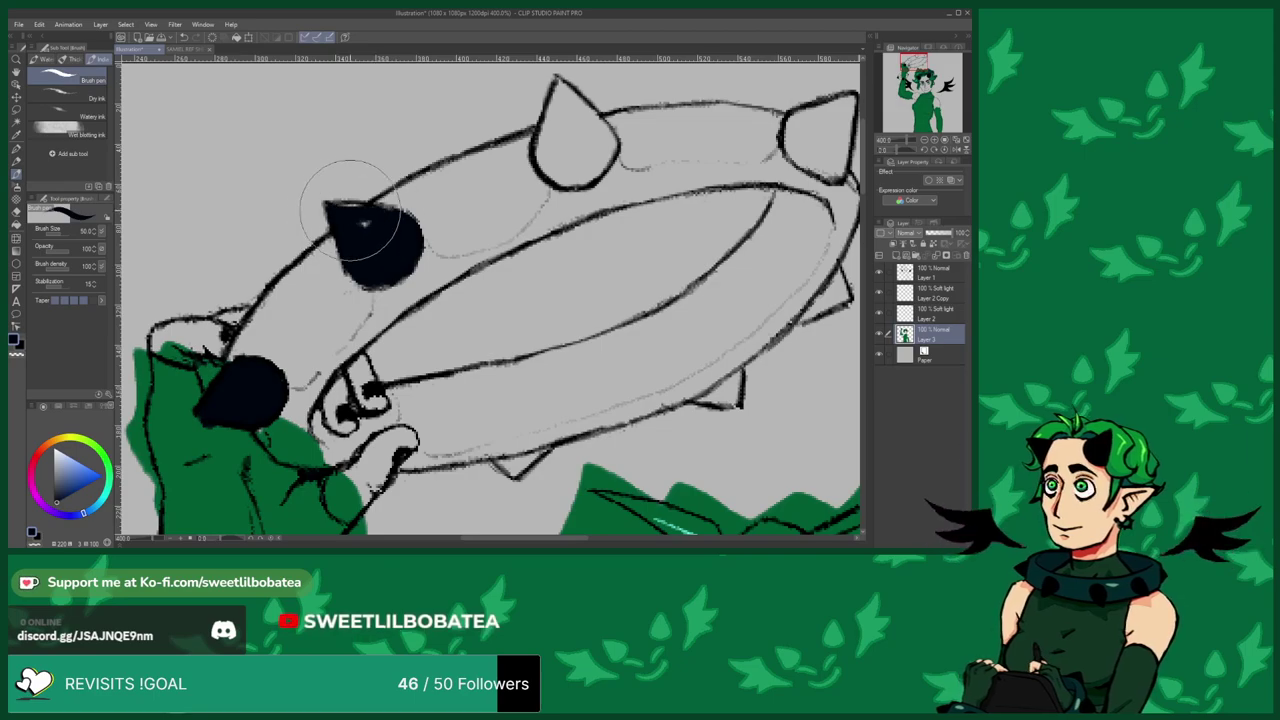
Fill the held collar's top and upper right-hand spikes with near-black navy.
{"action": "scroll", "coordinate": [311, 281], "scroll_direction": "down", "scroll_amount": 5}
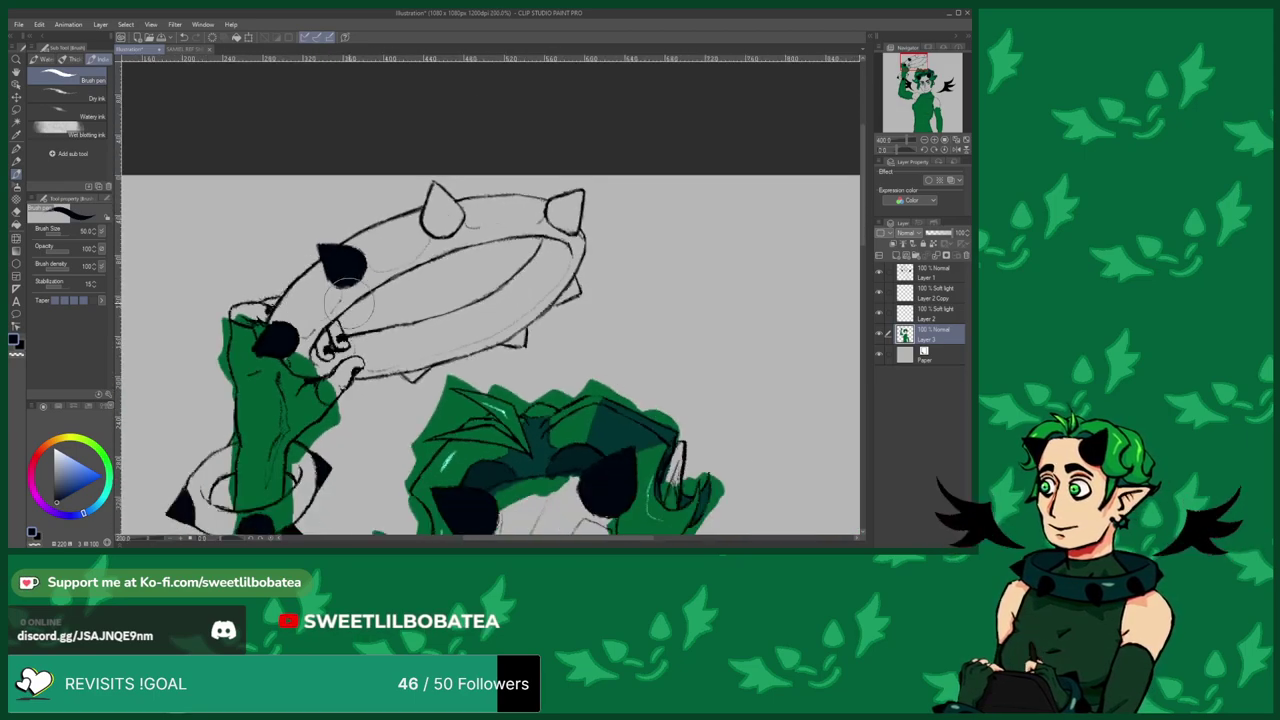
{"action": "scroll", "coordinate": [438, 190], "scroll_direction": "up", "scroll_amount": 7}
{"action": "mouse_move", "coordinate": [429, 238]}
{"action": "left_mouse_down"}
{"action": "mouse_move", "coordinate": [483, 245]}
{"action": "mouse_move", "coordinate": [464, 253]}
{"action": "mouse_move", "coordinate": [489, 213]}
{"action": "mouse_move", "coordinate": [498, 221]}
{"action": "mouse_move", "coordinate": [453, 169]}
{"action": "mouse_move", "coordinate": [437, 191]}
{"action": "mouse_move", "coordinate": [445, 162]}
{"action": "mouse_move", "coordinate": [420, 231]}
{"action": "mouse_move", "coordinate": [458, 214]}
{"action": "left_mouse_up"}
{"action": "scroll", "coordinate": [420, 228], "scroll_direction": "down", "scroll_amount": 5}
{"action": "scroll", "coordinate": [600, 238], "scroll_direction": "up", "scroll_amount": 4}
{"action": "mouse_move", "coordinate": [592, 237]}
{"action": "left_mouse_down"}
{"action": "mouse_move", "coordinate": [556, 203]}
{"action": "mouse_move", "coordinate": [566, 239]}
{"action": "mouse_move", "coordinate": [584, 167]}
{"action": "mouse_move", "coordinate": [584, 183]}
{"action": "mouse_move", "coordinate": [541, 190]}
{"action": "left_mouse_up"}
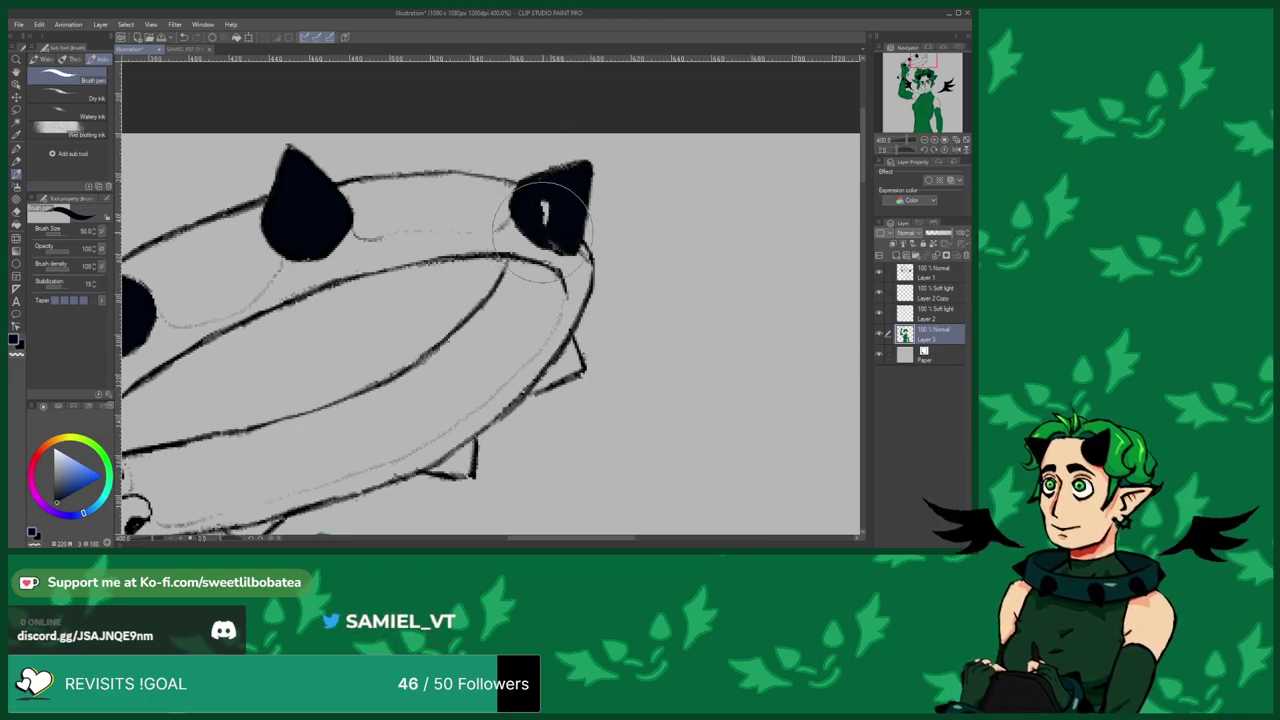
Fill the two rightmost spikes along the held collar's lower edge with near-black navy.
{"action": "scroll", "coordinate": [514, 189], "scroll_direction": "down", "scroll_amount": 2}
{"action": "scroll", "coordinate": [543, 282], "scroll_direction": "up", "scroll_amount": 2}
{"action": "mouse_move", "coordinate": [503, 284]}
{"action": "left_mouse_down"}
{"action": "mouse_move", "coordinate": [519, 288]}
{"action": "mouse_move", "coordinate": [492, 302]}
{"action": "left_mouse_up"}
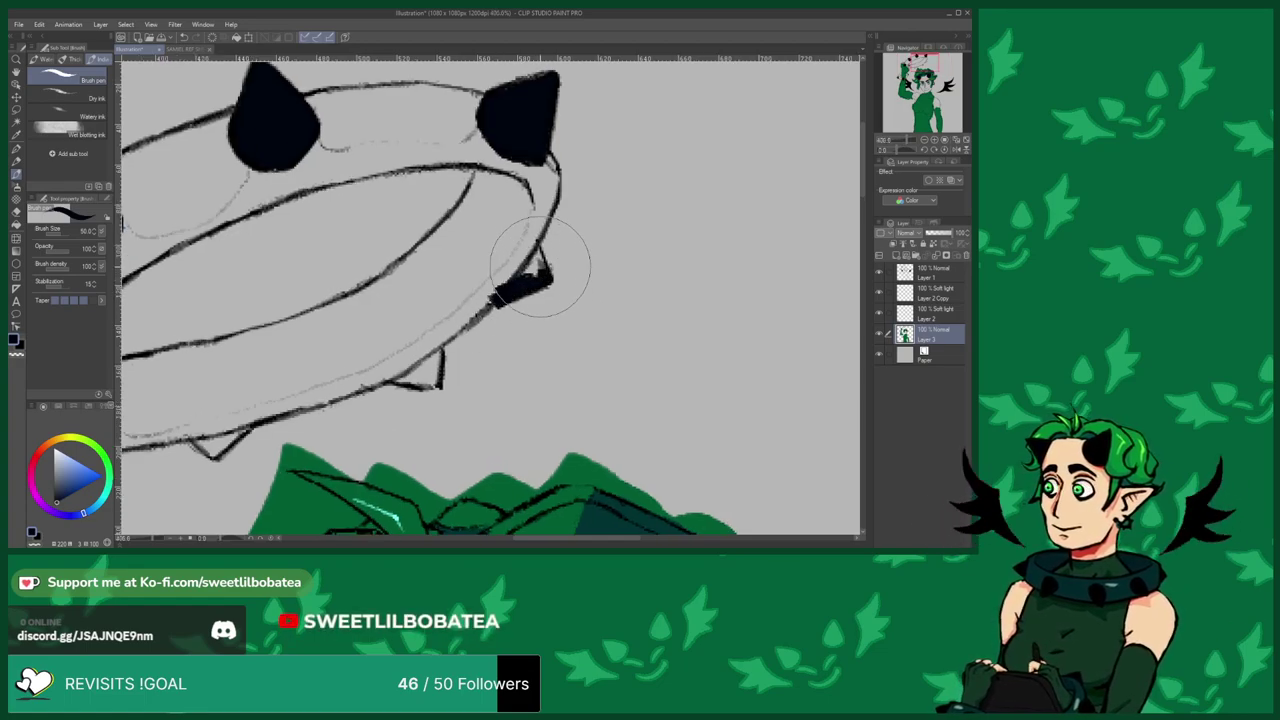
{"action": "scroll", "coordinate": [526, 228], "scroll_direction": "down", "scroll_amount": 2}
{"action": "scroll", "coordinate": [496, 281], "scroll_direction": "up", "scroll_amount": 2}
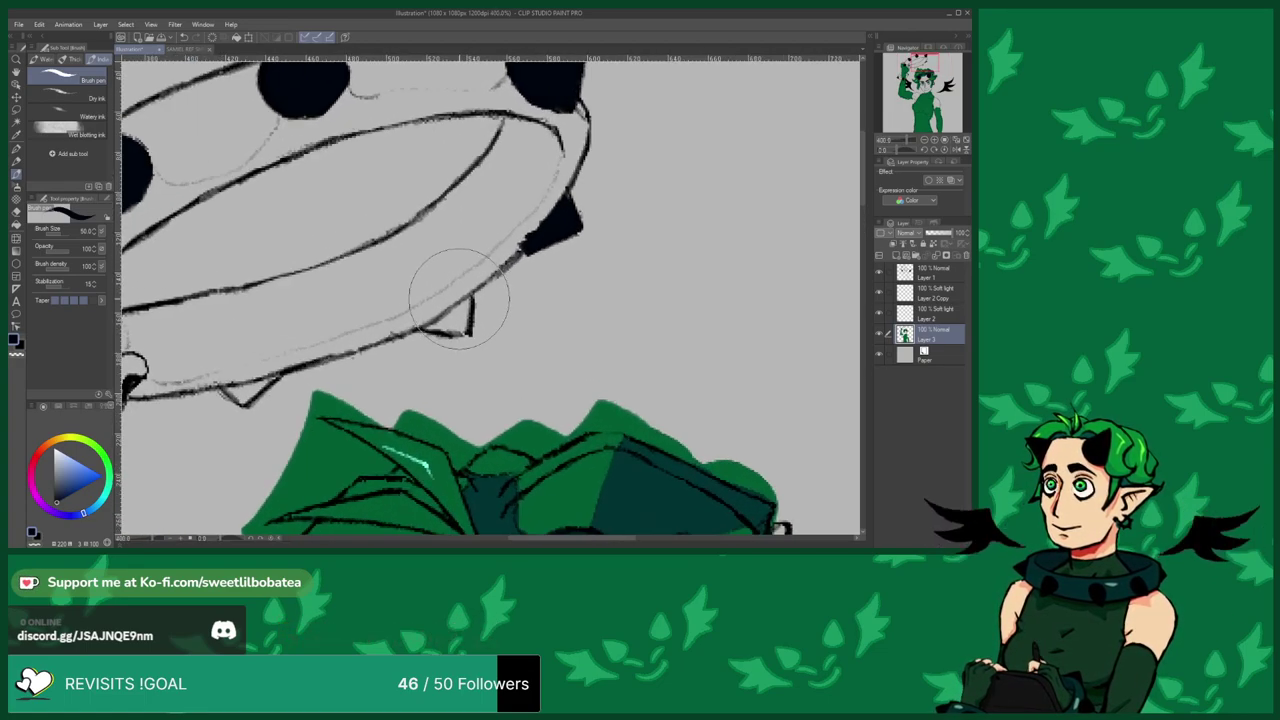
{"action": "left_click_drag", "start_coordinate": [465, 295], "coordinate": [428, 322]}
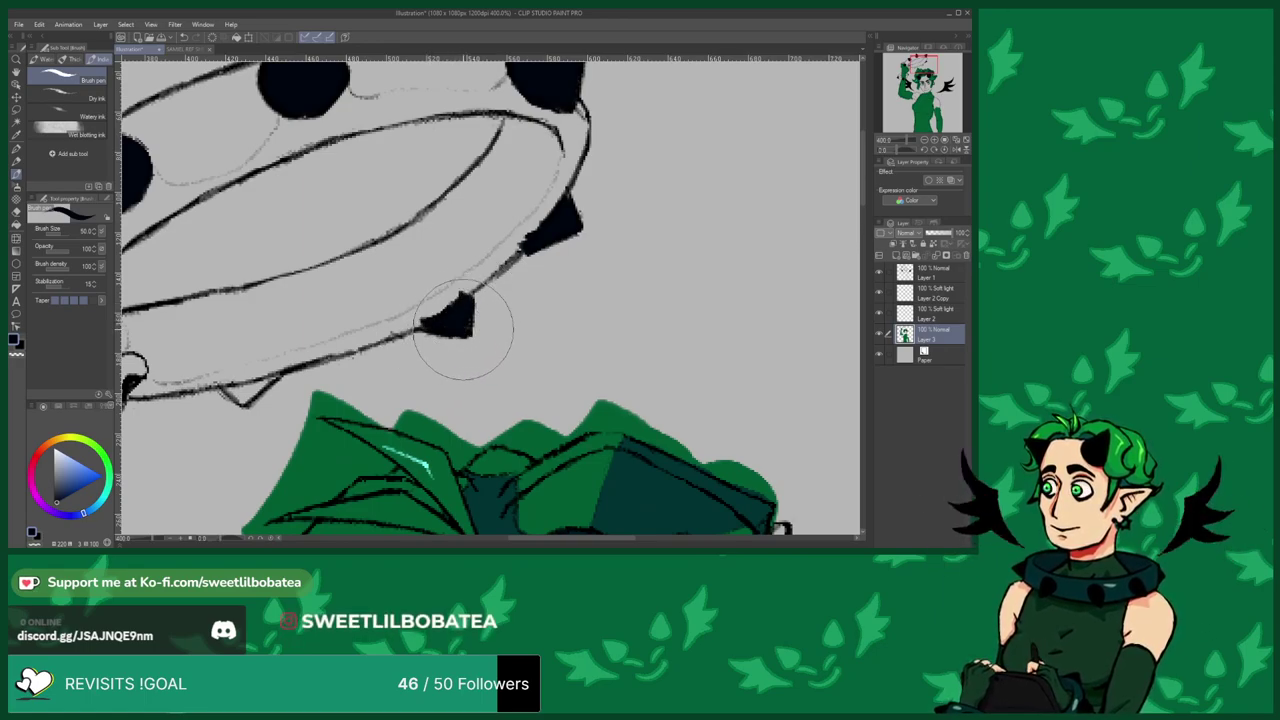
Fill the leftmost spike along the held collar's lower edge with near-black navy.
{"action": "scroll", "coordinate": [425, 241], "scroll_direction": "down", "scroll_amount": 6}
{"action": "scroll", "coordinate": [305, 346], "scroll_direction": "up", "scroll_amount": 9}
{"action": "mouse_move", "coordinate": [331, 326]}
{"action": "left_mouse_down"}
{"action": "mouse_move", "coordinate": [354, 306]}
{"action": "mouse_move", "coordinate": [341, 311]}
{"action": "mouse_move", "coordinate": [343, 286]}
{"action": "mouse_move", "coordinate": [323, 294]}
{"action": "mouse_move", "coordinate": [325, 318]}
{"action": "left_mouse_up"}
{"action": "scroll", "coordinate": [330, 305], "scroll_direction": "down", "scroll_amount": 5}
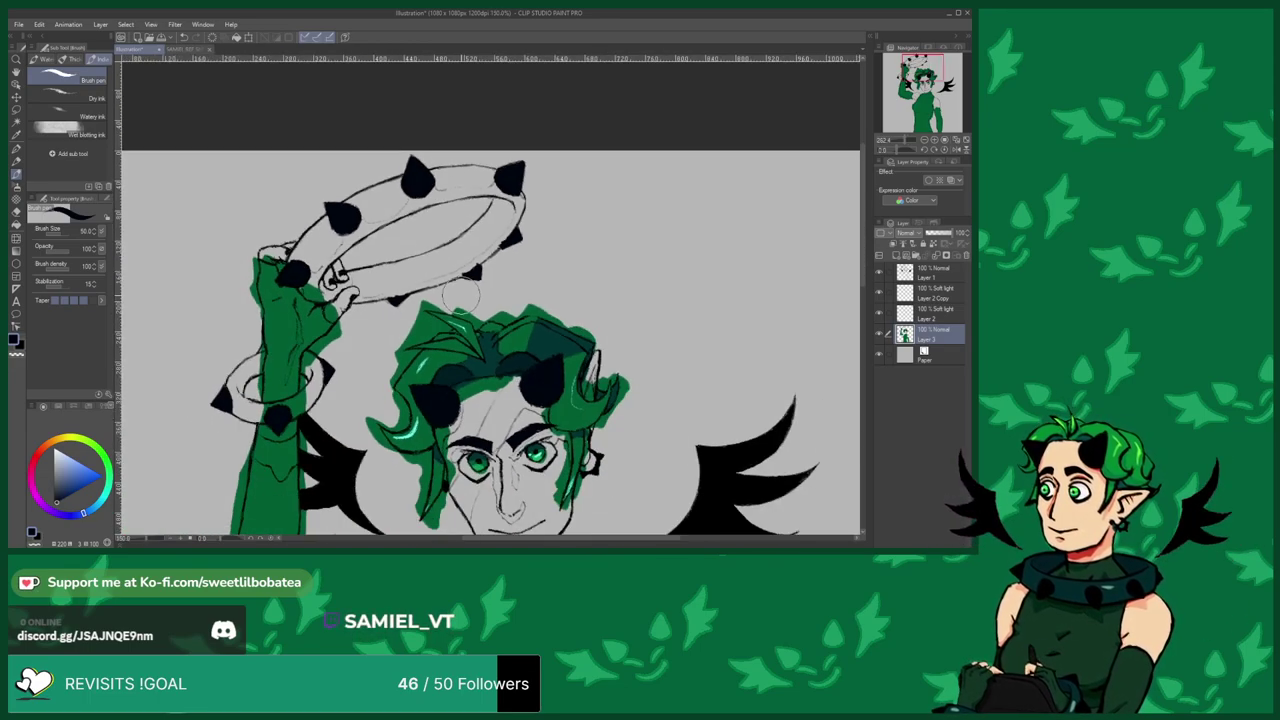
Shade the angular folds across the top's left-hand shoulder and upper chest with dark teal.
{"action": "scroll", "coordinate": [306, 344], "scroll_direction": "down", "scroll_amount": 2}
{"action": "scroll", "coordinate": [373, 366], "scroll_direction": "up", "scroll_amount": 3}
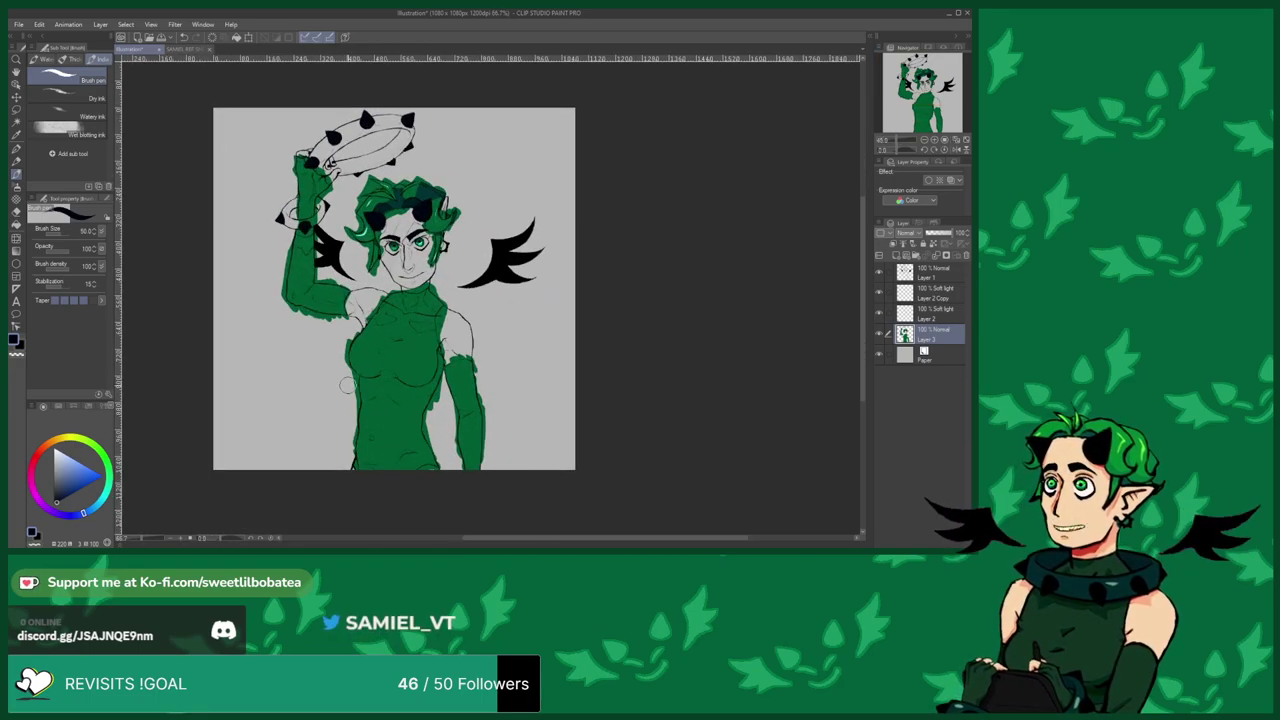
{"action": "scroll", "coordinate": [341, 218], "scroll_direction": "up", "scroll_amount": 1}
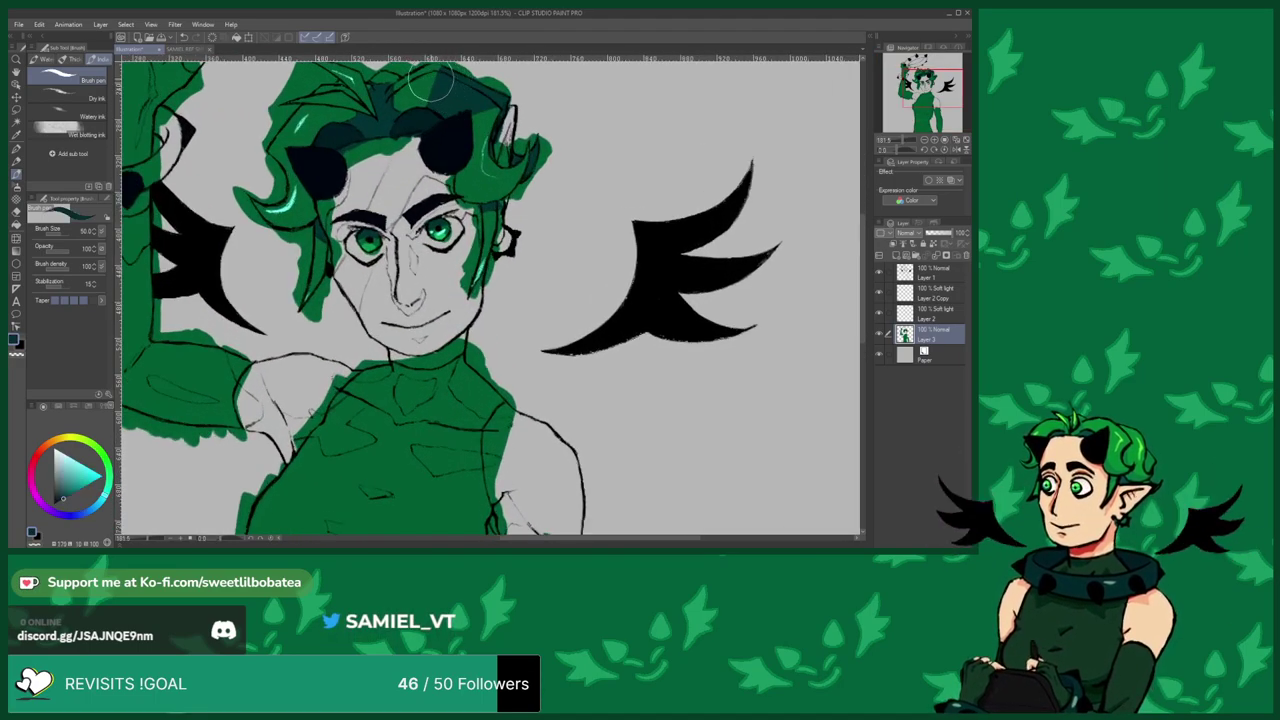
{"action": "scroll", "coordinate": [341, 218], "scroll_direction": "down", "scroll_amount": 2}
{"action": "scroll", "coordinate": [341, 218], "scroll_direction": "up", "scroll_amount": 2}
{"action": "scroll", "coordinate": [340, 220], "scroll_direction": "up", "scroll_amount": 3}
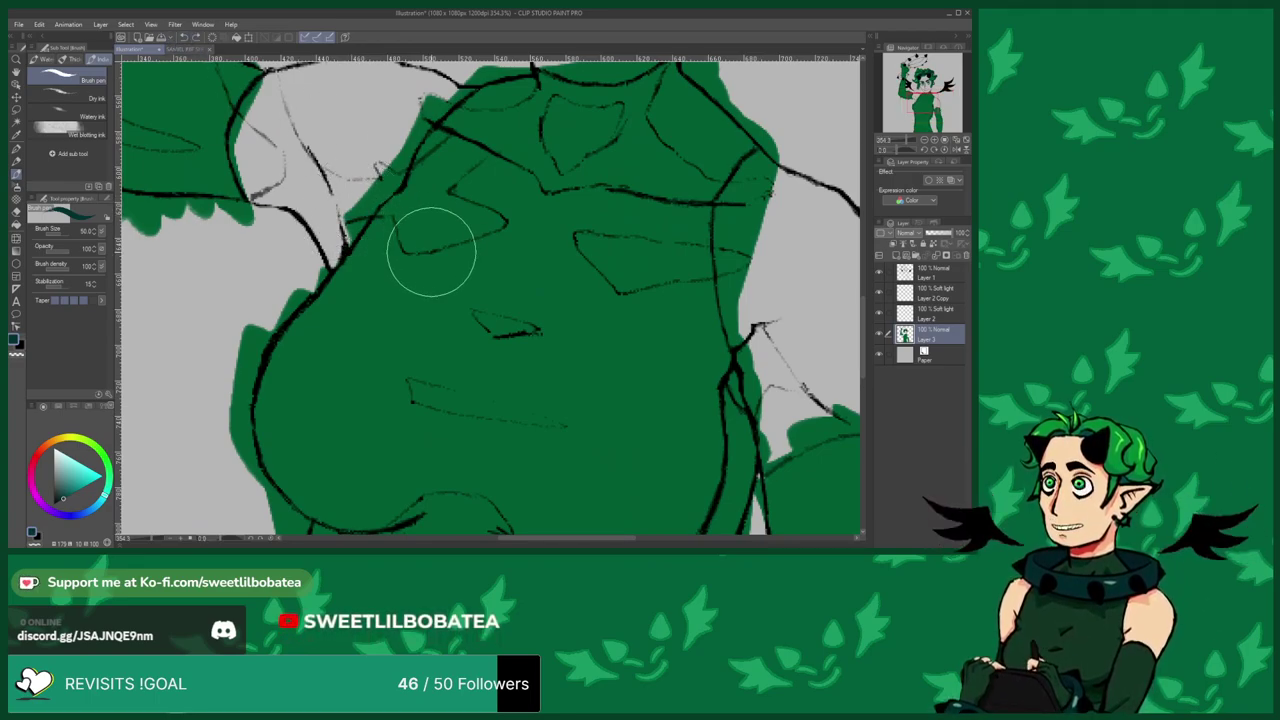
{"action": "mouse_move", "coordinate": [416, 240]}
{"action": "left_mouse_down"}
{"action": "mouse_move", "coordinate": [484, 223]}
{"action": "mouse_move", "coordinate": [443, 183]}
{"action": "mouse_move", "coordinate": [440, 198]}
{"action": "mouse_move", "coordinate": [486, 149]}
{"action": "left_mouse_up"}
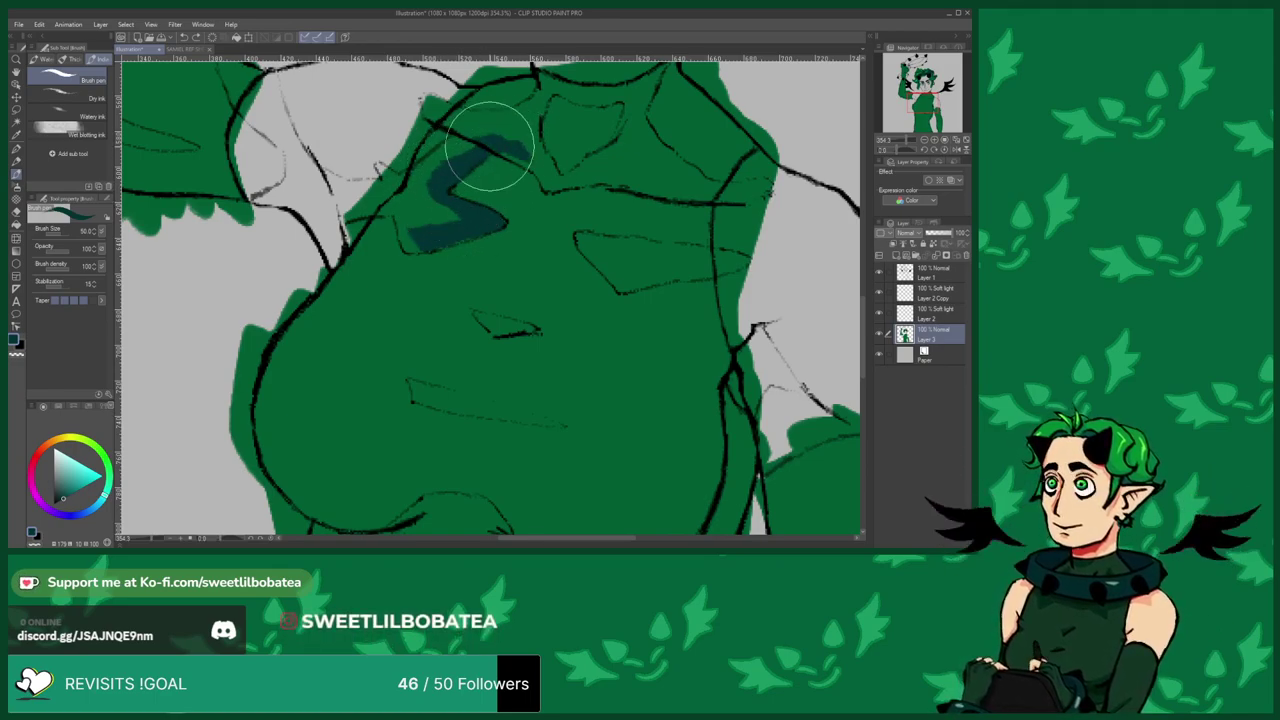
{"action": "mouse_move", "coordinate": [545, 172]}
{"action": "left_mouse_down"}
{"action": "mouse_move", "coordinate": [522, 112]}
{"action": "mouse_move", "coordinate": [477, 118]}
{"action": "mouse_move", "coordinate": [529, 121]}
{"action": "mouse_move", "coordinate": [446, 123]}
{"action": "mouse_move", "coordinate": [475, 140]}
{"action": "left_mouse_up"}
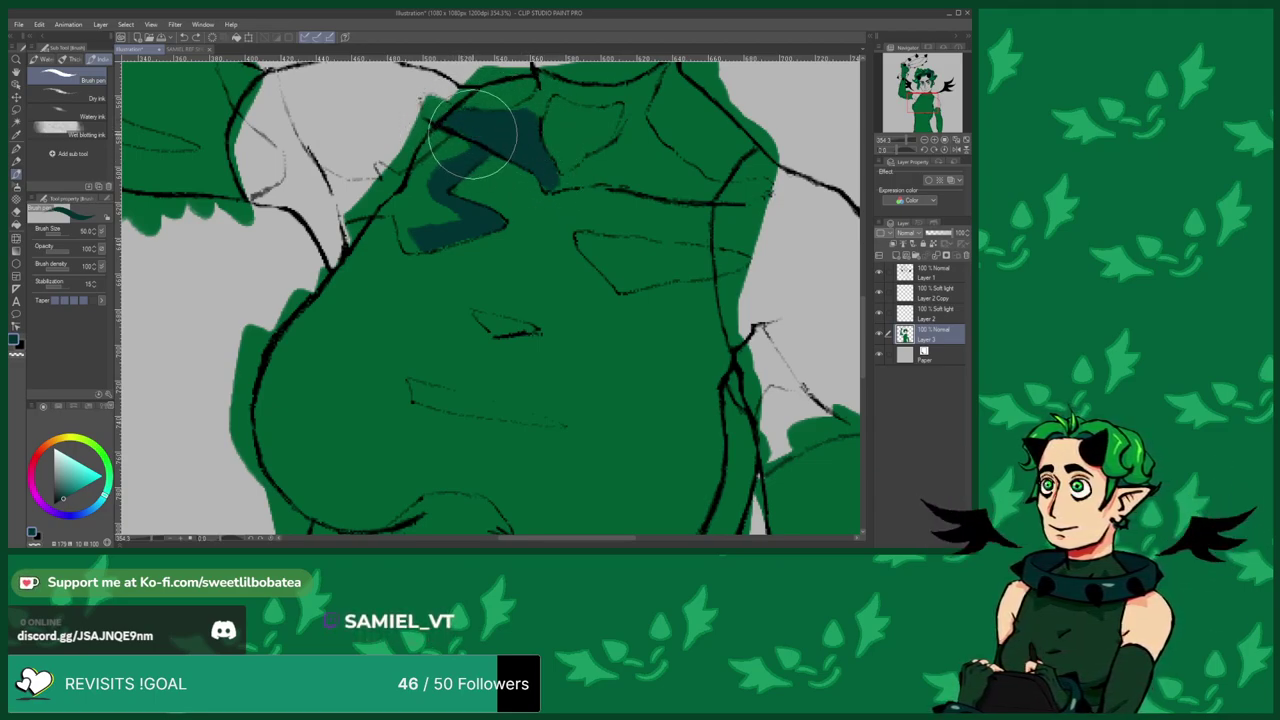
{"action": "mouse_move", "coordinate": [422, 185]}
{"action": "left_mouse_down"}
{"action": "mouse_move", "coordinate": [454, 141]}
{"action": "mouse_move", "coordinate": [405, 215]}
{"action": "left_mouse_up"}
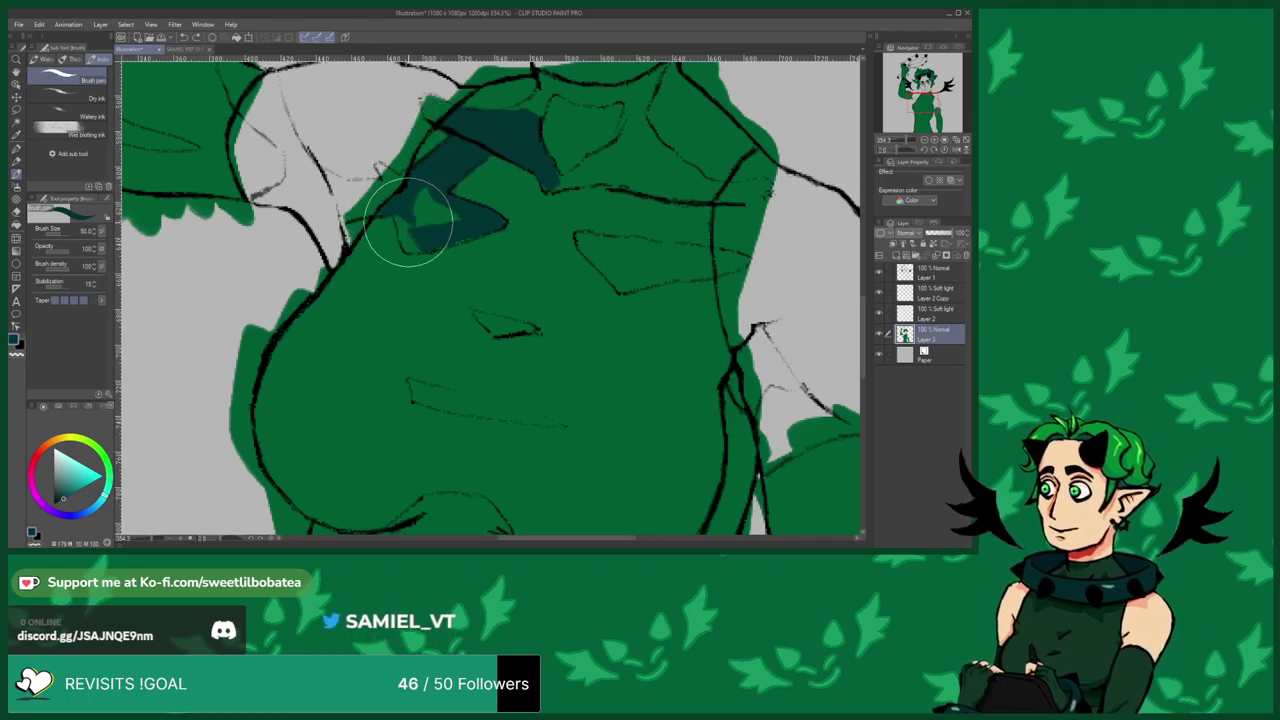
{"action": "mouse_move", "coordinate": [418, 240]}
{"action": "left_mouse_down"}
{"action": "mouse_move", "coordinate": [467, 230]}
{"action": "mouse_move", "coordinate": [415, 212]}
{"action": "left_mouse_up"}
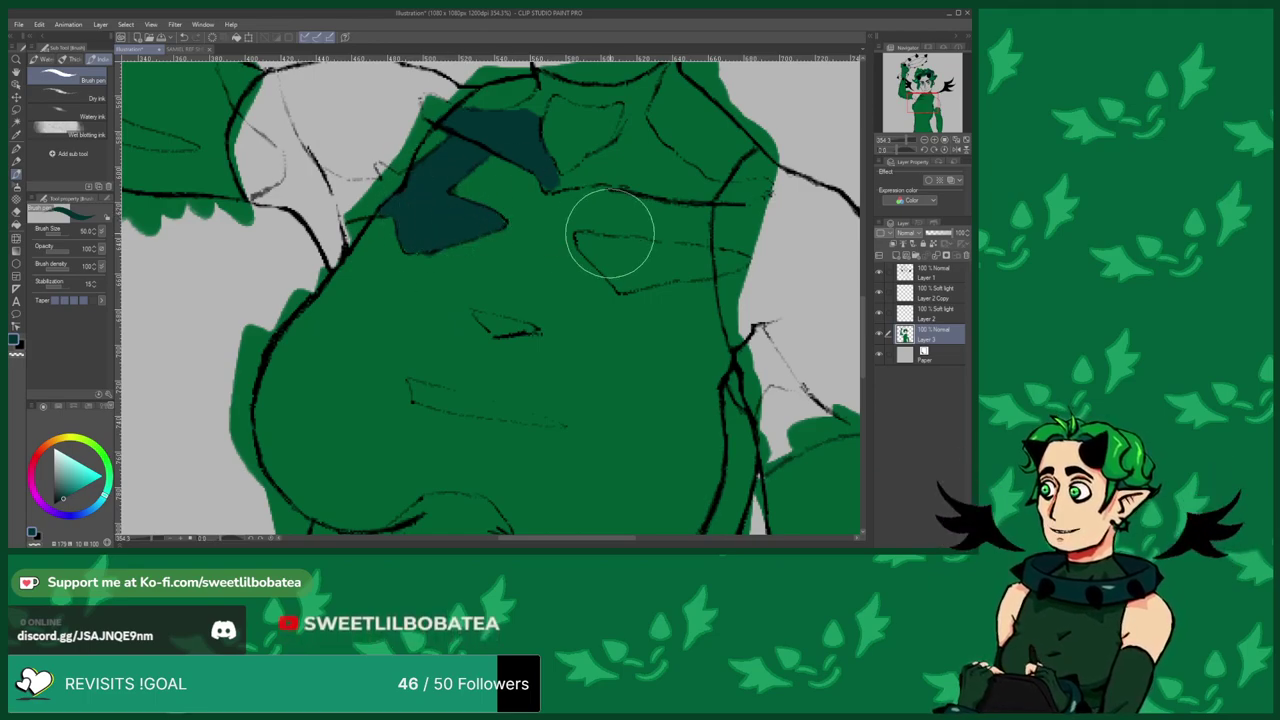
Fill the small central fold, the long fold below it and the right-hand chest fold with dark teal.
{"action": "left_click_drag", "start_coordinate": [485, 328], "coordinate": [512, 327]}
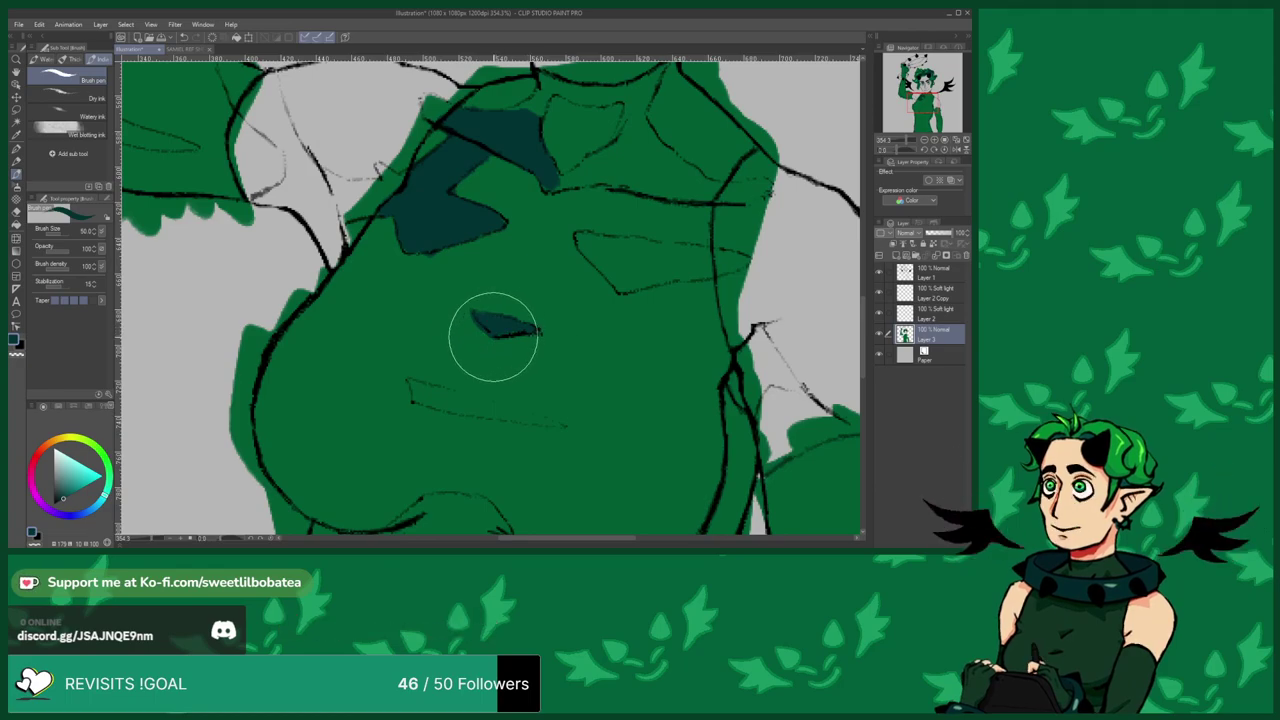
{"action": "mouse_move", "coordinate": [408, 399]}
{"action": "left_mouse_down"}
{"action": "mouse_move", "coordinate": [457, 382]}
{"action": "mouse_move", "coordinate": [540, 416]}
{"action": "mouse_move", "coordinate": [434, 397]}
{"action": "left_mouse_up"}
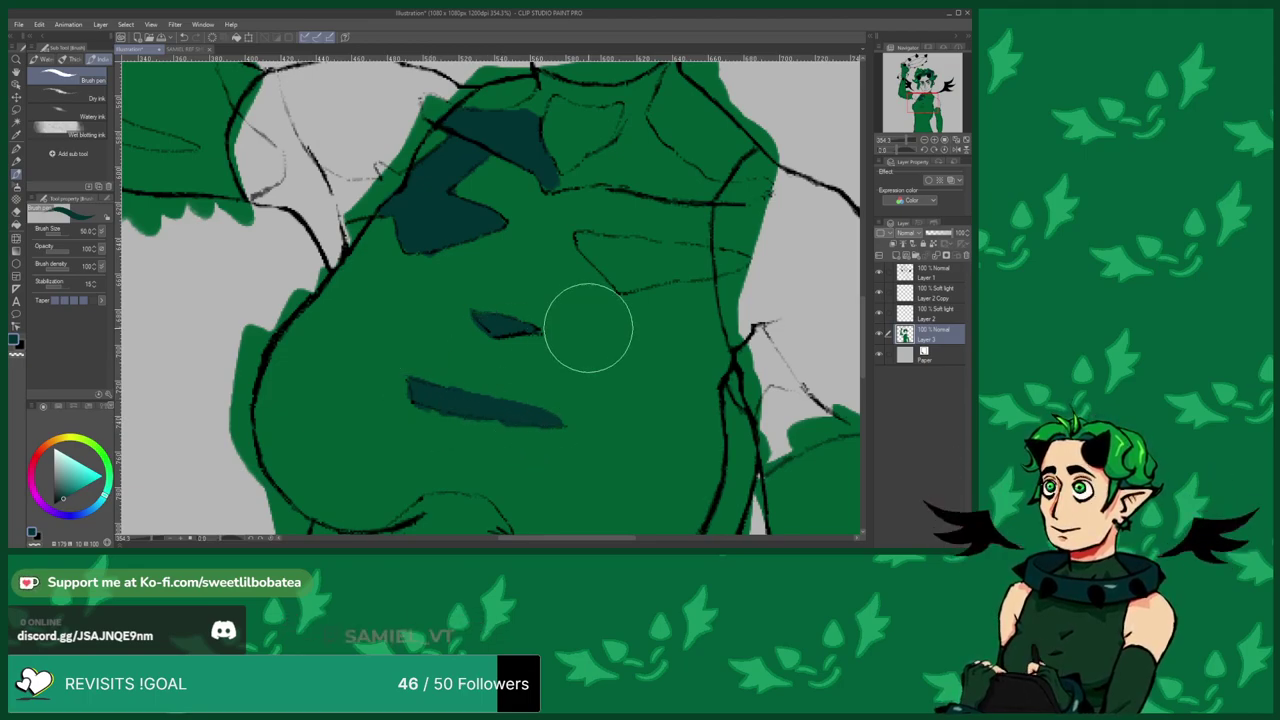
{"action": "left_click", "coordinate": [697, 262]}
{"action": "mouse_move", "coordinate": [710, 268]}
{"action": "left_mouse_down"}
{"action": "mouse_move", "coordinate": [589, 239]}
{"action": "mouse_move", "coordinate": [618, 284]}
{"action": "mouse_move", "coordinate": [640, 269]}
{"action": "mouse_move", "coordinate": [625, 280]}
{"action": "mouse_move", "coordinate": [693, 275]}
{"action": "mouse_move", "coordinate": [641, 280]}
{"action": "mouse_move", "coordinate": [682, 250]}
{"action": "mouse_move", "coordinate": [633, 246]}
{"action": "left_mouse_up"}
Shade the neckline around the green throat patch and along the right-hand upper chest line with dark teal.
{"action": "mouse_move", "coordinate": [554, 178]}
{"action": "left_mouse_down"}
{"action": "mouse_move", "coordinate": [644, 132]}
{"action": "mouse_move", "coordinate": [636, 93]}
{"action": "mouse_move", "coordinate": [661, 67]}
{"action": "mouse_move", "coordinate": [628, 100]}
{"action": "mouse_move", "coordinate": [563, 88]}
{"action": "mouse_move", "coordinate": [576, 100]}
{"action": "mouse_move", "coordinate": [533, 105]}
{"action": "left_mouse_up"}
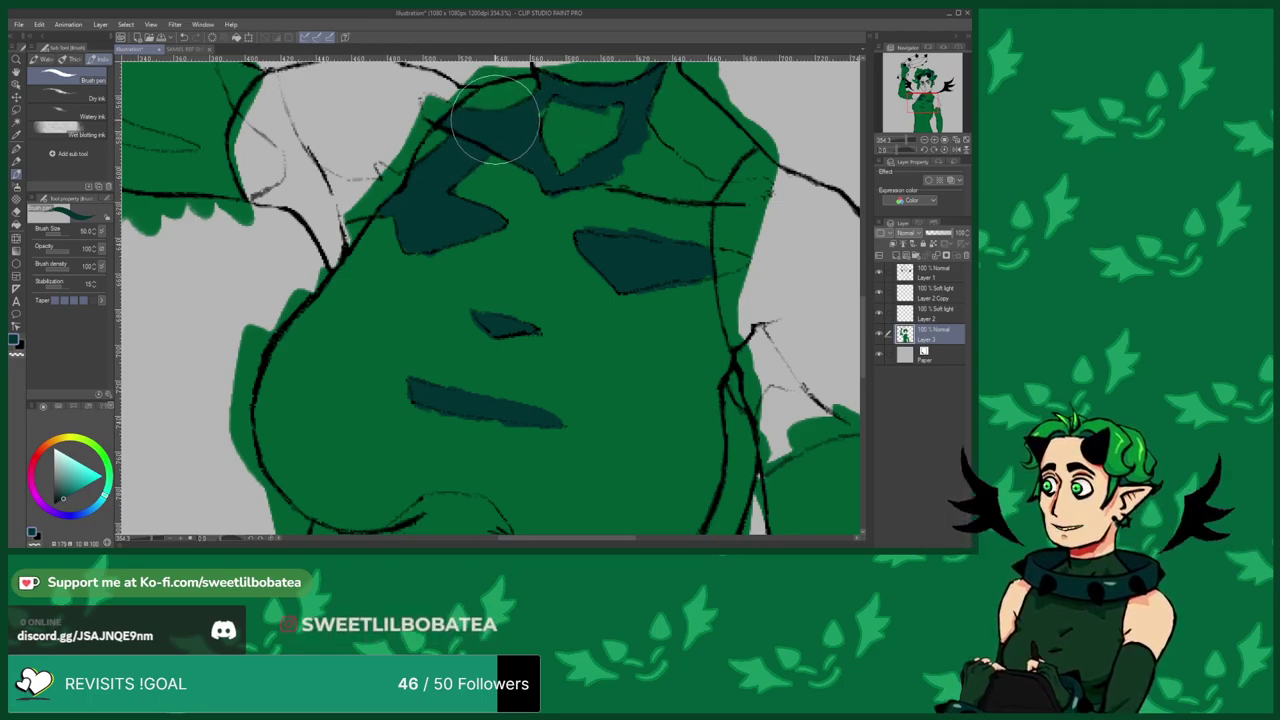
{"action": "mouse_move", "coordinate": [540, 150]}
{"action": "left_mouse_down"}
{"action": "mouse_move", "coordinate": [560, 183]}
{"action": "mouse_move", "coordinate": [549, 168]}
{"action": "mouse_move", "coordinate": [567, 140]}
{"action": "mouse_move", "coordinate": [653, 188]}
{"action": "mouse_move", "coordinate": [599, 175]}
{"action": "mouse_move", "coordinate": [672, 183]}
{"action": "left_mouse_up"}
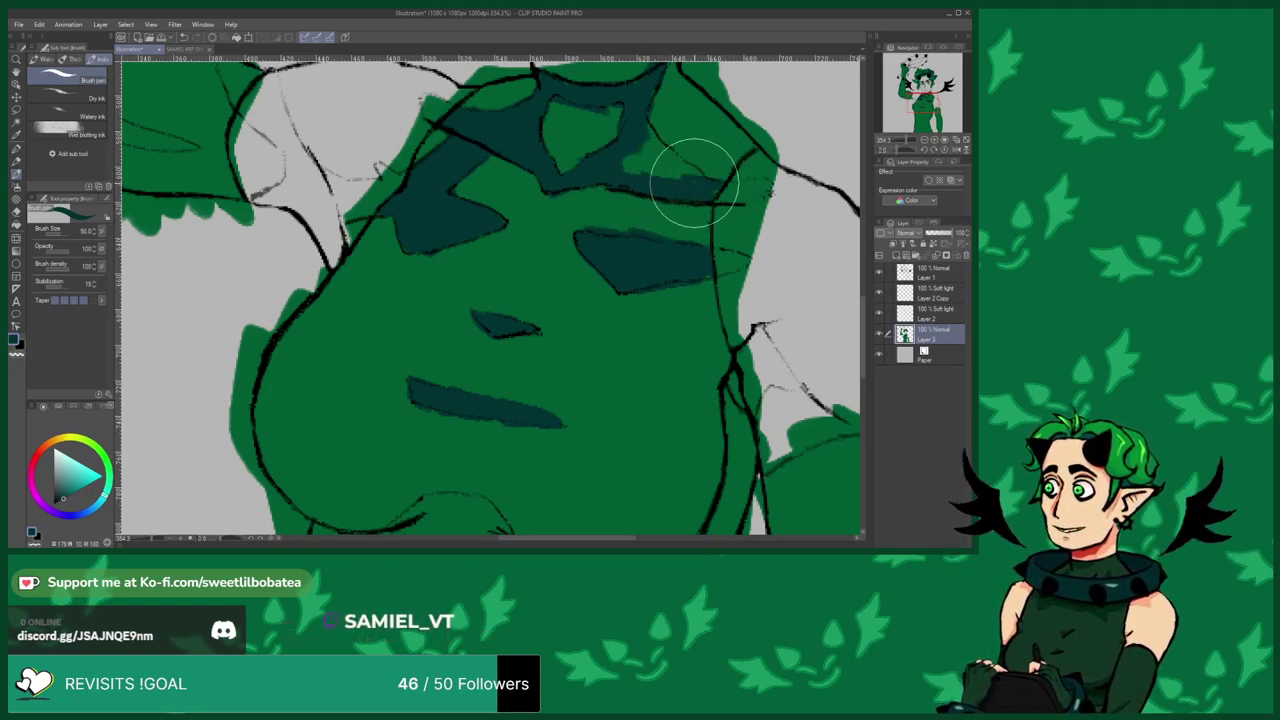
{"action": "mouse_move", "coordinate": [704, 181]}
{"action": "left_mouse_down"}
{"action": "mouse_move", "coordinate": [638, 130]}
{"action": "mouse_move", "coordinate": [625, 142]}
{"action": "mouse_move", "coordinate": [675, 181]}
{"action": "left_mouse_up"}
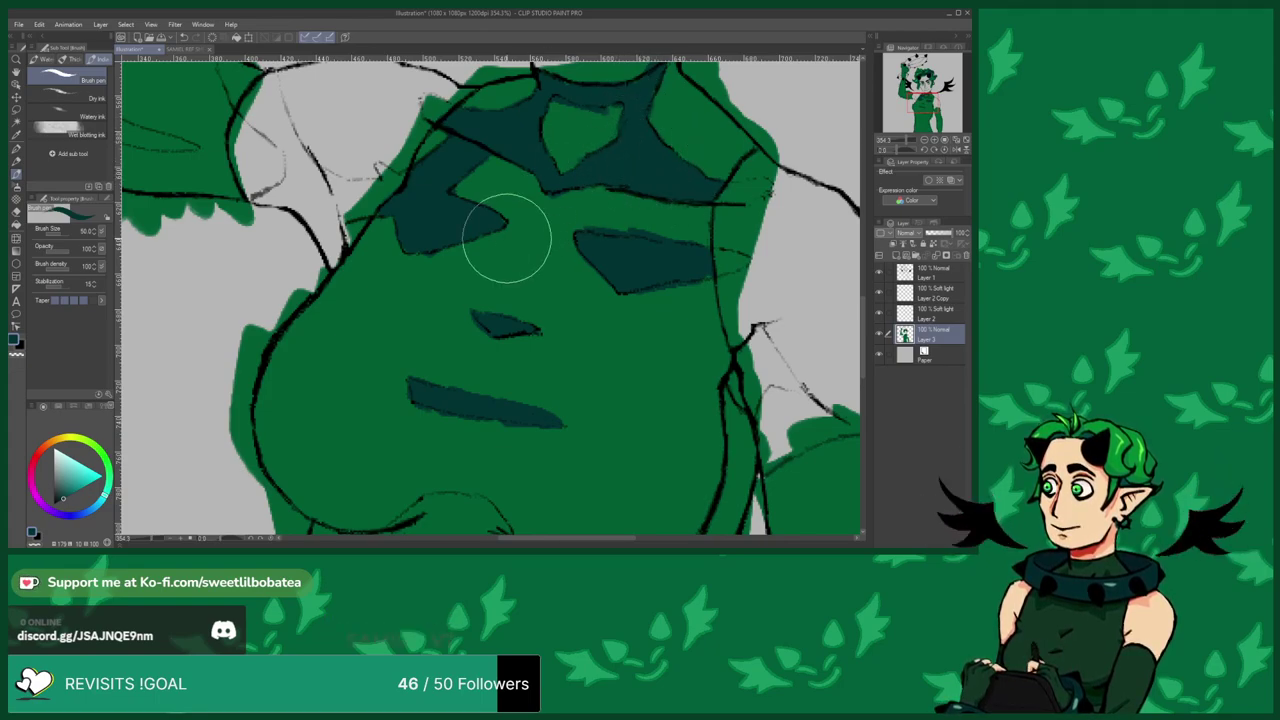
{"action": "scroll", "coordinate": [434, 265], "scroll_direction": "down", "scroll_amount": 5}
{"action": "scroll", "coordinate": [434, 265], "scroll_direction": "up", "scroll_amount": 6}
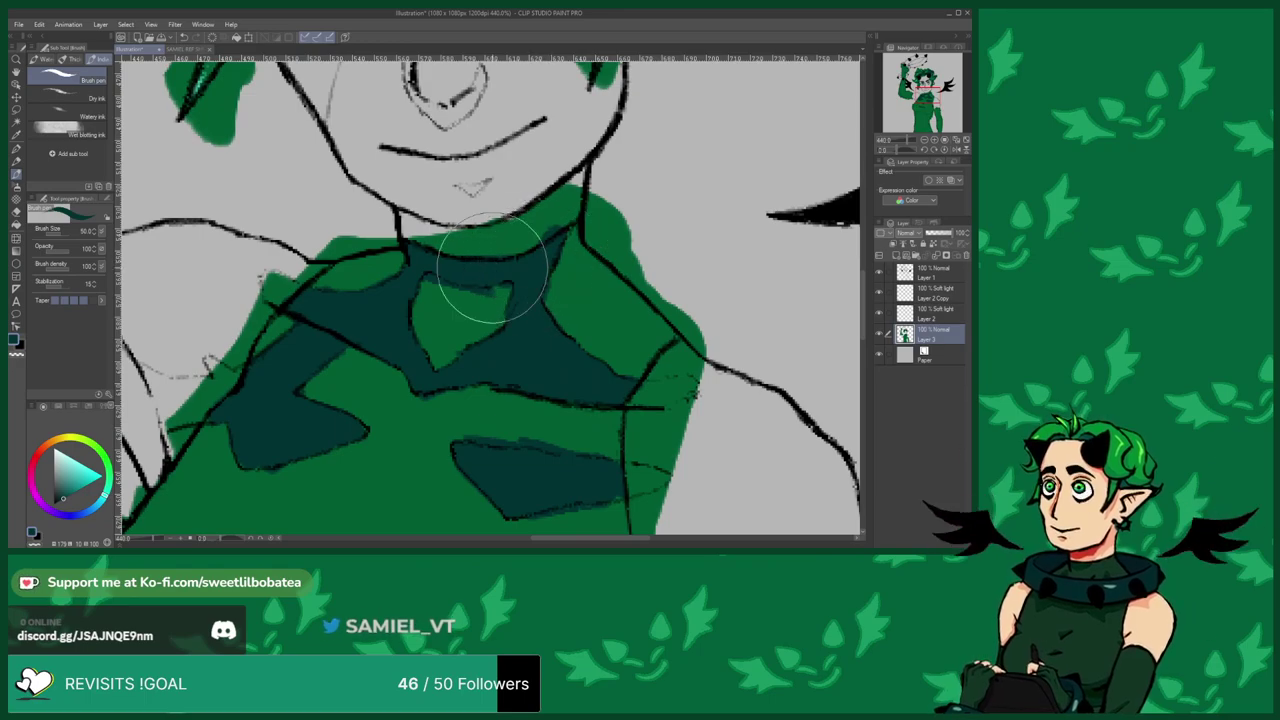
{"action": "scroll", "coordinate": [548, 255], "scroll_direction": "down", "scroll_amount": 5}
{"action": "scroll", "coordinate": [447, 226], "scroll_direction": "up", "scroll_amount": 5}
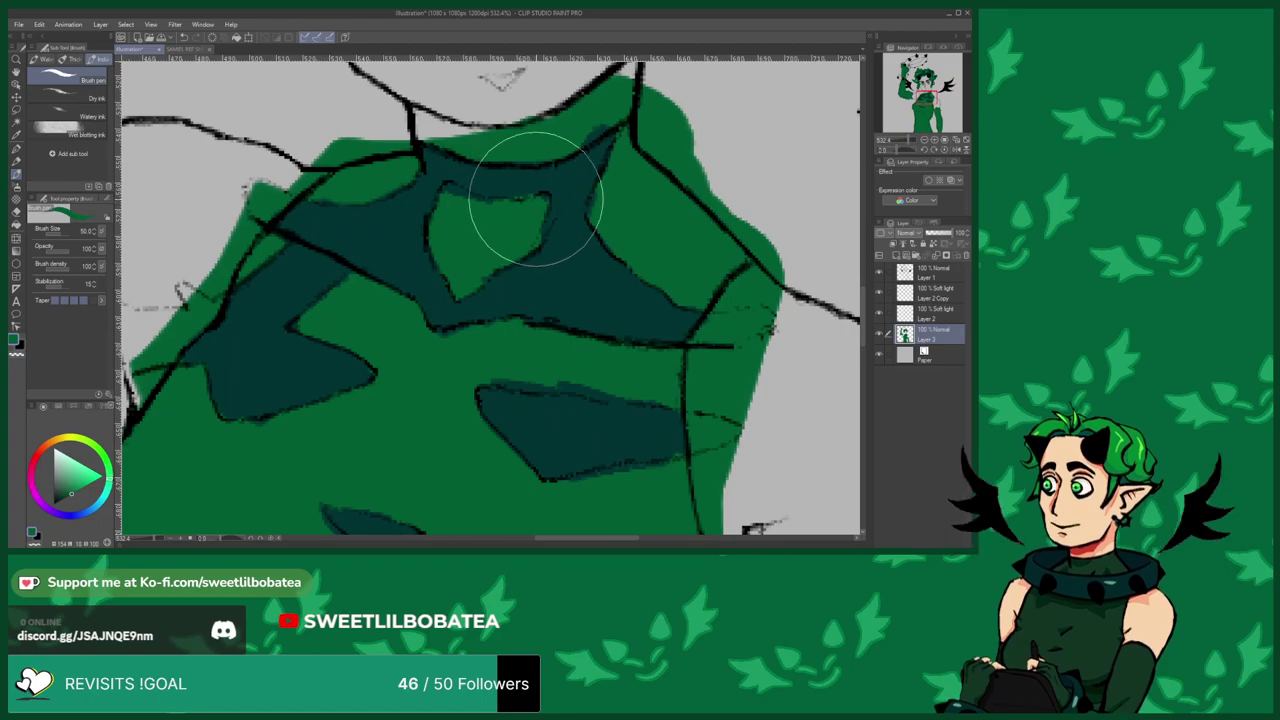
Pick up the dark teal from the top's shading and paint the shadow beneath the bust and up the right-hand side.
{"action": "left_click", "coordinate": [385, 232], "text": "alt"}
{"action": "scroll", "coordinate": [385, 230], "scroll_direction": "down", "scroll_amount": 10}
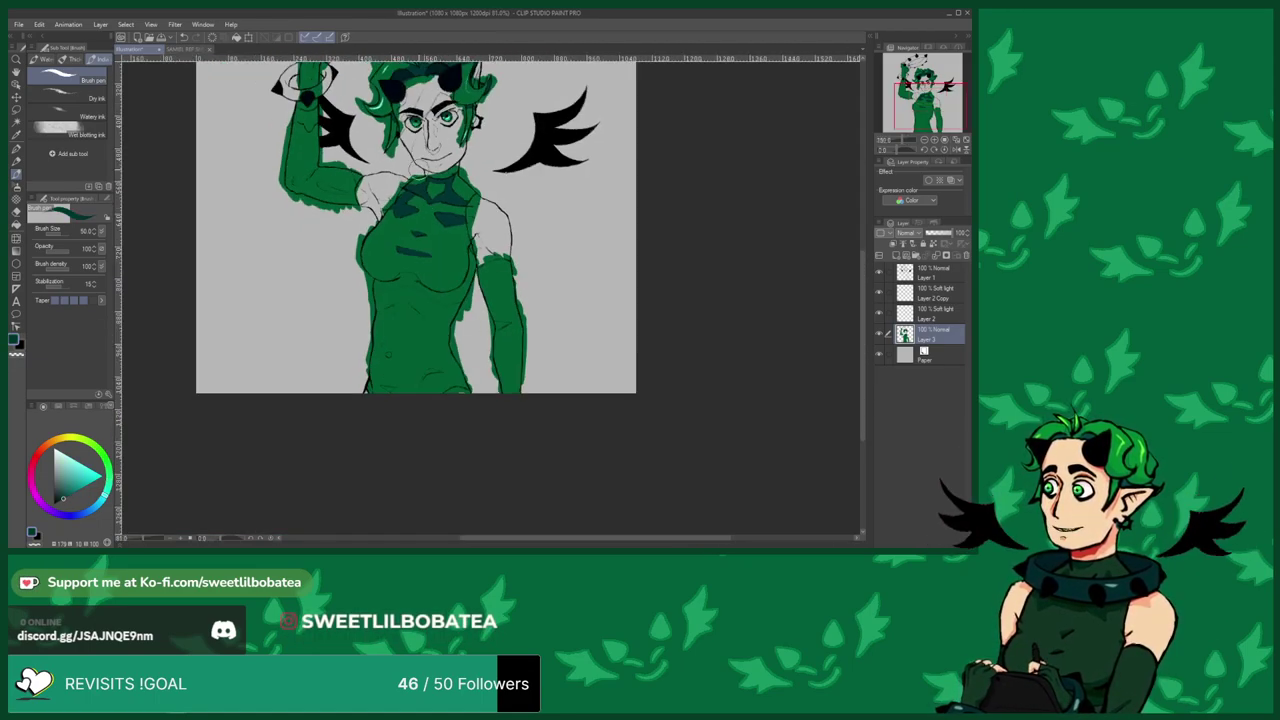
{"action": "scroll", "coordinate": [459, 258], "scroll_direction": "up", "scroll_amount": 3}
{"action": "scroll", "coordinate": [528, 205], "scroll_direction": "up", "scroll_amount": 3}
{"action": "mouse_move", "coordinate": [540, 210]}
{"action": "left_mouse_down"}
{"action": "mouse_move", "coordinate": [538, 180]}
{"action": "mouse_move", "coordinate": [550, 219]}
{"action": "mouse_move", "coordinate": [521, 283]}
{"action": "mouse_move", "coordinate": [539, 170]}
{"action": "mouse_move", "coordinate": [541, 261]}
{"action": "mouse_move", "coordinate": [522, 313]}
{"action": "mouse_move", "coordinate": [506, 330]}
{"action": "mouse_move", "coordinate": [532, 285]}
{"action": "mouse_move", "coordinate": [450, 345]}
{"action": "mouse_move", "coordinate": [519, 330]}
{"action": "mouse_move", "coordinate": [444, 361]}
{"action": "mouse_move", "coordinate": [497, 356]}
{"action": "mouse_move", "coordinate": [481, 365]}
{"action": "mouse_move", "coordinate": [389, 350]}
{"action": "mouse_move", "coordinate": [446, 370]}
{"action": "mouse_move", "coordinate": [431, 344]}
{"action": "mouse_move", "coordinate": [388, 335]}
{"action": "mouse_move", "coordinate": [396, 348]}
{"action": "mouse_move", "coordinate": [384, 346]}
{"action": "mouse_move", "coordinate": [336, 317]}
{"action": "mouse_move", "coordinate": [301, 264]}
{"action": "mouse_move", "coordinate": [322, 276]}
{"action": "mouse_move", "coordinate": [254, 280]}
{"action": "mouse_move", "coordinate": [265, 284]}
{"action": "mouse_move", "coordinate": [213, 310]}
{"action": "mouse_move", "coordinate": [280, 281]}
{"action": "mouse_move", "coordinate": [295, 295]}
{"action": "mouse_move", "coordinate": [234, 302]}
{"action": "mouse_move", "coordinate": [245, 309]}
{"action": "mouse_move", "coordinate": [166, 290]}
{"action": "left_mouse_up"}
{"action": "scroll", "coordinate": [300, 305], "scroll_direction": "down", "scroll_amount": 5}
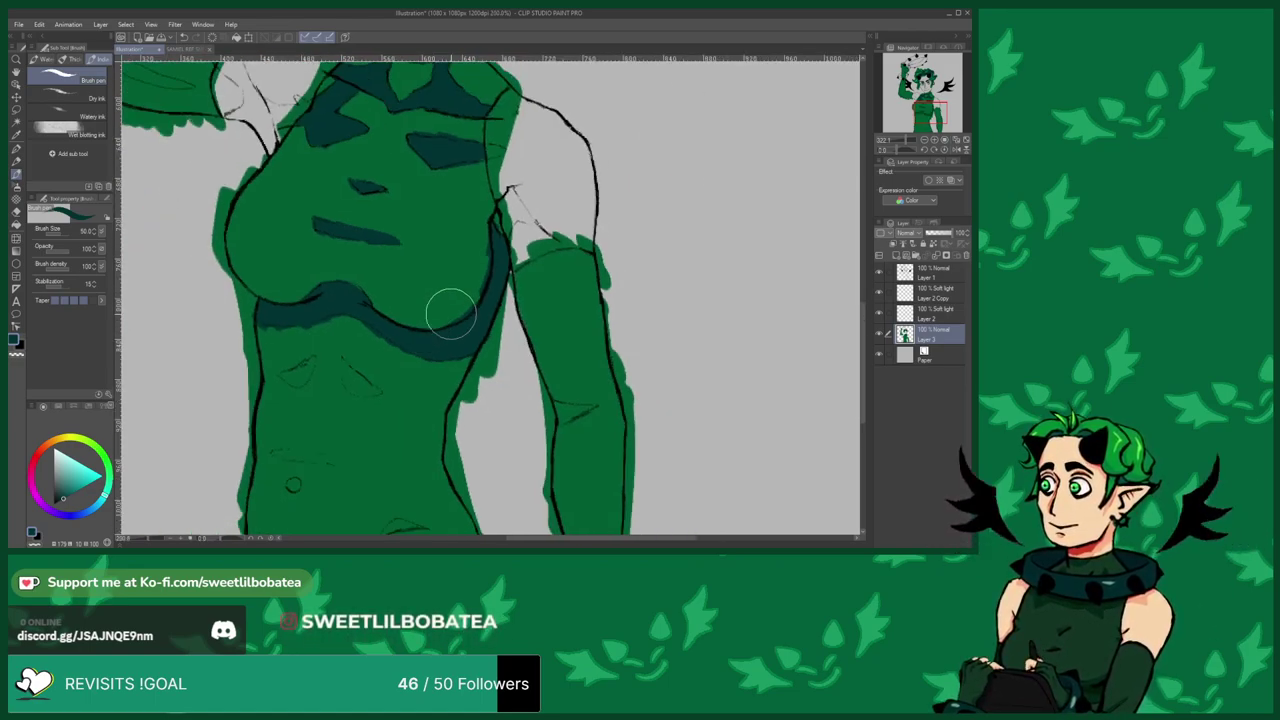
Shade the raised arm's glove in dark teal along the upper-arm fold, the cuff corner and the elbow creases.
{"action": "scroll", "coordinate": [271, 220], "scroll_direction": "up", "scroll_amount": 5}
{"action": "left_click_drag", "start_coordinate": [265, 235], "coordinate": [381, 281]}
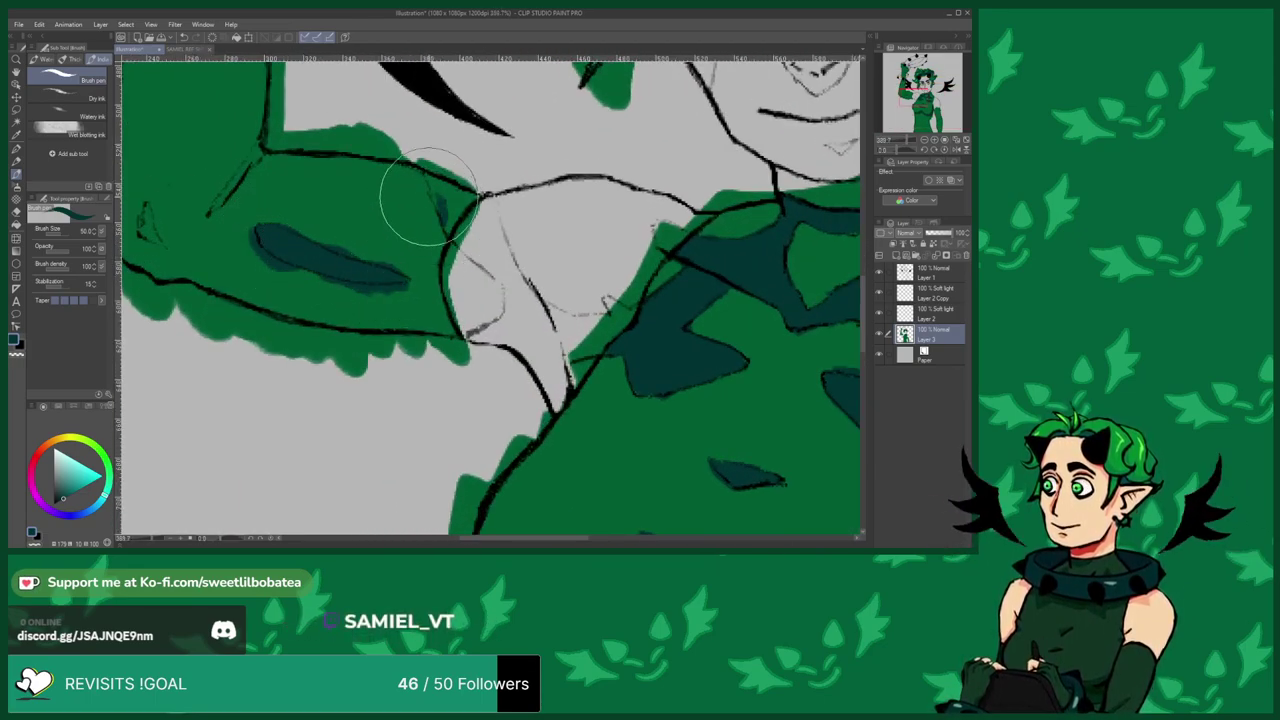
{"action": "mouse_move", "coordinate": [436, 212]}
{"action": "left_mouse_down"}
{"action": "mouse_move", "coordinate": [471, 204]}
{"action": "mouse_move", "coordinate": [440, 188]}
{"action": "left_mouse_up"}
{"action": "scroll", "coordinate": [435, 262], "scroll_direction": "down", "scroll_amount": 3}
{"action": "scroll", "coordinate": [320, 220], "scroll_direction": "up", "scroll_amount": 3}
{"action": "mouse_move", "coordinate": [390, 229]}
{"action": "left_mouse_down"}
{"action": "mouse_move", "coordinate": [349, 275]}
{"action": "mouse_move", "coordinate": [387, 229]}
{"action": "left_mouse_up"}
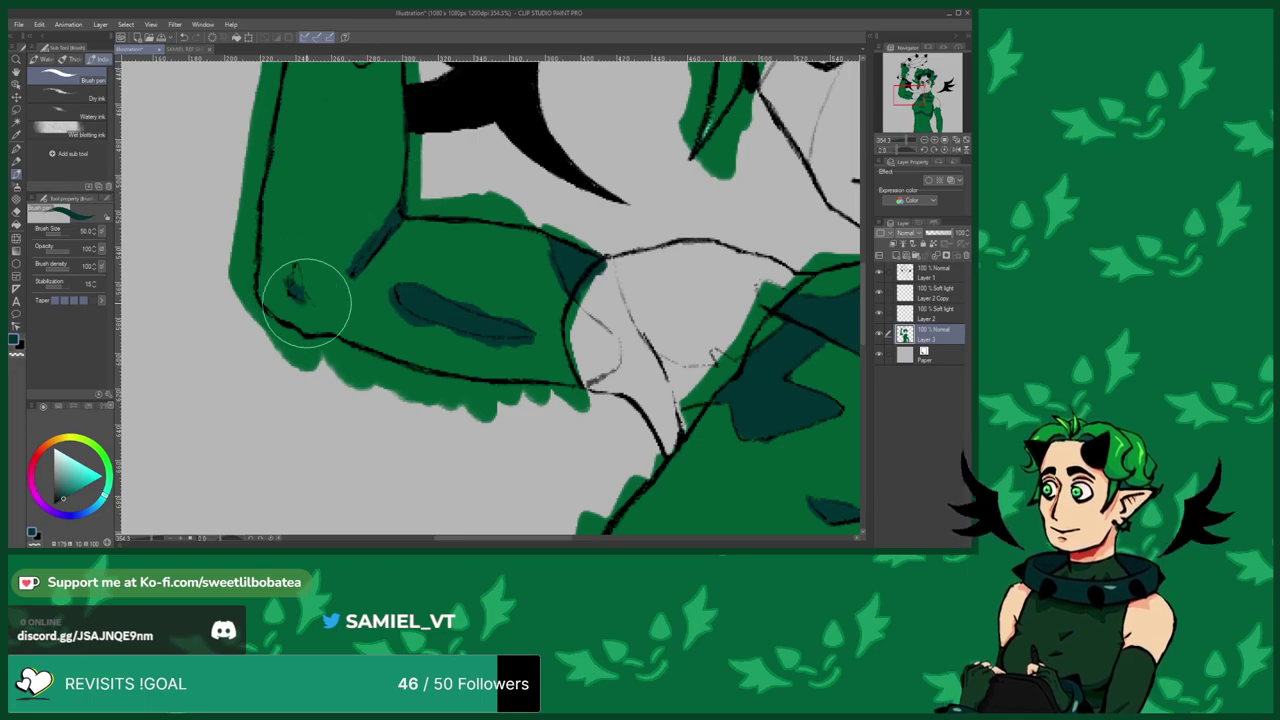
Fill the shadow shape on the raised forearm below the bracelet's centre spike with dark teal.
{"action": "scroll", "coordinate": [300, 270], "scroll_direction": "down", "scroll_amount": 4}
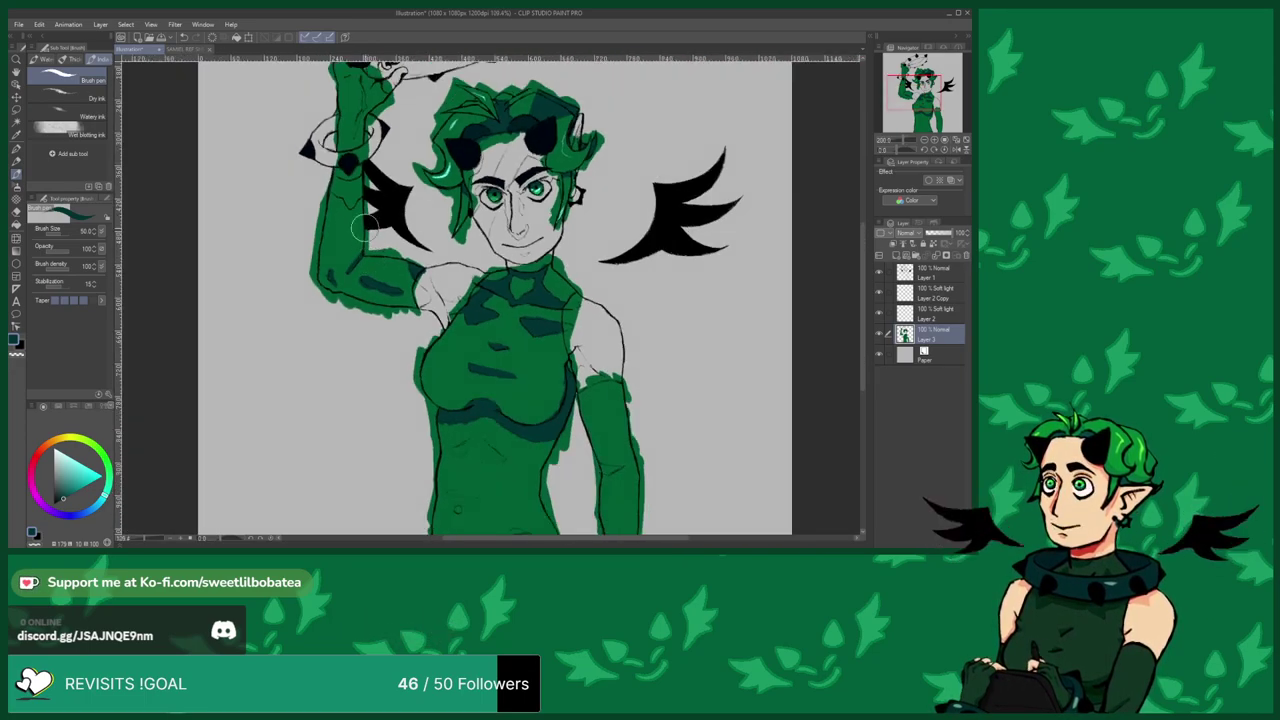
{"action": "scroll", "coordinate": [336, 220], "scroll_direction": "up", "scroll_amount": 4}
{"action": "left_click_drag", "start_coordinate": [342, 234], "coordinate": [356, 236]}
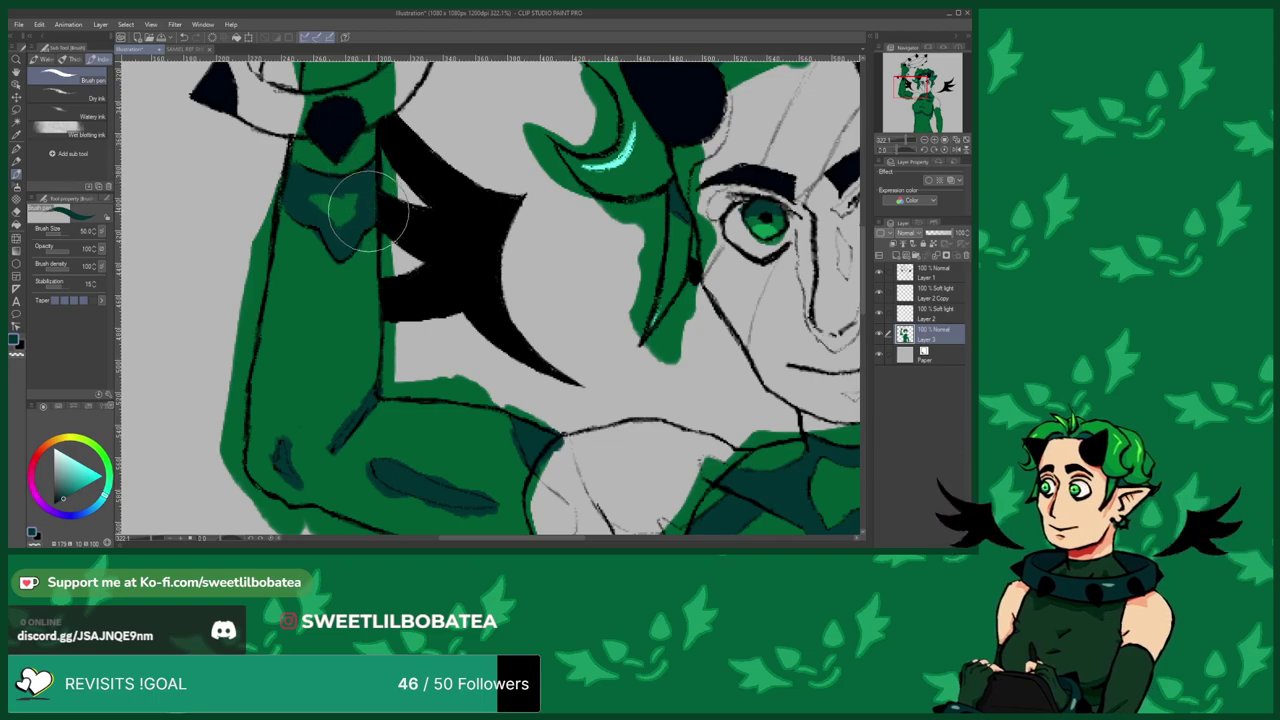
{"action": "scroll", "coordinate": [331, 323], "scroll_direction": "down", "scroll_amount": 8}
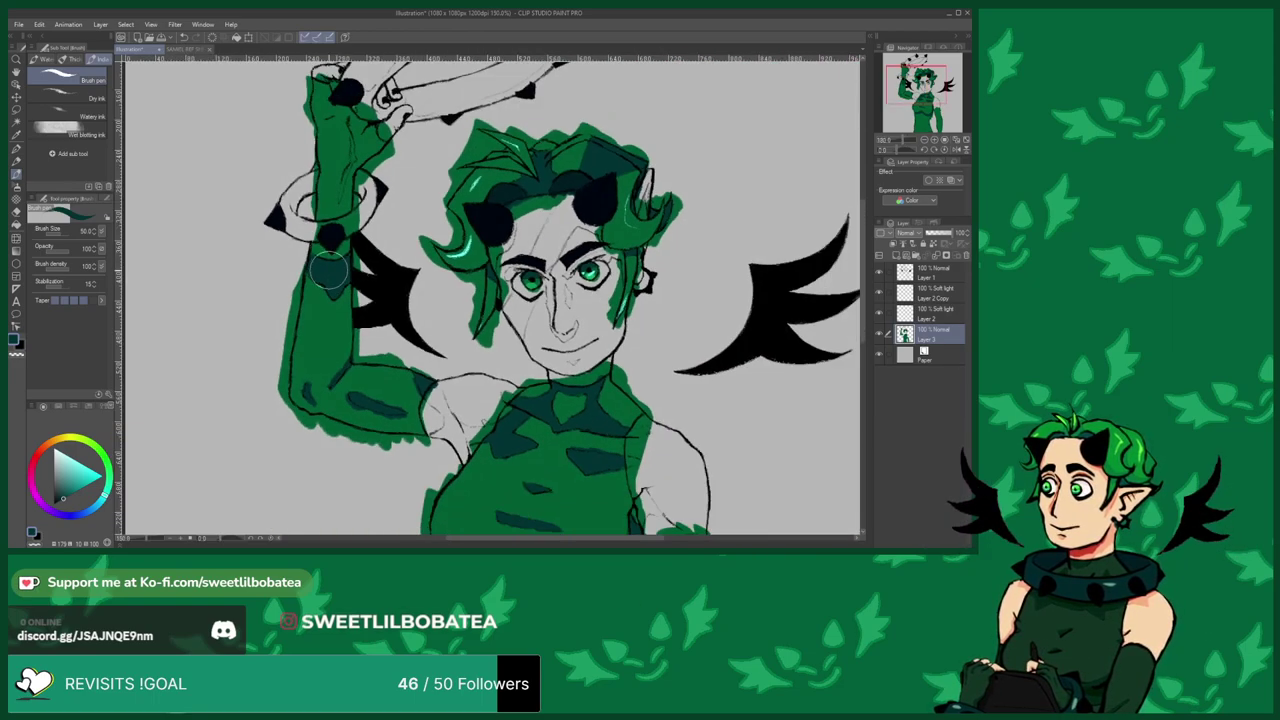
Shade the raised hand's wrist crease, thumb base and small back-of-hand crease with dark teal.
{"action": "scroll", "coordinate": [348, 211], "scroll_direction": "up", "scroll_amount": 6}
{"action": "left_click_drag", "start_coordinate": [341, 231], "coordinate": [362, 174]}
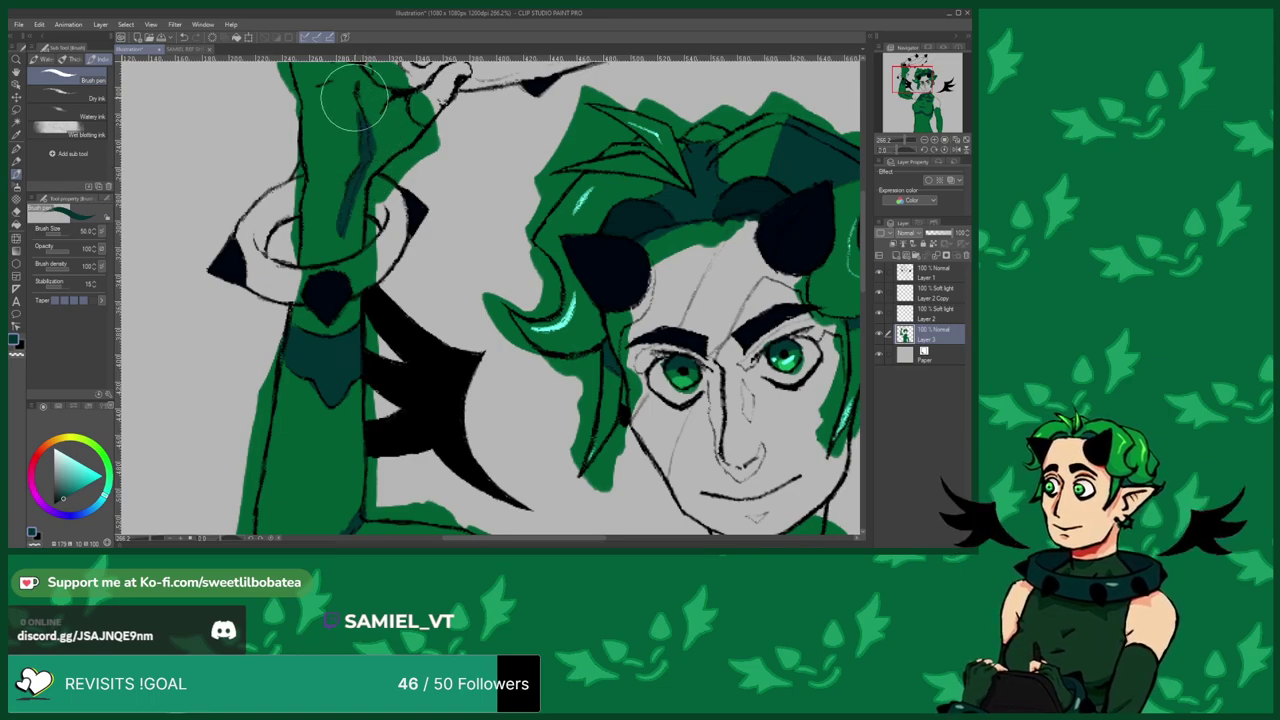
{"action": "scroll", "coordinate": [375, 311], "scroll_direction": "down", "scroll_amount": 4}
{"action": "scroll", "coordinate": [385, 176], "scroll_direction": "up", "scroll_amount": 6}
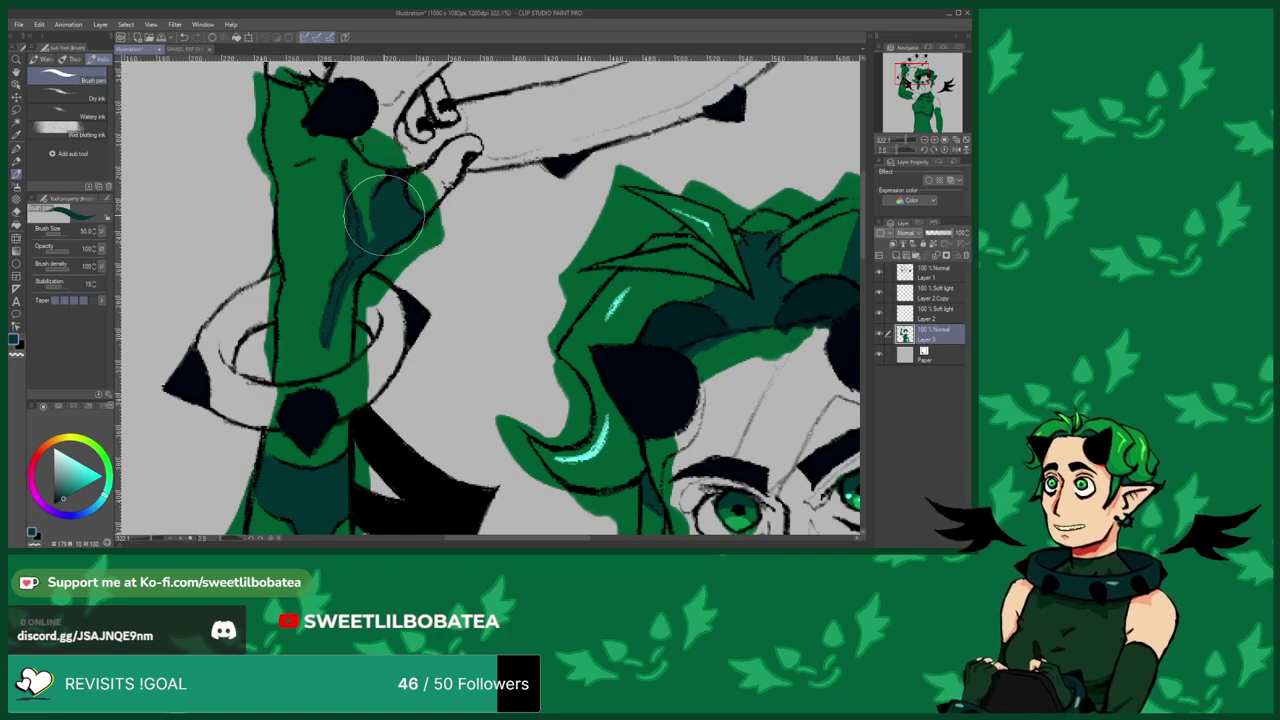
{"action": "scroll", "coordinate": [352, 335], "scroll_direction": "down", "scroll_amount": 2}
{"action": "scroll", "coordinate": [360, 298], "scroll_direction": "up", "scroll_amount": 2}
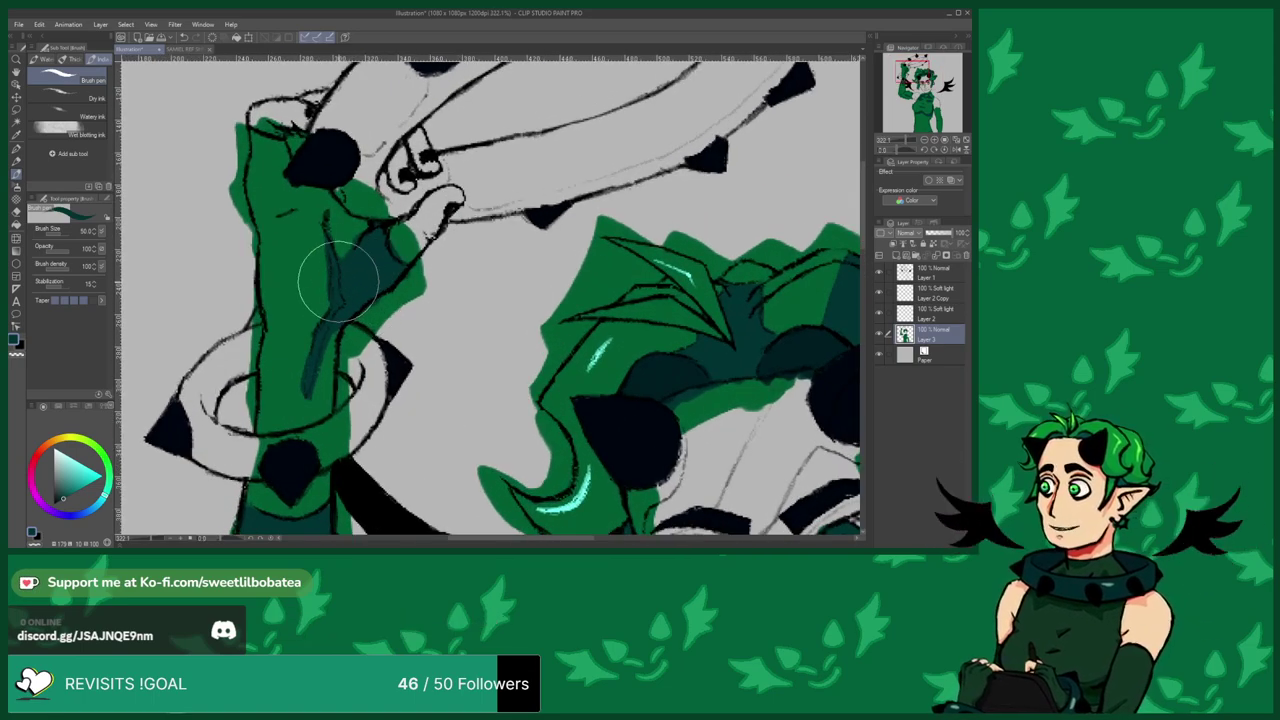
{"action": "scroll", "coordinate": [343, 290], "scroll_direction": "down", "scroll_amount": 3}
{"action": "scroll", "coordinate": [360, 310], "scroll_direction": "up", "scroll_amount": 5}
{"action": "scroll", "coordinate": [362, 312], "scroll_direction": "up", "scroll_amount": 2}
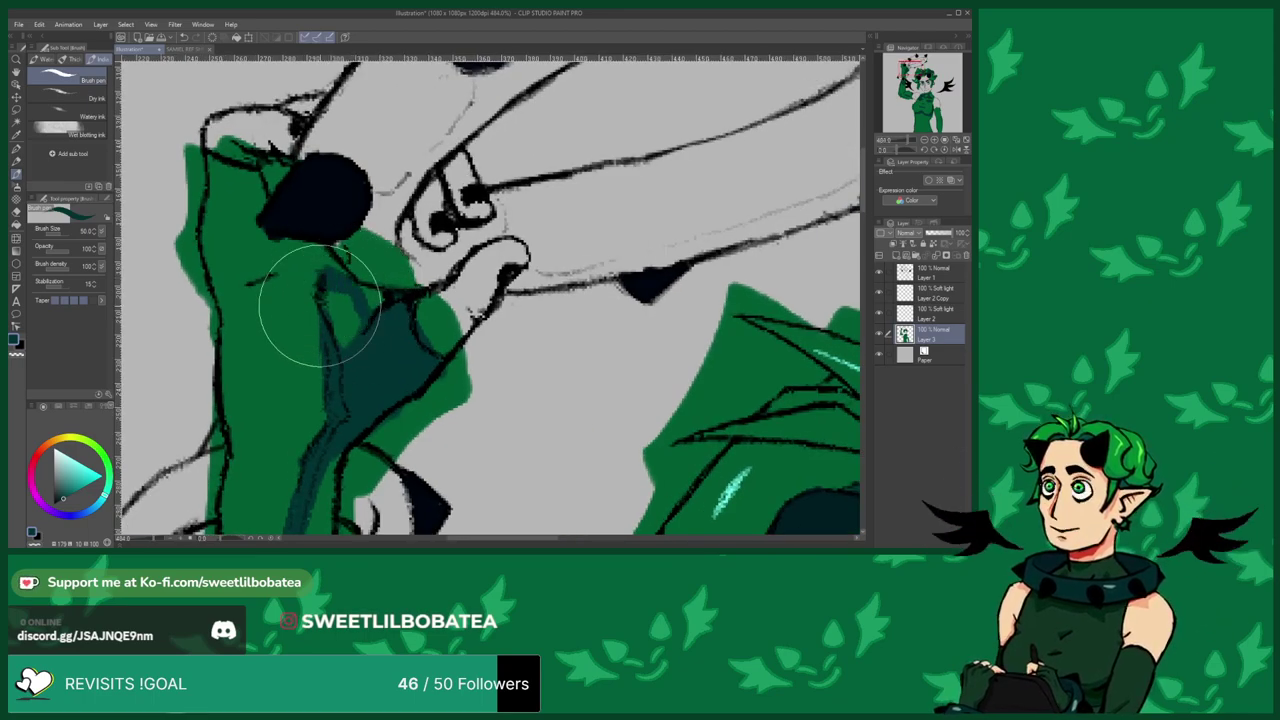
{"action": "mouse_move", "coordinate": [337, 325]}
{"action": "left_mouse_down"}
{"action": "mouse_move", "coordinate": [328, 254]}
{"action": "mouse_move", "coordinate": [321, 282]}
{"action": "mouse_move", "coordinate": [358, 303]}
{"action": "left_mouse_up"}
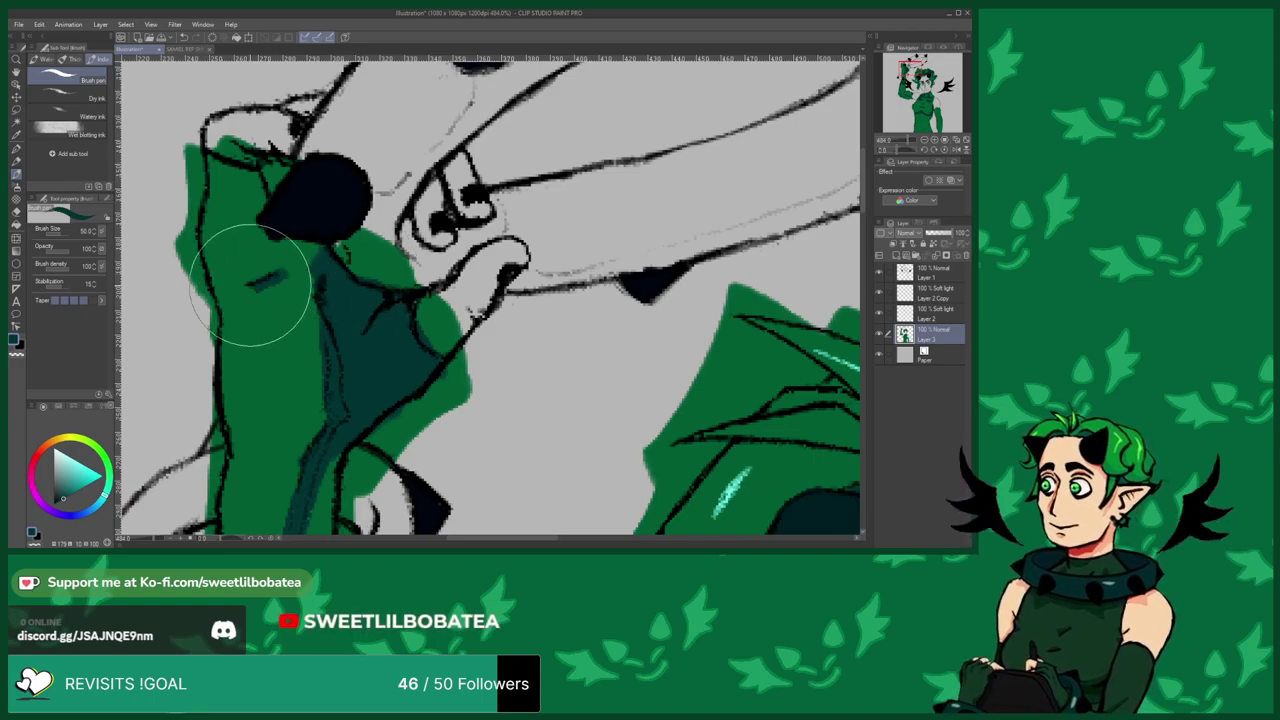
Shade the raised glove beside the nearest collar spike with dark teal and tidy the area around the spike.
{"action": "scroll", "coordinate": [318, 326], "scroll_direction": "down", "scroll_amount": 8}
{"action": "scroll", "coordinate": [298, 246], "scroll_direction": "up", "scroll_amount": 7}
{"action": "left_click_drag", "start_coordinate": [292, 254], "coordinate": [302, 252]}
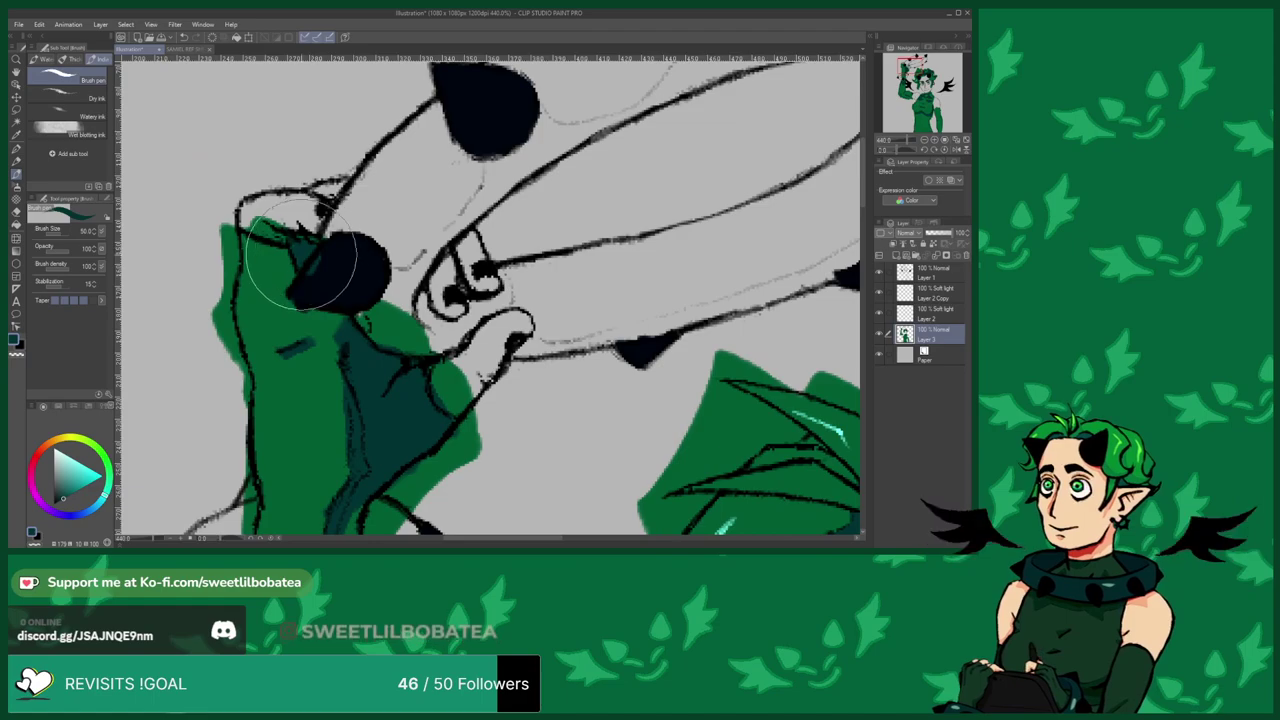
{"action": "scroll", "coordinate": [305, 250], "scroll_direction": "up", "scroll_amount": 2}
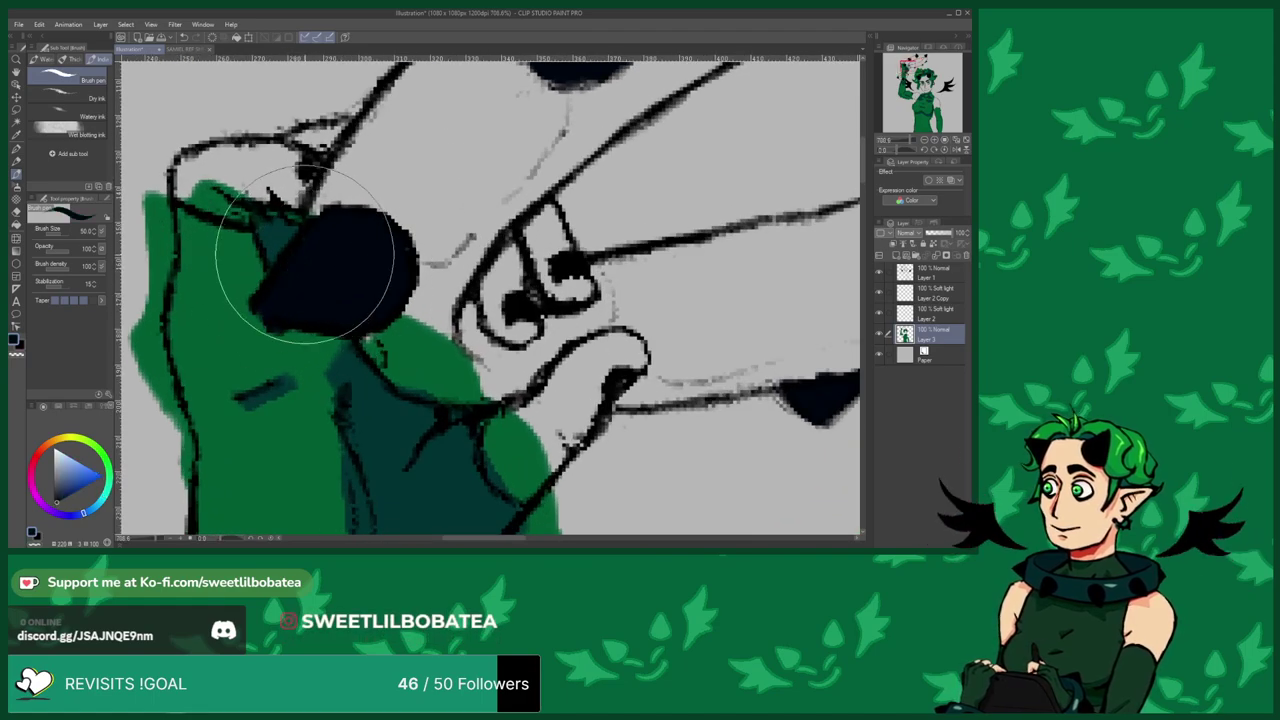
{"action": "scroll", "coordinate": [308, 248], "scroll_direction": "down", "scroll_amount": 2}
{"action": "scroll", "coordinate": [257, 300], "scroll_direction": "up", "scroll_amount": 3}
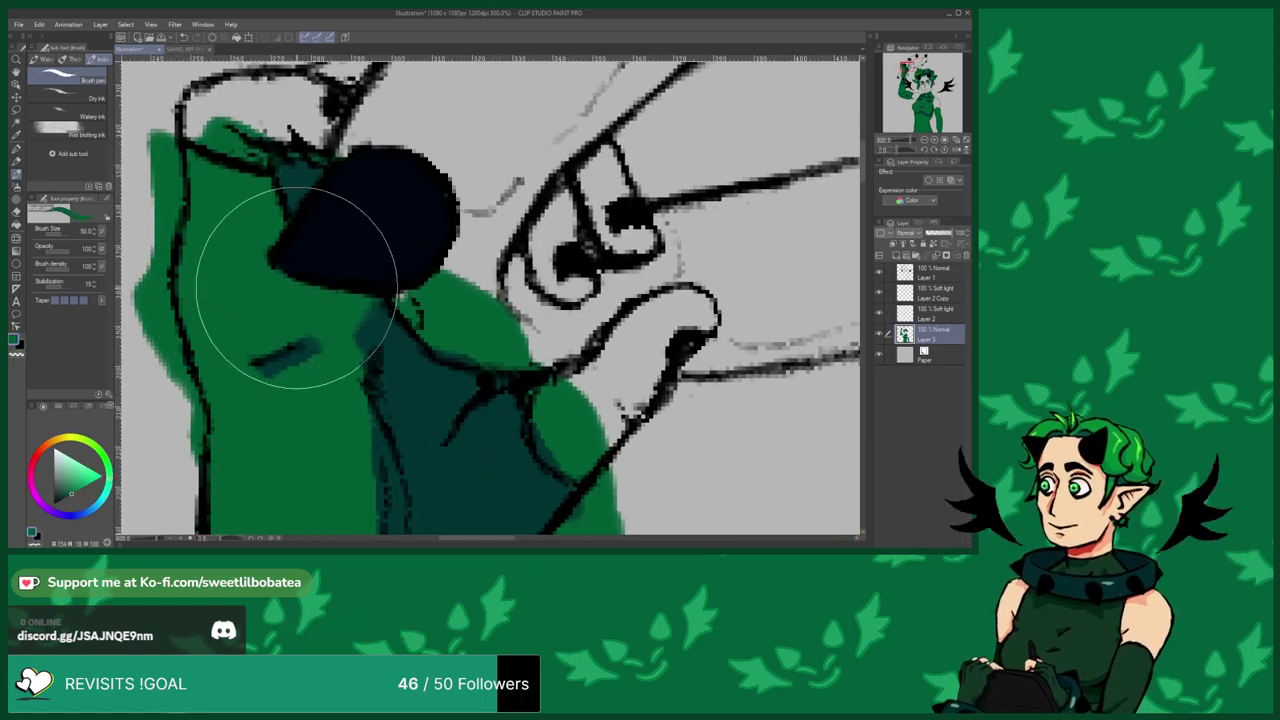
{"action": "scroll", "coordinate": [290, 290], "scroll_direction": "down", "scroll_amount": 3}
{"action": "scroll", "coordinate": [305, 360], "scroll_direction": "up", "scroll_amount": 2}
{"action": "scroll", "coordinate": [333, 345], "scroll_direction": "down", "scroll_amount": 2}
{"action": "scroll", "coordinate": [357, 314], "scroll_direction": "up", "scroll_amount": 3}
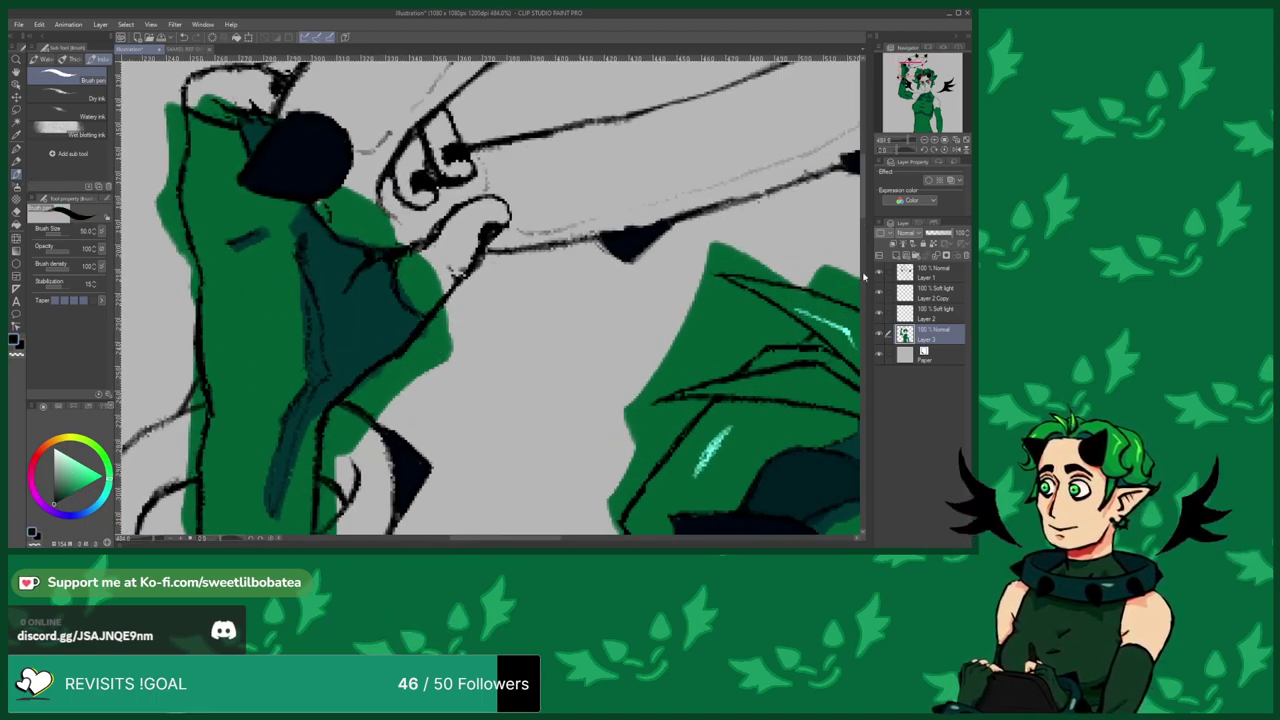
Delete the duplicate soft light layer, Layer 2 Copy.
{"action": "left_click", "coordinate": [916, 310]}
{"action": "left_click", "coordinate": [932, 296]}
{"action": "left_click", "coordinate": [965, 256]}
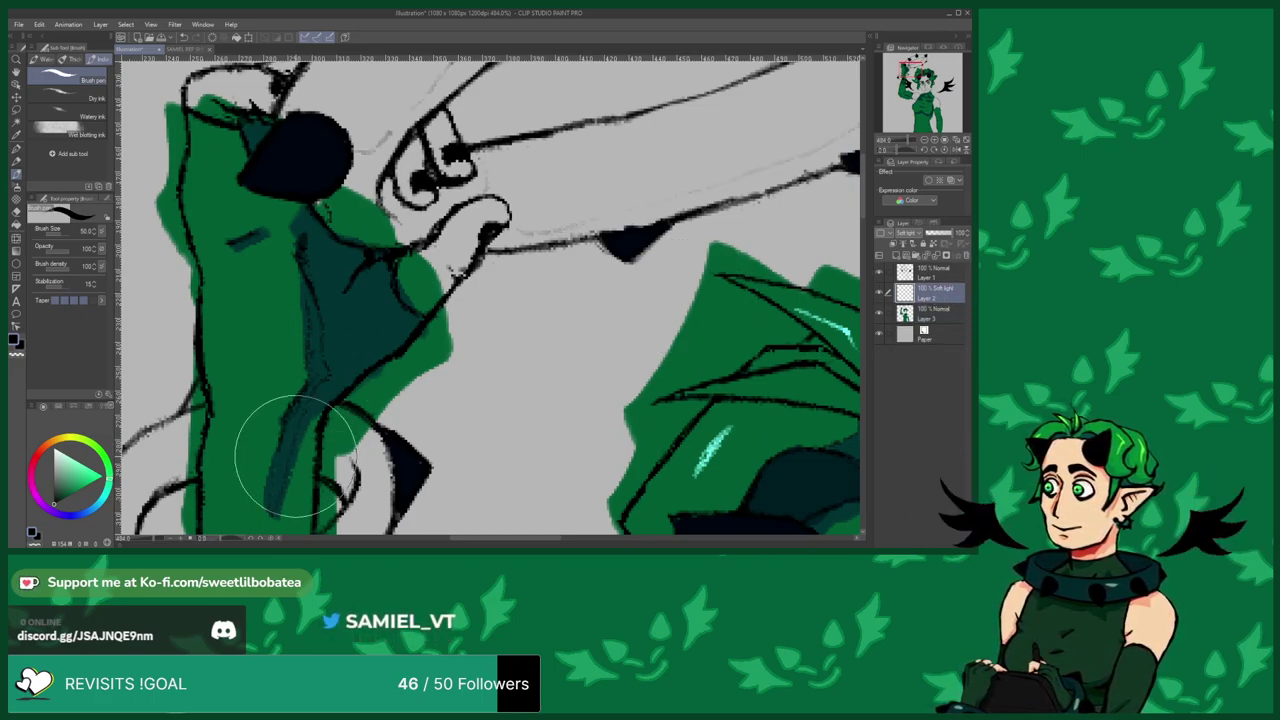
Darken the lower end of the raised wrist's crease with near-black strokes on soft light Layer 2.
{"action": "scroll", "coordinate": [230, 150], "scroll_direction": "down", "scroll_amount": 3}
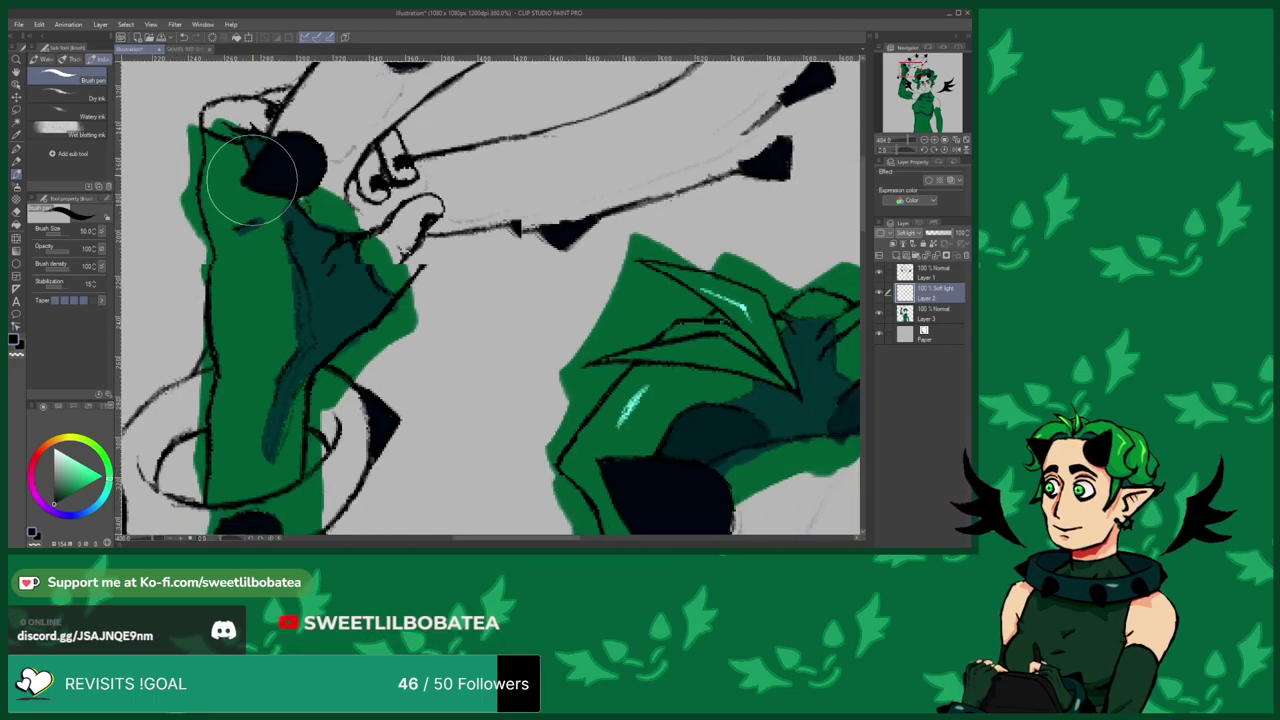
{"action": "scroll", "coordinate": [300, 240], "scroll_direction": "up", "scroll_amount": 1}
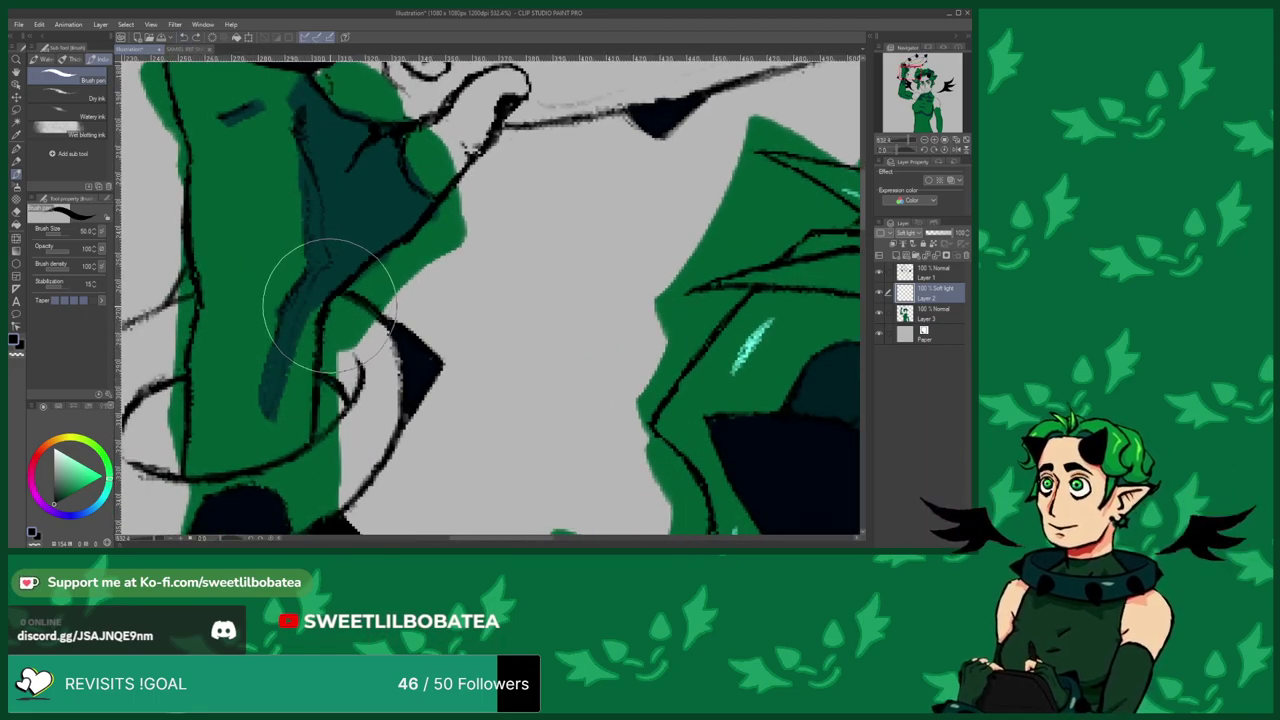
{"action": "left_click_drag", "start_coordinate": [270, 423], "coordinate": [269, 429]}
{"action": "left_click_drag", "start_coordinate": [281, 322], "coordinate": [258, 385]}
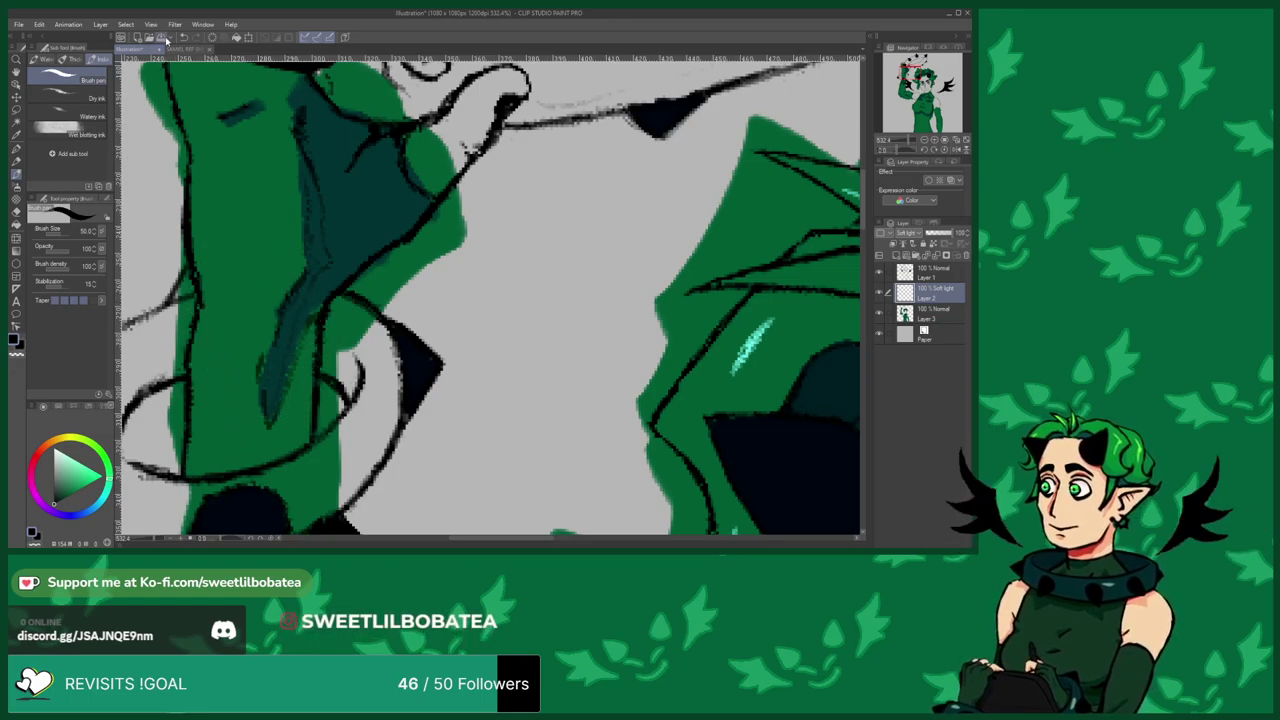
Erase the uneven near-black strokes along the raised wrist's crease on soft light Layer 2.
{"action": "scroll", "coordinate": [316, 200], "scroll_direction": "up", "scroll_amount": 2}
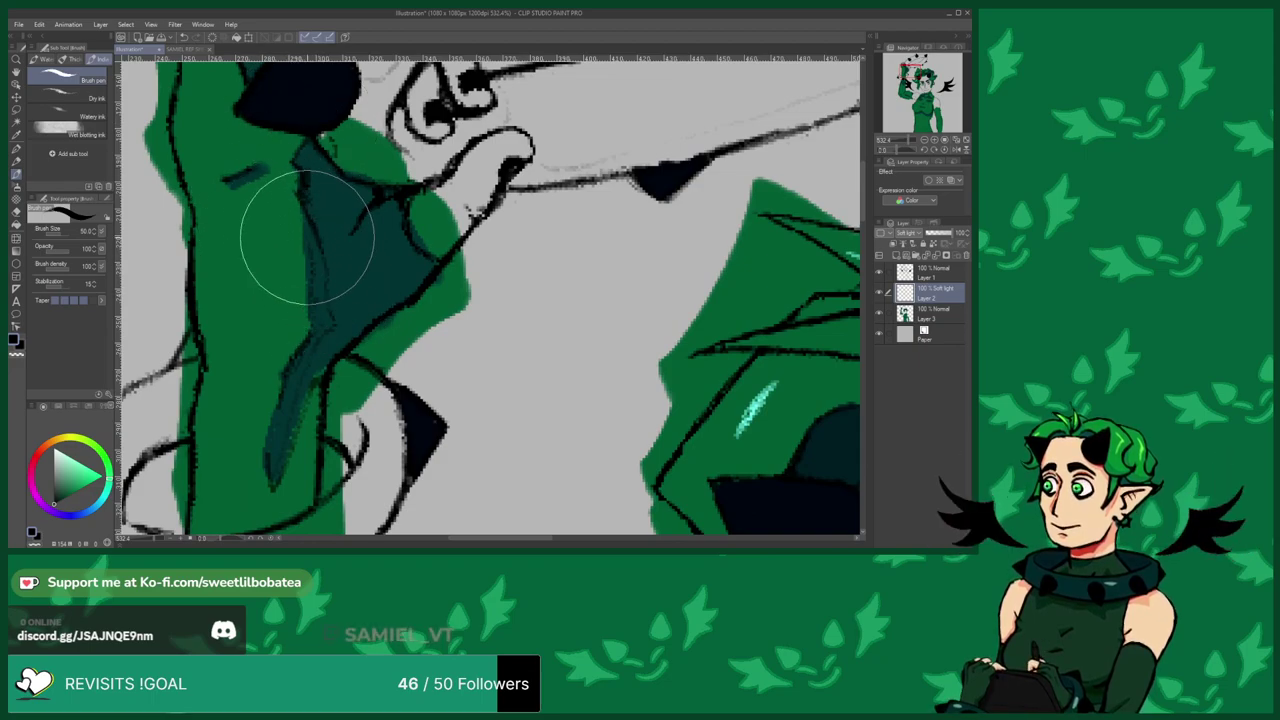
{"action": "key", "text": "e"}
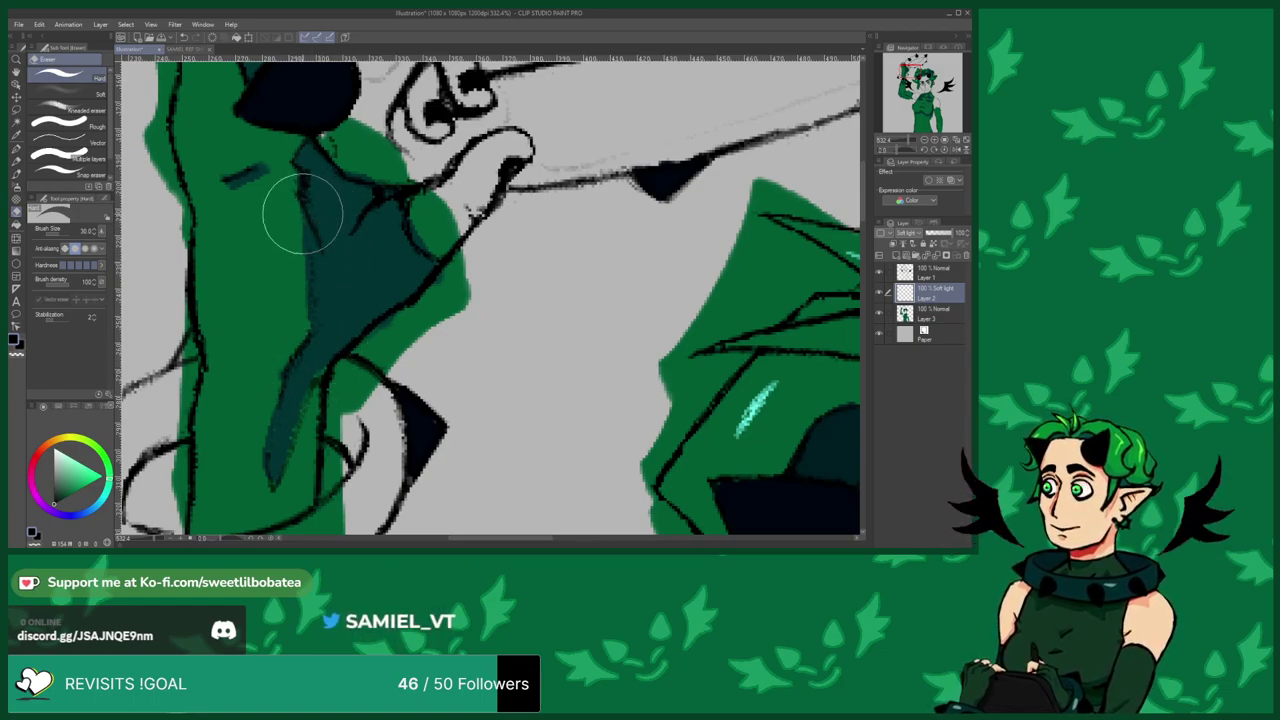
{"action": "scroll", "coordinate": [279, 440], "scroll_direction": "down", "scroll_amount": 1}
{"action": "scroll", "coordinate": [308, 195], "scroll_direction": "up", "scroll_amount": 1}
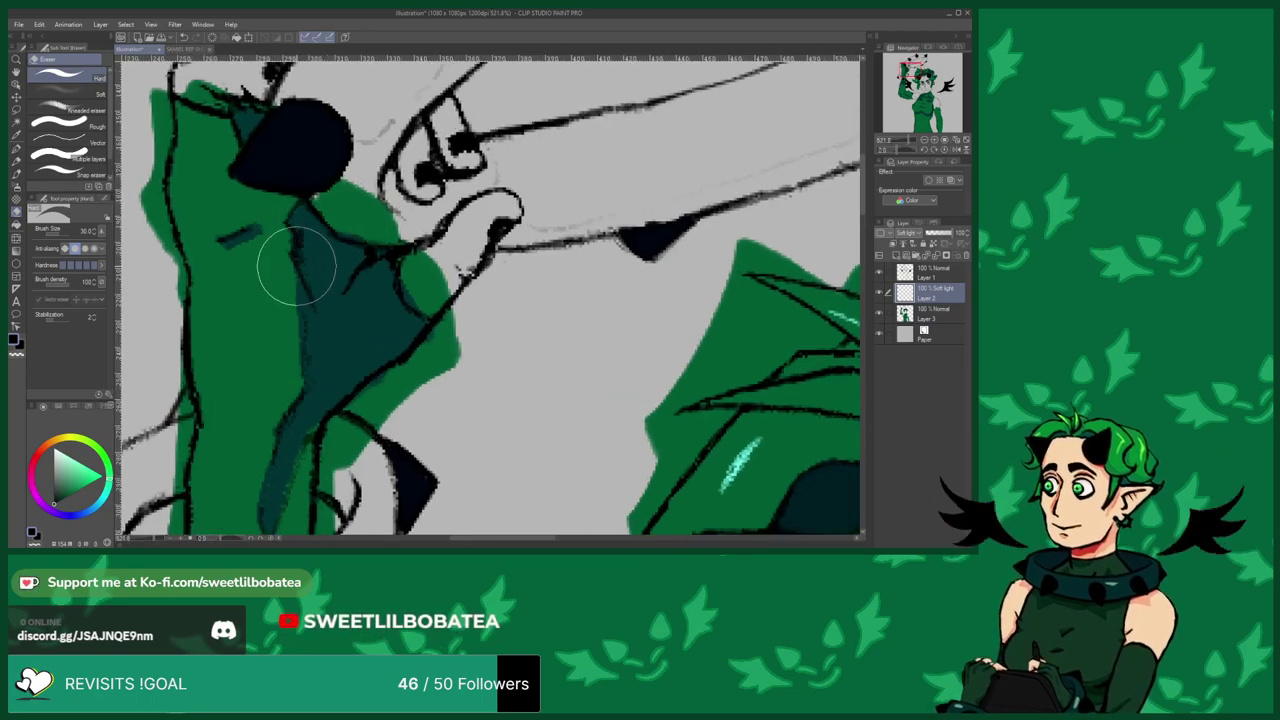
{"action": "scroll", "coordinate": [435, 459], "scroll_direction": "down", "scroll_amount": 5}
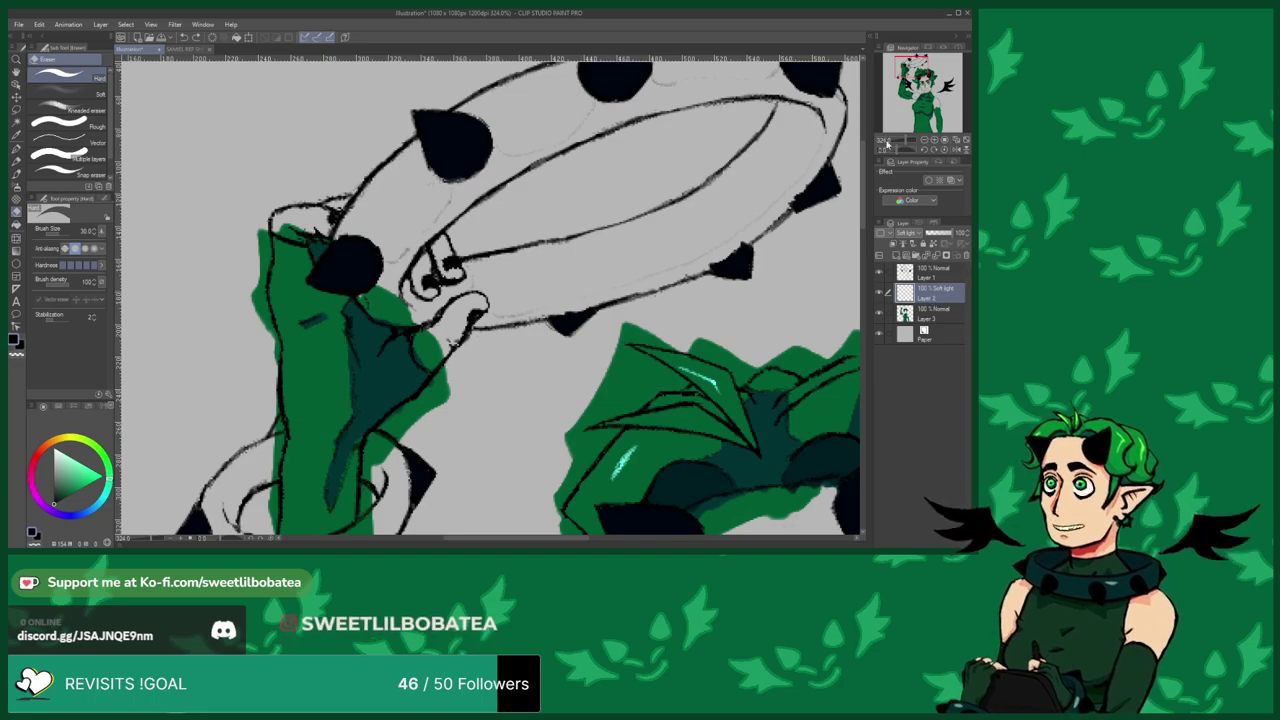
Duplicate soft light Layer 2 and make Layer 3 the active layer.
{"action": "key", "text": "ctrl+c"}
{"action": "key", "text": "ctrl+v"}
{"action": "left_click", "coordinate": [930, 335]}
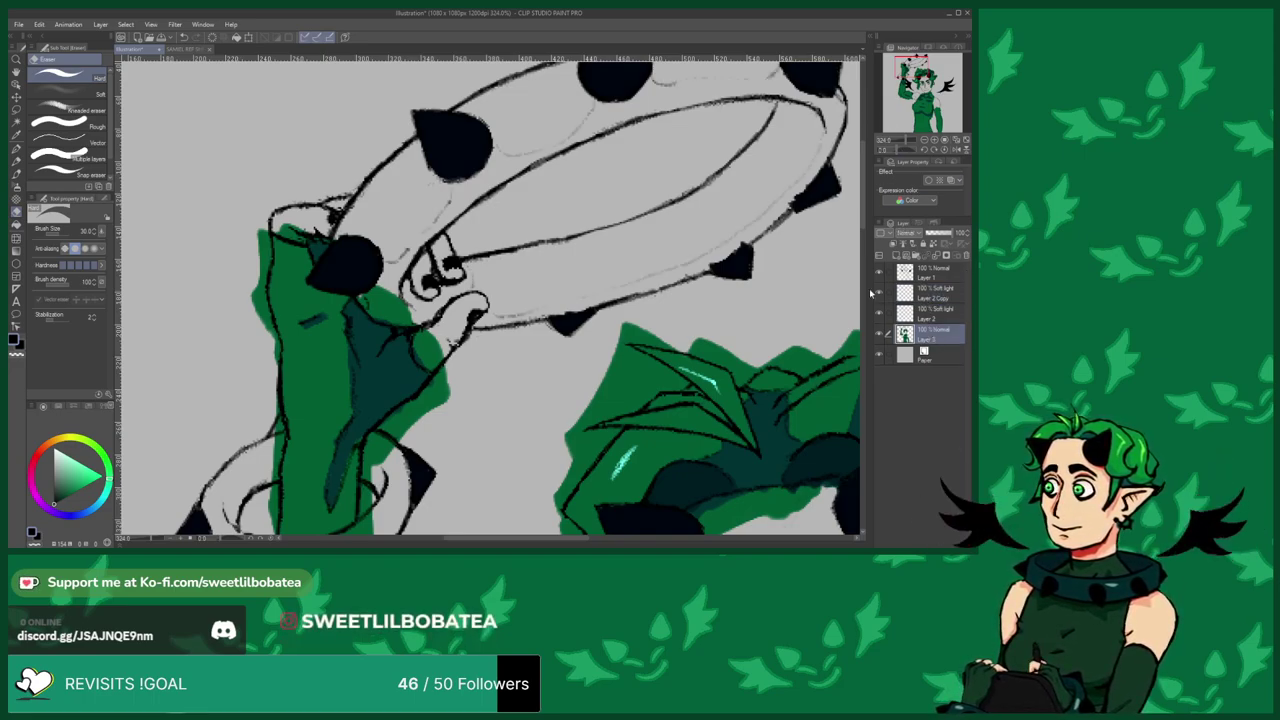
Shade the abdominal folds, navel, hip crease and lowered arm's elbow crease with dark teal on Layer 3.
{"action": "scroll", "coordinate": [505, 245], "scroll_direction": "down", "scroll_amount": 5}
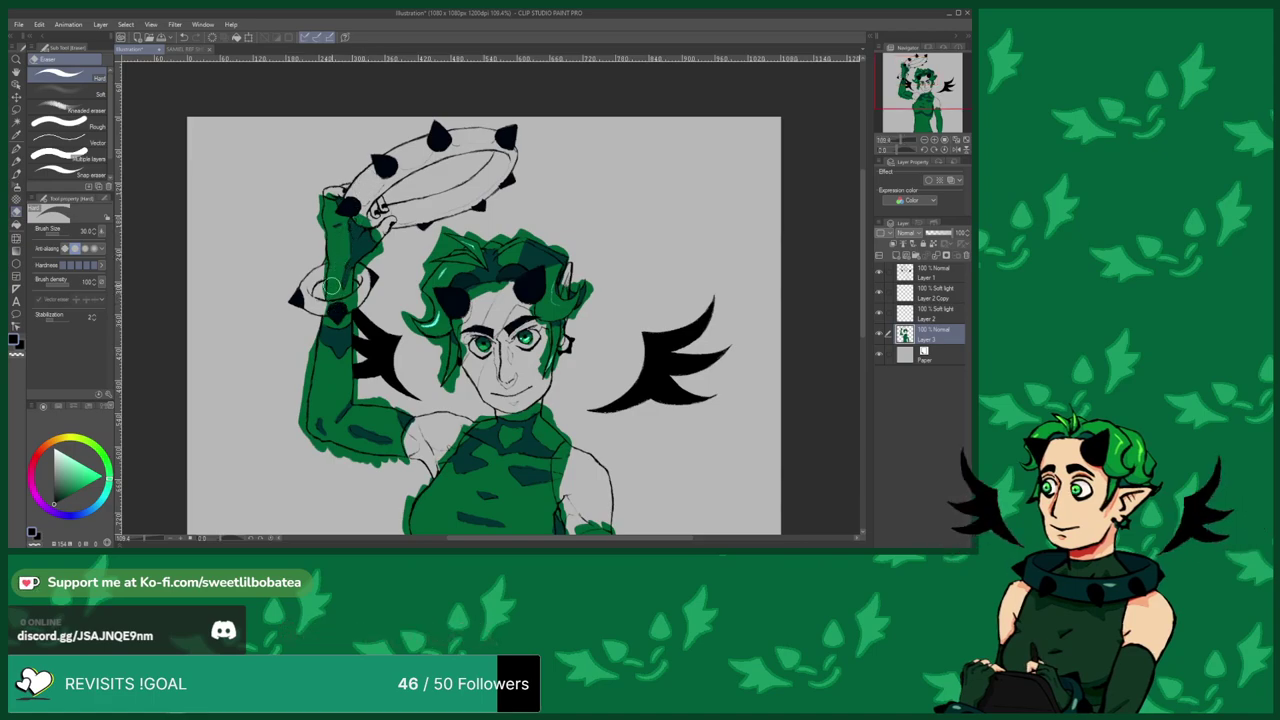
{"action": "scroll", "coordinate": [350, 310], "scroll_direction": "down", "scroll_amount": 4}
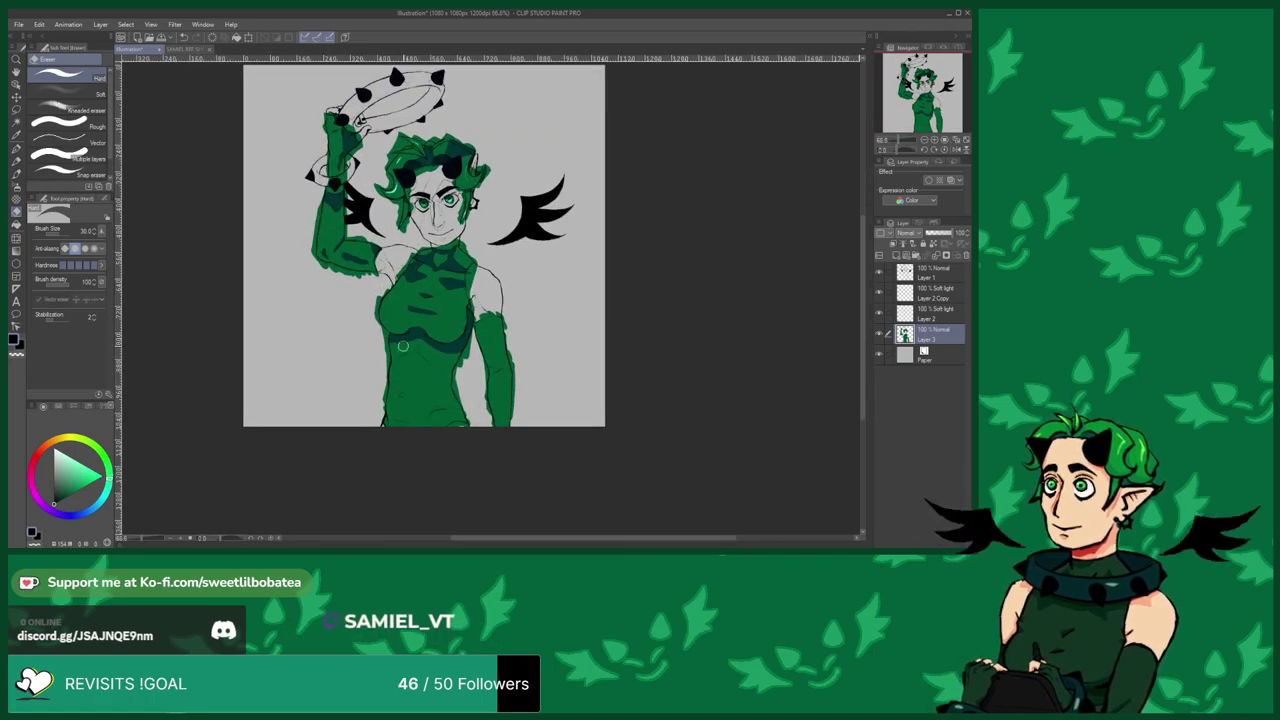
{"action": "scroll", "coordinate": [398, 343], "scroll_direction": "up", "scroll_amount": 5}
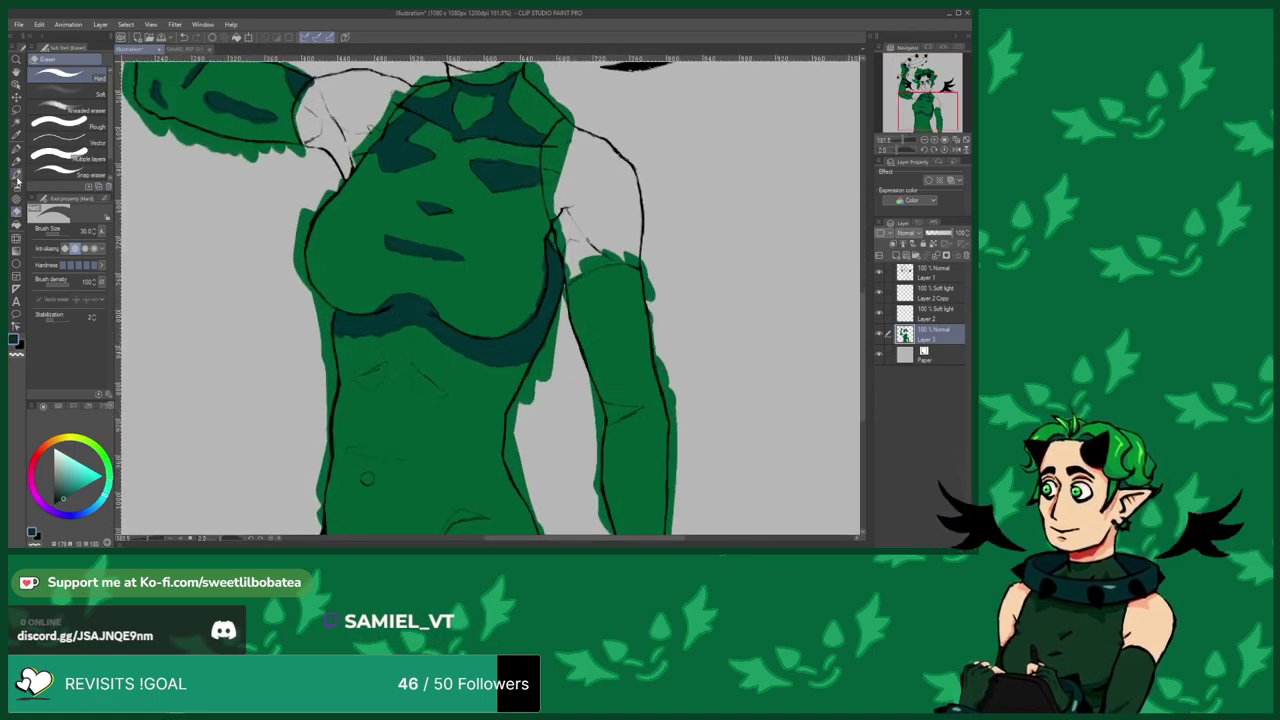
{"action": "left_click", "coordinate": [17, 175]}
{"action": "scroll", "coordinate": [363, 354], "scroll_direction": "up", "scroll_amount": 3}
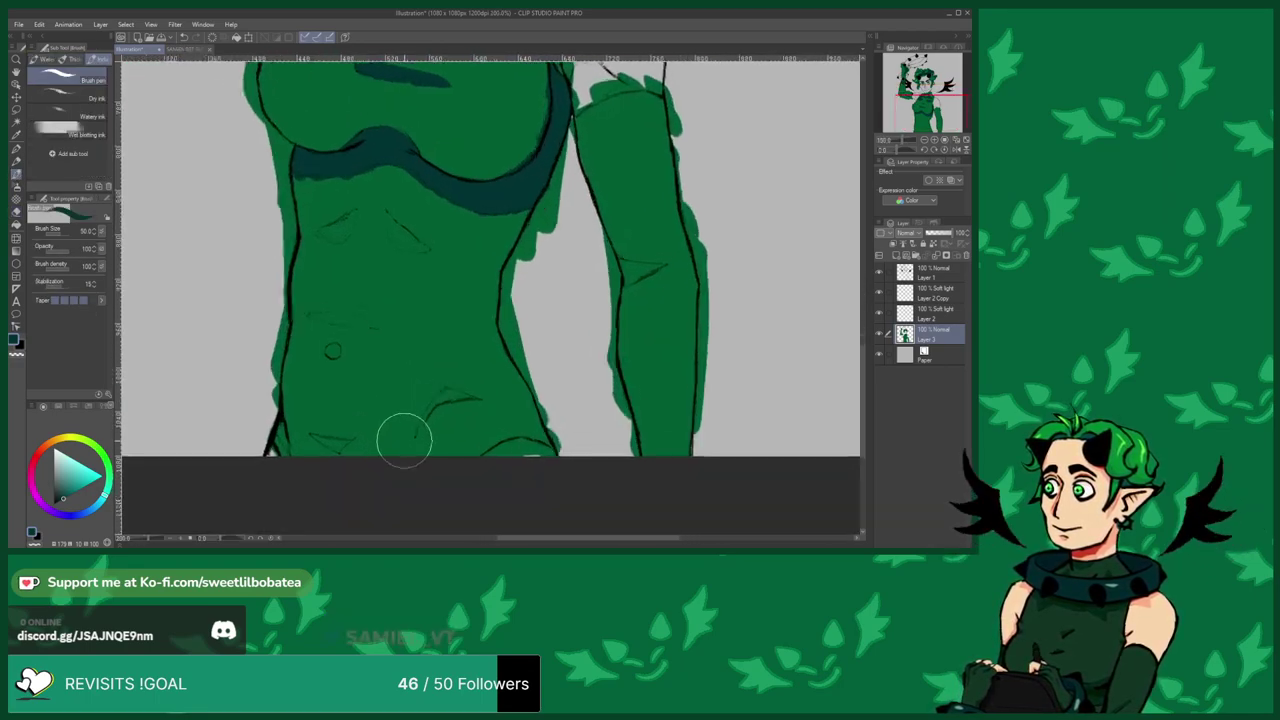
{"action": "mouse_move", "coordinate": [430, 412]}
{"action": "left_mouse_down"}
{"action": "mouse_move", "coordinate": [417, 431]}
{"action": "mouse_move", "coordinate": [449, 389]}
{"action": "left_mouse_up"}
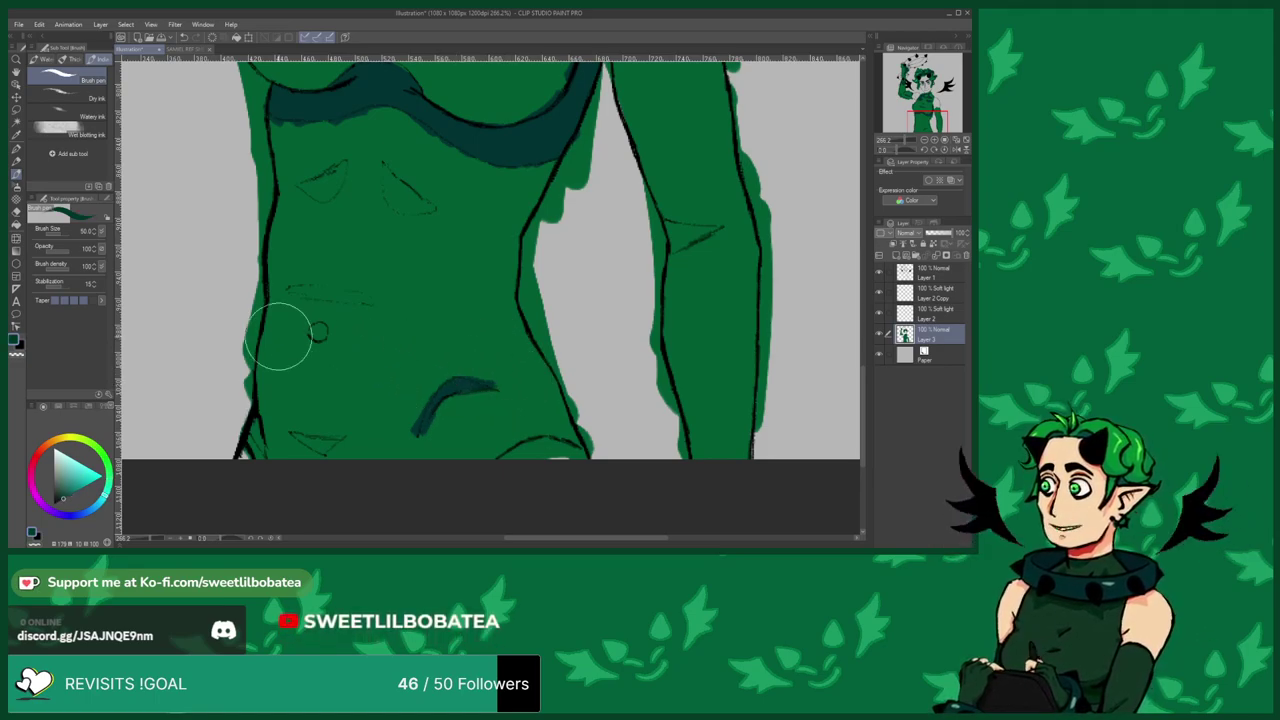
{"action": "mouse_move", "coordinate": [333, 292]}
{"action": "left_mouse_down"}
{"action": "mouse_move", "coordinate": [320, 296]}
{"action": "mouse_move", "coordinate": [341, 300]}
{"action": "mouse_move", "coordinate": [289, 291]}
{"action": "left_mouse_up"}
{"action": "mouse_move", "coordinate": [322, 188]}
{"action": "left_mouse_down"}
{"action": "mouse_move", "coordinate": [335, 170]}
{"action": "mouse_move", "coordinate": [314, 186]}
{"action": "mouse_move", "coordinate": [327, 177]}
{"action": "mouse_move", "coordinate": [422, 206]}
{"action": "left_mouse_up"}
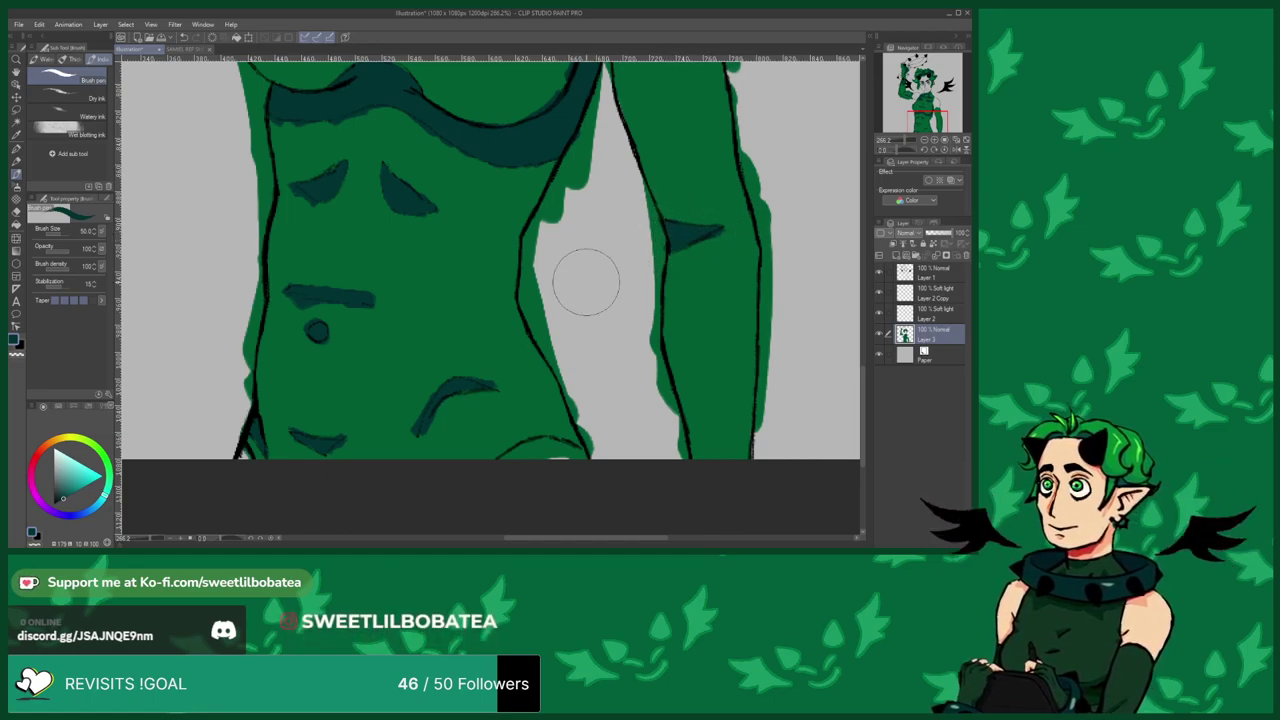
Trim the lowered arm's elbow crease and the hip crease into tapered shapes with the base green.
{"action": "scroll", "coordinate": [556, 296], "scroll_direction": "down", "scroll_amount": 3}
{"action": "scroll", "coordinate": [537, 230], "scroll_direction": "up", "scroll_amount": 1}
{"action": "scroll", "coordinate": [536, 228], "scroll_direction": "up", "scroll_amount": 5}
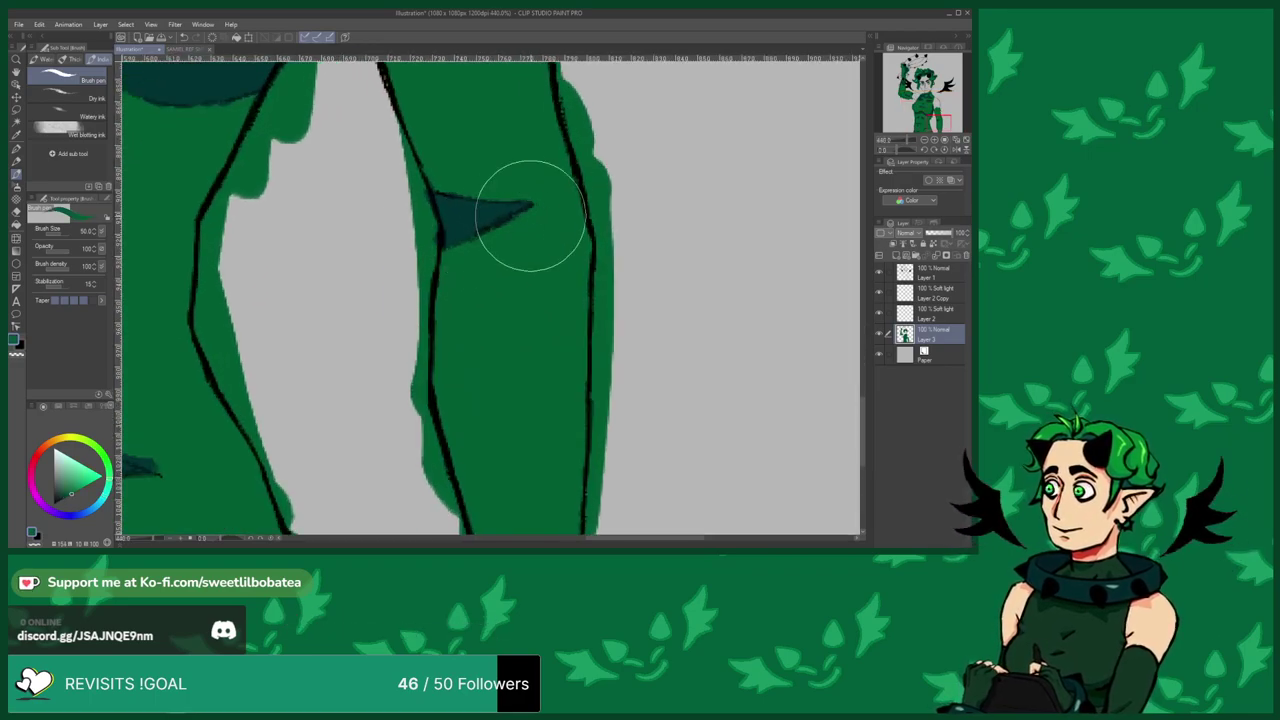
{"action": "scroll", "coordinate": [530, 326], "scroll_direction": "down", "scroll_amount": 4}
{"action": "scroll", "coordinate": [360, 398], "scroll_direction": "up", "scroll_amount": 5}
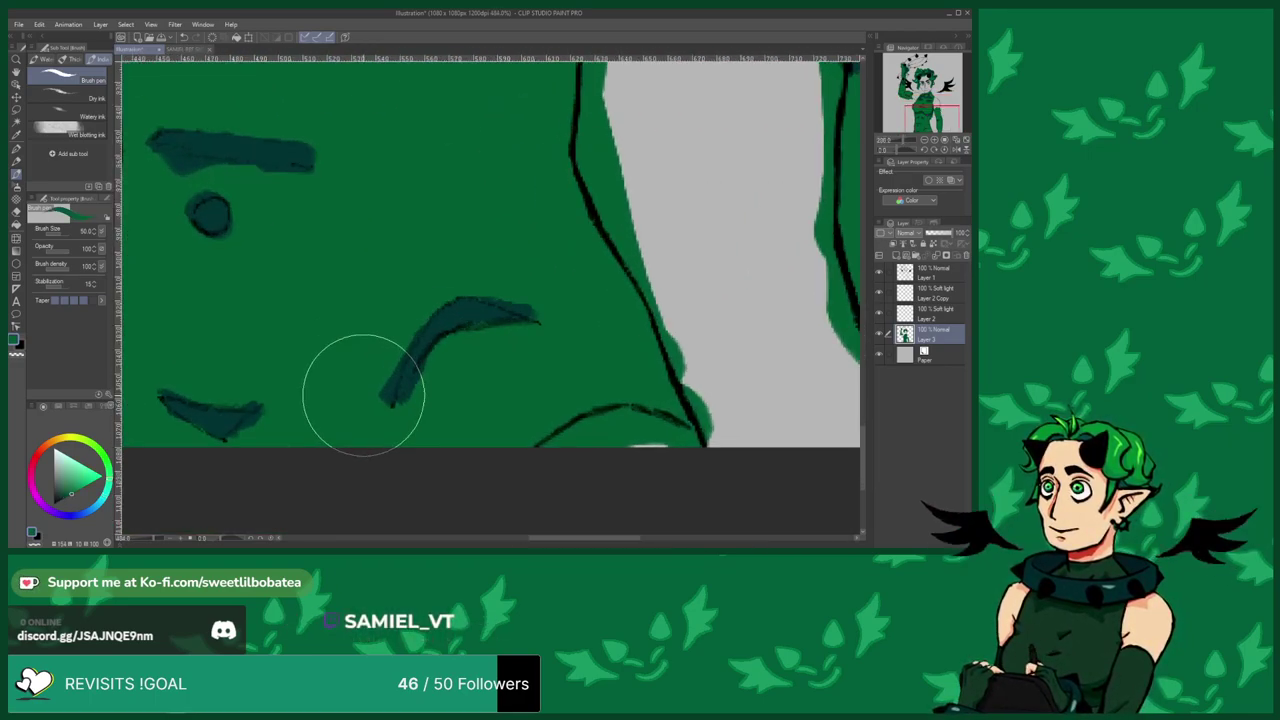
{"action": "left_click_drag", "start_coordinate": [392, 387], "coordinate": [429, 320]}
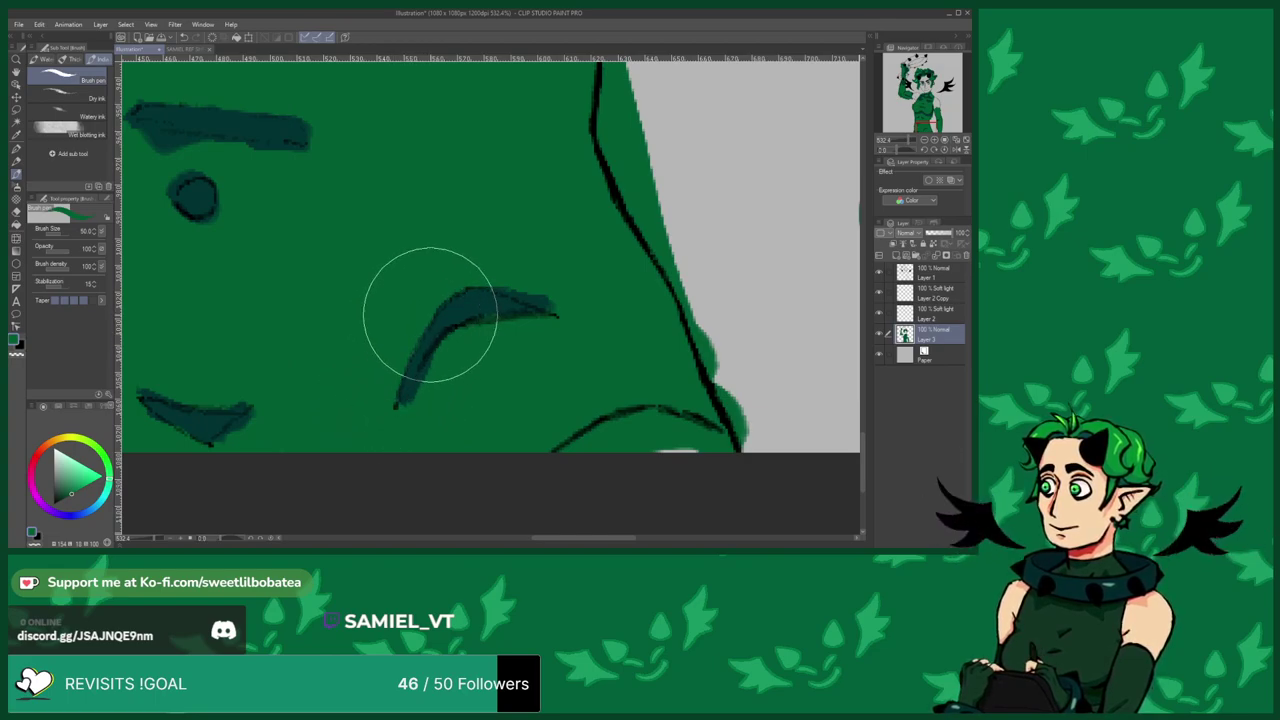
{"action": "mouse_move", "coordinate": [406, 411]}
{"action": "left_mouse_down"}
{"action": "mouse_move", "coordinate": [434, 359]}
{"action": "mouse_move", "coordinate": [411, 394]}
{"action": "mouse_move", "coordinate": [526, 290]}
{"action": "left_mouse_up"}
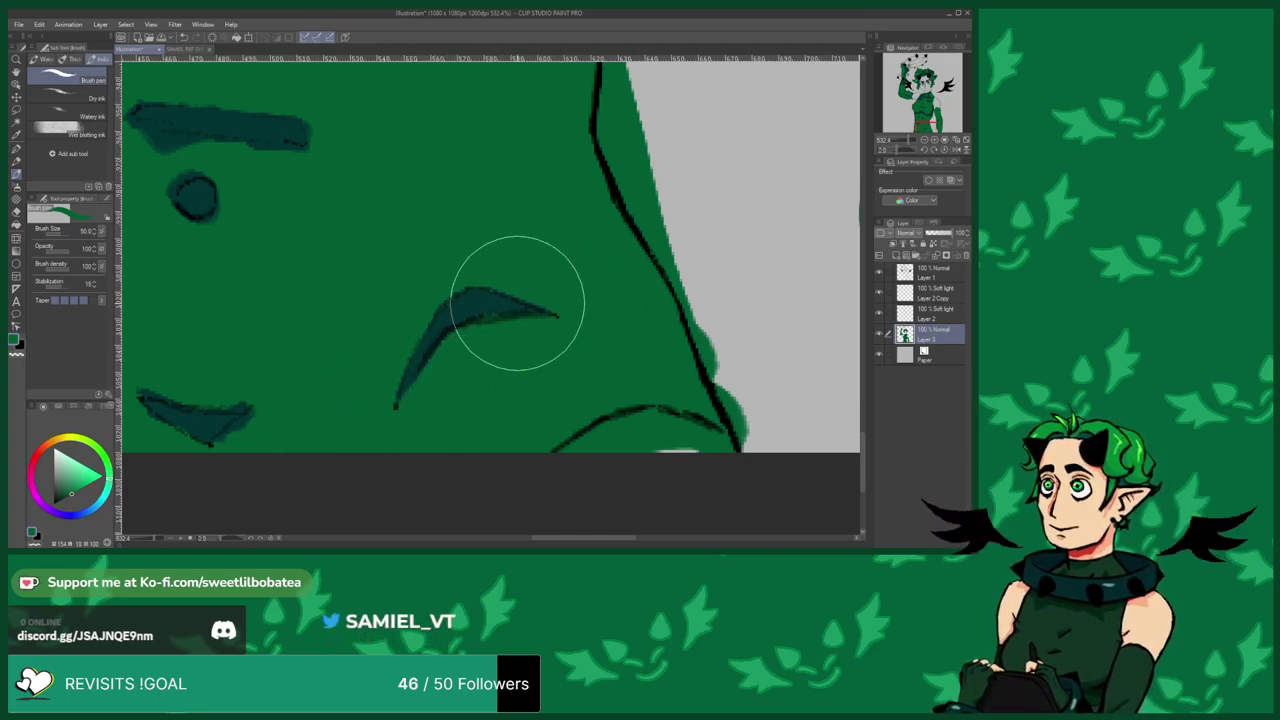
Clean up the edges of the lower-belly fold, the navel and the fold above it with the base green.
{"action": "scroll", "coordinate": [514, 294], "scroll_direction": "down", "scroll_amount": 3}
{"action": "scroll", "coordinate": [295, 420], "scroll_direction": "up", "scroll_amount": 2}
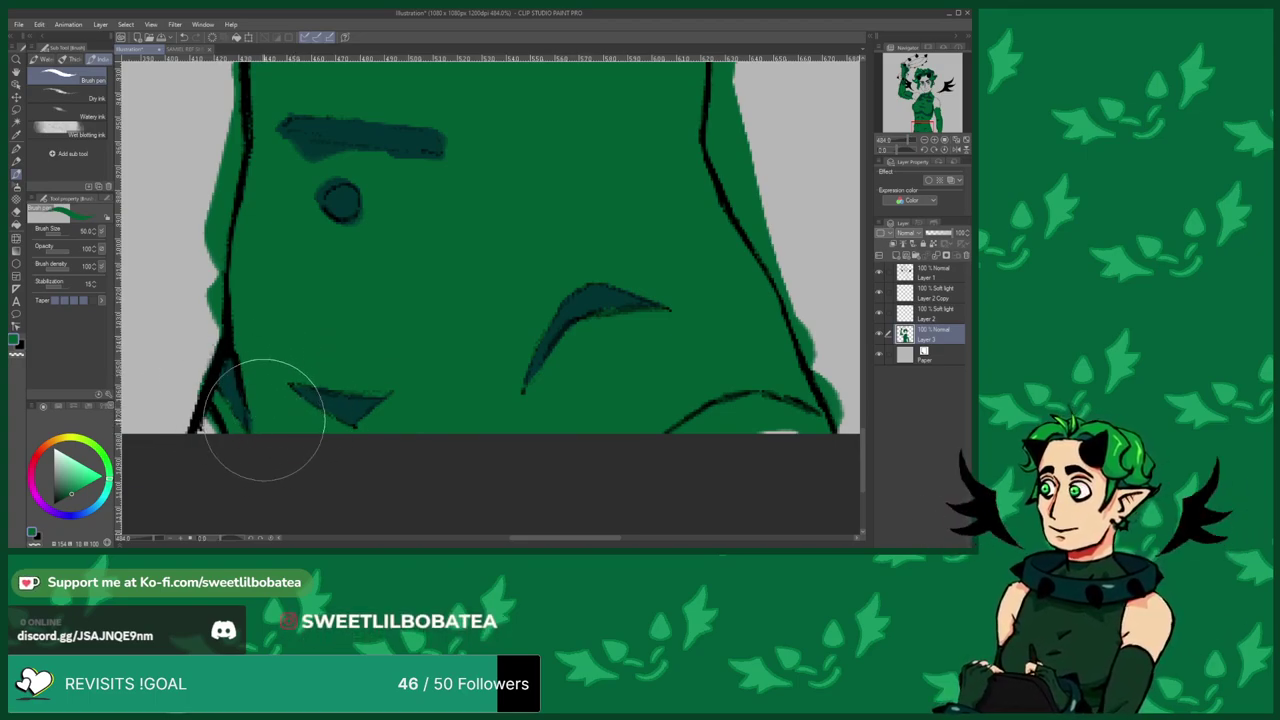
{"action": "scroll", "coordinate": [285, 360], "scroll_direction": "up", "scroll_amount": 3}
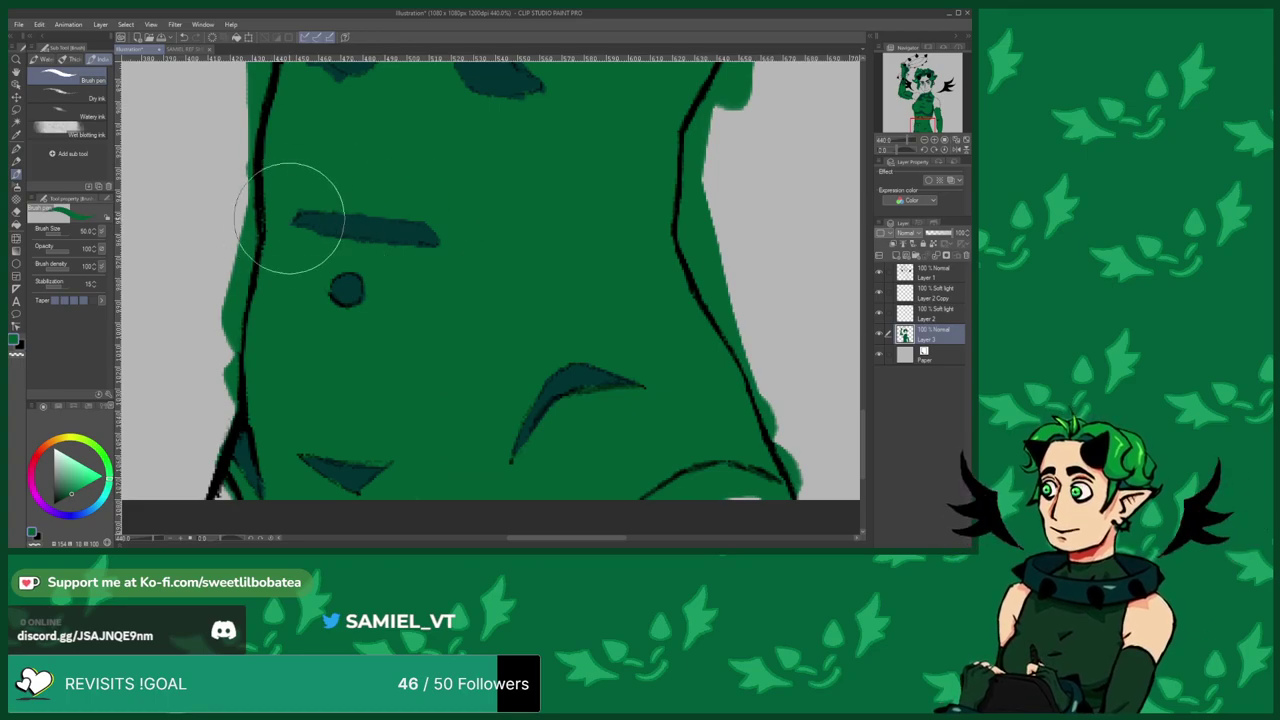
Tidy the edges of the two upper abdominal shadows with the base green.
{"action": "scroll", "coordinate": [340, 314], "scroll_direction": "down", "scroll_amount": 3}
{"action": "scroll", "coordinate": [340, 314], "scroll_direction": "up", "scroll_amount": 3}
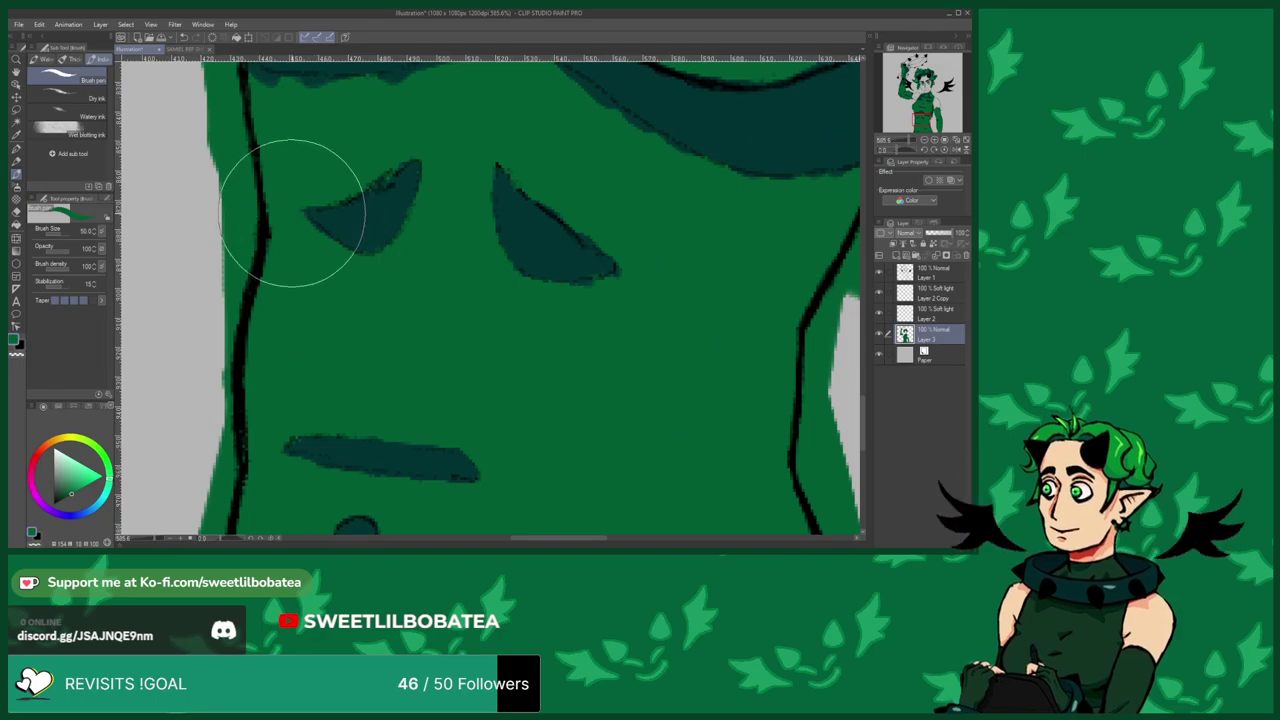
{"action": "scroll", "coordinate": [417, 371], "scroll_direction": "down", "scroll_amount": 3}
{"action": "scroll", "coordinate": [487, 300], "scroll_direction": "up", "scroll_amount": 3}
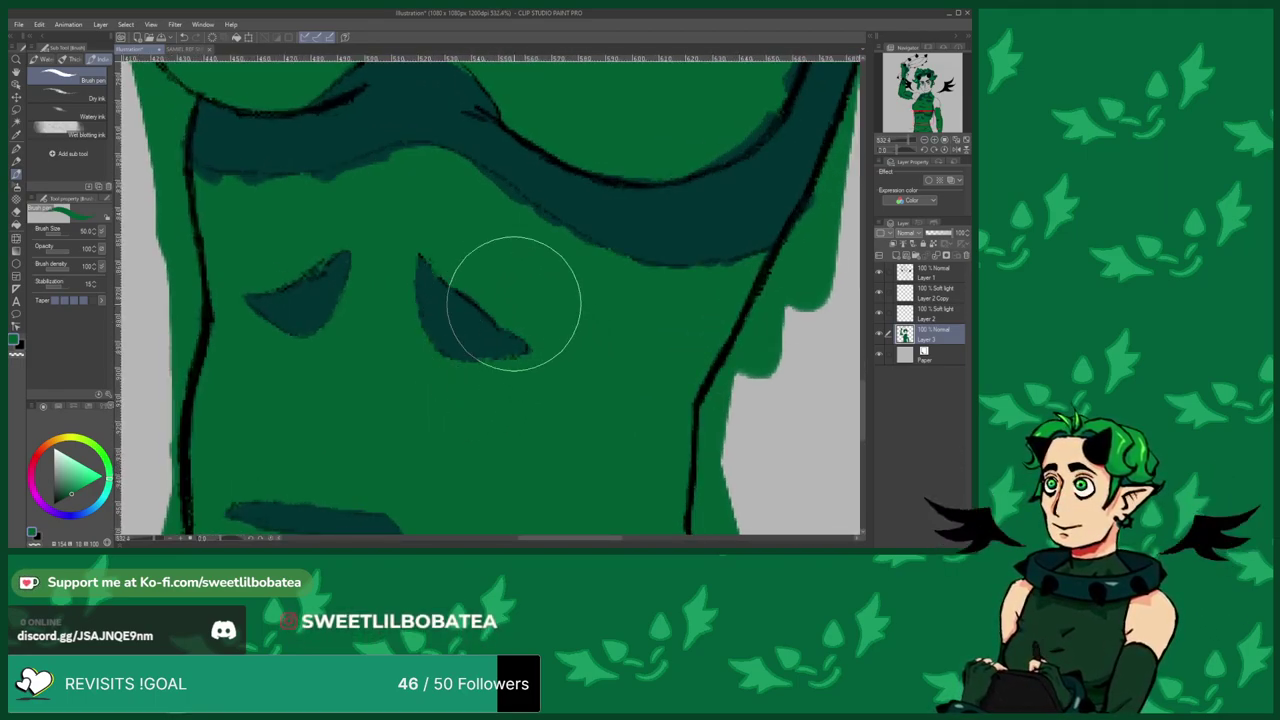
Smooth the edges of the dark teal shadow band under the chest with the base green.
{"action": "scroll", "coordinate": [440, 340], "scroll_direction": "down", "scroll_amount": 3}
{"action": "scroll", "coordinate": [230, 325], "scroll_direction": "up", "scroll_amount": 3}
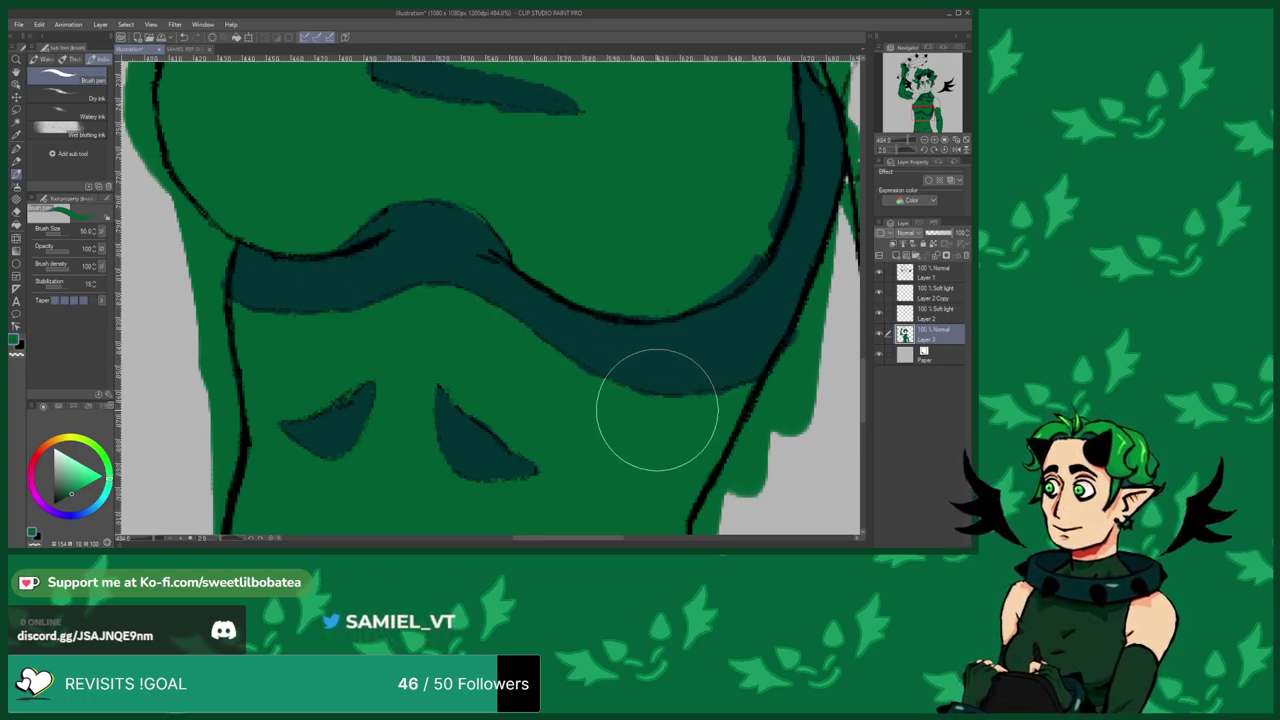
{"action": "scroll", "coordinate": [566, 429], "scroll_direction": "down", "scroll_amount": 2}
{"action": "scroll", "coordinate": [637, 343], "scroll_direction": "up", "scroll_amount": 1}
{"action": "scroll", "coordinate": [637, 343], "scroll_direction": "up", "scroll_amount": 1}
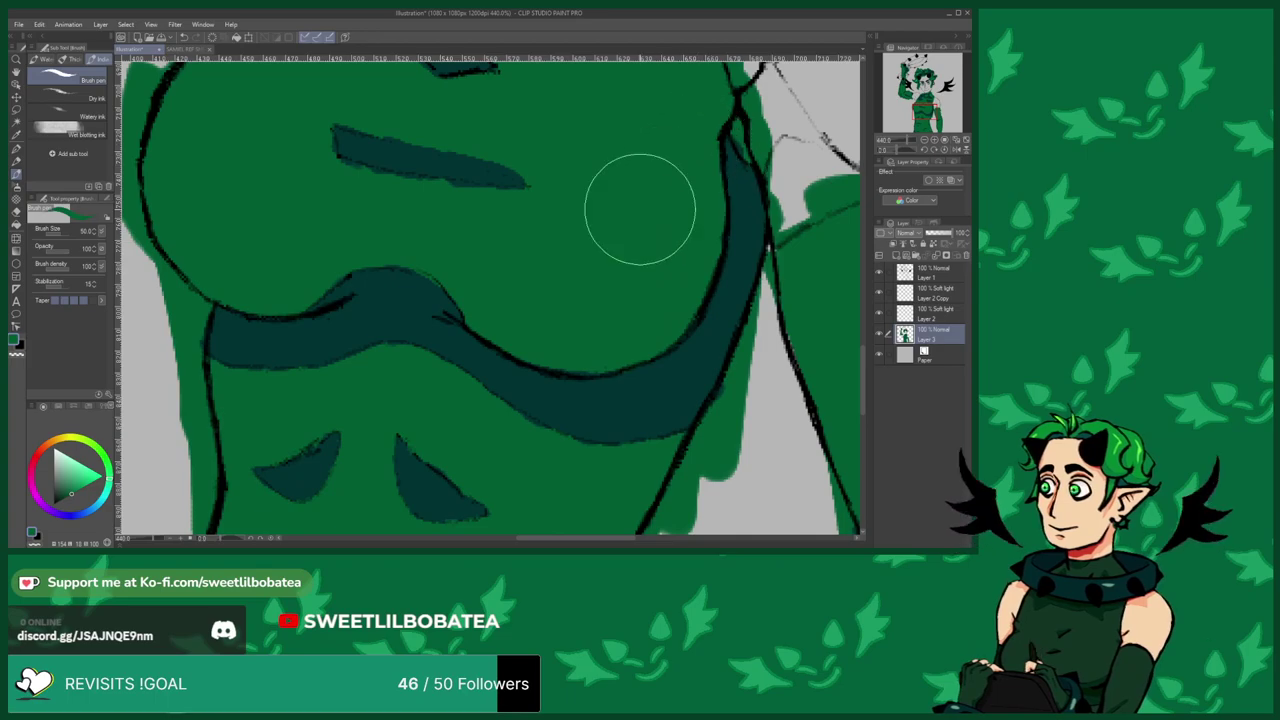
Sharpen the long and short fold shadows in the middle of the chest with the base green.
{"action": "scroll", "coordinate": [468, 415], "scroll_direction": "down", "scroll_amount": 4}
{"action": "scroll", "coordinate": [401, 326], "scroll_direction": "up", "scroll_amount": 4}
{"action": "scroll", "coordinate": [359, 435], "scroll_direction": "down", "scroll_amount": 3}
{"action": "scroll", "coordinate": [353, 425], "scroll_direction": "up", "scroll_amount": 1}
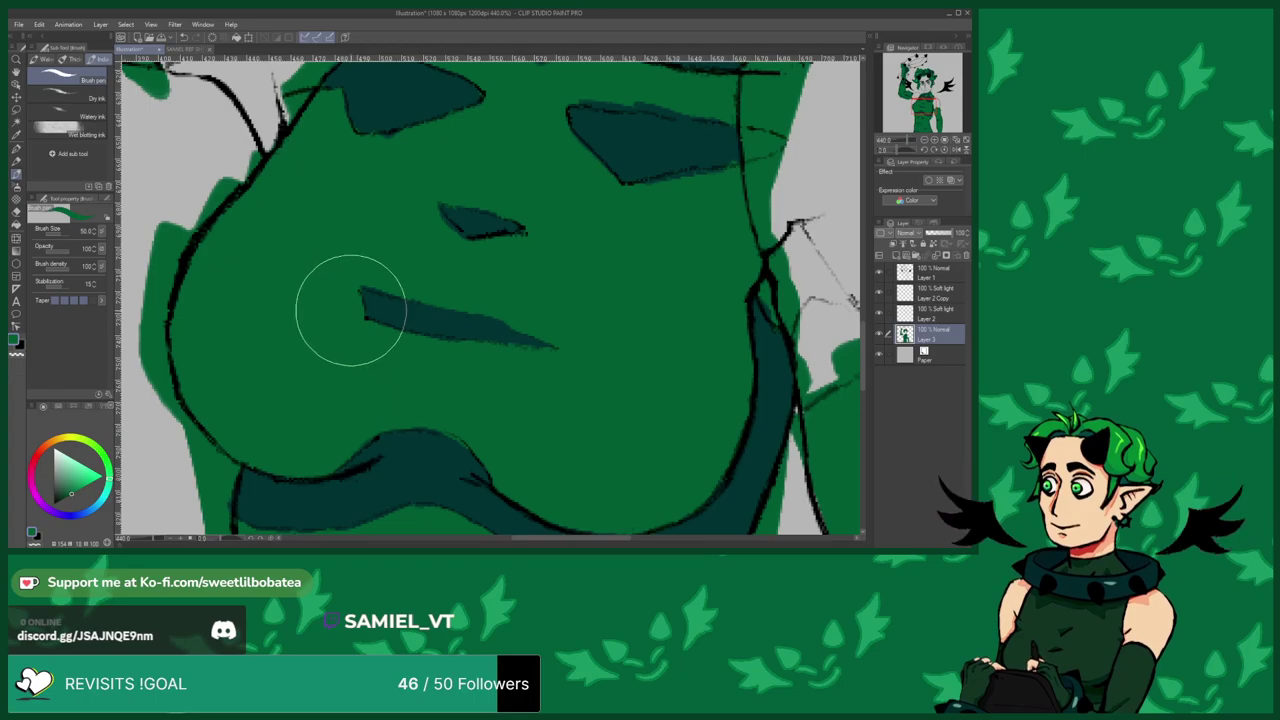
{"action": "scroll", "coordinate": [362, 372], "scroll_direction": "down", "scroll_amount": 2}
{"action": "scroll", "coordinate": [411, 308], "scroll_direction": "up", "scroll_amount": 2}
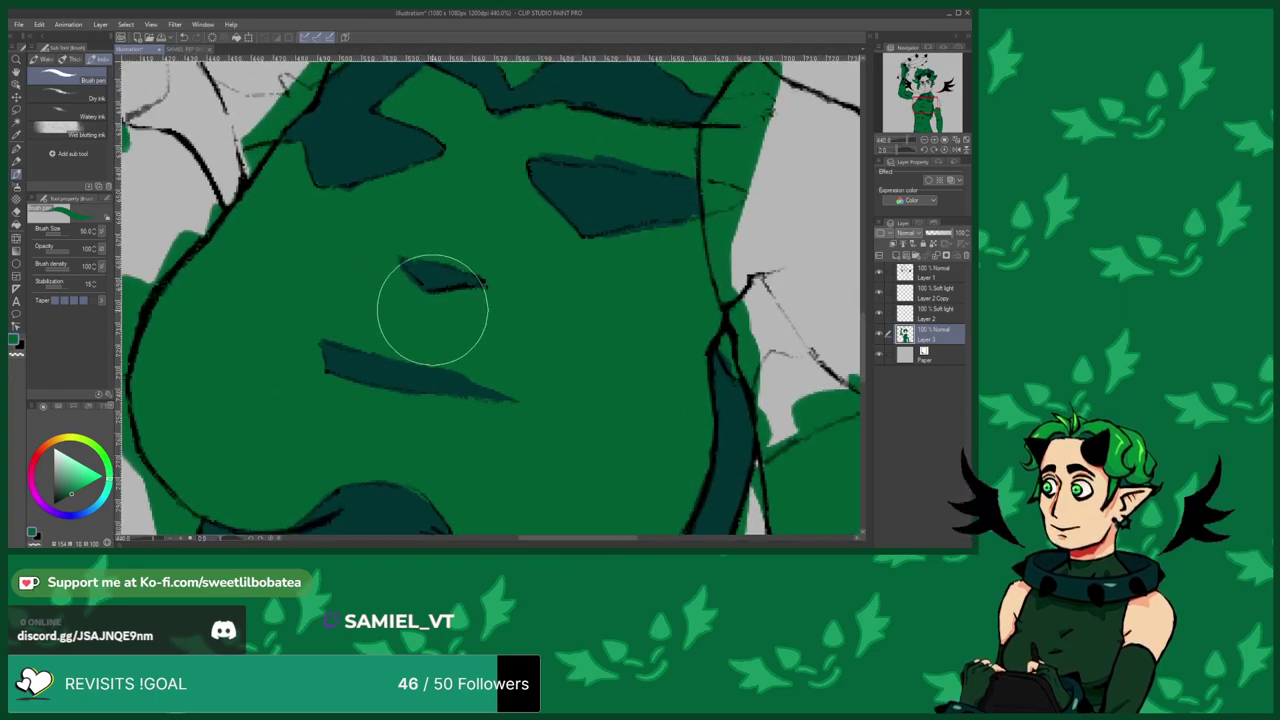
Refine the edges of the upper chest and collar shadows with the base green.
{"action": "scroll", "coordinate": [403, 390], "scroll_direction": "down", "scroll_amount": 2}
{"action": "scroll", "coordinate": [338, 254], "scroll_direction": "up", "scroll_amount": 2}
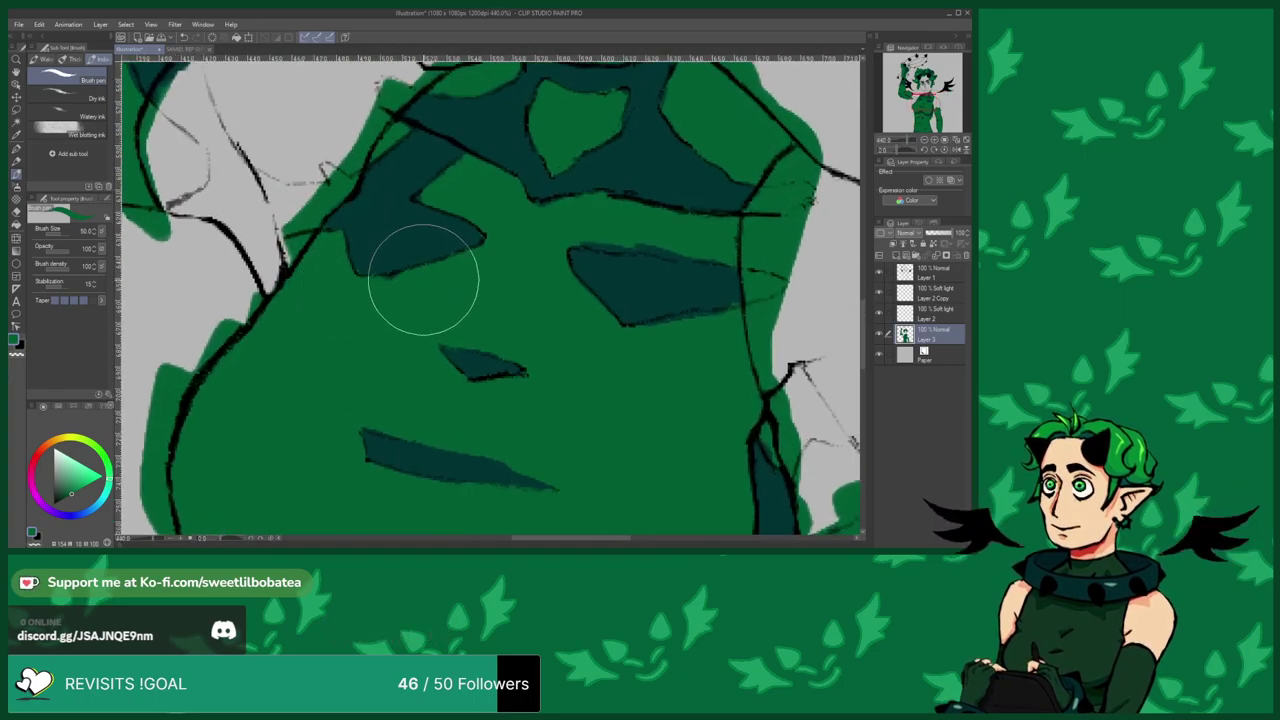
{"action": "scroll", "coordinate": [290, 370], "scroll_direction": "down", "scroll_amount": 2}
{"action": "scroll", "coordinate": [414, 257], "scroll_direction": "up", "scroll_amount": 3}
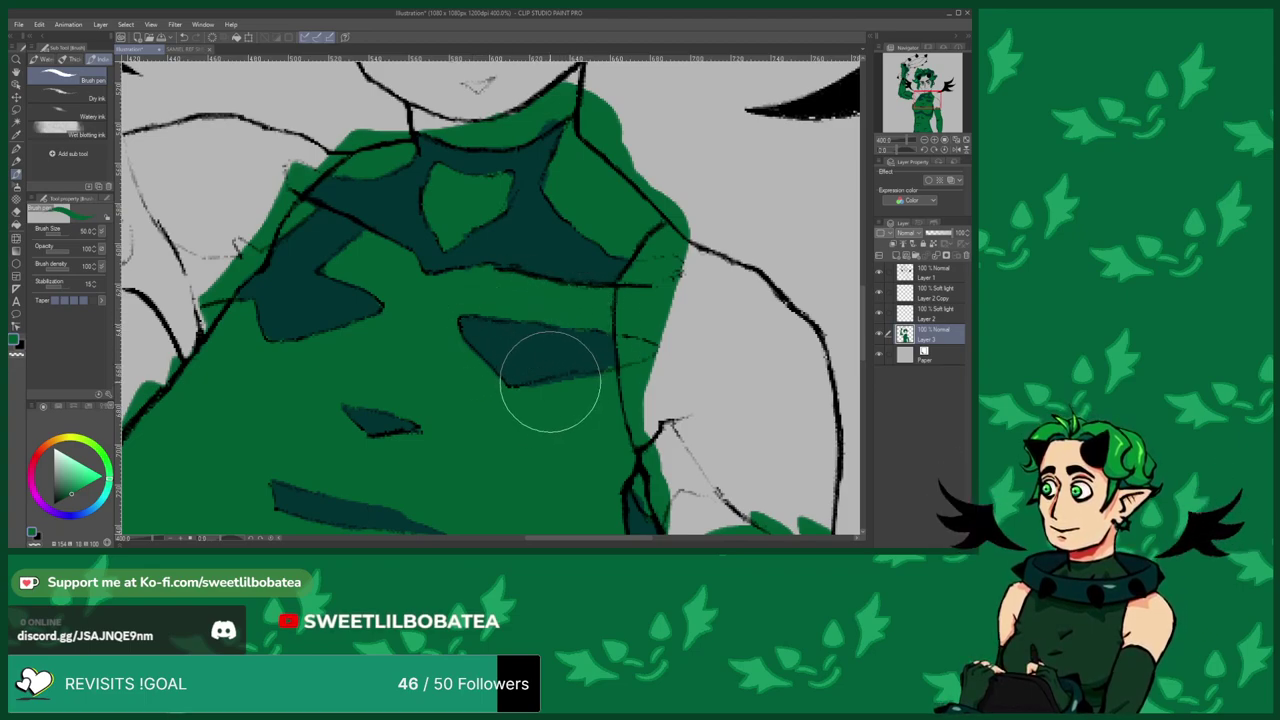
{"action": "scroll", "coordinate": [314, 429], "scroll_direction": "down", "scroll_amount": 2}
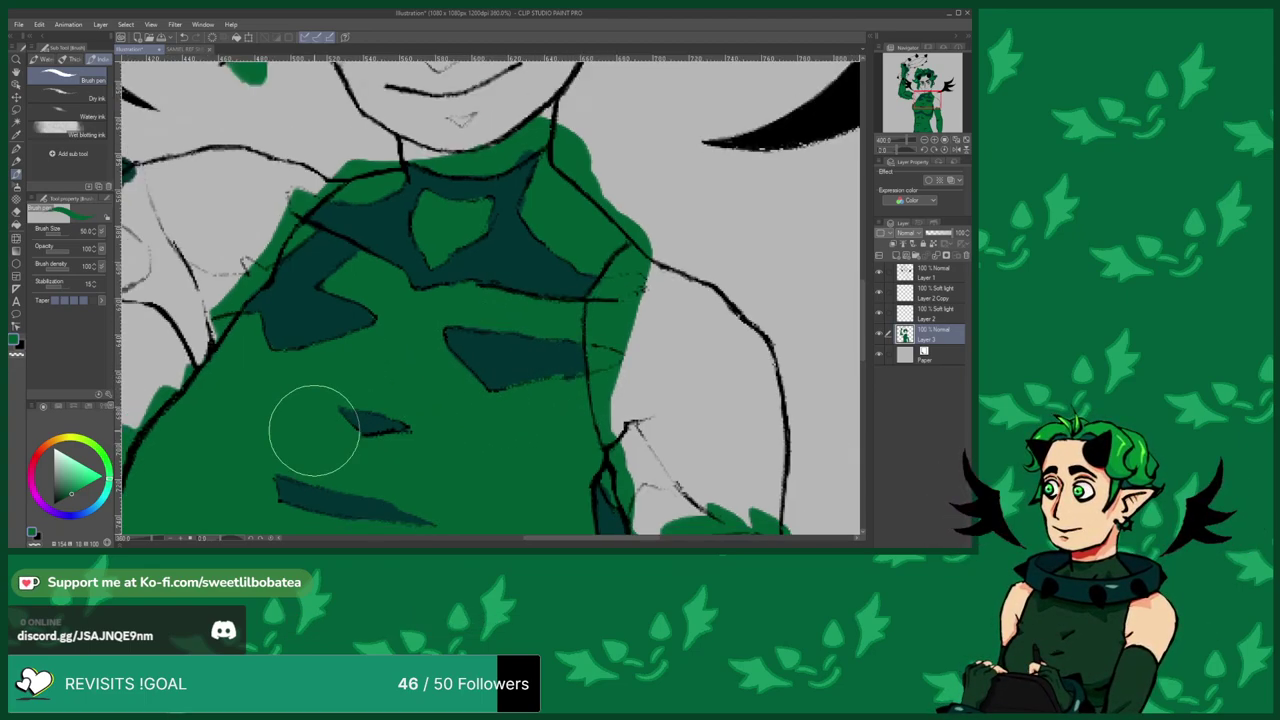
{"action": "scroll", "coordinate": [508, 262], "scroll_direction": "up", "scroll_amount": 3}
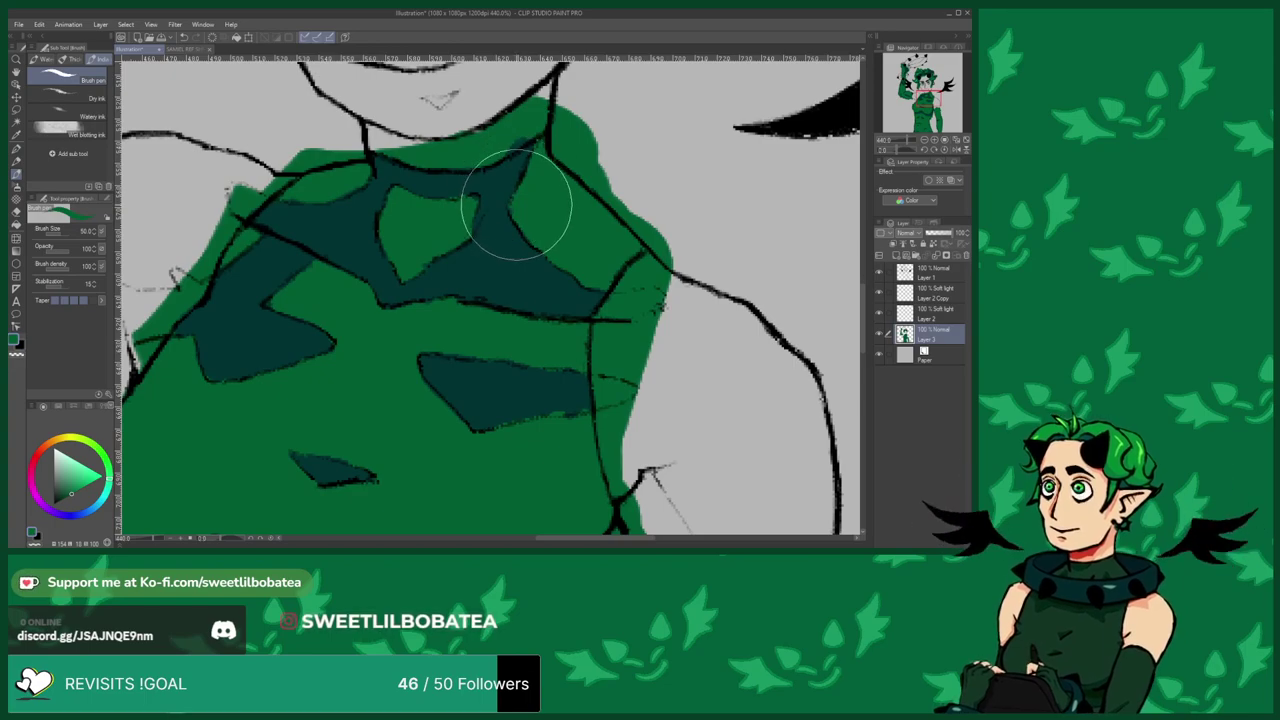
{"action": "scroll", "coordinate": [300, 214], "scroll_direction": "down", "scroll_amount": 2}
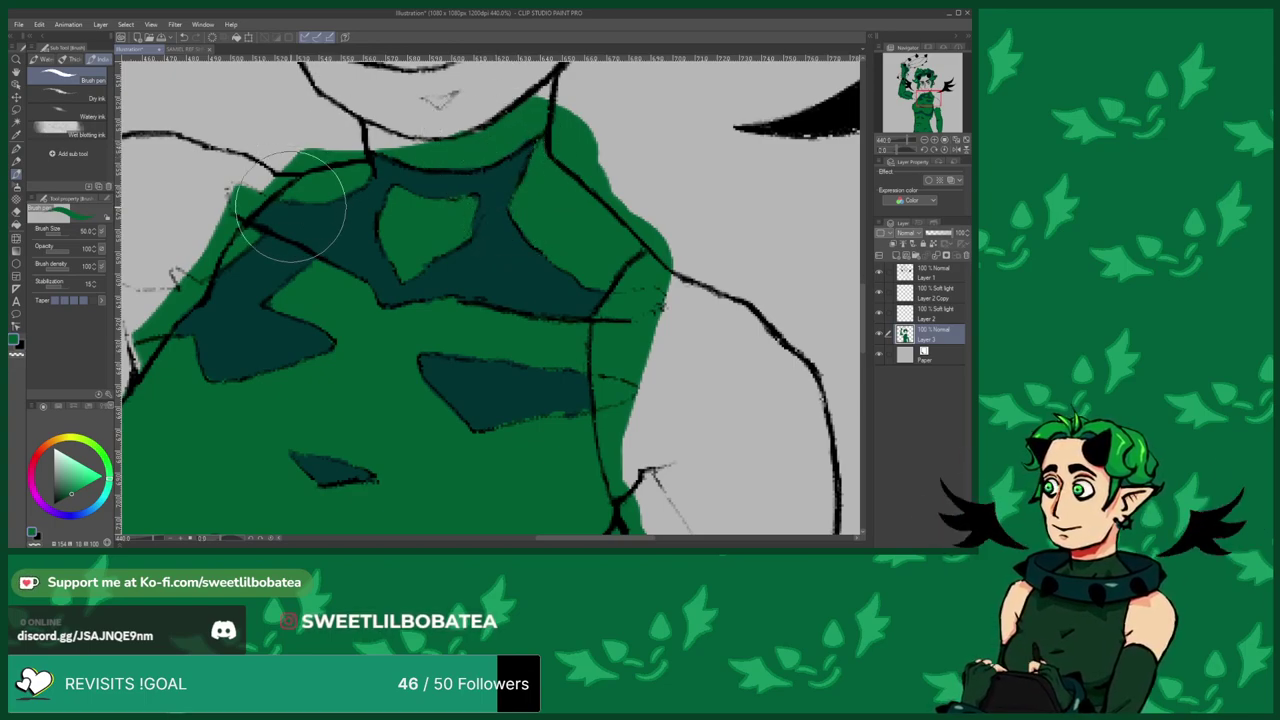
{"action": "scroll", "coordinate": [305, 233], "scroll_direction": "down", "scroll_amount": 1}
{"action": "scroll", "coordinate": [290, 245], "scroll_direction": "up", "scroll_amount": 2}
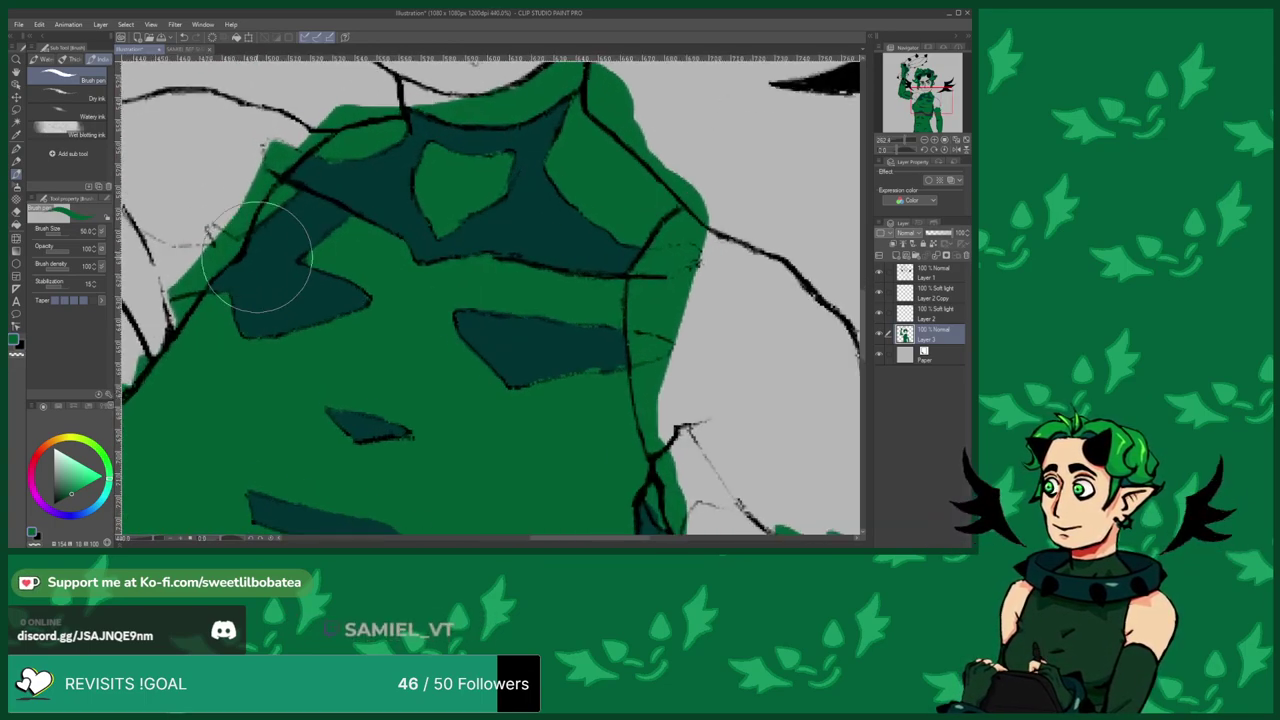
Taper the long fold shadow on the raised arm's glove with the base green.
{"action": "scroll", "coordinate": [320, 250], "scroll_direction": "down", "scroll_amount": 2}
{"action": "scroll", "coordinate": [170, 215], "scroll_direction": "up", "scroll_amount": 2}
{"action": "scroll", "coordinate": [175, 212], "scroll_direction": "down", "scroll_amount": 2}
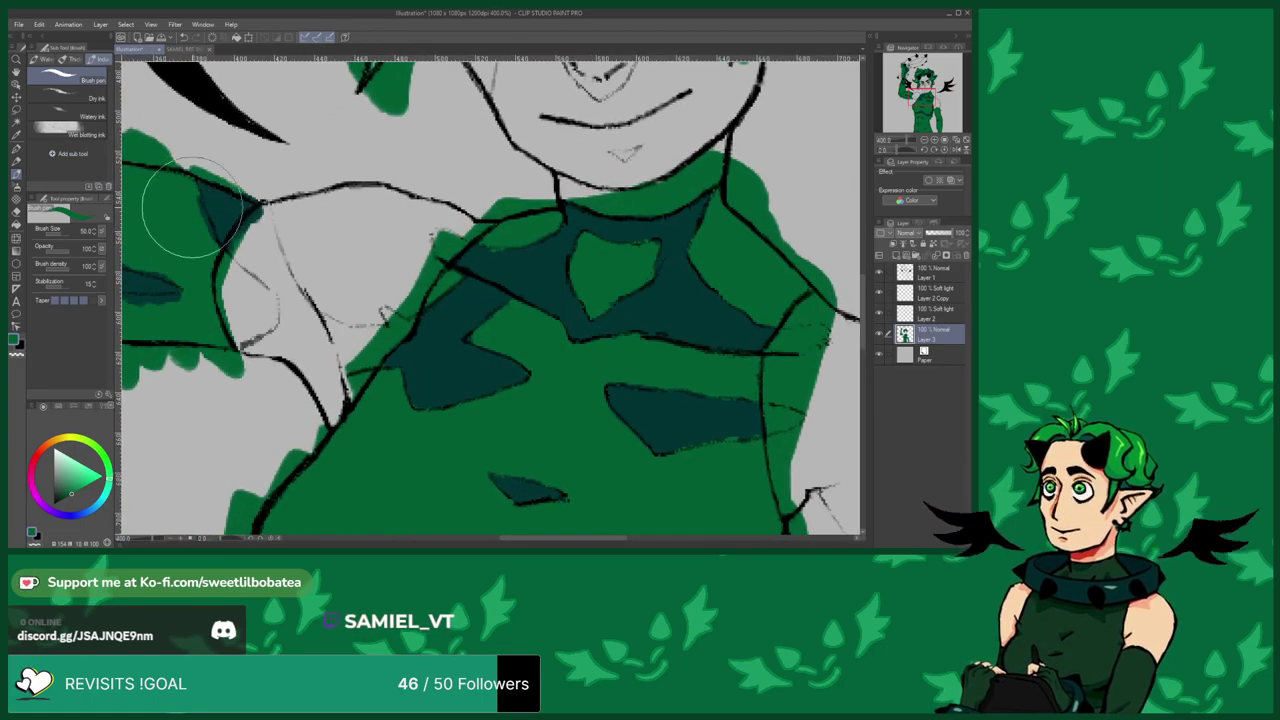
{"action": "scroll", "coordinate": [195, 205], "scroll_direction": "down", "scroll_amount": 2}
{"action": "scroll", "coordinate": [200, 205], "scroll_direction": "up", "scroll_amount": 2}
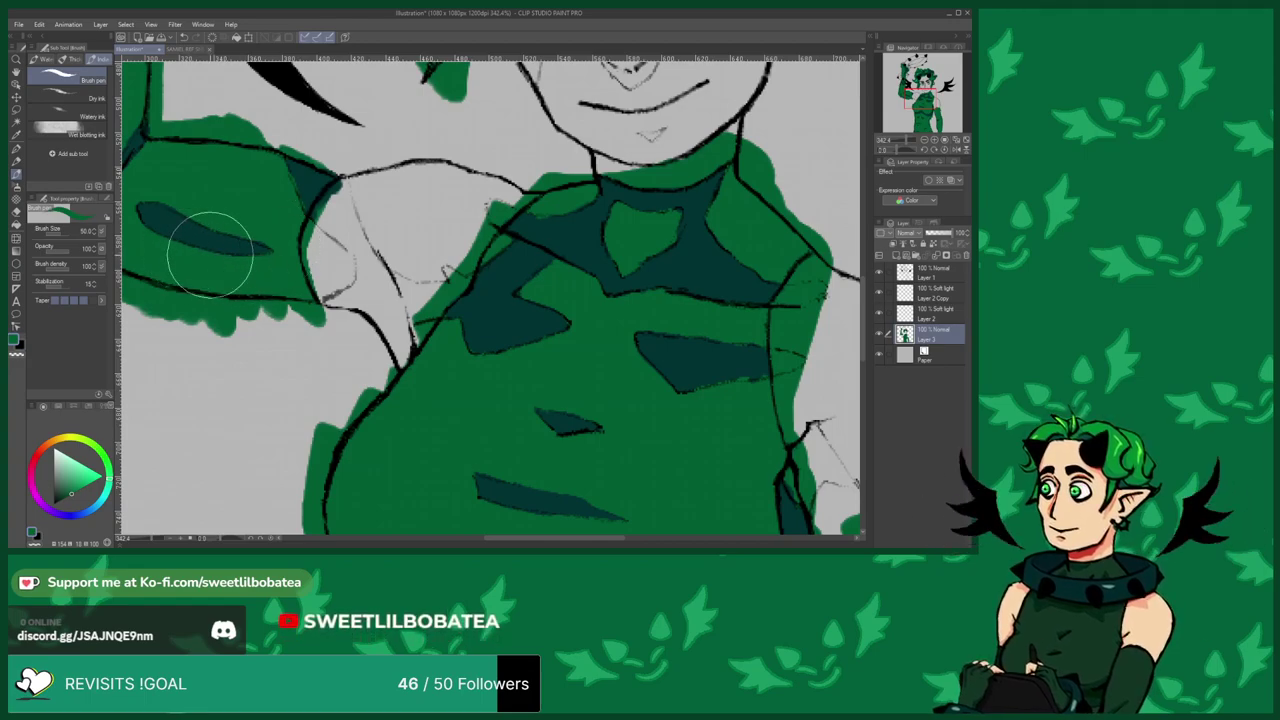
Sample the dark teal and touch up the shadows at the raised glove's cuff corner and across the upper chest.
{"action": "scroll", "coordinate": [303, 305], "scroll_direction": "up", "scroll_amount": 3}
{"action": "left_click", "coordinate": [314, 163], "text": "alt"}
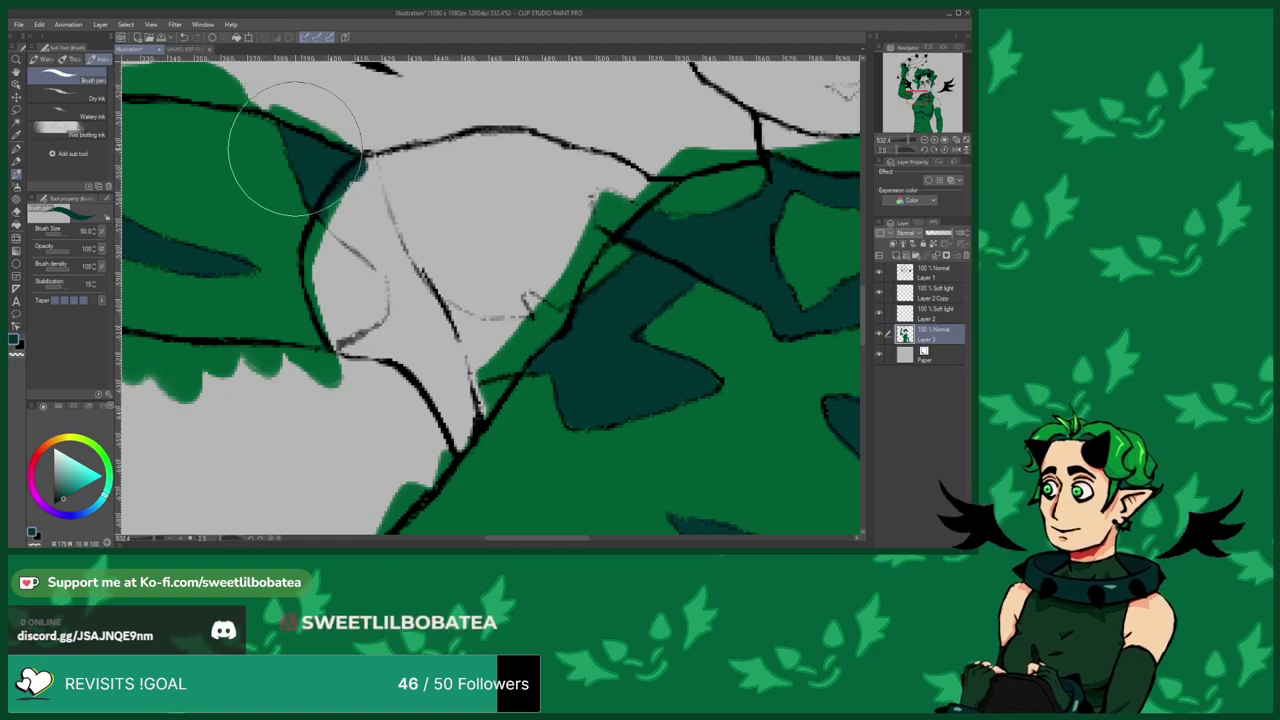
{"action": "scroll", "coordinate": [360, 217], "scroll_direction": "down", "scroll_amount": 3}
{"action": "scroll", "coordinate": [521, 302], "scroll_direction": "up", "scroll_amount": 3}
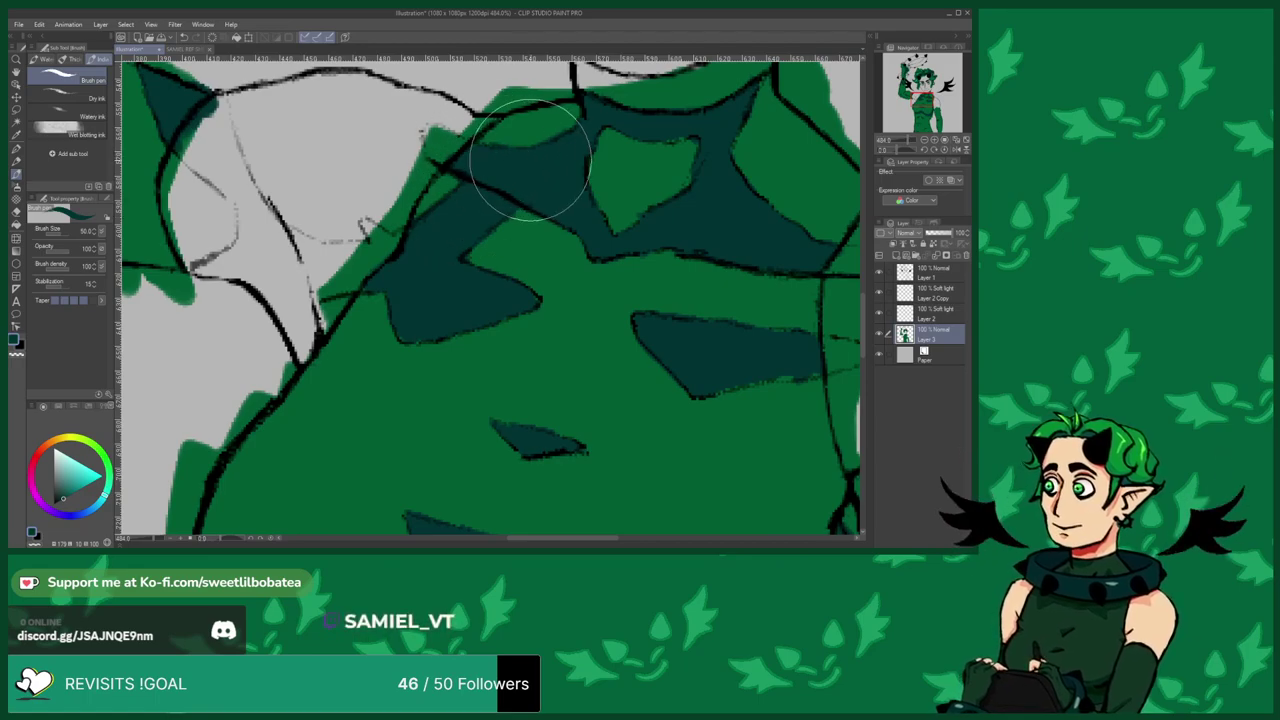
{"action": "scroll", "coordinate": [530, 195], "scroll_direction": "down", "scroll_amount": 3}
{"action": "scroll", "coordinate": [530, 195], "scroll_direction": "down", "scroll_amount": 2}
{"action": "scroll", "coordinate": [509, 246], "scroll_direction": "up", "scroll_amount": 4}
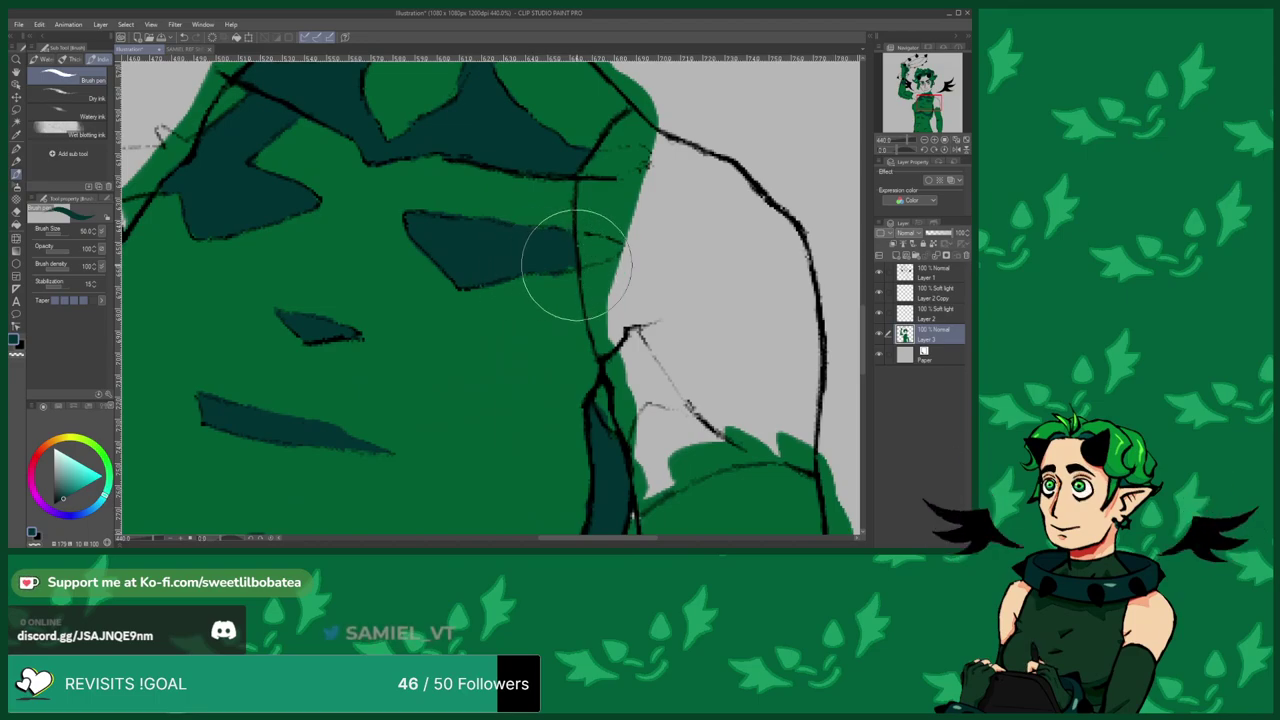
{"action": "scroll", "coordinate": [510, 193], "scroll_direction": "down", "scroll_amount": 8}
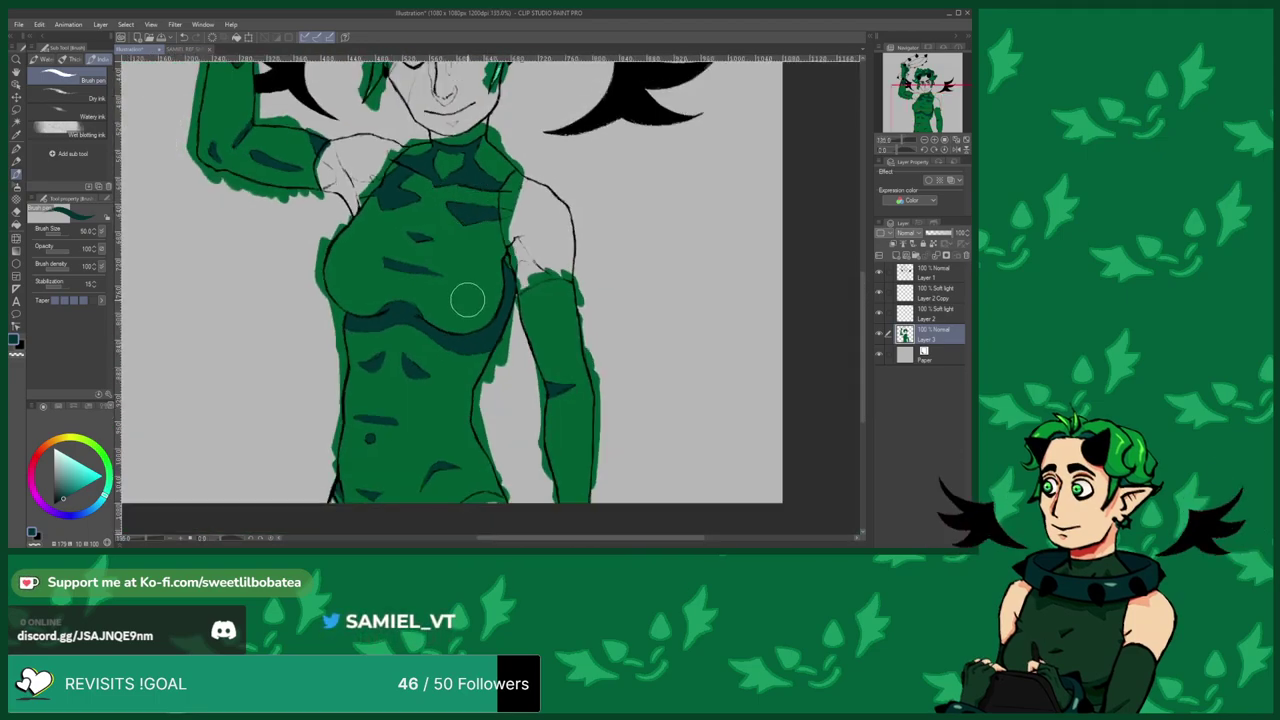
Examine the shadows on the raised glove, wrist and fist, and the overall figure.
{"action": "scroll", "coordinate": [378, 204], "scroll_direction": "up", "scroll_amount": 3}
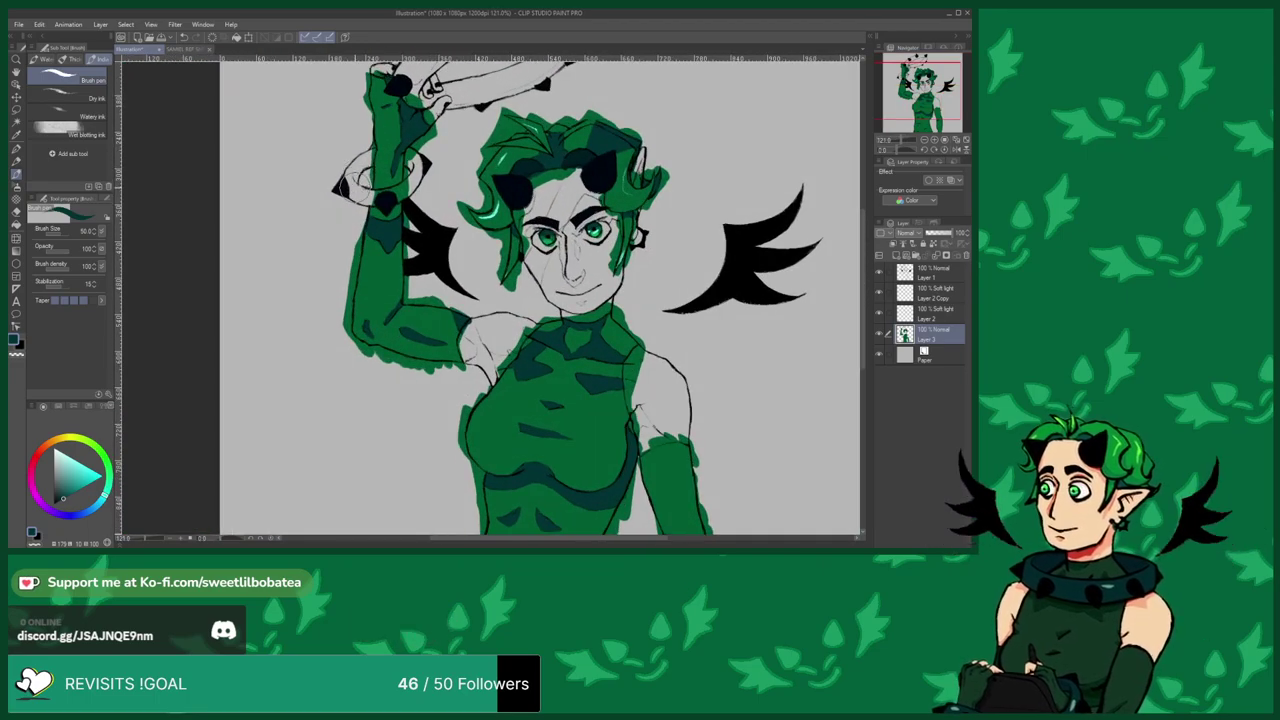
{"action": "scroll", "coordinate": [392, 165], "scroll_direction": "up", "scroll_amount": 6}
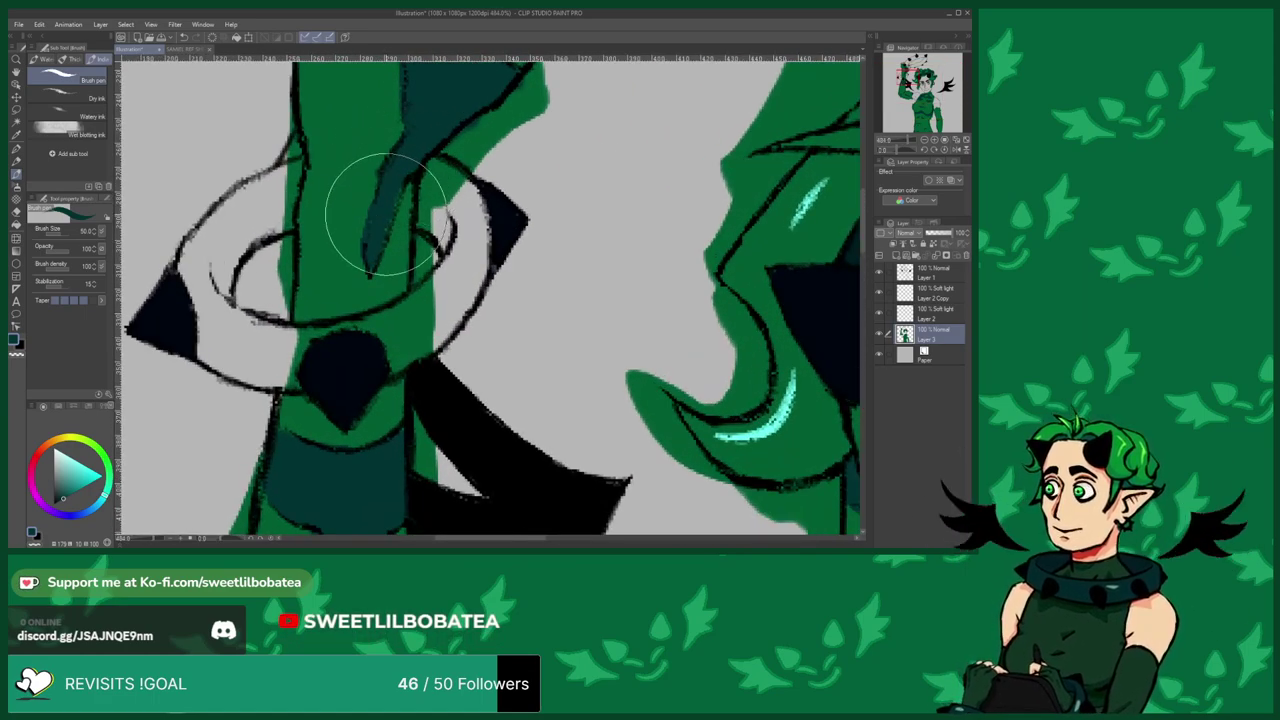
{"action": "scroll", "coordinate": [385, 220], "scroll_direction": "down", "scroll_amount": 5}
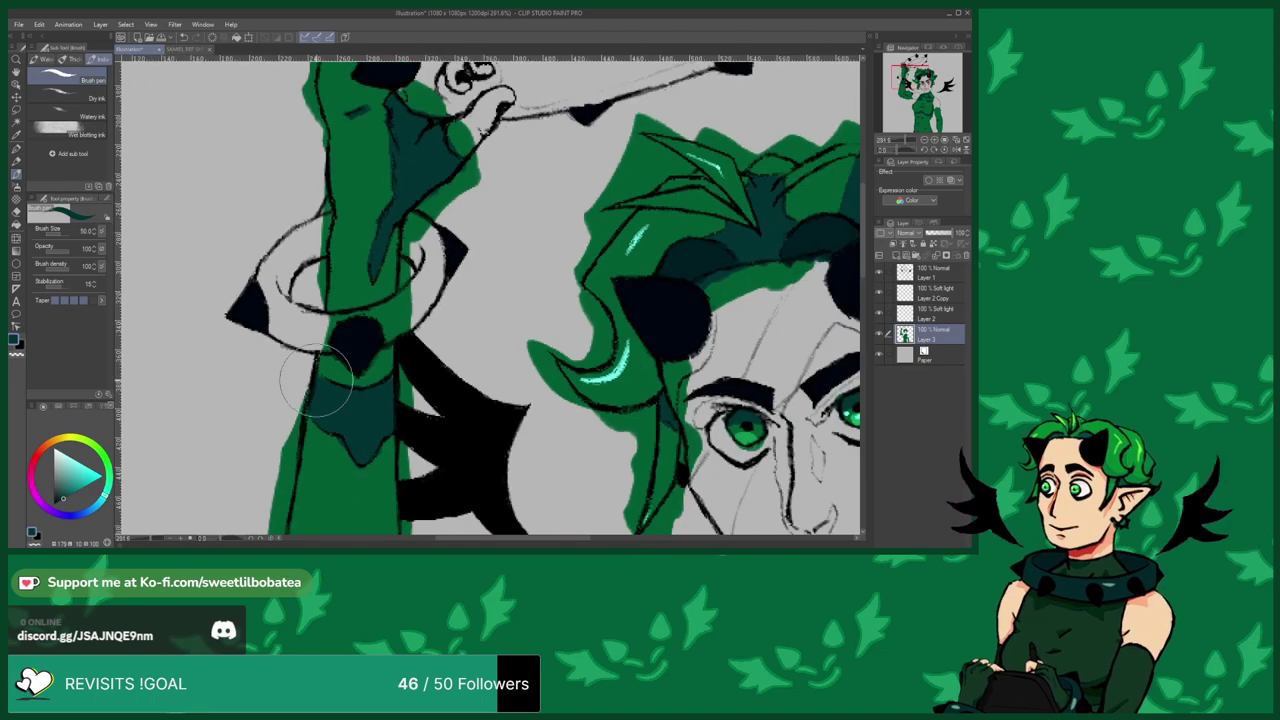
{"action": "scroll", "coordinate": [370, 249], "scroll_direction": "up", "scroll_amount": 3}
{"action": "scroll", "coordinate": [330, 190], "scroll_direction": "down", "scroll_amount": 5}
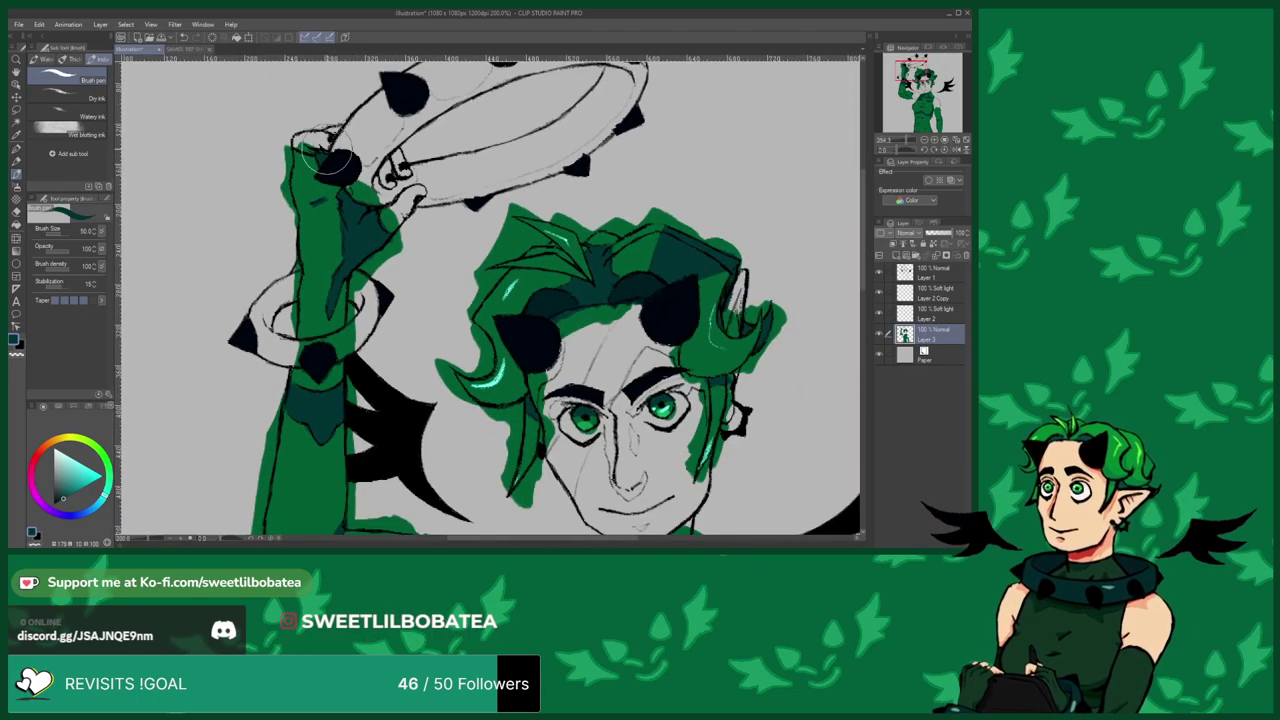
{"action": "scroll", "coordinate": [307, 145], "scroll_direction": "up", "scroll_amount": 4}
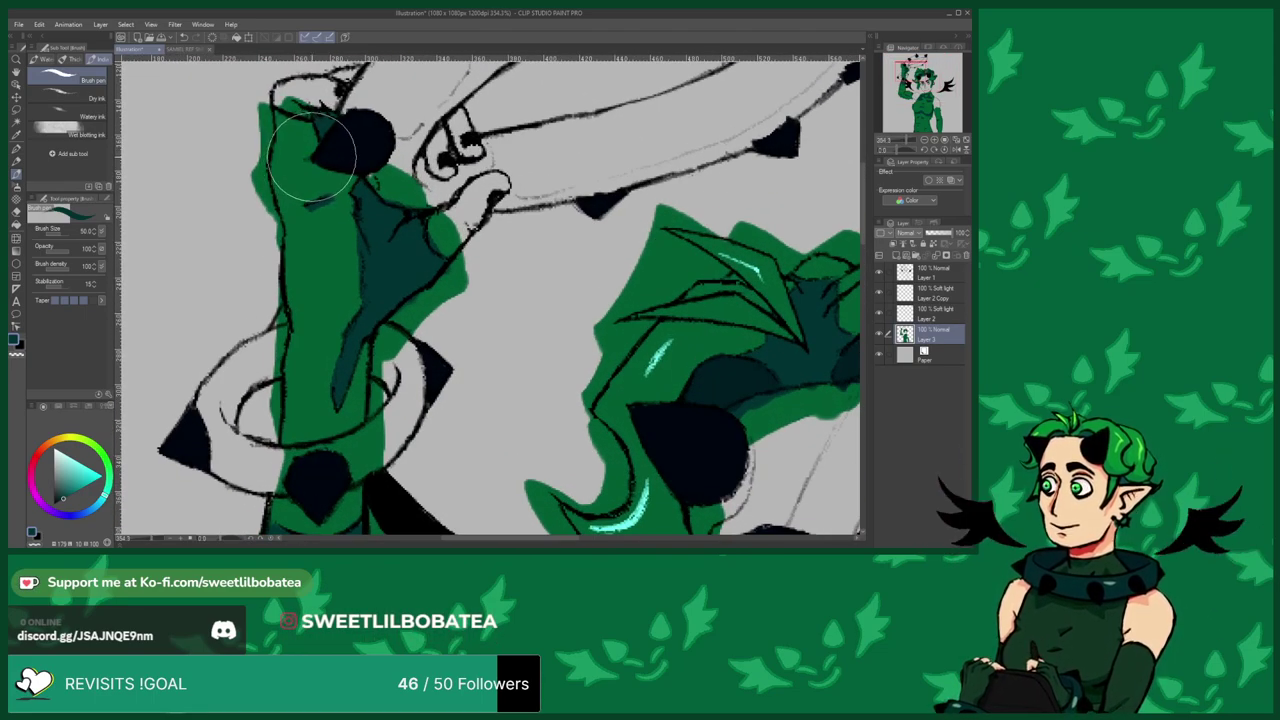
{"action": "scroll", "coordinate": [310, 155], "scroll_direction": "down", "scroll_amount": 10}
{"action": "scroll", "coordinate": [336, 208], "scroll_direction": "down", "scroll_amount": 2}
{"action": "scroll", "coordinate": [440, 375], "scroll_direction": "up", "scroll_amount": 4}
{"action": "scroll", "coordinate": [417, 341], "scroll_direction": "down", "scroll_amount": 2}
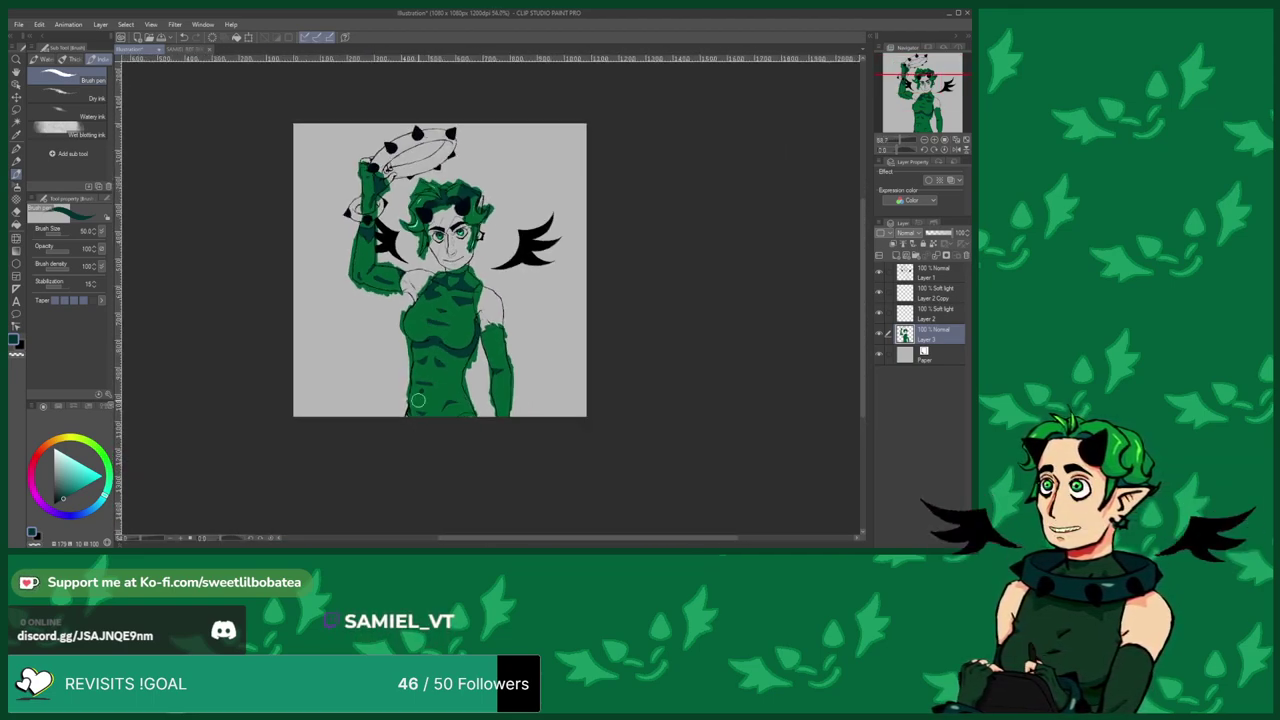
Choose a light yellow-green skin colour, undo the trial stroke across the mouth, and paint the cheeks, nose and mouth area.
{"action": "scroll", "coordinate": [414, 335], "scroll_direction": "up", "scroll_amount": 5}
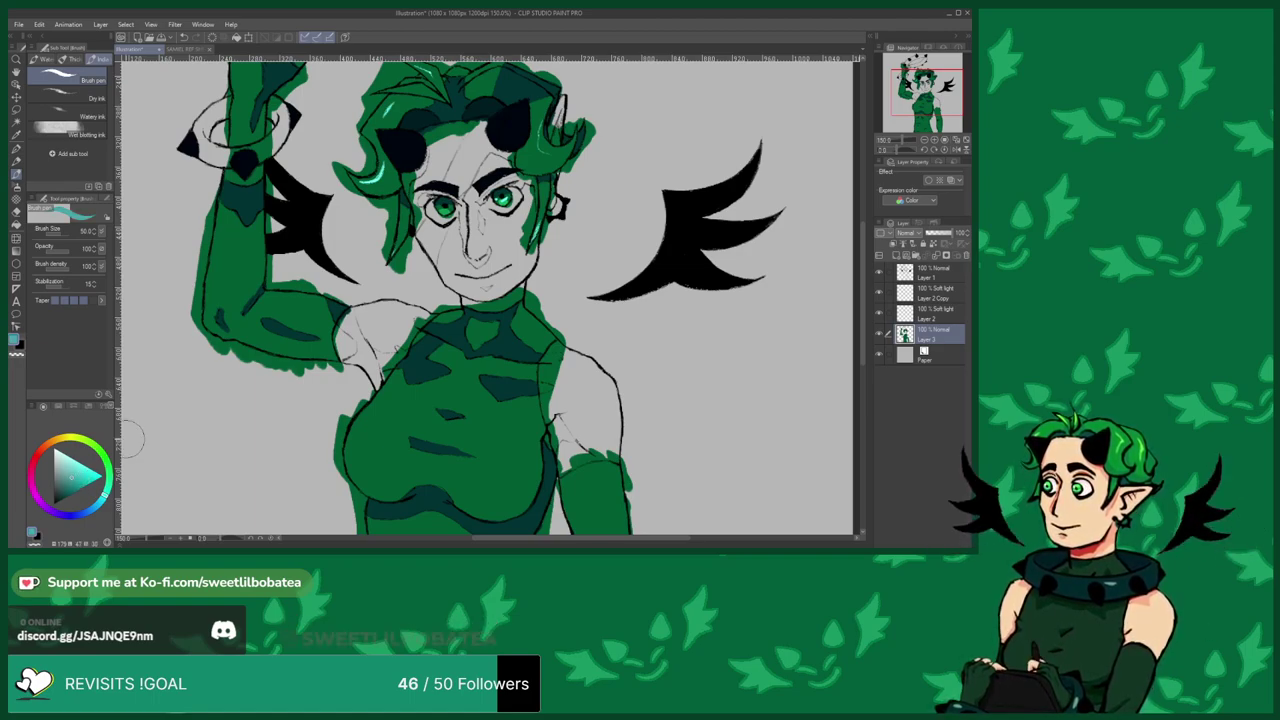
{"action": "left_click", "coordinate": [98, 453]}
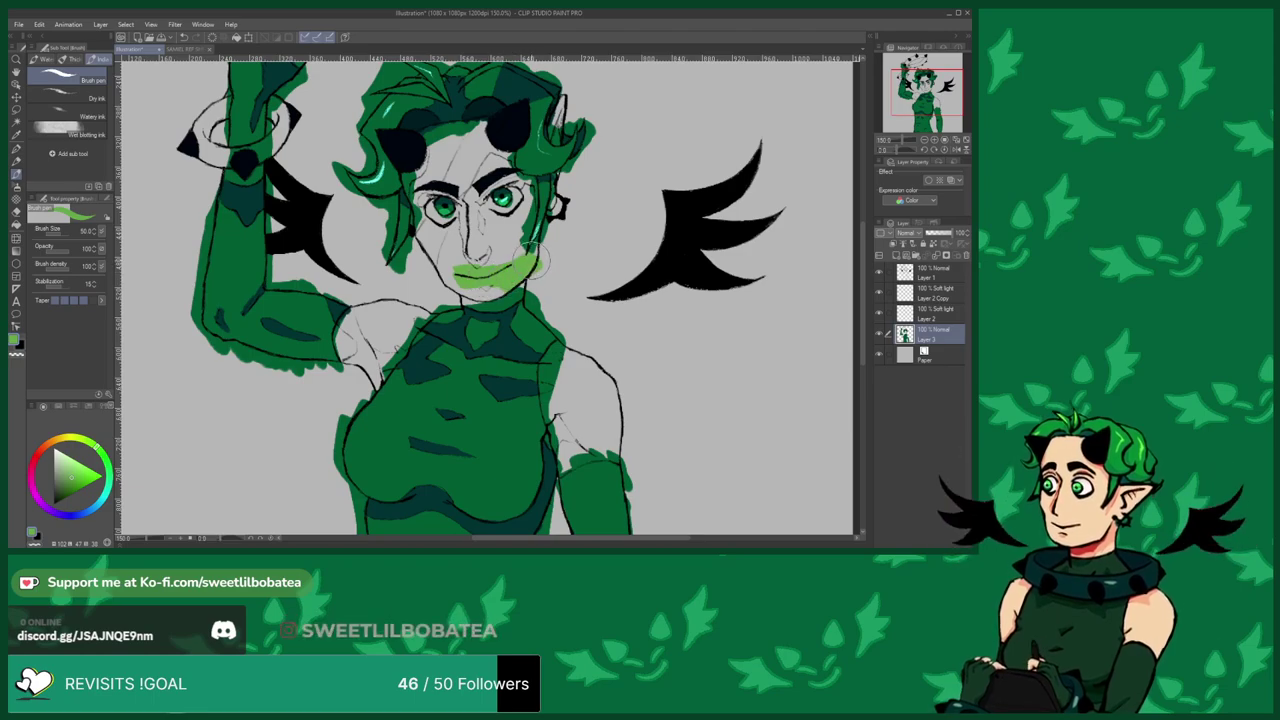
{"action": "left_click", "coordinate": [184, 38]}
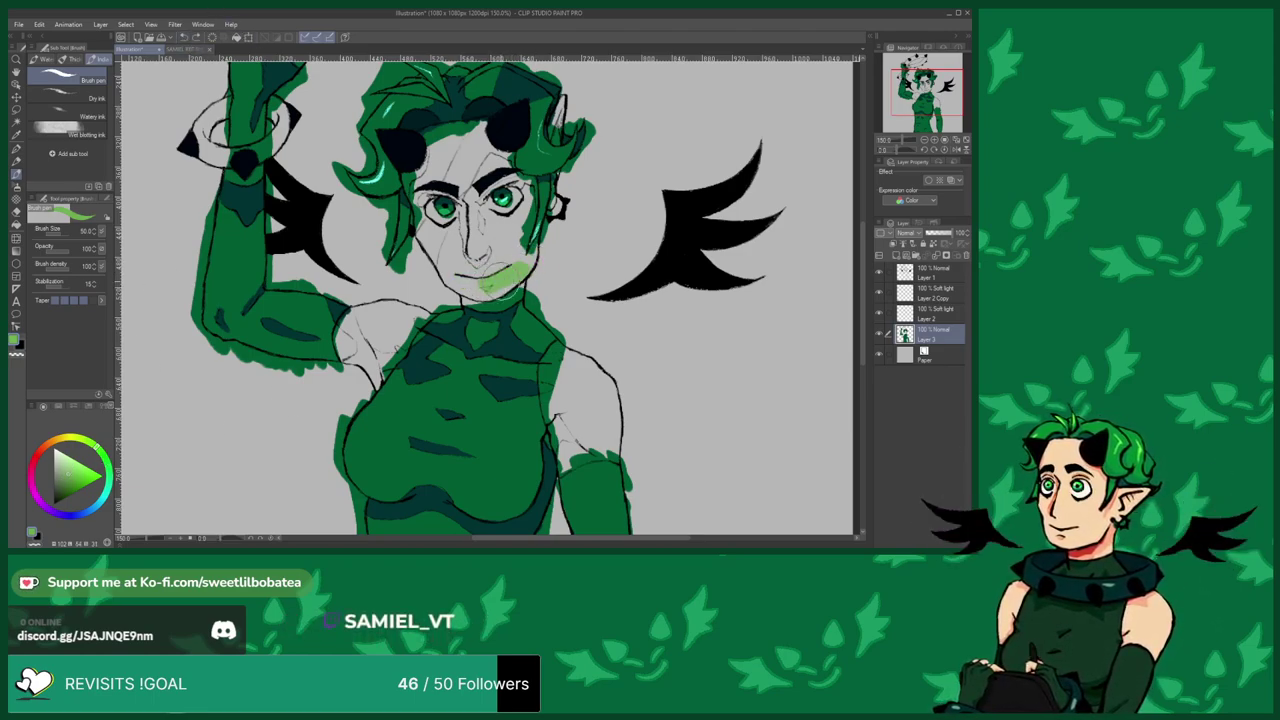
{"action": "mouse_move", "coordinate": [547, 243]}
{"action": "left_mouse_down"}
{"action": "mouse_move", "coordinate": [526, 261]}
{"action": "mouse_move", "coordinate": [516, 245]}
{"action": "left_mouse_up"}
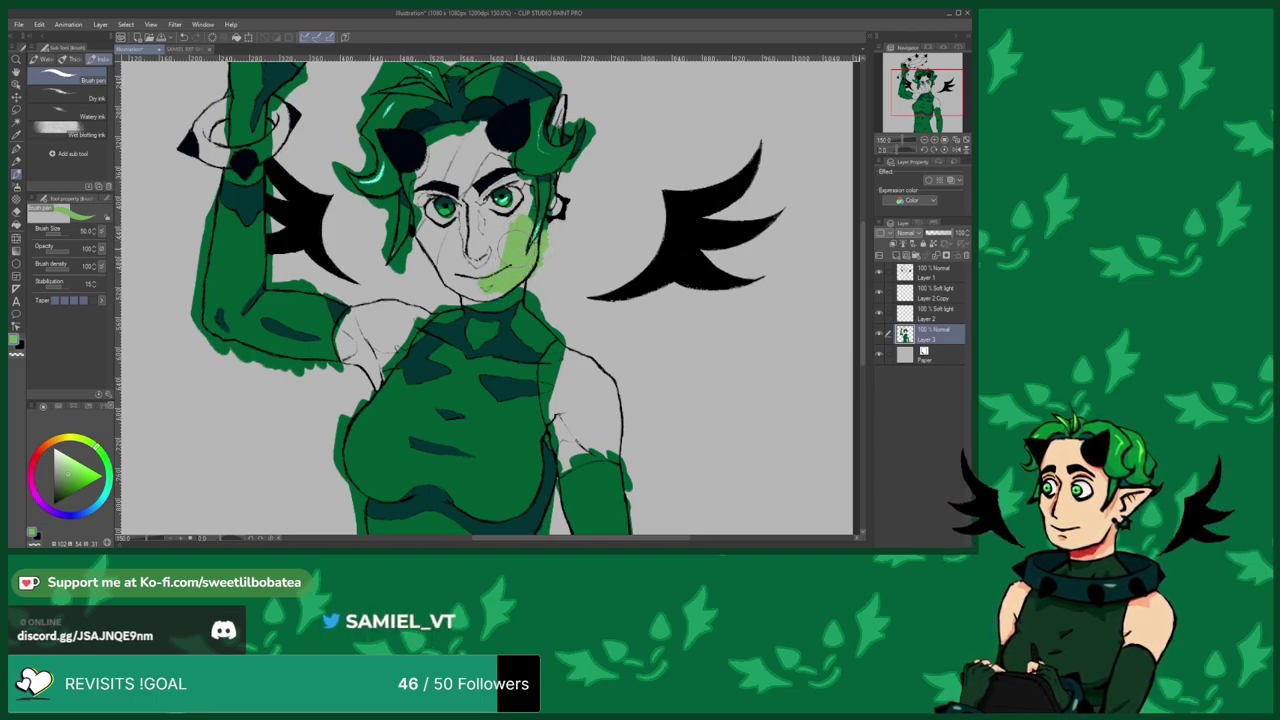
{"action": "left_click_drag", "start_coordinate": [462, 240], "coordinate": [450, 275]}
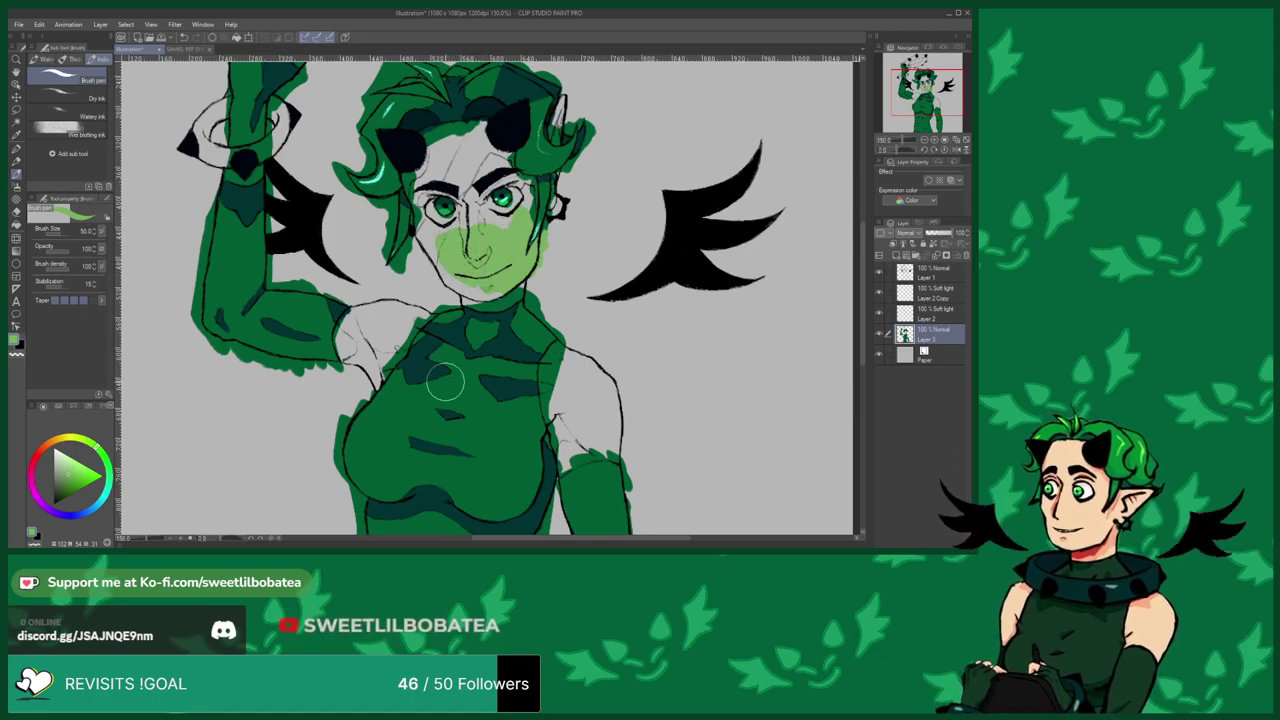
Extend the light green skin over the chin, neck, outer cheek, nose bridge and the area around the right eye.
{"action": "scroll", "coordinate": [518, 236], "scroll_direction": "up", "scroll_amount": 3}
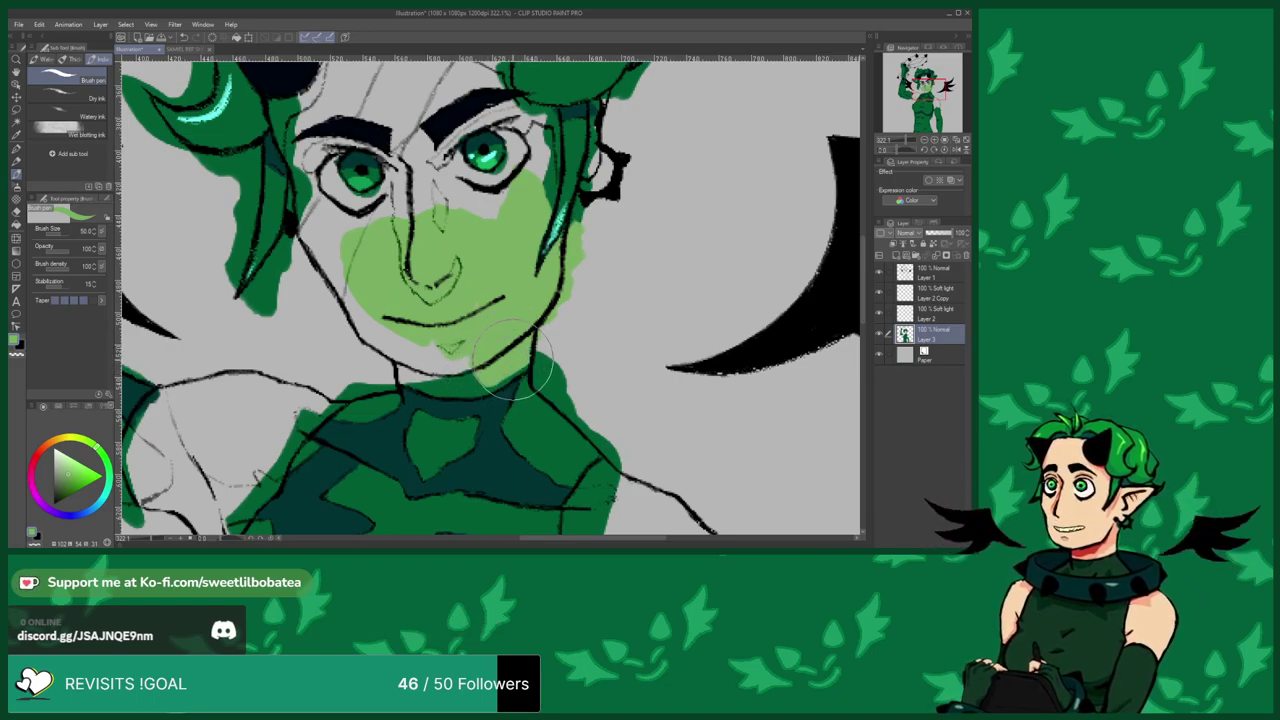
{"action": "mouse_move", "coordinate": [493, 374]}
{"action": "left_mouse_down"}
{"action": "mouse_move", "coordinate": [522, 355]}
{"action": "mouse_move", "coordinate": [458, 374]}
{"action": "left_mouse_up"}
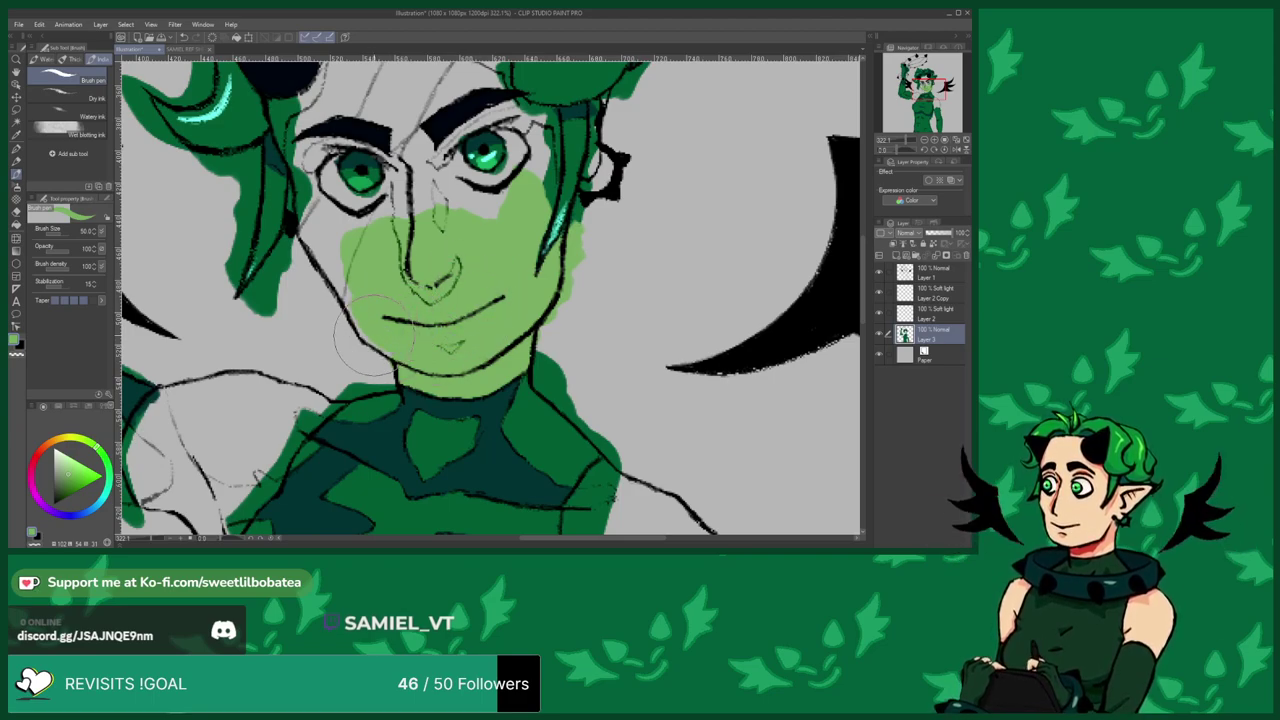
{"action": "left_click_drag", "start_coordinate": [358, 305], "coordinate": [305, 235]}
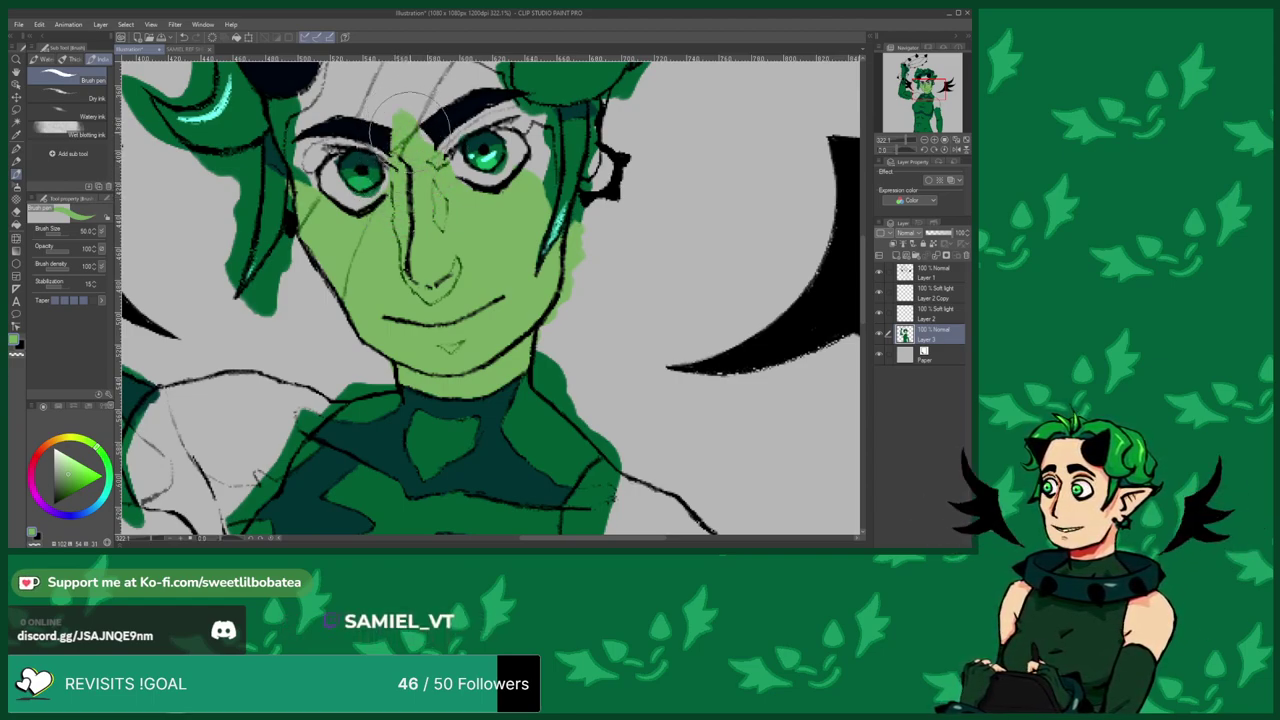
{"action": "left_click_drag", "start_coordinate": [398, 135], "coordinate": [405, 98]}
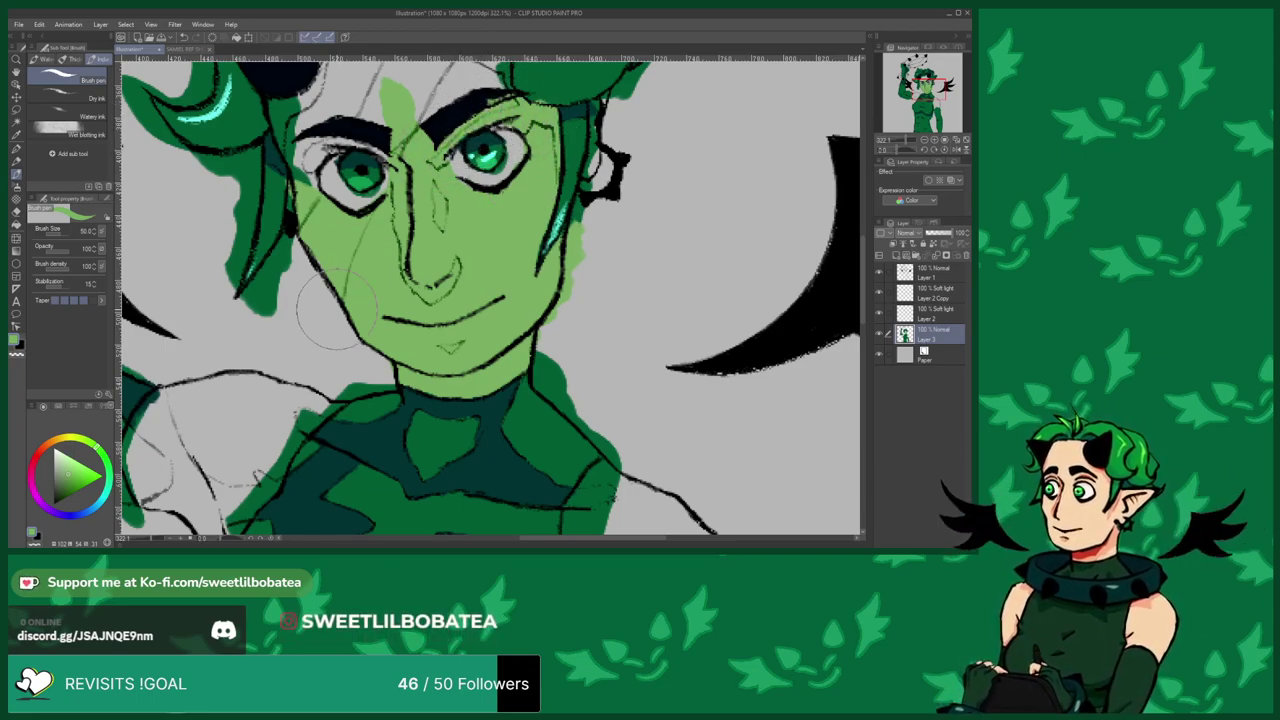
Fill the lower ear beside the earring and the pointed ear tip above the hair curl with the light green skin colour.
{"action": "scroll", "coordinate": [363, 466], "scroll_direction": "down", "scroll_amount": 3}
{"action": "scroll", "coordinate": [505, 295], "scroll_direction": "up", "scroll_amount": 5}
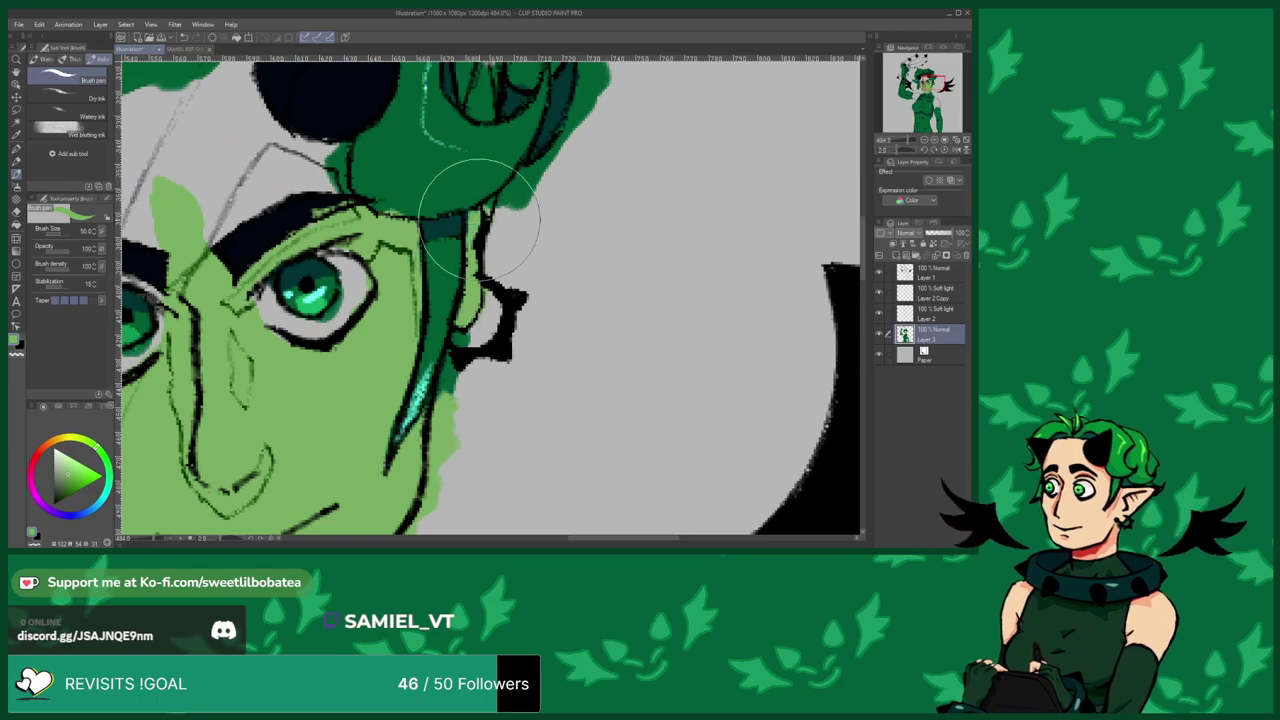
{"action": "scroll", "coordinate": [466, 290], "scroll_direction": "down", "scroll_amount": 3}
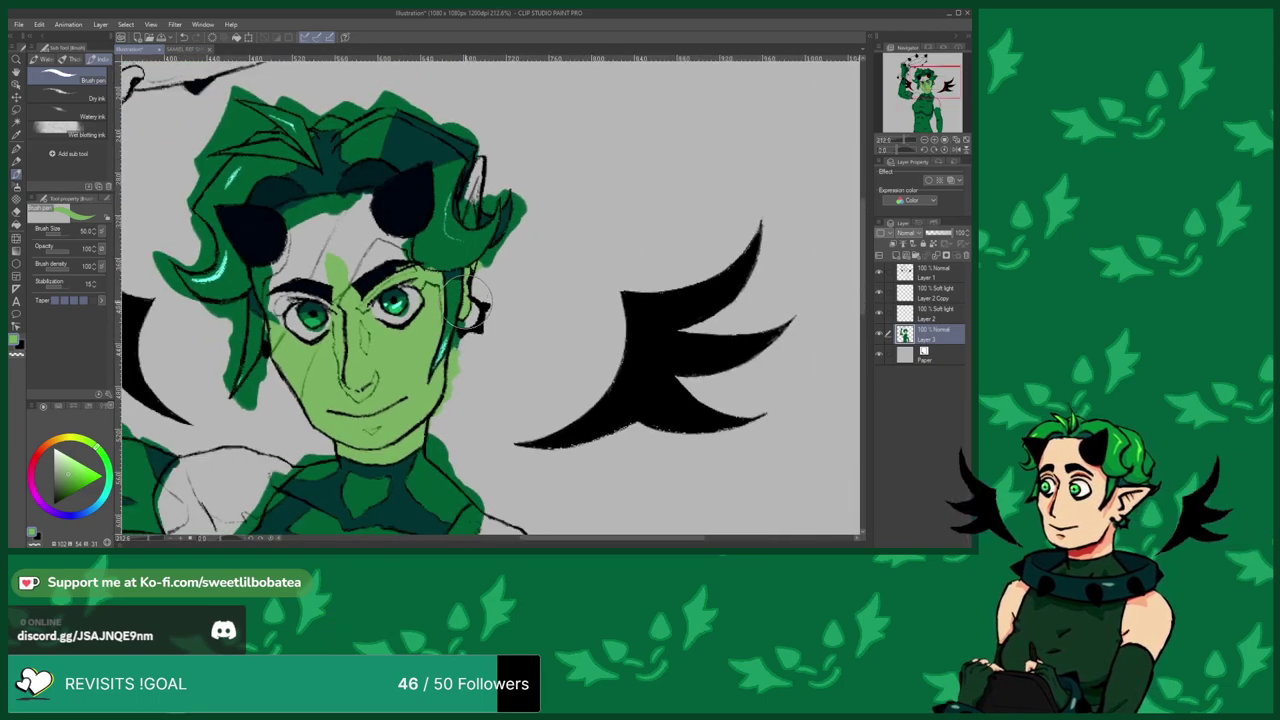
{"action": "scroll", "coordinate": [470, 205], "scroll_direction": "up", "scroll_amount": 2}
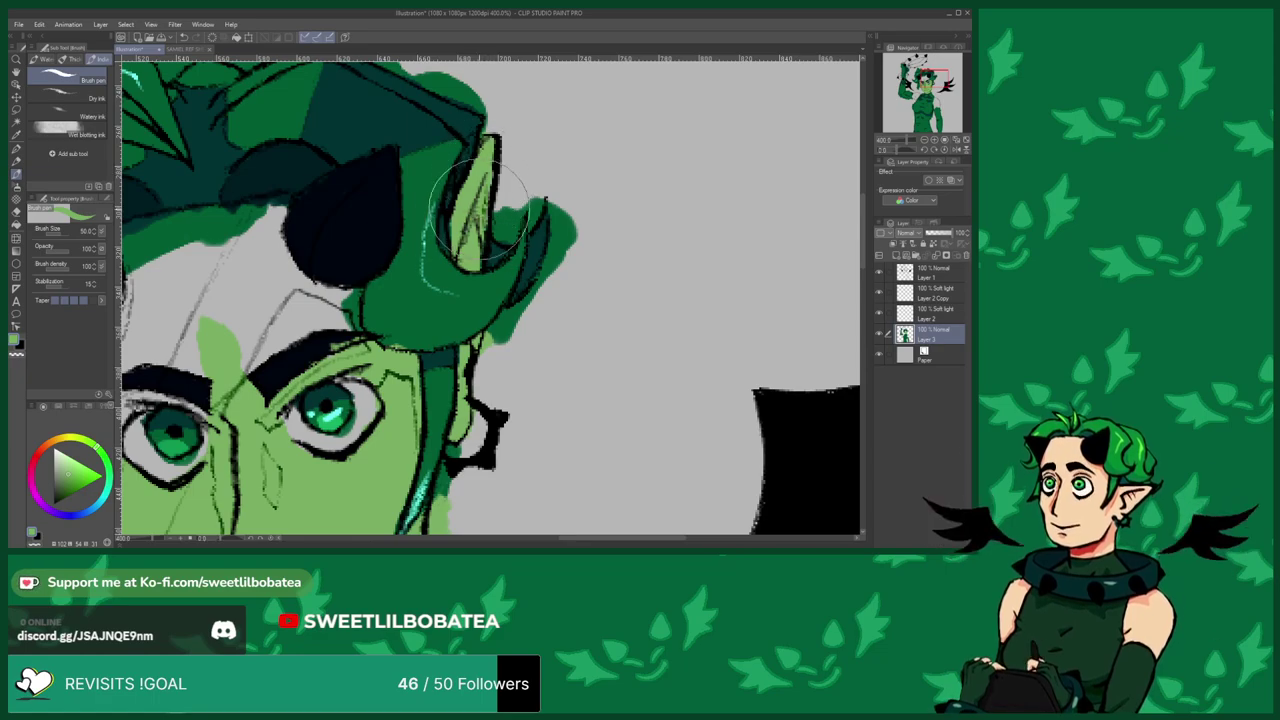
Fill the forehead between the eyebrows, horns and hairline with the light green skin colour.
{"action": "scroll", "coordinate": [480, 219], "scroll_direction": "down", "scroll_amount": 5}
{"action": "scroll", "coordinate": [420, 290], "scroll_direction": "up", "scroll_amount": 4}
{"action": "mouse_move", "coordinate": [380, 300]}
{"action": "left_mouse_down"}
{"action": "mouse_move", "coordinate": [410, 275]}
{"action": "mouse_move", "coordinate": [380, 300]}
{"action": "mouse_move", "coordinate": [440, 264]}
{"action": "left_mouse_up"}
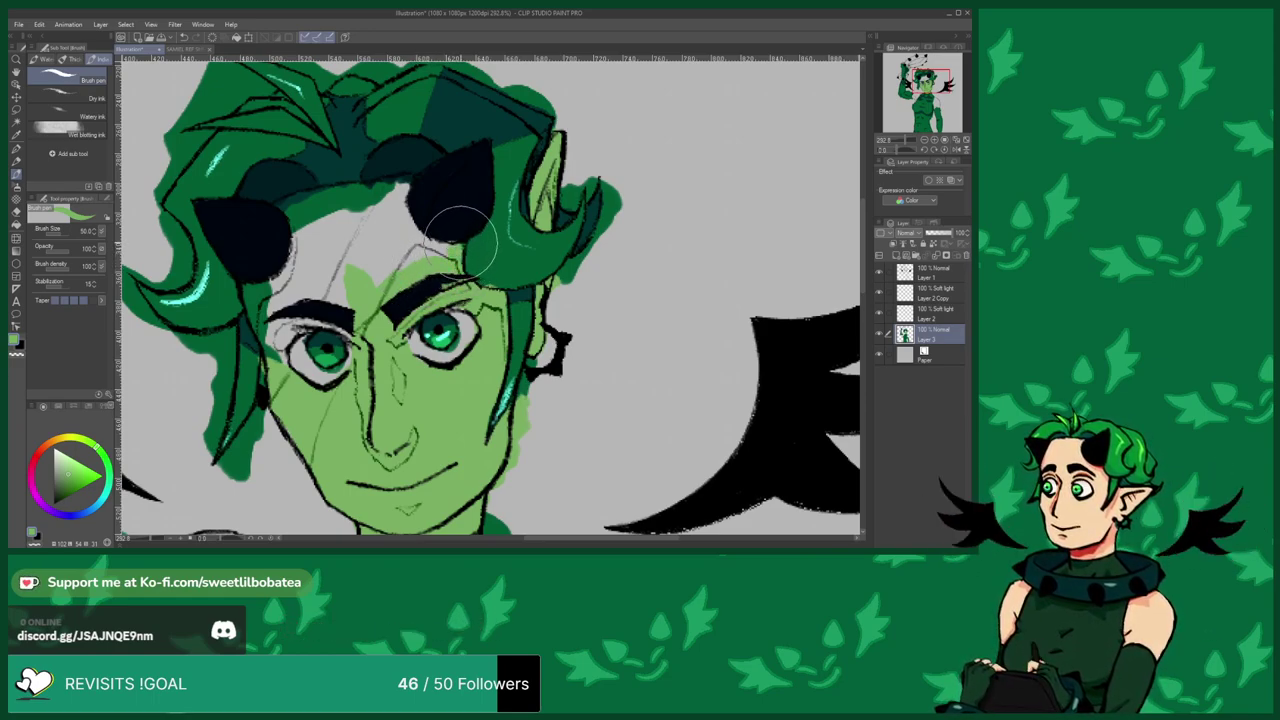
{"action": "mouse_move", "coordinate": [435, 242]}
{"action": "left_mouse_down"}
{"action": "mouse_move", "coordinate": [389, 200]}
{"action": "mouse_move", "coordinate": [347, 202]}
{"action": "mouse_move", "coordinate": [381, 191]}
{"action": "mouse_move", "coordinate": [344, 196]}
{"action": "mouse_move", "coordinate": [372, 197]}
{"action": "mouse_move", "coordinate": [312, 208]}
{"action": "mouse_move", "coordinate": [332, 204]}
{"action": "mouse_move", "coordinate": [355, 245]}
{"action": "left_mouse_up"}
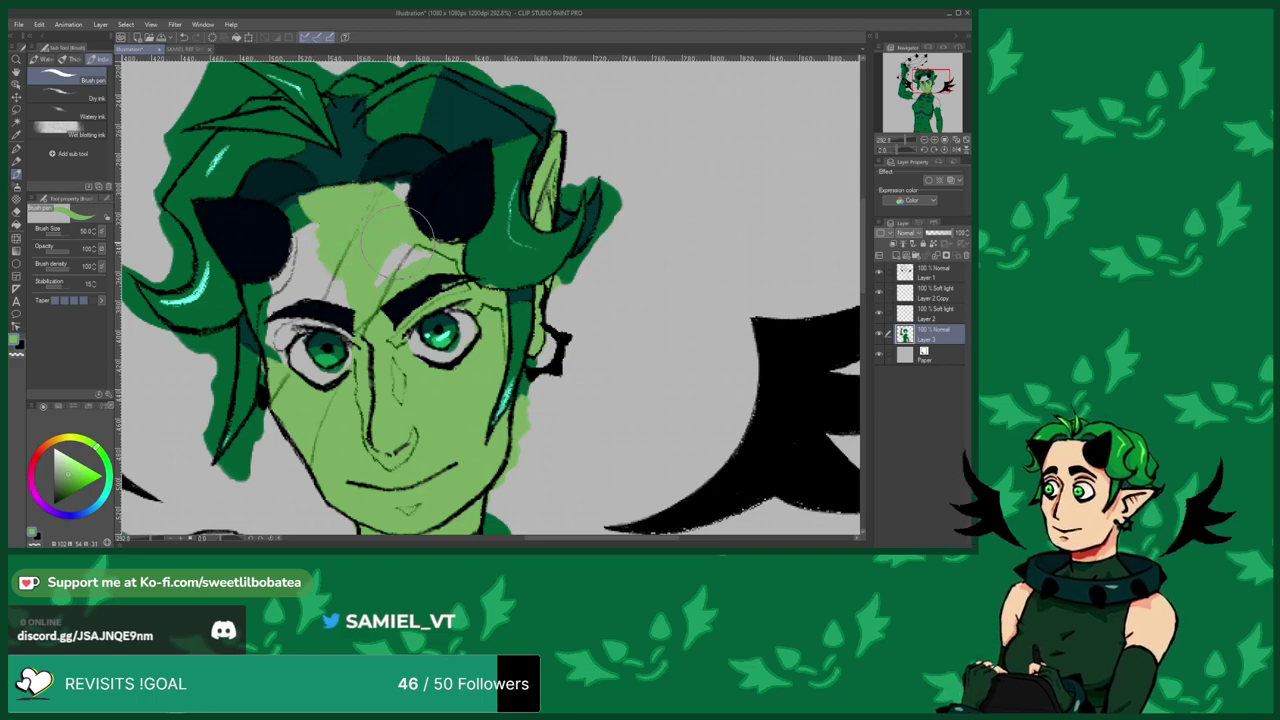
{"action": "scroll", "coordinate": [330, 290], "scroll_direction": "up", "scroll_amount": 2}
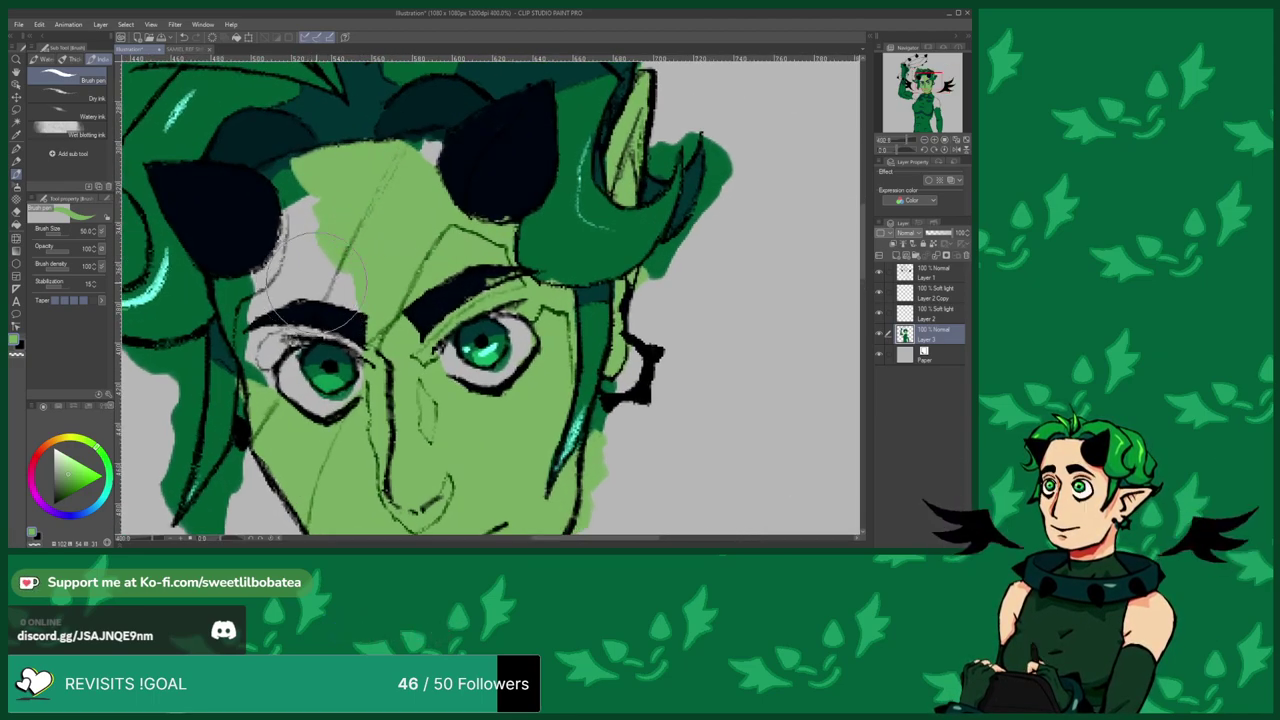
{"action": "mouse_move", "coordinate": [312, 290]}
{"action": "left_mouse_down"}
{"action": "mouse_move", "coordinate": [280, 287]}
{"action": "mouse_move", "coordinate": [242, 320]}
{"action": "mouse_move", "coordinate": [228, 285]}
{"action": "mouse_move", "coordinate": [255, 275]}
{"action": "mouse_move", "coordinate": [275, 215]}
{"action": "mouse_move", "coordinate": [300, 245]}
{"action": "mouse_move", "coordinate": [288, 168]}
{"action": "mouse_move", "coordinate": [288, 185]}
{"action": "left_mouse_up"}
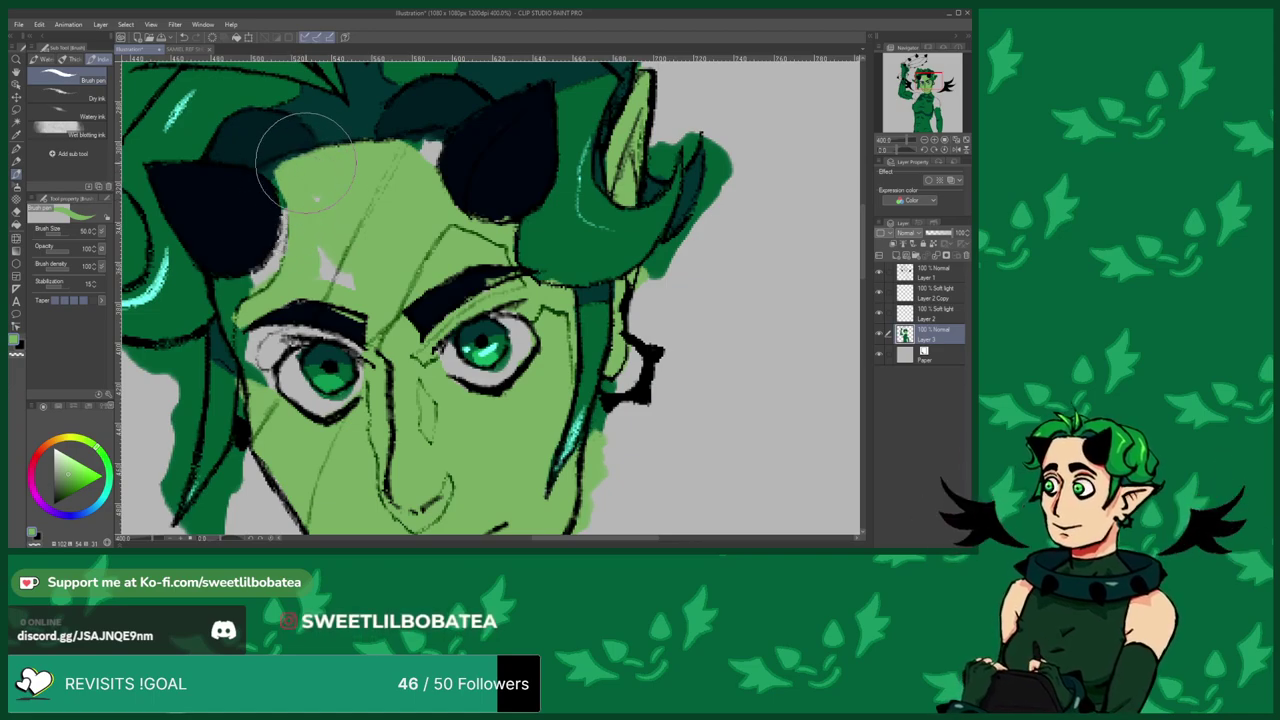
{"action": "scroll", "coordinate": [327, 274], "scroll_direction": "down", "scroll_amount": 2}
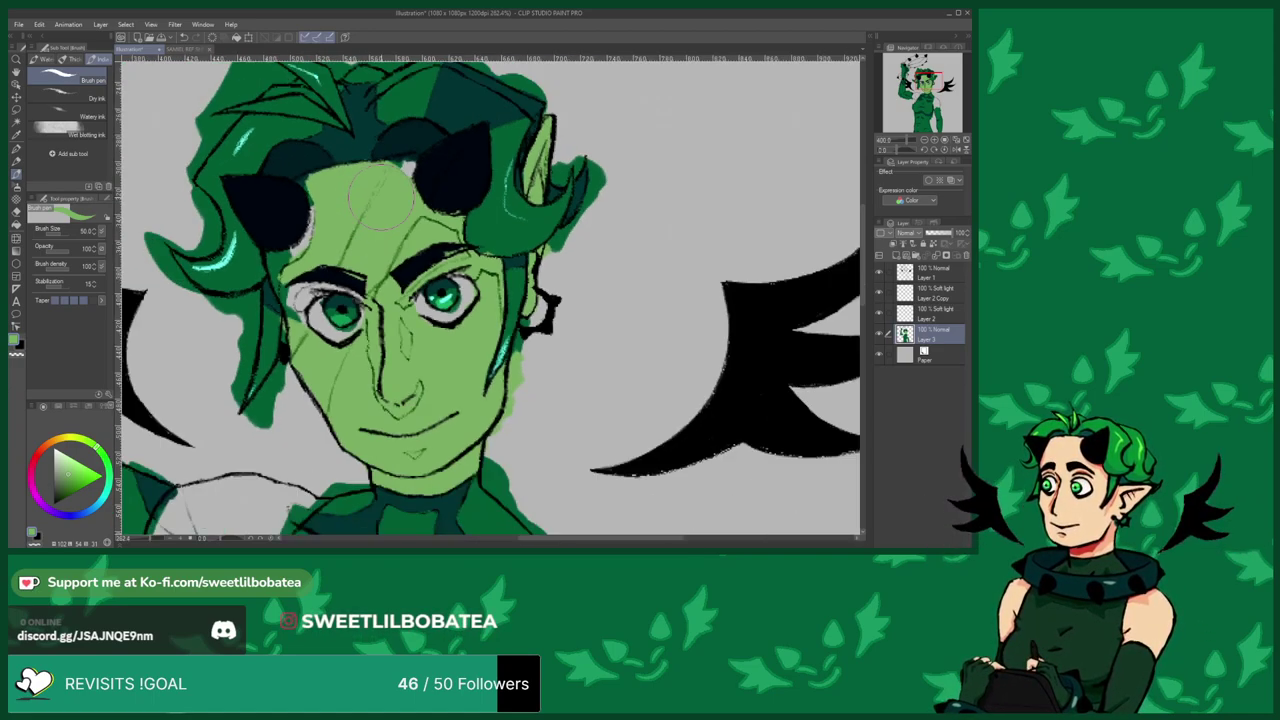
Fill the skin around the outer corner and eyelid of the left eye with light green.
{"action": "scroll", "coordinate": [340, 260], "scroll_direction": "up", "scroll_amount": 3}
{"action": "scroll", "coordinate": [298, 282], "scroll_direction": "down", "scroll_amount": 4}
{"action": "scroll", "coordinate": [288, 270], "scroll_direction": "up", "scroll_amount": 4}
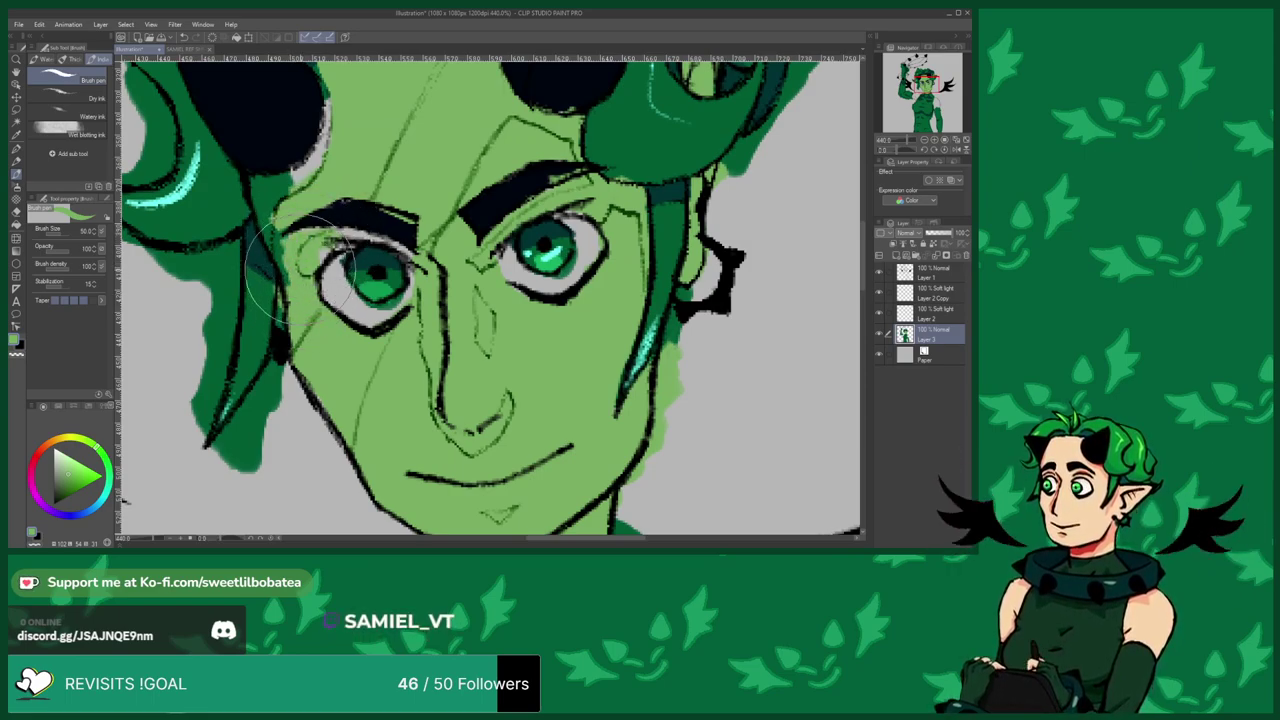
{"action": "scroll", "coordinate": [264, 252], "scroll_direction": "down", "scroll_amount": 4}
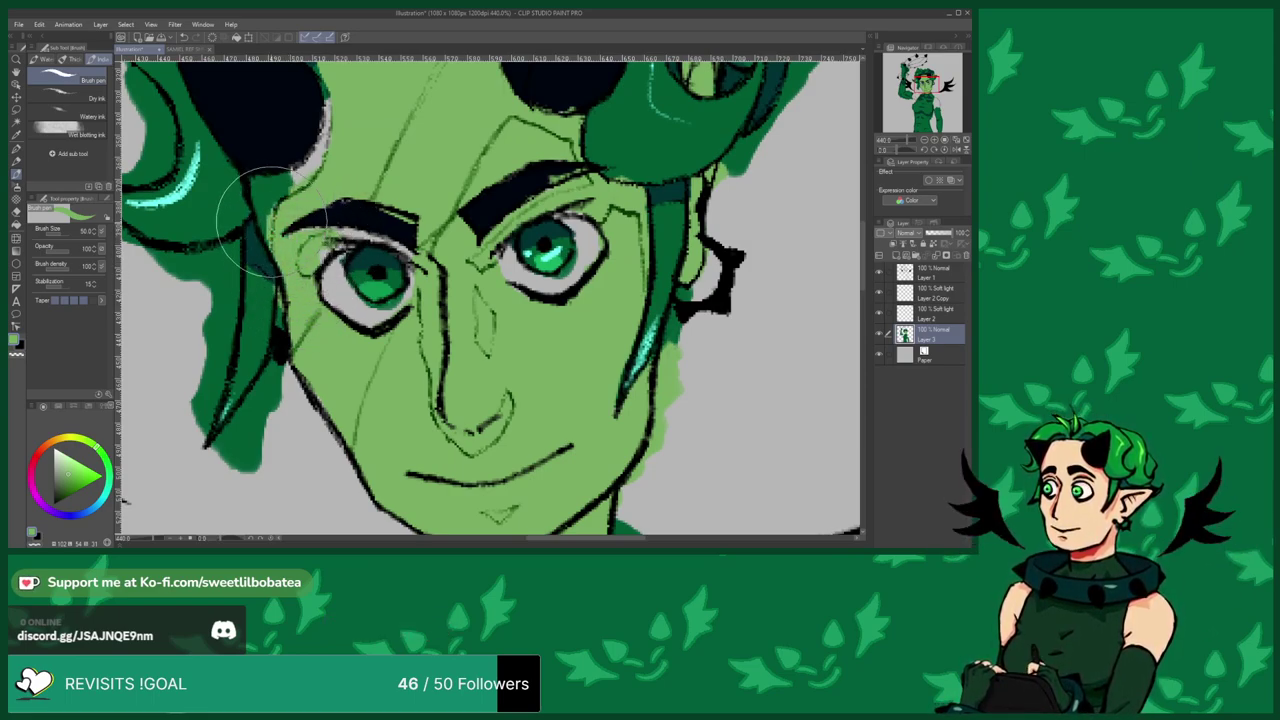
{"action": "scroll", "coordinate": [320, 233], "scroll_direction": "up", "scroll_amount": 4}
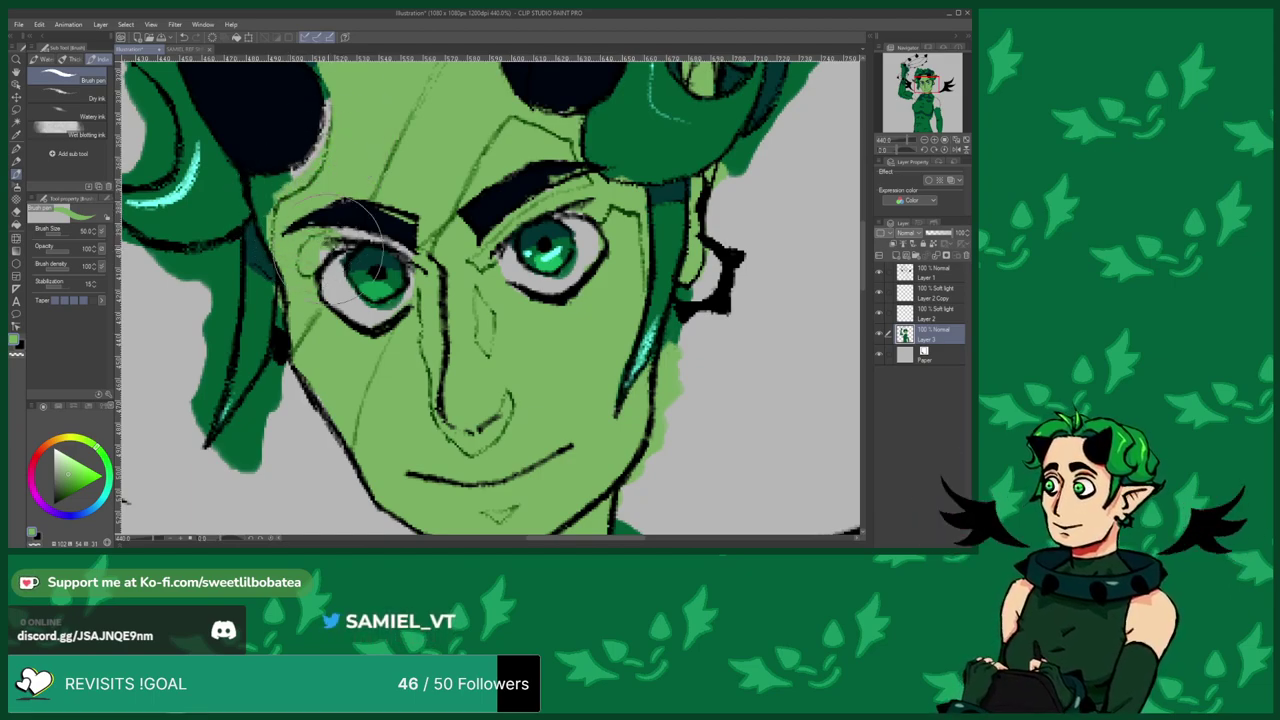
Sample the near-black navy and touch up the eyebrows where the skin green overlaps them.
{"action": "scroll", "coordinate": [345, 245], "scroll_direction": "up", "scroll_amount": 2}
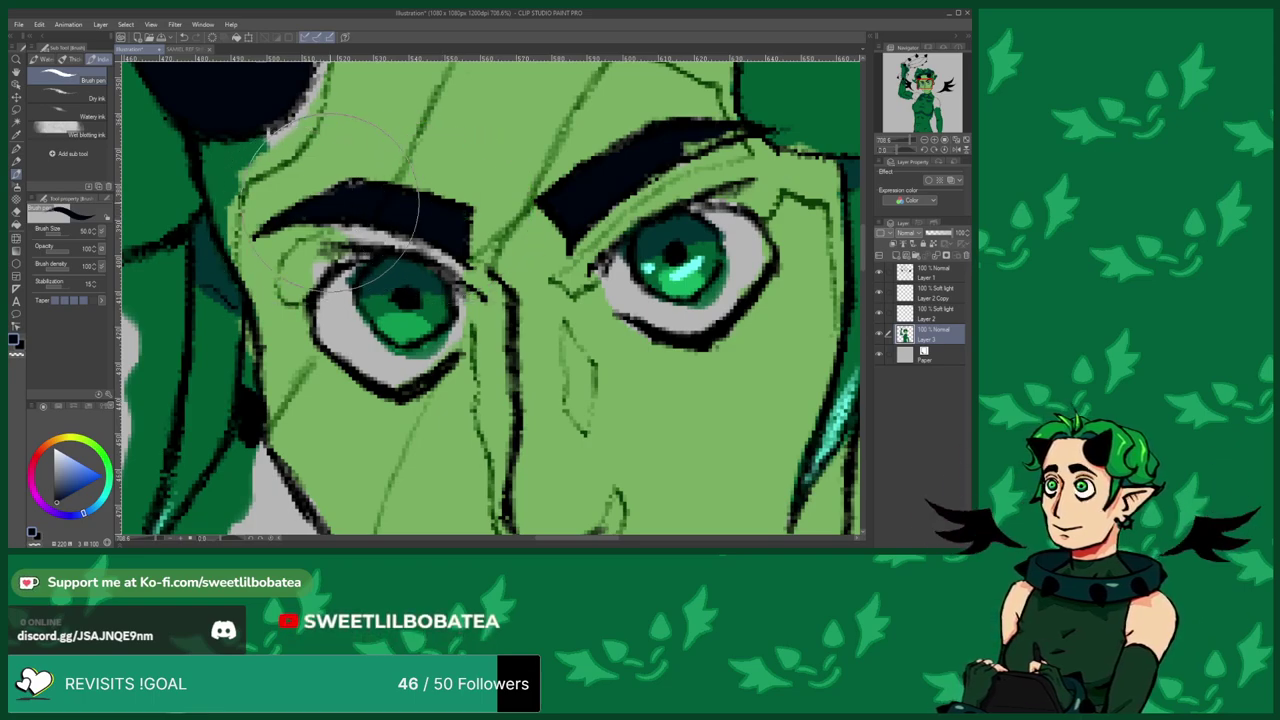
{"action": "scroll", "coordinate": [412, 211], "scroll_direction": "down", "scroll_amount": 2}
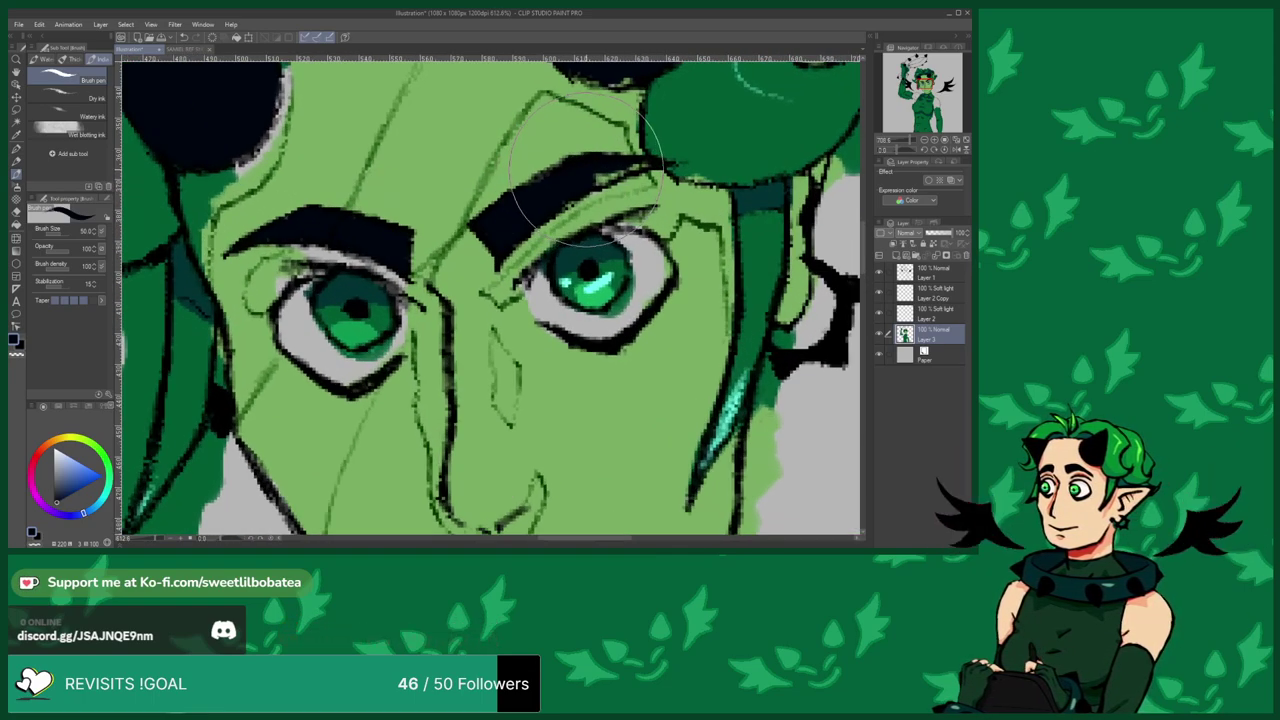
{"action": "scroll", "coordinate": [612, 188], "scroll_direction": "up", "scroll_amount": 1}
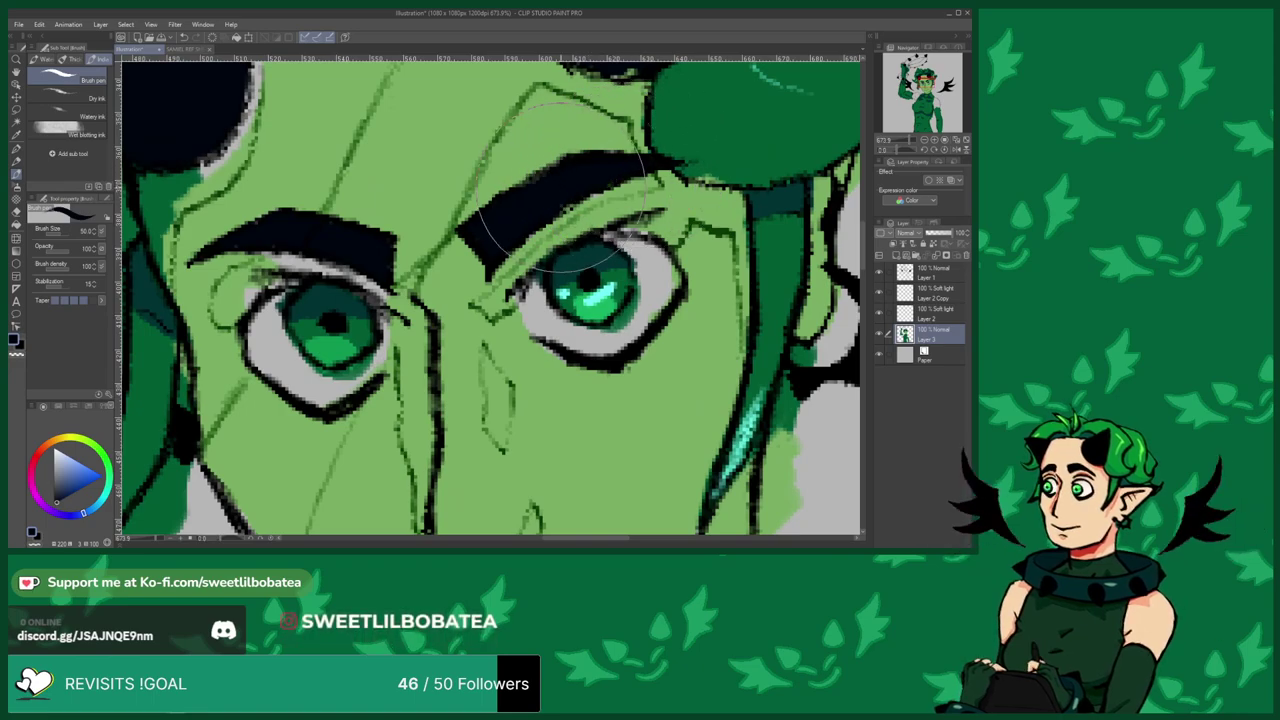
Sample the skin green and extend it into the gap between the hairline and the left horn.
{"action": "left_click", "coordinate": [597, 425], "text": "alt"}
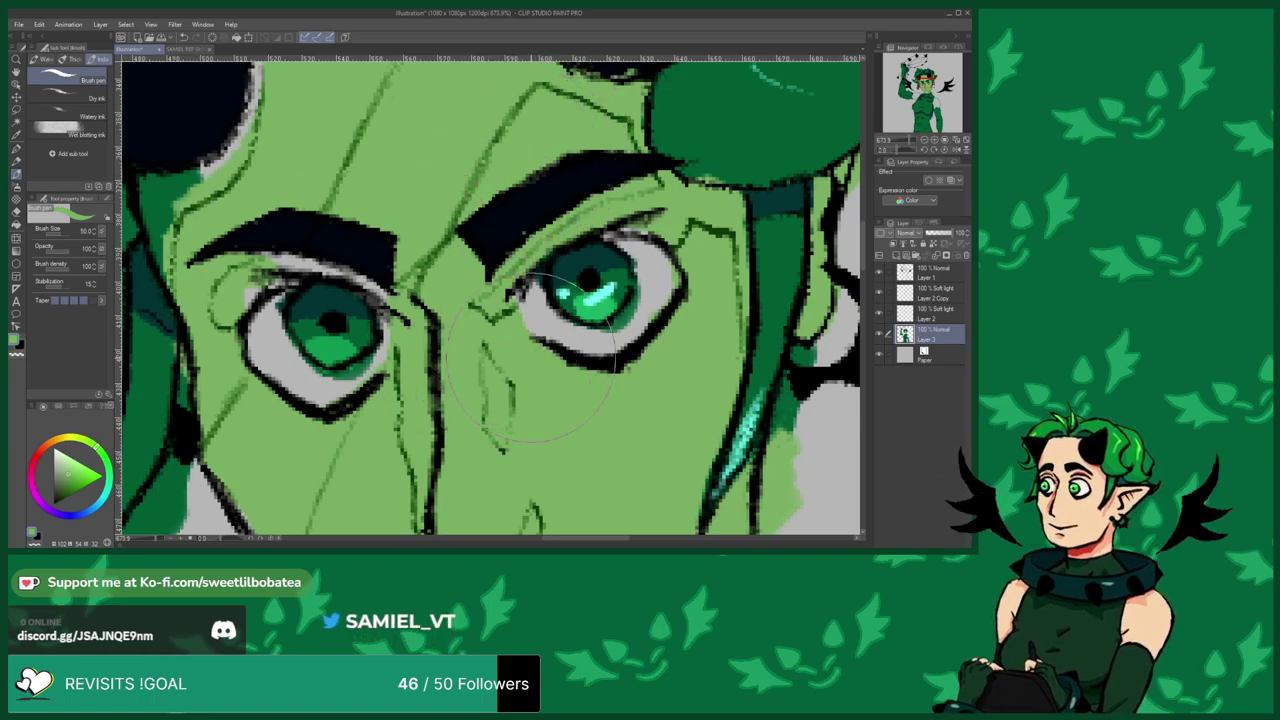
{"action": "scroll", "coordinate": [426, 425], "scroll_direction": "down", "scroll_amount": 3}
{"action": "scroll", "coordinate": [370, 350], "scroll_direction": "up", "scroll_amount": 2}
{"action": "scroll", "coordinate": [400, 430], "scroll_direction": "down", "scroll_amount": 2}
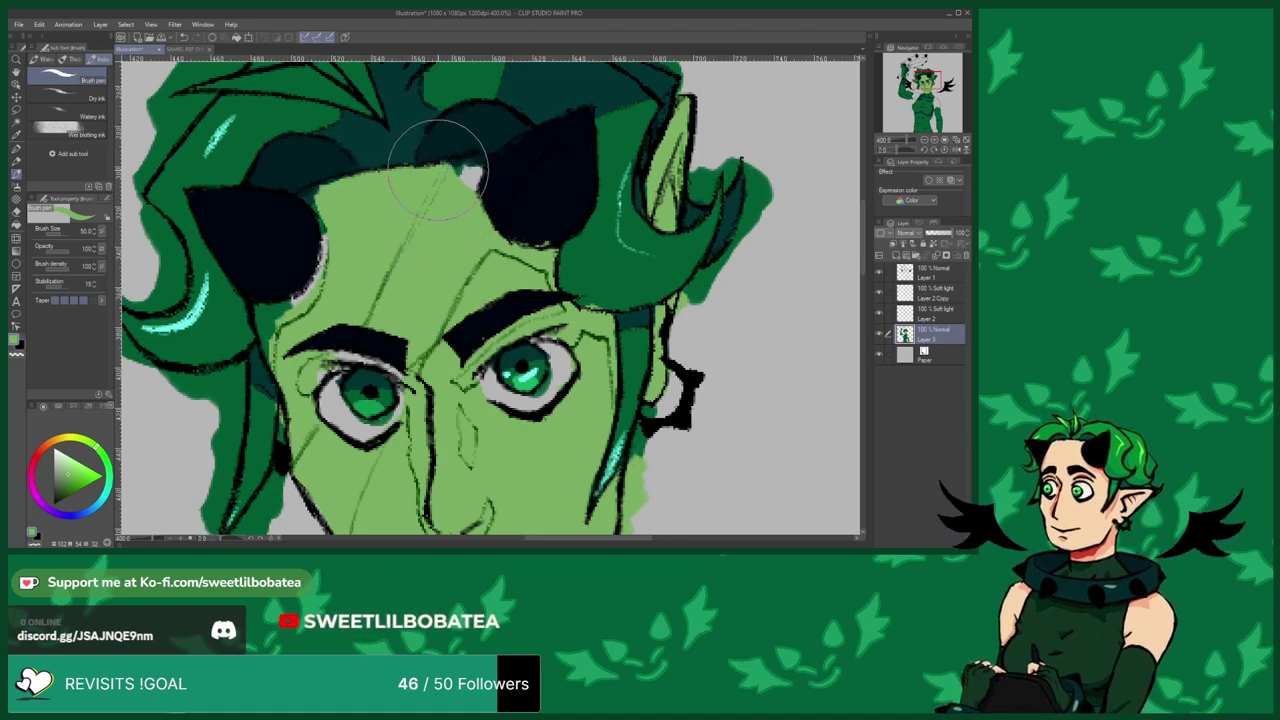
{"action": "scroll", "coordinate": [307, 210], "scroll_direction": "up", "scroll_amount": 2}
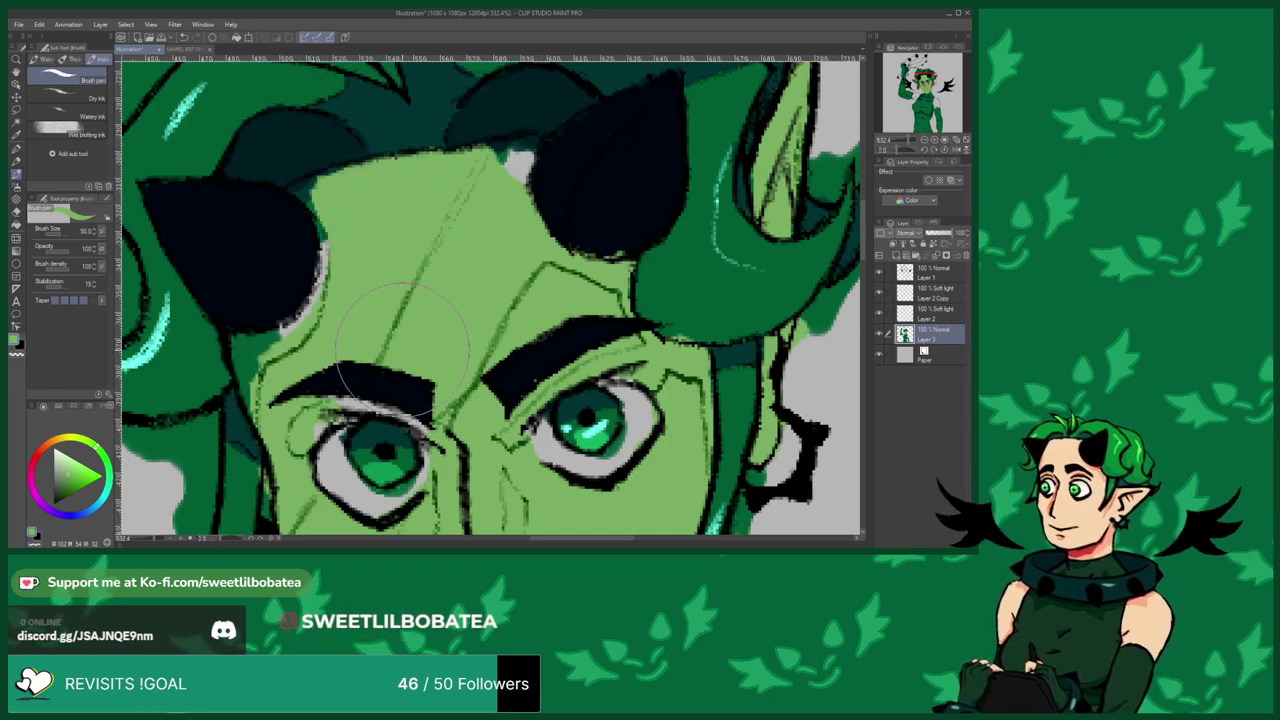
{"action": "scroll", "coordinate": [402, 339], "scroll_direction": "up", "scroll_amount": 3}
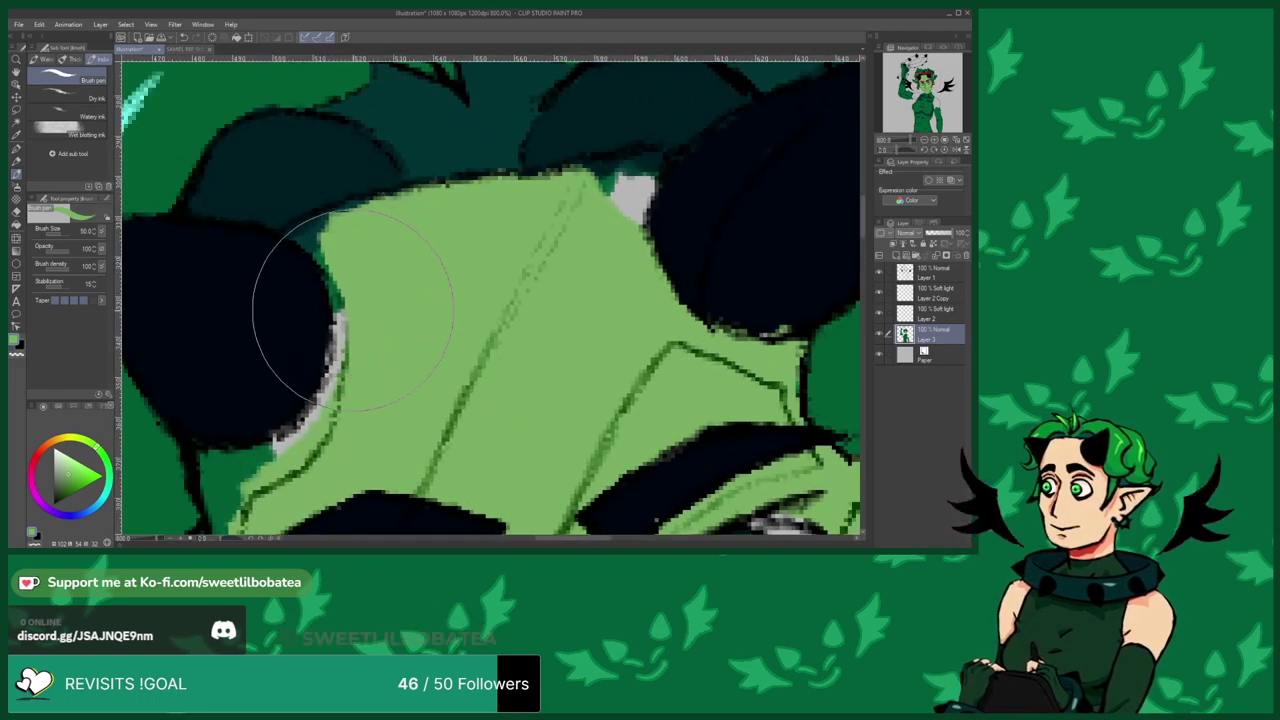
{"action": "mouse_move", "coordinate": [336, 310]}
{"action": "left_mouse_down"}
{"action": "mouse_move", "coordinate": [300, 243]}
{"action": "mouse_move", "coordinate": [277, 229]}
{"action": "mouse_move", "coordinate": [344, 218]}
{"action": "mouse_move", "coordinate": [300, 210]}
{"action": "mouse_move", "coordinate": [371, 188]}
{"action": "mouse_move", "coordinate": [357, 206]}
{"action": "mouse_move", "coordinate": [410, 206]}
{"action": "left_mouse_up"}
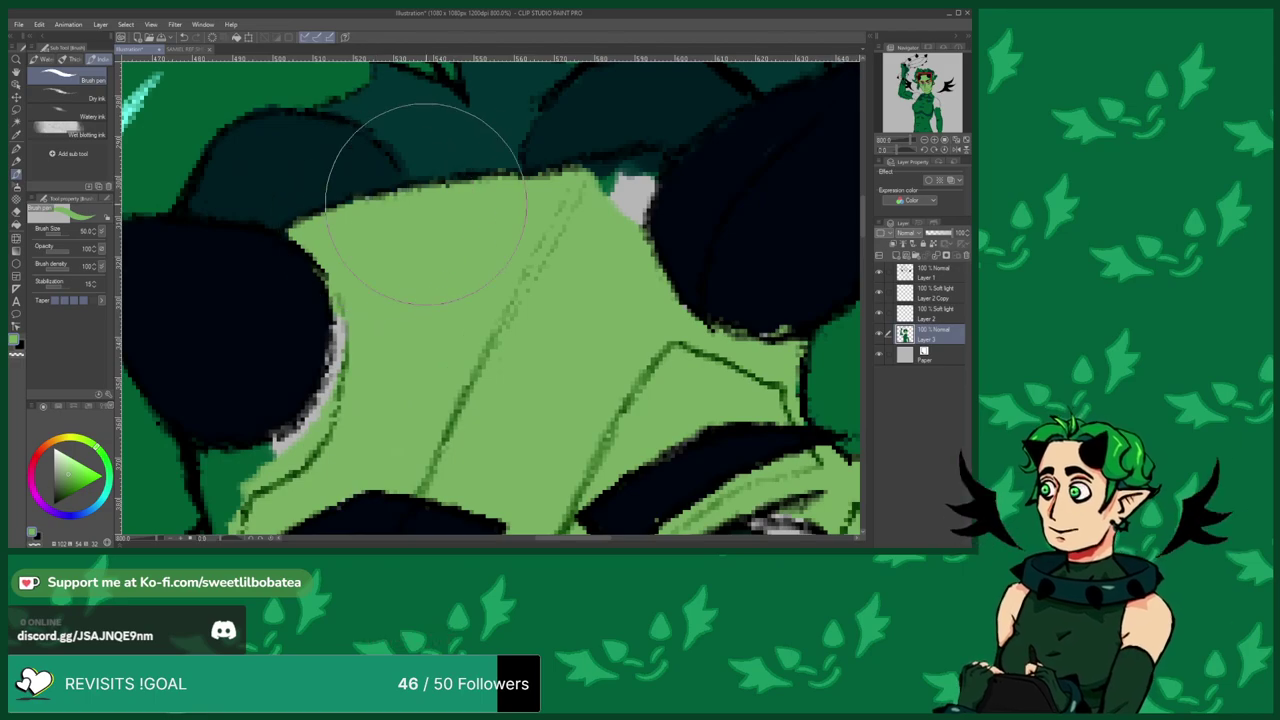
{"action": "left_click_drag", "start_coordinate": [337, 277], "coordinate": [346, 273]}
Switch to a darker skin green and shade the cheek below the left eye and the outer corner of its eyelid.
{"action": "left_click", "coordinate": [291, 300], "text": "alt"}
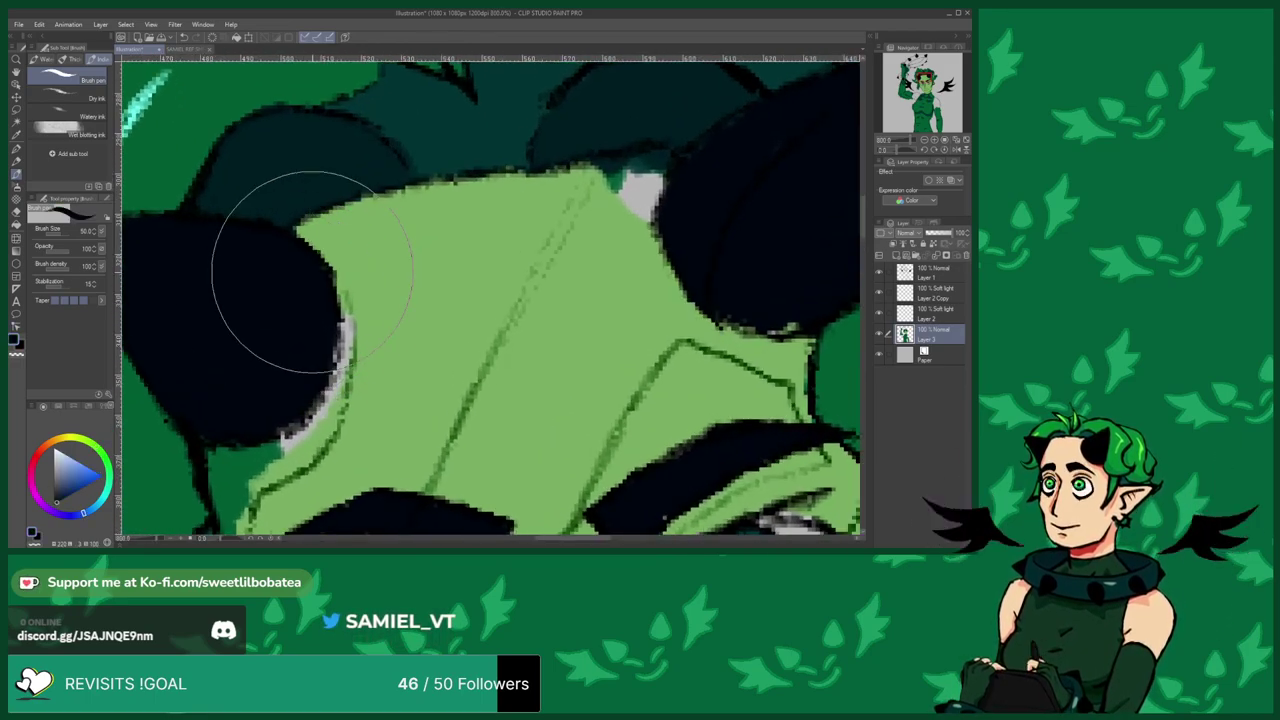
{"action": "scroll", "coordinate": [350, 258], "scroll_direction": "down", "scroll_amount": 6}
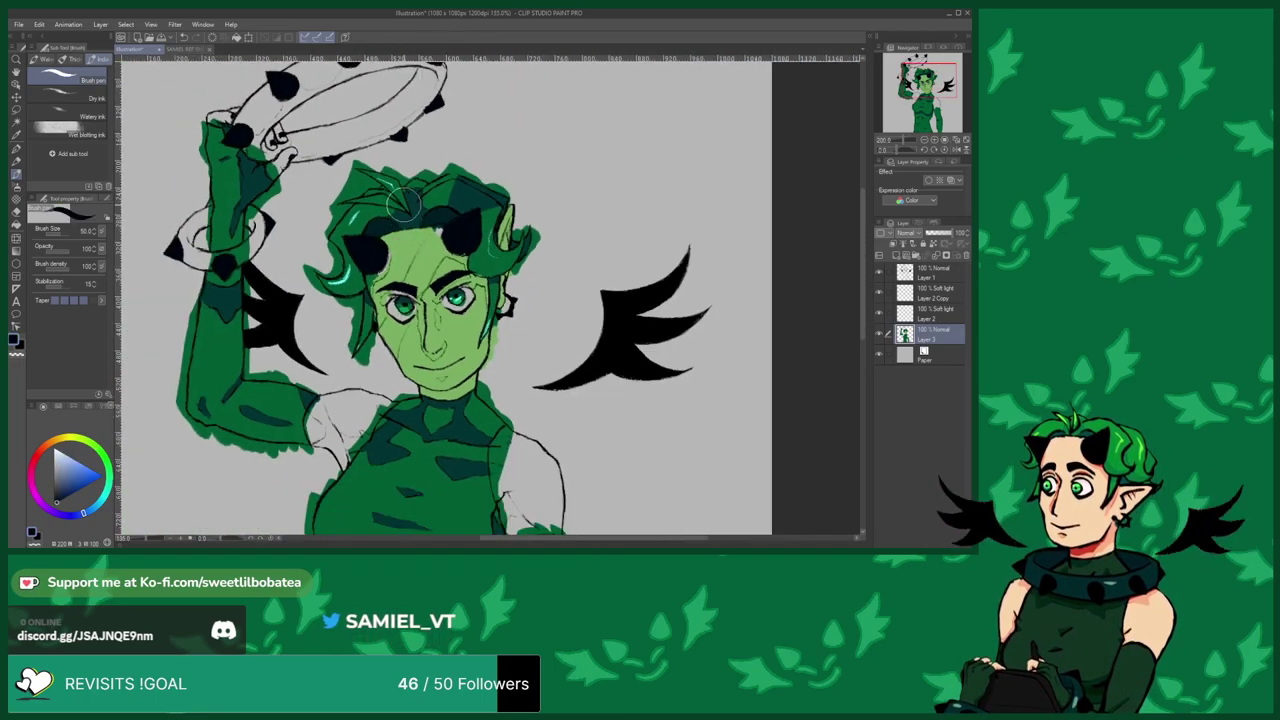
{"action": "scroll", "coordinate": [402, 202], "scroll_direction": "up", "scroll_amount": 5}
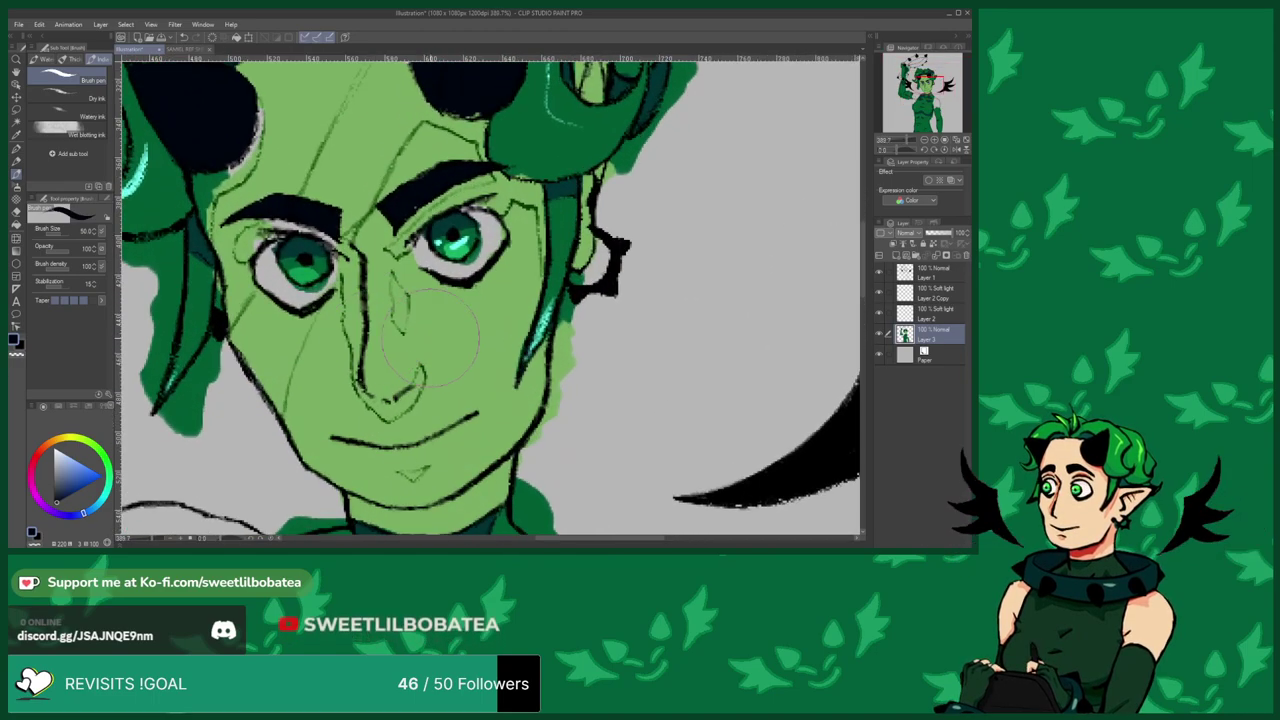
{"action": "left_click", "coordinate": [424, 338], "text": "alt"}
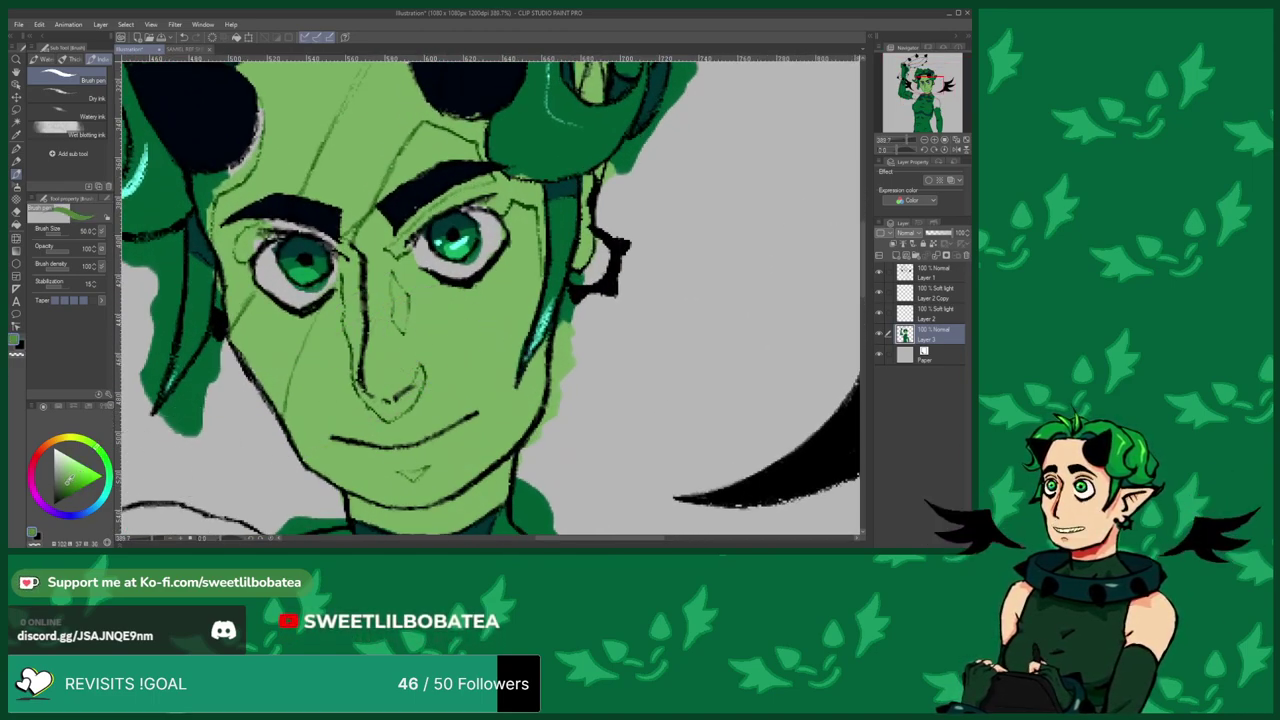
{"action": "mouse_move", "coordinate": [296, 340]}
{"action": "left_mouse_down"}
{"action": "mouse_move", "coordinate": [270, 395]}
{"action": "mouse_move", "coordinate": [255, 305]}
{"action": "left_mouse_up"}
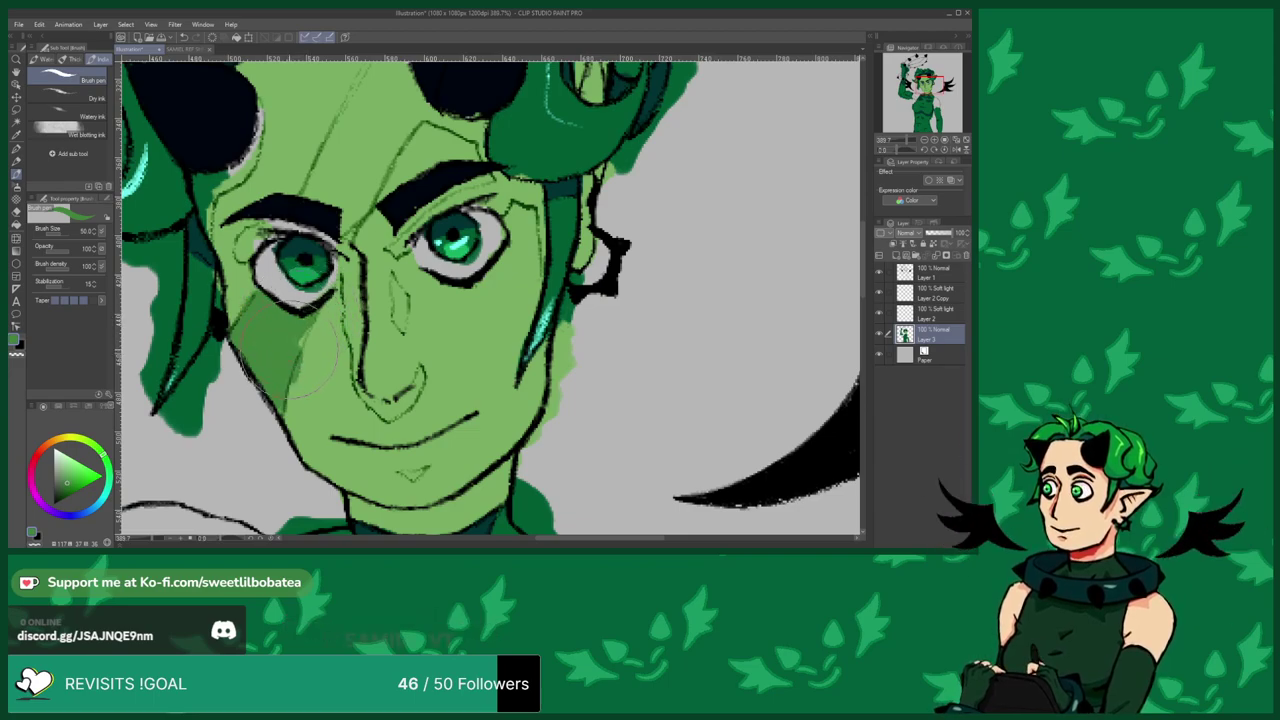
{"action": "scroll", "coordinate": [305, 350], "scroll_direction": "up", "scroll_amount": 4}
{"action": "mouse_move", "coordinate": [207, 269]}
{"action": "left_mouse_down"}
{"action": "mouse_move", "coordinate": [236, 250]}
{"action": "mouse_move", "coordinate": [268, 256]}
{"action": "mouse_move", "coordinate": [239, 247]}
{"action": "mouse_move", "coordinate": [275, 244]}
{"action": "left_mouse_up"}
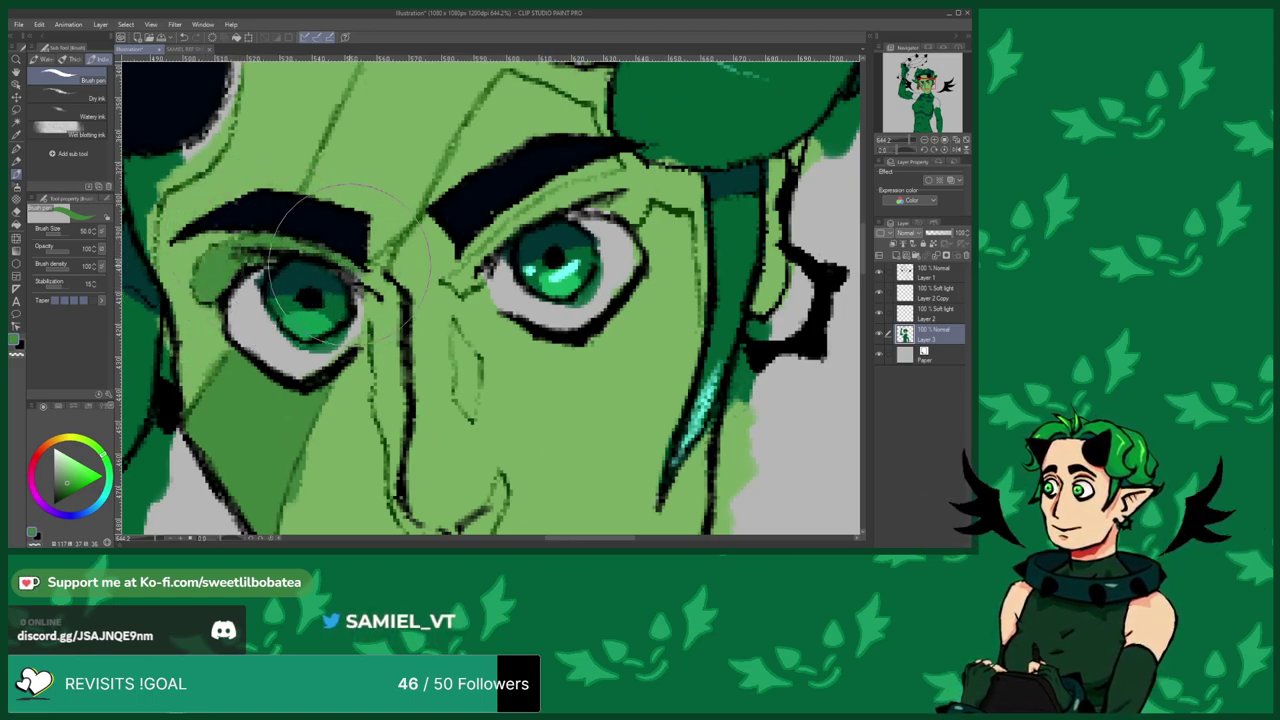
Shade the bridge of the nose and fill the diagonal band rising from between the eyebrows with the darker green.
{"action": "mouse_move", "coordinate": [362, 282]}
{"action": "left_mouse_down"}
{"action": "mouse_move", "coordinate": [376, 359]}
{"action": "mouse_move", "coordinate": [382, 258]}
{"action": "left_mouse_up"}
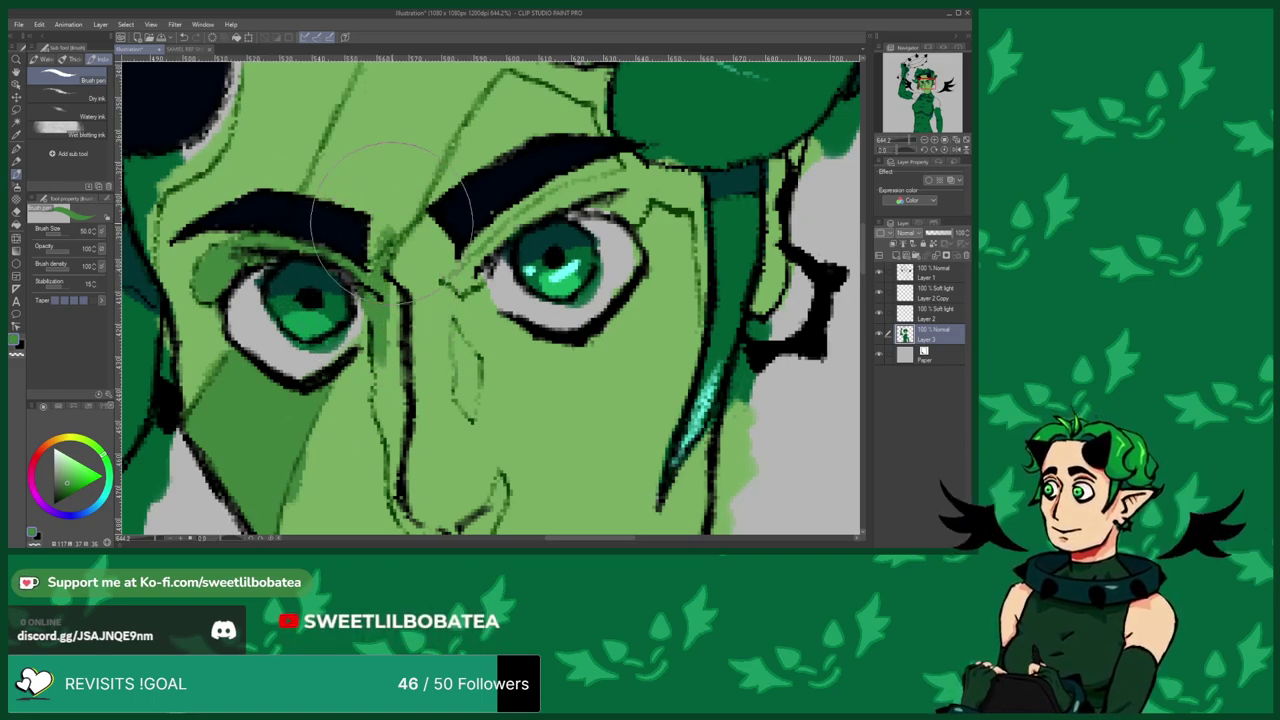
{"action": "mouse_move", "coordinate": [410, 195]}
{"action": "left_mouse_down"}
{"action": "mouse_move", "coordinate": [385, 245]}
{"action": "mouse_move", "coordinate": [400, 205]}
{"action": "left_mouse_up"}
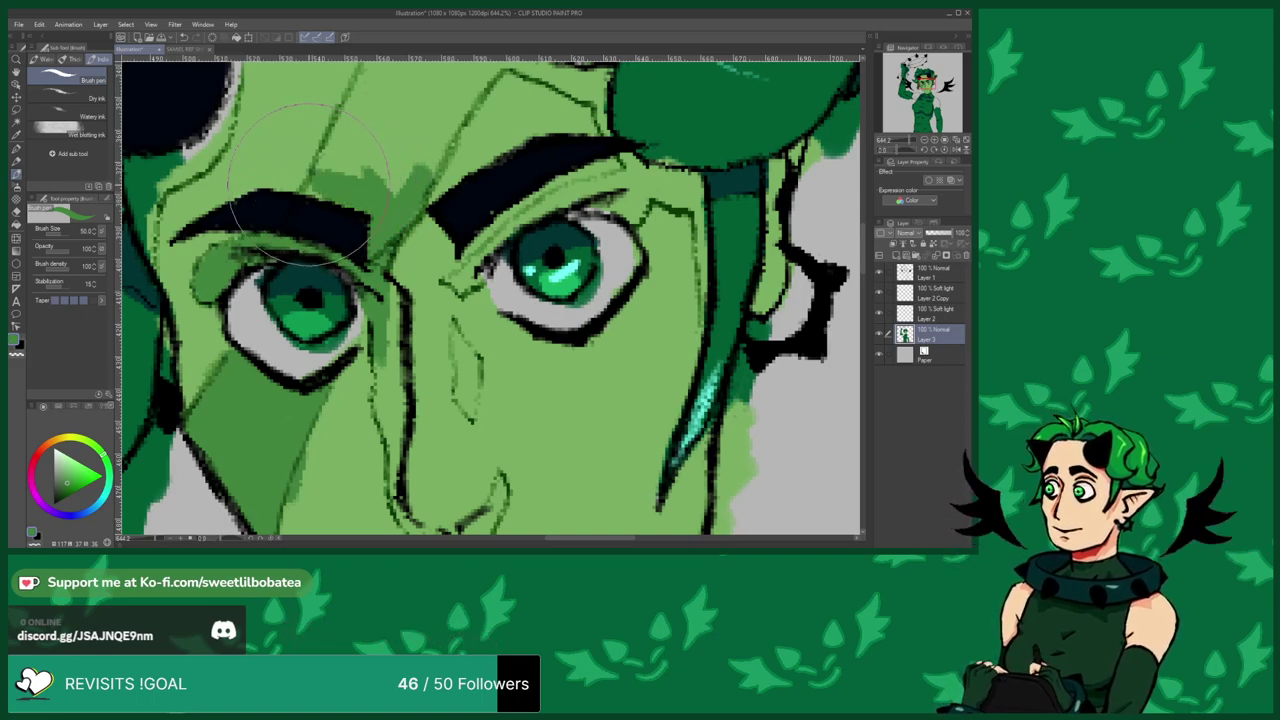
{"action": "mouse_move", "coordinate": [309, 189]}
{"action": "left_mouse_down"}
{"action": "mouse_move", "coordinate": [356, 128]}
{"action": "mouse_move", "coordinate": [328, 174]}
{"action": "left_mouse_up"}
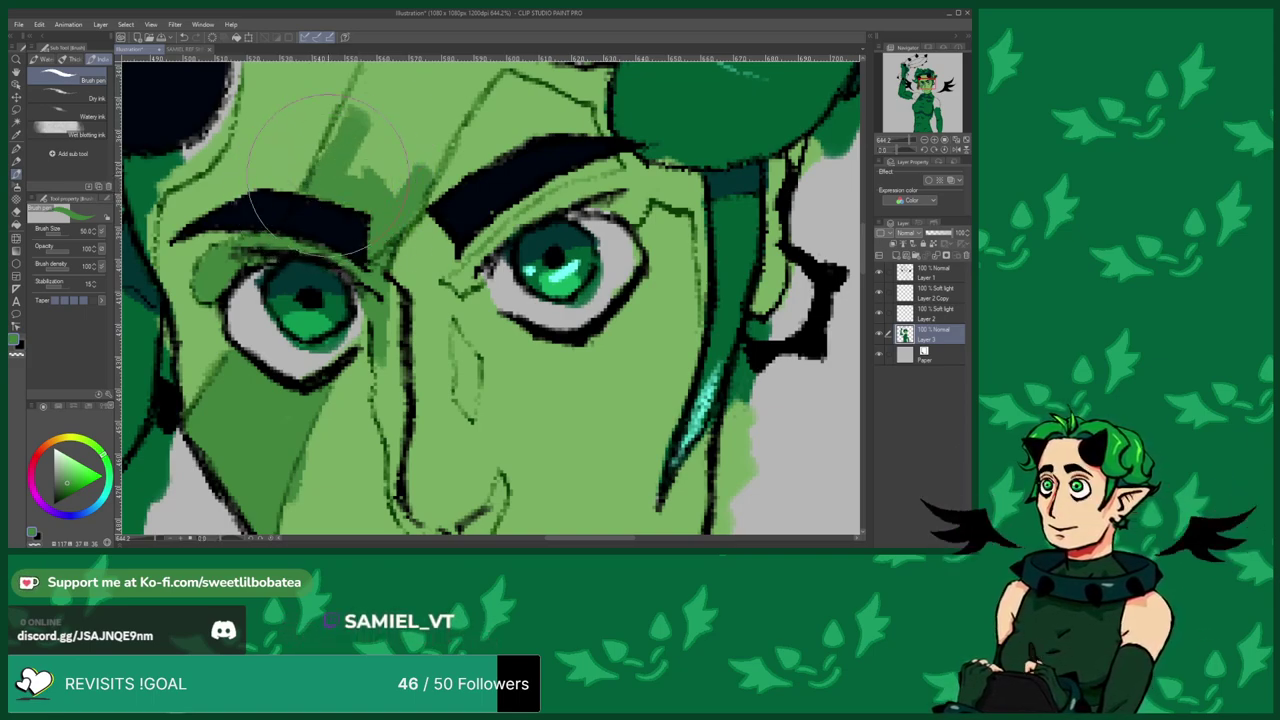
{"action": "mouse_move", "coordinate": [365, 125]}
{"action": "left_mouse_down"}
{"action": "mouse_move", "coordinate": [364, 167]}
{"action": "mouse_move", "coordinate": [430, 132]}
{"action": "mouse_move", "coordinate": [406, 177]}
{"action": "mouse_move", "coordinate": [436, 93]}
{"action": "left_mouse_up"}
{"action": "left_click", "coordinate": [15, 212]}
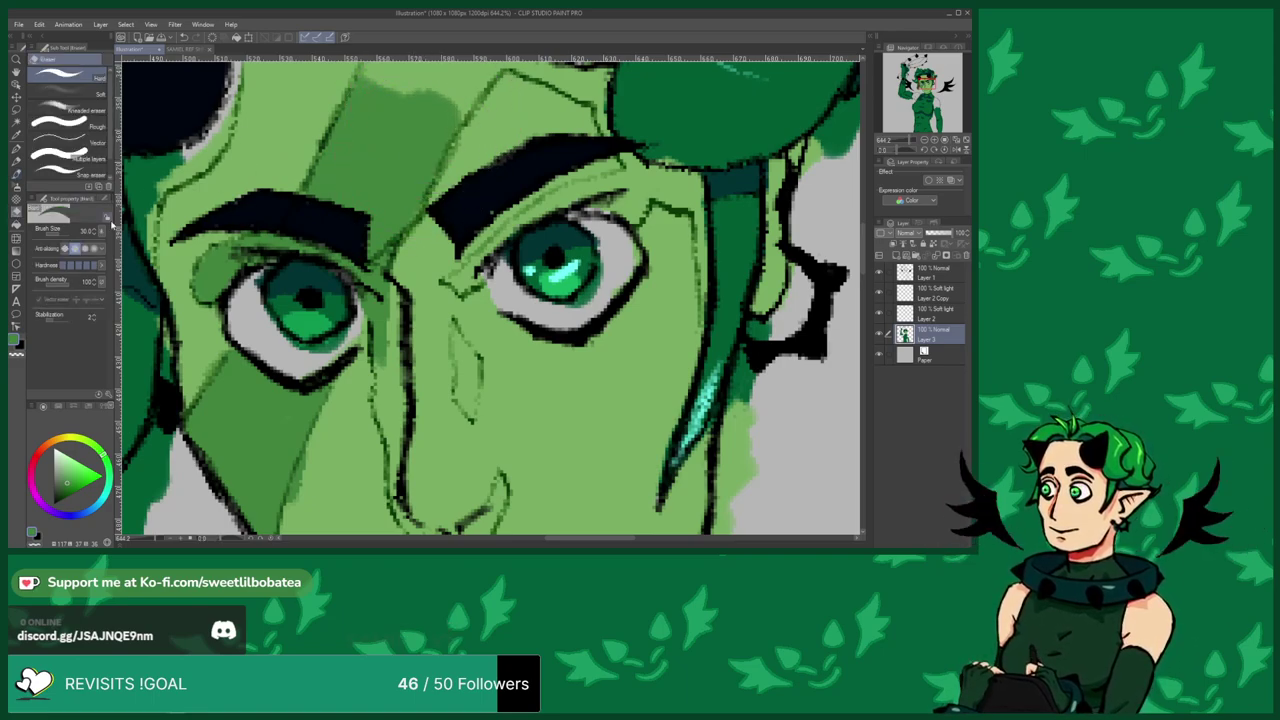
{"action": "left_click", "coordinate": [888, 310]}
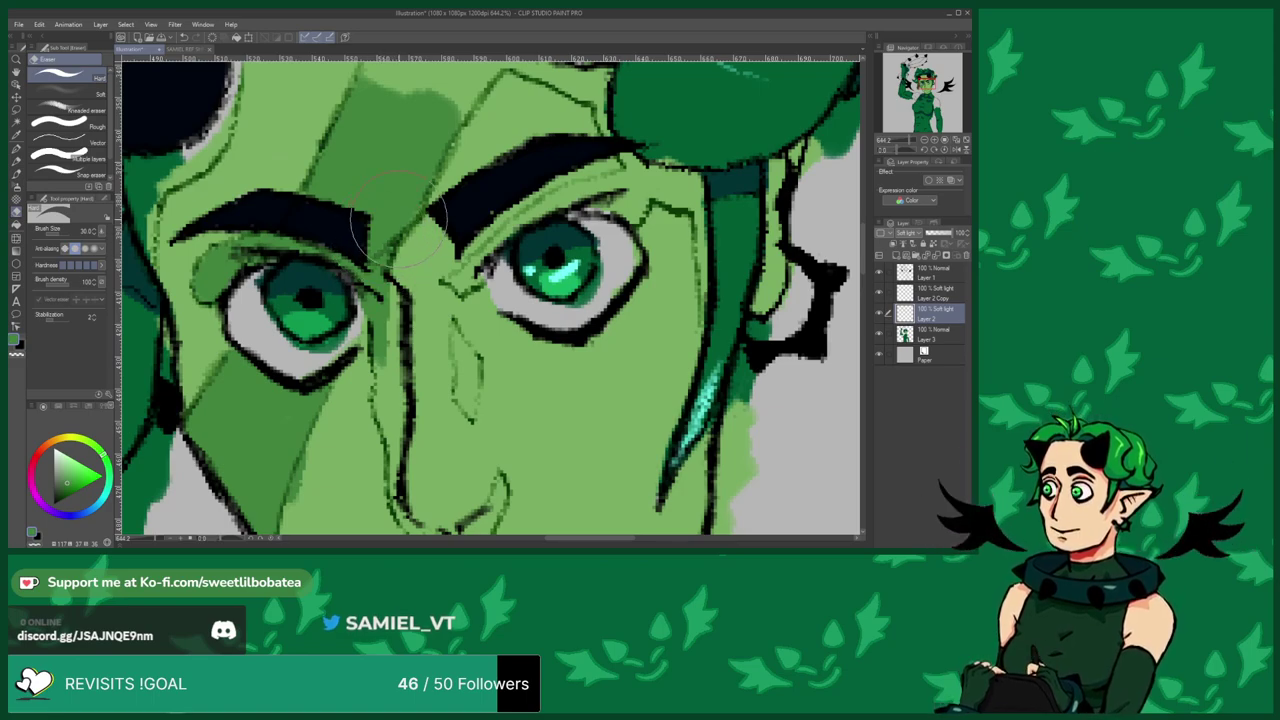
{"action": "key", "text": "alt+bracketright"}
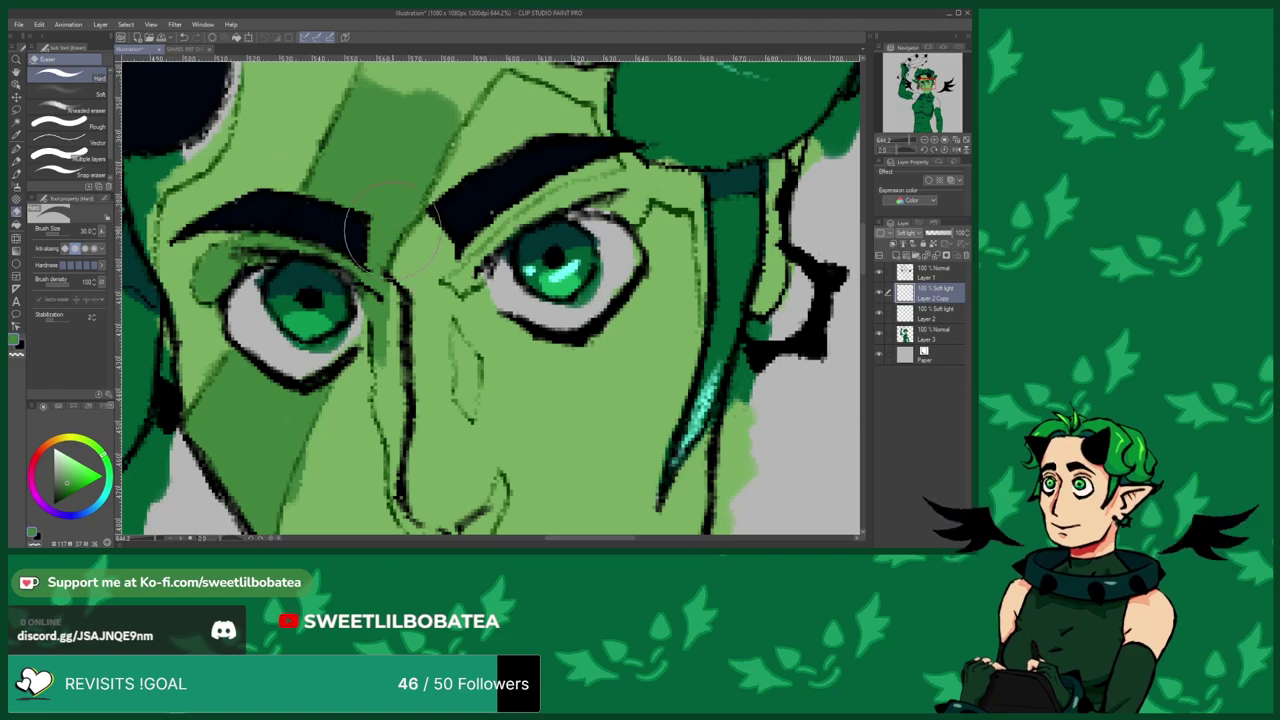
{"action": "left_click", "coordinate": [918, 331]}
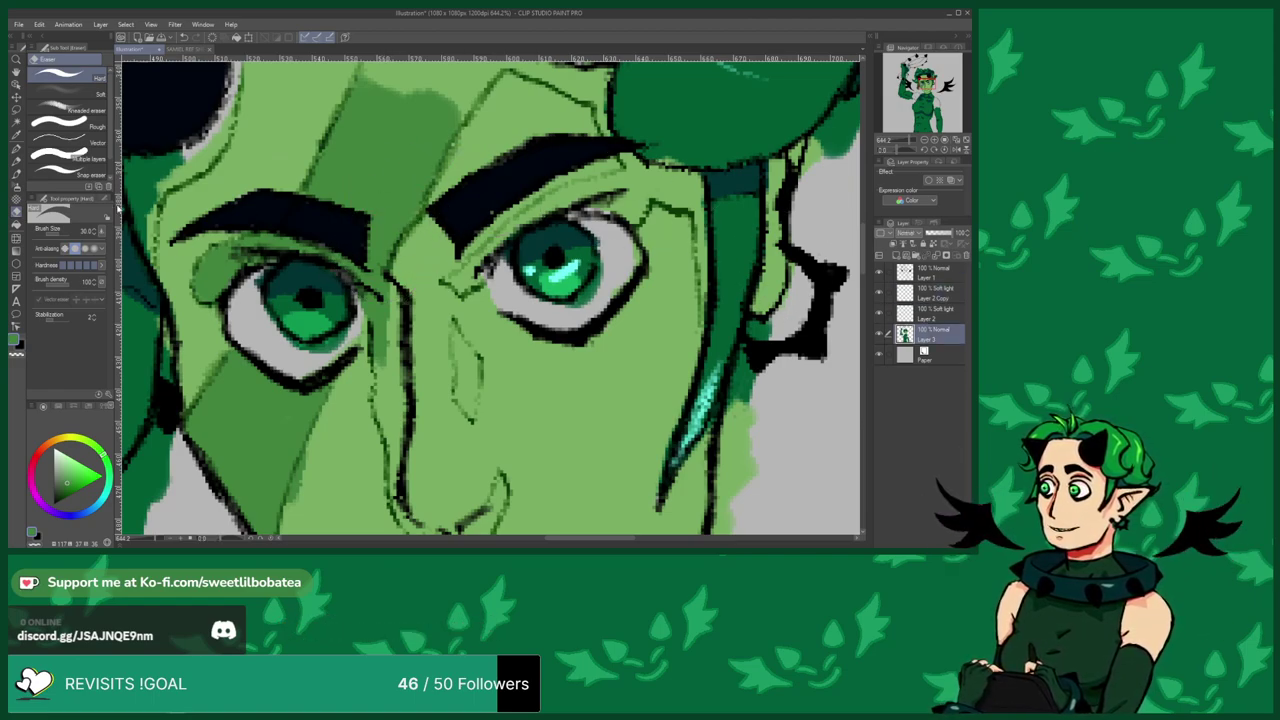
{"action": "left_click", "coordinate": [16, 172]}
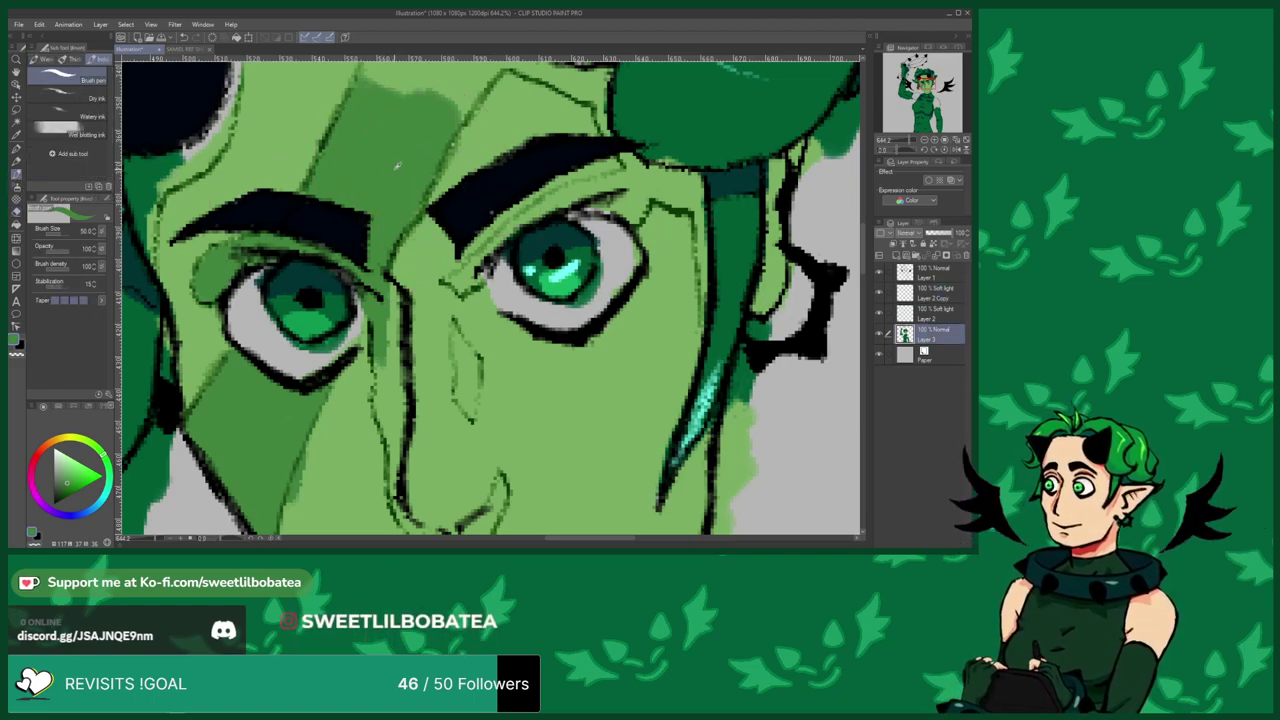
Shade the right eyelid and the small outlined patch beside the nose bridge with the darker green on Layer 3.
{"action": "mouse_move", "coordinate": [462, 393]}
{"action": "left_mouse_down"}
{"action": "mouse_move", "coordinate": [468, 404]}
{"action": "mouse_move", "coordinate": [461, 396]}
{"action": "left_mouse_up"}
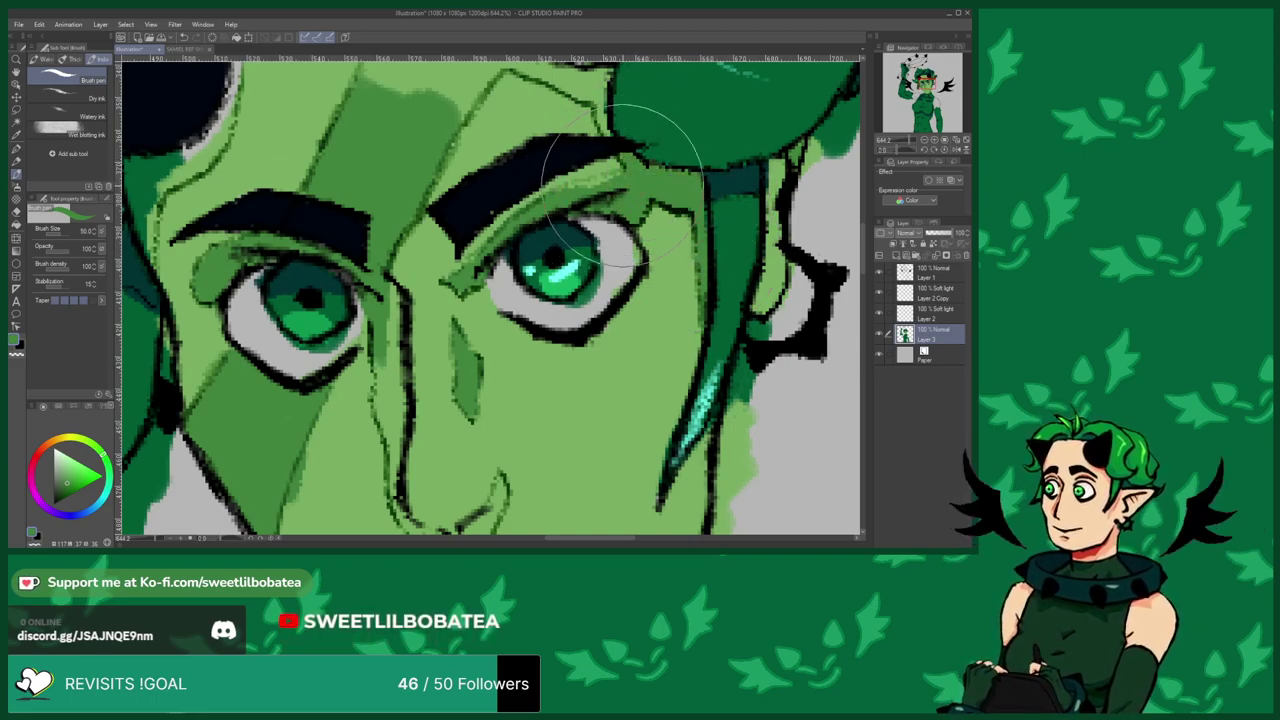
{"action": "scroll", "coordinate": [509, 276], "scroll_direction": "down", "scroll_amount": 7}
{"action": "scroll", "coordinate": [497, 466], "scroll_direction": "up", "scroll_amount": 3}
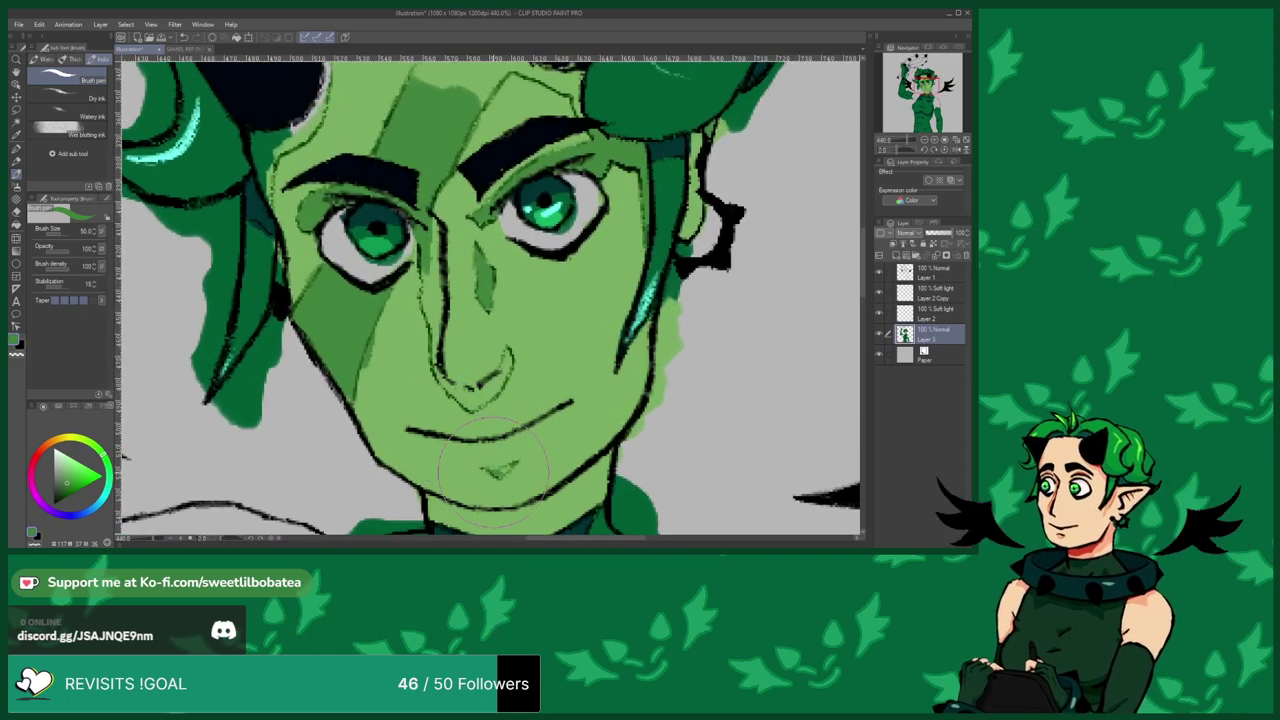
Shade the crease on the chin, the side and tip of the nose, and the neck with the darker green.
{"action": "scroll", "coordinate": [490, 465], "scroll_direction": "down", "scroll_amount": 3}
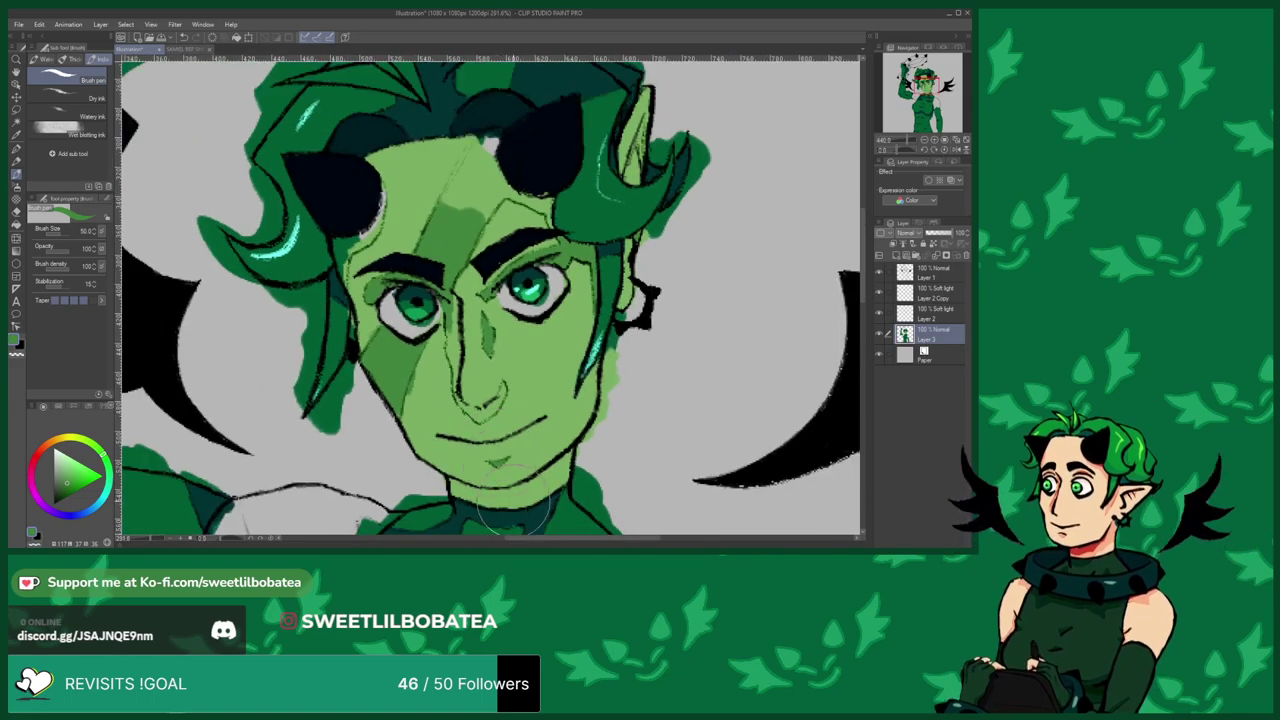
{"action": "scroll", "coordinate": [462, 470], "scroll_direction": "up", "scroll_amount": 2}
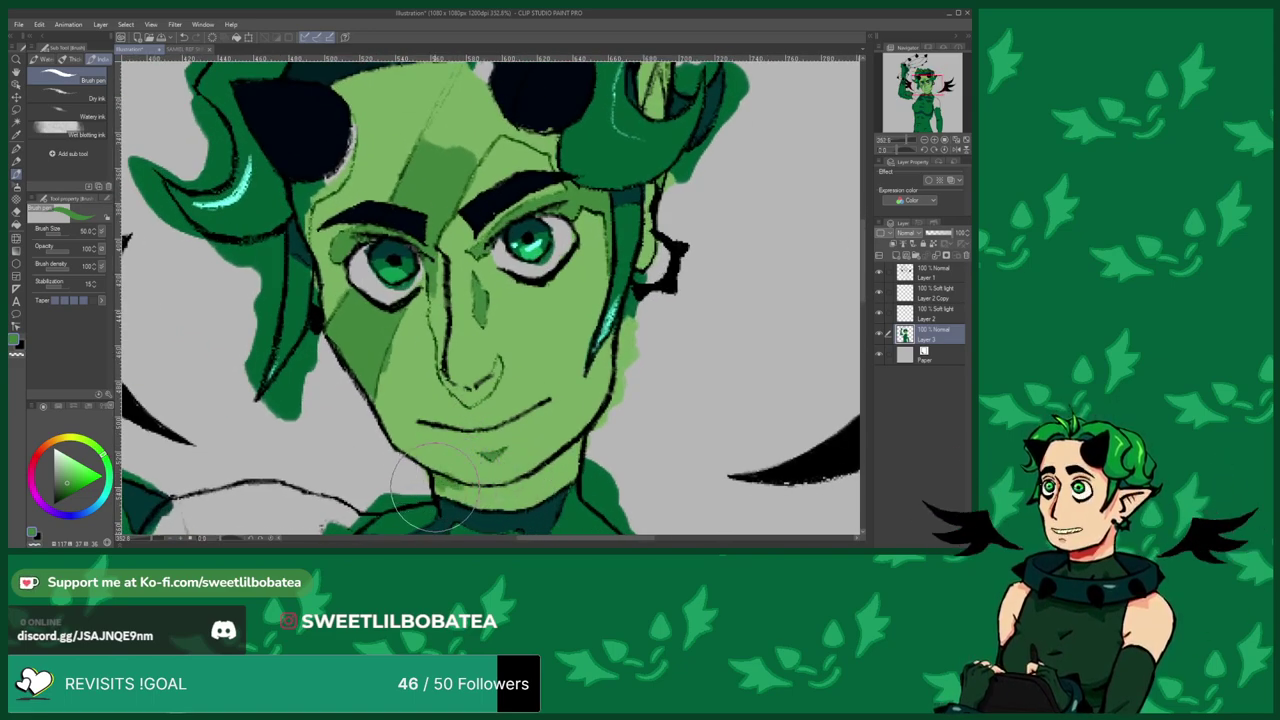
{"action": "mouse_move", "coordinate": [462, 495]}
{"action": "left_mouse_down"}
{"action": "mouse_move", "coordinate": [532, 497]}
{"action": "mouse_move", "coordinate": [506, 497]}
{"action": "mouse_move", "coordinate": [561, 470]}
{"action": "mouse_move", "coordinate": [550, 489]}
{"action": "mouse_move", "coordinate": [581, 439]}
{"action": "mouse_move", "coordinate": [533, 487]}
{"action": "mouse_move", "coordinate": [564, 472]}
{"action": "left_mouse_up"}
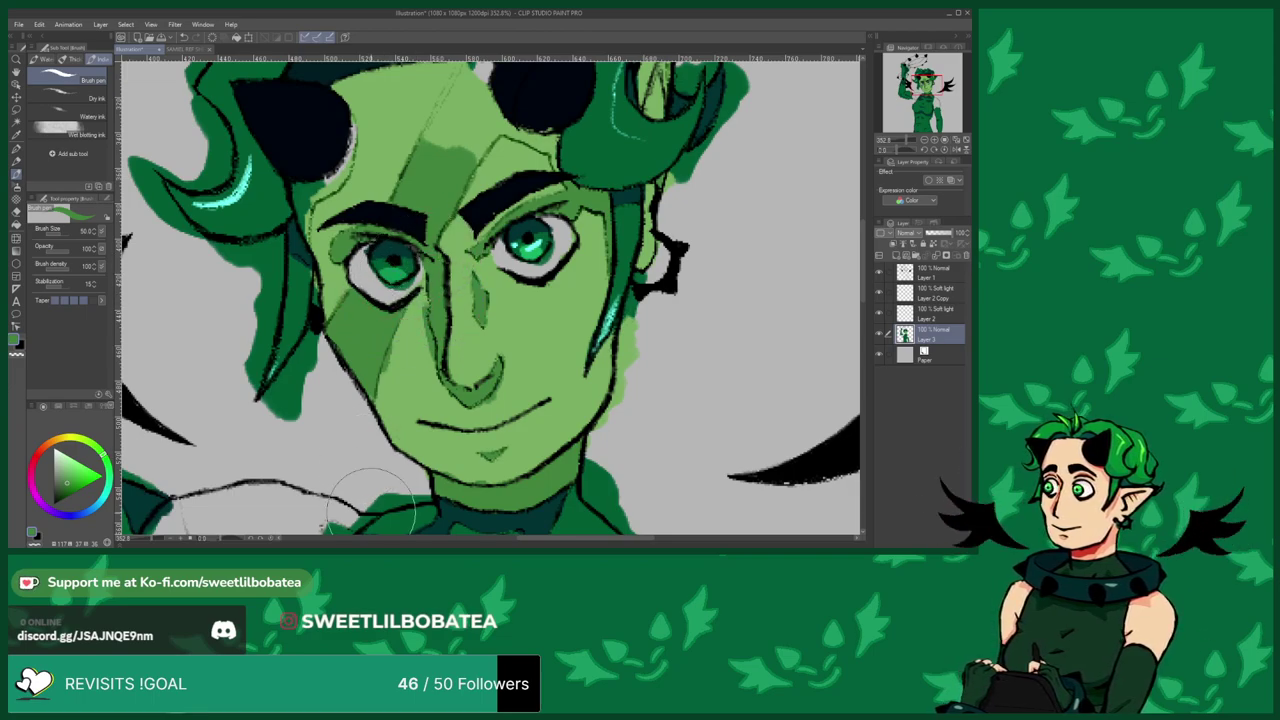
{"action": "left_click_drag", "start_coordinate": [371, 511], "coordinate": [381, 486]}
Extend the darker green forehead band up to the hairline and across the skin under the right horn.
{"action": "scroll", "coordinate": [400, 480], "scroll_direction": "down", "scroll_amount": 3}
{"action": "scroll", "coordinate": [451, 196], "scroll_direction": "up", "scroll_amount": 5}
{"action": "left_click", "coordinate": [446, 216]}
{"action": "mouse_move", "coordinate": [445, 218]}
{"action": "left_mouse_down"}
{"action": "mouse_move", "coordinate": [467, 182]}
{"action": "mouse_move", "coordinate": [459, 213]}
{"action": "mouse_move", "coordinate": [483, 171]}
{"action": "mouse_move", "coordinate": [444, 184]}
{"action": "mouse_move", "coordinate": [423, 230]}
{"action": "mouse_move", "coordinate": [435, 188]}
{"action": "mouse_move", "coordinate": [365, 320]}
{"action": "mouse_move", "coordinate": [390, 278]}
{"action": "mouse_move", "coordinate": [374, 316]}
{"action": "mouse_move", "coordinate": [392, 310]}
{"action": "mouse_move", "coordinate": [437, 233]}
{"action": "mouse_move", "coordinate": [403, 336]}
{"action": "mouse_move", "coordinate": [459, 298]}
{"action": "mouse_move", "coordinate": [444, 328]}
{"action": "mouse_move", "coordinate": [465, 305]}
{"action": "left_mouse_up"}
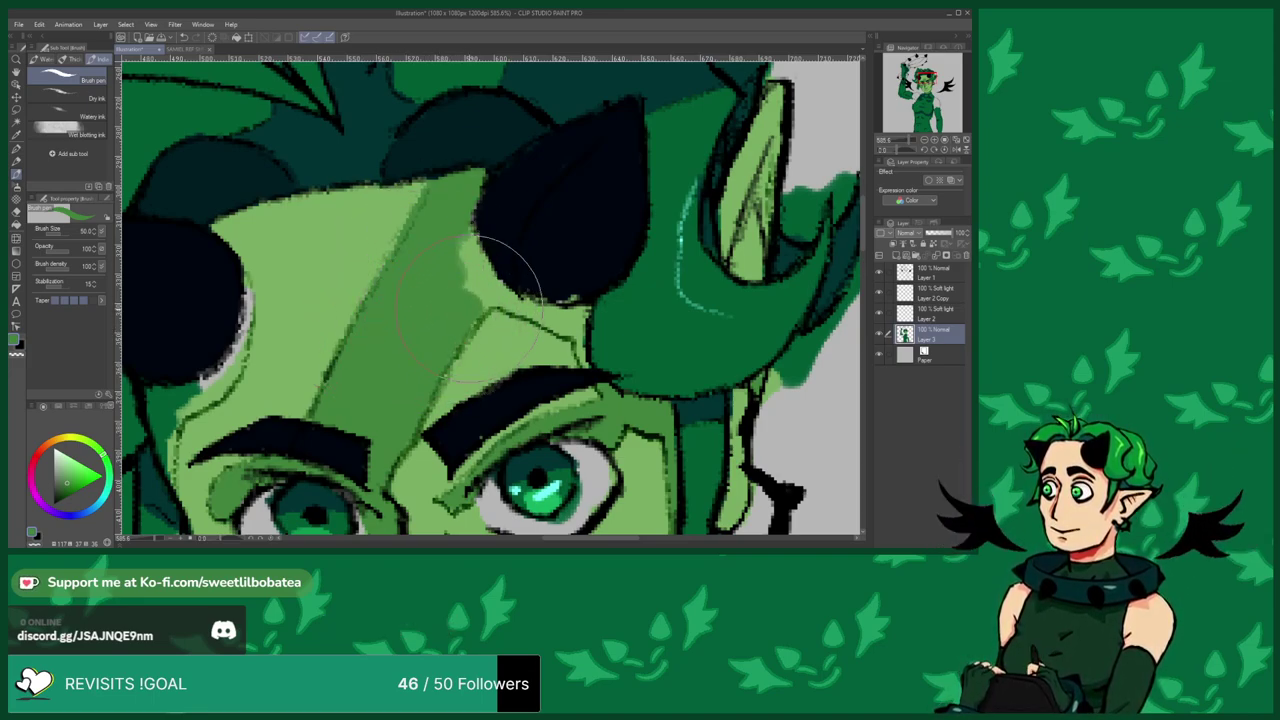
{"action": "mouse_move", "coordinate": [575, 345]}
{"action": "left_mouse_down"}
{"action": "mouse_move", "coordinate": [586, 334]}
{"action": "mouse_move", "coordinate": [566, 286]}
{"action": "mouse_move", "coordinate": [470, 268]}
{"action": "mouse_move", "coordinate": [494, 266]}
{"action": "mouse_move", "coordinate": [484, 261]}
{"action": "mouse_move", "coordinate": [470, 297]}
{"action": "left_mouse_up"}
Clean up the right horn's edge with sampled navy, and shade the skin beside and below the left horn with the darker green.
{"action": "left_click", "coordinate": [553, 224], "text": "alt"}
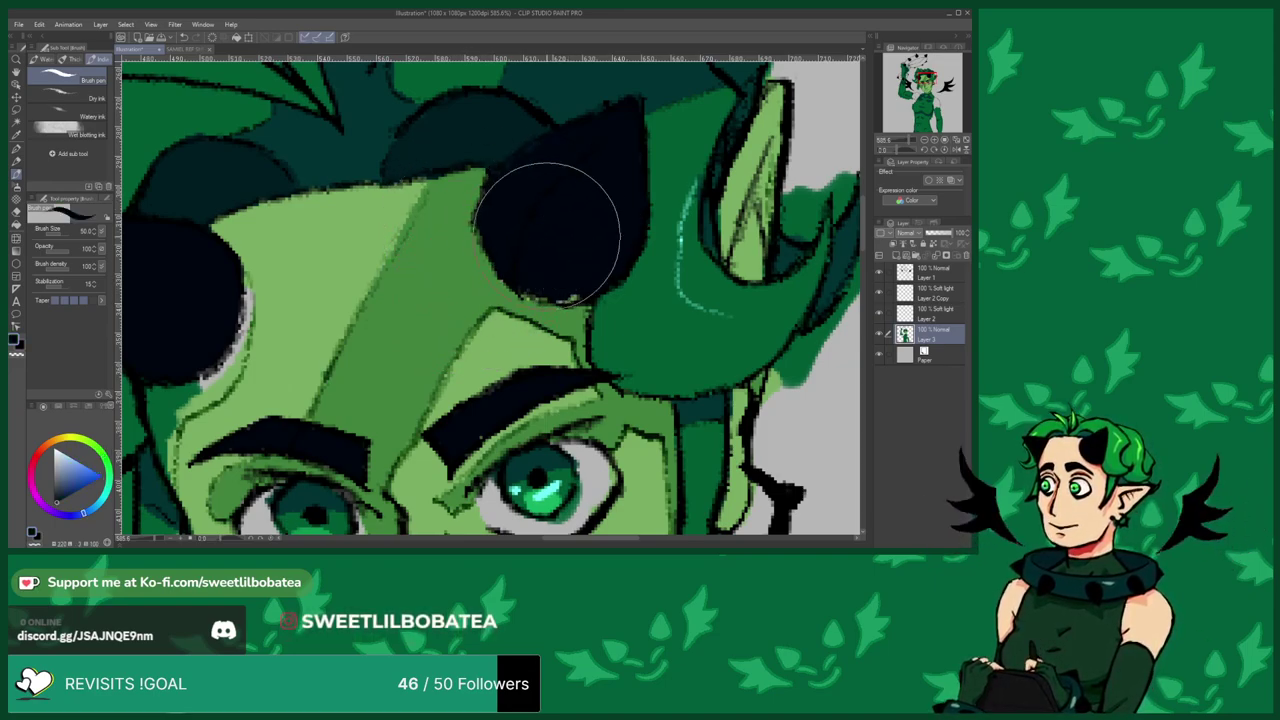
{"action": "mouse_move", "coordinate": [552, 288]}
{"action": "left_mouse_down"}
{"action": "mouse_move", "coordinate": [552, 268]}
{"action": "mouse_move", "coordinate": [508, 268]}
{"action": "mouse_move", "coordinate": [528, 243]}
{"action": "mouse_move", "coordinate": [514, 206]}
{"action": "mouse_move", "coordinate": [484, 215]}
{"action": "mouse_move", "coordinate": [491, 181]}
{"action": "left_mouse_up"}
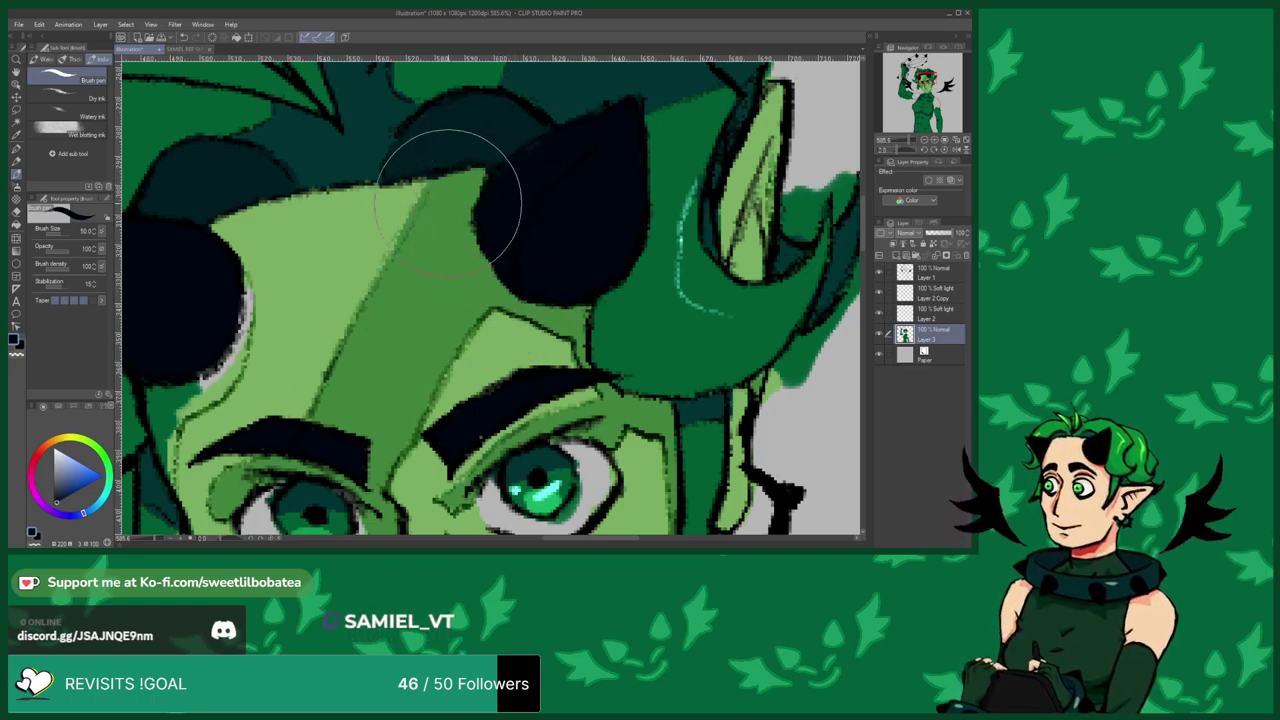
{"action": "left_click", "coordinate": [448, 282], "text": "alt"}
{"action": "mouse_move", "coordinate": [250, 318]}
{"action": "left_mouse_down"}
{"action": "mouse_move", "coordinate": [245, 275]}
{"action": "mouse_move", "coordinate": [234, 355]}
{"action": "mouse_move", "coordinate": [188, 405]}
{"action": "mouse_move", "coordinate": [233, 370]}
{"action": "mouse_move", "coordinate": [189, 398]}
{"action": "mouse_move", "coordinate": [212, 374]}
{"action": "mouse_move", "coordinate": [162, 393]}
{"action": "mouse_move", "coordinate": [149, 416]}
{"action": "mouse_move", "coordinate": [145, 389]}
{"action": "mouse_move", "coordinate": [162, 437]}
{"action": "left_mouse_up"}
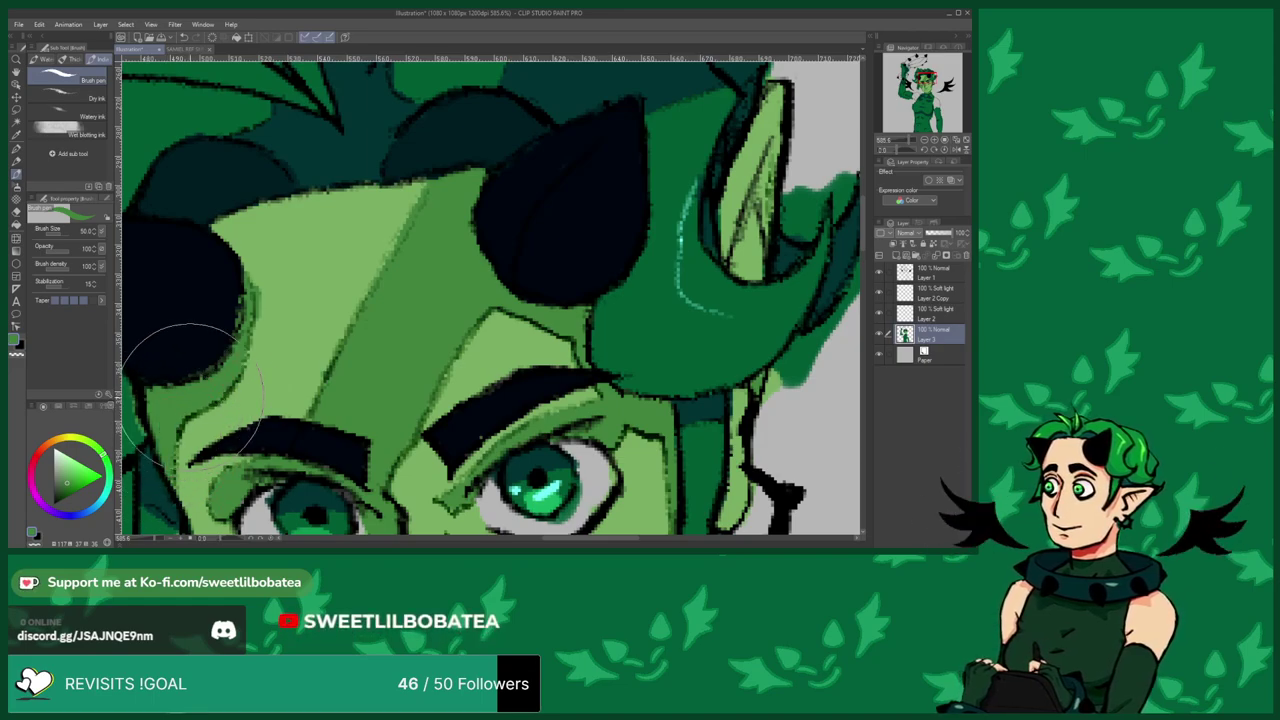
Sample the horn navy and the hair green to touch up the edges around the left horn.
{"action": "scroll", "coordinate": [480, 311], "scroll_direction": "down", "scroll_amount": 1}
{"action": "scroll", "coordinate": [453, 314], "scroll_direction": "down", "scroll_amount": 2}
{"action": "scroll", "coordinate": [276, 309], "scroll_direction": "up", "scroll_amount": 3}
{"action": "left_click", "coordinate": [274, 320], "text": "alt"}
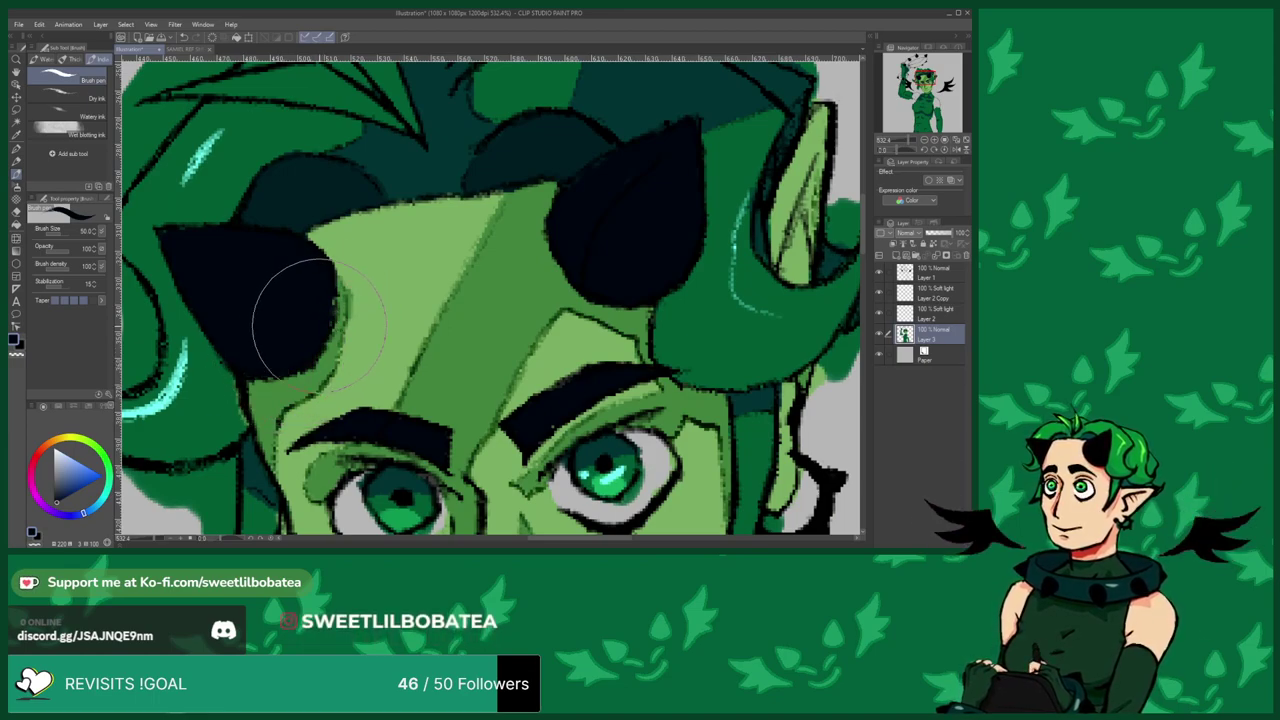
{"action": "left_click", "coordinate": [220, 393], "text": "alt"}
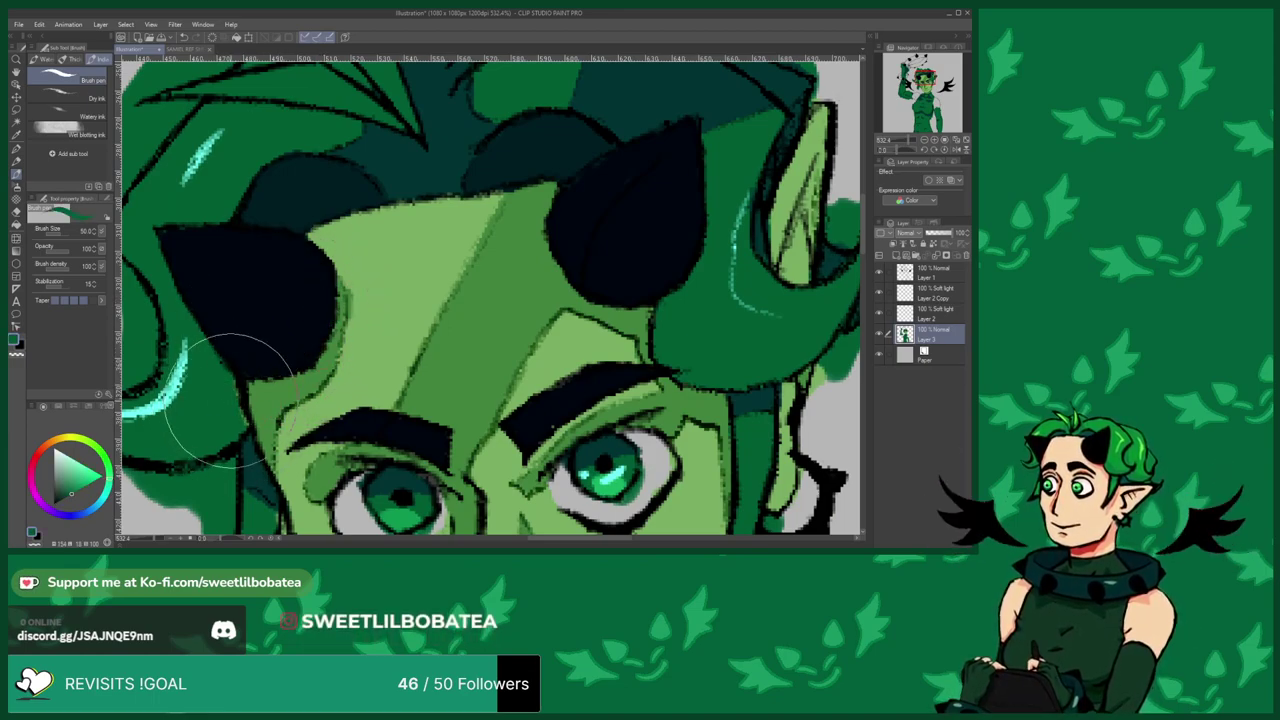
Sample the near-black navy and the darker skin green to touch up around the left eyebrow and eyelid.
{"action": "scroll", "coordinate": [250, 345], "scroll_direction": "down", "scroll_amount": 3}
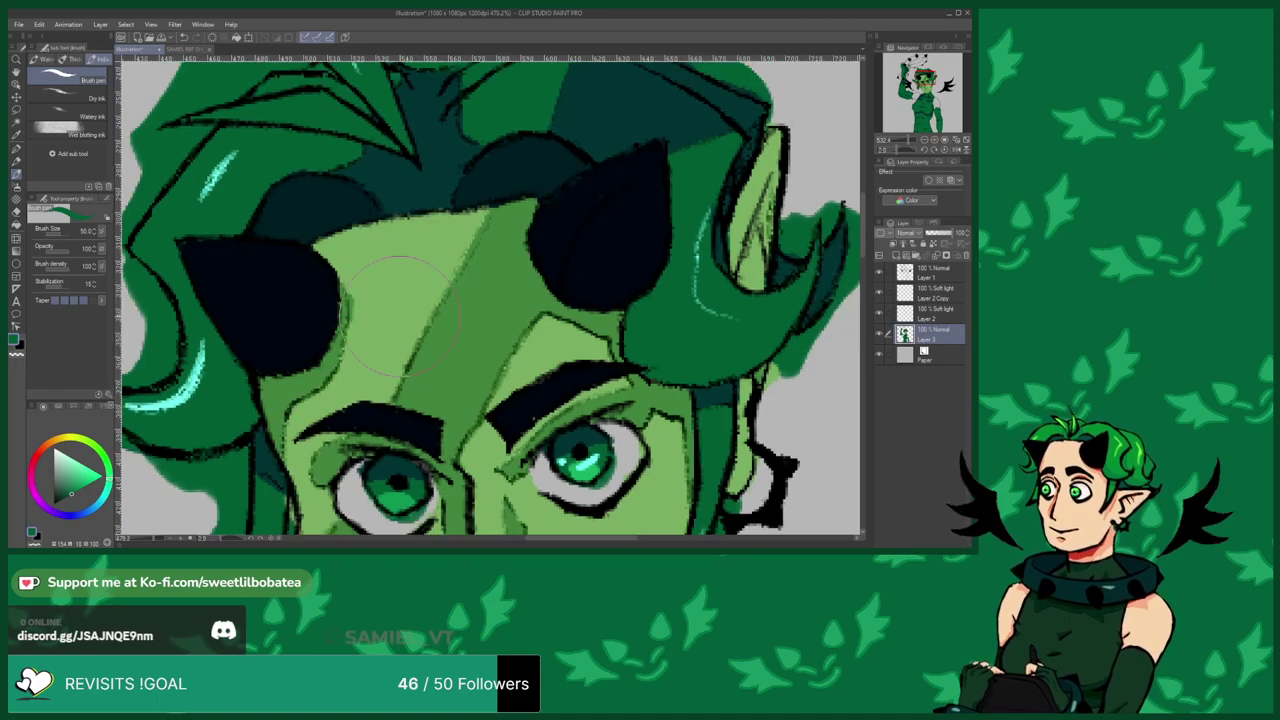
{"action": "scroll", "coordinate": [406, 307], "scroll_direction": "down", "scroll_amount": 3}
{"action": "scroll", "coordinate": [430, 300], "scroll_direction": "up", "scroll_amount": 4}
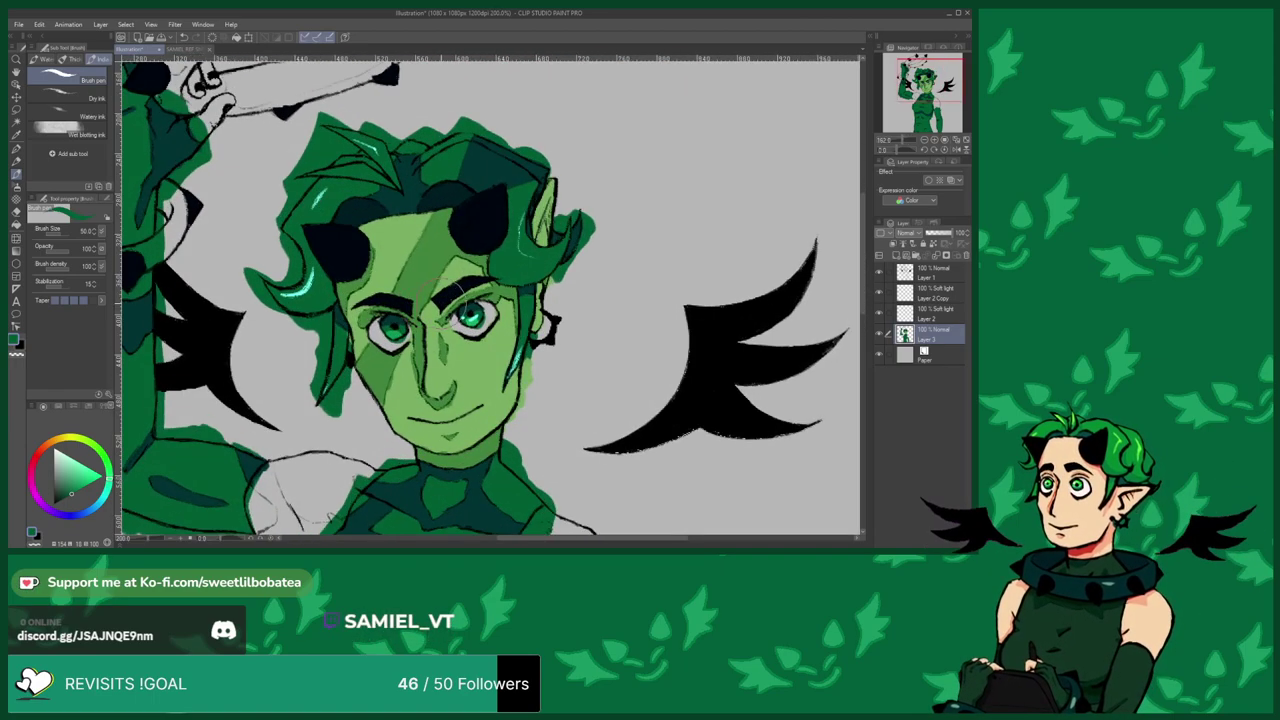
{"action": "left_click", "coordinate": [441, 297], "text": "alt"}
{"action": "scroll", "coordinate": [451, 252], "scroll_direction": "down", "scroll_amount": 3}
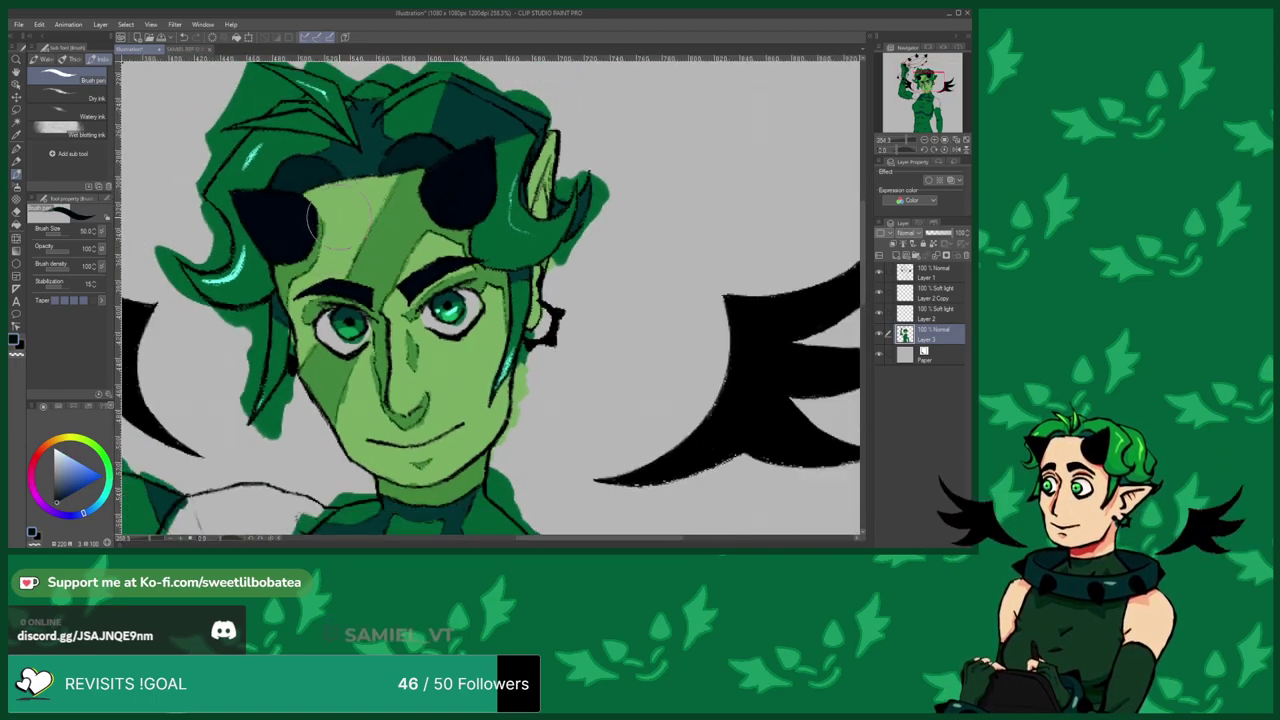
{"action": "scroll", "coordinate": [335, 271], "scroll_direction": "up", "scroll_amount": 5}
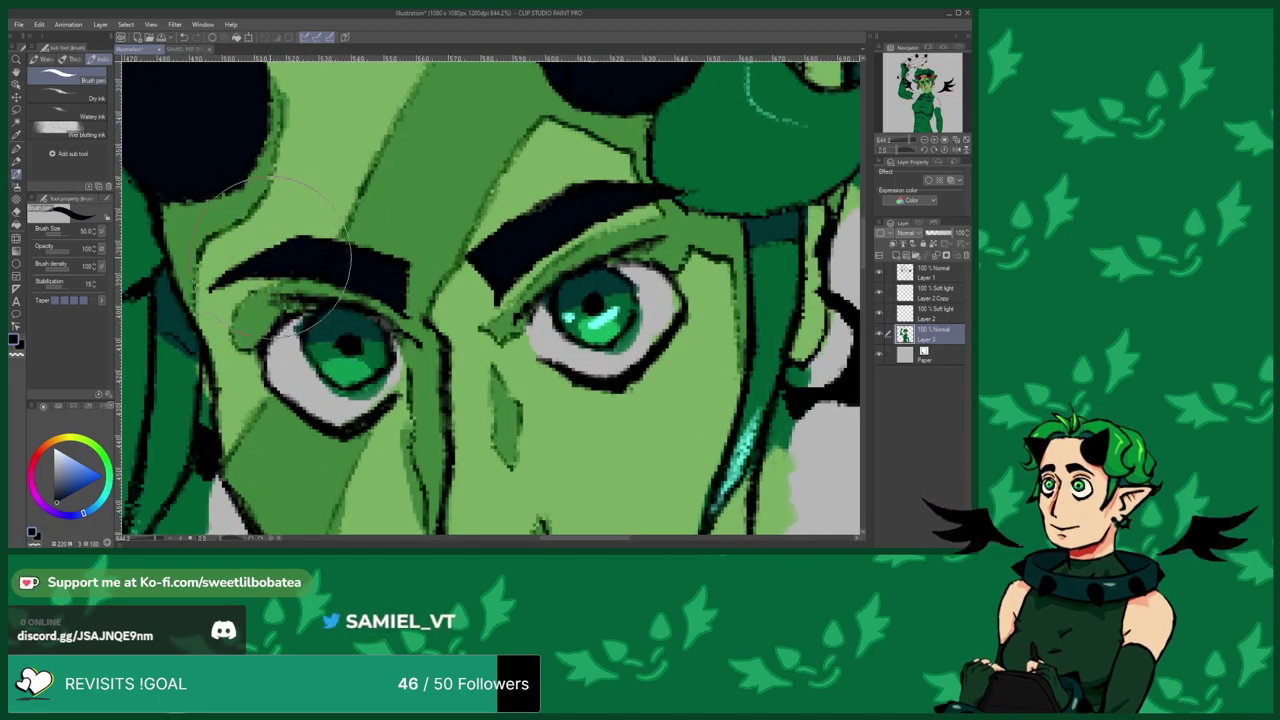
{"action": "left_click", "coordinate": [255, 295], "text": "alt"}
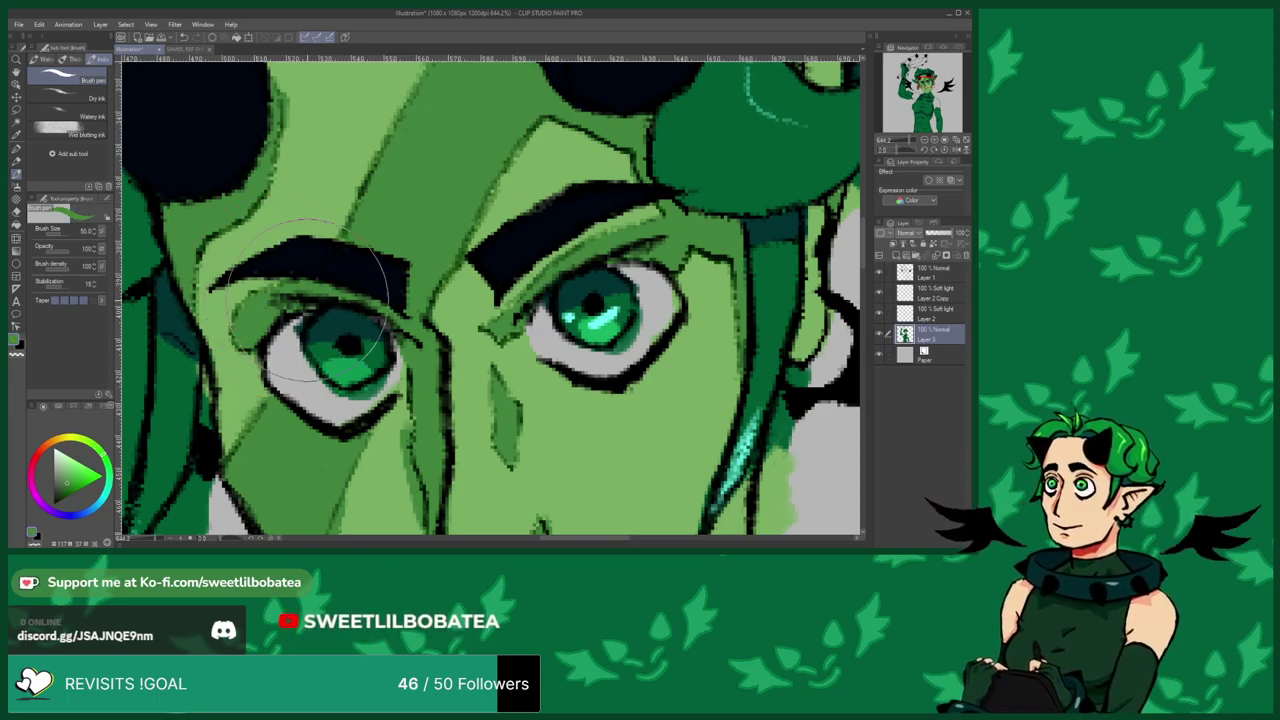
Examine the face shading against the whole figure and check the ear up close.
{"action": "scroll", "coordinate": [330, 300], "scroll_direction": "down", "scroll_amount": 8}
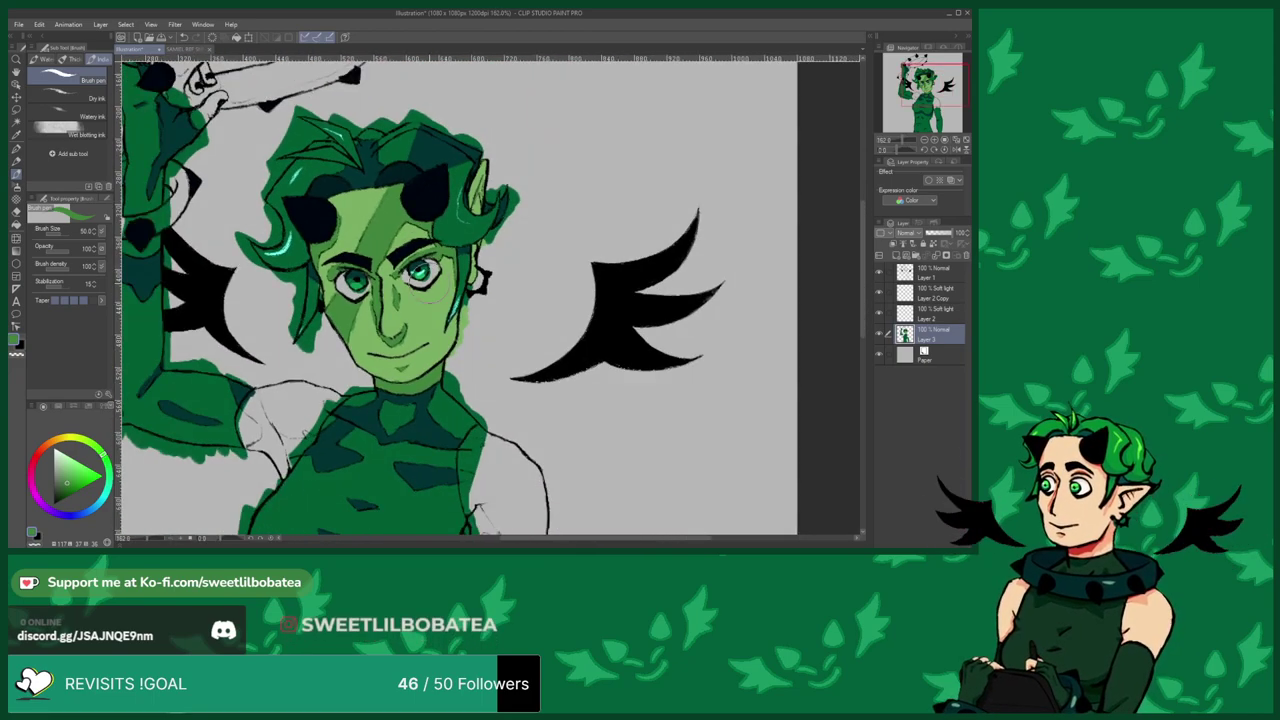
{"action": "scroll", "coordinate": [450, 390], "scroll_direction": "down", "scroll_amount": 3}
{"action": "scroll", "coordinate": [430, 390], "scroll_direction": "up", "scroll_amount": 3}
{"action": "scroll", "coordinate": [470, 365], "scroll_direction": "down", "scroll_amount": 2}
{"action": "scroll", "coordinate": [430, 400], "scroll_direction": "up", "scroll_amount": 2}
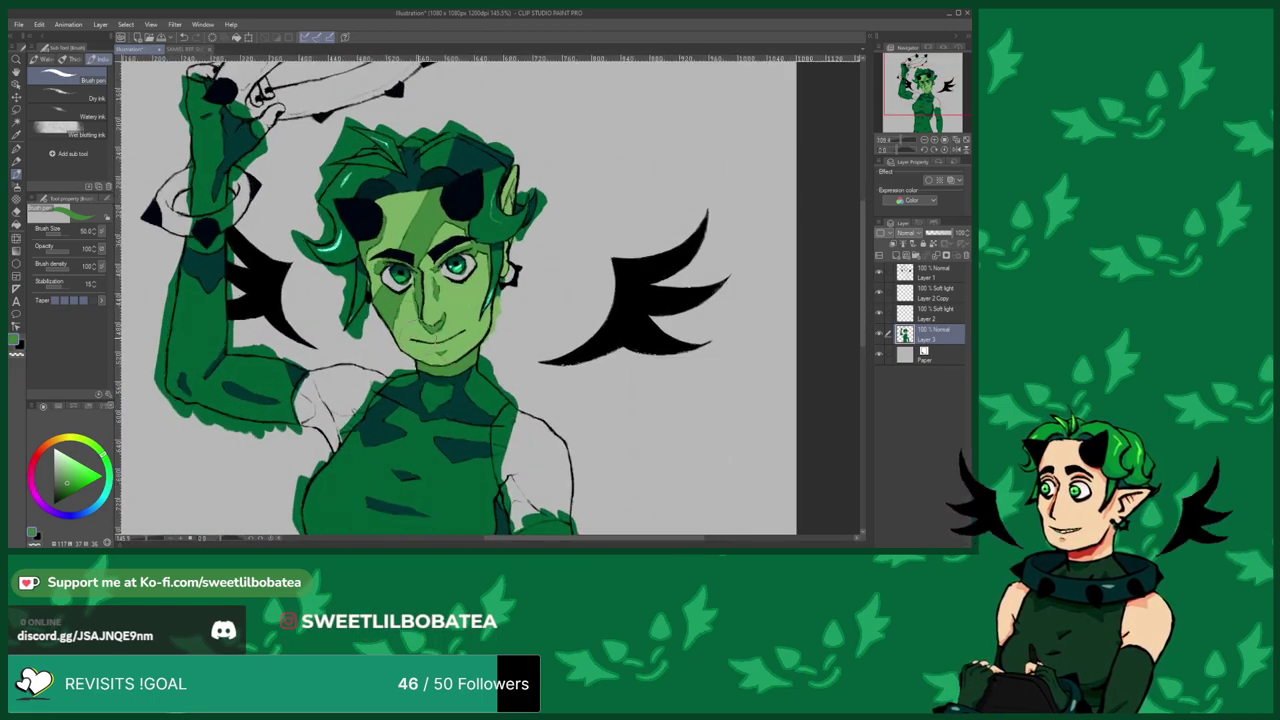
{"action": "scroll", "coordinate": [500, 195], "scroll_direction": "up", "scroll_amount": 2}
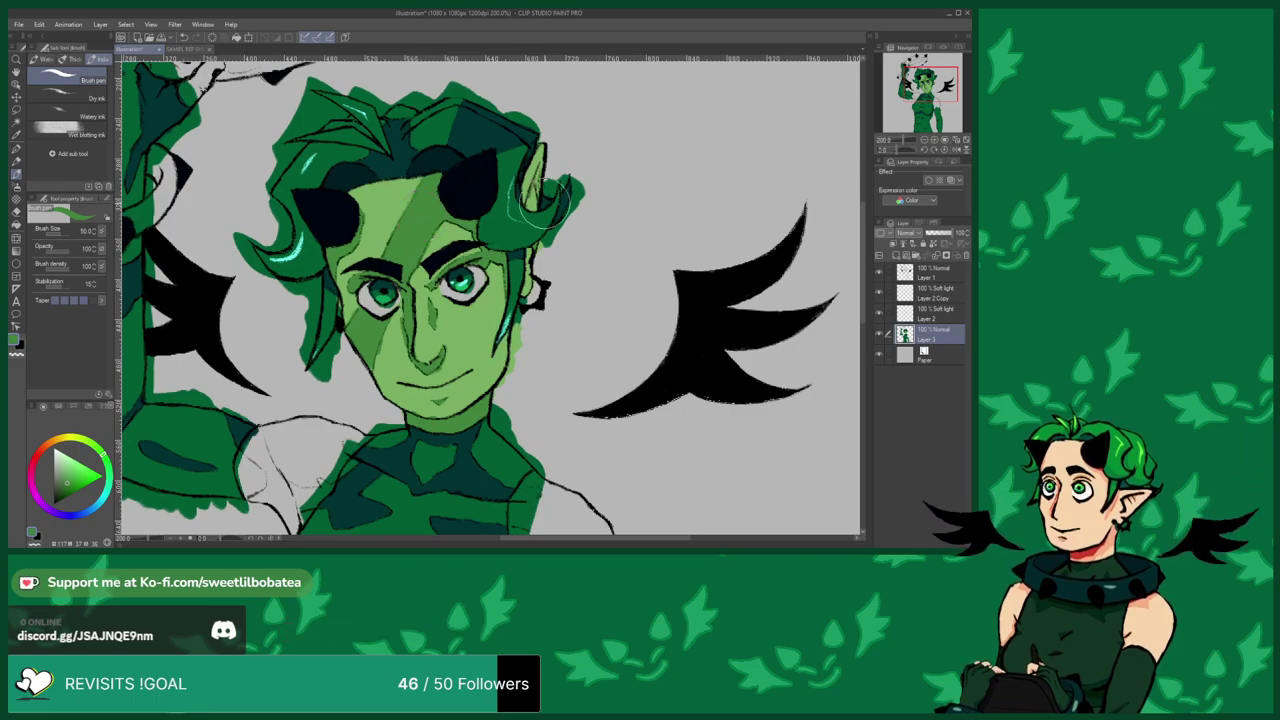
{"action": "scroll", "coordinate": [510, 175], "scroll_direction": "up", "scroll_amount": 3}
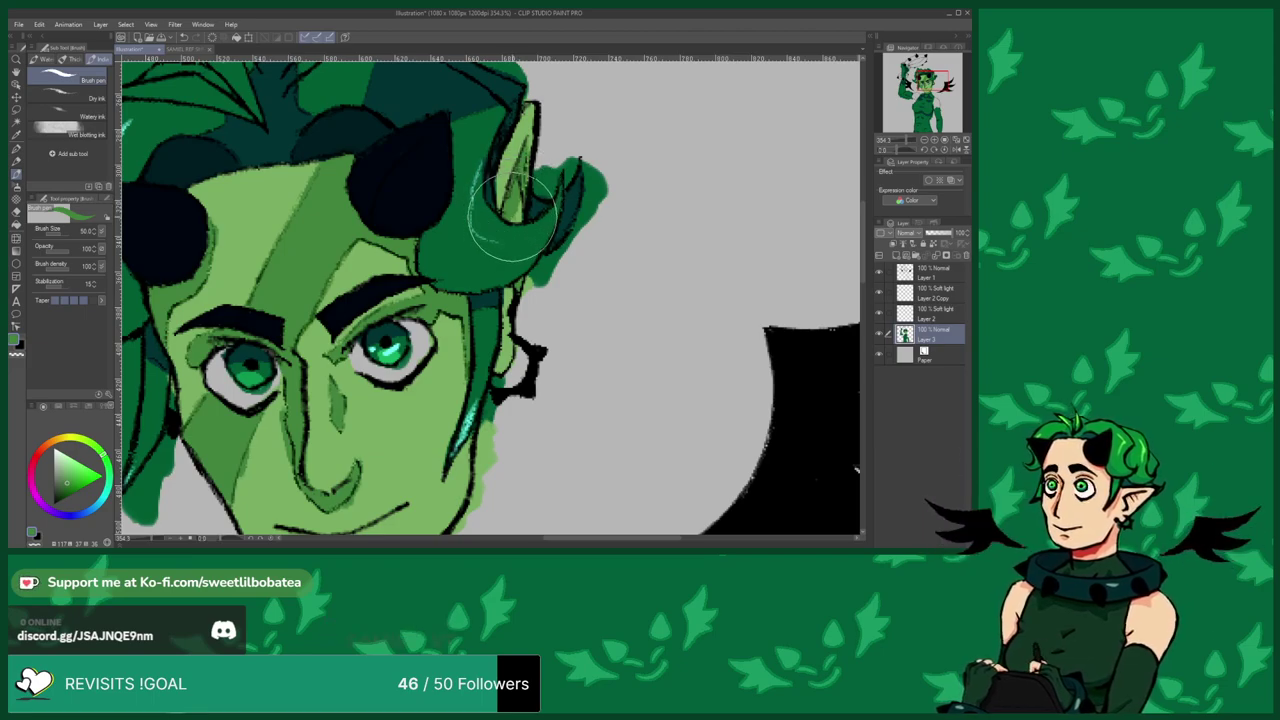
{"action": "scroll", "coordinate": [588, 200], "scroll_direction": "down", "scroll_amount": 1}
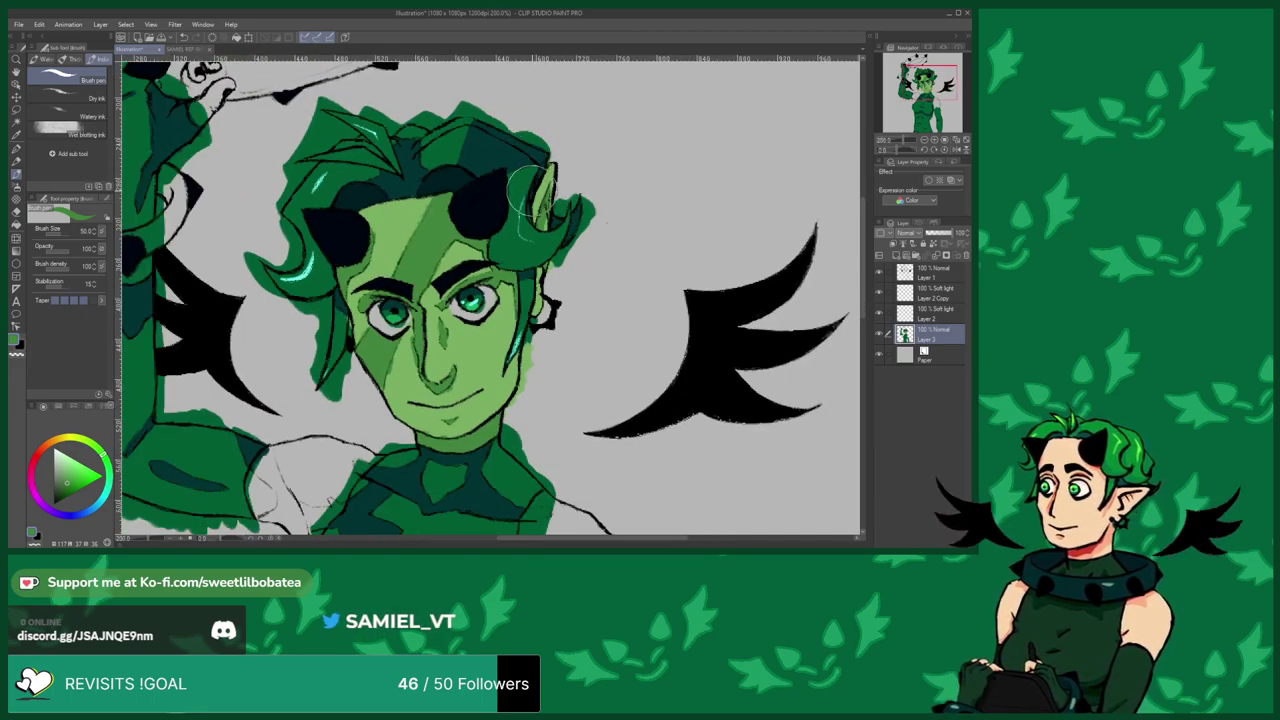
Examine the hair and ear colouring at close range and compare it with the upper body and wings.
{"action": "scroll", "coordinate": [530, 190], "scroll_direction": "down", "scroll_amount": 2}
{"action": "scroll", "coordinate": [535, 186], "scroll_direction": "up", "scroll_amount": 6}
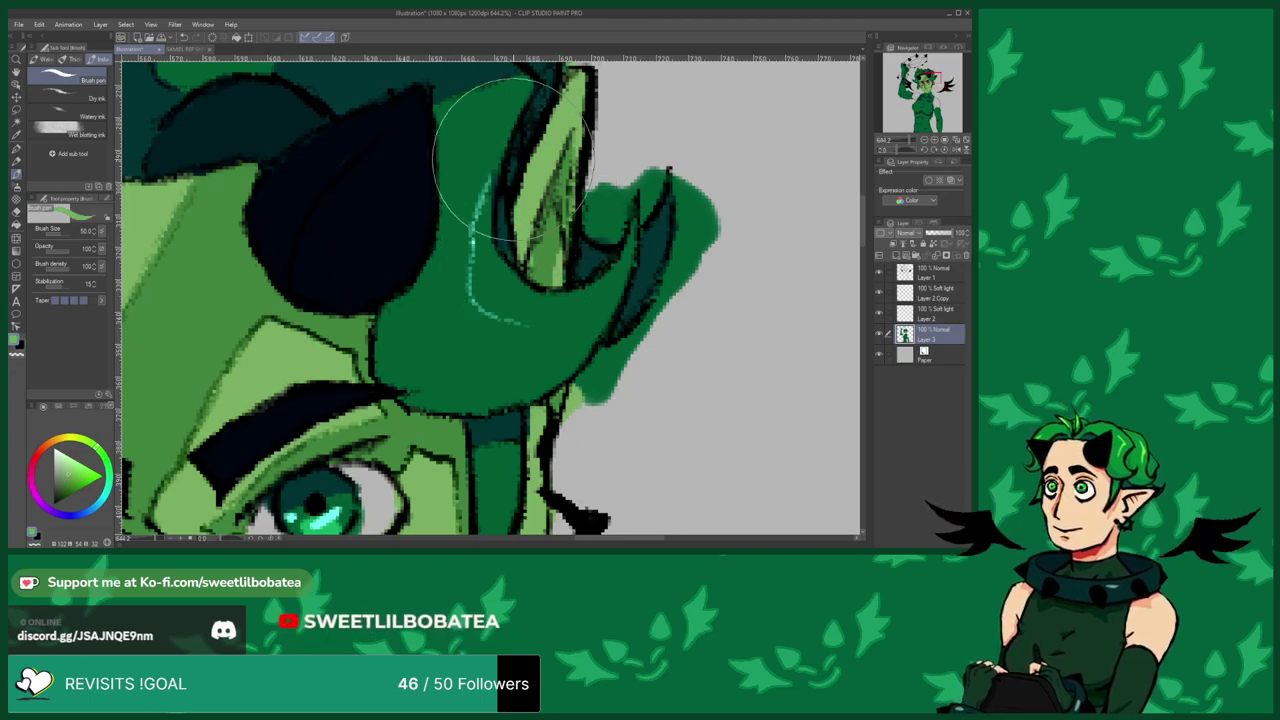
{"action": "scroll", "coordinate": [518, 224], "scroll_direction": "down", "scroll_amount": 4}
{"action": "scroll", "coordinate": [446, 211], "scroll_direction": "down", "scroll_amount": 2}
{"action": "scroll", "coordinate": [416, 266], "scroll_direction": "up", "scroll_amount": 3}
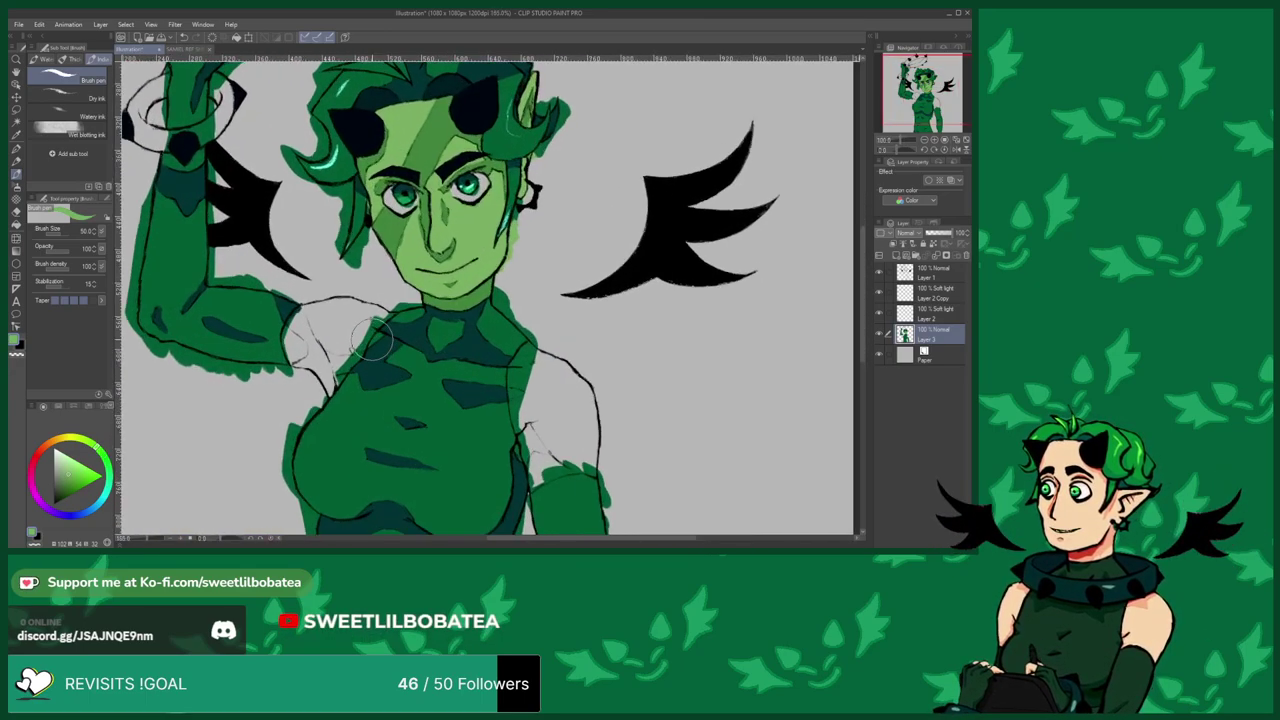
{"action": "scroll", "coordinate": [414, 423], "scroll_direction": "down", "scroll_amount": 3}
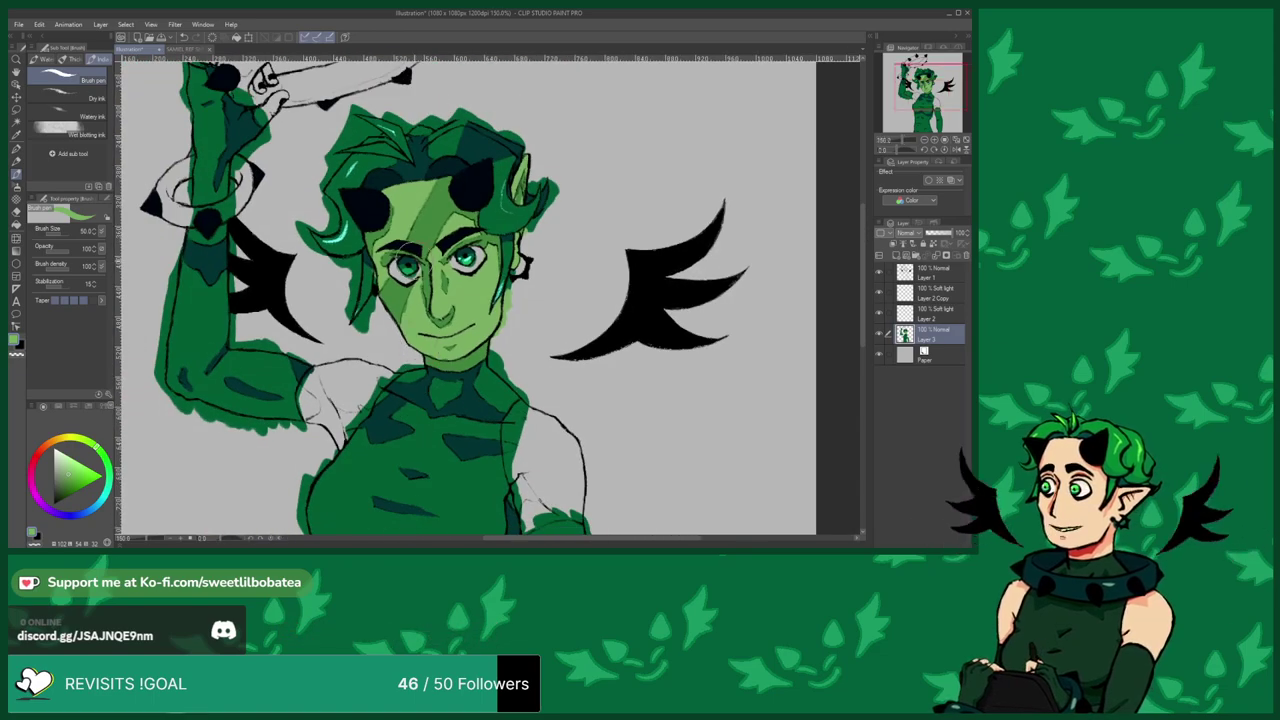
{"action": "scroll", "coordinate": [405, 340], "scroll_direction": "up", "scroll_amount": 1}
{"action": "scroll", "coordinate": [398, 335], "scroll_direction": "up", "scroll_amount": 2}
{"action": "scroll", "coordinate": [400, 300], "scroll_direction": "down", "scroll_amount": 2}
Paint the white of the eye nearest the pointed ear with a very pale green.
{"action": "scroll", "coordinate": [404, 272], "scroll_direction": "up", "scroll_amount": 3}
{"action": "scroll", "coordinate": [404, 282], "scroll_direction": "up", "scroll_amount": 1}
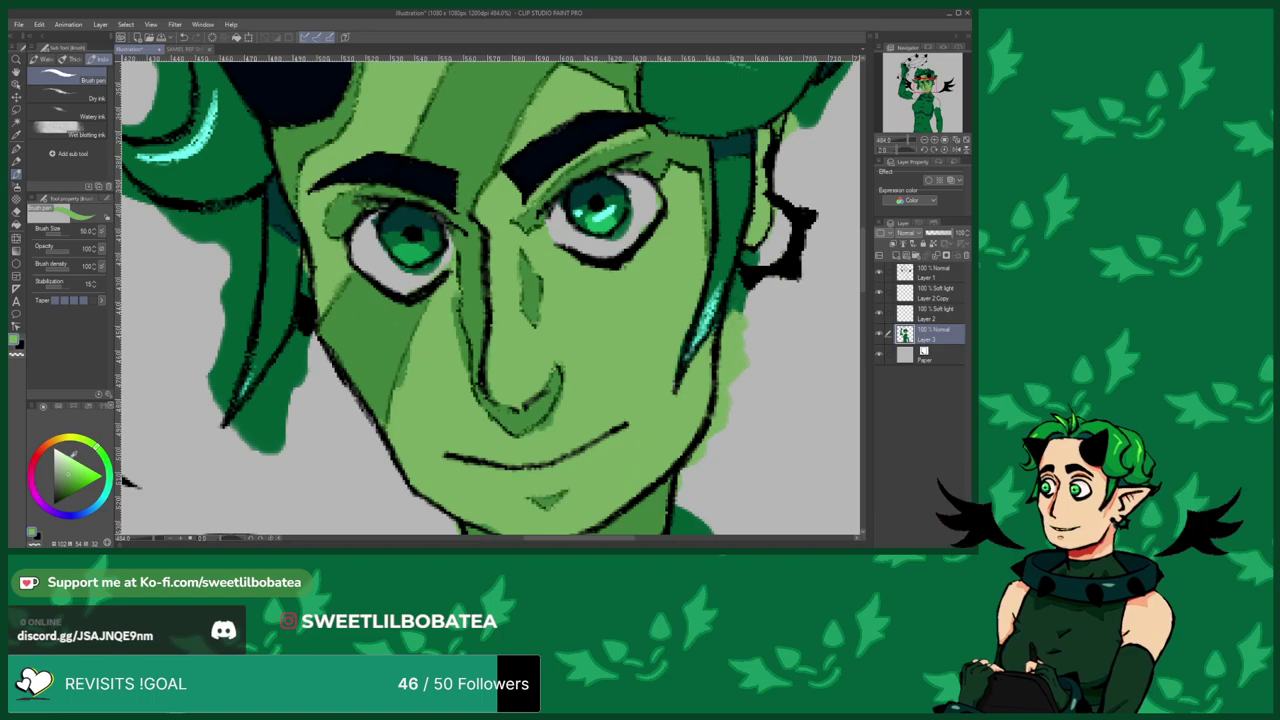
{"action": "scroll", "coordinate": [404, 282], "scroll_direction": "down", "scroll_amount": 1}
{"action": "scroll", "coordinate": [404, 282], "scroll_direction": "up", "scroll_amount": 1}
{"action": "scroll", "coordinate": [590, 245], "scroll_direction": "down", "scroll_amount": 1}
{"action": "scroll", "coordinate": [590, 245], "scroll_direction": "up", "scroll_amount": 1}
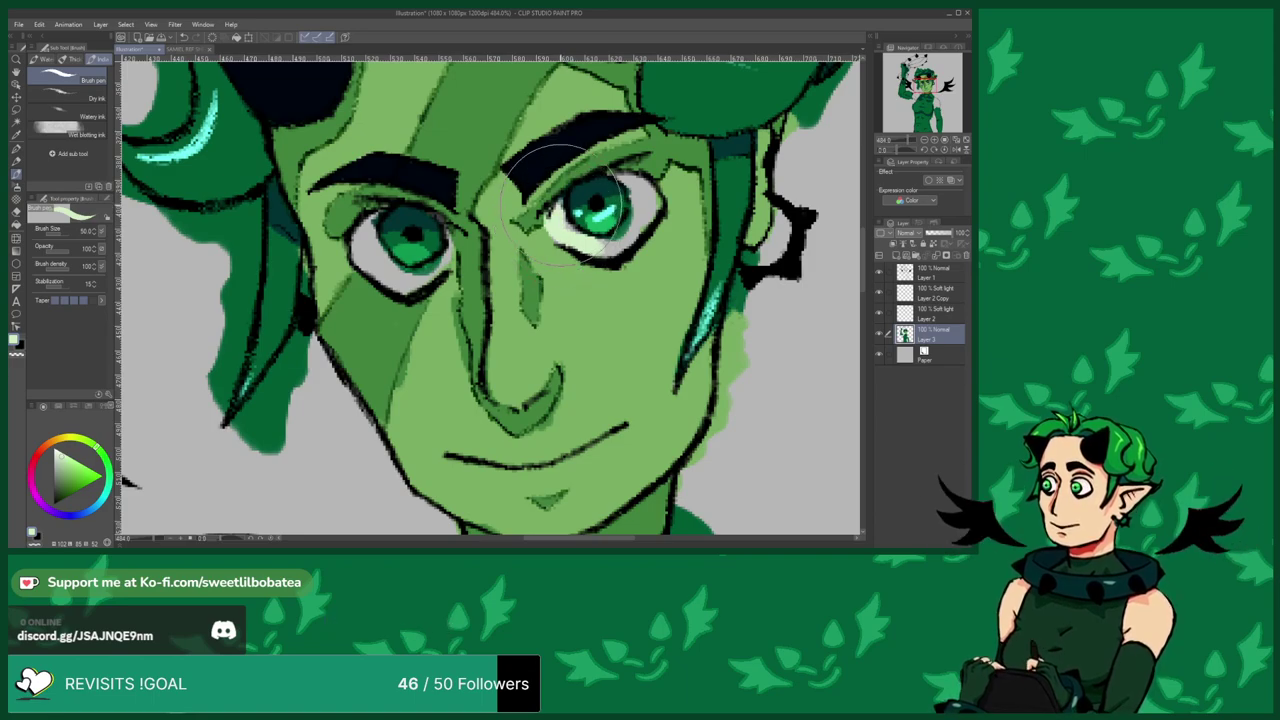
{"action": "scroll", "coordinate": [570, 228], "scroll_direction": "down", "scroll_amount": 1}
{"action": "scroll", "coordinate": [622, 240], "scroll_direction": "up", "scroll_amount": 1}
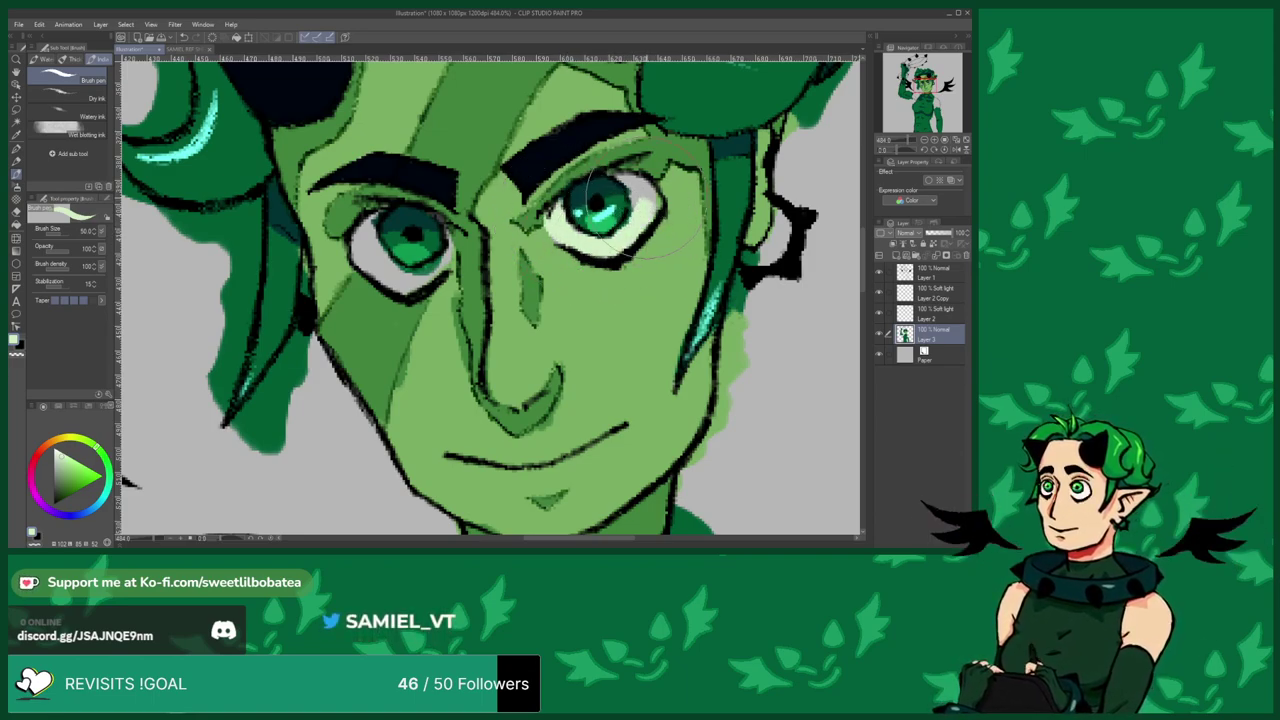
{"action": "scroll", "coordinate": [615, 170], "scroll_direction": "down", "scroll_amount": 1}
{"action": "scroll", "coordinate": [604, 168], "scroll_direction": "up", "scroll_amount": 1}
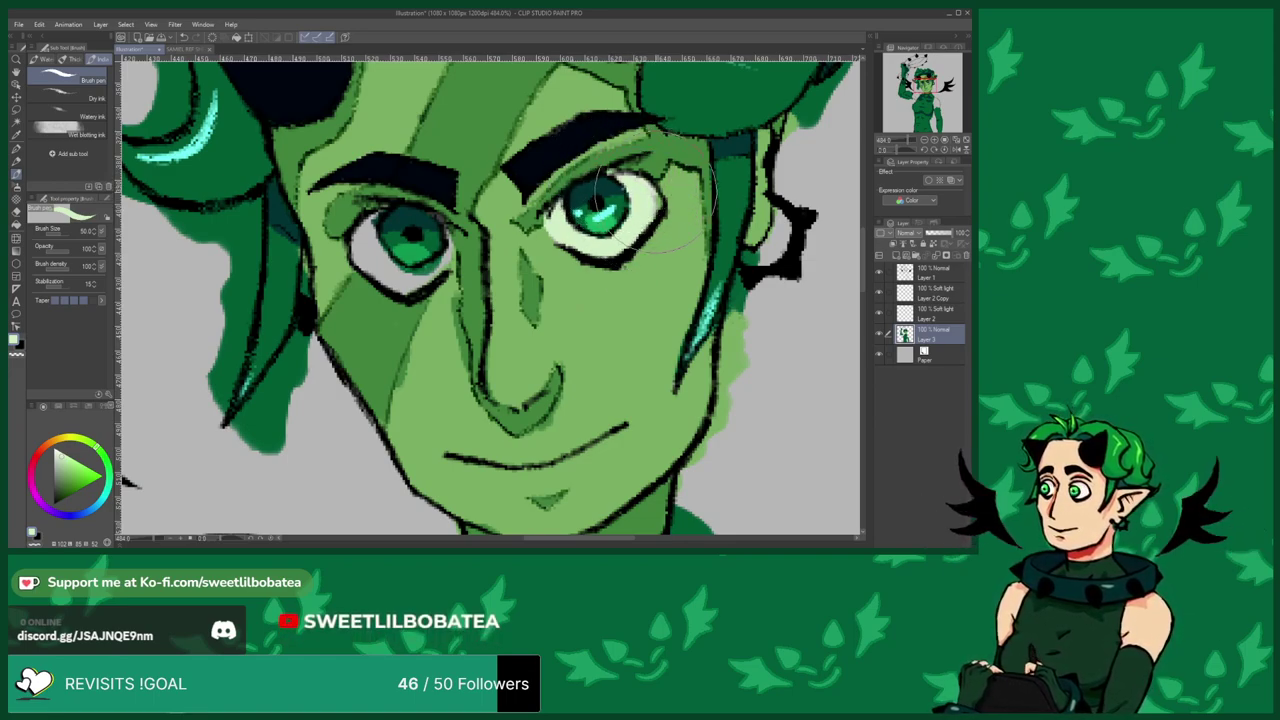
Choose a slightly darker pale green and shade the inner corner of the white in the eye nearest the pointed ear.
{"action": "scroll", "coordinate": [622, 132], "scroll_direction": "down", "scroll_amount": 1}
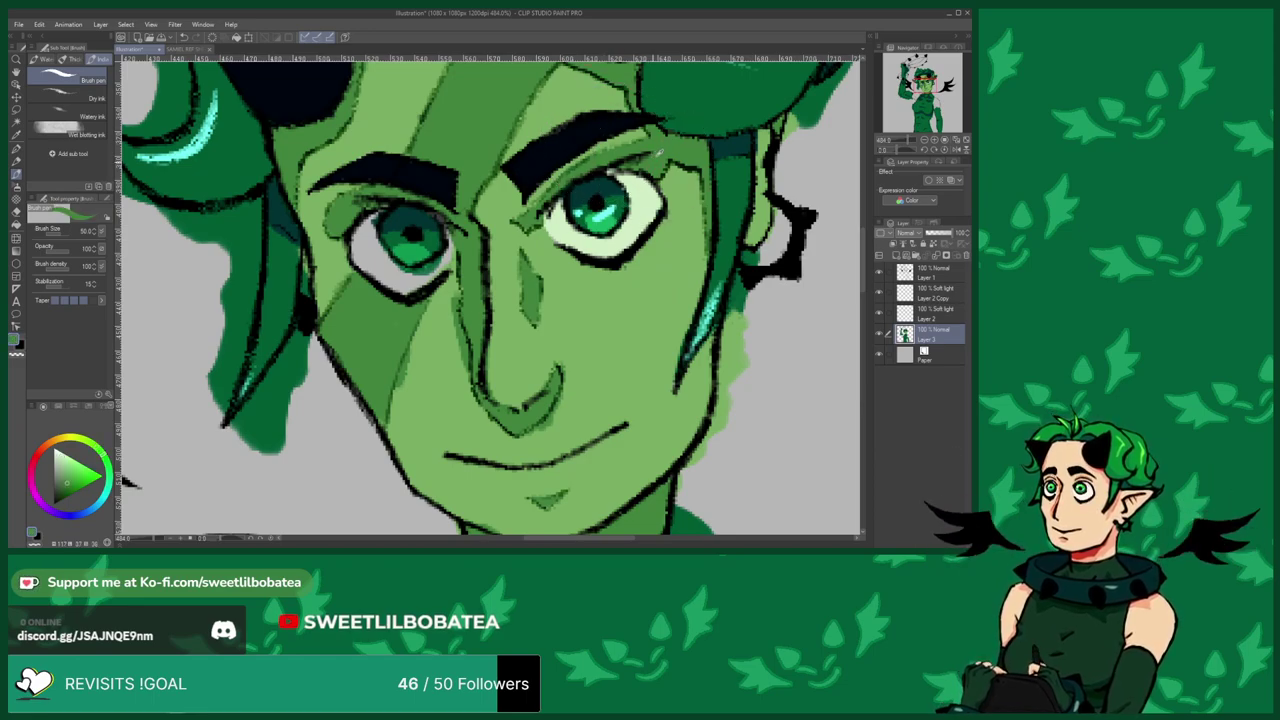
{"action": "scroll", "coordinate": [642, 155], "scroll_direction": "up", "scroll_amount": 1}
{"action": "scroll", "coordinate": [665, 140], "scroll_direction": "down", "scroll_amount": 1}
{"action": "scroll", "coordinate": [600, 152], "scroll_direction": "up", "scroll_amount": 1}
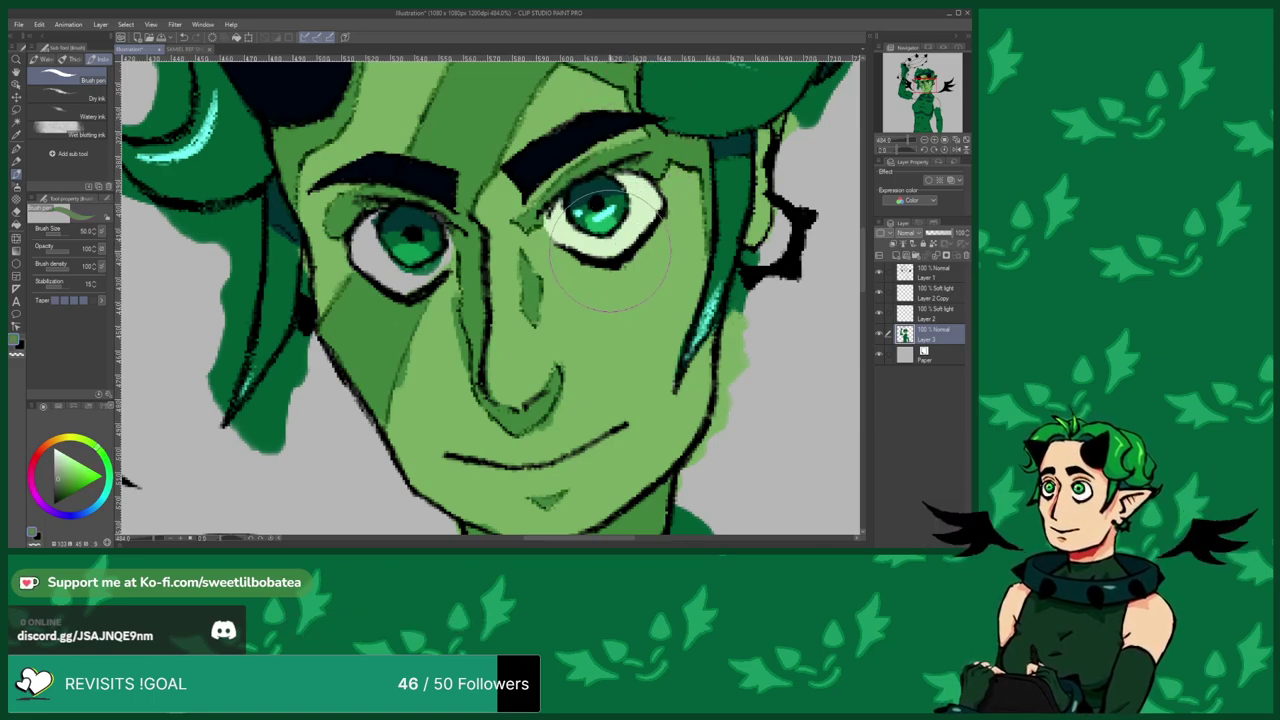
{"action": "scroll", "coordinate": [595, 230], "scroll_direction": "down", "scroll_amount": 1}
{"action": "scroll", "coordinate": [542, 232], "scroll_direction": "up", "scroll_amount": 1}
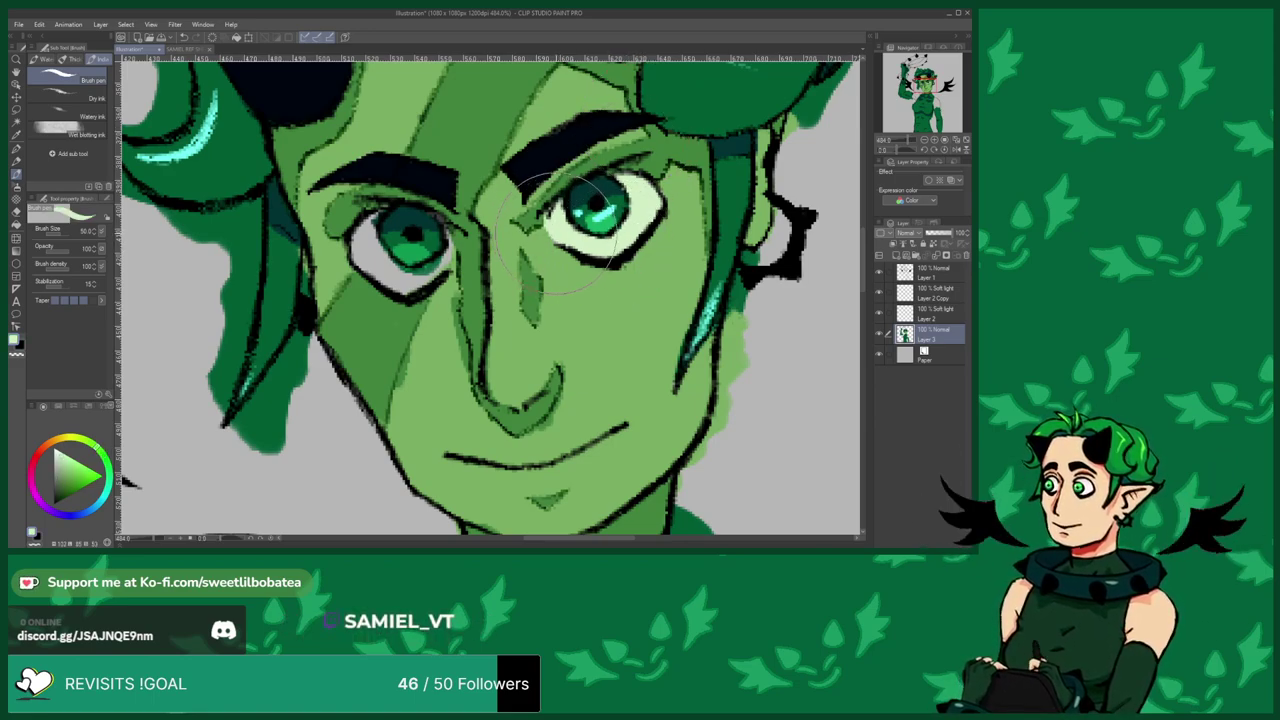
{"action": "scroll", "coordinate": [128, 480], "scroll_direction": "down", "scroll_amount": 1}
{"action": "scroll", "coordinate": [128, 480], "scroll_direction": "up", "scroll_amount": 1}
{"action": "scroll", "coordinate": [128, 480], "scroll_direction": "down", "scroll_amount": 1}
{"action": "scroll", "coordinate": [560, 225], "scroll_direction": "up", "scroll_amount": 1}
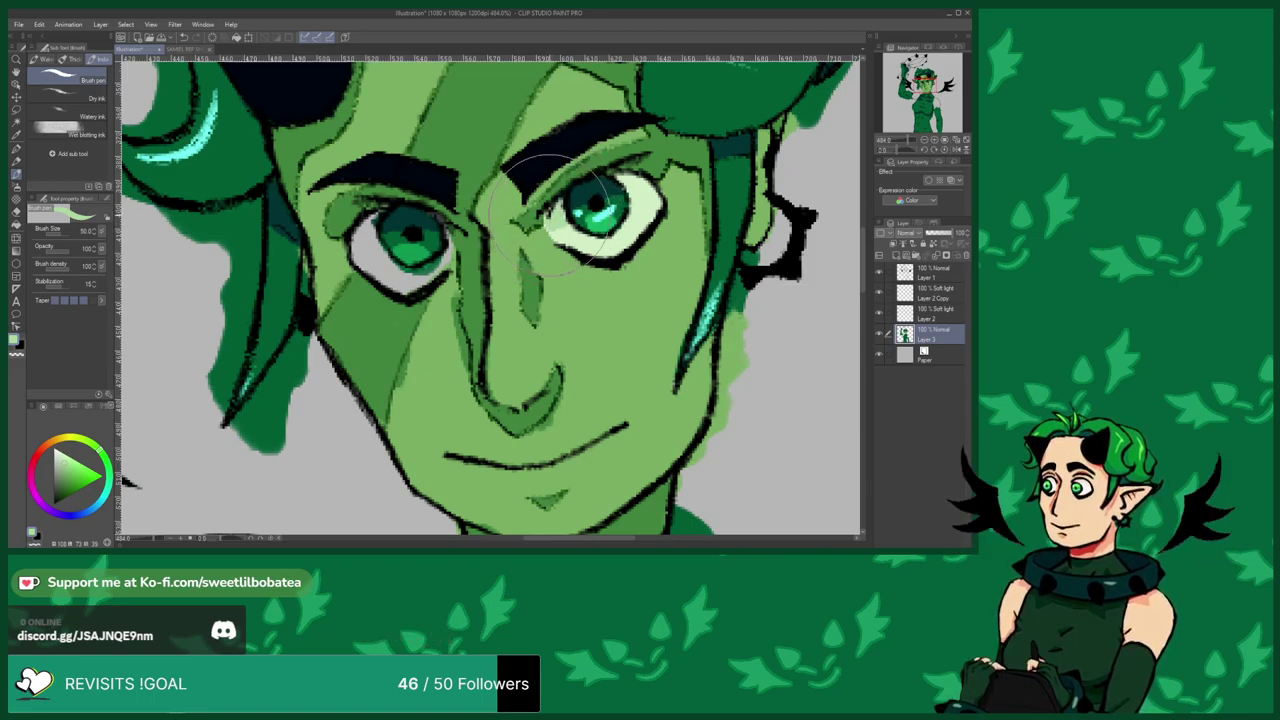
{"action": "scroll", "coordinate": [555, 215], "scroll_direction": "down", "scroll_amount": 1}
{"action": "scroll", "coordinate": [640, 180], "scroll_direction": "up", "scroll_amount": 1}
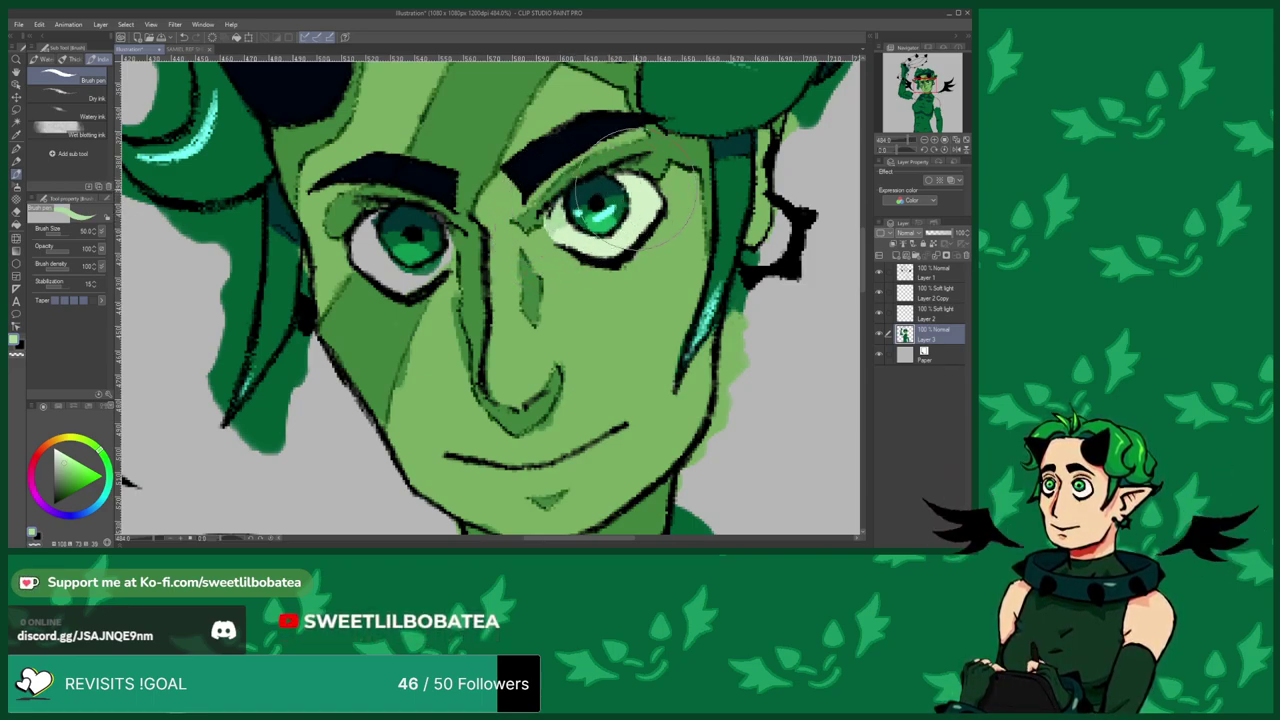
Shade the white along the upper lid of the eye nearest the pointed ear with the darker pale green.
{"action": "scroll", "coordinate": [625, 185], "scroll_direction": "down", "scroll_amount": 1}
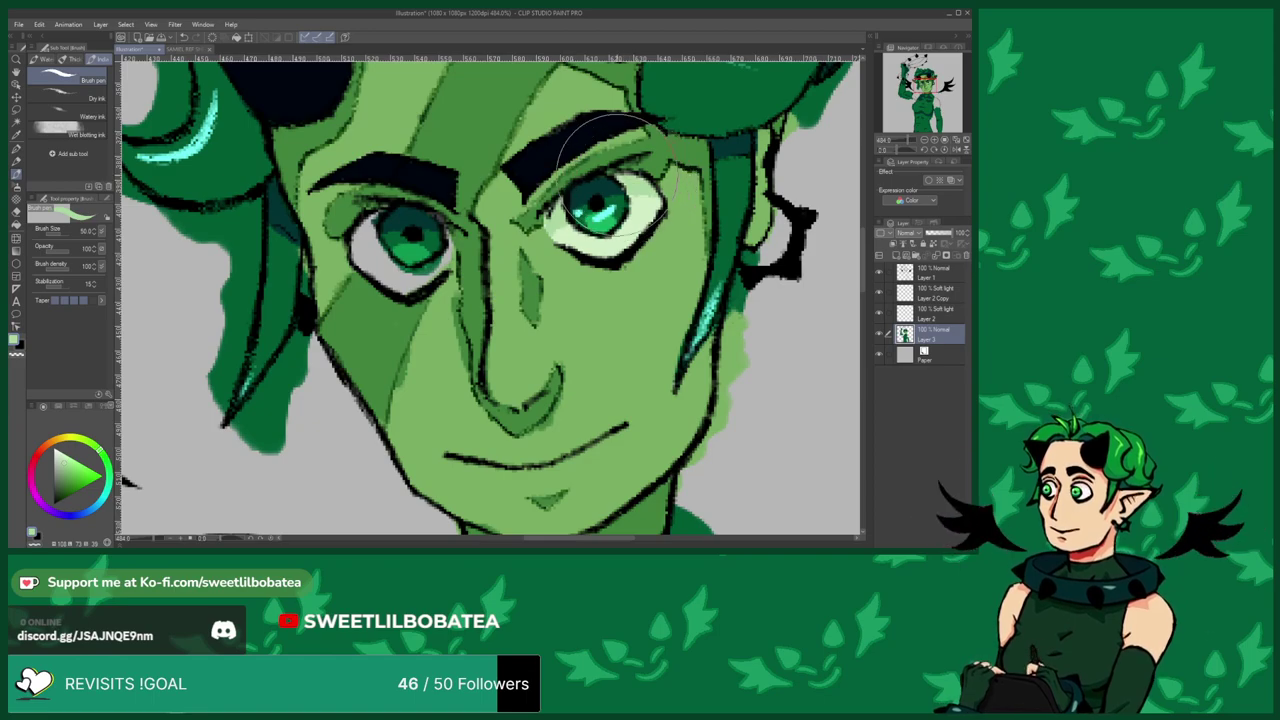
{"action": "scroll", "coordinate": [625, 185], "scroll_direction": "up", "scroll_amount": 1}
{"action": "scroll", "coordinate": [540, 110], "scroll_direction": "down", "scroll_amount": 1}
{"action": "scroll", "coordinate": [370, 262], "scroll_direction": "up", "scroll_amount": 1}
{"action": "scroll", "coordinate": [370, 255], "scroll_direction": "down", "scroll_amount": 1}
{"action": "scroll", "coordinate": [375, 215], "scroll_direction": "up", "scroll_amount": 1}
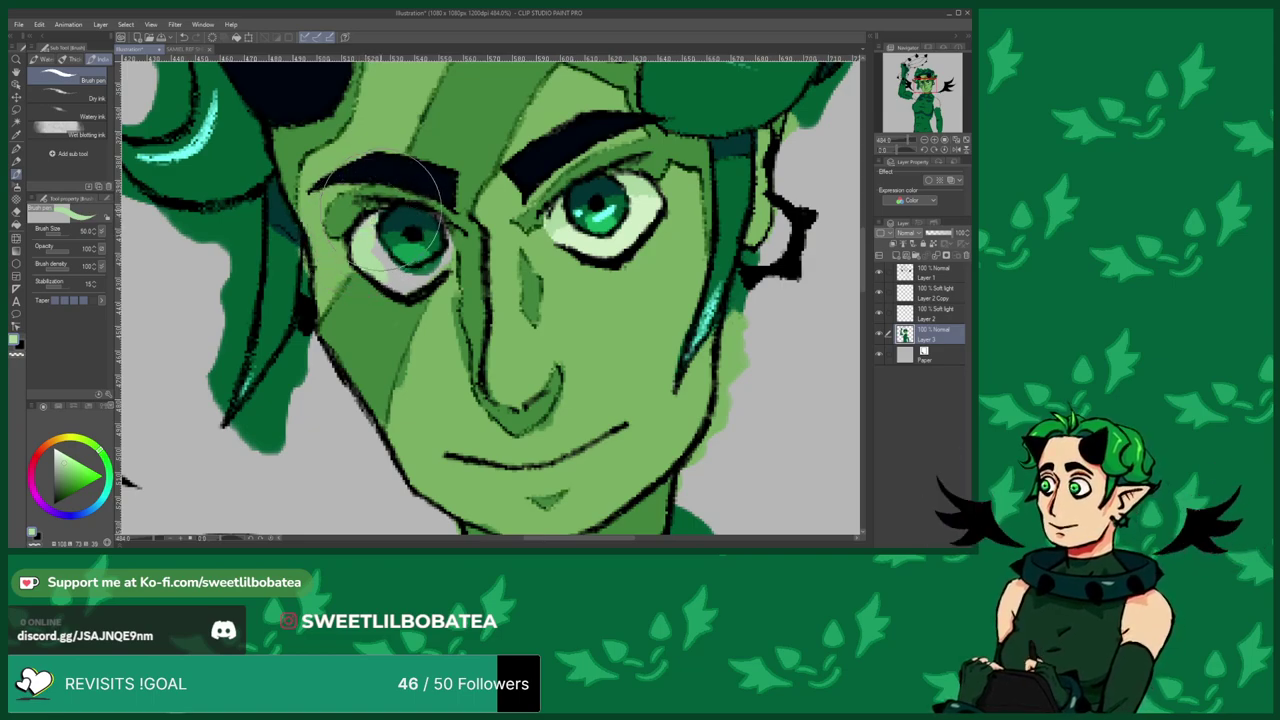
Cover the grey white of the other eye with pale green around the iris and along the lower lid.
{"action": "scroll", "coordinate": [383, 210], "scroll_direction": "down", "scroll_amount": 1}
{"action": "scroll", "coordinate": [390, 262], "scroll_direction": "up", "scroll_amount": 1}
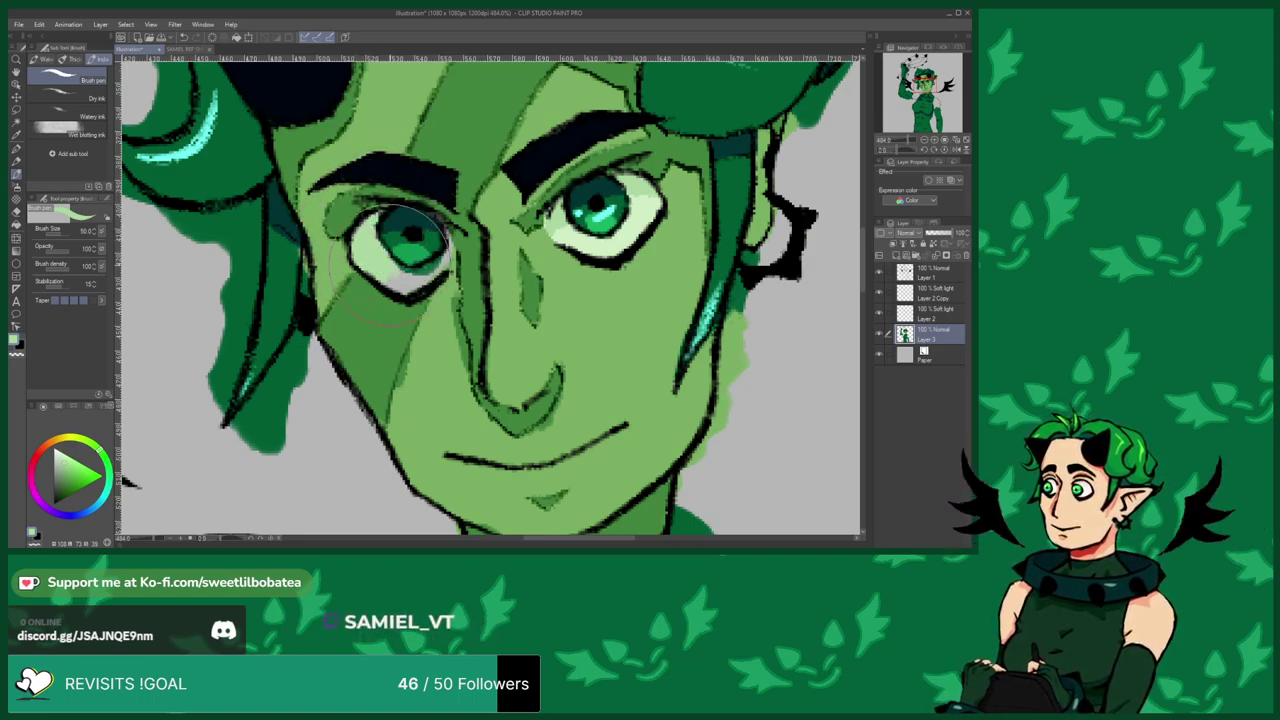
{"action": "scroll", "coordinate": [405, 258], "scroll_direction": "down", "scroll_amount": 1}
{"action": "scroll", "coordinate": [440, 262], "scroll_direction": "up", "scroll_amount": 1}
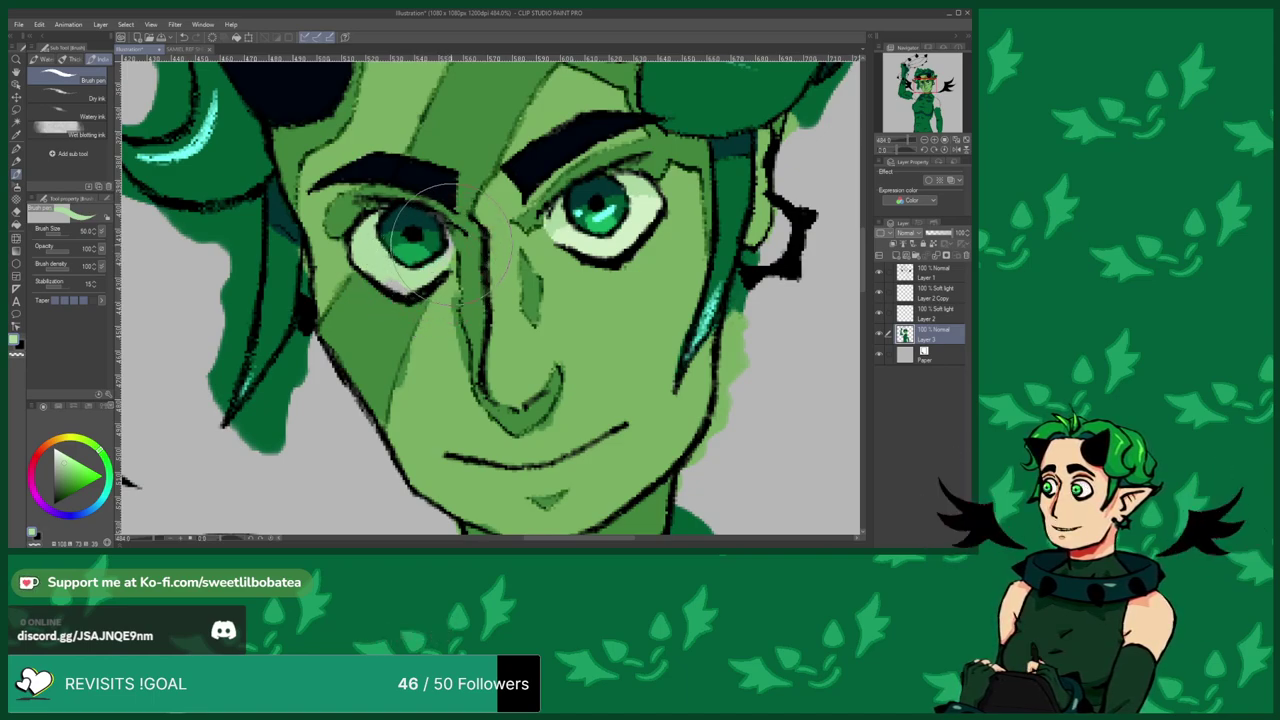
{"action": "scroll", "coordinate": [445, 235], "scroll_direction": "down", "scroll_amount": 1}
{"action": "scroll", "coordinate": [445, 215], "scroll_direction": "up", "scroll_amount": 1}
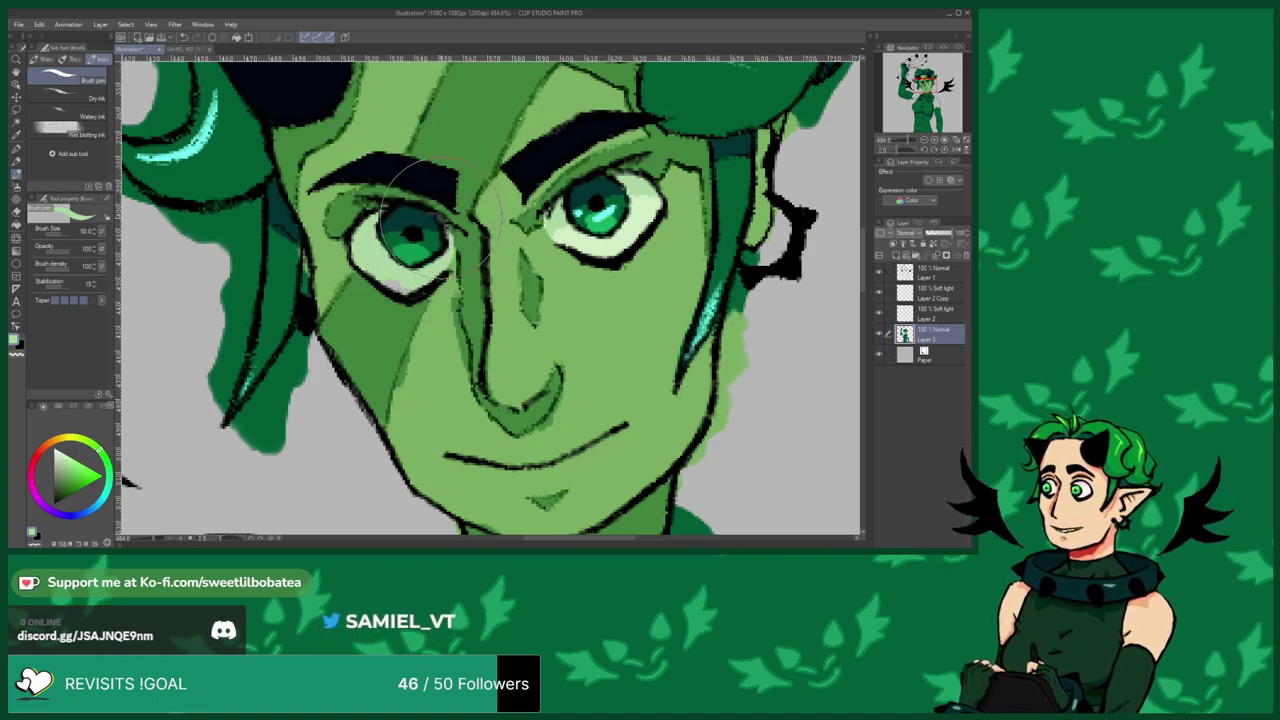
{"action": "scroll", "coordinate": [420, 230], "scroll_direction": "down", "scroll_amount": 1}
{"action": "scroll", "coordinate": [420, 238], "scroll_direction": "up", "scroll_amount": 1}
{"action": "scroll", "coordinate": [405, 235], "scroll_direction": "down", "scroll_amount": 1}
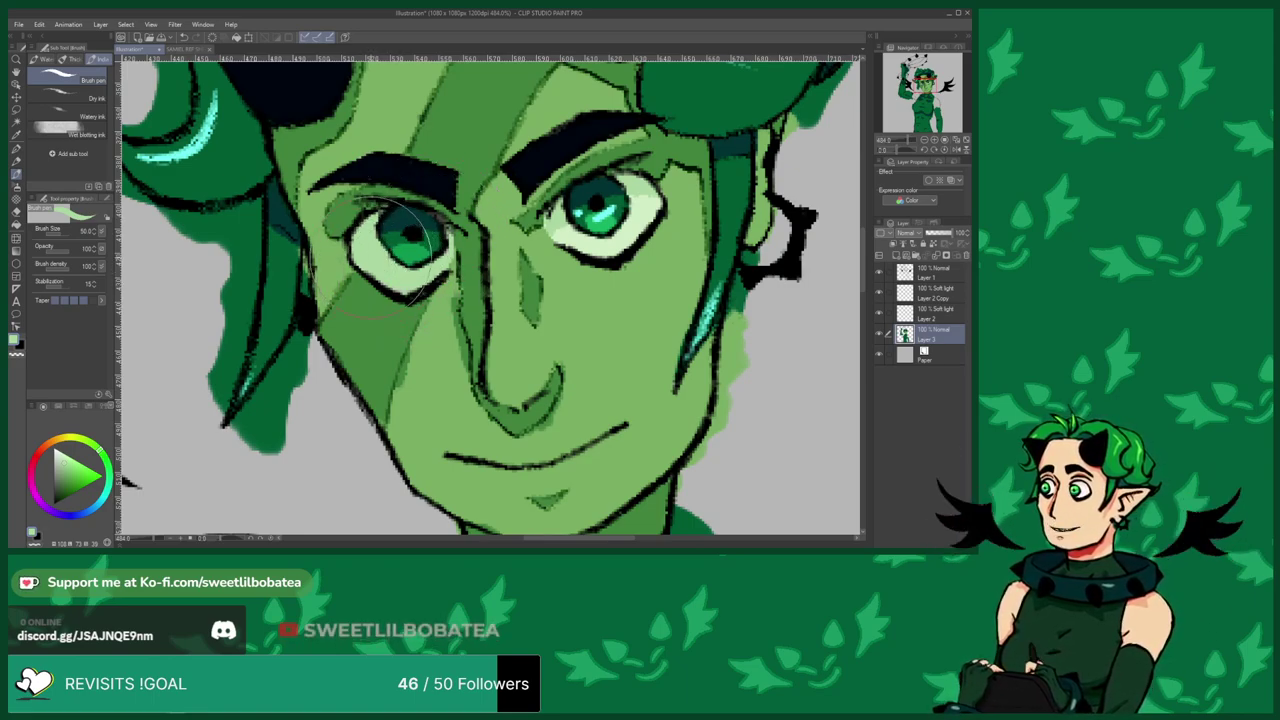
Sample the light skin green and touch up the skin below the eye farther from the ear.
{"action": "scroll", "coordinate": [420, 405], "scroll_direction": "up", "scroll_amount": 1}
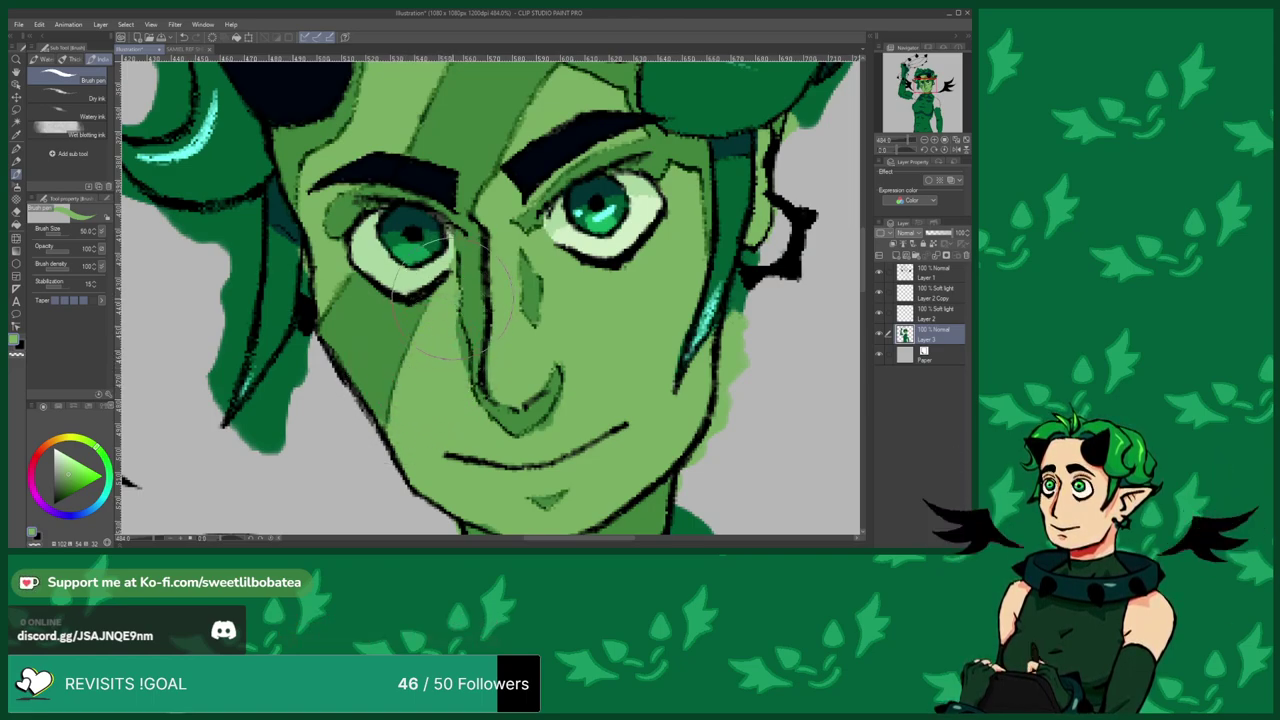
{"action": "scroll", "coordinate": [450, 360], "scroll_direction": "down", "scroll_amount": 1}
{"action": "scroll", "coordinate": [545, 437], "scroll_direction": "up", "scroll_amount": 1}
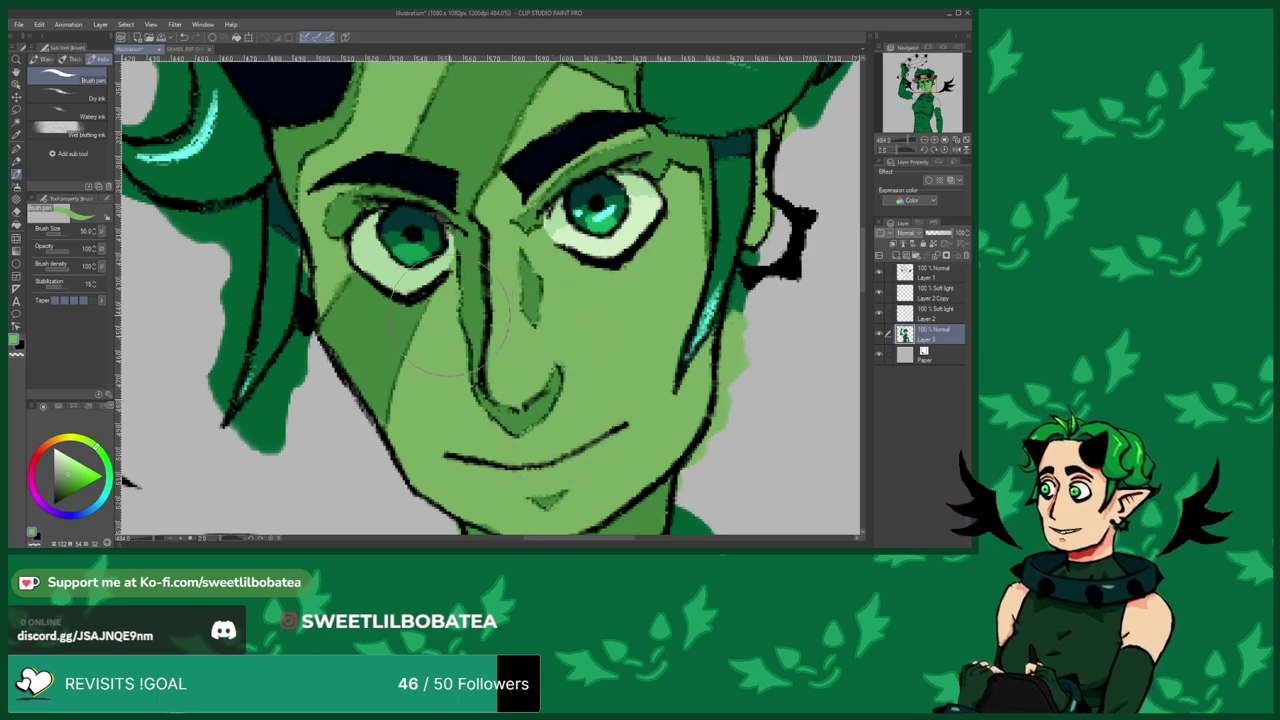
{"action": "scroll", "coordinate": [595, 252], "scroll_direction": "down", "scroll_amount": 1}
{"action": "scroll", "coordinate": [582, 248], "scroll_direction": "up", "scroll_amount": 1}
{"action": "scroll", "coordinate": [400, 265], "scroll_direction": "down", "scroll_amount": 1}
{"action": "scroll", "coordinate": [360, 260], "scroll_direction": "up", "scroll_amount": 1}
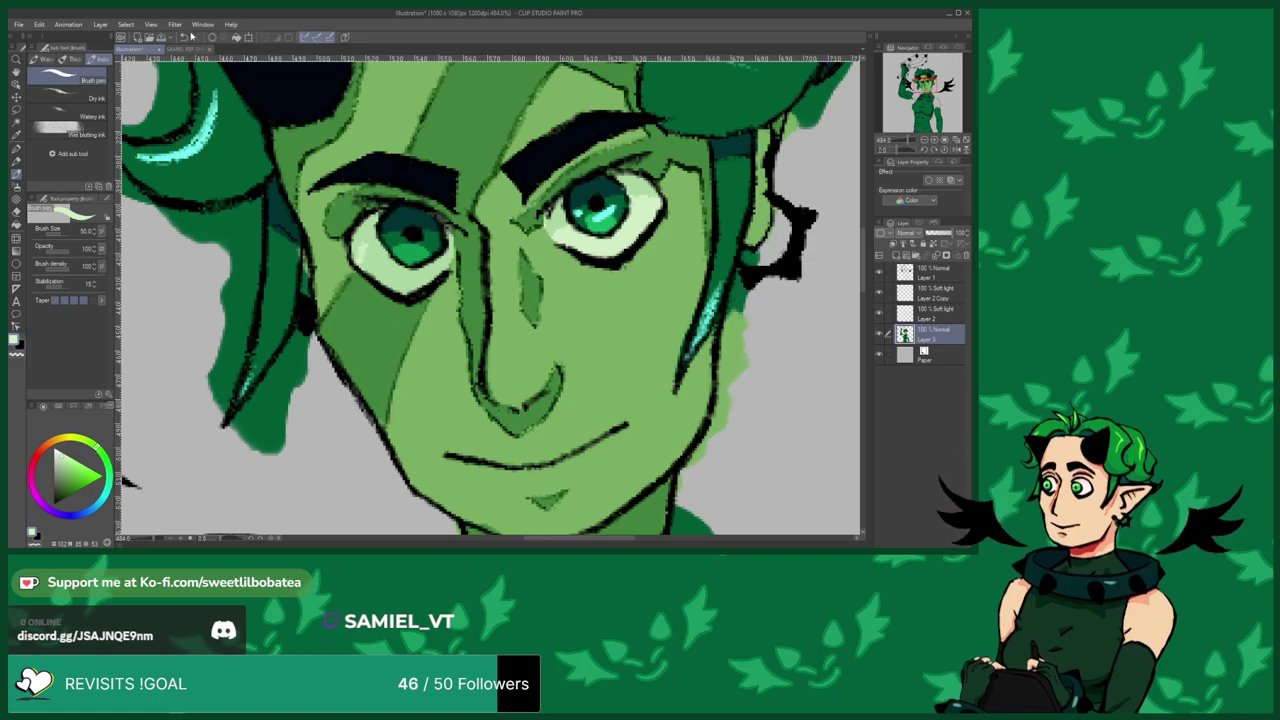
Sample the pale eye green and refine the outer part of the white in the eye farther from the ear.
{"action": "scroll", "coordinate": [355, 245], "scroll_direction": "down", "scroll_amount": 1}
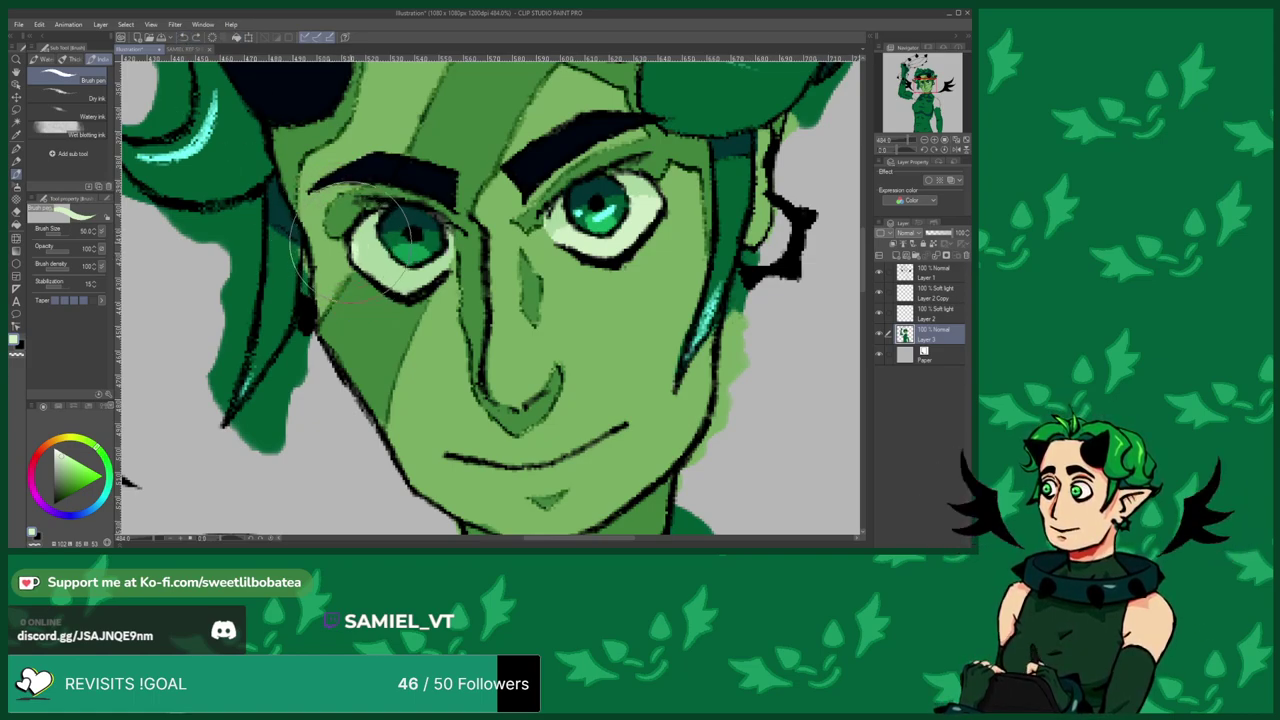
{"action": "scroll", "coordinate": [355, 245], "scroll_direction": "up", "scroll_amount": 1}
{"action": "scroll", "coordinate": [430, 280], "scroll_direction": "down", "scroll_amount": 1}
{"action": "scroll", "coordinate": [400, 350], "scroll_direction": "up", "scroll_amount": 1}
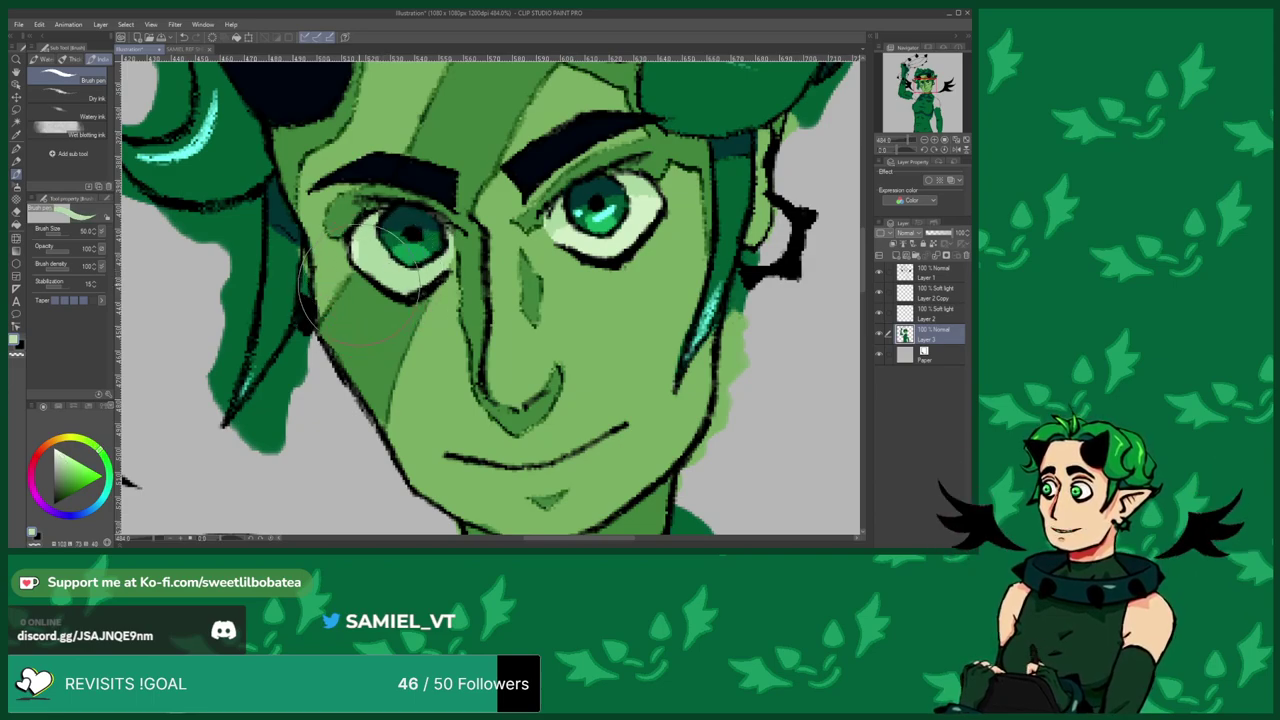
{"action": "scroll", "coordinate": [375, 250], "scroll_direction": "down", "scroll_amount": 1}
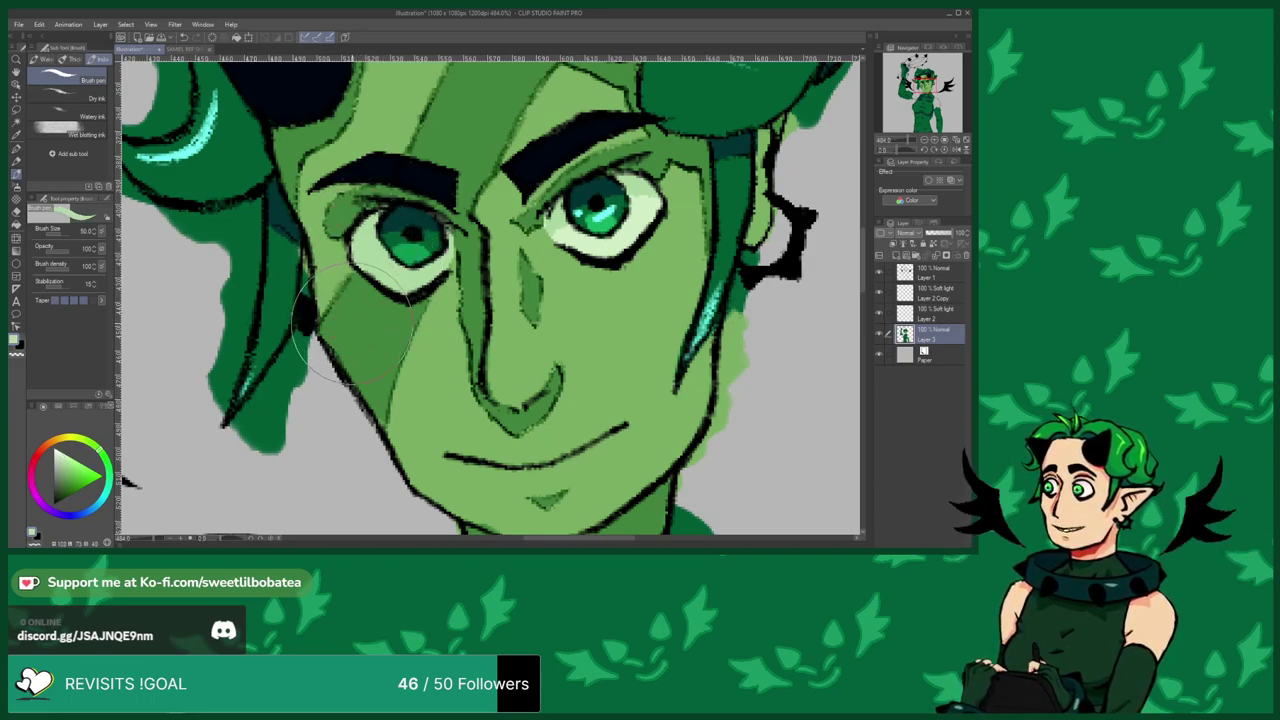
{"action": "scroll", "coordinate": [360, 268], "scroll_direction": "up", "scroll_amount": 1}
Sample the eye-white shadow green and touch up the shading in the eye farther from the ear.
{"action": "scroll", "coordinate": [380, 250], "scroll_direction": "down", "scroll_amount": 1}
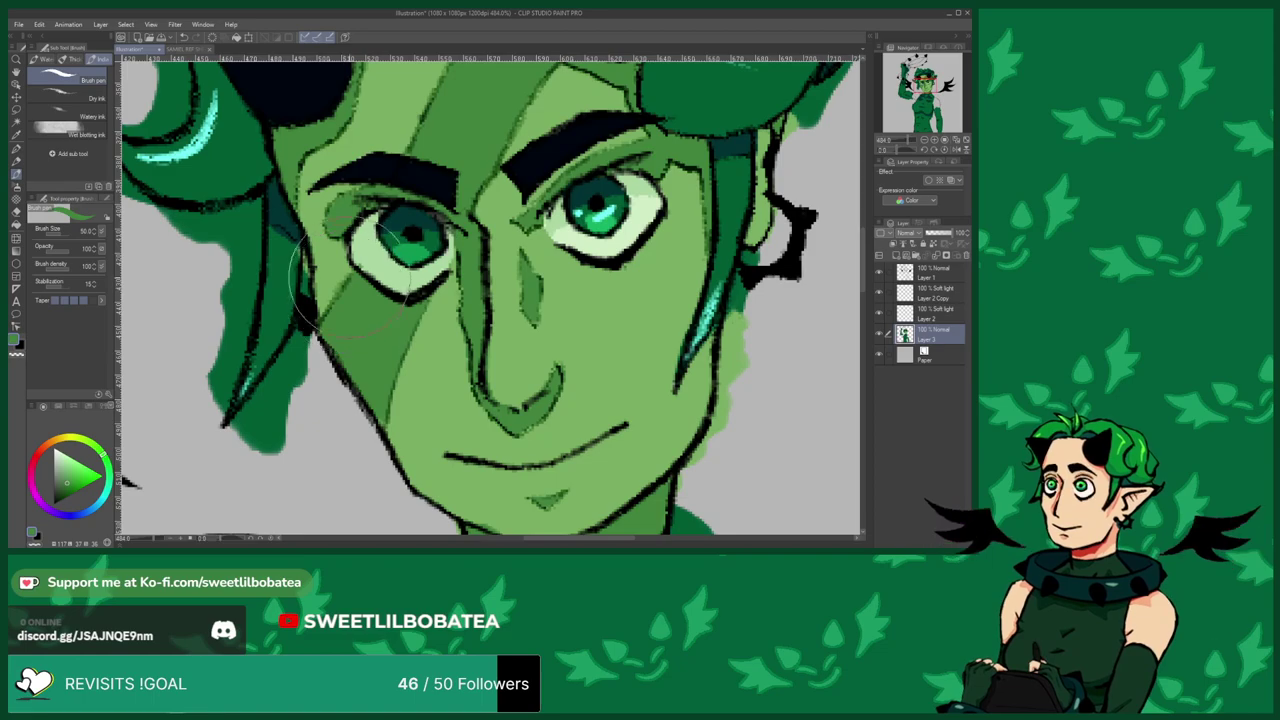
{"action": "scroll", "coordinate": [318, 340], "scroll_direction": "up", "scroll_amount": 1}
{"action": "left_click", "coordinate": [380, 255], "text": "alt"}
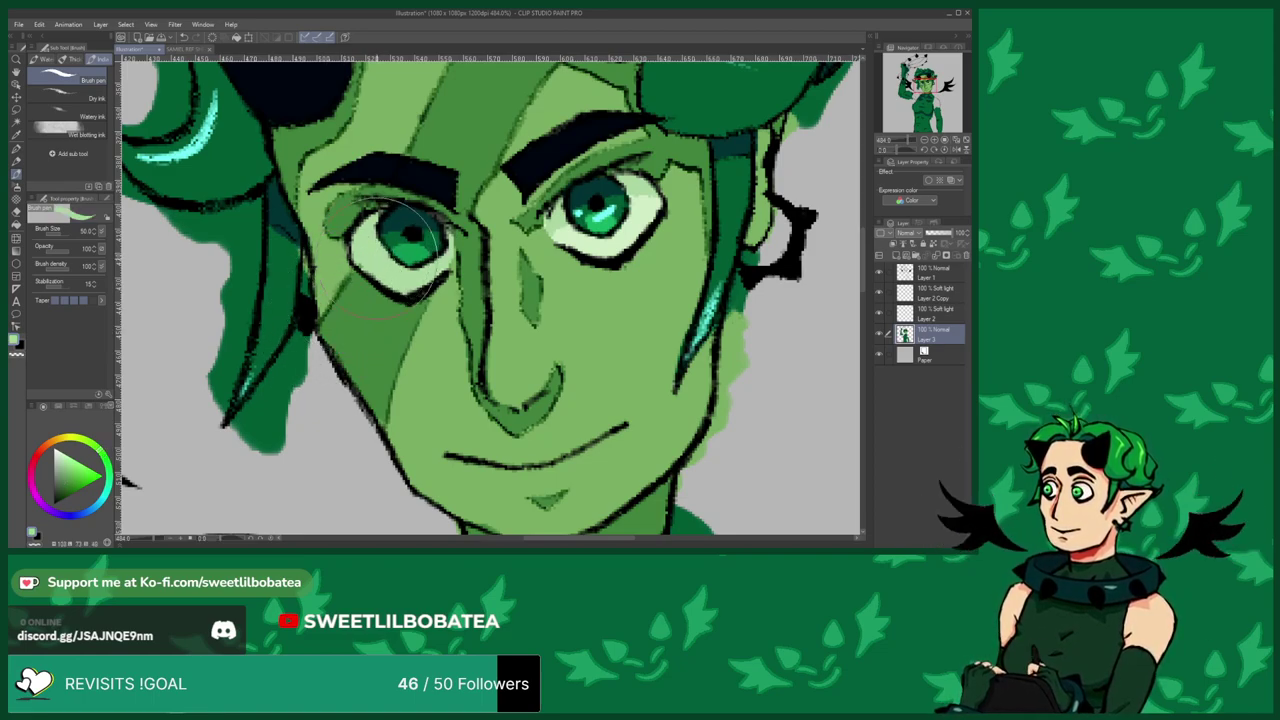
{"action": "scroll", "coordinate": [410, 262], "scroll_direction": "down", "scroll_amount": 1}
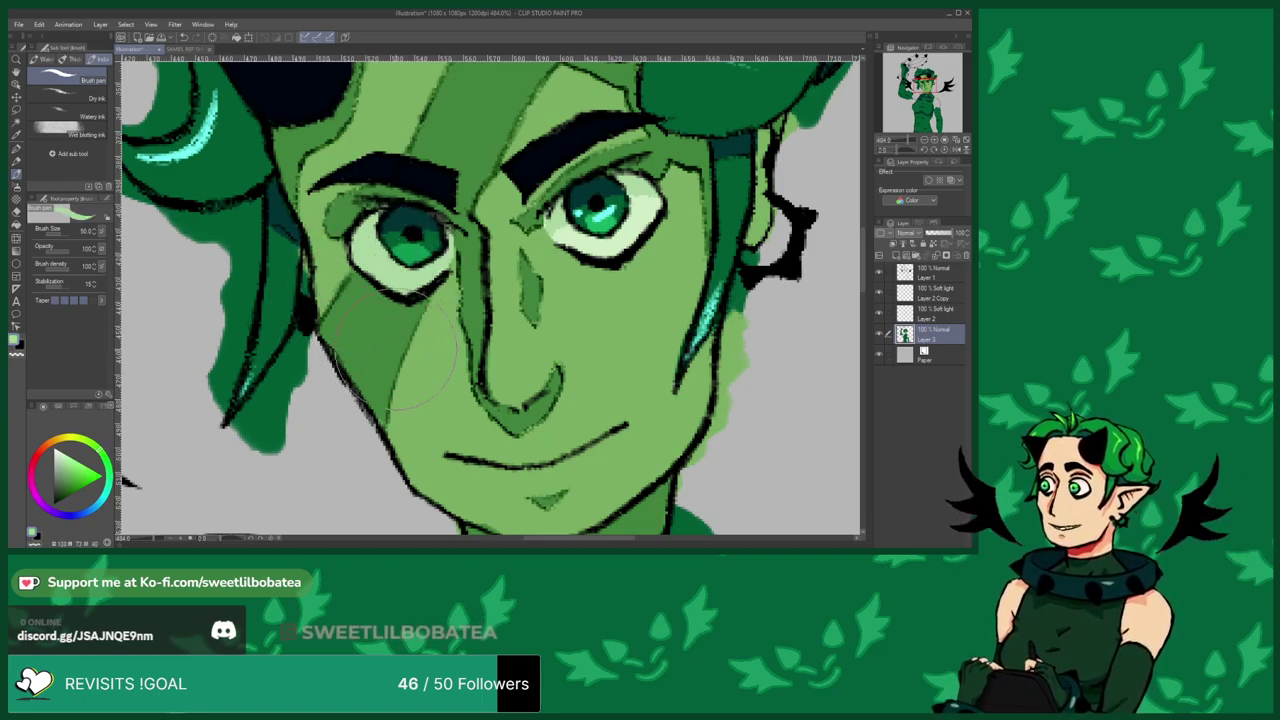
{"action": "scroll", "coordinate": [375, 400], "scroll_direction": "up", "scroll_amount": 1}
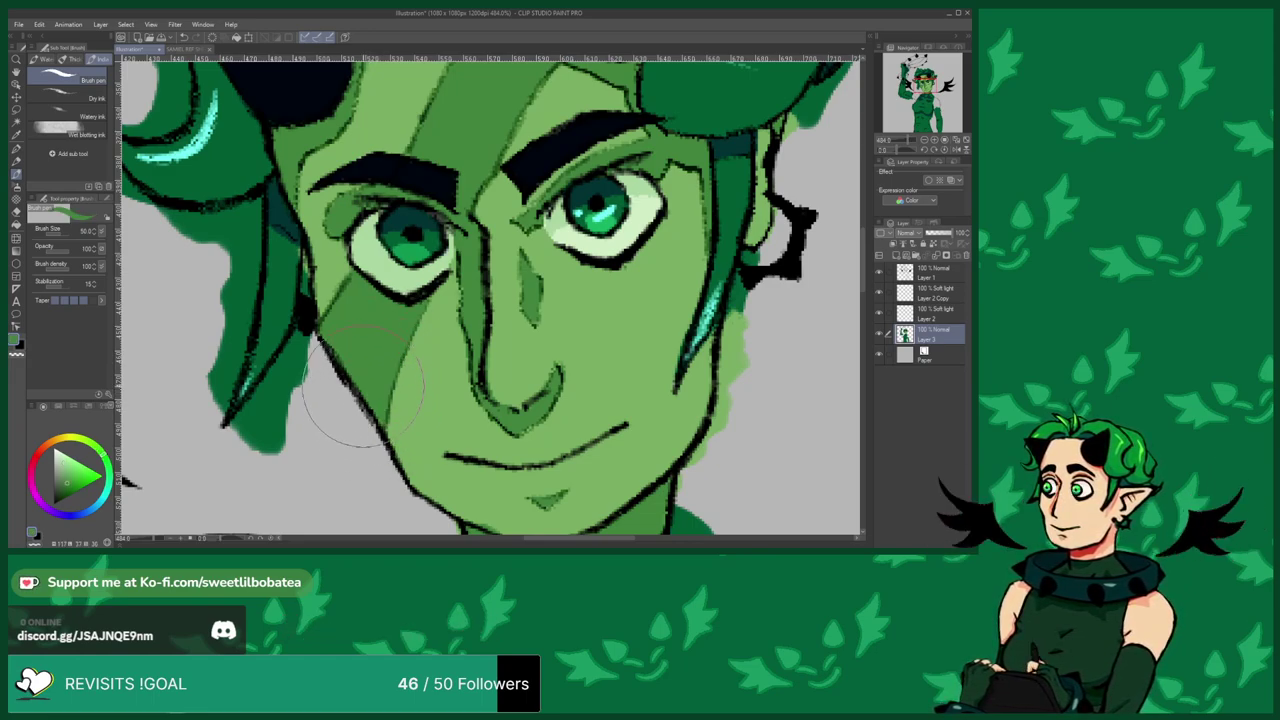
Sample the darker skin green to touch up around the brow and cheek, and pick a deeper green beside the nose.
{"action": "scroll", "coordinate": [540, 255], "scroll_direction": "down", "scroll_amount": 1}
{"action": "scroll", "coordinate": [575, 185], "scroll_direction": "up", "scroll_amount": 1}
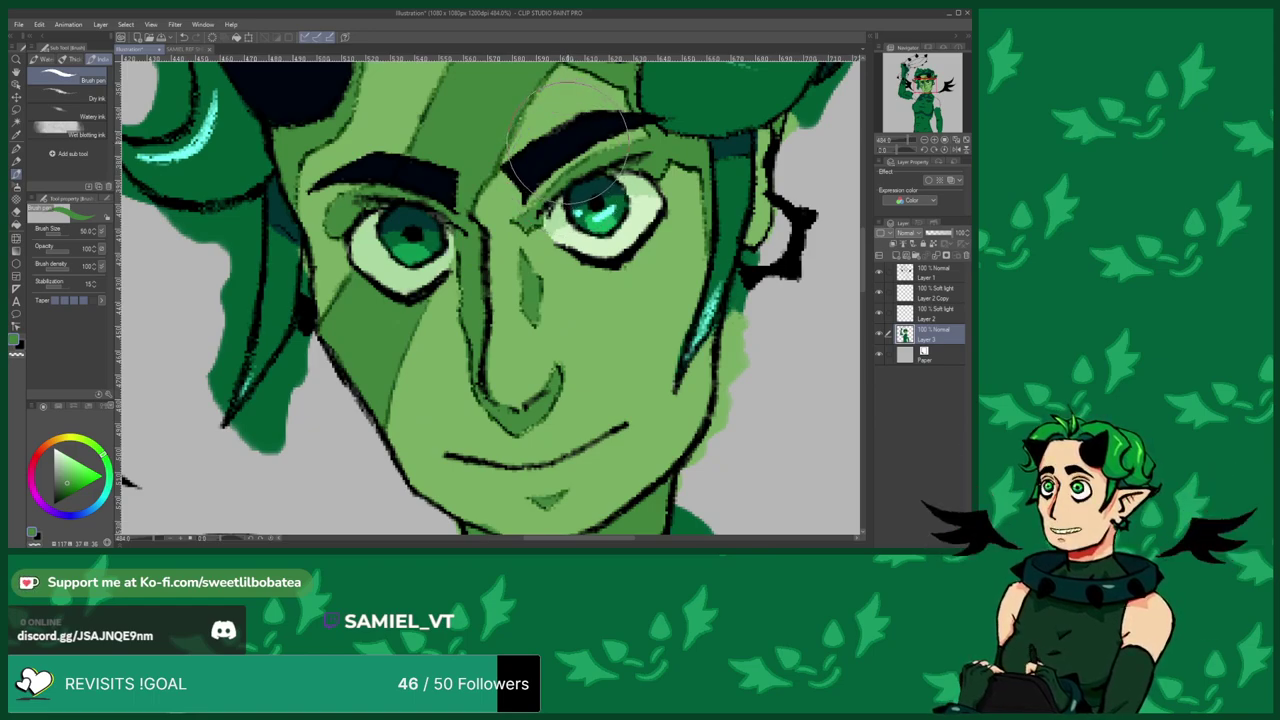
{"action": "scroll", "coordinate": [567, 140], "scroll_direction": "down", "scroll_amount": 1}
{"action": "scroll", "coordinate": [565, 140], "scroll_direction": "up", "scroll_amount": 1}
{"action": "scroll", "coordinate": [565, 135], "scroll_direction": "down", "scroll_amount": 1}
{"action": "scroll", "coordinate": [565, 135], "scroll_direction": "up", "scroll_amount": 1}
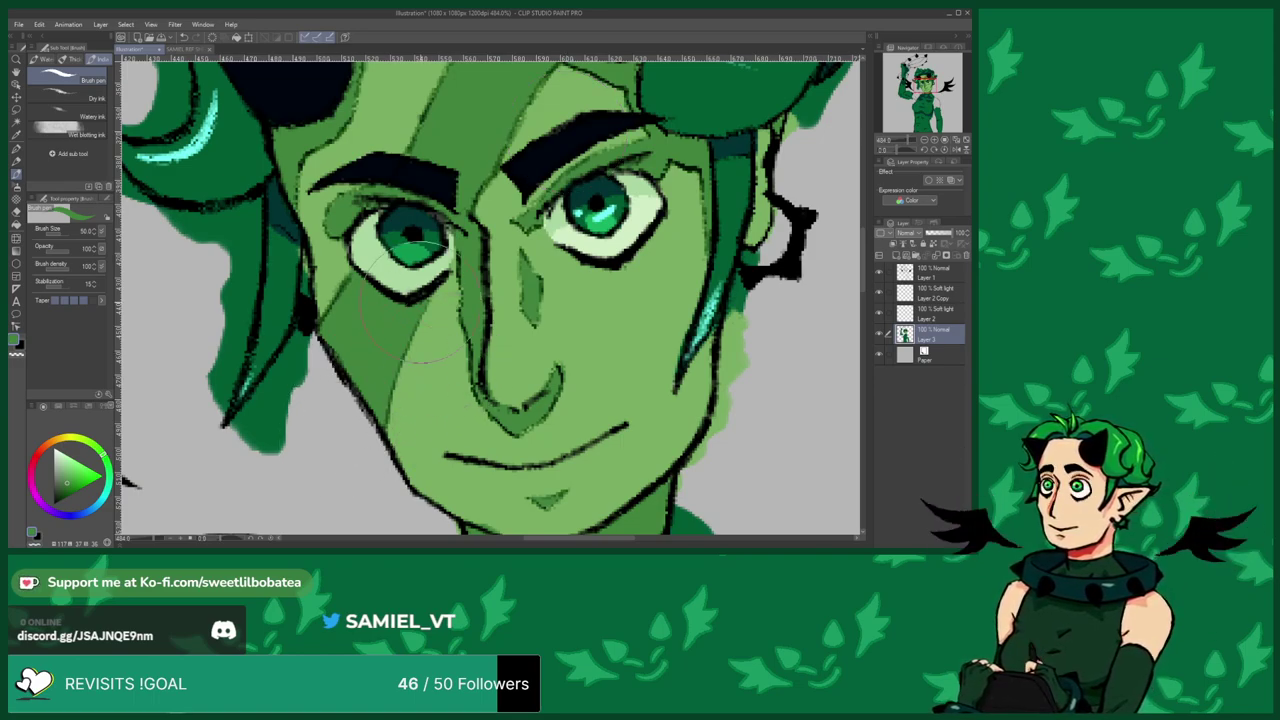
{"action": "left_click", "coordinate": [464, 258], "text": "alt"}
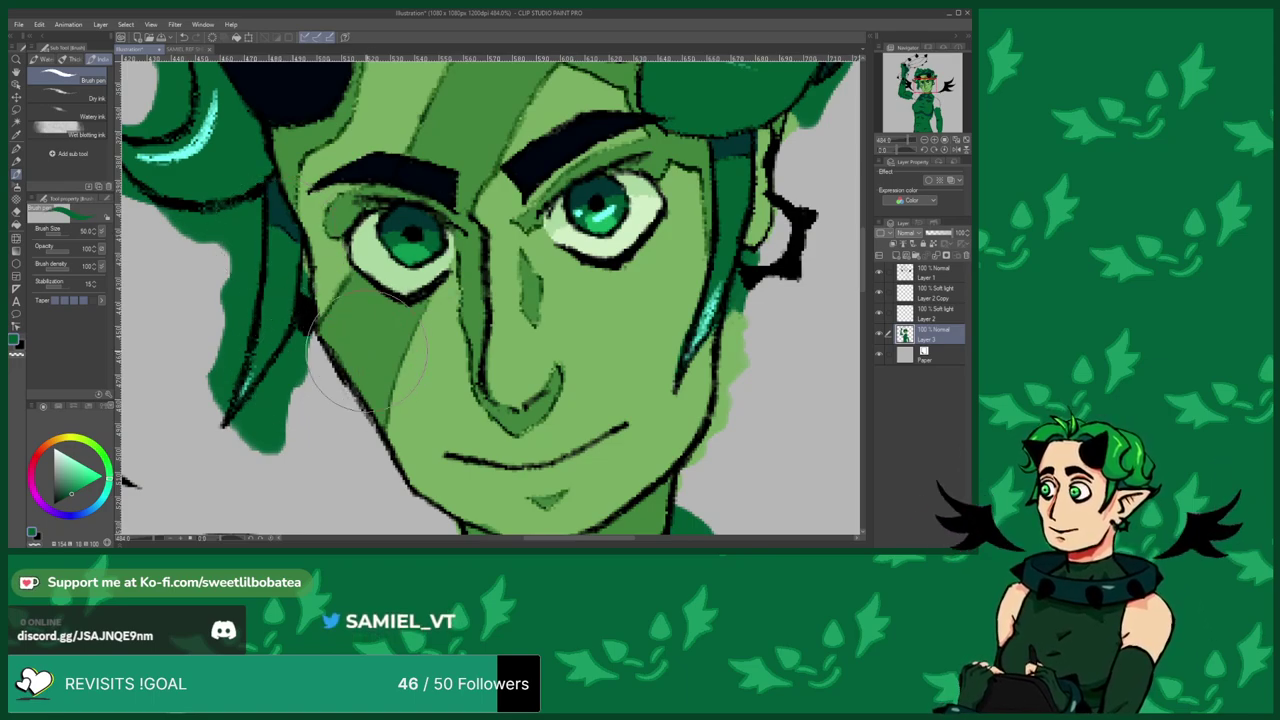
Sample a lighter yellowish green and fill the base skin areas of the face with it.
{"action": "scroll", "coordinate": [420, 335], "scroll_direction": "down", "scroll_amount": 8}
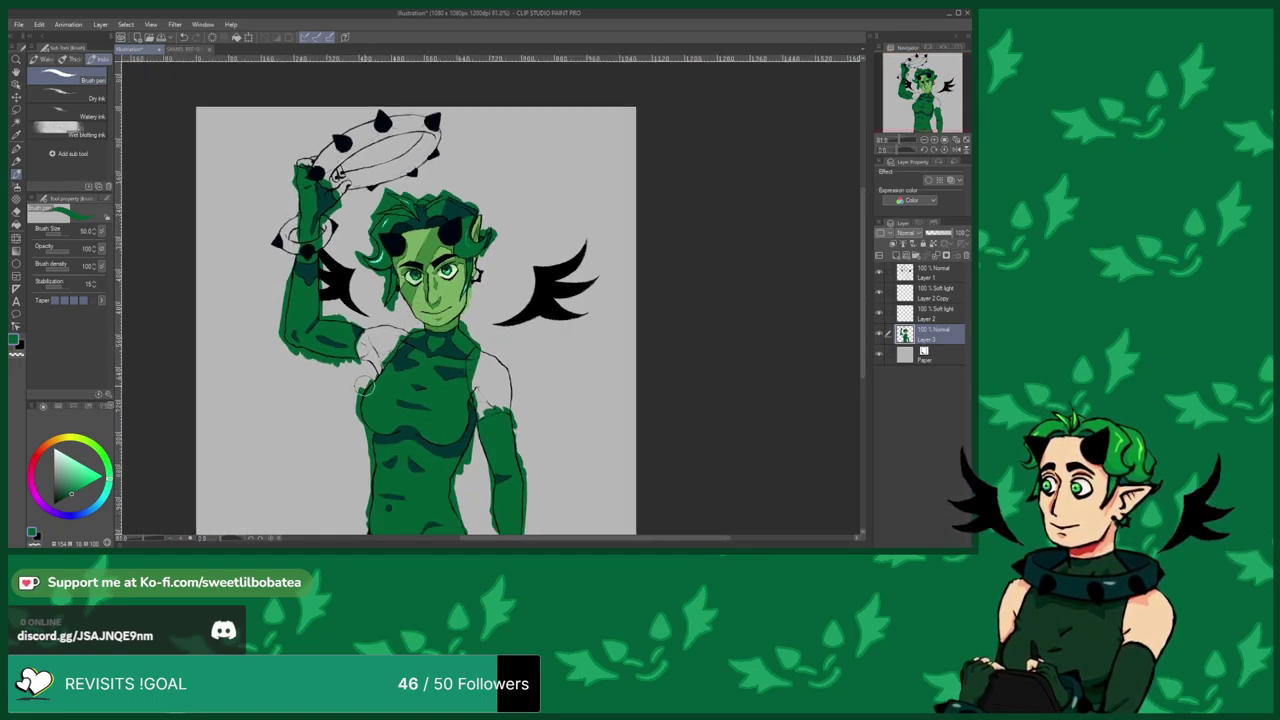
{"action": "scroll", "coordinate": [405, 387], "scroll_direction": "up", "scroll_amount": 5}
{"action": "scroll", "coordinate": [437, 398], "scroll_direction": "down", "scroll_amount": 3}
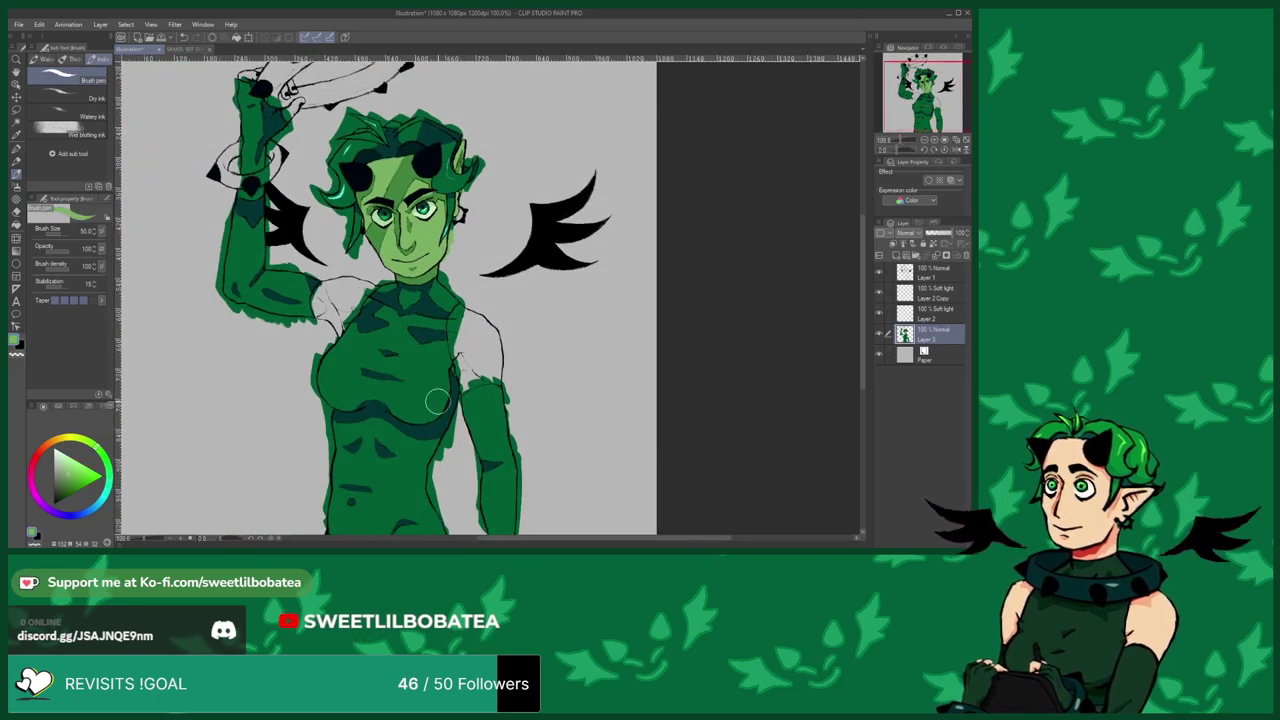
{"action": "scroll", "coordinate": [435, 309], "scroll_direction": "up", "scroll_amount": 4}
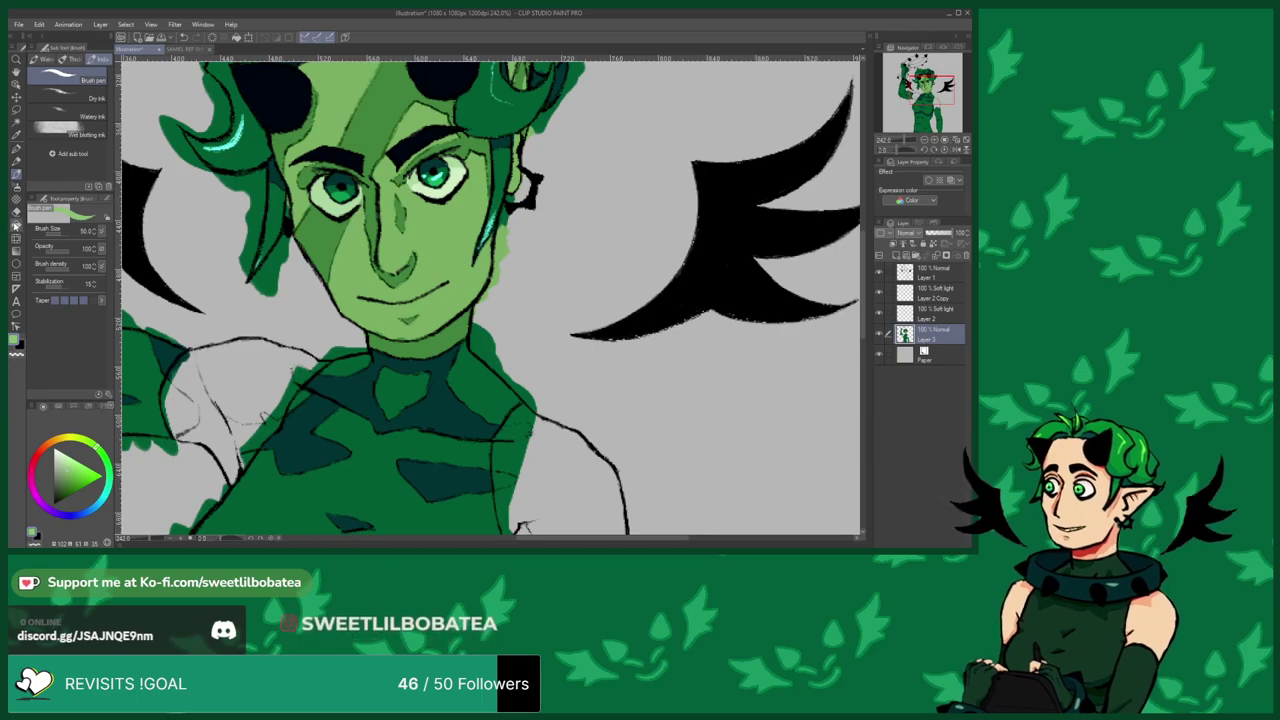
{"action": "key", "text": "g"}
{"action": "scroll", "coordinate": [344, 189], "scroll_direction": "up", "scroll_amount": 3}
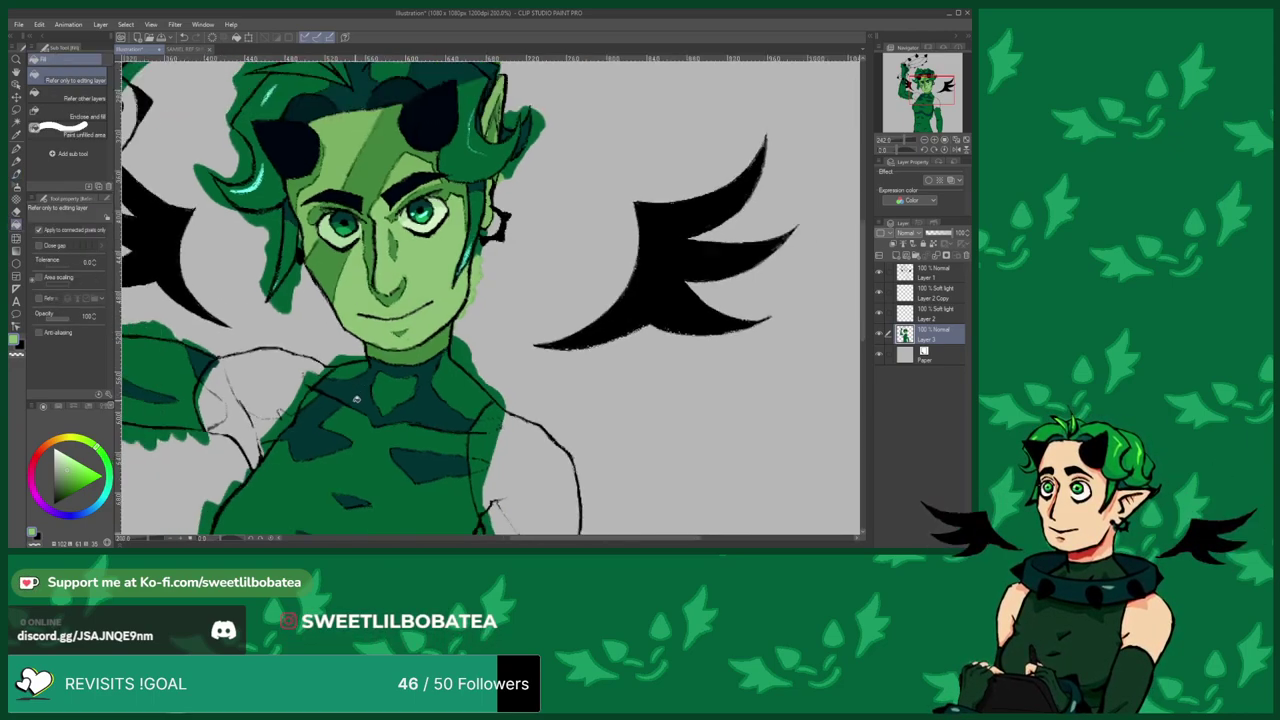
{"action": "left_click", "coordinate": [344, 189]}
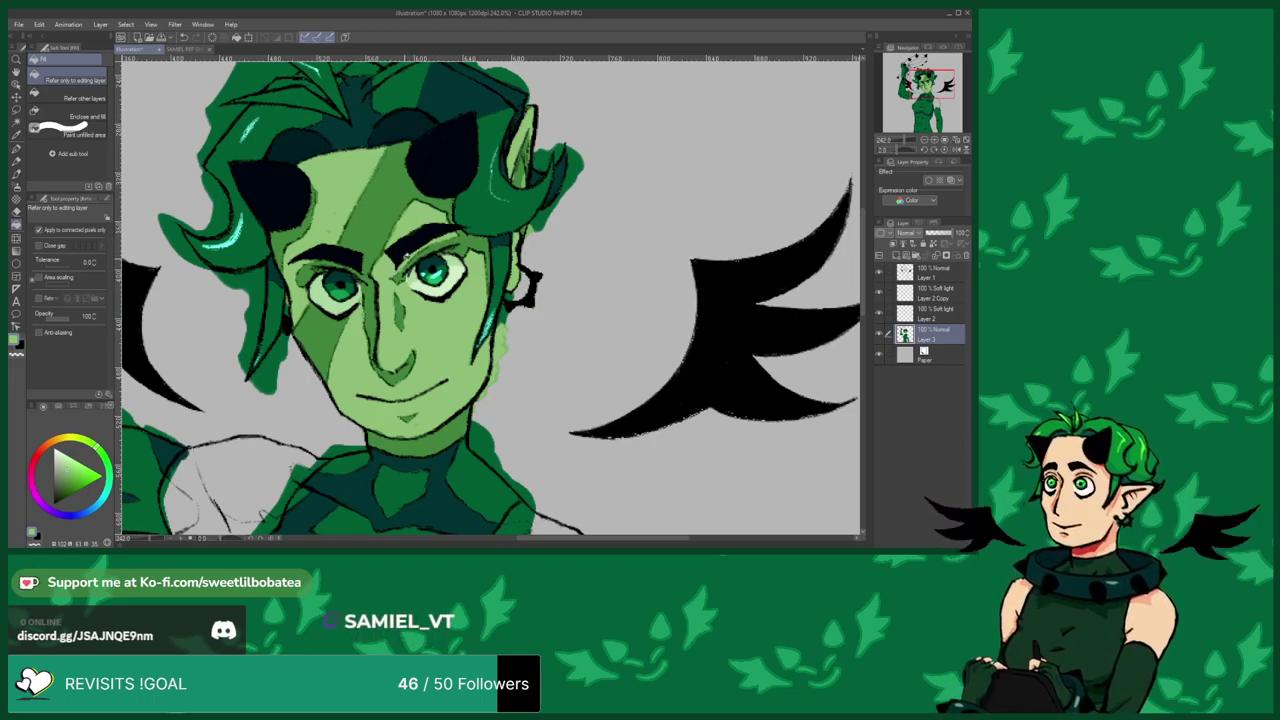
With the Brush pen, paint the lighter skin green over leftover patches on the forehead and around the eyes and nose.
{"action": "left_click", "coordinate": [18, 172]}
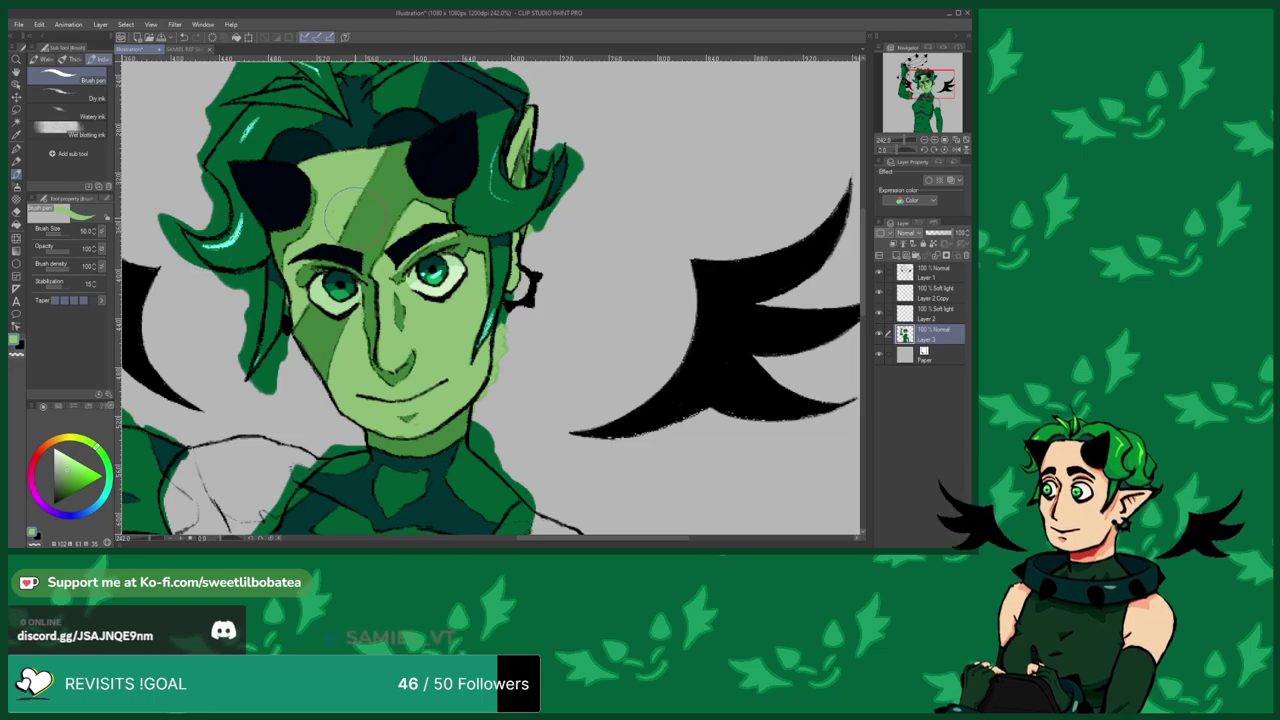
{"action": "scroll", "coordinate": [352, 212], "scroll_direction": "up", "scroll_amount": 2}
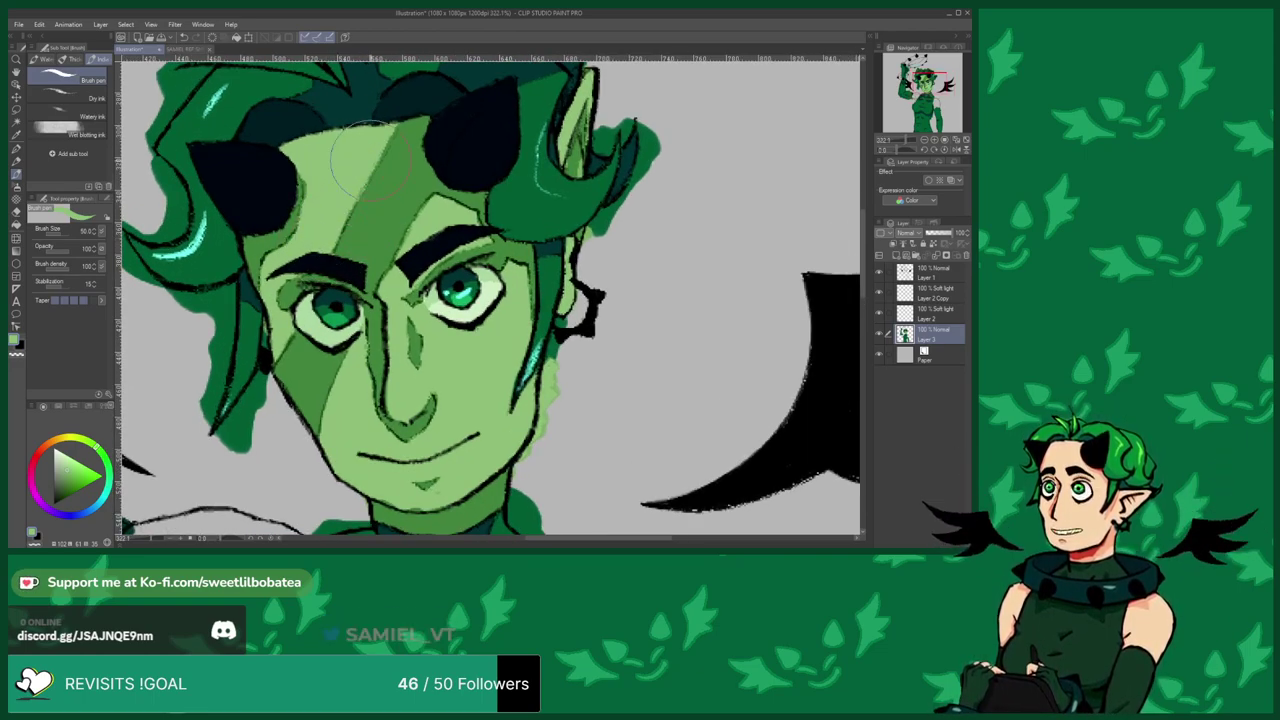
{"action": "scroll", "coordinate": [305, 180], "scroll_direction": "up", "scroll_amount": 2}
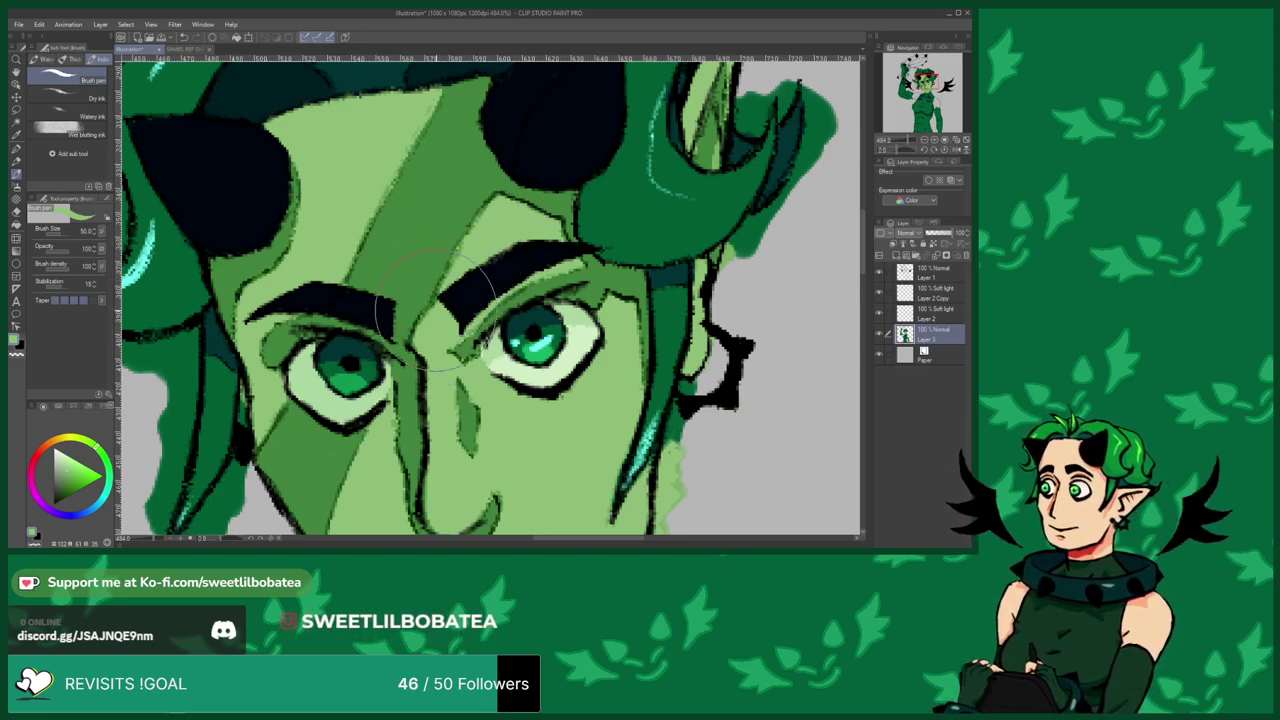
{"action": "scroll", "coordinate": [432, 270], "scroll_direction": "down", "scroll_amount": 3}
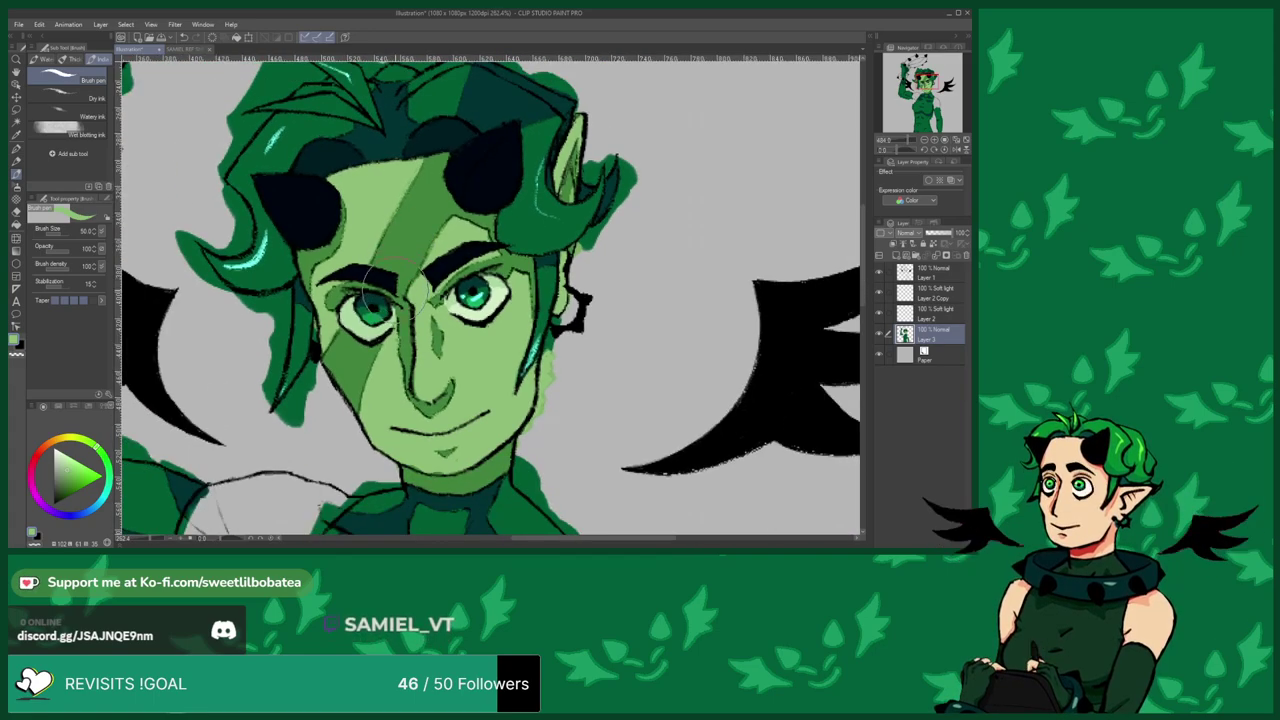
{"action": "scroll", "coordinate": [426, 362], "scroll_direction": "up", "scroll_amount": 2}
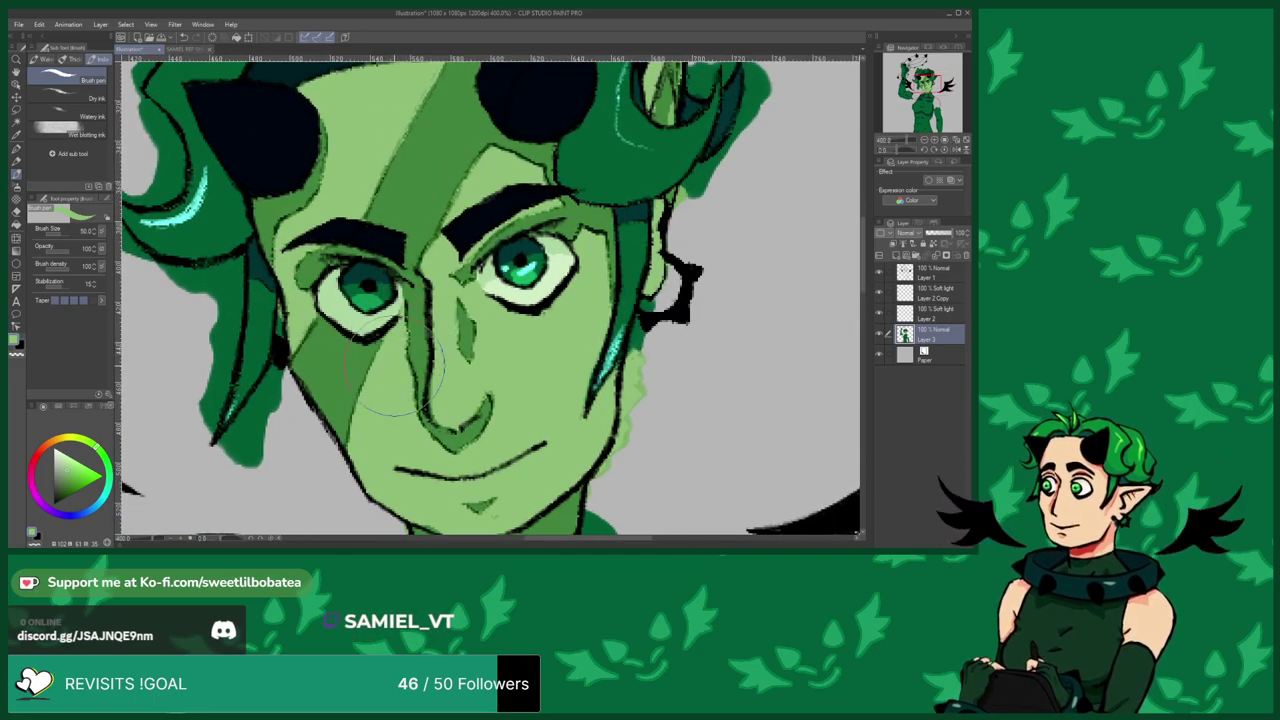
{"action": "scroll", "coordinate": [340, 300], "scroll_direction": "up", "scroll_amount": 3}
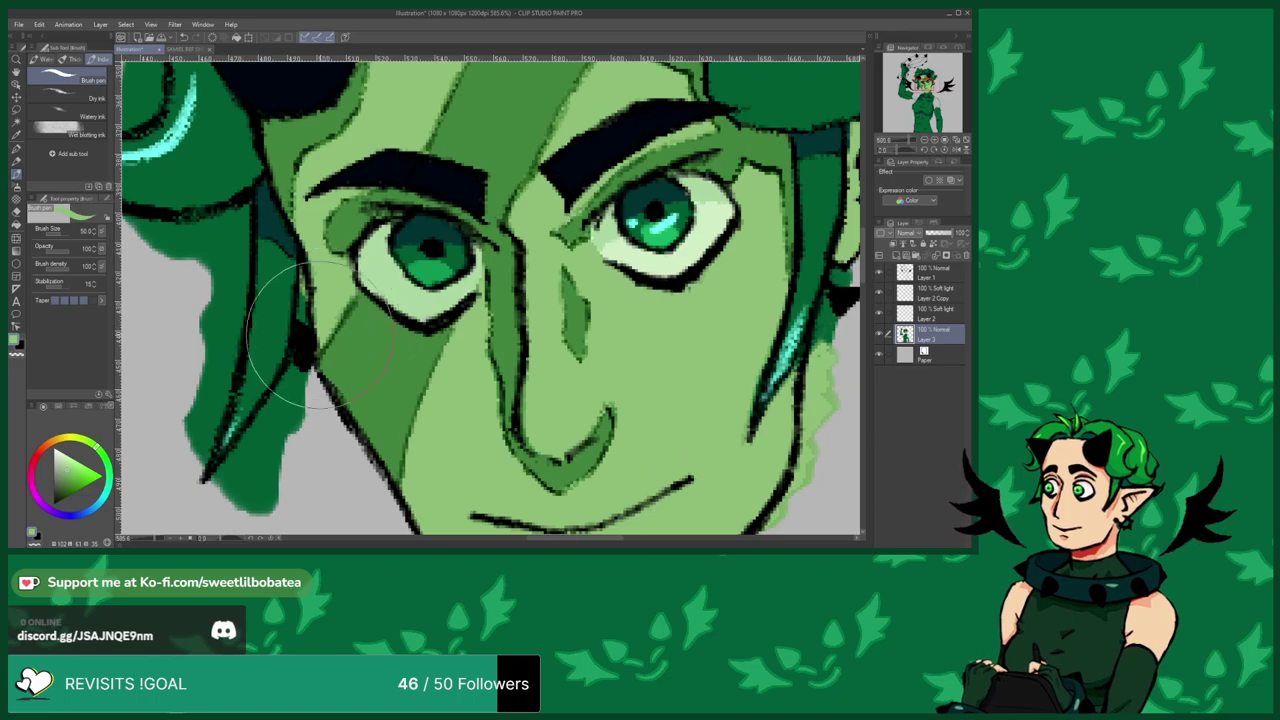
{"action": "scroll", "coordinate": [335, 300], "scroll_direction": "down", "scroll_amount": 3}
{"action": "scroll", "coordinate": [345, 262], "scroll_direction": "up", "scroll_amount": 3}
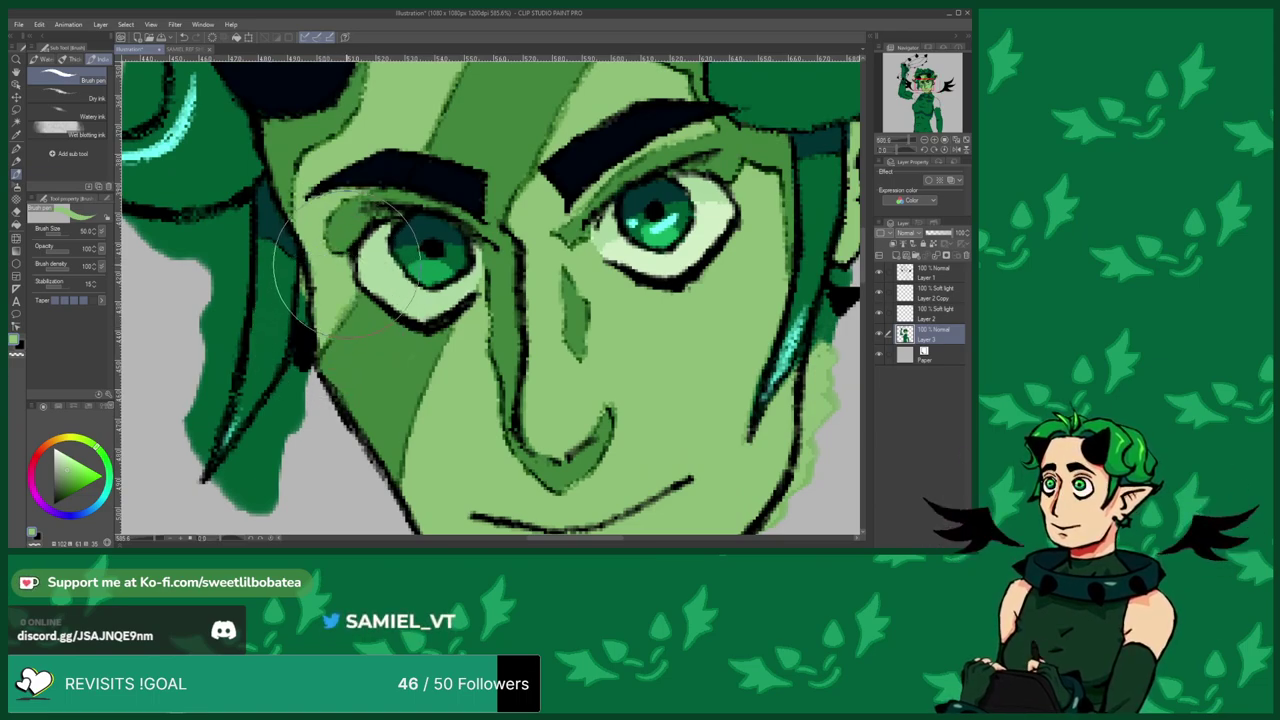
{"action": "scroll", "coordinate": [330, 260], "scroll_direction": "down", "scroll_amount": 3}
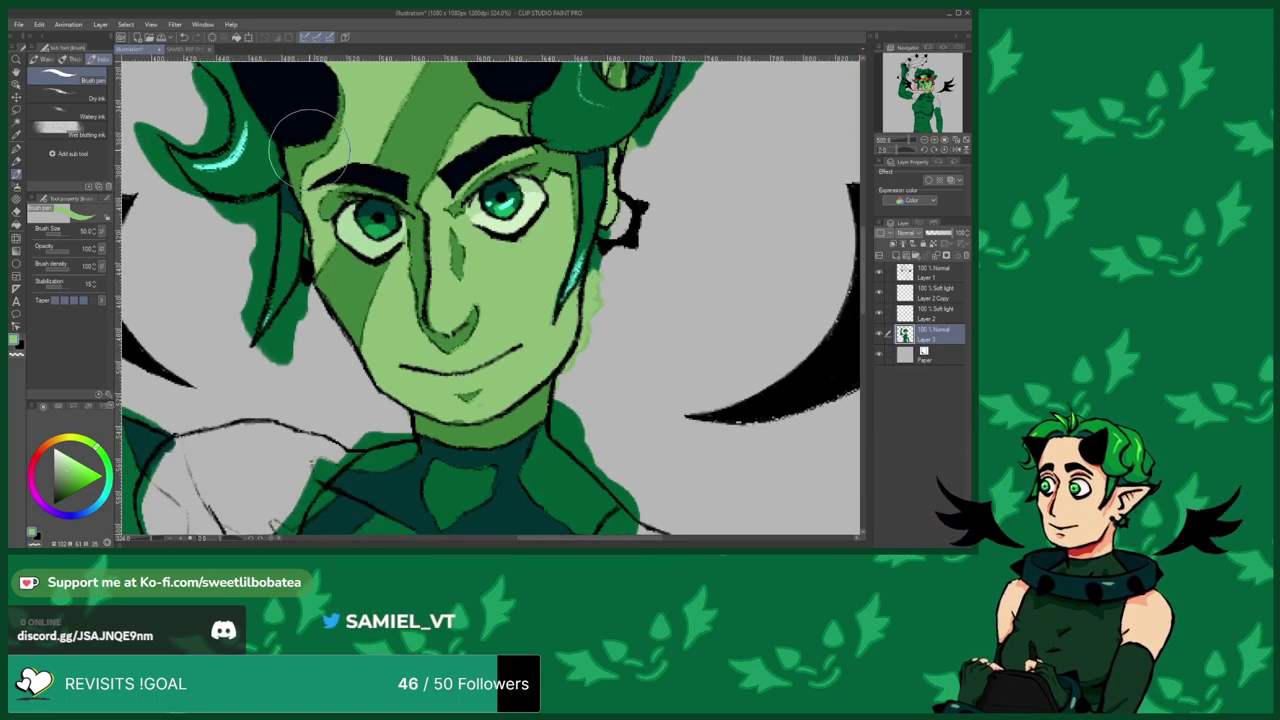
Touch up the lower face, jaw edge and pointed ear with the lighter skin green.
{"action": "scroll", "coordinate": [435, 340], "scroll_direction": "up", "scroll_amount": 2}
{"action": "scroll", "coordinate": [495, 355], "scroll_direction": "down", "scroll_amount": 3}
{"action": "scroll", "coordinate": [475, 375], "scroll_direction": "up", "scroll_amount": 3}
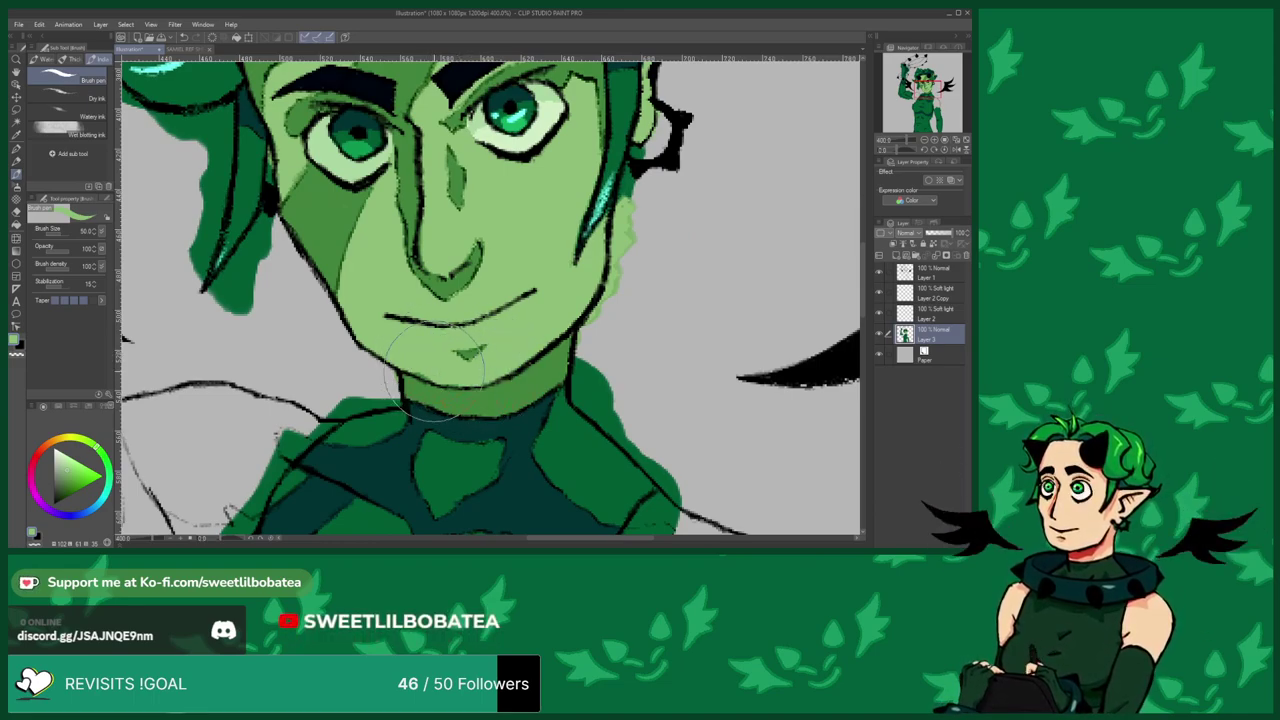
{"action": "scroll", "coordinate": [440, 375], "scroll_direction": "down", "scroll_amount": 3}
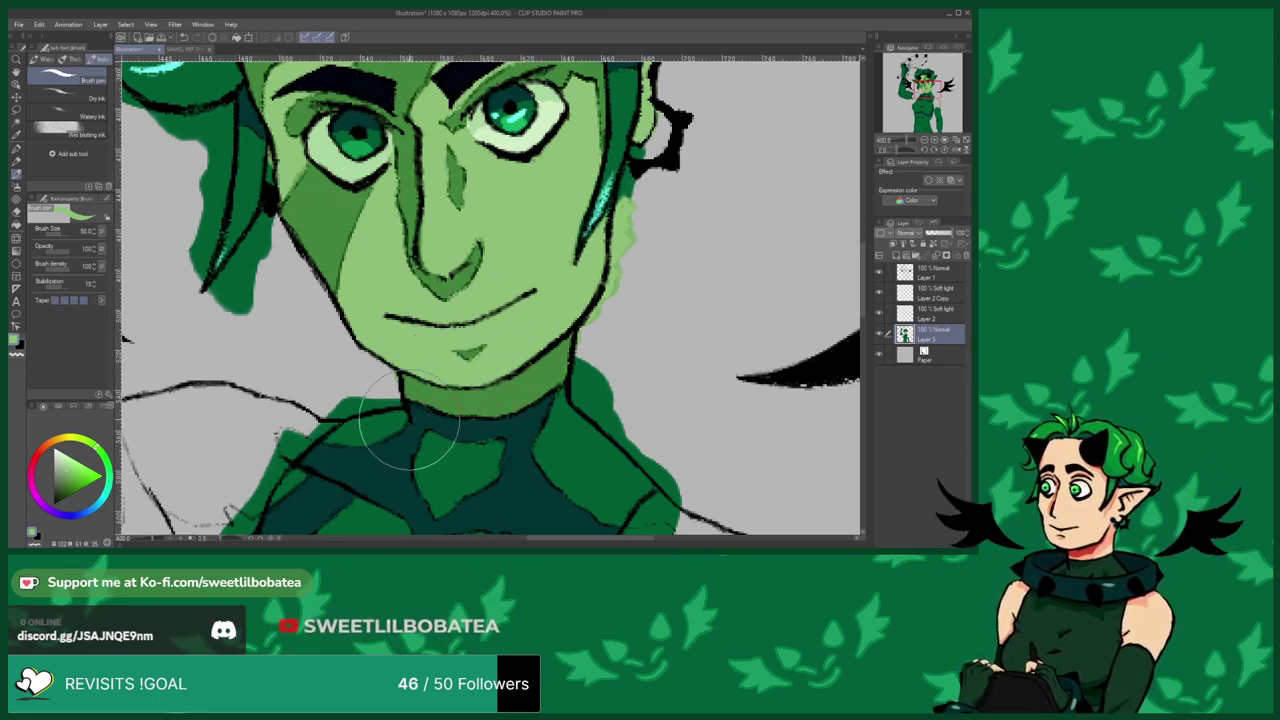
{"action": "scroll", "coordinate": [480, 365], "scroll_direction": "up", "scroll_amount": 3}
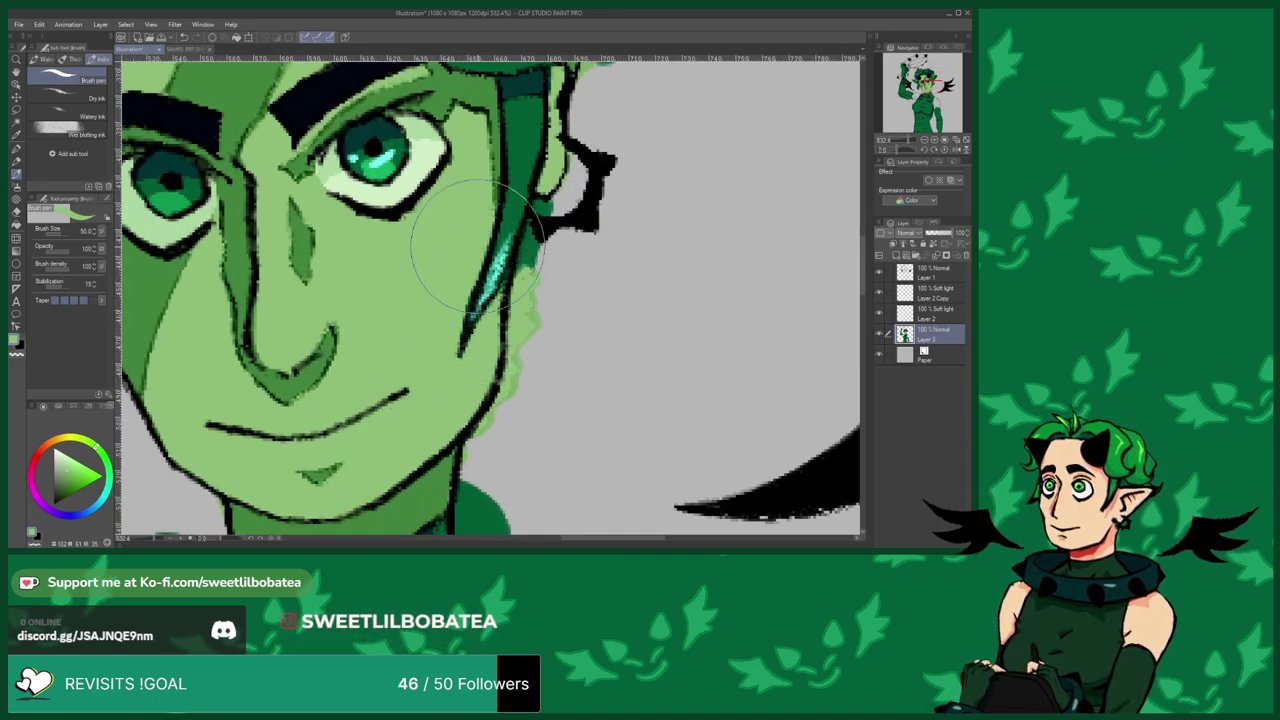
{"action": "scroll", "coordinate": [500, 295], "scroll_direction": "down", "scroll_amount": 3}
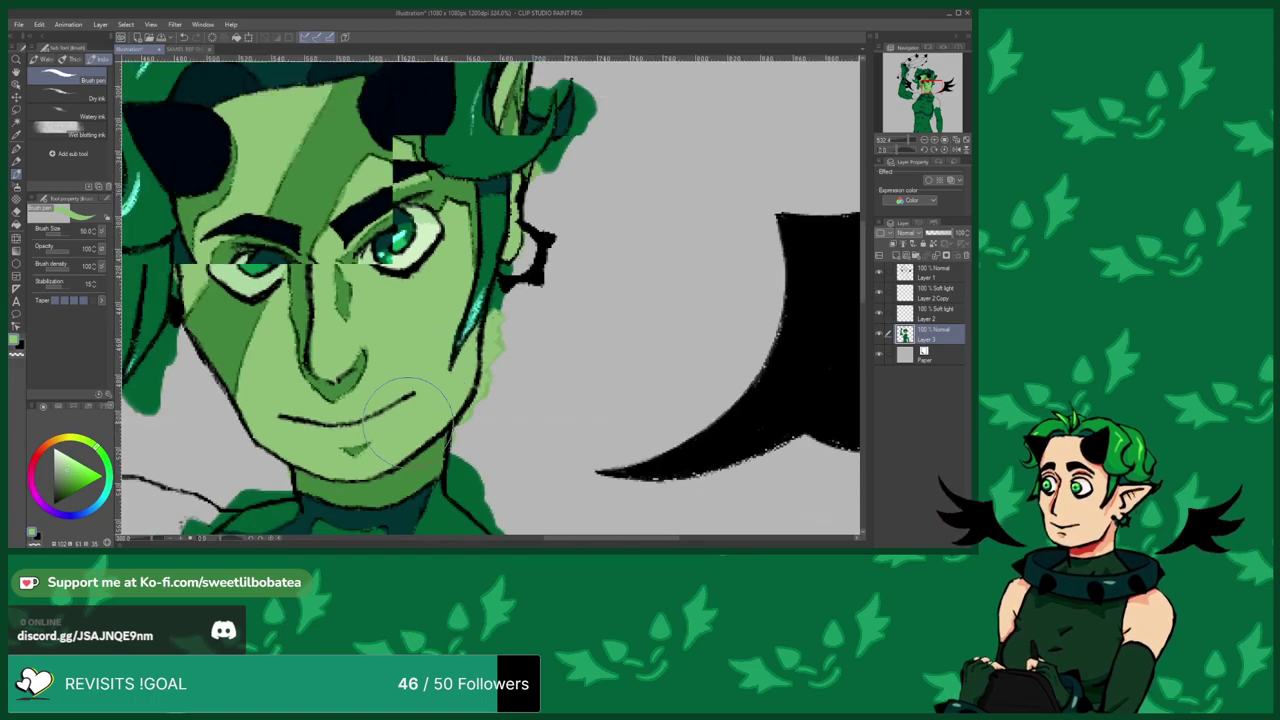
{"action": "scroll", "coordinate": [470, 270], "scroll_direction": "up", "scroll_amount": 4}
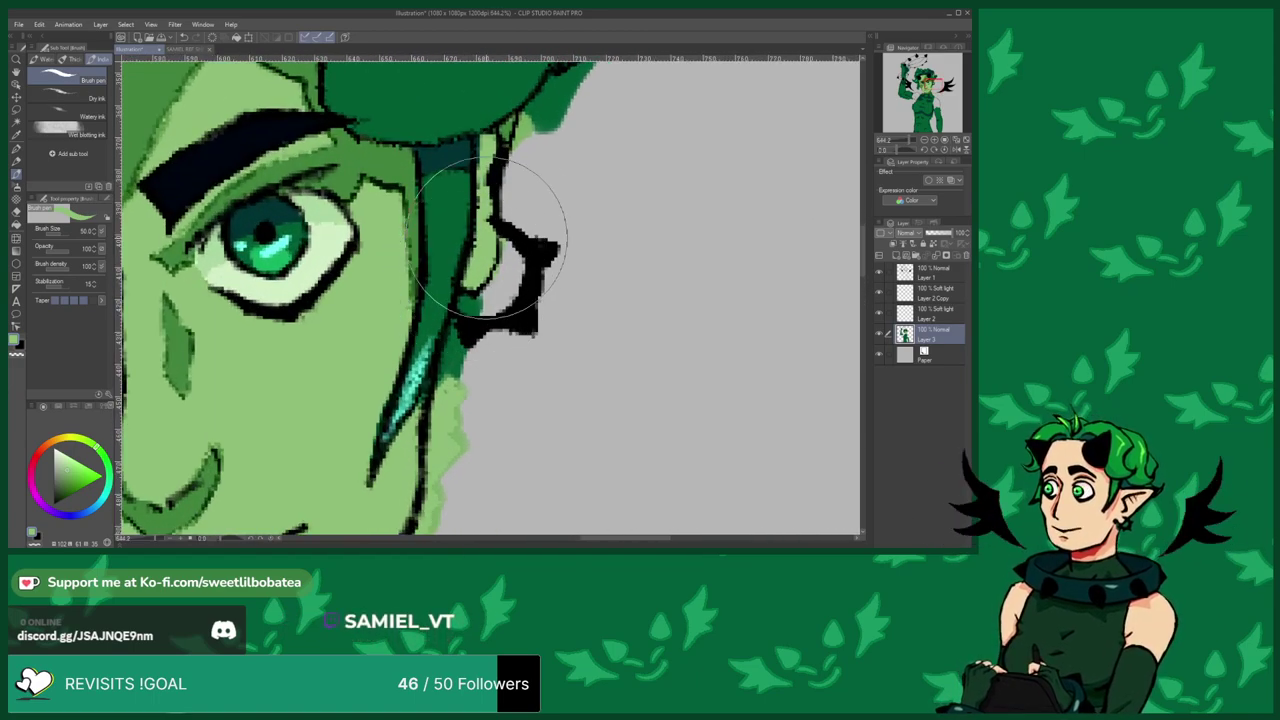
{"action": "scroll", "coordinate": [495, 155], "scroll_direction": "down", "scroll_amount": 4}
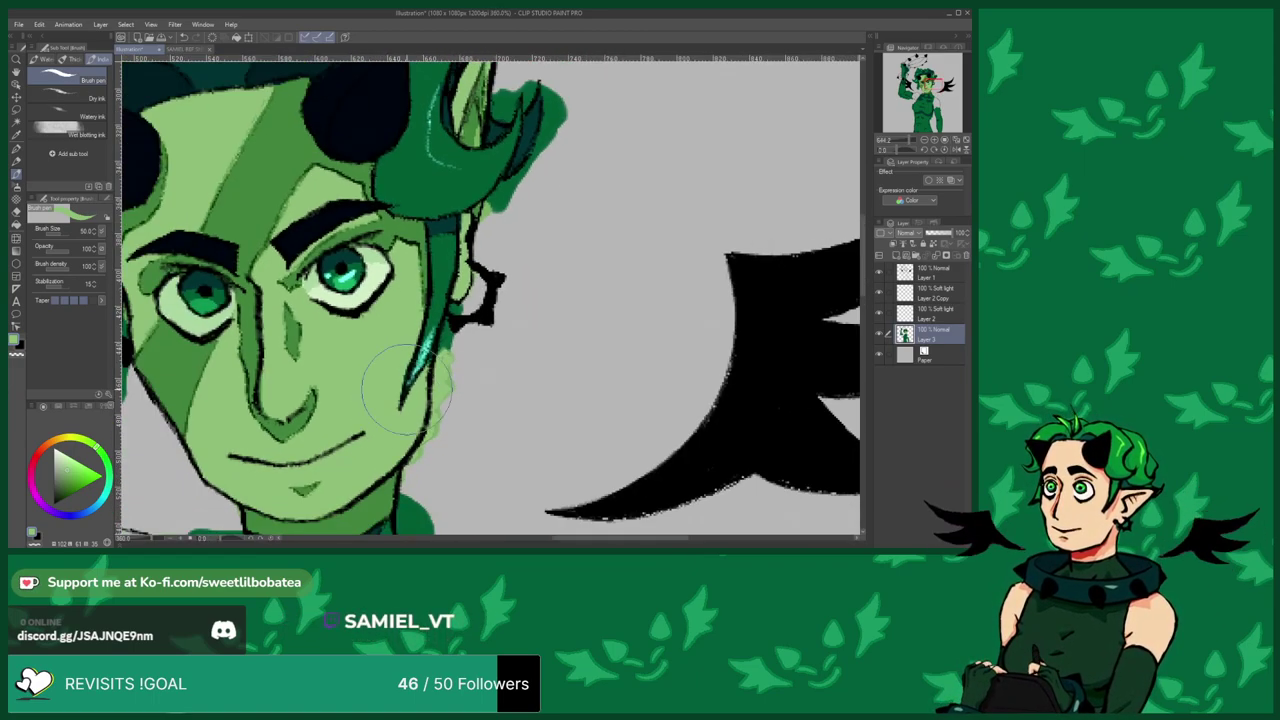
{"action": "scroll", "coordinate": [397, 255], "scroll_direction": "up", "scroll_amount": 3}
{"action": "scroll", "coordinate": [397, 255], "scroll_direction": "up", "scroll_amount": 1}
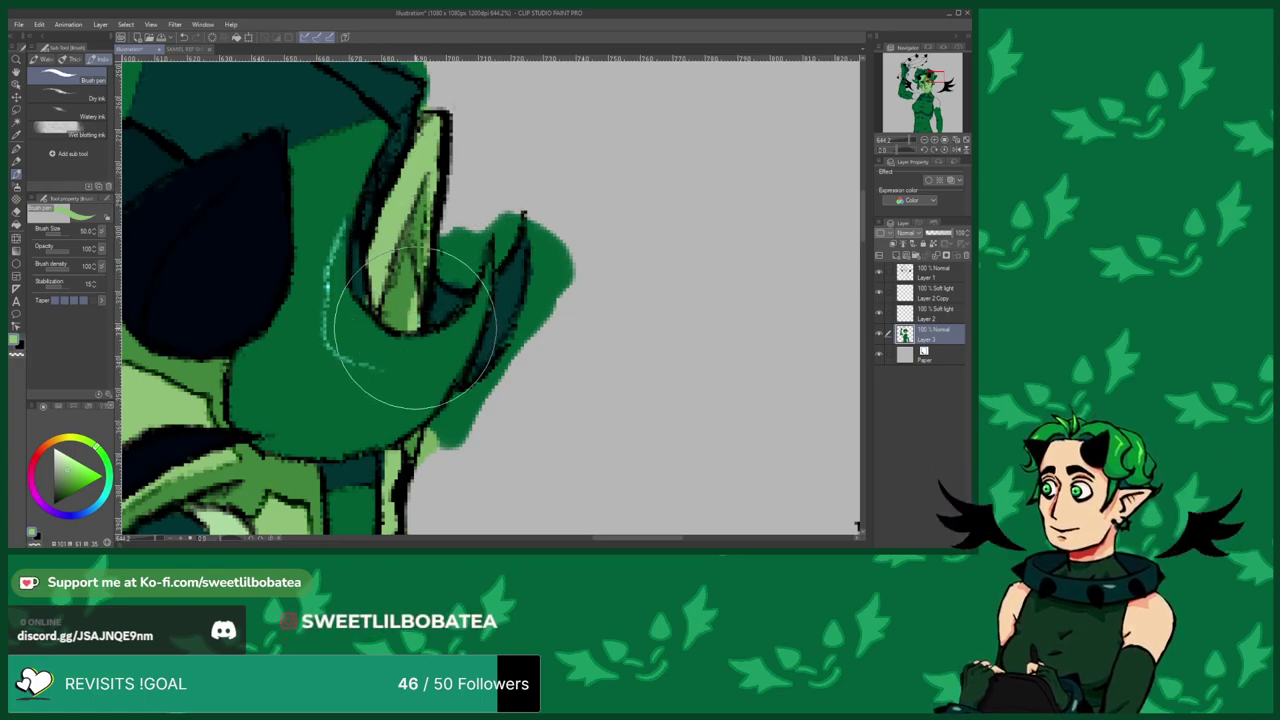
Paint the bare shoulder of the raised arm with the light skin green.
{"action": "scroll", "coordinate": [450, 270], "scroll_direction": "down", "scroll_amount": 8}
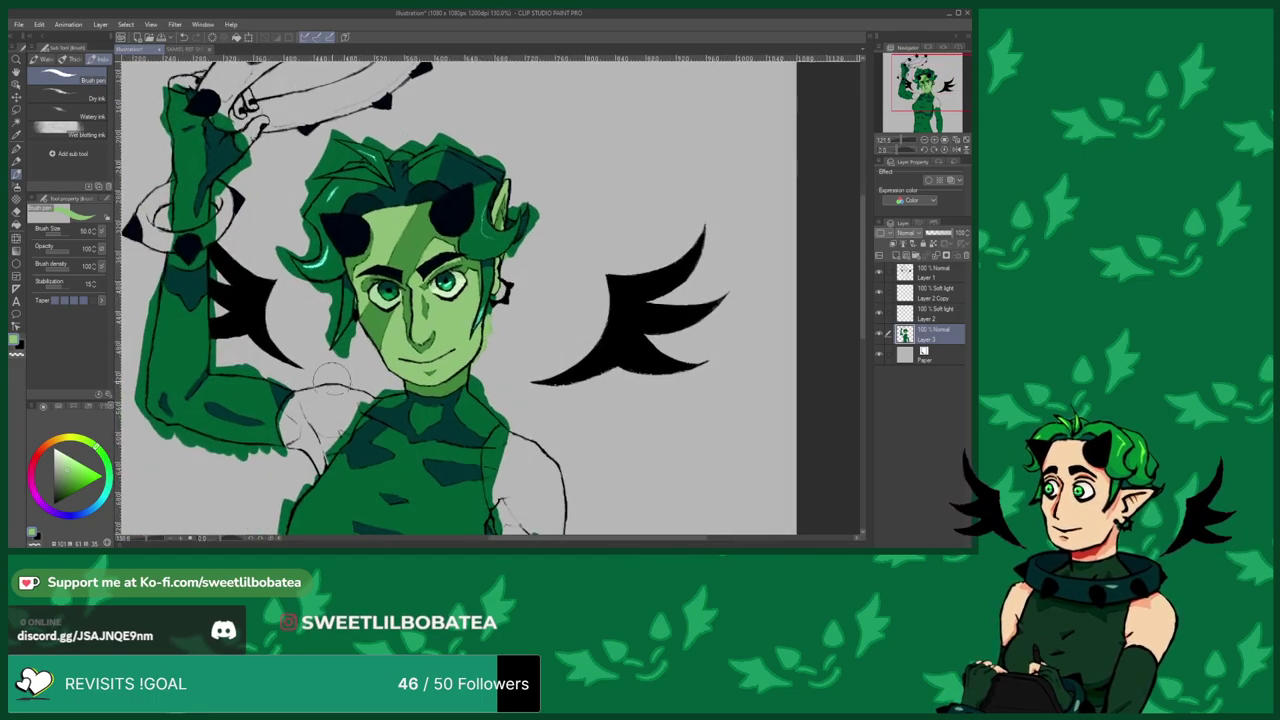
{"action": "scroll", "coordinate": [336, 375], "scroll_direction": "up", "scroll_amount": 1}
{"action": "scroll", "coordinate": [450, 230], "scroll_direction": "down", "scroll_amount": 3}
{"action": "scroll", "coordinate": [420, 190], "scroll_direction": "up", "scroll_amount": 2}
{"action": "scroll", "coordinate": [420, 180], "scroll_direction": "down", "scroll_amount": 3}
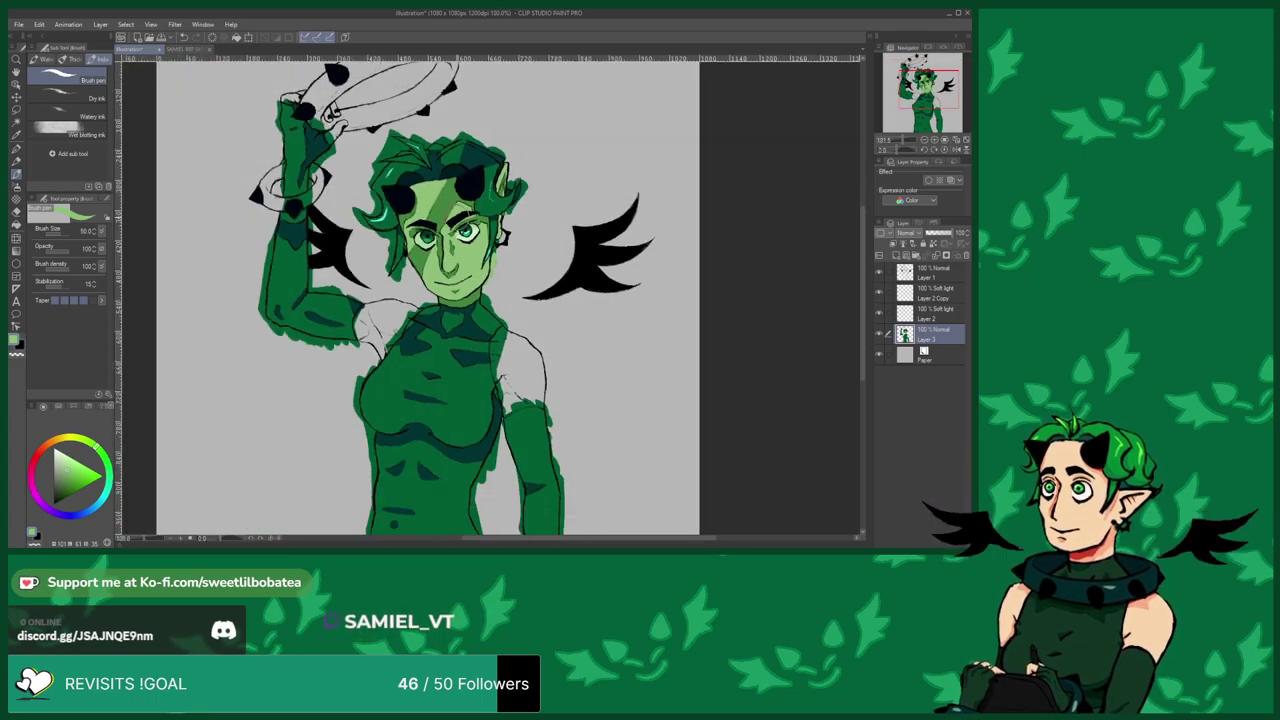
{"action": "scroll", "coordinate": [389, 345], "scroll_direction": "up", "scroll_amount": 6}
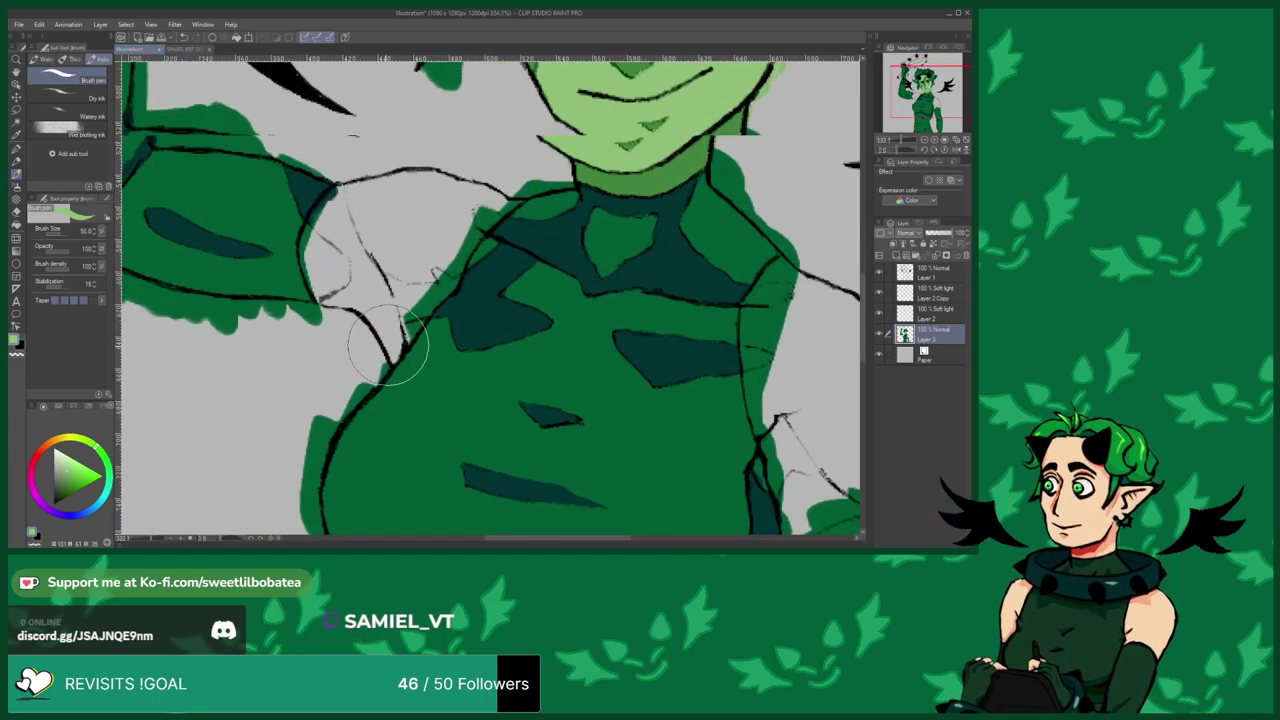
{"action": "scroll", "coordinate": [388, 345], "scroll_direction": "up", "scroll_amount": 1}
{"action": "mouse_move", "coordinate": [362, 215]}
{"action": "left_mouse_down"}
{"action": "mouse_move", "coordinate": [347, 160]}
{"action": "mouse_move", "coordinate": [401, 139]}
{"action": "mouse_move", "coordinate": [547, 158]}
{"action": "mouse_move", "coordinate": [527, 176]}
{"action": "mouse_move", "coordinate": [552, 160]}
{"action": "mouse_move", "coordinate": [471, 165]}
{"action": "mouse_move", "coordinate": [474, 216]}
{"action": "mouse_move", "coordinate": [495, 200]}
{"action": "mouse_move", "coordinate": [462, 245]}
{"action": "mouse_move", "coordinate": [431, 242]}
{"action": "mouse_move", "coordinate": [461, 164]}
{"action": "mouse_move", "coordinate": [410, 214]}
{"action": "mouse_move", "coordinate": [381, 219]}
{"action": "mouse_move", "coordinate": [406, 146]}
{"action": "mouse_move", "coordinate": [364, 212]}
{"action": "left_mouse_up"}
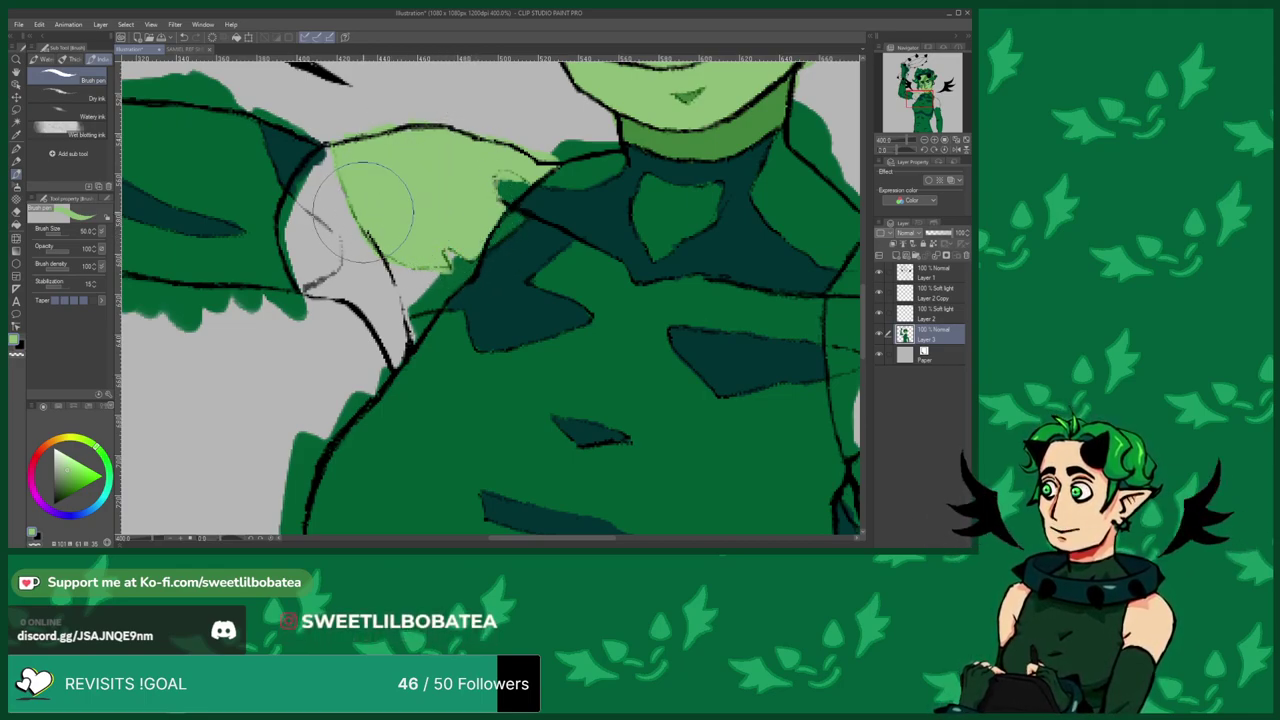
{"action": "mouse_move", "coordinate": [413, 130]}
{"action": "left_mouse_down"}
{"action": "mouse_move", "coordinate": [337, 171]}
{"action": "mouse_move", "coordinate": [286, 243]}
{"action": "mouse_move", "coordinate": [320, 263]}
{"action": "mouse_move", "coordinate": [295, 265]}
{"action": "mouse_move", "coordinate": [295, 215]}
{"action": "mouse_move", "coordinate": [297, 237]}
{"action": "mouse_move", "coordinate": [293, 218]}
{"action": "mouse_move", "coordinate": [302, 224]}
{"action": "mouse_move", "coordinate": [296, 240]}
{"action": "mouse_move", "coordinate": [285, 215]}
{"action": "mouse_move", "coordinate": [285, 270]}
{"action": "mouse_move", "coordinate": [318, 270]}
{"action": "left_mouse_up"}
Paint the bare shoulder and upper part of the lowered arm light skin green up to the clothing edge.
{"action": "scroll", "coordinate": [269, 137], "scroll_direction": "down", "scroll_amount": 4}
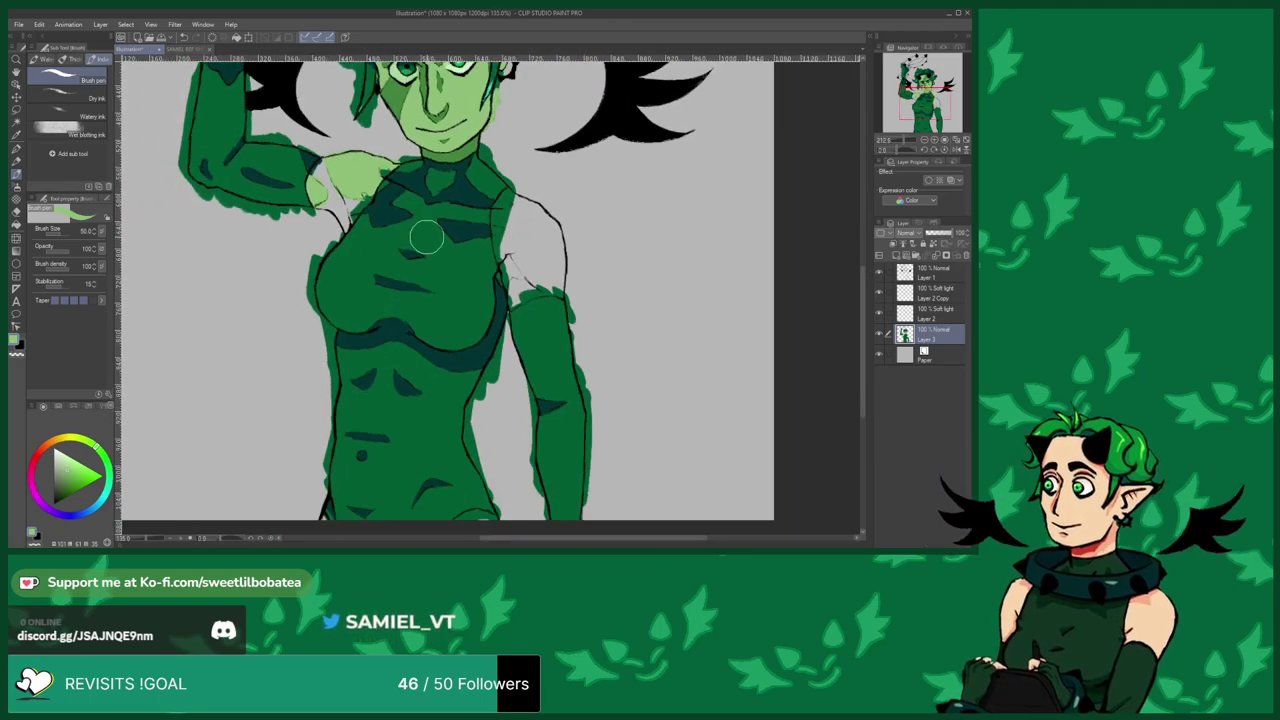
{"action": "scroll", "coordinate": [543, 274], "scroll_direction": "up", "scroll_amount": 3}
{"action": "scroll", "coordinate": [495, 255], "scroll_direction": "up", "scroll_amount": 3}
{"action": "mouse_move", "coordinate": [529, 286]}
{"action": "left_mouse_down"}
{"action": "mouse_move", "coordinate": [499, 282]}
{"action": "mouse_move", "coordinate": [483, 300]}
{"action": "mouse_move", "coordinate": [477, 343]}
{"action": "mouse_move", "coordinate": [470, 316]}
{"action": "mouse_move", "coordinate": [474, 380]}
{"action": "mouse_move", "coordinate": [486, 362]}
{"action": "mouse_move", "coordinate": [475, 348]}
{"action": "mouse_move", "coordinate": [501, 351]}
{"action": "mouse_move", "coordinate": [481, 359]}
{"action": "mouse_move", "coordinate": [532, 310]}
{"action": "mouse_move", "coordinate": [503, 332]}
{"action": "mouse_move", "coordinate": [633, 320]}
{"action": "mouse_move", "coordinate": [642, 301]}
{"action": "mouse_move", "coordinate": [639, 311]}
{"action": "mouse_move", "coordinate": [619, 211]}
{"action": "mouse_move", "coordinate": [601, 258]}
{"action": "mouse_move", "coordinate": [622, 301]}
{"action": "mouse_move", "coordinate": [531, 259]}
{"action": "mouse_move", "coordinate": [572, 306]}
{"action": "mouse_move", "coordinate": [511, 193]}
{"action": "mouse_move", "coordinate": [522, 251]}
{"action": "mouse_move", "coordinate": [481, 168]}
{"action": "mouse_move", "coordinate": [549, 212]}
{"action": "mouse_move", "coordinate": [576, 263]}
{"action": "mouse_move", "coordinate": [532, 148]}
{"action": "mouse_move", "coordinate": [562, 152]}
{"action": "mouse_move", "coordinate": [594, 219]}
{"action": "mouse_move", "coordinate": [600, 141]}
{"action": "mouse_move", "coordinate": [625, 158]}
{"action": "mouse_move", "coordinate": [639, 256]}
{"action": "mouse_move", "coordinate": [643, 165]}
{"action": "mouse_move", "coordinate": [637, 142]}
{"action": "mouse_move", "coordinate": [570, 113]}
{"action": "mouse_move", "coordinate": [495, 150]}
{"action": "left_mouse_up"}
{"action": "scroll", "coordinate": [495, 291], "scroll_direction": "down", "scroll_amount": 3}
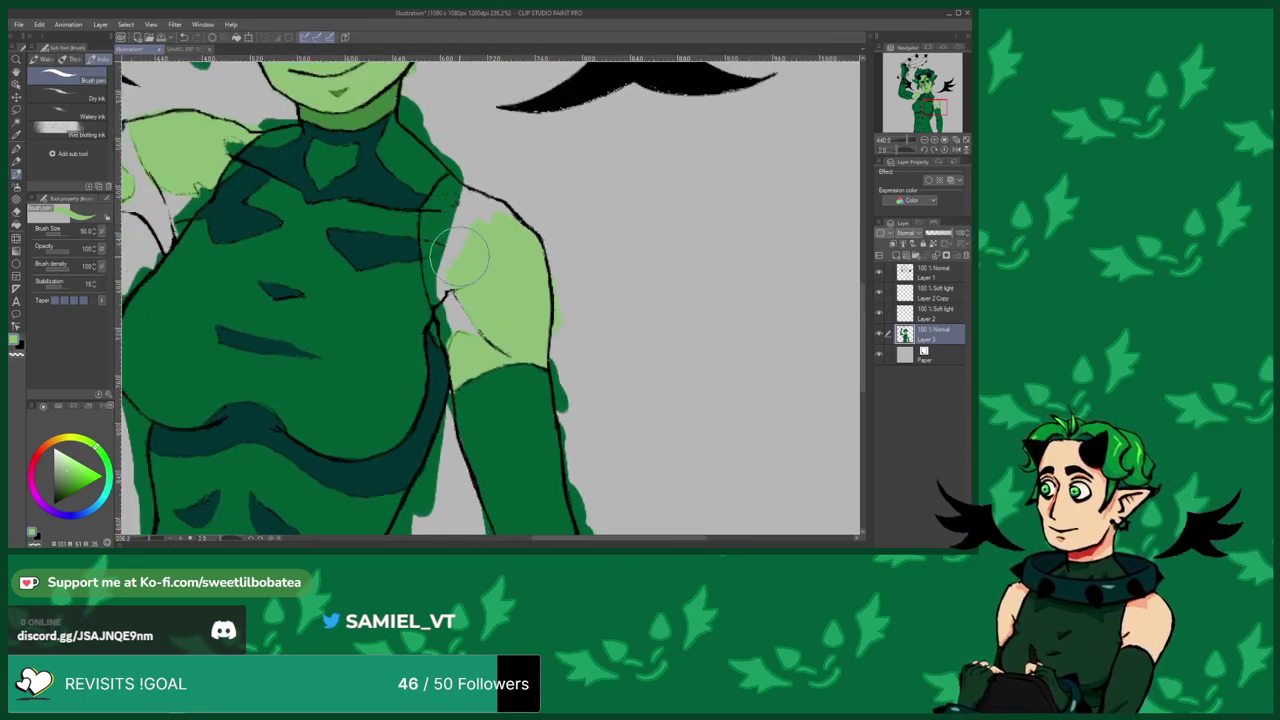
{"action": "scroll", "coordinate": [505, 245], "scroll_direction": "up", "scroll_amount": 2}
{"action": "mouse_move", "coordinate": [518, 192]}
{"action": "left_mouse_down"}
{"action": "mouse_move", "coordinate": [491, 200]}
{"action": "mouse_move", "coordinate": [500, 206]}
{"action": "mouse_move", "coordinate": [450, 160]}
{"action": "mouse_move", "coordinate": [414, 171]}
{"action": "mouse_move", "coordinate": [400, 186]}
{"action": "mouse_move", "coordinate": [414, 171]}
{"action": "mouse_move", "coordinate": [413, 198]}
{"action": "mouse_move", "coordinate": [472, 215]}
{"action": "mouse_move", "coordinate": [468, 248]}
{"action": "mouse_move", "coordinate": [410, 225]}
{"action": "mouse_move", "coordinate": [425, 225]}
{"action": "mouse_move", "coordinate": [398, 243]}
{"action": "mouse_move", "coordinate": [398, 232]}
{"action": "left_mouse_up"}
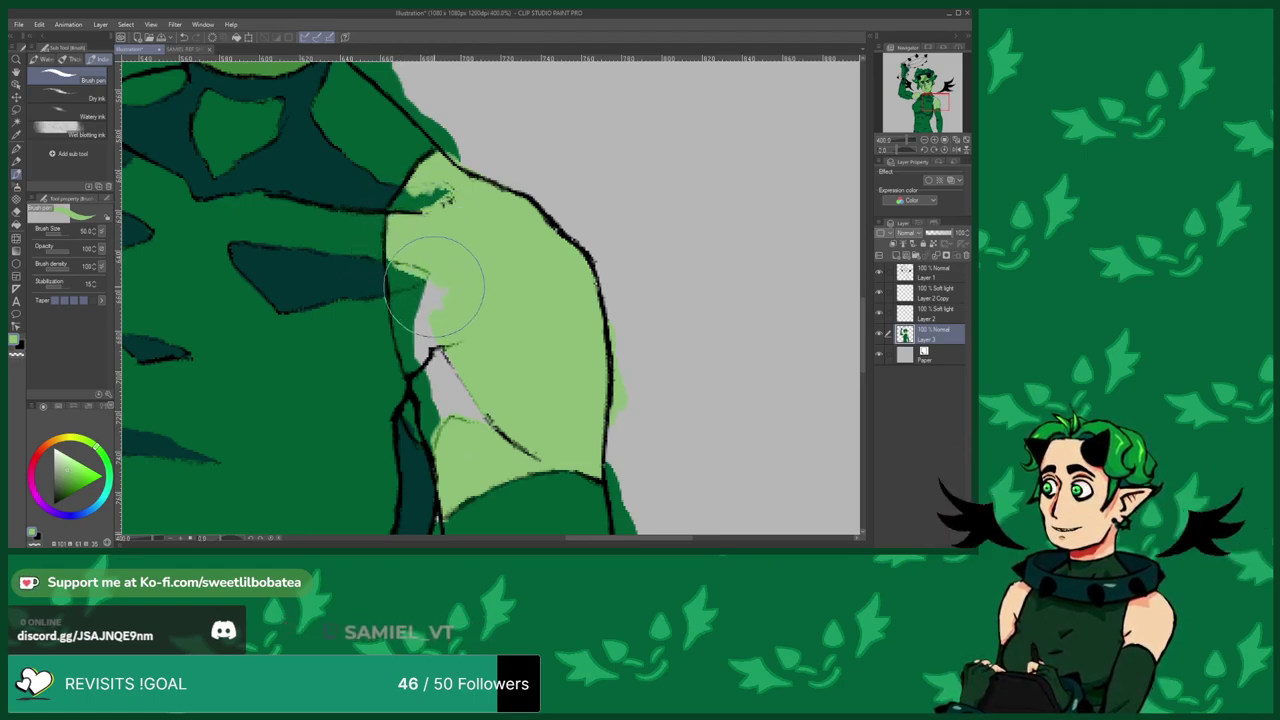
{"action": "left_click_drag", "start_coordinate": [435, 280], "coordinate": [405, 305]}
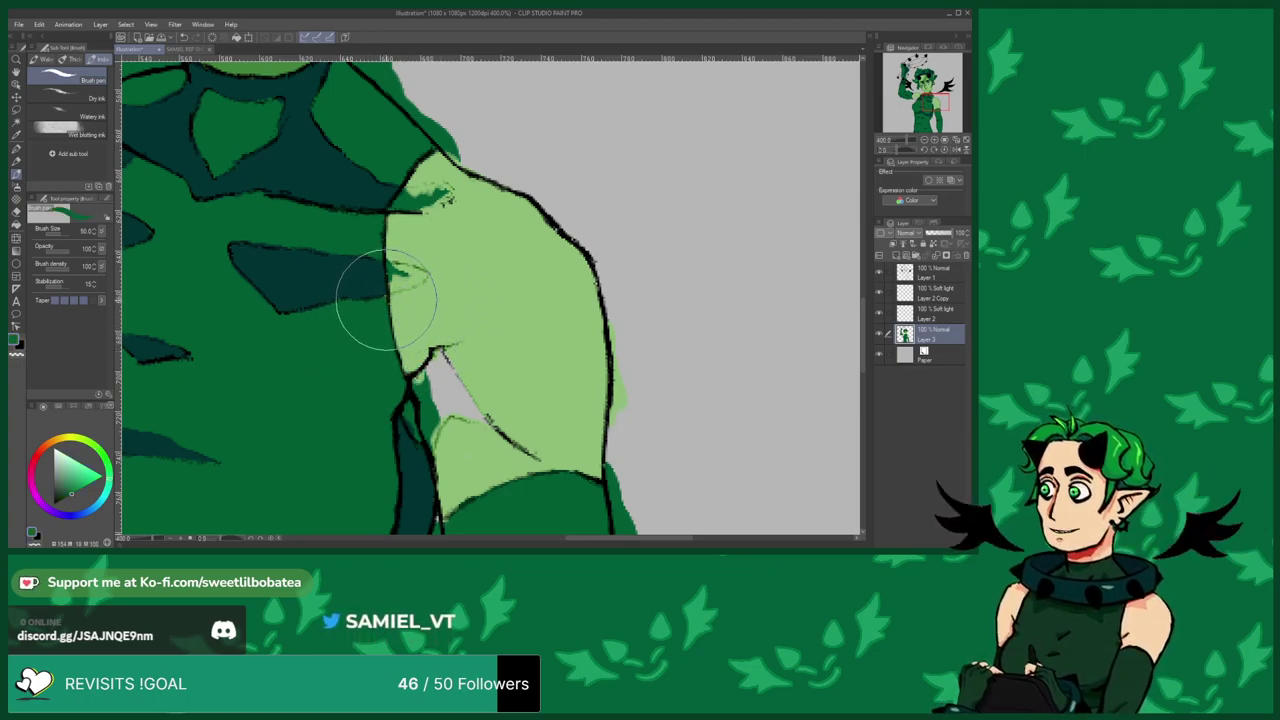
Sample the darker skin green from the face and shade the armpit of the lowered arm.
{"action": "scroll", "coordinate": [445, 425], "scroll_direction": "down", "scroll_amount": 7}
{"action": "scroll", "coordinate": [324, 172], "scroll_direction": "up", "scroll_amount": 3}
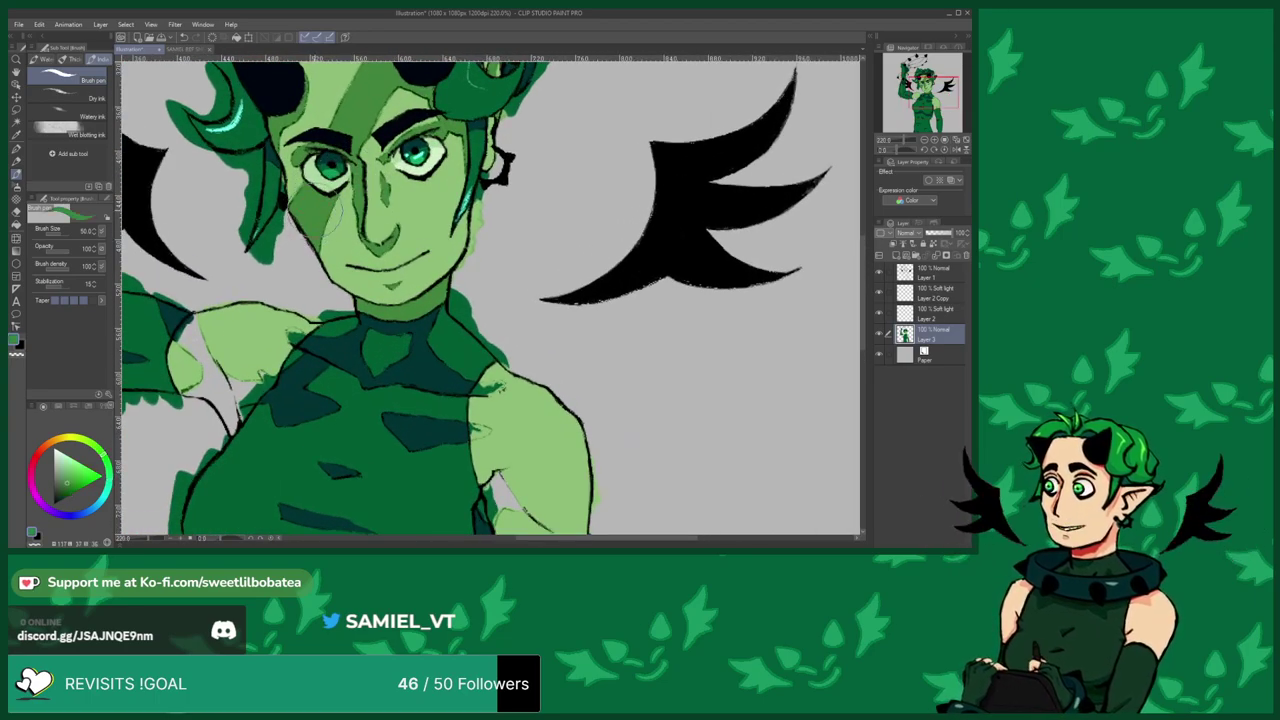
{"action": "scroll", "coordinate": [415, 275], "scroll_direction": "down", "scroll_amount": 2}
{"action": "scroll", "coordinate": [415, 275], "scroll_direction": "up", "scroll_amount": 5}
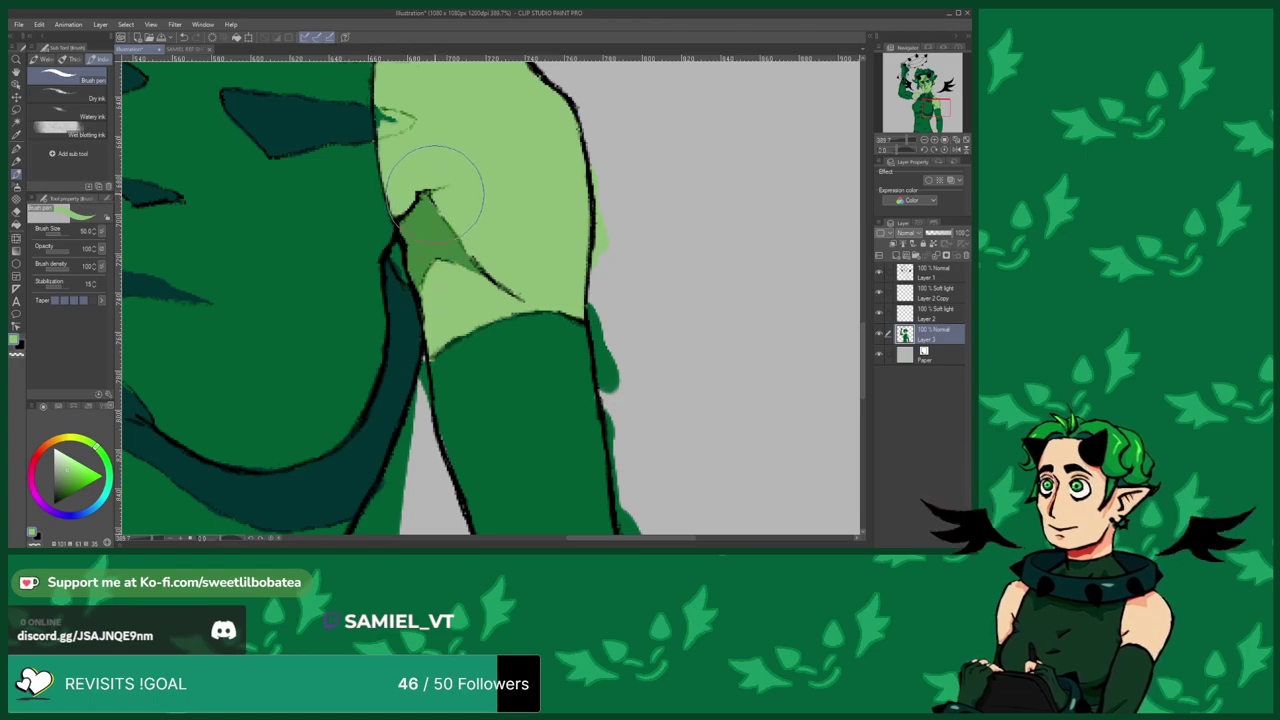
Paint darker skin green shadows on the lowered arm's shoulder beside the clothing folds, and sample the dark teal clothing shade.
{"action": "scroll", "coordinate": [425, 235], "scroll_direction": "down", "scroll_amount": 3}
{"action": "scroll", "coordinate": [425, 200], "scroll_direction": "up", "scroll_amount": 2}
{"action": "scroll", "coordinate": [425, 180], "scroll_direction": "down", "scroll_amount": 2}
{"action": "scroll", "coordinate": [420, 155], "scroll_direction": "up", "scroll_amount": 2}
{"action": "scroll", "coordinate": [418, 155], "scroll_direction": "up", "scroll_amount": 3}
{"action": "left_click_drag", "start_coordinate": [399, 248], "coordinate": [409, 243]}
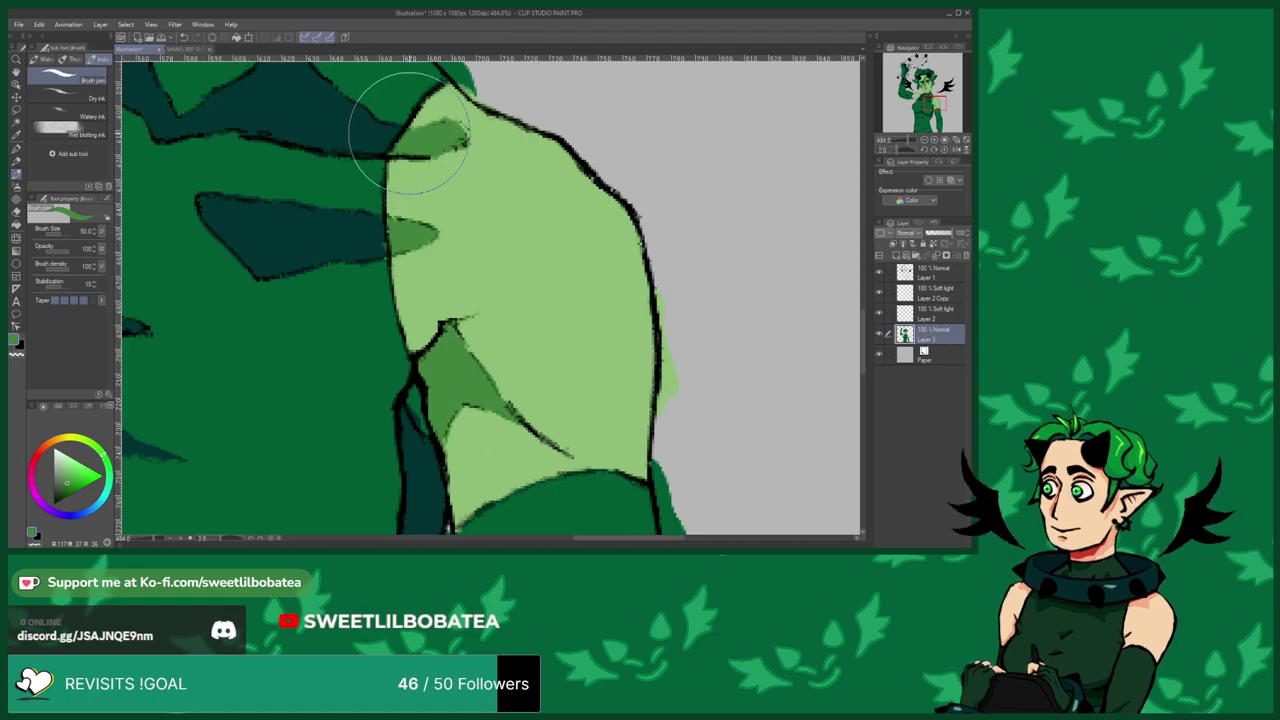
{"action": "left_click", "coordinate": [350, 243], "text": "alt"}
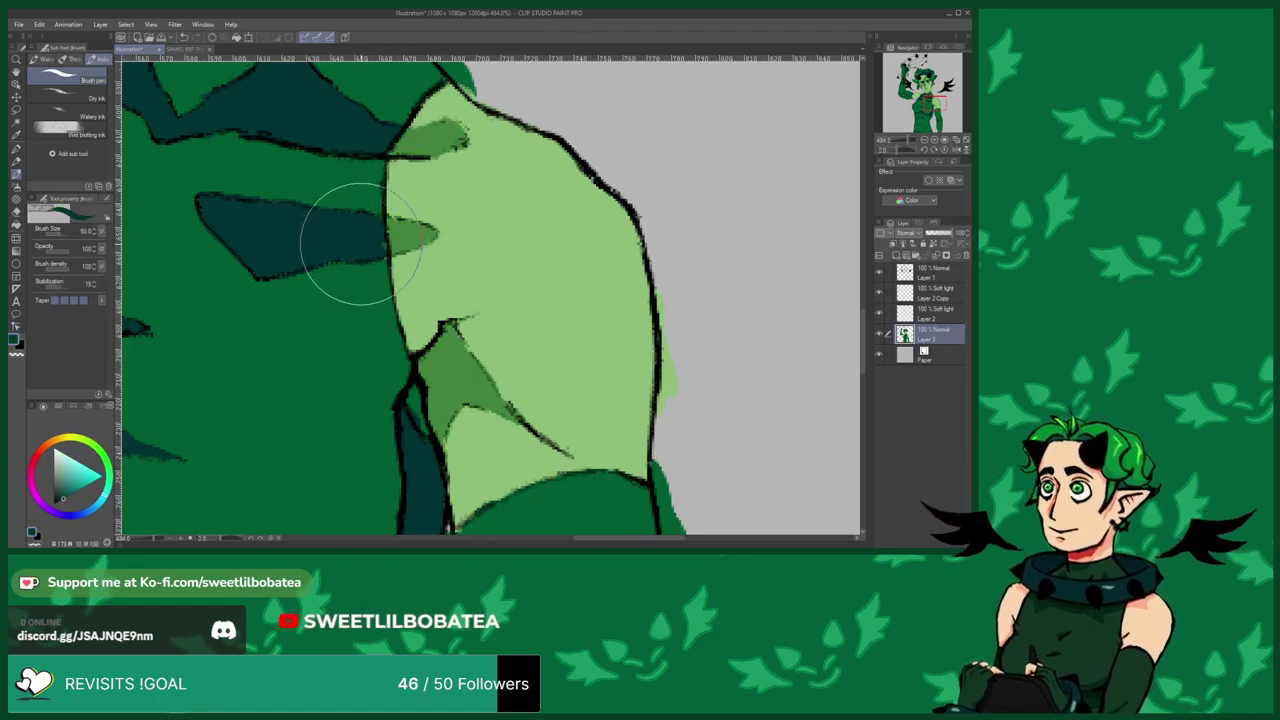
{"action": "scroll", "coordinate": [420, 370], "scroll_direction": "down", "scroll_amount": 5}
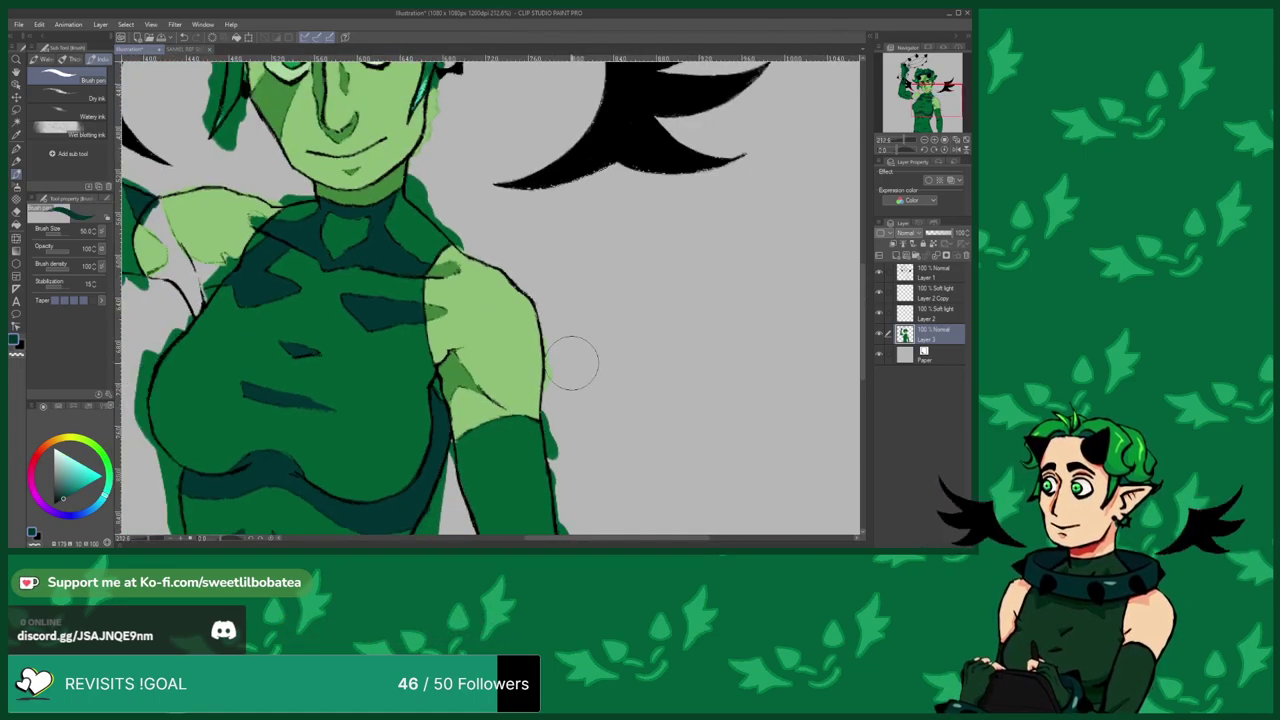
Sample the darker skin green and paint a small shadow on the raised arm's shoulder beside the collar.
{"action": "scroll", "coordinate": [349, 330], "scroll_direction": "up", "scroll_amount": 2}
{"action": "scroll", "coordinate": [602, 326], "scroll_direction": "up", "scroll_amount": 2}
{"action": "left_click", "coordinate": [592, 322], "text": "alt"}
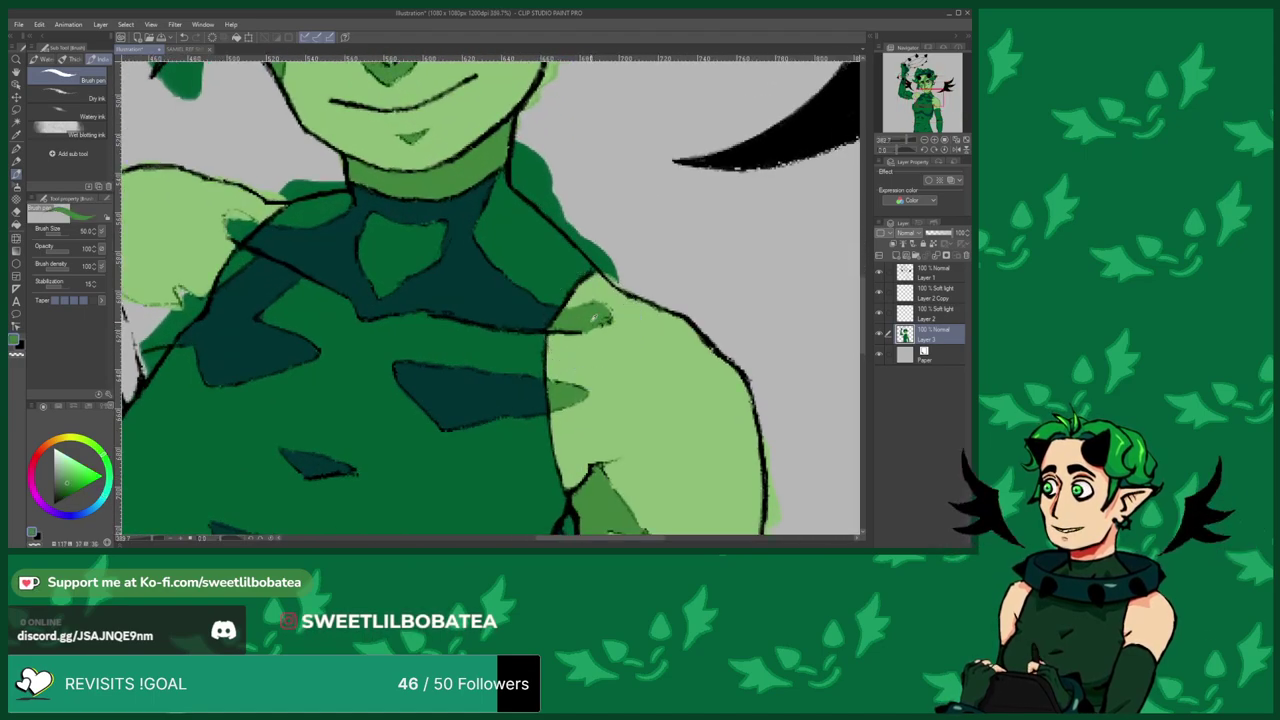
{"action": "scroll", "coordinate": [505, 330], "scroll_direction": "down", "scroll_amount": 2}
{"action": "scroll", "coordinate": [330, 272], "scroll_direction": "up", "scroll_amount": 2}
{"action": "scroll", "coordinate": [318, 277], "scroll_direction": "up", "scroll_amount": 2}
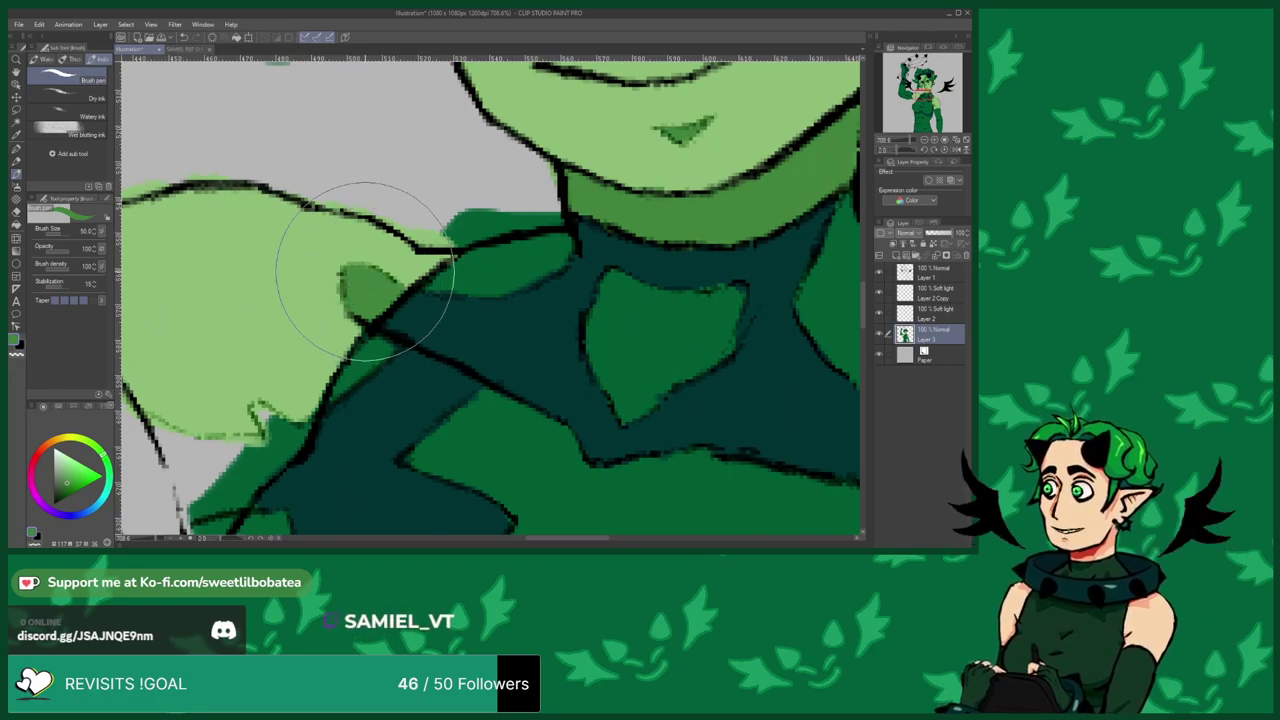
Paint a darker skin green shadow along the underside of the raised arm's shoulder, up to the clothing edge.
{"action": "scroll", "coordinate": [365, 270], "scroll_direction": "down", "scroll_amount": 2}
{"action": "scroll", "coordinate": [414, 186], "scroll_direction": "up", "scroll_amount": 2}
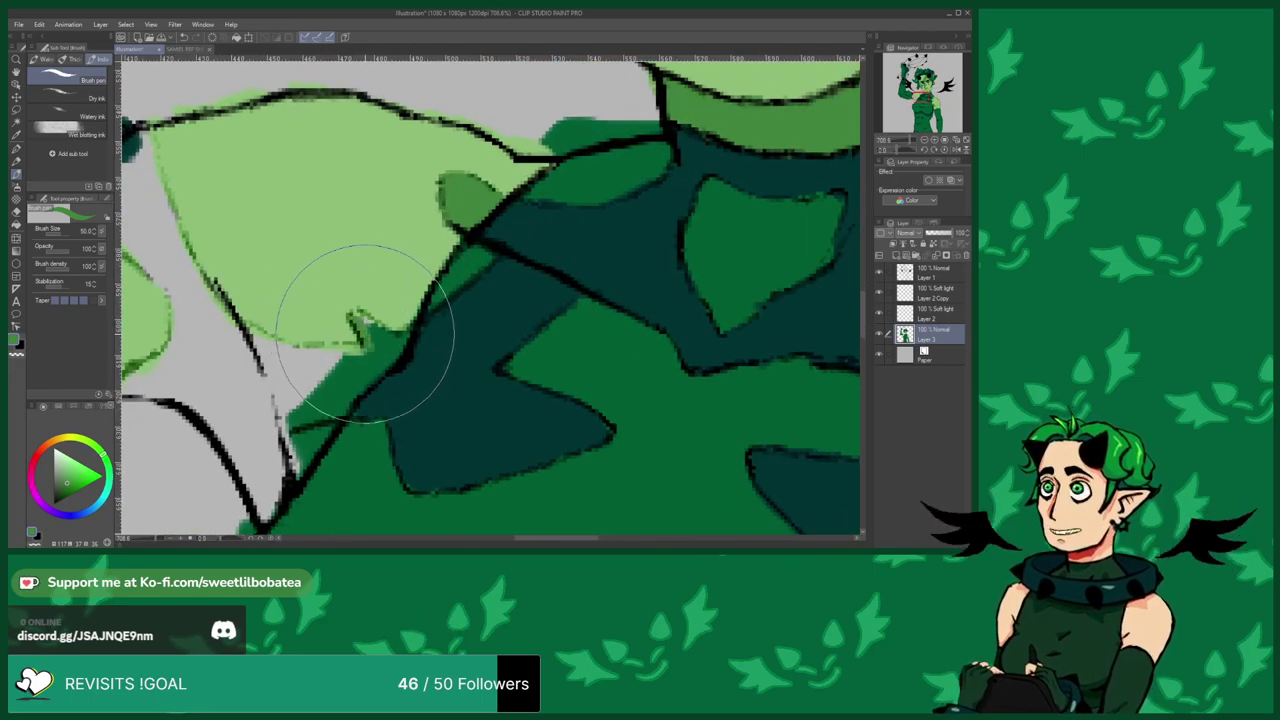
{"action": "mouse_move", "coordinate": [363, 318]}
{"action": "left_mouse_down"}
{"action": "mouse_move", "coordinate": [380, 346]}
{"action": "mouse_move", "coordinate": [371, 337]}
{"action": "mouse_move", "coordinate": [360, 355]}
{"action": "left_mouse_up"}
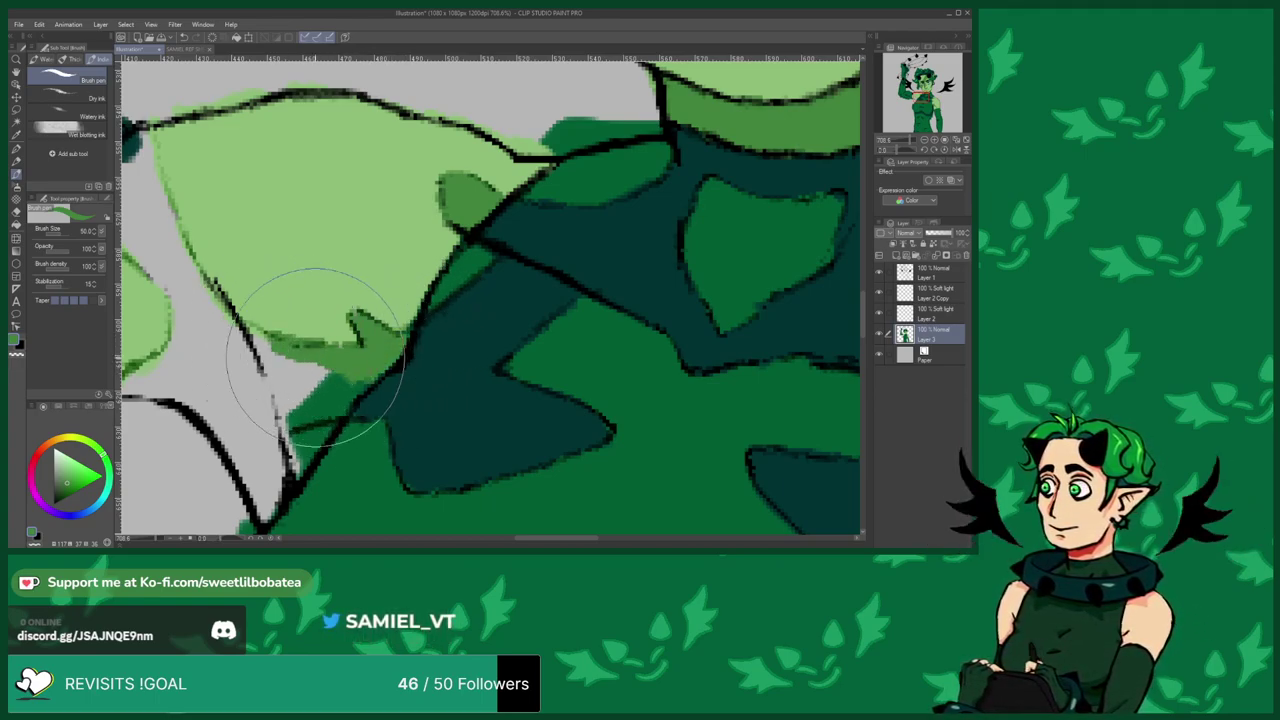
{"action": "mouse_move", "coordinate": [232, 322]}
{"action": "left_mouse_down"}
{"action": "mouse_move", "coordinate": [240, 290]}
{"action": "mouse_move", "coordinate": [150, 166]}
{"action": "left_mouse_up"}
{"action": "scroll", "coordinate": [400, 320], "scroll_direction": "down", "scroll_amount": 6}
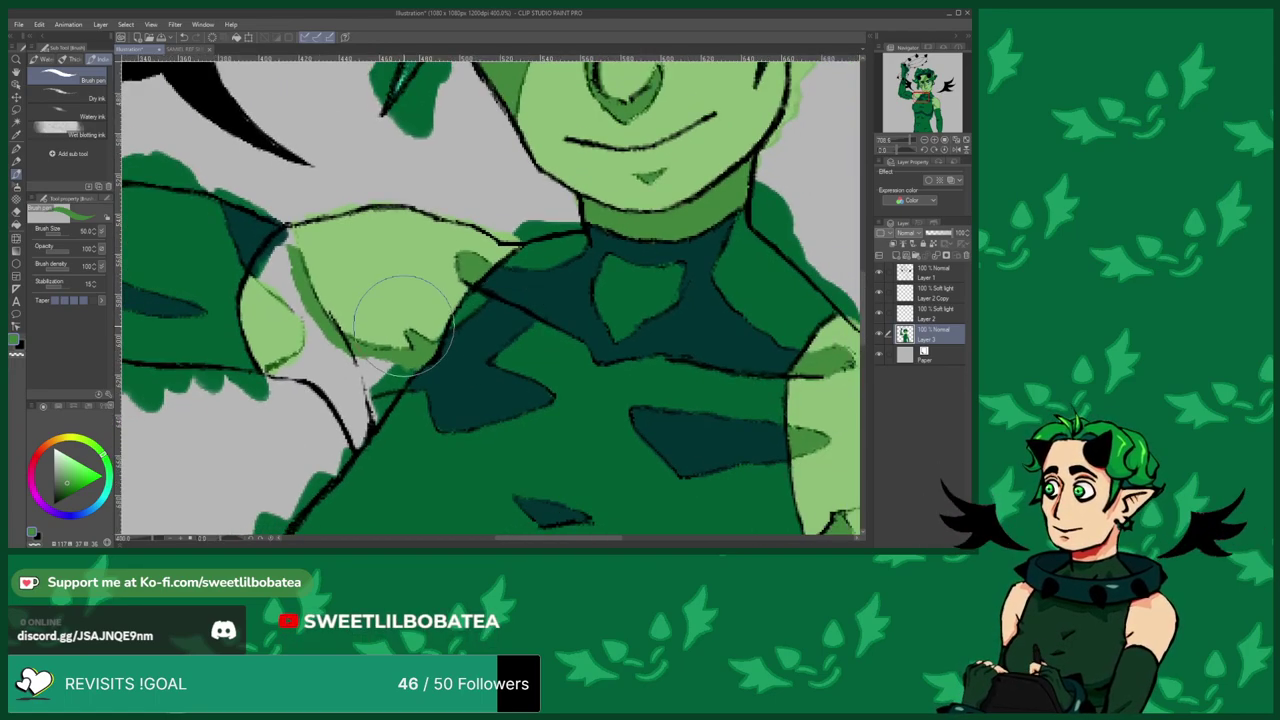
Fill the raised arm's armpit and inner upper arm with darker skin green, leaving a light patch beside the sleeve.
{"action": "scroll", "coordinate": [280, 247], "scroll_direction": "up", "scroll_amount": 5}
{"action": "mouse_move", "coordinate": [280, 243]}
{"action": "left_mouse_down"}
{"action": "mouse_move", "coordinate": [300, 220]}
{"action": "mouse_move", "coordinate": [252, 275]}
{"action": "mouse_move", "coordinate": [272, 239]}
{"action": "mouse_move", "coordinate": [284, 235]}
{"action": "mouse_move", "coordinate": [248, 285]}
{"action": "mouse_move", "coordinate": [315, 336]}
{"action": "mouse_move", "coordinate": [277, 283]}
{"action": "mouse_move", "coordinate": [286, 245]}
{"action": "mouse_move", "coordinate": [348, 378]}
{"action": "mouse_move", "coordinate": [329, 427]}
{"action": "mouse_move", "coordinate": [276, 443]}
{"action": "mouse_move", "coordinate": [360, 456]}
{"action": "mouse_move", "coordinate": [340, 436]}
{"action": "mouse_move", "coordinate": [371, 470]}
{"action": "mouse_move", "coordinate": [402, 389]}
{"action": "mouse_move", "coordinate": [392, 427]}
{"action": "mouse_move", "coordinate": [425, 410]}
{"action": "mouse_move", "coordinate": [405, 439]}
{"action": "mouse_move", "coordinate": [462, 350]}
{"action": "mouse_move", "coordinate": [432, 355]}
{"action": "left_mouse_up"}
{"action": "scroll", "coordinate": [385, 300], "scroll_direction": "down", "scroll_amount": 7}
{"action": "scroll", "coordinate": [390, 385], "scroll_direction": "up", "scroll_amount": 5}
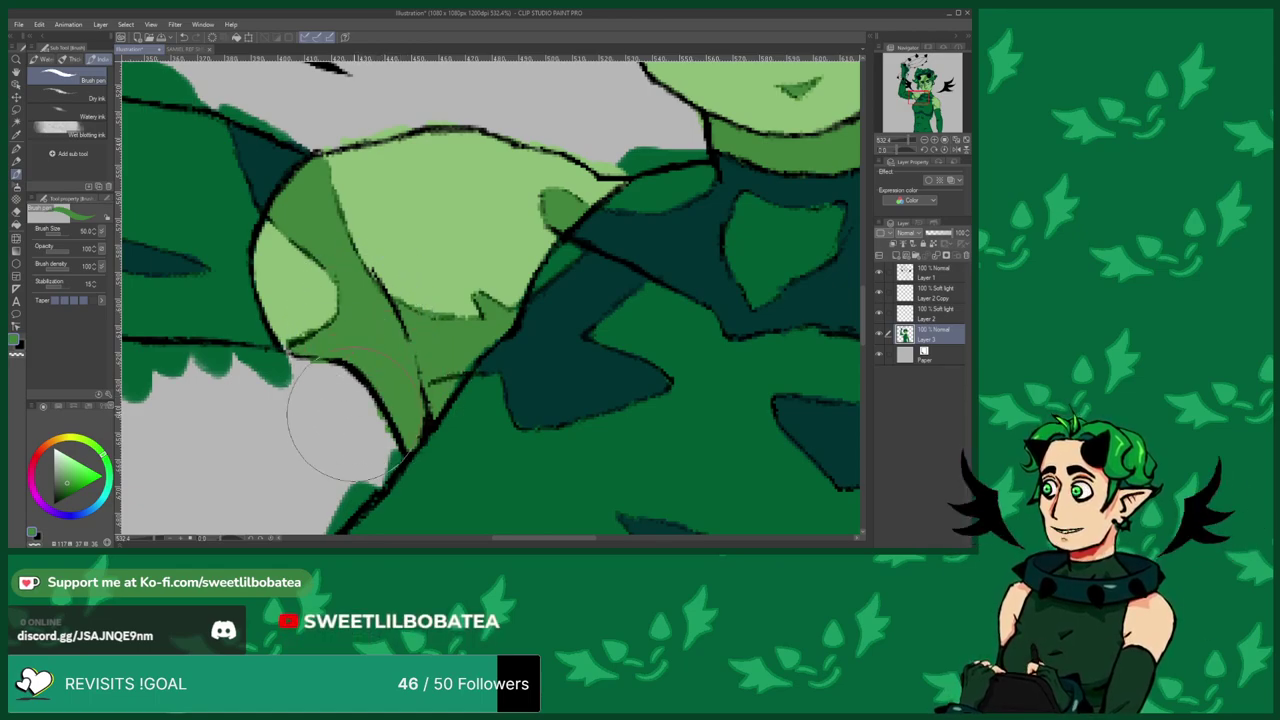
{"action": "scroll", "coordinate": [401, 404], "scroll_direction": "down", "scroll_amount": 6}
Sample the light skin green and paint the raised hand's bare fingers and thumb around the large spiked ring.
{"action": "scroll", "coordinate": [332, 372], "scroll_direction": "up", "scroll_amount": 10}
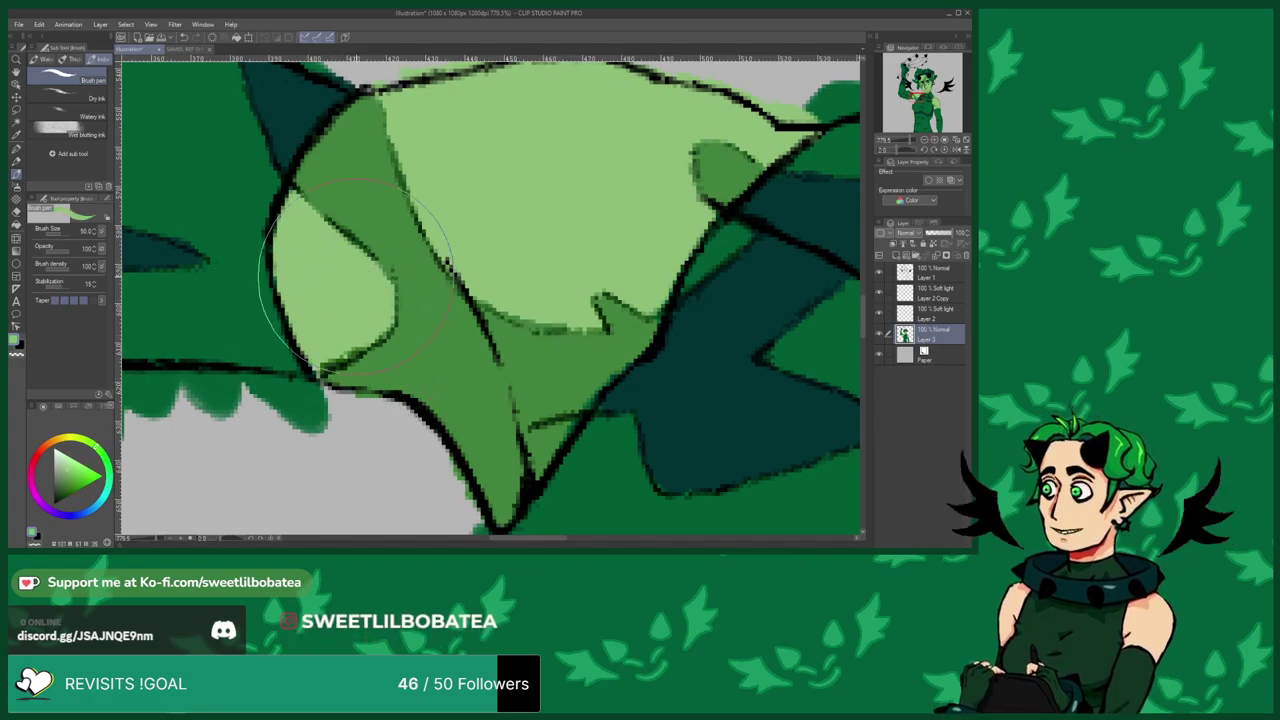
{"action": "scroll", "coordinate": [300, 320], "scroll_direction": "down", "scroll_amount": 10}
{"action": "scroll", "coordinate": [368, 270], "scroll_direction": "down", "scroll_amount": 4}
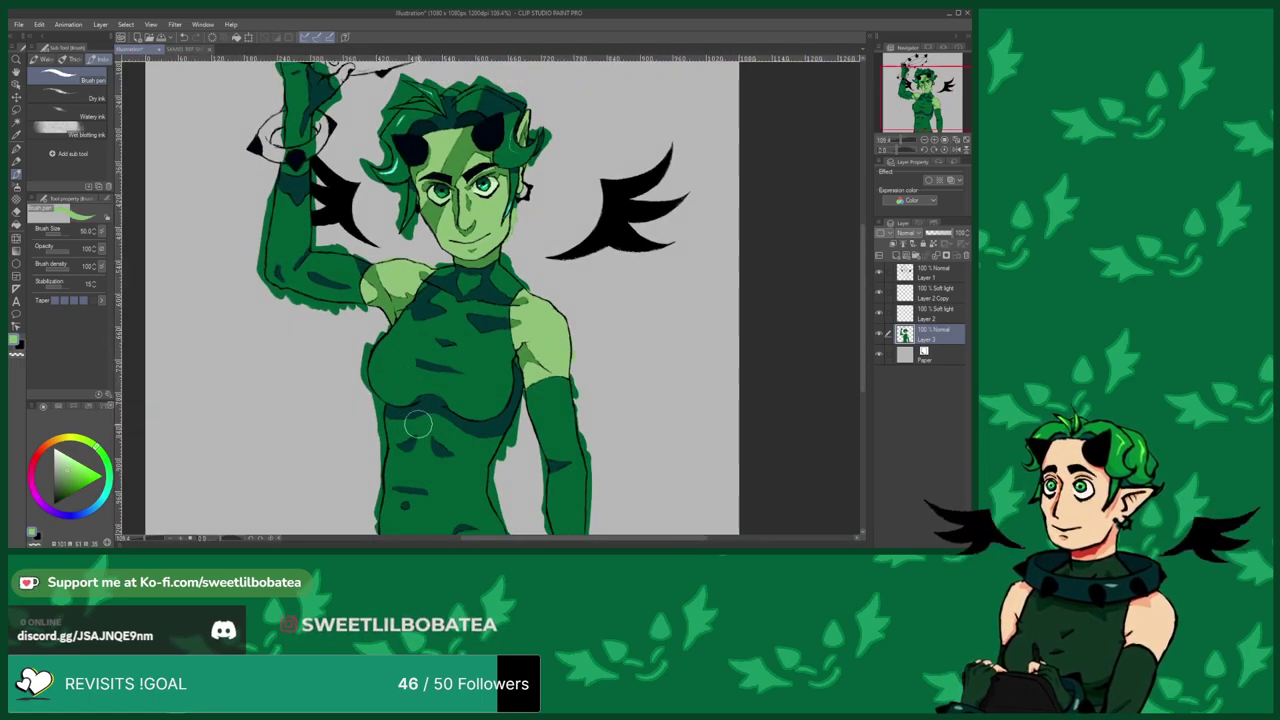
{"action": "scroll", "coordinate": [413, 361], "scroll_direction": "up", "scroll_amount": 3}
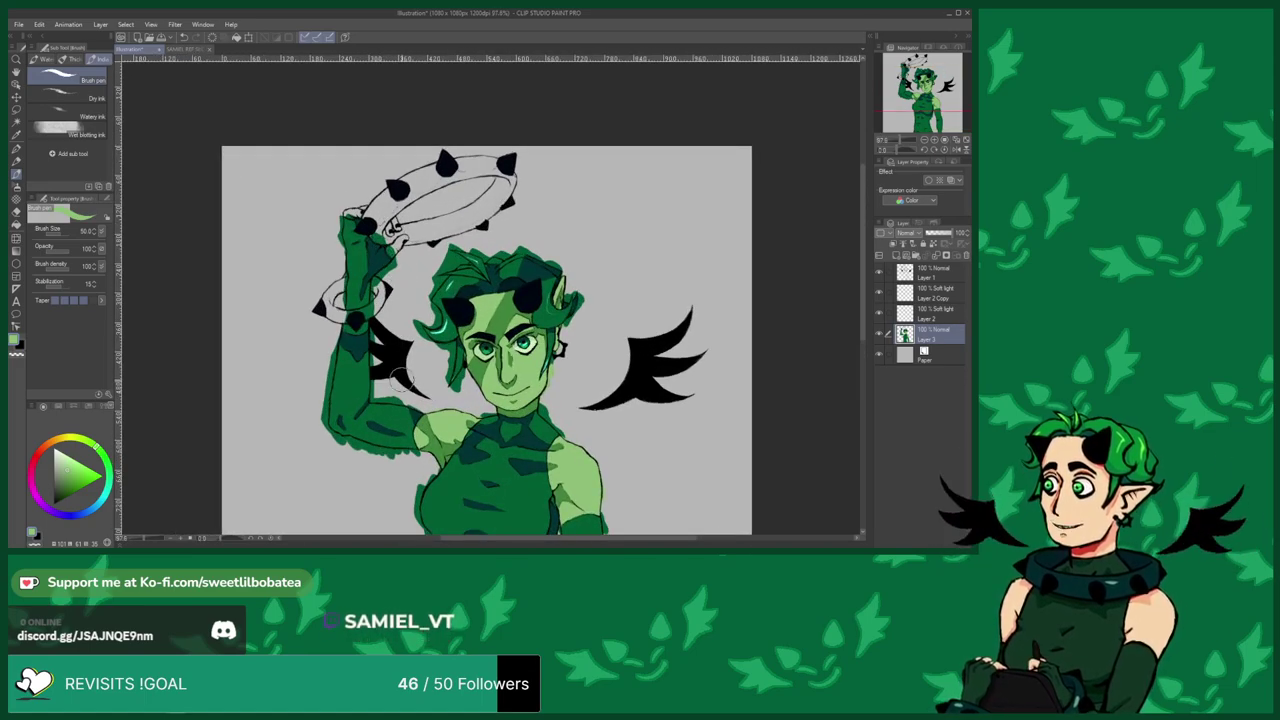
{"action": "scroll", "coordinate": [362, 268], "scroll_direction": "up", "scroll_amount": 5}
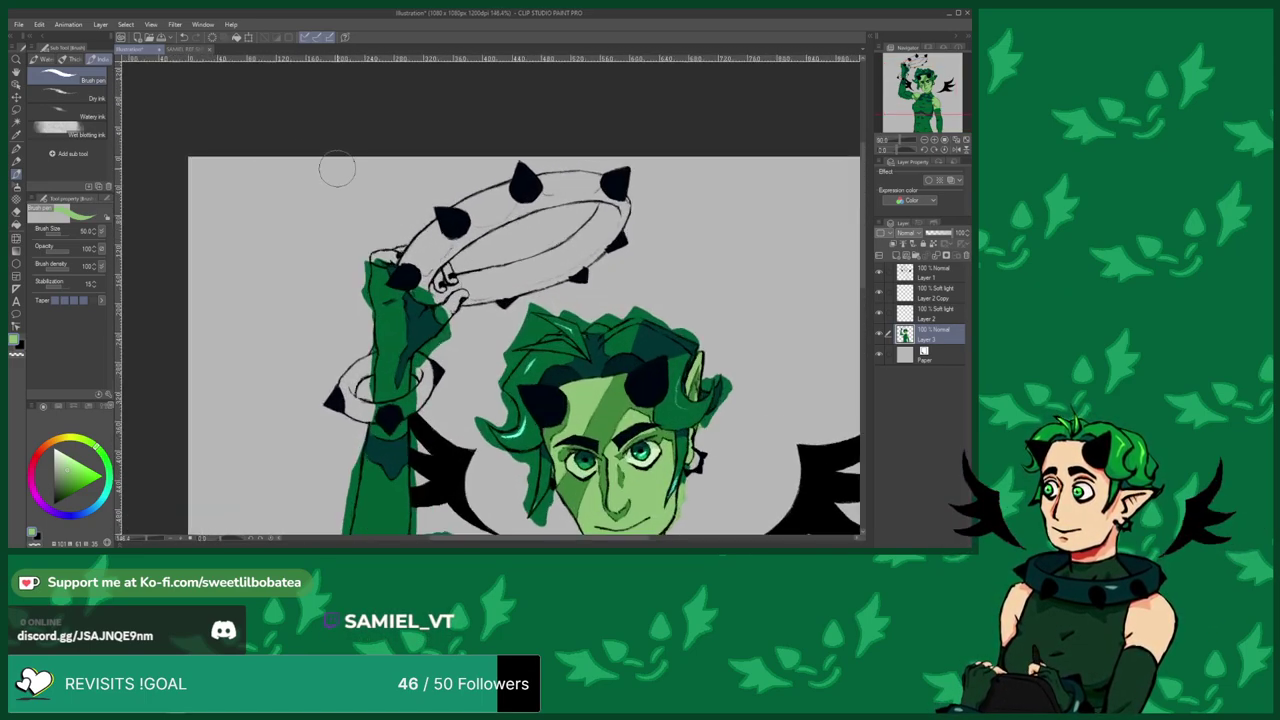
{"action": "mouse_move", "coordinate": [361, 268]}
{"action": "left_mouse_down"}
{"action": "mouse_move", "coordinate": [390, 290]}
{"action": "mouse_move", "coordinate": [347, 269]}
{"action": "mouse_move", "coordinate": [363, 244]}
{"action": "mouse_move", "coordinate": [399, 239]}
{"action": "mouse_move", "coordinate": [375, 247]}
{"action": "mouse_move", "coordinate": [405, 254]}
{"action": "mouse_move", "coordinate": [437, 246]}
{"action": "mouse_move", "coordinate": [416, 234]}
{"action": "mouse_move", "coordinate": [450, 256]}
{"action": "left_mouse_up"}
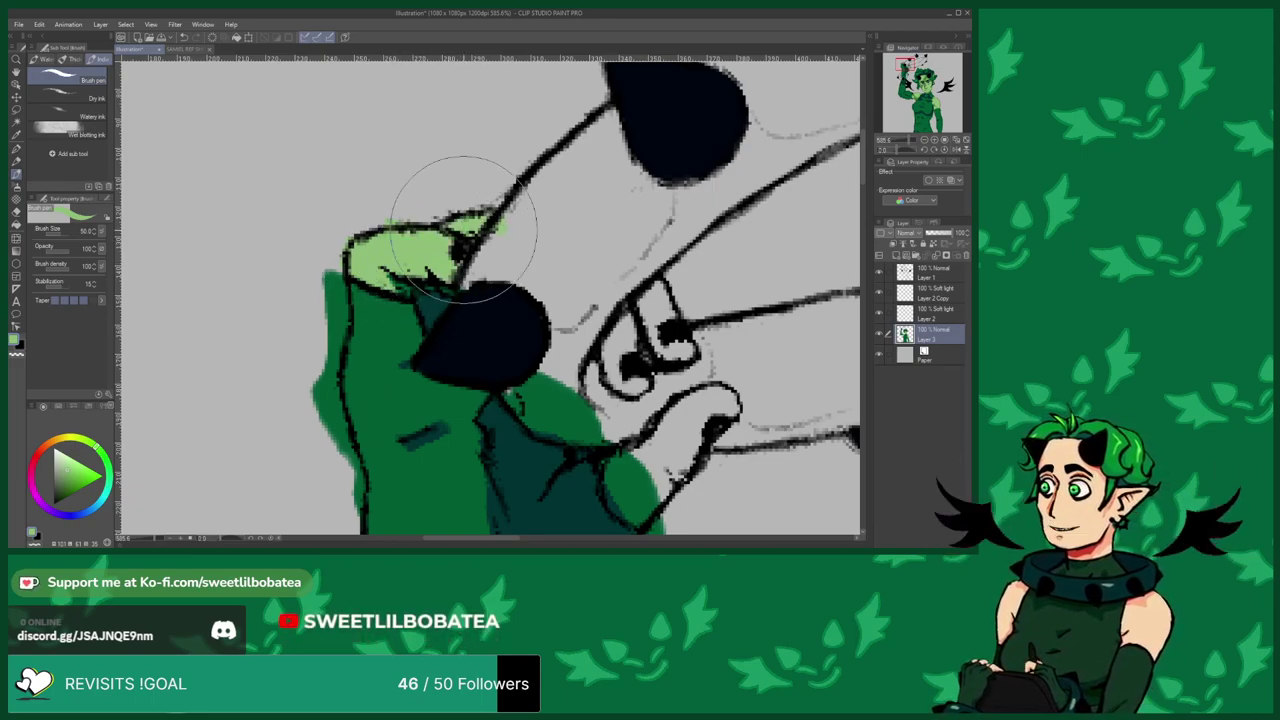
{"action": "mouse_move", "coordinate": [631, 374]}
{"action": "left_mouse_down"}
{"action": "mouse_move", "coordinate": [616, 365]}
{"action": "mouse_move", "coordinate": [640, 295]}
{"action": "mouse_move", "coordinate": [665, 280]}
{"action": "mouse_move", "coordinate": [655, 250]}
{"action": "mouse_move", "coordinate": [690, 350]}
{"action": "left_mouse_up"}
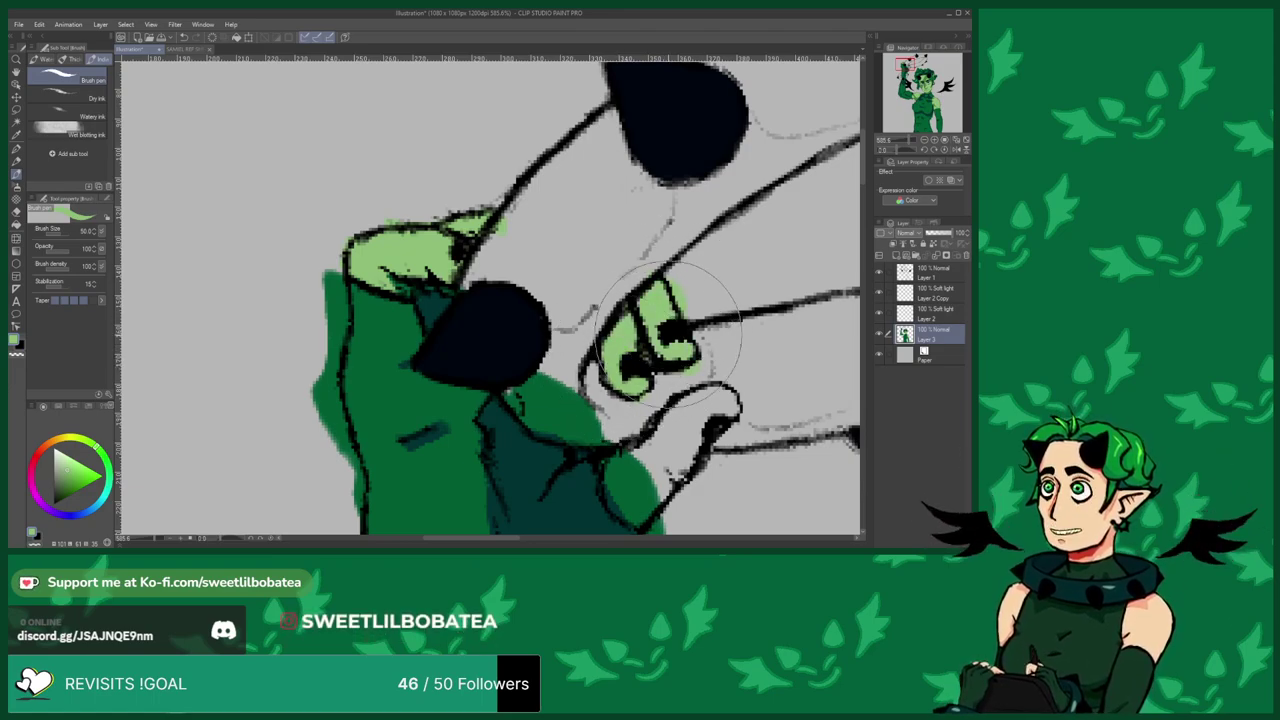
{"action": "scroll", "coordinate": [408, 124], "scroll_direction": "down", "scroll_amount": 6}
{"action": "scroll", "coordinate": [553, 390], "scroll_direction": "up", "scroll_amount": 4}
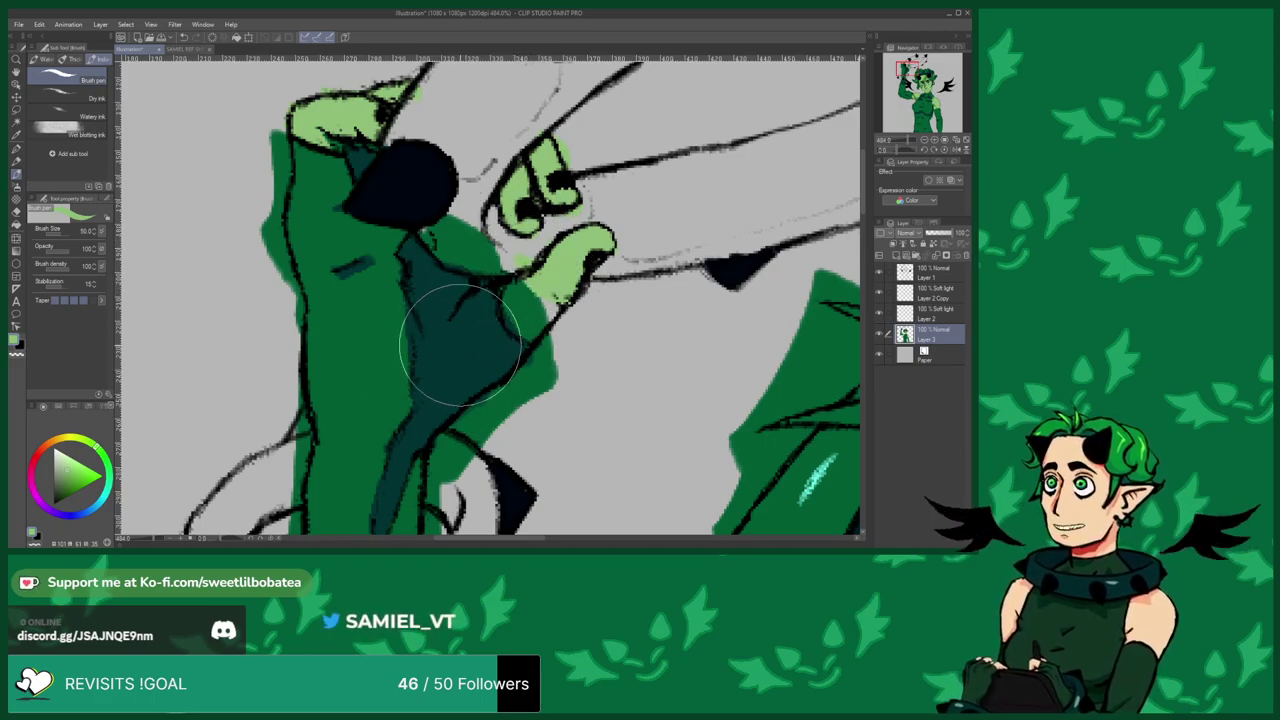
Sample the darker skin green and shade the base of the raised hand's thumb beside the glove.
{"action": "scroll", "coordinate": [454, 392], "scroll_direction": "down", "scroll_amount": 2}
{"action": "scroll", "coordinate": [403, 200], "scroll_direction": "down", "scroll_amount": 5}
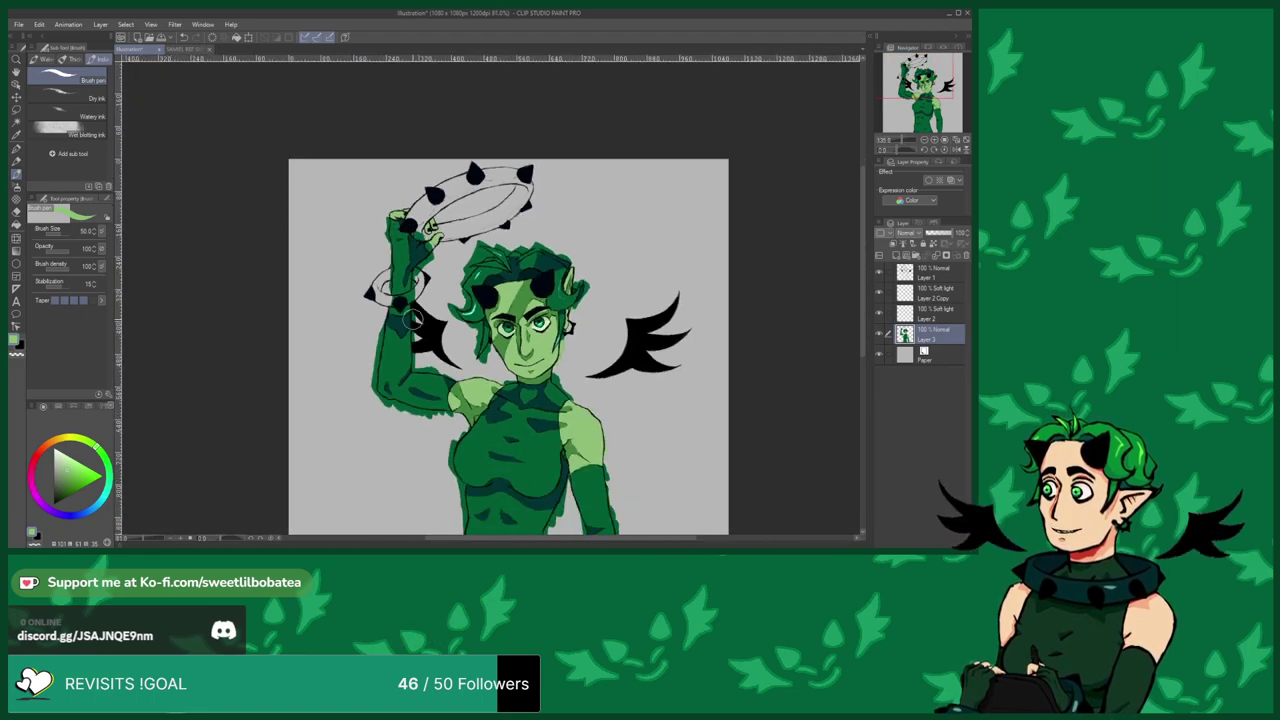
{"action": "scroll", "coordinate": [410, 310], "scroll_direction": "up", "scroll_amount": 3}
{"action": "scroll", "coordinate": [430, 260], "scroll_direction": "down", "scroll_amount": 5}
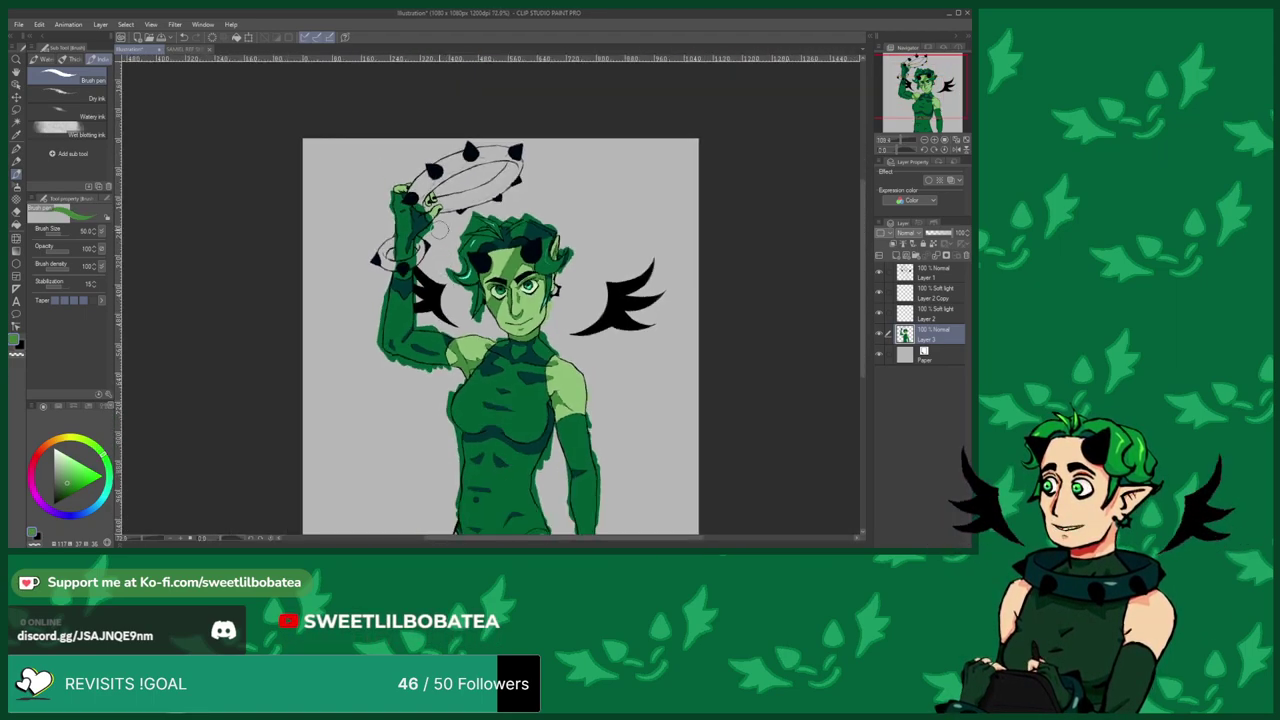
{"action": "scroll", "coordinate": [441, 235], "scroll_direction": "up", "scroll_amount": 12}
{"action": "mouse_move", "coordinate": [463, 299]}
{"action": "left_mouse_down"}
{"action": "mouse_move", "coordinate": [486, 298]}
{"action": "mouse_move", "coordinate": [436, 278]}
{"action": "left_mouse_up"}
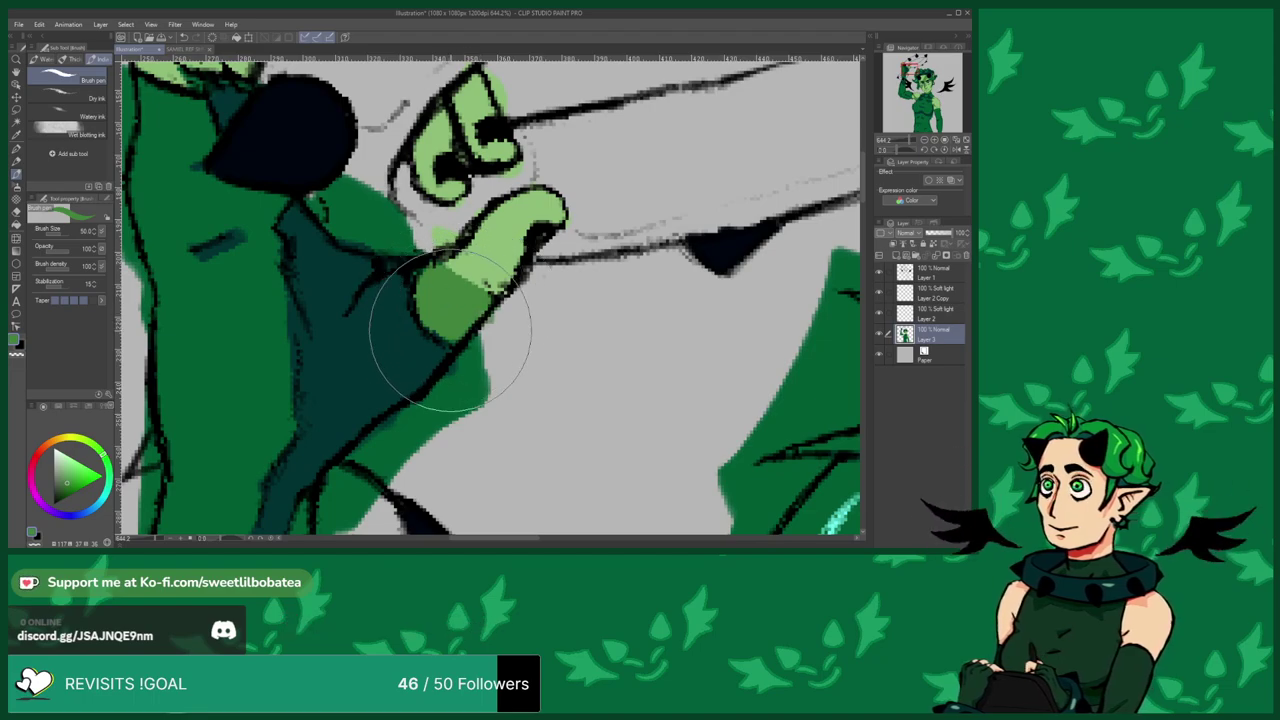
{"action": "scroll", "coordinate": [449, 297], "scroll_direction": "down", "scroll_amount": 4}
{"action": "scroll", "coordinate": [482, 283], "scroll_direction": "up", "scroll_amount": 2}
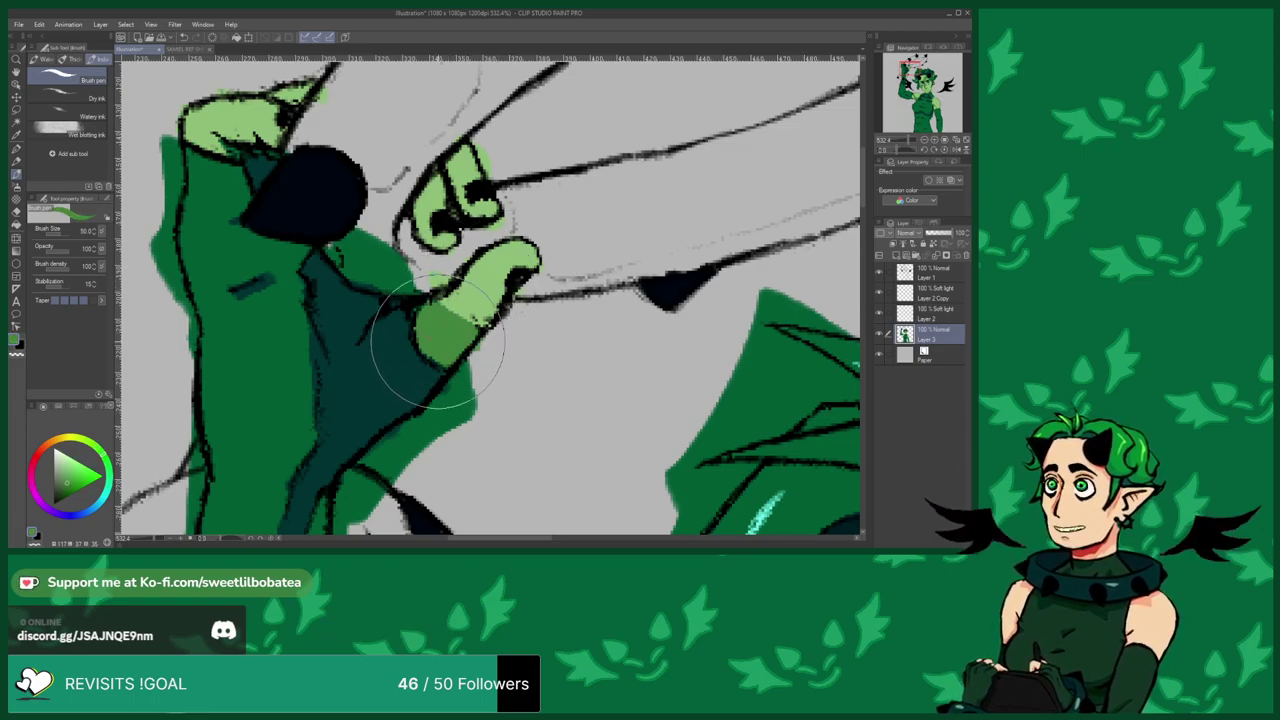
{"action": "scroll", "coordinate": [437, 334], "scroll_direction": "down", "scroll_amount": 5}
{"action": "scroll", "coordinate": [323, 222], "scroll_direction": "up", "scroll_amount": 9}
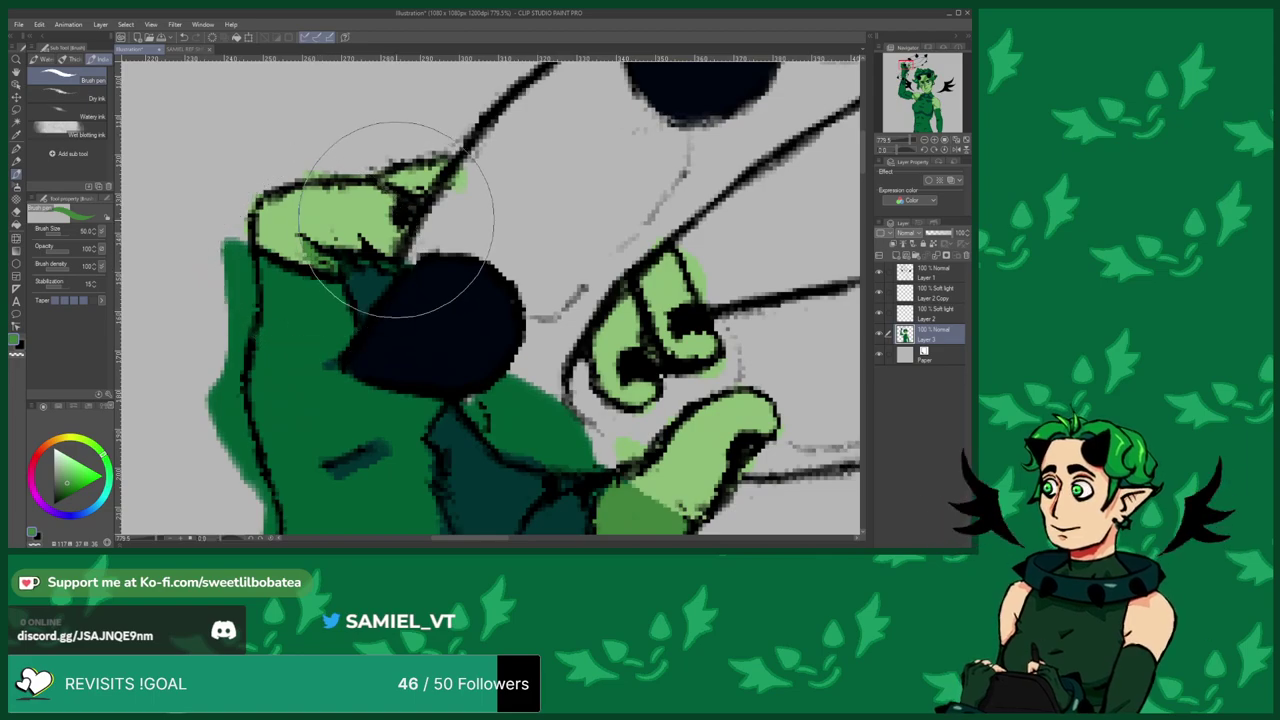
{"action": "scroll", "coordinate": [450, 270], "scroll_direction": "down", "scroll_amount": 4}
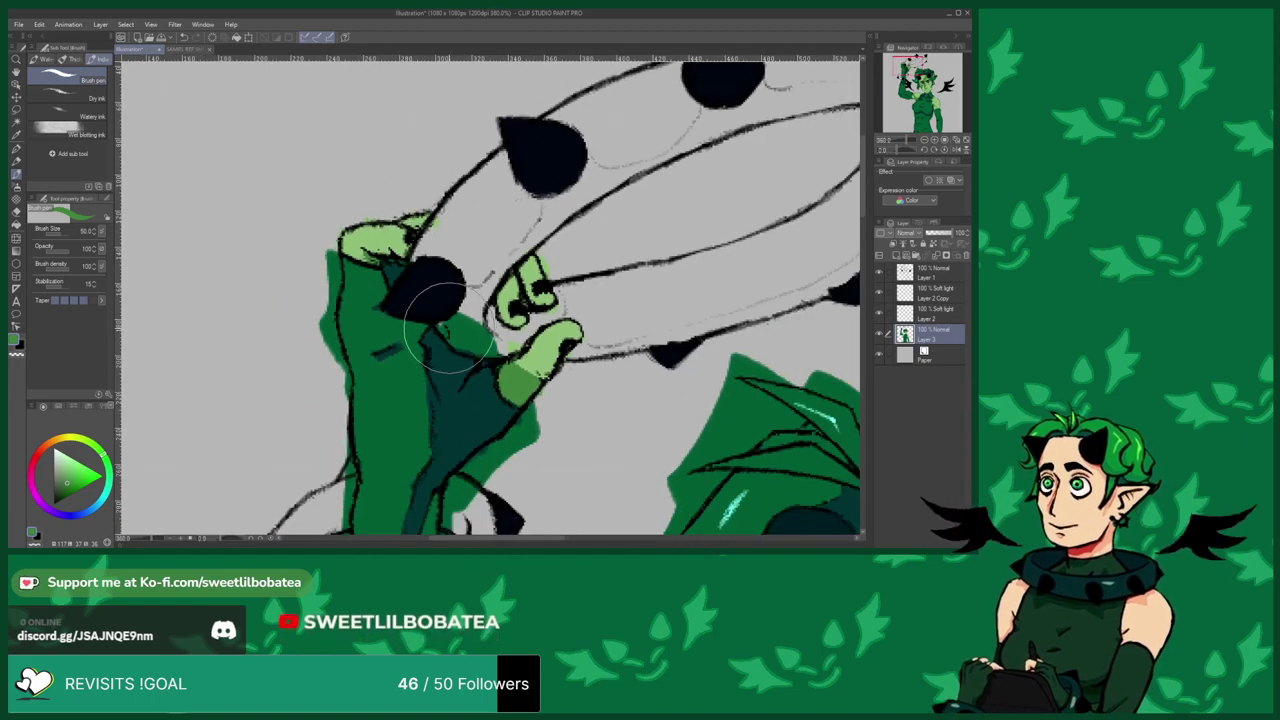
{"action": "scroll", "coordinate": [365, 200], "scroll_direction": "down", "scroll_amount": 5}
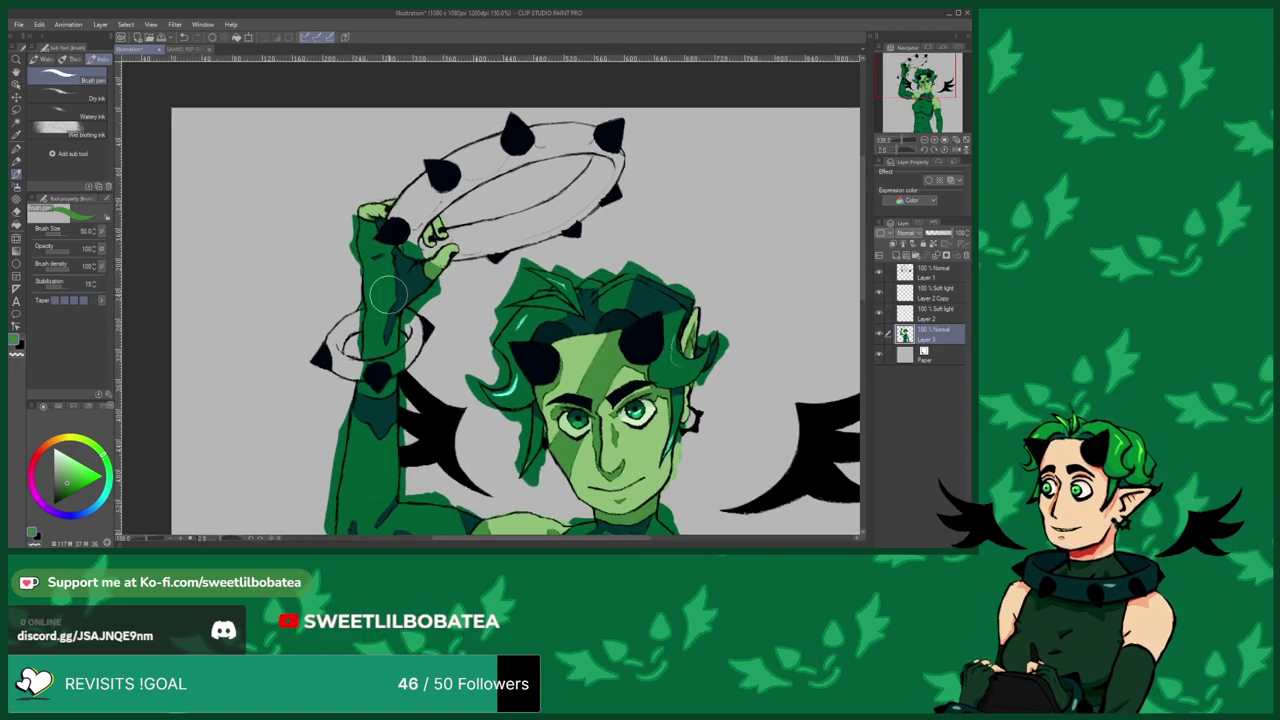
{"action": "scroll", "coordinate": [420, 245], "scroll_direction": "up", "scroll_amount": 5}
{"action": "left_click", "coordinate": [930, 313]}
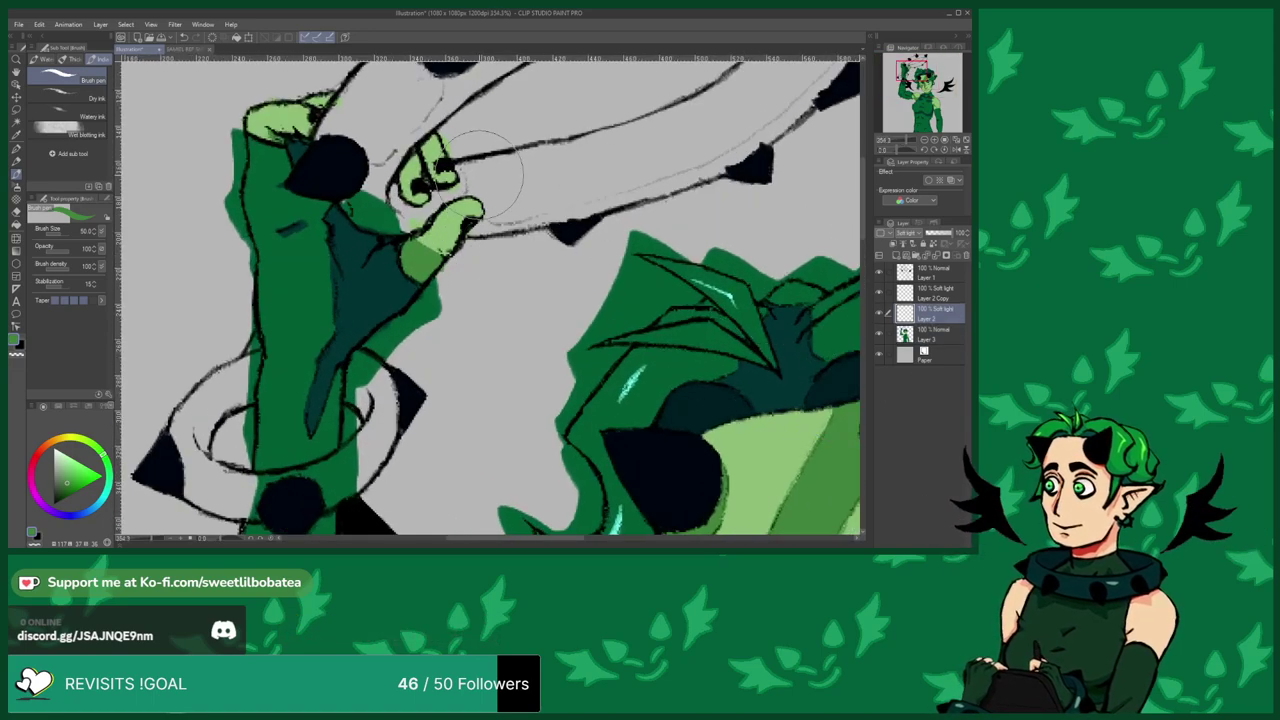
{"action": "scroll", "coordinate": [492, 195], "scroll_direction": "up", "scroll_amount": 2}
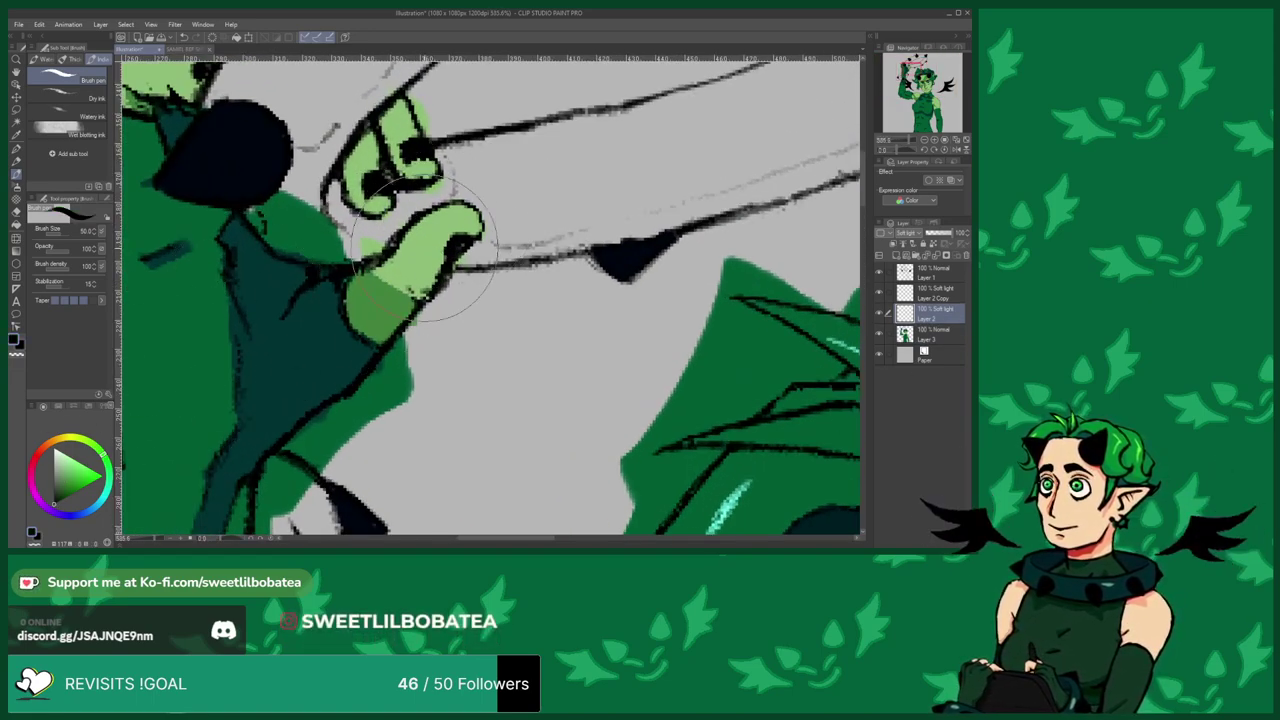
{"action": "scroll", "coordinate": [357, 286], "scroll_direction": "up", "scroll_amount": 2}
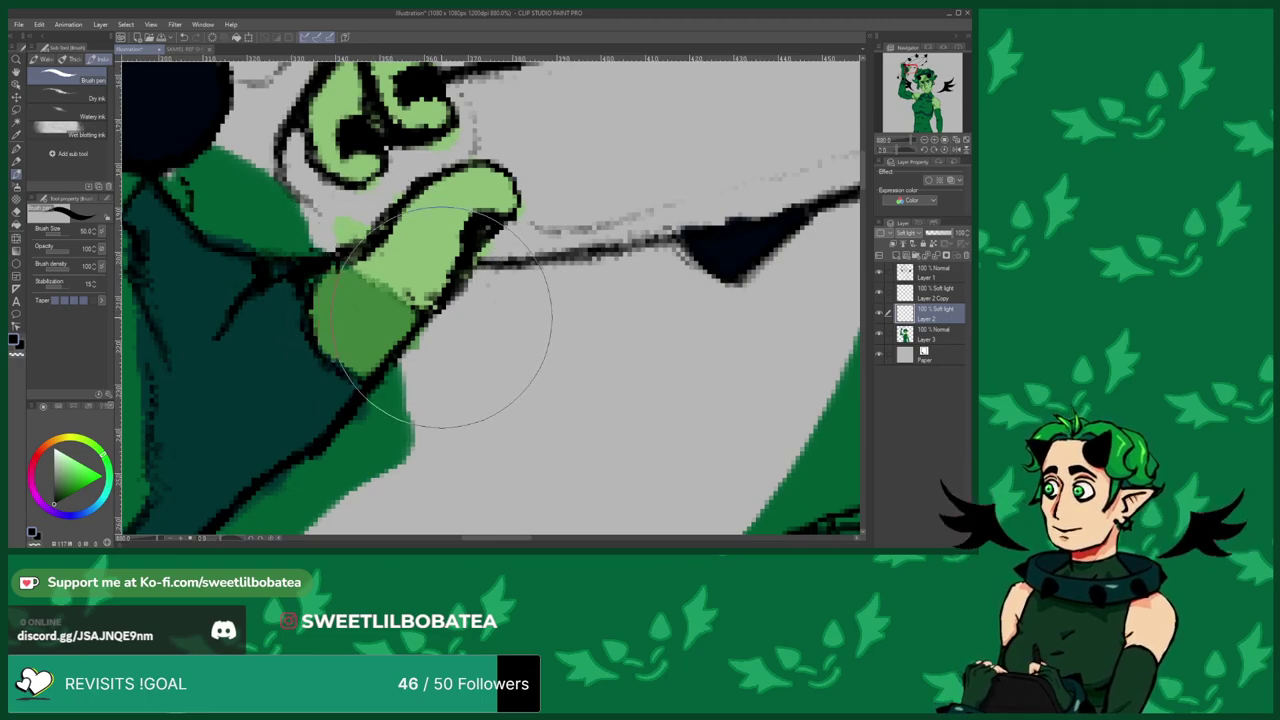
{"action": "left_click", "coordinate": [916, 292]}
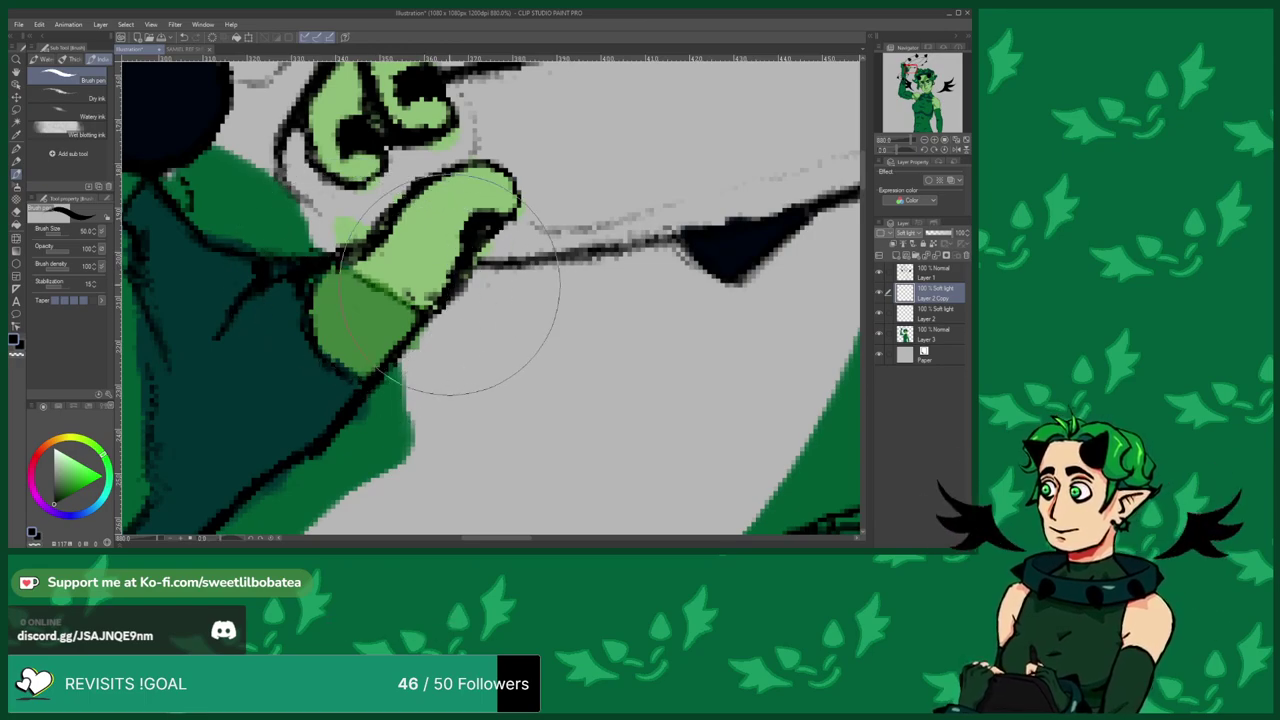
{"action": "scroll", "coordinate": [471, 286], "scroll_direction": "down", "scroll_amount": 8}
{"action": "scroll", "coordinate": [536, 331], "scroll_direction": "down", "scroll_amount": 1}
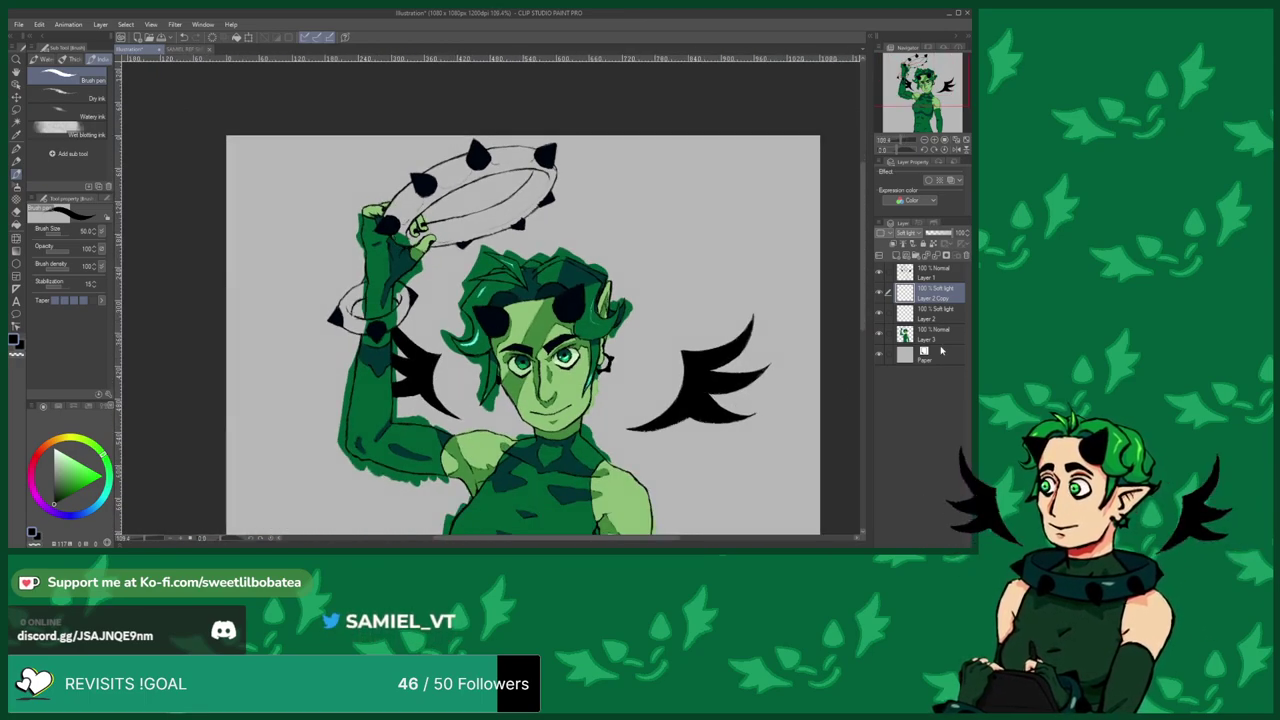
{"action": "left_click", "coordinate": [930, 334]}
{"action": "scroll", "coordinate": [342, 242], "scroll_direction": "down", "scroll_amount": 1}
{"action": "scroll", "coordinate": [289, 244], "scroll_direction": "up", "scroll_amount": 3}
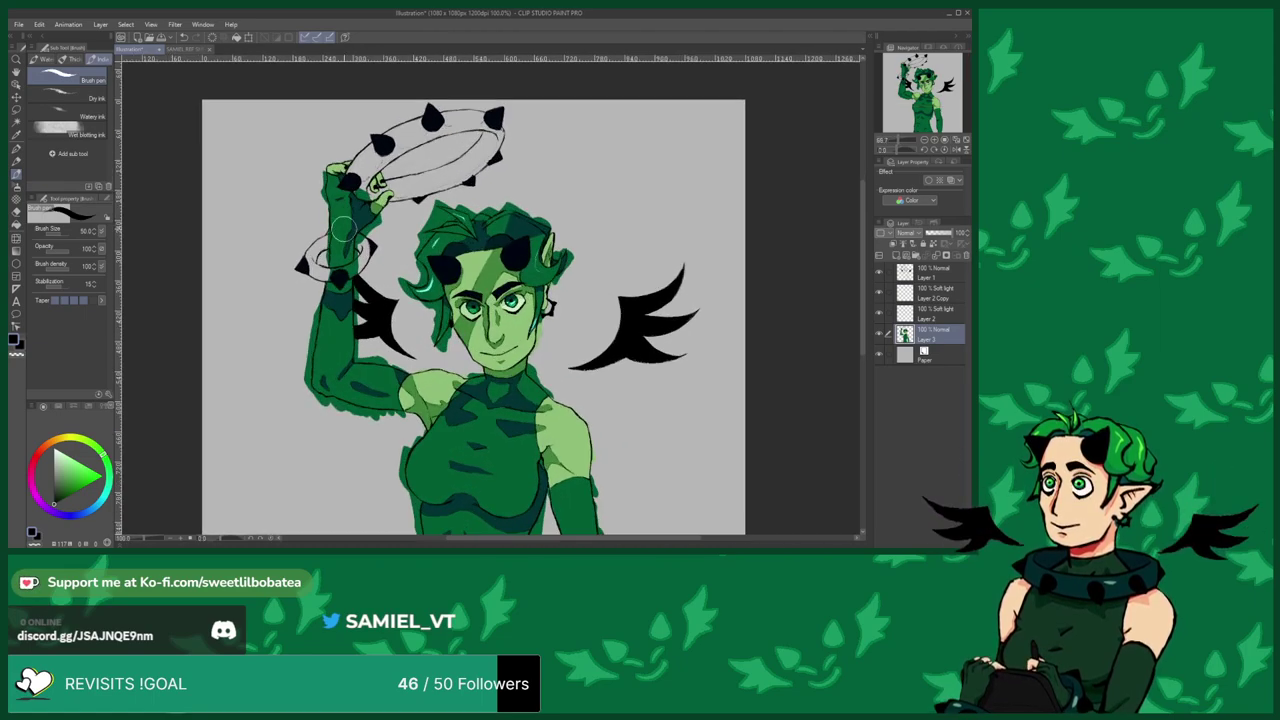
{"action": "scroll", "coordinate": [289, 244], "scroll_direction": "up", "scroll_amount": 1}
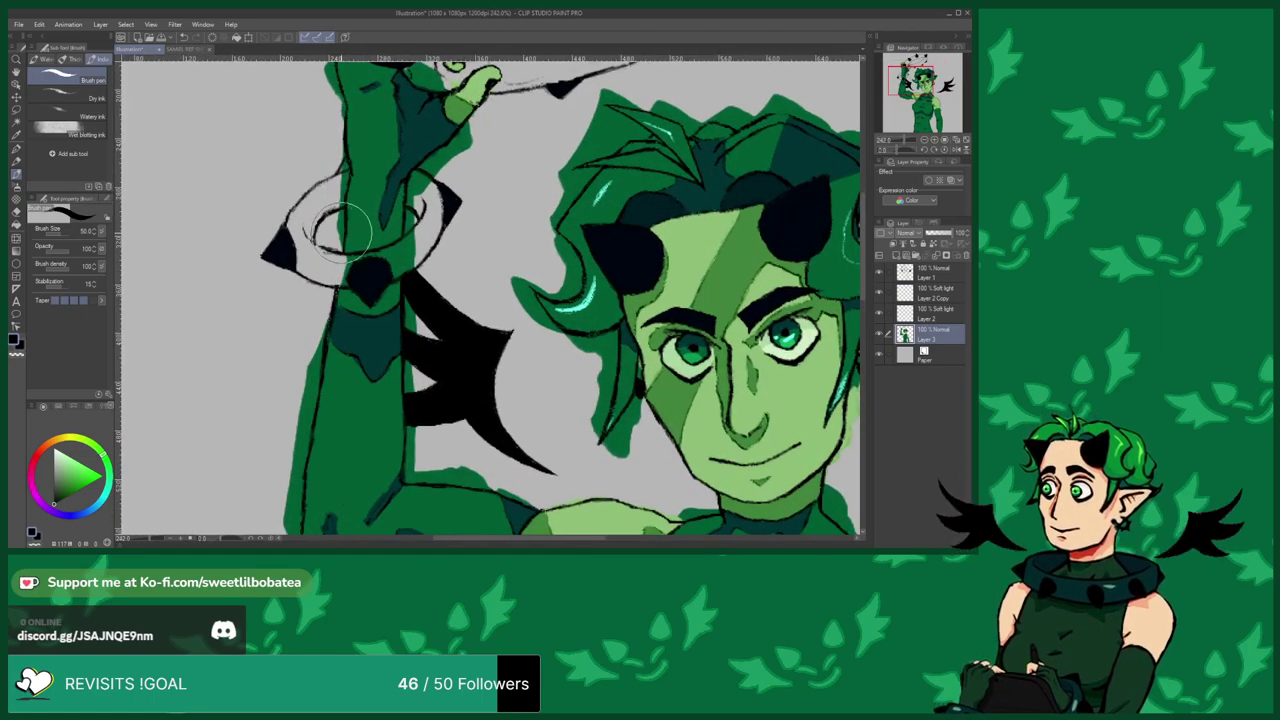
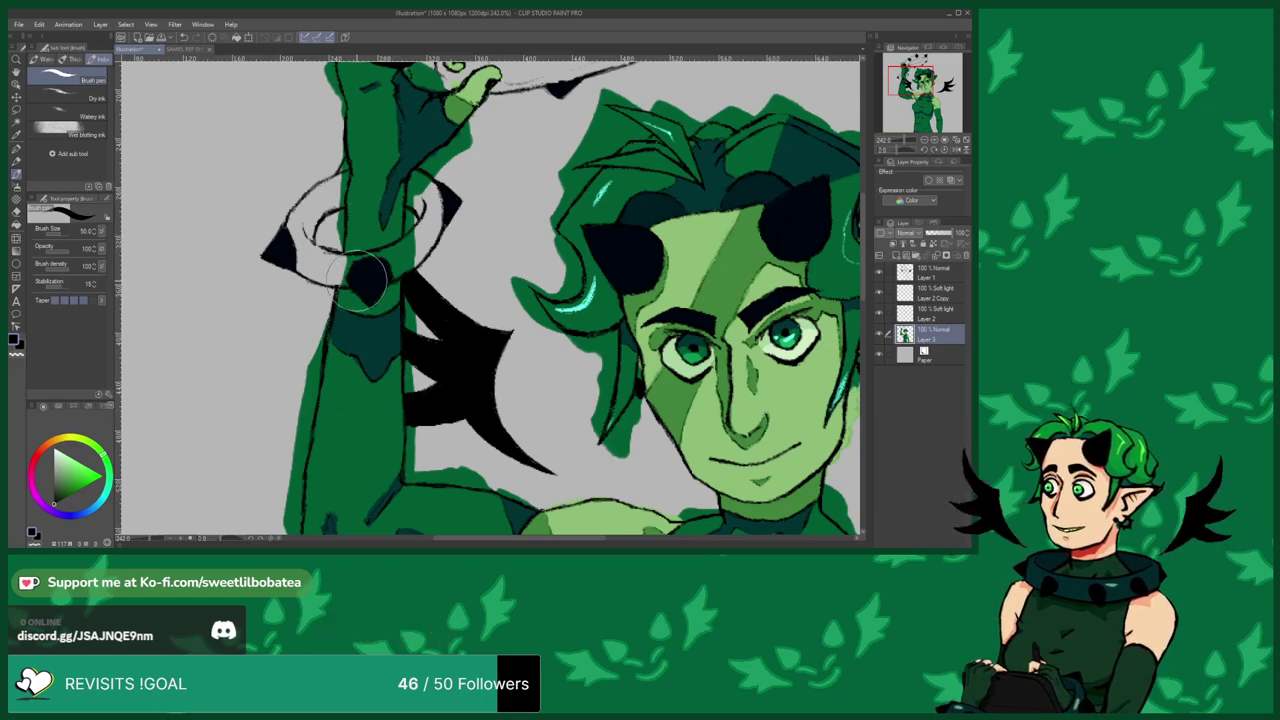
{"action": "scroll", "coordinate": [388, 330], "scroll_direction": "down", "scroll_amount": 5}
{"action": "scroll", "coordinate": [372, 320], "scroll_direction": "up", "scroll_amount": 1}
{"action": "scroll", "coordinate": [360, 320], "scroll_direction": "down", "scroll_amount": 1}
{"action": "scroll", "coordinate": [336, 317], "scroll_direction": "up", "scroll_amount": 4}
{"action": "scroll", "coordinate": [328, 300], "scroll_direction": "up", "scroll_amount": 1}
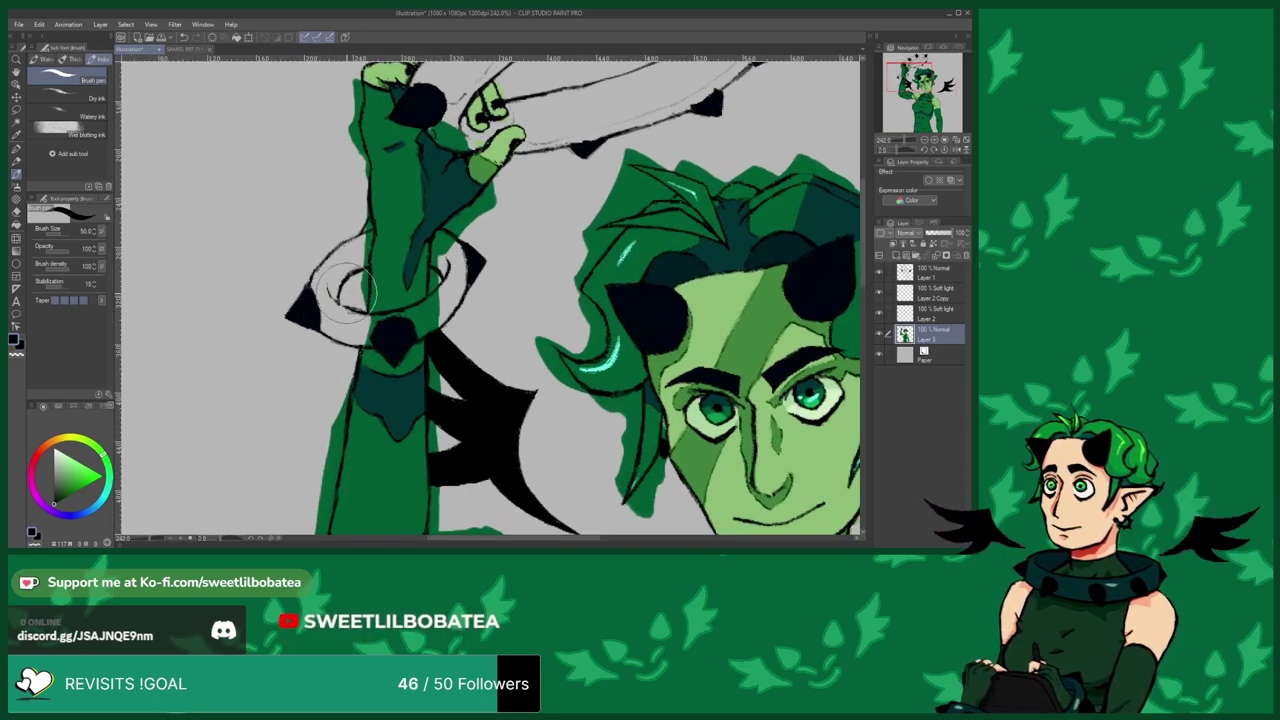
{"action": "scroll", "coordinate": [330, 265], "scroll_direction": "down", "scroll_amount": 3}
{"action": "scroll", "coordinate": [314, 256], "scroll_direction": "up", "scroll_amount": 2}
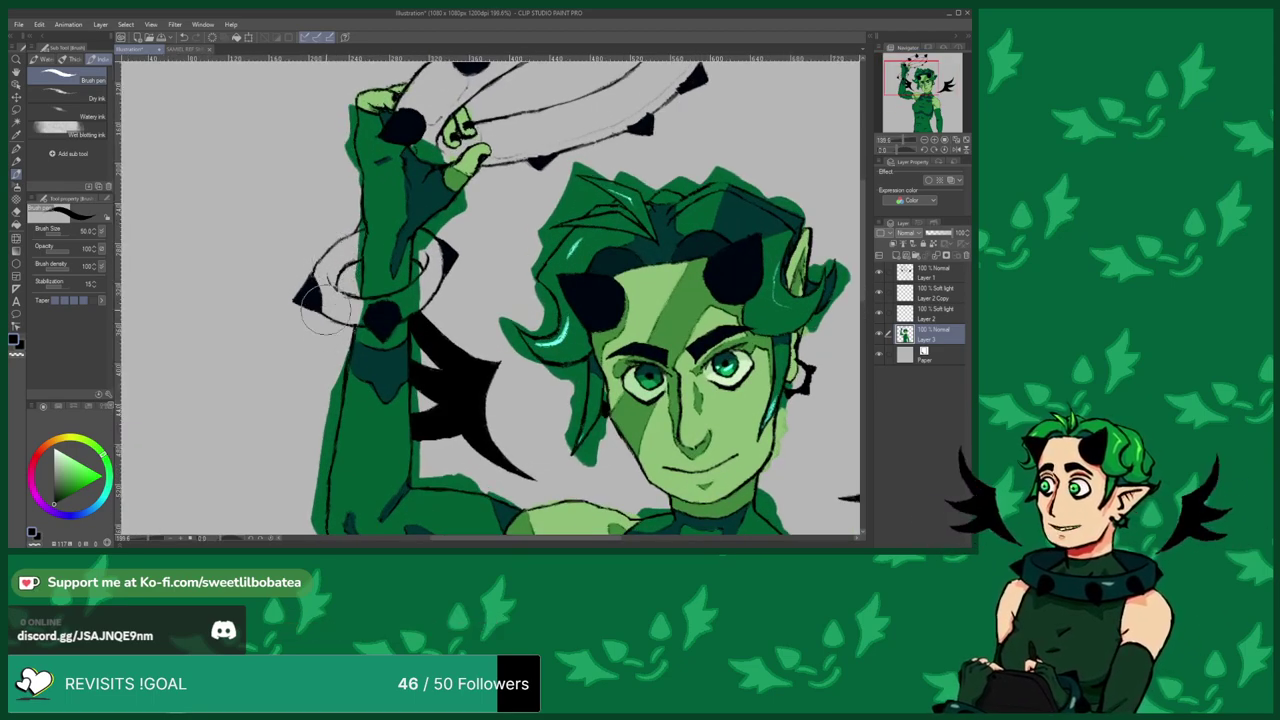
{"action": "scroll", "coordinate": [325, 318], "scroll_direction": "up", "scroll_amount": 3}
{"action": "scroll", "coordinate": [336, 330], "scroll_direction": "down", "scroll_amount": 2}
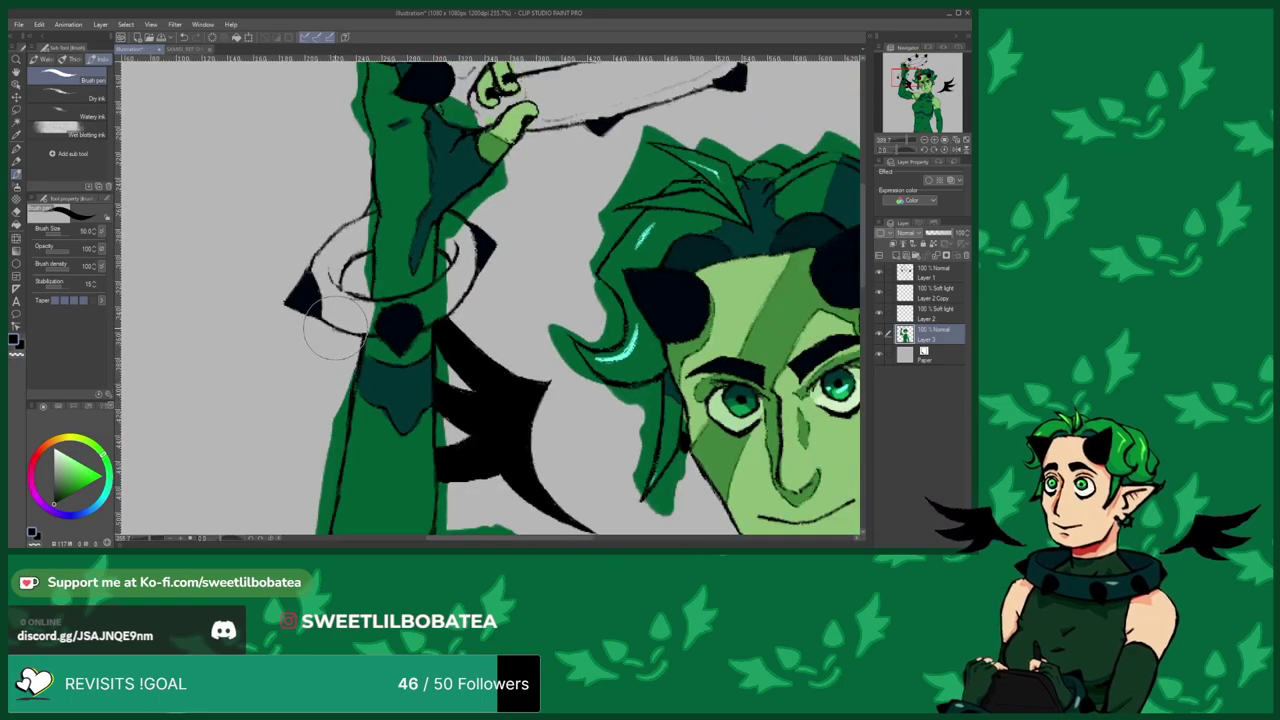
Sample the dark navy from the wrist ring's spike and touch up the ring's outline where it meets the arm.
{"action": "scroll", "coordinate": [338, 325], "scroll_direction": "up", "scroll_amount": 3}
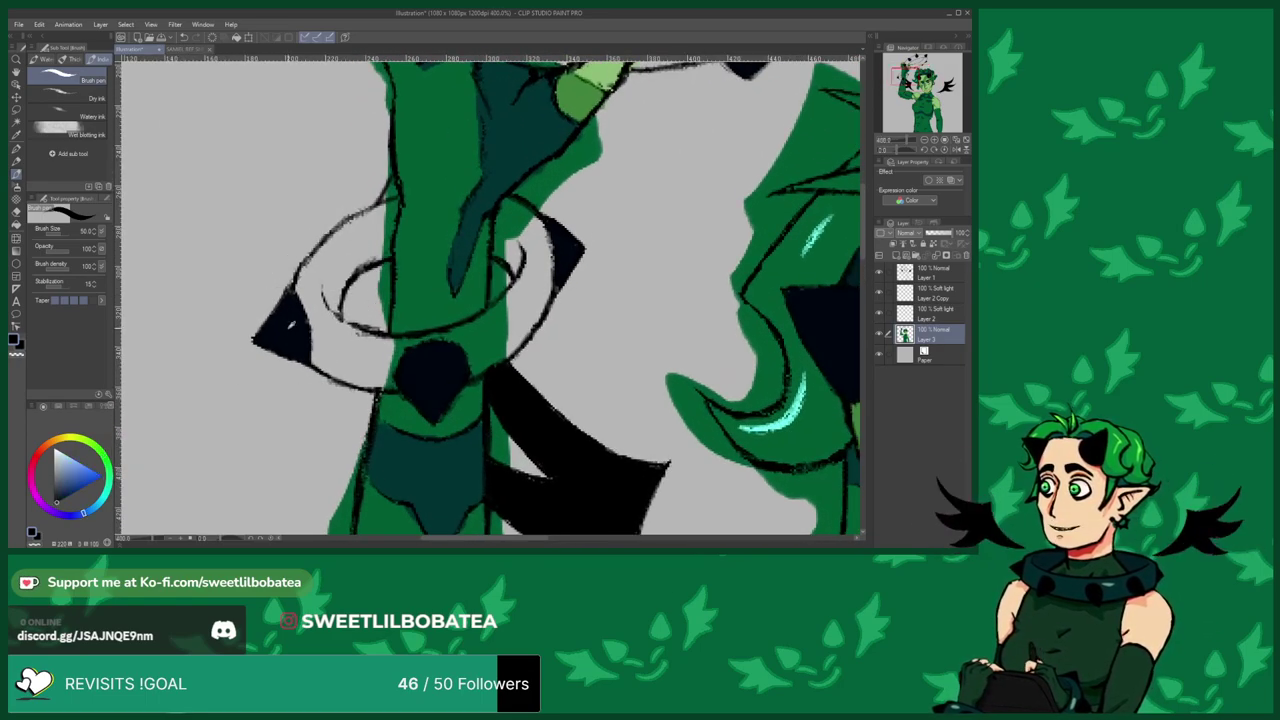
{"action": "scroll", "coordinate": [380, 180], "scroll_direction": "up", "scroll_amount": 2}
{"action": "mouse_move", "coordinate": [374, 194]}
{"action": "left_mouse_down"}
{"action": "mouse_move", "coordinate": [397, 188]}
{"action": "mouse_move", "coordinate": [377, 194]}
{"action": "left_mouse_up"}
{"action": "scroll", "coordinate": [380, 180], "scroll_direction": "down", "scroll_amount": 6}
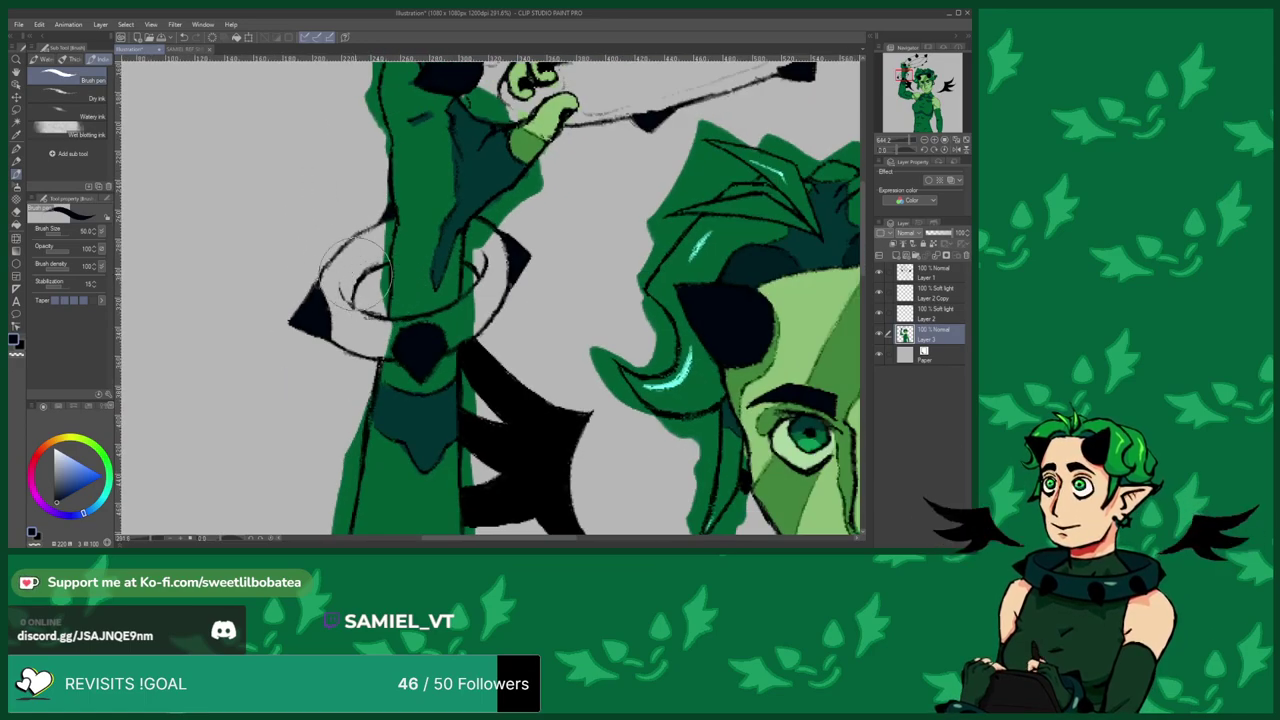
Try a muted blue stroke on the spiked wrist ring, and undo it.
{"action": "scroll", "coordinate": [337, 292], "scroll_direction": "up", "scroll_amount": 1}
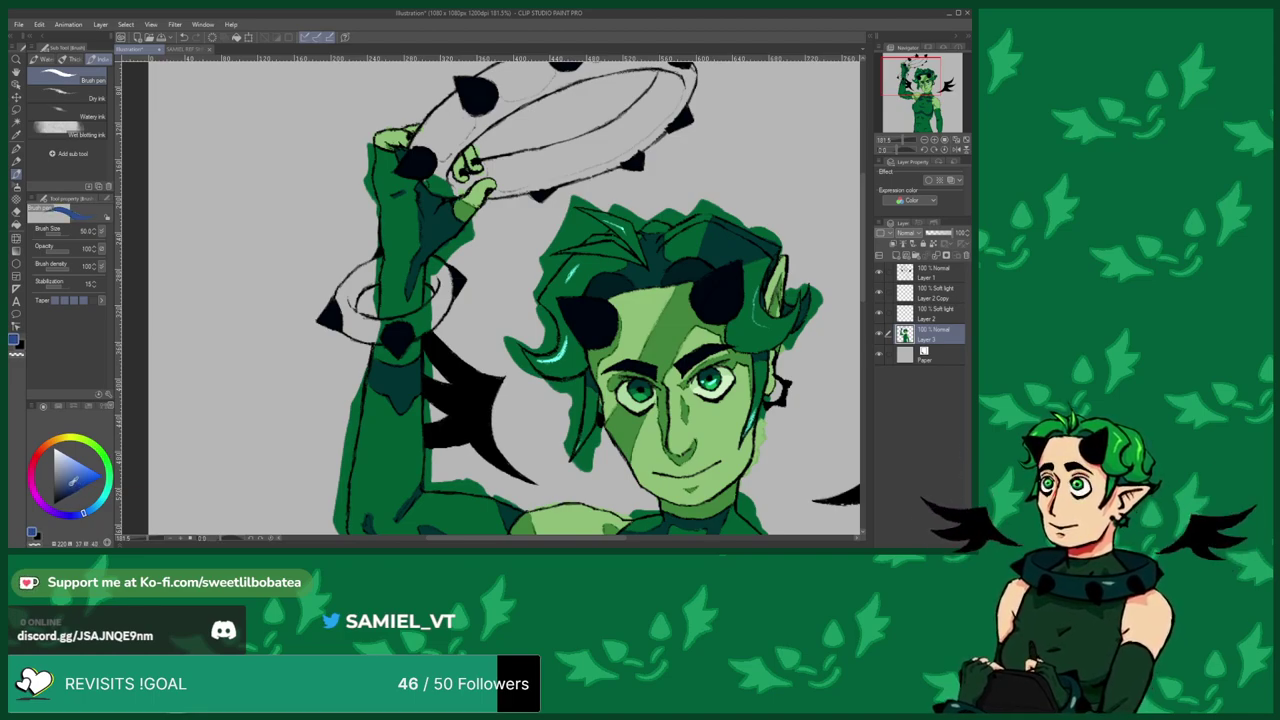
{"action": "left_click_drag", "start_coordinate": [73, 483], "coordinate": [69, 486]}
{"action": "scroll", "coordinate": [354, 322], "scroll_direction": "up", "scroll_amount": 2}
{"action": "left_click_drag", "start_coordinate": [357, 331], "coordinate": [338, 298]}
{"action": "left_click", "coordinate": [183, 39]}
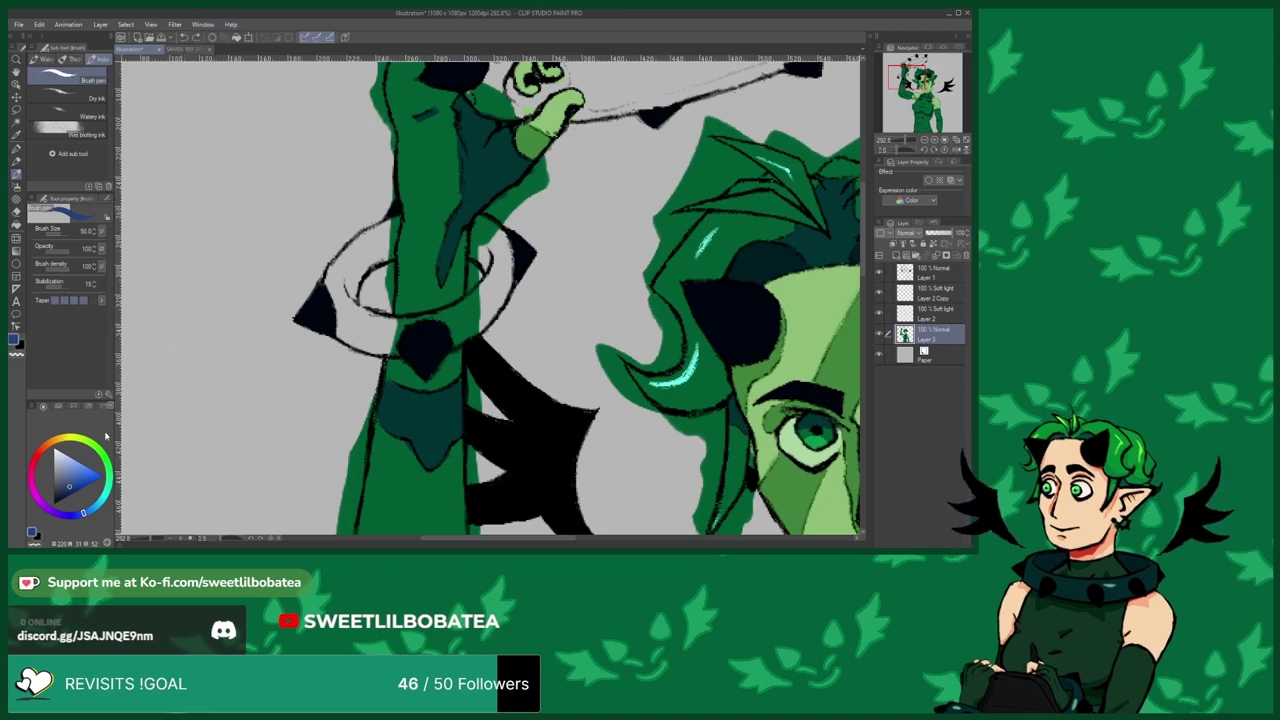
Paint the band of the spiked wrist ring dark blue around the raised arm, keeping its hole and spikes clear.
{"action": "mouse_move", "coordinate": [355, 320]}
{"action": "left_mouse_down"}
{"action": "mouse_move", "coordinate": [352, 270]}
{"action": "mouse_move", "coordinate": [388, 248]}
{"action": "mouse_move", "coordinate": [378, 255]}
{"action": "left_mouse_up"}
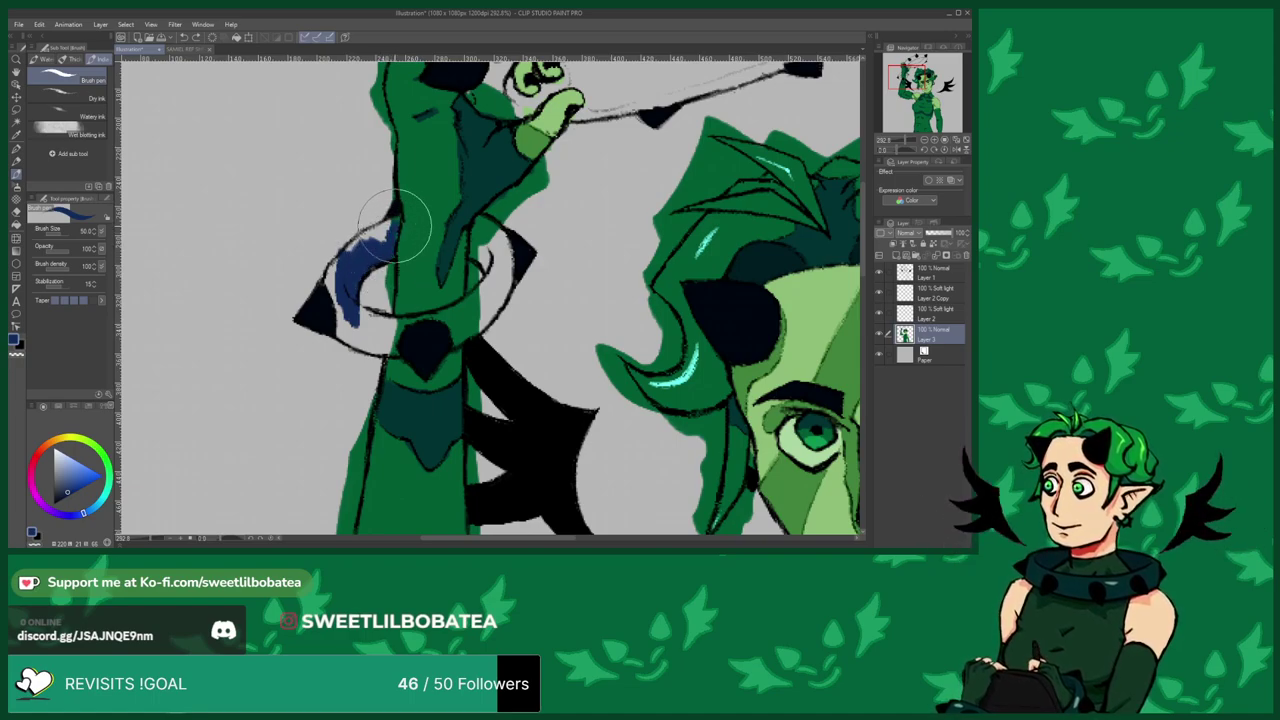
{"action": "left_click_drag", "start_coordinate": [396, 215], "coordinate": [378, 232]}
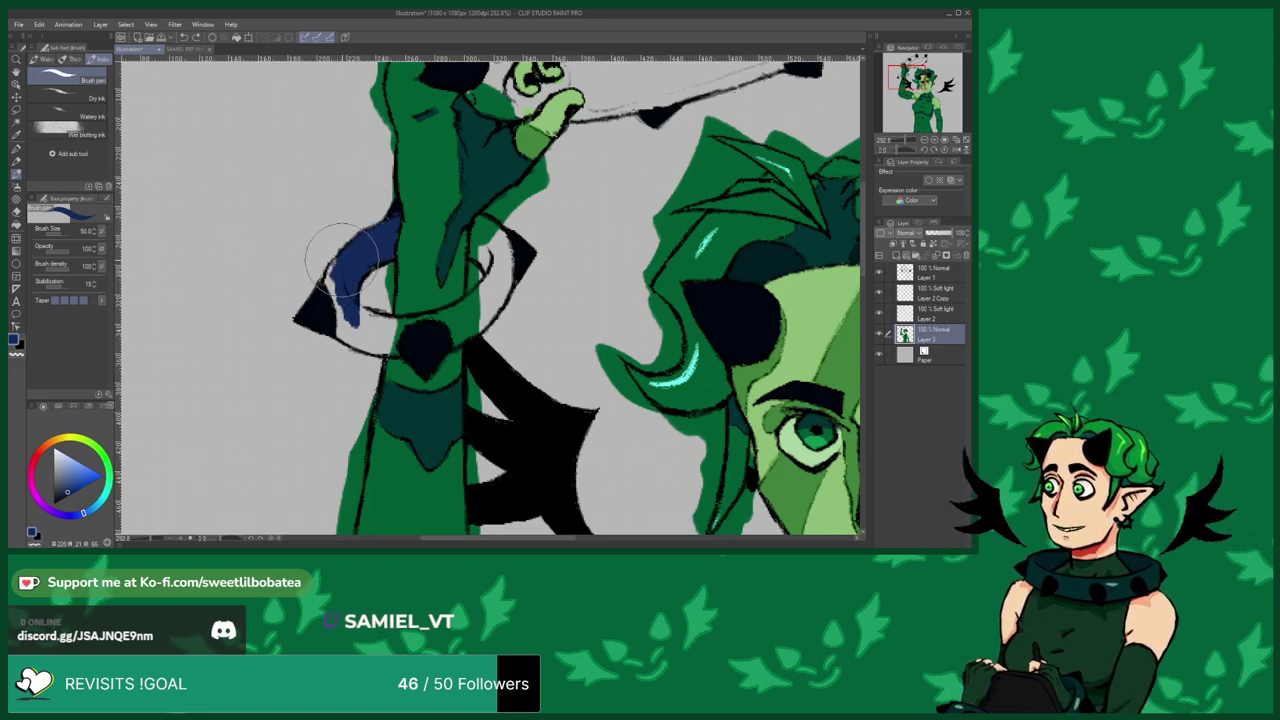
{"action": "left_click_drag", "start_coordinate": [340, 258], "coordinate": [330, 285]}
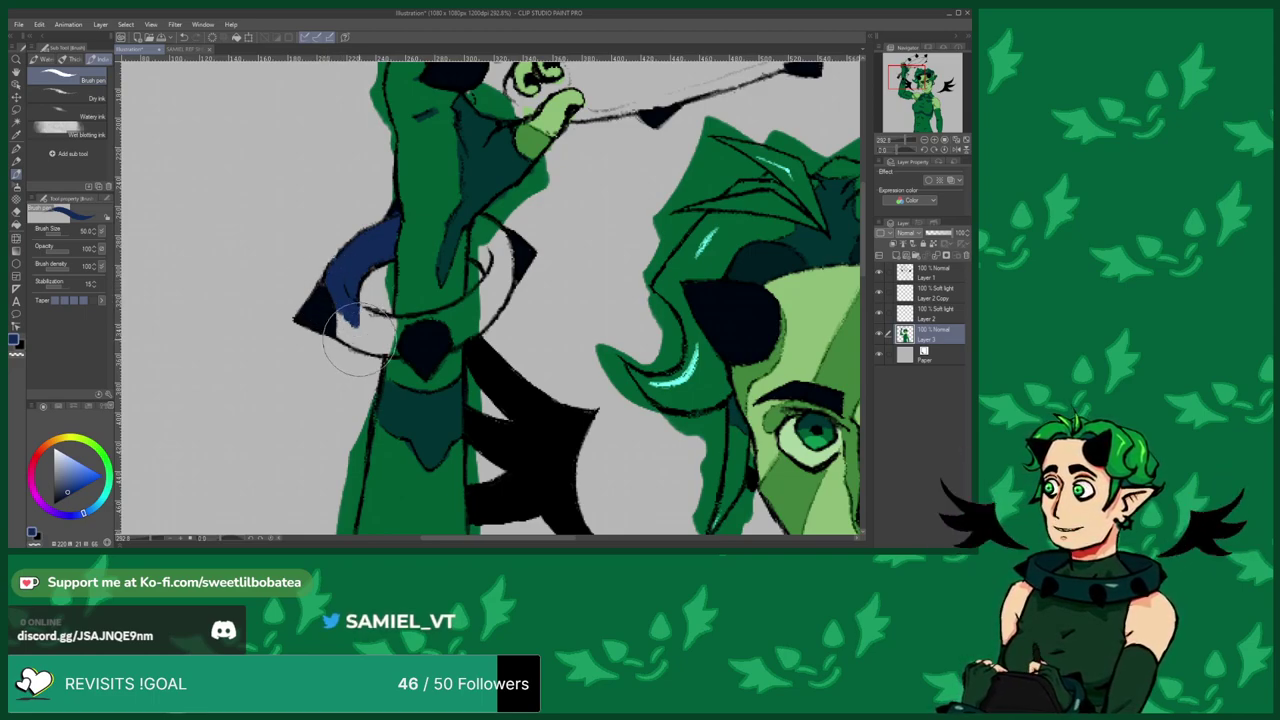
{"action": "left_click_drag", "start_coordinate": [339, 334], "coordinate": [400, 352]}
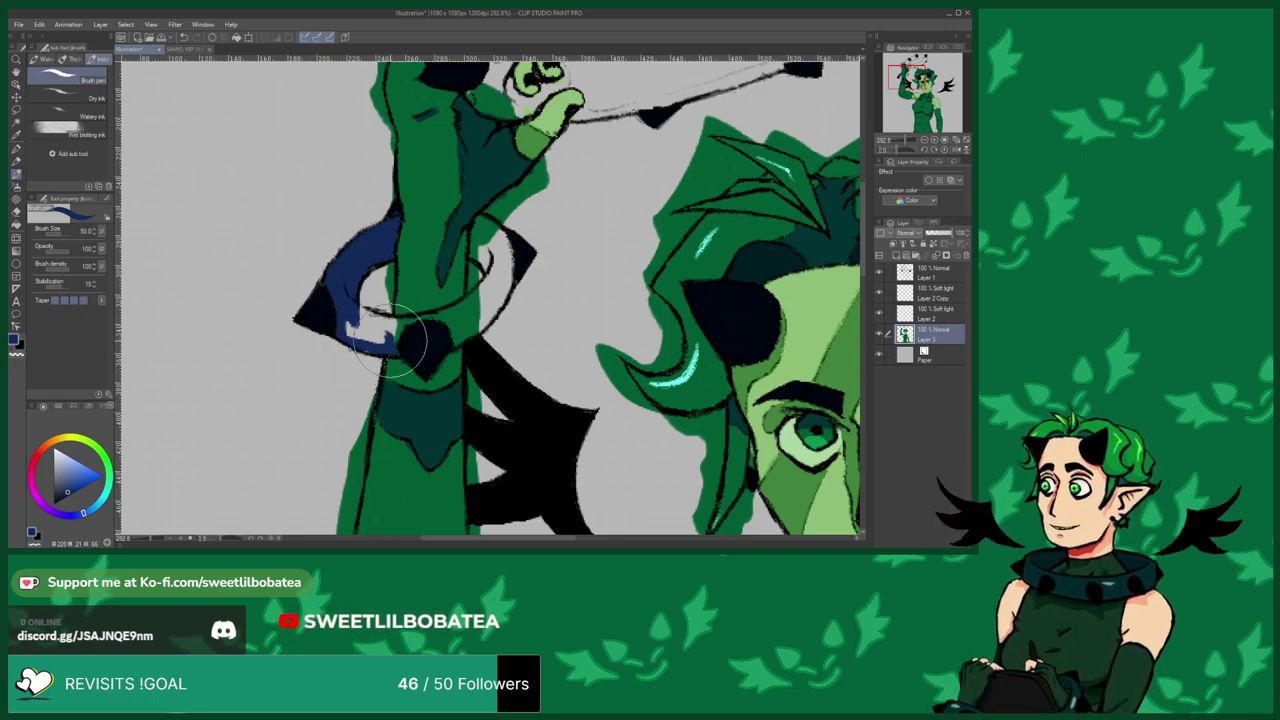
{"action": "mouse_move", "coordinate": [389, 343]}
{"action": "left_mouse_down"}
{"action": "mouse_move", "coordinate": [411, 313]}
{"action": "mouse_move", "coordinate": [397, 331]}
{"action": "mouse_move", "coordinate": [362, 312]}
{"action": "left_mouse_up"}
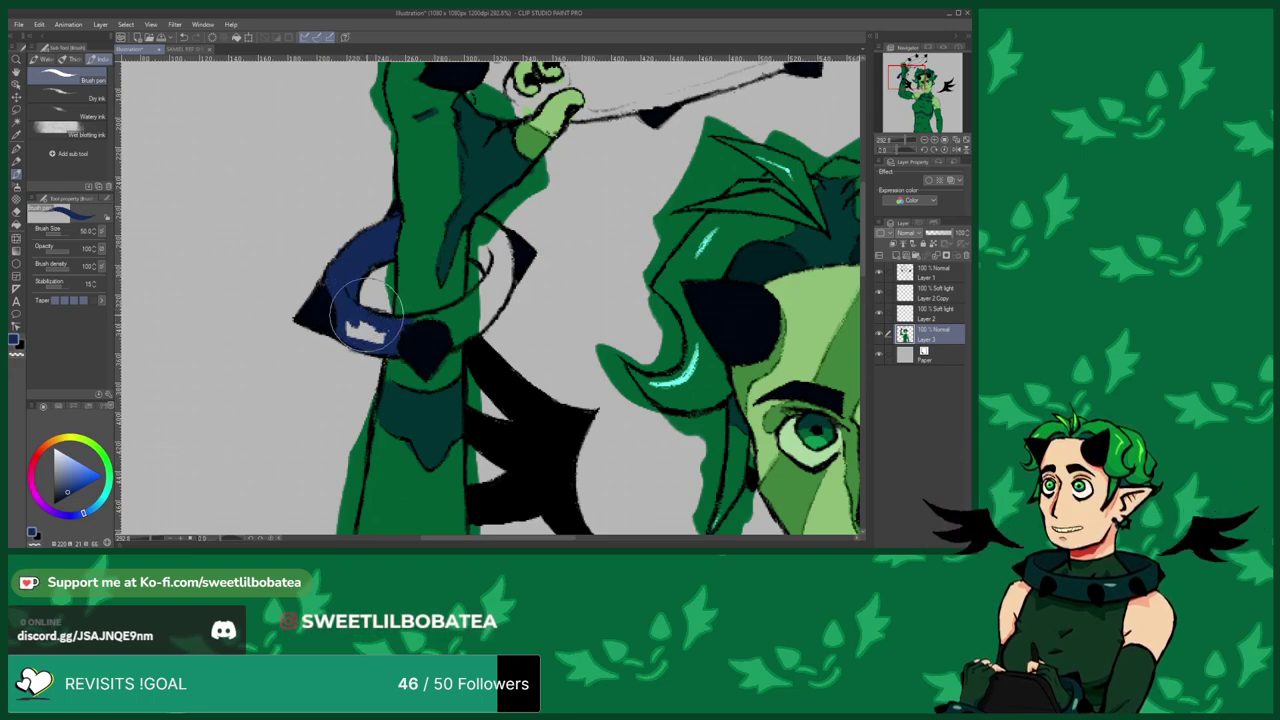
{"action": "mouse_move", "coordinate": [347, 330]}
{"action": "left_mouse_down"}
{"action": "mouse_move", "coordinate": [443, 328]}
{"action": "mouse_move", "coordinate": [399, 321]}
{"action": "mouse_move", "coordinate": [485, 289]}
{"action": "left_mouse_up"}
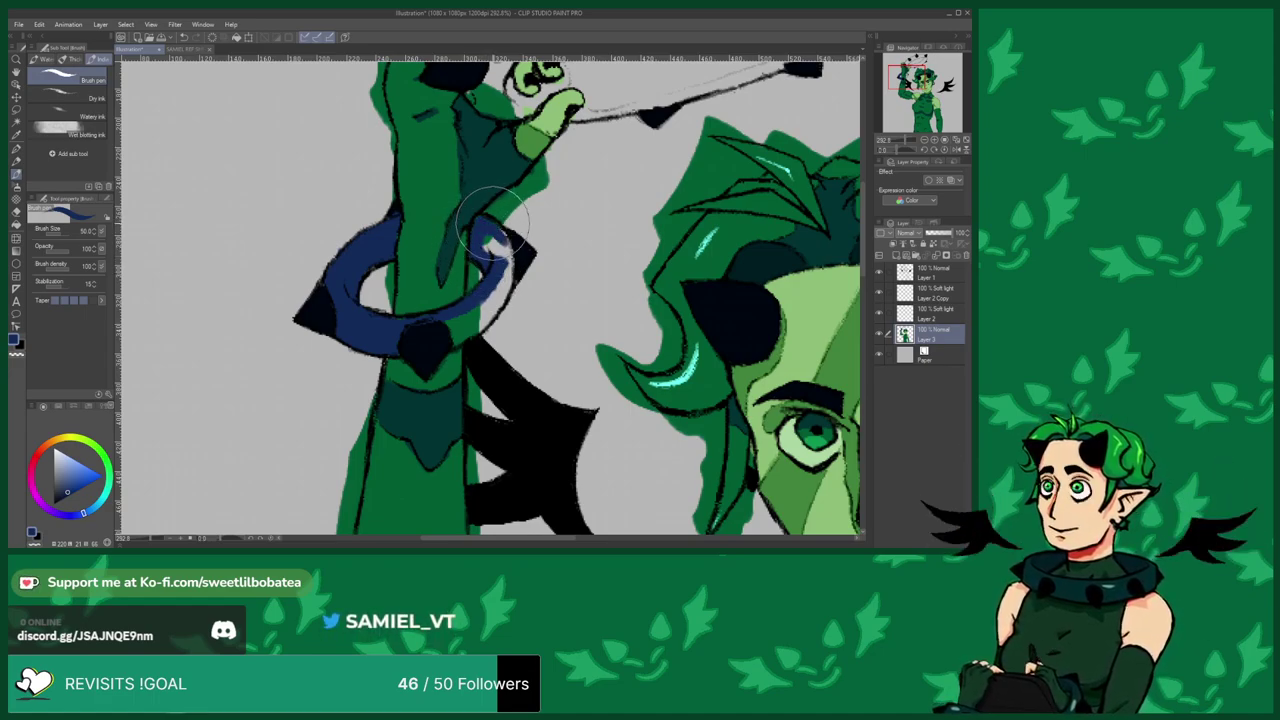
Fill the remaining unpainted part of the wrist ring with dark blue, covering the gaps around its front spike.
{"action": "left_click_drag", "start_coordinate": [505, 285], "coordinate": [484, 311]}
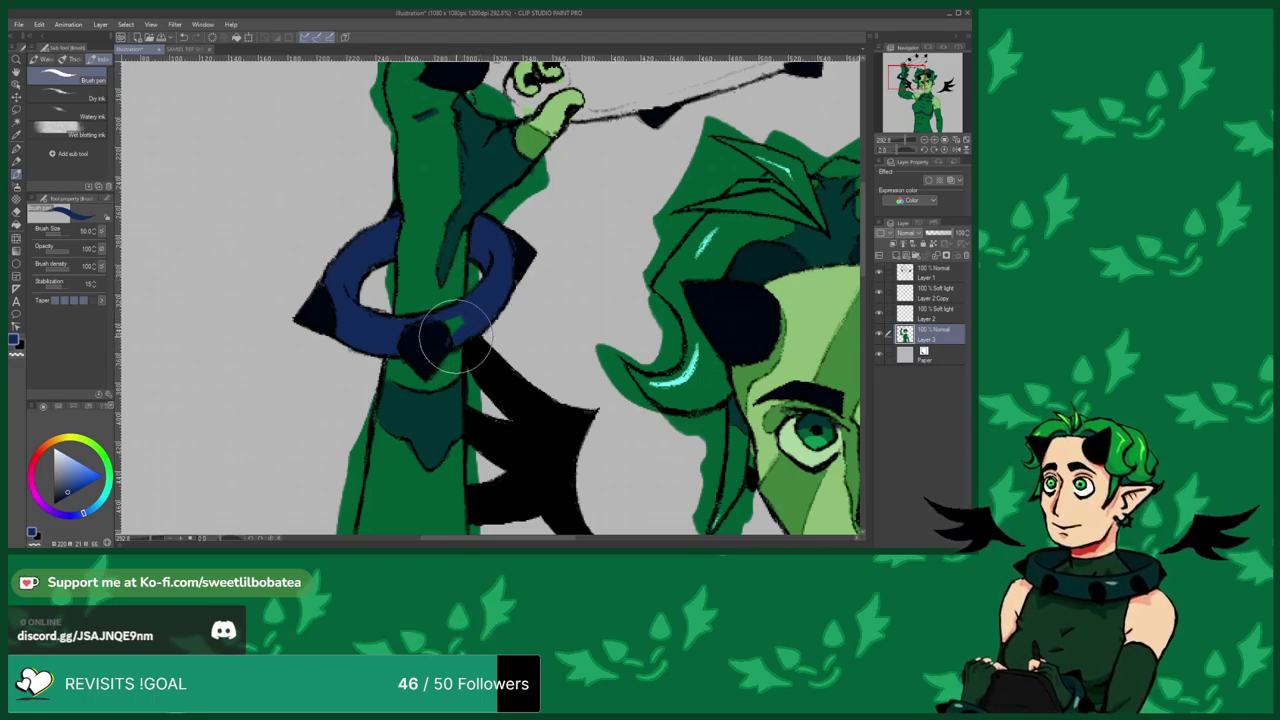
{"action": "left_click_drag", "start_coordinate": [450, 321], "coordinate": [467, 319]}
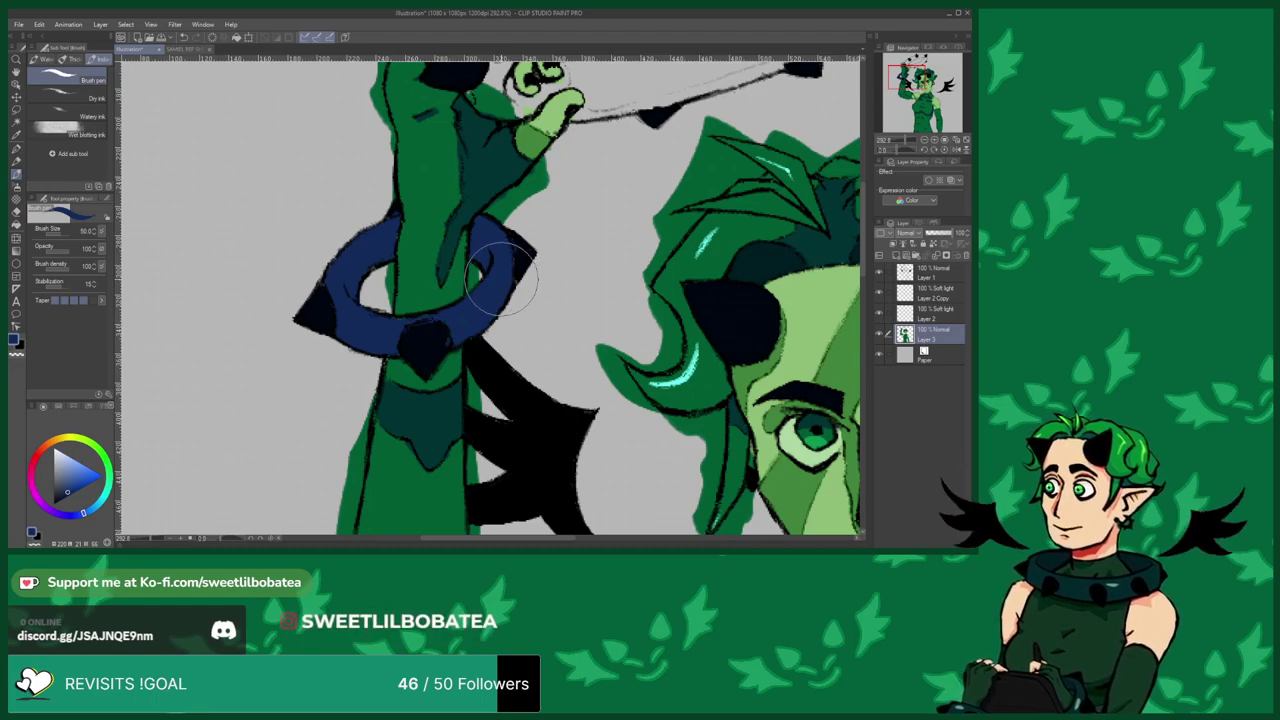
{"action": "scroll", "coordinate": [266, 309], "scroll_direction": "down", "scroll_amount": 2}
{"action": "scroll", "coordinate": [327, 312], "scroll_direction": "up", "scroll_amount": 3}
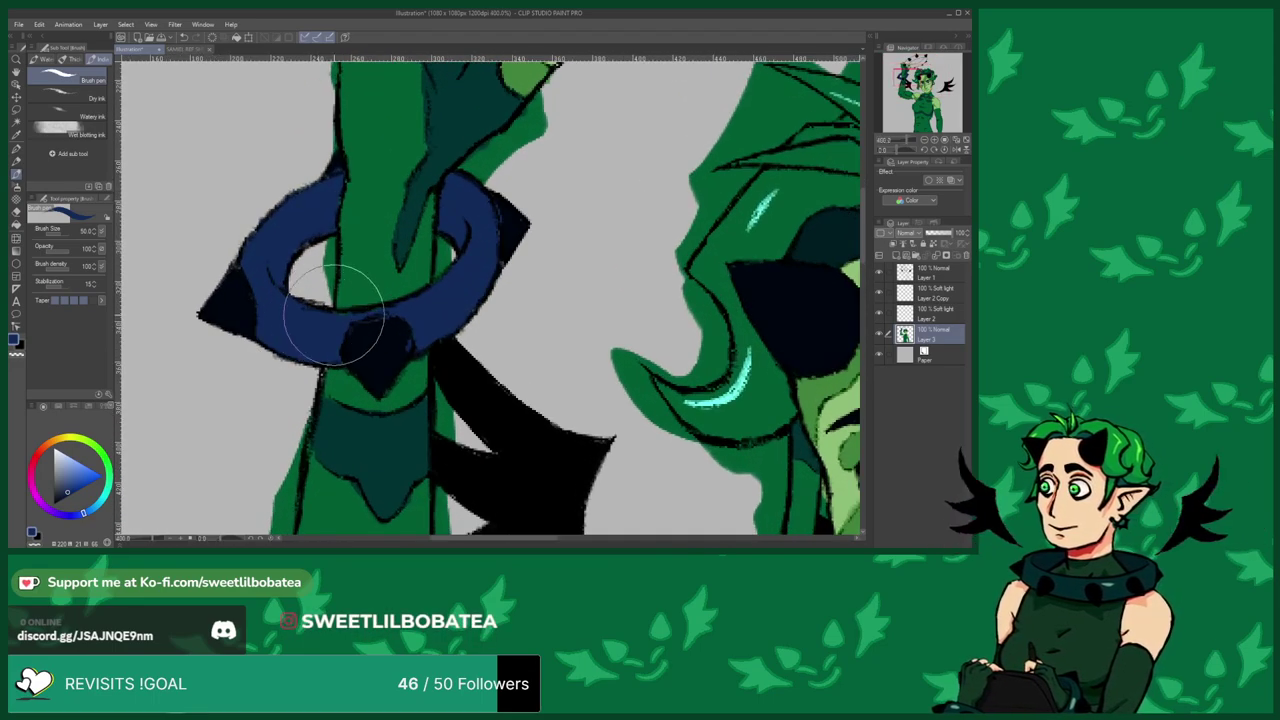
{"action": "scroll", "coordinate": [338, 310], "scroll_direction": "down", "scroll_amount": 3}
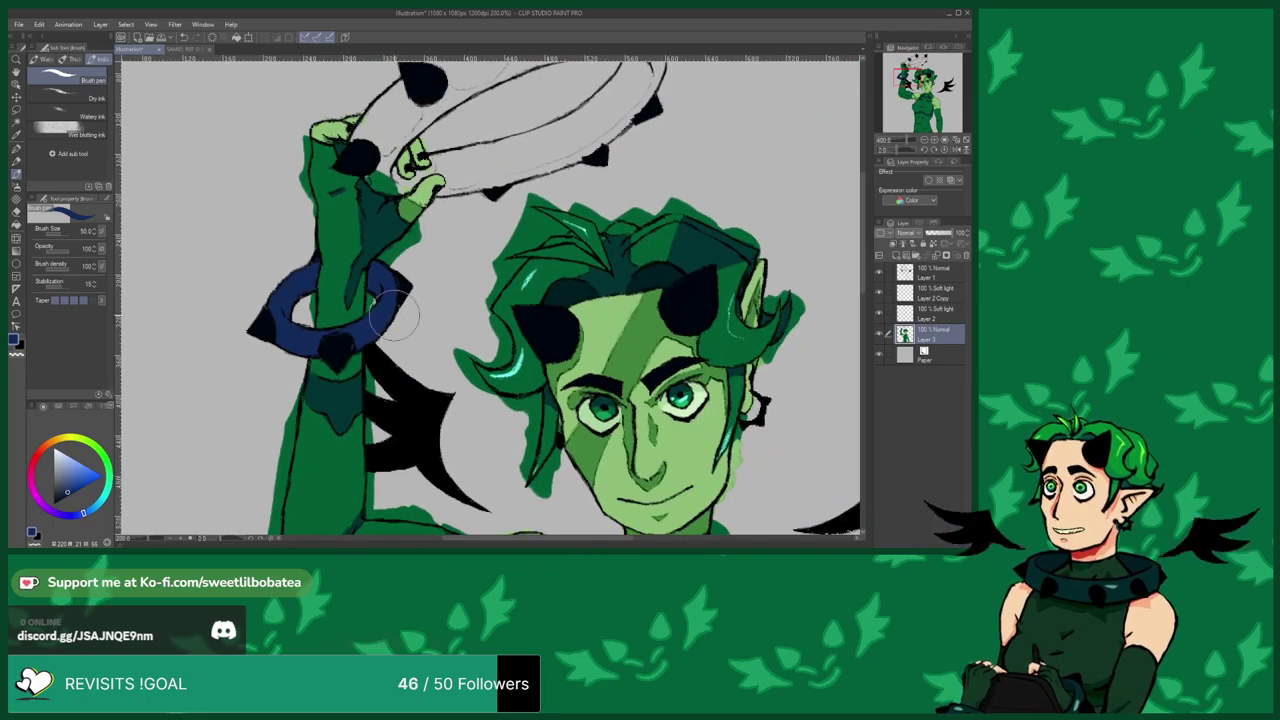
Touch up the wrist ring's spikes in near-black so they cover the blue inside their outlines.
{"action": "scroll", "coordinate": [371, 271], "scroll_direction": "up", "scroll_amount": 5}
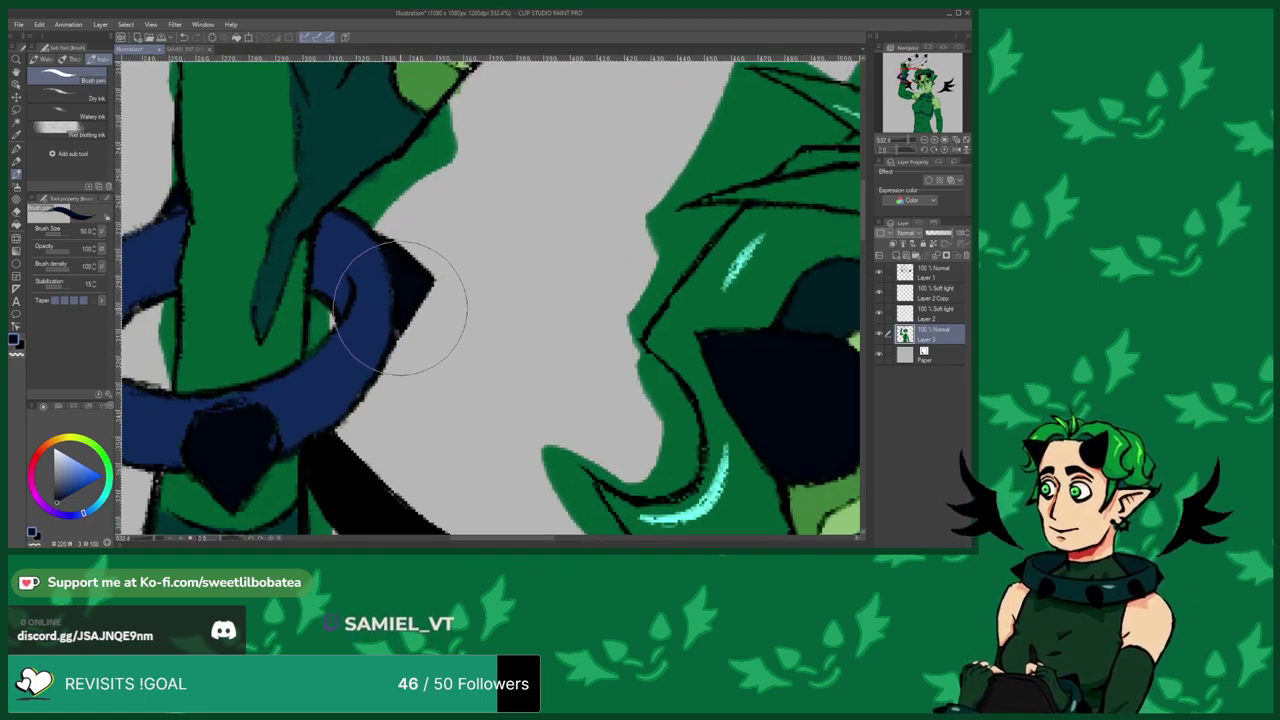
{"action": "scroll", "coordinate": [405, 290], "scroll_direction": "down", "scroll_amount": 3}
{"action": "scroll", "coordinate": [355, 360], "scroll_direction": "up", "scroll_amount": 3}
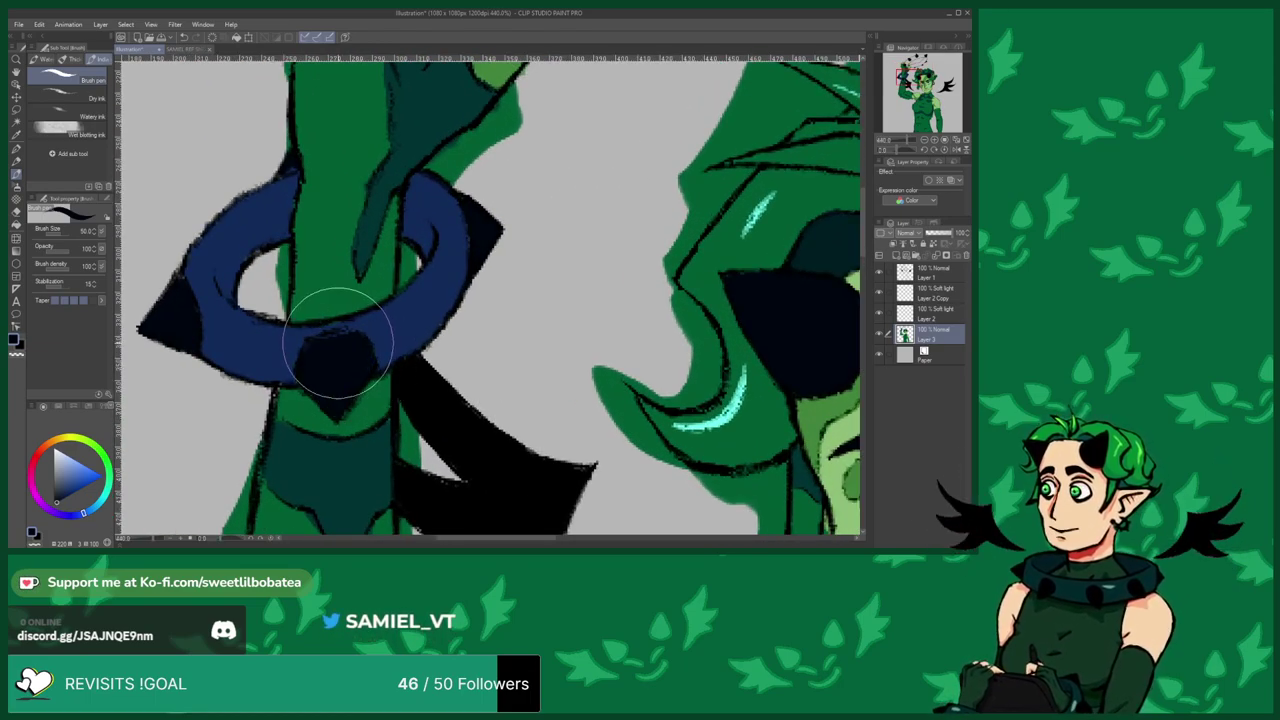
{"action": "scroll", "coordinate": [223, 274], "scroll_direction": "down", "scroll_amount": 3}
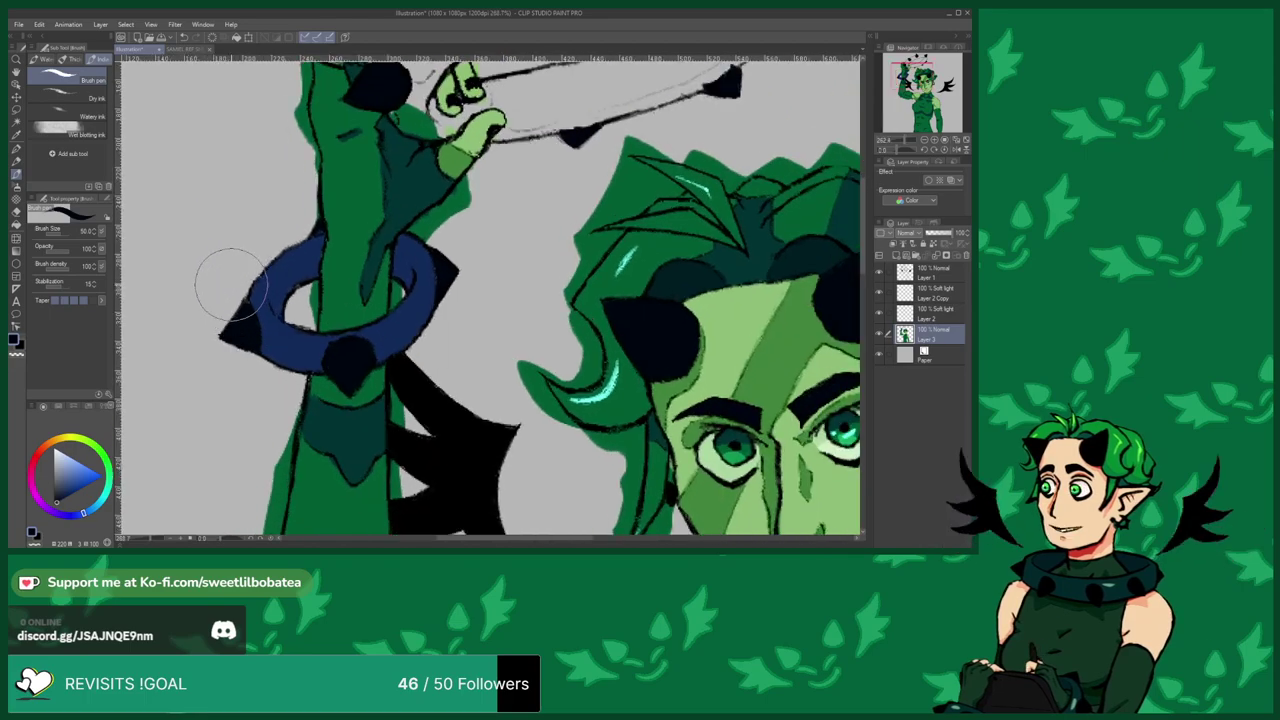
{"action": "scroll", "coordinate": [229, 320], "scroll_direction": "up", "scroll_amount": 4}
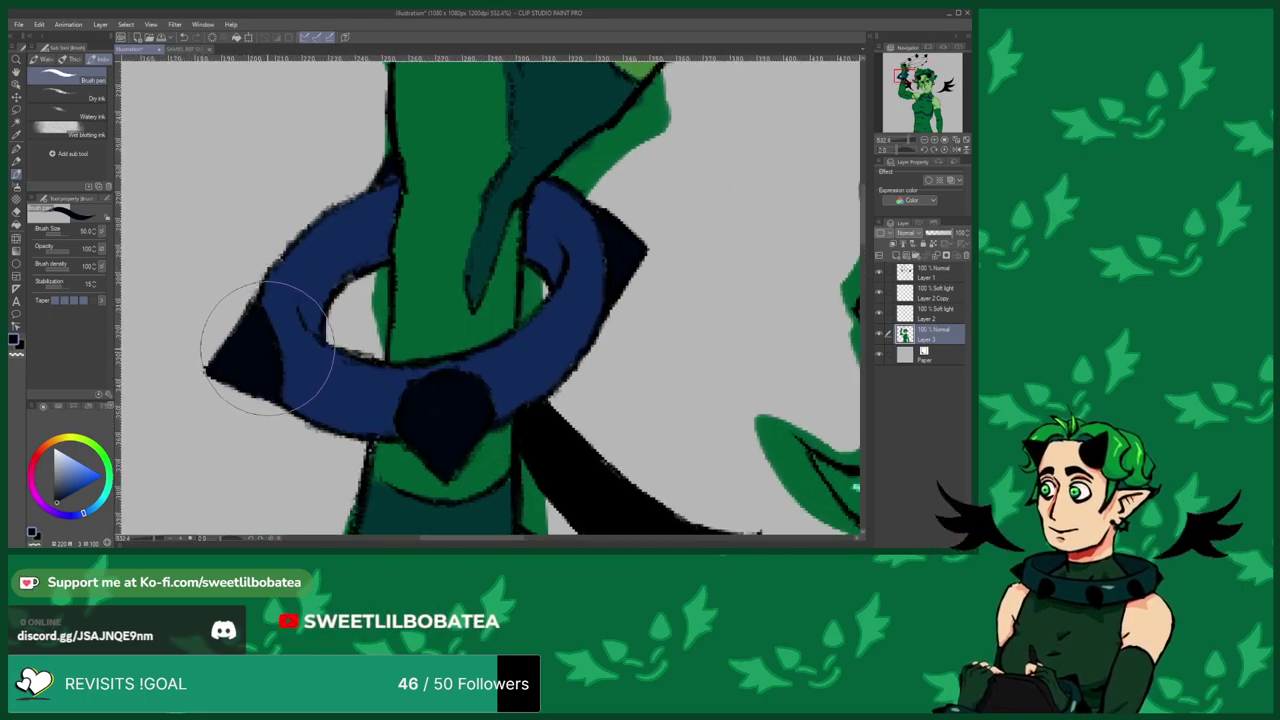
{"action": "scroll", "coordinate": [300, 320], "scroll_direction": "down", "scroll_amount": 2}
{"action": "scroll", "coordinate": [340, 250], "scroll_direction": "up", "scroll_amount": 2}
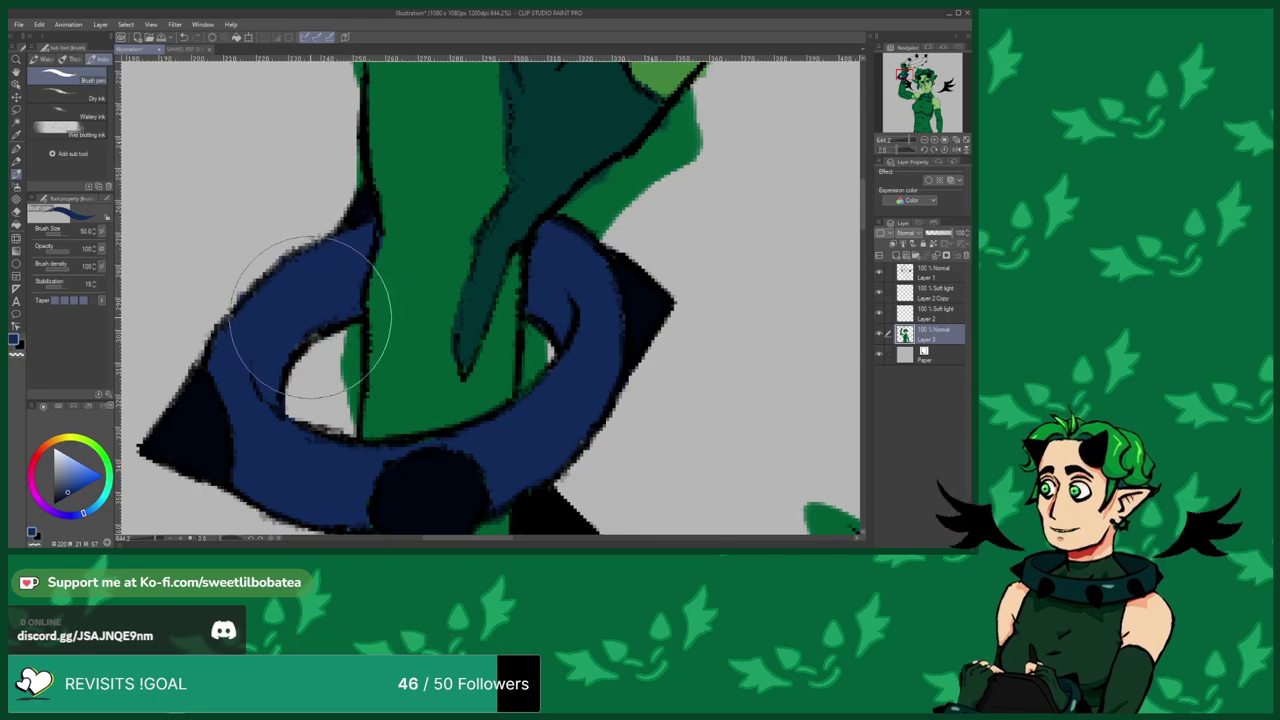
Sample the wrist ring's dark blue and fill the large ring's band beside the raised hand.
{"action": "left_click", "coordinate": [372, 275], "text": "alt"}
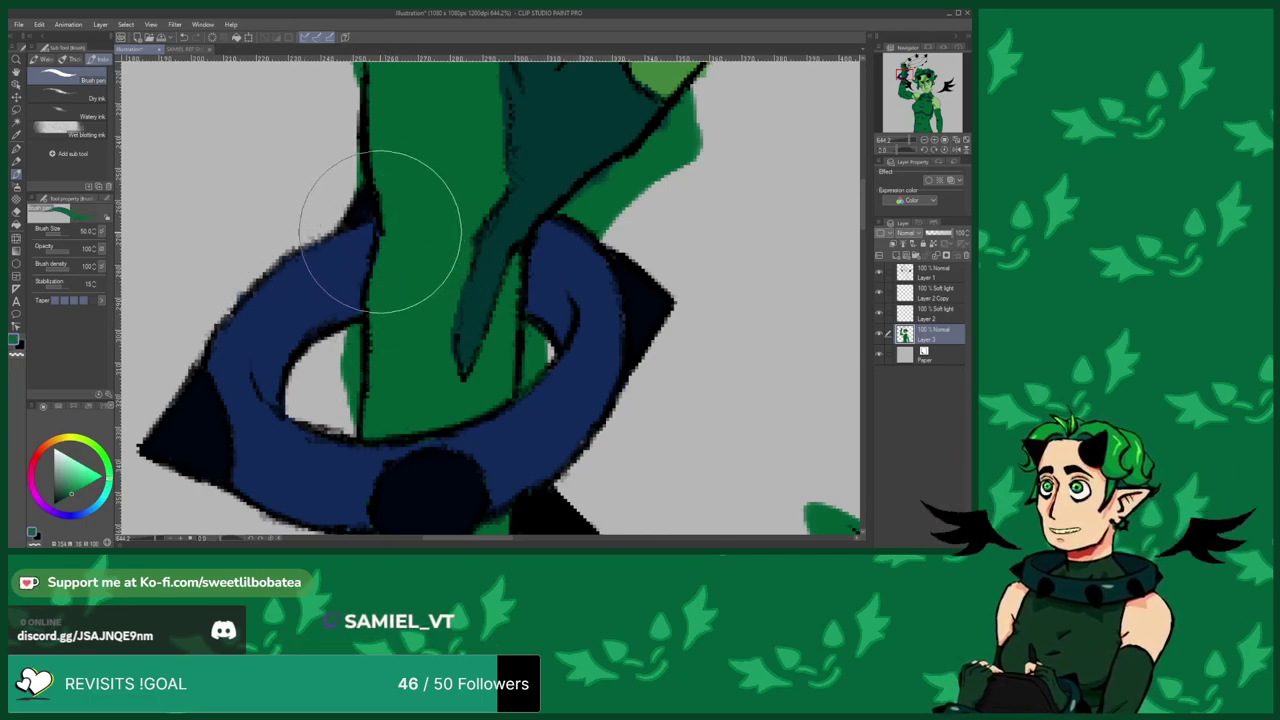
{"action": "left_click", "coordinate": [311, 300], "text": "alt"}
{"action": "scroll", "coordinate": [323, 390], "scroll_direction": "down", "scroll_amount": 16}
{"action": "scroll", "coordinate": [374, 240], "scroll_direction": "up", "scroll_amount": 12}
{"action": "mouse_move", "coordinate": [385, 240]}
{"action": "left_mouse_down"}
{"action": "mouse_move", "coordinate": [376, 287]}
{"action": "mouse_move", "coordinate": [330, 285]}
{"action": "mouse_move", "coordinate": [340, 280]}
{"action": "mouse_move", "coordinate": [345, 320]}
{"action": "mouse_move", "coordinate": [430, 318]}
{"action": "mouse_move", "coordinate": [390, 300]}
{"action": "mouse_move", "coordinate": [372, 228]}
{"action": "mouse_move", "coordinate": [388, 215]}
{"action": "mouse_move", "coordinate": [385, 245]}
{"action": "mouse_move", "coordinate": [440, 200]}
{"action": "left_mouse_up"}
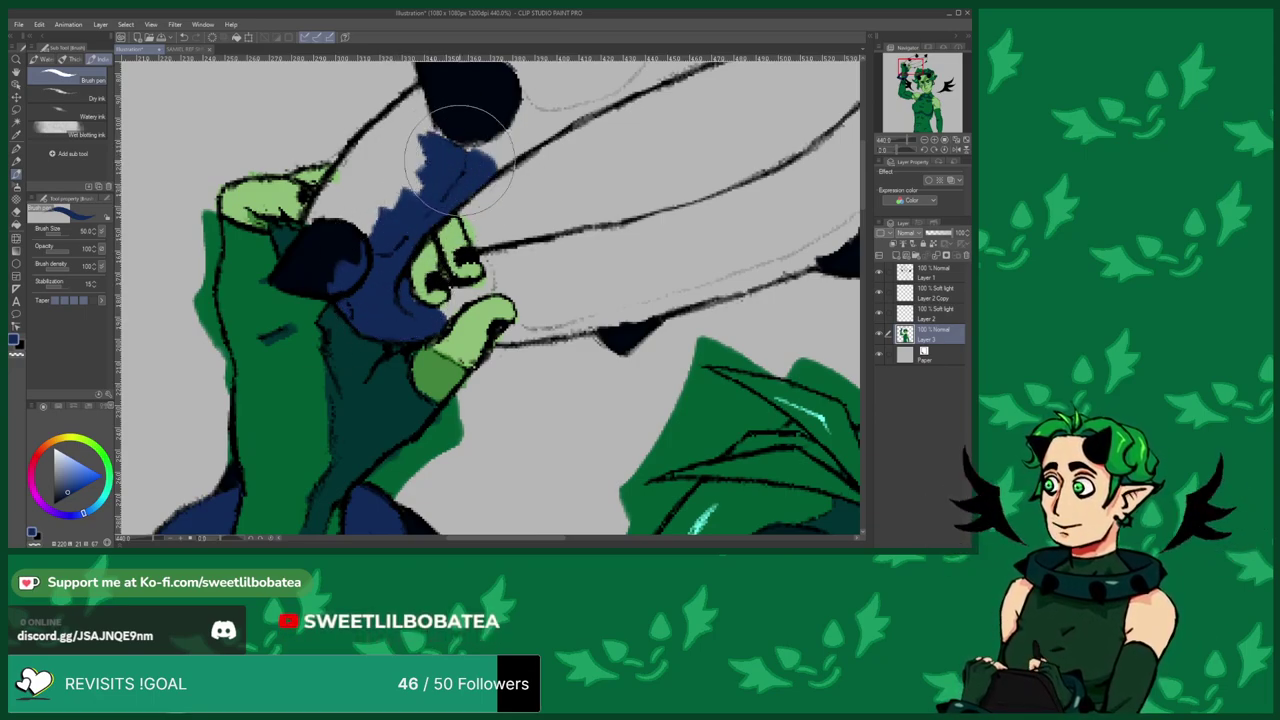
{"action": "mouse_move", "coordinate": [450, 150]}
{"action": "left_mouse_down"}
{"action": "mouse_move", "coordinate": [425, 105]}
{"action": "mouse_move", "coordinate": [383, 150]}
{"action": "mouse_move", "coordinate": [408, 110]}
{"action": "mouse_move", "coordinate": [343, 183]}
{"action": "mouse_move", "coordinate": [355, 162]}
{"action": "mouse_move", "coordinate": [373, 177]}
{"action": "mouse_move", "coordinate": [363, 193]}
{"action": "mouse_move", "coordinate": [410, 162]}
{"action": "left_mouse_up"}
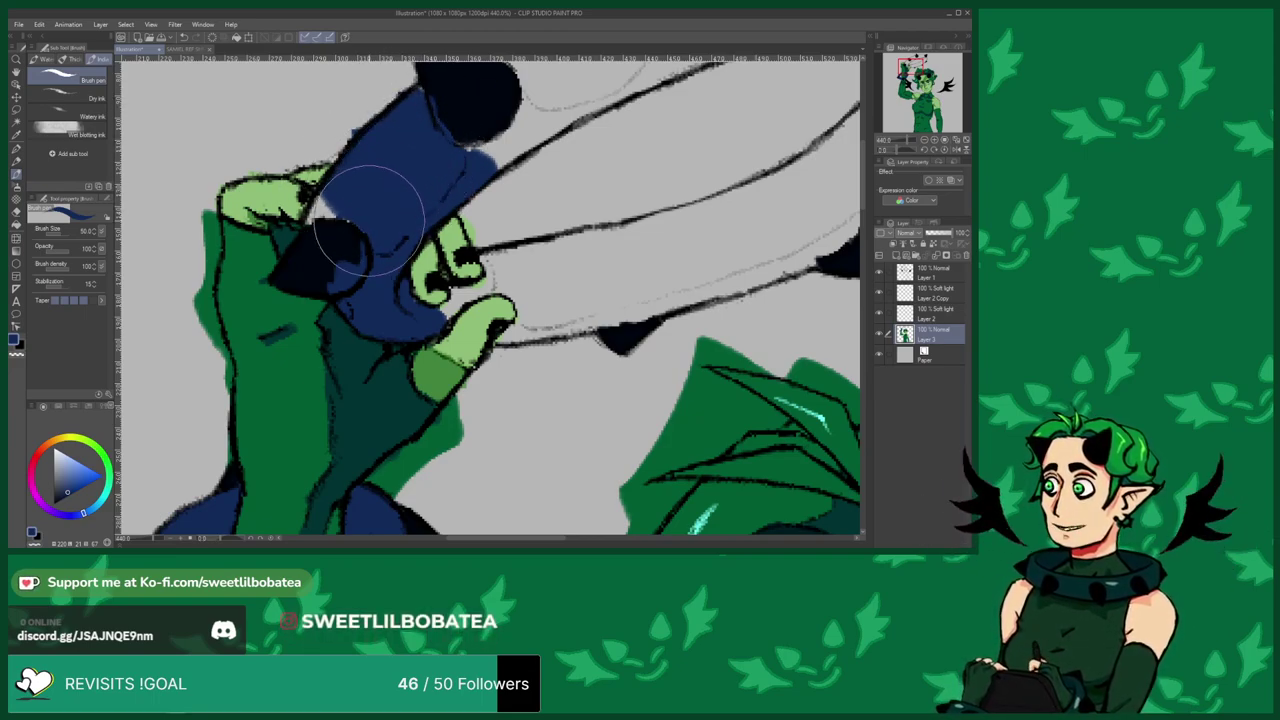
{"action": "mouse_move", "coordinate": [357, 199]}
{"action": "left_mouse_down"}
{"action": "mouse_move", "coordinate": [311, 222]}
{"action": "mouse_move", "coordinate": [318, 208]}
{"action": "left_mouse_up"}
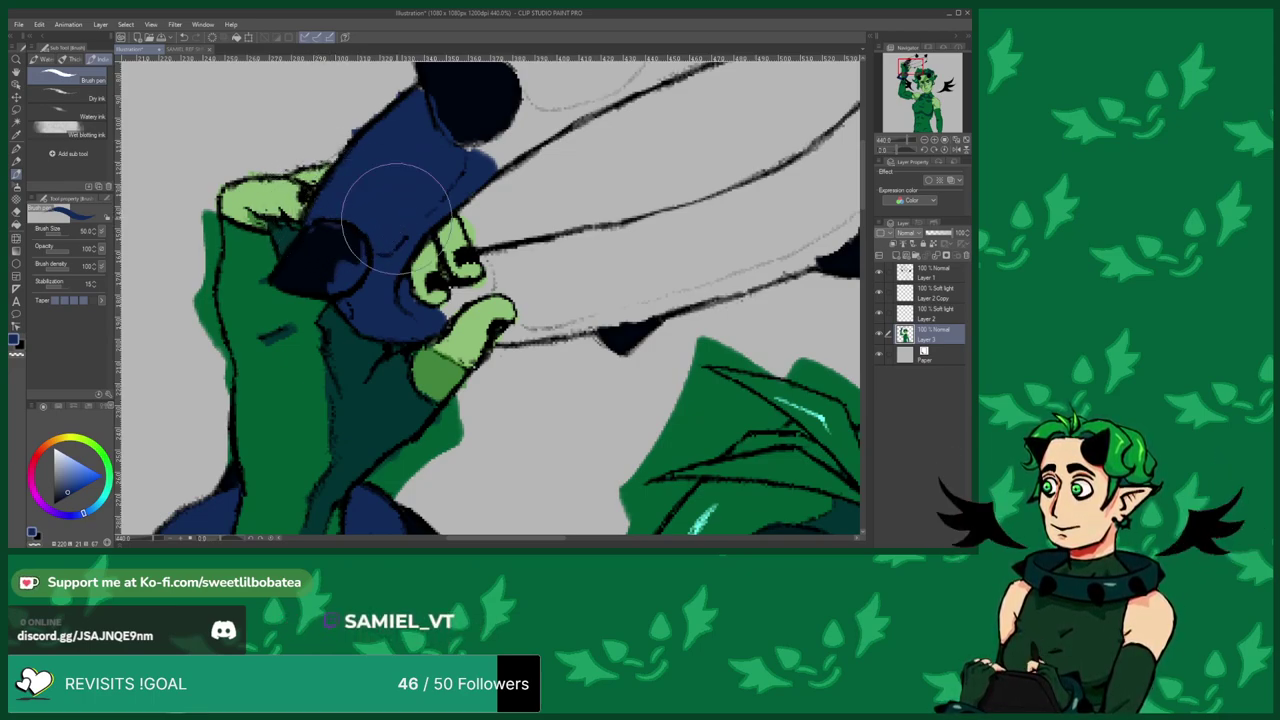
Continue the dark blue along the large ring's upper band and repaint the spikes there in near-black.
{"action": "mouse_move", "coordinate": [348, 260]}
{"action": "left_mouse_down"}
{"action": "mouse_move", "coordinate": [329, 285]}
{"action": "mouse_move", "coordinate": [353, 252]}
{"action": "left_mouse_up"}
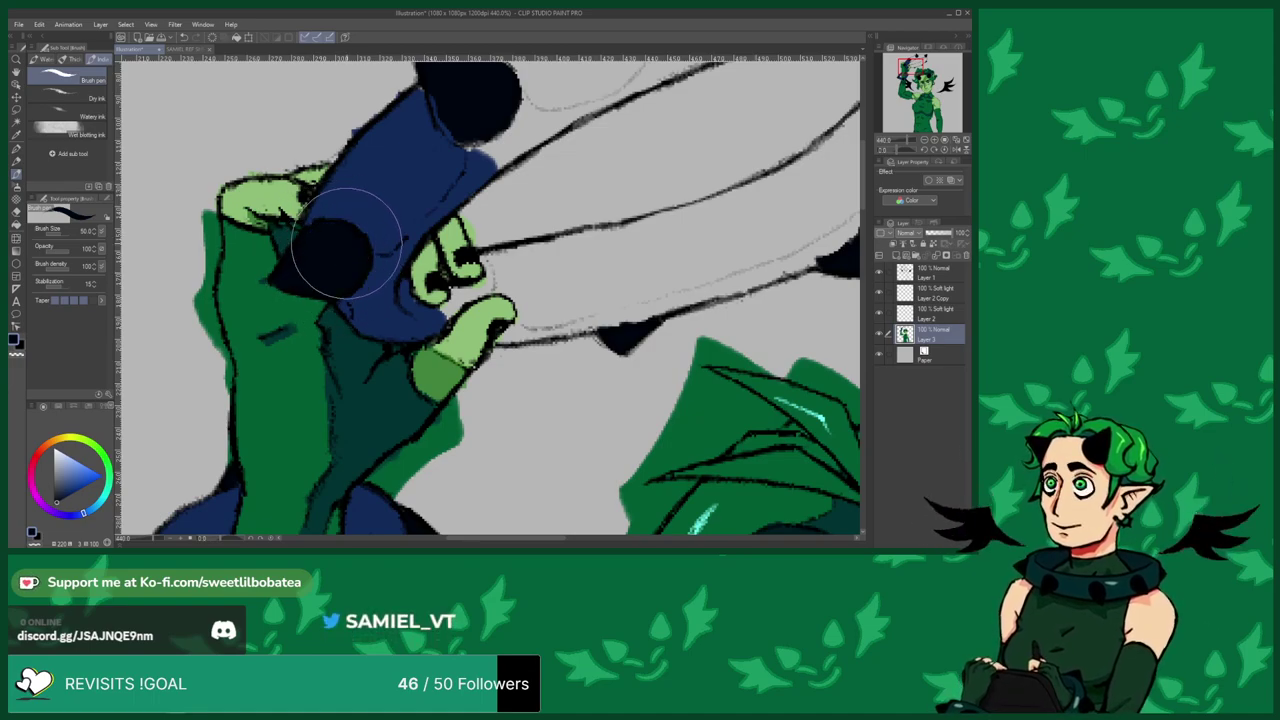
{"action": "scroll", "coordinate": [272, 374], "scroll_direction": "down", "scroll_amount": 3}
{"action": "scroll", "coordinate": [343, 250], "scroll_direction": "up", "scroll_amount": 3}
{"action": "mouse_move", "coordinate": [411, 248]}
{"action": "left_mouse_down"}
{"action": "mouse_move", "coordinate": [489, 213]}
{"action": "mouse_move", "coordinate": [417, 252]}
{"action": "mouse_move", "coordinate": [397, 246]}
{"action": "mouse_move", "coordinate": [463, 227]}
{"action": "mouse_move", "coordinate": [469, 203]}
{"action": "mouse_move", "coordinate": [455, 225]}
{"action": "mouse_move", "coordinate": [462, 181]}
{"action": "mouse_move", "coordinate": [443, 233]}
{"action": "mouse_move", "coordinate": [457, 177]}
{"action": "mouse_move", "coordinate": [414, 156]}
{"action": "mouse_move", "coordinate": [458, 158]}
{"action": "mouse_move", "coordinate": [457, 197]}
{"action": "mouse_move", "coordinate": [472, 147]}
{"action": "mouse_move", "coordinate": [438, 162]}
{"action": "mouse_move", "coordinate": [433, 151]}
{"action": "mouse_move", "coordinate": [472, 134]}
{"action": "mouse_move", "coordinate": [428, 155]}
{"action": "mouse_move", "coordinate": [522, 132]}
{"action": "mouse_move", "coordinate": [458, 140]}
{"action": "mouse_move", "coordinate": [485, 124]}
{"action": "mouse_move", "coordinate": [556, 100]}
{"action": "mouse_move", "coordinate": [540, 117]}
{"action": "mouse_move", "coordinate": [552, 137]}
{"action": "mouse_move", "coordinate": [600, 155]}
{"action": "mouse_move", "coordinate": [651, 133]}
{"action": "mouse_move", "coordinate": [632, 147]}
{"action": "mouse_move", "coordinate": [653, 103]}
{"action": "mouse_move", "coordinate": [632, 81]}
{"action": "mouse_move", "coordinate": [635, 142]}
{"action": "mouse_move", "coordinate": [531, 183]}
{"action": "mouse_move", "coordinate": [592, 172]}
{"action": "mouse_move", "coordinate": [476, 203]}
{"action": "mouse_move", "coordinate": [551, 161]}
{"action": "mouse_move", "coordinate": [490, 199]}
{"action": "mouse_move", "coordinate": [549, 171]}
{"action": "mouse_move", "coordinate": [517, 191]}
{"action": "mouse_move", "coordinate": [480, 171]}
{"action": "mouse_move", "coordinate": [476, 153]}
{"action": "mouse_move", "coordinate": [413, 207]}
{"action": "left_mouse_up"}
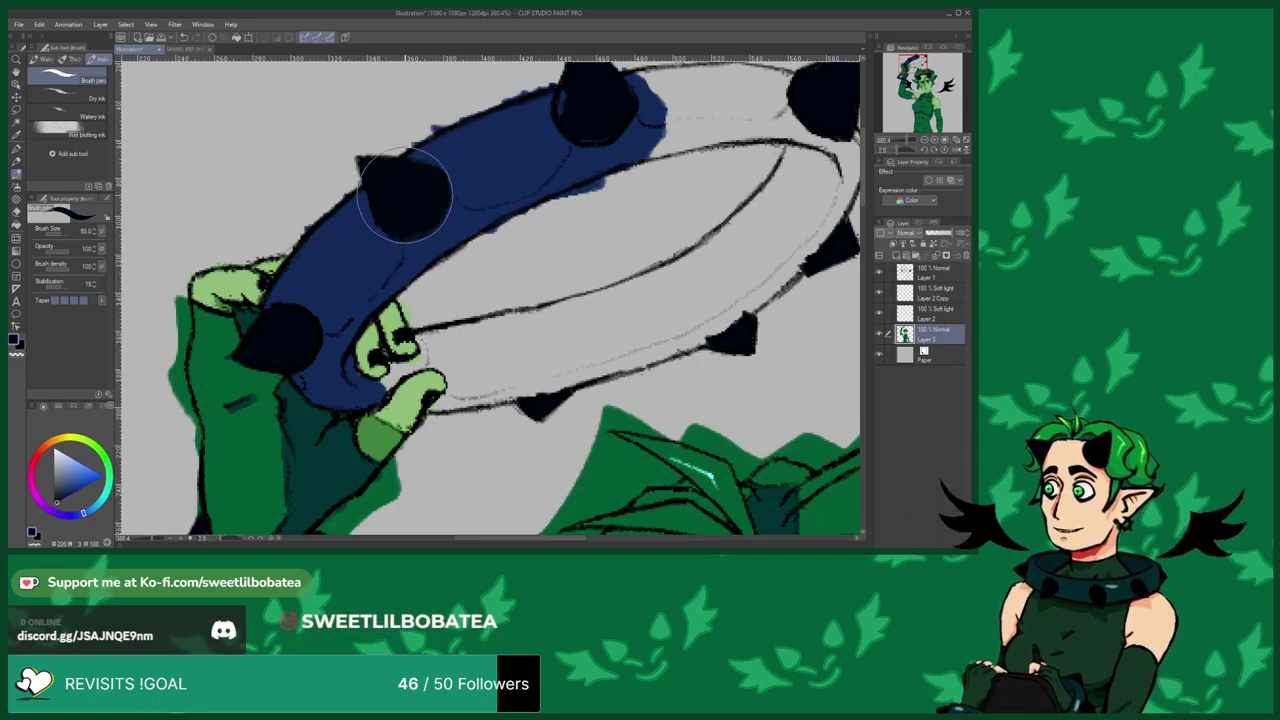
{"action": "scroll", "coordinate": [316, 339], "scroll_direction": "down", "scroll_amount": 3}
{"action": "scroll", "coordinate": [474, 208], "scroll_direction": "up", "scroll_amount": 4}
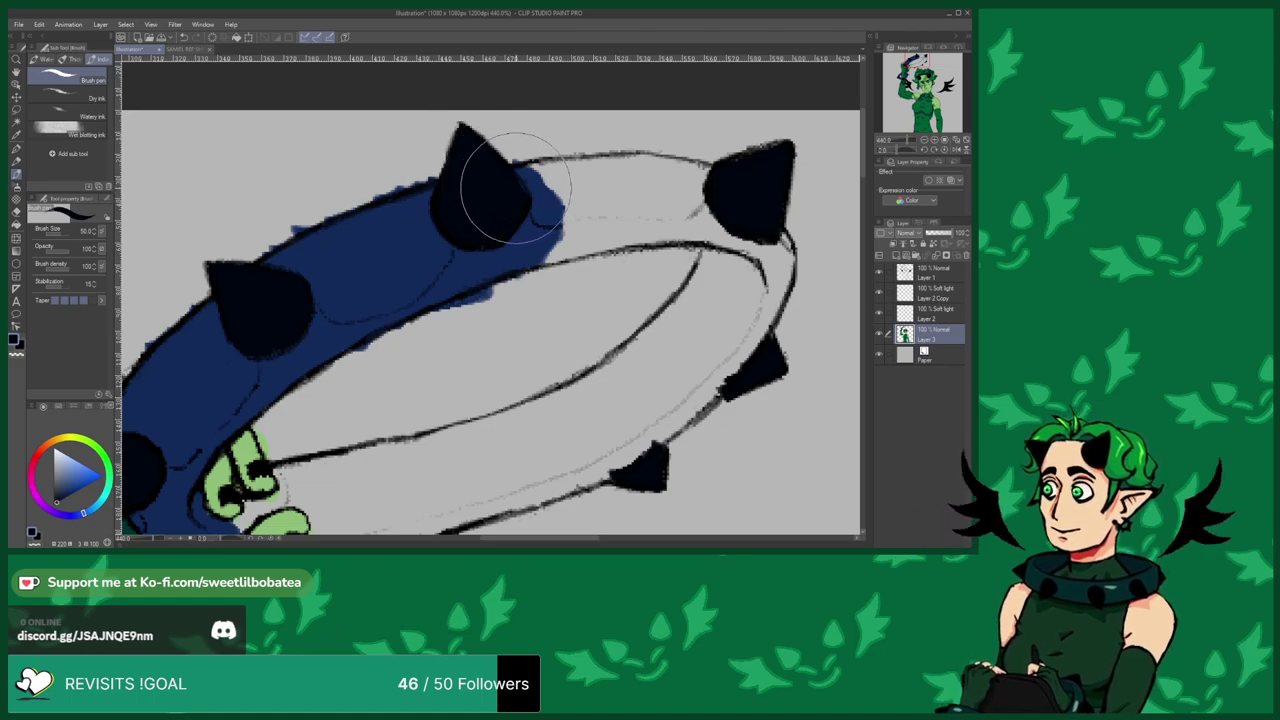
Sample the band's dark blue and fill the large ring's far end and the upper stretch between its last two spikes.
{"action": "left_click", "coordinate": [364, 274], "text": "alt"}
{"action": "scroll", "coordinate": [260, 323], "scroll_direction": "down", "scroll_amount": 1}
{"action": "mouse_move", "coordinate": [659, 245]}
{"action": "left_mouse_down"}
{"action": "mouse_move", "coordinate": [504, 277]}
{"action": "mouse_move", "coordinate": [575, 330]}
{"action": "mouse_move", "coordinate": [570, 320]}
{"action": "left_mouse_up"}
{"action": "mouse_move", "coordinate": [581, 270]}
{"action": "left_mouse_down"}
{"action": "mouse_move", "coordinate": [556, 358]}
{"action": "mouse_move", "coordinate": [566, 344]}
{"action": "mouse_move", "coordinate": [490, 432]}
{"action": "mouse_move", "coordinate": [541, 380]}
{"action": "mouse_move", "coordinate": [527, 397]}
{"action": "mouse_move", "coordinate": [534, 276]}
{"action": "mouse_move", "coordinate": [535, 292]}
{"action": "mouse_move", "coordinate": [570, 297]}
{"action": "mouse_move", "coordinate": [482, 236]}
{"action": "left_mouse_up"}
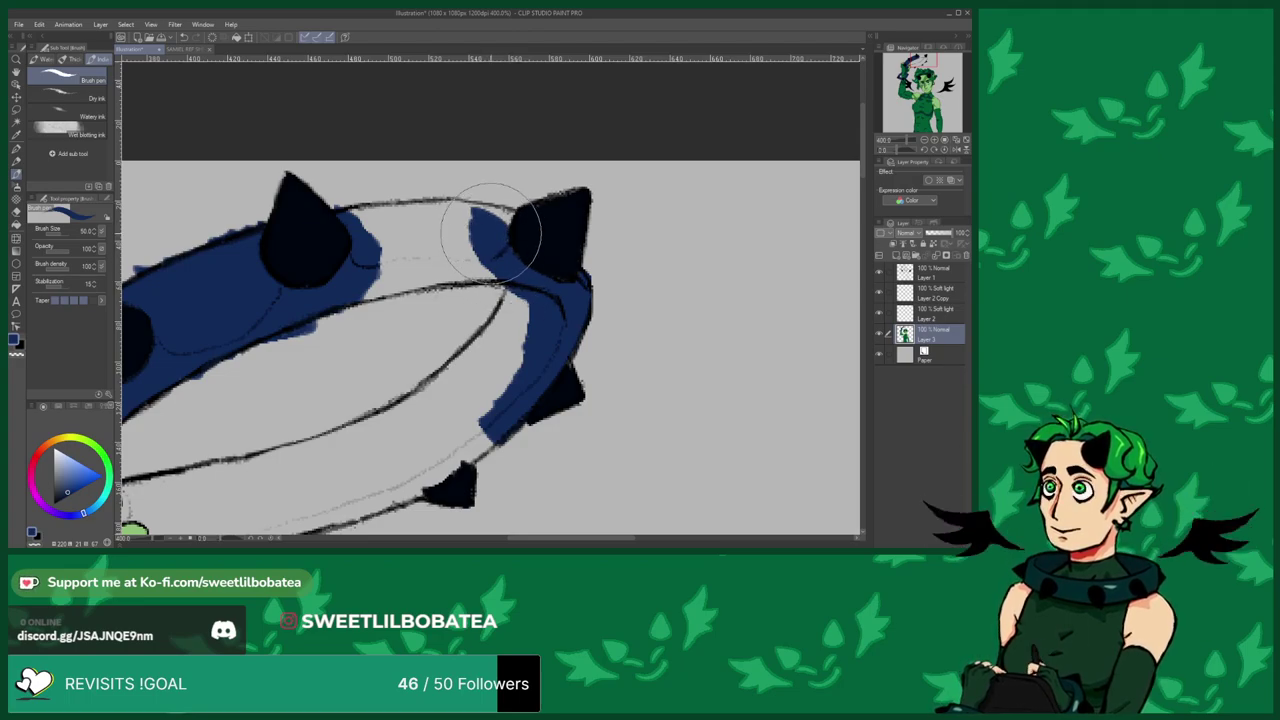
{"action": "mouse_move", "coordinate": [498, 220]}
{"action": "left_mouse_down"}
{"action": "mouse_move", "coordinate": [363, 218]}
{"action": "mouse_move", "coordinate": [399, 260]}
{"action": "mouse_move", "coordinate": [398, 279]}
{"action": "mouse_move", "coordinate": [353, 290]}
{"action": "mouse_move", "coordinate": [468, 272]}
{"action": "mouse_move", "coordinate": [416, 266]}
{"action": "mouse_move", "coordinate": [457, 245]}
{"action": "left_mouse_up"}
{"action": "scroll", "coordinate": [463, 210], "scroll_direction": "down", "scroll_amount": 1}
{"action": "scroll", "coordinate": [514, 214], "scroll_direction": "up", "scroll_amount": 2}
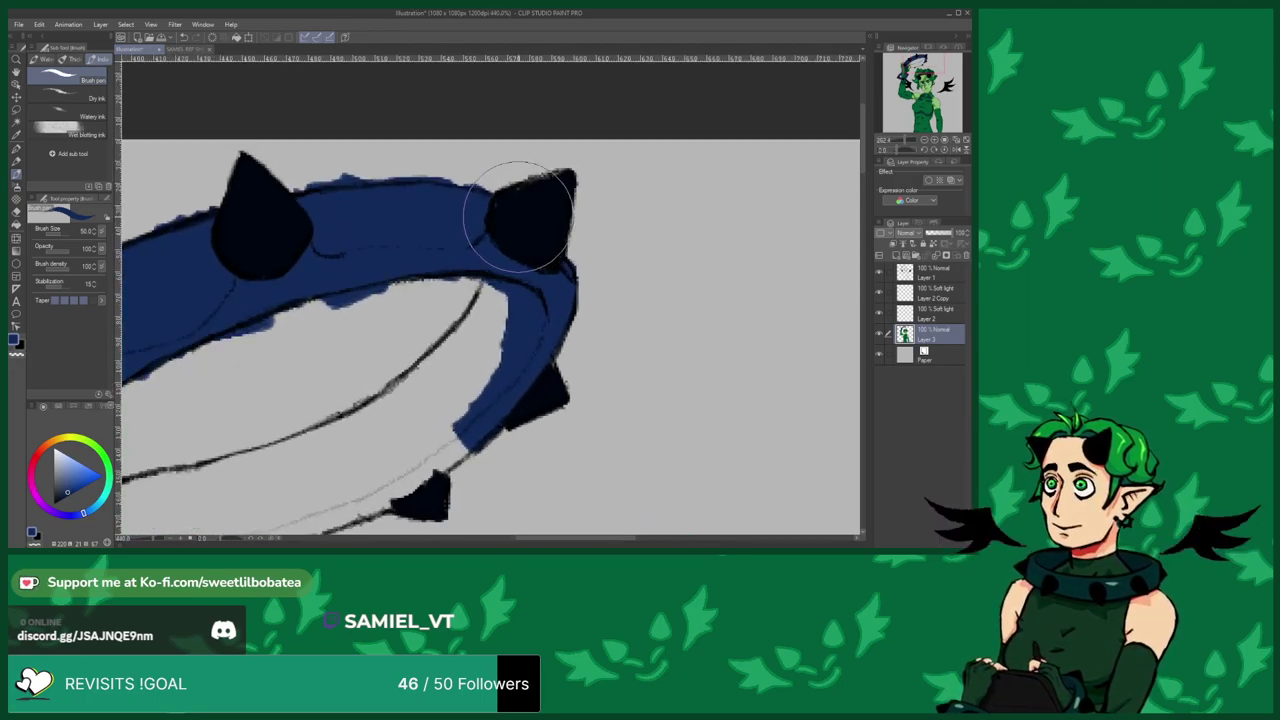
Sample the near-black and repaint the spike at the upper far end of the large ring.
{"action": "left_click", "coordinate": [519, 200], "text": "alt"}
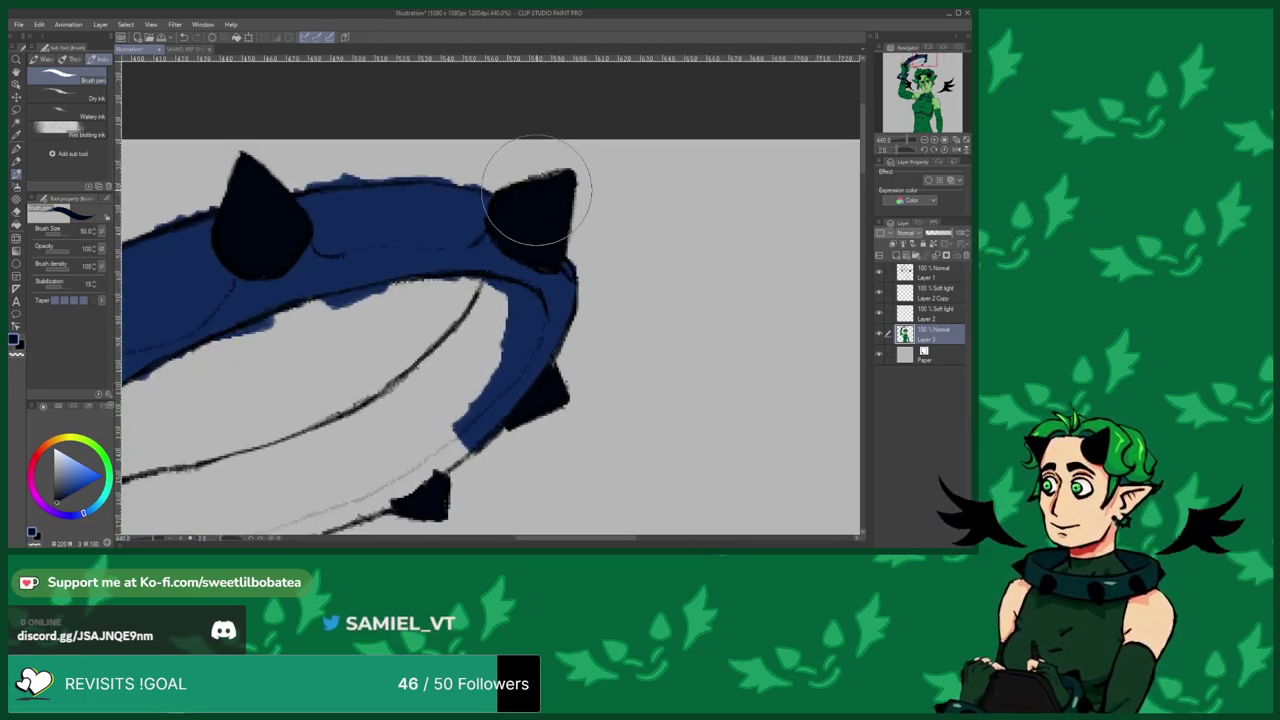
{"action": "scroll", "coordinate": [420, 109], "scroll_direction": "down", "scroll_amount": 2}
{"action": "scroll", "coordinate": [472, 264], "scroll_direction": "up", "scroll_amount": 2}
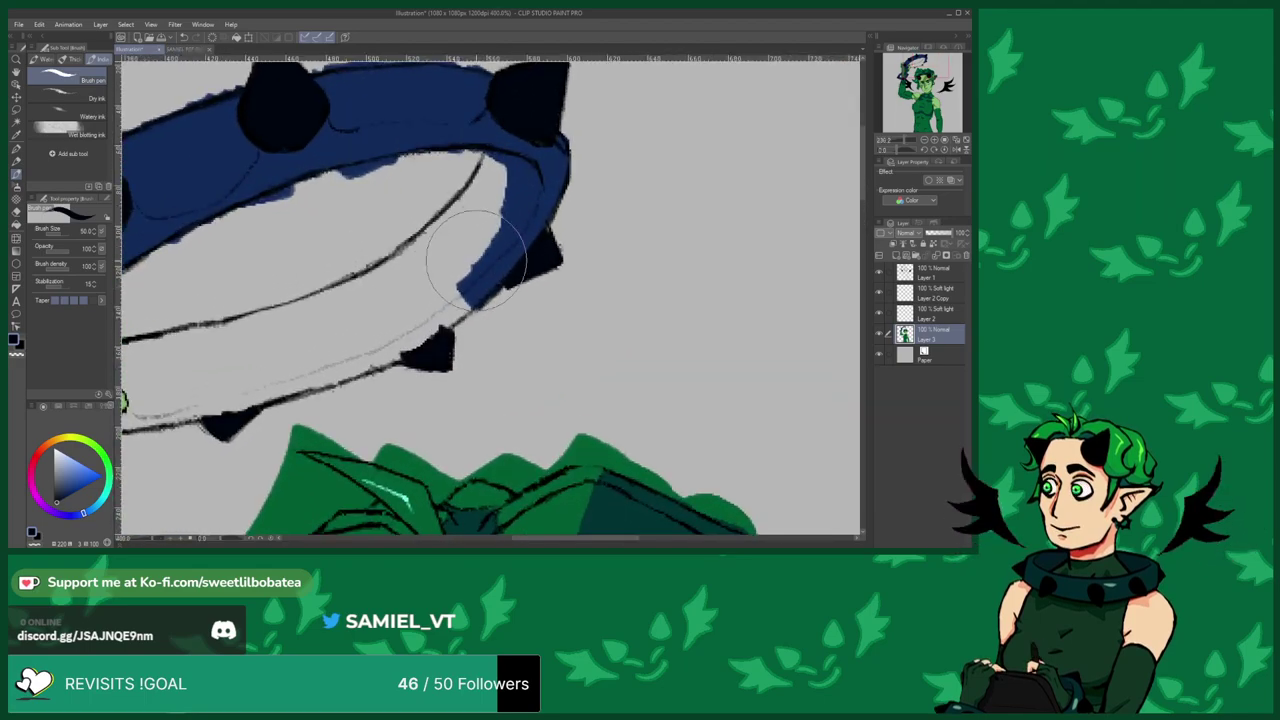
Fill the large ring's lower band with dark blue from the far end to the fingers.
{"action": "mouse_move", "coordinate": [527, 210]}
{"action": "left_mouse_down"}
{"action": "mouse_move", "coordinate": [467, 245]}
{"action": "mouse_move", "coordinate": [495, 172]}
{"action": "mouse_move", "coordinate": [366, 300]}
{"action": "mouse_move", "coordinate": [454, 218]}
{"action": "mouse_move", "coordinate": [277, 328]}
{"action": "mouse_move", "coordinate": [431, 288]}
{"action": "mouse_move", "coordinate": [356, 315]}
{"action": "mouse_move", "coordinate": [329, 294]}
{"action": "left_mouse_up"}
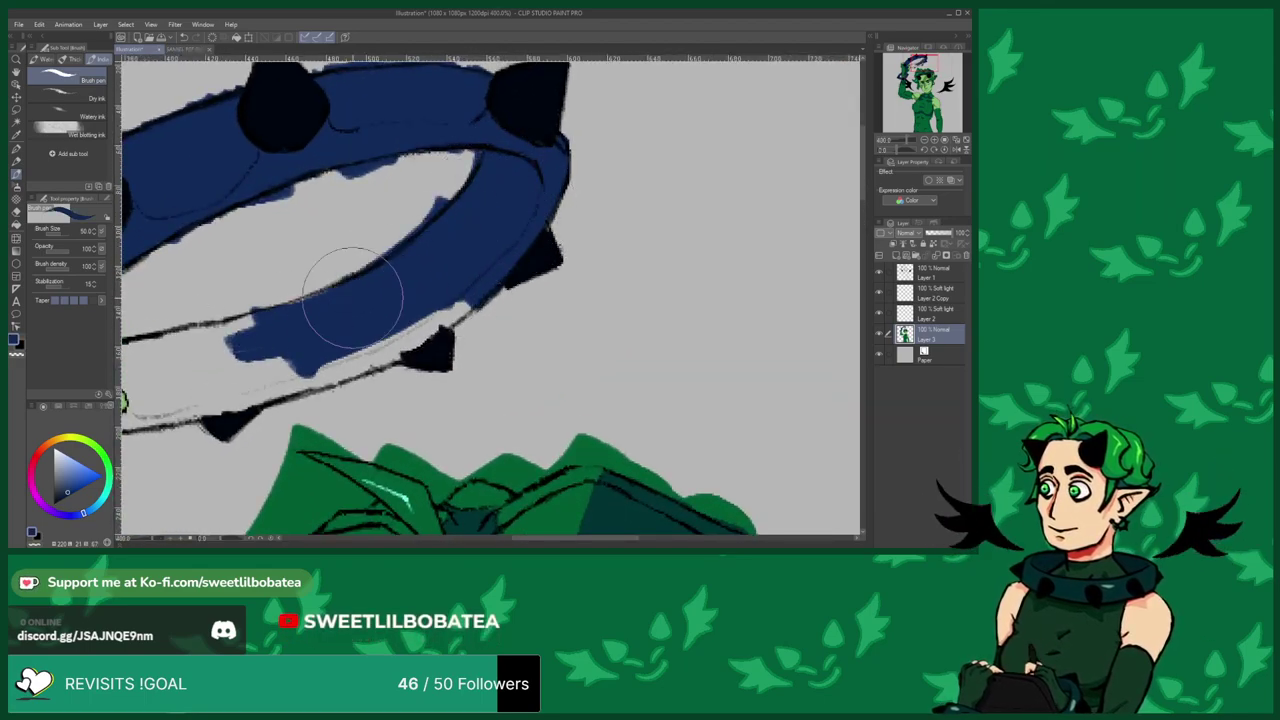
{"action": "scroll", "coordinate": [300, 280], "scroll_direction": "down", "scroll_amount": 2}
{"action": "scroll", "coordinate": [292, 275], "scroll_direction": "up", "scroll_amount": 3}
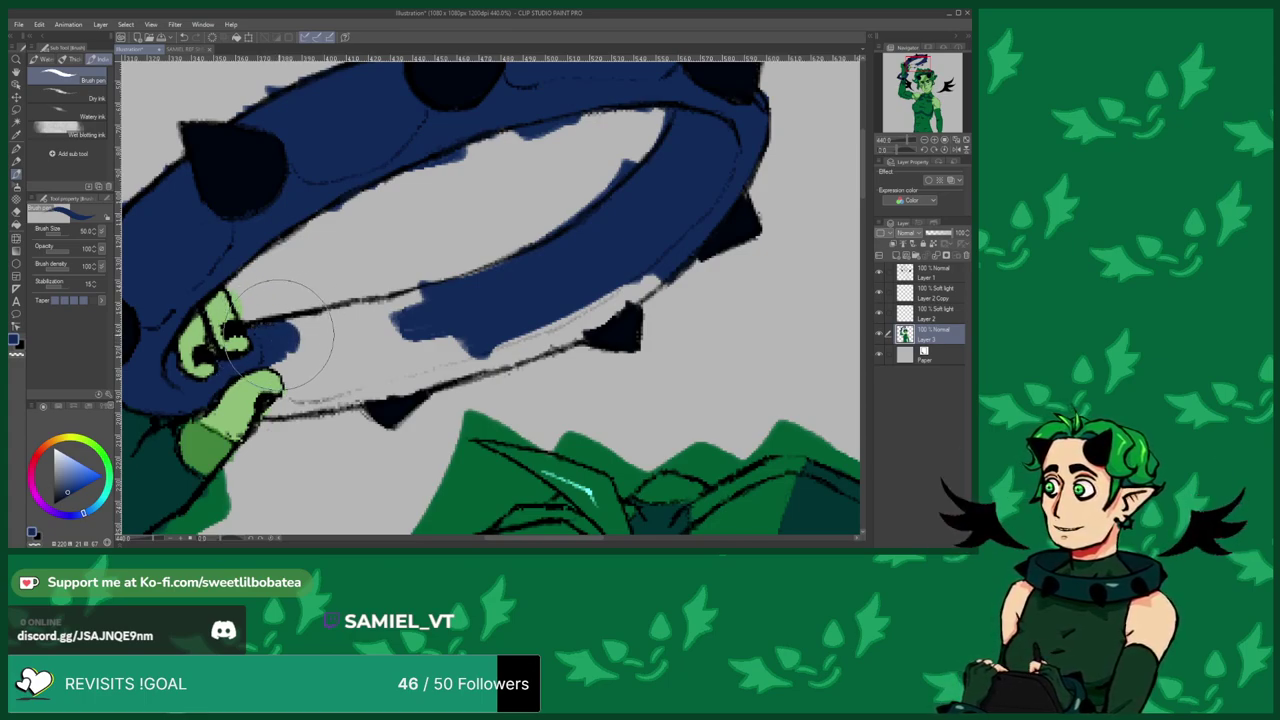
{"action": "mouse_move", "coordinate": [313, 330]}
{"action": "left_mouse_down"}
{"action": "mouse_move", "coordinate": [423, 286]}
{"action": "mouse_move", "coordinate": [380, 300]}
{"action": "mouse_move", "coordinate": [451, 291]}
{"action": "mouse_move", "coordinate": [514, 257]}
{"action": "mouse_move", "coordinate": [433, 298]}
{"action": "left_mouse_up"}
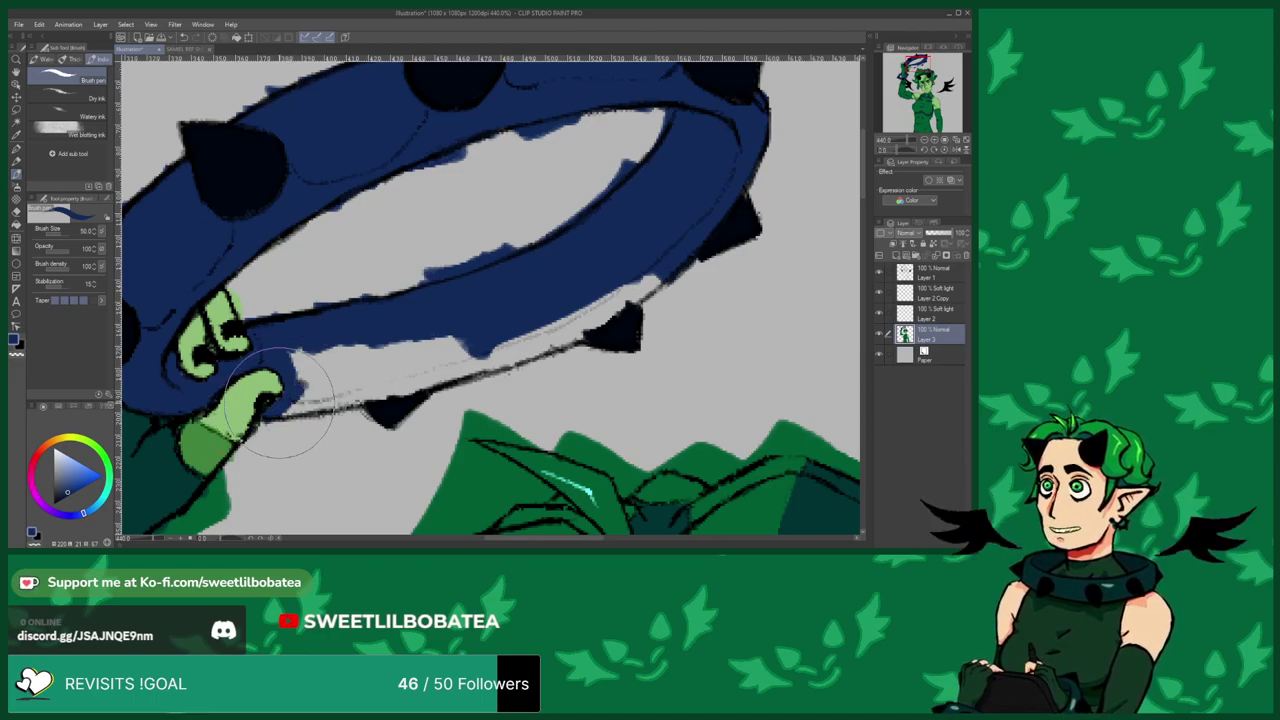
{"action": "mouse_move", "coordinate": [278, 414]}
{"action": "left_mouse_down"}
{"action": "mouse_move", "coordinate": [379, 386]}
{"action": "mouse_move", "coordinate": [341, 395]}
{"action": "mouse_move", "coordinate": [320, 358]}
{"action": "mouse_move", "coordinate": [301, 360]}
{"action": "mouse_move", "coordinate": [292, 365]}
{"action": "mouse_move", "coordinate": [400, 360]}
{"action": "mouse_move", "coordinate": [377, 379]}
{"action": "mouse_move", "coordinate": [472, 332]}
{"action": "mouse_move", "coordinate": [374, 362]}
{"action": "mouse_move", "coordinate": [452, 371]}
{"action": "mouse_move", "coordinate": [595, 316]}
{"action": "mouse_move", "coordinate": [571, 331]}
{"action": "mouse_move", "coordinate": [672, 262]}
{"action": "left_mouse_up"}
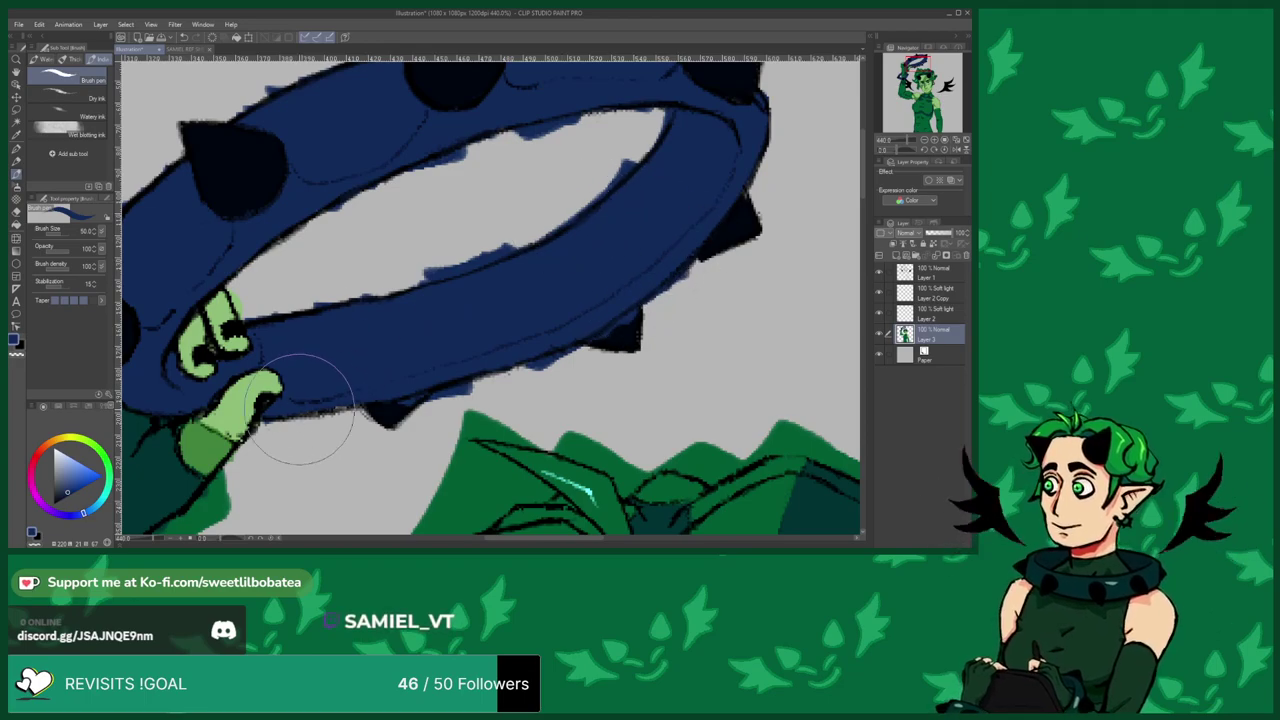
Repaint the spikes along the large ring's lower outer edge in near-black.
{"action": "scroll", "coordinate": [357, 391], "scroll_direction": "down", "scroll_amount": 3}
{"action": "scroll", "coordinate": [171, 357], "scroll_direction": "up", "scroll_amount": 5}
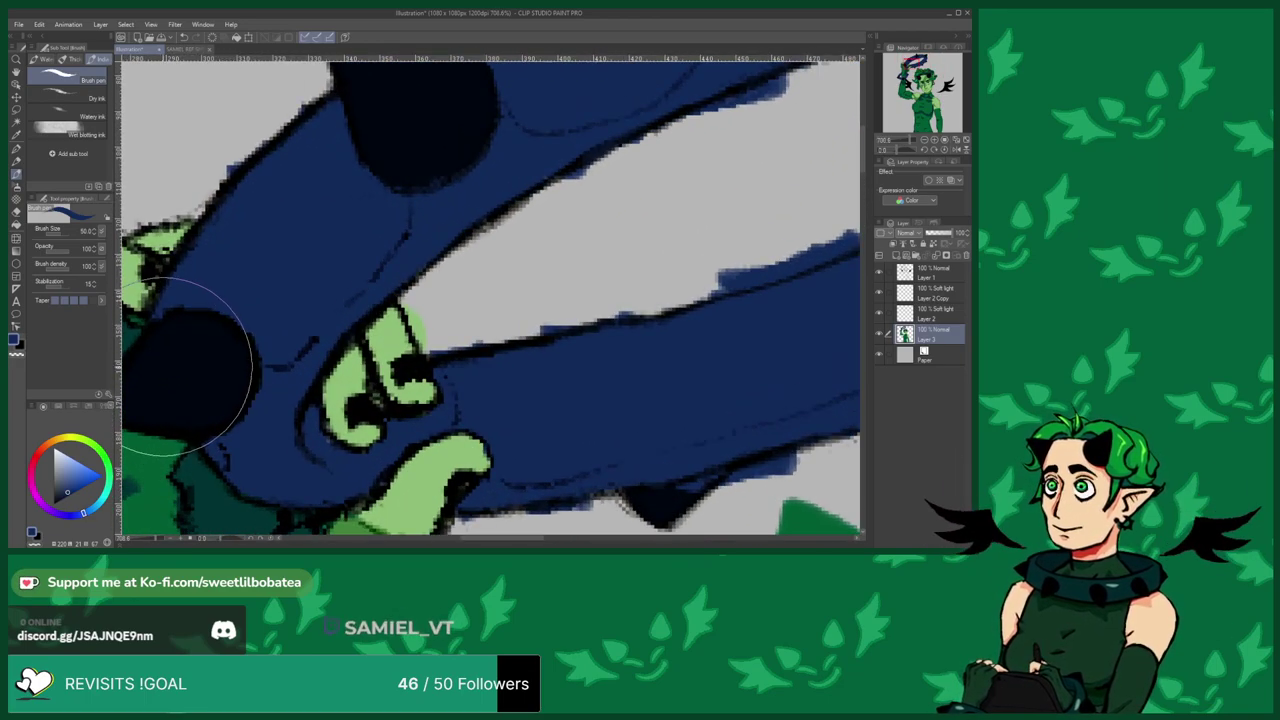
{"action": "scroll", "coordinate": [243, 314], "scroll_direction": "down", "scroll_amount": 3}
{"action": "scroll", "coordinate": [443, 371], "scroll_direction": "up", "scroll_amount": 3}
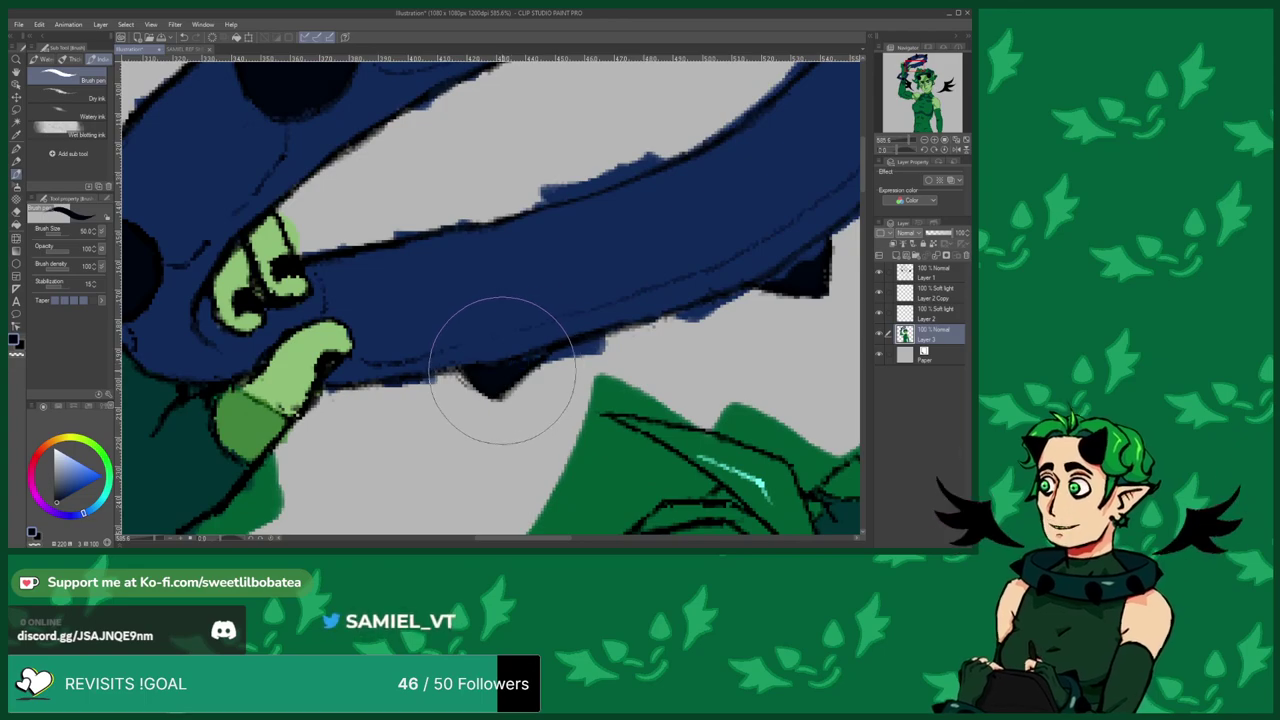
{"action": "scroll", "coordinate": [337, 343], "scroll_direction": "down", "scroll_amount": 3}
{"action": "scroll", "coordinate": [586, 300], "scroll_direction": "up", "scroll_amount": 3}
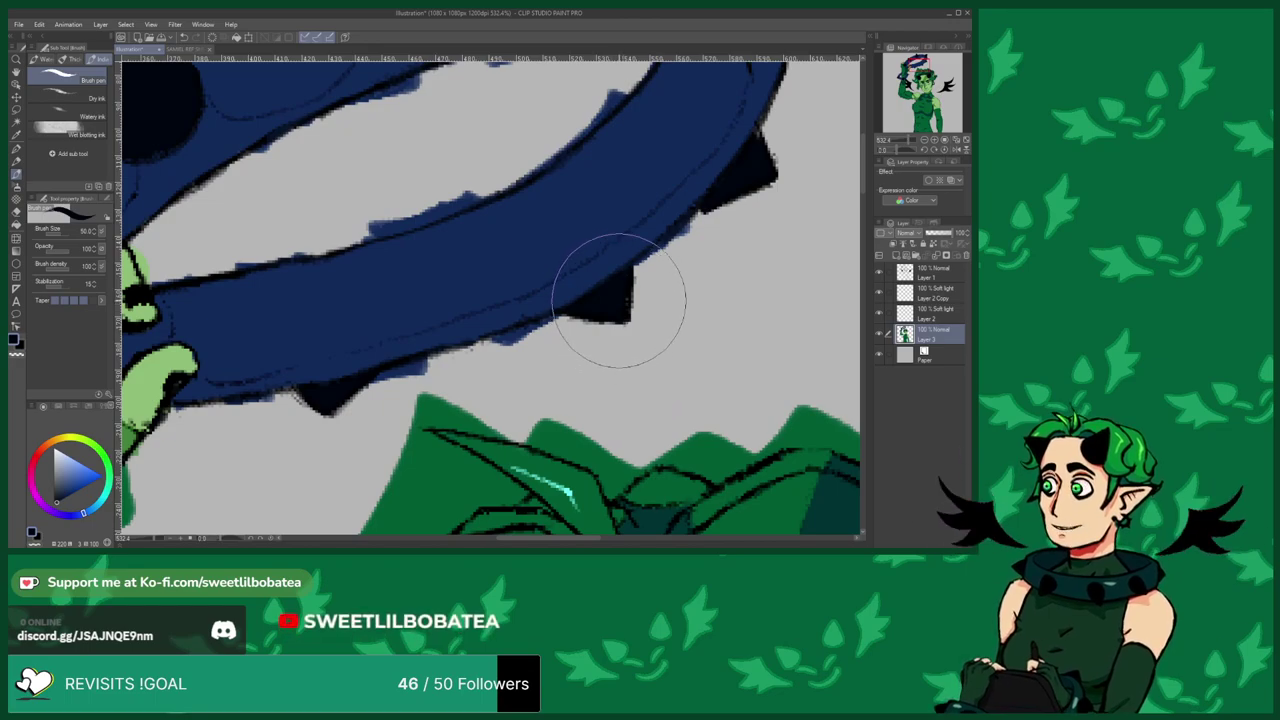
{"action": "scroll", "coordinate": [309, 457], "scroll_direction": "down", "scroll_amount": 3}
{"action": "scroll", "coordinate": [571, 314], "scroll_direction": "up", "scroll_amount": 4}
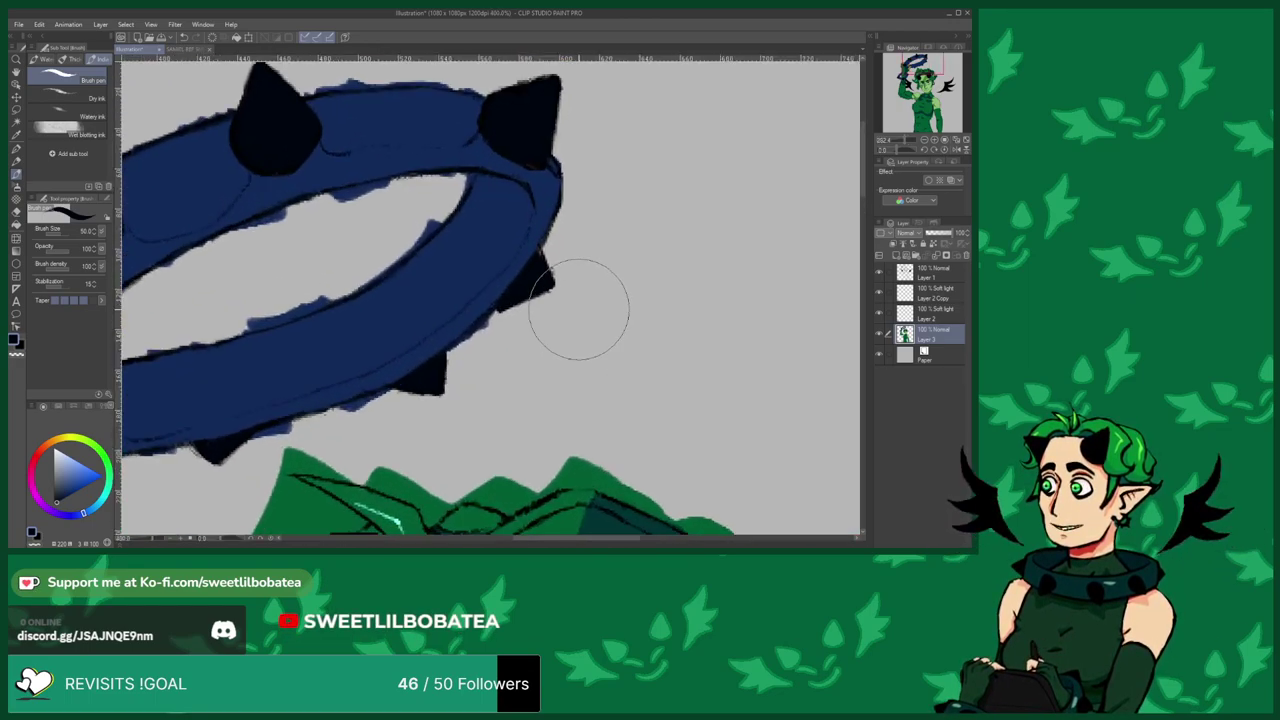
{"action": "left_click_drag", "start_coordinate": [476, 303], "coordinate": [460, 311]}
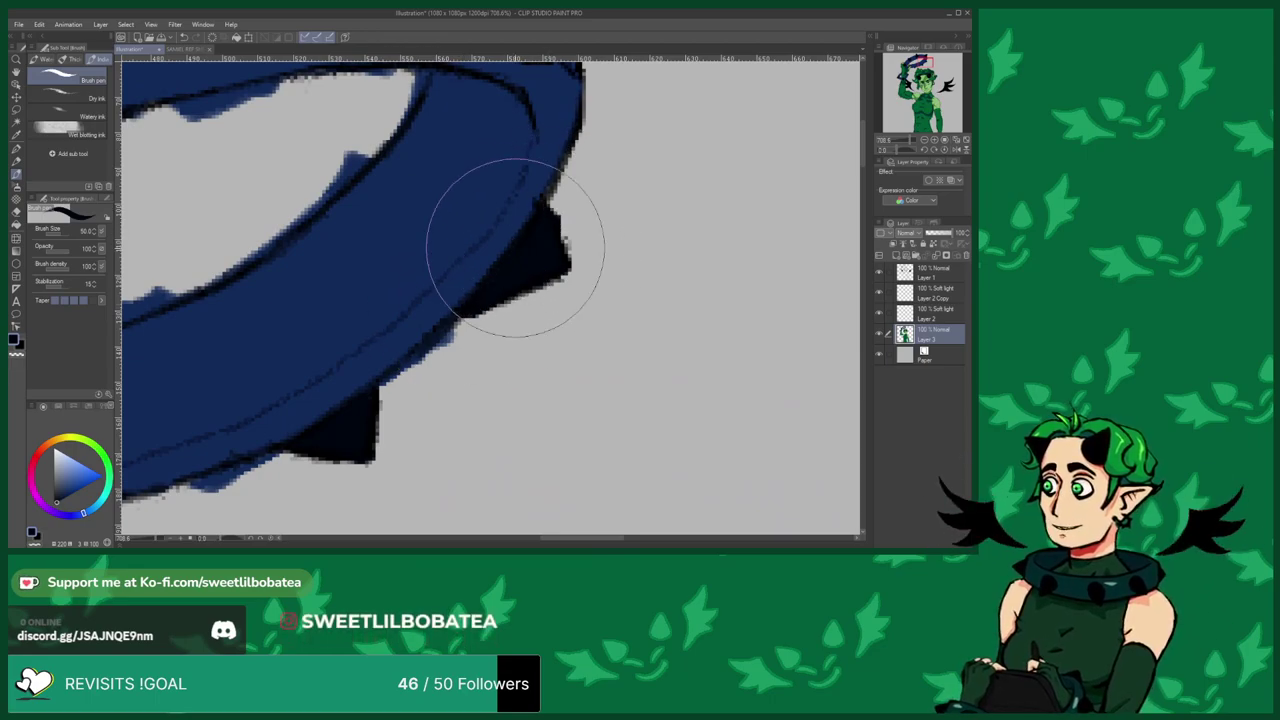
{"action": "scroll", "coordinate": [525, 220], "scroll_direction": "down", "scroll_amount": 1}
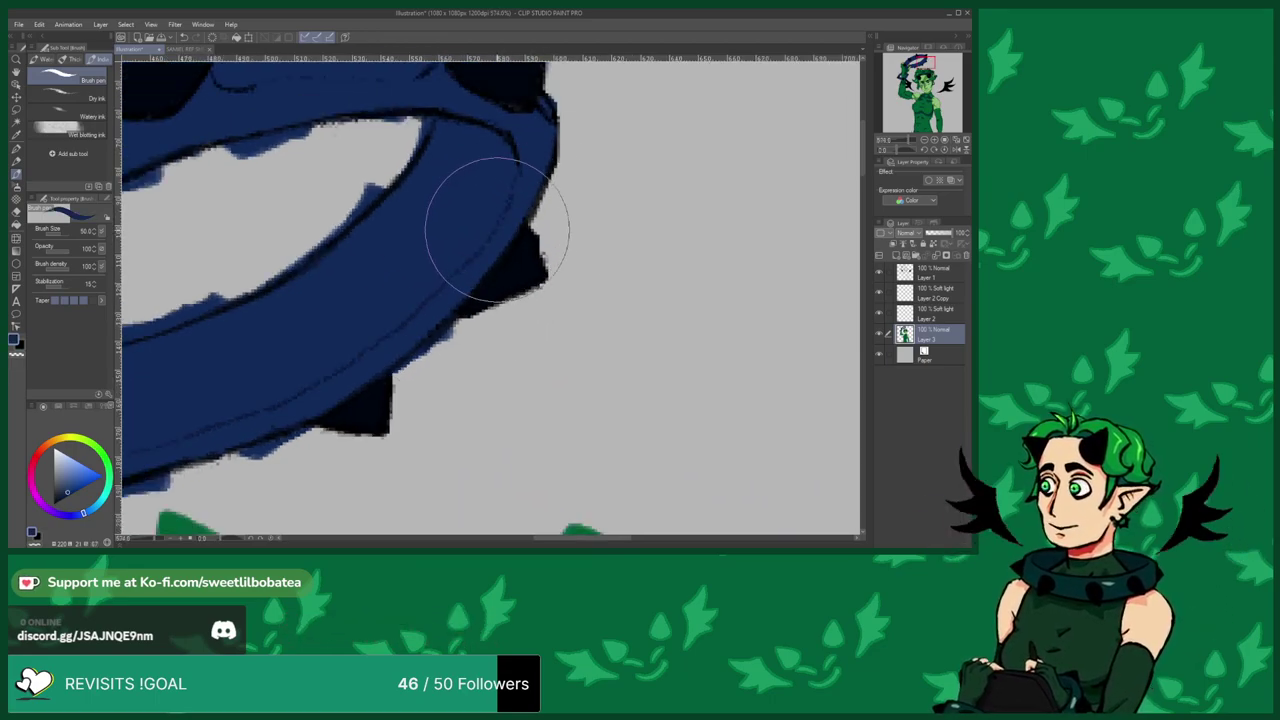
Erase the stray blue outside the large ring's lower outer edge and far end with the Hard eraser.
{"action": "left_click", "coordinate": [17, 212]}
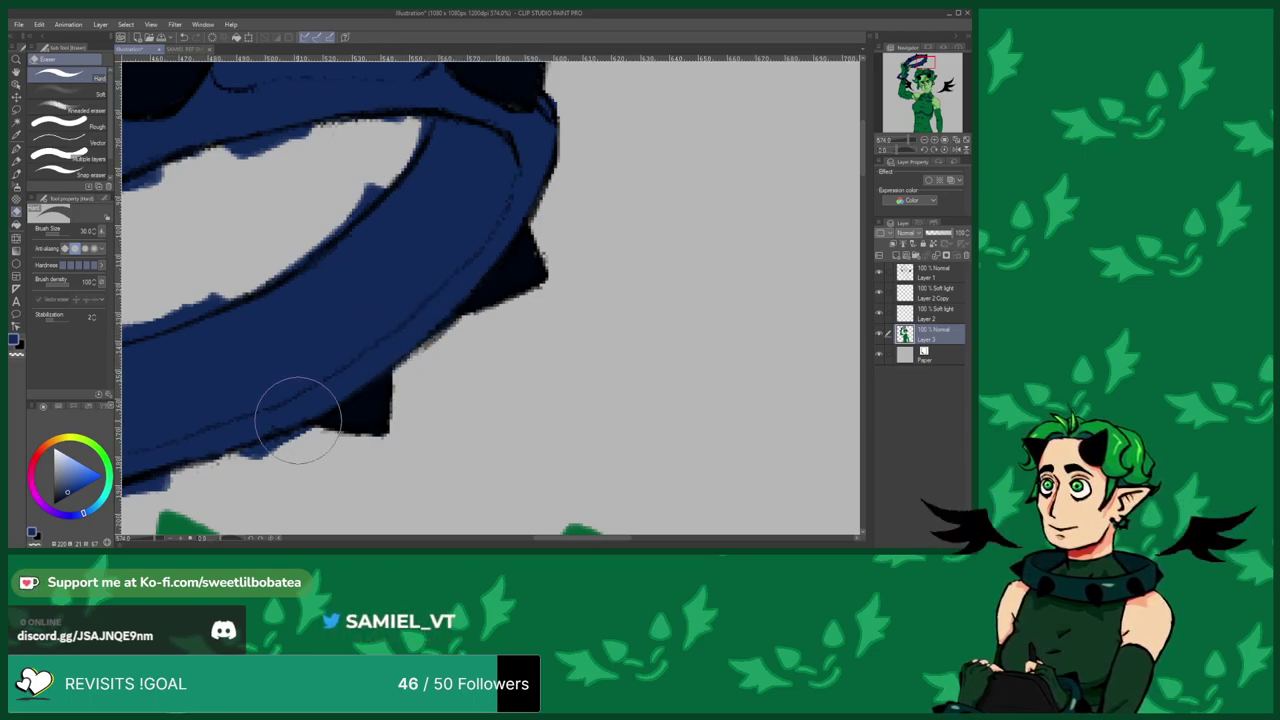
{"action": "left_click_drag", "start_coordinate": [266, 456], "coordinate": [302, 441]}
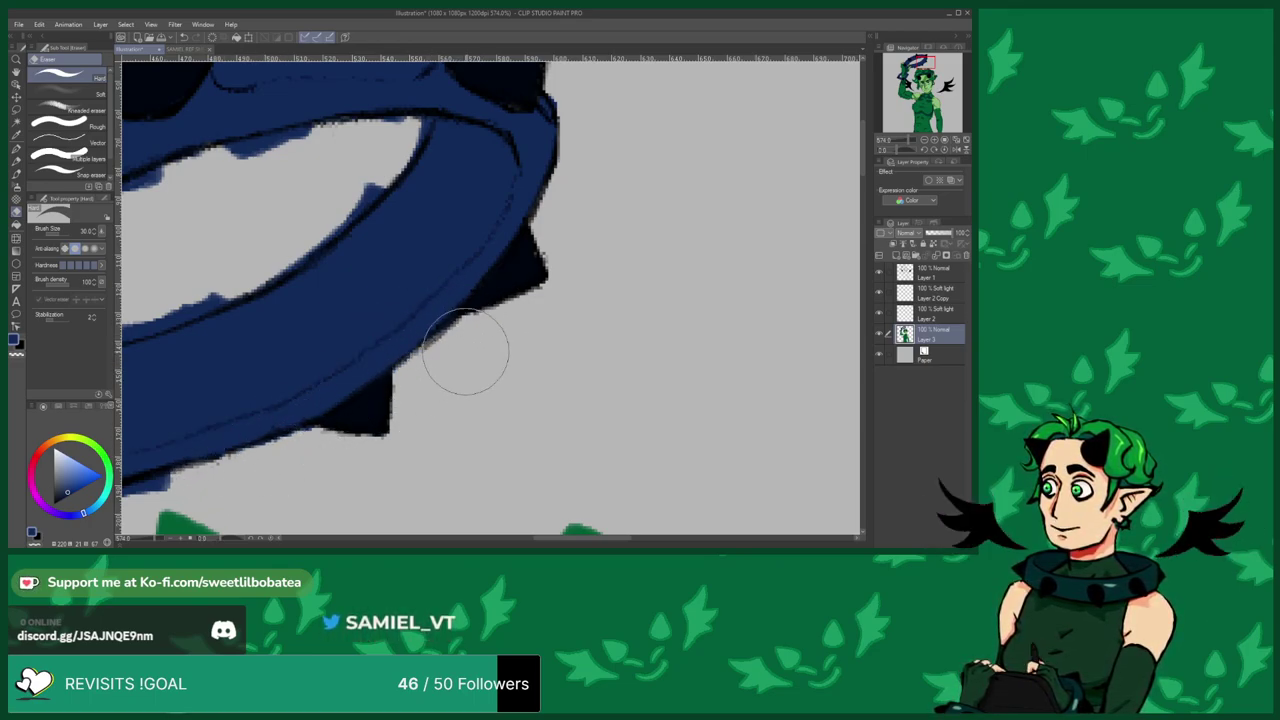
{"action": "scroll", "coordinate": [520, 436], "scroll_direction": "down", "scroll_amount": 5}
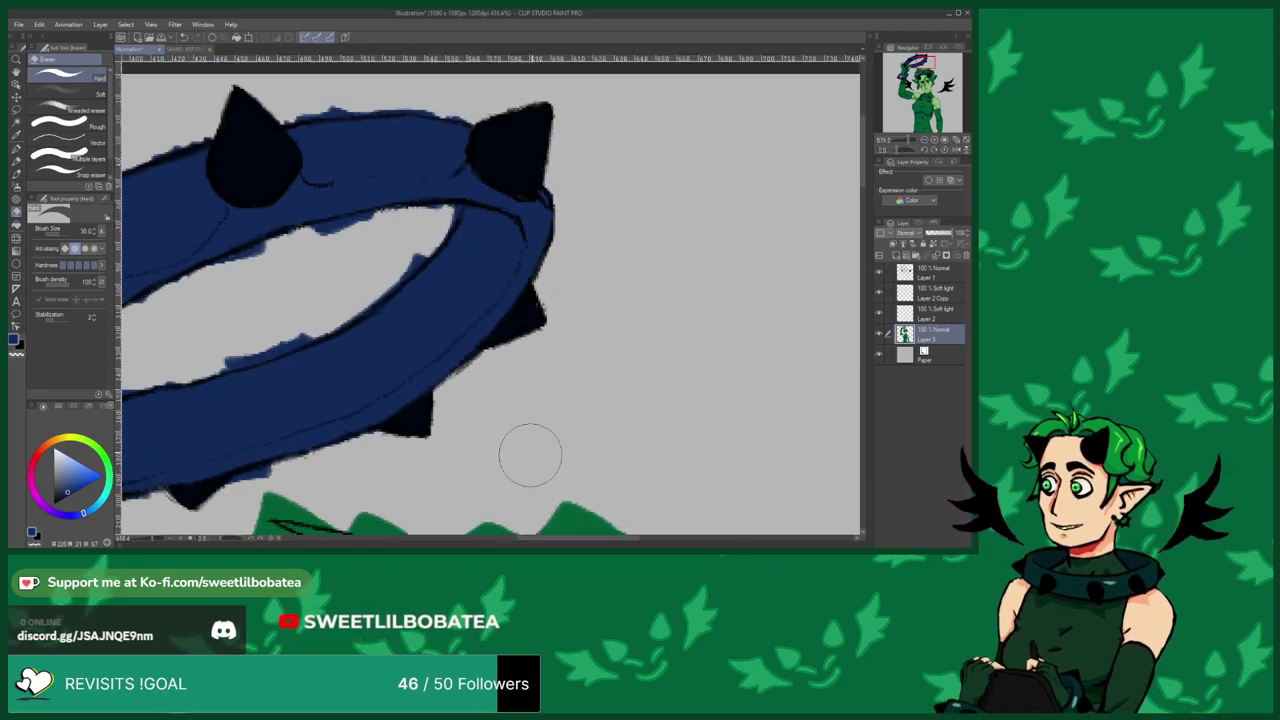
{"action": "scroll", "coordinate": [561, 280], "scroll_direction": "up", "scroll_amount": 7}
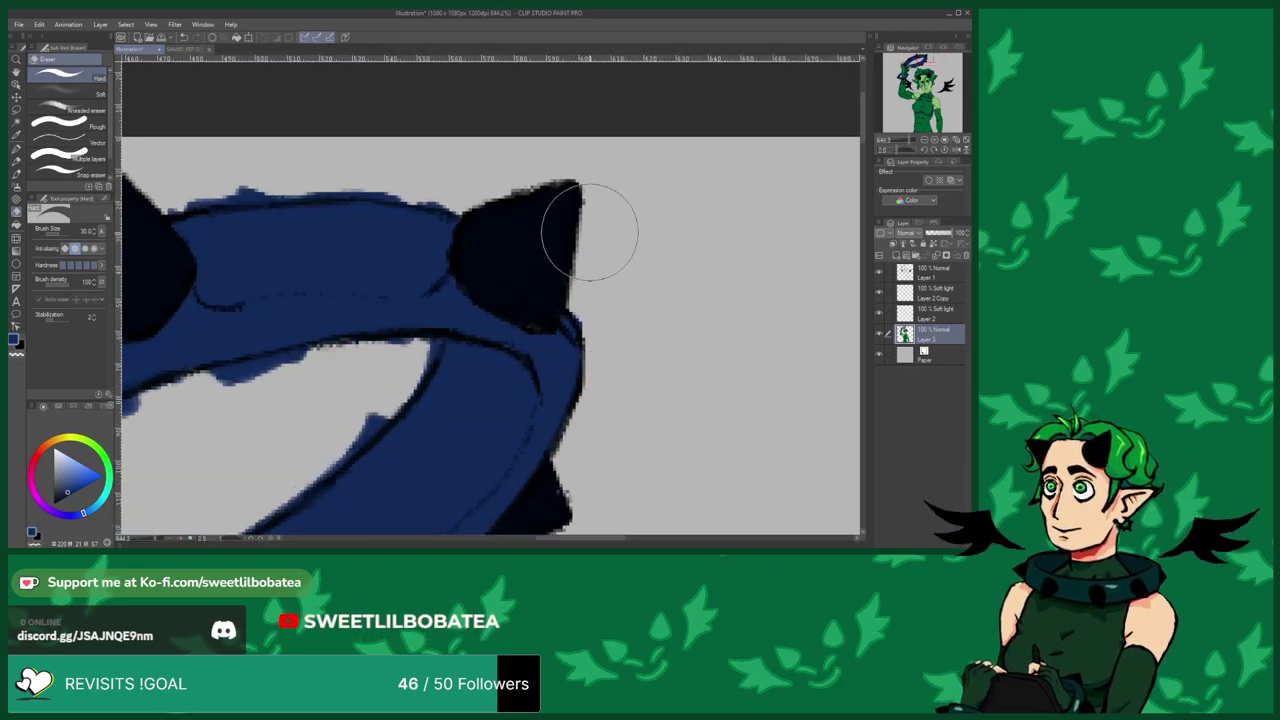
{"action": "scroll", "coordinate": [551, 151], "scroll_direction": "down", "scroll_amount": 6}
{"action": "scroll", "coordinate": [288, 362], "scroll_direction": "up", "scroll_amount": 3}
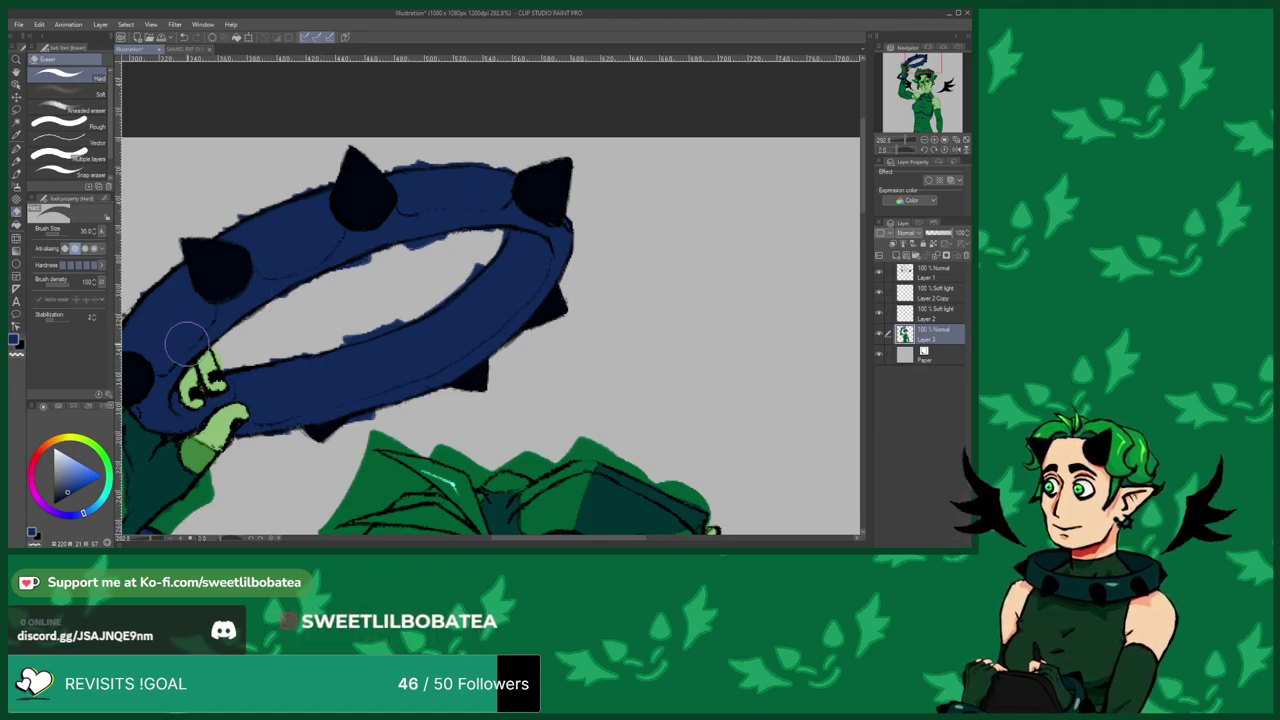
Shade the underside of the large ring's upper band in darker navy, from around the gripping fingers to the middle spike.
{"action": "key", "text": "b"}
{"action": "scroll", "coordinate": [287, 343], "scroll_direction": "up", "scroll_amount": 3}
{"action": "scroll", "coordinate": [287, 343], "scroll_direction": "up", "scroll_amount": 1}
{"action": "mouse_move", "coordinate": [298, 340]}
{"action": "left_mouse_down"}
{"action": "mouse_move", "coordinate": [266, 360]}
{"action": "mouse_move", "coordinate": [291, 346]}
{"action": "mouse_move", "coordinate": [260, 343]}
{"action": "mouse_move", "coordinate": [287, 337]}
{"action": "mouse_move", "coordinate": [277, 314]}
{"action": "mouse_move", "coordinate": [294, 314]}
{"action": "mouse_move", "coordinate": [313, 285]}
{"action": "mouse_move", "coordinate": [355, 310]}
{"action": "left_mouse_up"}
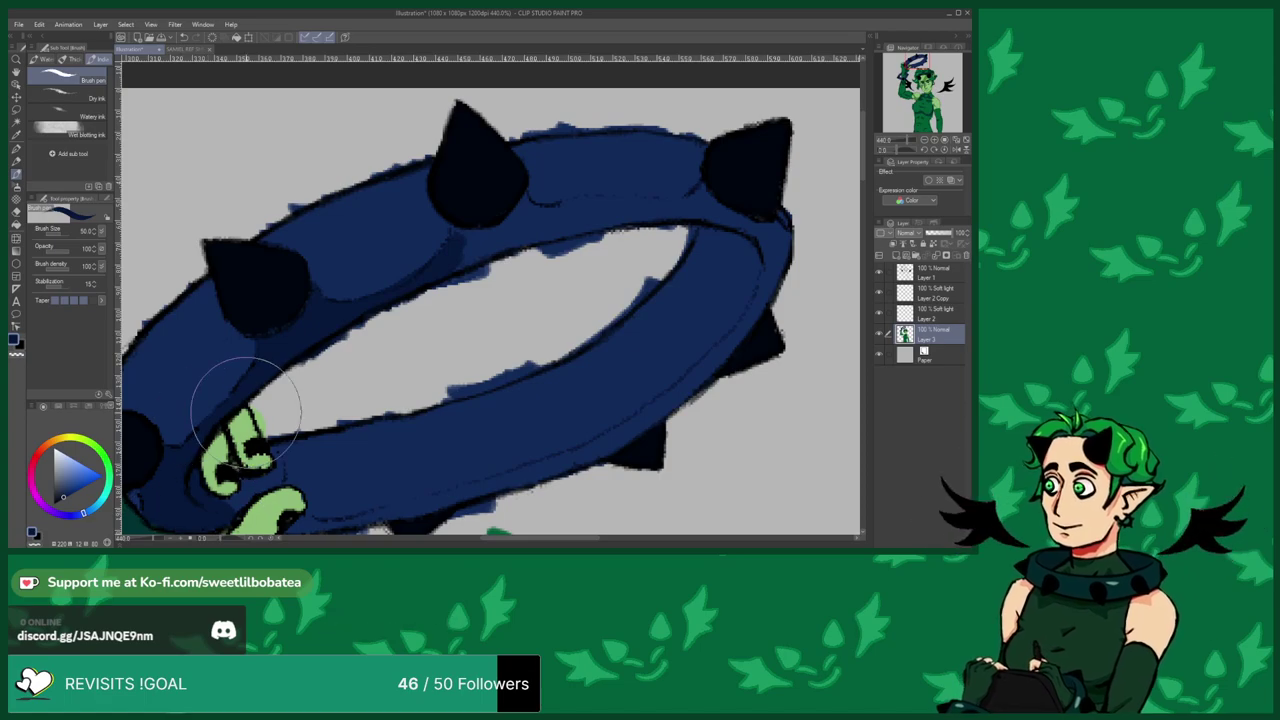
{"action": "scroll", "coordinate": [251, 428], "scroll_direction": "down", "scroll_amount": 4}
{"action": "scroll", "coordinate": [223, 457], "scroll_direction": "up", "scroll_amount": 9}
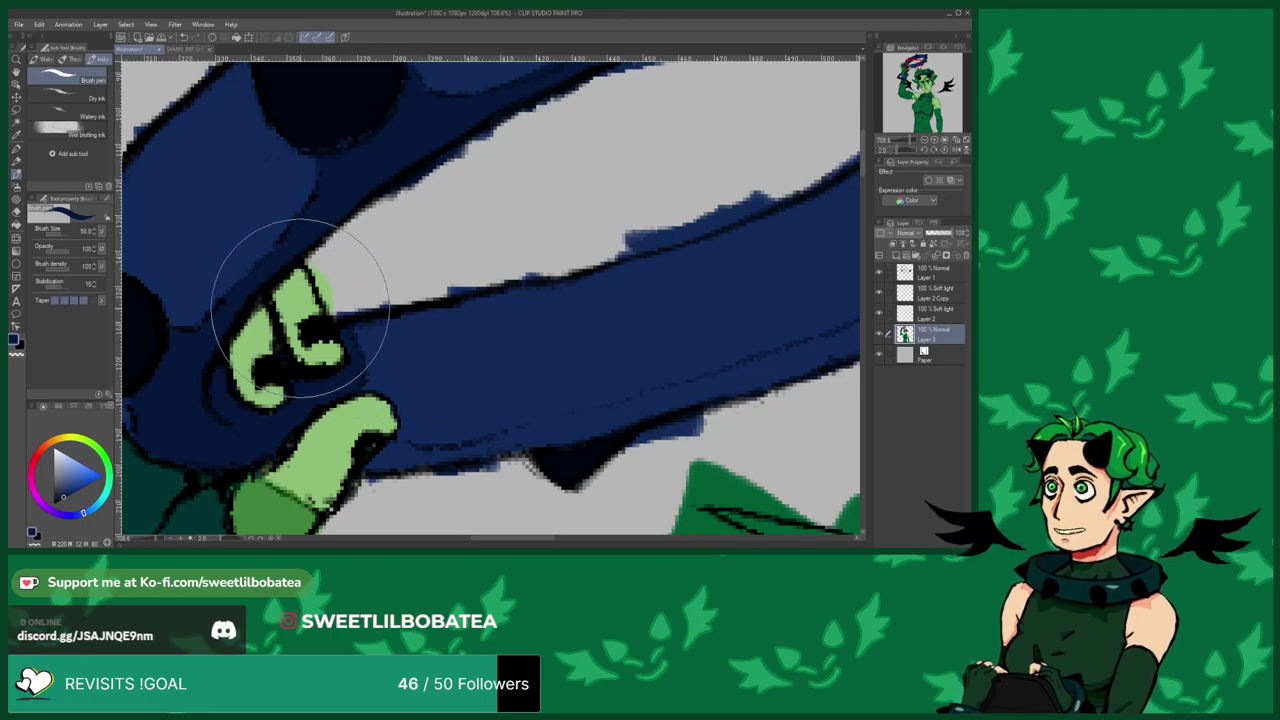
{"action": "left_click", "coordinate": [300, 302], "text": "alt"}
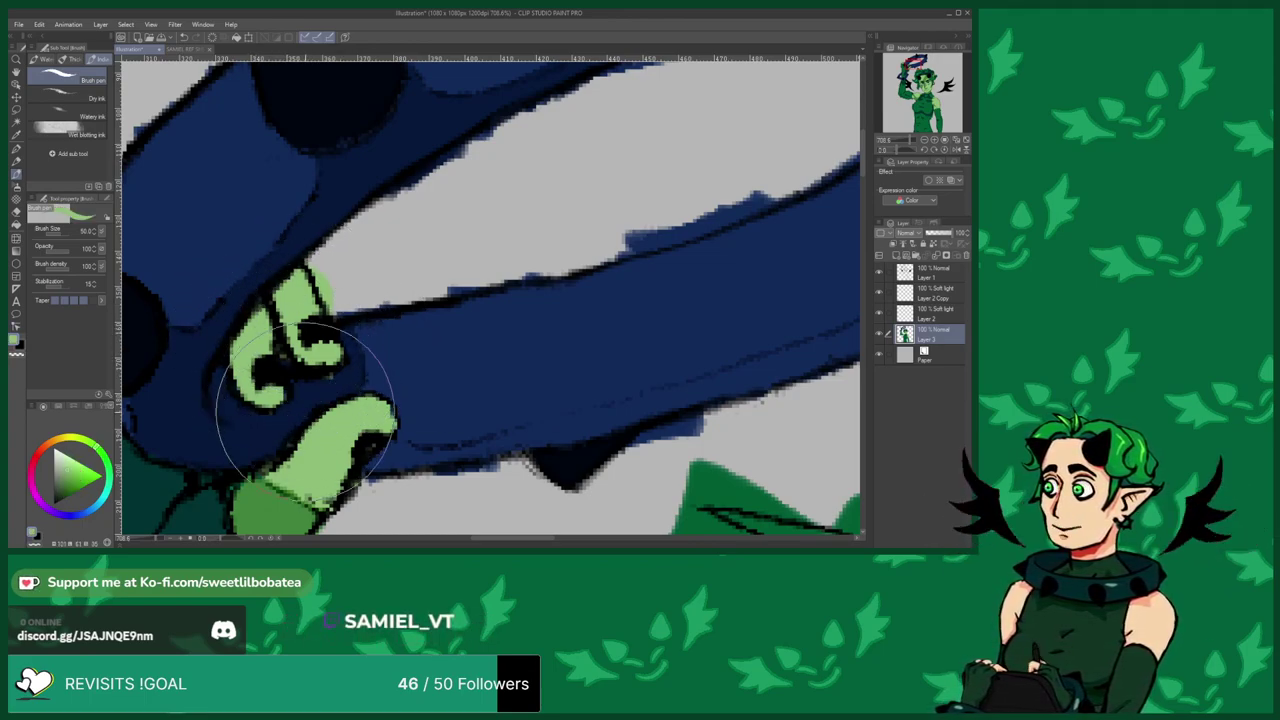
{"action": "left_click", "coordinate": [308, 398], "text": "alt"}
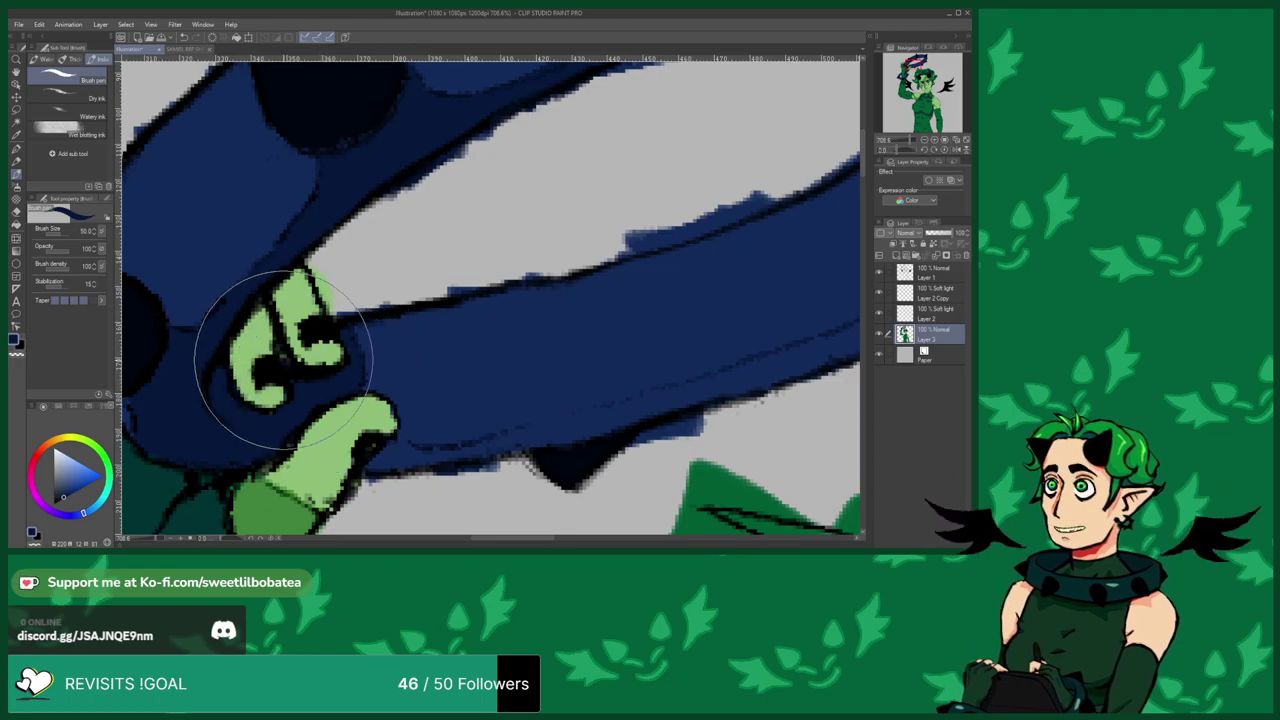
Paint a darker navy shadow along the outer edge of the large ring's lower band from the thumb toward the far end.
{"action": "scroll", "coordinate": [292, 282], "scroll_direction": "down", "scroll_amount": 6}
{"action": "scroll", "coordinate": [376, 342], "scroll_direction": "up", "scroll_amount": 5}
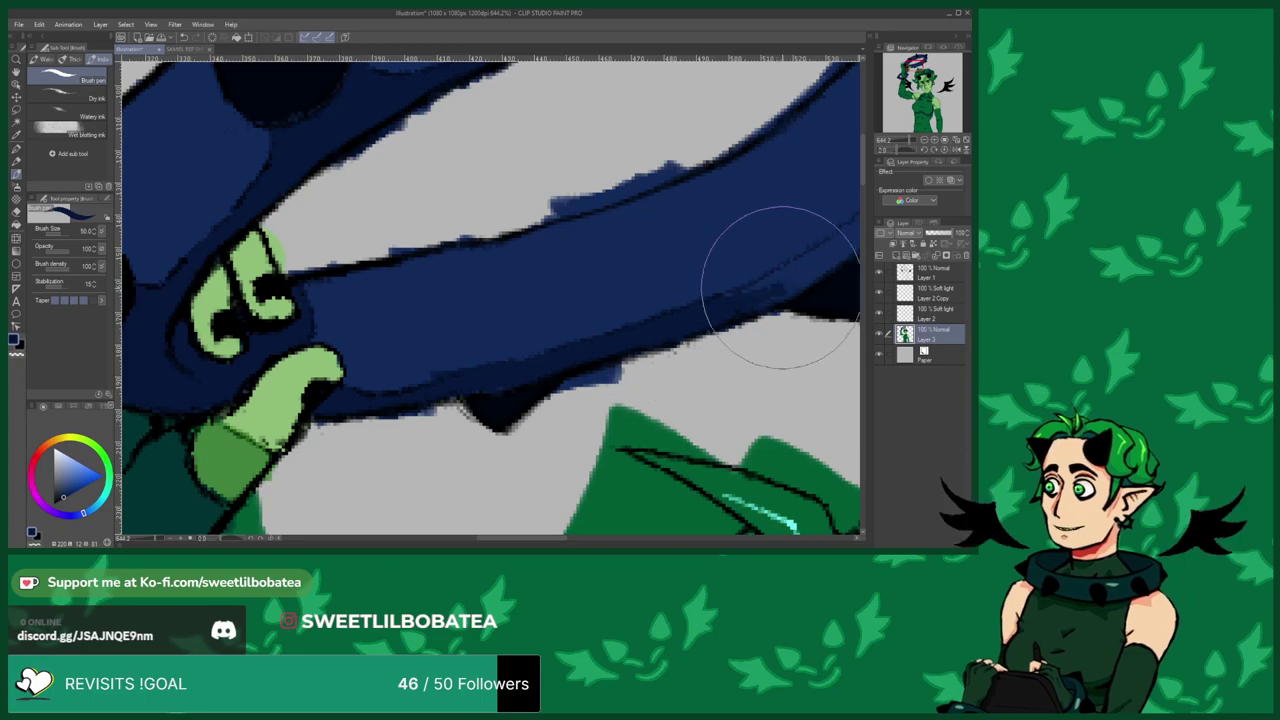
{"action": "scroll", "coordinate": [263, 426], "scroll_direction": "down", "scroll_amount": 3}
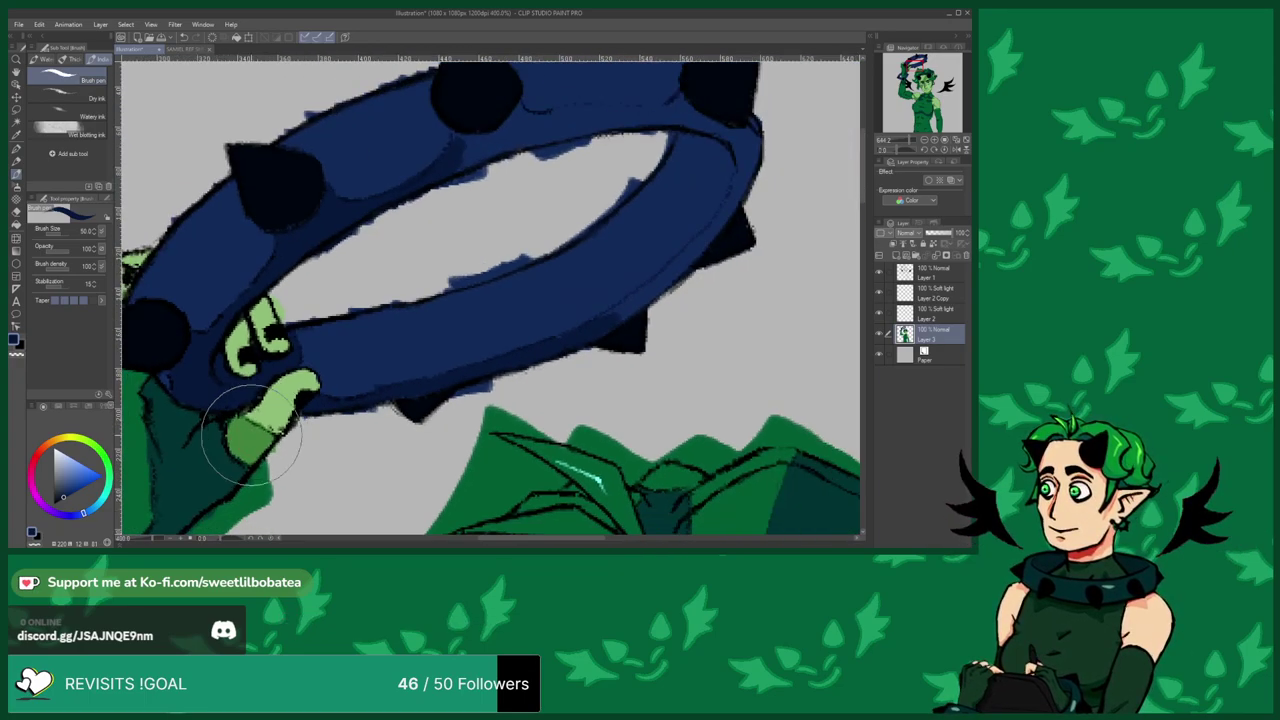
{"action": "scroll", "coordinate": [545, 355], "scroll_direction": "up", "scroll_amount": 3}
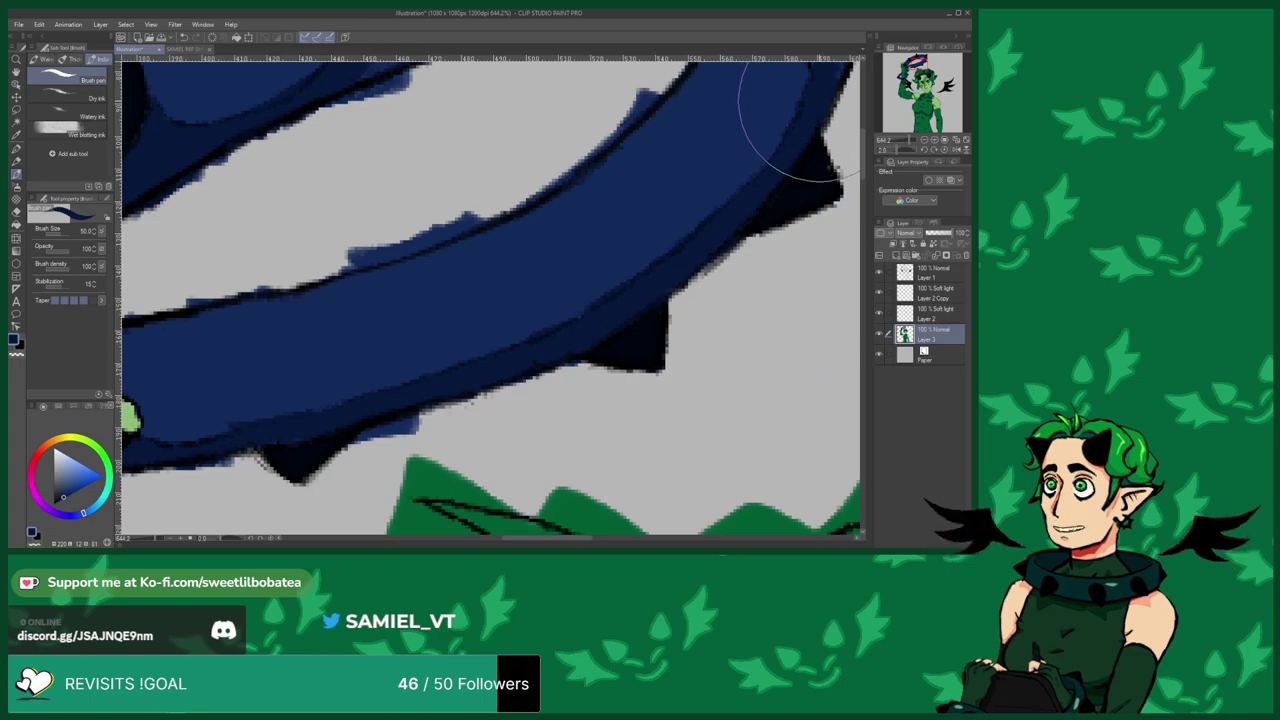
Shade the large ring's far end and the inner side of the upper band between the last two spikes in darker navy.
{"action": "scroll", "coordinate": [518, 282], "scroll_direction": "down", "scroll_amount": 5}
{"action": "scroll", "coordinate": [571, 300], "scroll_direction": "up", "scroll_amount": 5}
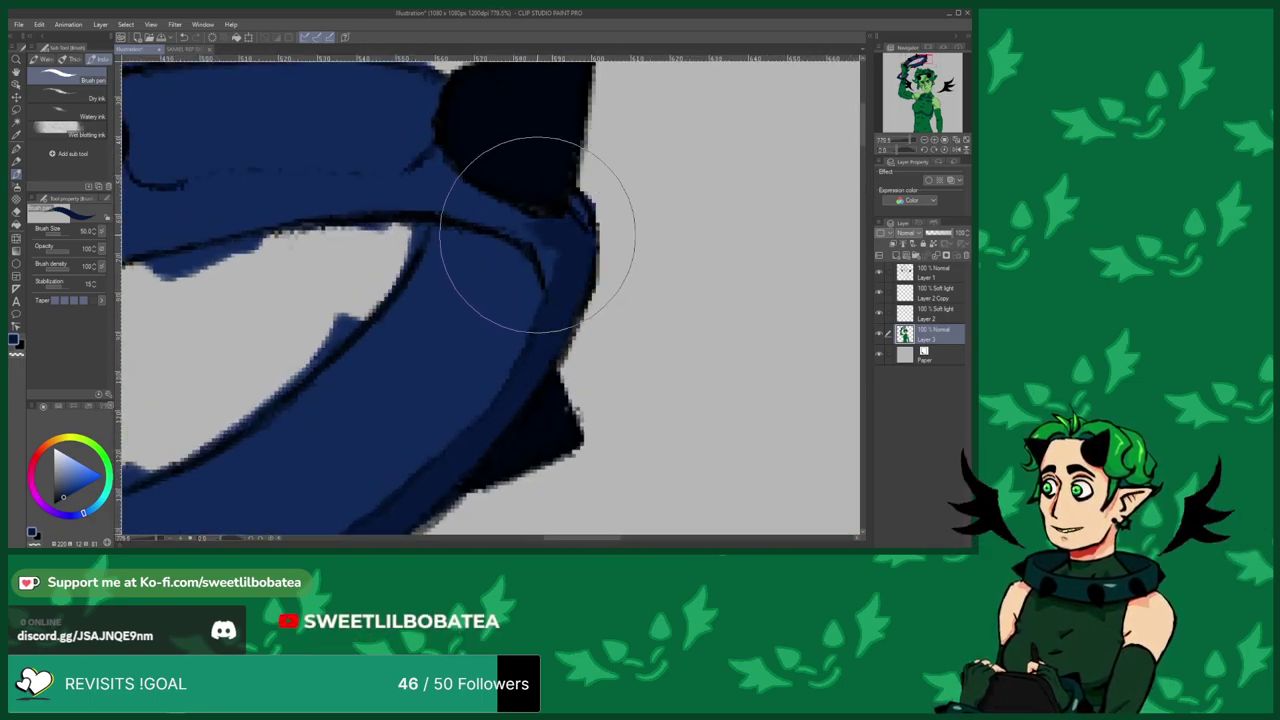
{"action": "mouse_move", "coordinate": [546, 261]}
{"action": "left_mouse_down"}
{"action": "mouse_move", "coordinate": [472, 202]}
{"action": "mouse_move", "coordinate": [511, 217]}
{"action": "mouse_move", "coordinate": [449, 193]}
{"action": "mouse_move", "coordinate": [437, 150]}
{"action": "mouse_move", "coordinate": [387, 195]}
{"action": "mouse_move", "coordinate": [462, 205]}
{"action": "mouse_move", "coordinate": [216, 188]}
{"action": "mouse_move", "coordinate": [326, 182]}
{"action": "mouse_move", "coordinate": [197, 216]}
{"action": "mouse_move", "coordinate": [233, 193]}
{"action": "mouse_move", "coordinate": [139, 215]}
{"action": "mouse_move", "coordinate": [290, 187]}
{"action": "mouse_move", "coordinate": [171, 210]}
{"action": "left_mouse_up"}
{"action": "scroll", "coordinate": [500, 414], "scroll_direction": "down", "scroll_amount": 3}
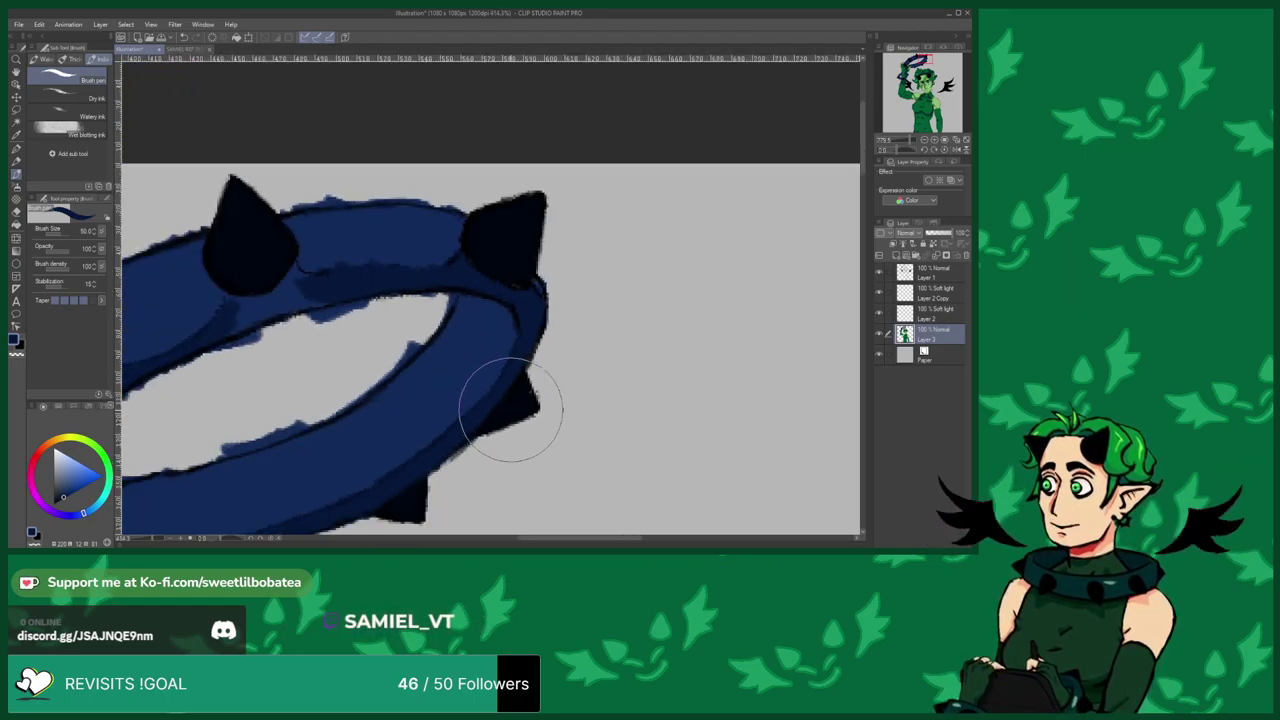
Sample the near-black and shadow navy to refine the far spike's base and extend the shadow beneath the neighbouring upper spike.
{"action": "scroll", "coordinate": [514, 310], "scroll_direction": "up", "scroll_amount": 2}
{"action": "left_click", "coordinate": [500, 283], "text": "alt"}
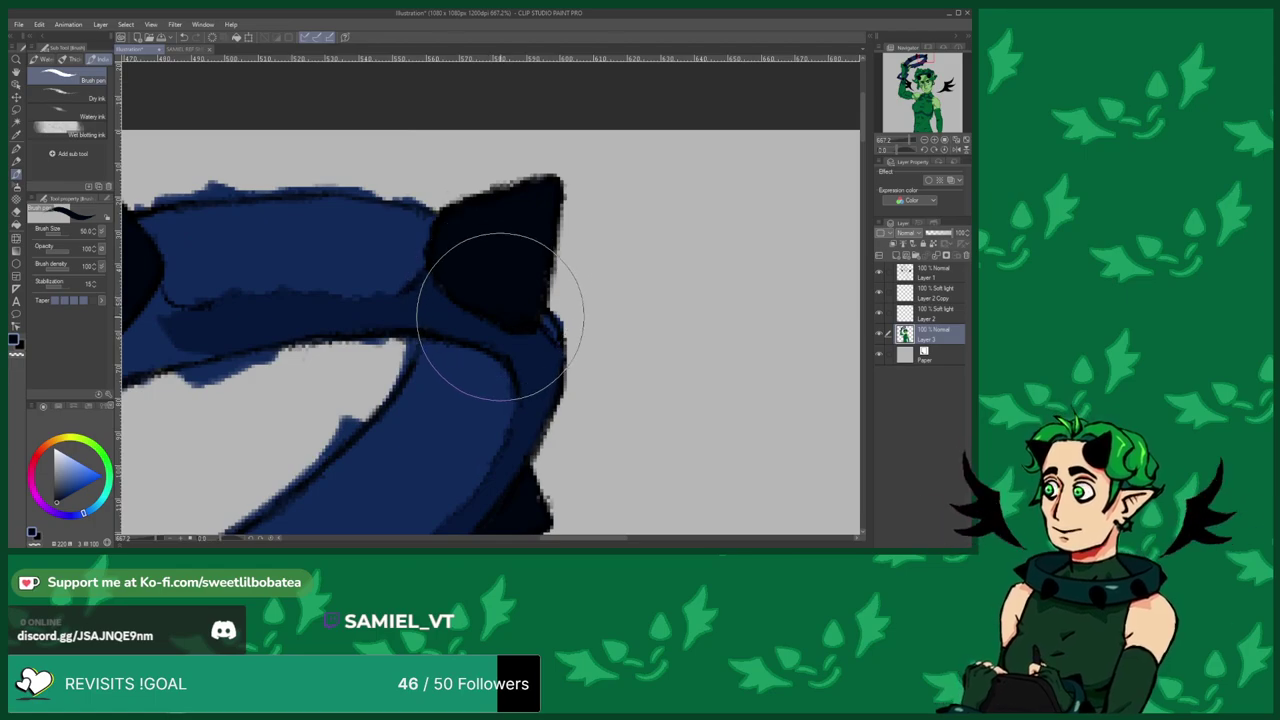
{"action": "left_click", "coordinate": [523, 346], "text": "alt"}
{"action": "scroll", "coordinate": [508, 337], "scroll_direction": "down", "scroll_amount": 3}
{"action": "scroll", "coordinate": [466, 366], "scroll_direction": "up", "scroll_amount": 3}
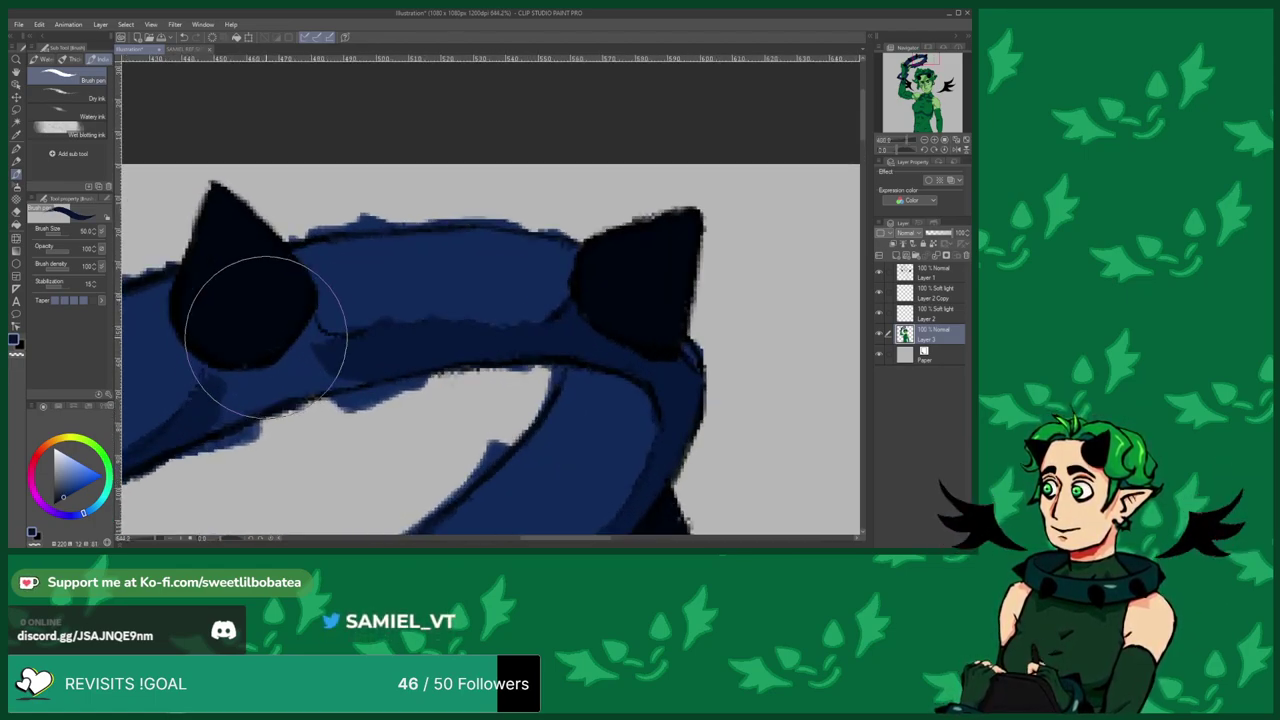
{"action": "mouse_move", "coordinate": [291, 369]}
{"action": "left_mouse_down"}
{"action": "mouse_move", "coordinate": [316, 325]}
{"action": "mouse_move", "coordinate": [311, 345]}
{"action": "mouse_move", "coordinate": [320, 335]}
{"action": "mouse_move", "coordinate": [329, 361]}
{"action": "mouse_move", "coordinate": [286, 385]}
{"action": "mouse_move", "coordinate": [359, 370]}
{"action": "mouse_move", "coordinate": [239, 390]}
{"action": "mouse_move", "coordinate": [271, 382]}
{"action": "mouse_move", "coordinate": [250, 385]}
{"action": "mouse_move", "coordinate": [187, 422]}
{"action": "mouse_move", "coordinate": [271, 389]}
{"action": "mouse_move", "coordinate": [199, 421]}
{"action": "mouse_move", "coordinate": [251, 399]}
{"action": "mouse_move", "coordinate": [226, 389]}
{"action": "mouse_move", "coordinate": [251, 384]}
{"action": "mouse_move", "coordinate": [223, 377]}
{"action": "mouse_move", "coordinate": [269, 388]}
{"action": "mouse_move", "coordinate": [229, 384]}
{"action": "mouse_move", "coordinate": [294, 370]}
{"action": "mouse_move", "coordinate": [253, 383]}
{"action": "mouse_move", "coordinate": [287, 372]}
{"action": "left_mouse_up"}
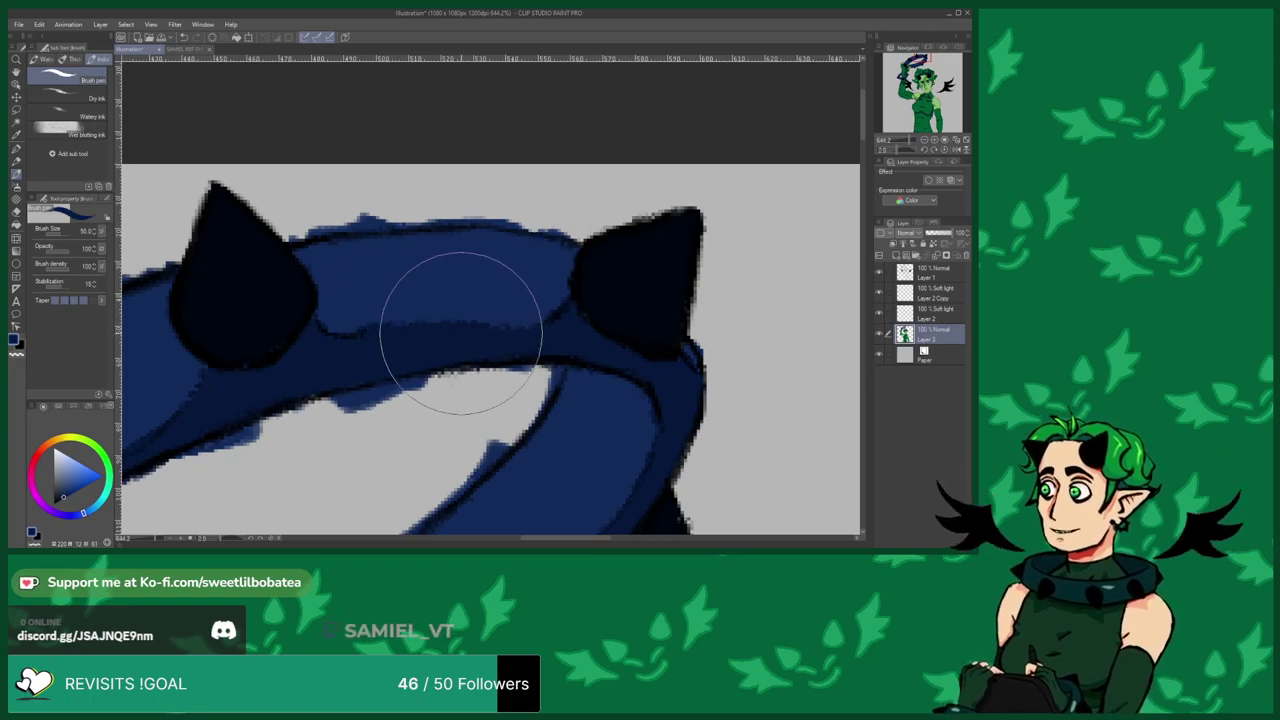
{"action": "scroll", "coordinate": [503, 298], "scroll_direction": "down", "scroll_amount": 3}
{"action": "scroll", "coordinate": [431, 343], "scroll_direction": "up", "scroll_amount": 1}
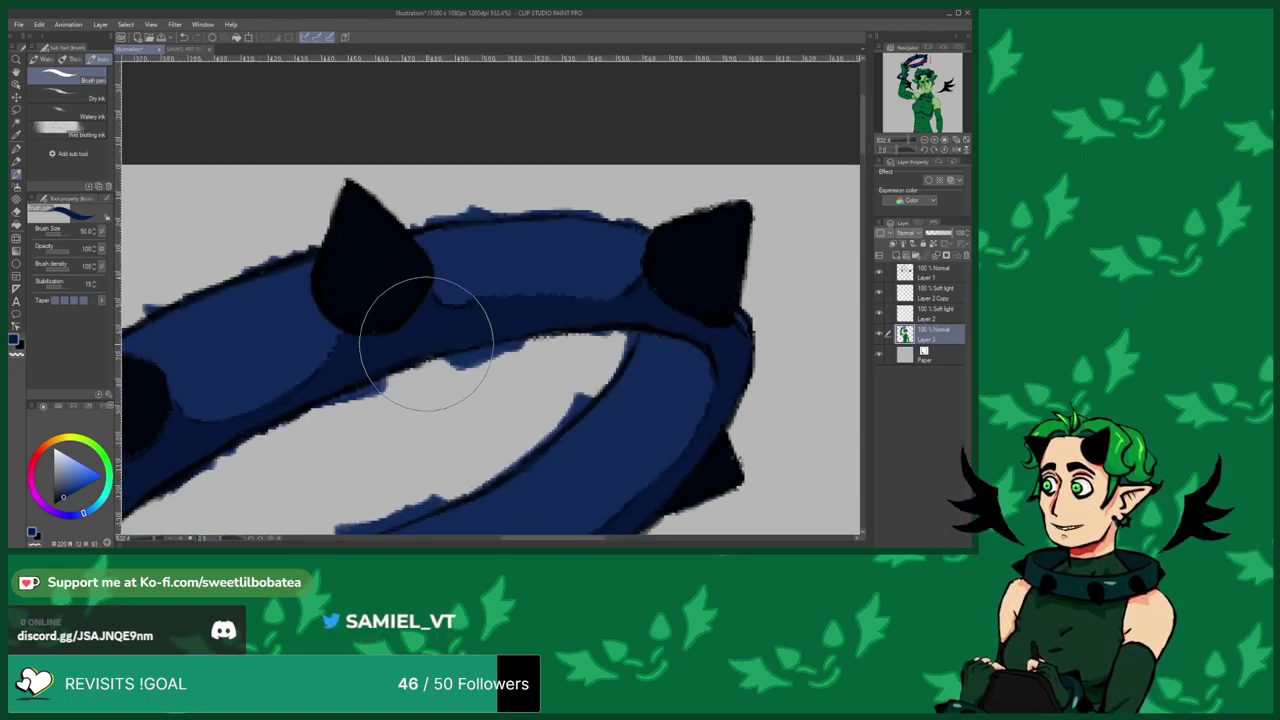
Shade the inner back surface of the wrist ring in the same darker navy.
{"action": "scroll", "coordinate": [463, 343], "scroll_direction": "down", "scroll_amount": 6}
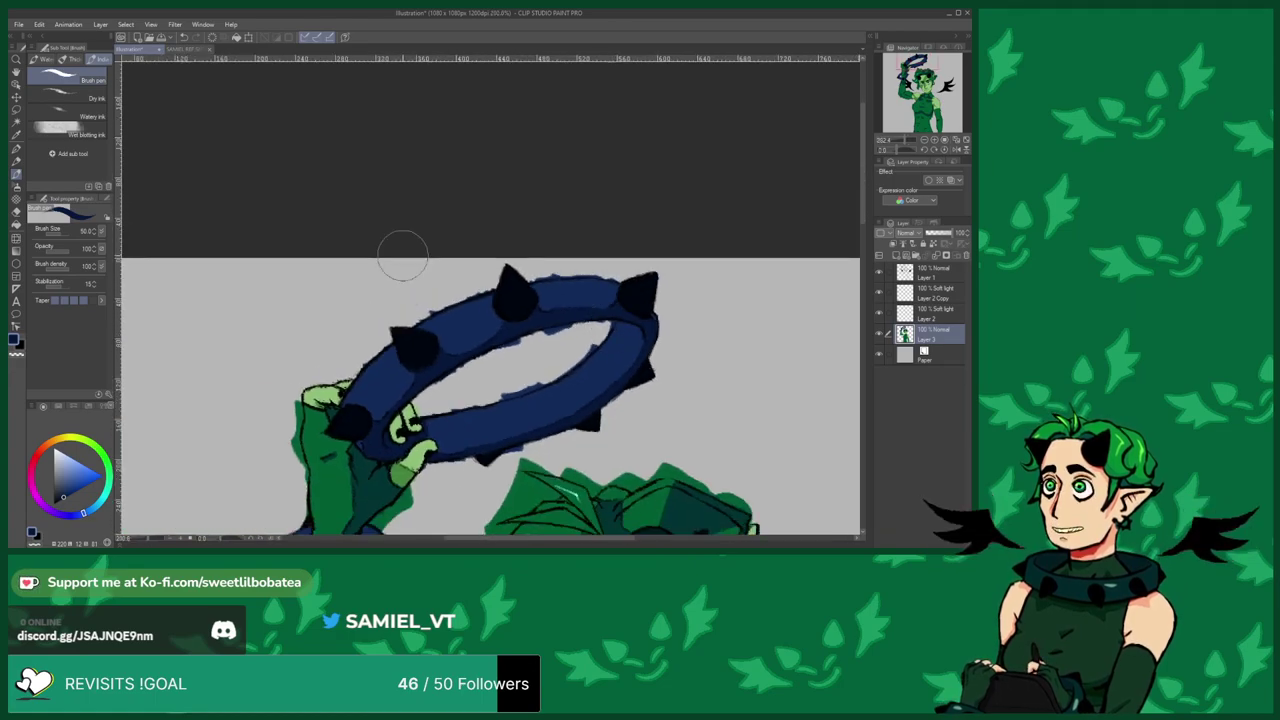
{"action": "scroll", "coordinate": [318, 377], "scroll_direction": "down", "scroll_amount": 2}
{"action": "scroll", "coordinate": [310, 365], "scroll_direction": "up", "scroll_amount": 6}
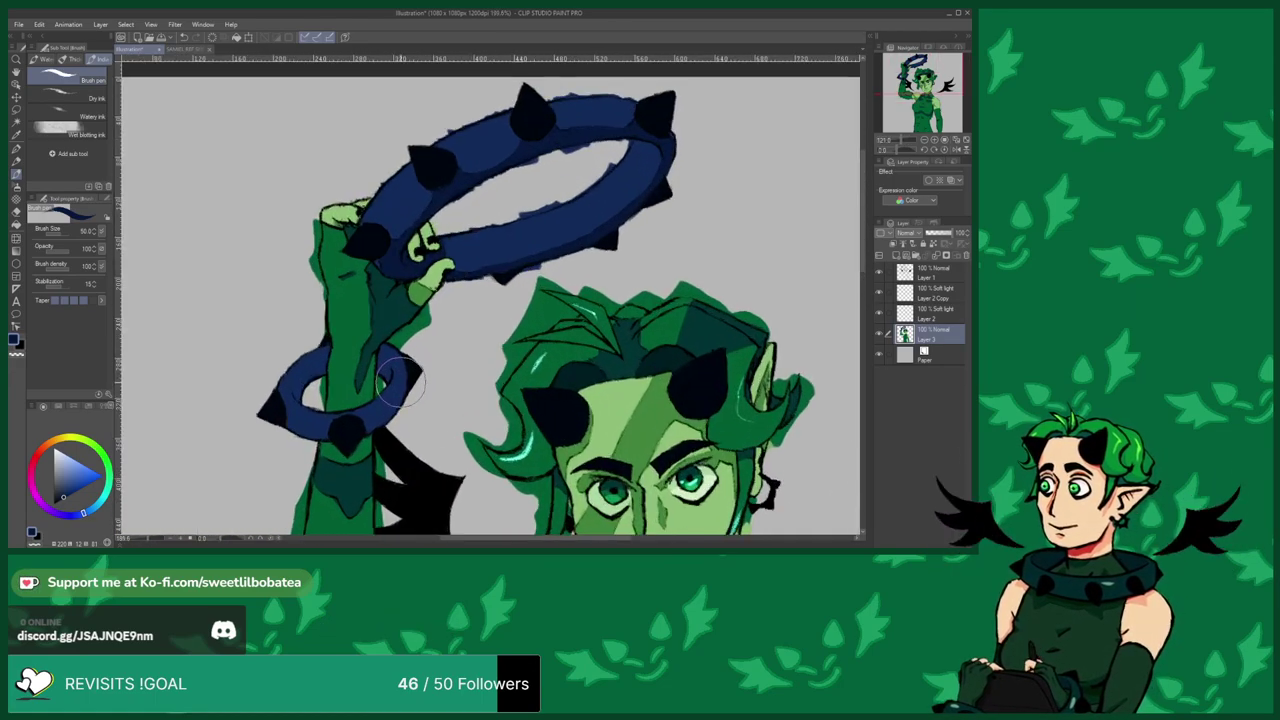
{"action": "scroll", "coordinate": [312, 368], "scroll_direction": "up", "scroll_amount": 2}
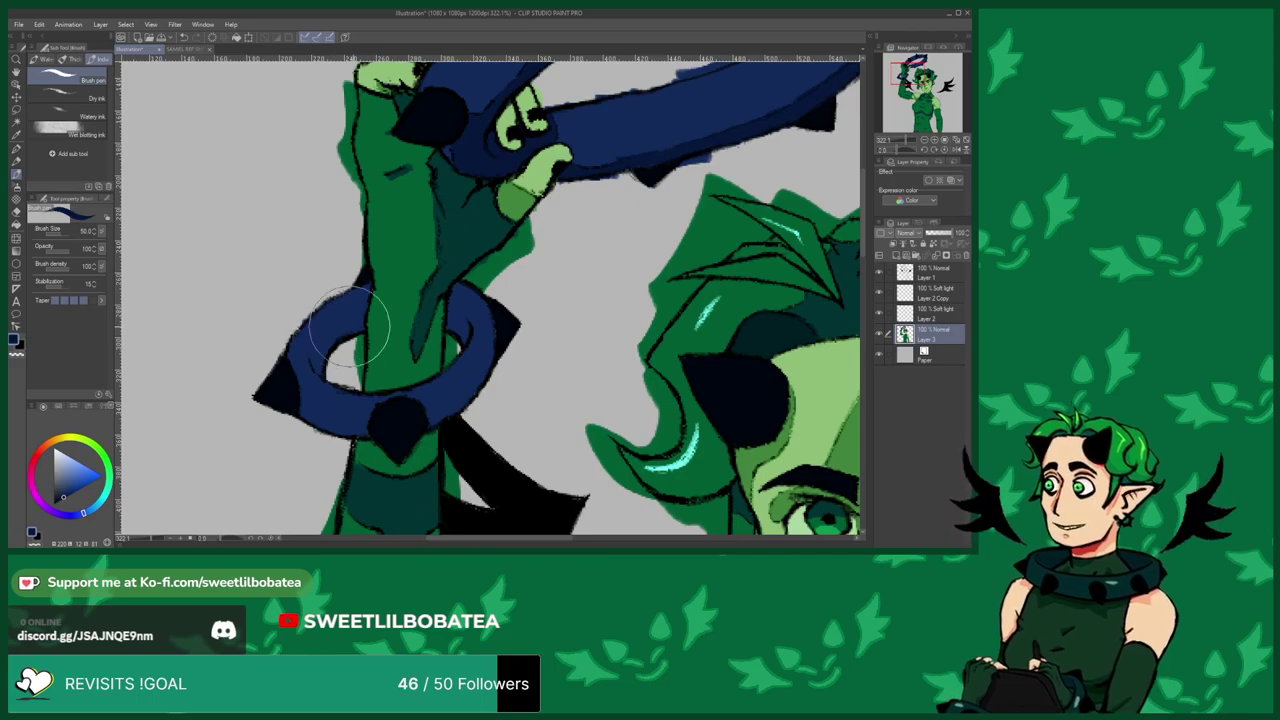
{"action": "scroll", "coordinate": [345, 325], "scroll_direction": "up", "scroll_amount": 2}
{"action": "scroll", "coordinate": [461, 328], "scroll_direction": "up", "scroll_amount": 1}
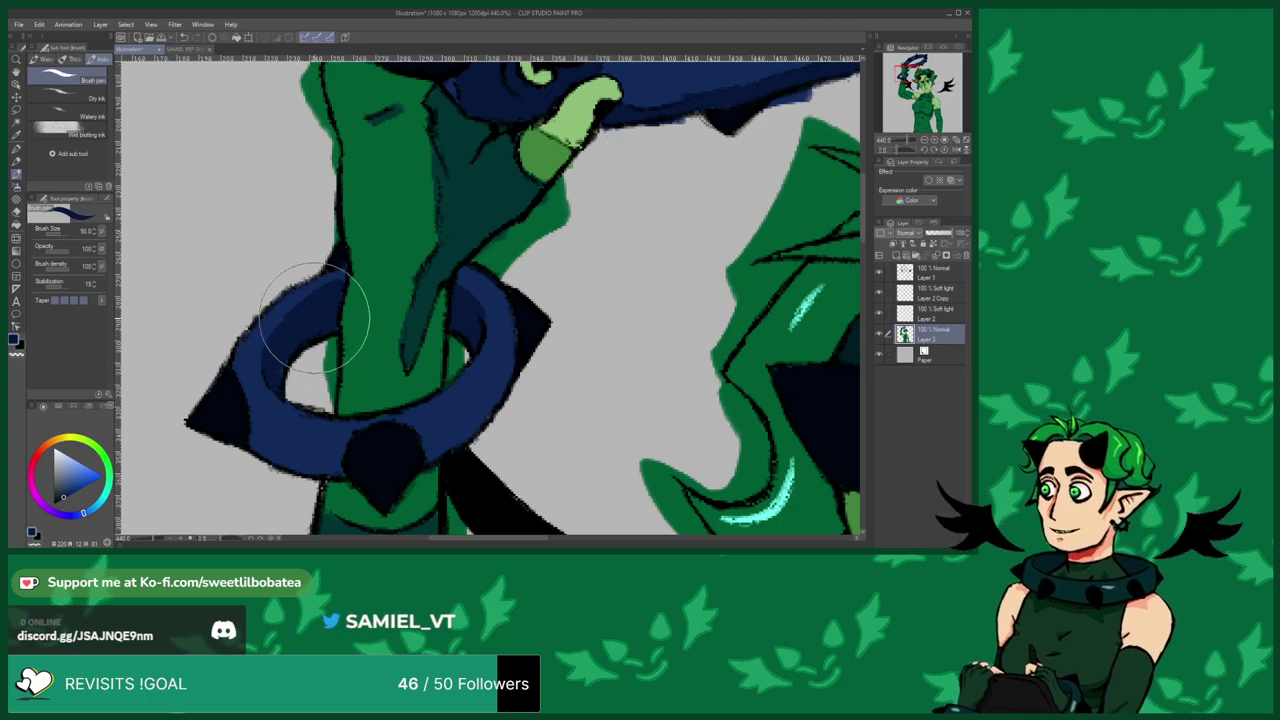
Paint thin cyan highlight streaks on the large ring's upper and lower bands and on the wrist ring.
{"action": "scroll", "coordinate": [285, 355], "scroll_direction": "down", "scroll_amount": 7}
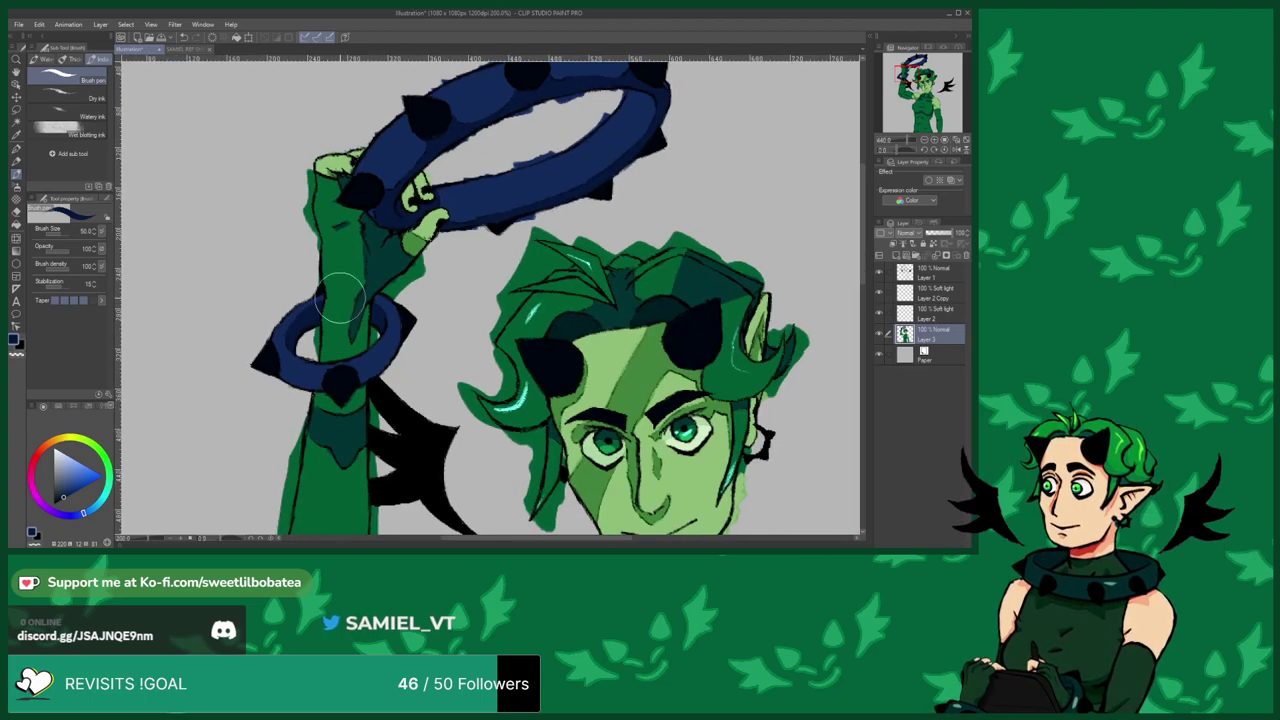
{"action": "scroll", "coordinate": [348, 207], "scroll_direction": "up", "scroll_amount": 5}
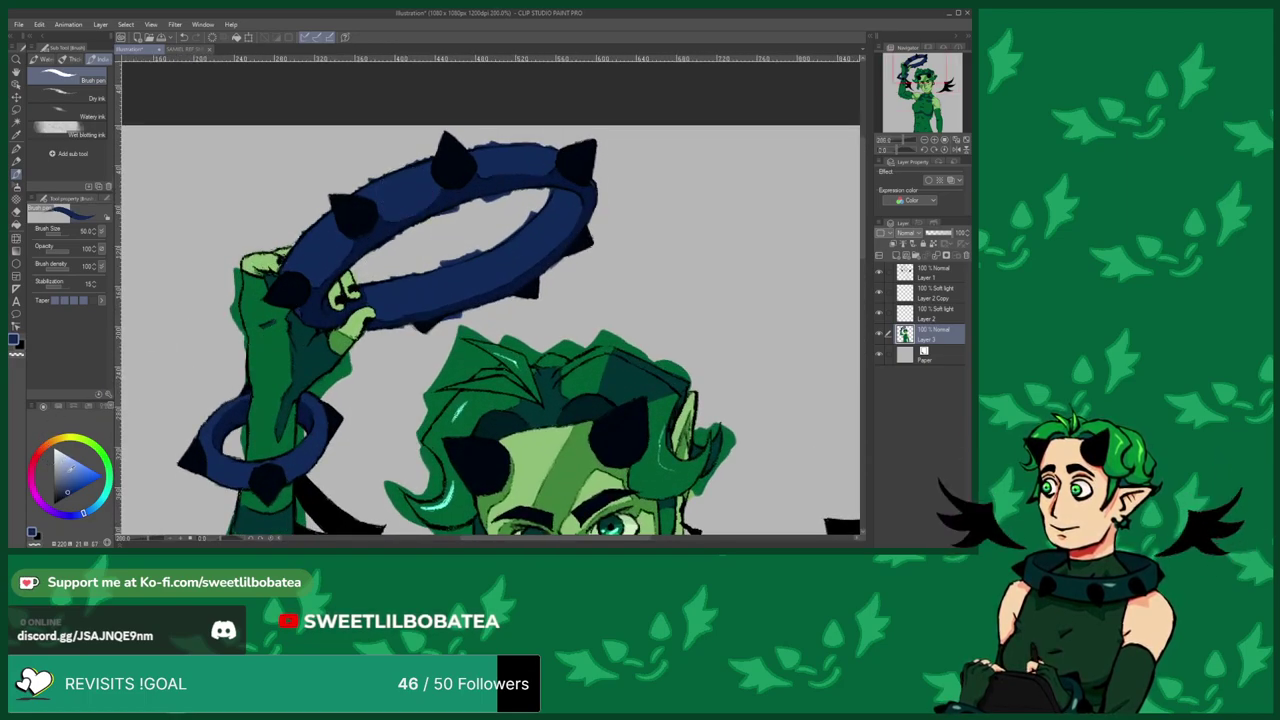
{"action": "left_click", "coordinate": [106, 503]}
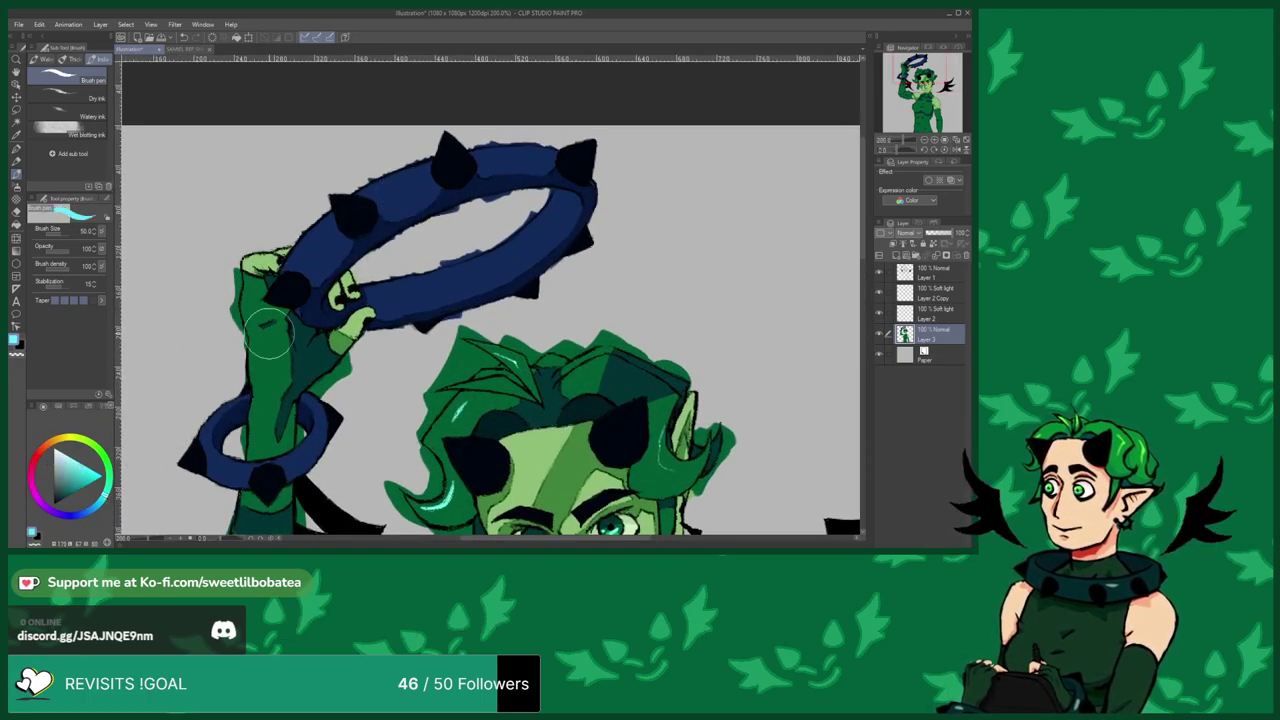
{"action": "left_click_drag", "start_coordinate": [394, 184], "coordinate": [410, 180]}
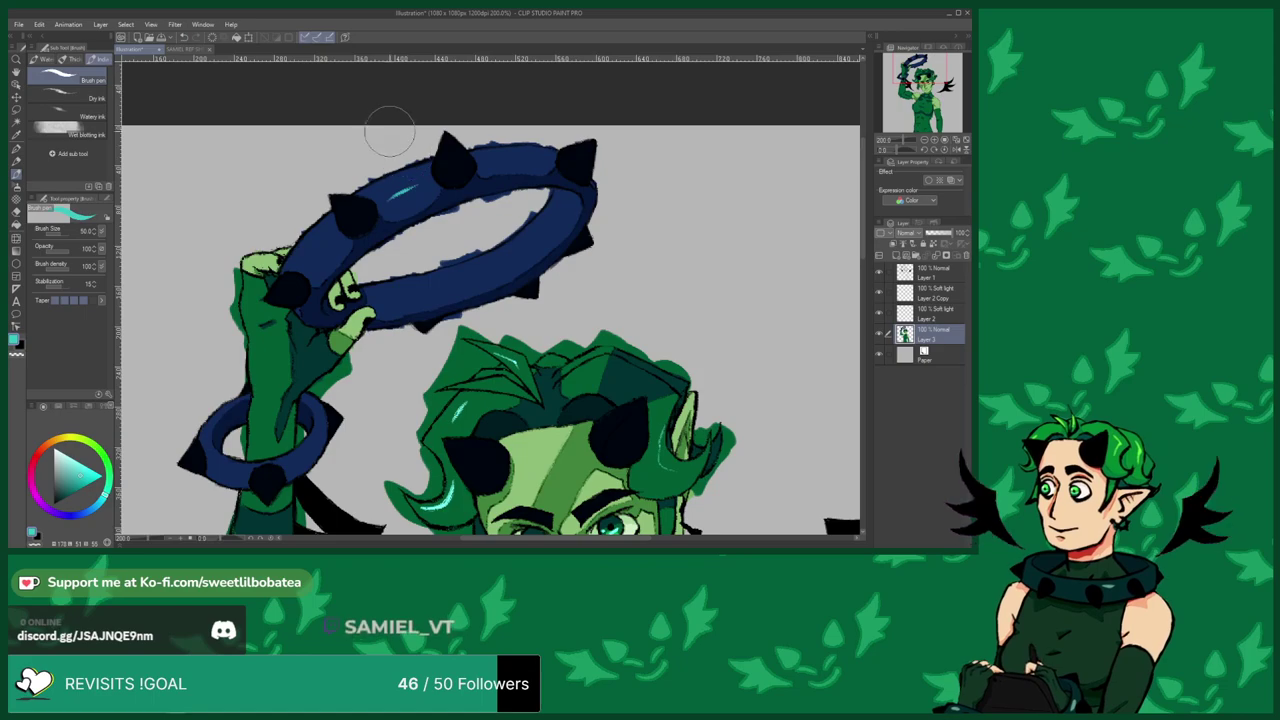
{"action": "scroll", "coordinate": [400, 203], "scroll_direction": "down", "scroll_amount": 2}
{"action": "scroll", "coordinate": [412, 229], "scroll_direction": "up", "scroll_amount": 1}
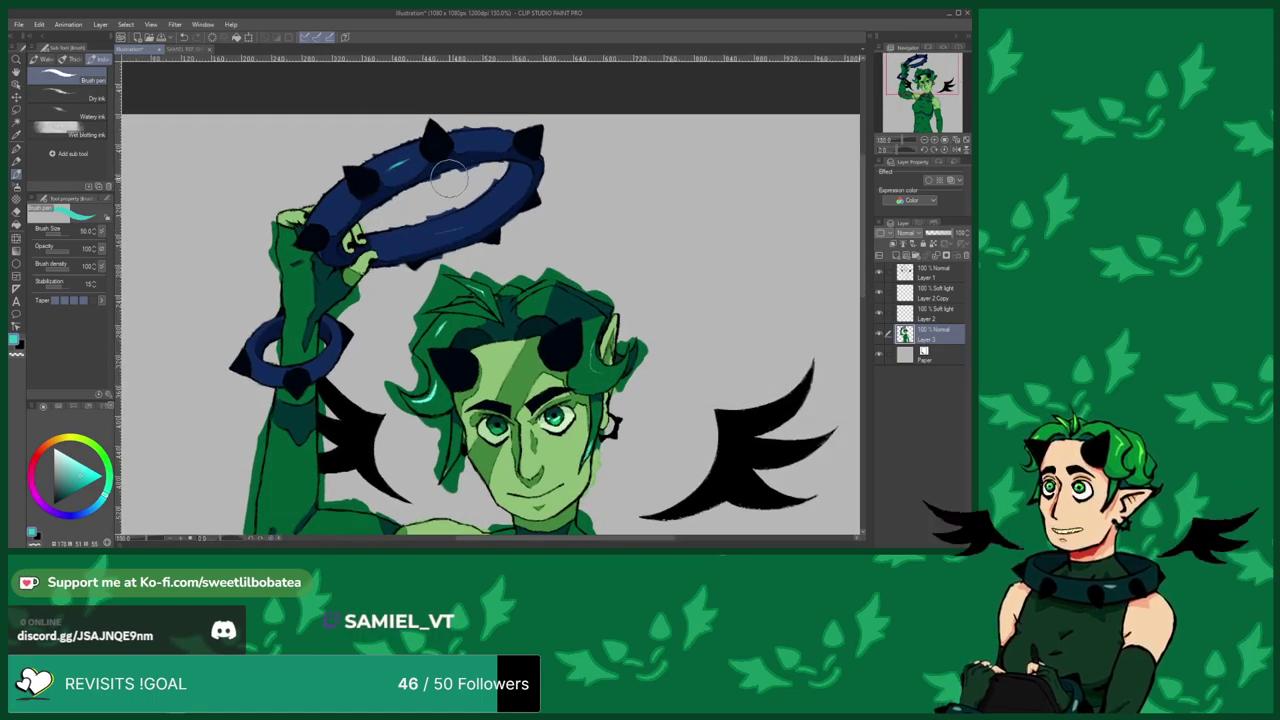
{"action": "left_click_drag", "start_coordinate": [450, 225], "coordinate": [477, 216]}
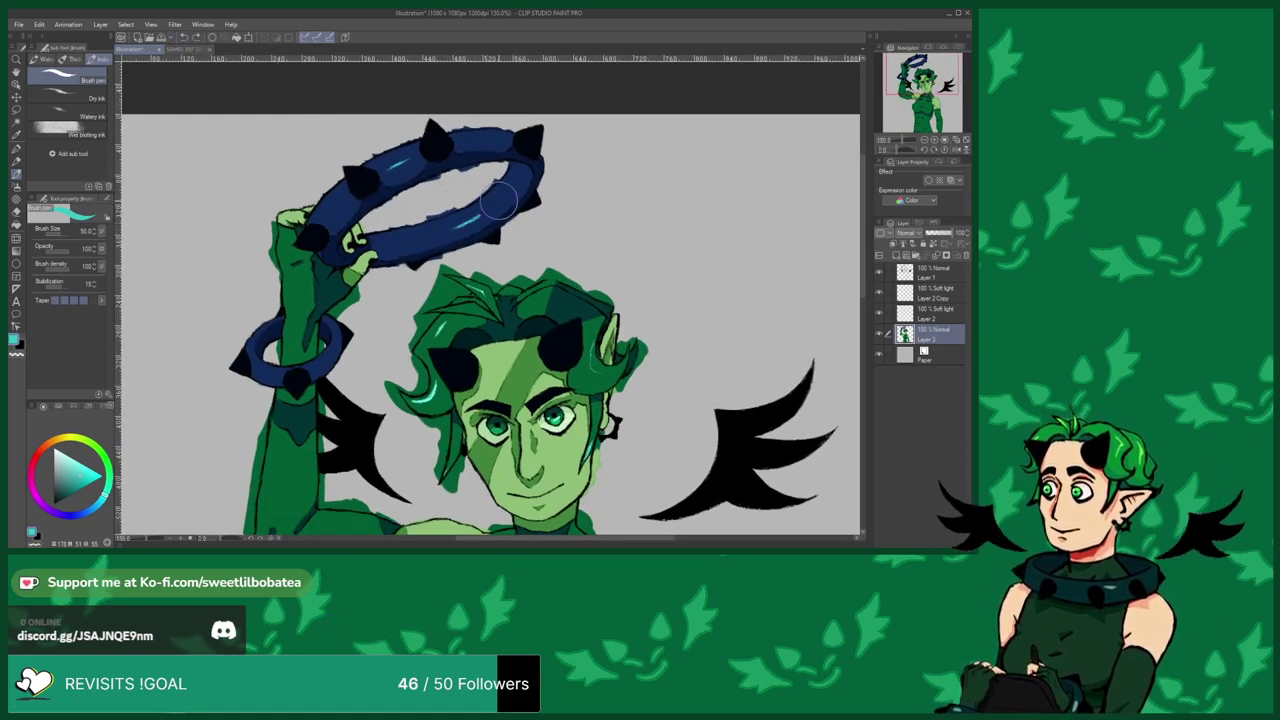
{"action": "scroll", "coordinate": [245, 350], "scroll_direction": "up", "scroll_amount": 3}
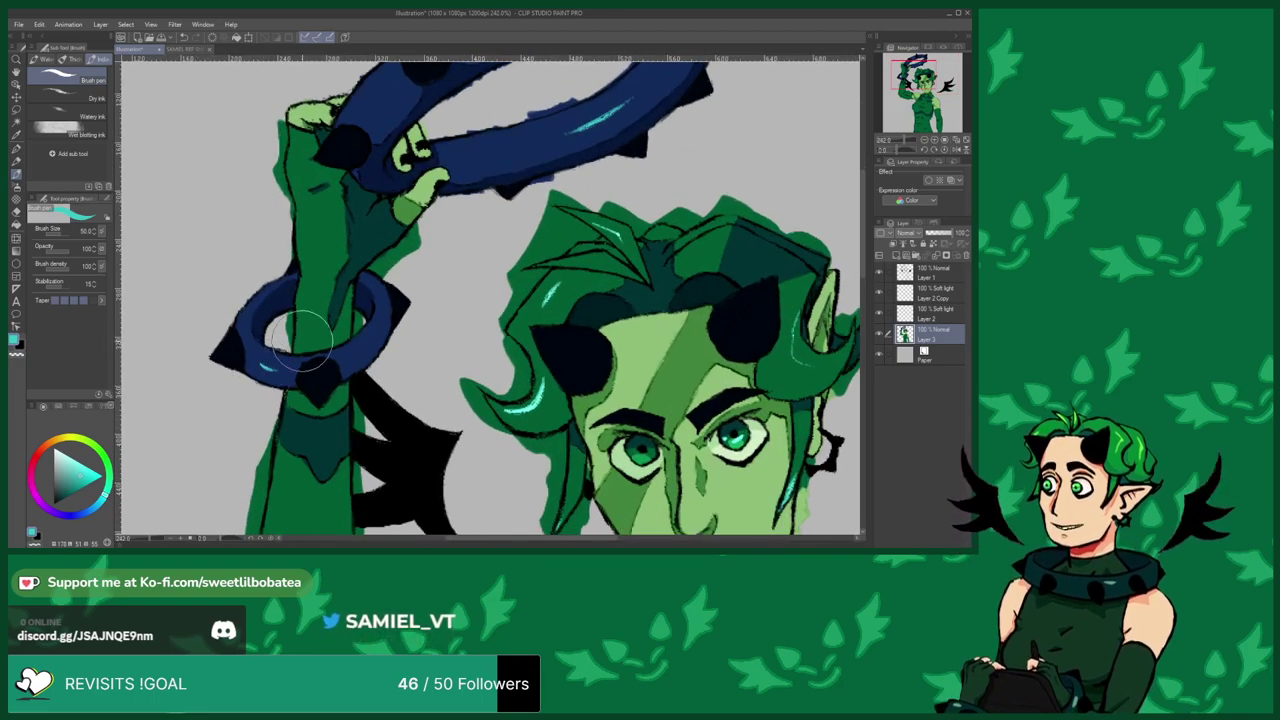
{"action": "scroll", "coordinate": [318, 372], "scroll_direction": "down", "scroll_amount": 3}
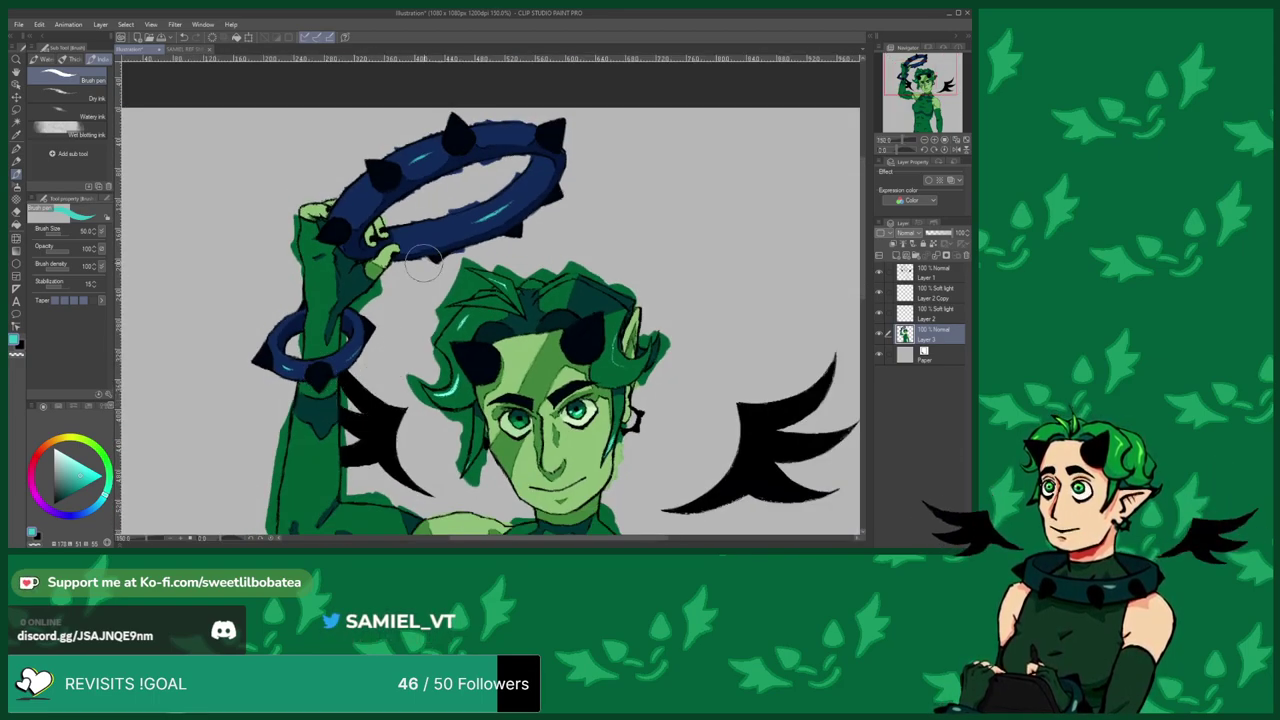
Sample the band's dark blue and smooth the shadow boundary along the large ring's lower band.
{"action": "scroll", "coordinate": [418, 246], "scroll_direction": "down", "scroll_amount": 2}
{"action": "scroll", "coordinate": [405, 252], "scroll_direction": "up", "scroll_amount": 7}
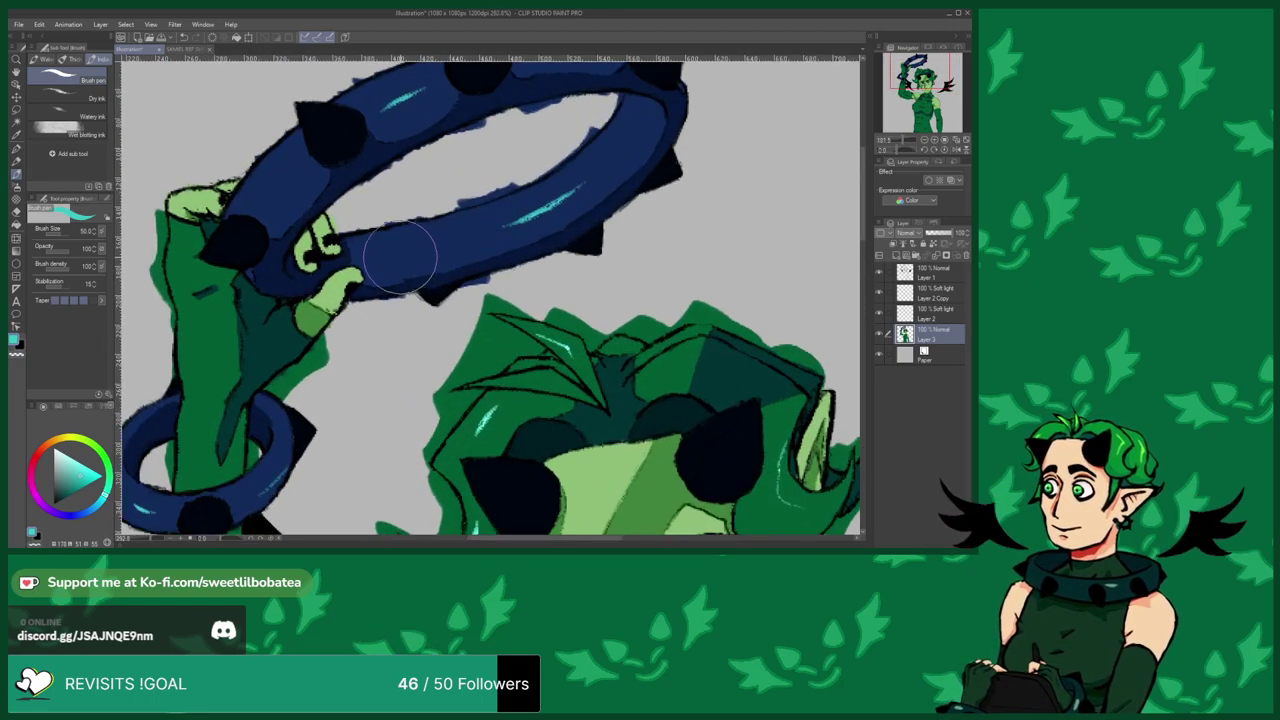
{"action": "left_click", "coordinate": [391, 260], "text": "alt"}
{"action": "left_click_drag", "start_coordinate": [391, 260], "coordinate": [391, 295]}
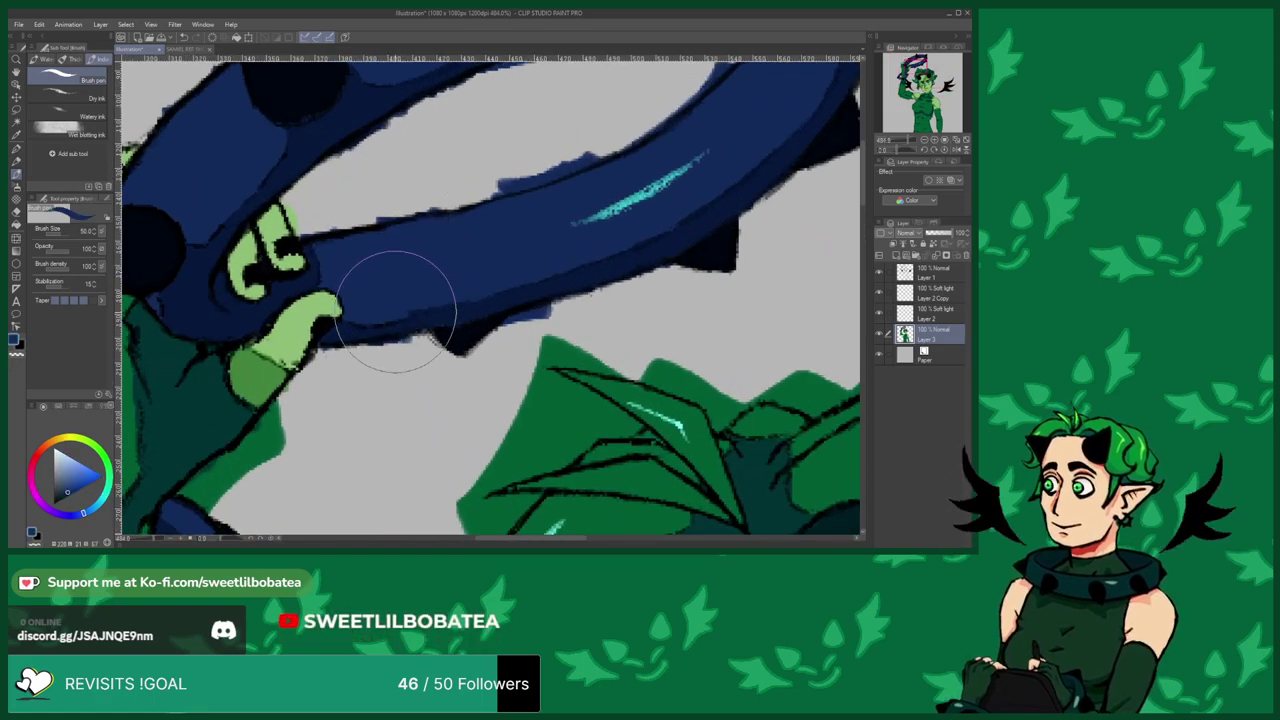
{"action": "scroll", "coordinate": [433, 285], "scroll_direction": "down", "scroll_amount": 1}
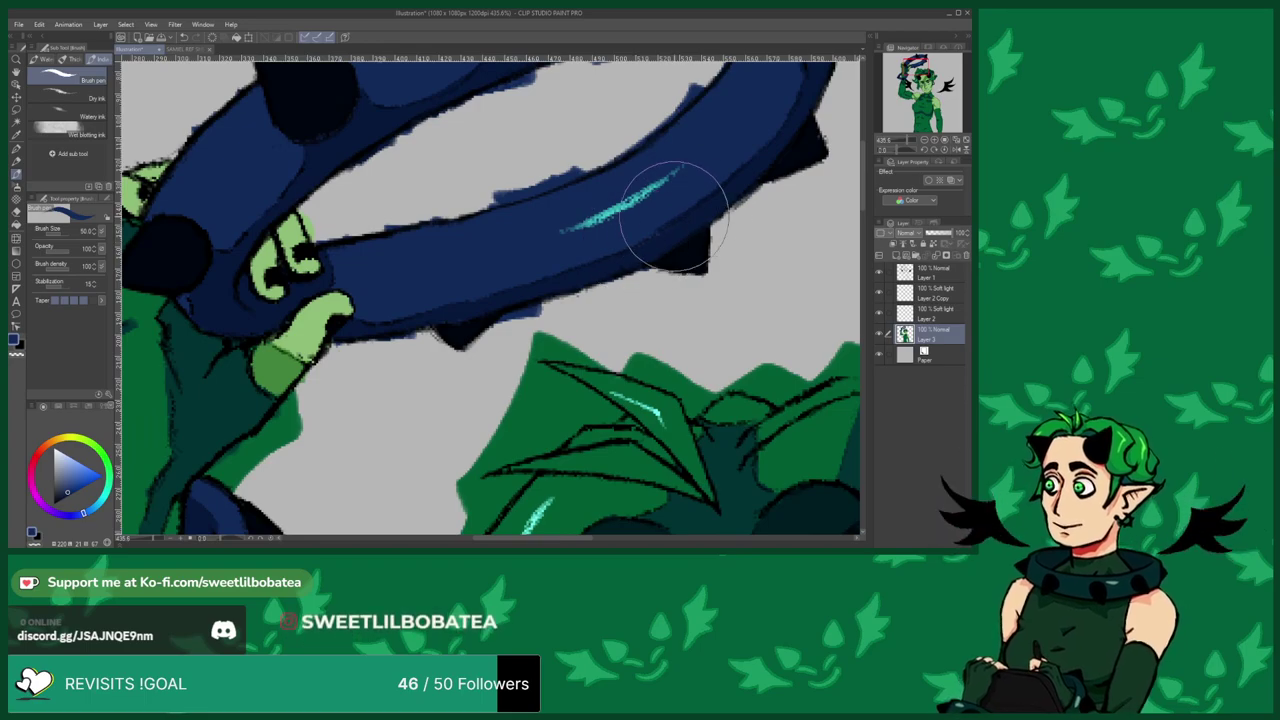
{"action": "scroll", "coordinate": [522, 302], "scroll_direction": "down", "scroll_amount": 1}
{"action": "scroll", "coordinate": [700, 171], "scroll_direction": "down", "scroll_amount": 3}
{"action": "scroll", "coordinate": [615, 198], "scroll_direction": "up", "scroll_amount": 3}
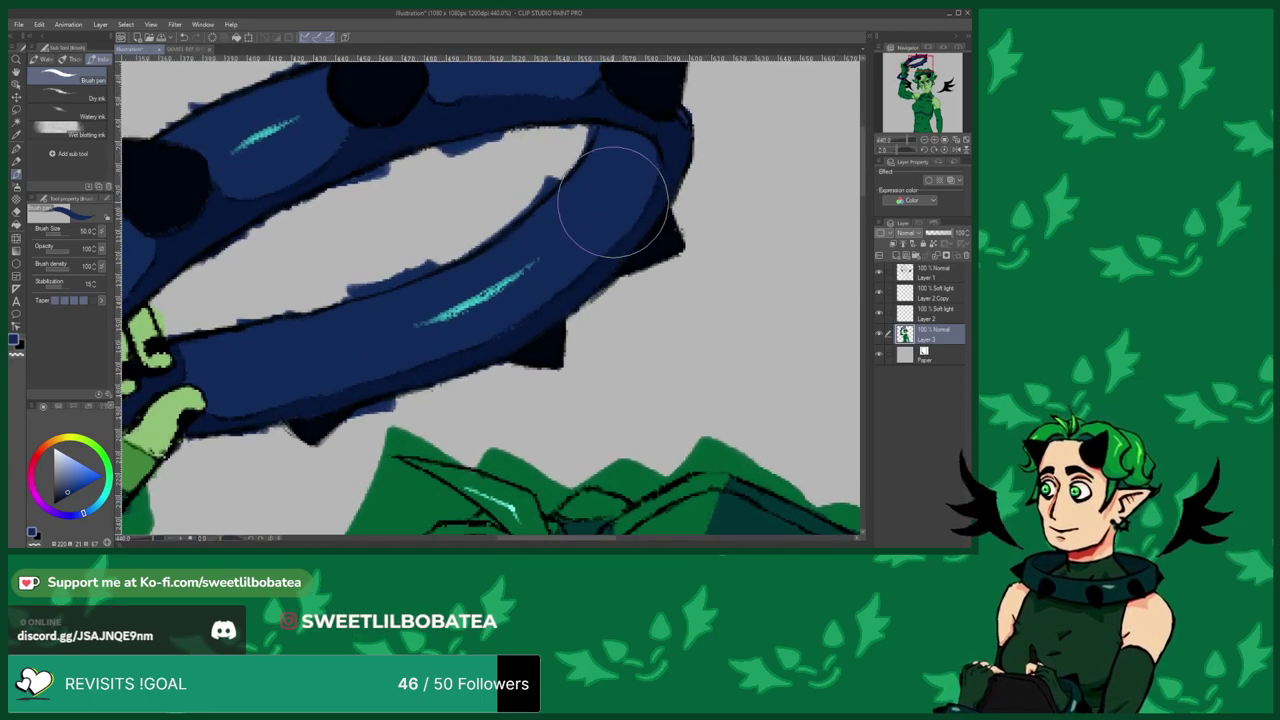
Erase the blue overspill outside the outlines along the large ring's lower band, on its outer and inner edges.
{"action": "left_click", "coordinate": [17, 212]}
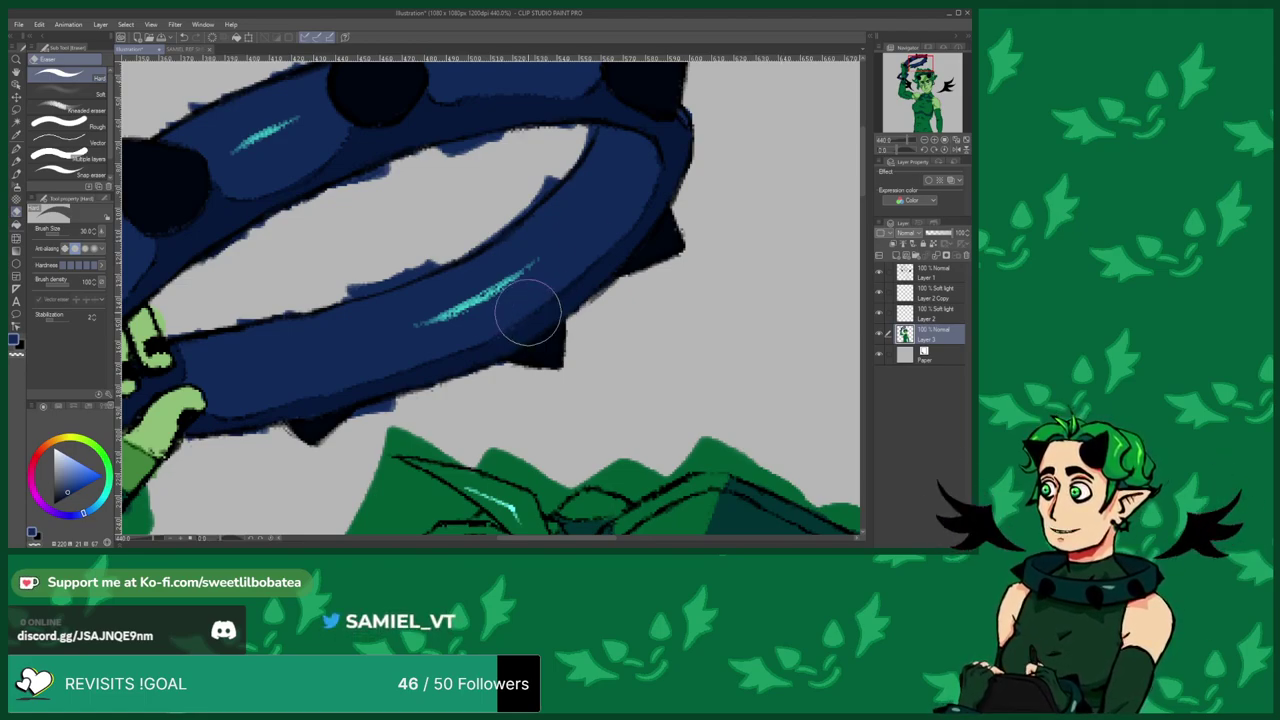
{"action": "scroll", "coordinate": [567, 219], "scroll_direction": "down", "scroll_amount": 3}
{"action": "scroll", "coordinate": [459, 370], "scroll_direction": "up", "scroll_amount": 4}
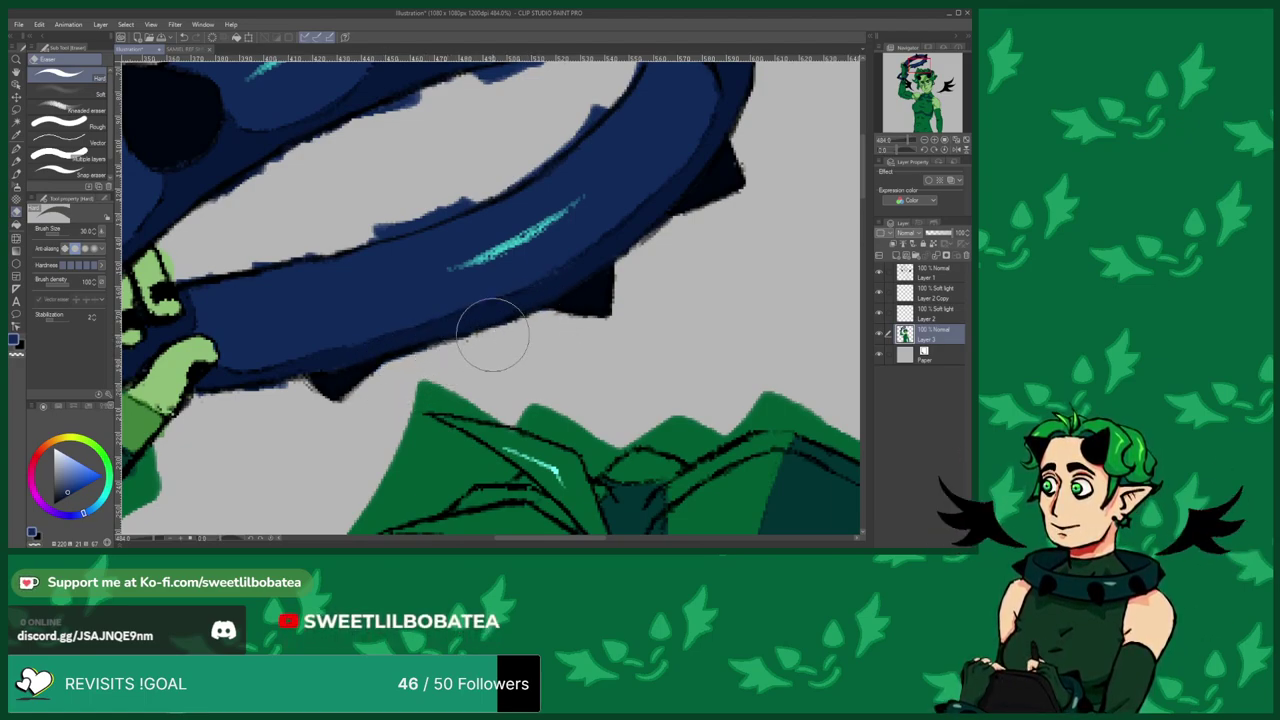
{"action": "scroll", "coordinate": [500, 330], "scroll_direction": "down", "scroll_amount": 4}
{"action": "scroll", "coordinate": [229, 309], "scroll_direction": "up", "scroll_amount": 5}
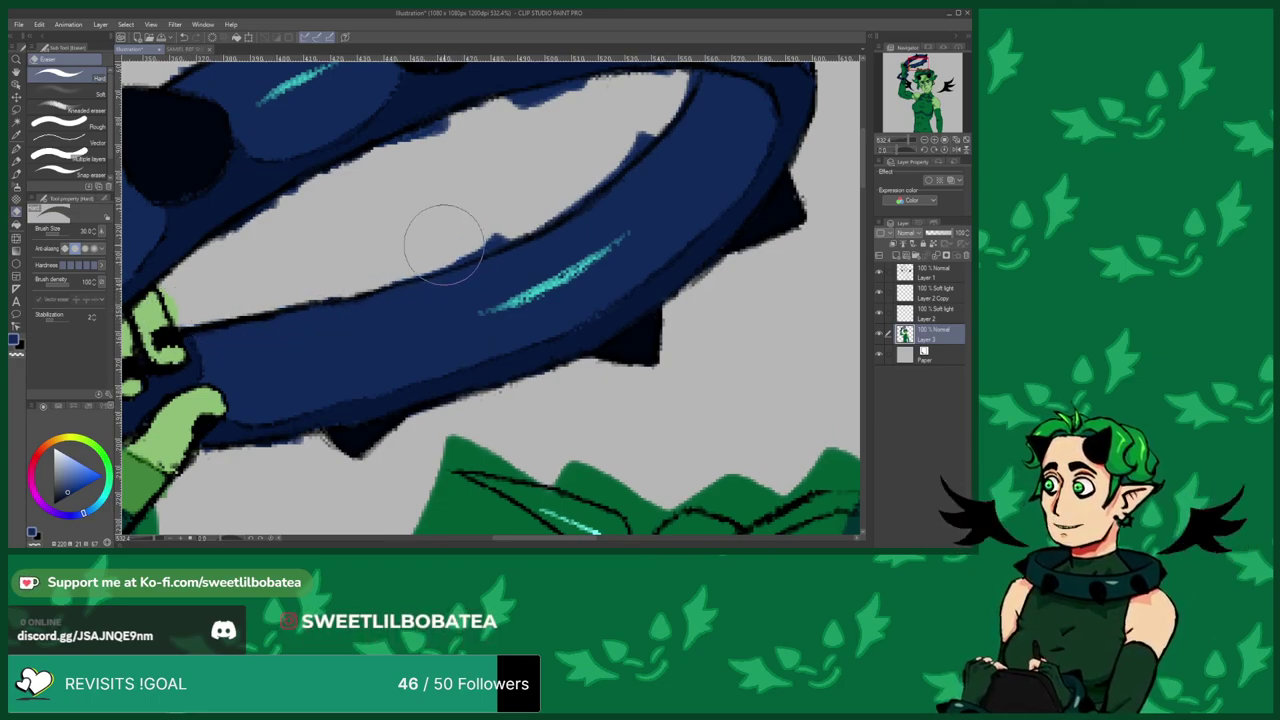
{"action": "left_click_drag", "start_coordinate": [488, 236], "coordinate": [421, 261]}
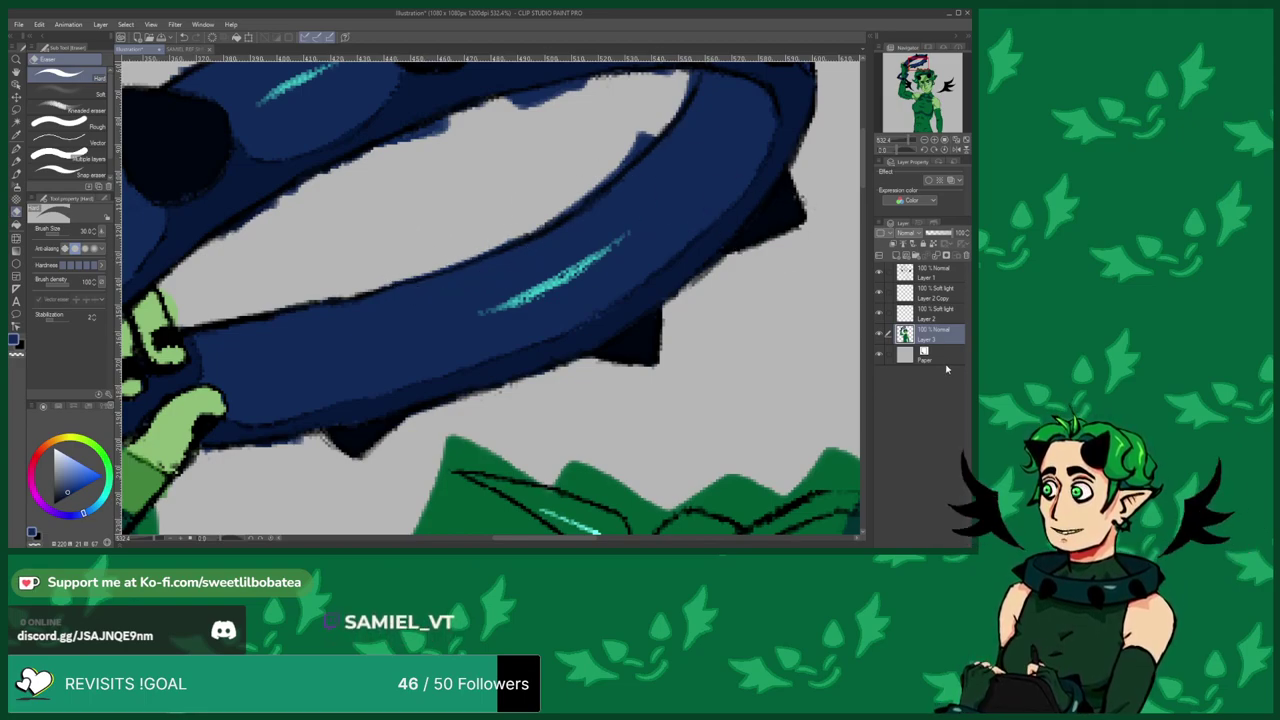
Change the Paper layer's colour to dark brown and make Layer 3 active again.
{"action": "left_click", "coordinate": [907, 355]}
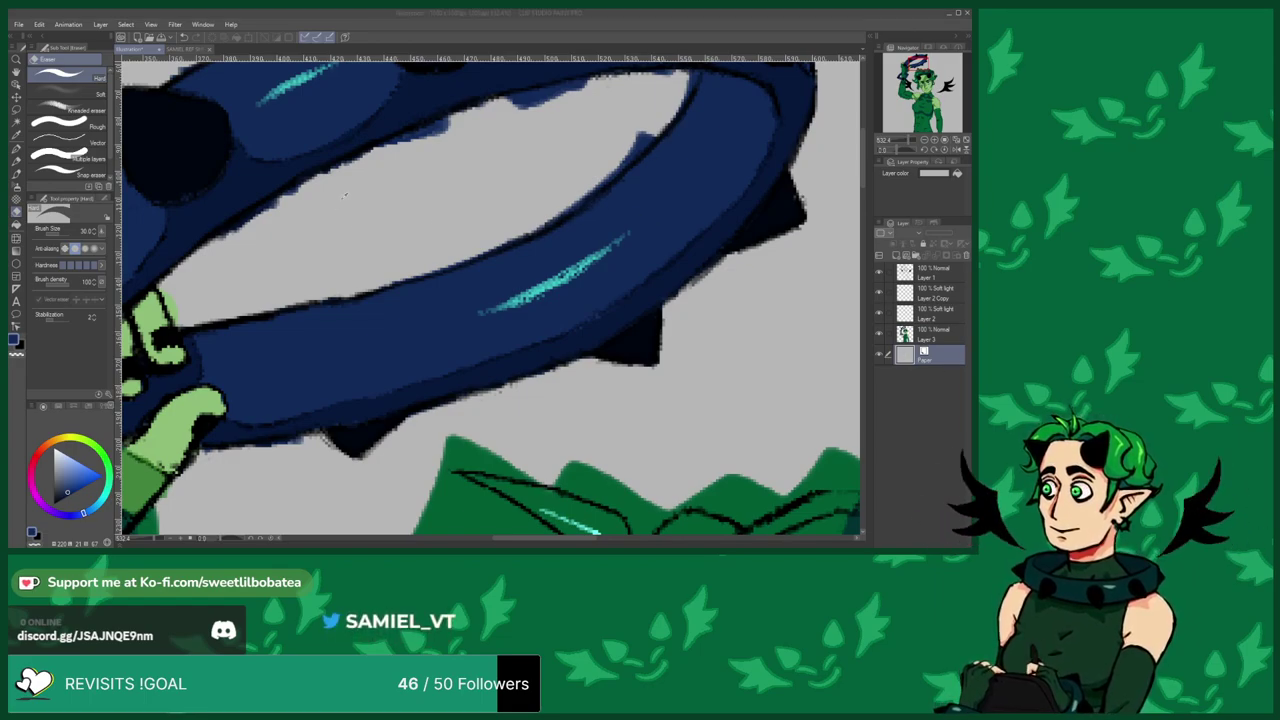
{"action": "left_click", "coordinate": [569, 120]}
{"action": "left_click", "coordinate": [900, 336]}
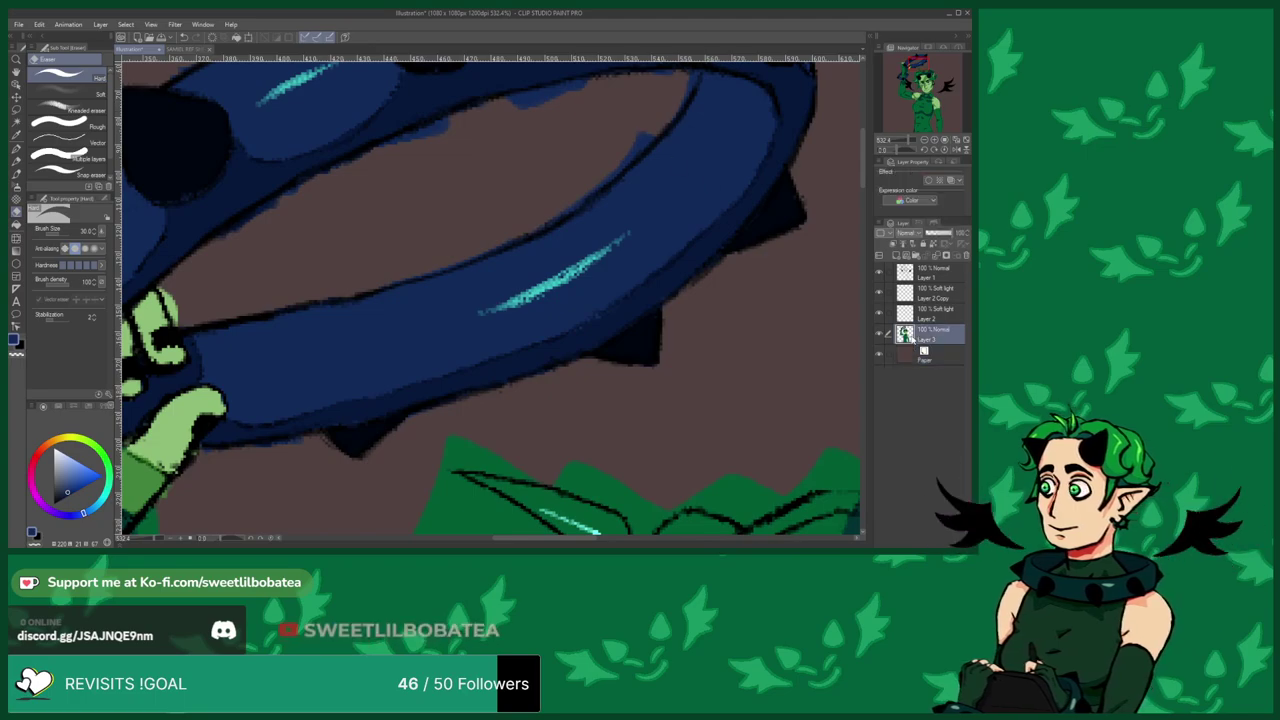
Erase the green overspill beside the pointed hair lock hanging next to the cheek.
{"action": "scroll", "coordinate": [431, 177], "scroll_direction": "down", "scroll_amount": 5}
{"action": "scroll", "coordinate": [462, 139], "scroll_direction": "down", "scroll_amount": 2}
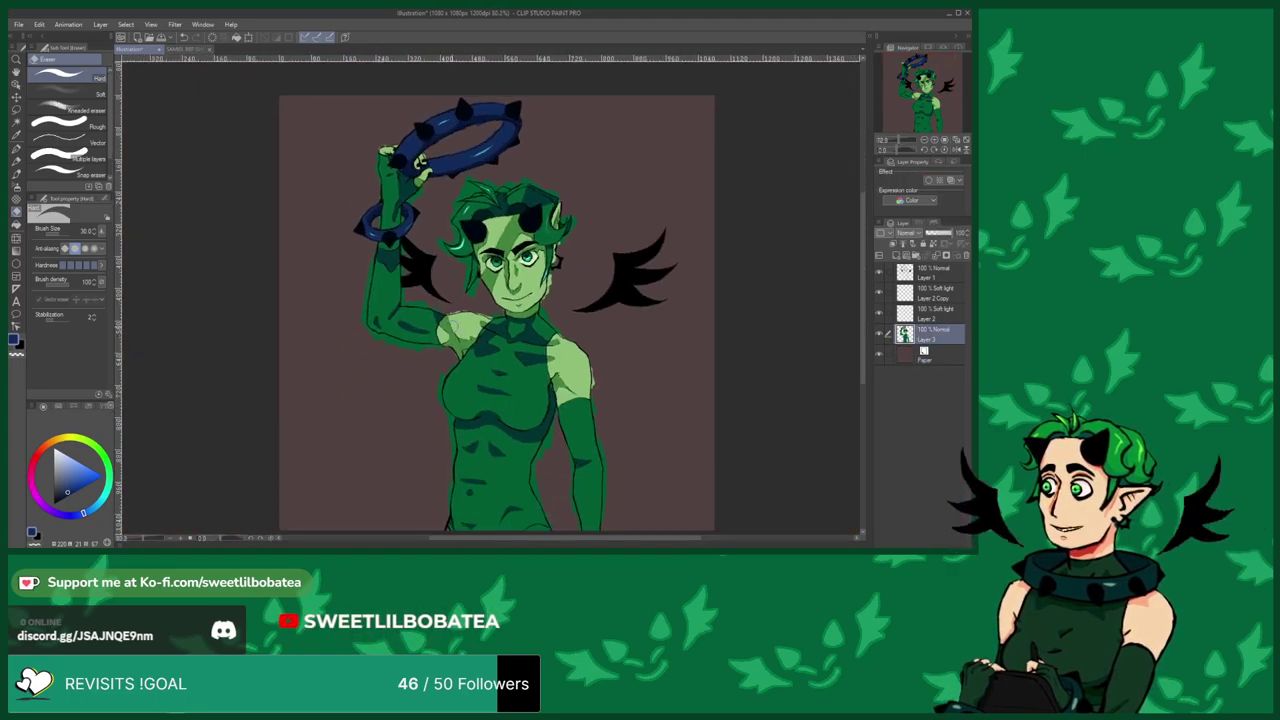
{"action": "scroll", "coordinate": [457, 302], "scroll_direction": "up", "scroll_amount": 5}
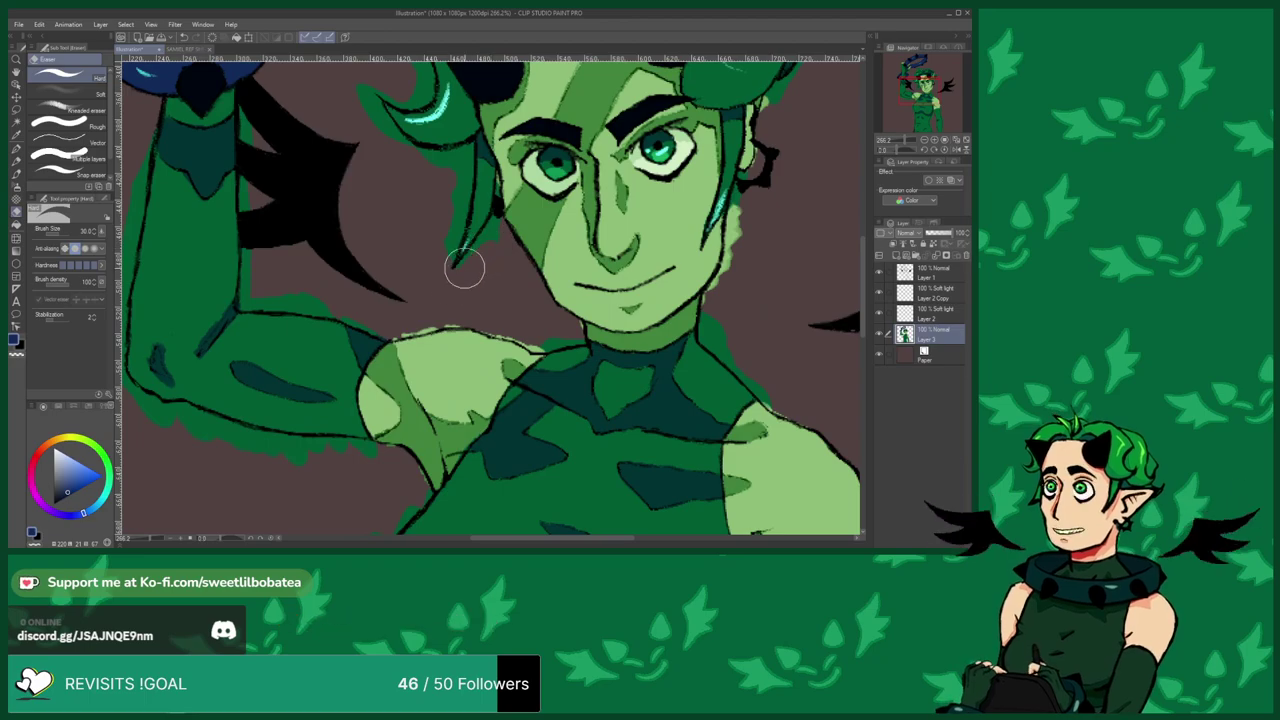
{"action": "scroll", "coordinate": [464, 262], "scroll_direction": "up", "scroll_amount": 3}
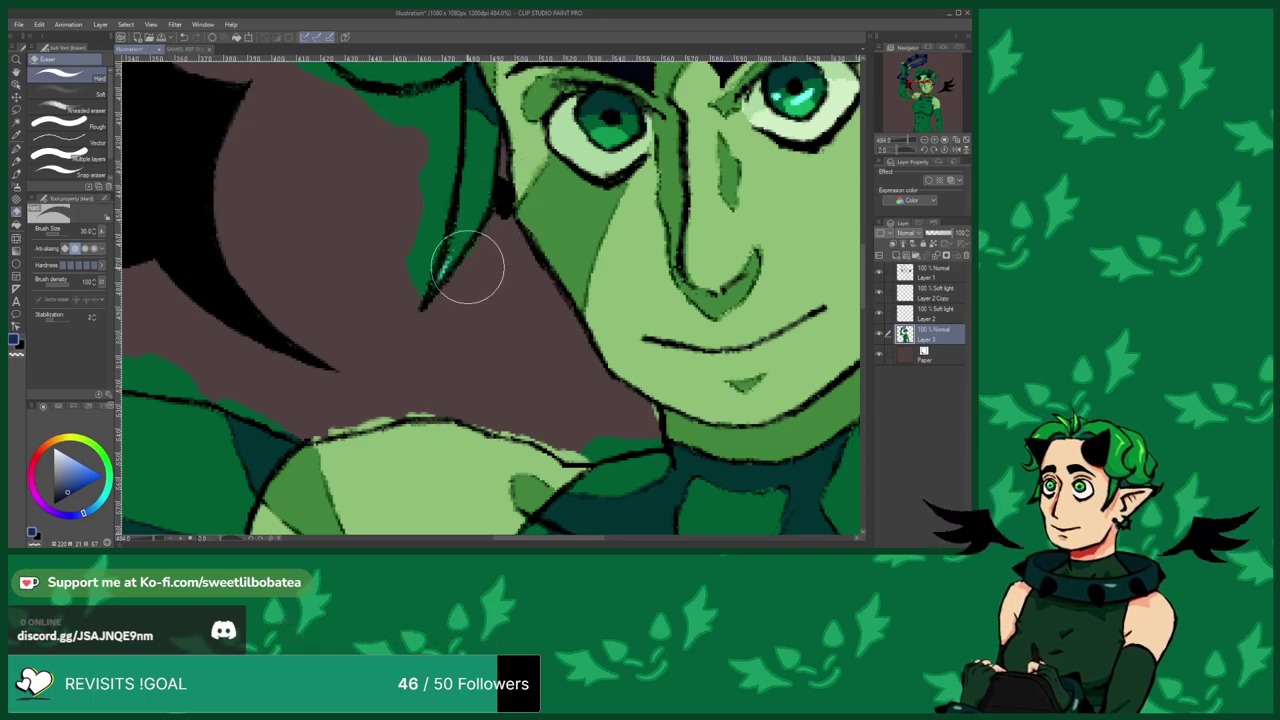
{"action": "left_click_drag", "start_coordinate": [420, 253], "coordinate": [413, 296]}
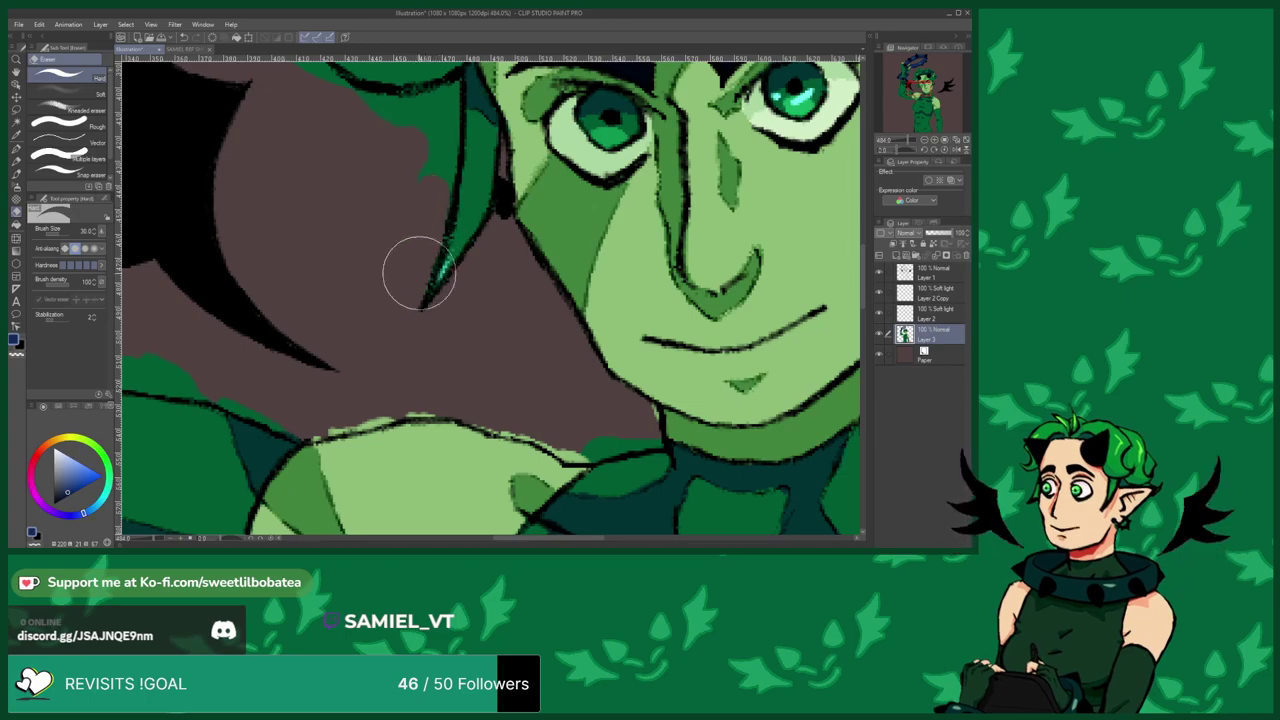
{"action": "mouse_move", "coordinate": [434, 209]}
{"action": "left_mouse_down"}
{"action": "mouse_move", "coordinate": [445, 100]}
{"action": "mouse_move", "coordinate": [451, 133]}
{"action": "mouse_move", "coordinate": [439, 97]}
{"action": "left_mouse_up"}
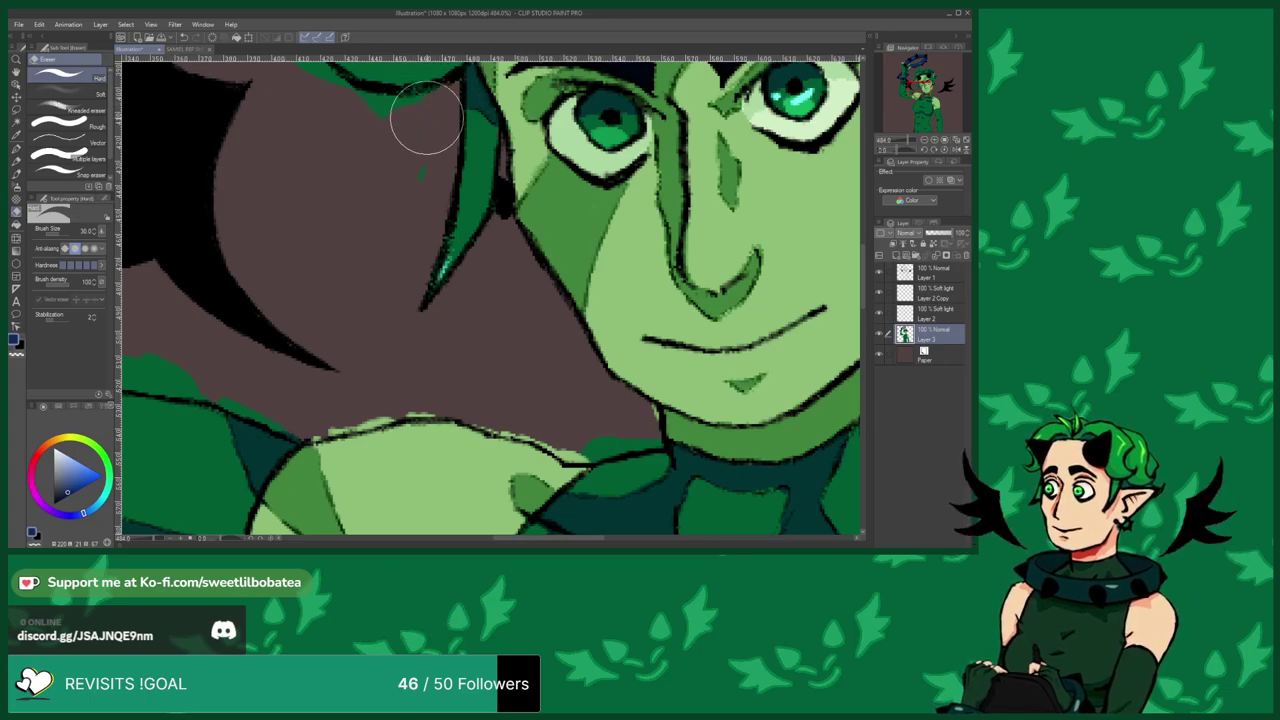
Erase the green overspill beneath and inside the curled hair lock below the horn, up to the hair's outer edge.
{"action": "scroll", "coordinate": [391, 212], "scroll_direction": "down", "scroll_amount": 3}
{"action": "scroll", "coordinate": [391, 212], "scroll_direction": "up", "scroll_amount": 3}
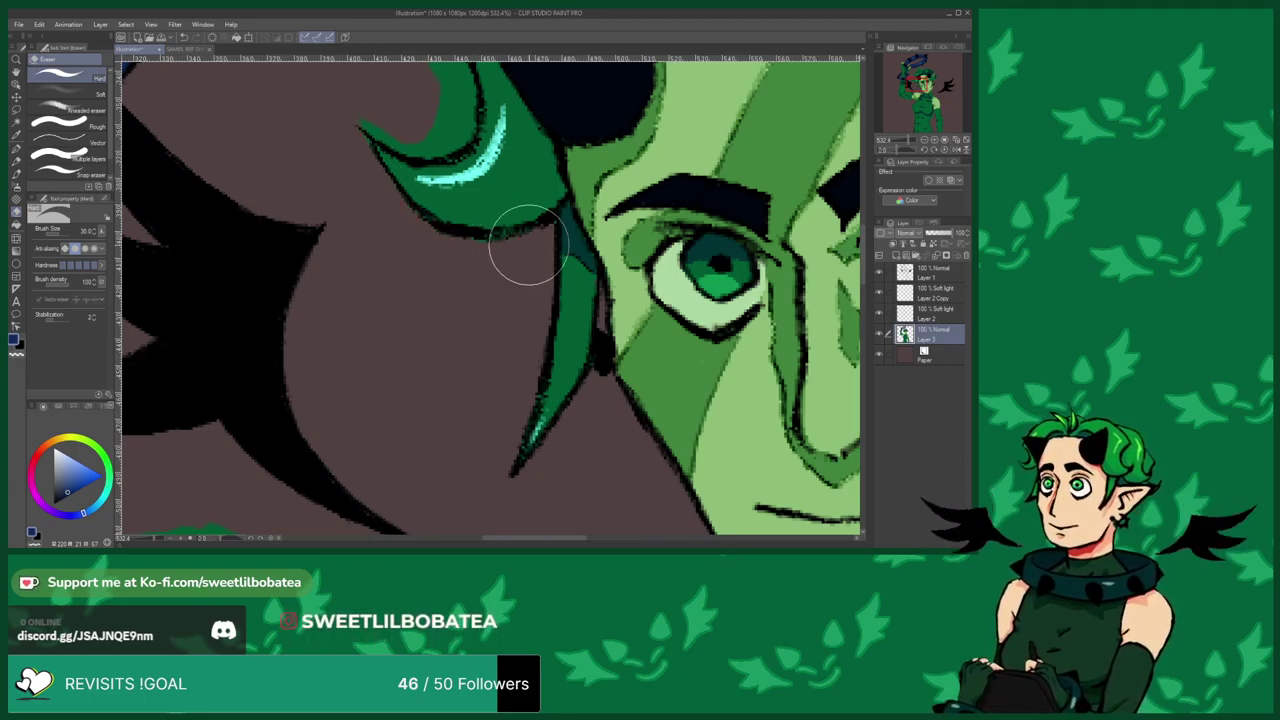
{"action": "scroll", "coordinate": [410, 387], "scroll_direction": "down", "scroll_amount": 2}
{"action": "scroll", "coordinate": [398, 272], "scroll_direction": "up", "scroll_amount": 2}
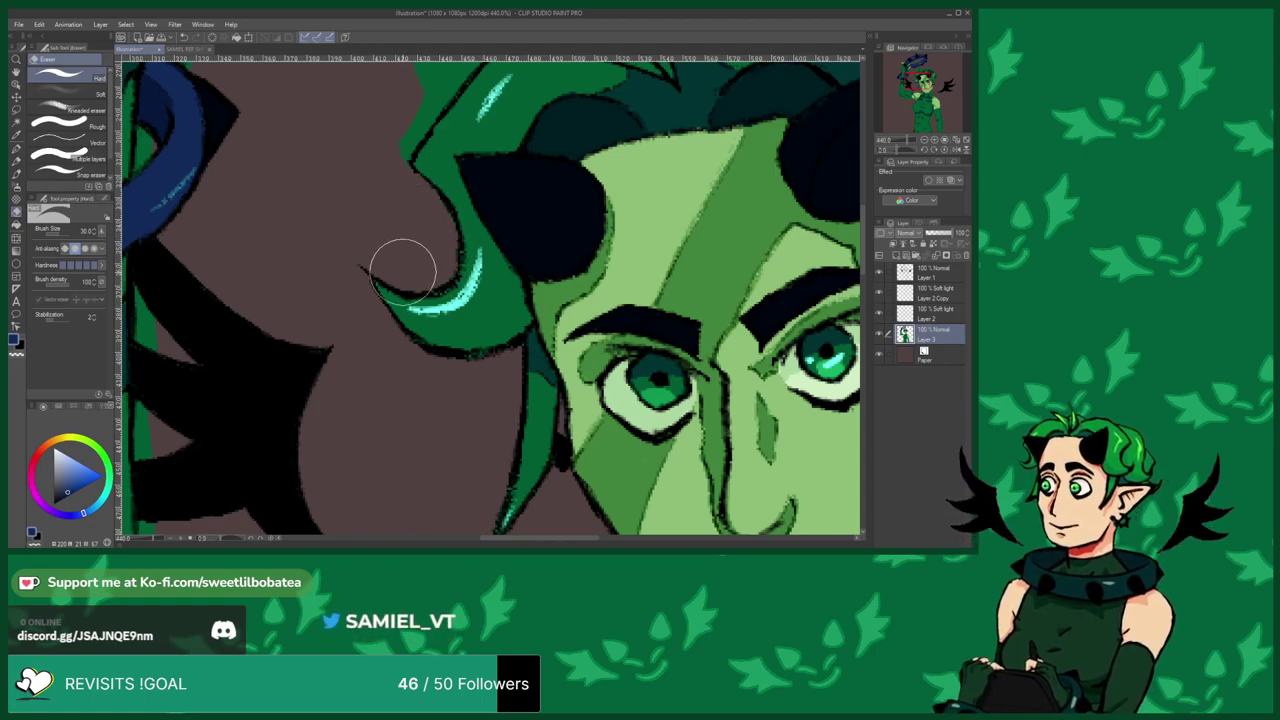
{"action": "scroll", "coordinate": [403, 400], "scroll_direction": "down", "scroll_amount": 3}
{"action": "scroll", "coordinate": [409, 243], "scroll_direction": "up", "scroll_amount": 2}
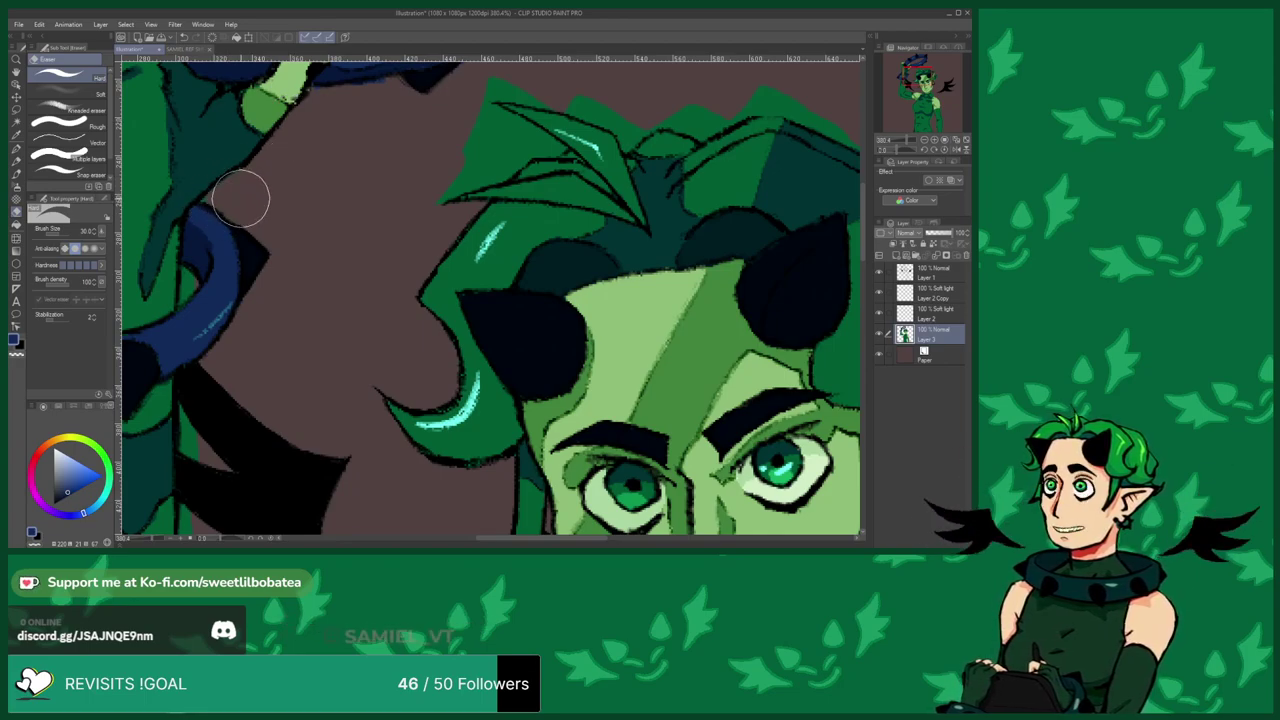
Clean stray colour from the wrist ring's opening, then sample the arm's green to touch up the forearm there.
{"action": "scroll", "coordinate": [349, 175], "scroll_direction": "down", "scroll_amount": 2}
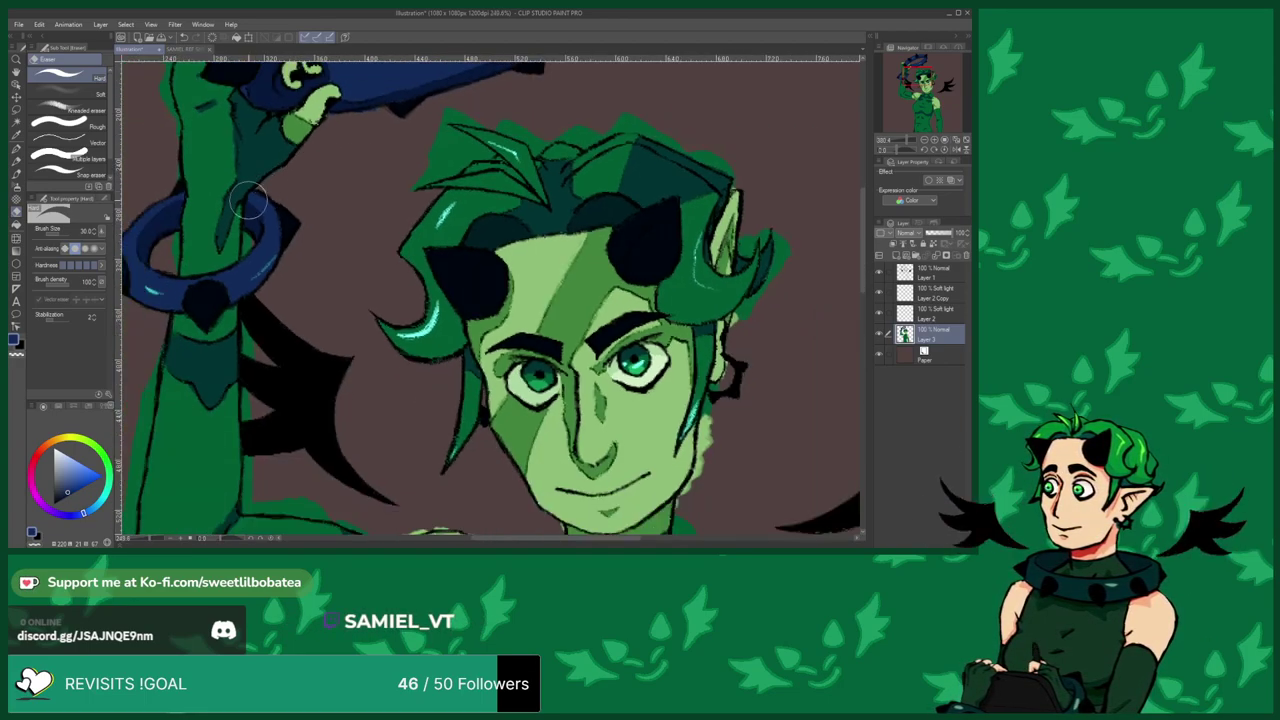
{"action": "scroll", "coordinate": [262, 218], "scroll_direction": "up", "scroll_amount": 2}
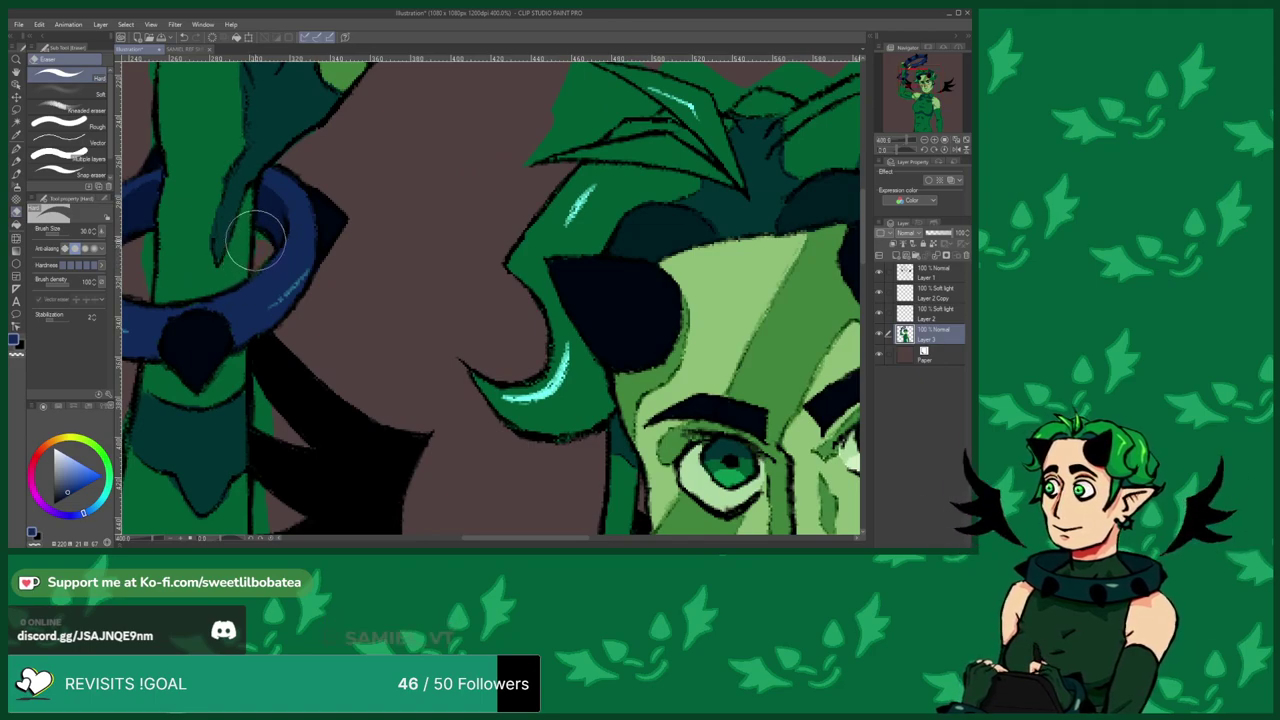
{"action": "scroll", "coordinate": [260, 235], "scroll_direction": "down", "scroll_amount": 3}
{"action": "scroll", "coordinate": [255, 255], "scroll_direction": "up", "scroll_amount": 3}
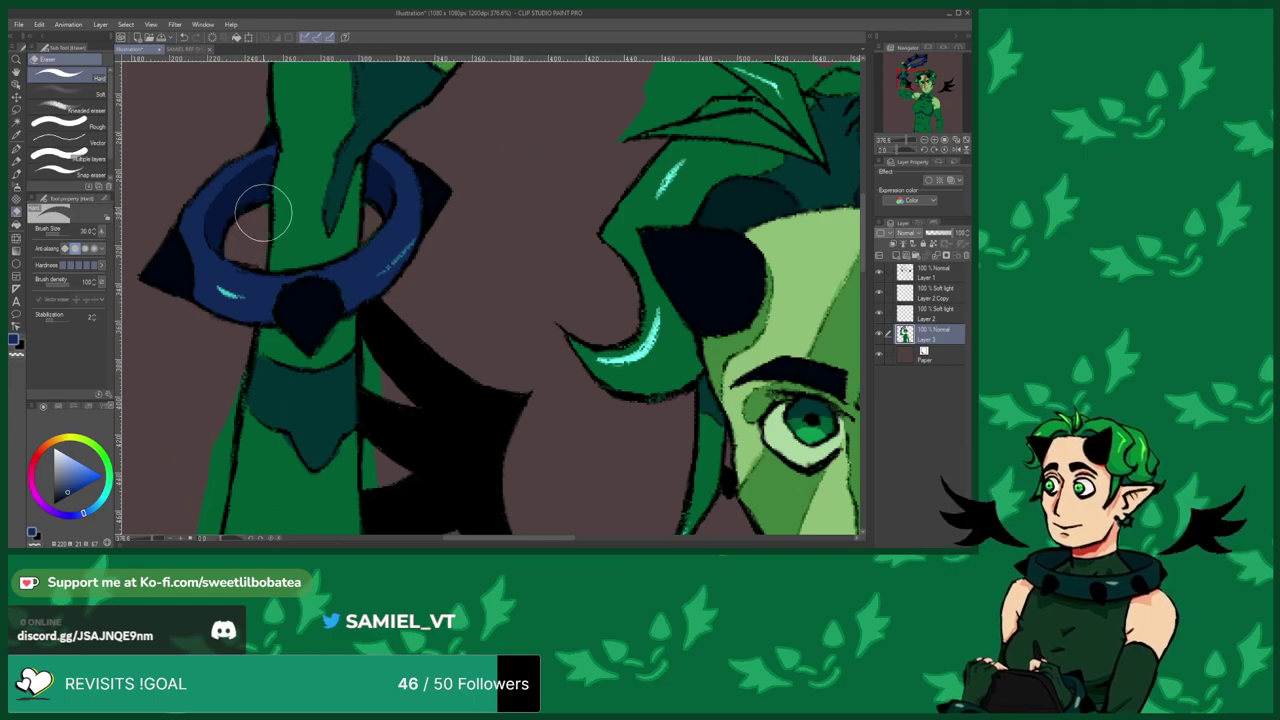
{"action": "left_click", "coordinate": [316, 240], "text": "alt"}
{"action": "left_click", "coordinate": [16, 174]}
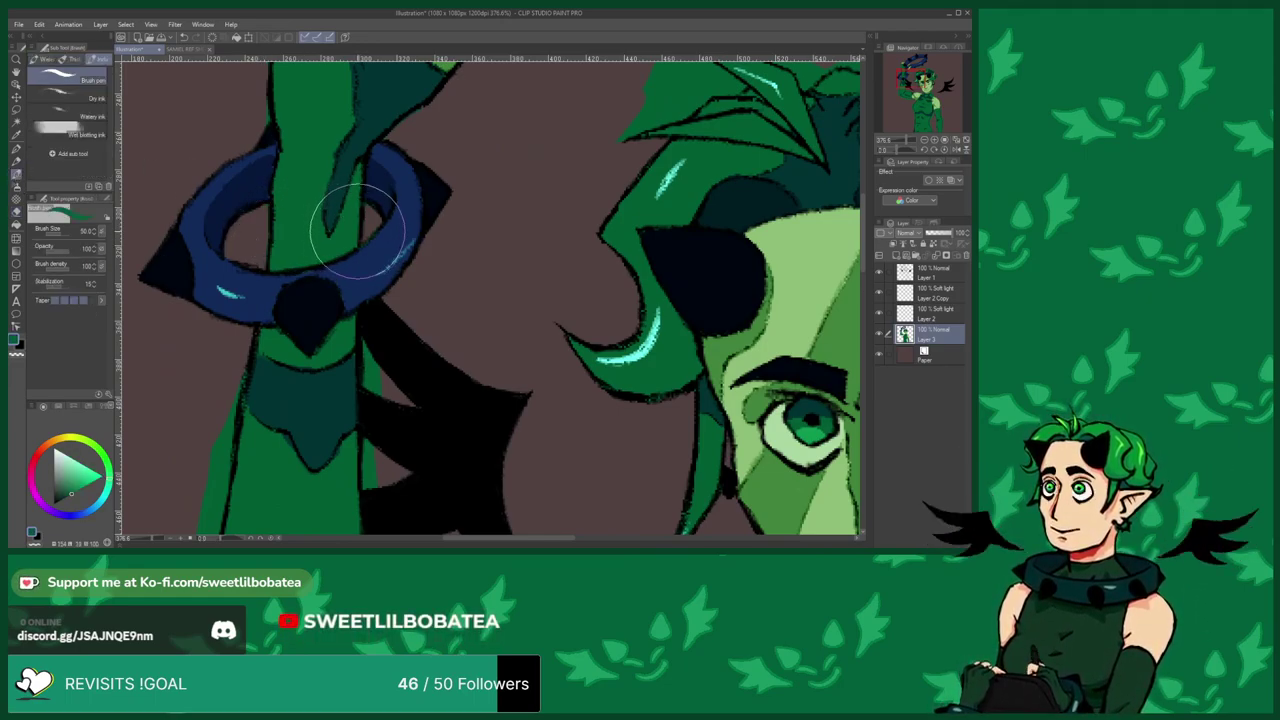
{"action": "scroll", "coordinate": [355, 240], "scroll_direction": "down", "scroll_amount": 3}
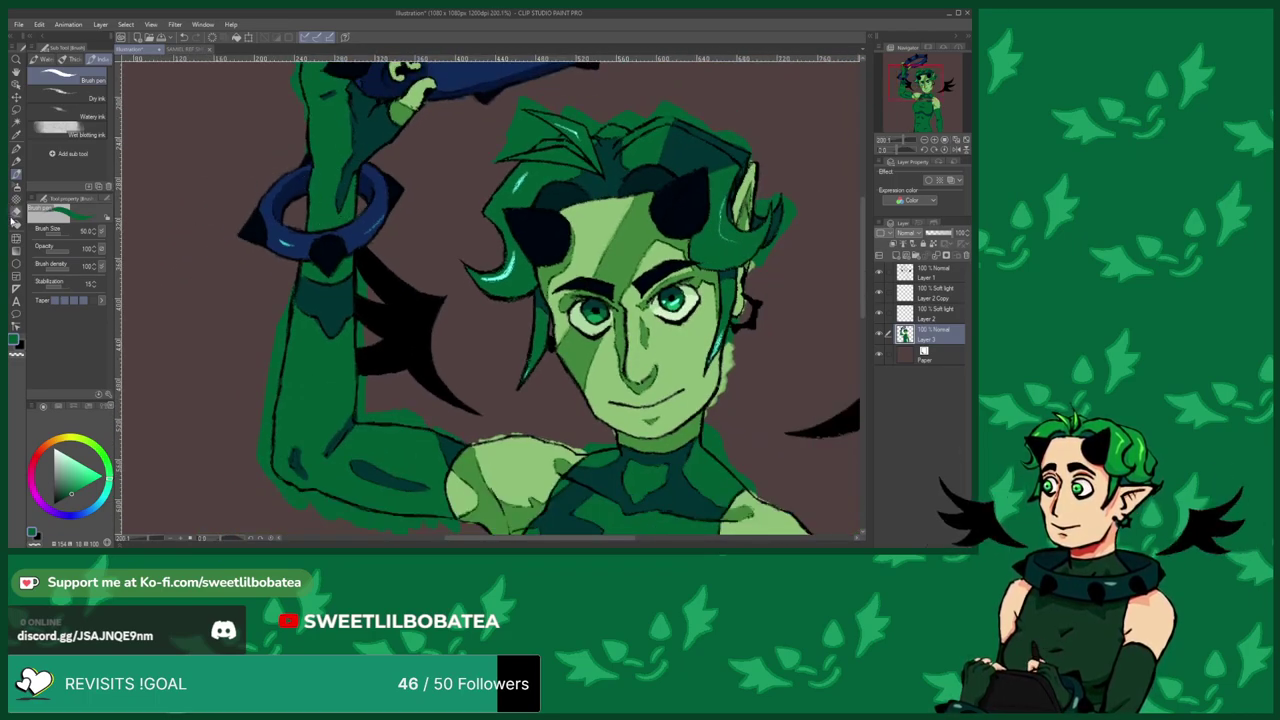
Erase the green overspill along the raised arm's forearm, elbow and underside of the upper arm.
{"action": "left_click", "coordinate": [14, 214]}
{"action": "scroll", "coordinate": [410, 298], "scroll_direction": "up", "scroll_amount": 2}
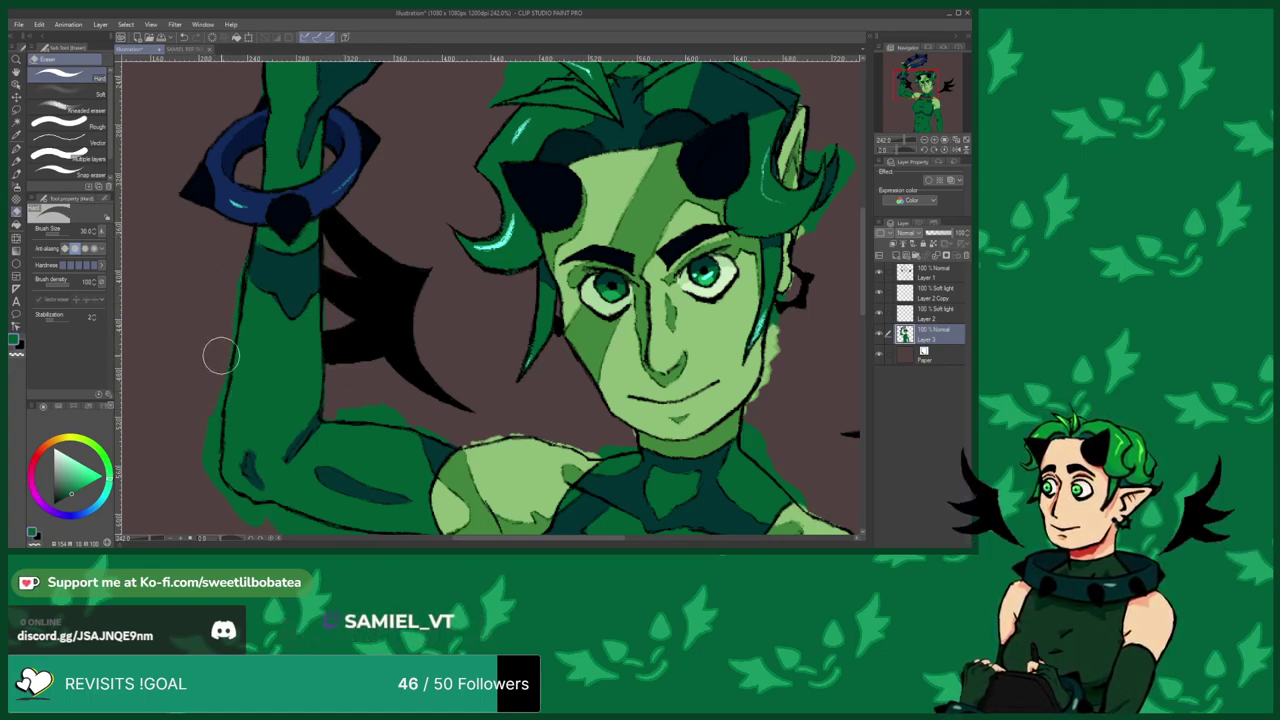
{"action": "scroll", "coordinate": [268, 235], "scroll_direction": "down", "scroll_amount": 2}
{"action": "scroll", "coordinate": [262, 303], "scroll_direction": "up", "scroll_amount": 1}
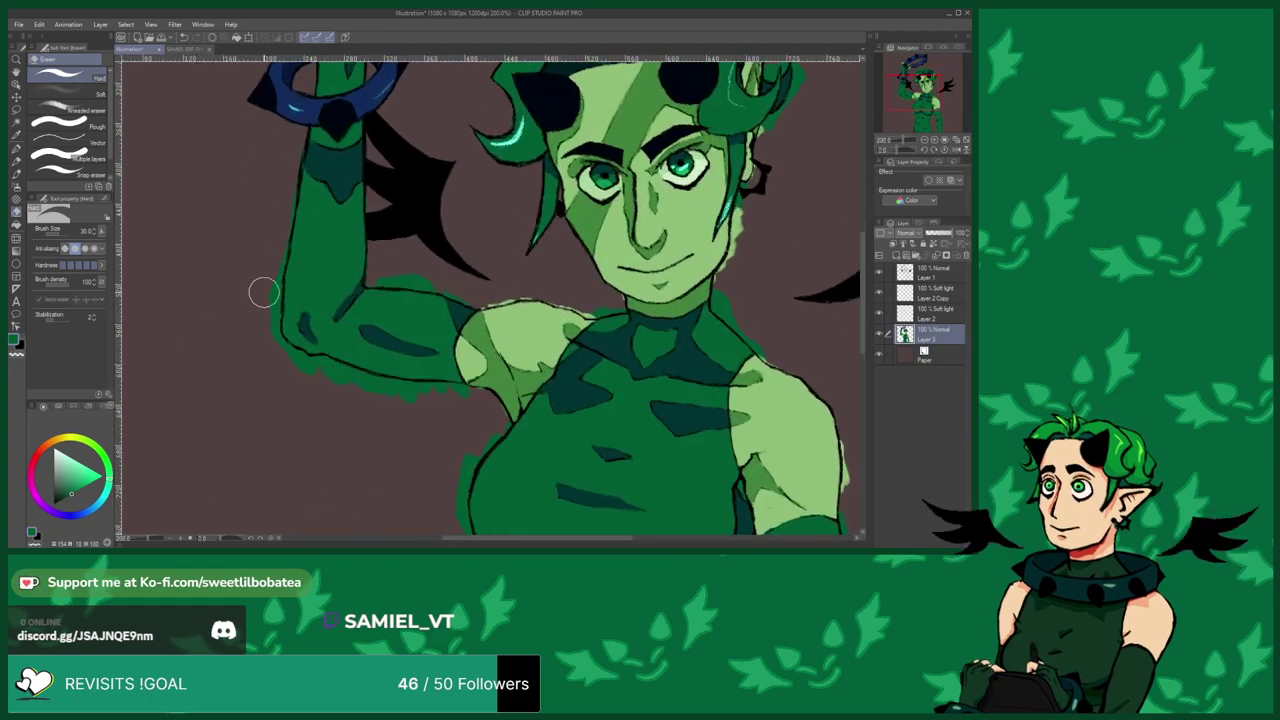
{"action": "scroll", "coordinate": [275, 217], "scroll_direction": "down", "scroll_amount": 3}
{"action": "scroll", "coordinate": [280, 294], "scroll_direction": "up", "scroll_amount": 2}
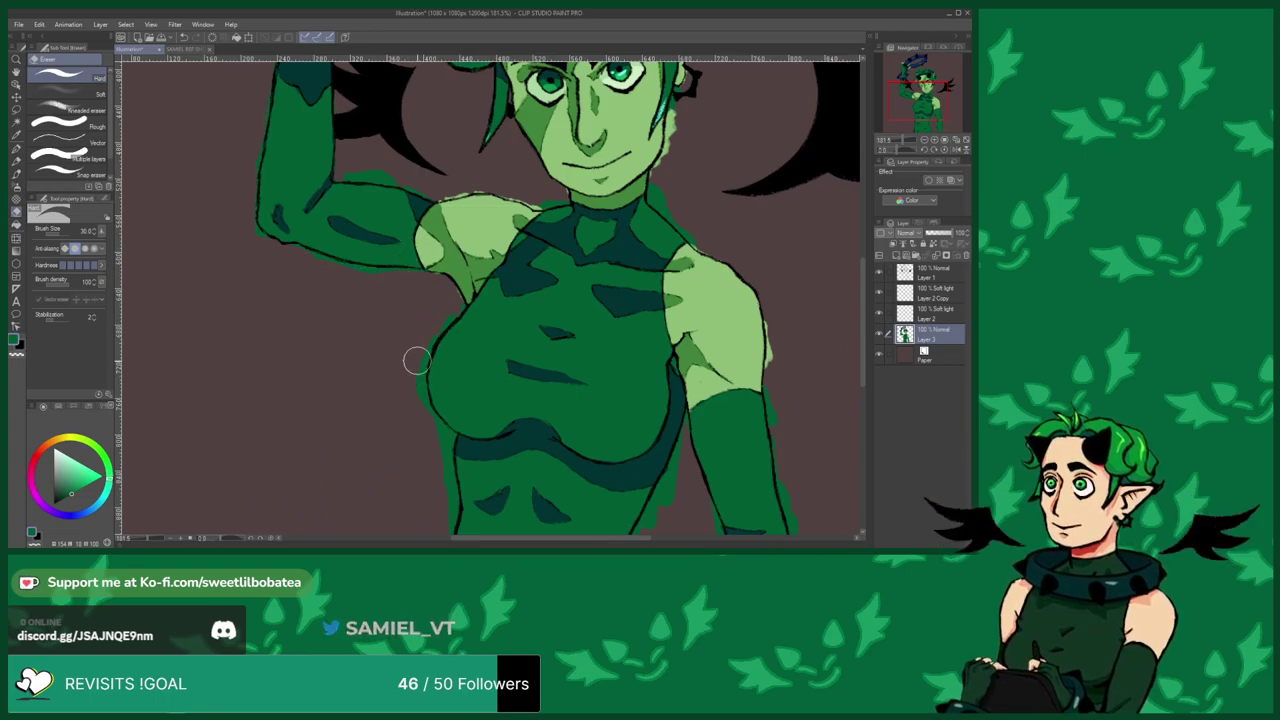
Erase the green overspill along the torso's outer edge beneath the raised arm, from the chest down to the hip.
{"action": "scroll", "coordinate": [403, 340], "scroll_direction": "down", "scroll_amount": 3}
{"action": "scroll", "coordinate": [403, 338], "scroll_direction": "up", "scroll_amount": 2}
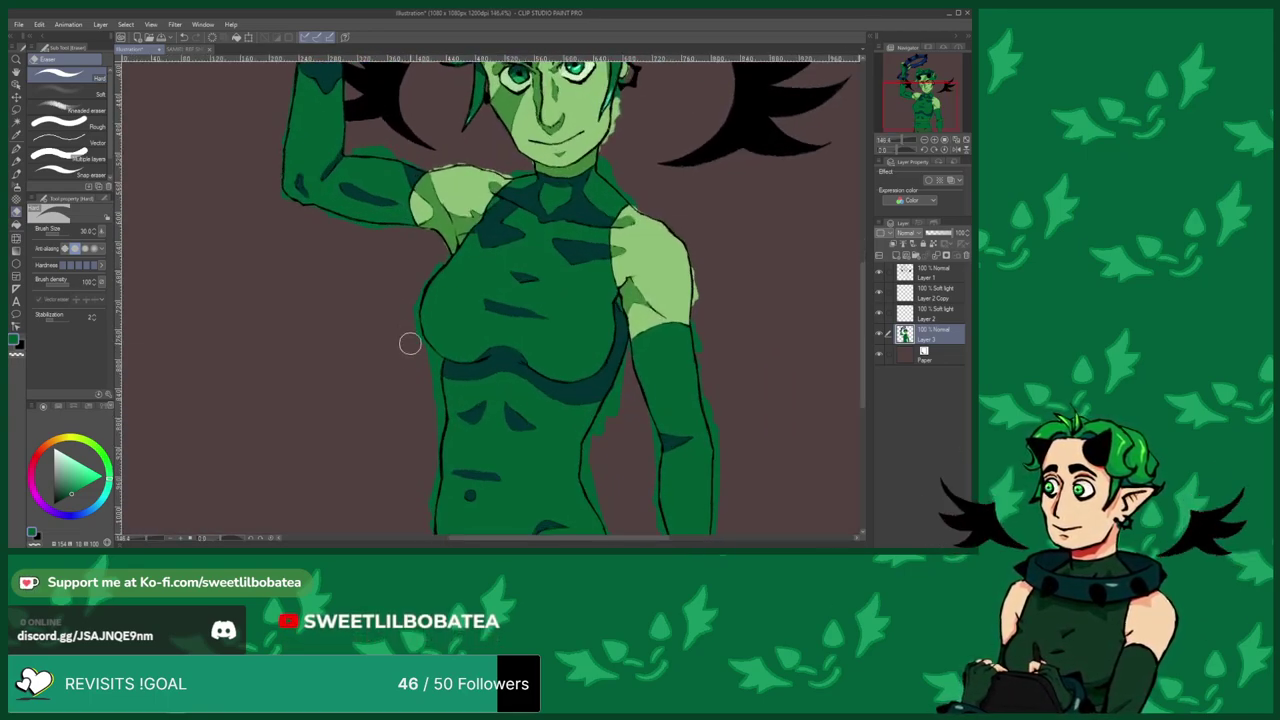
{"action": "scroll", "coordinate": [394, 278], "scroll_direction": "down", "scroll_amount": 2}
{"action": "scroll", "coordinate": [422, 403], "scroll_direction": "up", "scroll_amount": 3}
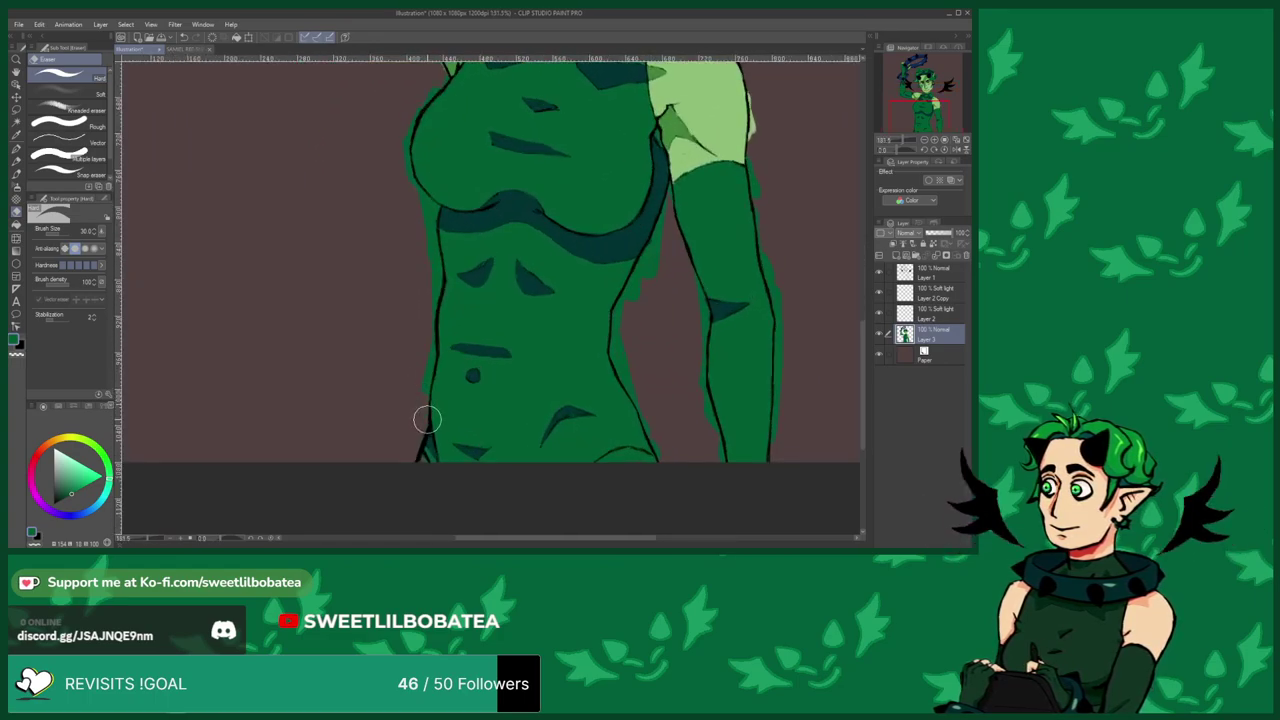
{"action": "scroll", "coordinate": [420, 432], "scroll_direction": "down", "scroll_amount": 3}
{"action": "scroll", "coordinate": [552, 246], "scroll_direction": "up", "scroll_amount": 3}
Sample the light green skin colour and paint the exposed hip areas at the canvas's bottom edge.
{"action": "left_click", "coordinate": [598, 200], "text": "alt"}
{"action": "scroll", "coordinate": [510, 172], "scroll_direction": "down", "scroll_amount": 4}
{"action": "scroll", "coordinate": [484, 372], "scroll_direction": "up", "scroll_amount": 3}
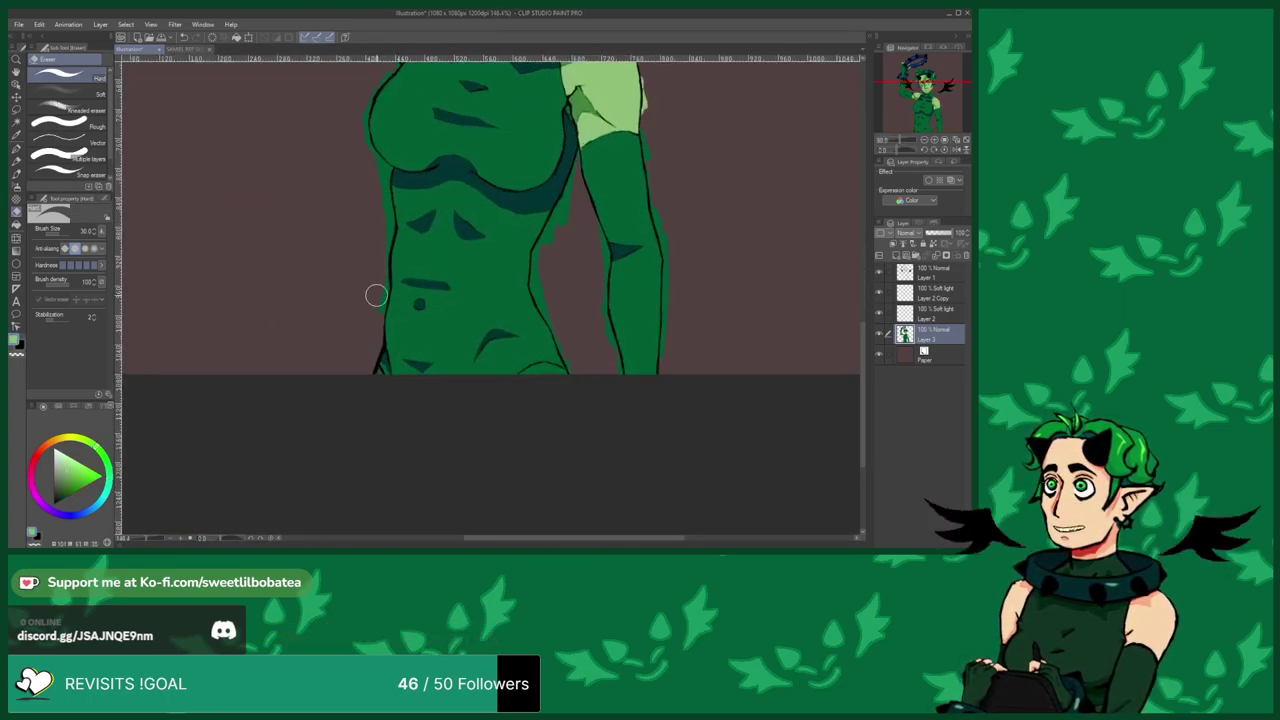
{"action": "key", "text": "p"}
{"action": "scroll", "coordinate": [370, 385], "scroll_direction": "up", "scroll_amount": 4}
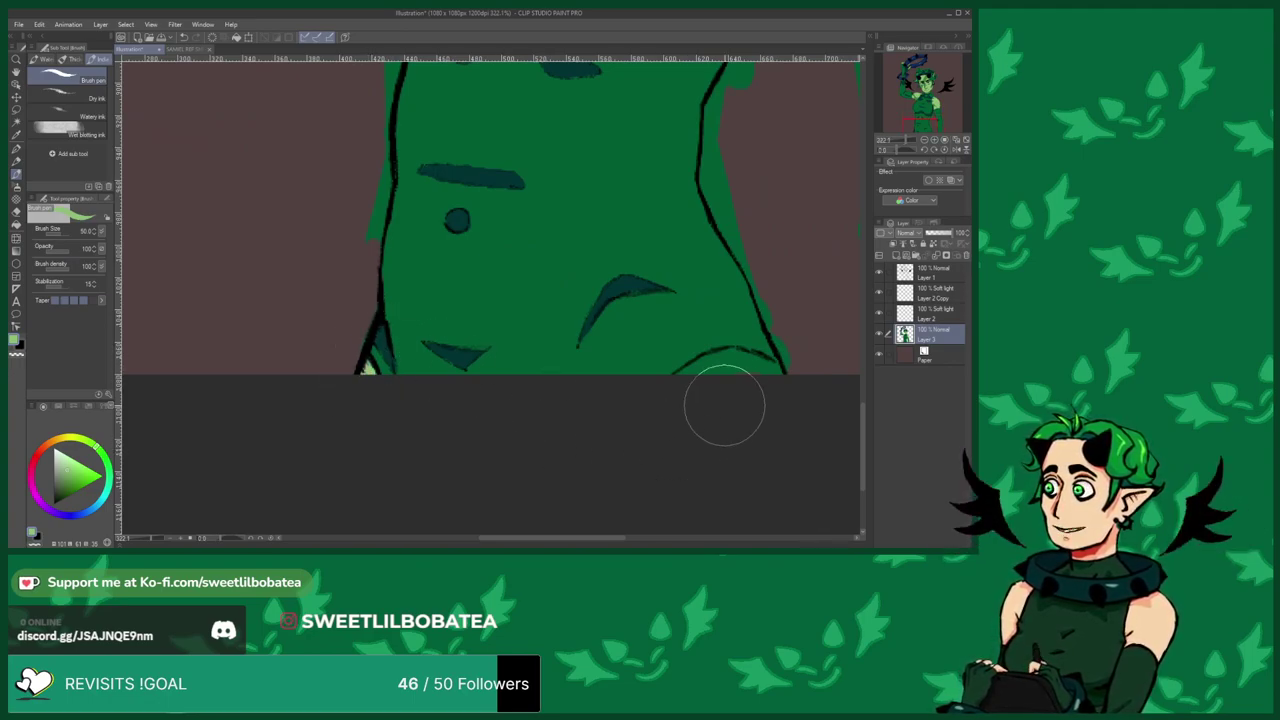
{"action": "mouse_move", "coordinate": [677, 374]}
{"action": "left_mouse_down"}
{"action": "mouse_move", "coordinate": [732, 355]}
{"action": "mouse_move", "coordinate": [777, 368]}
{"action": "mouse_move", "coordinate": [695, 379]}
{"action": "mouse_move", "coordinate": [765, 375]}
{"action": "mouse_move", "coordinate": [735, 367]}
{"action": "left_mouse_up"}
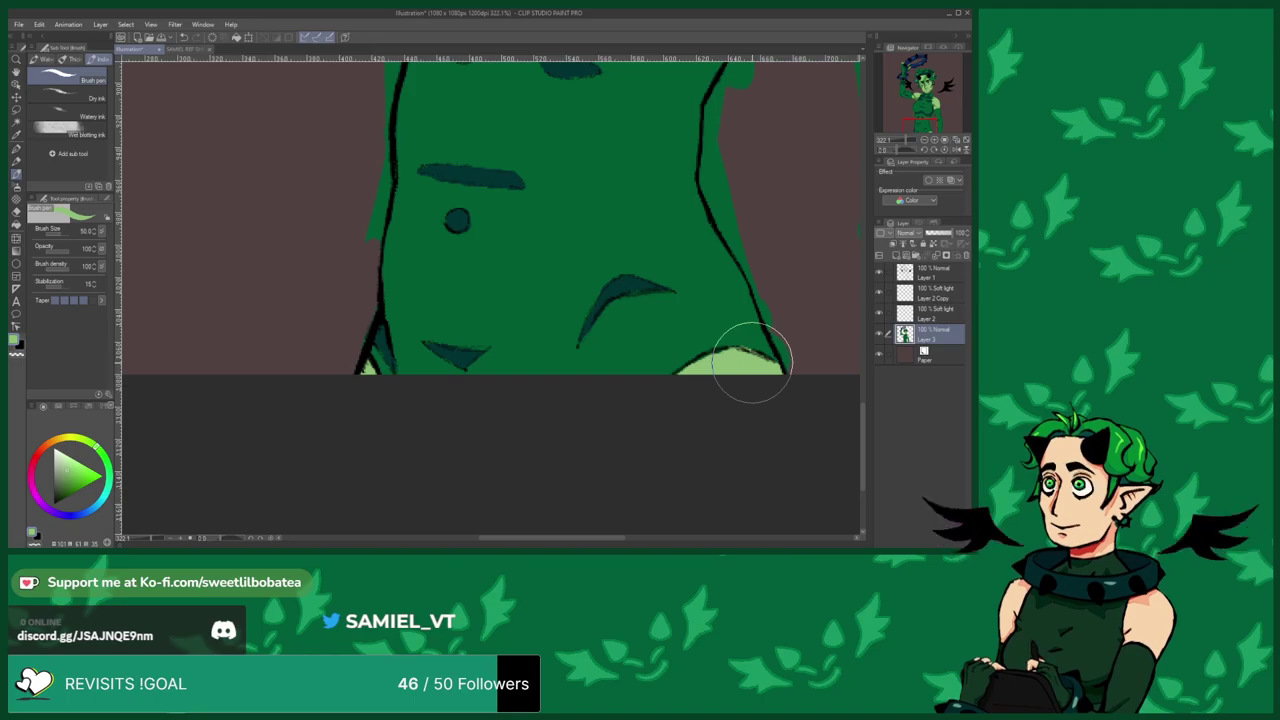
Erase the remaining green overspill around the waist, between torso and lowered arm, and along that arm's outer edge.
{"action": "scroll", "coordinate": [752, 363], "scroll_direction": "down", "scroll_amount": 2}
{"action": "left_click", "coordinate": [15, 214]}
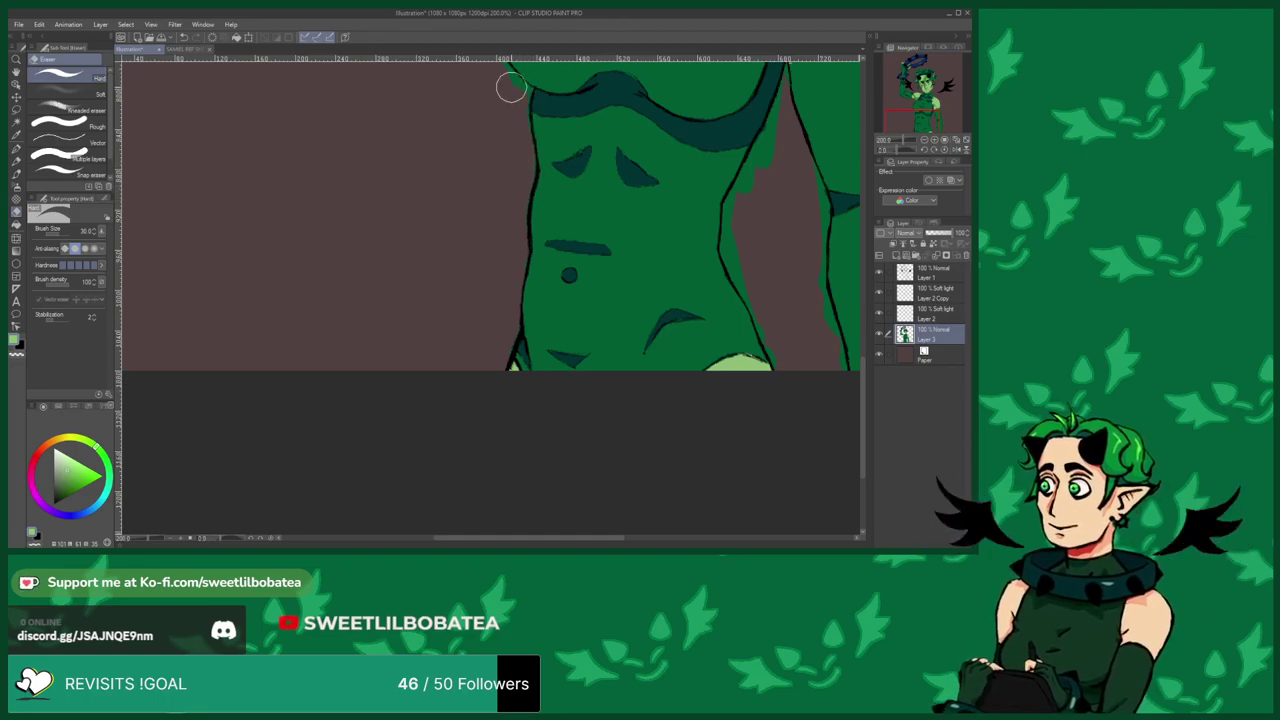
{"action": "scroll", "coordinate": [331, 417], "scroll_direction": "down", "scroll_amount": 4}
{"action": "scroll", "coordinate": [513, 291], "scroll_direction": "up", "scroll_amount": 4}
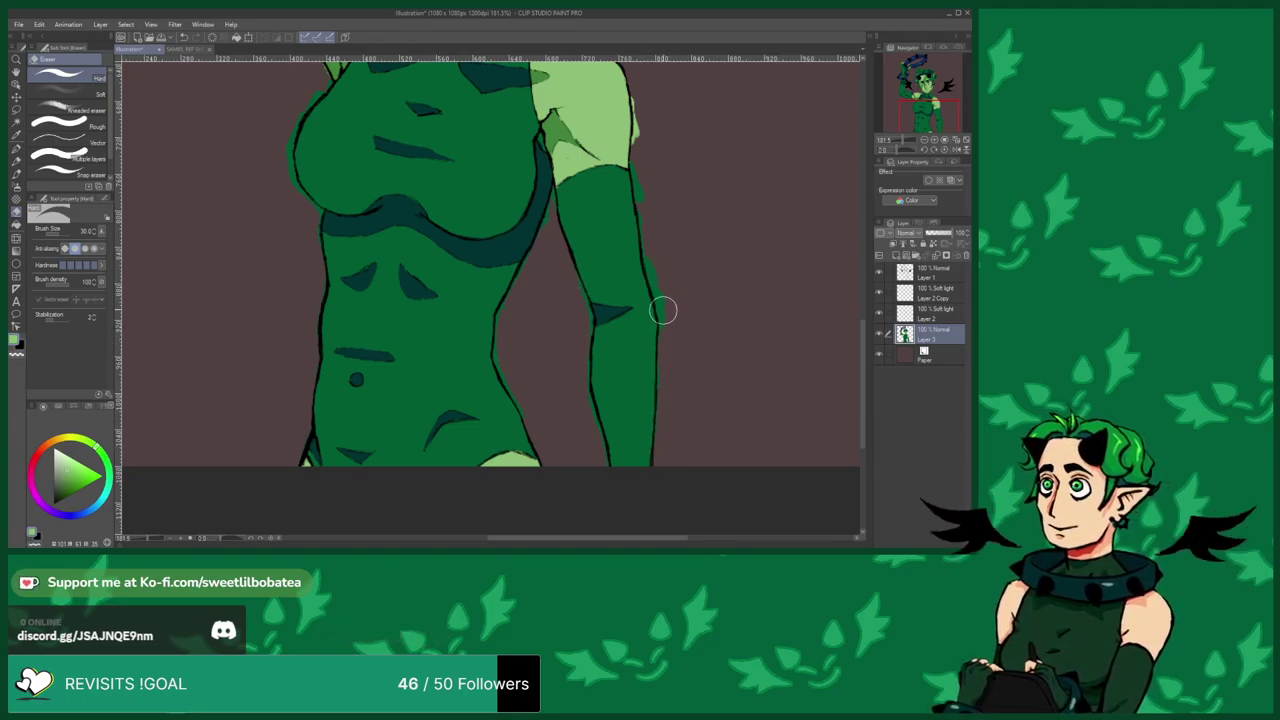
{"action": "left_click_drag", "start_coordinate": [661, 312], "coordinate": [643, 206]}
{"action": "scroll", "coordinate": [366, 423], "scroll_direction": "down", "scroll_amount": 2}
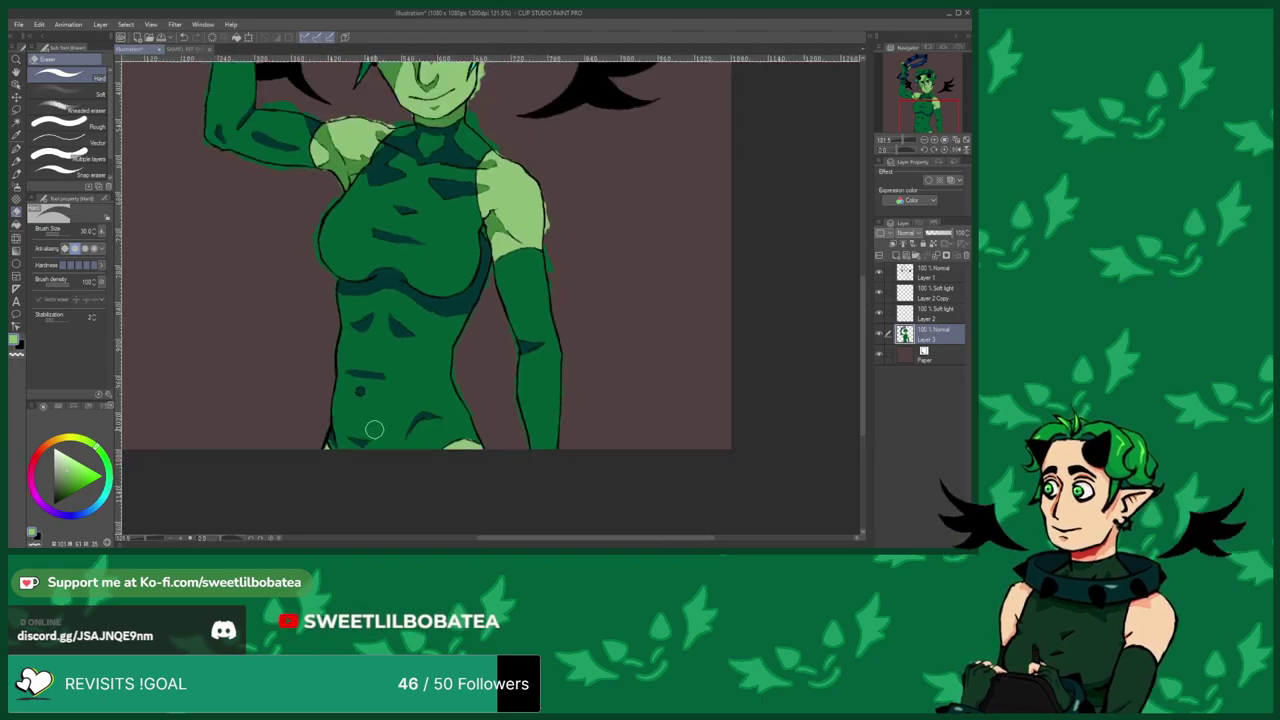
Erase the light green overspill along the lowered arm's outer shoulder edge and touch up the skin fill.
{"action": "scroll", "coordinate": [537, 277], "scroll_direction": "up", "scroll_amount": 1}
{"action": "scroll", "coordinate": [537, 277], "scroll_direction": "up", "scroll_amount": 2}
{"action": "scroll", "coordinate": [503, 300], "scroll_direction": "down", "scroll_amount": 2}
{"action": "scroll", "coordinate": [500, 285], "scroll_direction": "up", "scroll_amount": 3}
{"action": "left_click_drag", "start_coordinate": [497, 280], "coordinate": [494, 232]}
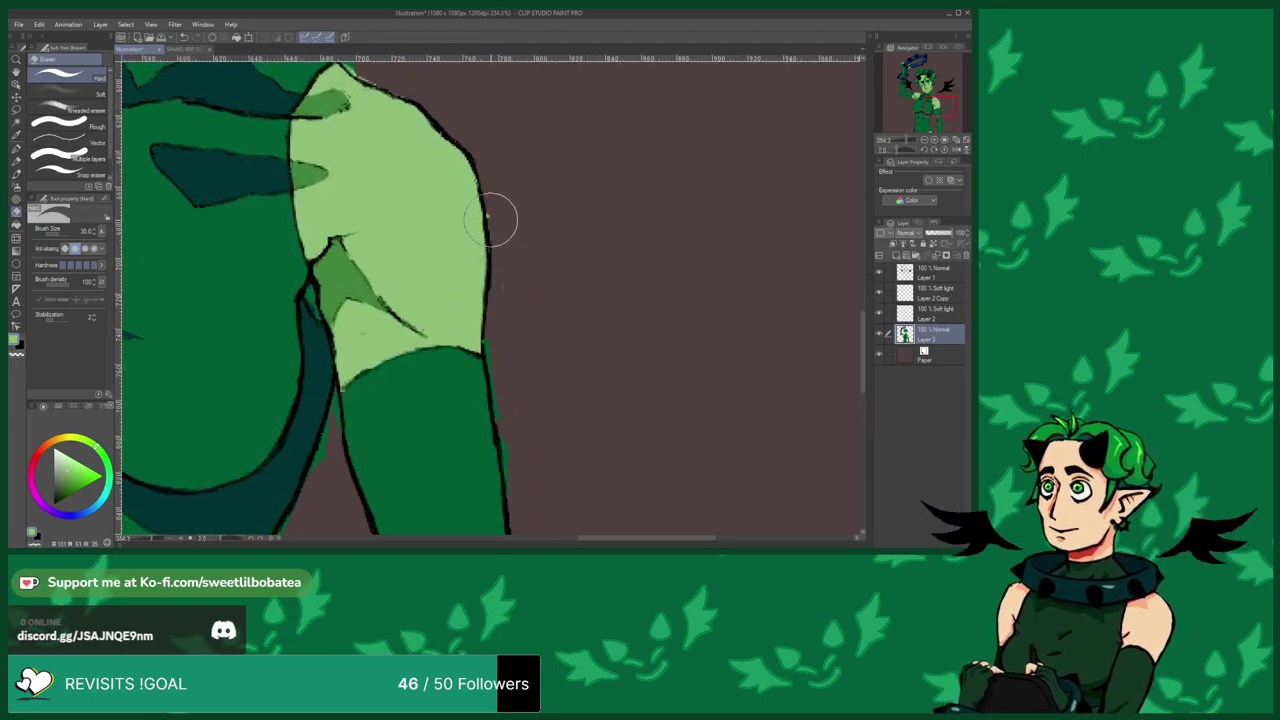
{"action": "left_click", "coordinate": [15, 173]}
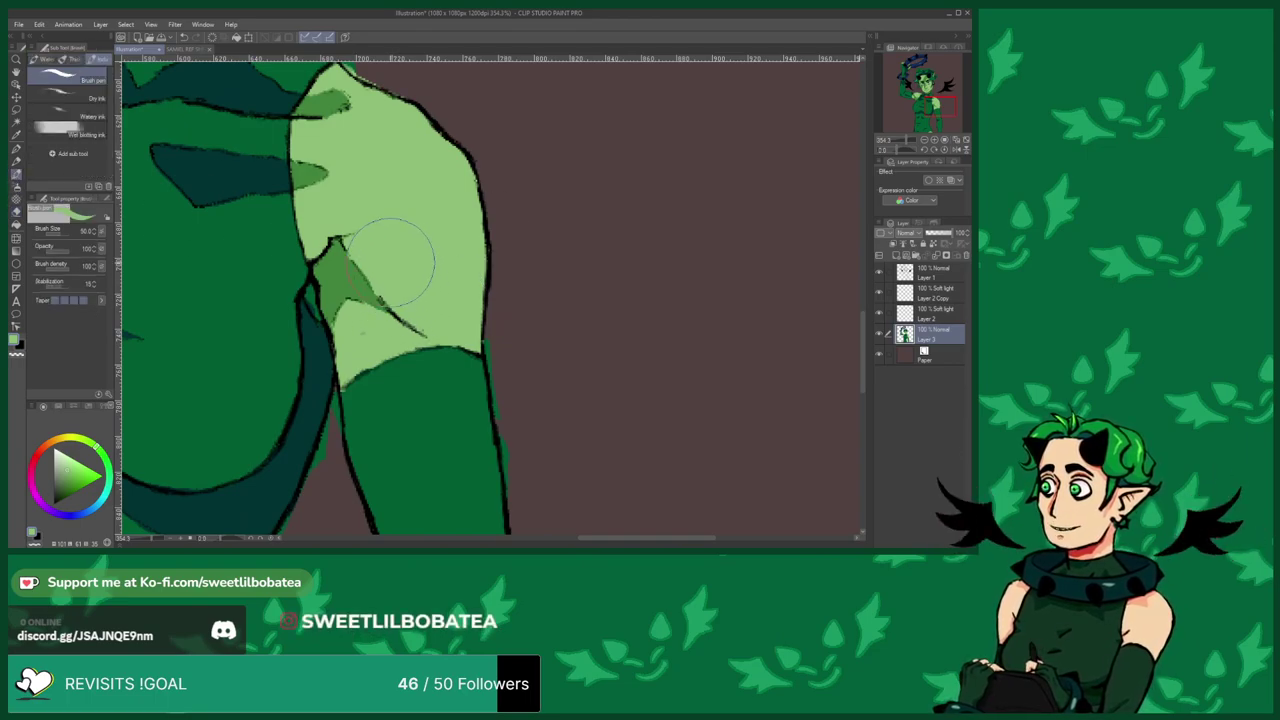
{"action": "scroll", "coordinate": [511, 431], "scroll_direction": "down", "scroll_amount": 2}
{"action": "scroll", "coordinate": [434, 194], "scroll_direction": "up", "scroll_amount": 2}
Erase the dark green overspill beside the neck above the lowered arm's shoulder.
{"action": "key", "text": "e"}
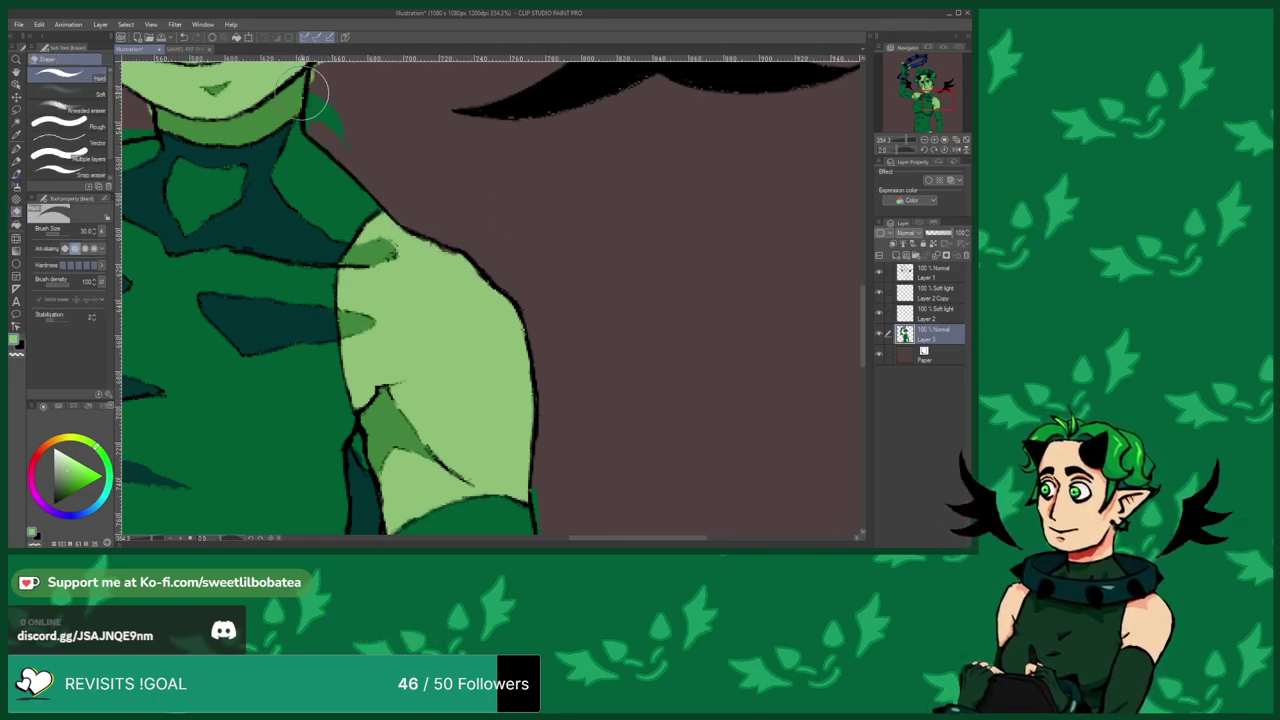
{"action": "mouse_move", "coordinate": [313, 97]}
{"action": "left_mouse_down"}
{"action": "mouse_move", "coordinate": [313, 124]}
{"action": "mouse_move", "coordinate": [322, 88]}
{"action": "mouse_move", "coordinate": [335, 120]}
{"action": "left_mouse_up"}
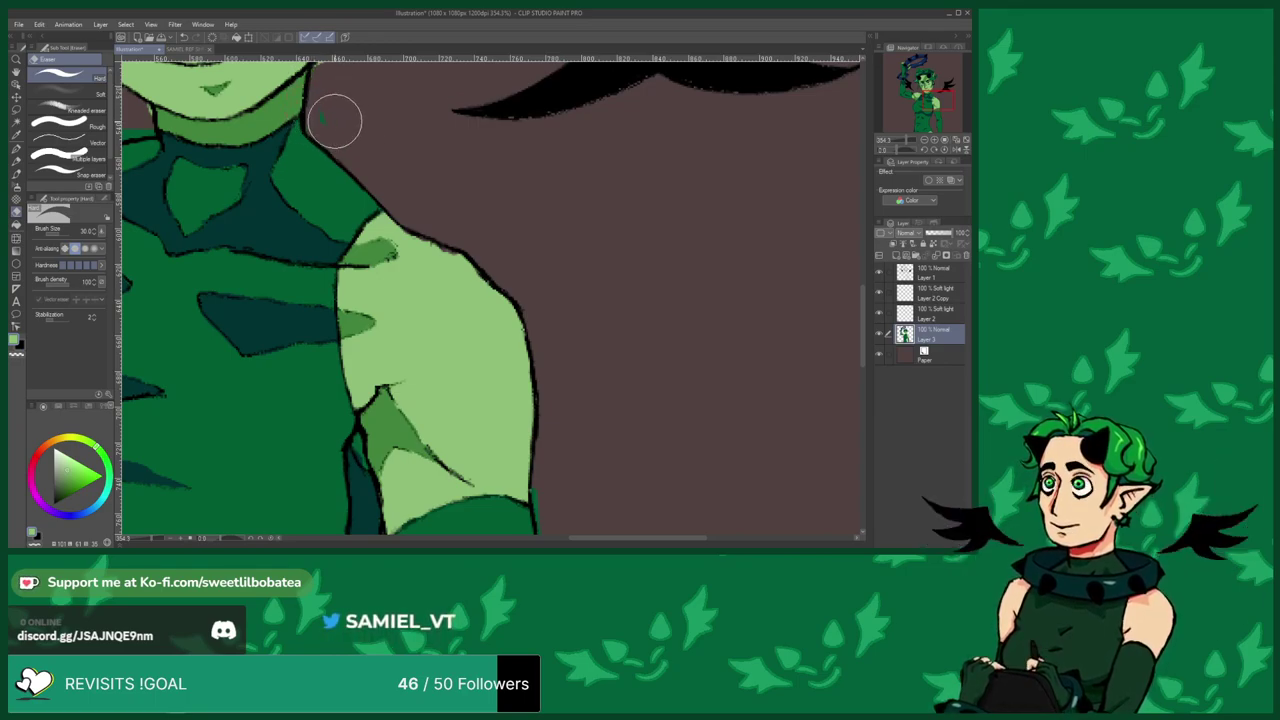
{"action": "left_click", "coordinate": [14, 173]}
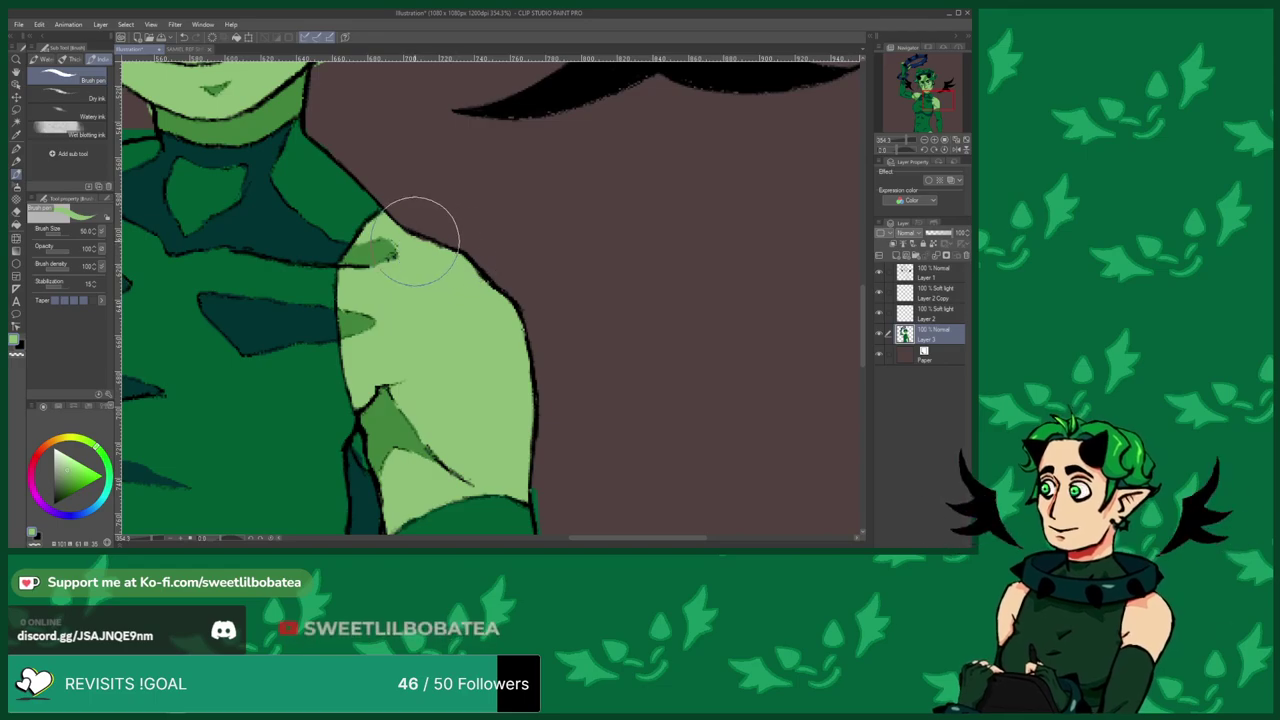
Sample the mid-green skin shadow colour and fill the missed sliver at the lowered arm's armpit.
{"action": "scroll", "coordinate": [506, 209], "scroll_direction": "down", "scroll_amount": 2}
{"action": "scroll", "coordinate": [400, 423], "scroll_direction": "up", "scroll_amount": 3}
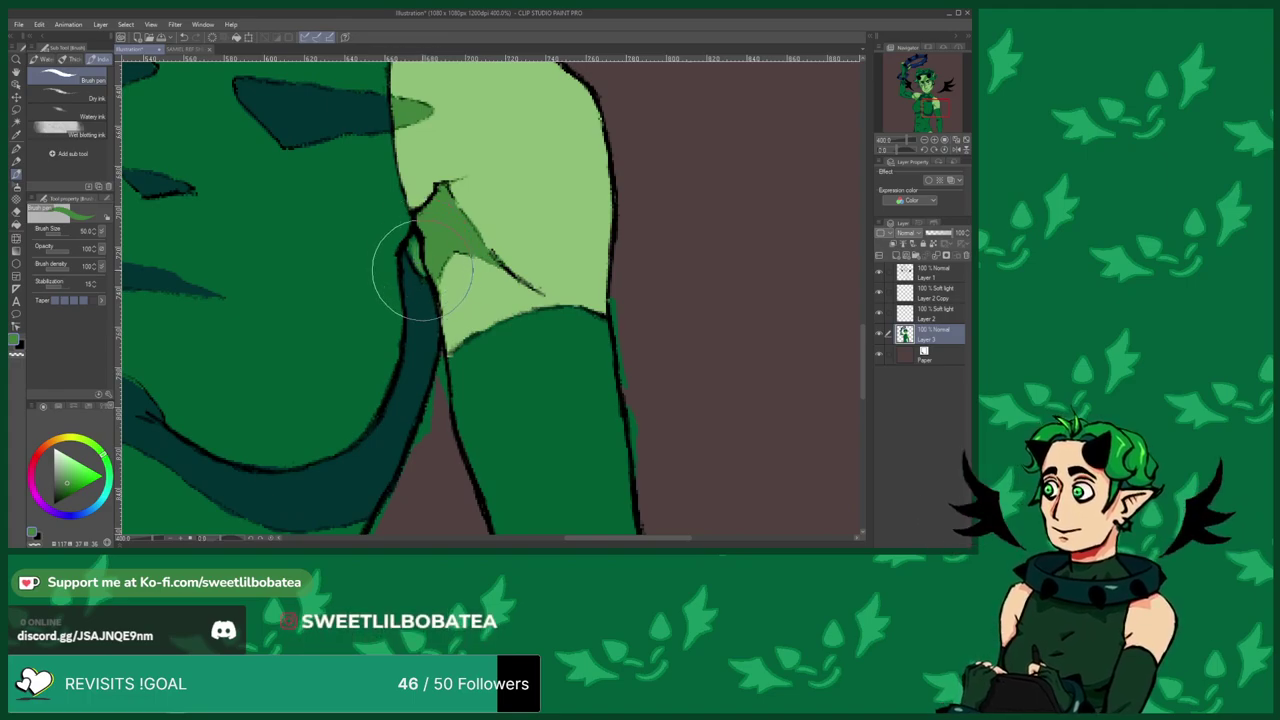
{"action": "scroll", "coordinate": [388, 186], "scroll_direction": "down", "scroll_amount": 3}
{"action": "scroll", "coordinate": [429, 371], "scroll_direction": "up", "scroll_amount": 3}
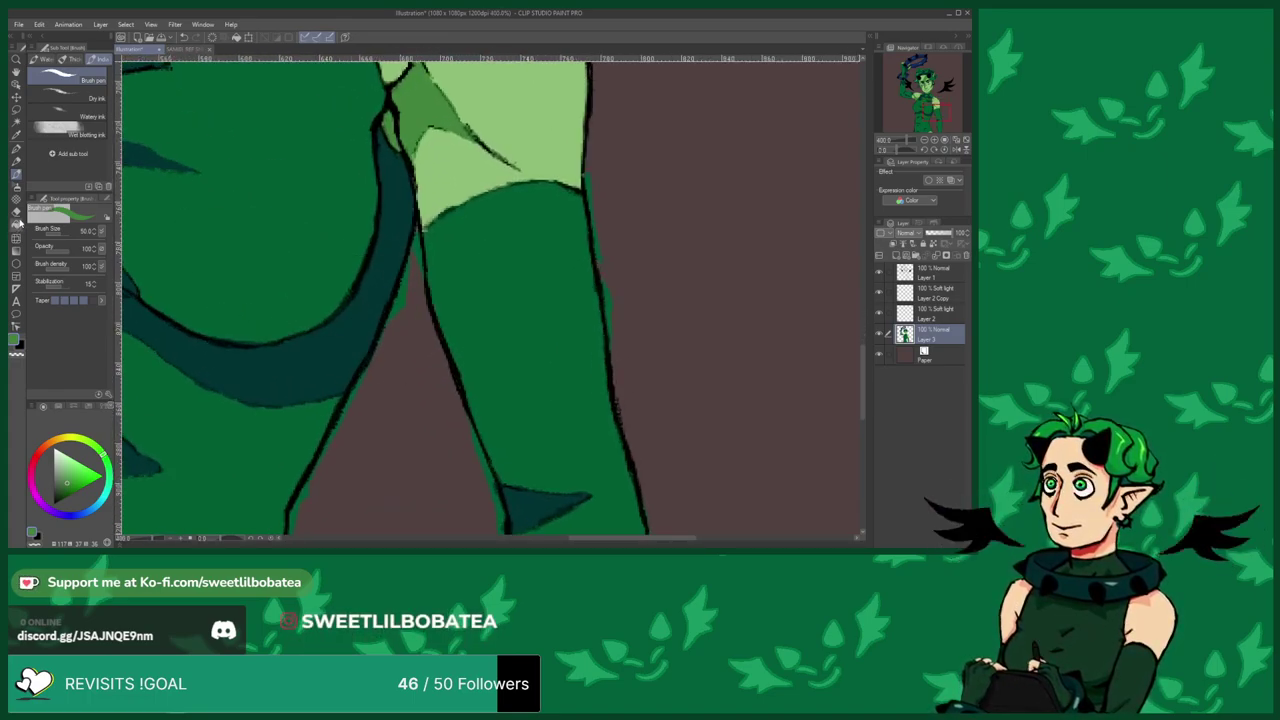
Erase the dark green overspill along both edges of the lowered arm's sleeve down to the elbow.
{"action": "left_click", "coordinate": [15, 211]}
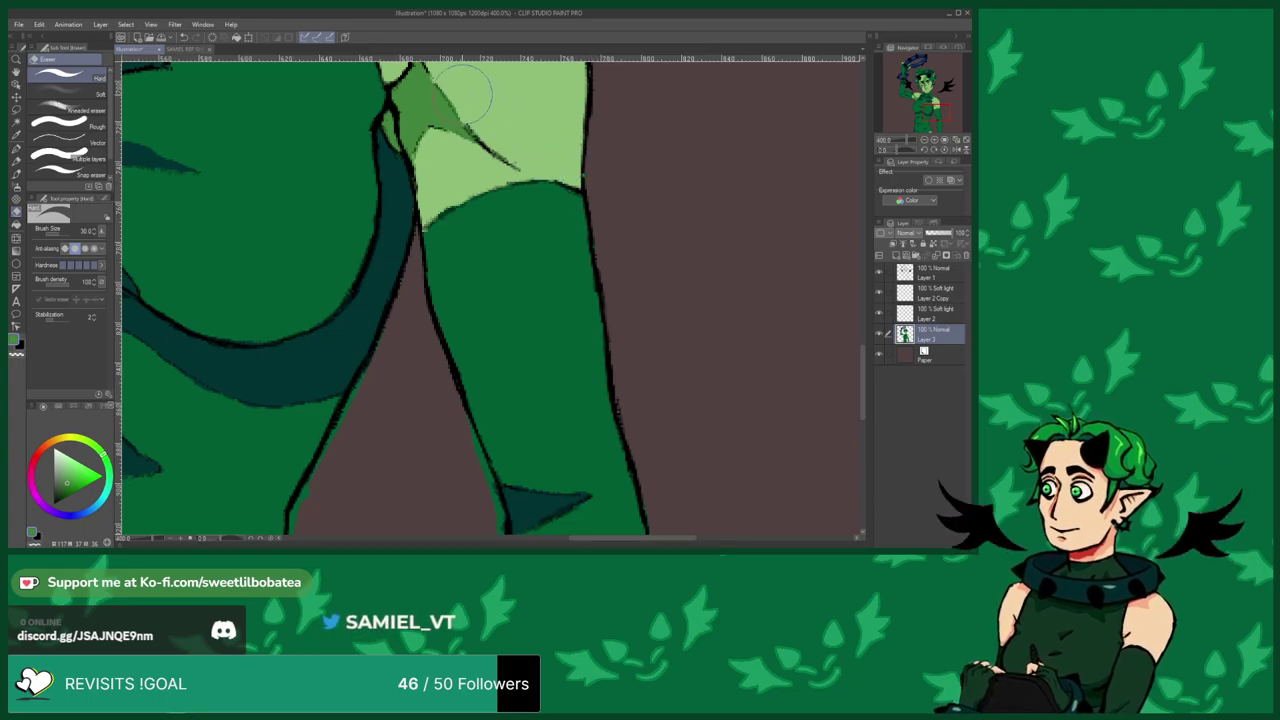
{"action": "scroll", "coordinate": [486, 94], "scroll_direction": "down", "scroll_amount": 2}
{"action": "left_click_drag", "start_coordinate": [466, 484], "coordinate": [437, 371]}
{"action": "scroll", "coordinate": [437, 371], "scroll_direction": "up", "scroll_amount": 2}
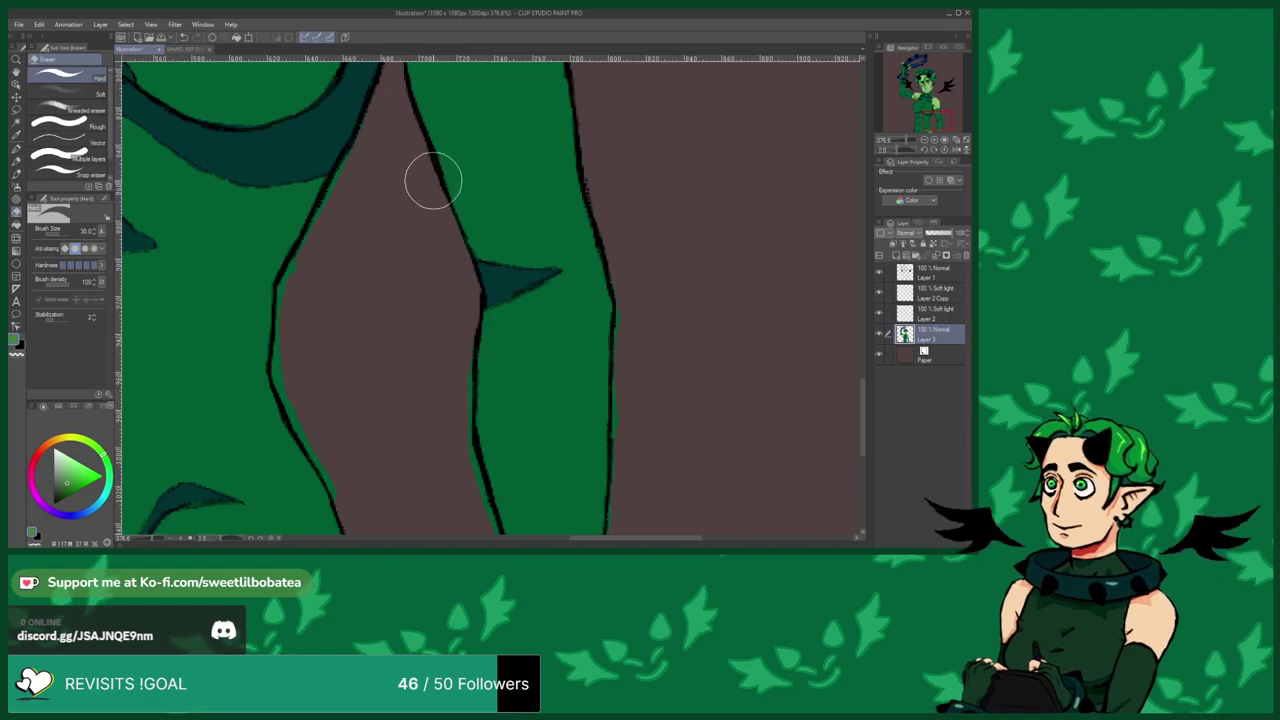
Erase the overspill along the lowered forearm and the facing waist edge down to the canvas's bottom border.
{"action": "scroll", "coordinate": [449, 346], "scroll_direction": "down", "scroll_amount": 2}
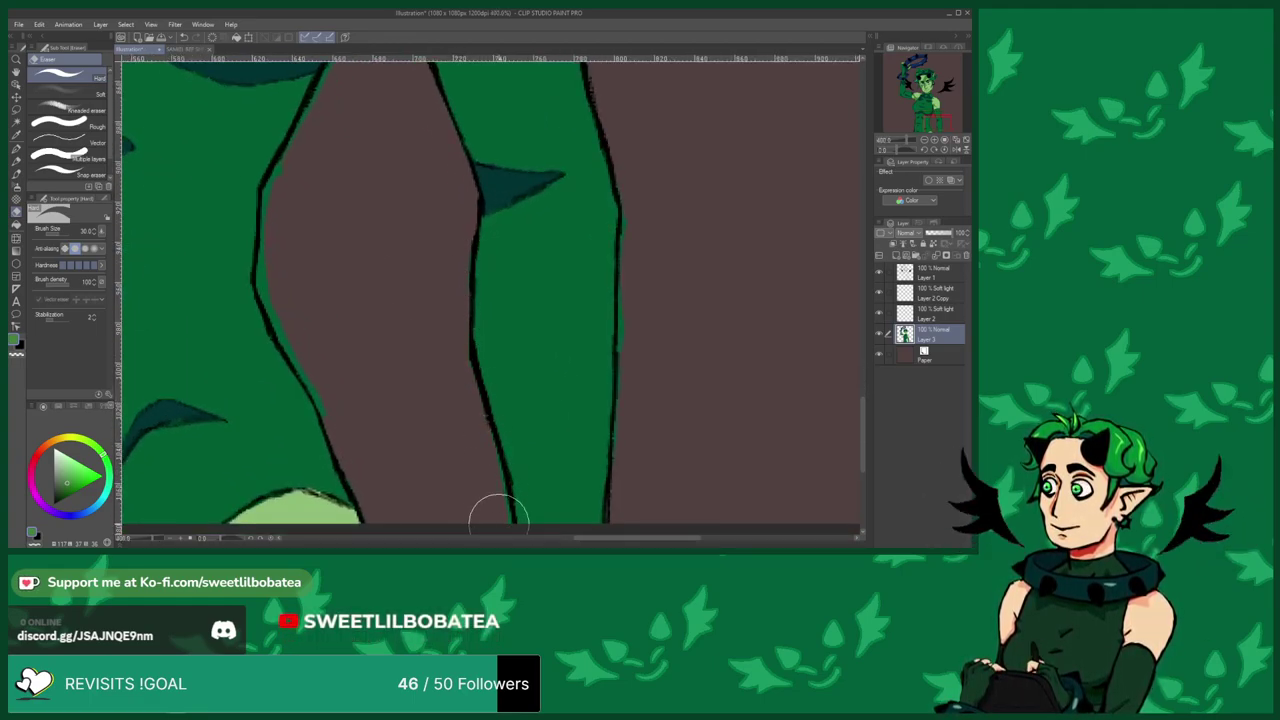
{"action": "scroll", "coordinate": [420, 300], "scroll_direction": "down", "scroll_amount": 2}
{"action": "scroll", "coordinate": [551, 391], "scroll_direction": "up", "scroll_amount": 1}
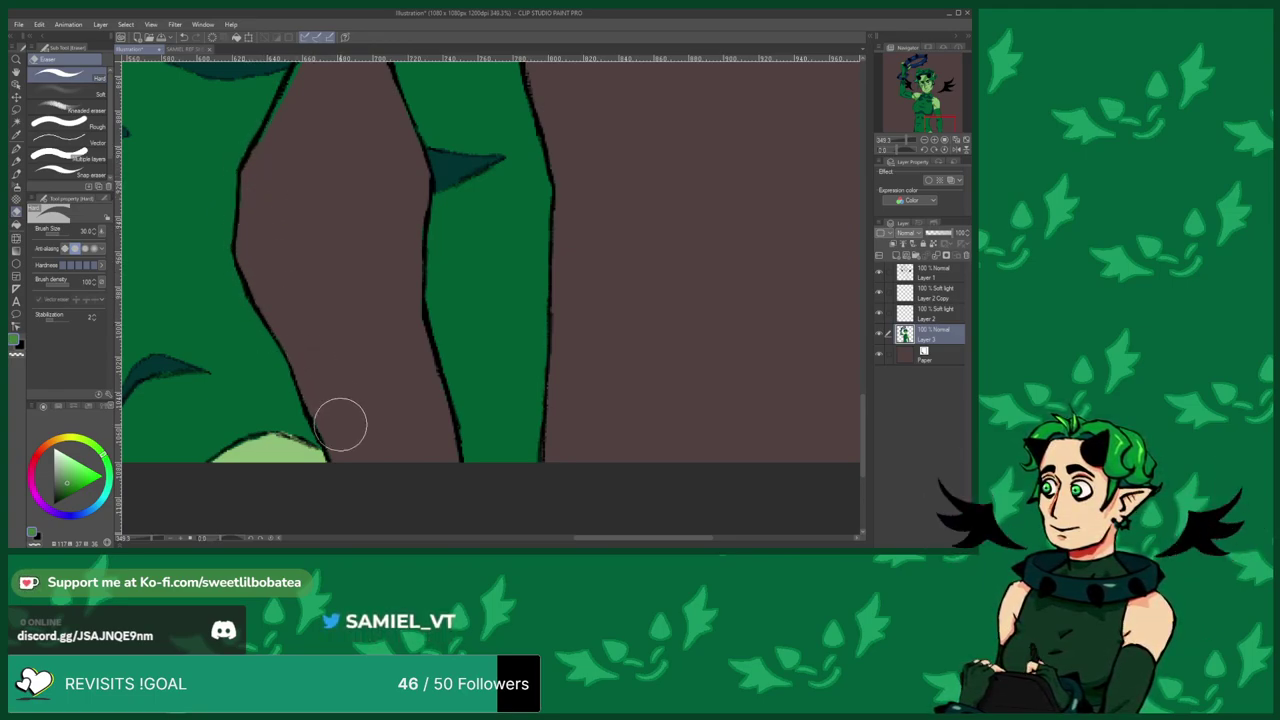
{"action": "scroll", "coordinate": [400, 462], "scroll_direction": "down", "scroll_amount": 2}
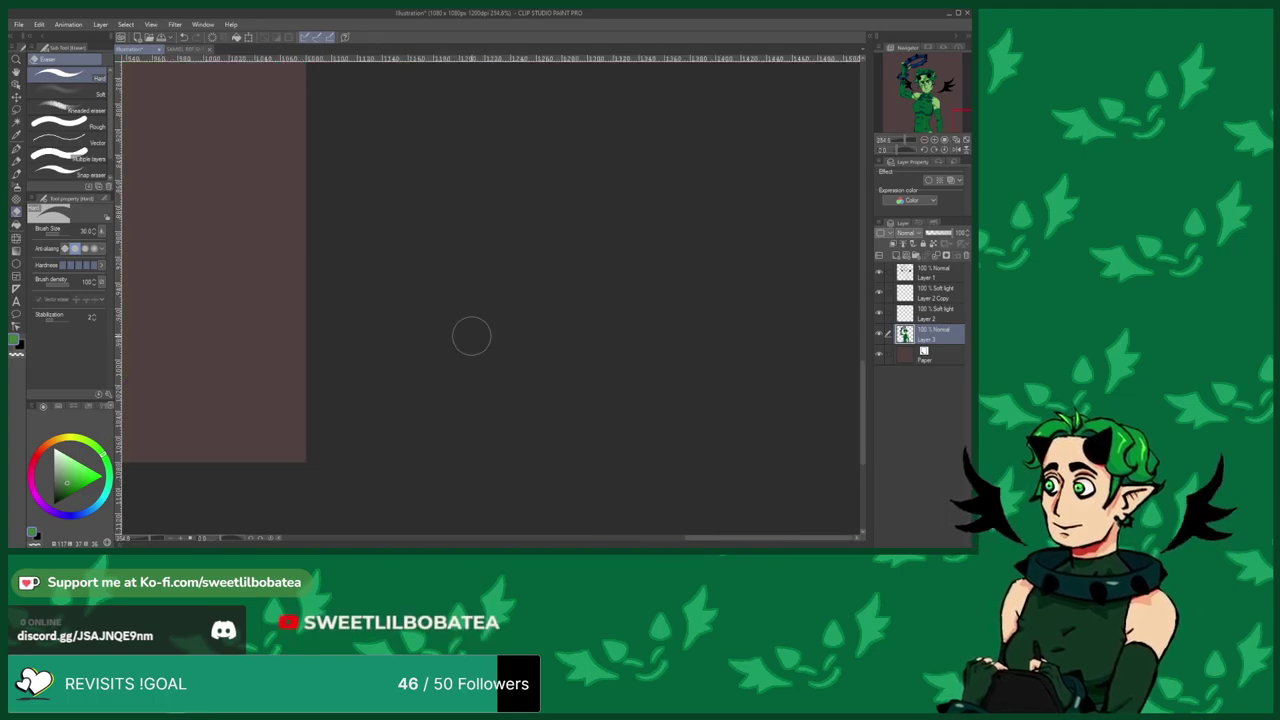
Erase the green overspill along the chest and upper waist edge on the raised arm's side.
{"action": "scroll", "coordinate": [654, 310], "scroll_direction": "down", "scroll_amount": 7}
{"action": "scroll", "coordinate": [190, 290], "scroll_direction": "up", "scroll_amount": 5}
{"action": "scroll", "coordinate": [177, 334], "scroll_direction": "down", "scroll_amount": 2}
{"action": "scroll", "coordinate": [273, 345], "scroll_direction": "up", "scroll_amount": 3}
{"action": "scroll", "coordinate": [273, 345], "scroll_direction": "up", "scroll_amount": 5}
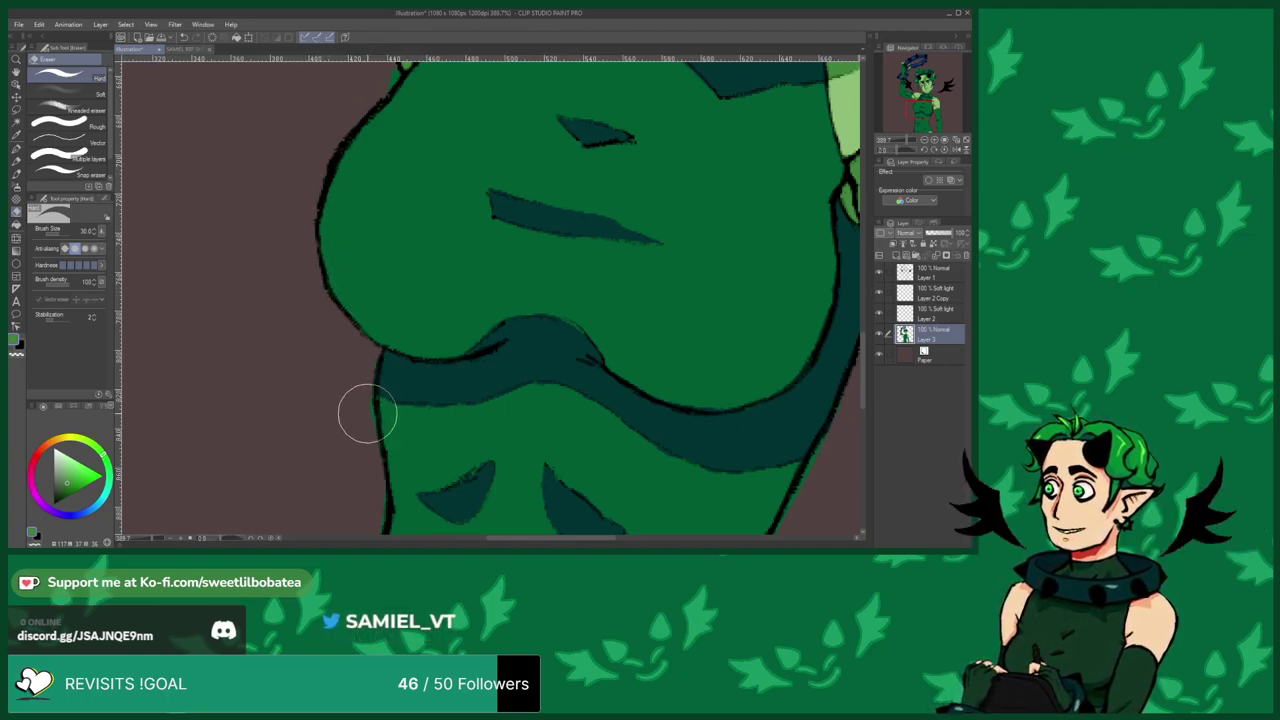
{"action": "scroll", "coordinate": [372, 168], "scroll_direction": "down", "scroll_amount": 6}
{"action": "scroll", "coordinate": [352, 388], "scroll_direction": "up", "scroll_amount": 5}
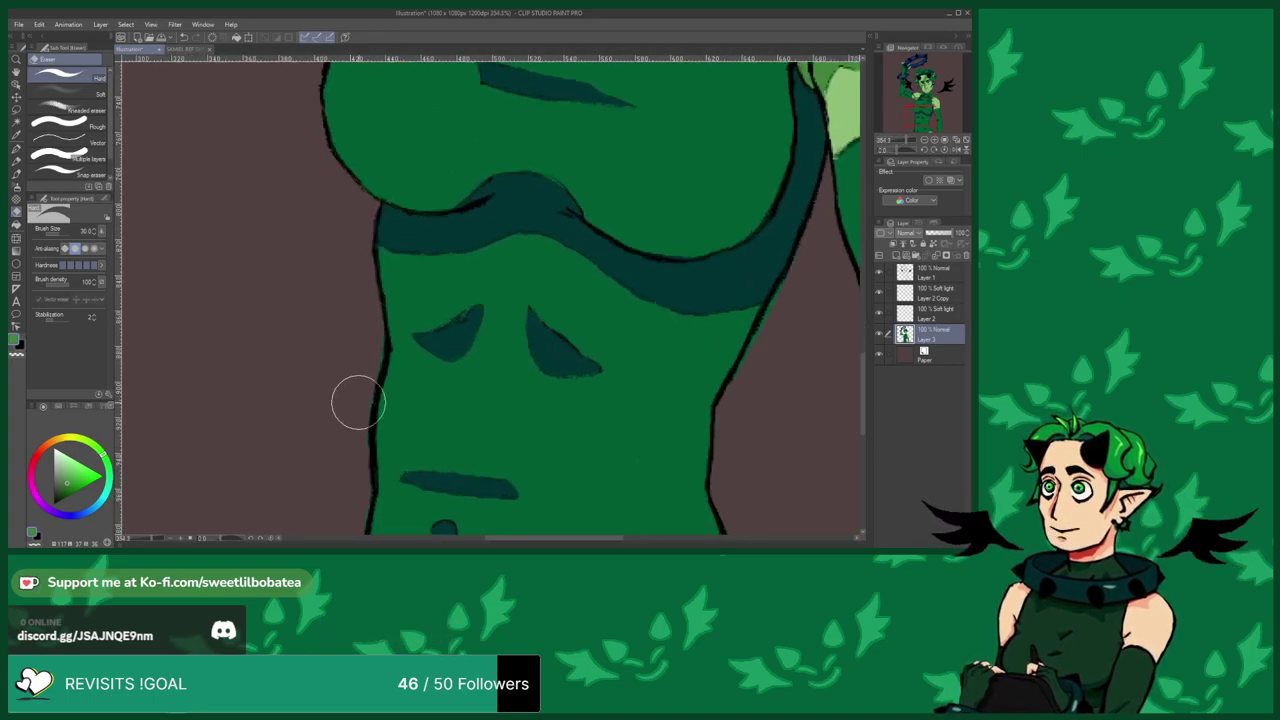
Erase the overspill along the lower waist and hip edge on the raised arm's side.
{"action": "scroll", "coordinate": [377, 360], "scroll_direction": "down", "scroll_amount": 5}
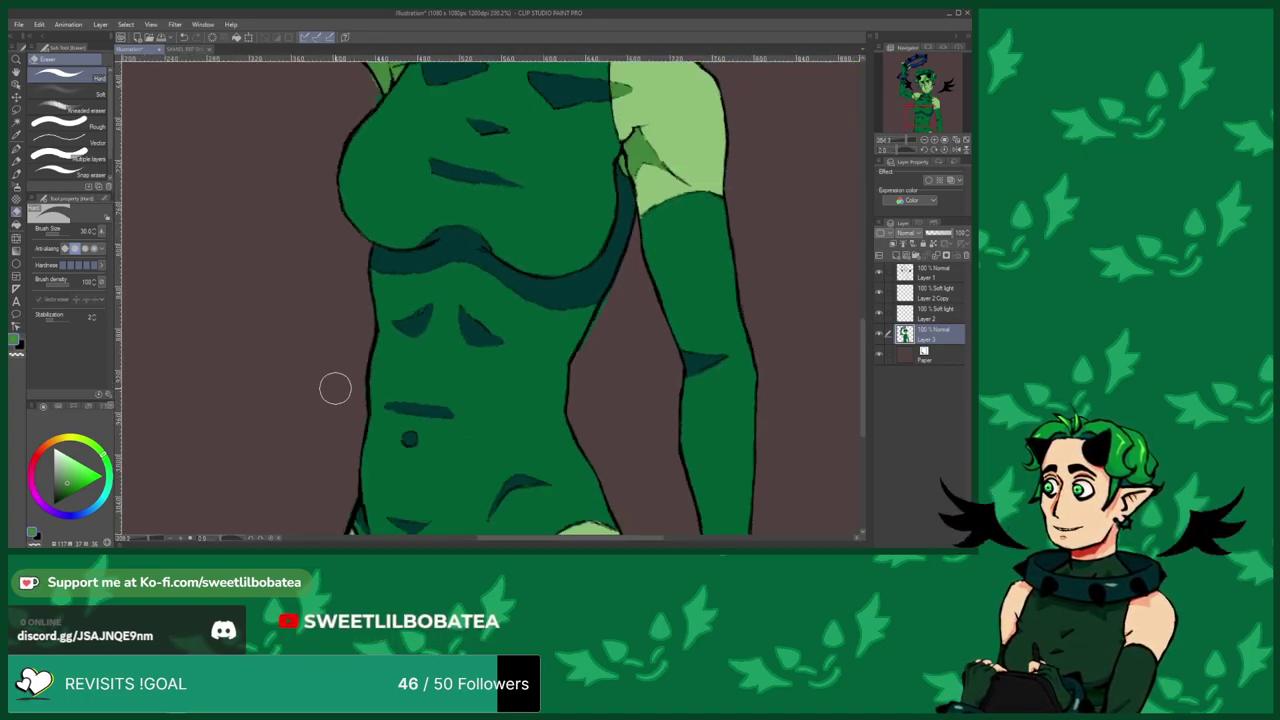
{"action": "scroll", "coordinate": [331, 374], "scroll_direction": "up", "scroll_amount": 6}
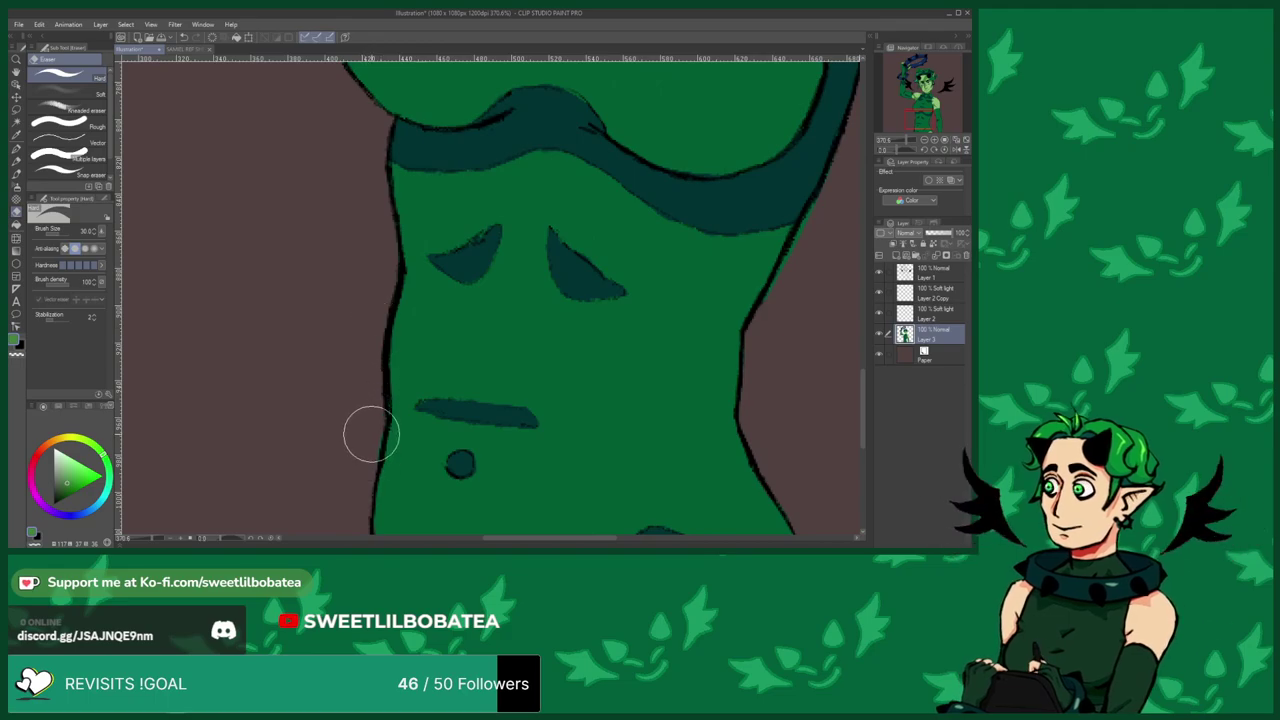
{"action": "scroll", "coordinate": [334, 183], "scroll_direction": "down", "scroll_amount": 5}
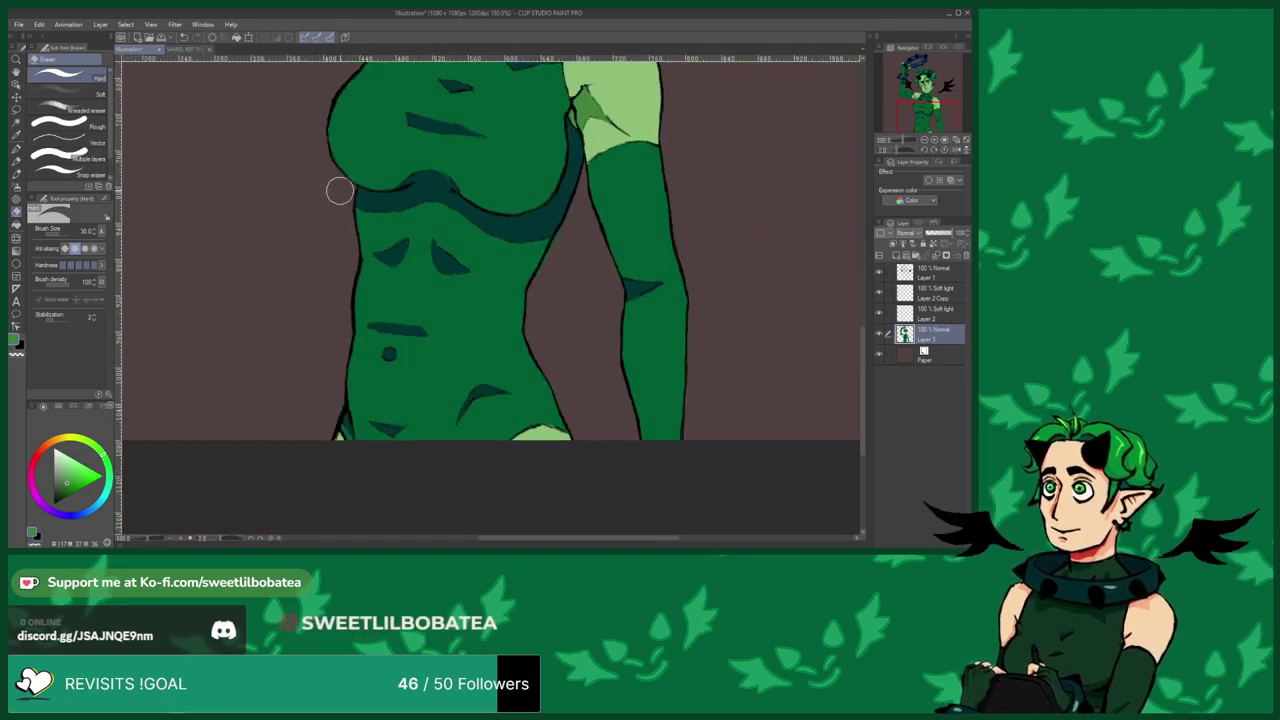
{"action": "scroll", "coordinate": [317, 449], "scroll_direction": "up", "scroll_amount": 6}
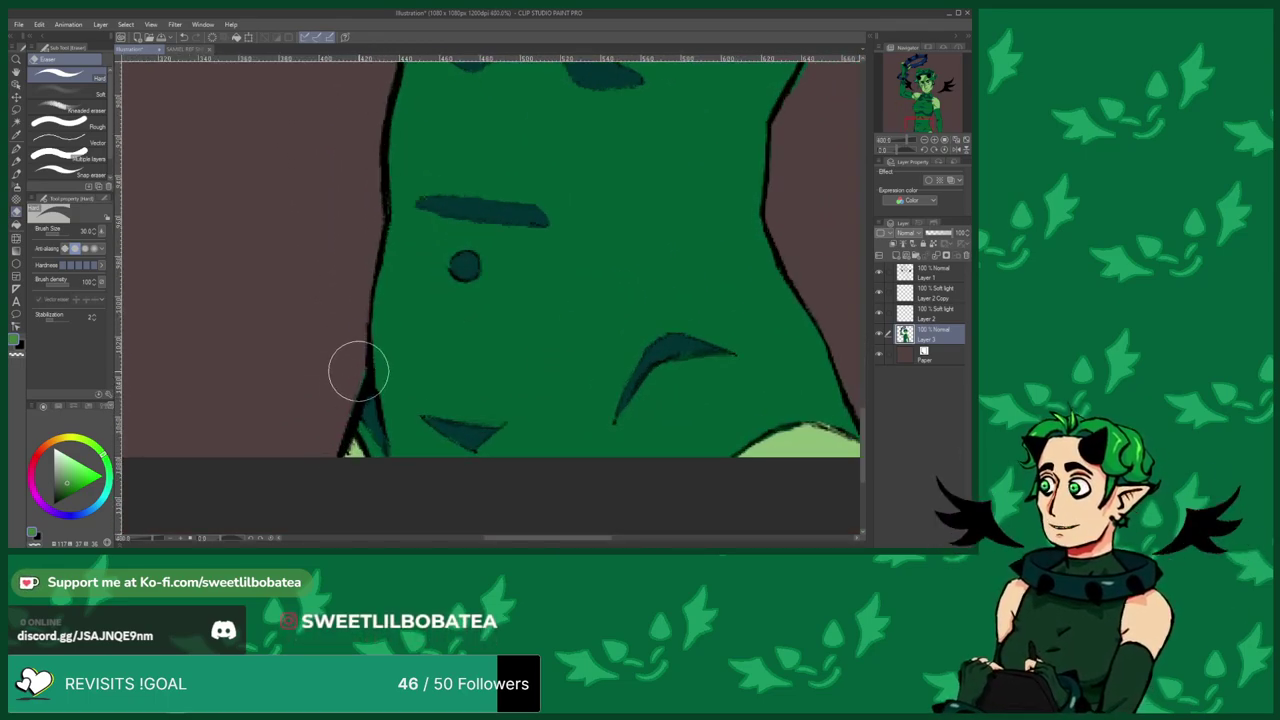
Erase the leftover green below the dark underbust band on the torso edge facing the lowered arm.
{"action": "scroll", "coordinate": [326, 388], "scroll_direction": "down", "scroll_amount": 5}
{"action": "scroll", "coordinate": [414, 429], "scroll_direction": "up", "scroll_amount": 6}
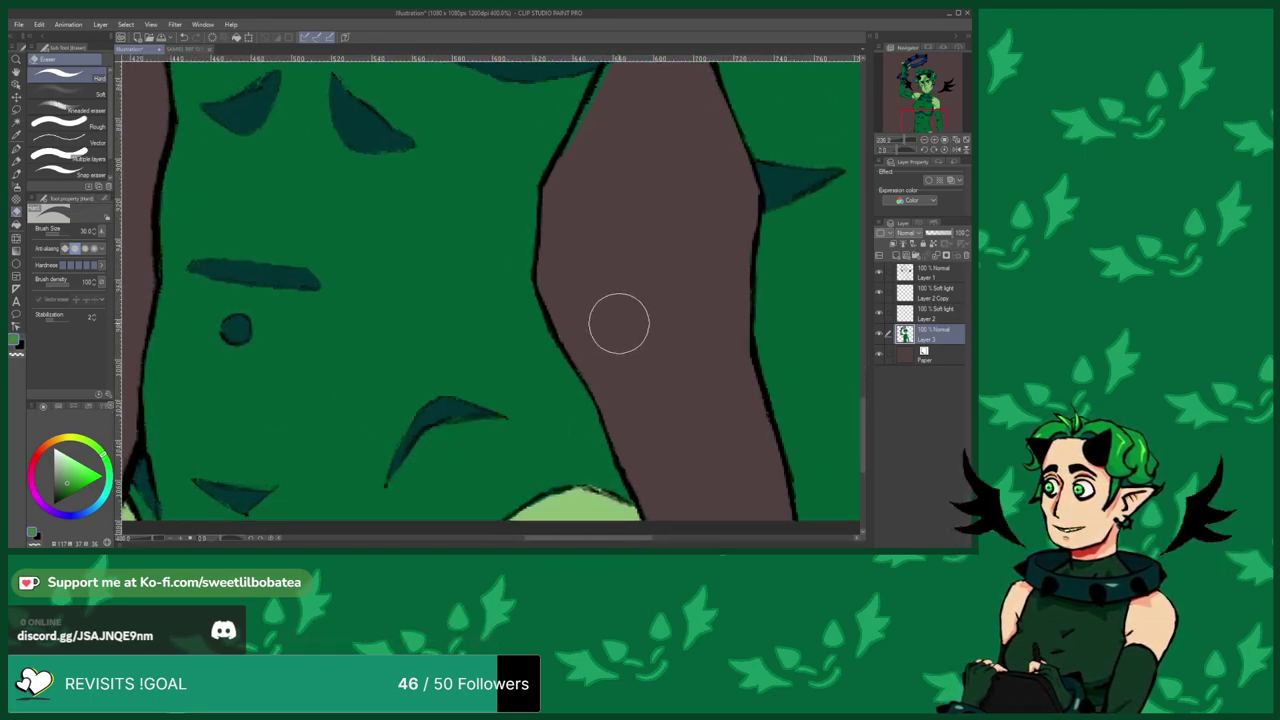
{"action": "scroll", "coordinate": [573, 346], "scroll_direction": "down", "scroll_amount": 5}
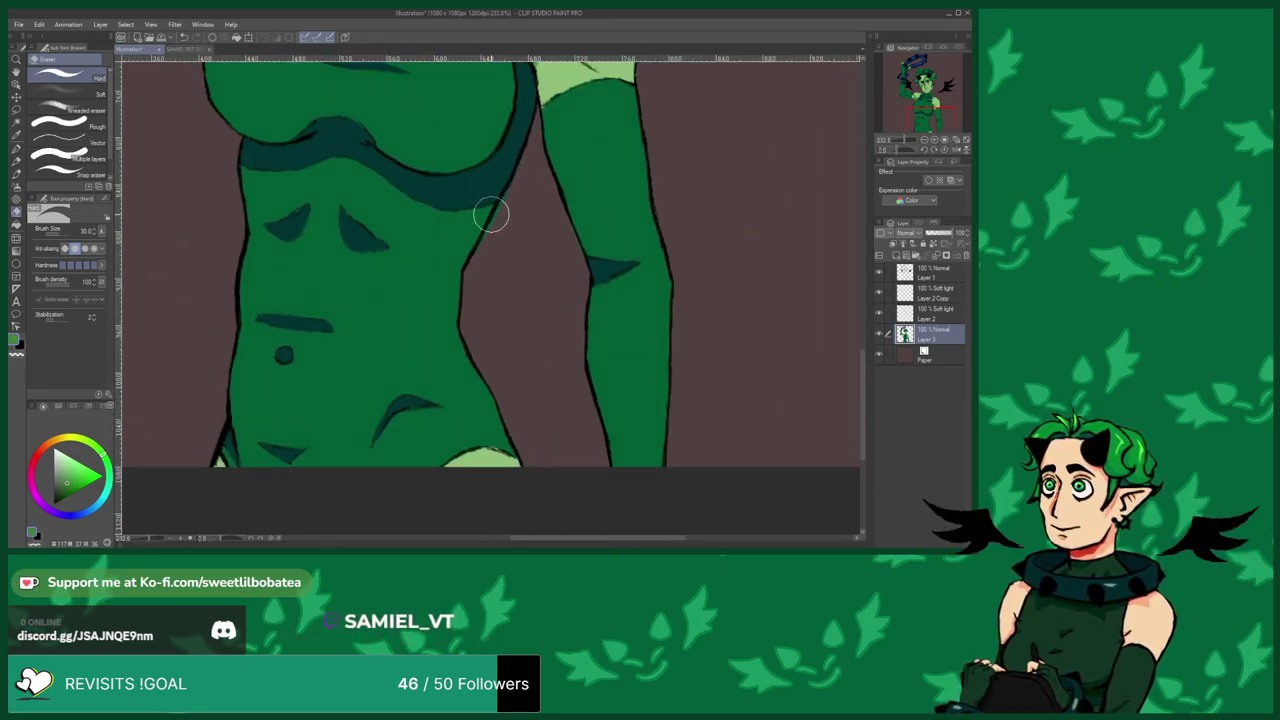
{"action": "scroll", "coordinate": [491, 211], "scroll_direction": "up", "scroll_amount": 5}
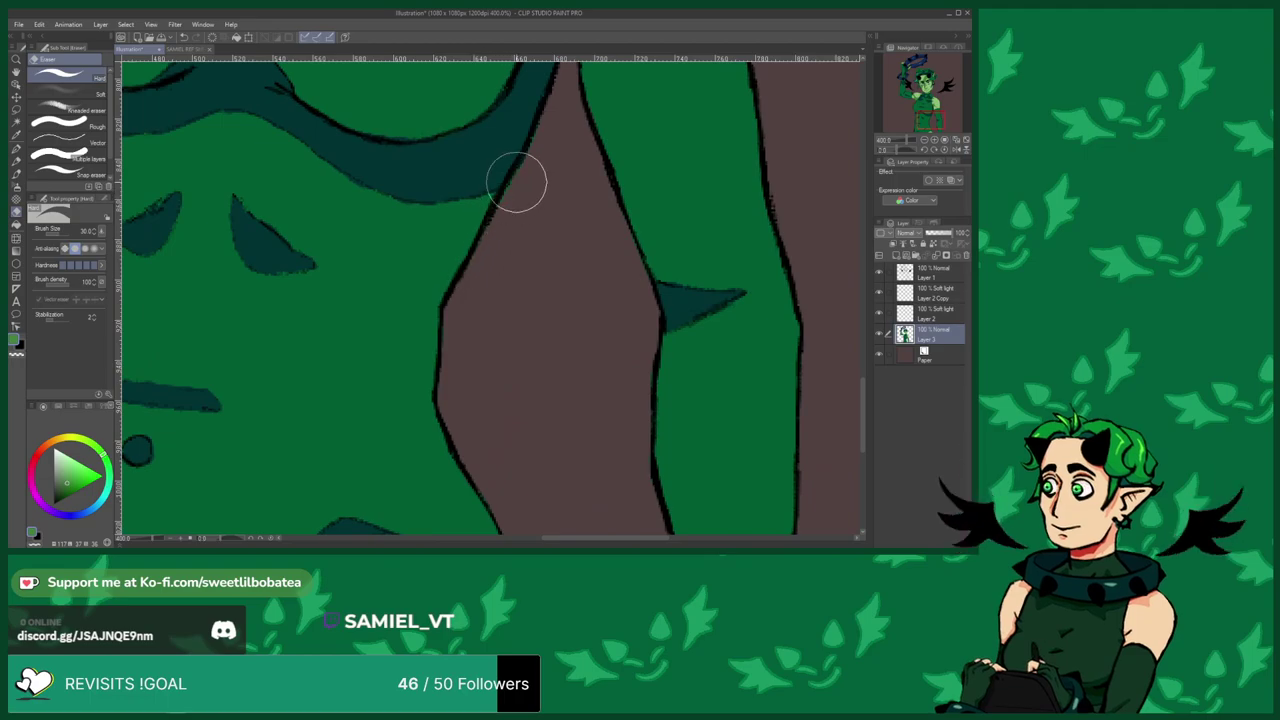
{"action": "scroll", "coordinate": [505, 343], "scroll_direction": "down", "scroll_amount": 6}
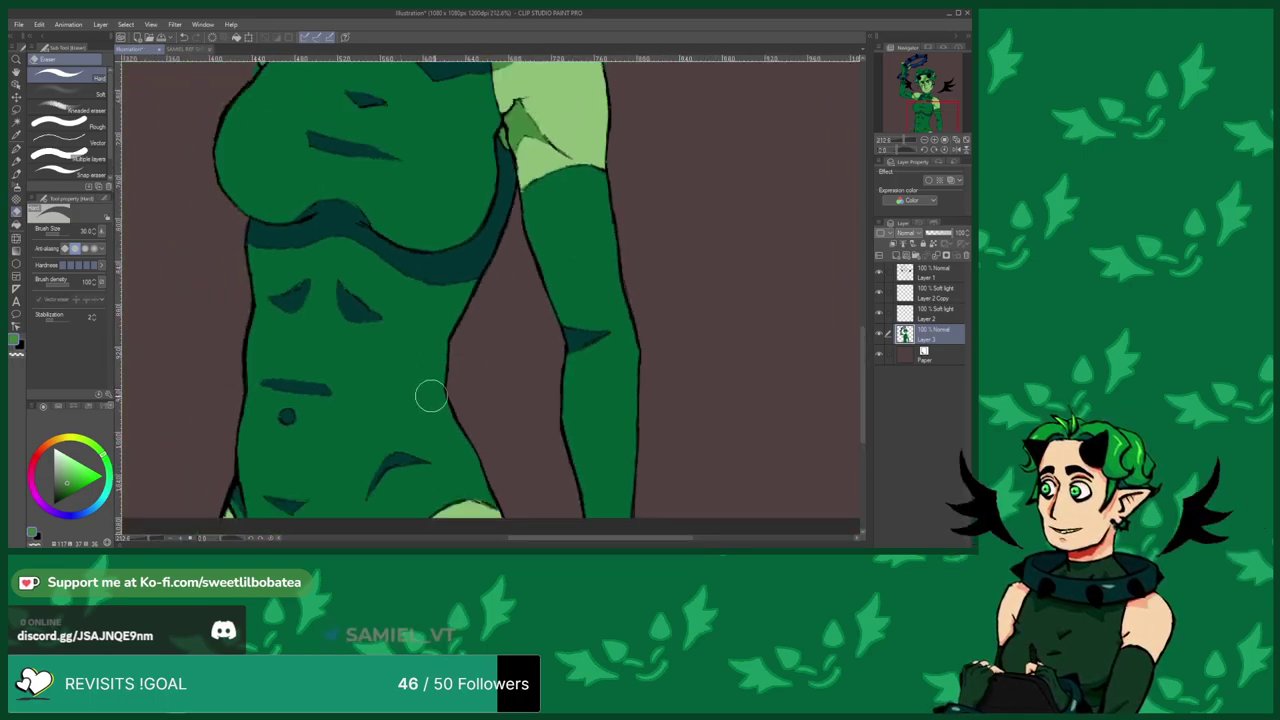
Erase the dark green overspill along the underside of the raised upper arm, from armpit towards elbow.
{"action": "scroll", "coordinate": [420, 237], "scroll_direction": "up", "scroll_amount": 2}
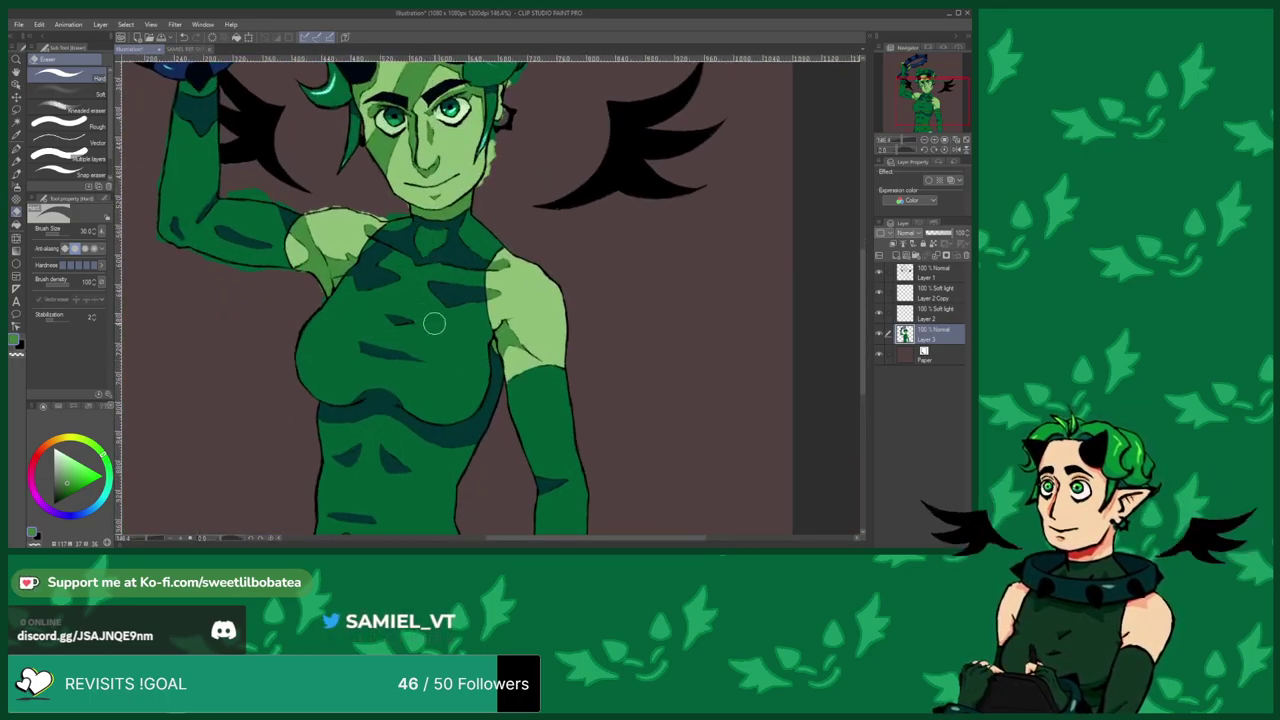
{"action": "scroll", "coordinate": [405, 340], "scroll_direction": "up", "scroll_amount": 5}
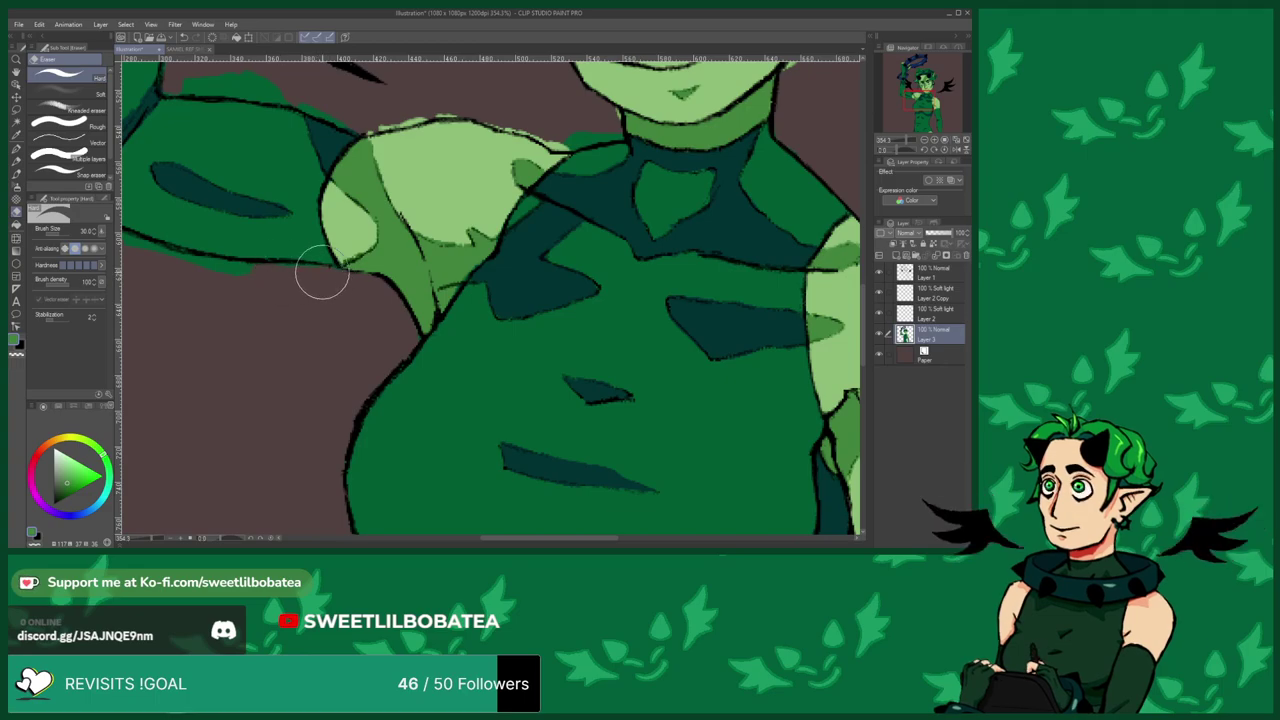
{"action": "scroll", "coordinate": [164, 260], "scroll_direction": "down", "scroll_amount": 3}
{"action": "scroll", "coordinate": [280, 300], "scroll_direction": "up", "scroll_amount": 5}
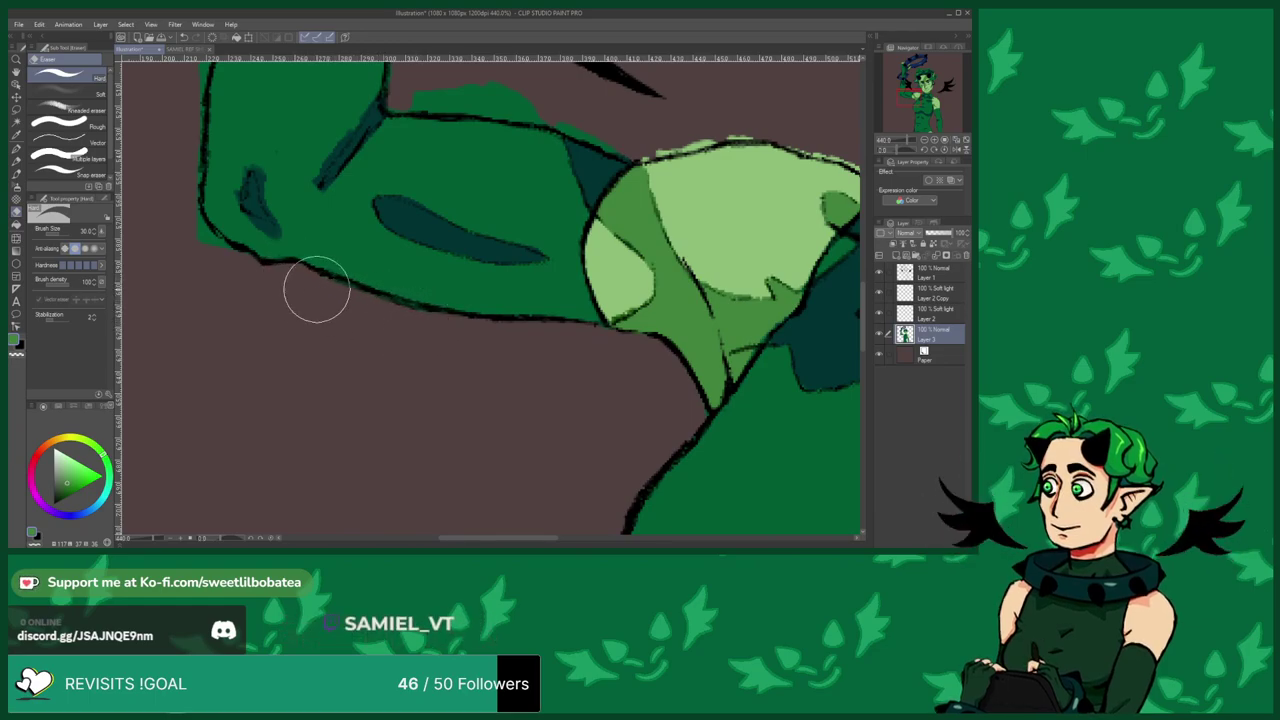
Erase the overspill around the raised arm's elbow and up the forearm's outer edge.
{"action": "scroll", "coordinate": [446, 409], "scroll_direction": "down", "scroll_amount": 3}
{"action": "scroll", "coordinate": [295, 300], "scroll_direction": "up", "scroll_amount": 4}
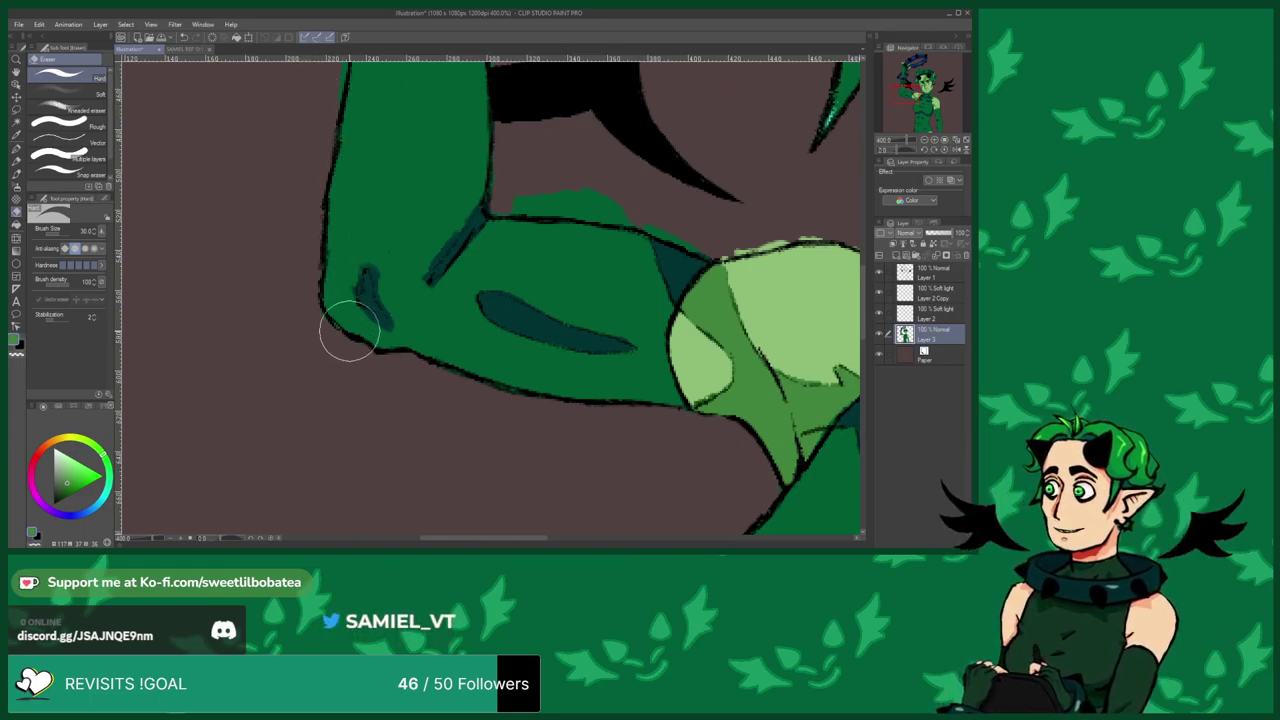
{"action": "scroll", "coordinate": [346, 322], "scroll_direction": "down", "scroll_amount": 4}
Erase the green overspill beside the pointed hair tufts, on the side facing the raised arm.
{"action": "scroll", "coordinate": [512, 291], "scroll_direction": "down", "scroll_amount": 3}
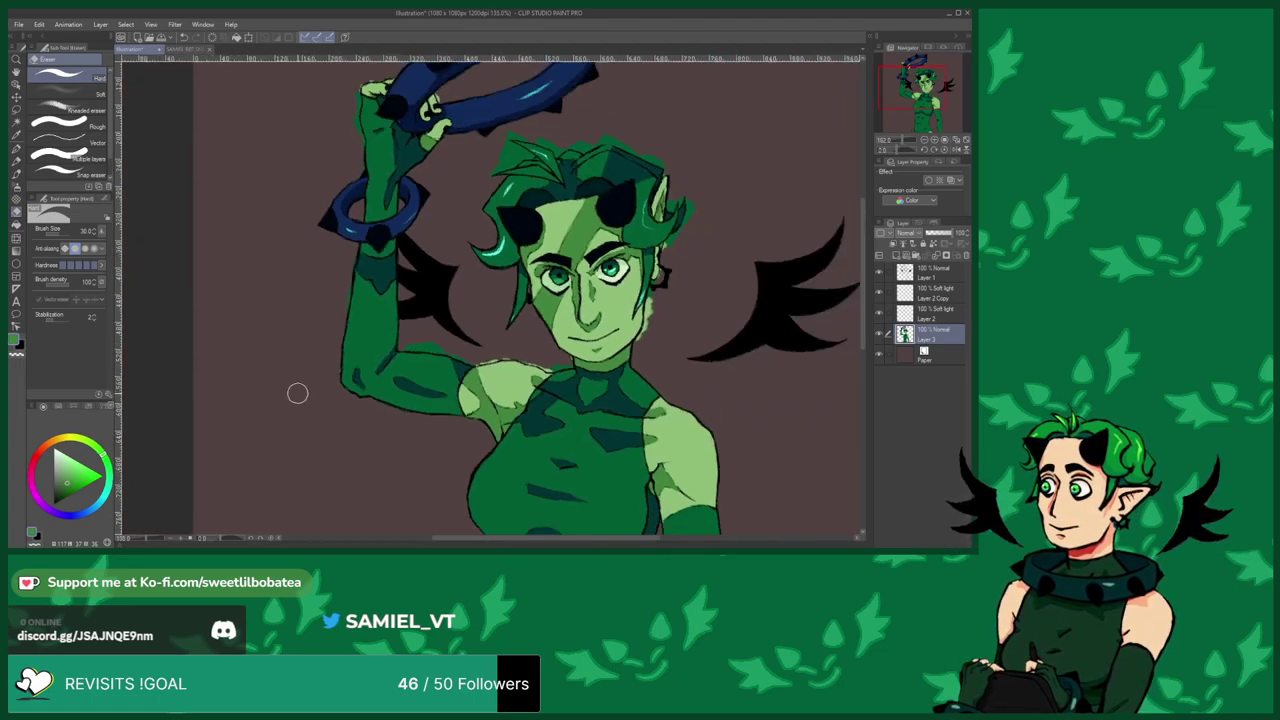
{"action": "scroll", "coordinate": [440, 215], "scroll_direction": "up", "scroll_amount": 6}
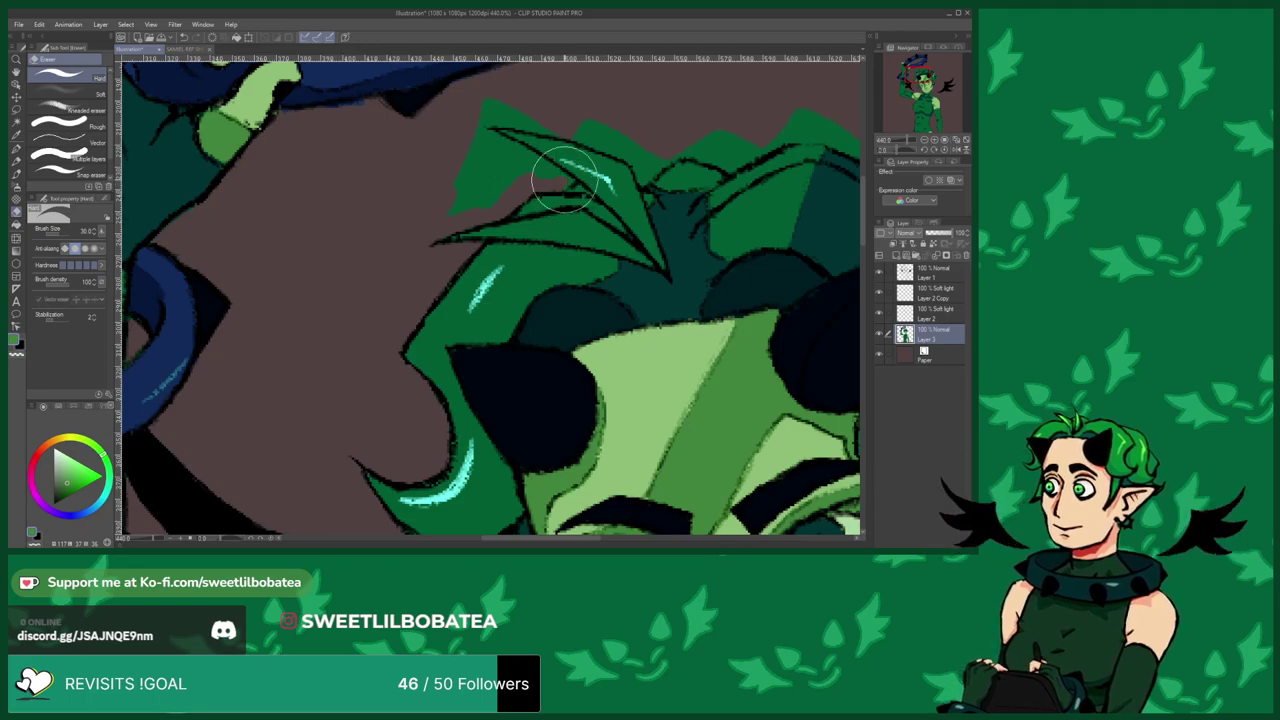
{"action": "mouse_move", "coordinate": [503, 150]}
{"action": "left_mouse_down"}
{"action": "mouse_move", "coordinate": [472, 129]}
{"action": "mouse_move", "coordinate": [477, 177]}
{"action": "mouse_move", "coordinate": [447, 201]}
{"action": "left_mouse_up"}
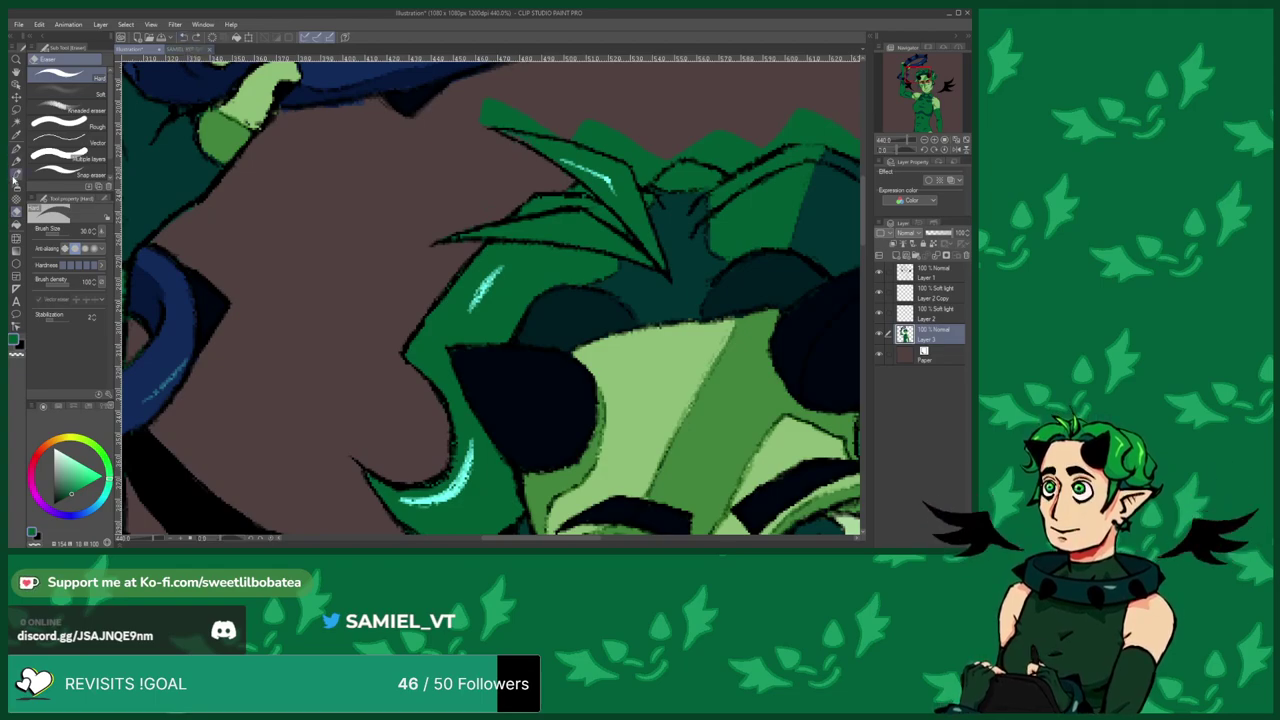
Sample the cyan hair highlight with the brush and paint a small highlight on the lower pointed hair tuft.
{"action": "left_click", "coordinate": [15, 175]}
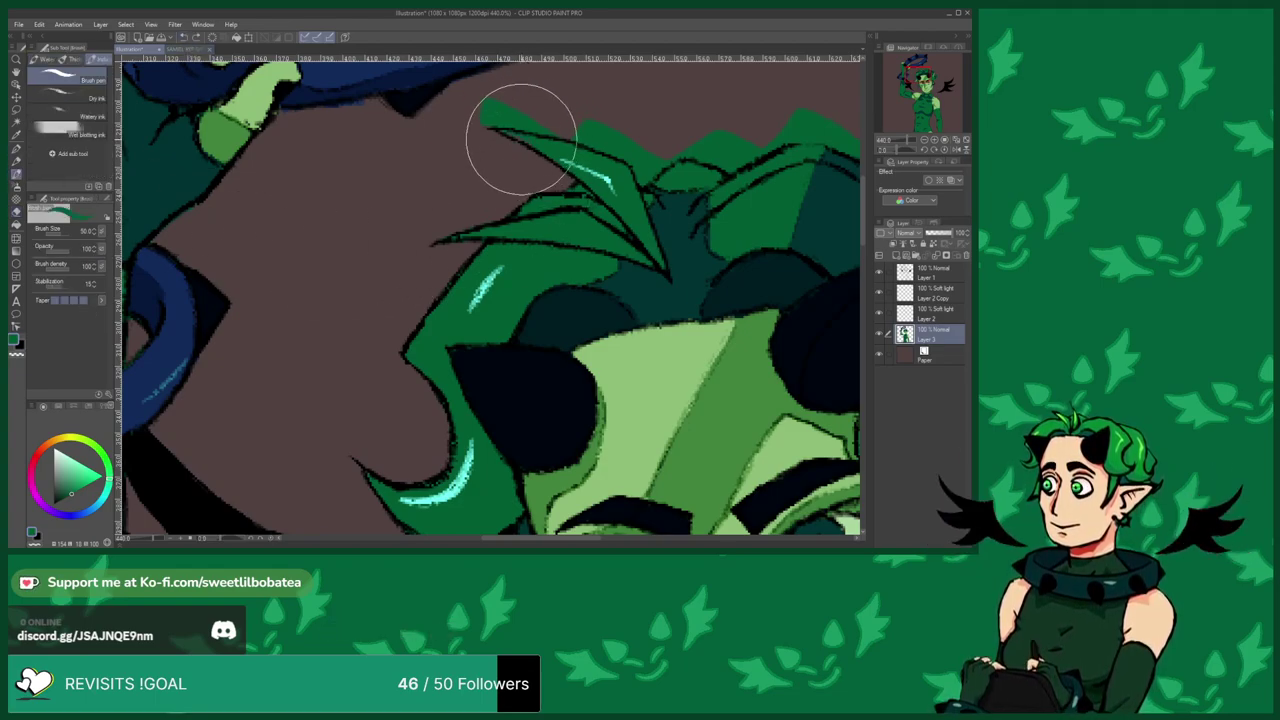
{"action": "left_click", "coordinate": [487, 292], "text": "alt"}
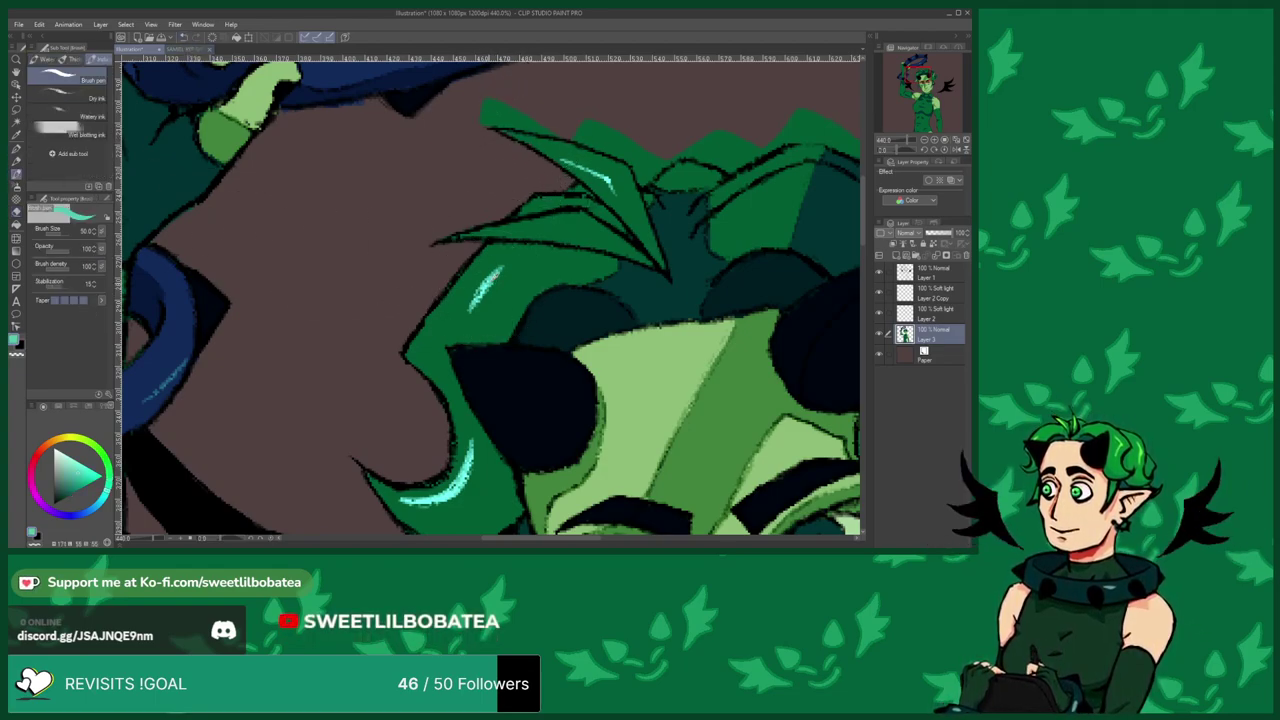
{"action": "scroll", "coordinate": [508, 257], "scroll_direction": "up", "scroll_amount": 3}
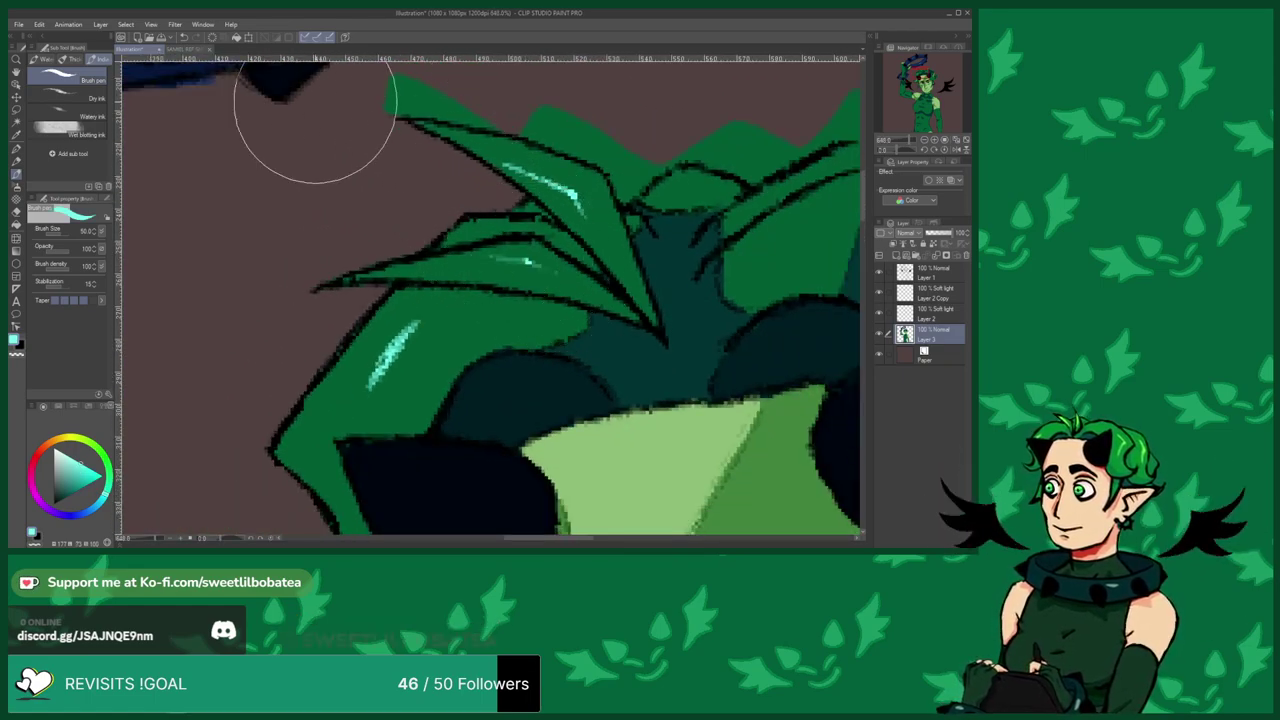
{"action": "scroll", "coordinate": [448, 307], "scroll_direction": "down", "scroll_amount": 2}
{"action": "scroll", "coordinate": [448, 307], "scroll_direction": "down", "scroll_amount": 3}
{"action": "scroll", "coordinate": [434, 271], "scroll_direction": "up", "scroll_amount": 3}
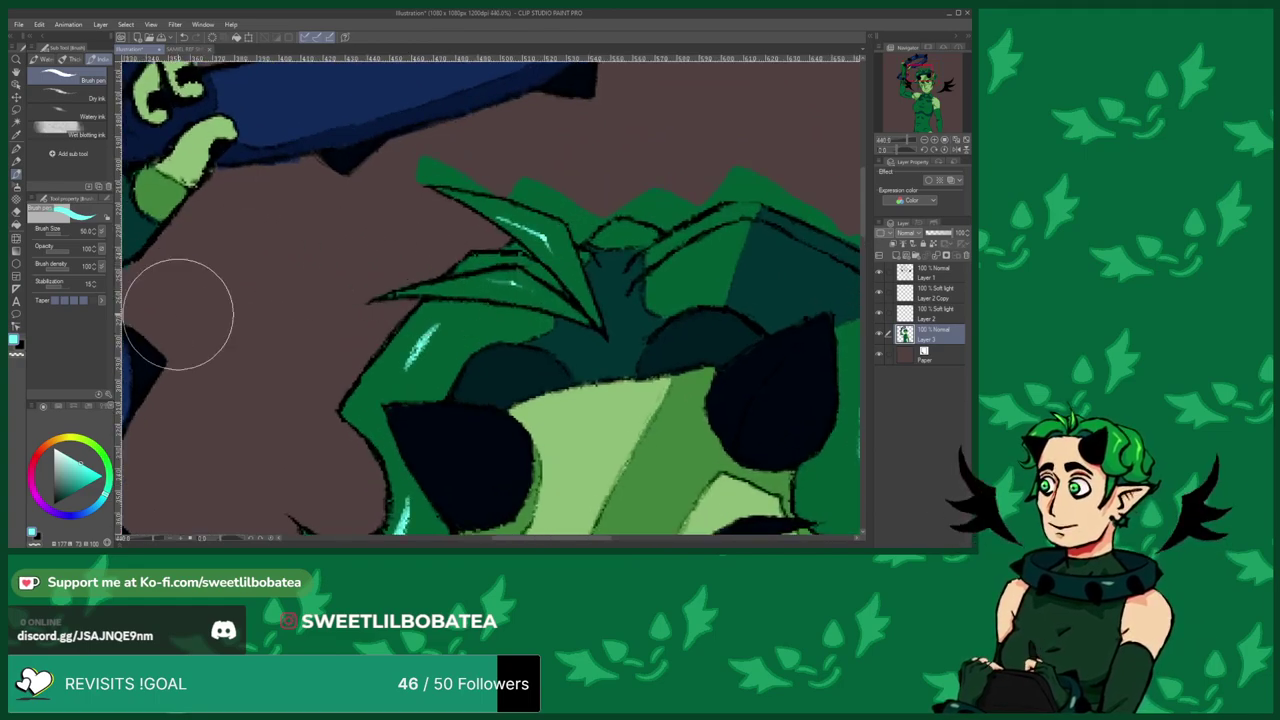
{"action": "scroll", "coordinate": [586, 323], "scroll_direction": "up", "scroll_amount": 1}
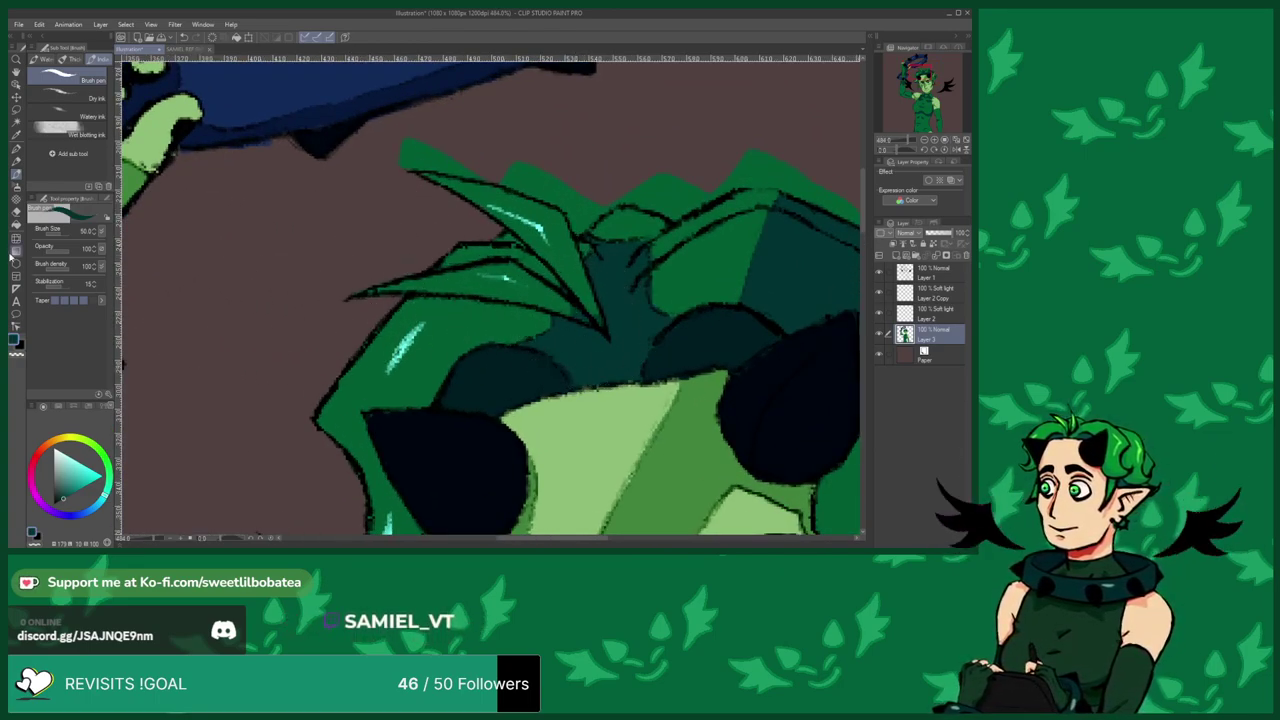
Erase the green overspill above the upper hair tuft and over the small curve at the crown.
{"action": "left_click", "coordinate": [15, 213]}
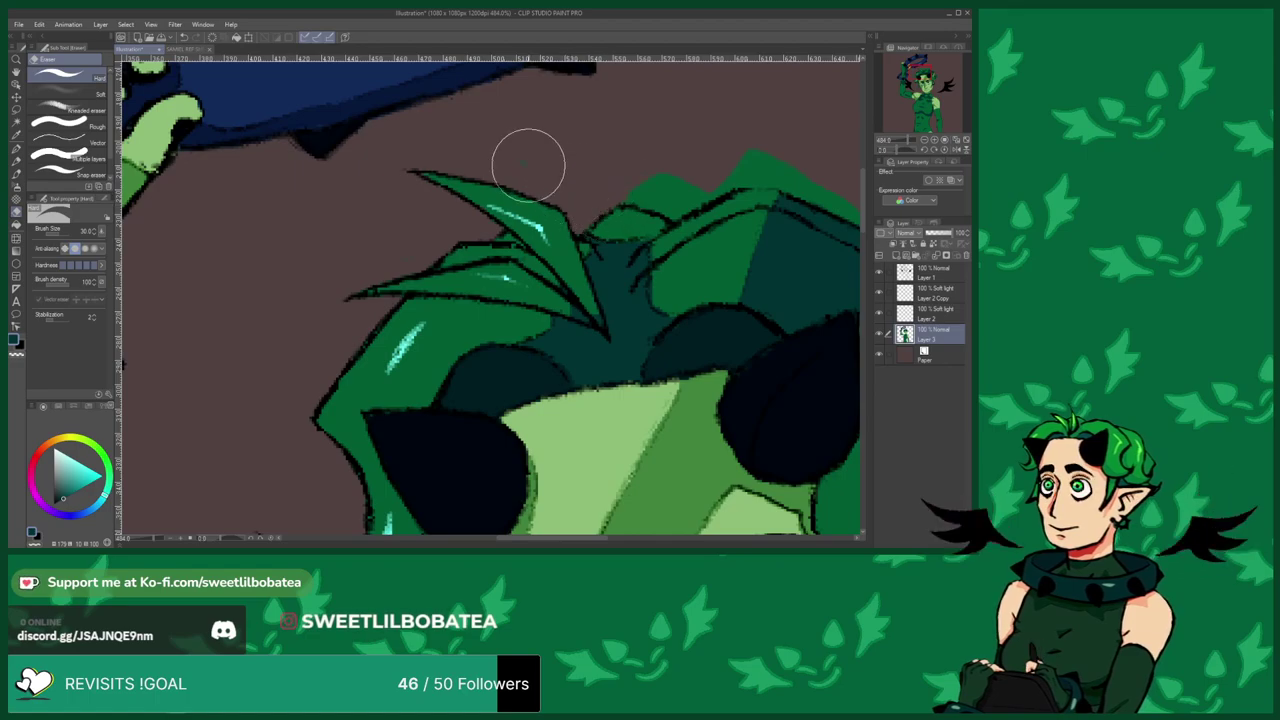
{"action": "scroll", "coordinate": [441, 216], "scroll_direction": "down", "scroll_amount": 3}
{"action": "scroll", "coordinate": [495, 225], "scroll_direction": "up", "scroll_amount": 5}
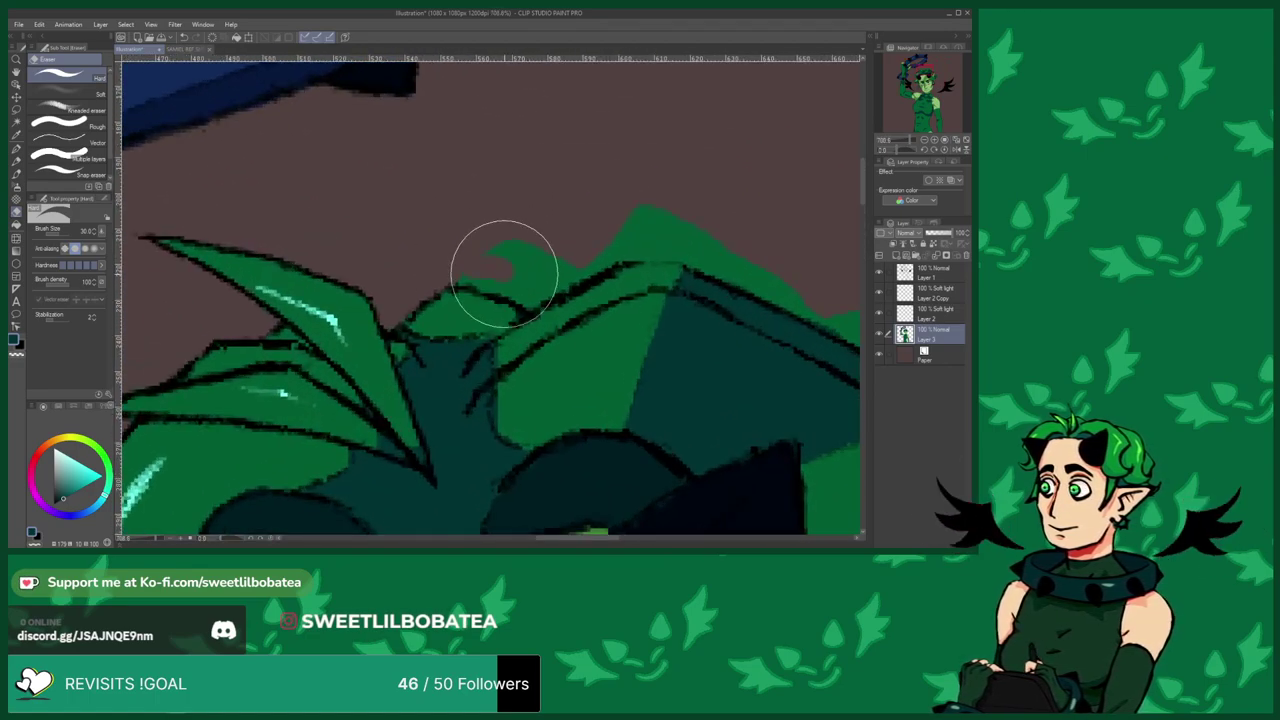
{"action": "mouse_move", "coordinate": [470, 267]}
{"action": "left_mouse_down"}
{"action": "mouse_move", "coordinate": [534, 288]}
{"action": "mouse_move", "coordinate": [520, 286]}
{"action": "mouse_move", "coordinate": [525, 296]}
{"action": "mouse_move", "coordinate": [594, 263]}
{"action": "mouse_move", "coordinate": [582, 258]}
{"action": "mouse_move", "coordinate": [648, 244]}
{"action": "mouse_move", "coordinate": [481, 245]}
{"action": "left_mouse_up"}
Erase the overspill above the hair's outline from the crown to the pointed ear.
{"action": "scroll", "coordinate": [263, 191], "scroll_direction": "down", "scroll_amount": 5}
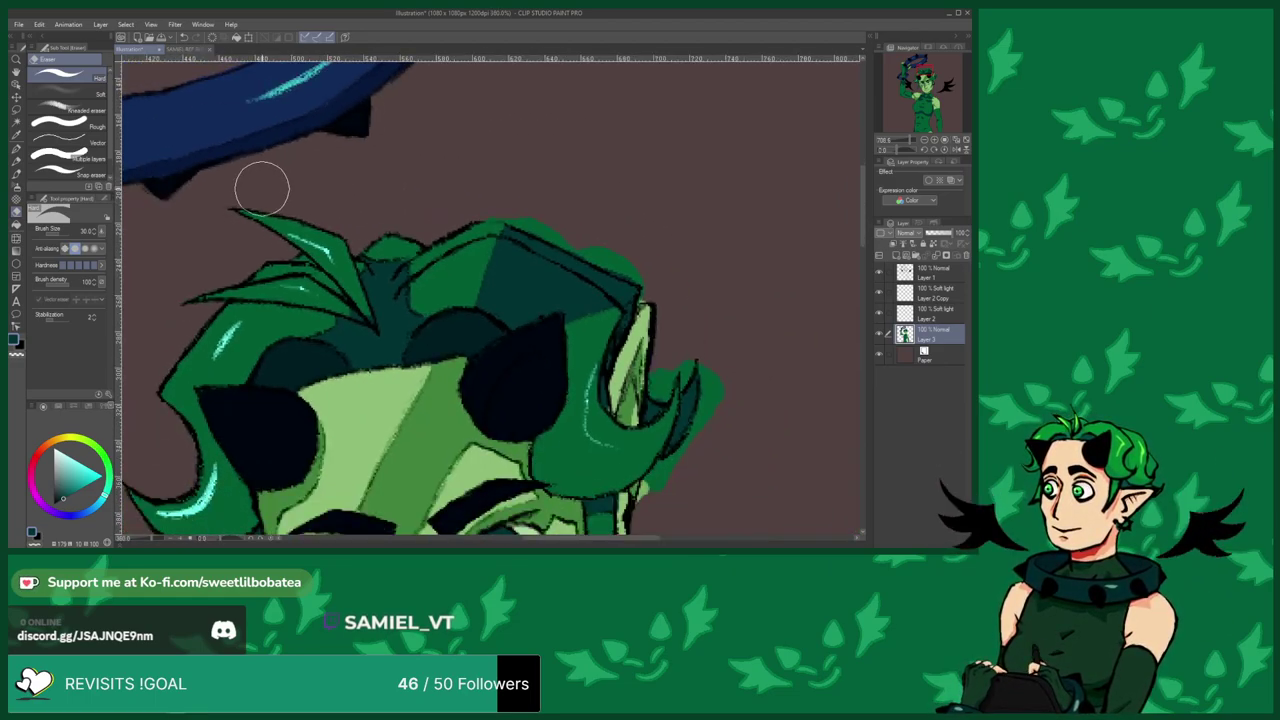
{"action": "scroll", "coordinate": [531, 212], "scroll_direction": "up", "scroll_amount": 5}
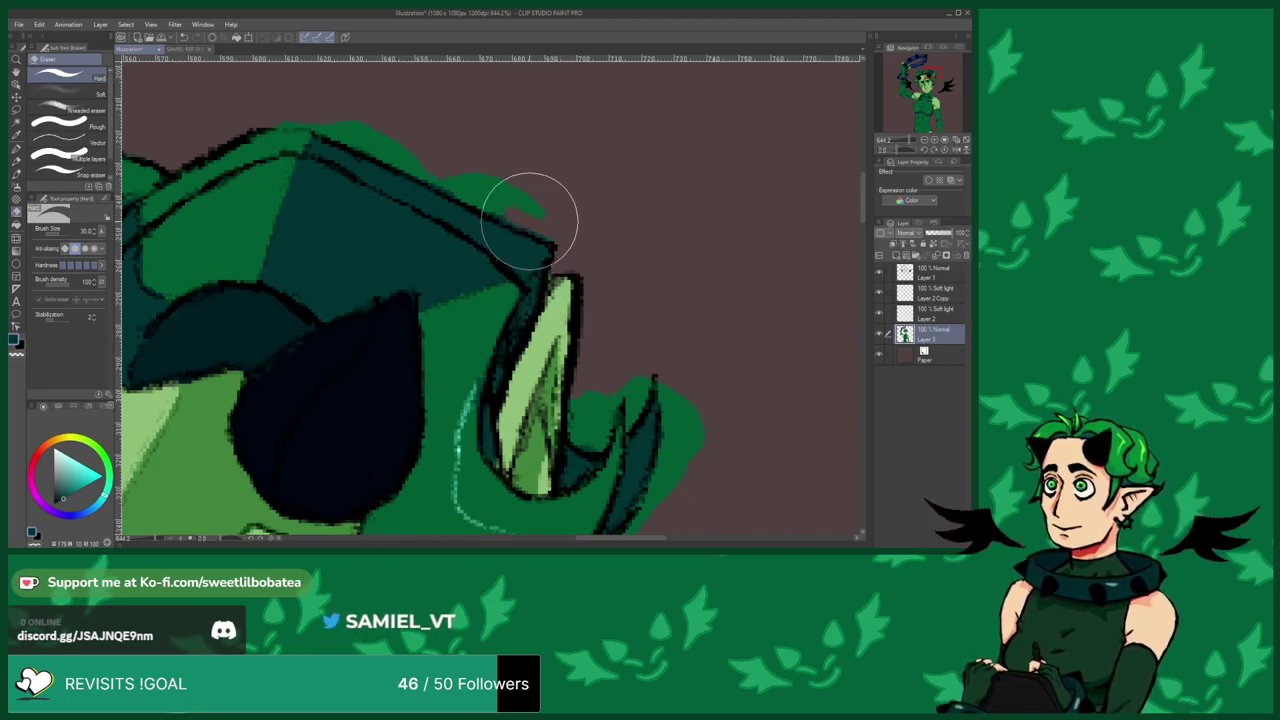
{"action": "mouse_move", "coordinate": [533, 224]}
{"action": "left_mouse_down"}
{"action": "mouse_move", "coordinate": [471, 186]}
{"action": "mouse_move", "coordinate": [491, 200]}
{"action": "mouse_move", "coordinate": [486, 186]}
{"action": "mouse_move", "coordinate": [309, 106]}
{"action": "mouse_move", "coordinate": [343, 122]}
{"action": "mouse_move", "coordinate": [275, 113]}
{"action": "mouse_move", "coordinate": [308, 109]}
{"action": "mouse_move", "coordinate": [366, 137]}
{"action": "mouse_move", "coordinate": [294, 88]}
{"action": "left_mouse_up"}
Erase the green overspill around the curled hair strands beside the pointed ear.
{"action": "scroll", "coordinate": [389, 166], "scroll_direction": "down", "scroll_amount": 5}
{"action": "scroll", "coordinate": [508, 314], "scroll_direction": "up", "scroll_amount": 4}
{"action": "mouse_move", "coordinate": [494, 326]}
{"action": "left_mouse_down"}
{"action": "mouse_move", "coordinate": [517, 282]}
{"action": "mouse_move", "coordinate": [496, 321]}
{"action": "mouse_move", "coordinate": [496, 280]}
{"action": "mouse_move", "coordinate": [540, 280]}
{"action": "mouse_move", "coordinate": [522, 285]}
{"action": "mouse_move", "coordinate": [534, 322]}
{"action": "mouse_move", "coordinate": [555, 276]}
{"action": "mouse_move", "coordinate": [539, 295]}
{"action": "mouse_move", "coordinate": [577, 294]}
{"action": "mouse_move", "coordinate": [575, 318]}
{"action": "mouse_move", "coordinate": [568, 276]}
{"action": "mouse_move", "coordinate": [574, 393]}
{"action": "mouse_move", "coordinate": [596, 337]}
{"action": "mouse_move", "coordinate": [585, 268]}
{"action": "mouse_move", "coordinate": [576, 391]}
{"action": "mouse_move", "coordinate": [563, 409]}
{"action": "mouse_move", "coordinate": [578, 321]}
{"action": "mouse_move", "coordinate": [541, 426]}
{"action": "mouse_move", "coordinate": [562, 373]}
{"action": "mouse_move", "coordinate": [471, 499]}
{"action": "mouse_move", "coordinate": [506, 483]}
{"action": "left_mouse_up"}
Erase the green overspill between the earlobe and the earring and along the cheek and jaw below it.
{"action": "scroll", "coordinate": [405, 248], "scroll_direction": "down", "scroll_amount": 4}
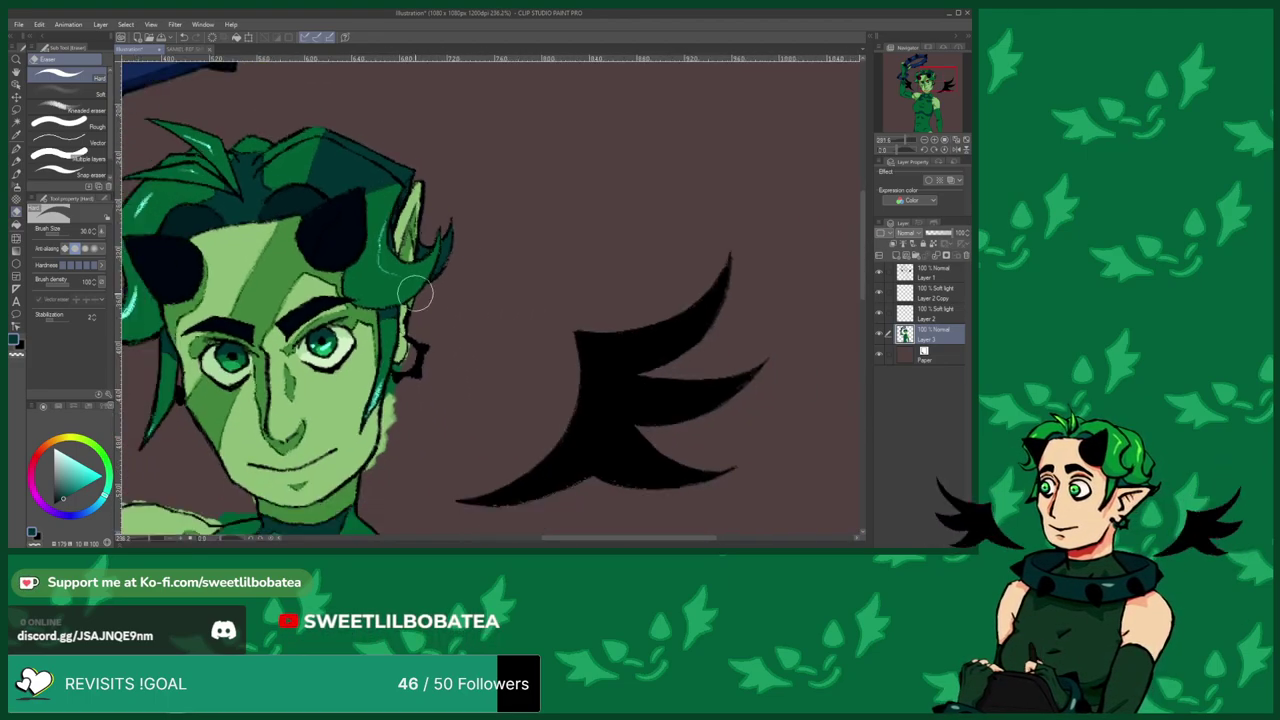
{"action": "scroll", "coordinate": [414, 336], "scroll_direction": "up", "scroll_amount": 2}
{"action": "scroll", "coordinate": [405, 345], "scroll_direction": "up", "scroll_amount": 2}
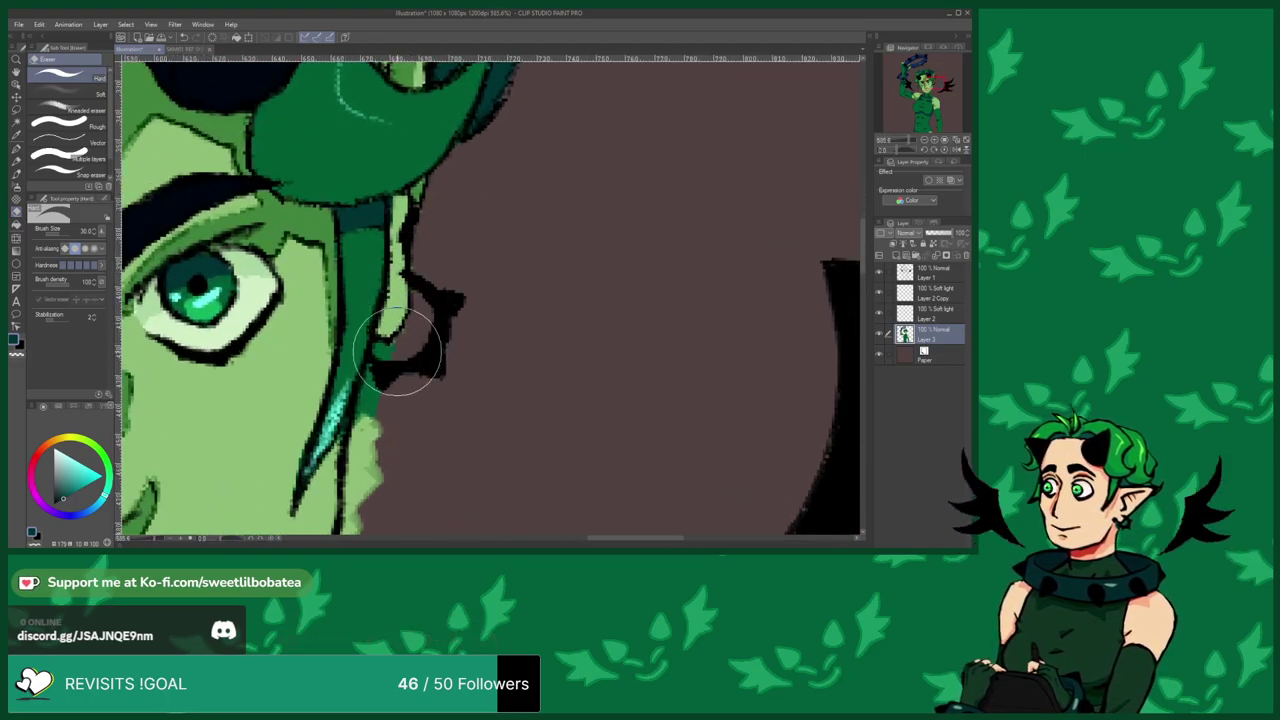
{"action": "mouse_move", "coordinate": [385, 350]}
{"action": "left_mouse_down"}
{"action": "mouse_move", "coordinate": [373, 427]}
{"action": "mouse_move", "coordinate": [389, 370]}
{"action": "mouse_move", "coordinate": [357, 447]}
{"action": "mouse_move", "coordinate": [368, 342]}
{"action": "mouse_move", "coordinate": [326, 404]}
{"action": "mouse_move", "coordinate": [311, 396]}
{"action": "mouse_move", "coordinate": [355, 324]}
{"action": "mouse_move", "coordinate": [351, 360]}
{"action": "mouse_move", "coordinate": [373, 259]}
{"action": "mouse_move", "coordinate": [360, 308]}
{"action": "left_mouse_up"}
{"action": "scroll", "coordinate": [371, 156], "scroll_direction": "down", "scroll_amount": 4}
{"action": "scroll", "coordinate": [340, 402], "scroll_direction": "up", "scroll_amount": 3}
{"action": "scroll", "coordinate": [429, 240], "scroll_direction": "down", "scroll_amount": 3}
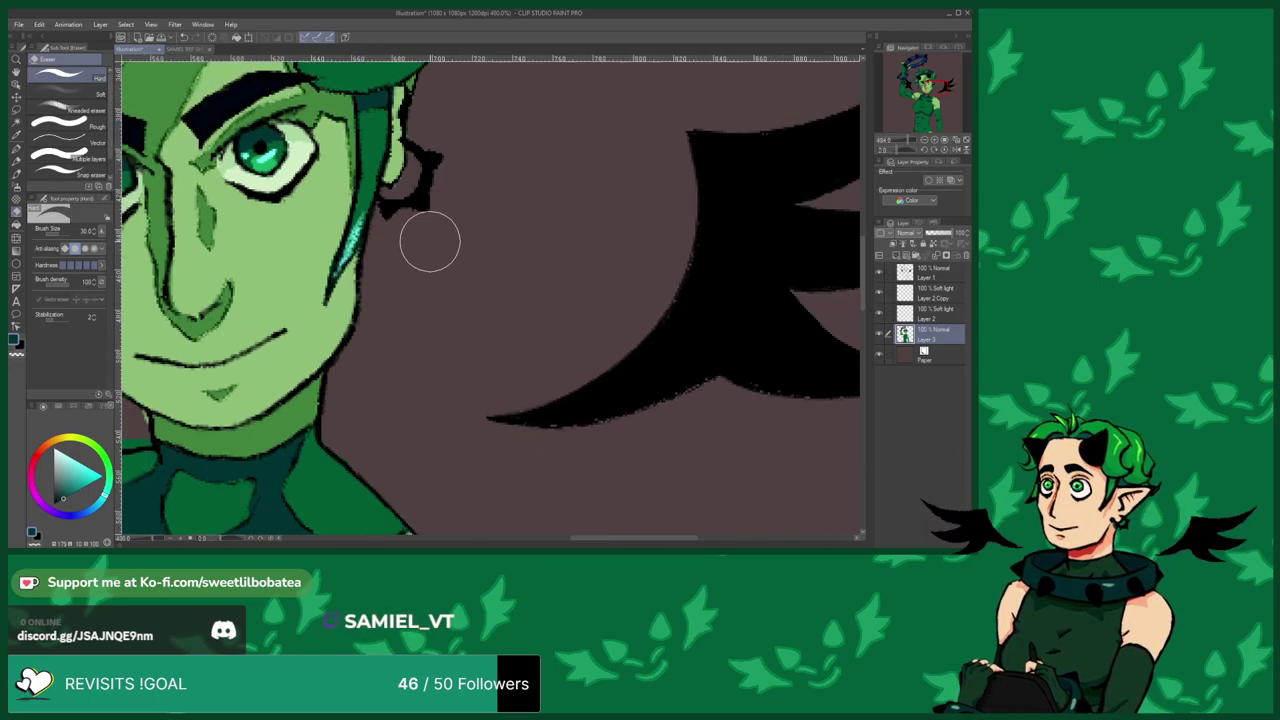
{"action": "scroll", "coordinate": [434, 211], "scroll_direction": "up", "scroll_amount": 3}
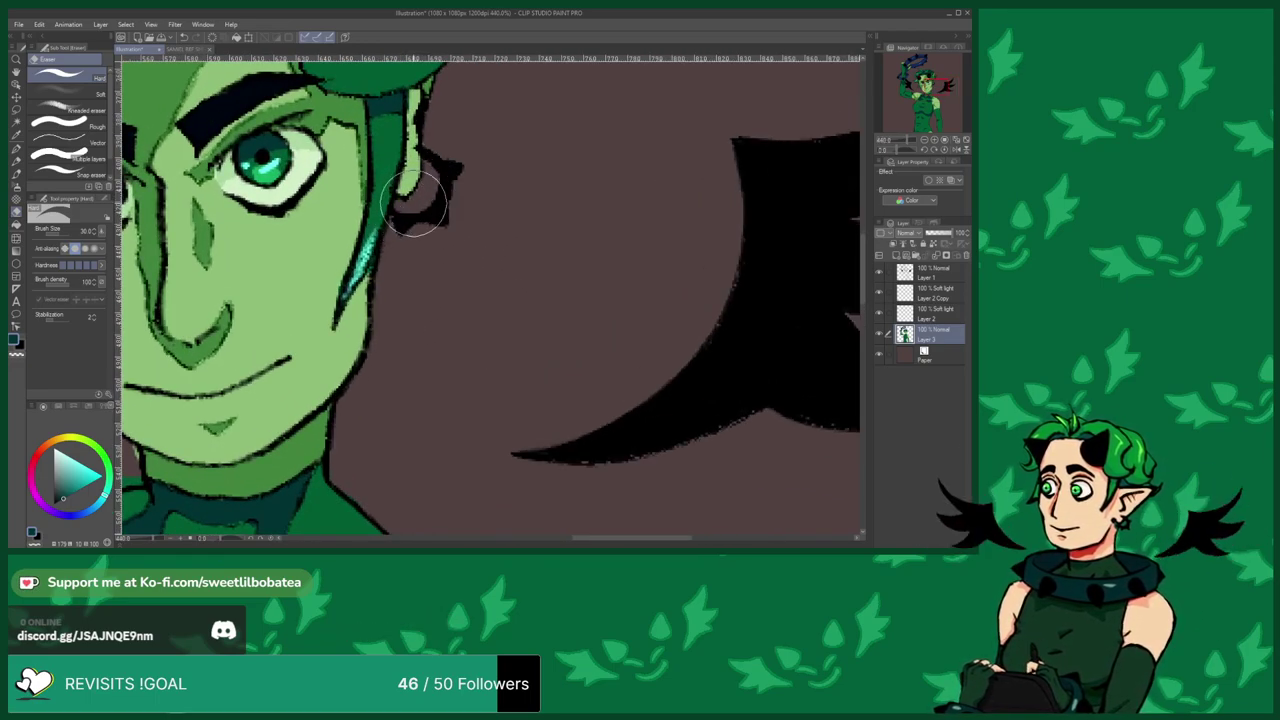
{"action": "scroll", "coordinate": [431, 130], "scroll_direction": "down", "scroll_amount": 5}
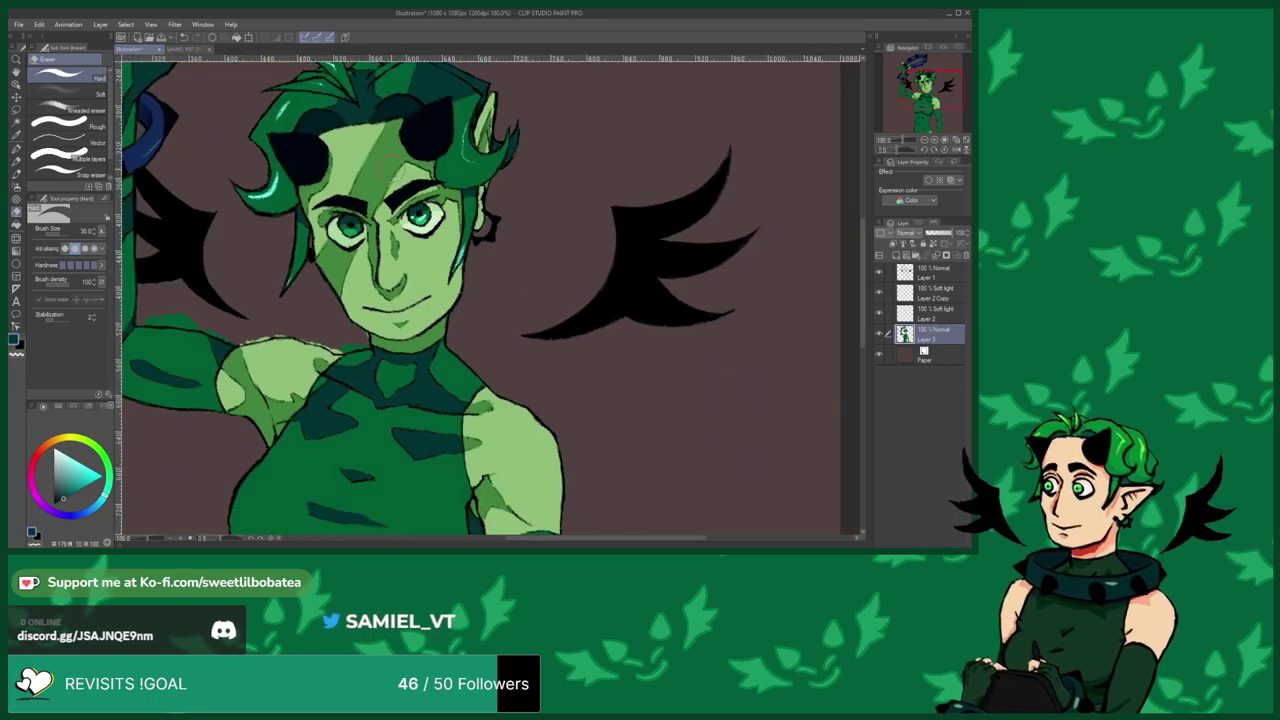
Erase the green overspill above the bare shoulder and along the upper edge of the raised arm's sleeve to the elbow crease.
{"action": "scroll", "coordinate": [377, 302], "scroll_direction": "up", "scroll_amount": 3}
{"action": "scroll", "coordinate": [378, 302], "scroll_direction": "up", "scroll_amount": 4}
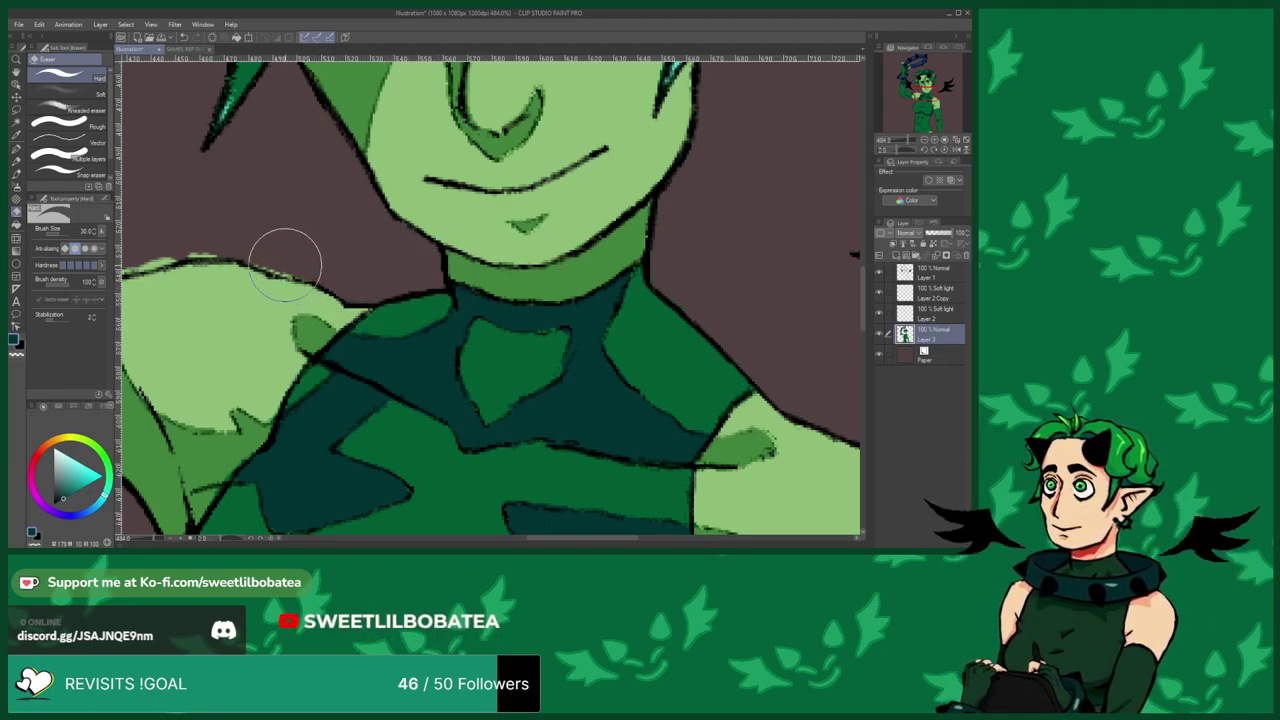
{"action": "scroll", "coordinate": [390, 293], "scroll_direction": "down", "scroll_amount": 3}
{"action": "left_click_drag", "start_coordinate": [194, 241], "coordinate": [249, 249]}
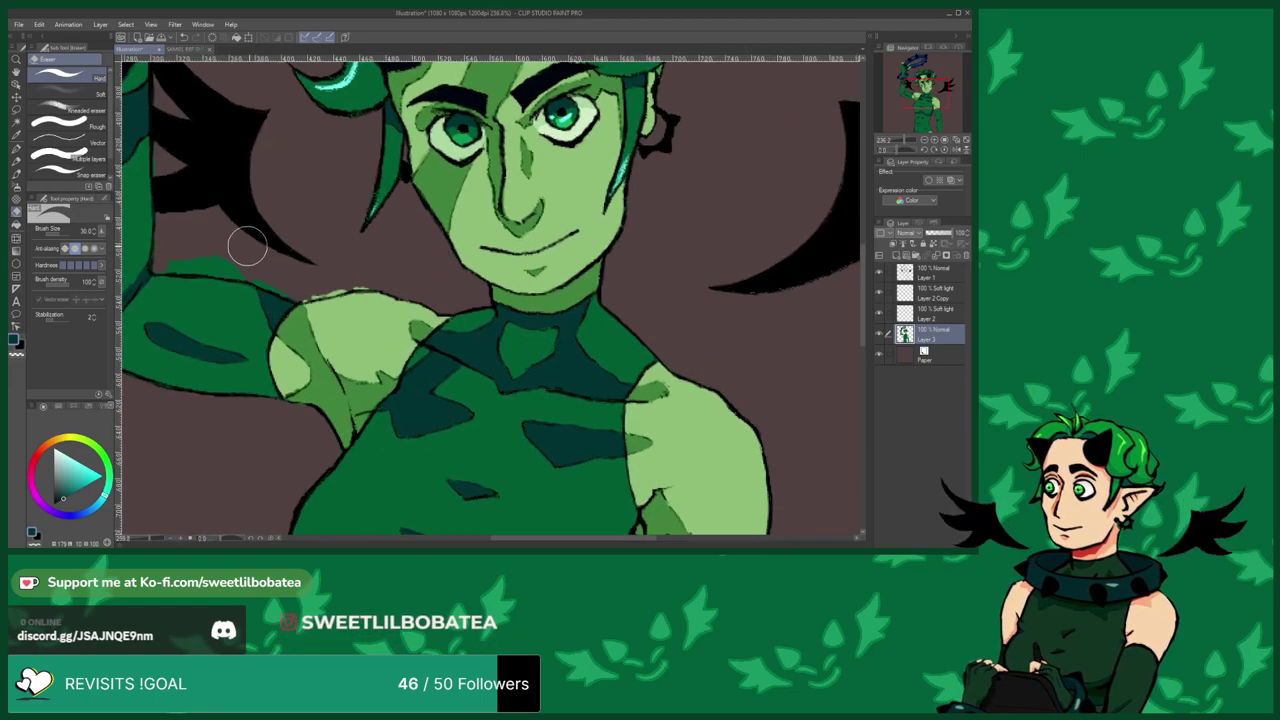
{"action": "scroll", "coordinate": [440, 320], "scroll_direction": "down", "scroll_amount": 2}
{"action": "scroll", "coordinate": [271, 304], "scroll_direction": "up", "scroll_amount": 2}
{"action": "scroll", "coordinate": [271, 305], "scroll_direction": "up", "scroll_amount": 2}
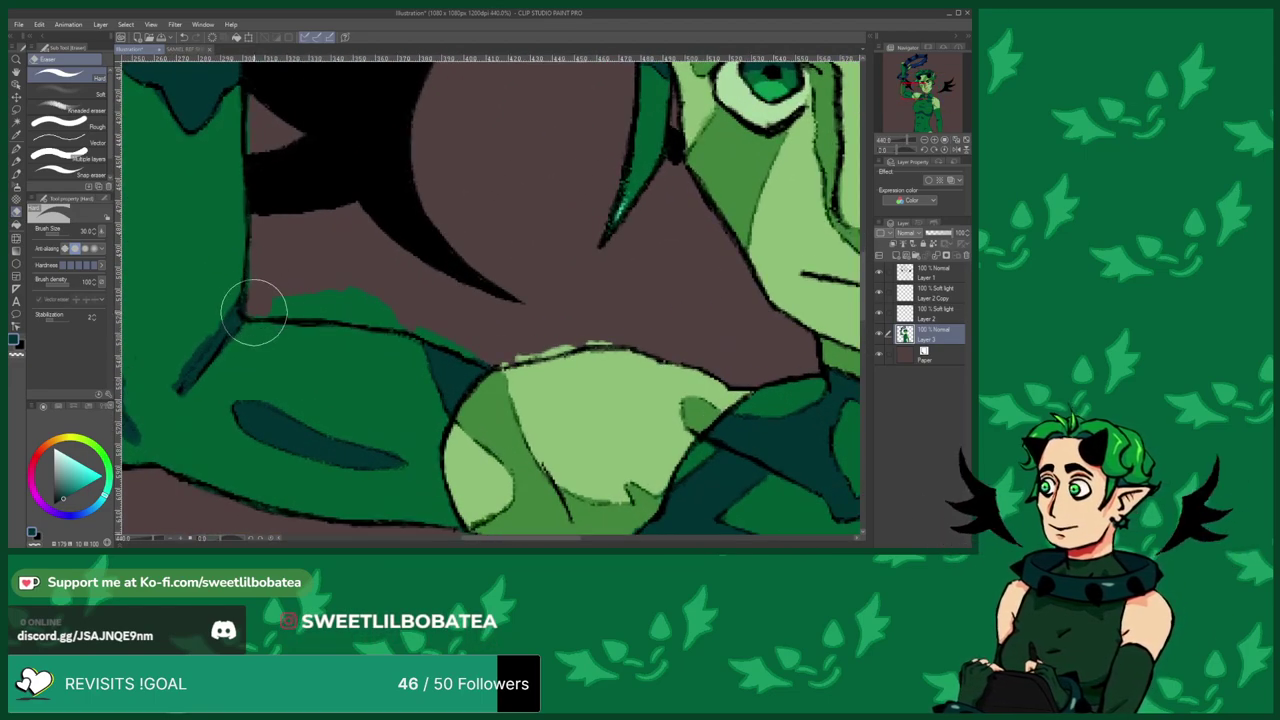
{"action": "mouse_move", "coordinate": [300, 312]}
{"action": "left_mouse_down"}
{"action": "mouse_move", "coordinate": [357, 300]}
{"action": "mouse_move", "coordinate": [431, 328]}
{"action": "left_mouse_up"}
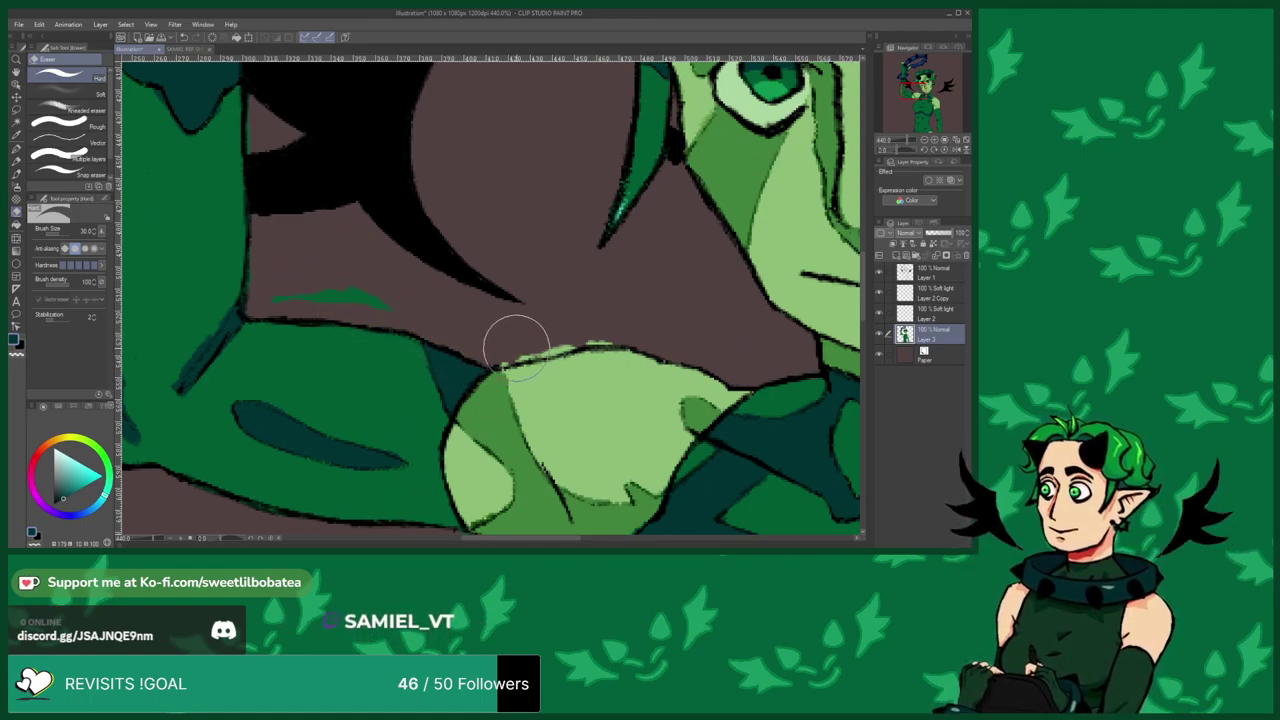
{"action": "left_click_drag", "start_coordinate": [505, 355], "coordinate": [563, 337]}
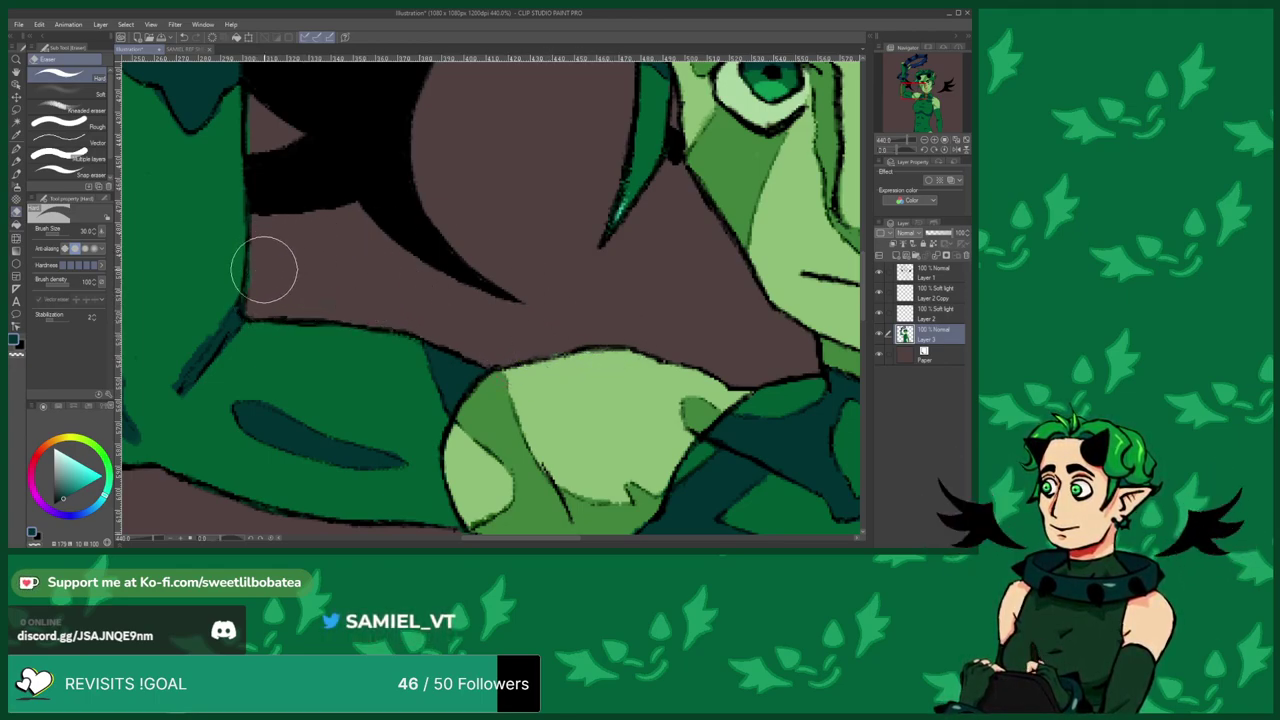
Check the raised forearm's outline and erase the green overspill along the outer side of the wrist and hand.
{"action": "scroll", "coordinate": [514, 291], "scroll_direction": "down", "scroll_amount": 3}
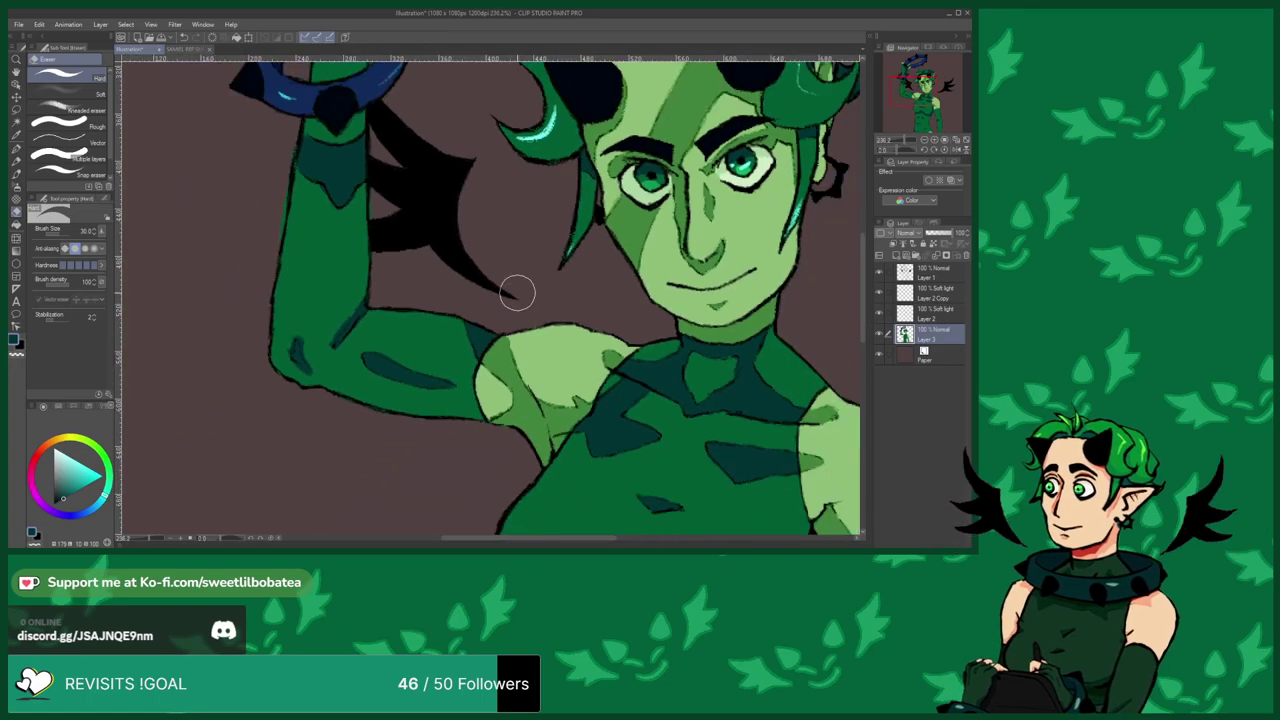
{"action": "scroll", "coordinate": [397, 321], "scroll_direction": "down", "scroll_amount": 1}
{"action": "scroll", "coordinate": [390, 312], "scroll_direction": "up", "scroll_amount": 2}
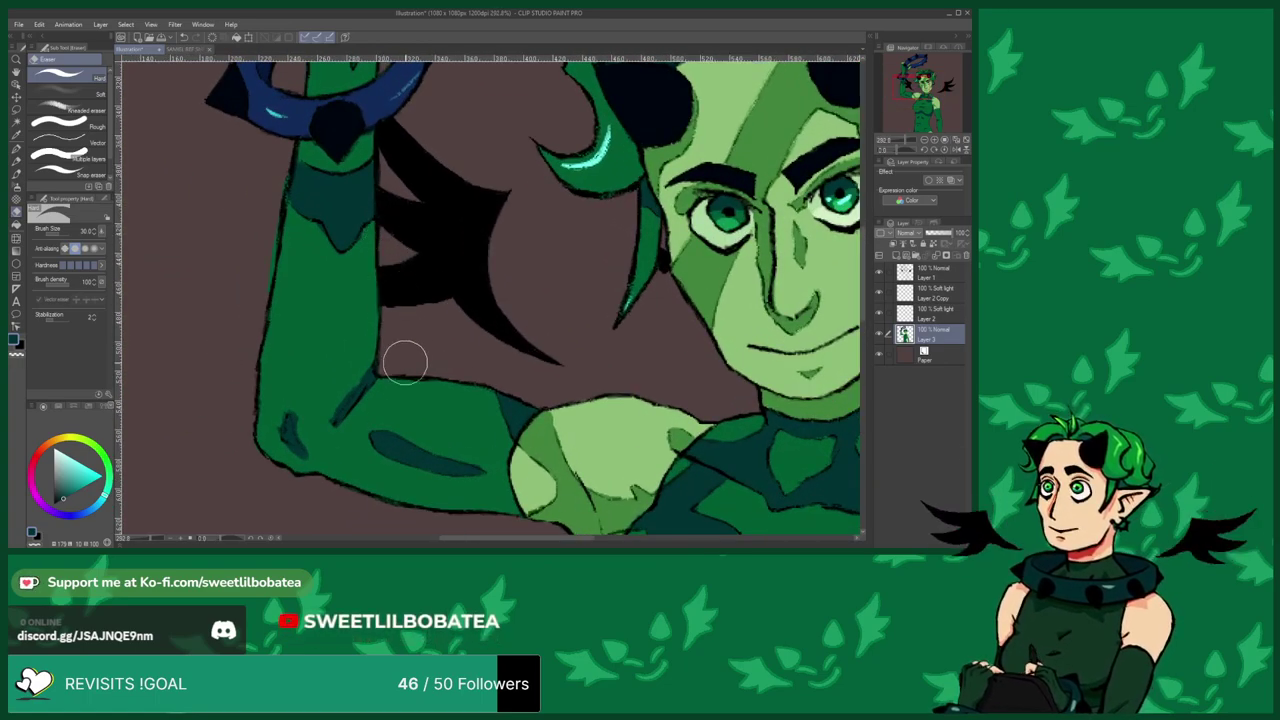
{"action": "scroll", "coordinate": [403, 349], "scroll_direction": "down", "scroll_amount": 3}
{"action": "scroll", "coordinate": [300, 323], "scroll_direction": "up", "scroll_amount": 3}
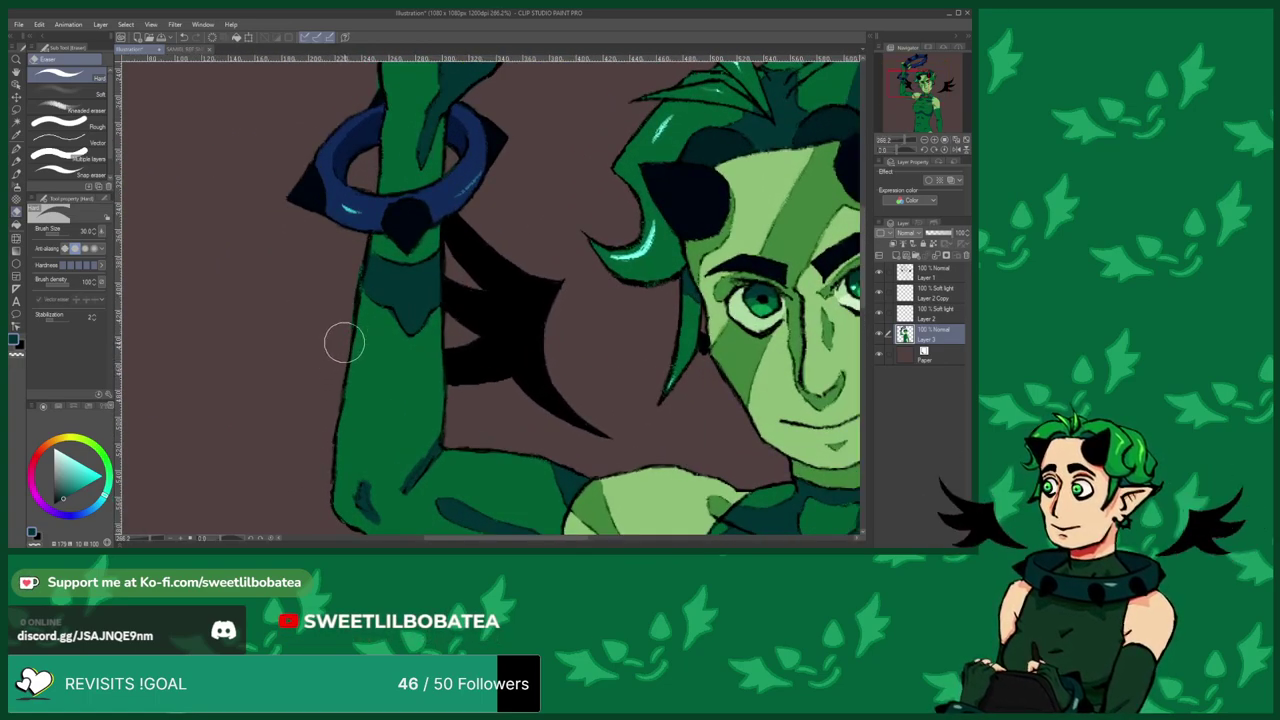
{"action": "scroll", "coordinate": [383, 446], "scroll_direction": "down", "scroll_amount": 4}
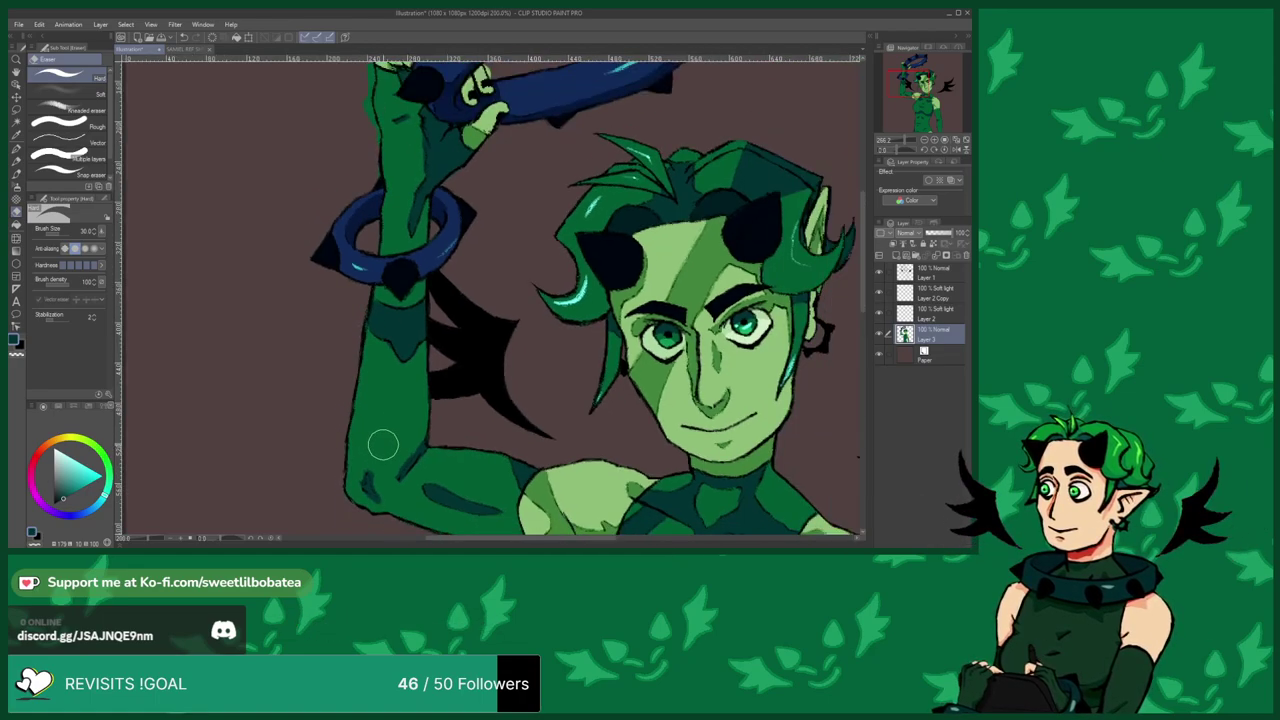
{"action": "scroll", "coordinate": [375, 203], "scroll_direction": "up", "scroll_amount": 1}
{"action": "scroll", "coordinate": [375, 205], "scroll_direction": "up", "scroll_amount": 1}
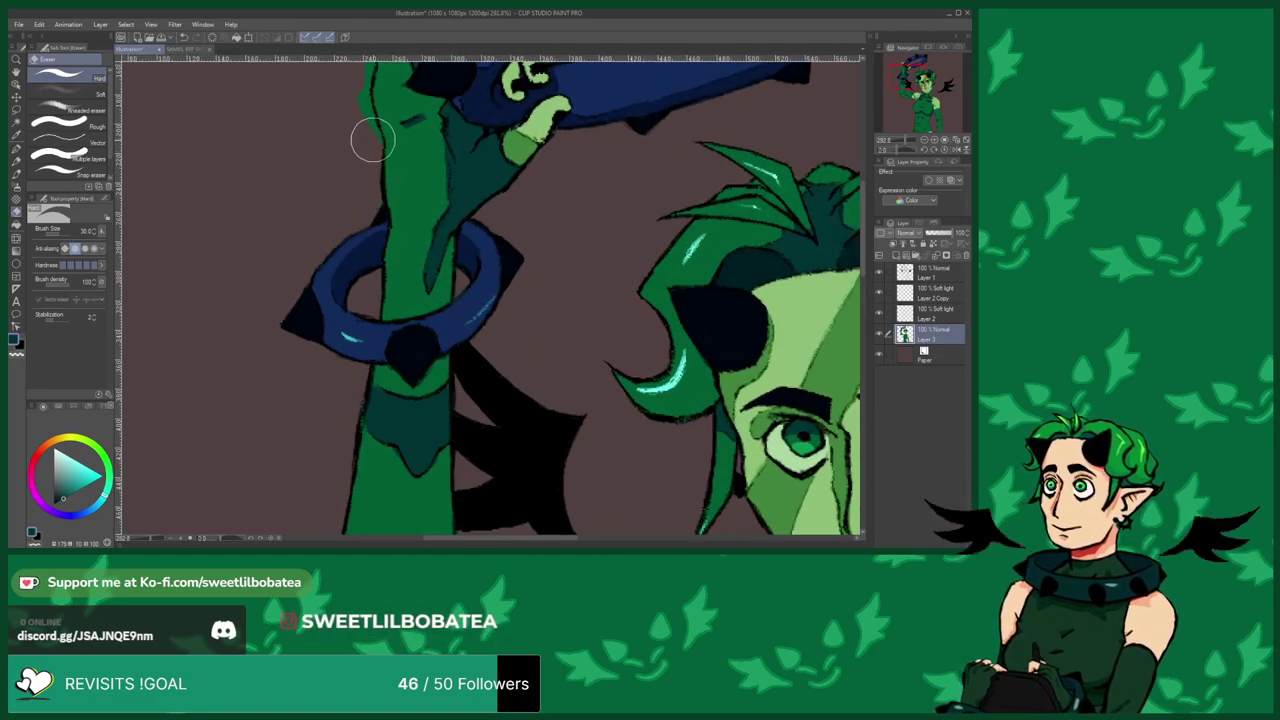
{"action": "scroll", "coordinate": [360, 345], "scroll_direction": "down", "scroll_amount": 2}
{"action": "scroll", "coordinate": [343, 220], "scroll_direction": "up", "scroll_amount": 1}
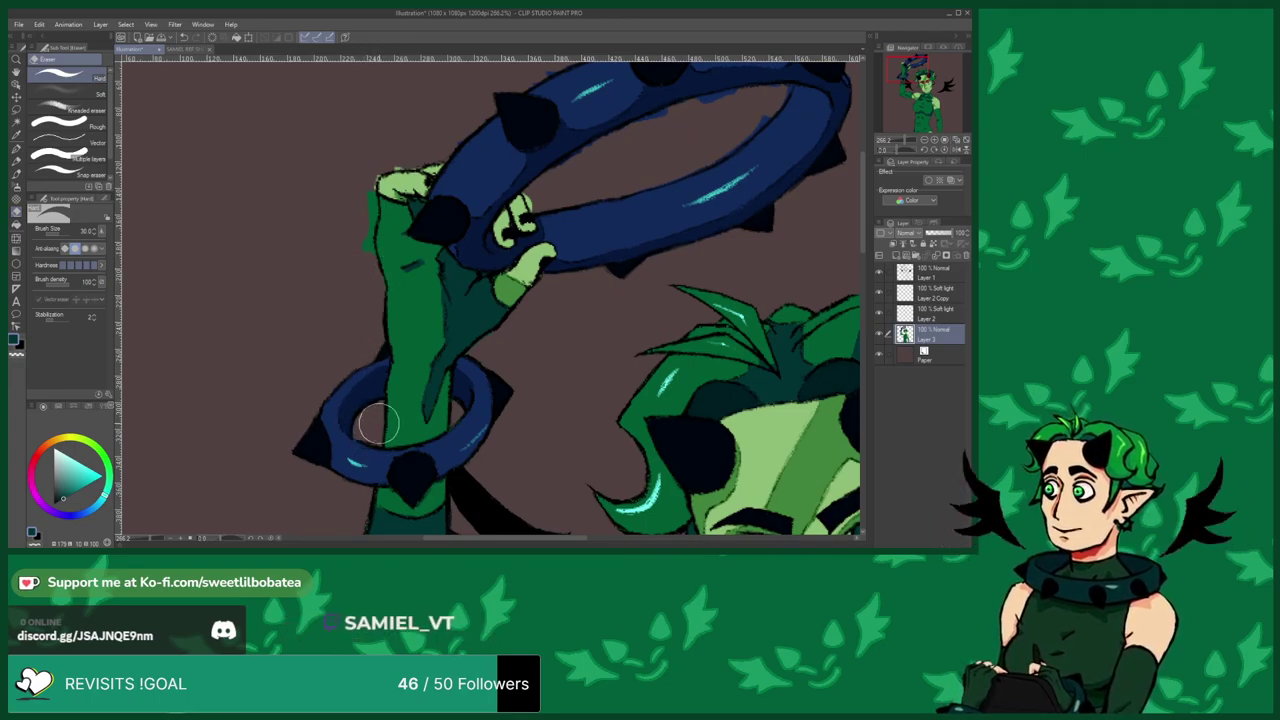
{"action": "scroll", "coordinate": [329, 486], "scroll_direction": "down", "scroll_amount": 2}
{"action": "scroll", "coordinate": [365, 333], "scroll_direction": "up", "scroll_amount": 1}
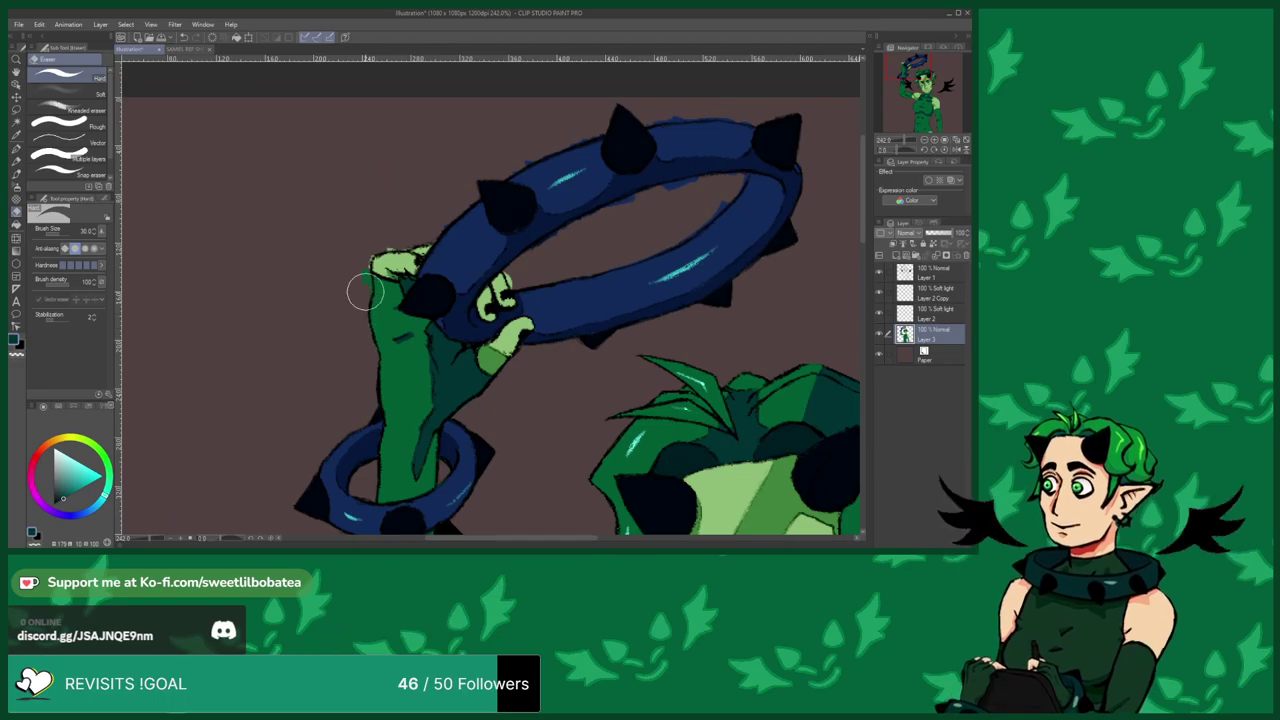
{"action": "scroll", "coordinate": [337, 378], "scroll_direction": "down", "scroll_amount": 2}
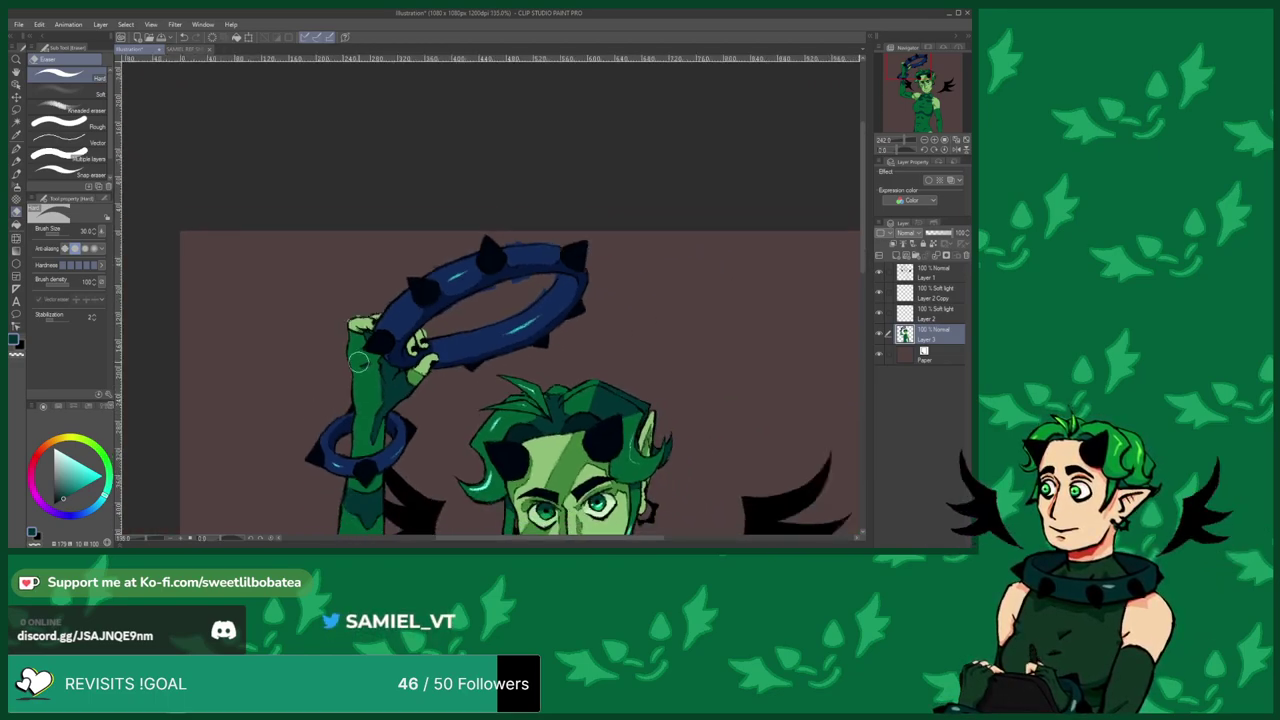
Erase the blue overspill inside the large spiked ring and along its outer edge from the tall spike to the hand.
{"action": "scroll", "coordinate": [548, 290], "scroll_direction": "up", "scroll_amount": 1}
{"action": "scroll", "coordinate": [548, 290], "scroll_direction": "up", "scroll_amount": 1}
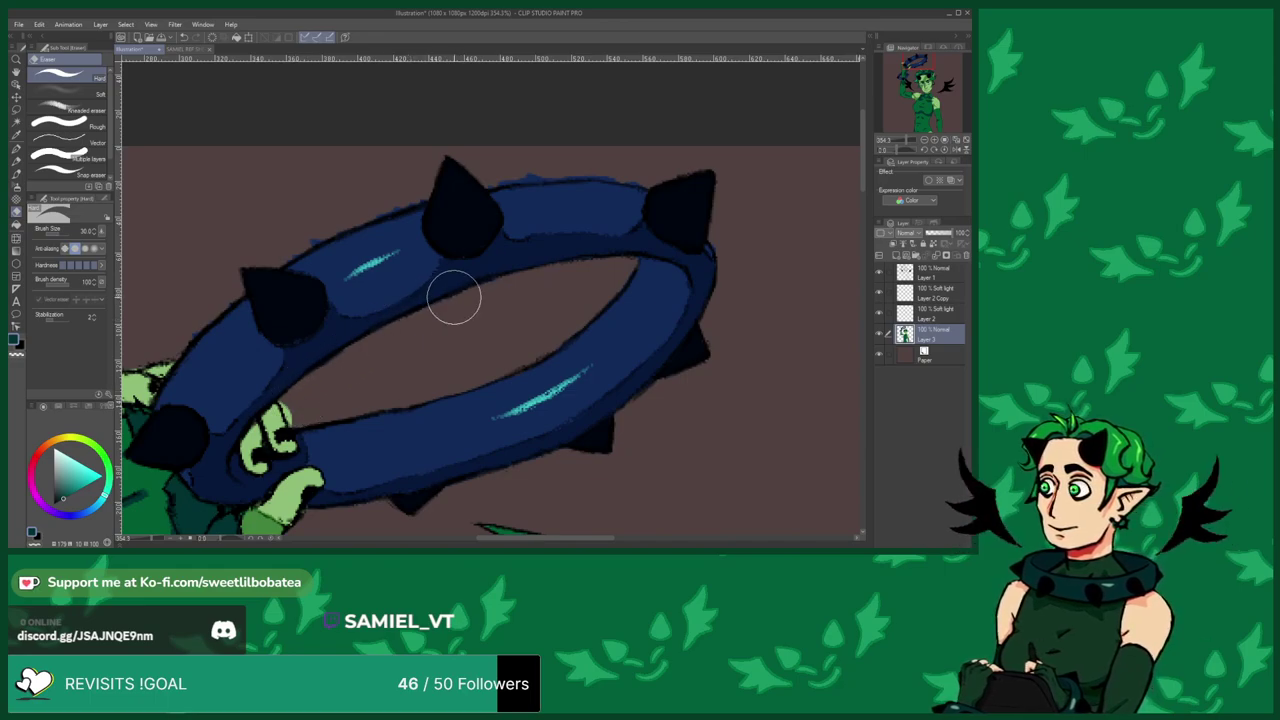
{"action": "scroll", "coordinate": [495, 284], "scroll_direction": "down", "scroll_amount": 2}
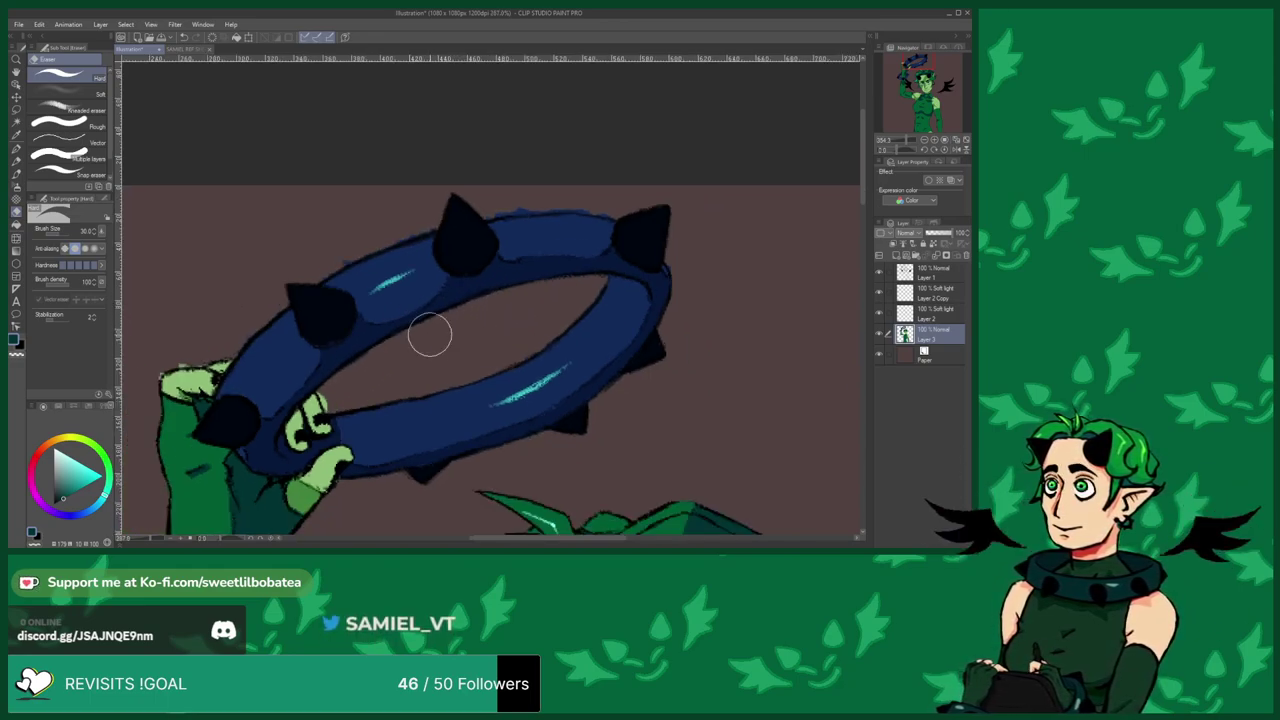
{"action": "scroll", "coordinate": [386, 258], "scroll_direction": "up", "scroll_amount": 3}
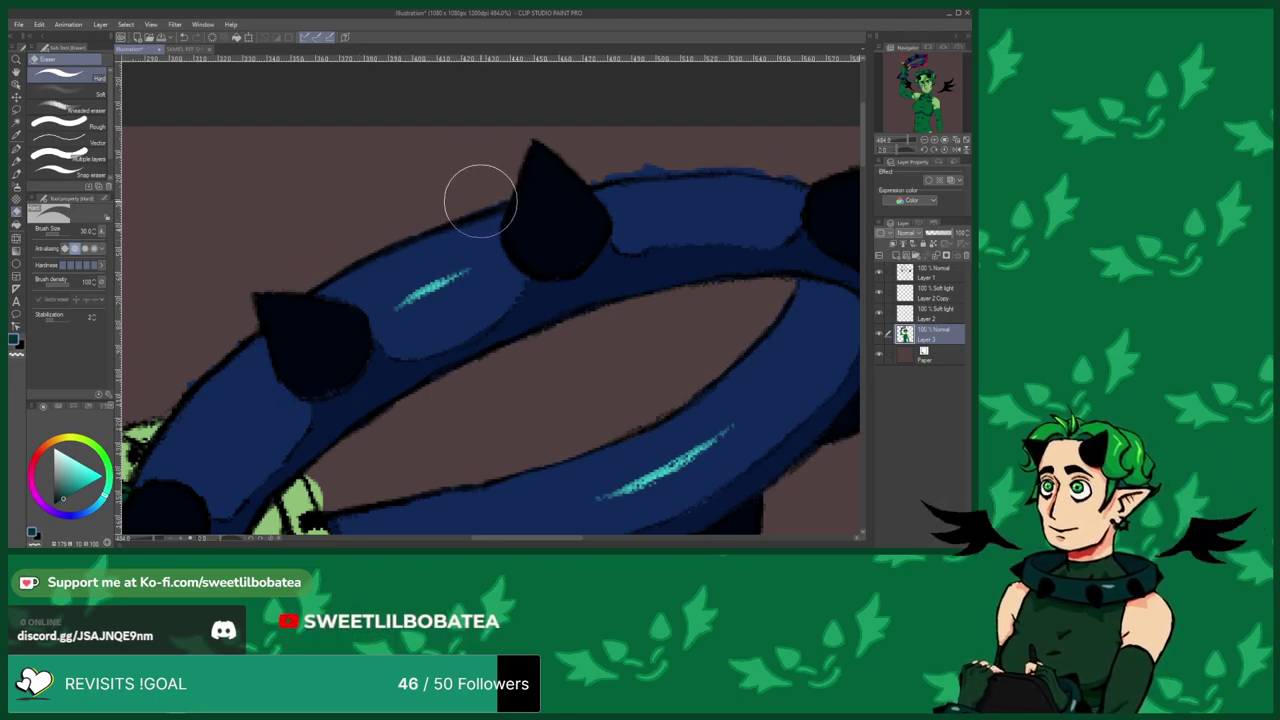
{"action": "scroll", "coordinate": [354, 189], "scroll_direction": "down", "scroll_amount": 2}
{"action": "scroll", "coordinate": [323, 274], "scroll_direction": "up", "scroll_amount": 2}
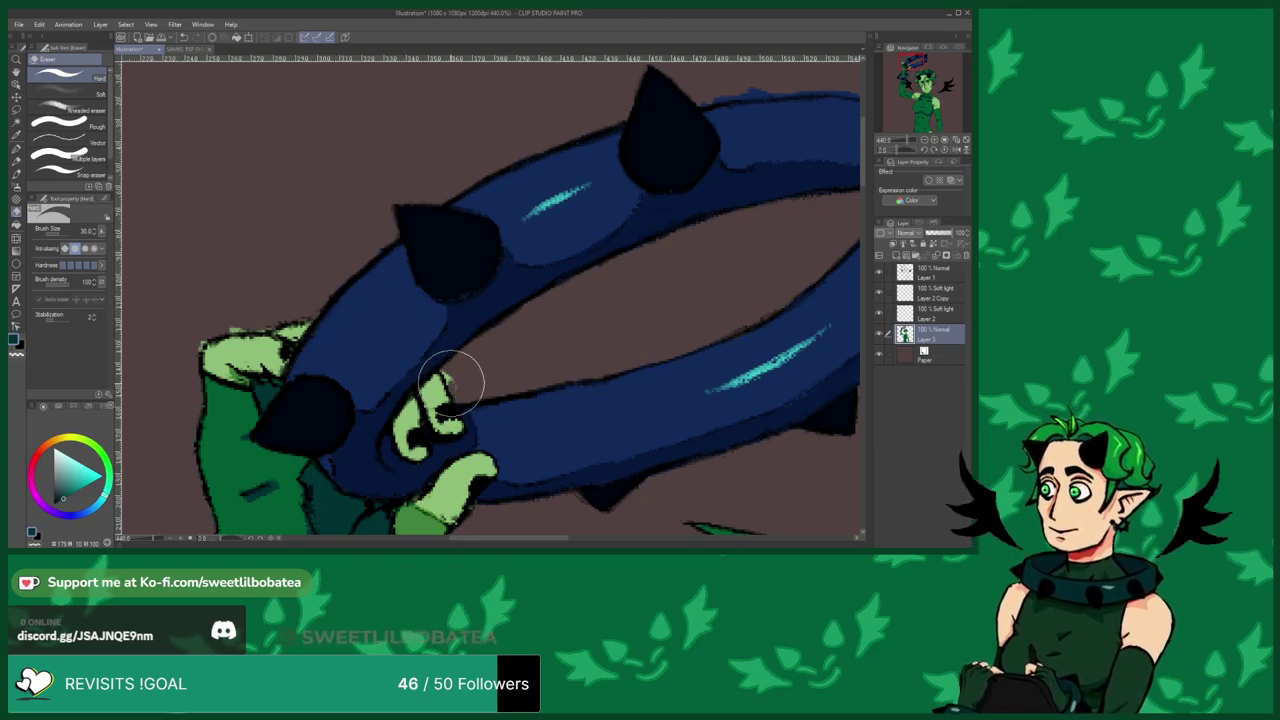
Erase the light green overspill around the fingers gripping the large spiked ring.
{"action": "scroll", "coordinate": [400, 310], "scroll_direction": "down", "scroll_amount": 2}
{"action": "scroll", "coordinate": [300, 310], "scroll_direction": "up", "scroll_amount": 2}
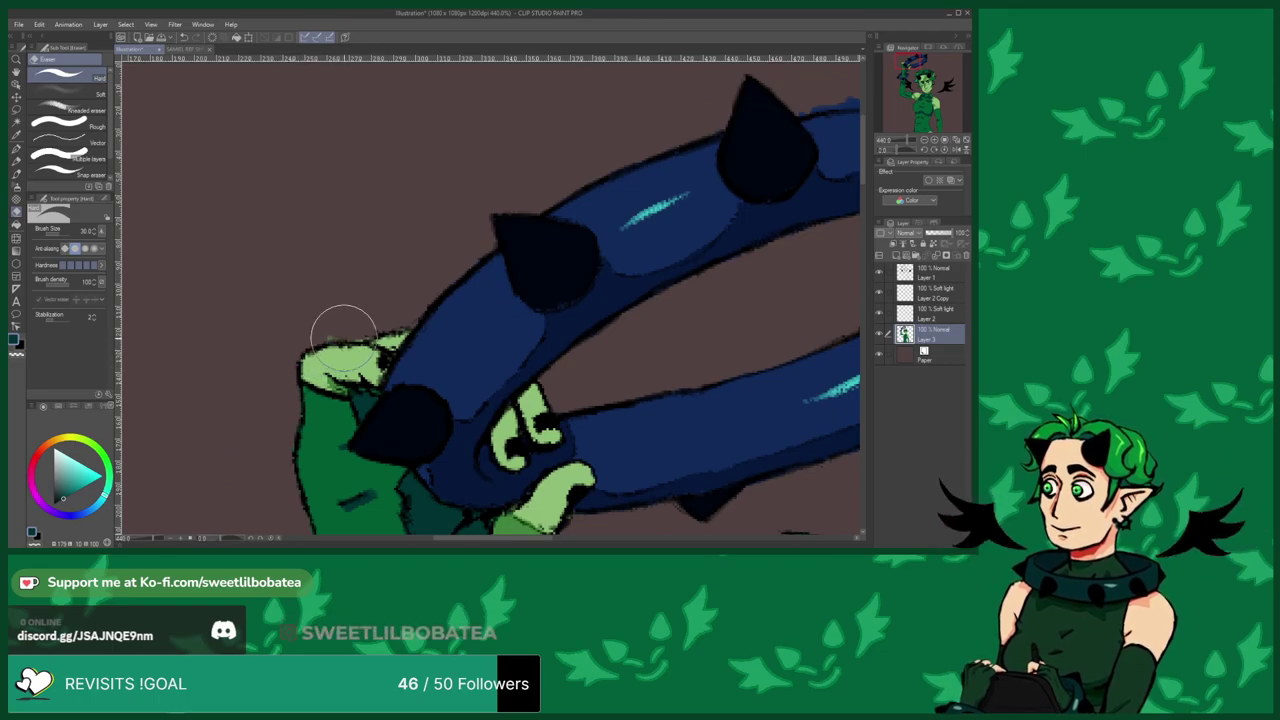
{"action": "scroll", "coordinate": [353, 313], "scroll_direction": "down", "scroll_amount": 3}
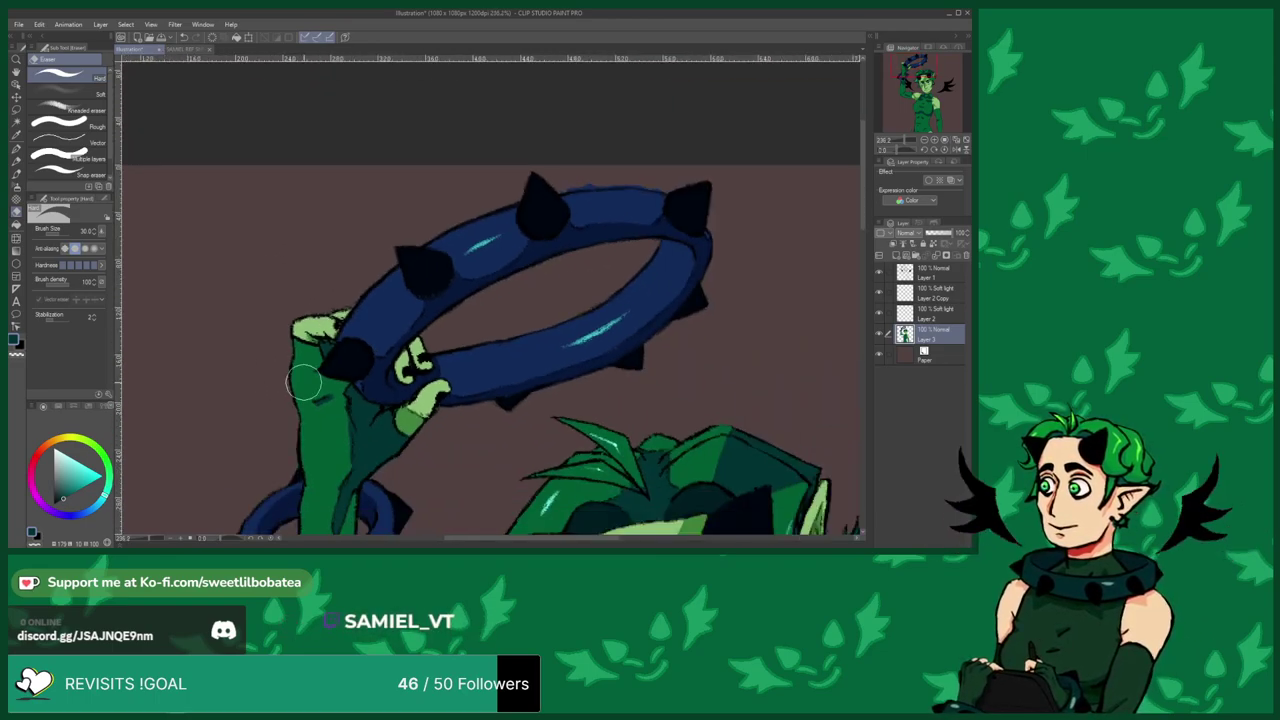
Erase the remaining blue overspill on the large ring's upper edge between the two top spikes and at its far end.
{"action": "scroll", "coordinate": [470, 220], "scroll_direction": "up", "scroll_amount": 3}
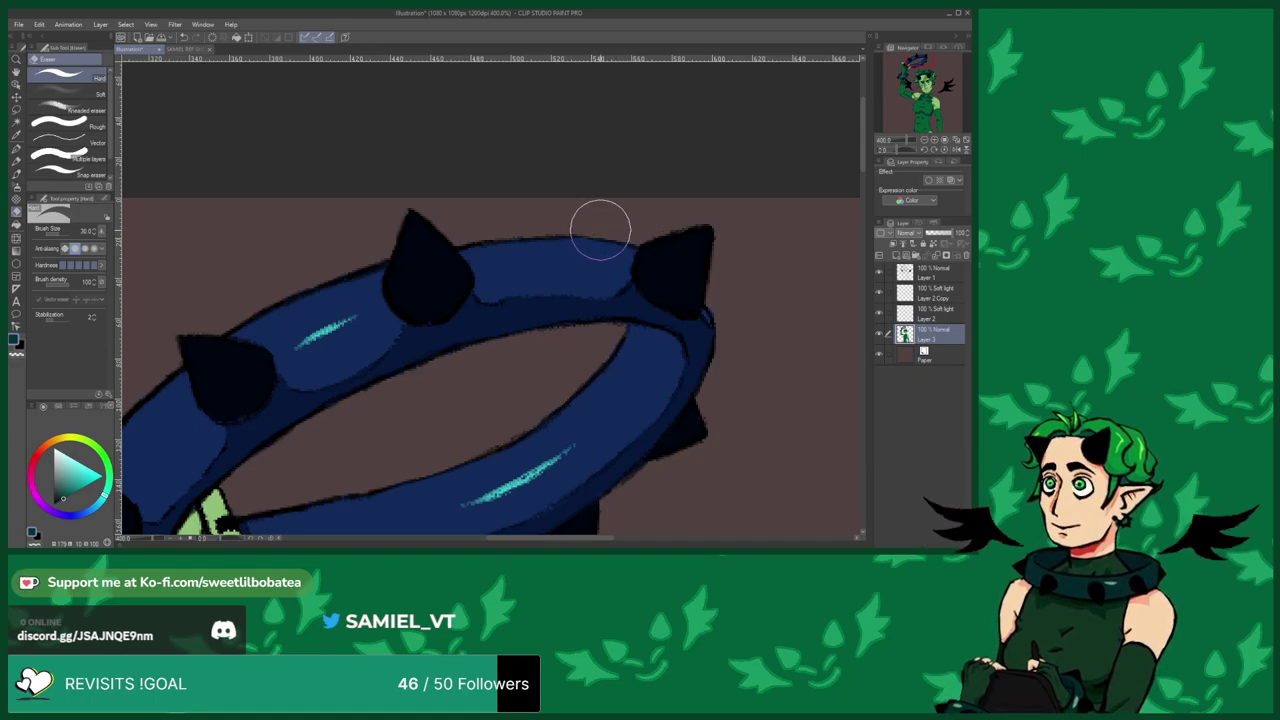
{"action": "scroll", "coordinate": [420, 124], "scroll_direction": "down", "scroll_amount": 3}
{"action": "scroll", "coordinate": [592, 262], "scroll_direction": "up", "scroll_amount": 4}
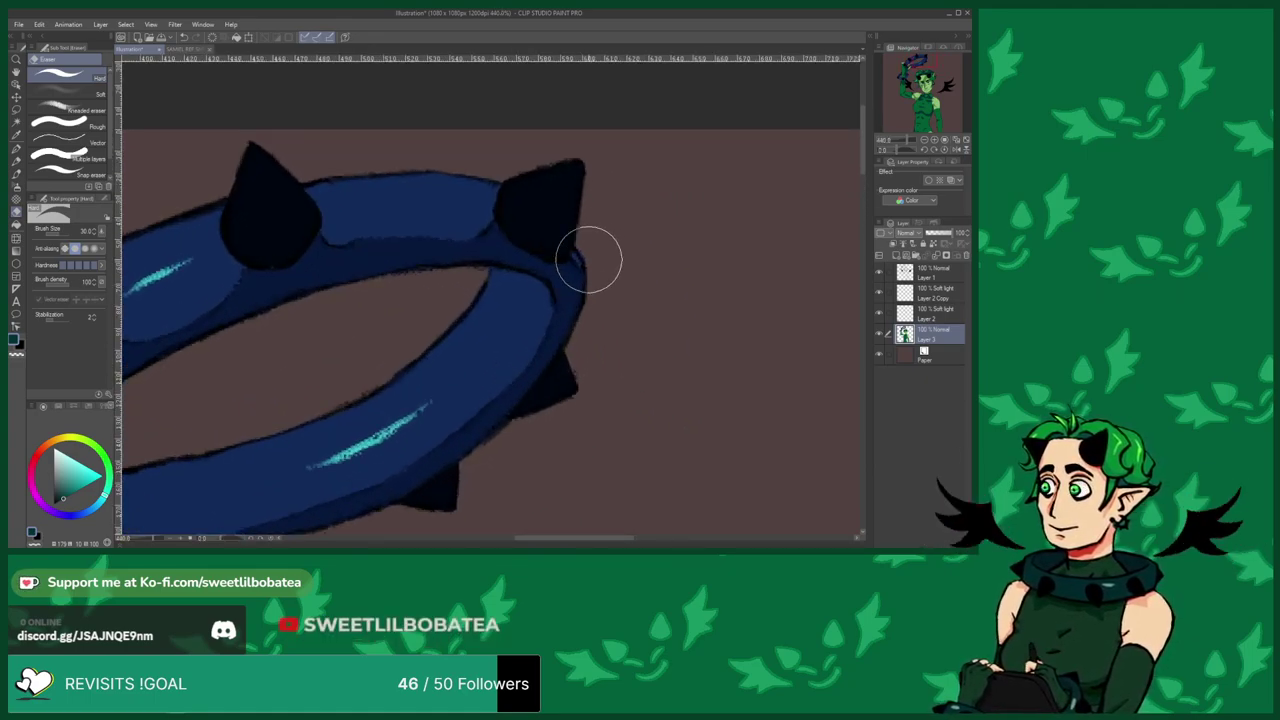
{"action": "scroll", "coordinate": [600, 230], "scroll_direction": "down", "scroll_amount": 2}
{"action": "scroll", "coordinate": [449, 166], "scroll_direction": "down", "scroll_amount": 3}
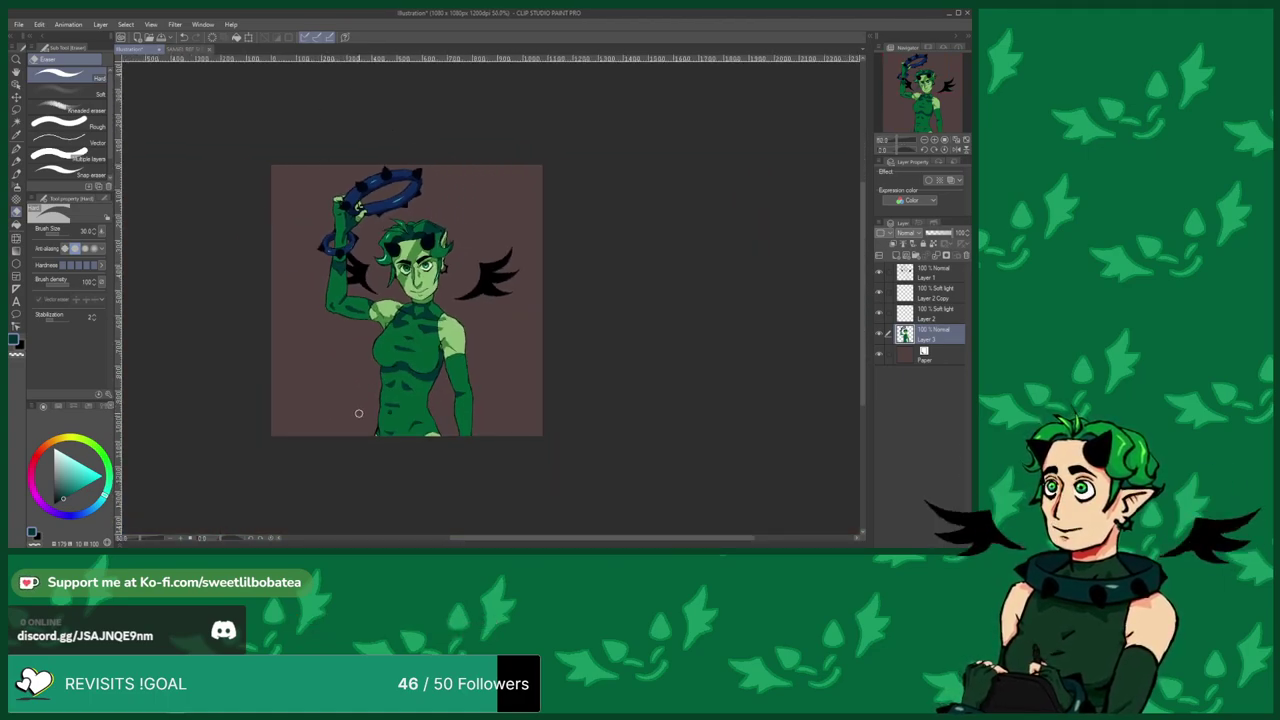
{"action": "scroll", "coordinate": [360, 345], "scroll_direction": "up", "scroll_amount": 2}
{"action": "scroll", "coordinate": [385, 330], "scroll_direction": "down", "scroll_amount": 1}
{"action": "scroll", "coordinate": [393, 326], "scroll_direction": "up", "scroll_amount": 1}
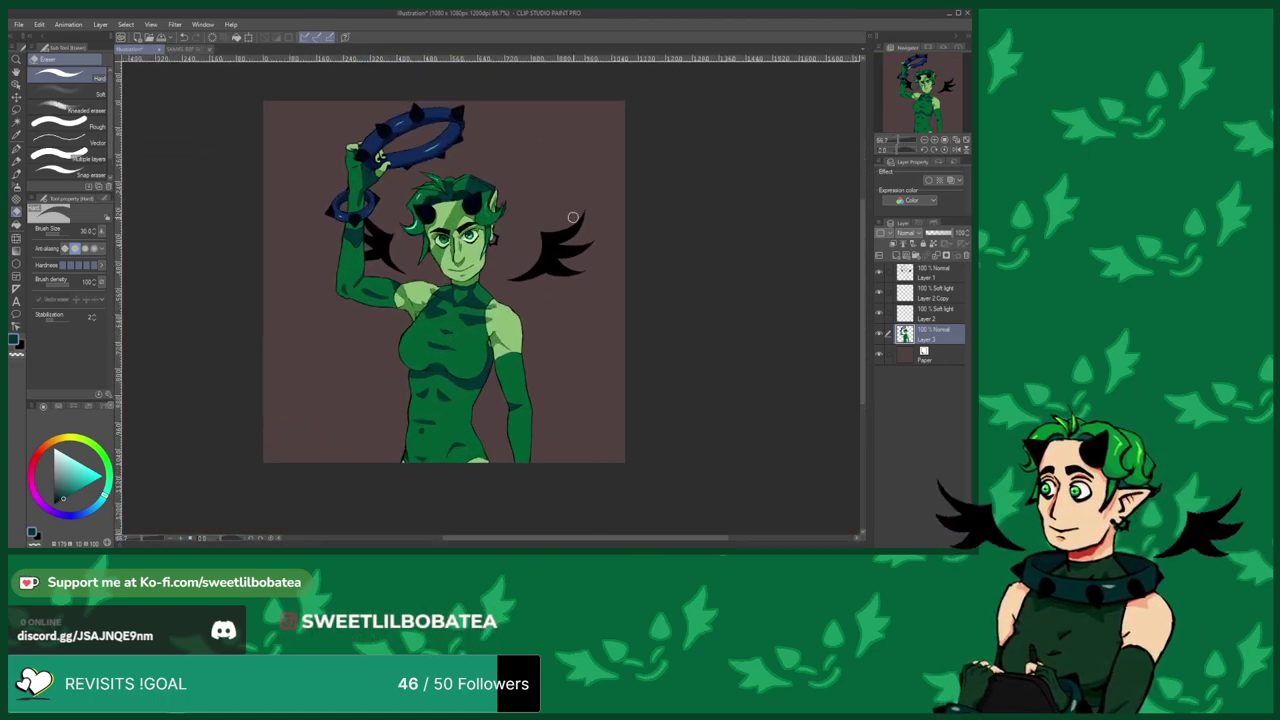
Change the paper layer's background colour to a deep dark red.
{"action": "left_click", "coordinate": [909, 358]}
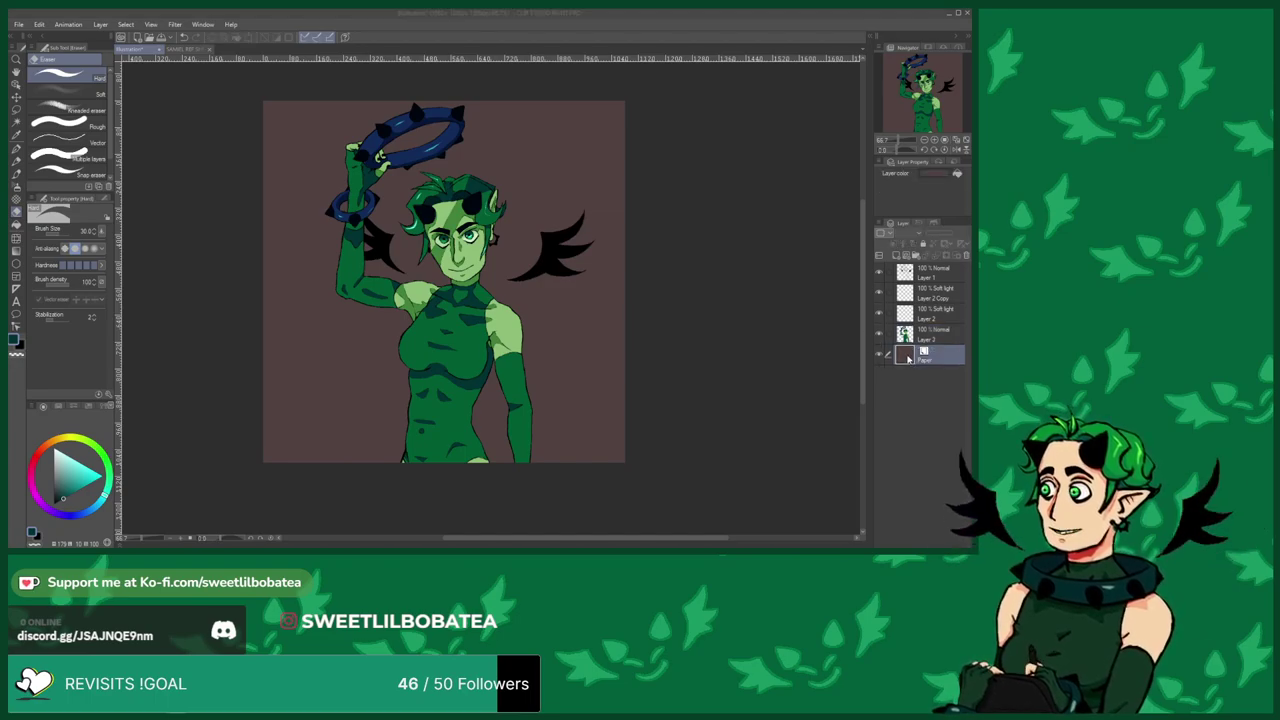
{"action": "left_click", "coordinate": [566, 102]}
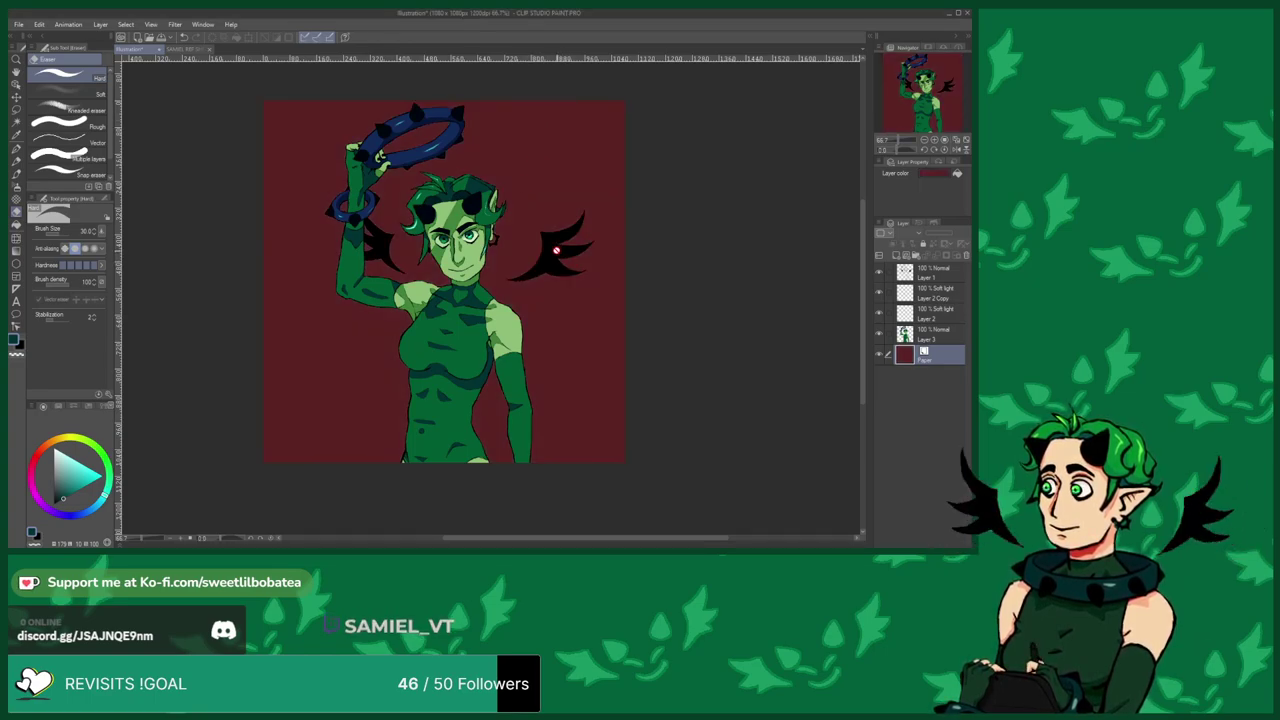
{"action": "double_click", "coordinate": [907, 353]}
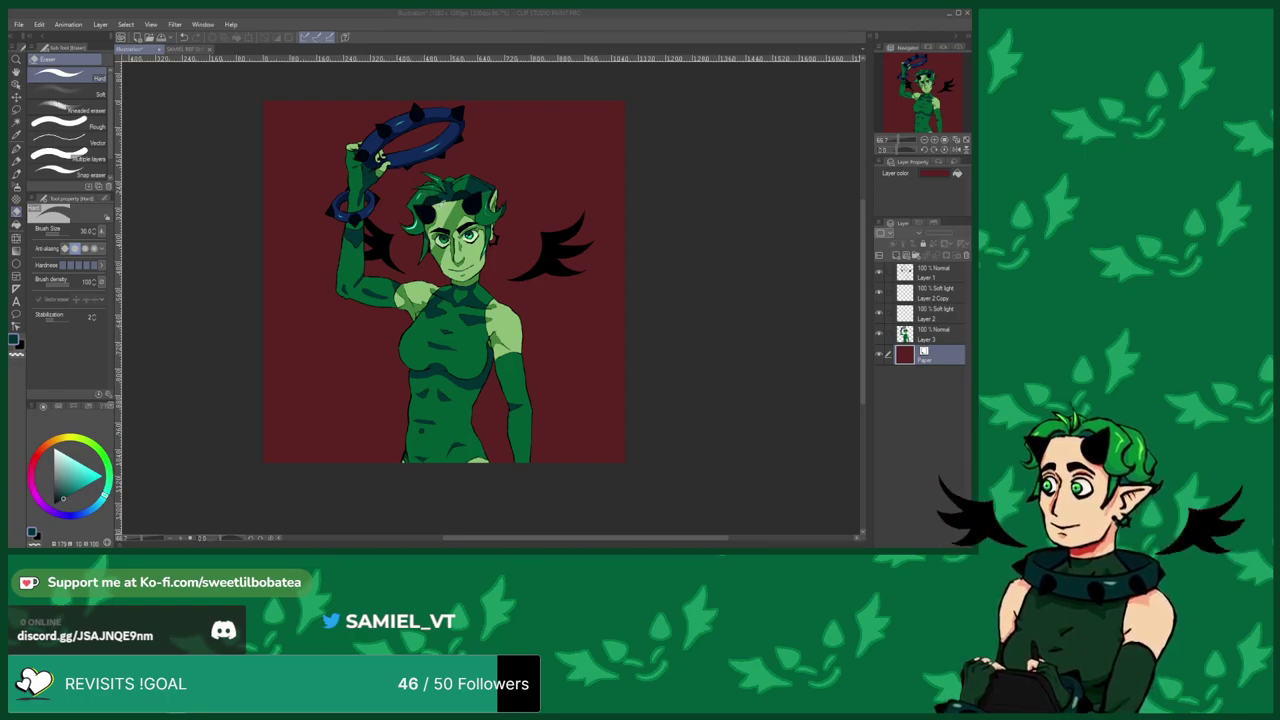
{"action": "key", "text": "Return"}
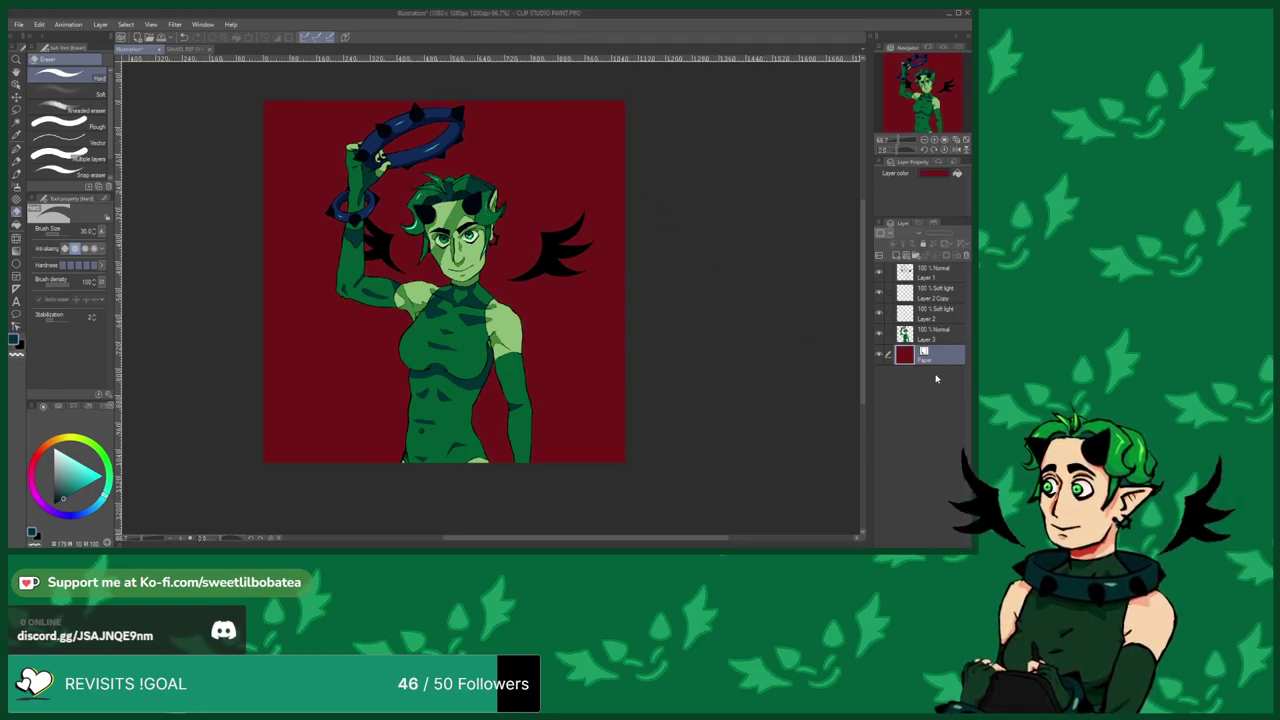
Add a new layer above the paper and draw a very dark red foreground-to-transparent gradient upward from the canvas's lower edge.
{"action": "left_click", "coordinate": [897, 255]}
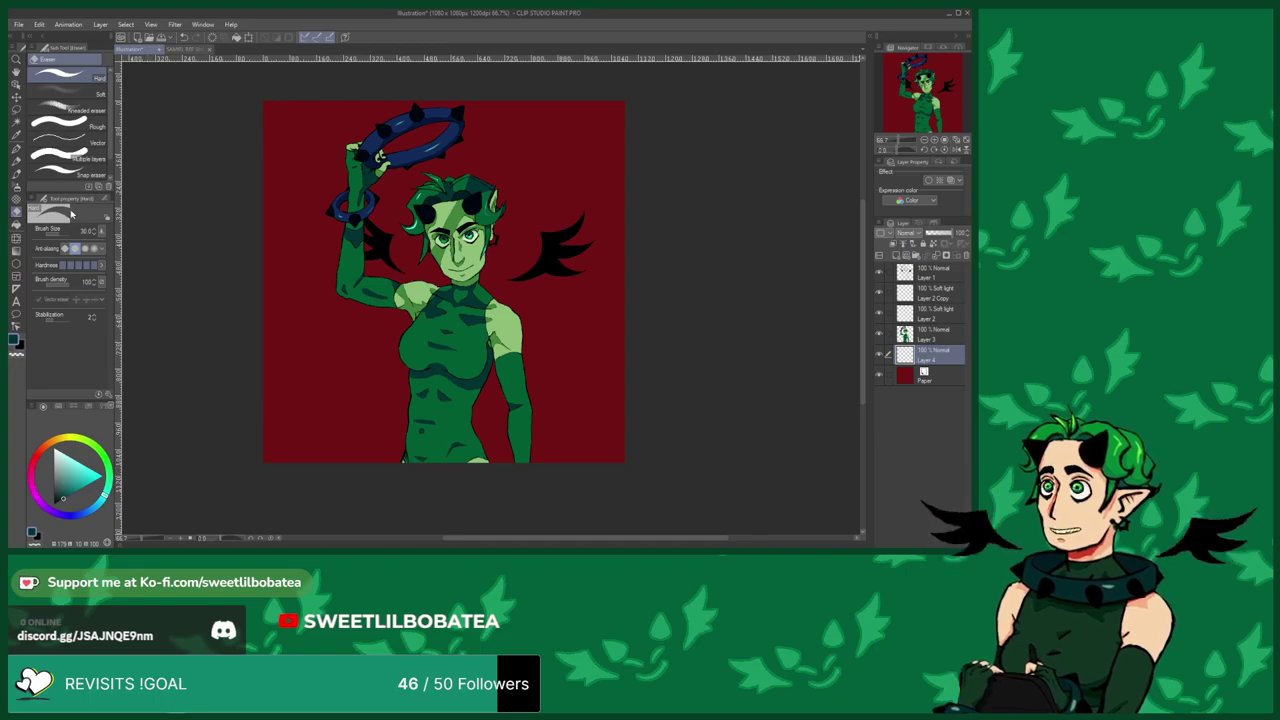
{"action": "left_click", "coordinate": [16, 251]}
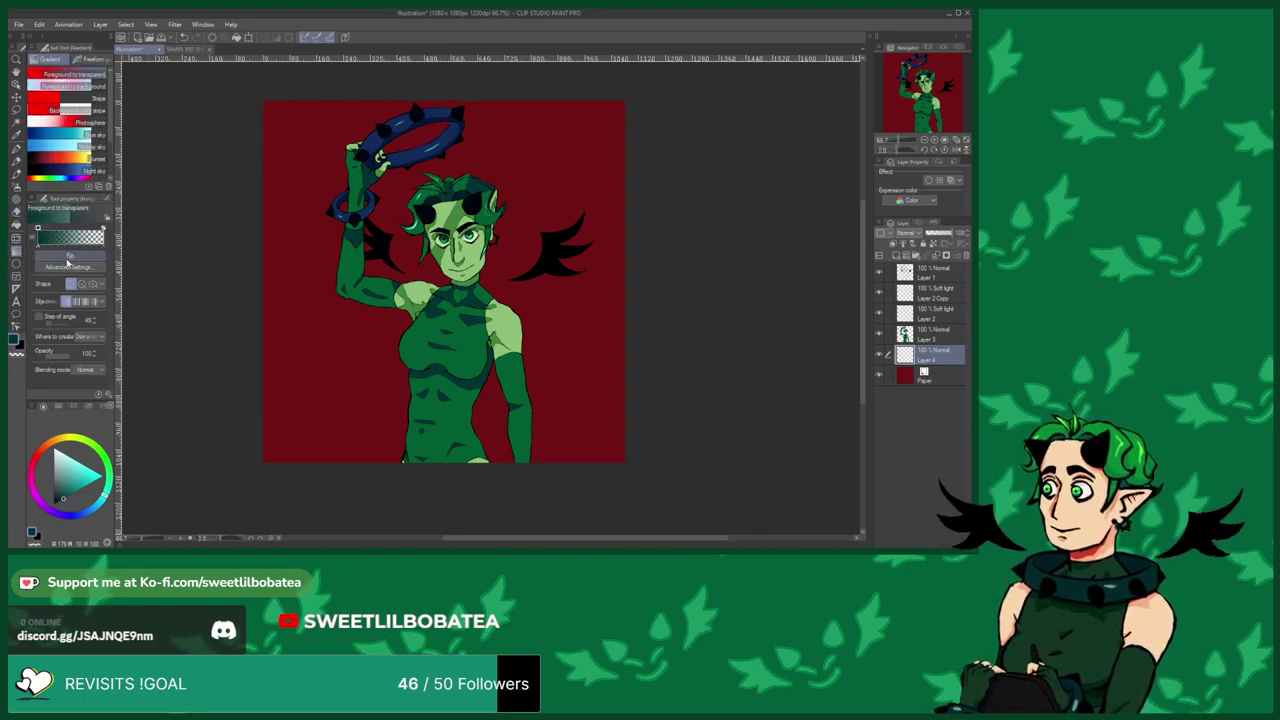
{"action": "left_click", "coordinate": [67, 496]}
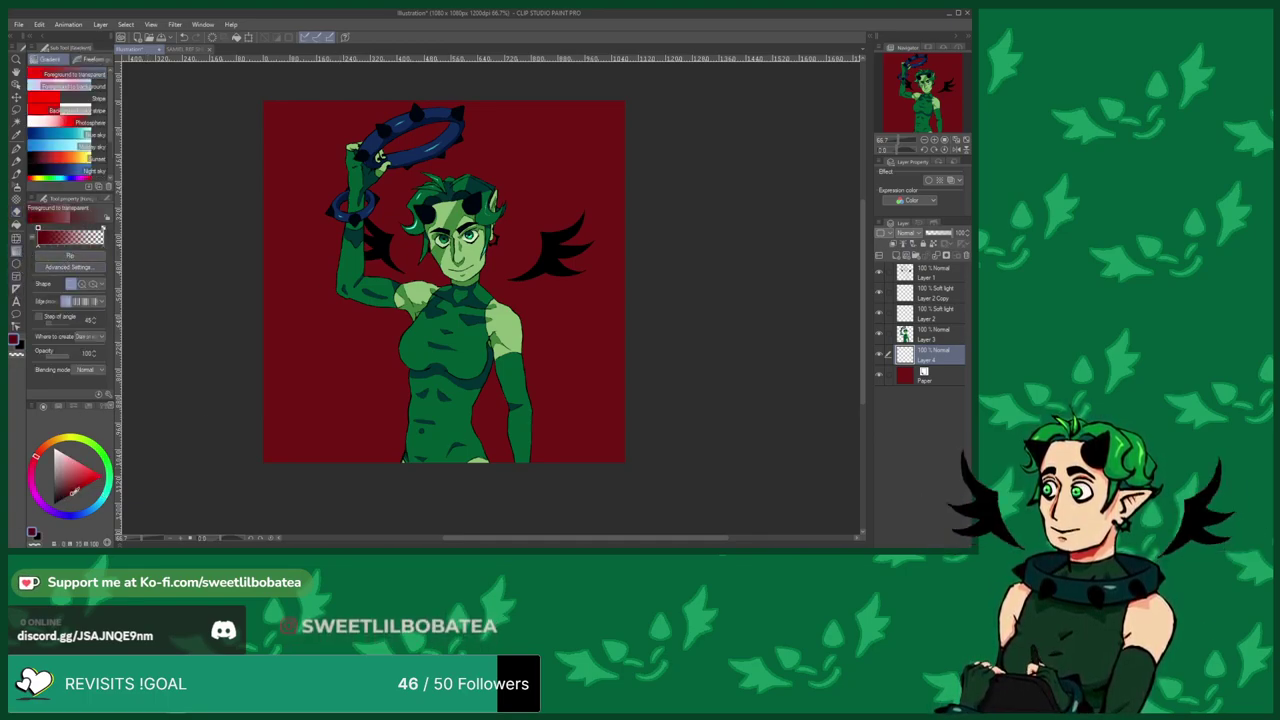
{"action": "left_click_drag", "start_coordinate": [452, 483], "coordinate": [455, 284]}
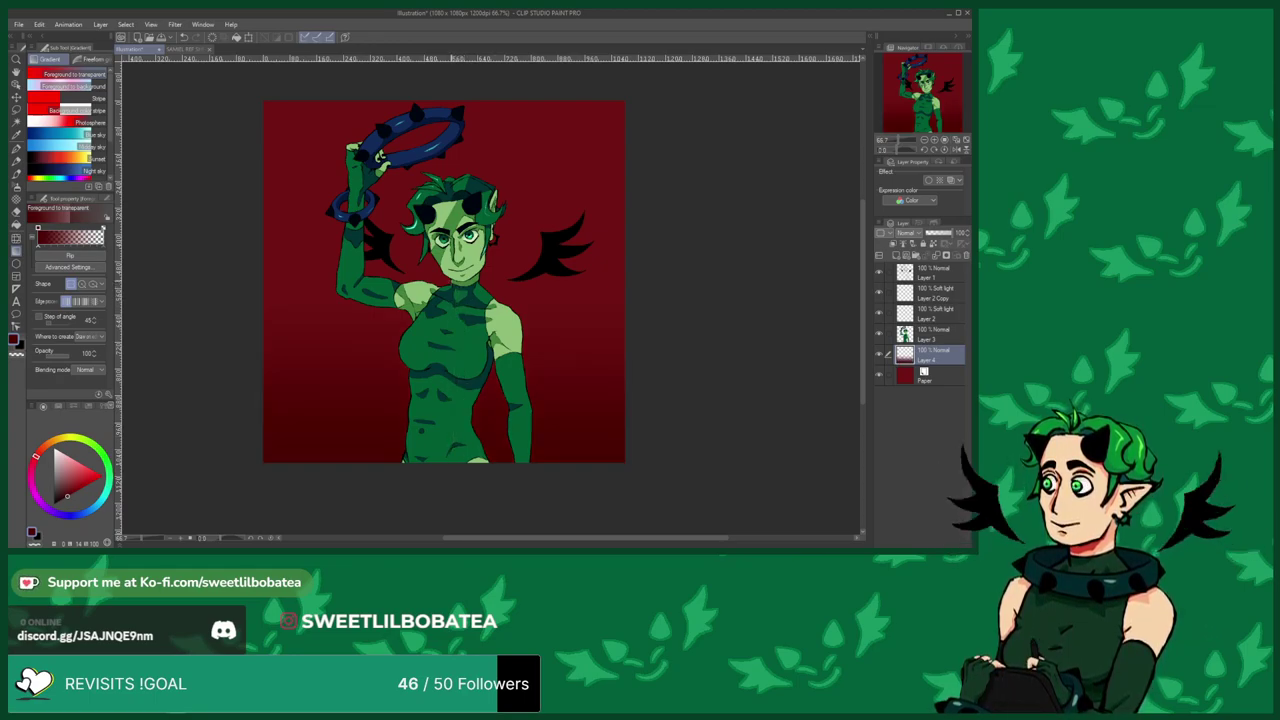
Undo the dark red gradient and redraw it straight upward from the canvas's lower edge with the grid shown as a guide.
{"action": "left_click", "coordinate": [184, 37]}
{"action": "left_click", "coordinate": [154, 26]}
{"action": "left_click", "coordinate": [172, 243]}
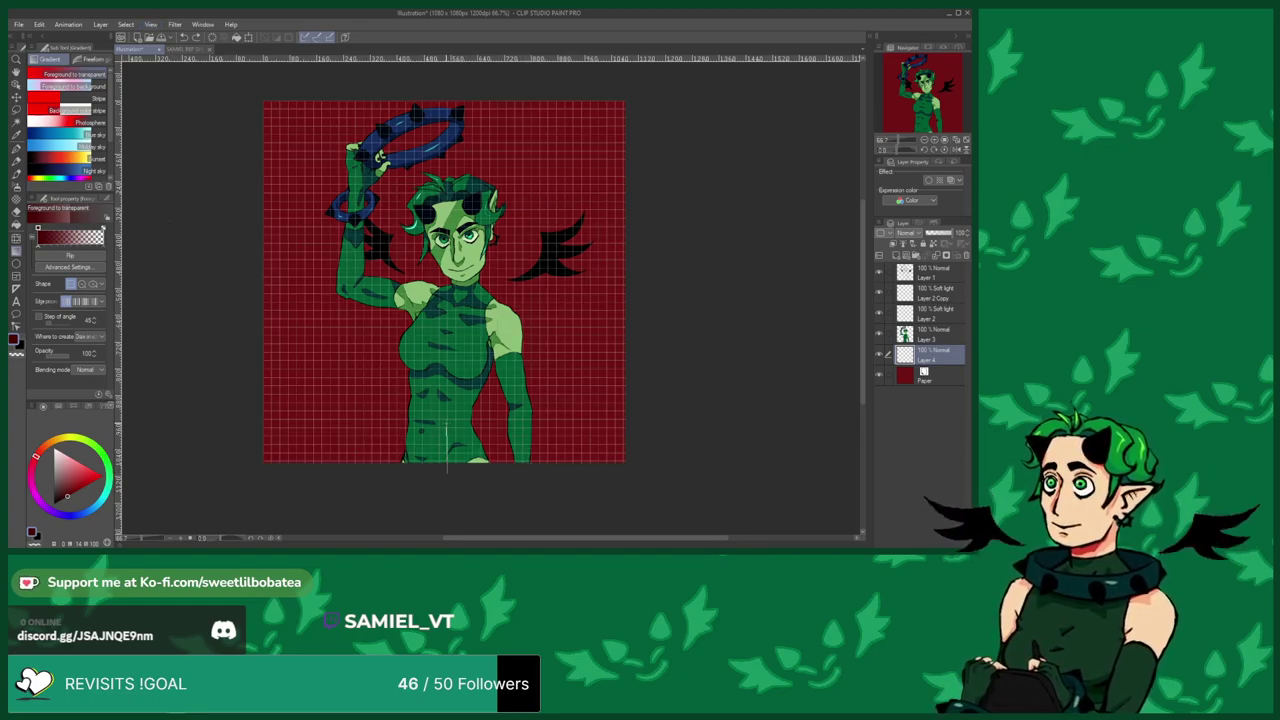
{"action": "left_click_drag", "start_coordinate": [448, 338], "coordinate": [448, 338]}
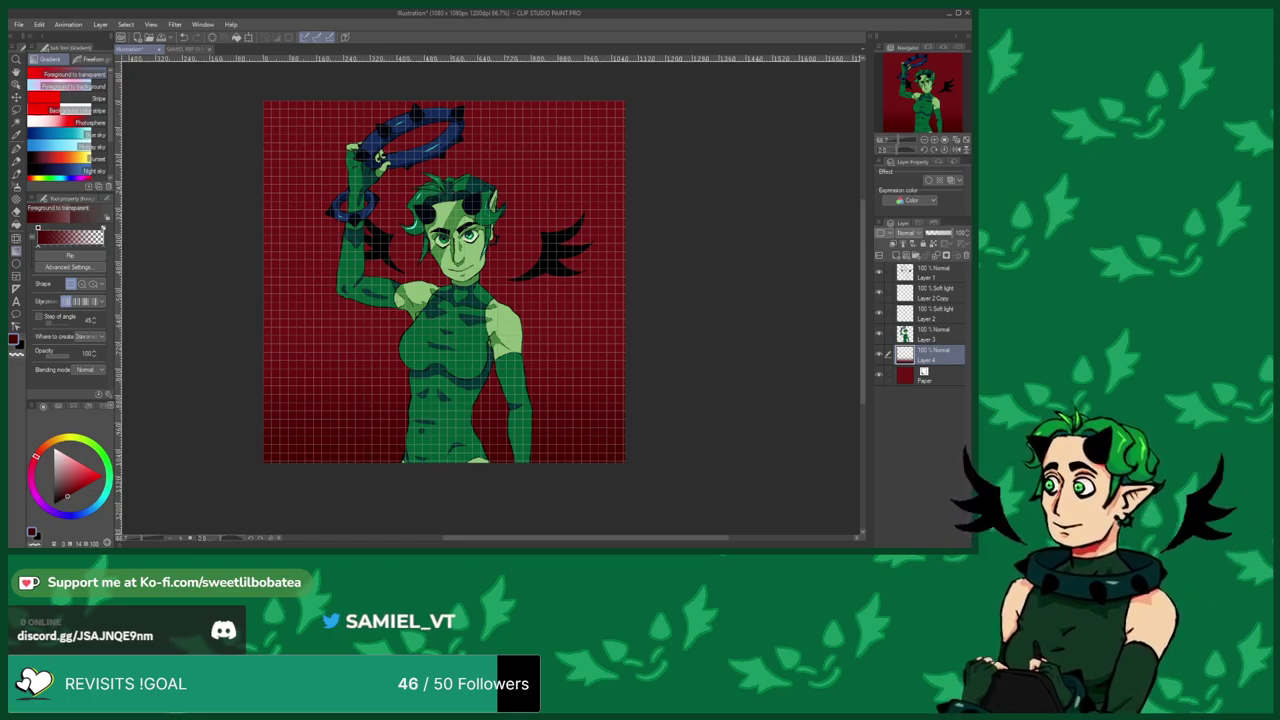
Set the drawing colour to a light peach orange and add a new layer above the dark red gradient.
{"action": "left_click", "coordinate": [82, 462]}
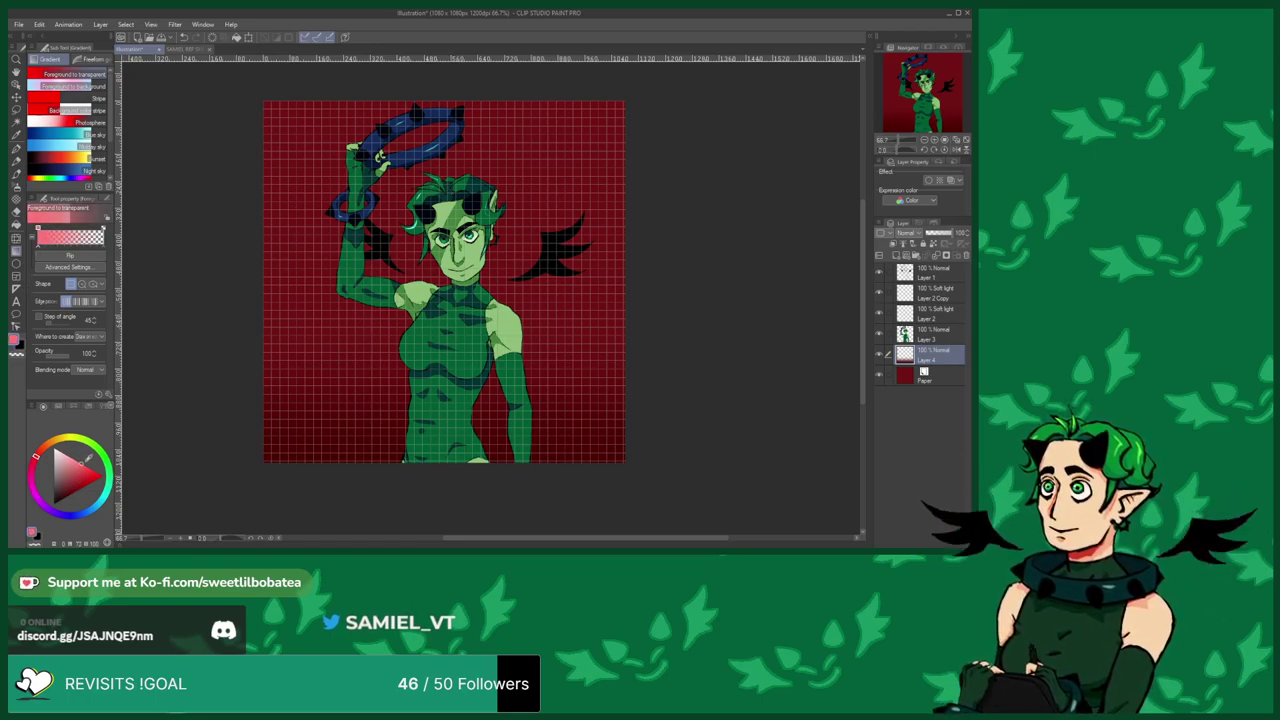
{"action": "left_click", "coordinate": [74, 459]}
{"action": "left_click", "coordinate": [44, 446]}
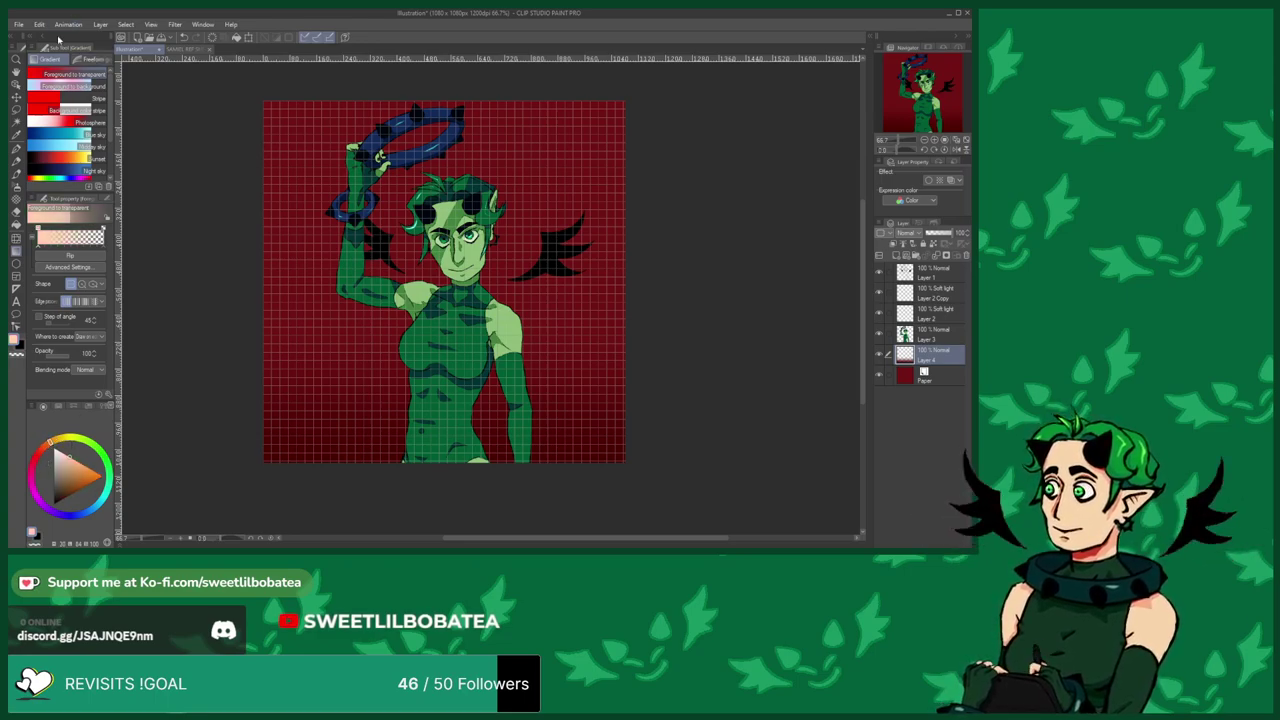
{"action": "left_click_drag", "start_coordinate": [78, 466], "coordinate": [74, 461]}
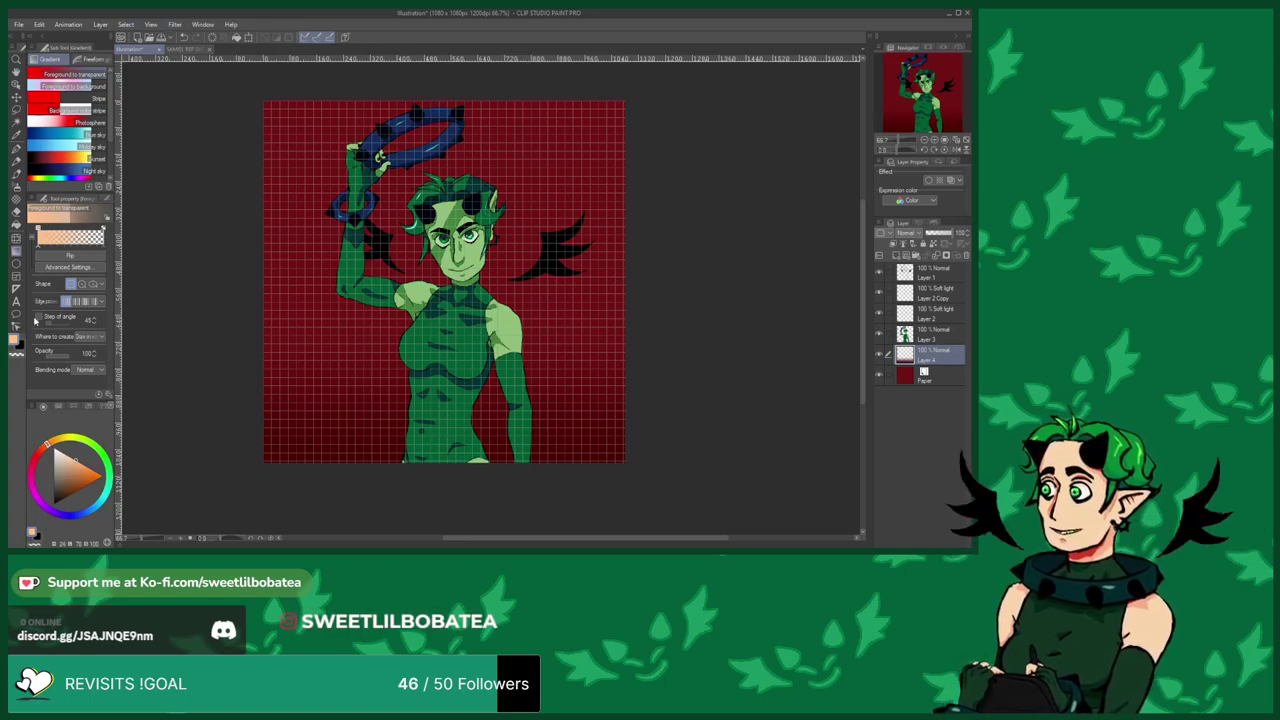
{"action": "left_click", "coordinate": [894, 258]}
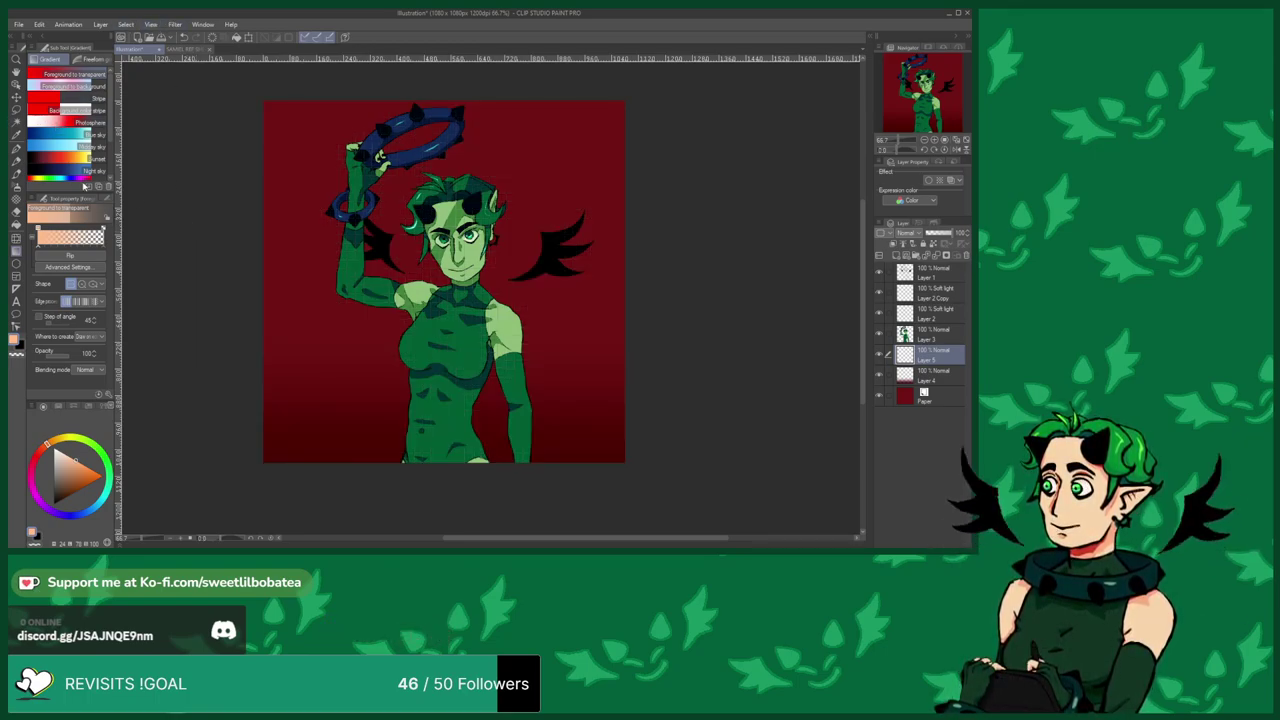
Select a triangular beam area with the Polyline selection, from above the canvas behind the large ring down to the character's neck.
{"action": "left_click", "coordinate": [16, 112]}
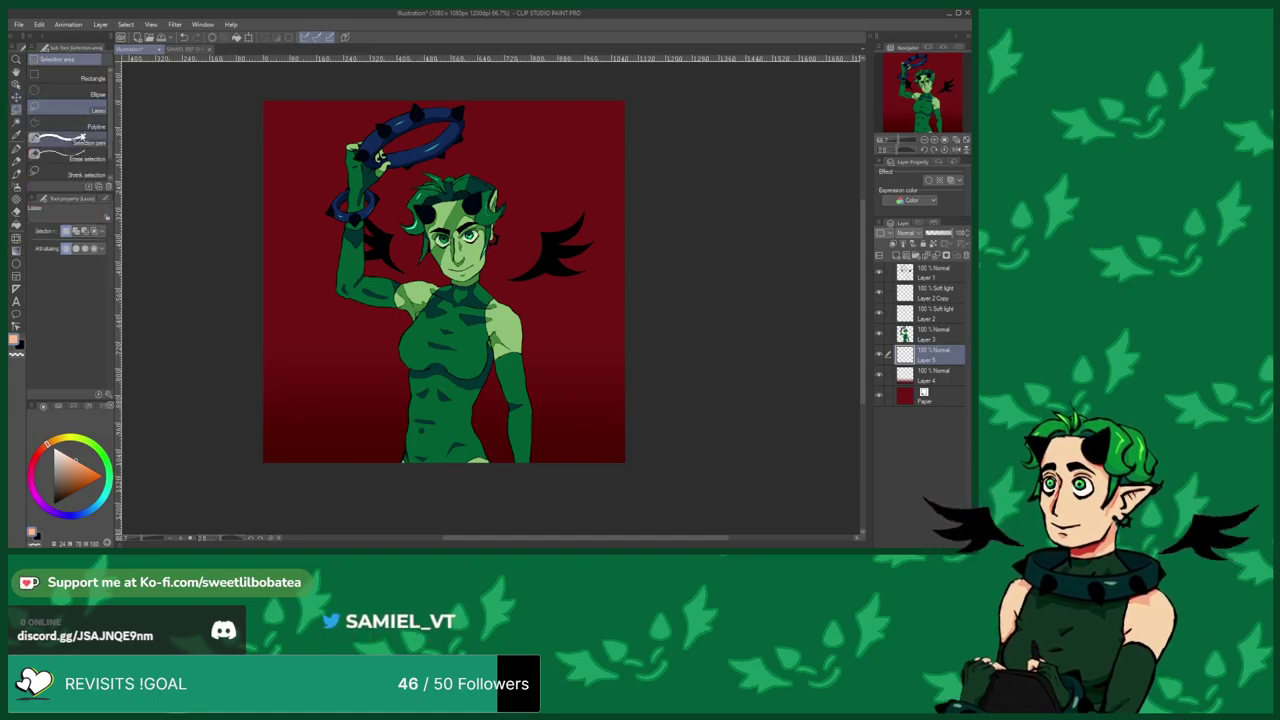
{"action": "left_click", "coordinate": [66, 126]}
{"action": "left_click", "coordinate": [300, 96]}
{"action": "left_click", "coordinate": [466, 291]}
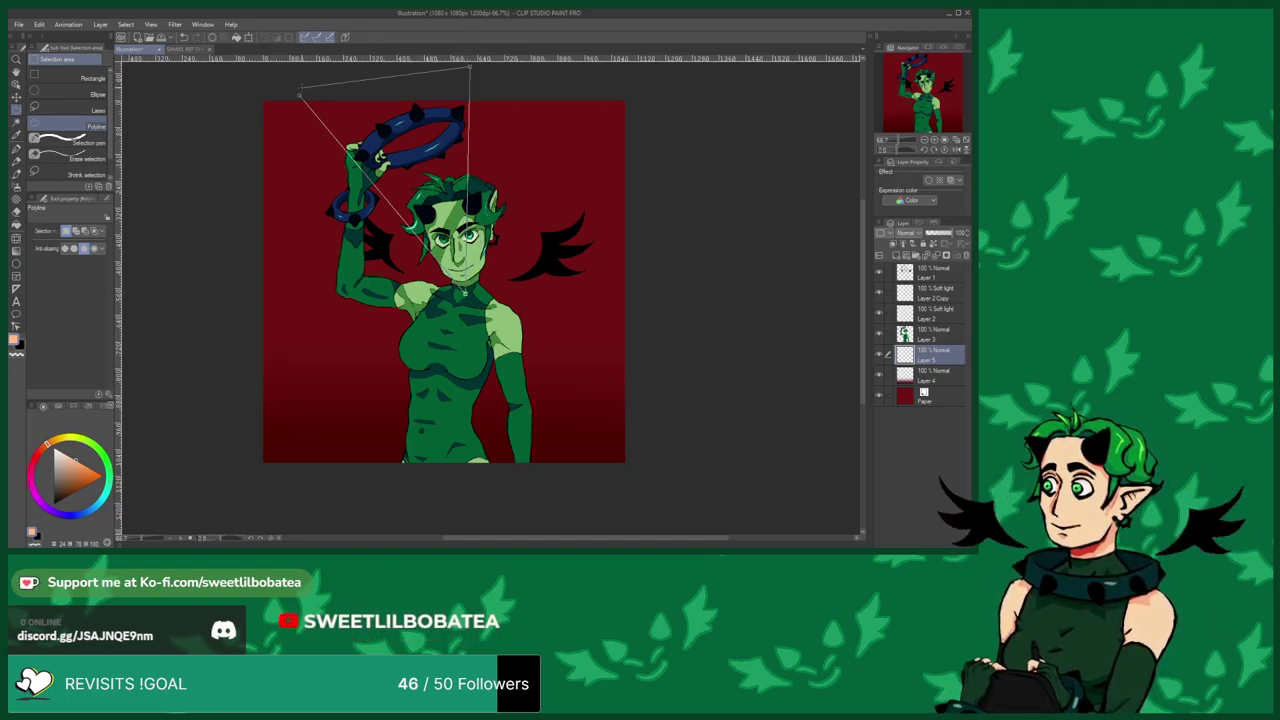
{"action": "left_click", "coordinate": [300, 96]}
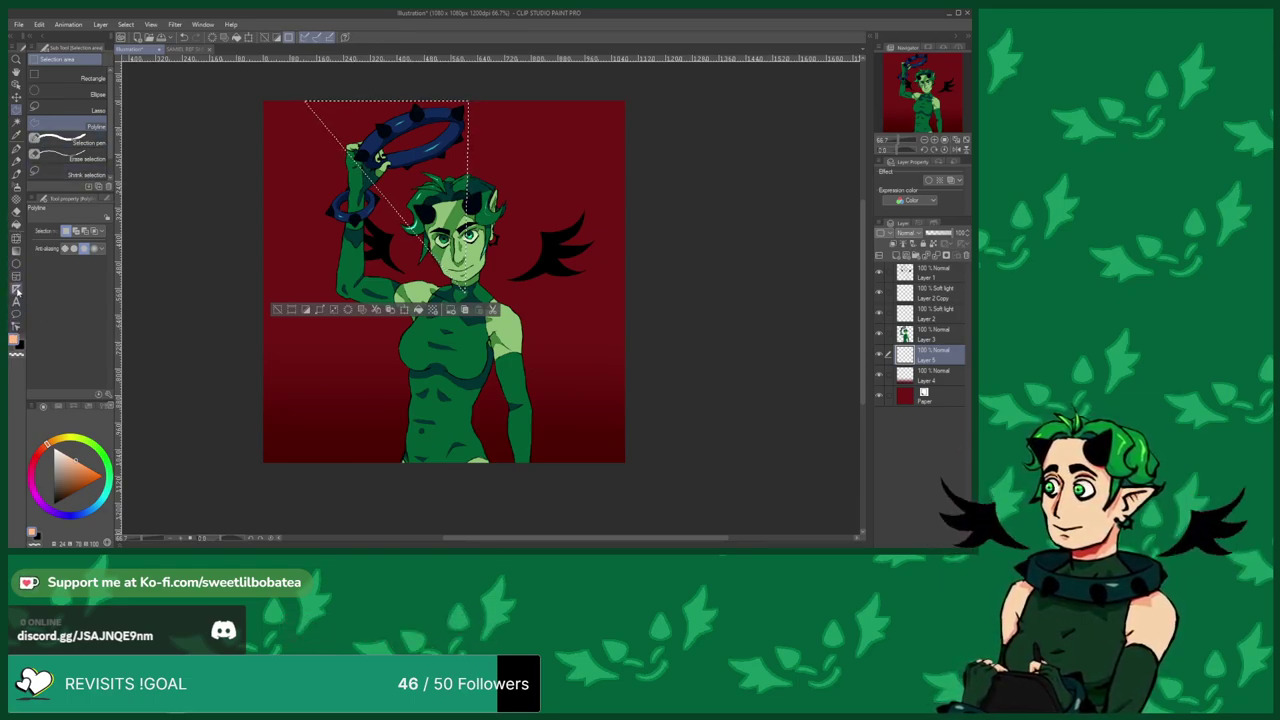
Reverse the gradient to run from transparent to peach and fill the triangular selection upward from the neck.
{"action": "left_click", "coordinate": [15, 256]}
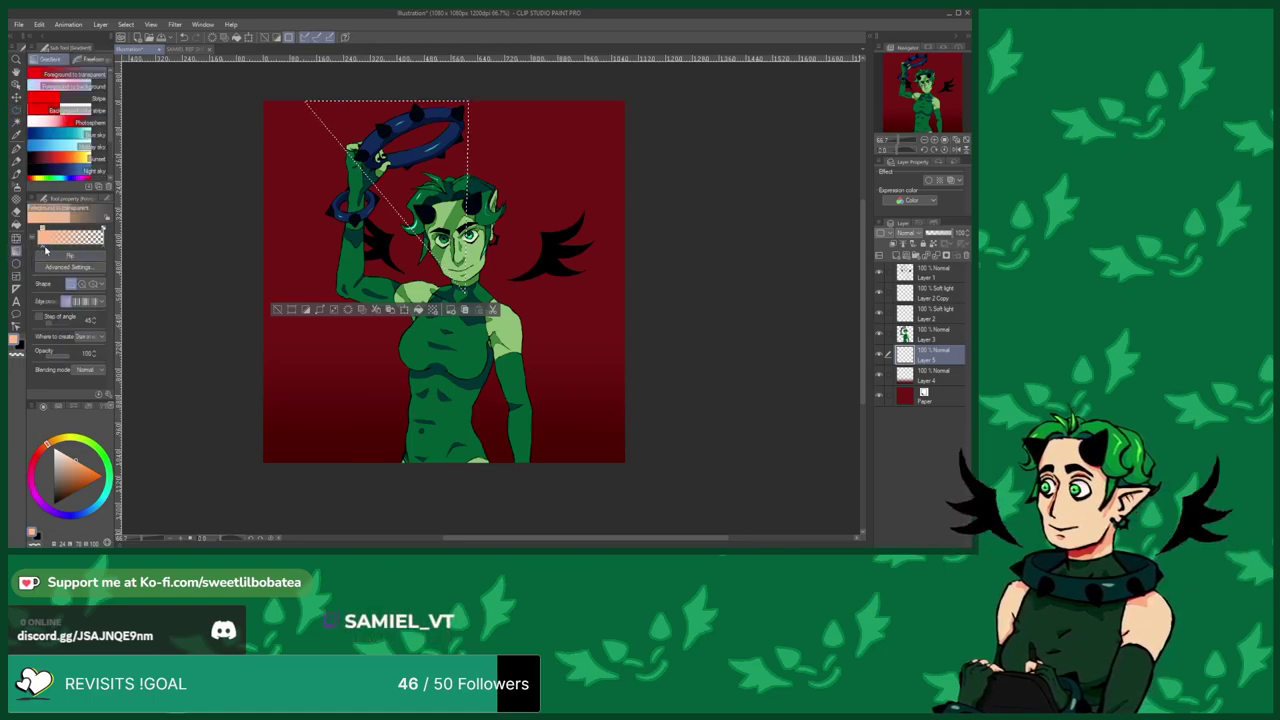
{"action": "left_click_drag", "start_coordinate": [43, 250], "coordinate": [88, 252]}
{"action": "left_click", "coordinate": [62, 256]}
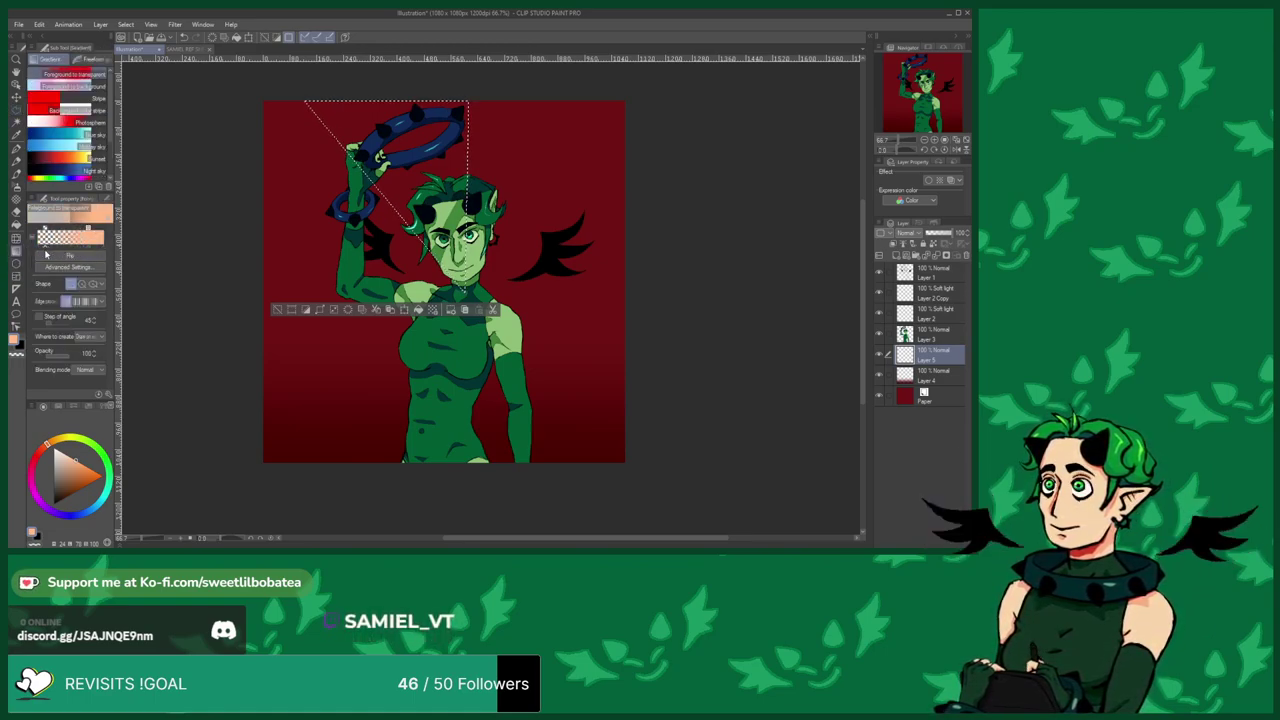
{"action": "left_click_drag", "start_coordinate": [89, 247], "coordinate": [105, 247]}
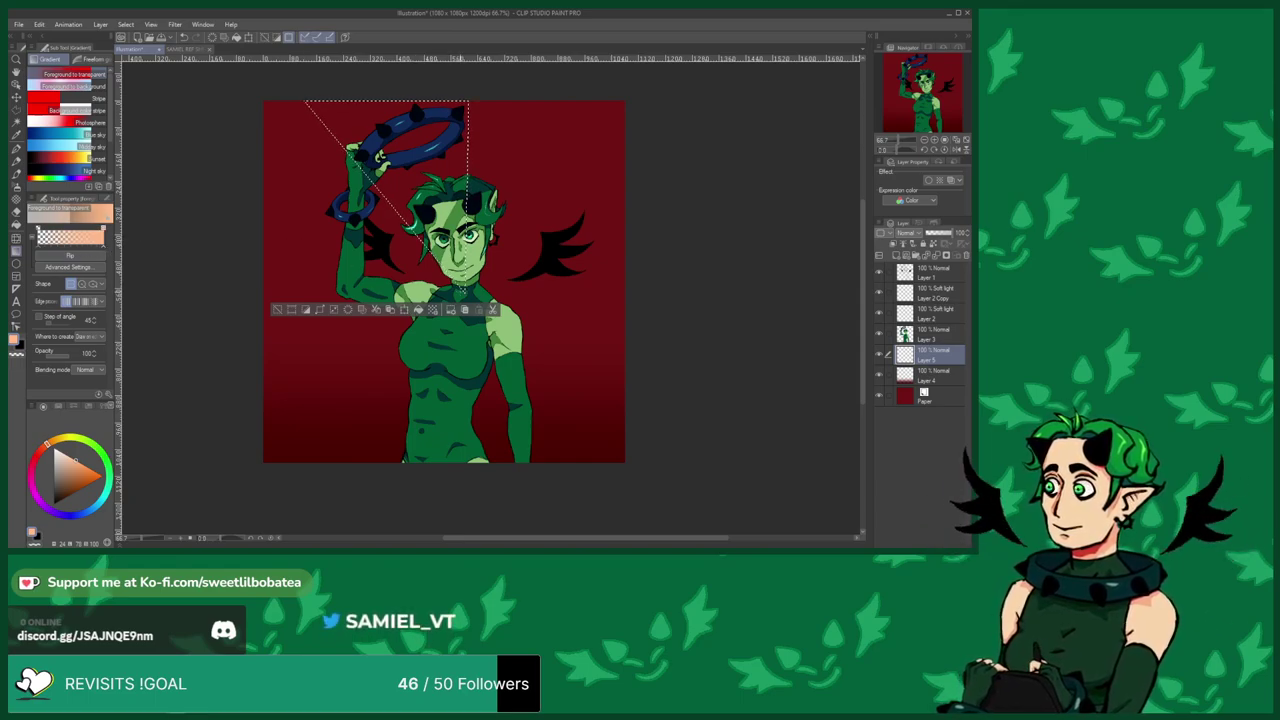
{"action": "scroll", "coordinate": [463, 291], "scroll_direction": "up", "scroll_amount": 4}
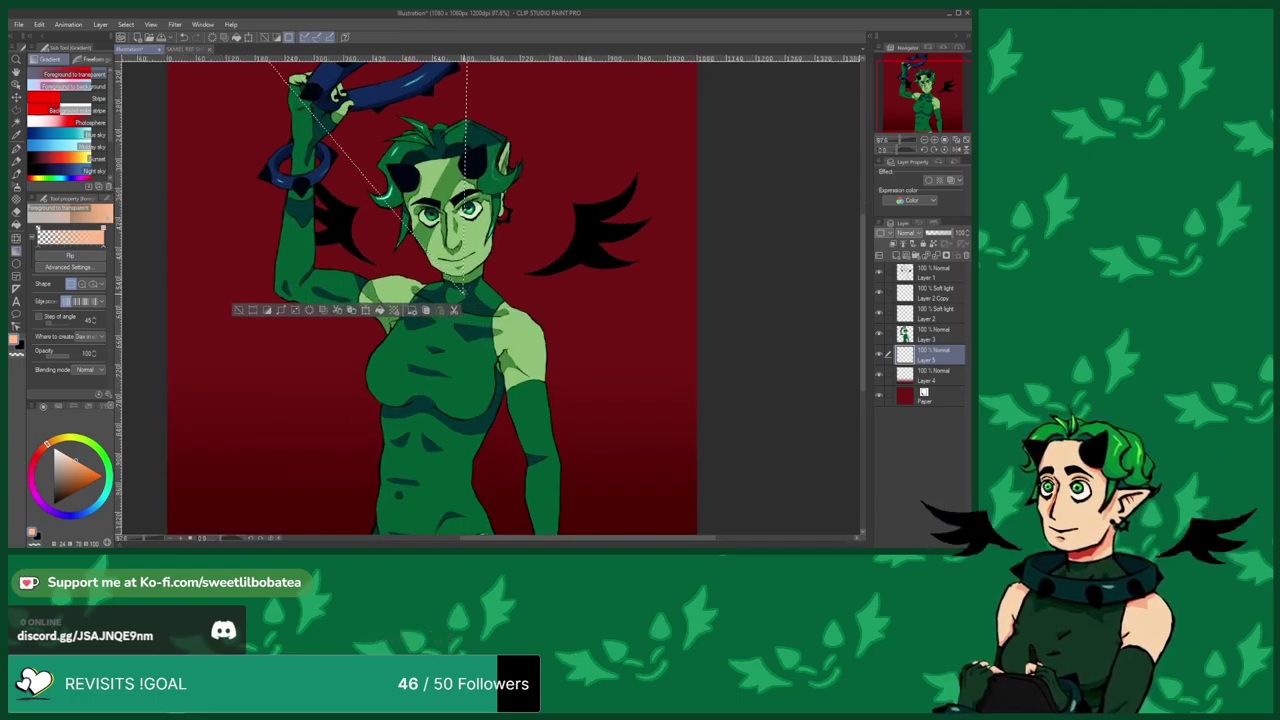
{"action": "left_click_drag", "start_coordinate": [461, 290], "coordinate": [358, 90]}
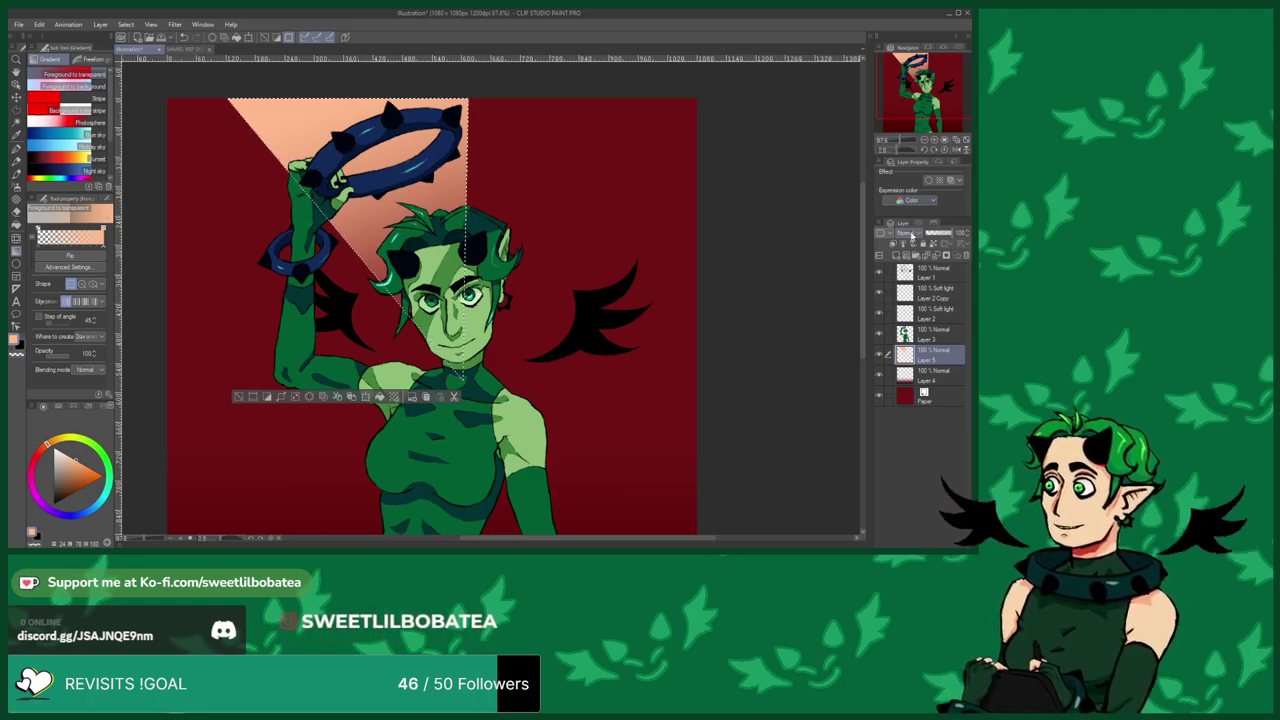
Preview several blending modes on the peach beam layer and return it to Normal.
{"action": "scroll", "coordinate": [912, 234], "scroll_direction": "down", "scroll_amount": 1}
{"action": "scroll", "coordinate": [912, 234], "scroll_direction": "down", "scroll_amount": 6}
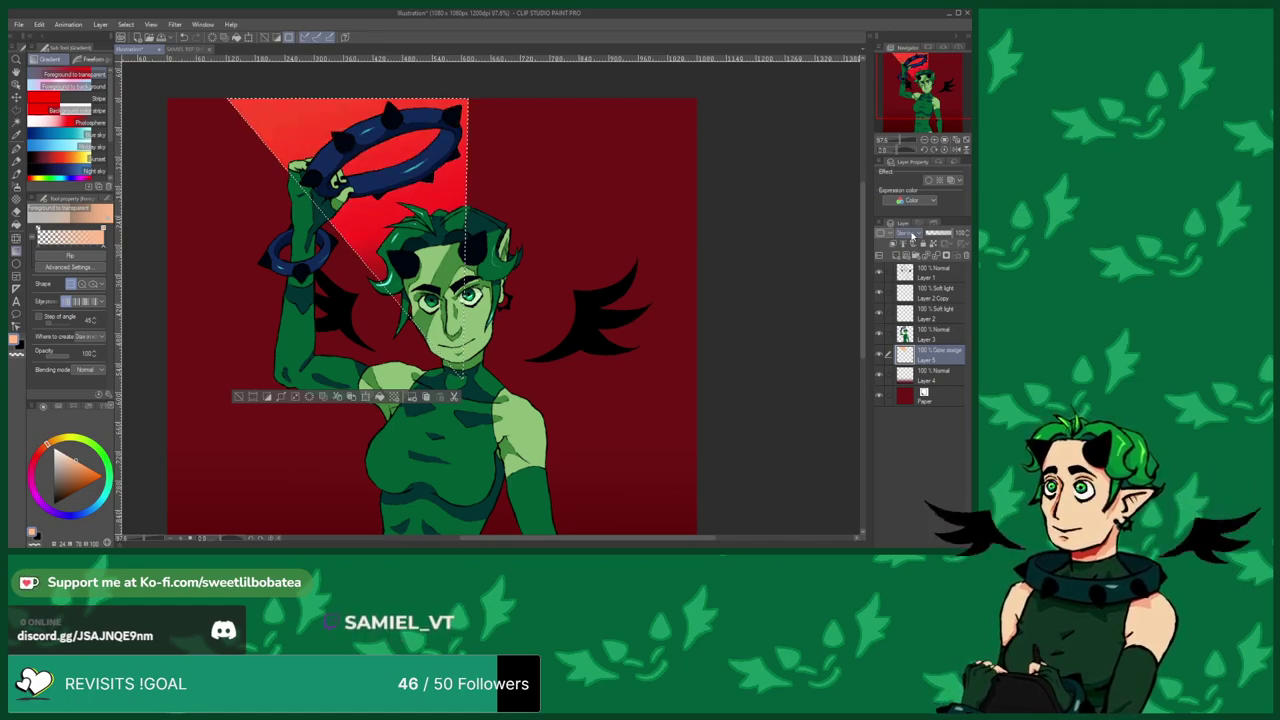
{"action": "scroll", "coordinate": [912, 234], "scroll_direction": "down", "scroll_amount": 2}
{"action": "scroll", "coordinate": [912, 235], "scroll_direction": "down", "scroll_amount": 1}
{"action": "scroll", "coordinate": [912, 235], "scroll_direction": "up", "scroll_amount": 1}
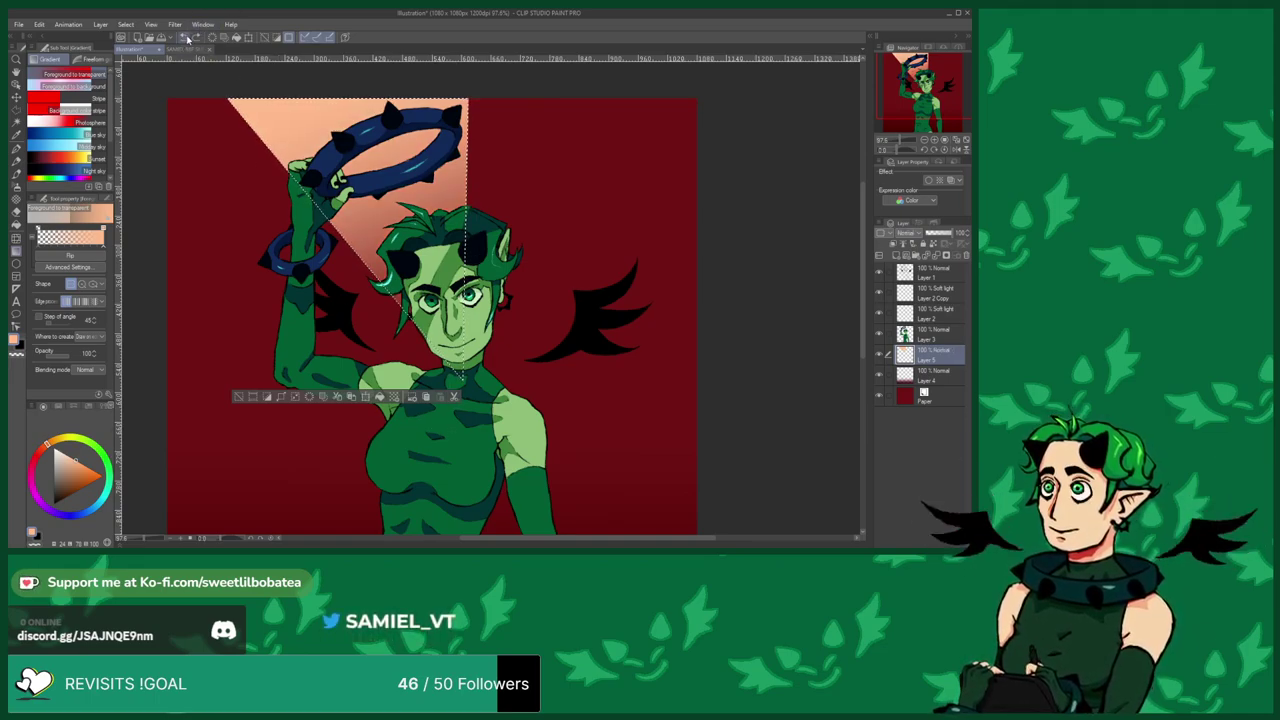
Redraw the peach gradient upward from the chin in the triangular selection, set the layer's blending mode to Add (Glow) and deselect.
{"action": "left_click", "coordinate": [185, 38]}
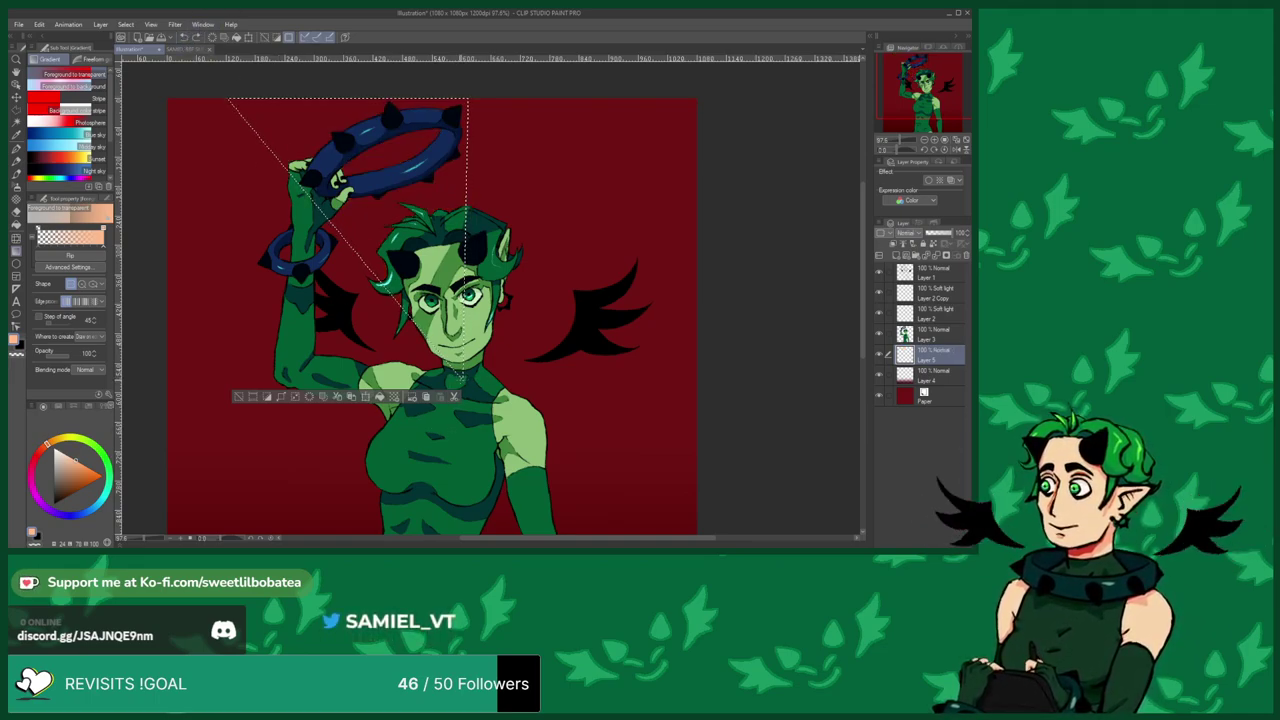
{"action": "left_click_drag", "start_coordinate": [454, 340], "coordinate": [326, 81]}
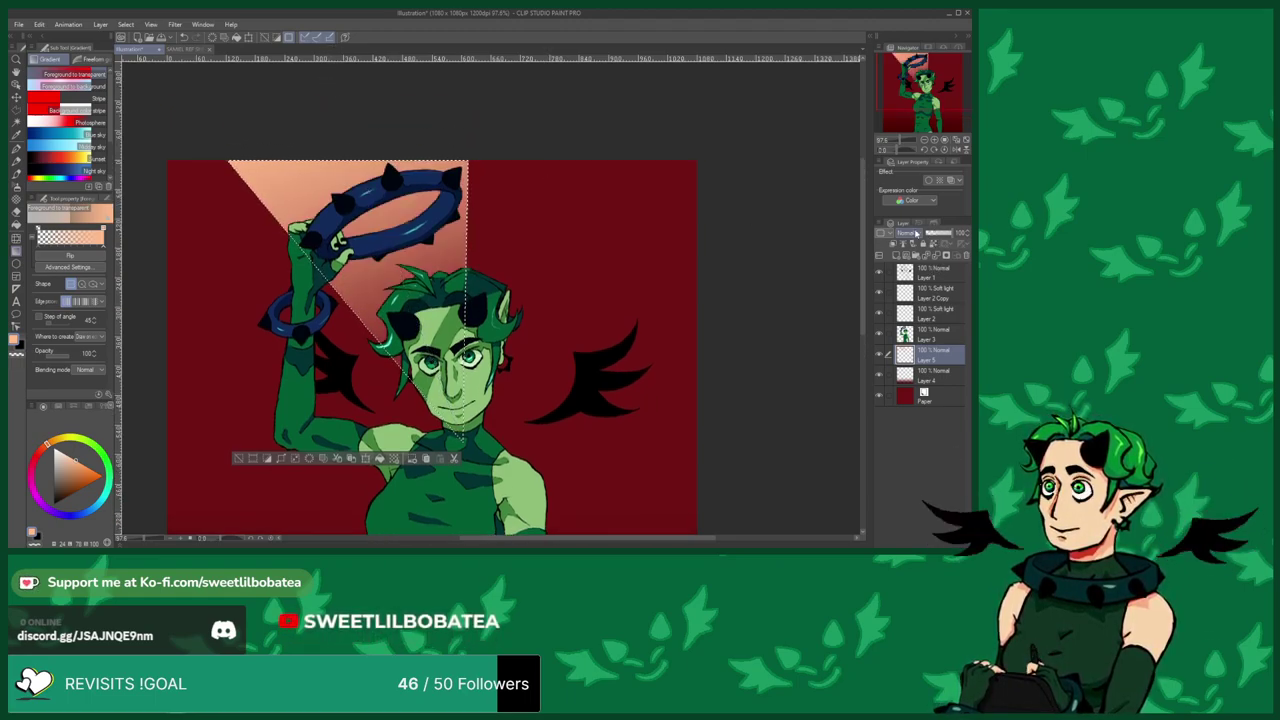
{"action": "scroll", "coordinate": [917, 233], "scroll_direction": "down", "scroll_amount": 1}
{"action": "scroll", "coordinate": [917, 233], "scroll_direction": "down", "scroll_amount": 2}
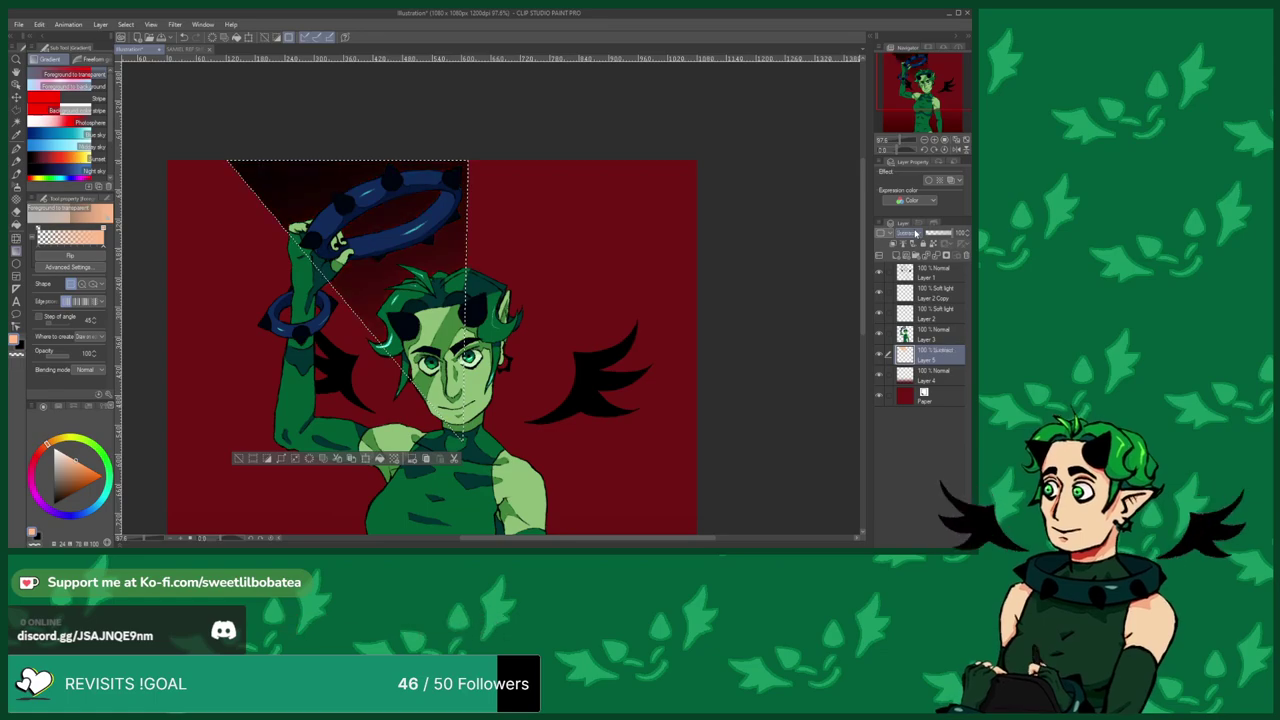
{"action": "scroll", "coordinate": [917, 233], "scroll_direction": "down", "scroll_amount": 1}
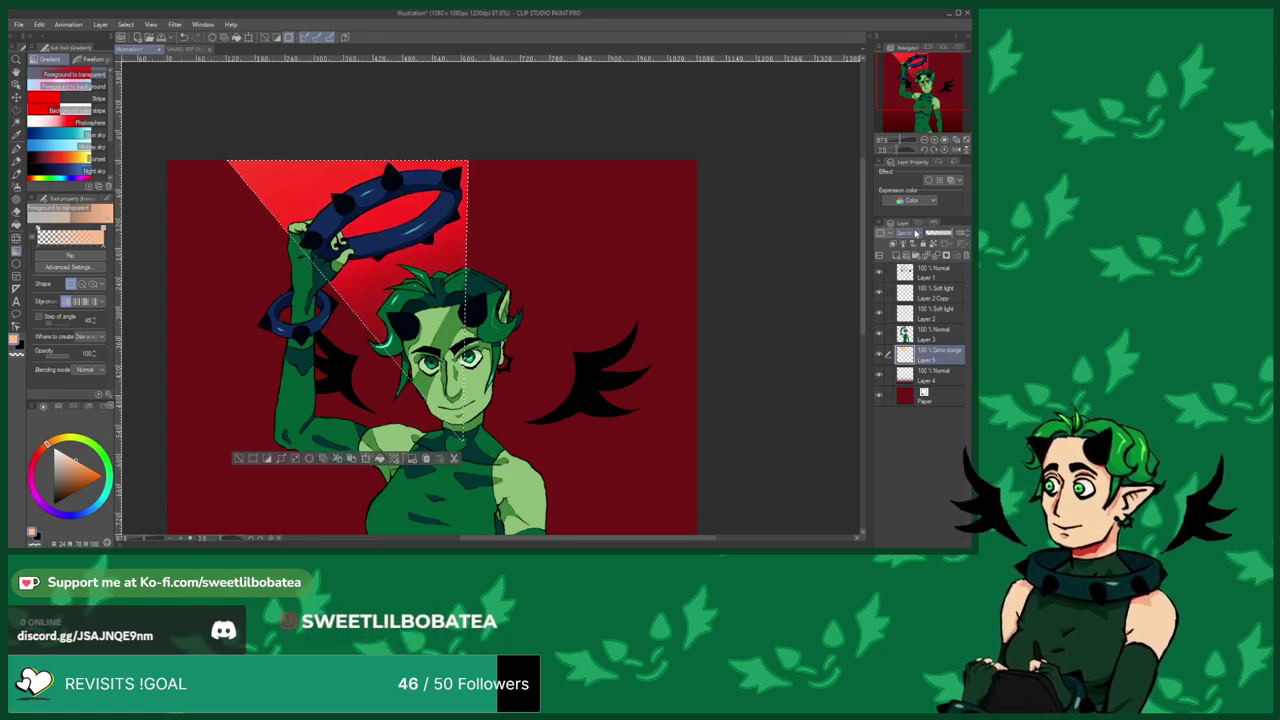
{"action": "scroll", "coordinate": [916, 233], "scroll_direction": "down", "scroll_amount": 1}
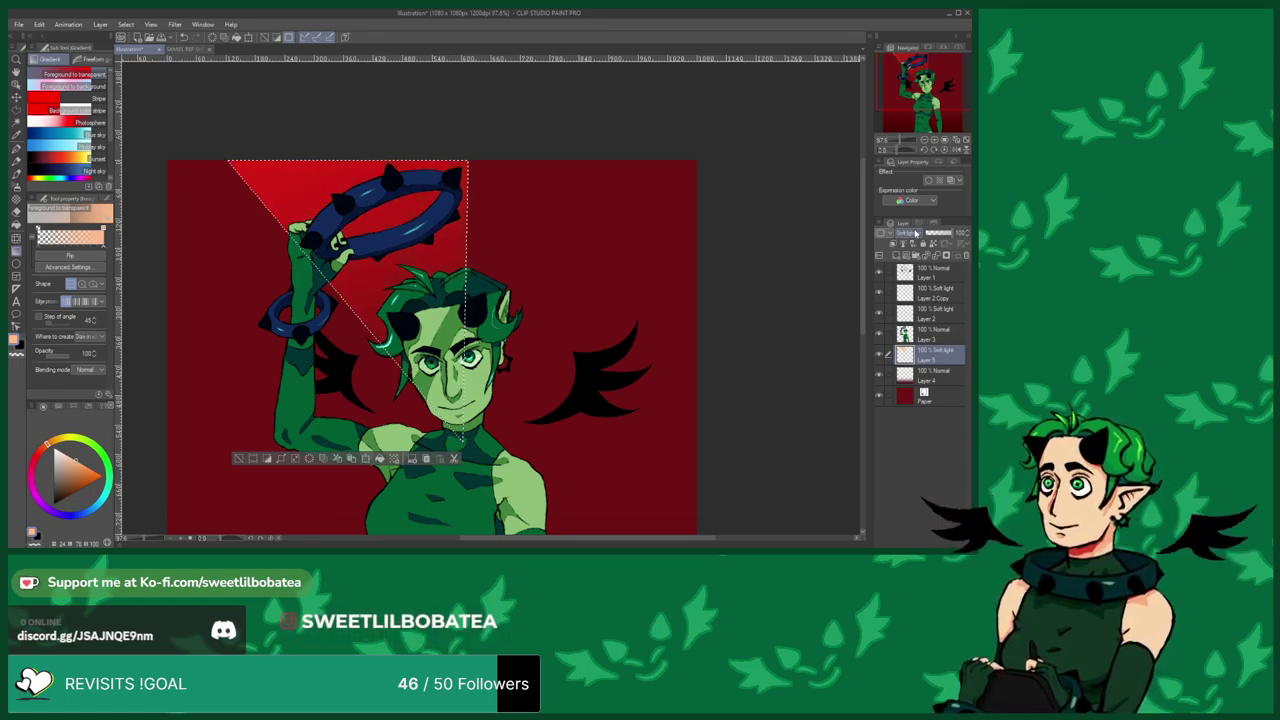
{"action": "scroll", "coordinate": [916, 233], "scroll_direction": "down", "scroll_amount": 1}
{"action": "scroll", "coordinate": [916, 233], "scroll_direction": "down", "scroll_amount": 1}
{"action": "scroll", "coordinate": [916, 233], "scroll_direction": "down", "scroll_amount": 3}
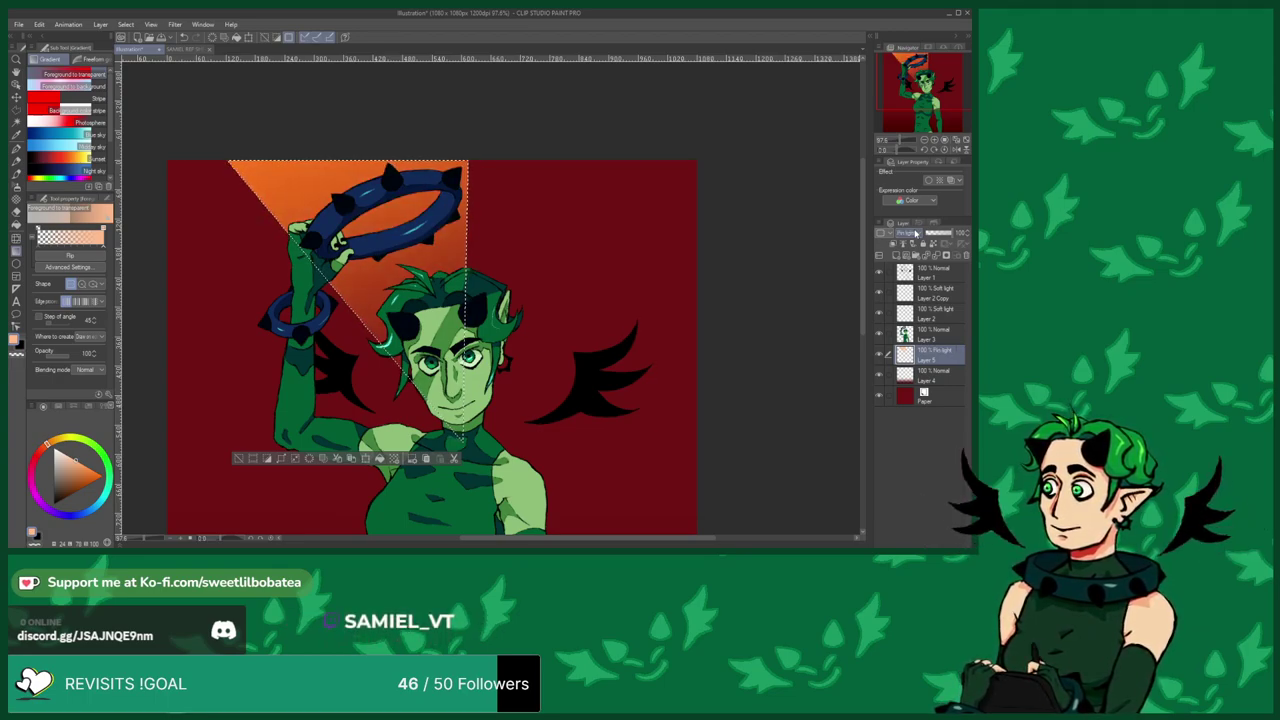
{"action": "scroll", "coordinate": [916, 233], "scroll_direction": "down", "scroll_amount": 4}
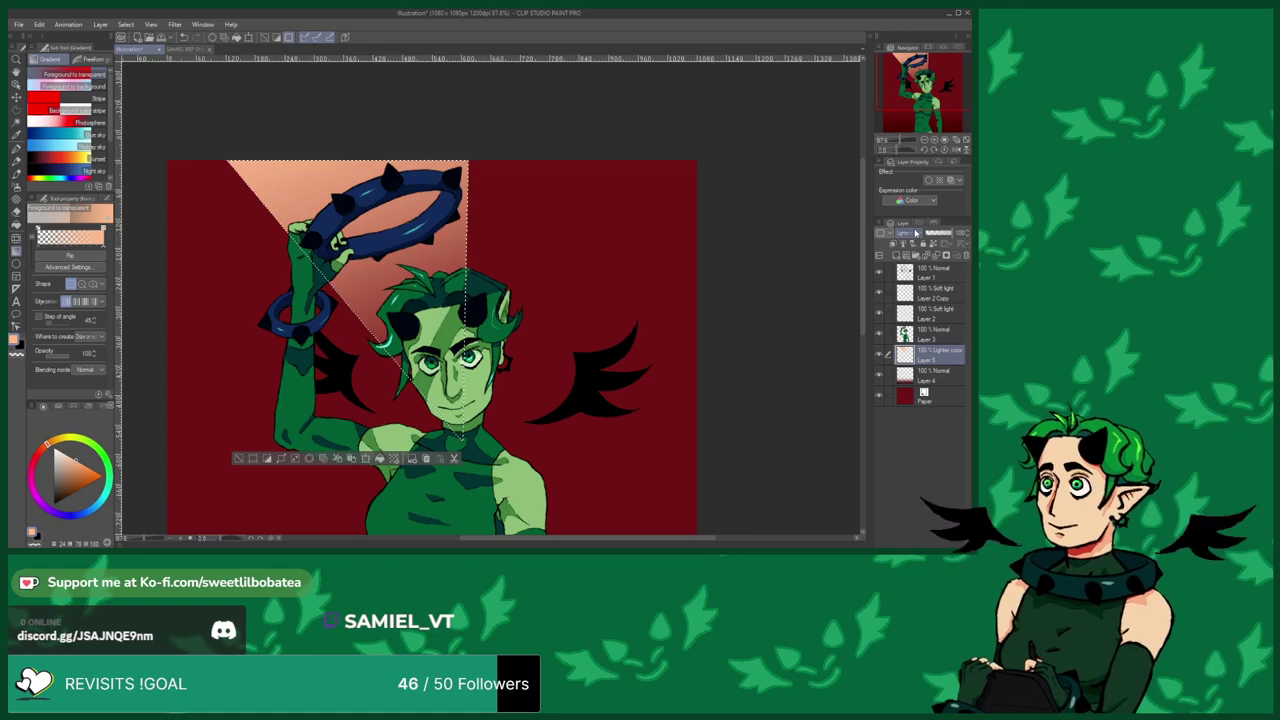
{"action": "scroll", "coordinate": [916, 233], "scroll_direction": "down", "scroll_amount": 2}
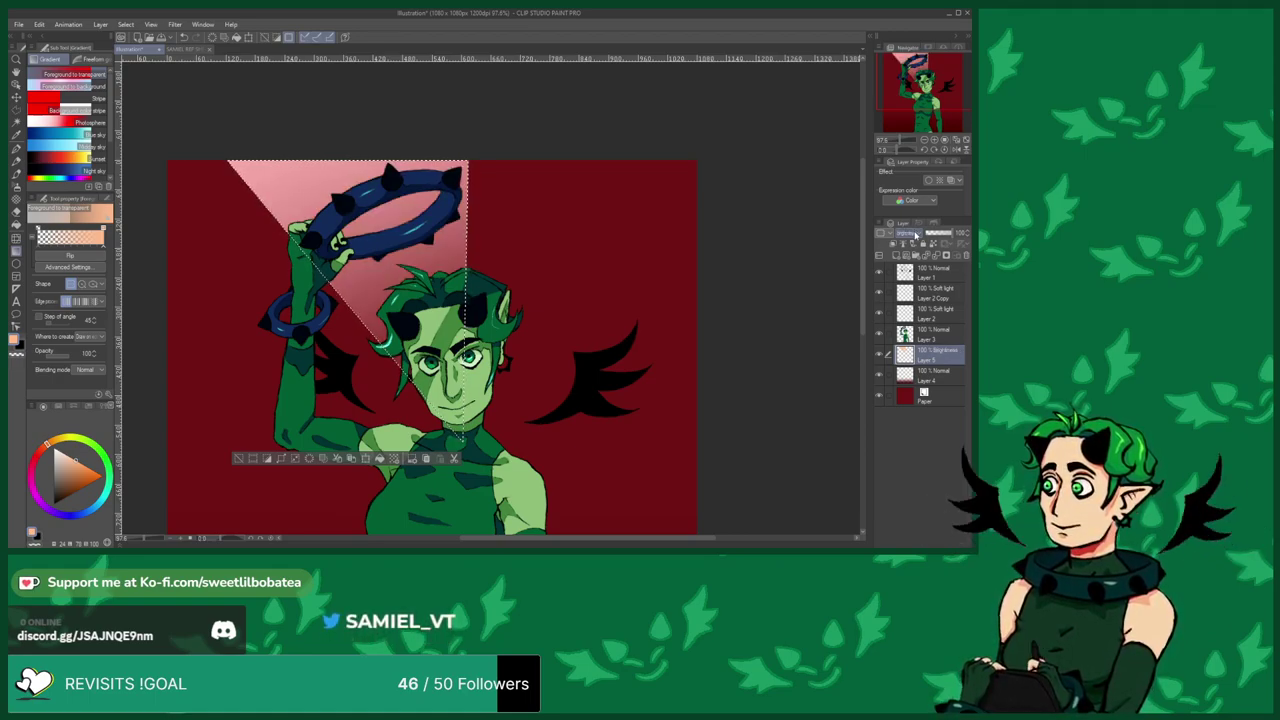
{"action": "scroll", "coordinate": [916, 233], "scroll_direction": "down", "scroll_amount": 3}
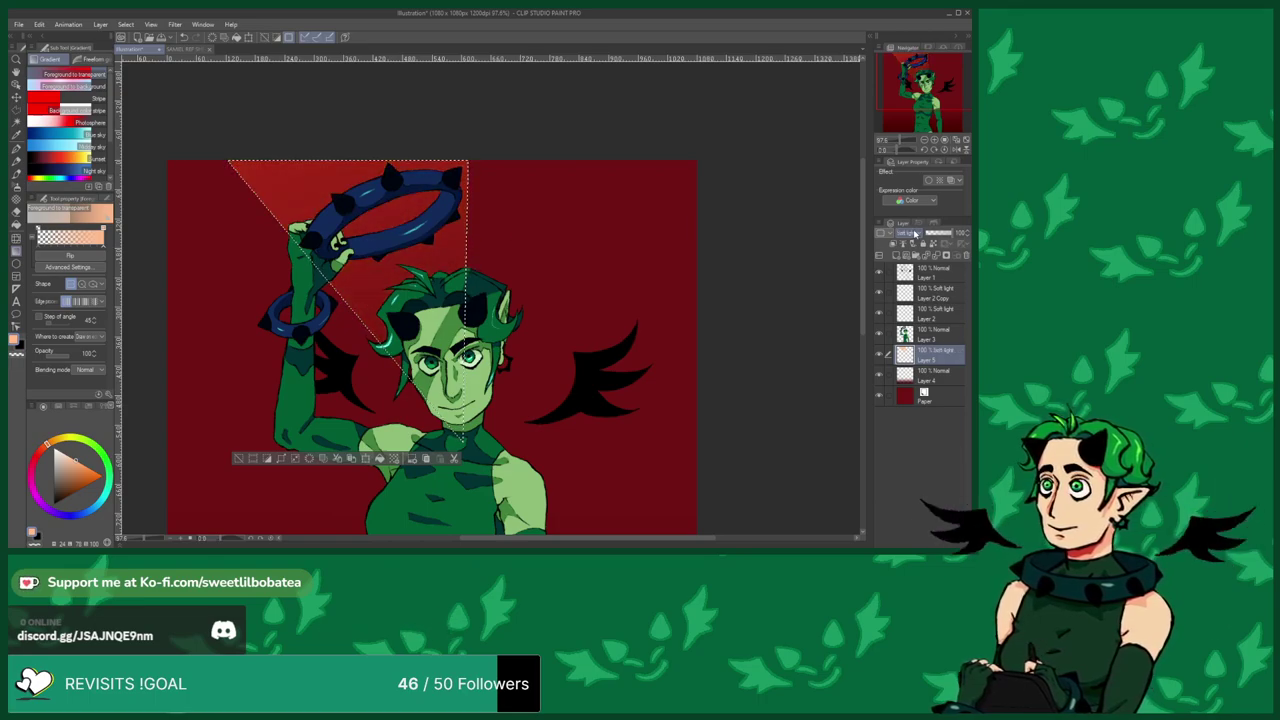
{"action": "scroll", "coordinate": [916, 233], "scroll_direction": "down", "scroll_amount": 2}
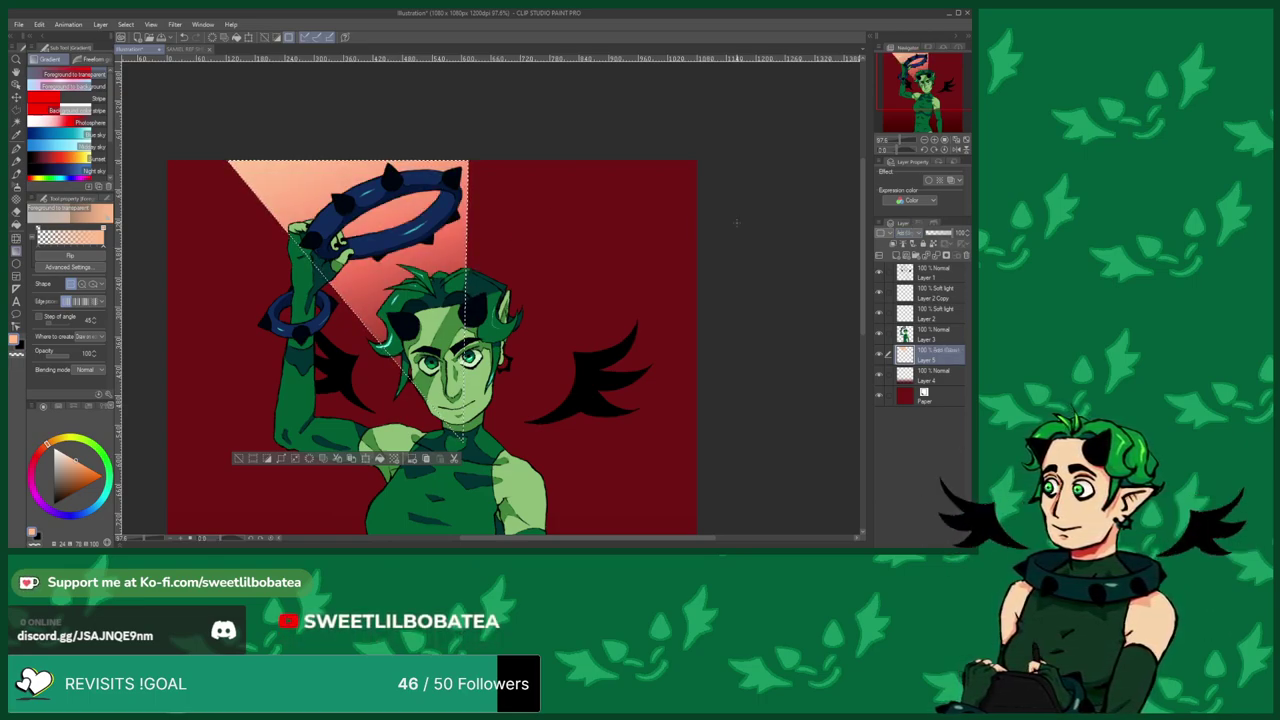
{"action": "left_click", "coordinate": [16, 109]}
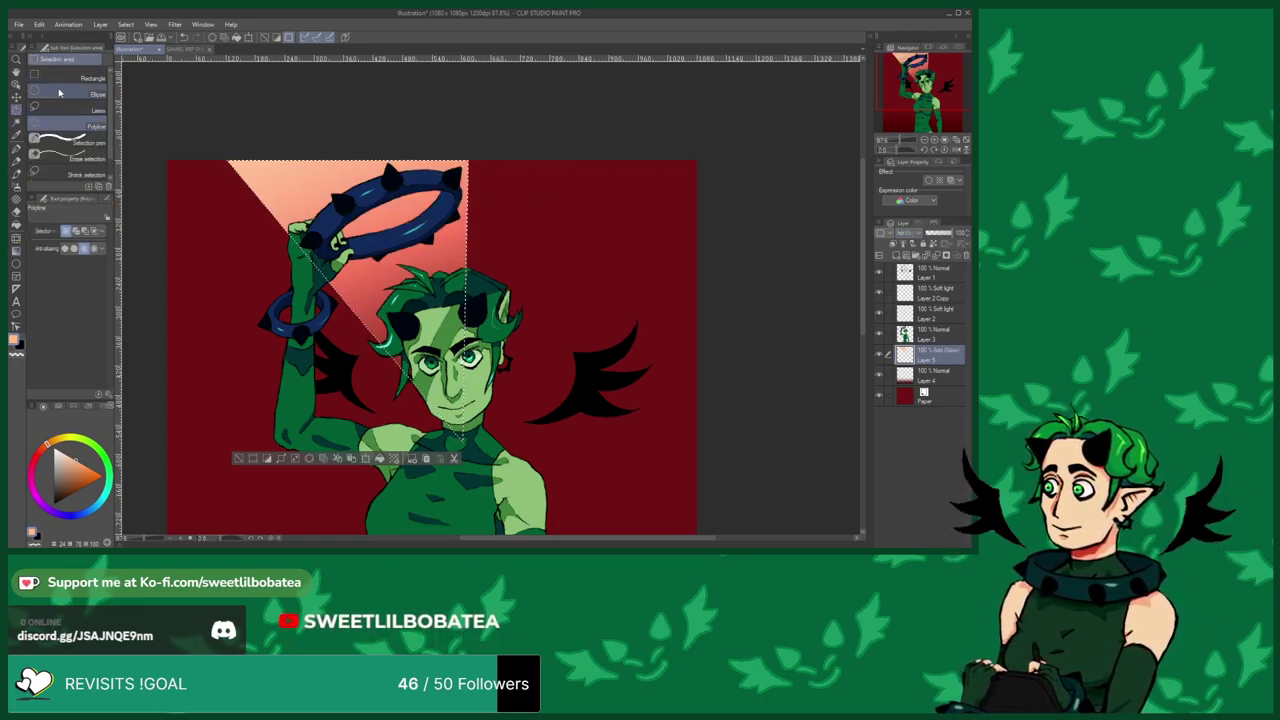
{"action": "left_click", "coordinate": [231, 82]}
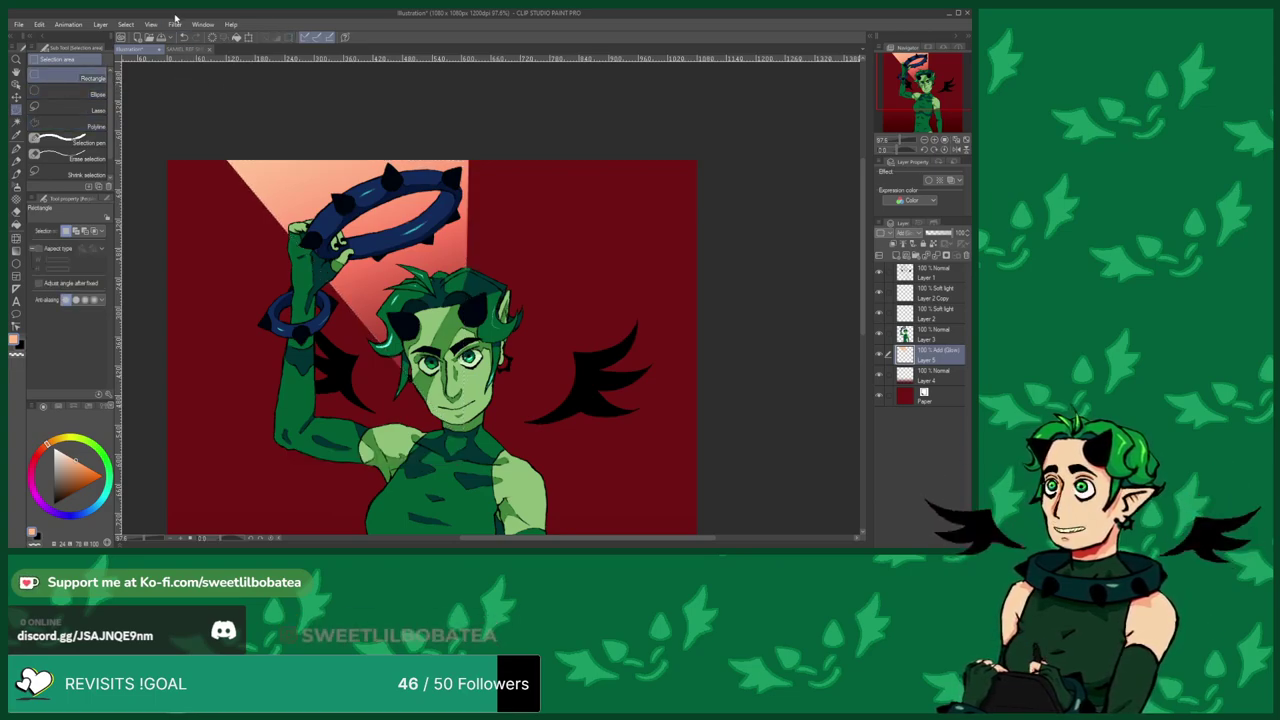
{"action": "left_click", "coordinate": [280, 75]}
{"action": "left_click_drag", "start_coordinate": [558, 201], "coordinate": [673, 194]}
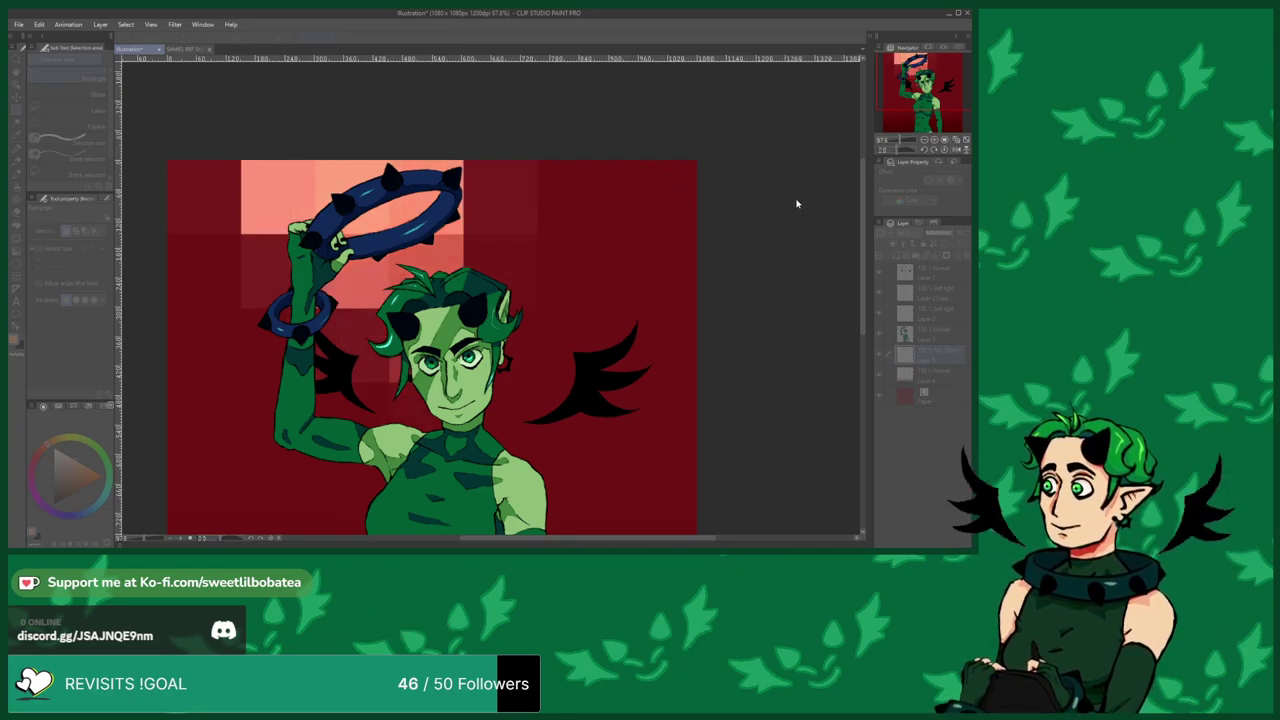
{"action": "key", "text": "Escape"}
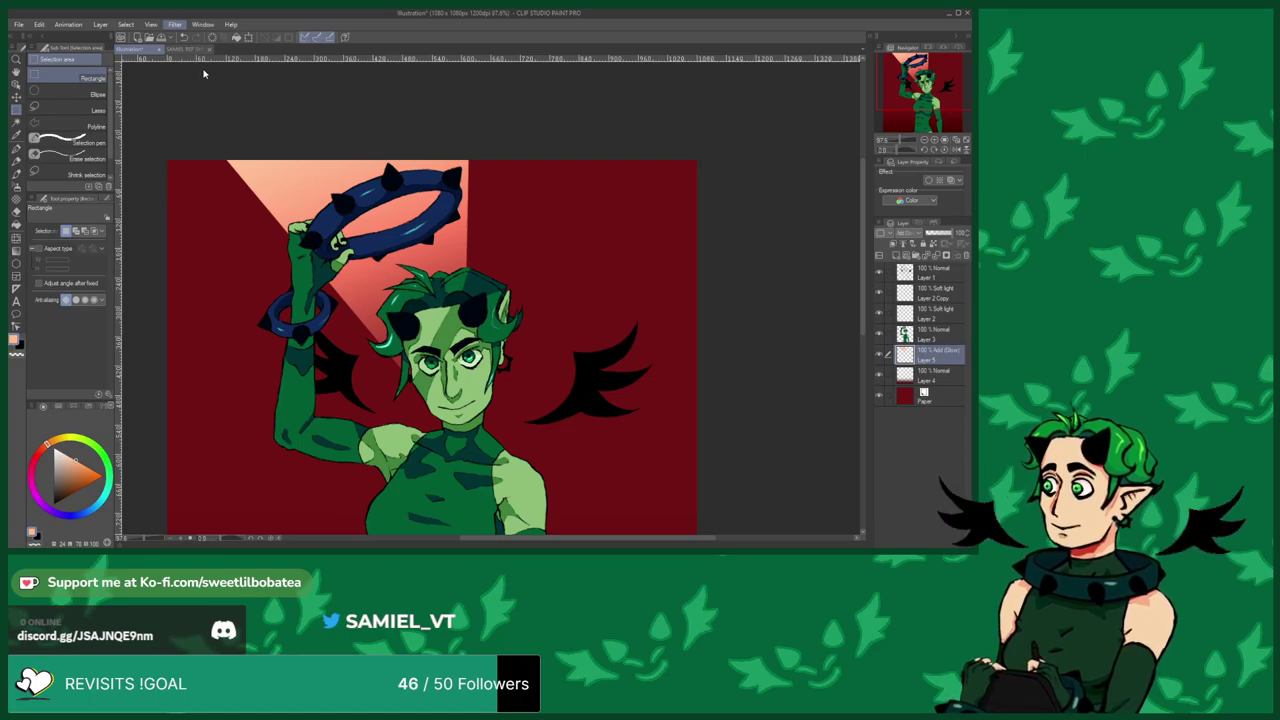
{"action": "left_click", "coordinate": [293, 70]}
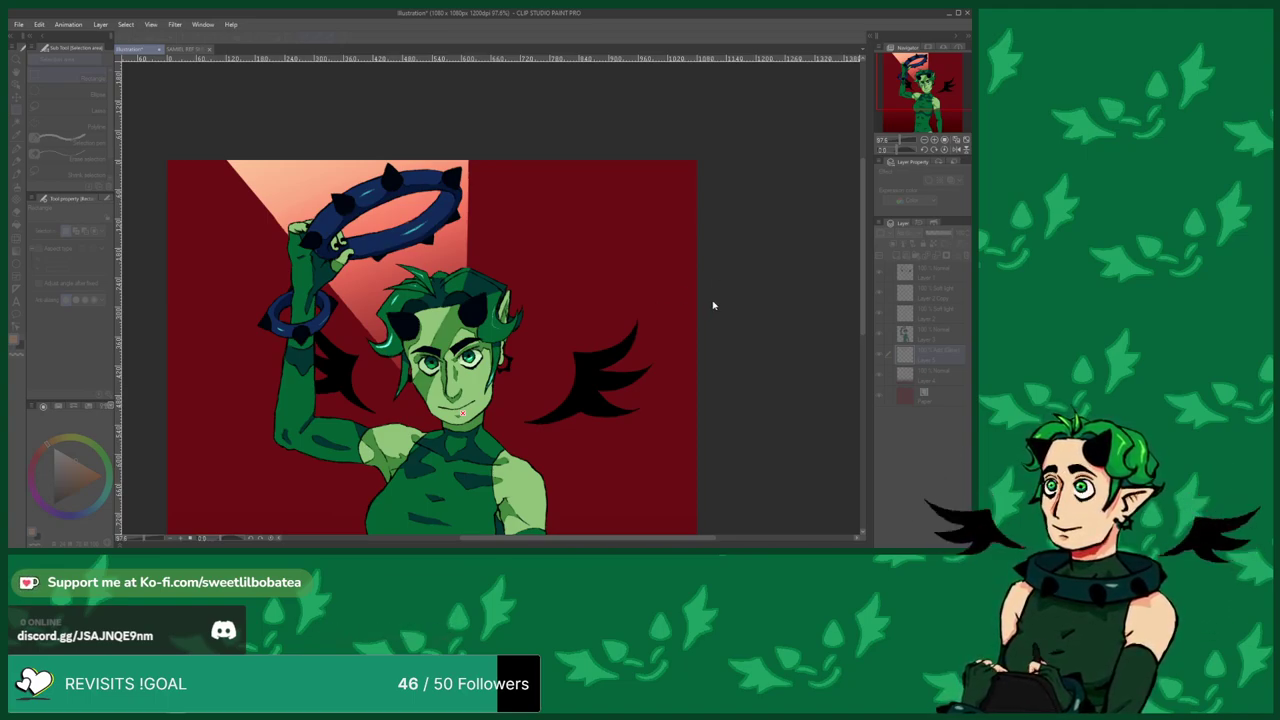
{"action": "left_click", "coordinate": [730, 203]}
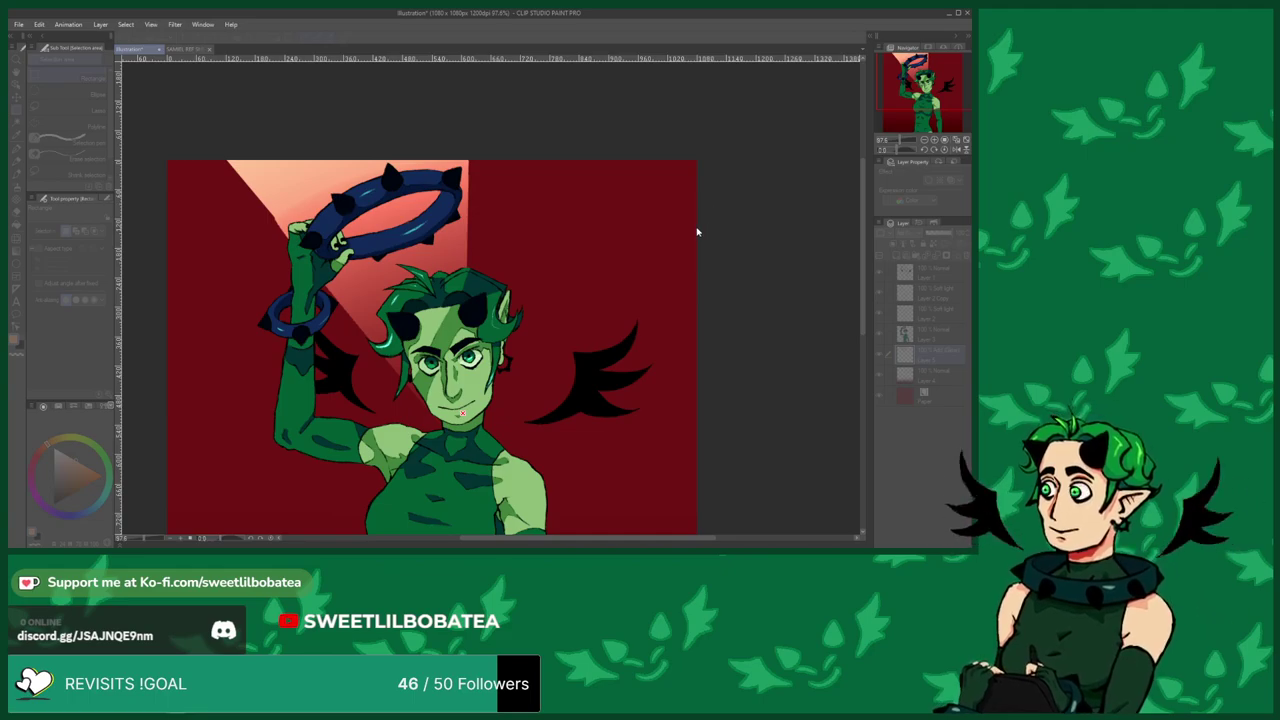
{"action": "left_click", "coordinate": [697, 232]}
{"action": "left_click", "coordinate": [796, 198]}
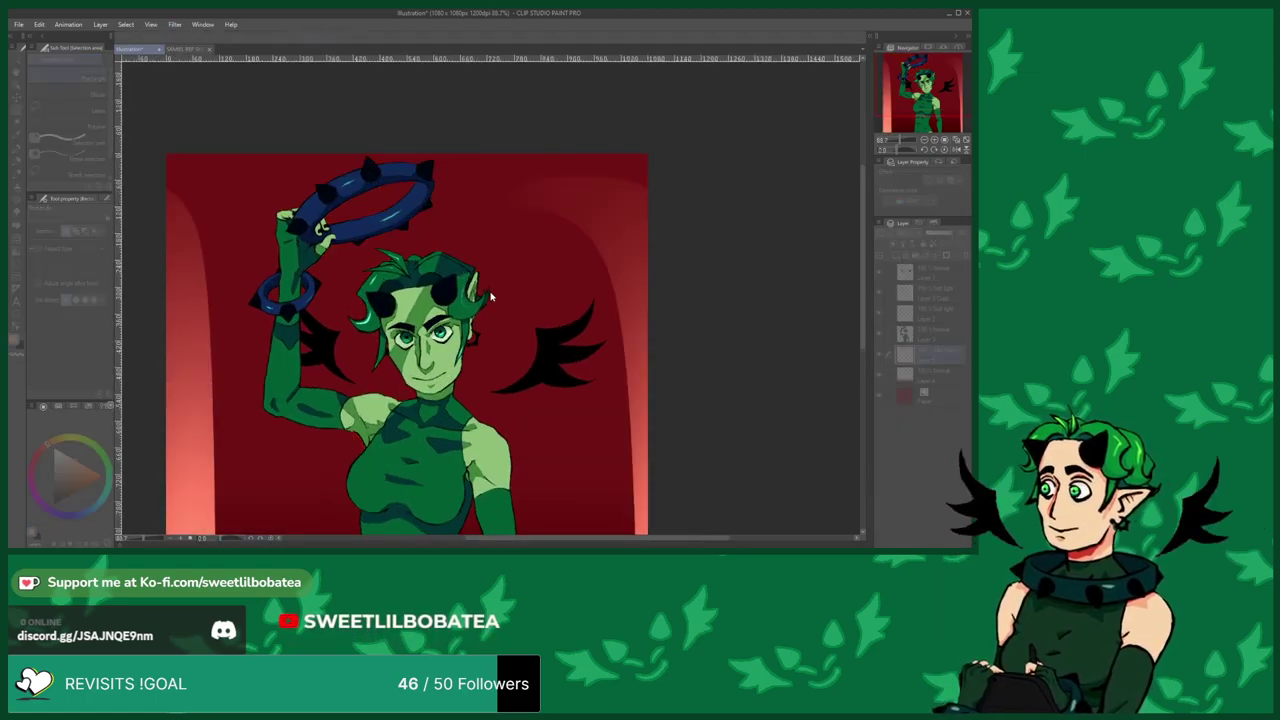
{"action": "scroll", "coordinate": [483, 274], "scroll_direction": "down", "scroll_amount": 1}
{"action": "left_click_drag", "start_coordinate": [490, 259], "coordinate": [477, 237]}
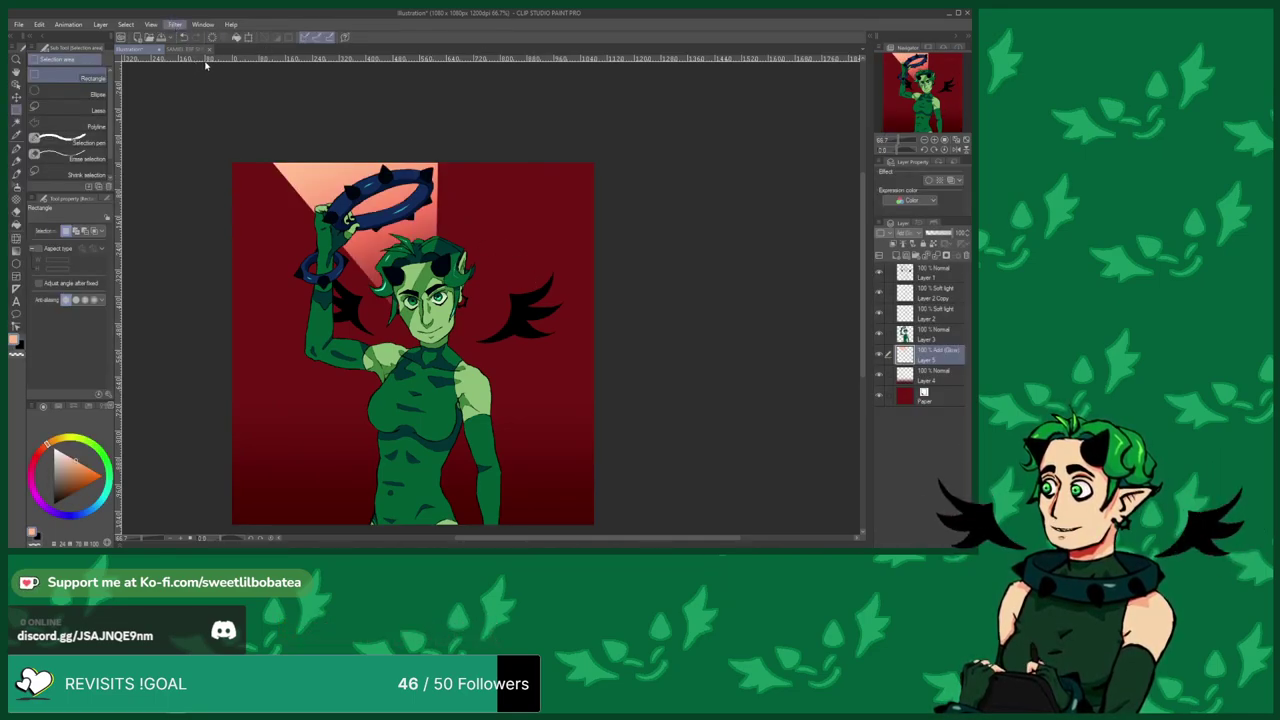
Distort the triangular peach beam with a wave distortion filter so it breaks into jagged, roughly horizontal streaks behind the ring.
{"action": "left_click", "coordinate": [254, 100]}
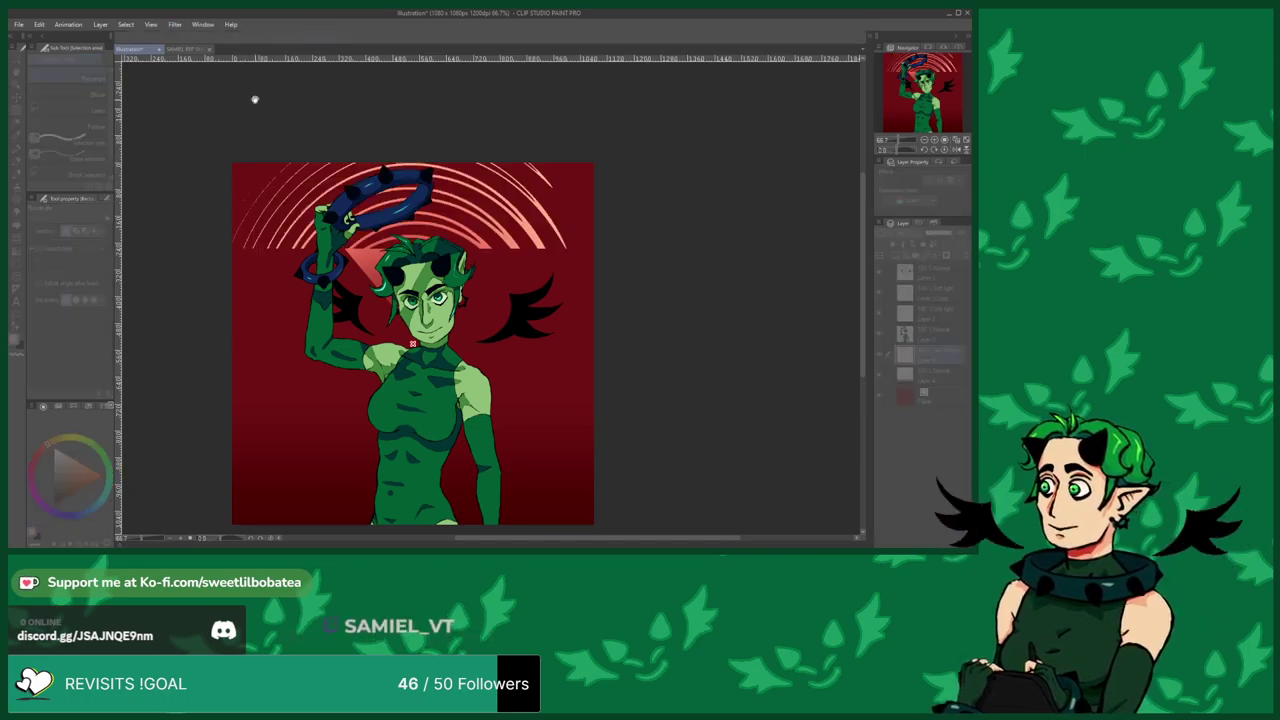
{"action": "left_click_drag", "start_coordinate": [344, 392], "coordinate": [303, 392]}
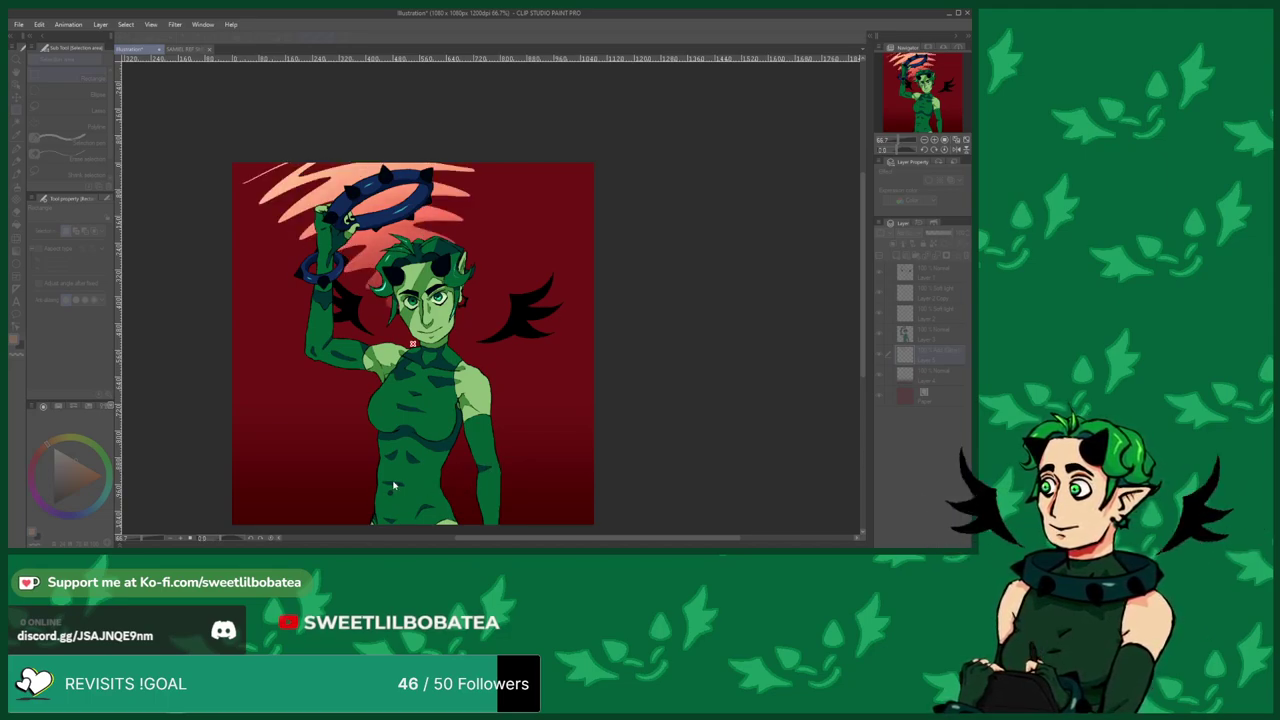
{"action": "left_click", "coordinate": [547, 378]}
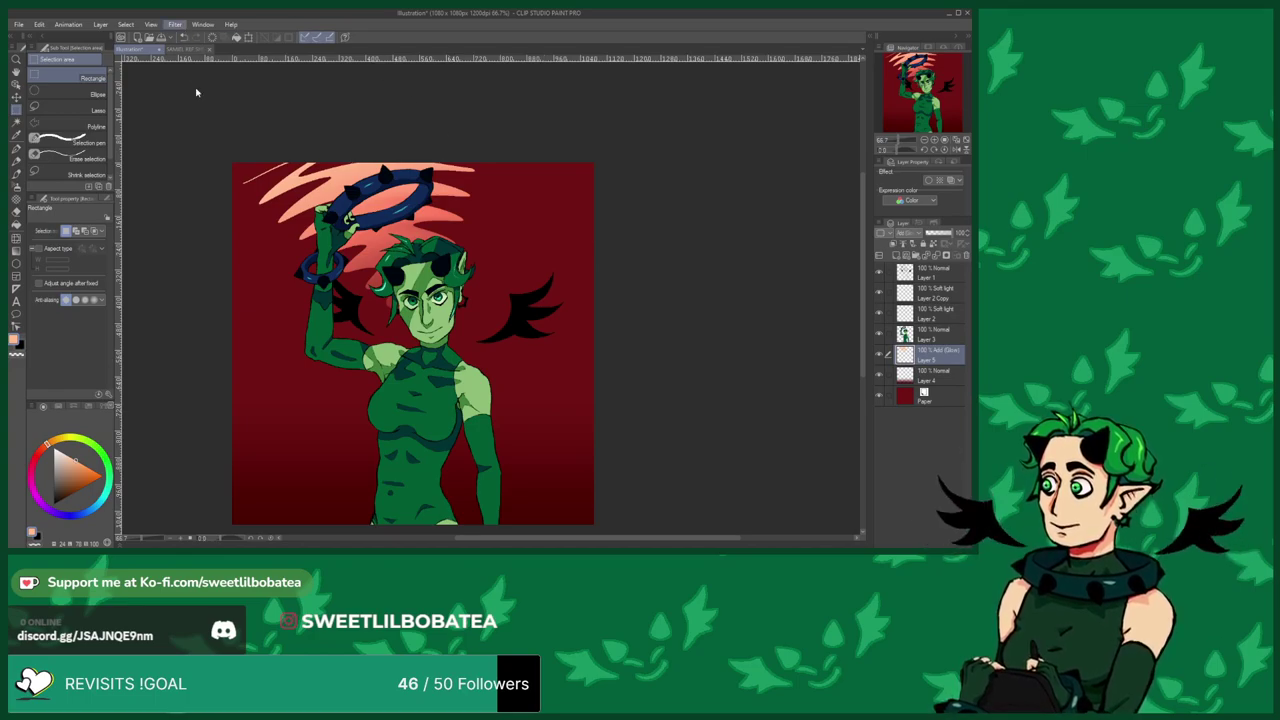
{"action": "left_click", "coordinate": [267, 88]}
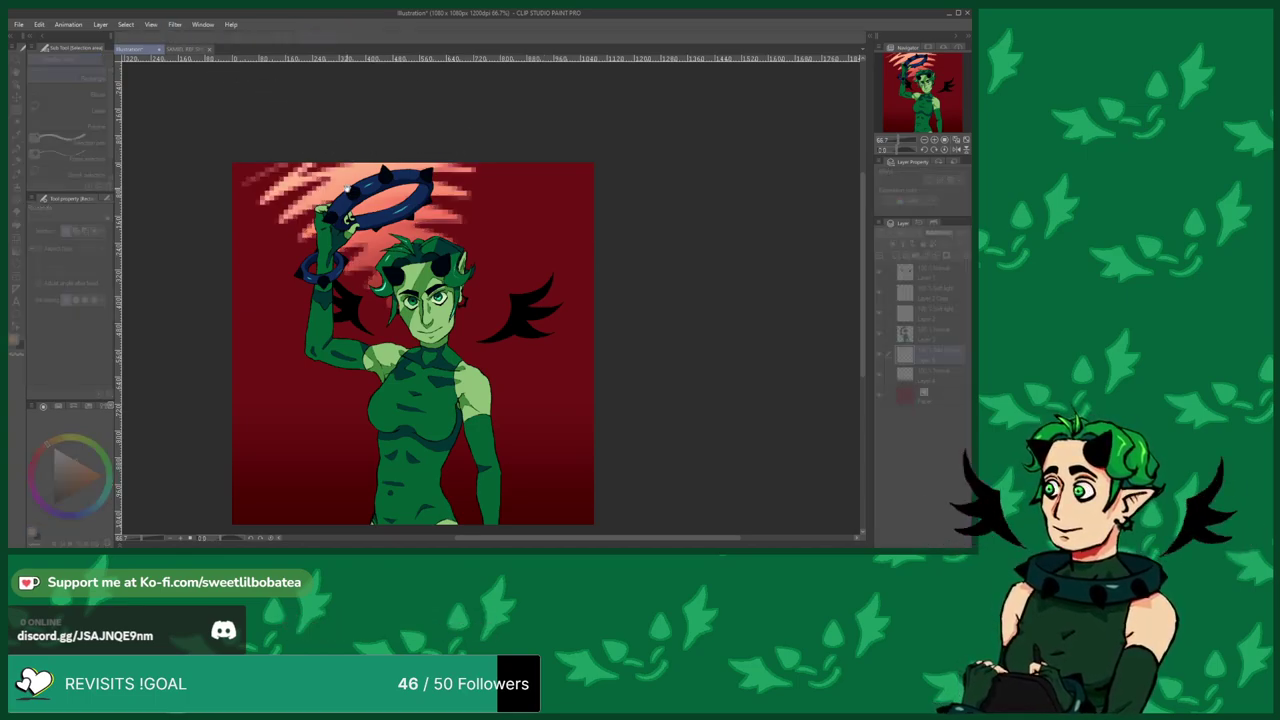
{"action": "scroll", "coordinate": [356, 201], "scroll_direction": "up", "scroll_amount": 2}
{"action": "key", "text": "Escape"}
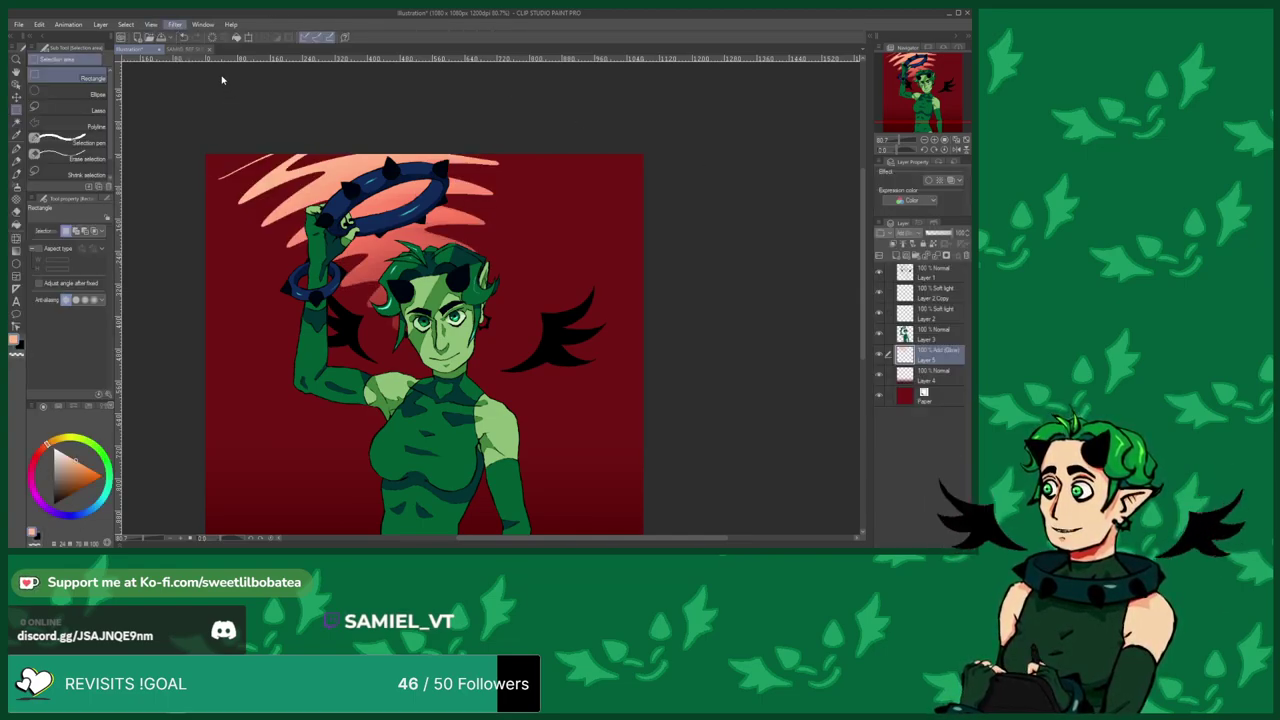
{"action": "left_click", "coordinate": [286, 77]}
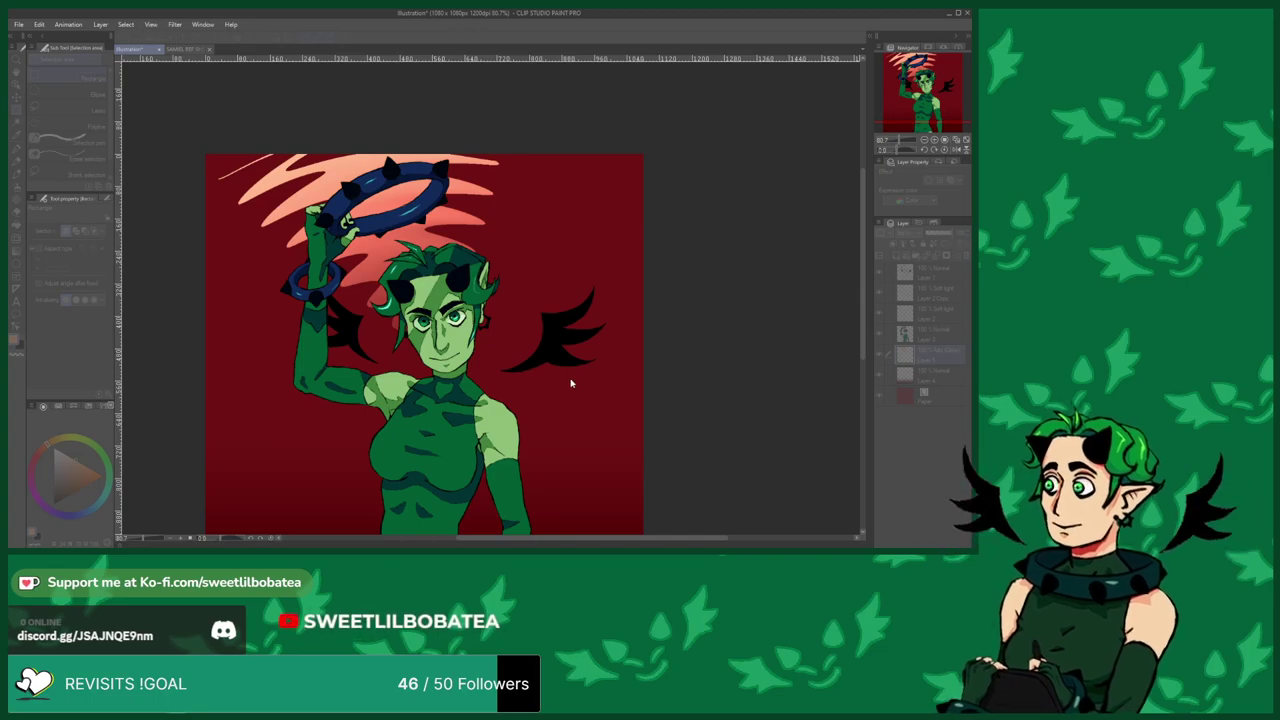
{"action": "scroll", "coordinate": [436, 214], "scroll_direction": "up", "scroll_amount": 2}
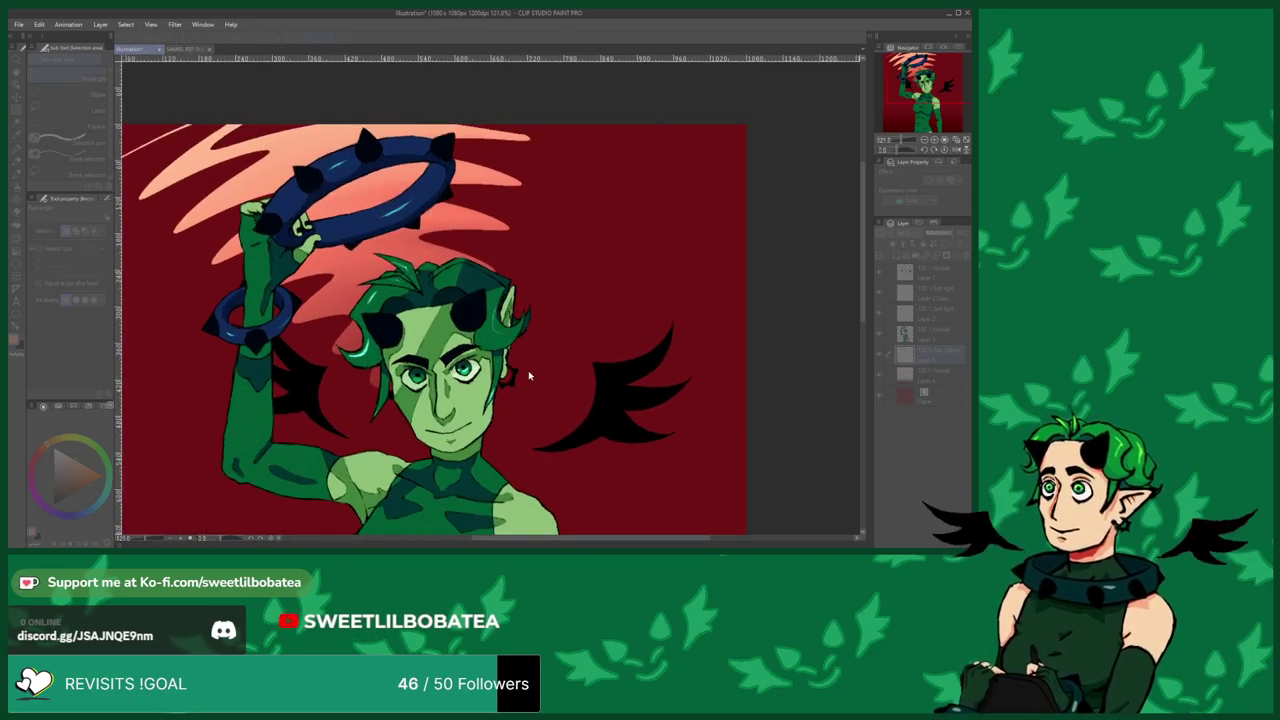
{"action": "left_click", "coordinate": [529, 406]}
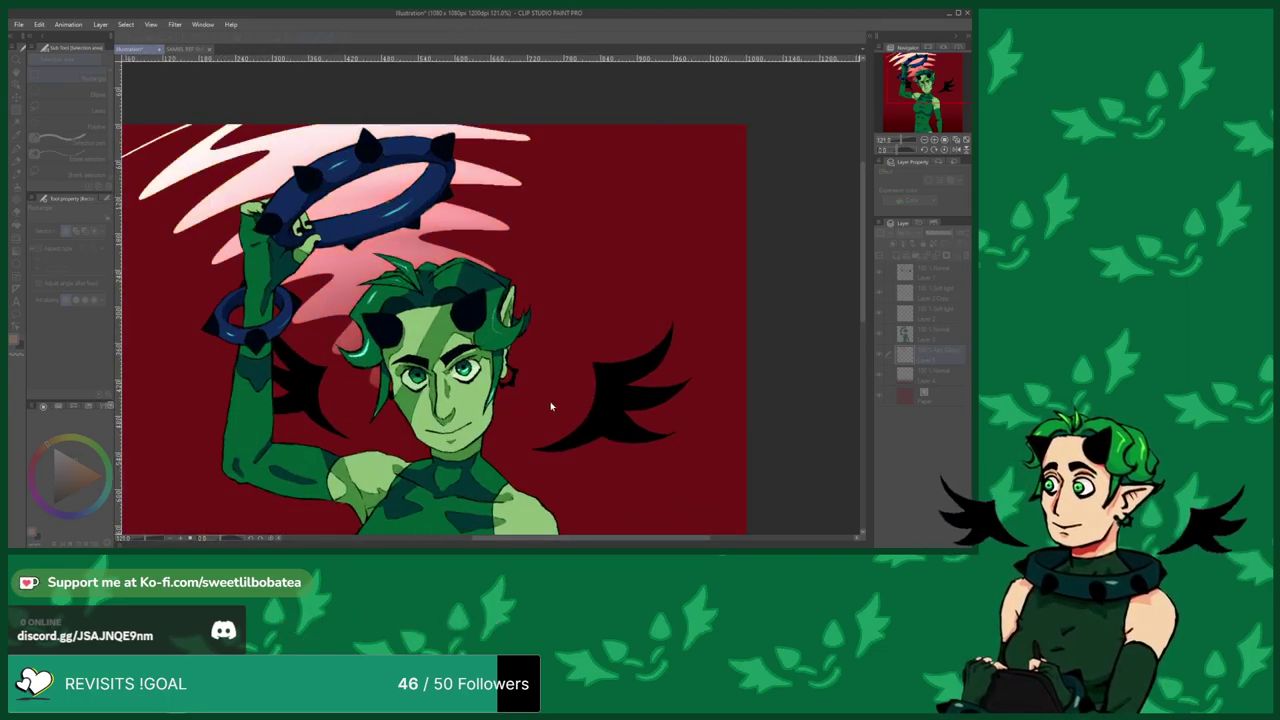
{"action": "key", "text": "ctrl+y"}
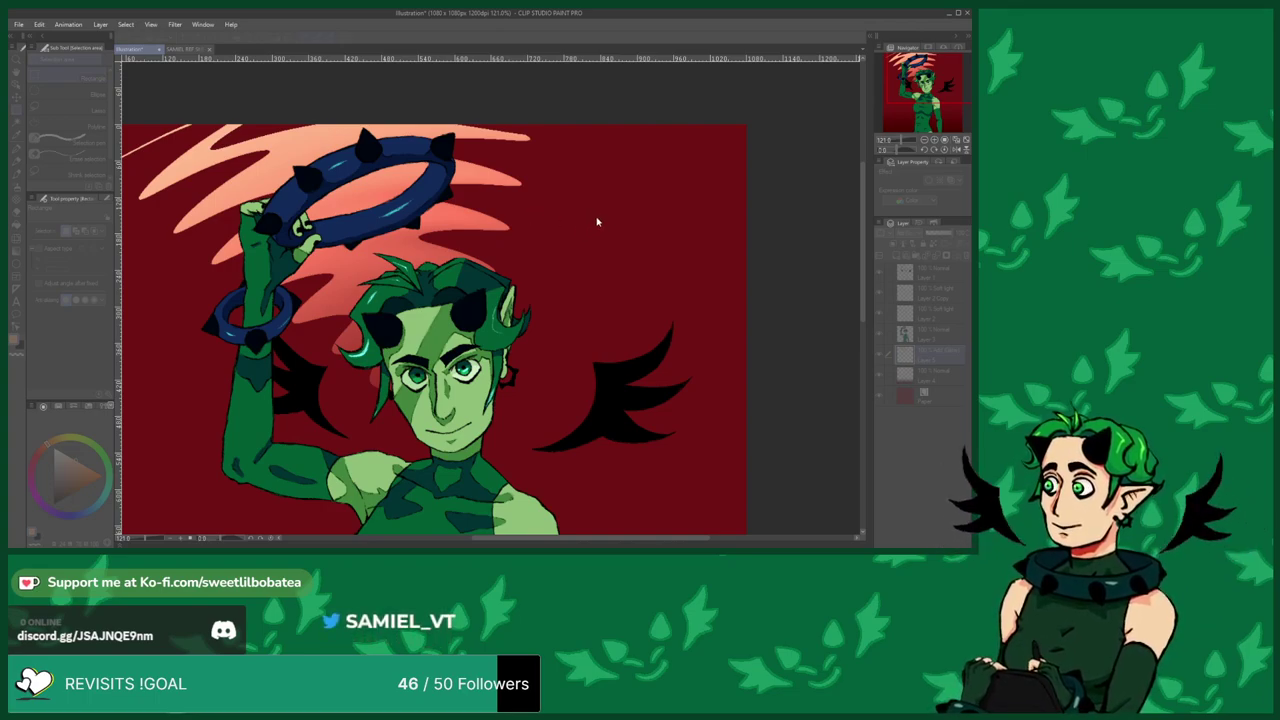
{"action": "left_click", "coordinate": [646, 203]}
Soften the wavy peach streaks on the Add (Glow) layer with a moderate blur filter.
{"action": "scroll", "coordinate": [384, 150], "scroll_direction": "up", "scroll_amount": 1}
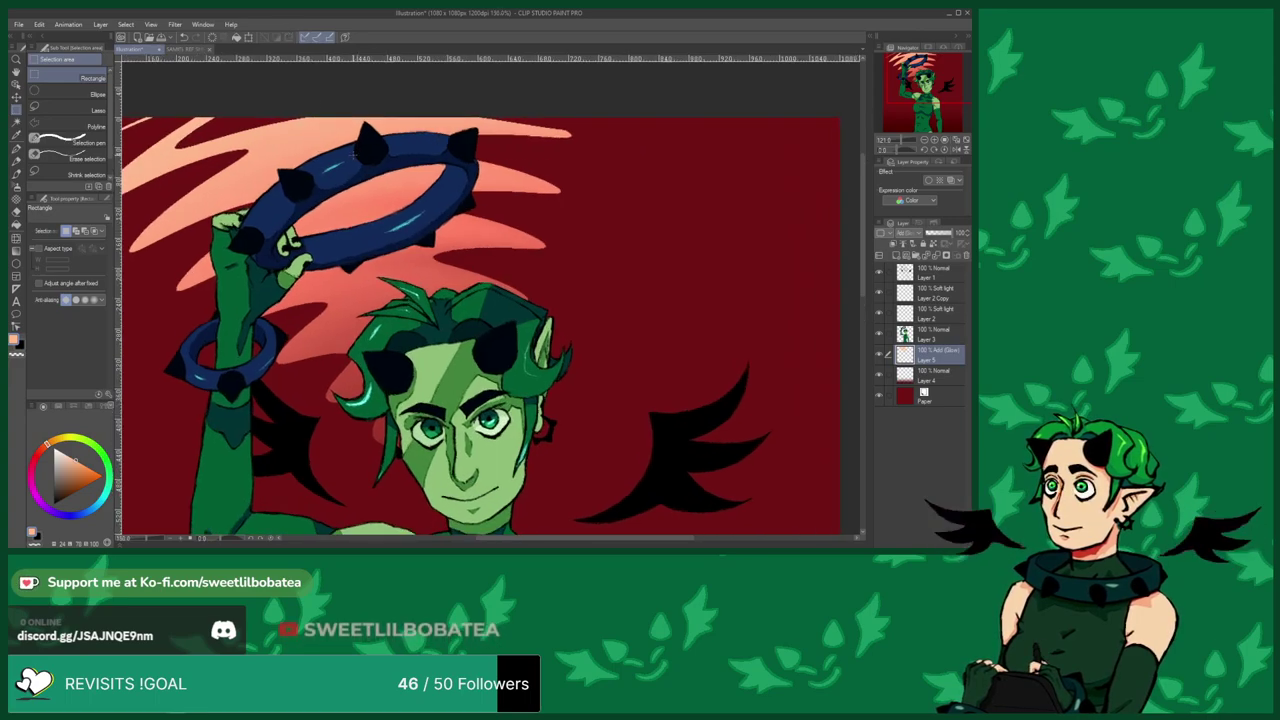
{"action": "scroll", "coordinate": [354, 153], "scroll_direction": "up", "scroll_amount": 1}
{"action": "scroll", "coordinate": [352, 120], "scroll_direction": "down", "scroll_amount": 2}
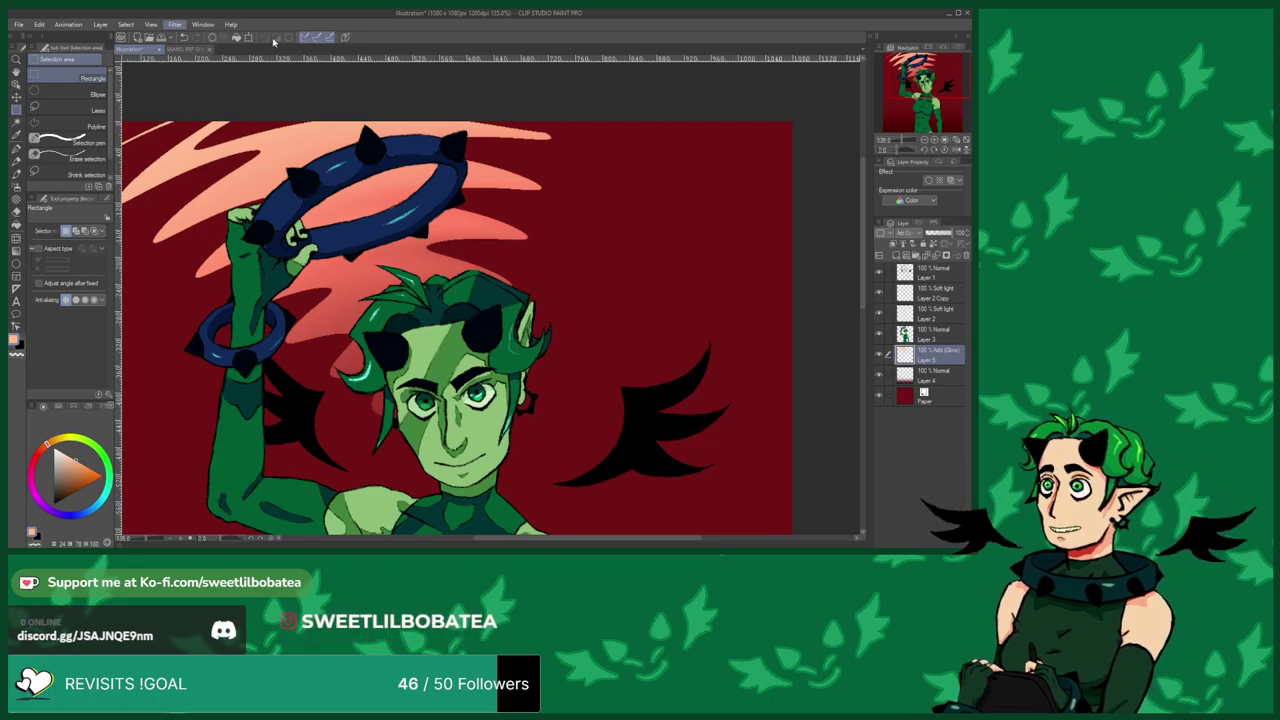
{"action": "scroll", "coordinate": [263, 86], "scroll_direction": "up", "scroll_amount": 5}
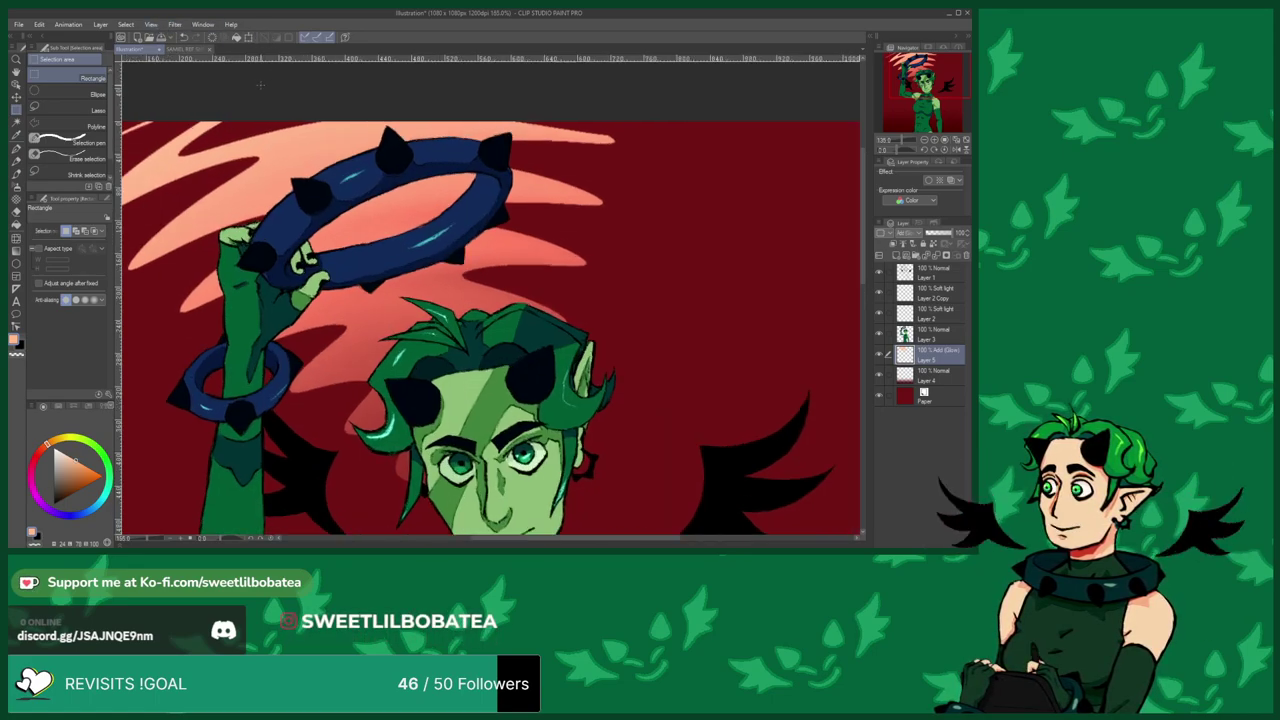
{"action": "scroll", "coordinate": [265, 105], "scroll_direction": "down", "scroll_amount": 3}
{"action": "scroll", "coordinate": [265, 104], "scroll_direction": "down", "scroll_amount": 2}
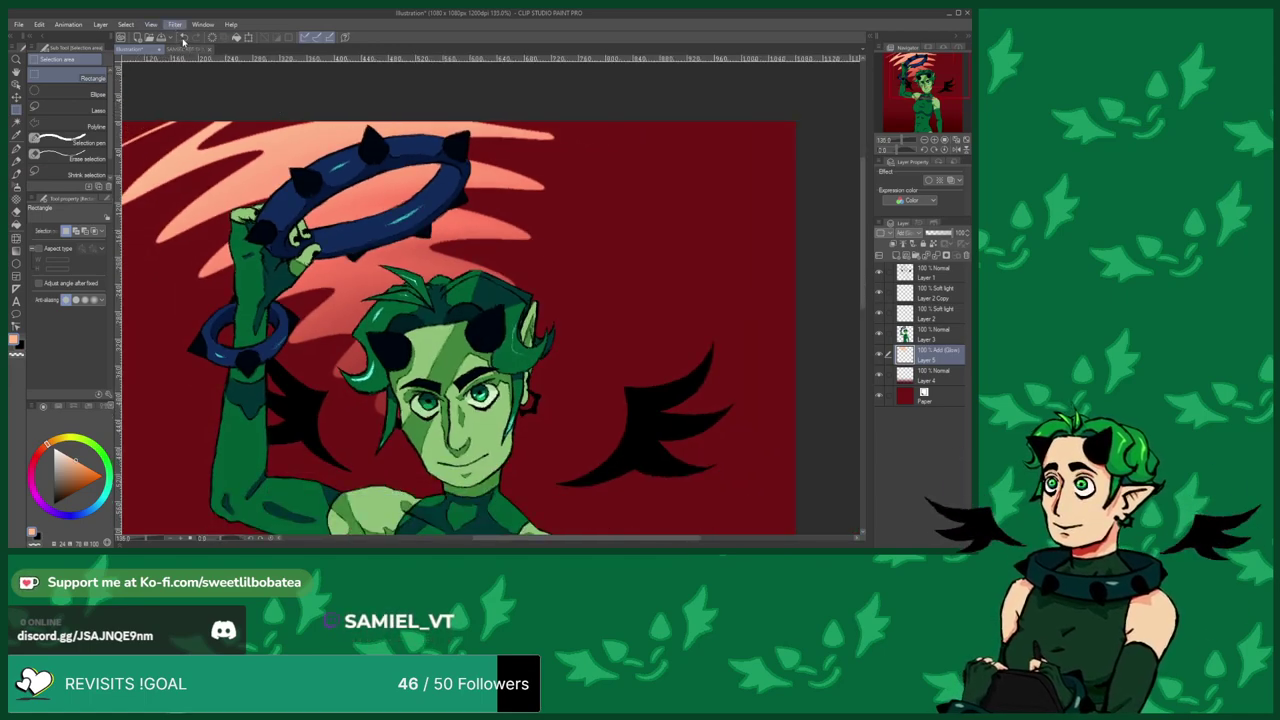
{"action": "left_click", "coordinate": [275, 70]}
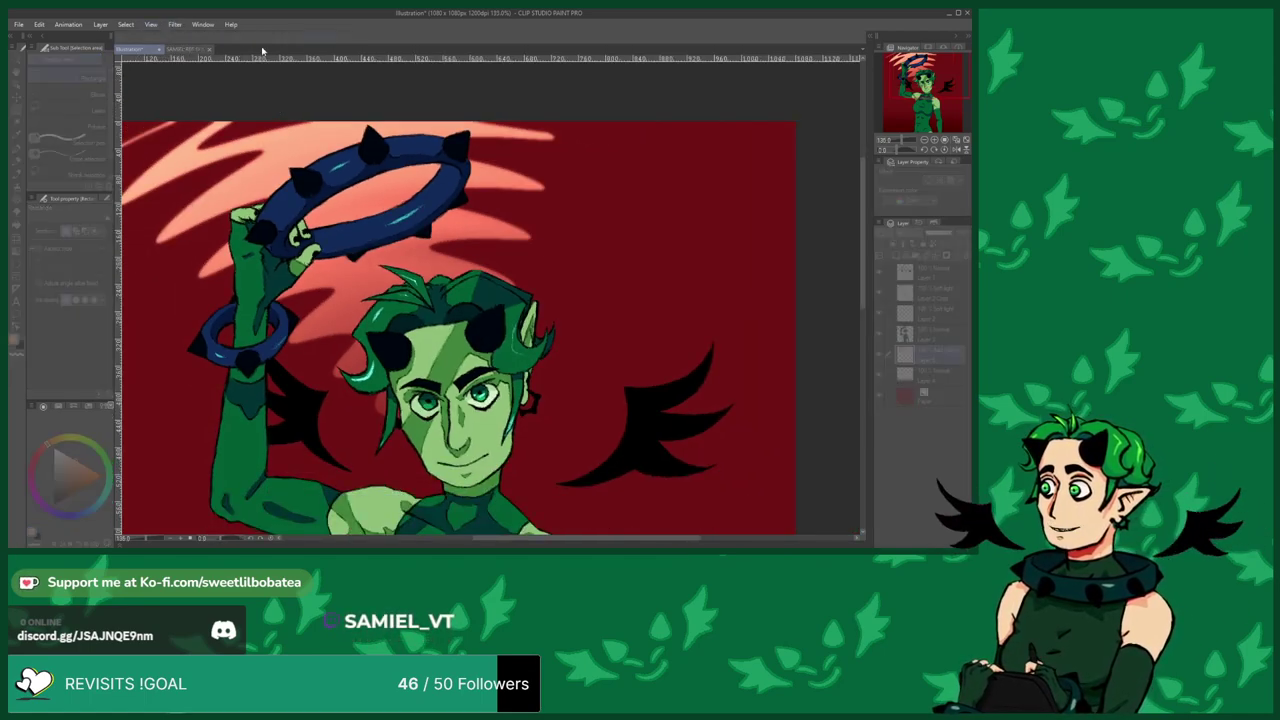
{"action": "left_click", "coordinate": [542, 342]}
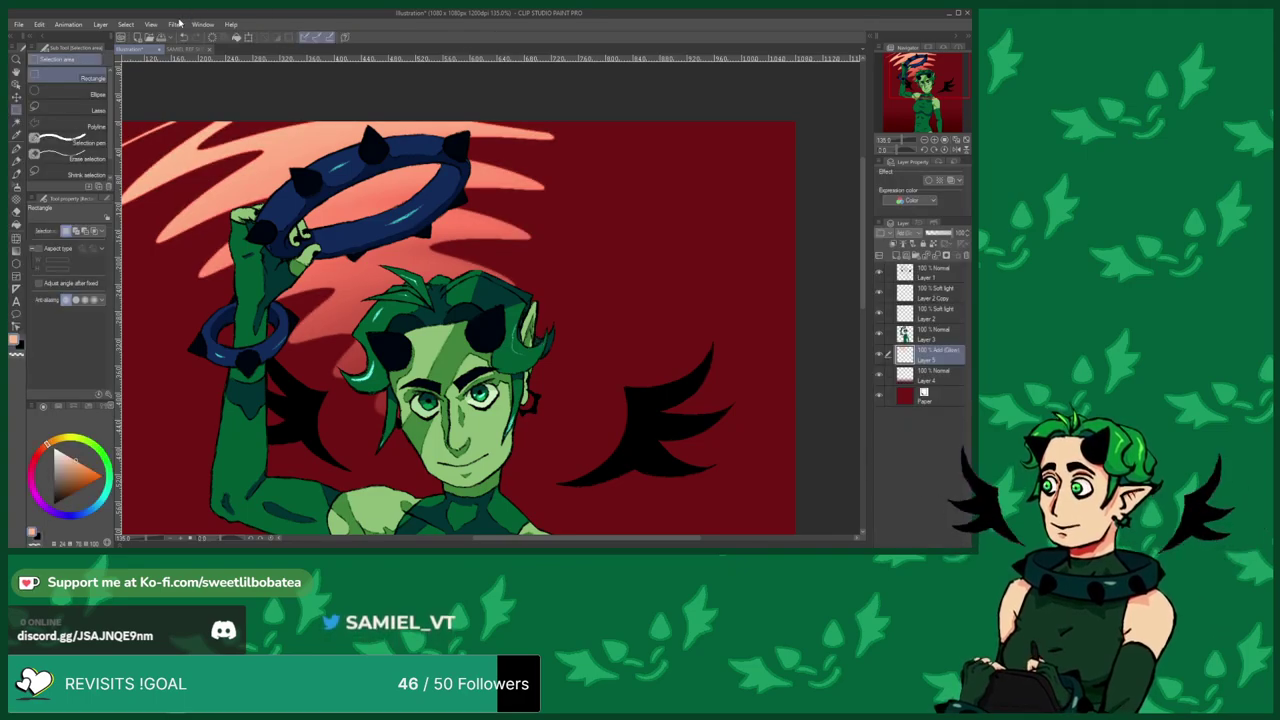
{"action": "left_click", "coordinate": [291, 55]}
{"action": "scroll", "coordinate": [529, 163], "scroll_direction": "down", "scroll_amount": 1}
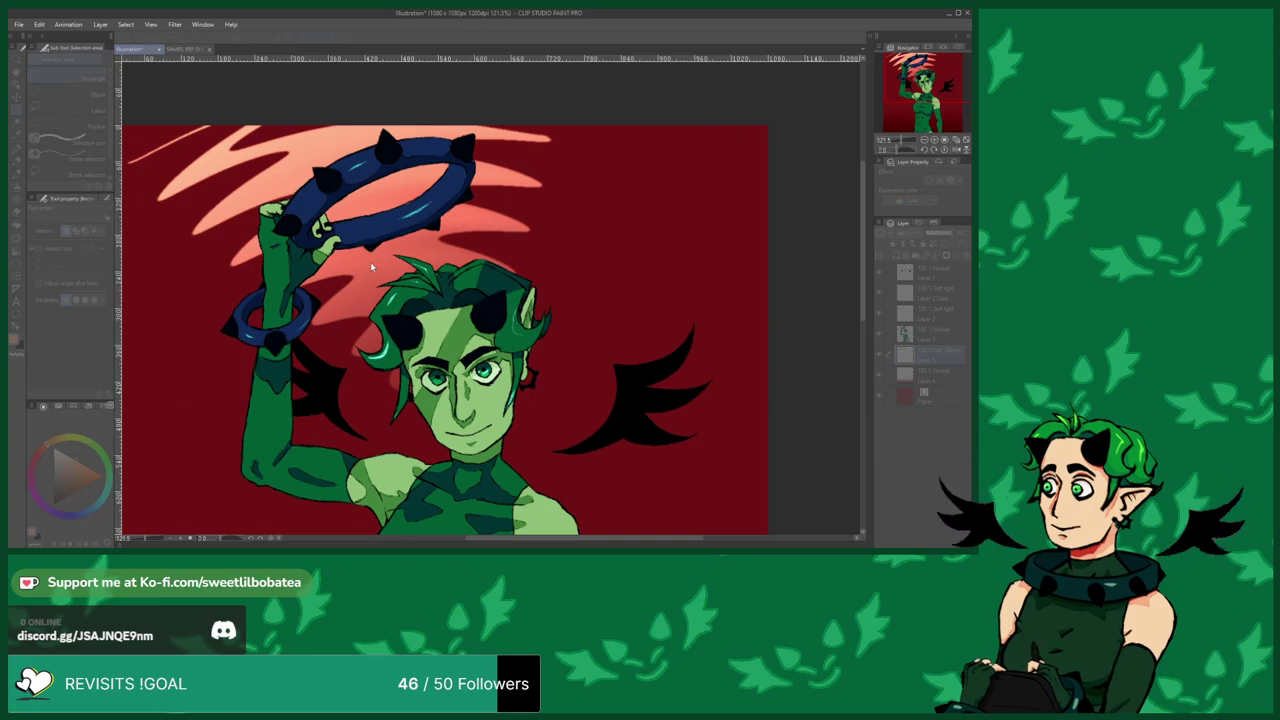
{"action": "left_click", "coordinate": [456, 276]}
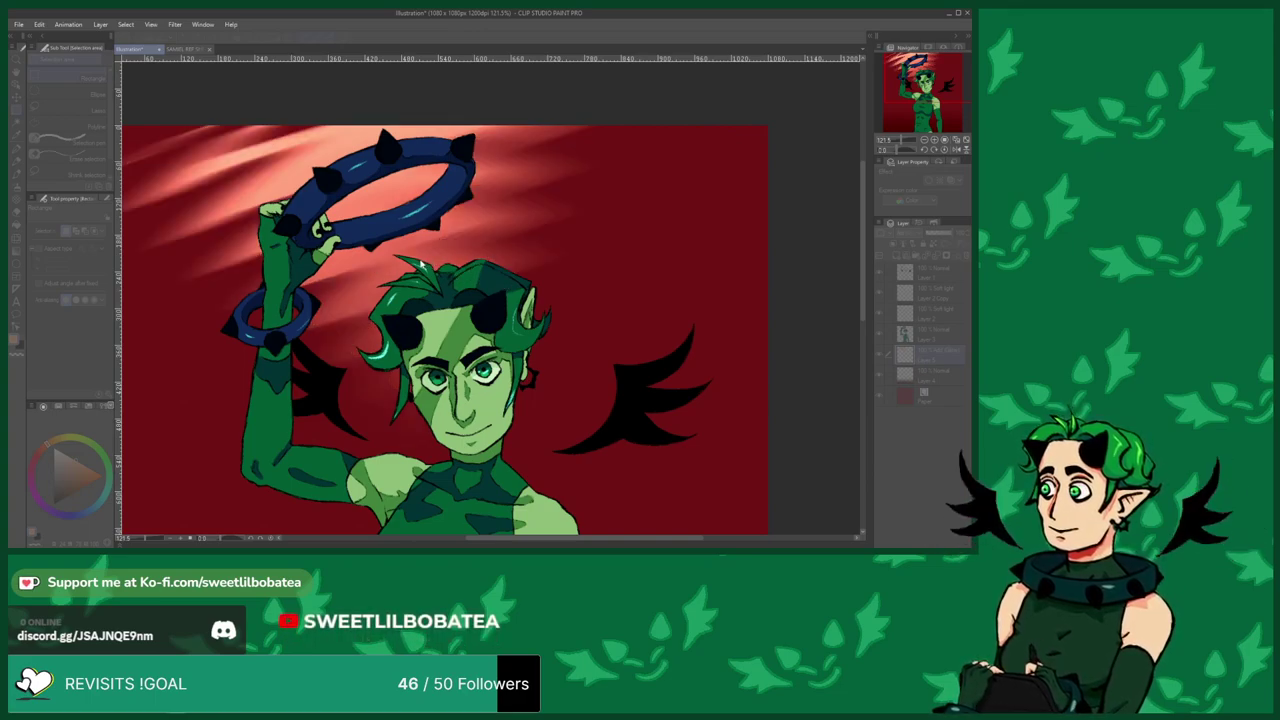
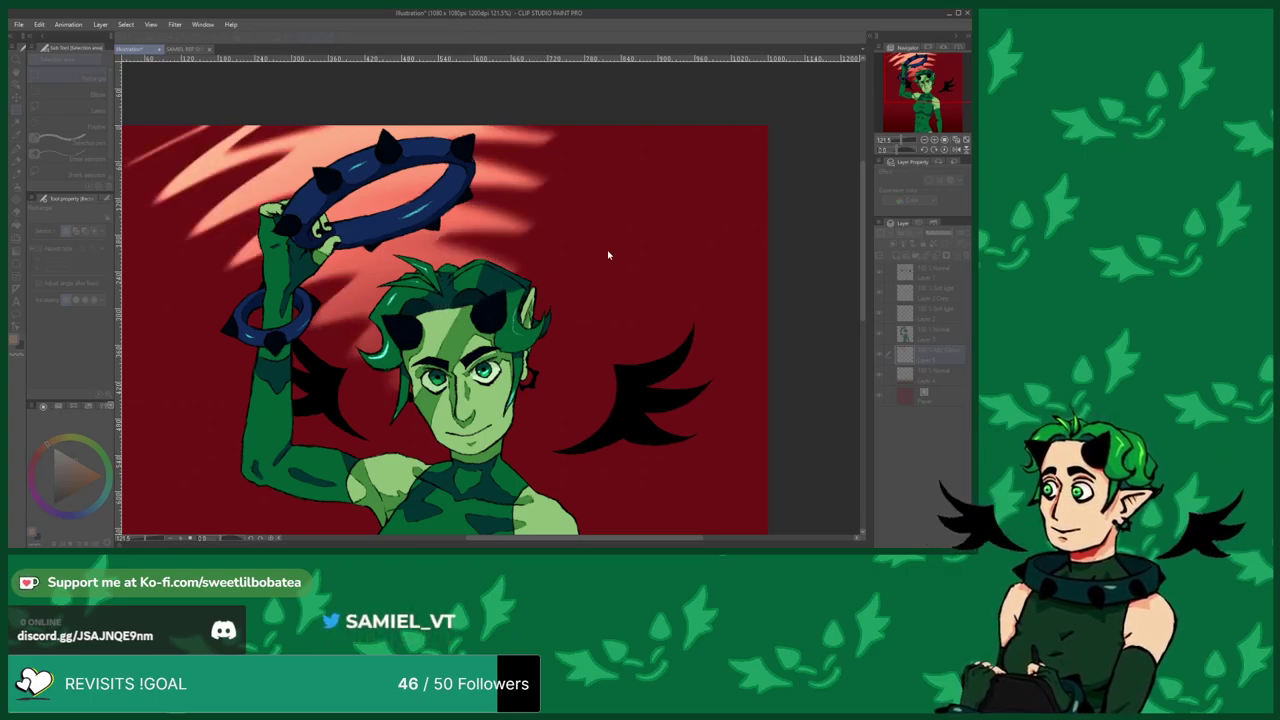
{"action": "key", "text": "Return"}
Create a new Normal layer directly above the blurred peach glow layer.
{"action": "scroll", "coordinate": [428, 198], "scroll_direction": "down", "scroll_amount": 4}
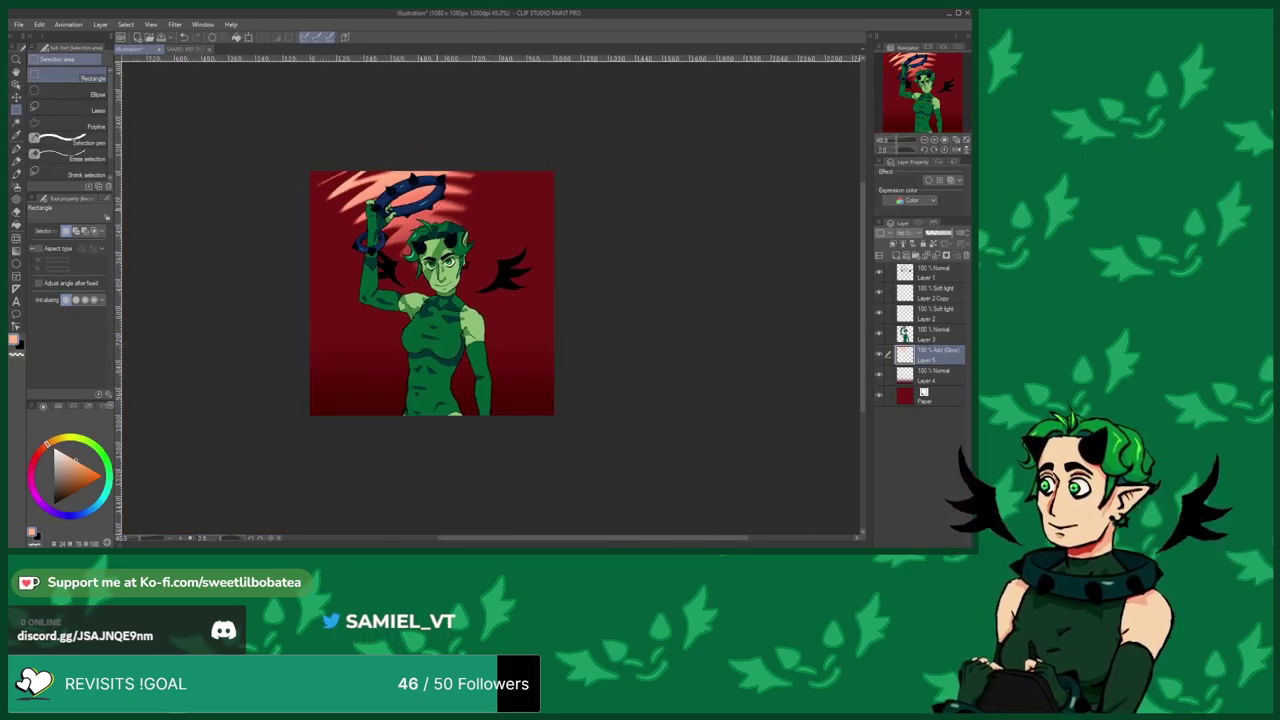
{"action": "scroll", "coordinate": [432, 293], "scroll_direction": "up", "scroll_amount": 5}
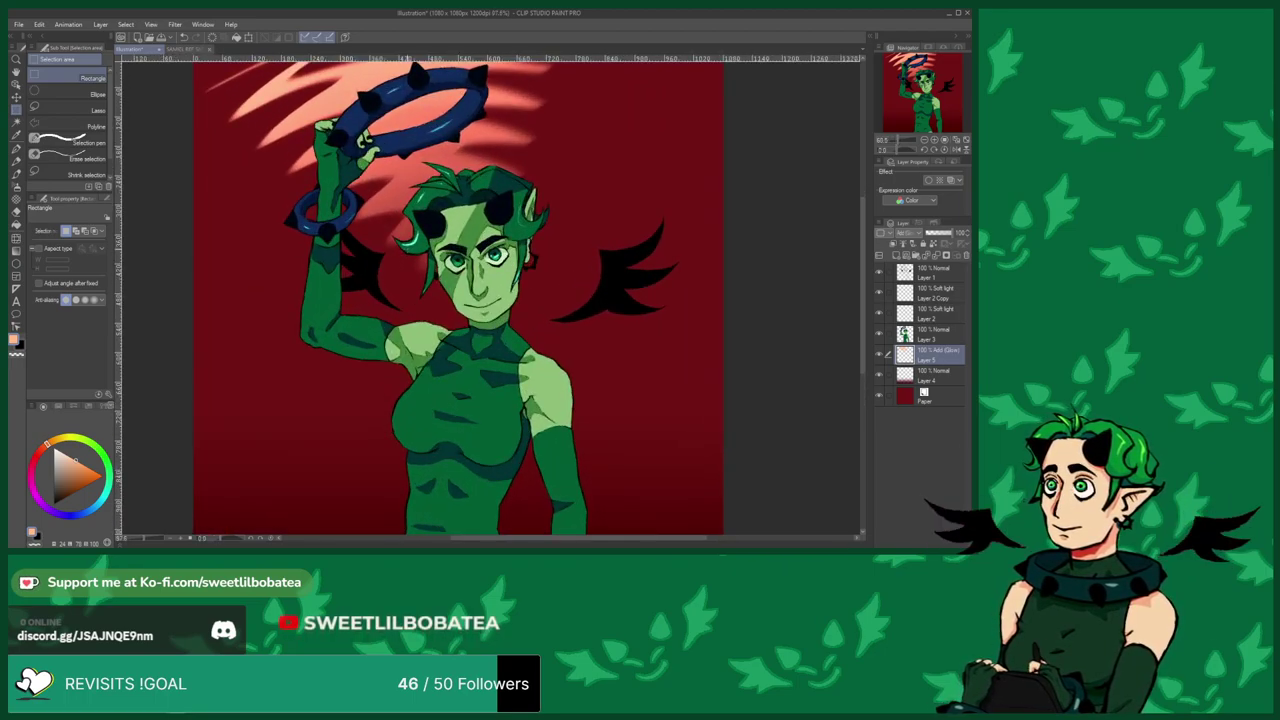
{"action": "scroll", "coordinate": [783, 293], "scroll_direction": "down", "scroll_amount": 2}
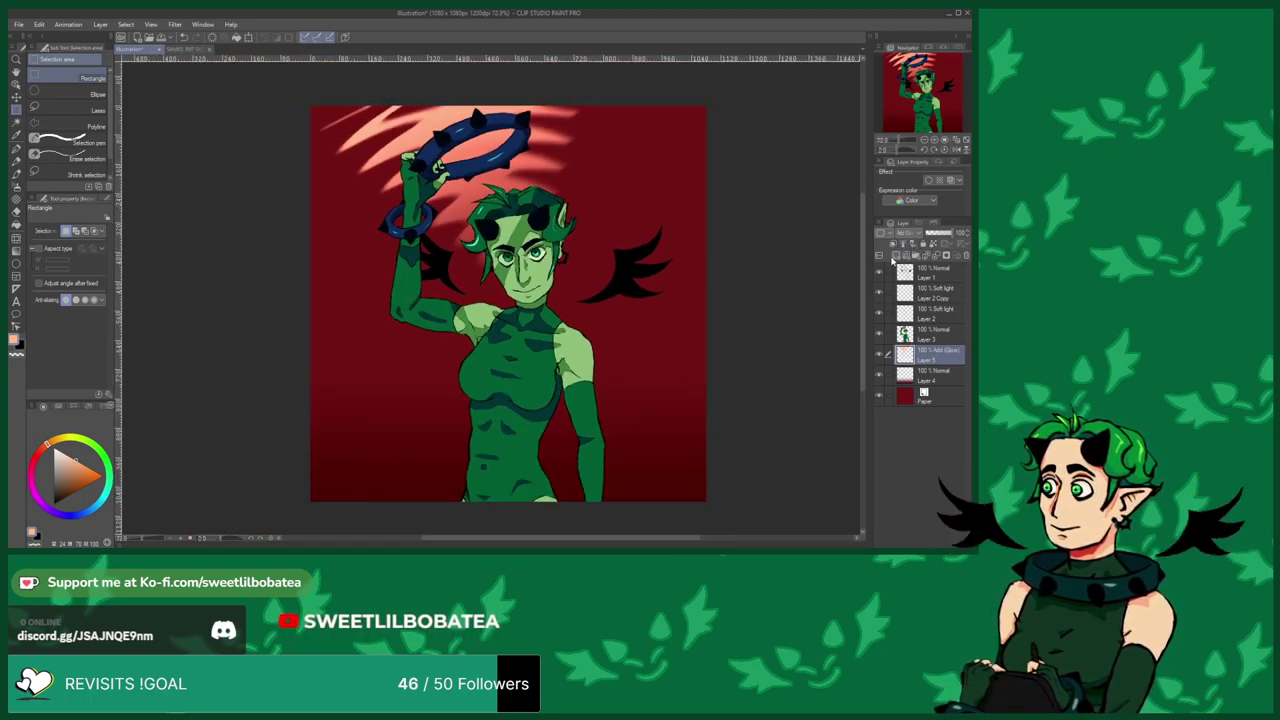
{"action": "left_click", "coordinate": [894, 257]}
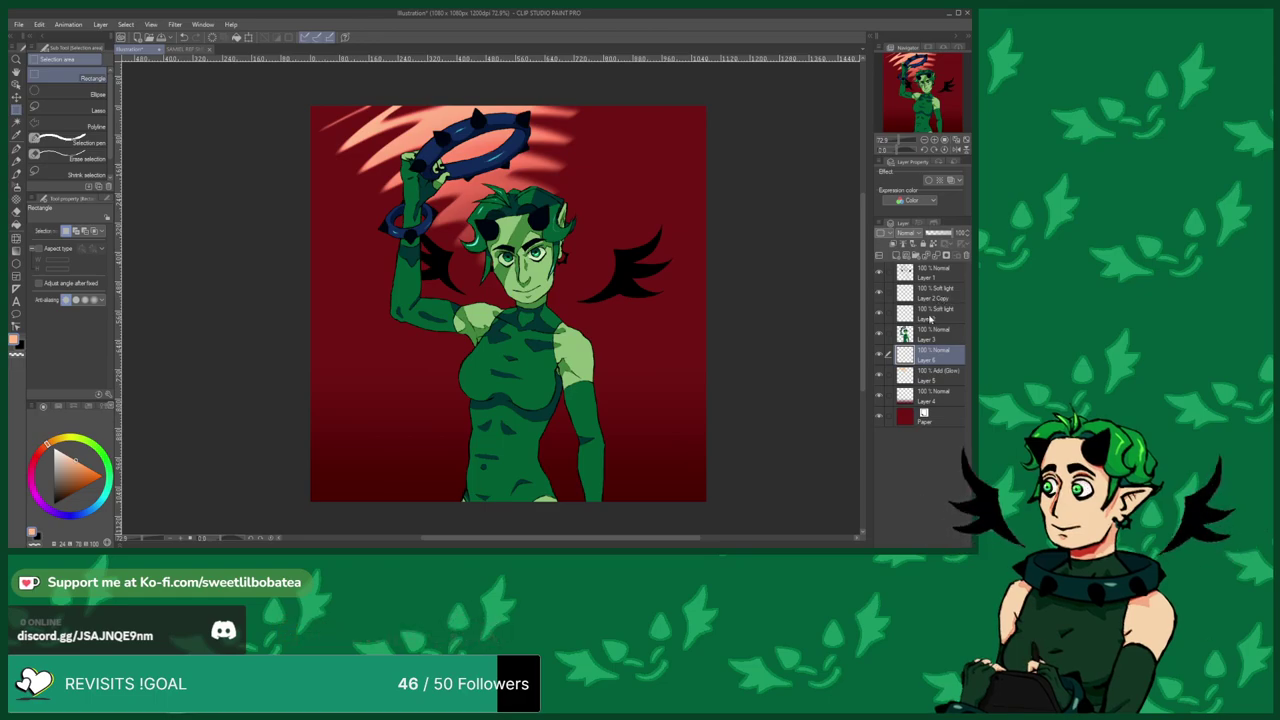
Select the background area around the character using Auto select on the topmost layer, Layer 1.
{"action": "left_click", "coordinate": [926, 333]}
{"action": "left_click", "coordinate": [16, 121]}
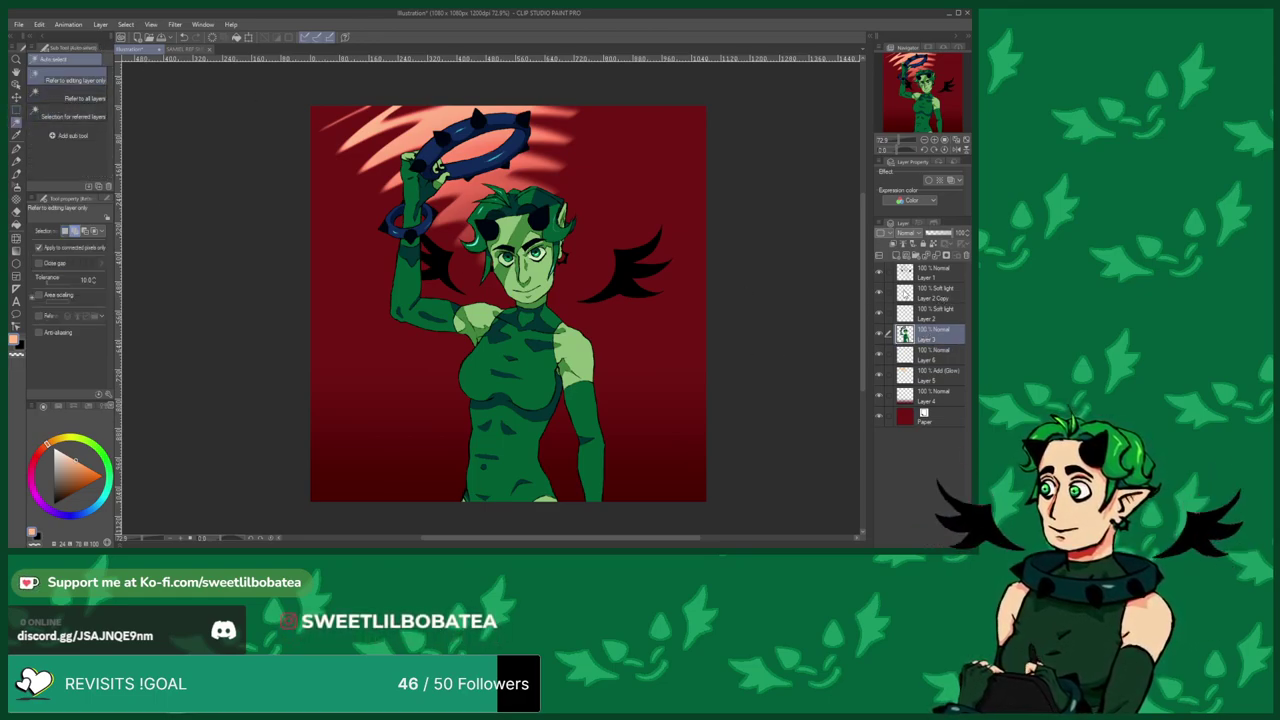
{"action": "left_click", "coordinate": [930, 272]}
{"action": "left_click", "coordinate": [680, 420]}
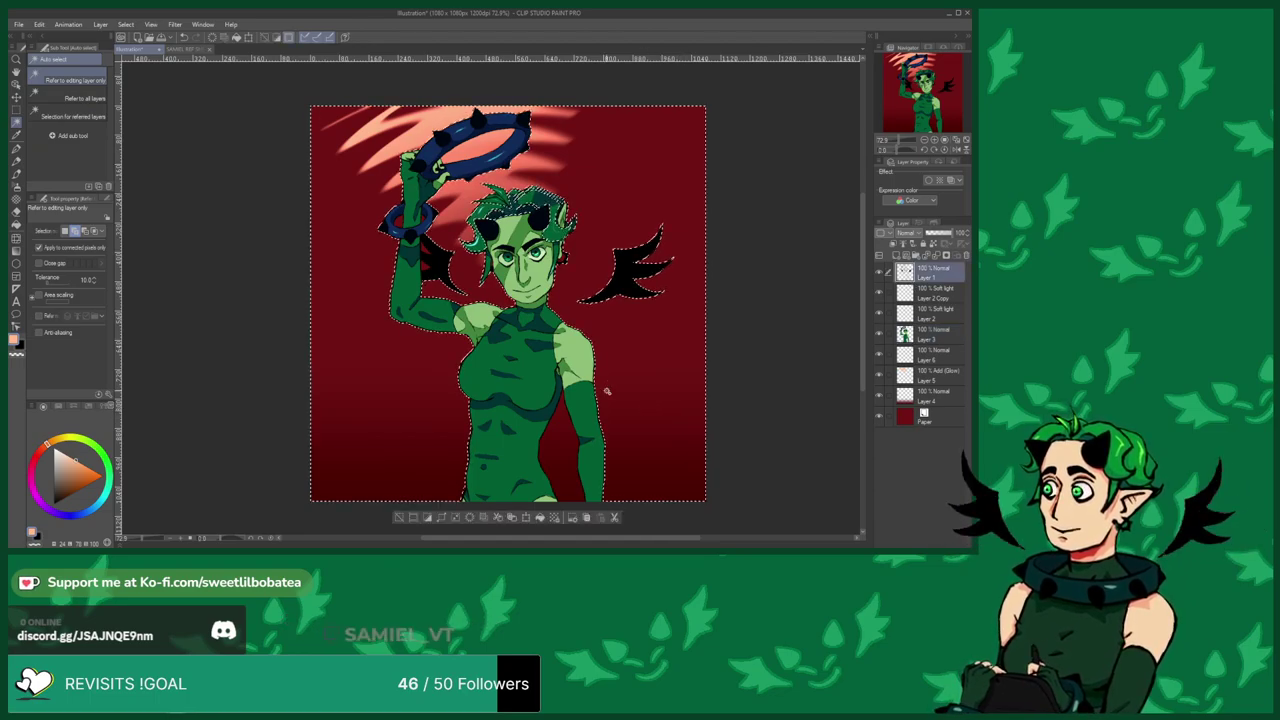
Turn on anti-aliasing for Auto select and inspect the selection edges around the face, hair, wings and raised arm.
{"action": "scroll", "coordinate": [537, 267], "scroll_direction": "up", "scroll_amount": 5}
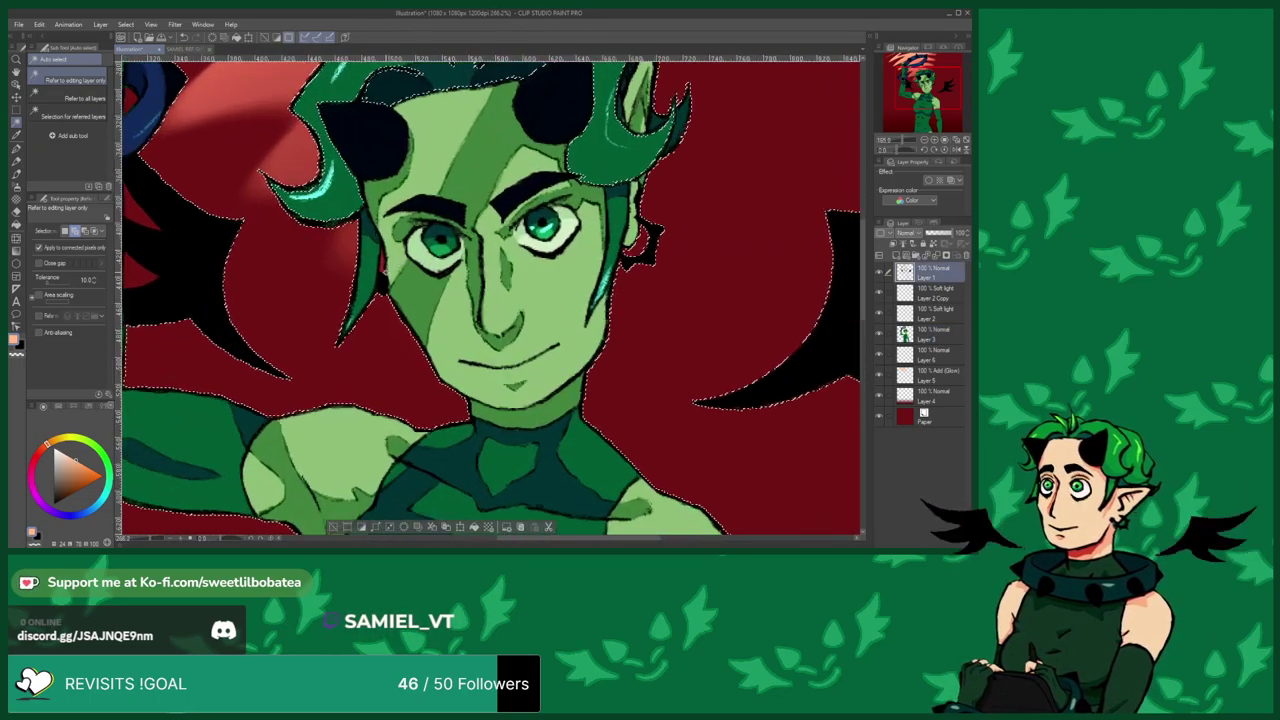
{"action": "scroll", "coordinate": [441, 268], "scroll_direction": "down", "scroll_amount": 2}
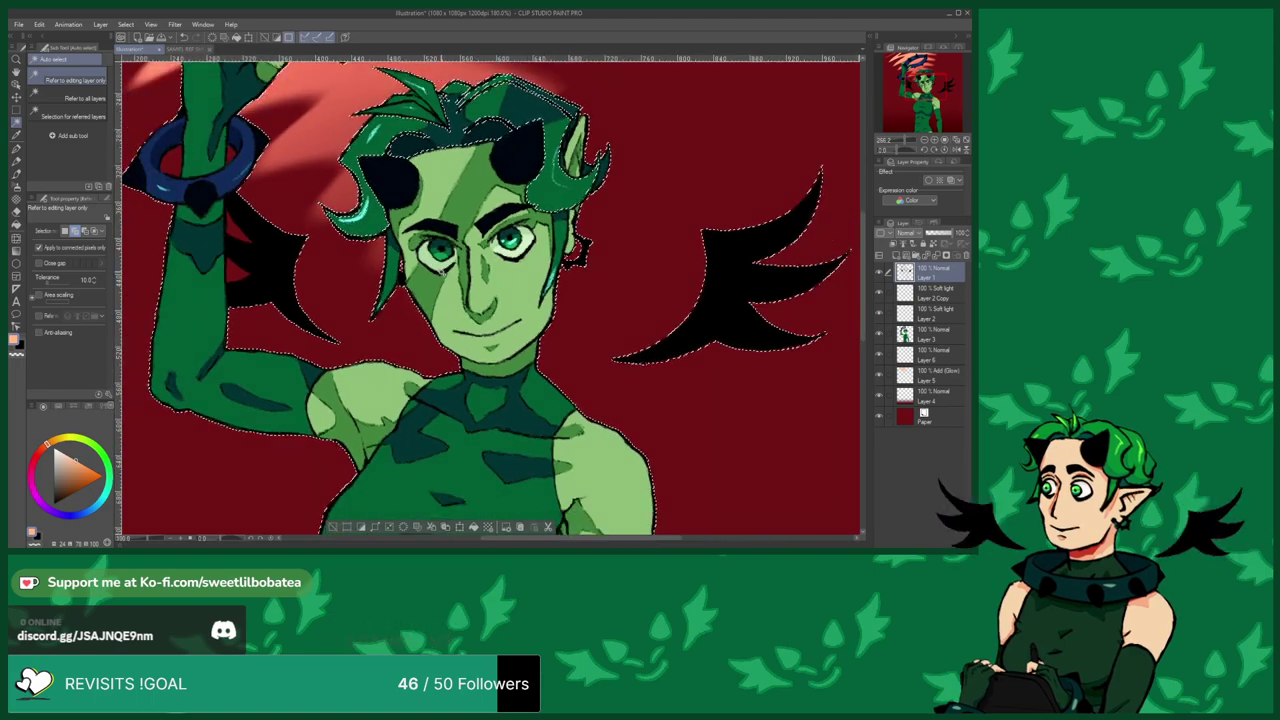
{"action": "scroll", "coordinate": [442, 270], "scroll_direction": "down", "scroll_amount": 3}
{"action": "scroll", "coordinate": [282, 270], "scroll_direction": "up", "scroll_amount": 4}
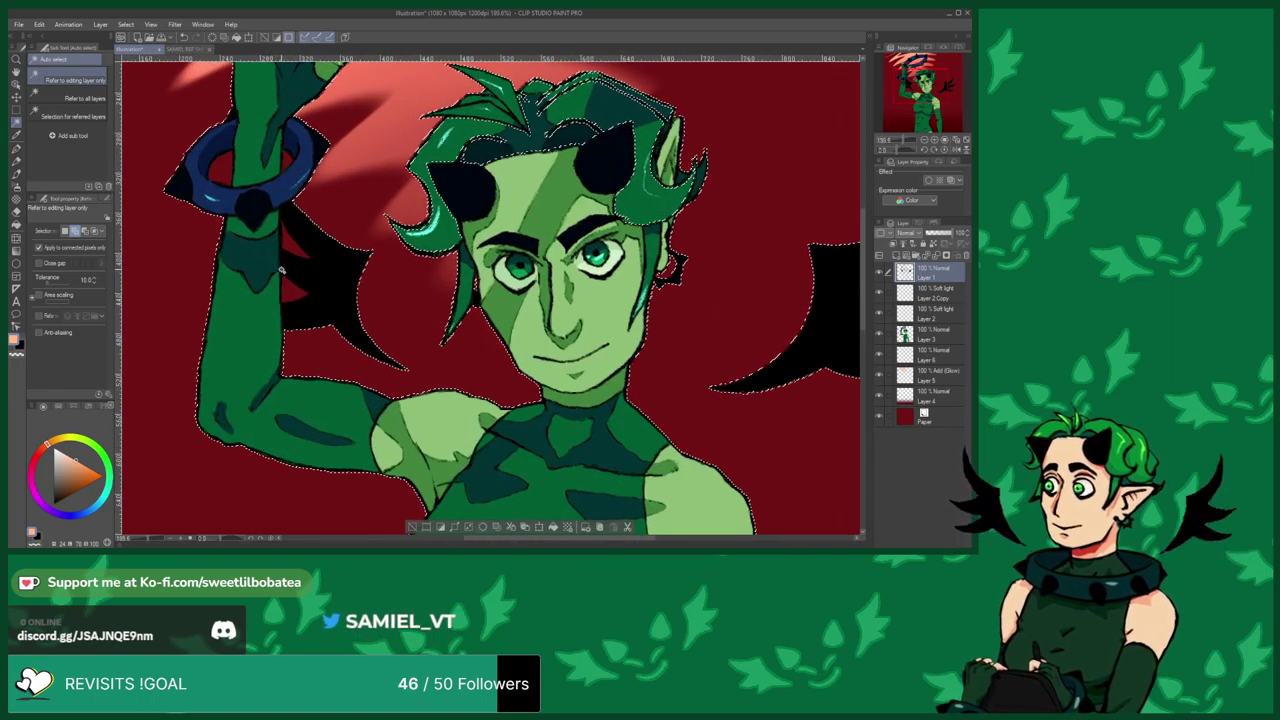
{"action": "left_click", "coordinate": [38, 332]}
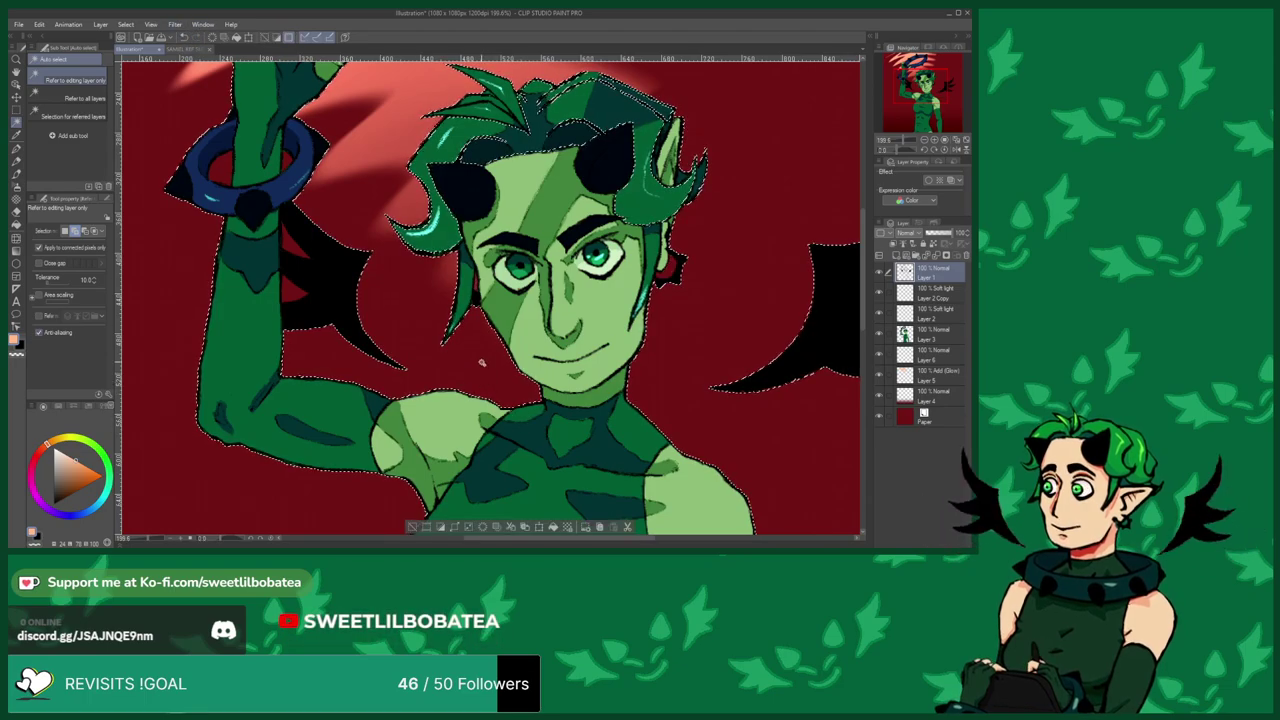
{"action": "scroll", "coordinate": [481, 366], "scroll_direction": "up", "scroll_amount": 4}
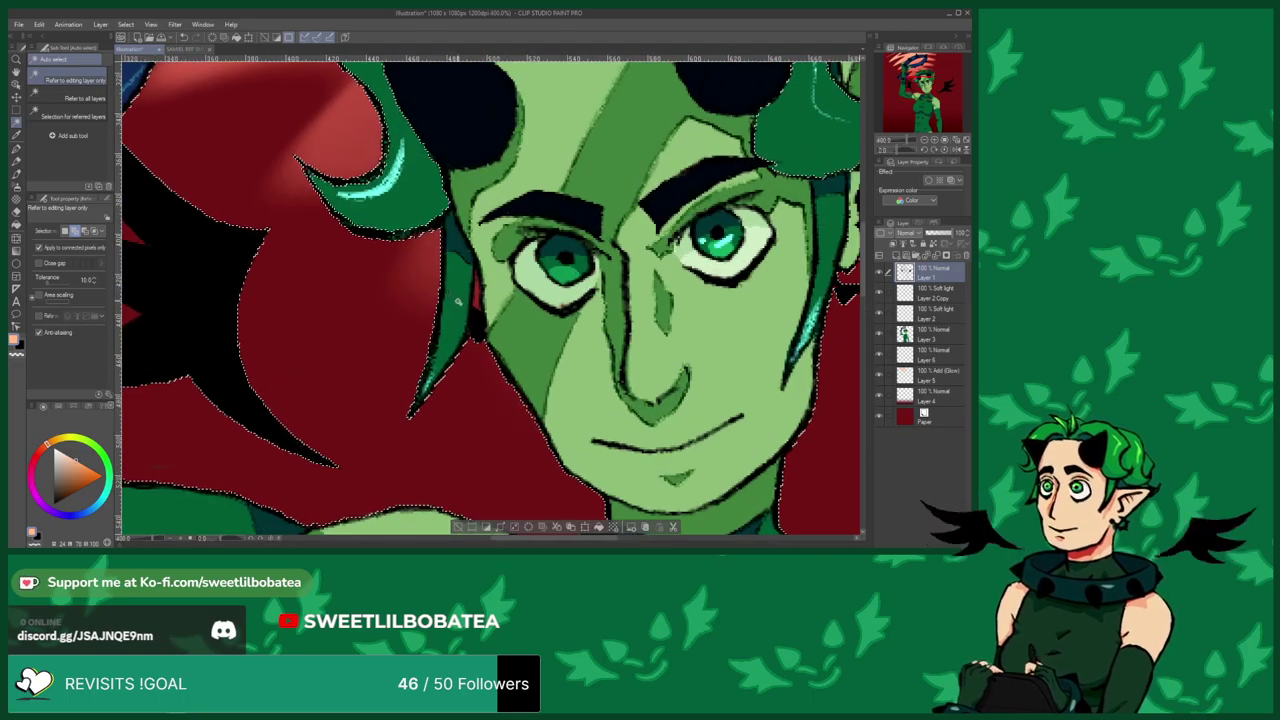
{"action": "scroll", "coordinate": [456, 303], "scroll_direction": "down", "scroll_amount": 4}
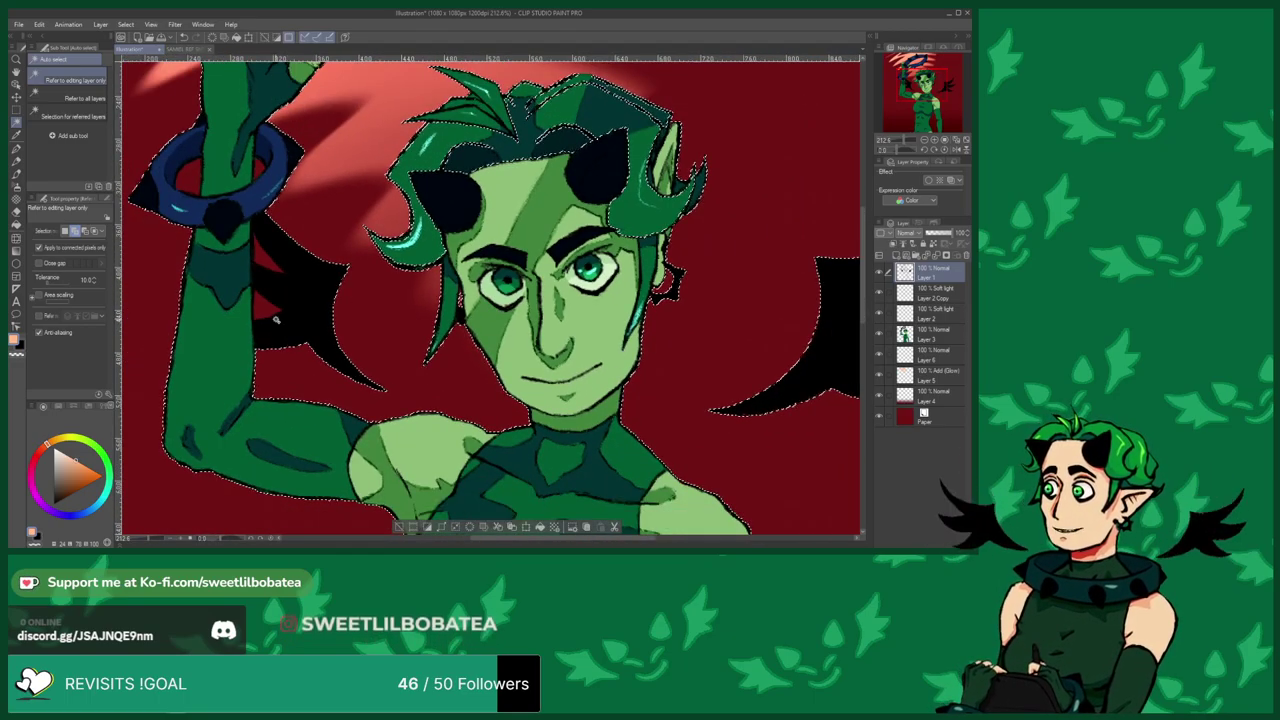
{"action": "scroll", "coordinate": [281, 268], "scroll_direction": "down", "scroll_amount": 2}
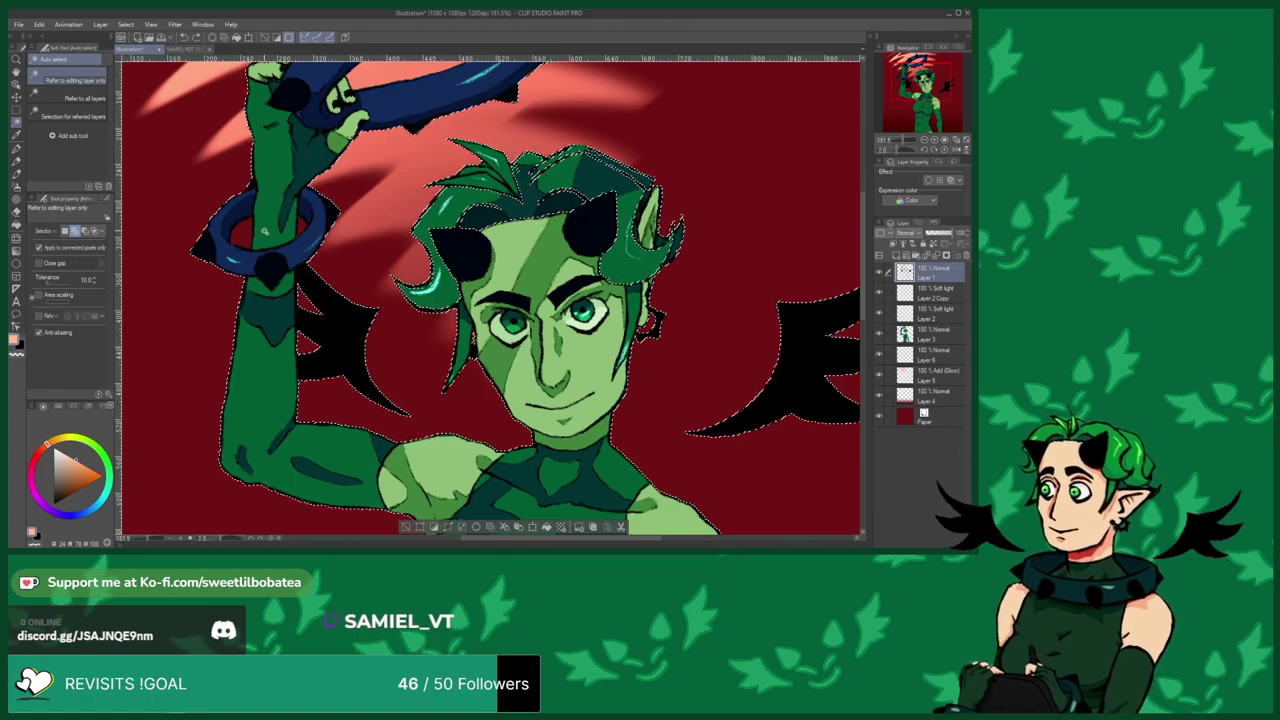
Inspect the selection outline up close around the bracelet, raised arm, ring and hair, and across the whole figure.
{"action": "scroll", "coordinate": [306, 227], "scroll_direction": "up", "scroll_amount": 2}
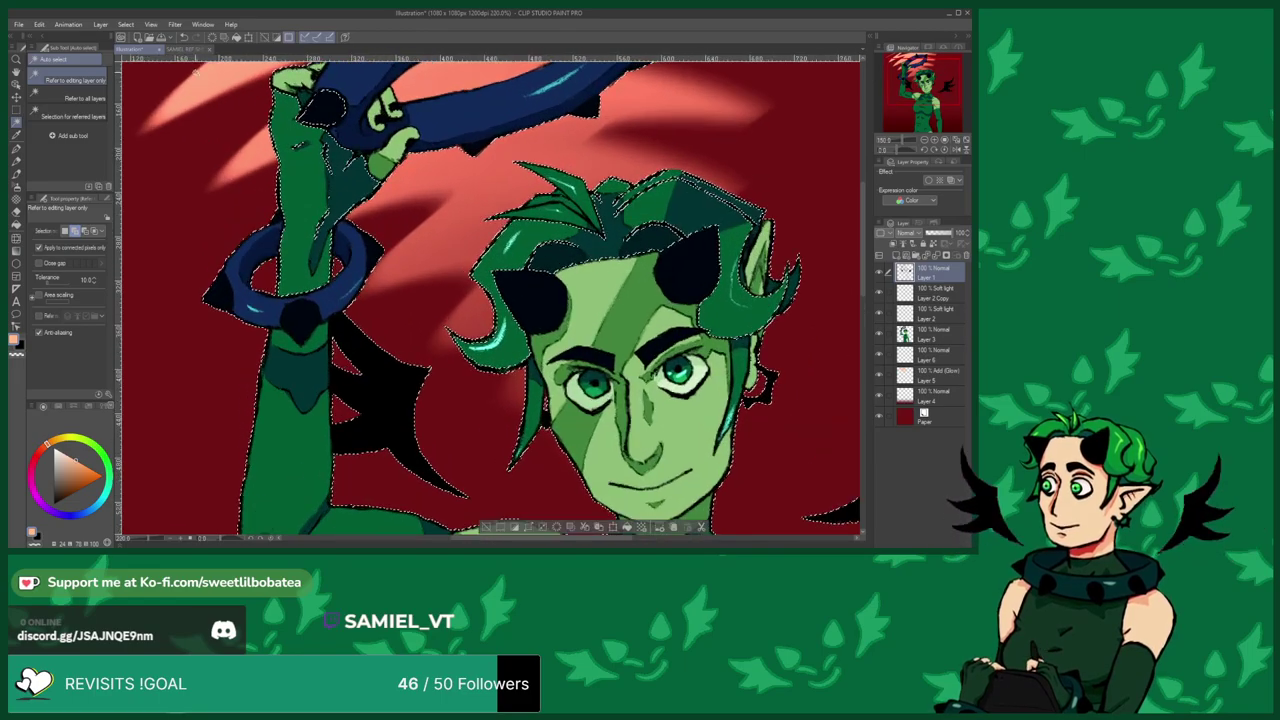
{"action": "scroll", "coordinate": [326, 266], "scroll_direction": "up", "scroll_amount": 2}
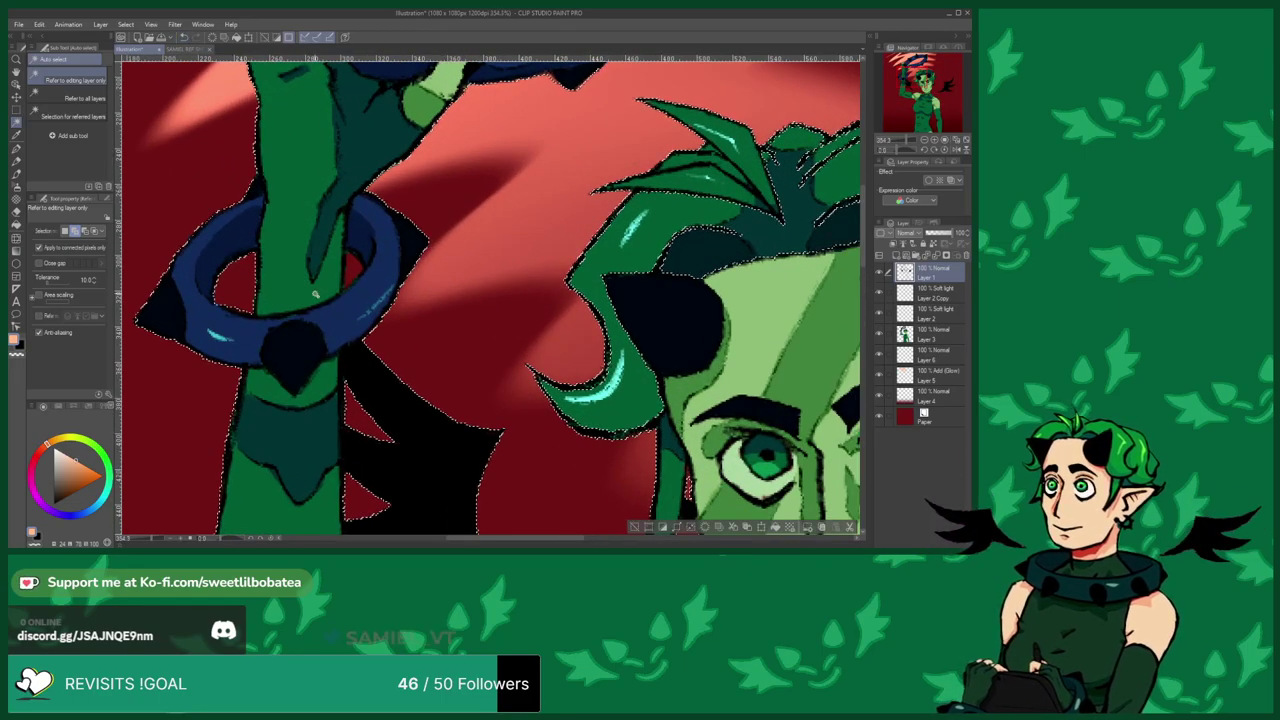
{"action": "scroll", "coordinate": [304, 452], "scroll_direction": "down", "scroll_amount": 2}
{"action": "scroll", "coordinate": [304, 452], "scroll_direction": "down", "scroll_amount": 2}
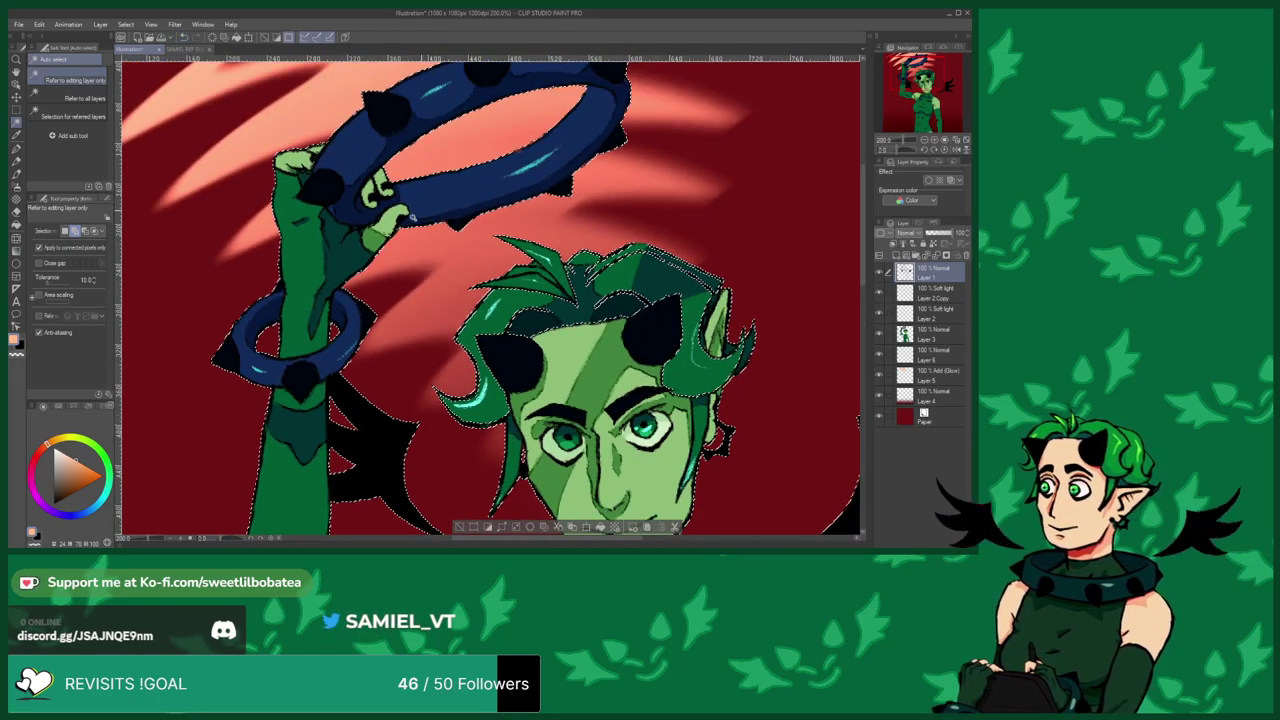
{"action": "scroll", "coordinate": [304, 452], "scroll_direction": "down", "scroll_amount": 3}
{"action": "scroll", "coordinate": [434, 250], "scroll_direction": "down", "scroll_amount": 1}
{"action": "scroll", "coordinate": [434, 390], "scroll_direction": "up", "scroll_amount": 3}
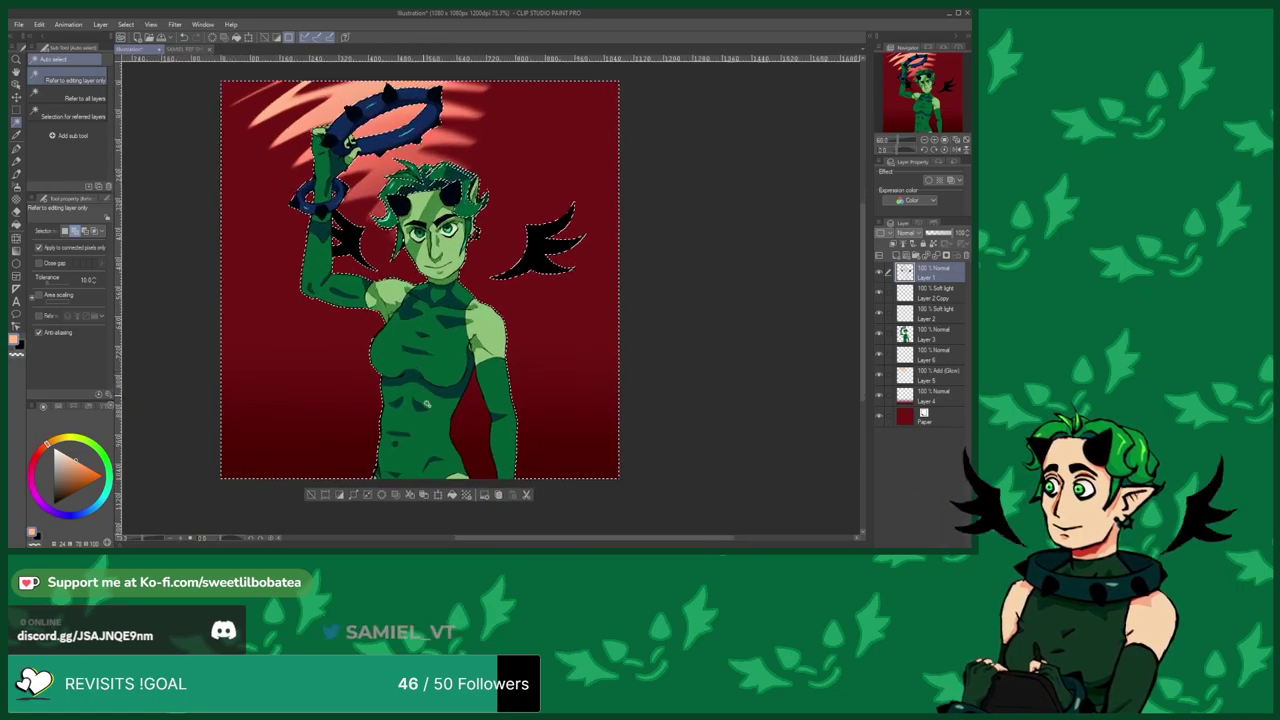
{"action": "scroll", "coordinate": [422, 262], "scroll_direction": "down", "scroll_amount": 1}
{"action": "scroll", "coordinate": [306, 490], "scroll_direction": "down", "scroll_amount": 1}
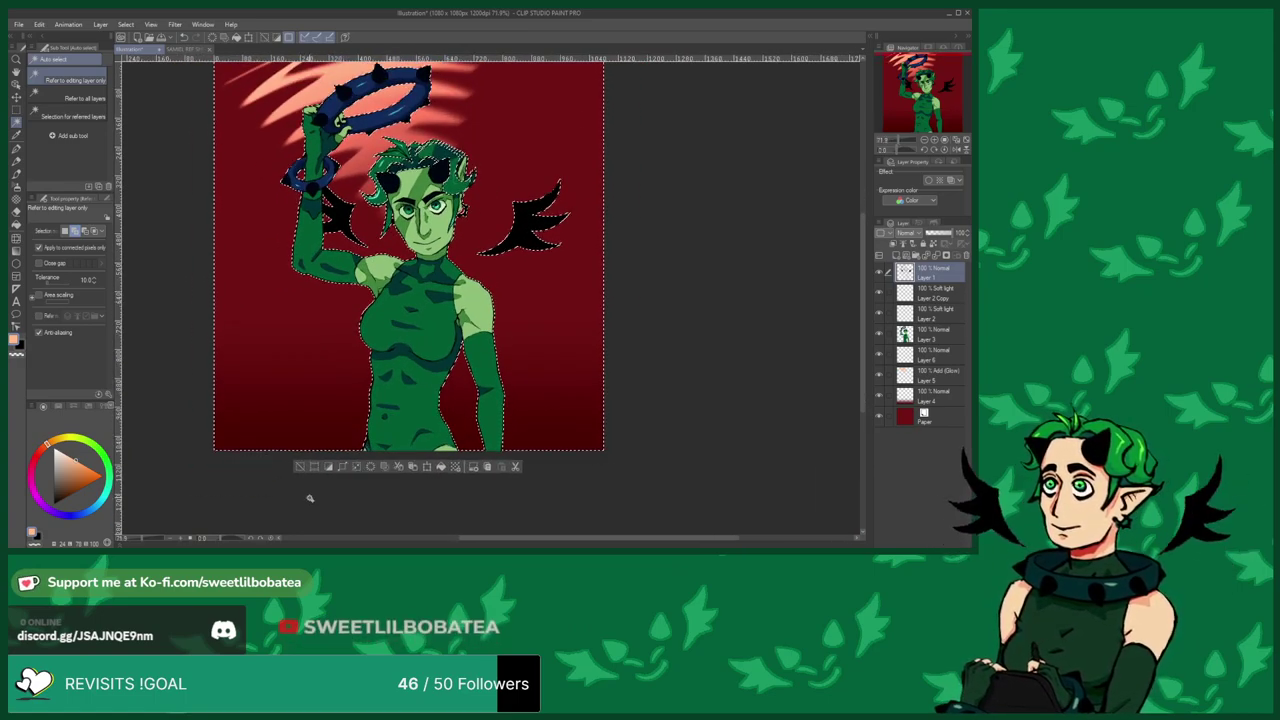
Invert the selection to cover the figure and expand it slightly beyond the outline of the body, wings and ring.
{"action": "left_click", "coordinate": [358, 470]}
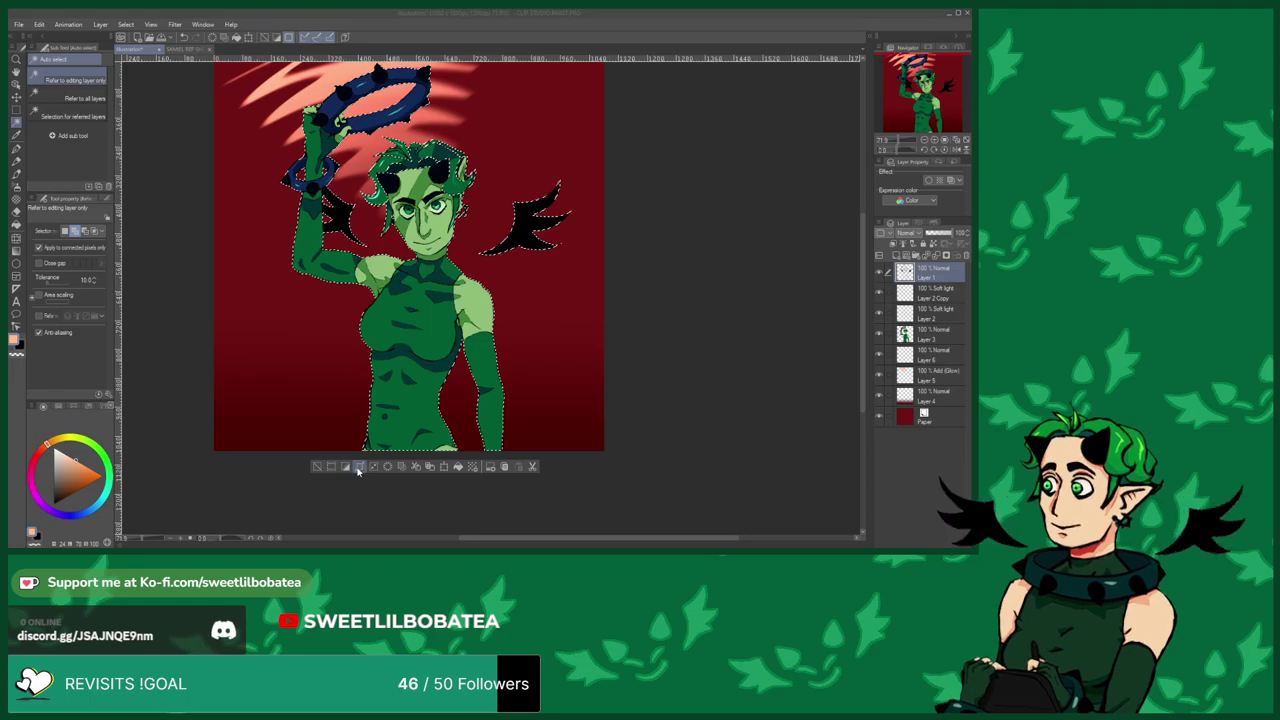
{"action": "left_click", "coordinate": [271, 257]}
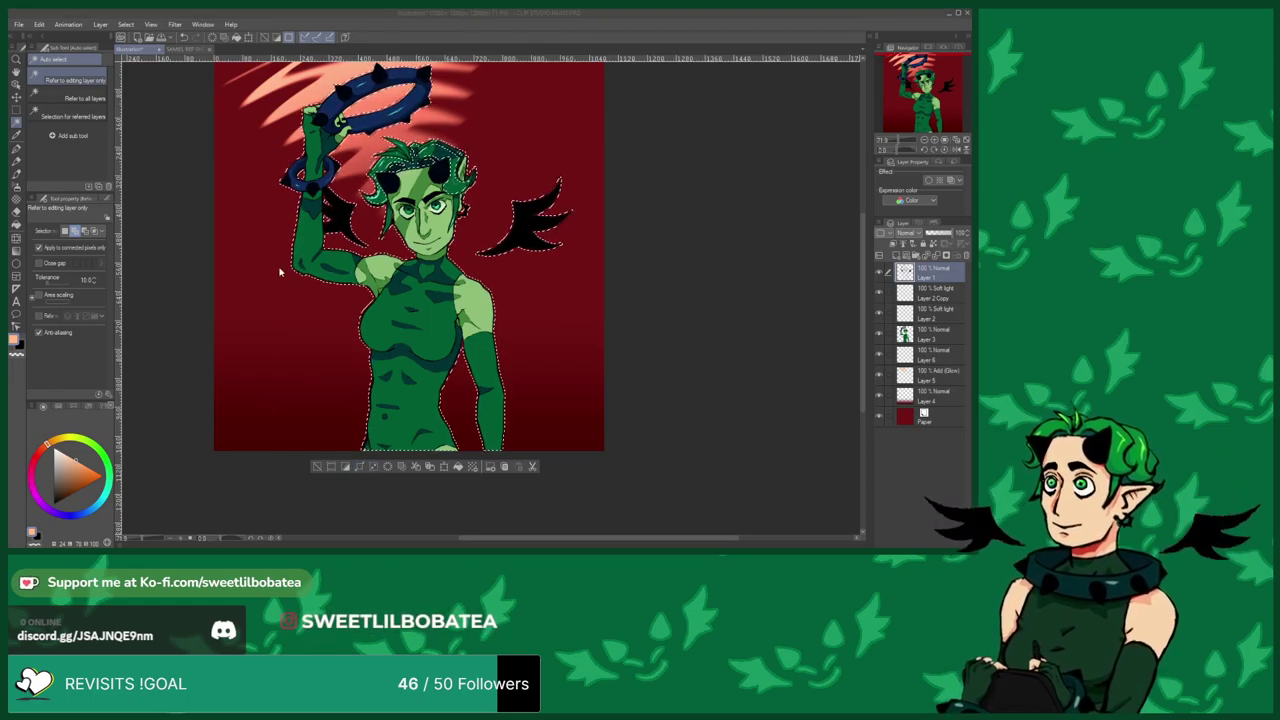
{"action": "scroll", "coordinate": [311, 216], "scroll_direction": "up", "scroll_amount": 5}
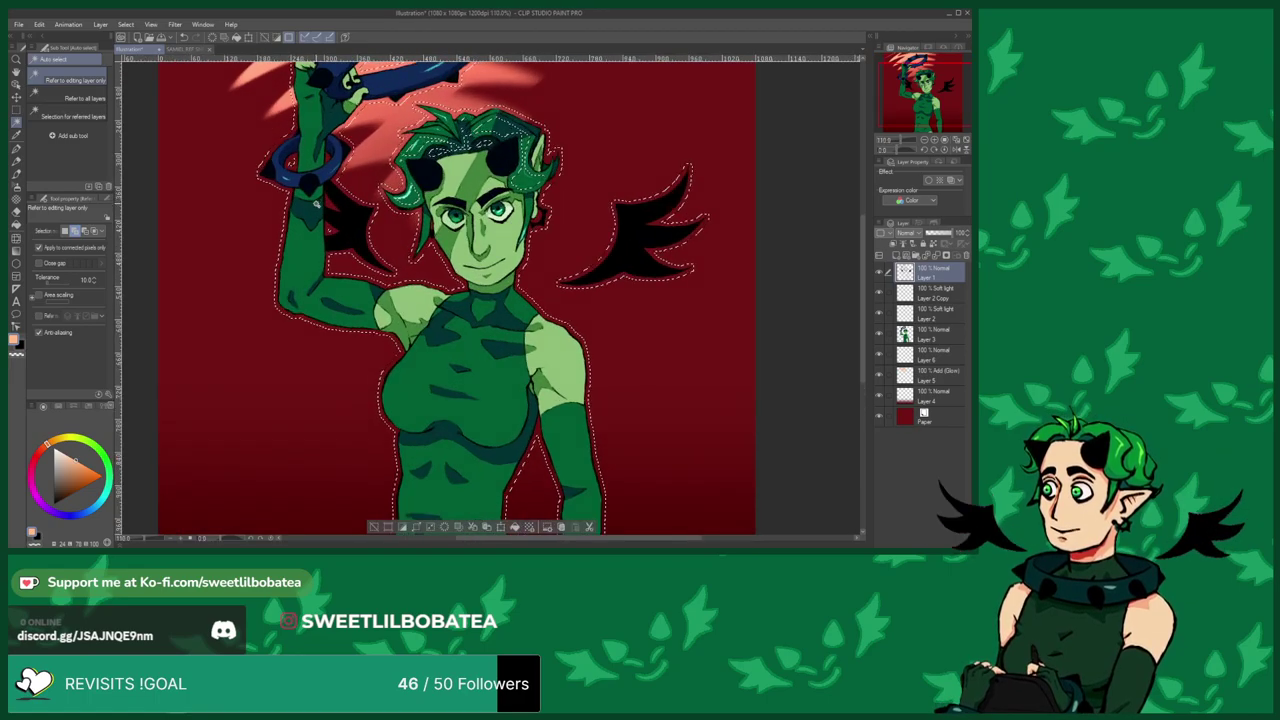
{"action": "scroll", "coordinate": [332, 236], "scroll_direction": "down", "scroll_amount": 3}
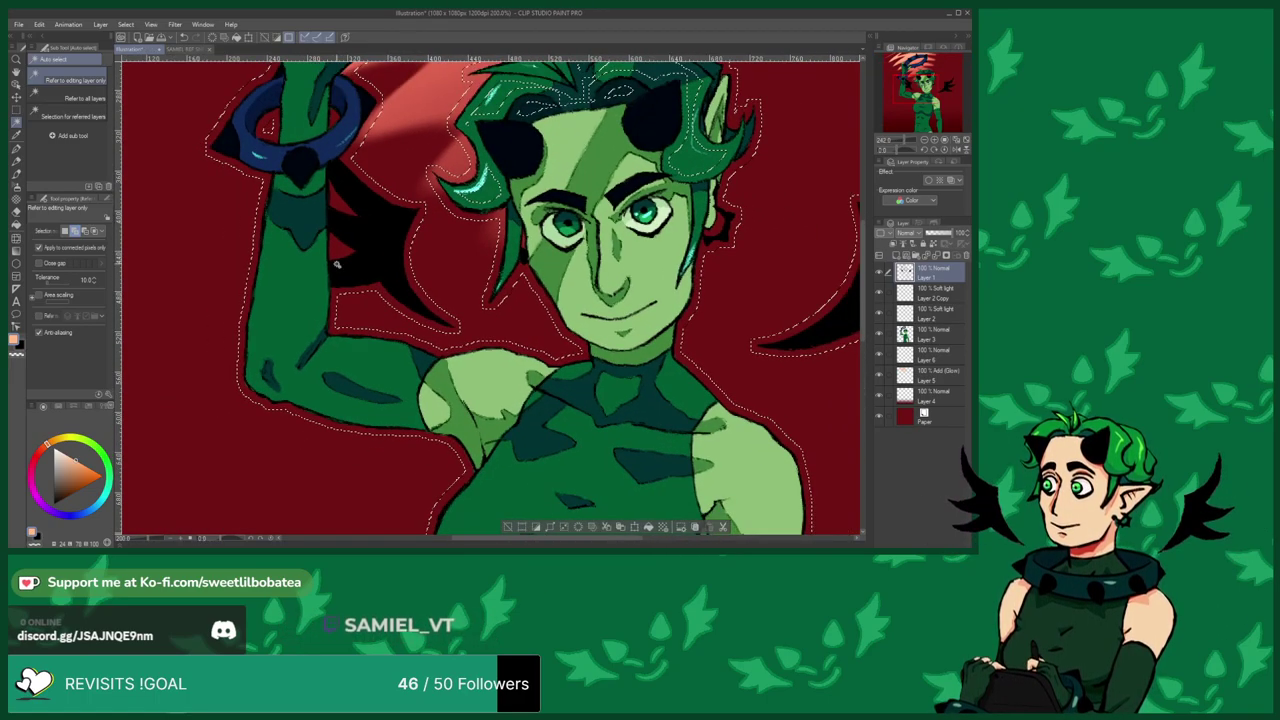
{"action": "scroll", "coordinate": [315, 269], "scroll_direction": "down", "scroll_amount": 1}
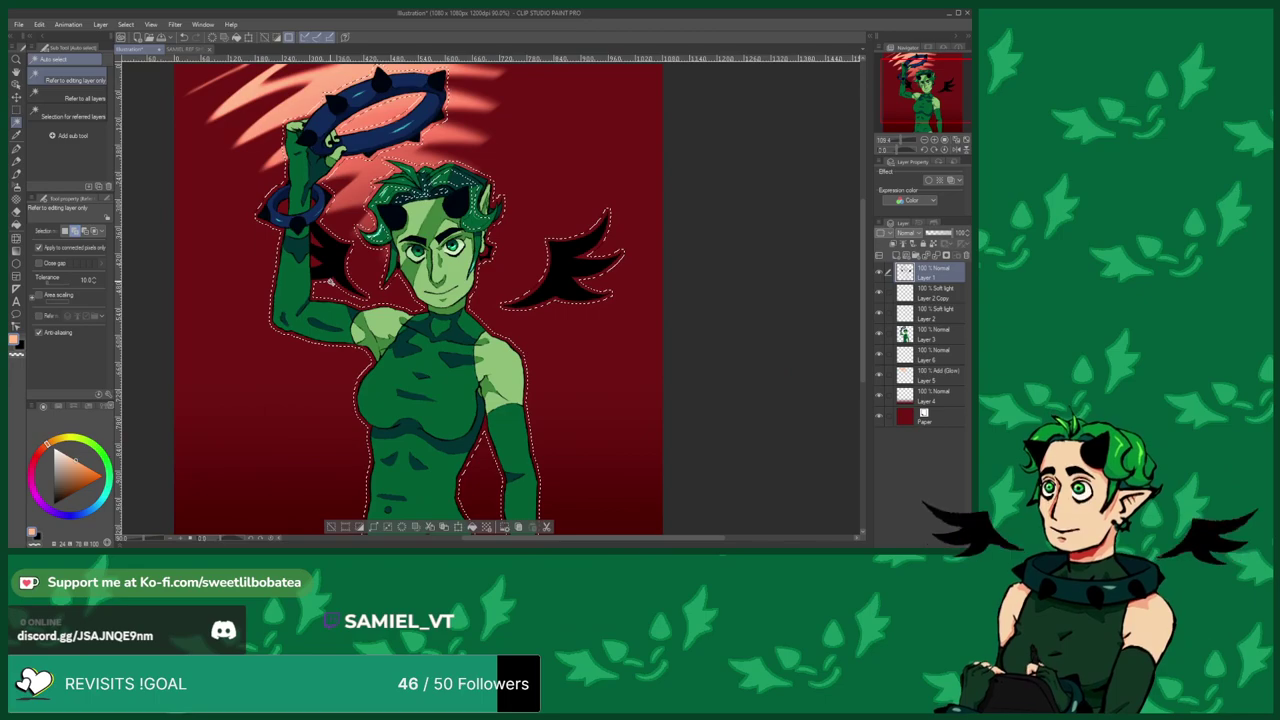
{"action": "scroll", "coordinate": [485, 245], "scroll_direction": "up", "scroll_amount": 2}
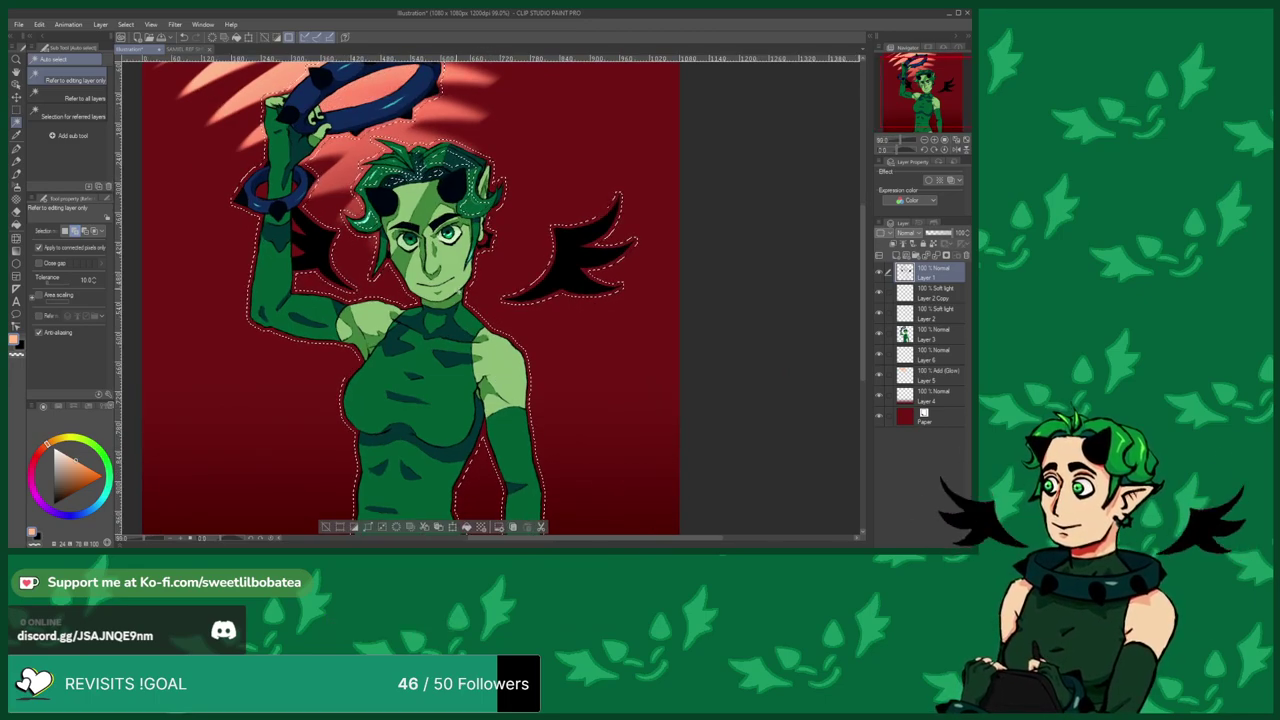
{"action": "scroll", "coordinate": [485, 240], "scroll_direction": "down", "scroll_amount": 2}
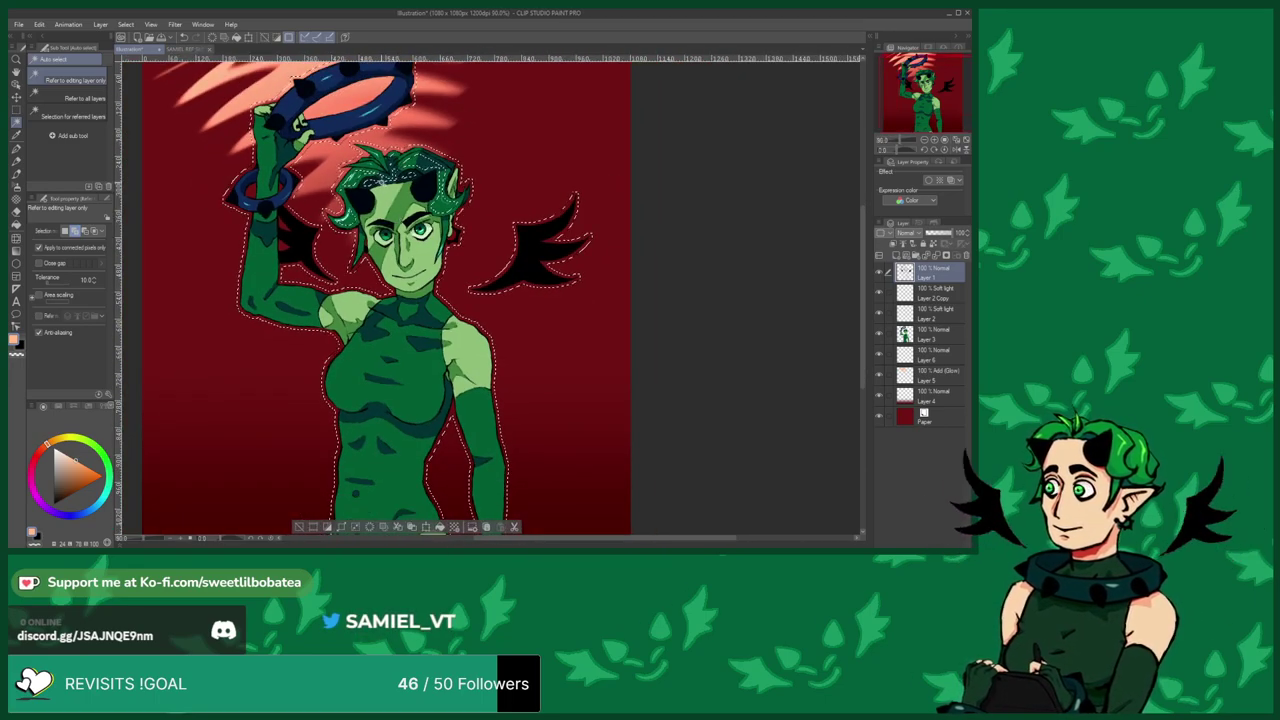
{"action": "scroll", "coordinate": [437, 165], "scroll_direction": "up", "scroll_amount": 3}
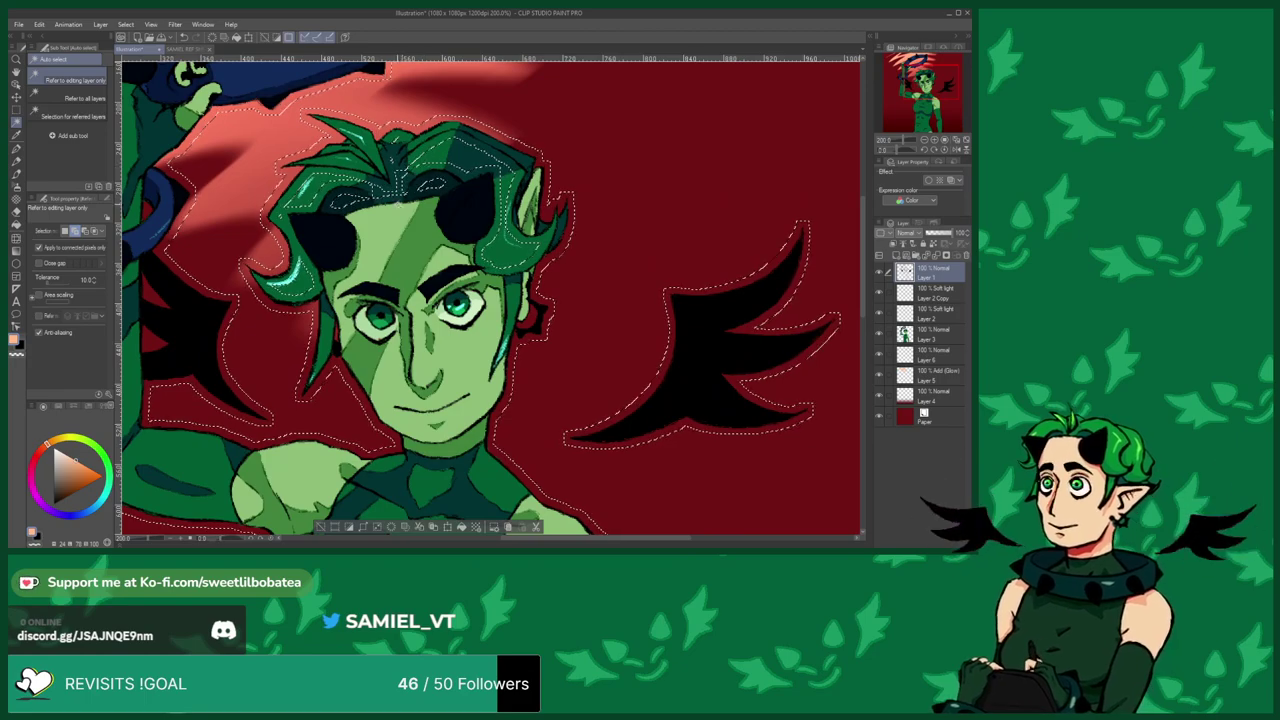
{"action": "scroll", "coordinate": [400, 195], "scroll_direction": "down", "scroll_amount": 4}
{"action": "scroll", "coordinate": [410, 194], "scroll_direction": "up", "scroll_amount": 3}
{"action": "left_click", "coordinate": [410, 194]}
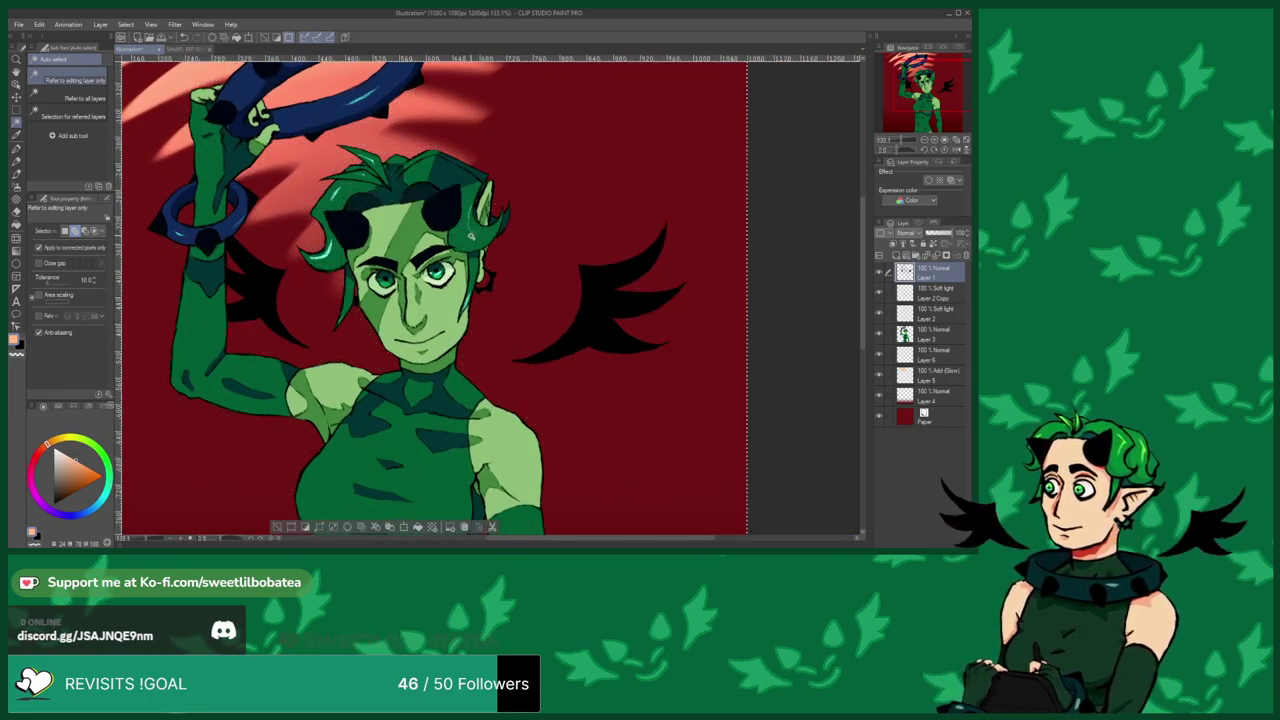
{"action": "left_click", "coordinate": [185, 37]}
{"action": "scroll", "coordinate": [508, 243], "scroll_direction": "up", "scroll_amount": 1}
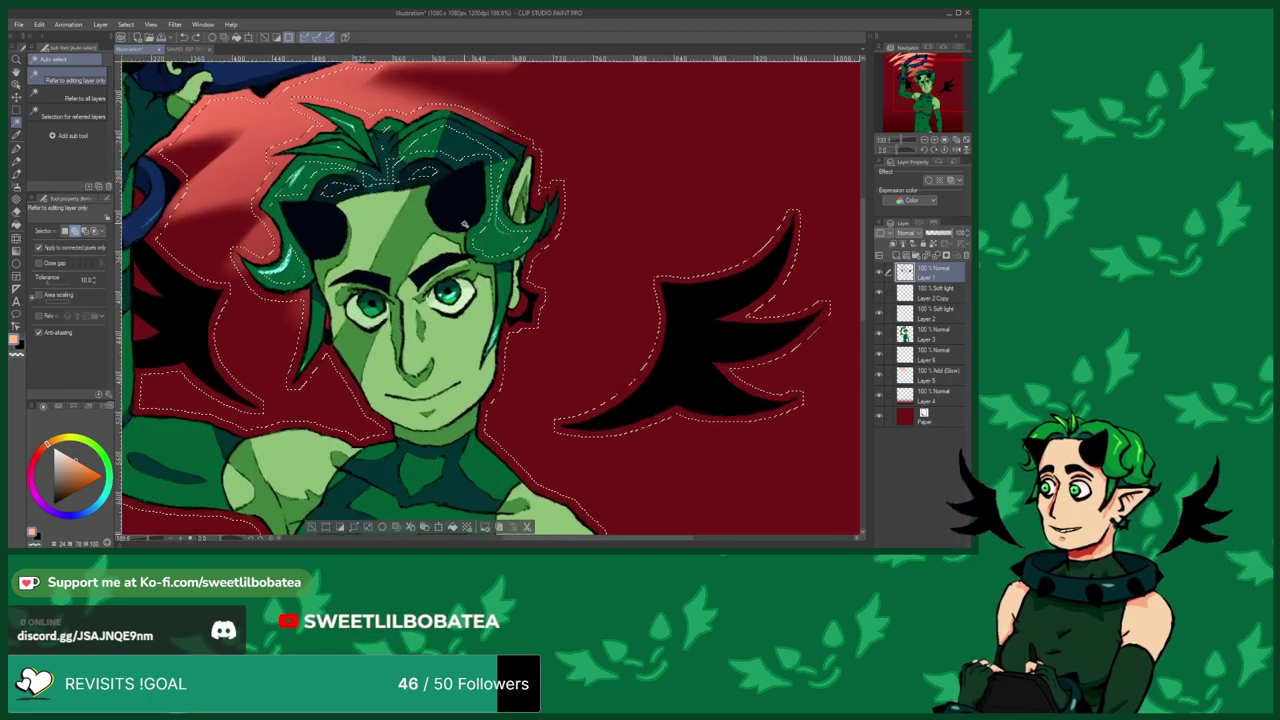
{"action": "scroll", "coordinate": [508, 243], "scroll_direction": "up", "scroll_amount": 1}
{"action": "key", "text": "ctrl+d"}
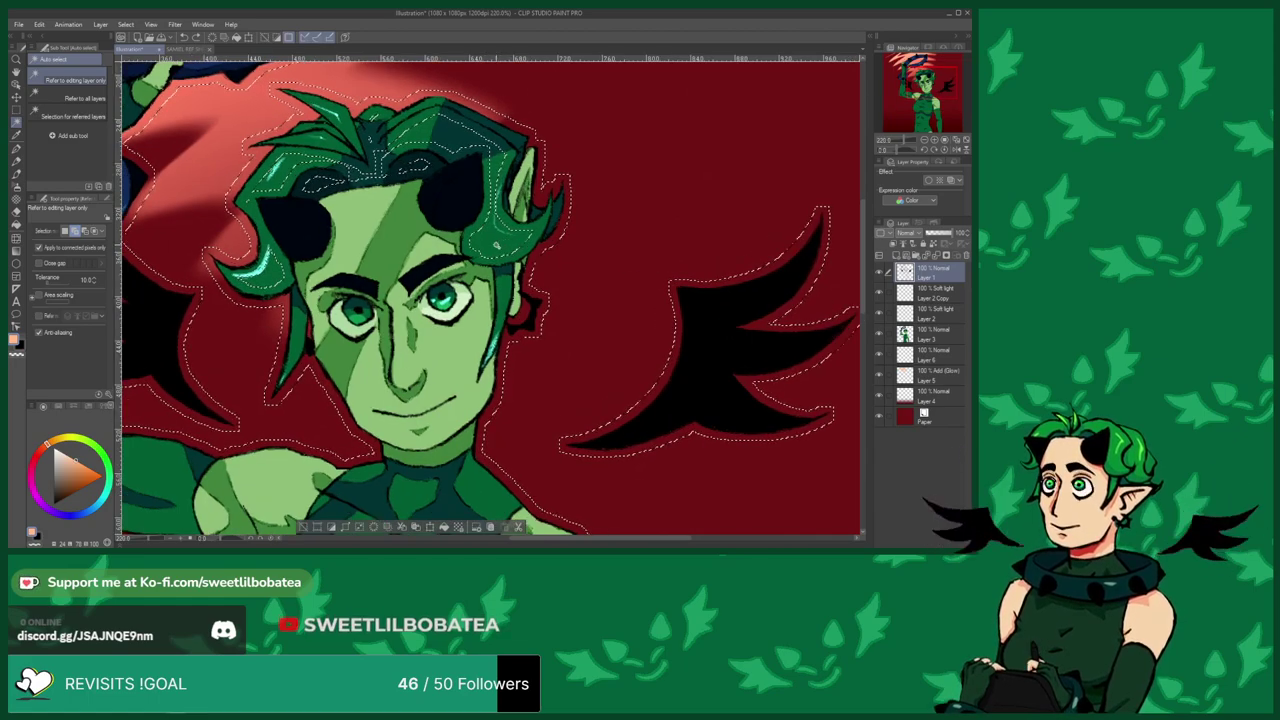
{"action": "left_click", "coordinate": [185, 37]}
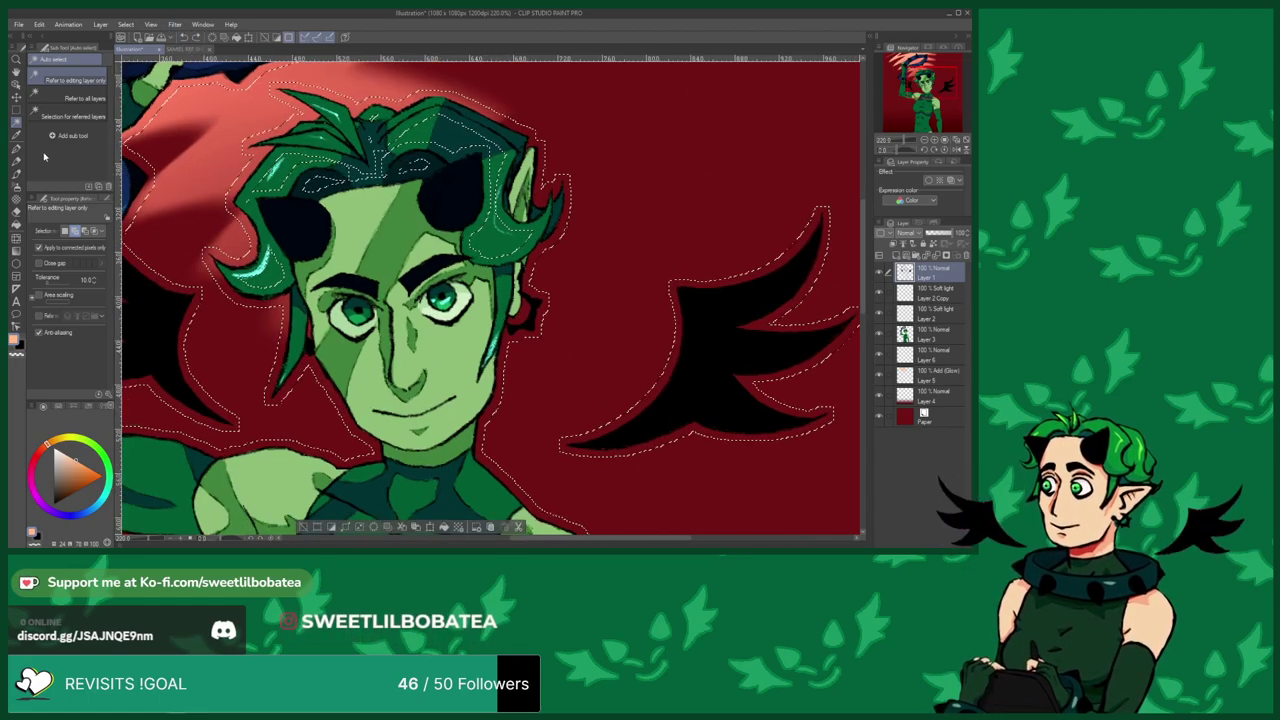
Add the unselected gaps in the hair beside the pointed ear and above the horn to the selection with the Selection pen.
{"action": "left_click", "coordinate": [16, 114]}
{"action": "left_click", "coordinate": [55, 139]}
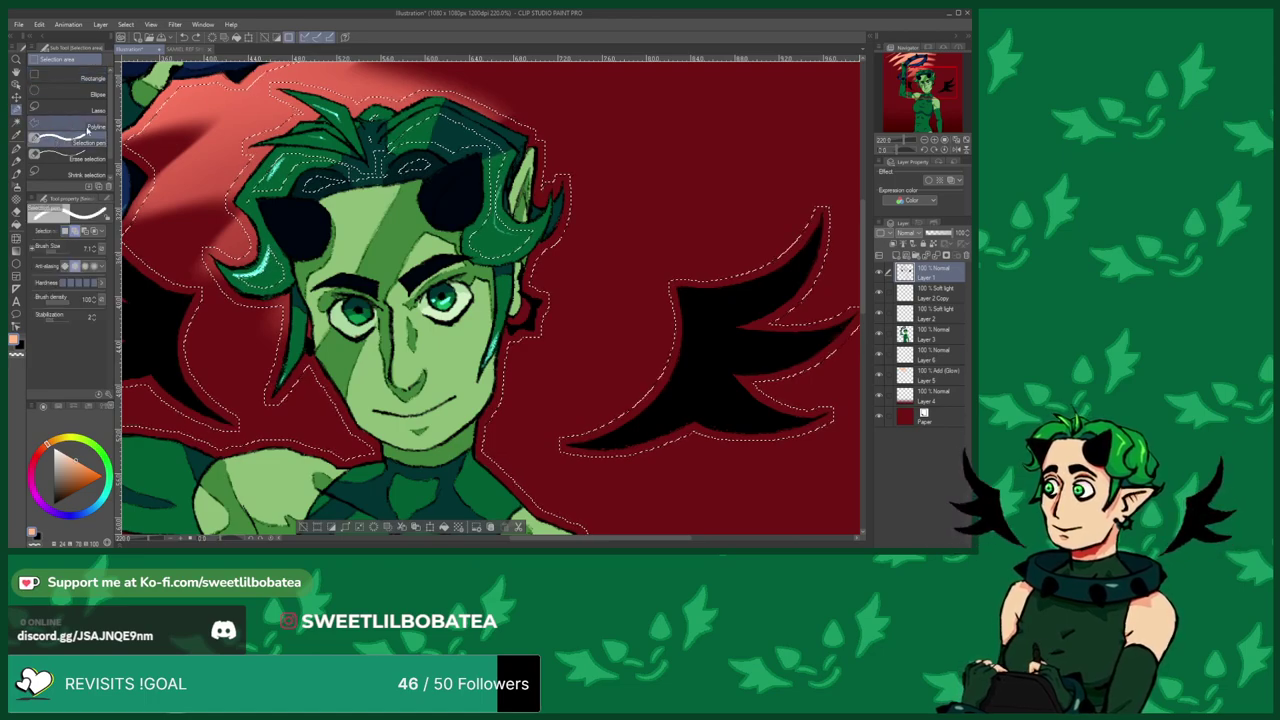
{"action": "scroll", "coordinate": [557, 231], "scroll_direction": "up", "scroll_amount": 1}
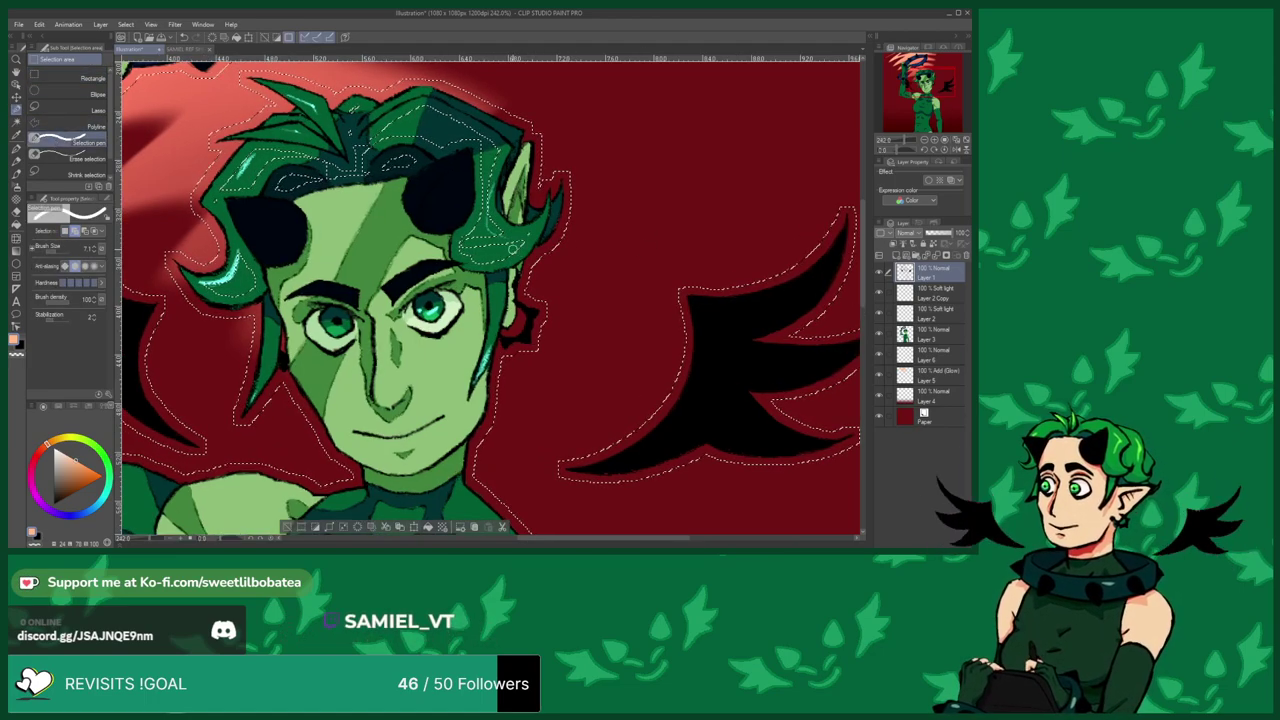
{"action": "left_click_drag", "start_coordinate": [492, 230], "coordinate": [496, 222]}
{"action": "mouse_move", "coordinate": [486, 212]}
{"action": "left_mouse_down"}
{"action": "mouse_move", "coordinate": [496, 234]}
{"action": "mouse_move", "coordinate": [485, 145]}
{"action": "left_mouse_up"}
{"action": "key", "text": "ctrl+z"}
{"action": "mouse_move", "coordinate": [410, 137]}
{"action": "left_mouse_down"}
{"action": "mouse_move", "coordinate": [475, 137]}
{"action": "mouse_move", "coordinate": [459, 120]}
{"action": "mouse_move", "coordinate": [400, 160]}
{"action": "left_mouse_up"}
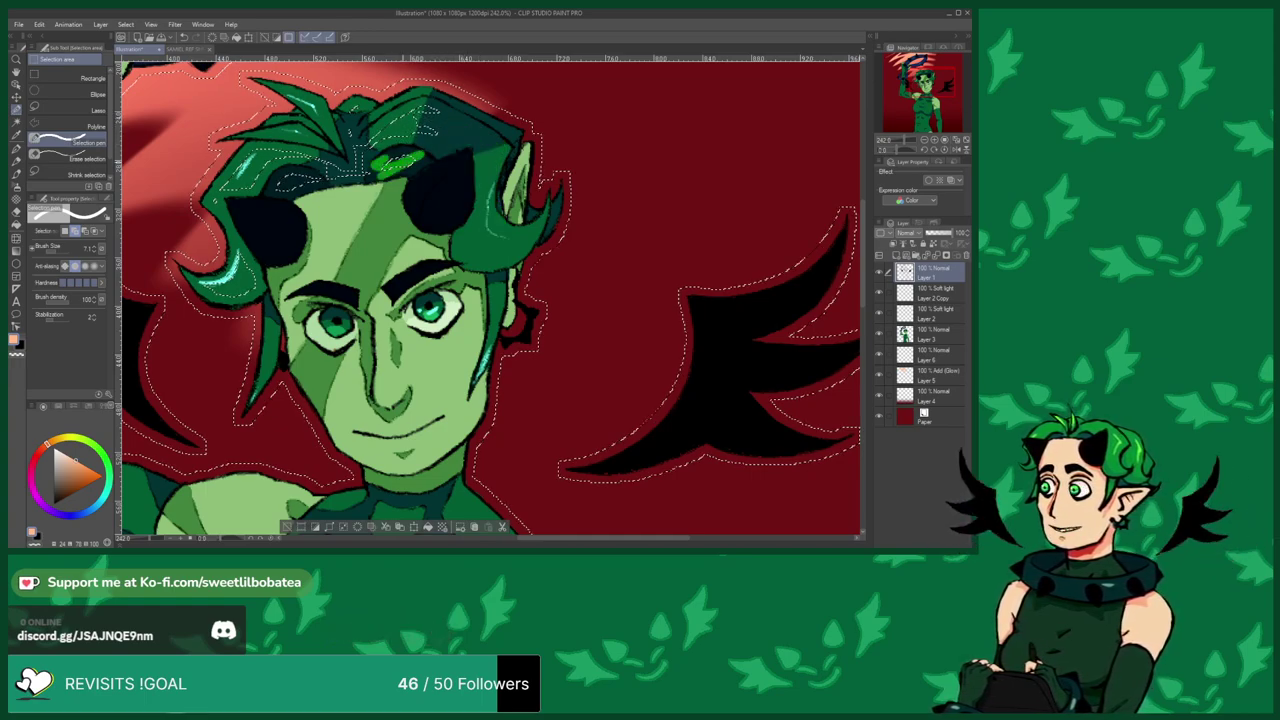
{"action": "key", "text": "ctrl+z"}
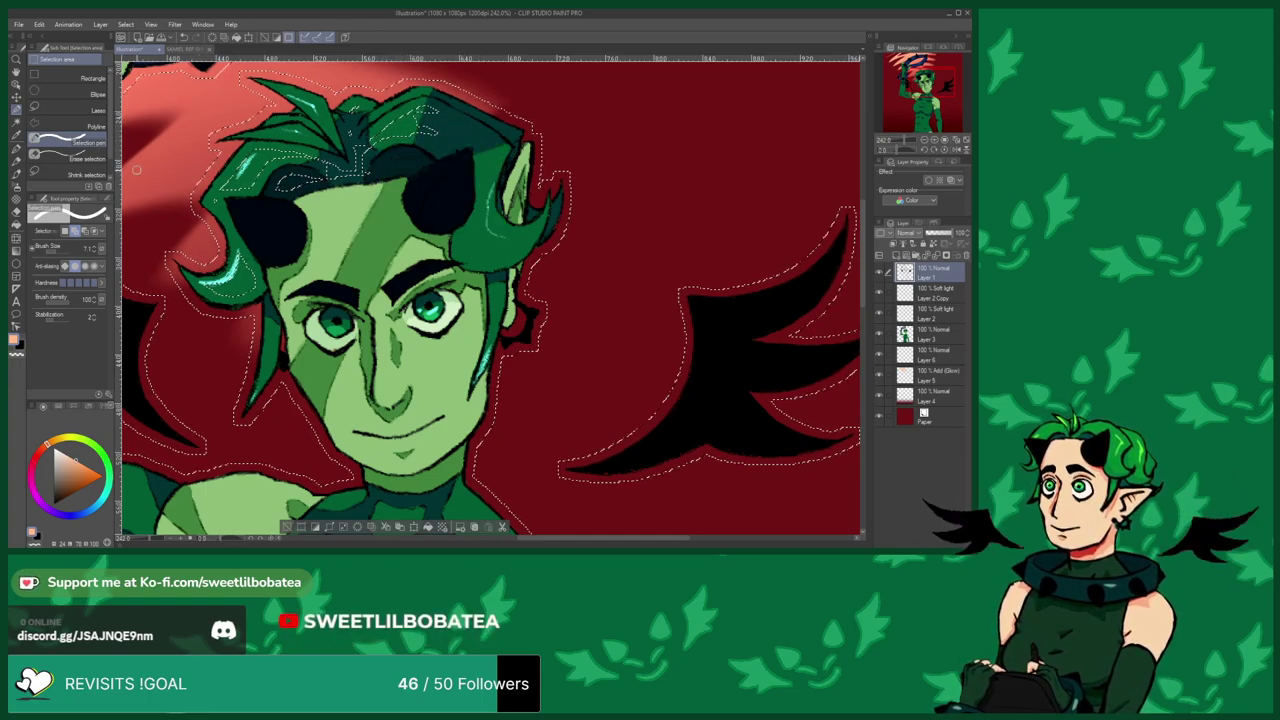
Set the Selection pen brush size to 10 and paint over the remaining unselected gaps in the character's hair.
{"action": "left_click", "coordinate": [93, 246]}
{"action": "left_click", "coordinate": [93, 246]}
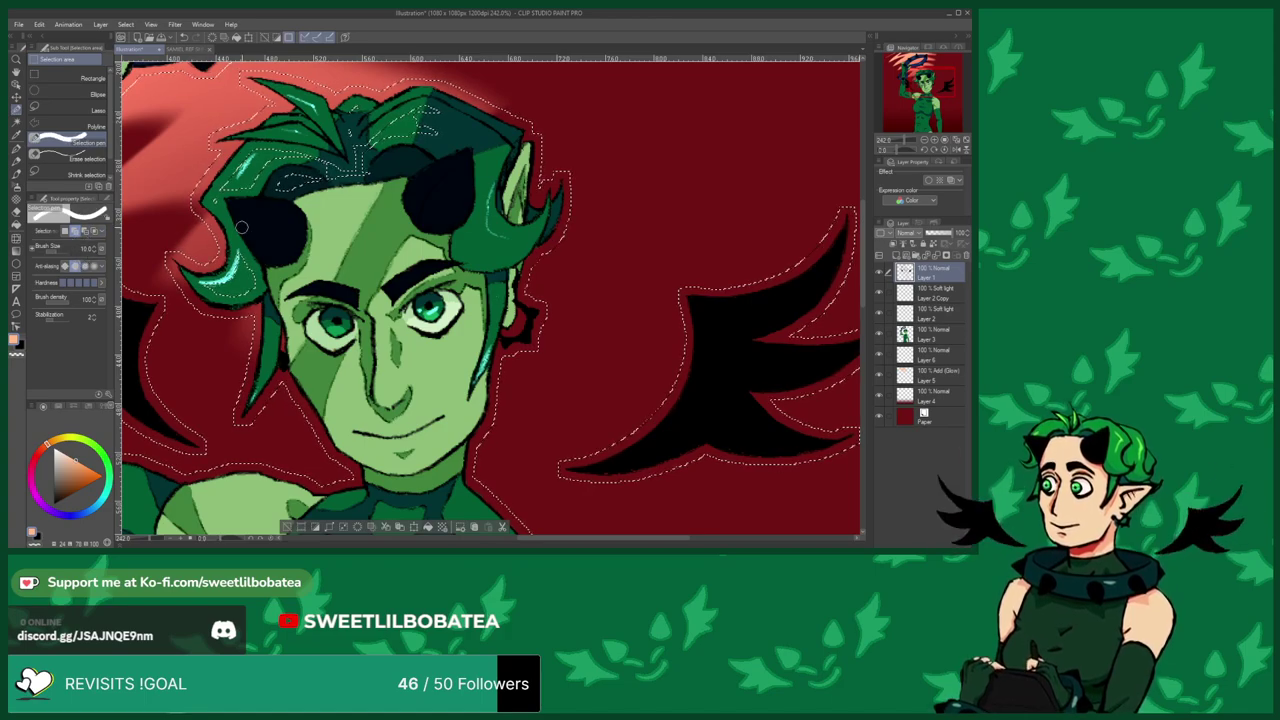
{"action": "mouse_move", "coordinate": [310, 178]}
{"action": "left_mouse_down"}
{"action": "mouse_move", "coordinate": [359, 170]}
{"action": "mouse_move", "coordinate": [359, 133]}
{"action": "mouse_move", "coordinate": [439, 125]}
{"action": "mouse_move", "coordinate": [350, 115]}
{"action": "left_mouse_up"}
{"action": "key", "text": "ctrl+z"}
{"action": "mouse_move", "coordinate": [265, 176]}
{"action": "left_mouse_down"}
{"action": "mouse_move", "coordinate": [335, 169]}
{"action": "mouse_move", "coordinate": [262, 182]}
{"action": "mouse_move", "coordinate": [292, 165]}
{"action": "mouse_move", "coordinate": [290, 151]}
{"action": "mouse_move", "coordinate": [218, 200]}
{"action": "left_mouse_up"}
{"action": "key", "text": "ctrl+z"}
{"action": "key", "text": "ctrl+z"}
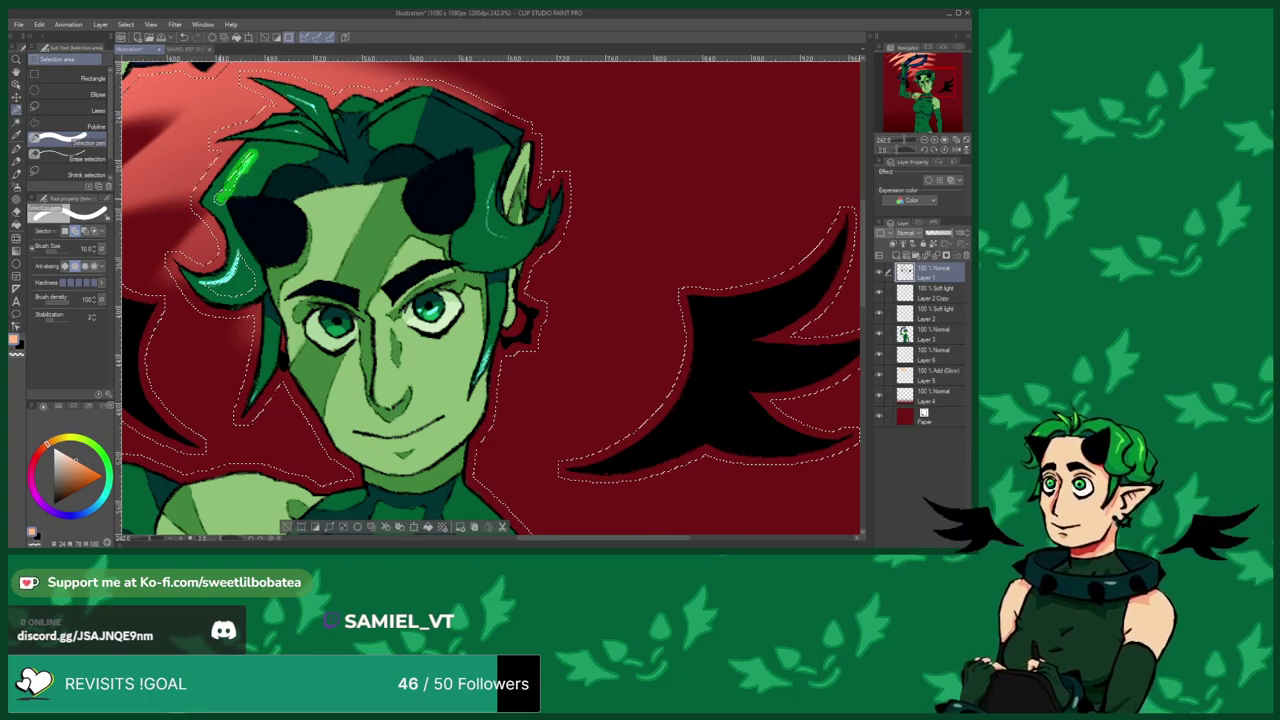
{"action": "key", "text": "ctrl+z"}
{"action": "mouse_move", "coordinate": [246, 247]}
{"action": "left_mouse_down"}
{"action": "mouse_move", "coordinate": [232, 282]}
{"action": "mouse_move", "coordinate": [214, 290]}
{"action": "mouse_move", "coordinate": [250, 295]}
{"action": "mouse_move", "coordinate": [204, 286]}
{"action": "left_mouse_up"}
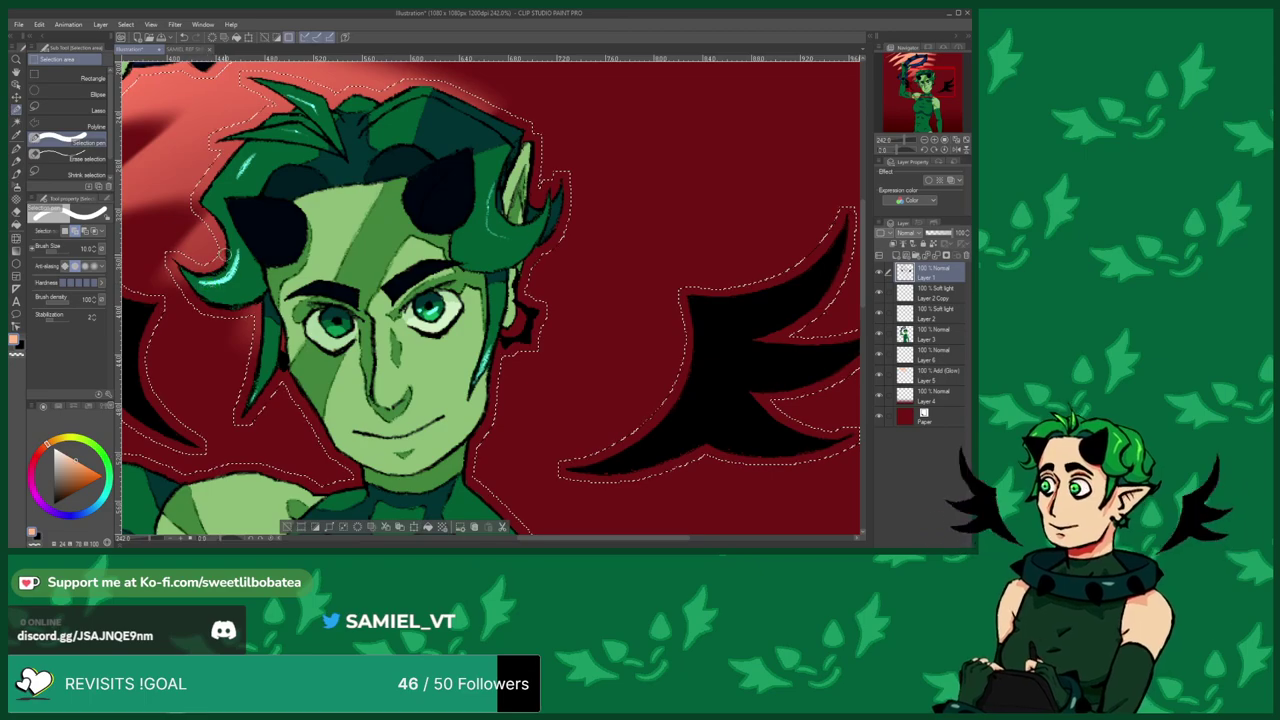
{"action": "left_click_drag", "start_coordinate": [497, 271], "coordinate": [400, 271]}
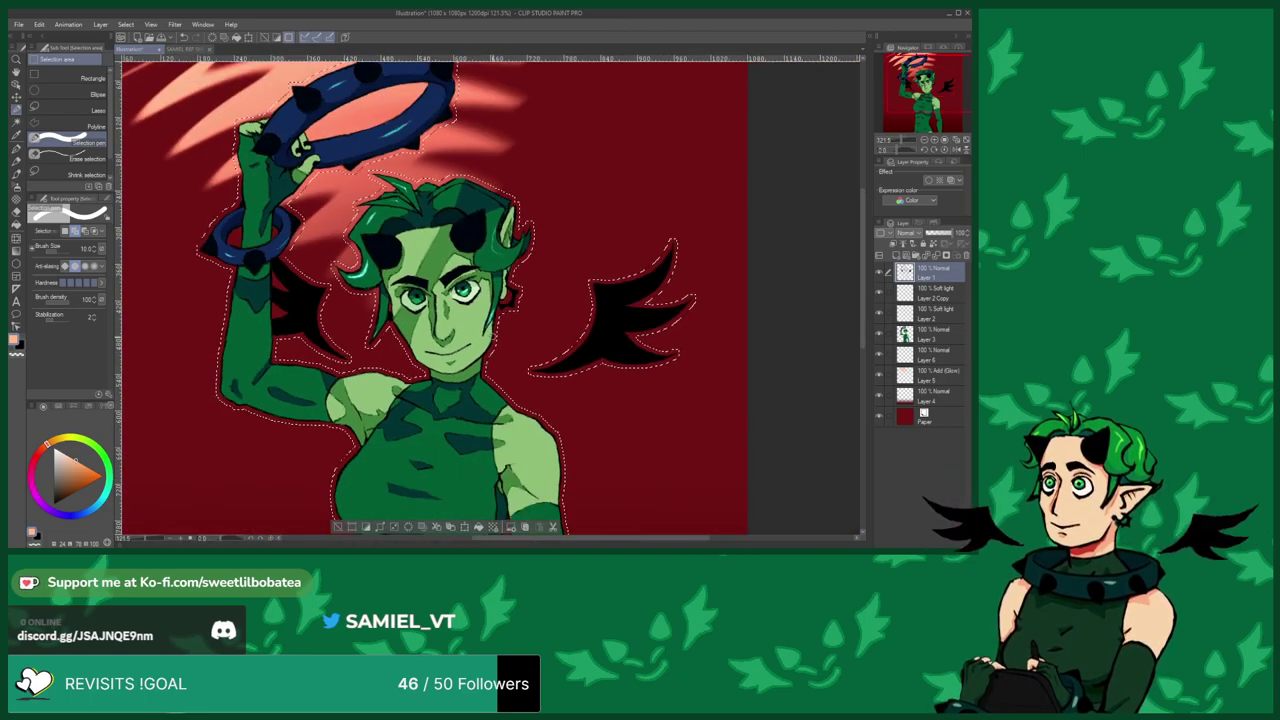
{"action": "scroll", "coordinate": [380, 150], "scroll_direction": "down", "scroll_amount": 2}
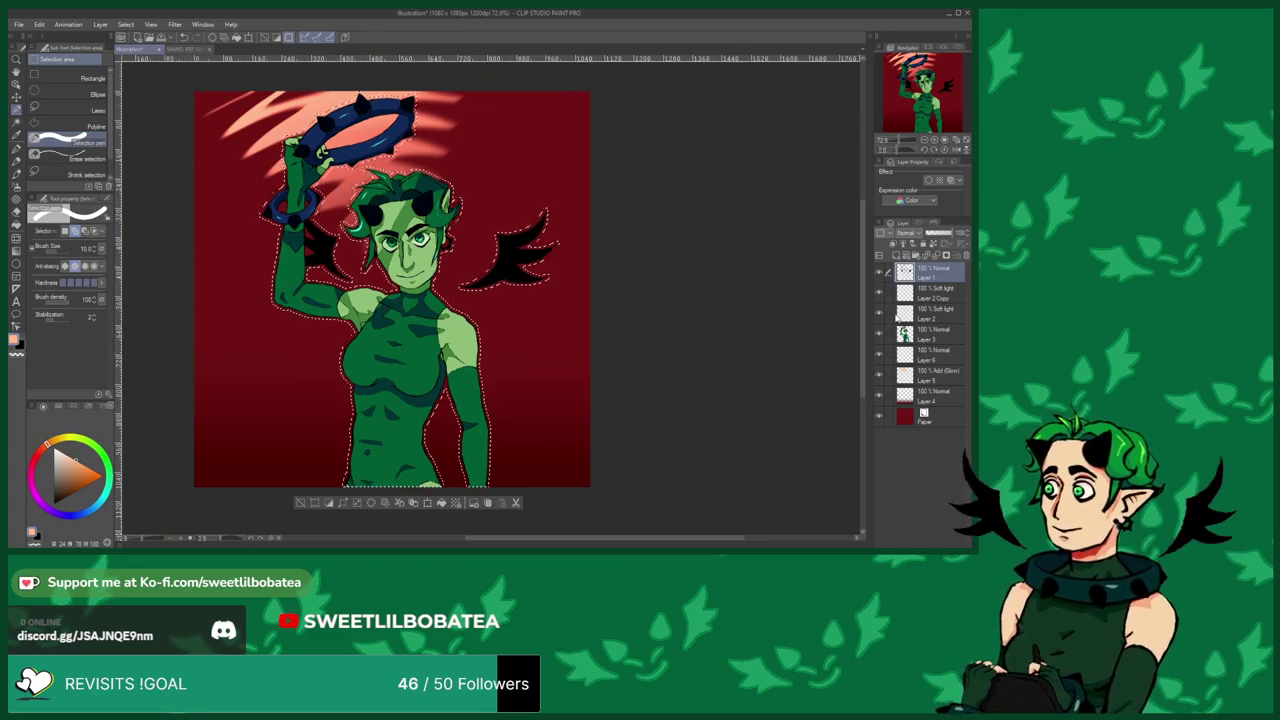
Fill the expanded selection on Layer 6 with a peach Foreground to transparent gradient that fades out toward the legs.
{"action": "left_click", "coordinate": [920, 339]}
{"action": "left_click", "coordinate": [922, 353]}
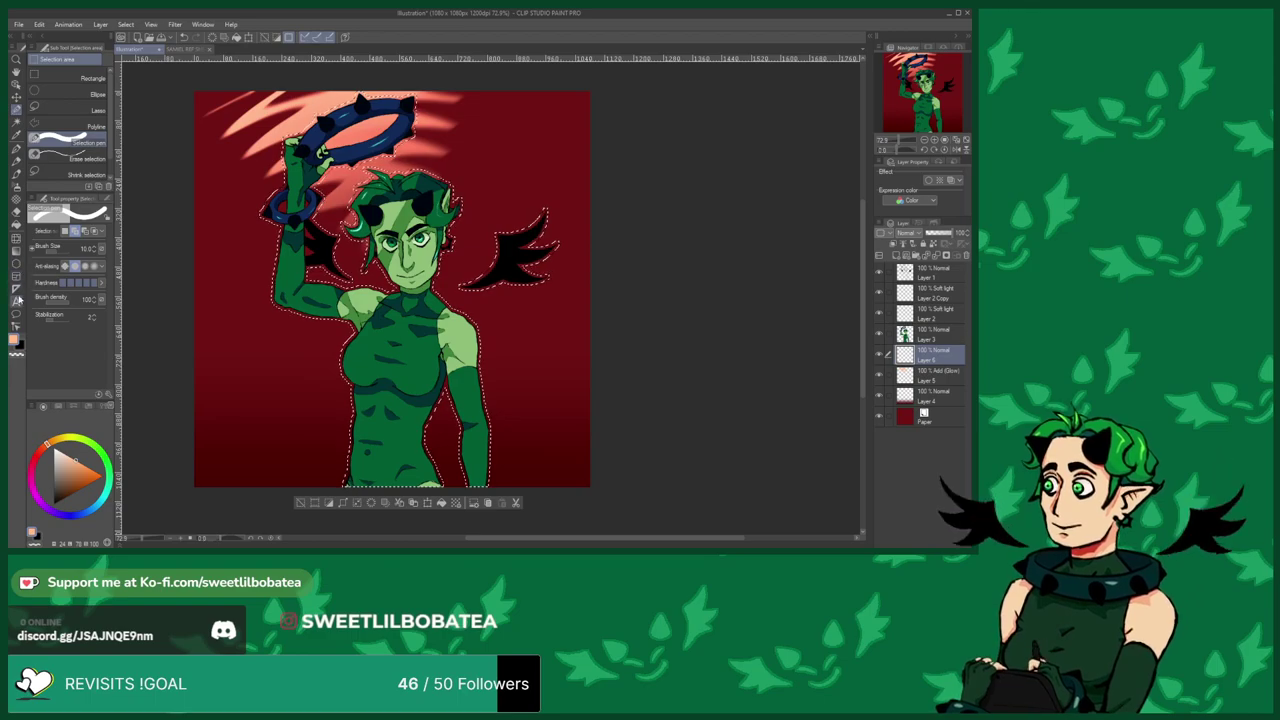
{"action": "left_click", "coordinate": [16, 253]}
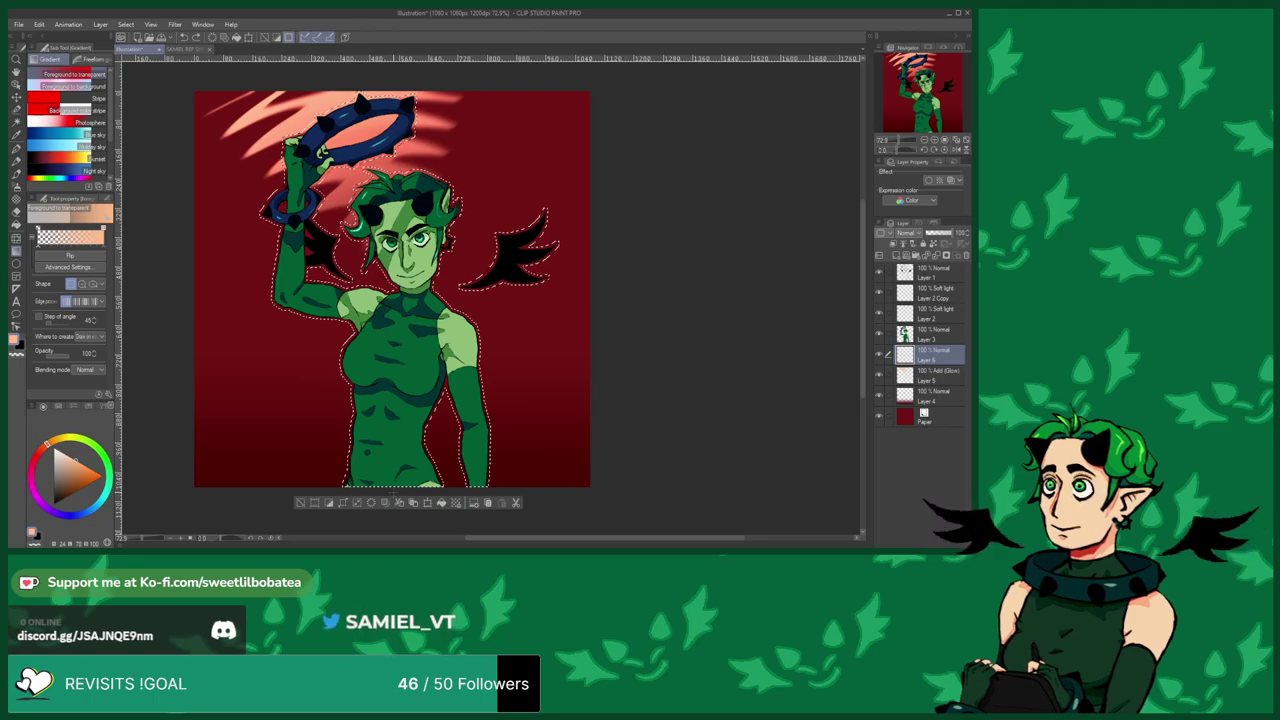
{"action": "left_click_drag", "start_coordinate": [393, 492], "coordinate": [393, 290]}
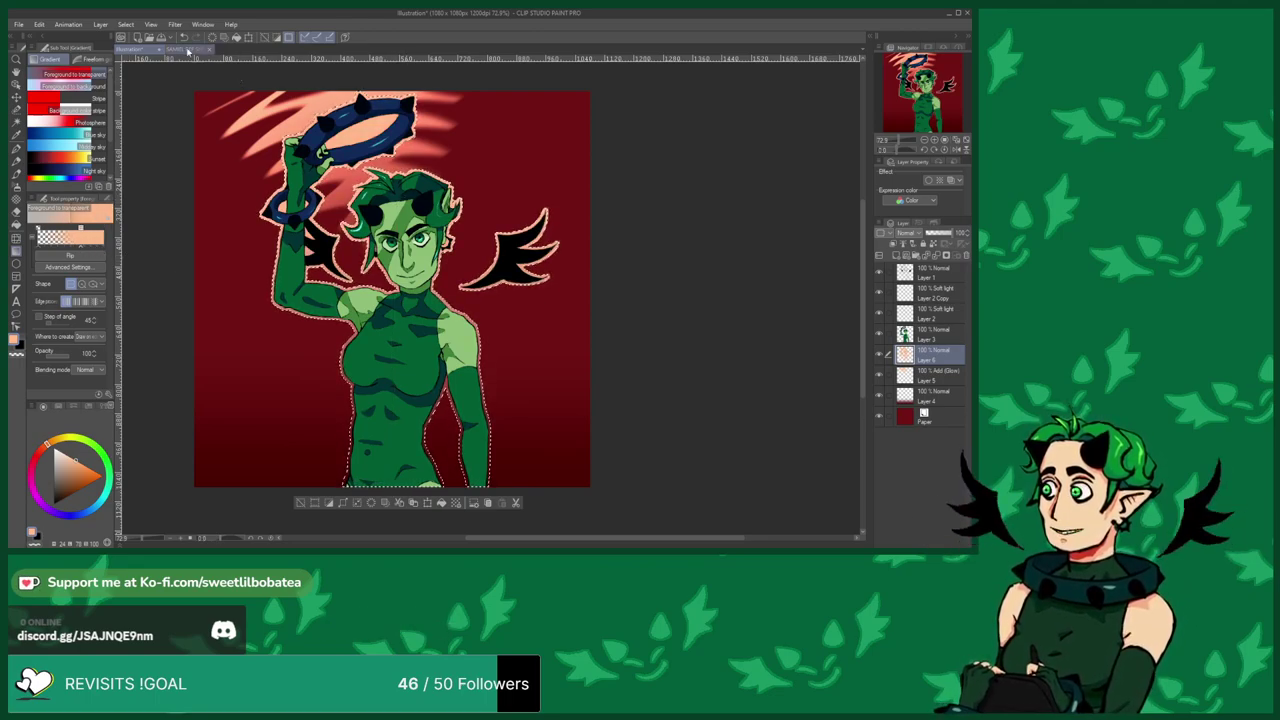
{"action": "key", "text": "ctrl+z"}
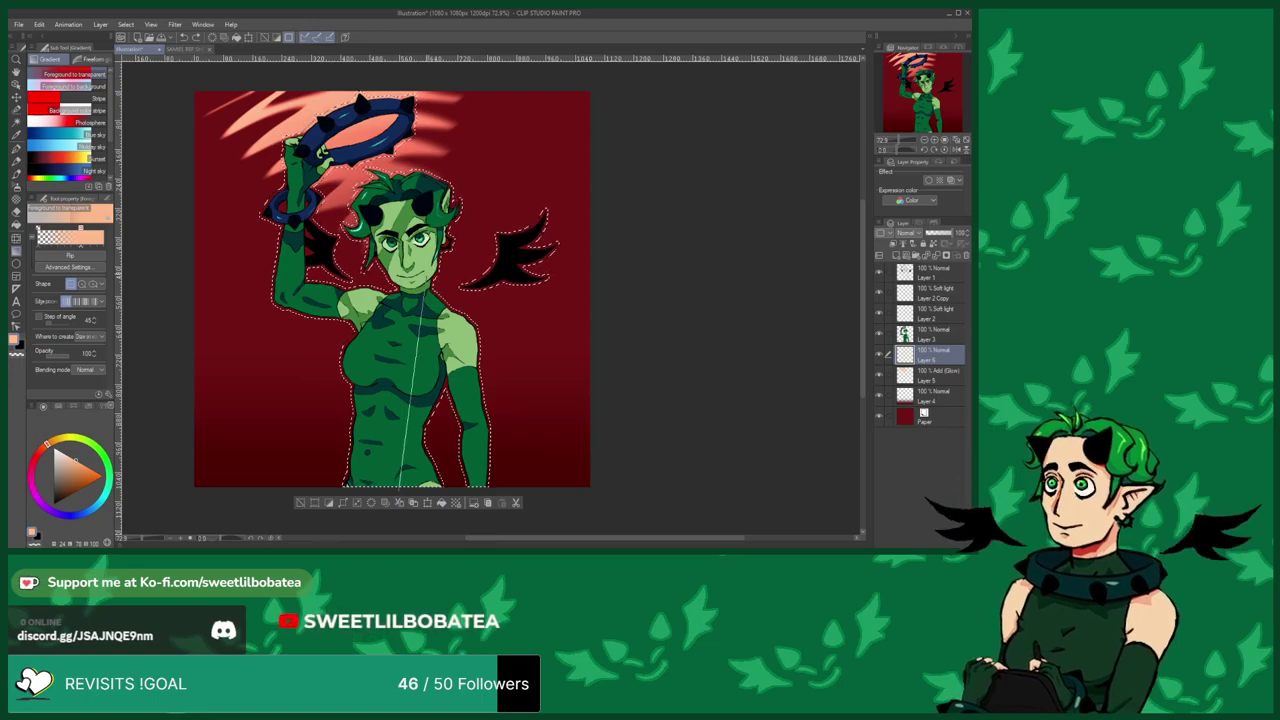
{"action": "left_click_drag", "start_coordinate": [403, 286], "coordinate": [401, 280]}
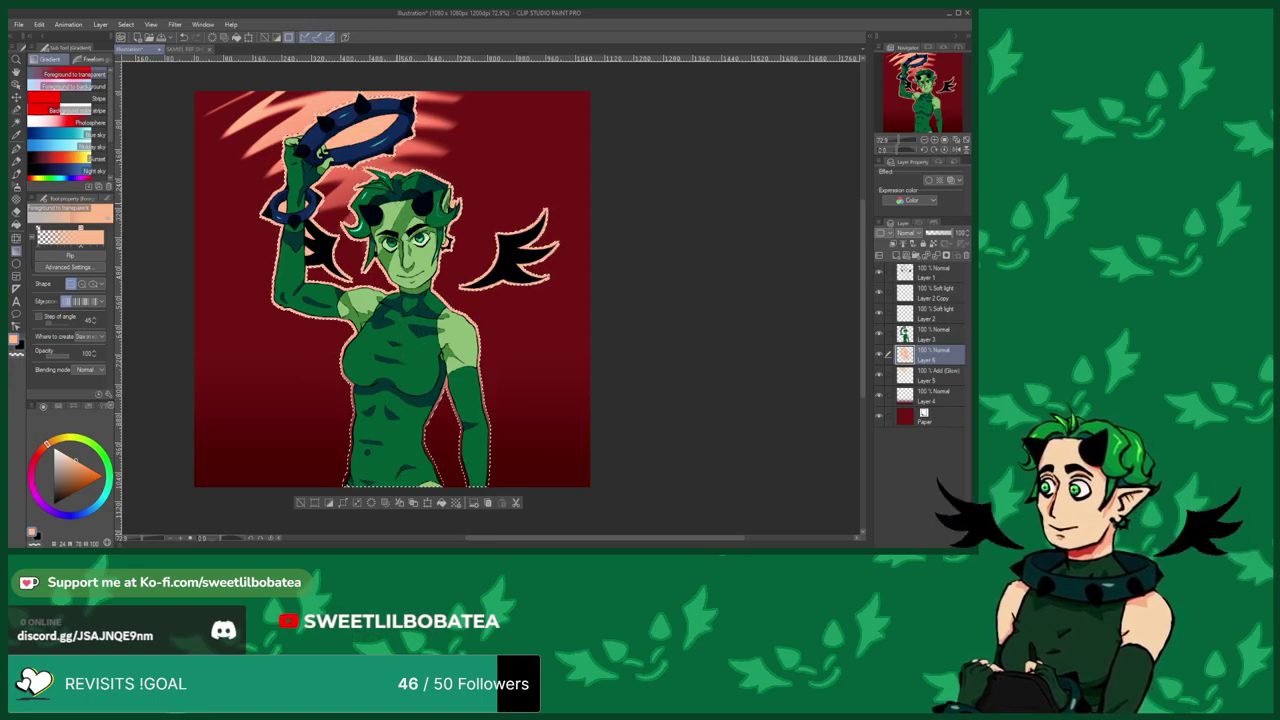
Deselect the figure and try out other blending modes, including Multiply, on the peach outline in Layer 6.
{"action": "left_click", "coordinate": [16, 108]}
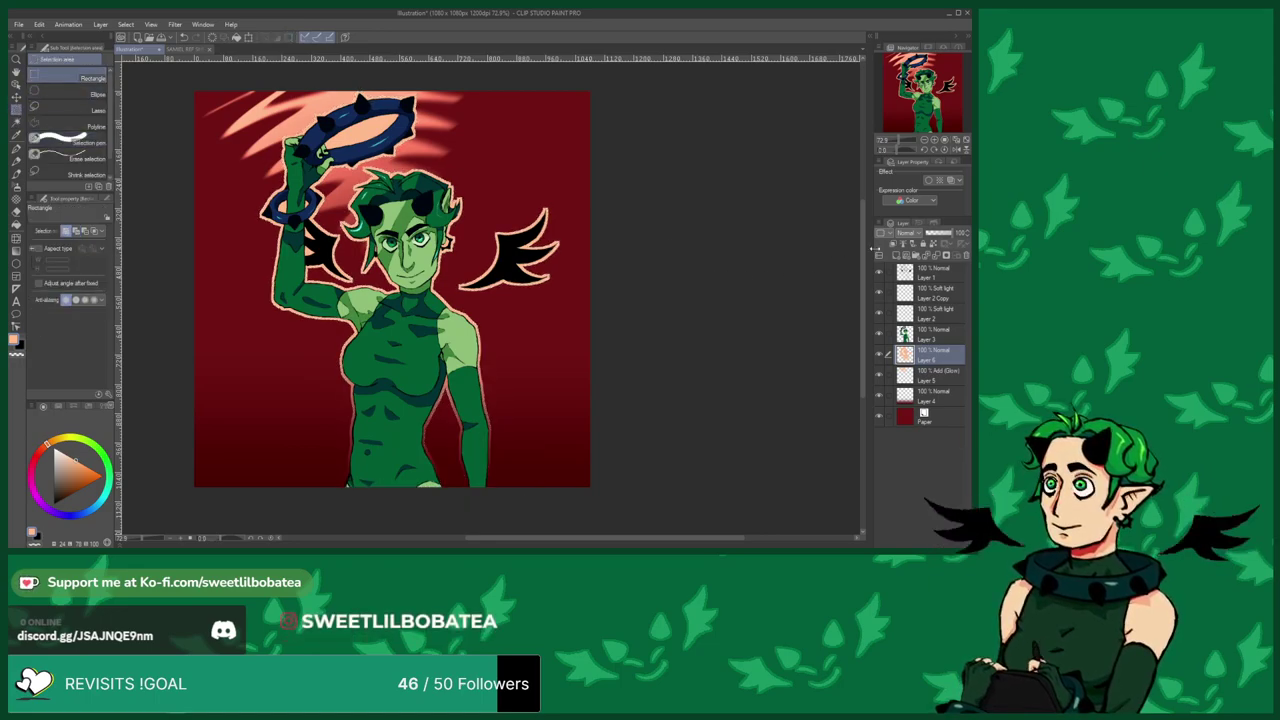
{"action": "scroll", "coordinate": [911, 236], "scroll_direction": "down", "scroll_amount": 2}
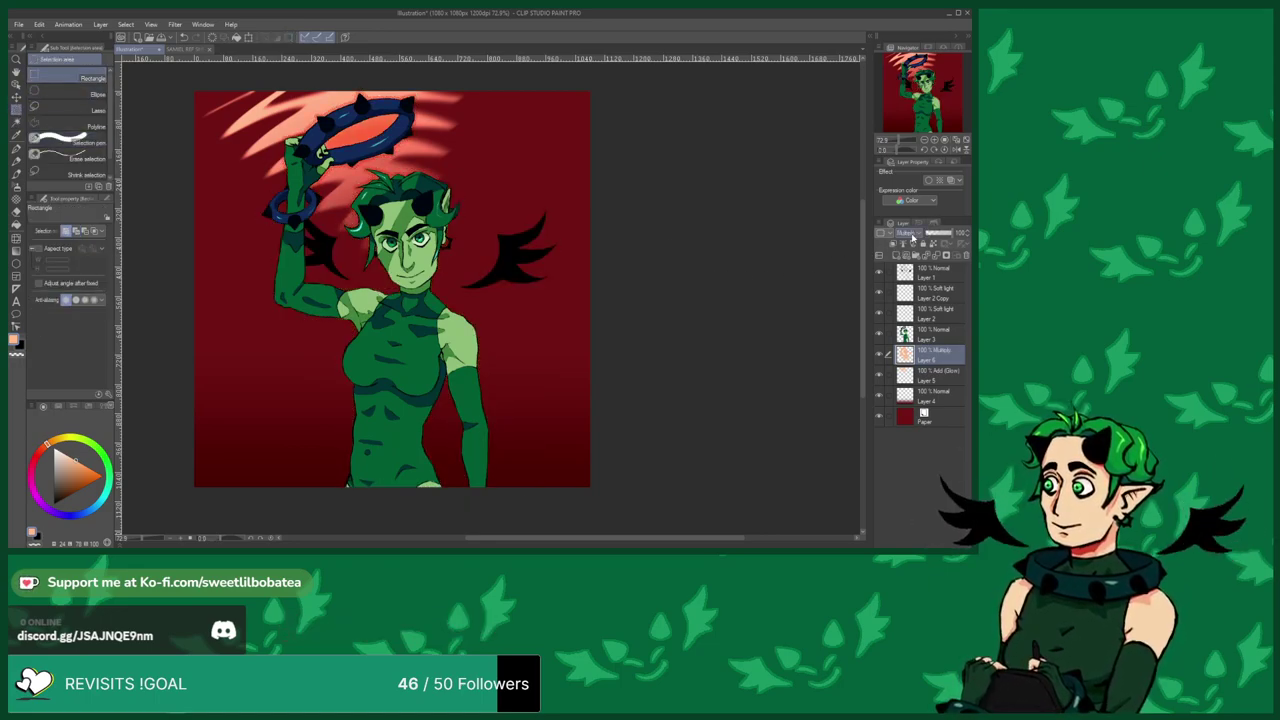
{"action": "scroll", "coordinate": [912, 235], "scroll_direction": "down", "scroll_amount": 4}
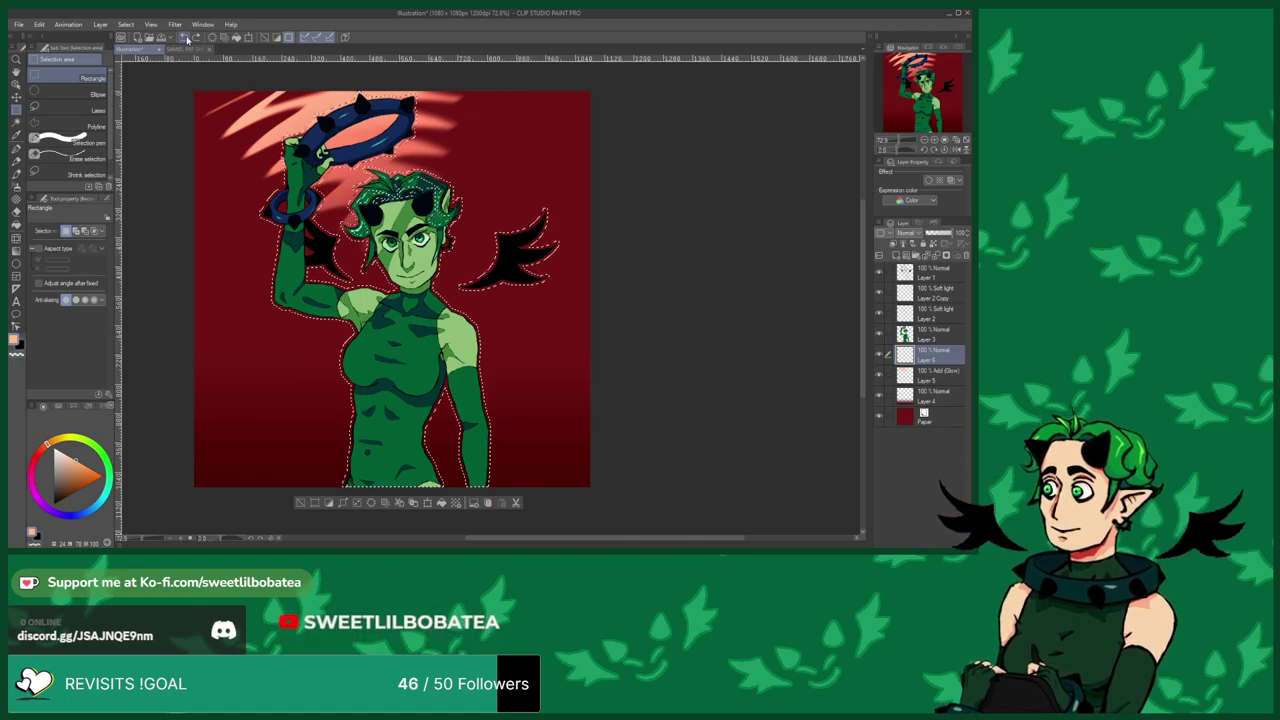
Undo the peach outline and the expanded selection, and invert the tight figure selection back to the background.
{"action": "left_click", "coordinate": [186, 39]}
{"action": "left_click", "coordinate": [186, 39]}
{"action": "left_click", "coordinate": [329, 503]}
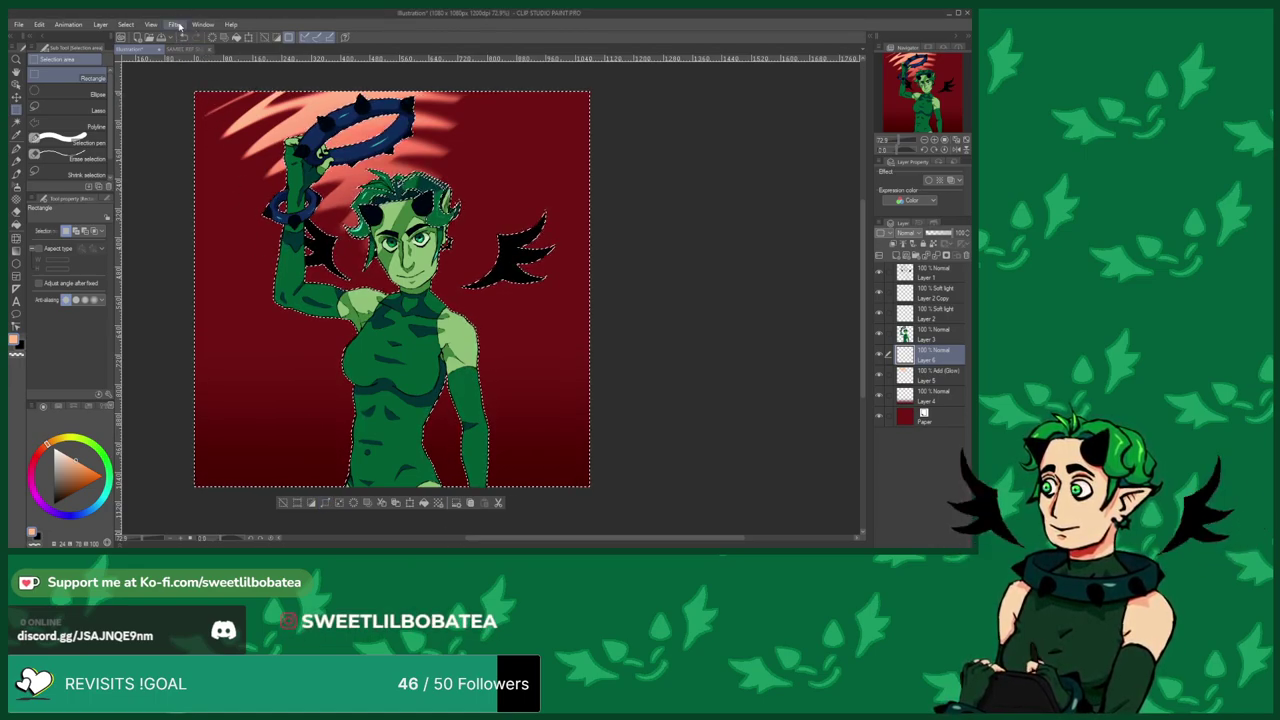
Invert the selection back onto the figure and expand it to leave a margin around the character.
{"action": "left_click", "coordinate": [343, 503]}
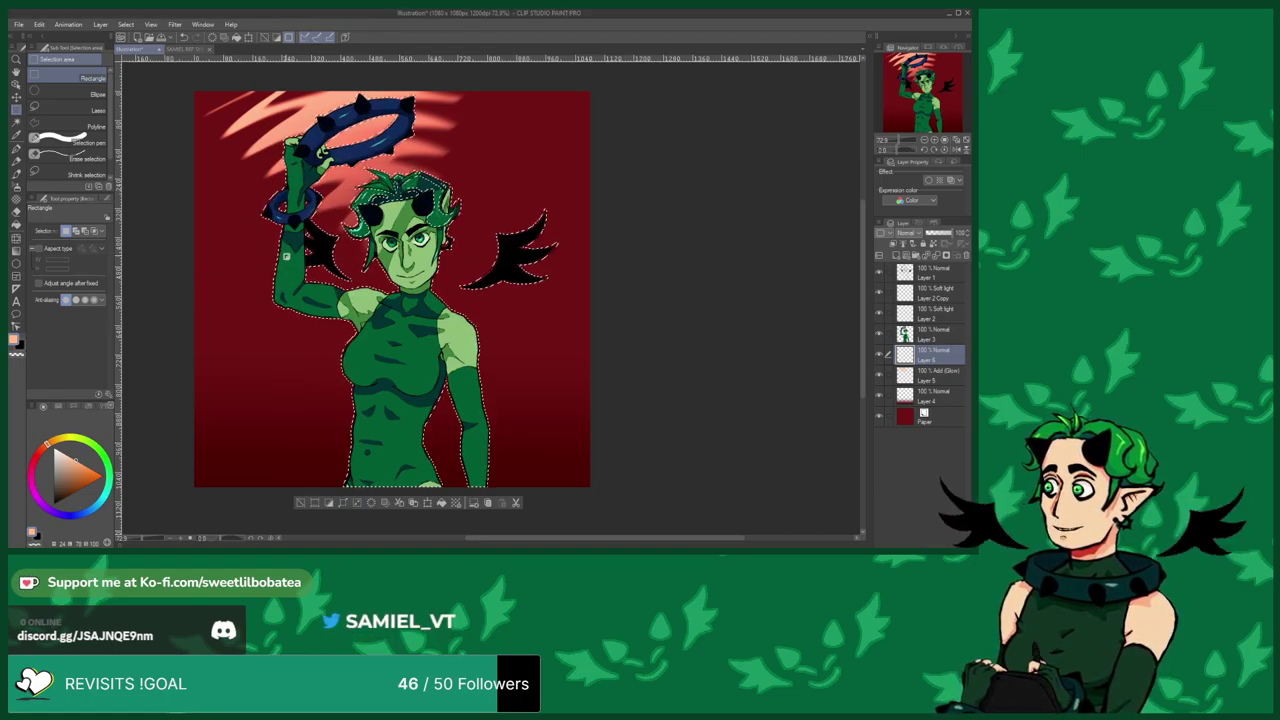
{"action": "scroll", "coordinate": [440, 270], "scroll_direction": "up", "scroll_amount": 3}
{"action": "scroll", "coordinate": [474, 420], "scroll_direction": "down", "scroll_amount": 1}
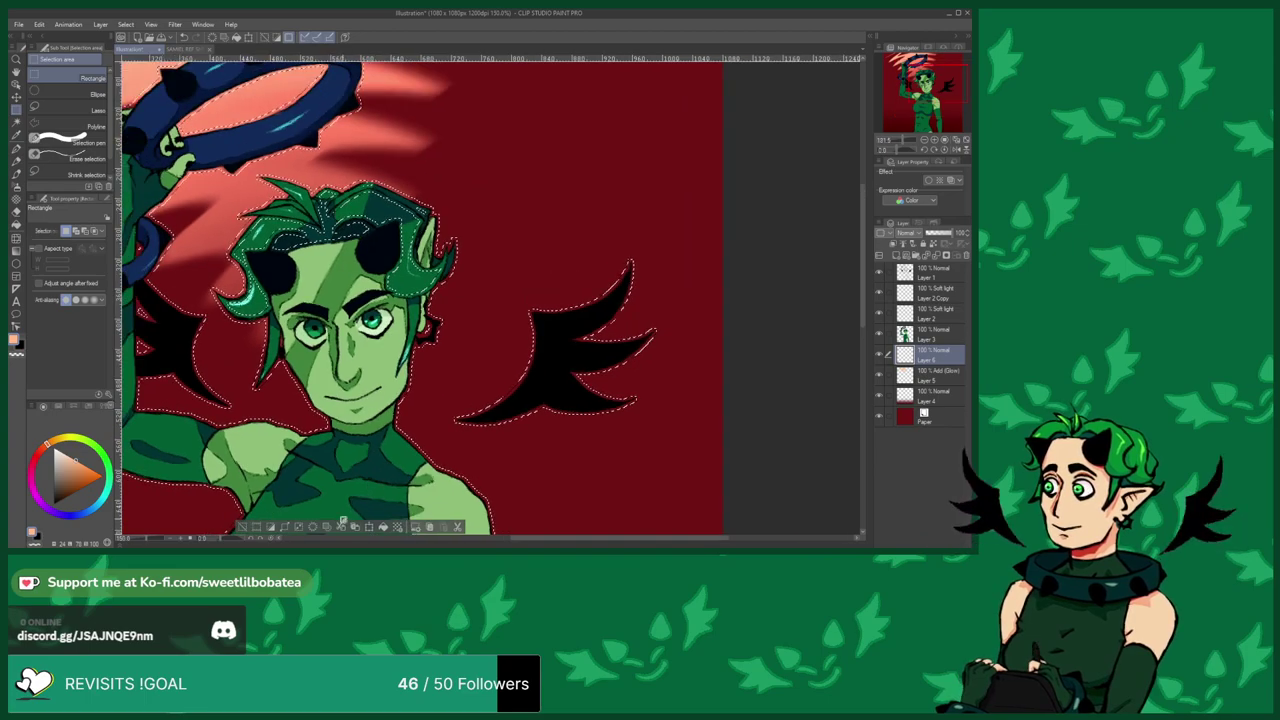
{"action": "left_click", "coordinate": [287, 527]}
{"action": "left_click", "coordinate": [260, 260]}
{"action": "scroll", "coordinate": [462, 235], "scroll_direction": "up", "scroll_amount": 4}
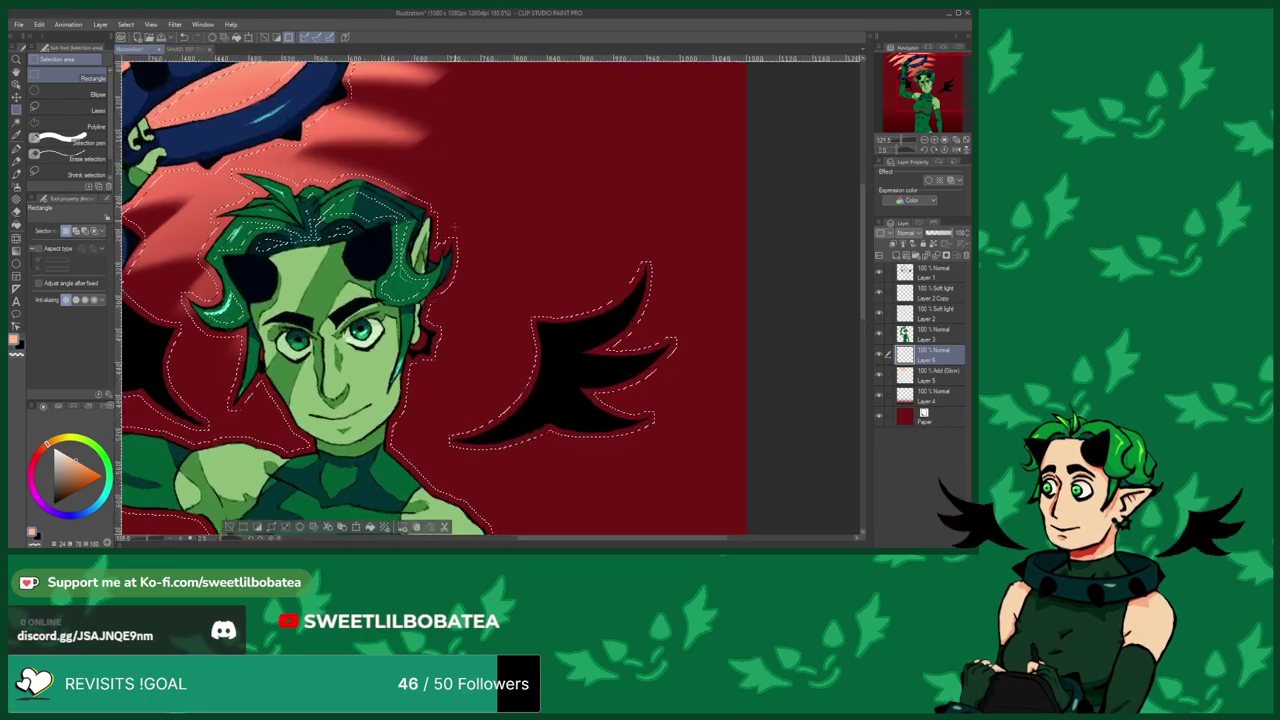
Round off the square selection corner at the hair tip beside the pointed ear with the Erase selection tool.
{"action": "scroll", "coordinate": [461, 237], "scroll_direction": "up", "scroll_amount": 4}
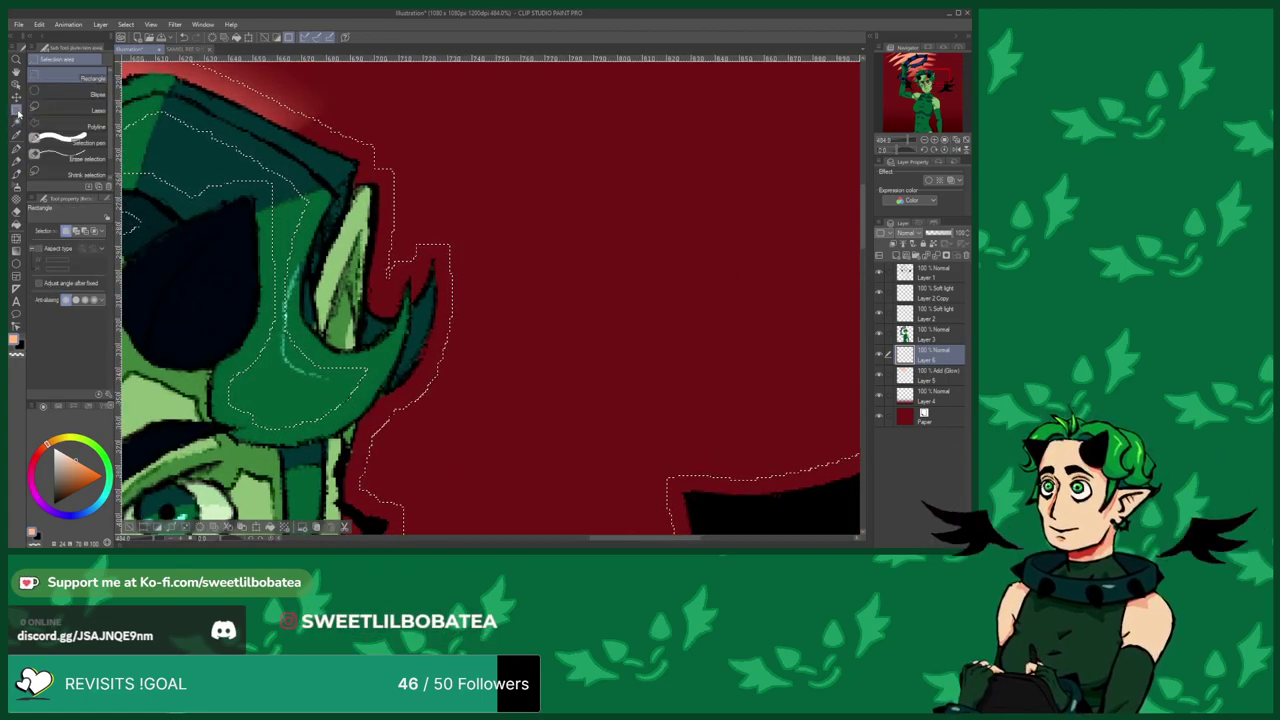
{"action": "left_click", "coordinate": [78, 156]}
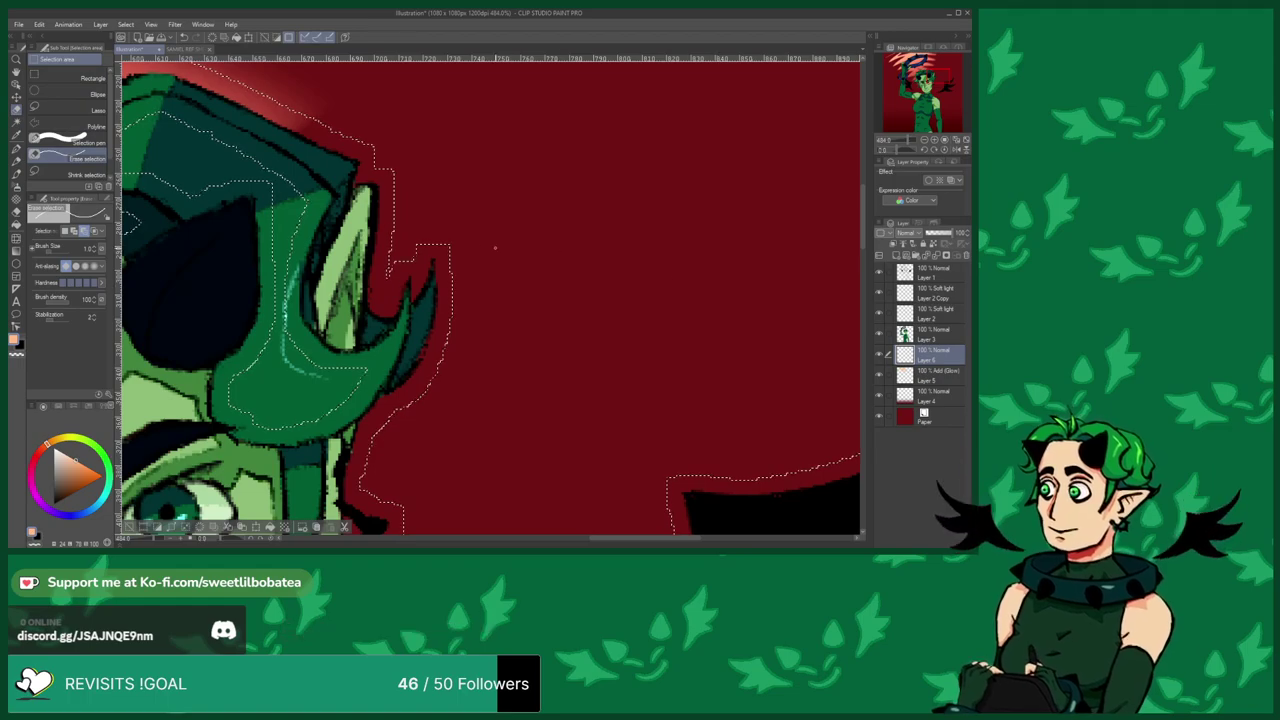
{"action": "left_click_drag", "start_coordinate": [457, 260], "coordinate": [446, 240]}
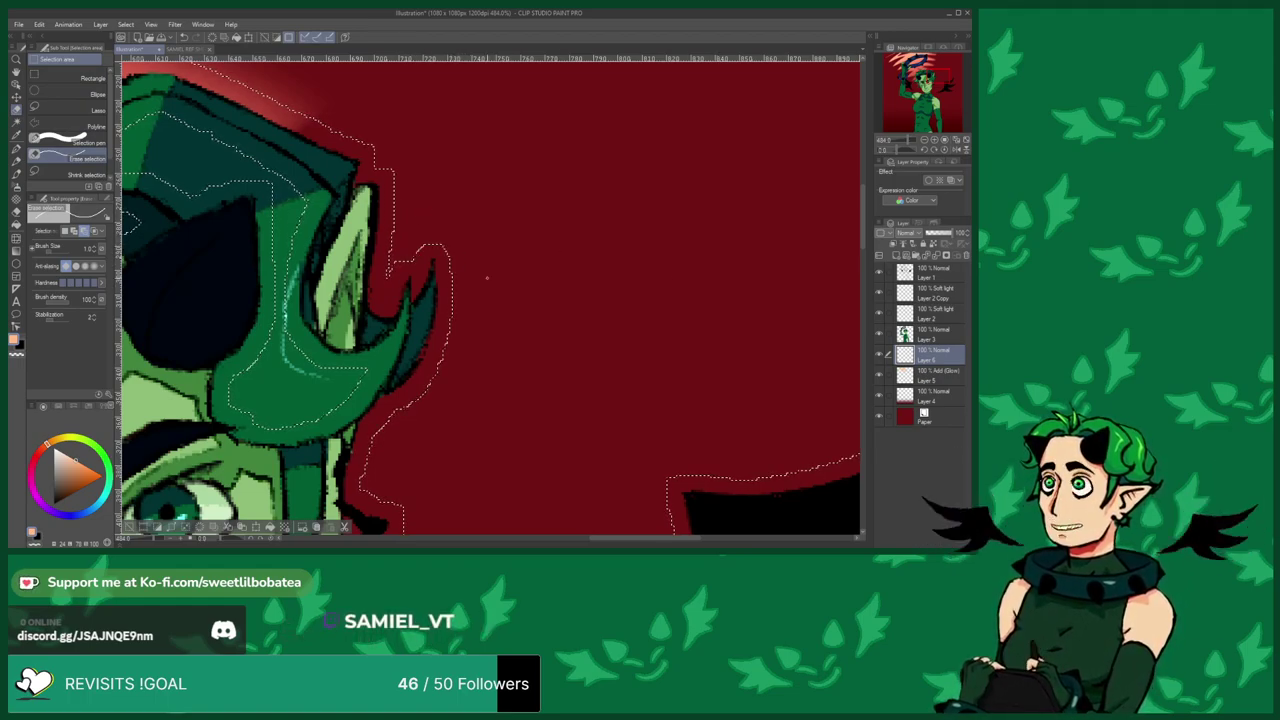
{"action": "scroll", "coordinate": [500, 200], "scroll_direction": "down", "scroll_amount": 4}
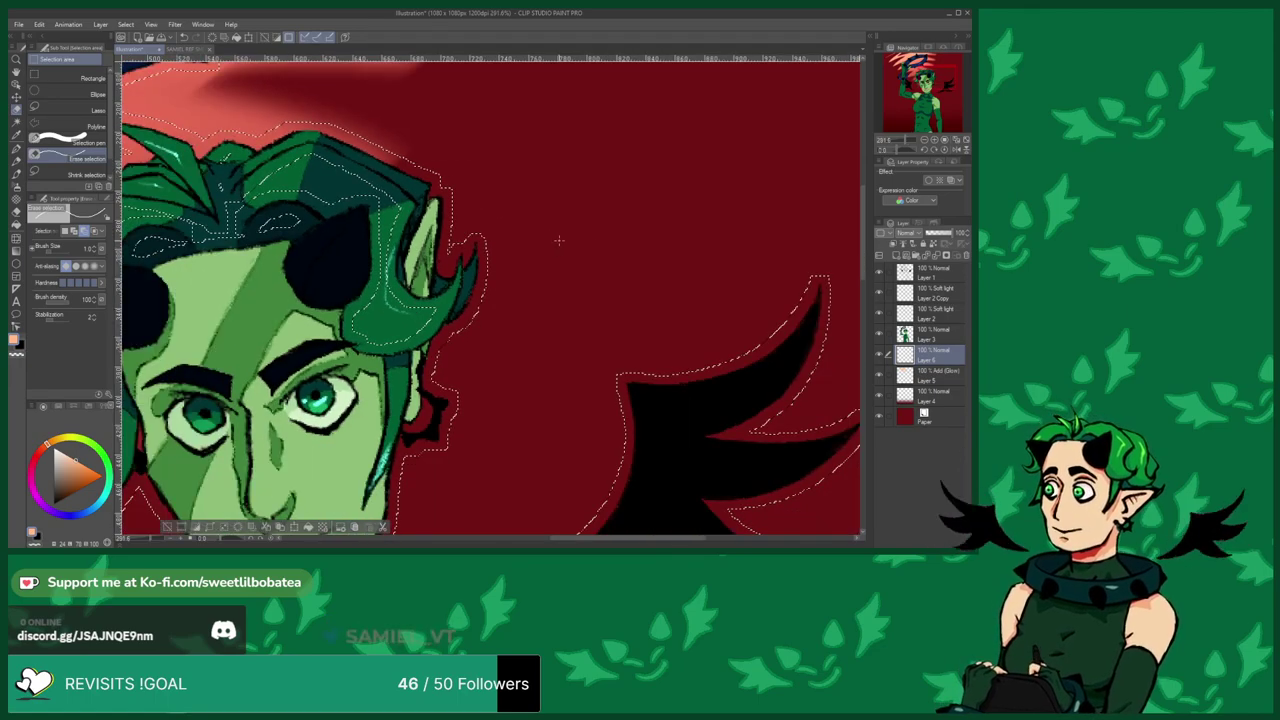
Erase the square selection corners around the feather tips and inner point of the wing on the character's uncovered side.
{"action": "scroll", "coordinate": [724, 285], "scroll_direction": "up", "scroll_amount": 4}
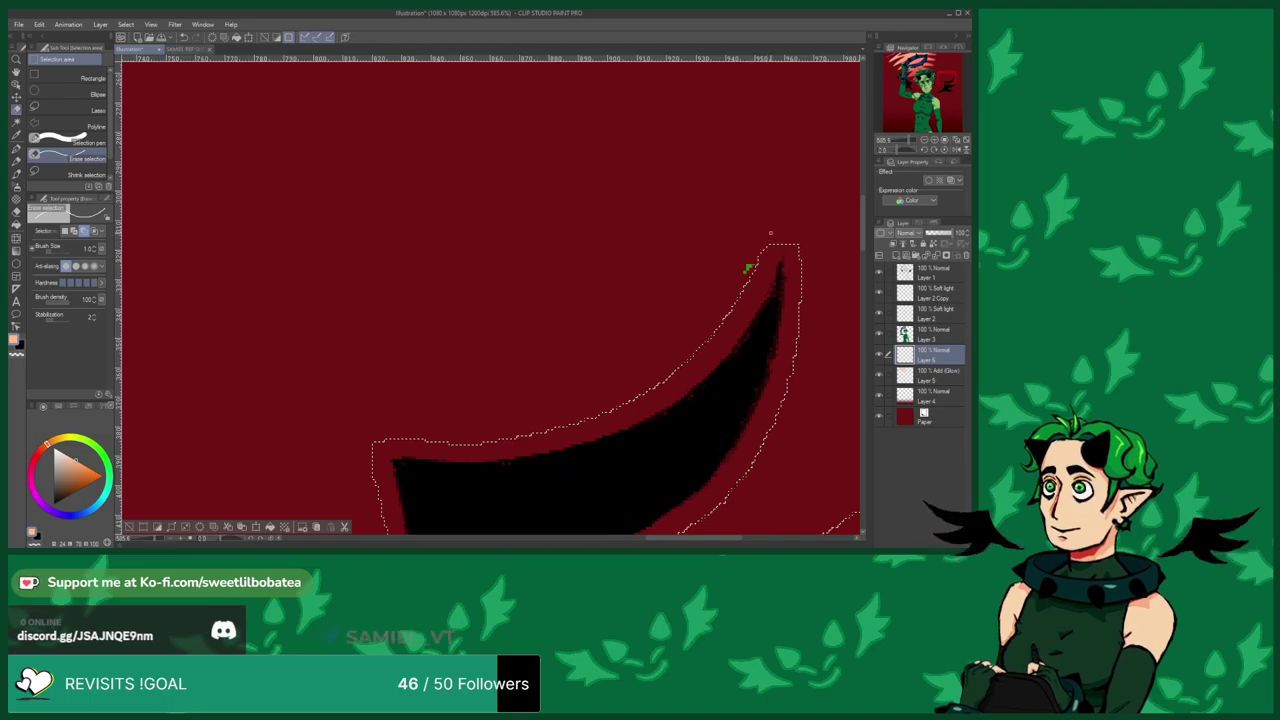
{"action": "scroll", "coordinate": [778, 207], "scroll_direction": "down", "scroll_amount": 3}
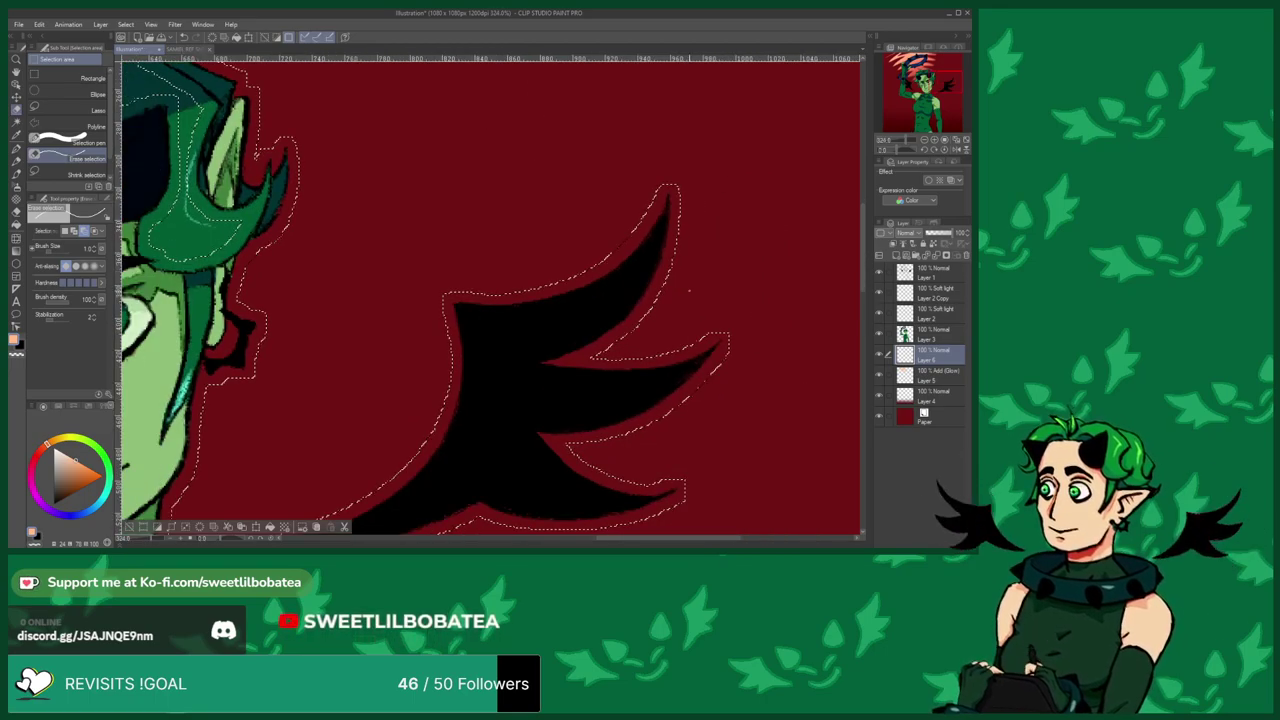
{"action": "scroll", "coordinate": [708, 343], "scroll_direction": "up", "scroll_amount": 2}
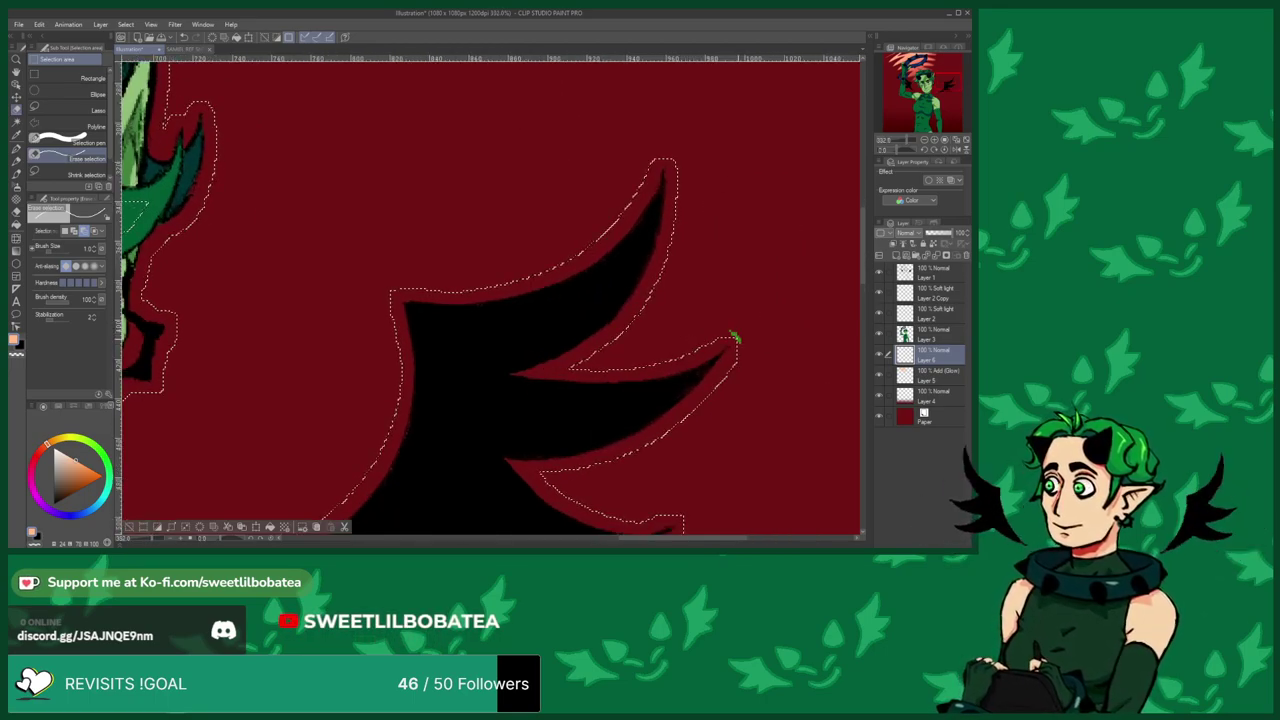
{"action": "scroll", "coordinate": [735, 362], "scroll_direction": "down", "scroll_amount": 3}
{"action": "scroll", "coordinate": [650, 370], "scroll_direction": "up", "scroll_amount": 4}
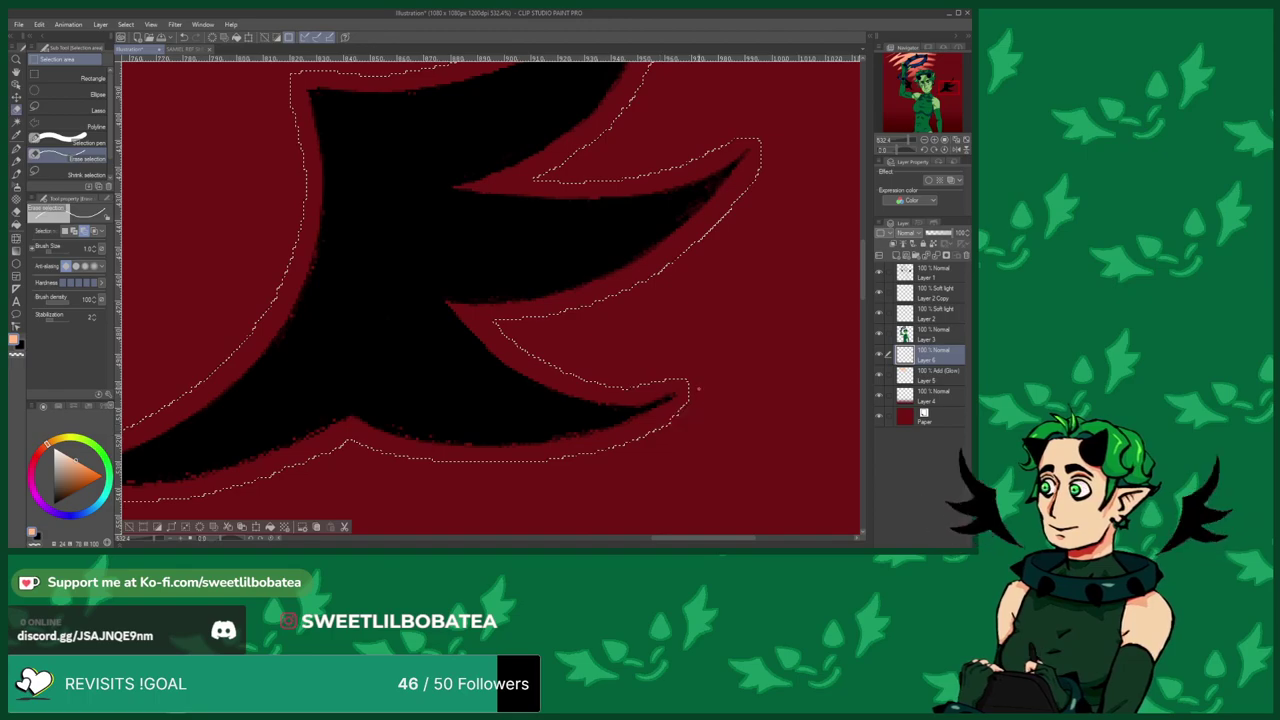
{"action": "scroll", "coordinate": [697, 390], "scroll_direction": "down", "scroll_amount": 3}
{"action": "scroll", "coordinate": [476, 311], "scroll_direction": "up", "scroll_amount": 3}
{"action": "mouse_move", "coordinate": [476, 310]}
{"action": "left_mouse_down"}
{"action": "mouse_move", "coordinate": [498, 306]}
{"action": "mouse_move", "coordinate": [494, 345]}
{"action": "left_mouse_up"}
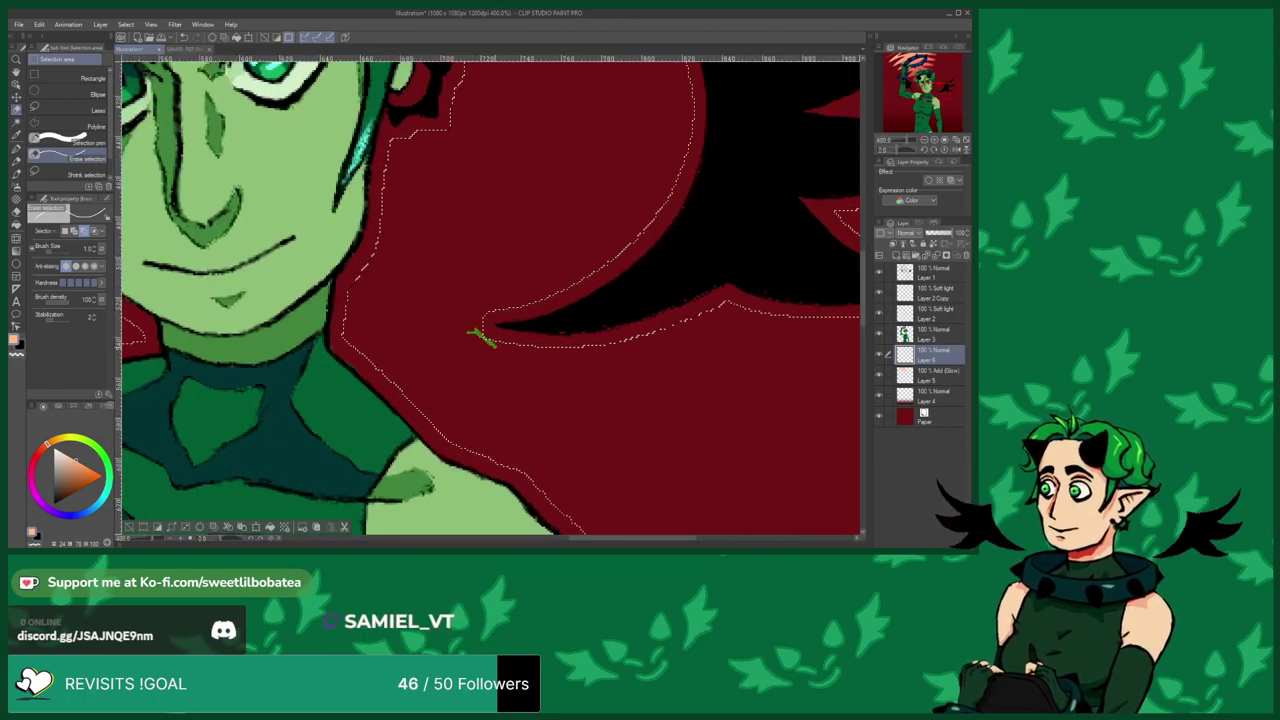
{"action": "scroll", "coordinate": [490, 297], "scroll_direction": "down", "scroll_amount": 3}
{"action": "scroll", "coordinate": [490, 297], "scroll_direction": "up", "scroll_amount": 3}
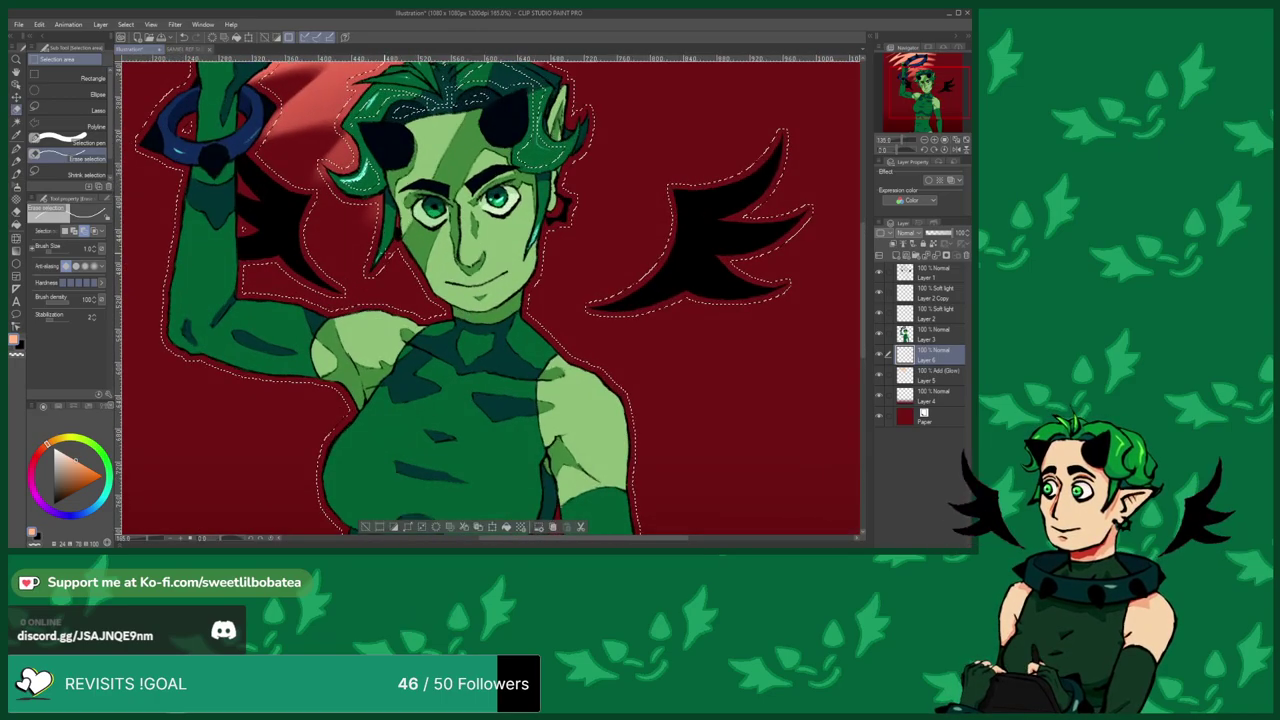
Trim the expanded selection with Erase selection around the raised arm, its adjacent wing and the spiked bracelet.
{"action": "scroll", "coordinate": [366, 271], "scroll_direction": "up", "scroll_amount": 3}
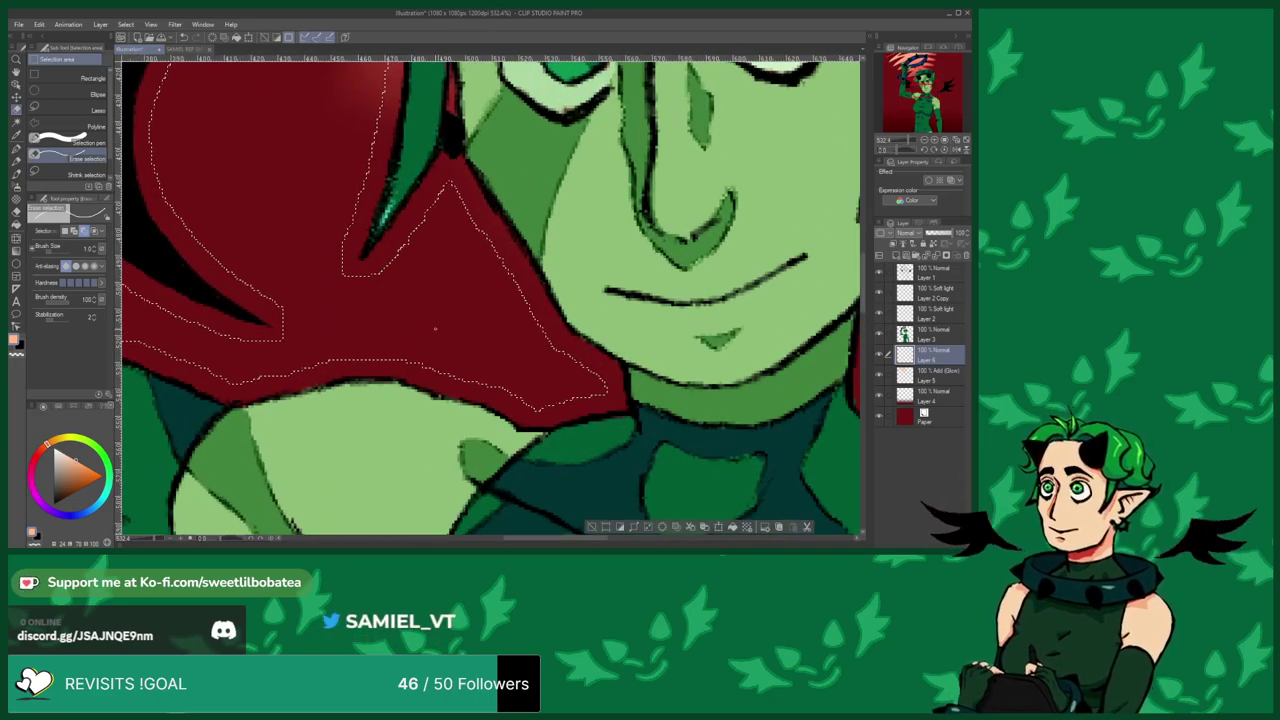
{"action": "scroll", "coordinate": [182, 226], "scroll_direction": "down", "scroll_amount": 2}
{"action": "scroll", "coordinate": [182, 226], "scroll_direction": "down", "scroll_amount": 3}
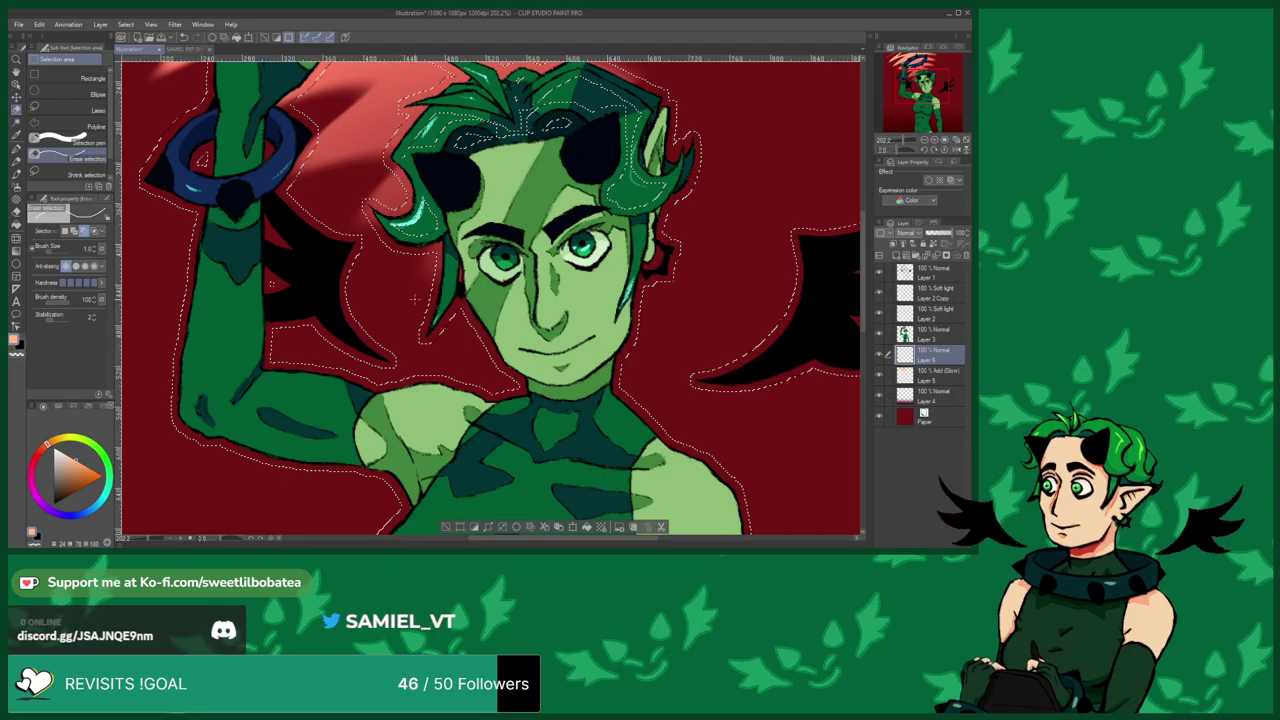
{"action": "scroll", "coordinate": [311, 279], "scroll_direction": "up", "scroll_amount": 4}
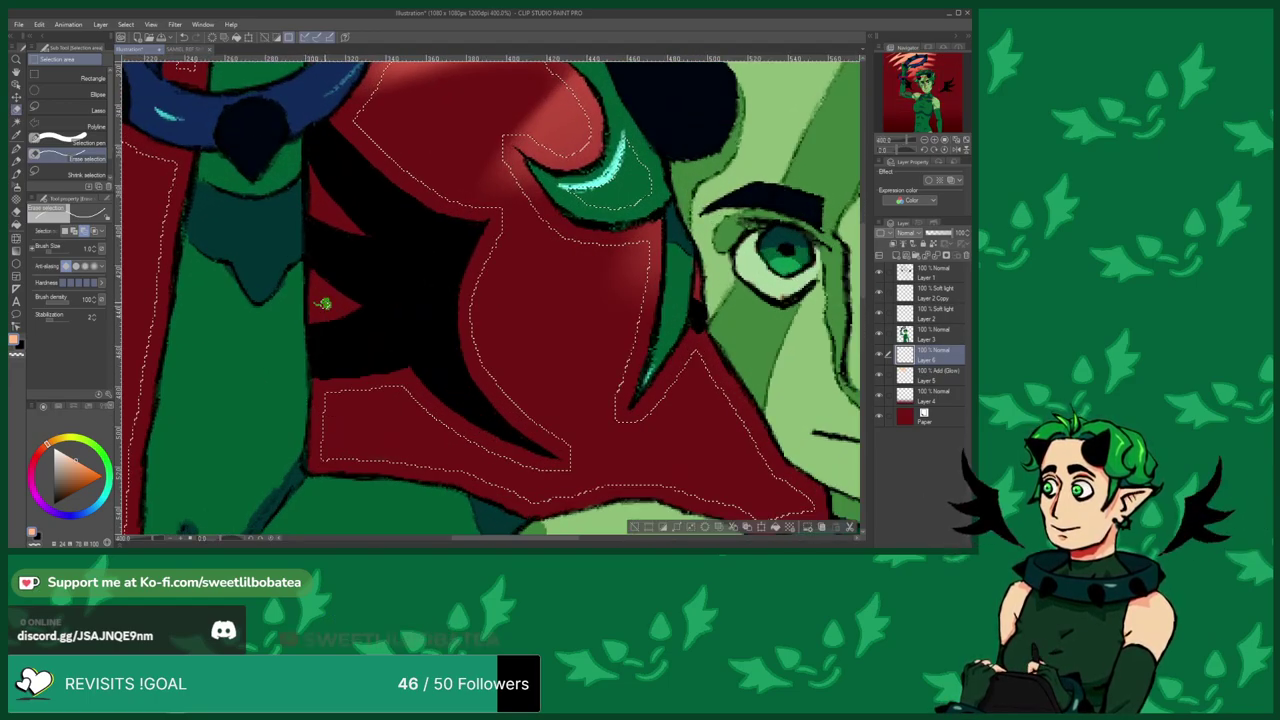
{"action": "scroll", "coordinate": [406, 407], "scroll_direction": "down", "scroll_amount": 4}
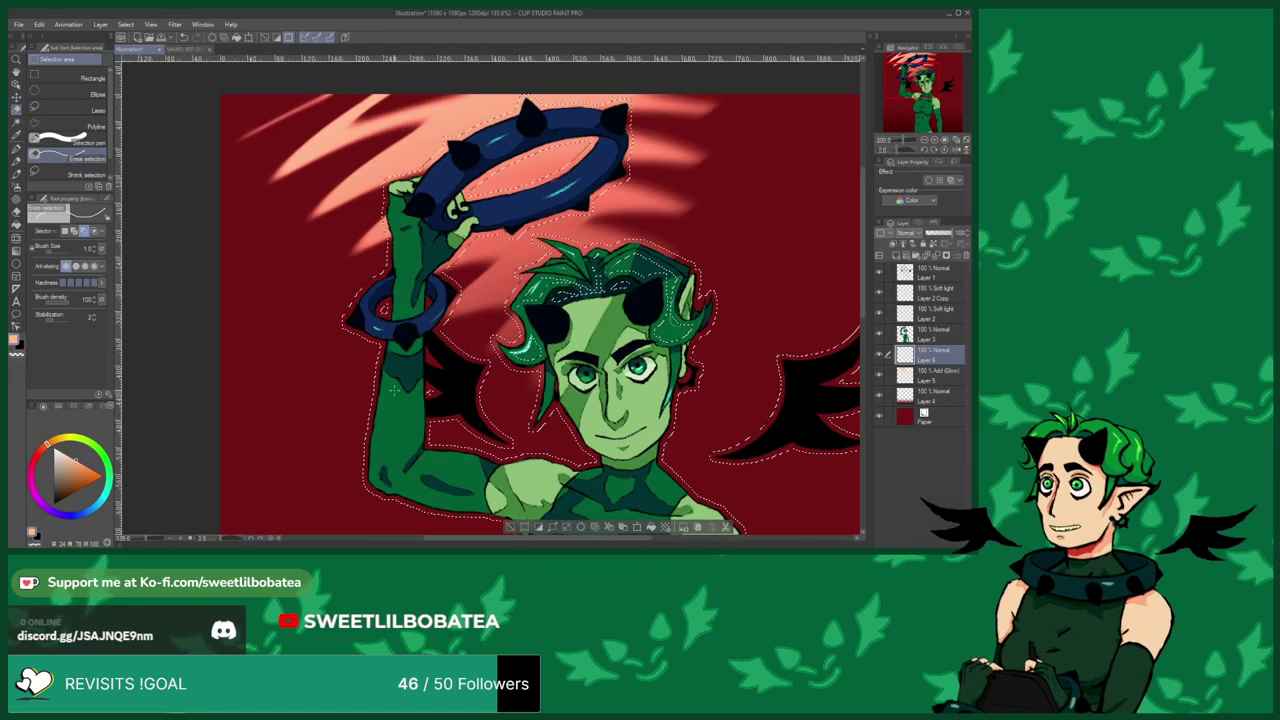
{"action": "scroll", "coordinate": [406, 407], "scroll_direction": "up", "scroll_amount": 3}
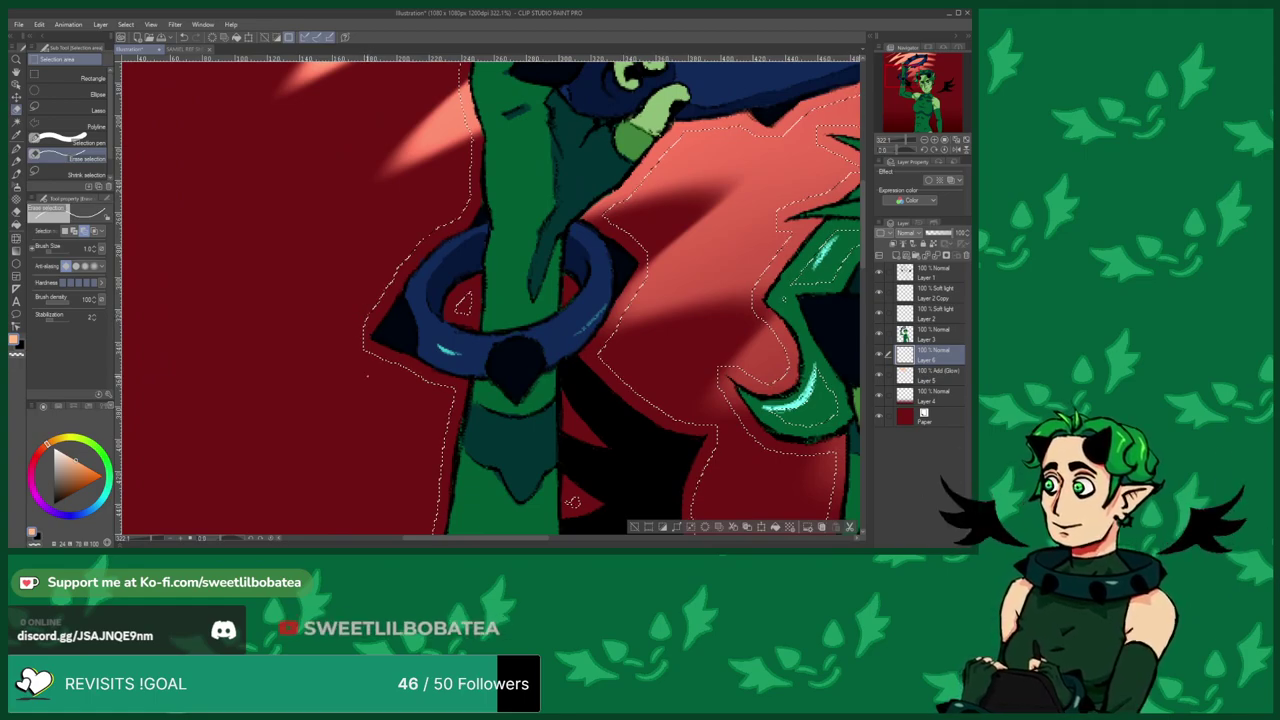
{"action": "scroll", "coordinate": [358, 367], "scroll_direction": "down", "scroll_amount": 4}
{"action": "scroll", "coordinate": [335, 213], "scroll_direction": "up", "scroll_amount": 4}
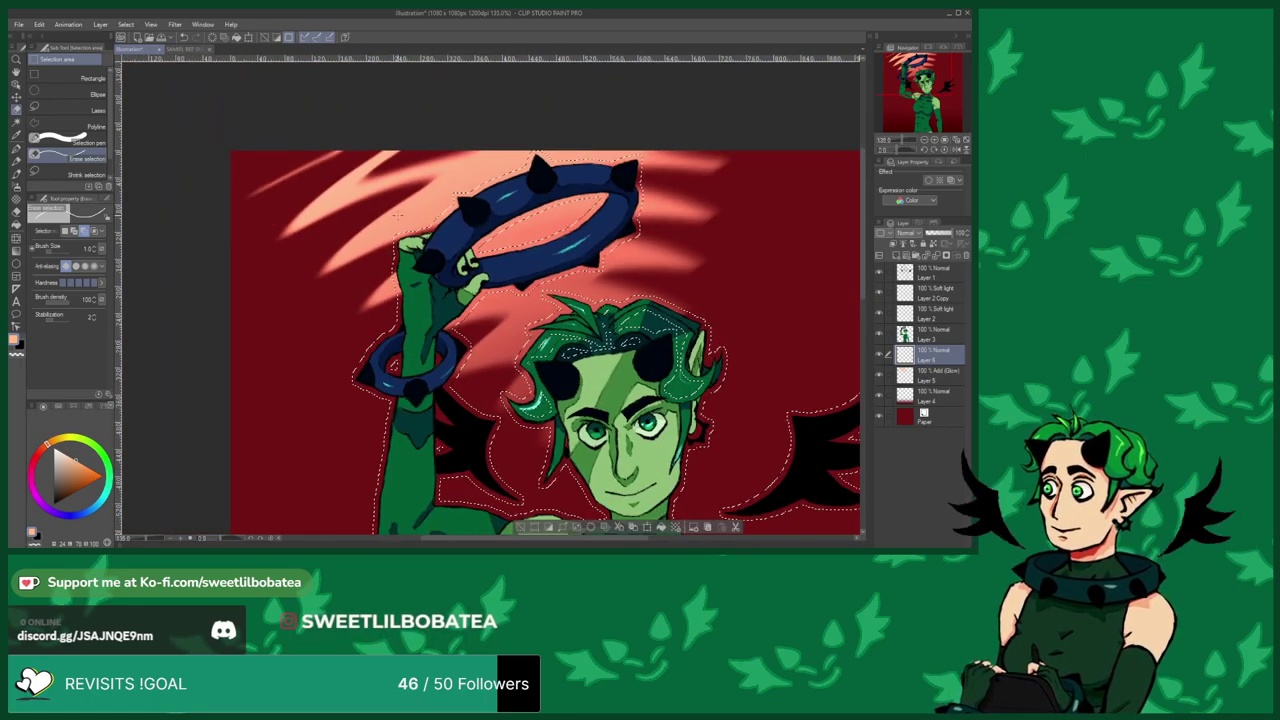
Paint over the small unselected gap between the raised arm and its adjacent wing with the Selection pen.
{"action": "scroll", "coordinate": [335, 213], "scroll_direction": "down", "scroll_amount": 5}
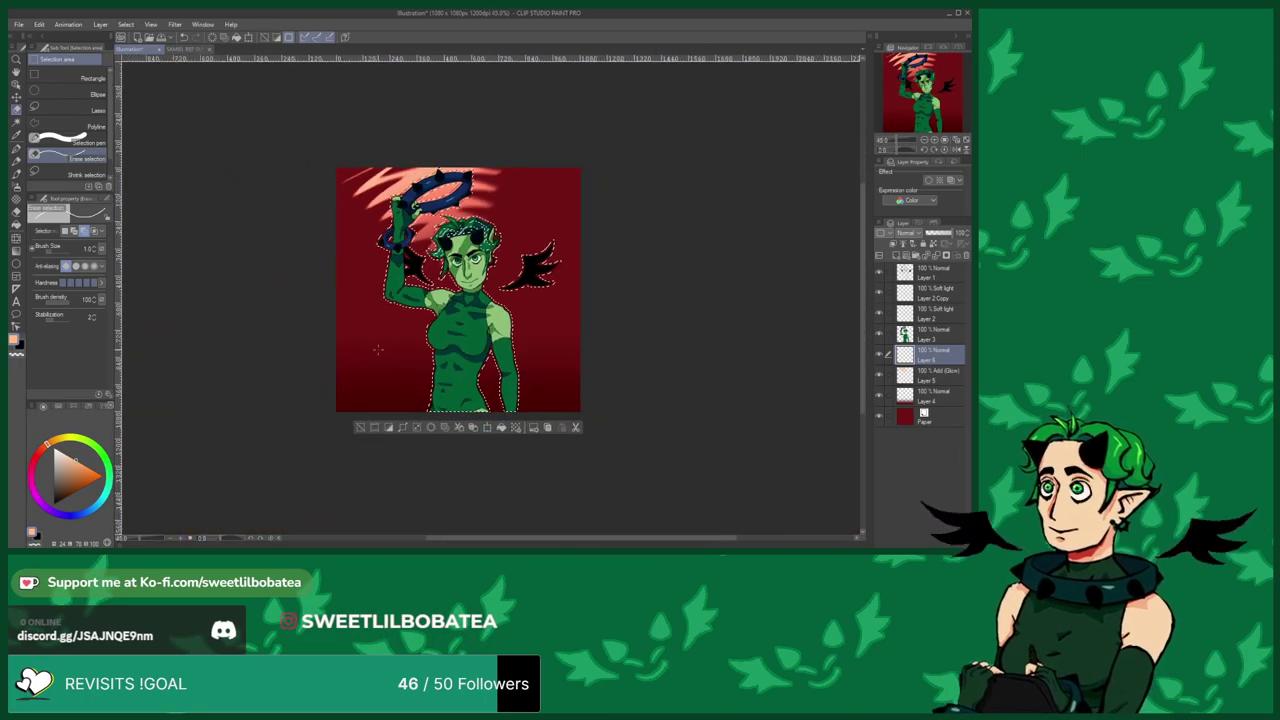
{"action": "scroll", "coordinate": [490, 289], "scroll_direction": "up", "scroll_amount": 4}
{"action": "scroll", "coordinate": [490, 291], "scroll_direction": "down", "scroll_amount": 3}
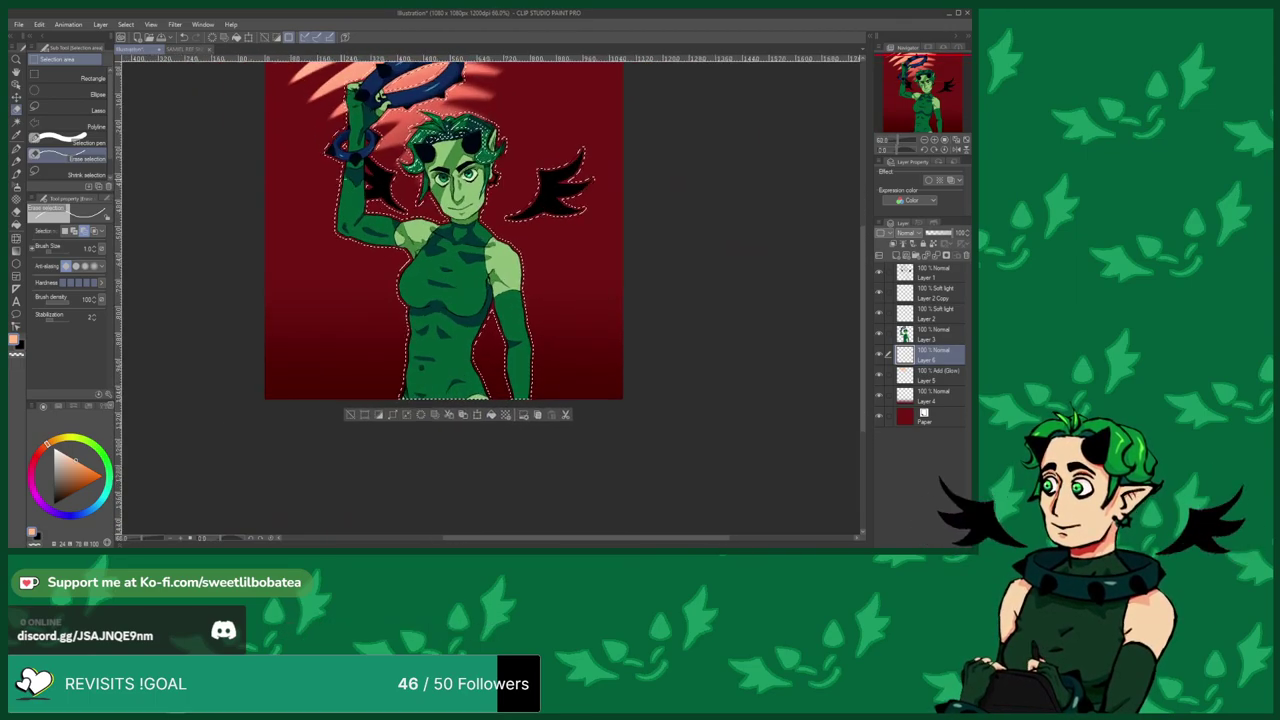
{"action": "scroll", "coordinate": [367, 231], "scroll_direction": "up", "scroll_amount": 1}
{"action": "scroll", "coordinate": [367, 231], "scroll_direction": "up", "scroll_amount": 2}
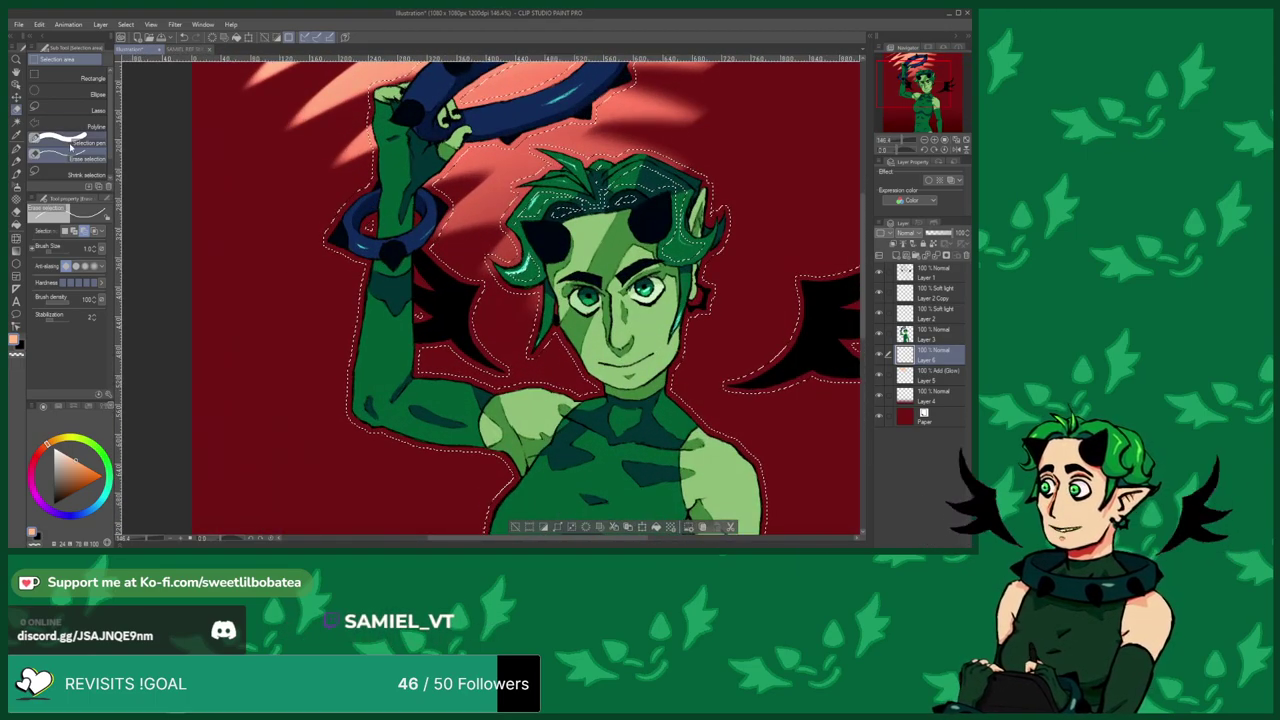
{"action": "scroll", "coordinate": [367, 229], "scroll_direction": "up", "scroll_amount": 2}
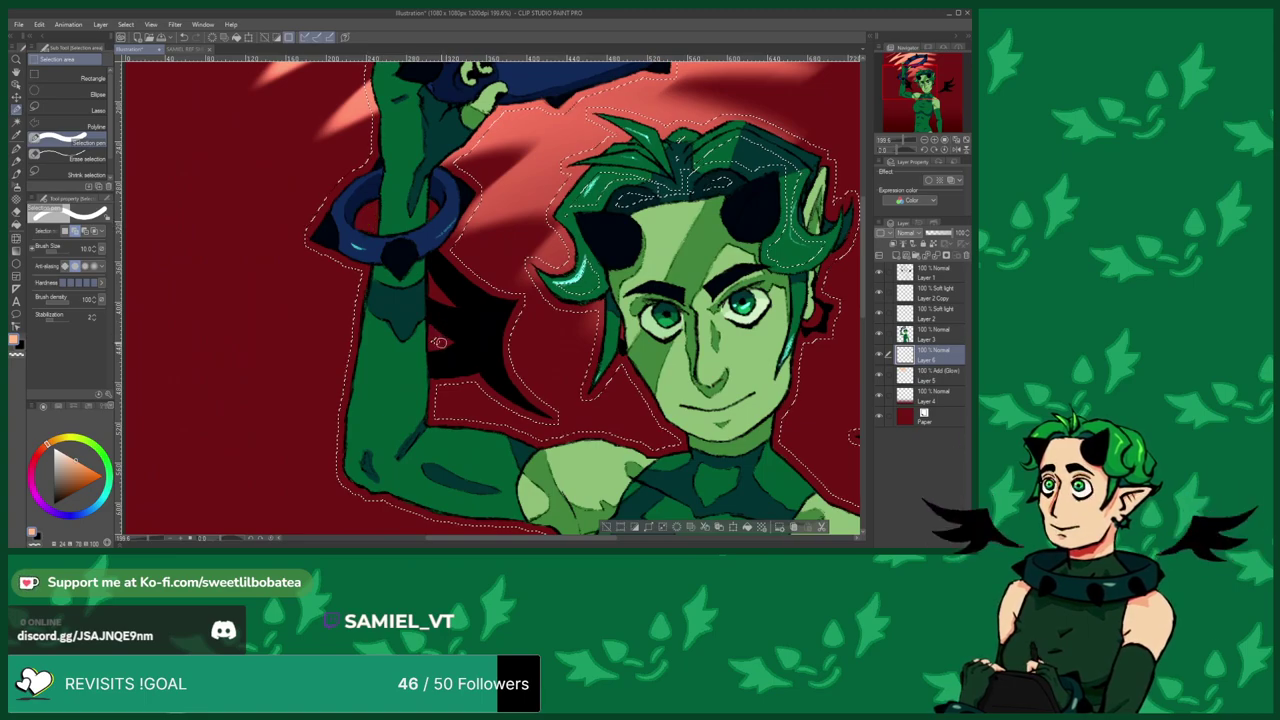
{"action": "scroll", "coordinate": [367, 229], "scroll_direction": "down", "scroll_amount": 2}
{"action": "scroll", "coordinate": [577, 360], "scroll_direction": "up", "scroll_amount": 2}
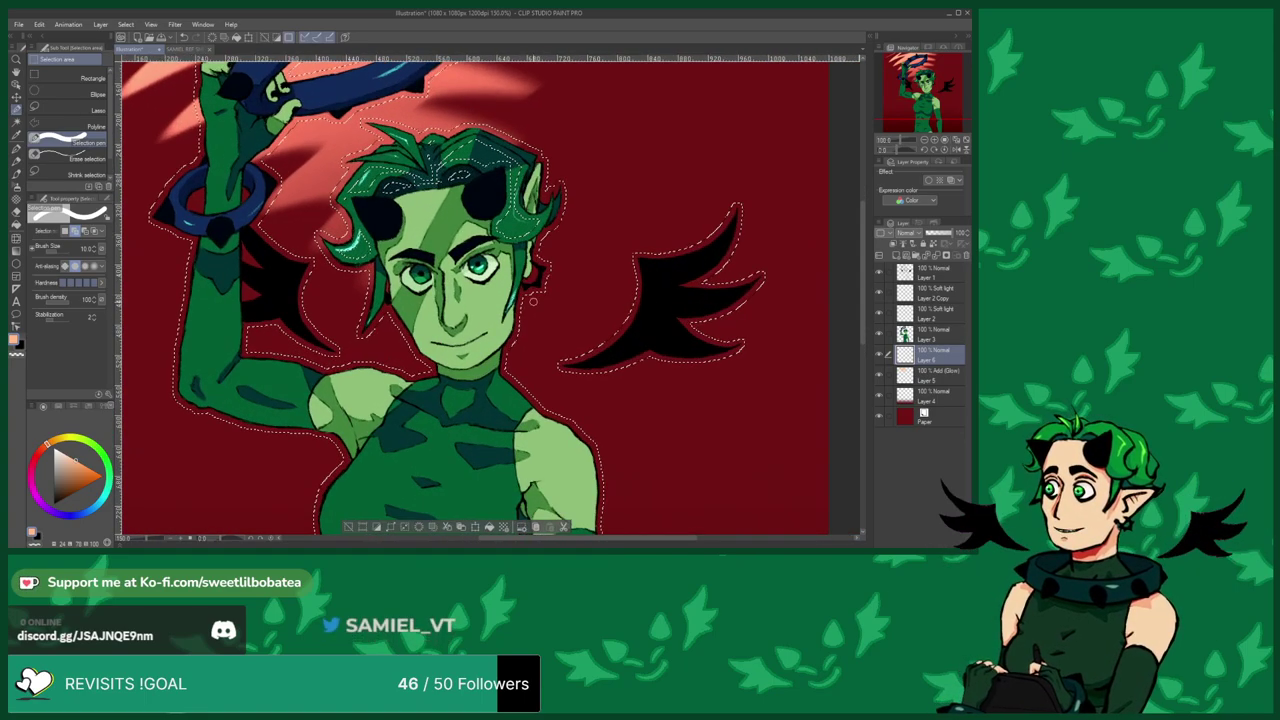
Paint over the unselected gaps inside the character's hair with the Selection pen.
{"action": "scroll", "coordinate": [560, 215], "scroll_direction": "up", "scroll_amount": 2}
{"action": "left_click_drag", "start_coordinate": [503, 221], "coordinate": [492, 254]}
{"action": "mouse_move", "coordinate": [534, 186]}
{"action": "left_mouse_down"}
{"action": "mouse_move", "coordinate": [545, 220]}
{"action": "mouse_move", "coordinate": [504, 176]}
{"action": "mouse_move", "coordinate": [518, 132]}
{"action": "mouse_move", "coordinate": [455, 88]}
{"action": "mouse_move", "coordinate": [435, 105]}
{"action": "left_mouse_up"}
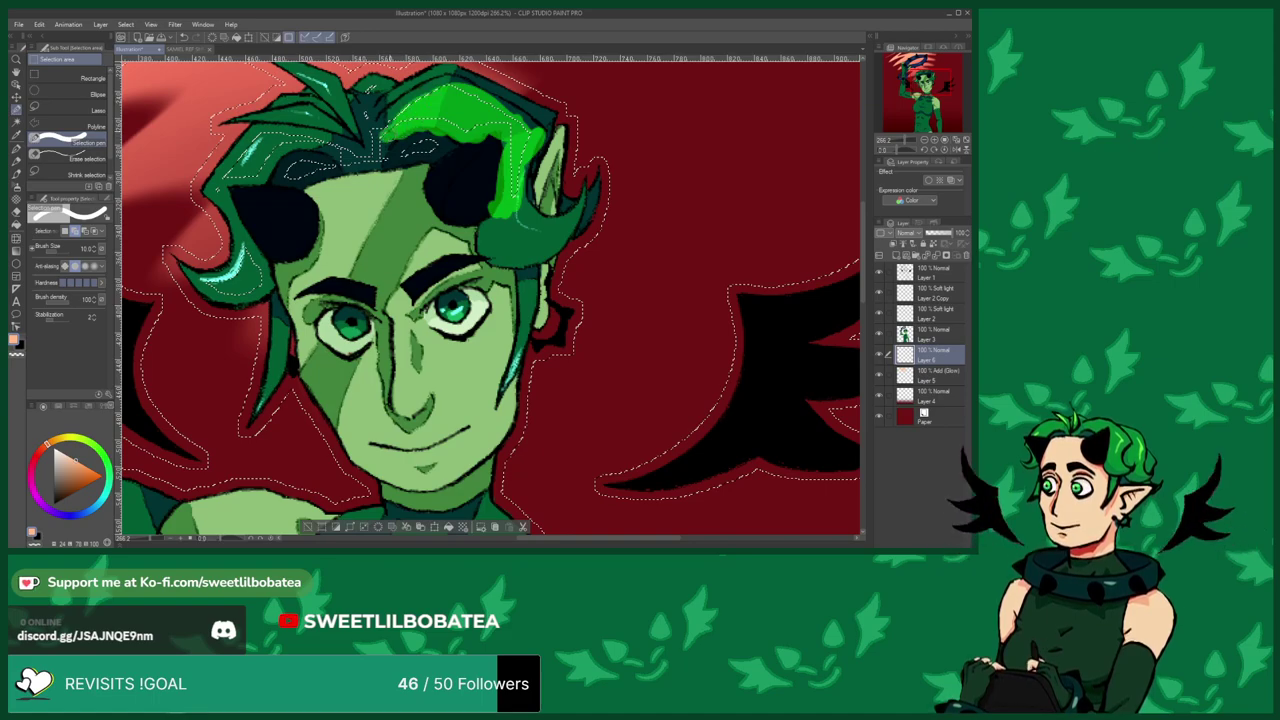
{"action": "mouse_move", "coordinate": [376, 138]}
{"action": "left_mouse_down"}
{"action": "mouse_move", "coordinate": [365, 140]}
{"action": "mouse_move", "coordinate": [408, 158]}
{"action": "mouse_move", "coordinate": [372, 140]}
{"action": "mouse_move", "coordinate": [277, 170]}
{"action": "mouse_move", "coordinate": [245, 160]}
{"action": "mouse_move", "coordinate": [221, 191]}
{"action": "mouse_move", "coordinate": [270, 148]}
{"action": "mouse_move", "coordinate": [258, 135]}
{"action": "mouse_move", "coordinate": [275, 145]}
{"action": "mouse_move", "coordinate": [270, 170]}
{"action": "mouse_move", "coordinate": [290, 130]}
{"action": "mouse_move", "coordinate": [338, 140]}
{"action": "left_mouse_up"}
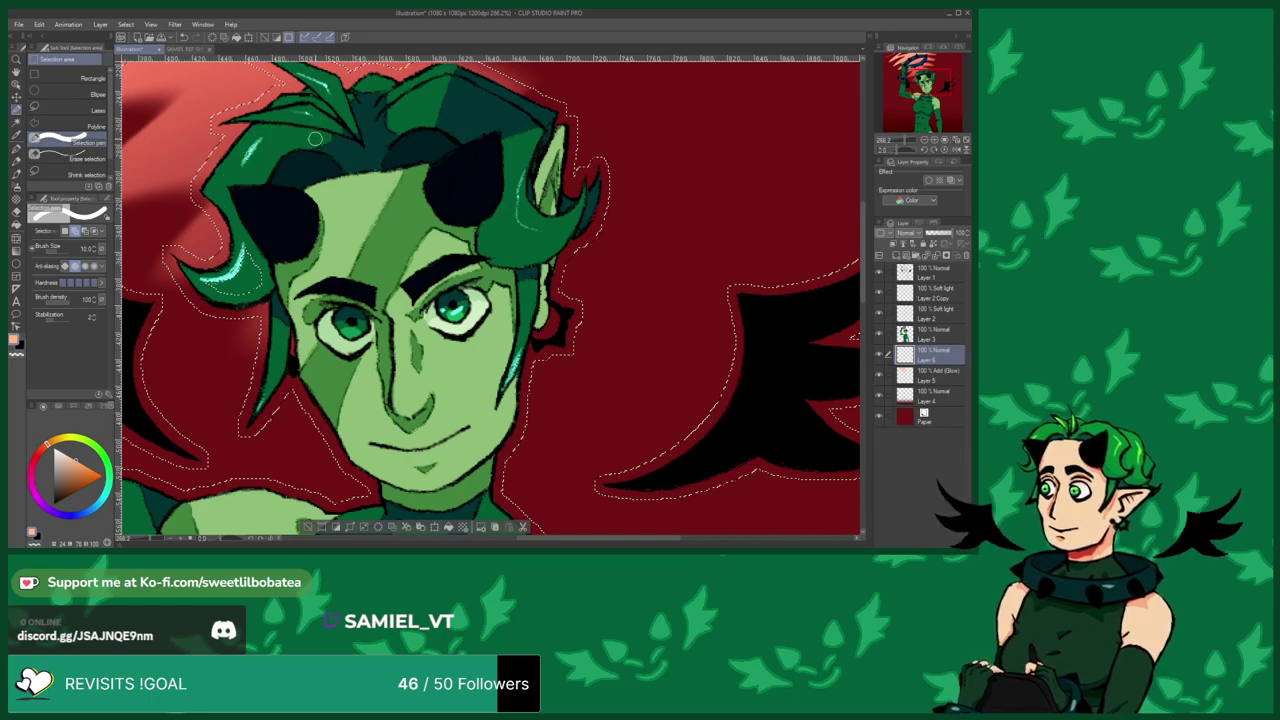
{"action": "mouse_move", "coordinate": [264, 268]}
{"action": "left_mouse_down"}
{"action": "mouse_move", "coordinate": [252, 290]}
{"action": "mouse_move", "coordinate": [208, 288]}
{"action": "mouse_move", "coordinate": [220, 278]}
{"action": "left_mouse_up"}
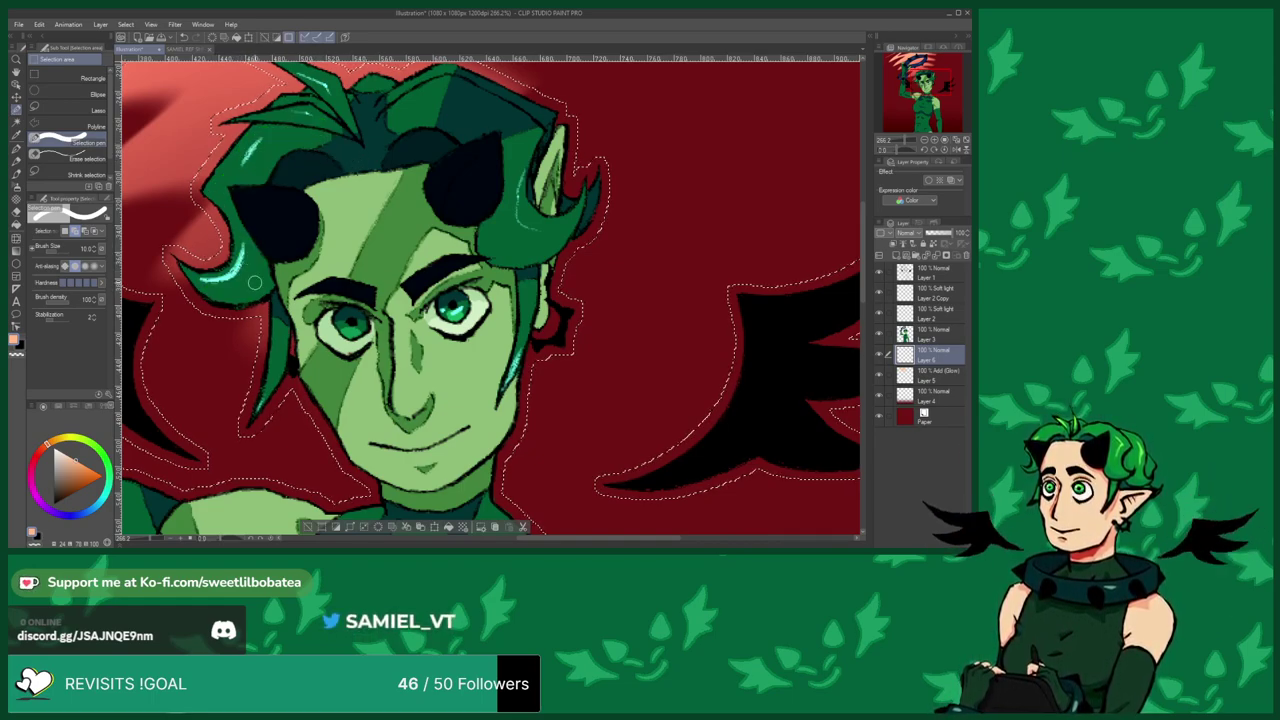
Round off the square selection corner at the tip of the upper hair tuft with Erase selection.
{"action": "scroll", "coordinate": [371, 366], "scroll_direction": "down", "scroll_amount": 2}
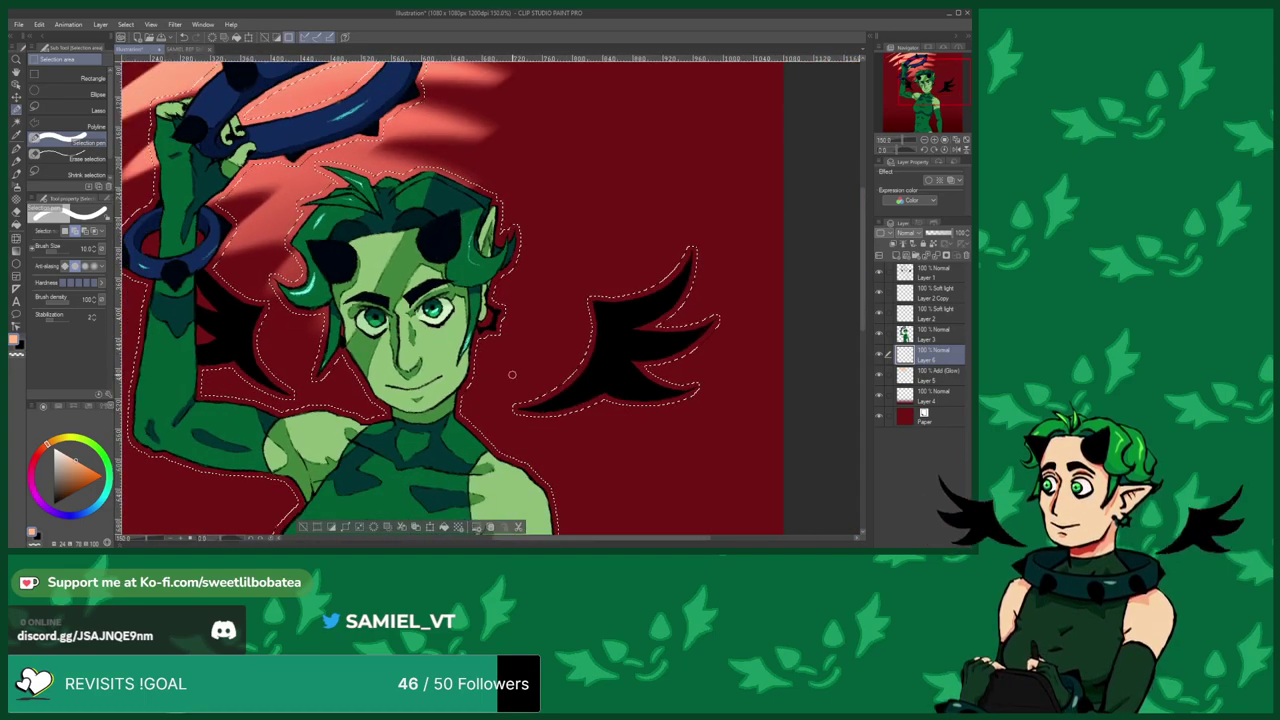
{"action": "scroll", "coordinate": [443, 246], "scroll_direction": "down", "scroll_amount": 1}
{"action": "scroll", "coordinate": [443, 245], "scroll_direction": "up", "scroll_amount": 10}
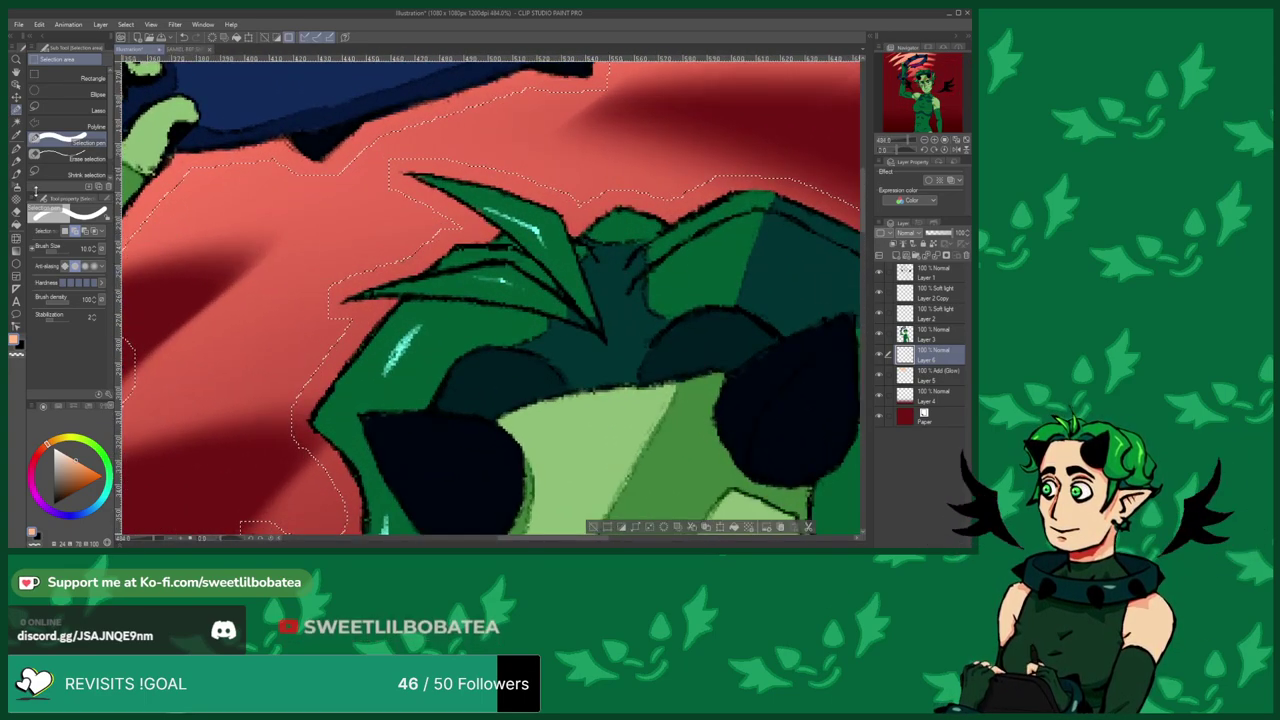
{"action": "left_click", "coordinate": [60, 157]}
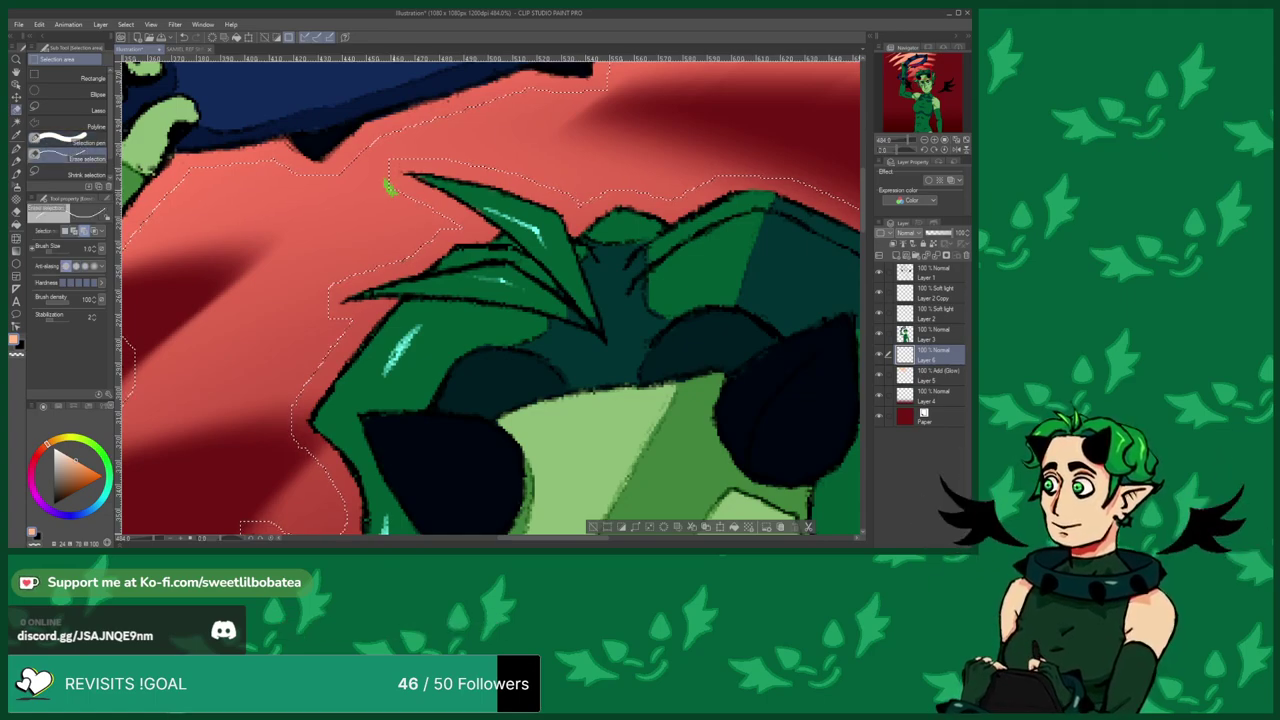
{"action": "scroll", "coordinate": [401, 175], "scroll_direction": "down", "scroll_amount": 6}
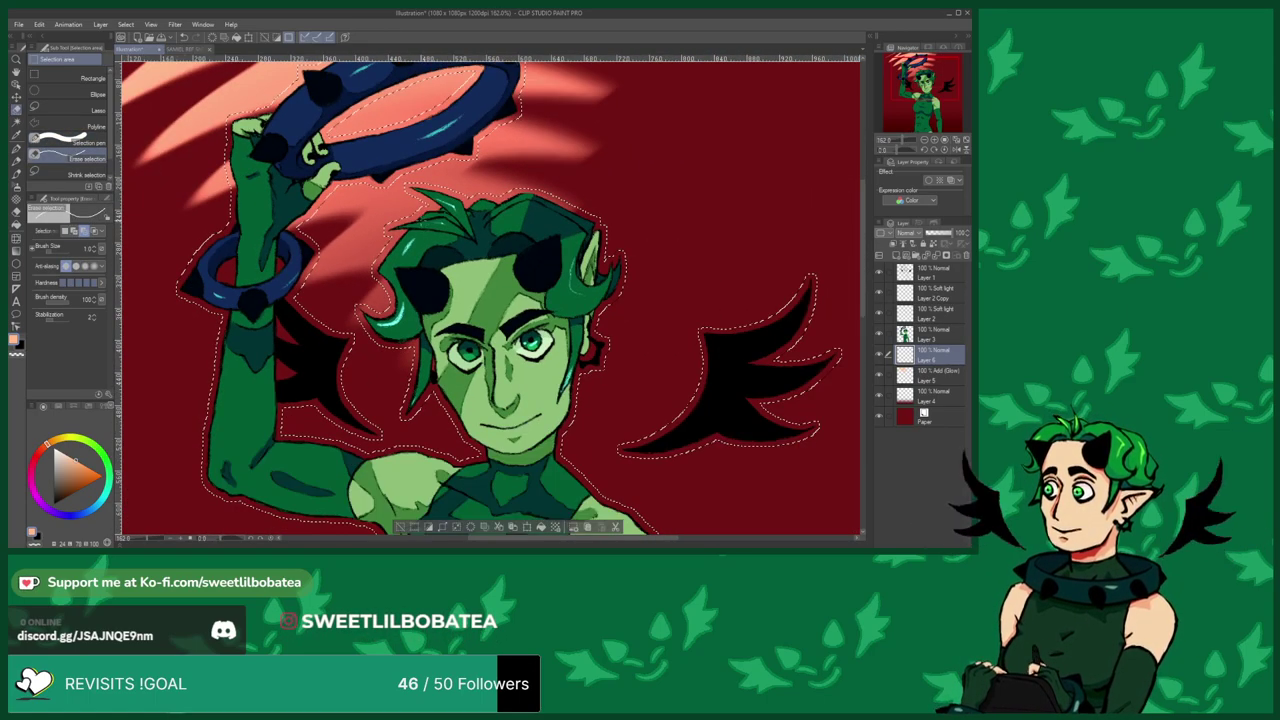
{"action": "scroll", "coordinate": [401, 175], "scroll_direction": "down", "scroll_amount": 2}
{"action": "scroll", "coordinate": [440, 330], "scroll_direction": "up", "scroll_amount": 3}
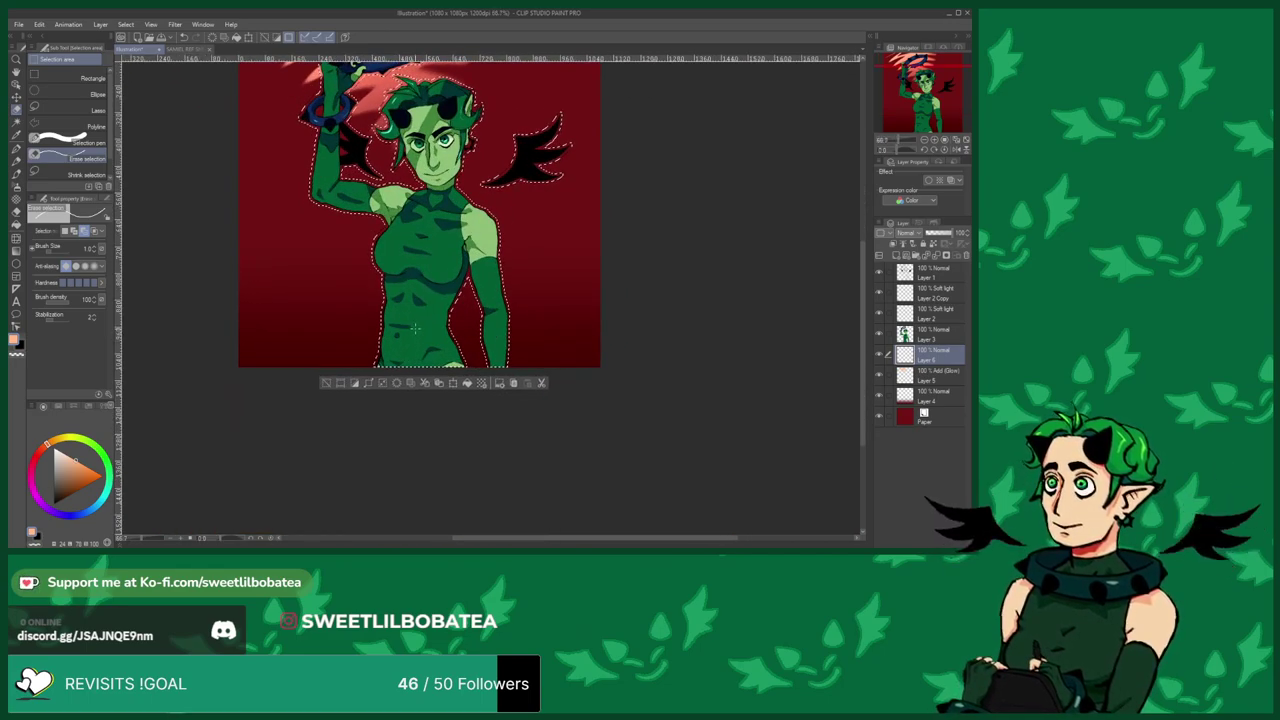
Fill the cleaned-up selection on Layer 6 with a peach Foreground to transparent gradient that fades toward the lower body.
{"action": "left_click", "coordinate": [16, 251]}
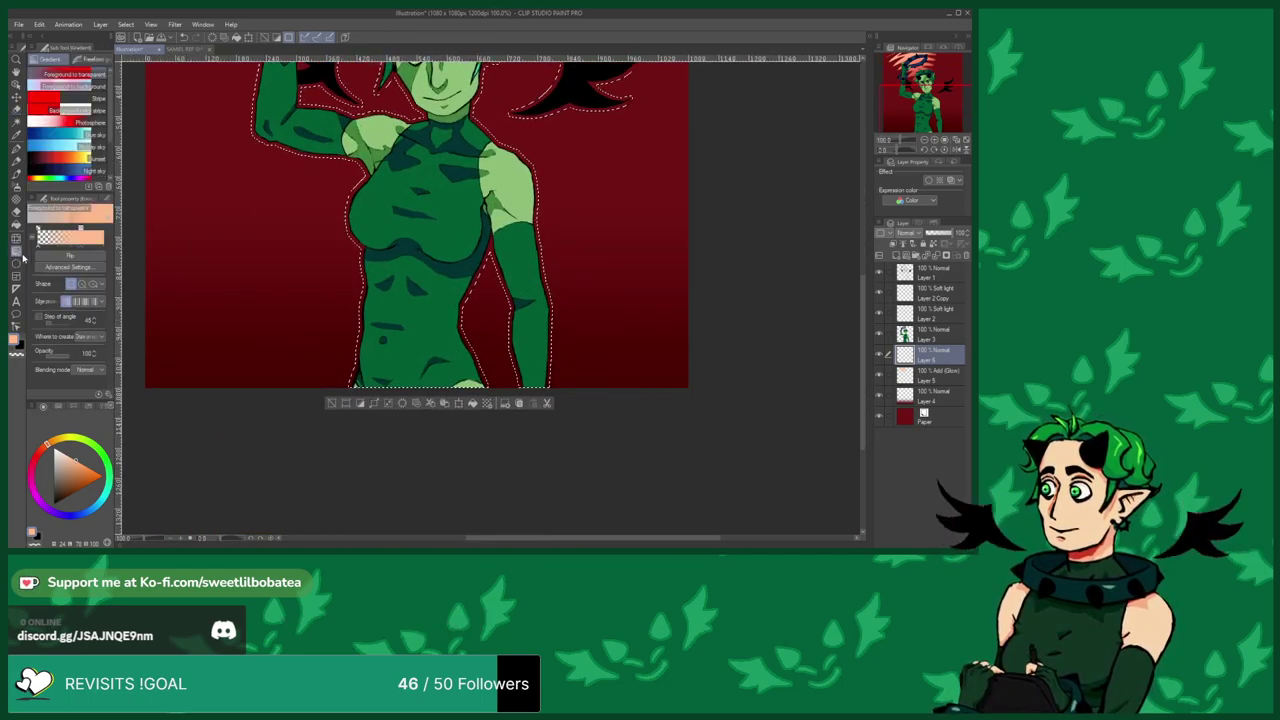
{"action": "scroll", "coordinate": [387, 388], "scroll_direction": "down", "scroll_amount": 3}
{"action": "scroll", "coordinate": [378, 502], "scroll_direction": "down", "scroll_amount": 1}
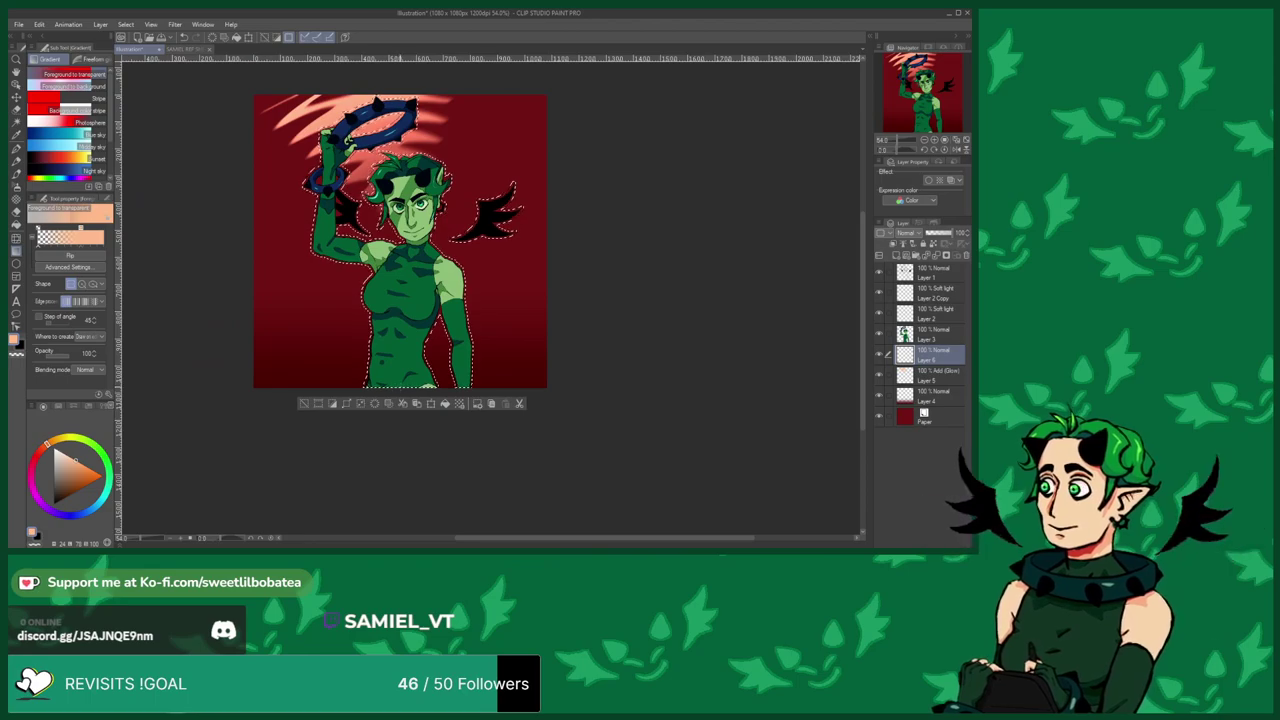
{"action": "left_click_drag", "start_coordinate": [400, 243], "coordinate": [402, 172]}
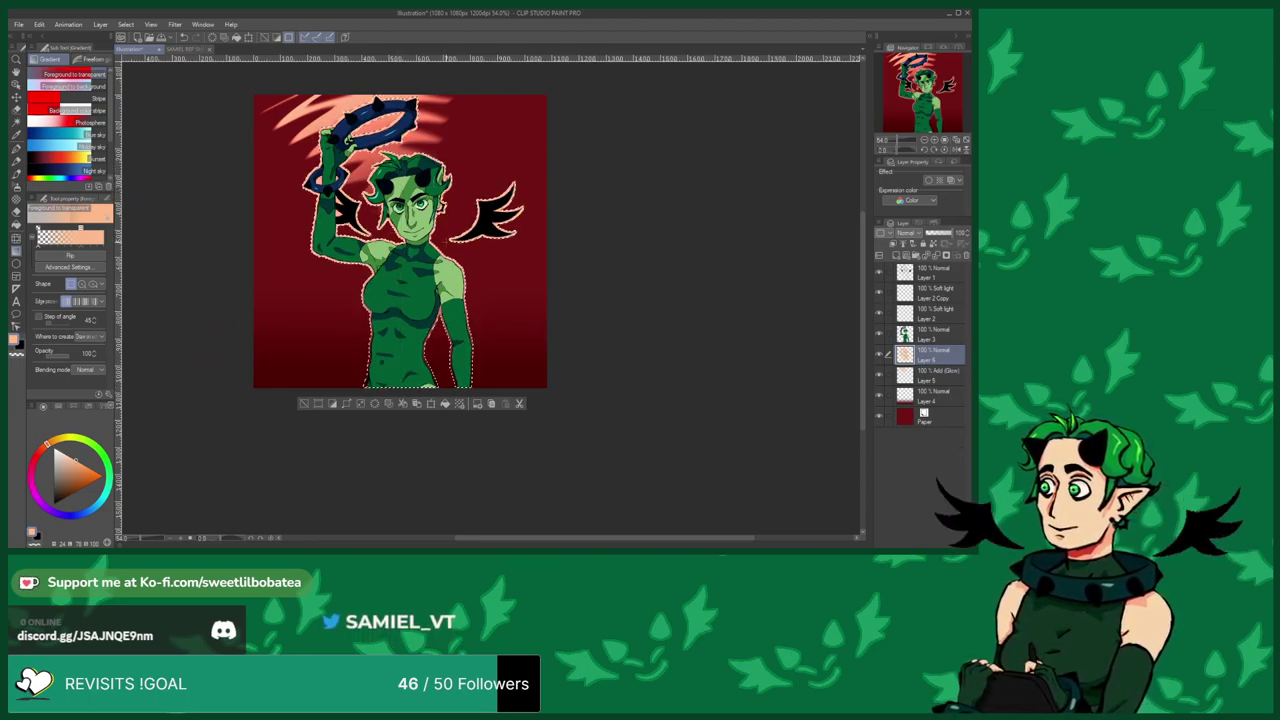
Clear the selection around the figure with the Rectangle selection tool.
{"action": "left_click", "coordinate": [16, 109]}
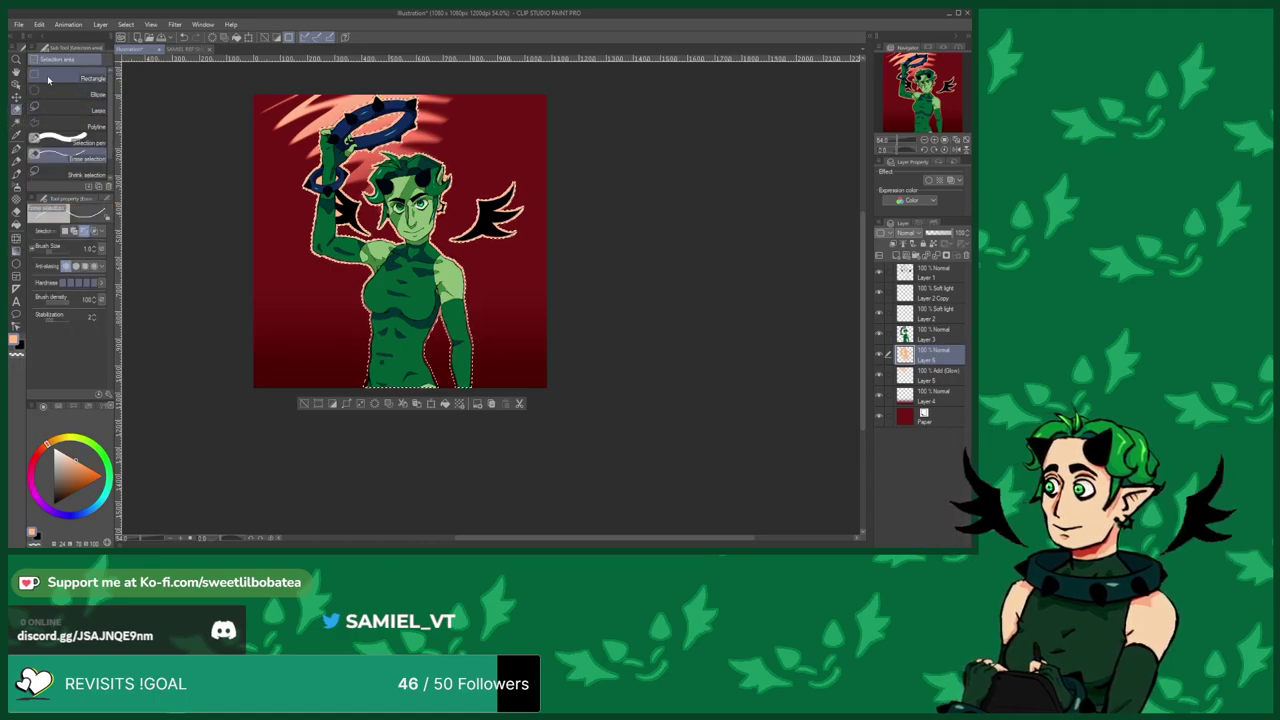
{"action": "left_click", "coordinate": [50, 78]}
{"action": "left_click", "coordinate": [172, 130]}
{"action": "scroll", "coordinate": [465, 203], "scroll_direction": "up", "scroll_amount": 2}
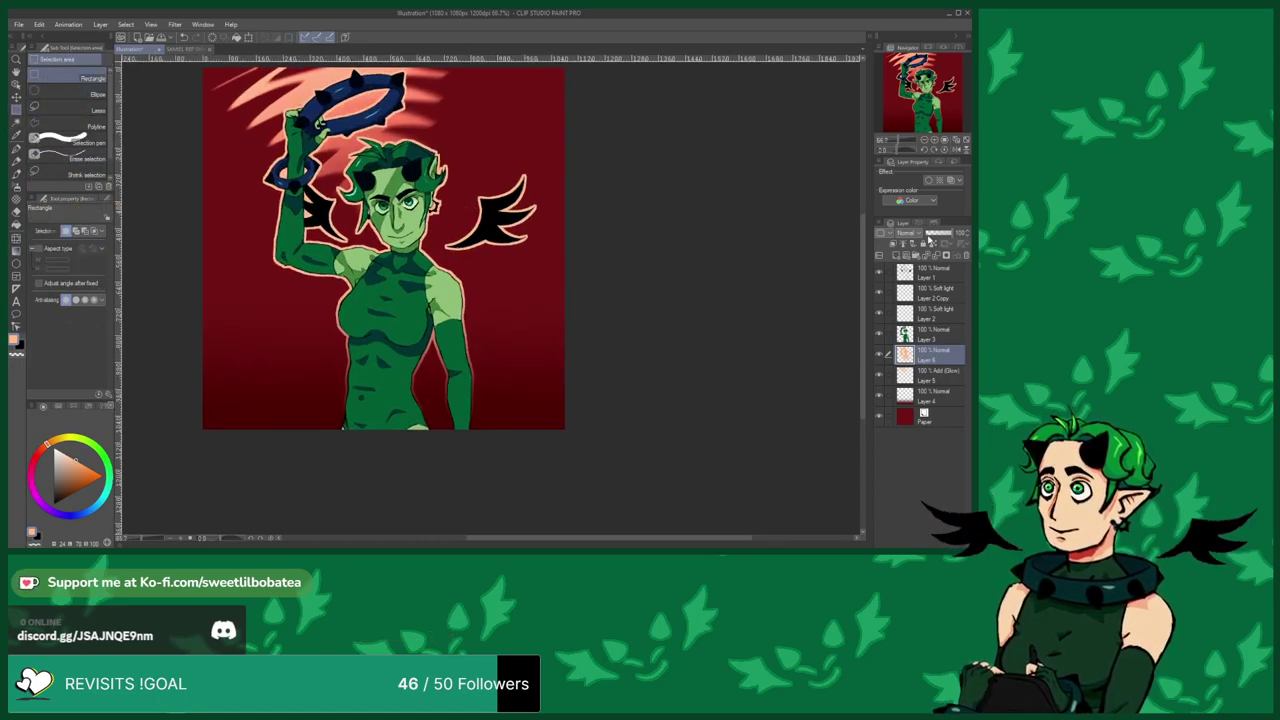
Switch Layer 6 to Overlay blending and apply a mosaic-style filter to pixelate its outline.
{"action": "scroll", "coordinate": [918, 236], "scroll_direction": "down", "scroll_amount": 11}
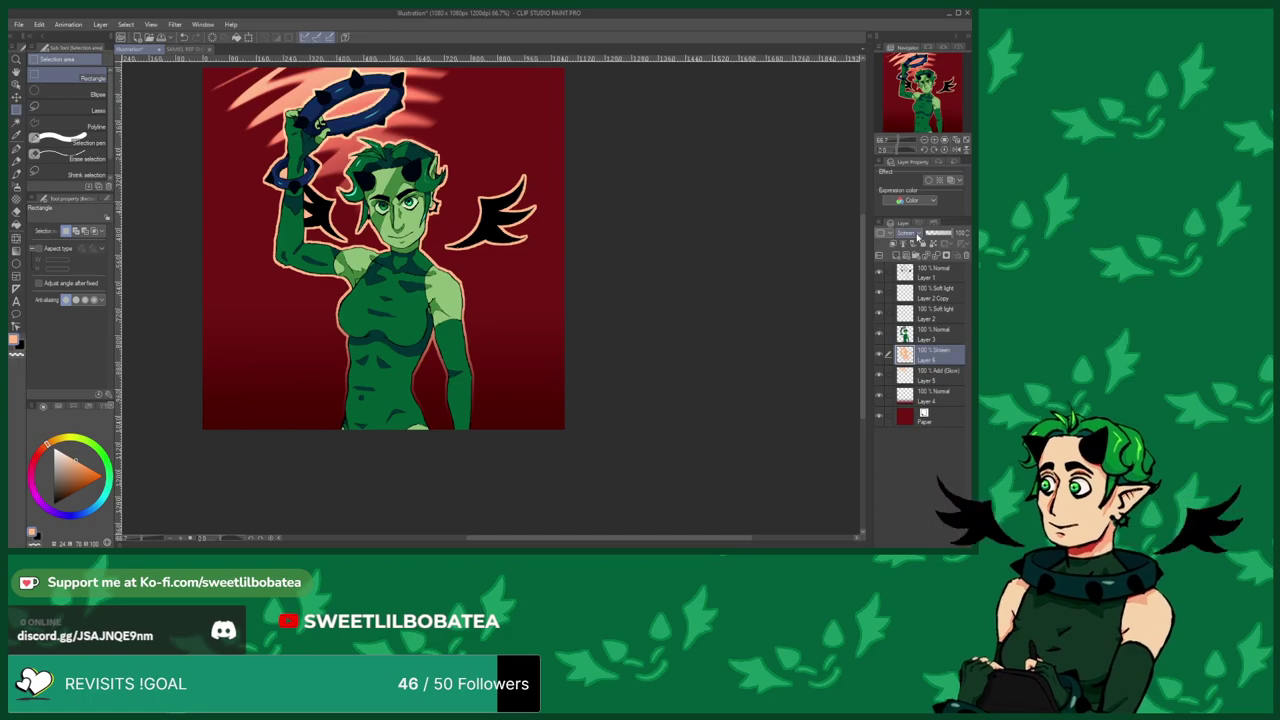
{"action": "scroll", "coordinate": [918, 236], "scroll_direction": "down", "scroll_amount": 2}
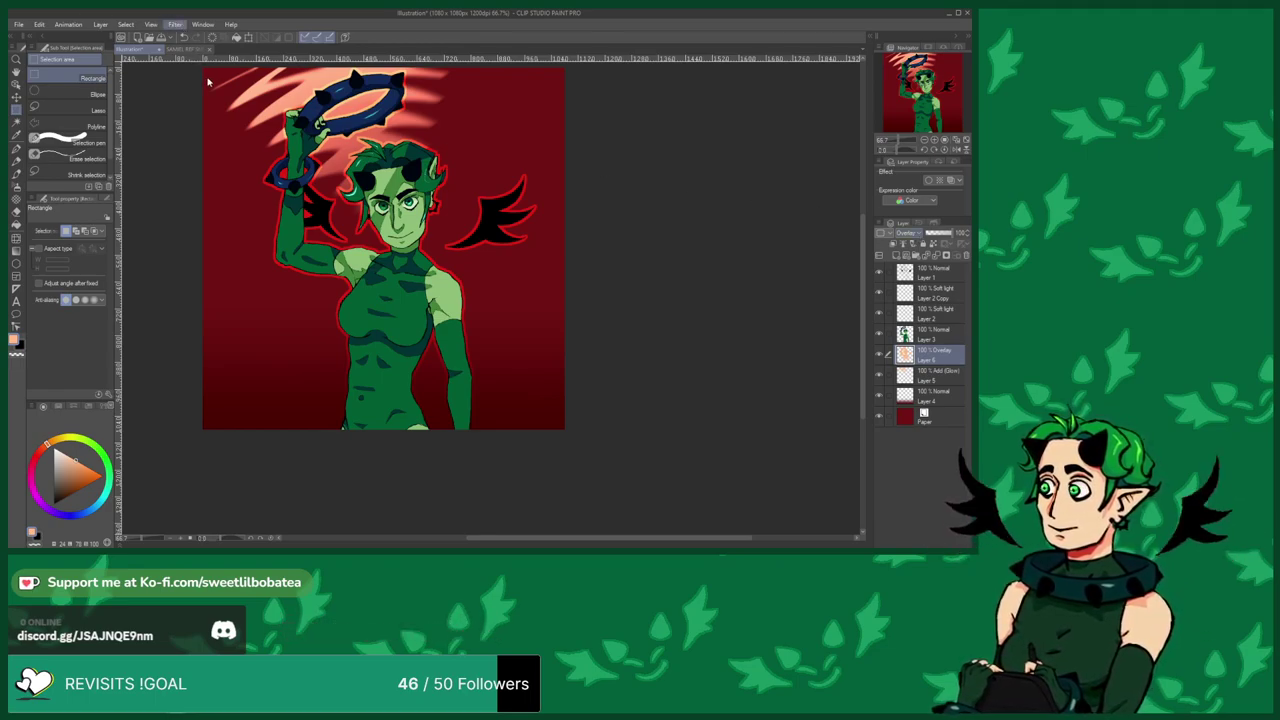
{"action": "left_click", "coordinate": [282, 94]}
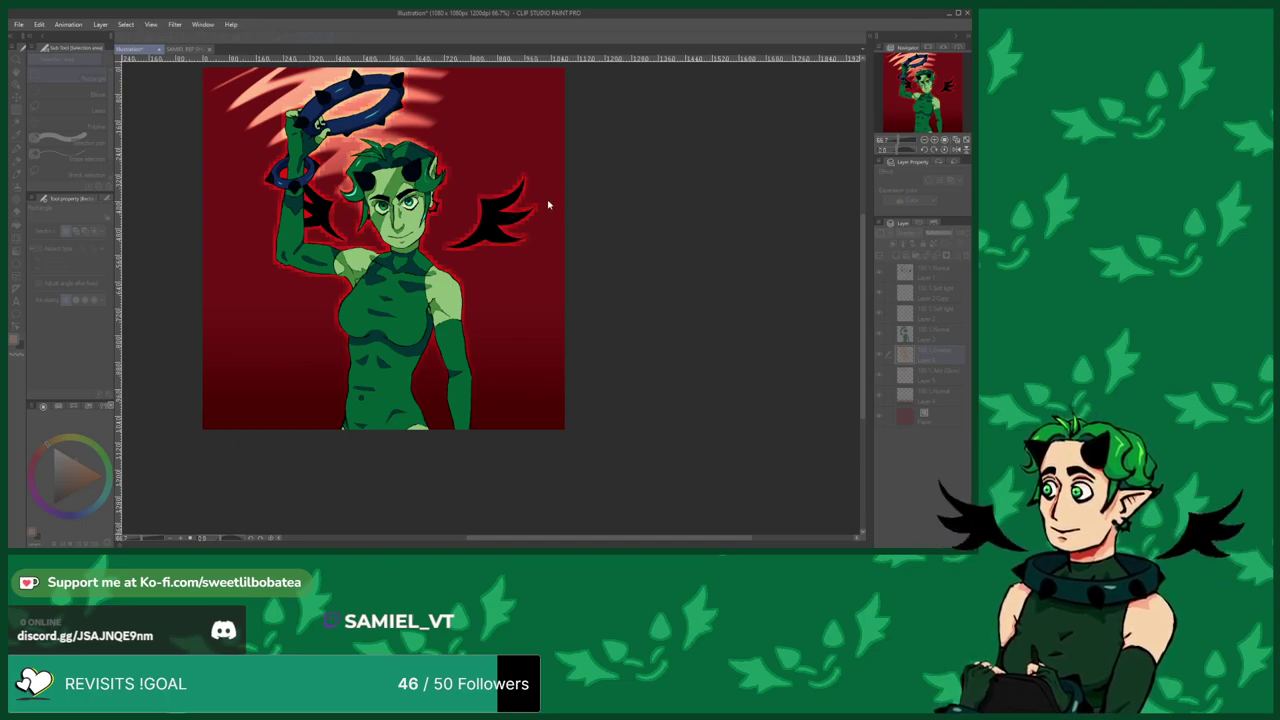
{"action": "left_click", "coordinate": [803, 171]}
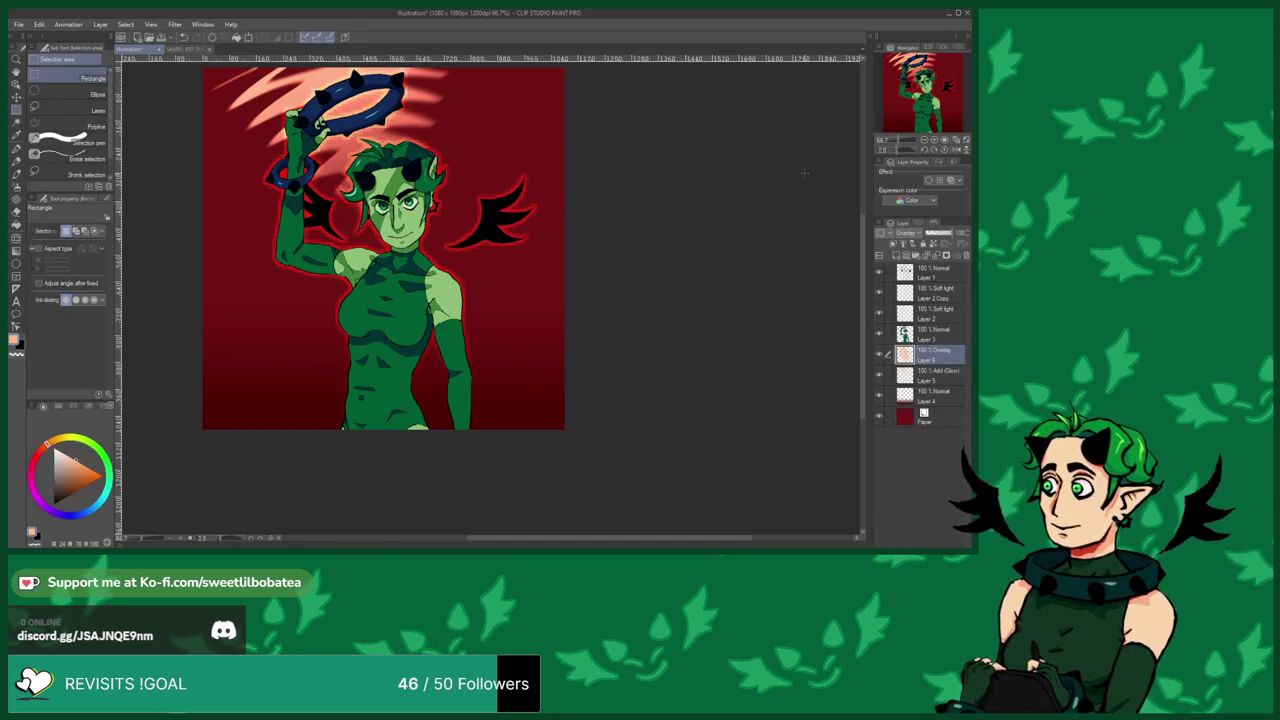
Try further blending modes on Layer 6, ending with Brightness at 53% opacity.
{"action": "scroll", "coordinate": [915, 232], "scroll_direction": "down", "scroll_amount": 3}
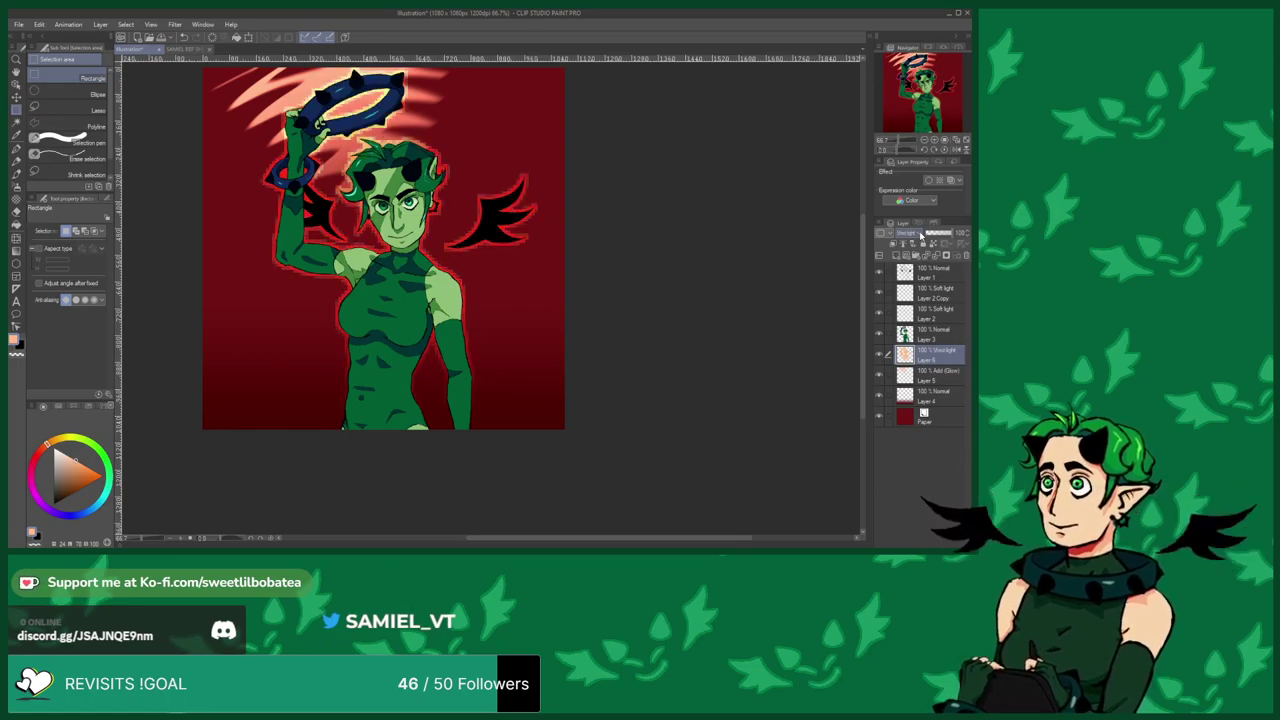
{"action": "scroll", "coordinate": [920, 234], "scroll_direction": "down", "scroll_amount": 4}
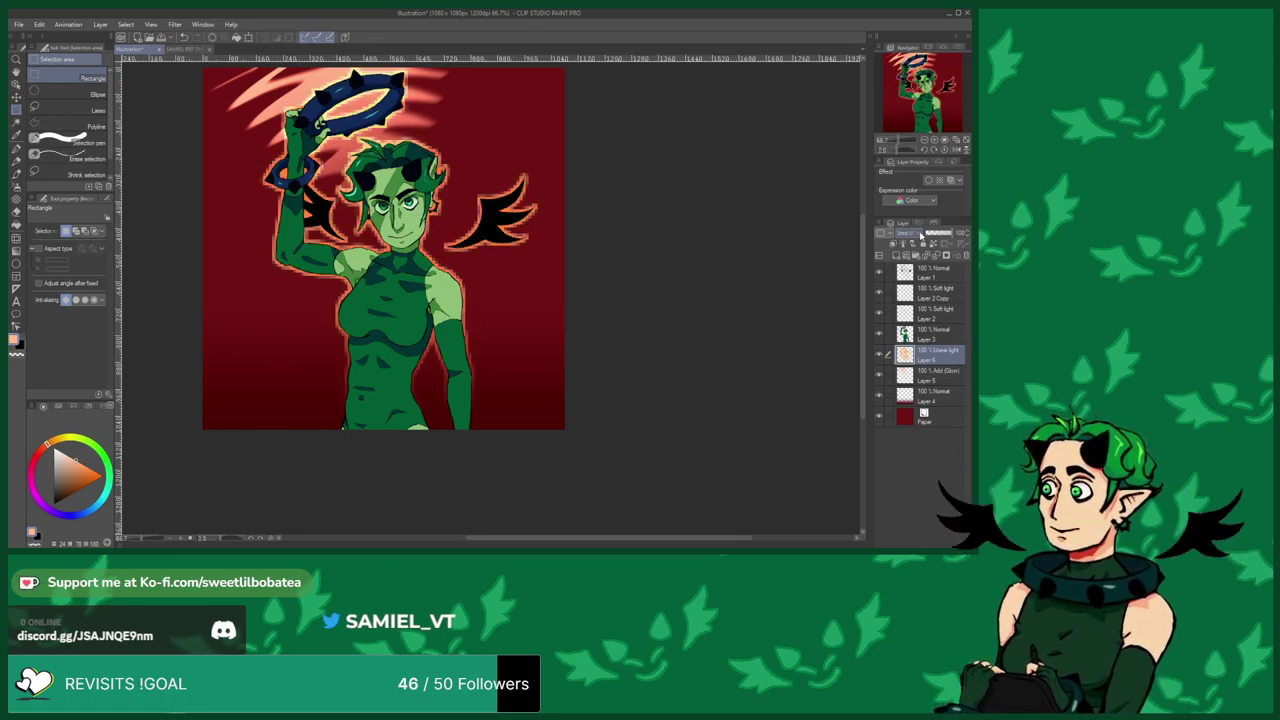
{"action": "scroll", "coordinate": [920, 234], "scroll_direction": "up", "scroll_amount": 8}
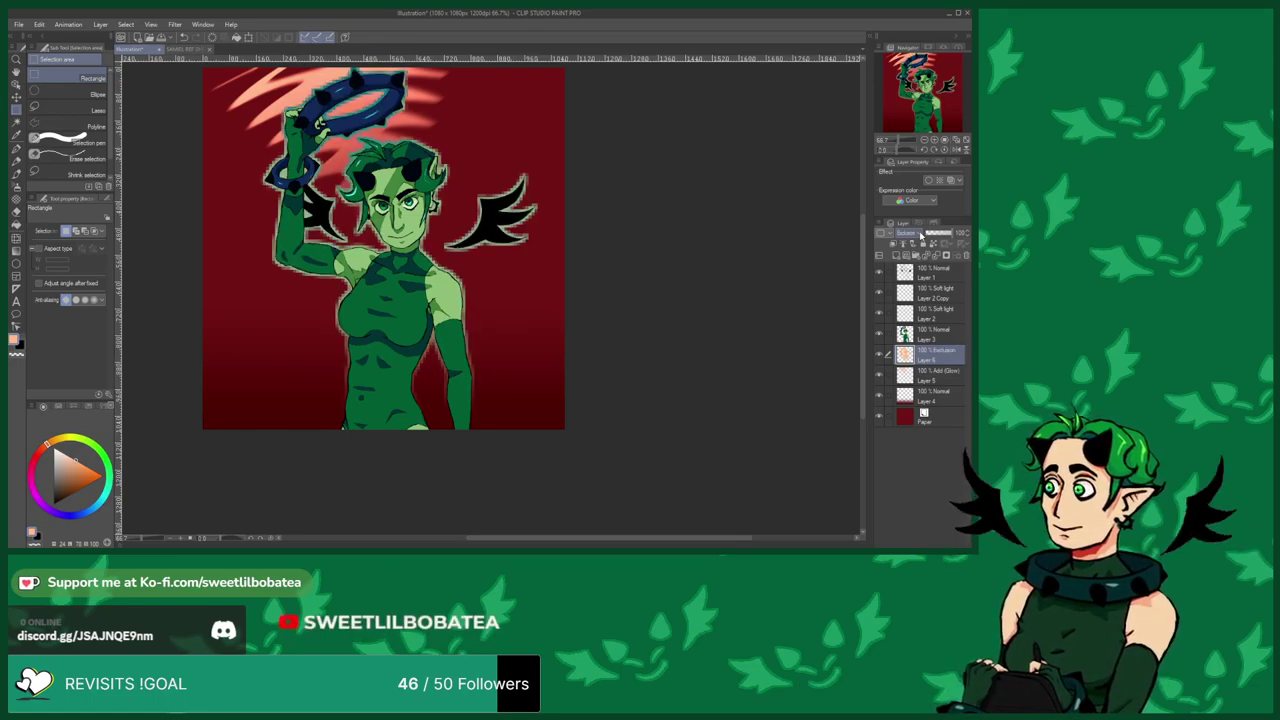
{"action": "scroll", "coordinate": [920, 234], "scroll_direction": "down", "scroll_amount": 10}
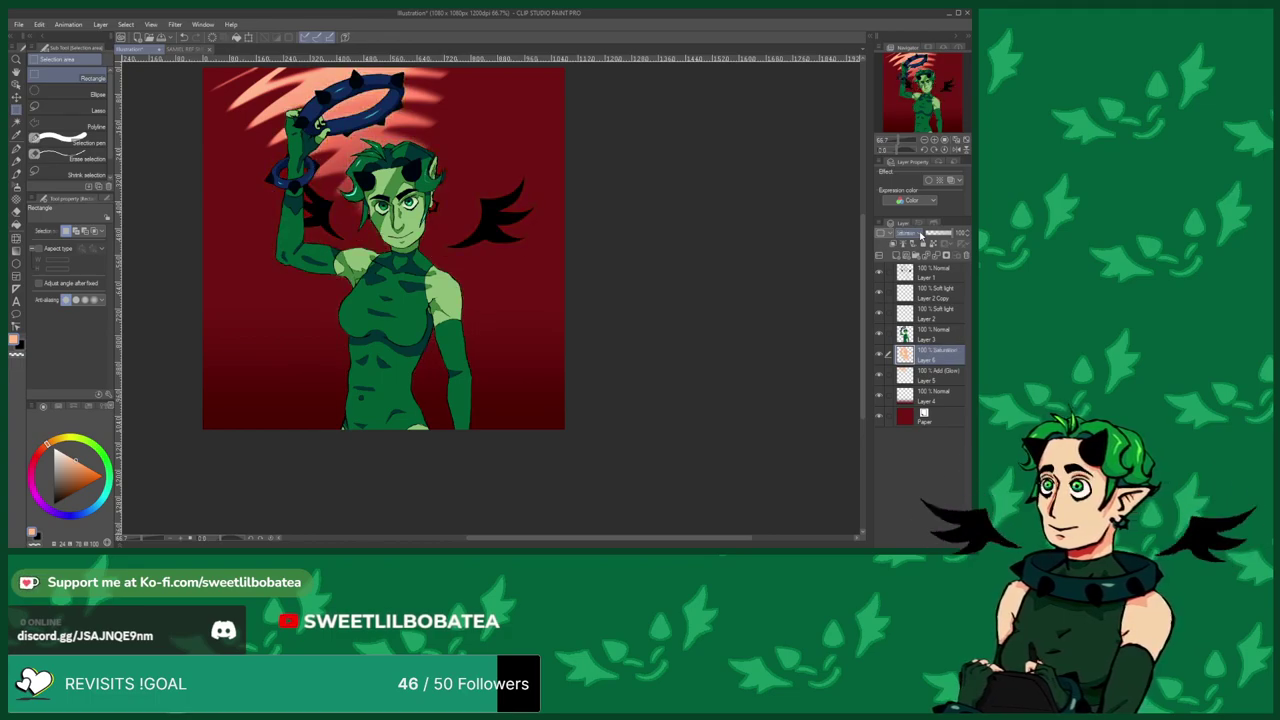
{"action": "scroll", "coordinate": [920, 234], "scroll_direction": "down", "scroll_amount": 1}
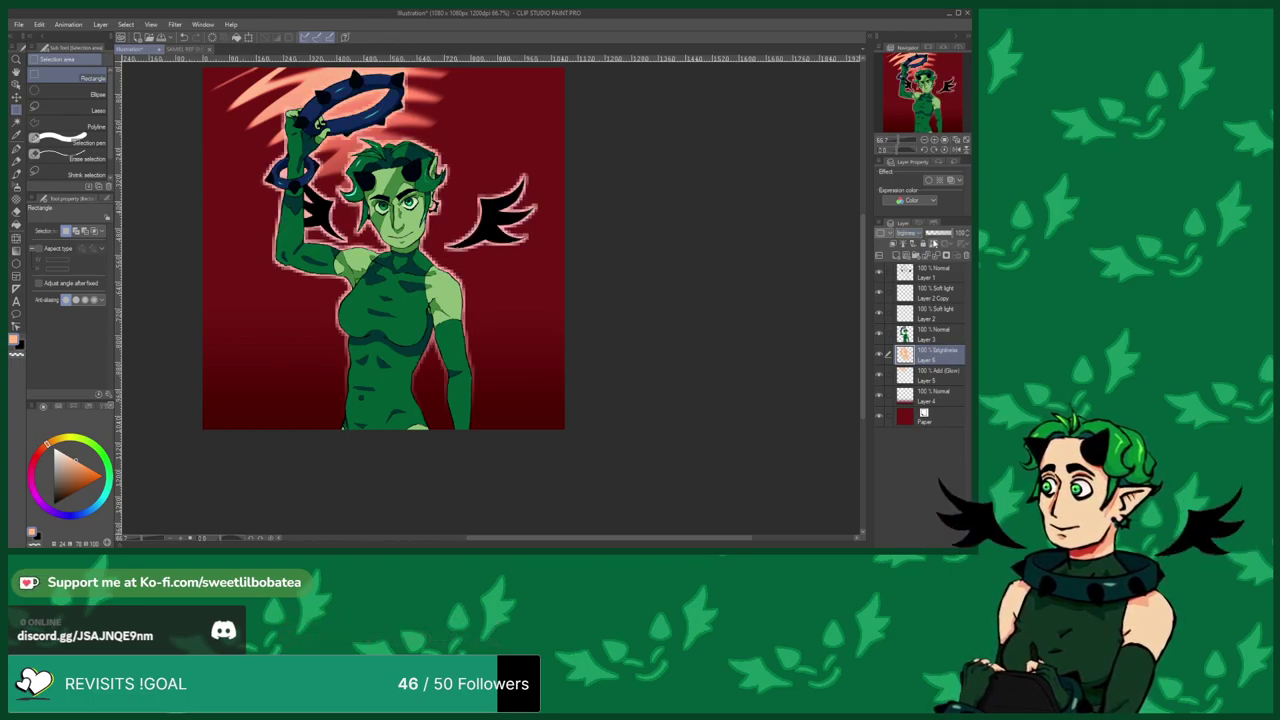
{"action": "left_click", "coordinate": [940, 234]}
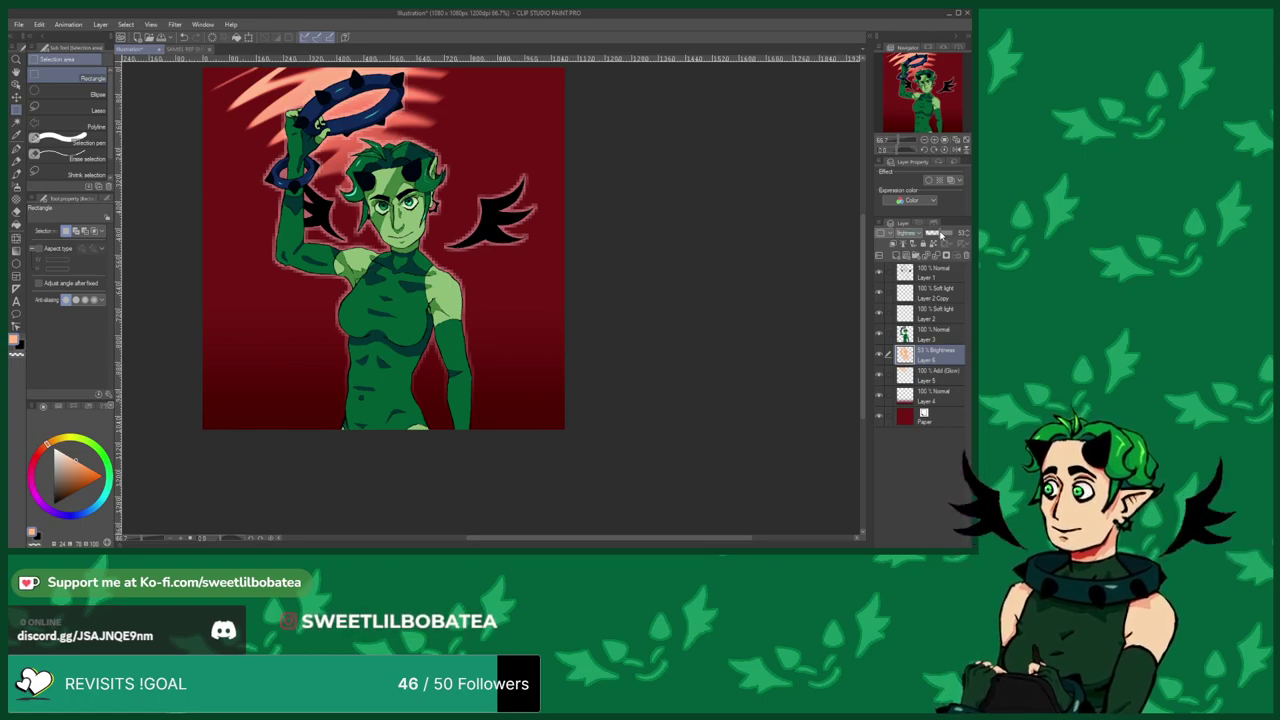
Compare the Pin light, Add and Color burn modes on Layer 6, then return it to Normal.
{"action": "scroll", "coordinate": [917, 234], "scroll_direction": "up", "scroll_amount": 7}
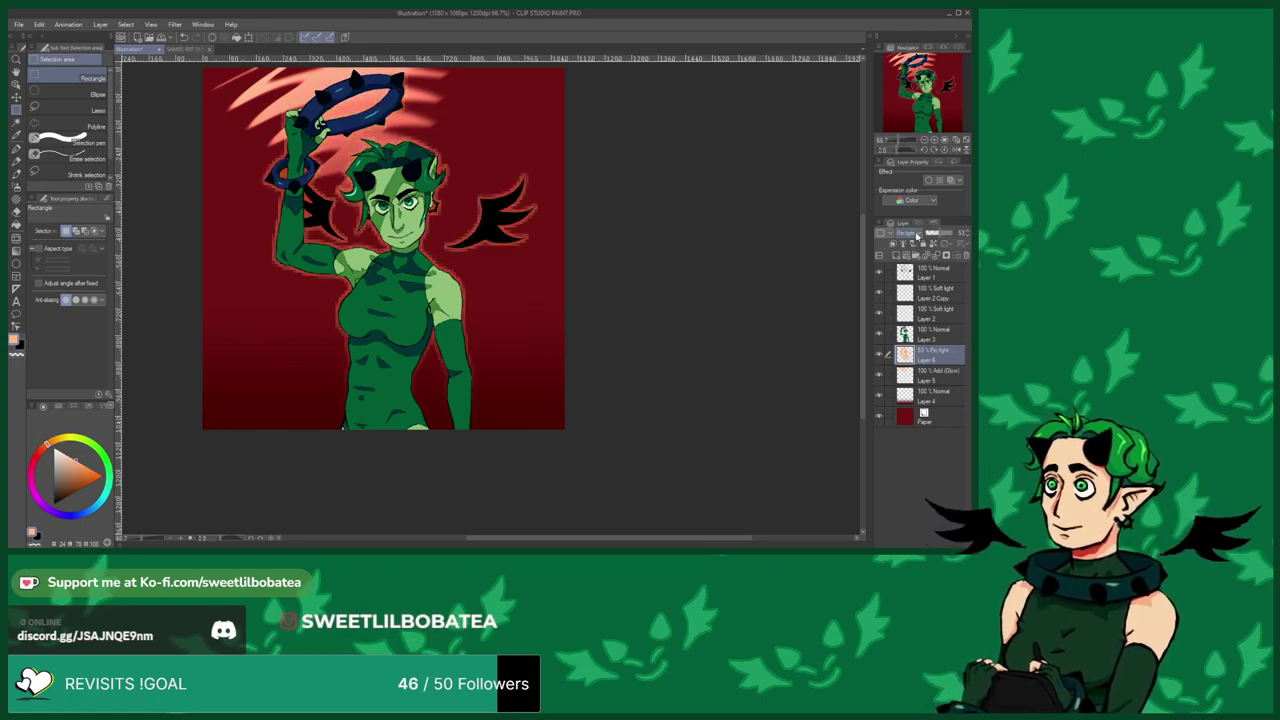
{"action": "scroll", "coordinate": [917, 234], "scroll_direction": "up", "scroll_amount": 8}
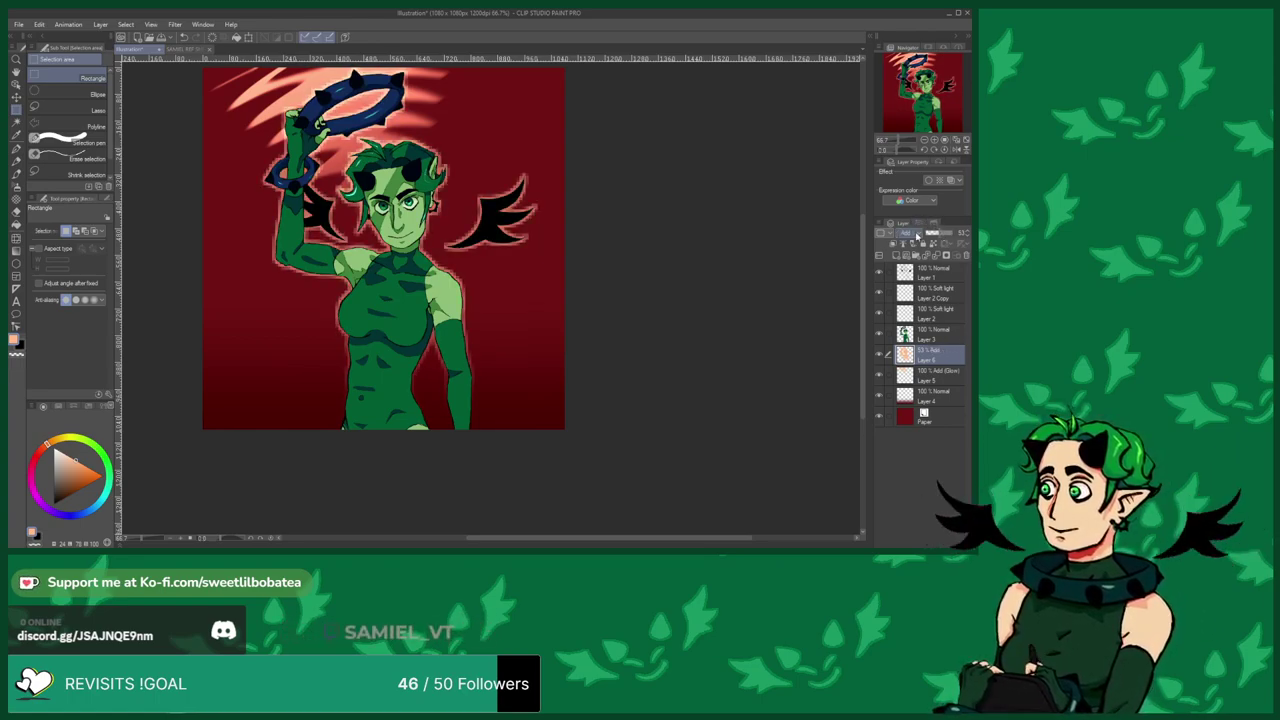
{"action": "scroll", "coordinate": [917, 234], "scroll_direction": "up", "scroll_amount": 7}
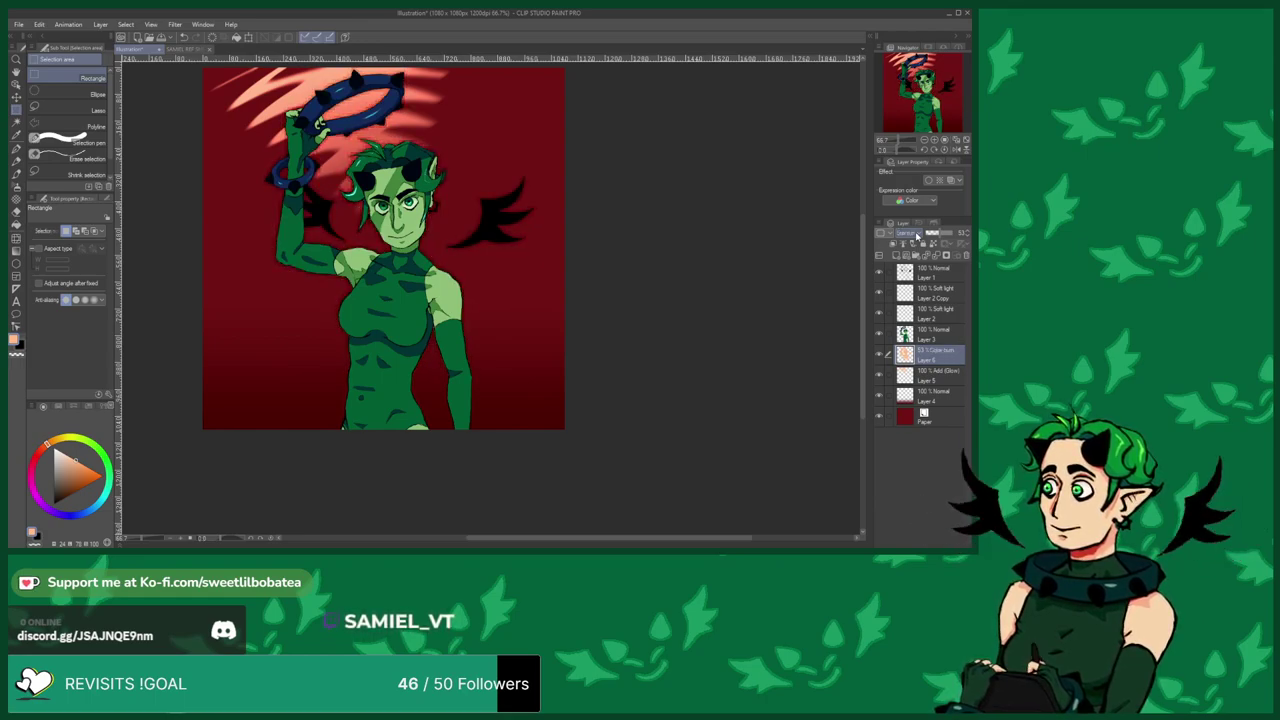
{"action": "scroll", "coordinate": [917, 234], "scroll_direction": "up", "scroll_amount": 3}
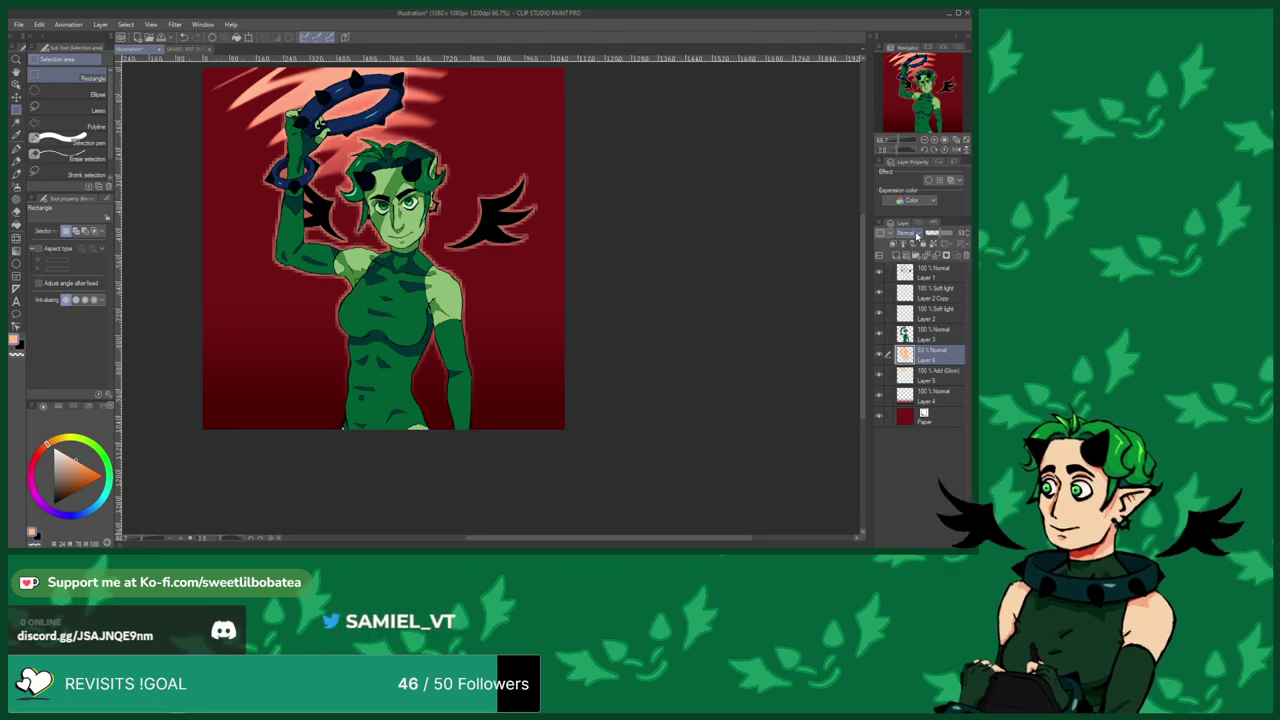
Set Layer 6 to 57% opacity with the Brightness blending mode.
{"action": "scroll", "coordinate": [644, 245], "scroll_direction": "down", "scroll_amount": 2}
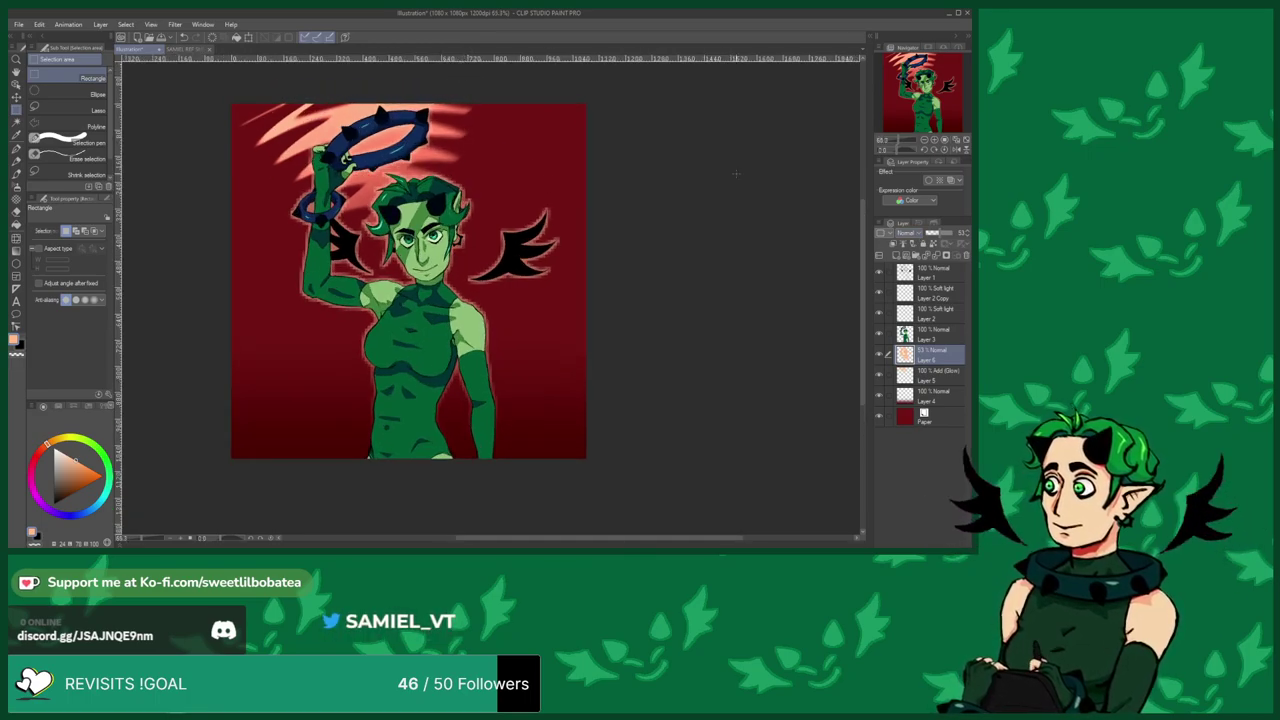
{"action": "mouse_move", "coordinate": [932, 233]}
{"action": "left_mouse_down"}
{"action": "mouse_move", "coordinate": [958, 233]}
{"action": "mouse_move", "coordinate": [942, 237]}
{"action": "left_mouse_up"}
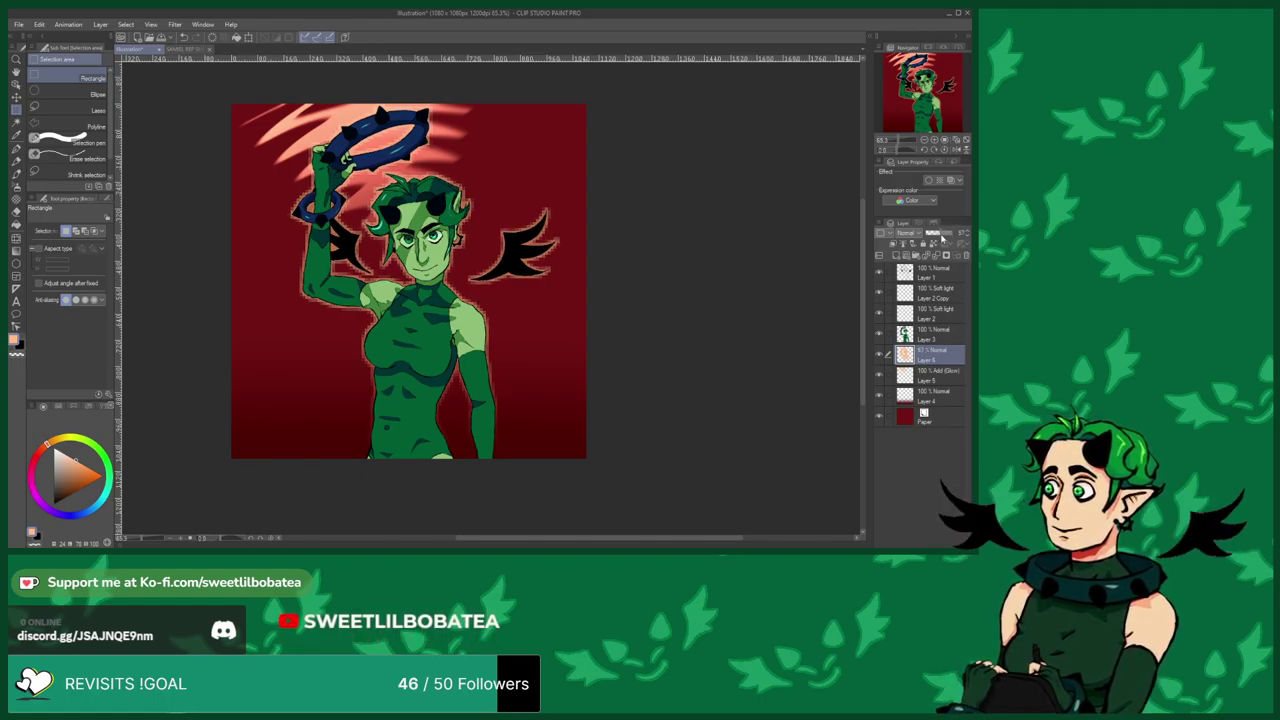
{"action": "scroll", "coordinate": [912, 235], "scroll_direction": "down", "scroll_amount": 20}
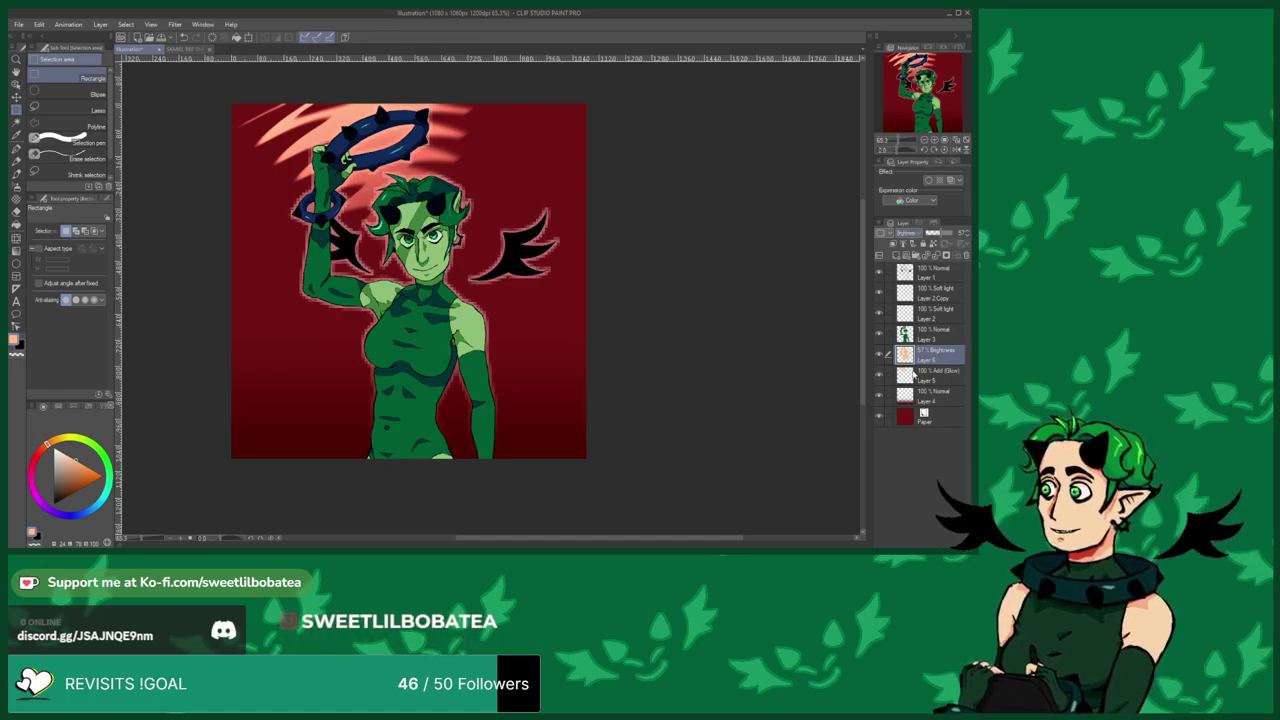
Create a new layer above Layer 1 and choose a dark violet colour for the Brush pen.
{"action": "left_click", "coordinate": [937, 276]}
{"action": "left_click", "coordinate": [880, 256]}
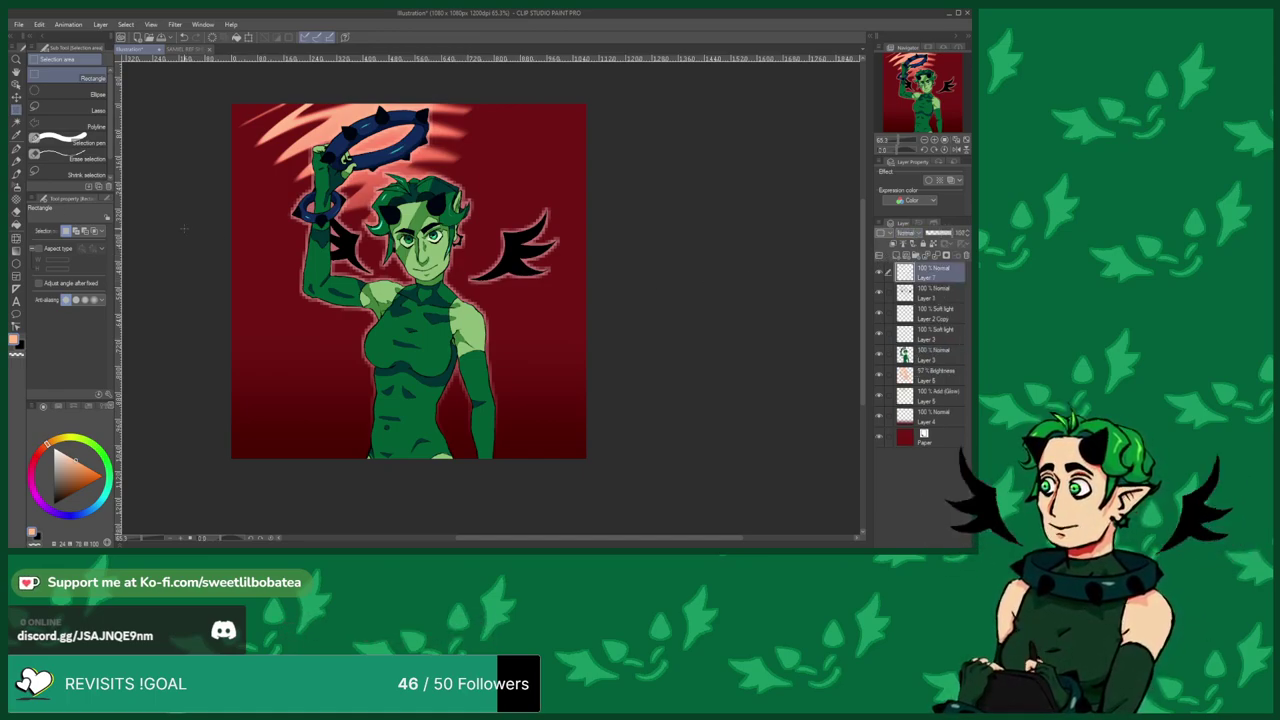
{"action": "left_click", "coordinate": [17, 173]}
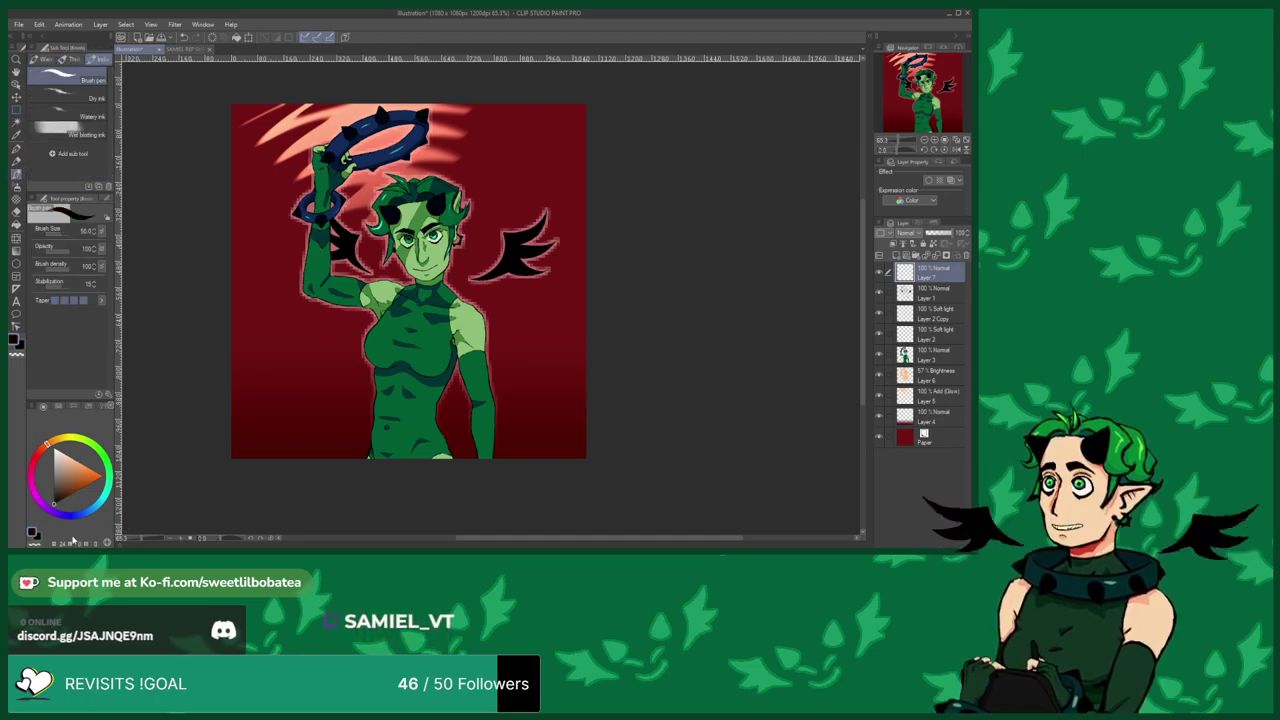
{"action": "left_click", "coordinate": [35, 458]}
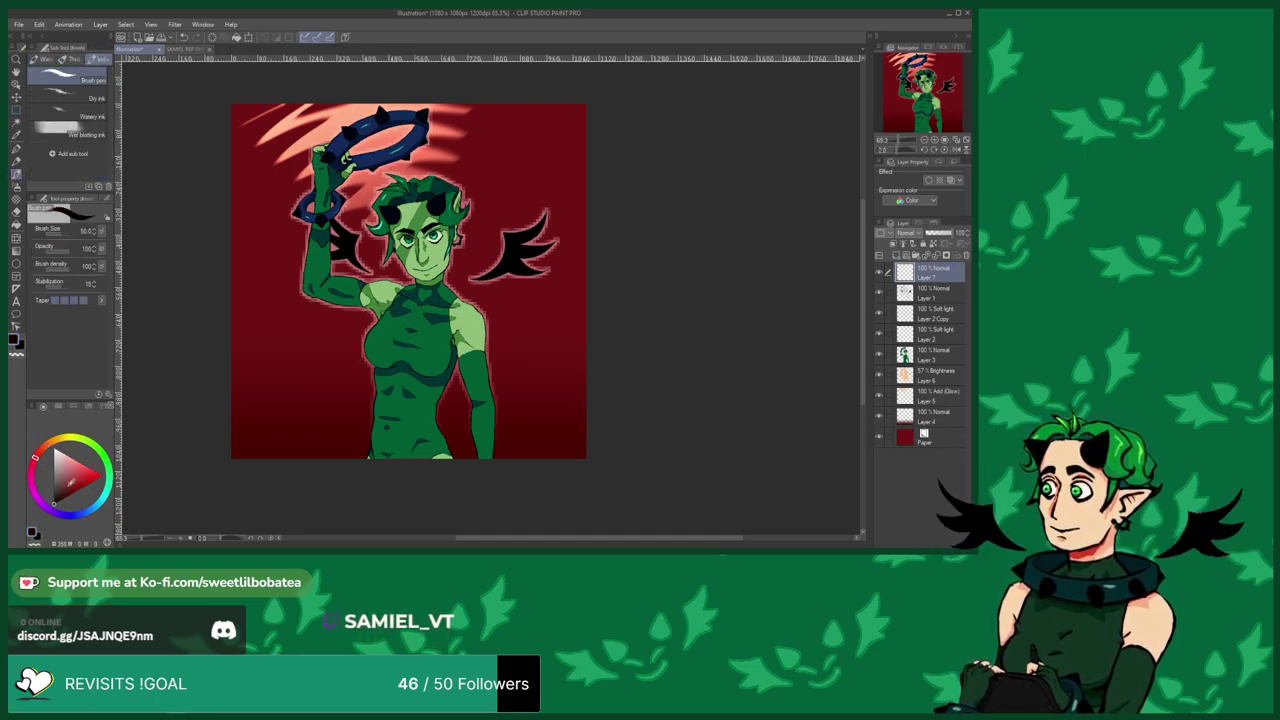
{"action": "left_click", "coordinate": [86, 489]}
{"action": "left_click_drag", "start_coordinate": [28, 462], "coordinate": [55, 515]}
{"action": "scroll", "coordinate": [534, 389], "scroll_direction": "up", "scroll_amount": 4}
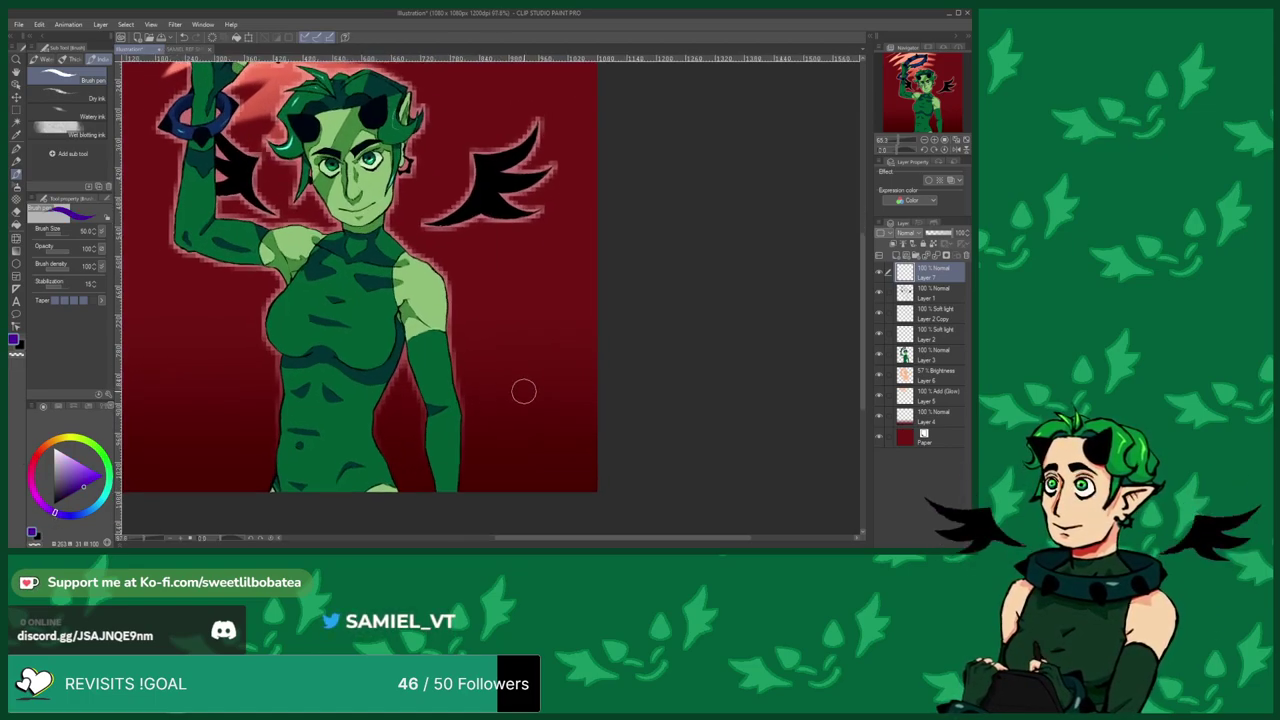
{"action": "mouse_move", "coordinate": [503, 386]}
{"action": "left_mouse_down"}
{"action": "mouse_move", "coordinate": [483, 383]}
{"action": "mouse_move", "coordinate": [549, 357]}
{"action": "mouse_move", "coordinate": [554, 326]}
{"action": "mouse_move", "coordinate": [517, 334]}
{"action": "mouse_move", "coordinate": [508, 310]}
{"action": "left_mouse_up"}
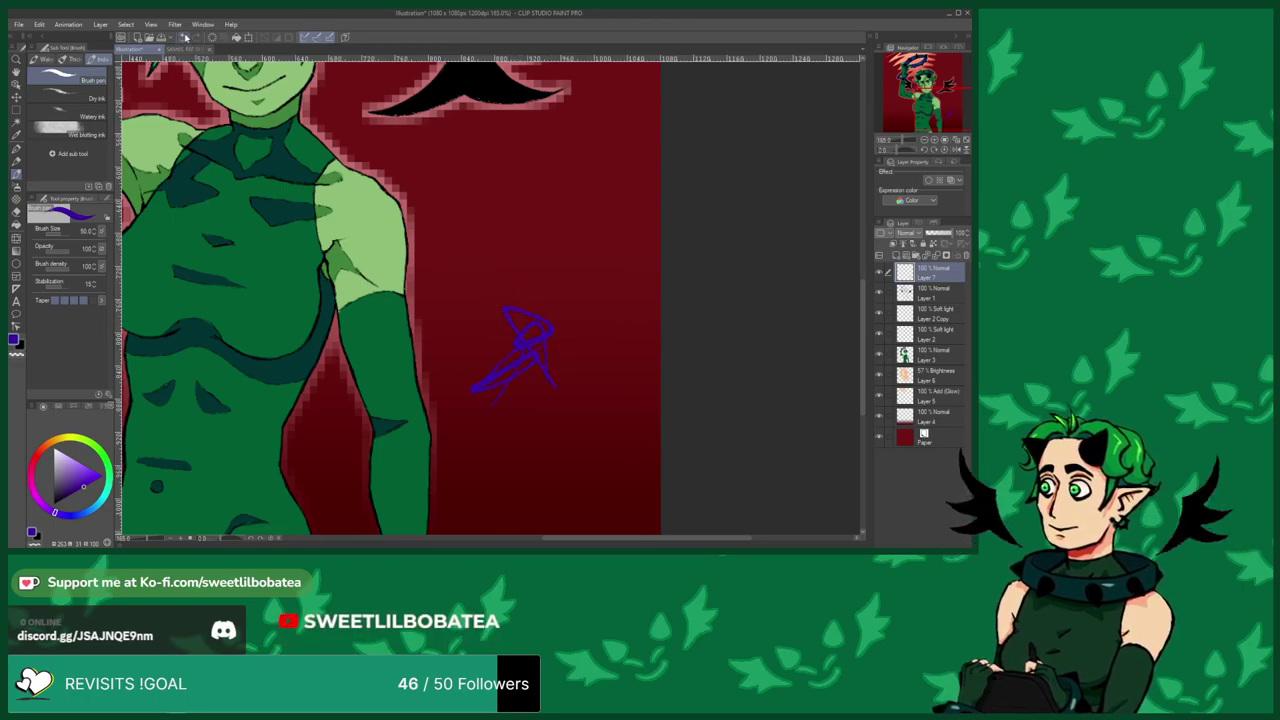
{"action": "left_click", "coordinate": [183, 37]}
Draw a violet signature with a star and a small heart on the red background beside the lowered arm.
{"action": "scroll", "coordinate": [505, 359], "scroll_direction": "up", "scroll_amount": 4}
{"action": "mouse_move", "coordinate": [466, 395]}
{"action": "left_mouse_down"}
{"action": "mouse_move", "coordinate": [509, 342]}
{"action": "mouse_move", "coordinate": [456, 384]}
{"action": "mouse_move", "coordinate": [583, 308]}
{"action": "mouse_move", "coordinate": [567, 315]}
{"action": "mouse_move", "coordinate": [590, 372]}
{"action": "mouse_move", "coordinate": [518, 310]}
{"action": "left_mouse_up"}
{"action": "mouse_move", "coordinate": [526, 400]}
{"action": "left_mouse_down"}
{"action": "mouse_move", "coordinate": [540, 366]}
{"action": "mouse_move", "coordinate": [513, 360]}
{"action": "mouse_move", "coordinate": [520, 392]}
{"action": "left_mouse_up"}
{"action": "scroll", "coordinate": [520, 392], "scroll_direction": "up", "scroll_amount": 2}
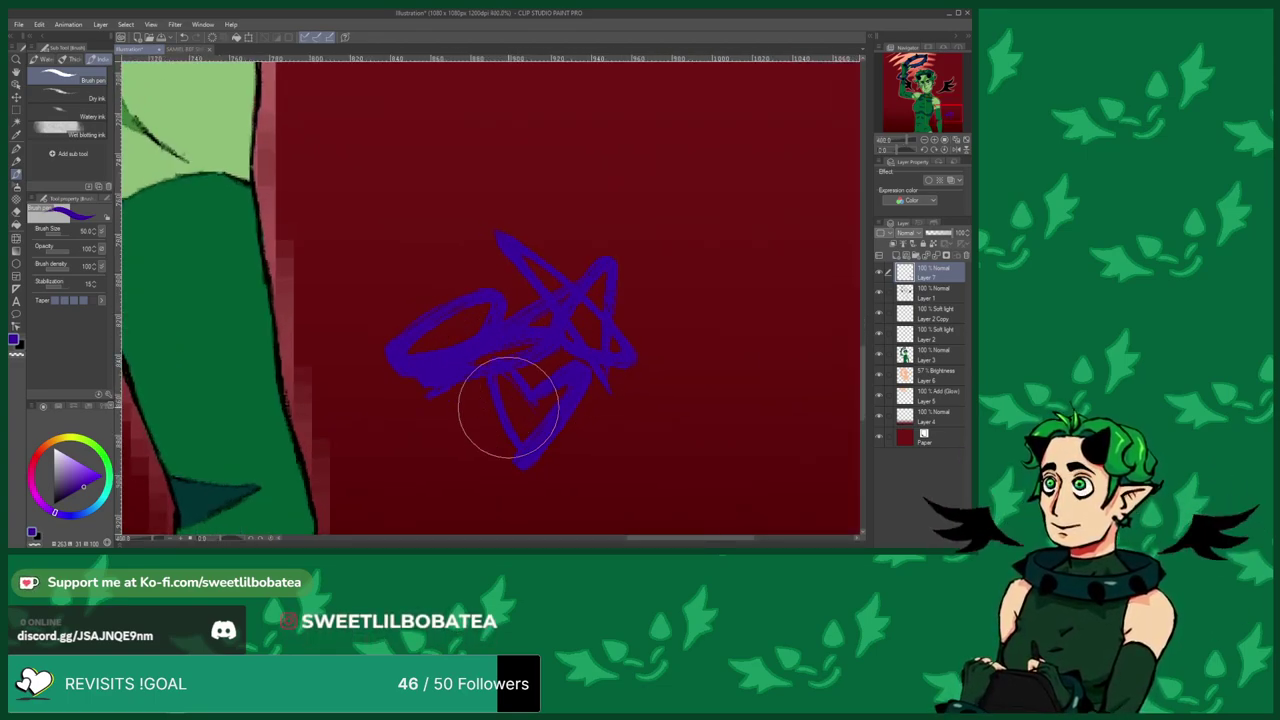
Set the signature layer's blending mode to Multiply.
{"action": "scroll", "coordinate": [469, 221], "scroll_direction": "down", "scroll_amount": 3}
{"action": "scroll", "coordinate": [457, 414], "scroll_direction": "down", "scroll_amount": 2}
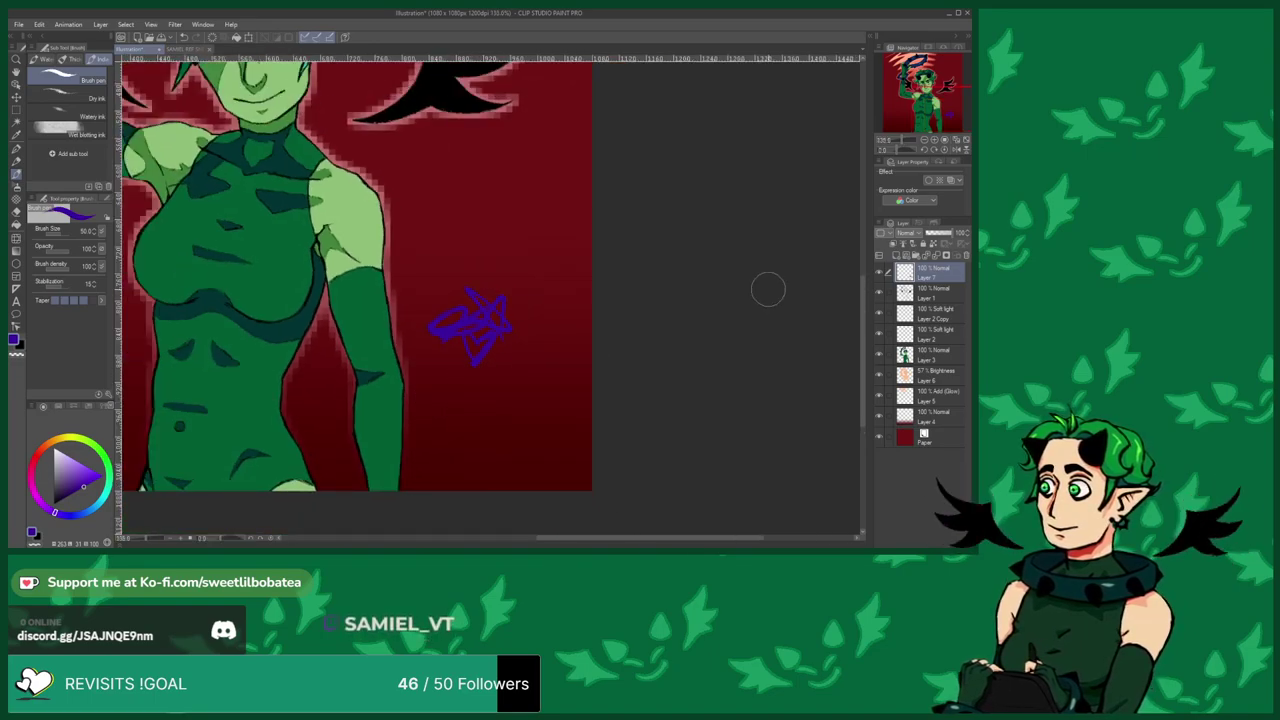
{"action": "scroll", "coordinate": [912, 236], "scroll_direction": "down", "scroll_amount": 2}
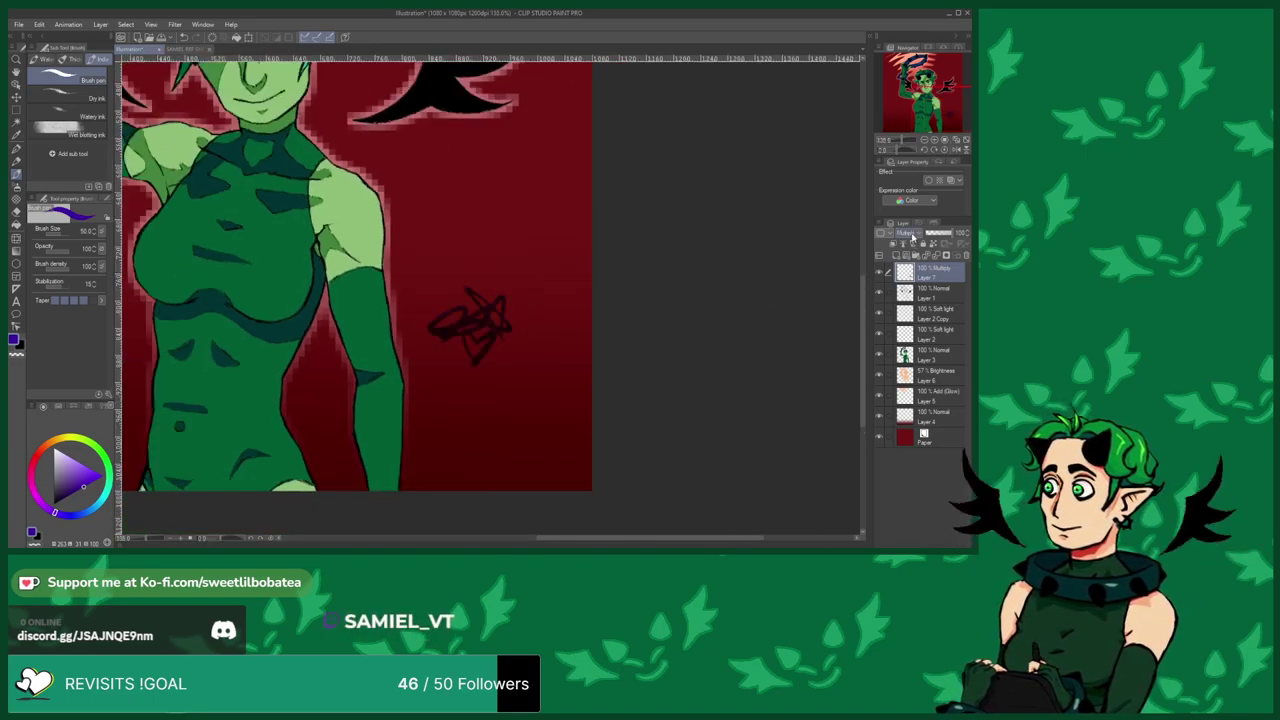
Move the signature across to the red background beside the waist, below the raised arm.
{"action": "scroll", "coordinate": [452, 466], "scroll_direction": "down", "scroll_amount": 1}
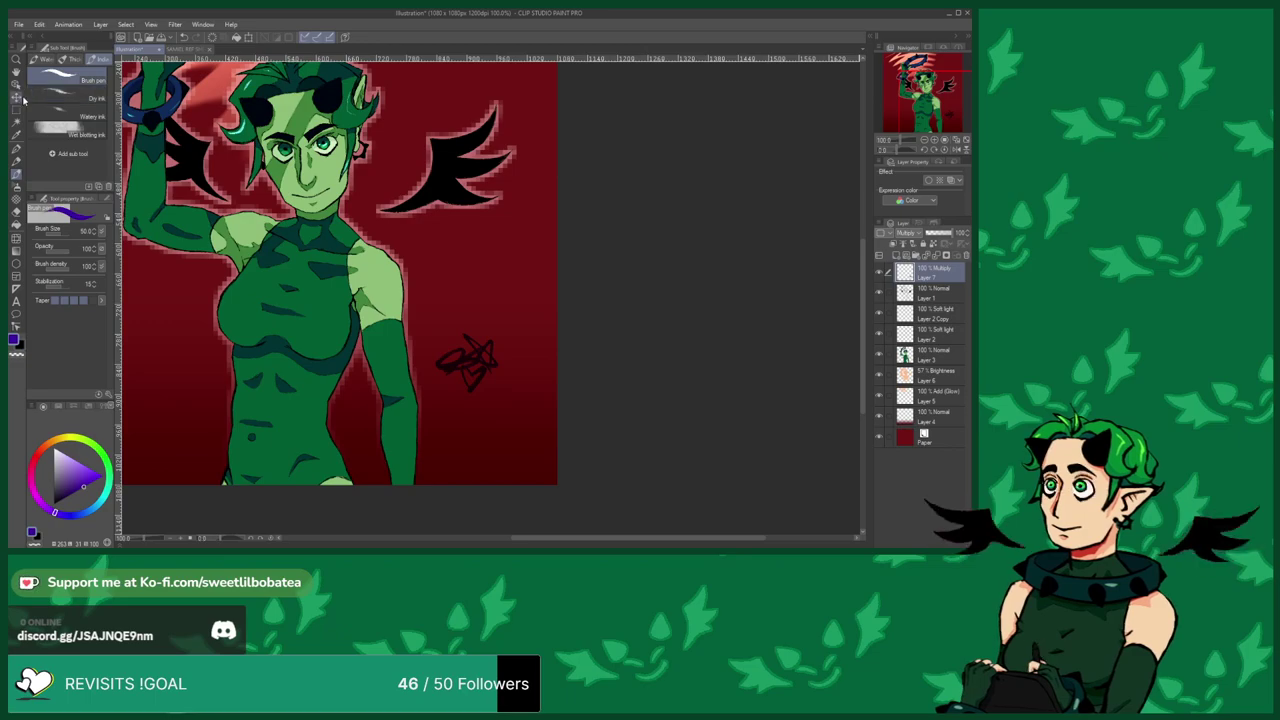
{"action": "left_click", "coordinate": [17, 97]}
{"action": "mouse_move", "coordinate": [511, 317]}
{"action": "left_mouse_down"}
{"action": "mouse_move", "coordinate": [376, 401]}
{"action": "mouse_move", "coordinate": [241, 368]}
{"action": "left_mouse_up"}
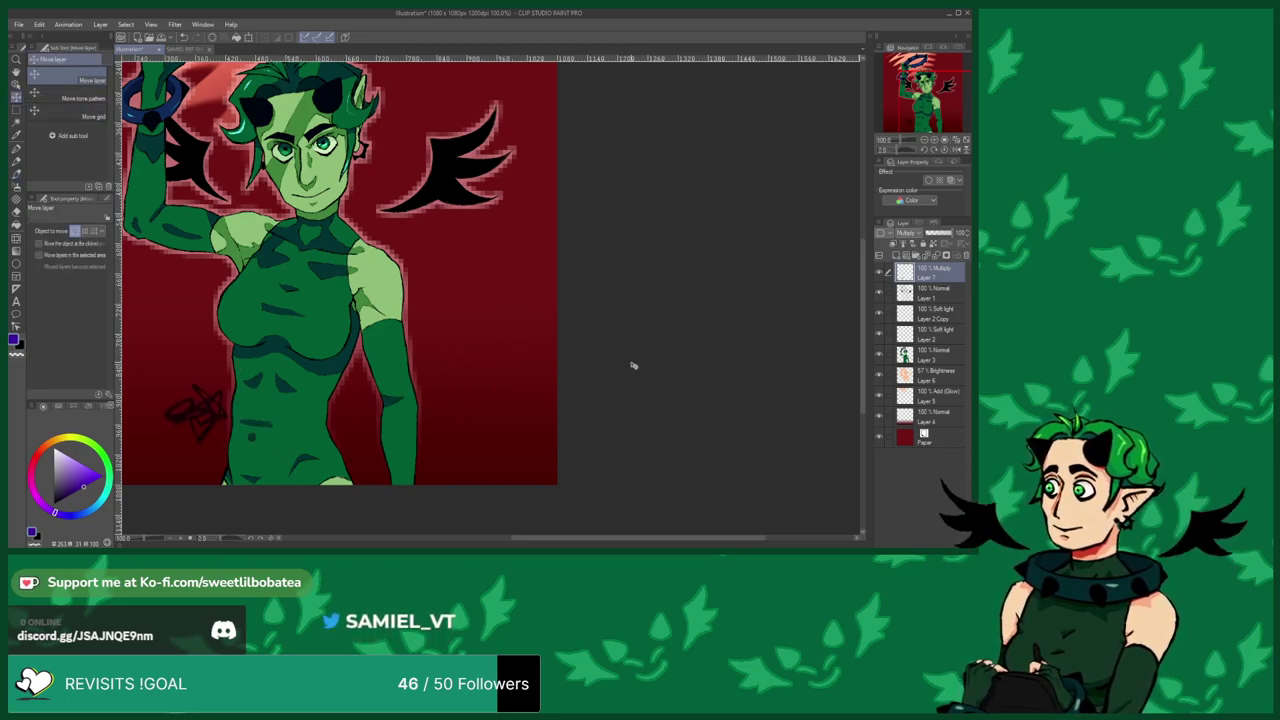
{"action": "scroll", "coordinate": [611, 363], "scroll_direction": "down", "scroll_amount": 2}
{"action": "scroll", "coordinate": [315, 348], "scroll_direction": "up", "scroll_amount": 1}
Change the drawing colour to a medium blue and move the signature up to just below the raised arm.
{"action": "left_click", "coordinate": [83, 466]}
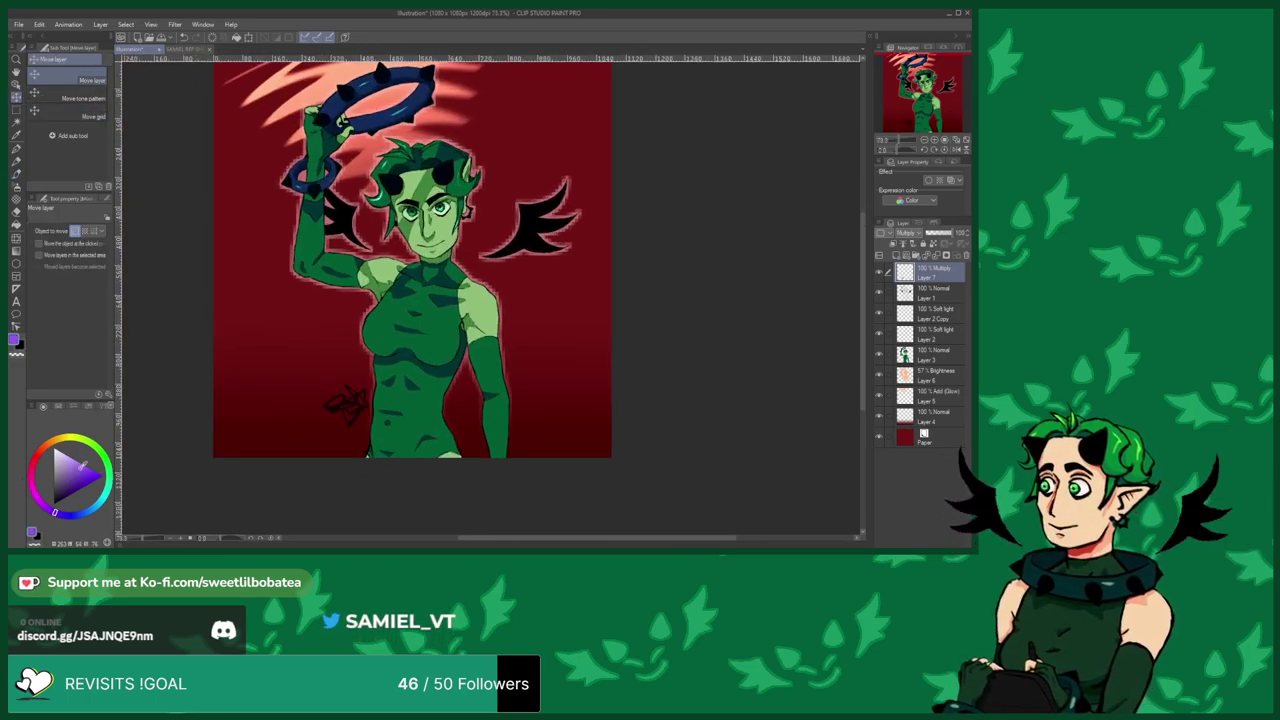
{"action": "left_click", "coordinate": [81, 513]}
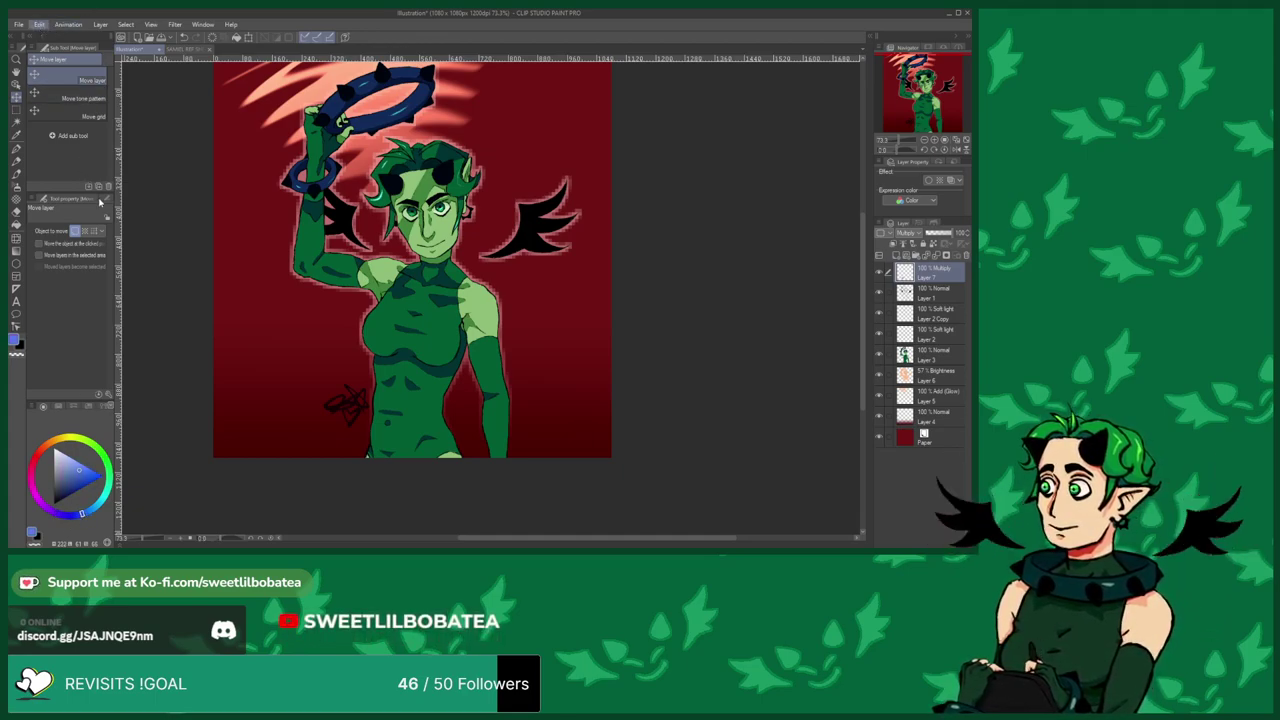
{"action": "scroll", "coordinate": [912, 237], "scroll_direction": "down", "scroll_amount": 2}
{"action": "scroll", "coordinate": [912, 238], "scroll_direction": "up", "scroll_amount": 1}
{"action": "mouse_move", "coordinate": [271, 437]}
{"action": "left_mouse_down"}
{"action": "mouse_move", "coordinate": [204, 274]}
{"action": "mouse_move", "coordinate": [448, 384]}
{"action": "mouse_move", "coordinate": [445, 405]}
{"action": "mouse_move", "coordinate": [376, 458]}
{"action": "mouse_move", "coordinate": [383, 469]}
{"action": "mouse_move", "coordinate": [267, 462]}
{"action": "mouse_move", "coordinate": [301, 379]}
{"action": "left_mouse_up"}
Try the signature inside the large spiked ring above the head.
{"action": "scroll", "coordinate": [336, 470], "scroll_direction": "down", "scroll_amount": 3}
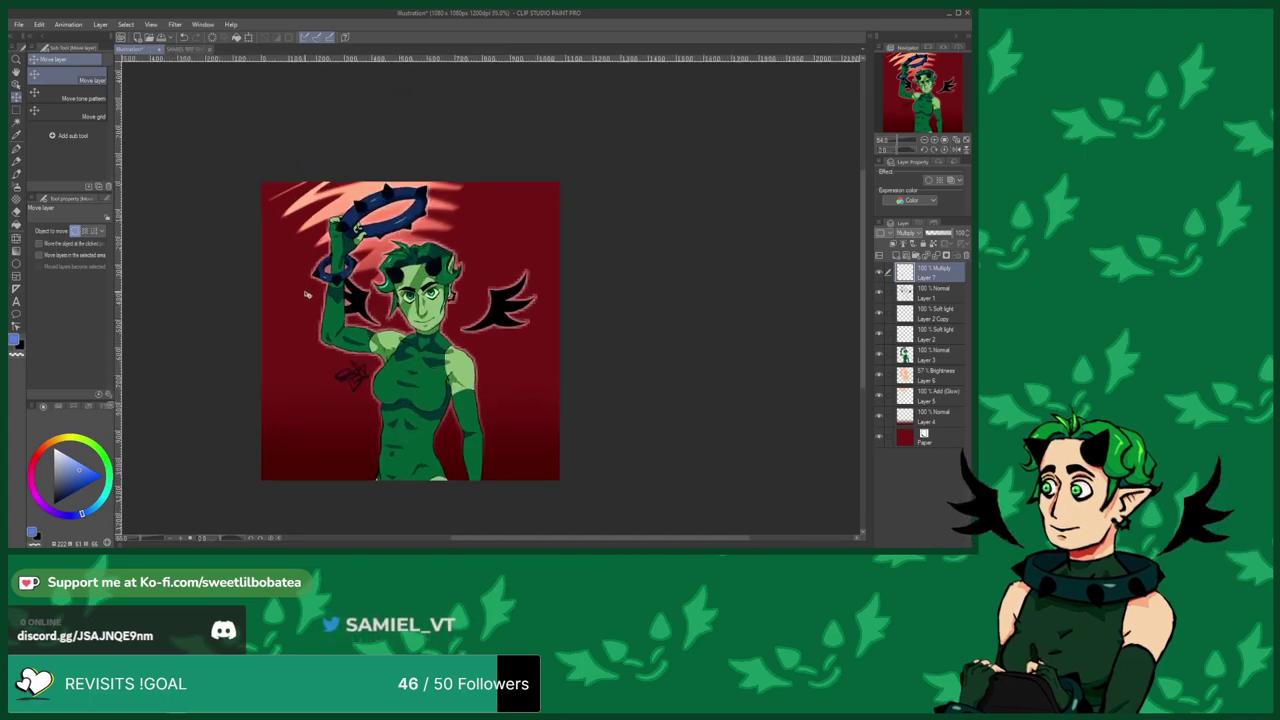
{"action": "scroll", "coordinate": [337, 400], "scroll_direction": "up", "scroll_amount": 1}
{"action": "mouse_move", "coordinate": [340, 425]}
{"action": "left_mouse_down"}
{"action": "mouse_move", "coordinate": [528, 410]}
{"action": "mouse_move", "coordinate": [512, 320]}
{"action": "mouse_move", "coordinate": [540, 285]}
{"action": "mouse_move", "coordinate": [544, 297]}
{"action": "mouse_move", "coordinate": [403, 268]}
{"action": "left_mouse_up"}
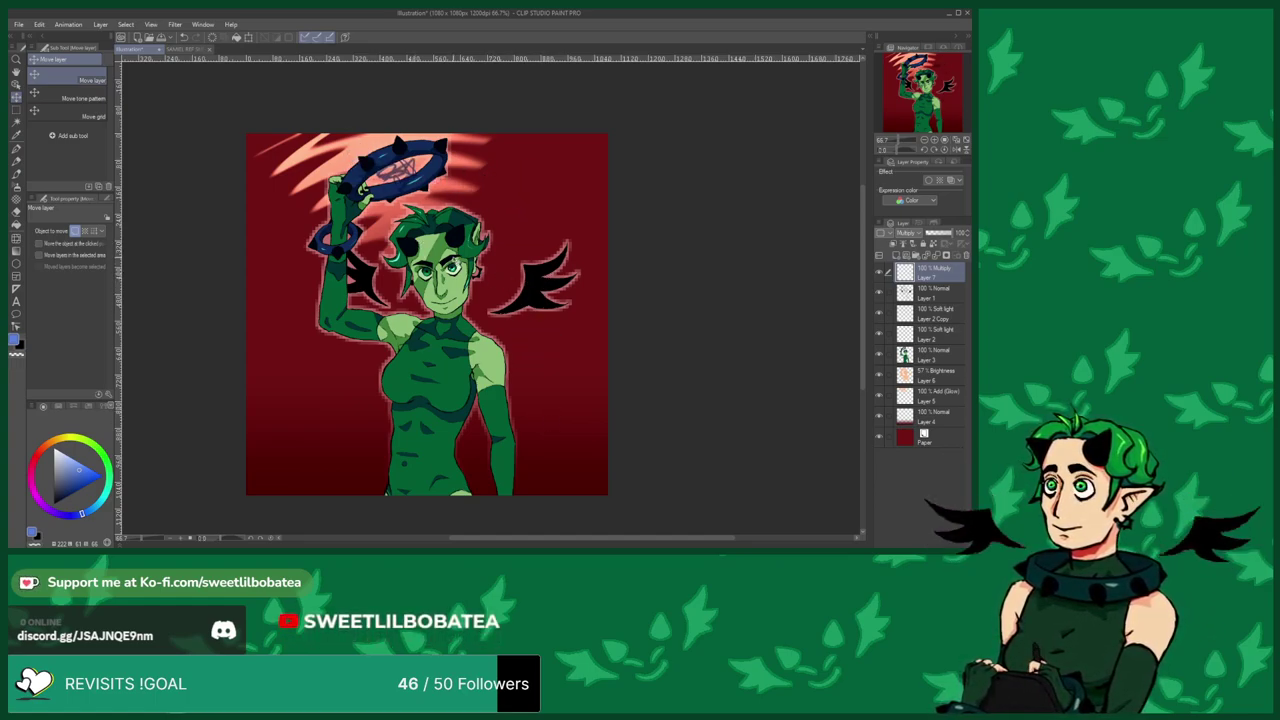
Move the signature down onto the figure's lower torso, at the hip nearest the lowered arm.
{"action": "mouse_move", "coordinate": [473, 300]}
{"action": "left_mouse_down"}
{"action": "mouse_move", "coordinate": [404, 294]}
{"action": "mouse_move", "coordinate": [407, 281]}
{"action": "mouse_move", "coordinate": [409, 336]}
{"action": "mouse_move", "coordinate": [474, 379]}
{"action": "mouse_move", "coordinate": [521, 446]}
{"action": "mouse_move", "coordinate": [534, 511]}
{"action": "mouse_move", "coordinate": [509, 540]}
{"action": "mouse_move", "coordinate": [497, 528]}
{"action": "left_mouse_up"}
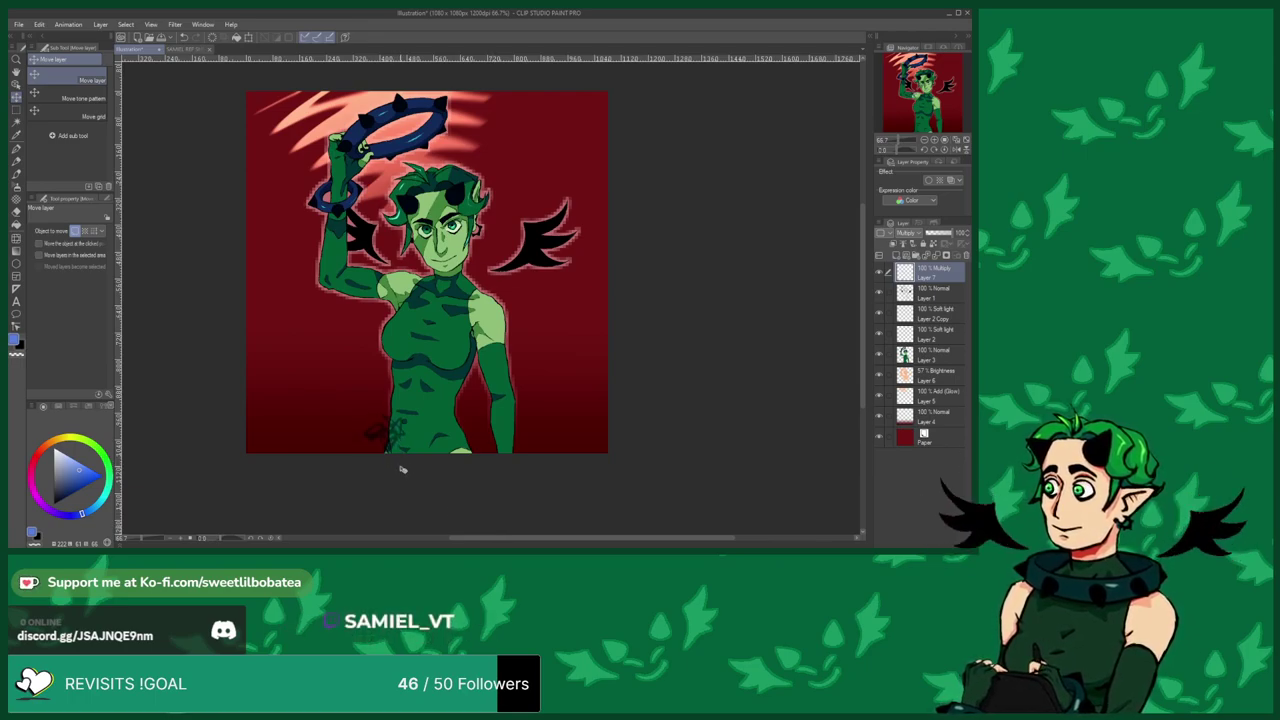
{"action": "scroll", "coordinate": [409, 458], "scroll_direction": "up", "scroll_amount": 1}
{"action": "left_click_drag", "start_coordinate": [409, 458], "coordinate": [481, 455]}
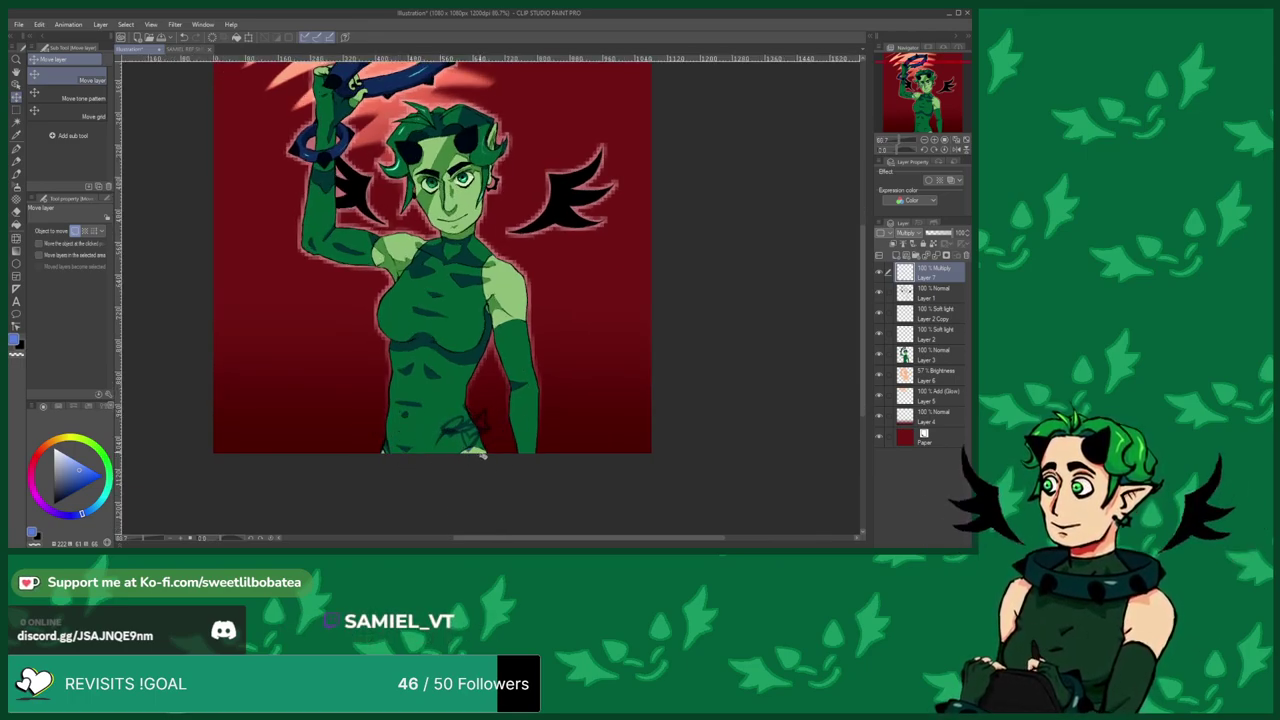
Check the signature's placement at the hip against the whole illustration, both close up and from a distance.
{"action": "scroll", "coordinate": [481, 455], "scroll_direction": "down", "scroll_amount": 2}
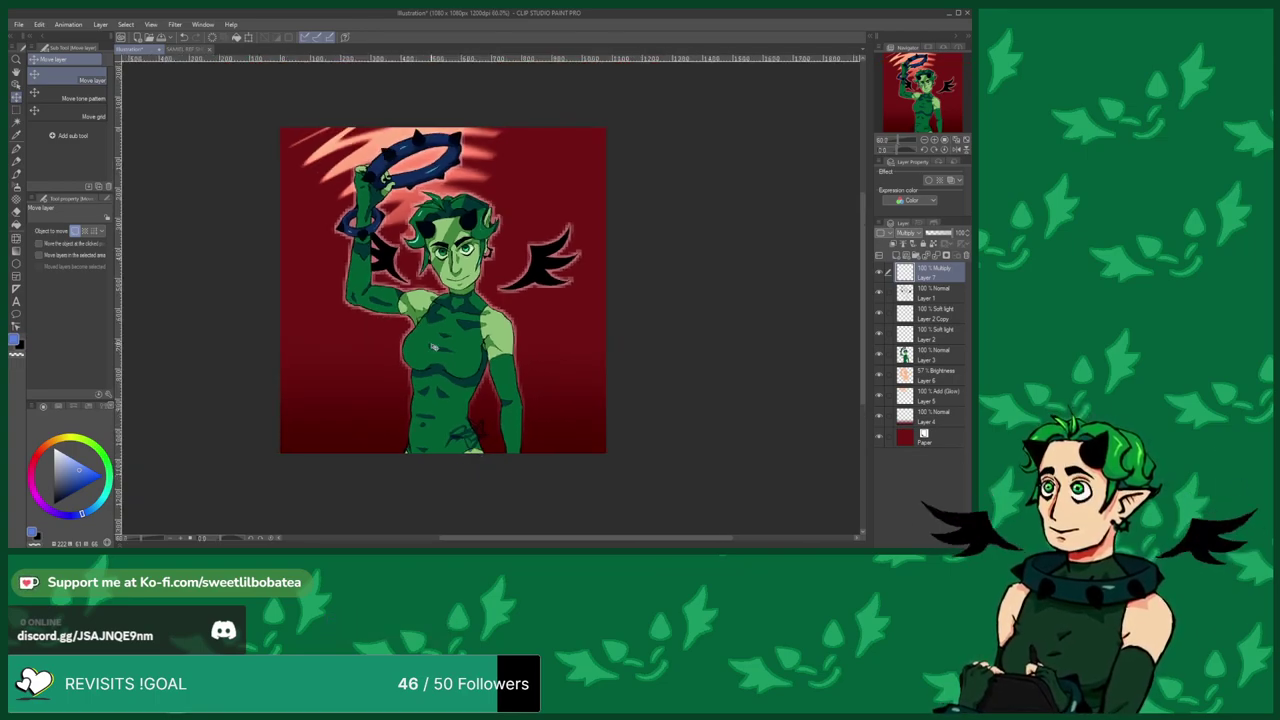
{"action": "scroll", "coordinate": [415, 344], "scroll_direction": "up", "scroll_amount": 1}
{"action": "scroll", "coordinate": [435, 328], "scroll_direction": "down", "scroll_amount": 1}
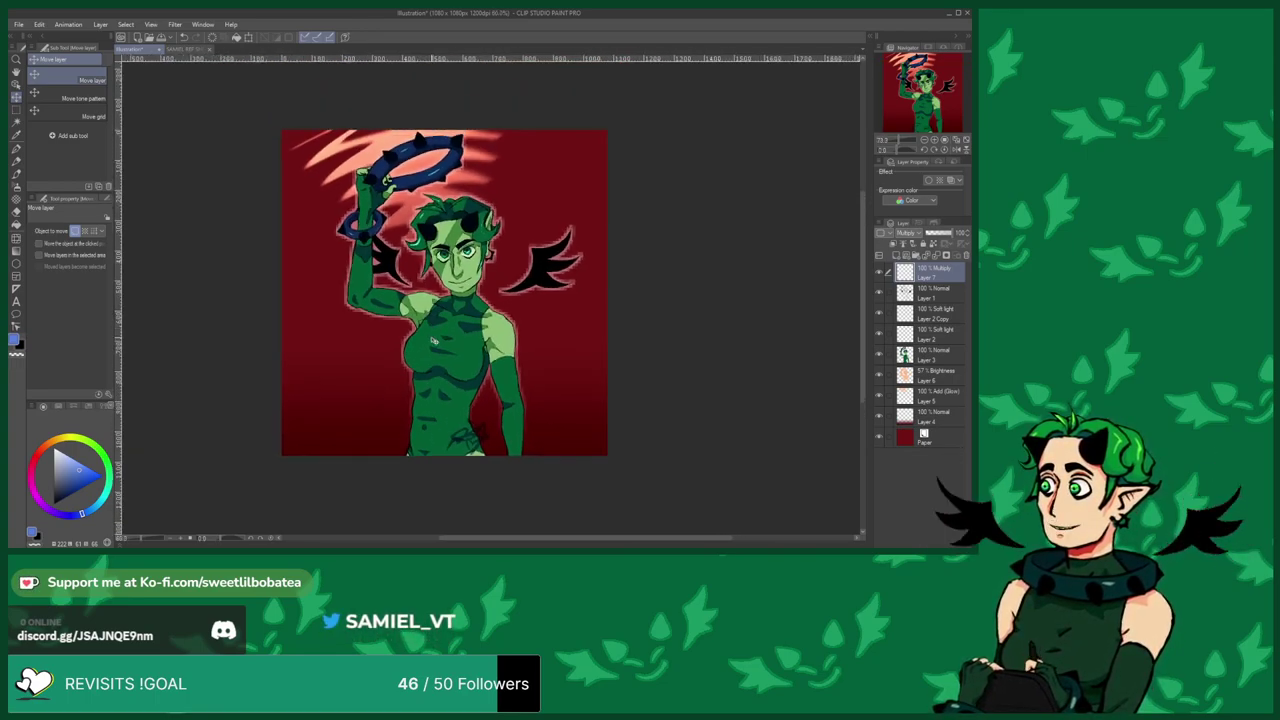
{"action": "scroll", "coordinate": [455, 370], "scroll_direction": "up", "scroll_amount": 2}
{"action": "scroll", "coordinate": [461, 389], "scroll_direction": "down", "scroll_amount": 1}
{"action": "scroll", "coordinate": [461, 389], "scroll_direction": "up", "scroll_amount": 2}
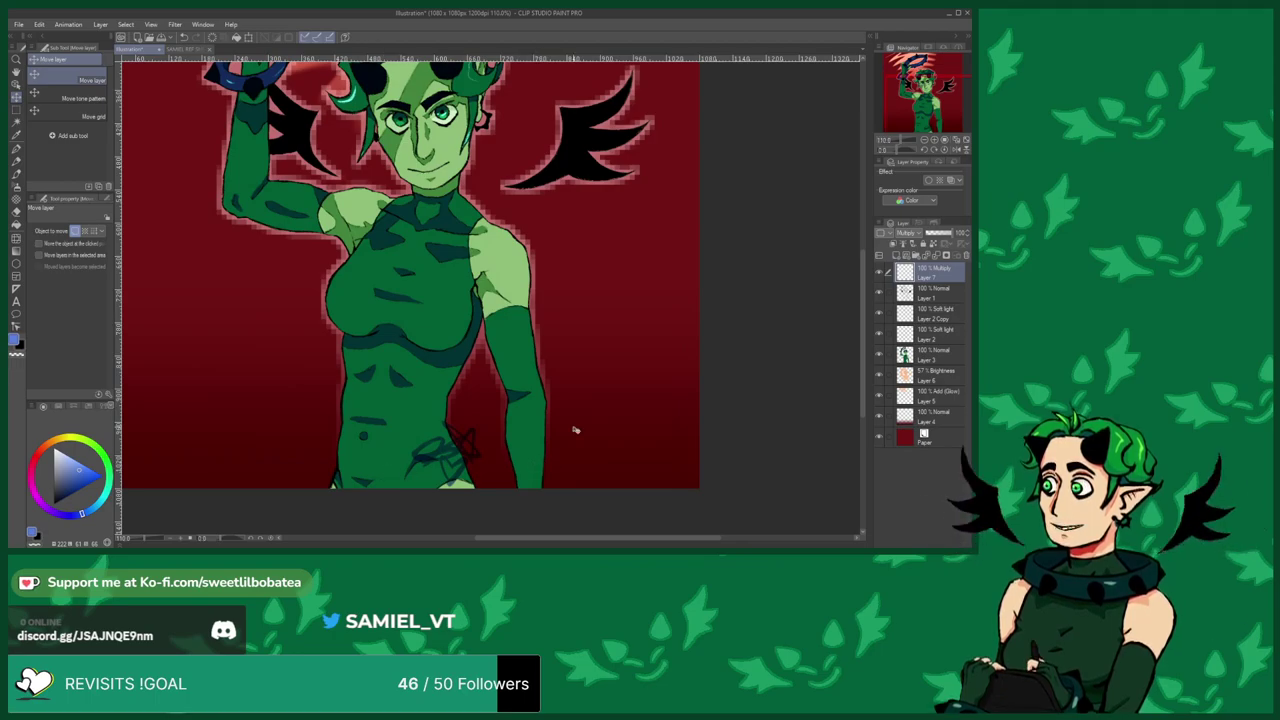
{"action": "scroll", "coordinate": [561, 497], "scroll_direction": "down", "scroll_amount": 2}
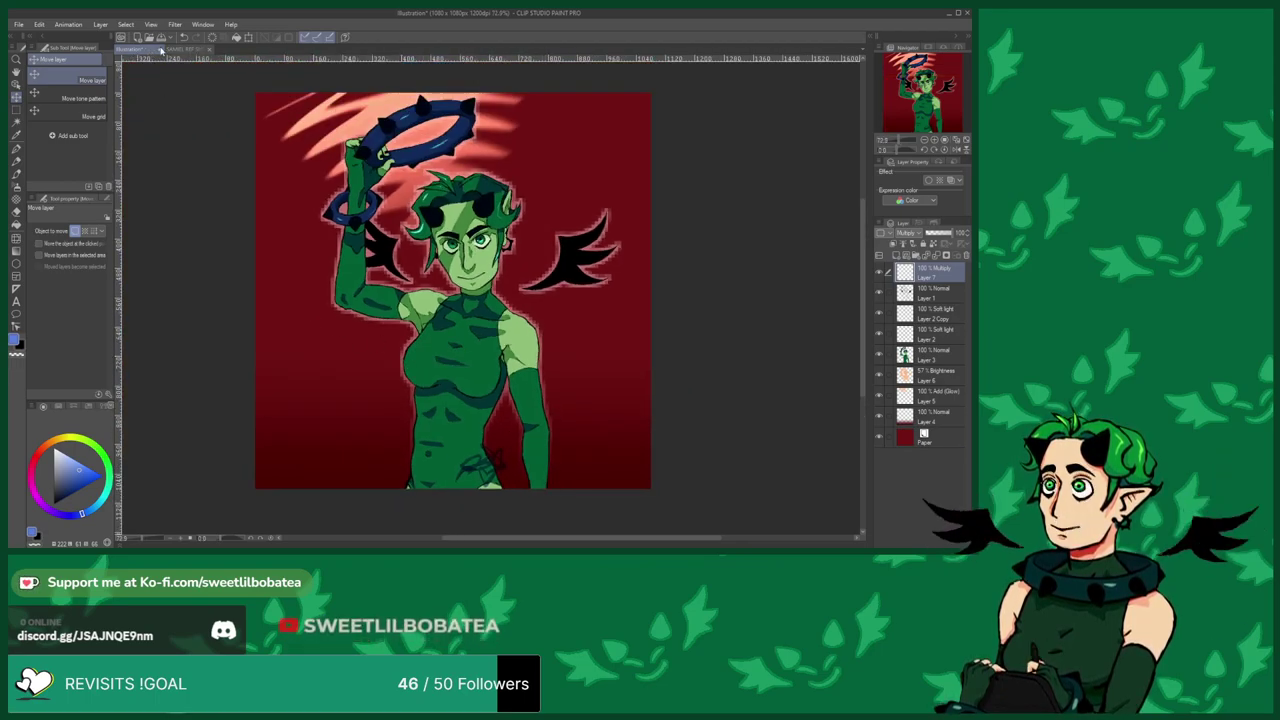
Save the illustration as SAMIEL HALO and close the reference document, leaving the finished artwork fitted to the view.
{"action": "left_click", "coordinate": [164, 39]}
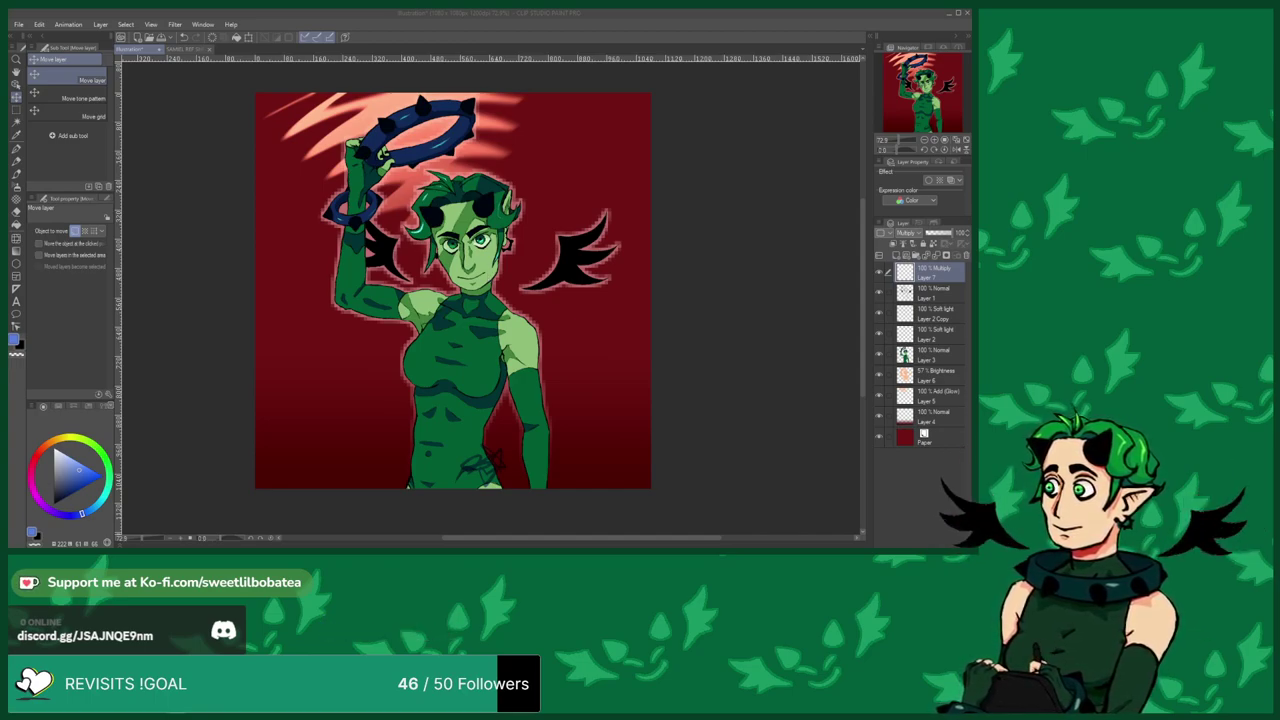
{"action": "left_click", "coordinate": [557, 376]}
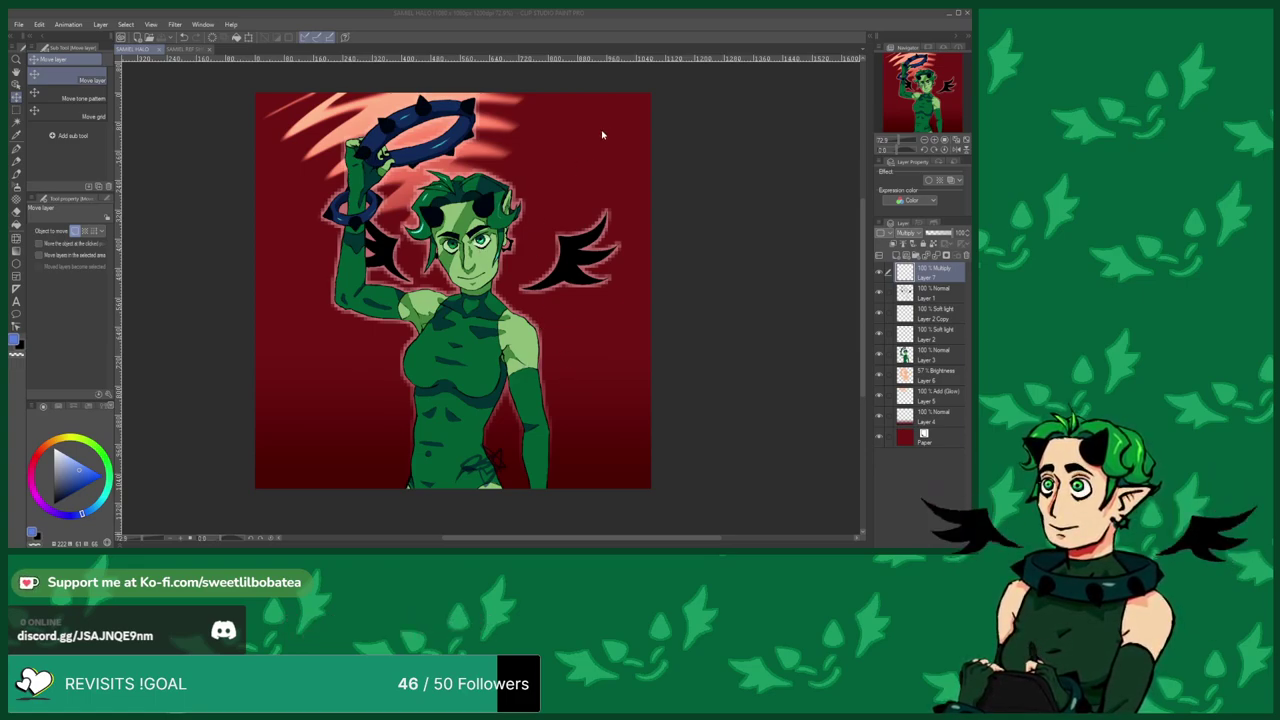
{"action": "left_click", "coordinate": [716, 144]}
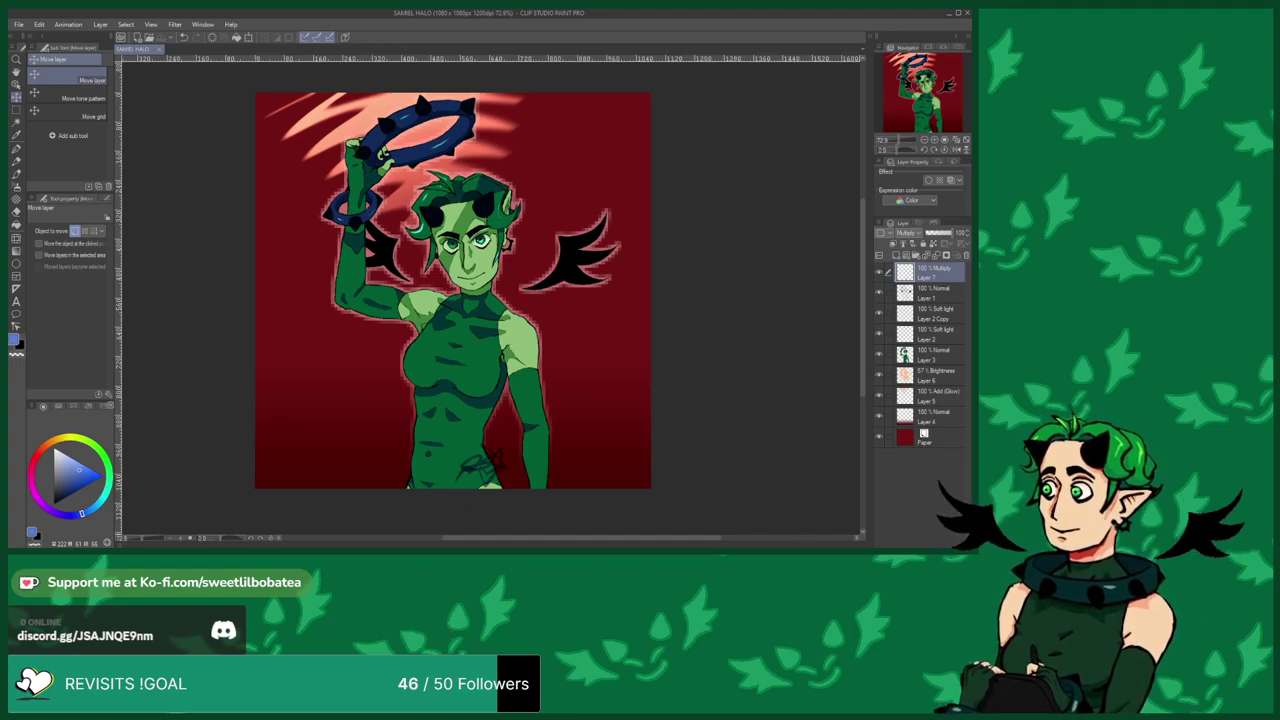
{"action": "left_click", "coordinate": [963, 142]}
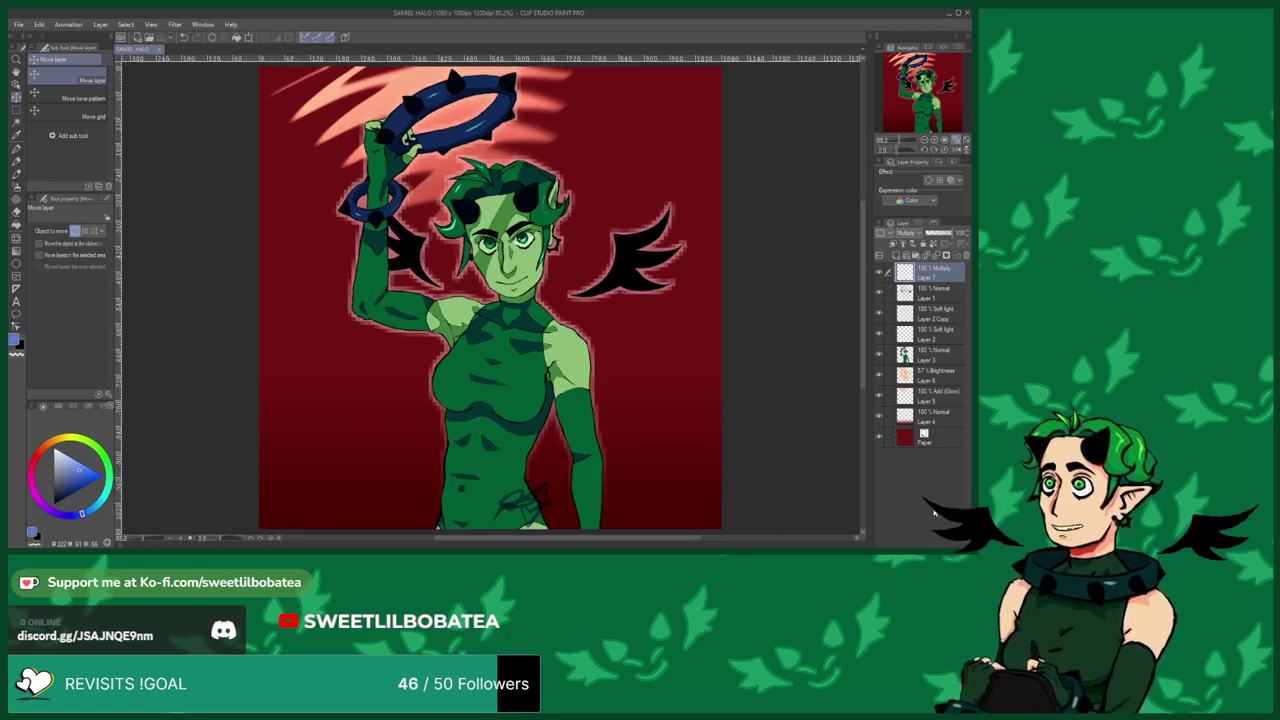